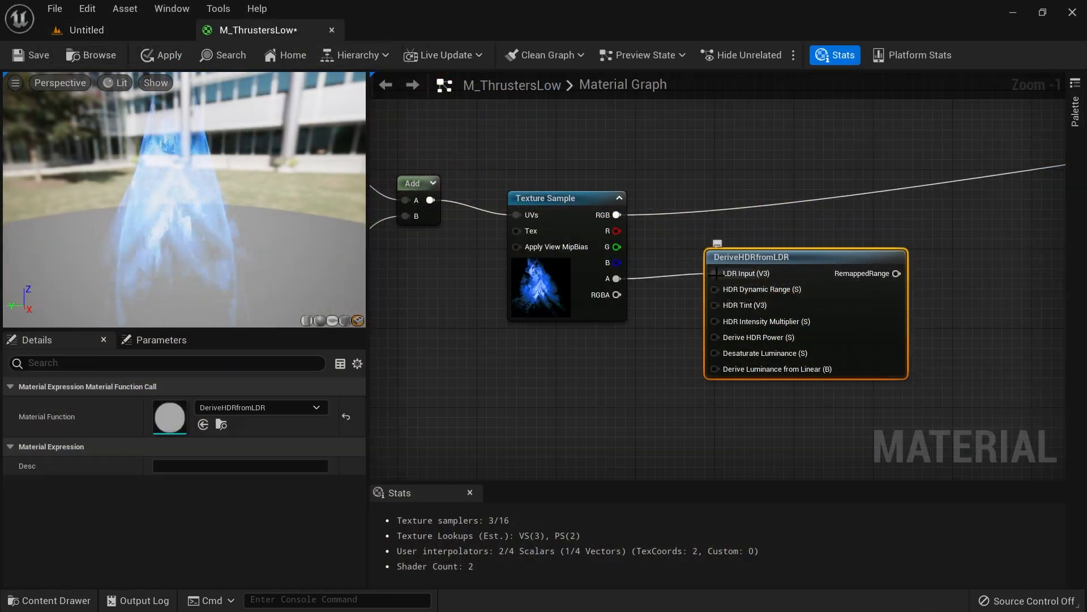
Step: Connect the Texture Sample's RGB output to the HDR Tint (V3) input of the DeriveHDRfromLDR node
{"action": "left_click_drag", "start_coordinate": [617, 215], "coordinate": [713, 305]}
{"action": "scroll", "coordinate": [714, 305], "scroll_direction": "down", "scroll_amount": 2}
{"action": "right_click_drag", "start_coordinate": [746, 226], "coordinate": [464, 202]}
{"action": "scroll", "coordinate": [745, 371], "scroll_direction": "down", "scroll_amount": 1}
Step: Add a Multiply node and wire it into the M_ThrustersLow material graph
{"action": "right_click", "coordinate": [651, 184]}
{"action": "key", "text": "Return"}
{"action": "right_click_drag", "start_coordinate": [732, 205], "coordinate": [691, 226]}
{"action": "key", "text": "m"}
{"action": "left_click", "coordinate": [711, 212]}
{"action": "left_click_drag", "start_coordinate": [633, 207], "coordinate": [777, 152]}
{"action": "left_click", "coordinate": [772, 130]}
{"action": "right_click_drag", "start_coordinate": [675, 159], "coordinate": [736, 190]}
{"action": "left_click_drag", "start_coordinate": [898, 181], "coordinate": [528, 309]}
{"action": "right_click_drag", "start_coordinate": [731, 289], "coordinate": [617, 332]}
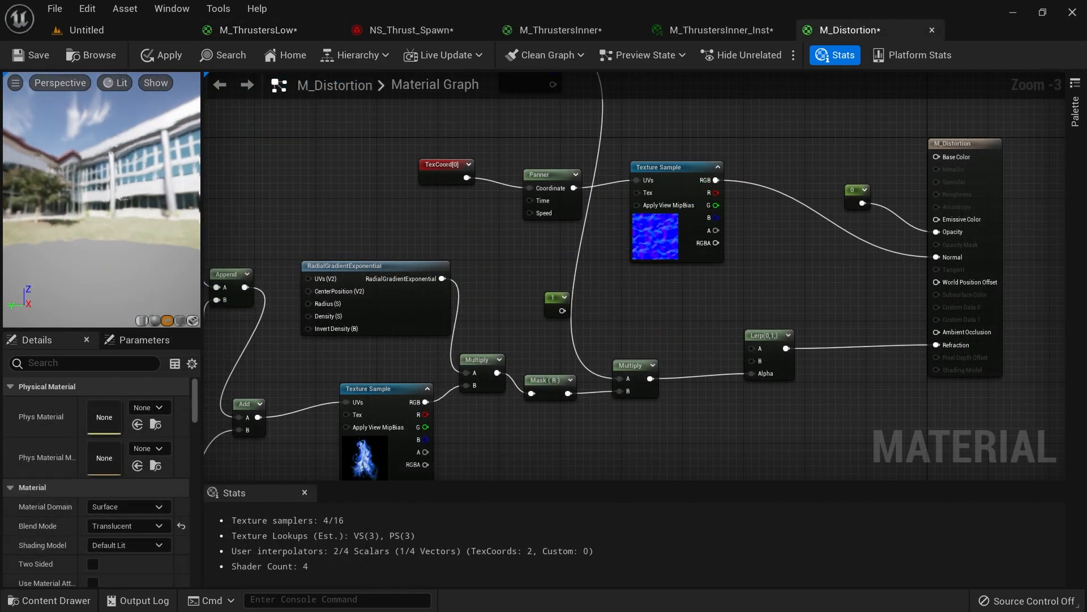
Step: Set the constants of the Lerp node feeding Refraction in M_Distortion to A 1 and B 1.6
{"action": "left_click", "coordinate": [771, 358]}
{"action": "left_click", "coordinate": [128, 405]}
{"action": "type", "text": "1"}
{"action": "key", "text": "Tab"}
{"action": "type", "text": "1.6"}
{"action": "key", "text": "Return"}
{"action": "left_click_drag", "start_coordinate": [151, 168], "coordinate": [102, 165]}
Step: Duplicate the InnerThrust emitter in NS_Thrust_Spawn, rename the copy InnerThrustDistortion and select its Sprite Renderer
{"action": "left_click", "coordinate": [411, 30]}
{"action": "left_click", "coordinate": [493, 130]}
{"action": "key", "text": "ctrl+d"}
{"action": "left_click_drag", "start_coordinate": [599, 194], "coordinate": [555, 184]}
{"action": "double_click", "coordinate": [561, 185]}
{"action": "type", "text": "InnerThrustDistortion"}
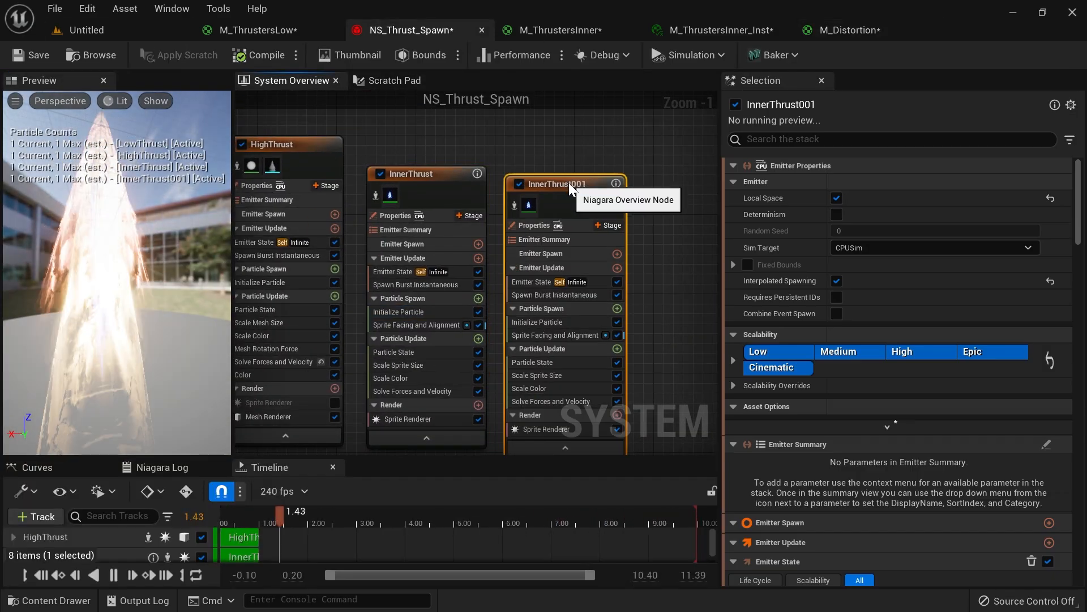
{"action": "key", "text": "Return"}
{"action": "right_click_drag", "start_coordinate": [668, 317], "coordinate": [643, 206]}
{"action": "left_click", "coordinate": [516, 312]}
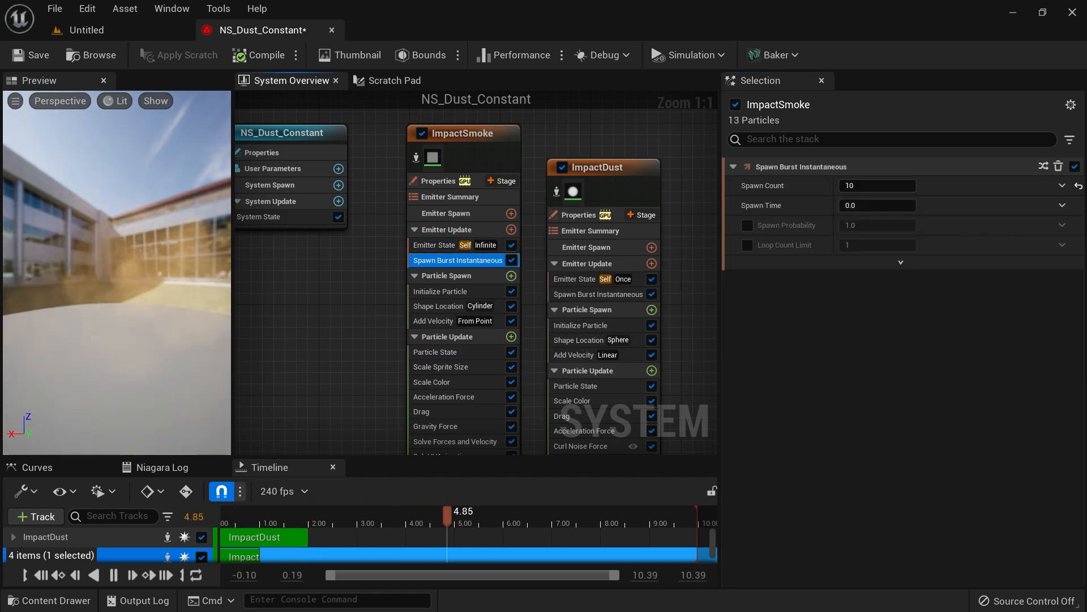
Step: Set the ImpactSmoke emitter's burst spawn count to 5 and add a Spawn Rate module with a rate of 10
{"action": "left_click_drag", "start_coordinate": [116, 244], "coordinate": [147, 294]}
{"action": "left_click", "coordinate": [876, 185]}
{"action": "type", "text": "5"}
{"action": "left_click", "coordinate": [511, 229]}
{"action": "type", "text": "sp"}
{"action": "key", "text": "Return"}
{"action": "left_click", "coordinate": [876, 185]}
{"action": "type", "text": "10"}
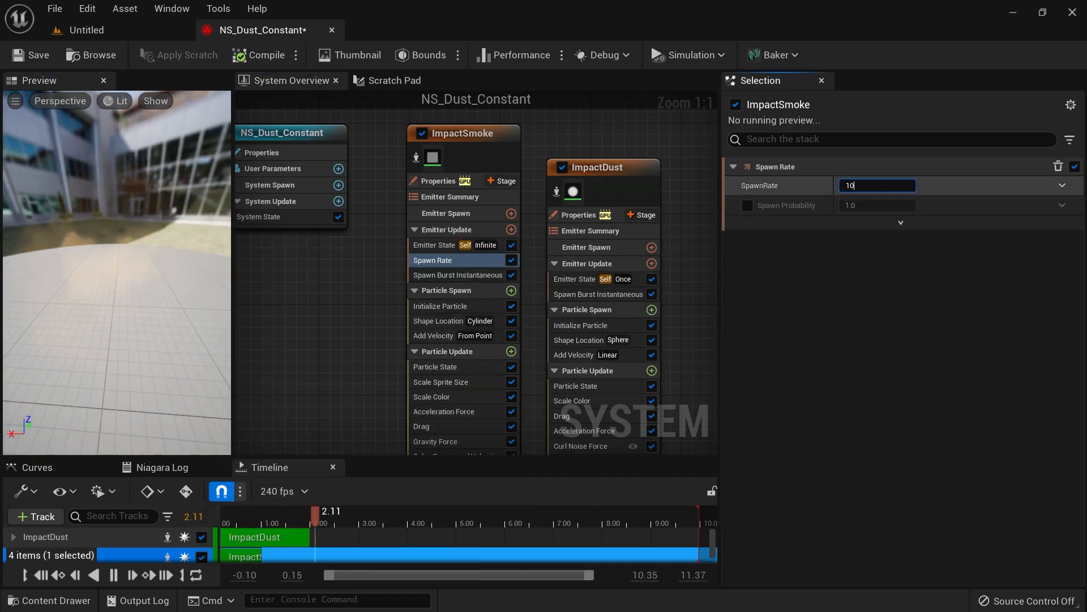
{"action": "key", "text": "Return"}
Step: Inspect the velocity speed of ImpactSmoke's Add Velocity module and the settings of its Shape Location module
{"action": "right_click_drag", "start_coordinate": [482, 364], "coordinate": [458, 314]}
{"action": "left_click", "coordinate": [419, 285]}
{"action": "left_click", "coordinate": [876, 205]}
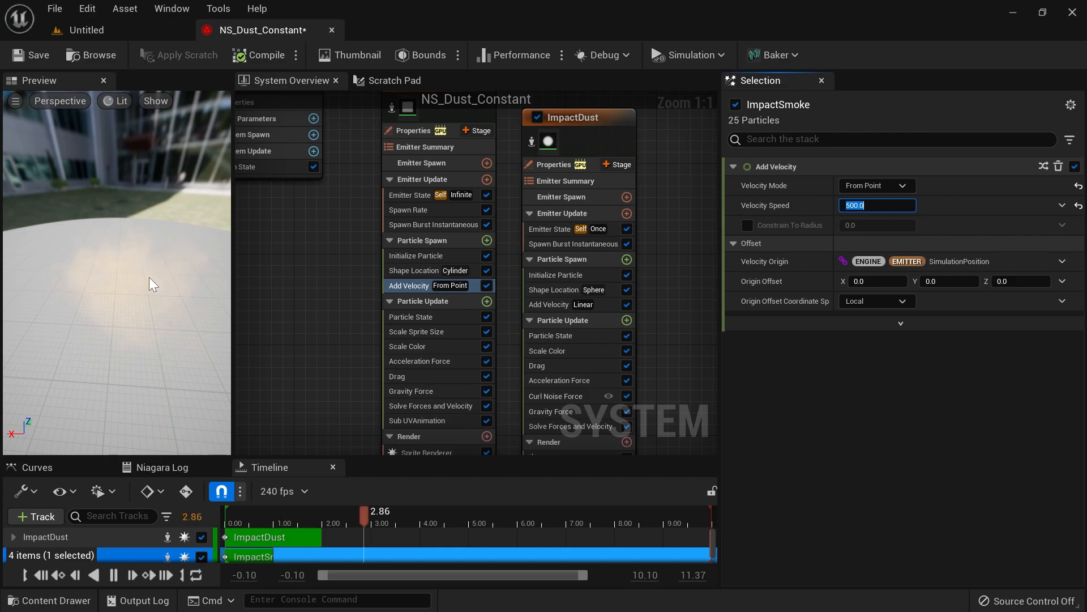
{"action": "left_click", "coordinate": [414, 270]}
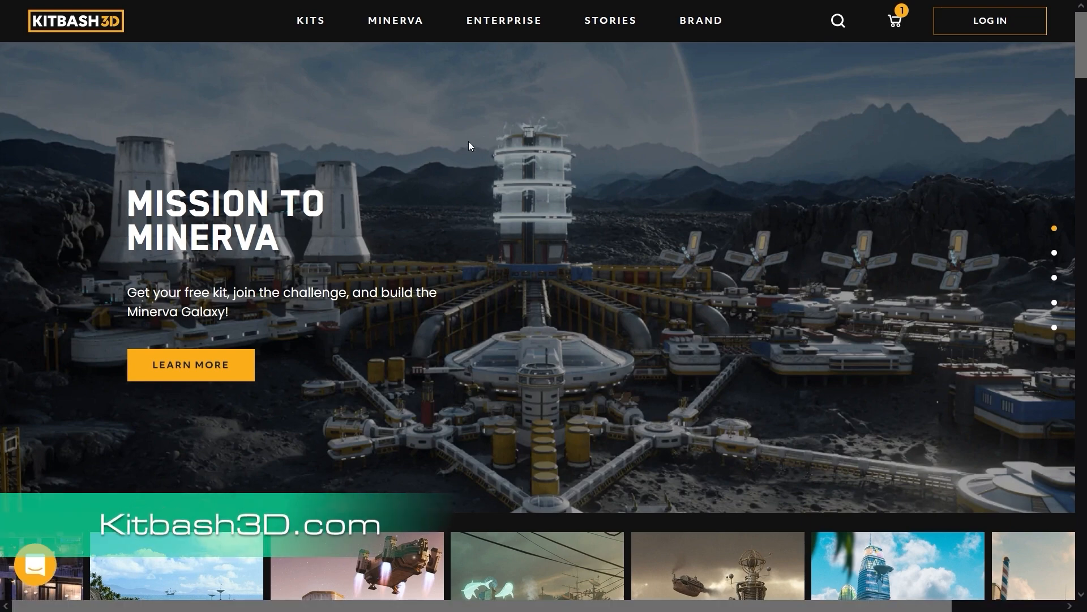
Step: Switch to the KitBash3D website, browse the home page kits and open Mission to Minerva to check its price
{"action": "scroll", "coordinate": [542, 160], "scroll_direction": "down", "scroll_amount": 1}
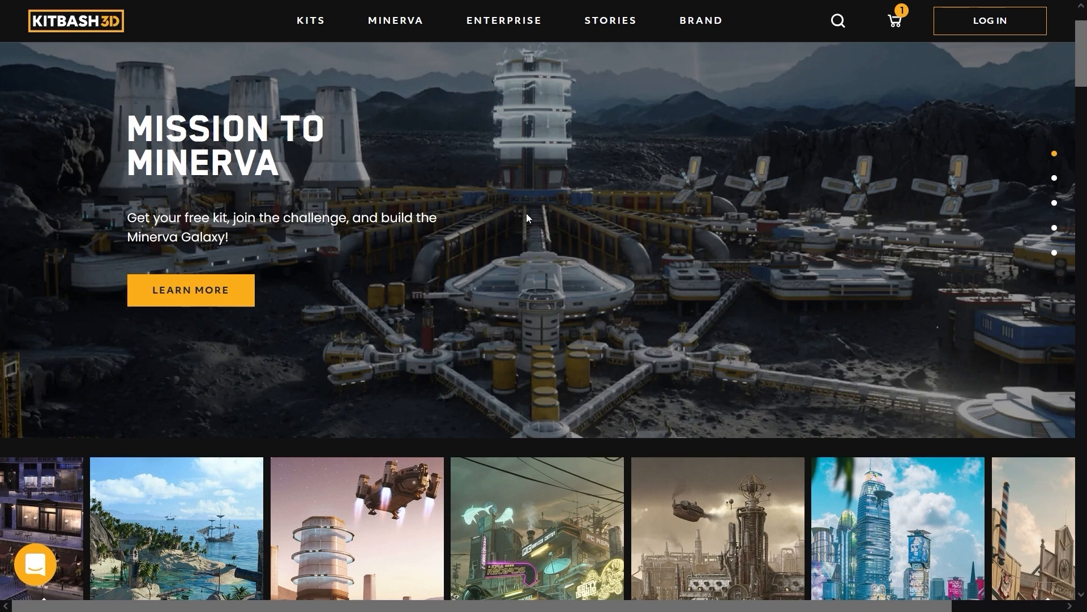
{"action": "scroll", "coordinate": [474, 249], "scroll_direction": "down", "scroll_amount": 5}
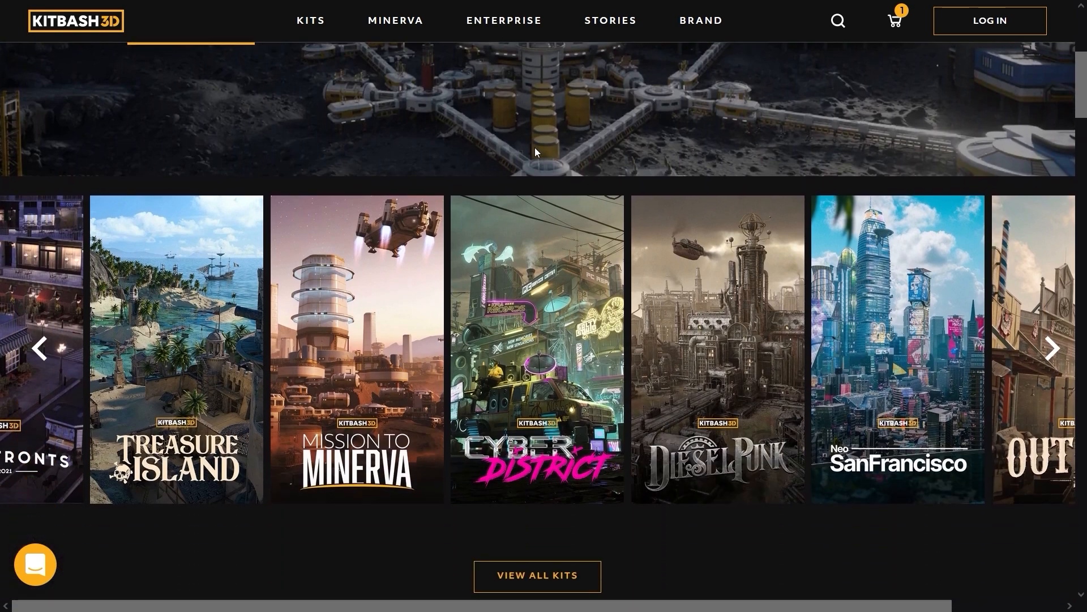
{"action": "scroll", "coordinate": [850, 238], "scroll_direction": "up", "scroll_amount": 1}
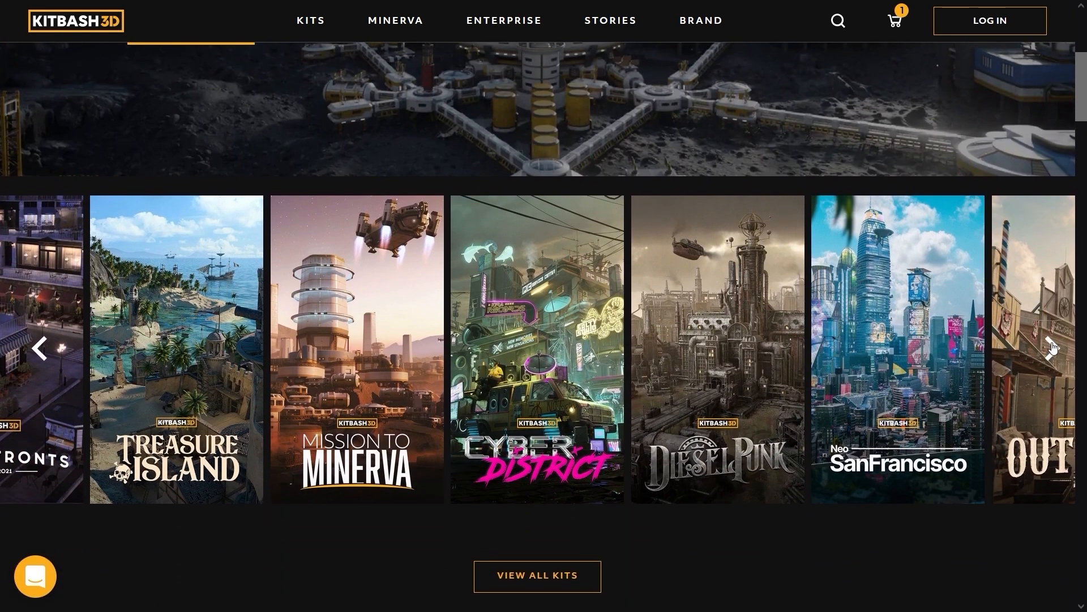
{"action": "left_click", "coordinate": [1052, 348]}
{"action": "left_click", "coordinate": [1052, 348]}
{"action": "left_click", "coordinate": [39, 350]}
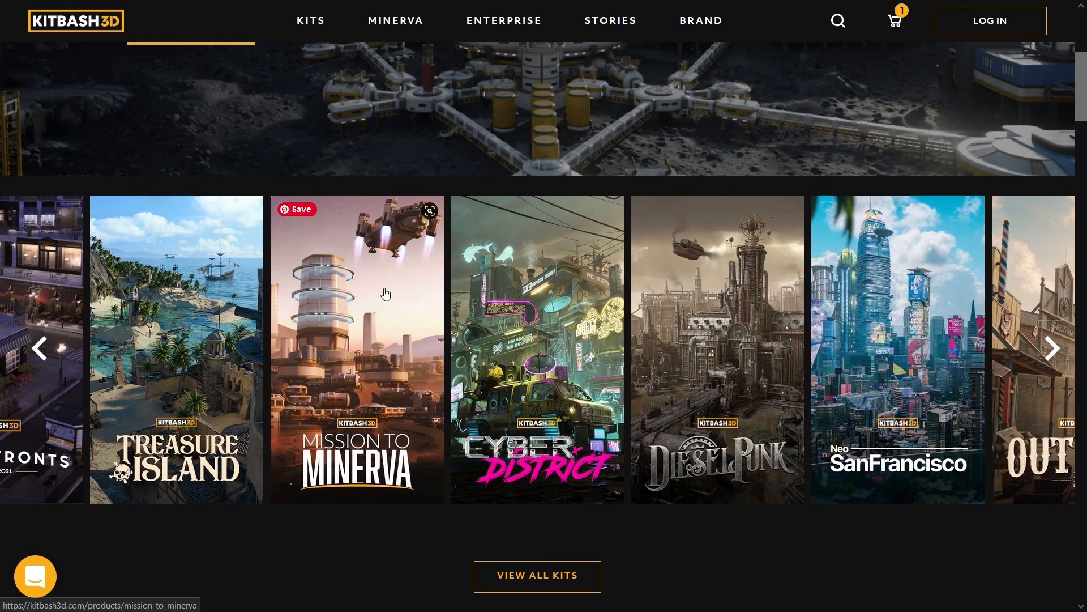
{"action": "left_click", "coordinate": [390, 309]}
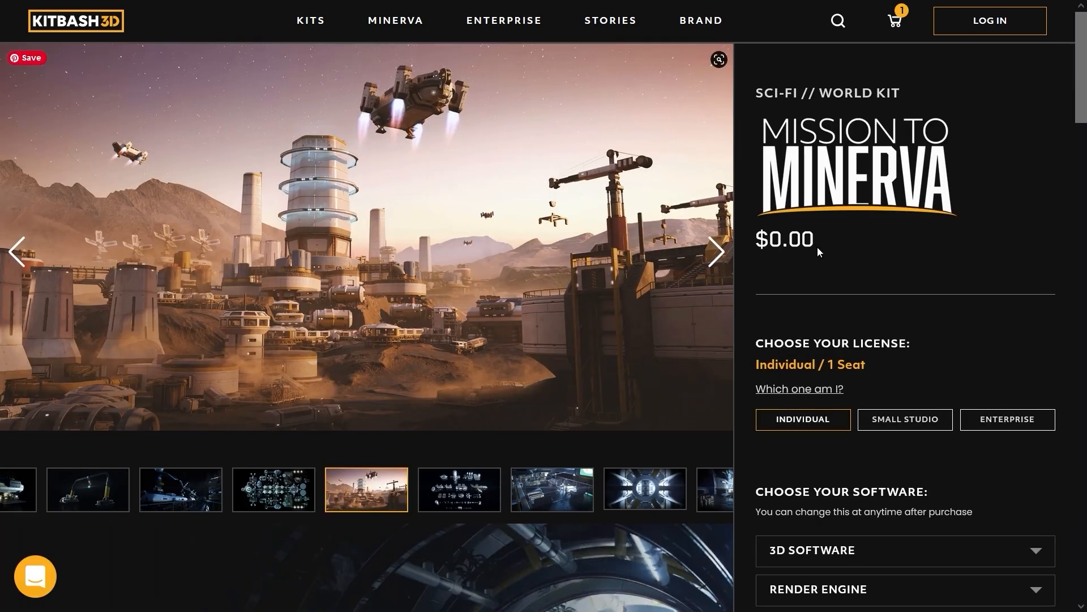
{"action": "left_click_drag", "start_coordinate": [817, 246], "coordinate": [767, 238]}
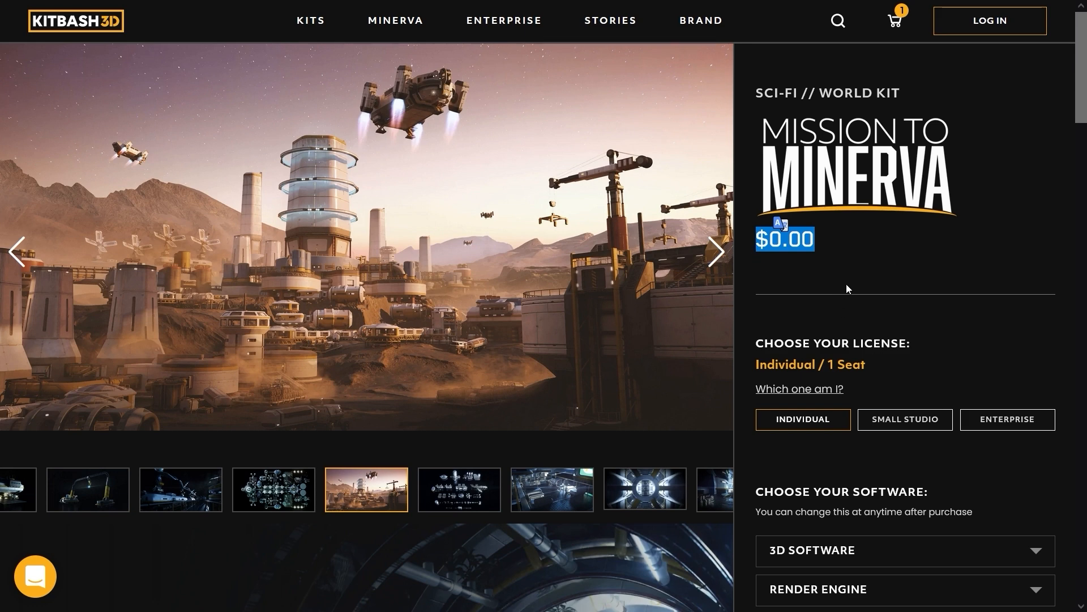
{"action": "left_click", "coordinate": [892, 272]}
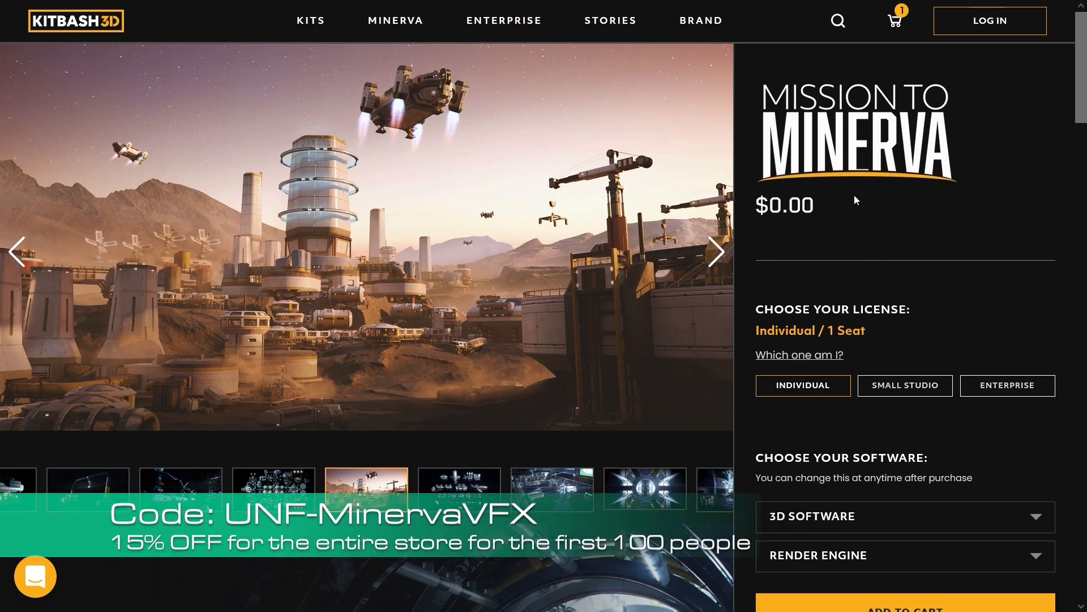
Step: Choose Unreal as the 3D software and Native as the render engine, and add the kit to the cart
{"action": "left_click", "coordinate": [850, 548]}
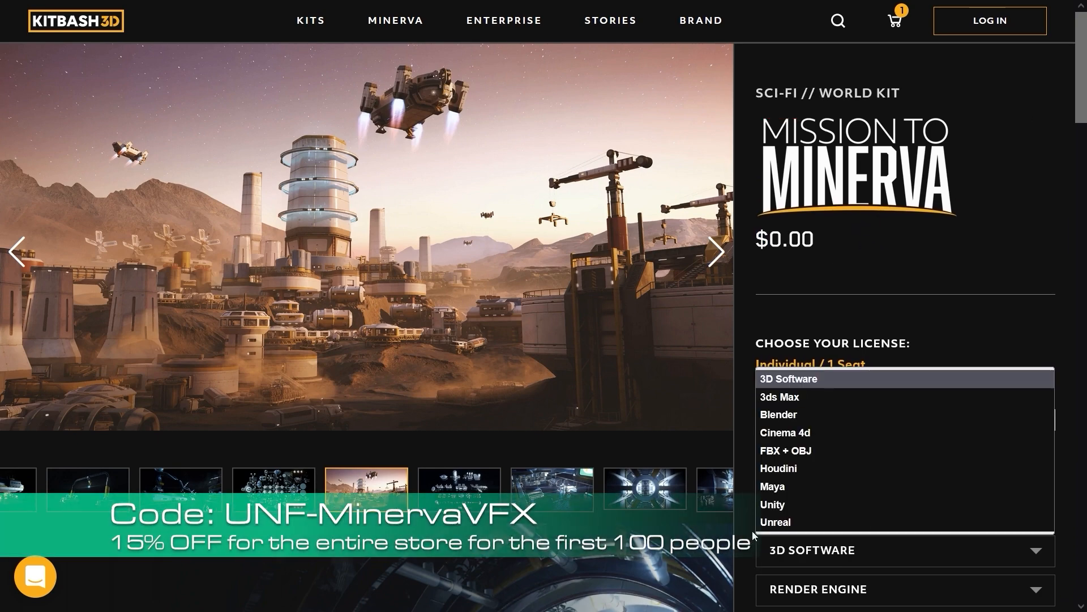
{"action": "left_click", "coordinate": [800, 519]}
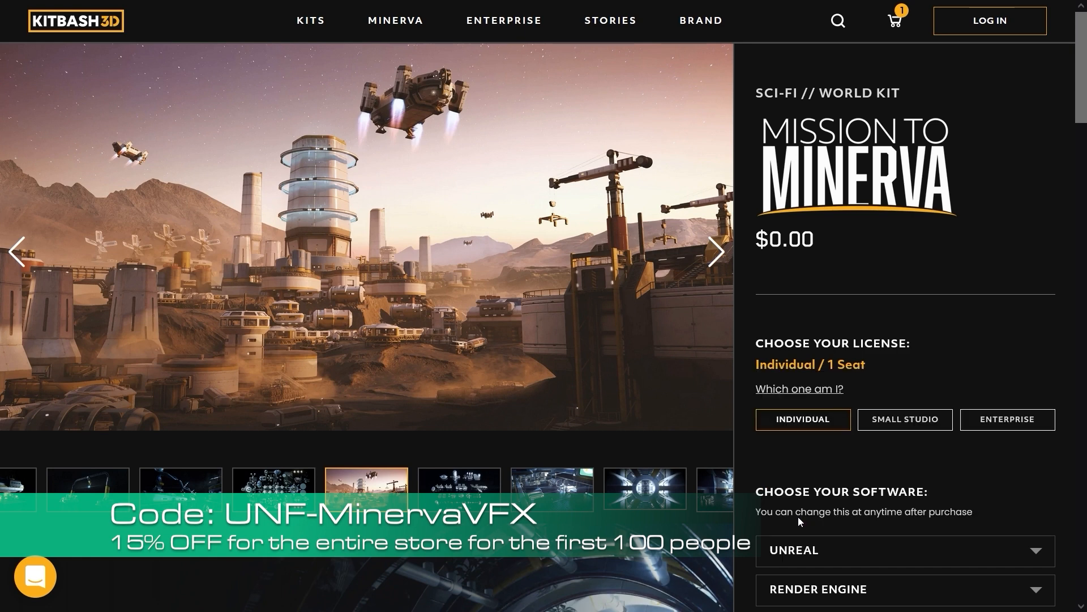
{"action": "scroll", "coordinate": [827, 507], "scroll_direction": "down", "scroll_amount": 1}
{"action": "left_click", "coordinate": [828, 555]}
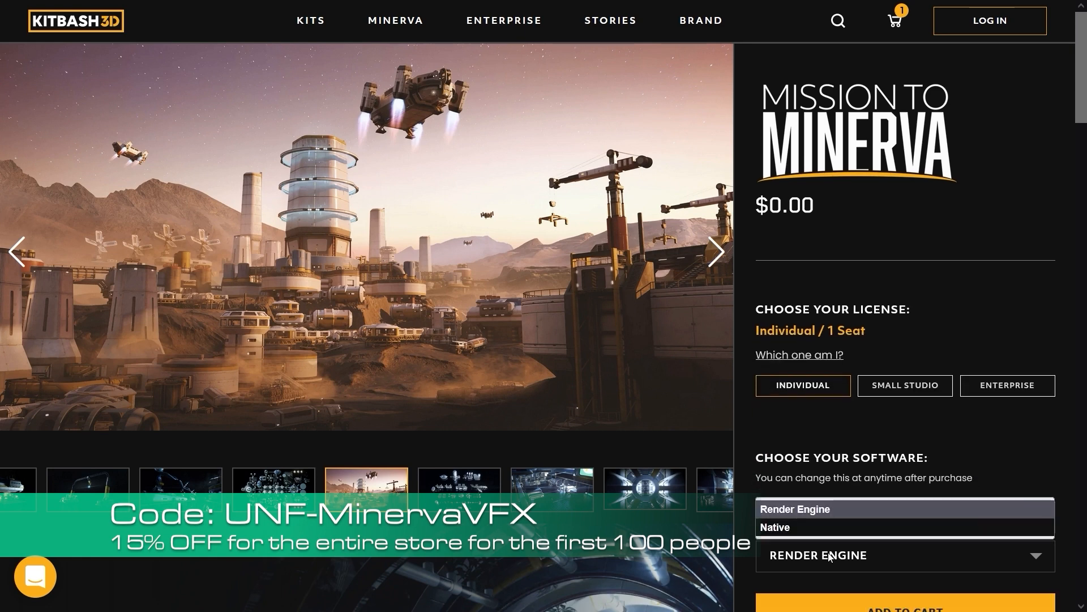
{"action": "left_click", "coordinate": [787, 527]}
{"action": "scroll", "coordinate": [878, 570], "scroll_direction": "down", "scroll_amount": 2}
{"action": "left_click", "coordinate": [895, 561]}
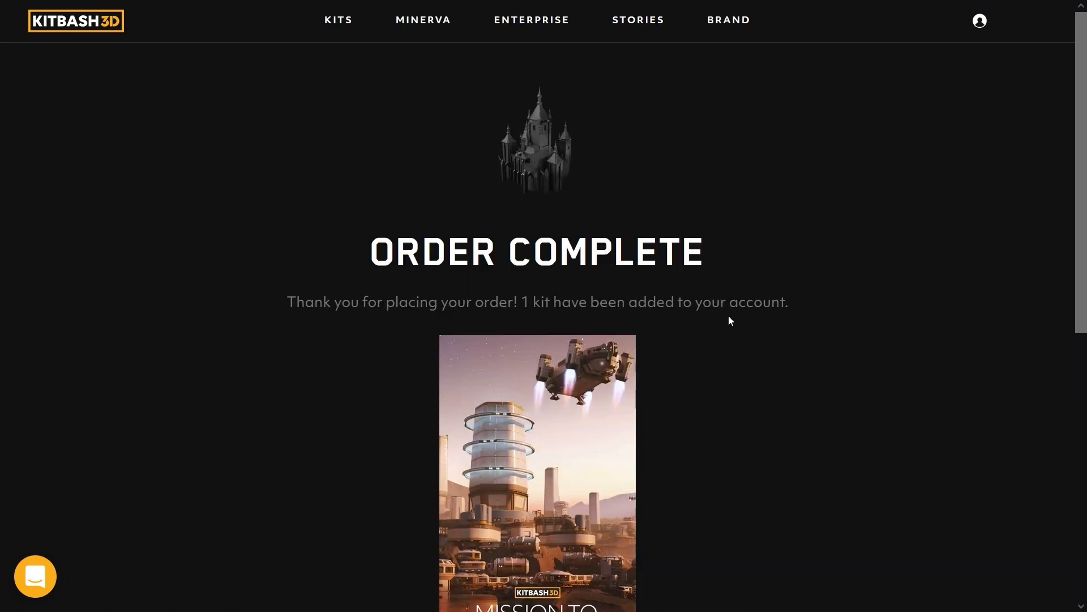
Step: Open the list of owned kits from the order confirmation page
{"action": "scroll", "coordinate": [731, 317], "scroll_direction": "down", "scroll_amount": 3}
{"action": "scroll", "coordinate": [750, 340], "scroll_direction": "down", "scroll_amount": 2}
{"action": "scroll", "coordinate": [565, 483], "scroll_direction": "up", "scroll_amount": 1}
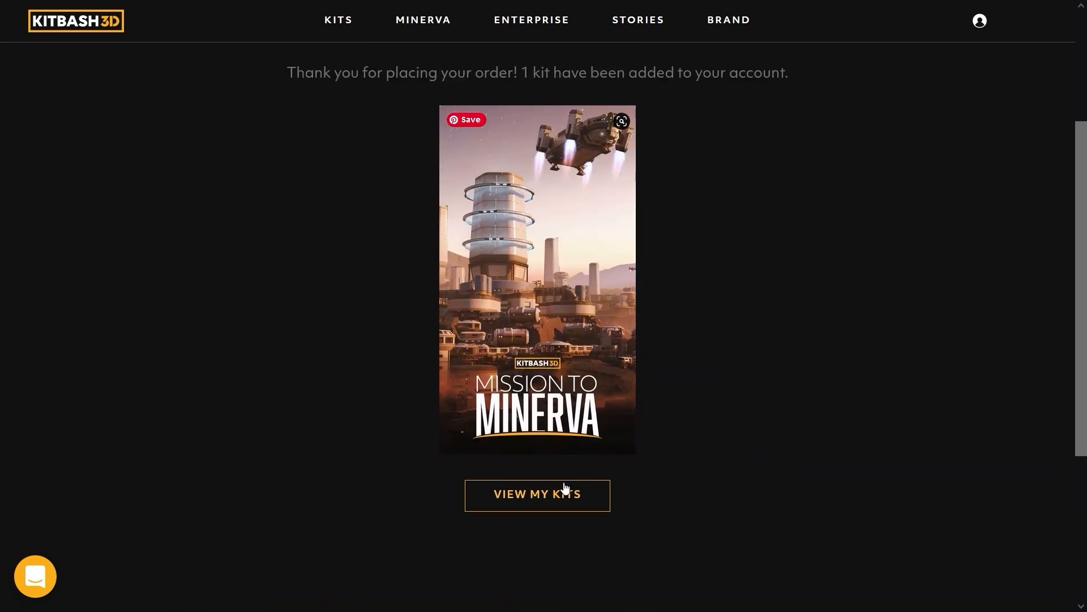
{"action": "left_click", "coordinate": [547, 503]}
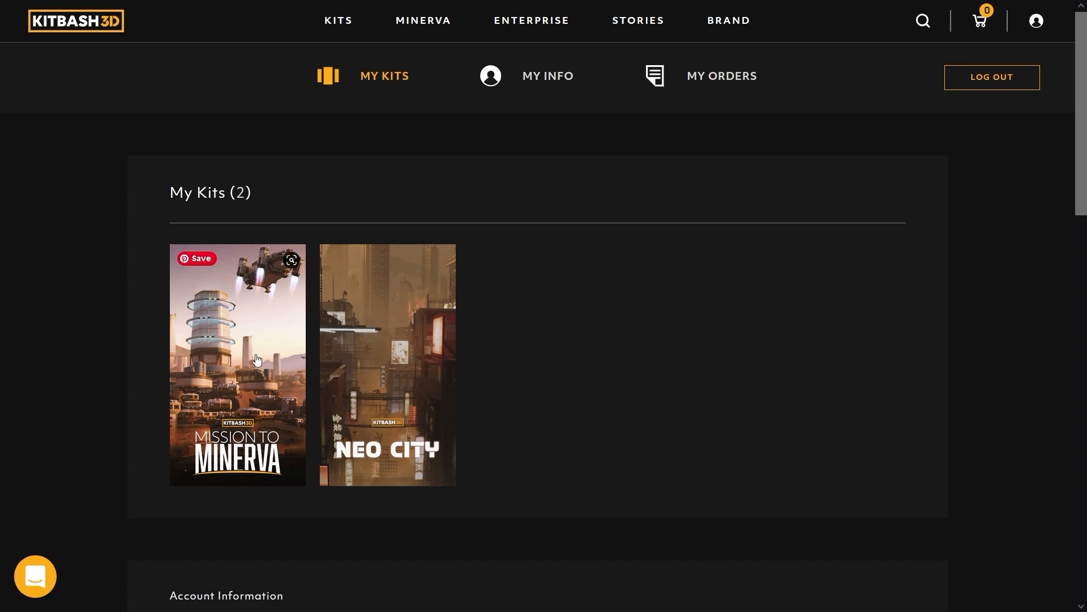
Step: Open the owned Mission to Minerva kit and set its download options to Unreal, native and 2K UAsset
{"action": "left_click", "coordinate": [272, 331]}
{"action": "scroll", "coordinate": [936, 374], "scroll_direction": "down", "scroll_amount": 5}
{"action": "left_click", "coordinate": [840, 297]}
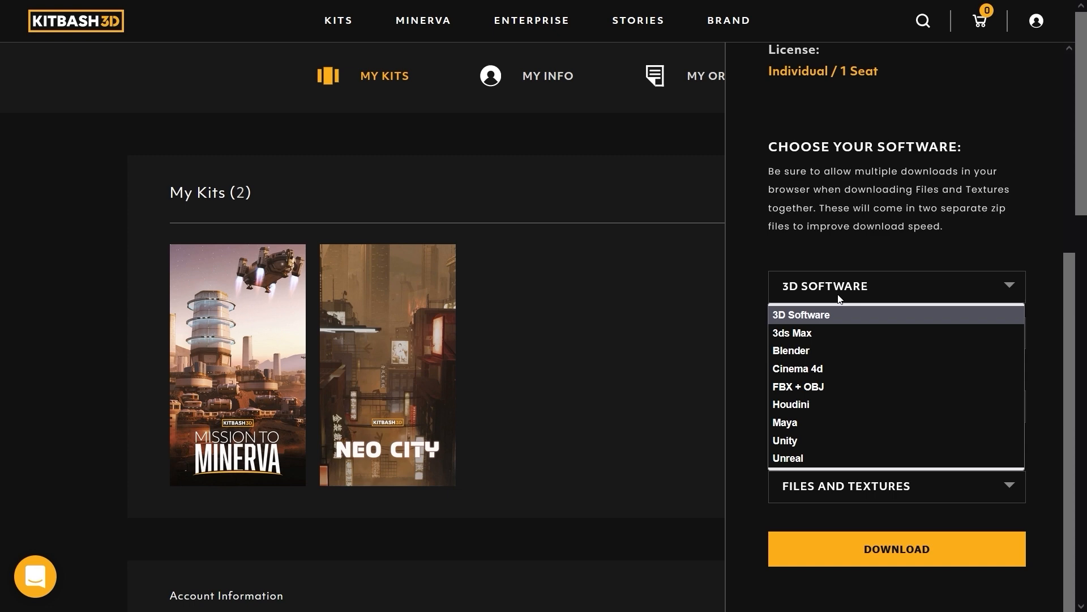
{"action": "left_click", "coordinate": [789, 458]}
{"action": "left_click", "coordinate": [817, 400]}
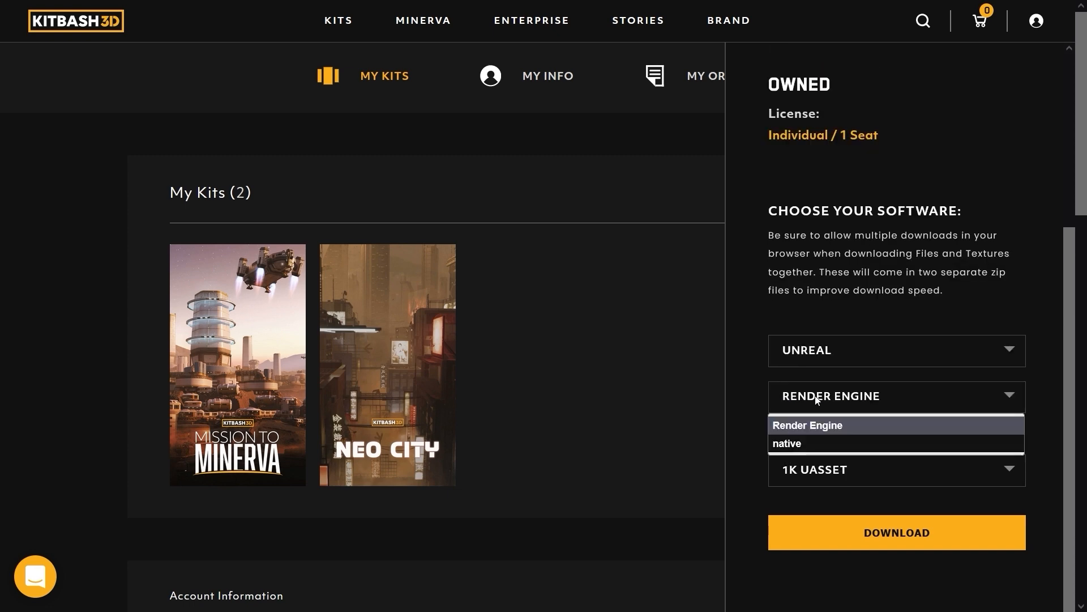
{"action": "left_click", "coordinate": [791, 442]}
{"action": "left_click", "coordinate": [813, 470]}
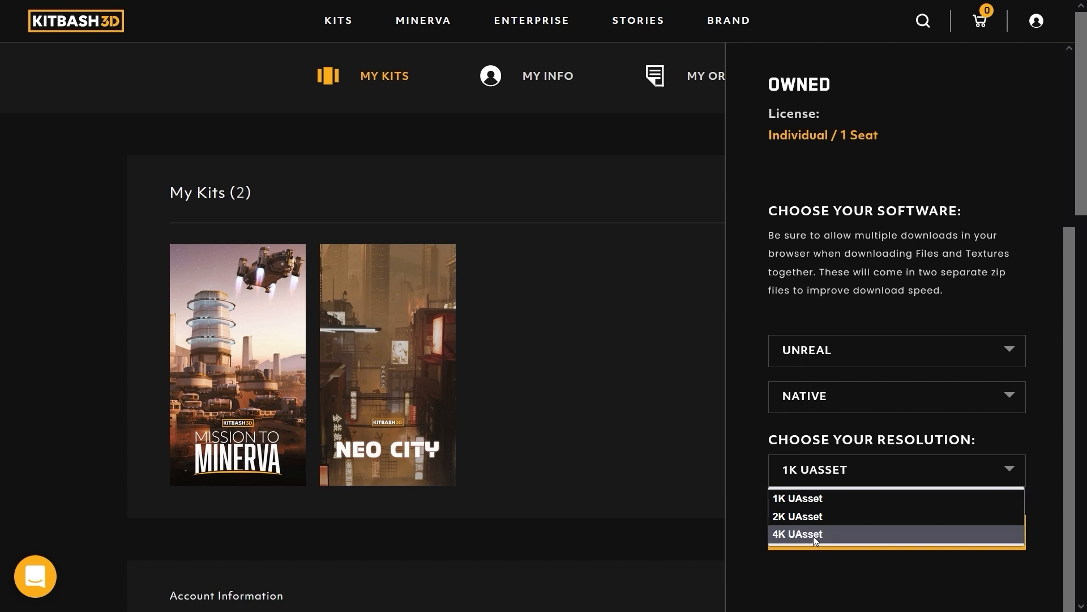
{"action": "left_click", "coordinate": [792, 516]}
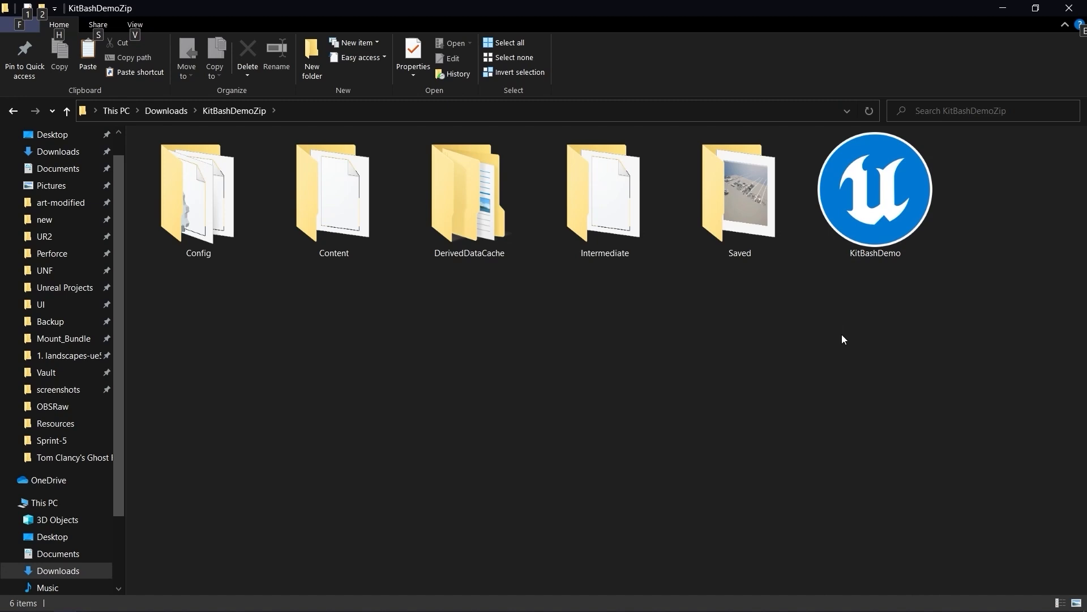
Step: Switch to File Explorer and check the Unreal Engine versions offered for the KitBashDemo project, cancelling without a change
{"action": "left_click", "coordinate": [882, 214]}
{"action": "right_click", "coordinate": [882, 211]}
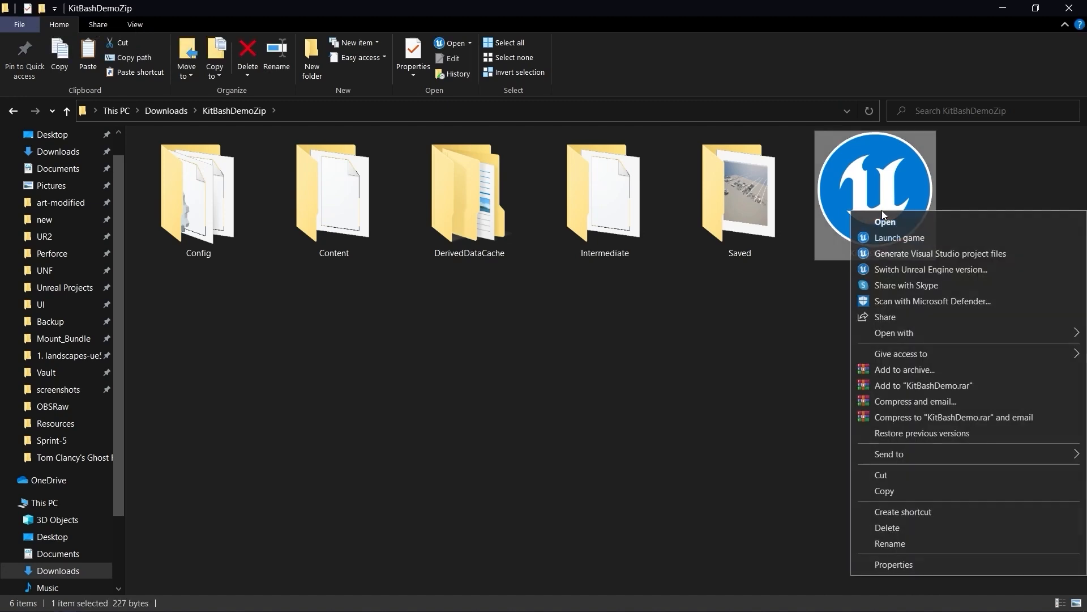
{"action": "left_click", "coordinate": [900, 269]}
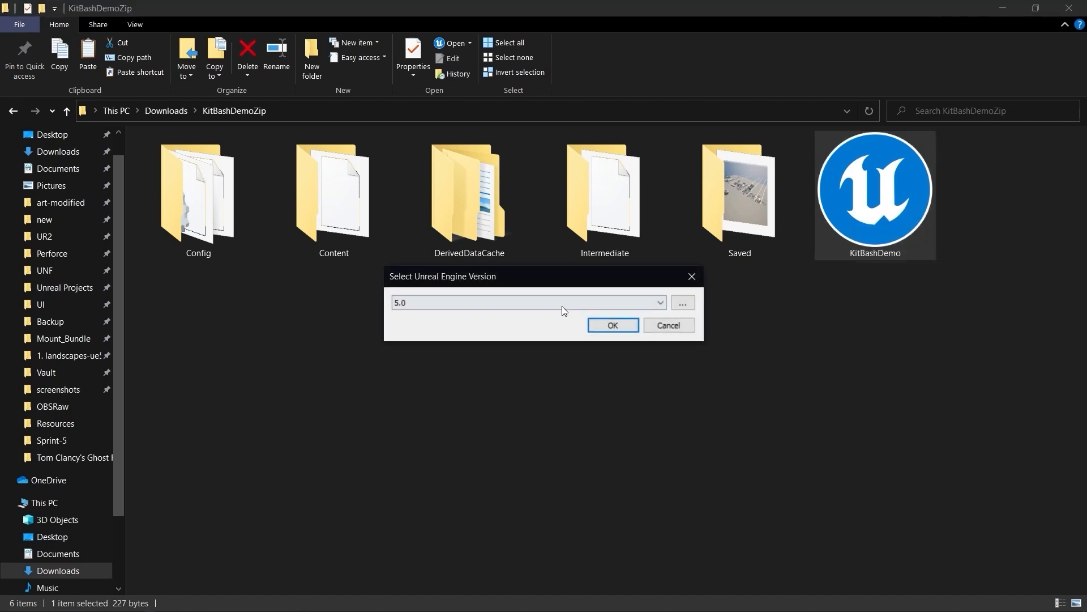
{"action": "left_click", "coordinate": [438, 306]}
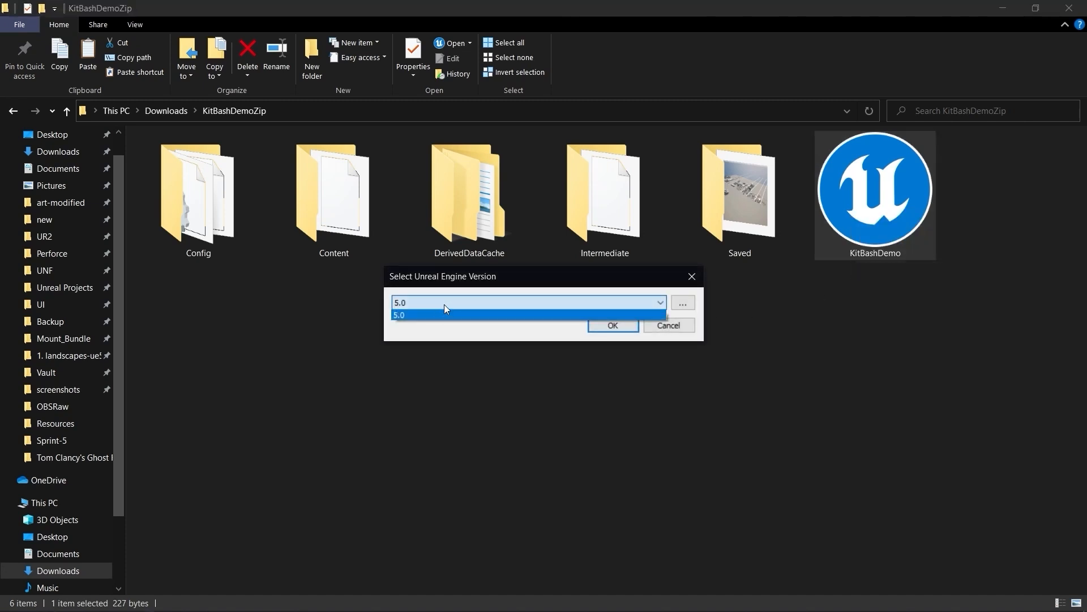
{"action": "left_click", "coordinate": [444, 304]}
{"action": "left_click_drag", "start_coordinate": [558, 283], "coordinate": [573, 296]}
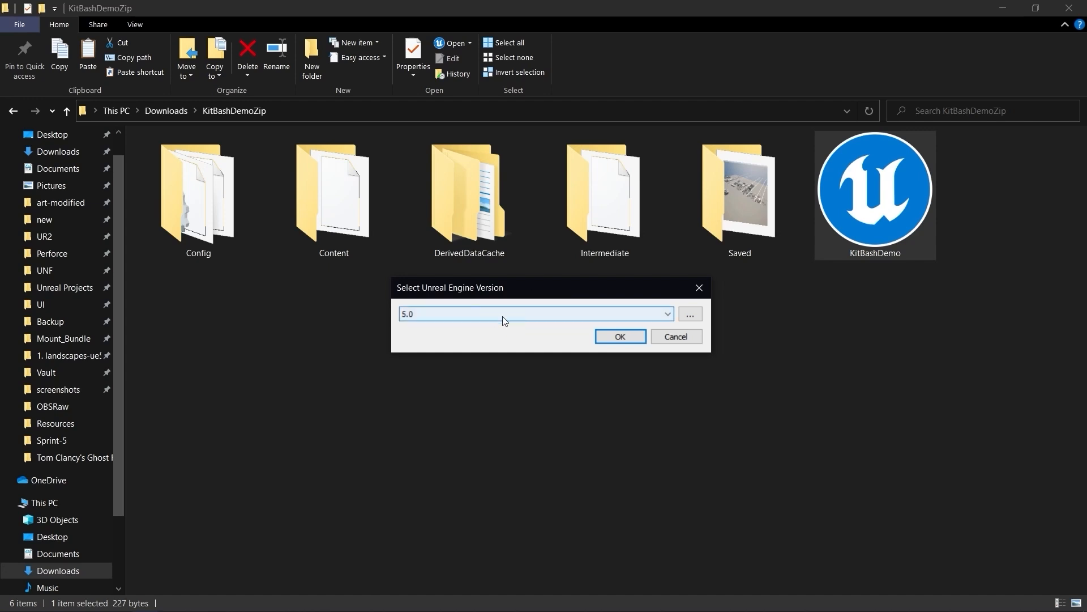
{"action": "left_click", "coordinate": [685, 337]}
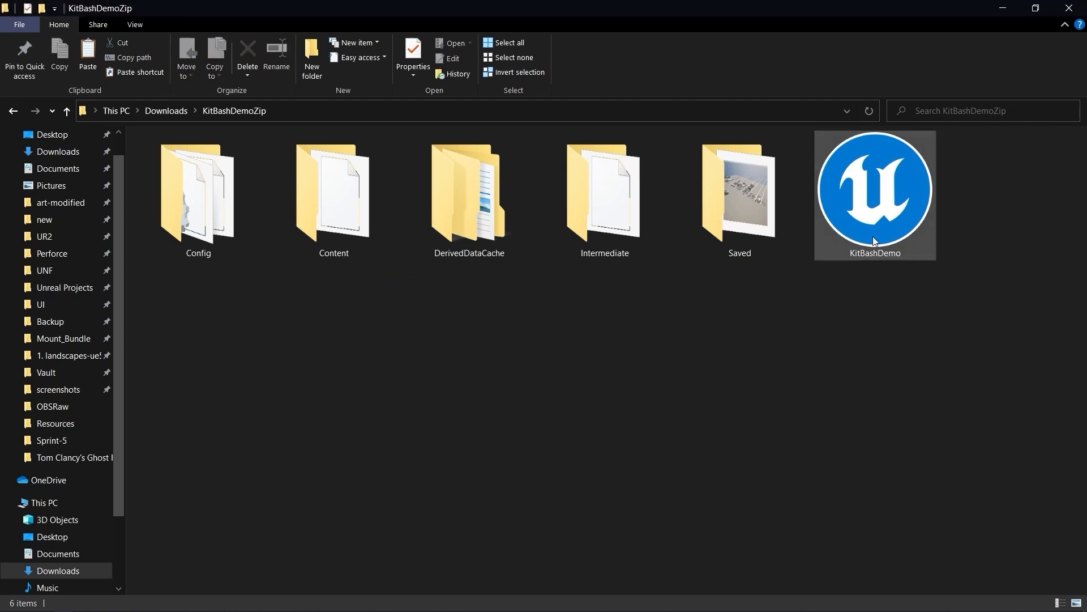
{"action": "left_click", "coordinate": [878, 220]}
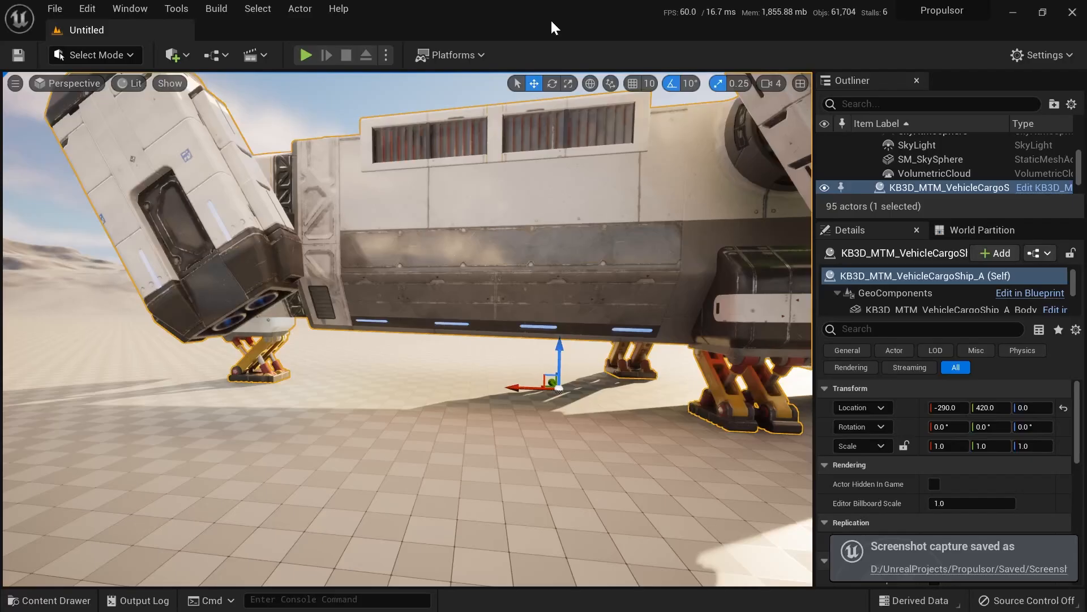
Step: Switch to the Unreal Editor and examine the cargo ship and its thrusters from several angles
{"action": "left_click_drag", "start_coordinate": [566, 283], "coordinate": [568, 266]}
{"action": "key", "text": "a"}
{"action": "right_click_drag", "start_coordinate": [568, 266], "coordinate": [622, 289]}
{"action": "key", "text": "s"}
{"action": "key", "text": "d"}
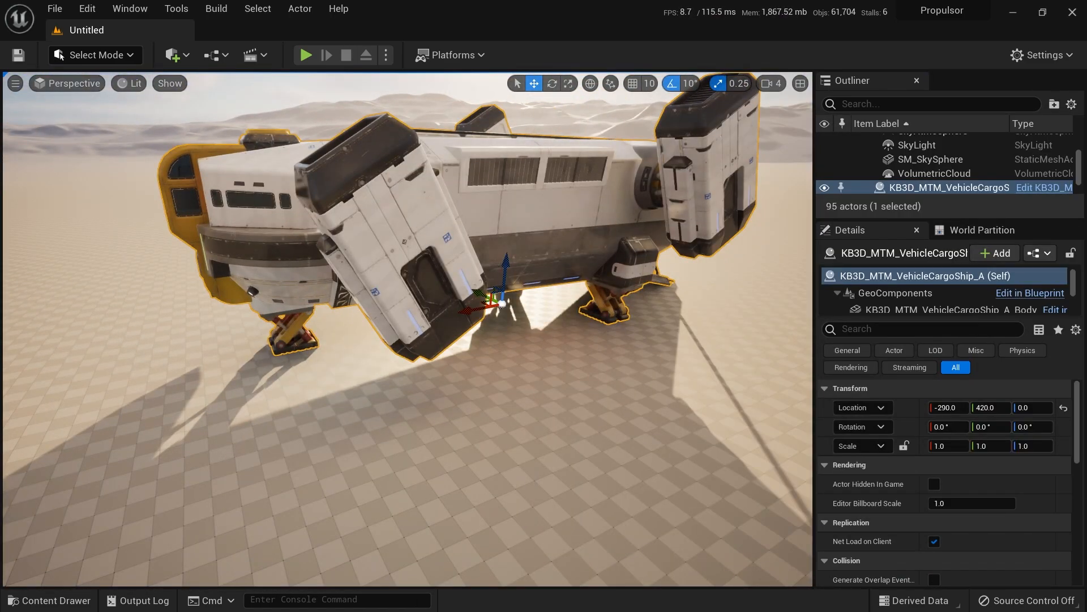
{"action": "key", "text": "w"}
{"action": "right_click_drag", "start_coordinate": [616, 204], "coordinate": [662, 347]}
Step: Review the assets in the VFX Textures and Meshes folders of the project content
{"action": "key", "text": "ctrl+space"}
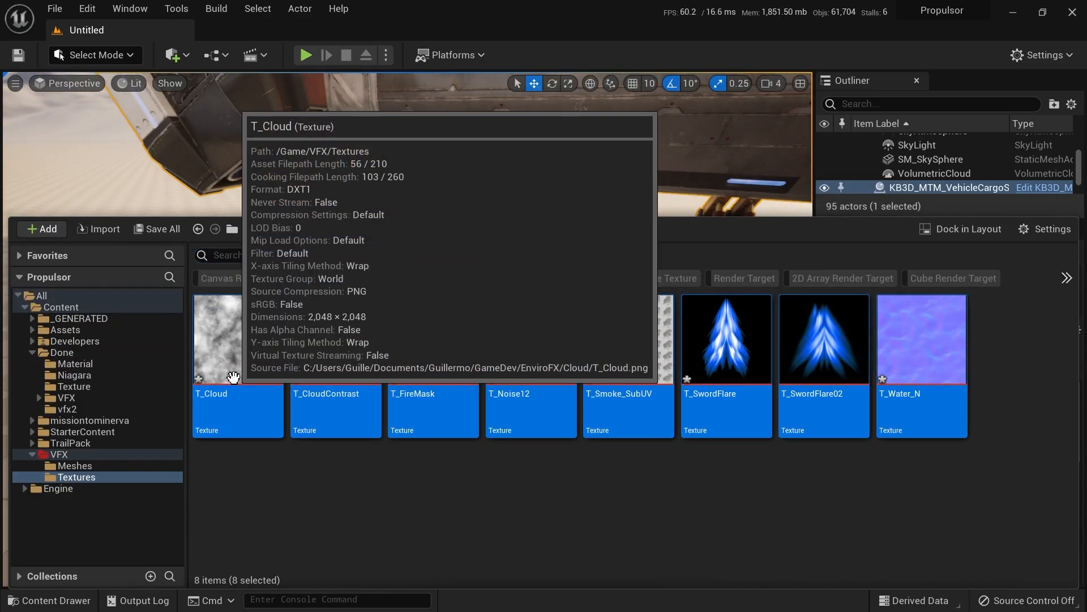
{"action": "left_click", "coordinate": [102, 466]}
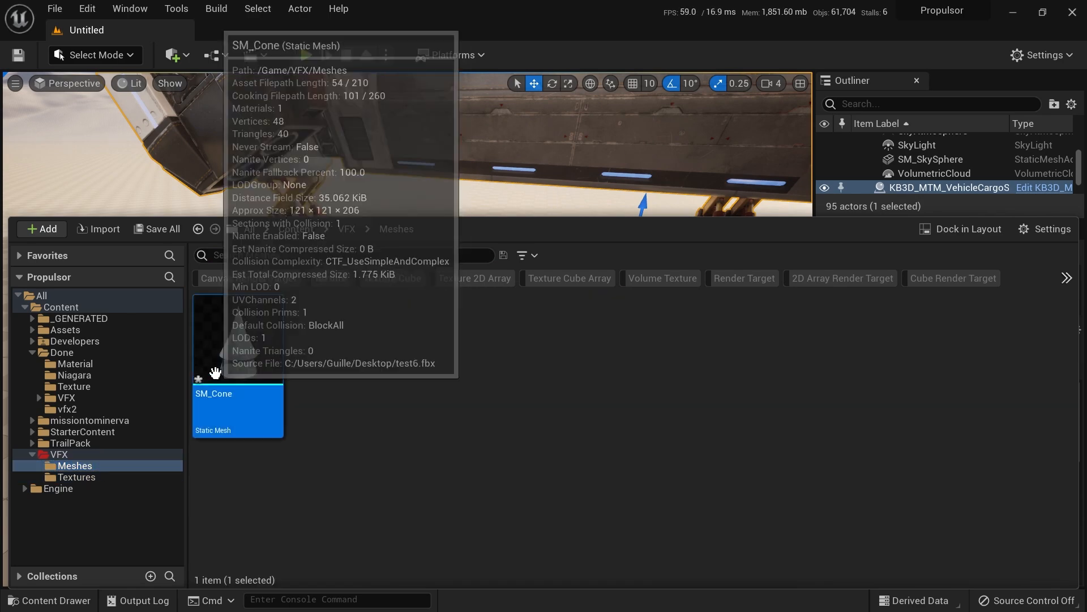
{"action": "key", "text": "ctrl+space"}
Step: Capture a 1414x896 region of the viewport and annotate the thruster with red freehand zigzag strokes
{"action": "right_click_drag", "start_coordinate": [485, 447], "coordinate": [453, 362]}
{"action": "key", "text": "w"}
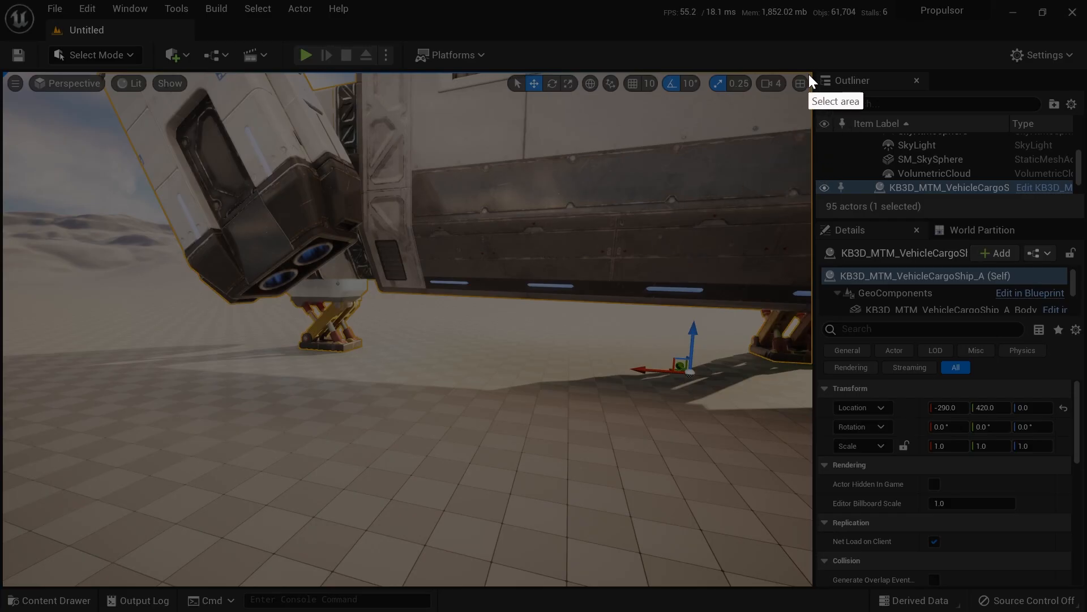
{"action": "left_click_drag", "start_coordinate": [809, 74], "coordinate": [7, 581]}
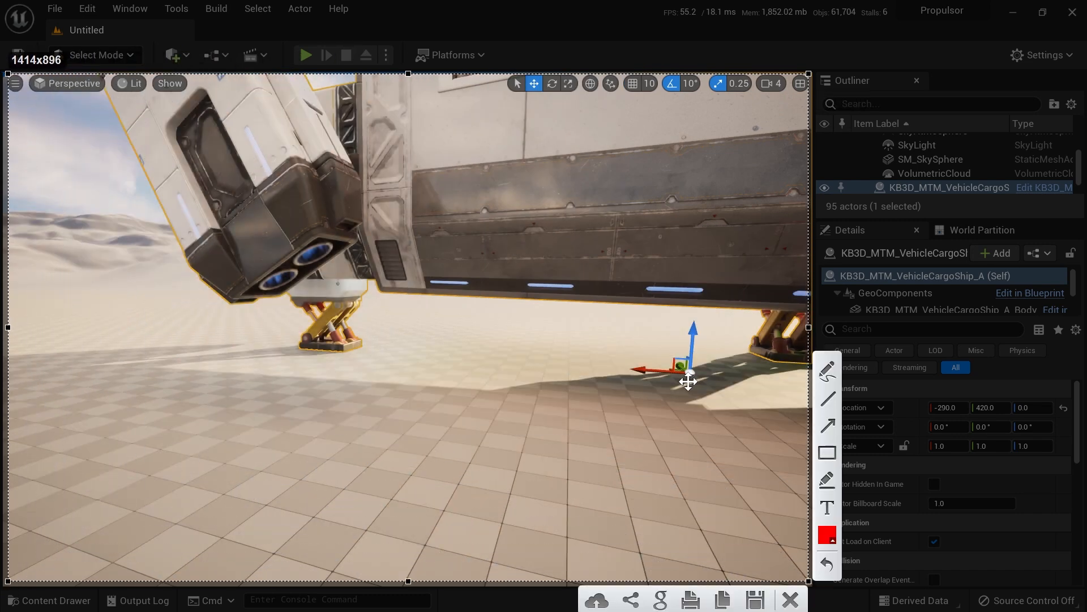
{"action": "left_click", "coordinate": [828, 370]}
{"action": "left_click_drag", "start_coordinate": [333, 242], "coordinate": [466, 257]}
{"action": "left_click_drag", "start_coordinate": [424, 314], "coordinate": [502, 333]}
{"action": "mouse_move", "coordinate": [303, 256]}
{"action": "left_mouse_down"}
{"action": "mouse_move", "coordinate": [297, 360]}
{"action": "mouse_move", "coordinate": [359, 374]}
{"action": "mouse_move", "coordinate": [390, 403]}
{"action": "left_mouse_up"}
{"action": "left_click_drag", "start_coordinate": [439, 336], "coordinate": [485, 361]}
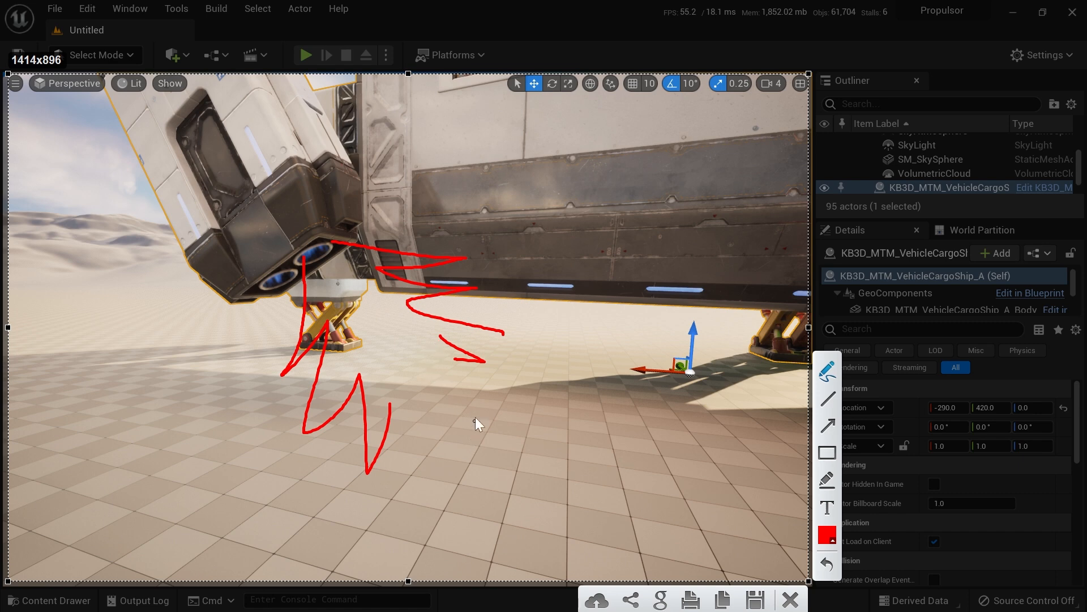
Step: Sketch red freehand swirls and streak lines over the ground below the cargo ship's thruster
{"action": "mouse_move", "coordinate": [519, 412]}
{"action": "left_mouse_down"}
{"action": "mouse_move", "coordinate": [554, 387]}
{"action": "mouse_move", "coordinate": [548, 397]}
{"action": "left_mouse_up"}
{"action": "mouse_move", "coordinate": [489, 441]}
{"action": "left_mouse_down"}
{"action": "mouse_move", "coordinate": [518, 484]}
{"action": "mouse_move", "coordinate": [574, 474]}
{"action": "left_mouse_up"}
{"action": "left_click_drag", "start_coordinate": [557, 423], "coordinate": [687, 389]}
{"action": "left_click_drag", "start_coordinate": [548, 442], "coordinate": [688, 440]}
{"action": "left_click_drag", "start_coordinate": [602, 481], "coordinate": [742, 499]}
{"action": "left_click_drag", "start_coordinate": [521, 388], "coordinate": [662, 352]}
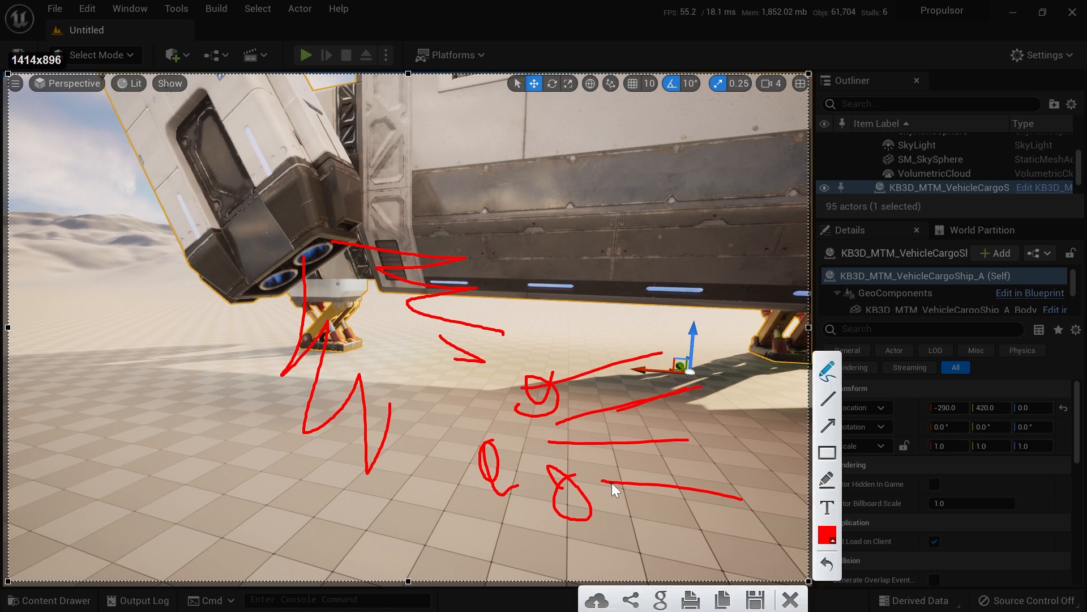
Step: Undo all the red freehand strokes on the captured viewport region
{"action": "key", "text": "ctrl+z"}
{"action": "key", "text": "ctrl+z"}
{"action": "key", "text": "ctrl+z"}
{"action": "key", "text": "ctrl+z"}
{"action": "key", "text": "ctrl+z"}
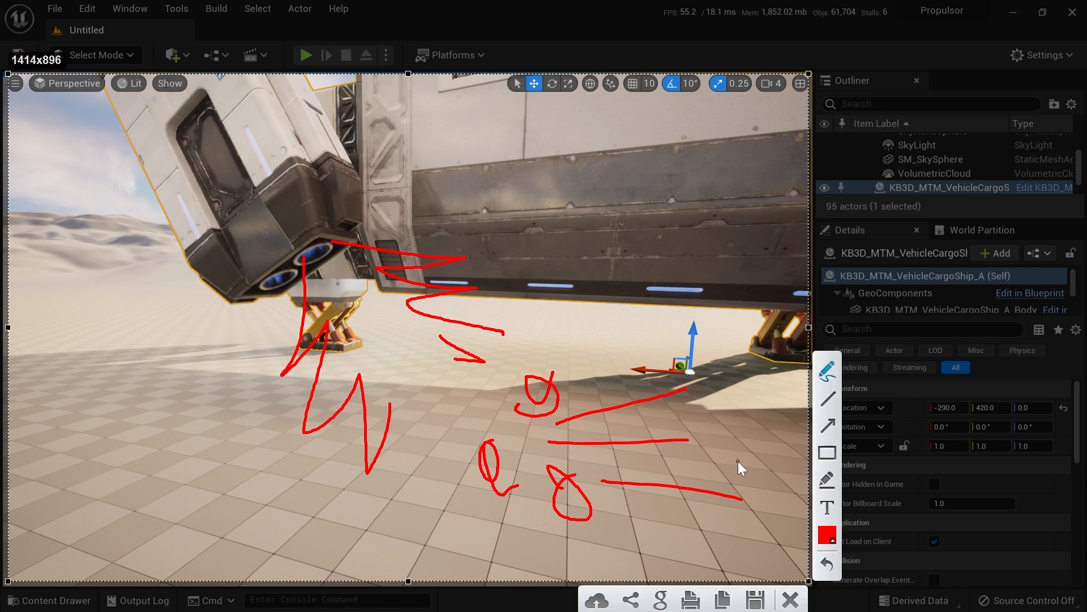
{"action": "key", "text": "ctrl+z"}
{"action": "key", "text": "ctrl+z"}
{"action": "key", "text": "ctrl+z"}
{"action": "key", "text": "ctrl+z"}
{"action": "key", "text": "ctrl+z"}
{"action": "key", "text": "ctrl+z"}
{"action": "key", "text": "ctrl+z"}
{"action": "key", "text": "ctrl+z"}
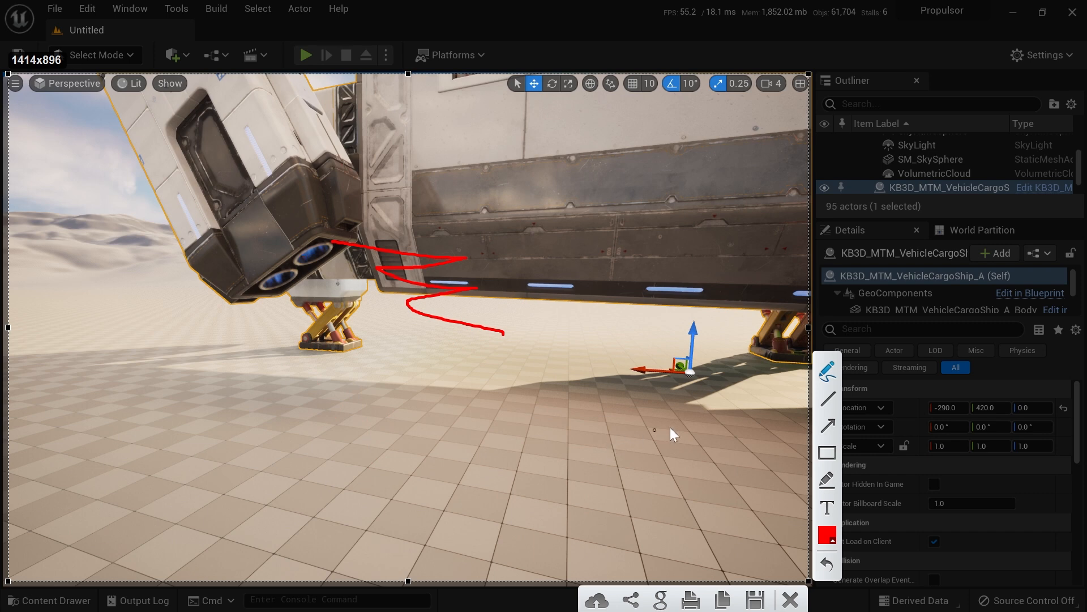
Step: Draw red zigzags from the thruster and small swirls on the ground, and discard the annotated capture
{"action": "left_click", "coordinate": [827, 370]}
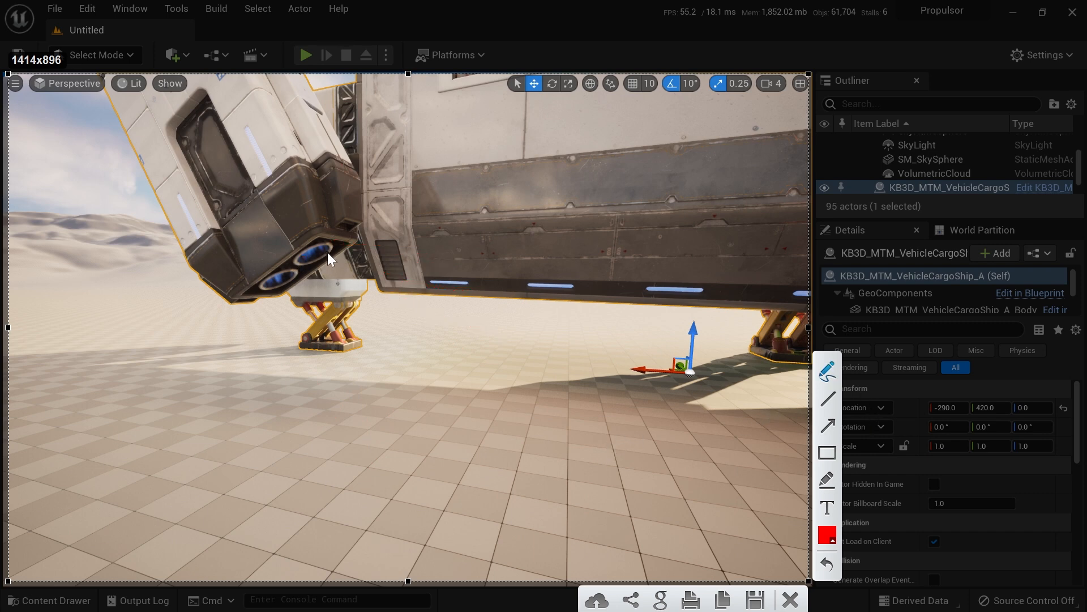
{"action": "left_click_drag", "start_coordinate": [329, 246], "coordinate": [367, 265]}
{"action": "mouse_move", "coordinate": [413, 322]}
{"action": "left_mouse_down"}
{"action": "mouse_move", "coordinate": [433, 335]}
{"action": "mouse_move", "coordinate": [395, 372]}
{"action": "left_mouse_up"}
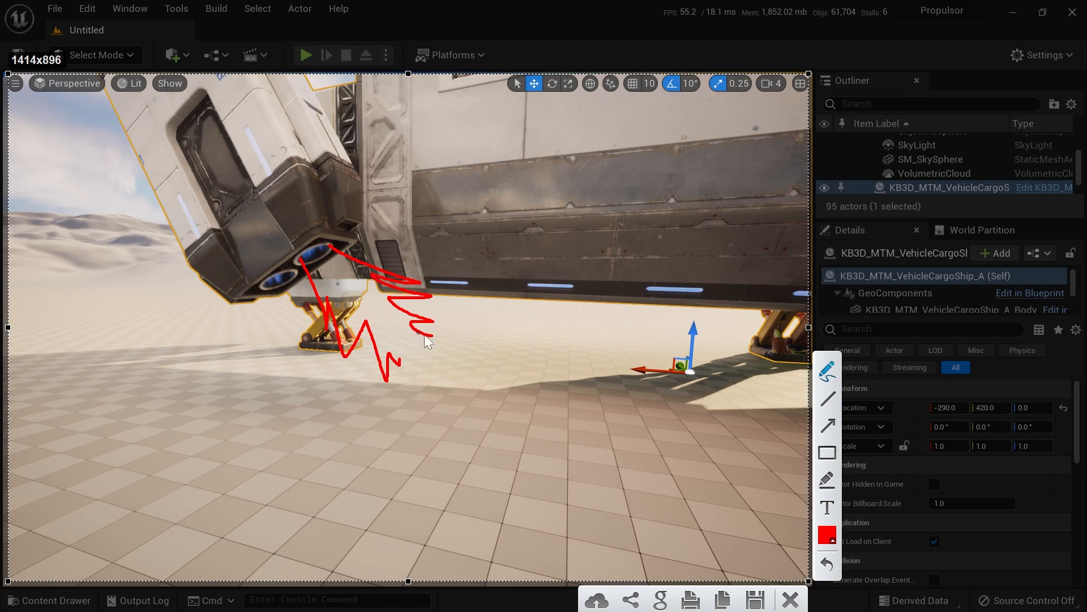
{"action": "mouse_move", "coordinate": [465, 406]}
{"action": "left_mouse_down"}
{"action": "mouse_move", "coordinate": [451, 403]}
{"action": "mouse_move", "coordinate": [417, 437]}
{"action": "mouse_move", "coordinate": [499, 420]}
{"action": "left_mouse_up"}
{"action": "left_click_drag", "start_coordinate": [517, 426], "coordinate": [534, 427]}
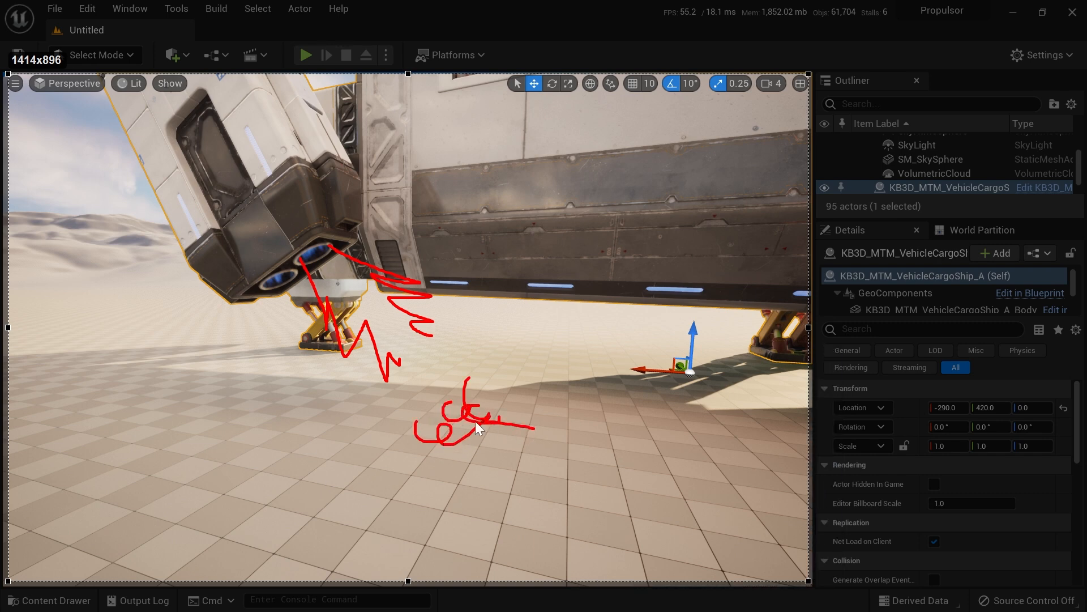
{"action": "left_click_drag", "start_coordinate": [452, 442], "coordinate": [492, 419]}
{"action": "left_click_drag", "start_coordinate": [510, 439], "coordinate": [523, 428]}
{"action": "left_click", "coordinate": [472, 462]}
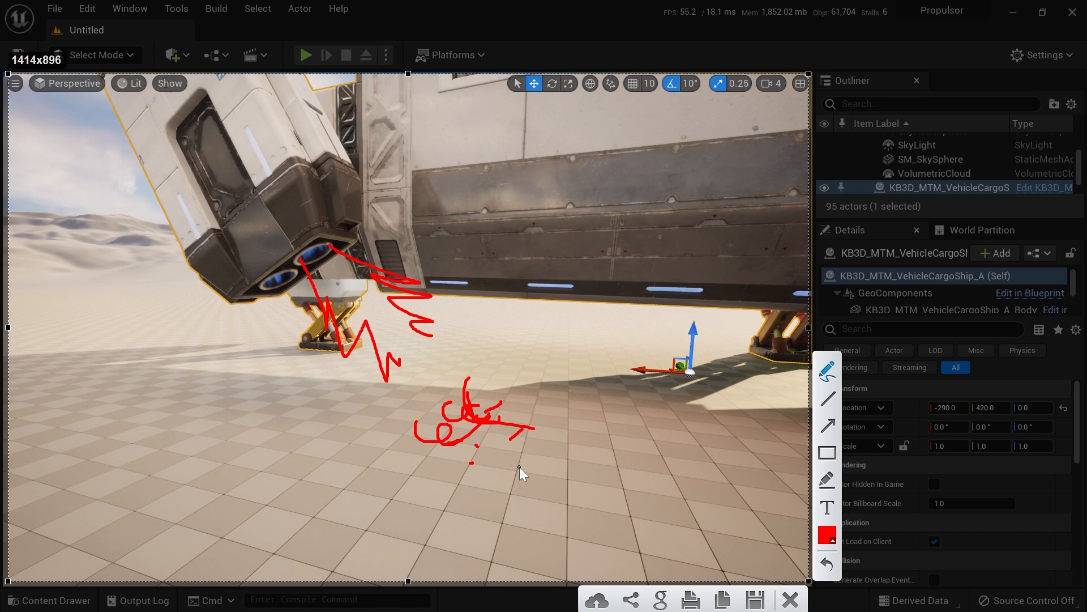
{"action": "key", "text": "Escape"}
{"action": "key", "text": "Escape"}
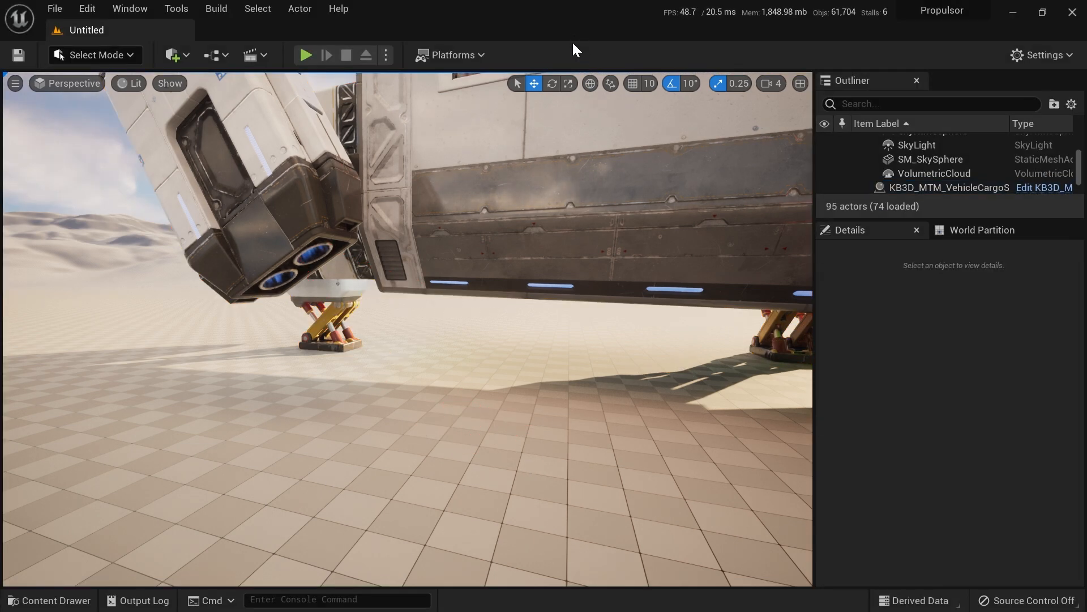
Step: Create a folder named Material inside the VFX content folder and open it
{"action": "scroll", "coordinate": [434, 474], "scroll_direction": "up", "scroll_amount": 3}
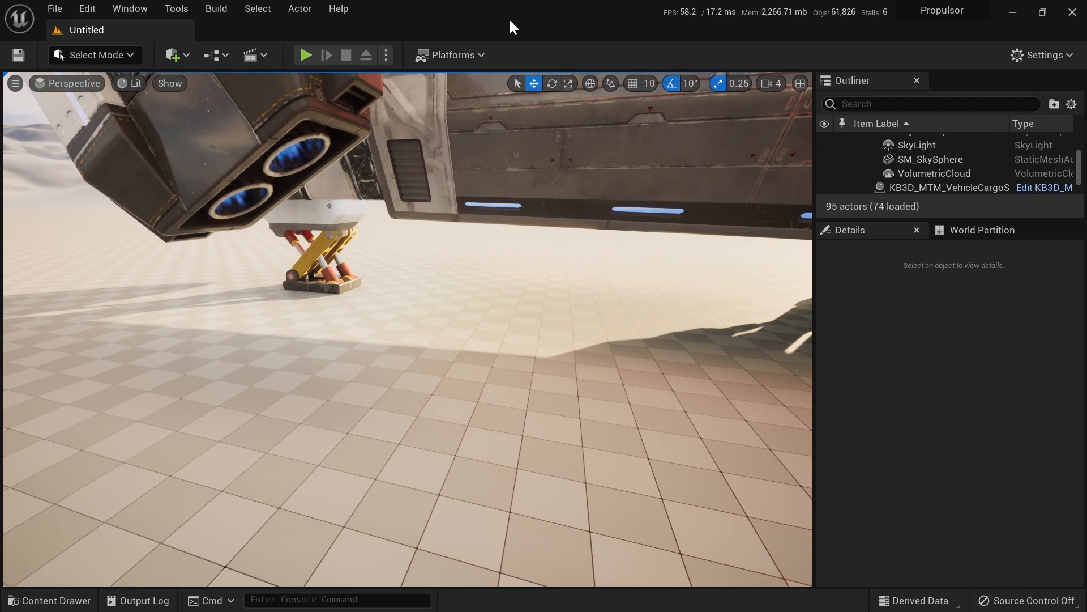
{"action": "key", "text": "ctrl+space"}
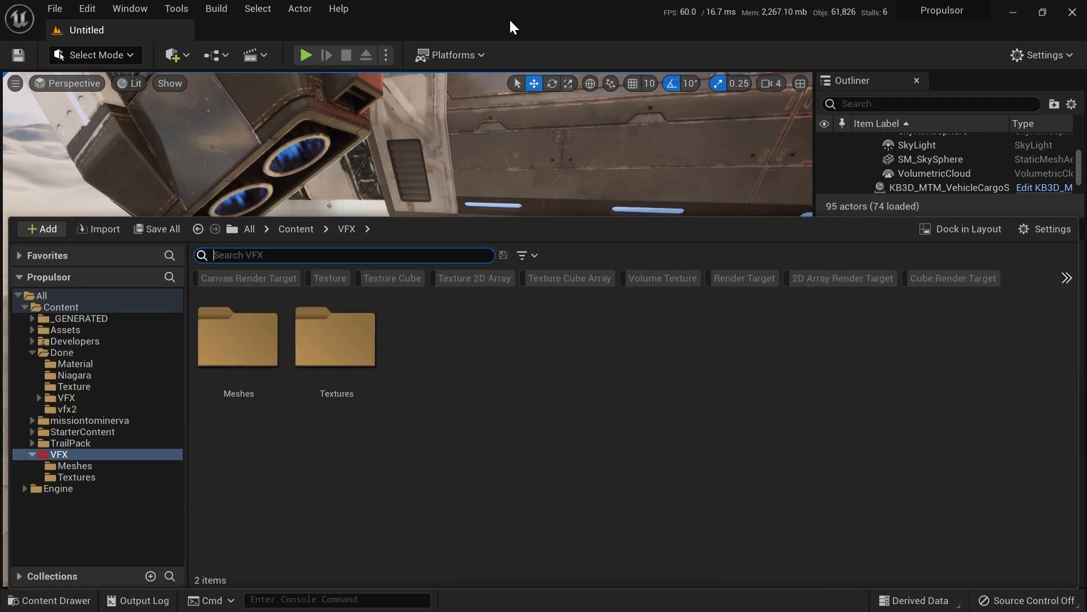
{"action": "left_click", "coordinate": [440, 386]}
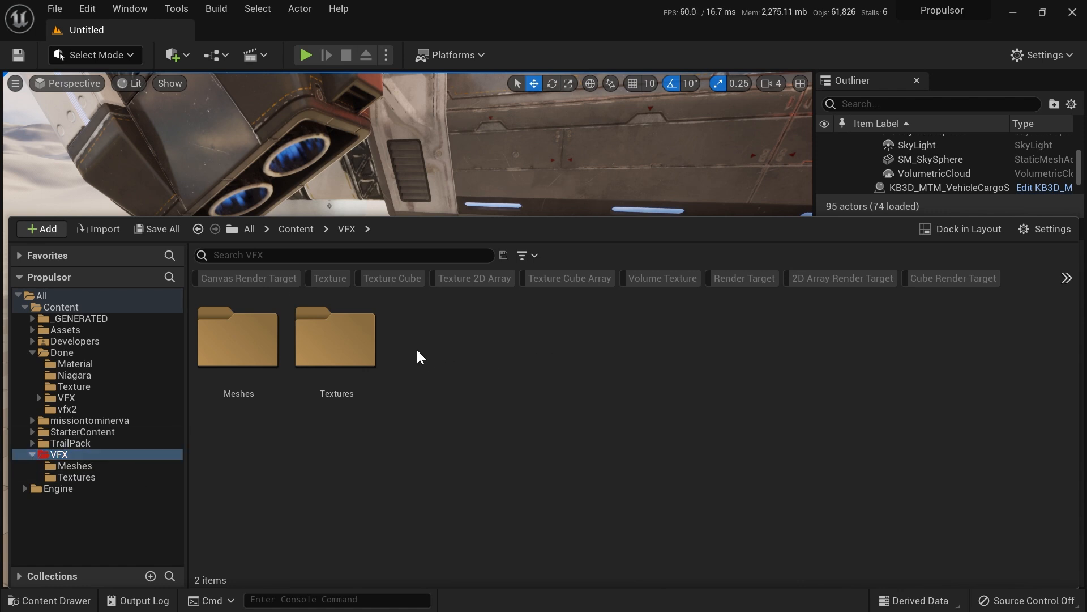
{"action": "key", "text": "ctrl+shift+n"}
{"action": "type", "text": "Material"}
{"action": "key", "text": "Return"}
{"action": "key", "text": "Return"}
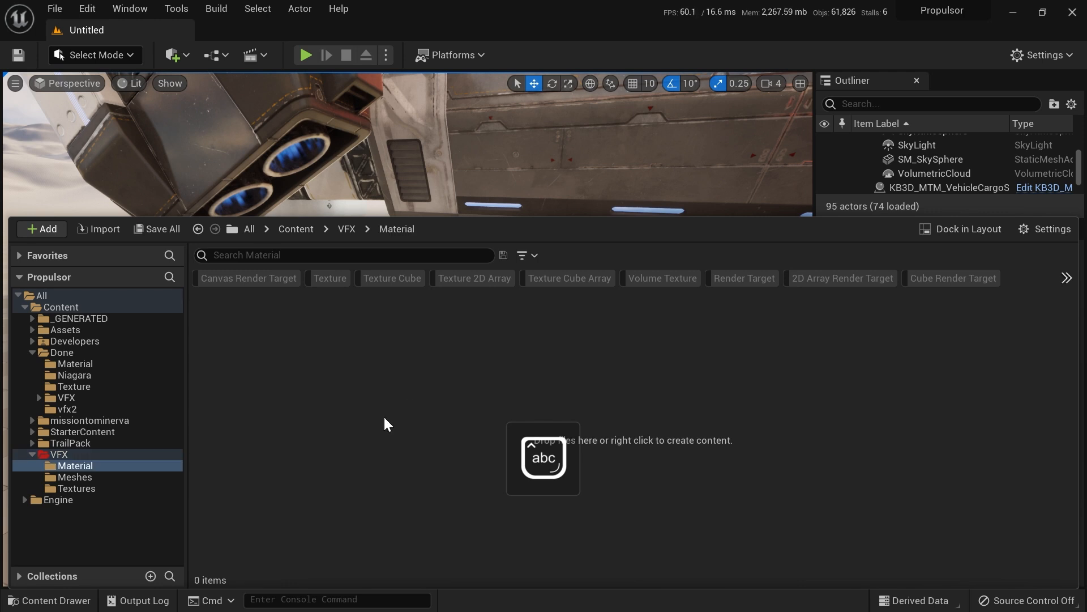
Step: Create a material named M_ThrustersLow in the VFX Material folder and open it for editing
{"action": "right_click", "coordinate": [260, 334]}
{"action": "left_click", "coordinate": [315, 318]}
{"action": "type", "text": "M_"}
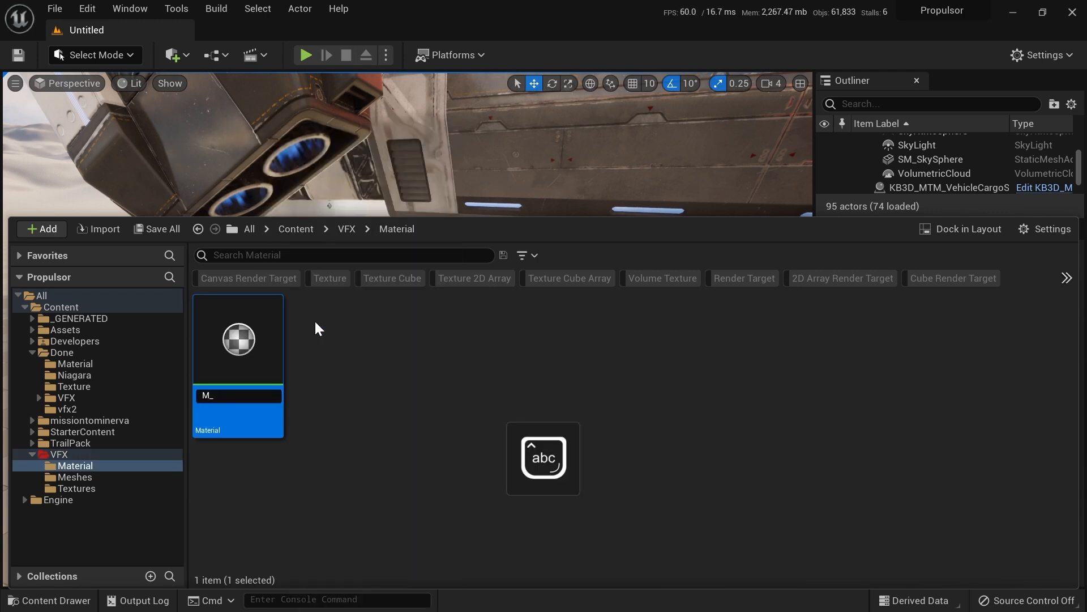
{"action": "type", "text": "ThrustersLow"}
{"action": "key", "text": "Return"}
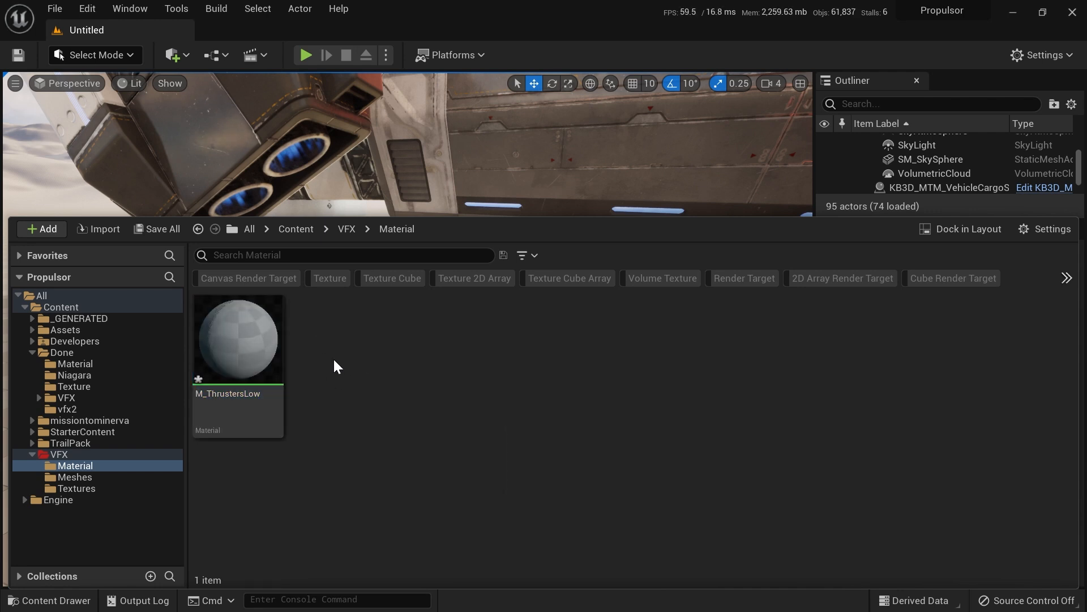
{"action": "key", "text": "ctrl+space"}
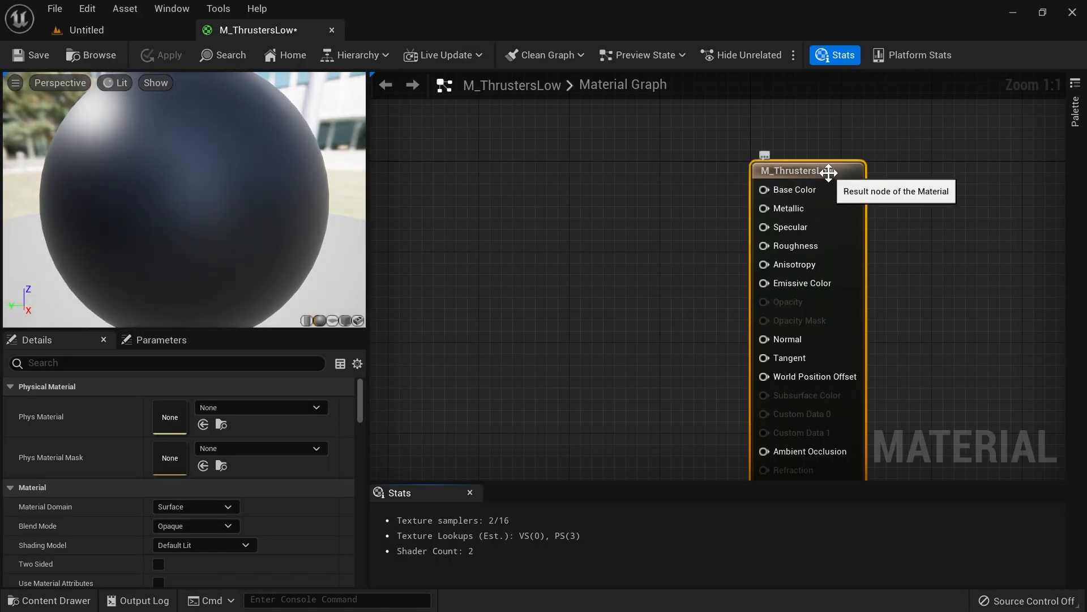
Step: Set the material's Blend Mode to Additive and its Shading Model to Unlit
{"action": "left_click", "coordinate": [216, 527]}
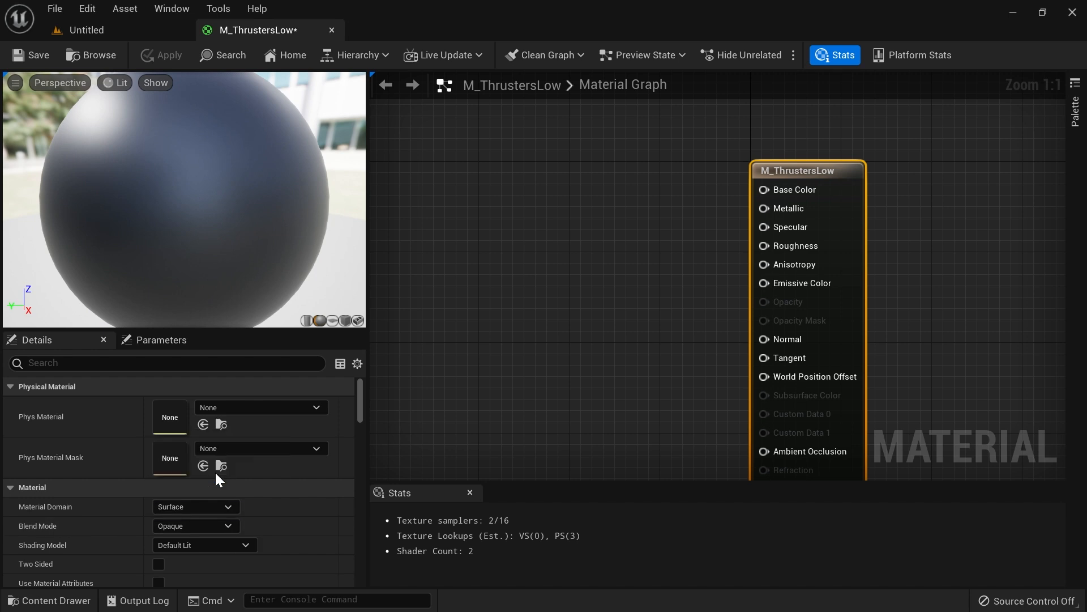
{"action": "left_click", "coordinate": [215, 472]}
{"action": "left_click", "coordinate": [222, 543]}
{"action": "left_click", "coordinate": [216, 378]}
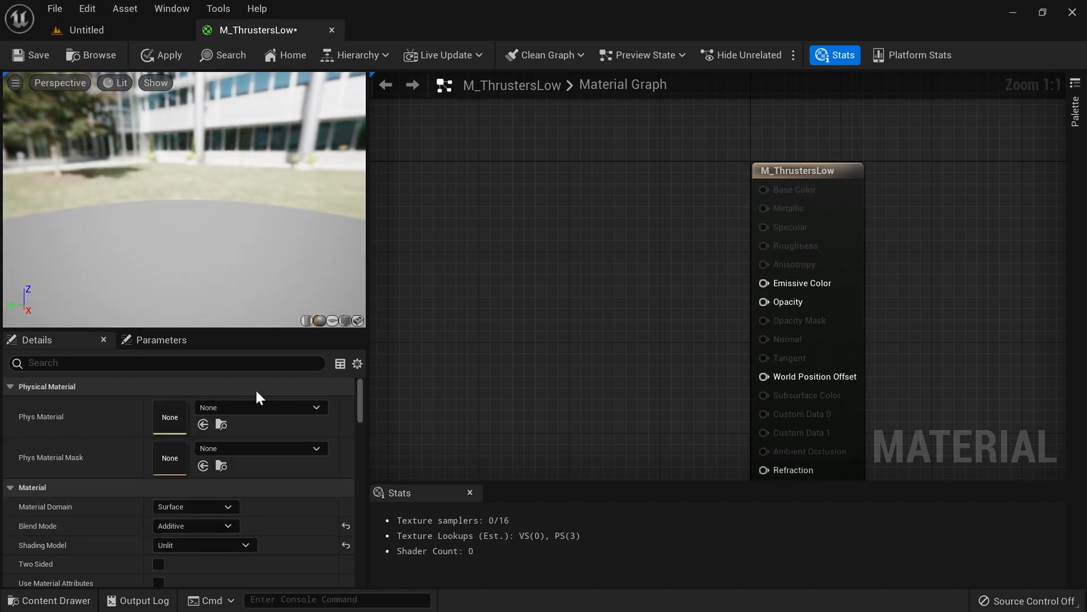
Step: Add the T_SwordFlare02 texture from the VFX Textures folder to the material graph as a Texture Sample
{"action": "right_click_drag", "start_coordinate": [559, 365], "coordinate": [463, 314]}
{"action": "left_click", "coordinate": [673, 136]}
{"action": "right_click_drag", "start_coordinate": [431, 217], "coordinate": [652, 178]}
{"action": "left_click", "coordinate": [547, 166]}
{"action": "key", "text": "ctrl+space"}
{"action": "left_click", "coordinate": [90, 497]}
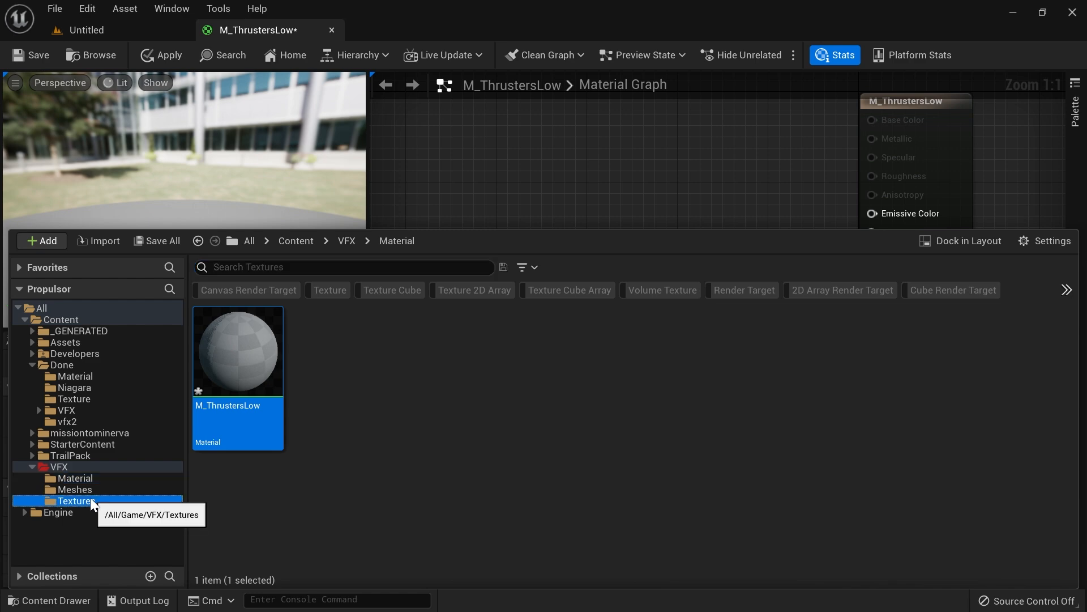
{"action": "left_click", "coordinate": [819, 344]}
{"action": "left_click_drag", "start_coordinate": [818, 344], "coordinate": [486, 164]}
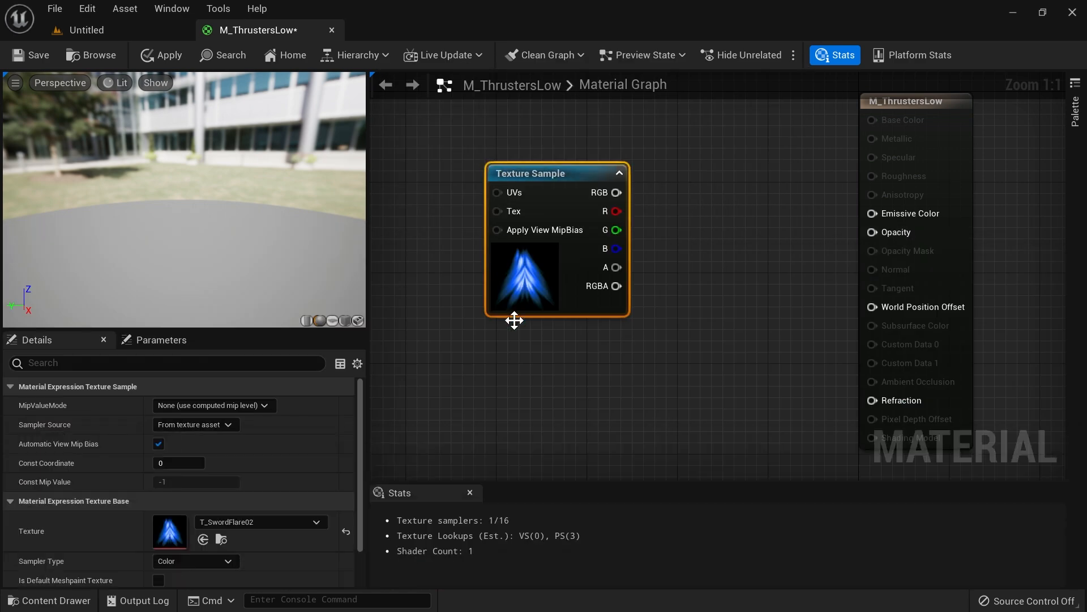
Step: Move the T_SwordFlare02 Texture Sample node farther away from the material result node
{"action": "right_click_drag", "start_coordinate": [551, 395], "coordinate": [821, 418]}
{"action": "scroll", "coordinate": [796, 367], "scroll_direction": "down", "scroll_amount": 3}
{"action": "right_click_drag", "start_coordinate": [784, 358], "coordinate": [692, 289]}
{"action": "left_click_drag", "start_coordinate": [718, 271], "coordinate": [457, 276]}
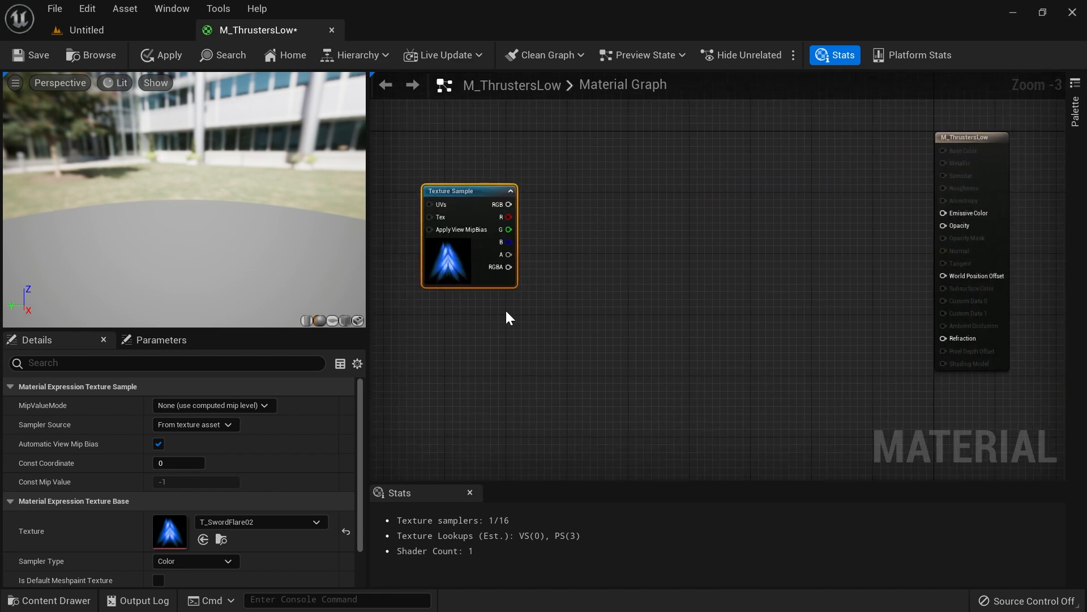
{"action": "scroll", "coordinate": [513, 320], "scroll_direction": "up", "scroll_amount": 2}
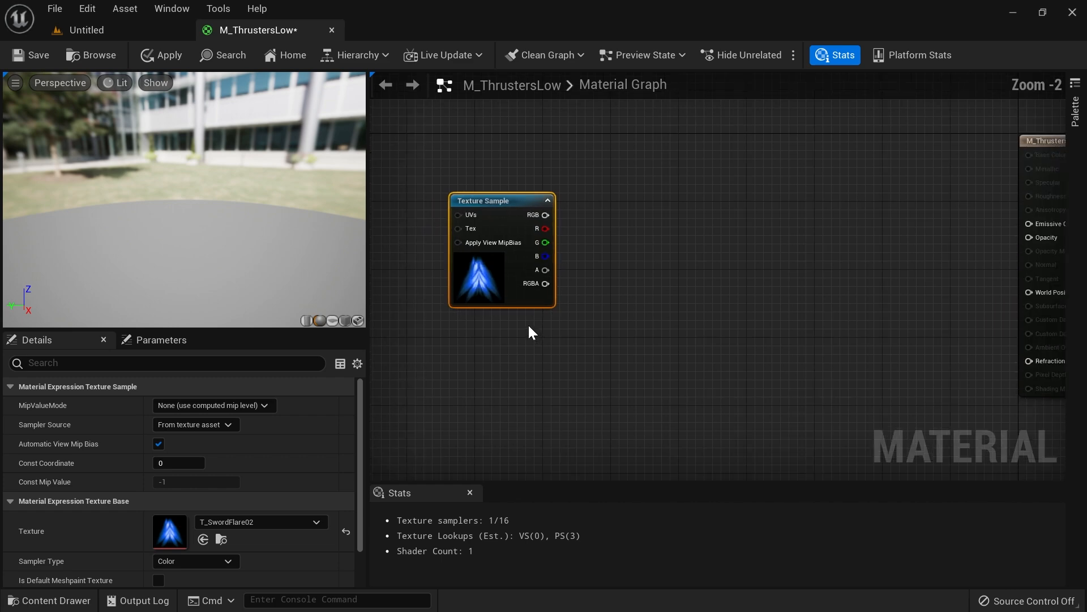
{"action": "scroll", "coordinate": [483, 305], "scroll_direction": "up", "scroll_amount": 1}
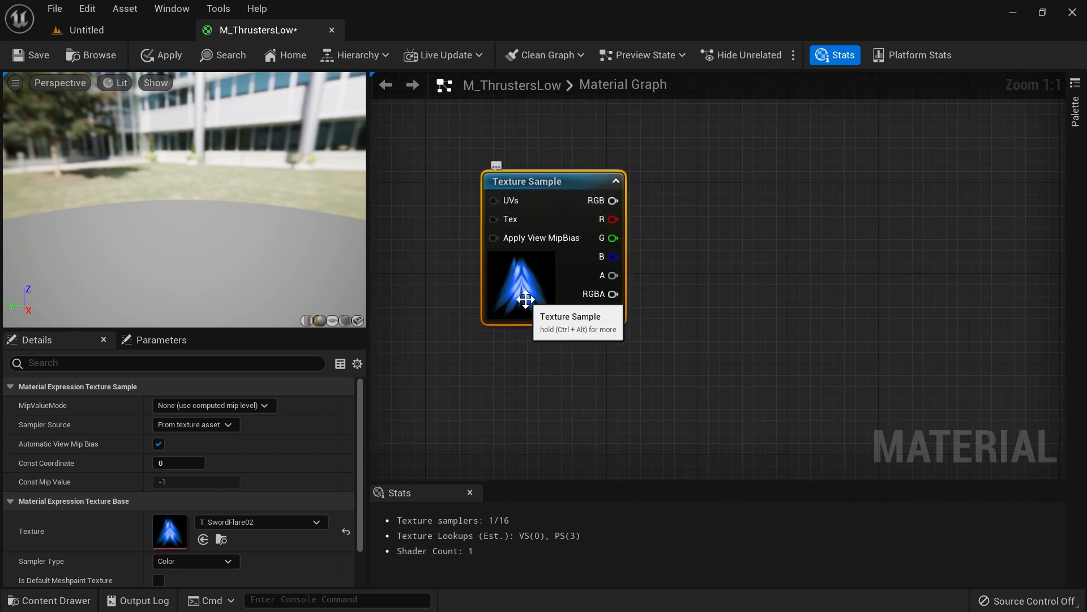
Step: Use the SM_Cone mesh from the VFX Meshes folder as the material's preview mesh
{"action": "key", "text": "ctrl+b"}
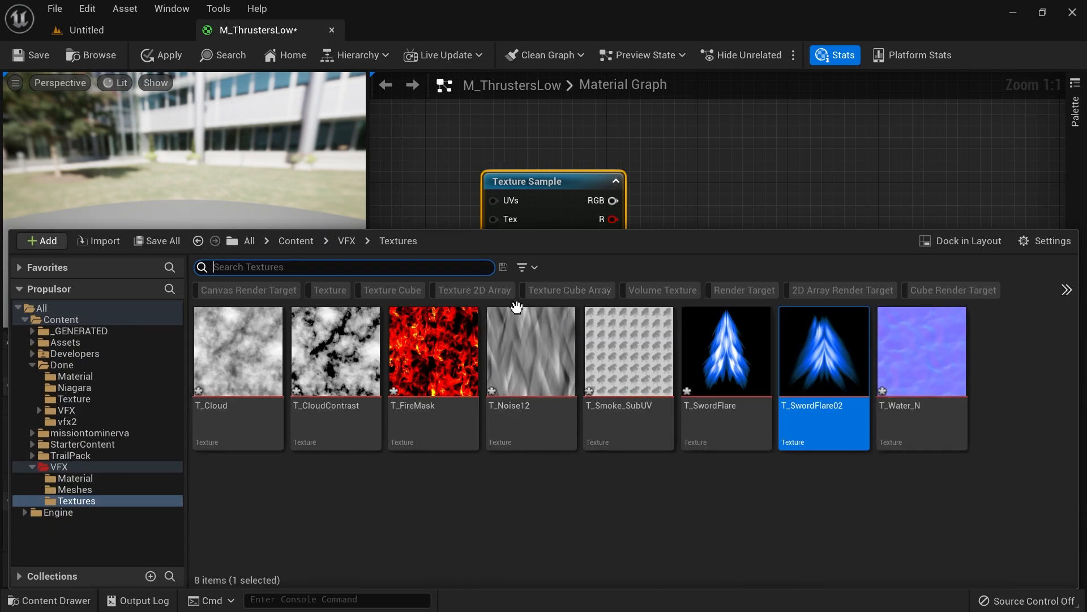
{"action": "left_click", "coordinate": [87, 489]}
{"action": "double_click", "coordinate": [258, 387]}
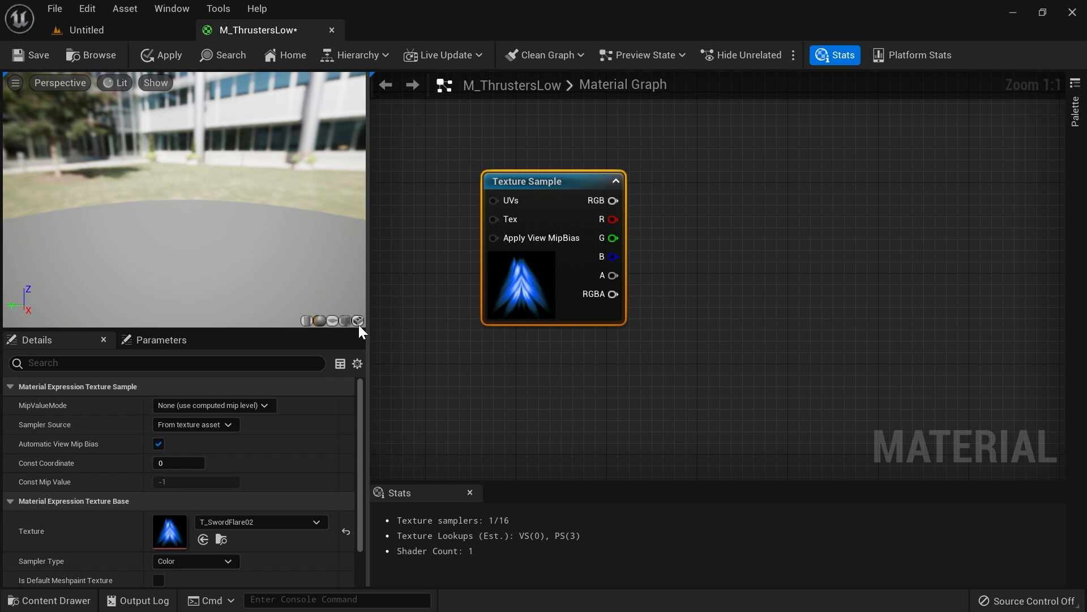
{"action": "left_click", "coordinate": [359, 321]}
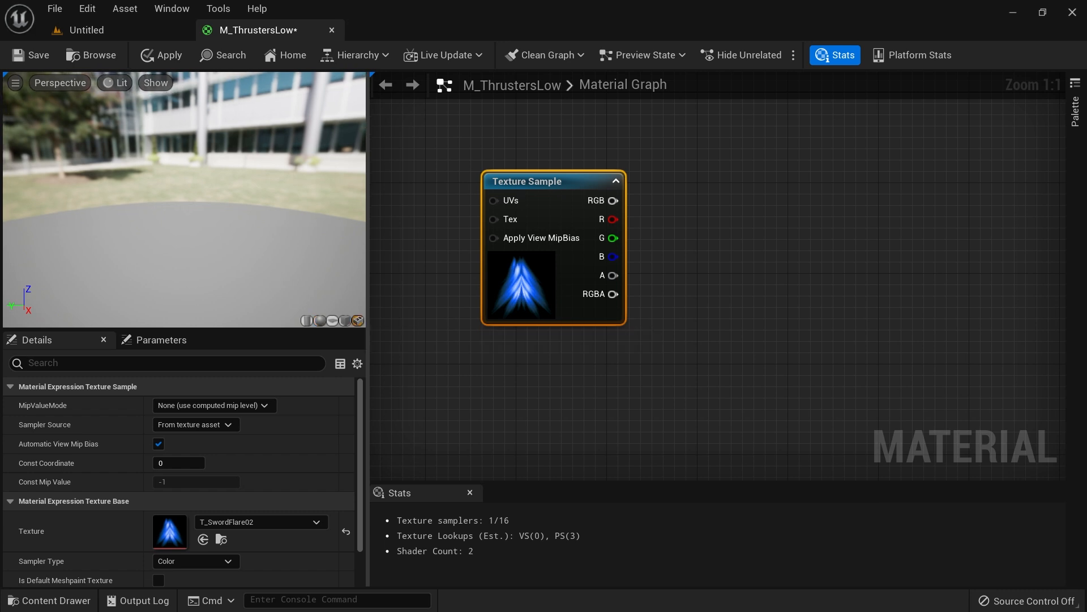
Step: Connect the RGB output of the T_SwordFlare02 Texture Sample to Emissive Color and check the cone preview
{"action": "right_click_drag", "start_coordinate": [835, 353], "coordinate": [617, 342]}
{"action": "scroll", "coordinate": [623, 343], "scroll_direction": "down", "scroll_amount": 1}
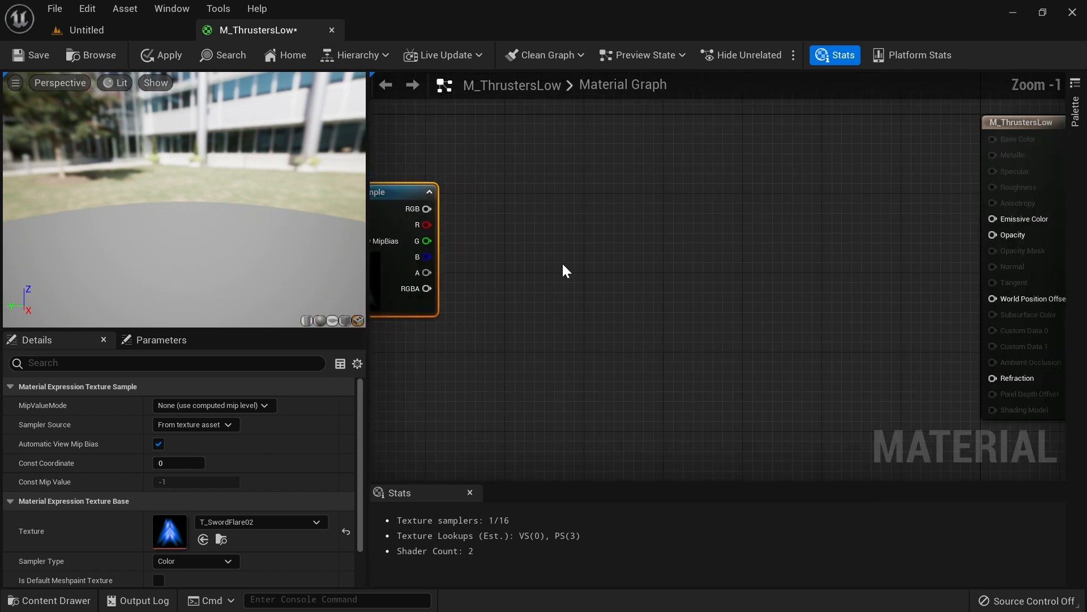
{"action": "left_click_drag", "start_coordinate": [427, 209], "coordinate": [993, 219]}
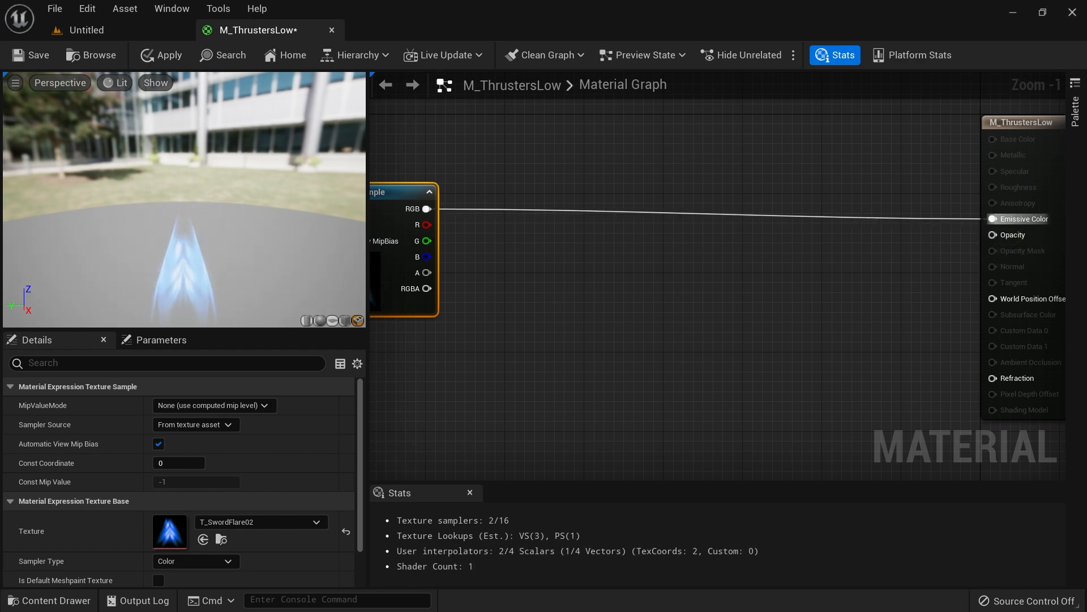
{"action": "left_click_drag", "start_coordinate": [168, 202], "coordinate": [266, 225]}
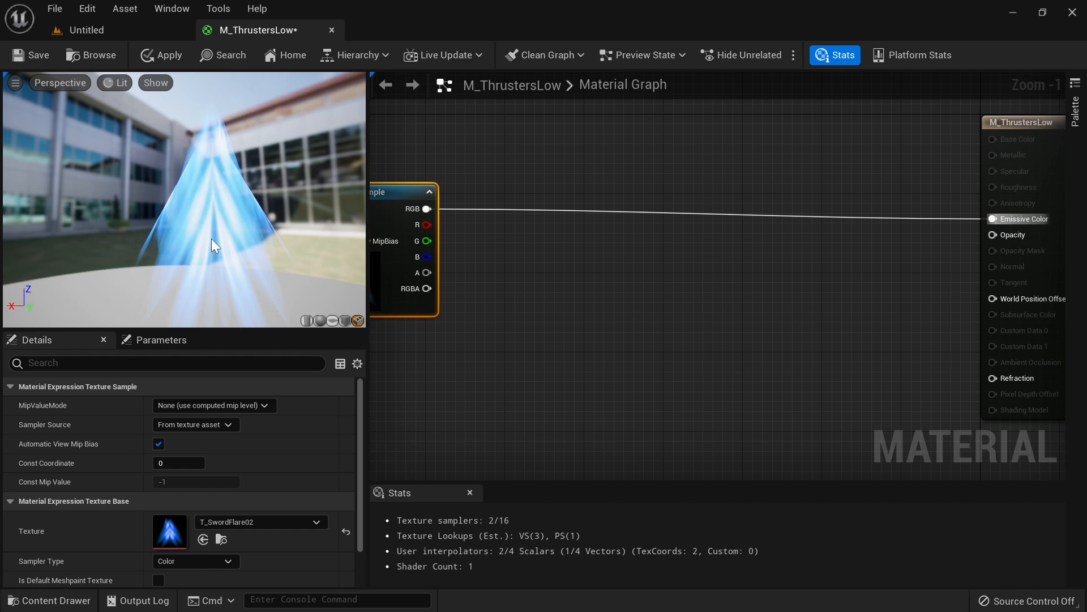
{"action": "left_click_drag", "start_coordinate": [225, 146], "coordinate": [220, 74]}
{"action": "left_click", "coordinate": [218, 9]}
{"action": "left_click", "coordinate": [235, 46]}
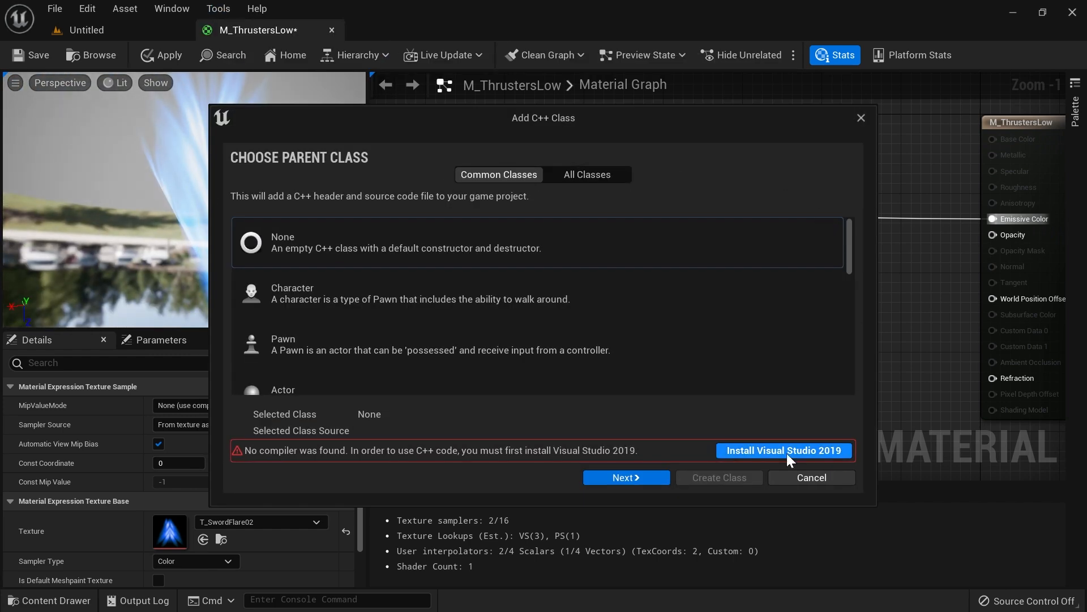
{"action": "left_click", "coordinate": [793, 479]}
{"action": "left_click_drag", "start_coordinate": [211, 301], "coordinate": [221, 226]}
Step: Add the T_FireMask texture as a Texture Sample and place it well before the T_SwordFlare02 node
{"action": "right_click_drag", "start_coordinate": [693, 424], "coordinate": [869, 427]}
{"action": "scroll", "coordinate": [798, 375], "scroll_direction": "down", "scroll_amount": 2}
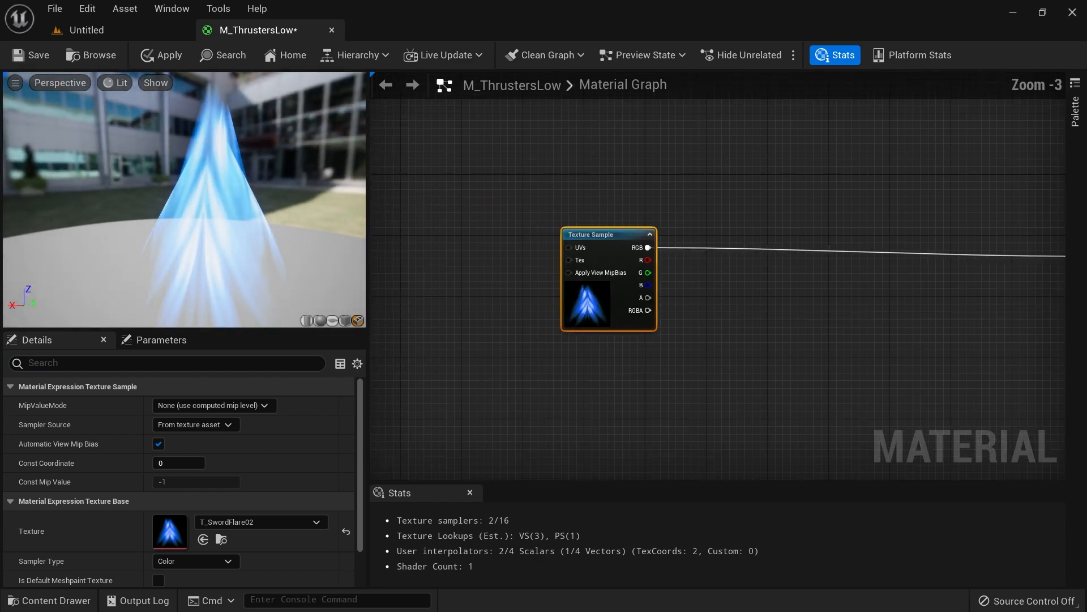
{"action": "right_click_drag", "start_coordinate": [730, 372], "coordinate": [875, 351]}
{"action": "right_click_drag", "start_coordinate": [607, 257], "coordinate": [665, 270]}
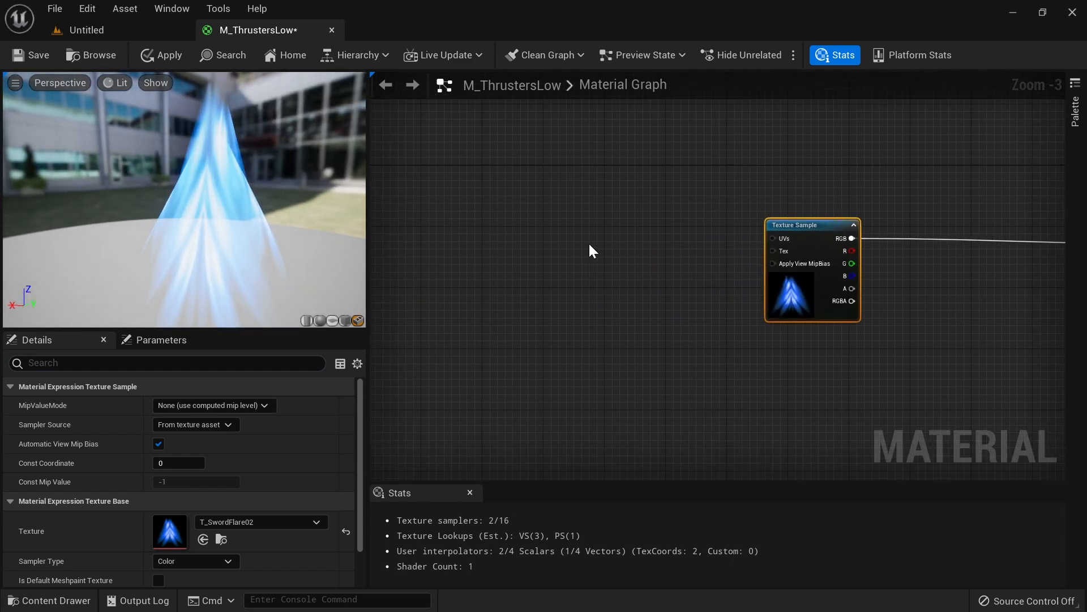
{"action": "left_click", "coordinate": [570, 306]}
{"action": "key", "text": "ctrl+space"}
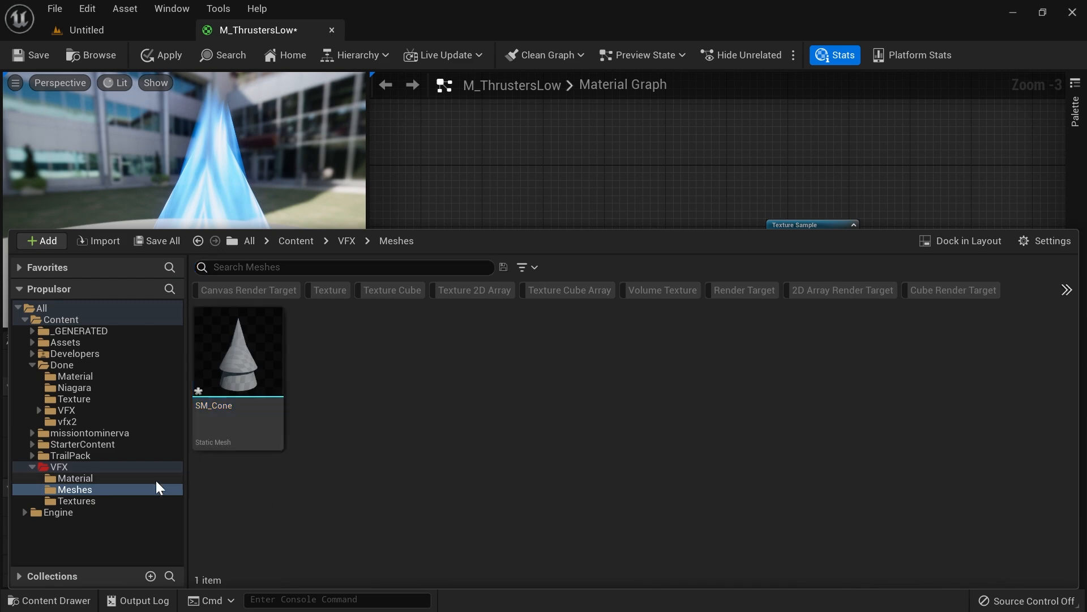
{"action": "left_click", "coordinate": [76, 501]}
{"action": "left_click_drag", "start_coordinate": [434, 356], "coordinate": [485, 299]}
{"action": "right_click_drag", "start_coordinate": [594, 322], "coordinate": [759, 323]}
{"action": "left_click_drag", "start_coordinate": [605, 310], "coordinate": [463, 306]}
{"action": "right_click_drag", "start_coordinate": [596, 311], "coordinate": [633, 318]}
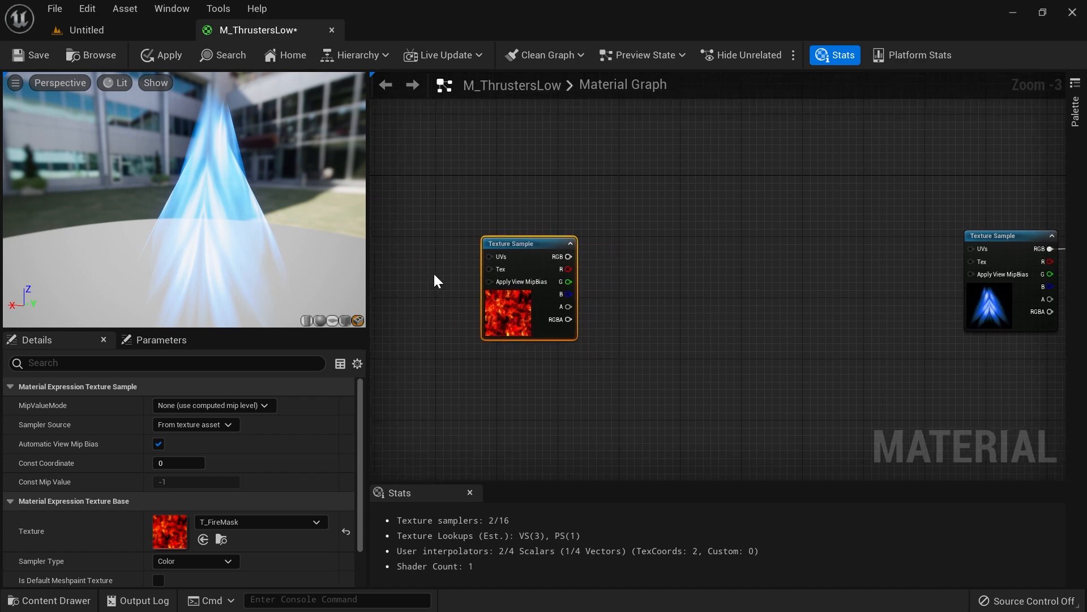
Step: Add a Panner node in front of the T_FireMask Texture Sample
{"action": "right_click_drag", "start_coordinate": [412, 262], "coordinate": [448, 269]}
{"action": "right_click", "coordinate": [433, 268]}
{"action": "left_click", "coordinate": [421, 253]}
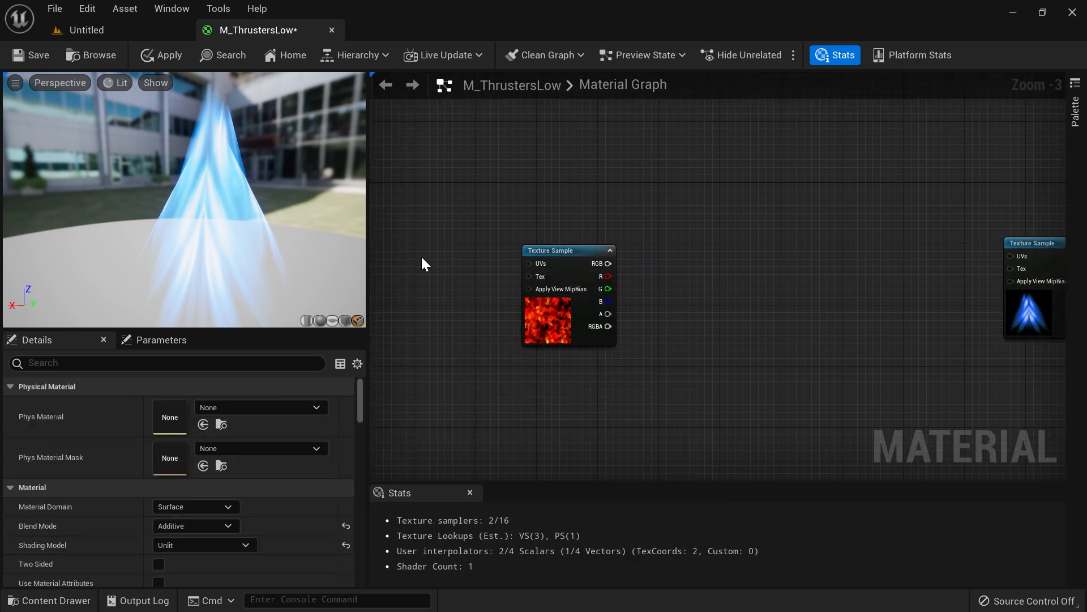
{"action": "left_click", "coordinate": [419, 254]}
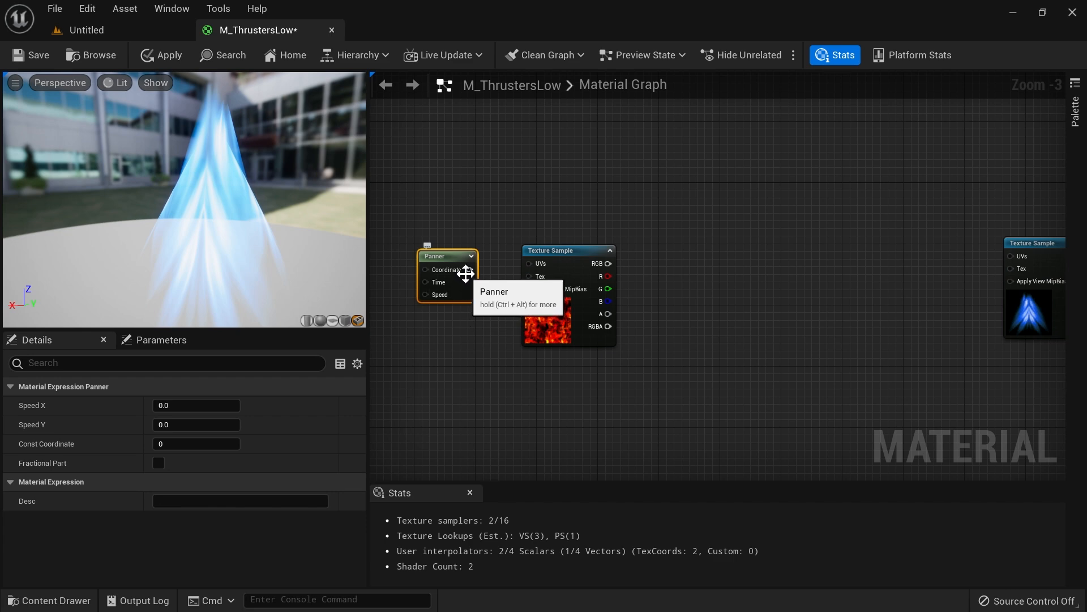
Step: Connect the Panner to the UVs of the T_FireMask Texture Sample and set the Panner's Speed Y to 1
{"action": "left_click_drag", "start_coordinate": [529, 263], "coordinate": [529, 263]}
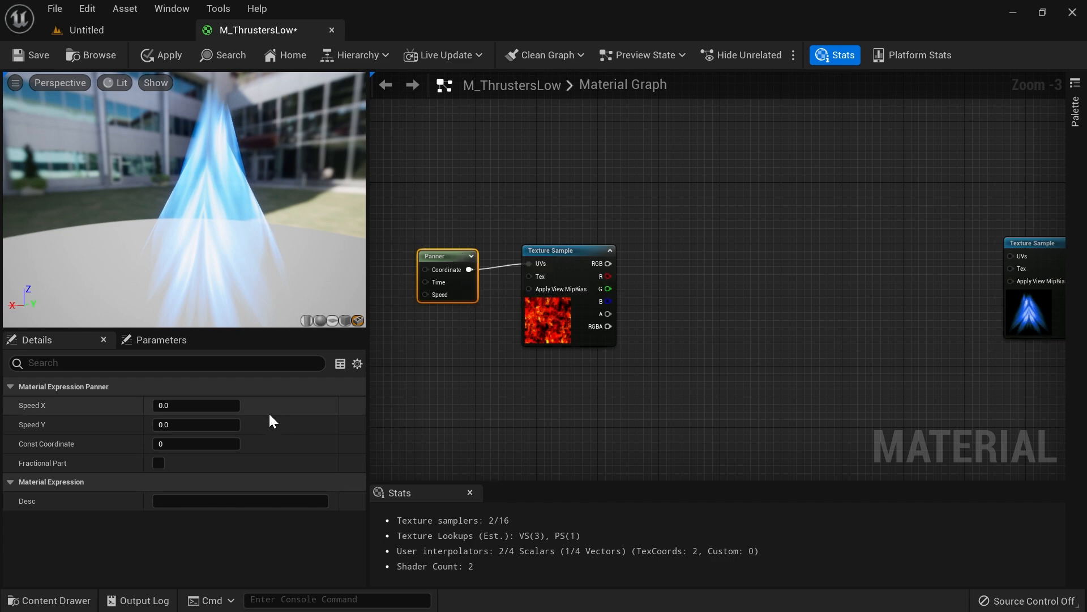
{"action": "left_click", "coordinate": [184, 424]}
{"action": "type", "text": "1"}
{"action": "key", "text": "Tab"}
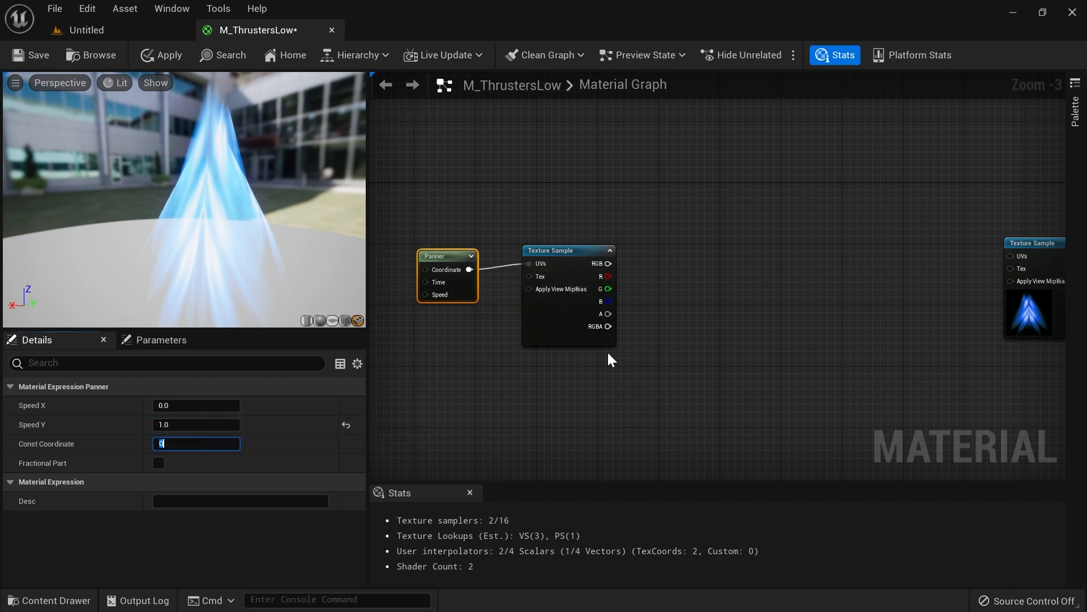
Step: Add a Multiply node fed by the R output of the T_FireMask Texture Sample and set its Const B to 0.1
{"action": "right_click_drag", "start_coordinate": [594, 317], "coordinate": [635, 320]}
{"action": "left_click", "coordinate": [631, 276]}
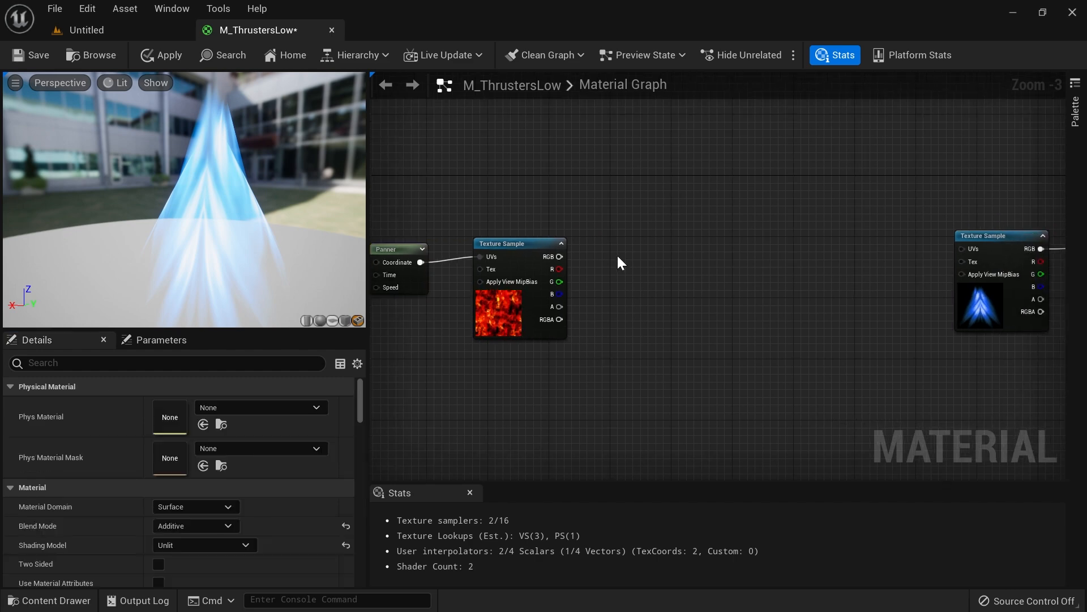
{"action": "left_click", "coordinate": [618, 260]}
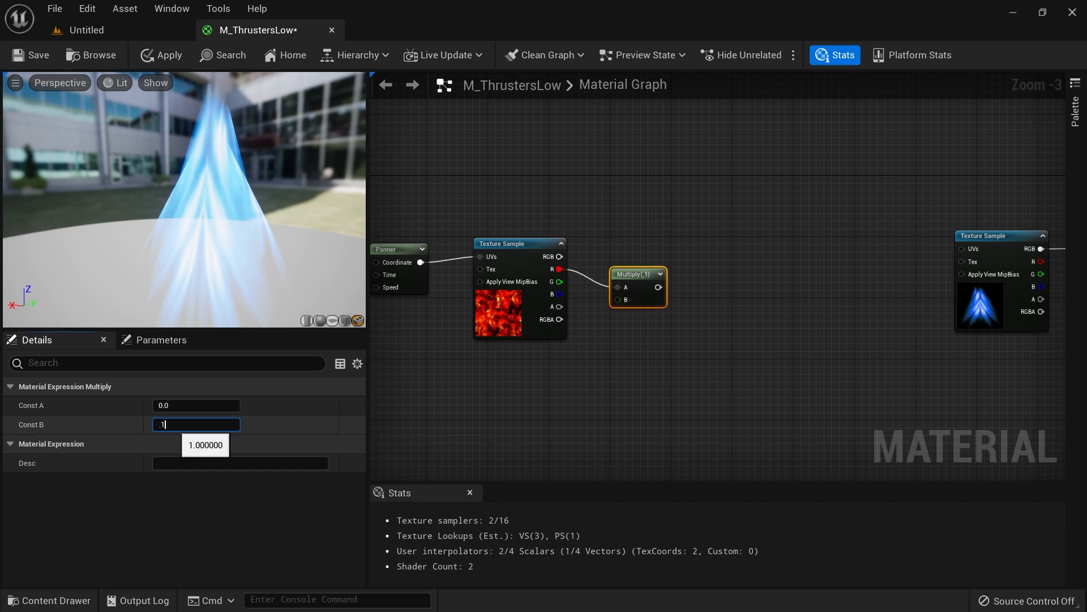
{"action": "scroll", "coordinate": [640, 315], "scroll_direction": "up", "scroll_amount": 1}
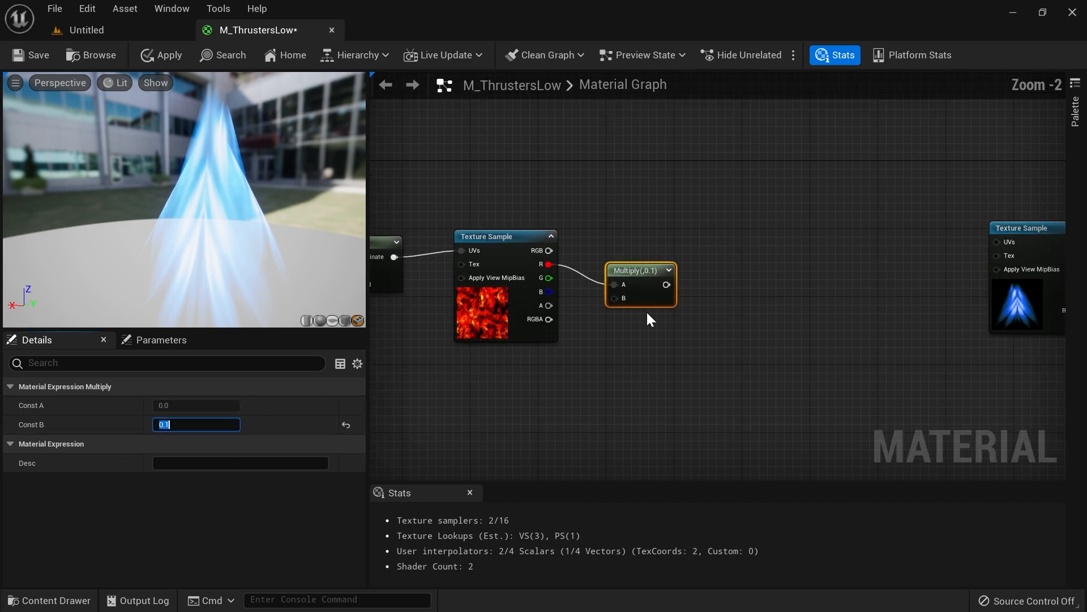
Step: Place an Add node after the 0.1 Multiply and connect the Multiply output to its B input
{"action": "right_click_drag", "start_coordinate": [751, 276], "coordinate": [711, 308]}
{"action": "left_click", "coordinate": [708, 223]}
{"action": "key", "text": "a"}
{"action": "left_click", "coordinate": [708, 223]}
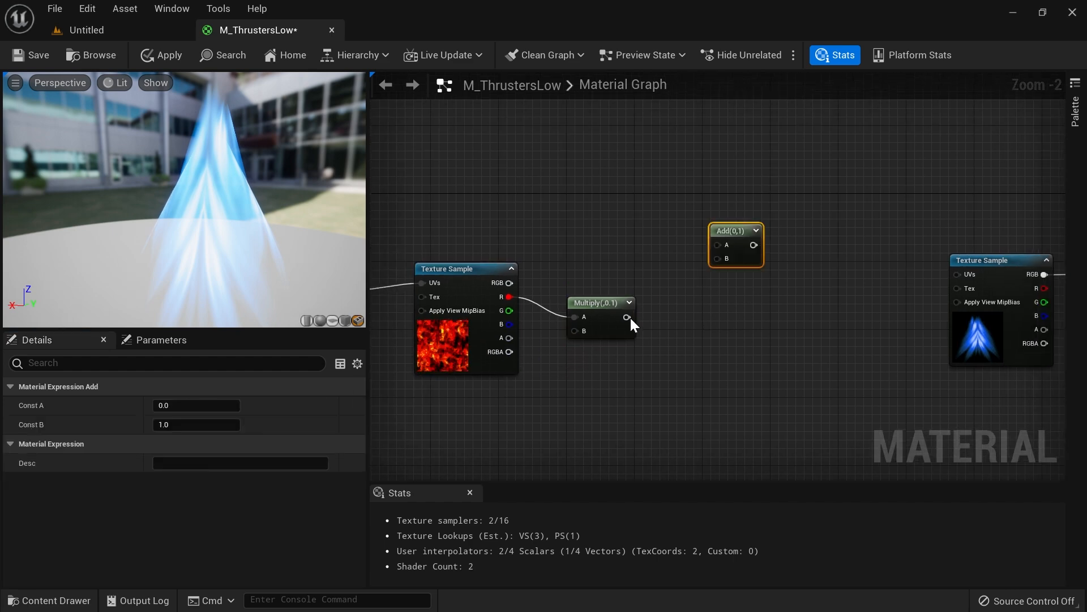
{"action": "left_click_drag", "start_coordinate": [626, 317], "coordinate": [630, 316]}
{"action": "left_click_drag", "start_coordinate": [718, 259], "coordinate": [718, 259]}
Step: Add a TextureCoordinate node beside the Add node and connect it to the Add node's A input
{"action": "right_click_drag", "start_coordinate": [722, 280], "coordinate": [756, 313]}
{"action": "right_click", "coordinate": [632, 234]}
{"action": "type", "text": "texturecoord"}
{"action": "key", "text": "Return"}
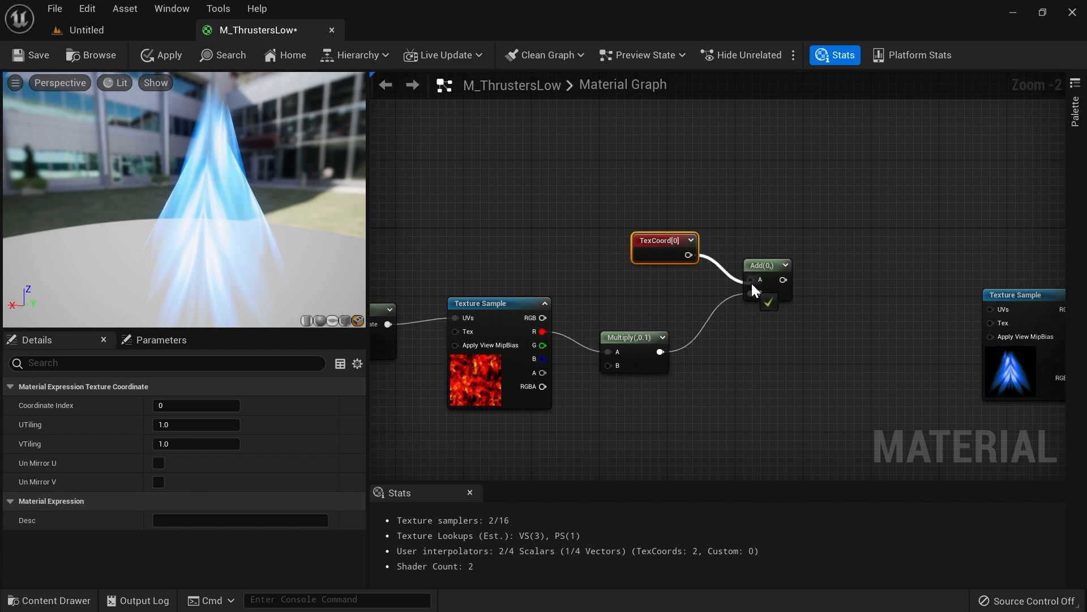
Step: Move the T_SwordFlare02 Texture Sample closer to the Add node, connect Add to its UVs and check the distorted cone preview
{"action": "left_click_drag", "start_coordinate": [1022, 309], "coordinate": [902, 294]}
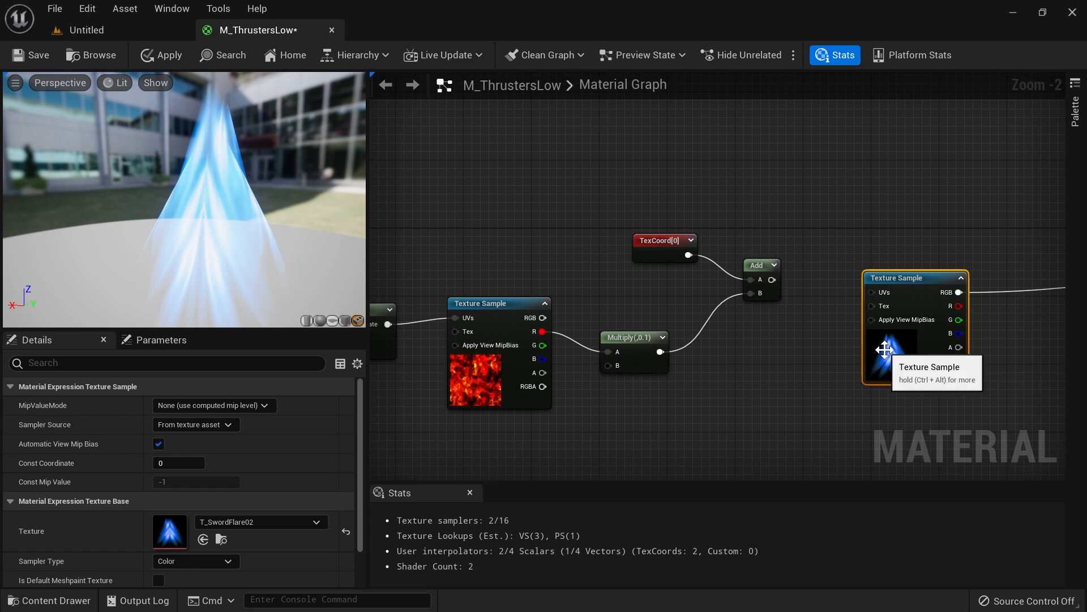
{"action": "left_click_drag", "start_coordinate": [771, 279], "coordinate": [882, 332]}
{"action": "left_click_drag", "start_coordinate": [255, 276], "coordinate": [164, 282]}
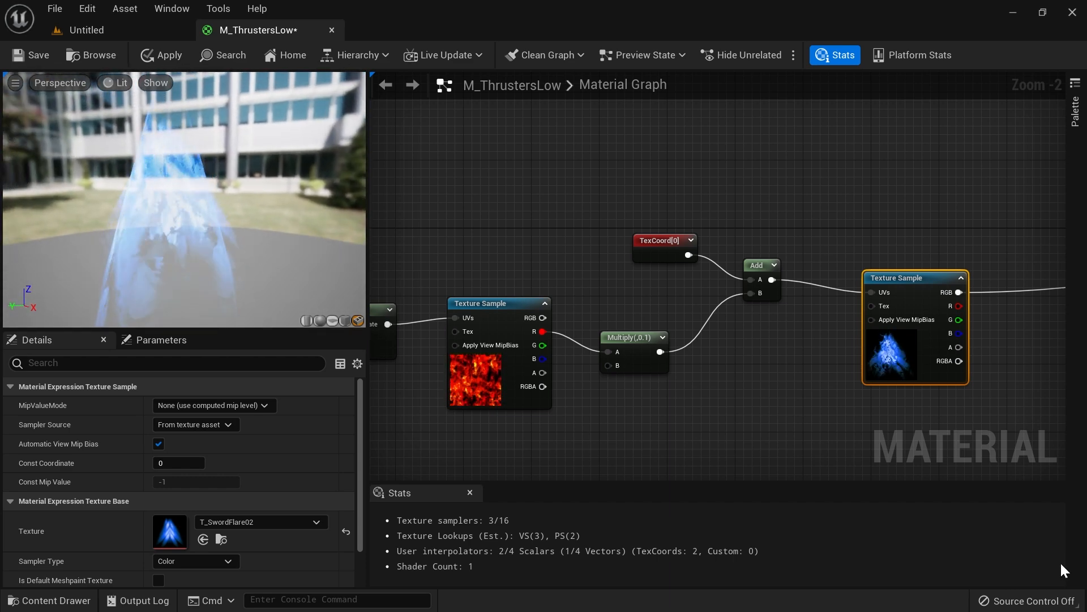
Step: Set the Panner's Speed Y to -1 and inspect the flame motion on the cone preview
{"action": "right_click_drag", "start_coordinate": [437, 429], "coordinate": [558, 436]}
{"action": "left_click", "coordinate": [493, 339]}
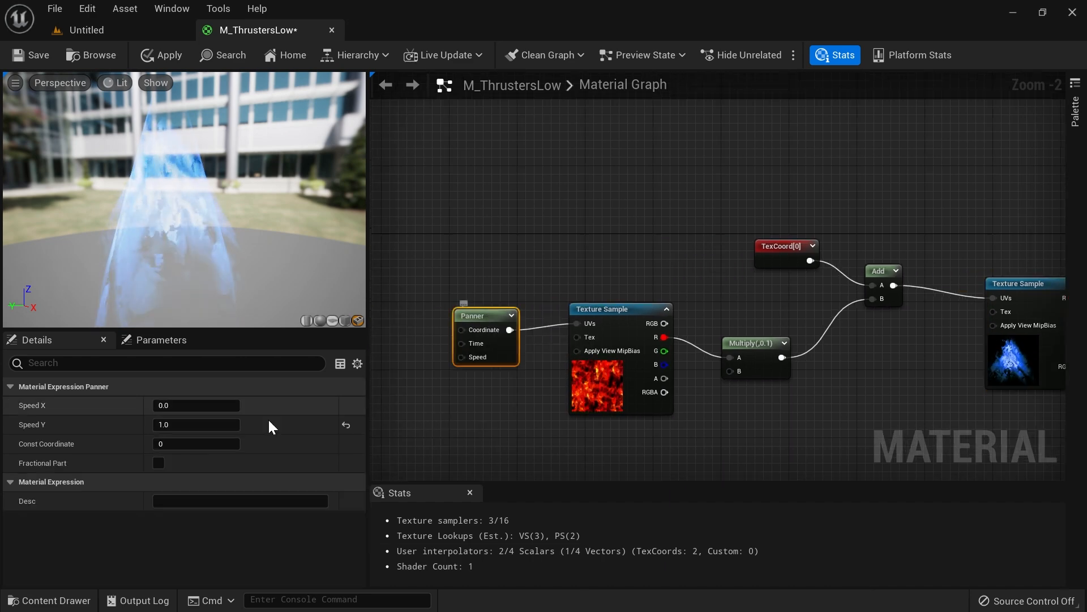
{"action": "left_click", "coordinate": [158, 424]}
{"action": "key", "text": "Return"}
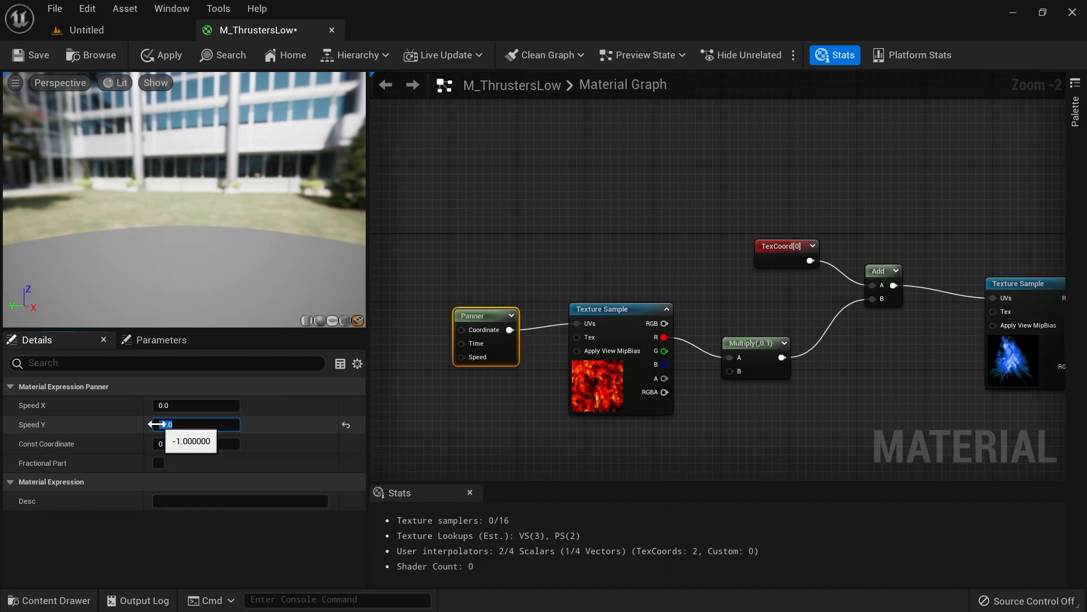
{"action": "left_click_drag", "start_coordinate": [266, 221], "coordinate": [289, 249]}
{"action": "right_click_drag", "start_coordinate": [266, 221], "coordinate": [266, 249]}
{"action": "left_click_drag", "start_coordinate": [267, 221], "coordinate": [303, 215]}
{"action": "right_click_drag", "start_coordinate": [303, 215], "coordinate": [303, 193]}
{"action": "left_click_drag", "start_coordinate": [182, 216], "coordinate": [237, 218]}
Step: Select the texture distortion nodes together and move them further away from the material result node
{"action": "right_click_drag", "start_coordinate": [674, 227], "coordinate": [433, 224]}
{"action": "right_click_drag", "start_coordinate": [809, 183], "coordinate": [605, 146]}
{"action": "scroll", "coordinate": [697, 182], "scroll_direction": "down", "scroll_amount": 2}
{"action": "right_click_drag", "start_coordinate": [697, 182], "coordinate": [844, 179]}
{"action": "scroll", "coordinate": [806, 169], "scroll_direction": "down", "scroll_amount": 1}
{"action": "left_click_drag", "start_coordinate": [847, 173], "coordinate": [492, 283]}
{"action": "left_click_drag", "start_coordinate": [787, 236], "coordinate": [729, 256]}
{"action": "right_click_drag", "start_coordinate": [729, 256], "coordinate": [732, 257]}
Step: Add a DeriveHDRfromLDR function node from the RGB output of the T_SwordFlare02 Texture Sample
{"action": "scroll", "coordinate": [732, 257], "scroll_direction": "up", "scroll_amount": 4}
{"action": "left_click_drag", "start_coordinate": [592, 212], "coordinate": [678, 254]}
{"action": "type", "text": "direve"}
{"action": "key", "text": "BackSpace"}
{"action": "key", "text": "BackSpace"}
{"action": "key", "text": "BackSpace"}
{"action": "key", "text": "BackSpace"}
{"action": "key", "text": "BackSpace"}
{"action": "type", "text": "erive"}
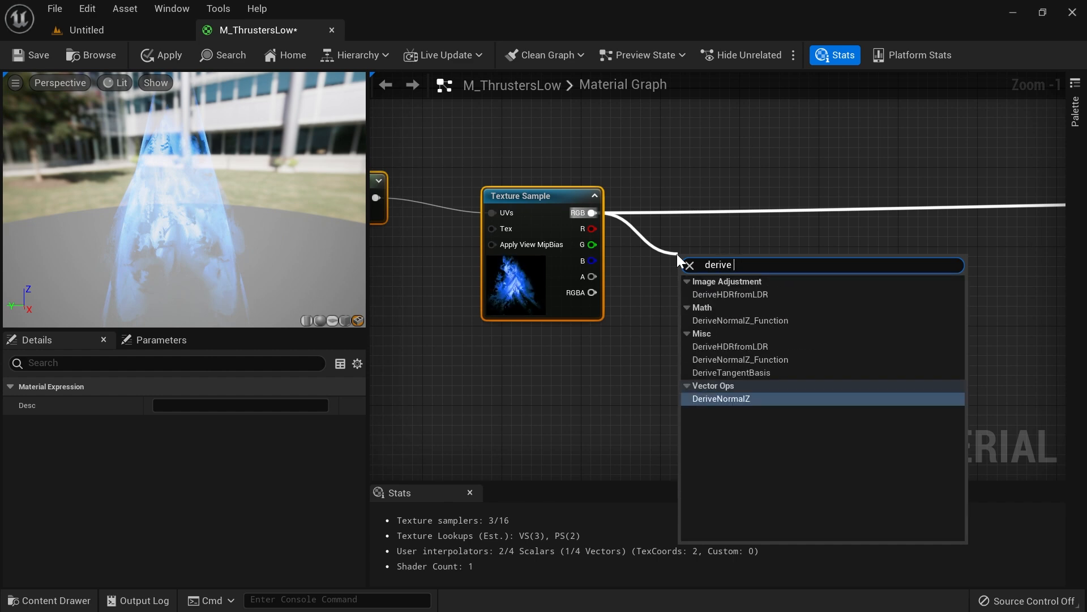
{"action": "left_click", "coordinate": [759, 294]}
Step: Connect the T_SwordFlare02 alpha output to LDR Input and its RGB output to HDR Tint on the DeriveHDRfromLDR node
{"action": "right_click_drag", "start_coordinate": [718, 233], "coordinate": [771, 236]}
{"action": "left_click_drag", "start_coordinate": [592, 282], "coordinate": [563, 281]}
{"action": "left_click_drag", "start_coordinate": [823, 272], "coordinate": [796, 266]}
{"action": "left_click_drag", "start_coordinate": [616, 278], "coordinate": [619, 283]}
{"action": "left_click_drag", "start_coordinate": [691, 331], "coordinate": [716, 274]}
{"action": "left_click_drag", "start_coordinate": [617, 214], "coordinate": [714, 306]}
Step: Add a Particle Color node between the DeriveHDRfromLDR node and the material result node
{"action": "right_click_drag", "start_coordinate": [753, 203], "coordinate": [562, 226]}
{"action": "scroll", "coordinate": [662, 240], "scroll_direction": "down", "scroll_amount": 2}
{"action": "scroll", "coordinate": [387, 228], "scroll_direction": "down", "scroll_amount": 1}
{"action": "scroll", "coordinate": [353, 225], "scroll_direction": "up", "scroll_amount": 1}
{"action": "scroll", "coordinate": [563, 225], "scroll_direction": "down", "scroll_amount": 1}
{"action": "right_click", "coordinate": [651, 182]}
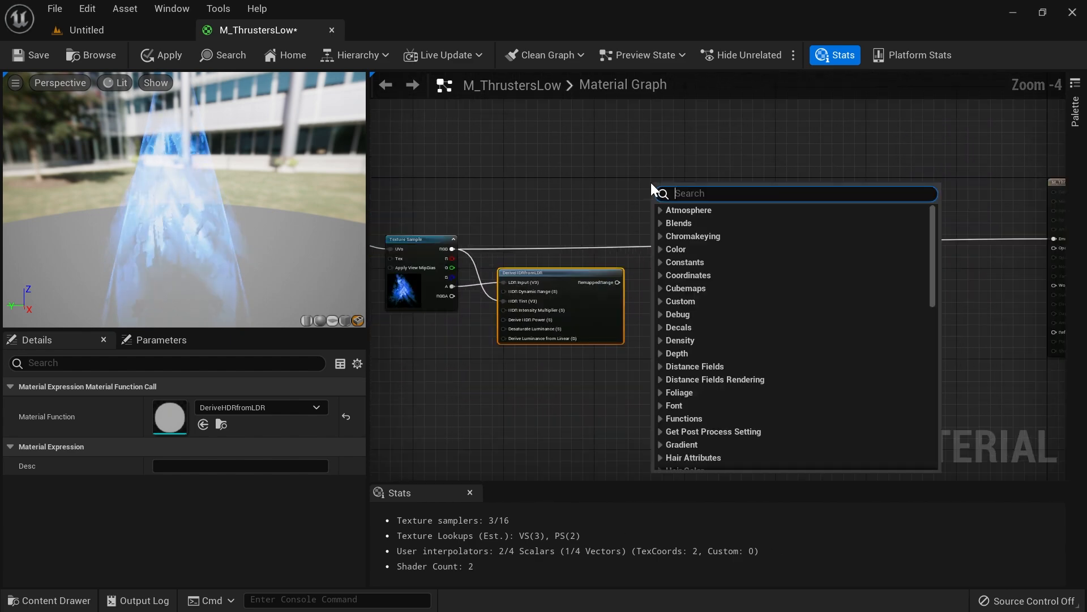
{"action": "type", "text": "particle color"}
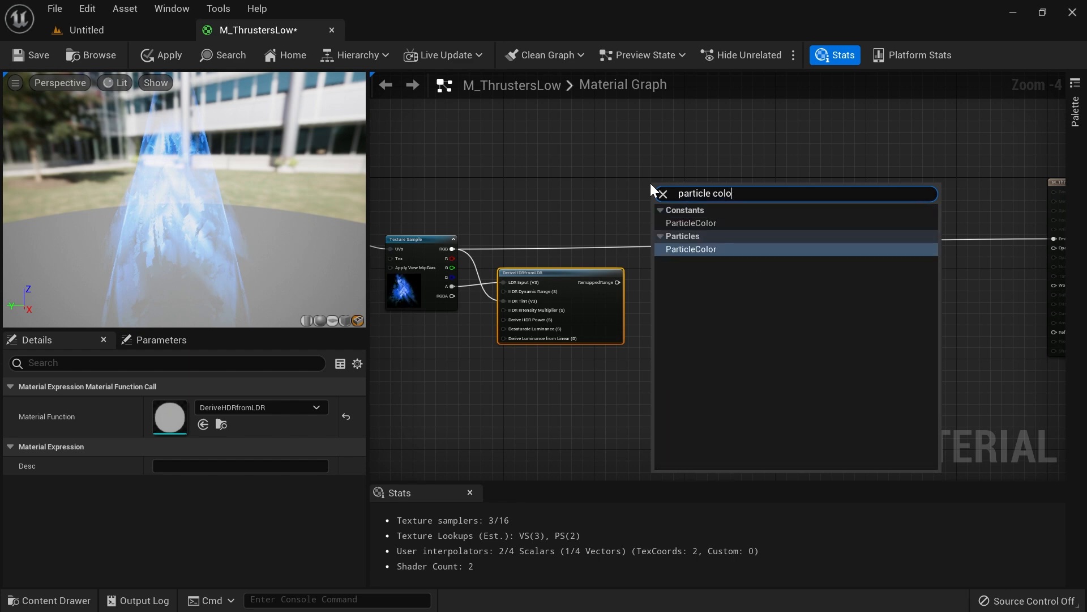
{"action": "key", "text": "Return"}
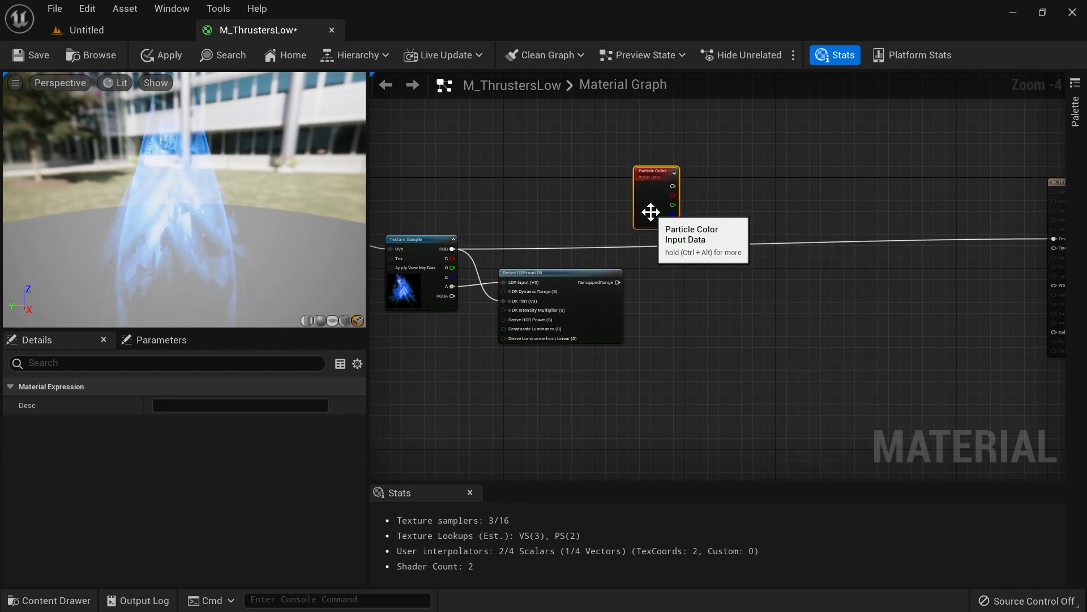
Step: Add a Multiply node after Particle Color and connect the particle RGB output to its A input
{"action": "right_click_drag", "start_coordinate": [733, 197], "coordinate": [692, 217]}
{"action": "left_click", "coordinate": [691, 218]}
{"action": "key", "text": "m"}
{"action": "left_click", "coordinate": [712, 211]}
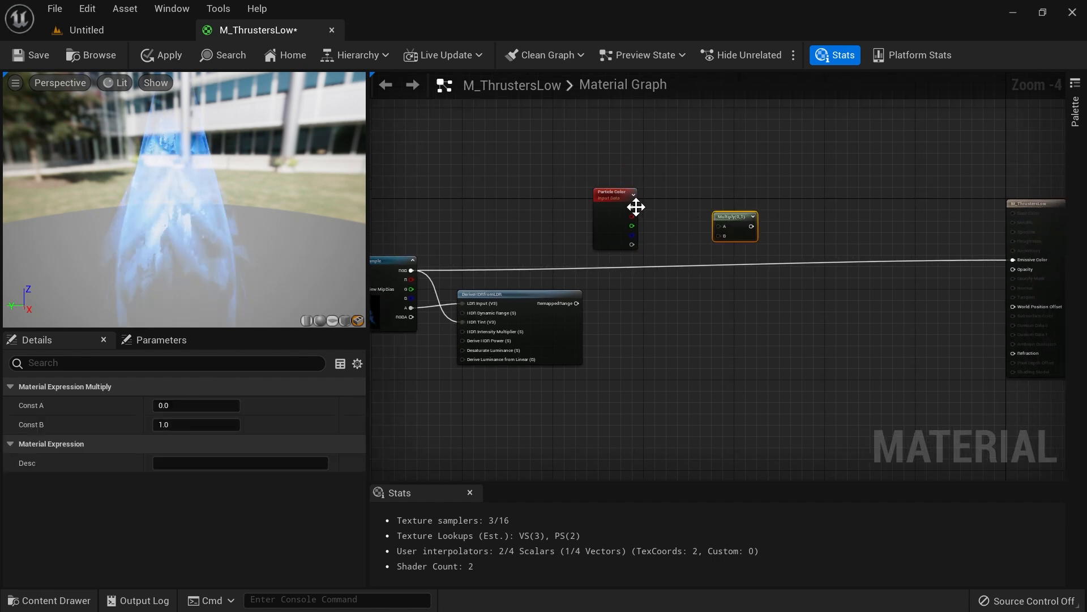
{"action": "left_click_drag", "start_coordinate": [632, 206], "coordinate": [642, 208]}
{"action": "left_click_drag", "start_coordinate": [721, 227], "coordinate": [719, 224]}
Step: Add a second Multiply node above the first and connect the Particle Color Multiply to its B input
{"action": "right_click_drag", "start_coordinate": [798, 161], "coordinate": [774, 172]}
{"action": "left_click", "coordinate": [762, 141]}
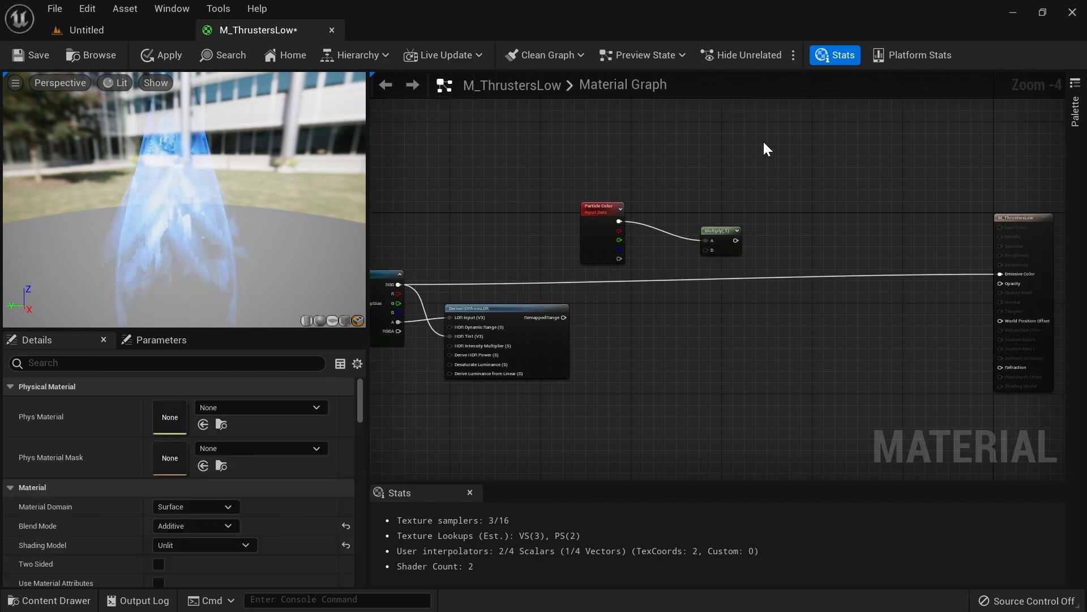
{"action": "key", "text": "m"}
{"action": "left_click", "coordinate": [764, 145]}
{"action": "left_click_drag", "start_coordinate": [735, 240], "coordinate": [769, 165]}
Step: Connect the T_SwordFlare02 RGB output to the upper Multiply's A input and route that Multiply into Emissive Color
{"action": "right_click_drag", "start_coordinate": [666, 171], "coordinate": [712, 183]}
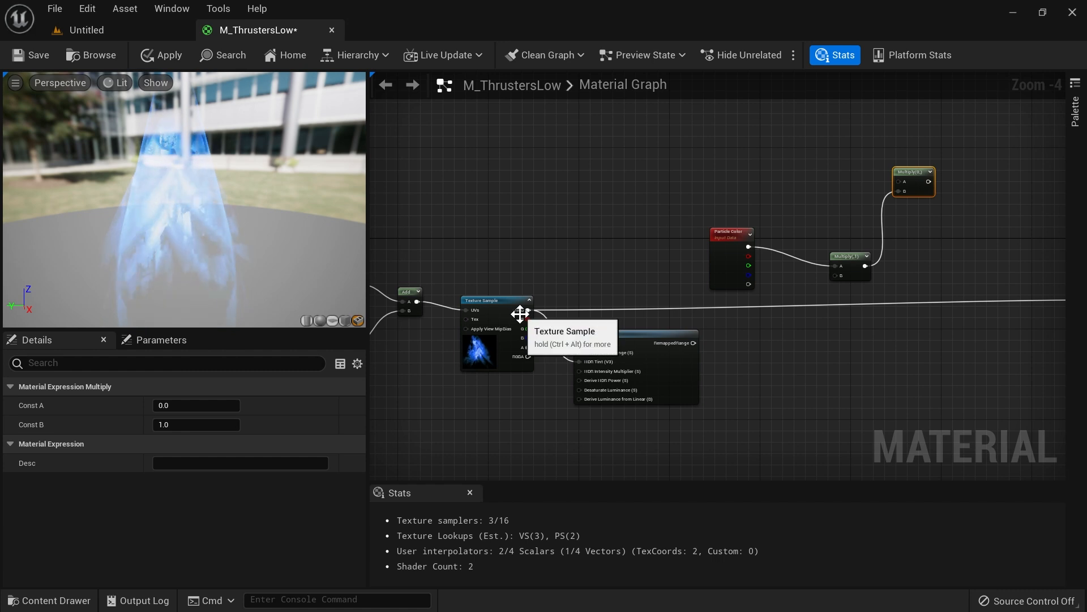
{"action": "left_click_drag", "start_coordinate": [528, 310], "coordinate": [899, 182]}
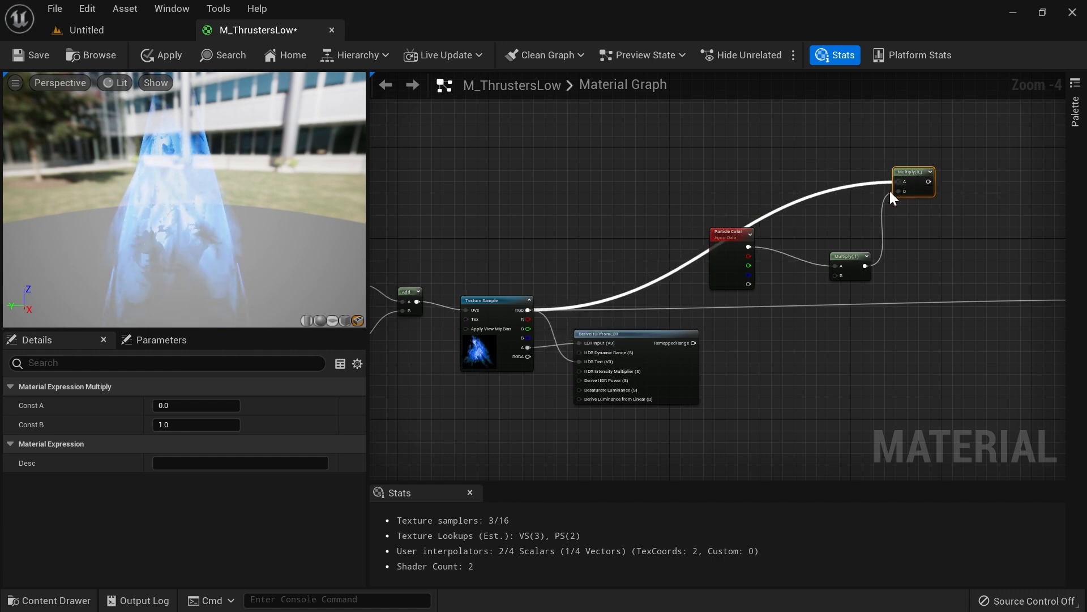
{"action": "left_click_drag", "start_coordinate": [723, 248], "coordinate": [745, 265]}
{"action": "right_click_drag", "start_coordinate": [951, 285], "coordinate": [753, 342]}
{"action": "left_click_drag", "start_coordinate": [782, 147], "coordinate": [991, 264]}
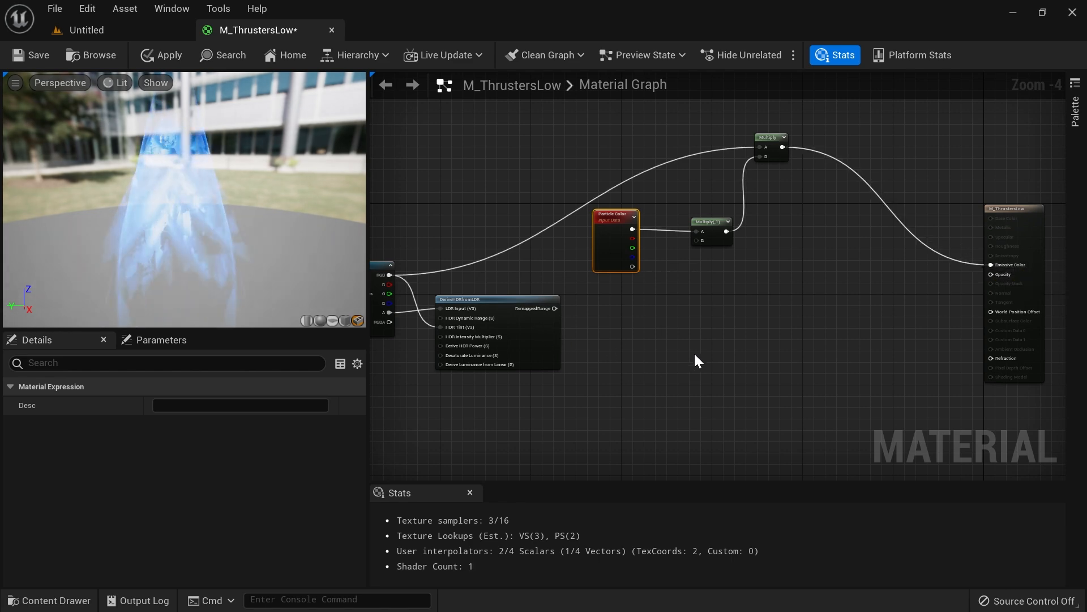
Step: Add a Multiply node after DeriveHDRfromLDR and connect RemappedRange to its A input
{"action": "right_click_drag", "start_coordinate": [694, 358], "coordinate": [741, 320]}
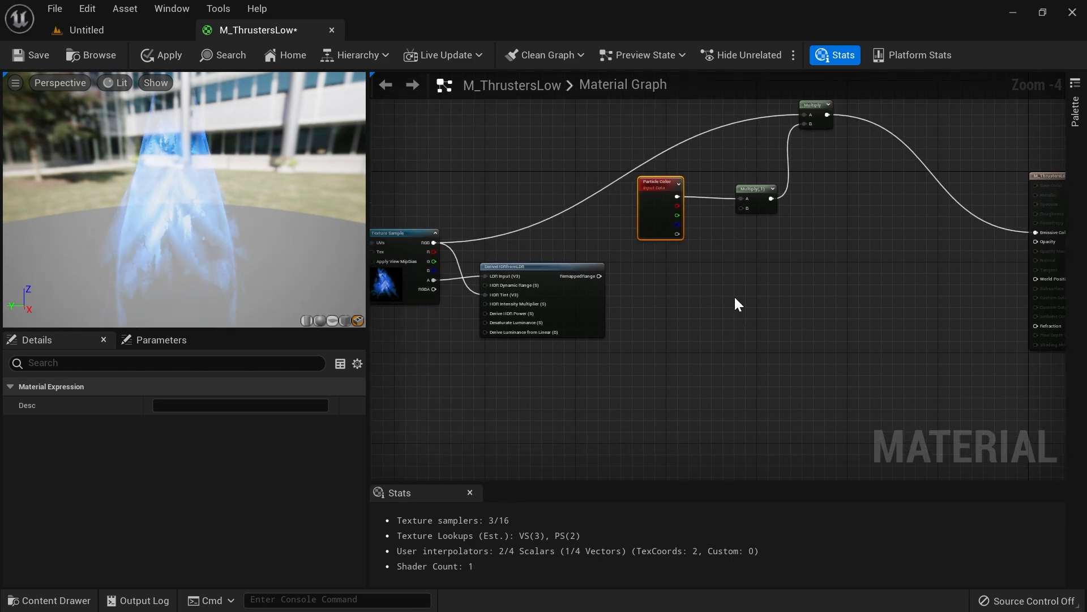
{"action": "left_click", "coordinate": [646, 300]}
{"action": "left_click", "coordinate": [649, 291]}
{"action": "scroll", "coordinate": [631, 284], "scroll_direction": "up", "scroll_amount": 2}
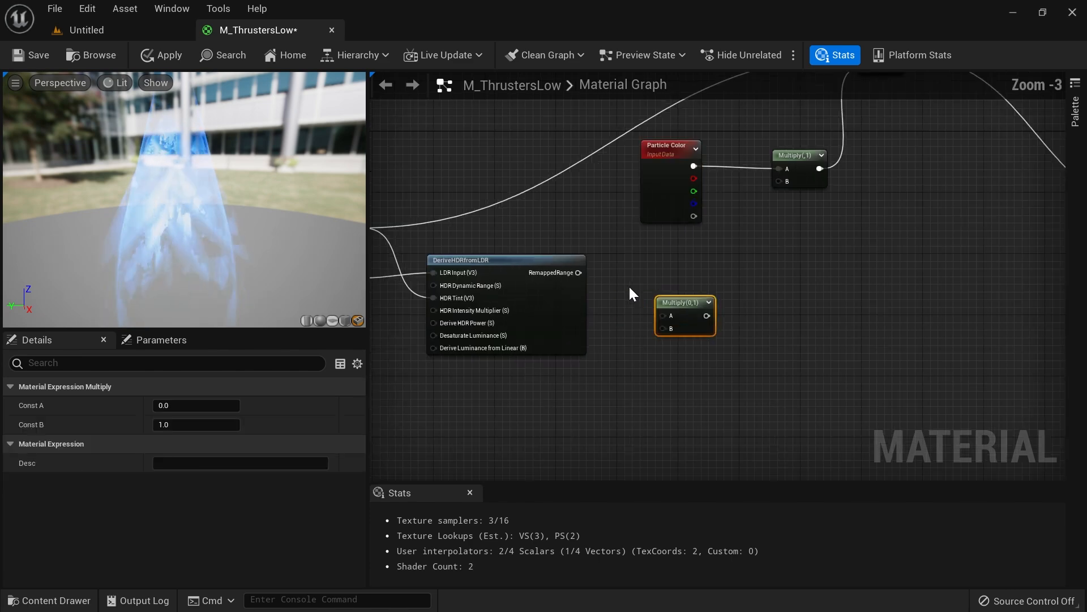
{"action": "left_click_drag", "start_coordinate": [573, 271], "coordinate": [668, 318]}
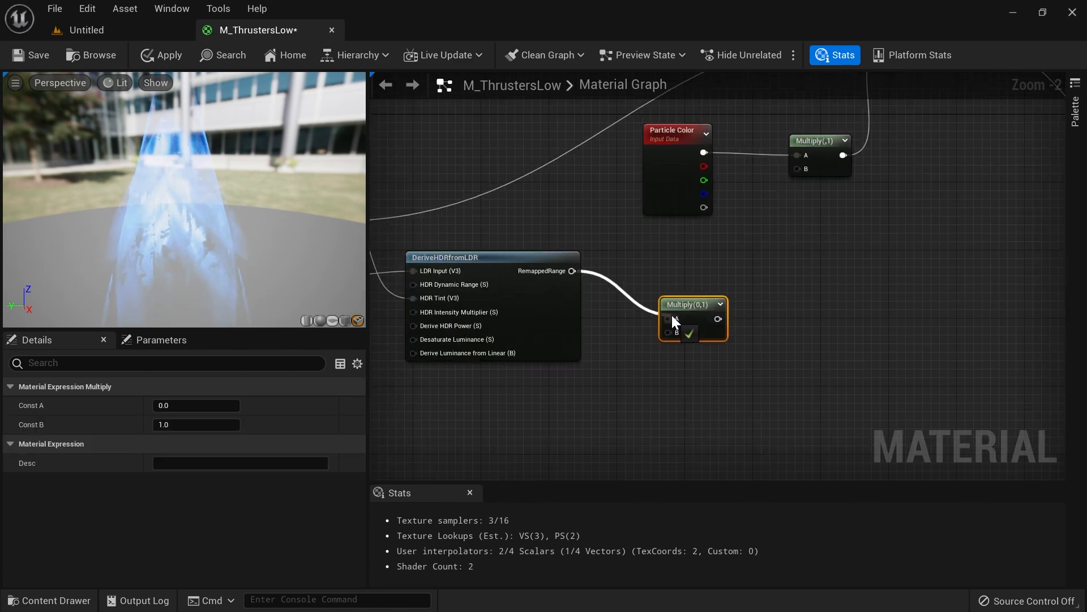
{"action": "scroll", "coordinate": [661, 342], "scroll_direction": "up", "scroll_amount": 2}
Step: Add a Constant node with value 2 and connect it to the B input of the RemappedRange Multiply
{"action": "left_click", "coordinate": [614, 374]}
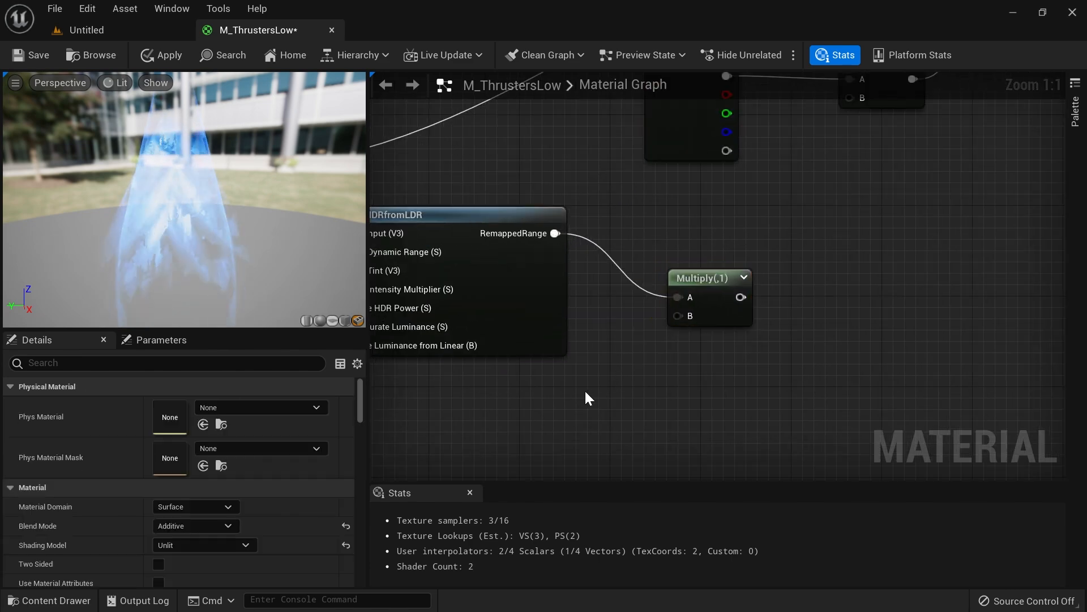
{"action": "left_click", "coordinate": [585, 382]}
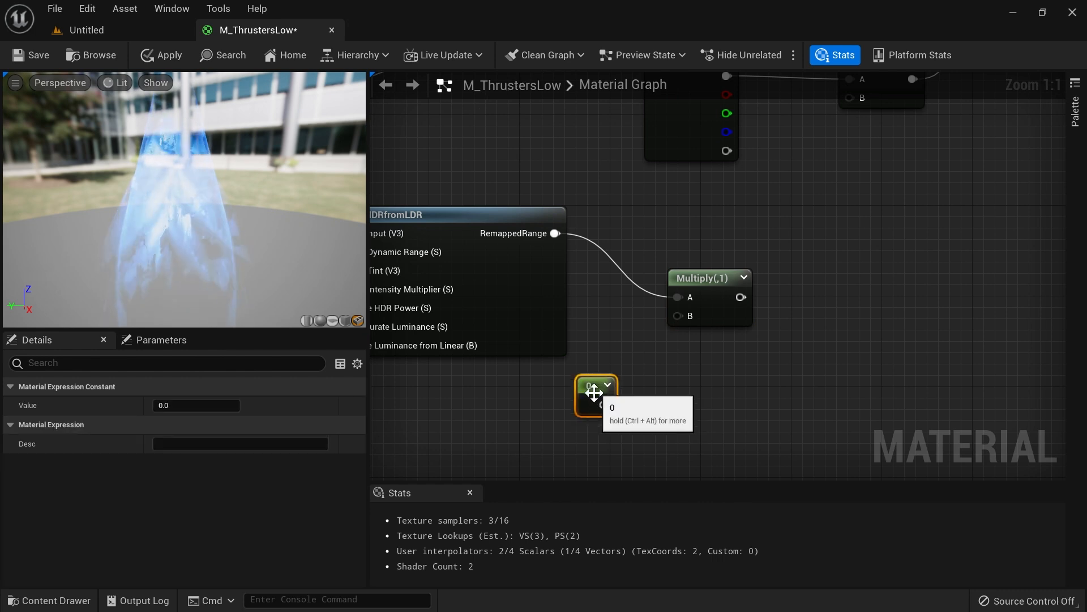
{"action": "left_click", "coordinate": [187, 402]}
{"action": "type", "text": "2"}
{"action": "key", "text": "Tab"}
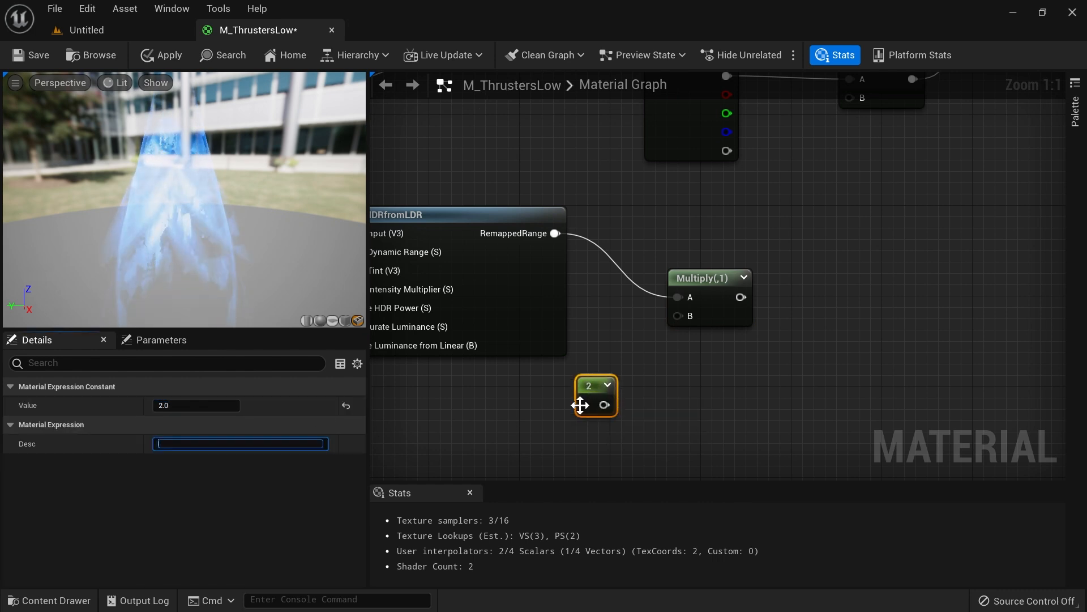
{"action": "left_click_drag", "start_coordinate": [605, 404], "coordinate": [677, 316]}
{"action": "right_click_drag", "start_coordinate": [684, 329], "coordinate": [634, 345]}
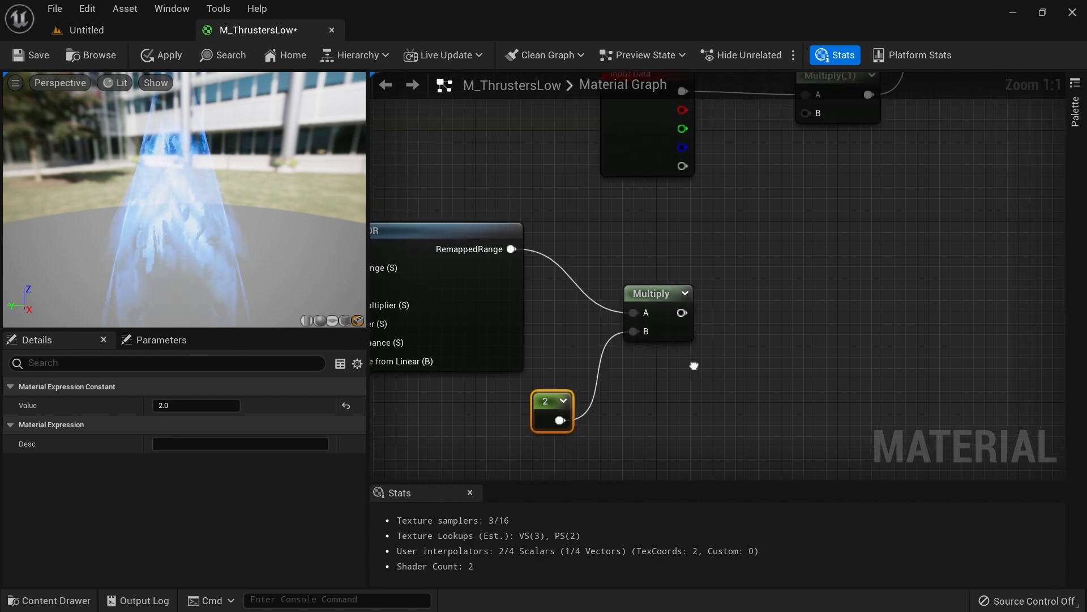
{"action": "mouse_move", "coordinate": [199, 243]}
{"action": "left_mouse_down"}
{"action": "mouse_move", "coordinate": [238, 244]}
{"action": "mouse_move", "coordinate": [198, 236]}
{"action": "left_mouse_up"}
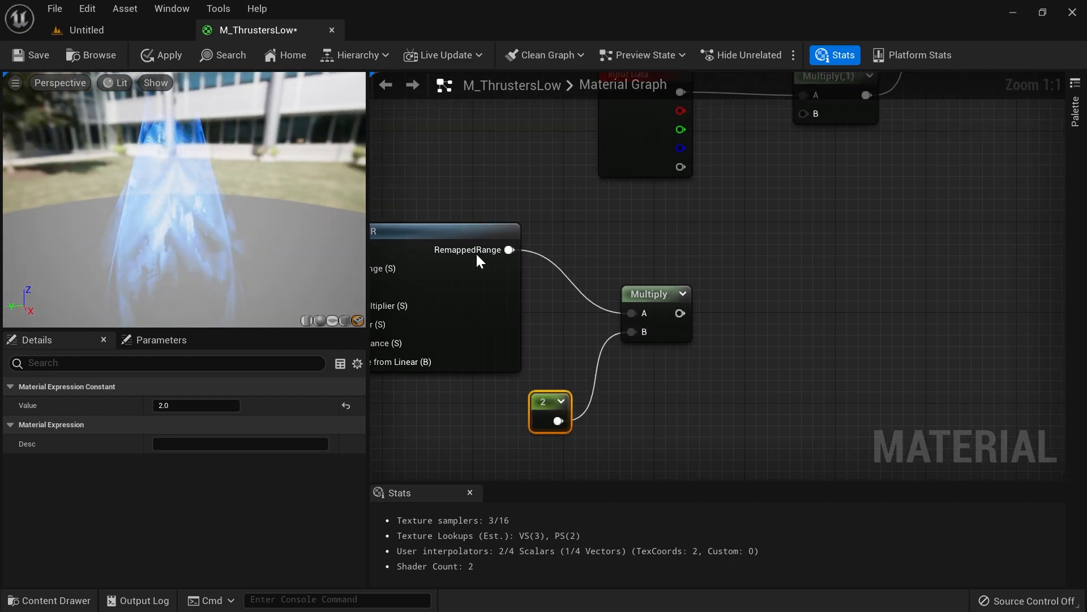
Step: Connect the RemappedRange Multiply output to the B input of the Particle Color Multiply
{"action": "right_click_drag", "start_coordinate": [657, 267], "coordinate": [568, 281]}
{"action": "right_click_drag", "start_coordinate": [679, 282], "coordinate": [651, 323]}
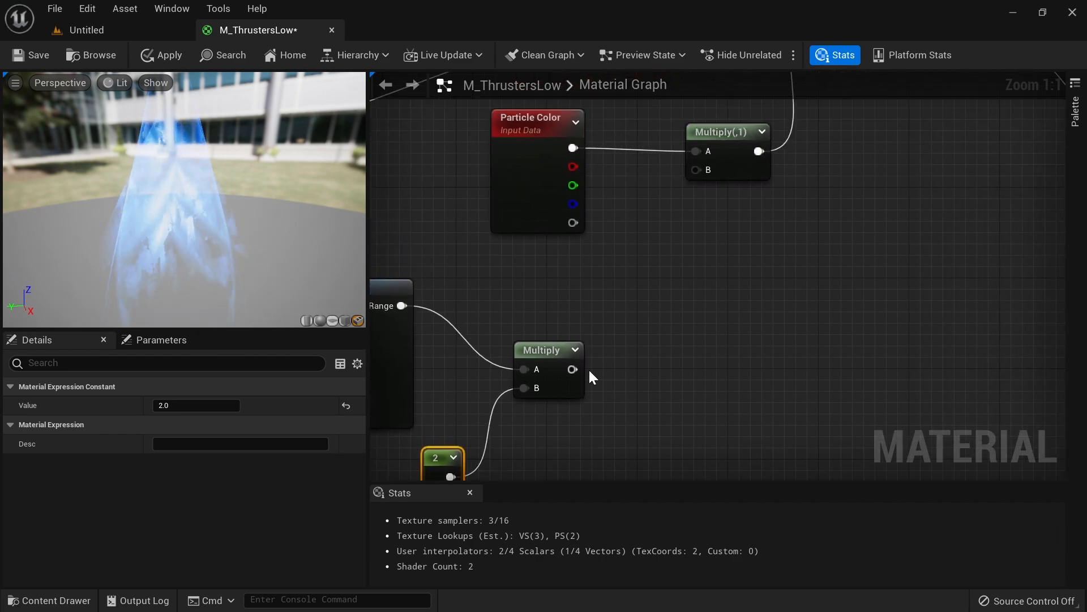
{"action": "left_click_drag", "start_coordinate": [573, 369], "coordinate": [697, 172]}
{"action": "scroll", "coordinate": [736, 289], "scroll_direction": "down", "scroll_amount": 3}
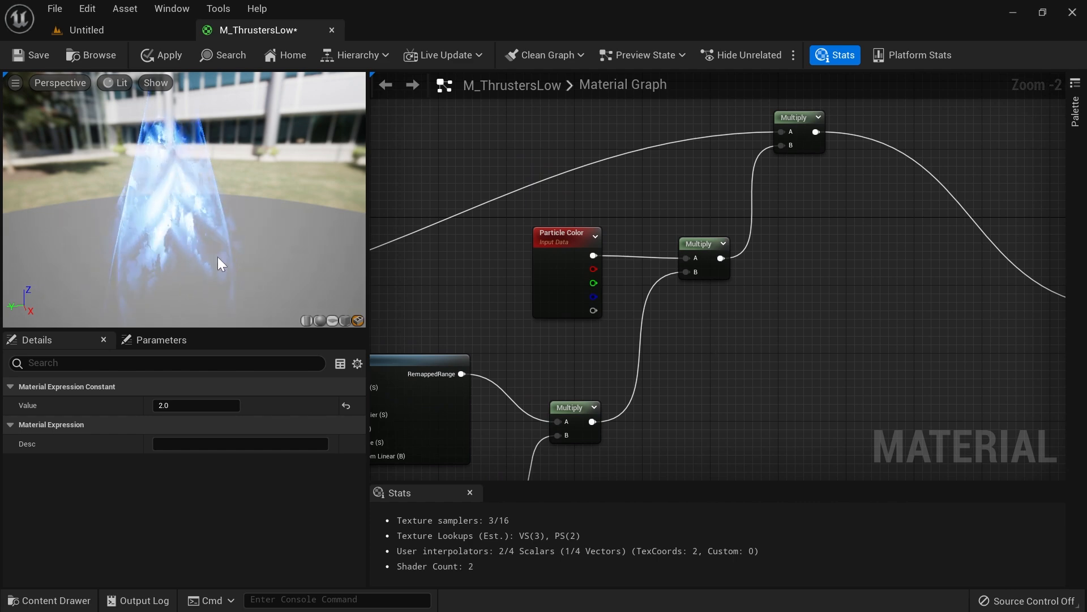
Step: Disconnect and reconnect the B input of the Particle Color Multiply to compare the flame preview with and without the HDR boost
{"action": "left_click", "coordinate": [689, 273], "text": "alt"}
{"action": "left_click_drag", "start_coordinate": [590, 421], "coordinate": [689, 273]}
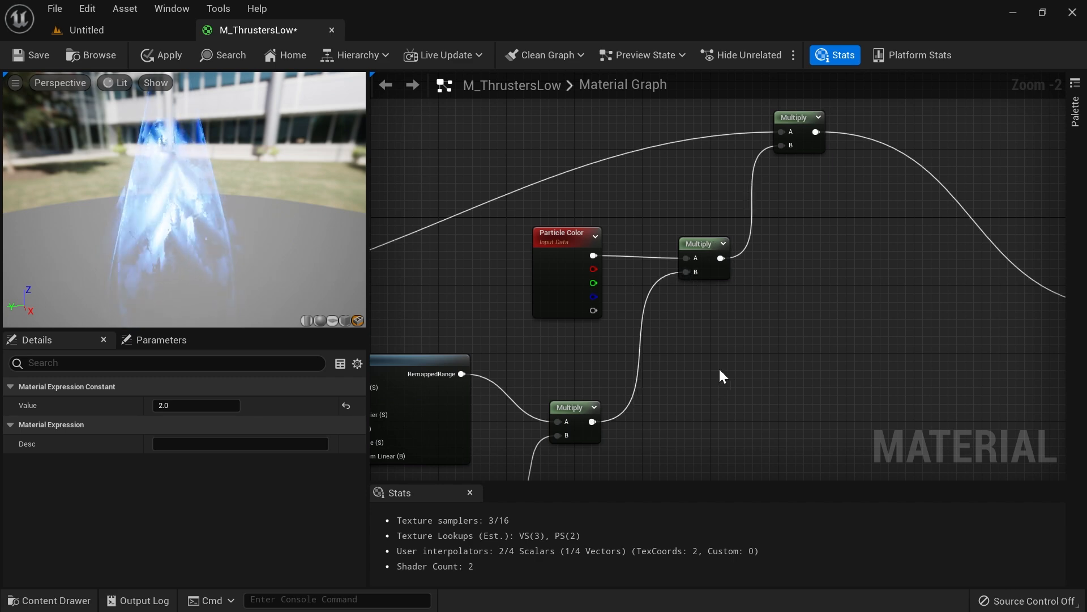
{"action": "left_click", "coordinate": [686, 272], "text": "alt"}
{"action": "left_click_drag", "start_coordinate": [592, 421], "coordinate": [643, 376]}
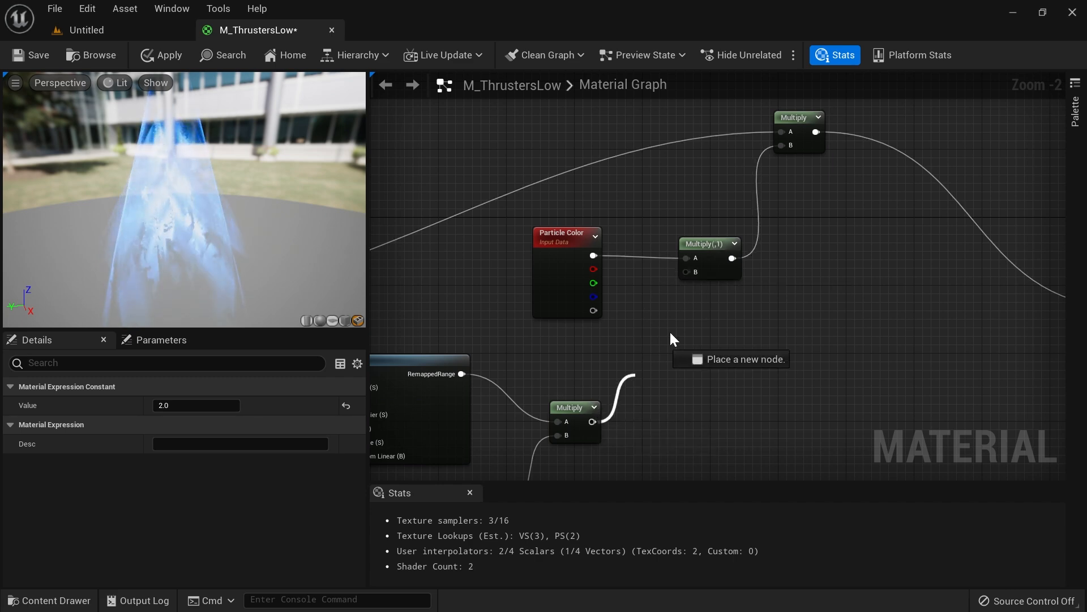
{"action": "left_click_drag", "start_coordinate": [695, 273], "coordinate": [693, 273]}
Step: Add another Multiply node below the Particle Color Multiply and connect the Particle Color alpha output to its A input
{"action": "right_click_drag", "start_coordinate": [864, 413], "coordinate": [835, 247]}
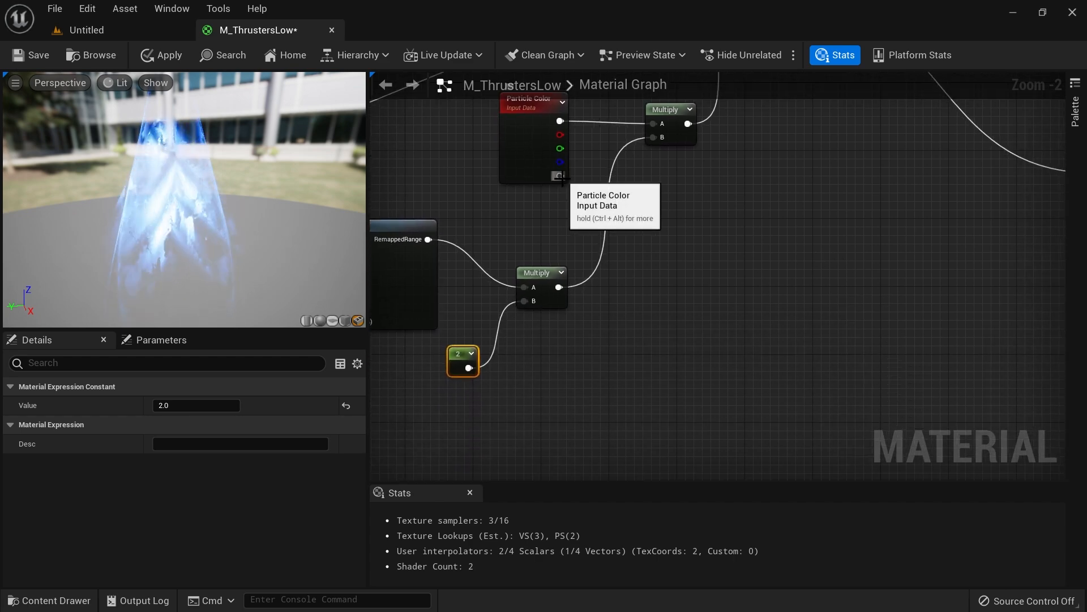
{"action": "right_click_drag", "start_coordinate": [766, 277], "coordinate": [741, 309]}
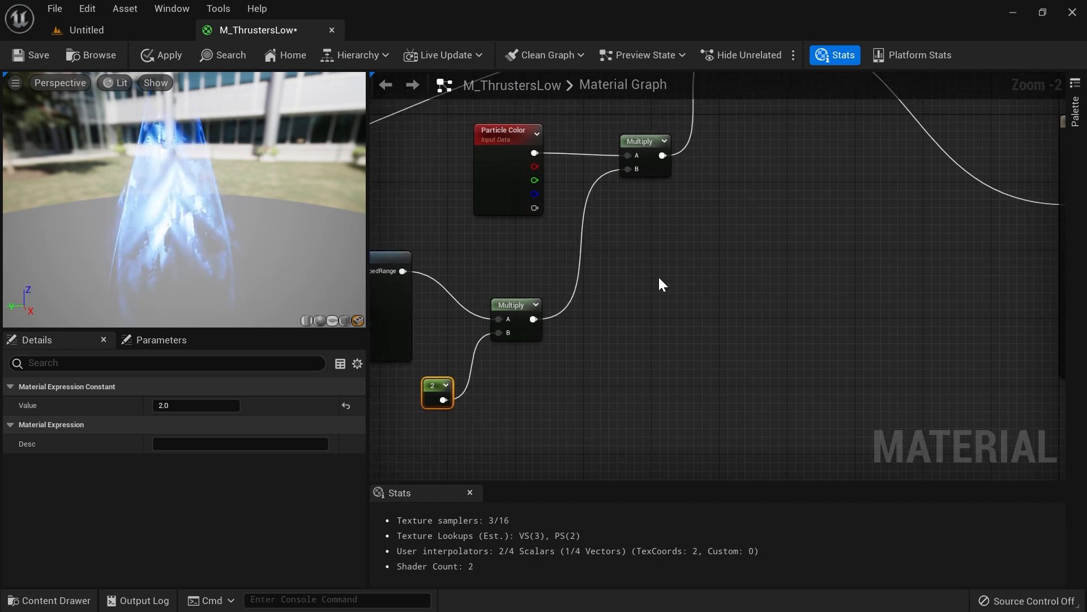
{"action": "left_click", "coordinate": [658, 276]}
{"action": "left_click_drag", "start_coordinate": [673, 297], "coordinate": [673, 297]}
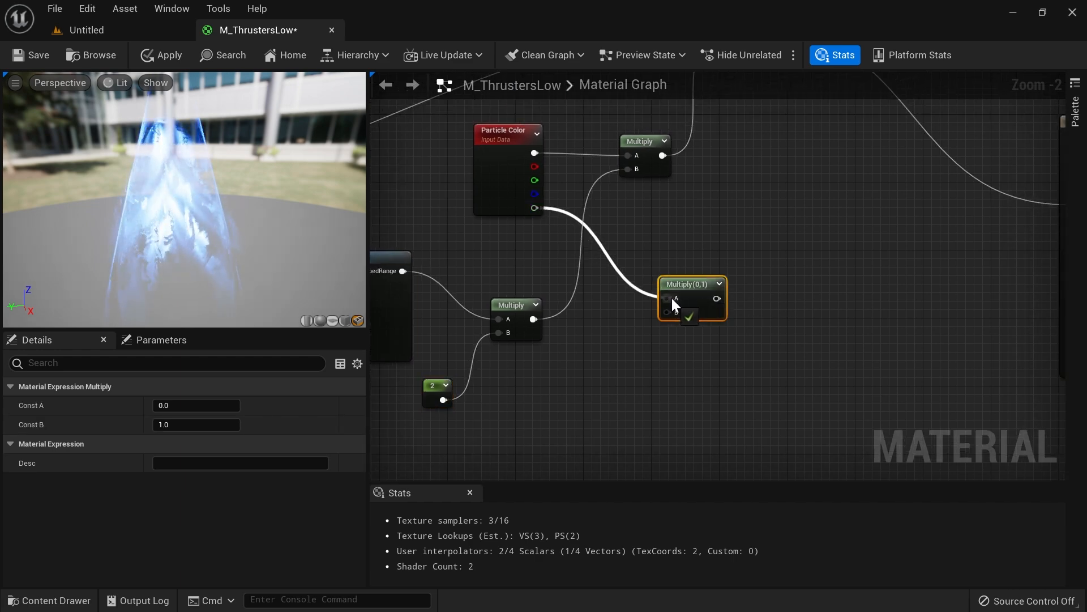
Step: Connect the RemappedRange Multiply output to the new Multiply's B input and wire that Multiply to the material's Opacity
{"action": "left_click_drag", "start_coordinate": [534, 318], "coordinate": [666, 316]}
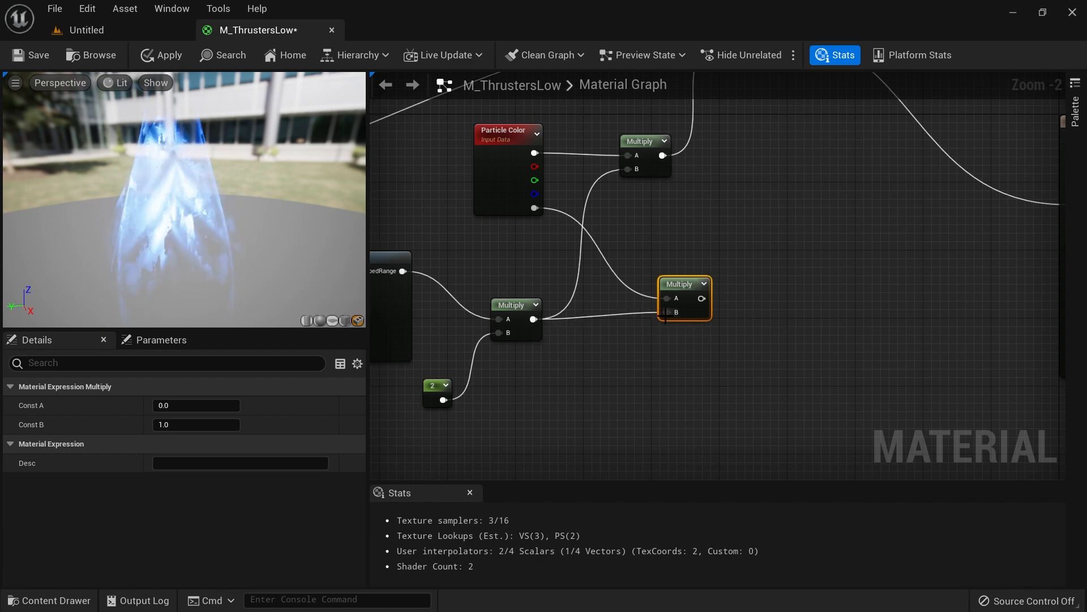
{"action": "right_click_drag", "start_coordinate": [726, 325], "coordinate": [615, 298]}
{"action": "left_click_drag", "start_coordinate": [593, 271], "coordinate": [962, 191]}
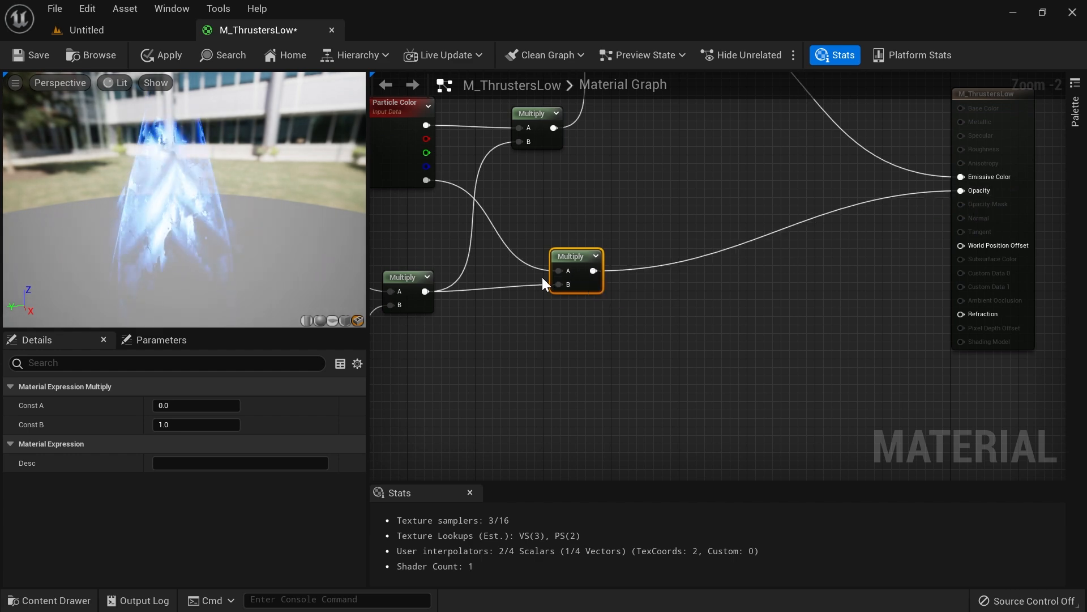
Step: Nudge the opacity Multiply node toward the material output and apply the material changes
{"action": "left_click_drag", "start_coordinate": [579, 277], "coordinate": [606, 279]}
{"action": "right_click_drag", "start_coordinate": [549, 339], "coordinate": [687, 350]}
{"action": "scroll", "coordinate": [743, 229], "scroll_direction": "down", "scroll_amount": 1}
{"action": "scroll", "coordinate": [694, 345], "scroll_direction": "down", "scroll_amount": 1}
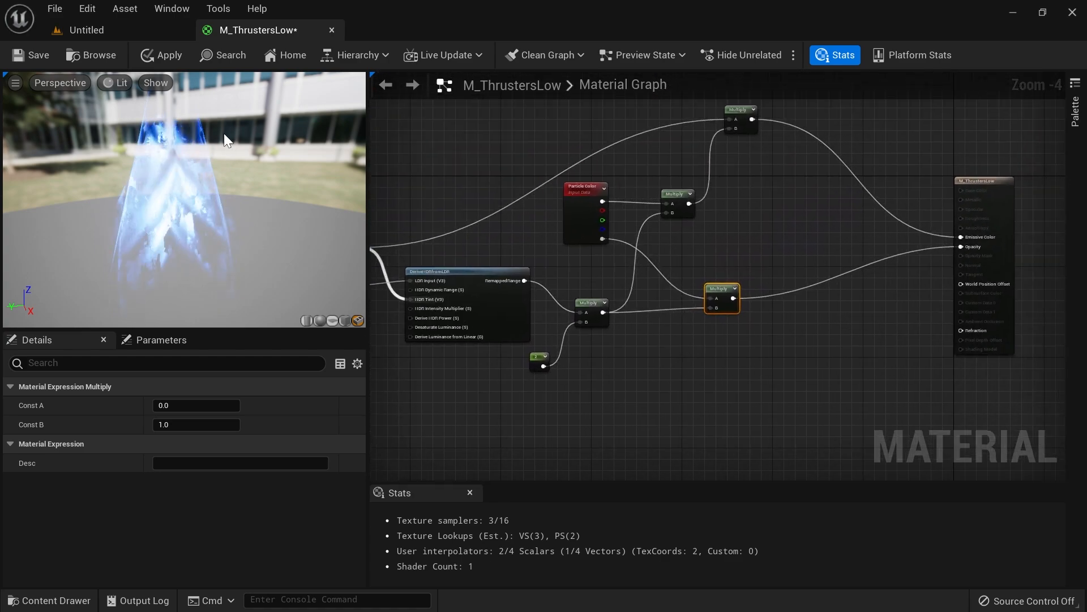
{"action": "left_click", "coordinate": [162, 55]}
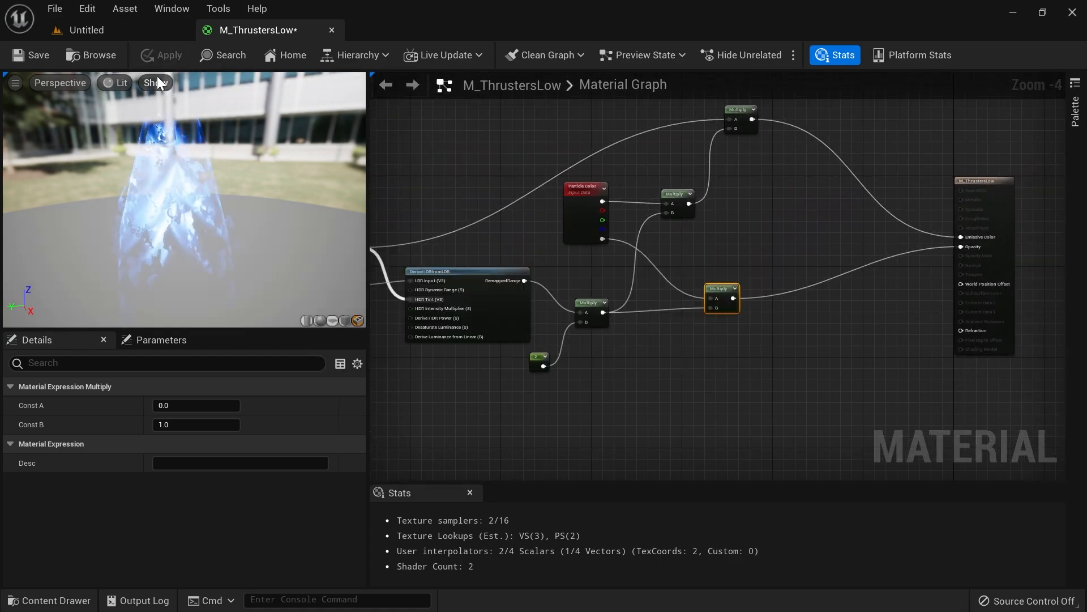
Step: Place the SM_Cone mesh from the VFX Meshes folder into the level near the cargo ship's thrusters
{"action": "left_click", "coordinate": [145, 30]}
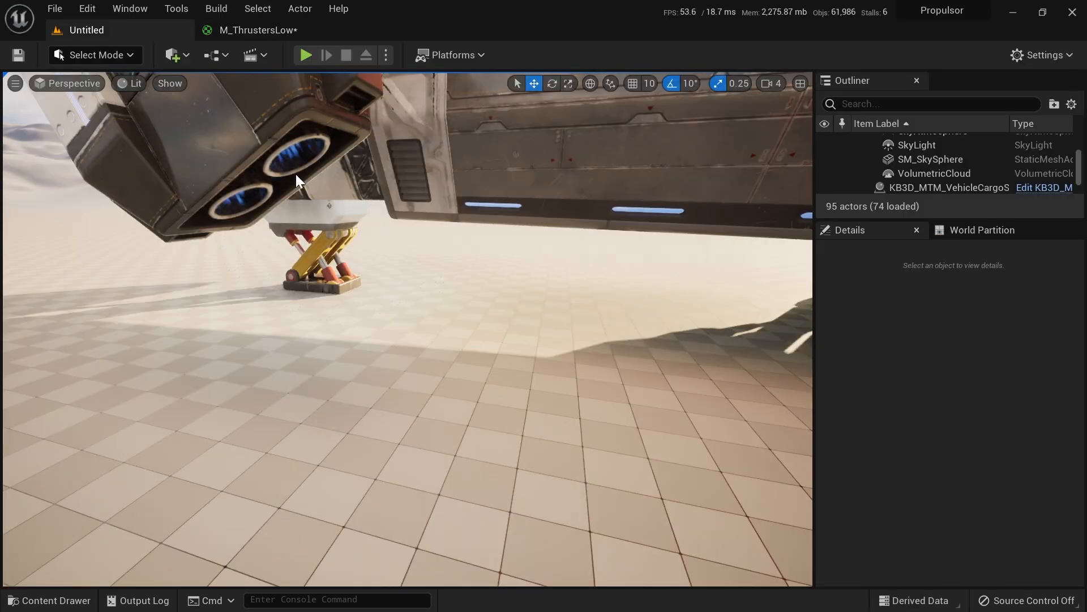
{"action": "key", "text": "ctrl+space"}
{"action": "left_click", "coordinate": [93, 475]}
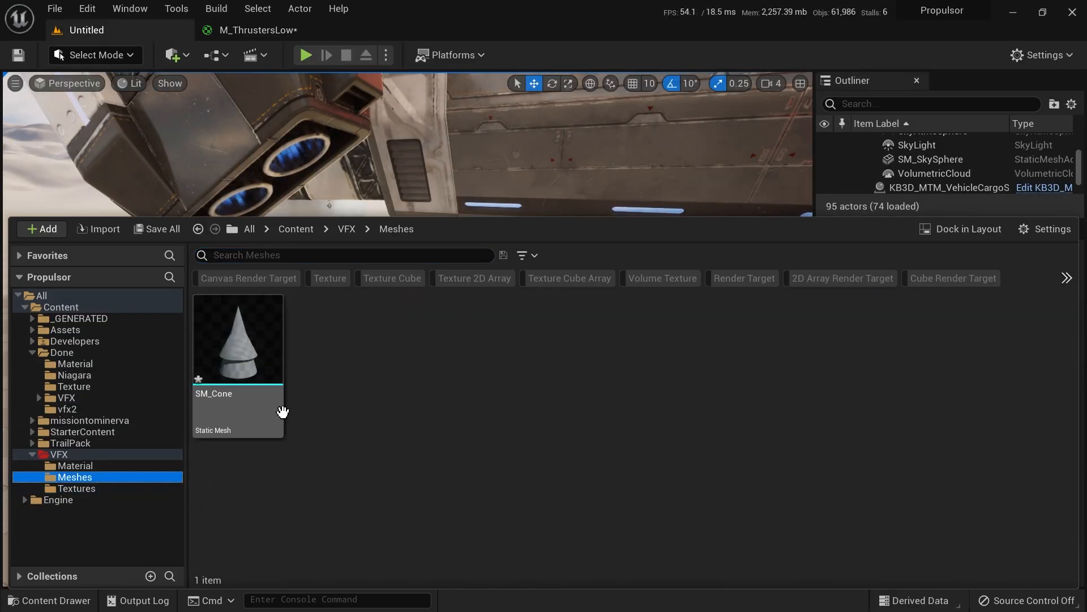
{"action": "left_click_drag", "start_coordinate": [257, 383], "coordinate": [460, 96]}
{"action": "left_click_drag", "start_coordinate": [373, 397], "coordinate": [373, 397]}
Step: Move the SM_Cone under the ship's thruster to about Y -661 and Z 427
{"action": "right_click_drag", "start_coordinate": [373, 398], "coordinate": [433, 323]}
{"action": "left_click_drag", "start_coordinate": [438, 275], "coordinate": [438, 153]}
{"action": "right_click_drag", "start_coordinate": [437, 152], "coordinate": [561, 153]}
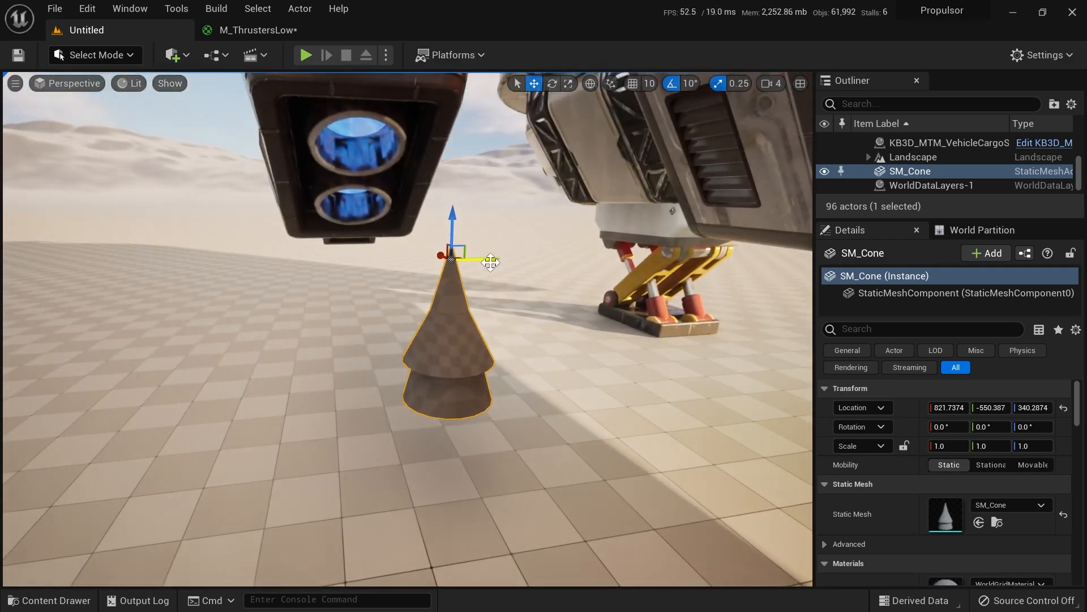
{"action": "left_click_drag", "start_coordinate": [492, 259], "coordinate": [408, 259]}
{"action": "right_click_drag", "start_coordinate": [408, 259], "coordinate": [450, 277]}
{"action": "left_click_drag", "start_coordinate": [416, 250], "coordinate": [419, 205]}
Step: Rotate the SM_Cone to -40° about Y and move it up to the nozzle at about X 924, Z 504
{"action": "key", "text": "e"}
{"action": "left_click_drag", "start_coordinate": [383, 238], "coordinate": [363, 262]}
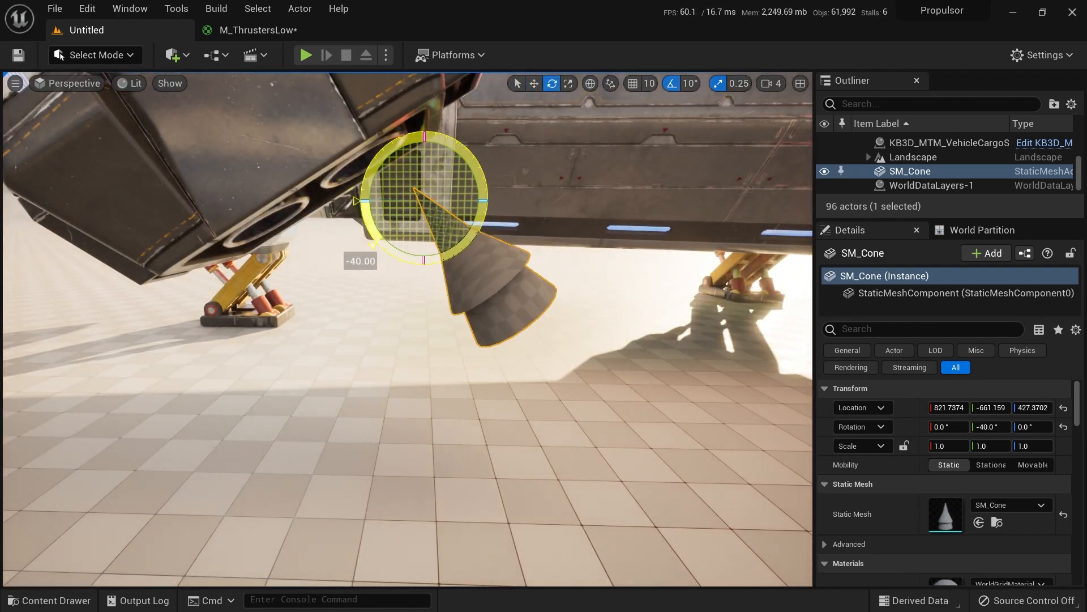
{"action": "left_click_drag", "start_coordinate": [407, 200], "coordinate": [353, 147]}
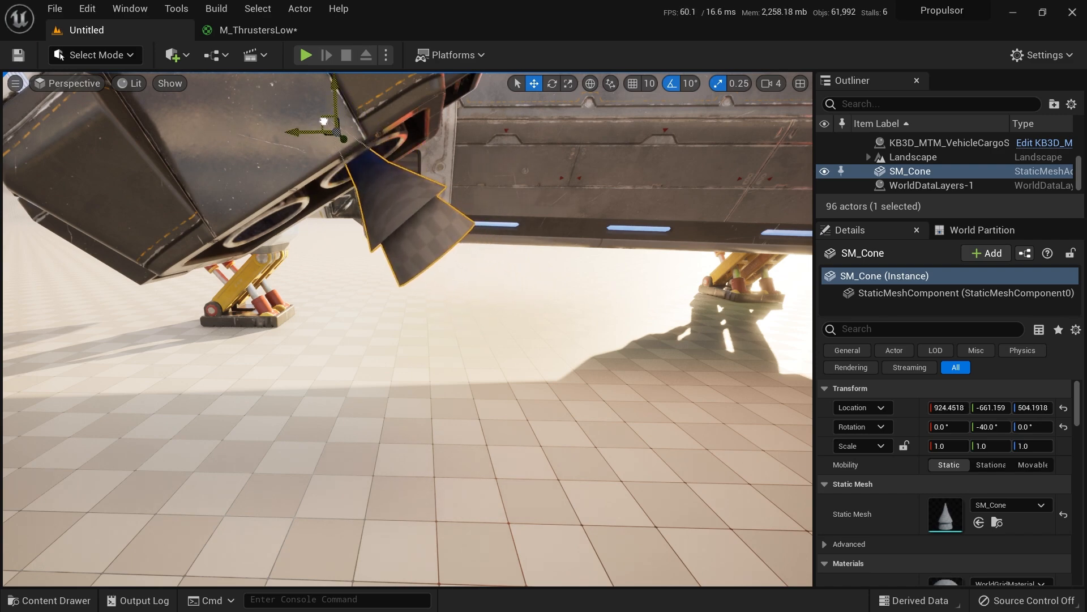
Step: Find M_ThrustersLow in the content folders and assign it to the SM_Cone's Element 0 material slot
{"action": "right_click_drag", "start_coordinate": [519, 267], "coordinate": [573, 323]}
{"action": "left_click", "coordinate": [249, 29]}
{"action": "left_click", "coordinate": [97, 50]}
{"action": "left_click", "coordinate": [120, 28]}
{"action": "scroll", "coordinate": [976, 538], "scroll_direction": "down", "scroll_amount": 3}
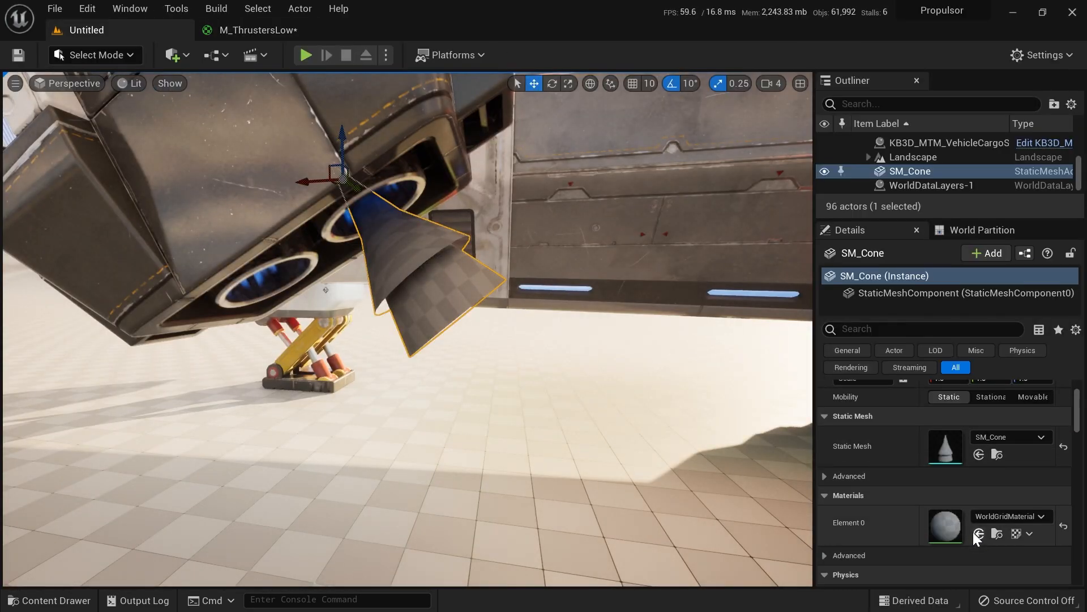
{"action": "left_click", "coordinate": [979, 533]}
Step: Examine the flame on the thruster in game view from several angles, including where the cone's edges show
{"action": "mouse_move", "coordinate": [371, 199]}
{"action": "right_mouse_down"}
{"action": "mouse_move", "coordinate": [419, 221]}
{"action": "mouse_move", "coordinate": [370, 199]}
{"action": "right_mouse_up"}
{"action": "key", "text": "g"}
{"action": "right_click_drag", "start_coordinate": [580, 313], "coordinate": [552, 317]}
{"action": "key", "text": "w"}
{"action": "right_click_drag", "start_coordinate": [515, 238], "coordinate": [501, 209]}
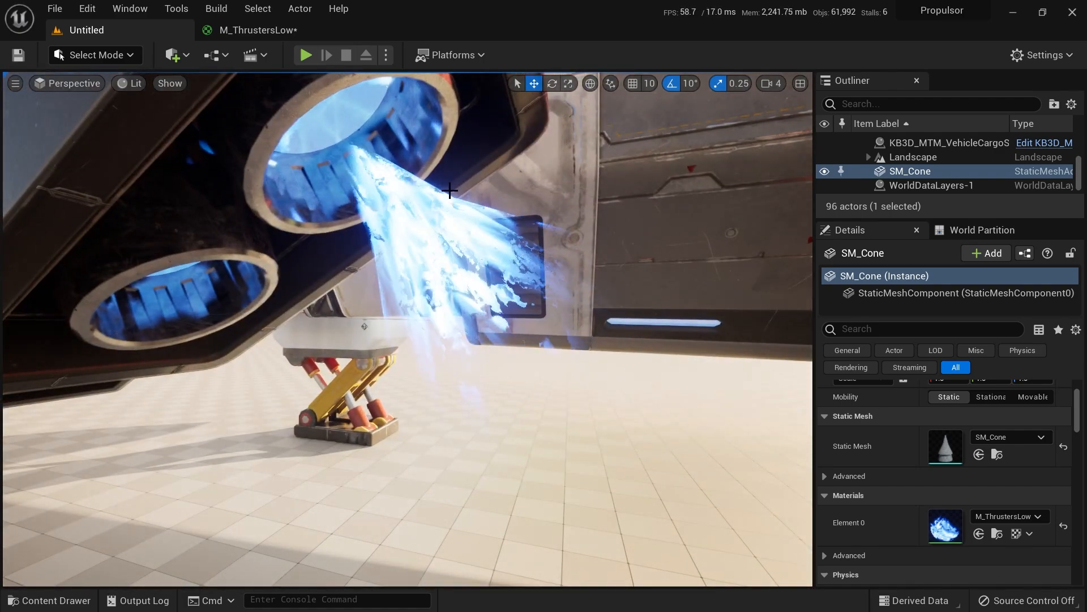
{"action": "right_click_drag", "start_coordinate": [559, 245], "coordinate": [351, 218]}
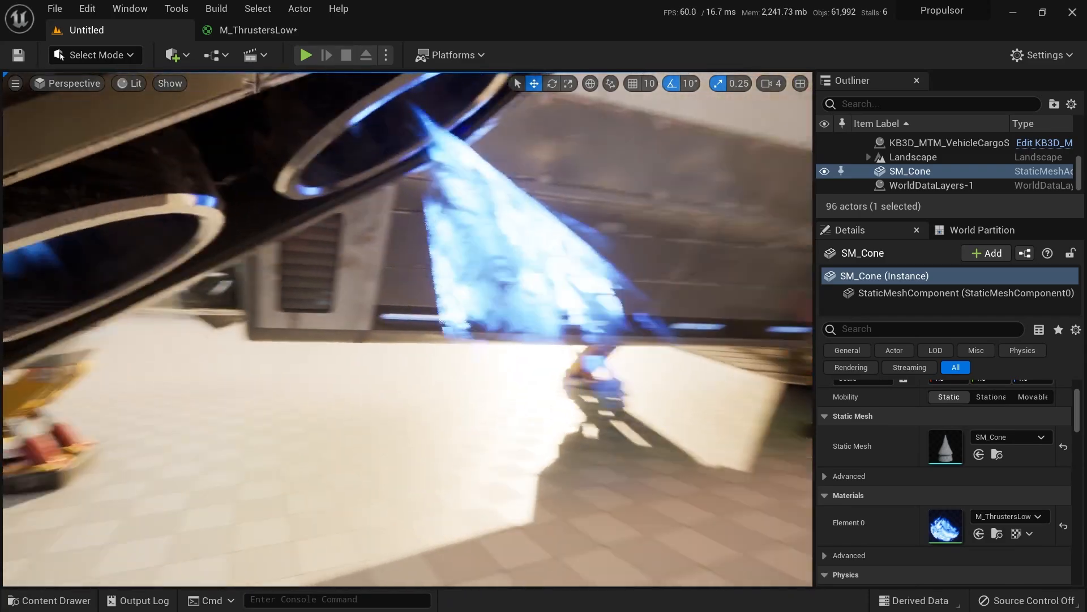
{"action": "right_click_drag", "start_coordinate": [351, 221], "coordinate": [377, 218]}
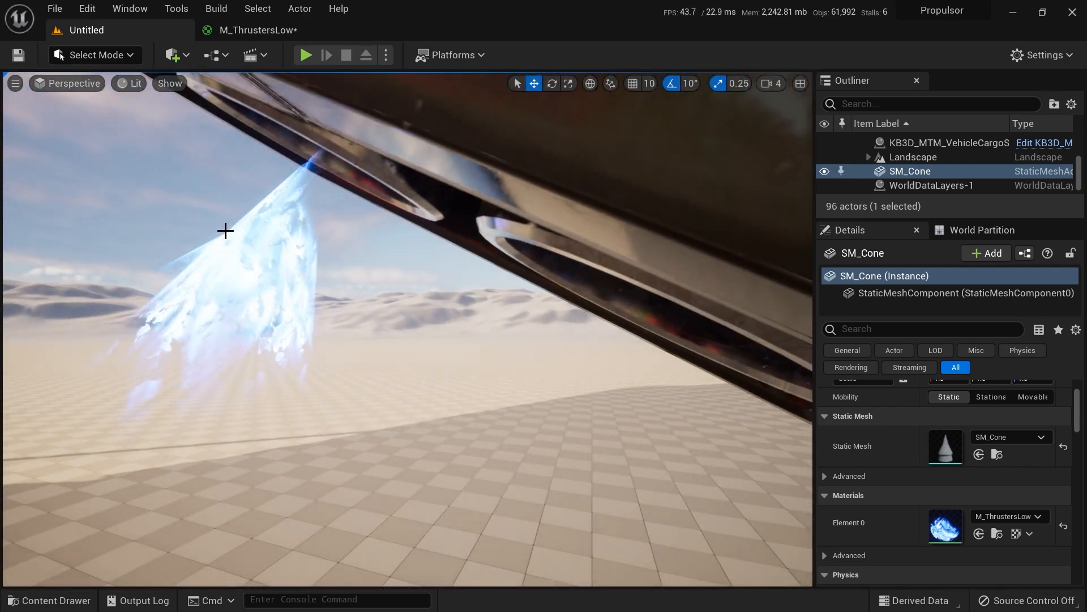
{"action": "mouse_move", "coordinate": [383, 311]}
{"action": "right_mouse_down"}
{"action": "mouse_move", "coordinate": [364, 307]}
{"action": "mouse_move", "coordinate": [381, 311]}
{"action": "right_mouse_up"}
Step: Add a Camera Vector node in an empty area below the constant 2 in the M_ThrustersLow graph
{"action": "left_click", "coordinate": [263, 30]}
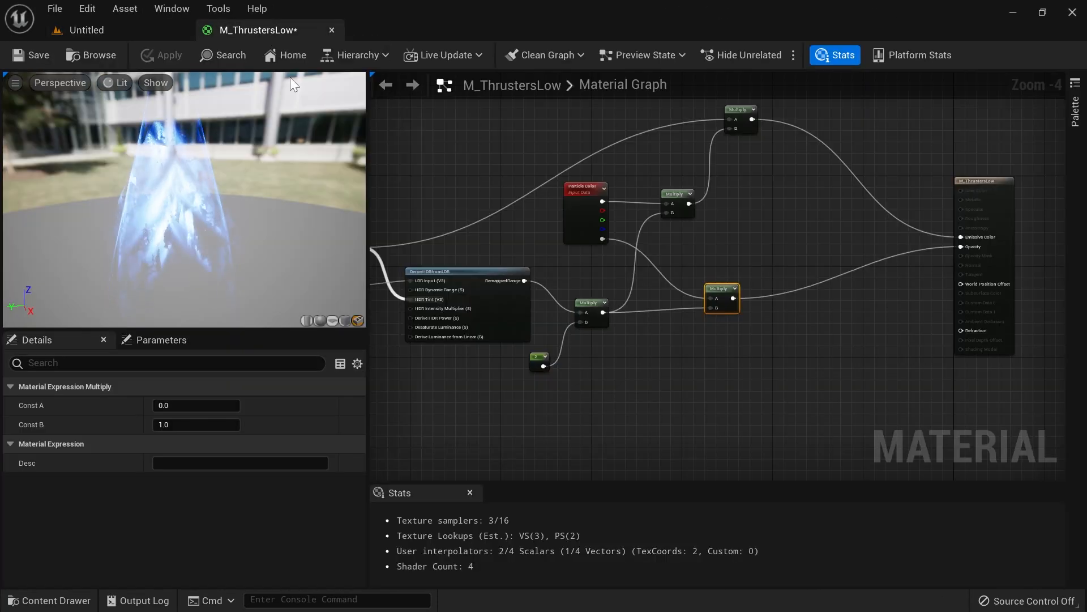
{"action": "right_click_drag", "start_coordinate": [673, 357], "coordinate": [692, 240]}
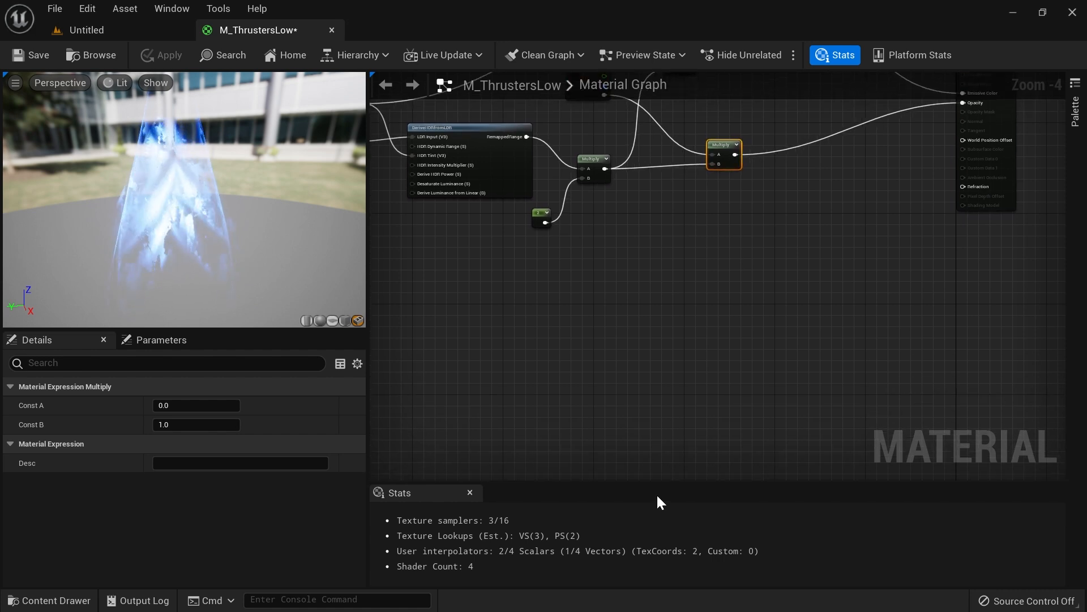
{"action": "right_click", "coordinate": [491, 296]}
{"action": "type", "text": "camera"}
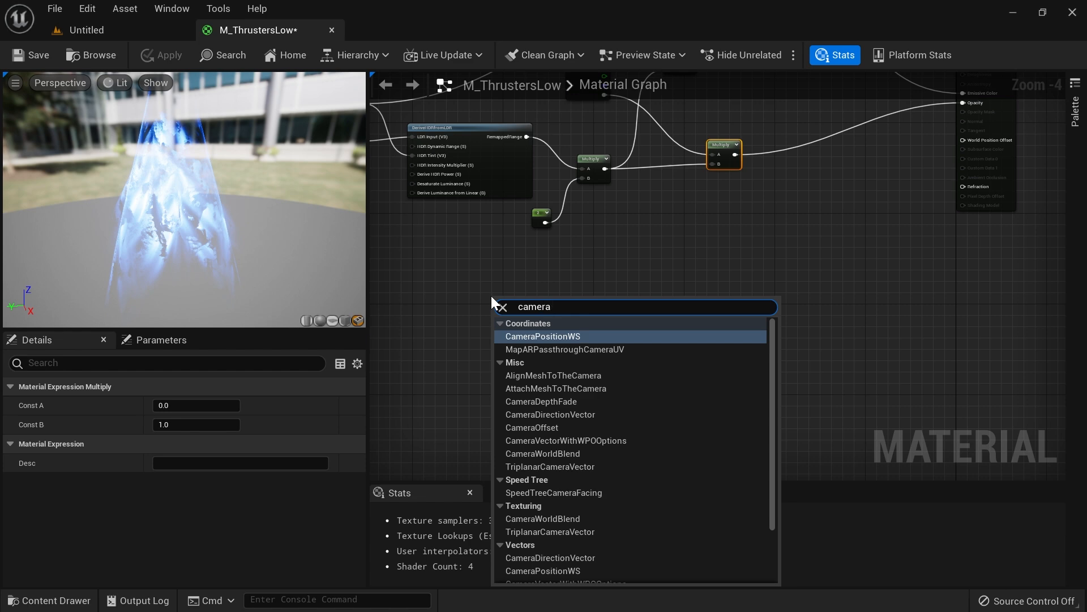
{"action": "type", "text": " vector"}
{"action": "key", "text": "Return"}
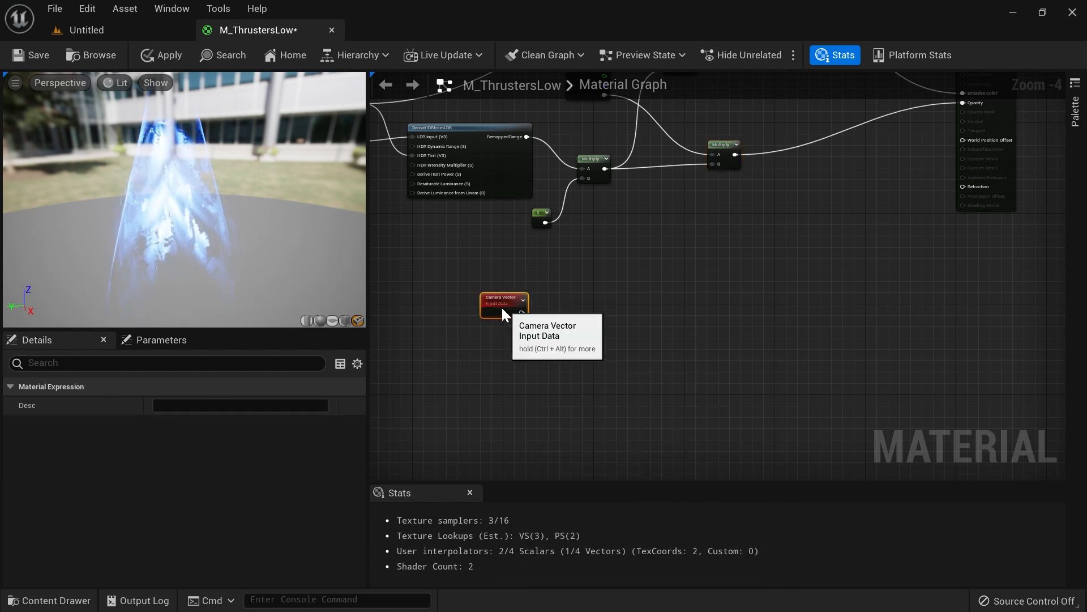
{"action": "left_click_drag", "start_coordinate": [506, 309], "coordinate": [483, 305]}
Step: Add a VertexNormalWS node directly below the Camera Vector node
{"action": "scroll", "coordinate": [524, 372], "scroll_direction": "up", "scroll_amount": 1}
{"action": "right_click_drag", "start_coordinate": [524, 372], "coordinate": [536, 353]}
{"action": "scroll", "coordinate": [536, 352], "scroll_direction": "up", "scroll_amount": 1}
{"action": "right_click", "coordinate": [494, 341]}
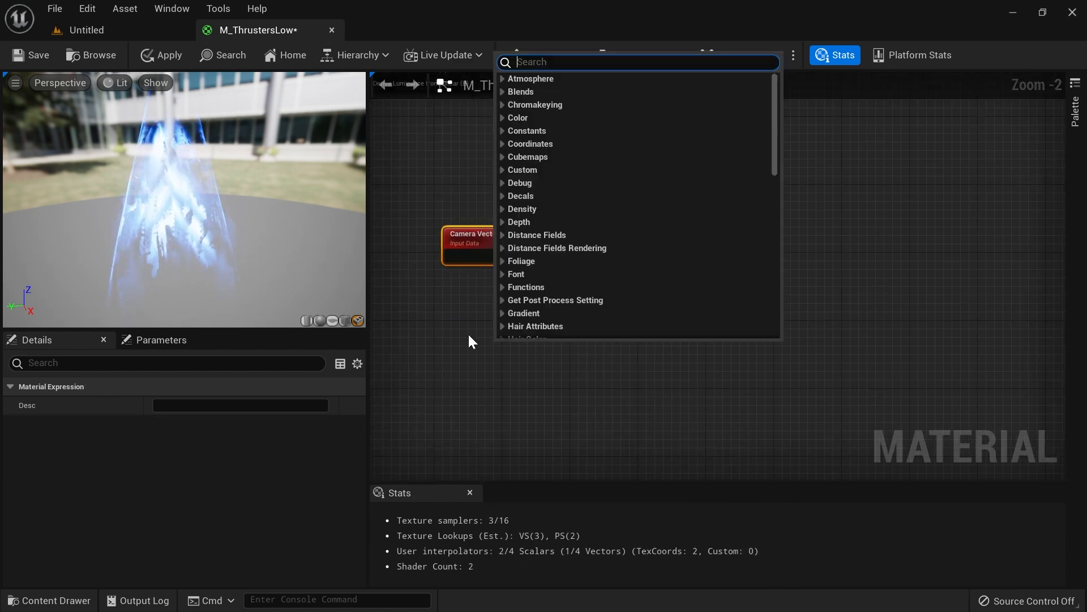
{"action": "type", "text": "verte"}
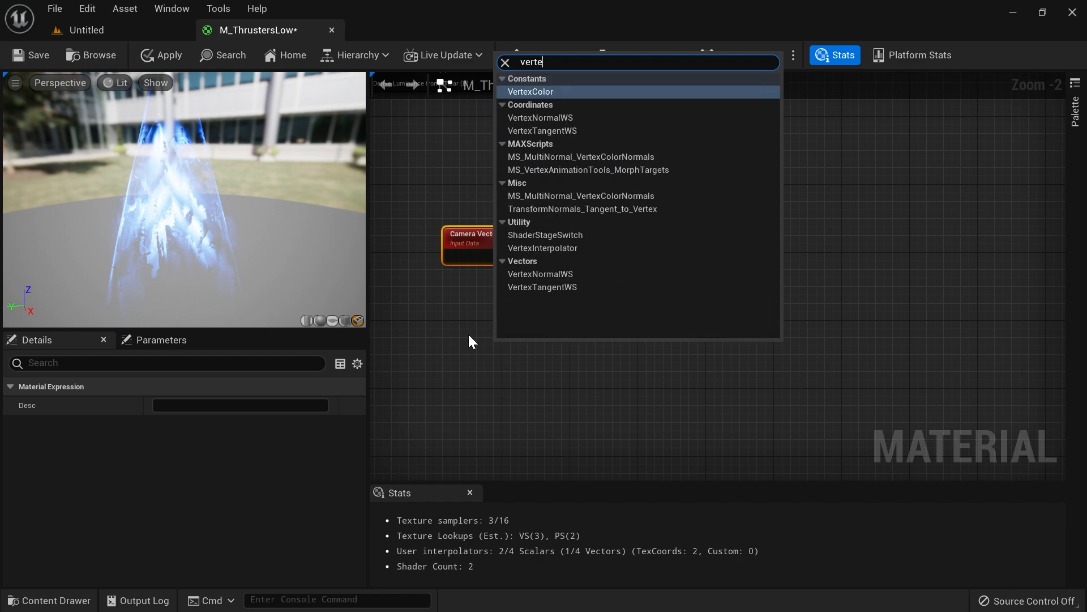
{"action": "type", "text": "x normal"}
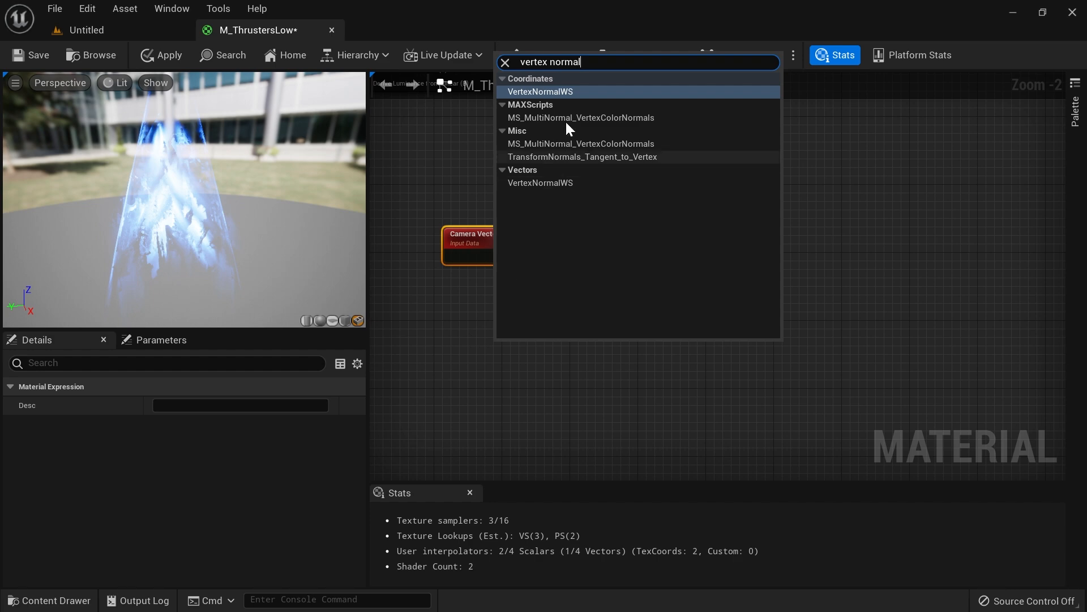
{"action": "left_click", "coordinate": [568, 94]}
{"action": "left_click_drag", "start_coordinate": [521, 349], "coordinate": [482, 308]}
Step: Feed Camera Vector and VertexNormalWS into a new Dot node and connect its output to a new Abs node
{"action": "left_click_drag", "start_coordinate": [508, 256], "coordinate": [542, 263]}
{"action": "type", "text": "dot"}
{"action": "key", "text": "Return"}
{"action": "left_click_drag", "start_coordinate": [516, 325], "coordinate": [631, 281]}
{"action": "type", "text": "abs"}
{"action": "left_click", "coordinate": [645, 335]}
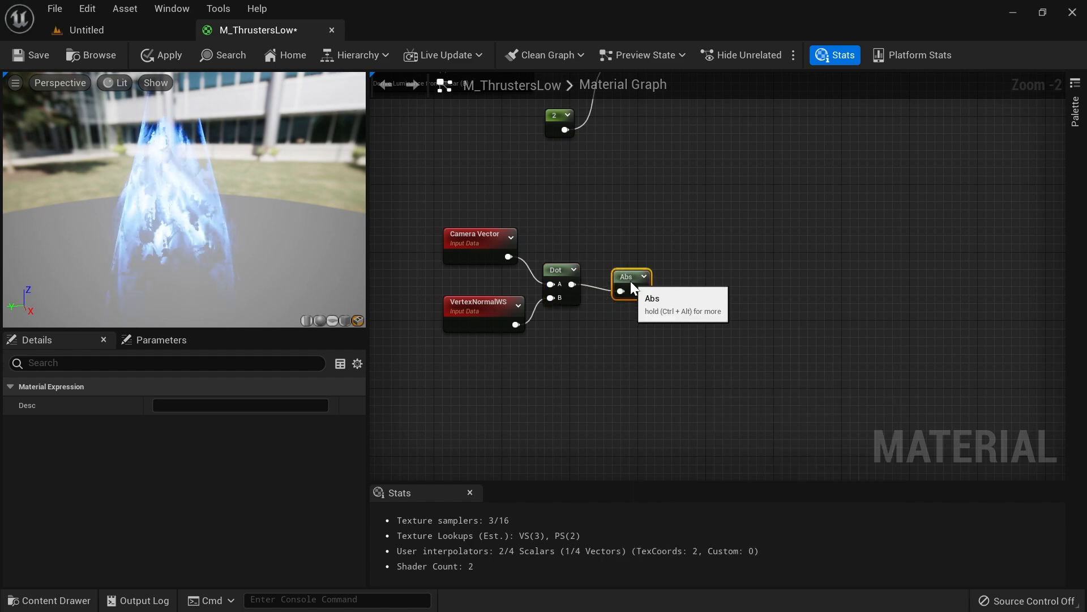
{"action": "left_click", "coordinate": [681, 285]}
{"action": "key", "text": "p"}
{"action": "left_click", "coordinate": [682, 284]}
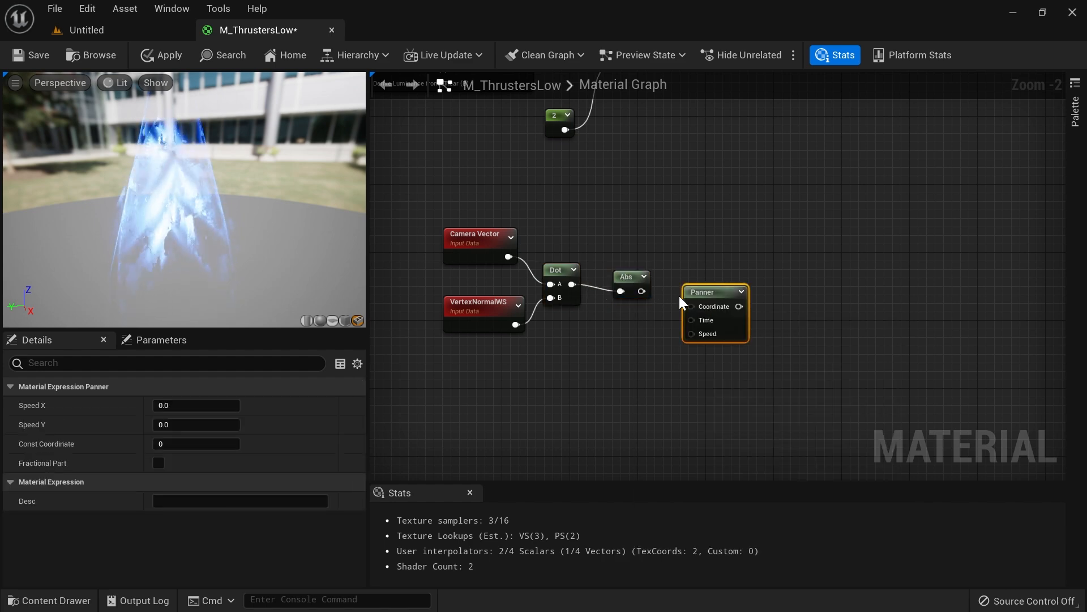
{"action": "key", "text": "Delete"}
Step: Add a Power node with its Base input fed by the Abs output
{"action": "left_click_drag", "start_coordinate": [642, 291], "coordinate": [720, 287]}
{"action": "type", "text": "power"}
{"action": "key", "text": "Return"}
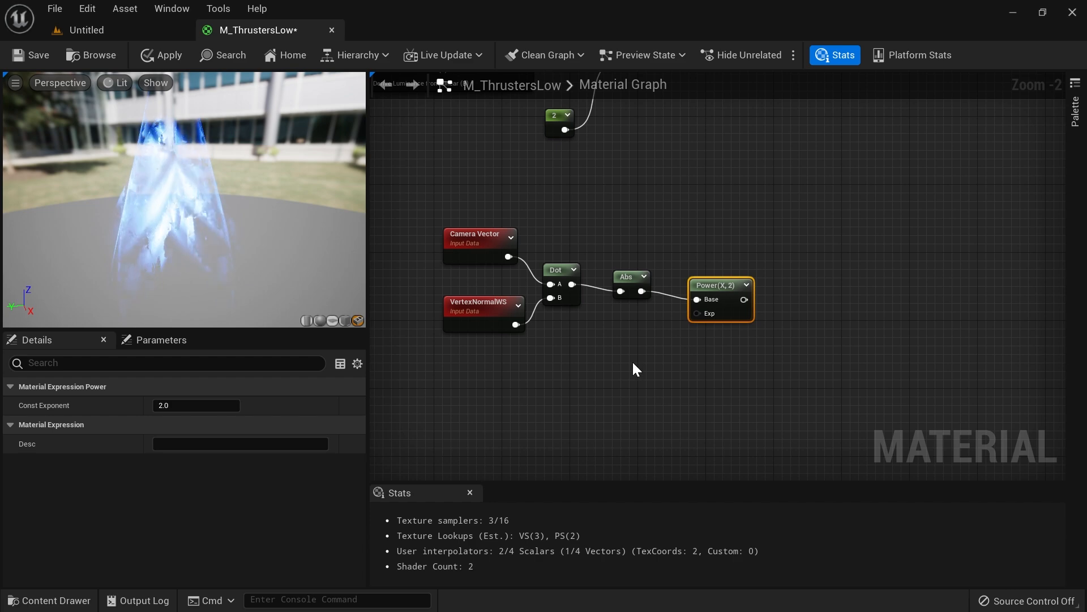
Step: Add a Constant3Vector node below VertexNormalWS and connect it to the Power node's Exp input
{"action": "right_click_drag", "start_coordinate": [630, 367], "coordinate": [665, 329]}
{"action": "left_click", "coordinate": [581, 357]}
{"action": "left_click", "coordinate": [549, 343]}
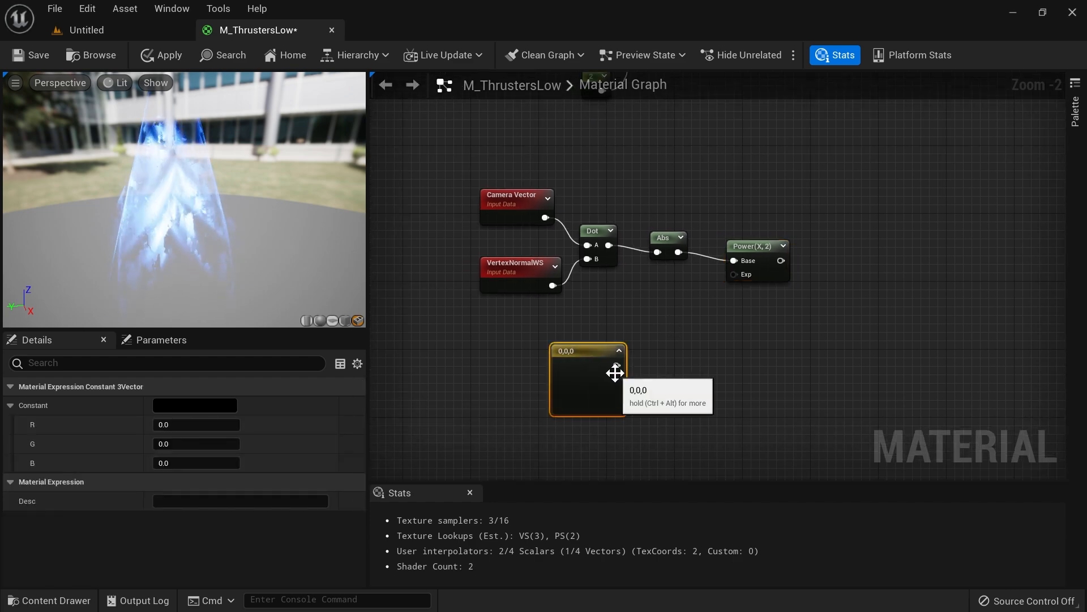
{"action": "left_click_drag", "start_coordinate": [743, 274], "coordinate": [736, 274]}
{"action": "left_click_drag", "start_coordinate": [586, 379], "coordinate": [565, 368]}
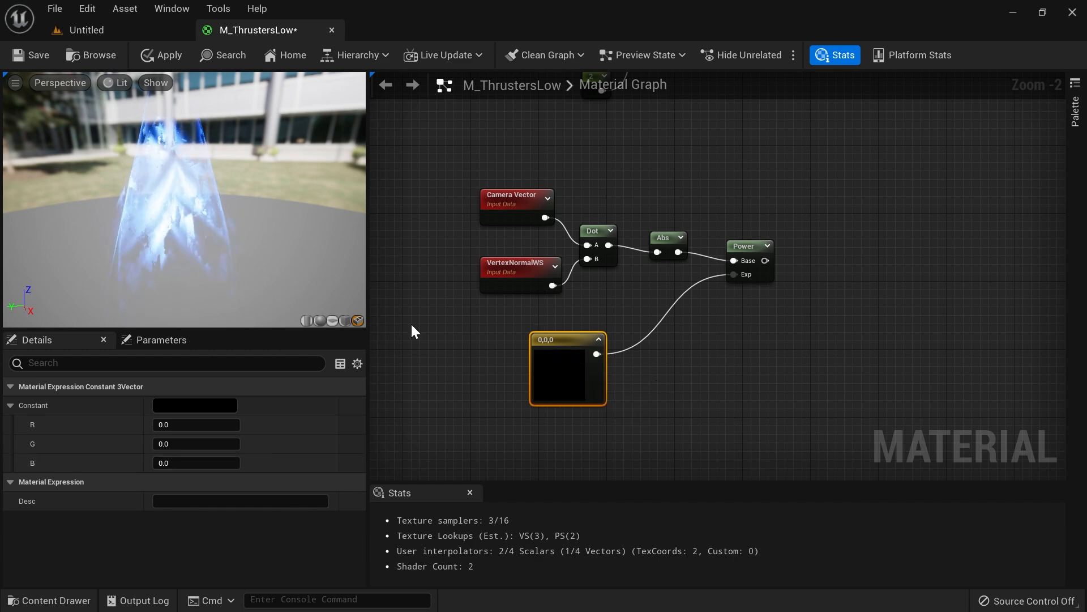
Step: Set the Constant3Vector's R, G and B values to 8
{"action": "left_click", "coordinate": [190, 448]}
{"action": "type", "text": "8"}
{"action": "left_click", "coordinate": [201, 468]}
{"action": "type", "text": "8"}
{"action": "left_click", "coordinate": [196, 424]}
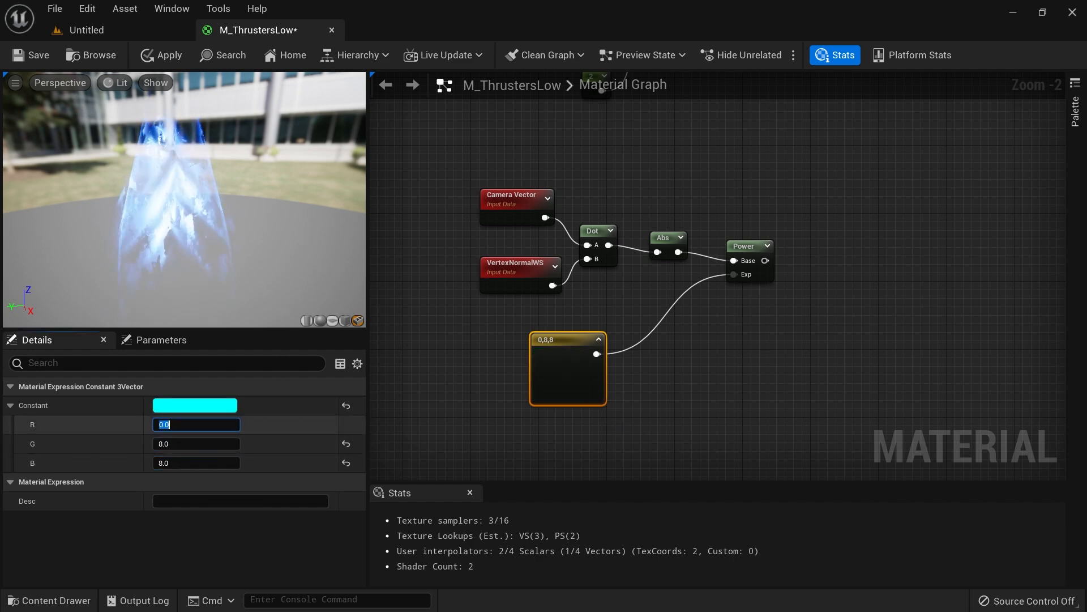
{"action": "type", "text": "8"}
{"action": "left_click", "coordinate": [490, 452]}
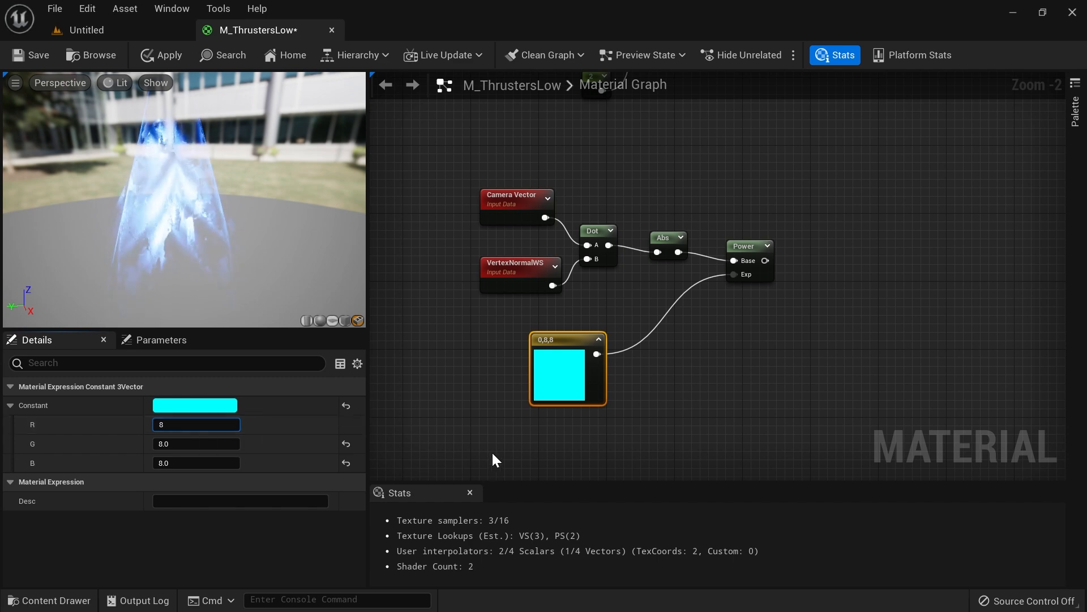
{"action": "left_click", "coordinate": [568, 393]}
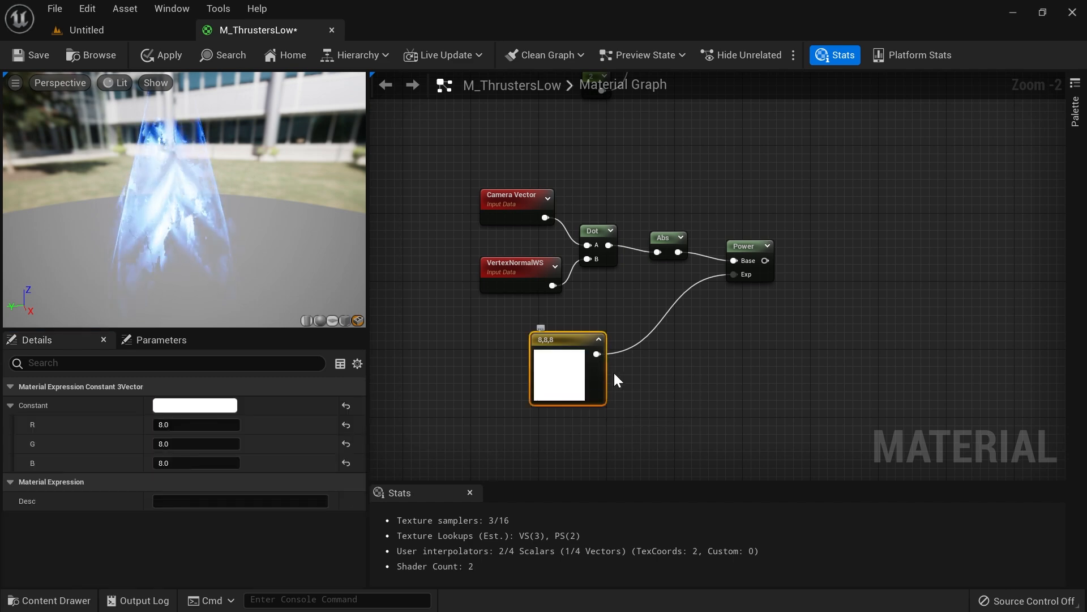
Step: Add a Clamp node fed by the Power output and position it beside the Power node
{"action": "right_click_drag", "start_coordinate": [732, 357], "coordinate": [579, 386]}
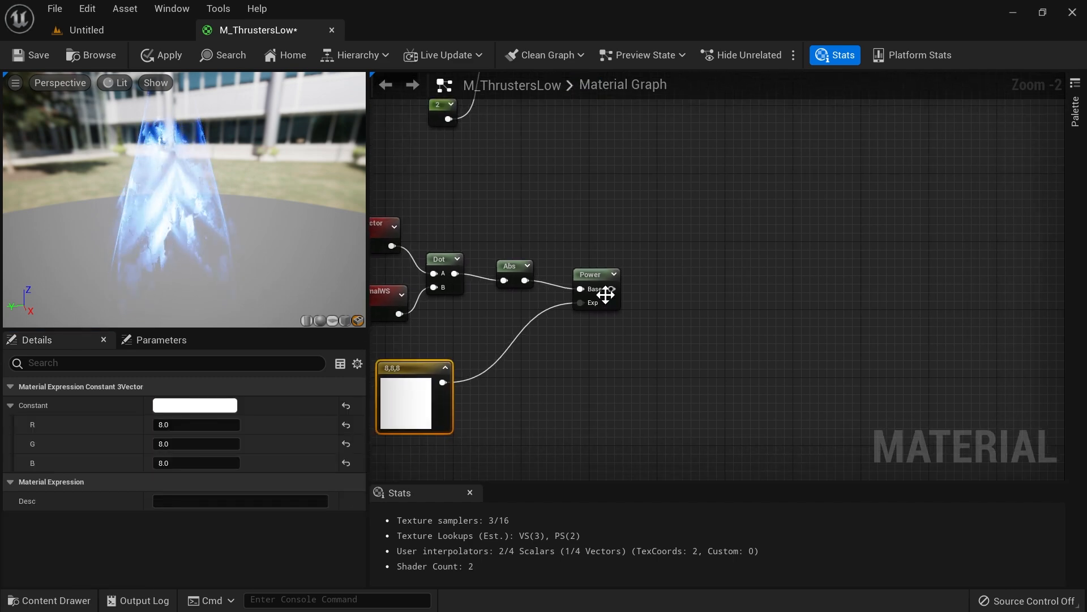
{"action": "left_click_drag", "start_coordinate": [610, 289], "coordinate": [633, 288]}
{"action": "type", "text": "clamp"}
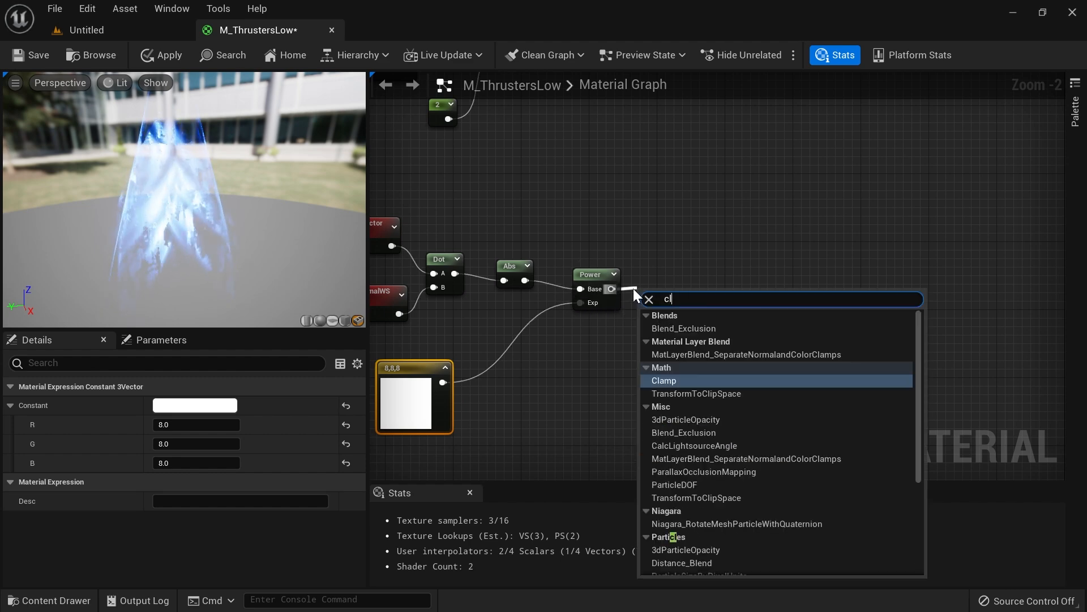
{"action": "left_click", "coordinate": [674, 354]}
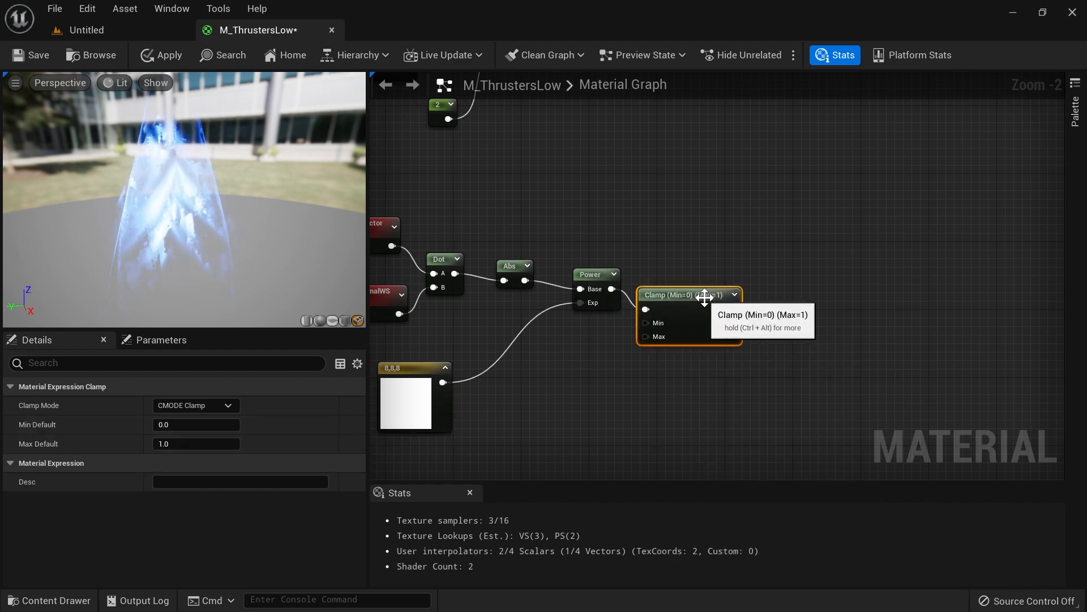
{"action": "left_click_drag", "start_coordinate": [699, 297], "coordinate": [721, 281]}
Step: Add a Multiply node after the Clamp and connect the Clamp output to its B input
{"action": "right_click_drag", "start_coordinate": [837, 194], "coordinate": [773, 240]}
{"action": "scroll", "coordinate": [766, 279], "scroll_direction": "down", "scroll_amount": 2}
{"action": "scroll", "coordinate": [773, 239], "scroll_direction": "up", "scroll_amount": 1}
{"action": "left_click", "coordinate": [766, 288]}
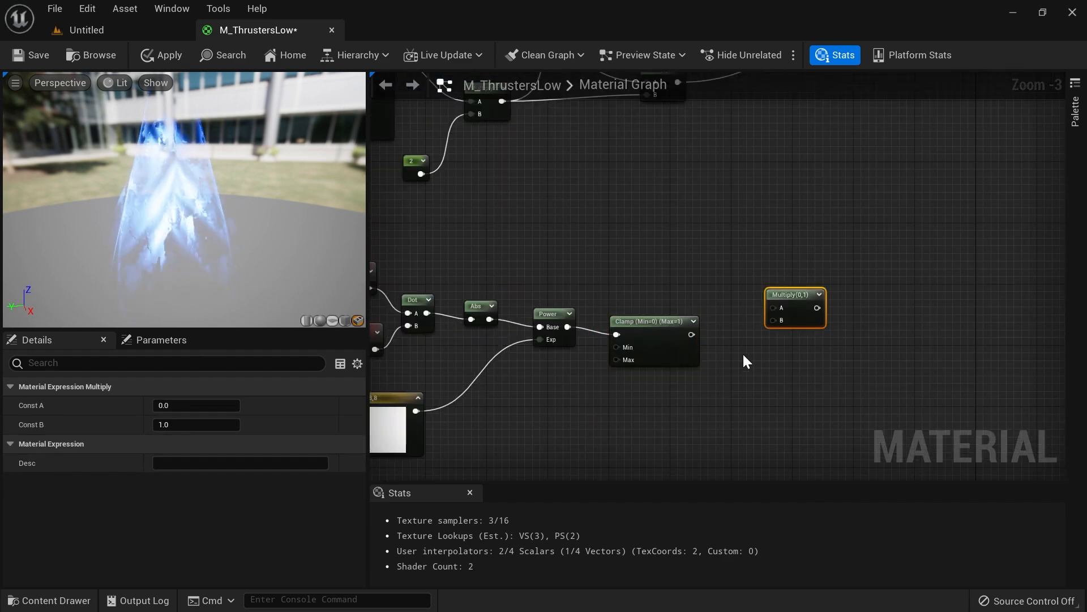
{"action": "left_click_drag", "start_coordinate": [749, 322], "coordinate": [773, 319]}
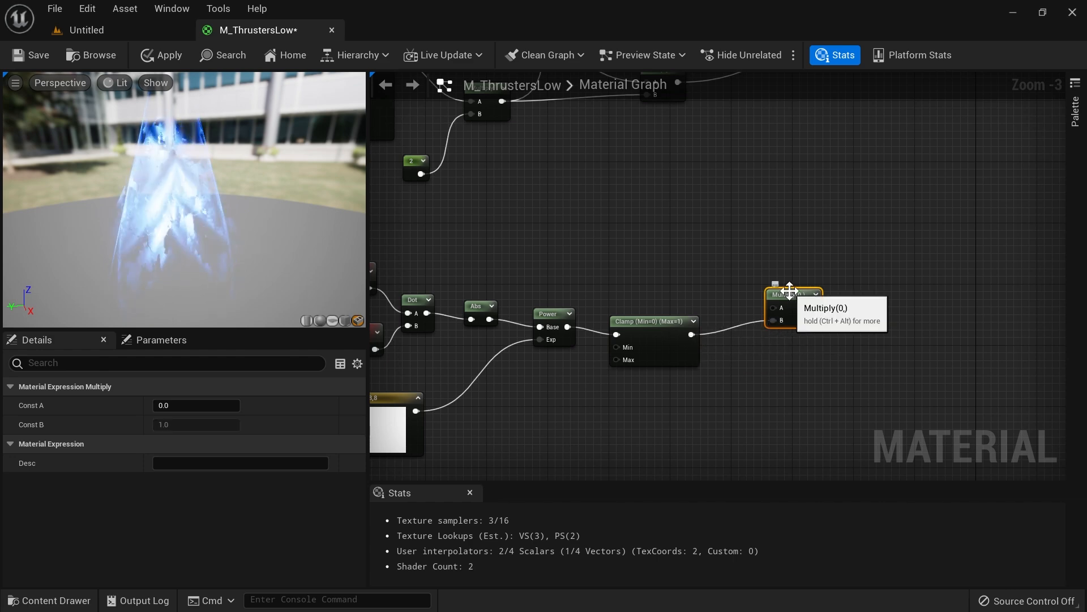
Step: Connect the output of the Multiply feeding Opacity to the A input of the Multiply after the Clamp
{"action": "scroll", "coordinate": [780, 251], "scroll_direction": "down", "scroll_amount": 1}
{"action": "right_click_drag", "start_coordinate": [780, 251], "coordinate": [768, 381]}
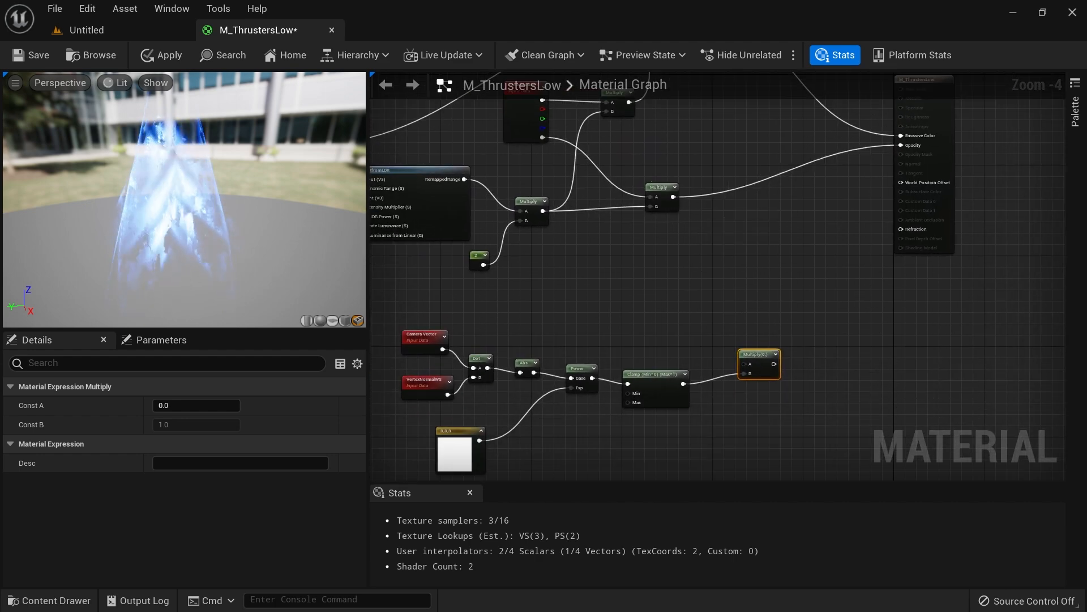
{"action": "left_click_drag", "start_coordinate": [674, 197], "coordinate": [748, 364]}
{"action": "right_click_drag", "start_coordinate": [747, 362], "coordinate": [762, 344]}
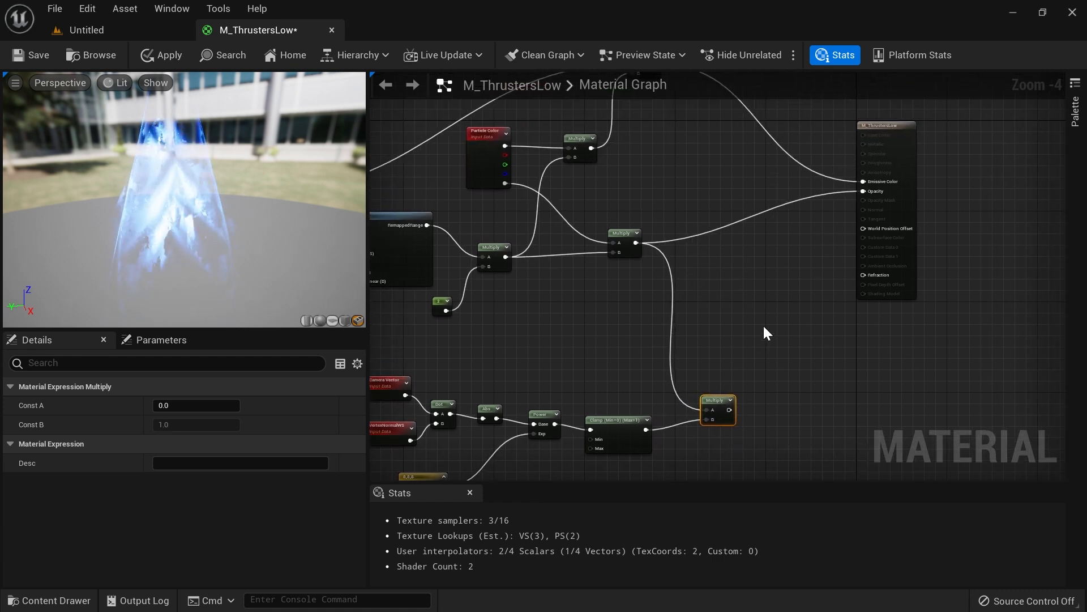
Step: Add a Multiply node with a DepthFade node in A and the edge-fade Multiply in B, and connect its output to Opacity
{"action": "left_click", "coordinate": [763, 317]}
{"action": "left_click_drag", "start_coordinate": [729, 409], "coordinate": [768, 340]}
{"action": "right_click", "coordinate": [715, 339]}
{"action": "type", "text": "depth fade"}
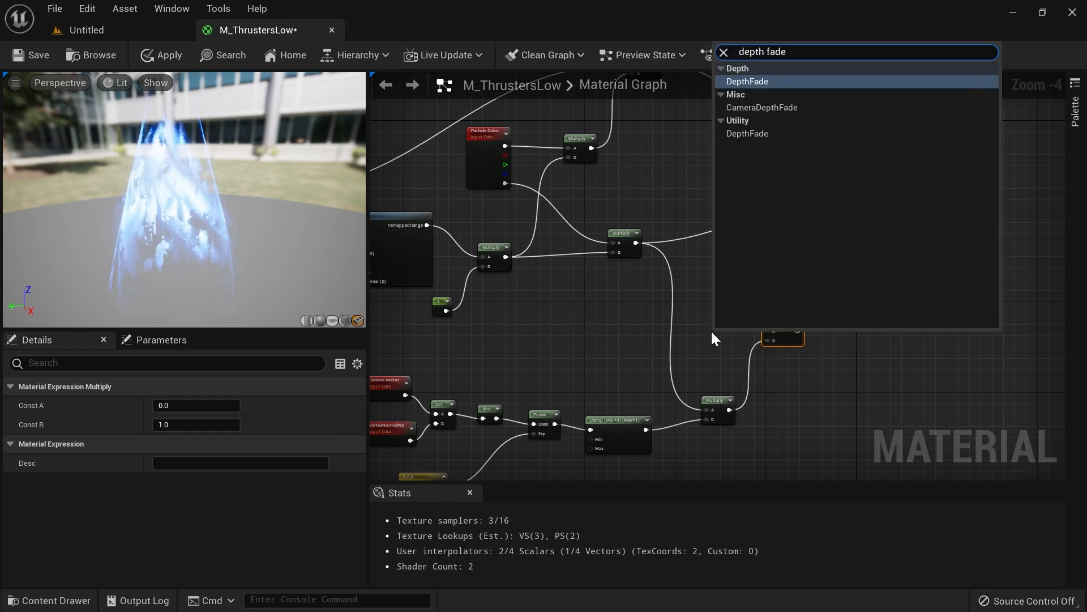
{"action": "key", "text": "Return"}
{"action": "left_click_drag", "start_coordinate": [745, 331], "coordinate": [871, 190]}
{"action": "left_click_drag", "start_coordinate": [277, 195], "coordinate": [273, 181]}
{"action": "right_click_drag", "start_coordinate": [603, 396], "coordinate": [698, 293]}
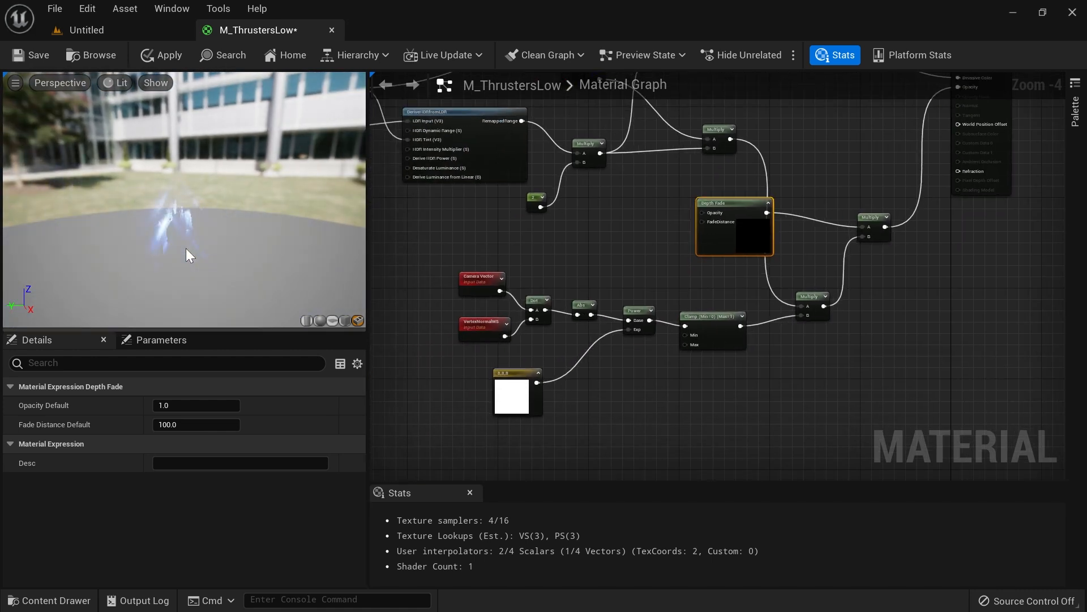
Step: Select the Constant3Vector feeding the Power exponent, apply the material changes and inspect the thruster cone in the level
{"action": "right_click_drag", "start_coordinate": [471, 426], "coordinate": [483, 359]}
{"action": "left_click", "coordinate": [514, 347]}
{"action": "scroll", "coordinate": [514, 349], "scroll_direction": "up", "scroll_amount": 1}
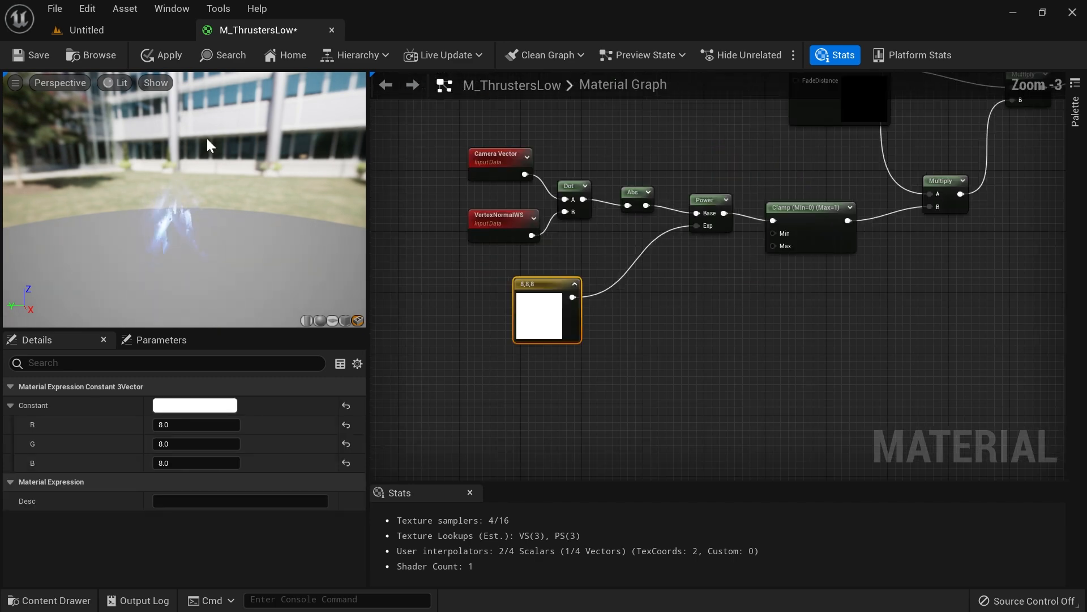
{"action": "left_click", "coordinate": [158, 55]}
{"action": "left_click", "coordinate": [125, 29]}
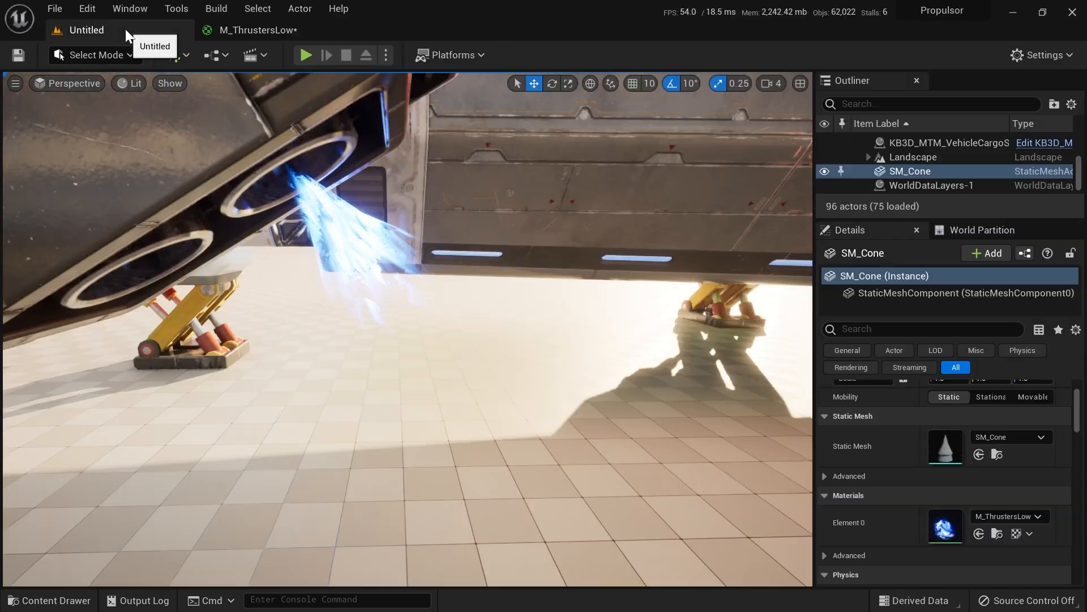
{"action": "right_click_drag", "start_coordinate": [407, 329], "coordinate": [408, 280]}
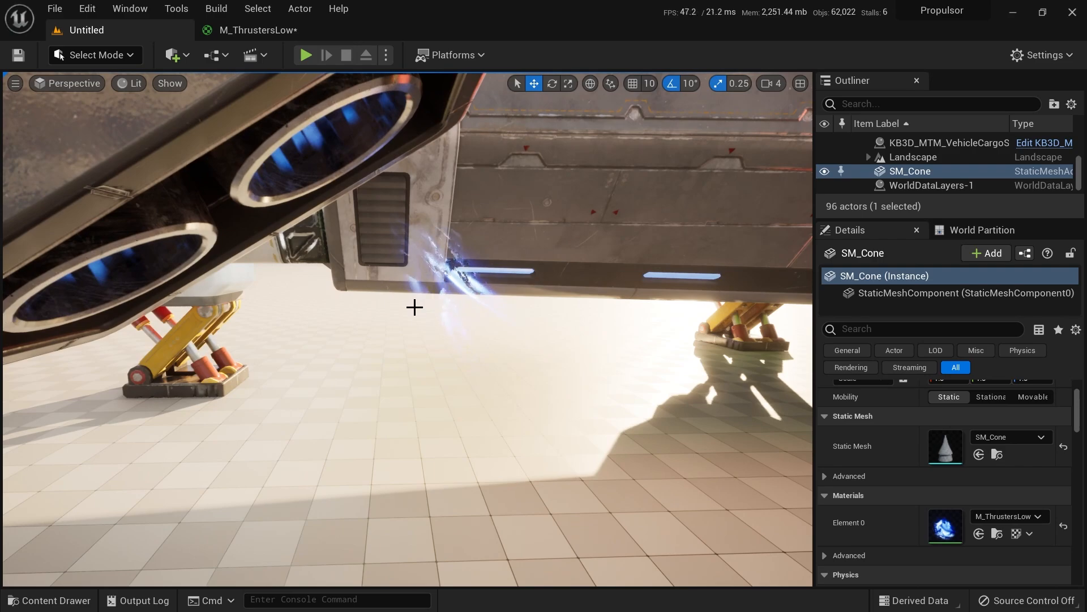
{"action": "right_click_drag", "start_coordinate": [477, 258], "coordinate": [405, 224]}
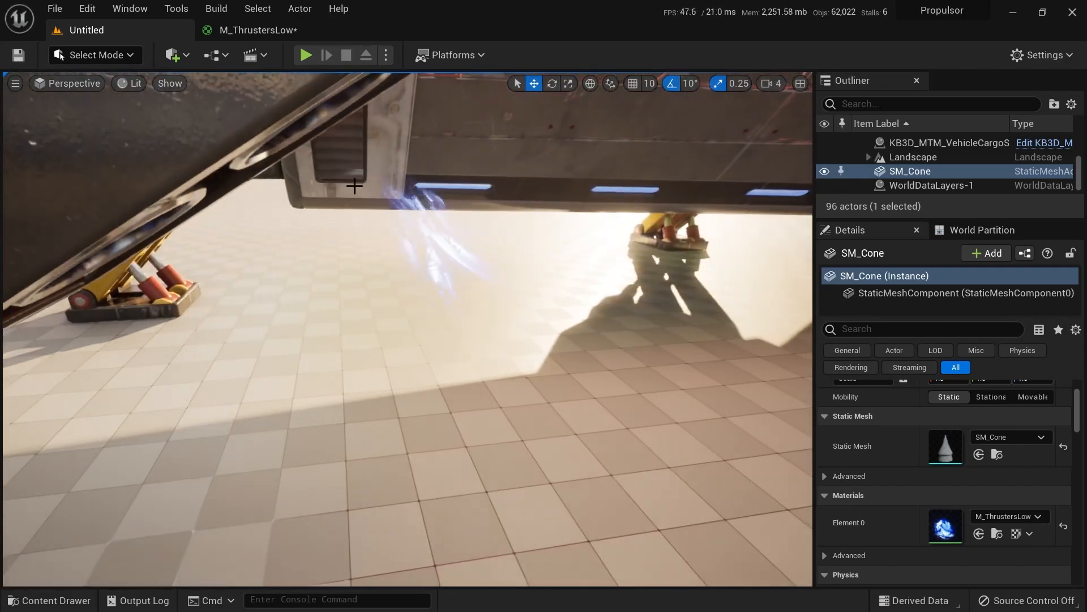
Step: Set the Constant3Vector's R value to 2, apply the material and examine the thruster flame in the level
{"action": "left_click", "coordinate": [269, 32]}
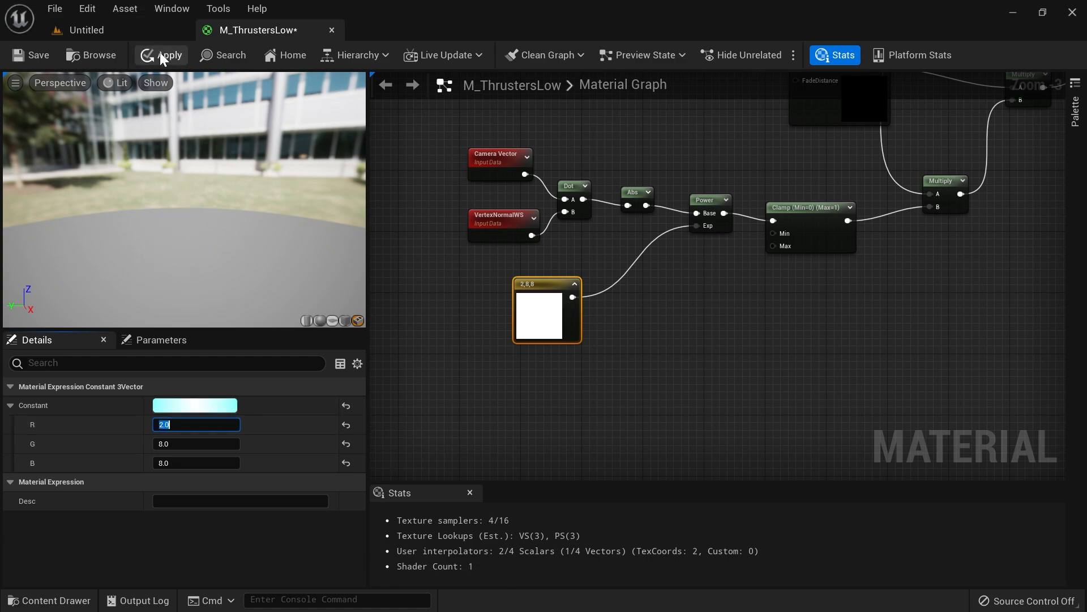
{"action": "left_click", "coordinate": [164, 56]}
{"action": "left_click", "coordinate": [154, 33]}
{"action": "mouse_move", "coordinate": [526, 270]}
{"action": "right_mouse_down"}
{"action": "mouse_move", "coordinate": [525, 226]}
{"action": "mouse_move", "coordinate": [513, 233]}
{"action": "mouse_move", "coordinate": [525, 270]}
{"action": "right_mouse_up"}
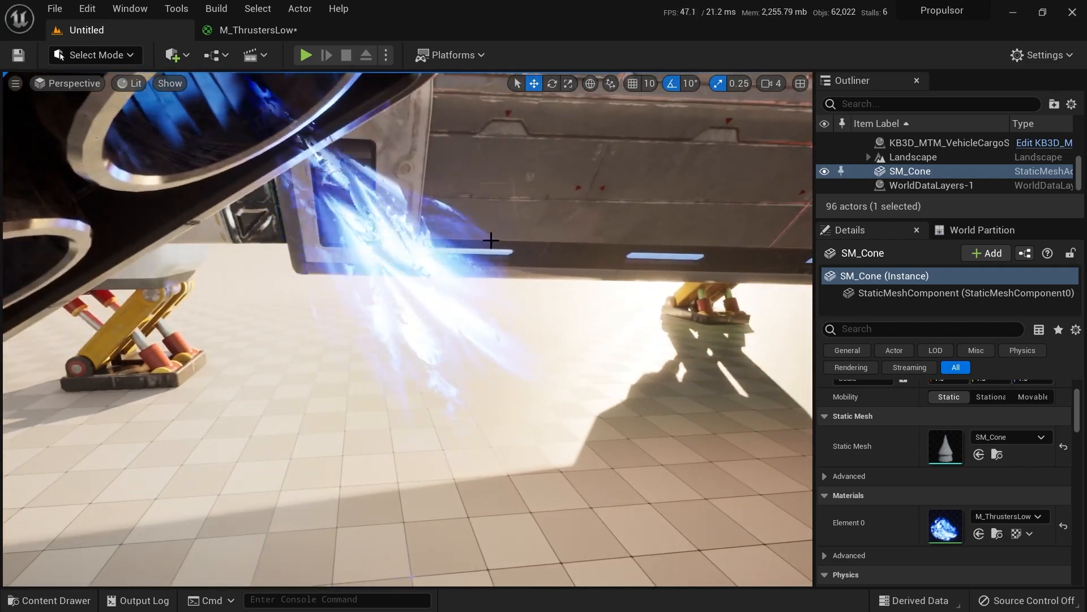
{"action": "right_click_drag", "start_coordinate": [696, 338], "coordinate": [481, 337]}
{"action": "key", "text": "s"}
{"action": "mouse_move", "coordinate": [439, 243]}
{"action": "right_mouse_down"}
{"action": "mouse_move", "coordinate": [437, 255]}
{"action": "mouse_move", "coordinate": [329, 249]}
{"action": "mouse_move", "coordinate": [374, 237]}
{"action": "mouse_move", "coordinate": [419, 249]}
{"action": "right_mouse_up"}
{"action": "key", "text": "d"}
{"action": "key", "text": "w"}
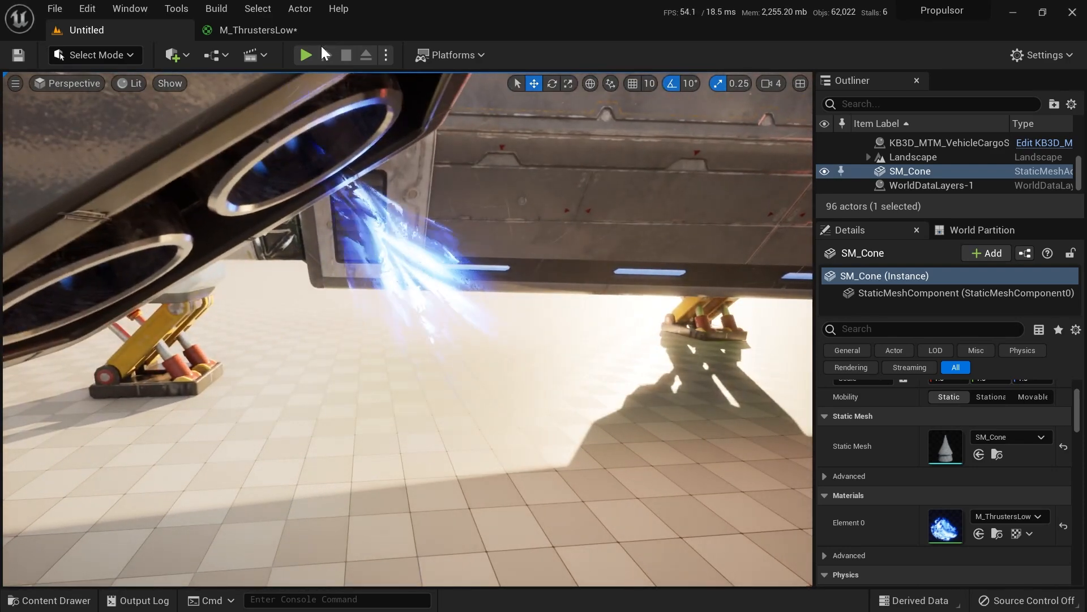
Step: Try an R value of 3 in the Constant3Vector, apply the material and check the flame in the level
{"action": "left_click", "coordinate": [277, 29]}
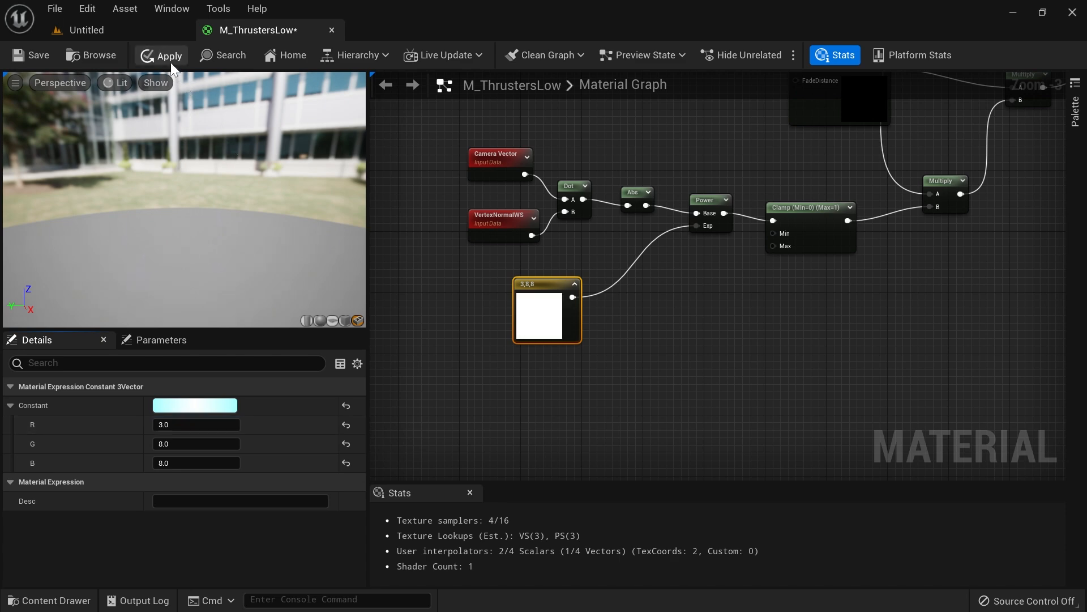
{"action": "left_click", "coordinate": [170, 63]}
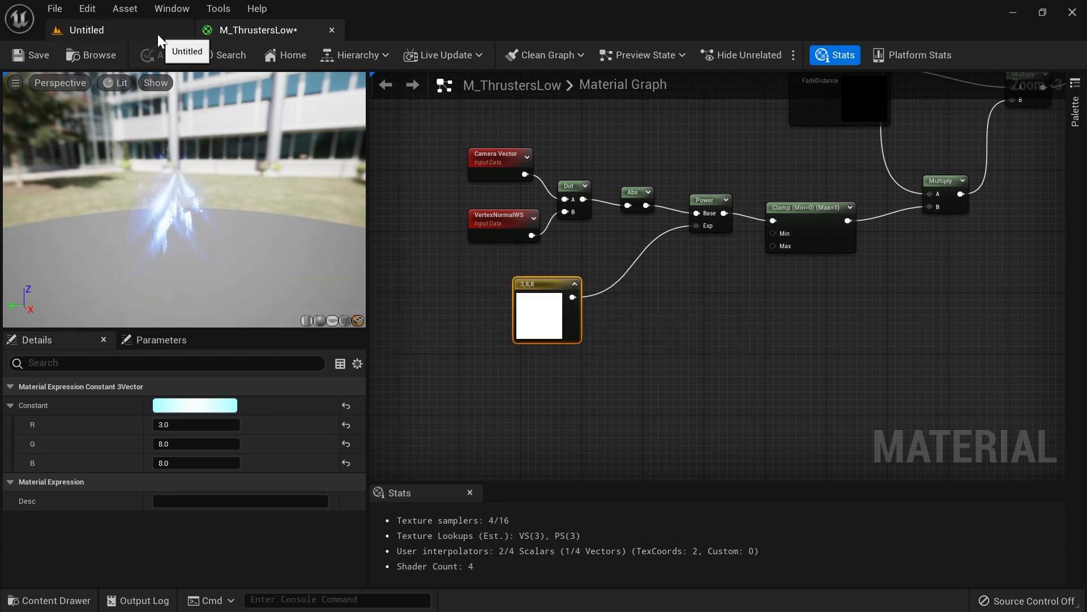
{"action": "left_click", "coordinate": [158, 34]}
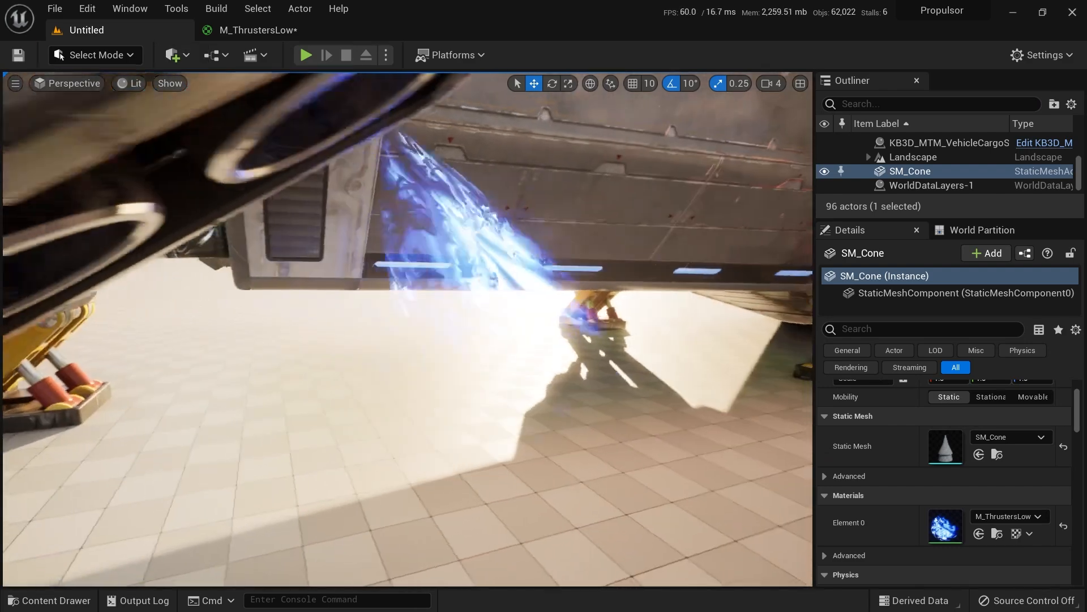
{"action": "mouse_move", "coordinate": [406, 328]}
{"action": "right_mouse_down"}
{"action": "mouse_move", "coordinate": [363, 306]}
{"action": "mouse_move", "coordinate": [396, 340]}
{"action": "right_mouse_up"}
Step: Set the Constant3Vector's R value back to 2, apply the material and return to the level
{"action": "left_click", "coordinate": [254, 31]}
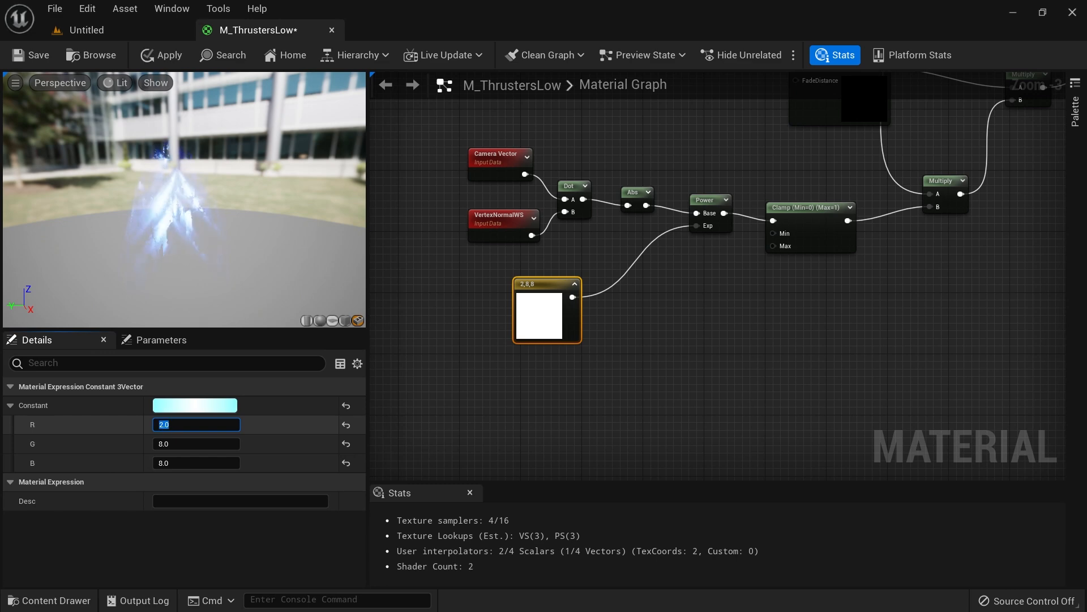
{"action": "left_click", "coordinate": [168, 57]}
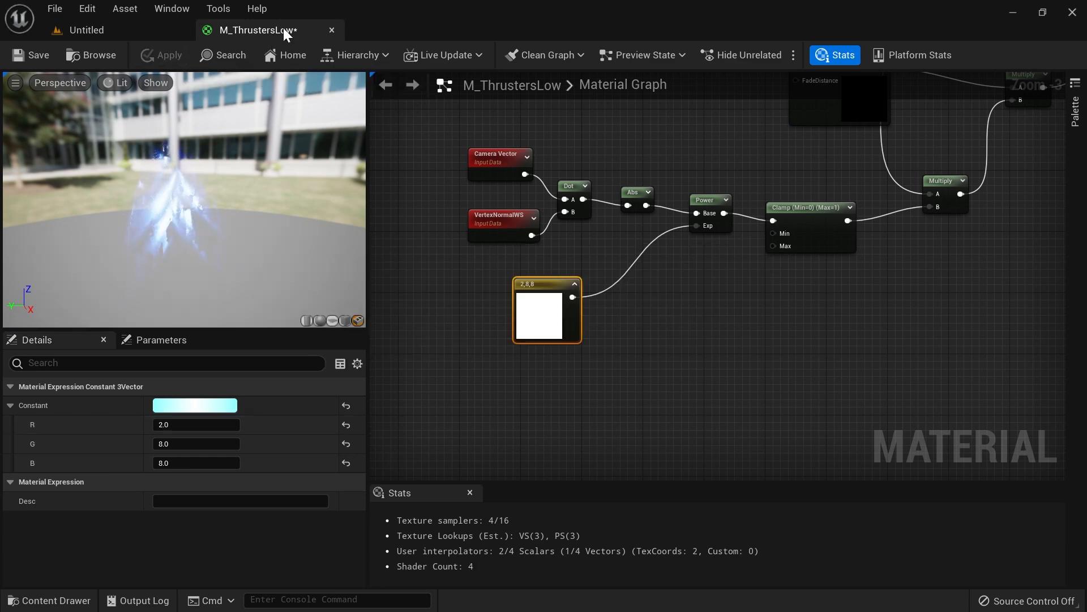
{"action": "left_click", "coordinate": [120, 30]}
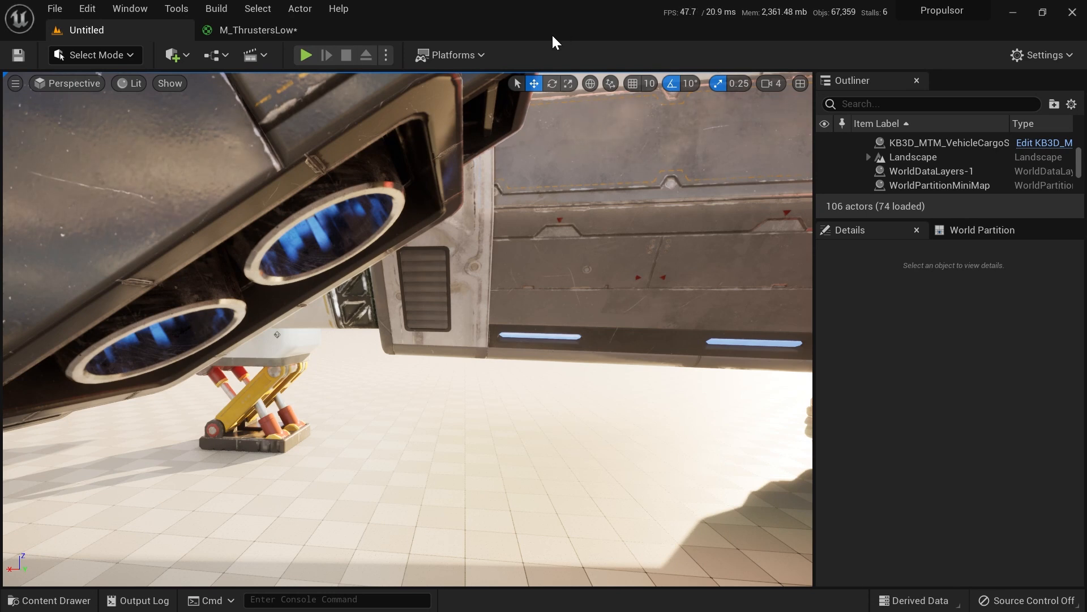
Step: Create a folder named Niagara inside the VFX folder and open it
{"action": "key", "text": "ctrl+space"}
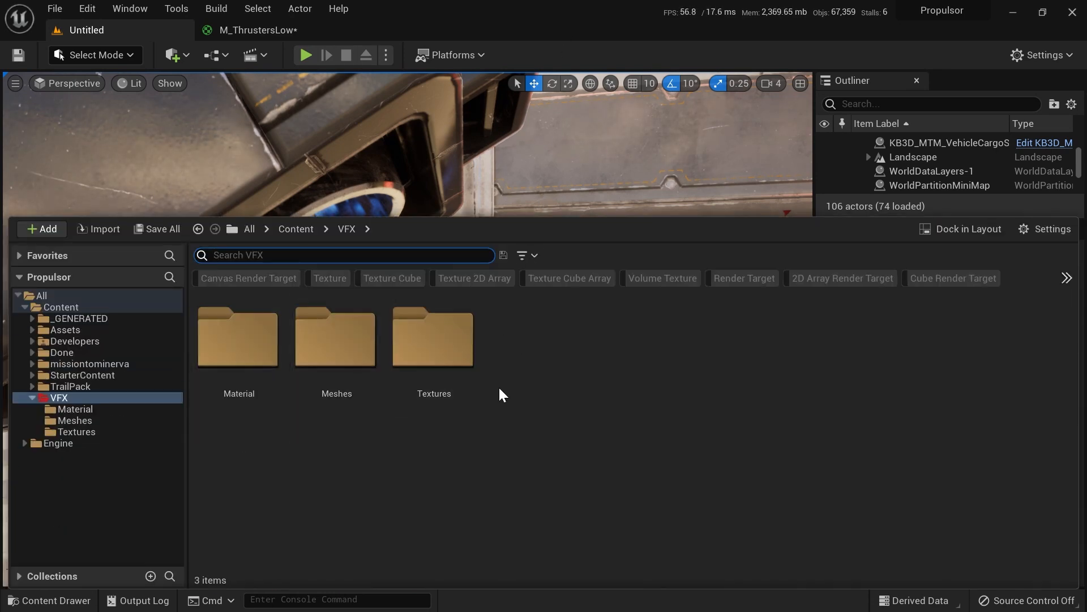
{"action": "key", "text": "ctrl+shift+n"}
{"action": "type", "text": "Nia"}
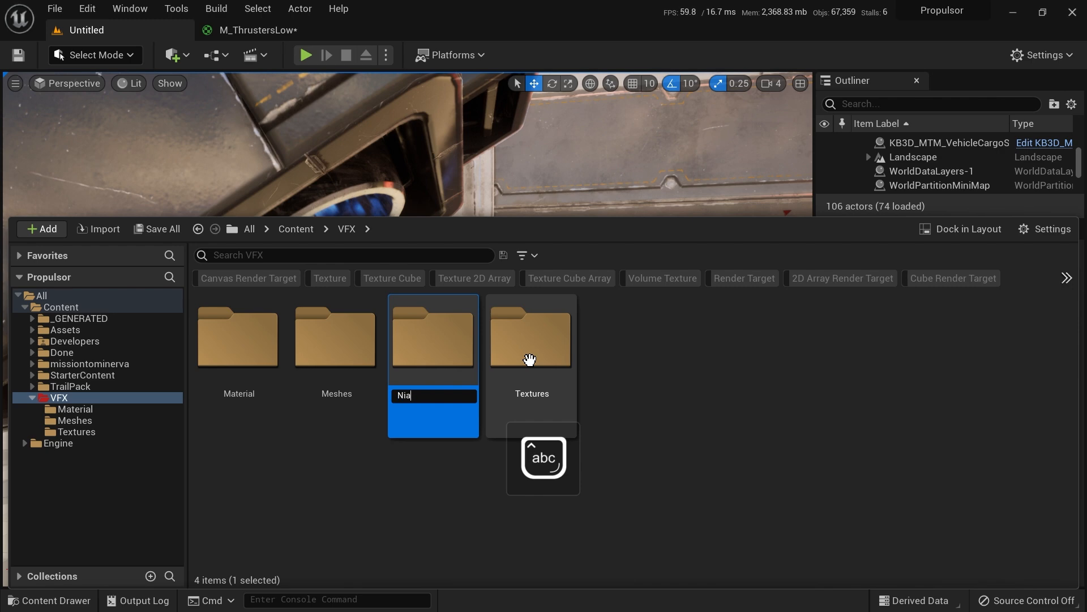
{"action": "type", "text": "gara"}
{"action": "key", "text": "Return"}
{"action": "key", "text": "Return"}
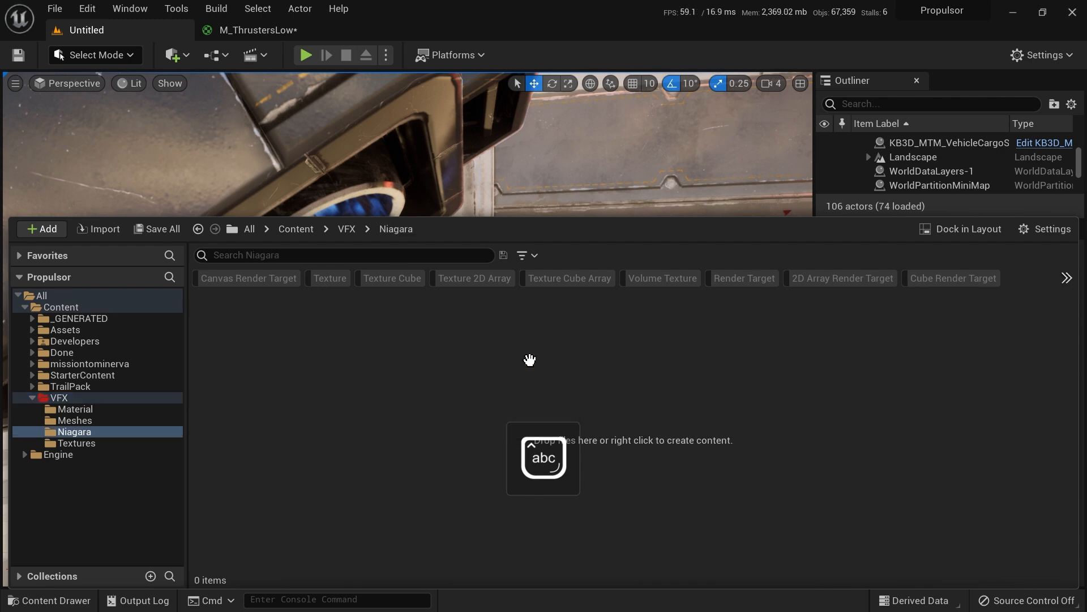
Step: Create a Niagara System in the Niagara folder from selected emitters, using the Simple Sprite Burst template
{"action": "right_click", "coordinate": [243, 340]}
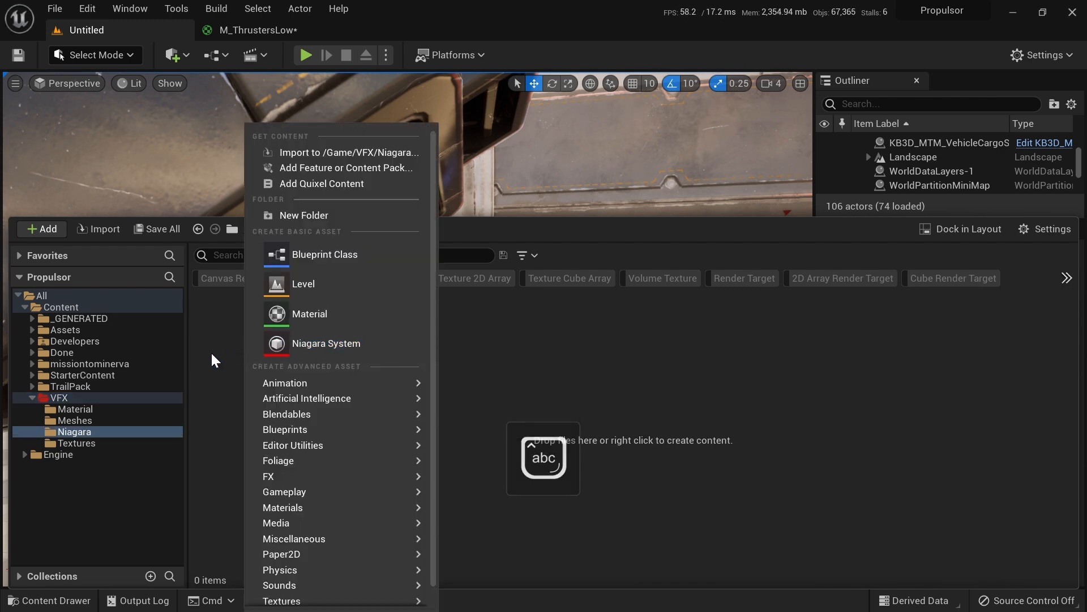
{"action": "left_click", "coordinate": [301, 341]}
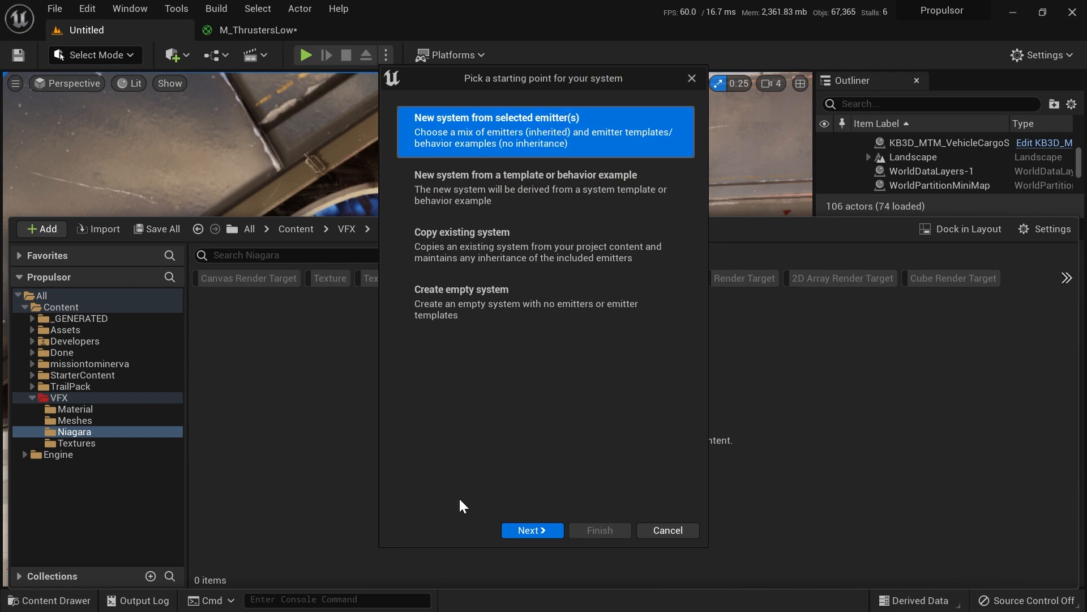
{"action": "left_click", "coordinate": [528, 530]}
{"action": "scroll", "coordinate": [539, 314], "scroll_direction": "down", "scroll_amount": 4}
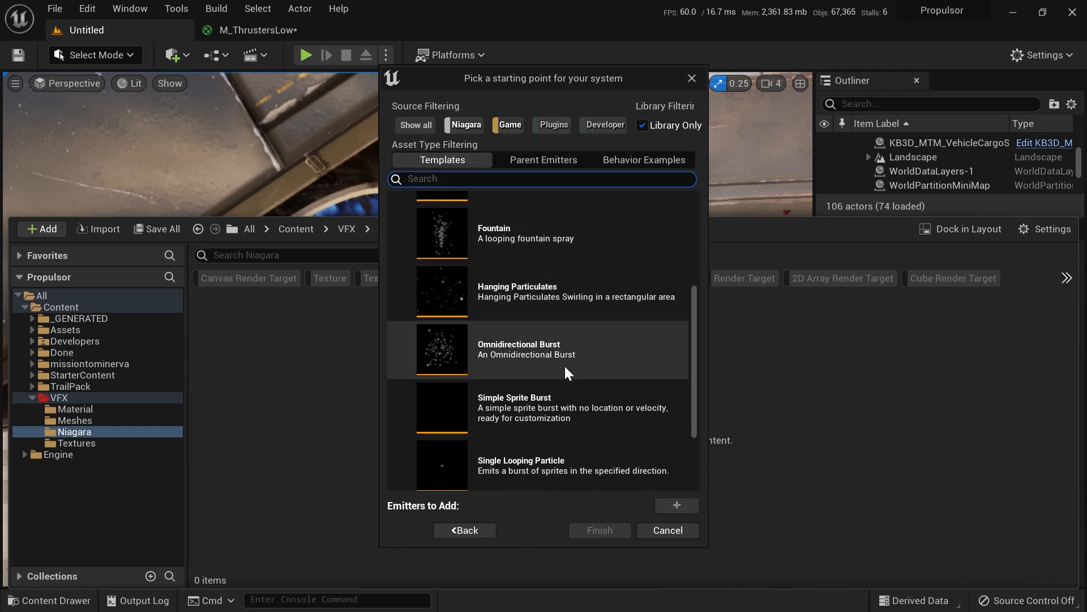
{"action": "left_click", "coordinate": [510, 418]}
{"action": "left_click", "coordinate": [676, 506]}
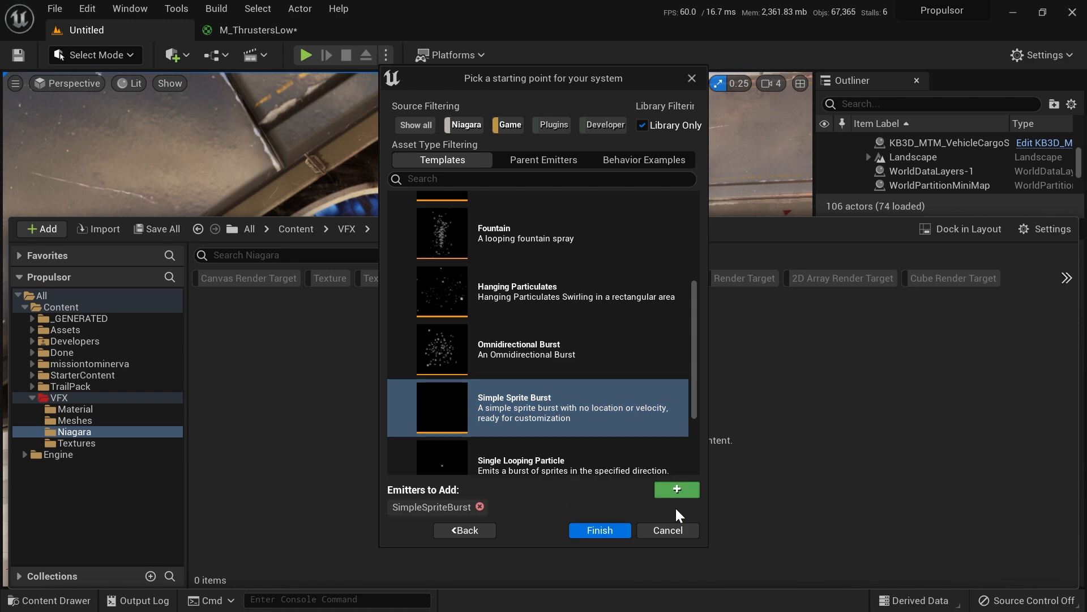
{"action": "left_click", "coordinate": [595, 531]}
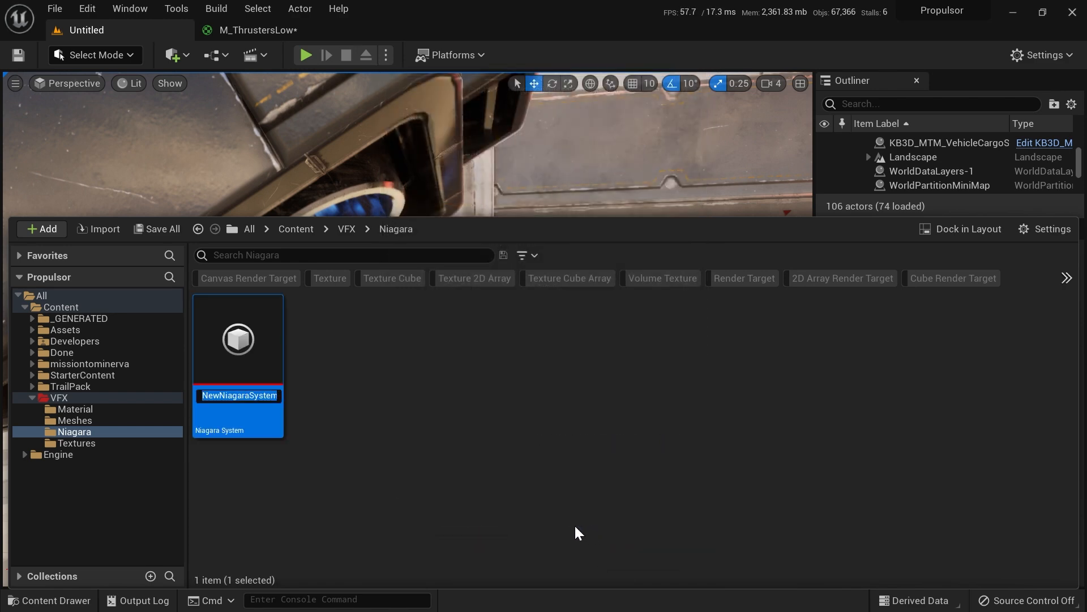
Step: Name the new Niagara System NS_Thrust_Spawn and open it in its editor
{"action": "key", "text": "Caps_Lock"}
{"action": "type", "text": "NS_"}
{"action": "key", "text": "Caps_Lock"}
{"action": "type", "text": "Thrust_Spawn"}
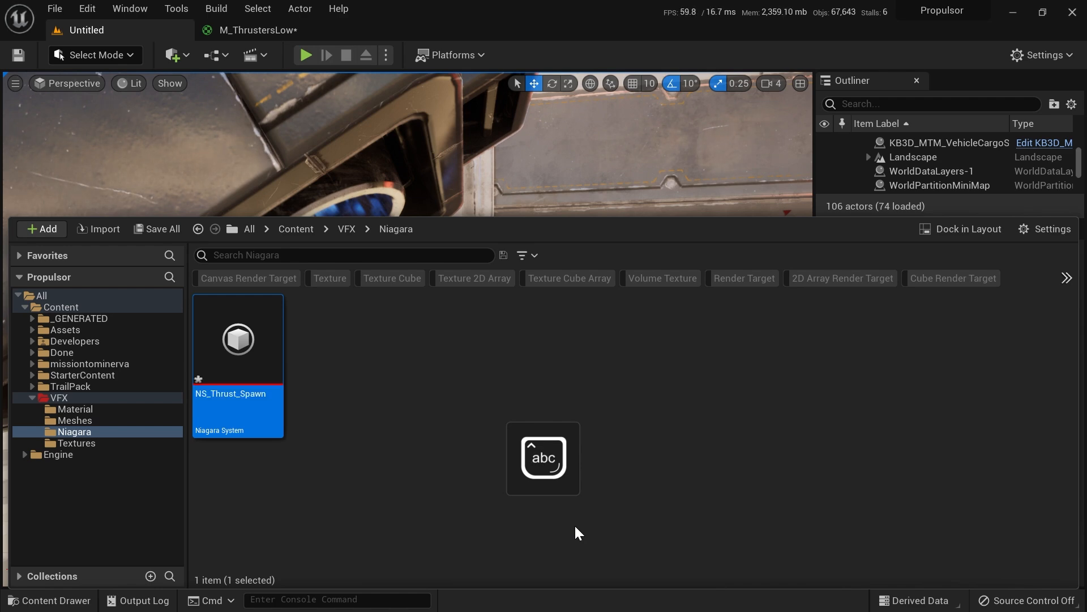
{"action": "key", "text": "Return"}
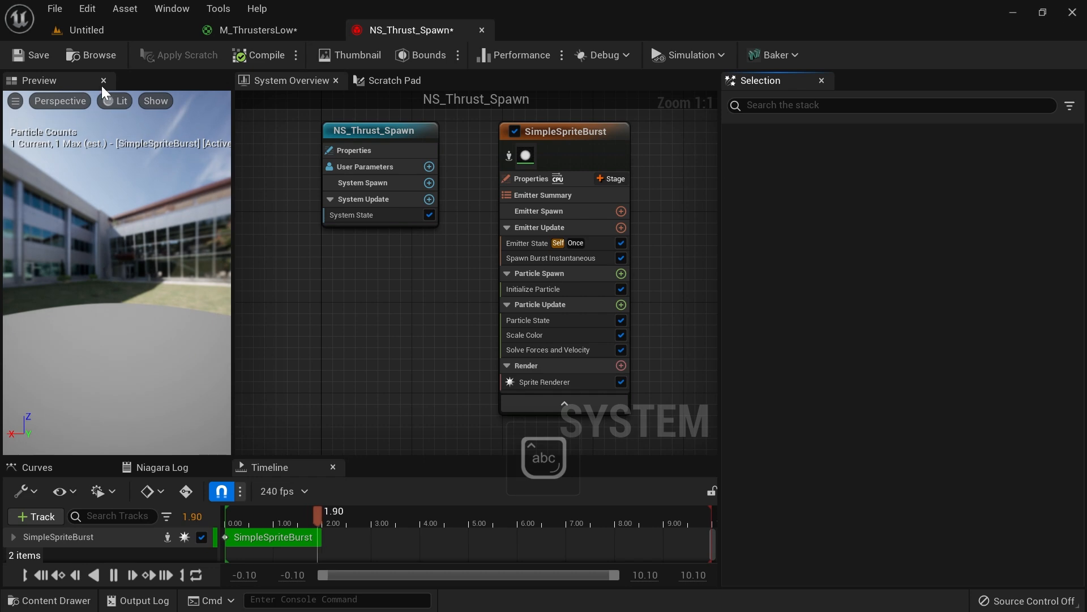
Step: Locate the NS_Thrust_Spawn asset in the project content and place it in the level near the ship's engines
{"action": "left_click", "coordinate": [91, 59]}
{"action": "left_click_drag", "start_coordinate": [279, 347], "coordinate": [324, 496]}
{"action": "left_click_drag", "start_coordinate": [372, 571], "coordinate": [372, 571]}
{"action": "right_click_drag", "start_coordinate": [372, 571], "coordinate": [292, 179]}
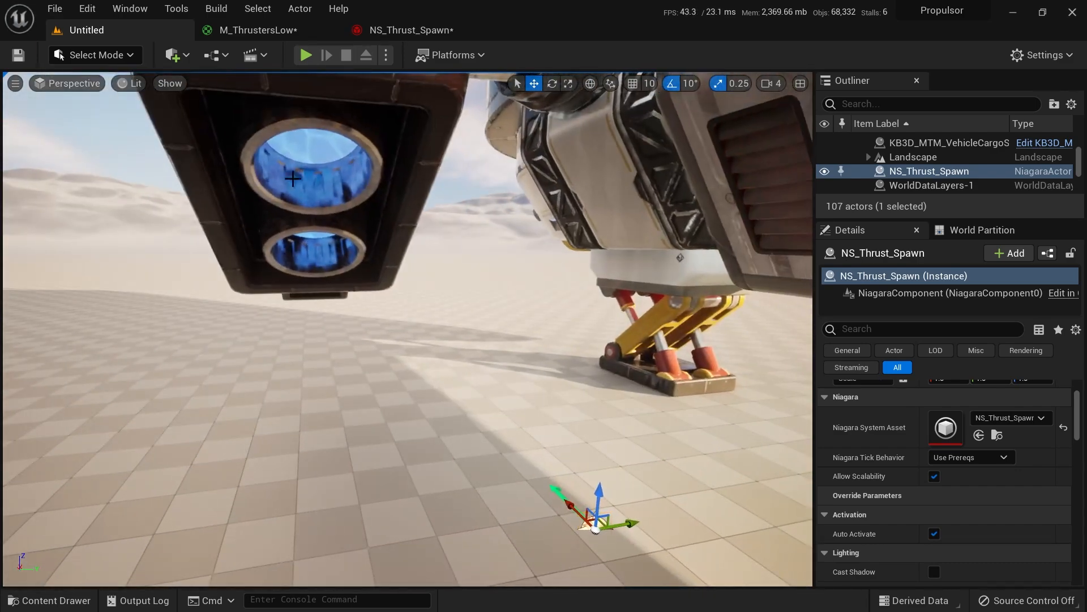
Step: Move the NS_Thrust_Spawn actor up to the larger thruster nozzle of the ship
{"action": "left_click_drag", "start_coordinate": [404, 560], "coordinate": [358, 178], "text": "alt"}
{"action": "right_click_drag", "start_coordinate": [358, 179], "coordinate": [475, 250]}
{"action": "left_click_drag", "start_coordinate": [476, 272], "coordinate": [412, 233]}
{"action": "right_click_drag", "start_coordinate": [433, 201], "coordinate": [394, 269]}
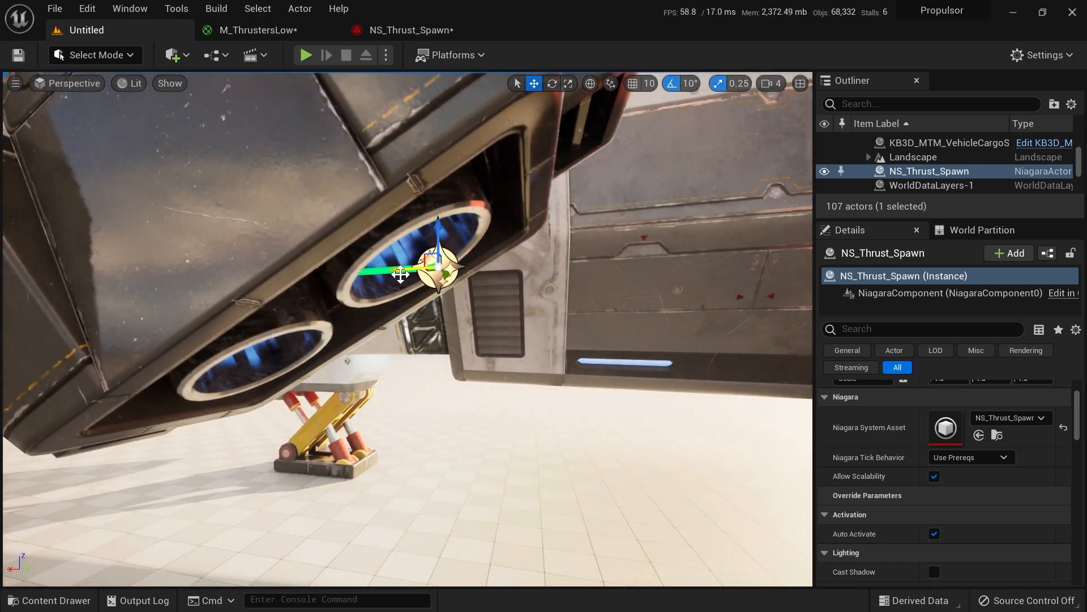
Step: Disable the Sprite Renderer of the SimpleSpriteBurst emitter in NS_Thrust_Spawn and add a Mesh Renderer
{"action": "left_click", "coordinate": [422, 31]}
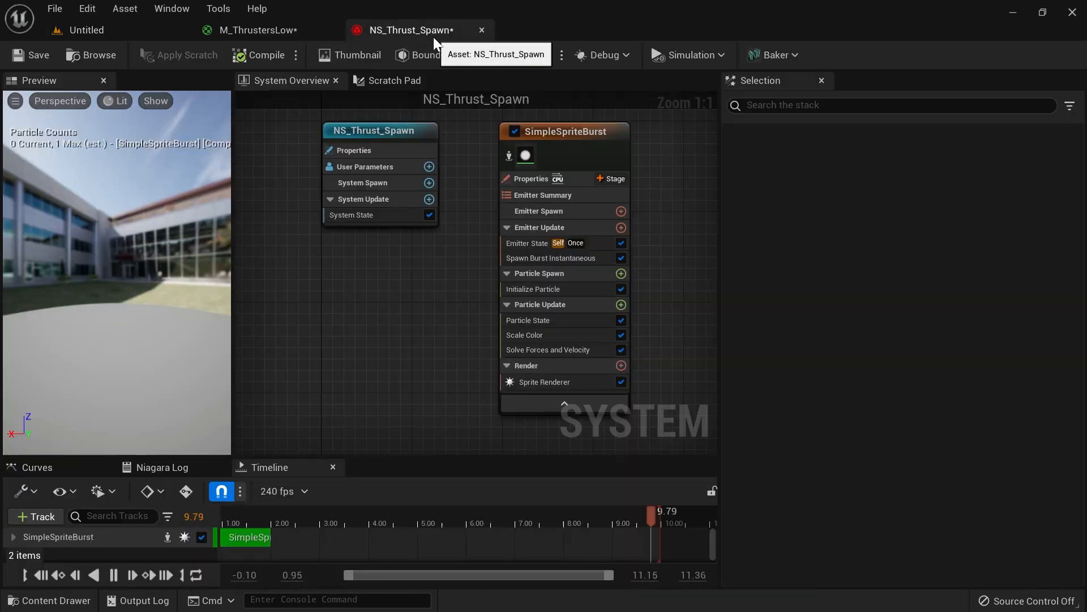
{"action": "left_click", "coordinate": [574, 388]}
{"action": "right_click_drag", "start_coordinate": [671, 343], "coordinate": [608, 284]}
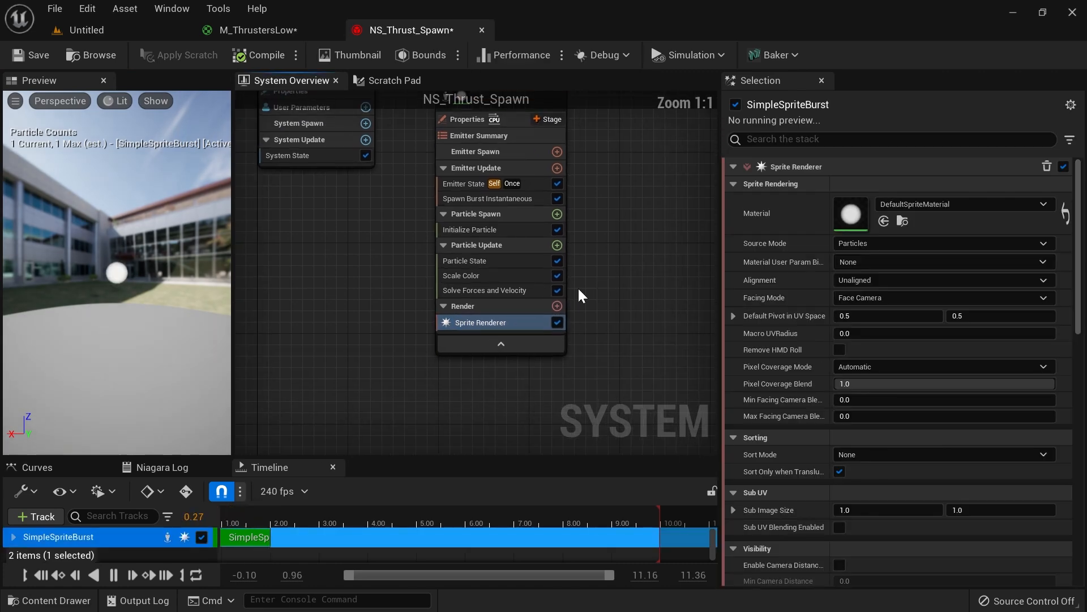
{"action": "left_click", "coordinate": [557, 322]}
{"action": "left_click", "coordinate": [557, 307]}
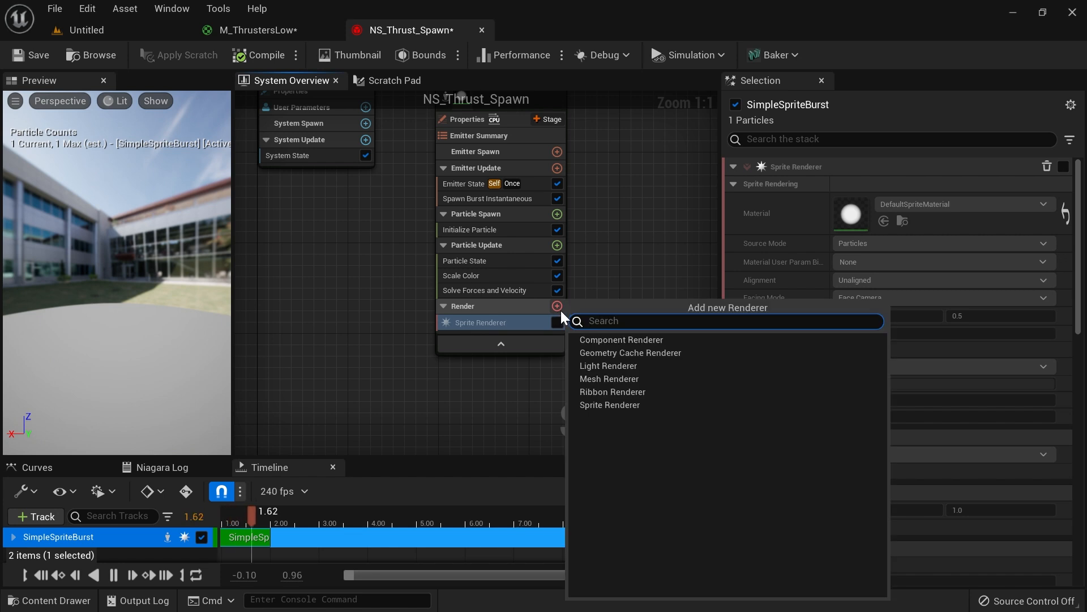
{"action": "left_click", "coordinate": [620, 378]}
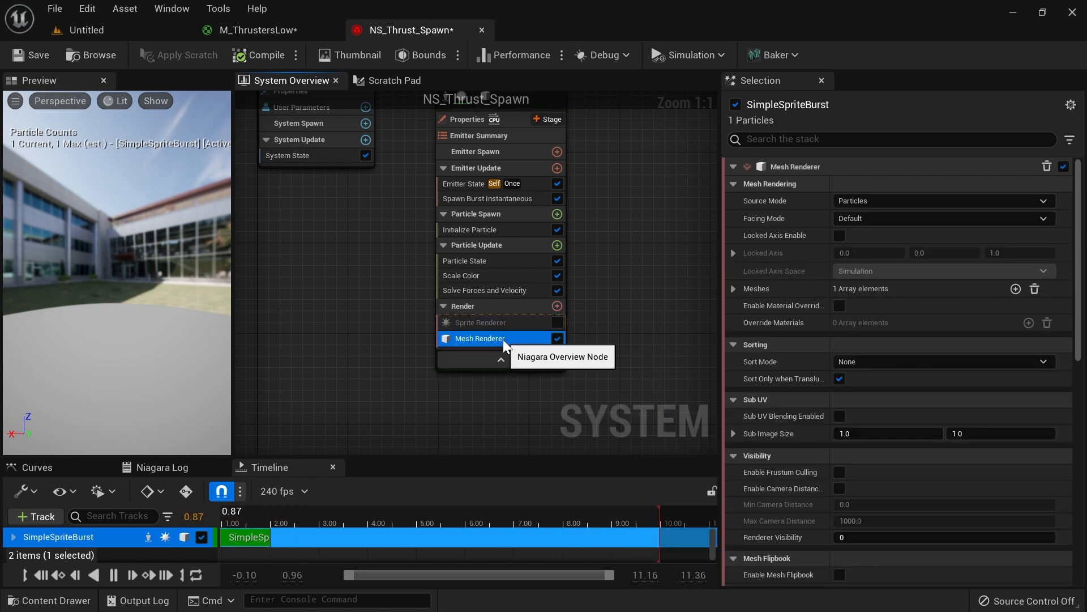
Step: Expand the Meshes array of the Mesh Renderer and search the available static meshes for "cone"
{"action": "left_click", "coordinate": [732, 289]}
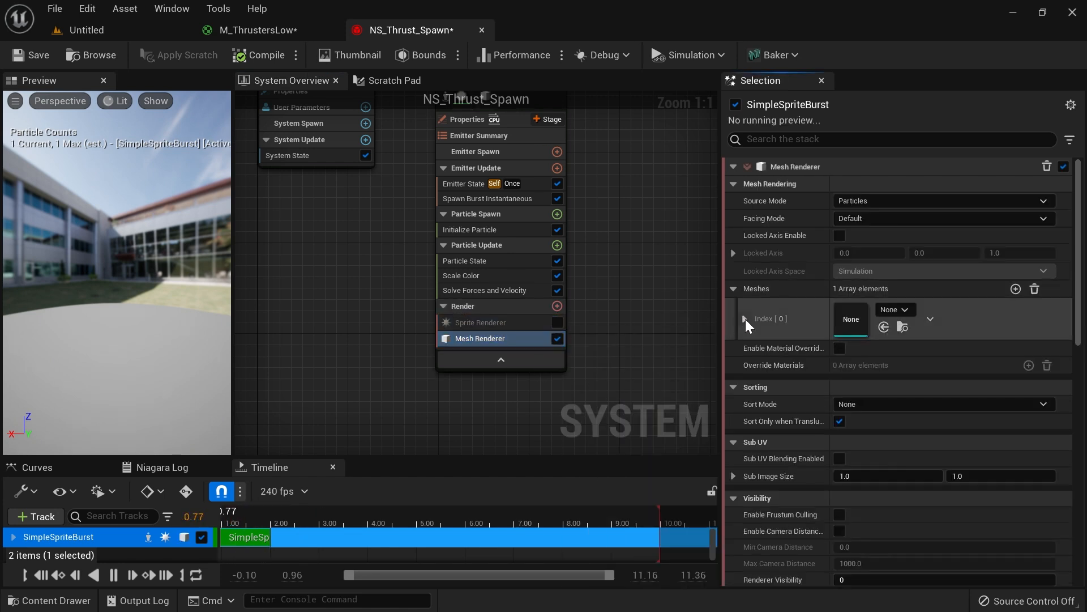
{"action": "left_click", "coordinate": [895, 310]}
{"action": "type", "text": "con"}
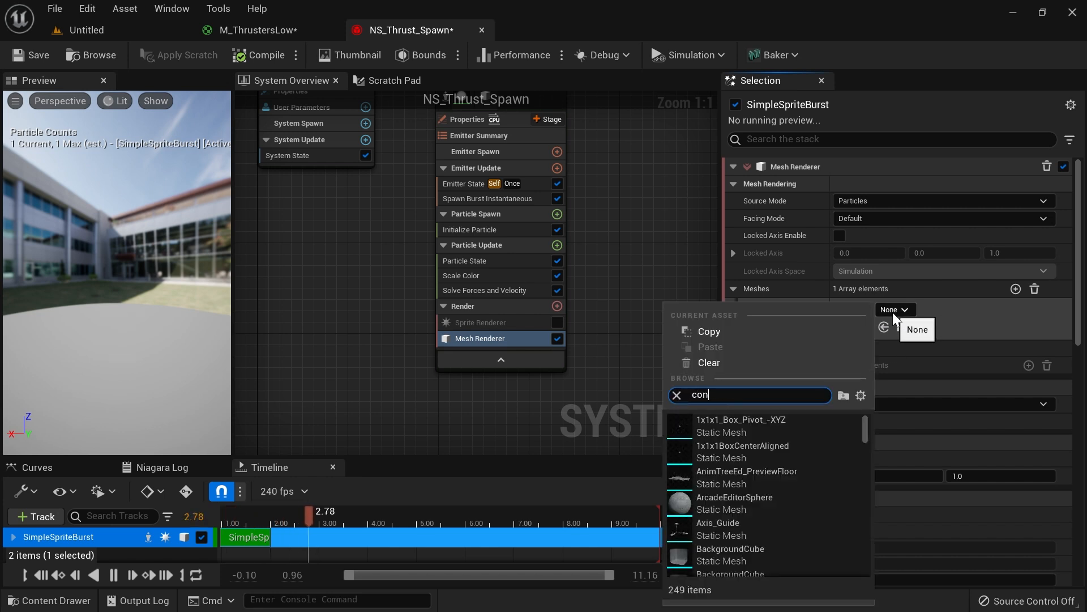
{"action": "type", "text": "e"}
{"action": "left_click", "coordinate": [582, 425]}
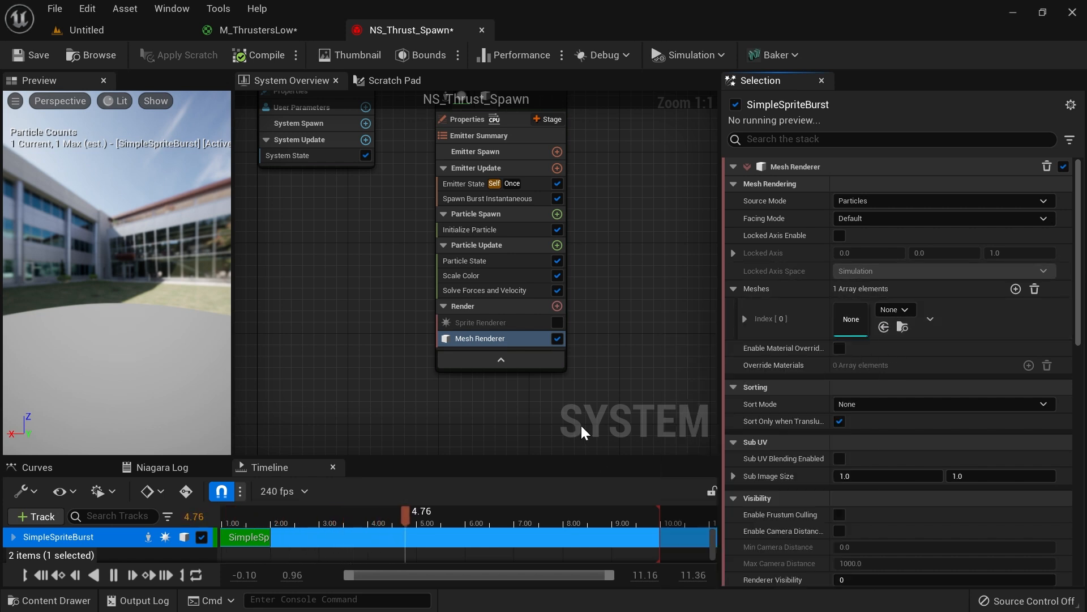
Step: Select the SM_Cone mesh in the VFX/Meshes folder and assign it to the Mesh Renderer's mesh entry
{"action": "left_click", "coordinate": [91, 54]}
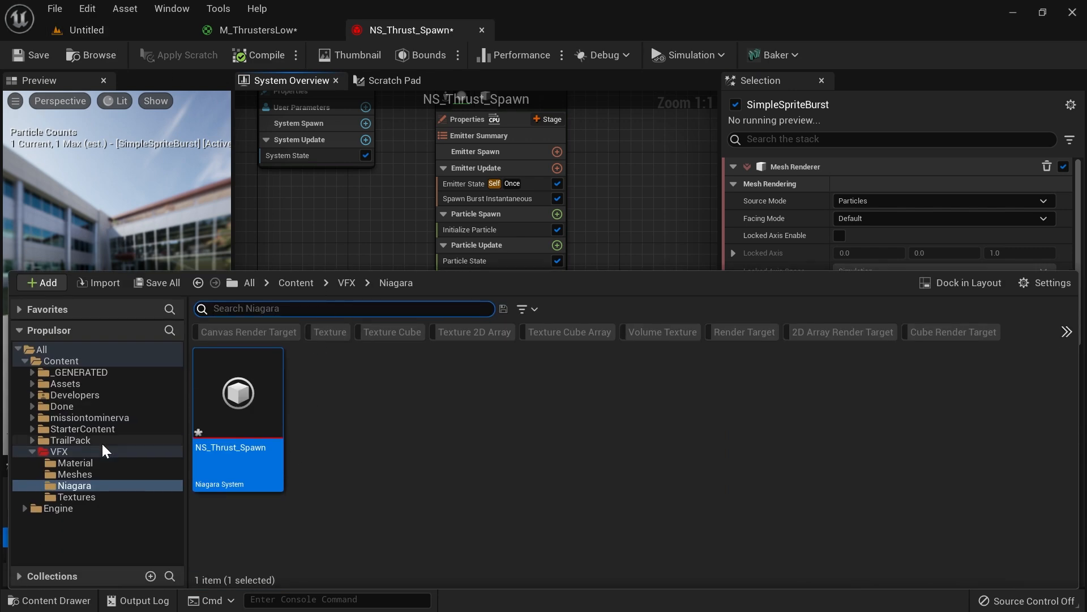
{"action": "left_click", "coordinate": [74, 474]}
{"action": "left_click", "coordinate": [246, 421]}
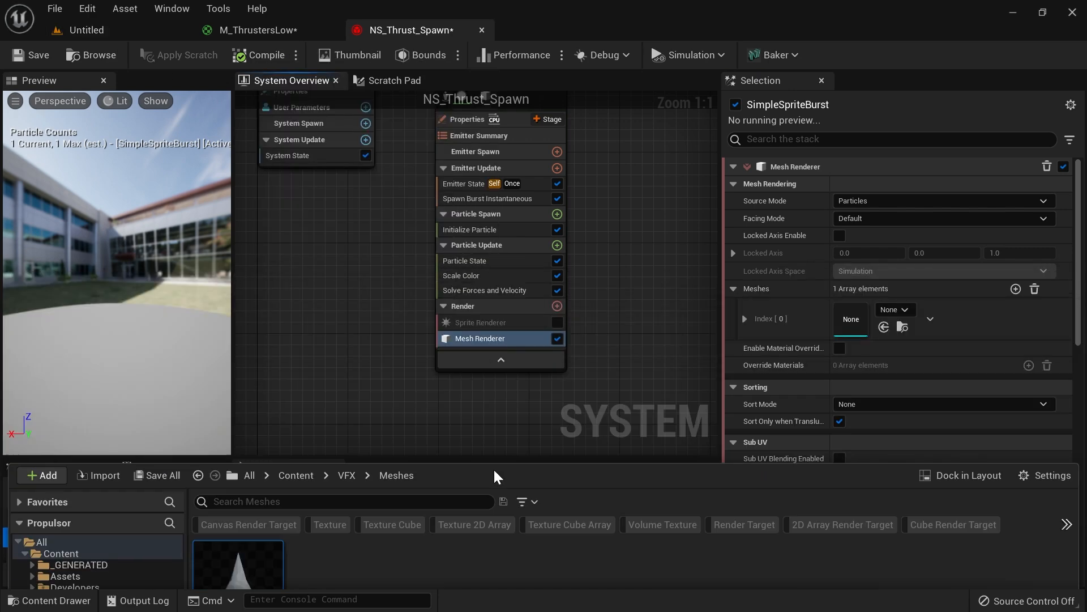
{"action": "left_click", "coordinate": [888, 326]}
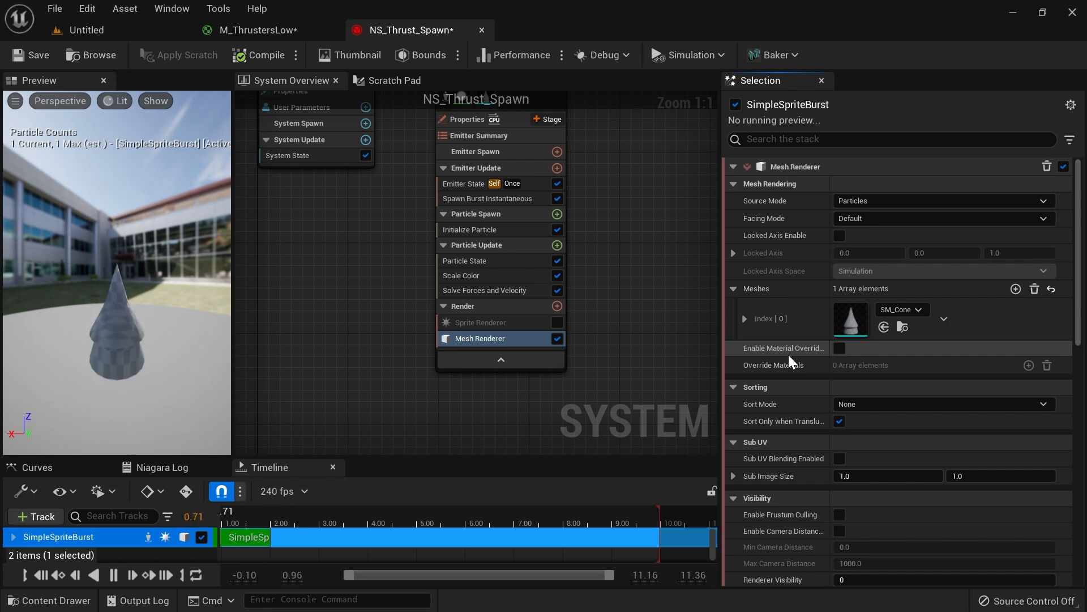
Step: Enable material overrides on the Mesh Renderer and add an override entry using the M_ThrustersLow material as its explicit material
{"action": "left_click", "coordinate": [840, 350]}
{"action": "left_click", "coordinate": [1016, 365]}
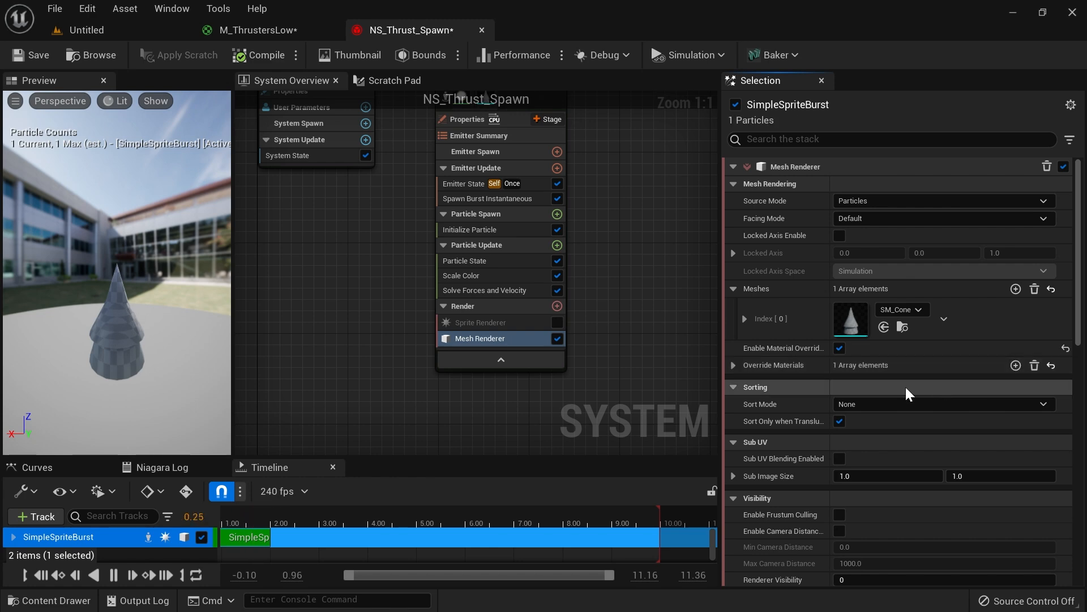
{"action": "left_click", "coordinate": [735, 365]}
{"action": "left_click", "coordinate": [744, 385]}
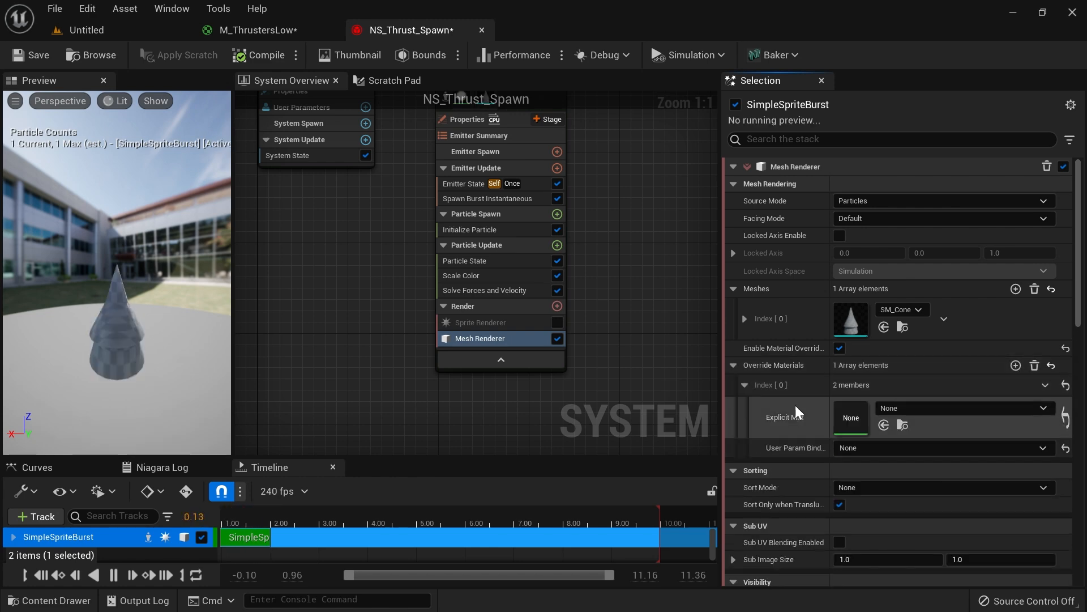
{"action": "left_click", "coordinate": [286, 30]}
{"action": "left_click", "coordinate": [99, 55]}
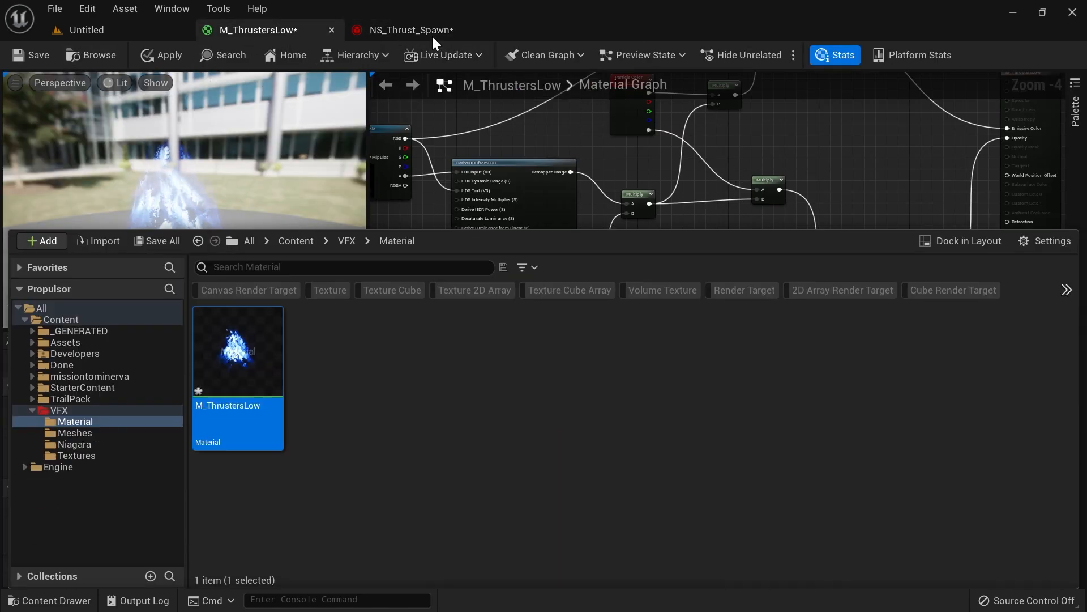
{"action": "left_click", "coordinate": [431, 30]}
{"action": "left_click", "coordinate": [884, 425]}
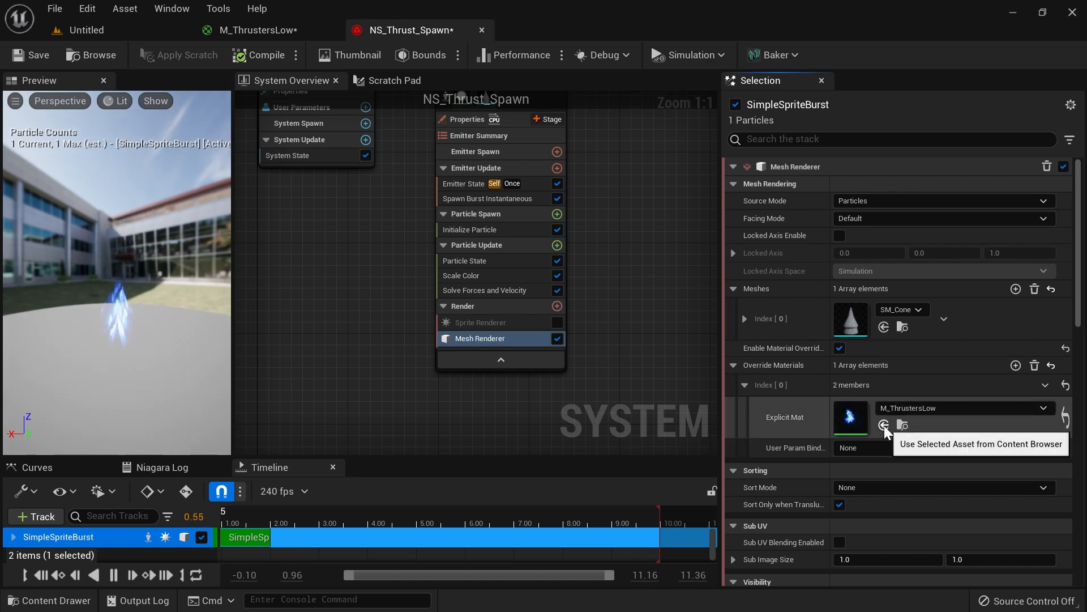
Step: Check the effect in the level, set the emitter's Loop Behavior to Multiple, and open Loop Count for editing
{"action": "left_click", "coordinate": [90, 30]}
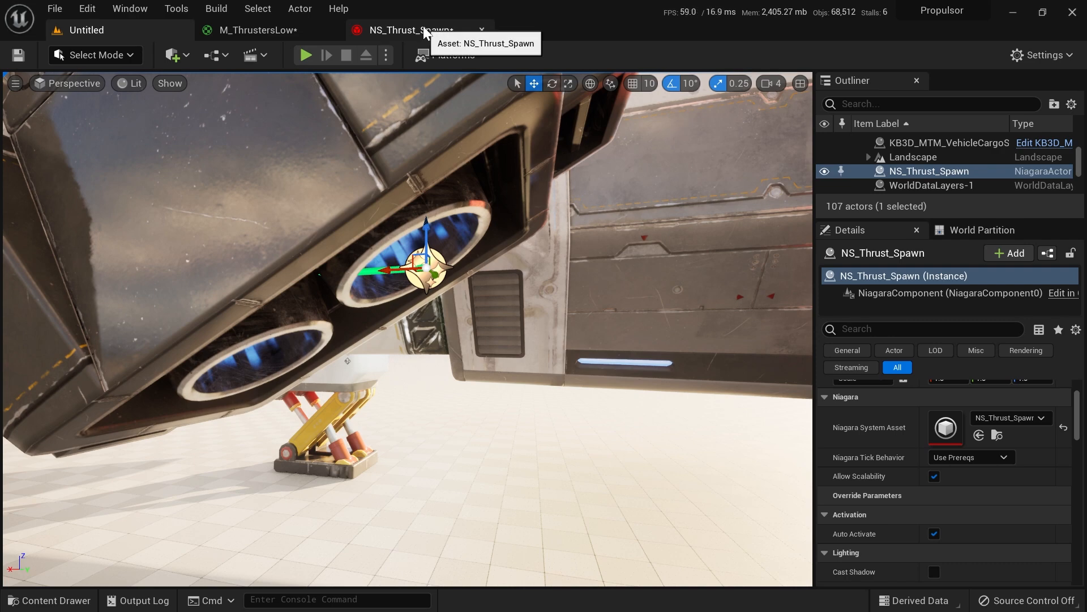
{"action": "left_click", "coordinate": [423, 28]}
{"action": "left_click", "coordinate": [129, 28]}
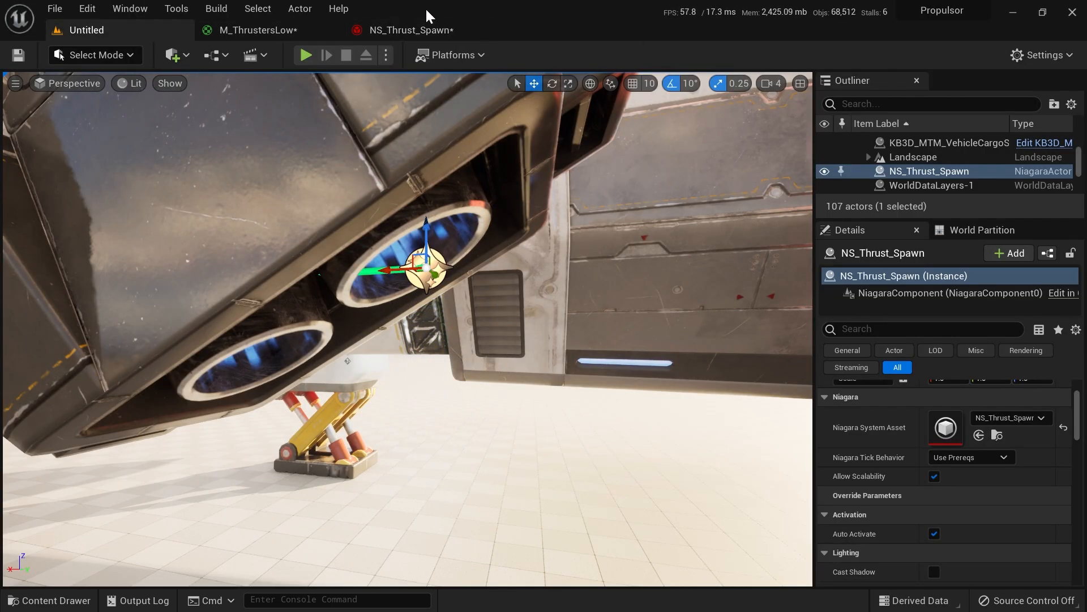
{"action": "left_click", "coordinate": [410, 25]}
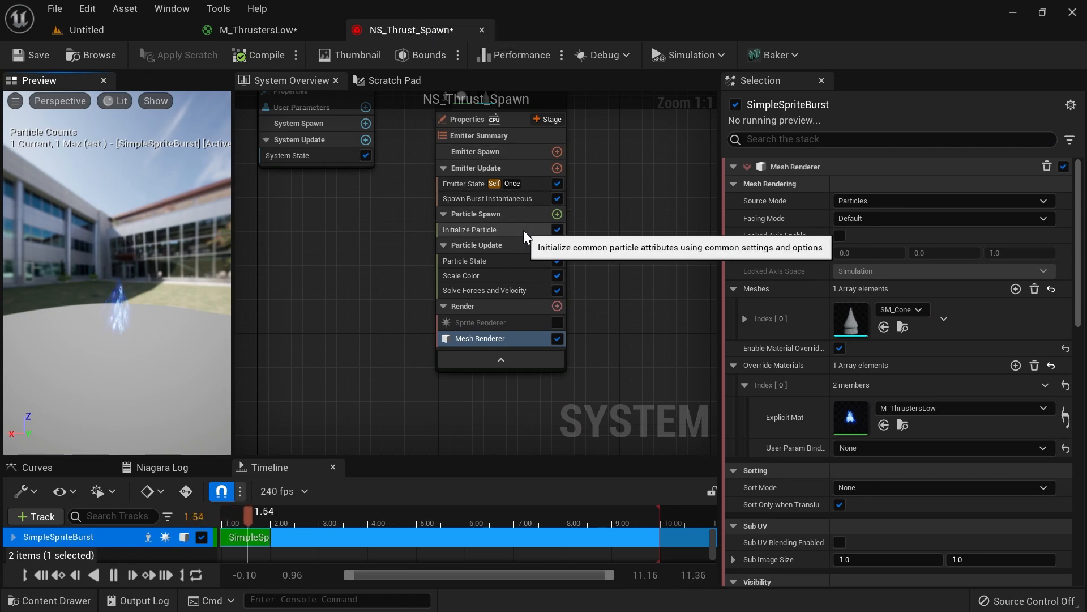
{"action": "left_click", "coordinate": [538, 184]}
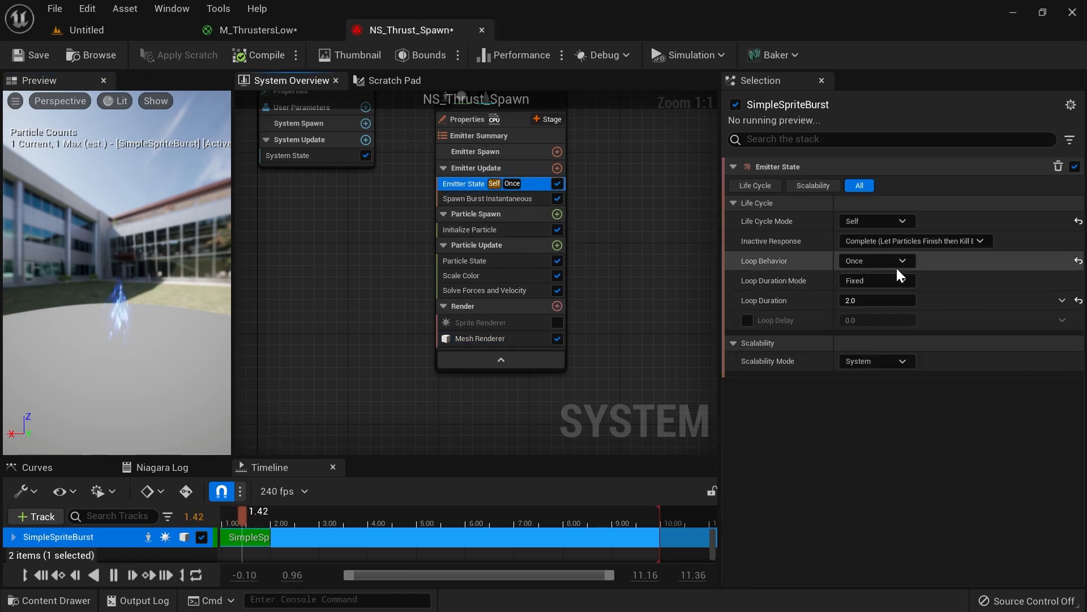
{"action": "left_click", "coordinate": [898, 262]}
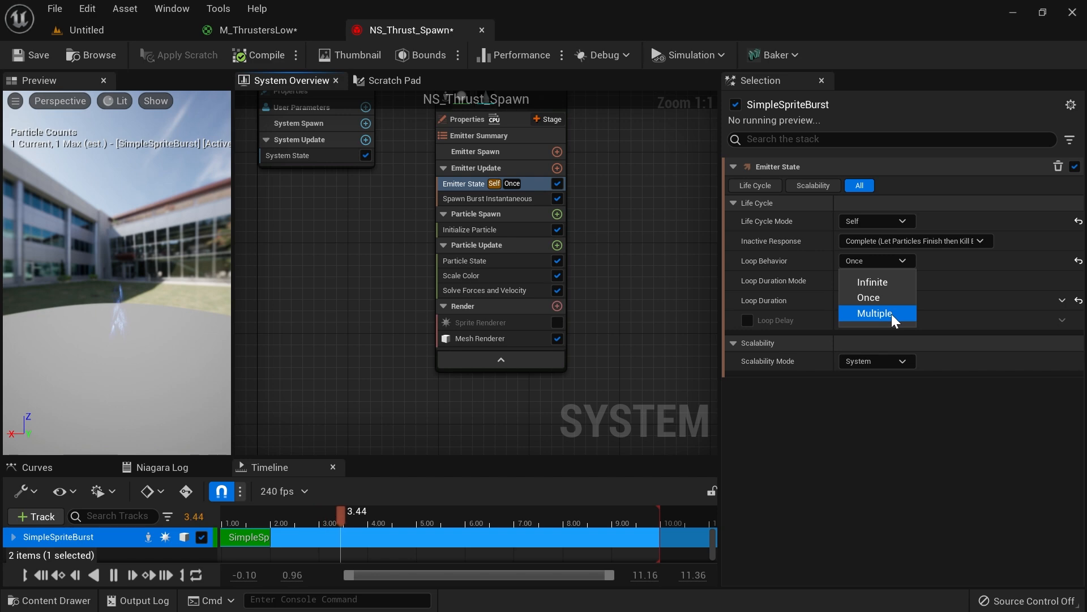
{"action": "left_click", "coordinate": [891, 314]}
{"action": "left_click", "coordinate": [876, 280]}
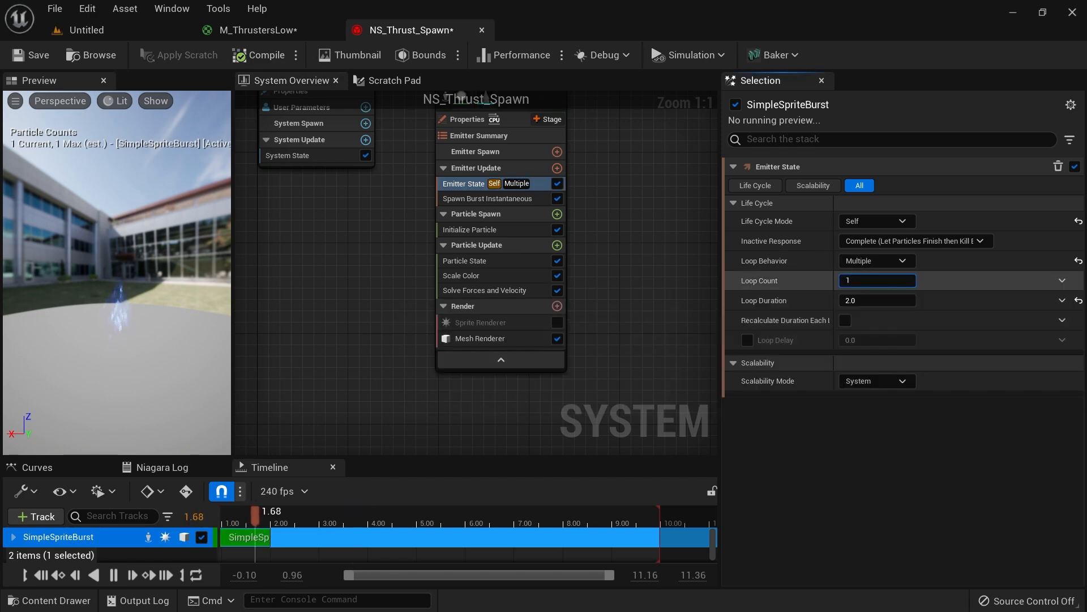
Step: Rotate the NS_Thrust_Spawn actor in the level so it tilts to match the angle of the ship's thruster nozzle
{"action": "right_click_drag", "start_coordinate": [627, 206], "coordinate": [641, 260]}
{"action": "left_click", "coordinate": [127, 33]}
{"action": "right_click_drag", "start_coordinate": [478, 299], "coordinate": [477, 374]}
{"action": "key", "text": "e"}
{"action": "left_click_drag", "start_coordinate": [465, 218], "coordinate": [440, 265]}
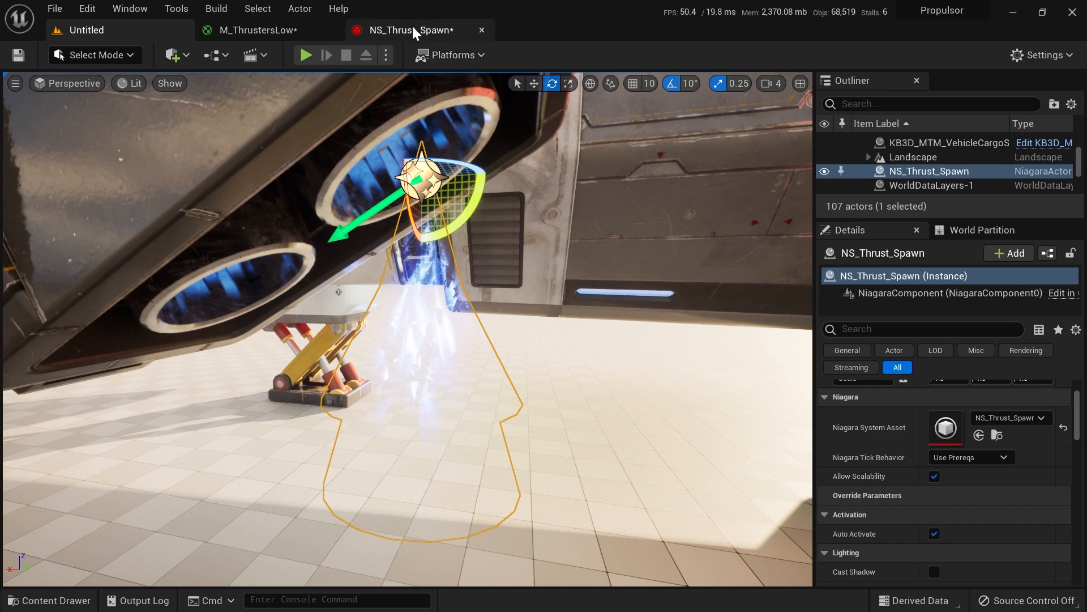
Step: Enable Local Space in the SimpleSpriteBurst emitter properties and return to the level
{"action": "left_click", "coordinate": [412, 28]}
{"action": "left_click", "coordinate": [525, 174]}
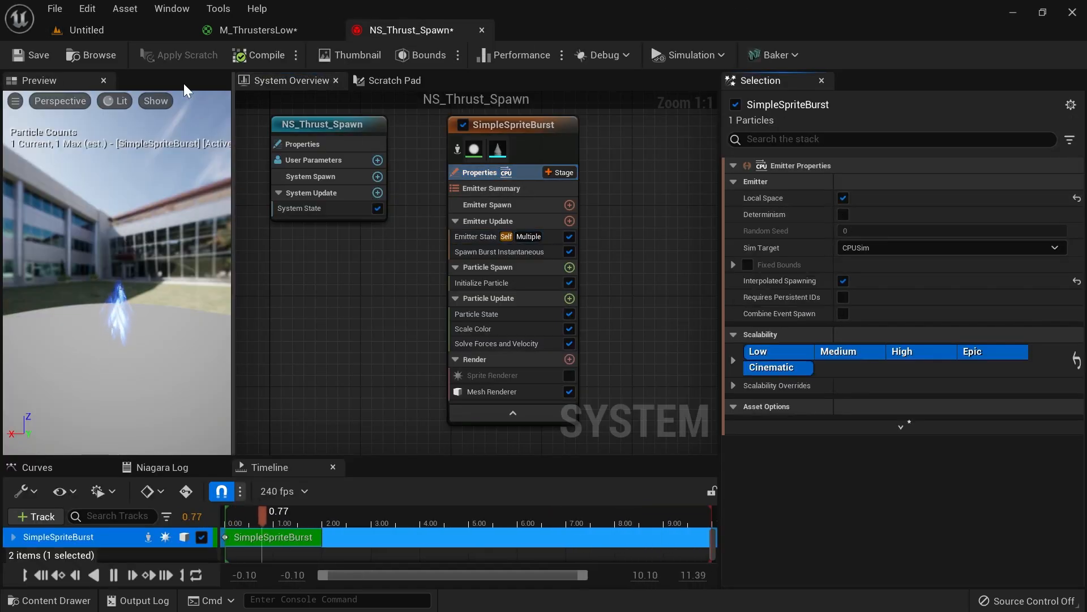
{"action": "left_click", "coordinate": [161, 32]}
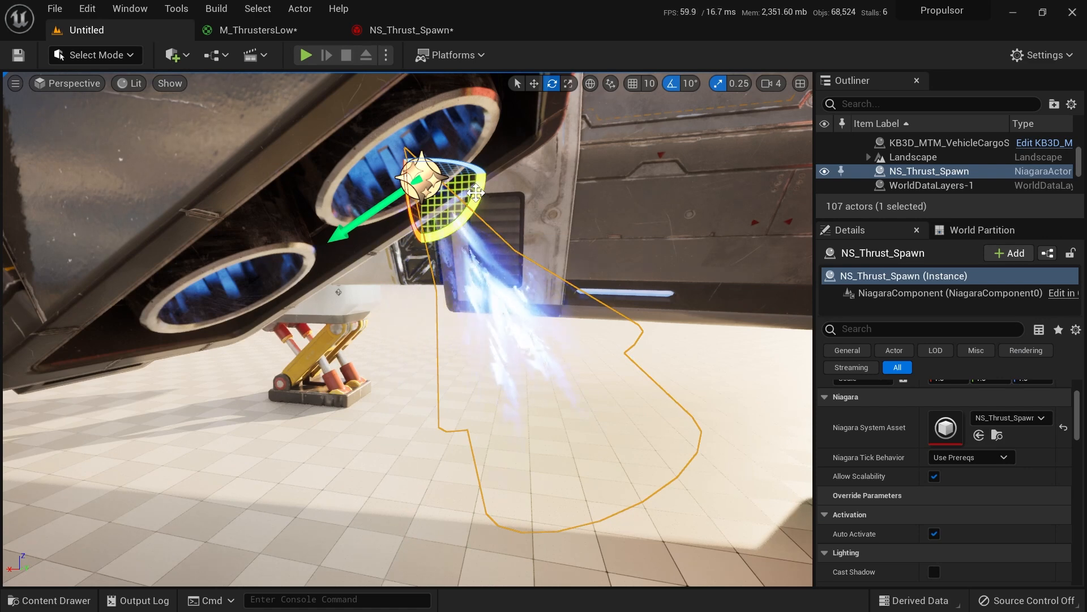
Step: Move the NS_Thrust_Spawn actor up and back into the larger thruster nozzle and check the flame with editor overlays toggled
{"action": "right_click_drag", "start_coordinate": [453, 187], "coordinate": [475, 178]}
{"action": "key", "text": "w"}
{"action": "left_click_drag", "start_coordinate": [386, 179], "coordinate": [328, 84]}
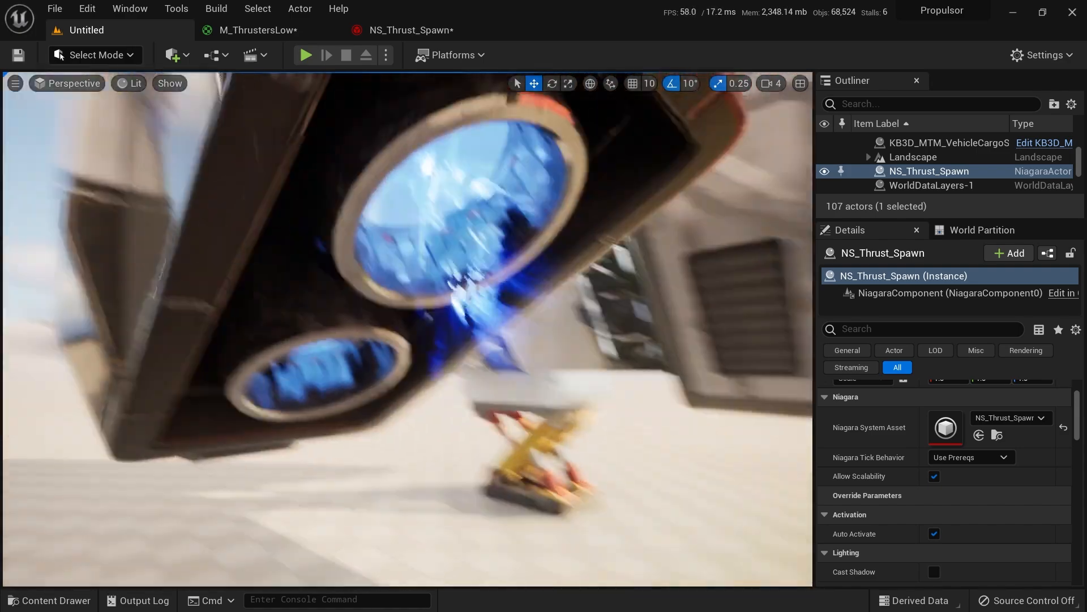
{"action": "right_click_drag", "start_coordinate": [407, 329], "coordinate": [458, 329]}
{"action": "right_click_drag", "start_coordinate": [560, 272], "coordinate": [540, 272]}
{"action": "key", "text": "g"}
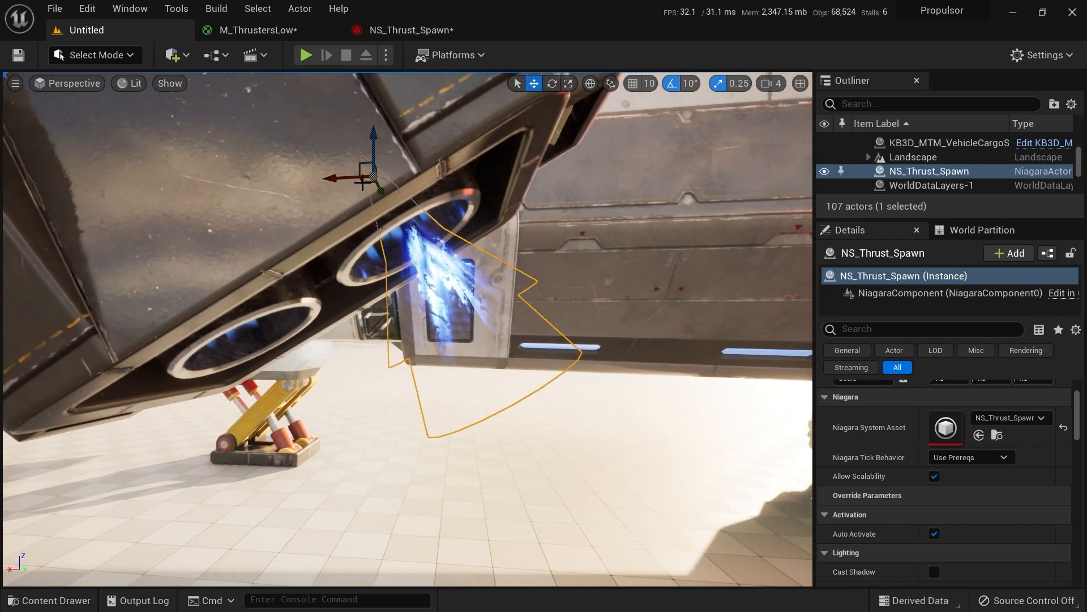
{"action": "left_click_drag", "start_coordinate": [359, 168], "coordinate": [354, 170]}
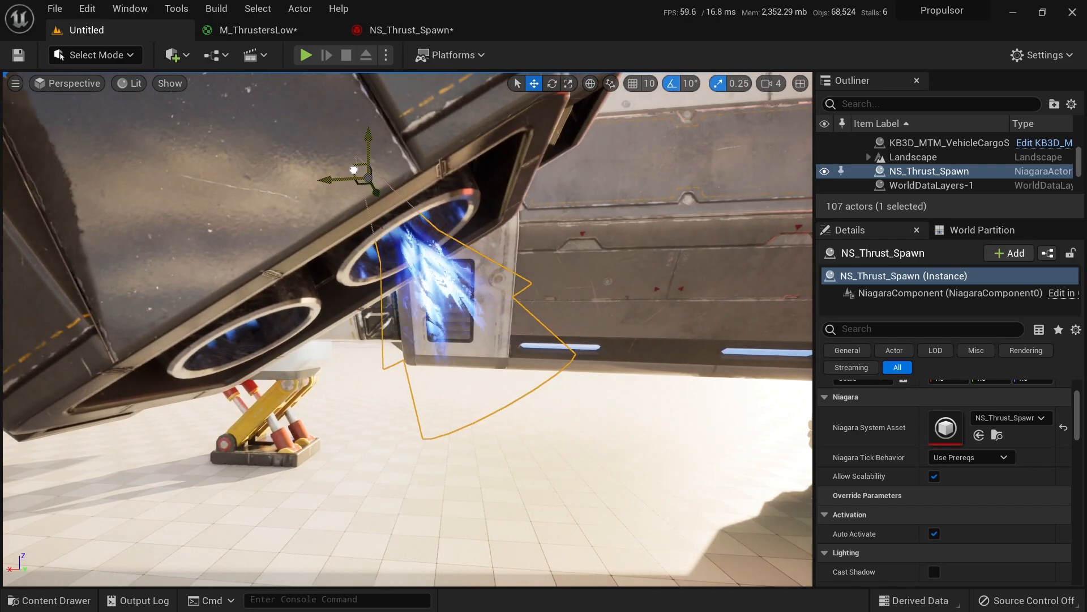
{"action": "key", "text": "f"}
{"action": "right_click_drag", "start_coordinate": [578, 313], "coordinate": [527, 319]}
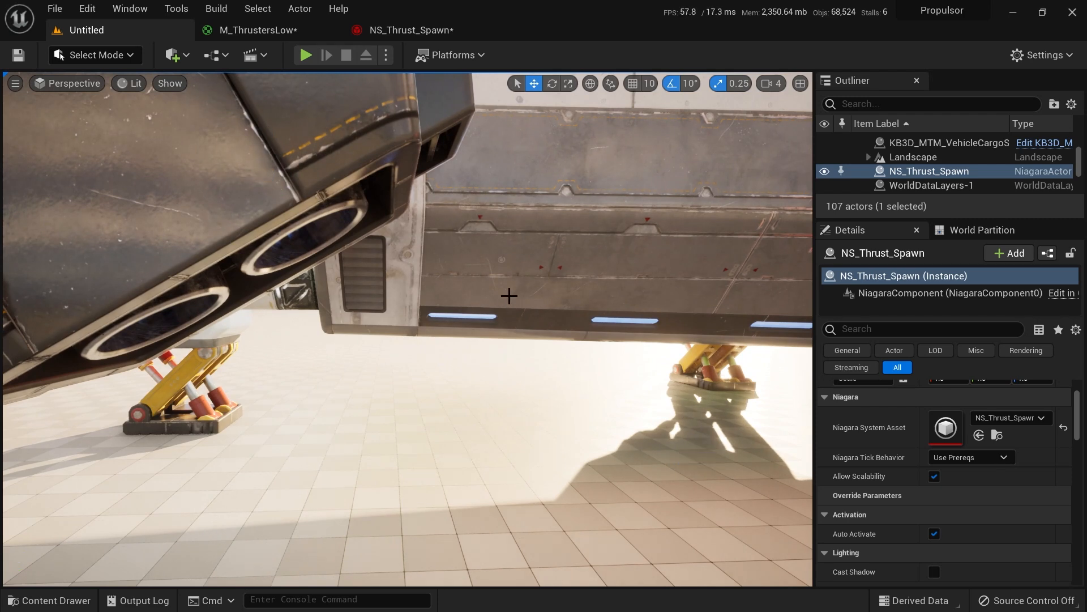
Step: Examine the particle Lifetime in the Initialize Particle module of NS_Thrust_Spawn's emitter
{"action": "left_click", "coordinate": [412, 30]}
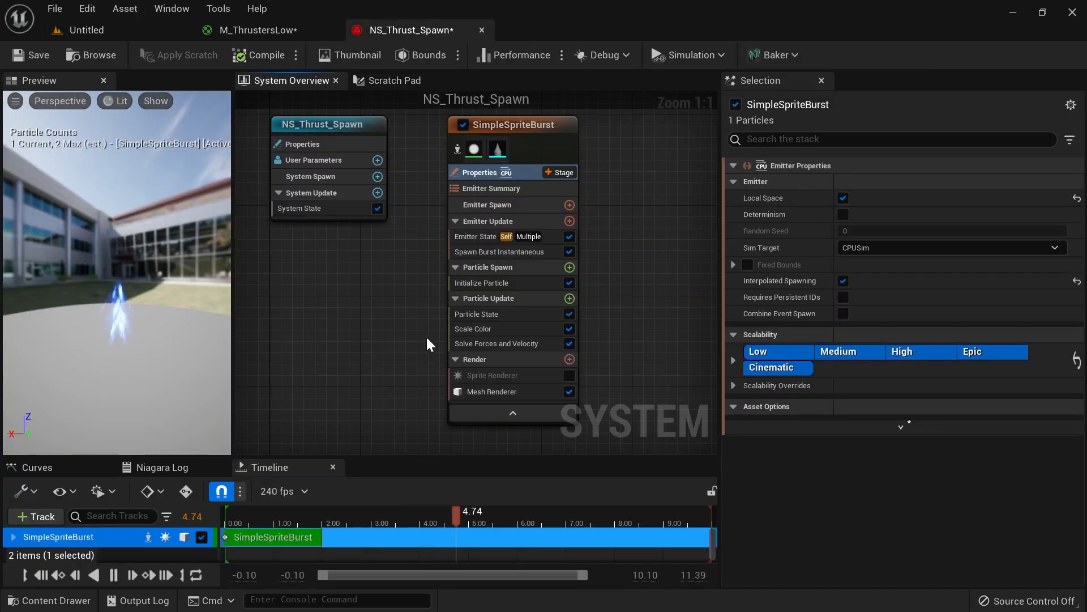
{"action": "right_click_drag", "start_coordinate": [426, 335], "coordinate": [387, 286]}
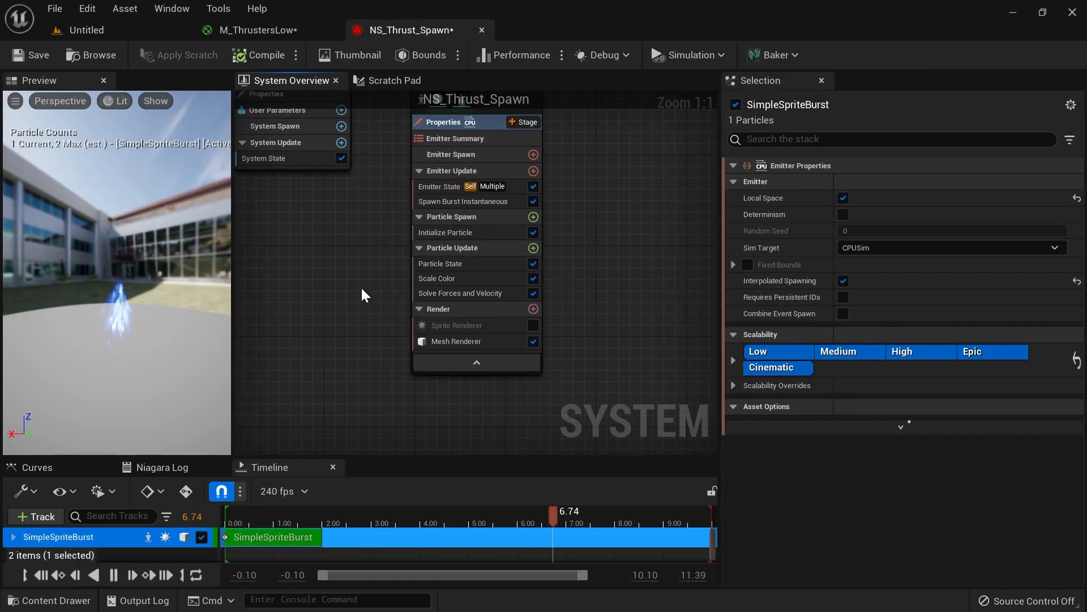
{"action": "right_click_drag", "start_coordinate": [347, 311], "coordinate": [384, 342]}
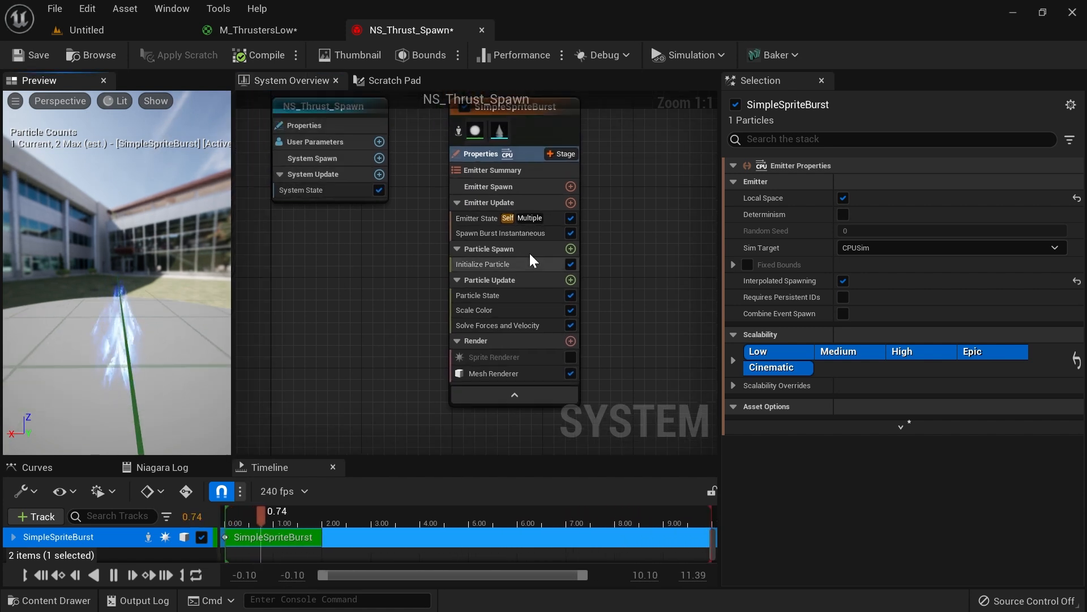
{"action": "left_click", "coordinate": [506, 265]}
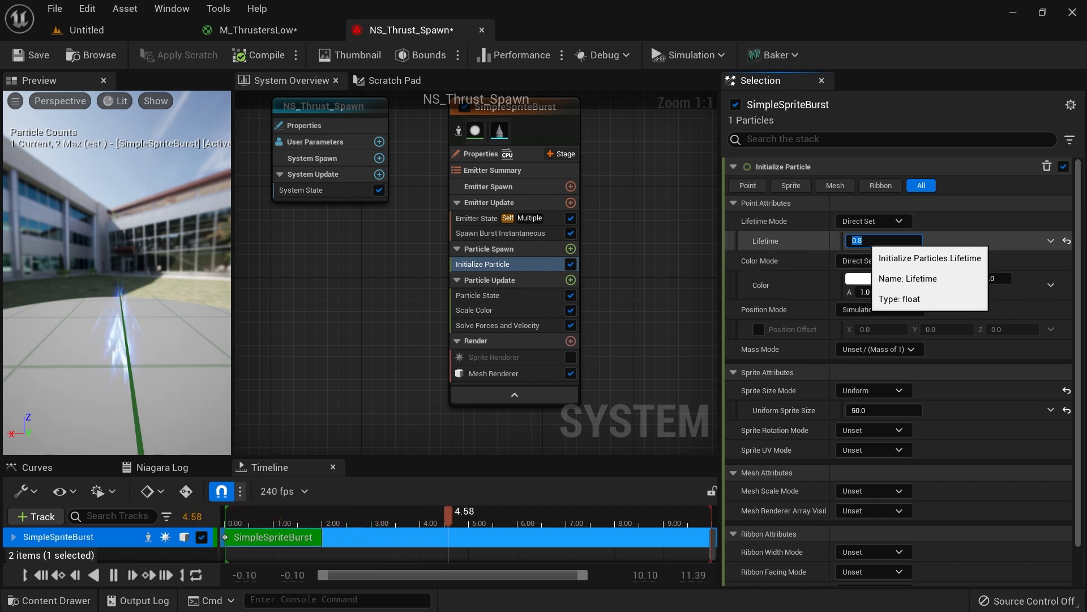
Step: In Emitter State, set the Loop Behavior to Once and the Loop Duration to 1.0
{"action": "left_click", "coordinate": [546, 220]}
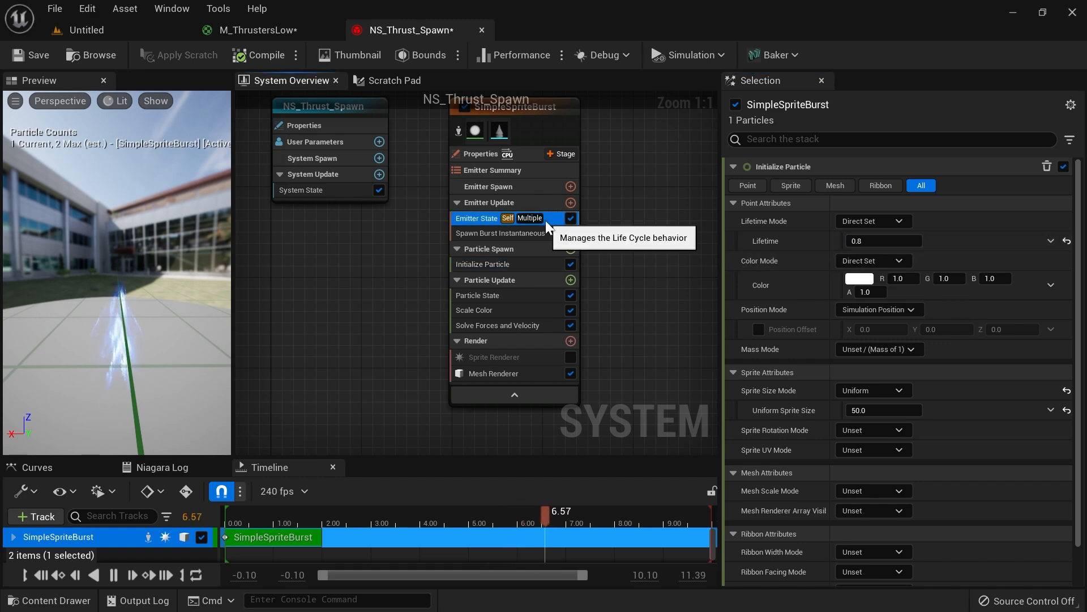
{"action": "left_click", "coordinate": [870, 261]}
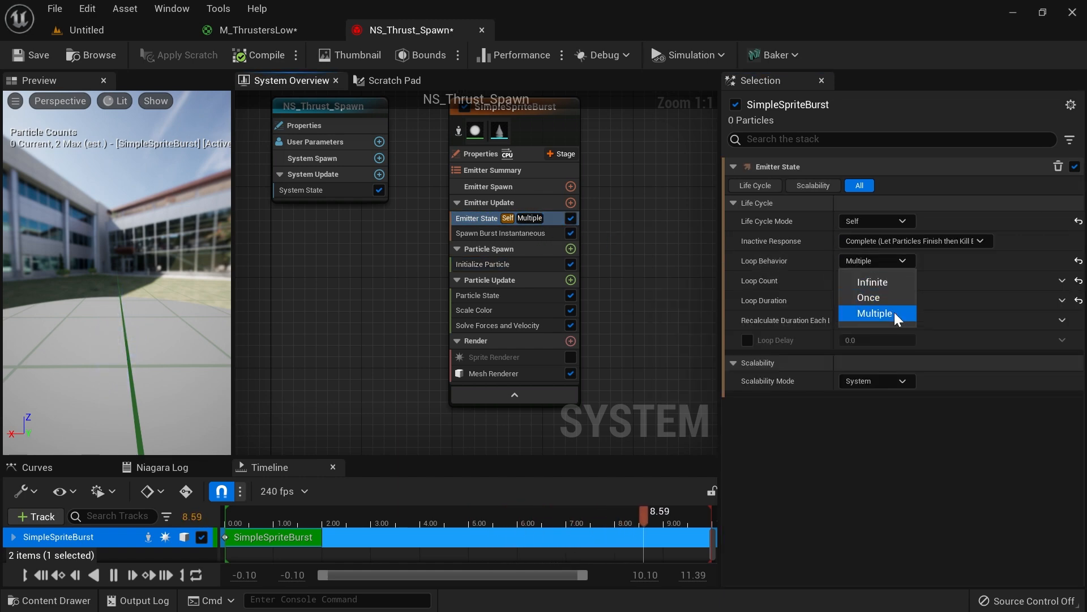
{"action": "left_click", "coordinate": [889, 298]}
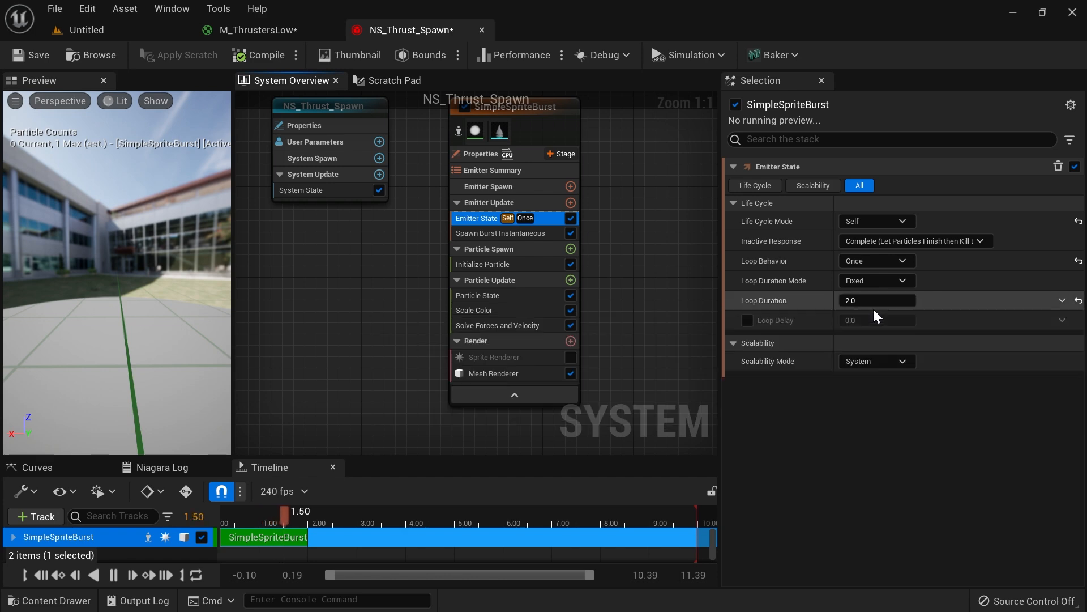
{"action": "left_click", "coordinate": [876, 300]}
{"action": "type", "text": "1"}
{"action": "key", "text": "Tab"}
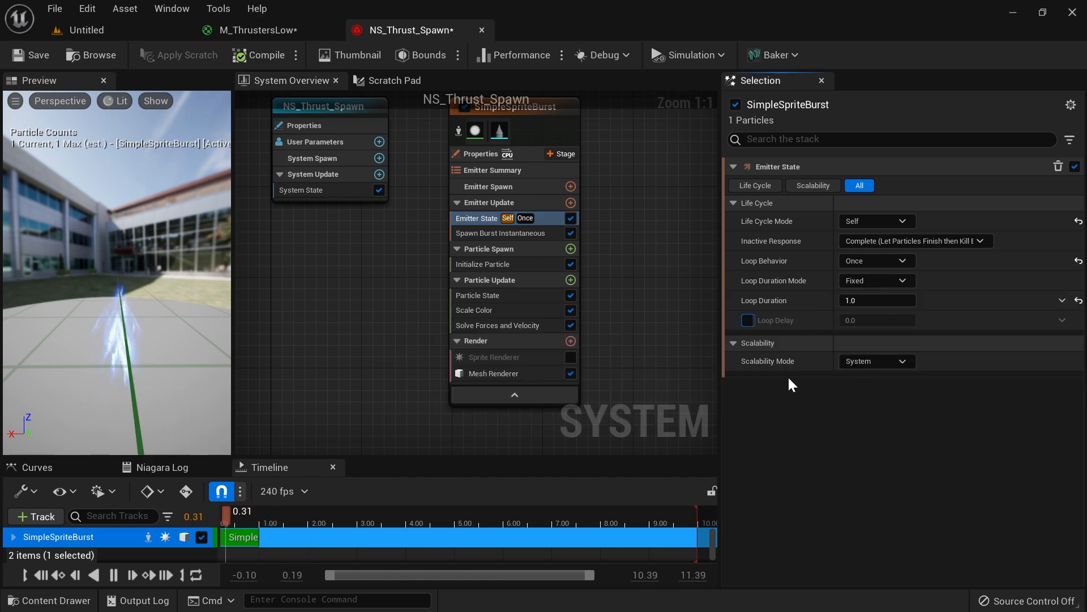
Step: In Initialize Particle, set the Mesh Scale Mode to Non-Uniform and the Mesh Scale to X 1.9, Y 1.9, Z 1.6
{"action": "left_click", "coordinate": [533, 268]}
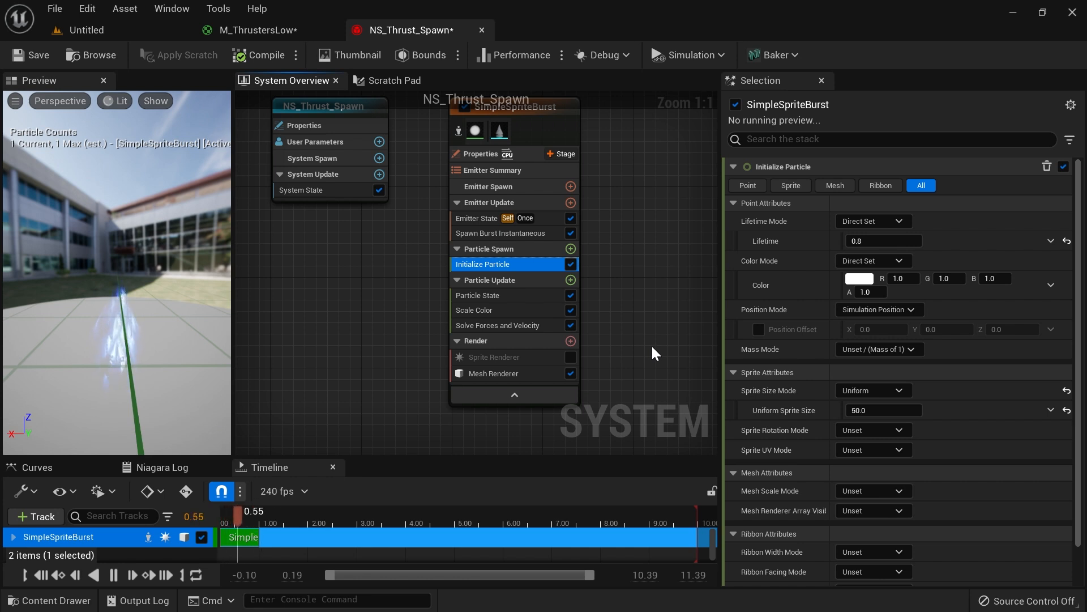
{"action": "right_click_drag", "start_coordinate": [653, 288], "coordinate": [651, 240]}
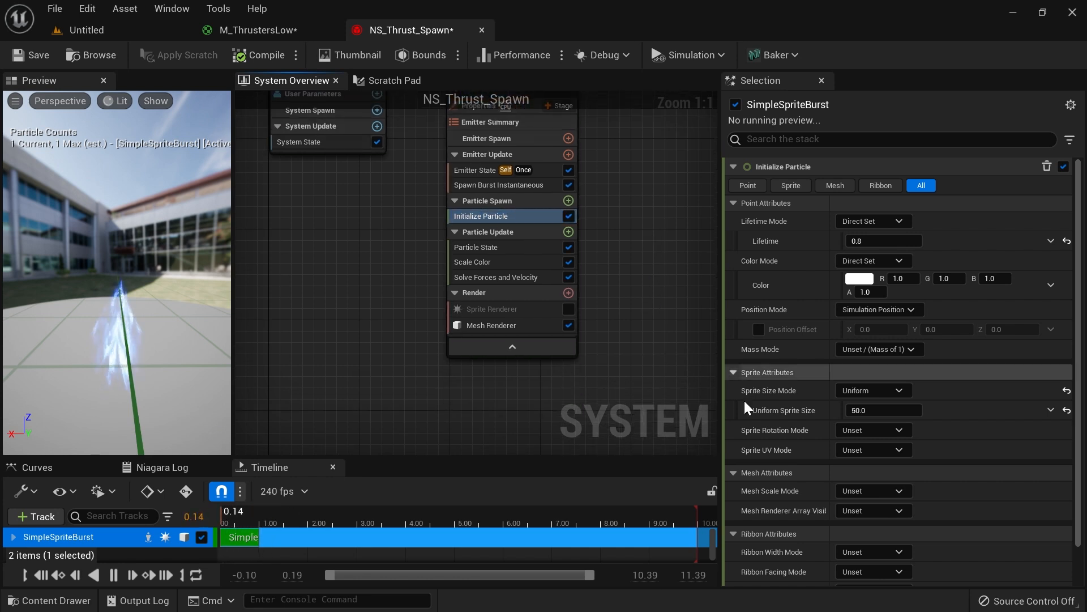
{"action": "left_click", "coordinate": [861, 412]}
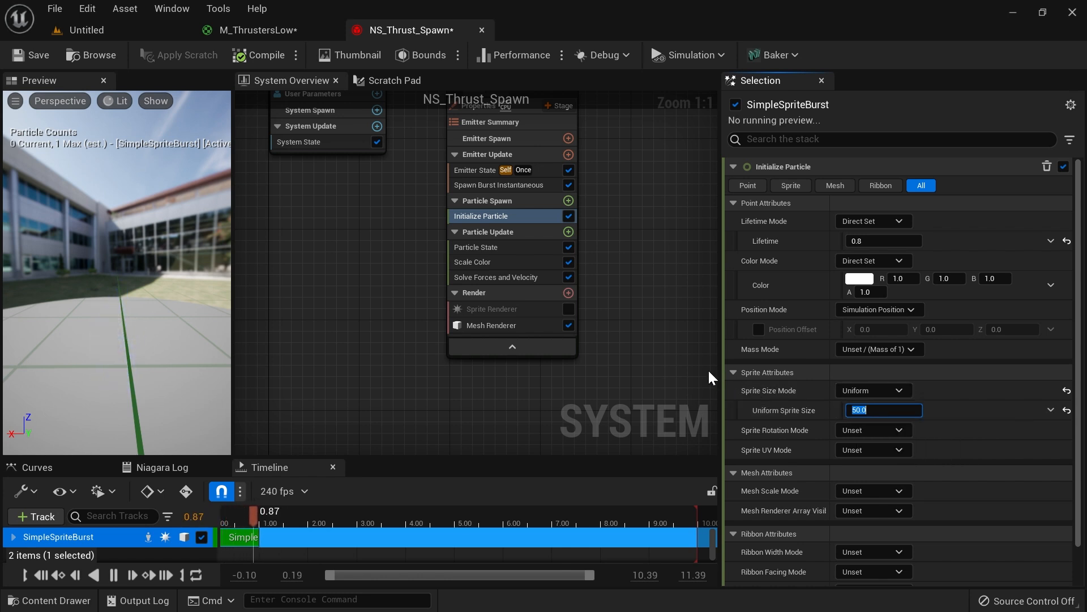
{"action": "scroll", "coordinate": [798, 426], "scroll_direction": "down", "scroll_amount": 1}
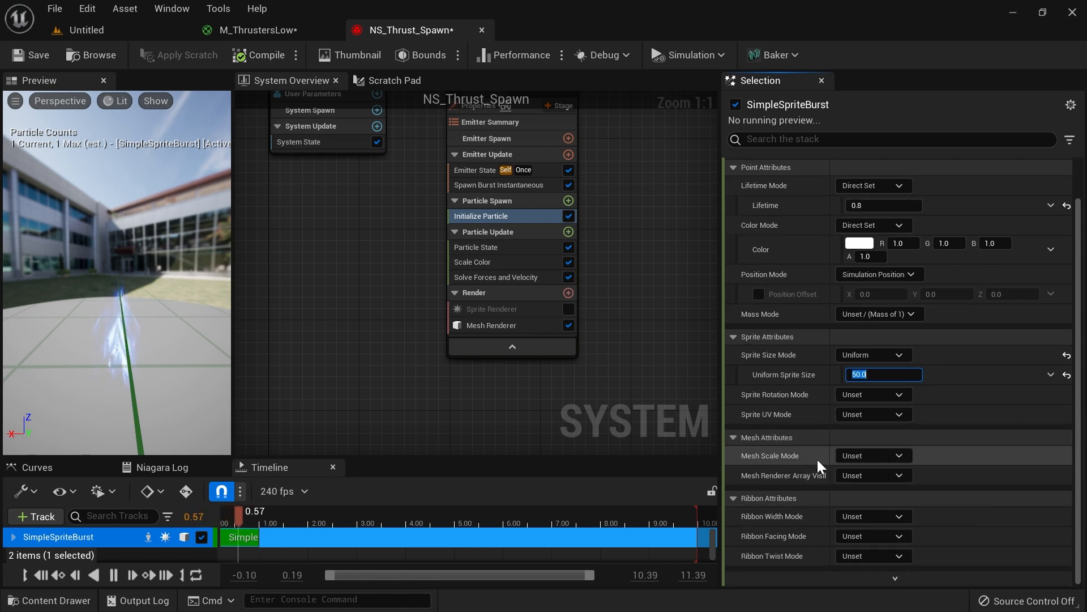
{"action": "left_click", "coordinate": [874, 456]}
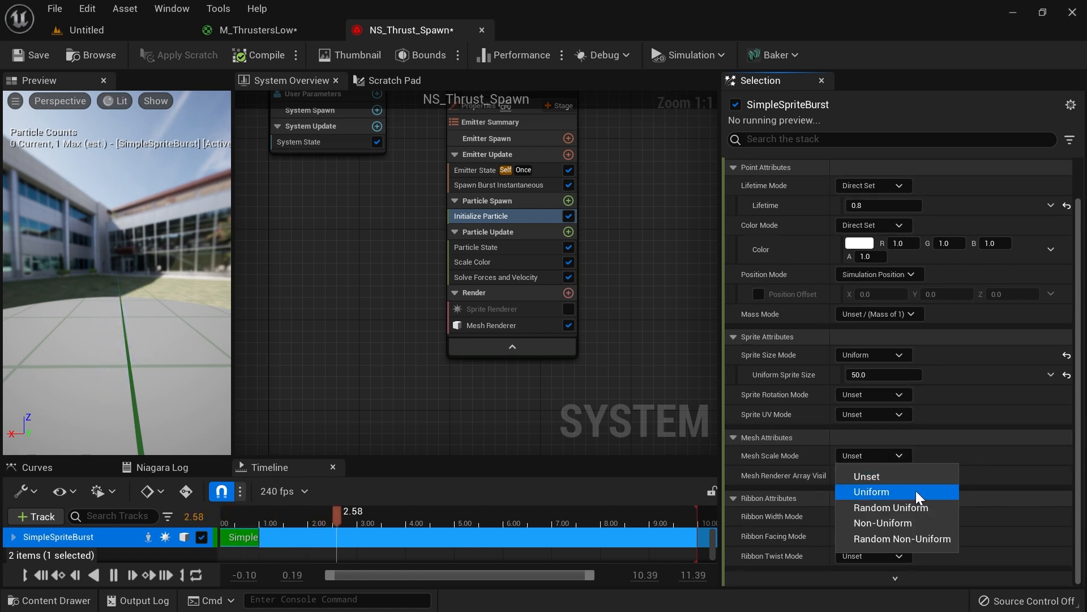
{"action": "left_click", "coordinate": [902, 524]}
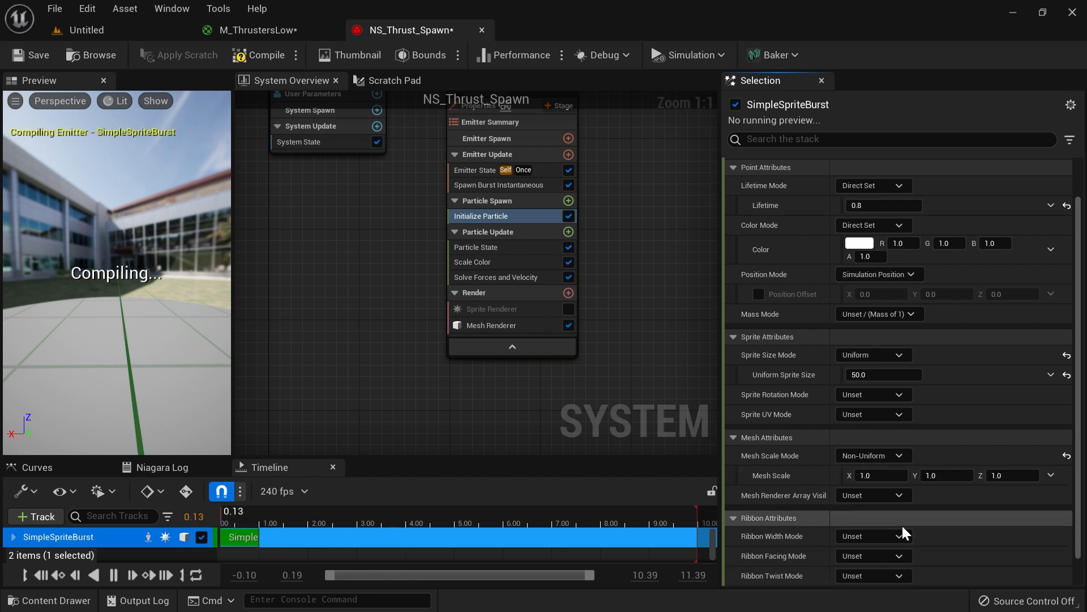
{"action": "left_click", "coordinate": [860, 476]}
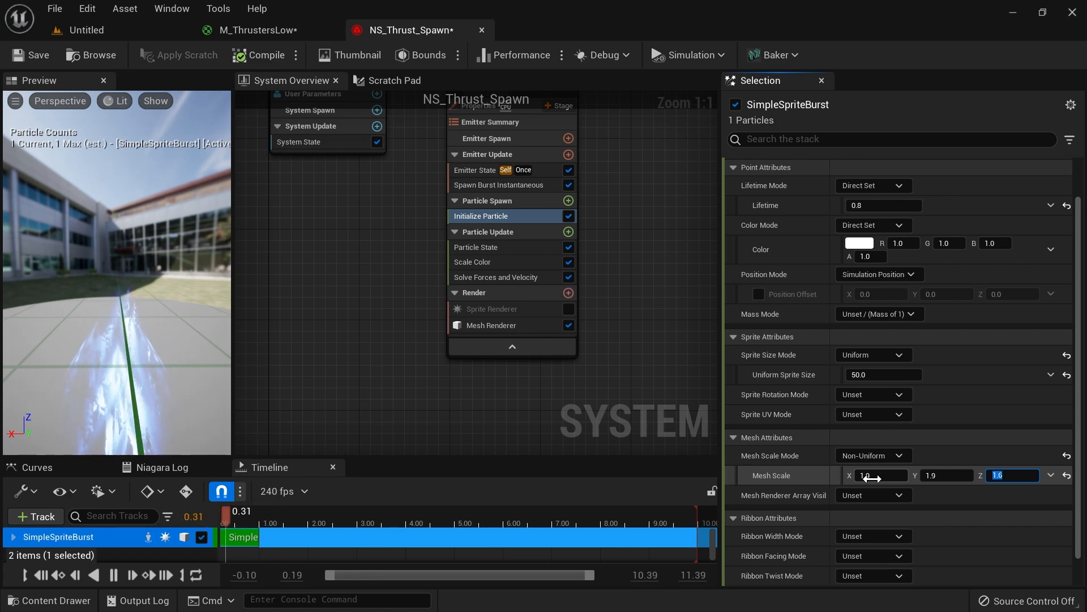
Step: Set the Emitter State Loop Behavior to Infinite and check the enlarged, repeating flame at the ship's thruster in the level
{"action": "left_click", "coordinate": [85, 30]}
{"action": "right_click_drag", "start_coordinate": [712, 407], "coordinate": [688, 422]}
{"action": "left_click", "coordinate": [411, 30]}
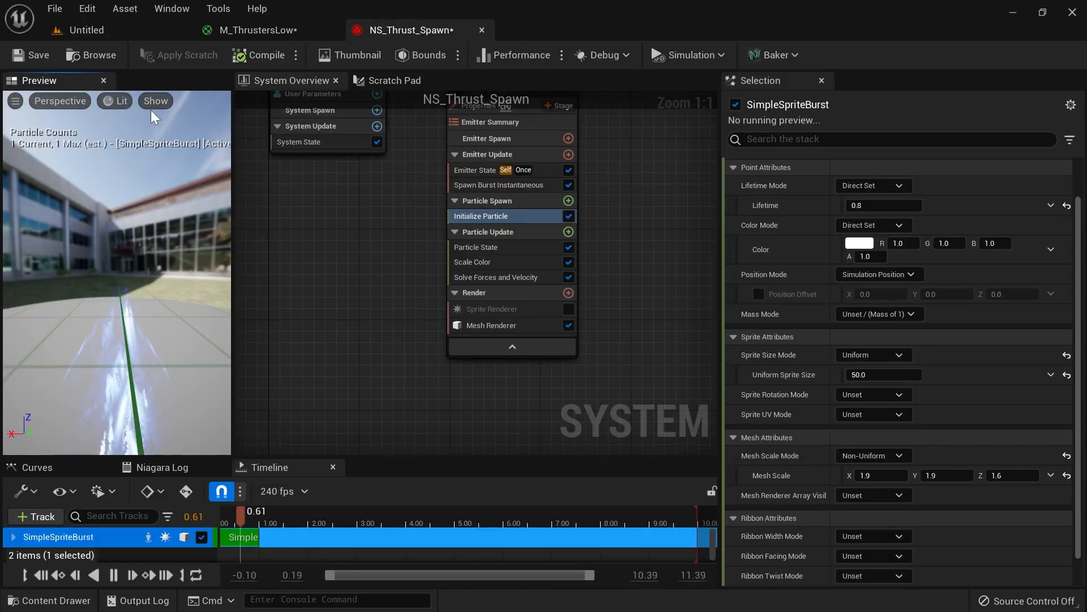
{"action": "left_click", "coordinate": [134, 28]}
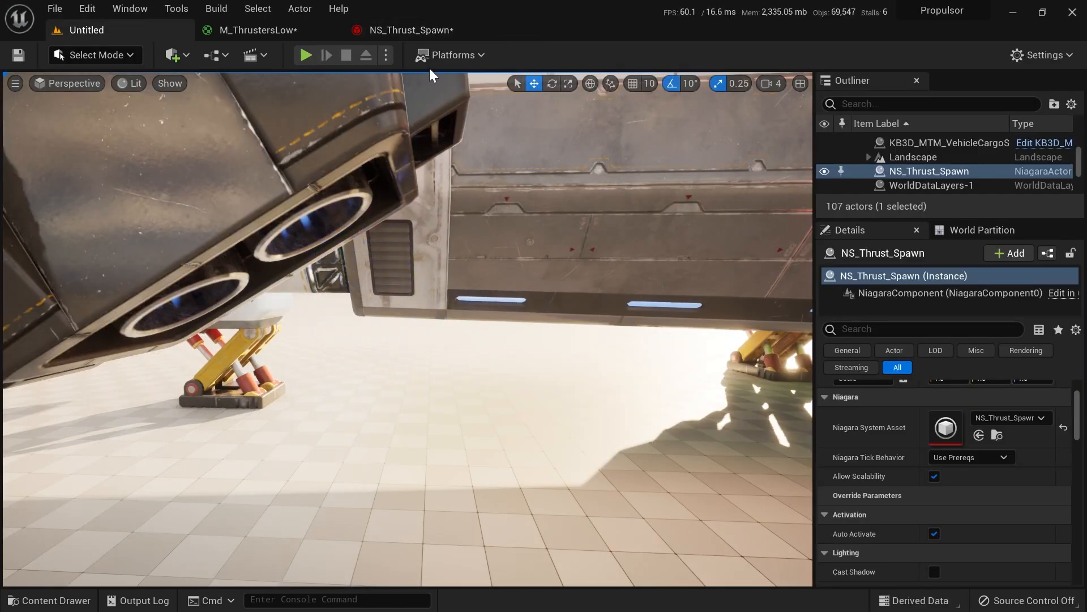
{"action": "left_click", "coordinate": [414, 32]}
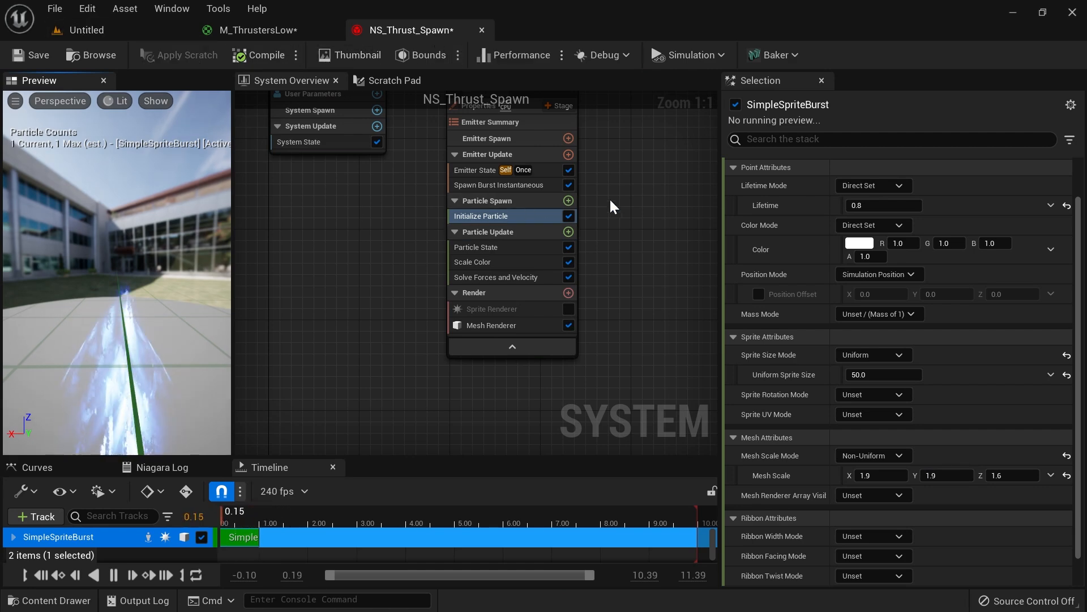
{"action": "right_click_drag", "start_coordinate": [594, 207], "coordinate": [590, 246]}
{"action": "left_click", "coordinate": [536, 209]}
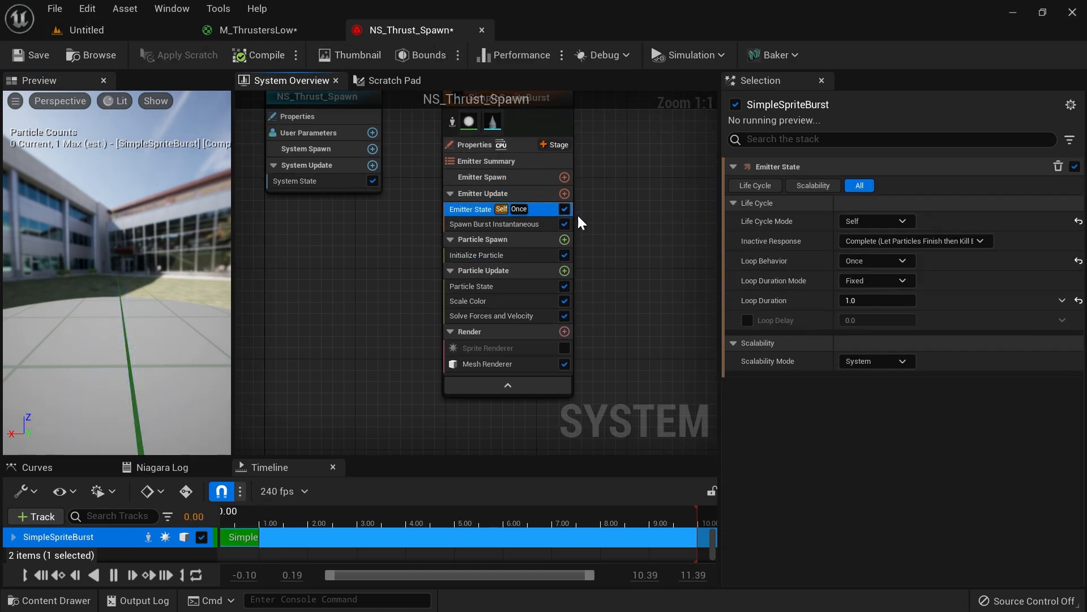
{"action": "left_click", "coordinate": [882, 262]}
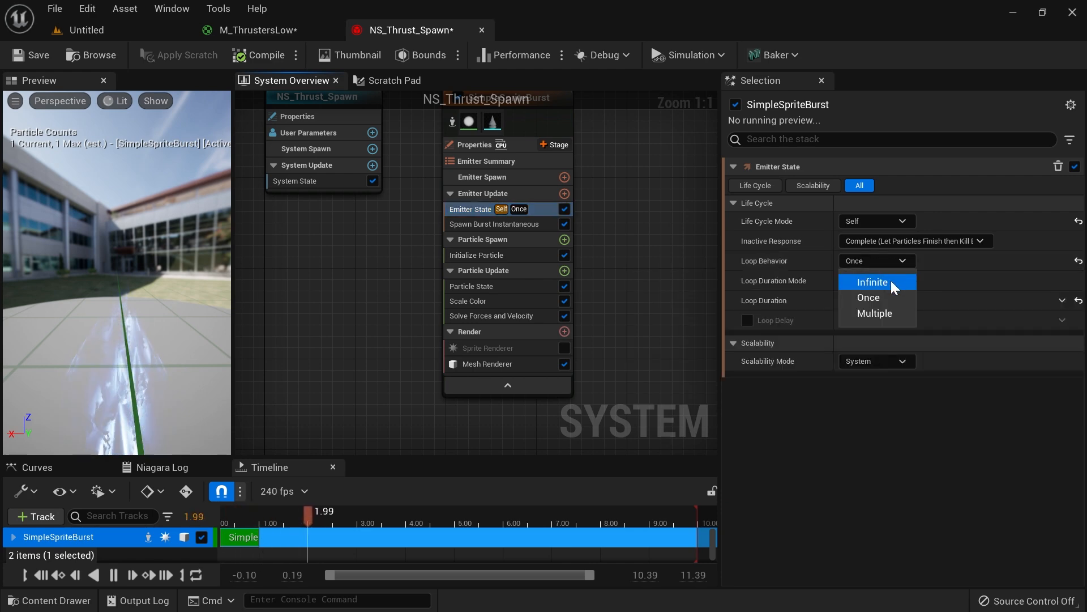
{"action": "left_click", "coordinate": [891, 281]}
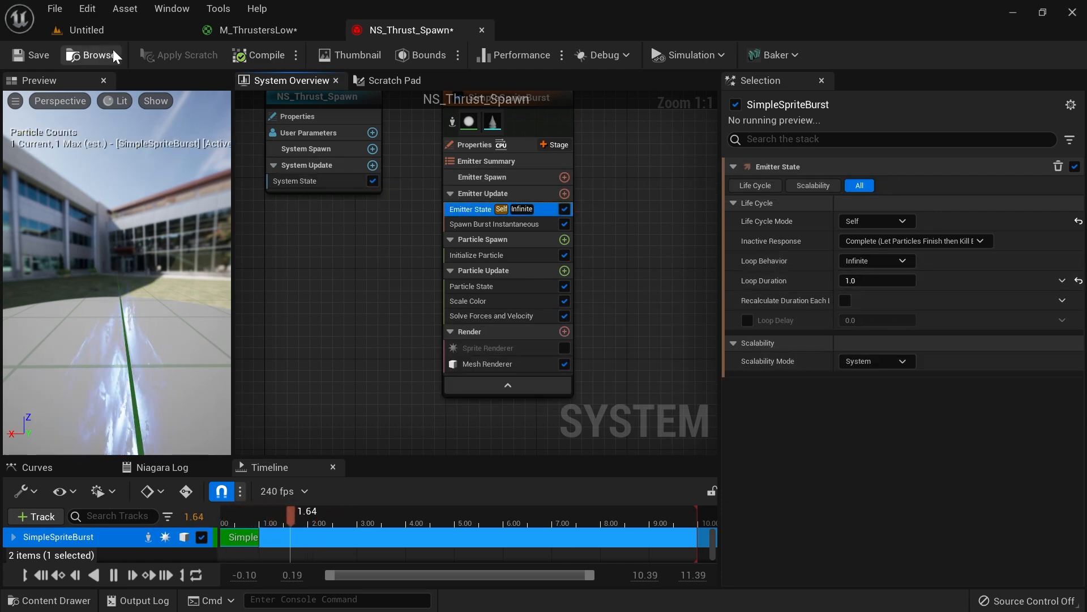
{"action": "left_click", "coordinate": [87, 30]}
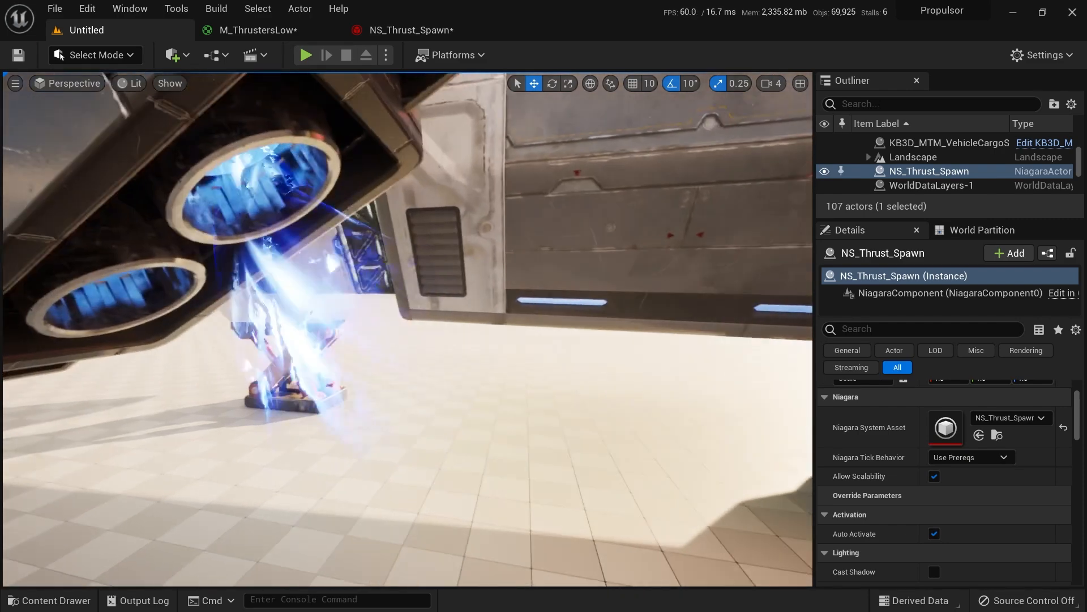
{"action": "right_click_drag", "start_coordinate": [408, 328], "coordinate": [473, 330]}
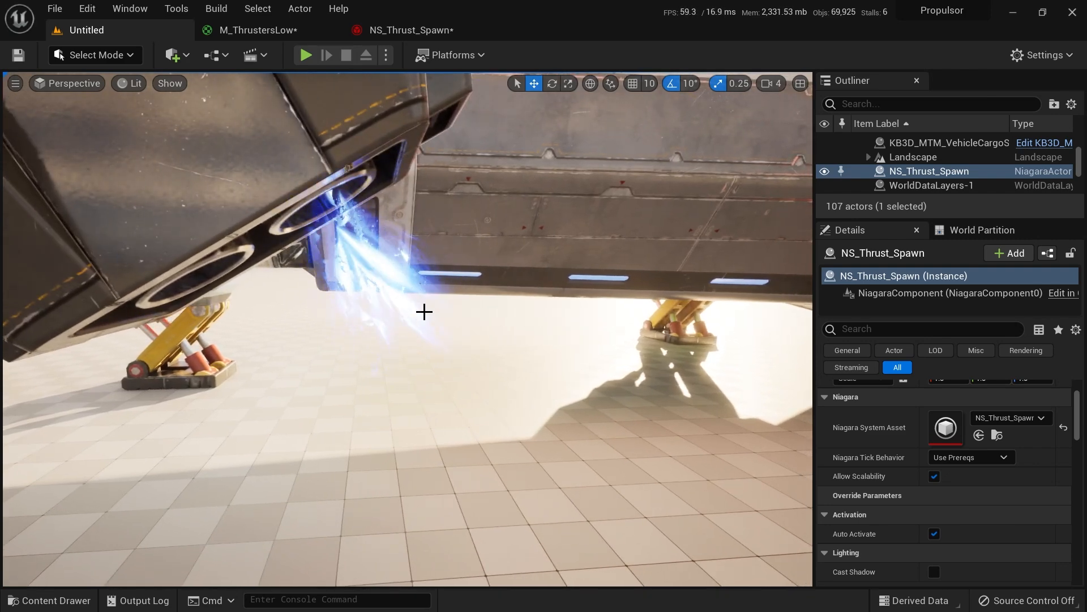
{"action": "right_click_drag", "start_coordinate": [433, 311], "coordinate": [485, 316]}
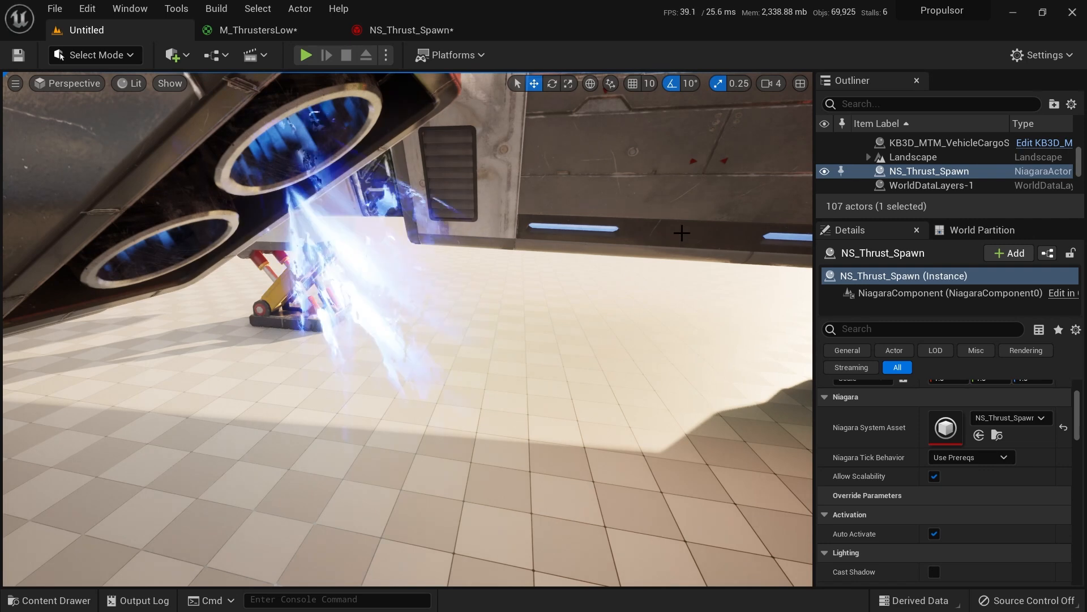
Step: Add a Mesh Rotation Force module to the Particle Update group of NS_Thrust_Spawn's SimpleSpriteBurst emitter
{"action": "left_click", "coordinate": [411, 30]}
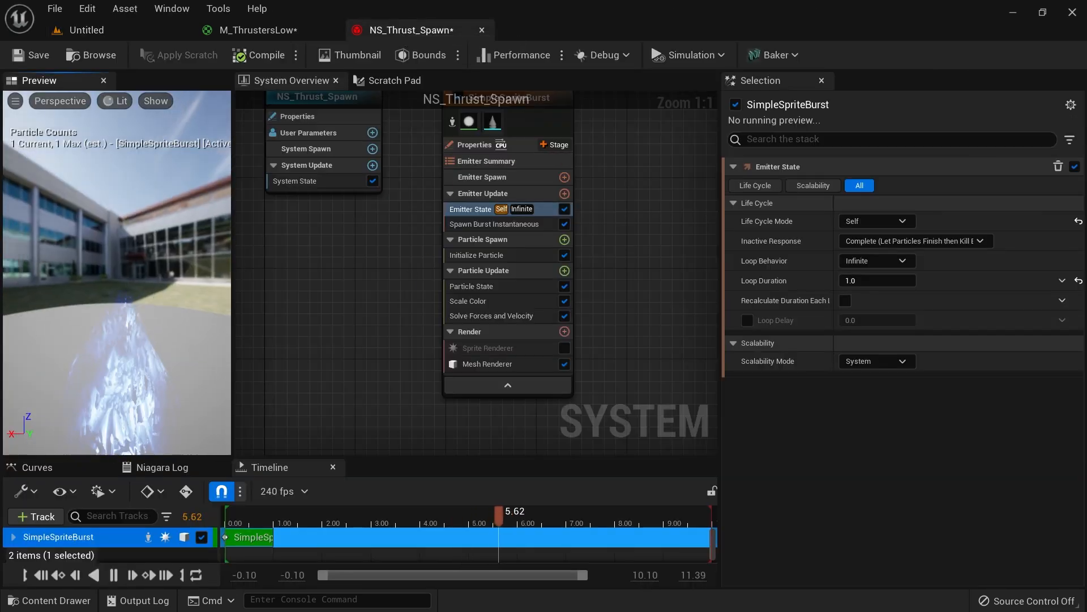
{"action": "left_click_drag", "start_coordinate": [163, 344], "coordinate": [162, 344]}
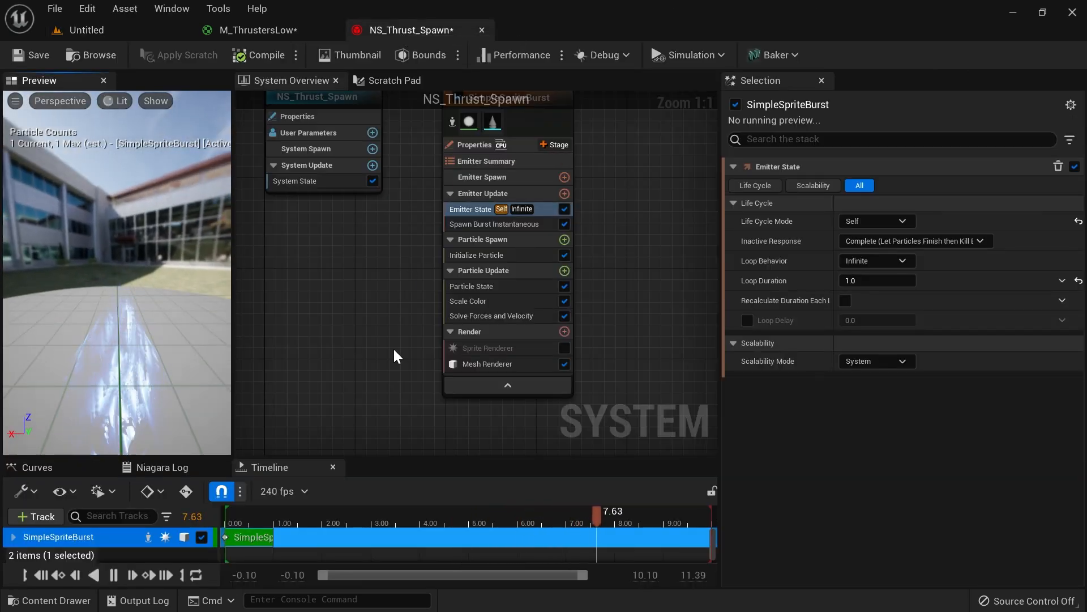
{"action": "right_click_drag", "start_coordinate": [410, 333], "coordinate": [382, 274]}
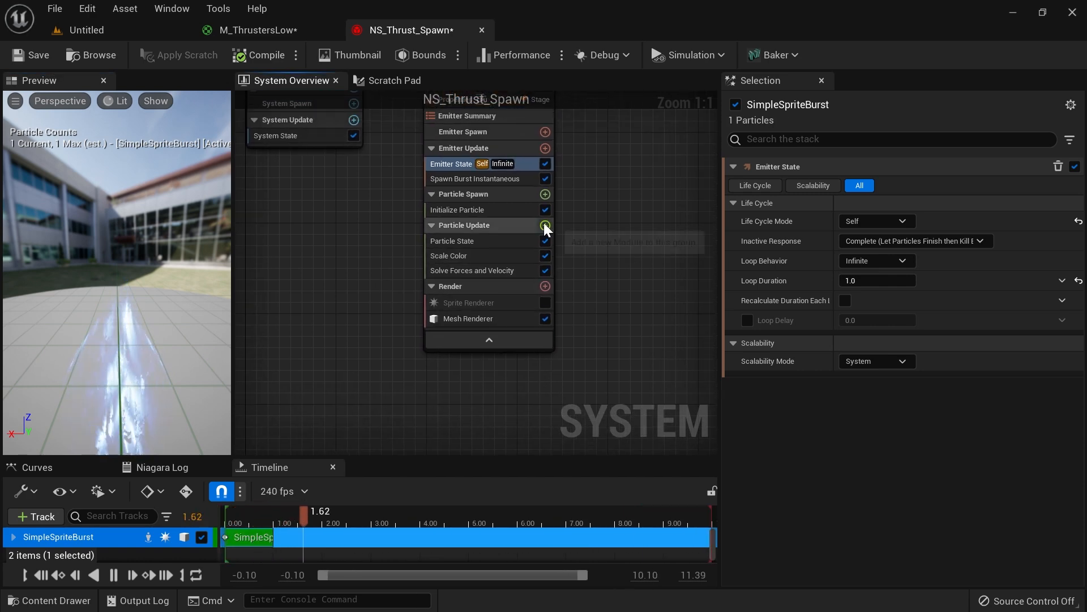
{"action": "left_click", "coordinate": [542, 224]}
{"action": "type", "text": "mesh rotation"}
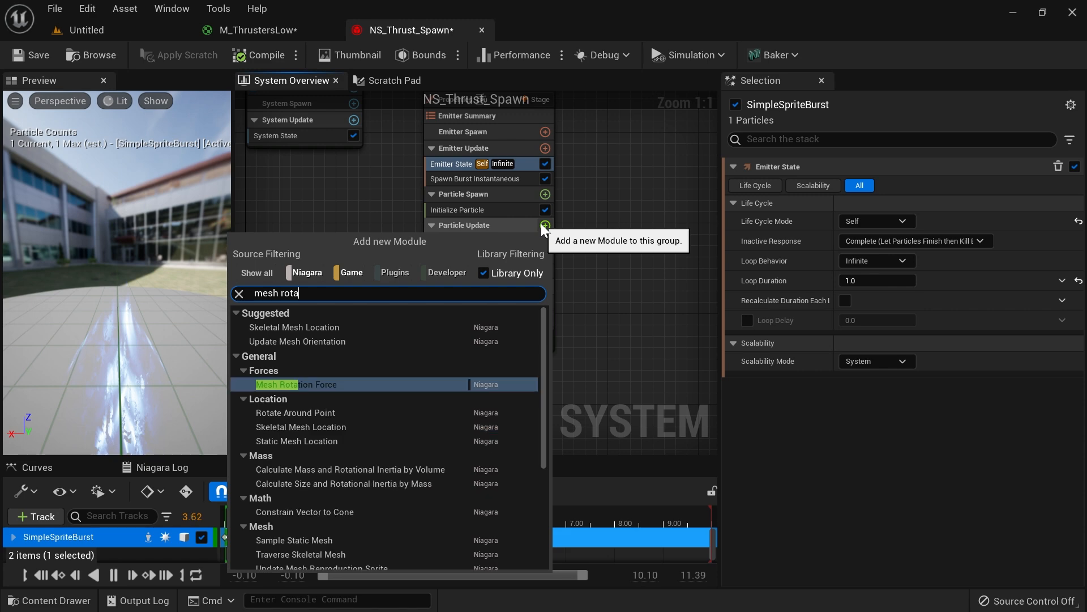
{"action": "left_click", "coordinate": [332, 381]}
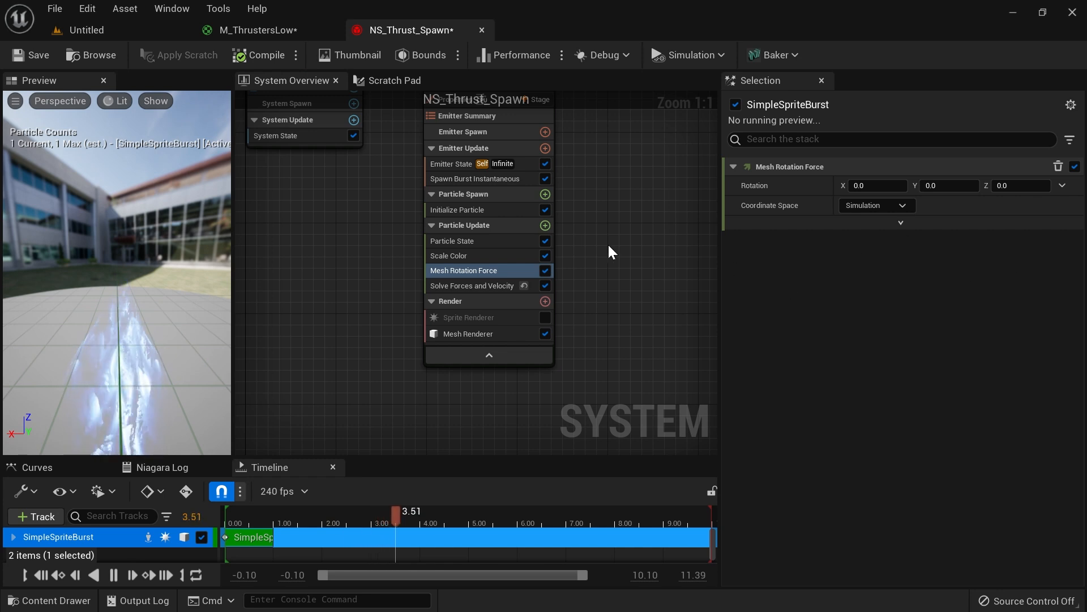
Step: Set the Mesh Rotation Force's Z rotation to 2.0 and inspect the flame in the preview
{"action": "right_click_drag", "start_coordinate": [606, 250], "coordinate": [587, 295]}
{"action": "left_click", "coordinate": [1019, 186]}
{"action": "type", "text": "2"}
{"action": "key", "text": "Tab"}
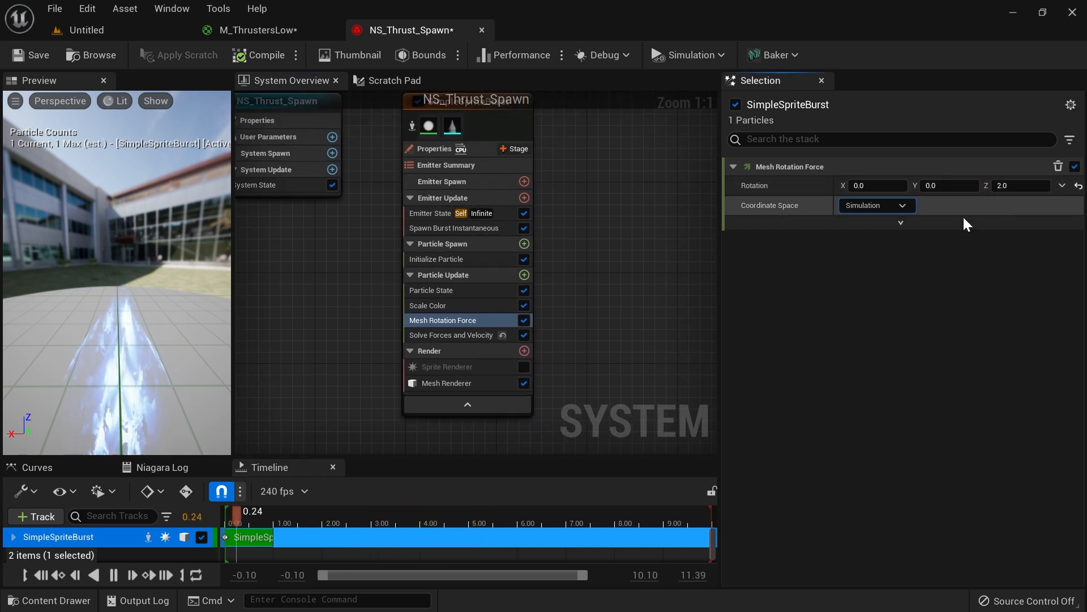
{"action": "right_click_drag", "start_coordinate": [114, 384], "coordinate": [134, 338]}
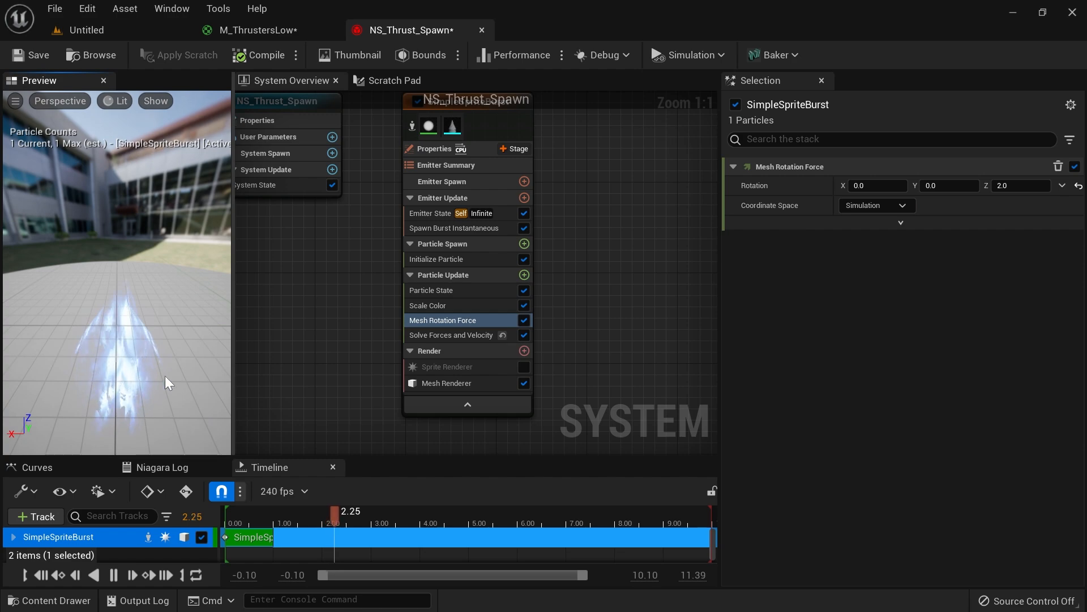
Step: Move the NS_Thrust_Spawn actor higher into the thruster nozzle in the level and check the flame with editor overlays hidden
{"action": "left_click", "coordinate": [145, 31]}
{"action": "right_click_drag", "start_coordinate": [408, 329], "coordinate": [618, 389]}
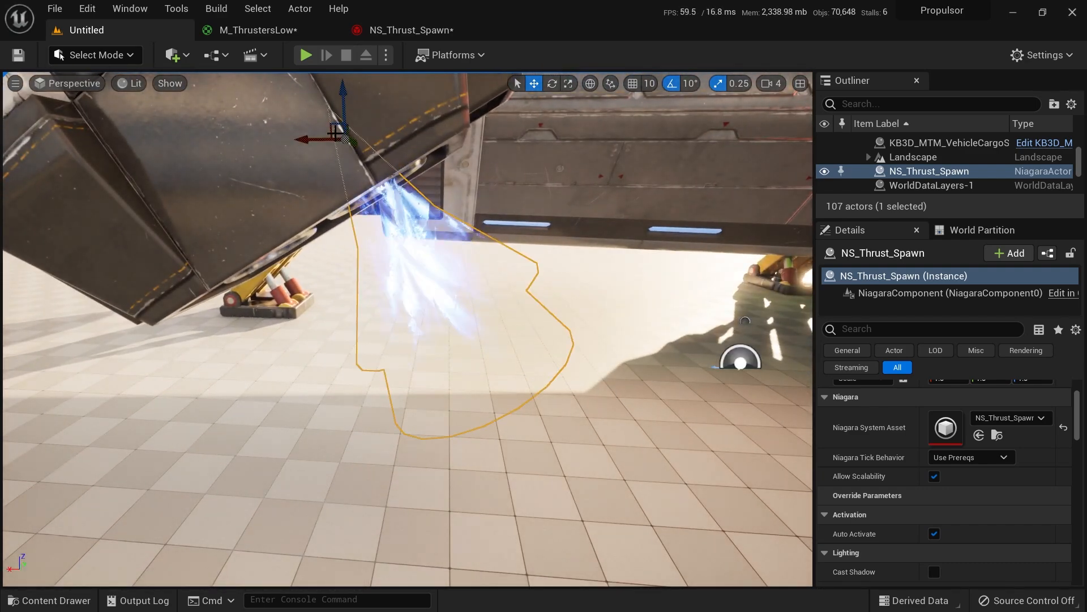
{"action": "left_click_drag", "start_coordinate": [340, 132], "coordinate": [332, 96]}
{"action": "key", "text": "g"}
{"action": "right_click_drag", "start_coordinate": [357, 117], "coordinate": [336, 102]}
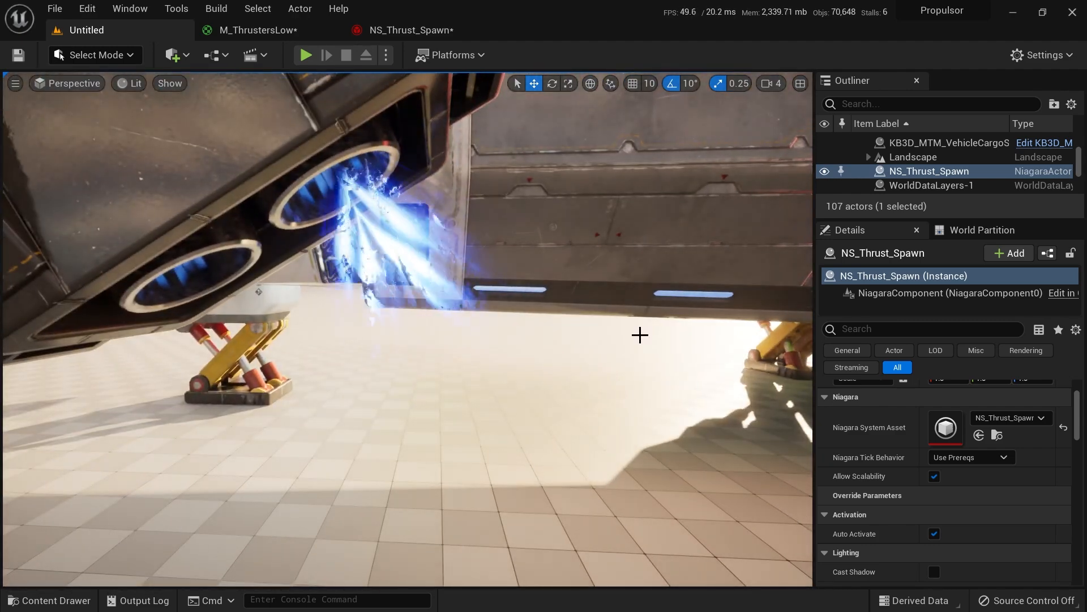
Step: Add a Scale Mesh Size module to Particle Update and drive its Scale Factor with Vector from Curve
{"action": "left_click", "coordinate": [415, 30]}
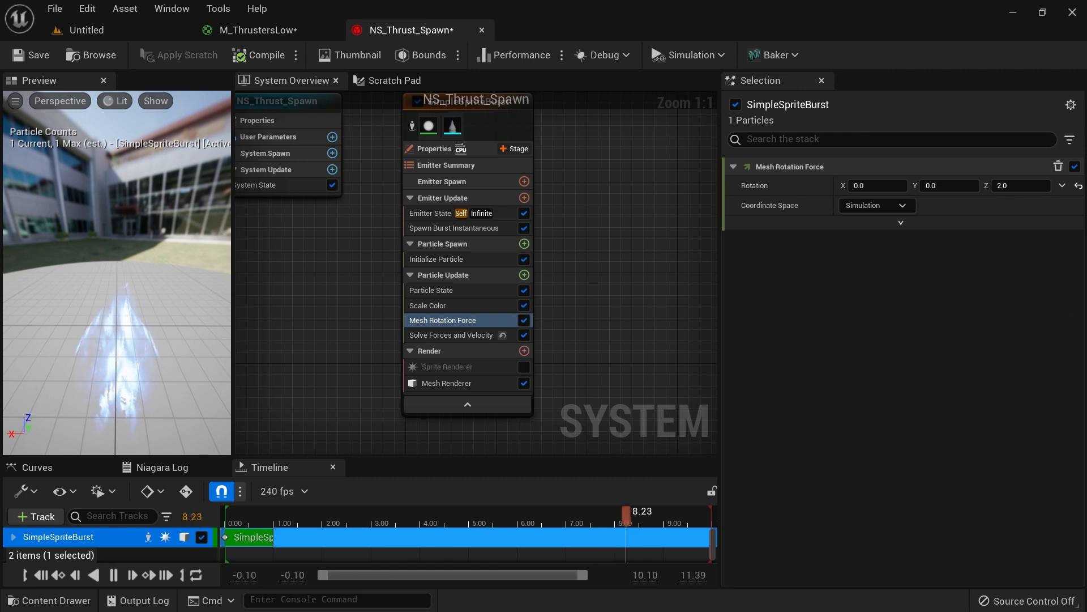
{"action": "left_click", "coordinate": [524, 275]}
{"action": "type", "text": "scale mesh"}
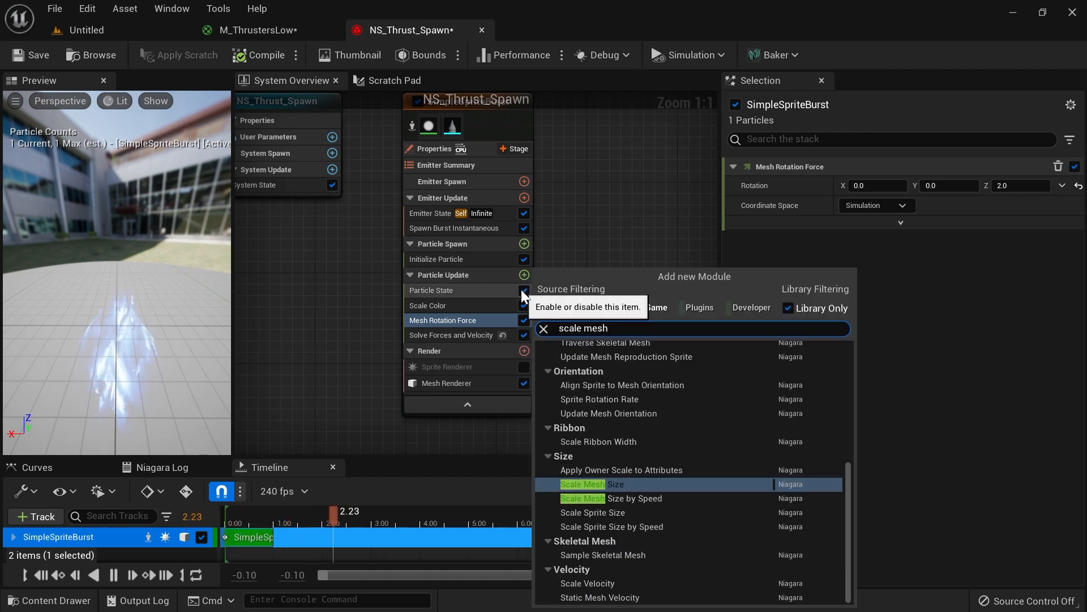
{"action": "left_click", "coordinate": [619, 484]}
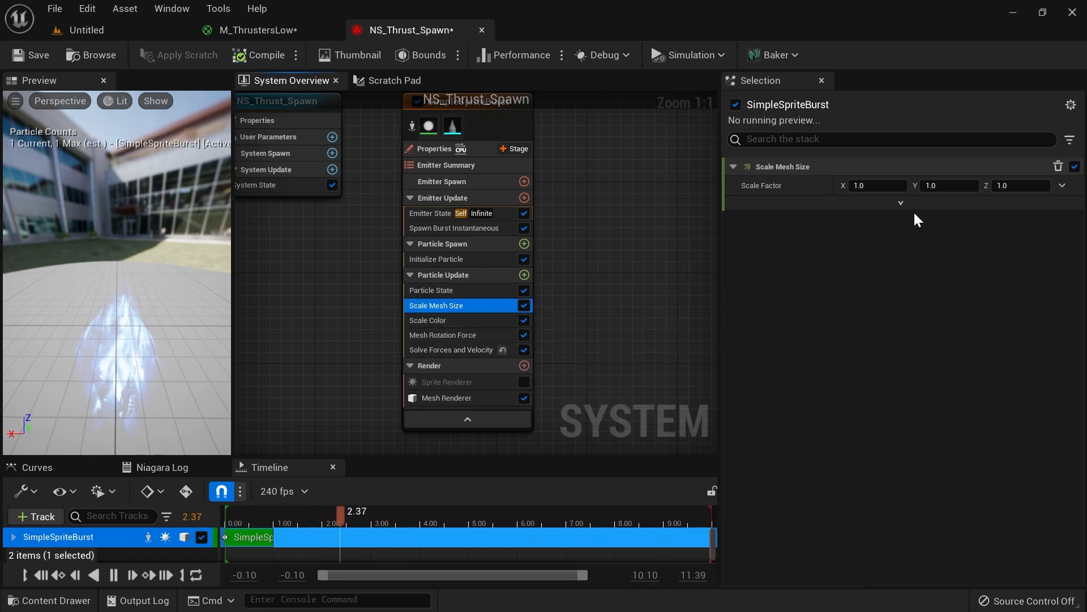
{"action": "left_click", "coordinate": [1063, 185]}
{"action": "type", "text": "curve"}
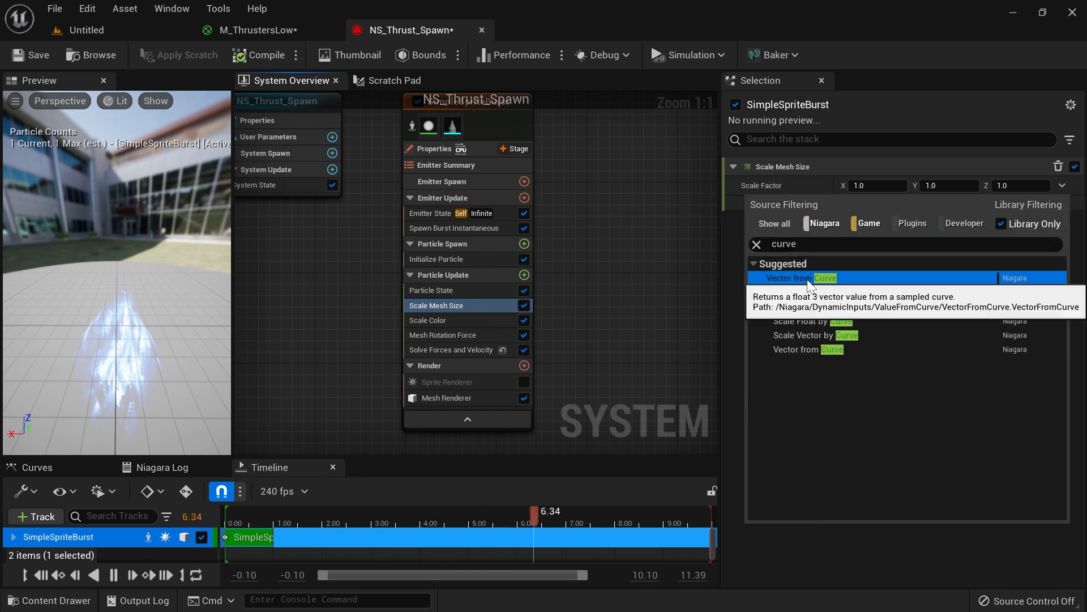
{"action": "left_click", "coordinate": [790, 294]}
Step: Unpin the Z curve of the Scale Factor and set the X and Y curves' starting keys to 1
{"action": "left_click_drag", "start_coordinate": [935, 356], "coordinate": [938, 414]}
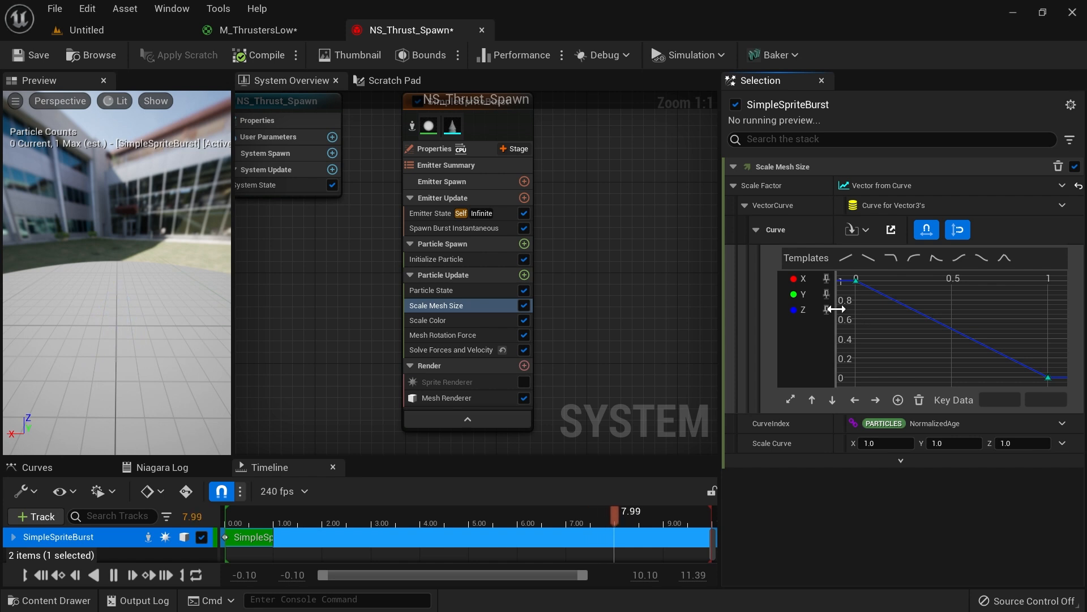
{"action": "left_click", "coordinate": [828, 310]}
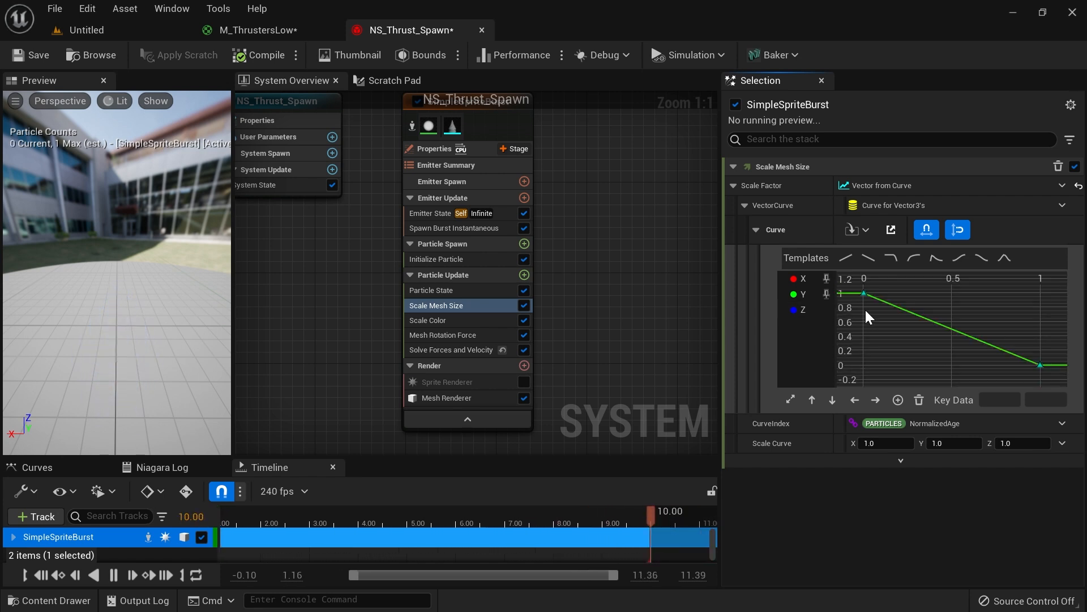
{"action": "left_click_drag", "start_coordinate": [866, 294], "coordinate": [861, 336]}
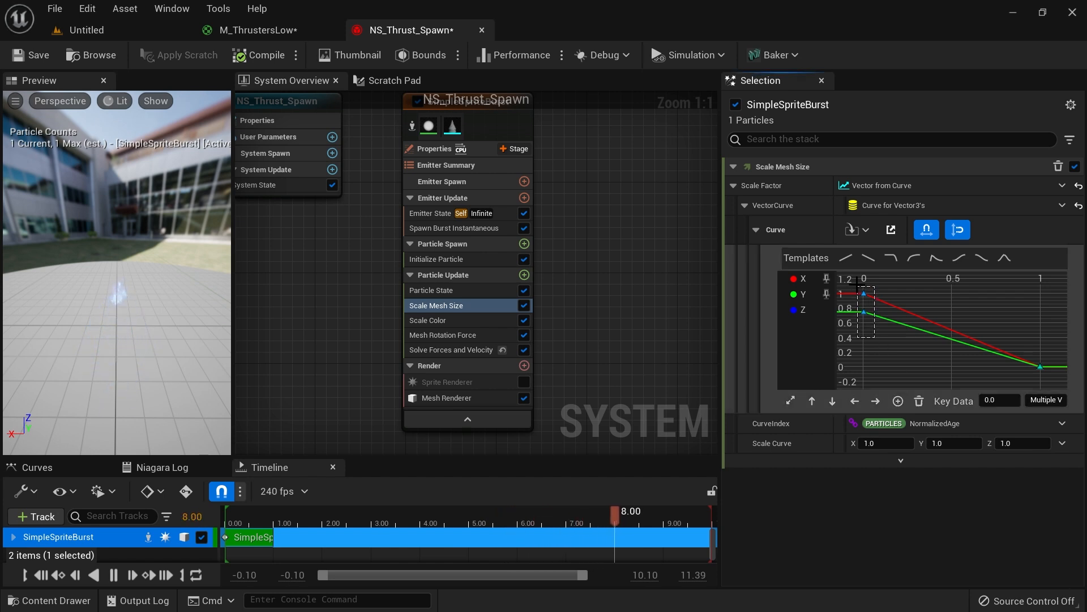
{"action": "left_click", "coordinate": [1045, 400]}
{"action": "type", "text": "1"}
{"action": "key", "text": "Return"}
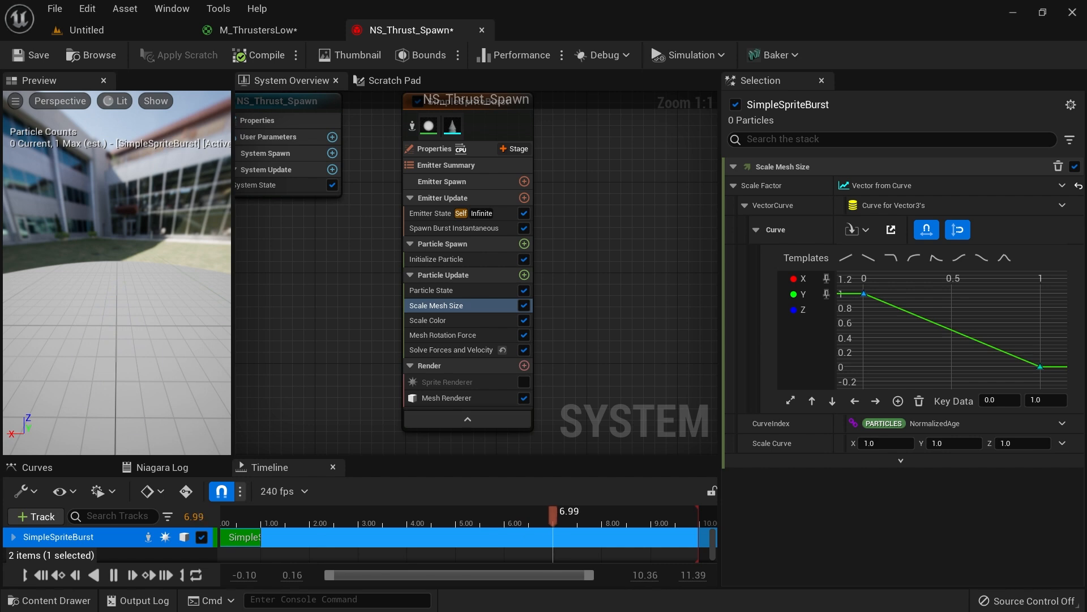
Step: Add keys at time 0.1 to the Scale Factor's X and Y curves and set both values to 1.3
{"action": "middle_click", "coordinate": [889, 304]}
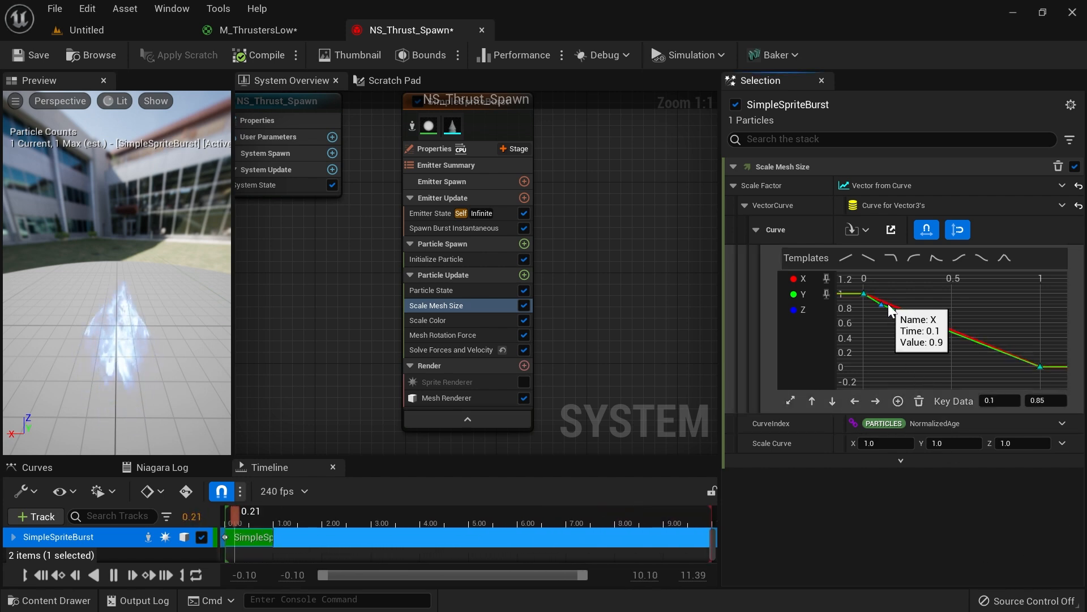
{"action": "left_click_drag", "start_coordinate": [881, 305], "coordinate": [876, 330]}
{"action": "middle_click", "coordinate": [889, 303]}
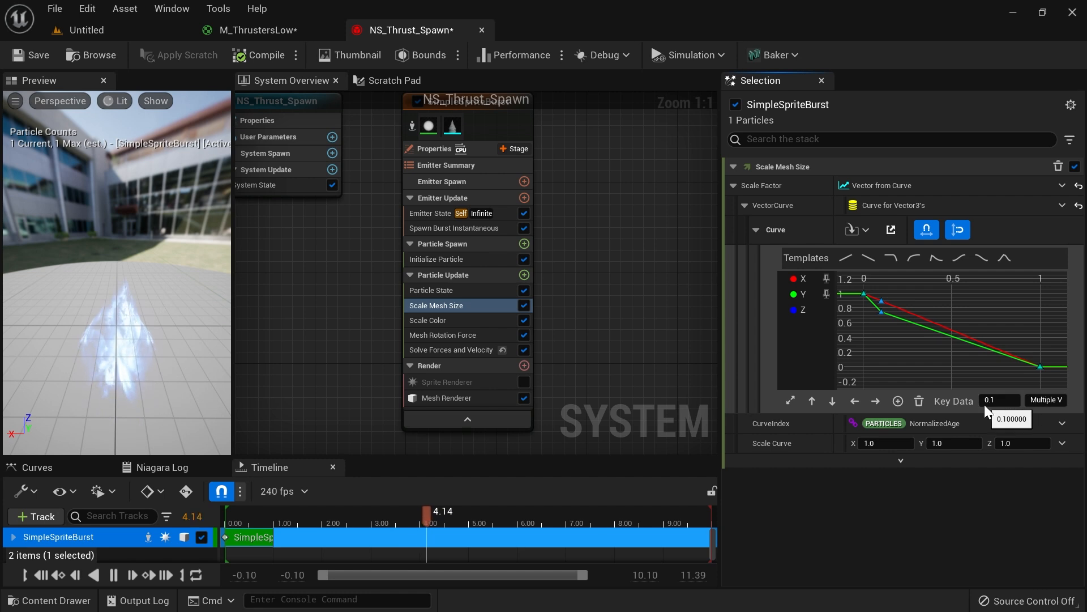
{"action": "left_click", "coordinate": [1045, 400]}
{"action": "type", "text": "1"}
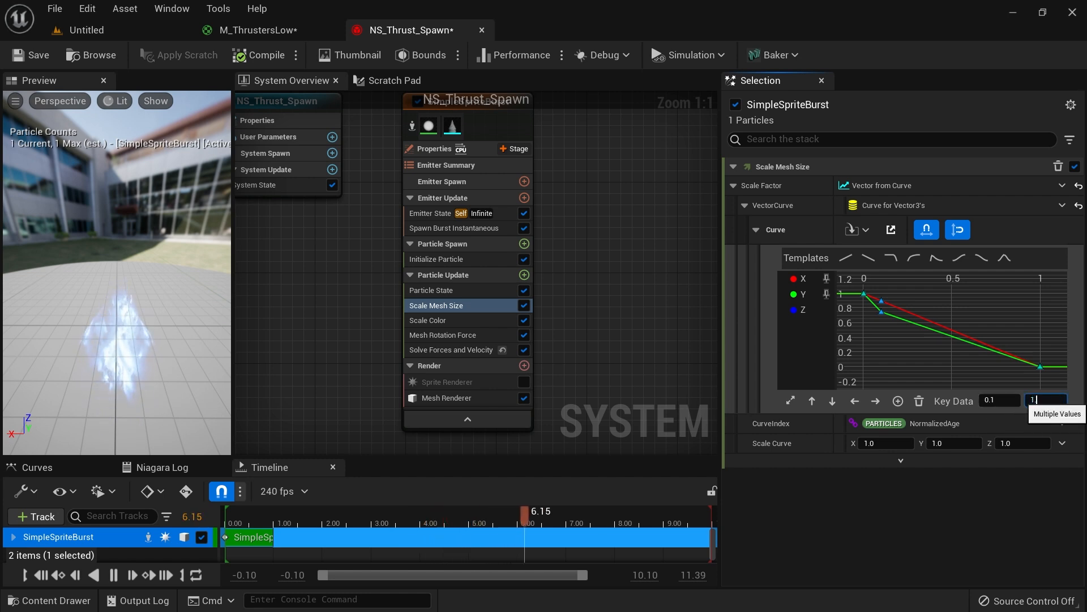
{"action": "type", "text": ".3"}
{"action": "key", "text": "Return"}
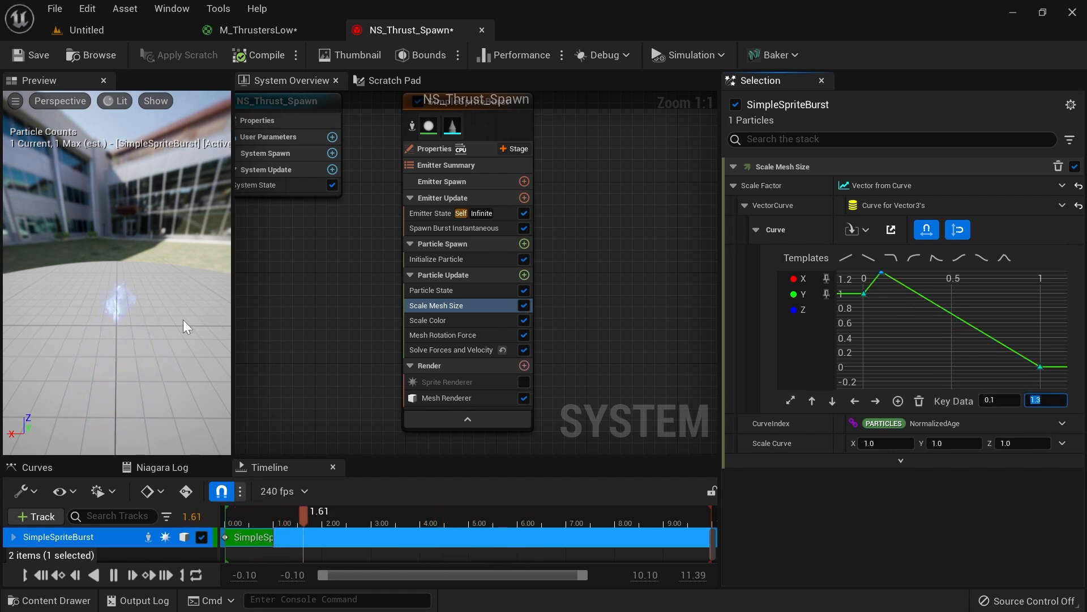
{"action": "left_click_drag", "start_coordinate": [171, 296], "coordinate": [146, 348]}
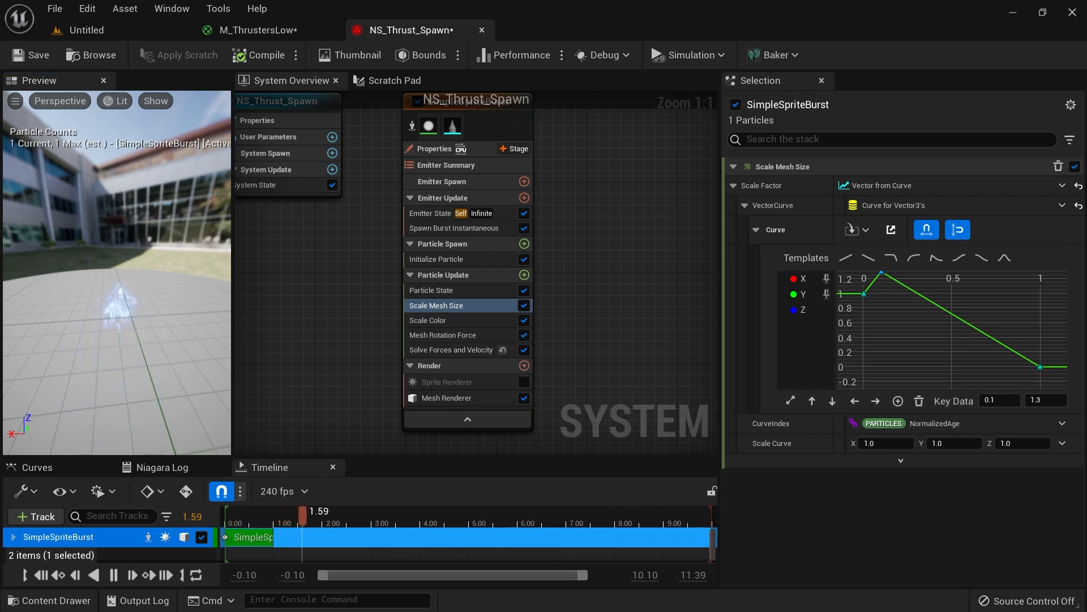
Step: Set the X and Y curves' end keys at time 1.0 to 2.2 and check the flame in the level
{"action": "left_click_drag", "start_coordinate": [1055, 355], "coordinate": [1054, 356]}
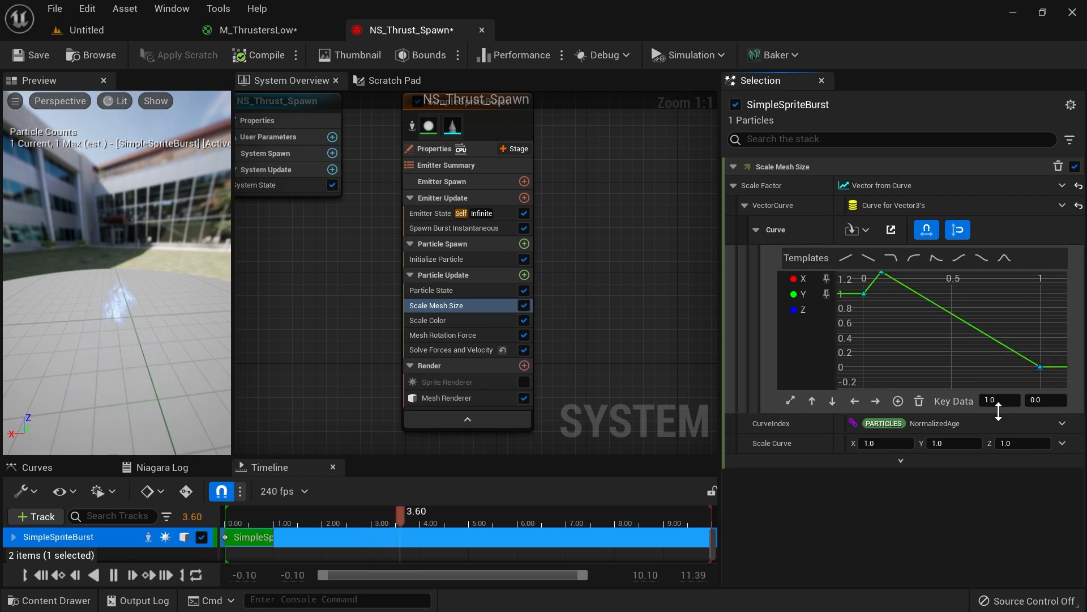
{"action": "type", "text": "2.2"}
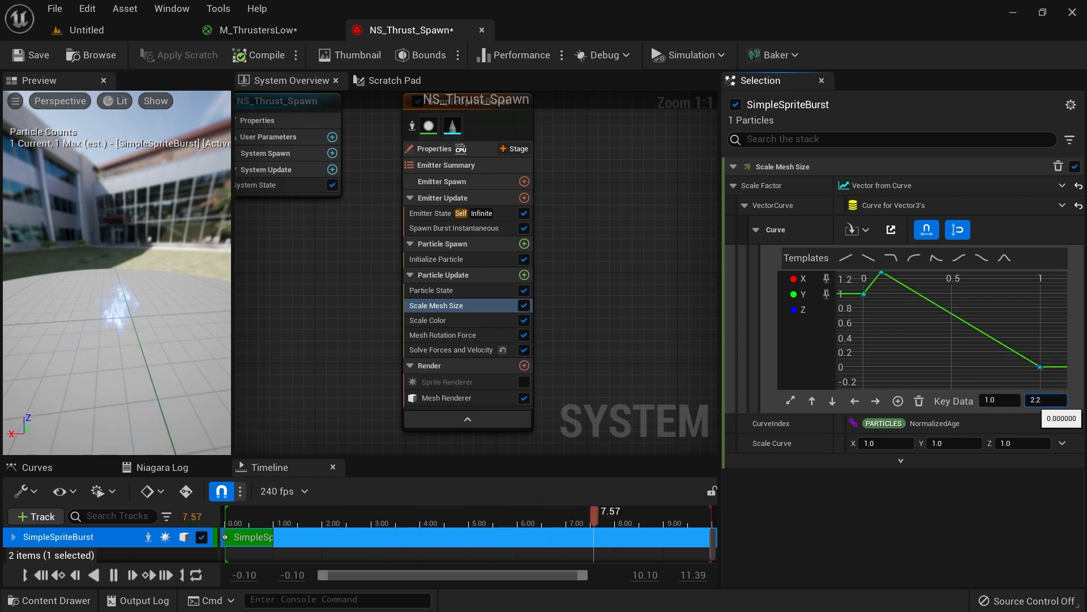
{"action": "key", "text": "Return"}
{"action": "left_click_drag", "start_coordinate": [81, 335], "coordinate": [123, 329]}
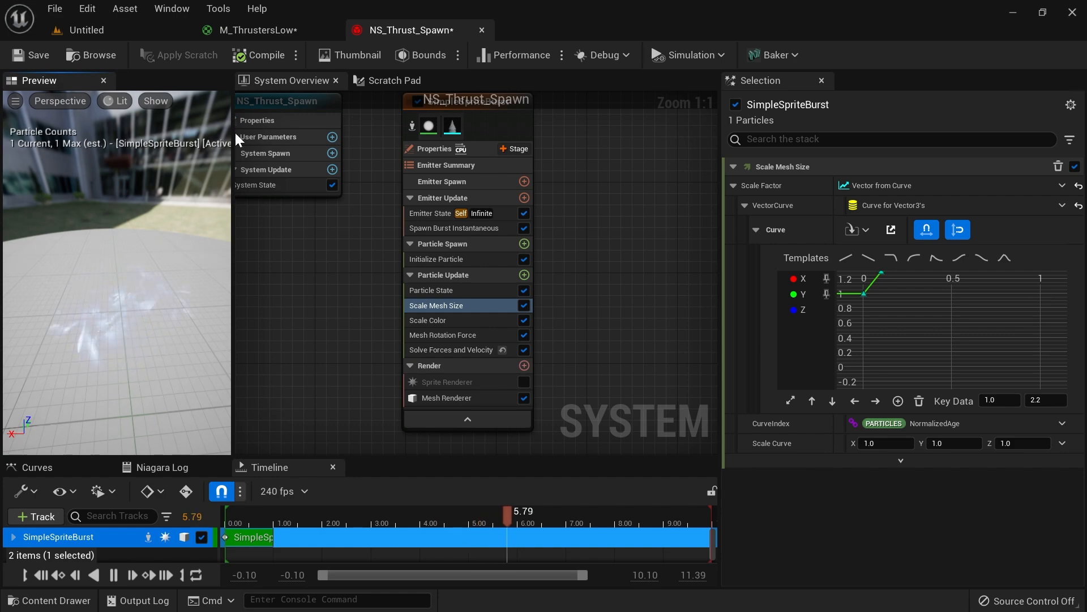
{"action": "left_click", "coordinate": [156, 27]}
{"action": "right_click_drag", "start_coordinate": [260, 292], "coordinate": [281, 227]}
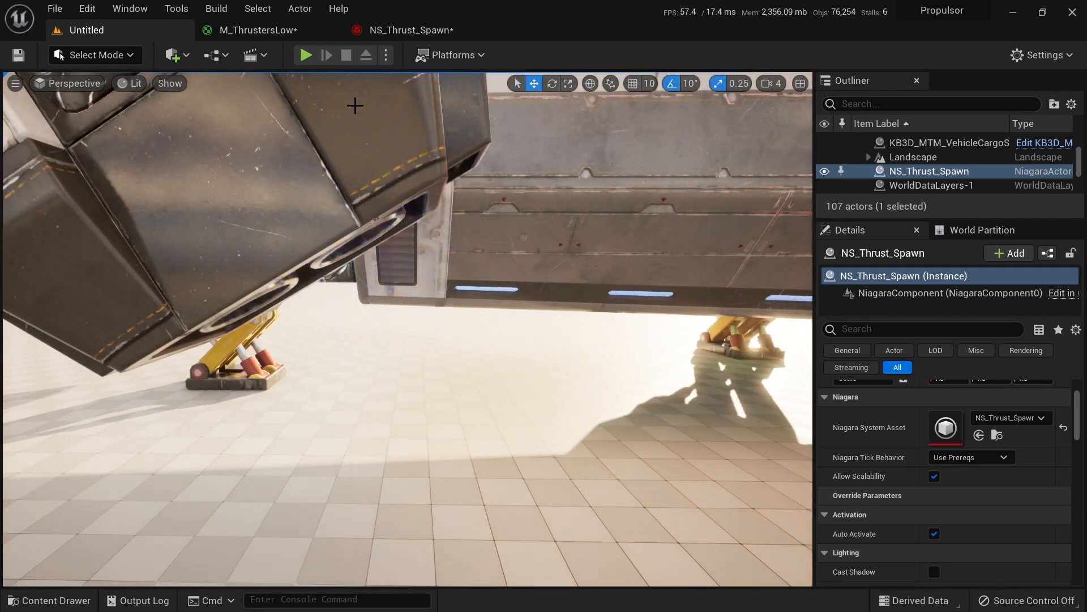
{"action": "left_click", "coordinate": [408, 28]}
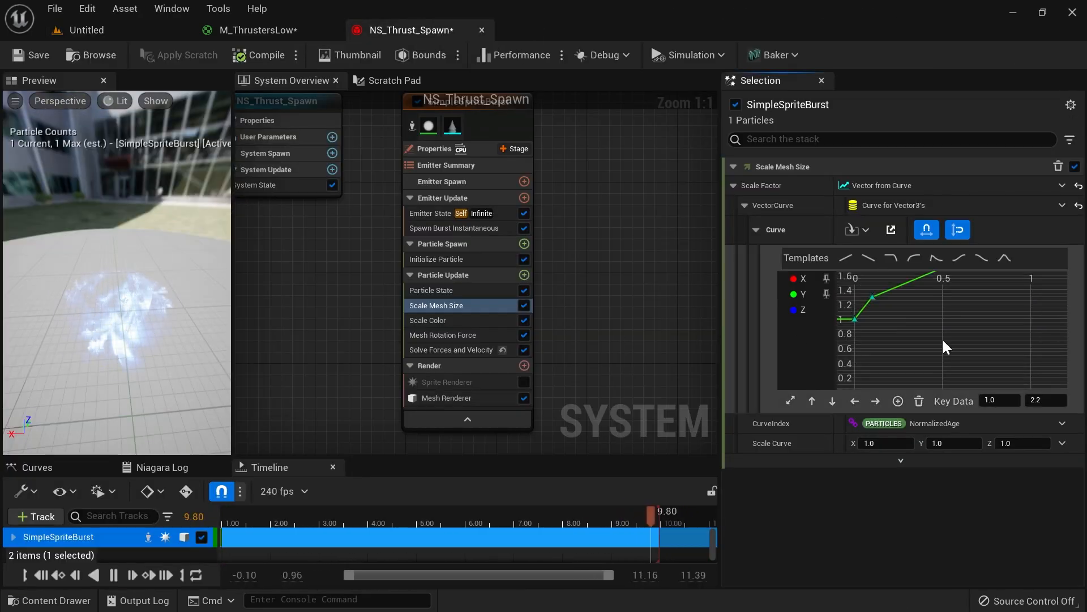
Step: Display only the Z curve of the Scale Factor and set its starting key's value to 0.6
{"action": "scroll", "coordinate": [943, 340], "scroll_direction": "down", "scroll_amount": 3}
{"action": "left_click", "coordinate": [825, 277]}
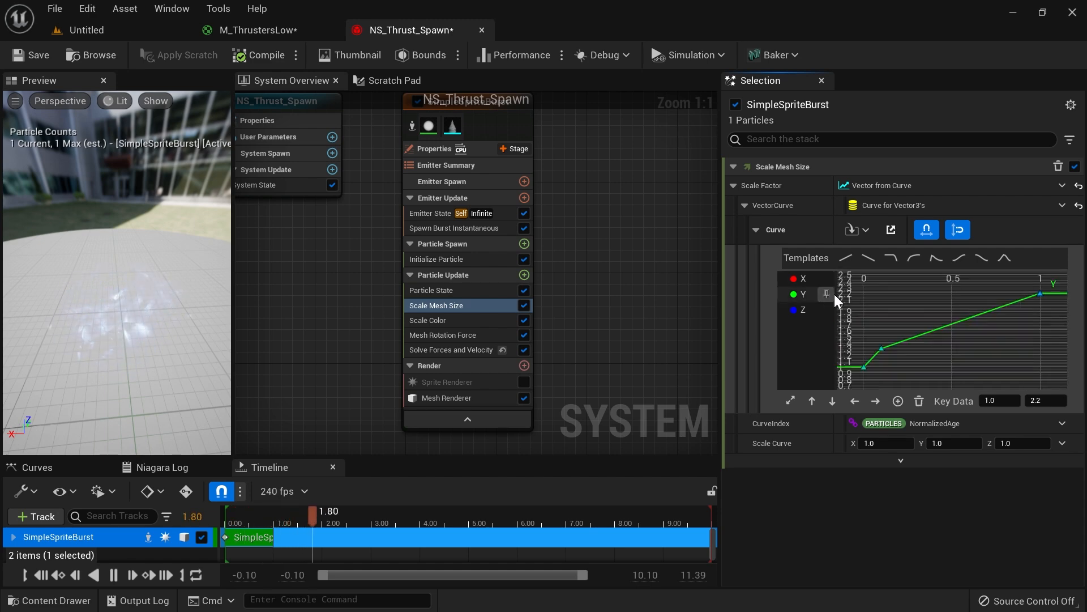
{"action": "left_click", "coordinate": [827, 293]}
{"action": "left_click", "coordinate": [826, 310]}
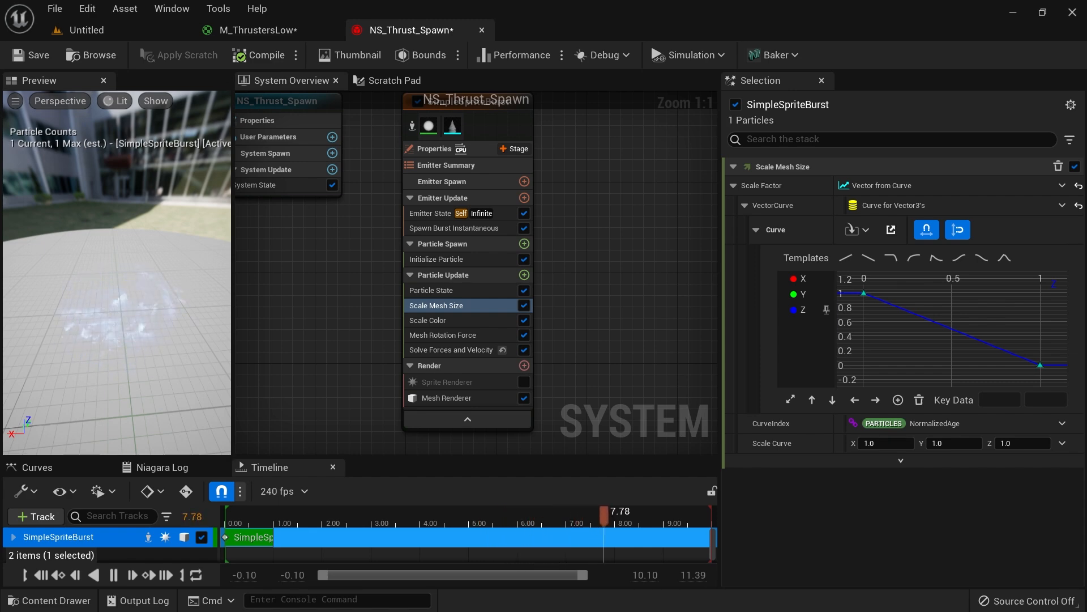
{"action": "left_click_drag", "start_coordinate": [852, 333], "coordinate": [853, 337]}
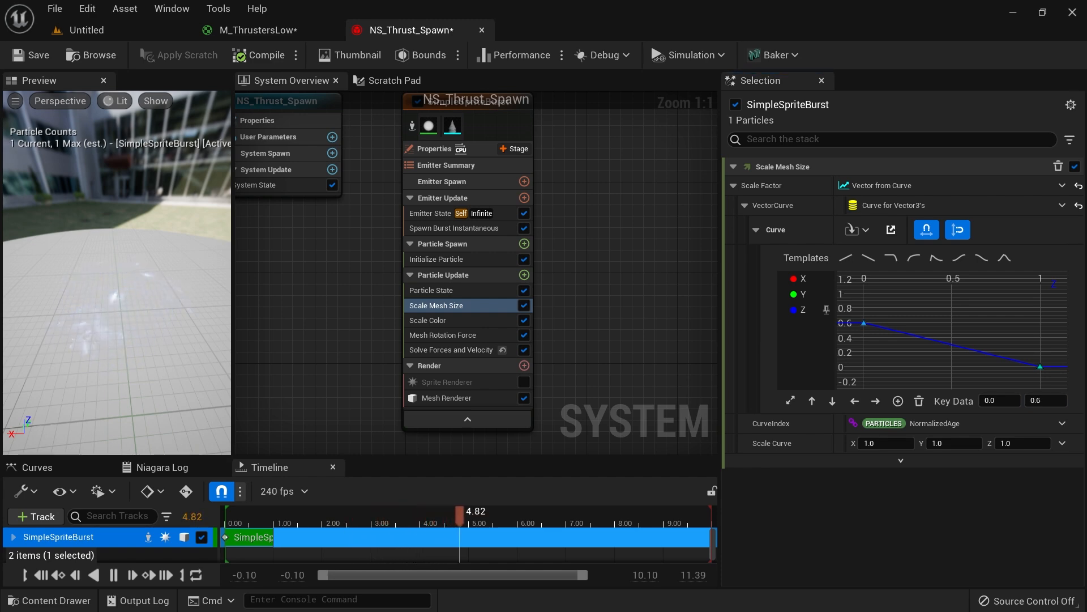
Step: Set the Z curve's end key to time 0.1 and value 2.0, and inspect the flame under the ship
{"action": "left_click", "coordinate": [1040, 366]}
{"action": "left_click", "coordinate": [998, 400]}
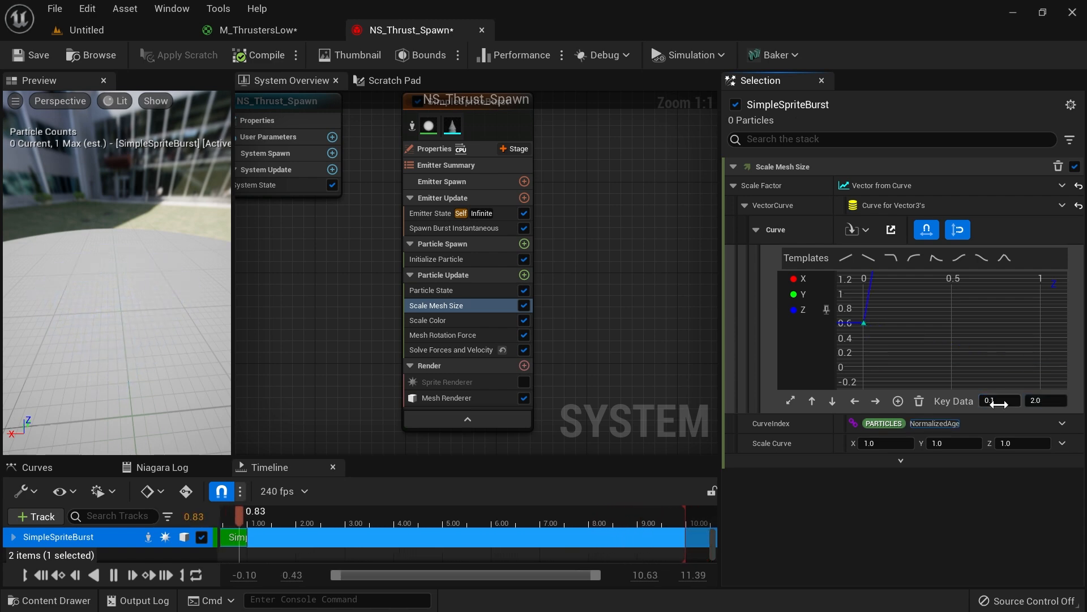
{"action": "left_click", "coordinate": [964, 366]}
{"action": "scroll", "coordinate": [1010, 324], "scroll_direction": "down", "scroll_amount": 2}
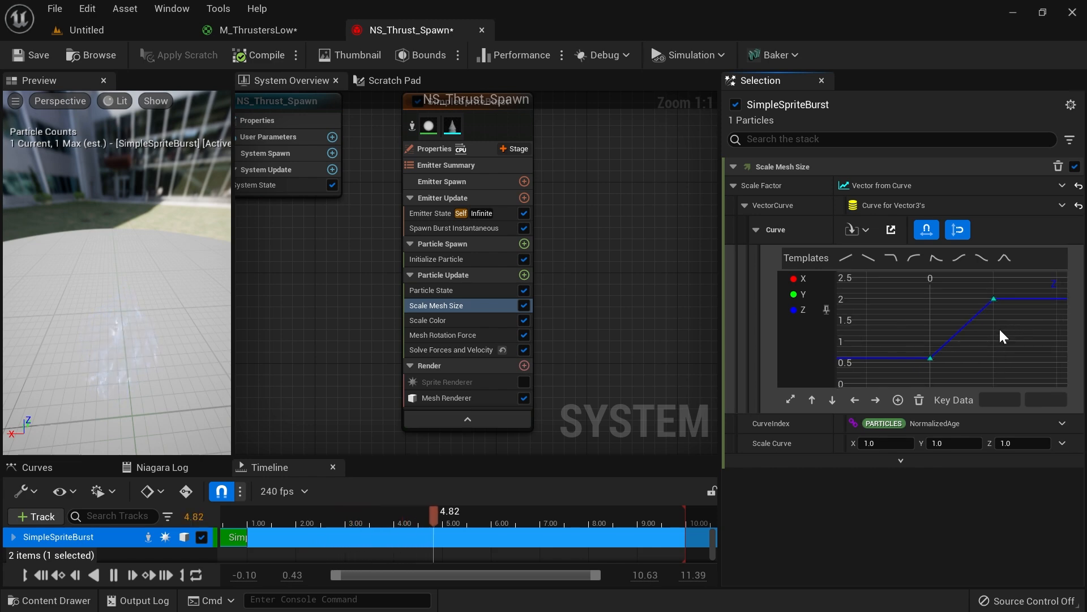
{"action": "mouse_move", "coordinate": [1009, 334]}
{"action": "right_mouse_down"}
{"action": "mouse_move", "coordinate": [1001, 345]}
{"action": "mouse_move", "coordinate": [1013, 296]}
{"action": "mouse_move", "coordinate": [1001, 324]}
{"action": "right_mouse_up"}
{"action": "scroll", "coordinate": [994, 328], "scroll_direction": "up", "scroll_amount": 1}
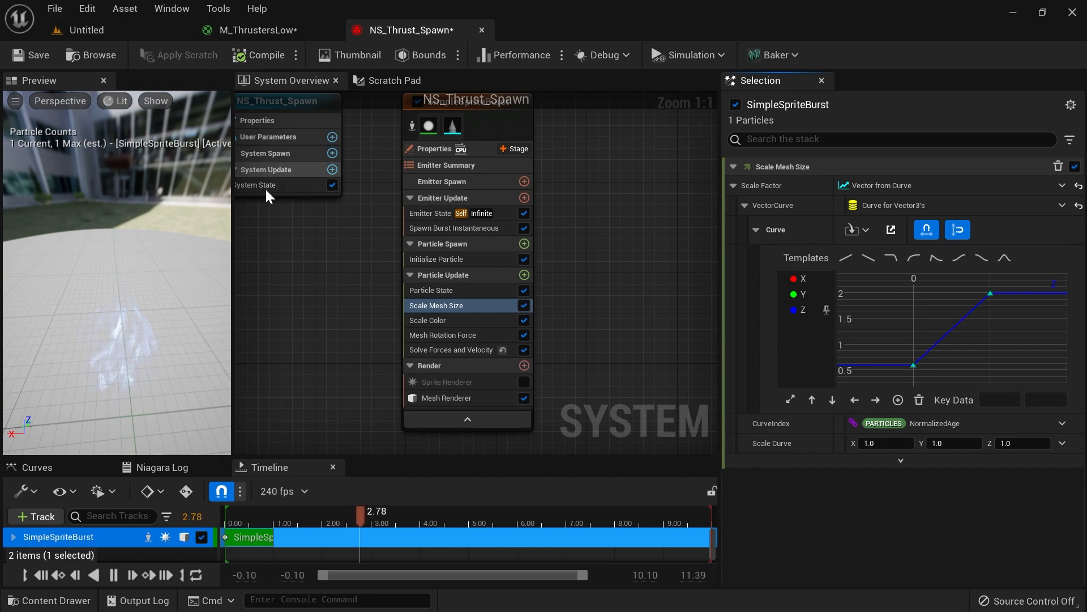
{"action": "left_click", "coordinate": [140, 34]}
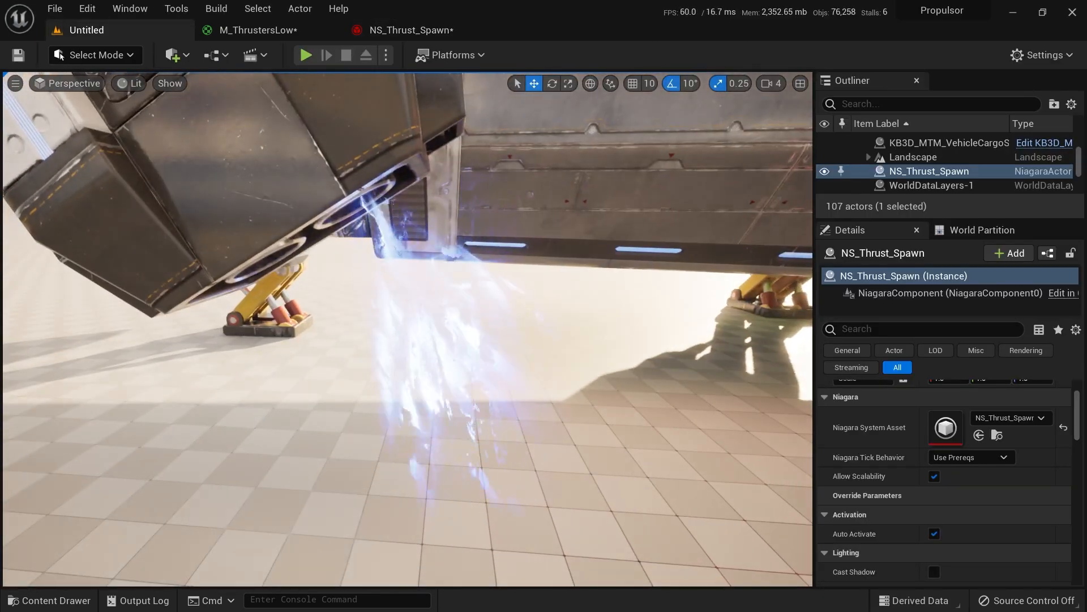
{"action": "right_click_drag", "start_coordinate": [368, 255], "coordinate": [379, 229]}
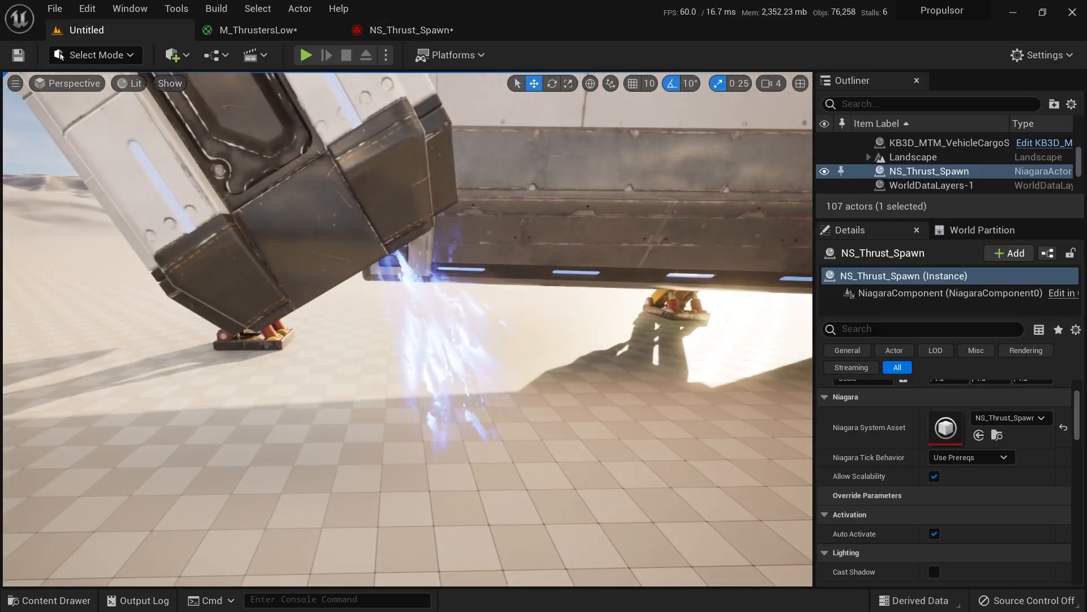
{"action": "right_click_drag", "start_coordinate": [415, 317], "coordinate": [425, 379]}
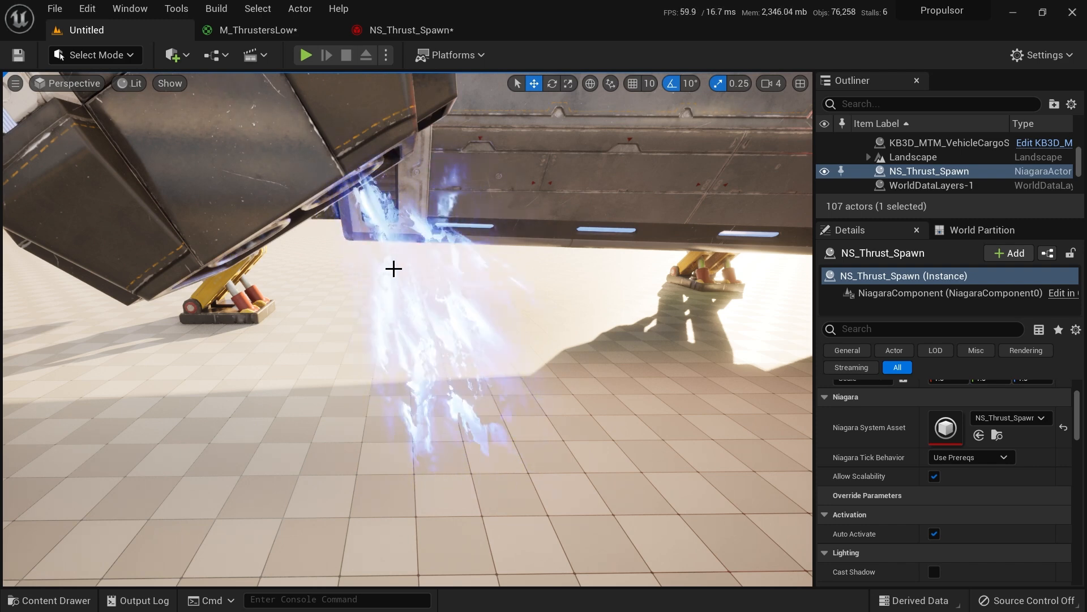
Step: In M_ThrustersLow, insert a Desaturation node between the flame Texture Sample's RGB output and the upper Multiply's A input, and apply the material
{"action": "left_click", "coordinate": [258, 30]}
{"action": "scroll", "coordinate": [675, 424], "scroll_direction": "up", "scroll_amount": 3}
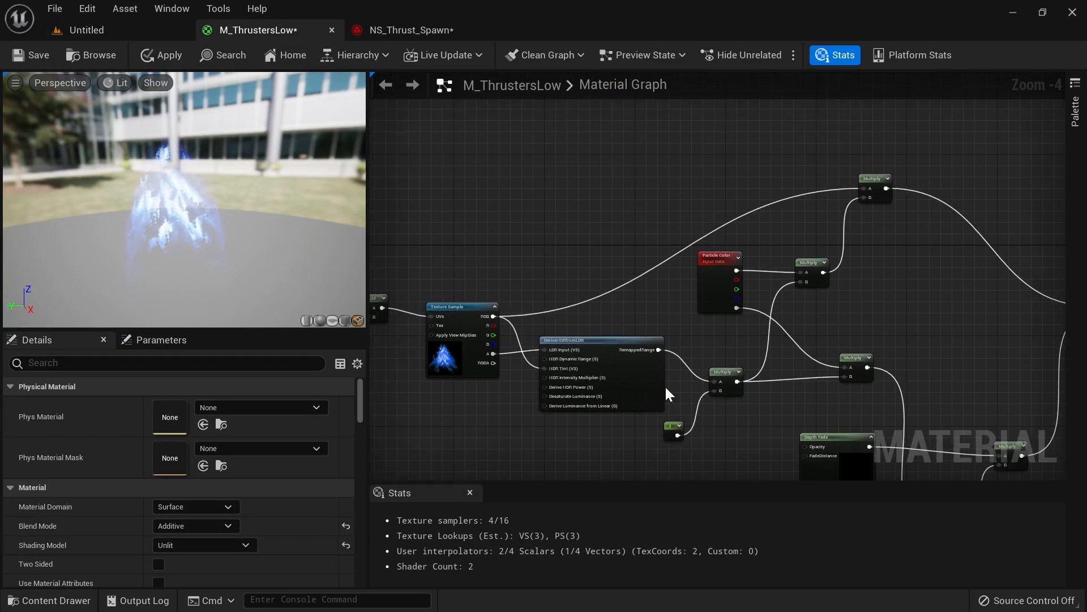
{"action": "scroll", "coordinate": [539, 240], "scroll_direction": "up", "scroll_amount": 2}
{"action": "left_click_drag", "start_coordinate": [465, 353], "coordinate": [523, 317]}
{"action": "type", "text": "desaturation"}
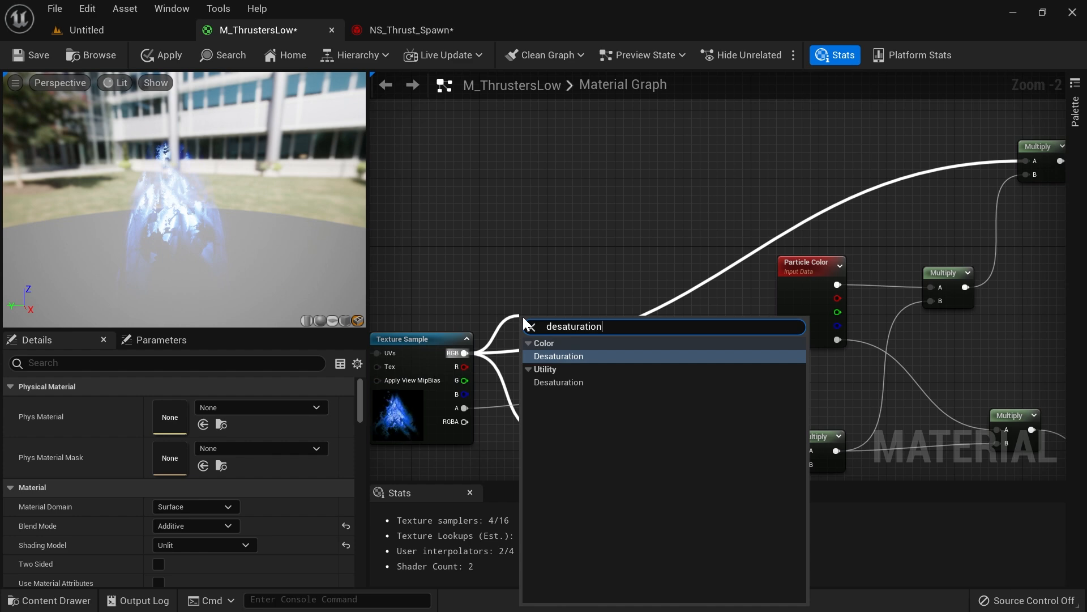
{"action": "key", "text": "Return"}
{"action": "right_click_drag", "start_coordinate": [522, 317], "coordinate": [444, 350]}
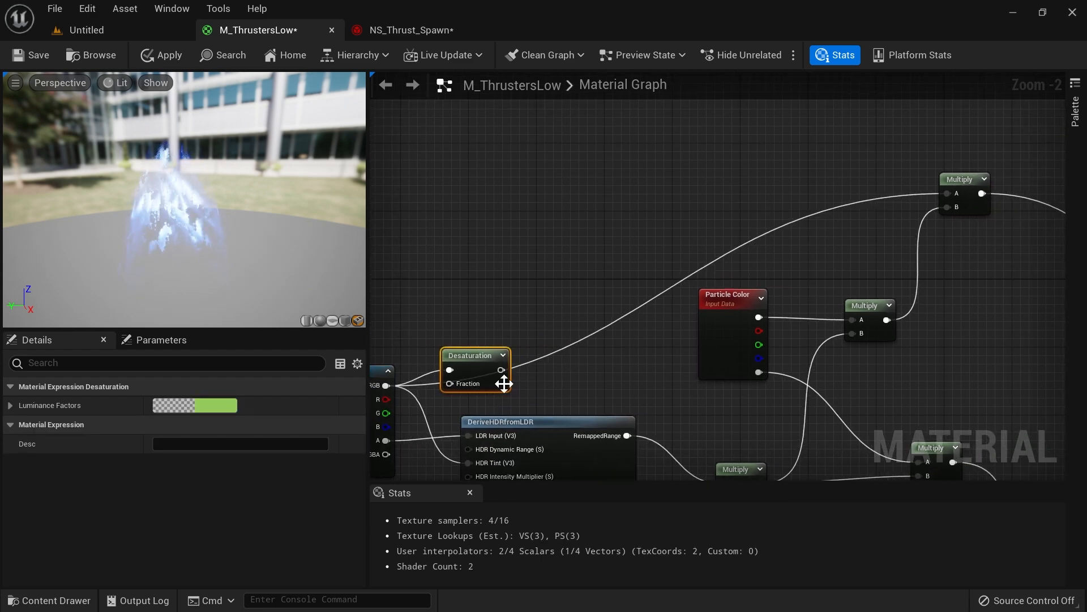
{"action": "left_click_drag", "start_coordinate": [501, 370], "coordinate": [948, 194]}
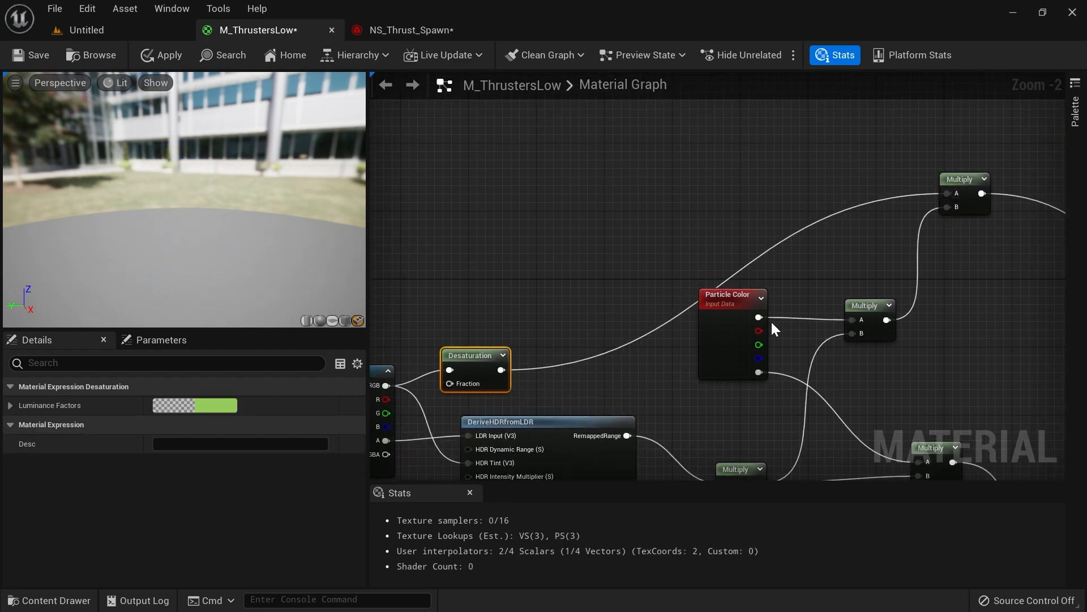
{"action": "left_click_drag", "start_coordinate": [726, 349], "coordinate": [726, 375]}
{"action": "left_click", "coordinate": [160, 59]}
Step: Set the Initialize Particle color of NS_Thrust_Spawn to a glowing orange with R 3.0, G 0.715474 and B 0.065074
{"action": "left_click", "coordinate": [410, 28]}
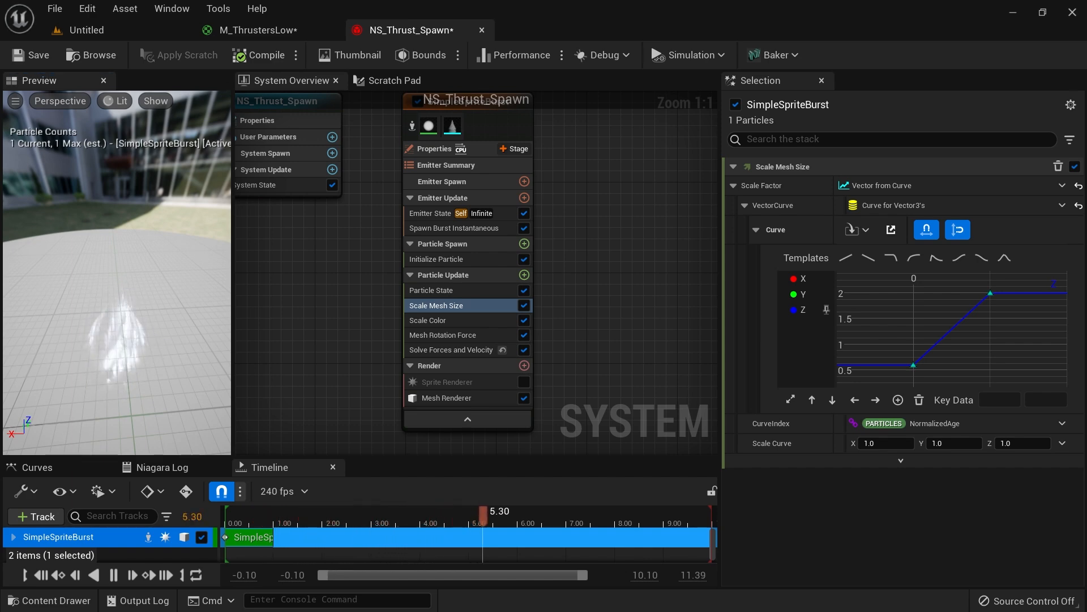
{"action": "left_click", "coordinate": [471, 258]}
{"action": "left_click", "coordinate": [859, 278]}
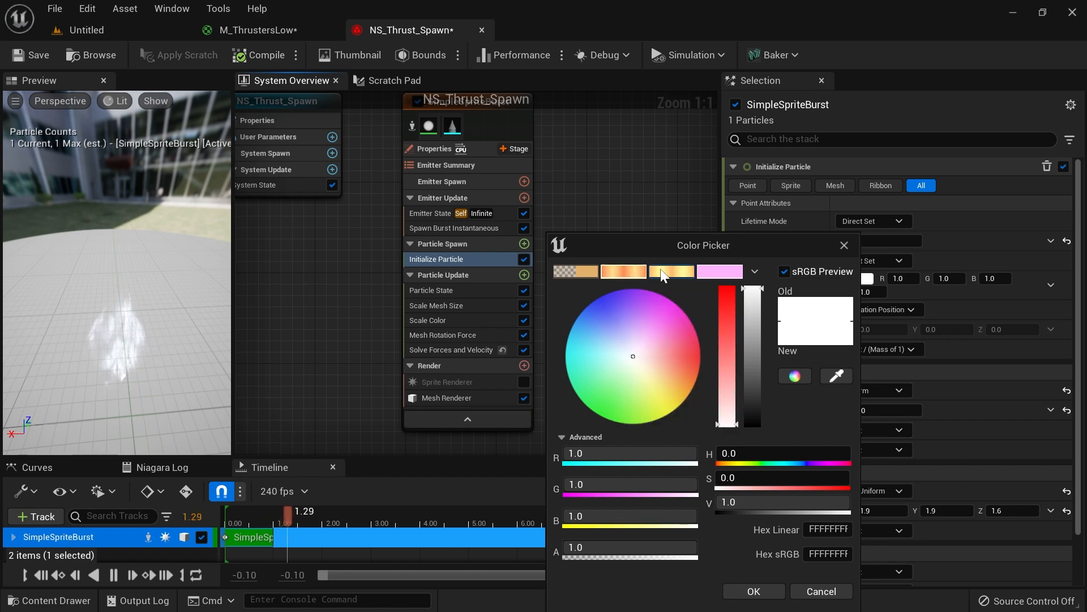
{"action": "mouse_move", "coordinate": [679, 379]}
{"action": "left_mouse_down"}
{"action": "mouse_move", "coordinate": [694, 376]}
{"action": "mouse_move", "coordinate": [686, 382]}
{"action": "left_mouse_up"}
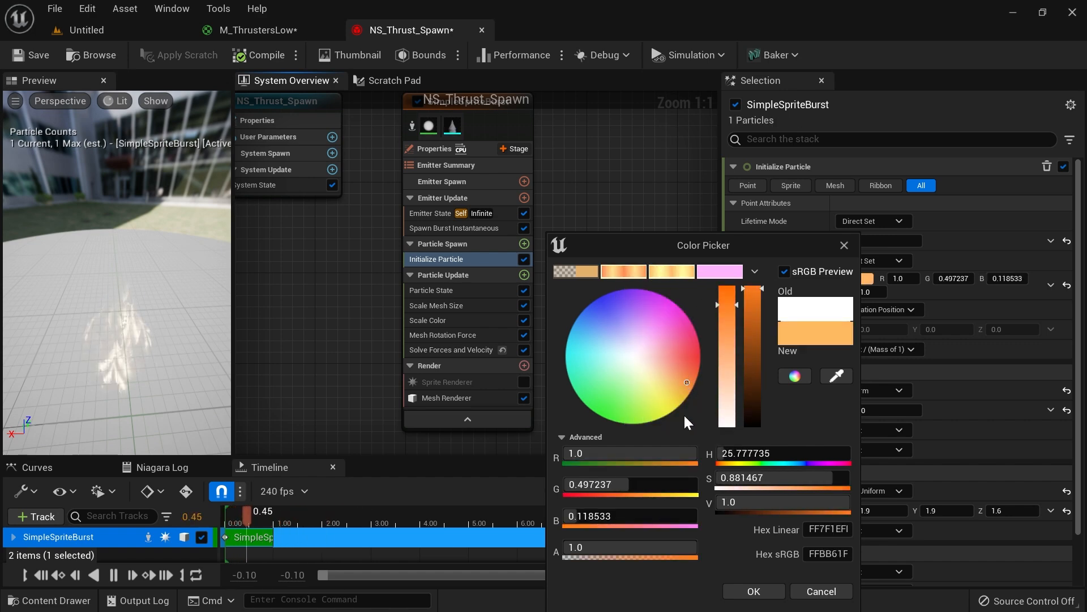
{"action": "type", "text": "3"}
{"action": "key", "text": "Tab"}
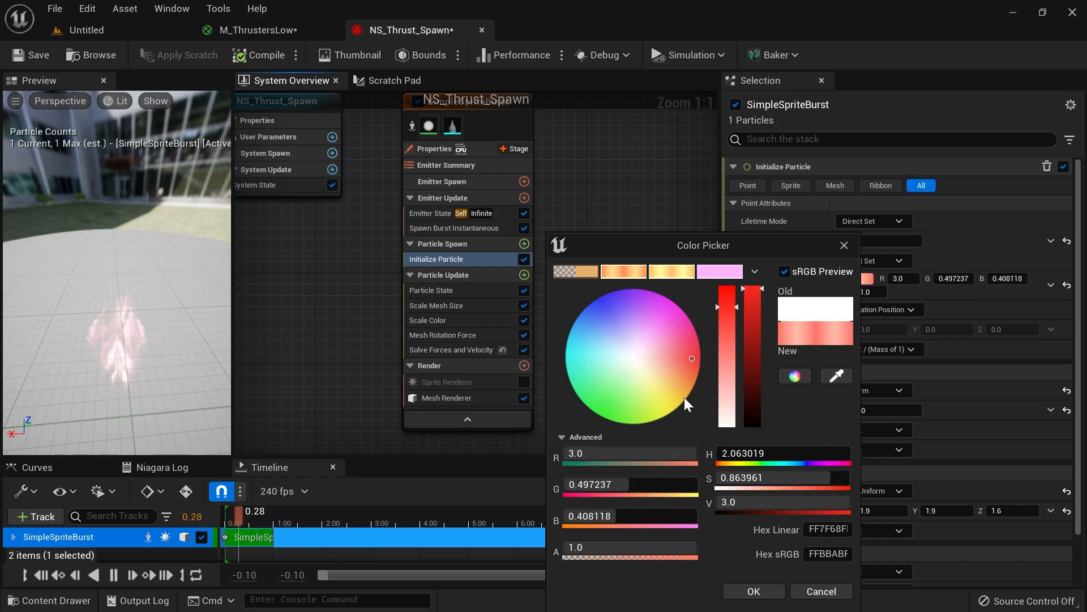
{"action": "left_click_drag", "start_coordinate": [689, 389], "coordinate": [698, 372]}
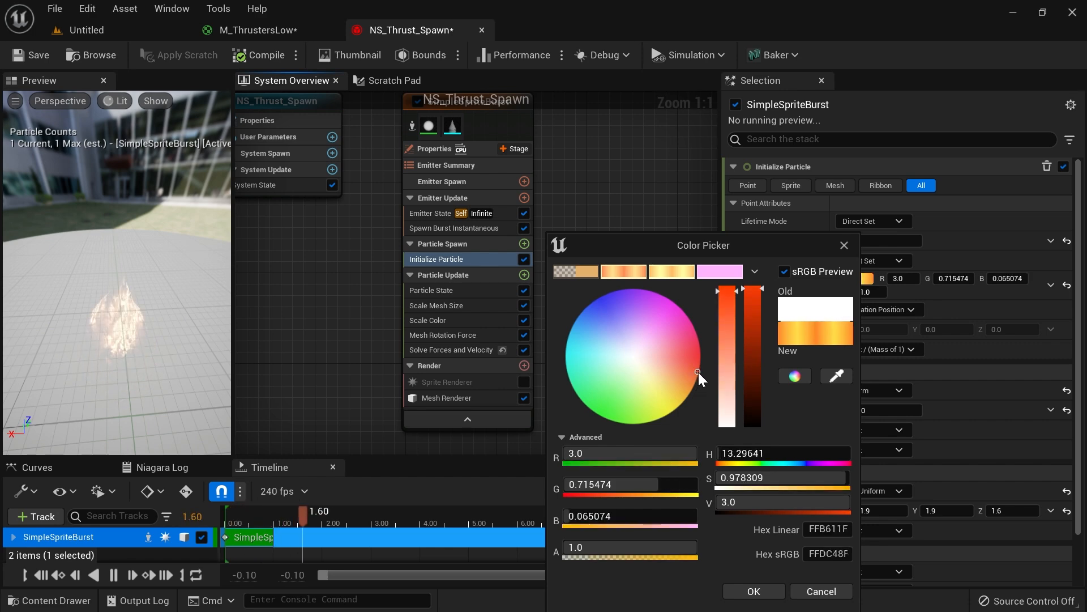
{"action": "left_click", "coordinate": [739, 586]}
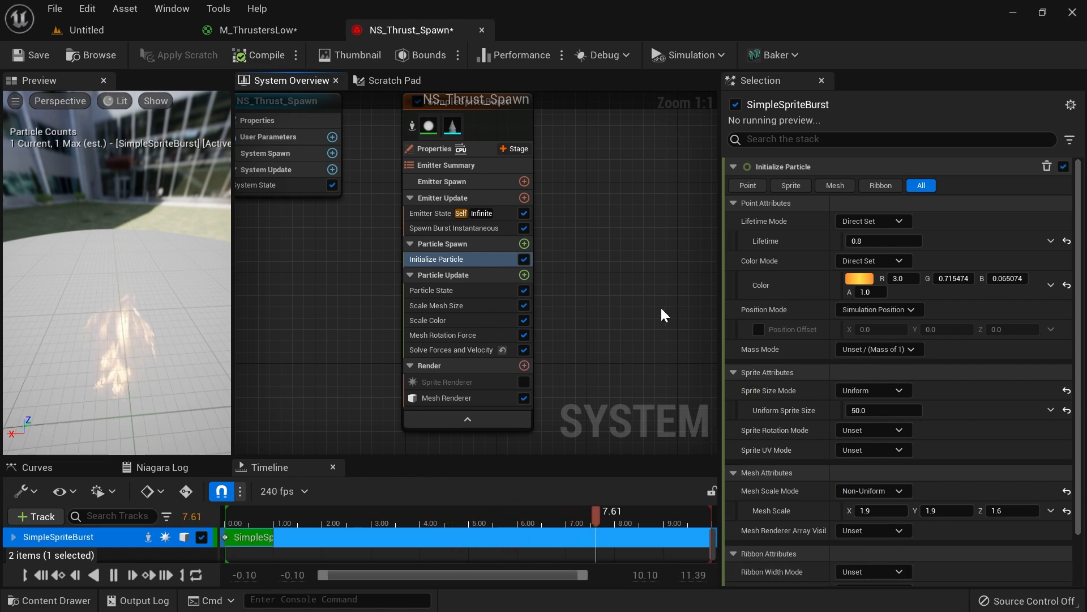
Step: Clear the saved swatches in the particle color's picker and store the current orange as a swatch
{"action": "left_click_drag", "start_coordinate": [154, 369], "coordinate": [129, 348]}
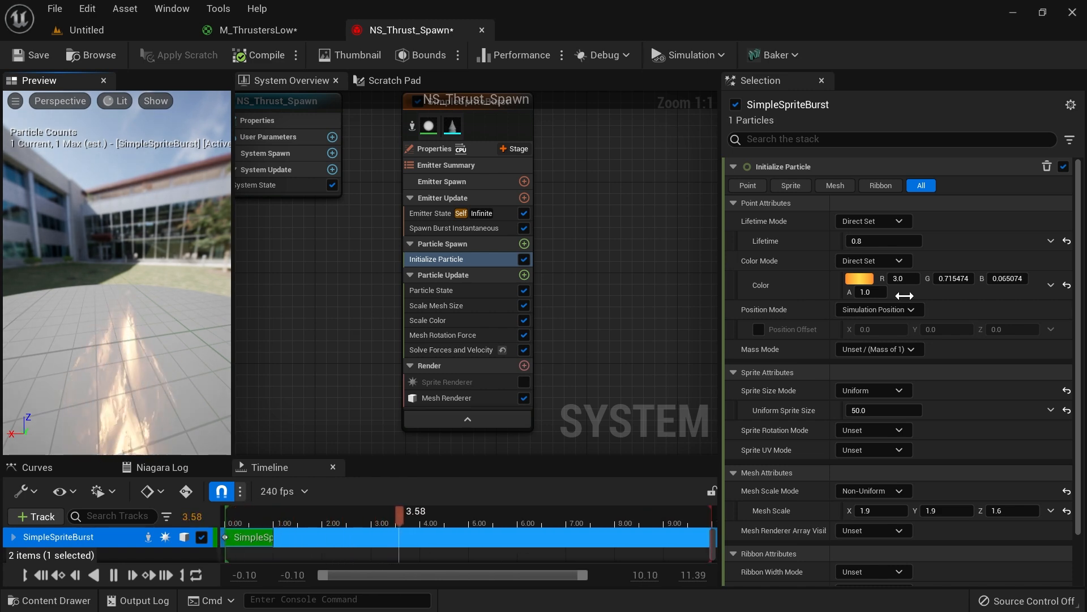
{"action": "left_click", "coordinate": [859, 278]}
{"action": "left_click_drag", "start_coordinate": [720, 269], "coordinate": [766, 306]}
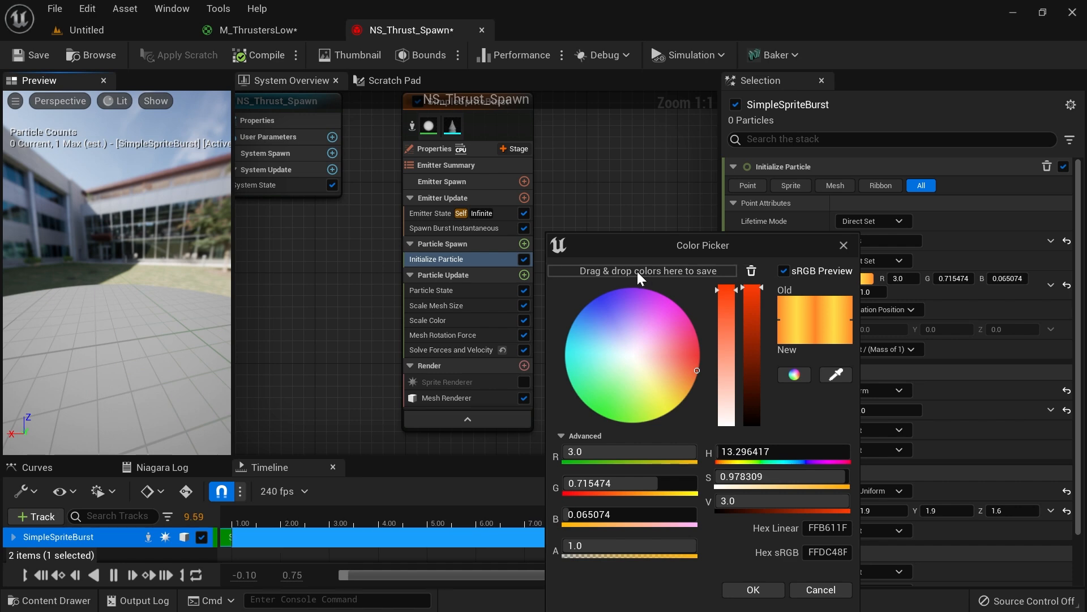
{"action": "left_click_drag", "start_coordinate": [643, 273], "coordinate": [634, 270]}
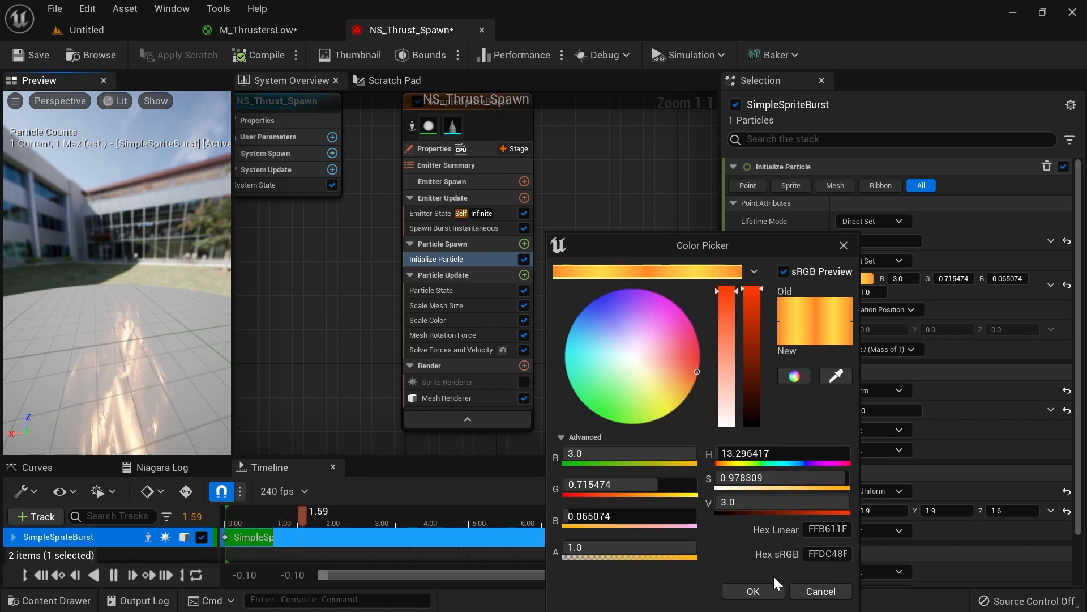
{"action": "left_click", "coordinate": [756, 589]}
Step: Add a Color module to the emitter's Particle Update stage
{"action": "left_click", "coordinate": [525, 275]}
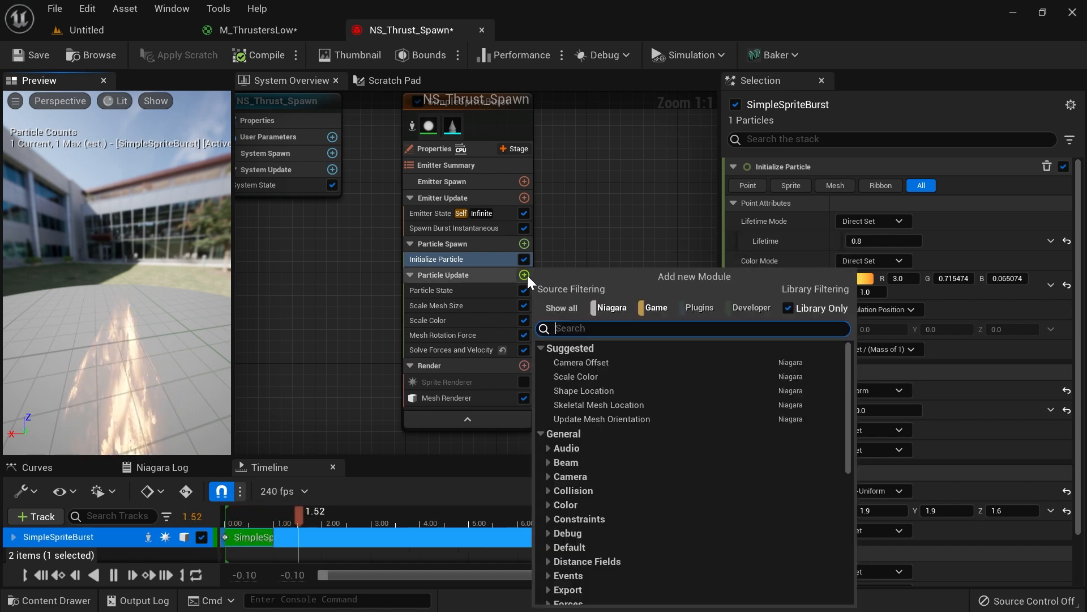
{"action": "type", "text": "color"}
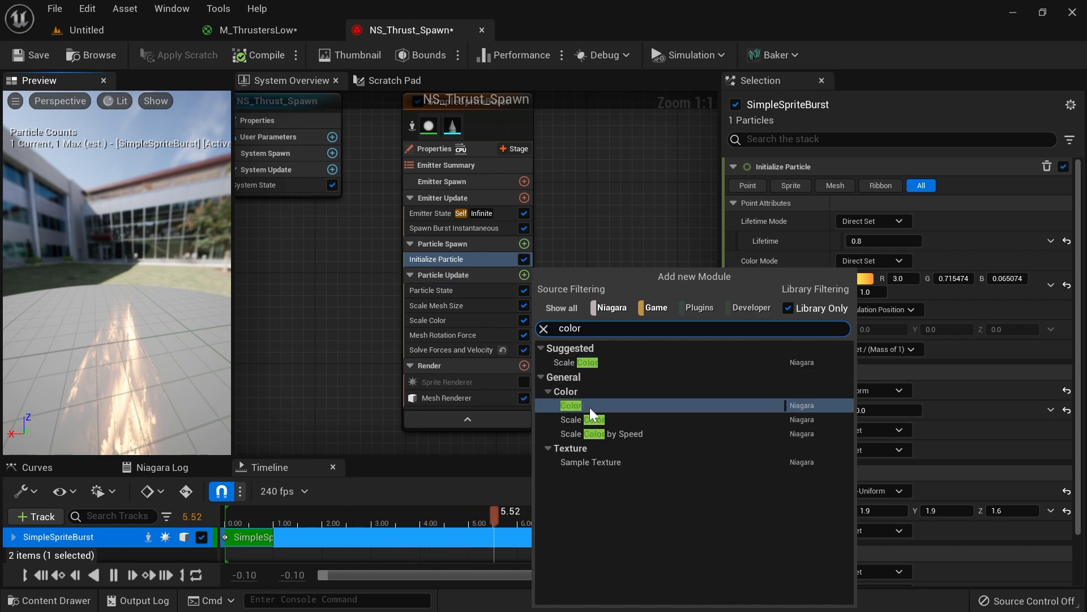
{"action": "left_click", "coordinate": [590, 405]}
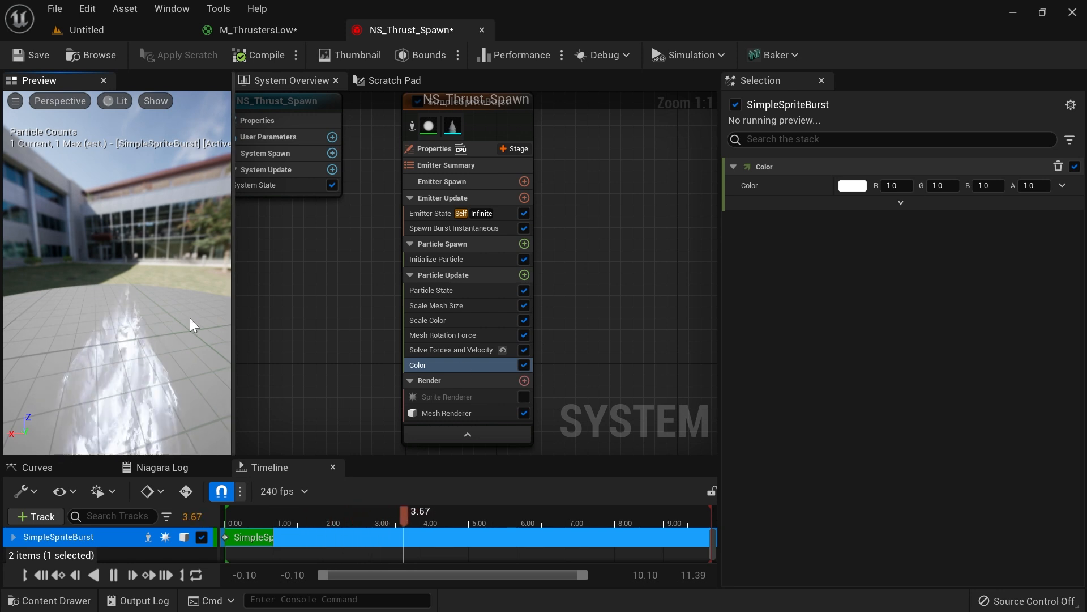
Step: Drive the Color module's color with a Color from Curve dynamic input
{"action": "left_click", "coordinate": [1063, 186]}
{"action": "type", "text": "curve"}
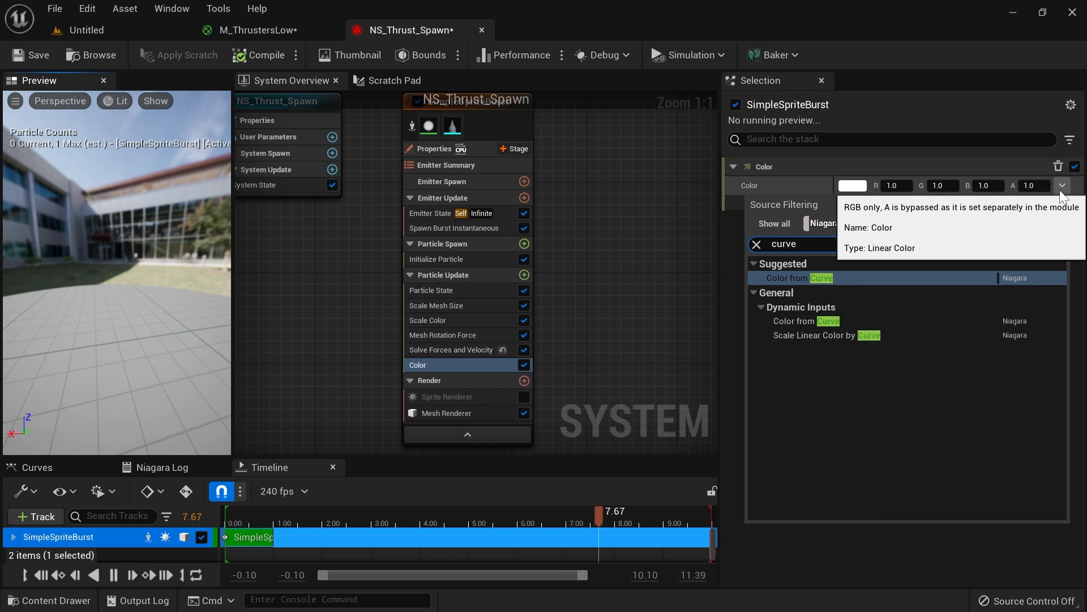
{"action": "left_click", "coordinate": [817, 280]}
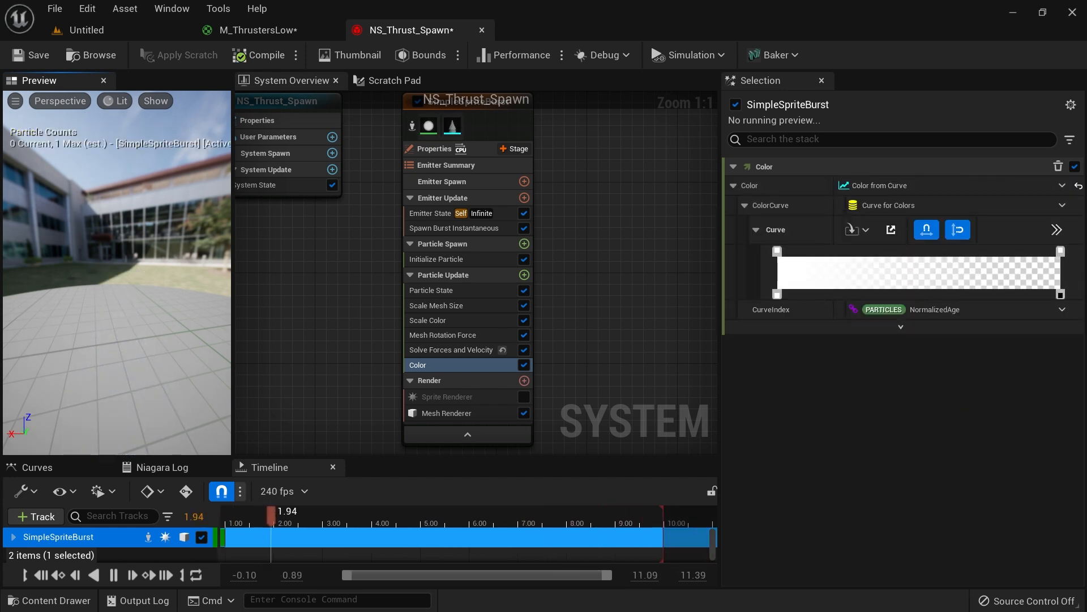
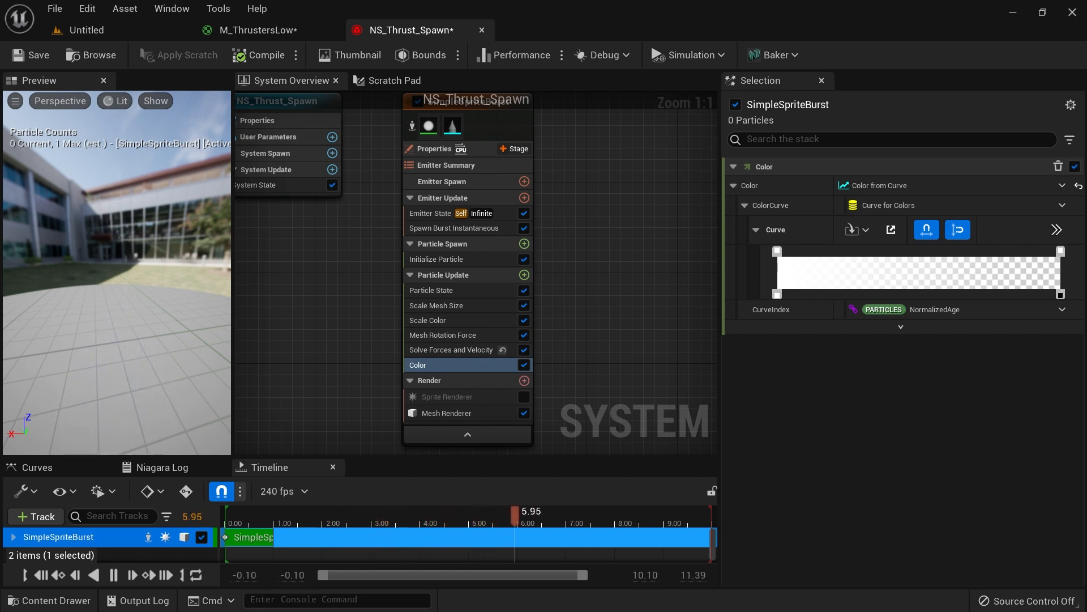
Step: Set the color curve's first stop to the saved orange swatch with its value (V) raised to 30
{"action": "double_click", "coordinate": [777, 265]}
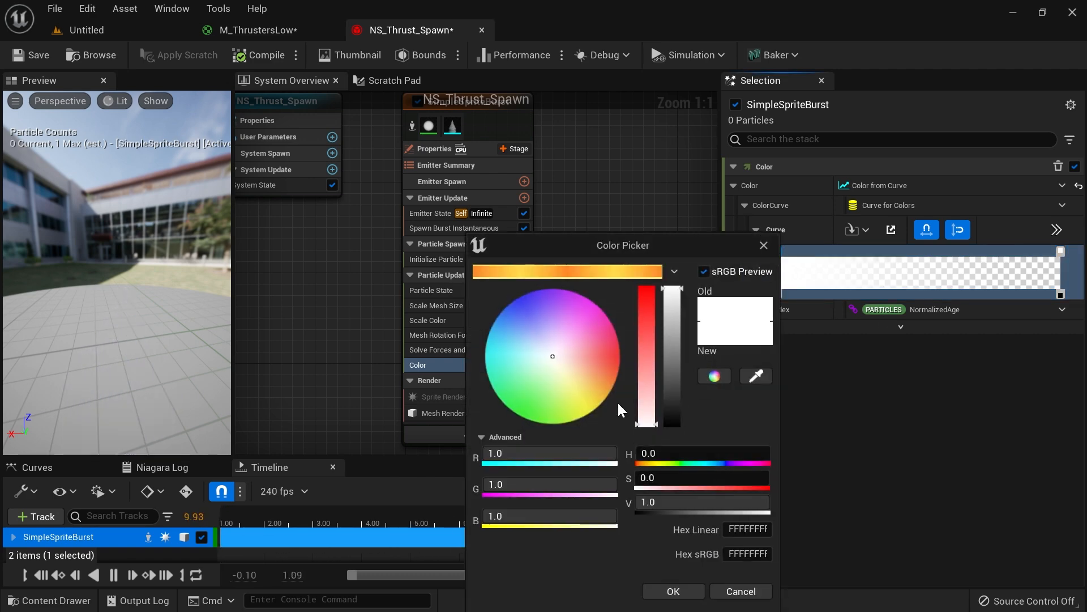
{"action": "left_click", "coordinate": [569, 276]}
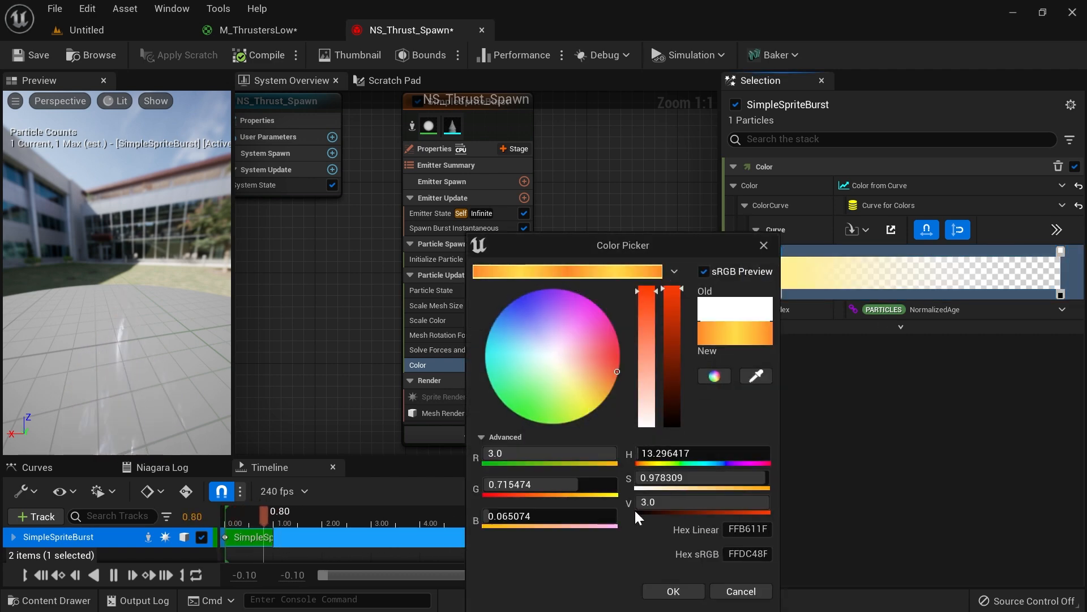
{"action": "type", "text": "30"}
{"action": "key", "text": "Return"}
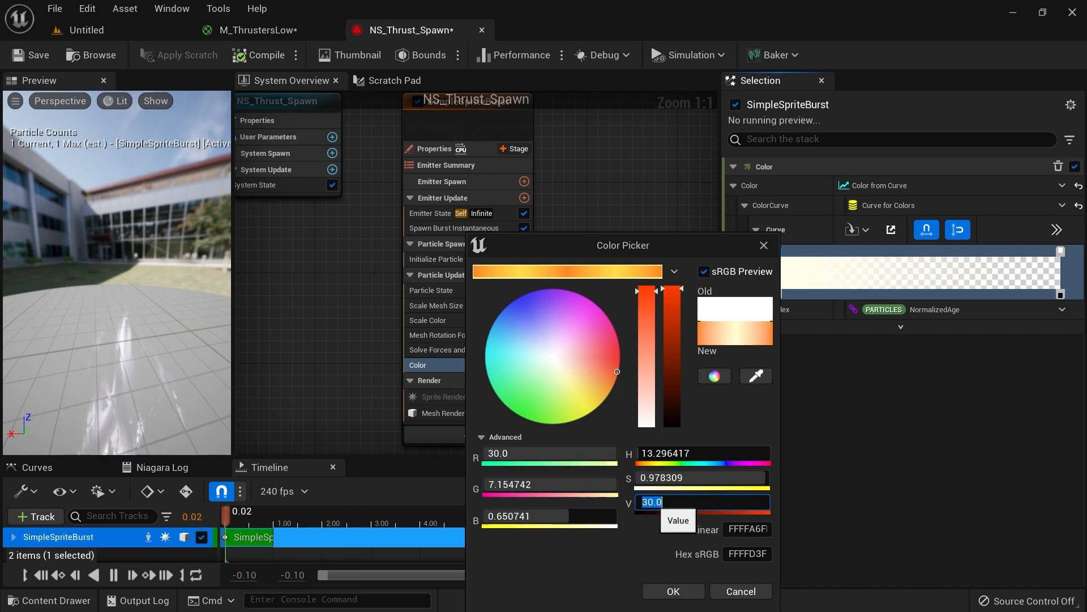
{"action": "left_click", "coordinate": [673, 592]}
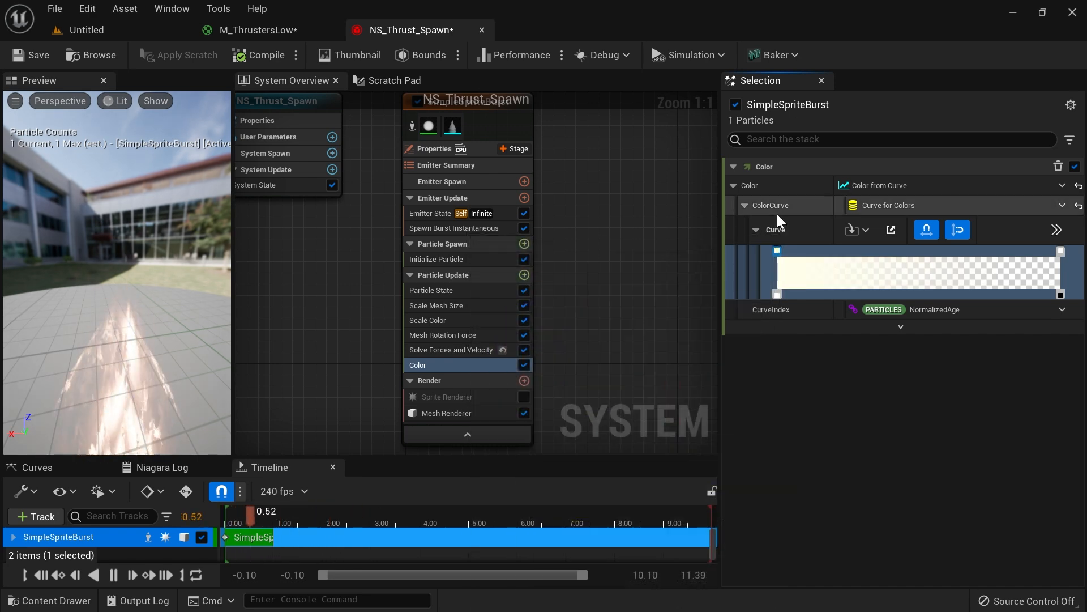
{"action": "double_click", "coordinate": [781, 258]}
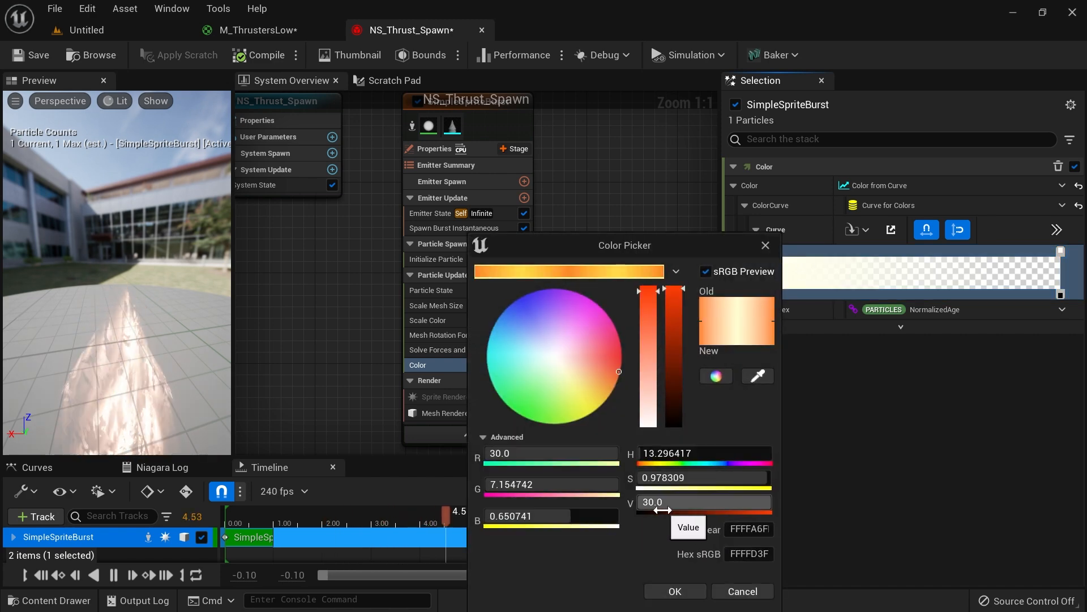
{"action": "left_click", "coordinate": [741, 590]}
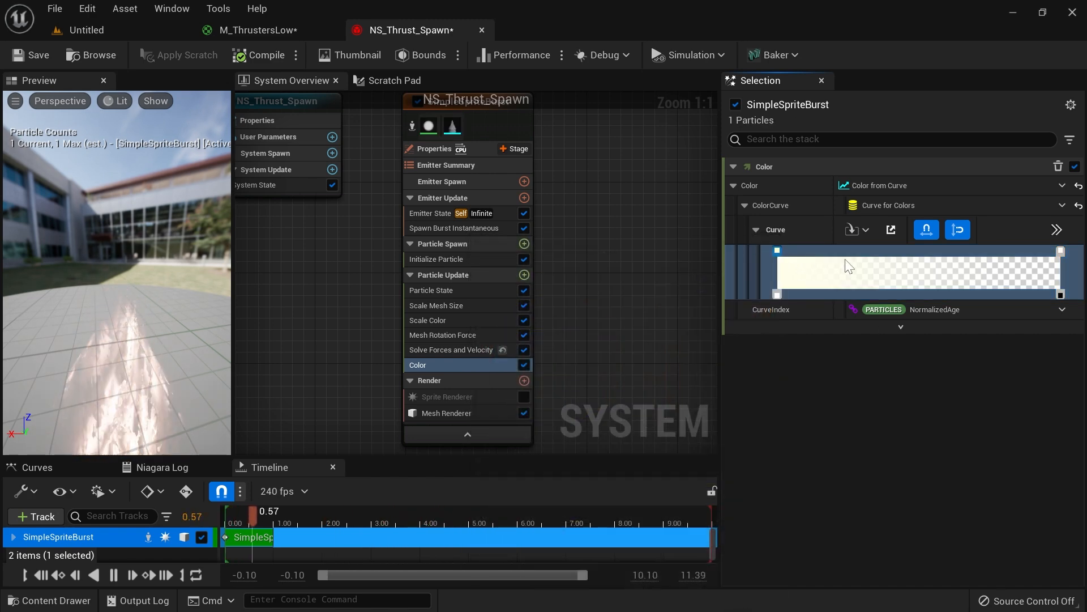
Step: Add a middle color stop at time 0.5 to the curve, using the saved orange with its value (V) at 3.0
{"action": "double_click", "coordinate": [914, 260]}
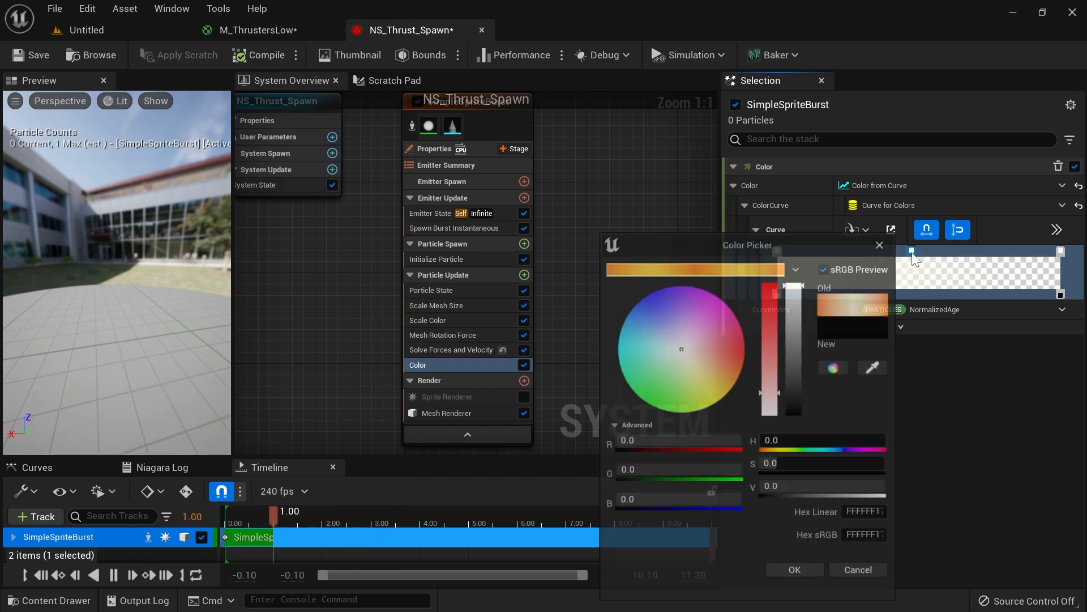
{"action": "left_click", "coordinate": [805, 502]}
{"action": "type", "text": "3"}
{"action": "key", "text": "Tab"}
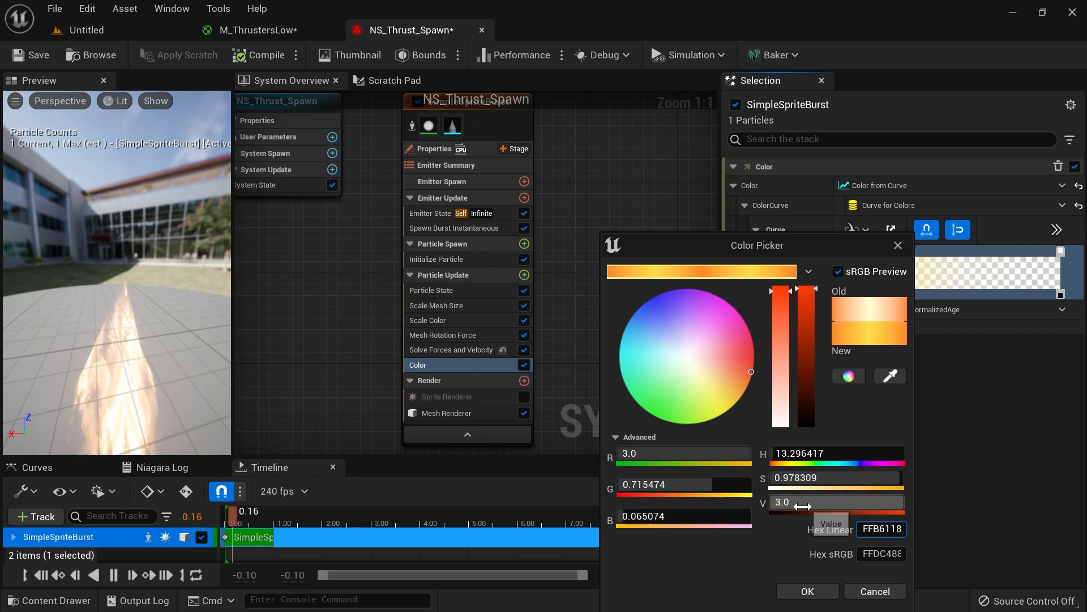
{"action": "left_click", "coordinate": [821, 591]}
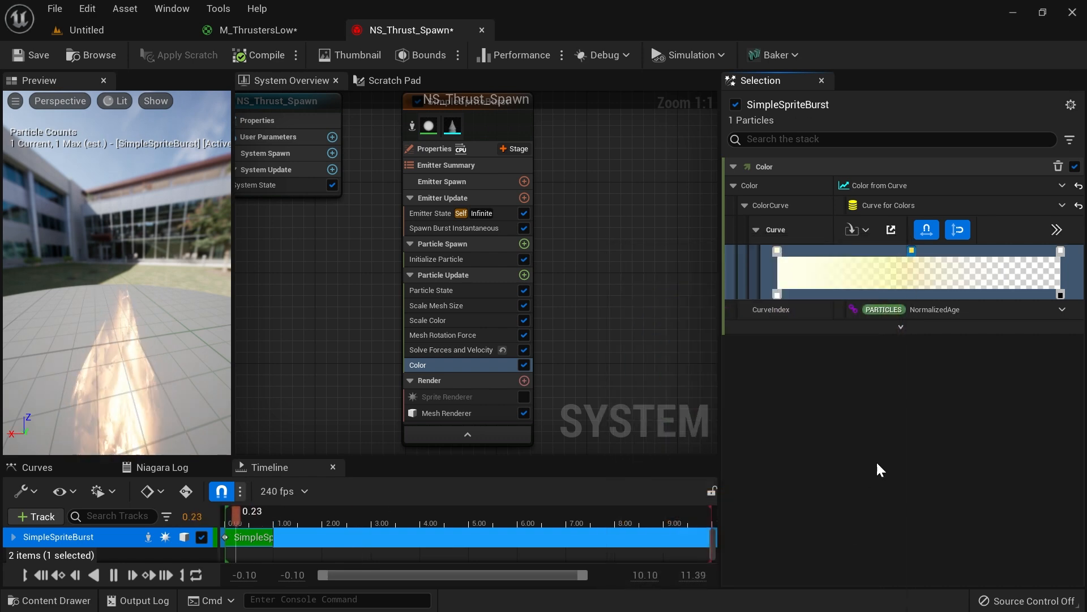
{"action": "right_click", "coordinate": [913, 251]}
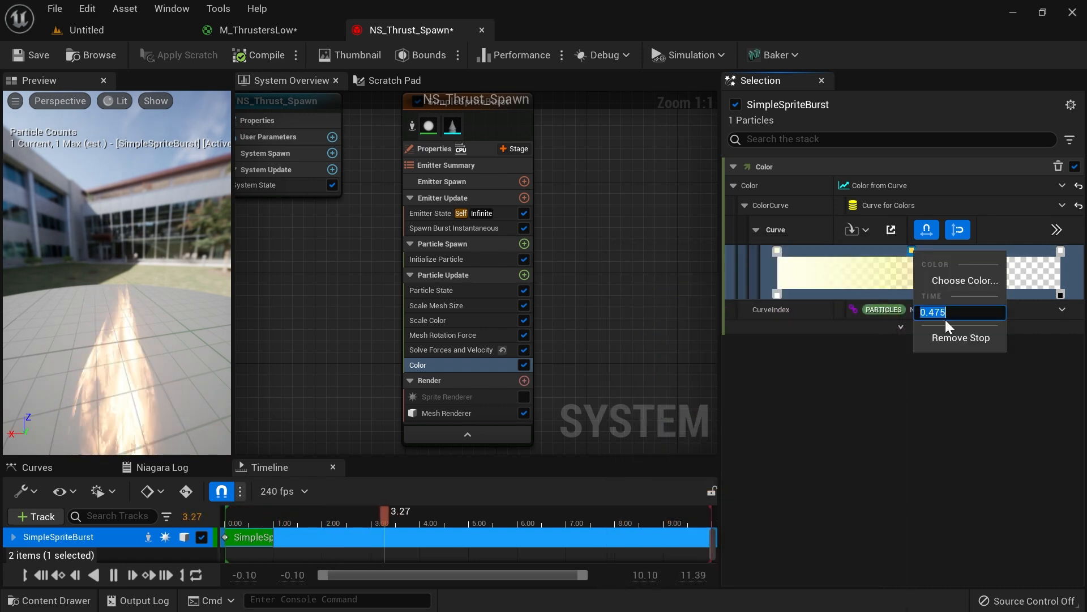
{"action": "type", "text": ".5"}
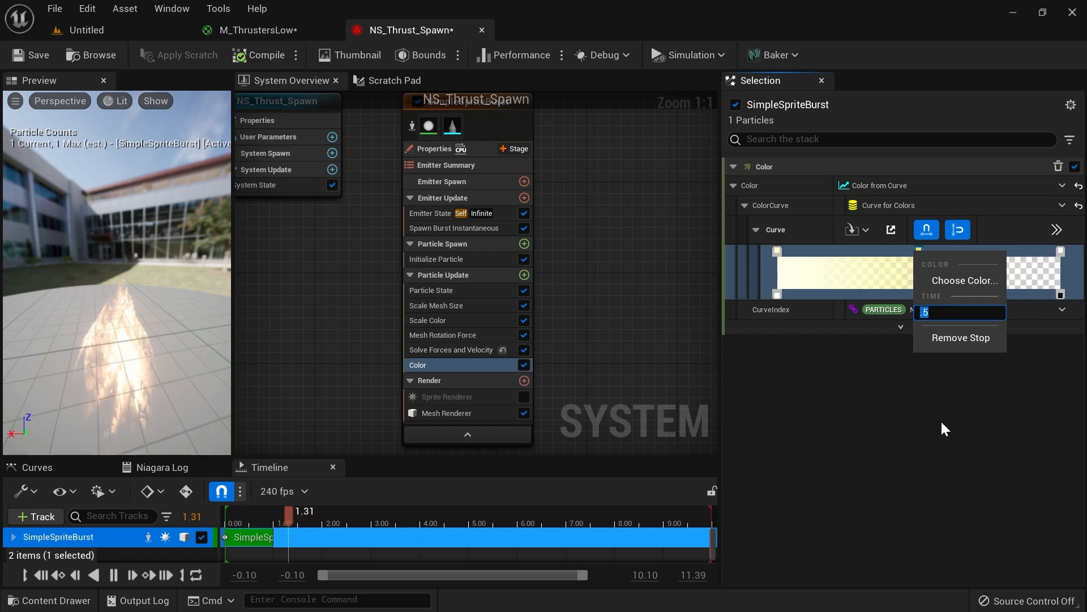
{"action": "key", "text": "Return"}
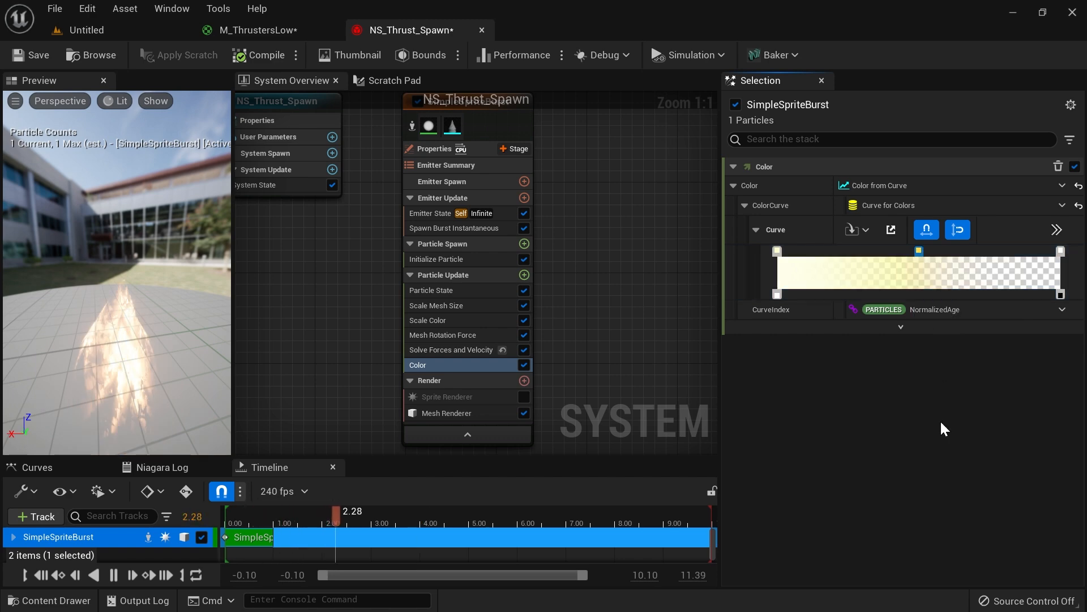
Step: Set the color curve's end stop to the saved orange swatch and reconfirm the middle stop's color
{"action": "double_click", "coordinate": [1061, 251]}
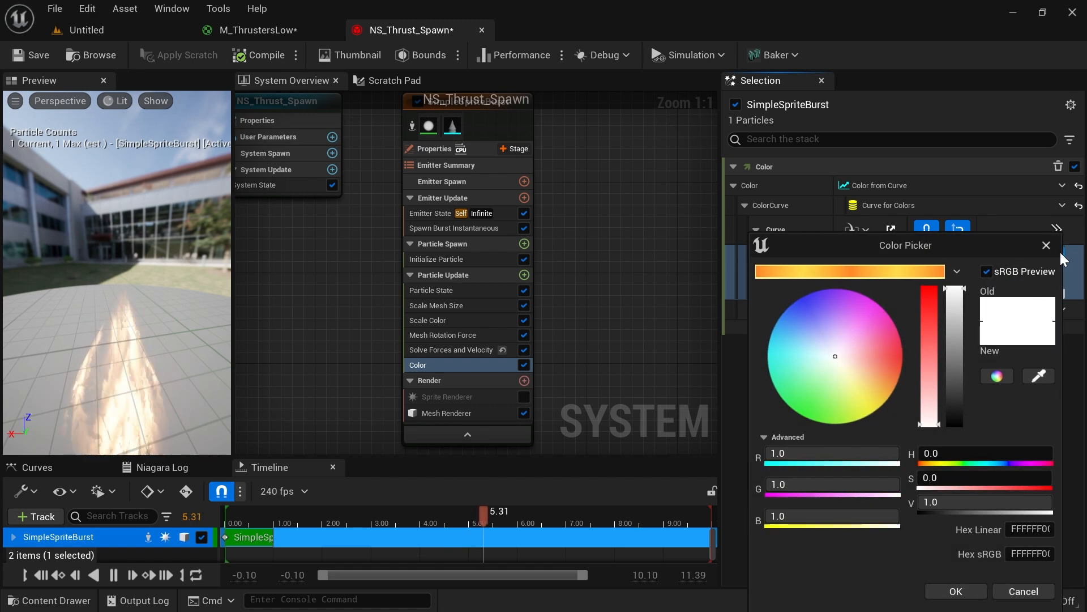
{"action": "left_click", "coordinate": [903, 269]}
{"action": "left_click", "coordinate": [956, 590]}
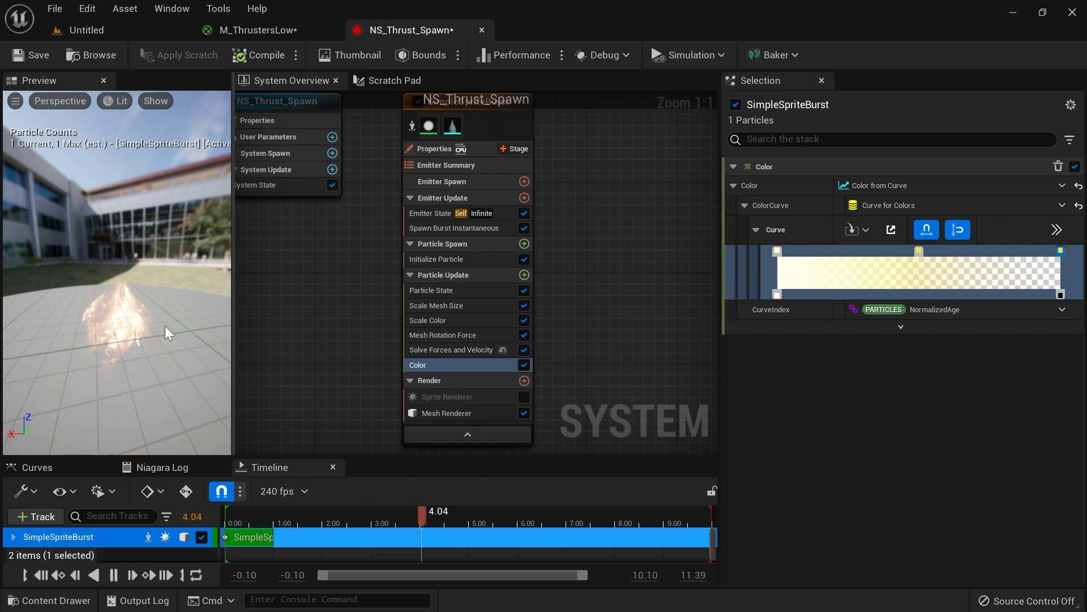
{"action": "left_click_drag", "start_coordinate": [178, 314], "coordinate": [111, 380]}
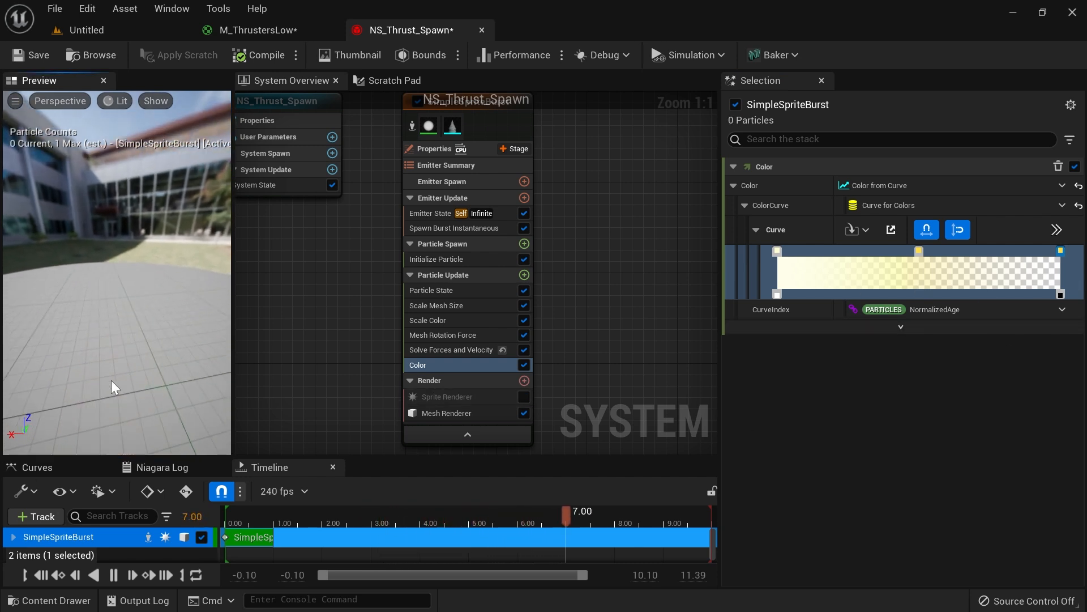
{"action": "double_click", "coordinate": [918, 251]}
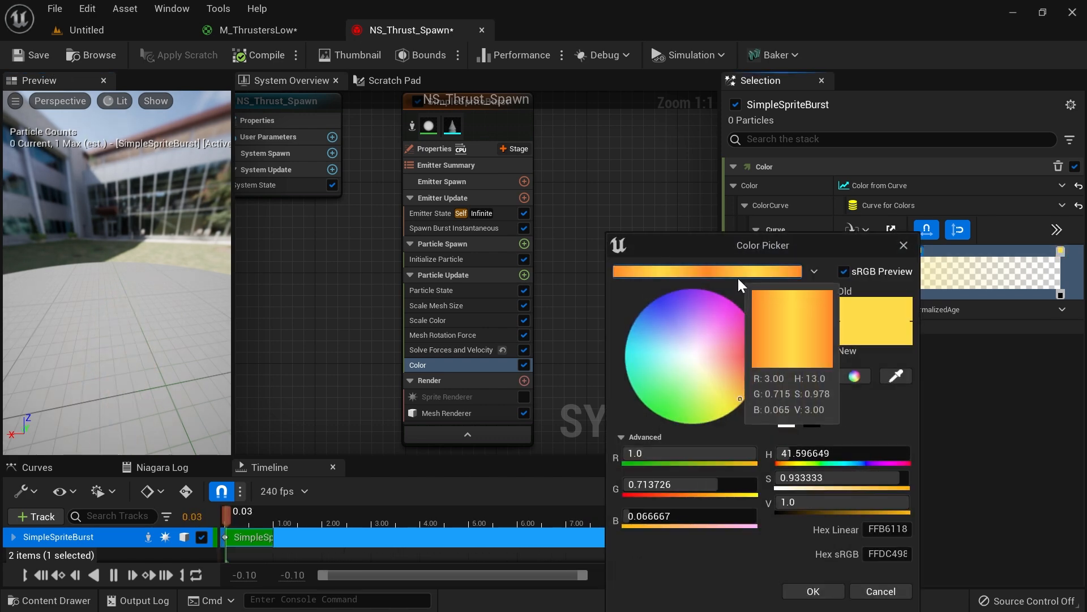
{"action": "left_click", "coordinate": [826, 592]}
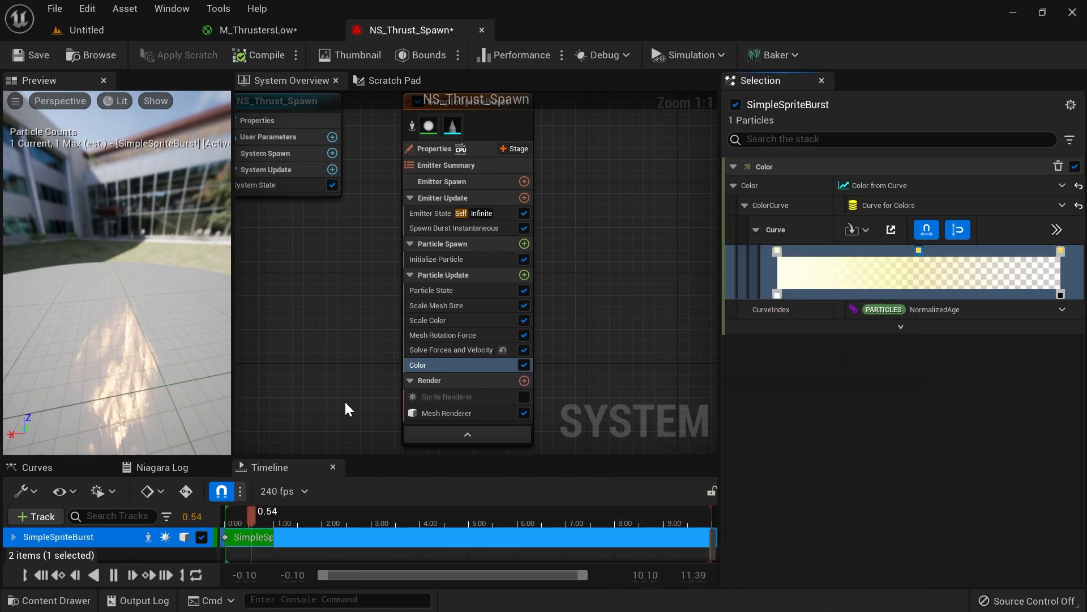
Step: Examine the flame's color over its life in the particle preview and beneath the ship's thrusters in the level
{"action": "left_click_drag", "start_coordinate": [217, 358], "coordinate": [149, 372]}
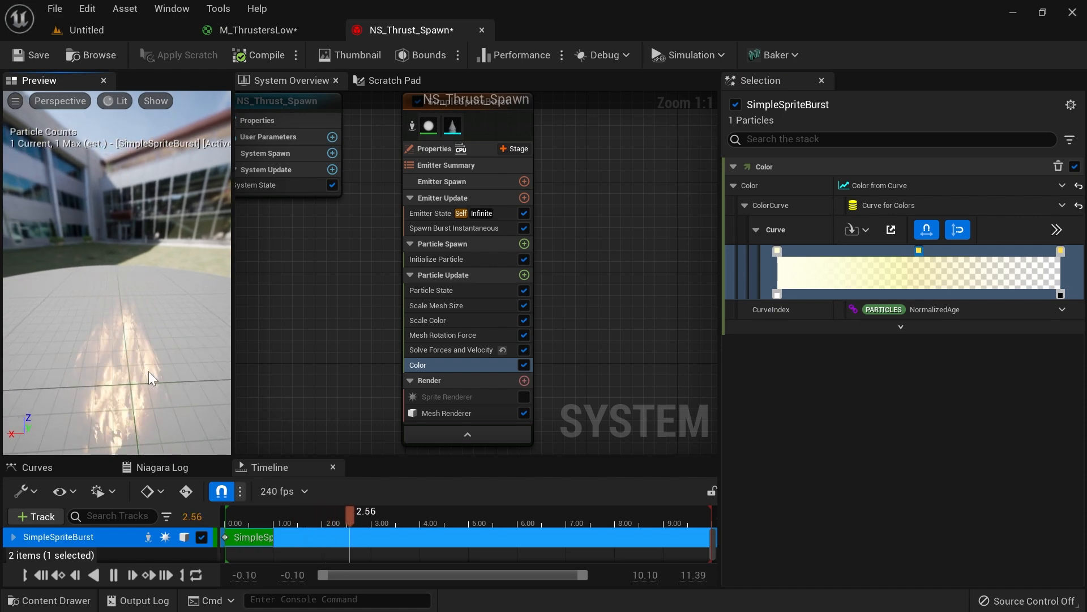
{"action": "left_click", "coordinate": [86, 30]}
{"action": "right_click_drag", "start_coordinate": [216, 116], "coordinate": [122, 79]}
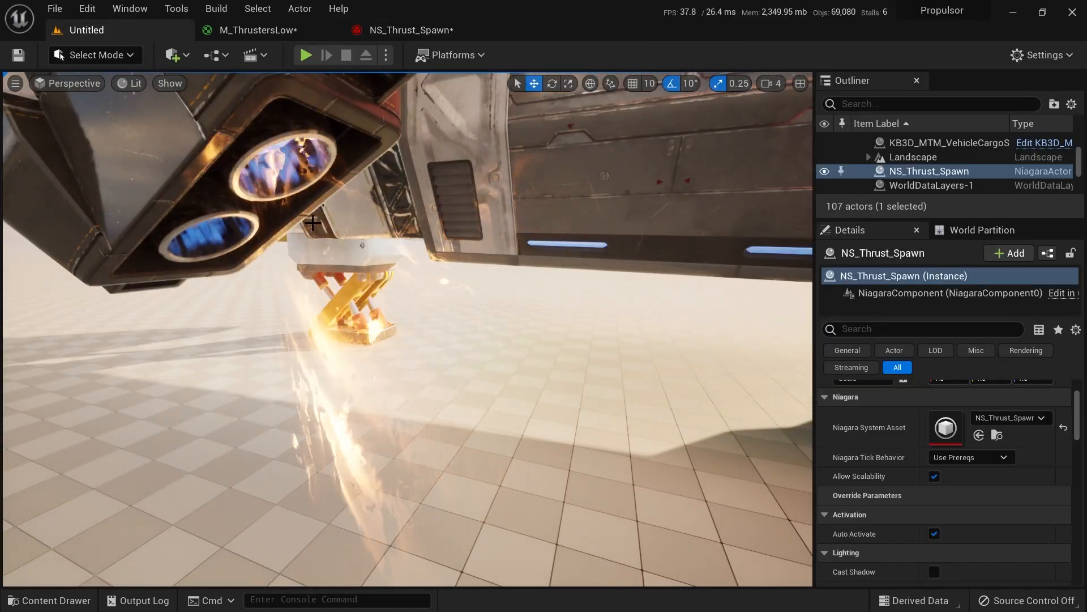
{"action": "right_click_drag", "start_coordinate": [420, 340], "coordinate": [366, 323]}
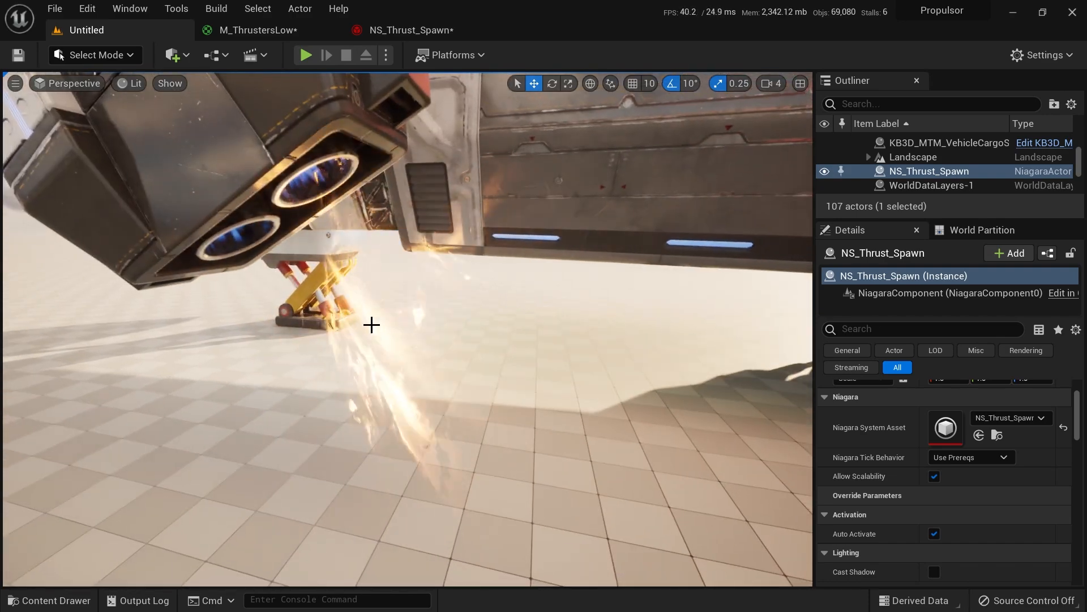
{"action": "right_click_drag", "start_coordinate": [419, 362], "coordinate": [518, 318]}
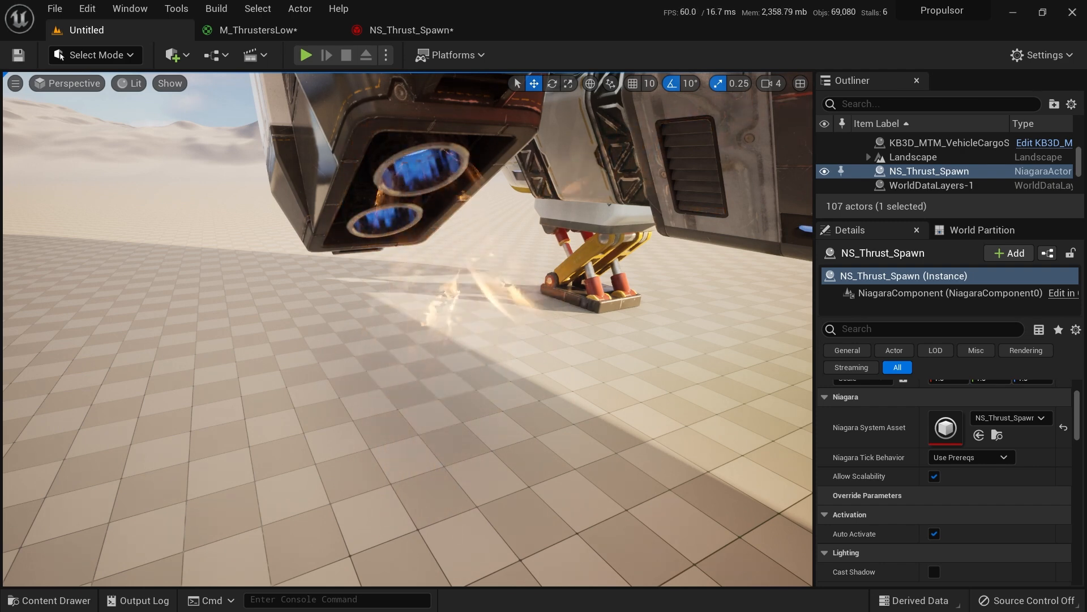
{"action": "left_click", "coordinate": [419, 30]}
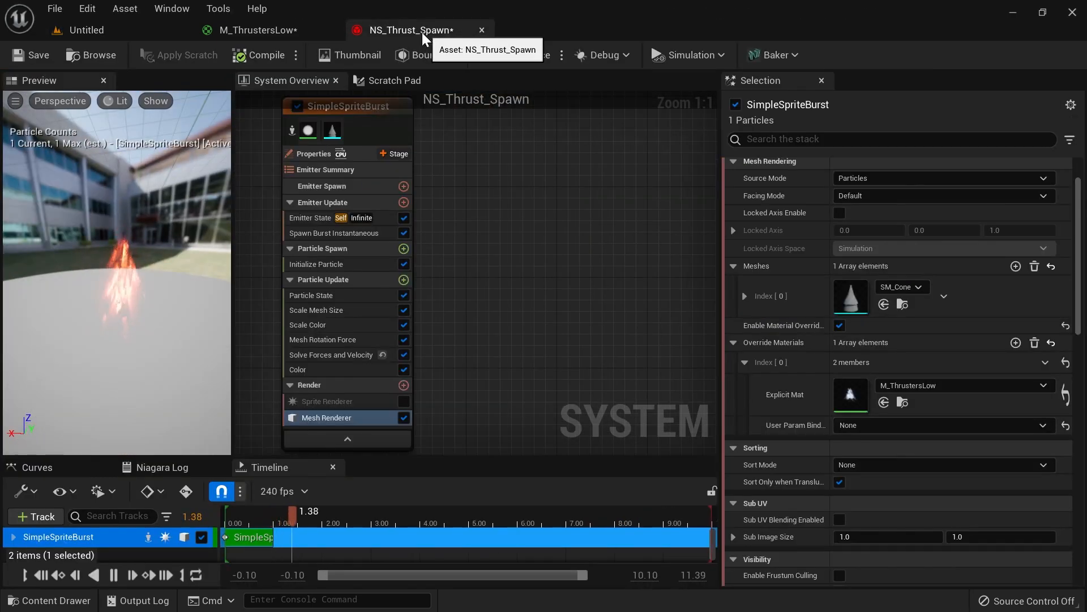
{"action": "left_click", "coordinate": [110, 30]}
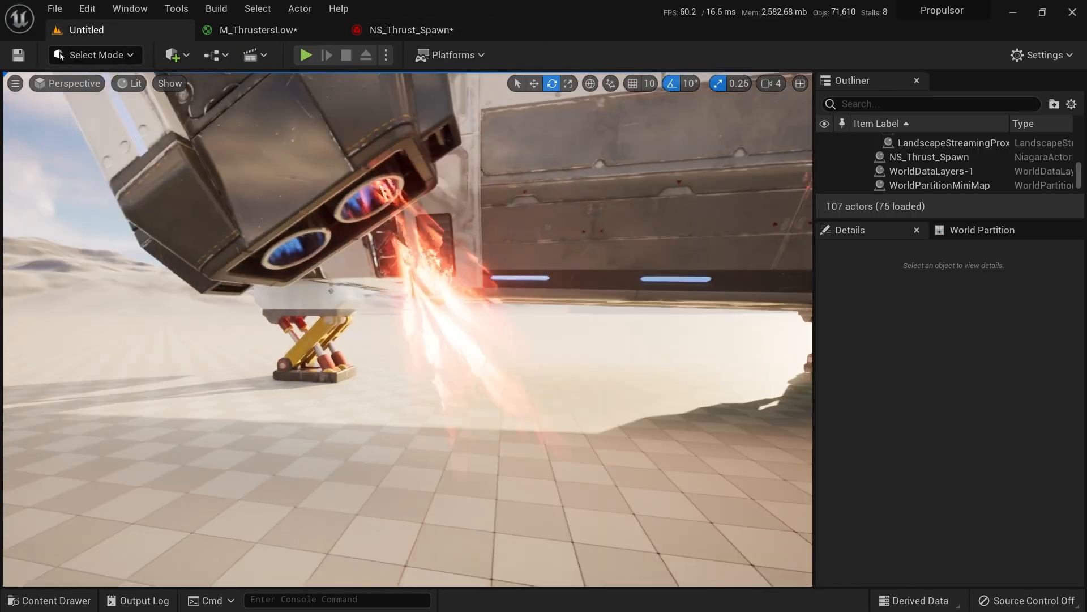
{"action": "right_click_drag", "start_coordinate": [407, 329], "coordinate": [198, 286]}
Step: Make the M_ThrustersLow material two-sided, apply it and check the thruster flame in the level from several angles
{"action": "left_click", "coordinate": [275, 34]}
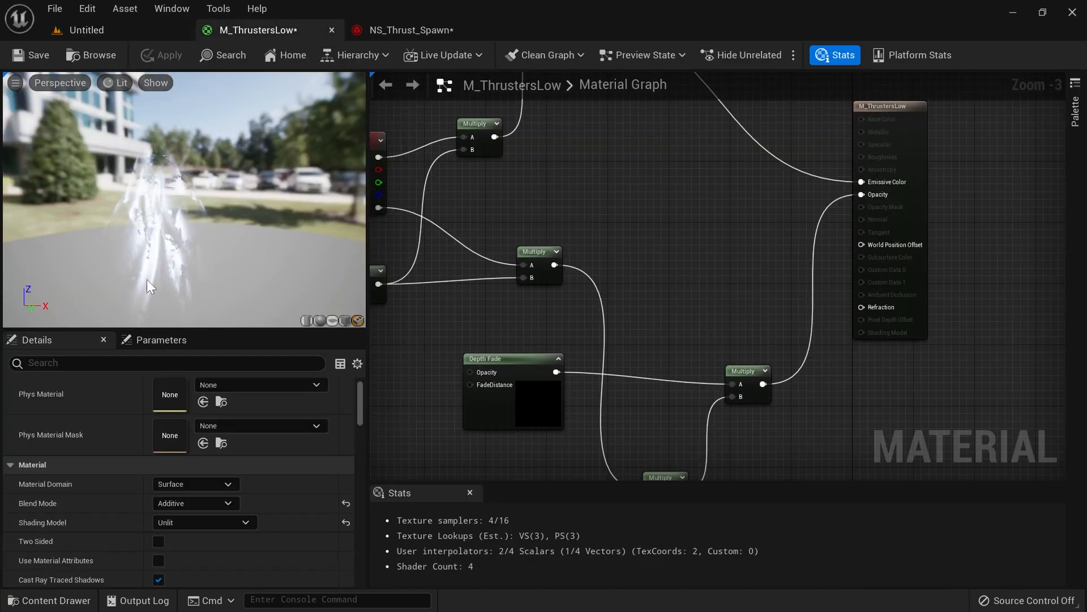
{"action": "left_click", "coordinate": [159, 541]}
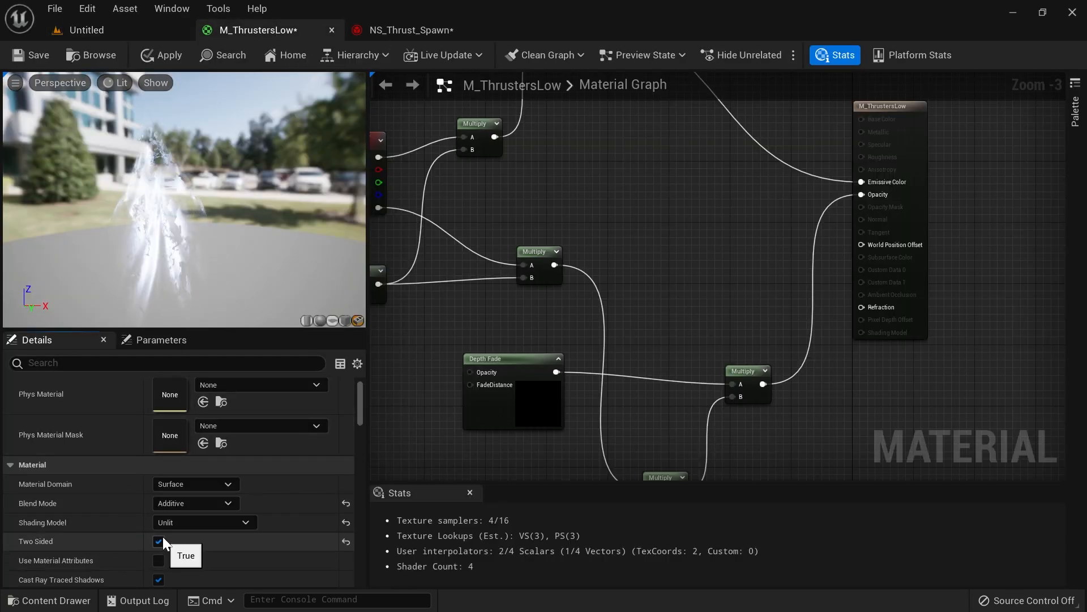
{"action": "left_click", "coordinate": [165, 54]}
{"action": "left_click", "coordinate": [150, 31]}
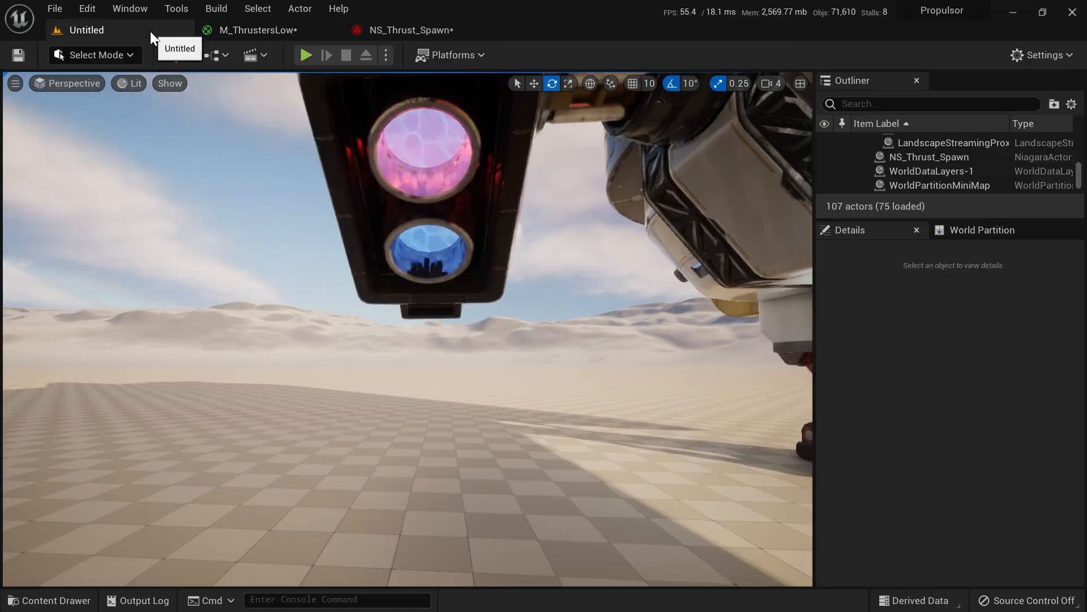
{"action": "right_click_drag", "start_coordinate": [494, 369], "coordinate": [386, 255]}
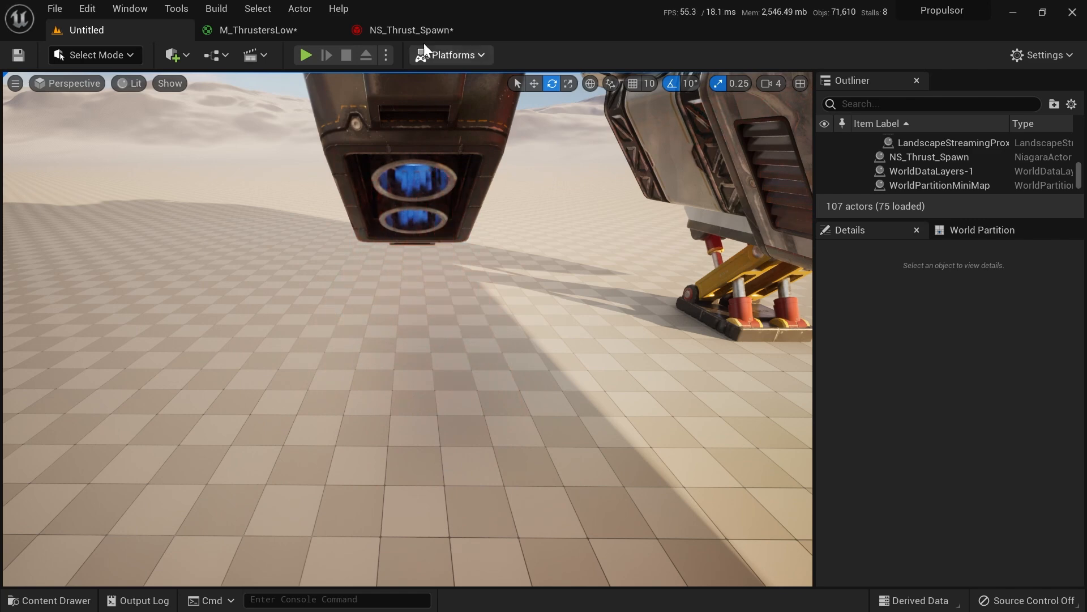
Step: Set the third rotation value of the Mesh Renderer's SM_Cone to 90 and check the flame in the level
{"action": "left_click", "coordinate": [419, 29]}
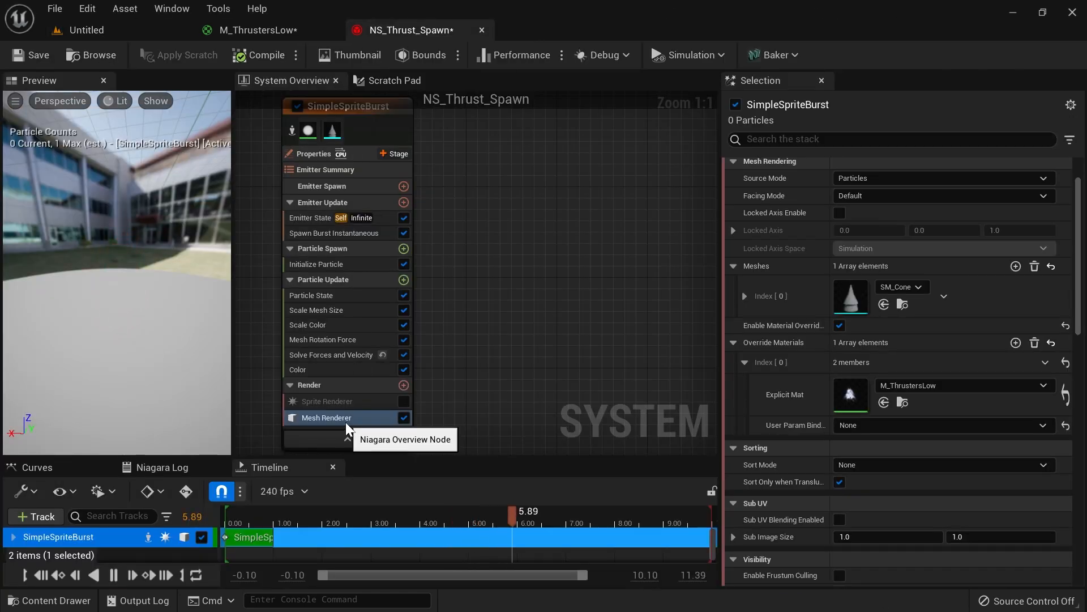
{"action": "left_click", "coordinate": [744, 296]}
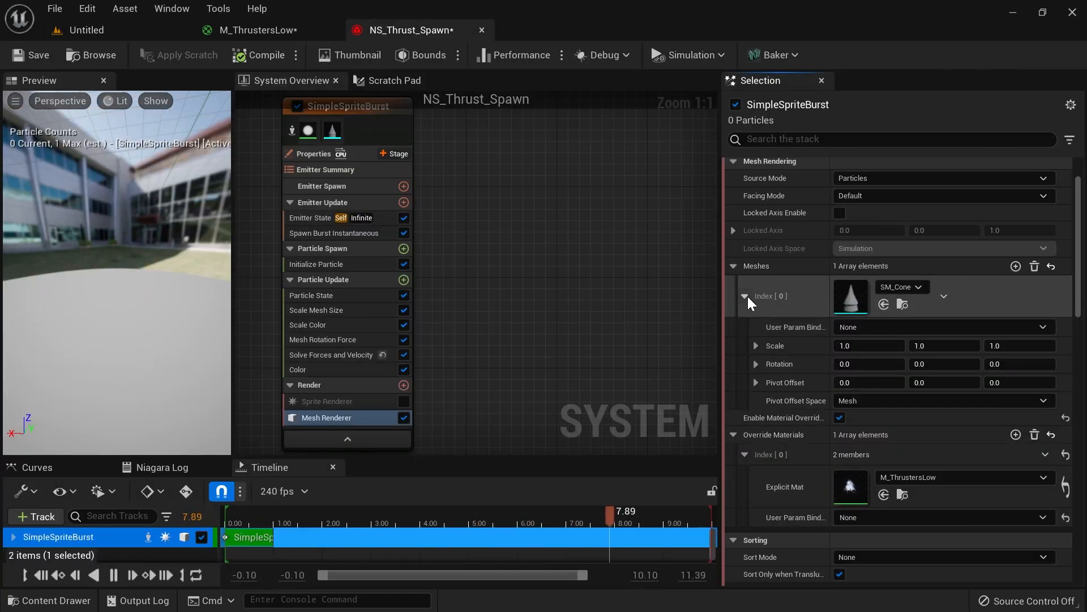
{"action": "left_click", "coordinate": [1019, 364]}
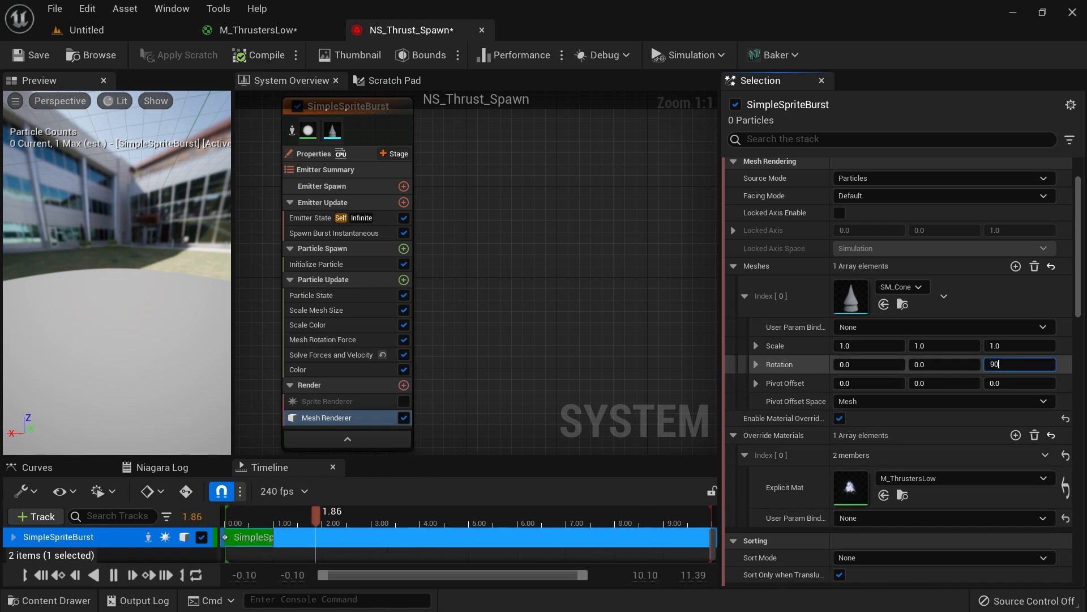
{"action": "left_click", "coordinate": [80, 30]}
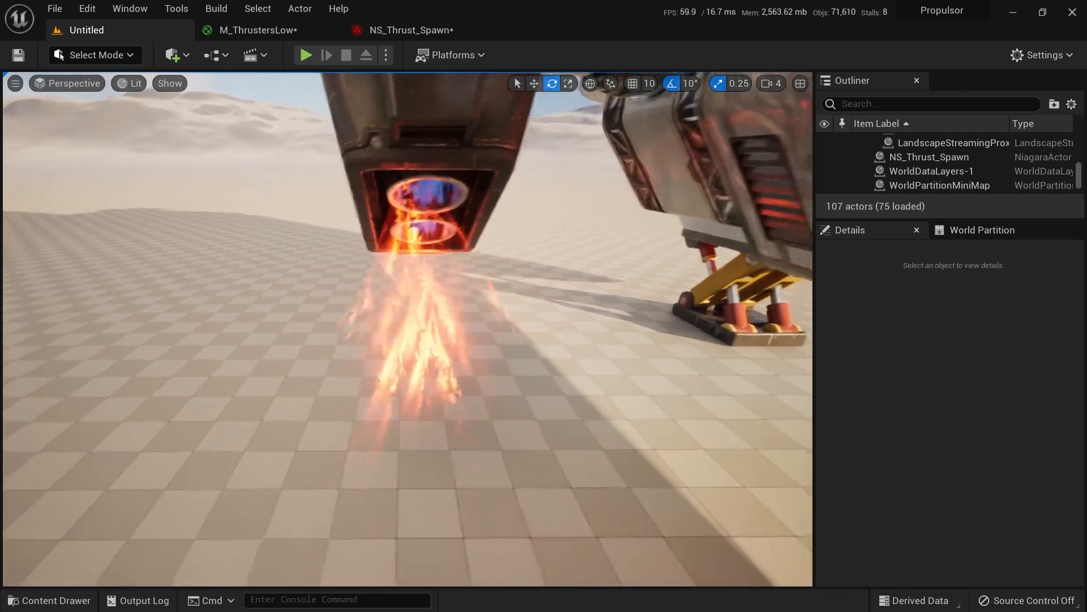
{"action": "left_click", "coordinate": [405, 29]}
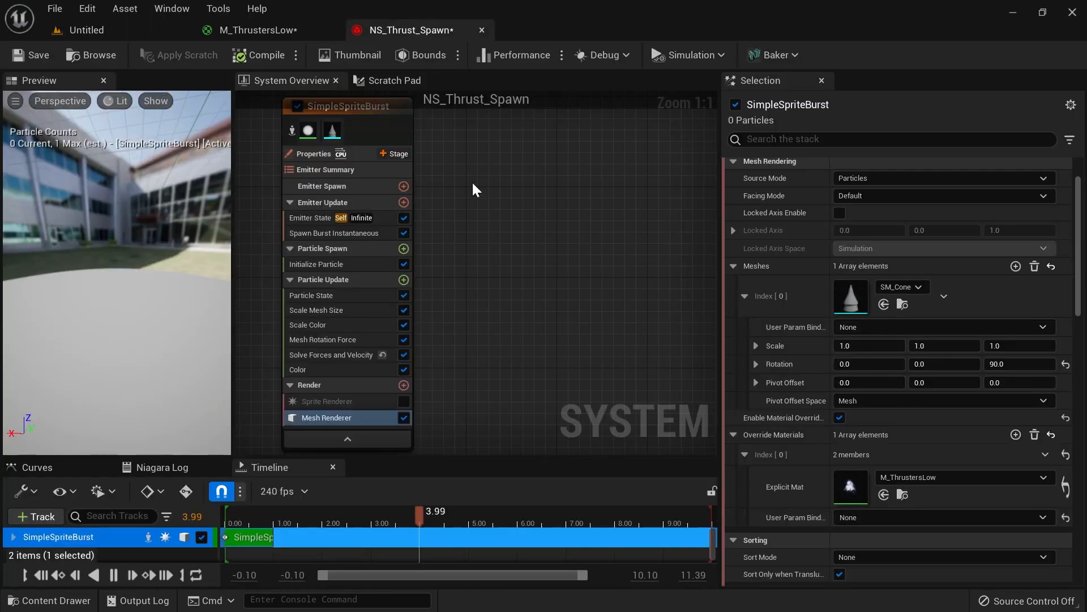
Step: Set the start stop of the SimpleSpriteBurst color curve to R 30, G 7.465521, B 2.663839
{"action": "left_click", "coordinate": [387, 350]}
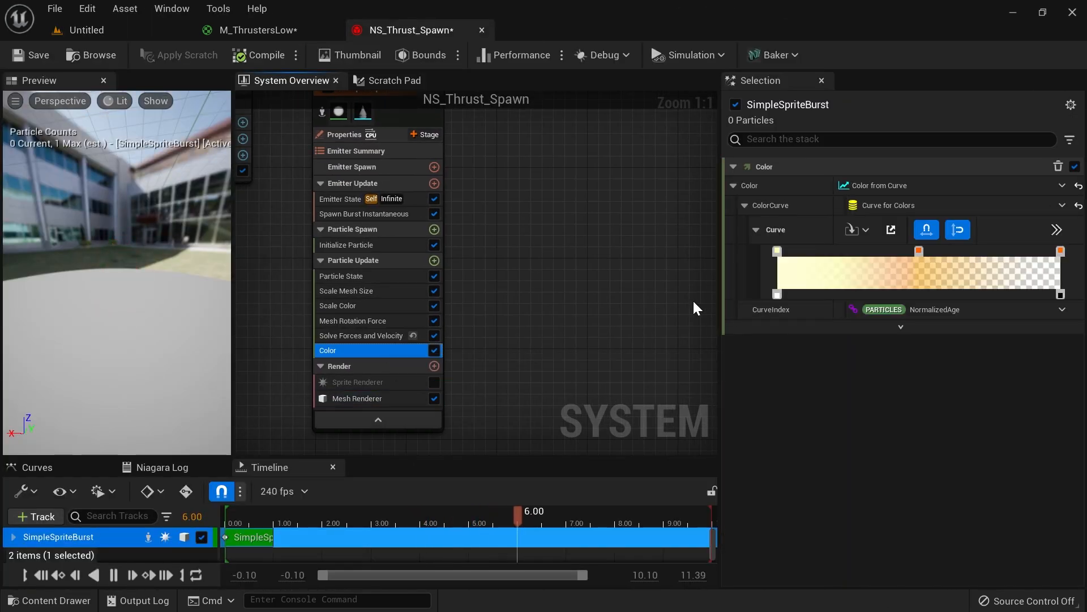
{"action": "double_click", "coordinate": [778, 252]}
{"action": "left_click", "coordinate": [585, 272]}
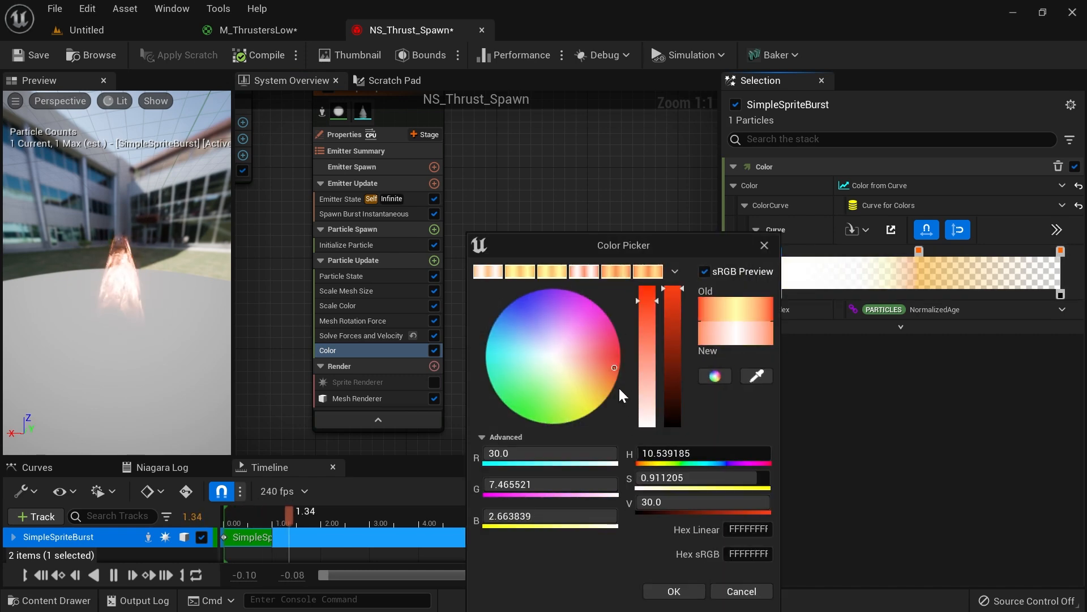
{"action": "left_click", "coordinate": [674, 590]}
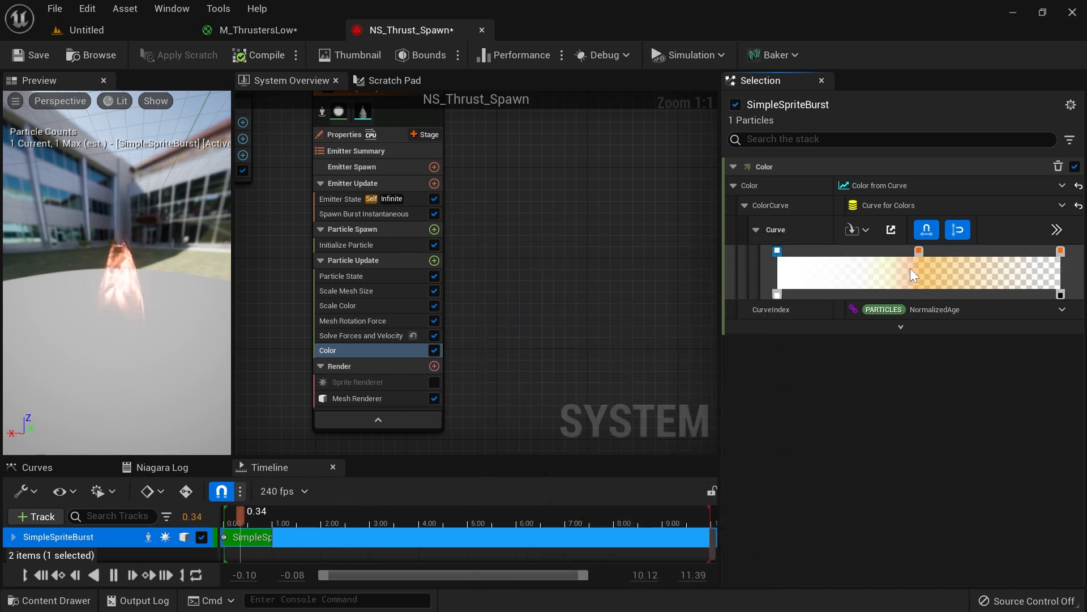
Step: Set the color curve's middle and end stops to R 3, G 0.746552, B 0.266384 and check the flame in the level
{"action": "double_click", "coordinate": [919, 252]}
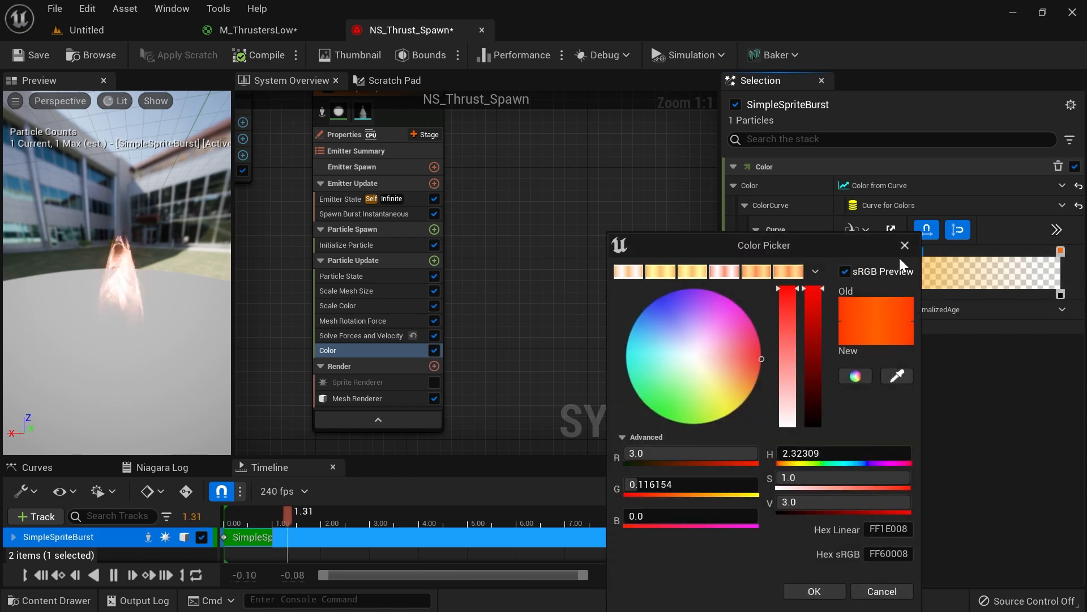
{"action": "left_click", "coordinate": [763, 273]}
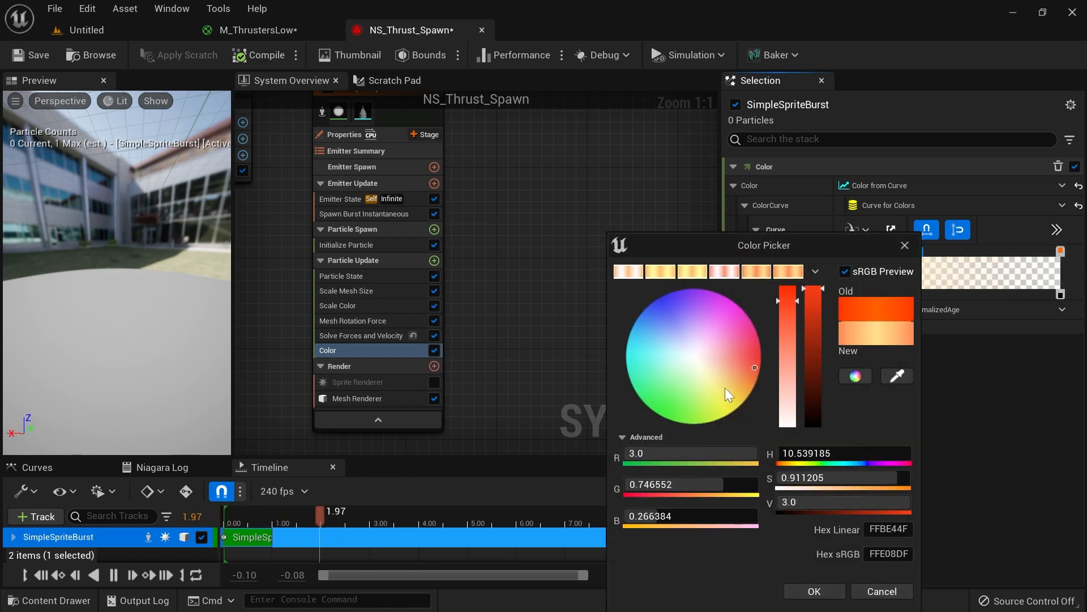
{"action": "left_click", "coordinate": [814, 590]}
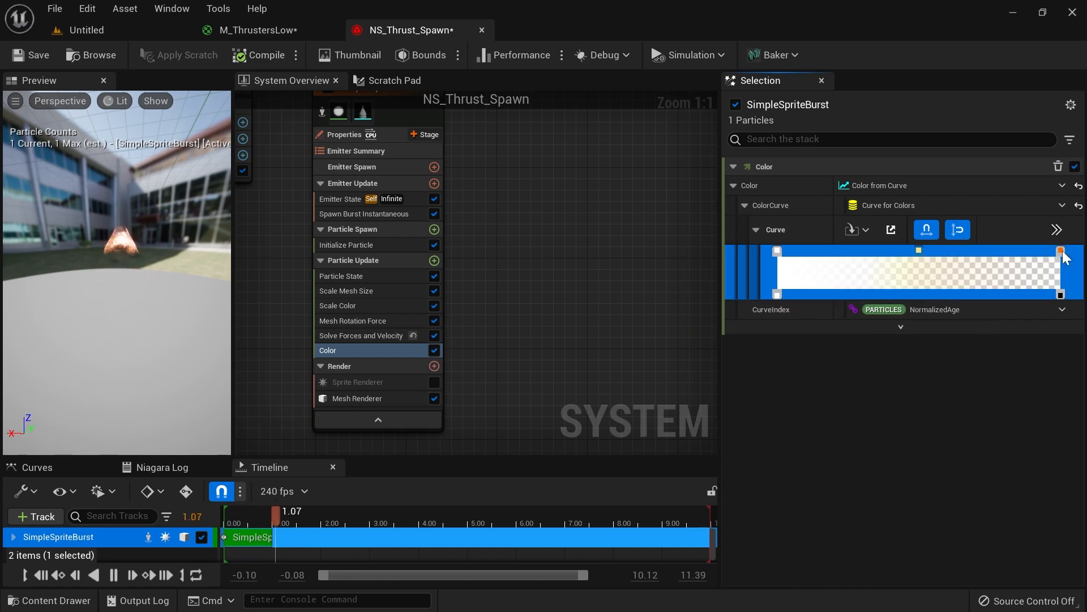
{"action": "double_click", "coordinate": [1060, 252]}
{"action": "left_click", "coordinate": [929, 267]}
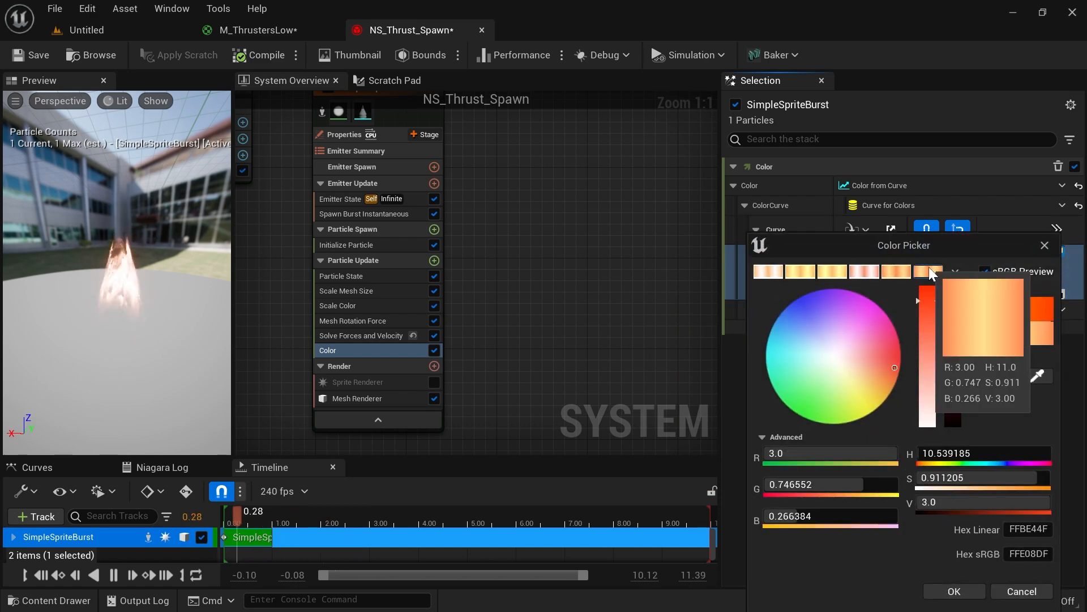
{"action": "left_click", "coordinate": [941, 589]}
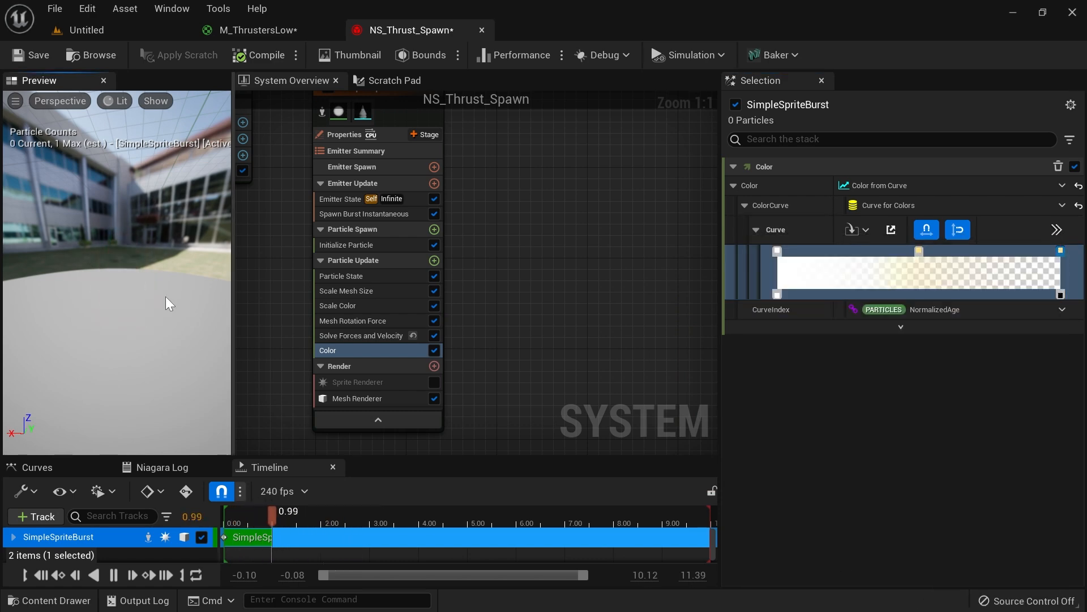
{"action": "left_click", "coordinate": [141, 34]}
{"action": "right_click_drag", "start_coordinate": [311, 235], "coordinate": [328, 242]}
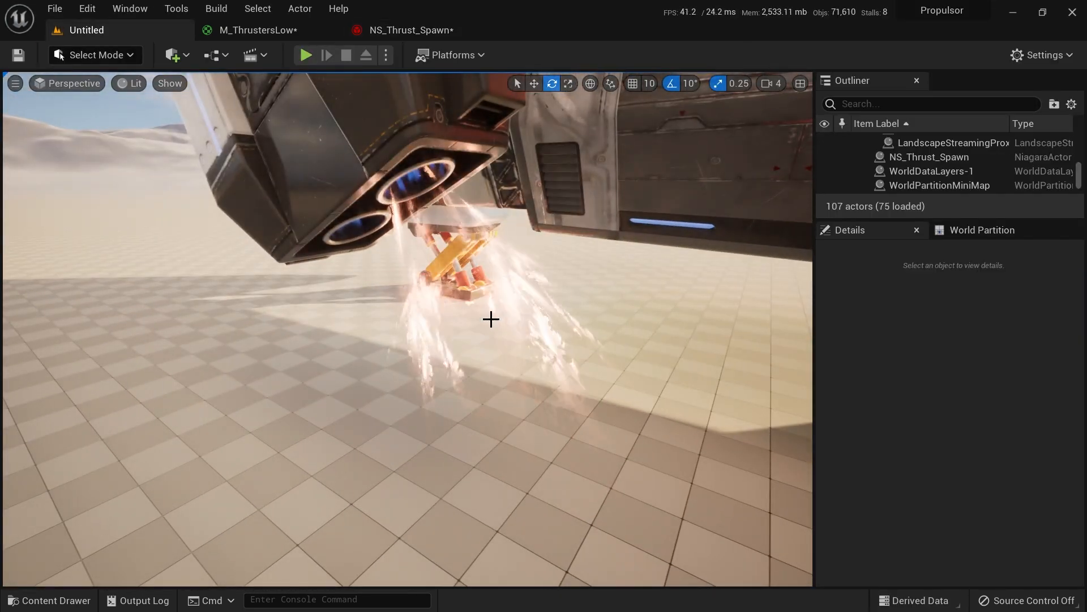
Step: Rename the SimpleSpriteBurst emitter in NS_Thrust_Spawn as LowThrust
{"action": "left_click", "coordinate": [409, 29]}
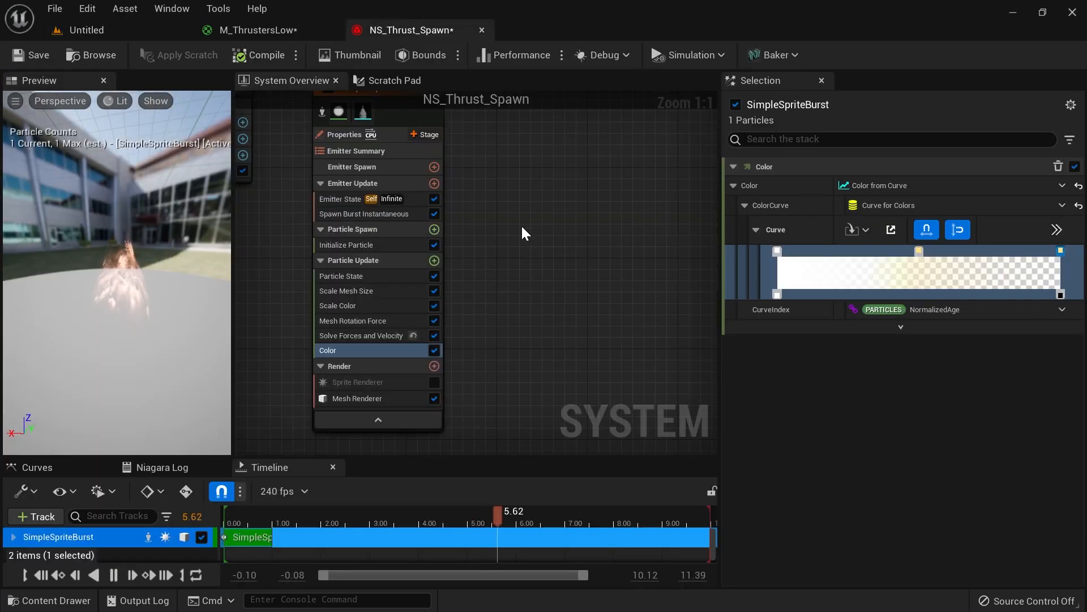
{"action": "double_click", "coordinate": [410, 162]}
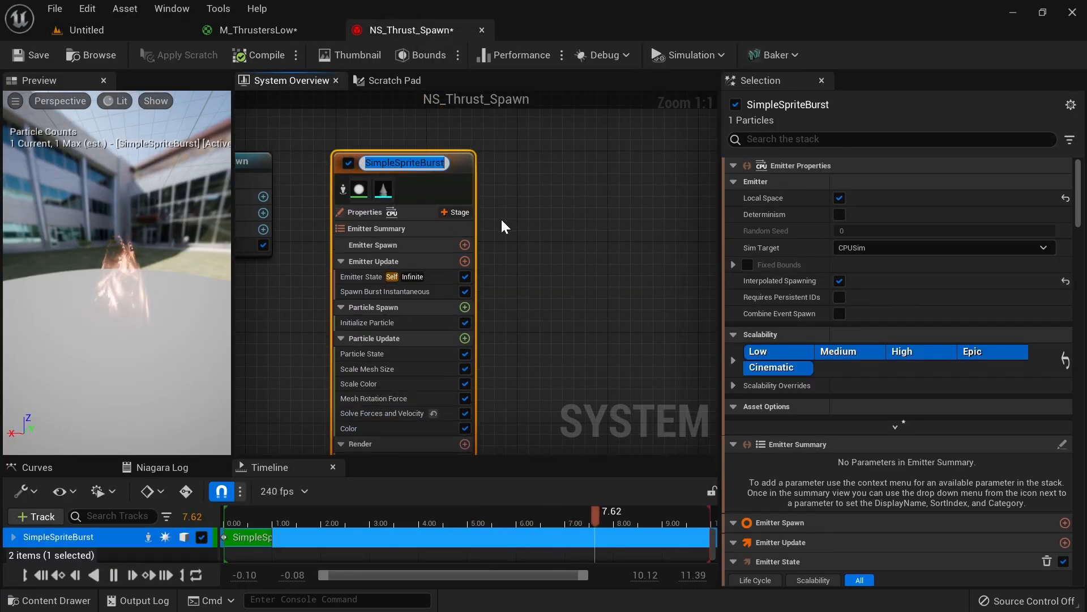
{"action": "type", "text": "Low"}
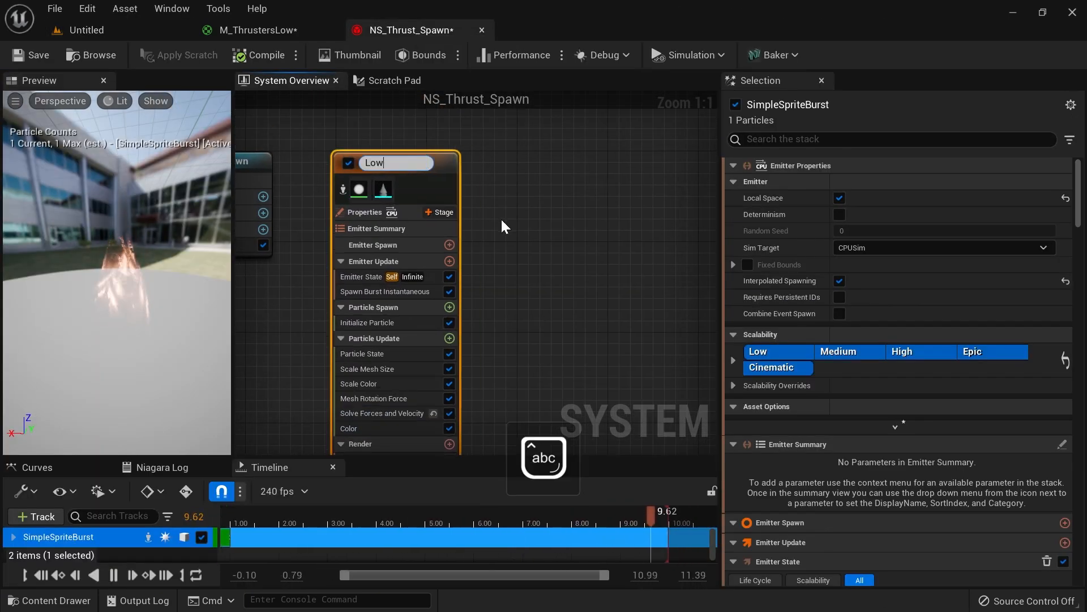
{"action": "type", "text": "Thrust"}
{"action": "key", "text": "Return"}
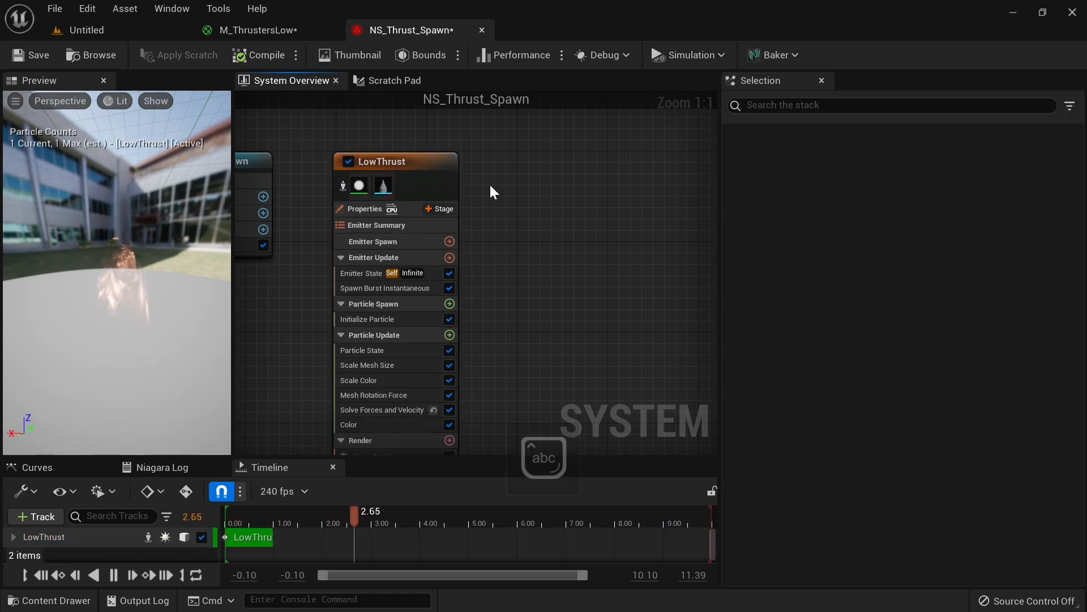
Step: Duplicate the LowThrust emitter and rename the copy HighThrust
{"action": "key", "text": "ctrl+v"}
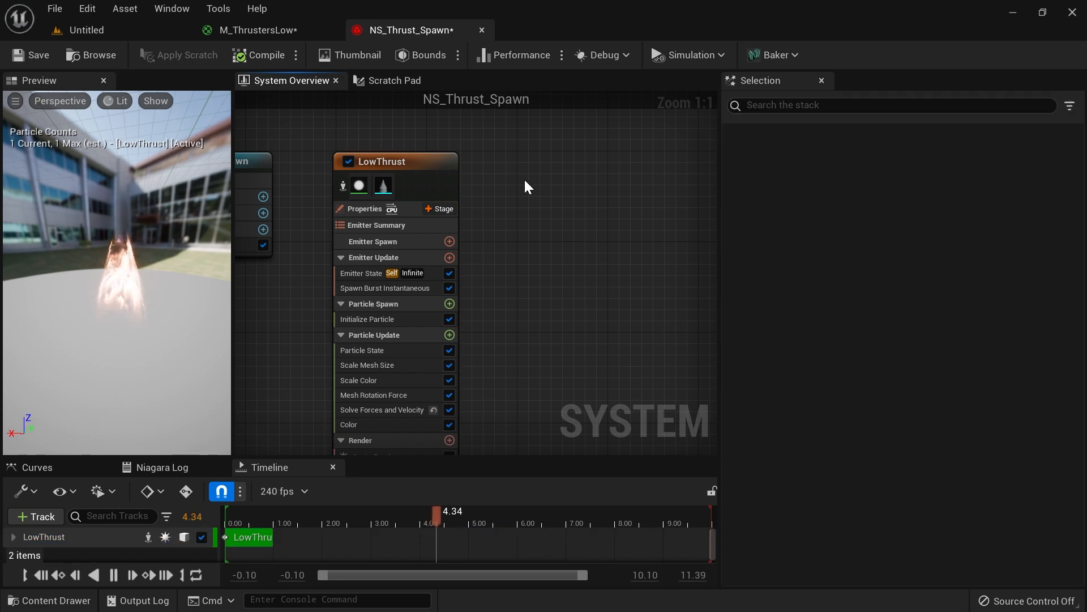
{"action": "double_click", "coordinate": [556, 162]}
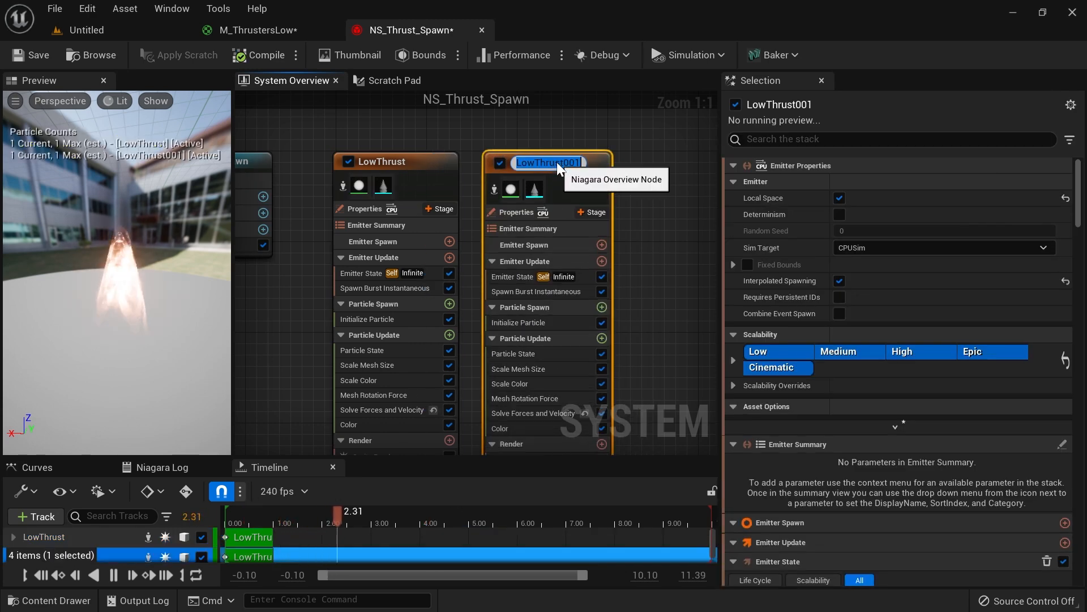
{"action": "type", "text": "High"}
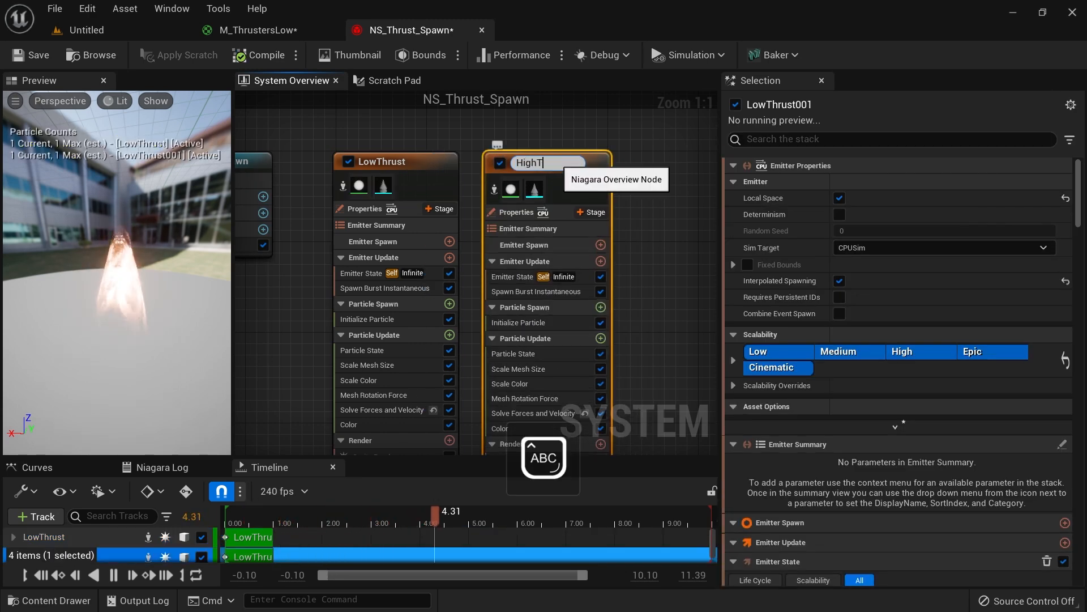
{"action": "key", "text": "Return"}
Step: Set the start stop of HighThrust's color curve to R 30, G 14.821766, B 3.720254
{"action": "right_click_drag", "start_coordinate": [651, 240], "coordinate": [624, 138]}
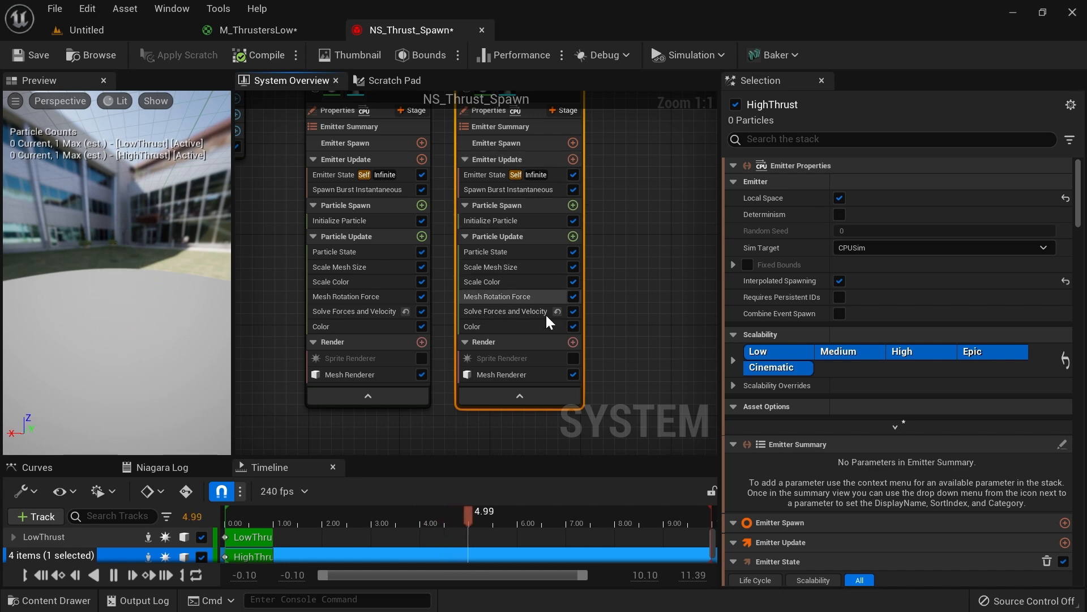
{"action": "left_click", "coordinate": [519, 328]}
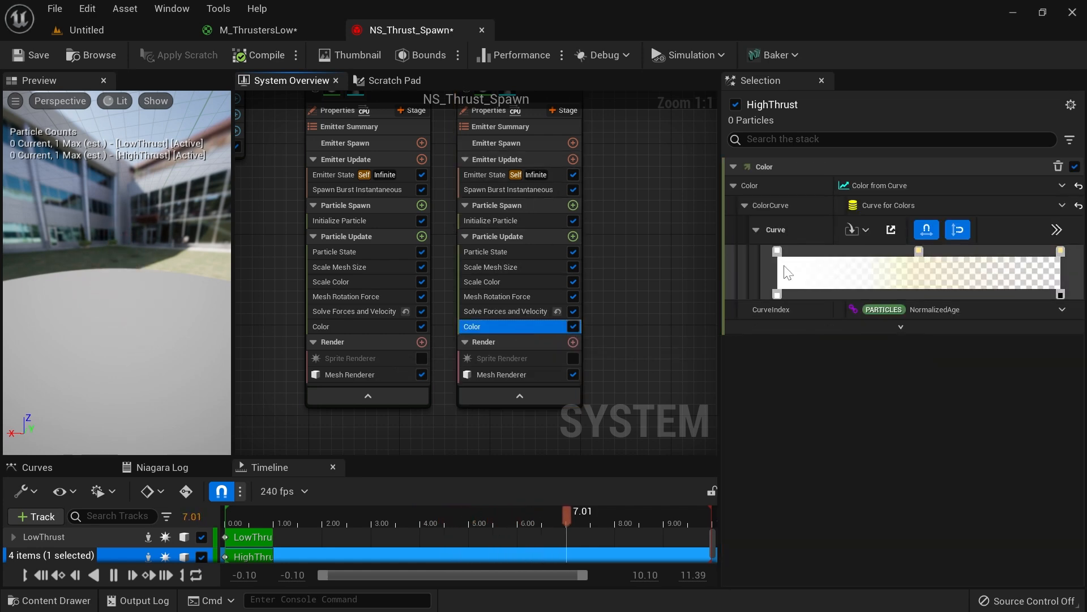
{"action": "double_click", "coordinate": [777, 250]}
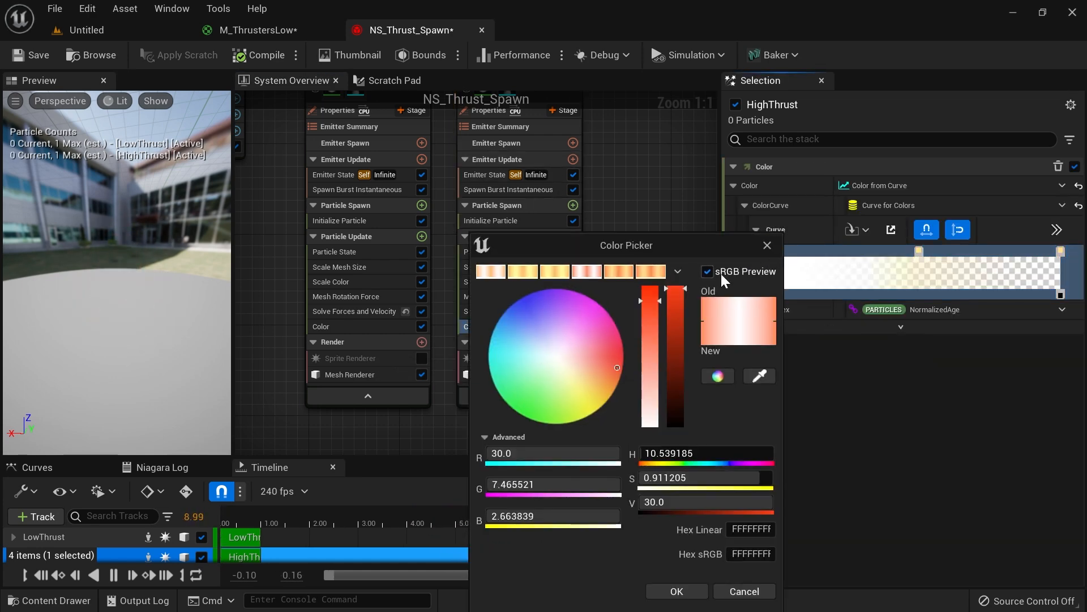
{"action": "left_click", "coordinate": [492, 271]}
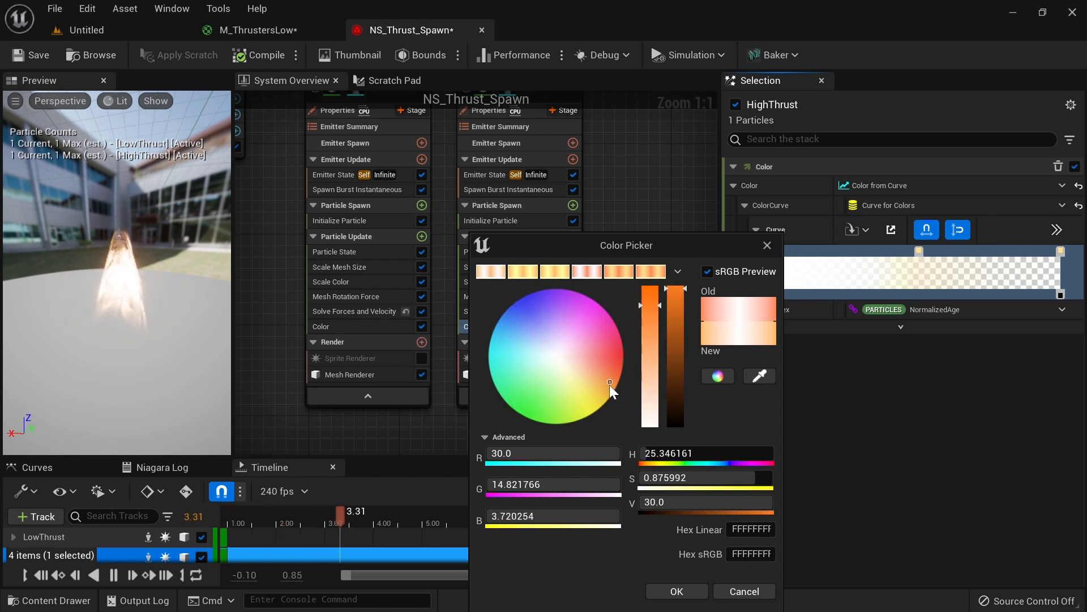
{"action": "left_click", "coordinate": [677, 591]}
Step: Set the middle and end stops of HighThrust's color curve to R 3, G 1.482177, B 0.372025
{"action": "double_click", "coordinate": [919, 250]}
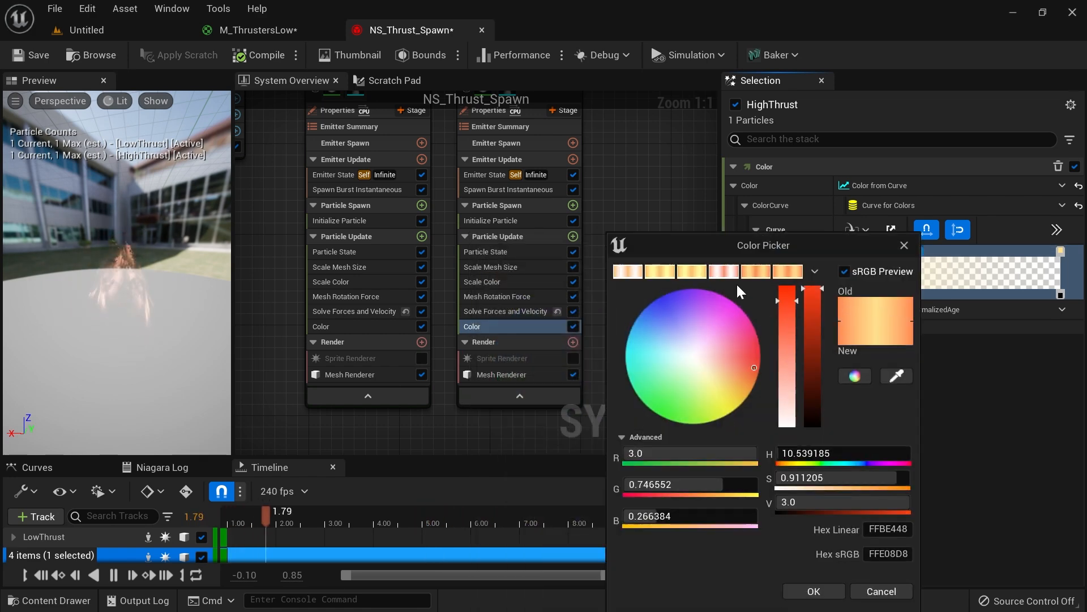
{"action": "left_click", "coordinate": [661, 272]}
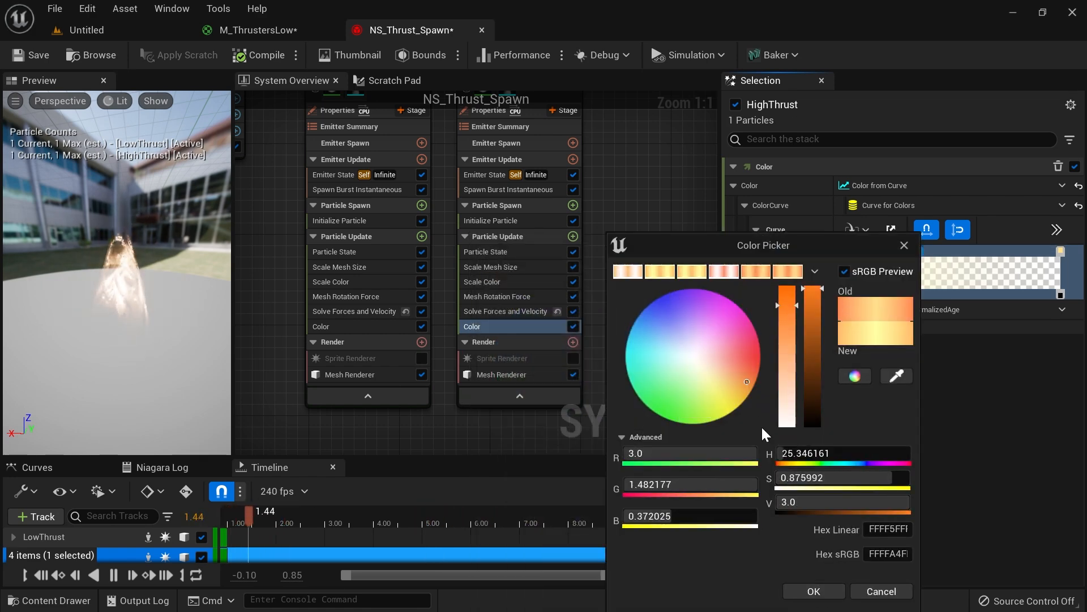
{"action": "left_click", "coordinate": [813, 591]}
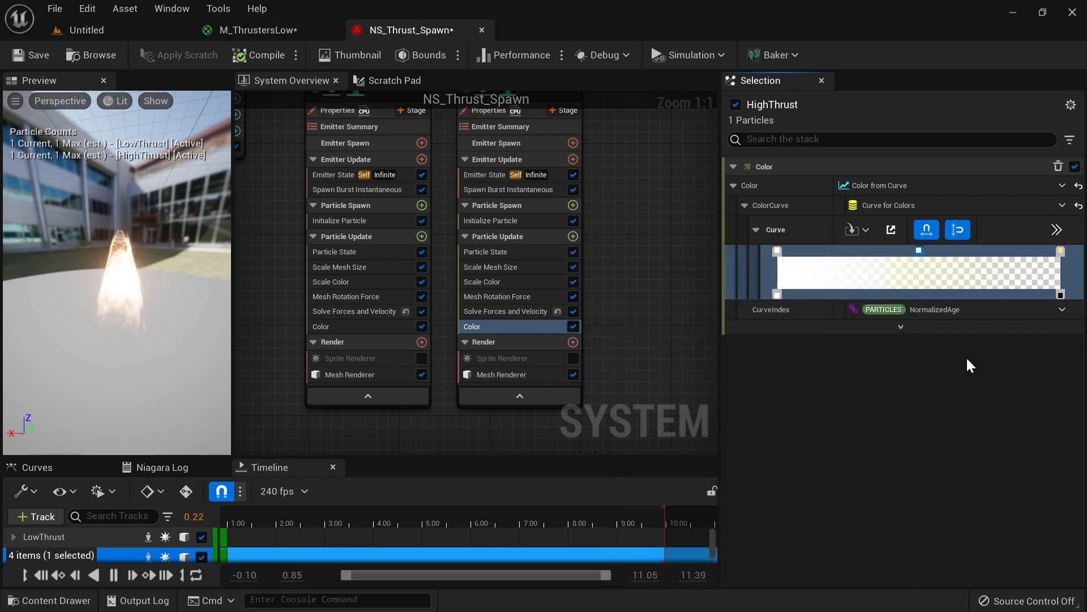
{"action": "double_click", "coordinate": [1060, 252]}
{"action": "left_click", "coordinate": [832, 271]}
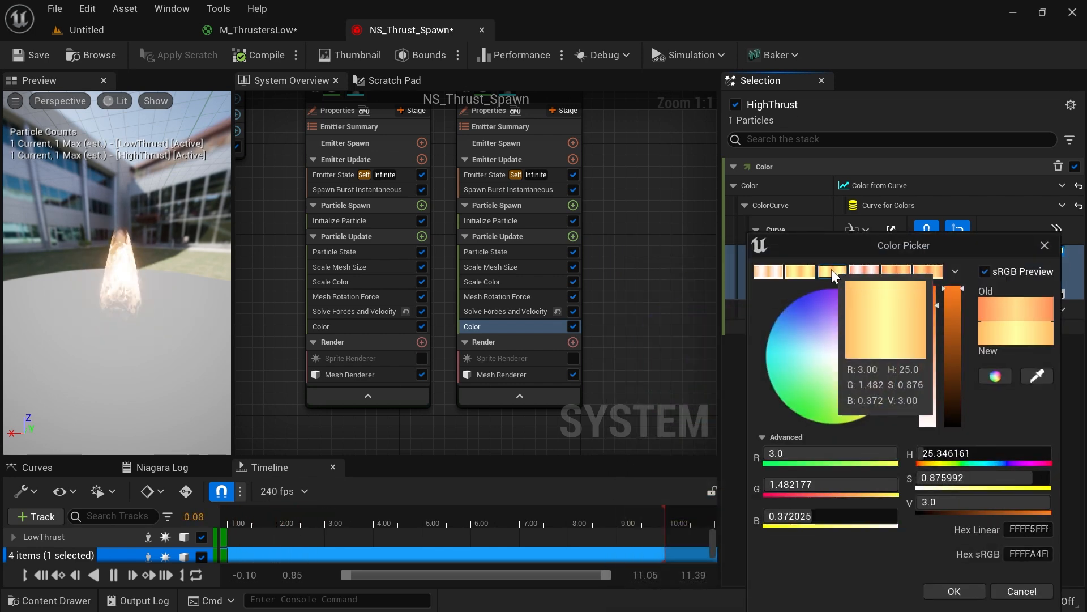
{"action": "left_click", "coordinate": [954, 591]}
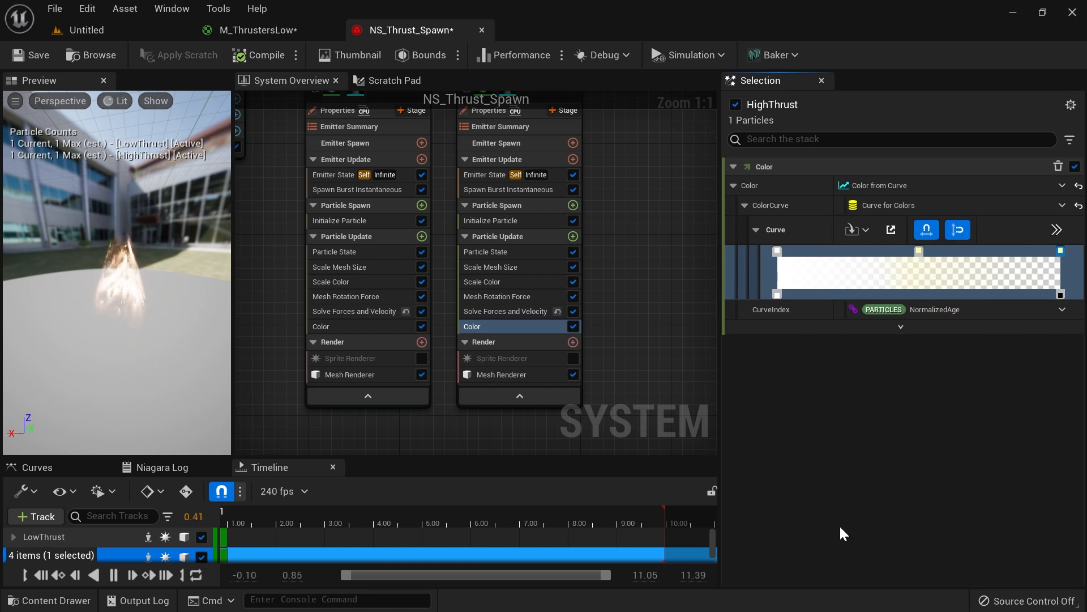
Step: Isolate the HighThrust emitter to inspect its flame in the preview, and turn the isolation off again
{"action": "right_click_drag", "start_coordinate": [621, 189], "coordinate": [623, 272]}
{"action": "left_click", "coordinate": [468, 170]}
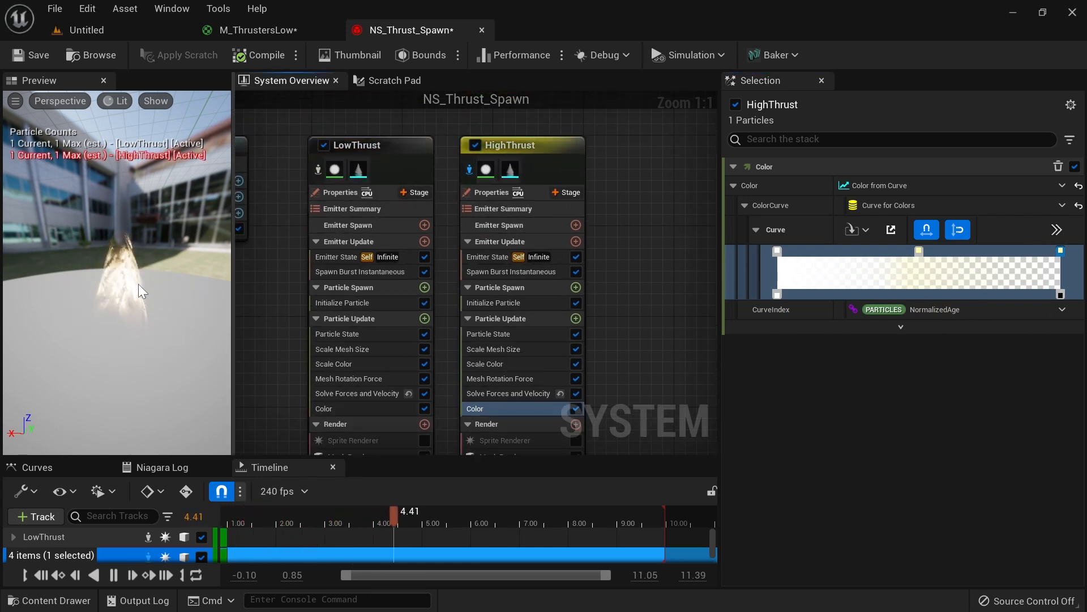
{"action": "left_click", "coordinate": [470, 172]}
Step: In HighThrust's Scale Mesh Size curve, set the Z key at 0.1 to 3.0 and fit the whole curve in view
{"action": "right_click_drag", "start_coordinate": [573, 223], "coordinate": [562, 171]}
{"action": "left_click", "coordinate": [525, 295]}
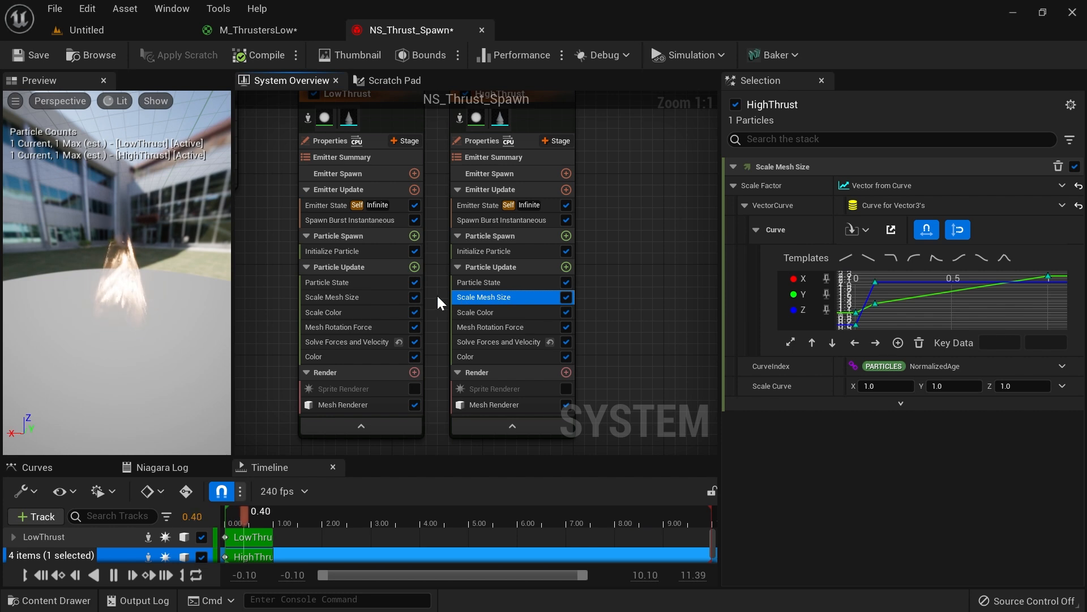
{"action": "left_click_drag", "start_coordinate": [956, 352], "coordinate": [957, 452]}
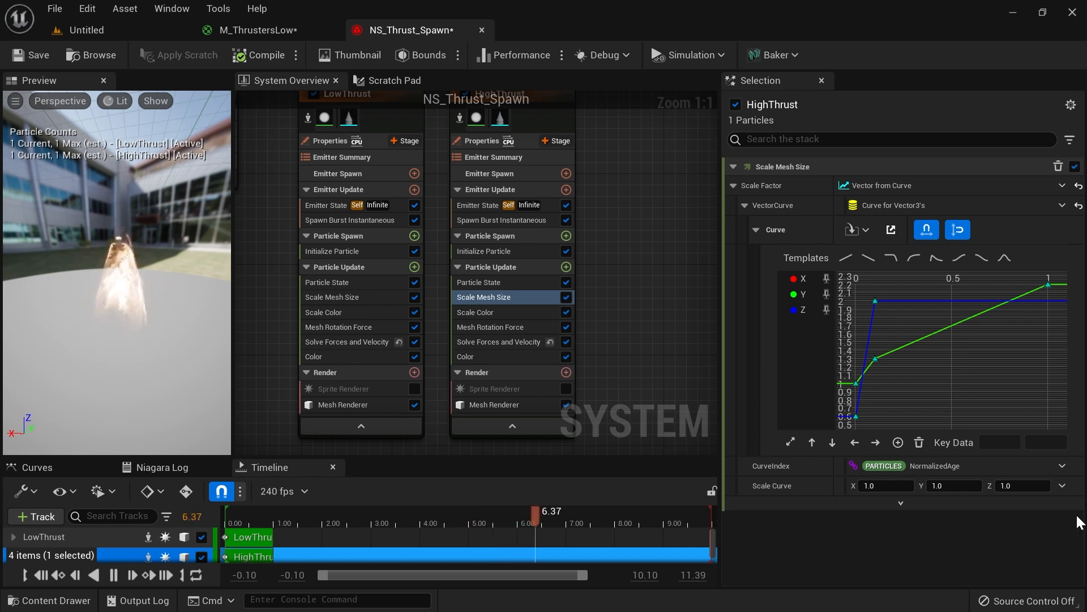
{"action": "left_click", "coordinate": [855, 417]}
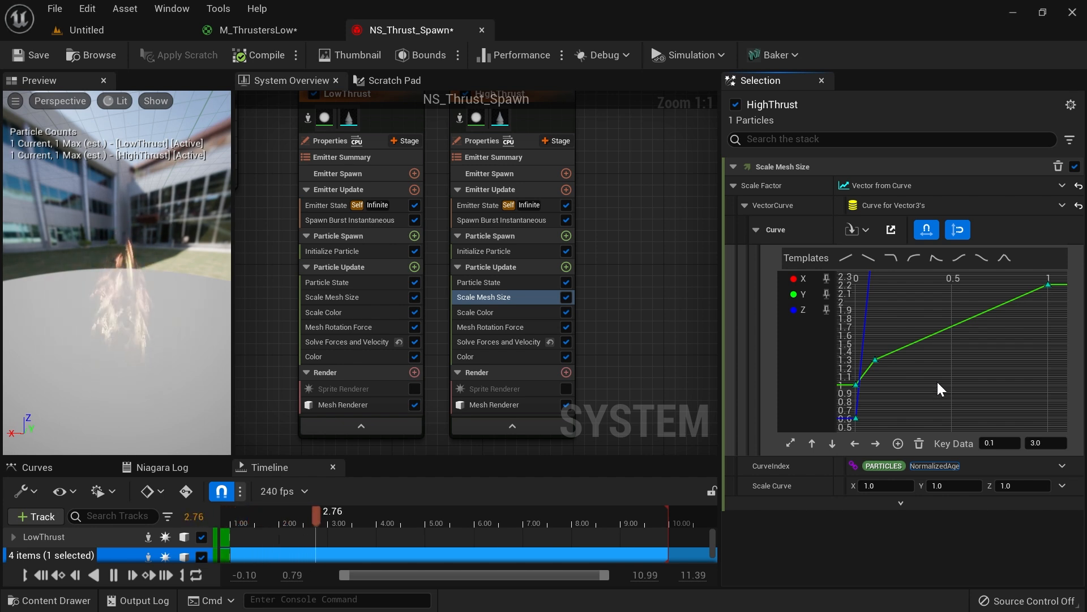
{"action": "right_click_drag", "start_coordinate": [946, 371], "coordinate": [967, 373]}
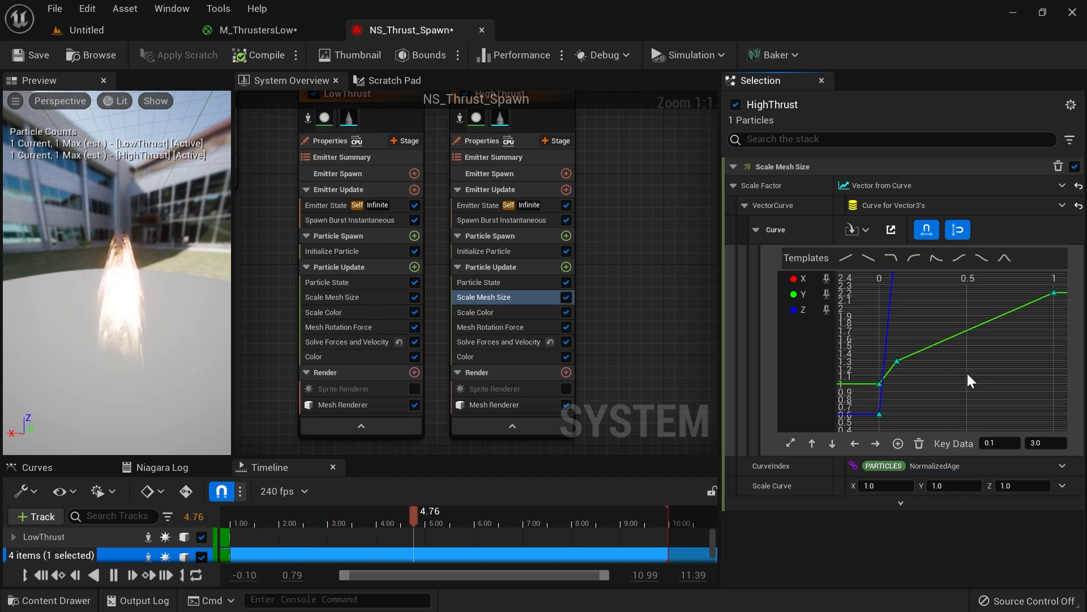
{"action": "left_click", "coordinate": [967, 373]}
{"action": "key", "text": "f"}
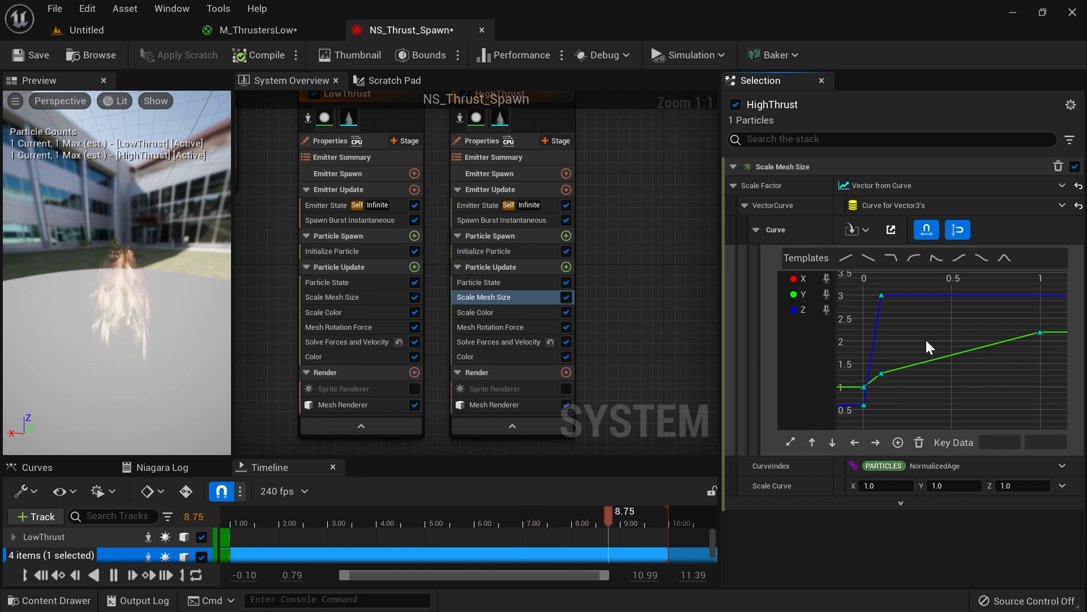
Step: Set the green curve's key at 0.1 in HighThrust's Scale Mesh Size to 1.1 and check the flame in the level
{"action": "left_click", "coordinate": [863, 388]}
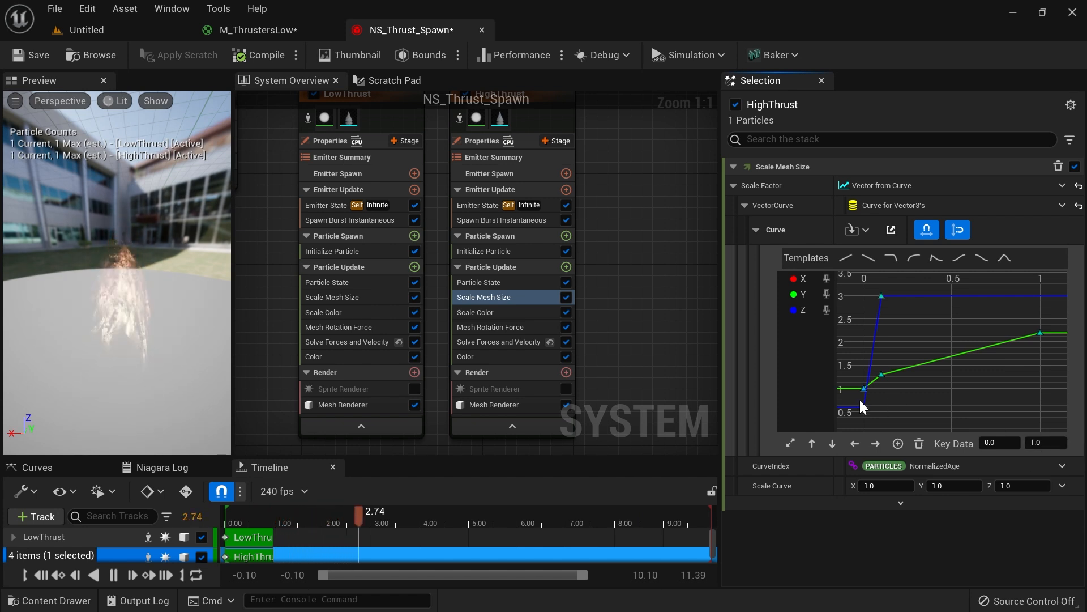
{"action": "left_click", "coordinate": [876, 362]}
{"action": "left_click", "coordinate": [881, 374]}
{"action": "left_click", "coordinate": [1039, 443]}
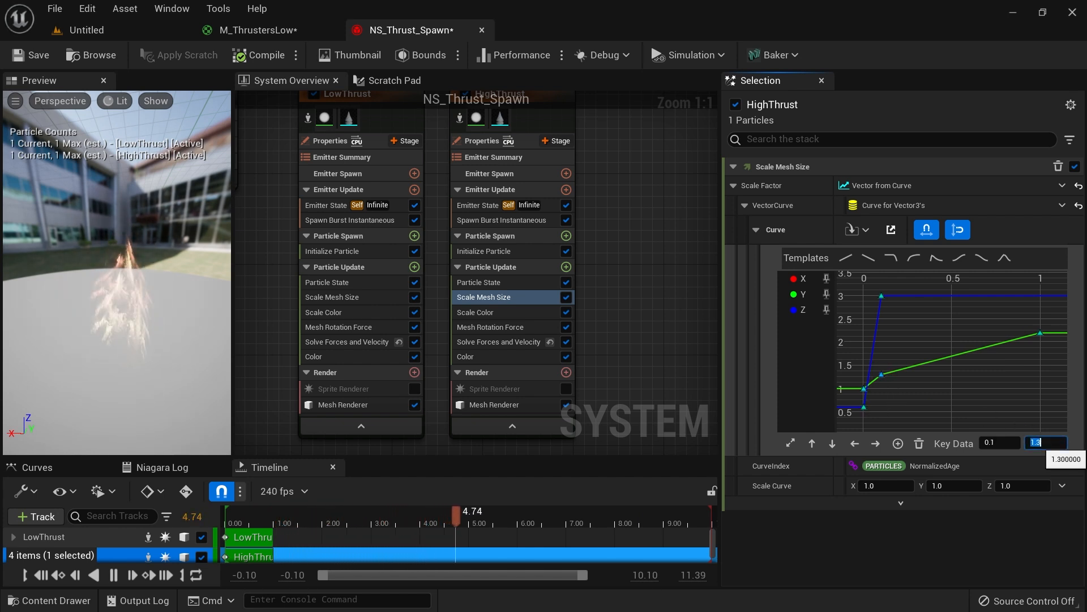
{"action": "type", "text": "1.1"}
{"action": "key", "text": "Return"}
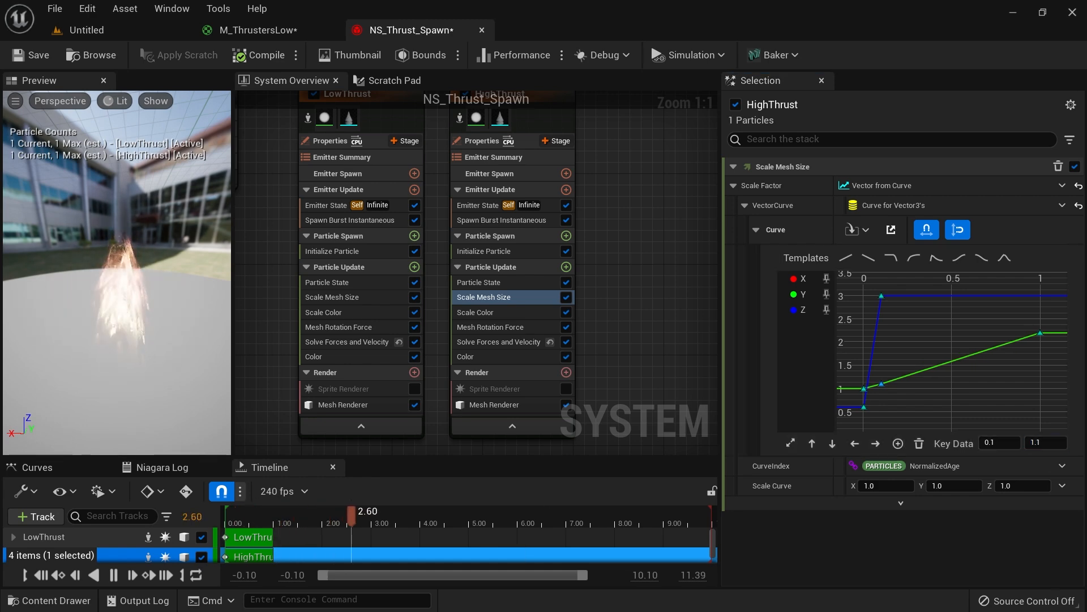
{"action": "left_click", "coordinate": [127, 31]}
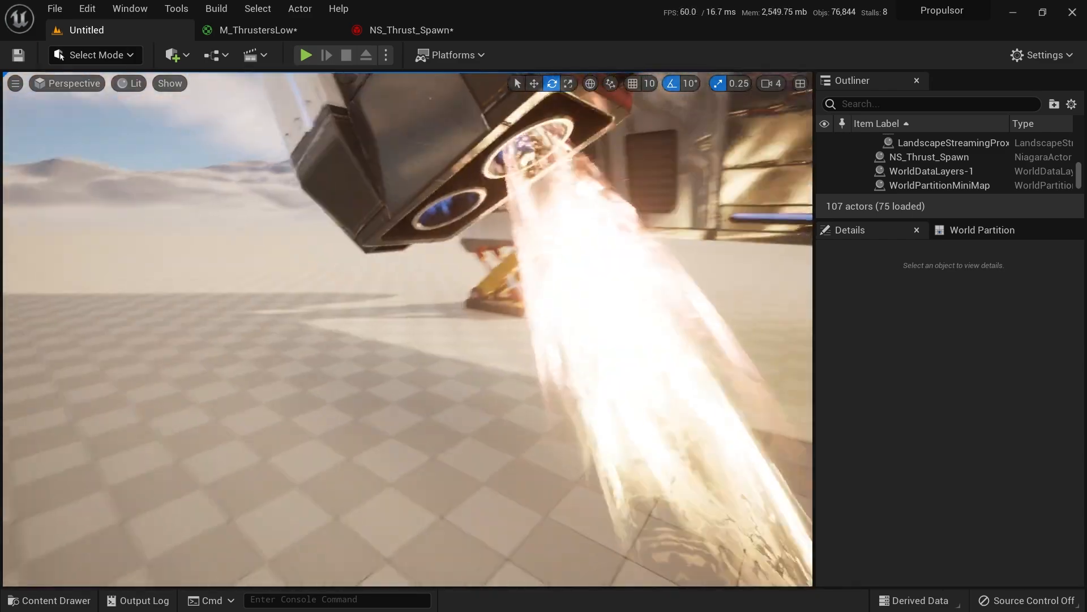
Step: Delete the end key at 1.0 from the green Y curve in HighThrust's Scale Mesh Size
{"action": "right_click_drag", "start_coordinate": [576, 332], "coordinate": [674, 333]}
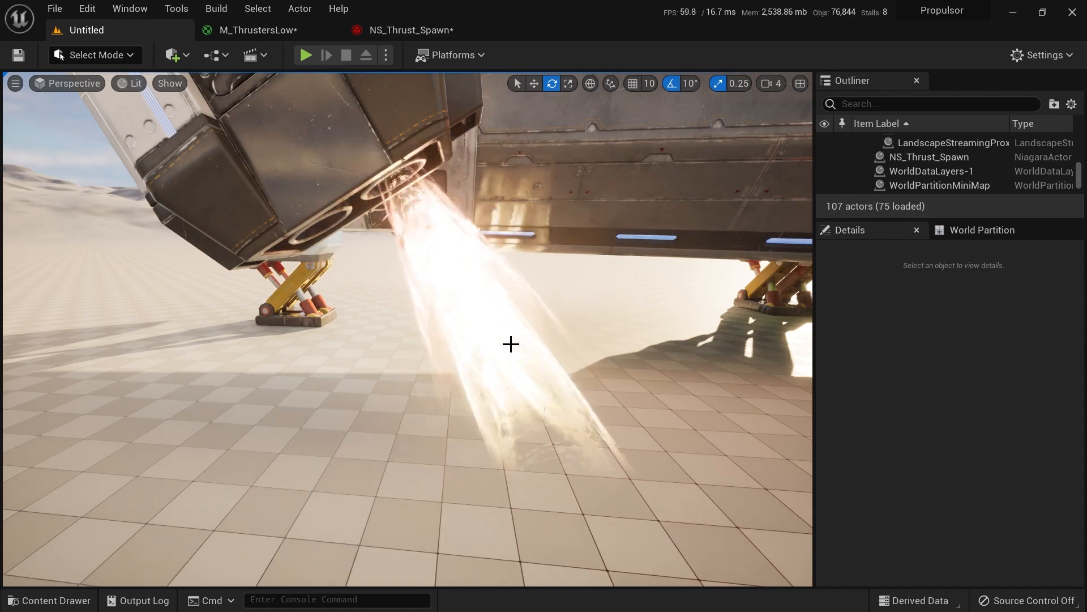
{"action": "right_click_drag", "start_coordinate": [570, 403], "coordinate": [632, 399]}
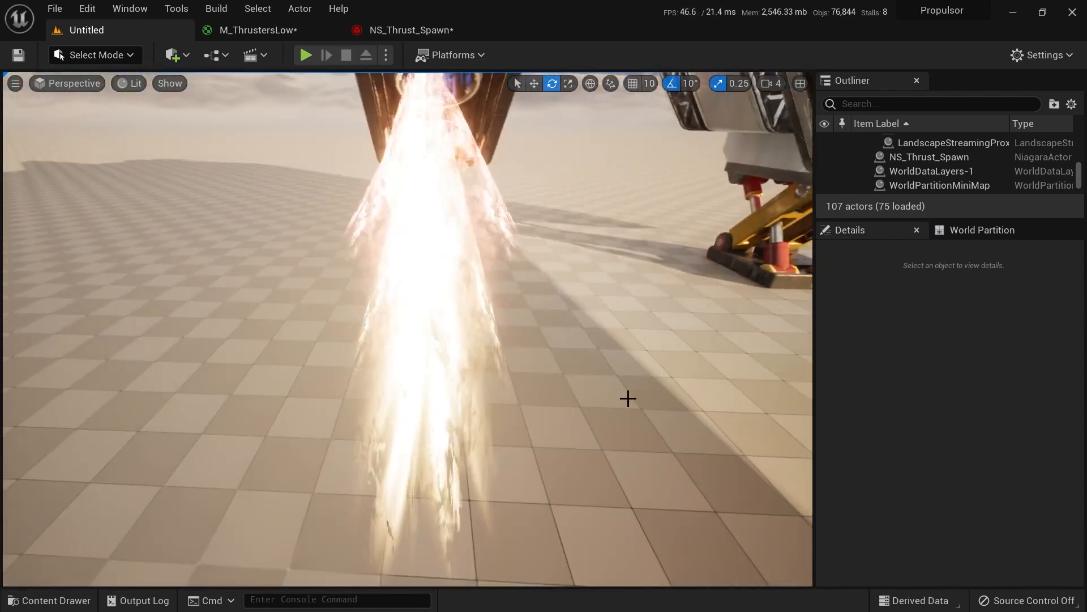
{"action": "right_click_drag", "start_coordinate": [464, 362], "coordinate": [451, 354]}
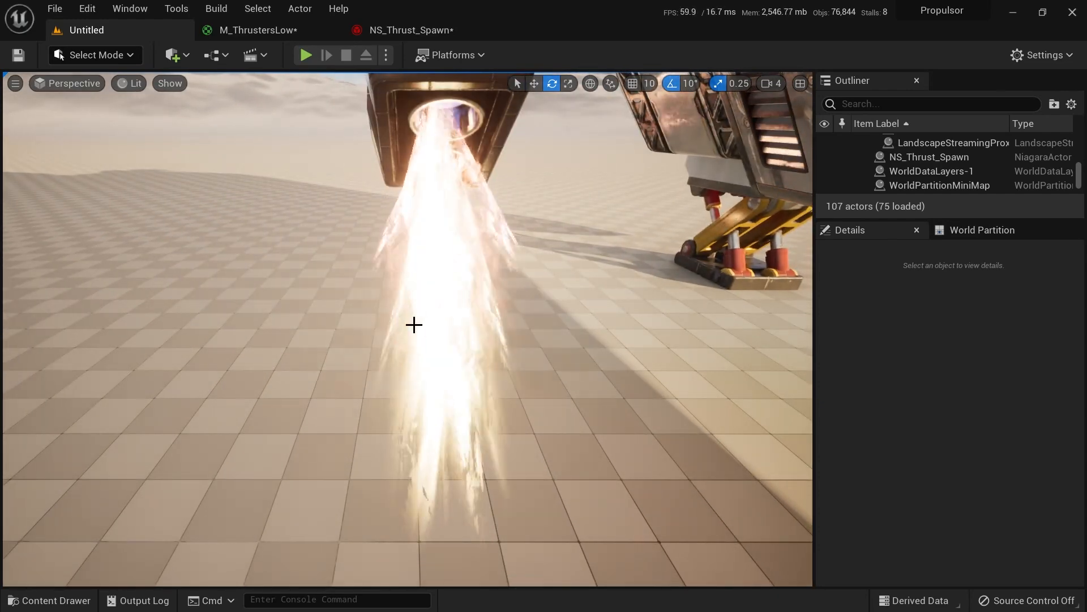
{"action": "left_click", "coordinate": [428, 30]}
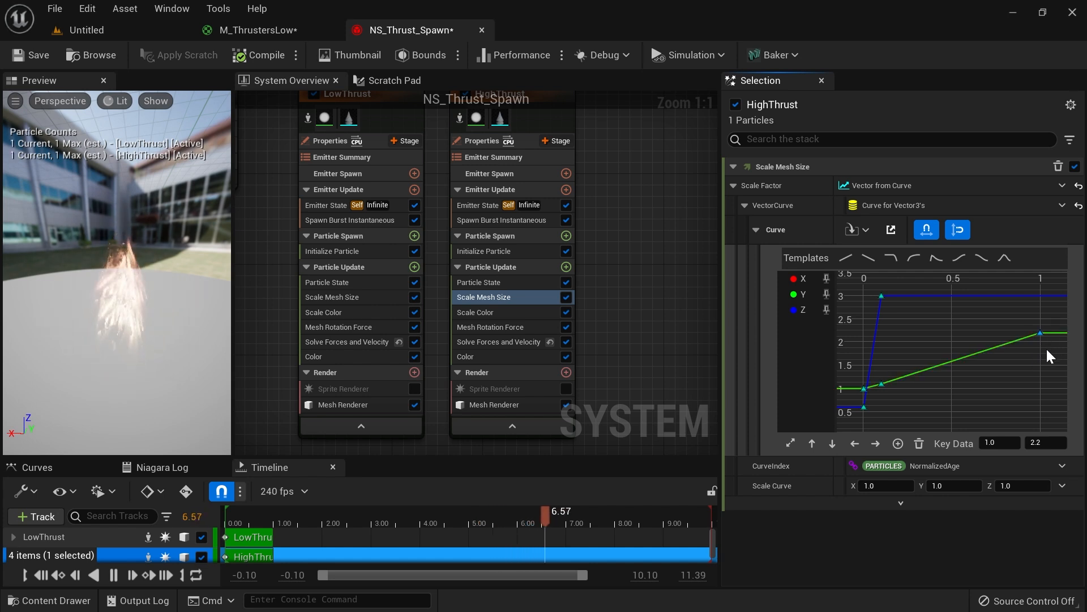
{"action": "left_click_drag", "start_coordinate": [1045, 328], "coordinate": [1024, 361]}
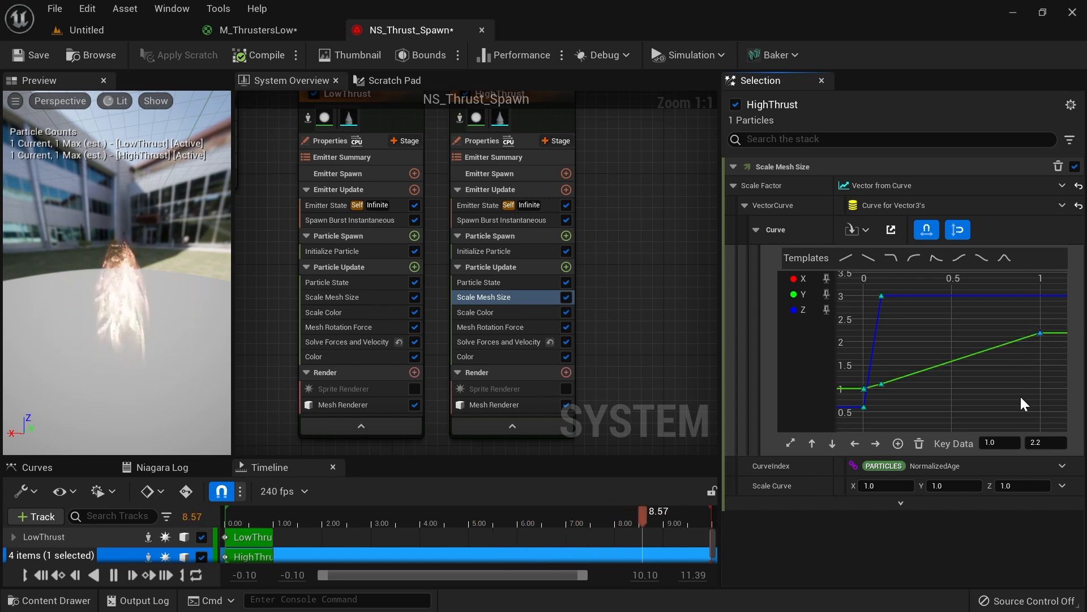
{"action": "key", "text": "Delete"}
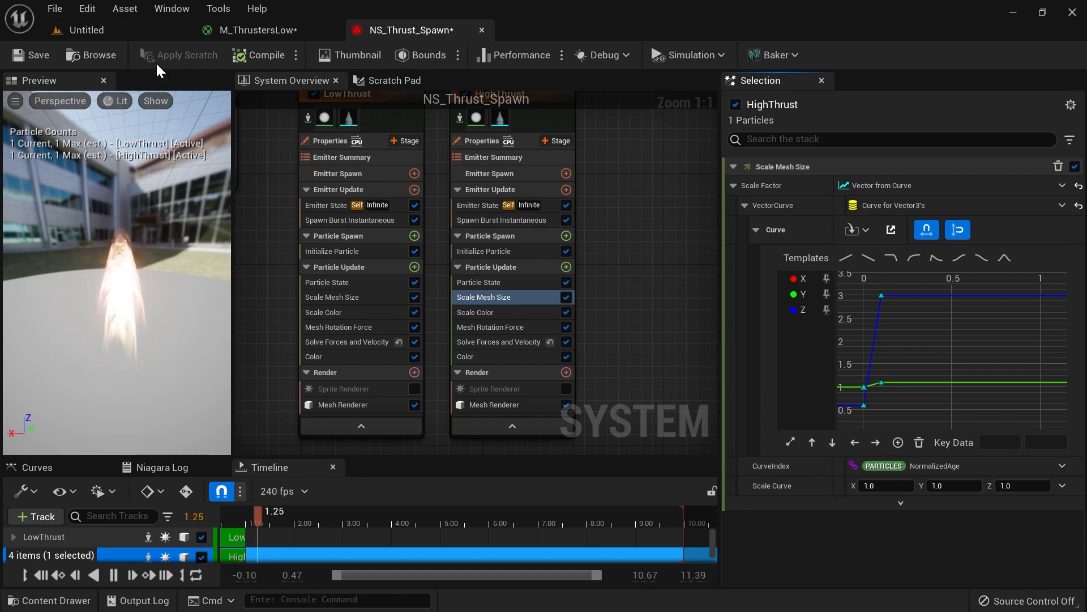
Step: Examine the updated thruster flame's shape and length under the ship's nozzle in the level from several angles
{"action": "left_click", "coordinate": [127, 29]}
{"action": "right_click_drag", "start_coordinate": [408, 317], "coordinate": [386, 317]}
{"action": "right_click_drag", "start_coordinate": [563, 335], "coordinate": [647, 335]}
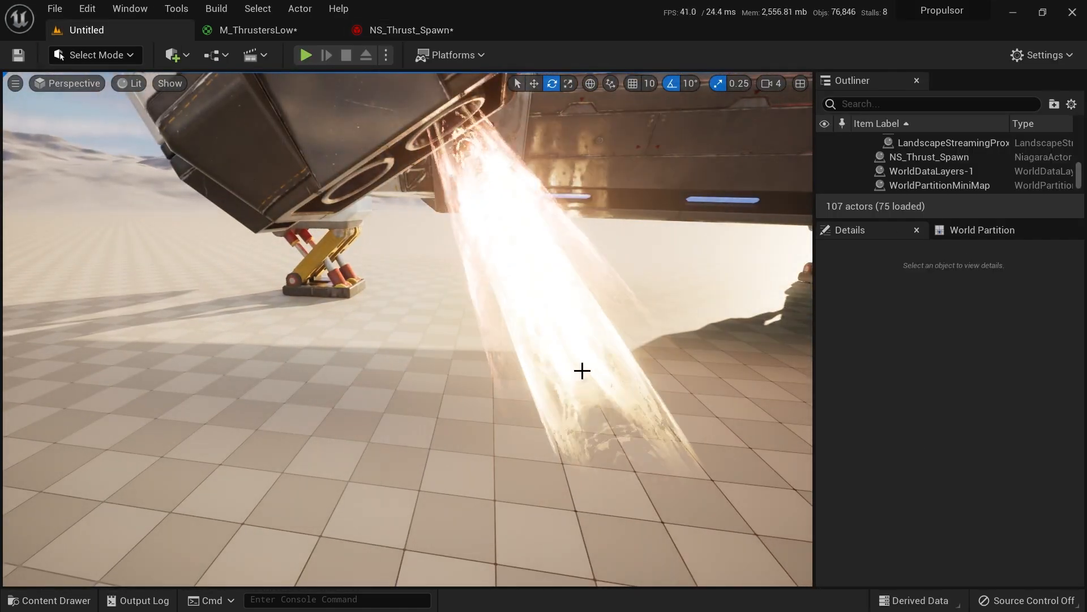
{"action": "right_click_drag", "start_coordinate": [539, 436], "coordinate": [547, 440]}
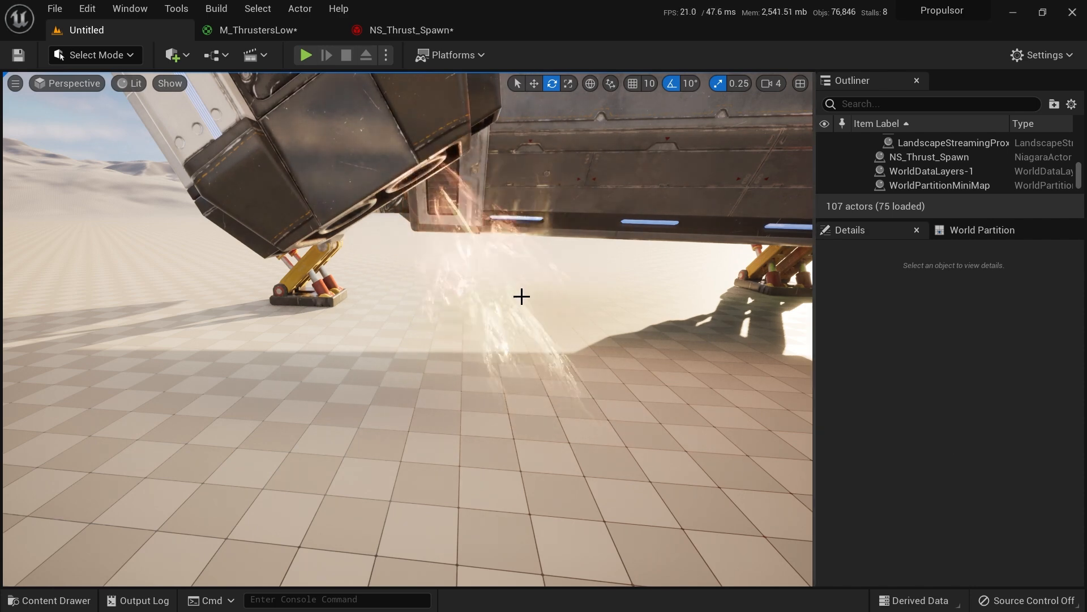
{"action": "right_click_drag", "start_coordinate": [567, 347], "coordinate": [592, 347]}
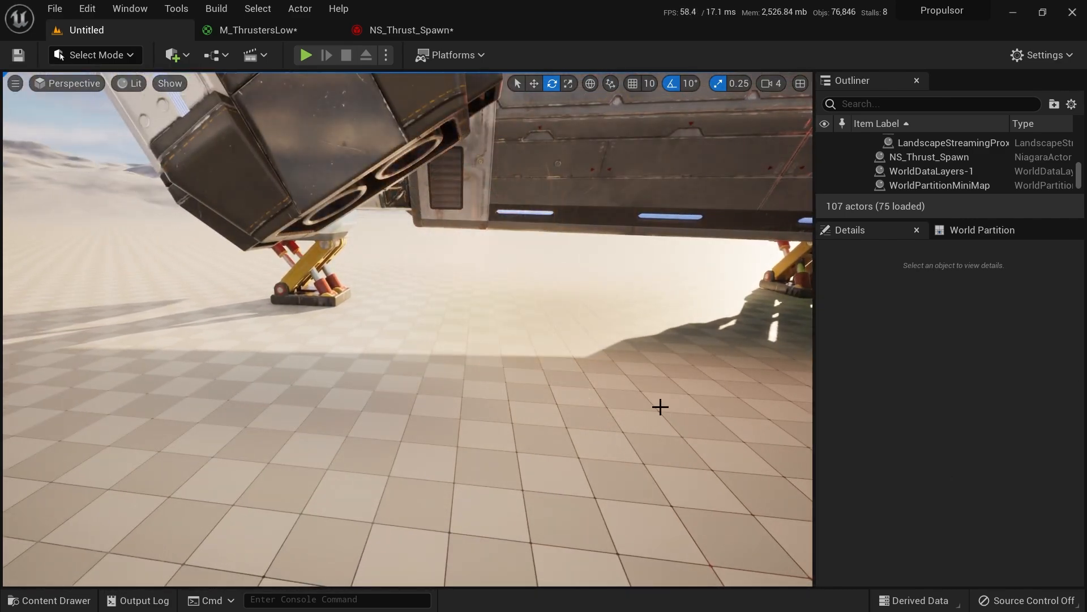
{"action": "mouse_move", "coordinate": [657, 402]}
{"action": "right_mouse_down"}
{"action": "mouse_move", "coordinate": [614, 403]}
{"action": "mouse_move", "coordinate": [685, 403]}
{"action": "mouse_move", "coordinate": [658, 402]}
{"action": "right_mouse_up"}
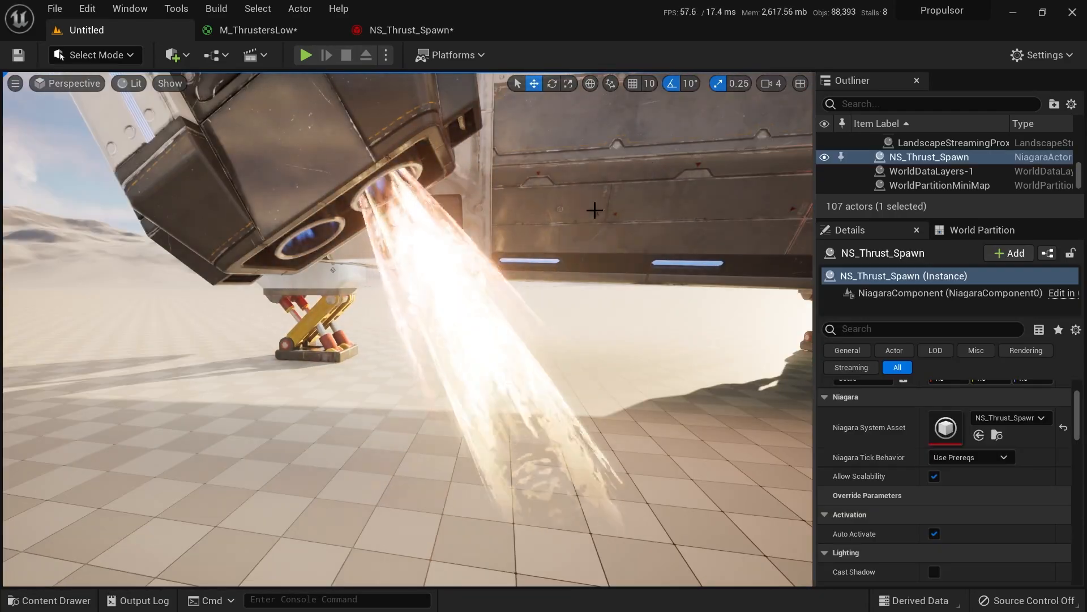
{"action": "right_click_drag", "start_coordinate": [595, 210], "coordinate": [631, 260]}
{"action": "mouse_move", "coordinate": [530, 239]}
{"action": "right_mouse_down"}
{"action": "mouse_move", "coordinate": [566, 244]}
{"action": "mouse_move", "coordinate": [547, 249]}
{"action": "right_mouse_up"}
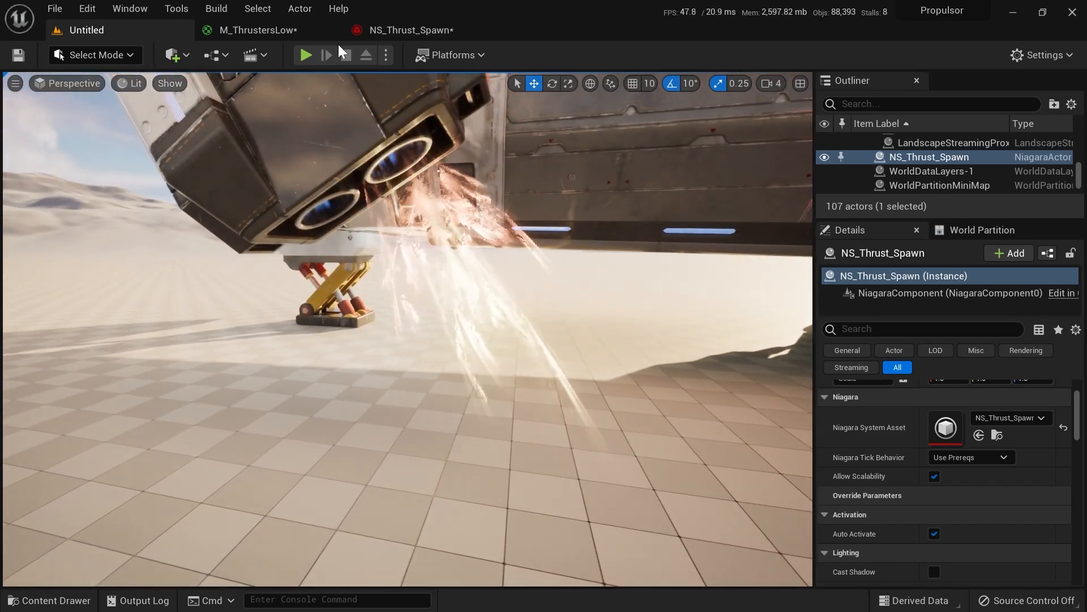
Step: Open the M_ThrustersLow material, review its node graph, and locate its asset in the Content/VFX/Material folder
{"action": "left_click", "coordinate": [278, 29]}
{"action": "right_click_drag", "start_coordinate": [489, 172], "coordinate": [588, 177]}
{"action": "right_click_drag", "start_coordinate": [437, 420], "coordinate": [564, 235]}
{"action": "scroll", "coordinate": [621, 384], "scroll_direction": "down", "scroll_amount": 1}
{"action": "scroll", "coordinate": [566, 346], "scroll_direction": "up", "scroll_amount": 1}
{"action": "right_click_drag", "start_coordinate": [470, 198], "coordinate": [540, 274]}
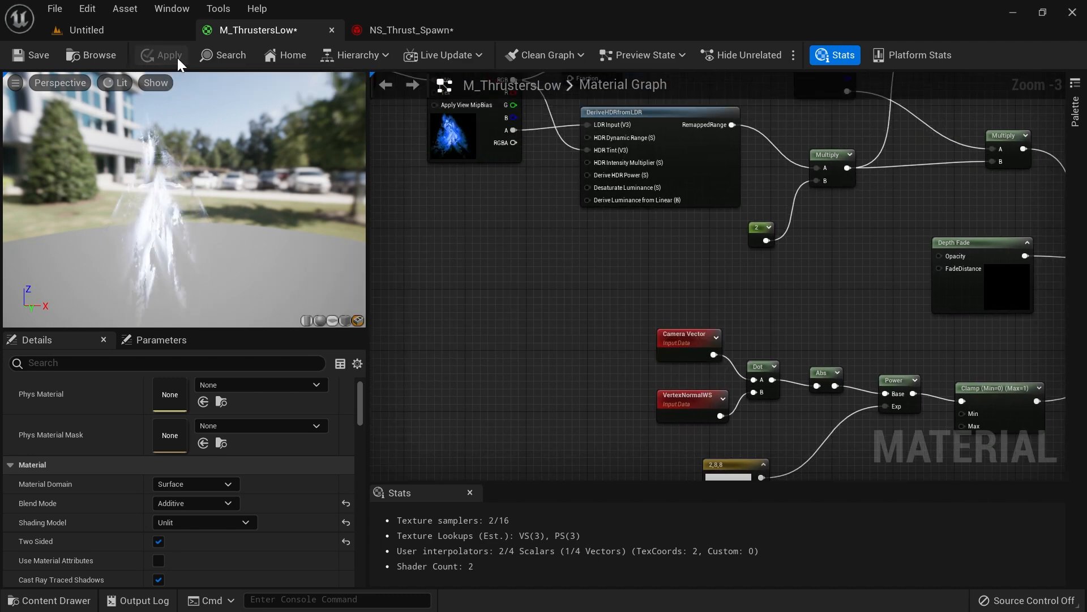
{"action": "left_click", "coordinate": [152, 50]}
{"action": "key", "text": "ctrl+b"}
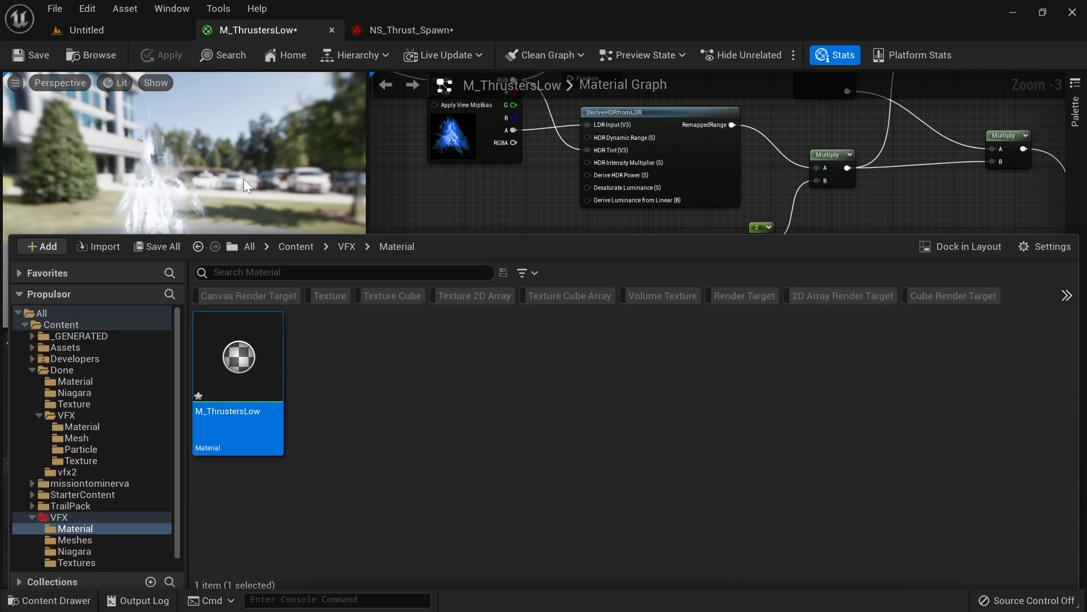
Step: Duplicate the M_ThrustersLow material and name the copy M_ThrustersInner
{"action": "right_click", "coordinate": [257, 368]}
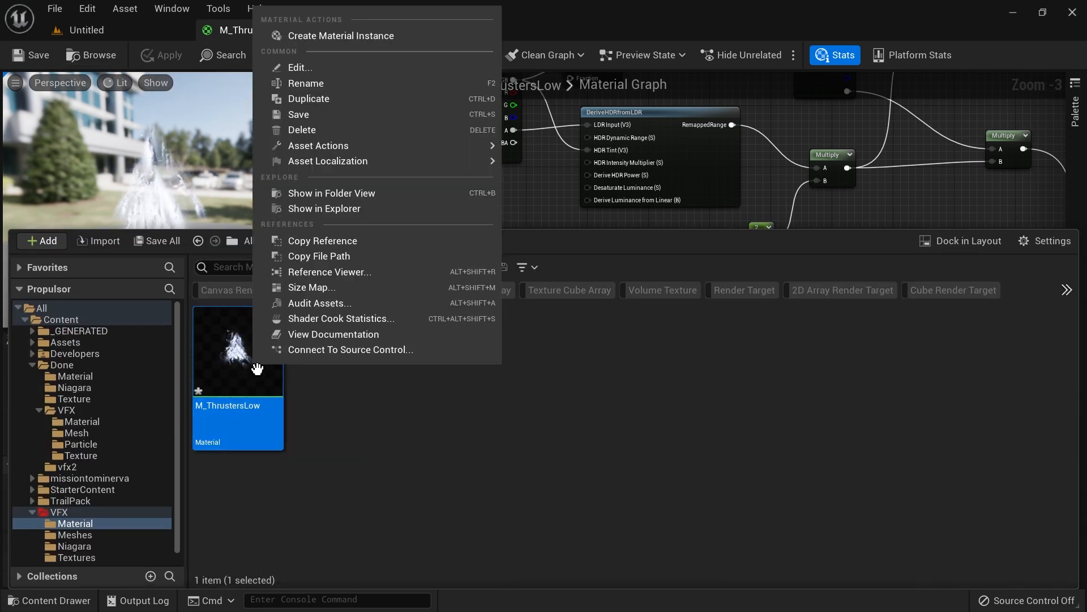
{"action": "left_click", "coordinate": [345, 99]}
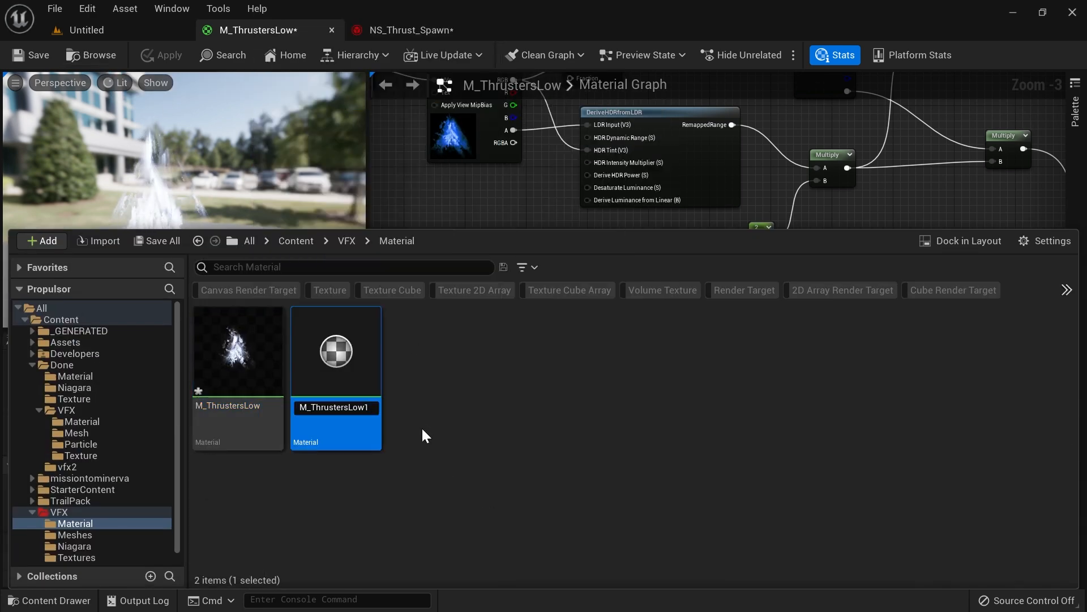
{"action": "key", "text": "BackSpace"}
{"action": "key", "text": "BackSpace"}
{"action": "key", "text": "BackSpace"}
{"action": "key", "text": "BackSpace"}
{"action": "key", "text": "Caps_Lock"}
{"action": "type", "text": "I"}
{"action": "key", "text": "Caps_Lock"}
{"action": "type", "text": "nner"}
{"action": "key", "text": "Return"}
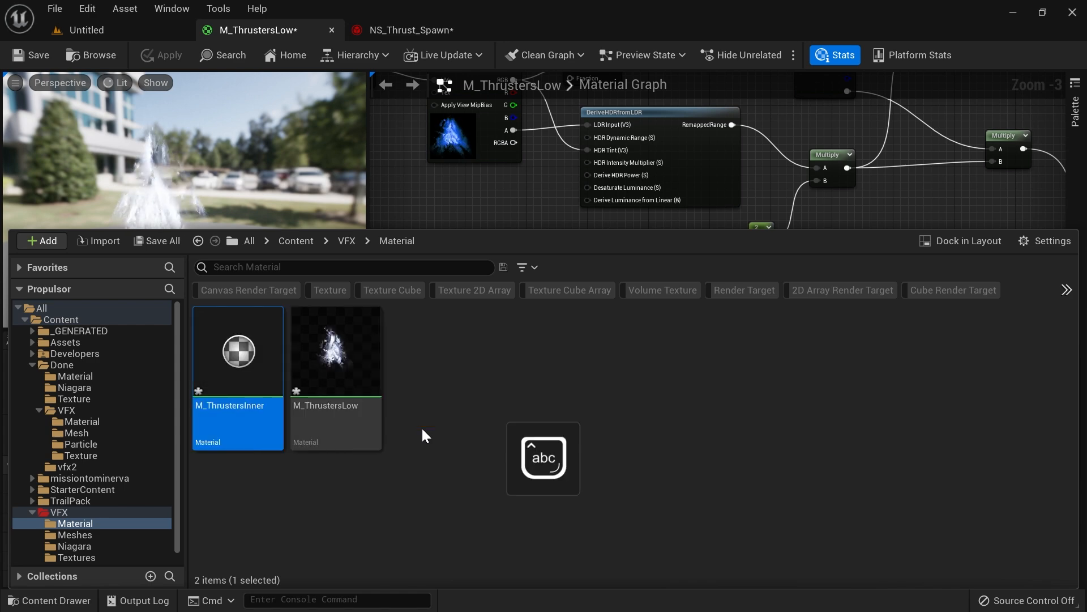
Step: Open M_ThrustersInner and assign the T_SwordFlare texture from the VFX/Textures folder to its flame Texture Sample
{"action": "key", "text": "Return"}
{"action": "right_click_drag", "start_coordinate": [392, 278], "coordinate": [644, 242]}
{"action": "scroll", "coordinate": [491, 238], "scroll_direction": "down", "scroll_amount": 3}
{"action": "scroll", "coordinate": [645, 243], "scroll_direction": "down", "scroll_amount": 1}
{"action": "key", "text": "ctrl+space"}
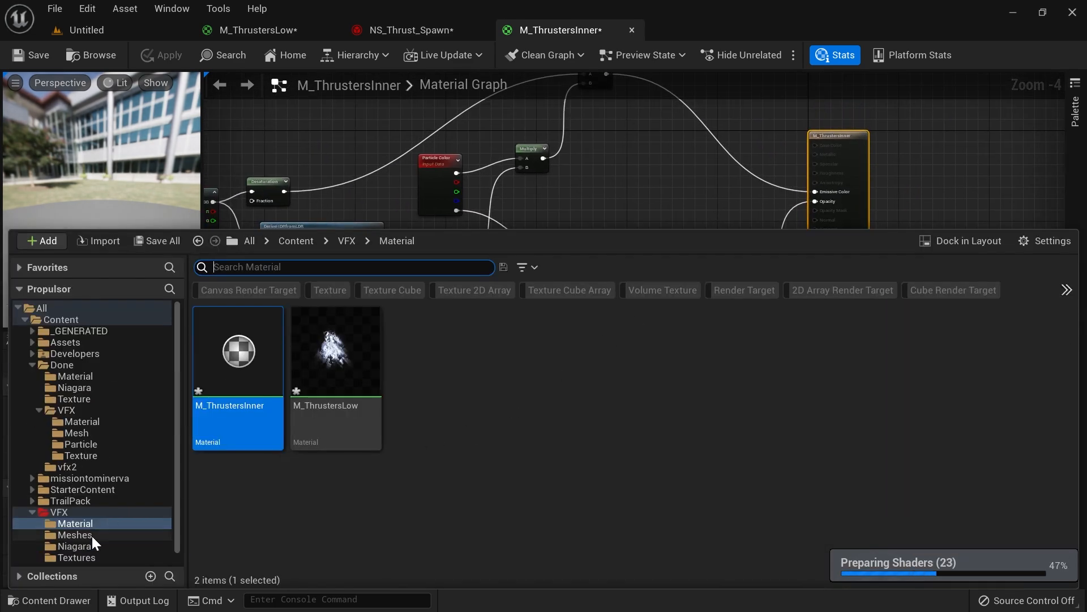
{"action": "scroll", "coordinate": [105, 527], "scroll_direction": "down", "scroll_amount": 1}
{"action": "left_click", "coordinate": [98, 544]}
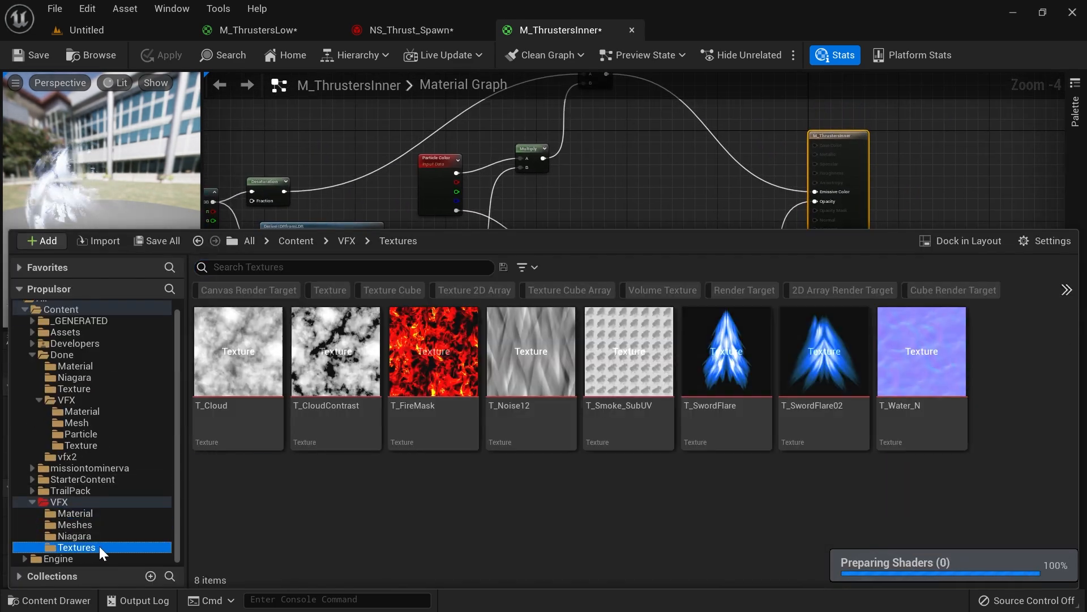
{"action": "left_click", "coordinate": [762, 385]}
{"action": "left_click_drag", "start_coordinate": [836, 243], "coordinate": [400, 275]}
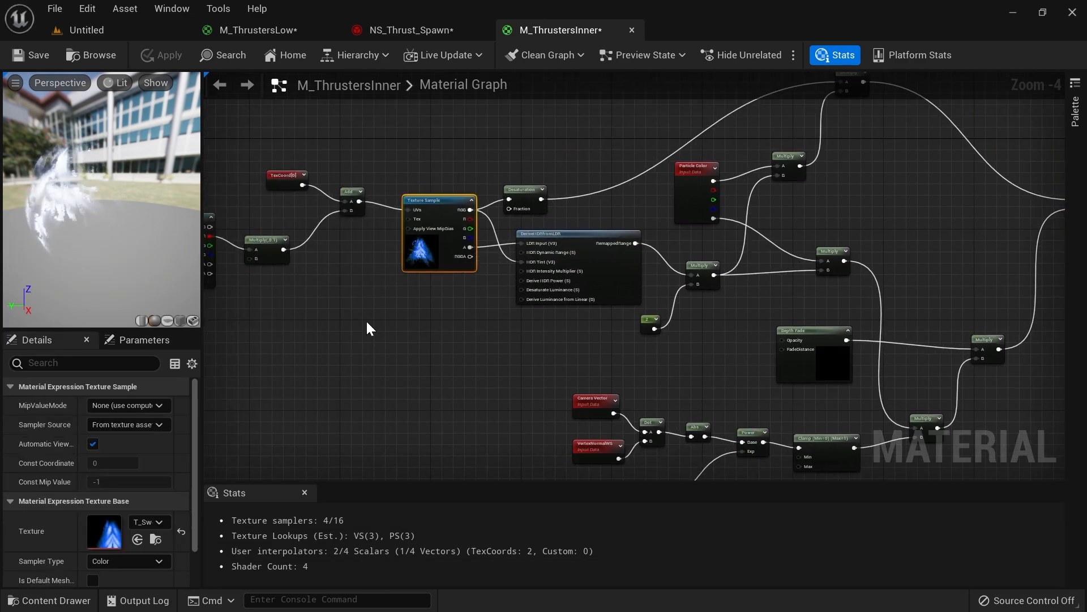
{"action": "left_click", "coordinate": [137, 541]}
Step: Delete the Camera Vector, VertexNormalWS, Dot, Abs, Power, Clamp and exponent constant nodes from the M_ThrustersInner graph
{"action": "right_click_drag", "start_coordinate": [478, 393], "coordinate": [340, 285]}
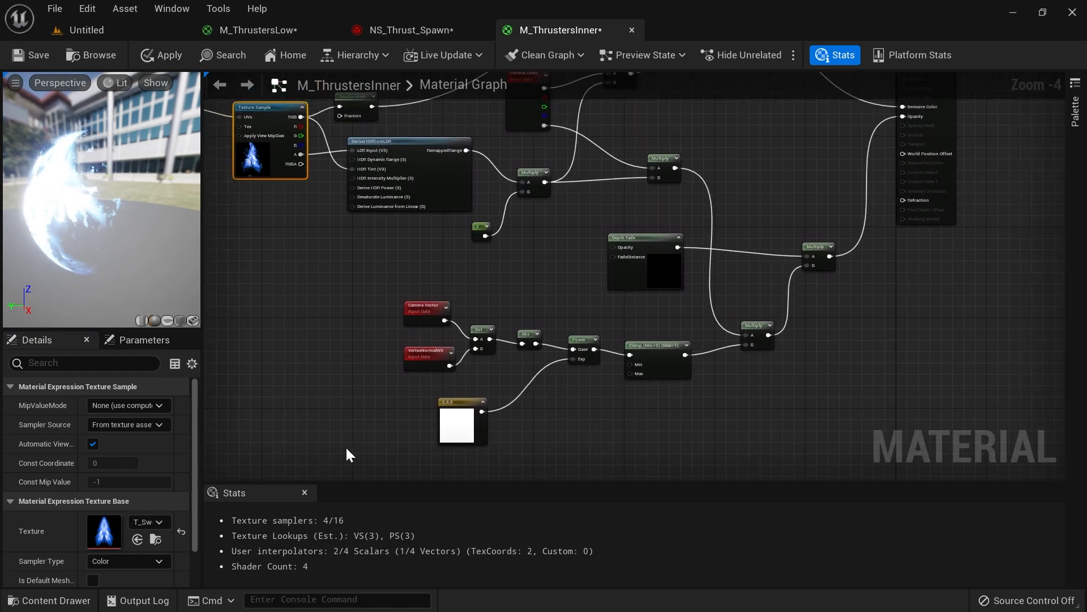
{"action": "left_click_drag", "start_coordinate": [596, 381], "coordinate": [704, 340]}
{"action": "key", "text": "Delete"}
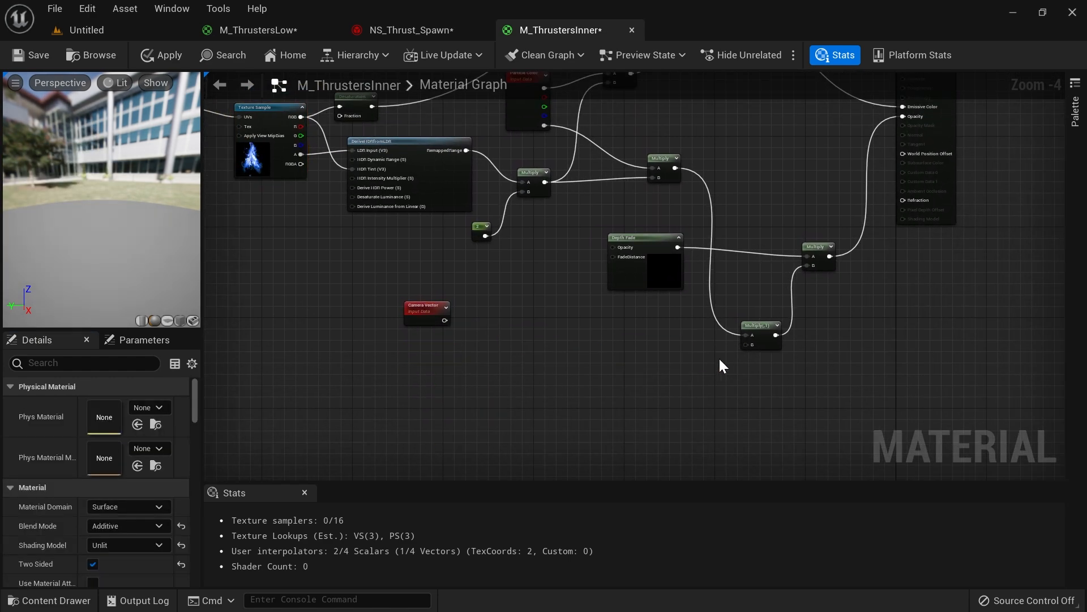
{"action": "right_click_drag", "start_coordinate": [405, 382], "coordinate": [357, 432]}
{"action": "left_click", "coordinate": [396, 360]}
{"action": "key", "text": "Delete"}
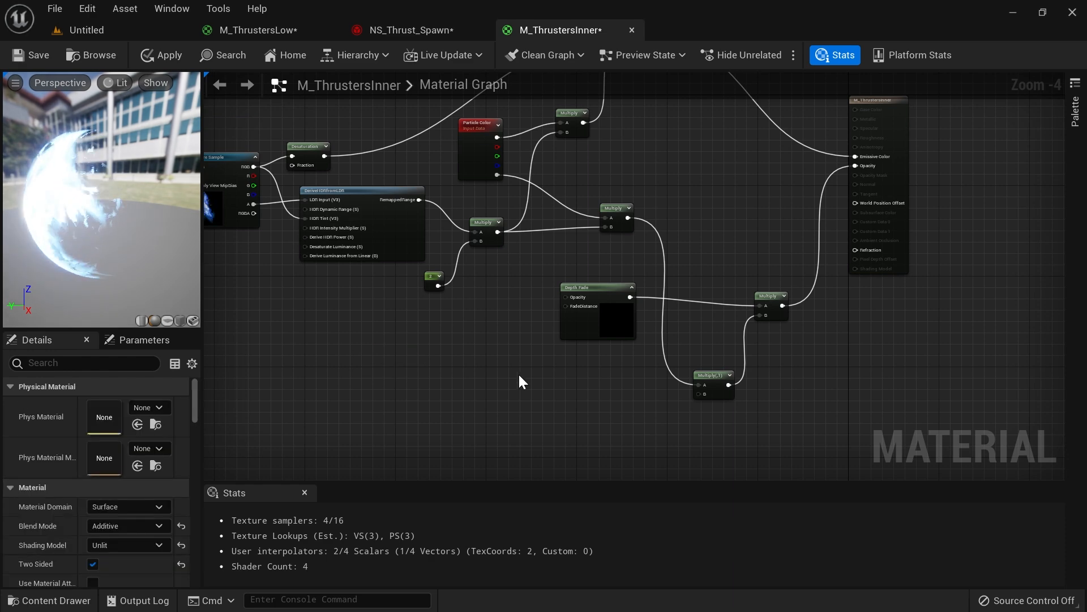
Step: Connect the particle alpha Multiply directly to input B of the final opacity Multiply and delete the bypassed Multiply node
{"action": "scroll", "coordinate": [498, 382], "scroll_direction": "up", "scroll_amount": 1}
{"action": "scroll", "coordinate": [496, 391], "scroll_direction": "up", "scroll_amount": 1}
{"action": "right_click_drag", "start_coordinate": [547, 340], "coordinate": [491, 383]}
{"action": "left_click_drag", "start_coordinate": [491, 376], "coordinate": [677, 249]}
{"action": "left_click_drag", "start_coordinate": [552, 200], "coordinate": [684, 306]}
{"action": "left_click_drag", "start_coordinate": [756, 344], "coordinate": [756, 344]}
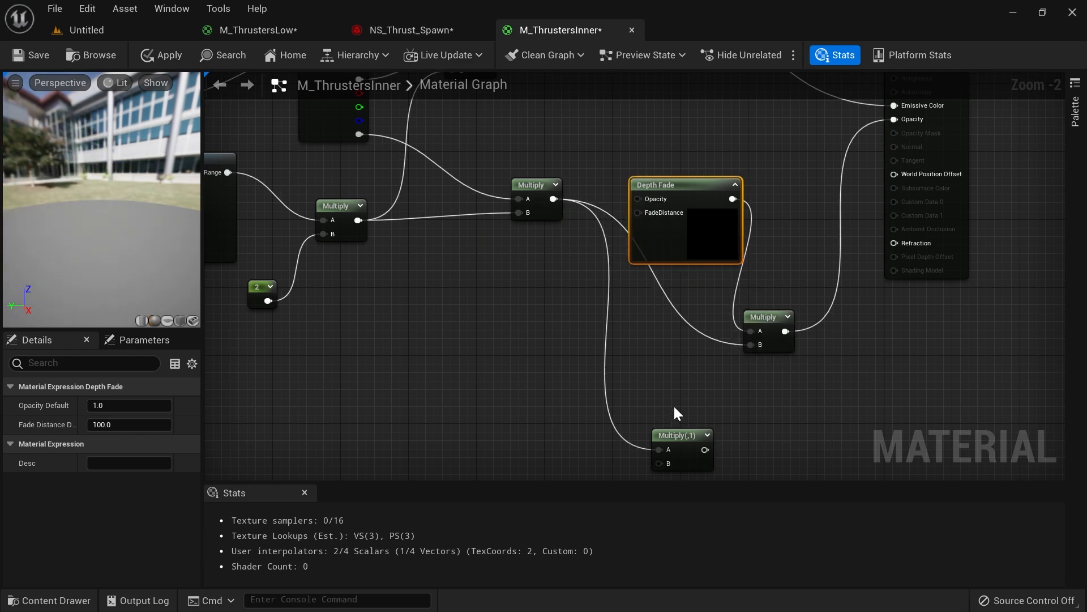
{"action": "left_click", "coordinate": [681, 435]}
{"action": "key", "text": "Delete"}
Step: Move the Depth Fade node clear of the opacity wires and apply the M_ThrustersInner changes
{"action": "left_click_drag", "start_coordinate": [677, 231], "coordinate": [541, 364]}
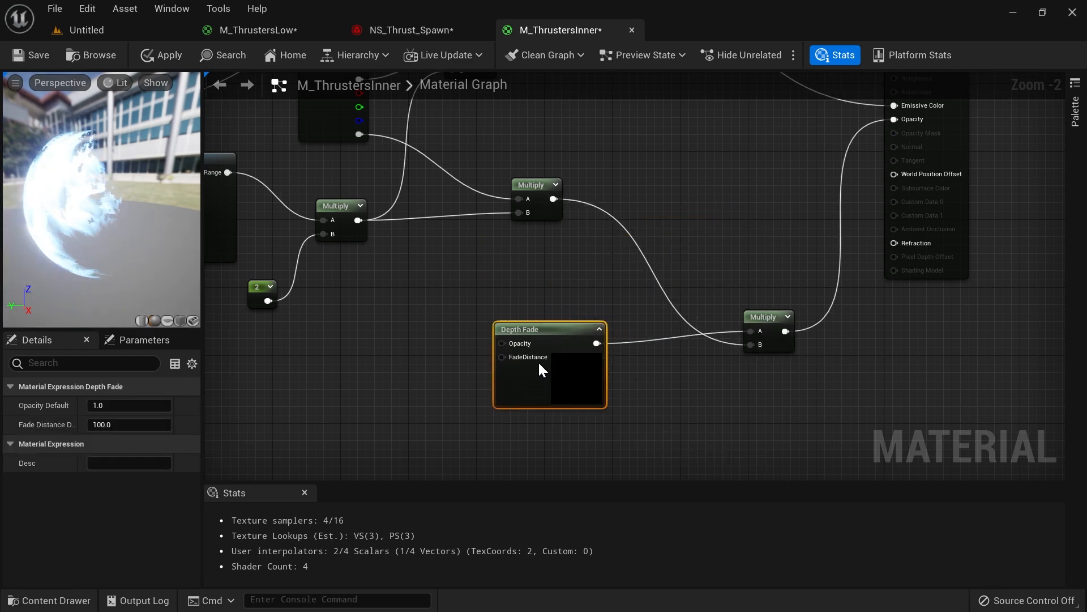
{"action": "scroll", "coordinate": [577, 273], "scroll_direction": "down", "scroll_amount": 1}
{"action": "right_click_drag", "start_coordinate": [577, 273], "coordinate": [749, 354]}
{"action": "scroll", "coordinate": [789, 326], "scroll_direction": "down", "scroll_amount": 1}
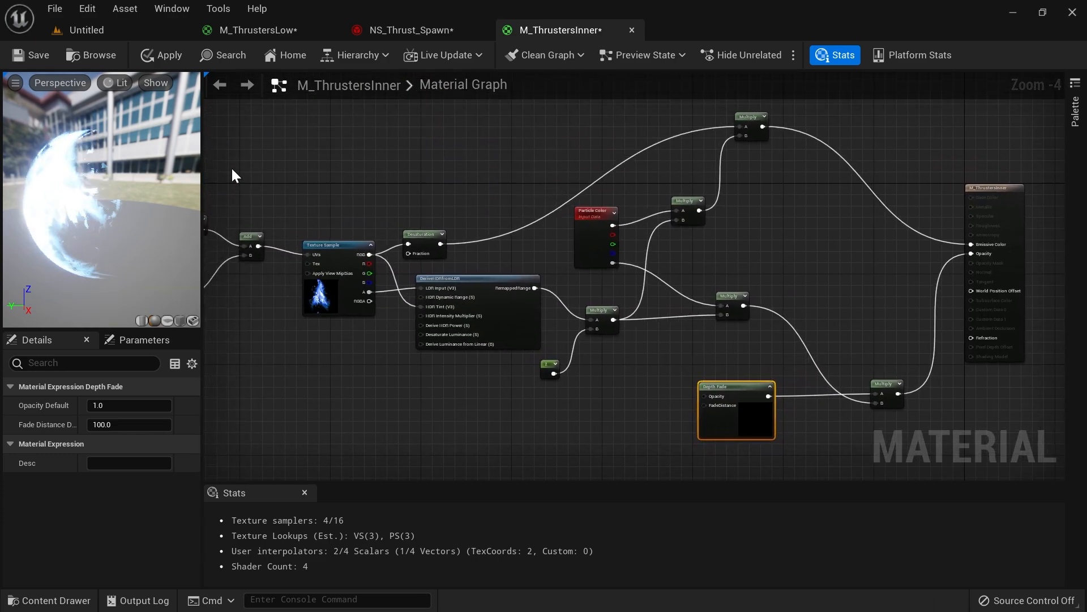
{"action": "left_click", "coordinate": [151, 57]}
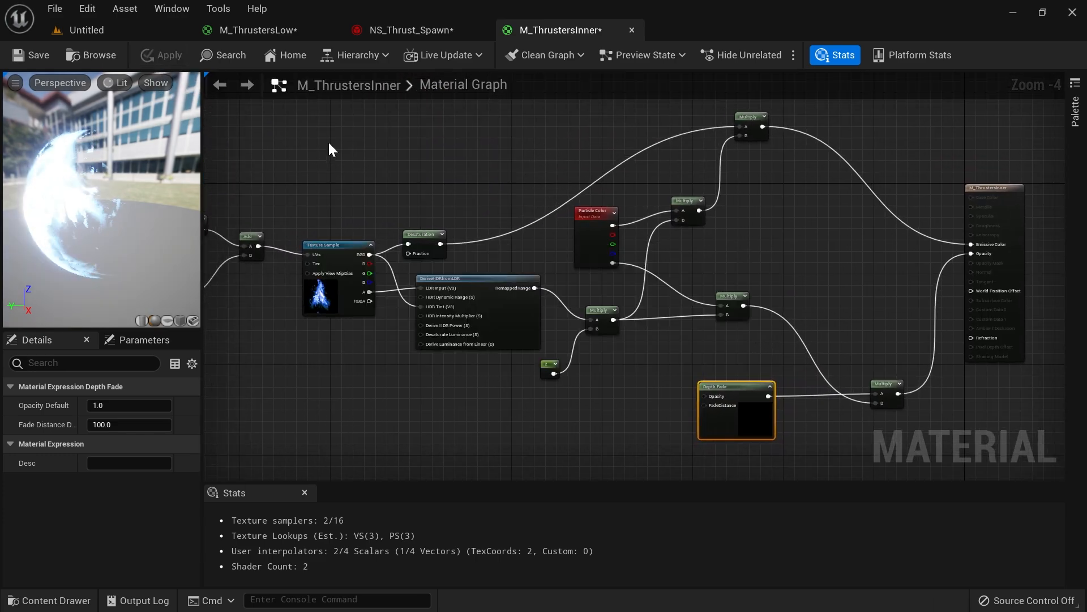
Step: Add a Simple Sprite Burst emitter to NS_Thrust_Spawn beside HighThrust
{"action": "left_click", "coordinate": [427, 34]}
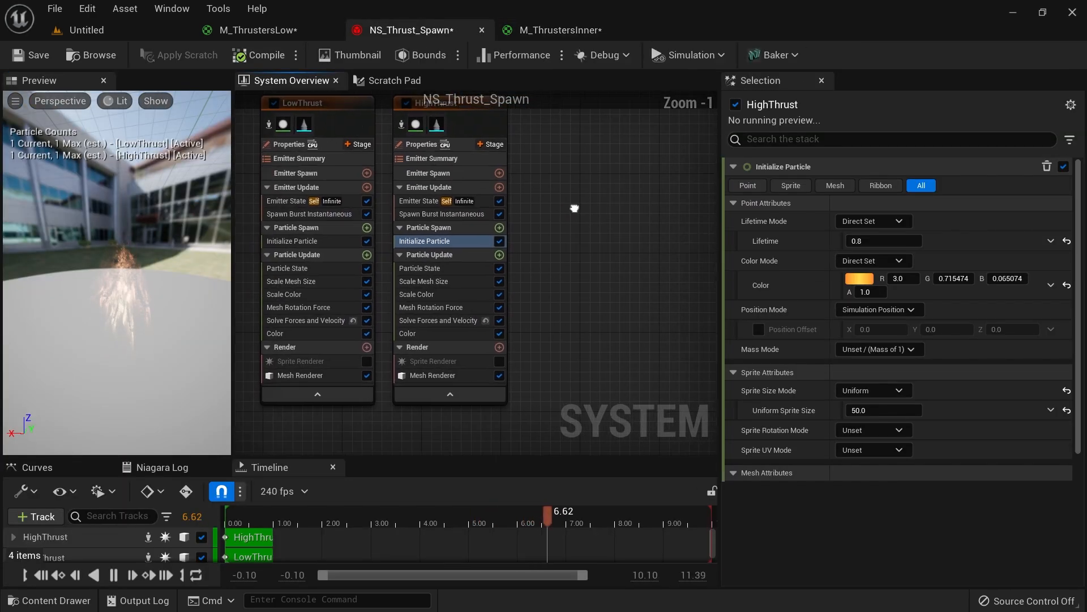
{"action": "right_click", "coordinate": [479, 166]}
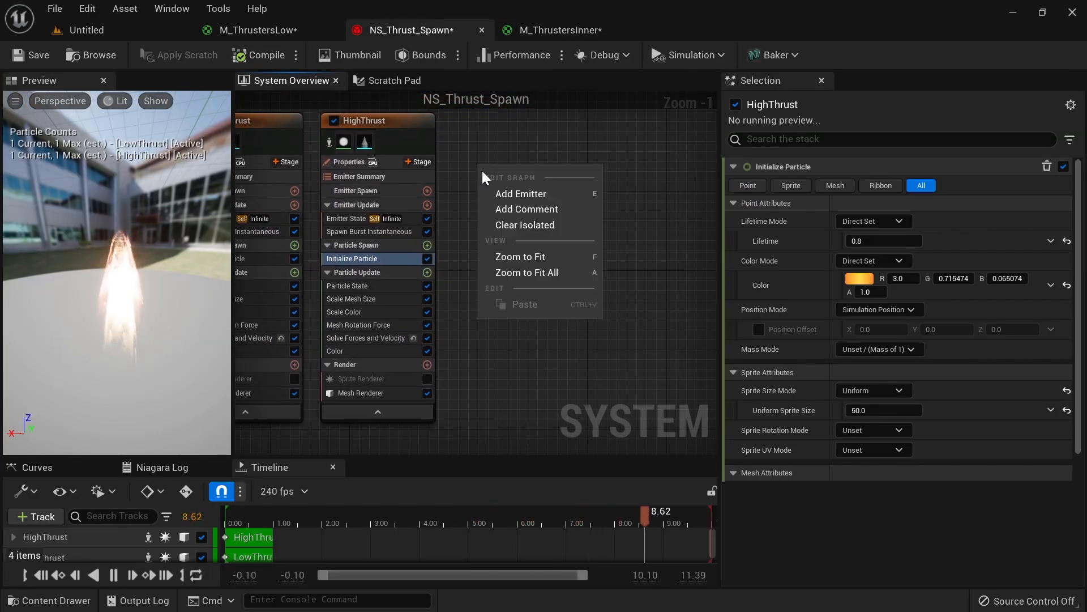
{"action": "left_click", "coordinate": [525, 193]}
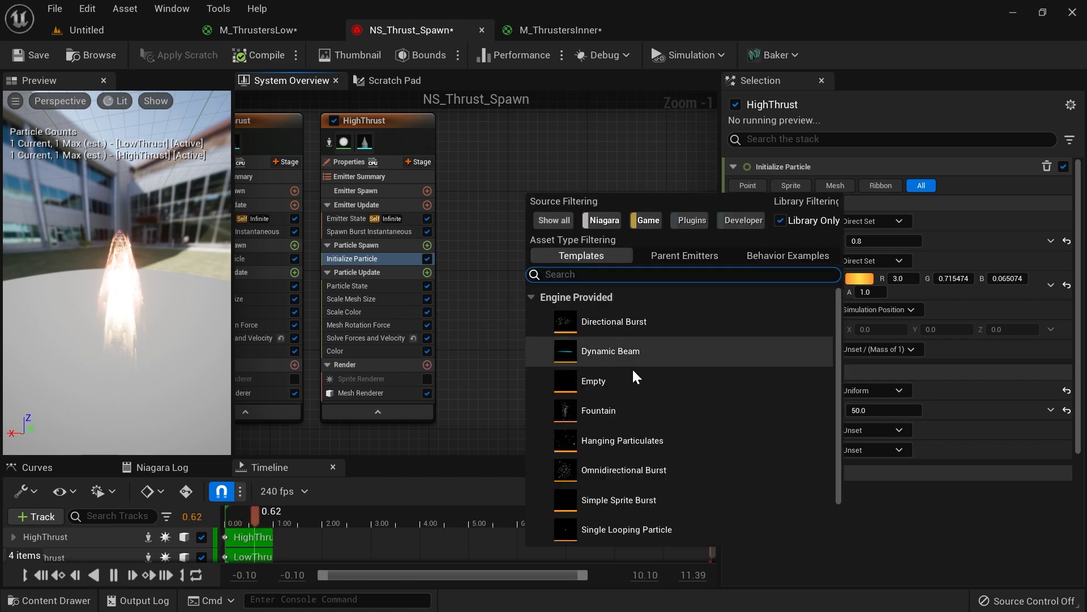
{"action": "double_click", "coordinate": [634, 441]}
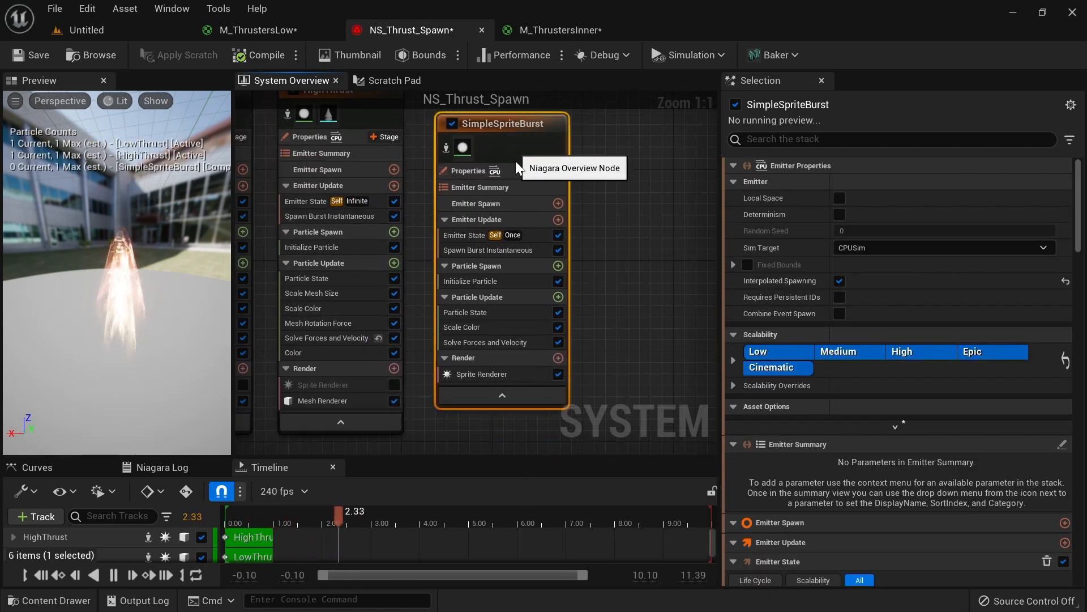
Step: Assign the M_ThrustersInner material to the SimpleSpriteBurst emitter's Sprite Renderer
{"action": "left_click", "coordinate": [512, 375]}
{"action": "left_click", "coordinate": [558, 29]}
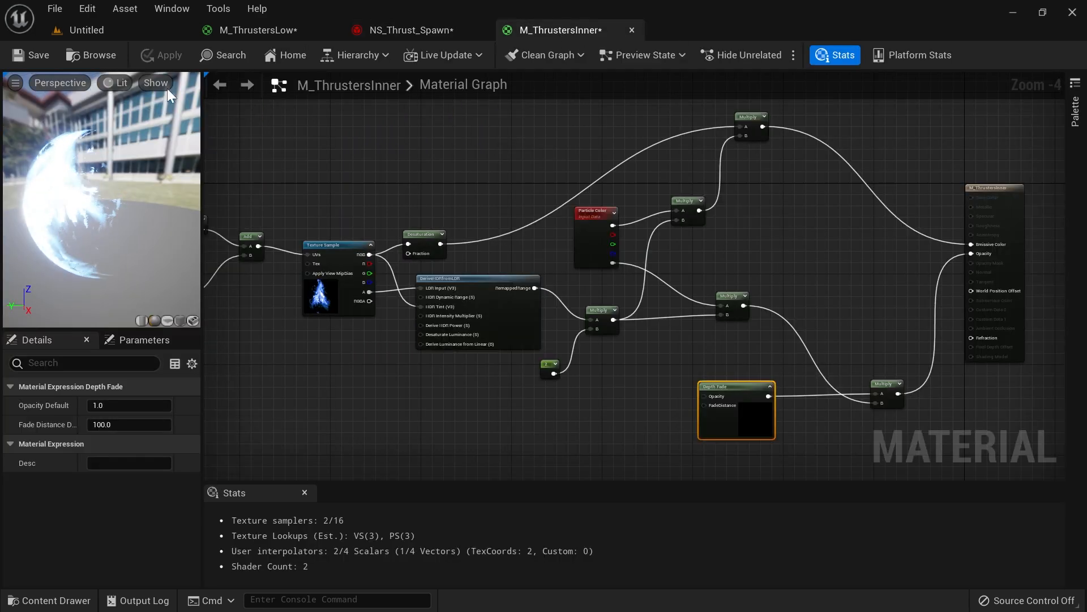
{"action": "left_click", "coordinate": [88, 52]}
{"action": "left_click", "coordinate": [374, 27]}
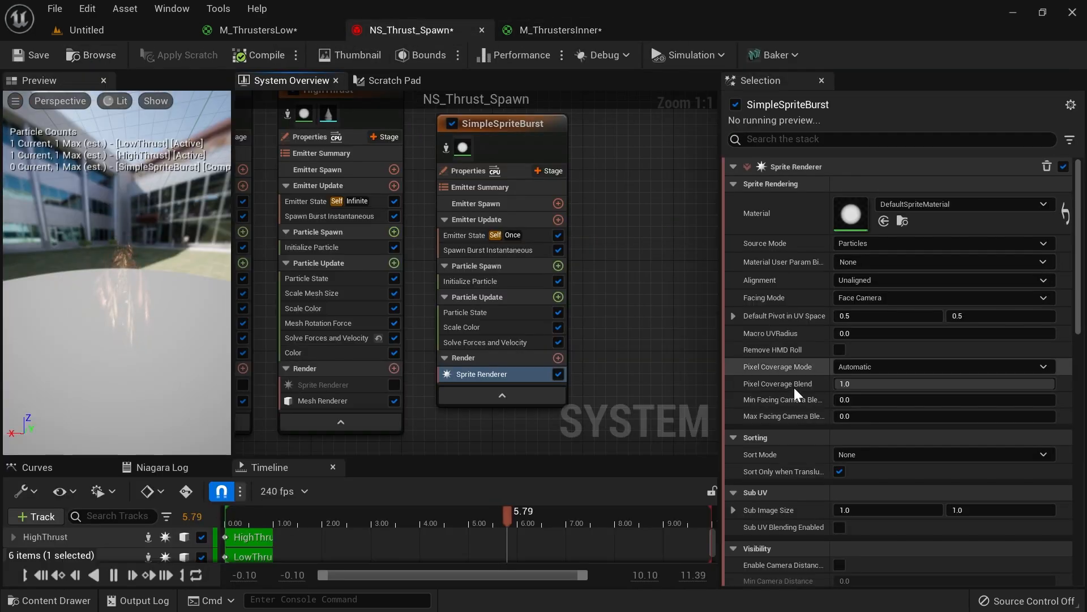
{"action": "left_click", "coordinate": [884, 221]}
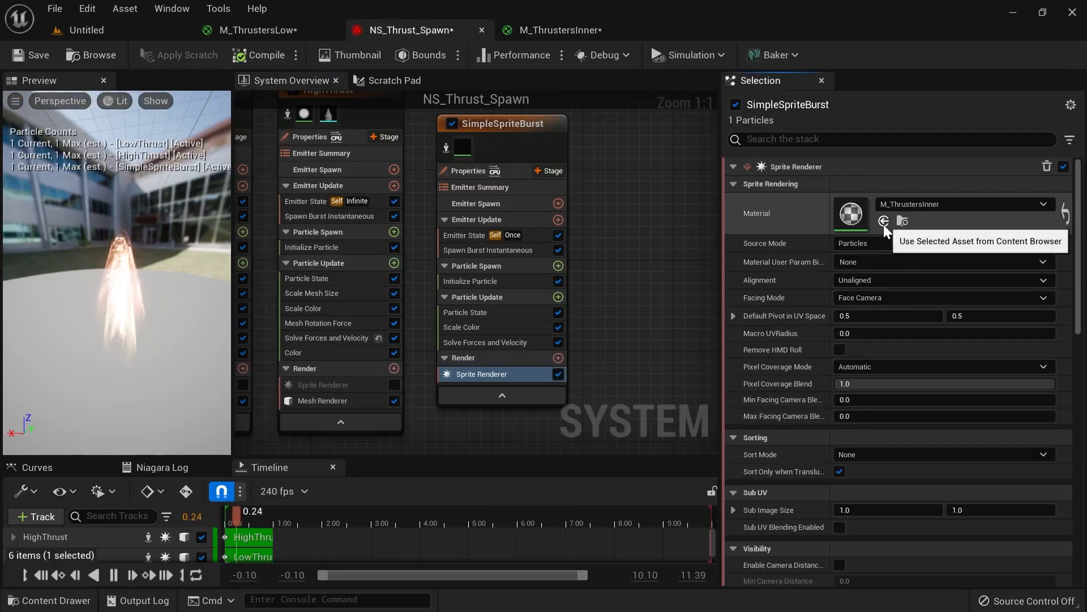
Step: Isolate the SimpleSpriteBurst emitter and inspect it in the preview
{"action": "left_click", "coordinate": [444, 150]}
{"action": "mouse_move", "coordinate": [174, 270]}
{"action": "left_mouse_down"}
{"action": "mouse_move", "coordinate": [160, 269]}
{"action": "mouse_move", "coordinate": [164, 279]}
{"action": "left_mouse_up"}
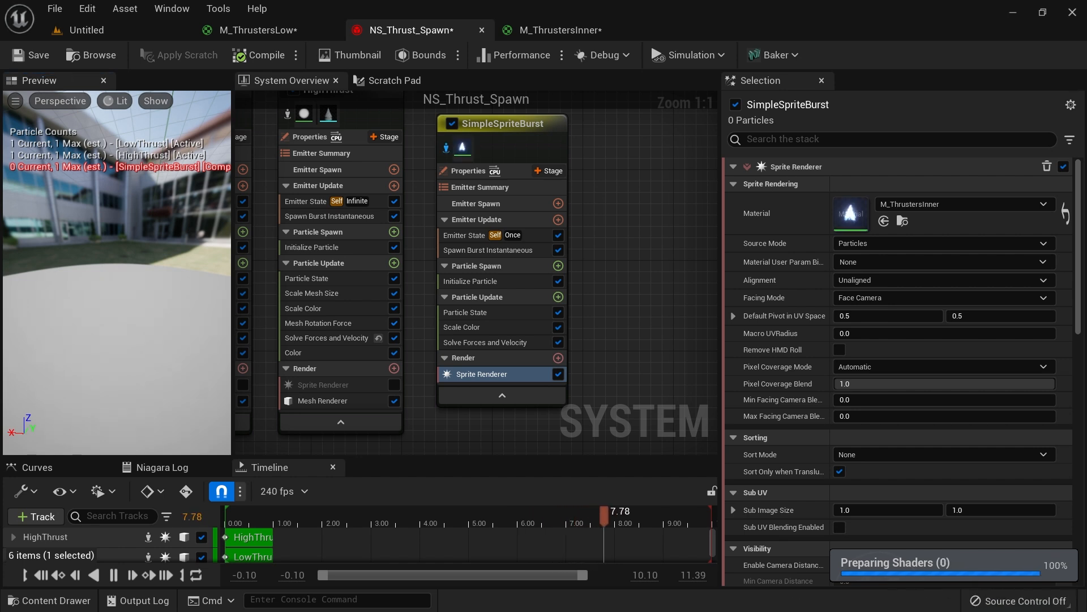
{"action": "left_click_drag", "start_coordinate": [133, 290], "coordinate": [155, 229]}
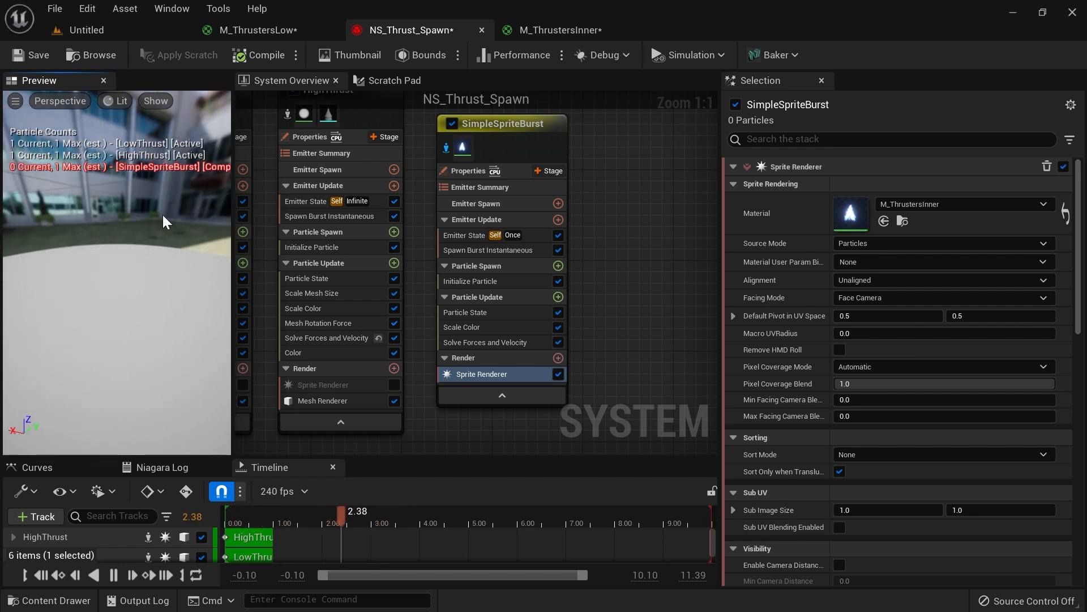
Step: Set the SimpleSpriteBurst particles' lifetime to a direct value of 0.6 in Initialize Particle
{"action": "middle_click_drag", "start_coordinate": [162, 216], "coordinate": [169, 225]}
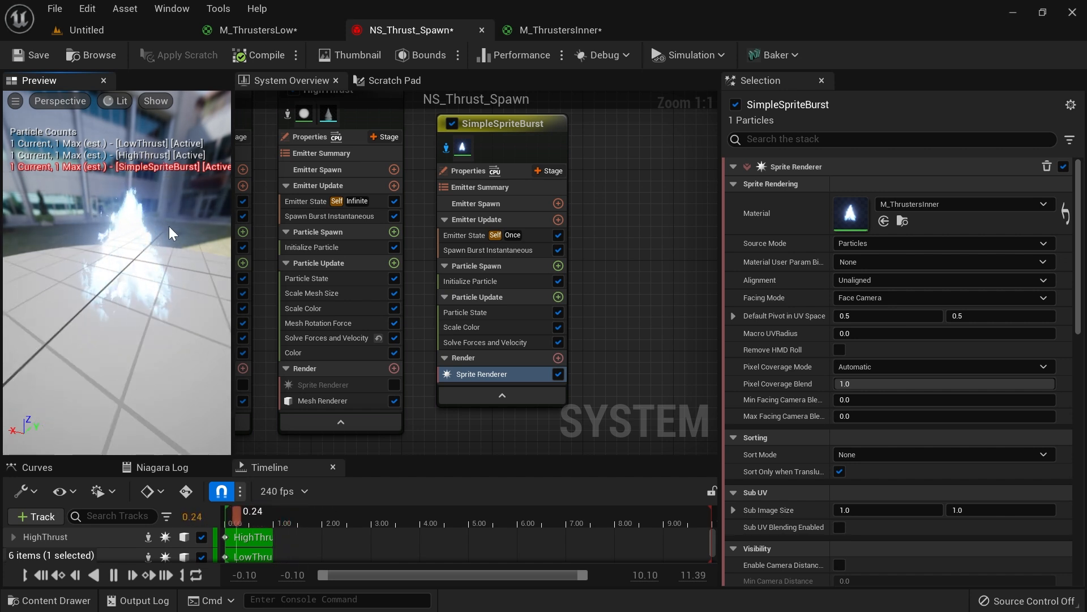
{"action": "right_click_drag", "start_coordinate": [171, 229], "coordinate": [171, 245]}
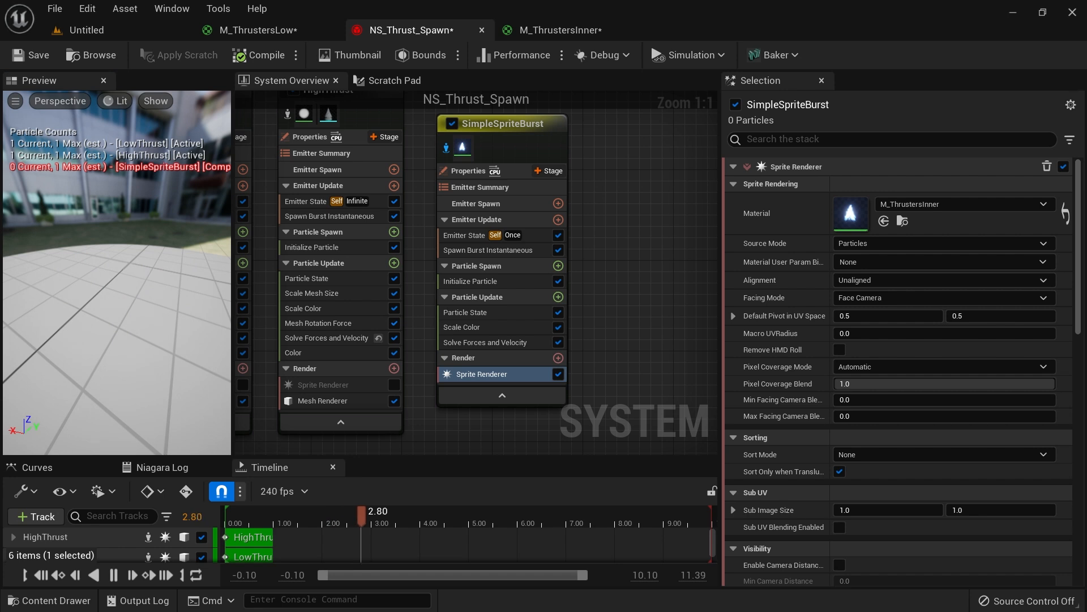
{"action": "left_click", "coordinate": [492, 281]}
{"action": "left_click", "coordinate": [896, 221]}
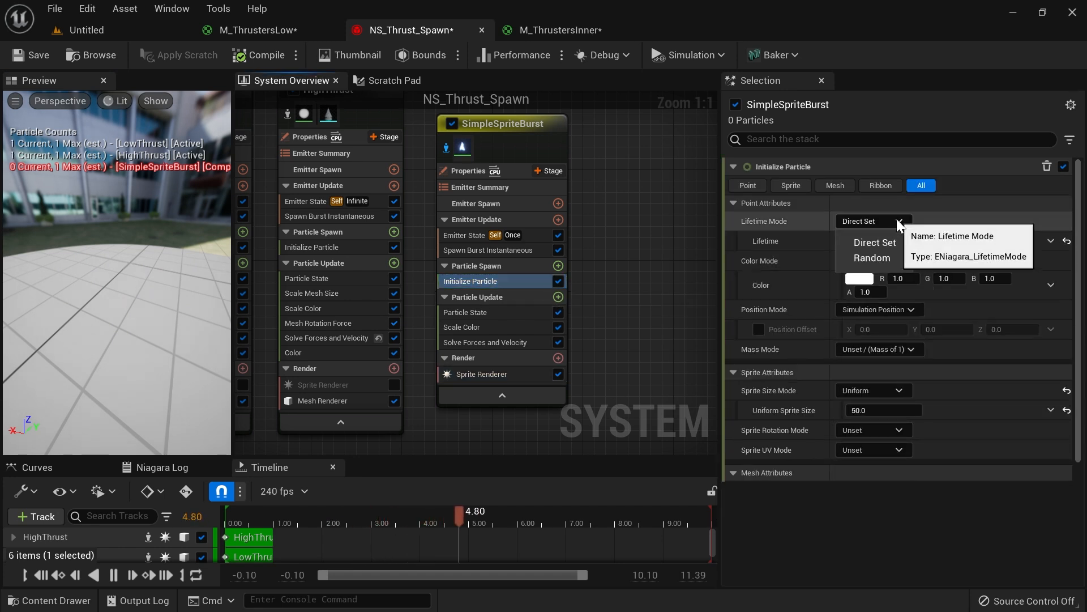
{"action": "left_click", "coordinate": [875, 259]}
{"action": "left_click", "coordinate": [888, 219]}
{"action": "left_click", "coordinate": [882, 242]}
{"action": "left_click", "coordinate": [882, 241]}
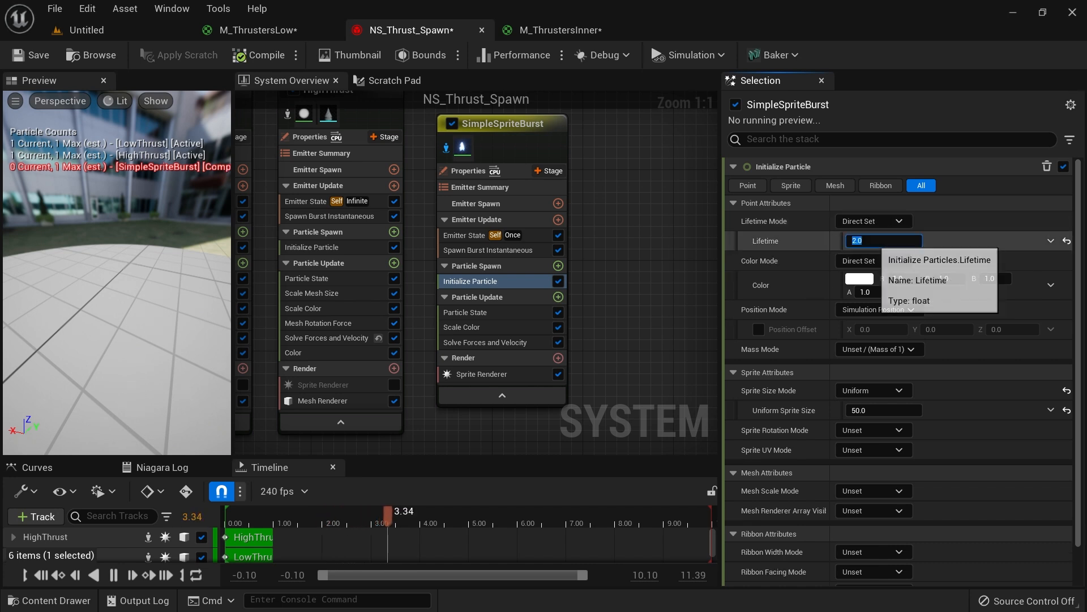
{"action": "type", "text": "0.6"}
{"action": "key", "text": "Return"}
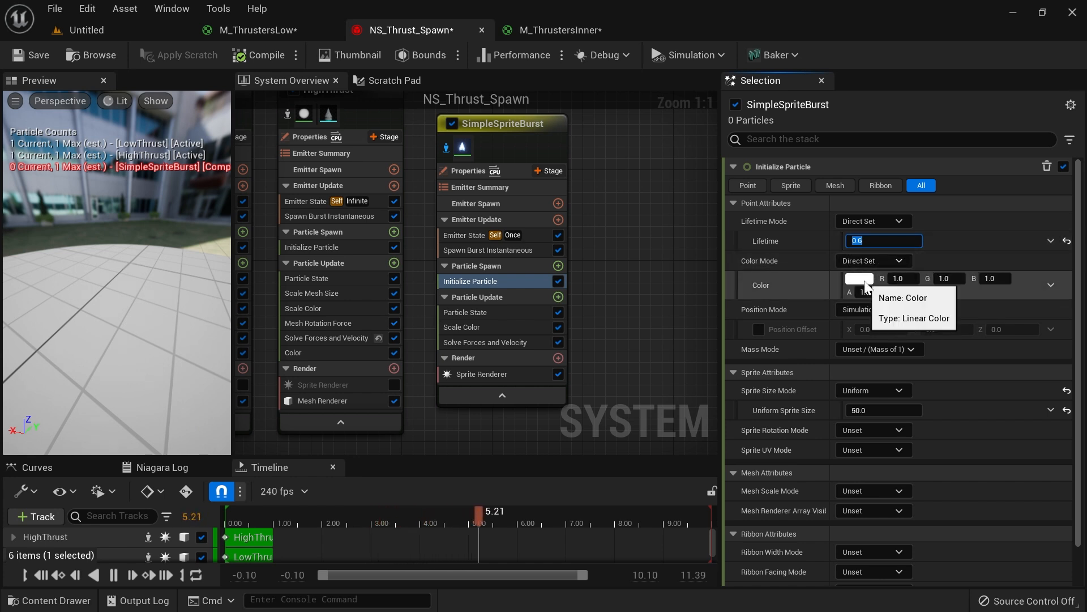
Step: Switch the SimpleSpriteBurst sprite size mode to Non-Uniform and set the sprite size to X 60 and Y 180
{"action": "scroll", "coordinate": [866, 308], "scroll_direction": "down", "scroll_amount": 2}
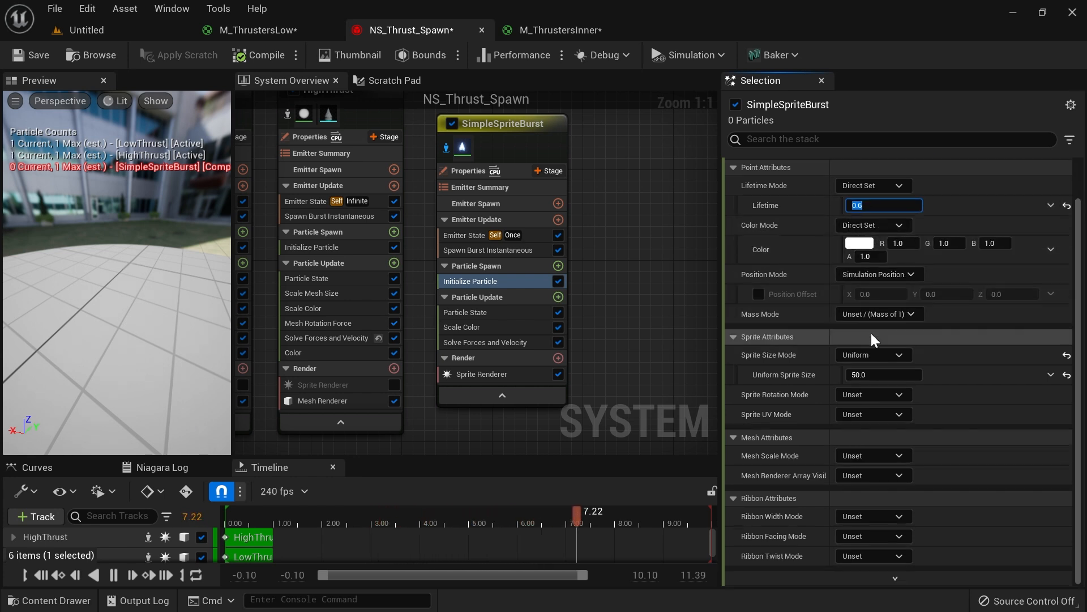
{"action": "left_click", "coordinate": [891, 355]}
{"action": "left_click", "coordinate": [883, 422]}
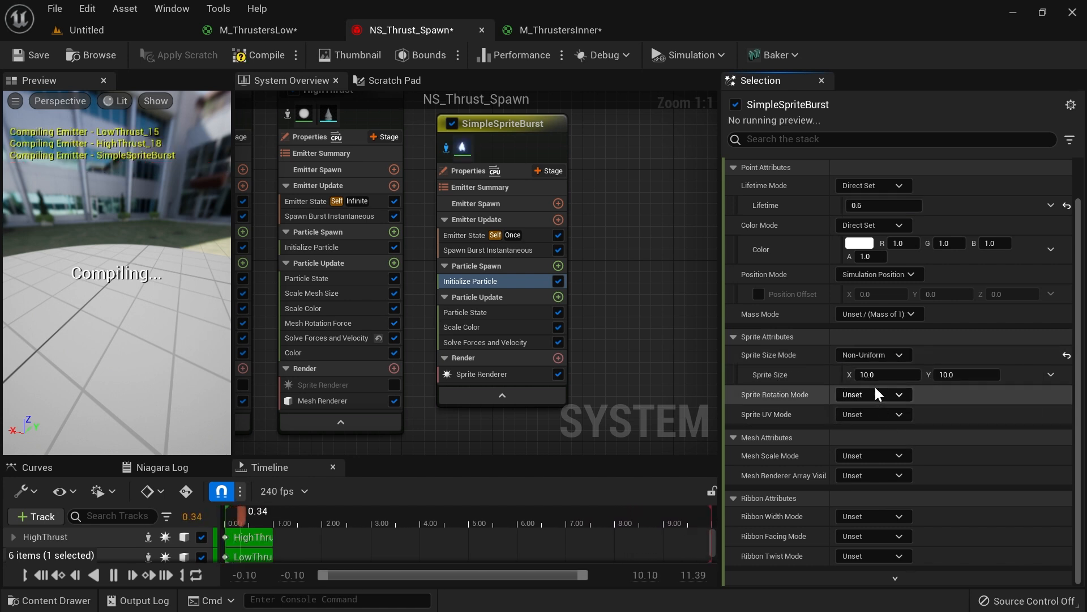
{"action": "left_click", "coordinate": [884, 374]}
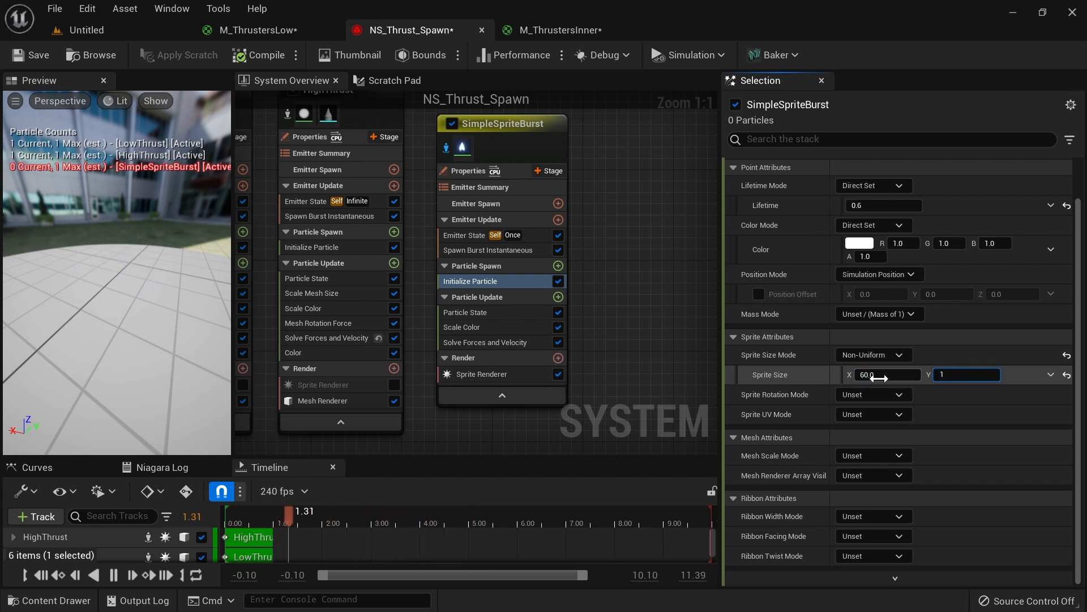
{"action": "type", "text": "180"}
{"action": "key", "text": "Return"}
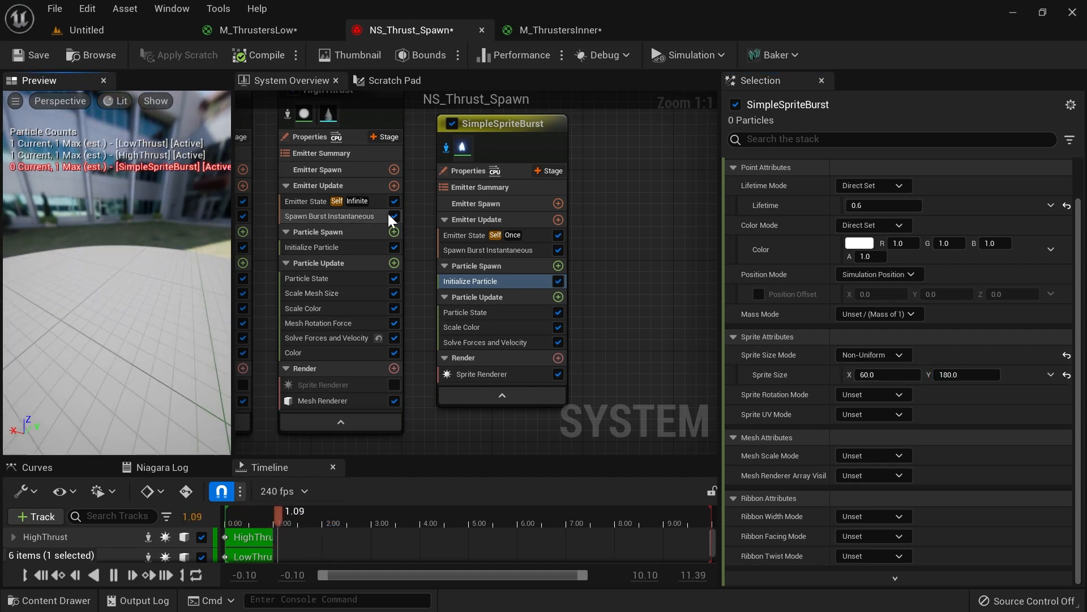
Step: Turn off isolation for SimpleSpriteBurst and inspect all three thrust emitters together in the preview
{"action": "scroll", "coordinate": [385, 212], "scroll_direction": "down", "scroll_amount": 3}
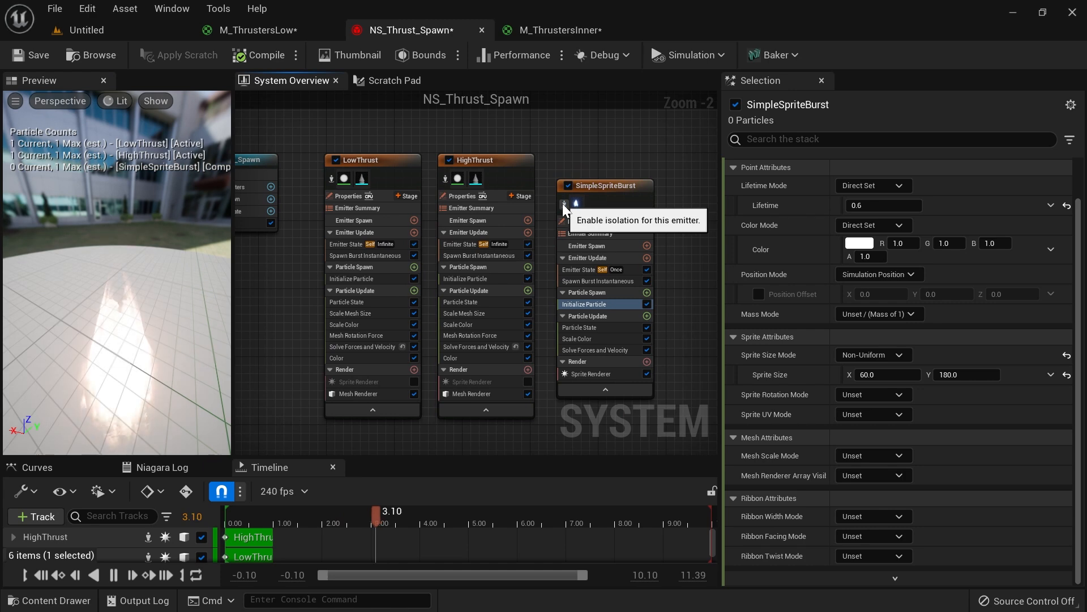
{"action": "key", "text": "slash"}
{"action": "left_click_drag", "start_coordinate": [162, 277], "coordinate": [120, 288]}
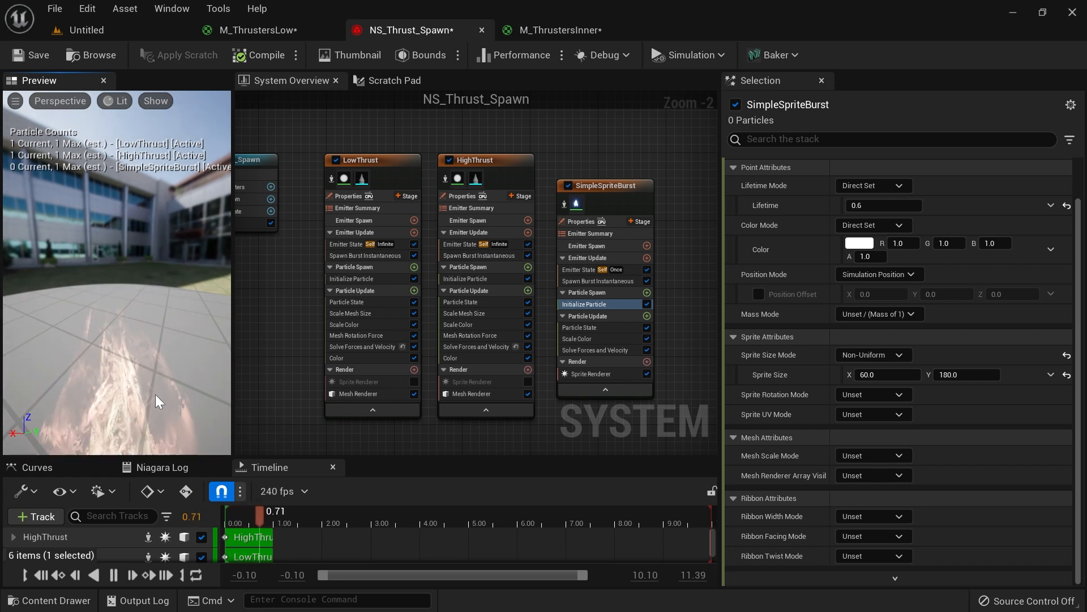
Step: Set the SimpleSpriteBurst sprite rotation mode to Direct Angle (Degrees) with a rotation angle of 180
{"action": "left_click", "coordinate": [623, 375]}
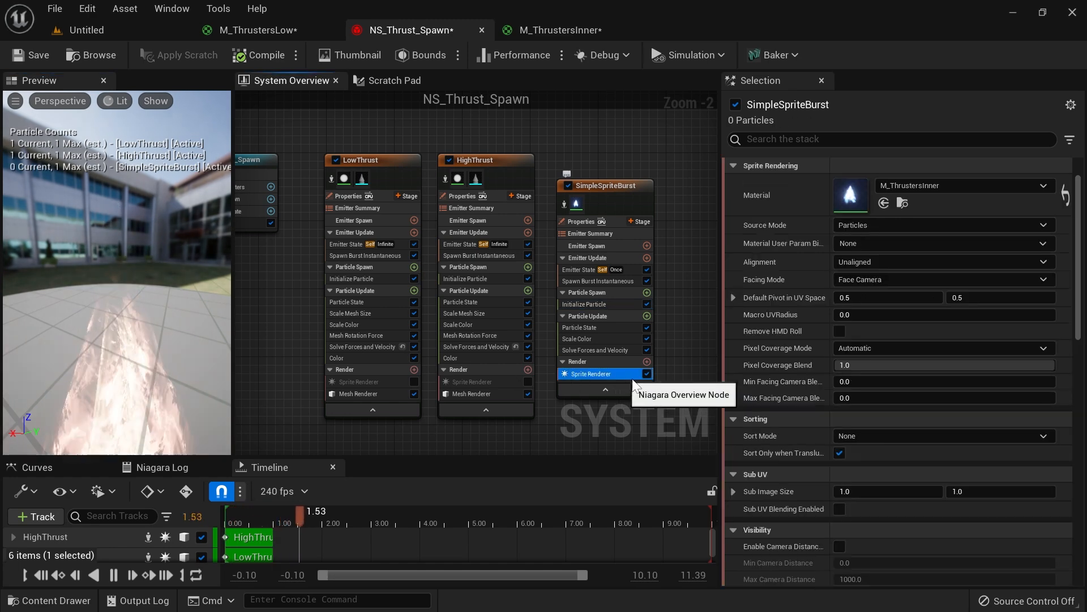
{"action": "left_click", "coordinate": [613, 302]}
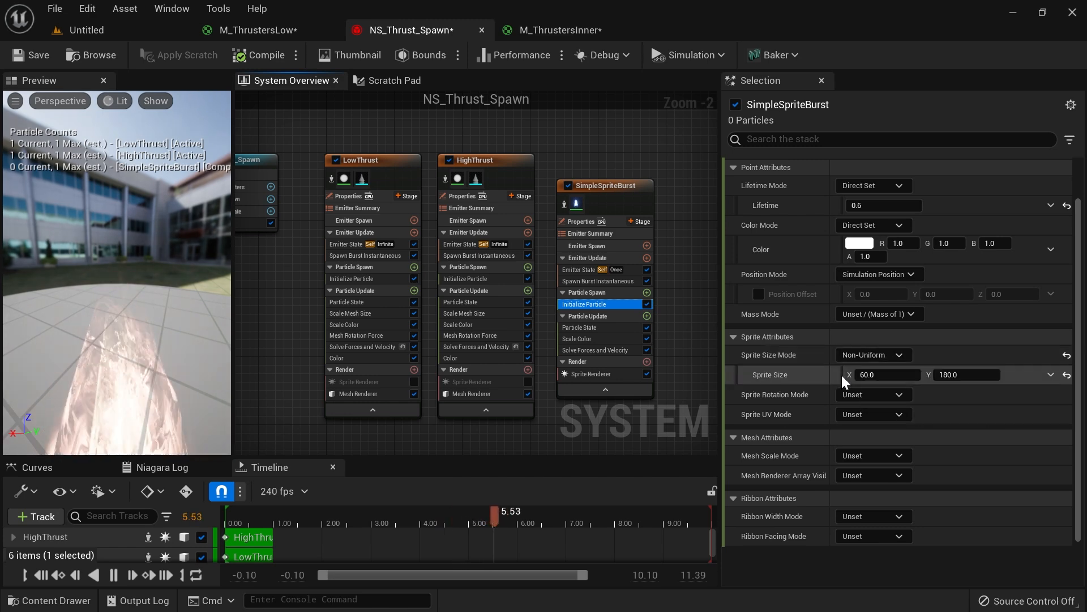
{"action": "left_click", "coordinate": [844, 396]}
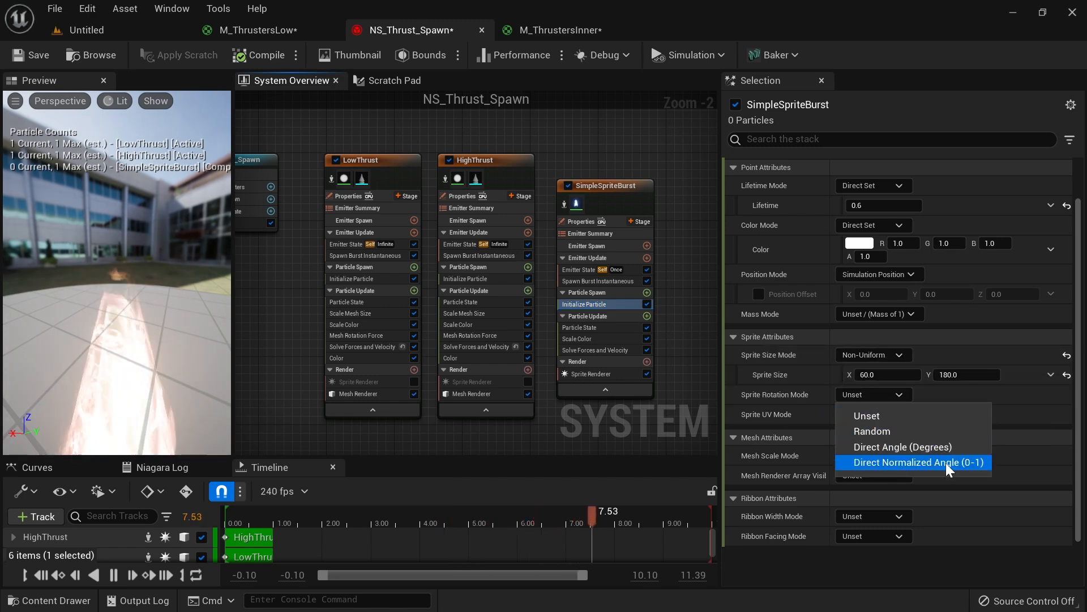
{"action": "left_click", "coordinate": [934, 448]}
{"action": "left_click", "coordinate": [883, 414]}
{"action": "type", "text": "180"}
{"action": "key", "text": "Return"}
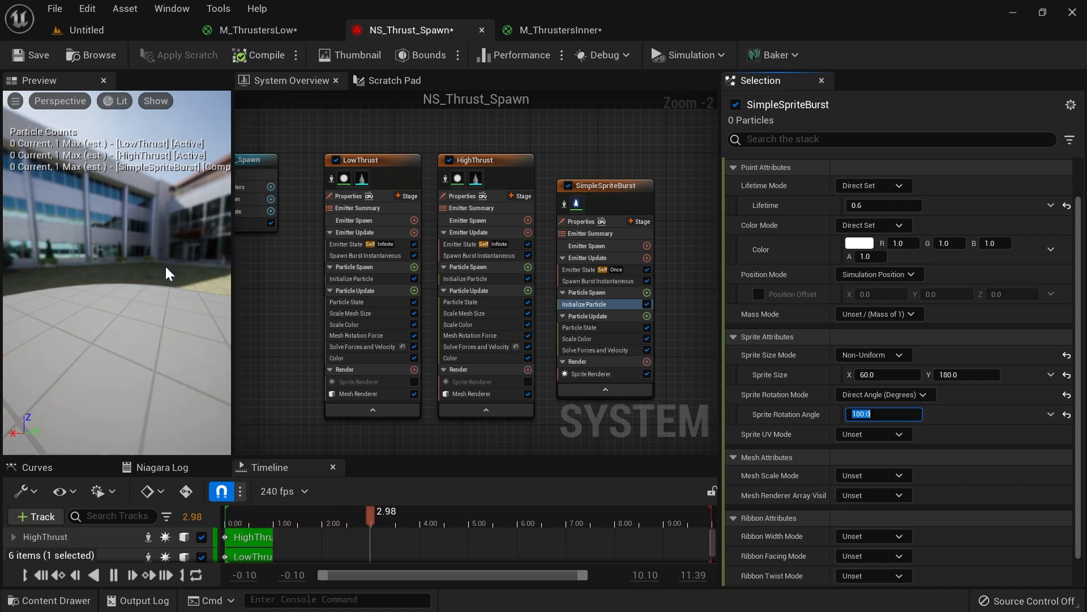
Step: Set the SimpleSpriteBurst Emitter State to loop infinitely with a loop duration of 1.0
{"action": "scroll", "coordinate": [696, 322], "scroll_direction": "up", "scroll_amount": 1}
{"action": "left_click", "coordinate": [612, 262]}
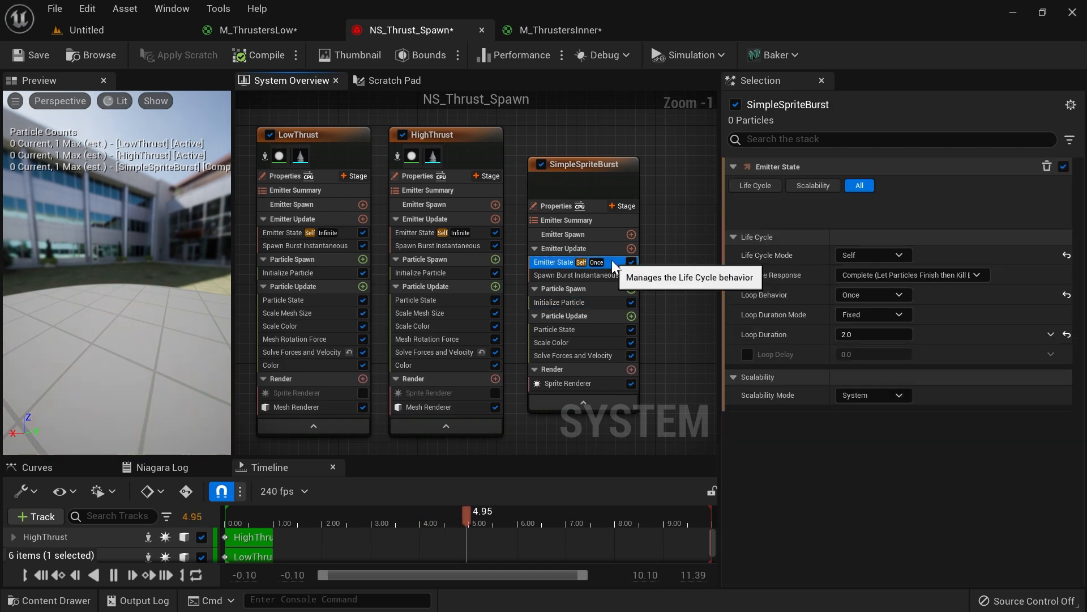
{"action": "left_click", "coordinate": [894, 261]}
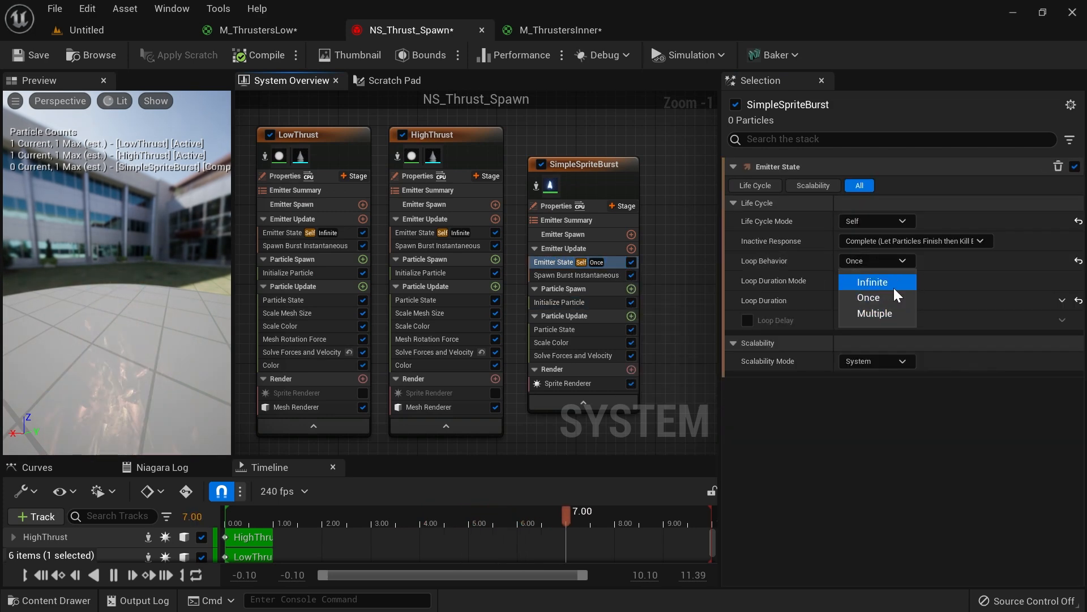
{"action": "left_click", "coordinate": [890, 283]}
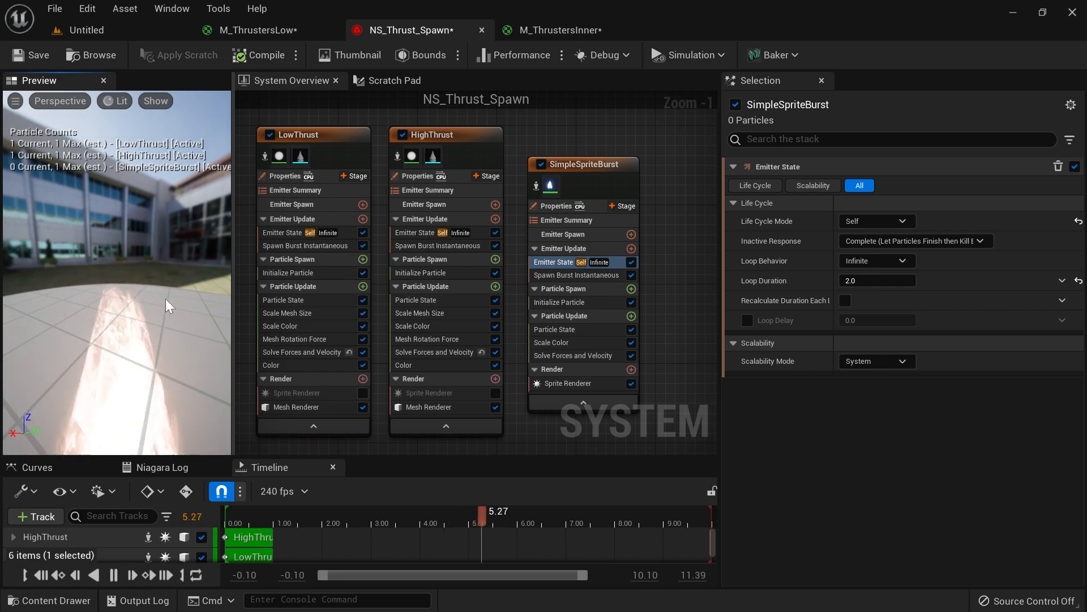
{"action": "left_click", "coordinate": [877, 280]}
{"action": "type", "text": "1"}
{"action": "key", "text": "Tab"}
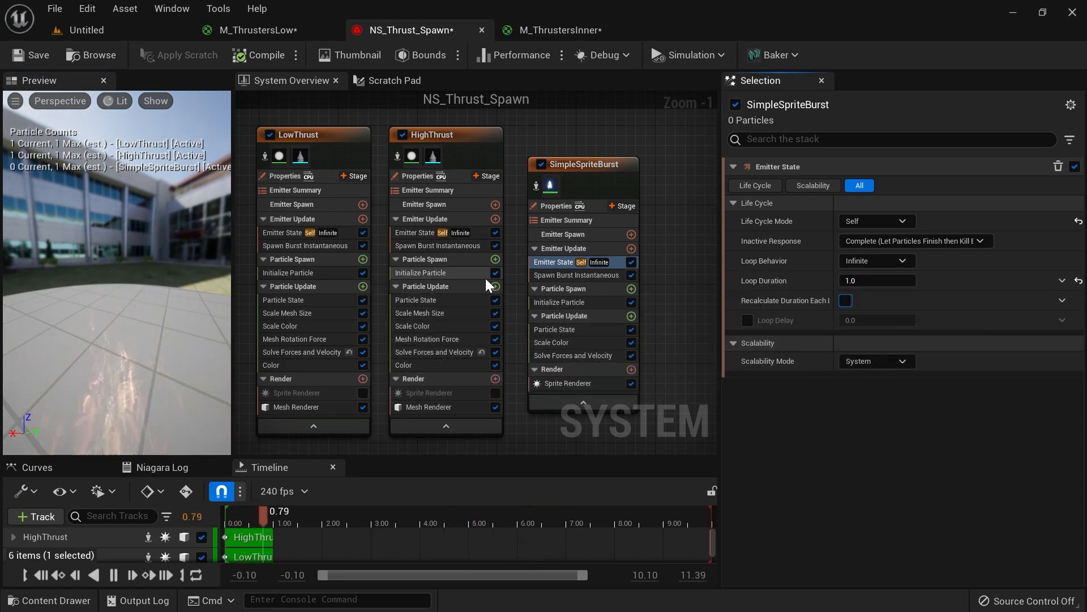
Step: Review the HighThrust emitter's Emitter State and Initialize Particle settings
{"action": "left_click", "coordinate": [453, 233]}
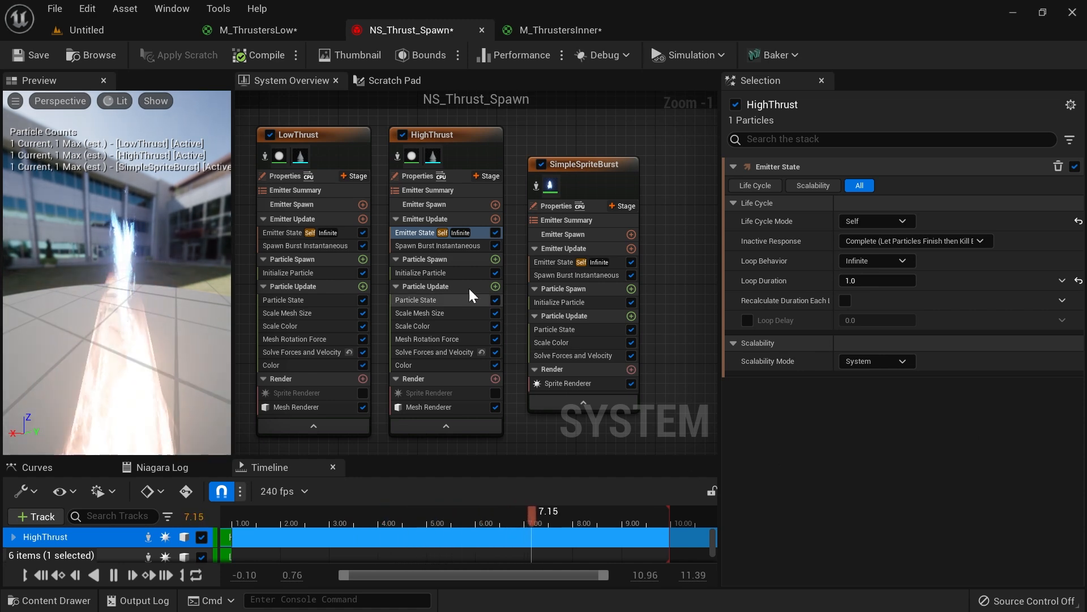
{"action": "left_click", "coordinate": [454, 273]}
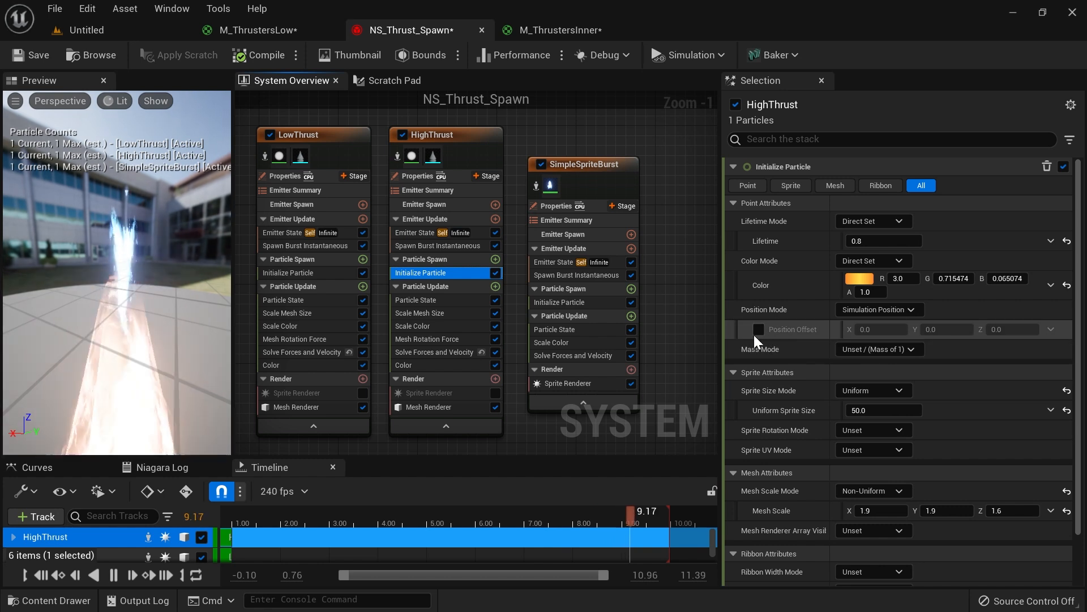
Step: Enable Position Offset in HighThrust's Initialize Particle, using Local coordinates and a Z offset of 200
{"action": "left_click", "coordinate": [759, 329]}
{"action": "left_click", "coordinate": [903, 349]}
{"action": "left_click", "coordinate": [899, 396]}
{"action": "left_click", "coordinate": [1002, 329]}
{"action": "type", "text": "200"}
{"action": "key", "text": "Return"}
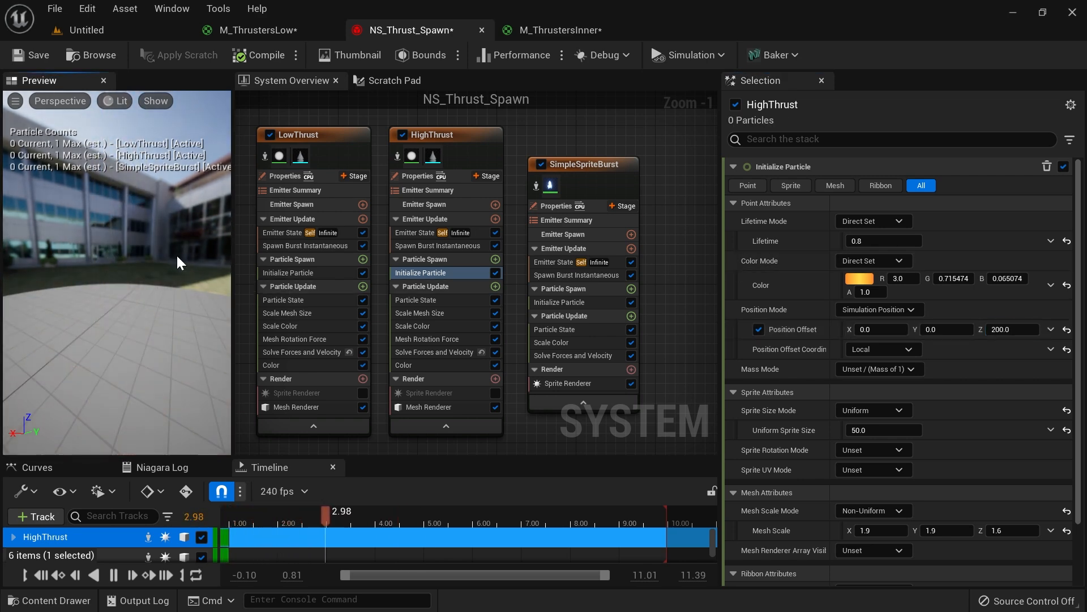
Step: Raise the Z position offset of HighThrust's particles to 250
{"action": "left_click", "coordinate": [1007, 329]}
{"action": "type", "text": "250"}
{"action": "key", "text": "Return"}
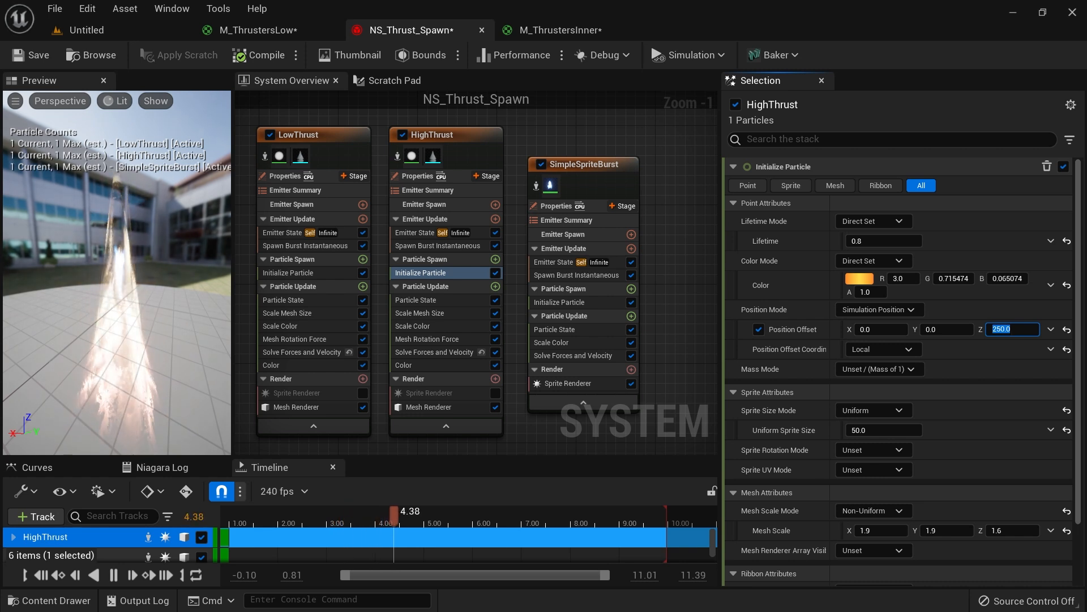
{"action": "key", "text": "Return"}
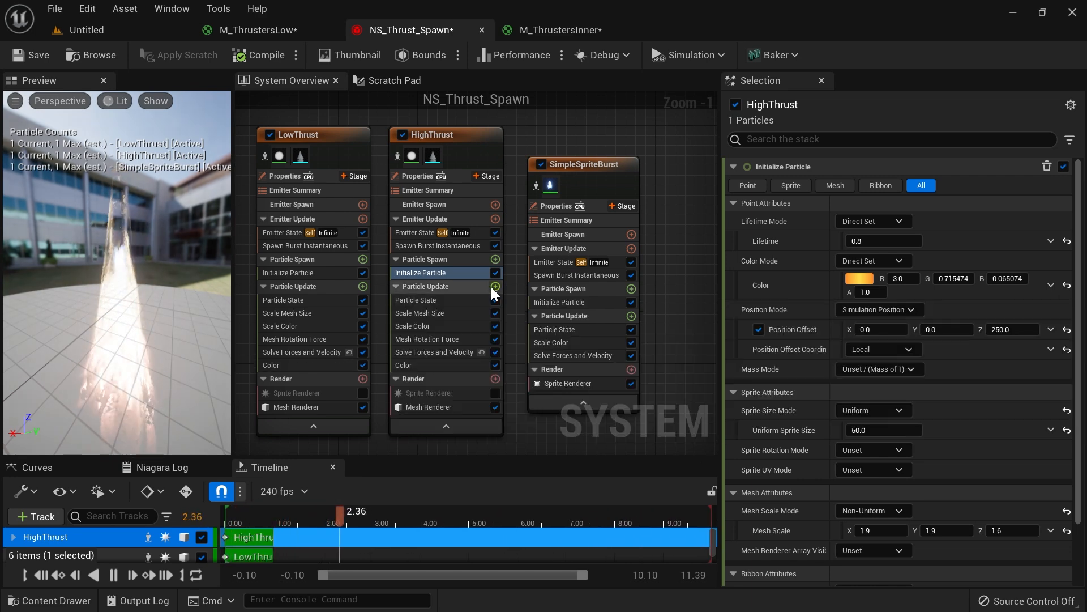
{"action": "left_click", "coordinate": [495, 287]}
{"action": "type", "text": "sprite"}
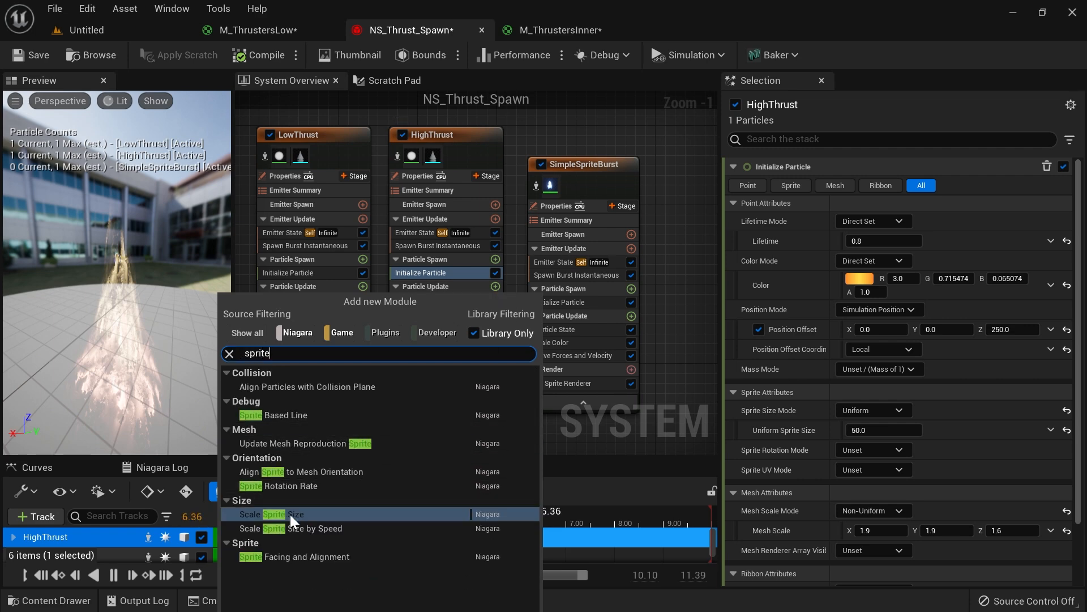
{"action": "left_click", "coordinate": [290, 514]}
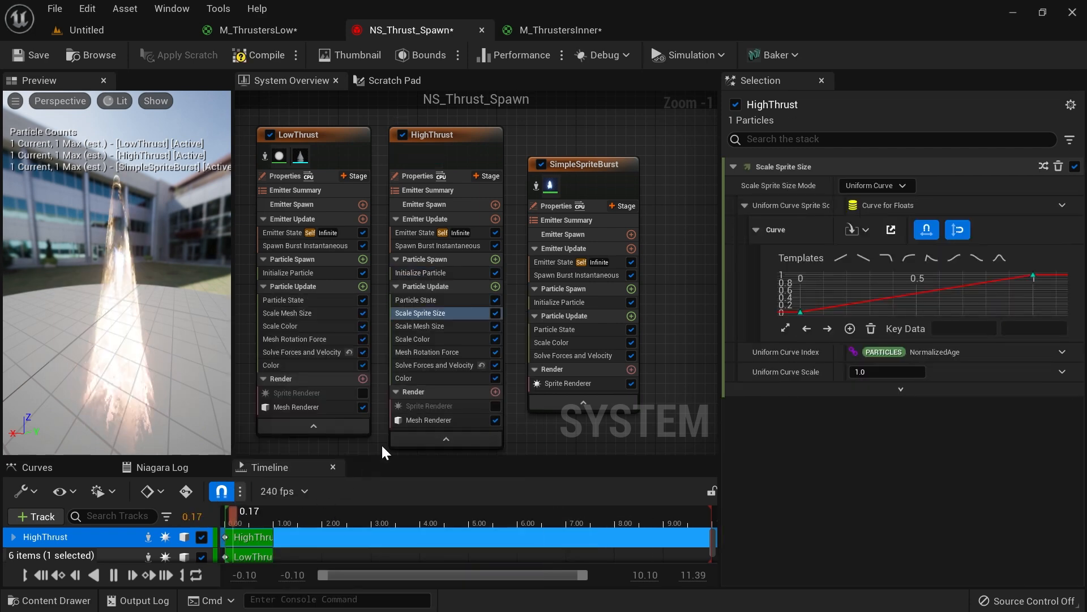
{"action": "left_click", "coordinate": [457, 310]}
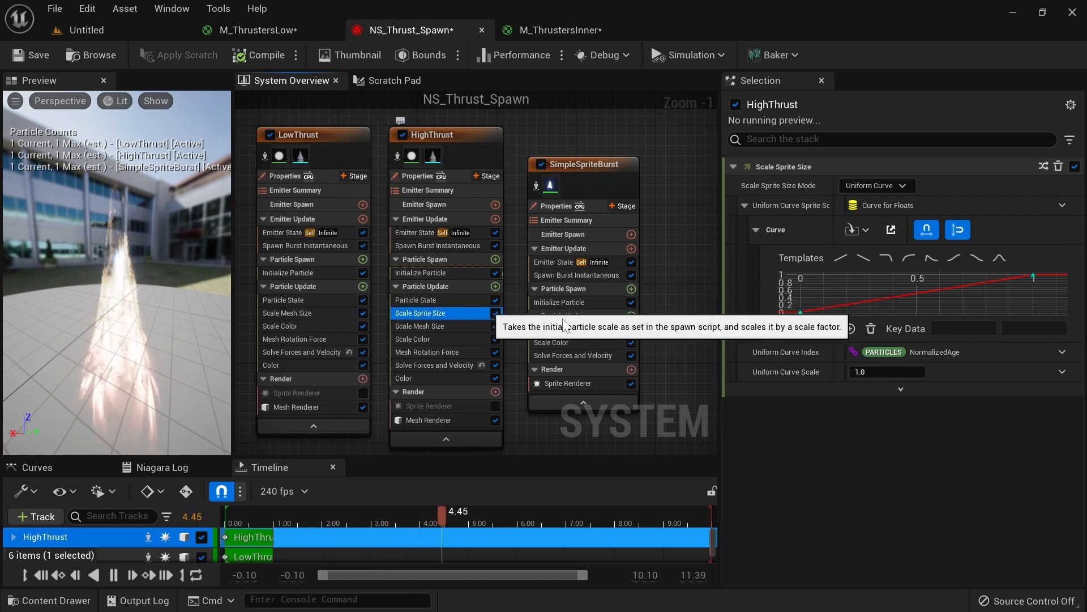
{"action": "left_click", "coordinate": [512, 310]}
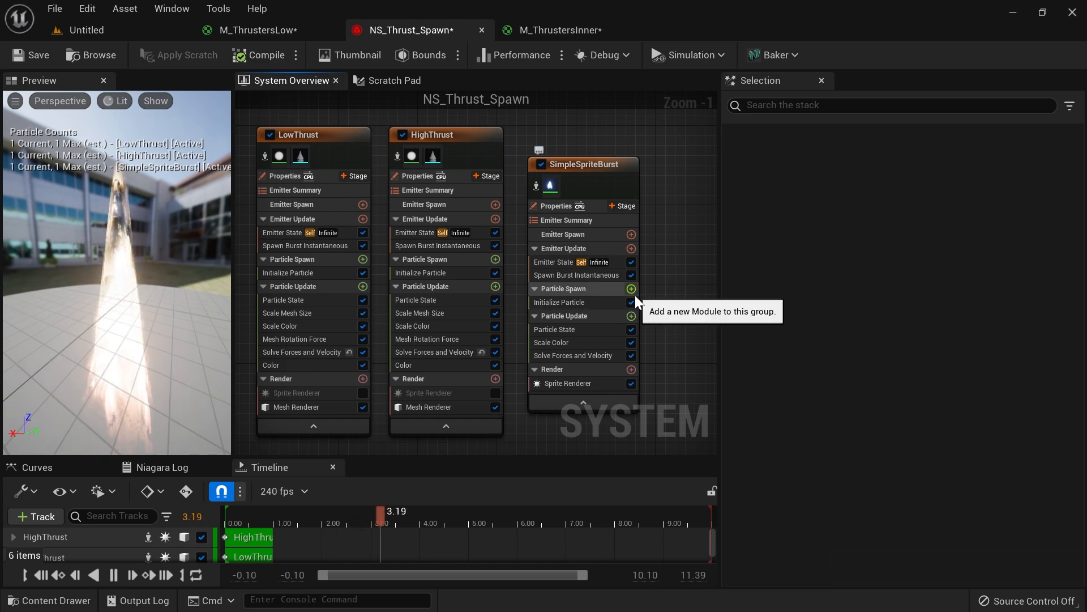
Step: Add a Scale Sprite Size module to the Particle Update group of the SimpleSpriteBurst emitter
{"action": "left_click", "coordinate": [632, 316]}
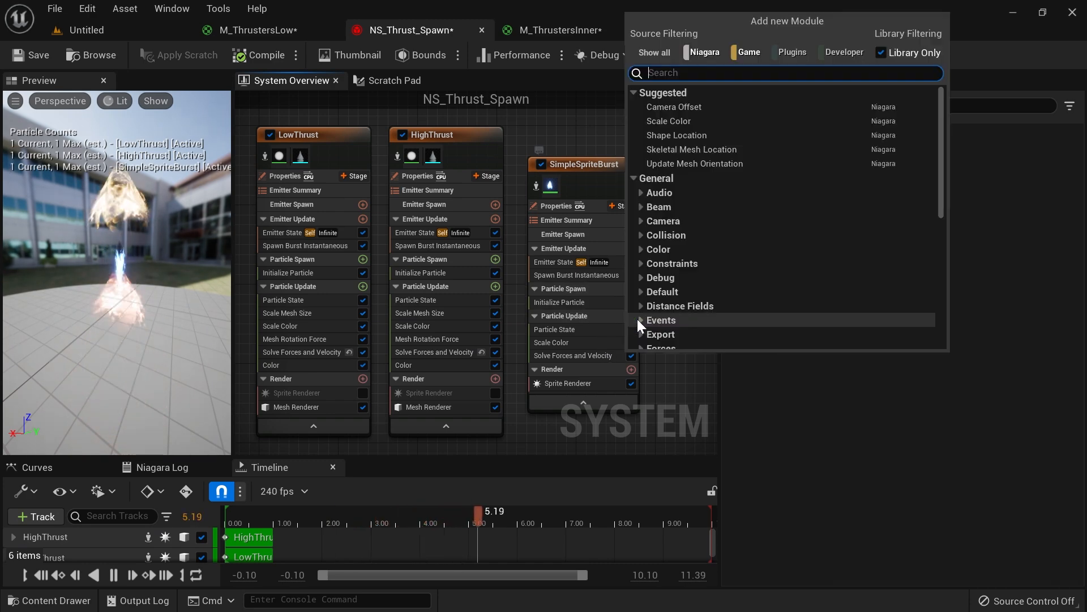
{"action": "type", "text": "sprite size"}
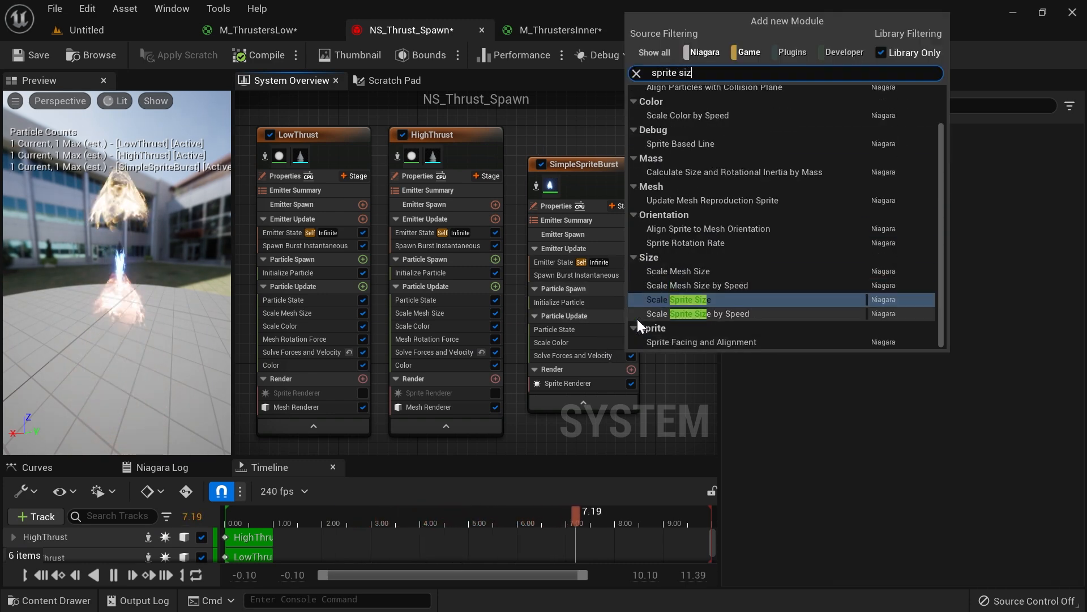
{"action": "left_click", "coordinate": [676, 299]}
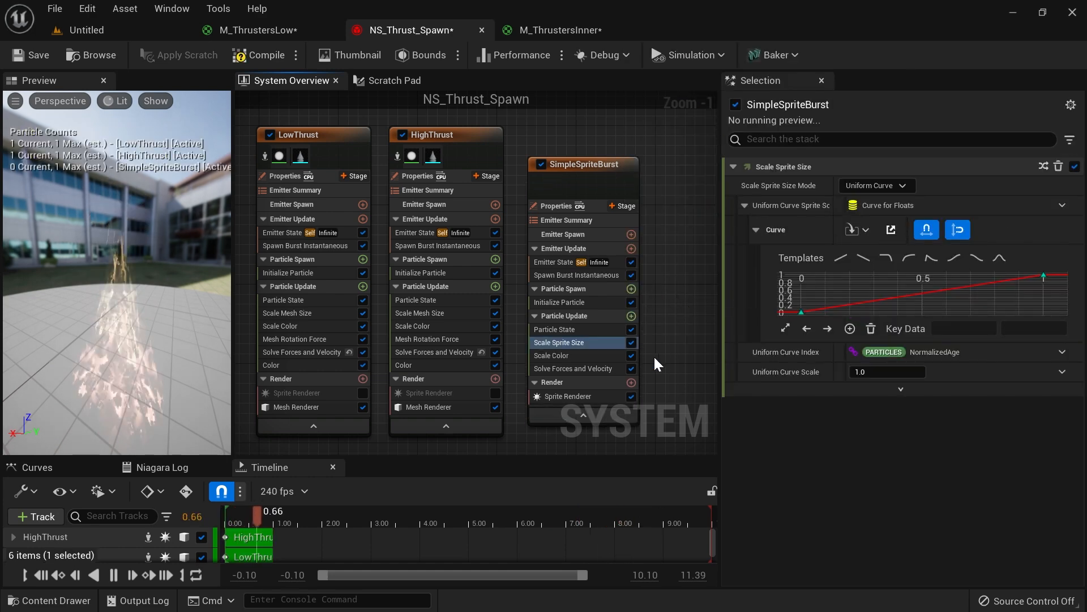
Step: Compare Initialize Particle settings with HighThrust and set SimpleSpriteBurst's particle lifetime to 0.8
{"action": "right_click_drag", "start_coordinate": [650, 355], "coordinate": [618, 320]}
{"action": "scroll", "coordinate": [618, 320], "scroll_direction": "up", "scroll_amount": 1}
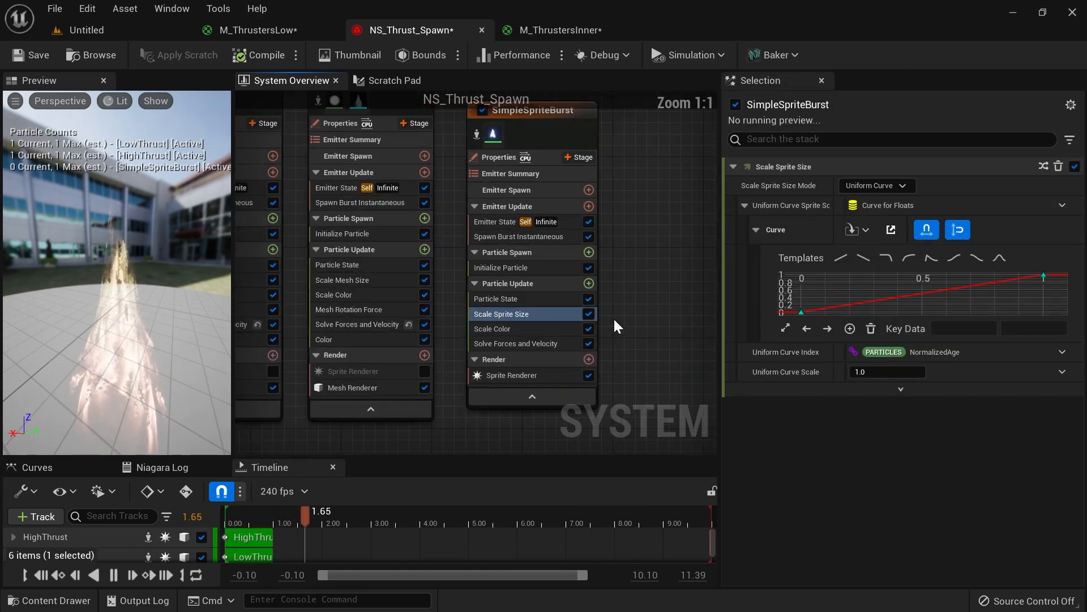
{"action": "left_click", "coordinate": [528, 270]}
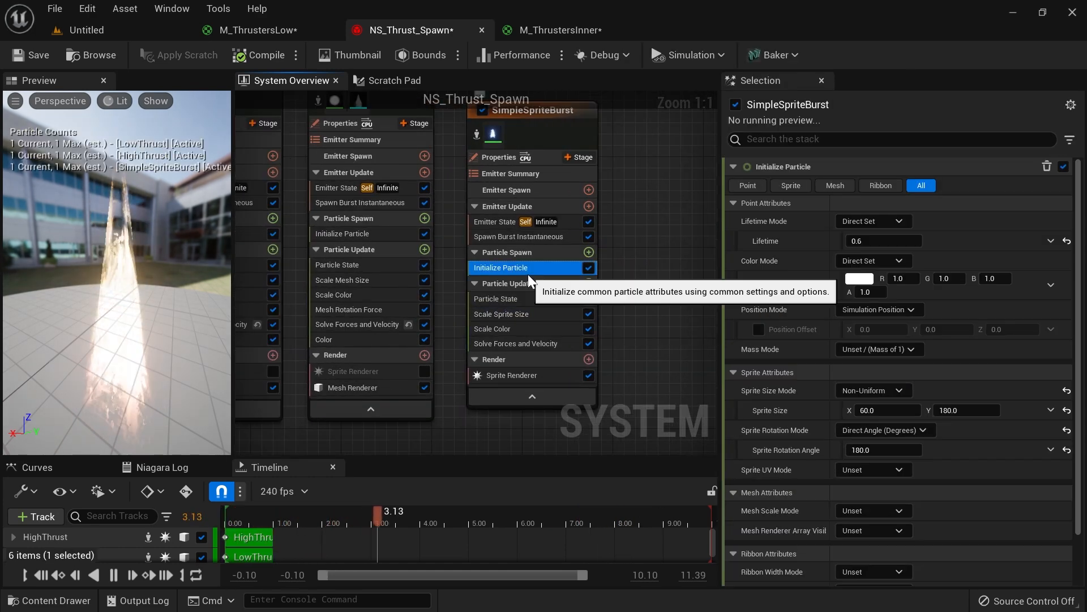
{"action": "left_click", "coordinate": [392, 237]}
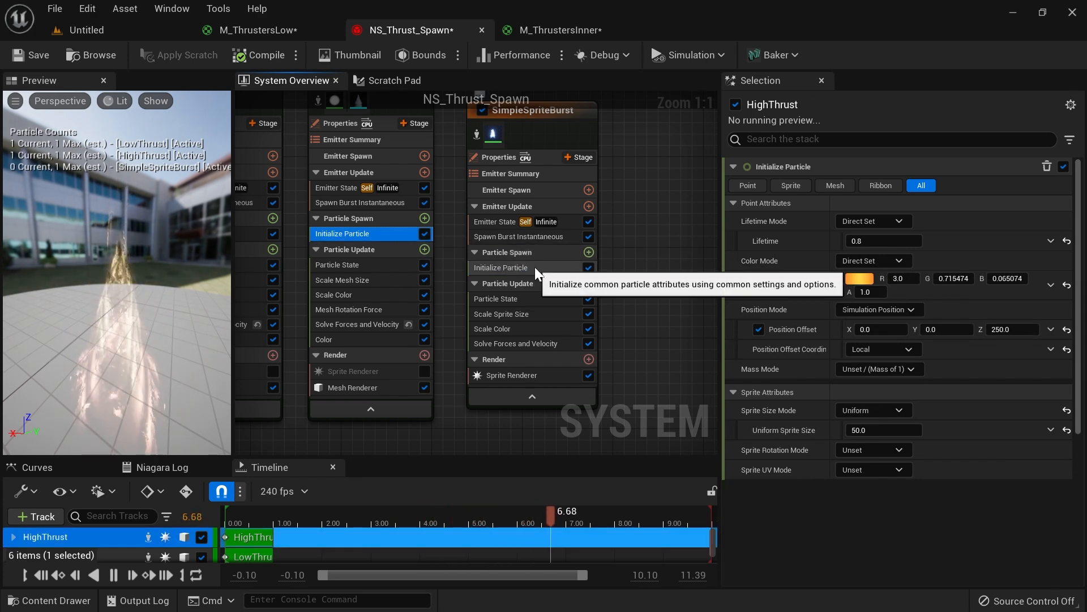
{"action": "left_click", "coordinate": [535, 267]}
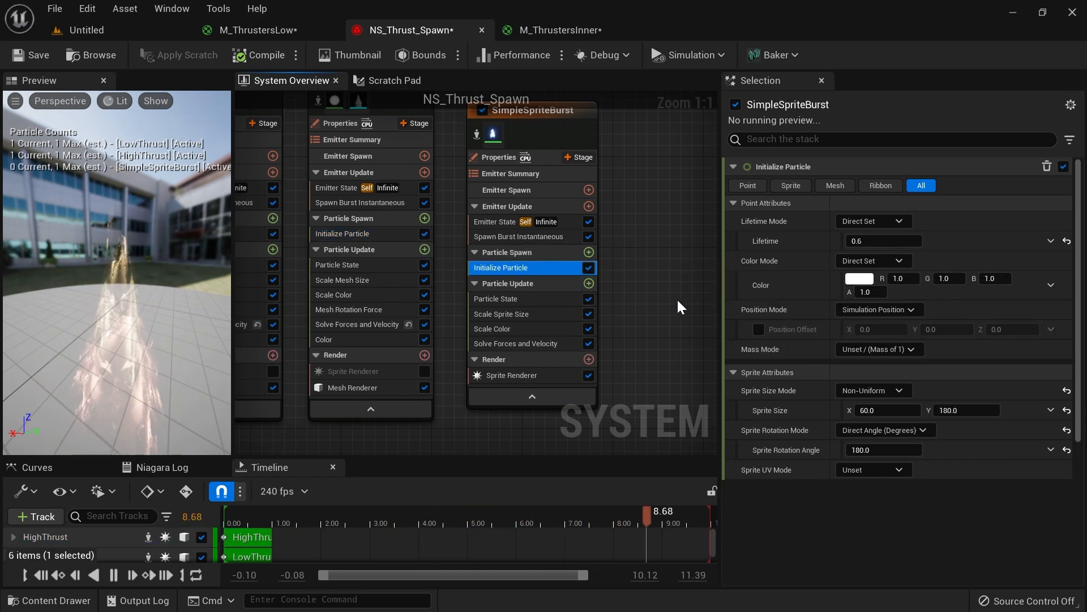
{"action": "right_click_drag", "start_coordinate": [670, 306], "coordinate": [668, 275]}
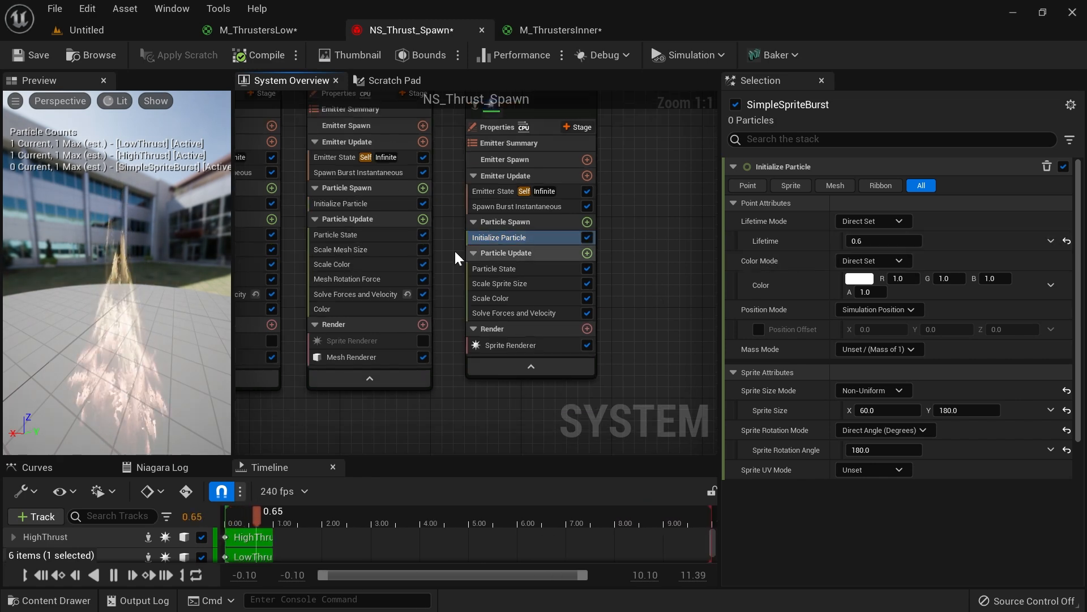
{"action": "left_click", "coordinate": [374, 209]}
{"action": "left_click", "coordinate": [534, 238]}
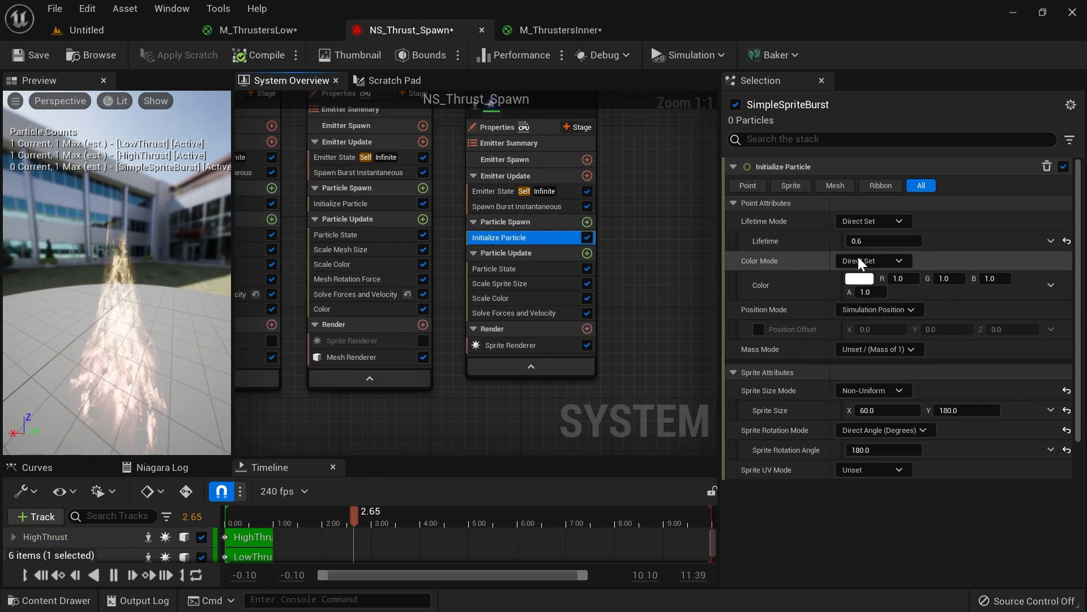
{"action": "left_click", "coordinate": [859, 241]}
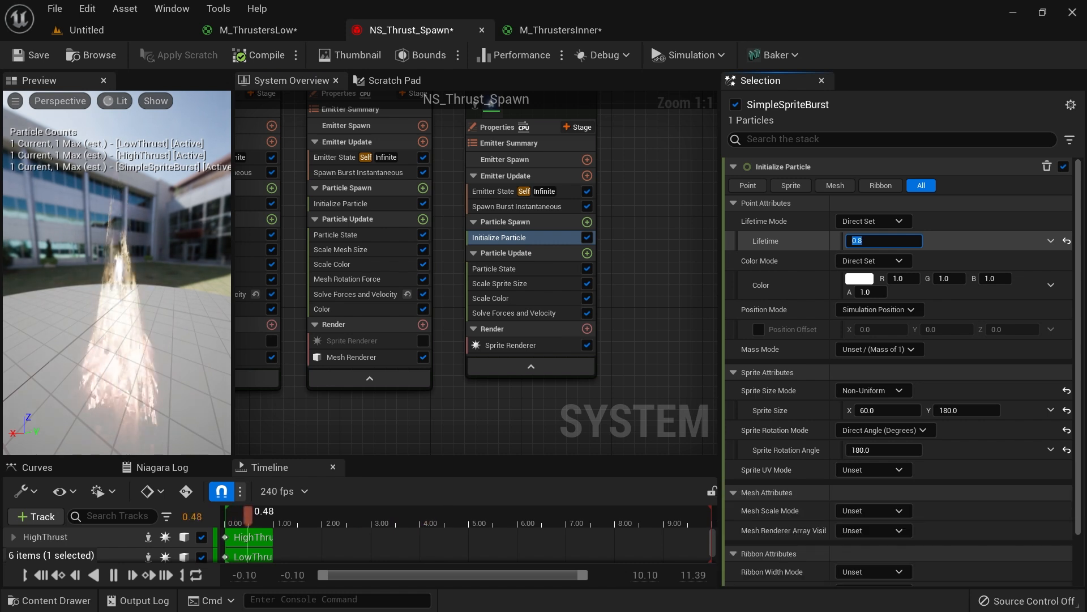
Step: Switch SimpleSpriteBurst's Scale Sprite Size mode to Non-Uniform Curve and enlarge the curve graph
{"action": "right_click_drag", "start_coordinate": [650, 273], "coordinate": [619, 237]}
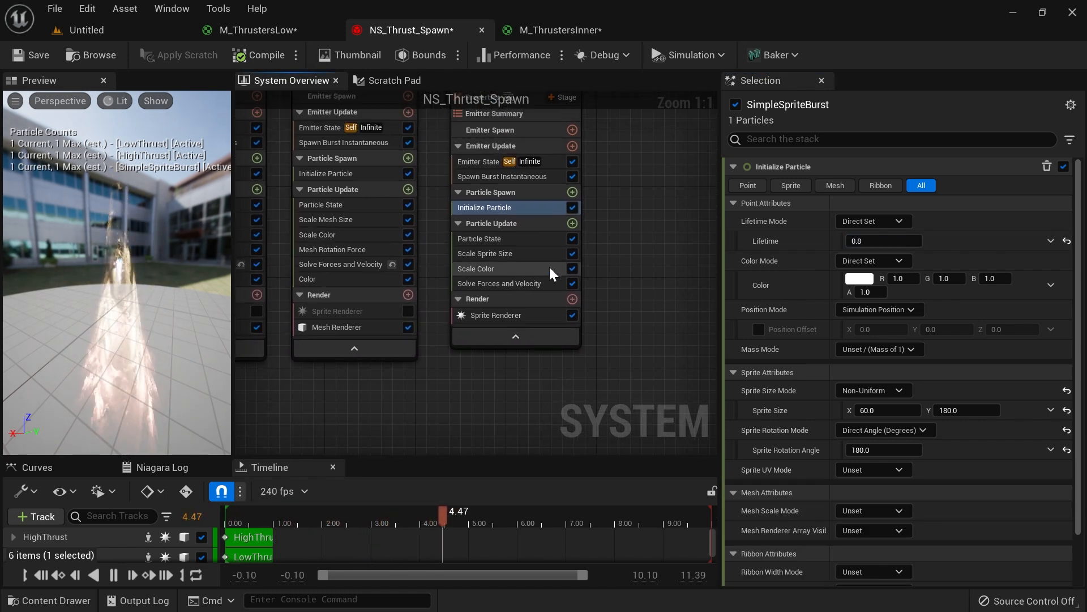
{"action": "left_click", "coordinate": [531, 256]}
{"action": "left_click_drag", "start_coordinate": [946, 340], "coordinate": [947, 397]}
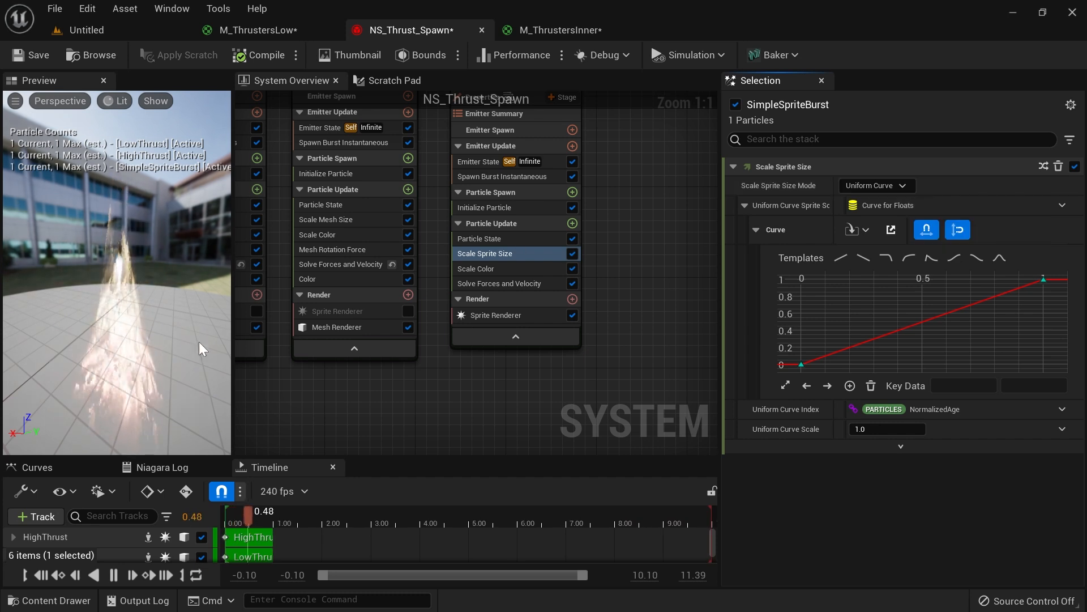
{"action": "left_click", "coordinate": [896, 185]}
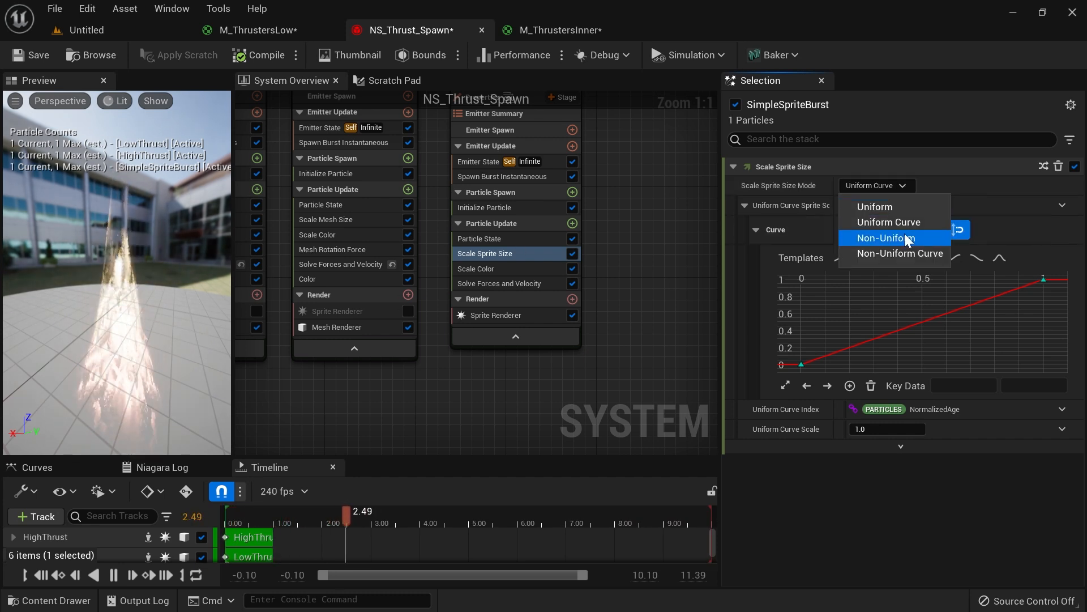
{"action": "left_click", "coordinate": [913, 255]}
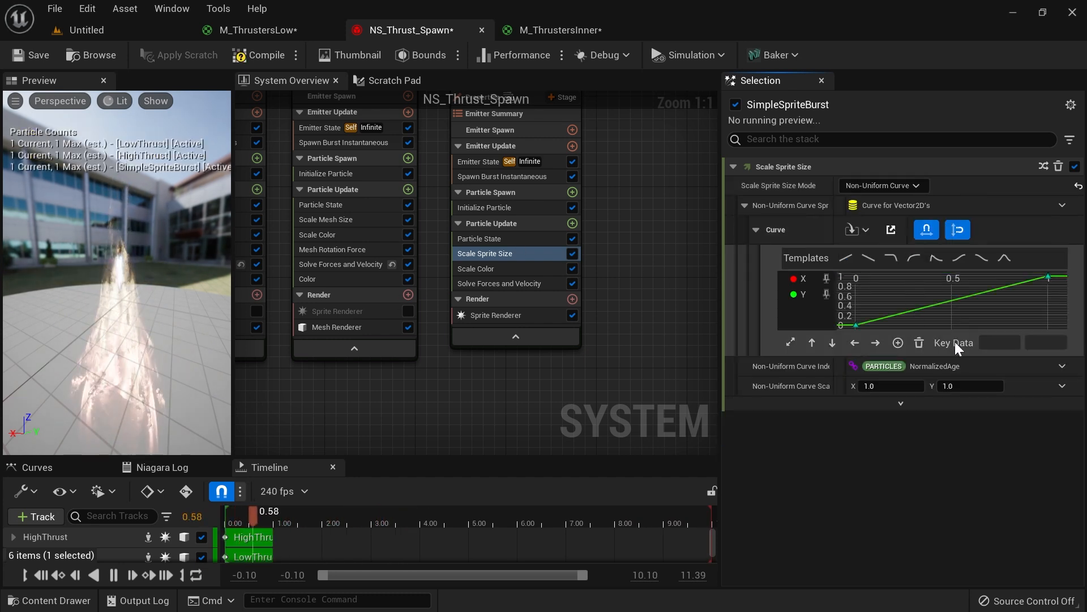
{"action": "left_click_drag", "start_coordinate": [968, 352], "coordinate": [972, 459]}
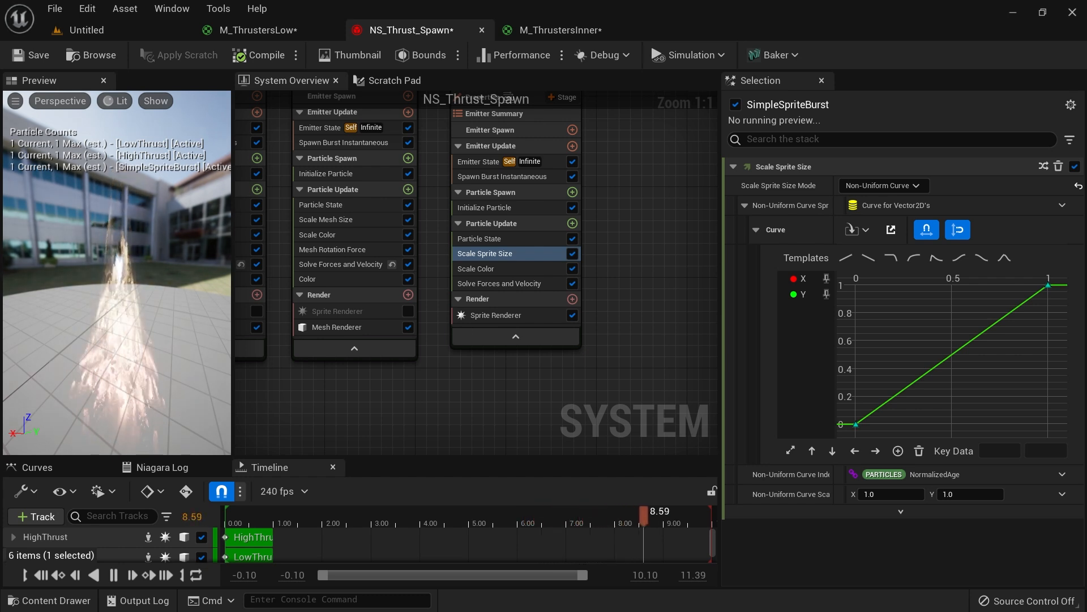
Step: Delete the Y scale curve's key at time 1 and set its key at time 0 to a value of 3
{"action": "left_click", "coordinate": [1049, 285]}
{"action": "key", "text": "Delete"}
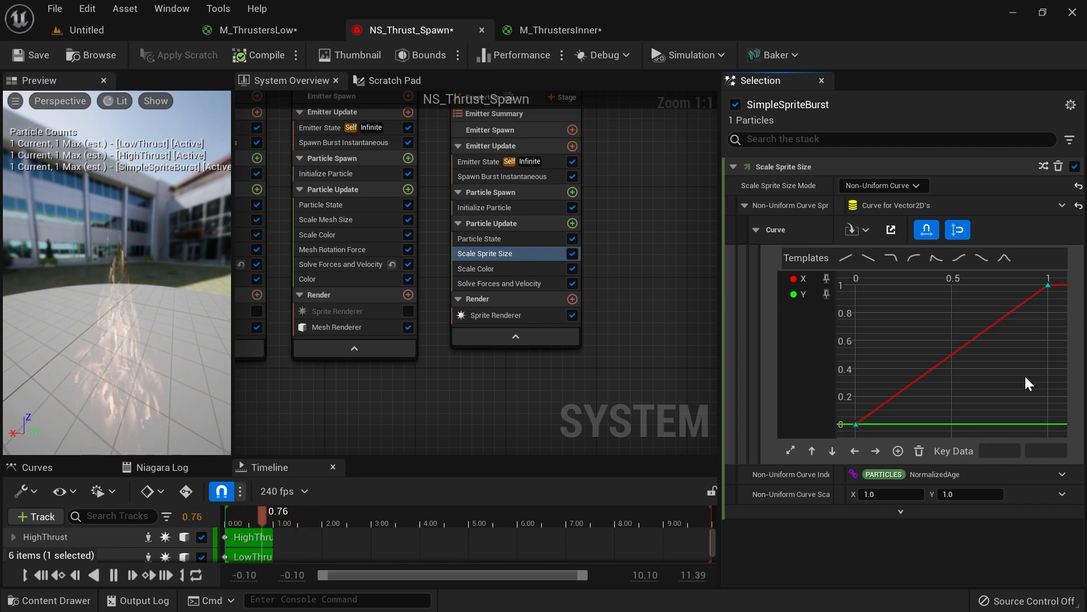
{"action": "left_click", "coordinate": [856, 425]}
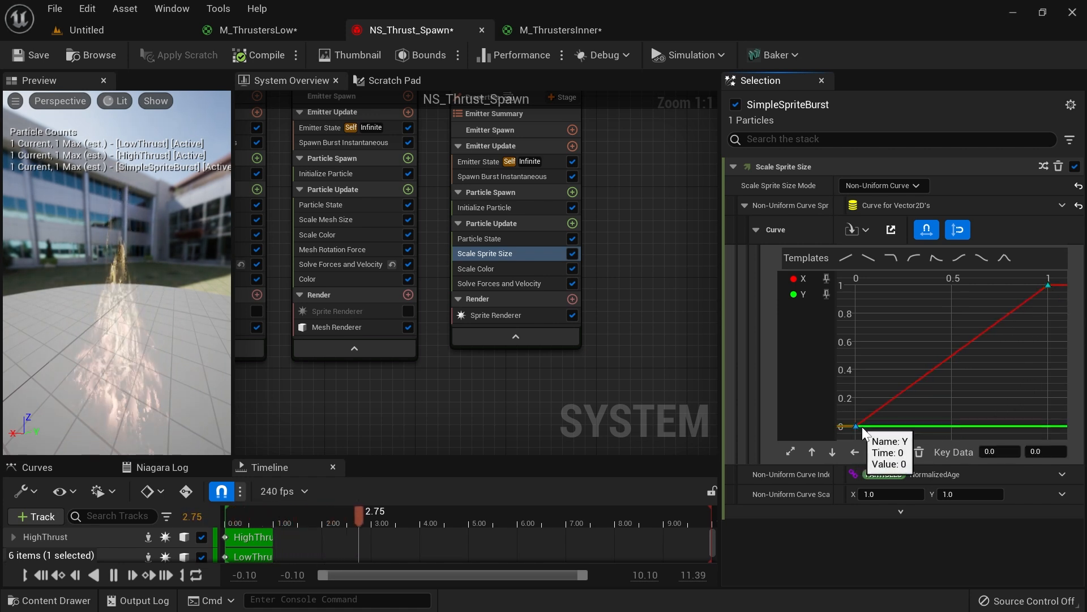
{"action": "left_click", "coordinate": [1045, 451]}
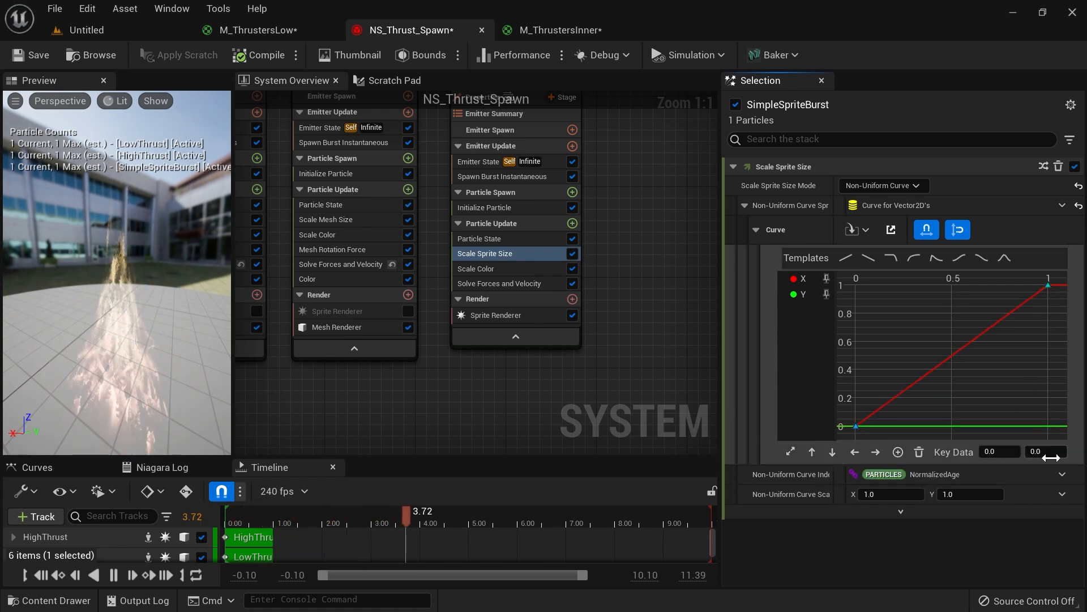
{"action": "left_click", "coordinate": [827, 278]}
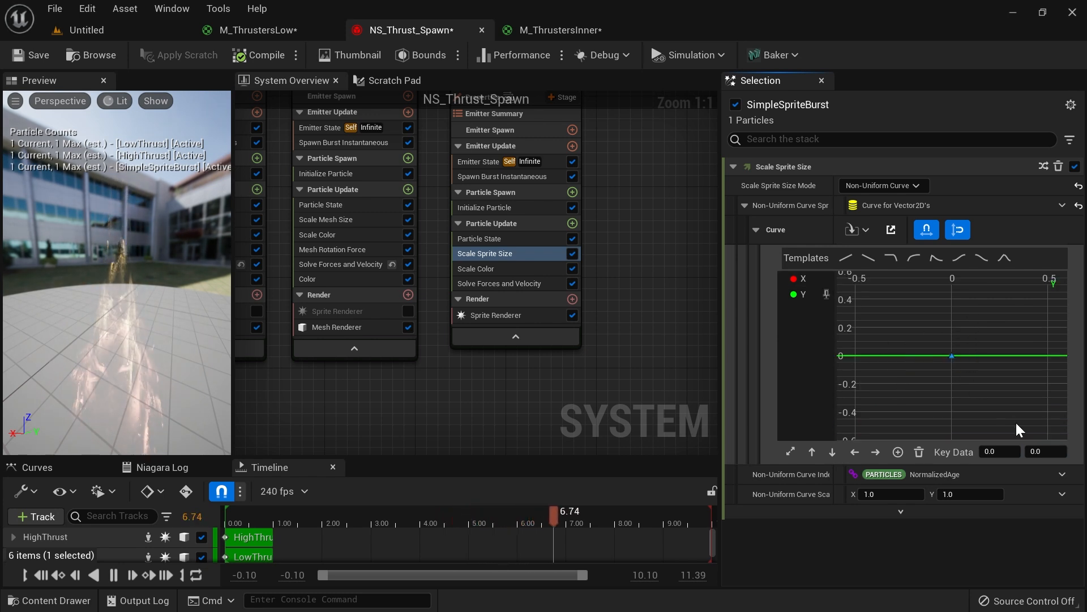
{"action": "left_click", "coordinate": [1042, 451]}
{"action": "type", "text": "3"}
{"action": "key", "text": "Return"}
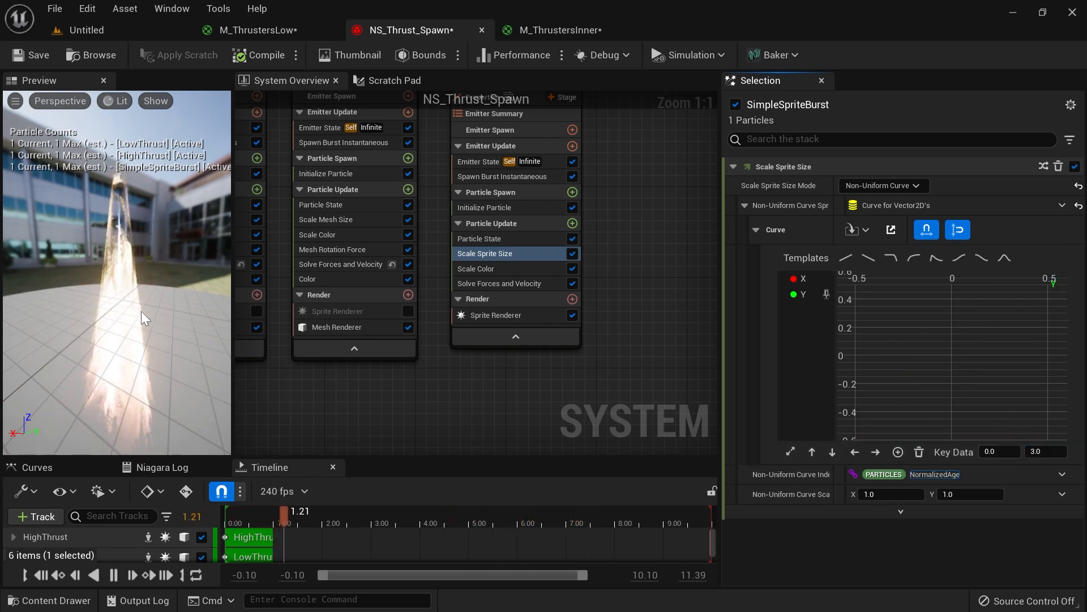
{"action": "left_click_drag", "start_coordinate": [144, 318], "coordinate": [170, 345]}
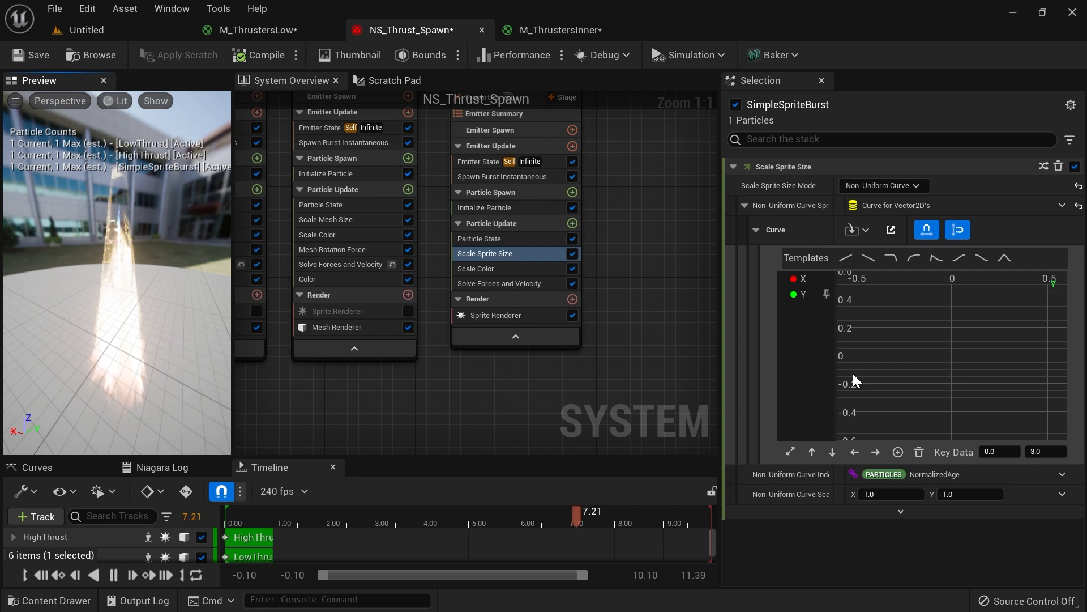
{"action": "key", "text": "f"}
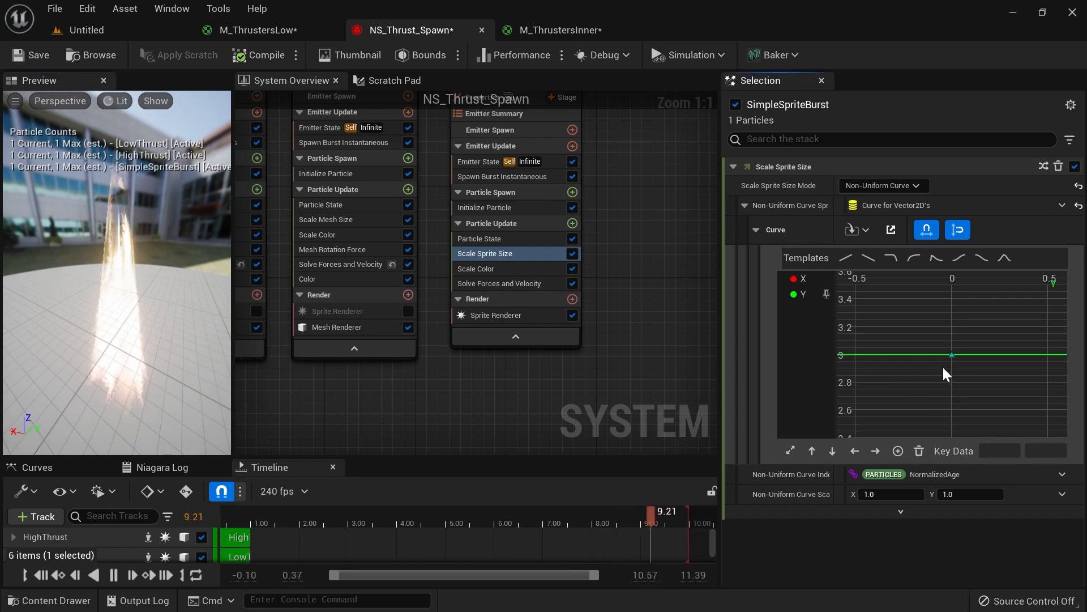
Step: Show both scale curves together and set the X curve's key at time 0 to a value of 3
{"action": "left_click", "coordinate": [825, 278]}
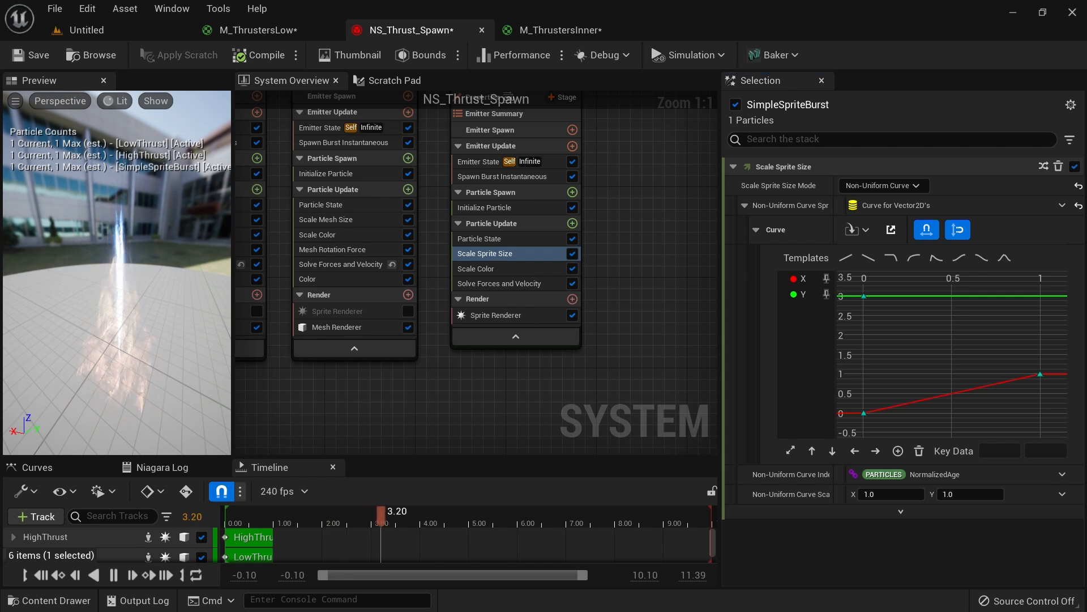
{"action": "left_click", "coordinate": [864, 413]}
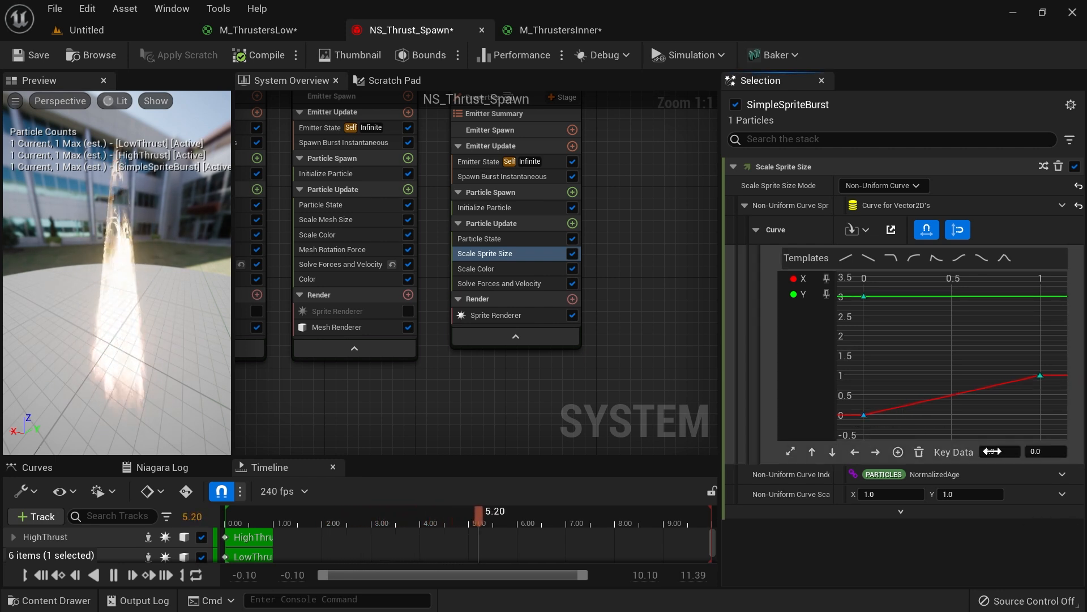
{"action": "type", "text": "3"}
{"action": "key", "text": "Return"}
{"action": "left_click", "coordinate": [938, 351]}
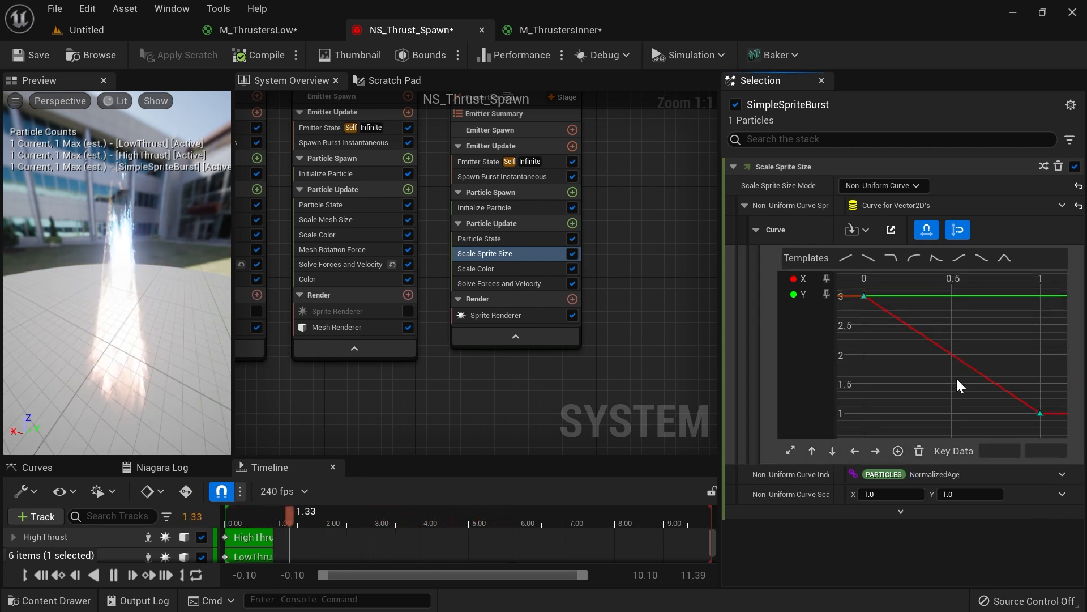
Step: Set the X scale curve's key at time 1 to a value of 7
{"action": "left_click", "coordinate": [1040, 413]}
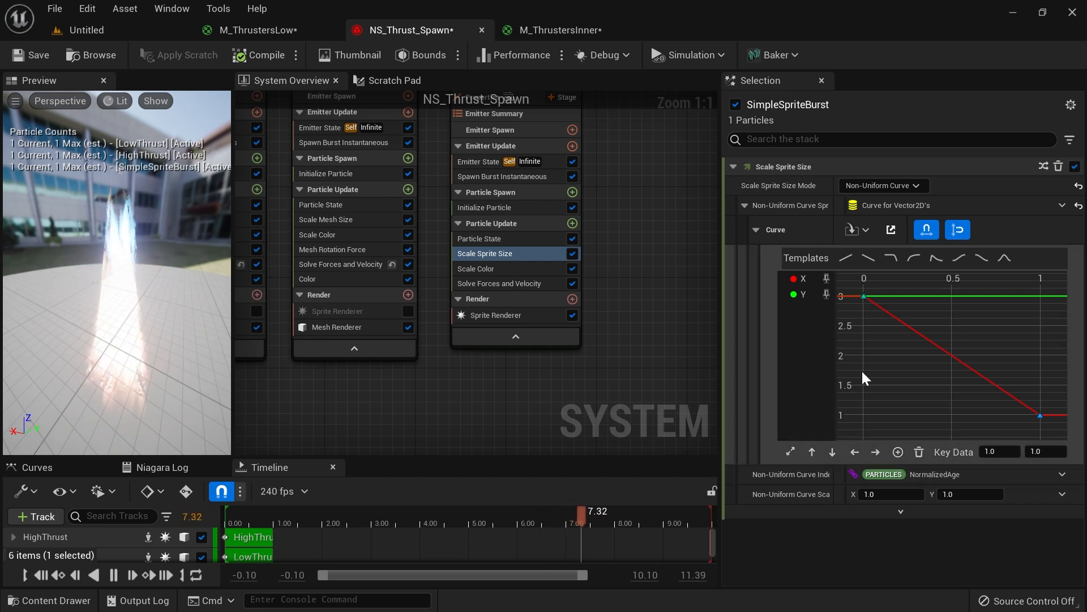
{"action": "left_click", "coordinate": [1045, 451]}
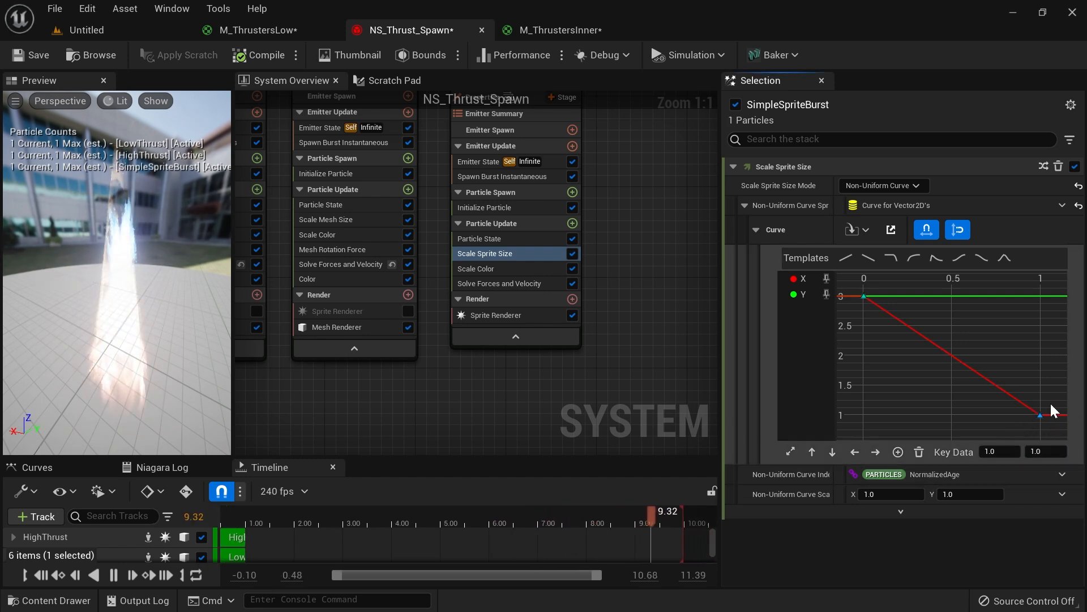
{"action": "type", "text": "7"}
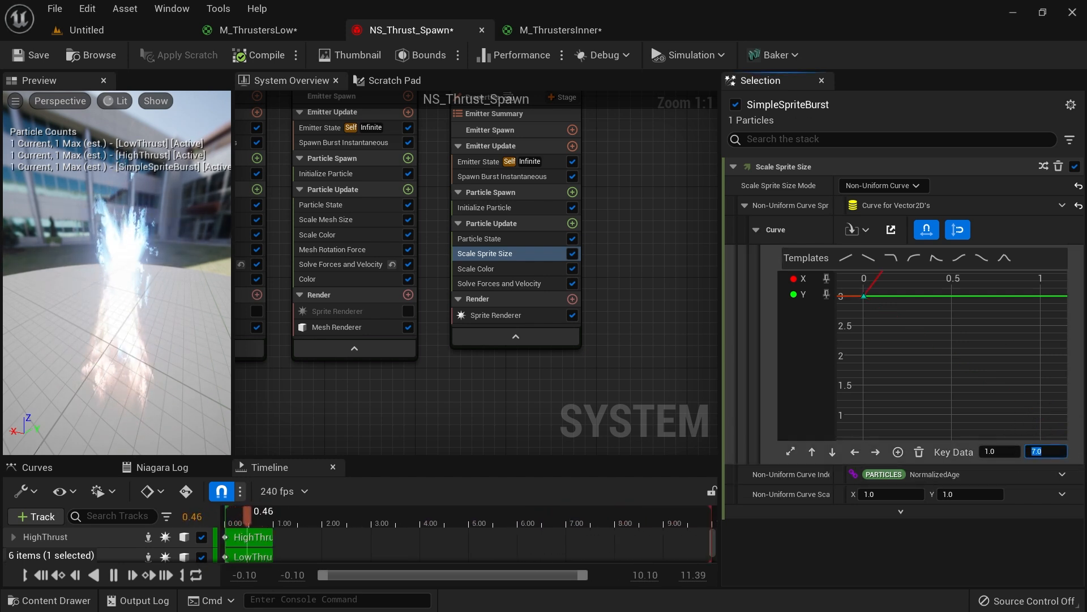
Step: Apply the X curve's end key value of 7 and inspect the effect in the preview and on the ship in the level
{"action": "key", "text": "Return"}
{"action": "left_click_drag", "start_coordinate": [166, 304], "coordinate": [166, 297]}
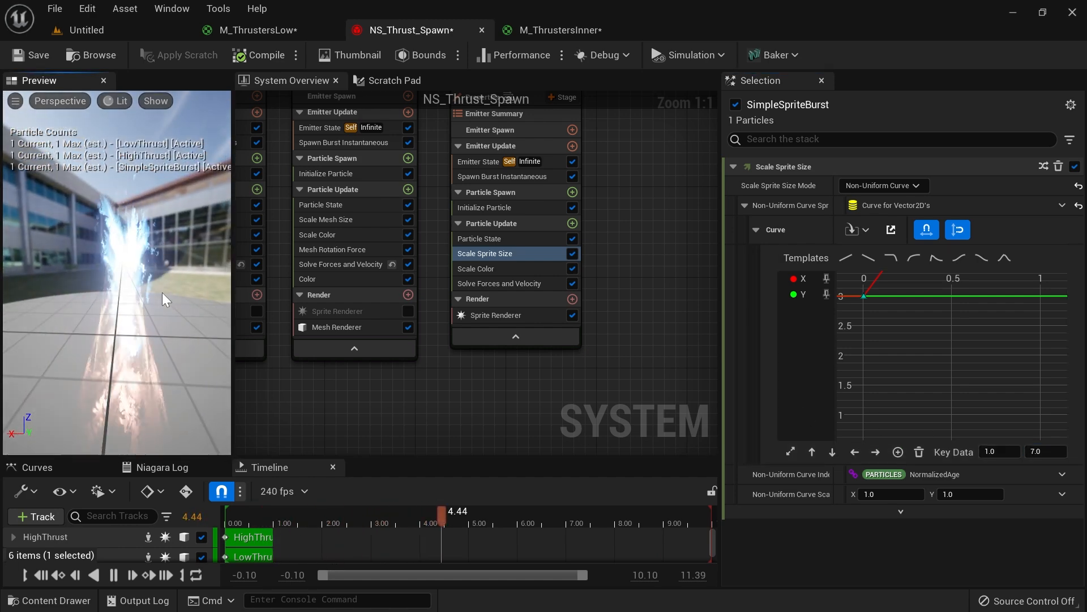
{"action": "left_click", "coordinate": [85, 30]}
{"action": "right_click_drag", "start_coordinate": [600, 325], "coordinate": [626, 288]}
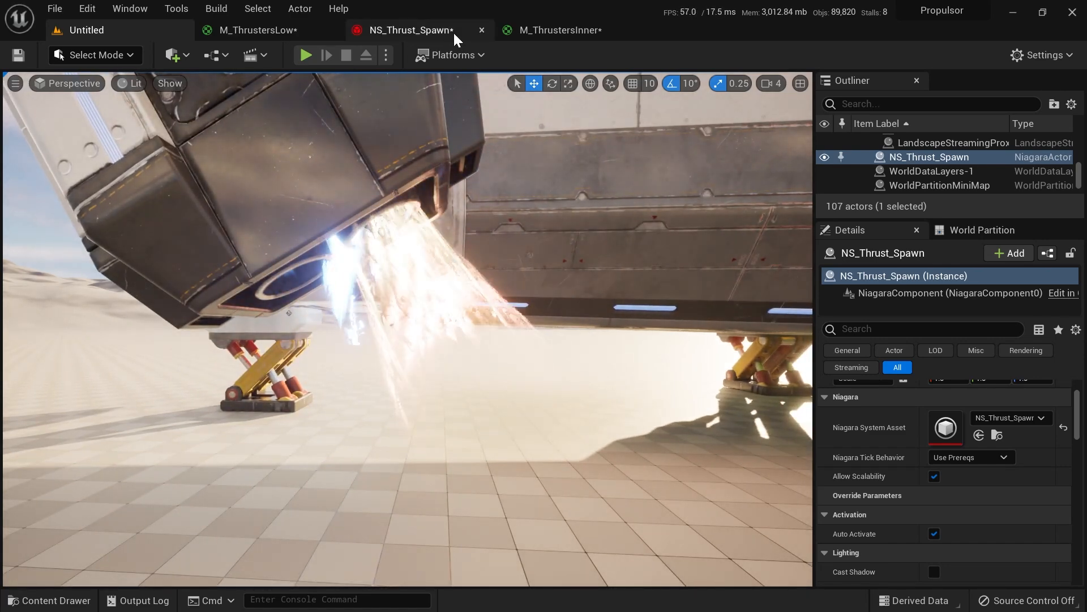
{"action": "left_click", "coordinate": [444, 29]}
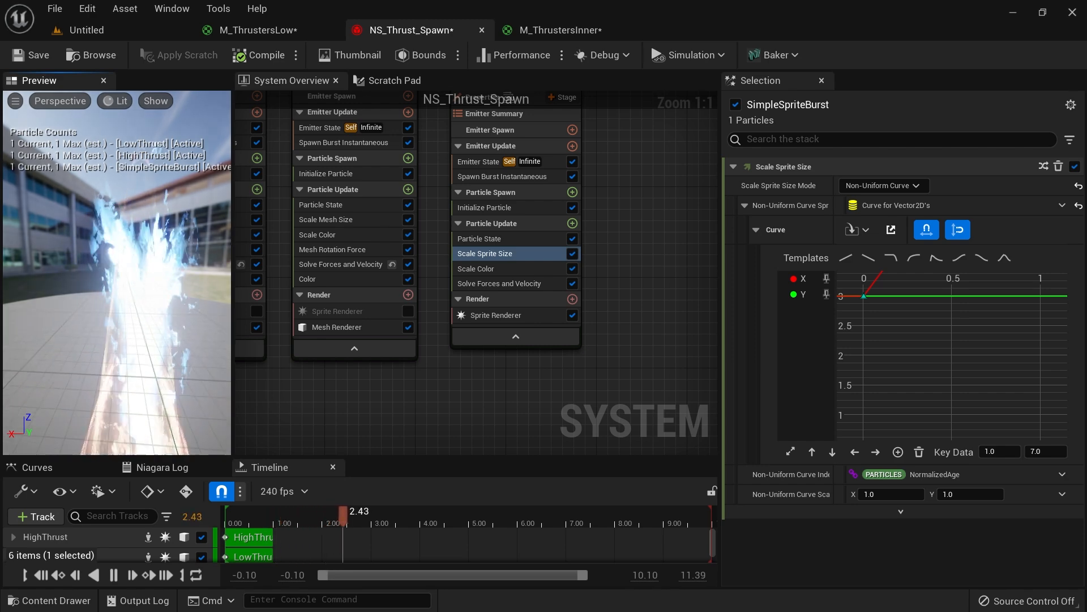
{"action": "left_click_drag", "start_coordinate": [159, 188], "coordinate": [152, 219]}
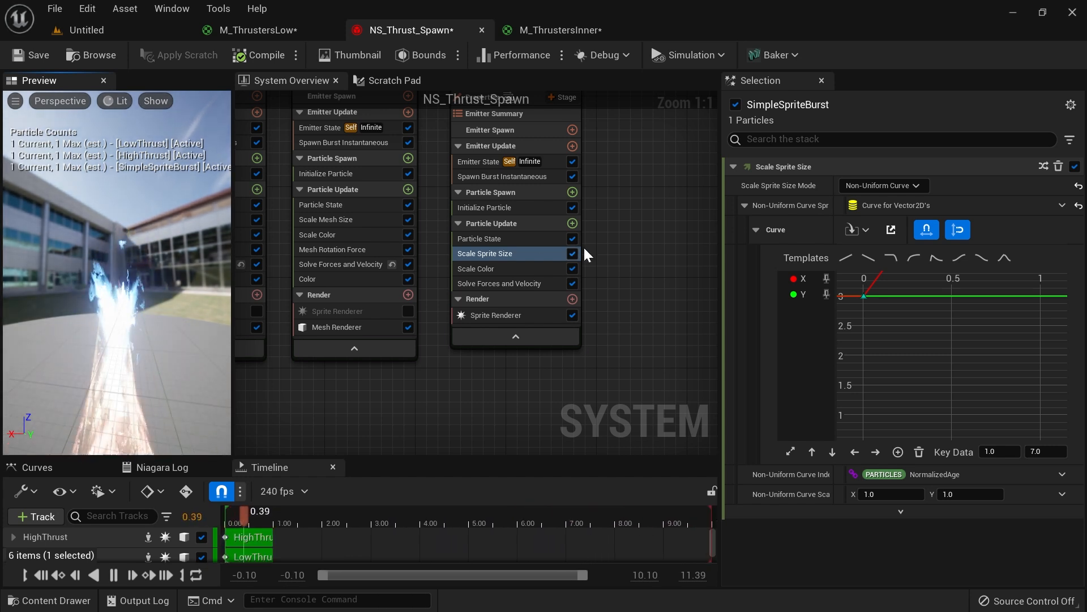
Step: Try a Y sprite size of 300 in SimpleSpriteBurst's Initialize Particle module
{"action": "left_click", "coordinate": [498, 208]}
{"action": "left_click", "coordinate": [967, 410]}
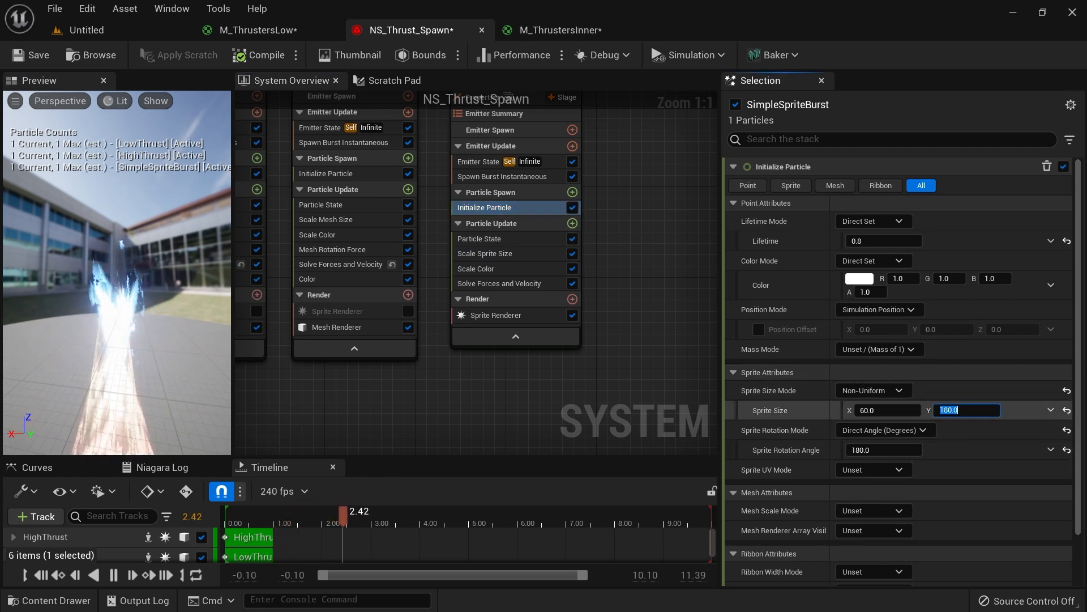
{"action": "type", "text": "300"}
{"action": "key", "text": "Return"}
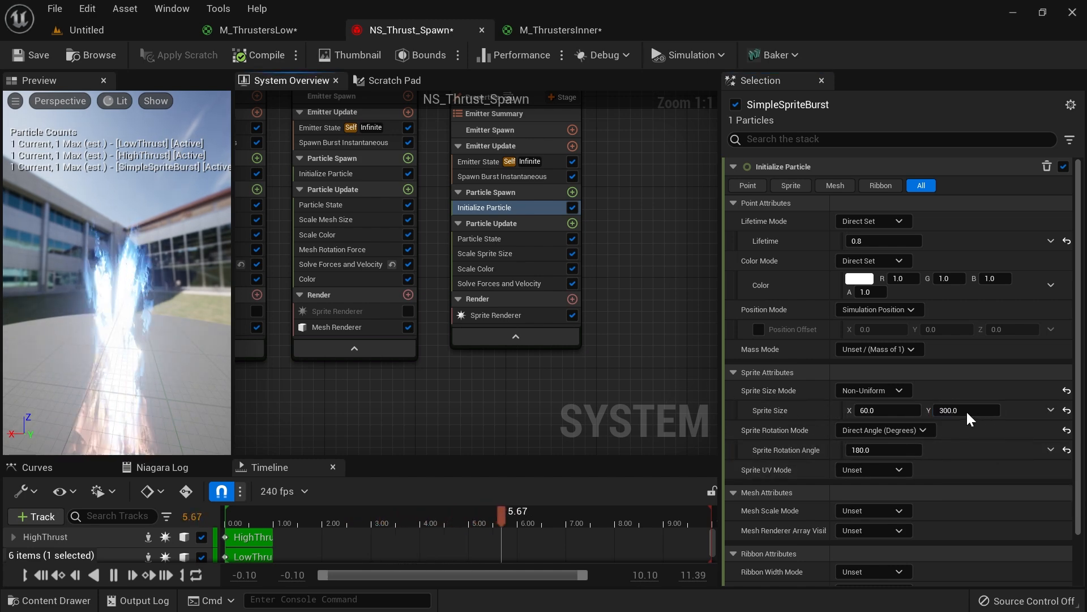
{"action": "key", "text": "ctrl+z"}
Step: Reset HighThrust's Z position offset to 0 in its Initialize Particle module and disable Position Offset
{"action": "right_click_drag", "start_coordinate": [613, 240], "coordinate": [610, 330]}
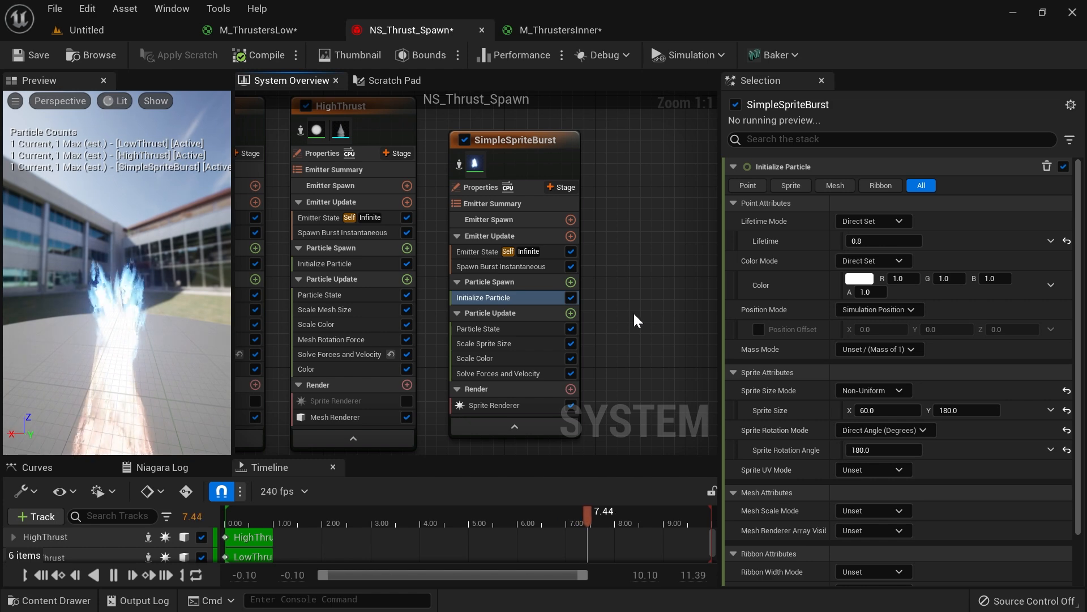
{"action": "right_click_drag", "start_coordinate": [646, 295], "coordinate": [668, 280]}
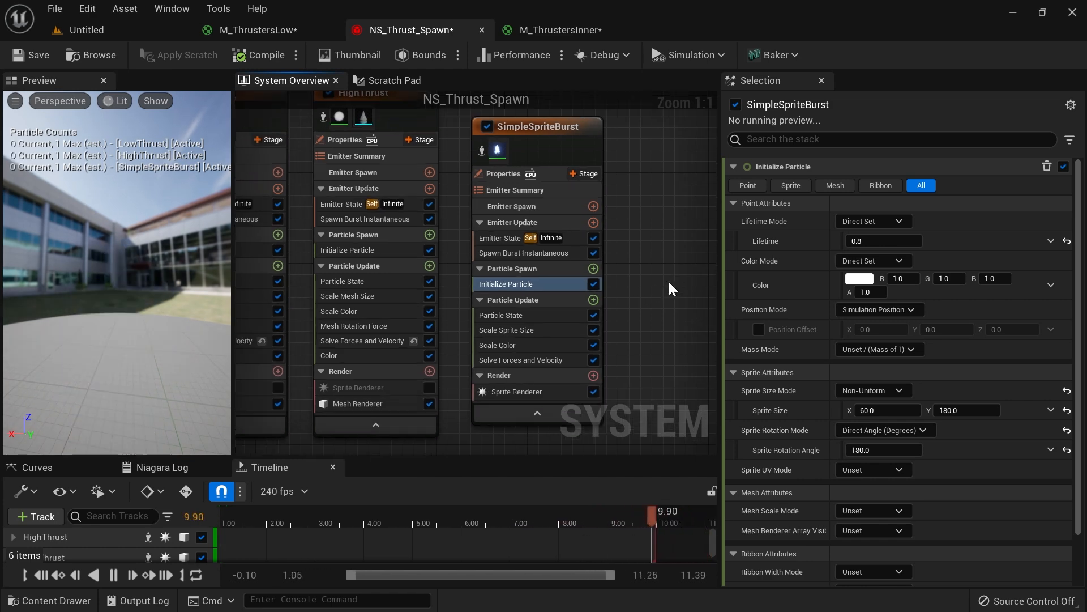
{"action": "left_click", "coordinate": [386, 250]}
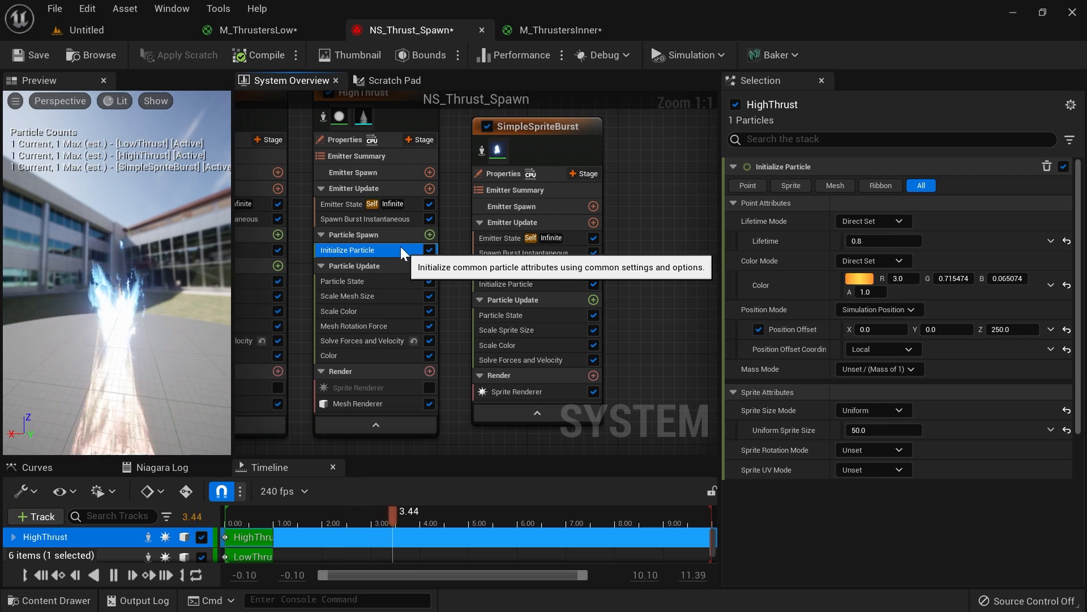
{"action": "right_click_drag", "start_coordinate": [464, 120], "coordinate": [537, 172]}
{"action": "left_click", "coordinate": [447, 145]}
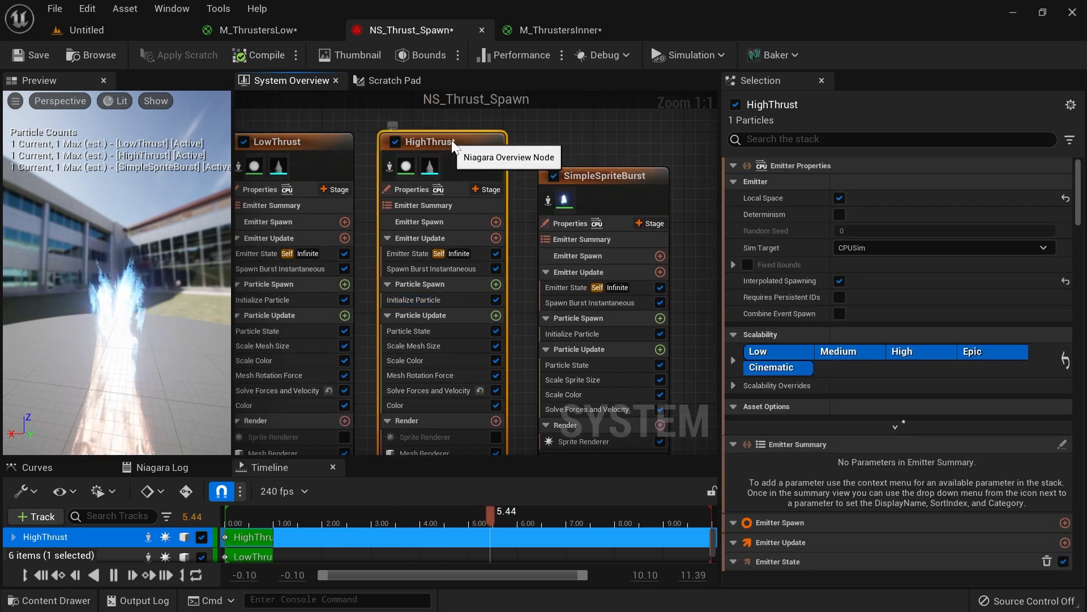
{"action": "left_click", "coordinate": [453, 300]}
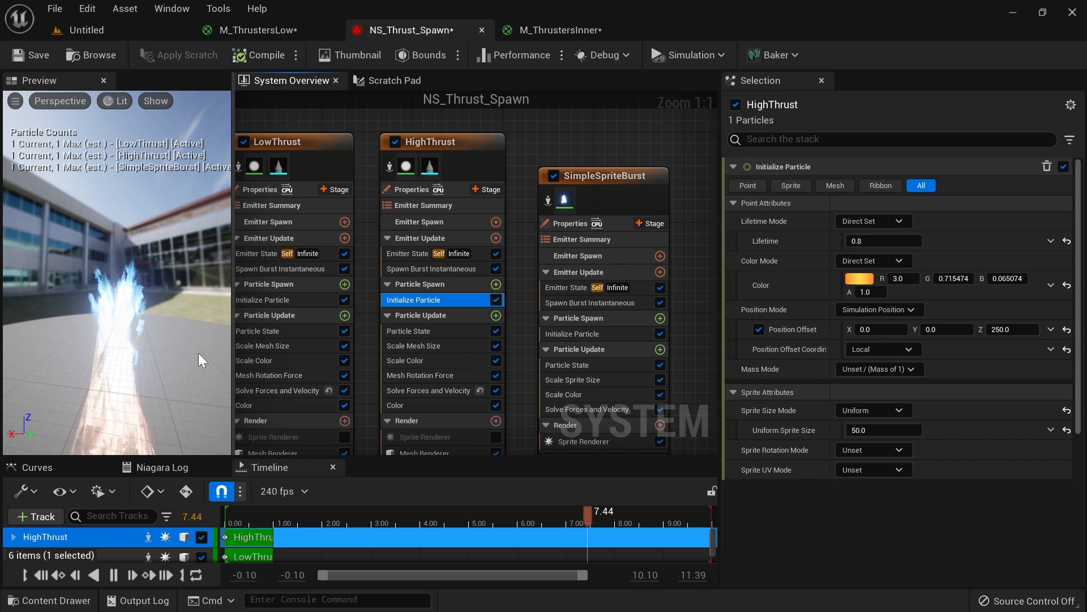
{"action": "left_click_drag", "start_coordinate": [168, 365], "coordinate": [147, 345]}
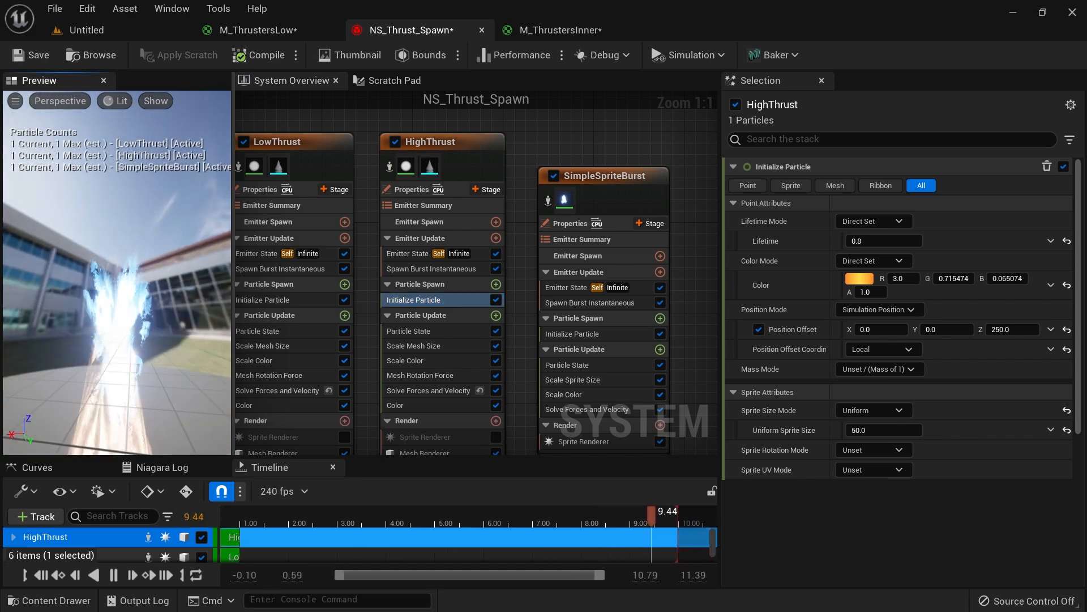
{"action": "left_click", "coordinate": [1007, 329]}
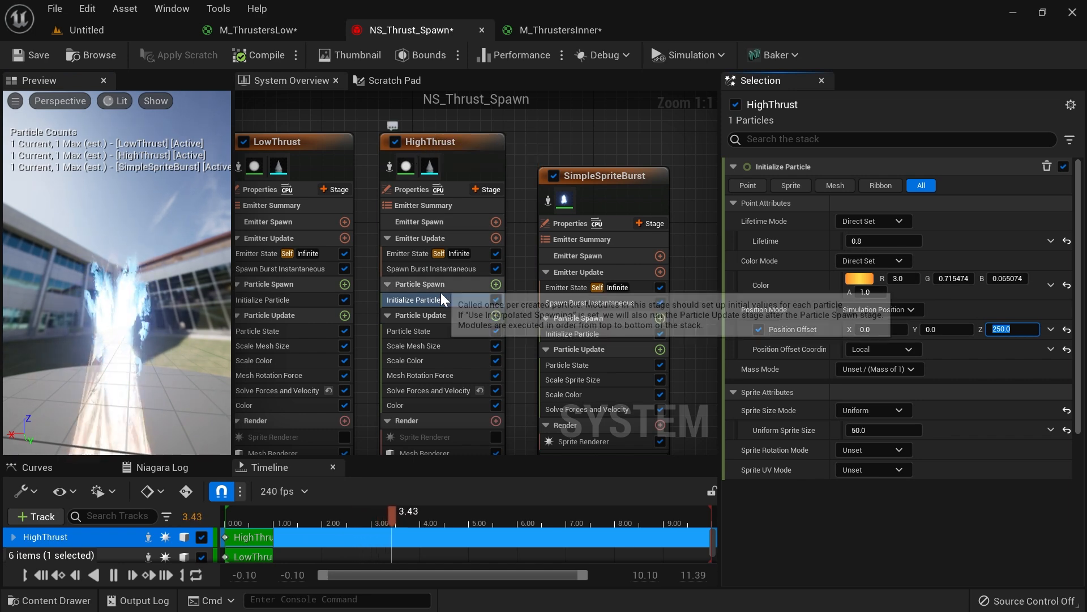
{"action": "type", "text": "0"}
{"action": "key", "text": "Return"}
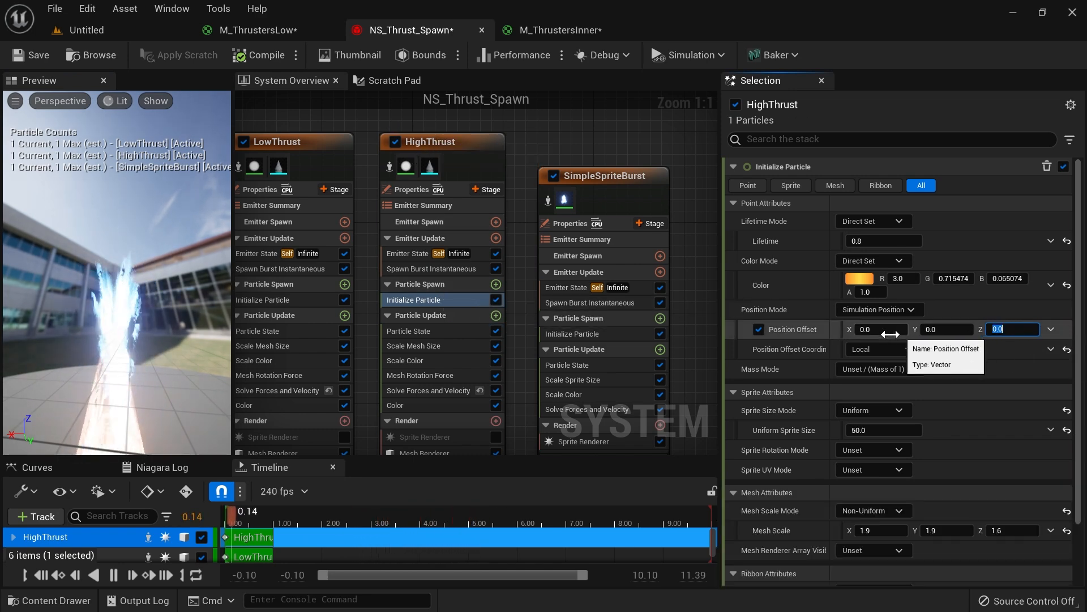
{"action": "left_click", "coordinate": [758, 329]}
{"action": "left_click_drag", "start_coordinate": [169, 325], "coordinate": [109, 386]}
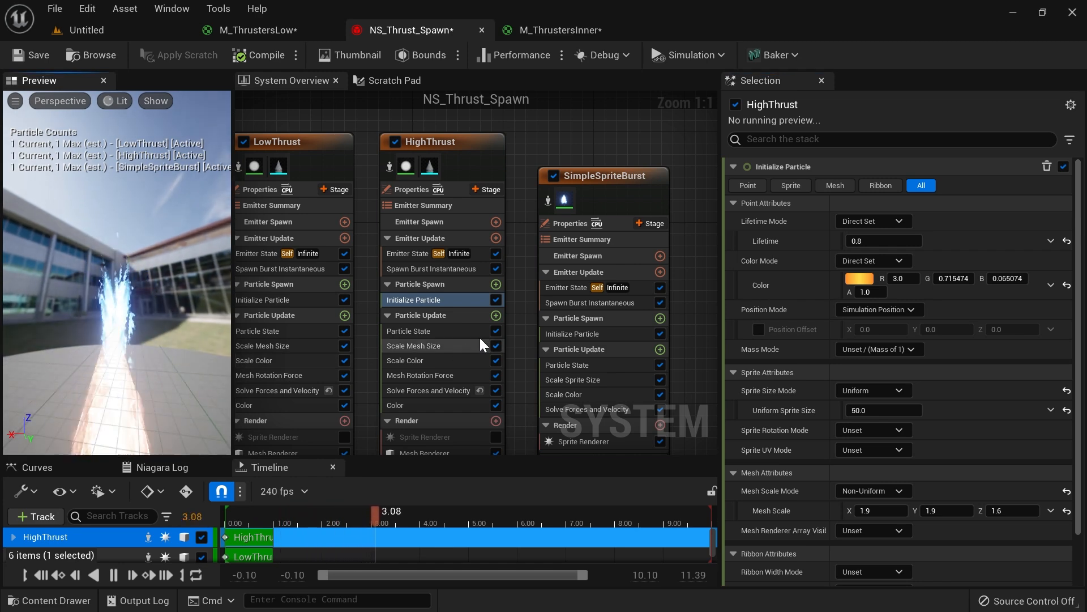
Step: Enable Position Offset in SimpleSpriteBurst's Initialize Particle module, using Local coordinates and a Z offset of -250
{"action": "left_click", "coordinate": [606, 334]}
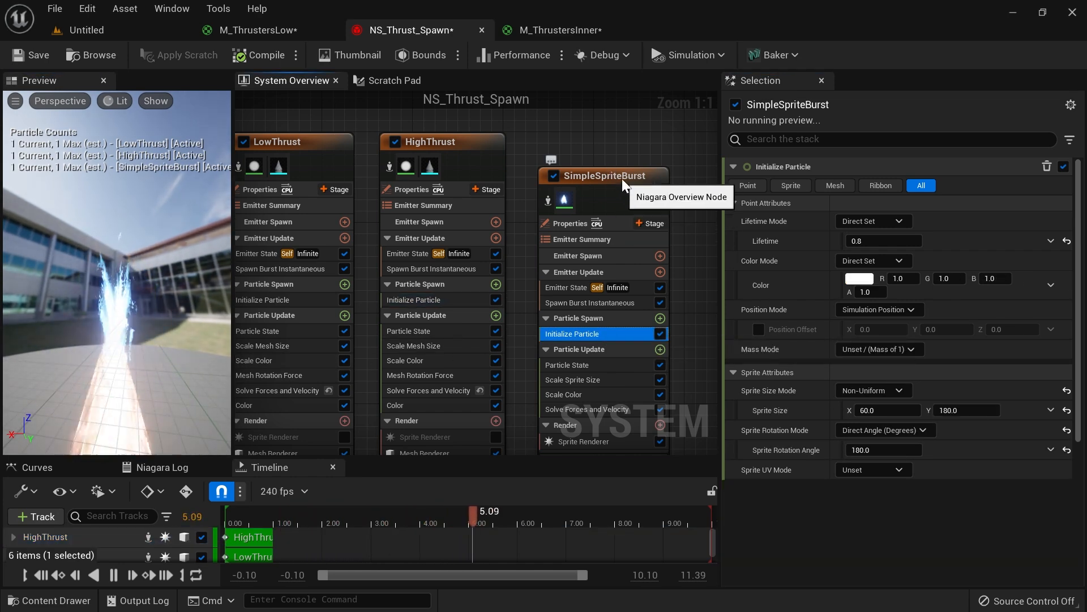
{"action": "left_click", "coordinate": [617, 180]}
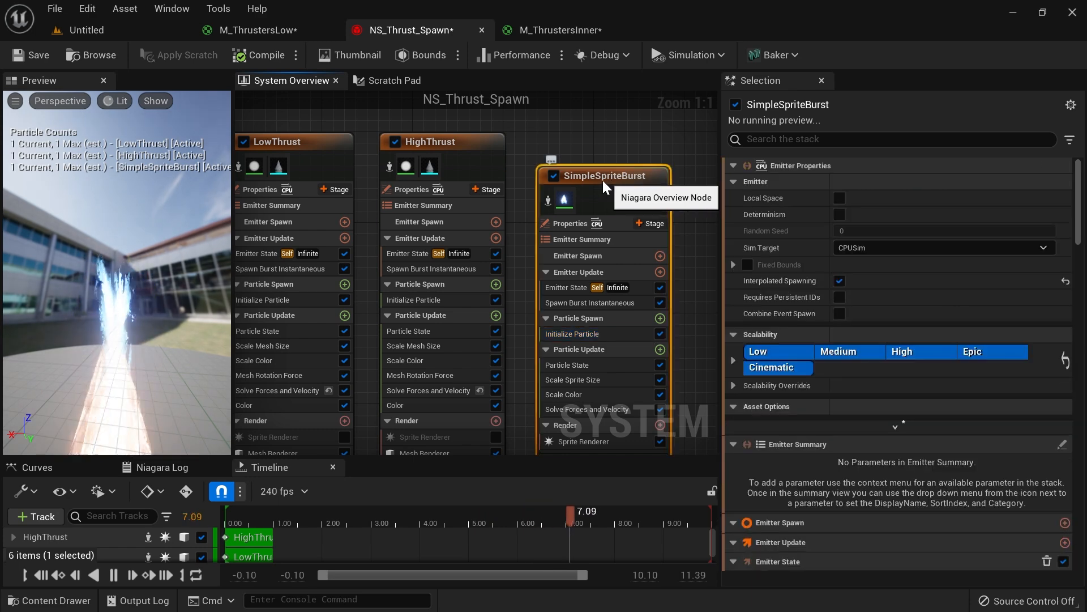
{"action": "left_click", "coordinate": [603, 333]}
{"action": "left_click", "coordinate": [753, 328]}
{"action": "left_click", "coordinate": [756, 329]}
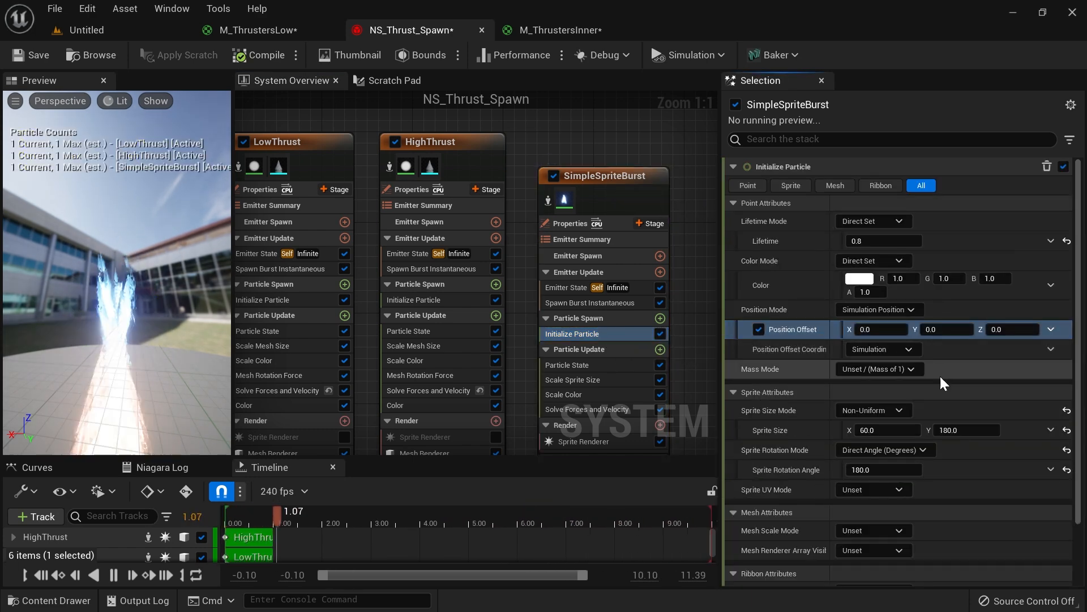
{"action": "left_click", "coordinate": [909, 348]}
{"action": "left_click", "coordinate": [885, 399]}
{"action": "left_click", "coordinate": [1013, 330]}
{"action": "type", "text": "200"}
{"action": "key", "text": "Return"}
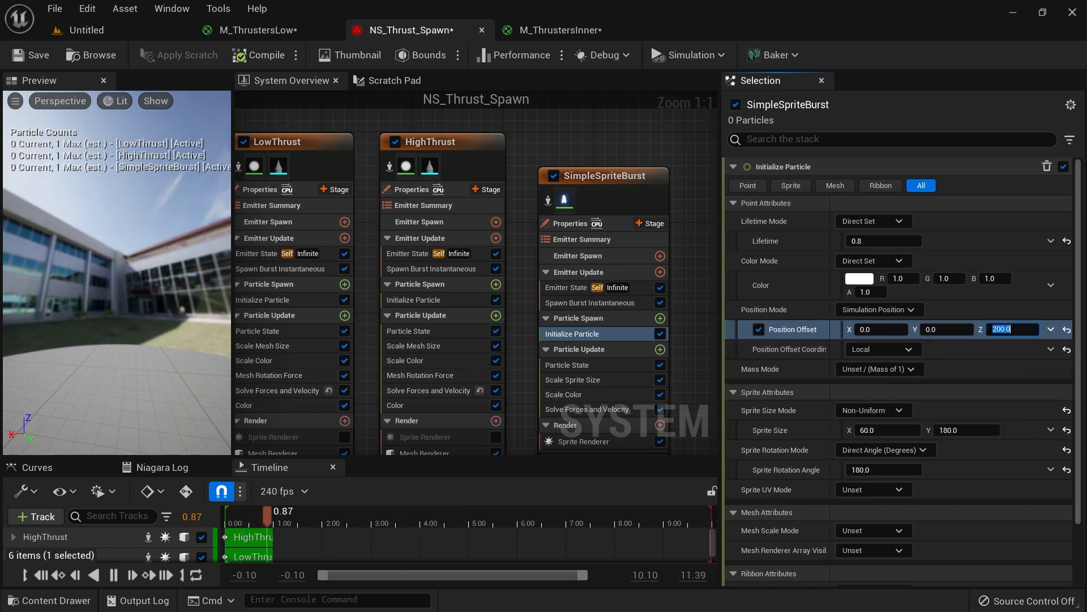
{"action": "type", "text": "-200"}
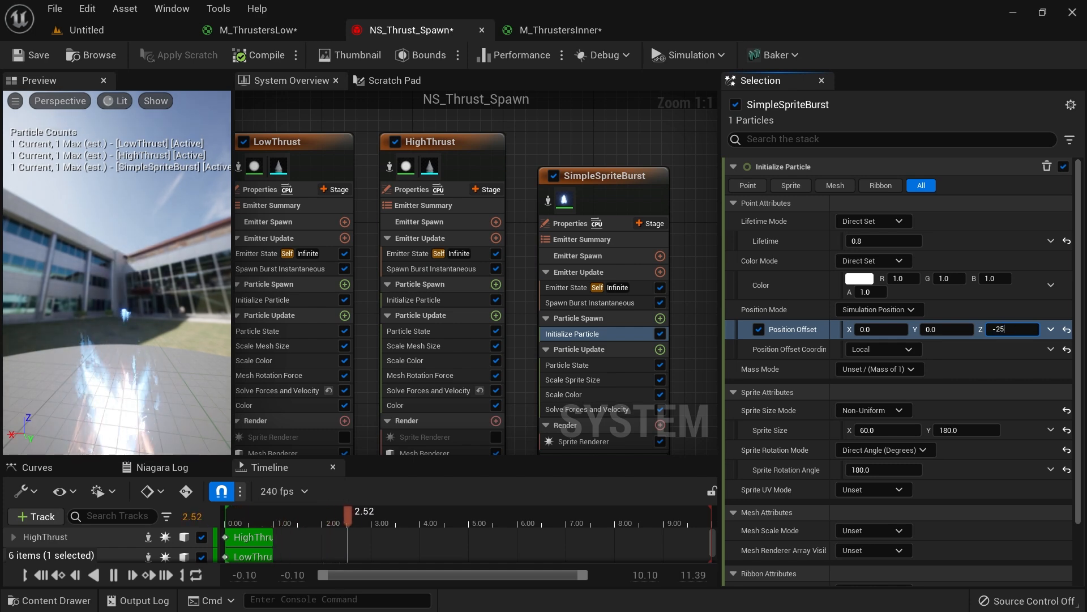
Step: Inspect the thruster flame's position under the ship's engine from several angles in the level
{"action": "left_click", "coordinate": [129, 33]}
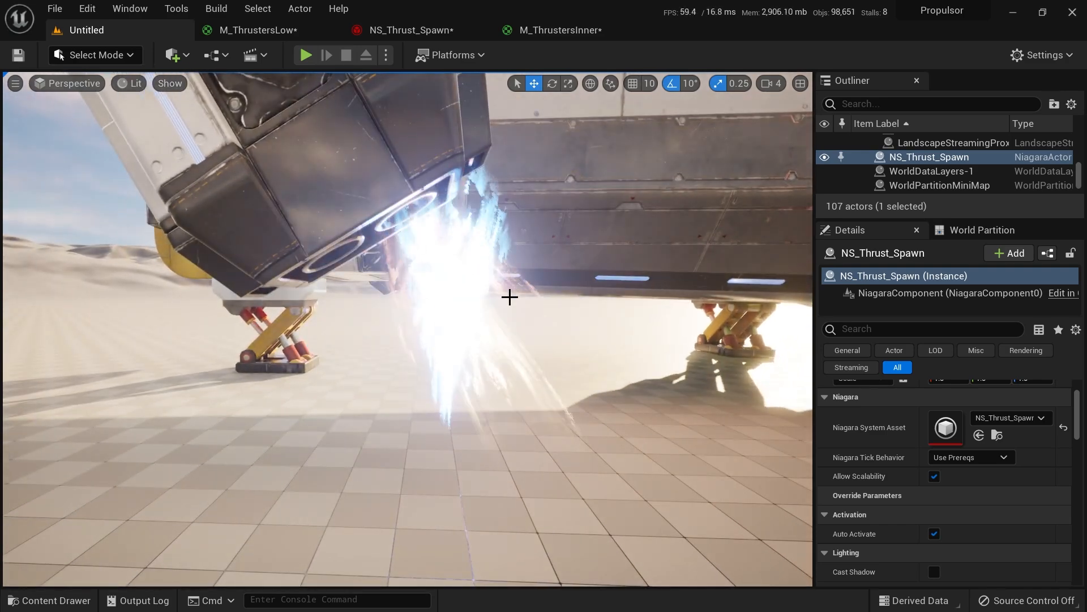
{"action": "key", "text": "w"}
{"action": "right_click_drag", "start_coordinate": [509, 296], "coordinate": [393, 291]}
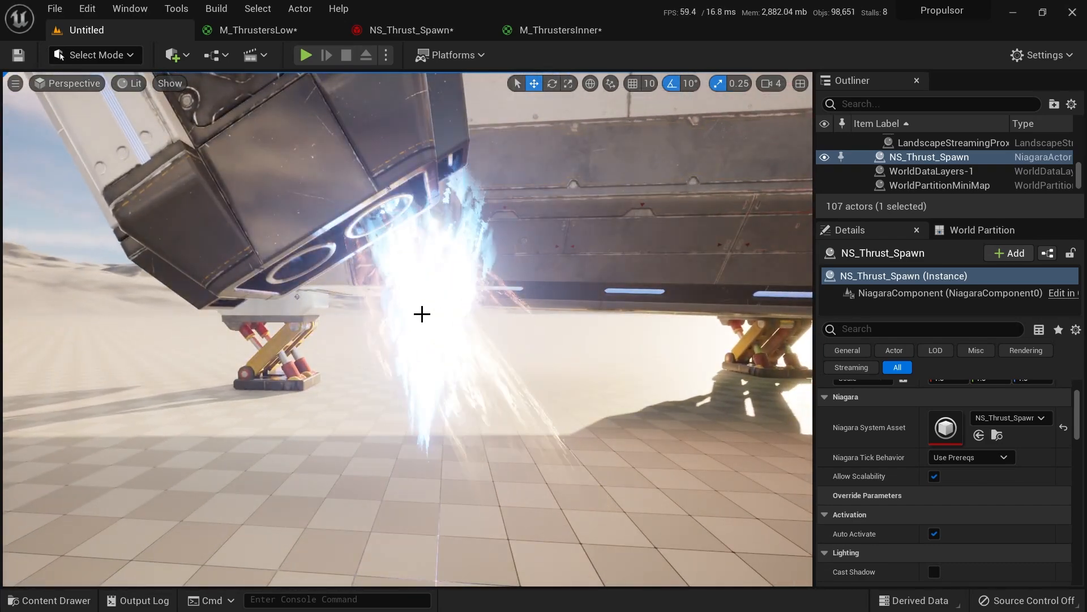
{"action": "key", "text": "d"}
{"action": "right_click_drag", "start_coordinate": [571, 384], "coordinate": [536, 393]}
{"action": "right_click_drag", "start_coordinate": [298, 388], "coordinate": [393, 300]}
{"action": "key", "text": "a"}
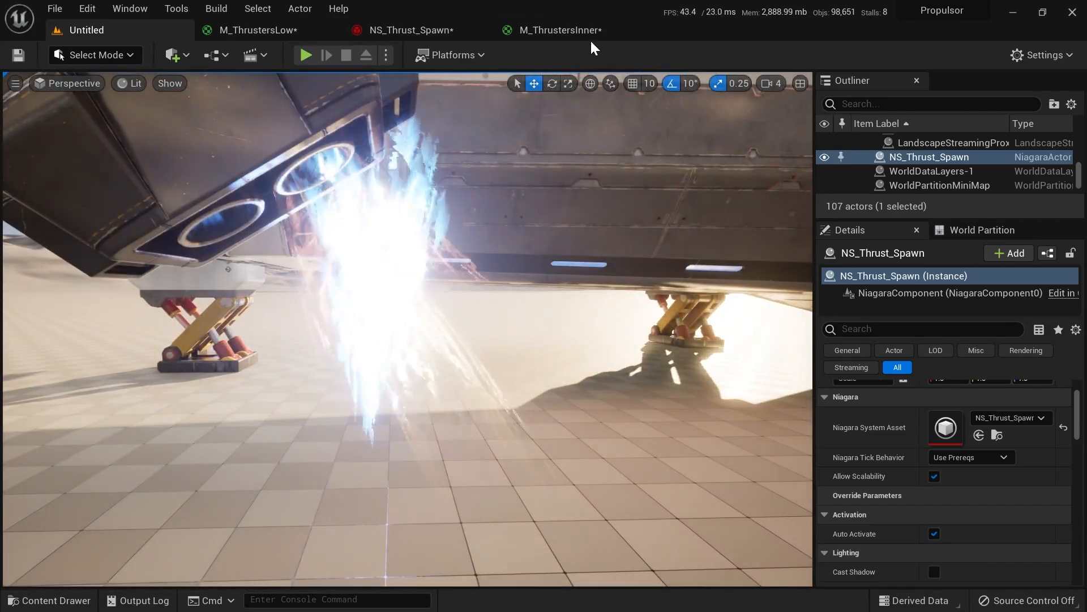
Step: In the M_ThrustersInner material graph, disconnect TexCoord from the Add node and move it to free space above the Panner
{"action": "left_click", "coordinate": [583, 33]}
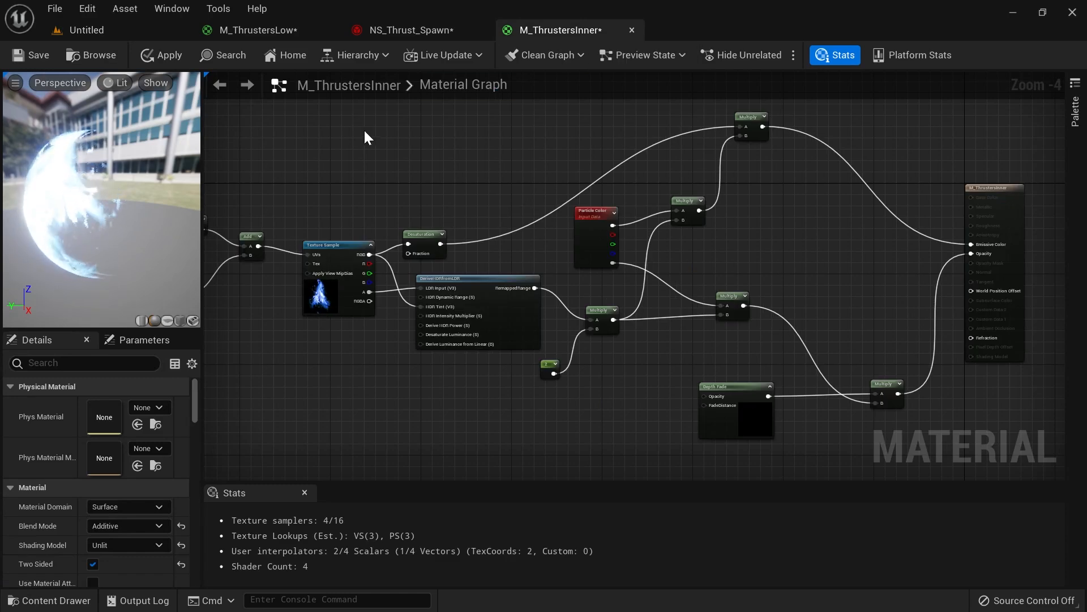
{"action": "left_click", "coordinate": [379, 29]}
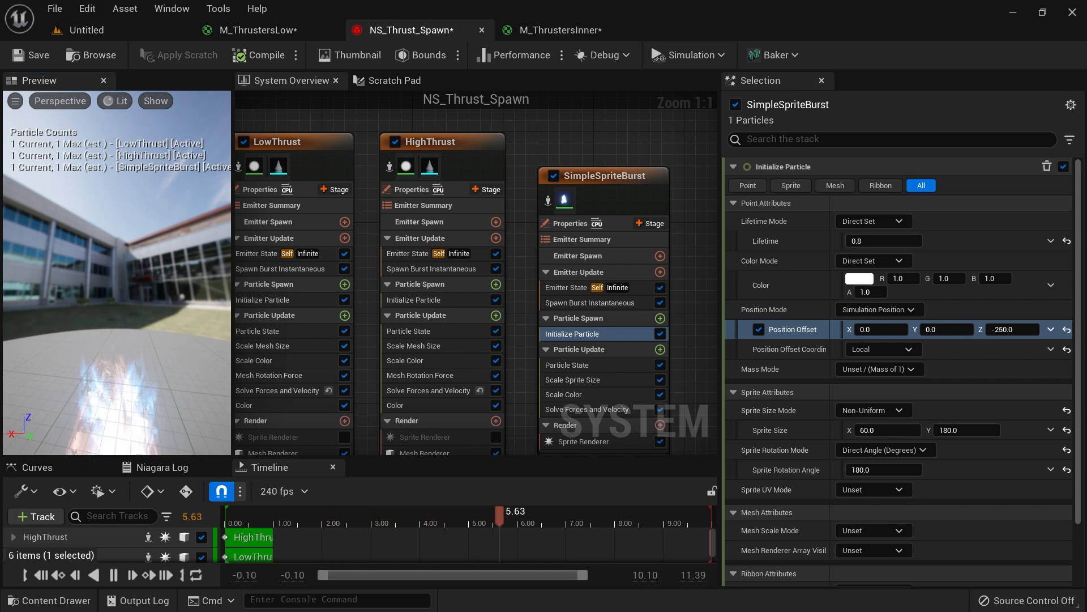
{"action": "left_click", "coordinate": [542, 29]}
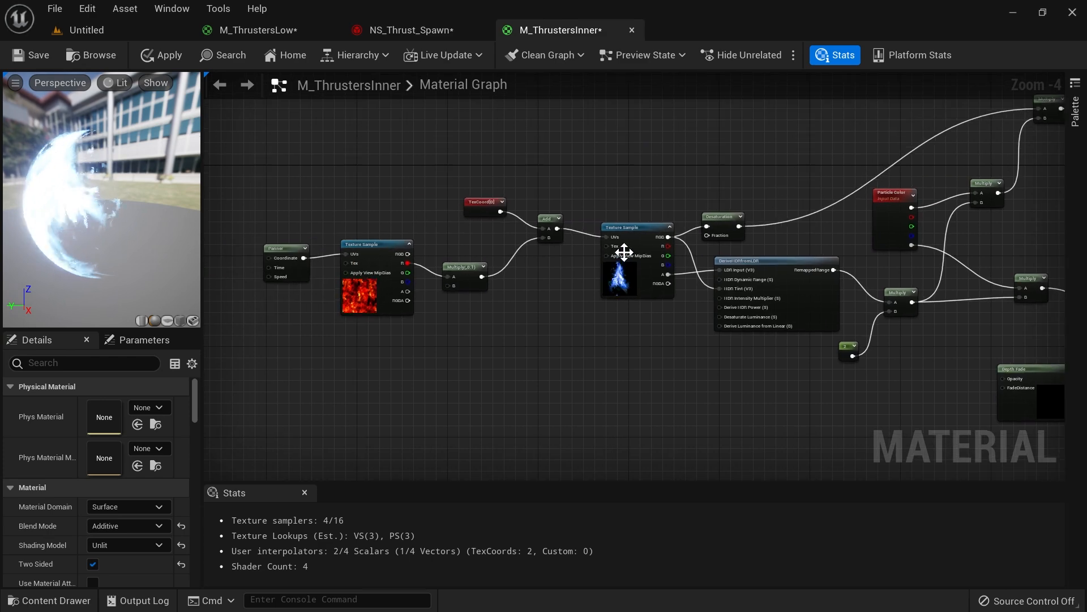
{"action": "scroll", "coordinate": [617, 304], "scroll_direction": "up", "scroll_amount": 4}
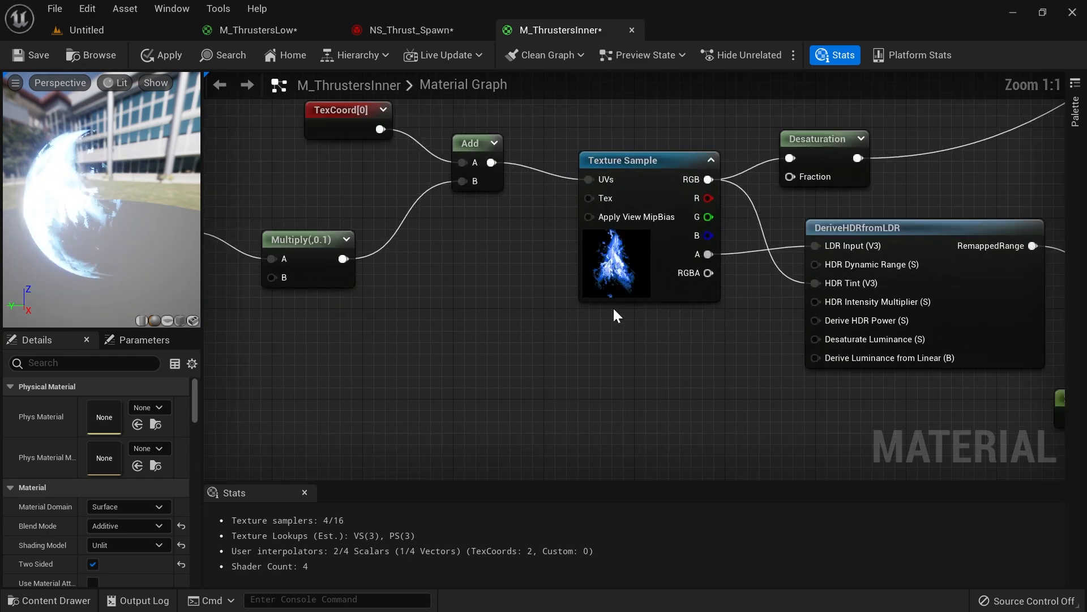
{"action": "left_click", "coordinate": [613, 294]}
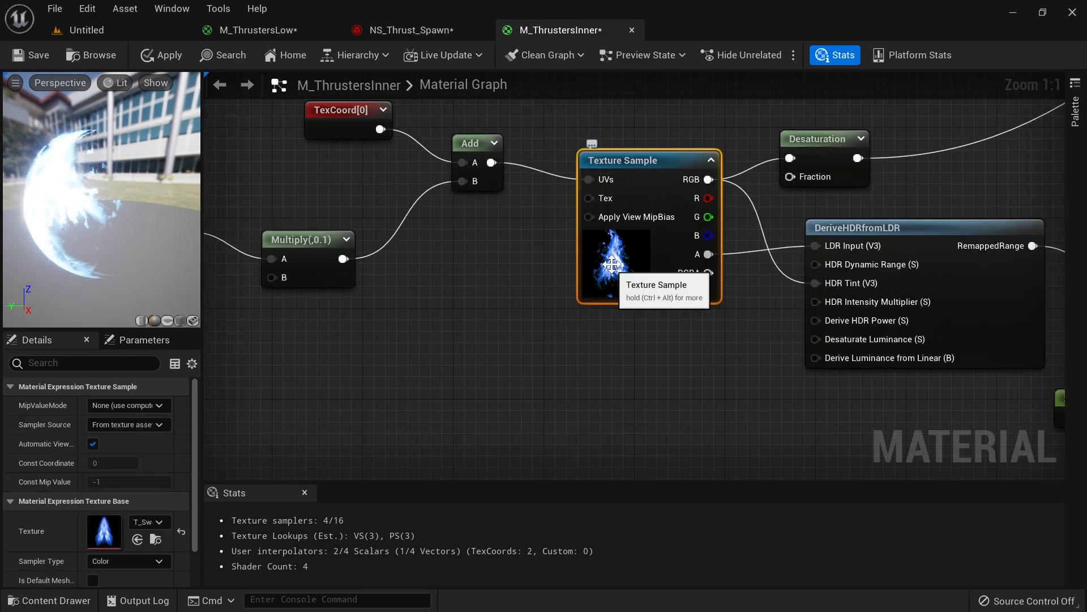
{"action": "scroll", "coordinate": [493, 277], "scroll_direction": "down", "scroll_amount": 1}
{"action": "right_click_drag", "start_coordinate": [492, 277], "coordinate": [673, 372]}
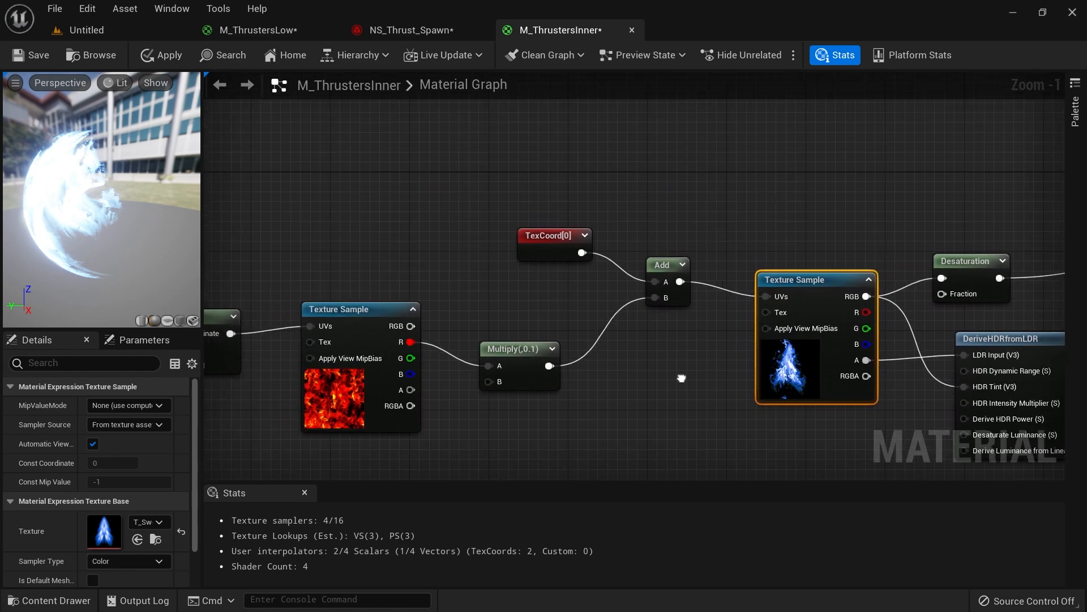
{"action": "scroll", "coordinate": [678, 371], "scroll_direction": "down", "scroll_amount": 1}
{"action": "left_click", "coordinate": [679, 318], "text": "alt"}
{"action": "right_click_drag", "start_coordinate": [617, 307], "coordinate": [678, 328]}
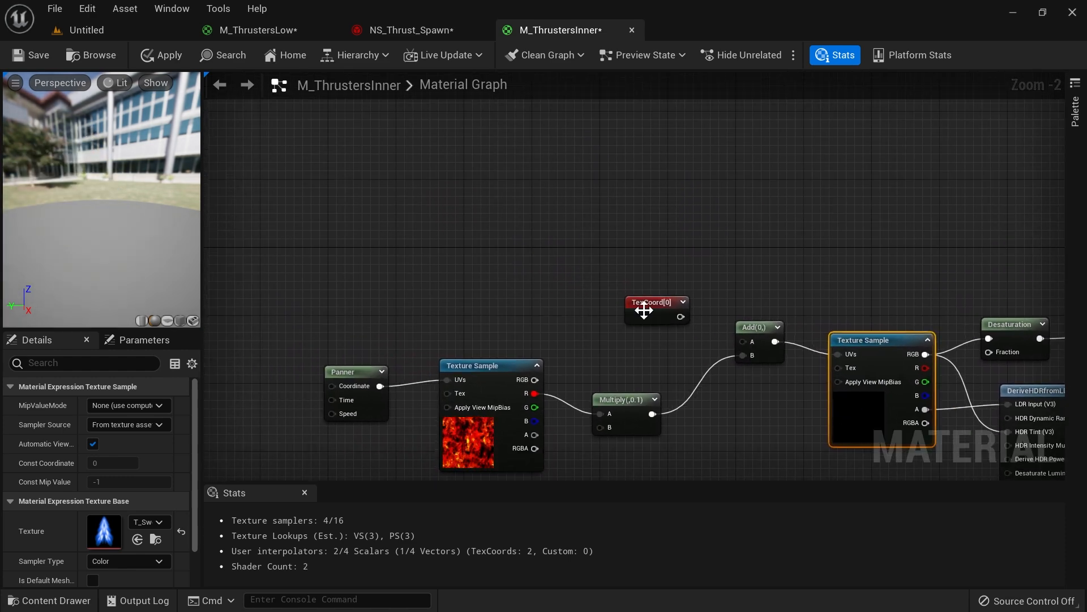
{"action": "left_click_drag", "start_coordinate": [642, 307], "coordinate": [398, 276]}
{"action": "right_click_drag", "start_coordinate": [559, 200], "coordinate": [588, 210]}
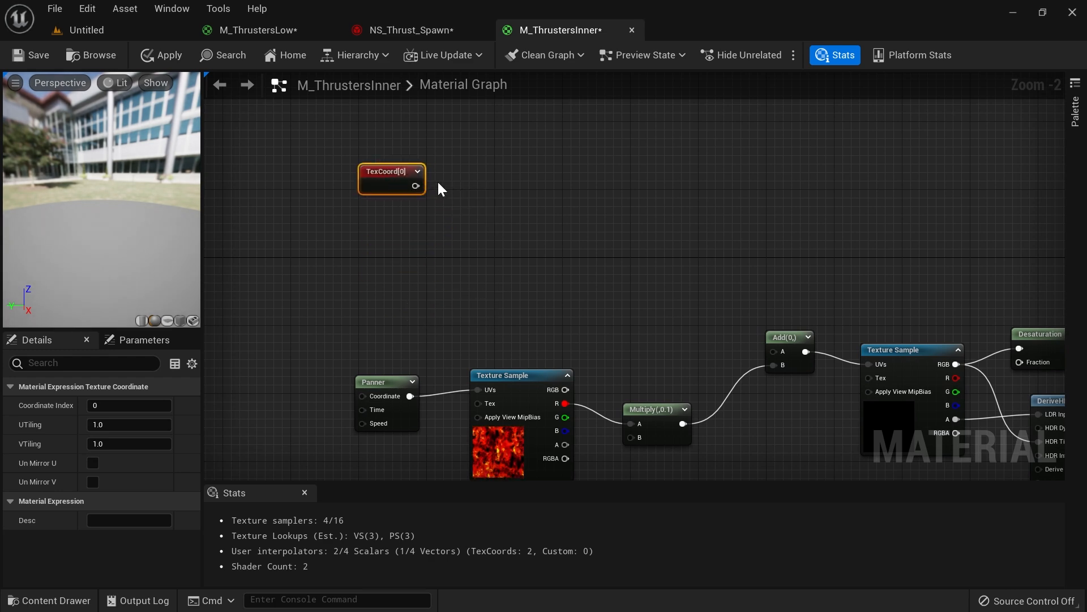
Step: Add a ComponentMask node fed by the TexCoord output
{"action": "left_click_drag", "start_coordinate": [451, 177], "coordinate": [451, 177]}
{"action": "type", "text": "componentmask"}
{"action": "key", "text": "Return"}
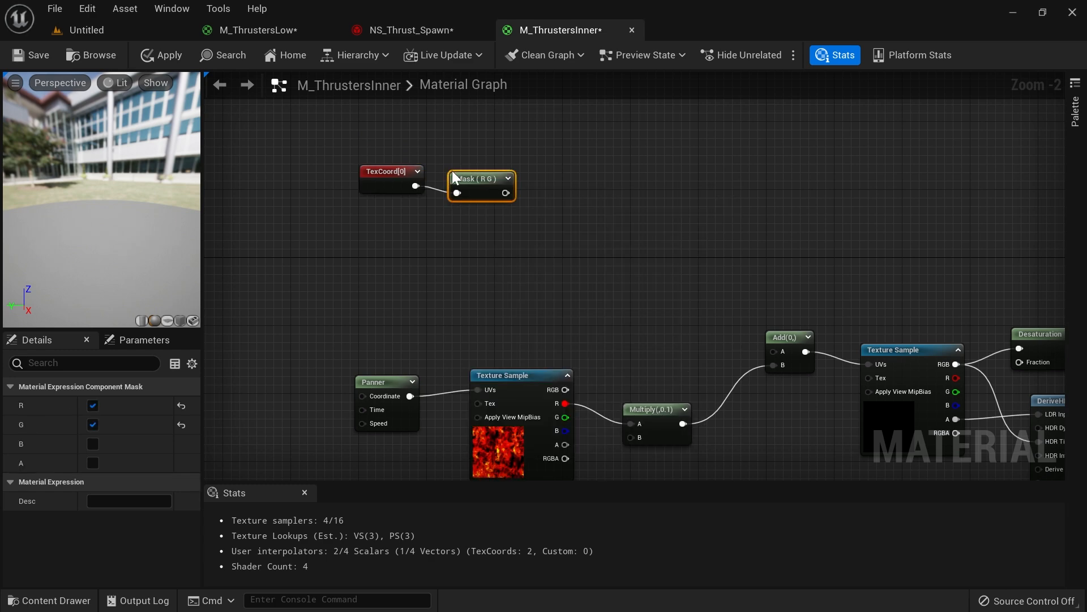
Step: Duplicate the mask node, limit one to R and the other to G, feed both from TexCoord and stack them beside it
{"action": "key", "text": "ctrl+c"}
{"action": "key", "text": "ctrl+v"}
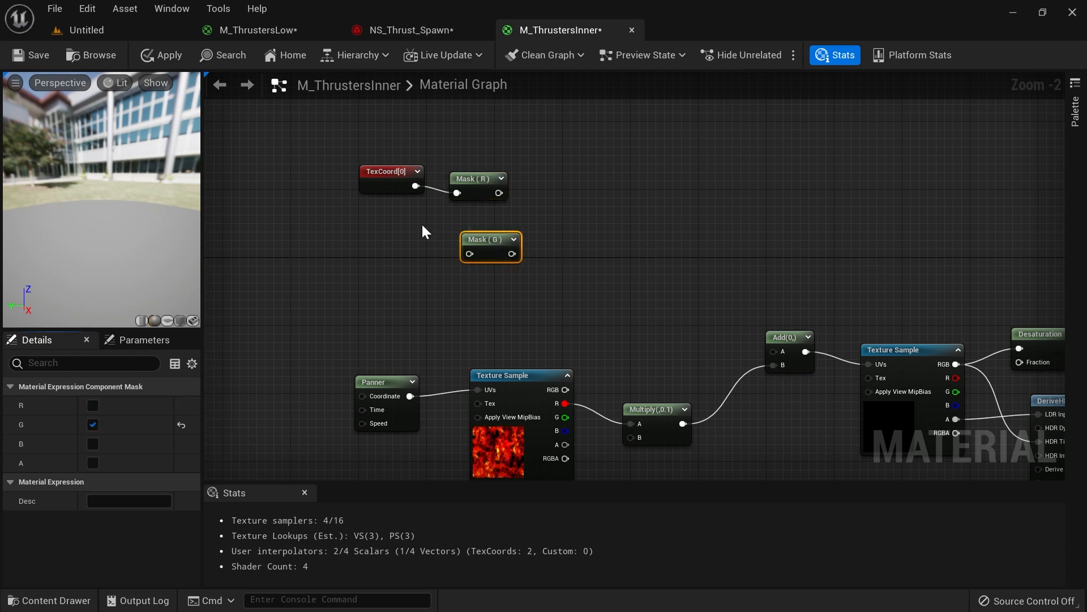
{"action": "left_click", "coordinate": [483, 226]}
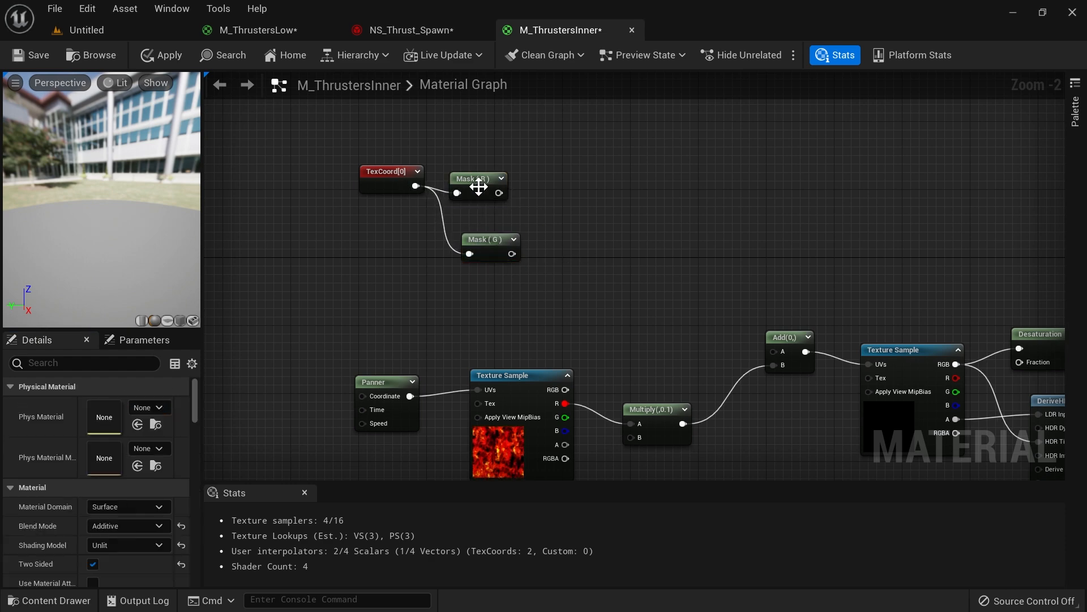
{"action": "left_click_drag", "start_coordinate": [480, 178], "coordinate": [485, 162]}
{"action": "left_click_drag", "start_coordinate": [487, 241], "coordinate": [477, 208]}
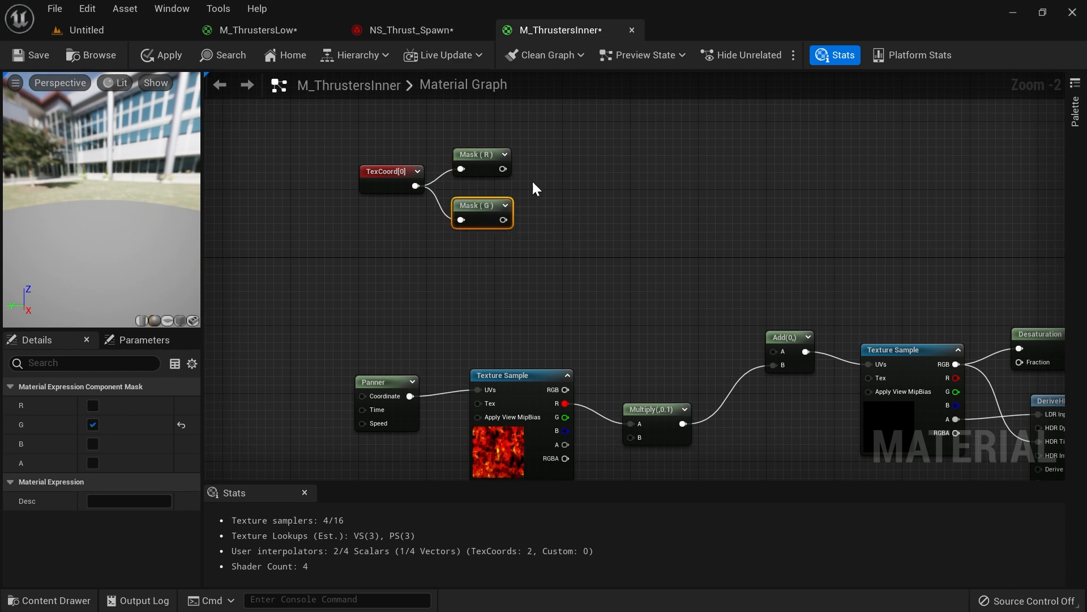
Step: Place an Add node after each of the R and G masks, feed each mask into input B, and set both Const A values to -1
{"action": "left_click", "coordinate": [572, 146]}
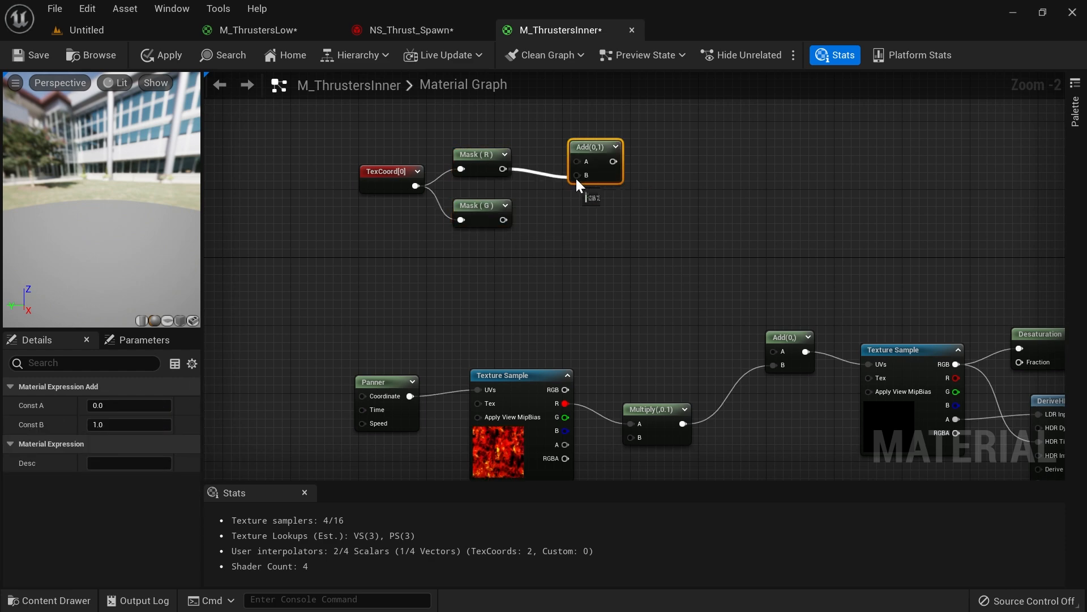
{"action": "left_click", "coordinate": [567, 209]}
{"action": "left_click", "coordinate": [567, 210]}
{"action": "left_click_drag", "start_coordinate": [503, 219], "coordinate": [570, 247]}
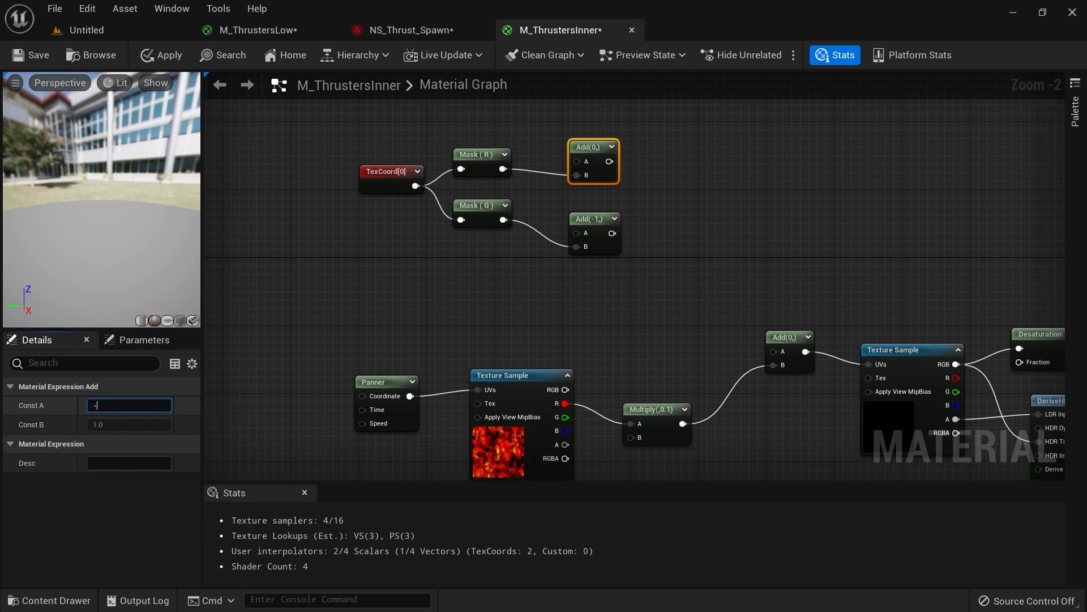
Step: Place a second Add node after each Add(-1) node and feed each branch's output into input B
{"action": "right_click_drag", "start_coordinate": [698, 210], "coordinate": [651, 206]}
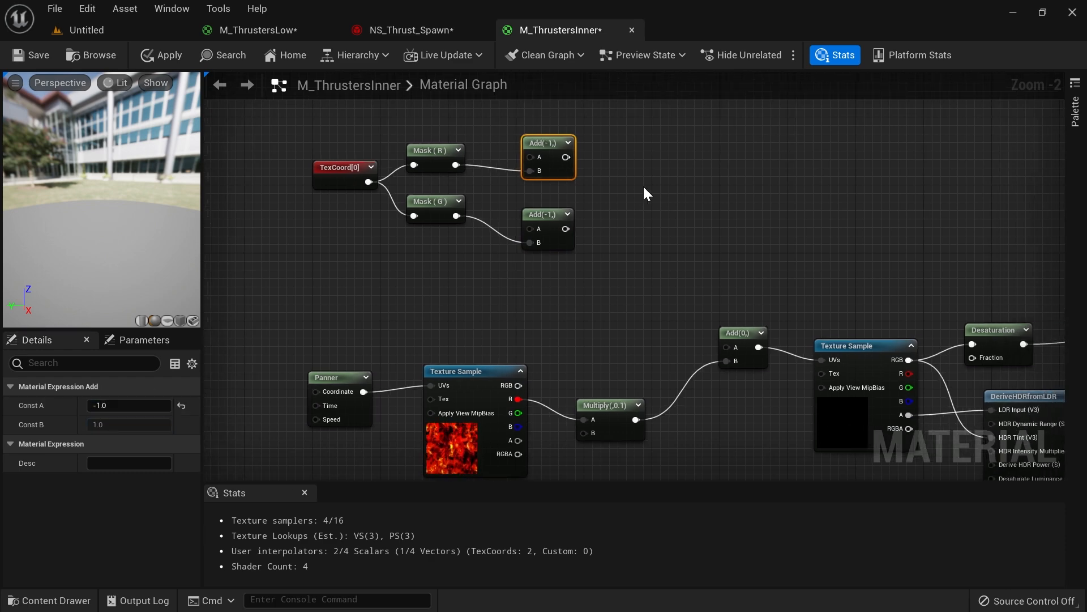
{"action": "left_click", "coordinate": [622, 161]}
{"action": "left_click_drag", "start_coordinate": [566, 158], "coordinate": [647, 146]}
{"action": "left_click", "coordinate": [634, 256]}
{"action": "left_click", "coordinate": [634, 256]}
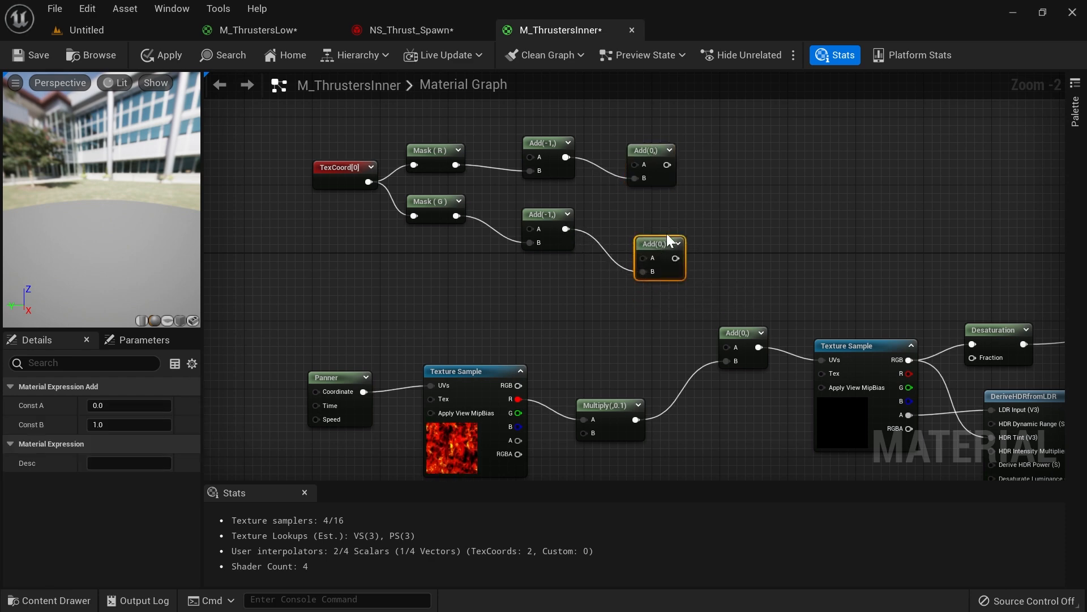
Step: Create a scalar parameter named R above the mask chain and connect it to input A of the R branch's second Add node
{"action": "right_click_drag", "start_coordinate": [693, 195], "coordinate": [749, 264]}
{"action": "right_click_drag", "start_coordinate": [713, 138], "coordinate": [728, 163]}
{"action": "left_click", "coordinate": [667, 145]}
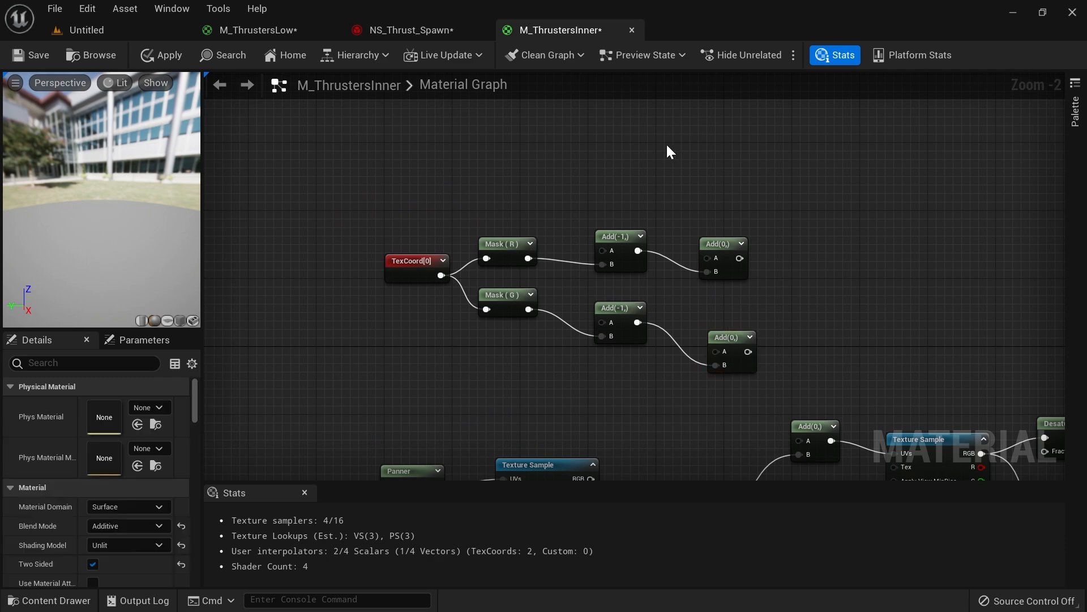
{"action": "left_click", "coordinate": [637, 117]}
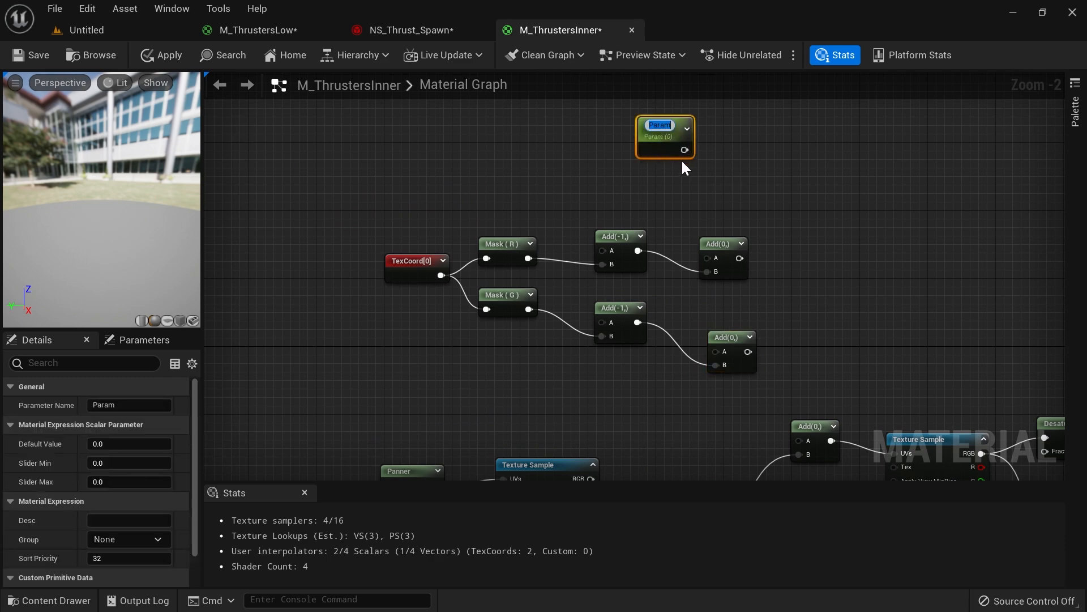
{"action": "key", "text": "Caps_Lock"}
{"action": "type", "text": "R"}
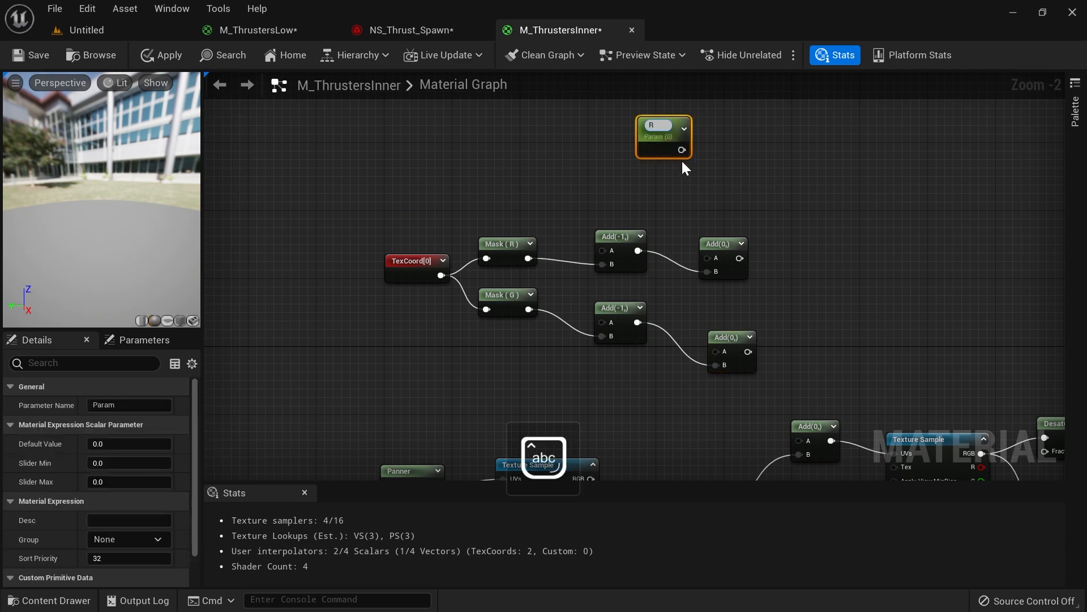
{"action": "left_click", "coordinate": [732, 243]}
{"action": "left_click_drag", "start_coordinate": [698, 235], "coordinate": [707, 258]}
{"action": "left_click_drag", "start_coordinate": [660, 148], "coordinate": [631, 158]}
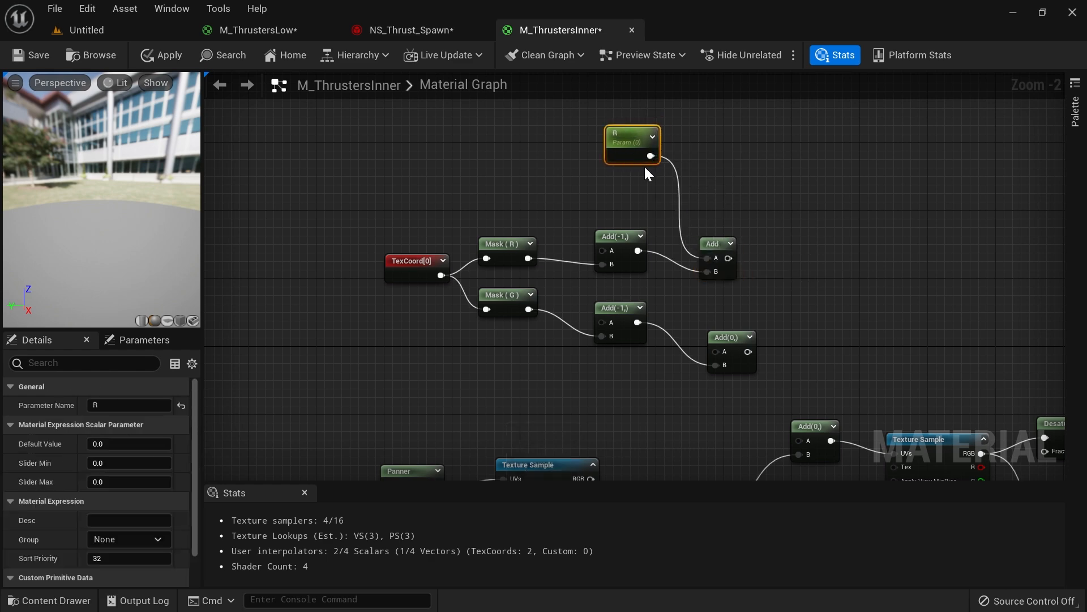
Step: Rename the R scalar parameter to X
{"action": "type", "text": "X"}
{"action": "key", "text": "Caps_Lock"}
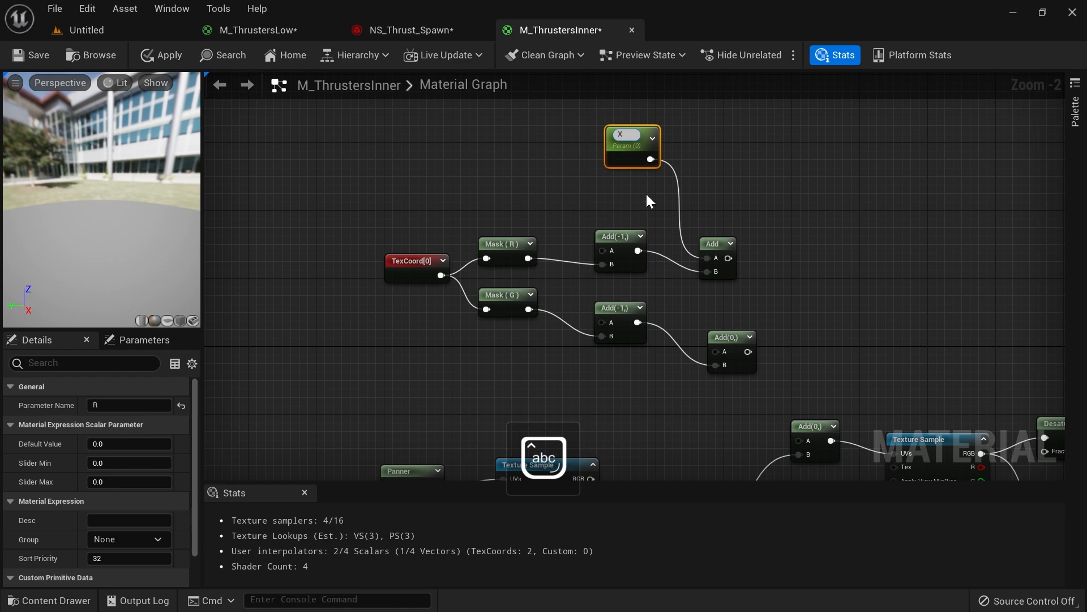
{"action": "left_click", "coordinate": [646, 192]}
Step: Create a scalar parameter named Y below the G branch and connect it to input A of that branch's second Add node
{"action": "left_click", "coordinate": [631, 369]}
{"action": "key", "text": "Caps_Lock"}
{"action": "type", "text": "Y"}
{"action": "key", "text": "Caps_Lock"}
{"action": "left_click", "coordinate": [706, 402]}
{"action": "left_click_drag", "start_coordinate": [675, 396], "coordinate": [720, 350]}
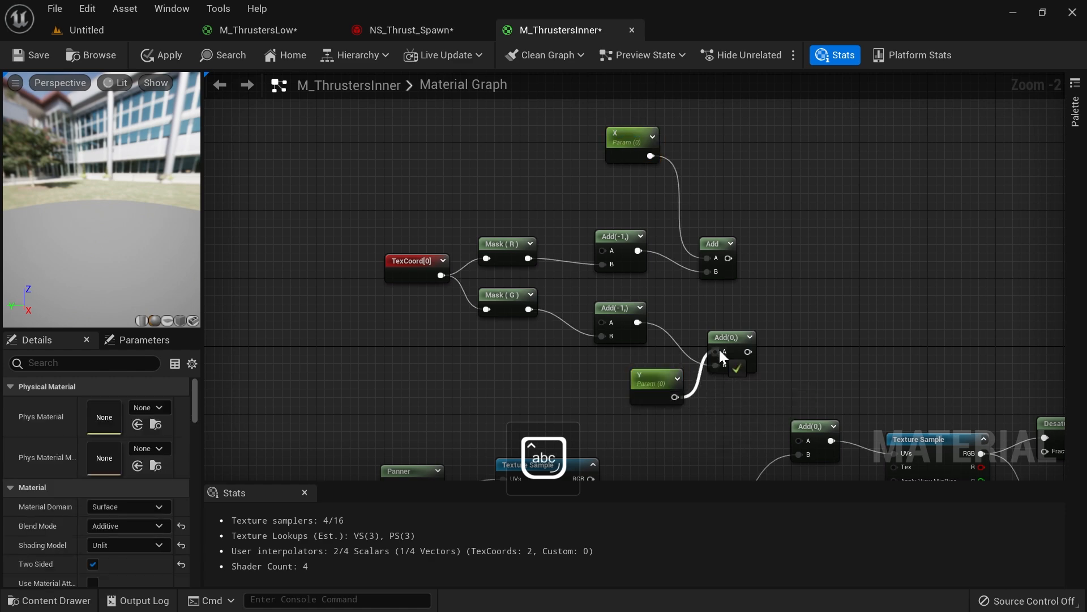
{"action": "left_click_drag", "start_coordinate": [667, 378], "coordinate": [641, 375]}
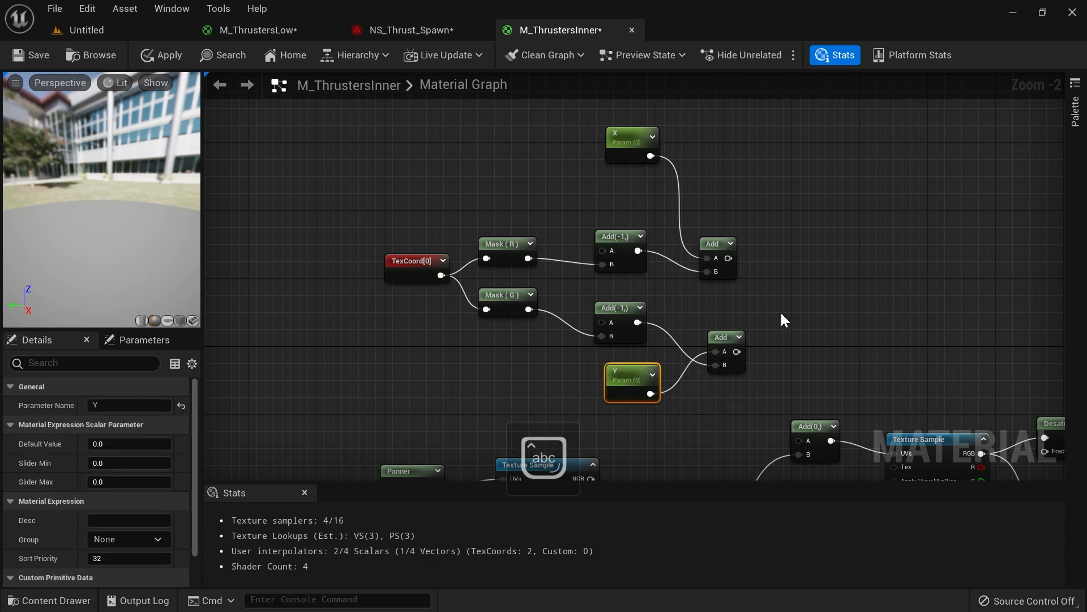
Step: Combine the R and G branch outputs in an Append node and feed it into input A of the Add before the Texture Sample
{"action": "left_click_drag", "start_coordinate": [729, 258], "coordinate": [768, 268]}
{"action": "type", "text": "append"}
{"action": "key", "text": "Return"}
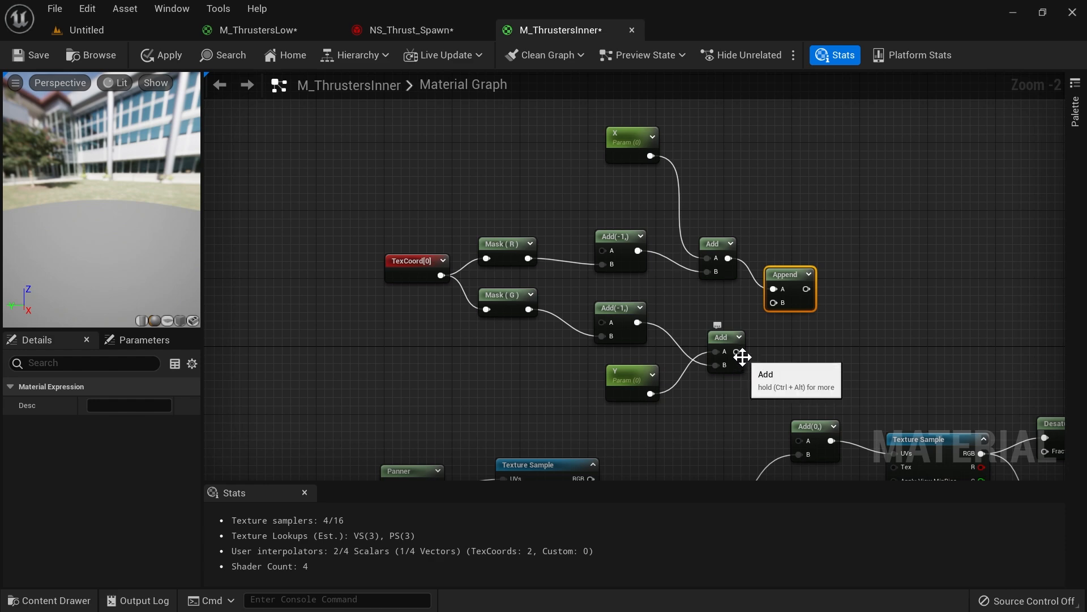
{"action": "left_click_drag", "start_coordinate": [807, 289], "coordinate": [803, 442]}
{"action": "scroll", "coordinate": [753, 412], "scroll_direction": "down", "scroll_amount": 1}
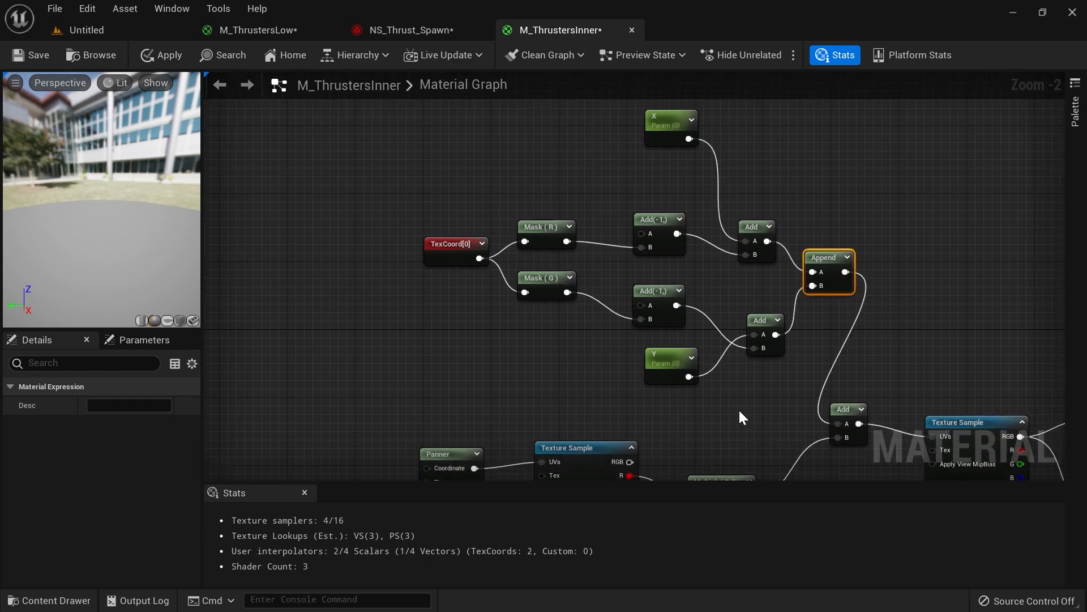
Step: Apply the material changes, create a material instance from M_ThrustersInner with the default name, and open it
{"action": "left_click", "coordinate": [158, 58]}
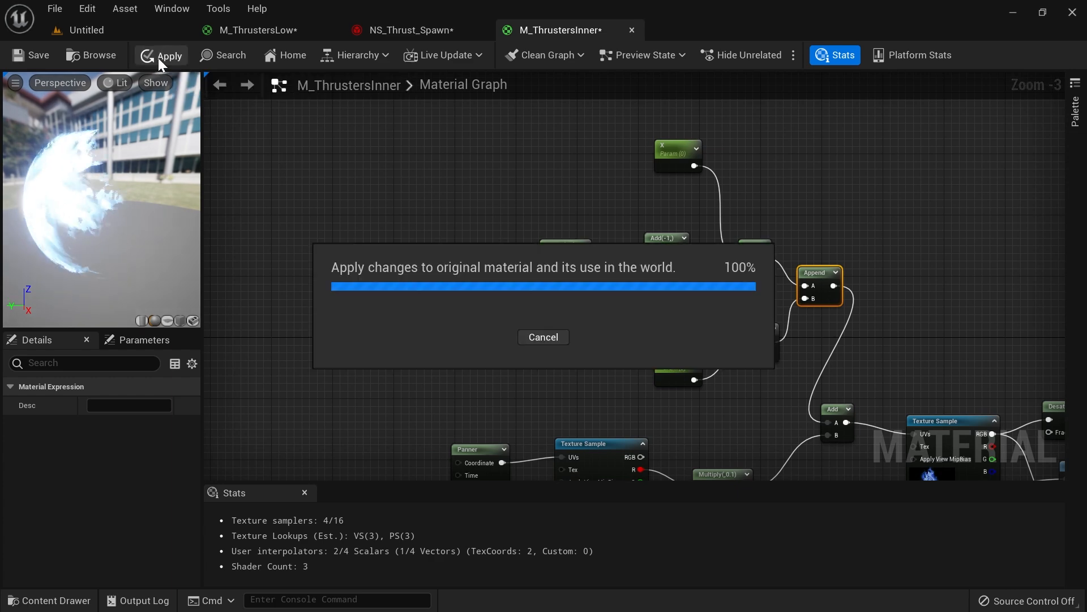
{"action": "left_click", "coordinate": [99, 55]}
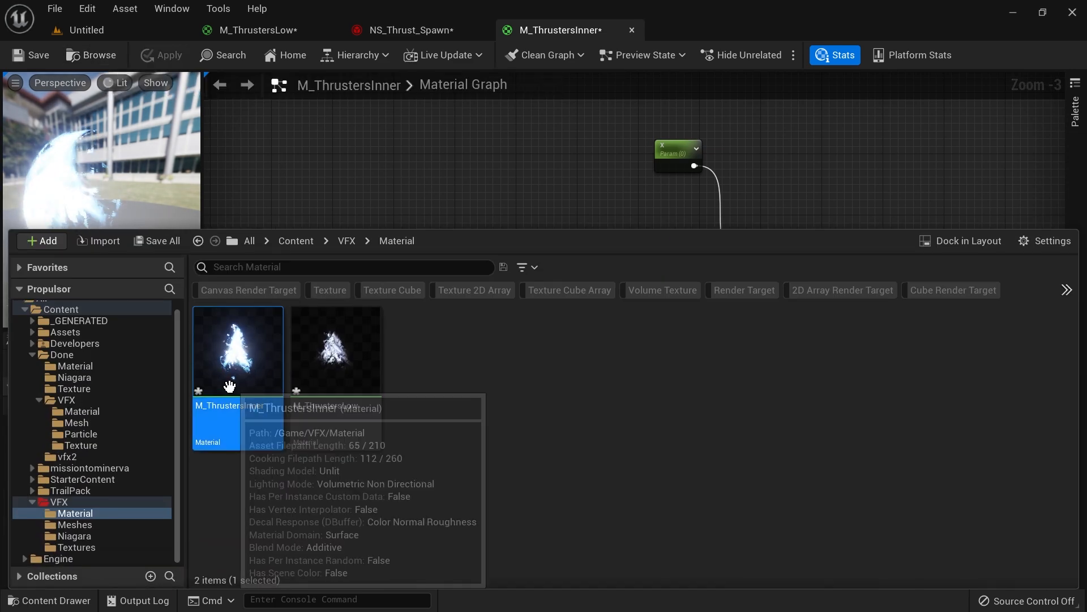
{"action": "right_click", "coordinate": [250, 413]}
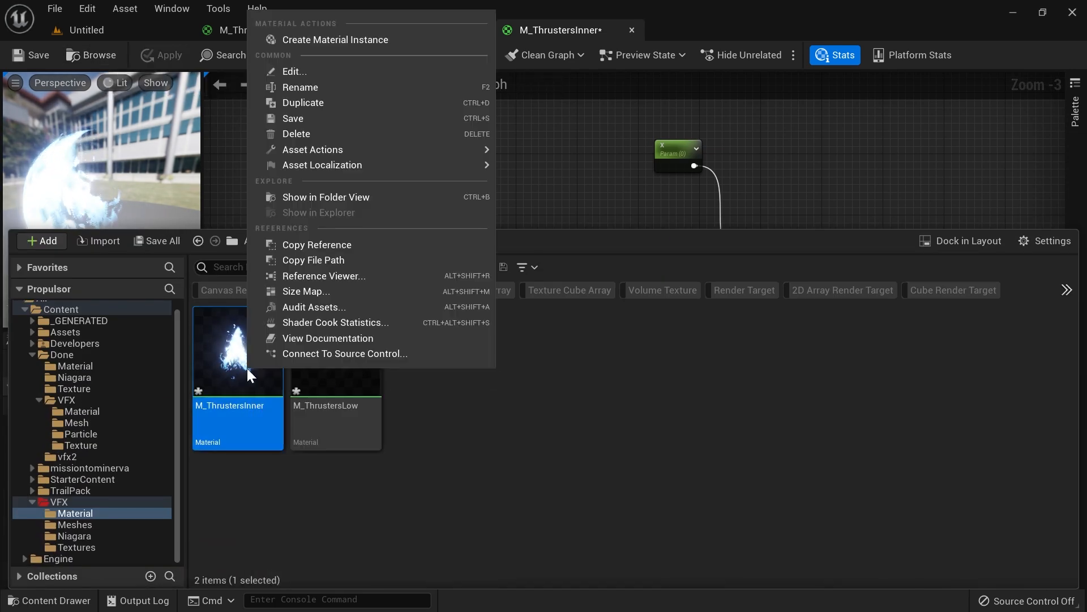
{"action": "left_click", "coordinate": [359, 39]}
{"action": "key", "text": "Return"}
{"action": "double_click", "coordinate": [345, 352]}
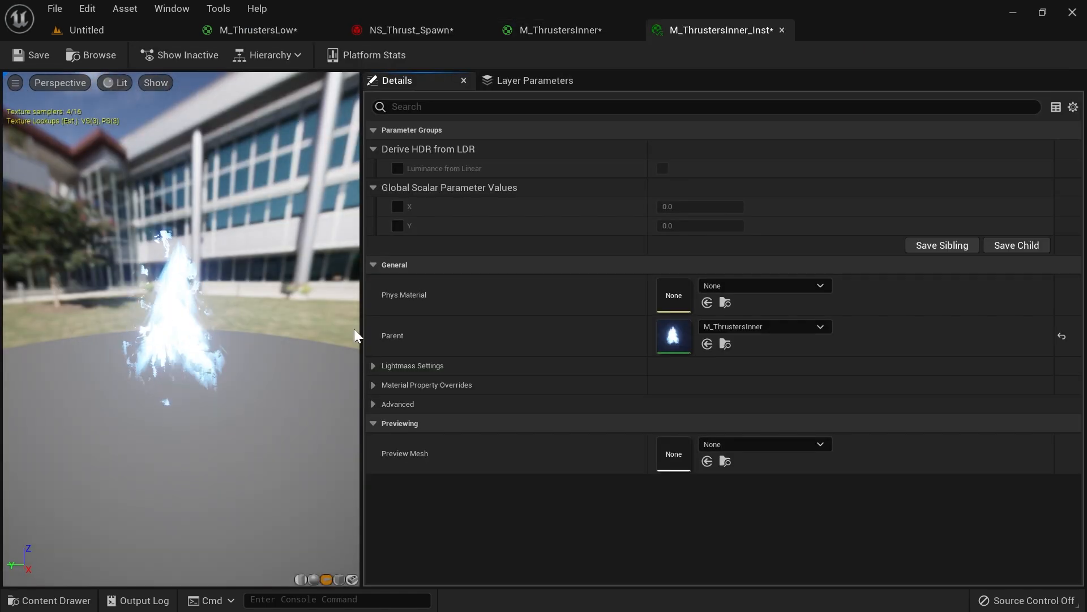
Step: Enable the X and Y parameter overrides and set X to 0.0128 and Y to -0.0704
{"action": "left_click", "coordinate": [398, 206]}
{"action": "left_click", "coordinate": [399, 226]}
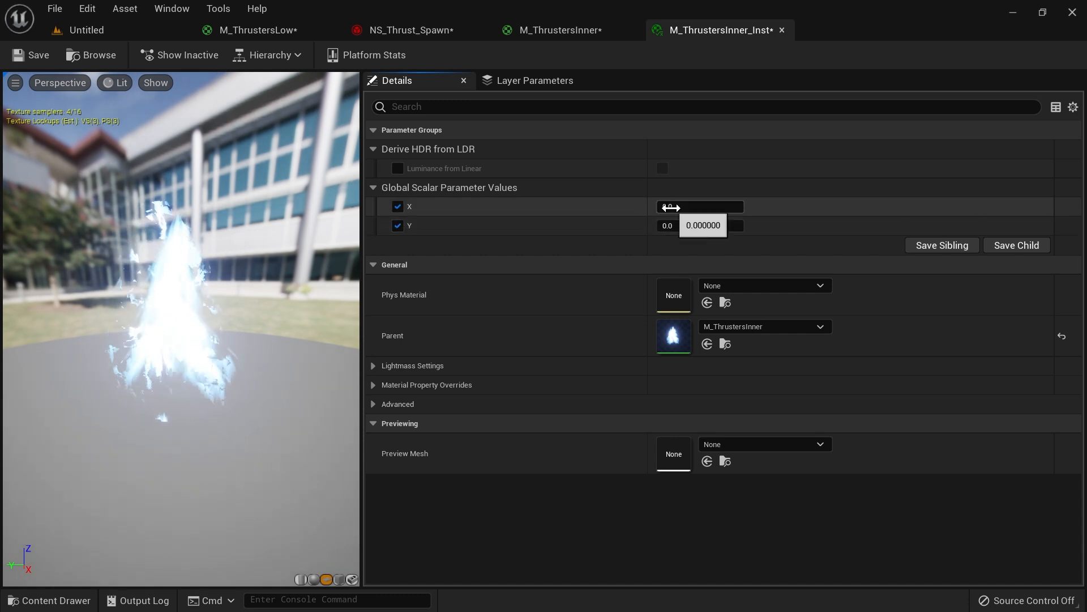
{"action": "left_click_drag", "start_coordinate": [673, 207], "coordinate": [697, 207]}
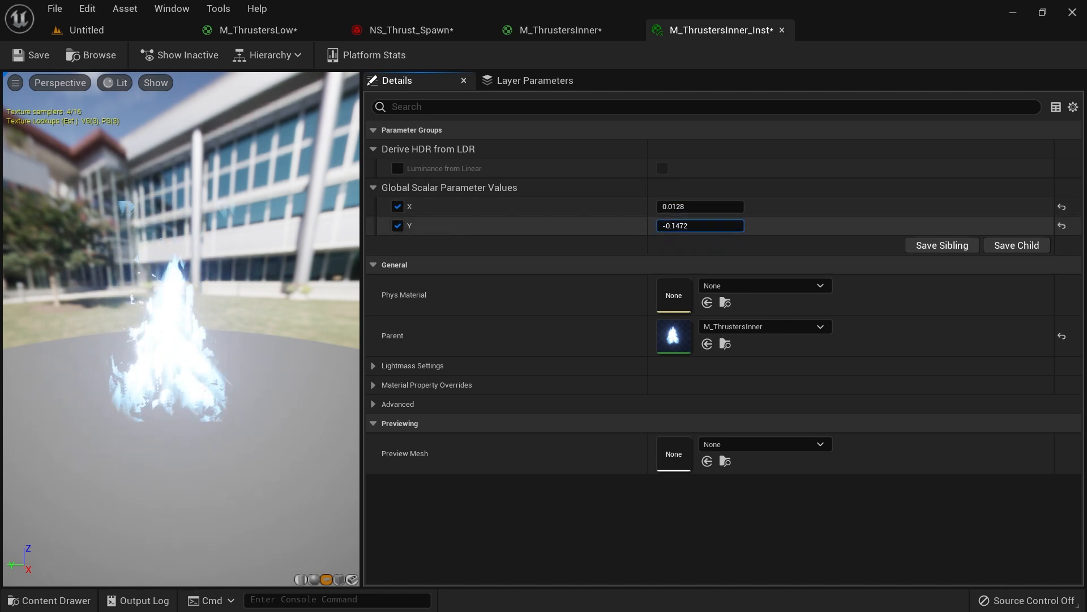
{"action": "key", "text": "Return"}
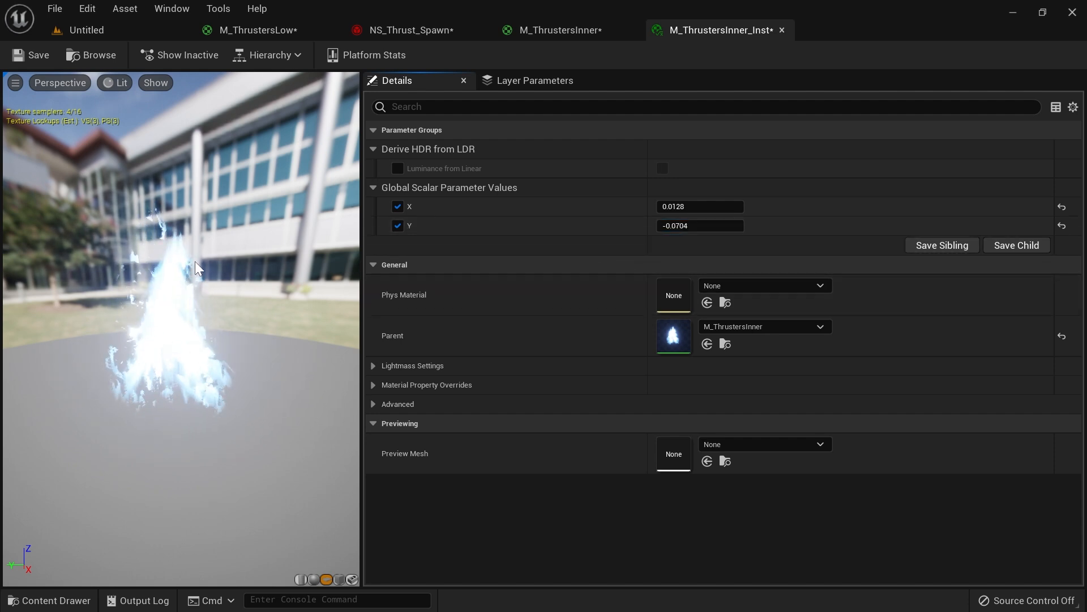
Step: Reset the X parameter, set it to -0.0192, and save the material instance
{"action": "mouse_move", "coordinate": [700, 206]}
{"action": "left_mouse_down"}
{"action": "mouse_move", "coordinate": [691, 206]}
{"action": "mouse_move", "coordinate": [708, 206]}
{"action": "left_mouse_up"}
{"action": "left_click", "coordinate": [1061, 207]}
{"action": "left_click_drag", "start_coordinate": [701, 207], "coordinate": [694, 207]}
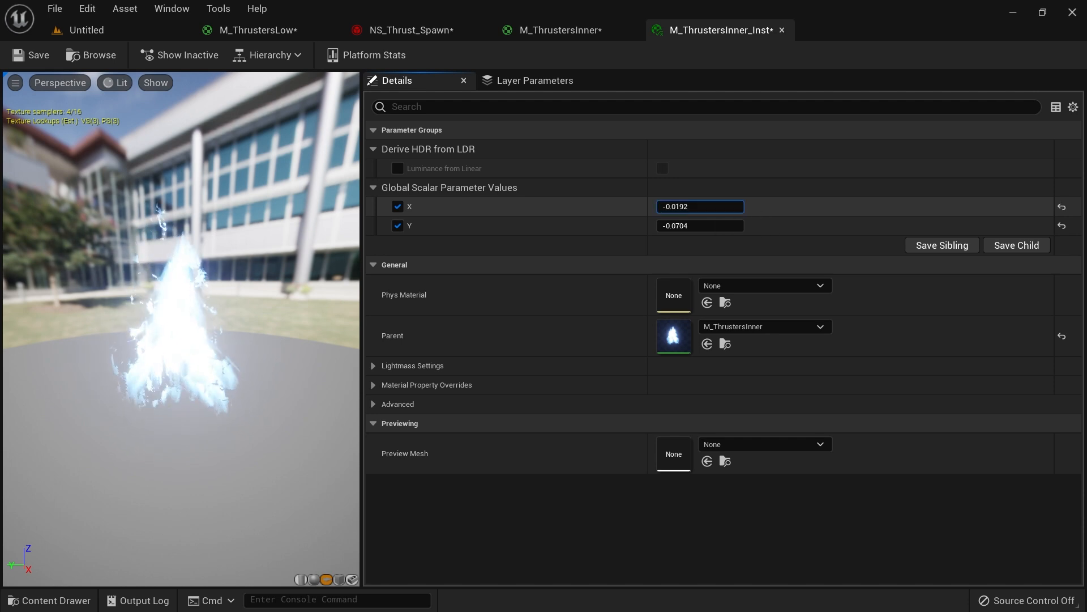
{"action": "left_click_drag", "start_coordinate": [266, 295], "coordinate": [322, 271]}
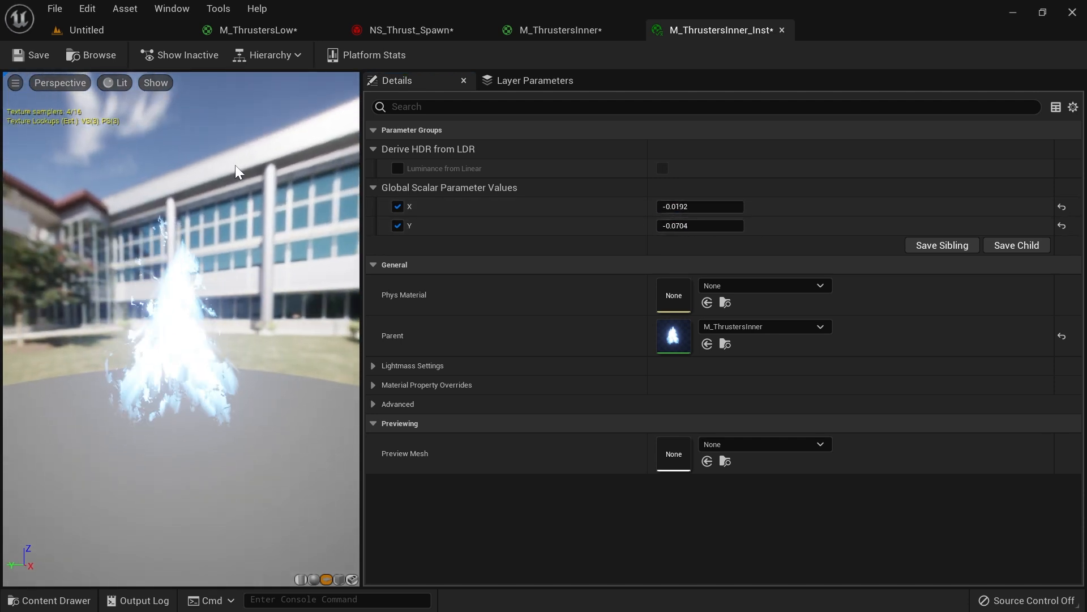
{"action": "left_click", "coordinate": [39, 56]}
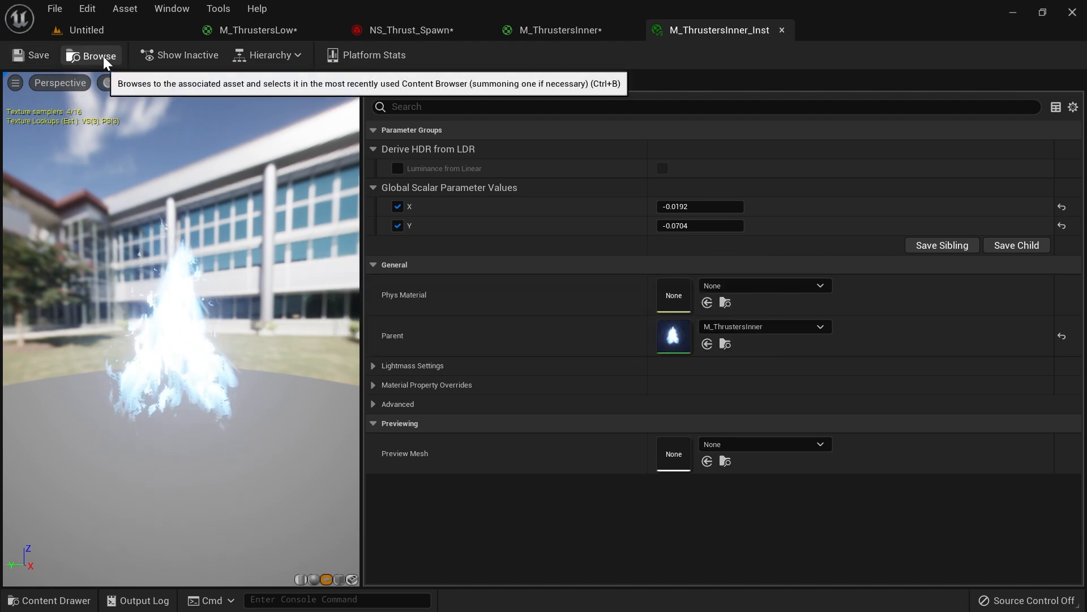
Step: Assign M_ThrustersInner_Inst as the material of SimpleSpriteBurst's Sprite Renderer in NS_Thrust_Spawn
{"action": "left_click", "coordinate": [103, 56]}
{"action": "left_click", "coordinate": [465, 32]}
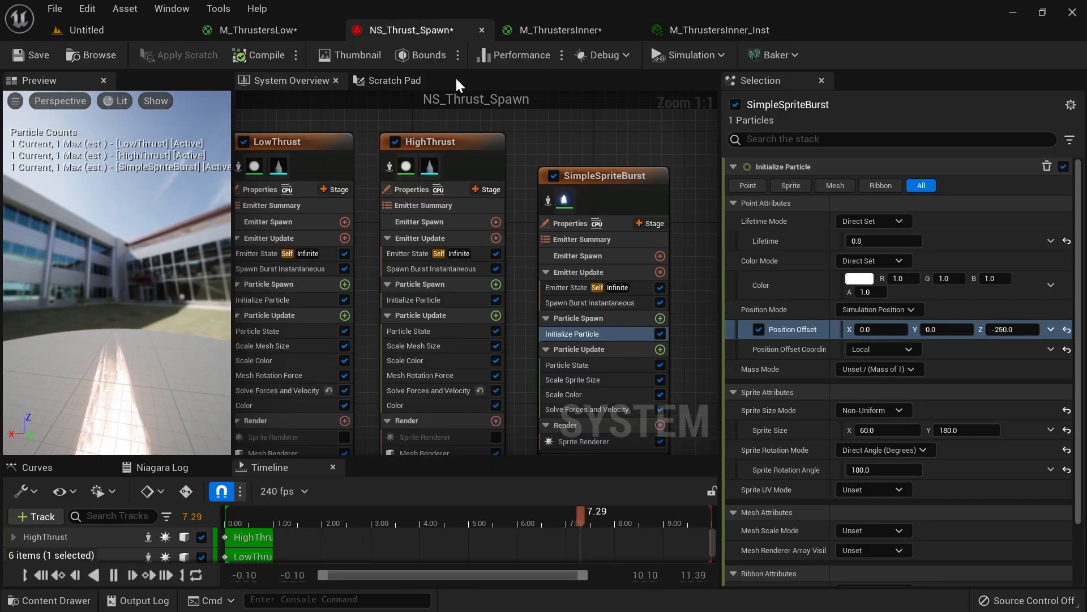
{"action": "right_click_drag", "start_coordinate": [704, 416], "coordinate": [628, 231]}
{"action": "left_click", "coordinate": [513, 278]}
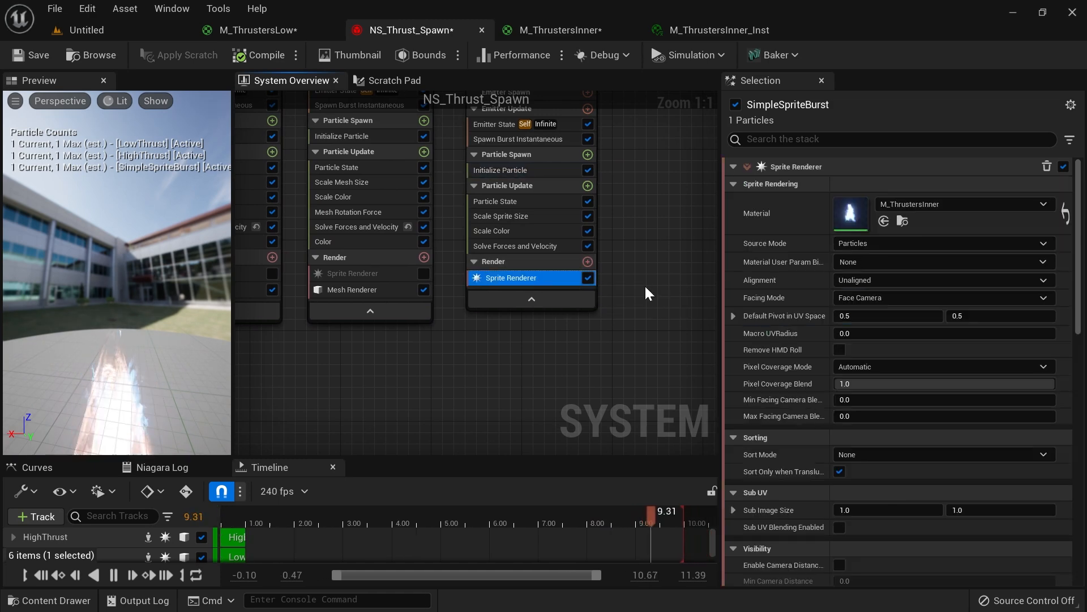
{"action": "left_click", "coordinate": [885, 222]}
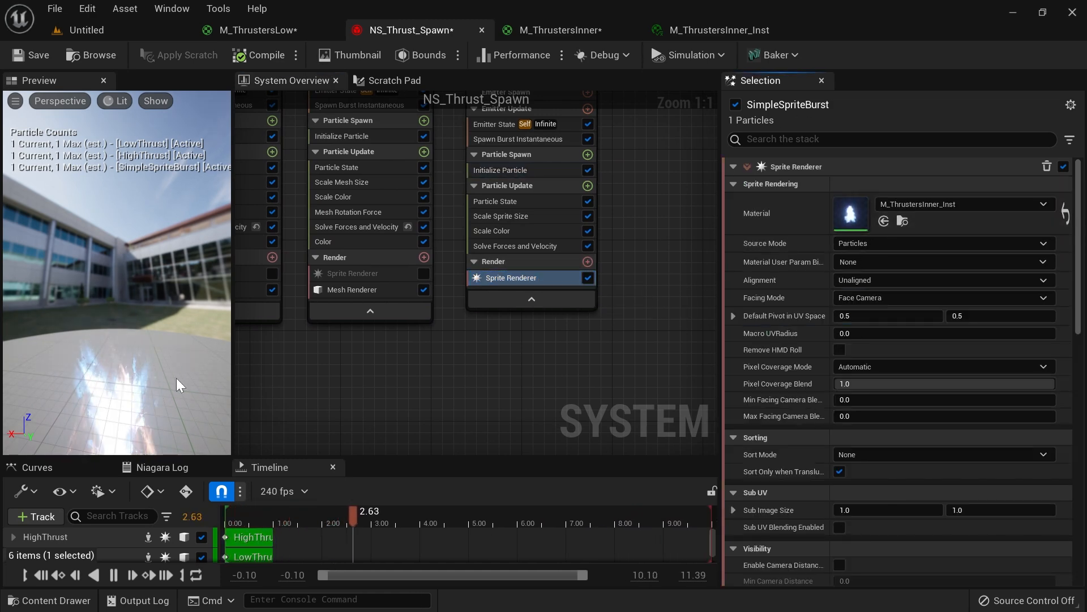
Step: Rename the SimpleSpriteBurst emitter to InnerThrust
{"action": "right_click_drag", "start_coordinate": [354, 360], "coordinate": [356, 509]}
{"action": "left_click", "coordinate": [544, 171]}
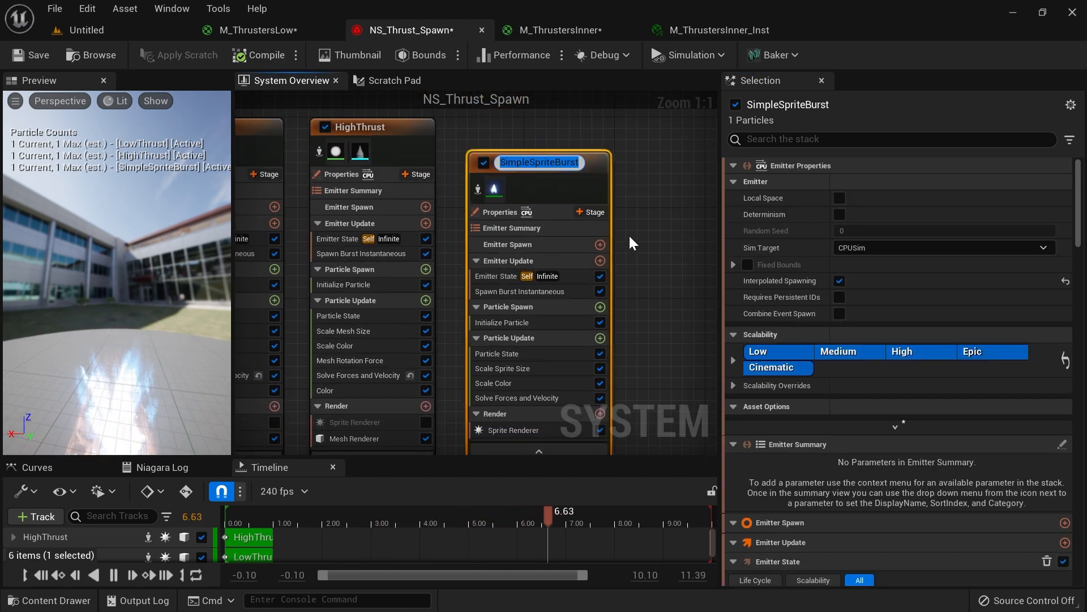
{"action": "key", "text": "F2"}
{"action": "type", "text": "InnerThrust"}
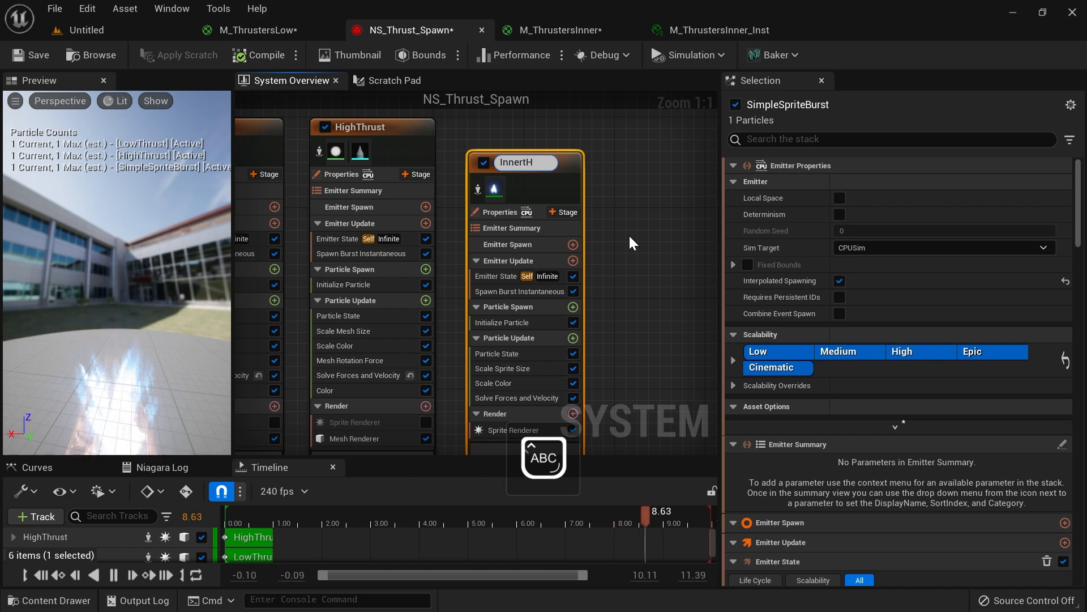
{"action": "key", "text": "Return"}
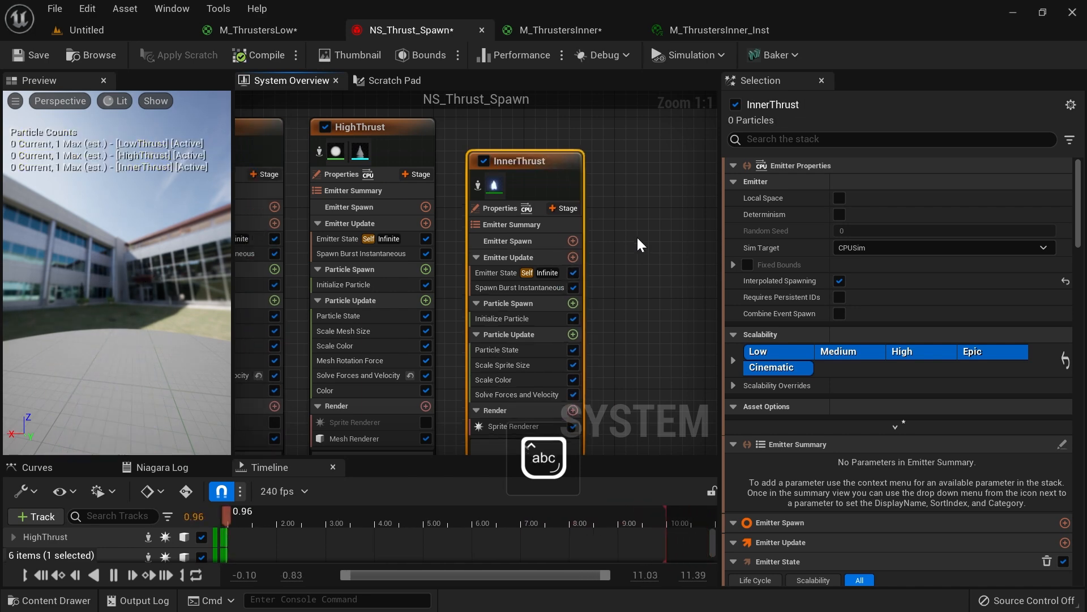
Step: Examine the thruster effect under the ship's engine in the level, and return to NS_Thrust_Spawn
{"action": "left_click", "coordinate": [103, 31]}
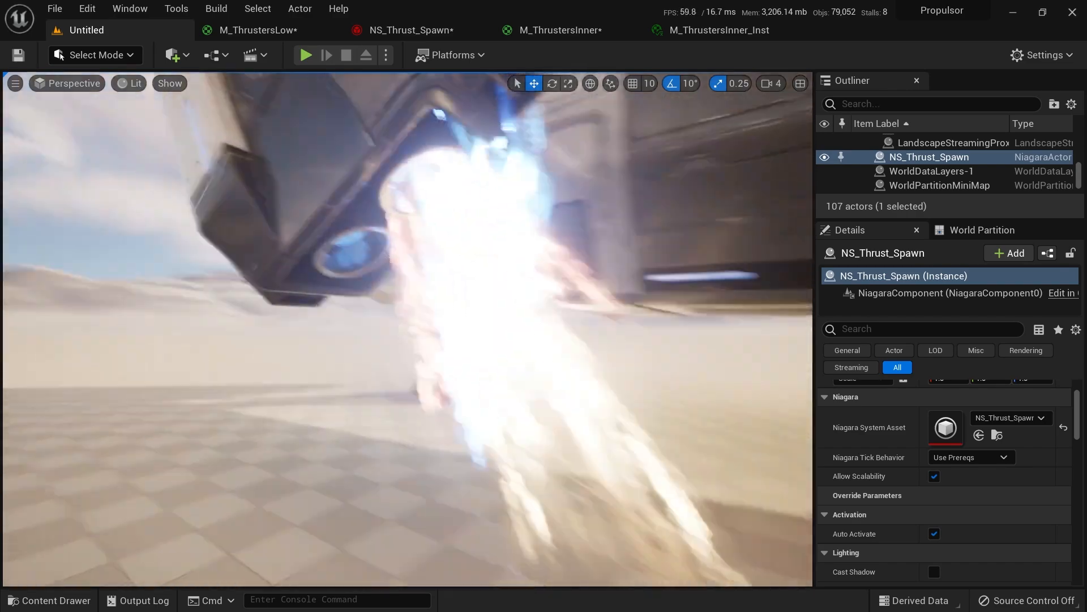
{"action": "right_click_drag", "start_coordinate": [408, 328], "coordinate": [448, 314]}
{"action": "left_click", "coordinate": [413, 30]}
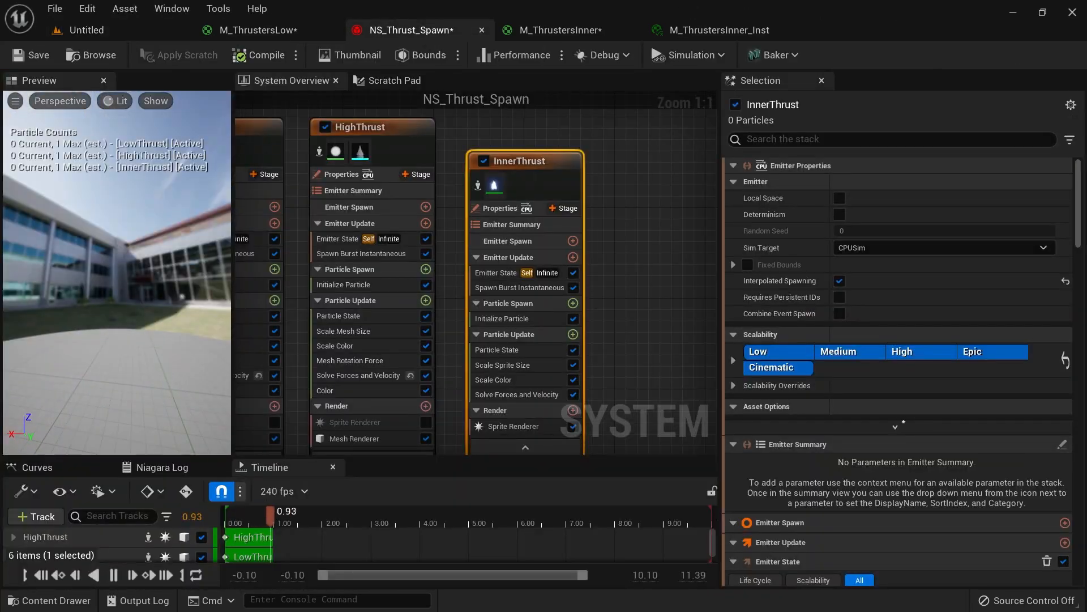
Step: Add a Sprite Facing and Alignment module to InnerThrust's Particle Spawn stage
{"action": "right_click_drag", "start_coordinate": [590, 363], "coordinate": [593, 311]}
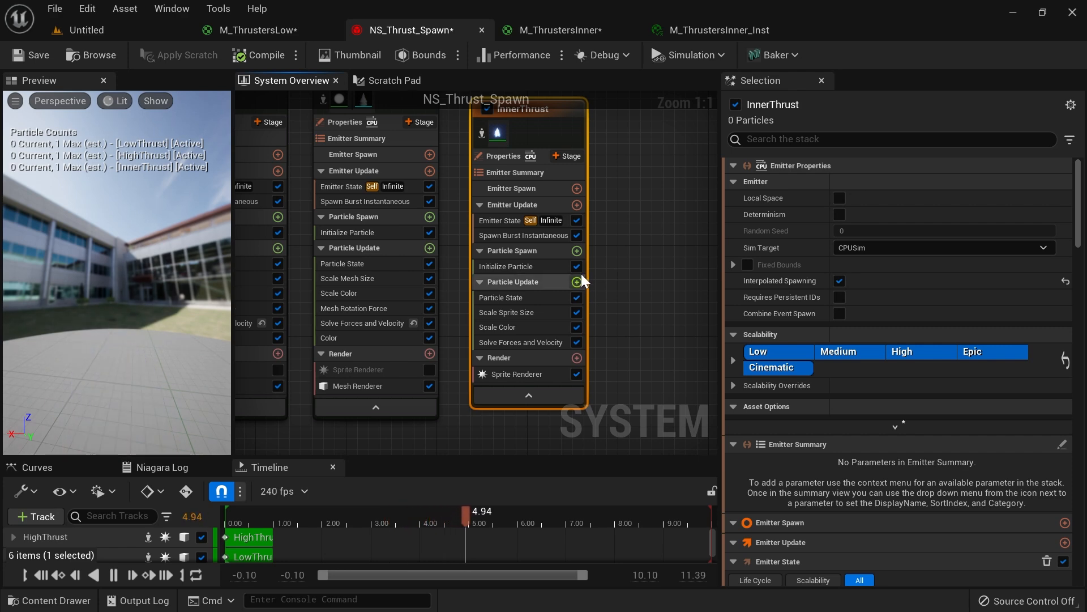
{"action": "left_click", "coordinate": [577, 251]}
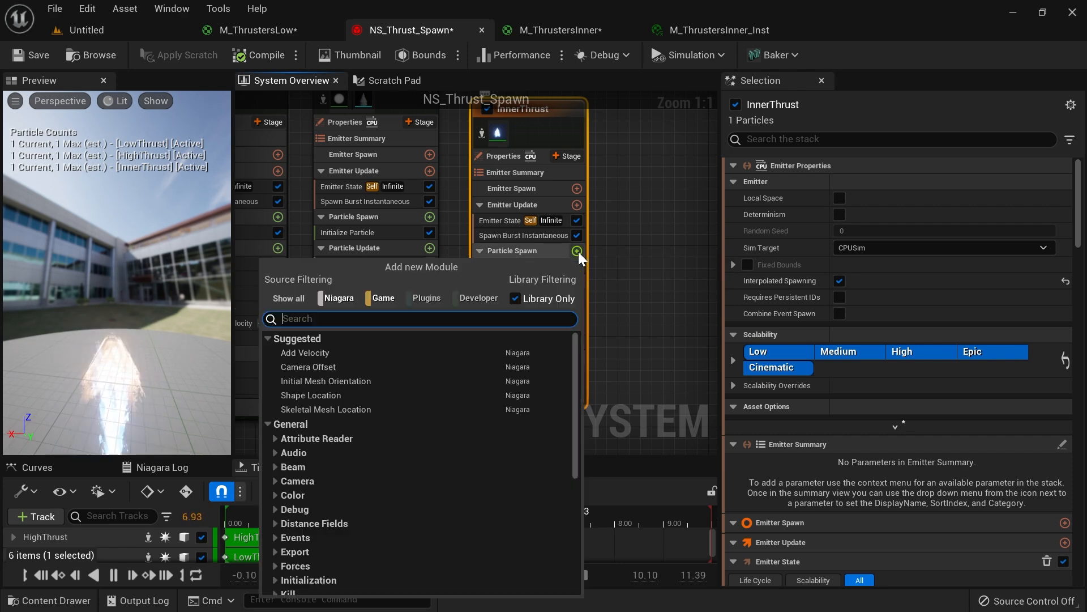
{"action": "type", "text": "sprite facin"}
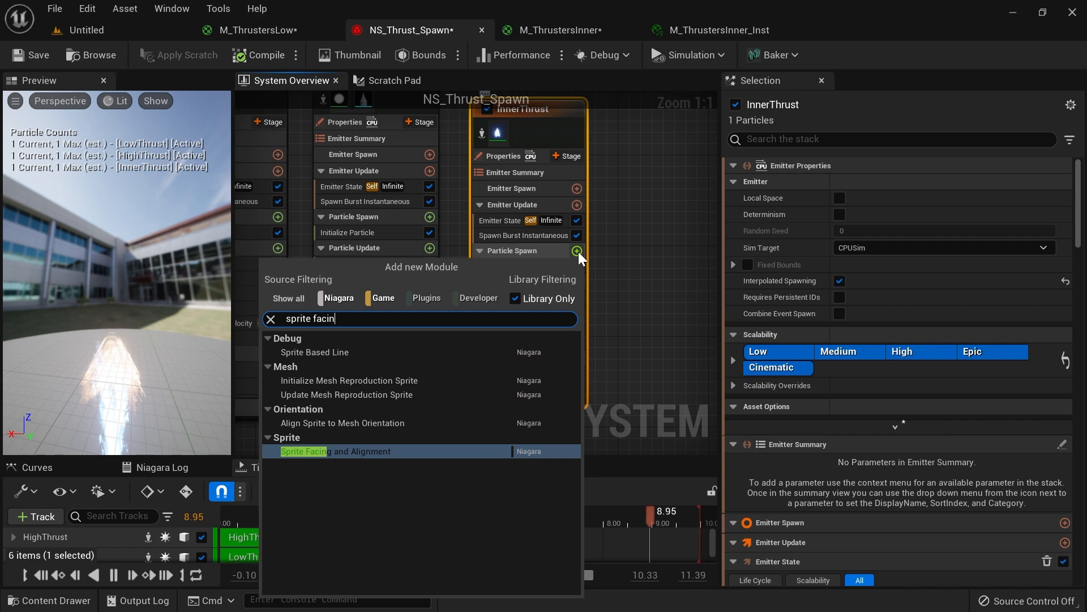
{"action": "type", "text": "g"}
{"action": "left_click", "coordinate": [344, 452]}
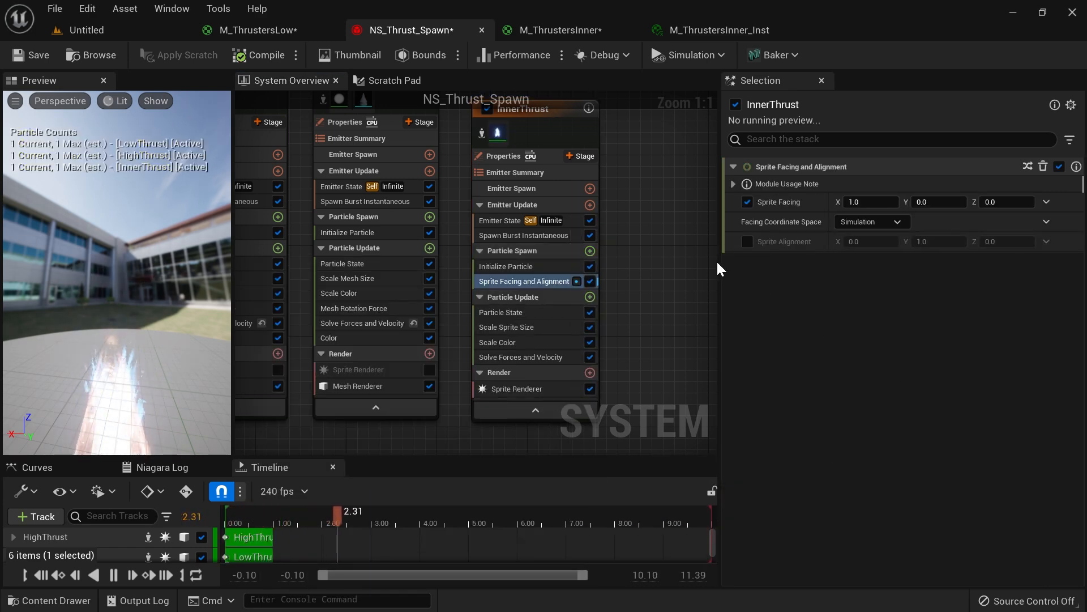
Step: Set InnerThrust's Sprite Facing to 0, 0, 1, enable Sprite Alignment with 0, 1, 1, and check the flame in the level
{"action": "right_click_drag", "start_coordinate": [665, 257], "coordinate": [607, 279]}
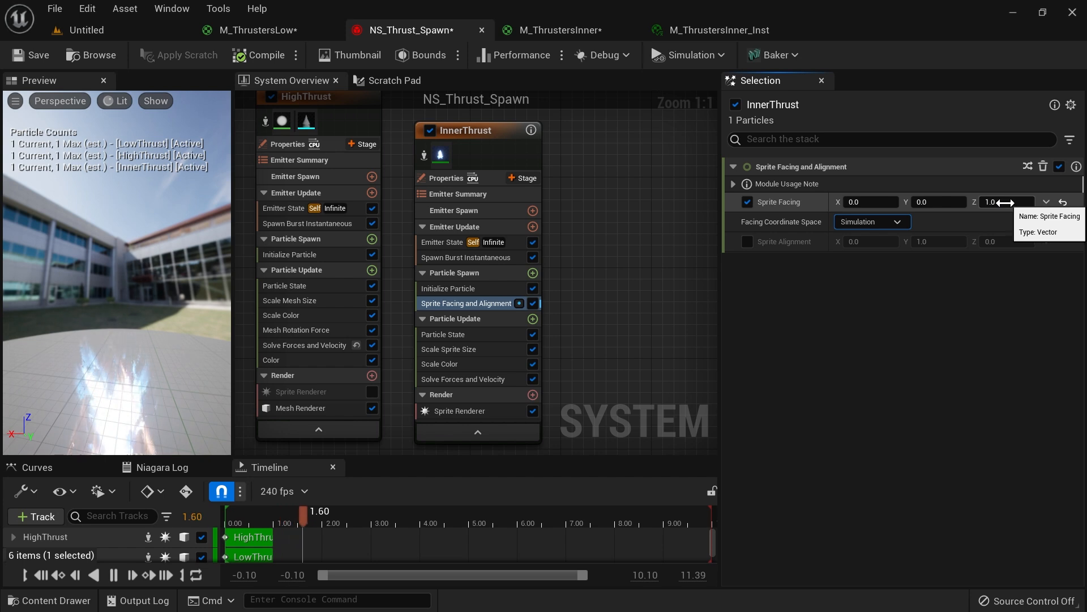
{"action": "left_click", "coordinate": [746, 241]}
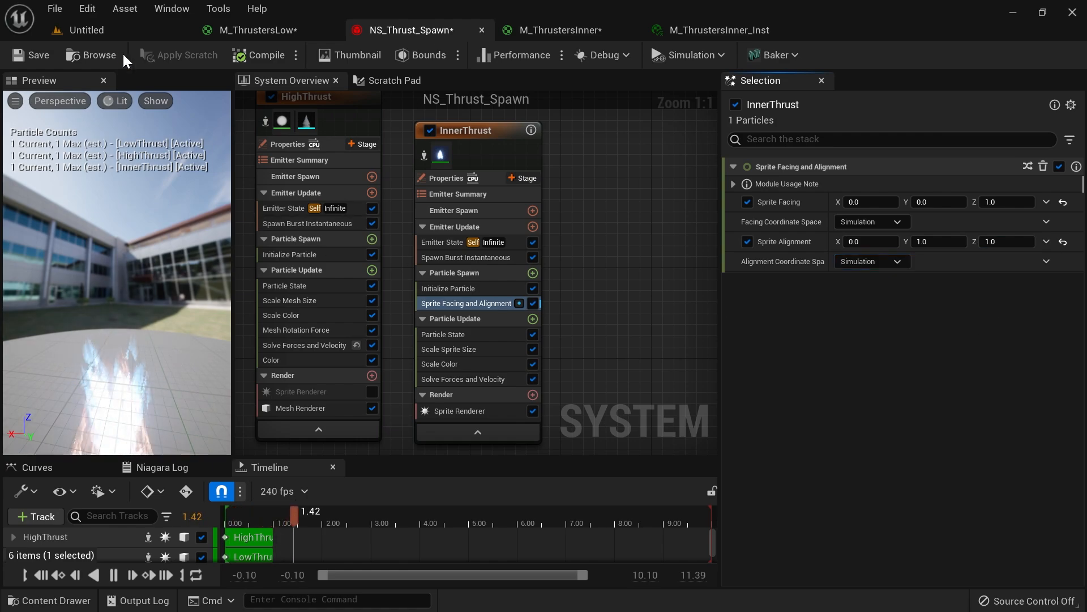
{"action": "left_click", "coordinate": [125, 31]}
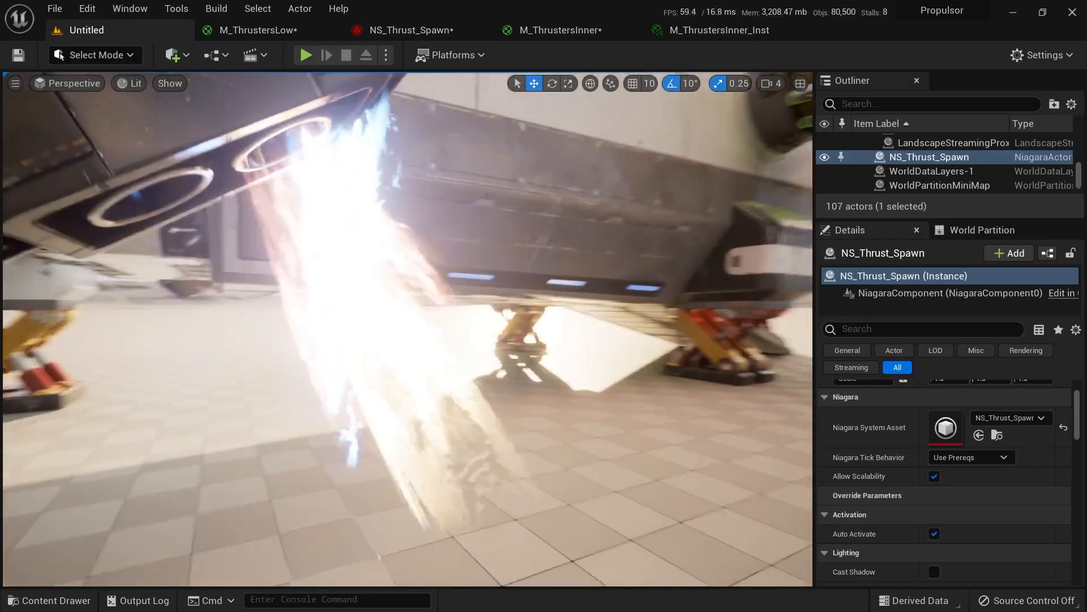
{"action": "mouse_move", "coordinate": [665, 237]}
{"action": "left_mouse_down", "text": "alt"}
{"action": "mouse_move", "coordinate": [551, 237]}
{"action": "mouse_move", "coordinate": [687, 236]}
{"action": "mouse_move", "coordinate": [642, 236]}
{"action": "mouse_move", "coordinate": [664, 236]}
{"action": "left_mouse_up", "text": "alt"}
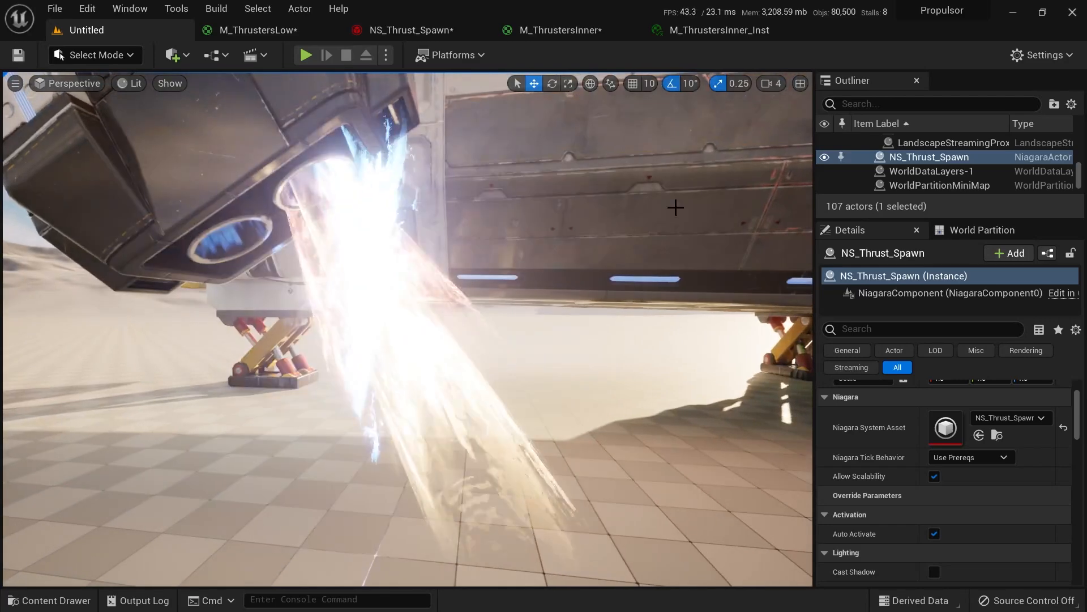
Step: Set the InnerThrust Sprite Renderer's alignment to Custom Alignment and check the thruster flame from several angles in the level
{"action": "left_click", "coordinate": [412, 31]}
{"action": "left_click", "coordinate": [483, 411]}
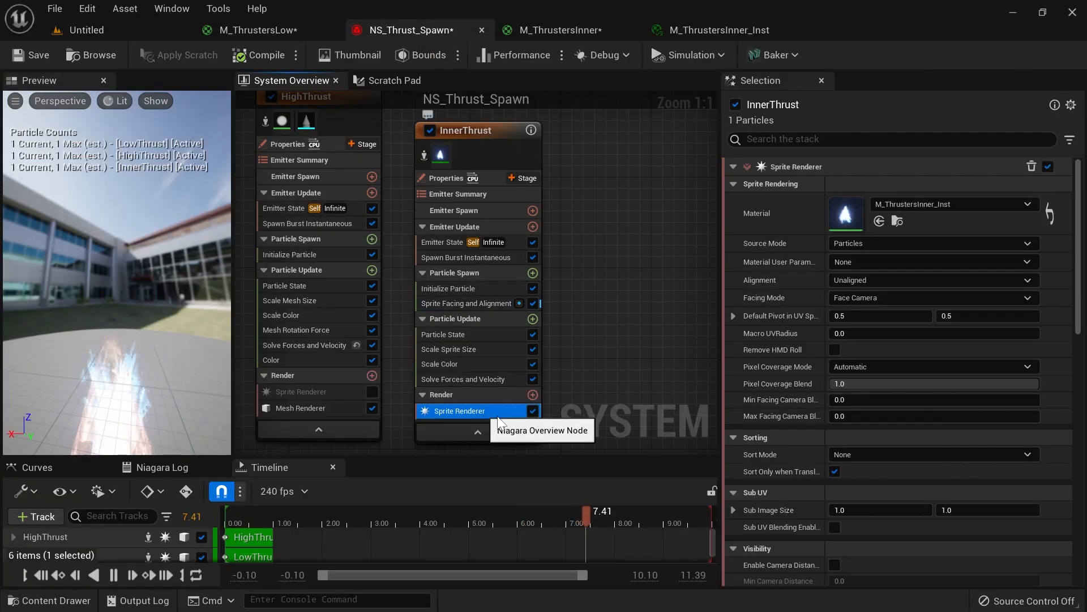
{"action": "left_click", "coordinate": [875, 280]}
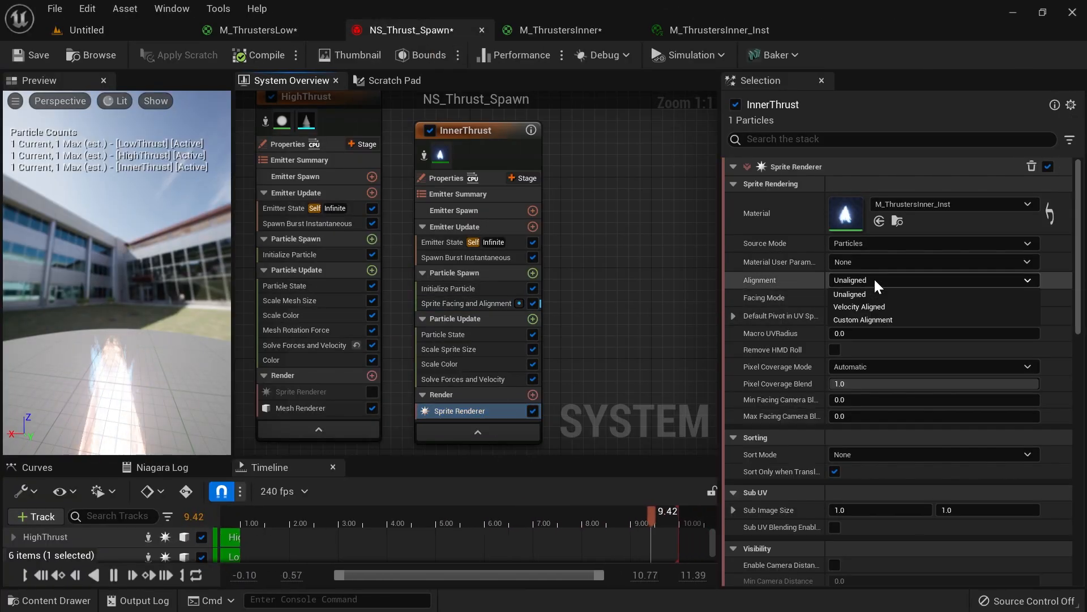
{"action": "left_click", "coordinate": [870, 315]}
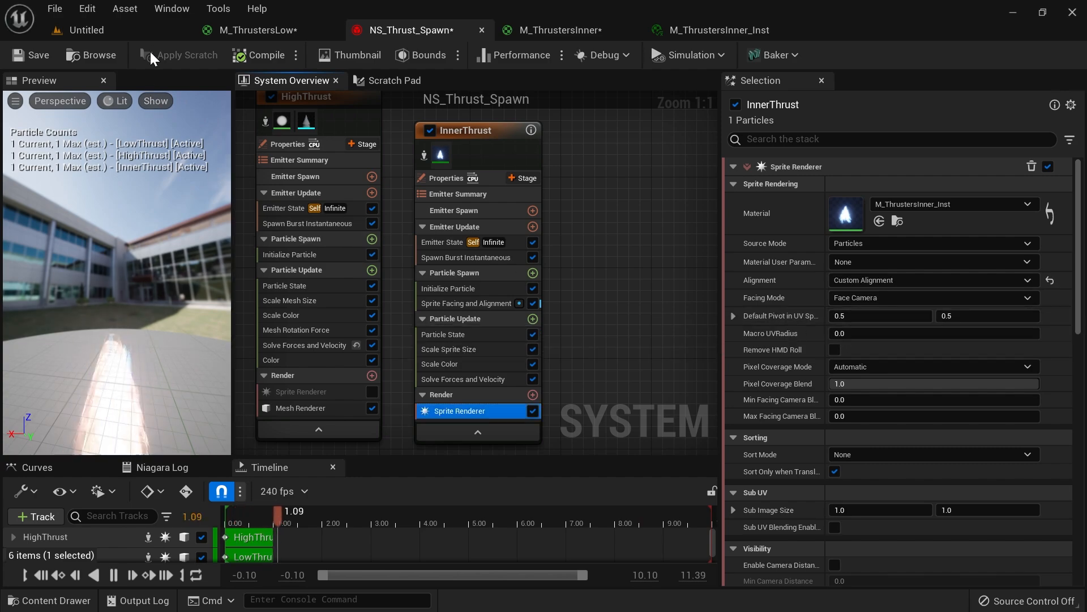
{"action": "left_click", "coordinate": [86, 30]}
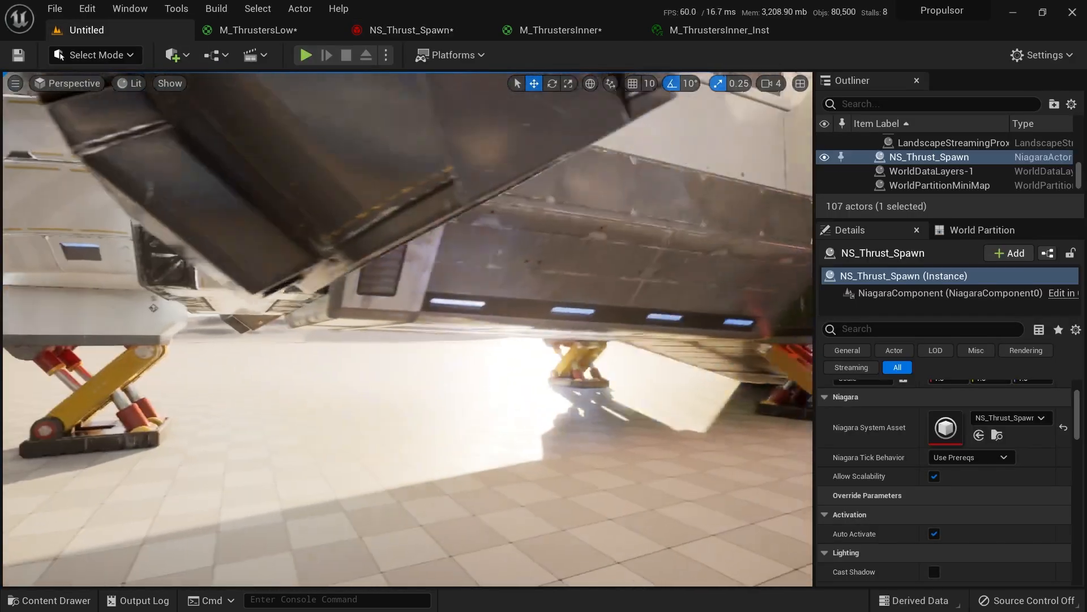
{"action": "right_click_drag", "start_coordinate": [408, 329], "coordinate": [299, 328]}
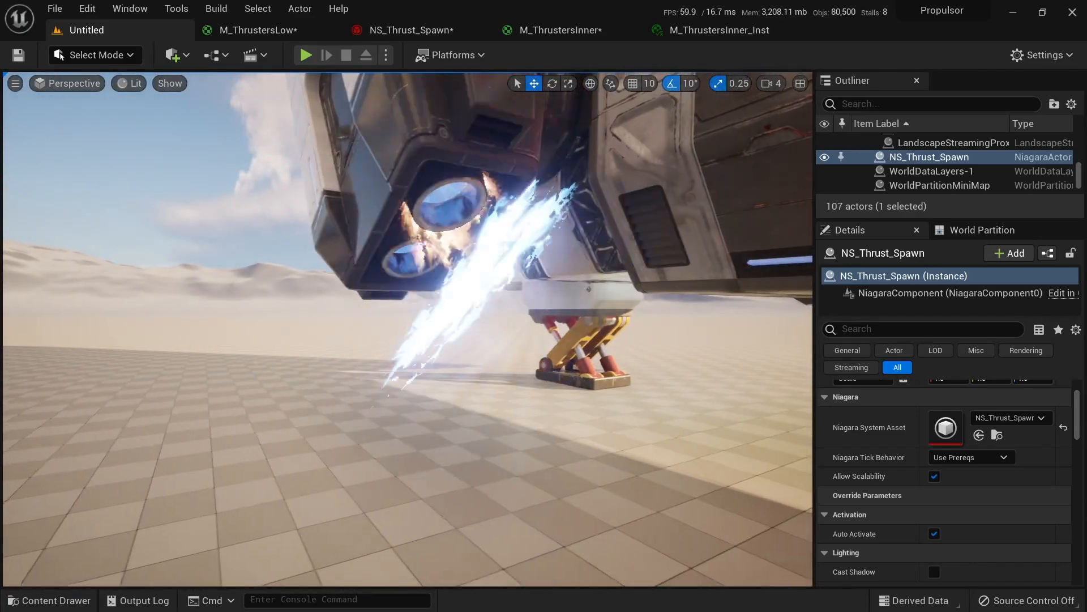
Step: Set the Y value of InnerThrust's Sprite Alignment to 0 and check the effect under the ship in the level
{"action": "left_click", "coordinate": [418, 31]}
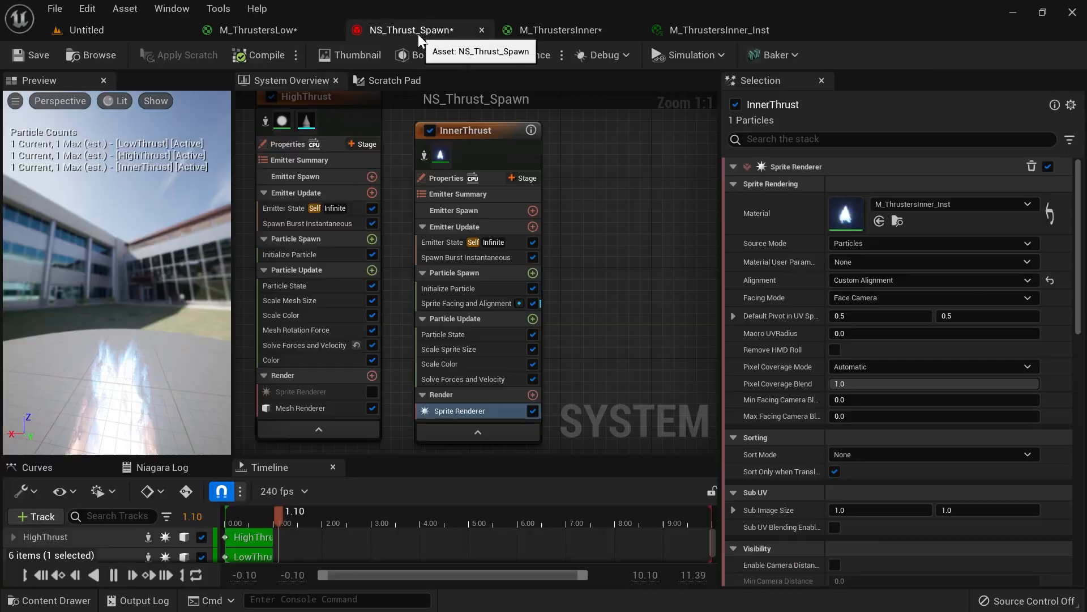
{"action": "left_click", "coordinate": [492, 306]}
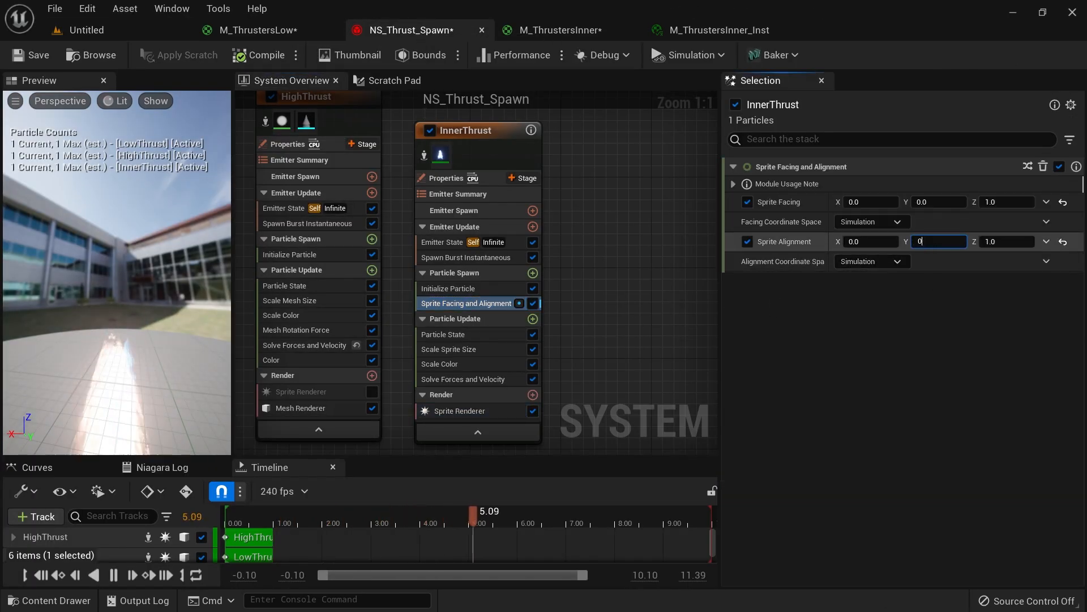
{"action": "left_click", "coordinate": [69, 34]}
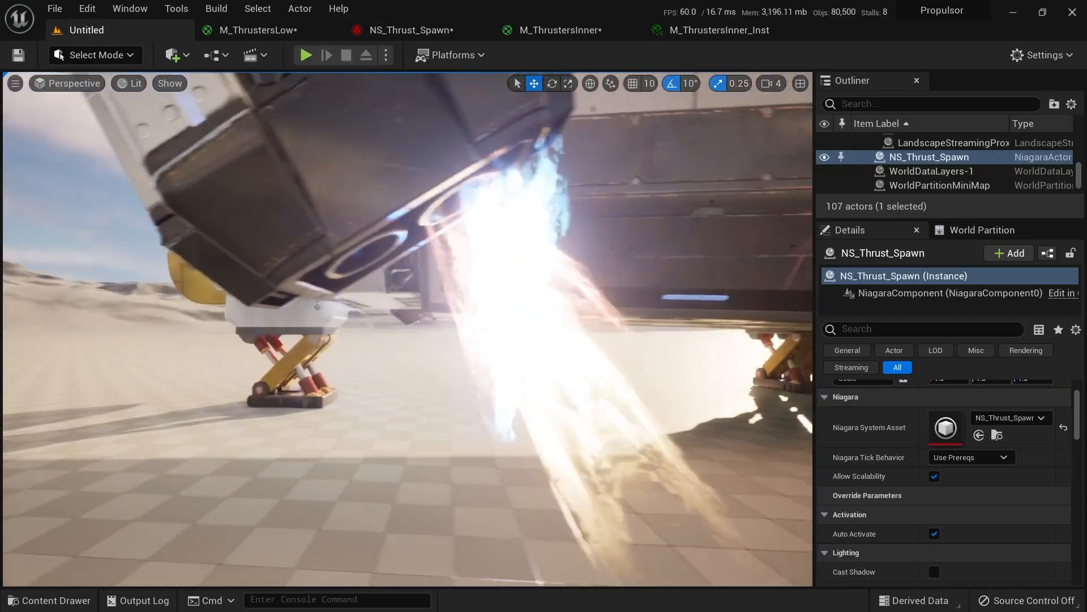
{"action": "right_click_drag", "start_coordinate": [407, 328], "coordinate": [281, 311]}
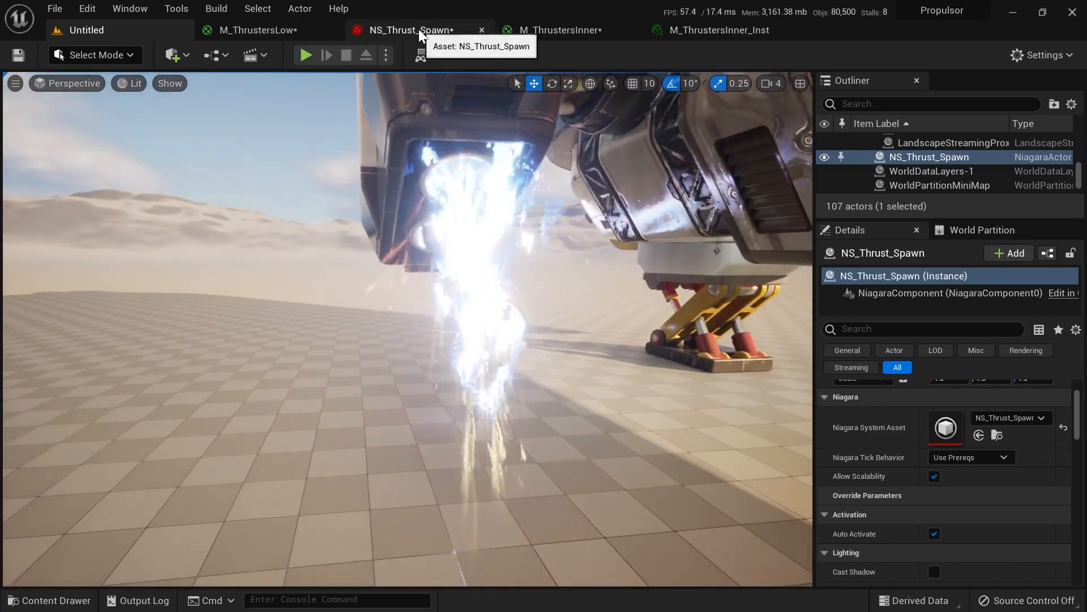
Step: Enable Local Space in InnerThrust's emitter properties and check the thruster's orientation in the level
{"action": "left_click", "coordinate": [419, 29]}
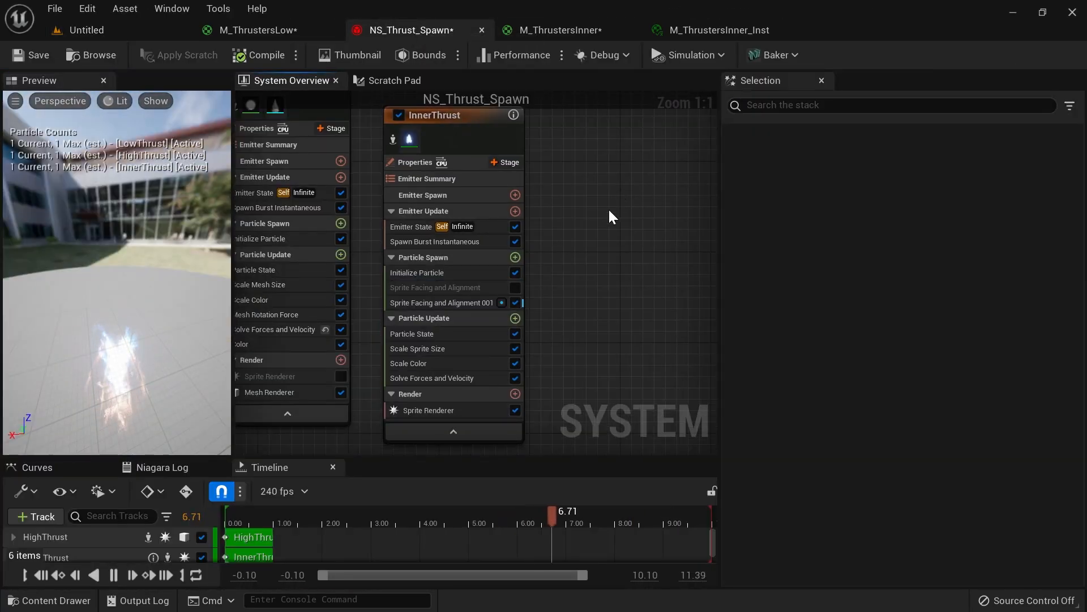
{"action": "left_click", "coordinate": [470, 276]}
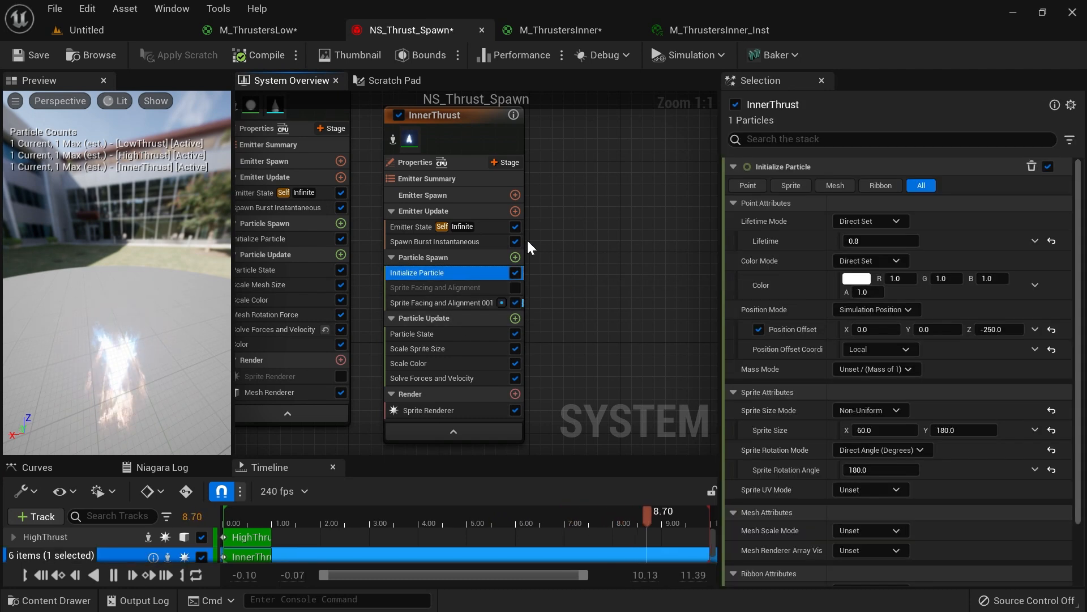
{"action": "left_click", "coordinate": [484, 164]}
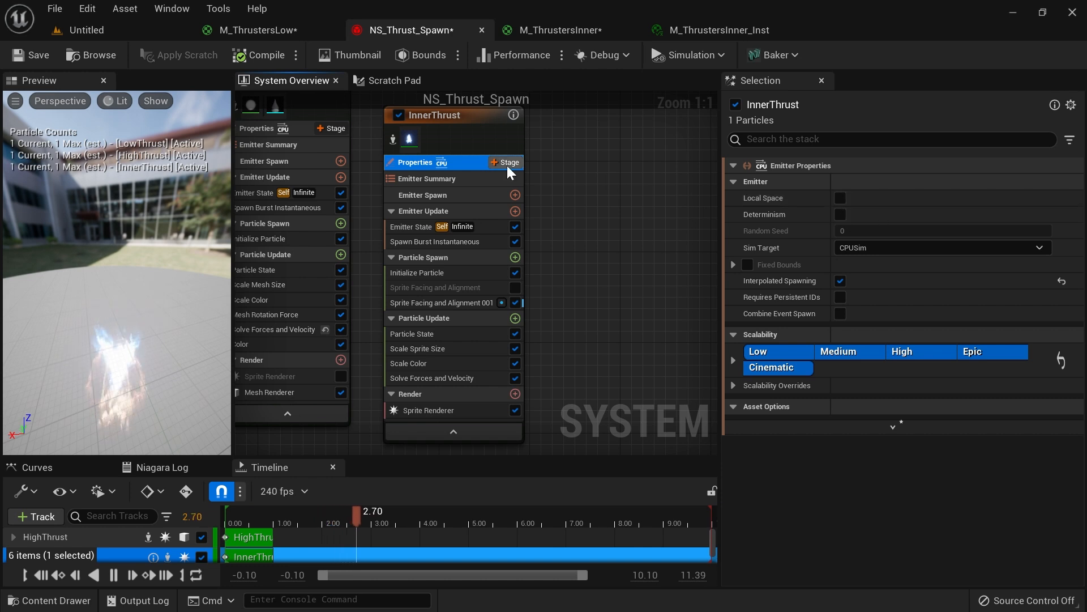
{"action": "left_click", "coordinate": [842, 199]}
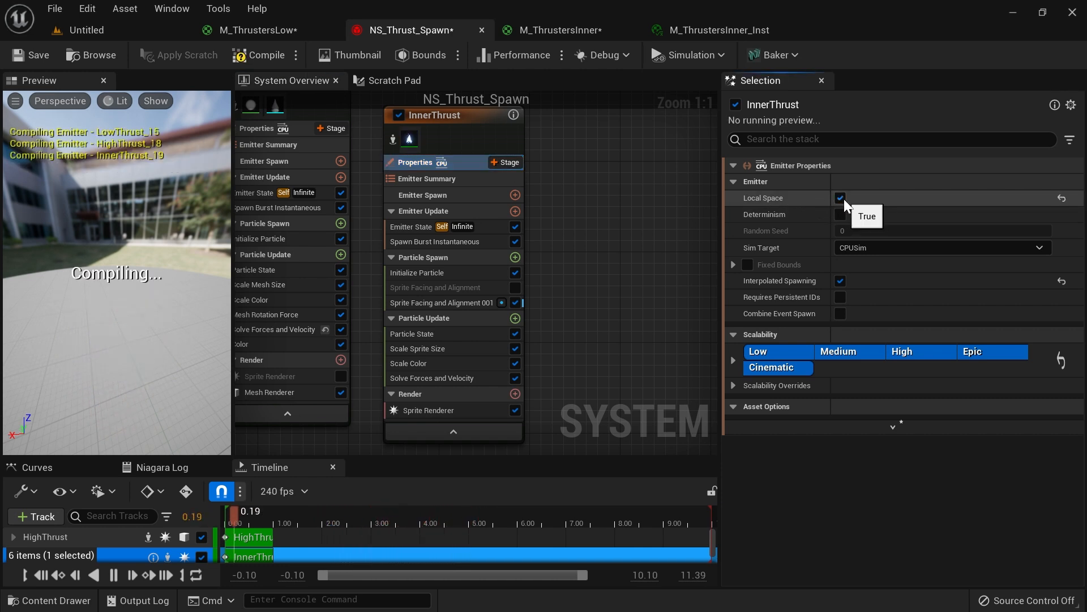
{"action": "left_click", "coordinate": [135, 29]}
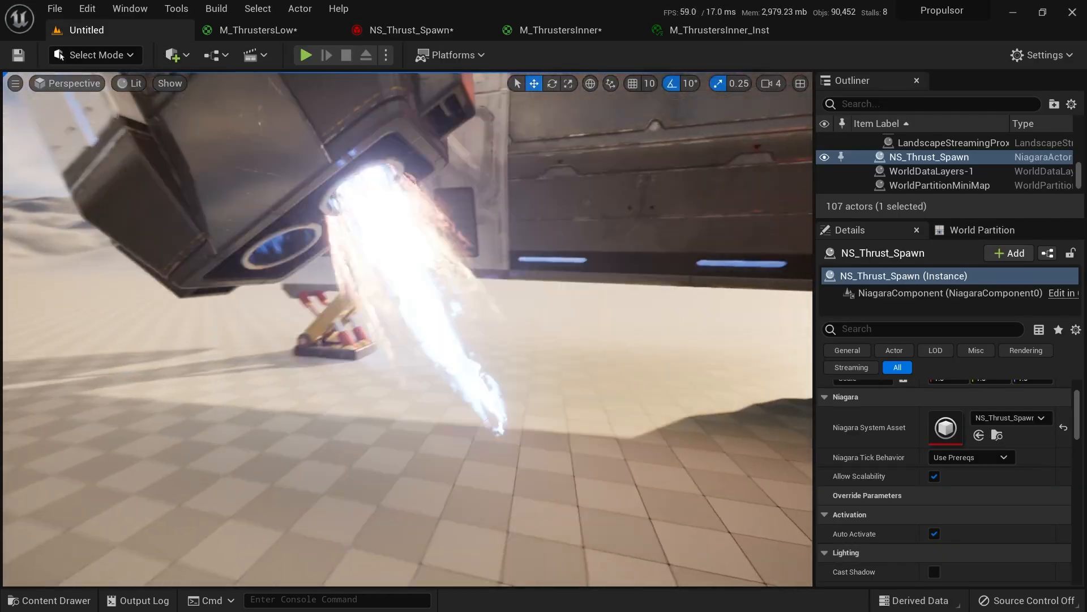
{"action": "right_click_drag", "start_coordinate": [408, 329], "coordinate": [482, 343]}
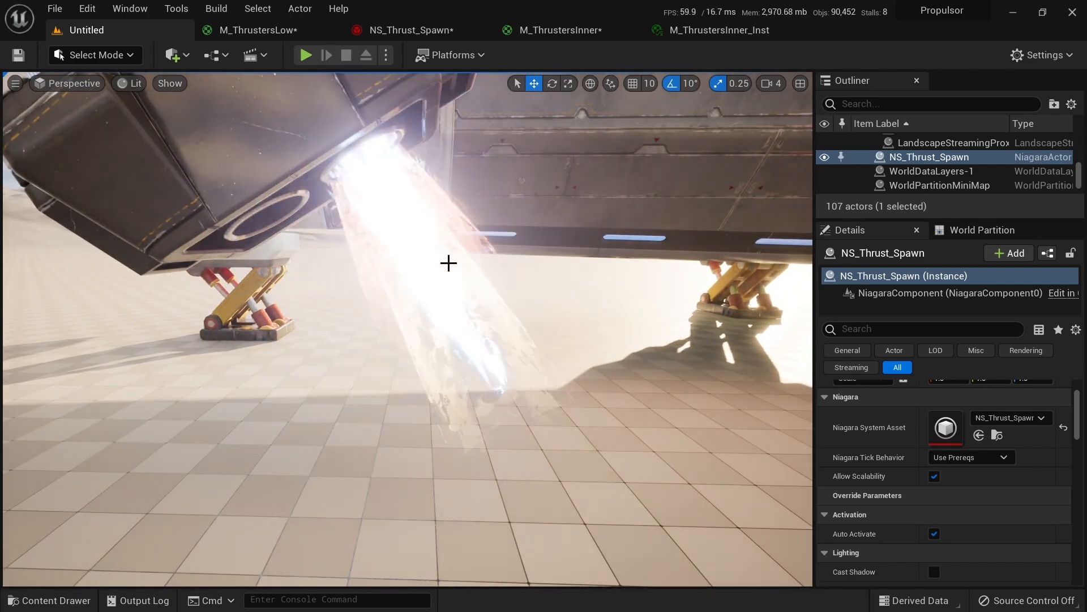
Step: Set the Position Offset Z in InnerThrust's Initialize Particle module to -330 and check the flame in the level
{"action": "left_click", "coordinate": [436, 31]}
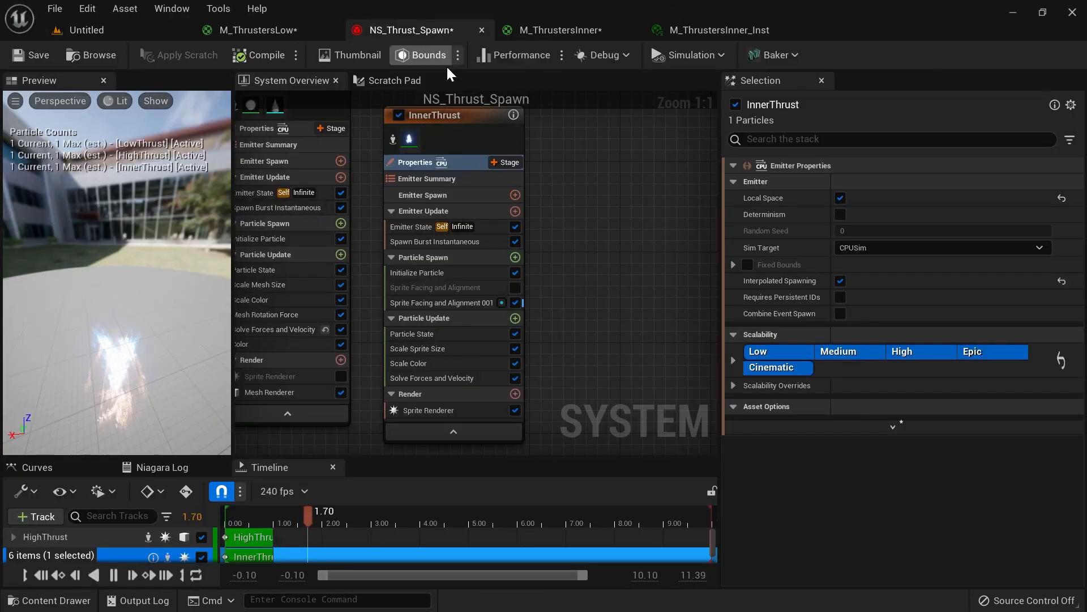
{"action": "left_click", "coordinate": [489, 273]}
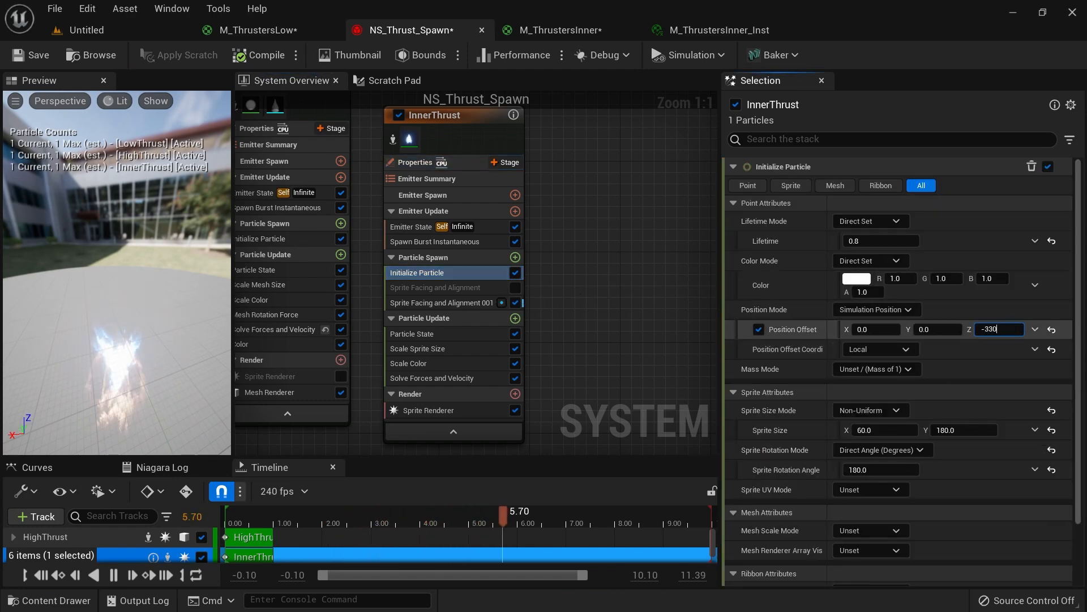
{"action": "left_click", "coordinate": [128, 35]}
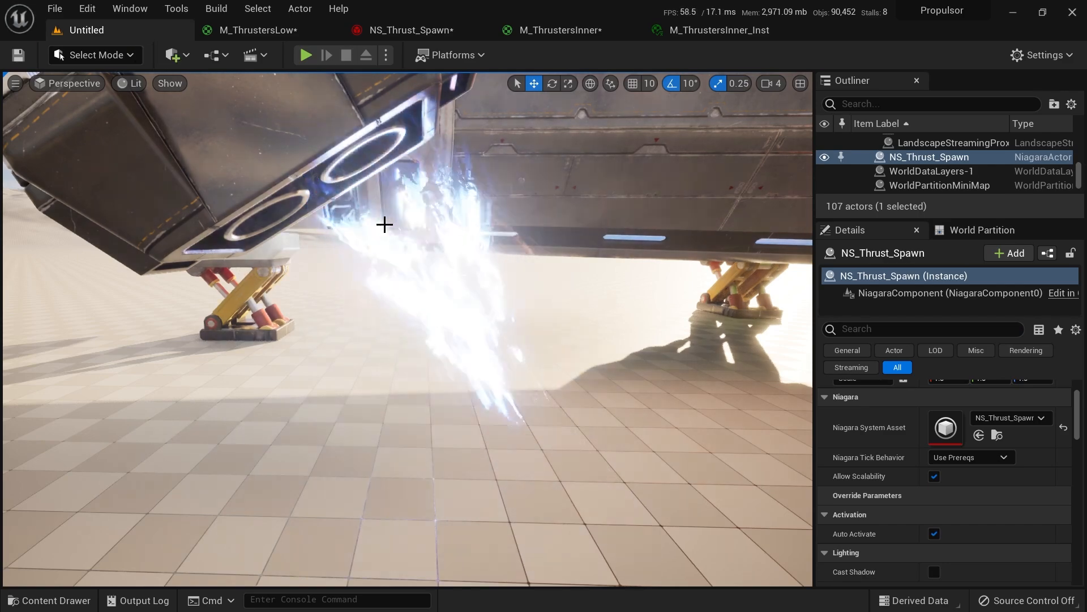
Step: Try a Position Offset Z of -400 for InnerThrust, check it in the level, and set it back to -330
{"action": "left_click", "coordinate": [411, 30]}
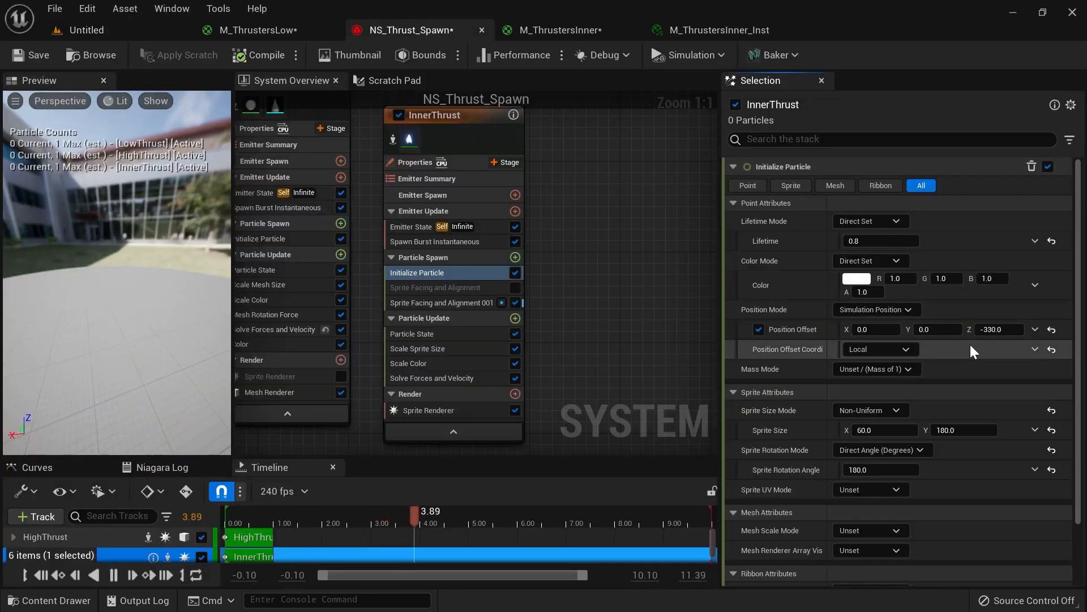
{"action": "left_click", "coordinate": [999, 329]}
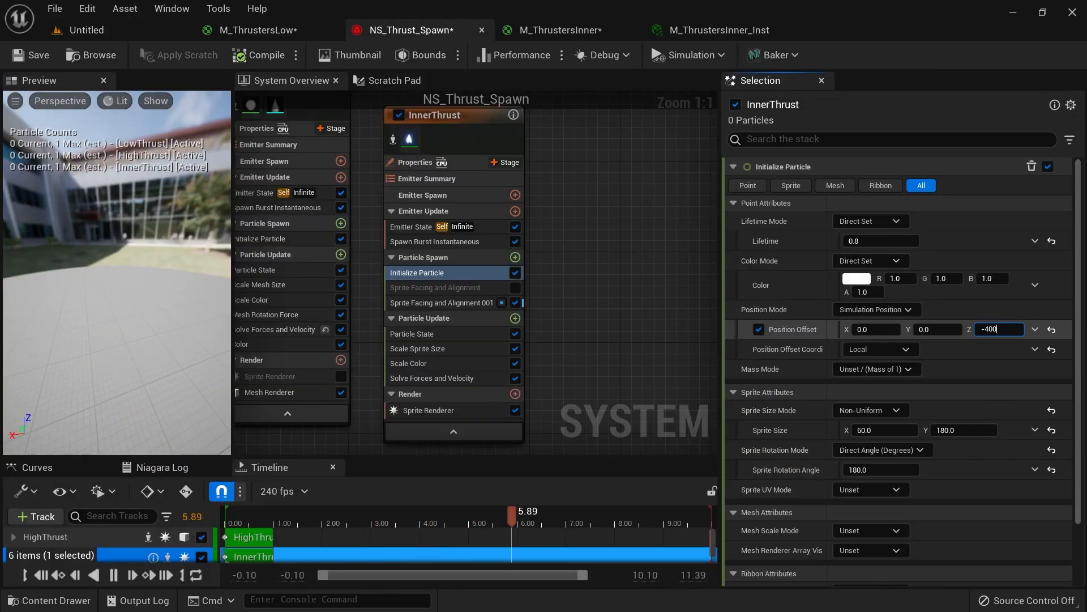
{"action": "key", "text": "Return"}
{"action": "left_click", "coordinate": [141, 35]}
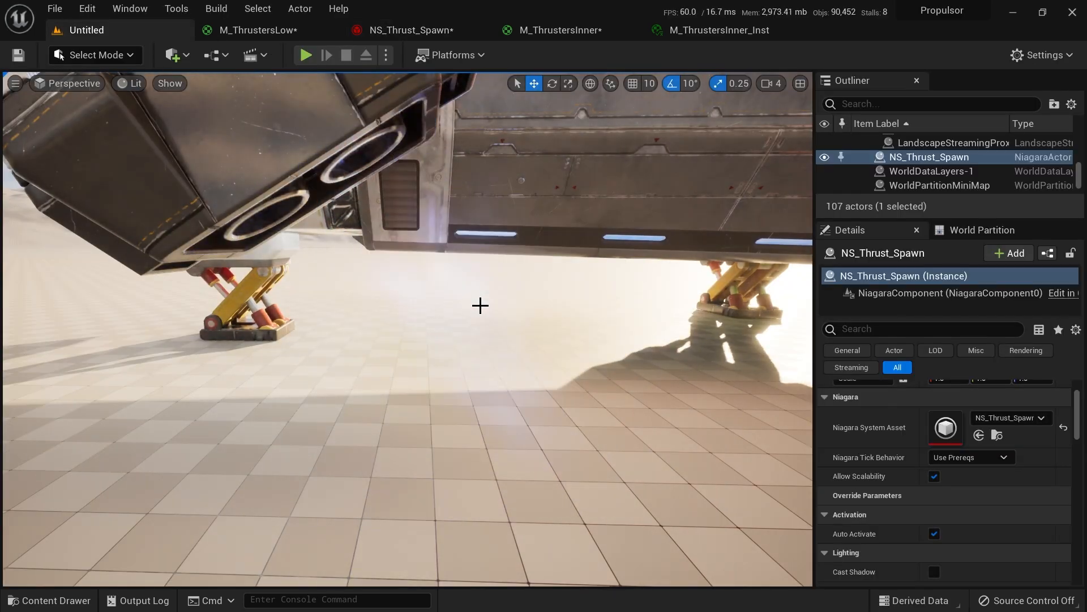
{"action": "left_click", "coordinate": [411, 30]}
{"action": "left_click", "coordinate": [999, 329]}
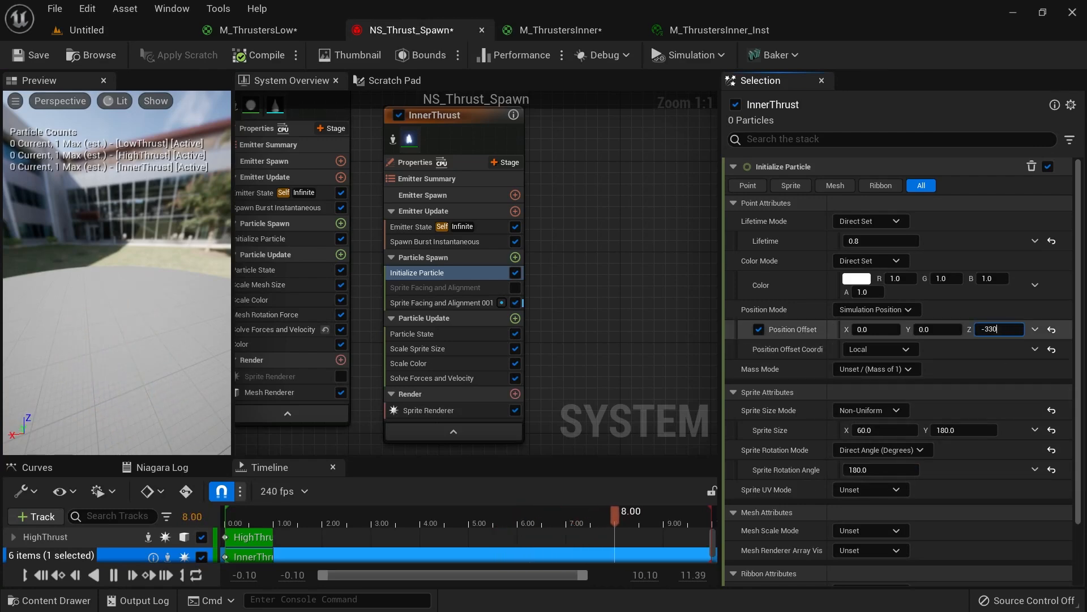
{"action": "left_click", "coordinate": [149, 33]}
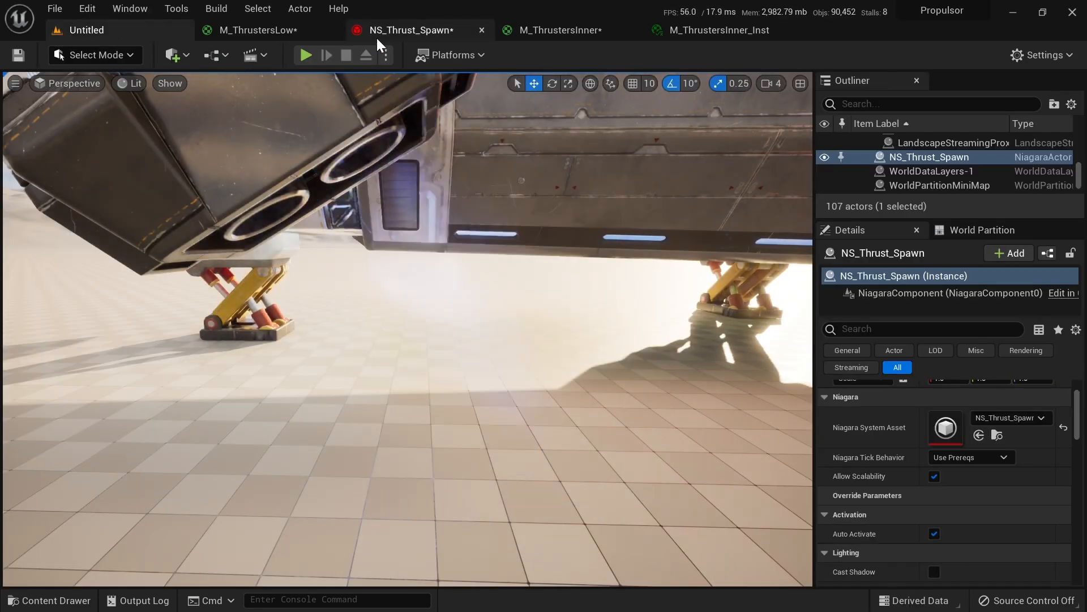
Step: Delete the Sprite Facing and Alignment 001 module from InnerThrust, enable the original Sprite Facing and Alignment module, and check the level
{"action": "left_click", "coordinate": [383, 33]}
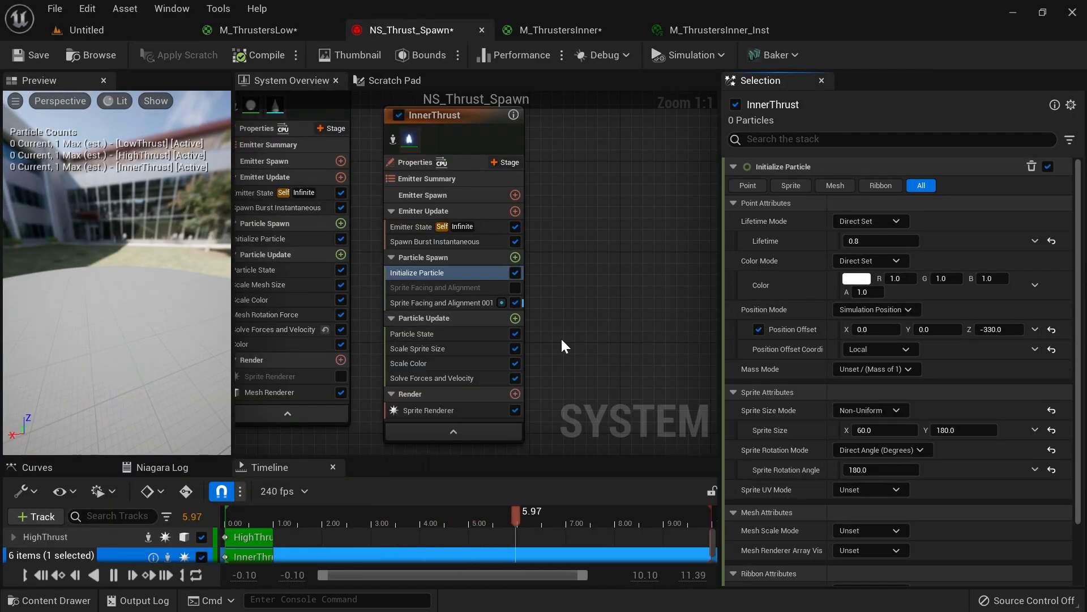
{"action": "left_click", "coordinate": [473, 303]}
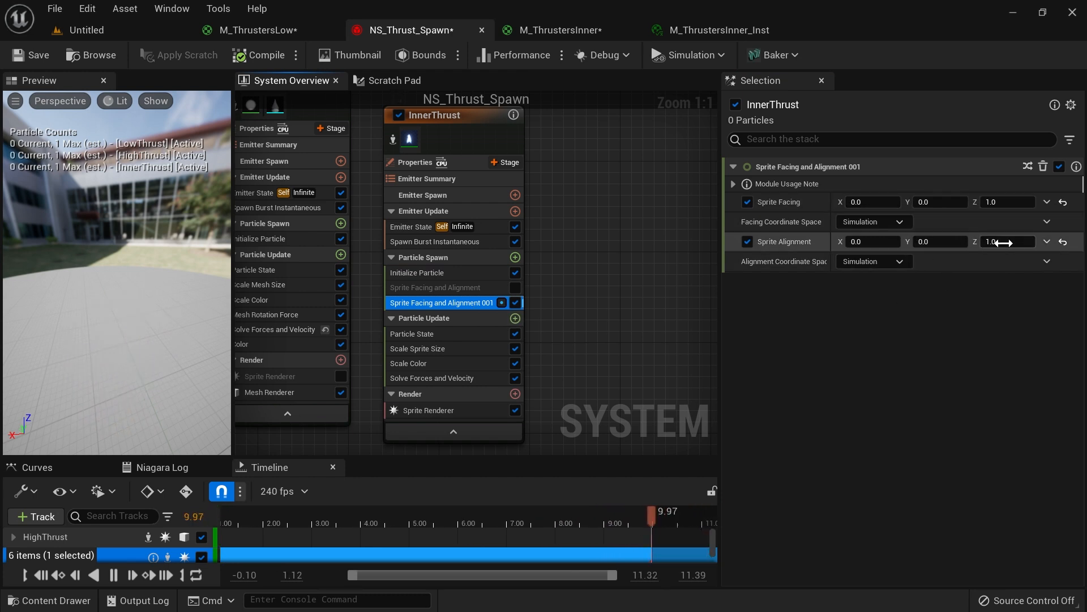
{"action": "key", "text": "Delete"}
{"action": "left_click", "coordinate": [470, 289]}
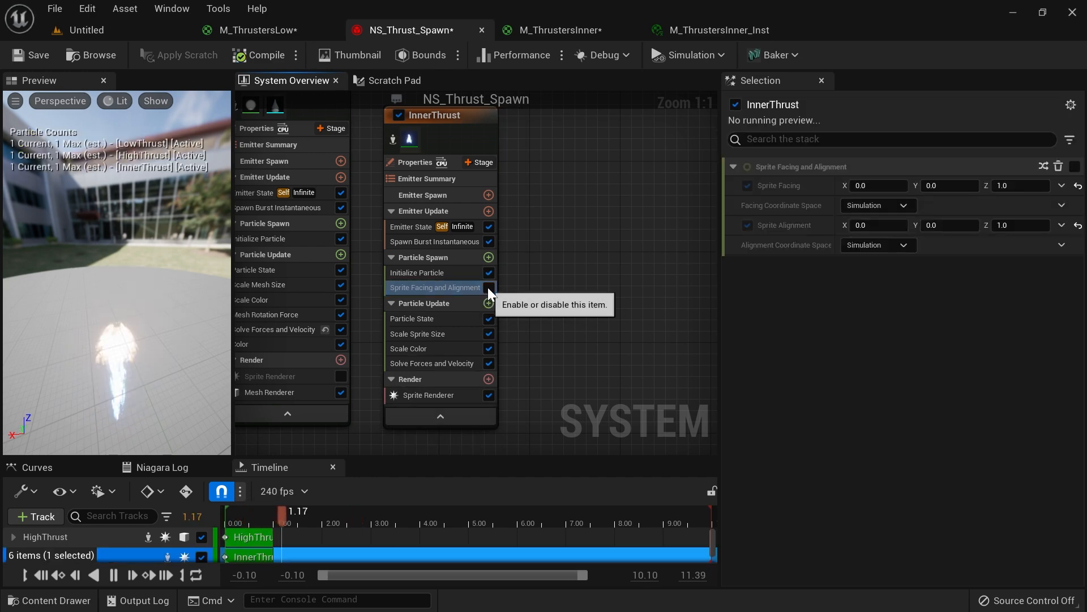
{"action": "left_click", "coordinate": [488, 287]}
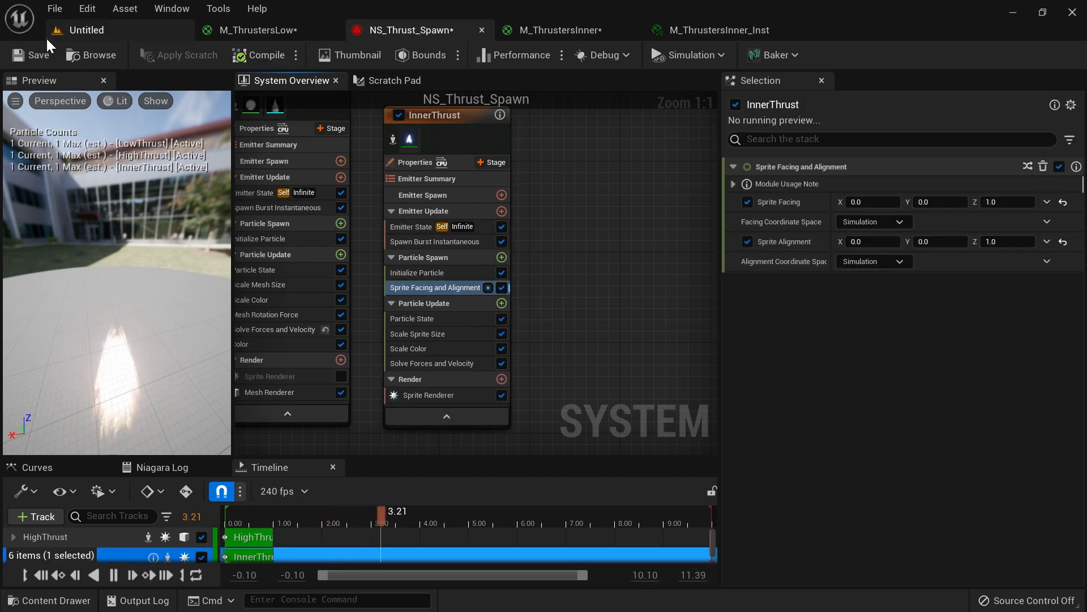
{"action": "left_click", "coordinate": [70, 31]}
Step: Set the final key of the X curve in InnerThrust's Scale Sprite Size to 5.0 and check the flame in the level
{"action": "left_click", "coordinate": [453, 31]}
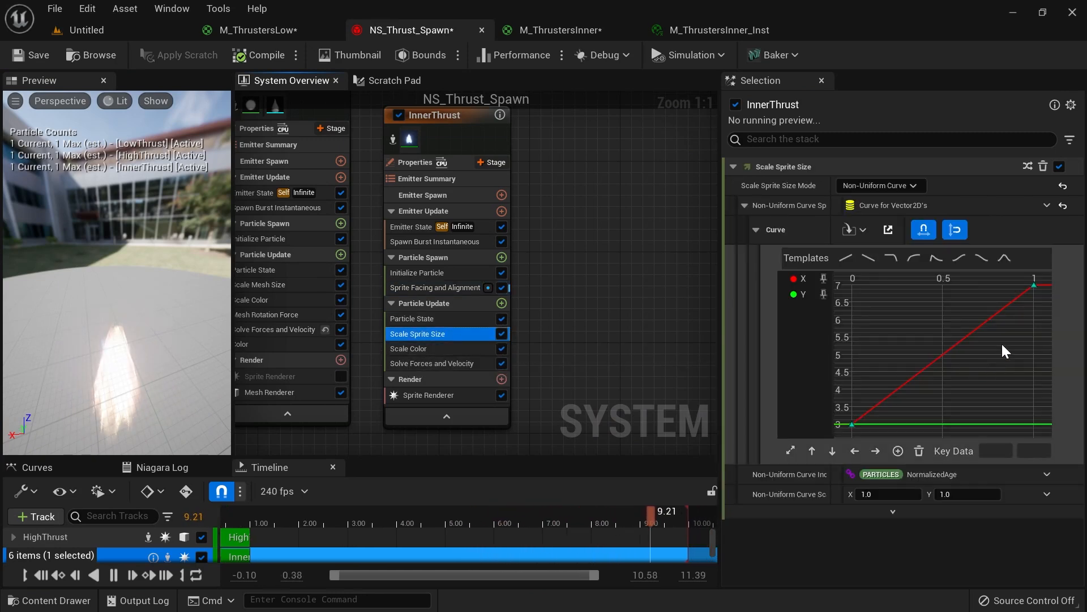
{"action": "left_click", "coordinate": [1034, 284]}
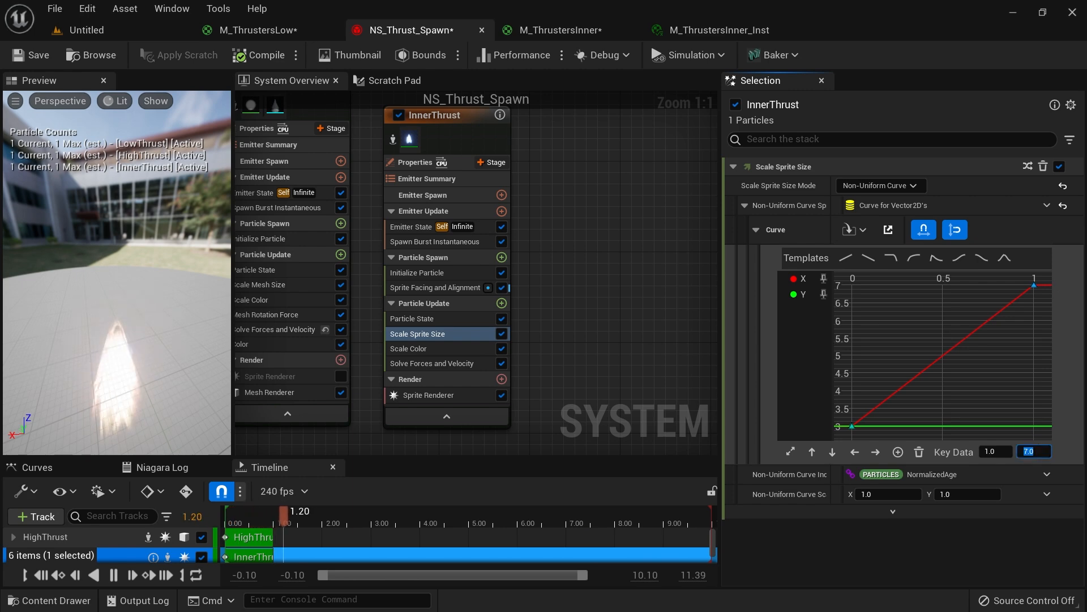
{"action": "left_click", "coordinate": [166, 34]}
{"action": "right_click_drag", "start_coordinate": [597, 291], "coordinate": [408, 189]}
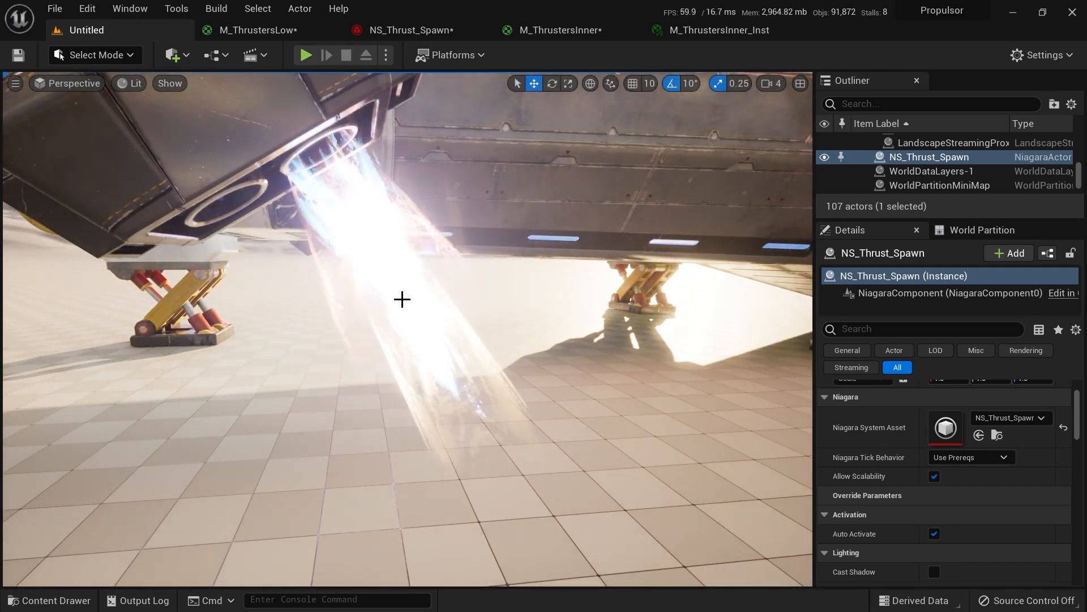
{"action": "left_click", "coordinate": [409, 29]}
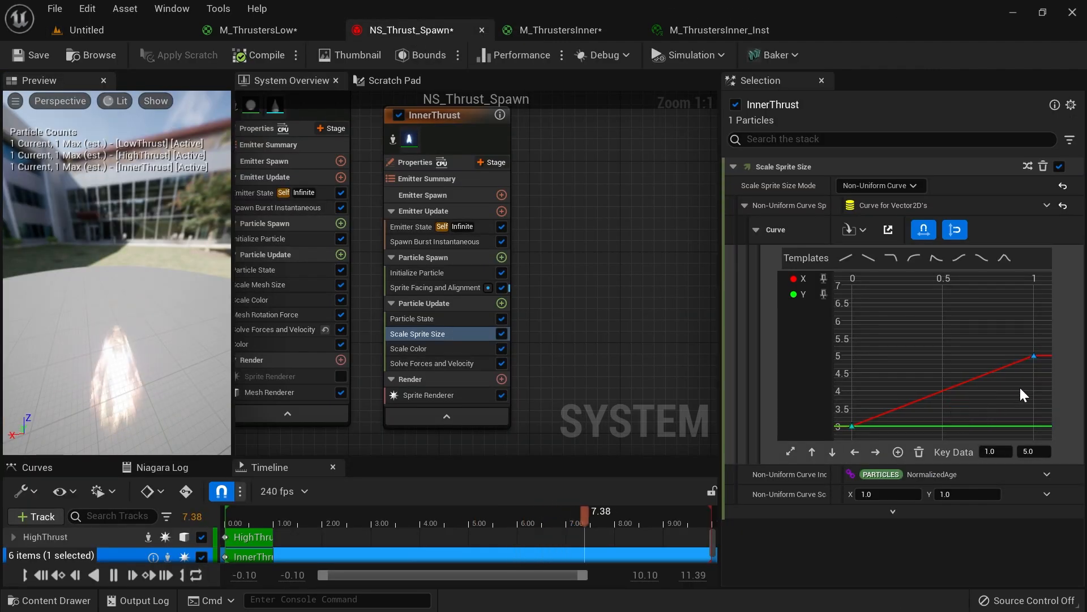
Step: Set the final key of the X curve in InnerThrust's Scale Sprite Size back to 3.0 and check the flame in the level
{"action": "left_click", "coordinate": [1031, 449]}
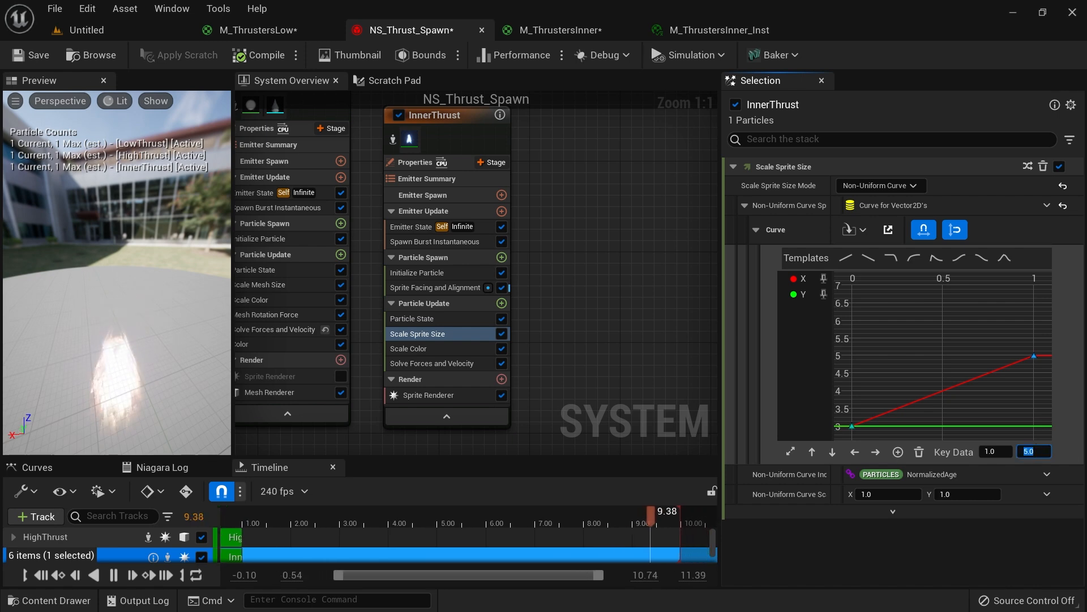
{"action": "left_click", "coordinate": [134, 23]}
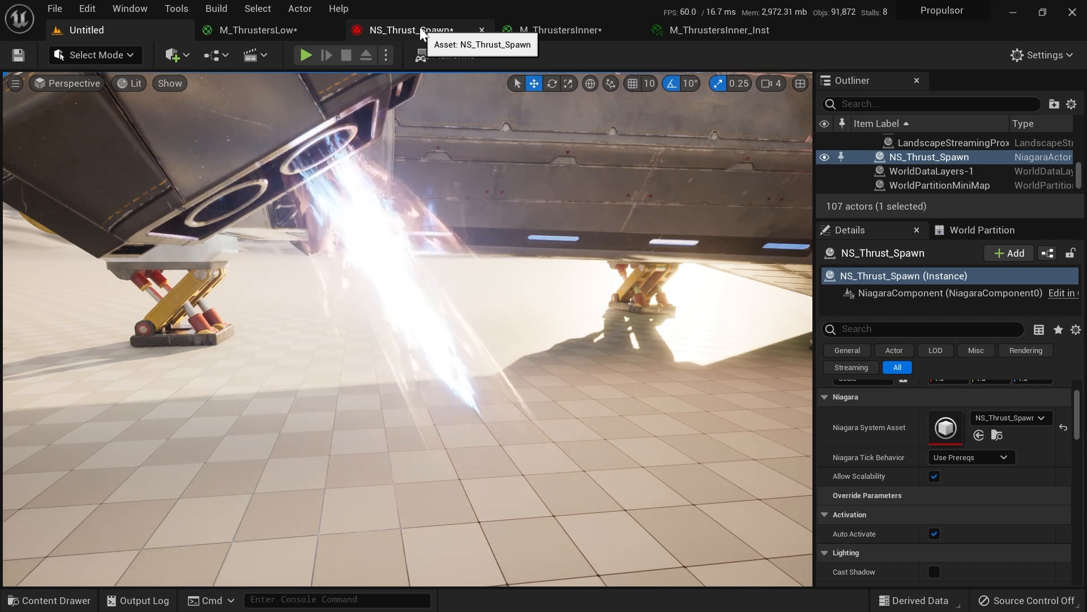
{"action": "left_click", "coordinate": [419, 28]}
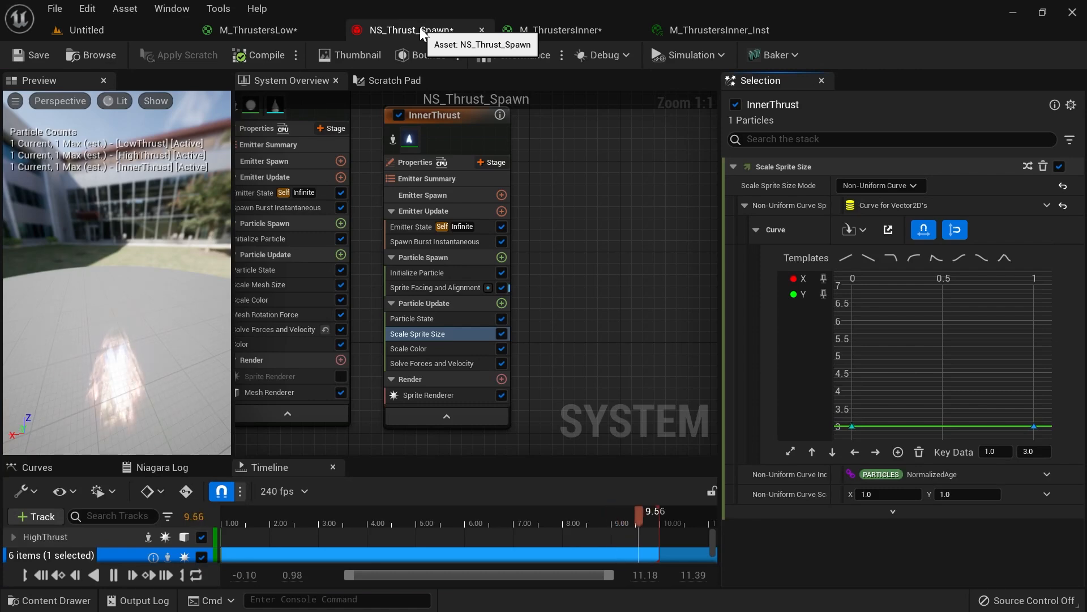
{"action": "left_click", "coordinate": [106, 32]}
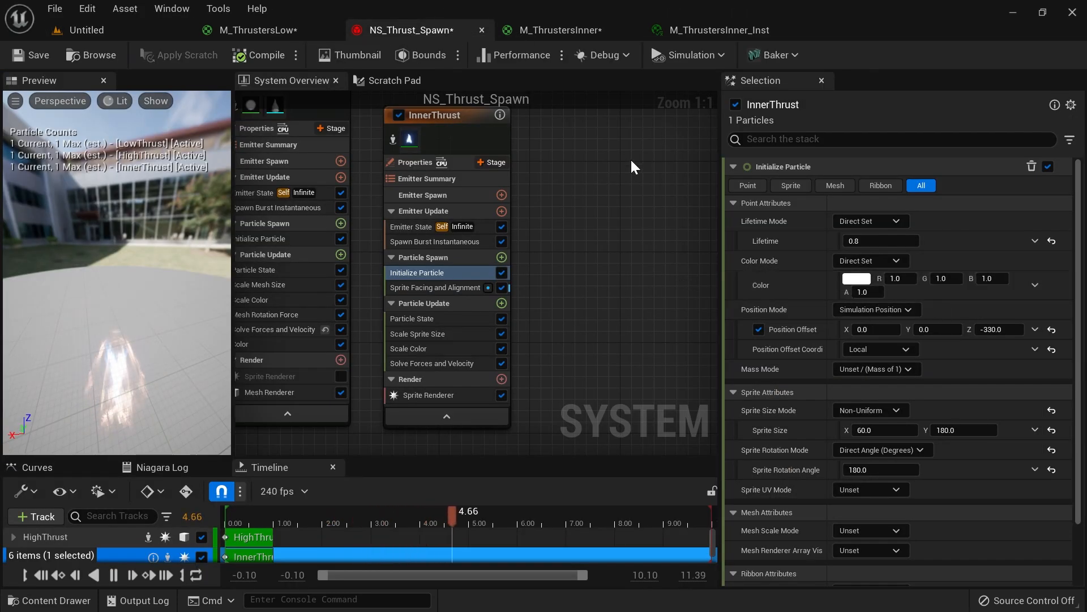
Step: In M_ThrustersInner, set the constant multiplying the DeriveHDRfromLDR output to 1
{"action": "left_click", "coordinate": [544, 32]}
{"action": "scroll", "coordinate": [642, 393], "scroll_direction": "up", "scroll_amount": 4}
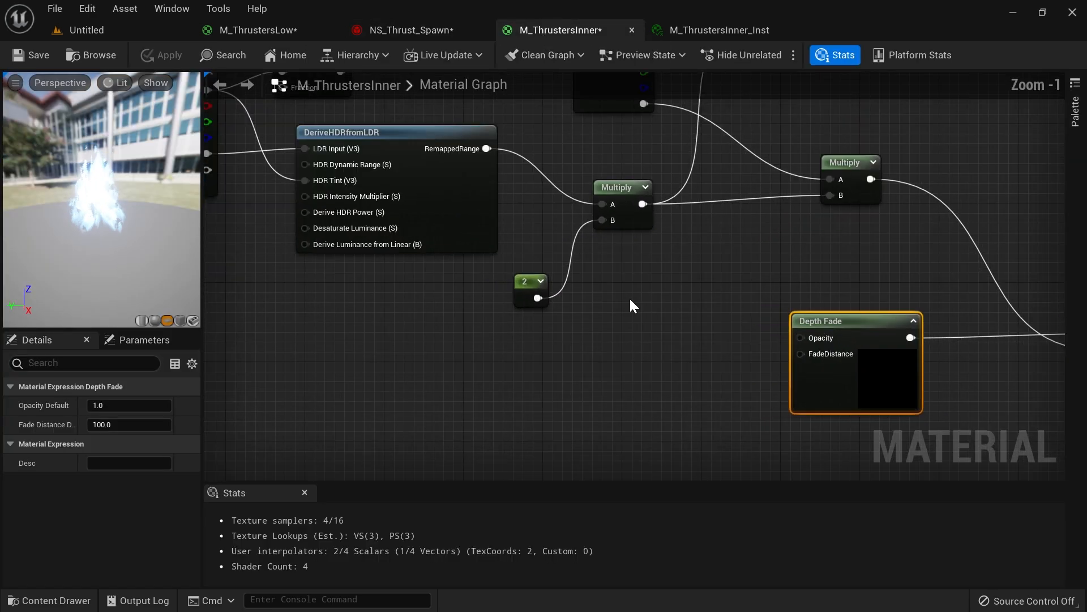
{"action": "right_click_drag", "start_coordinate": [629, 312], "coordinate": [661, 258]}
{"action": "left_click", "coordinate": [549, 337]}
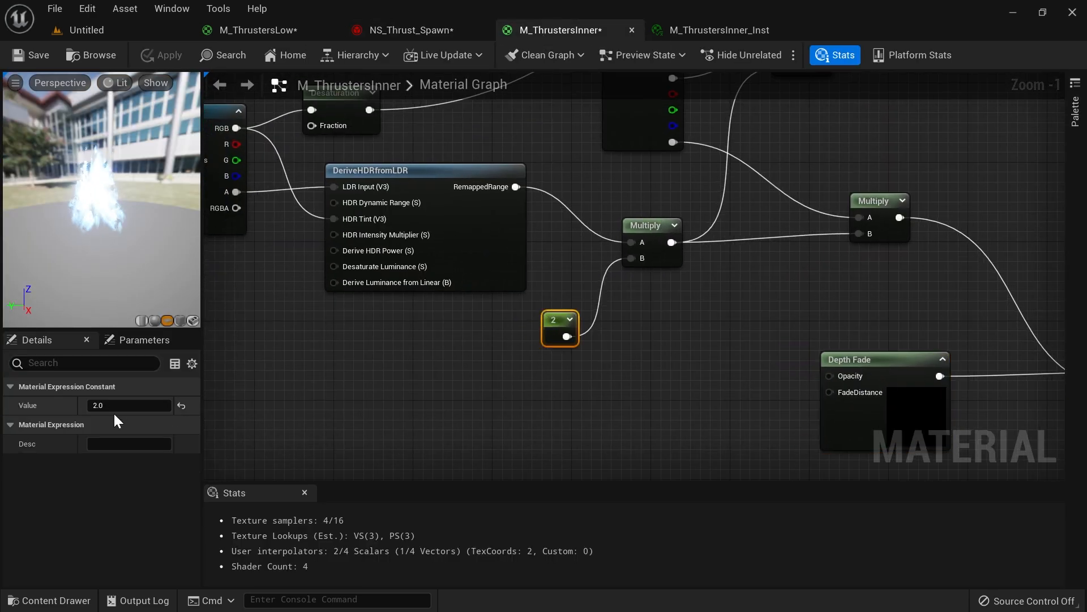
{"action": "type", "text": "1"}
{"action": "key", "text": "Return"}
Step: Delete the Desaturation node, connect the Texture Sample's RGB output directly to input A of the final color Multiply, and apply the material
{"action": "right_click_drag", "start_coordinate": [383, 237], "coordinate": [513, 290]}
{"action": "left_click_drag", "start_coordinate": [510, 283], "coordinate": [510, 252]}
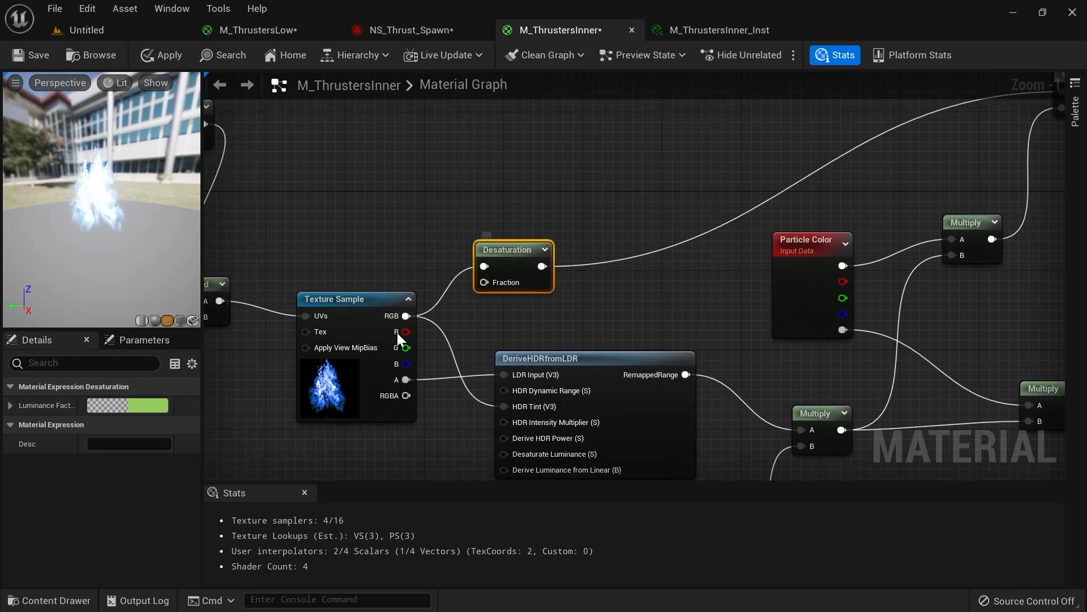
{"action": "right_click_drag", "start_coordinate": [607, 270], "coordinate": [589, 284]}
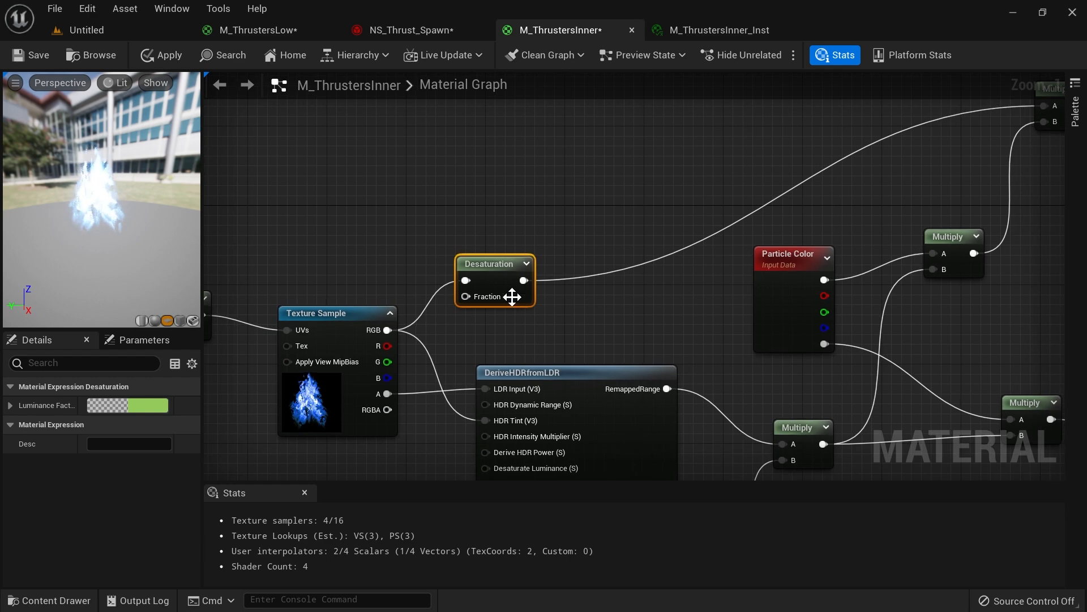
{"action": "key", "text": "Delete"}
{"action": "left_click_drag", "start_coordinate": [387, 330], "coordinate": [1045, 108]}
{"action": "left_click", "coordinate": [703, 134]}
{"action": "left_click_drag", "start_coordinate": [363, 330], "coordinate": [1017, 106]}
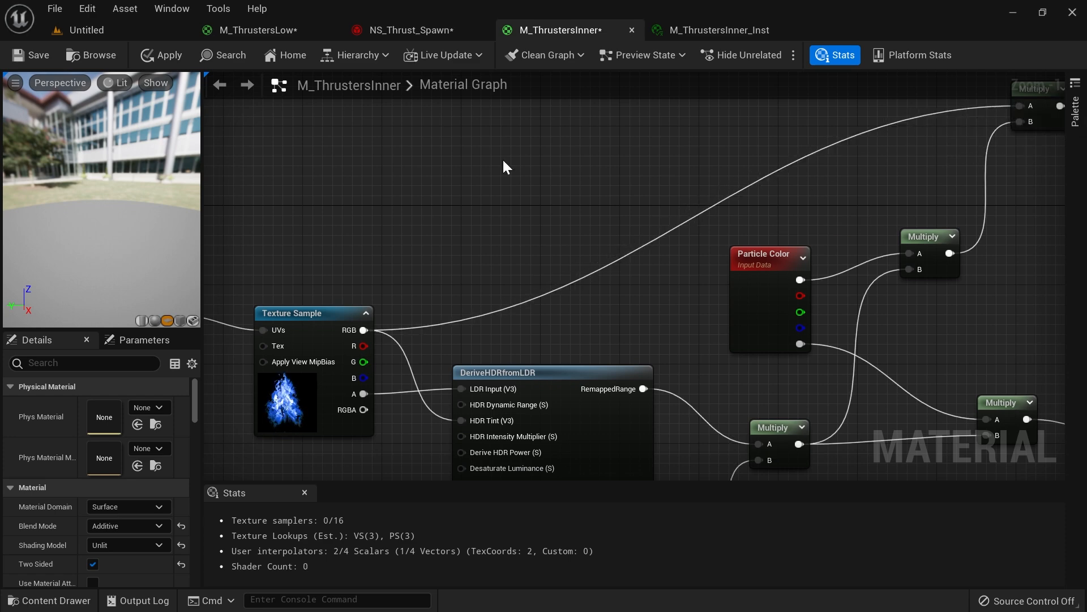
{"action": "left_click", "coordinate": [164, 52]}
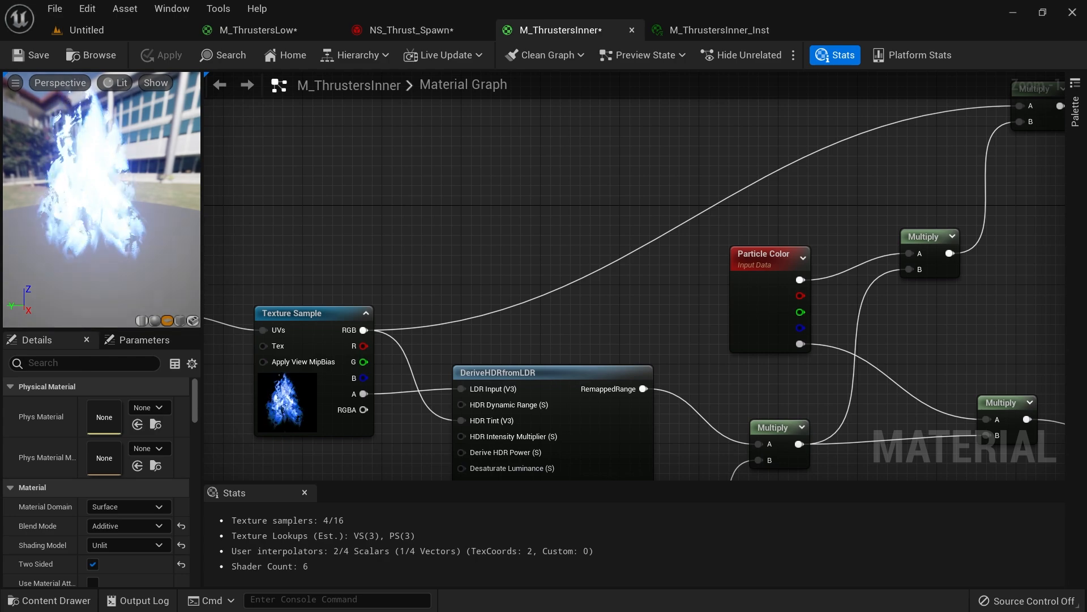
Step: Inspect the flame in the NS_Thrust_Spawn preview and darken InnerThrust's Initialize Particle Color to a grey with value 0.0375
{"action": "right_click_drag", "start_coordinate": [602, 243], "coordinate": [531, 251]}
{"action": "scroll", "coordinate": [442, 114], "scroll_direction": "down", "scroll_amount": 1}
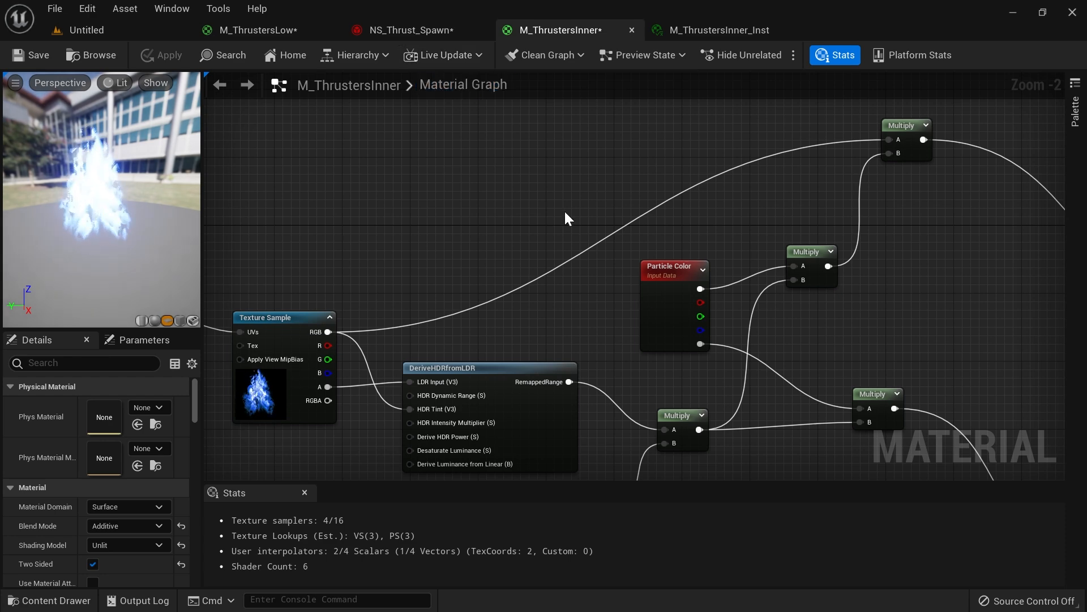
{"action": "left_click", "coordinate": [411, 30]}
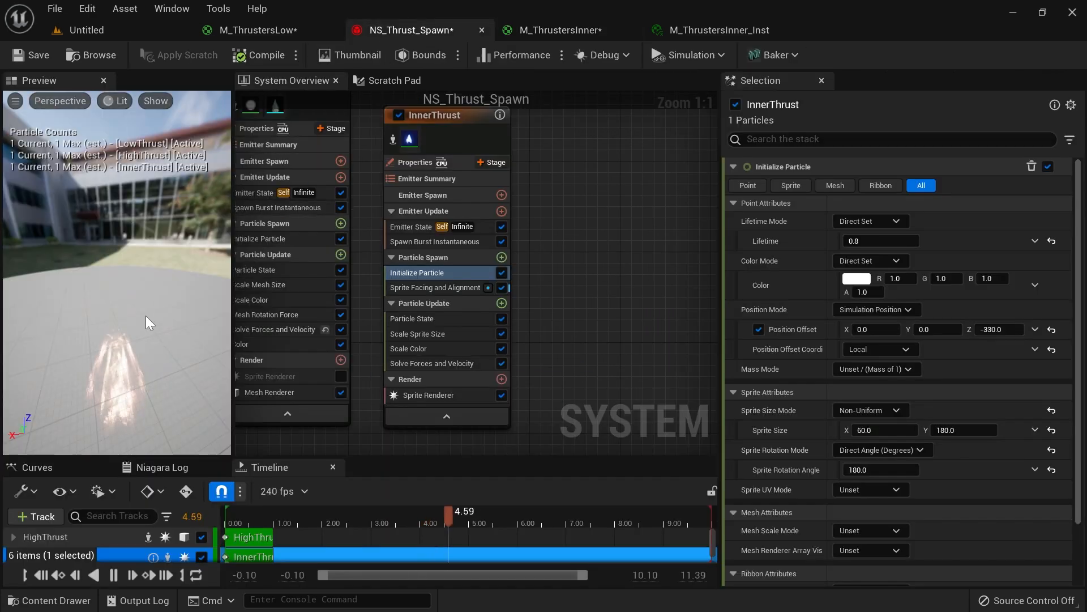
{"action": "left_click_drag", "start_coordinate": [144, 363], "coordinate": [145, 305]}
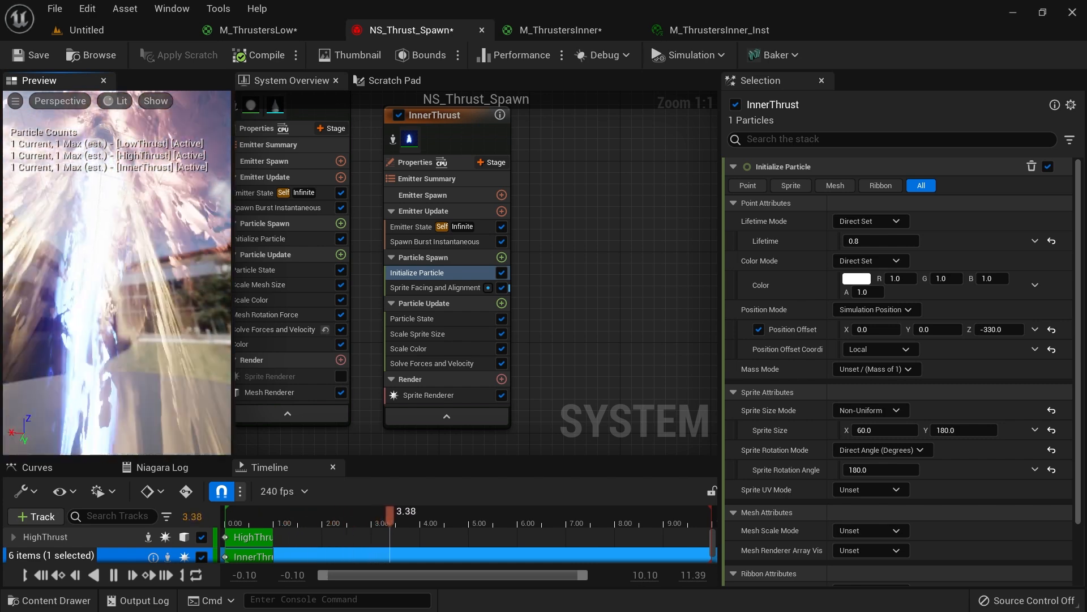
{"action": "left_click_drag", "start_coordinate": [149, 262], "coordinate": [148, 317]}
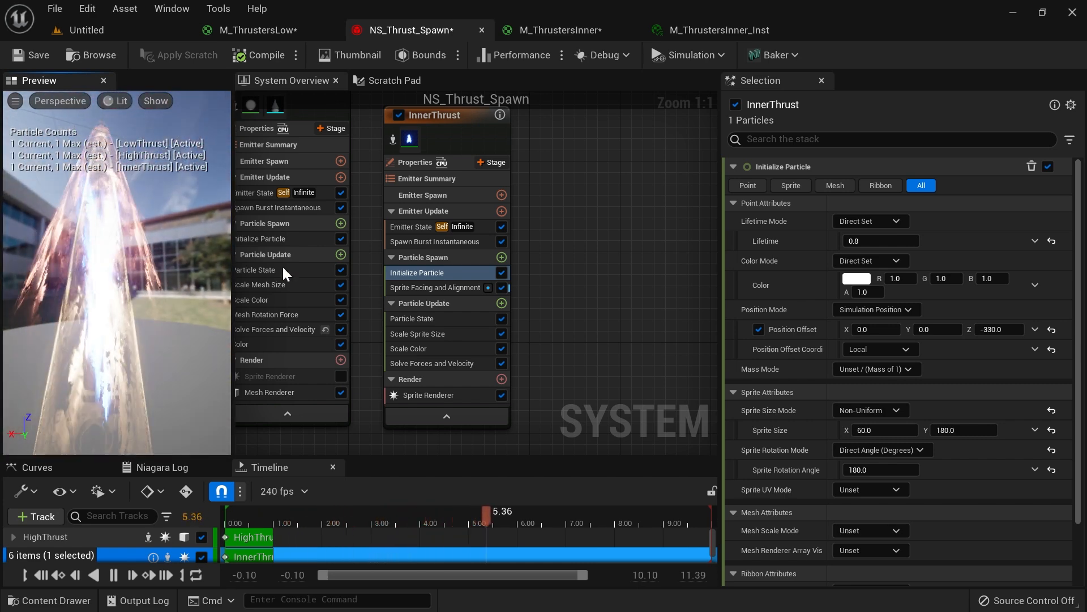
{"action": "left_click", "coordinate": [853, 279]}
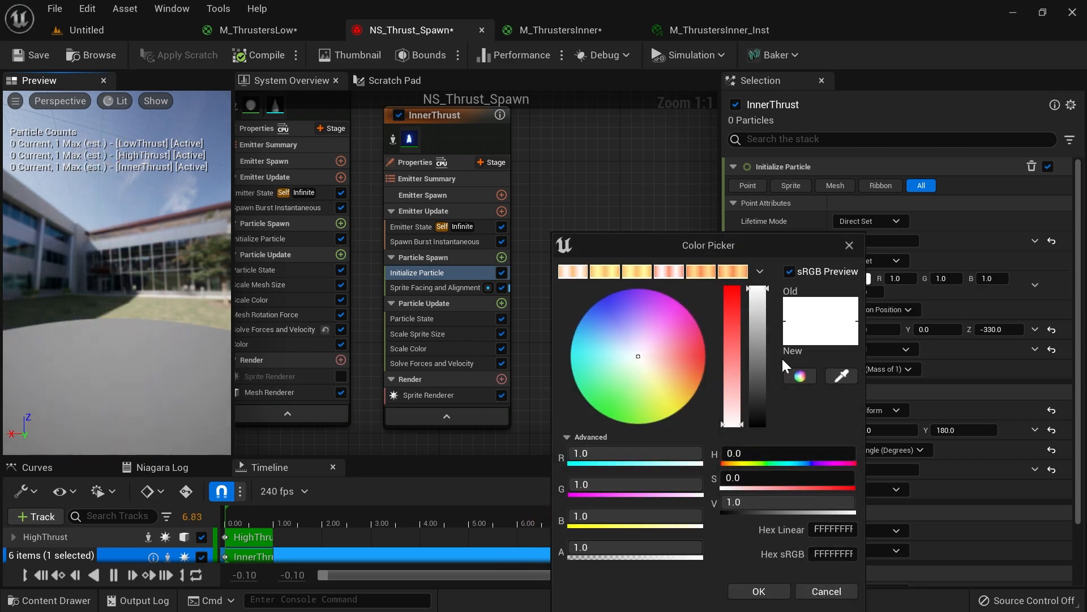
{"action": "left_click", "coordinate": [760, 379]}
{"action": "left_click_drag", "start_coordinate": [760, 379], "coordinate": [763, 421]}
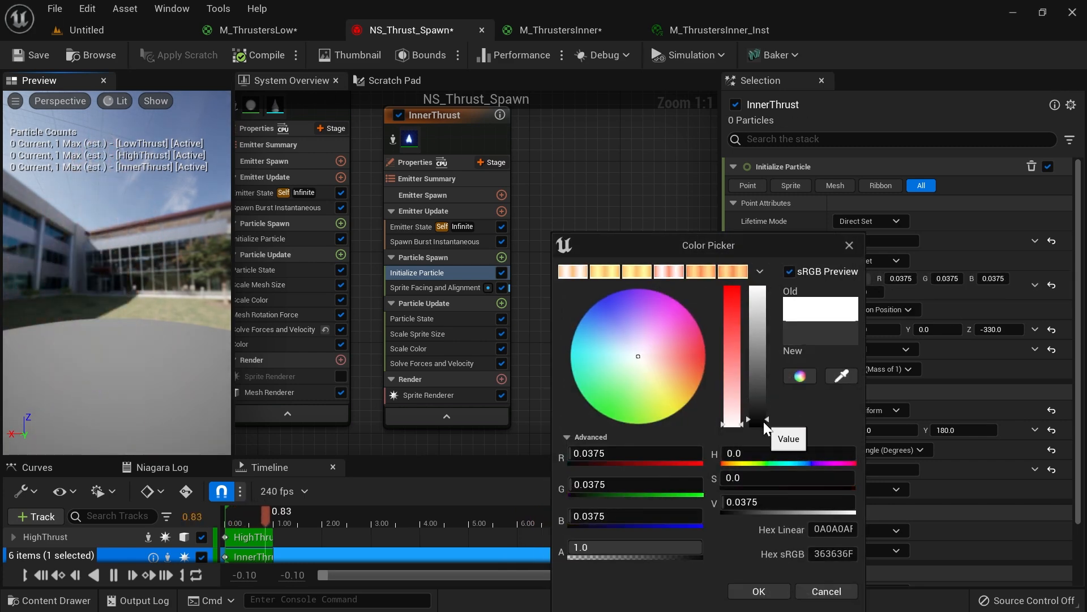
{"action": "left_click", "coordinate": [759, 591]}
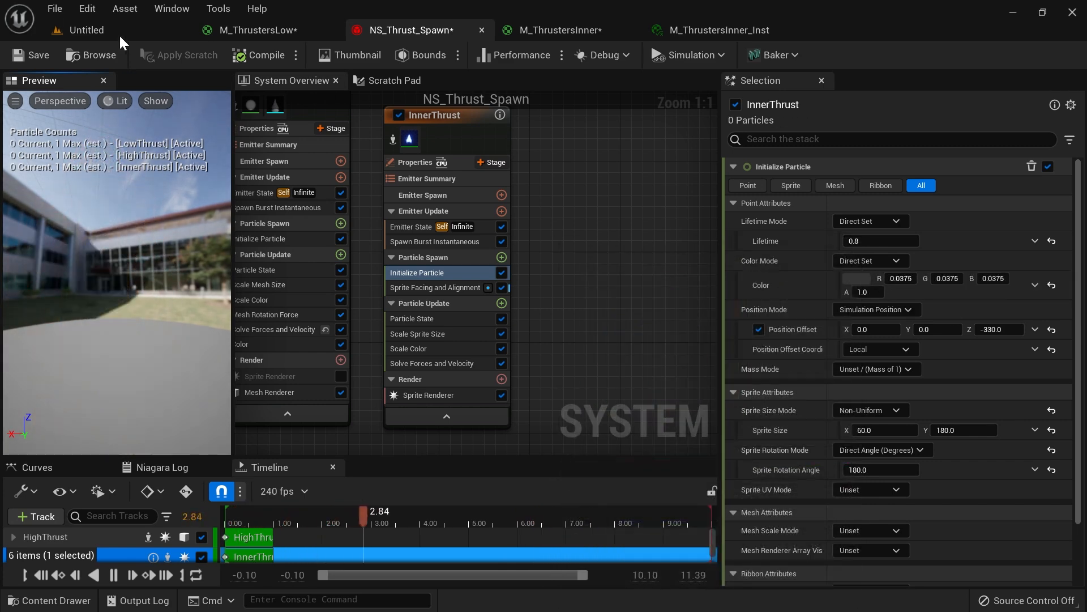
Step: Examine the thruster flame in the level from the side and from in front of the engine nozzle
{"action": "left_click", "coordinate": [85, 30]}
{"action": "mouse_move", "coordinate": [602, 277]}
{"action": "right_mouse_down"}
{"action": "mouse_move", "coordinate": [602, 262]}
{"action": "mouse_move", "coordinate": [602, 317]}
{"action": "mouse_move", "coordinate": [602, 266]}
{"action": "right_mouse_up"}
{"action": "key", "text": "s"}
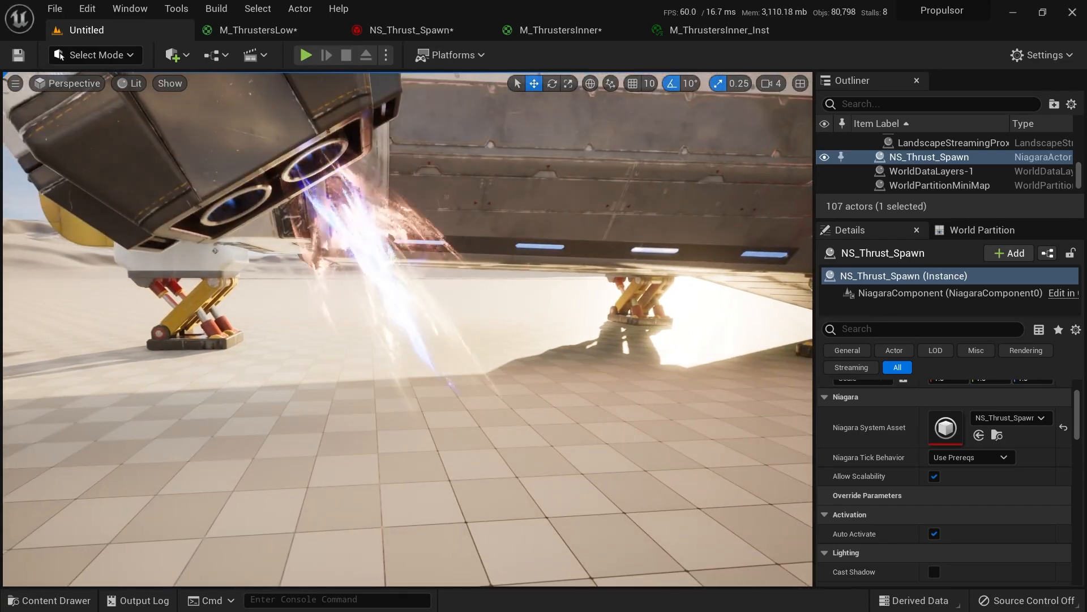
{"action": "right_click_drag", "start_coordinate": [602, 266], "coordinate": [363, 246]}
{"action": "key", "text": "d"}
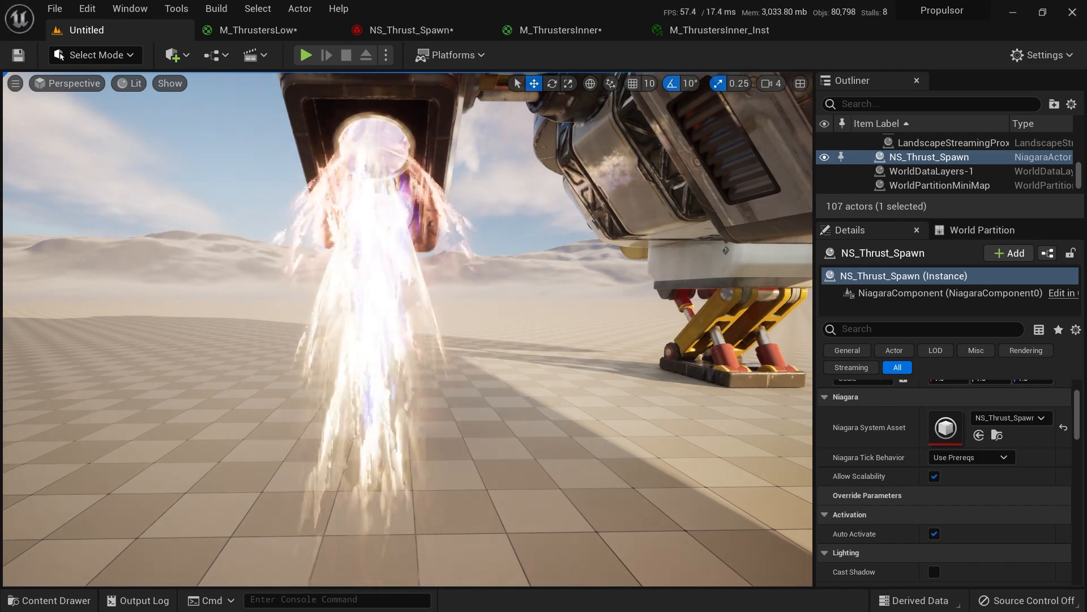
Step: Set InnerThrust's Initialize Particle Color in NS_Thrust_Spawn to a light grey with value 0.5625
{"action": "left_click", "coordinate": [436, 30]}
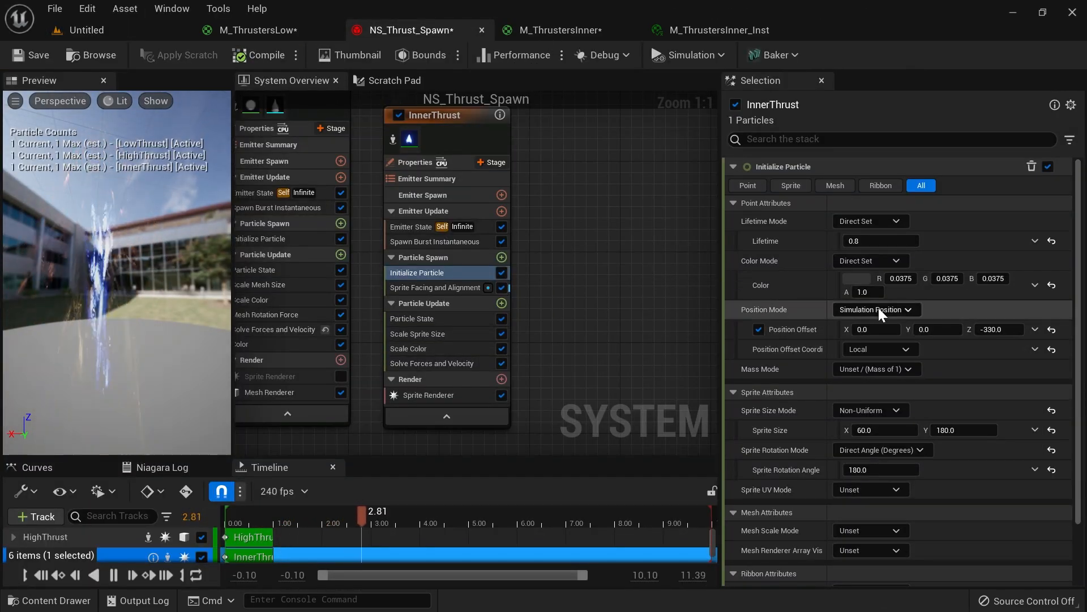
{"action": "left_click", "coordinate": [857, 279]}
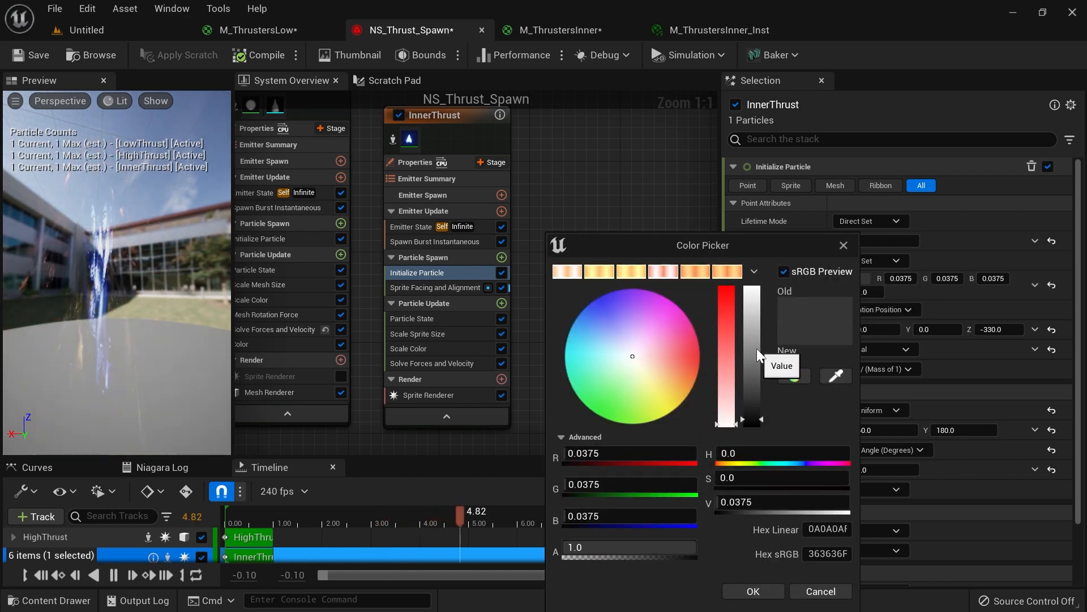
{"action": "left_click", "coordinate": [757, 348]}
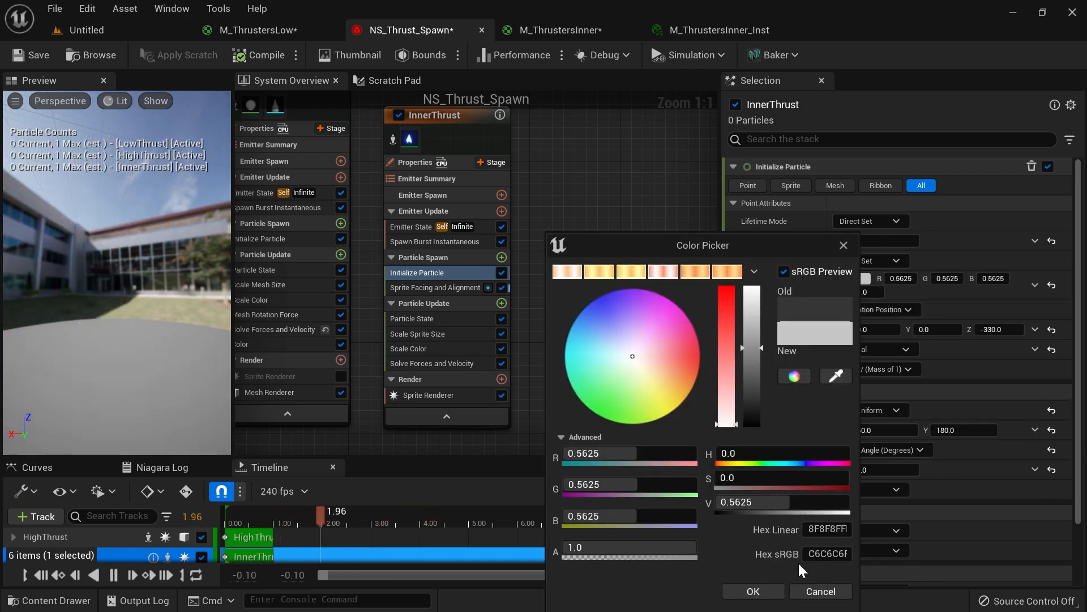
{"action": "left_click", "coordinate": [753, 591]}
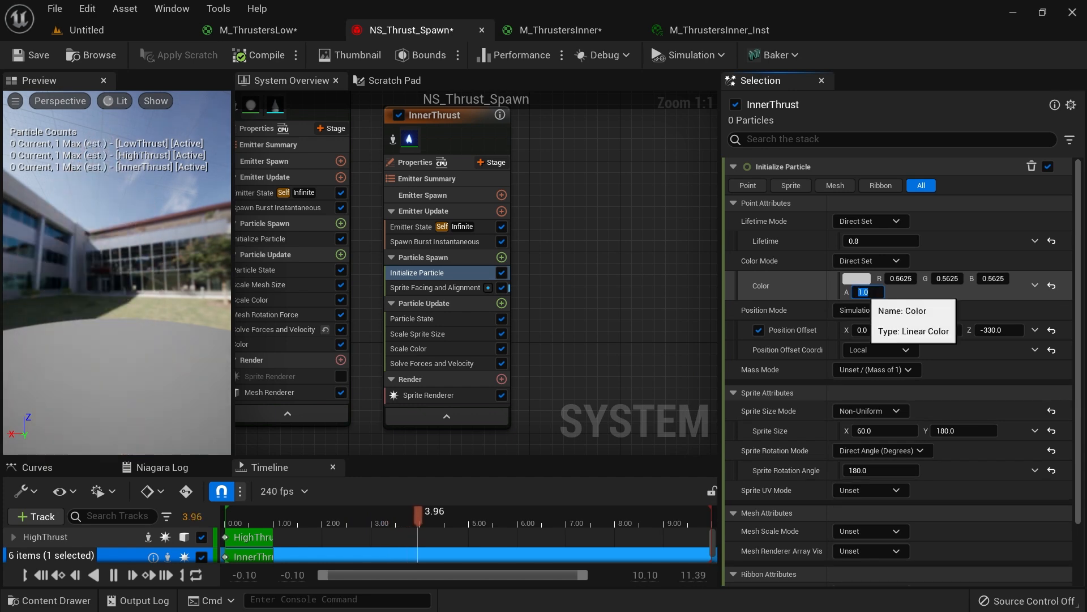
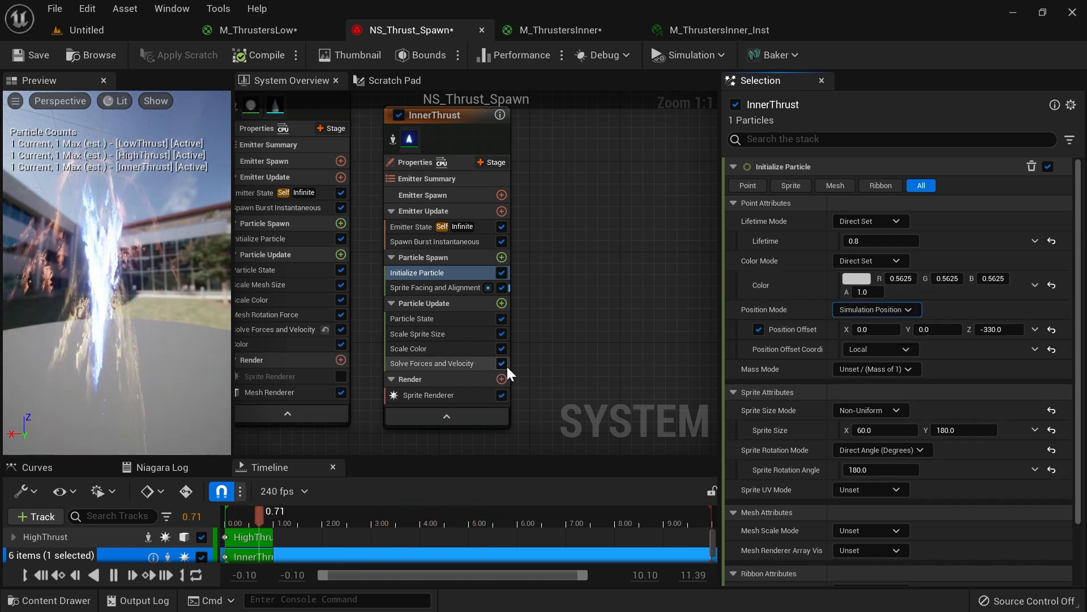
Step: Set the first key of the Scale Alpha curve in InnerThrust's Scale Color module to 0.1
{"action": "left_click", "coordinate": [419, 348]}
{"action": "left_click_drag", "start_coordinate": [782, 306], "coordinate": [781, 305]}
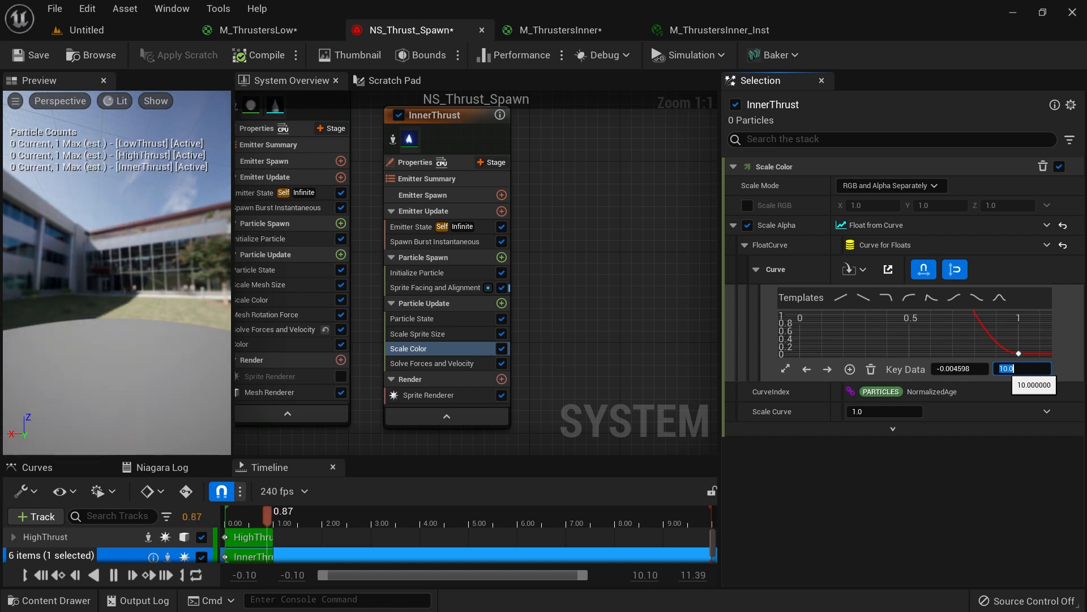
{"action": "key", "text": "Return"}
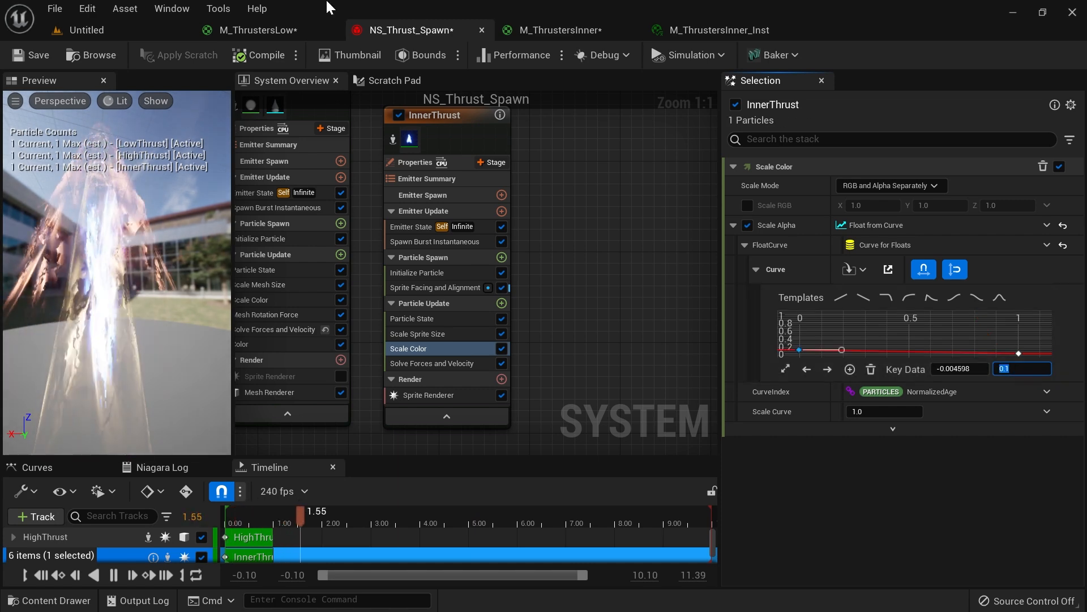
Step: In M_ThrustersInner, try 0.2 for the constant multiplying the DeriveHDRfromLDR output, set it to 0.1, and apply the material
{"action": "left_click", "coordinate": [561, 29]}
{"action": "right_click_drag", "start_coordinate": [487, 212], "coordinate": [478, 89]}
{"action": "scroll", "coordinate": [532, 107], "scroll_direction": "down", "scroll_amount": 1}
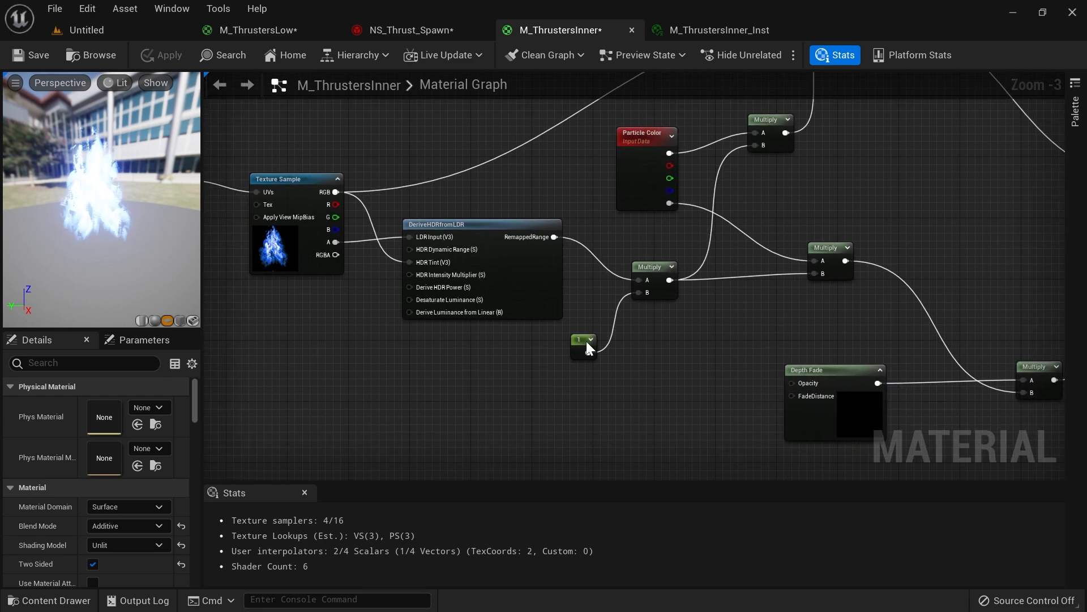
{"action": "left_click", "coordinate": [578, 343]}
{"action": "left_click", "coordinate": [98, 405]}
{"action": "type", "text": ".2"}
{"action": "key", "text": "Return"}
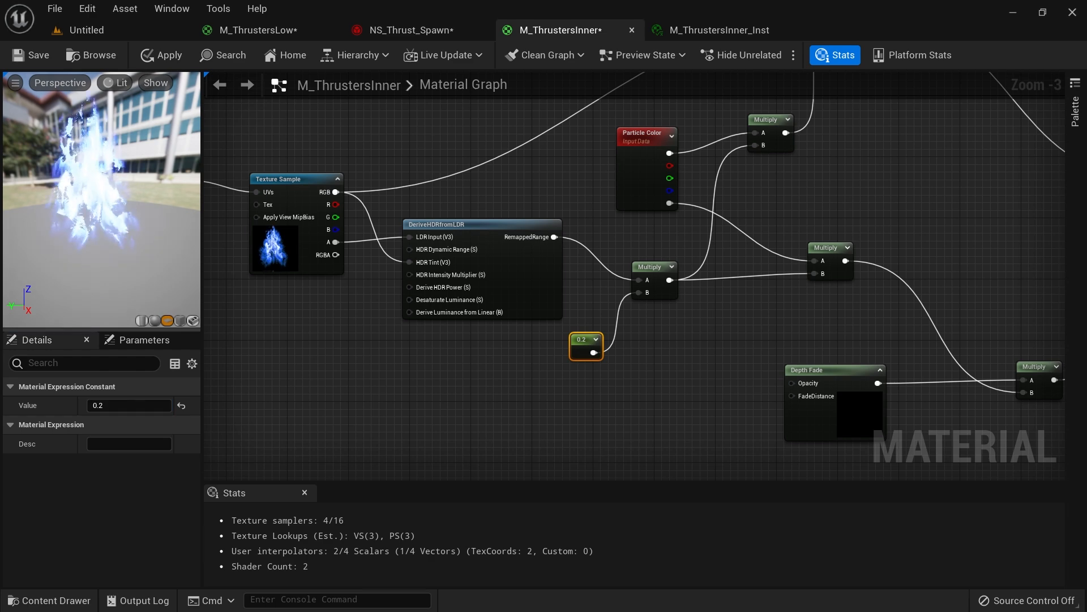
{"action": "type", "text": "0.1"}
{"action": "key", "text": "Return"}
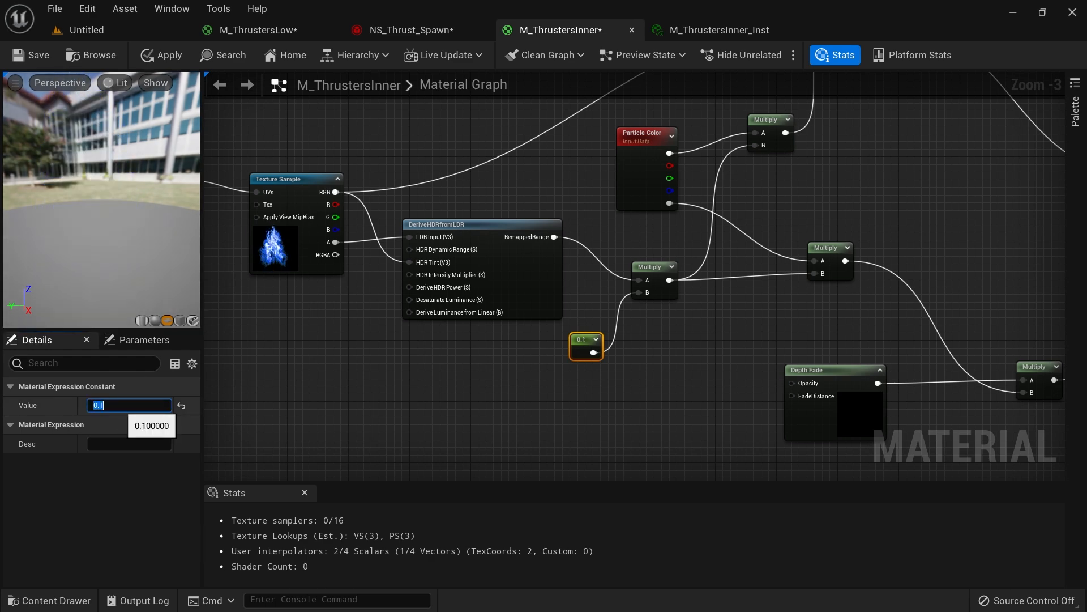
{"action": "left_click_drag", "start_coordinate": [136, 182], "coordinate": [87, 178]}
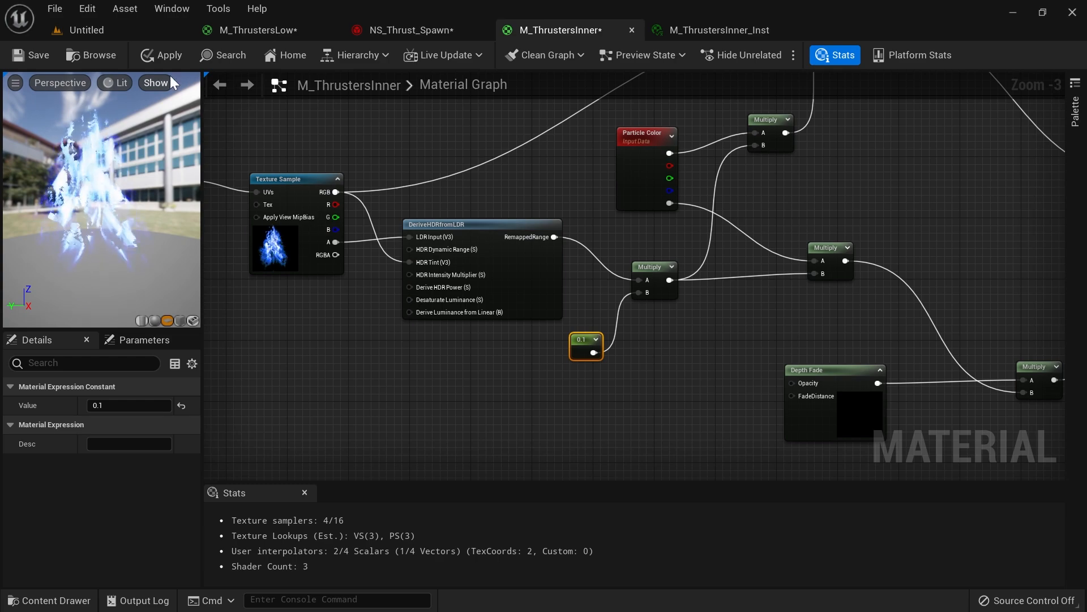
{"action": "left_click", "coordinate": [162, 55]}
Step: Set the first key of InnerThrust's Scale Alpha curve in NS_Thrust_Spawn to 1.0 and check the flame in the level
{"action": "left_click", "coordinate": [444, 32]}
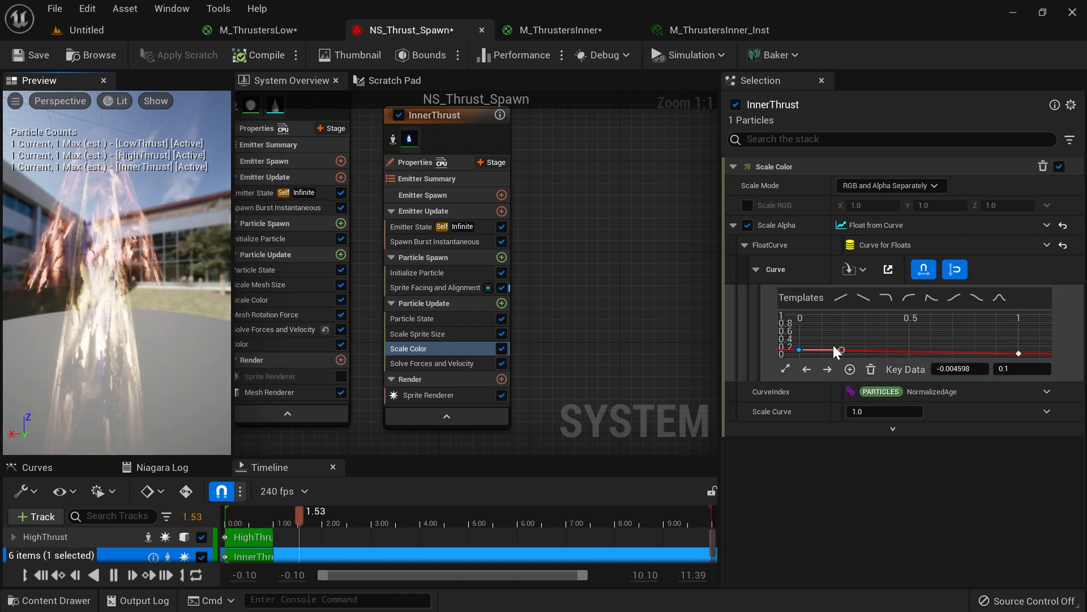
{"action": "left_click", "coordinate": [1012, 372]}
{"action": "type", "text": "1"}
{"action": "key", "text": "Return"}
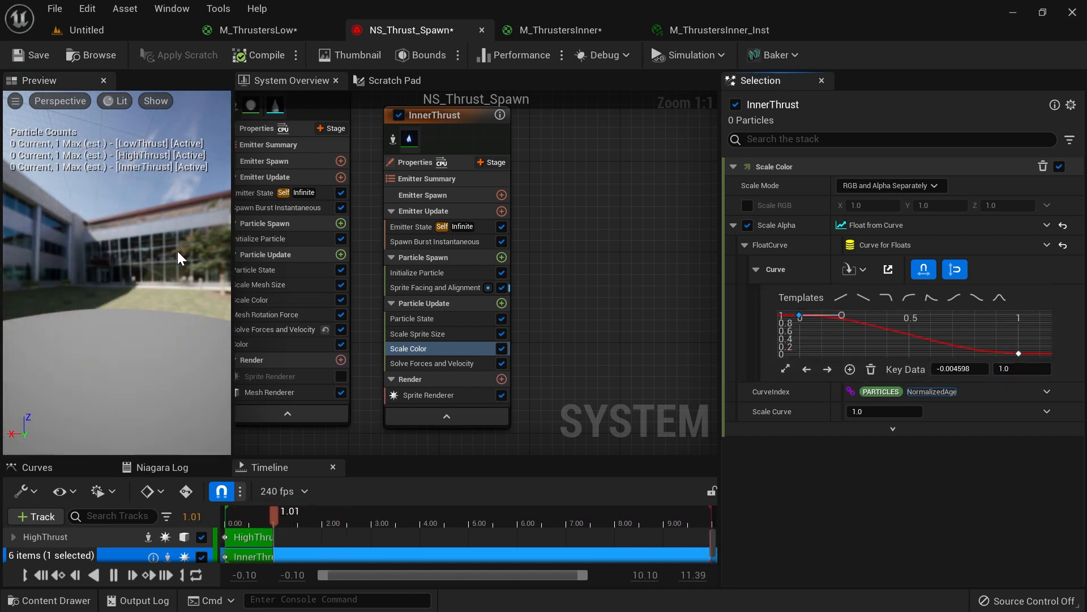
{"action": "left_click", "coordinate": [114, 31]}
{"action": "right_click_drag", "start_coordinate": [331, 218], "coordinate": [552, 214]}
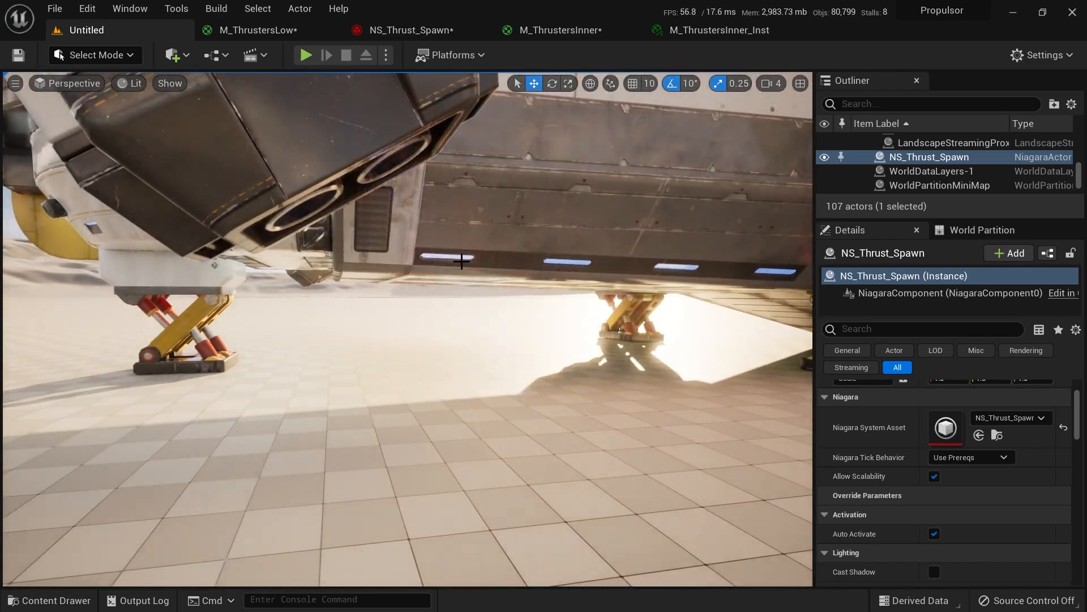
Step: Set the Lifetime in InnerThrust's Initialize Particle module in NS_Thrust_Spawn to 0.7
{"action": "left_click", "coordinate": [405, 29]}
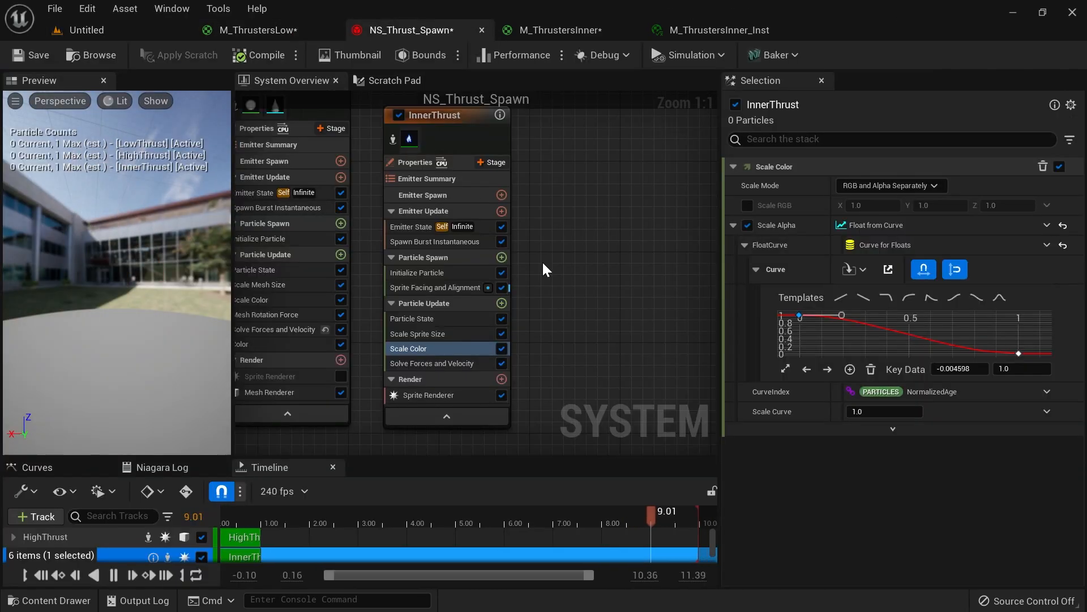
{"action": "left_click", "coordinate": [459, 273]}
{"action": "right_click_drag", "start_coordinate": [621, 279], "coordinate": [687, 294]}
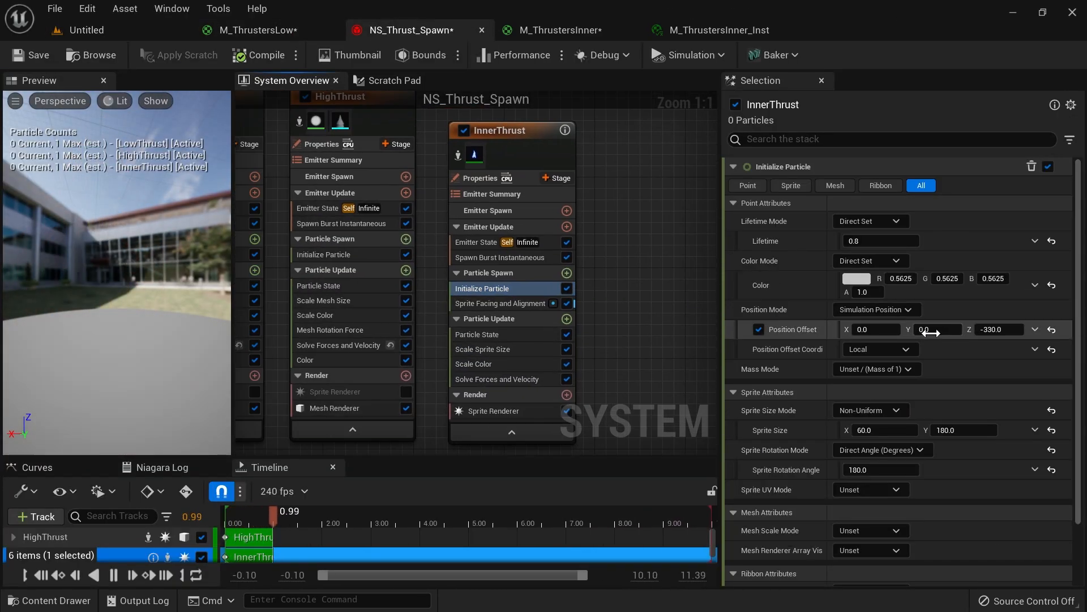
{"action": "left_click", "coordinate": [875, 241]}
{"action": "type", "text": "0.7"}
{"action": "key", "text": "Return"}
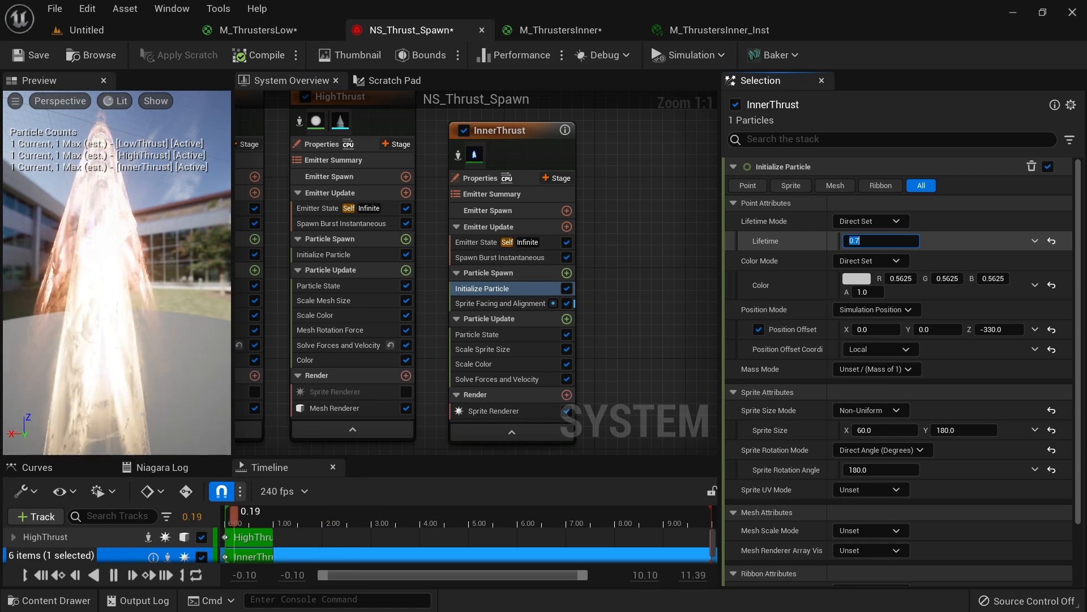
Step: Isolate the X curve in InnerThrust's Scale Sprite Size module and set its first key to 2.0
{"action": "left_click", "coordinate": [515, 350]}
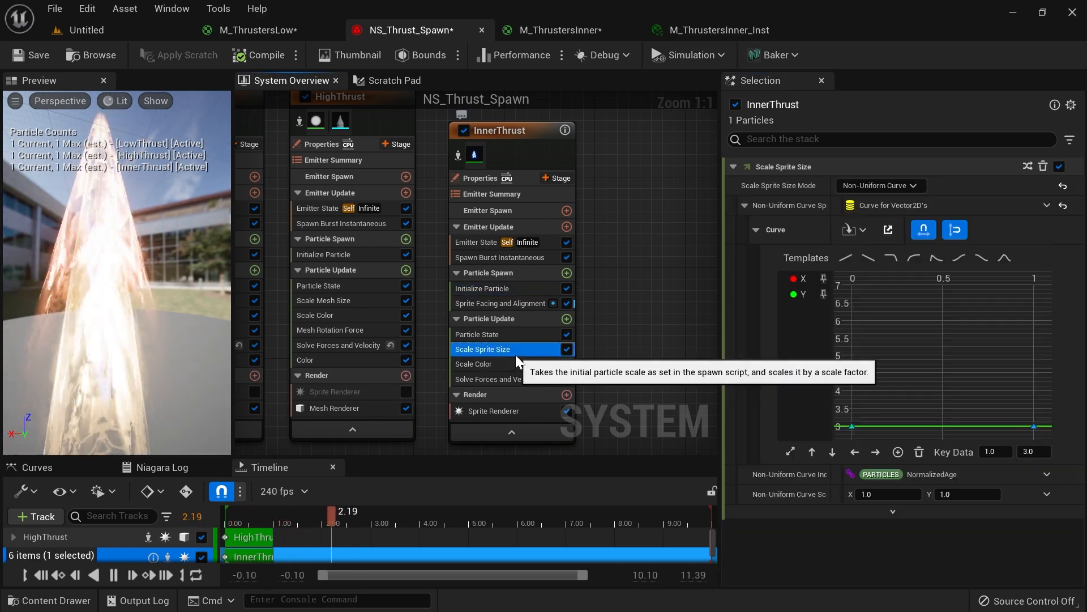
{"action": "right_click_drag", "start_coordinate": [935, 372], "coordinate": [943, 349]}
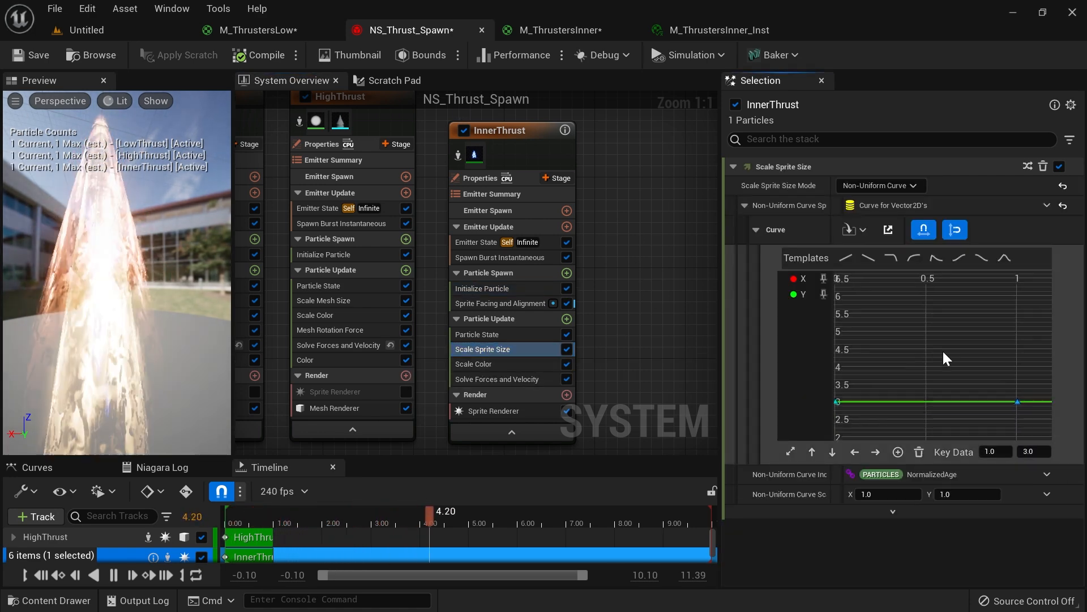
{"action": "left_click", "coordinate": [943, 349]}
{"action": "key", "text": "f"}
{"action": "scroll", "coordinate": [943, 351], "scroll_direction": "down", "scroll_amount": 1}
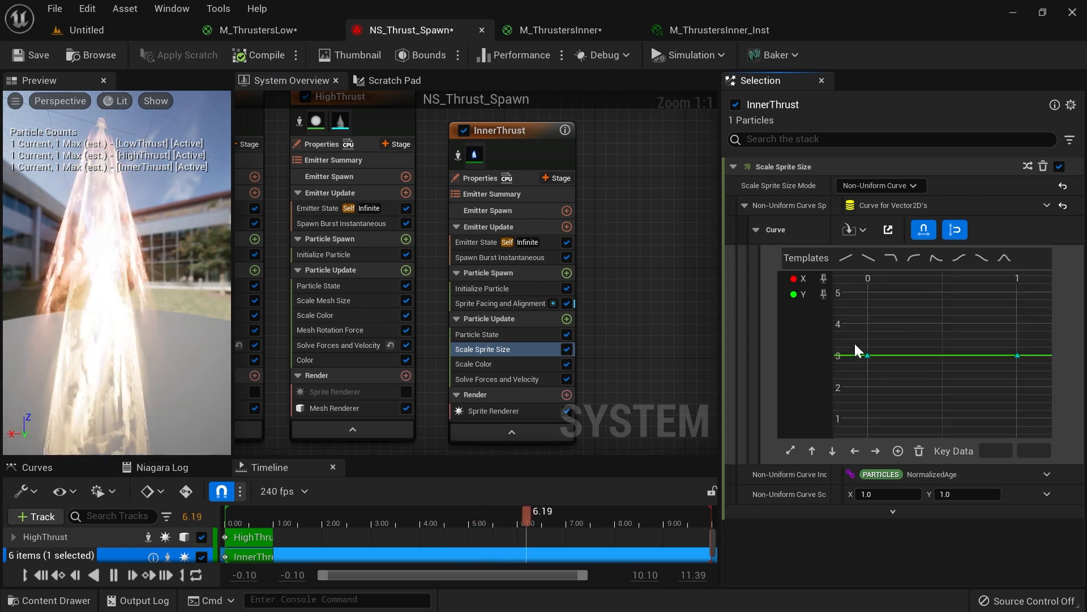
{"action": "left_click_drag", "start_coordinate": [858, 373], "coordinate": [860, 373]}
{"action": "left_click_drag", "start_coordinate": [1036, 350], "coordinate": [1004, 375]}
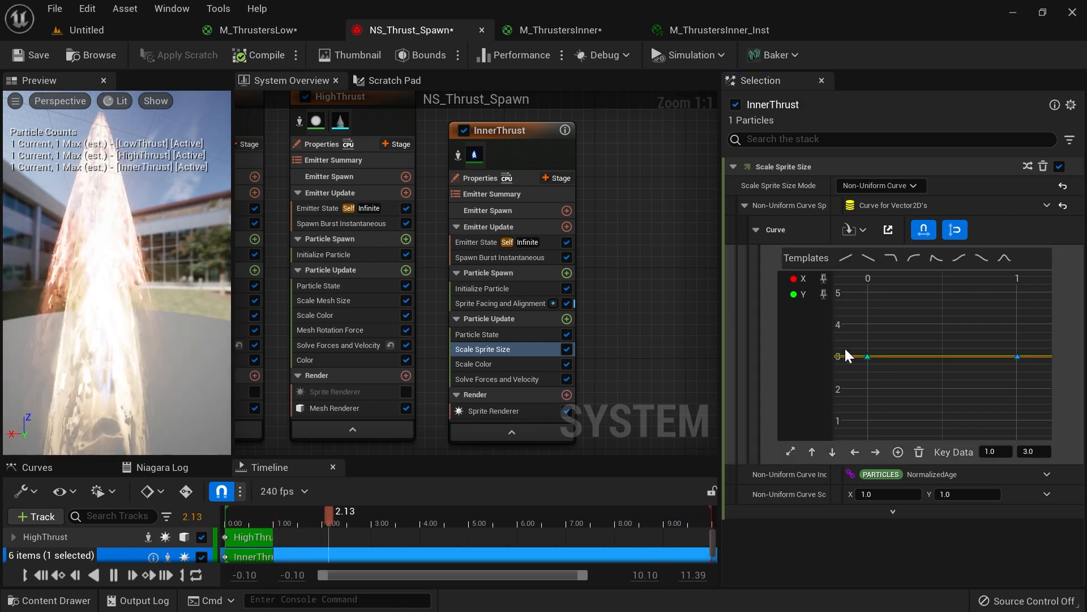
{"action": "left_click", "coordinate": [826, 295]}
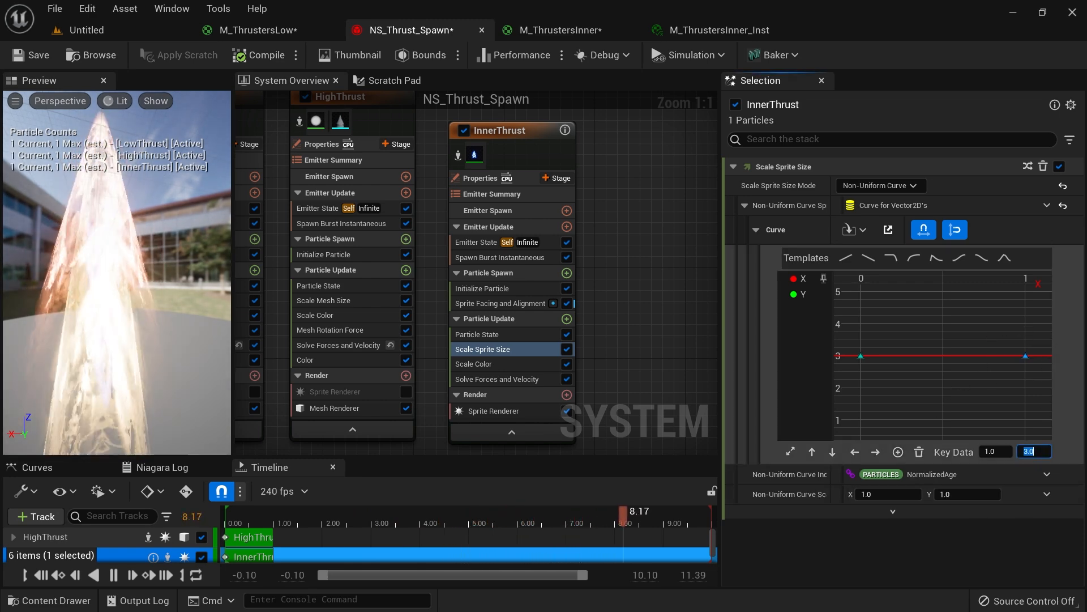
{"action": "left_click_drag", "start_coordinate": [872, 373], "coordinate": [850, 339]}
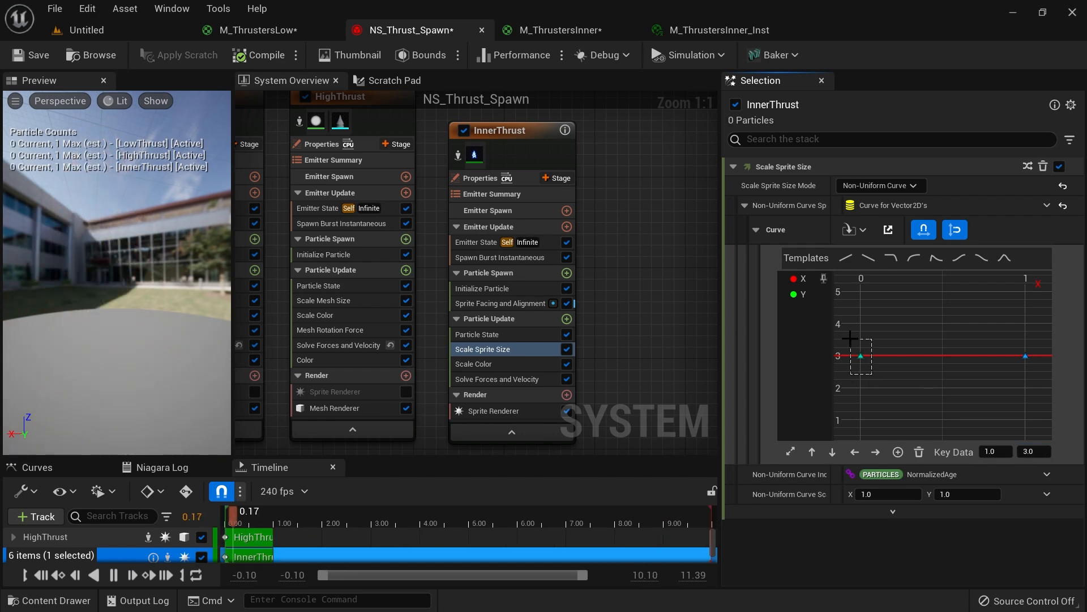
{"action": "left_click", "coordinate": [1024, 451]}
{"action": "type", "text": "2"}
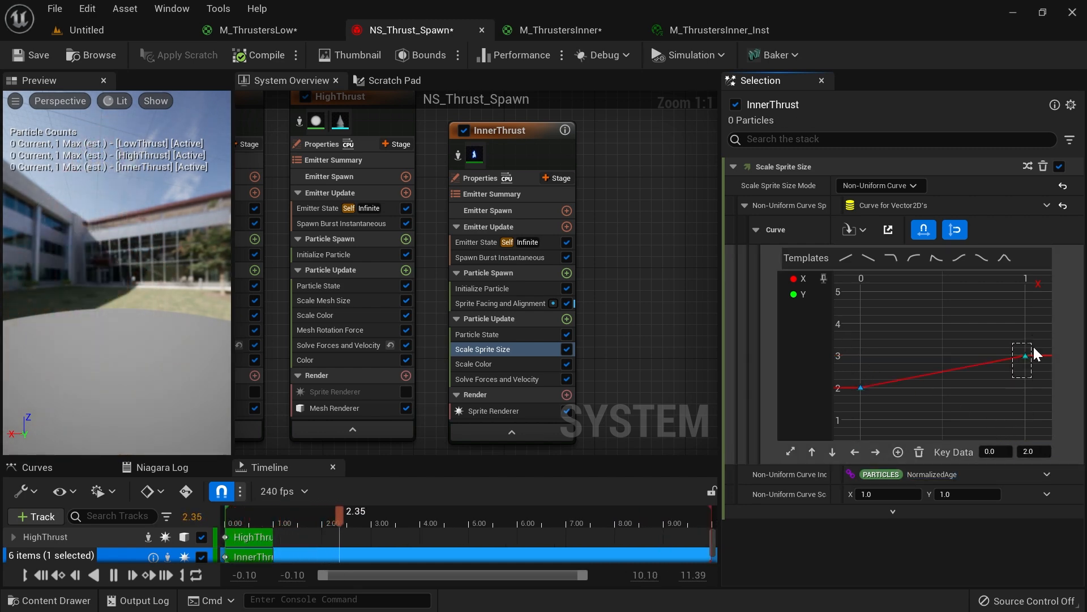
Step: Set the last key of InnerThrust's Scale Sprite Size X curve to 3.5 and check the flame in the level
{"action": "left_click_drag", "start_coordinate": [1030, 449], "coordinate": [1023, 467]}
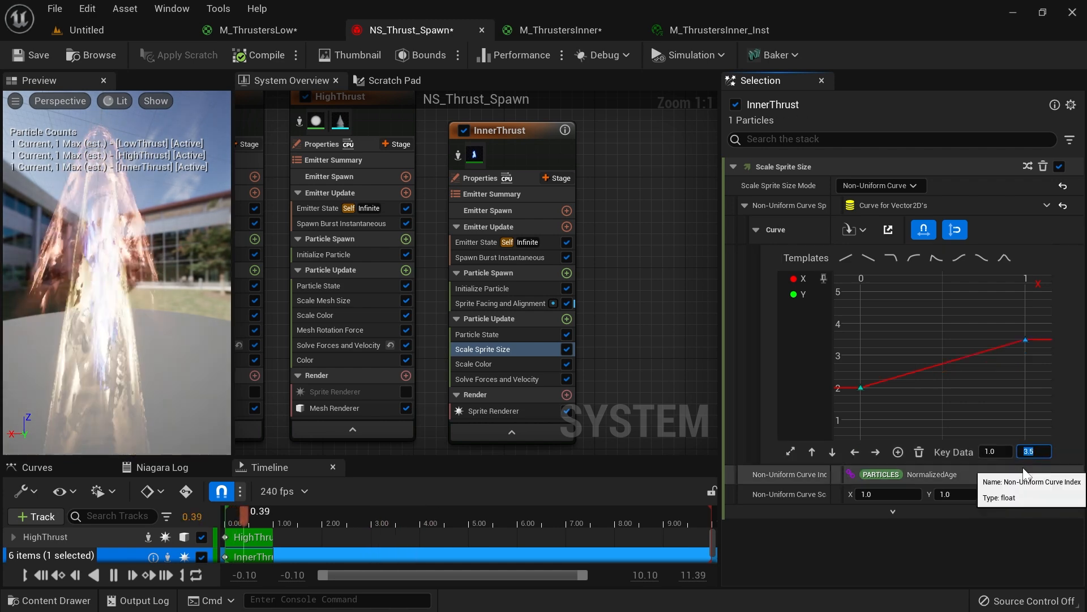
{"action": "left_click", "coordinate": [90, 9]}
{"action": "left_click", "coordinate": [90, 9]}
{"action": "left_click", "coordinate": [91, 9]}
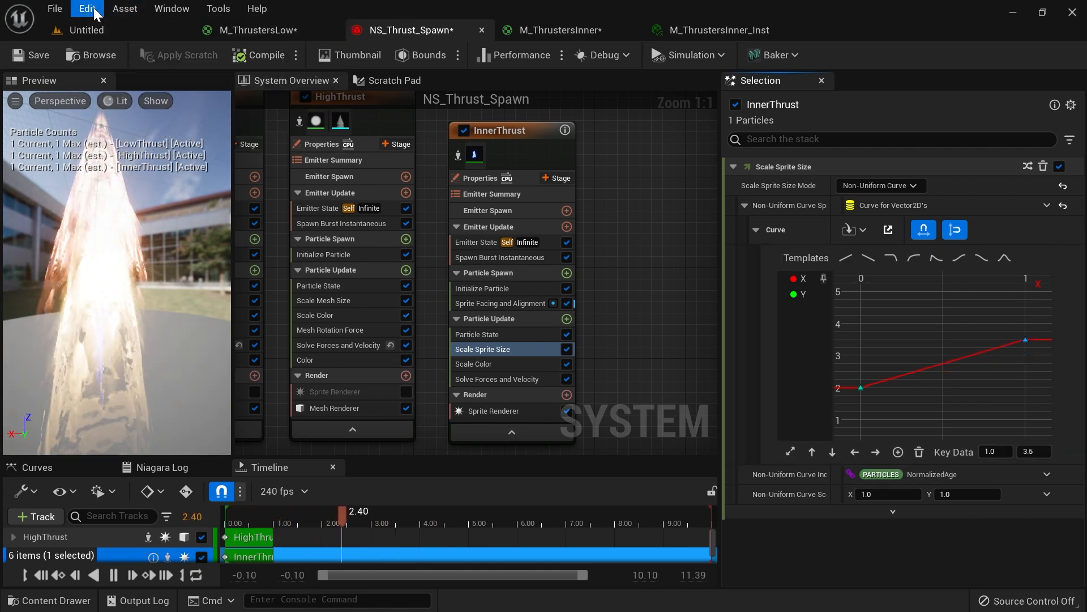
{"action": "left_click", "coordinate": [98, 26]}
{"action": "right_click_drag", "start_coordinate": [500, 308], "coordinate": [531, 284]}
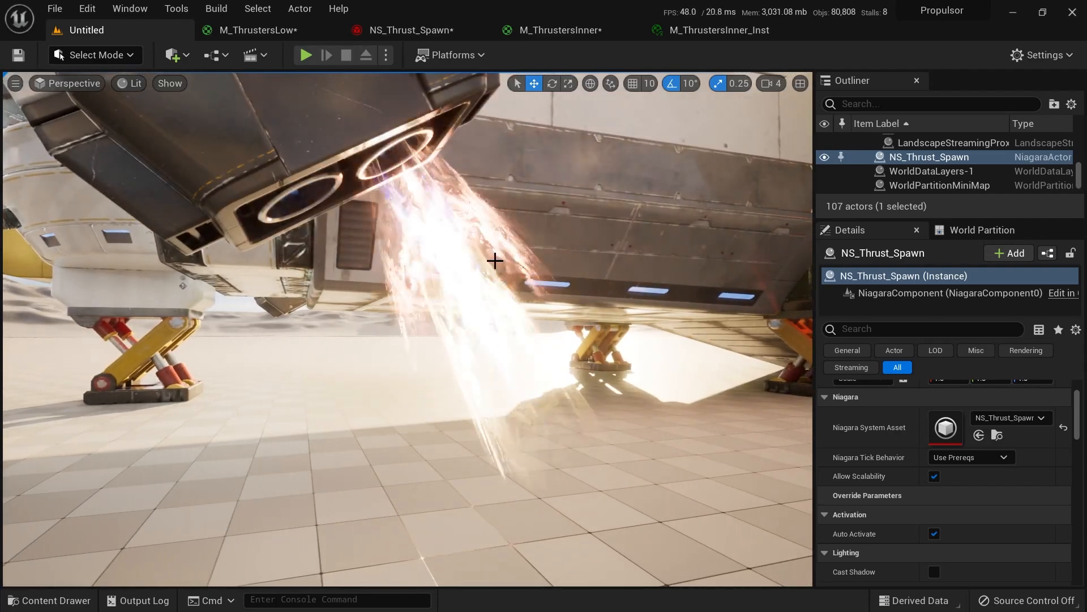
{"action": "right_click_drag", "start_coordinate": [424, 209], "coordinate": [423, 192]}
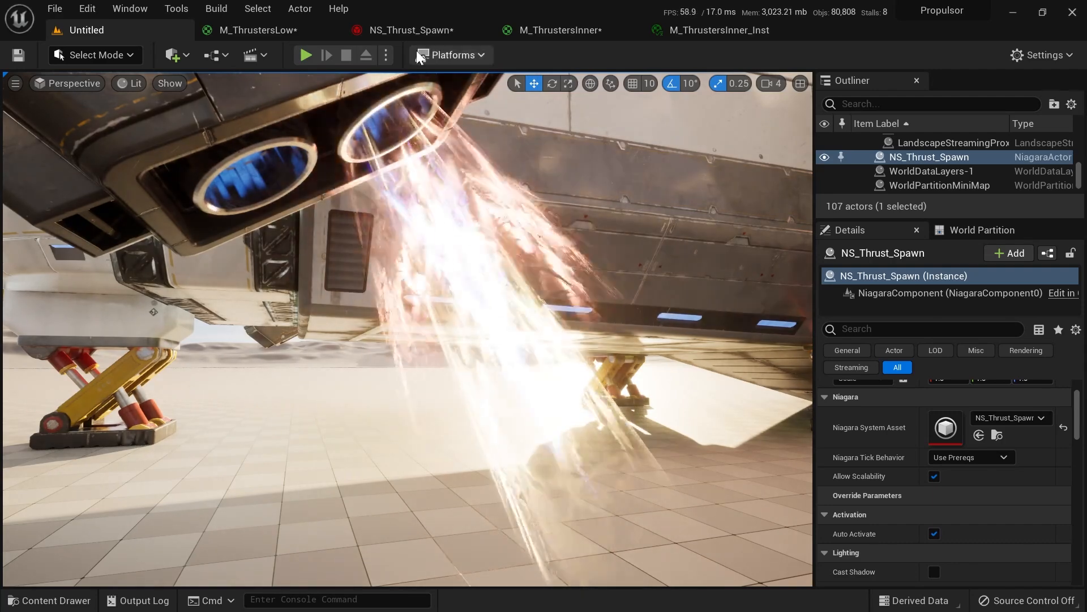
Step: Change the Z Position Offset in InnerThrust's Initialize Particle module and check the flame's placement under the engine in the level
{"action": "left_click", "coordinate": [413, 29]}
{"action": "left_click", "coordinate": [550, 288]}
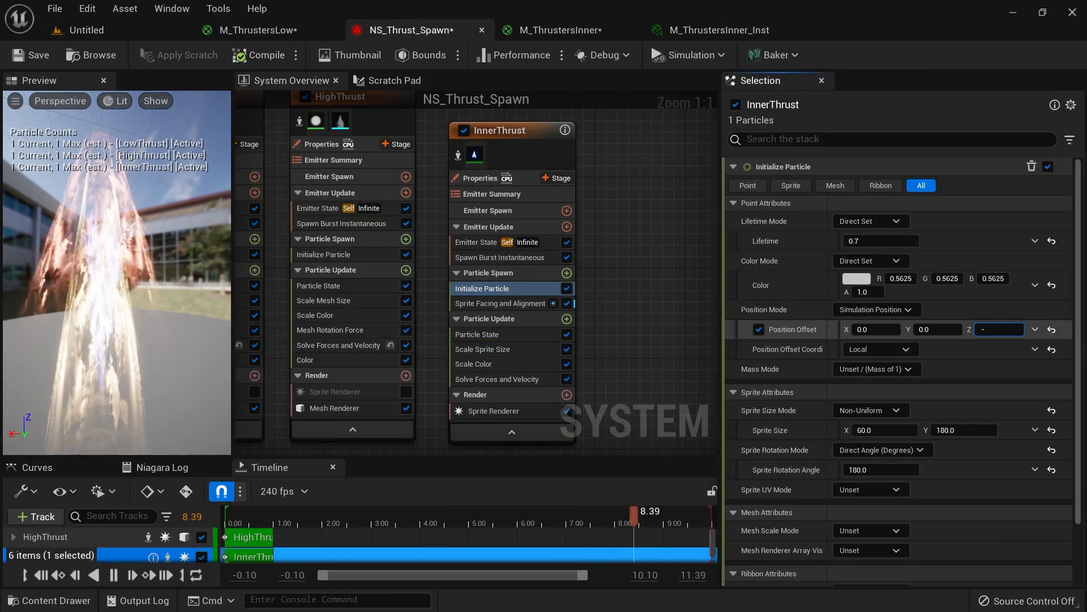
{"action": "left_click", "coordinate": [133, 32]}
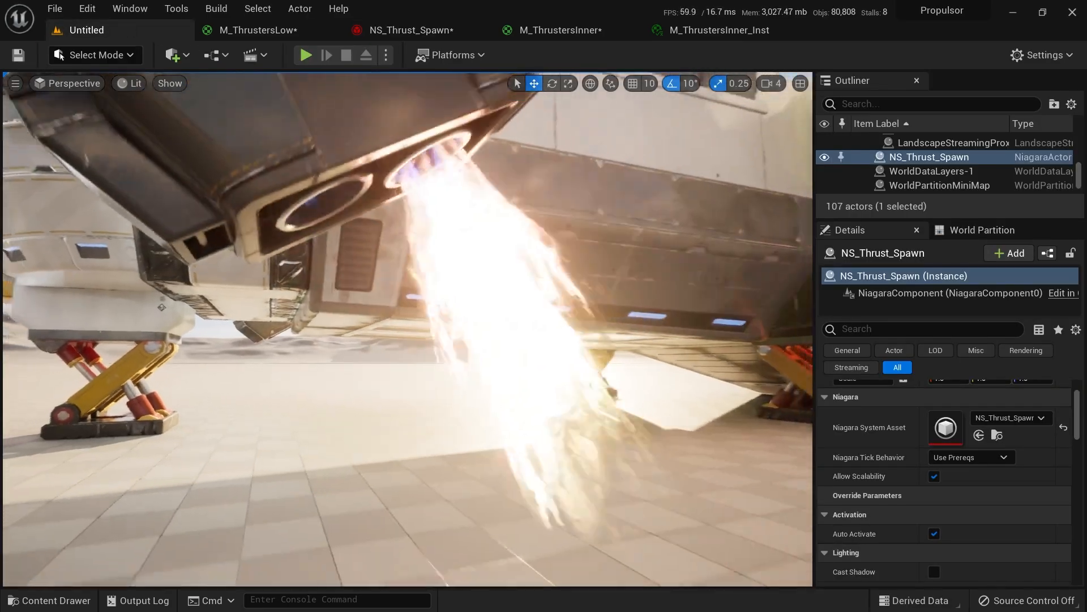
{"action": "right_click_drag", "start_coordinate": [476, 296], "coordinate": [476, 311]}
{"action": "key", "text": "g"}
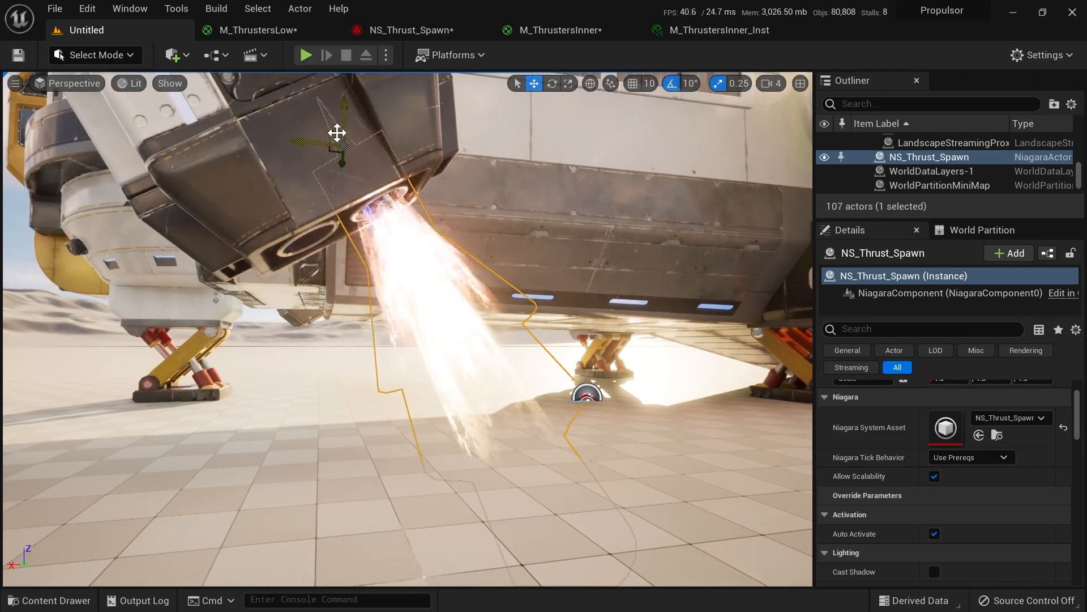
{"action": "key", "text": "g"}
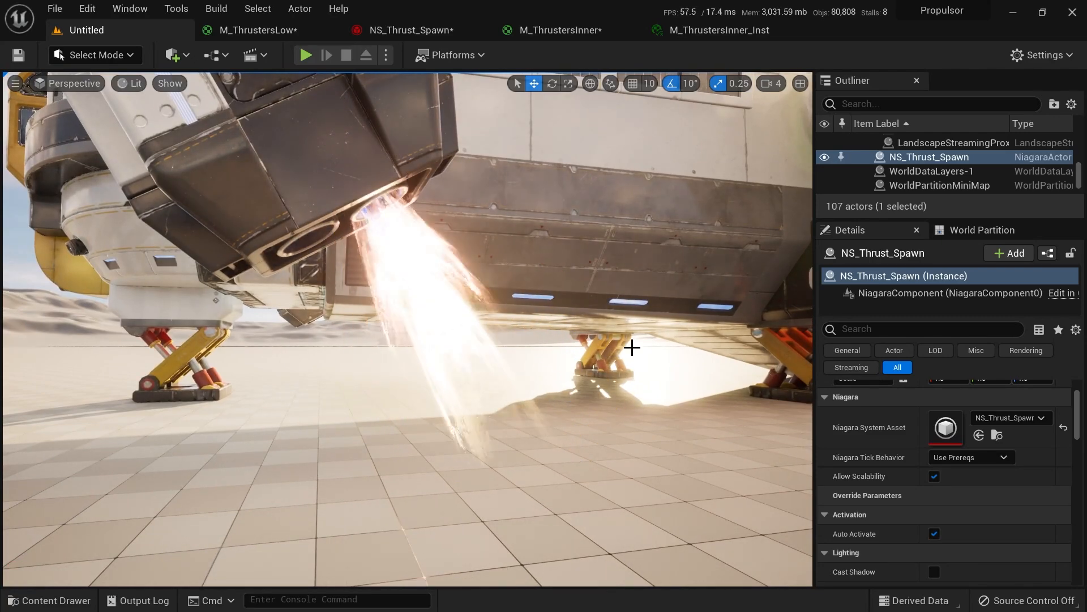
{"action": "right_click_drag", "start_coordinate": [602, 396], "coordinate": [453, 397]}
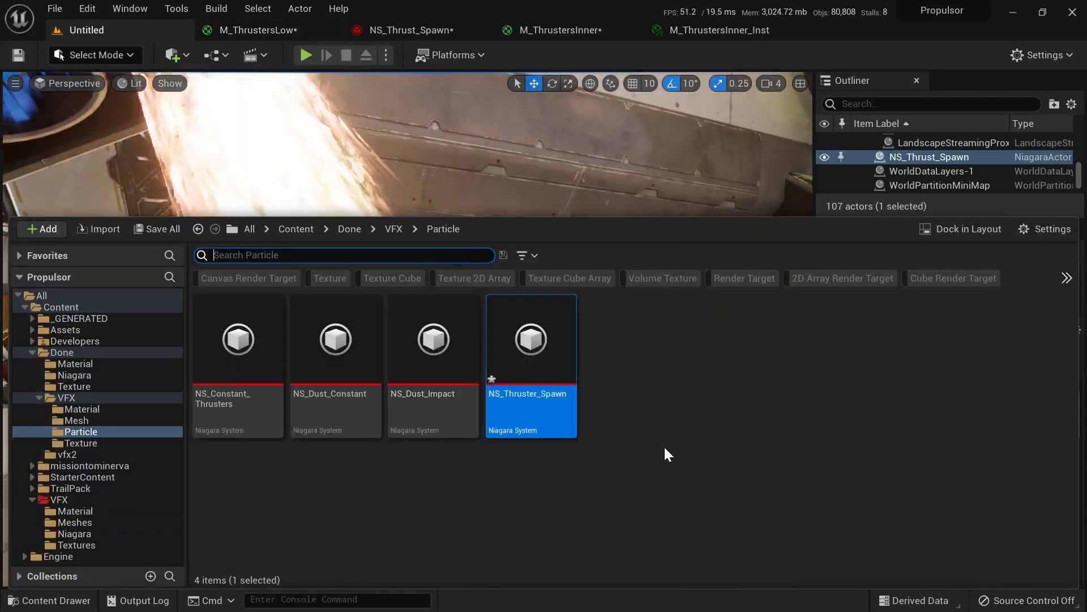
Step: Create a new material named M_Distortion in the VFX/Material folder
{"action": "left_click", "coordinate": [669, 446]}
{"action": "key", "text": "alt+Left"}
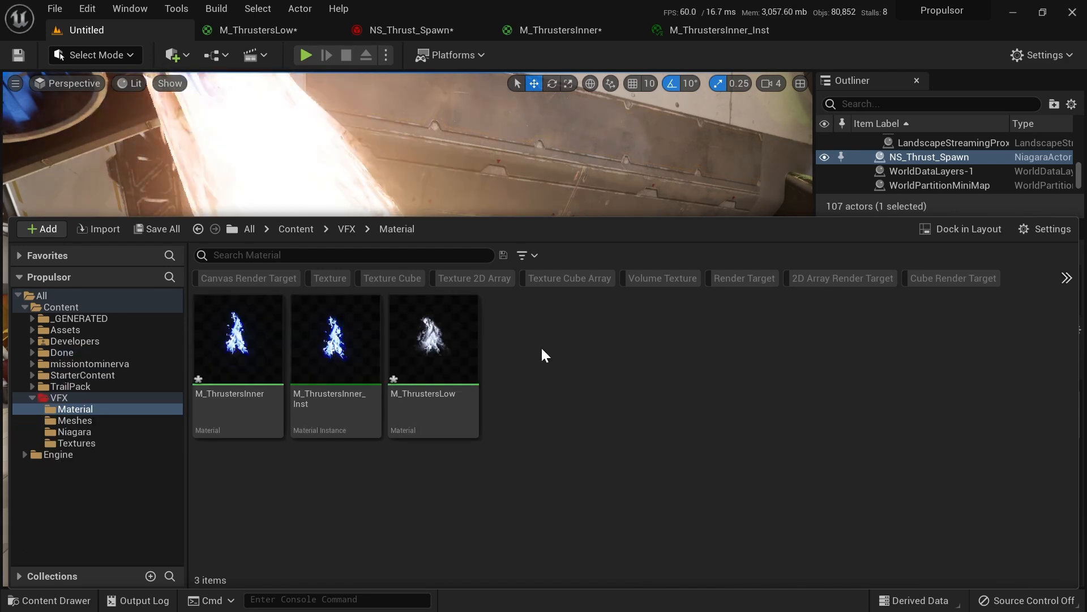
{"action": "right_click", "coordinate": [544, 340]}
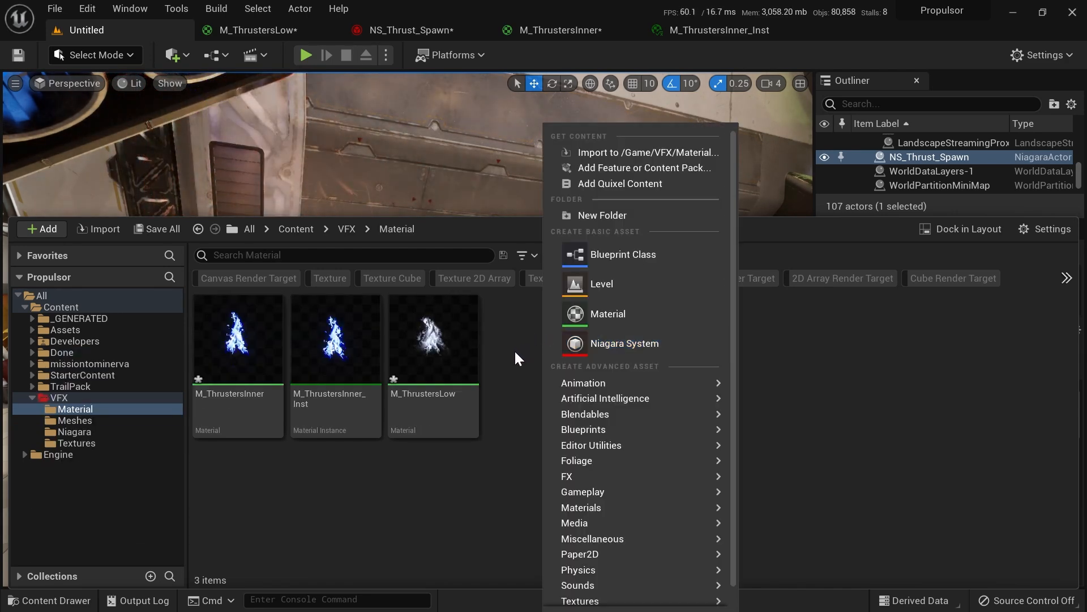
{"action": "left_click", "coordinate": [601, 313]}
{"action": "type", "text": "M_"}
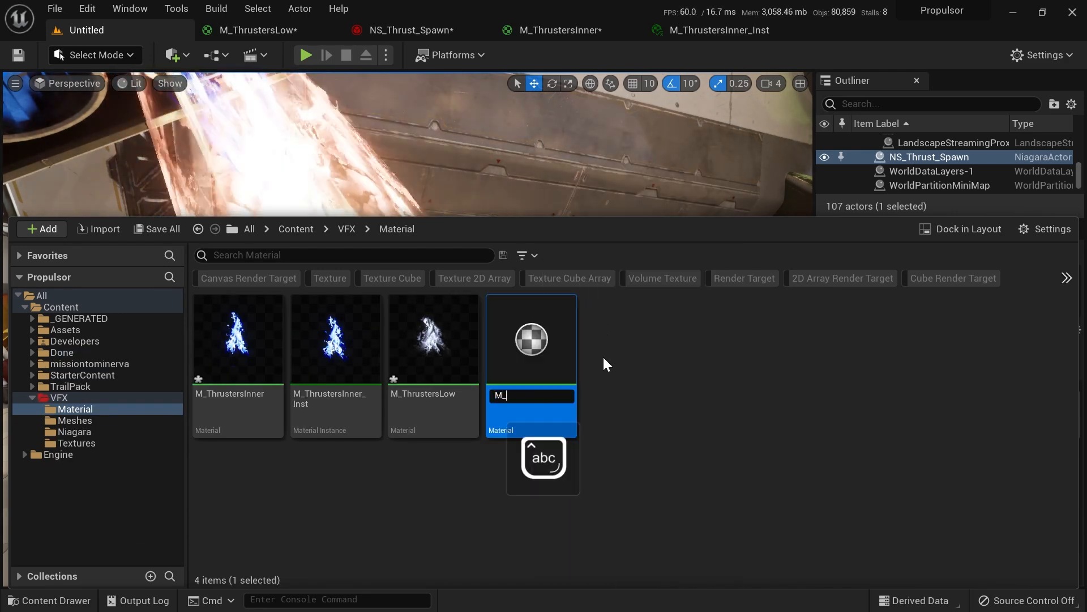
{"action": "type", "text": "Distortion"}
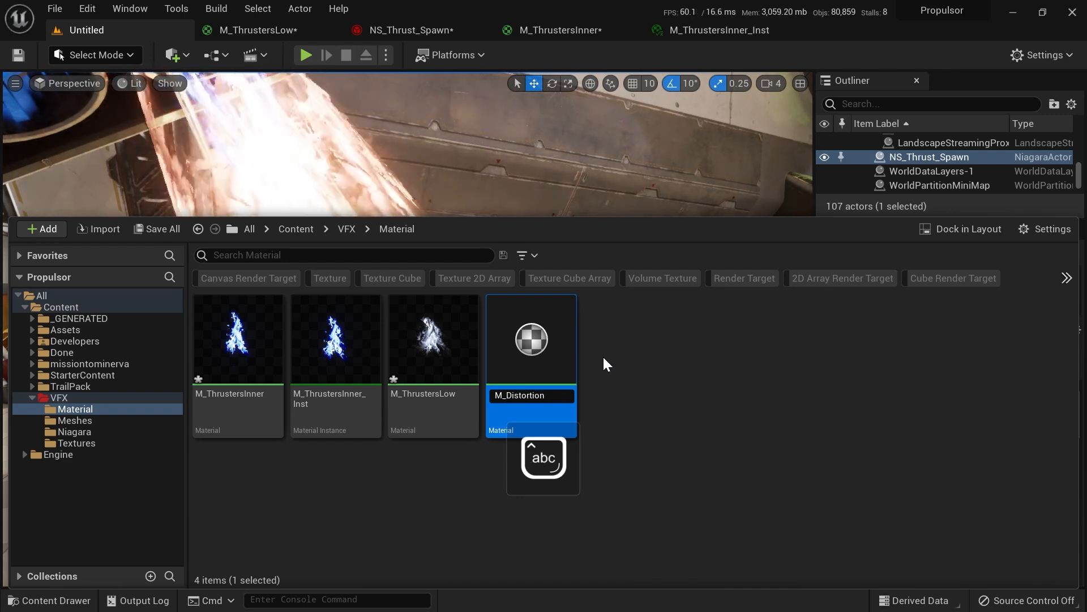
{"action": "key", "text": "Return"}
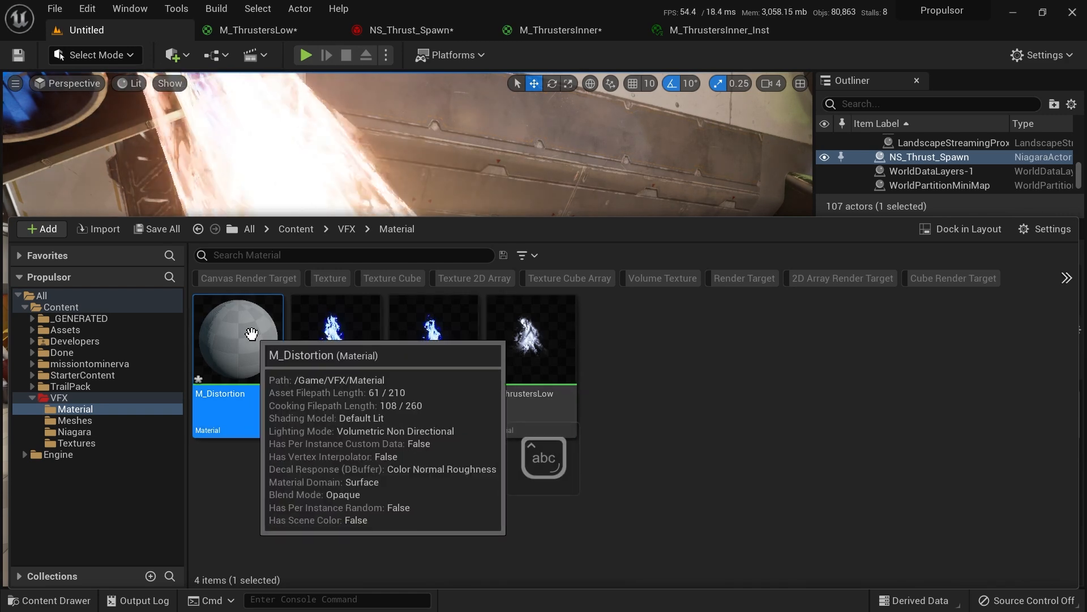
Step: Open M_Distortion for editing and set its Blend Mode to Translucent
{"action": "double_click", "coordinate": [243, 338]}
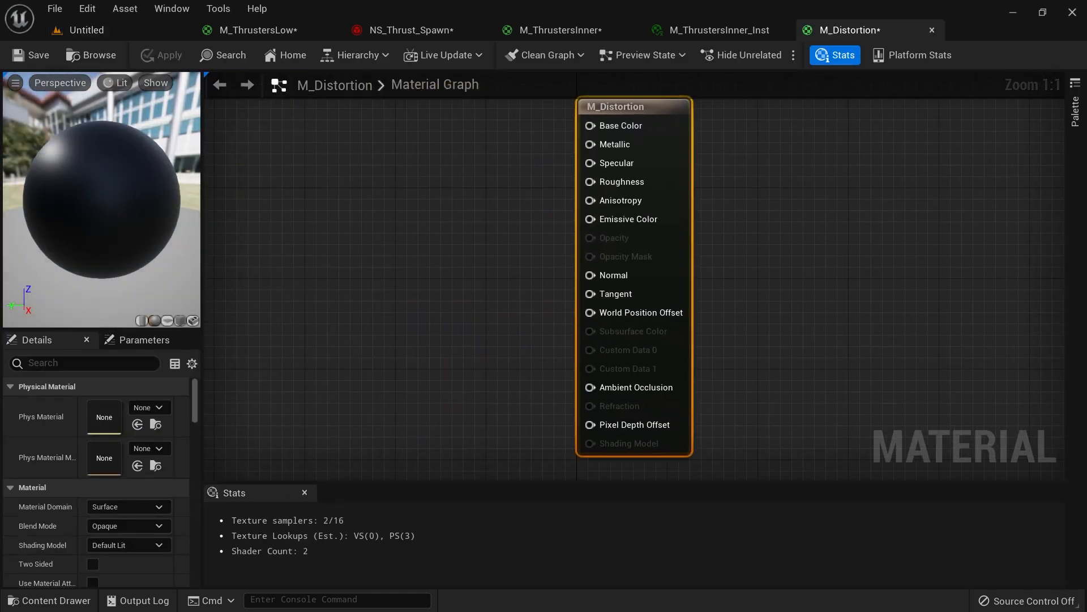
{"action": "left_click", "coordinate": [127, 529]}
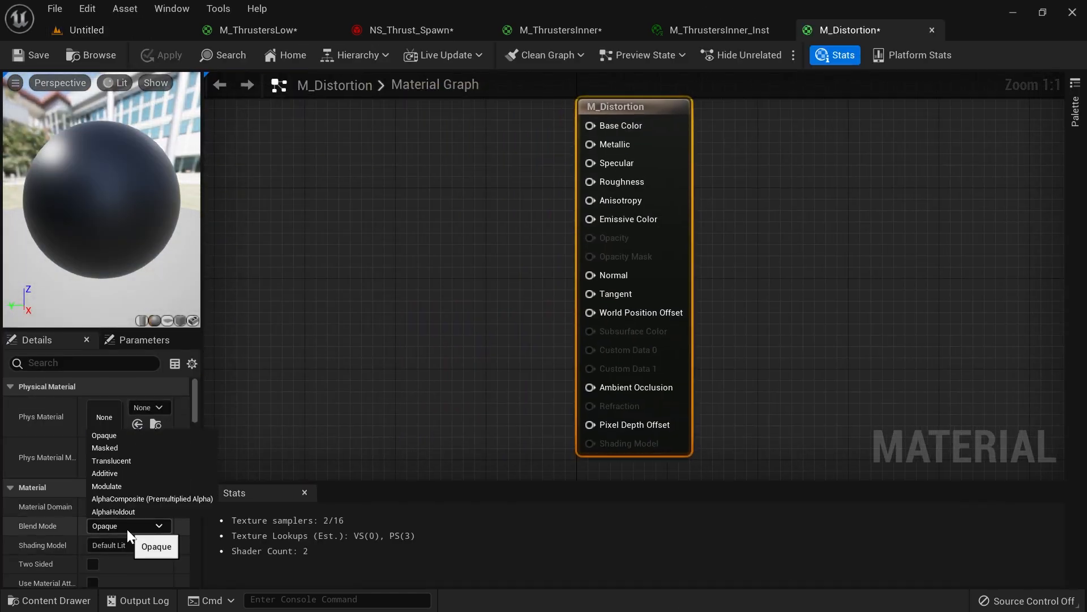
{"action": "left_click", "coordinate": [133, 463]}
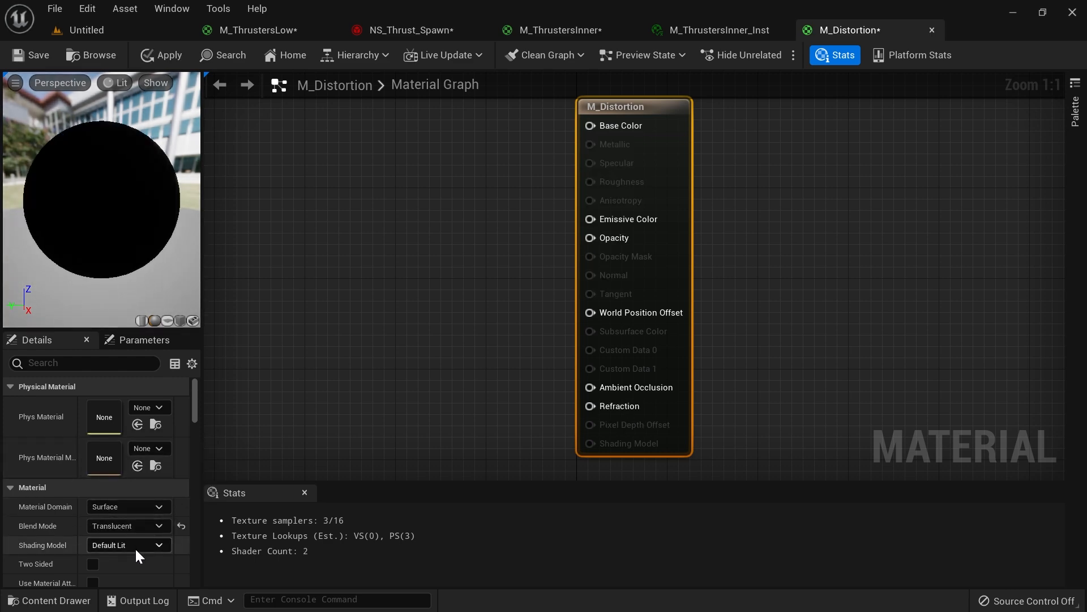
Step: Add the T_Water_N texture from VFX/Textures to the M_Distortion graph as a Texture Sample left of the material node
{"action": "scroll", "coordinate": [536, 277], "scroll_direction": "down", "scroll_amount": 2}
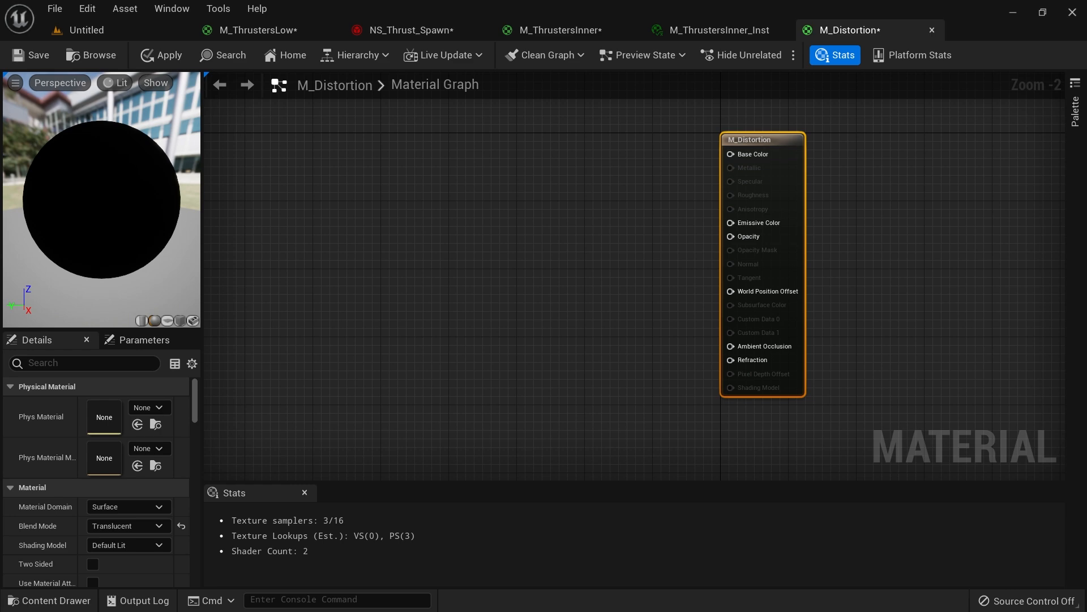
{"action": "right_click_drag", "start_coordinate": [406, 147], "coordinate": [413, 173]}
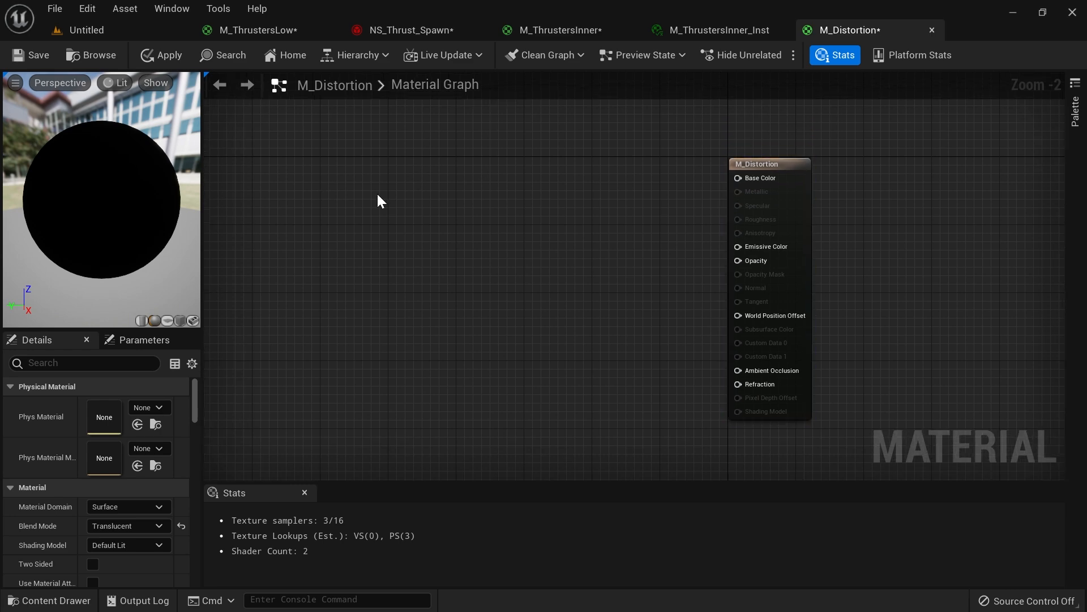
{"action": "key", "text": "ctrl+space"}
{"action": "left_click", "coordinate": [77, 456]}
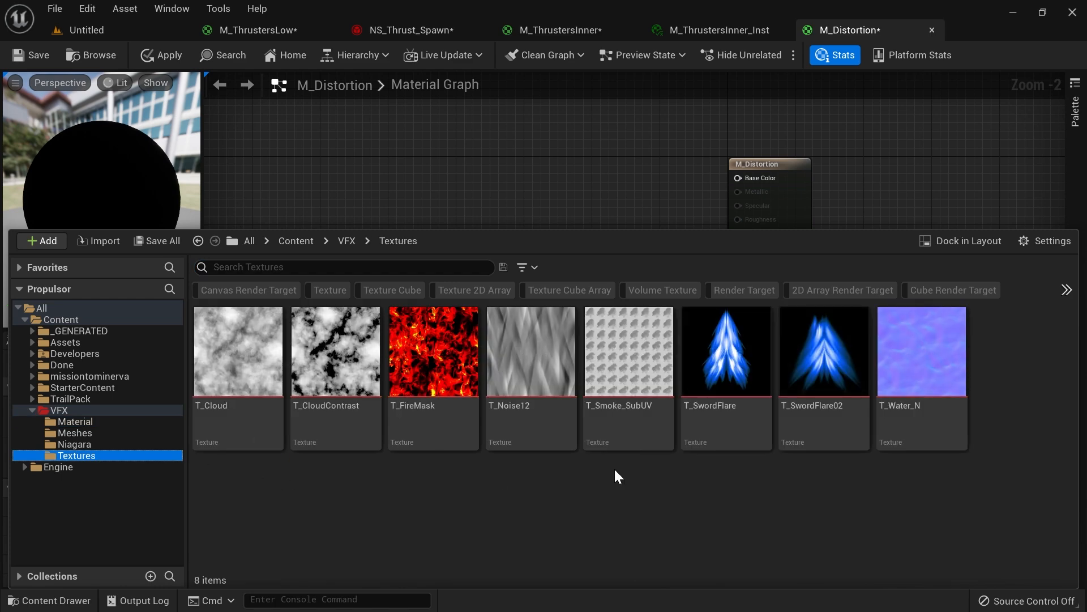
{"action": "left_click_drag", "start_coordinate": [940, 363], "coordinate": [471, 171]}
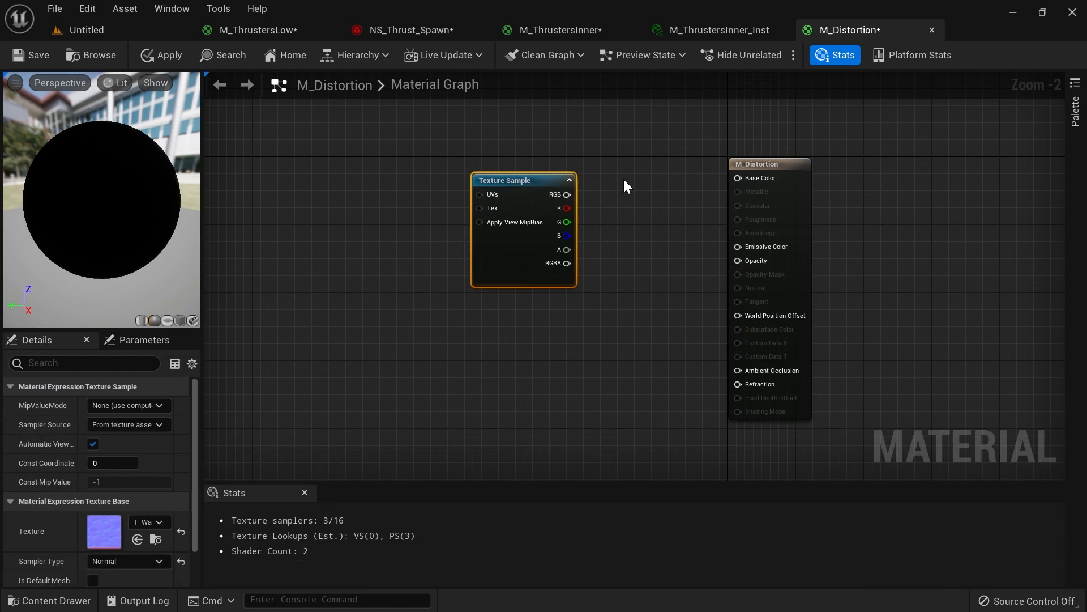
{"action": "right_click_drag", "start_coordinate": [621, 178], "coordinate": [646, 149]}
{"action": "left_click_drag", "start_coordinate": [551, 218], "coordinate": [492, 231]}
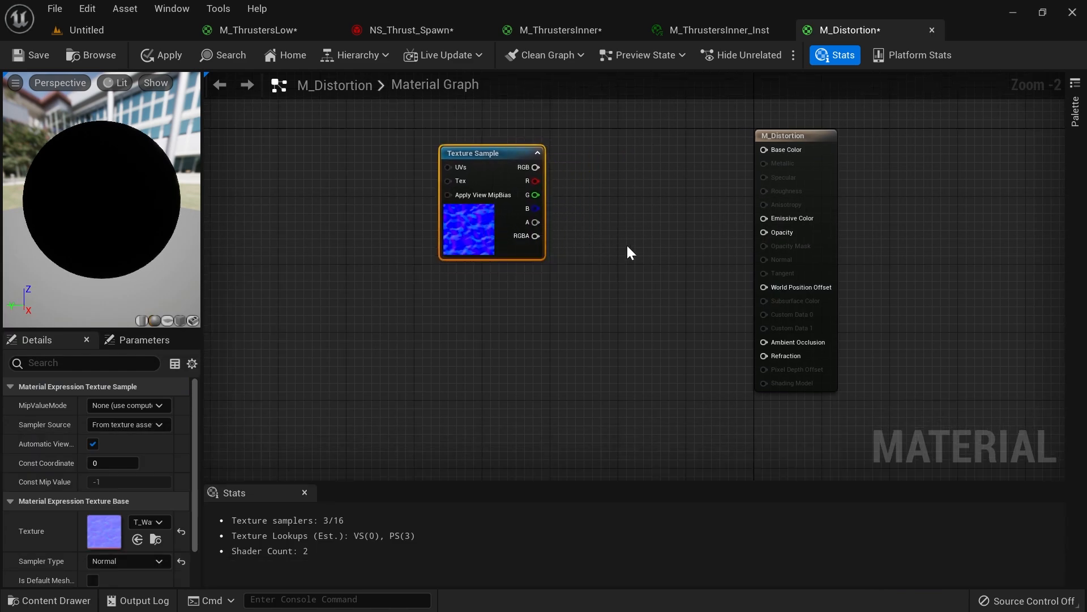
Step: Try connecting the Texture Sample's RGB output to M_Distortion's Normal input, and remove the connection
{"action": "right_click_drag", "start_coordinate": [629, 249], "coordinate": [618, 290]}
{"action": "left_click_drag", "start_coordinate": [525, 226], "coordinate": [754, 303]}
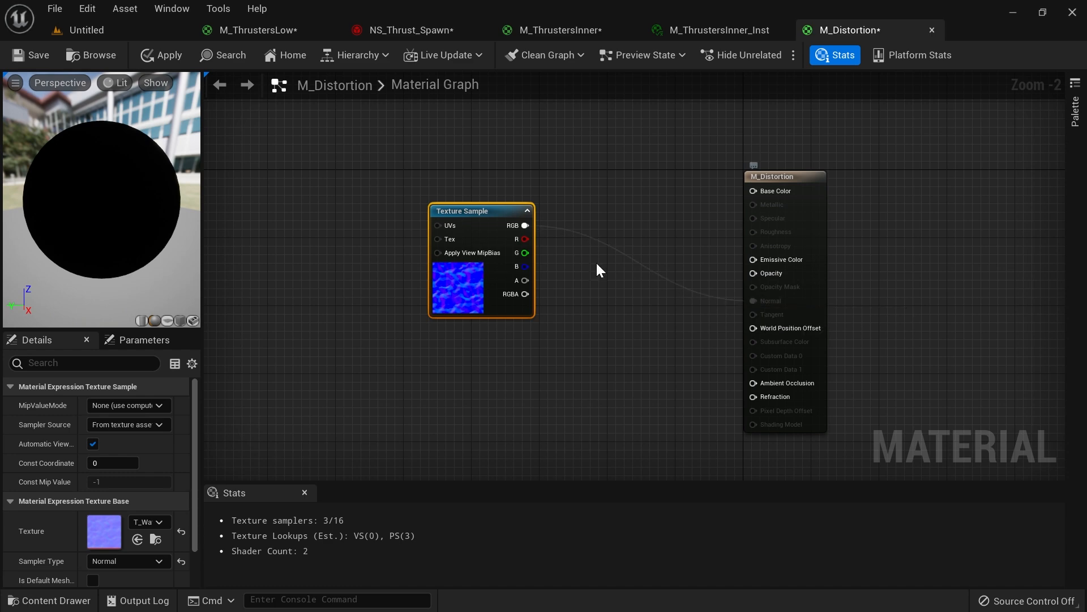
{"action": "left_click", "coordinate": [524, 225], "text": "alt"}
Step: Move the T_Water_N Texture Sample node further away from the M_Distortion material node
{"action": "left_click_drag", "start_coordinate": [481, 210], "coordinate": [461, 199]}
{"action": "scroll", "coordinate": [619, 261], "scroll_direction": "up", "scroll_amount": 1}
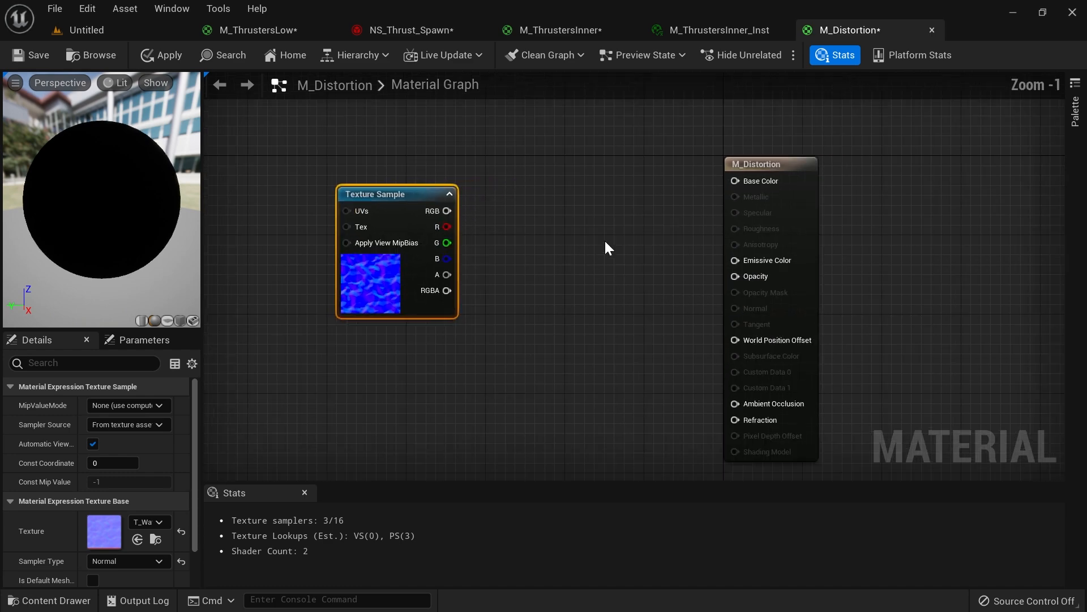
{"action": "left_click", "coordinate": [614, 208]}
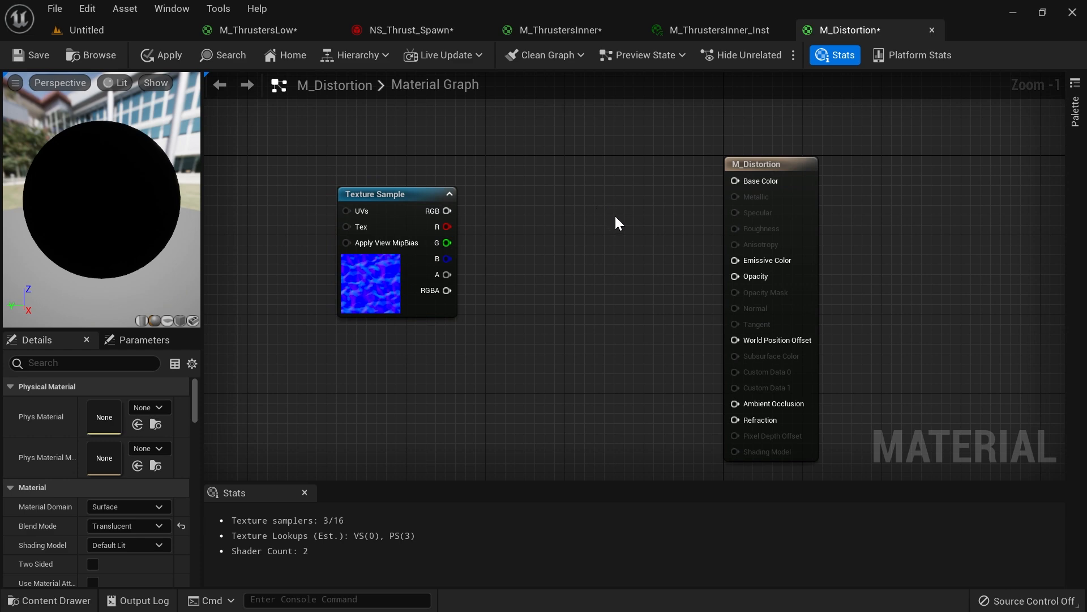
Step: Add a Constant of 0 feeding M_Distortion's Opacity input and a Lerp node feeding its Refraction input
{"action": "left_click", "coordinate": [615, 218]}
{"action": "left_click_drag", "start_coordinate": [727, 276], "coordinate": [734, 276]}
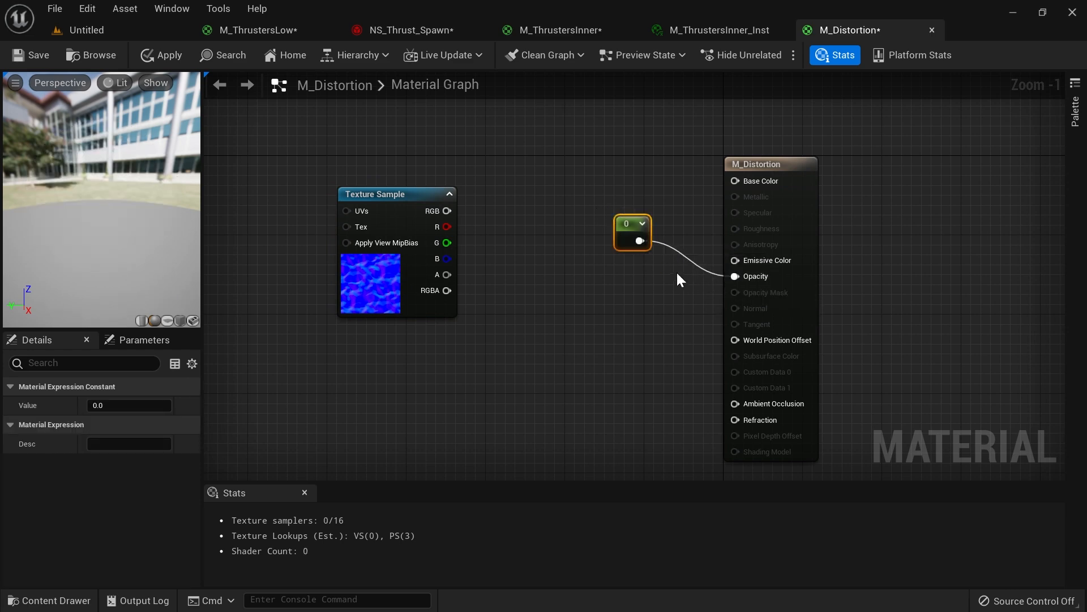
{"action": "right_click_drag", "start_coordinate": [590, 330], "coordinate": [592, 315]}
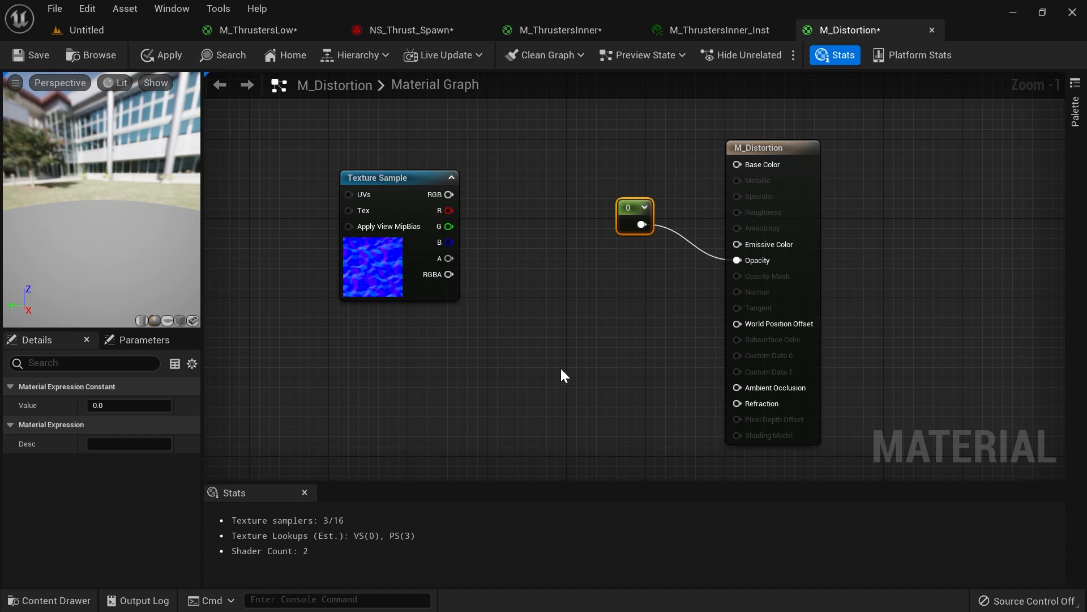
{"action": "left_click", "coordinate": [504, 392]}
{"action": "left_click", "coordinate": [478, 363]}
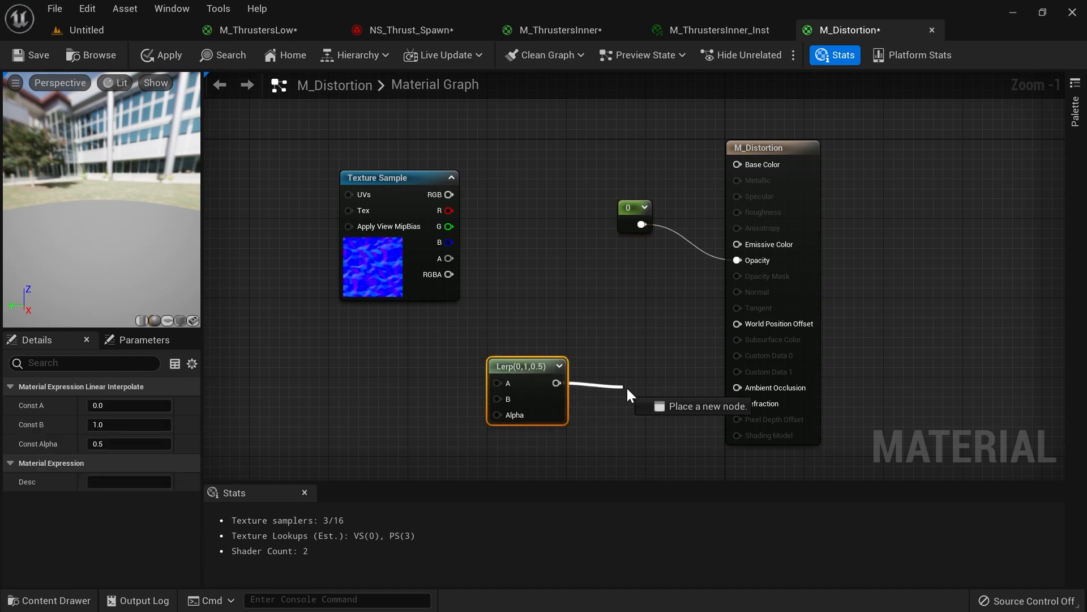
{"action": "left_click_drag", "start_coordinate": [711, 402], "coordinate": [736, 402]}
Step: Connect the T_Water_N Texture Sample's RGB output to Normal and drive its UVs with a new Panner node
{"action": "left_click_drag", "start_coordinate": [450, 194], "coordinate": [737, 292]}
{"action": "right_click_drag", "start_coordinate": [535, 311], "coordinate": [632, 253]}
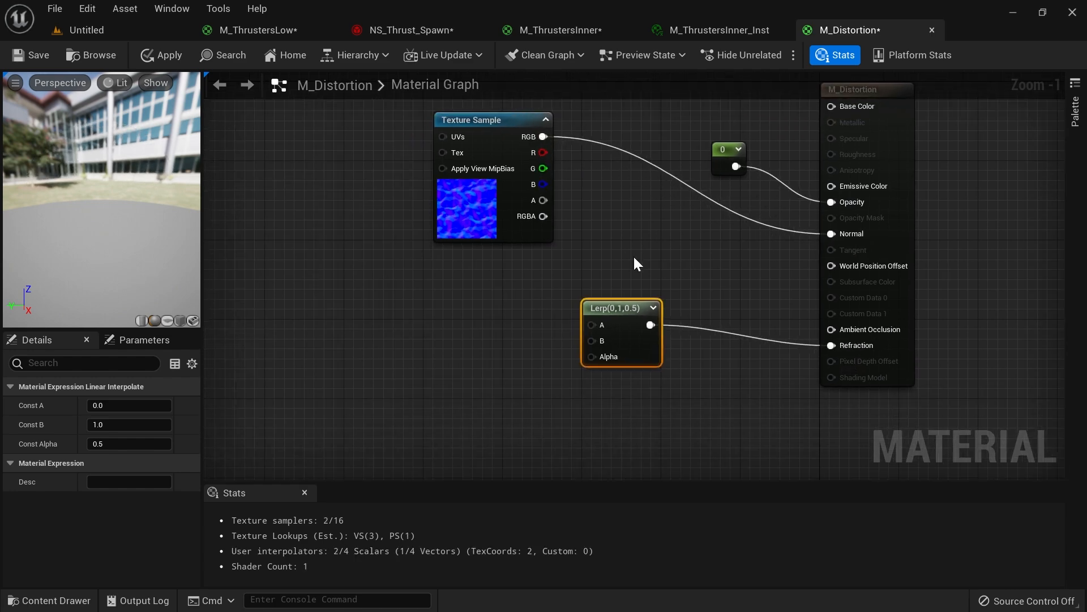
{"action": "right_click_drag", "start_coordinate": [557, 312], "coordinate": [648, 350]}
{"action": "left_click", "coordinate": [592, 276]}
{"action": "right_click_drag", "start_coordinate": [586, 244], "coordinate": [633, 344]}
{"action": "left_click", "coordinate": [440, 220]}
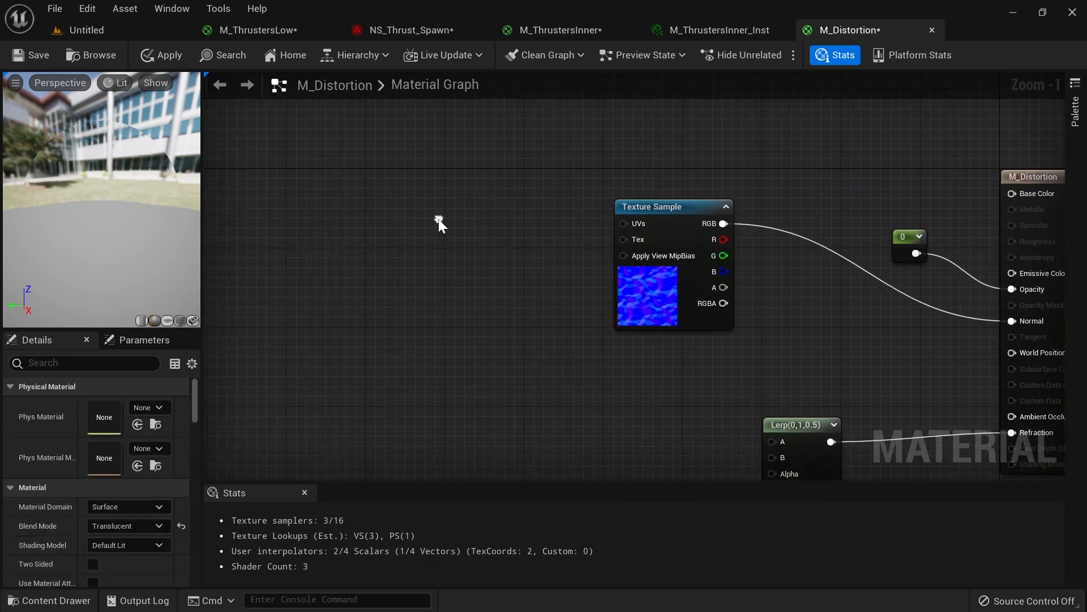
{"action": "right_click", "coordinate": [439, 220]}
{"action": "type", "text": "panner"}
{"action": "key", "text": "Return"}
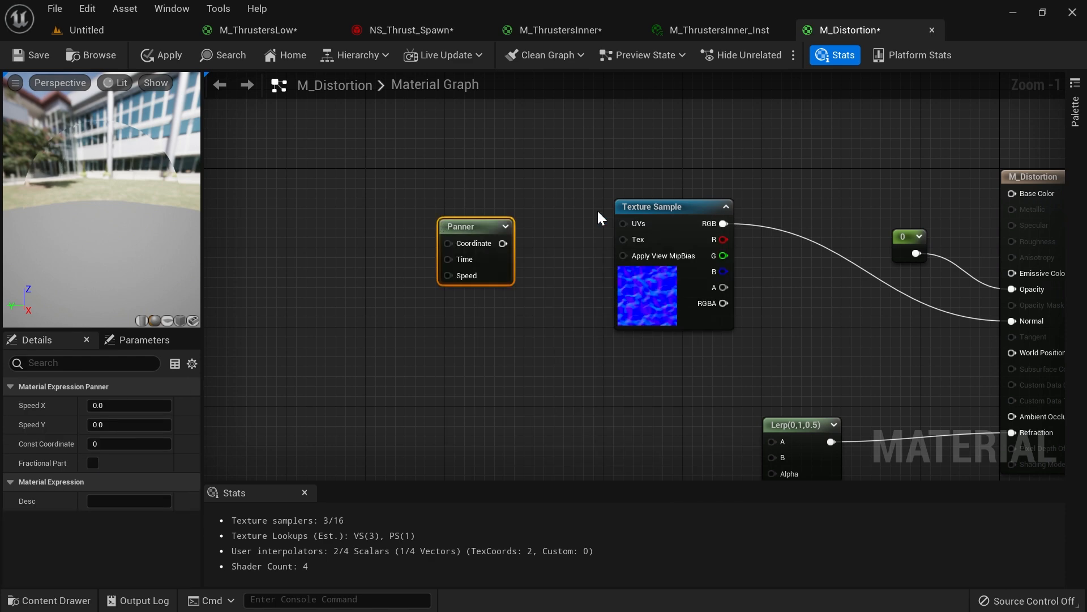
{"action": "left_click_drag", "start_coordinate": [626, 226], "coordinate": [624, 224]}
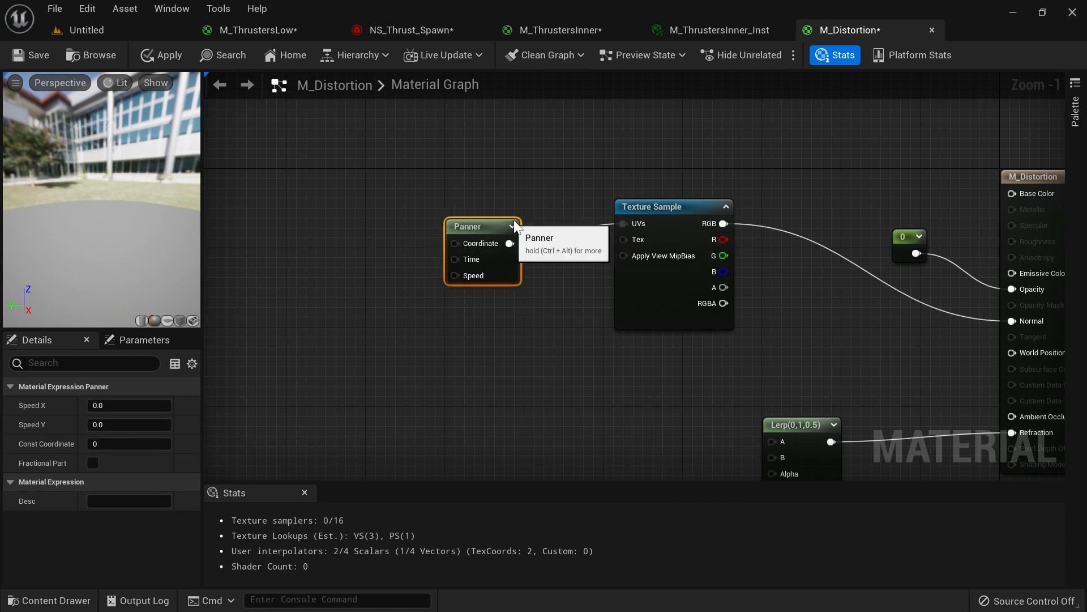
{"action": "left_click_drag", "start_coordinate": [497, 226], "coordinate": [534, 216]}
Step: Add a TextureCoordinate node and connect it to the Panner's Coordinate input
{"action": "left_click", "coordinate": [340, 203]}
{"action": "right_click", "coordinate": [340, 198]}
{"action": "type", "text": "textue"}
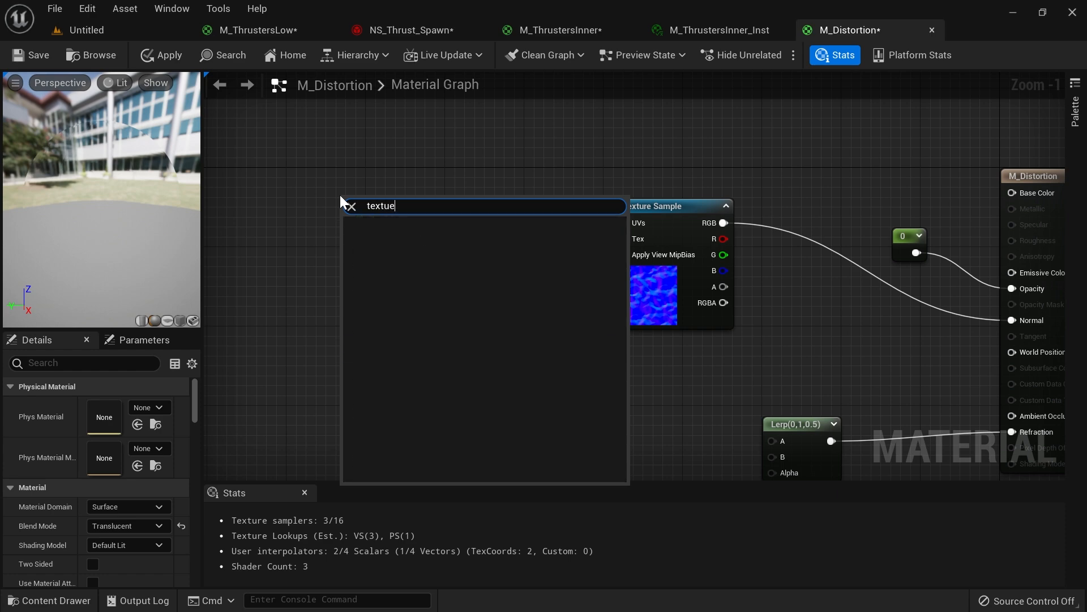
{"action": "key", "text": "BackSpace"}
{"action": "type", "text": "re co"}
{"action": "key", "text": "Return"}
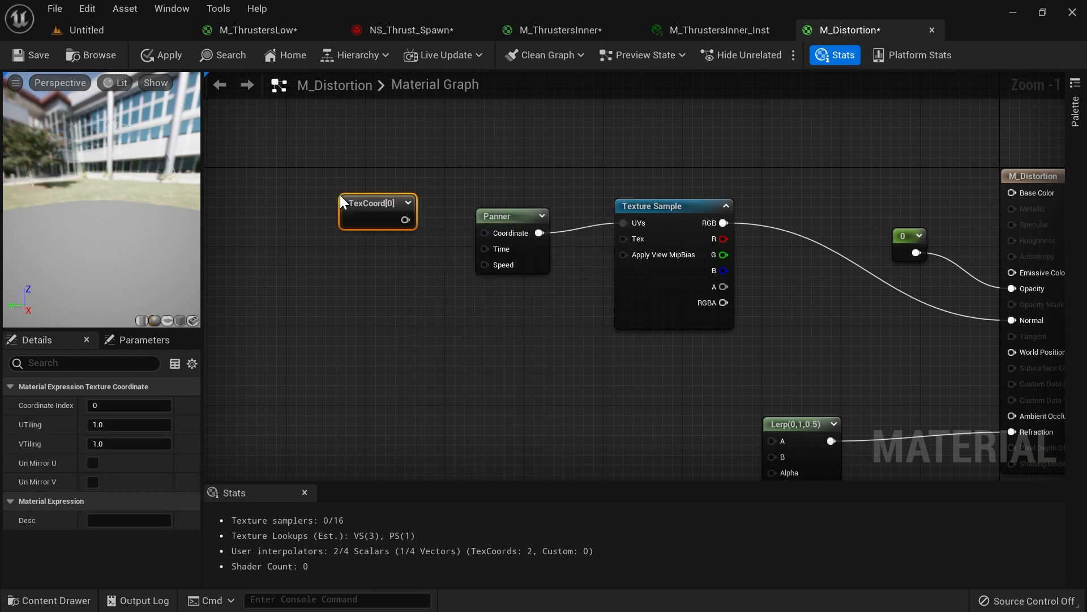
{"action": "left_click_drag", "start_coordinate": [405, 220], "coordinate": [474, 239]}
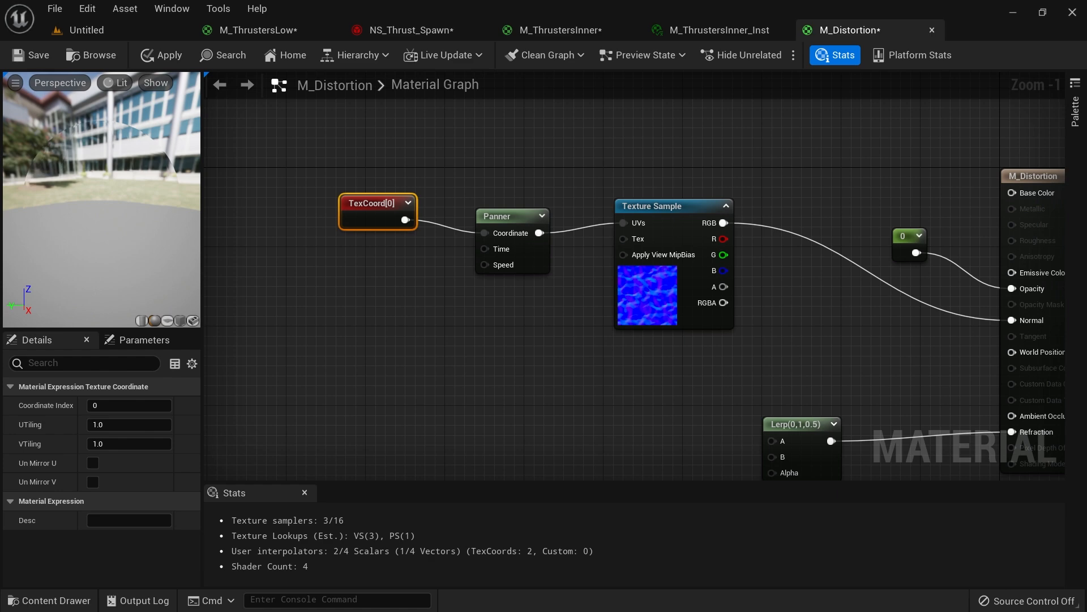
Step: Set the Panner's Speed Y to 0.5
{"action": "left_click", "coordinate": [500, 258]}
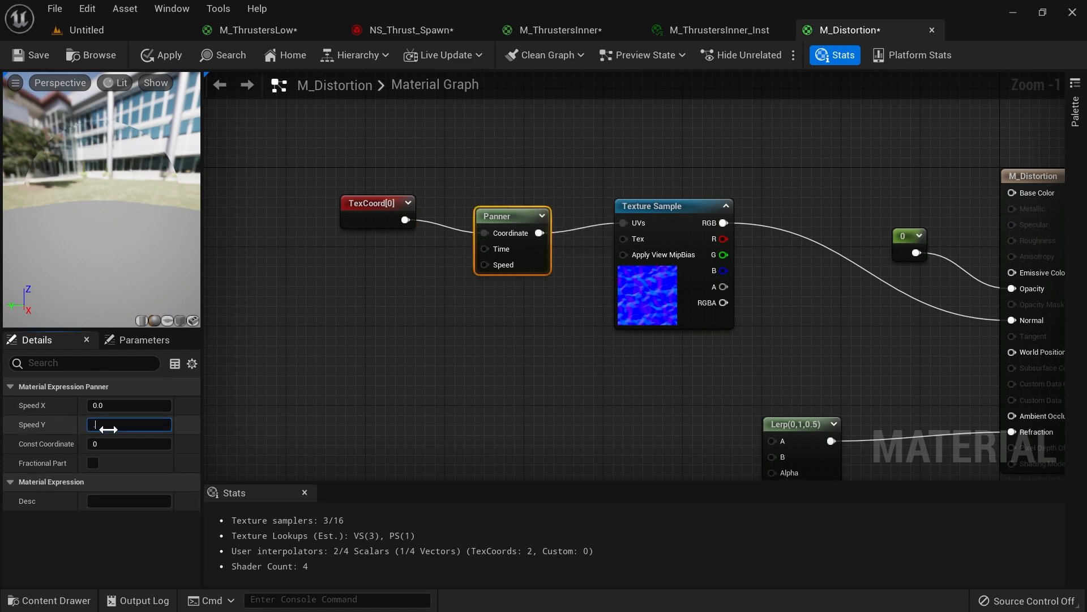
{"action": "type", "text": "0.5"}
{"action": "key", "text": "Return"}
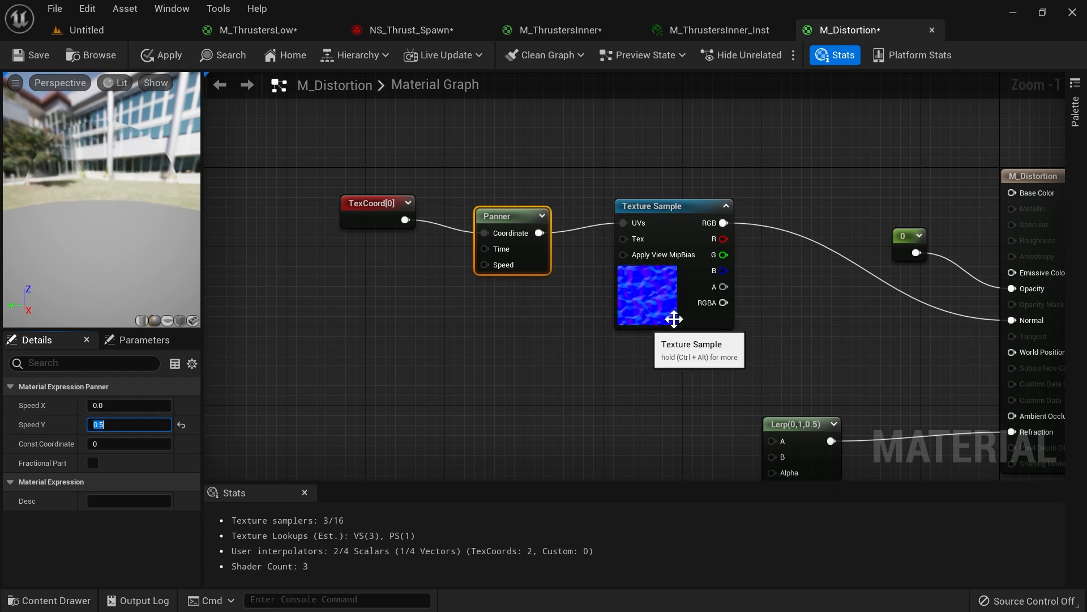
Step: Add the T_SwordFlare texture from VFX/Textures to the M_Distortion graph as a Texture Sample, below and left of the water nodes
{"action": "right_click_drag", "start_coordinate": [675, 362], "coordinate": [722, 274]}
{"action": "scroll", "coordinate": [750, 292], "scroll_direction": "down", "scroll_amount": 1}
{"action": "right_click_drag", "start_coordinate": [624, 303], "coordinate": [870, 303]}
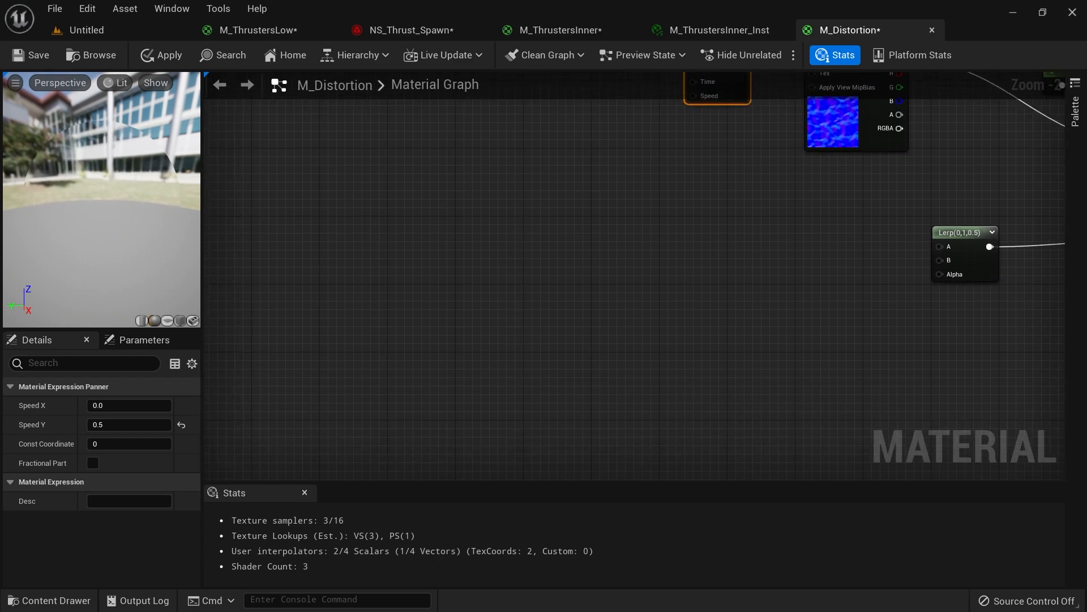
{"action": "left_click", "coordinate": [616, 229]}
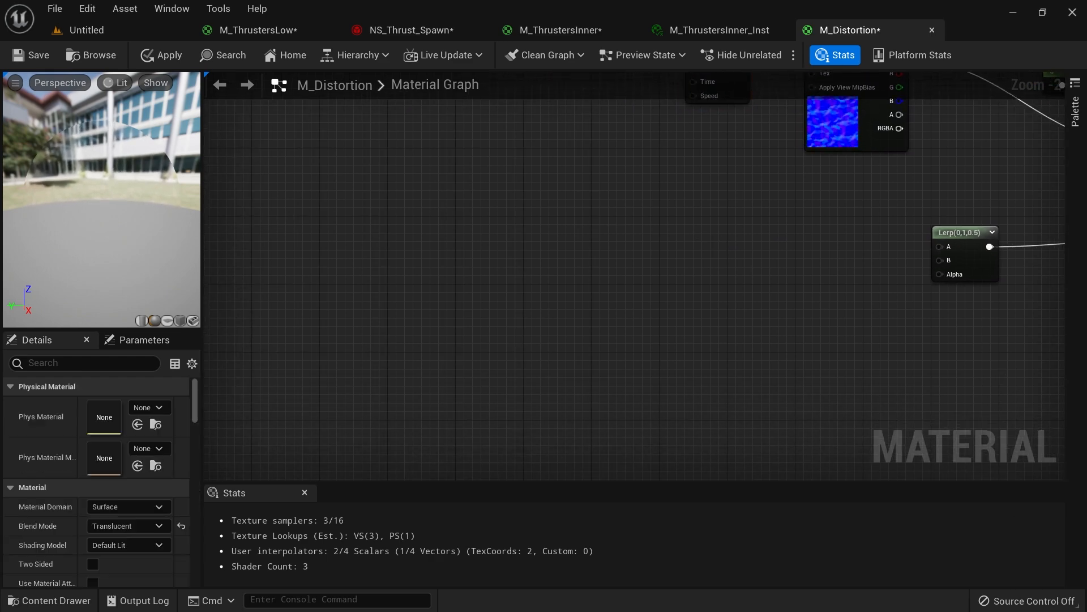
{"action": "key", "text": "ctrl+space"}
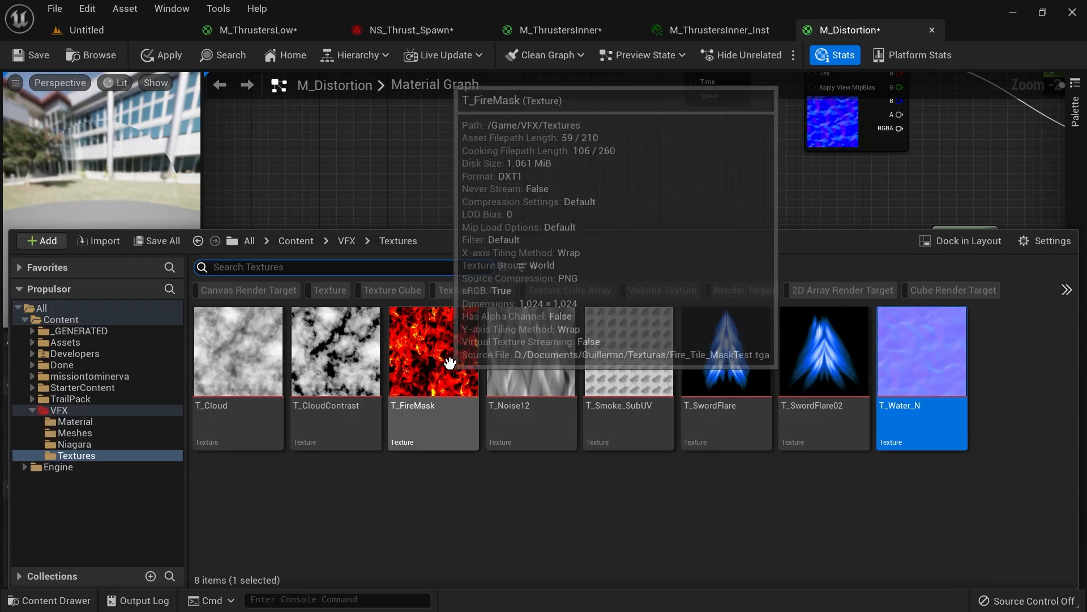
{"action": "left_click", "coordinate": [725, 365]}
{"action": "left_click_drag", "start_coordinate": [724, 365], "coordinate": [512, 161]}
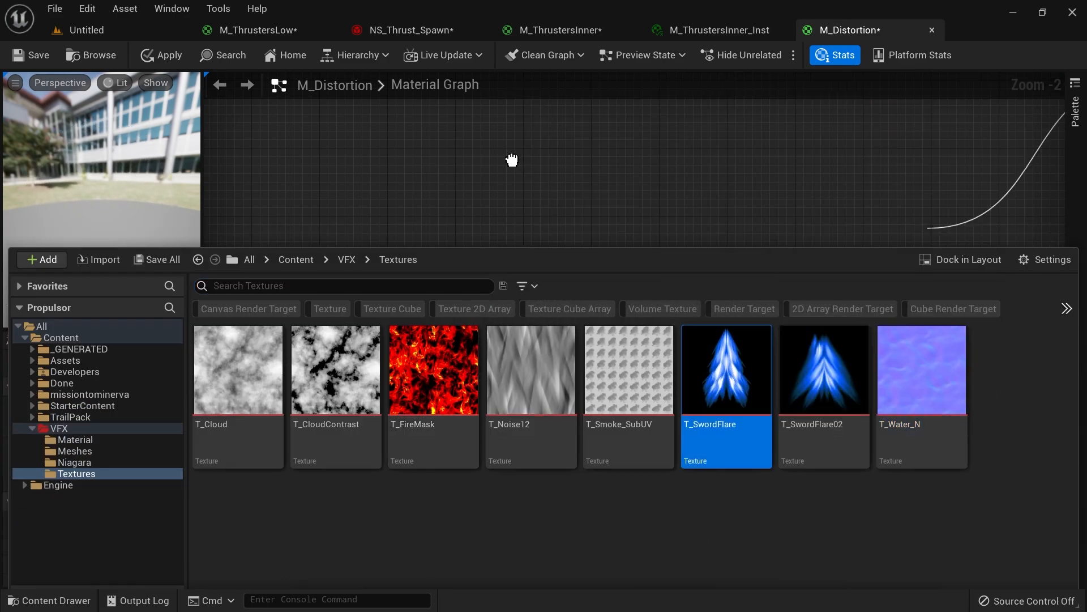
{"action": "left_click_drag", "start_coordinate": [538, 245], "coordinate": [516, 357]}
{"action": "right_click_drag", "start_coordinate": [517, 356], "coordinate": [519, 327]}
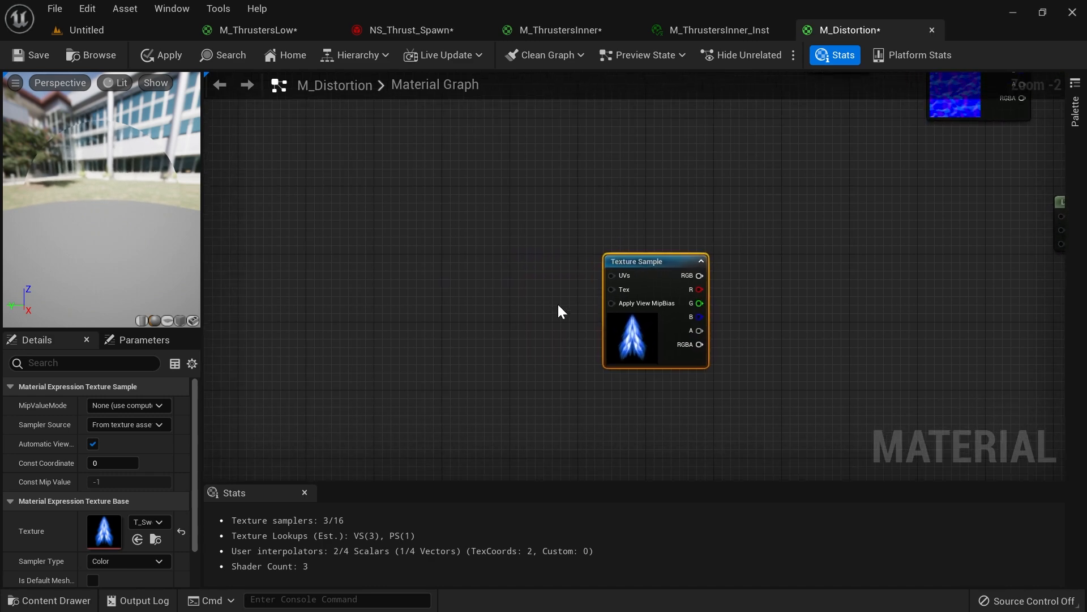
Step: Copy the UV offset and fire-noise distortion nodes from M_ThrustersInner and paste them into the M_Distortion graph
{"action": "left_click", "coordinate": [566, 30]}
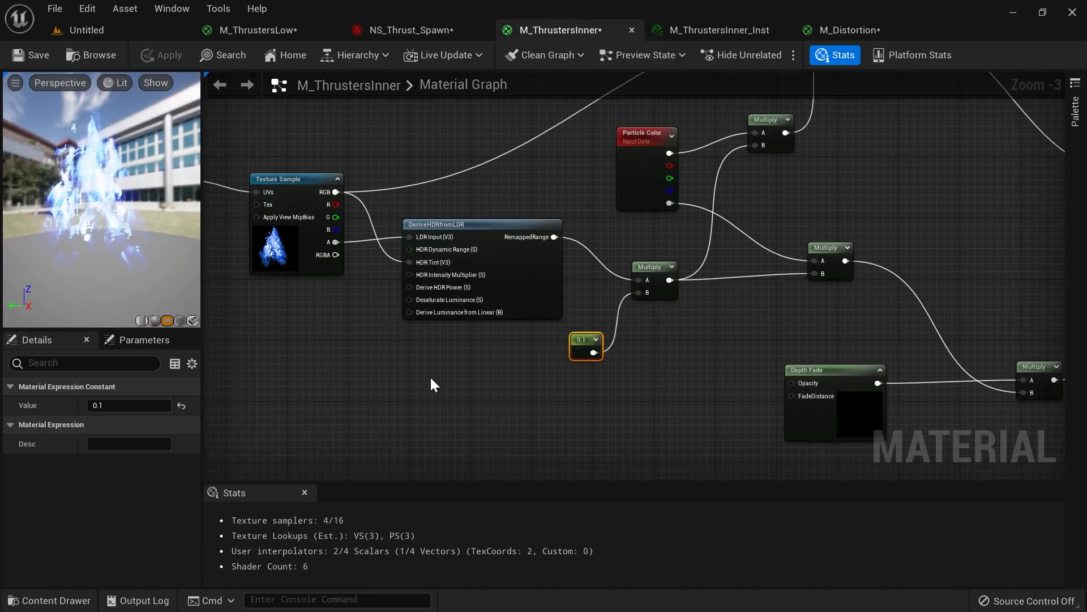
{"action": "scroll", "coordinate": [440, 359], "scroll_direction": "down", "scroll_amount": 3}
{"action": "right_click_drag", "start_coordinate": [282, 375], "coordinate": [416, 423]}
{"action": "left_click_drag", "start_coordinate": [415, 423], "coordinate": [644, 141]}
{"action": "left_click", "coordinate": [840, 30]}
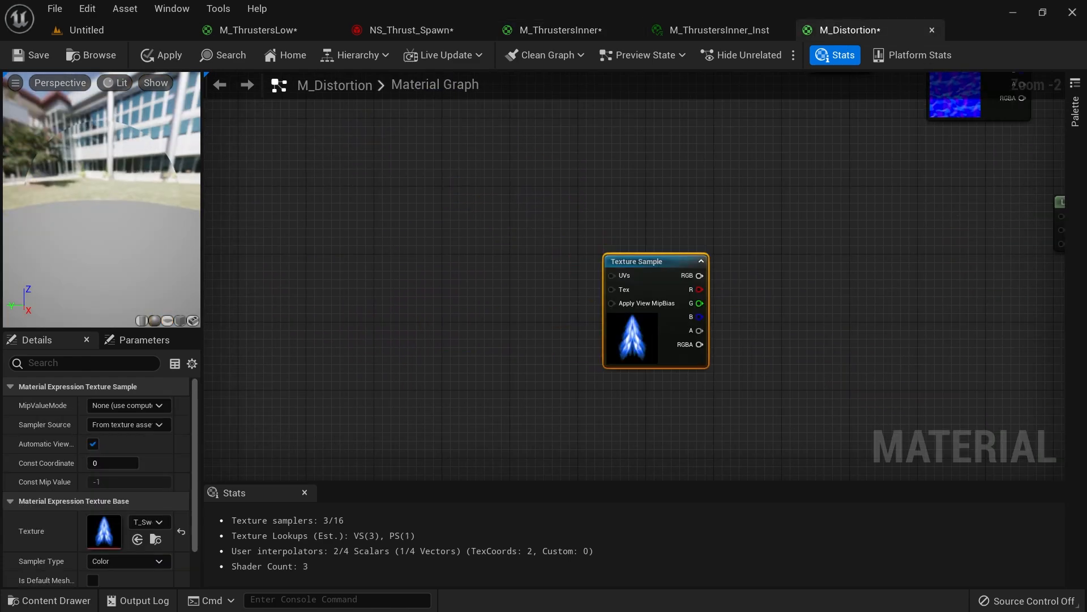
{"action": "left_click", "coordinate": [369, 245]}
{"action": "key", "text": "ctrl+v"}
Step: Position the pasted nodes beside the T_SwordFlare Texture Sample and connect their final Add output to its UVs
{"action": "scroll", "coordinate": [577, 338], "scroll_direction": "down", "scroll_amount": 1}
{"action": "left_click_drag", "start_coordinate": [577, 338], "coordinate": [594, 287]}
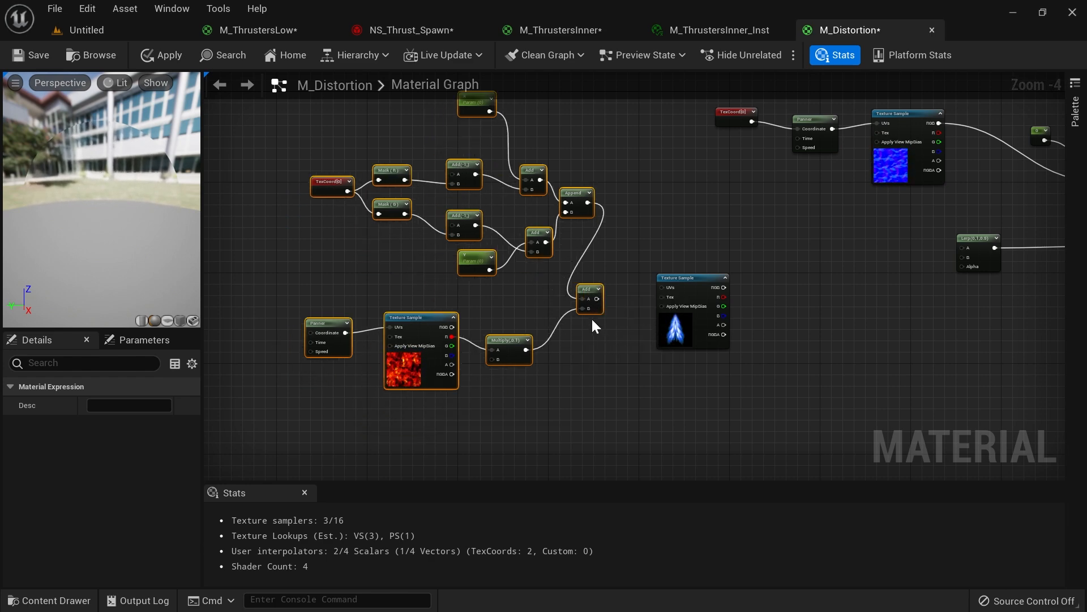
{"action": "left_click_drag", "start_coordinate": [597, 298], "coordinate": [665, 290]}
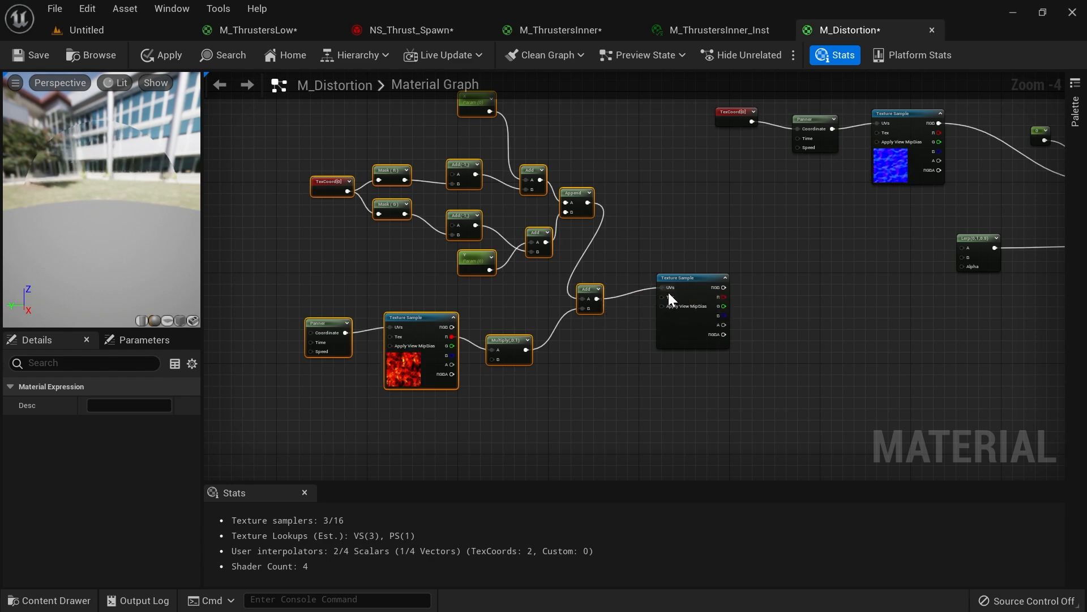
{"action": "scroll", "coordinate": [702, 358], "scroll_direction": "up", "scroll_amount": 3}
{"action": "left_click", "coordinate": [653, 333]}
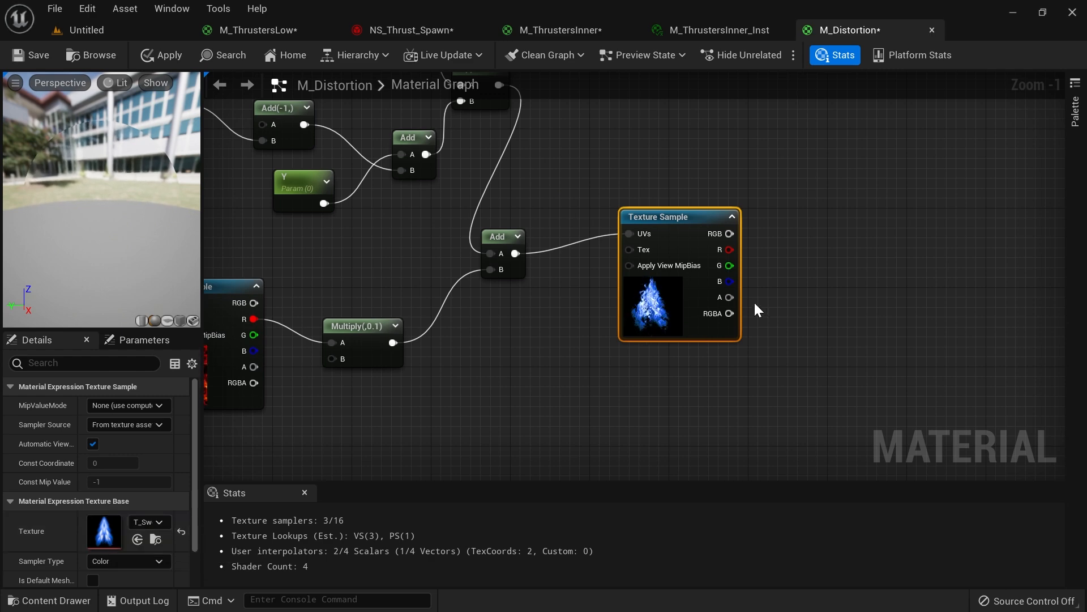
Step: Add a Multiply node and connect the T_SwordFlare Texture Sample's RGB output to its B input
{"action": "right_click_drag", "start_coordinate": [807, 211], "coordinate": [681, 317]}
{"action": "key", "text": "m"}
{"action": "left_click", "coordinate": [650, 287]}
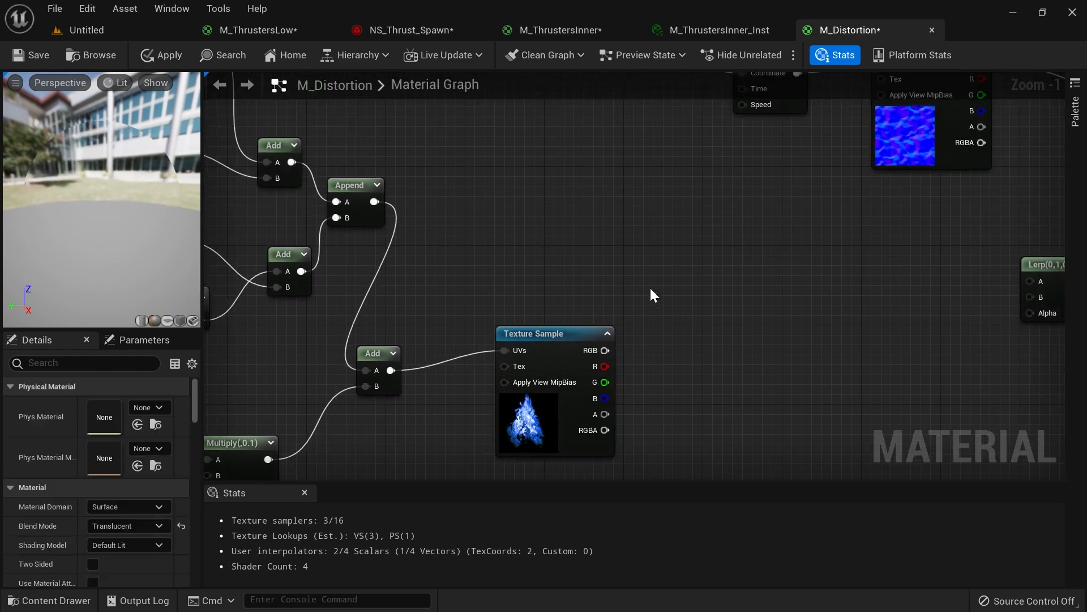
{"action": "left_click_drag", "start_coordinate": [605, 351], "coordinate": [662, 329]}
Step: Add a RadialGradientExponential node above the flare texture and connect its output to the Multiply's A input
{"action": "right_click_drag", "start_coordinate": [627, 241], "coordinate": [605, 247]}
{"action": "right_click", "coordinate": [606, 248]}
{"action": "type", "text": "radialgradient"}
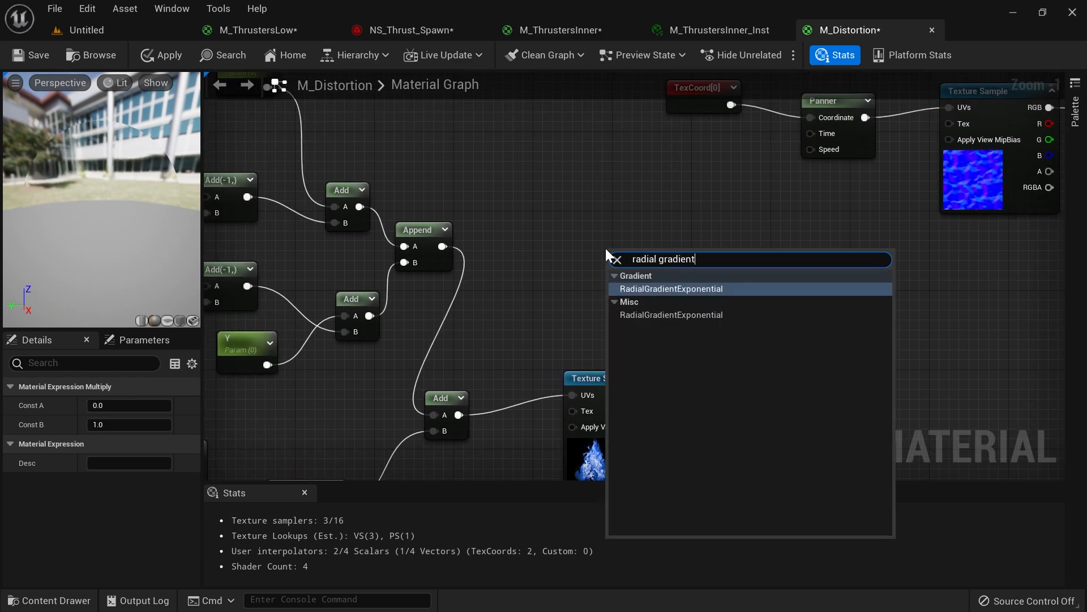
{"action": "key", "text": "Return"}
{"action": "left_click_drag", "start_coordinate": [670, 256], "coordinate": [576, 218]}
{"action": "left_click_drag", "start_coordinate": [689, 235], "coordinate": [727, 356]}
Step: Copy the X value from M_ThrustersInner_Inst and set M_Distortion's X parameter default to -0.0192
{"action": "right_click_drag", "start_coordinate": [246, 93], "coordinate": [526, 148]}
{"action": "left_click", "coordinate": [685, 33]}
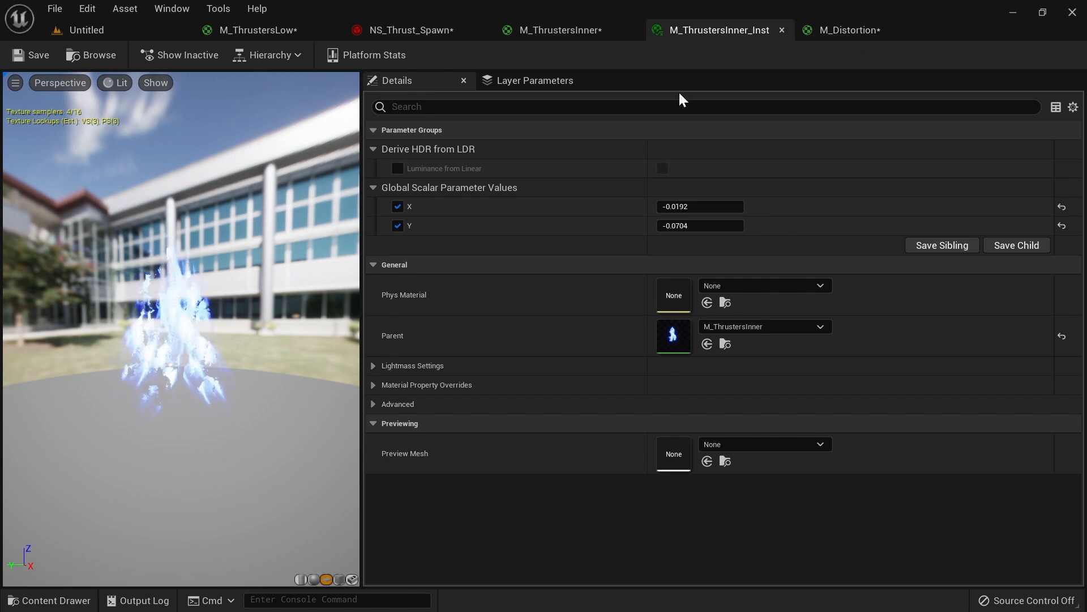
{"action": "left_click", "coordinate": [695, 206]}
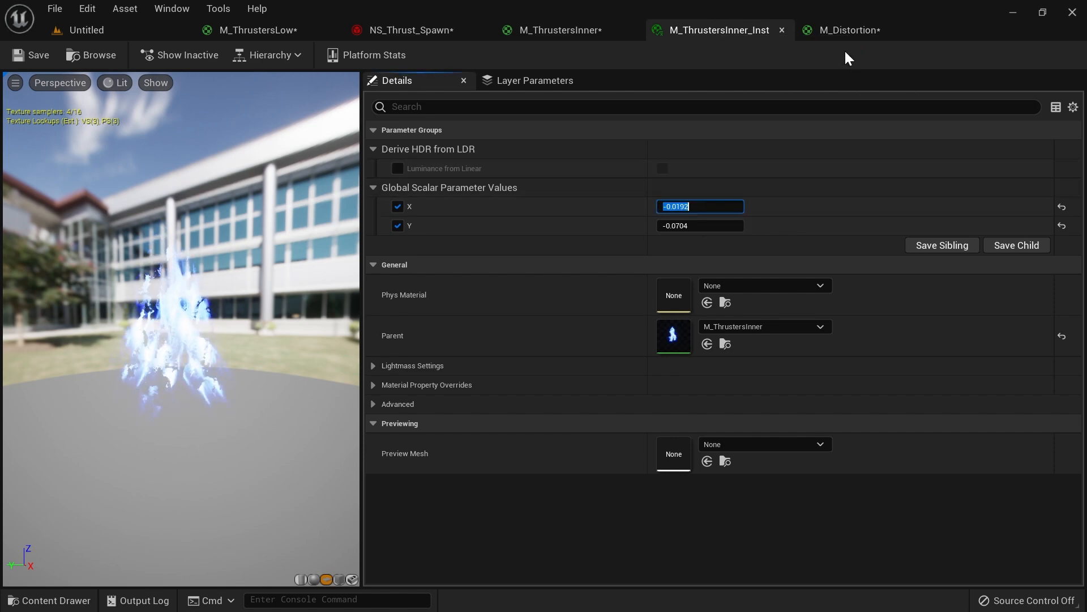
{"action": "left_click", "coordinate": [849, 30]}
{"action": "left_click", "coordinate": [529, 127]}
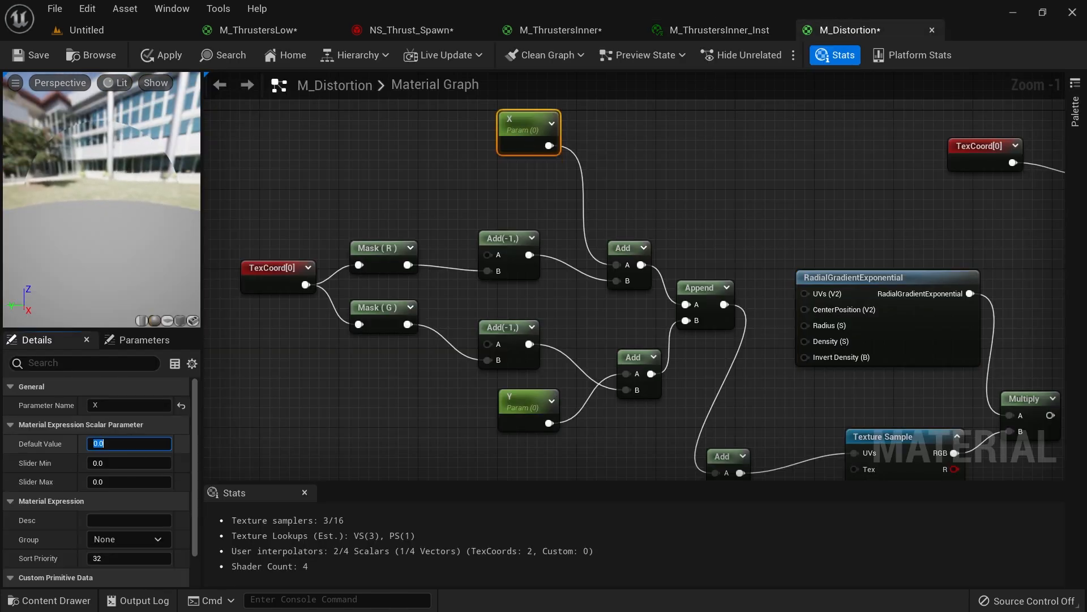
{"action": "key", "text": "Return"}
Step: Copy the Y value from M_ThrustersInner_Inst and set M_Distortion's Y parameter default to -0.0704
{"action": "left_click", "coordinate": [581, 38]}
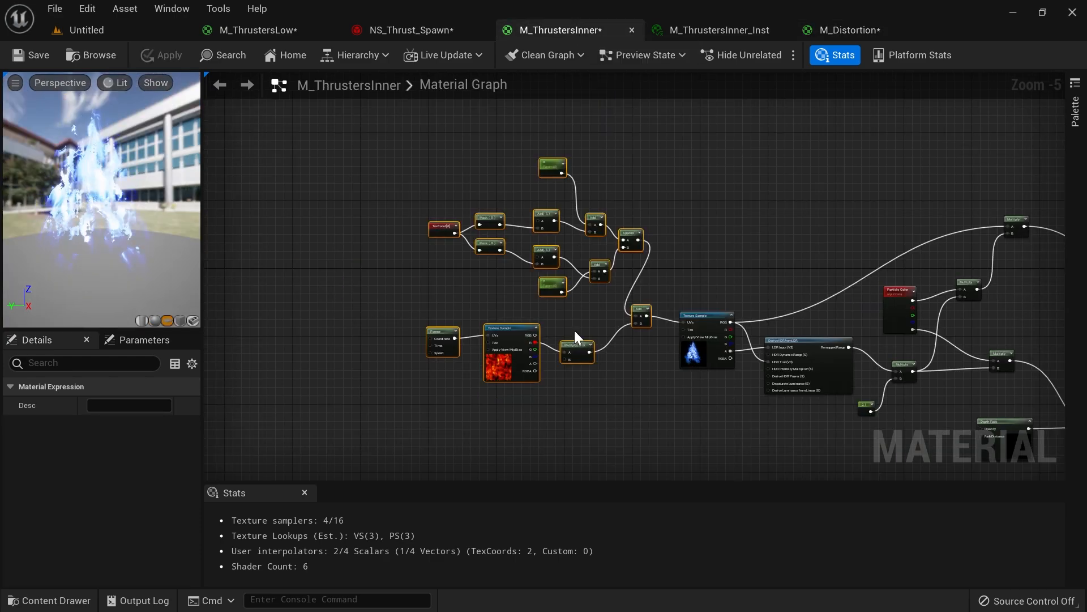
{"action": "scroll", "coordinate": [599, 315], "scroll_direction": "up", "scroll_amount": 3}
{"action": "scroll", "coordinate": [583, 301], "scroll_direction": "down", "scroll_amount": 1}
{"action": "left_click", "coordinate": [718, 30]}
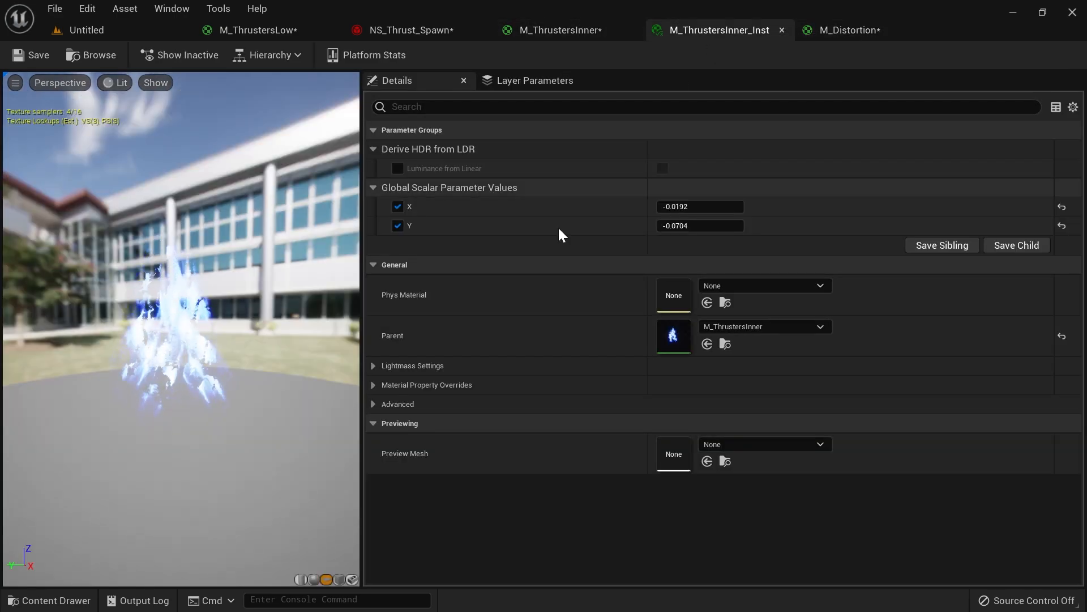
{"action": "left_click", "coordinate": [684, 226]}
{"action": "left_click", "coordinate": [850, 30]}
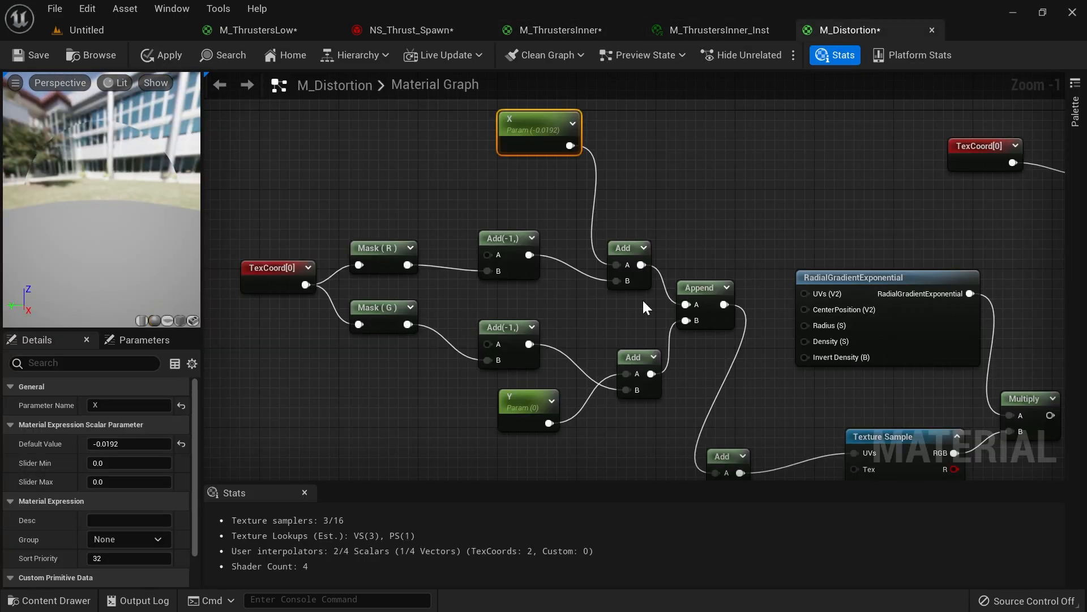
{"action": "left_click", "coordinate": [521, 414]}
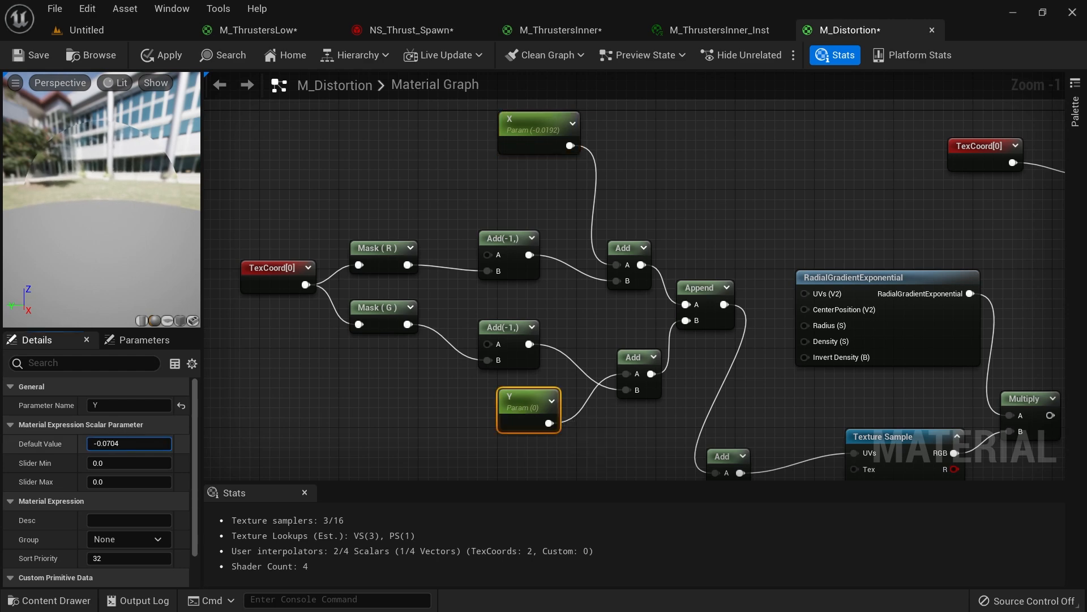
Step: Add a ComponentMask node with R and G enabled, fed by the output of the gradient and flare texture Multiply
{"action": "right_click_drag", "start_coordinate": [740, 436], "coordinate": [602, 348]}
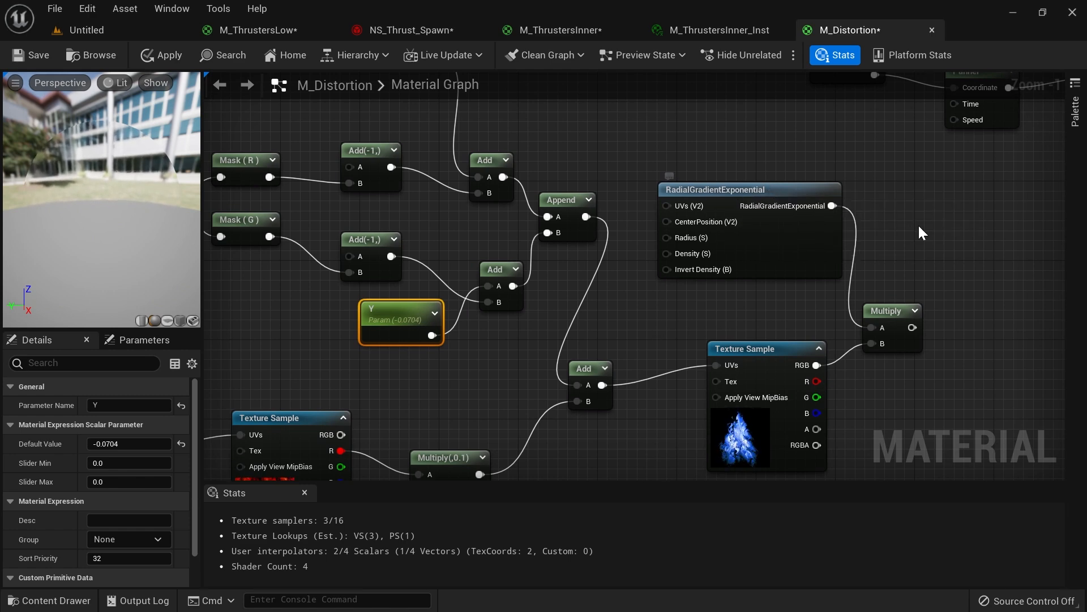
{"action": "right_click_drag", "start_coordinate": [792, 228], "coordinate": [644, 213]}
{"action": "right_click_drag", "start_coordinate": [803, 262], "coordinate": [692, 253]}
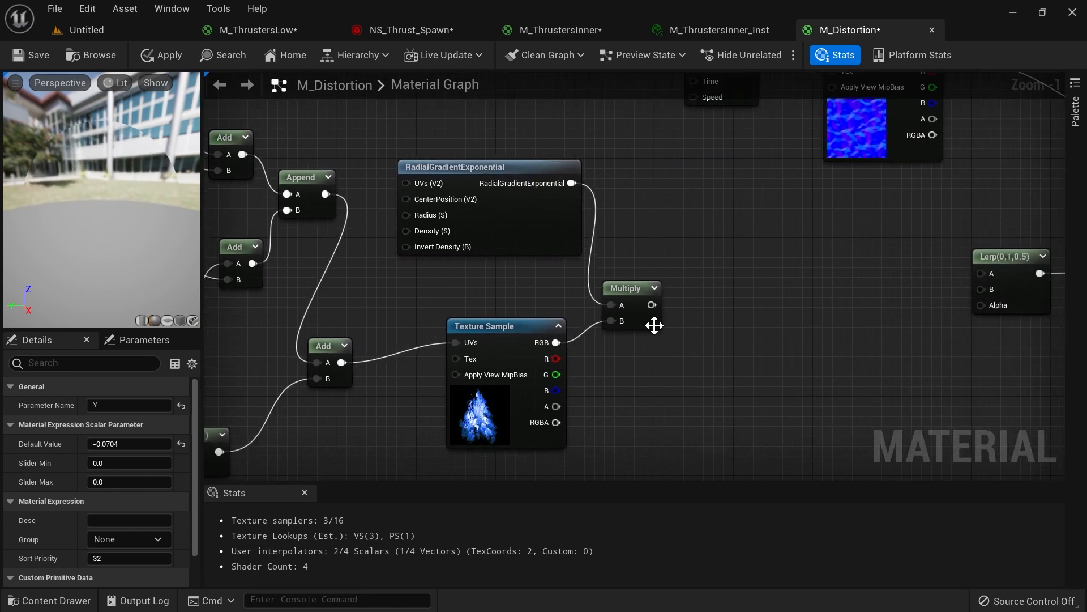
{"action": "left_click_drag", "start_coordinate": [651, 305], "coordinate": [686, 307]}
{"action": "type", "text": "comp"}
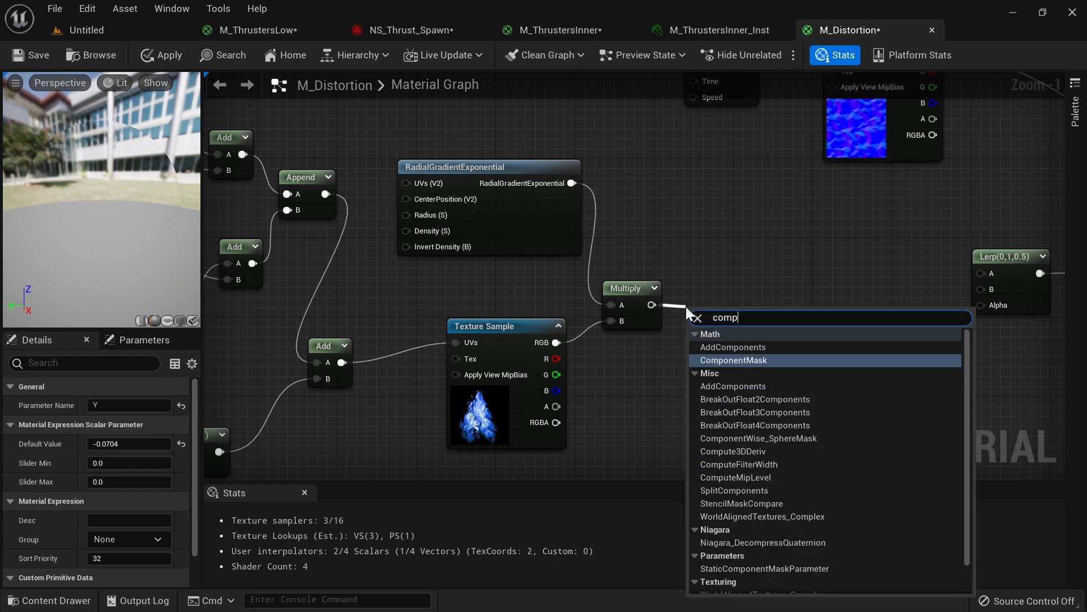
{"action": "type", "text": "onentmask"}
{"action": "key", "text": "Return"}
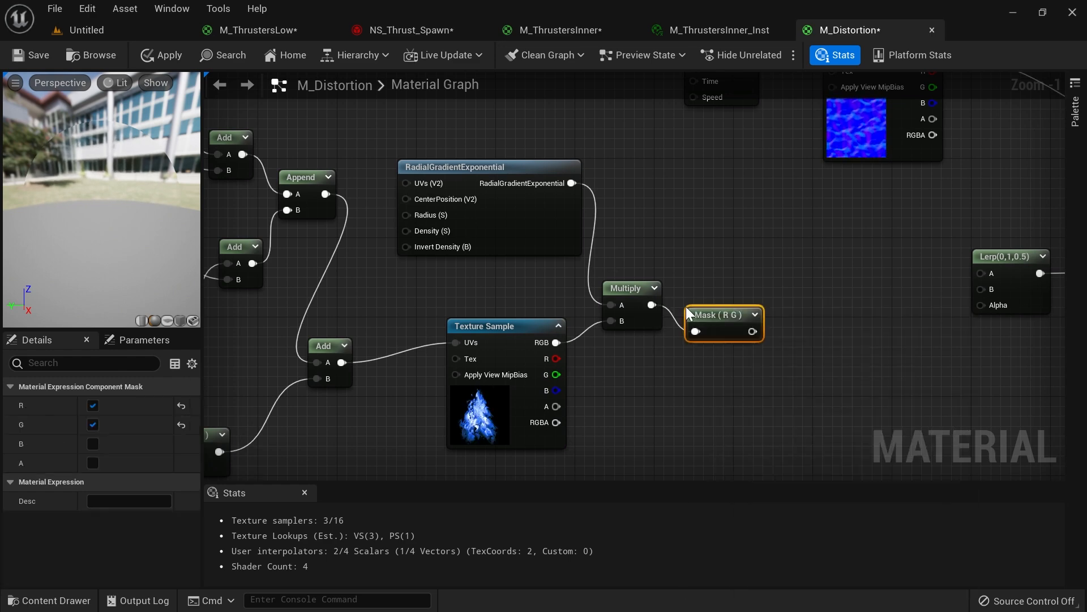
Step: Restrict the component mask to the R channel and route it through a new Multiply's B input into the Lerp's Alpha
{"action": "left_click", "coordinate": [93, 424]}
{"action": "right_click_drag", "start_coordinate": [827, 303], "coordinate": [739, 325]}
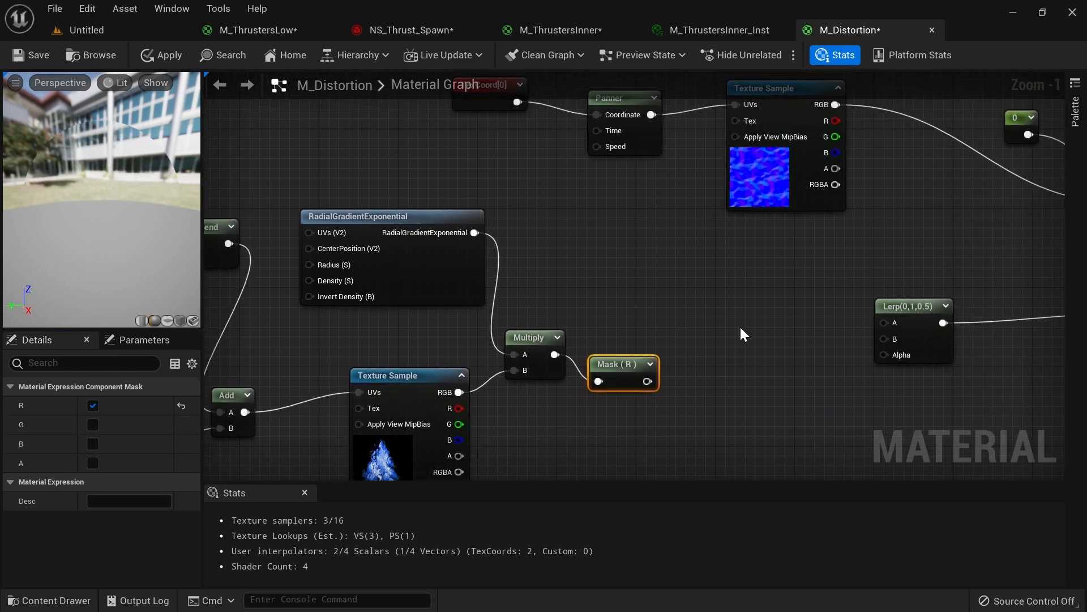
{"action": "left_click", "coordinate": [738, 326]}
{"action": "left_click", "coordinate": [703, 339]}
{"action": "left_click_drag", "start_coordinate": [647, 381], "coordinate": [884, 355]}
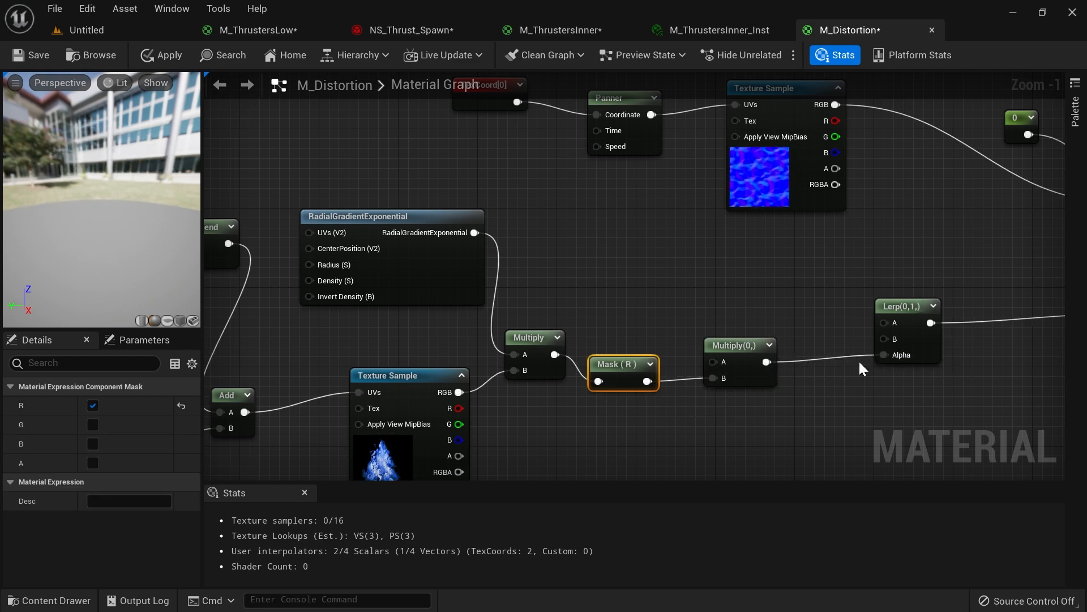
Step: Add a Particle Color node above the graph and connect its red output to the new Multiply's A input
{"action": "right_click_drag", "start_coordinate": [733, 305], "coordinate": [732, 356]}
{"action": "scroll", "coordinate": [742, 325], "scroll_direction": "down", "scroll_amount": 3}
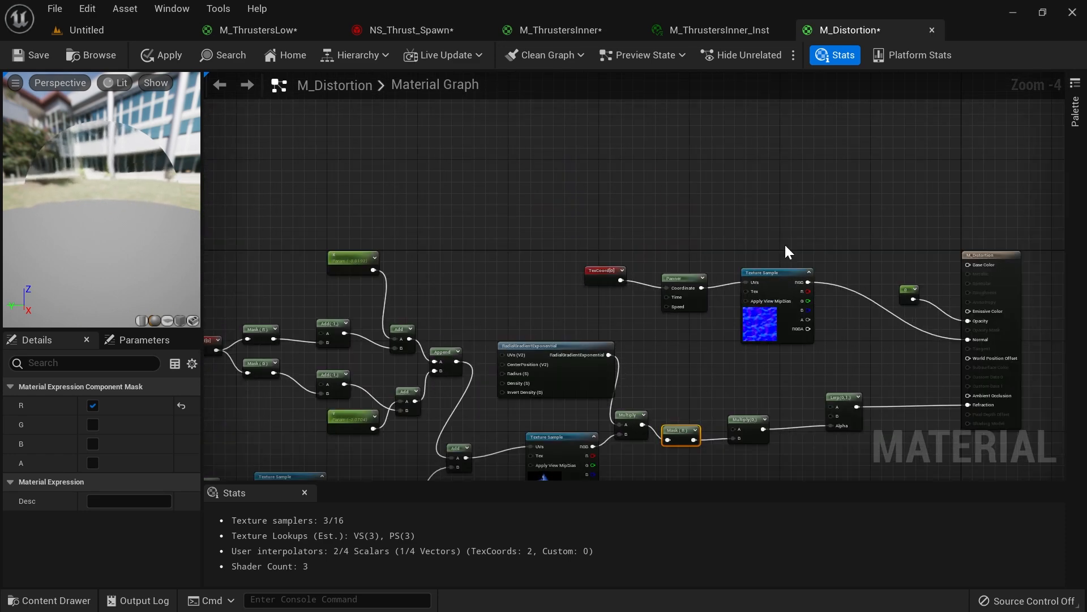
{"action": "right_click", "coordinate": [681, 168]}
{"action": "type", "text": "partice co"}
{"action": "key", "text": "BackSpace"}
{"action": "key", "text": "BackSpace"}
{"action": "key", "text": "BackSpace"}
{"action": "key", "text": "BackSpace"}
{"action": "type", "text": "le co"}
{"action": "key", "text": "Return"}
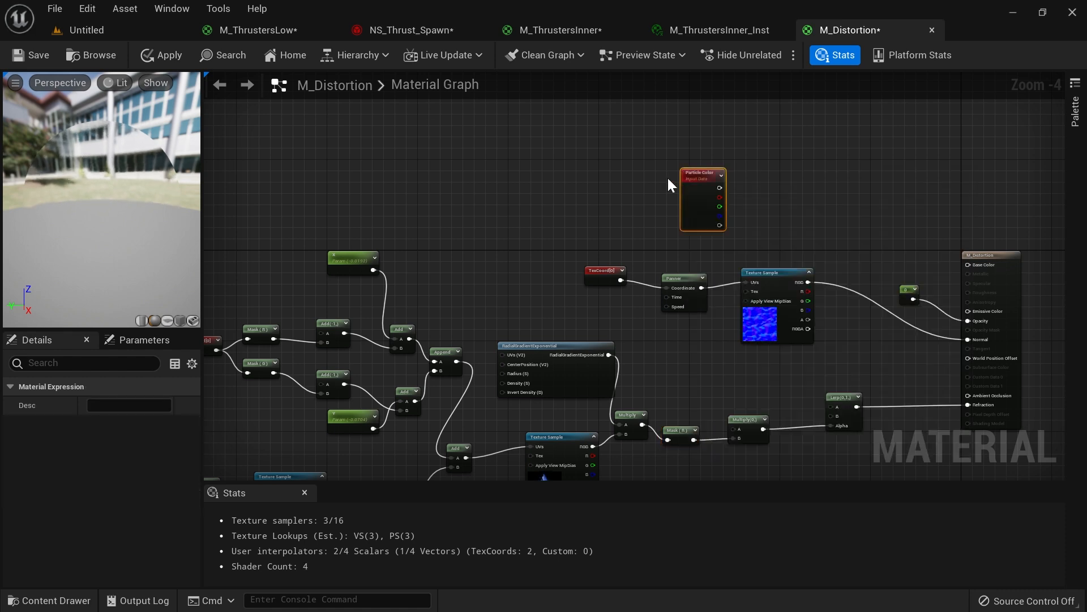
{"action": "left_click_drag", "start_coordinate": [688, 203], "coordinate": [739, 428]}
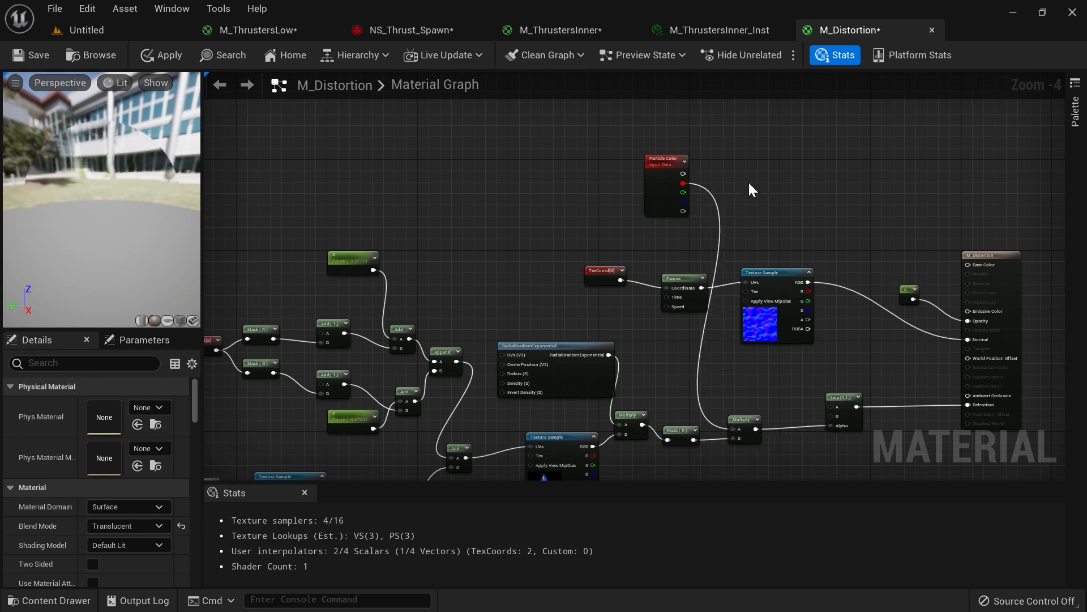
Step: Set the refraction Lerp's Const A to 1.0 and Const B to 1.6, and apply the material changes
{"action": "scroll", "coordinate": [610, 343], "scroll_direction": "up", "scroll_amount": 1}
{"action": "right_click_drag", "start_coordinate": [610, 354], "coordinate": [641, 324]}
{"action": "left_click_drag", "start_coordinate": [80, 130], "coordinate": [84, 149]}
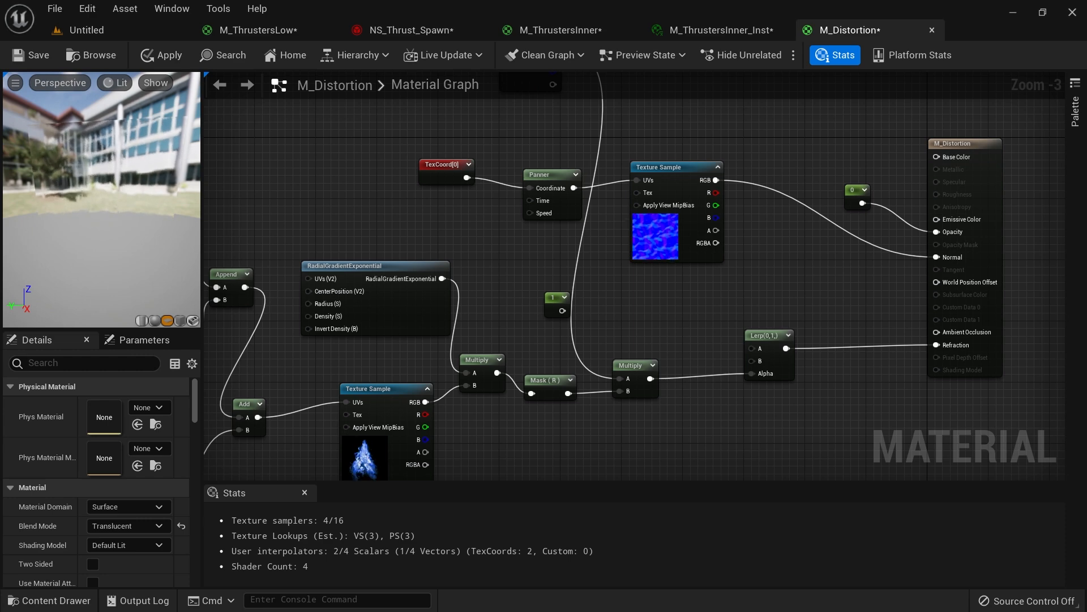
{"action": "left_click_drag", "start_coordinate": [141, 240], "coordinate": [141, 266]}
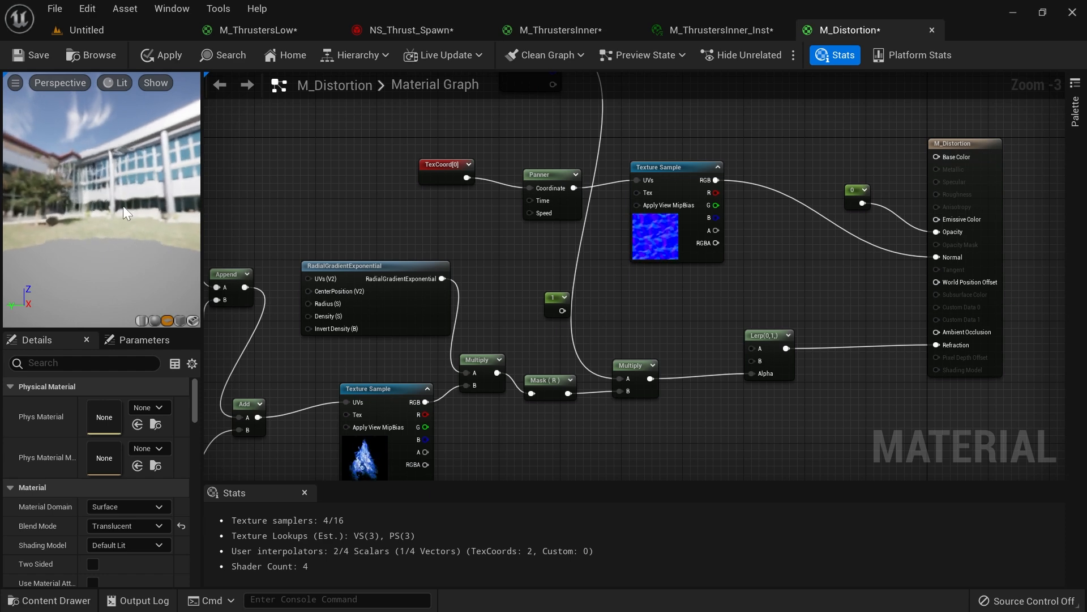
{"action": "left_click", "coordinate": [772, 338]}
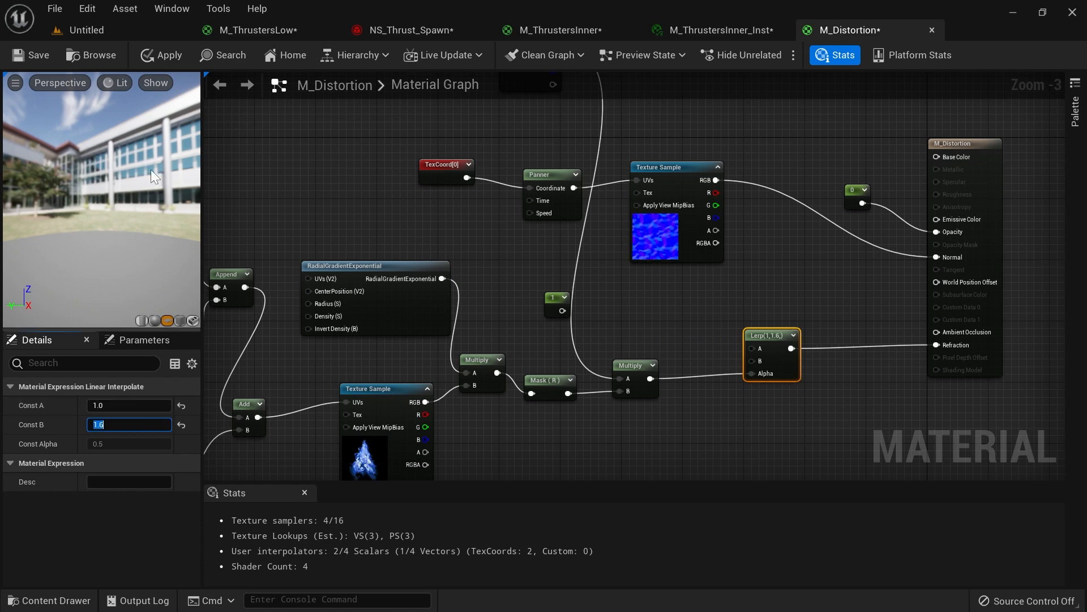
{"action": "left_click_drag", "start_coordinate": [140, 198], "coordinate": [116, 243]}
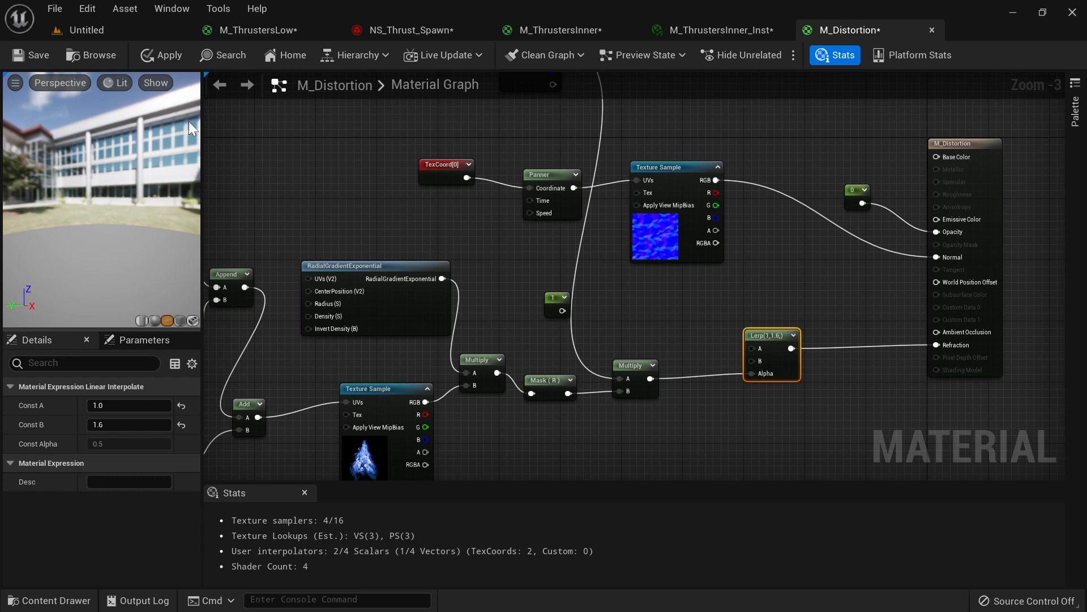
{"action": "left_click", "coordinate": [163, 60]}
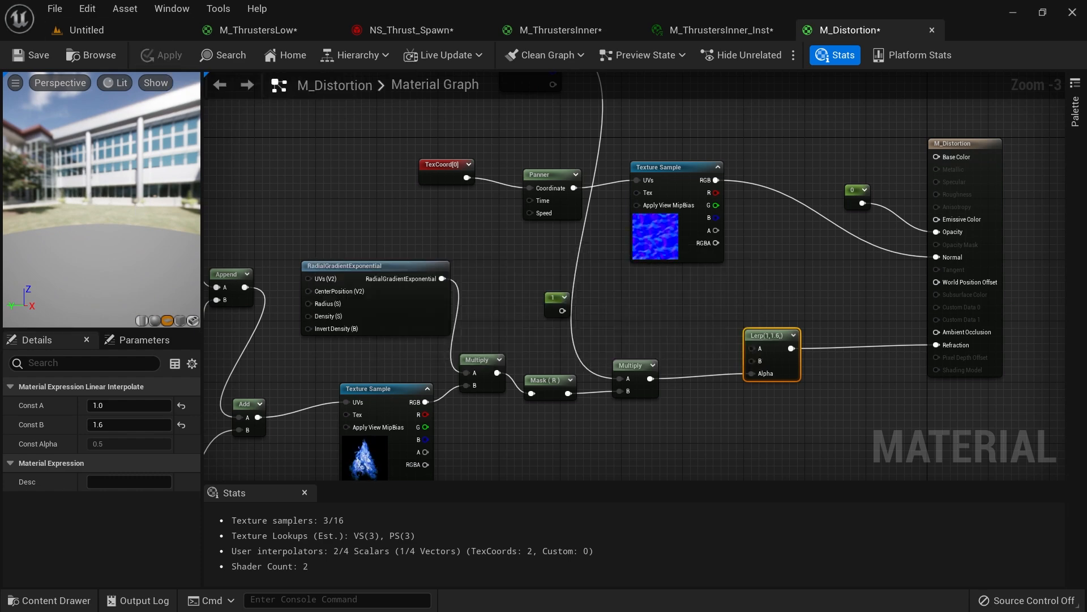
Step: Duplicate the InnerThrust emitter in NS_Thrust_Spawn and place the copy beside the original
{"action": "left_click", "coordinate": [422, 33]}
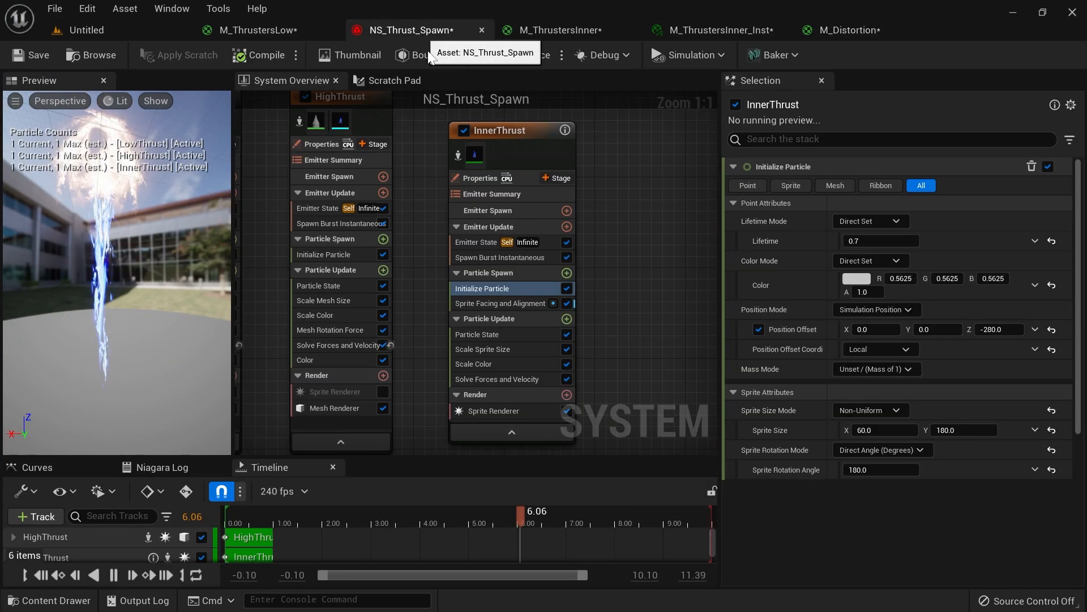
{"action": "scroll", "coordinate": [640, 255], "scroll_direction": "down", "scroll_amount": 1}
{"action": "left_click", "coordinate": [507, 176]}
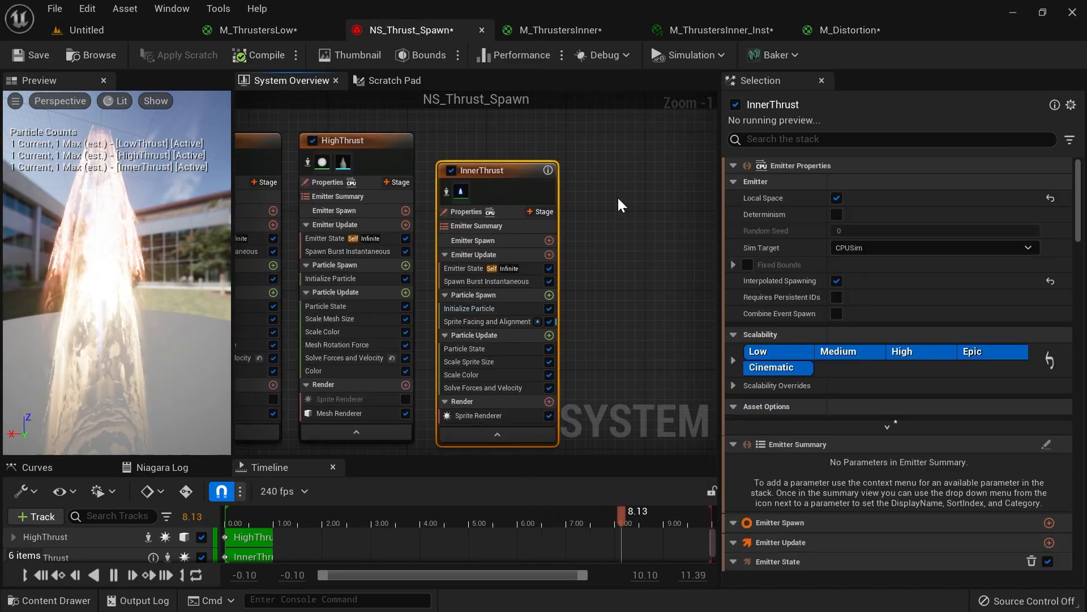
{"action": "right_click_drag", "start_coordinate": [631, 198], "coordinate": [560, 203]}
{"action": "left_click", "coordinate": [547, 182]}
{"action": "key", "text": "ctrl+v"}
Step: Rename the duplicated emitter to InnerThrustDistortion
{"action": "double_click", "coordinate": [568, 184]}
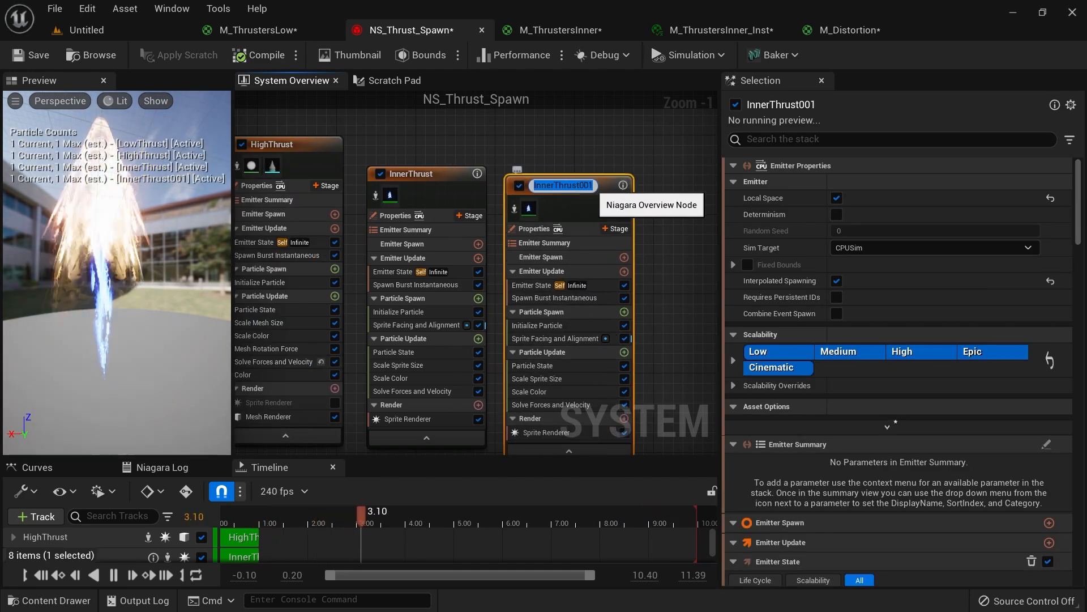
{"action": "left_click", "coordinate": [593, 187]}
{"action": "key", "text": "BackSpace"}
{"action": "key", "text": "BackSpace"}
{"action": "key", "text": "BackSpace"}
{"action": "type", "text": "Distortion"}
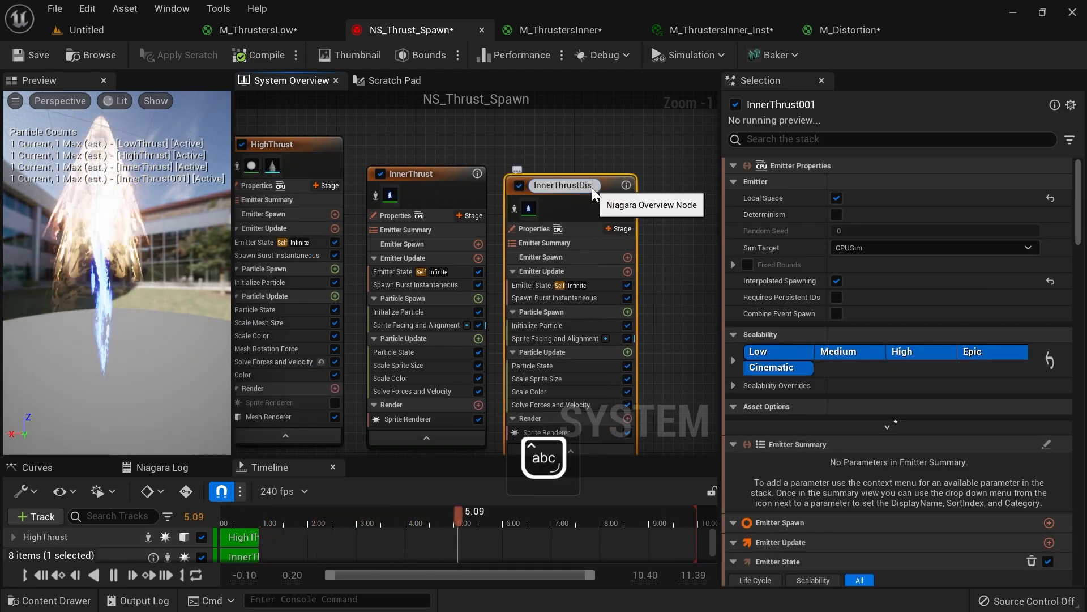
{"action": "key", "text": "Return"}
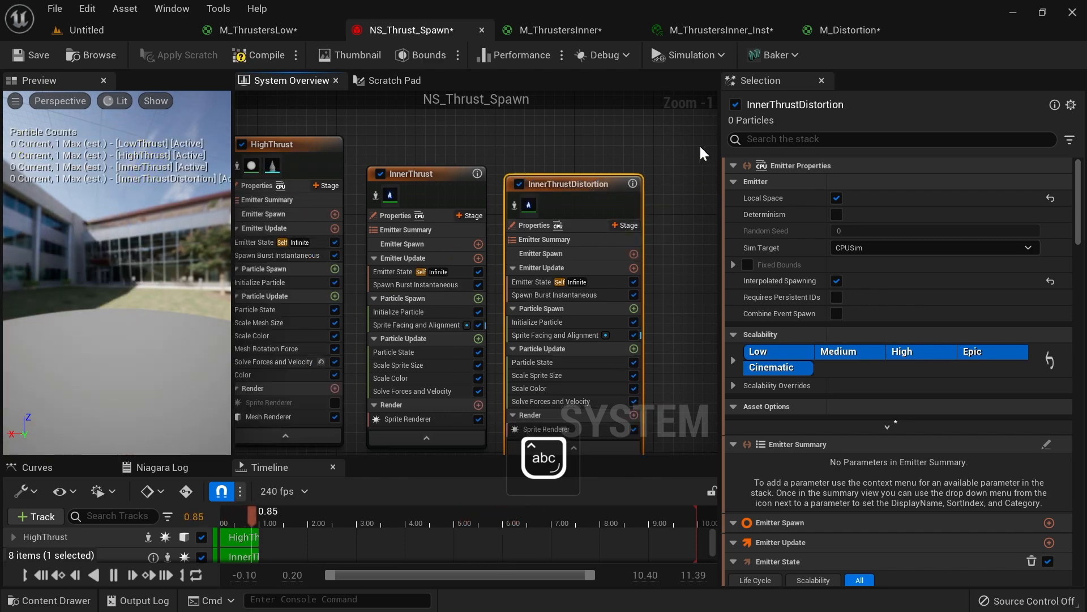
Step: Locate M_Distortion among the assets and assign it as the material of InnerThrustDistortion's Sprite Renderer
{"action": "key", "text": "ctrl+space"}
{"action": "key", "text": "ctrl+space"}
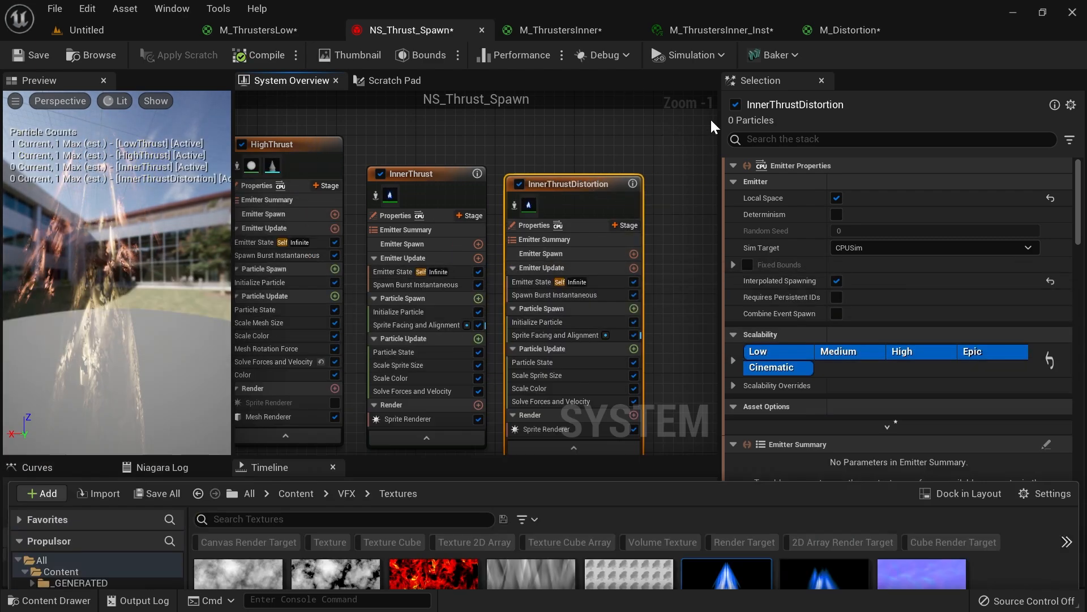
{"action": "left_click", "coordinate": [855, 32]}
{"action": "left_click", "coordinate": [92, 55]}
{"action": "left_click", "coordinate": [411, 30]}
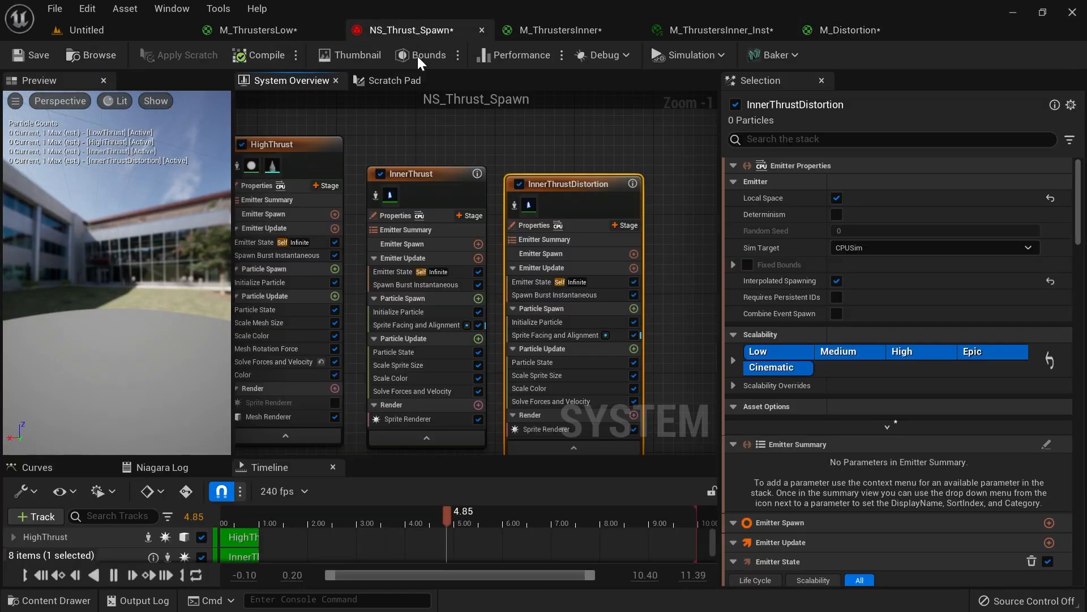
{"action": "right_click_drag", "start_coordinate": [671, 355], "coordinate": [556, 304]}
{"action": "left_click", "coordinate": [527, 311]}
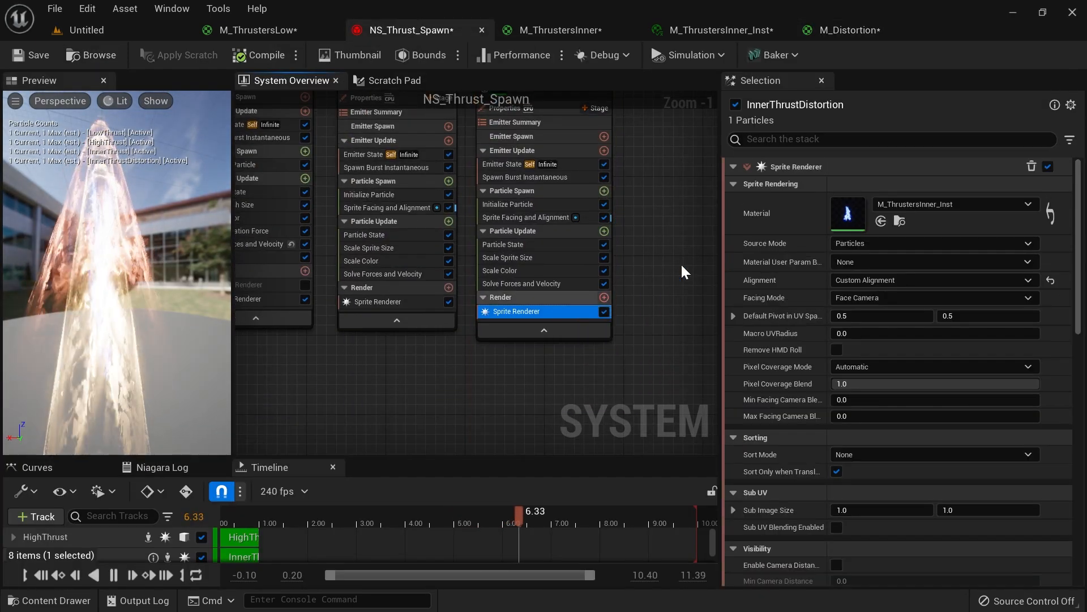
{"action": "left_click", "coordinate": [881, 221]}
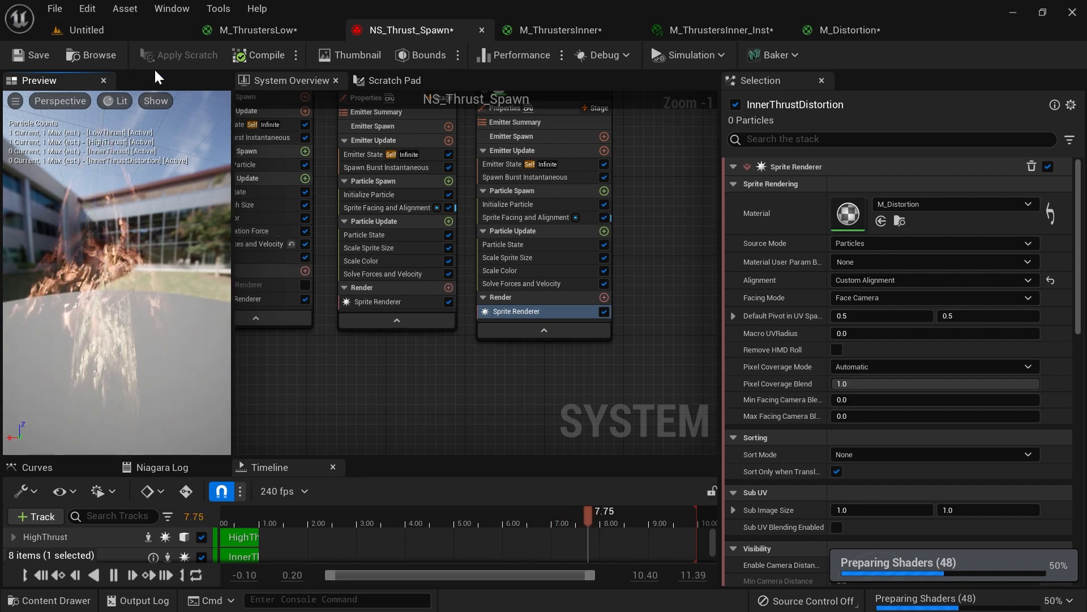
Step: Examine the thruster effect with its new distortion under the ship in the level
{"action": "left_click", "coordinate": [121, 33]}
{"action": "right_click_drag", "start_coordinate": [511, 207], "coordinate": [476, 221]}
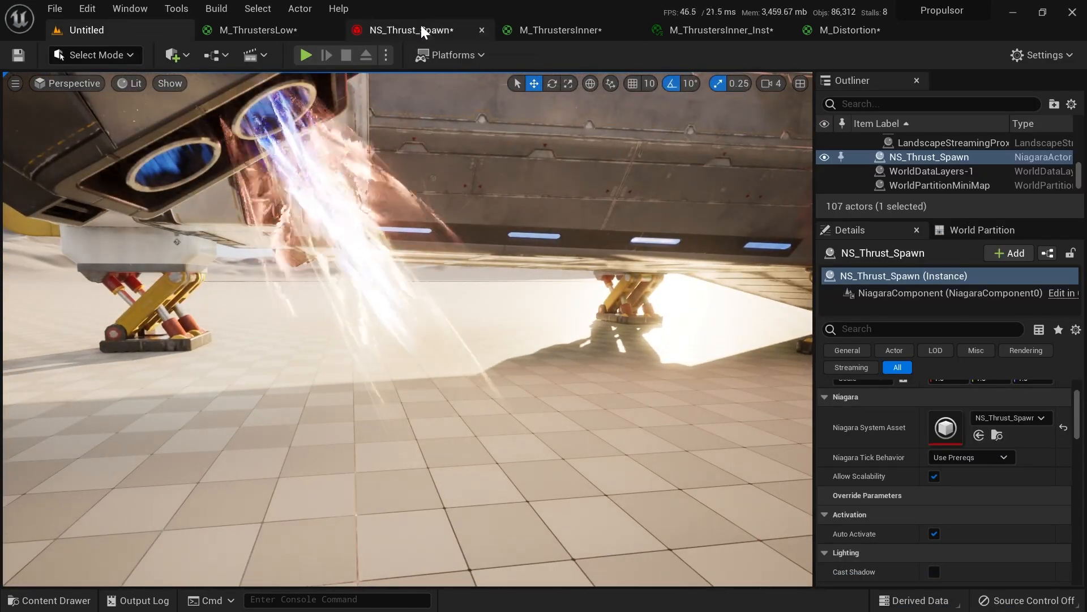
{"action": "left_click", "coordinate": [416, 28]}
{"action": "left_click", "coordinate": [169, 31]}
{"action": "right_click_drag", "start_coordinate": [220, 107], "coordinate": [170, 102]}
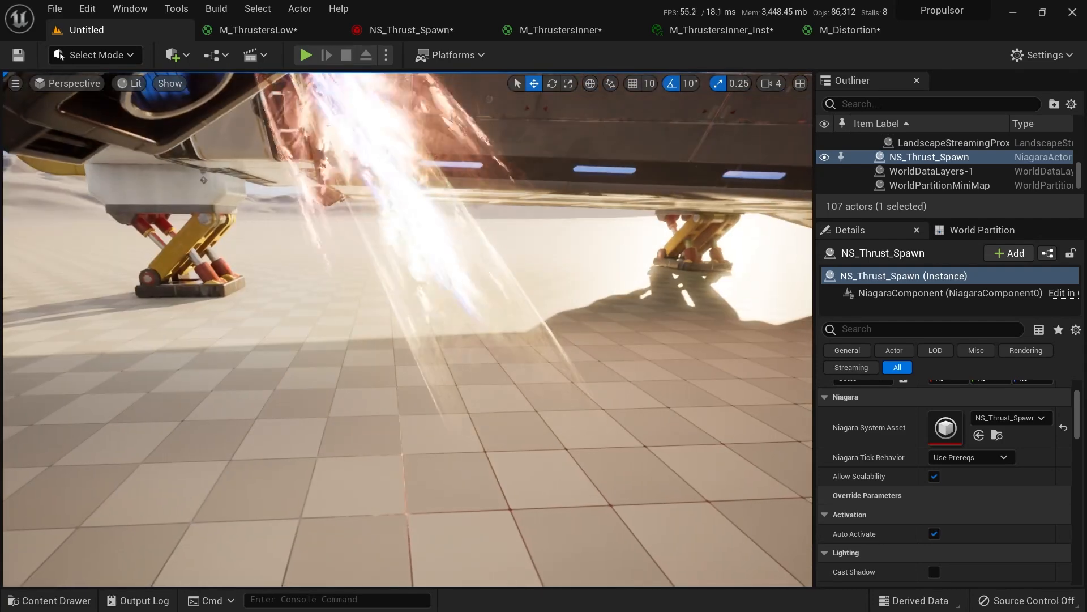
Step: Isolate the InnerThrustDistortion emitter and examine its distortion alone in the level
{"action": "left_click", "coordinate": [448, 31]}
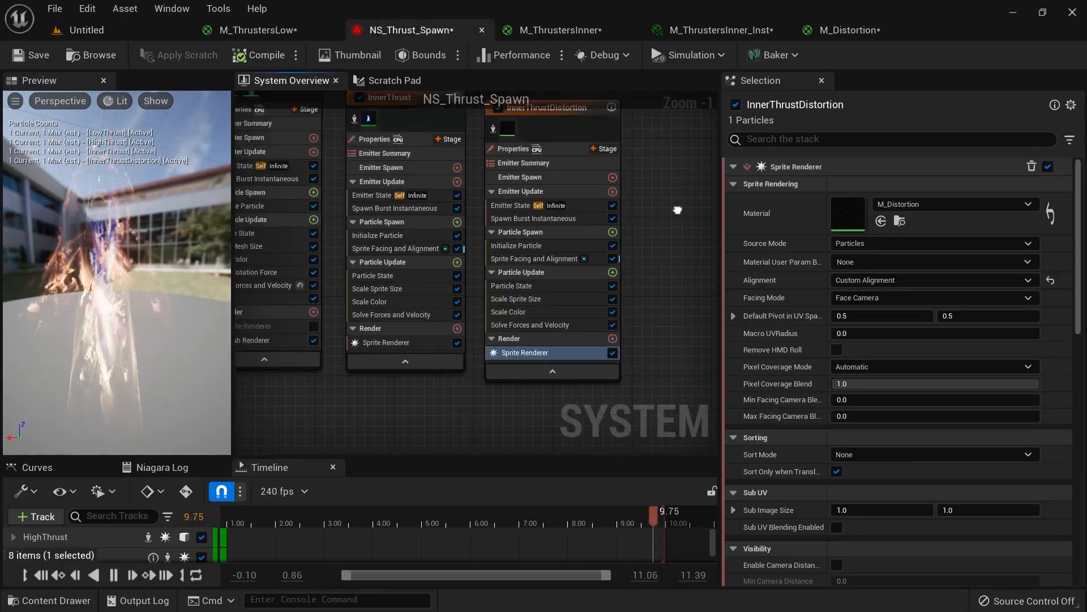
{"action": "left_click", "coordinate": [134, 36]}
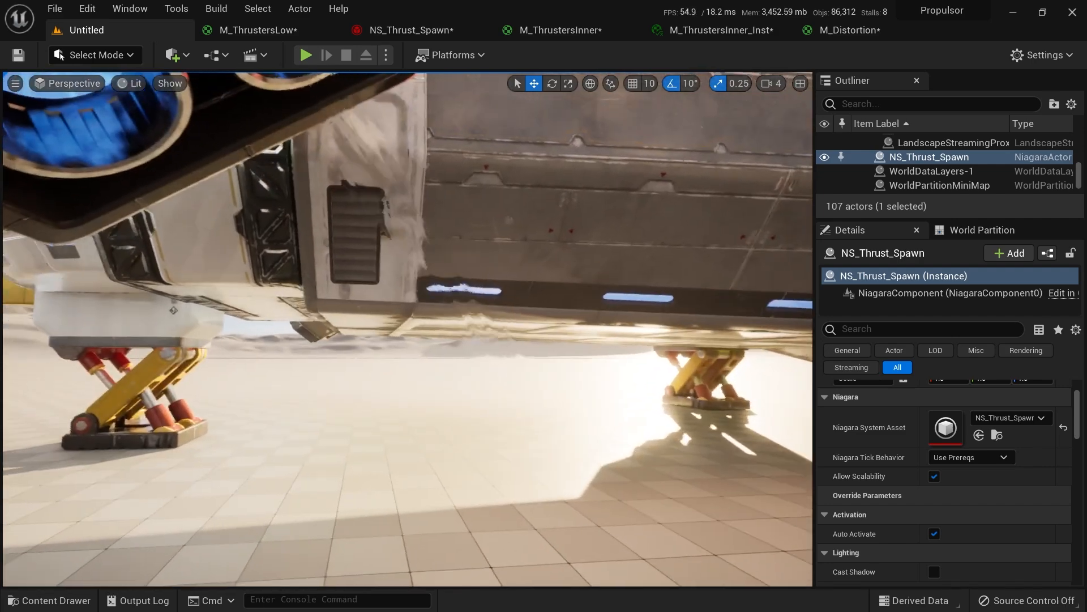
{"action": "right_click_drag", "start_coordinate": [408, 329], "coordinate": [299, 319]}
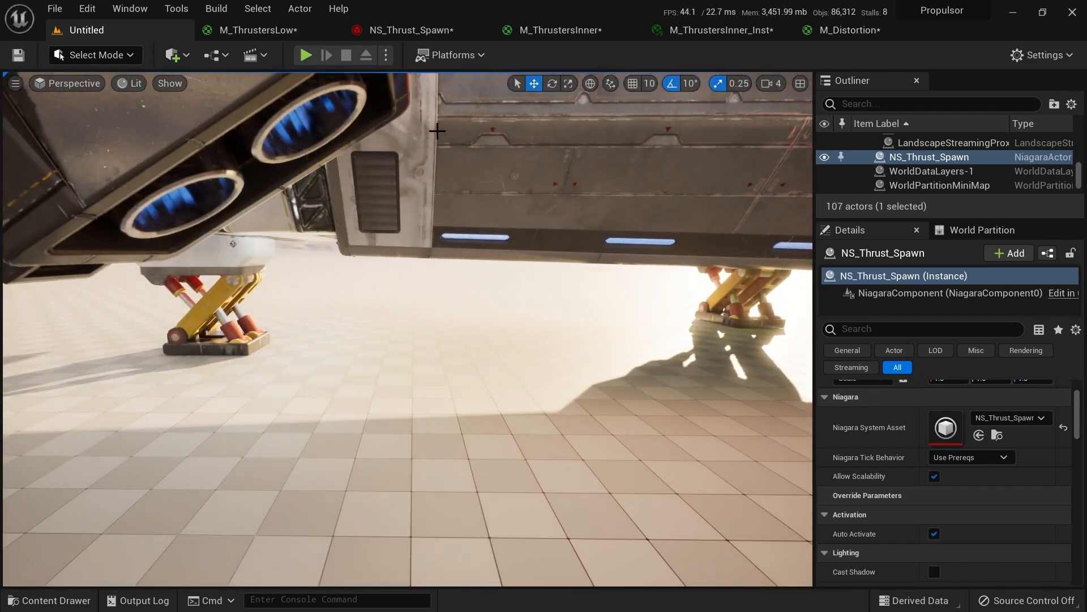
Step: Set the X curve's key at time 0 in InnerThrustDistortion's Scale Sprite Size to 3.5 and check the level
{"action": "left_click", "coordinate": [441, 30]}
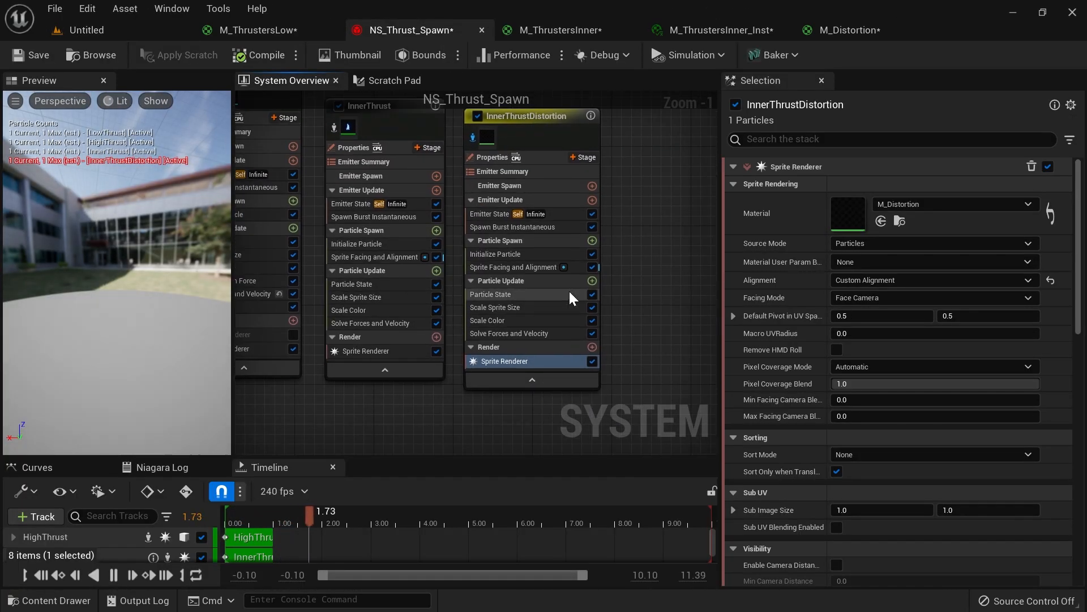
{"action": "left_click", "coordinate": [561, 308]}
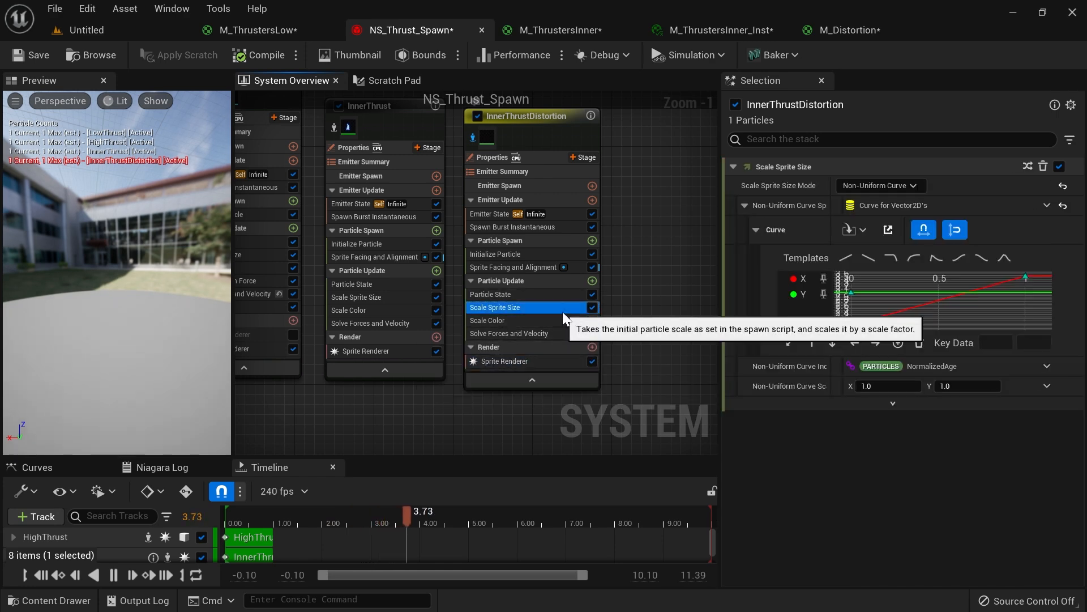
{"action": "left_click_drag", "start_coordinate": [870, 310], "coordinate": [846, 330]}
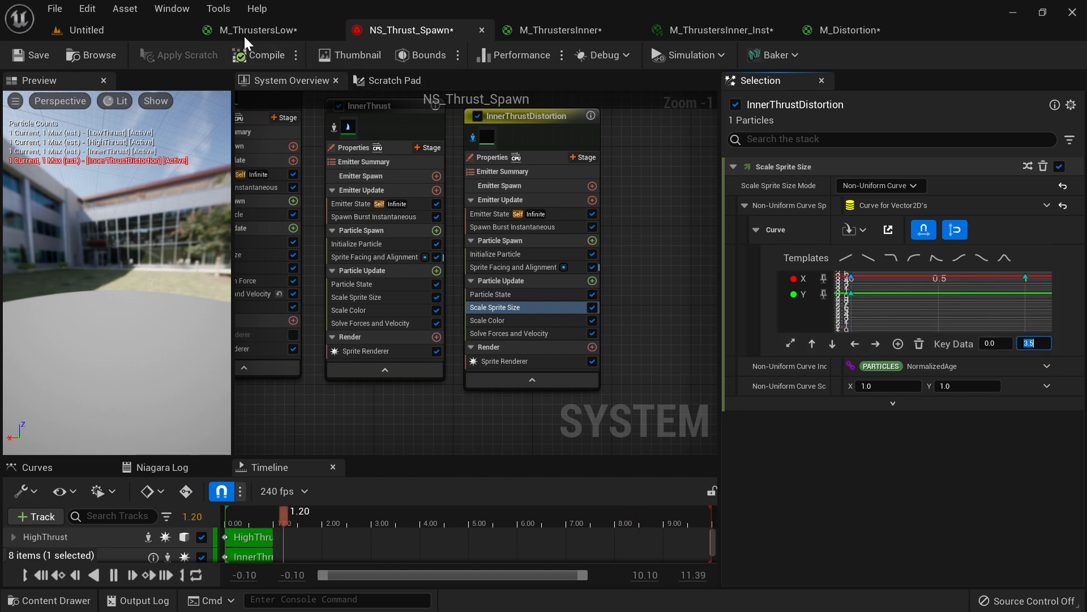
{"action": "left_click", "coordinate": [132, 33]}
{"action": "right_click_drag", "start_coordinate": [509, 204], "coordinate": [508, 204]}
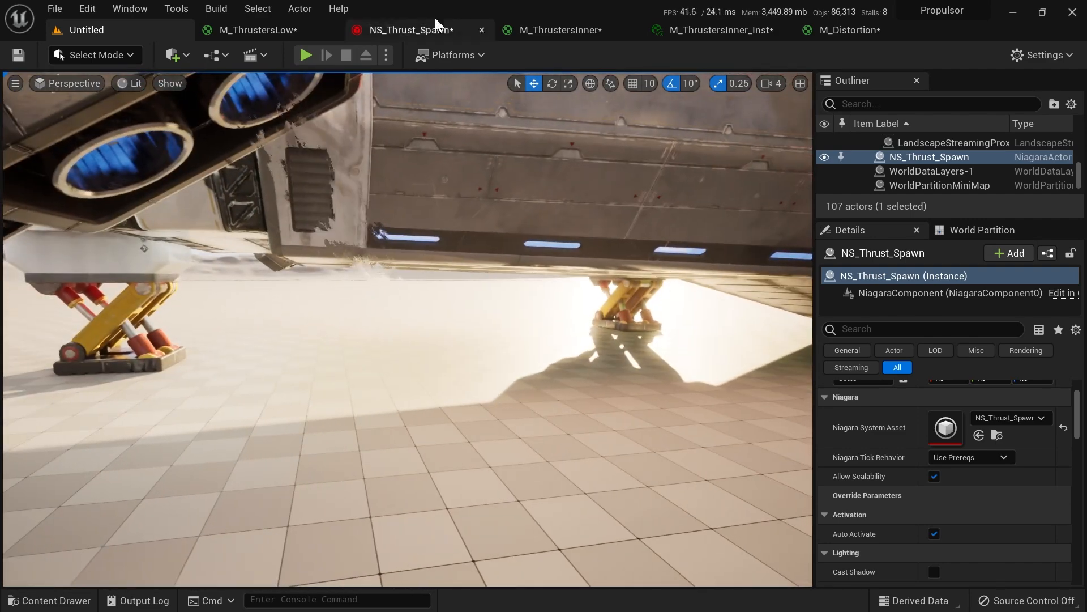
Step: Add a second key to the Scale Sprite Size Y curve, set its time to 1, and check the distortion in the level
{"action": "left_click", "coordinate": [414, 26]}
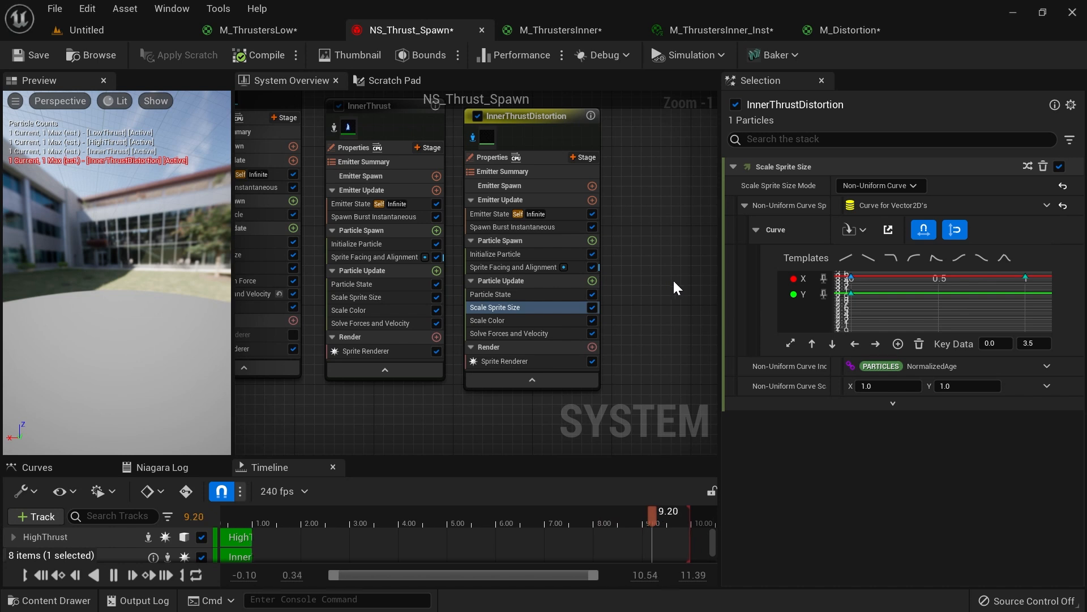
{"action": "left_click", "coordinate": [987, 314]}
{"action": "key", "text": "f"}
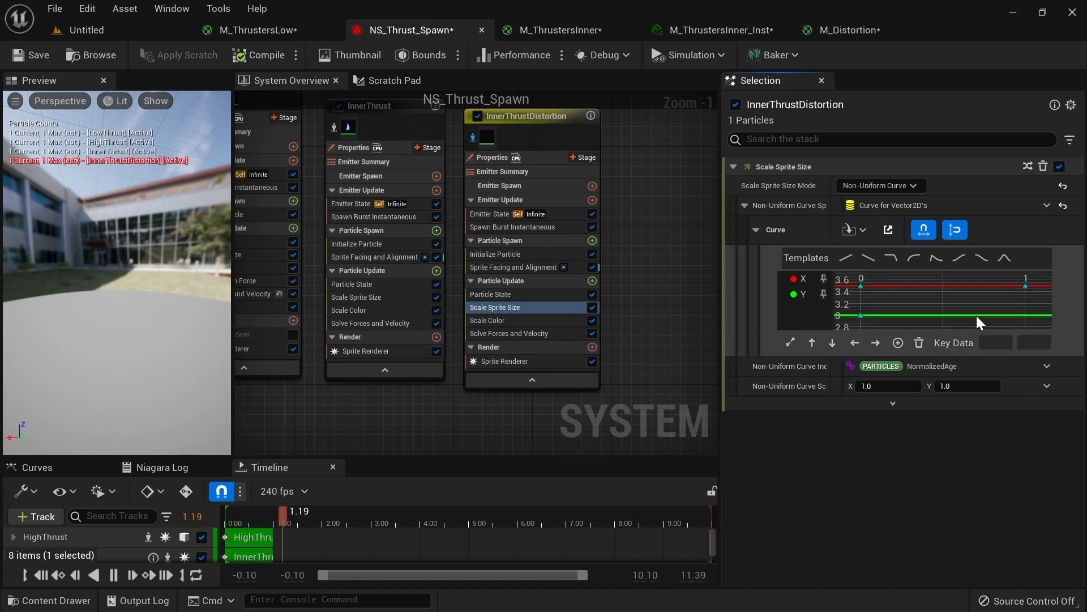
{"action": "middle_click", "coordinate": [999, 311]}
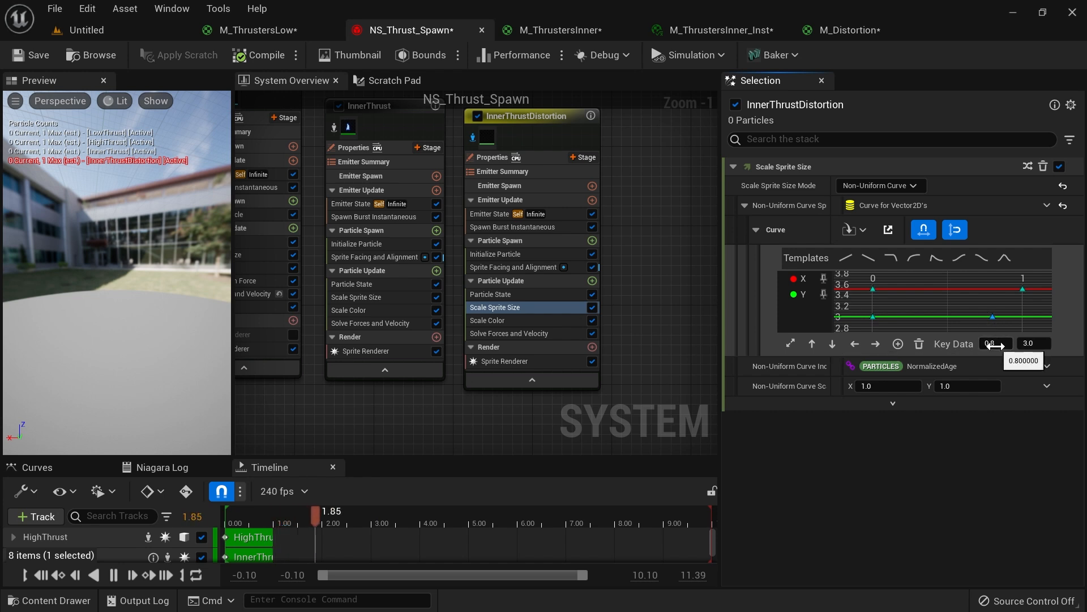
{"action": "type", "text": "1"}
{"action": "key", "text": "Tab"}
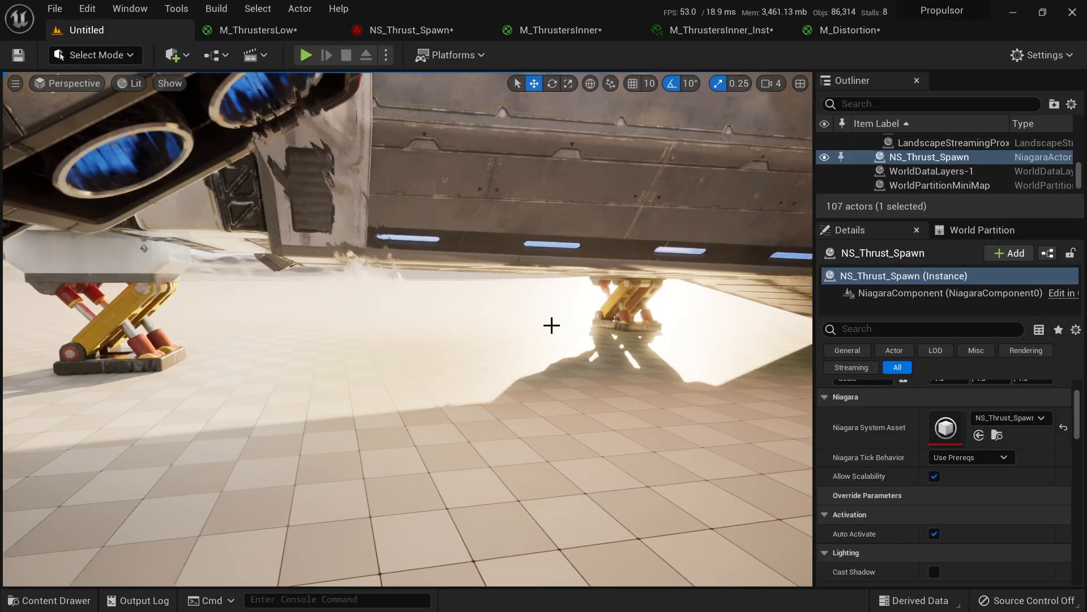
{"action": "mouse_move", "coordinate": [552, 325]}
{"action": "right_mouse_down"}
{"action": "mouse_move", "coordinate": [560, 396]}
{"action": "mouse_move", "coordinate": [552, 408]}
{"action": "mouse_move", "coordinate": [551, 272]}
{"action": "mouse_move", "coordinate": [538, 274]}
{"action": "mouse_move", "coordinate": [561, 368]}
{"action": "mouse_move", "coordinate": [567, 261]}
{"action": "mouse_move", "coordinate": [572, 283]}
{"action": "mouse_move", "coordinate": [550, 232]}
{"action": "mouse_move", "coordinate": [552, 307]}
{"action": "right_mouse_up"}
Step: Set the second keys of both sprite size curves to time 0.3, with X at 4.5 and Y at about 5, and check the level
{"action": "left_click", "coordinate": [406, 32]}
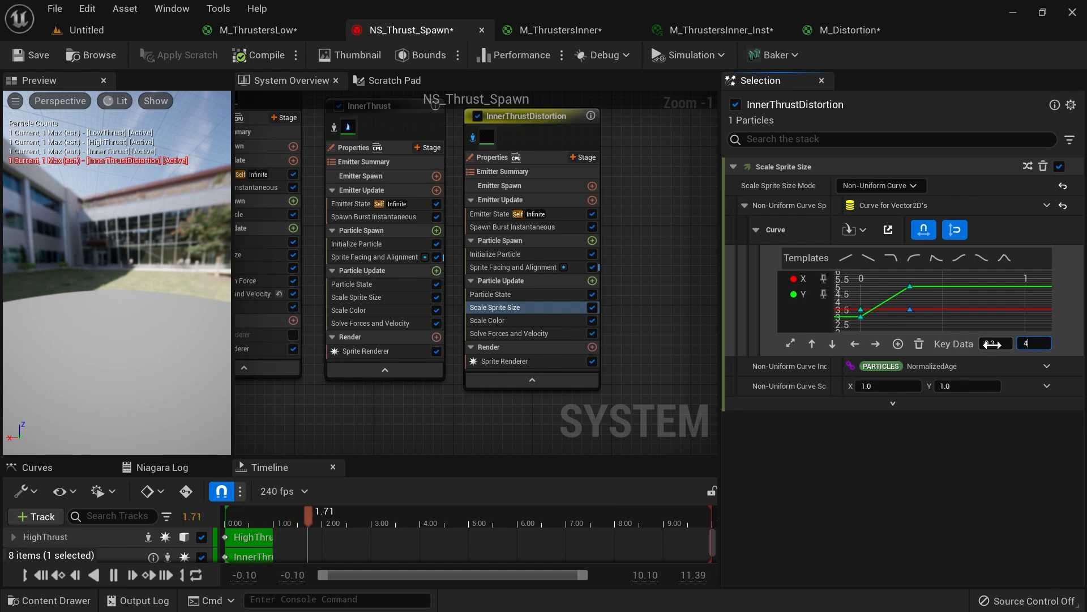
{"action": "left_click", "coordinate": [132, 31]}
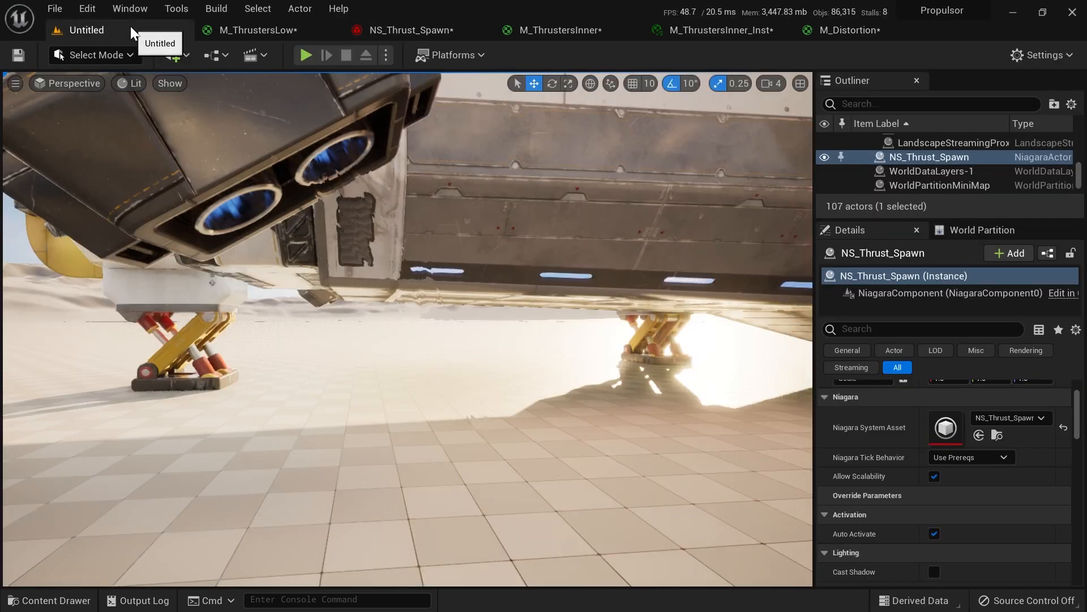
{"action": "right_click_drag", "start_coordinate": [492, 257], "coordinate": [492, 257]}
{"action": "left_click", "coordinate": [436, 26]}
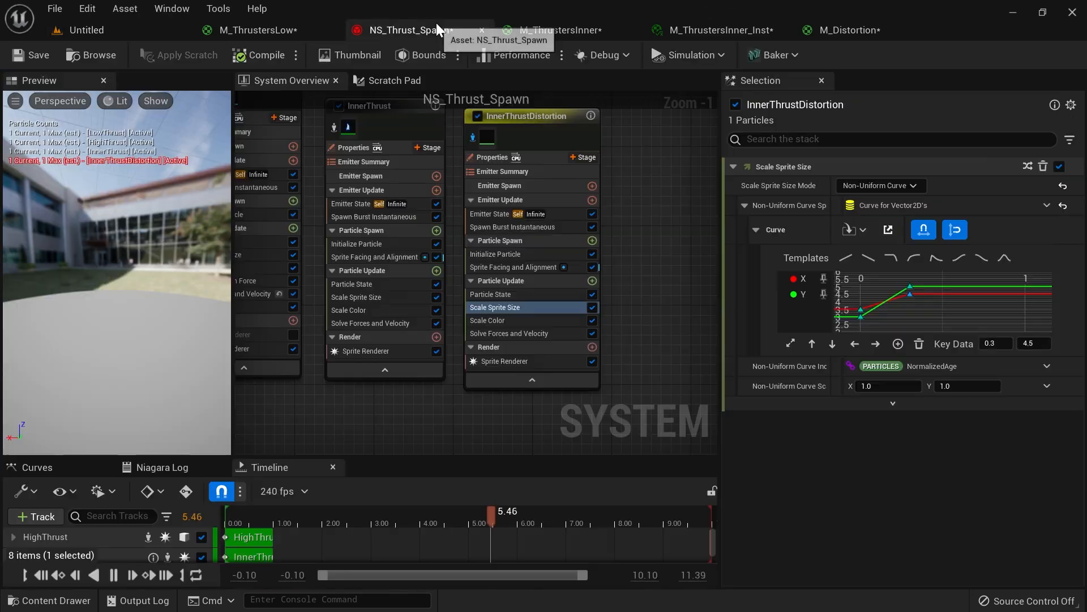
Step: Set the second key of the Scale Sprite Size X curve to time 0.1 and check the effect in the level
{"action": "left_click", "coordinate": [990, 343]}
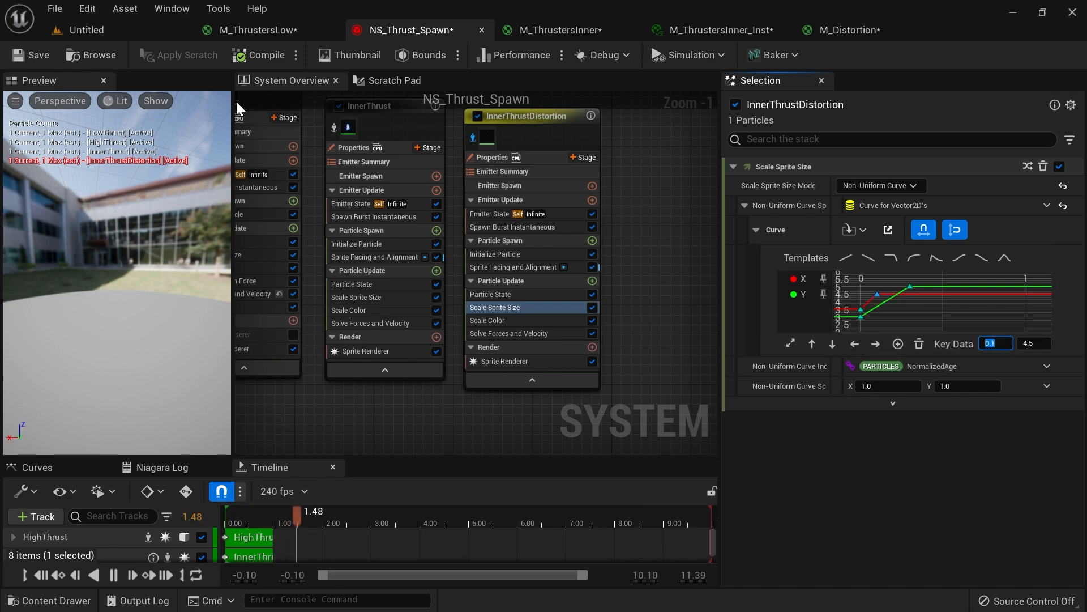
{"action": "left_click", "coordinate": [112, 33]}
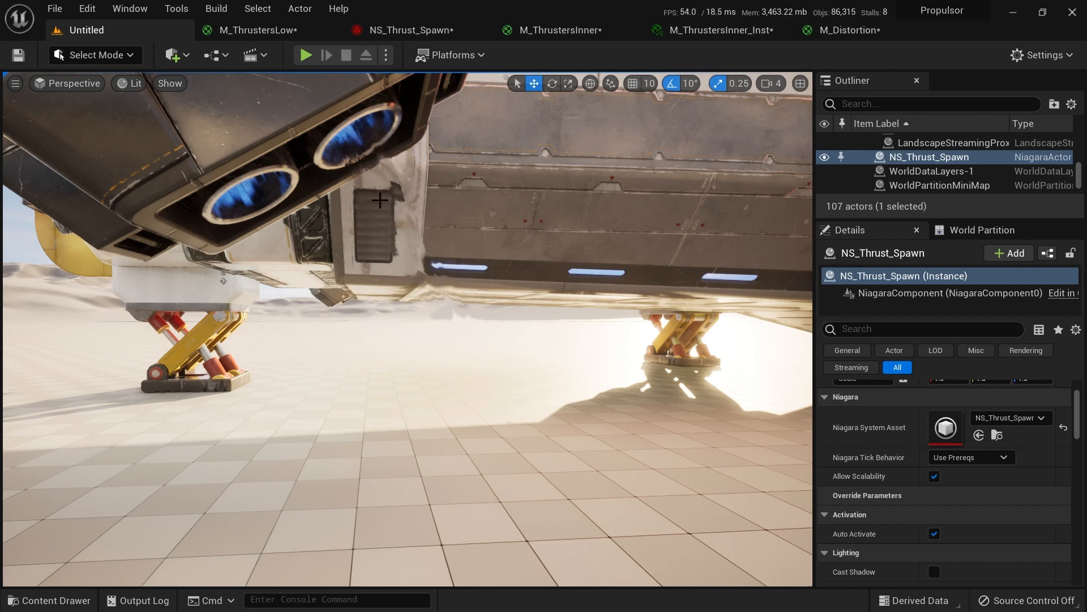
{"action": "left_click", "coordinate": [376, 30]}
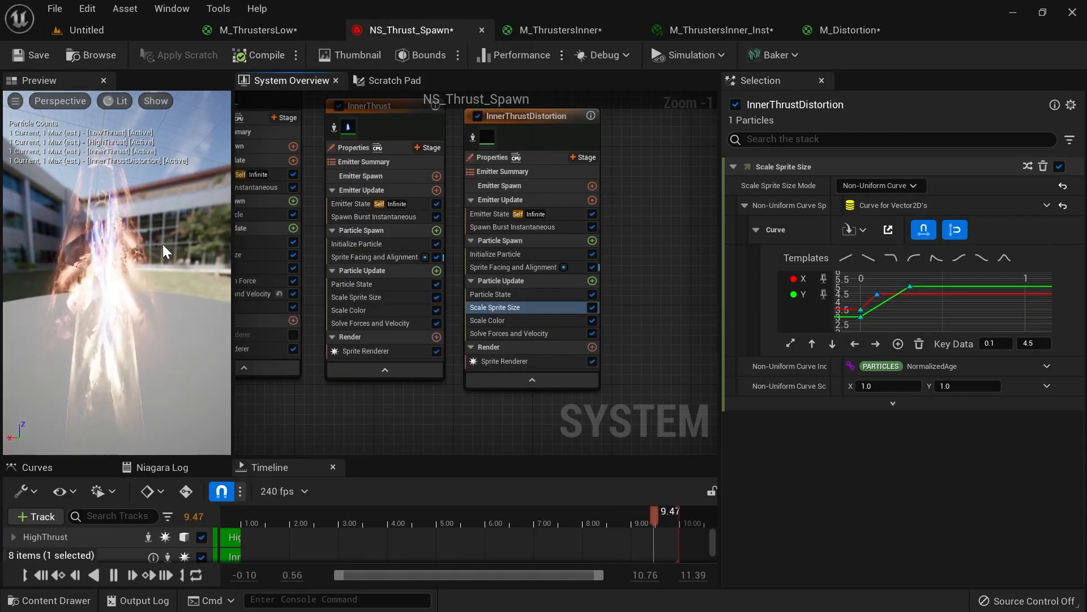
{"action": "left_click", "coordinate": [107, 31]}
{"action": "right_click_drag", "start_coordinate": [505, 236], "coordinate": [558, 238]}
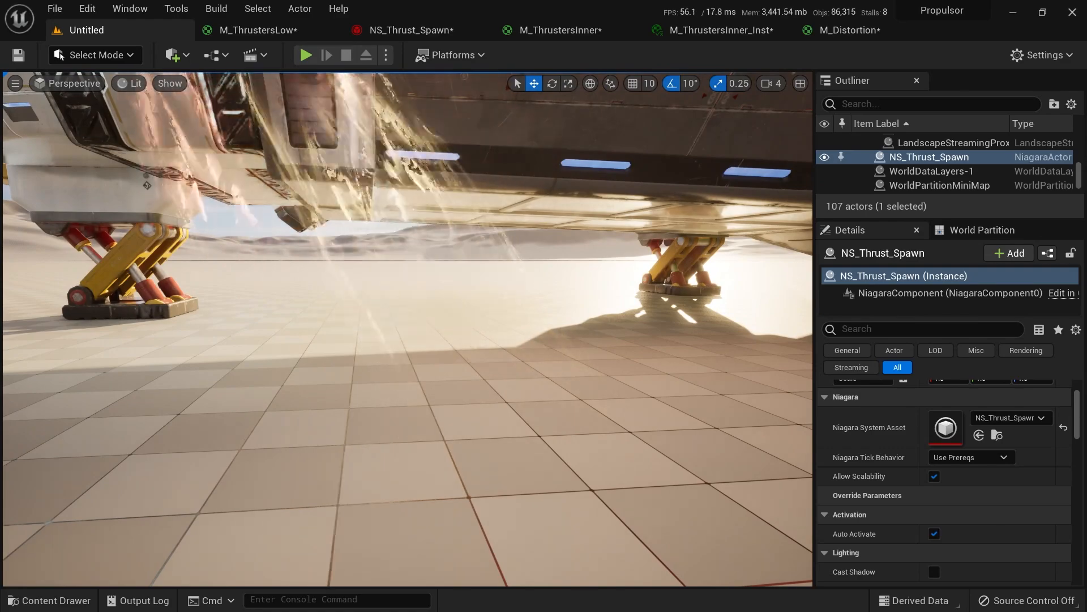
{"action": "right_click_drag", "start_coordinate": [549, 375], "coordinate": [468, 301]}
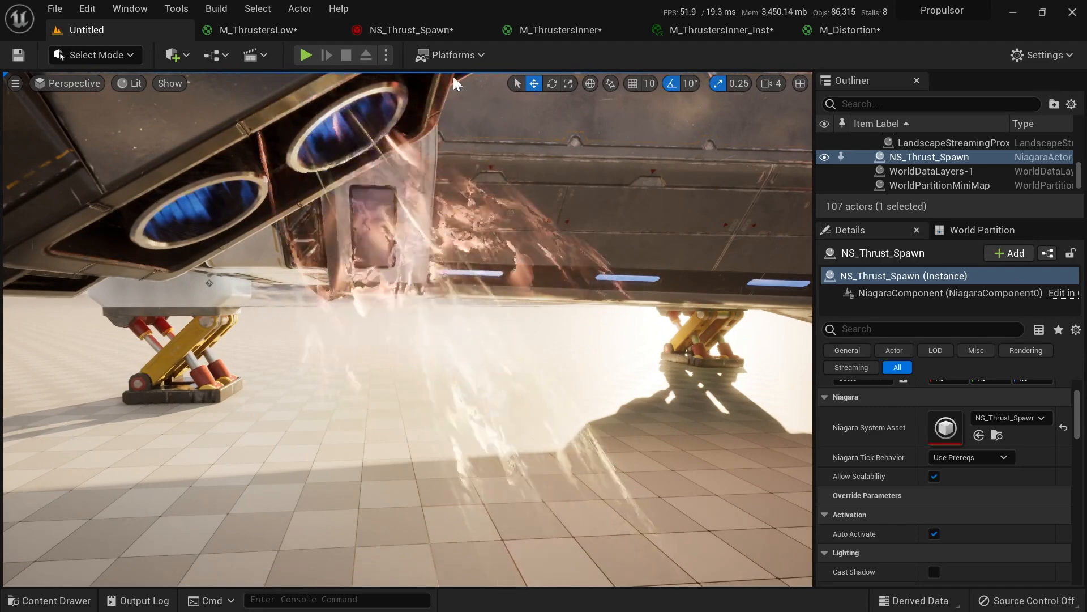
Step: Set InnerThrustDistortion's initial sprite size X to 150 and inspect the thruster up close in the level
{"action": "left_click", "coordinate": [443, 30]}
{"action": "left_click", "coordinate": [530, 255]}
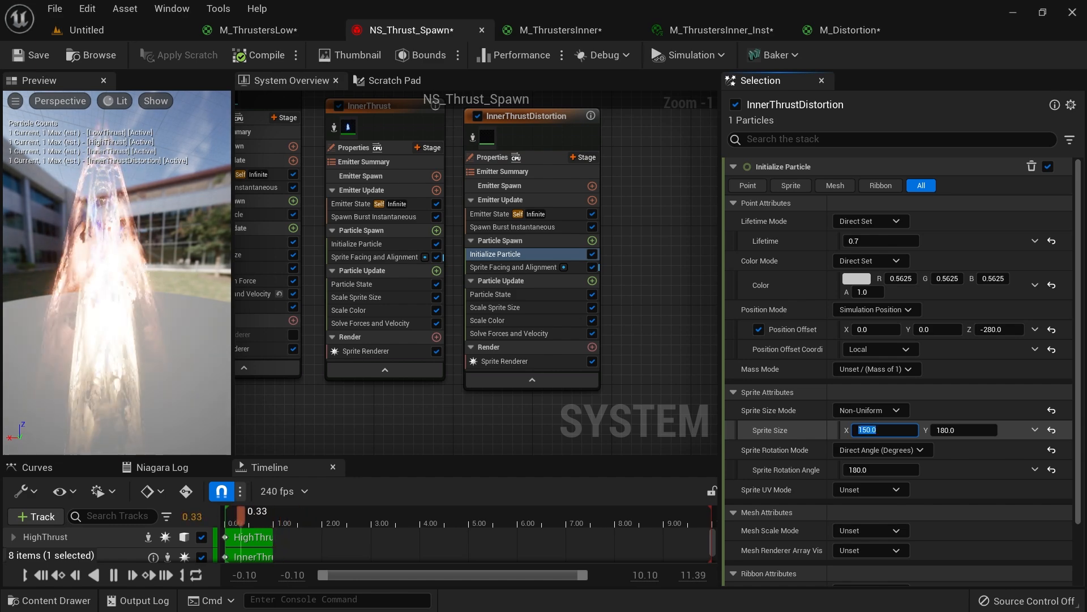
{"action": "left_click", "coordinate": [165, 36]}
{"action": "right_click_drag", "start_coordinate": [539, 308], "coordinate": [495, 219]}
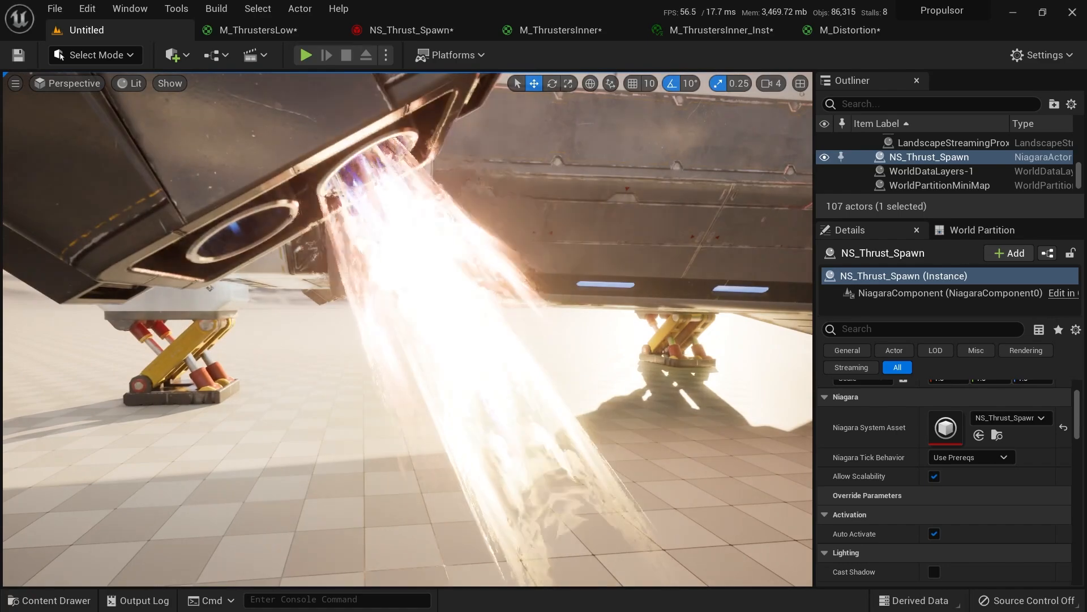
{"action": "right_click_drag", "start_coordinate": [483, 158], "coordinate": [461, 209]}
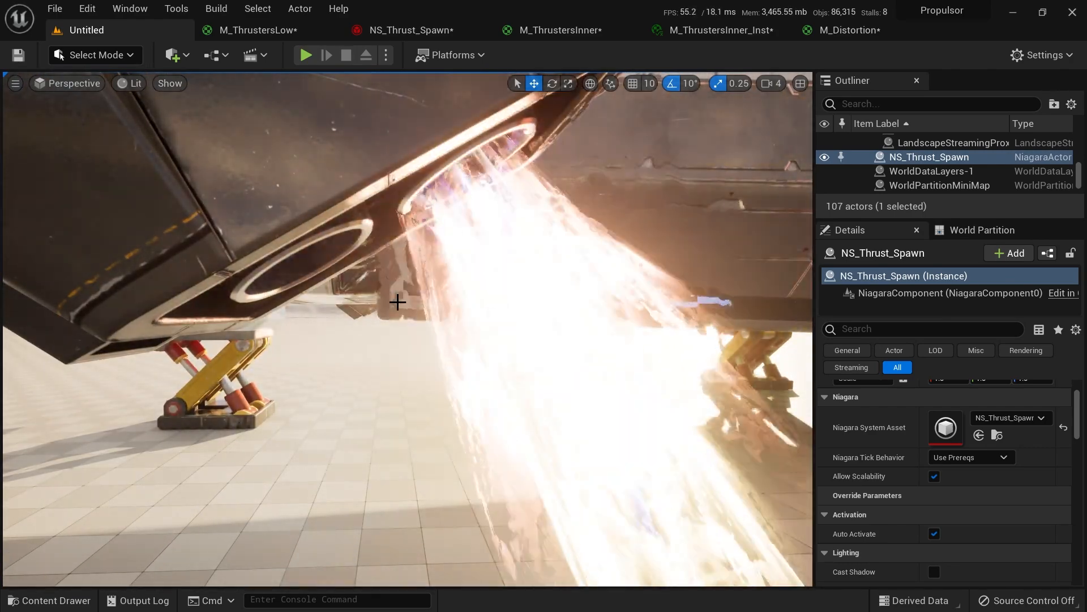
Step: In M_Distortion, set Speed Y to 1.0 on the Panner feeding the red noise texture, apply, and check the level
{"action": "left_click", "coordinate": [414, 30]}
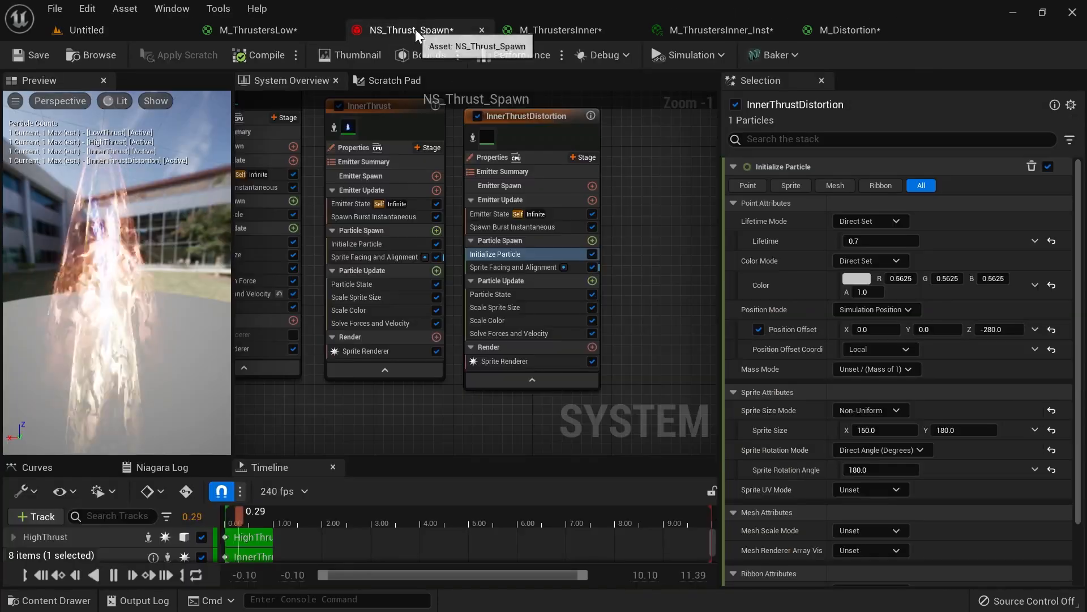
{"action": "left_click", "coordinate": [849, 31]}
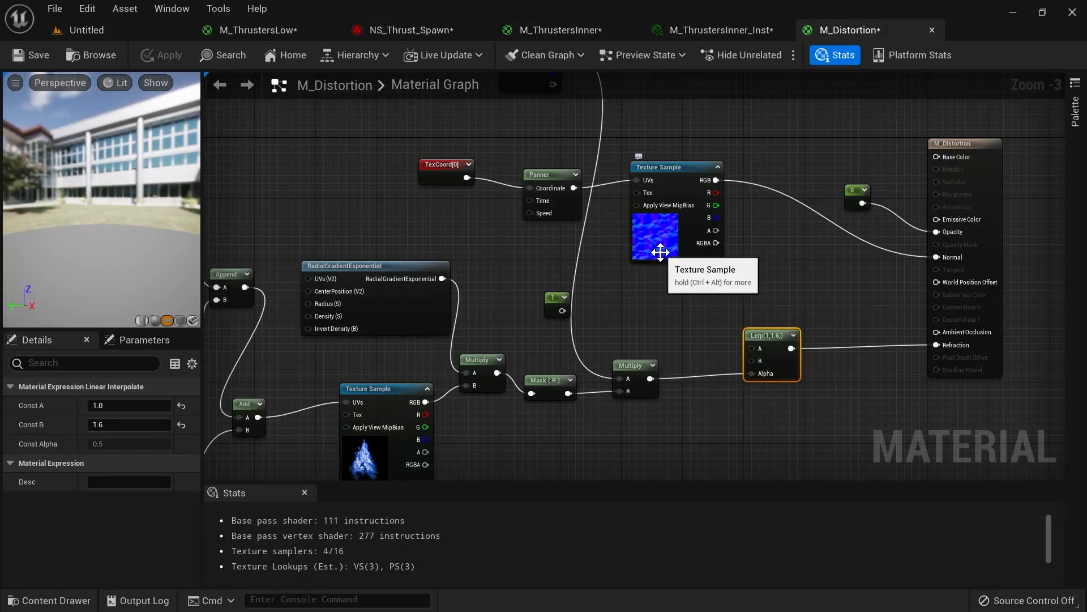
{"action": "right_click_drag", "start_coordinate": [522, 274], "coordinate": [847, 149]}
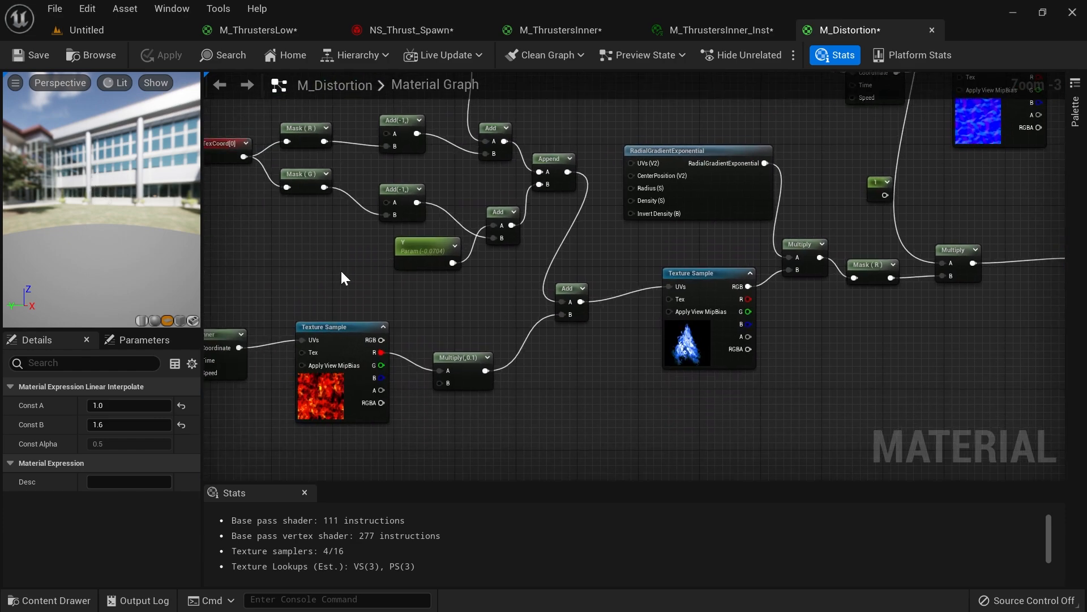
{"action": "right_click_drag", "start_coordinate": [245, 329], "coordinate": [369, 308]}
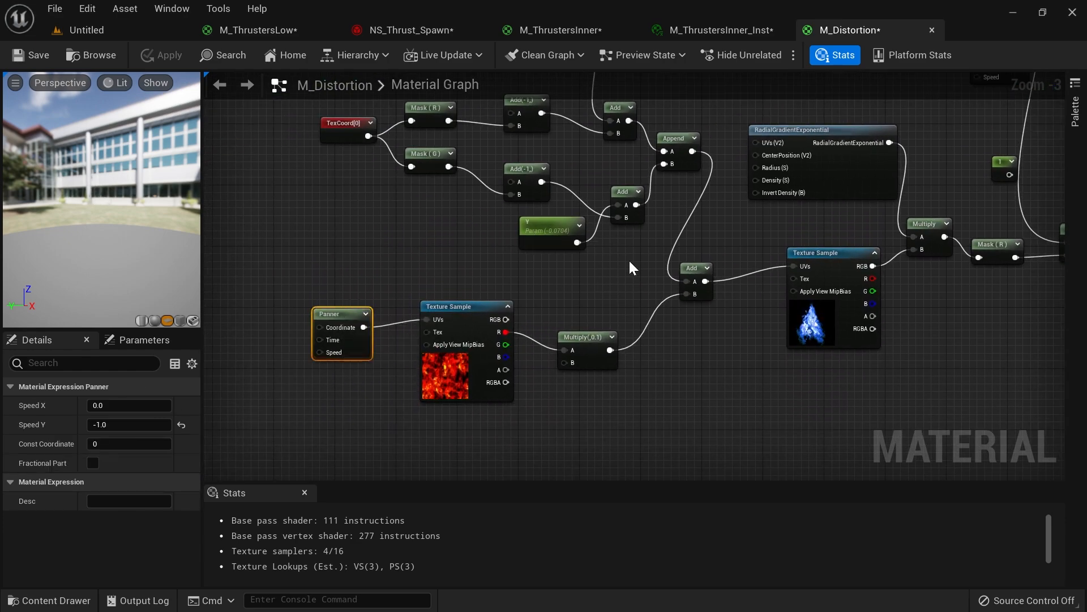
{"action": "right_click_drag", "start_coordinate": [797, 240], "coordinate": [669, 280]}
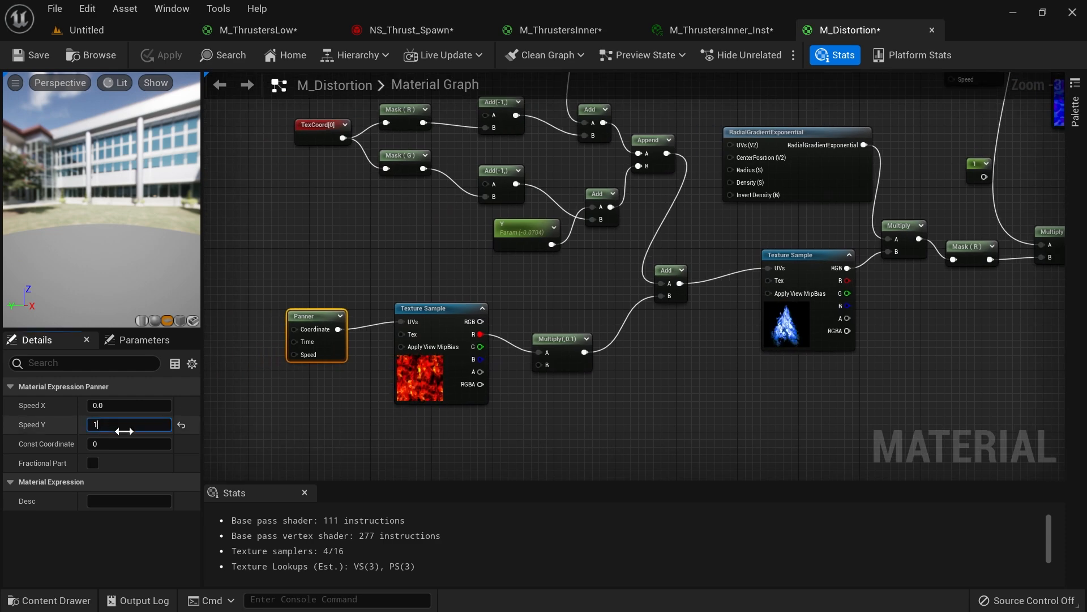
{"action": "left_click", "coordinate": [161, 57]}
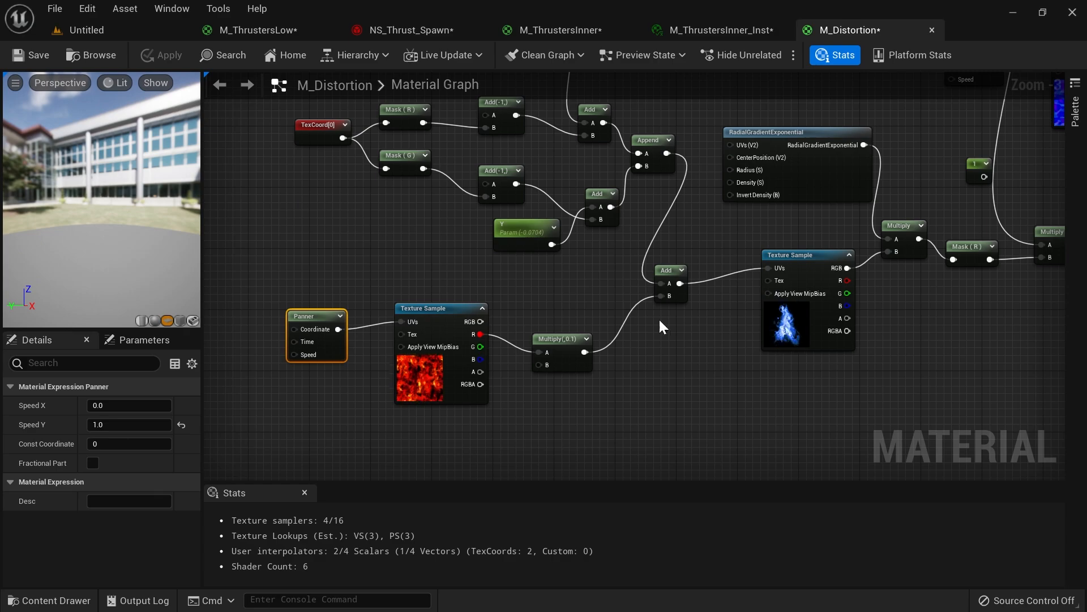
{"action": "left_click", "coordinate": [124, 29]}
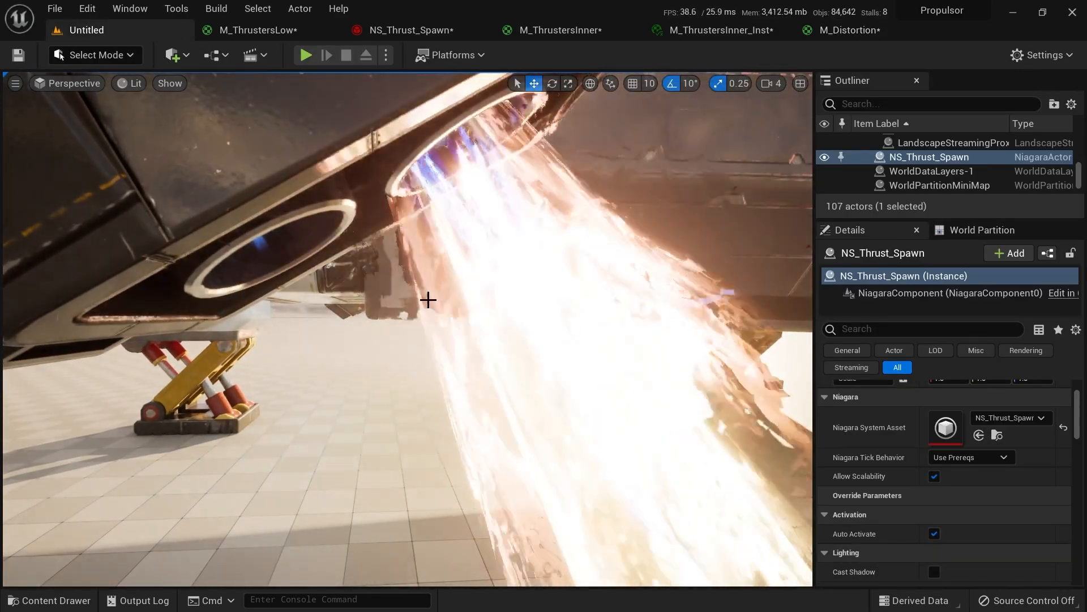
{"action": "right_click_drag", "start_coordinate": [404, 281], "coordinate": [370, 279]}
Step: Examine InnerThrustDistortion's Scale Color curve and the complete thruster effect from several angles in the level
{"action": "left_click", "coordinate": [412, 29]}
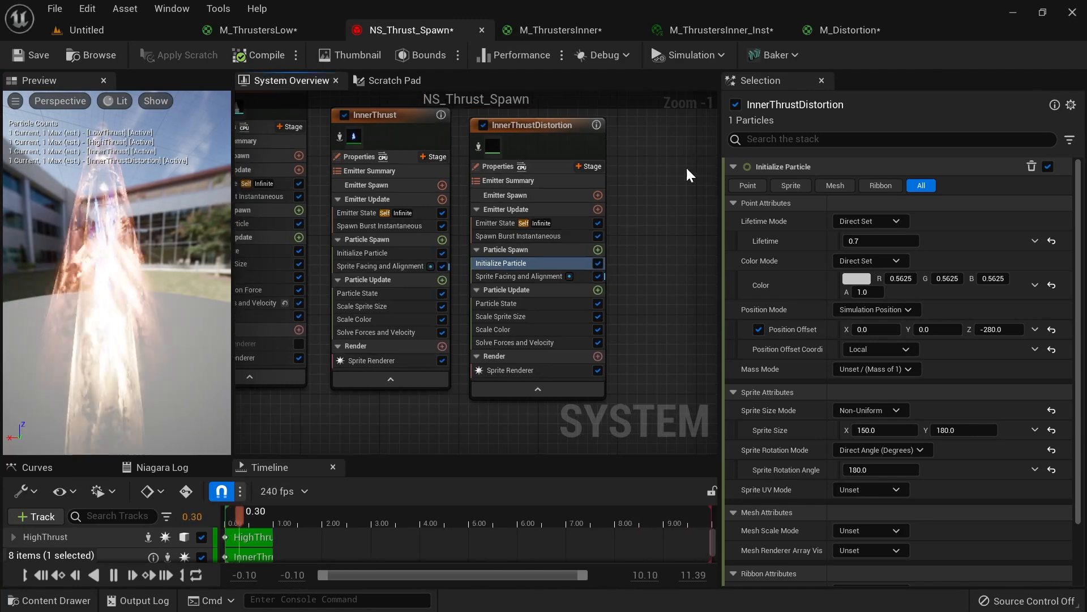
{"action": "left_click", "coordinate": [86, 31]}
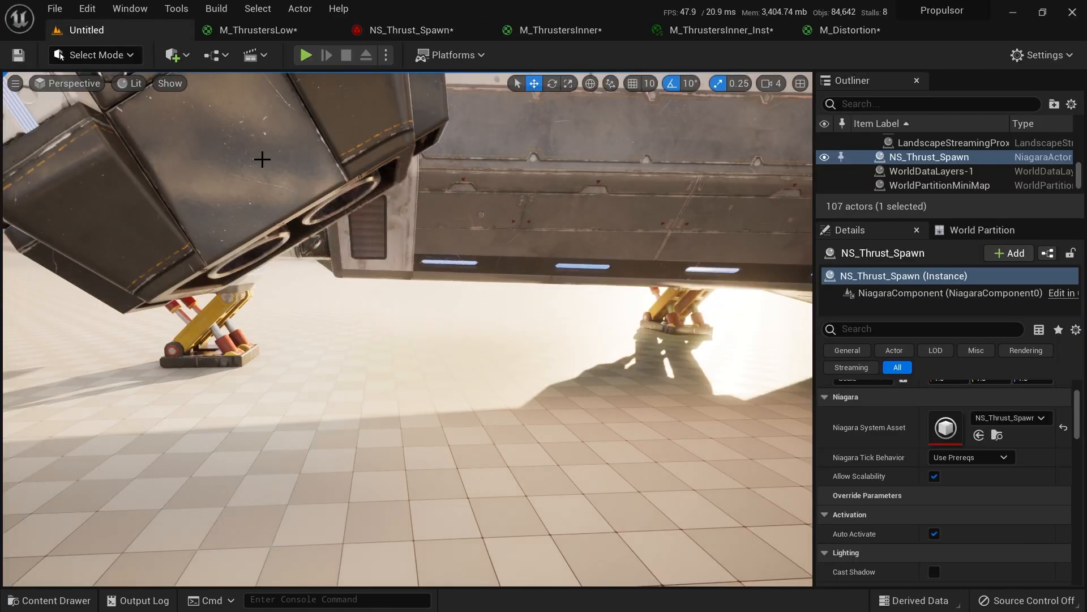
{"action": "mouse_move", "coordinate": [517, 215]}
{"action": "right_mouse_down"}
{"action": "mouse_move", "coordinate": [552, 198]}
{"action": "mouse_move", "coordinate": [517, 214]}
{"action": "right_mouse_up"}
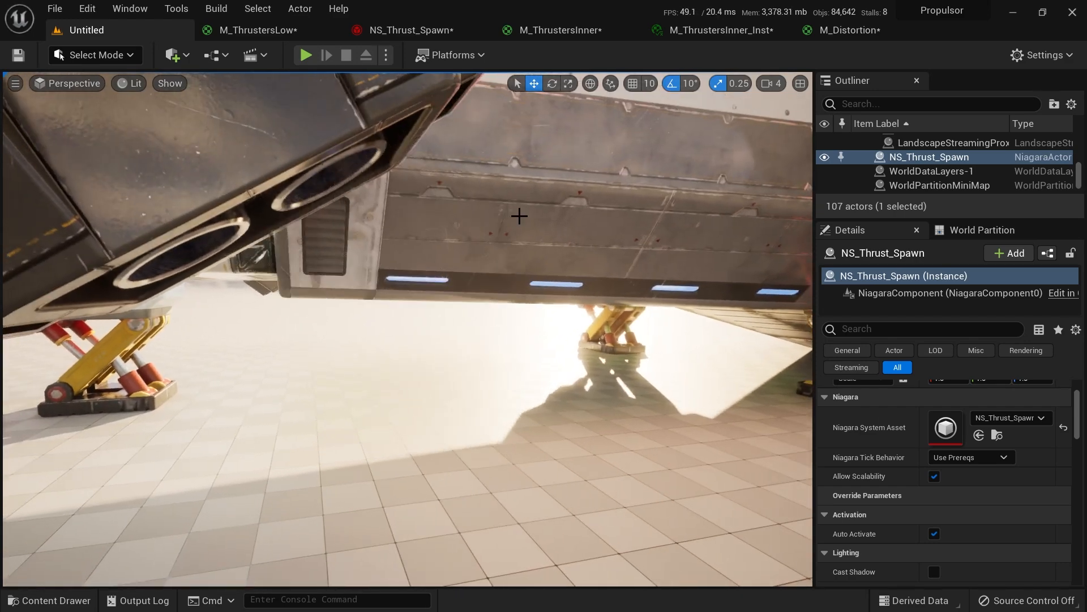
{"action": "left_click", "coordinate": [408, 30]}
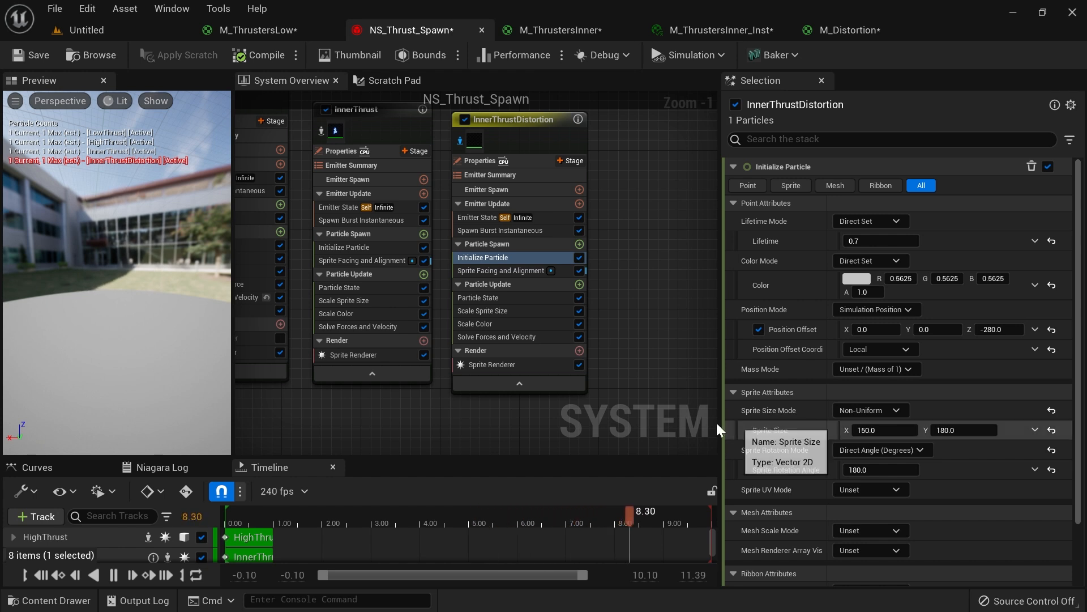
{"action": "left_click", "coordinate": [521, 324]}
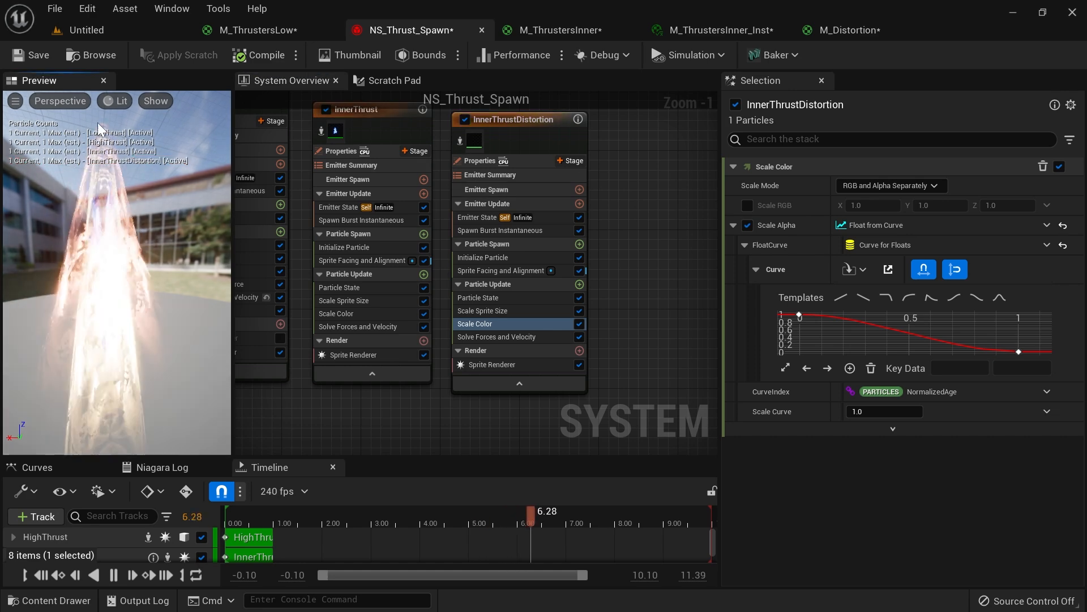
{"action": "right_click_drag", "start_coordinate": [597, 227], "coordinate": [680, 254]}
{"action": "scroll", "coordinate": [681, 255], "scroll_direction": "down", "scroll_amount": 1}
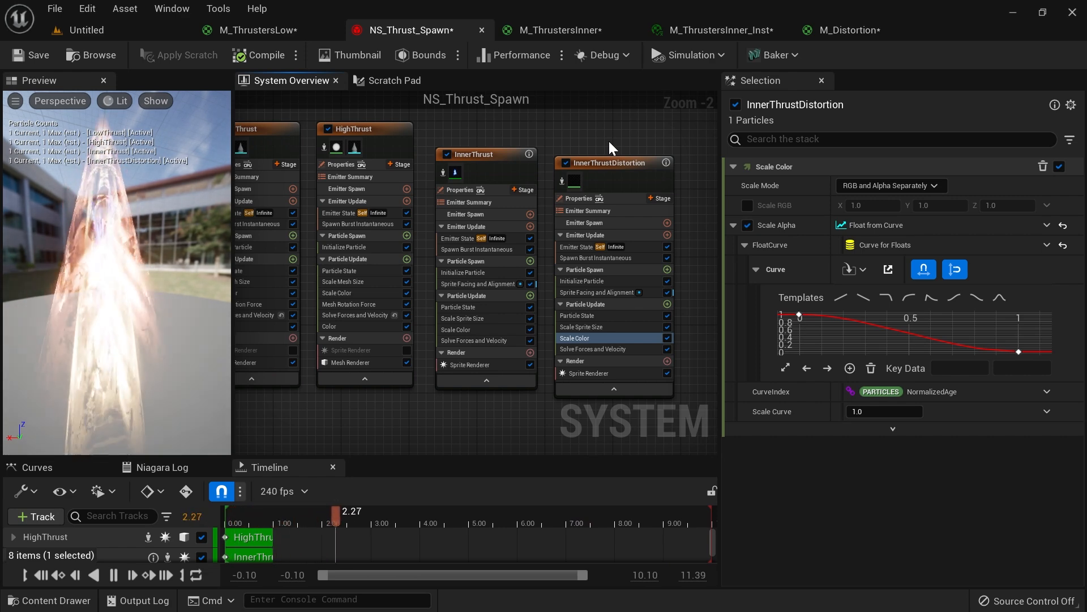
{"action": "left_click", "coordinate": [90, 30]}
{"action": "right_click_drag", "start_coordinate": [520, 311], "coordinate": [368, 367]}
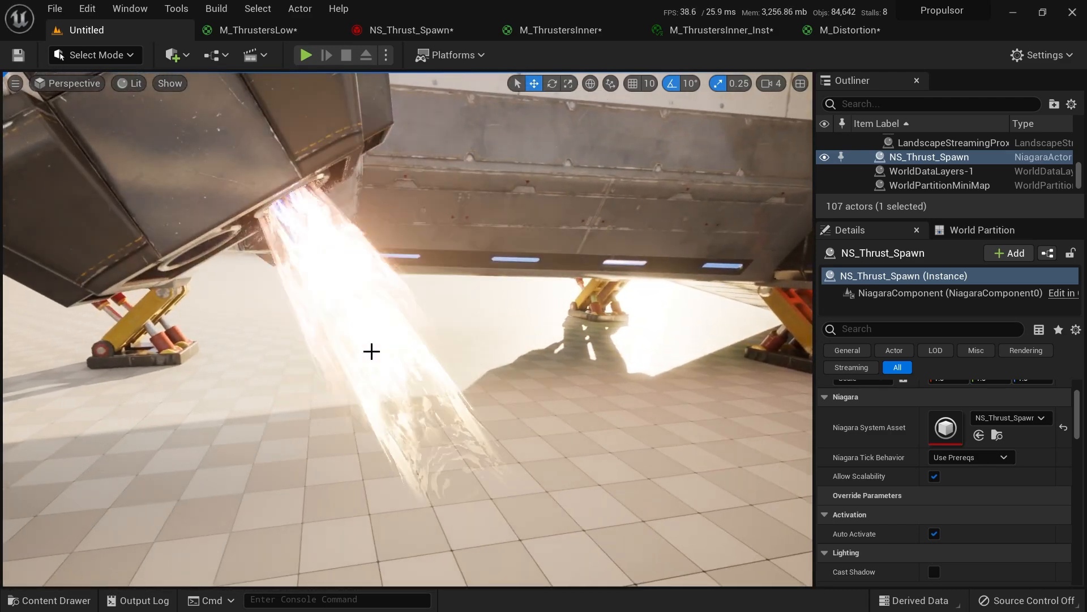
{"action": "right_click_drag", "start_coordinate": [327, 302], "coordinate": [420, 154]}
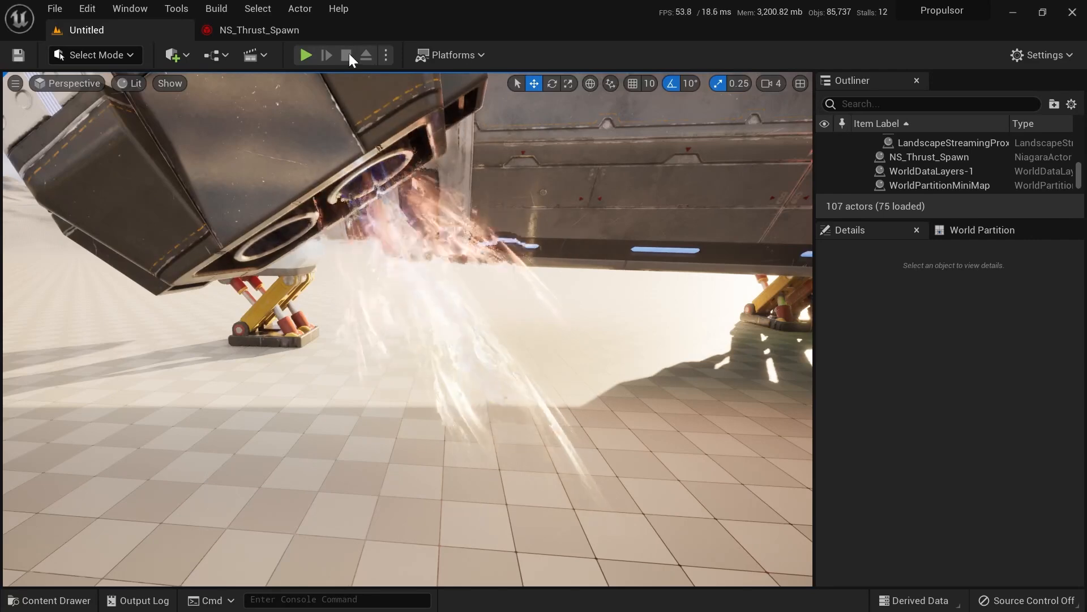
Step: Review the InnerThrust and InnerThrustDistortion emitters in NS_Thrust_Spawn and frame the thruster in the level
{"action": "left_click", "coordinate": [285, 33]}
{"action": "right_click_drag", "start_coordinate": [685, 222], "coordinate": [576, 209]}
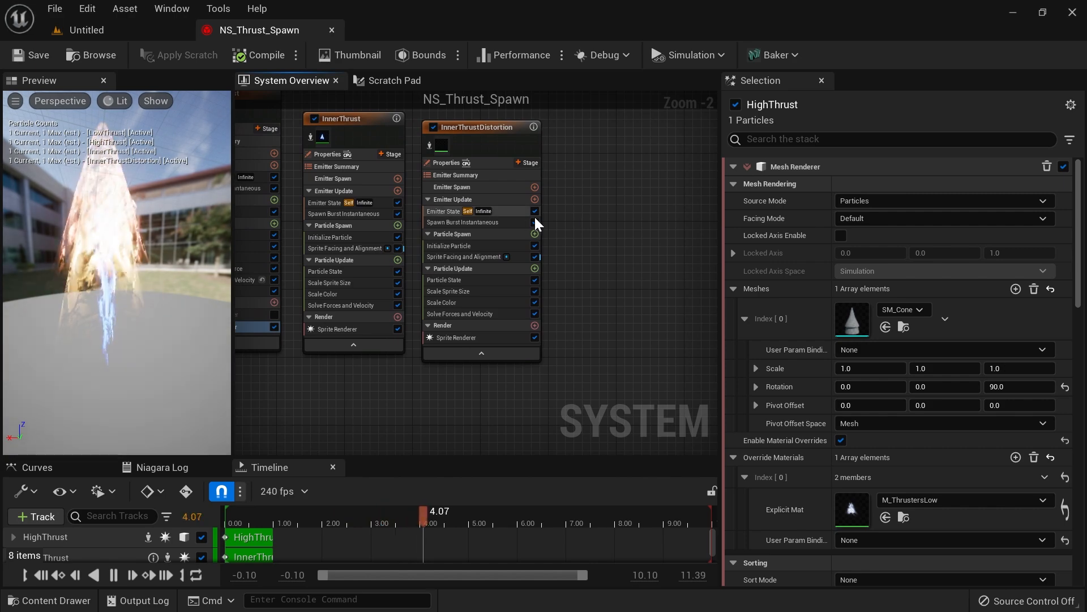
{"action": "left_click", "coordinate": [113, 30]}
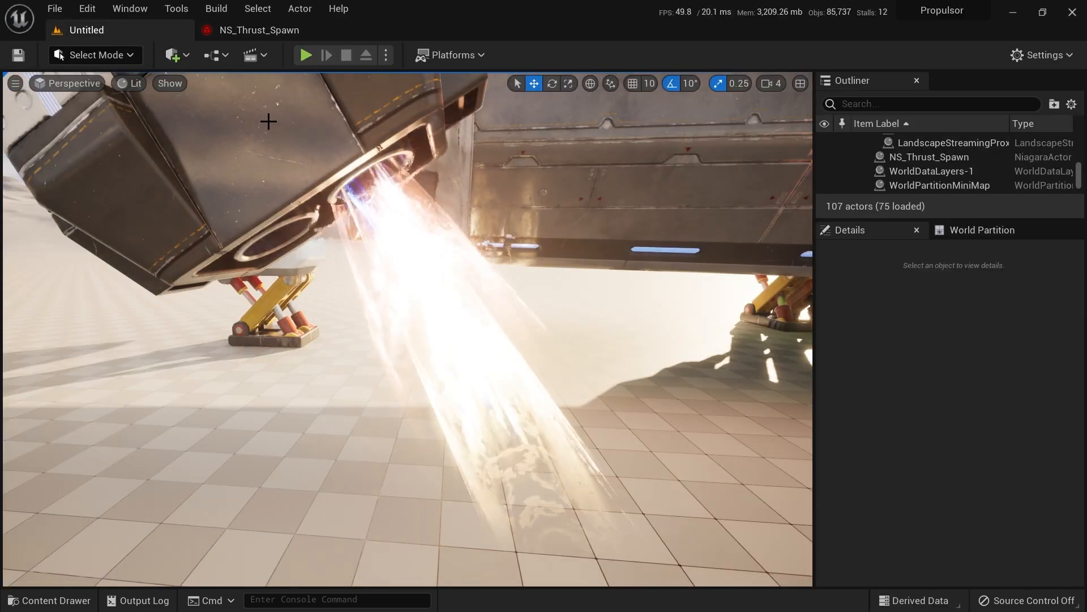
{"action": "right_click_drag", "start_coordinate": [610, 290], "coordinate": [449, 325]}
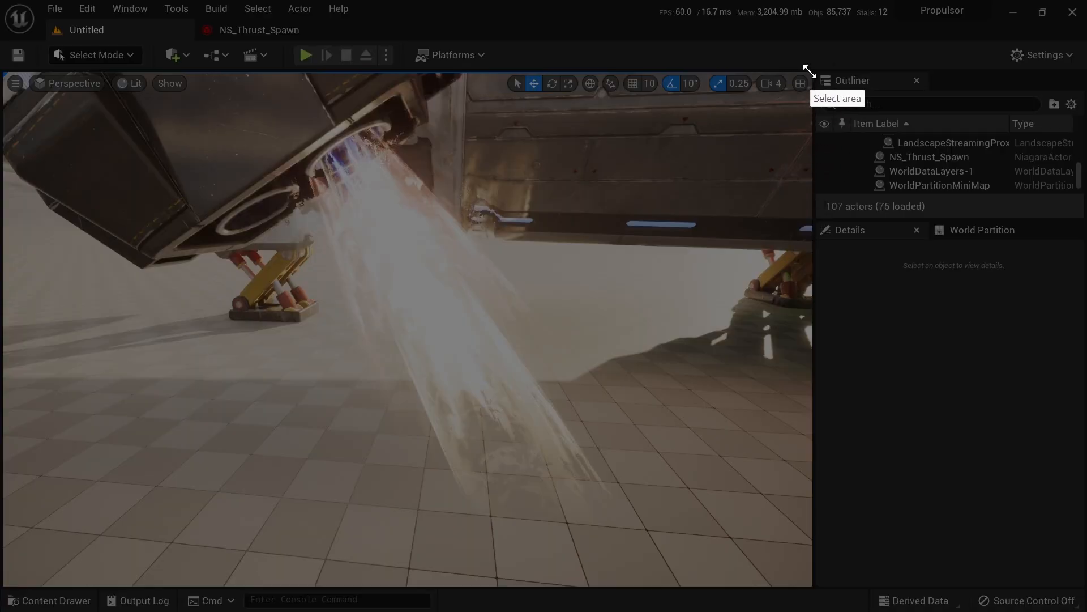
Step: Outline the upper and lower edges of the thrust in red on a screen capture of the viewport, and discard the capture
{"action": "left_click_drag", "start_coordinate": [810, 72], "coordinate": [12, 585]}
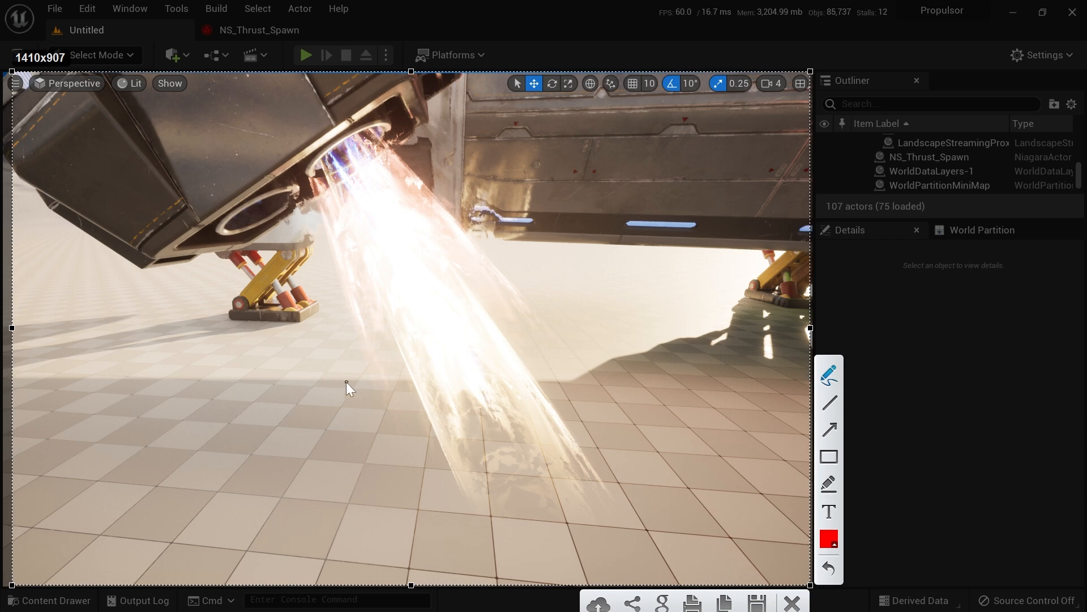
{"action": "left_click_drag", "start_coordinate": [393, 334], "coordinate": [395, 341]}
{"action": "left_click_drag", "start_coordinate": [454, 469], "coordinate": [460, 499]}
{"action": "left_click_drag", "start_coordinate": [468, 285], "coordinate": [480, 301]}
{"action": "left_click_drag", "start_coordinate": [578, 441], "coordinate": [598, 469]}
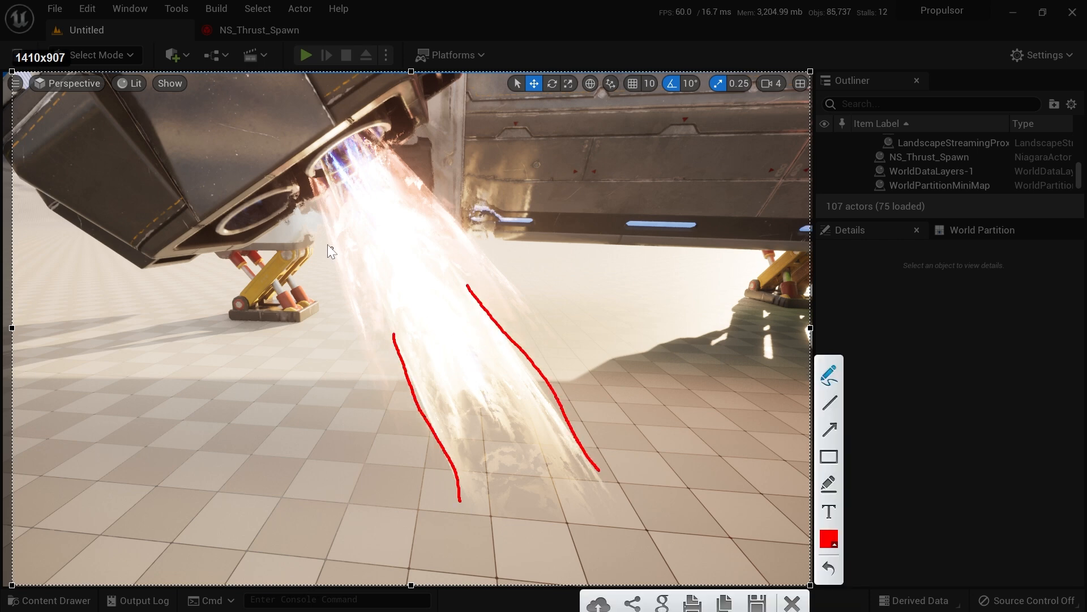
{"action": "left_click_drag", "start_coordinate": [305, 180], "coordinate": [358, 338]}
{"action": "left_click_drag", "start_coordinate": [376, 130], "coordinate": [398, 161]}
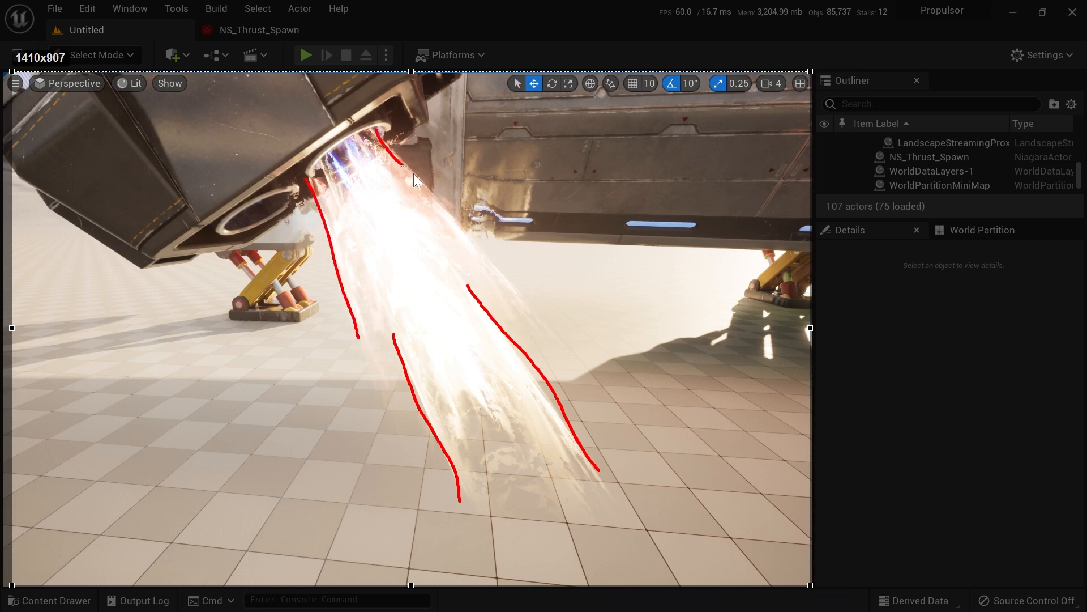
{"action": "left_click_drag", "start_coordinate": [511, 273], "coordinate": [511, 274]}
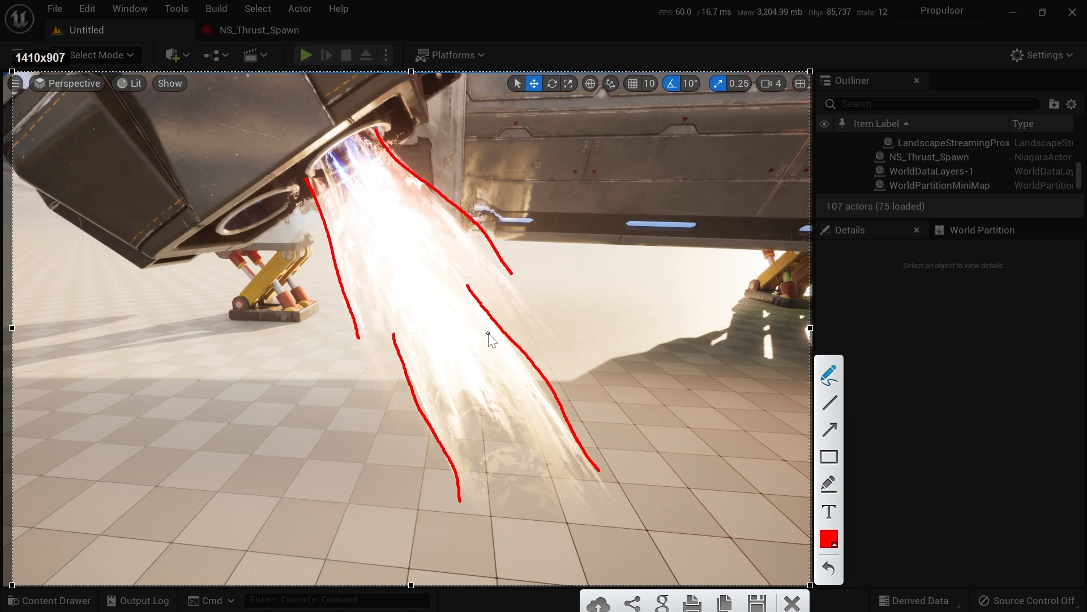
{"action": "key", "text": "Escape"}
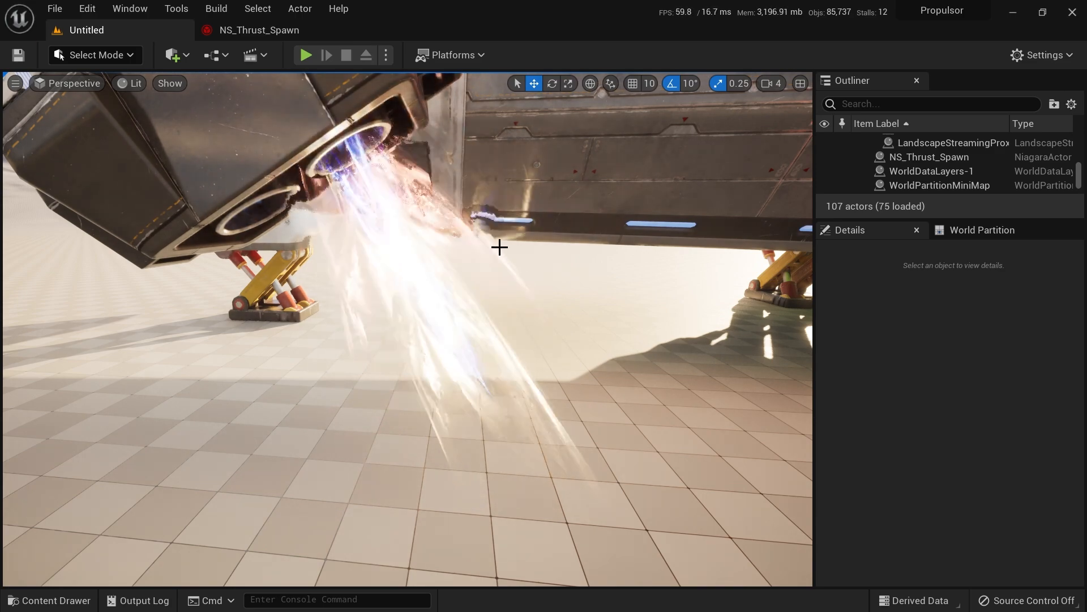
Step: Add a Simple Sprite Burst emitter to NS_Thrust_Spawn, beside the InnerThrustDistortion emitter
{"action": "left_click", "coordinate": [279, 32]}
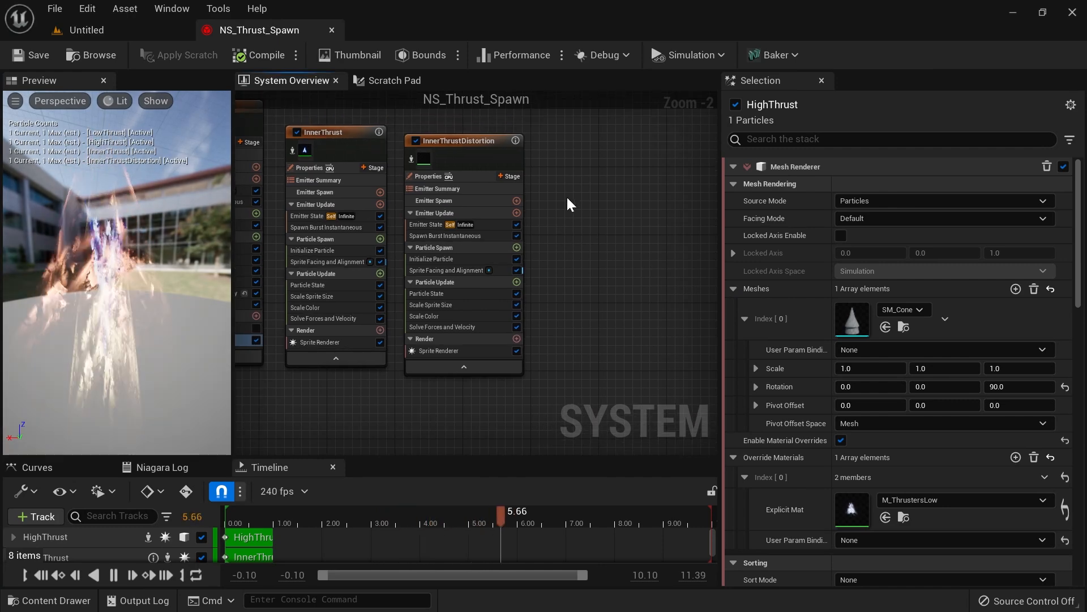
{"action": "scroll", "coordinate": [561, 190], "scroll_direction": "up", "scroll_amount": 1}
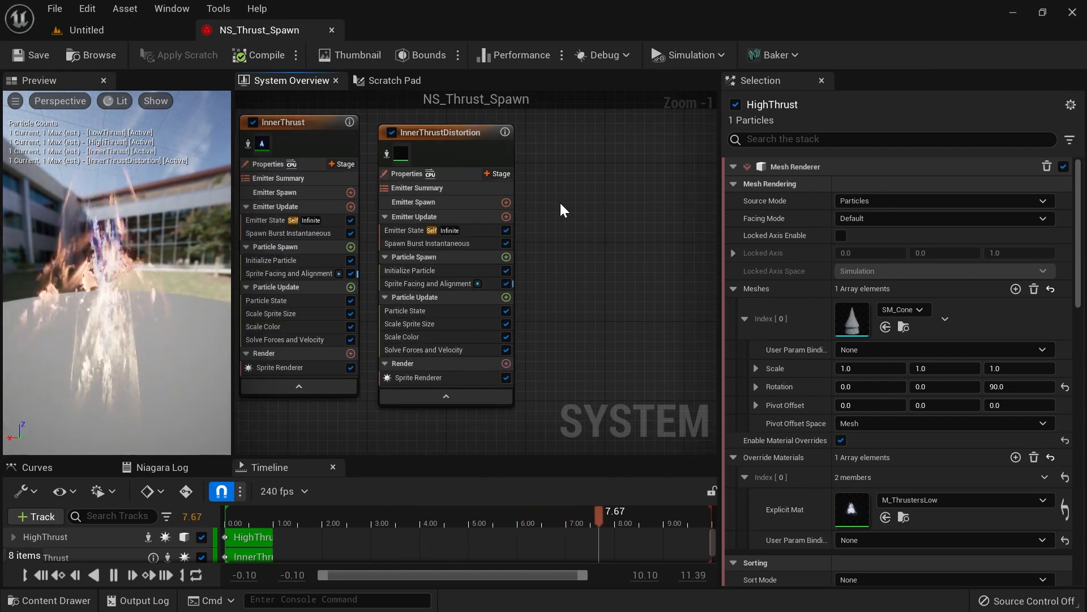
{"action": "right_click_drag", "start_coordinate": [560, 202], "coordinate": [517, 194]}
{"action": "right_click", "coordinate": [502, 143]}
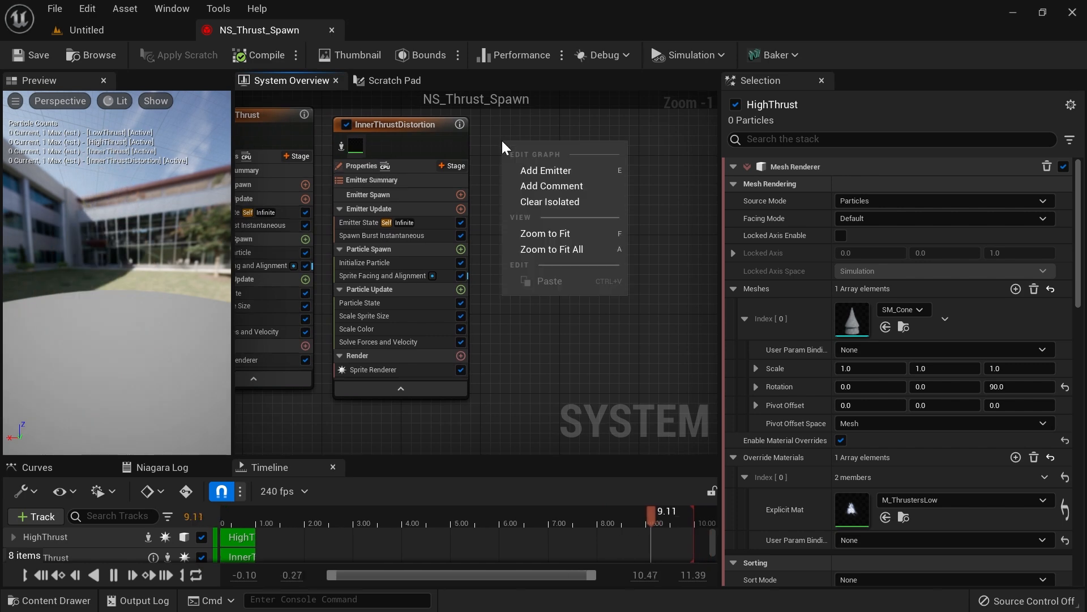
{"action": "left_click", "coordinate": [535, 171]}
{"action": "scroll", "coordinate": [665, 401], "scroll_direction": "down", "scroll_amount": 1}
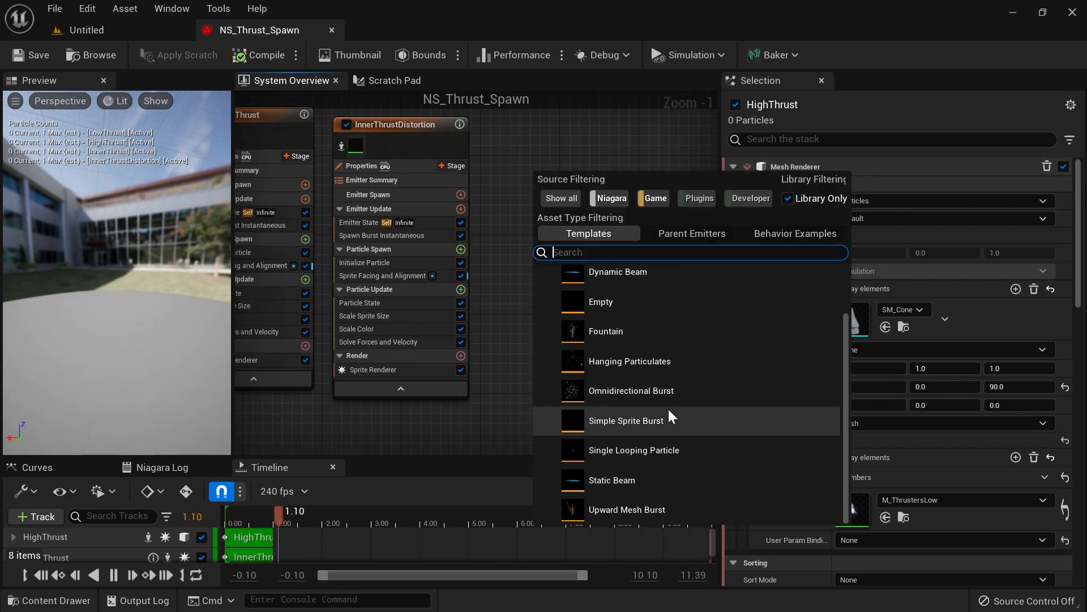
{"action": "double_click", "coordinate": [617, 419]}
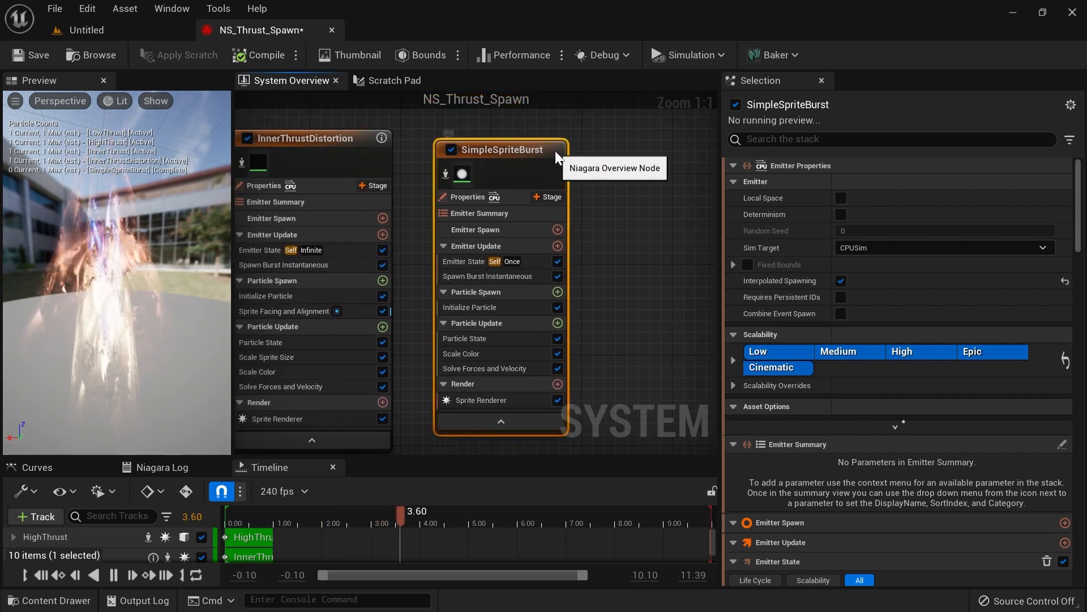
Step: Rename the new SimpleSpriteBurst emitter as SpeedSparks
{"action": "double_click", "coordinate": [554, 157]}
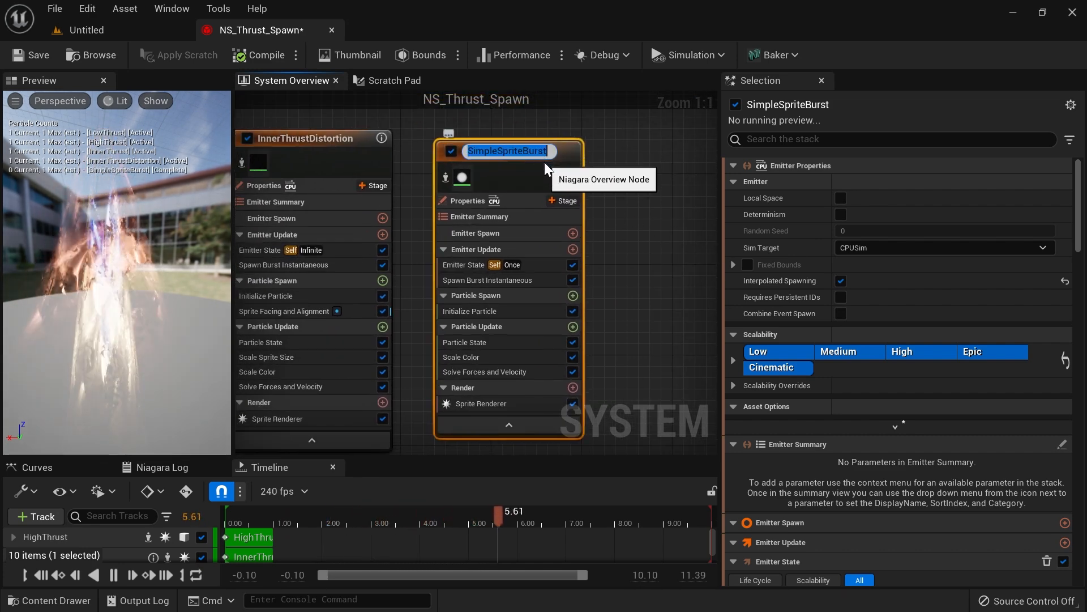
{"action": "type", "text": "Init"}
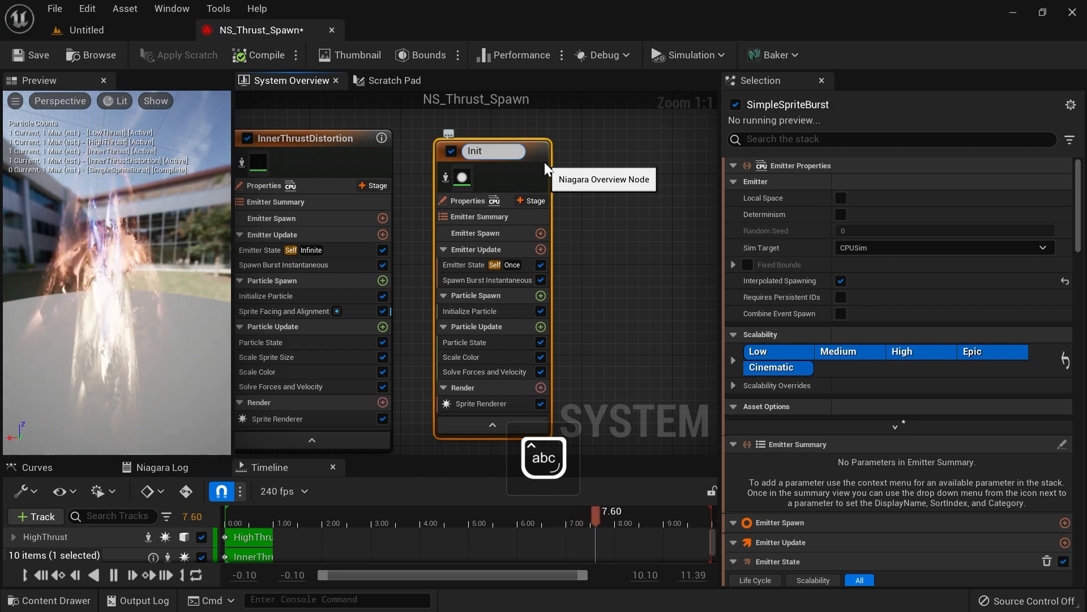
{"action": "key", "text": "BackSpace"}
{"action": "key", "text": "BackSpace"}
{"action": "key", "text": "BackSpace"}
{"action": "type", "text": "SpeedSparks"}
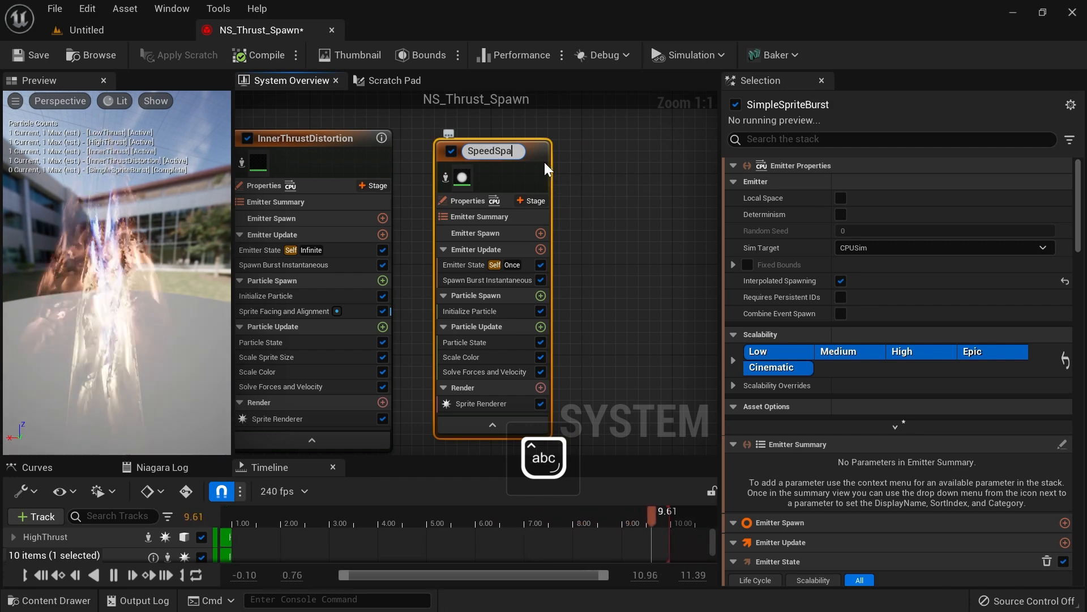
{"action": "key", "text": "Return"}
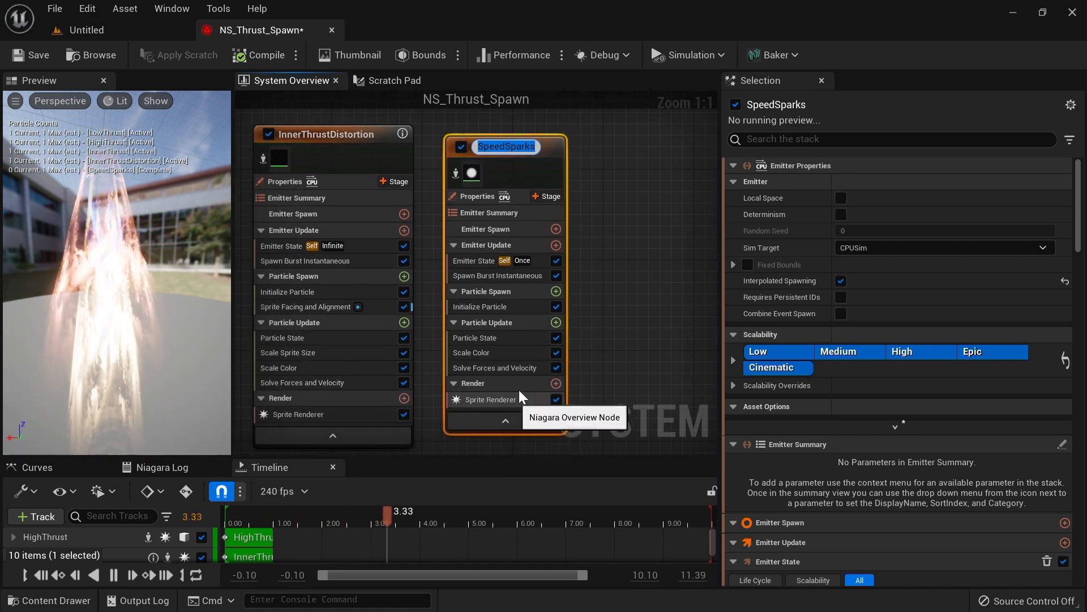
{"action": "left_click", "coordinate": [609, 230]}
{"action": "left_click", "coordinate": [525, 148]}
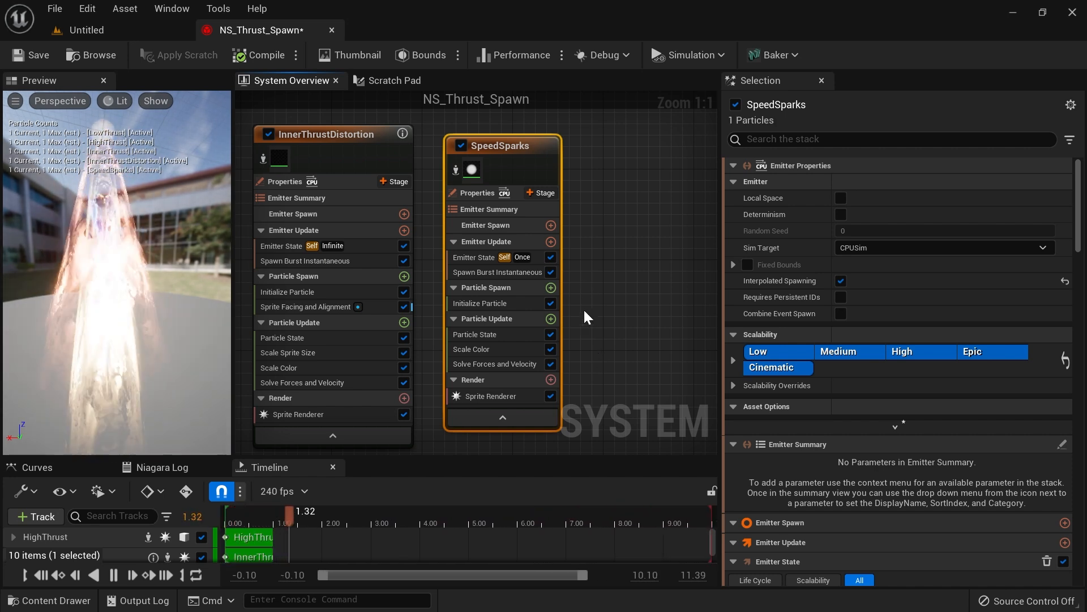
Step: Set the Loop Behavior of SpeedSparks' Emitter State to Infinite, and check its Spawn Burst Instantaneous settings and the preview
{"action": "left_click", "coordinate": [536, 257]}
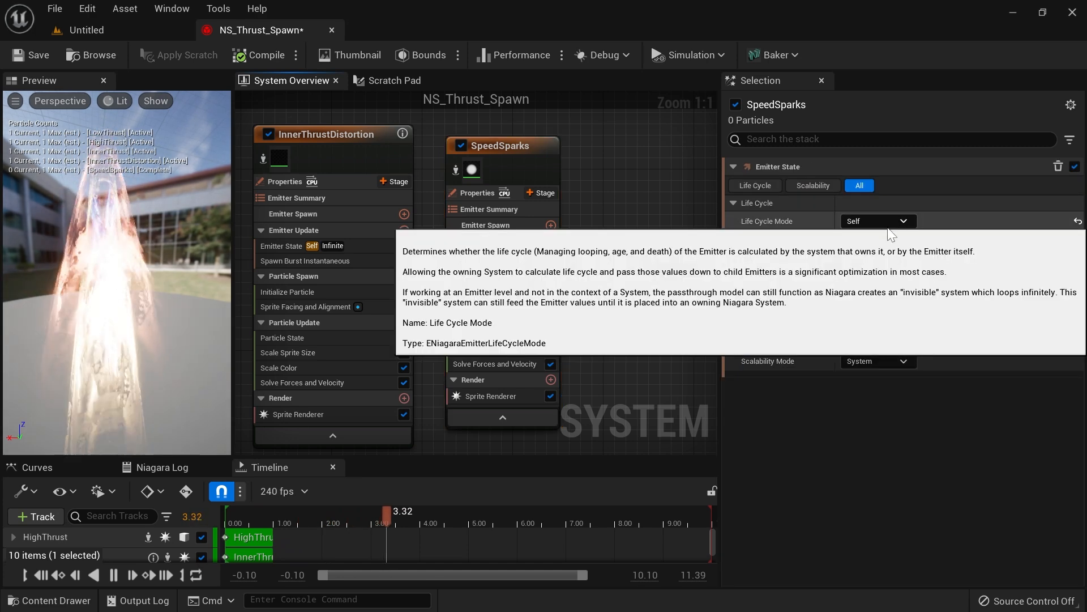
{"action": "left_click", "coordinate": [888, 266]}
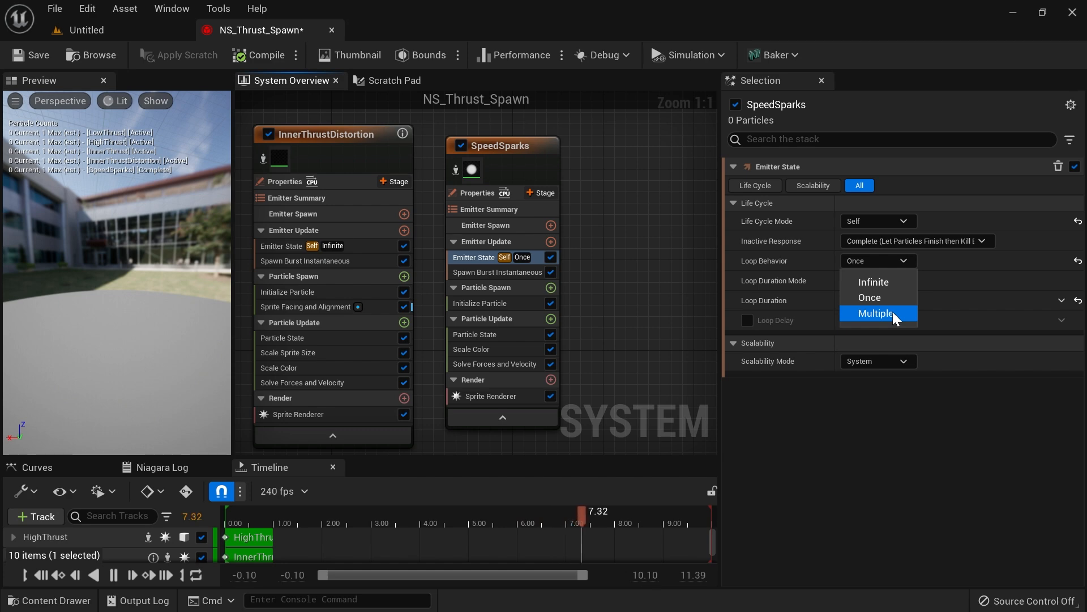
{"action": "left_click", "coordinate": [881, 284]}
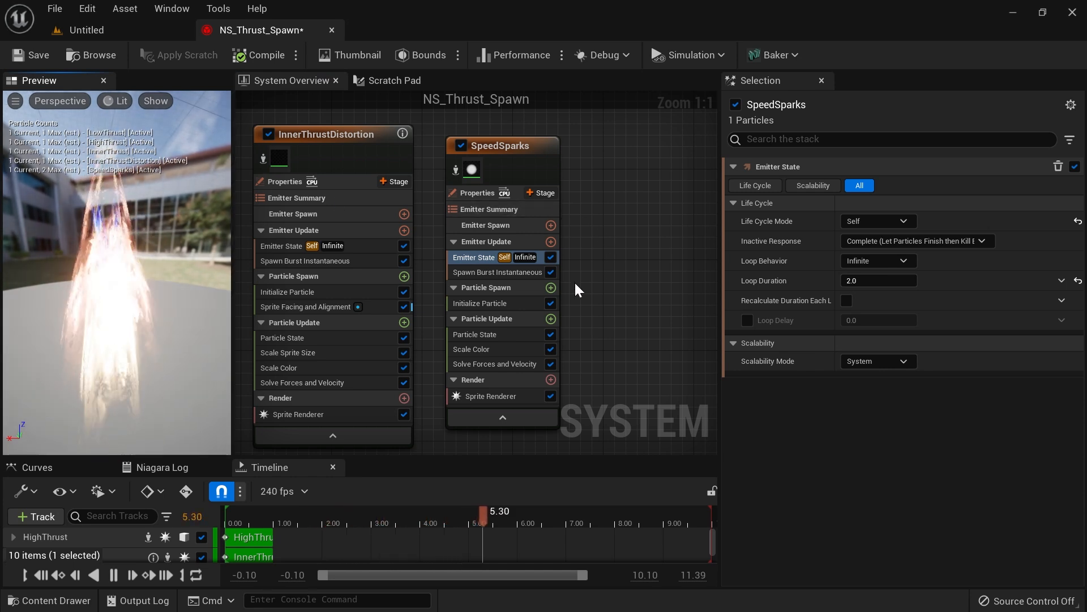
{"action": "left_click", "coordinate": [527, 273]}
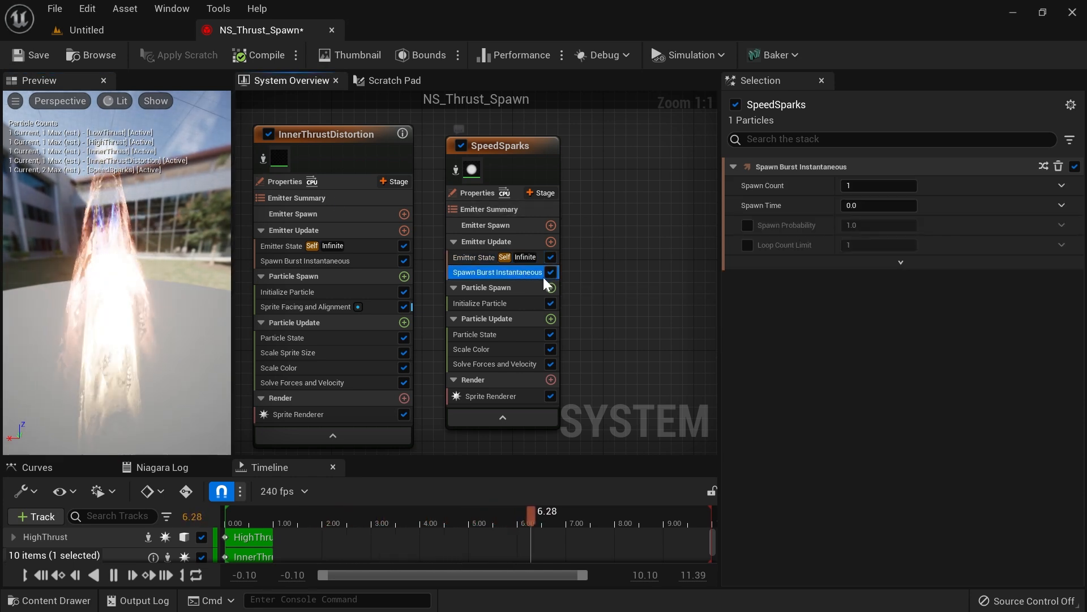
{"action": "left_click", "coordinate": [861, 186]}
{"action": "left_click_drag", "start_coordinate": [129, 194], "coordinate": [124, 185]}
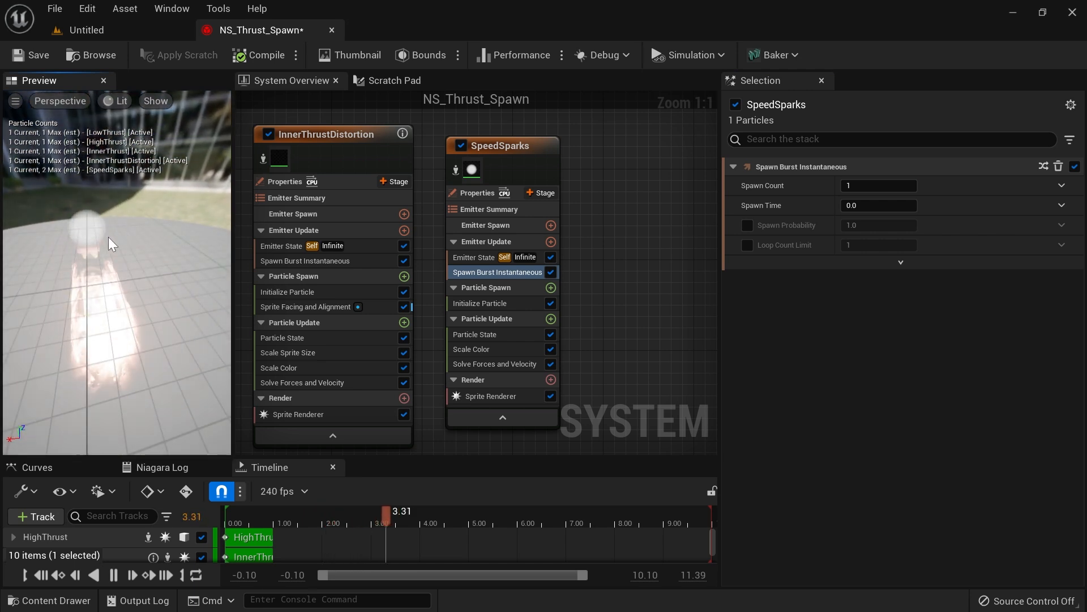
Step: In SpeedSparks' Initialize Particle, set Sprite Size Mode to Random Uniform with a minimum of 1.0 and a maximum of 3.0
{"action": "left_click", "coordinate": [502, 303]}
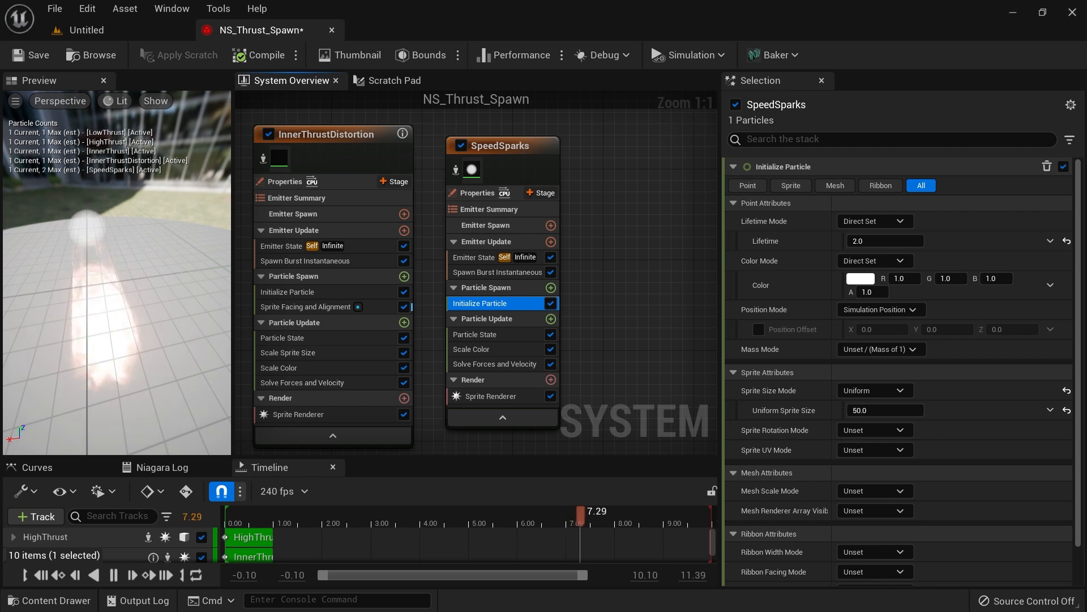
{"action": "left_click", "coordinate": [894, 392]}
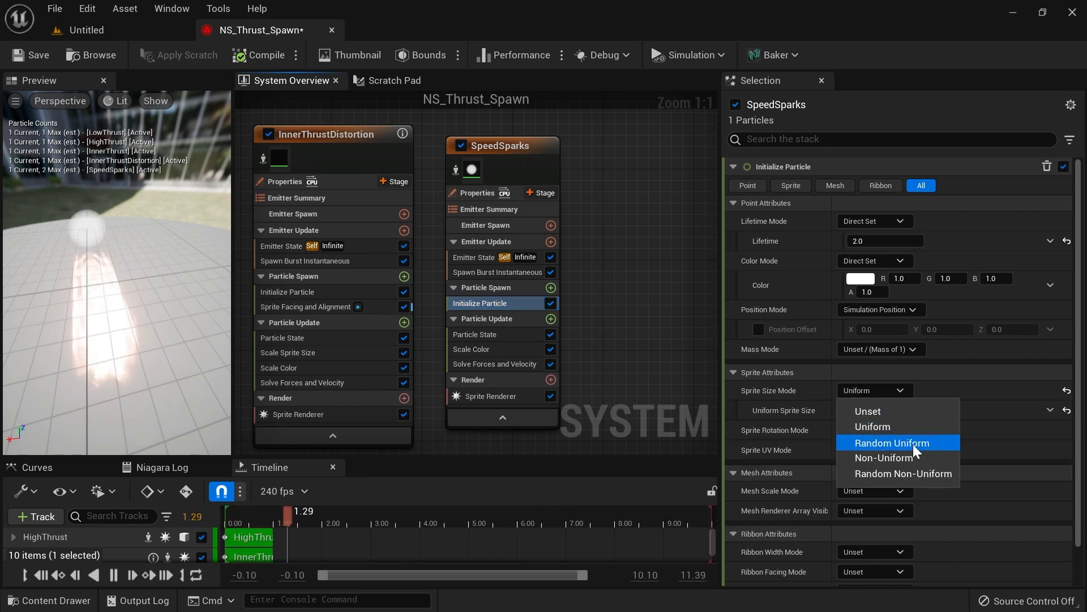
{"action": "left_click", "coordinate": [909, 443]}
{"action": "left_click", "coordinate": [876, 410]}
{"action": "type", "text": "3"}
{"action": "left_click", "coordinate": [101, 254]}
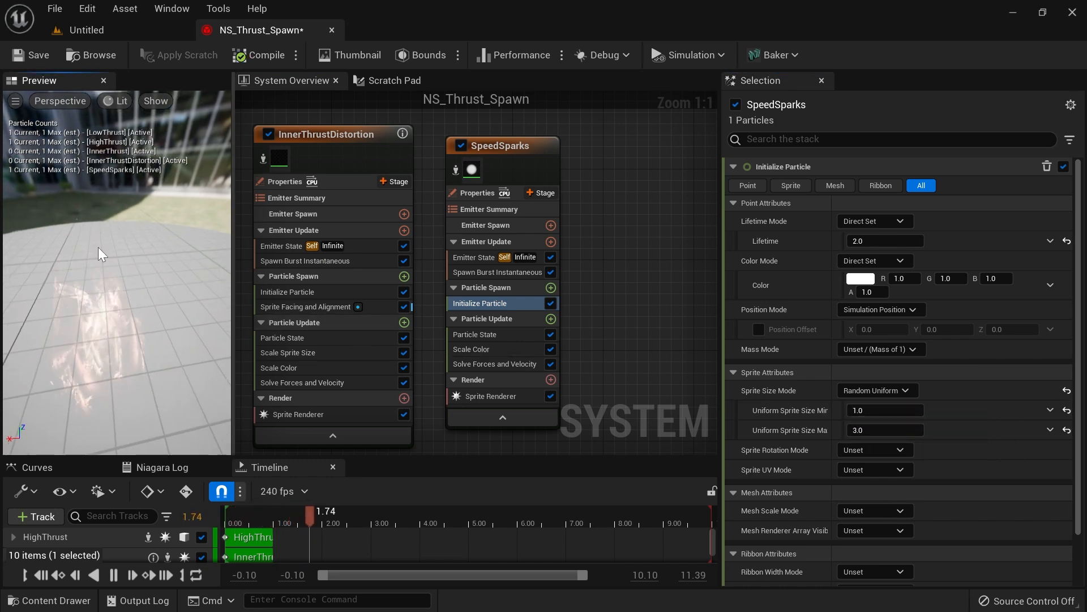
{"action": "left_click_drag", "start_coordinate": [101, 255], "coordinate": [80, 229]}
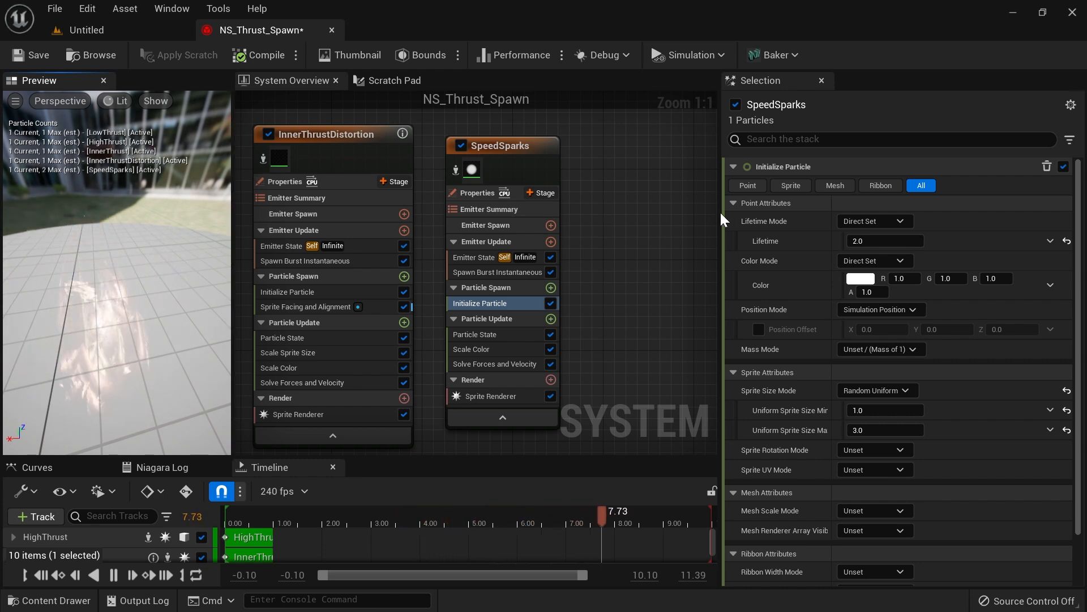
Step: Set SpeedSparks' Lifetime Mode to Random, with Lifetime Min 0.2 and Lifetime Max 0.7
{"action": "left_click", "coordinate": [901, 221]}
{"action": "left_click", "coordinate": [864, 249]}
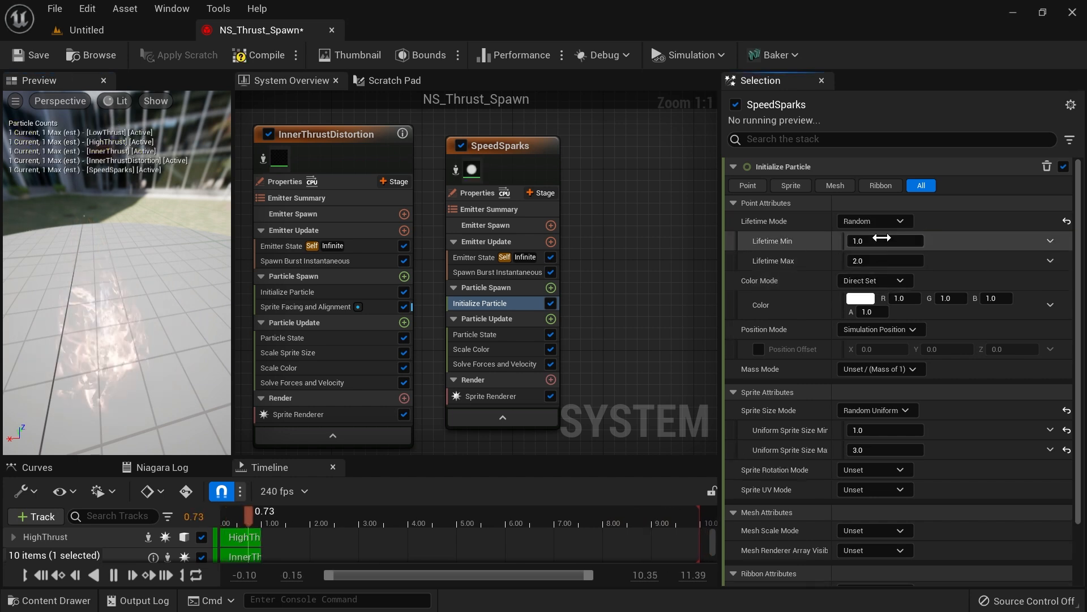
{"action": "key", "text": "Tab"}
{"action": "type", "text": "0.7"}
{"action": "key", "text": "Return"}
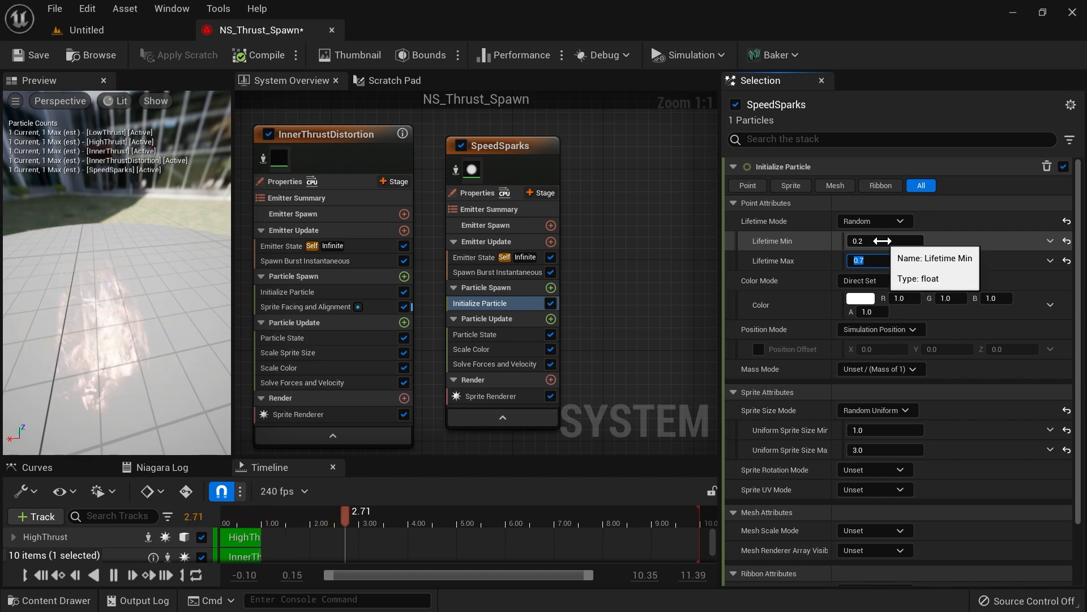
Step: Set SpeedSparks' particle color to a bright blue with R 0.0, G about 0.204 and B 3.0
{"action": "left_click", "coordinate": [864, 300]}
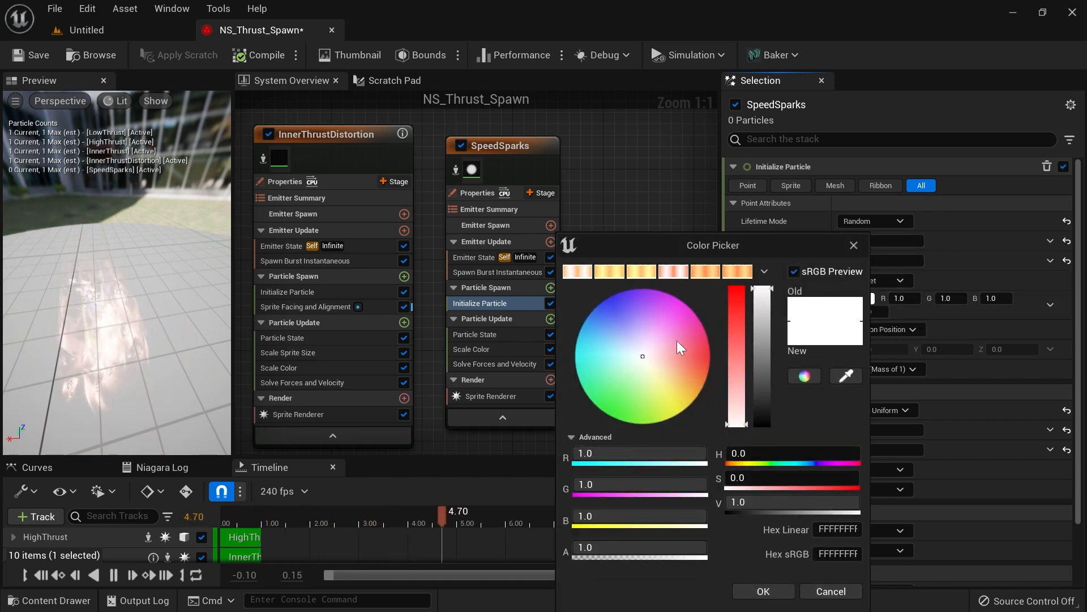
{"action": "left_click", "coordinate": [615, 316]}
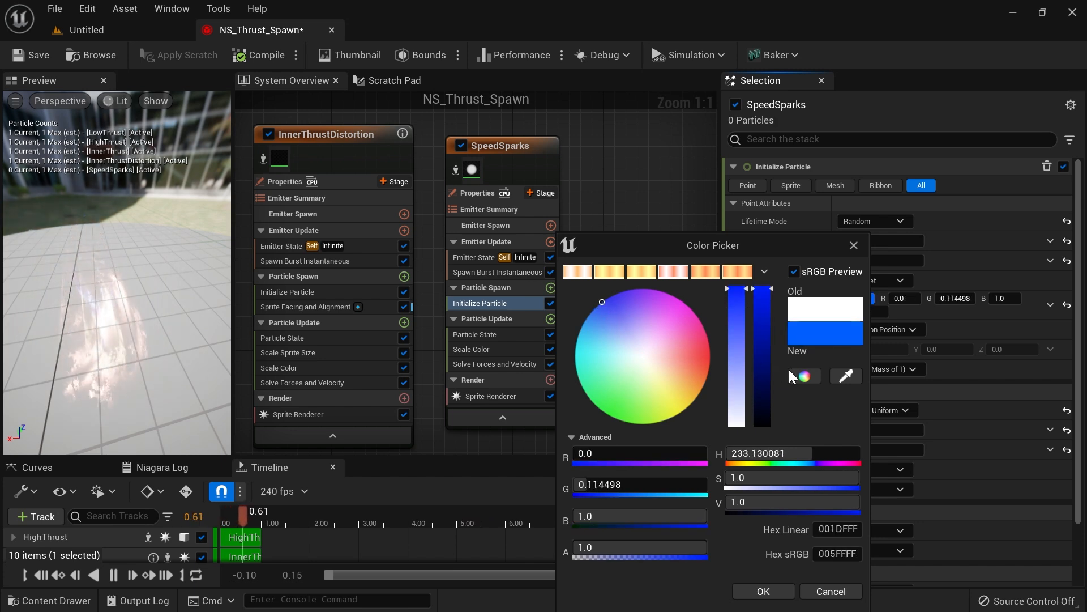
{"action": "left_click", "coordinate": [741, 502]}
{"action": "type", "text": "3"}
{"action": "key", "text": "Tab"}
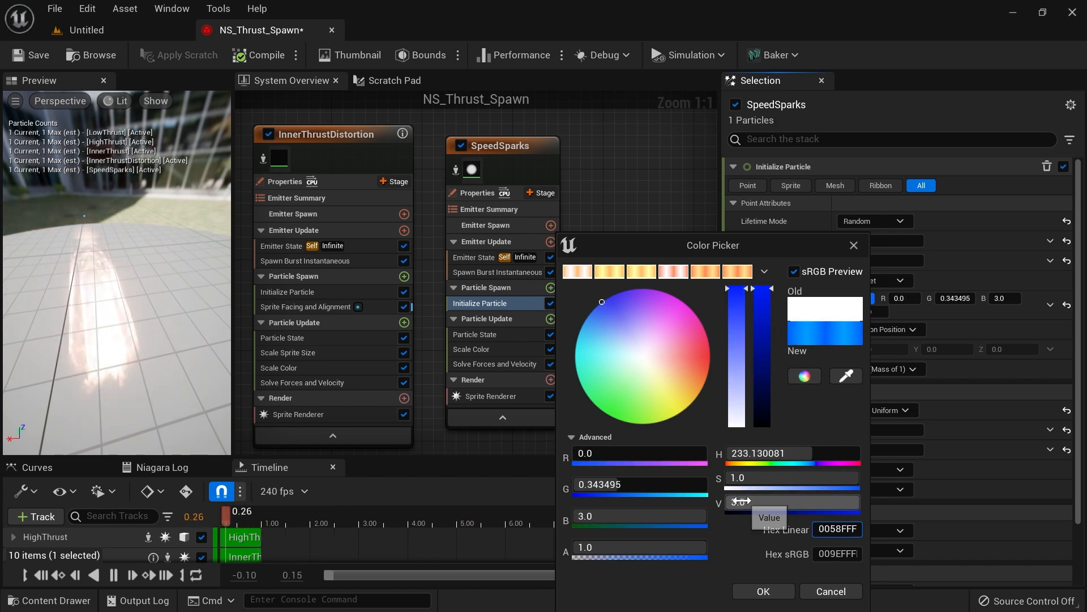
{"action": "left_click", "coordinate": [768, 591]}
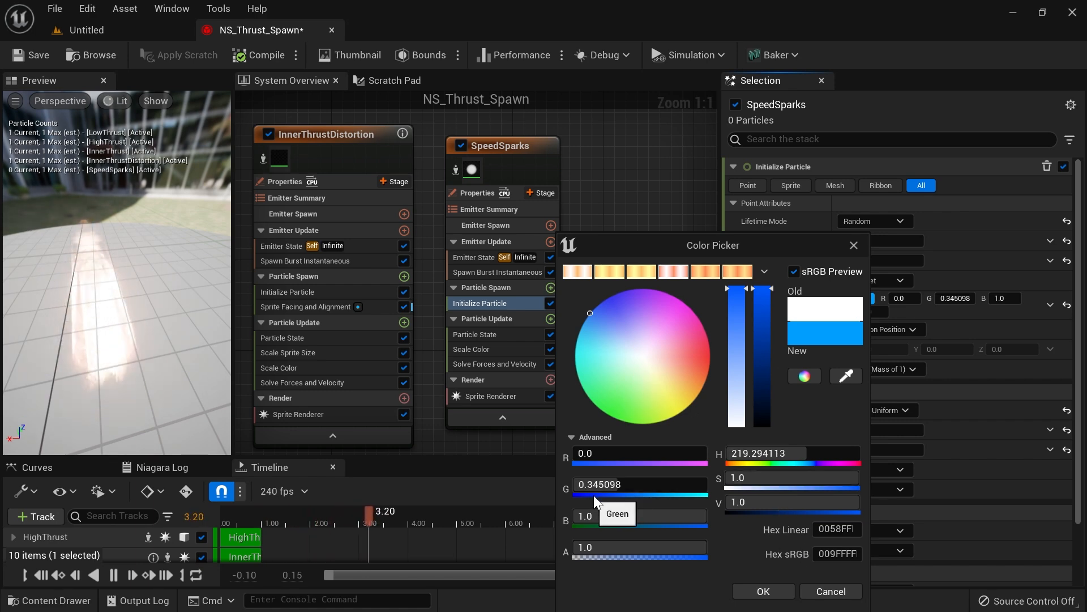
{"action": "left_click", "coordinate": [596, 515]}
{"action": "type", "text": "3"}
{"action": "key", "text": "Tab"}
{"action": "left_click", "coordinate": [607, 309]}
{"action": "left_click_drag", "start_coordinate": [605, 307], "coordinate": [602, 294]}
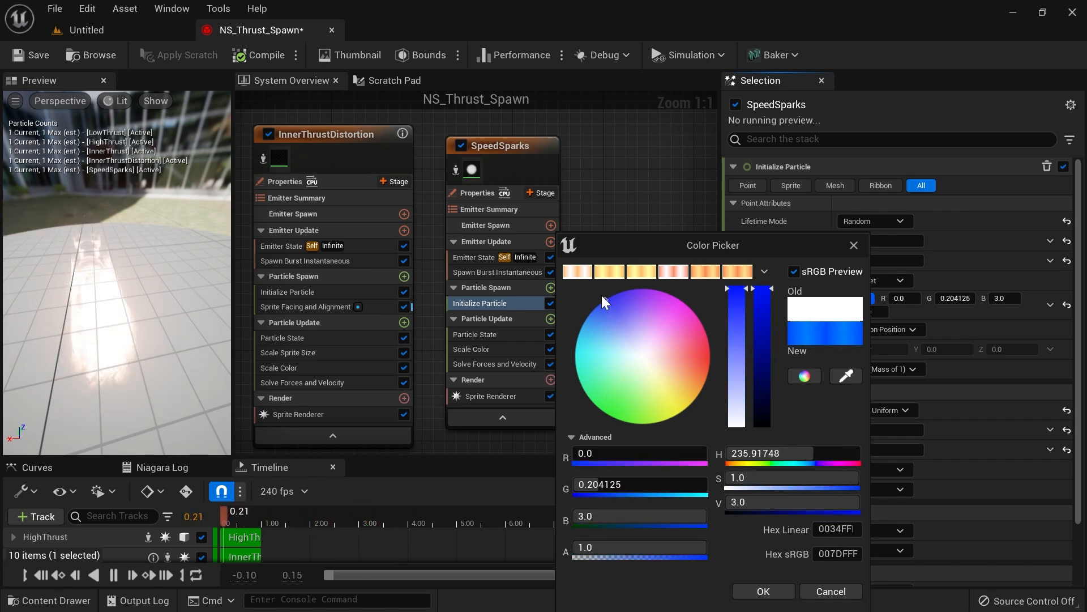
{"action": "left_click", "coordinate": [763, 591]}
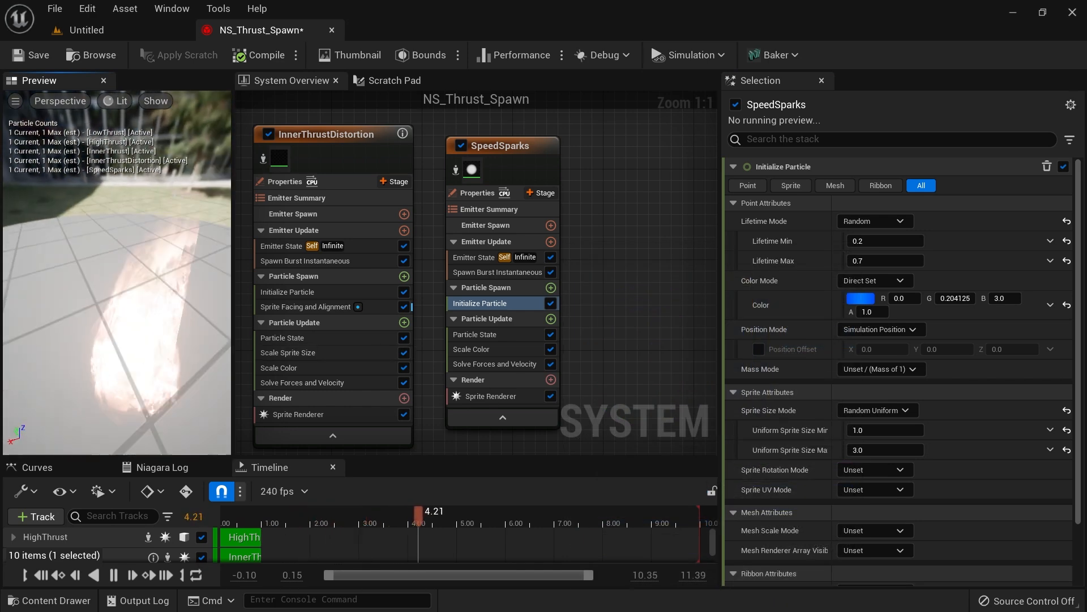
{"action": "left_click_drag", "start_coordinate": [108, 226], "coordinate": [108, 225]}
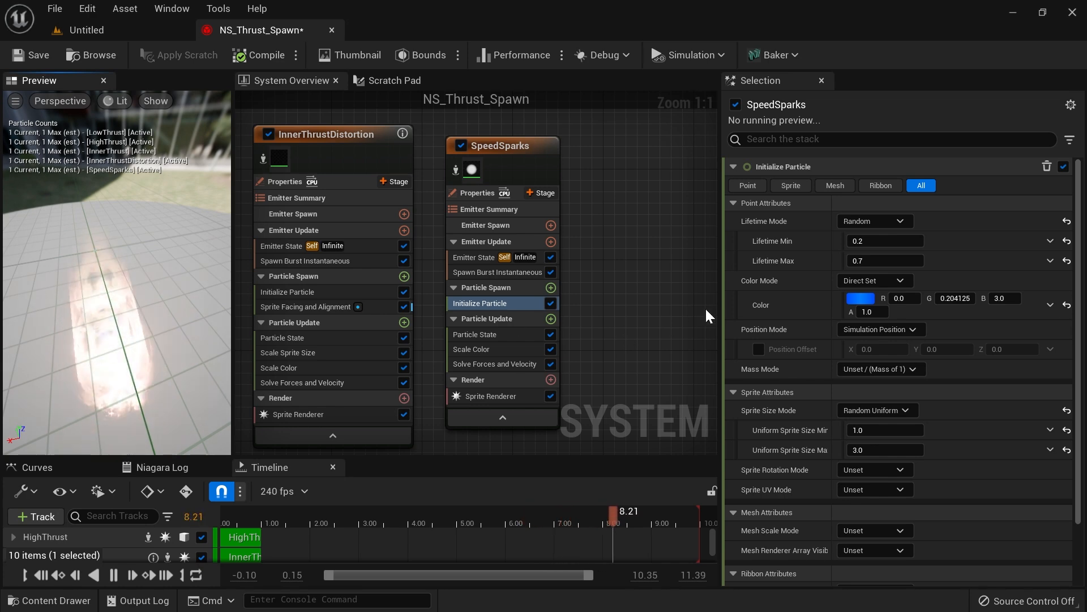
Step: Add a Shape Location module to SpeedSparks' Particle Spawn, using a Sphere primitive with a radius of 80
{"action": "left_click", "coordinate": [550, 288]}
{"action": "type", "text": "shape"}
{"action": "key", "text": "Return"}
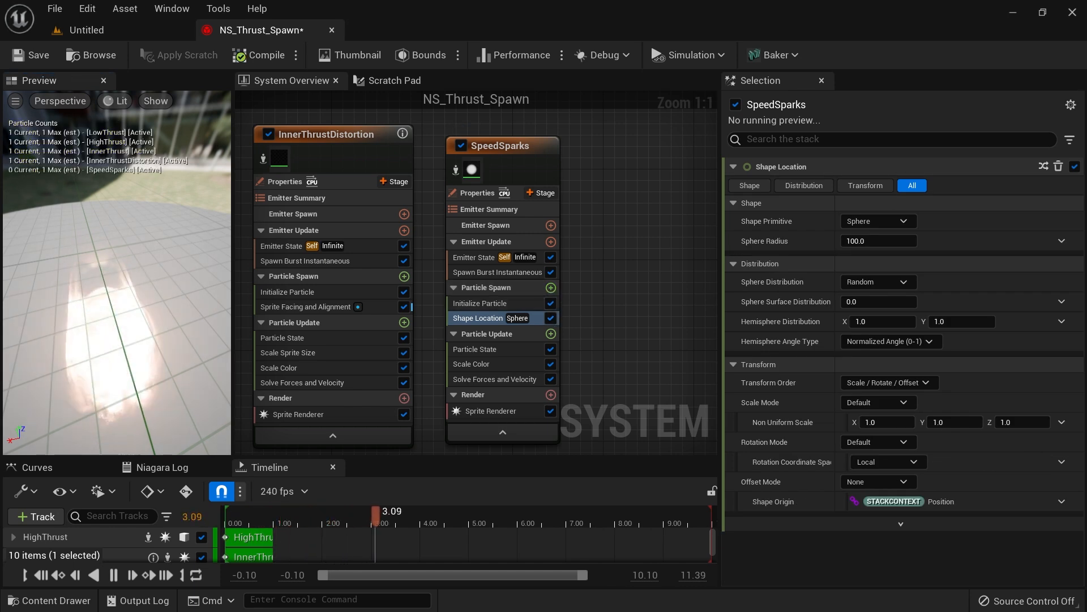
{"action": "left_click", "coordinate": [878, 241]}
{"action": "type", "text": "80"}
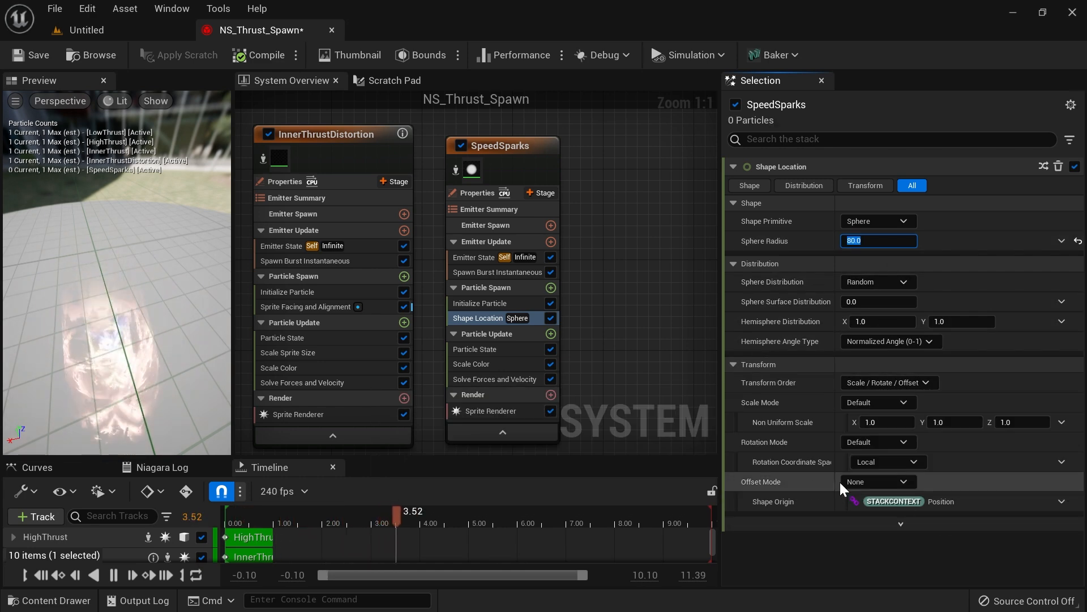
{"action": "left_click_drag", "start_coordinate": [107, 300], "coordinate": [97, 302]}
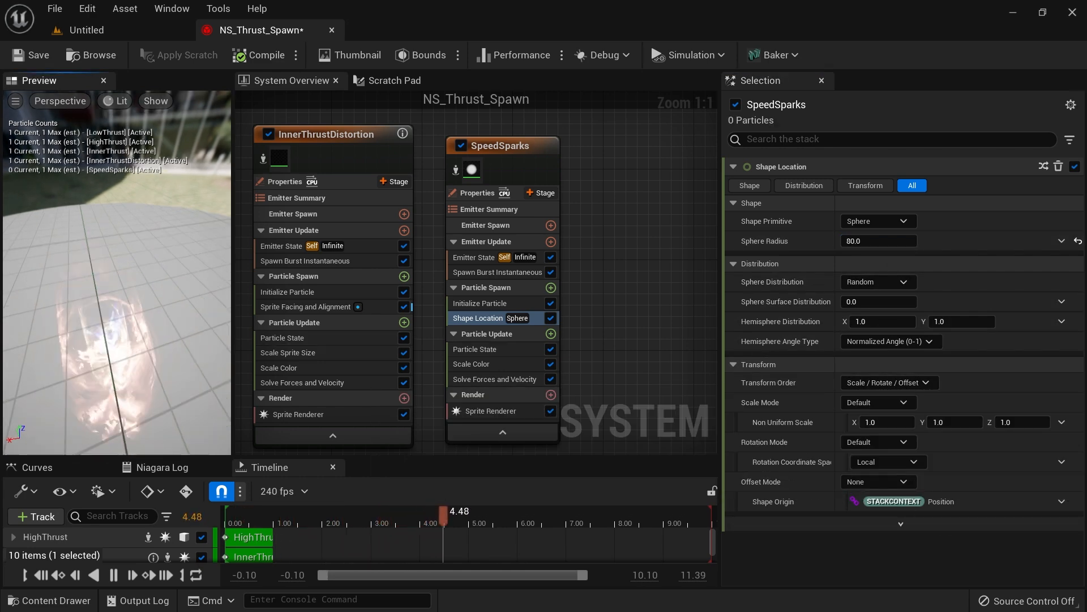
Step: Set the Spawn Count of SpeedSparks' Spawn Burst Instantaneous to 1500
{"action": "left_click", "coordinate": [523, 274]}
{"action": "left_click", "coordinate": [878, 185]}
{"action": "type", "text": "1500"}
{"action": "key", "text": "Return"}
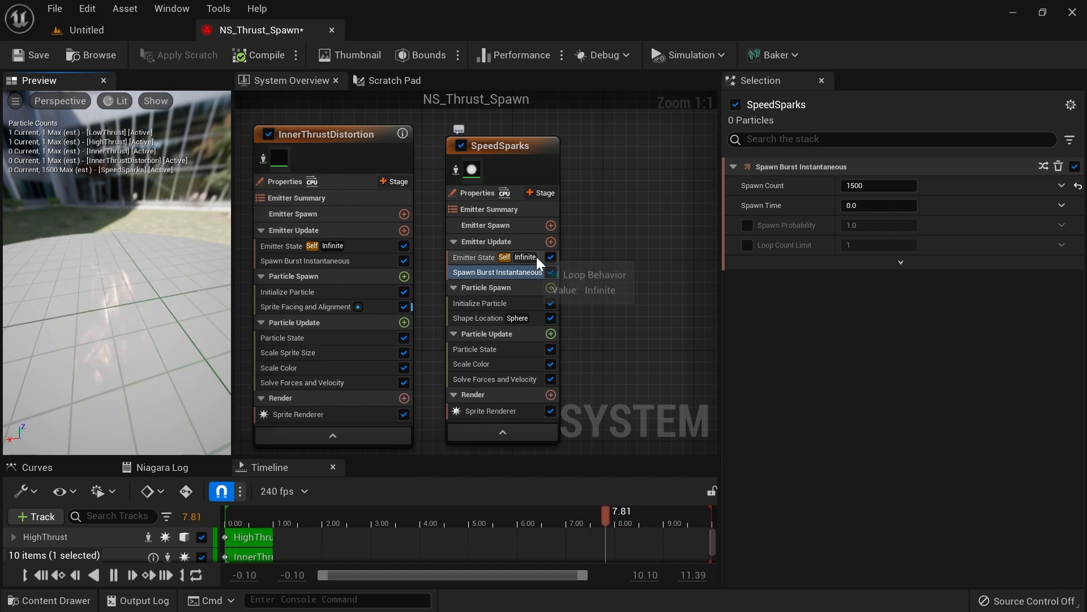
Step: Set the Loop Duration of SpeedSparks' Emitter State to 1.0 and check the sparks in the preview
{"action": "left_click", "coordinate": [483, 259]}
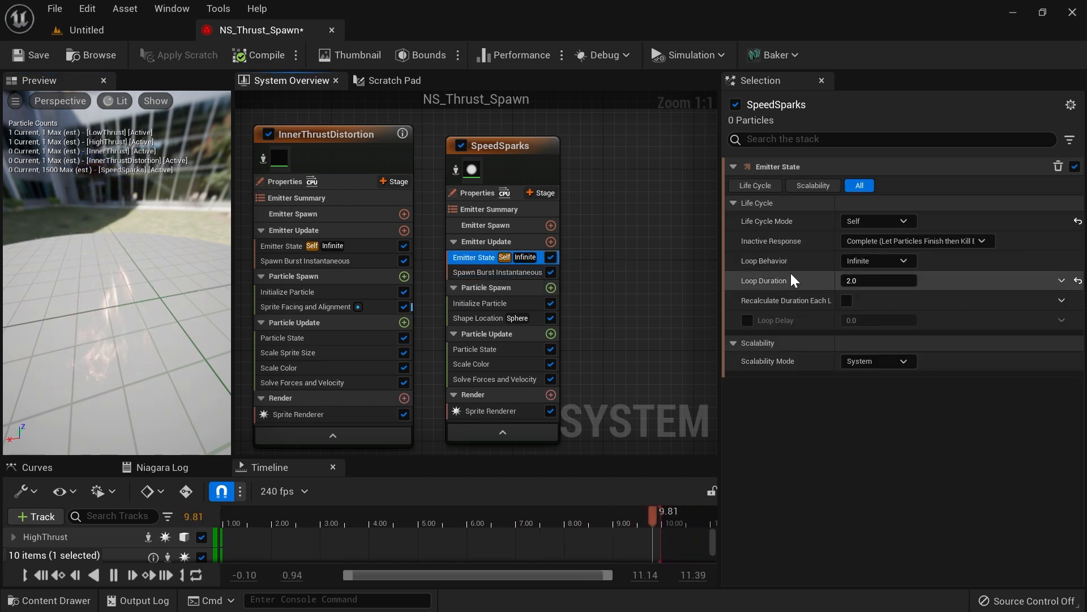
{"action": "left_click", "coordinate": [869, 281]}
{"action": "type", "text": "1"}
{"action": "key", "text": "Tab"}
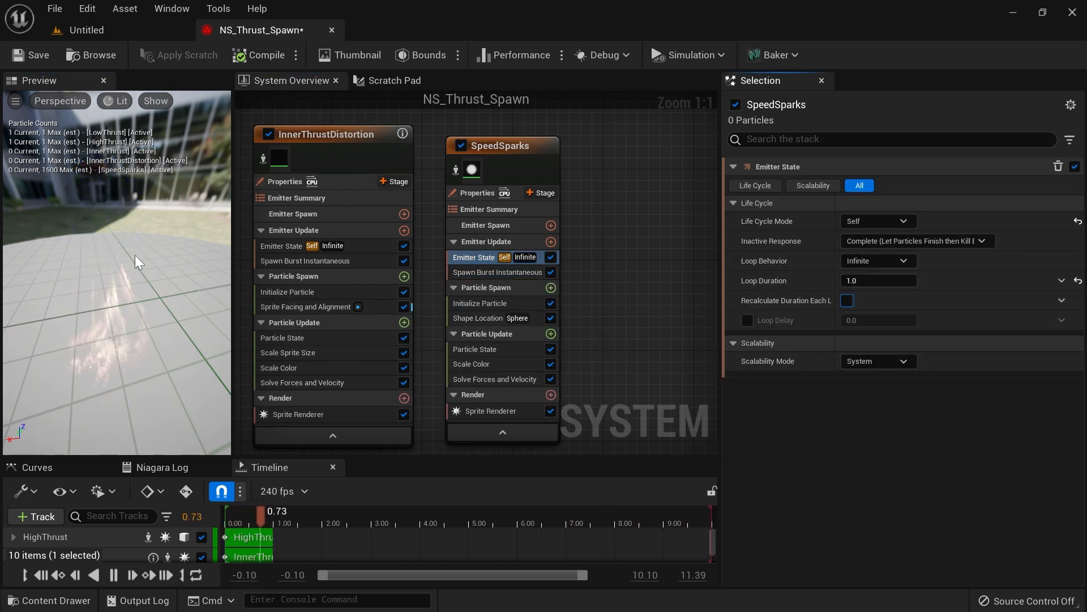
{"action": "left_click_drag", "start_coordinate": [134, 244], "coordinate": [113, 209]}
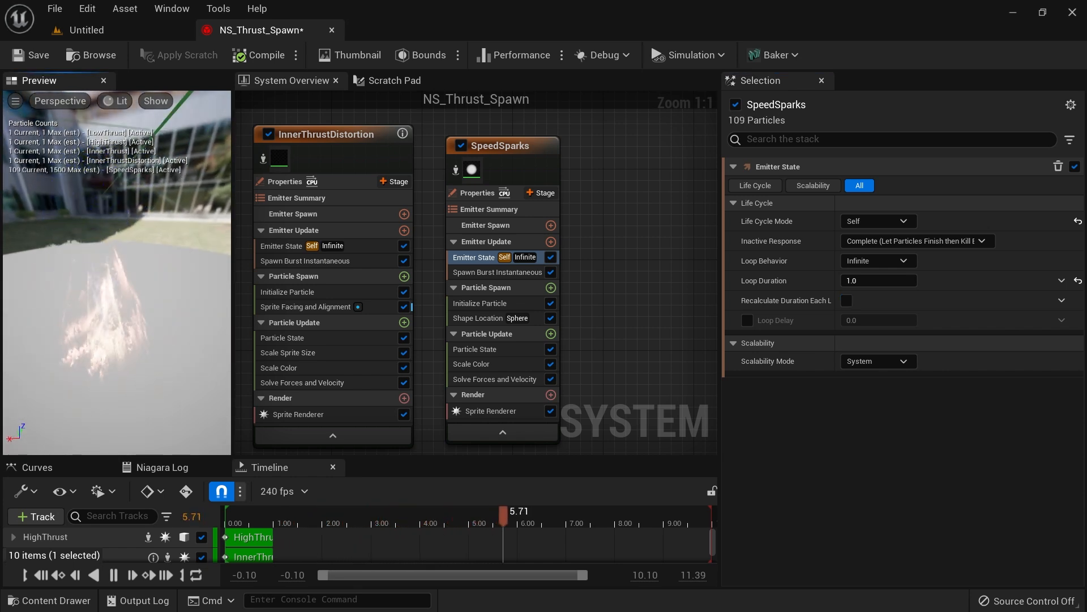
Step: Set SpeedSparks' Shape Location Offset Mode to Default, with a Z offset of -100 in Local coordinate space
{"action": "left_click", "coordinate": [538, 318]}
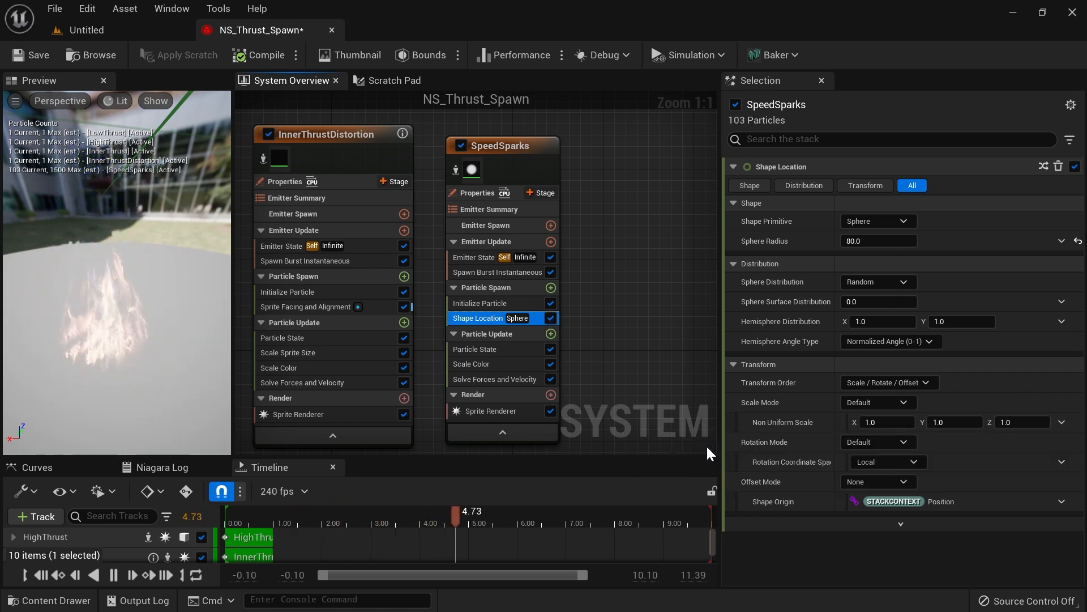
{"action": "left_click", "coordinate": [902, 482]}
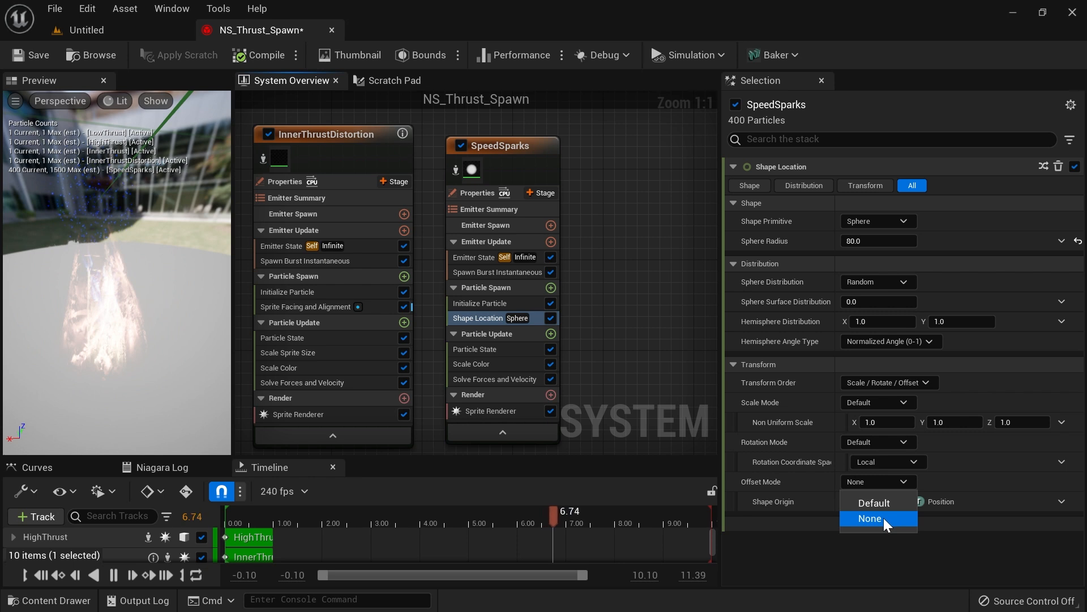
{"action": "left_click", "coordinate": [881, 499]}
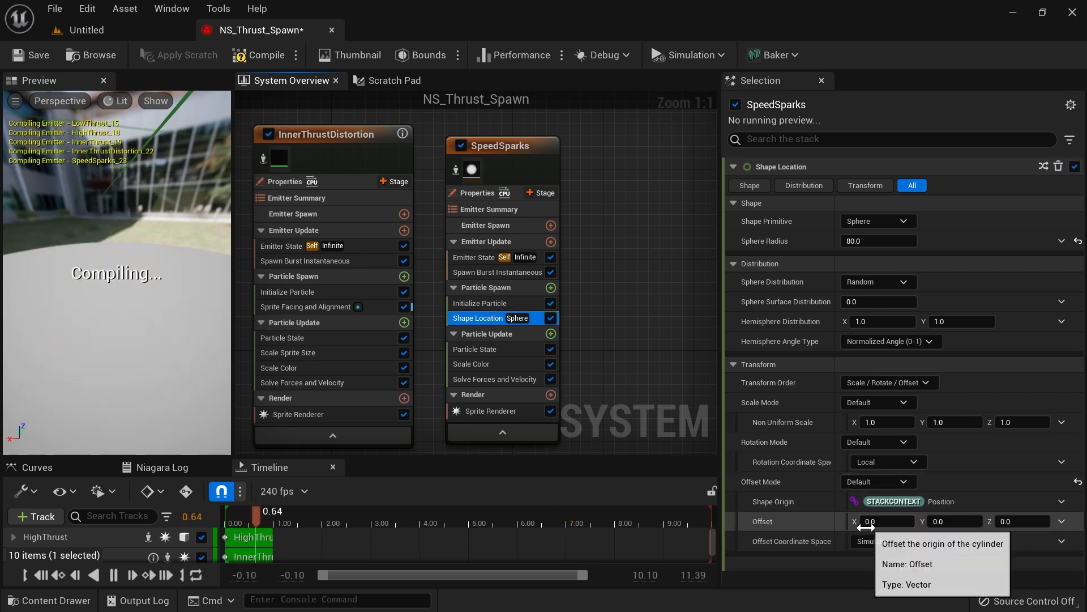
{"action": "left_click", "coordinate": [906, 541]}
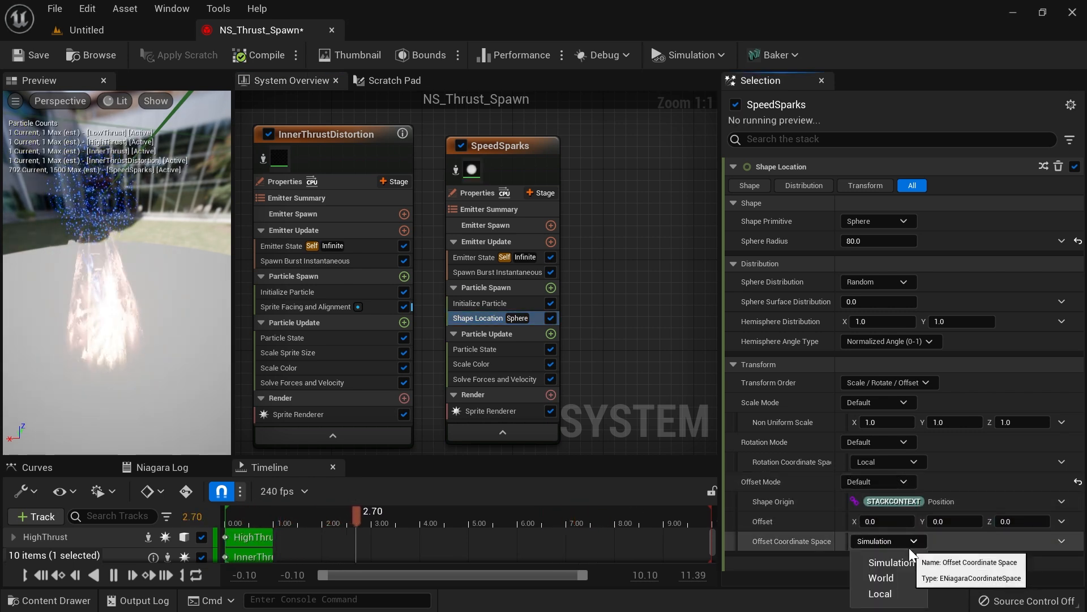
{"action": "left_click", "coordinate": [1010, 521]}
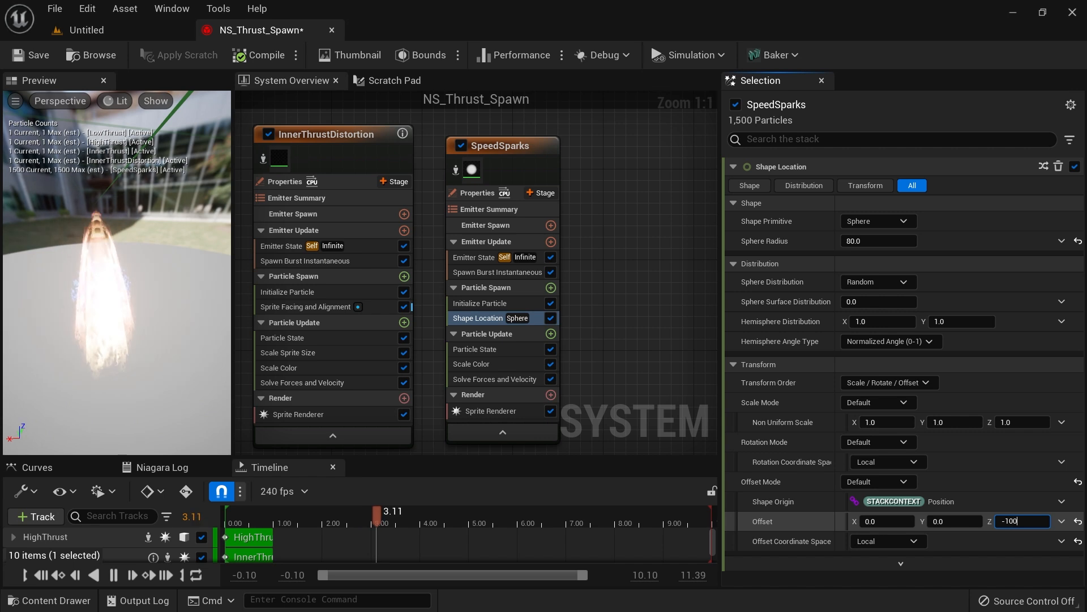
Step: Add an Add Velocity module to SpeedSparks' Particle Spawn, using a Random Range Vector with a minimum of -500, -500, 200
{"action": "right_click_drag", "start_coordinate": [618, 338], "coordinate": [623, 317]}
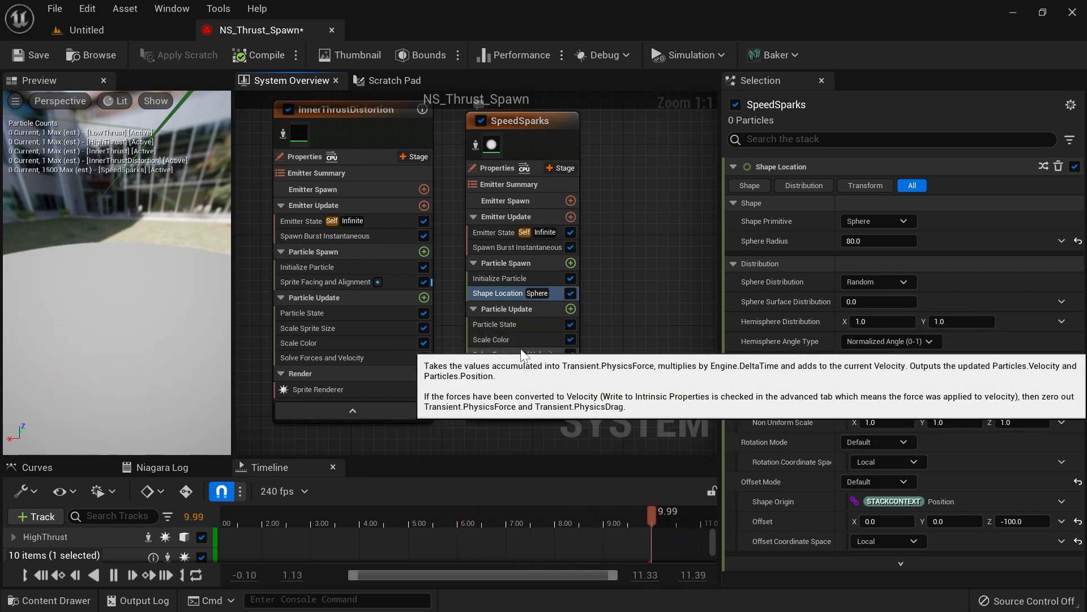
{"action": "left_click", "coordinate": [576, 260]}
{"action": "type", "text": "add veloc"}
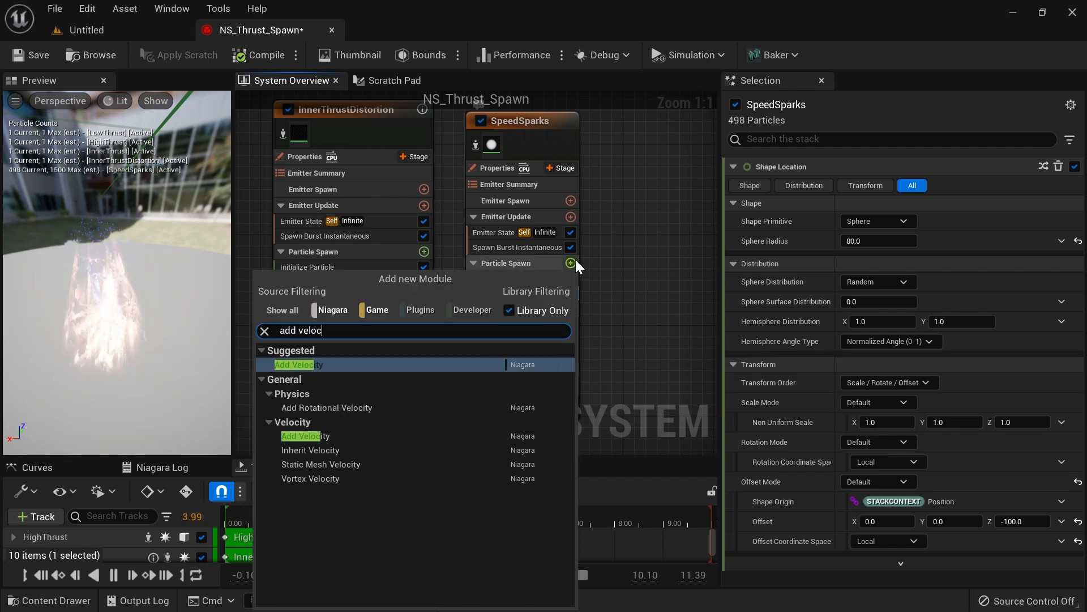
{"action": "key", "text": "Return"}
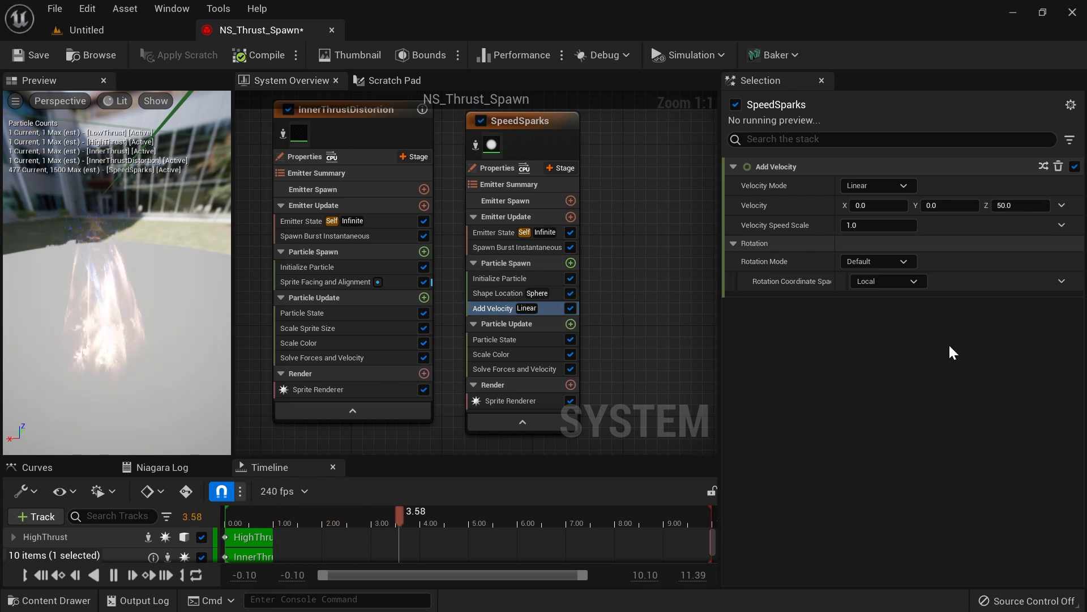
{"action": "left_click", "coordinate": [1063, 205]}
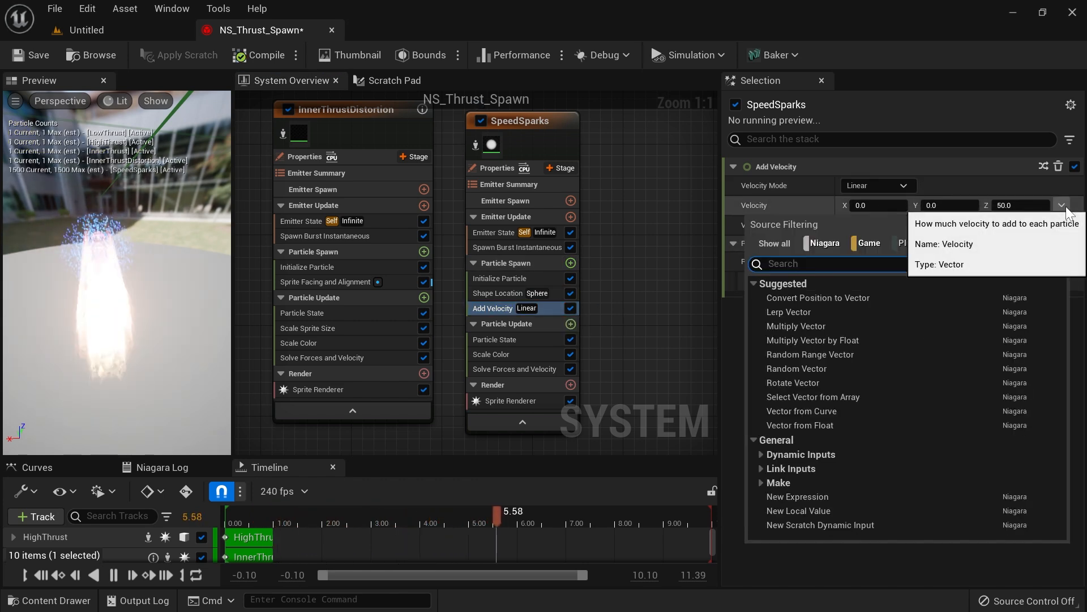
{"action": "type", "text": "random ran"}
{"action": "key", "text": "Return"}
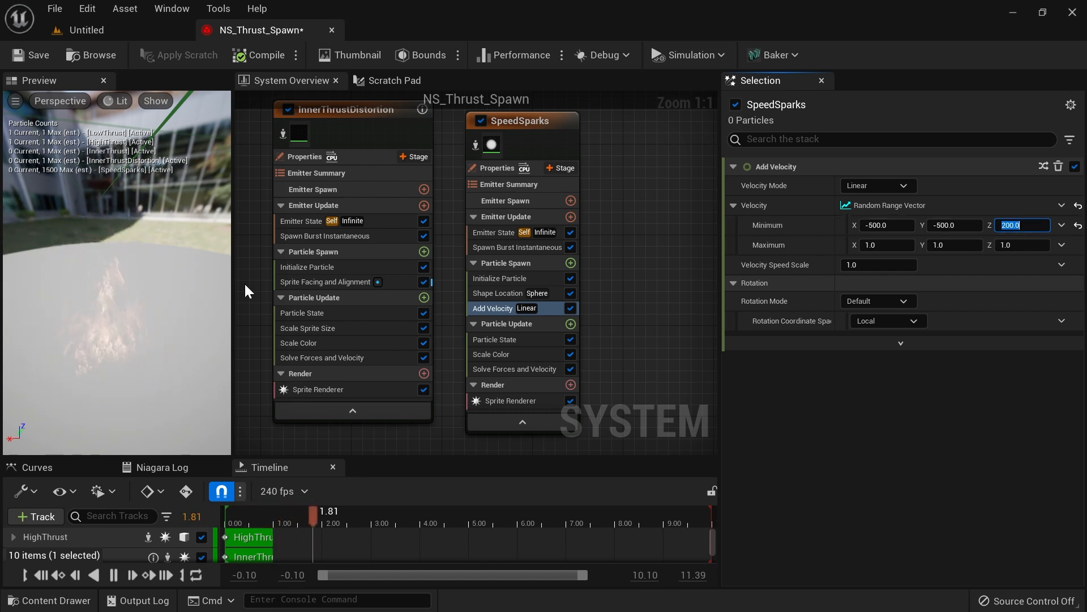
Step: Set the maximum of Add Velocity's Random Range Vector to X 500, Y 500 and Z 1500
{"action": "left_click", "coordinate": [900, 344]}
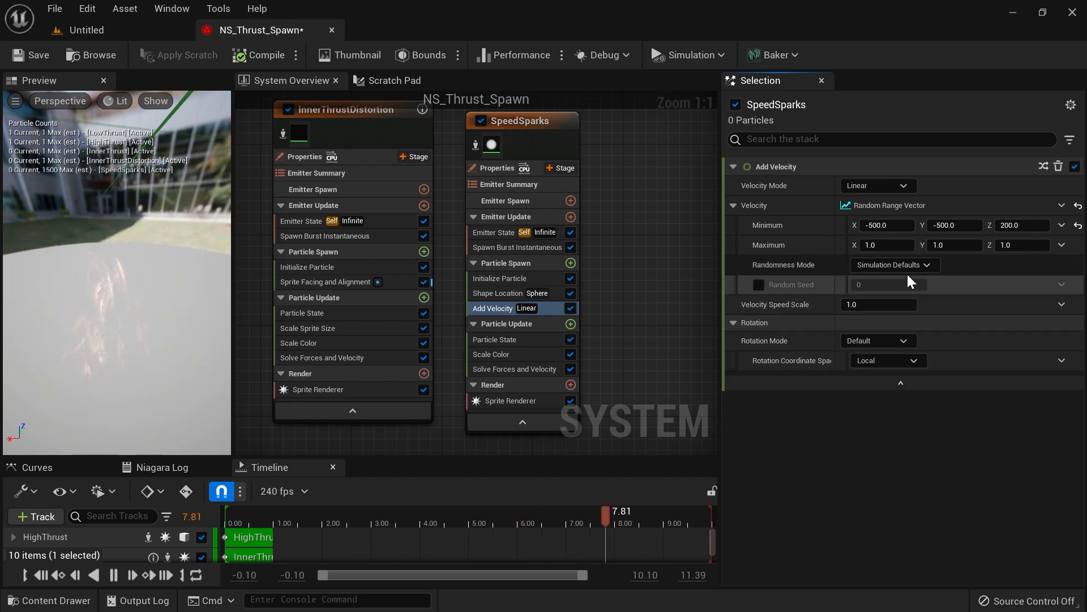
{"action": "left_click", "coordinate": [884, 245]}
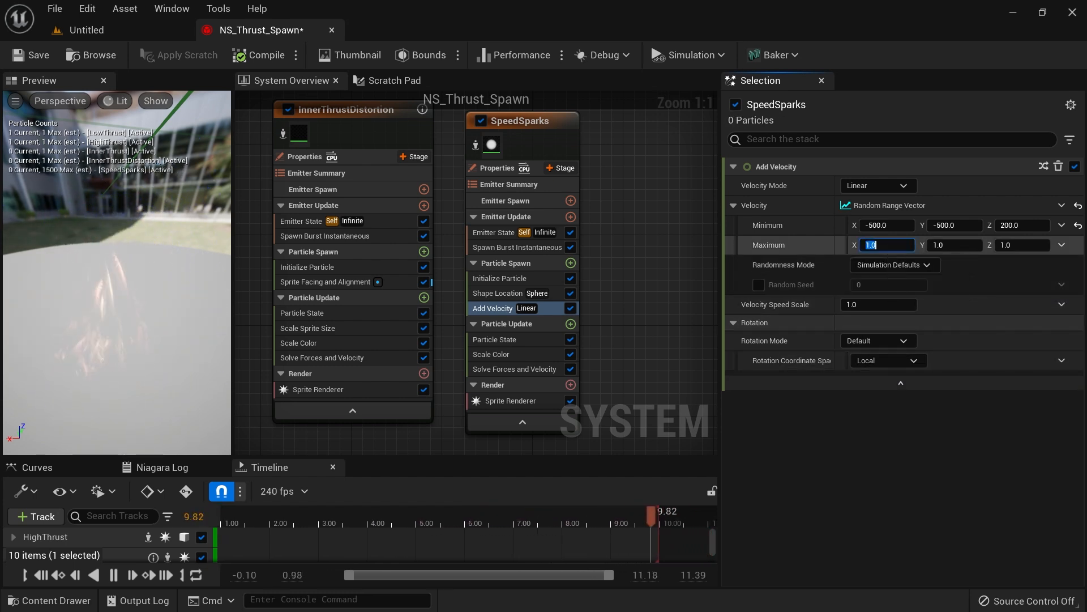
{"action": "type", "text": "50"}
{"action": "type", "text": "500"}
{"action": "key", "text": "Tab"}
{"action": "type", "text": "1500"}
{"action": "key", "text": "Return"}
{"action": "left_click_drag", "start_coordinate": [145, 300], "coordinate": [131, 270]}
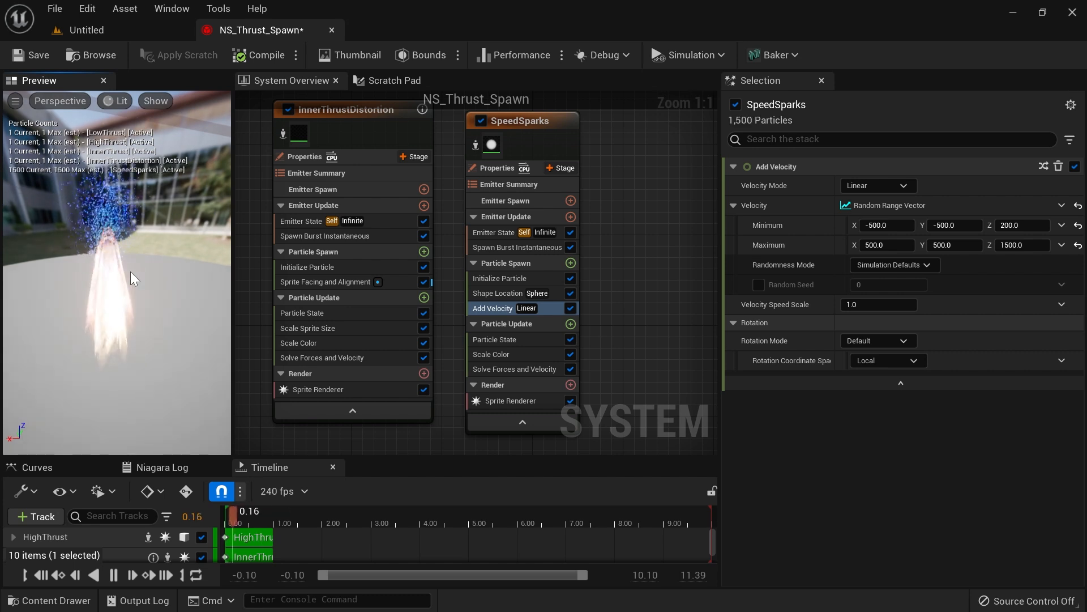
Step: Reverse the vertical velocity range by setting the maximum Z to -1500 and the minimum Z to -200
{"action": "left_click", "coordinate": [1002, 245]}
{"action": "type", "text": "-"}
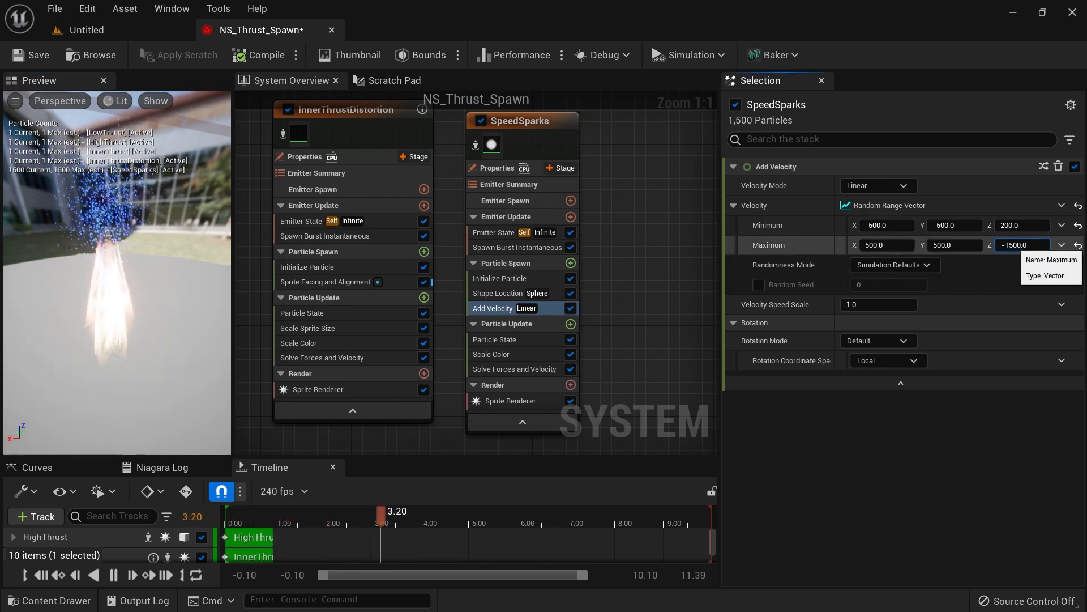
{"action": "left_click", "coordinate": [1020, 226]}
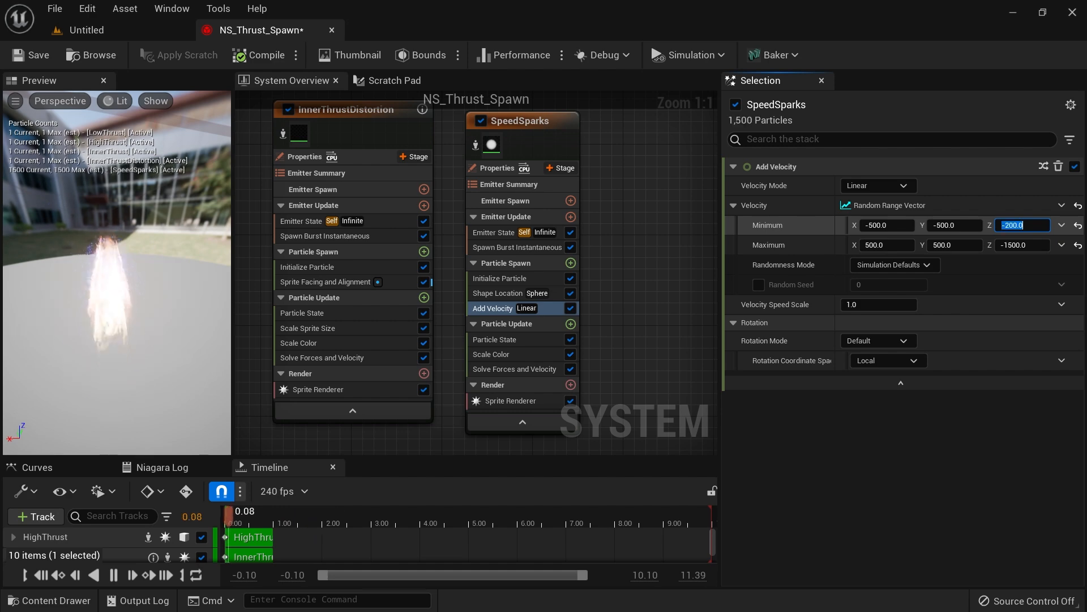
{"action": "mouse_move", "coordinate": [113, 317]}
{"action": "left_mouse_down"}
{"action": "mouse_move", "coordinate": [91, 320]}
{"action": "mouse_move", "coordinate": [125, 324]}
{"action": "left_mouse_up"}
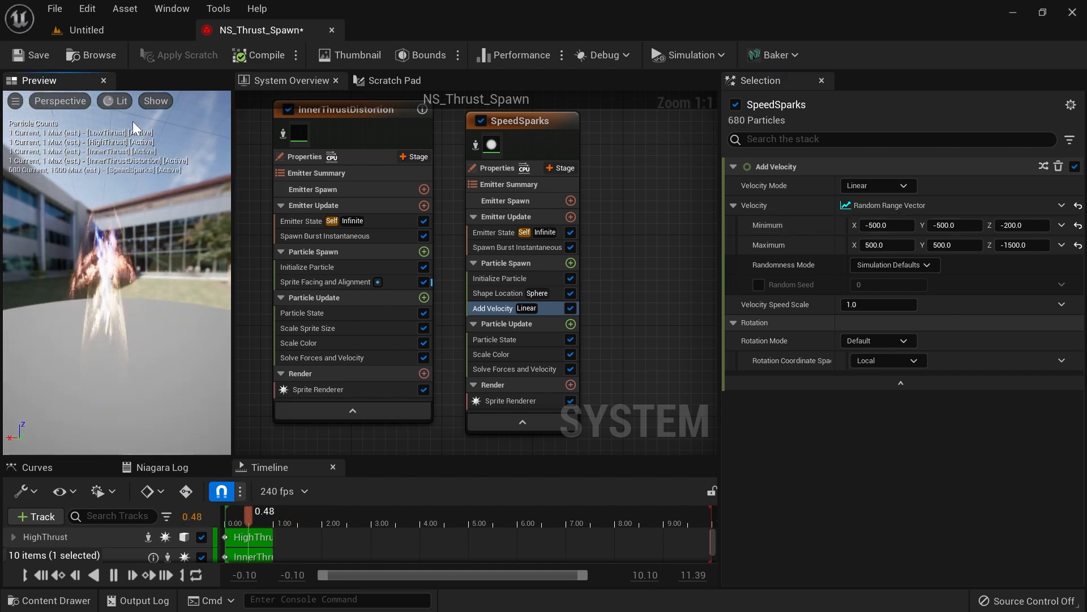
Step: Examine the sparks' motion in the level and, with the simulation paused, up close in the Niagara preview
{"action": "left_click", "coordinate": [128, 29]}
{"action": "right_click_drag", "start_coordinate": [570, 294], "coordinate": [626, 311]}
{"action": "left_click", "coordinate": [276, 27]}
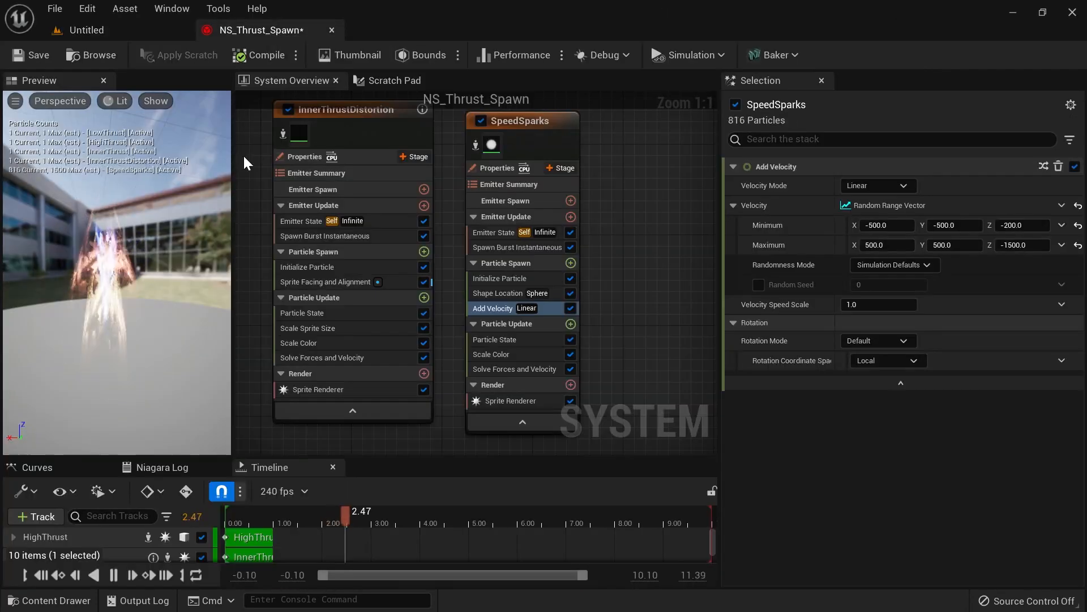
{"action": "left_click", "coordinate": [114, 575]}
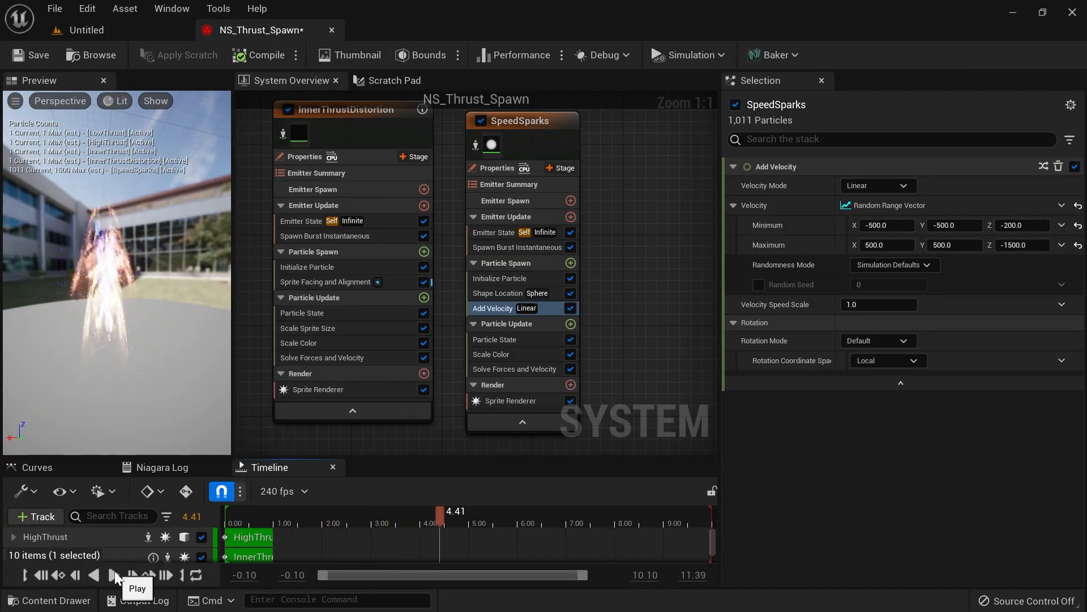
{"action": "left_click_drag", "start_coordinate": [122, 305], "coordinate": [153, 306]}
{"action": "right_click_drag", "start_coordinate": [122, 305], "coordinate": [122, 238]}
{"action": "left_click_drag", "start_coordinate": [102, 289], "coordinate": [76, 274]}
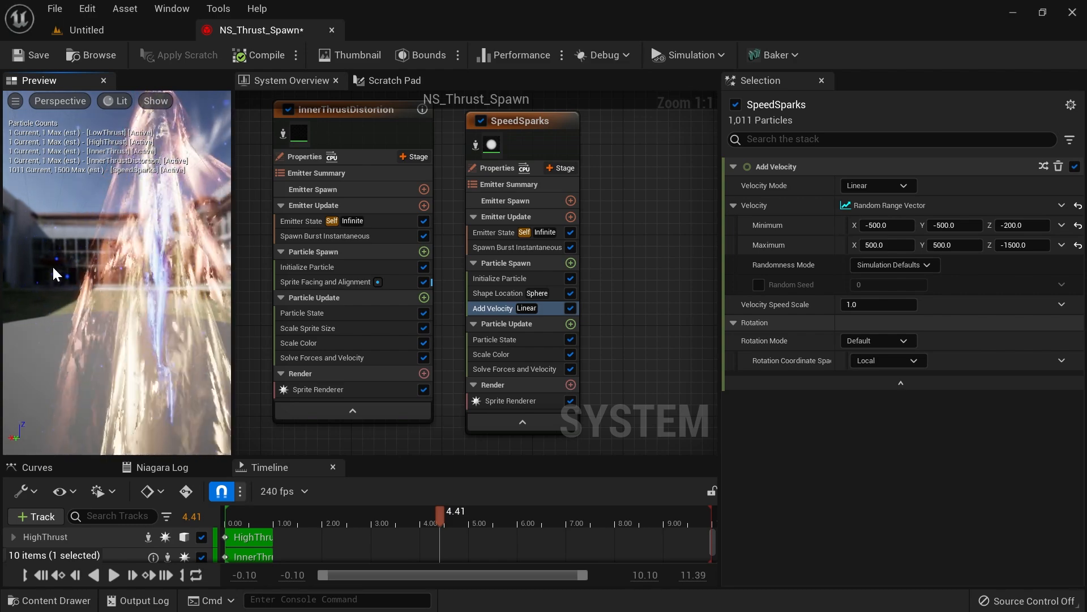
{"action": "left_click_drag", "start_coordinate": [67, 257], "coordinate": [217, 168]}
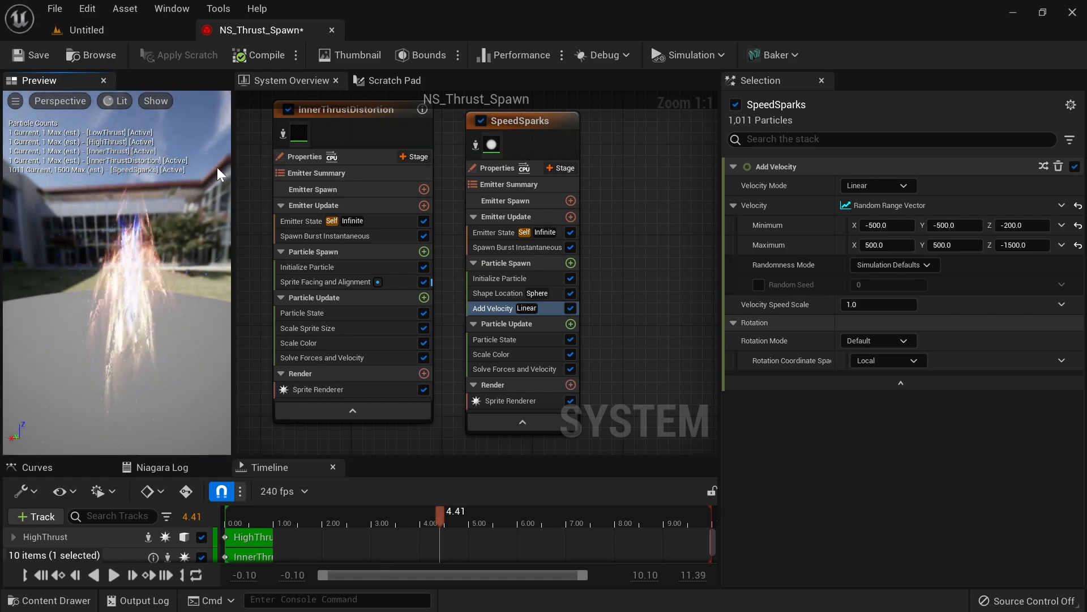
{"action": "left_click", "coordinate": [141, 31]}
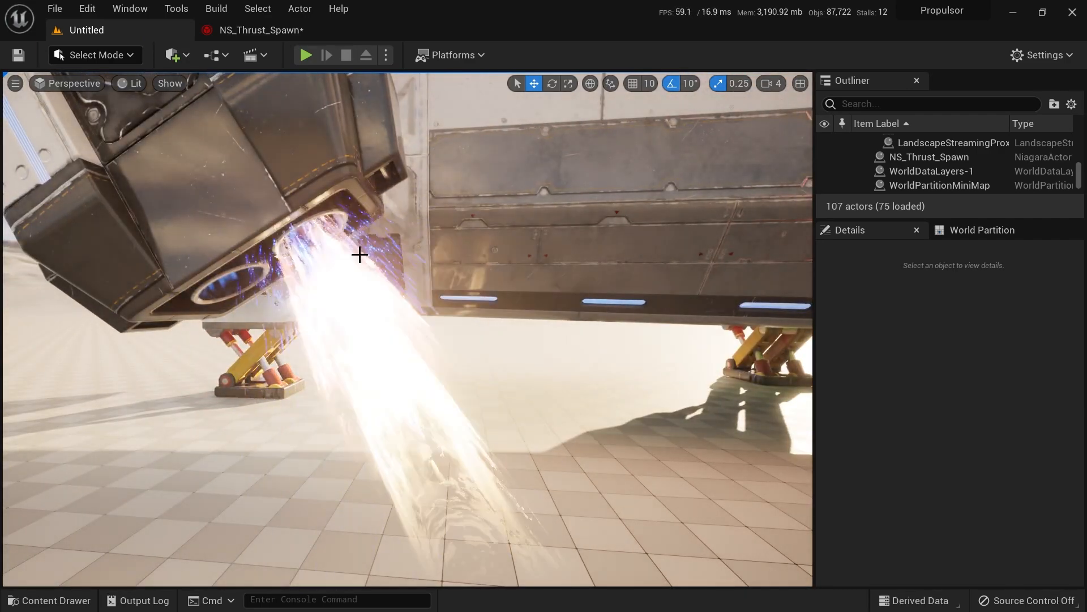
{"action": "left_click", "coordinate": [274, 30]}
Step: Add an Acceleration Force with Z -1000 to SpeedSparks' Particle Update and resume the simulation
{"action": "right_click_drag", "start_coordinate": [691, 321], "coordinate": [672, 265]}
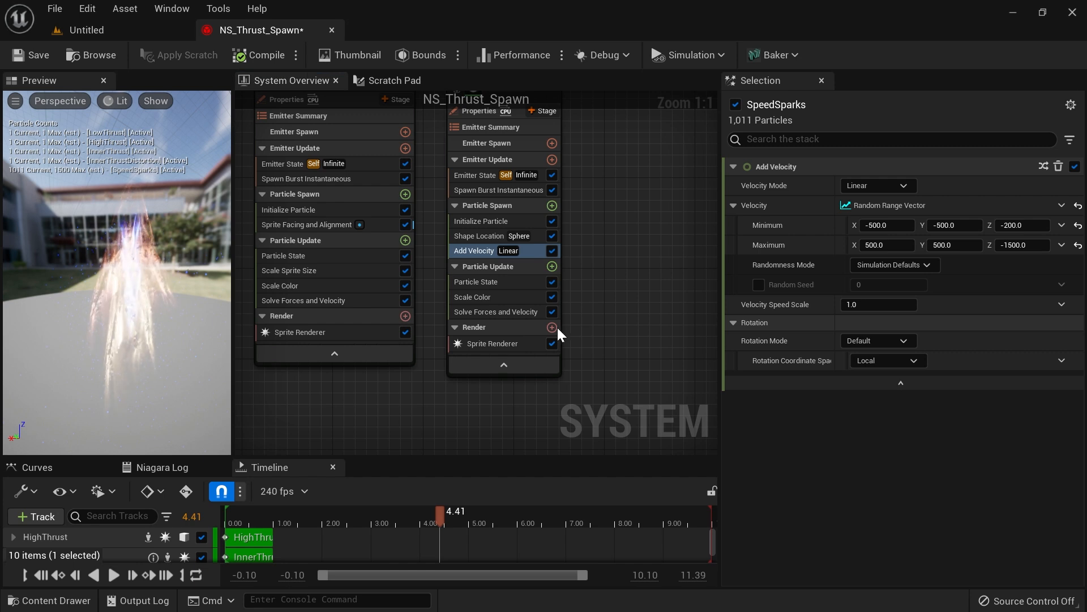
{"action": "left_click", "coordinate": [552, 266]}
{"action": "type", "text": "accele"}
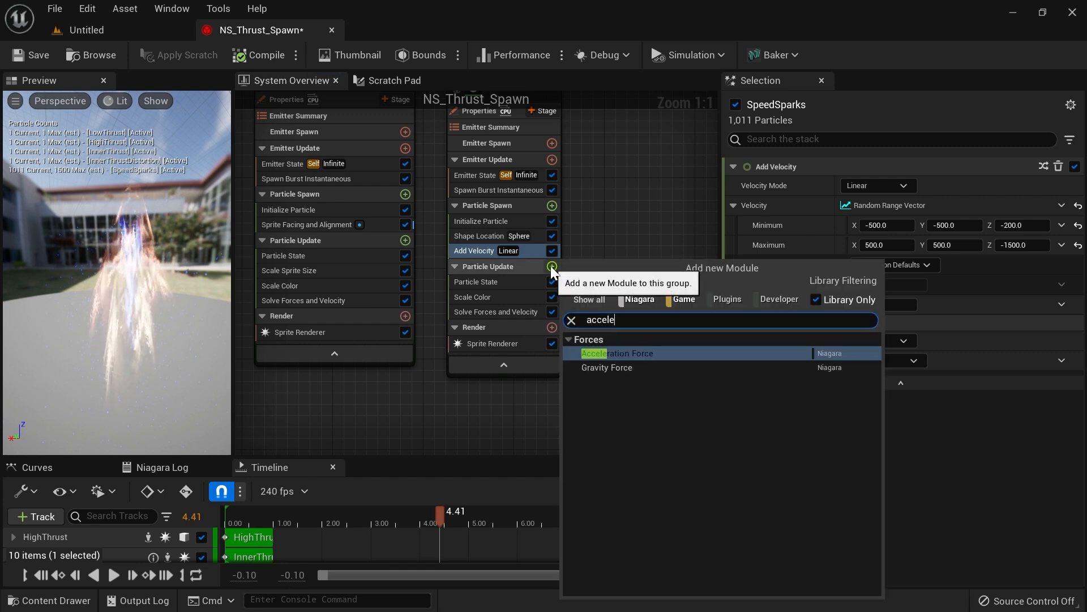
{"action": "left_click", "coordinate": [642, 354]}
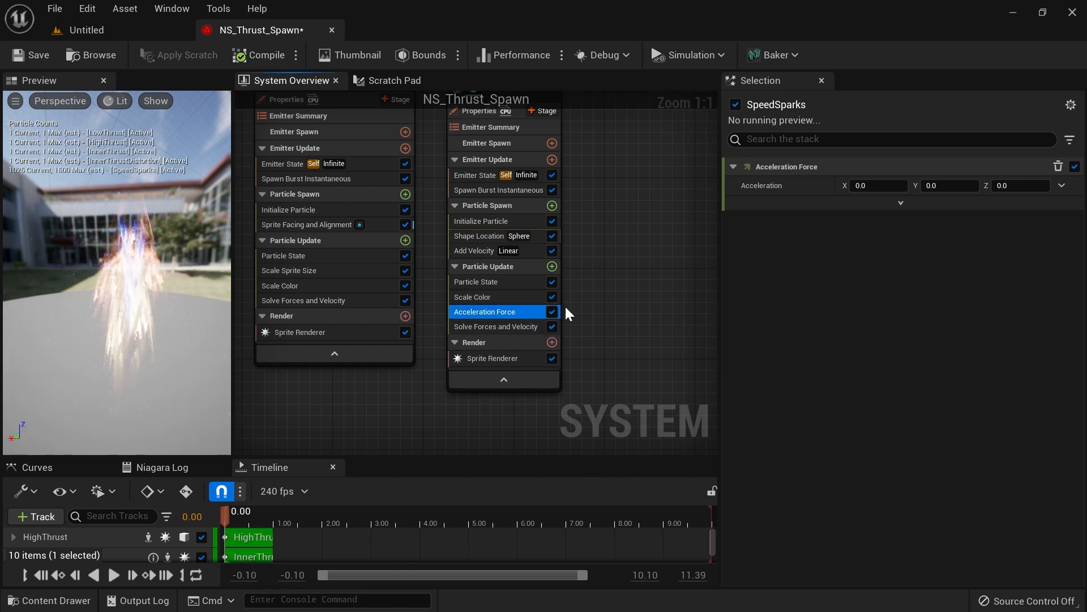
{"action": "left_click", "coordinate": [1018, 185]}
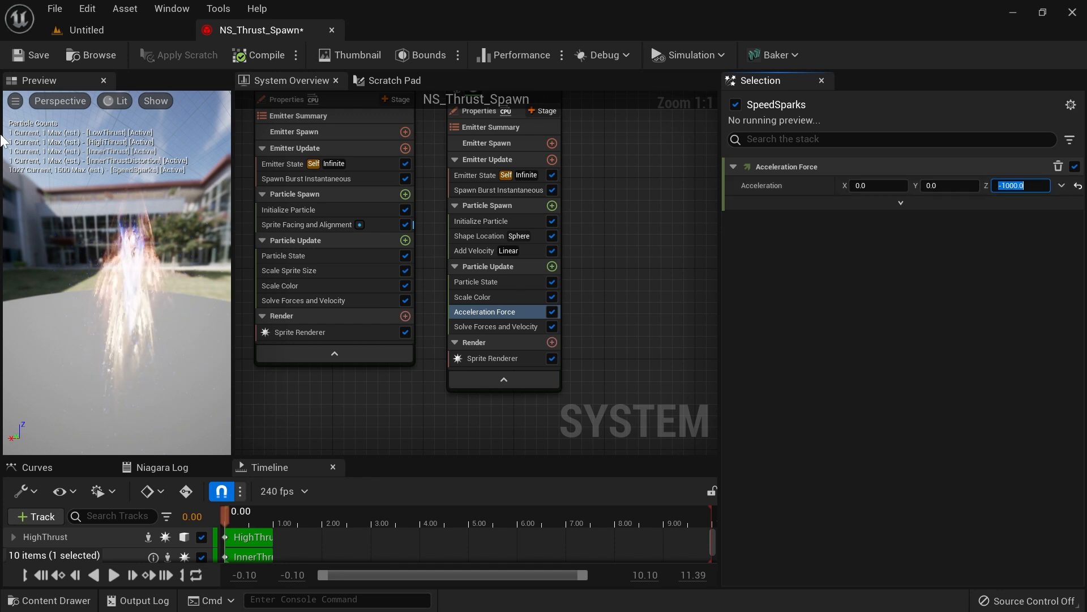
{"action": "left_click", "coordinate": [113, 574]}
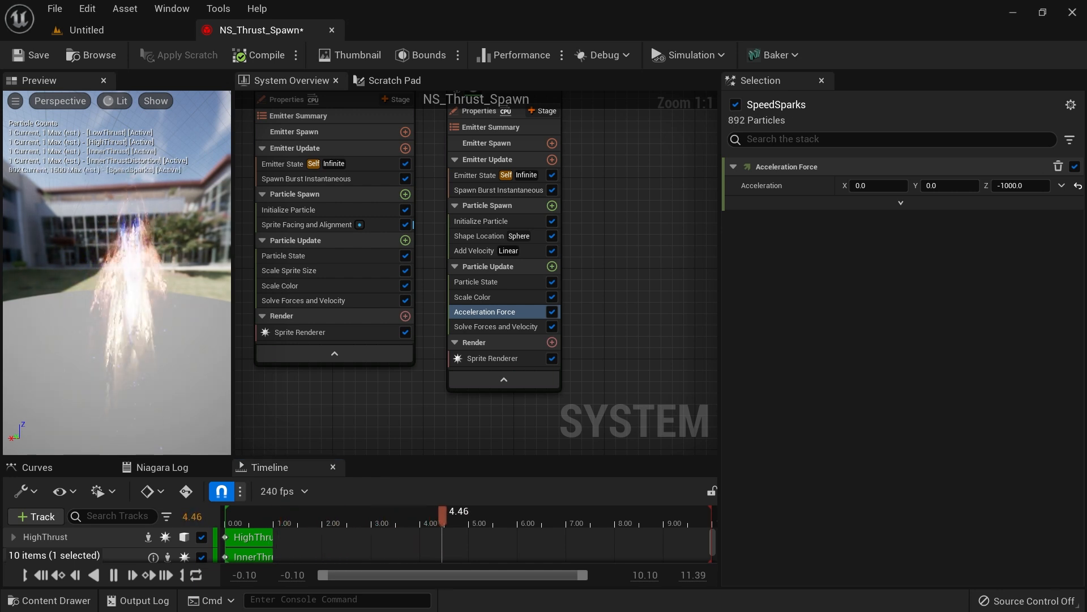
Step: Add a Drag module with Drag 2.0 to SpeedSparks' Particle Update and check the thruster in the level
{"action": "left_click", "coordinate": [550, 267]}
{"action": "type", "text": "drag"}
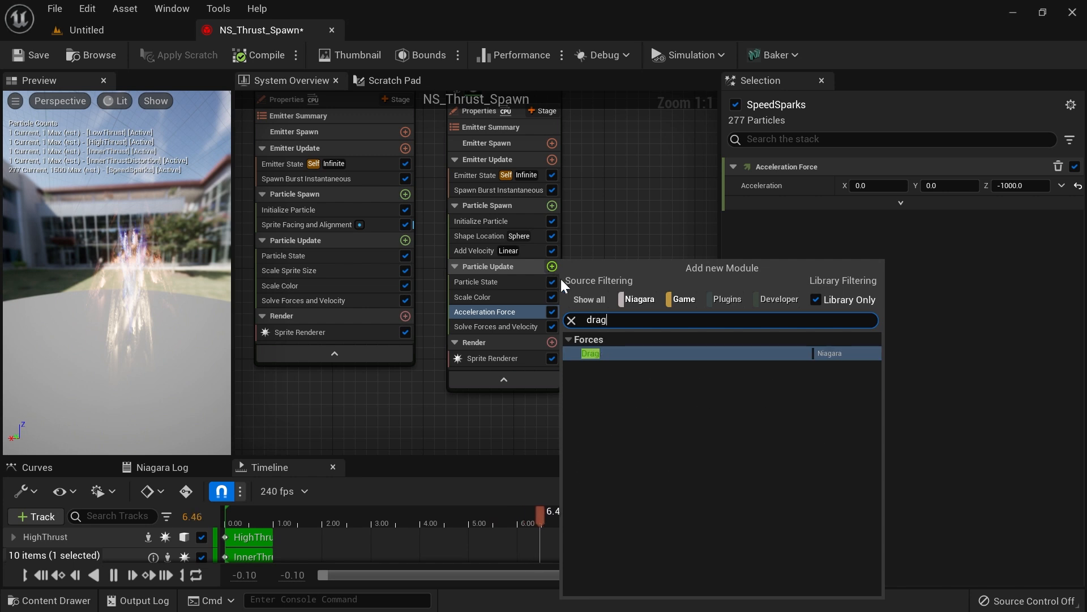
{"action": "left_click", "coordinate": [607, 358]}
{"action": "left_click", "coordinate": [868, 187]}
{"action": "type", "text": "2"}
{"action": "key", "text": "Return"}
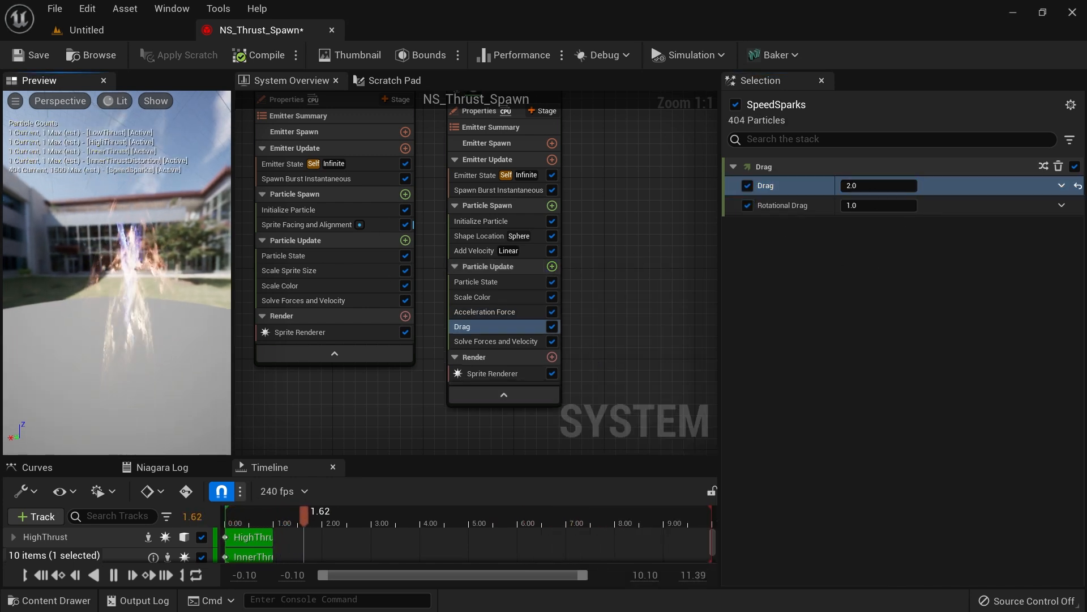
{"action": "left_click", "coordinate": [116, 32]}
{"action": "right_click_drag", "start_coordinate": [512, 298], "coordinate": [617, 314]}
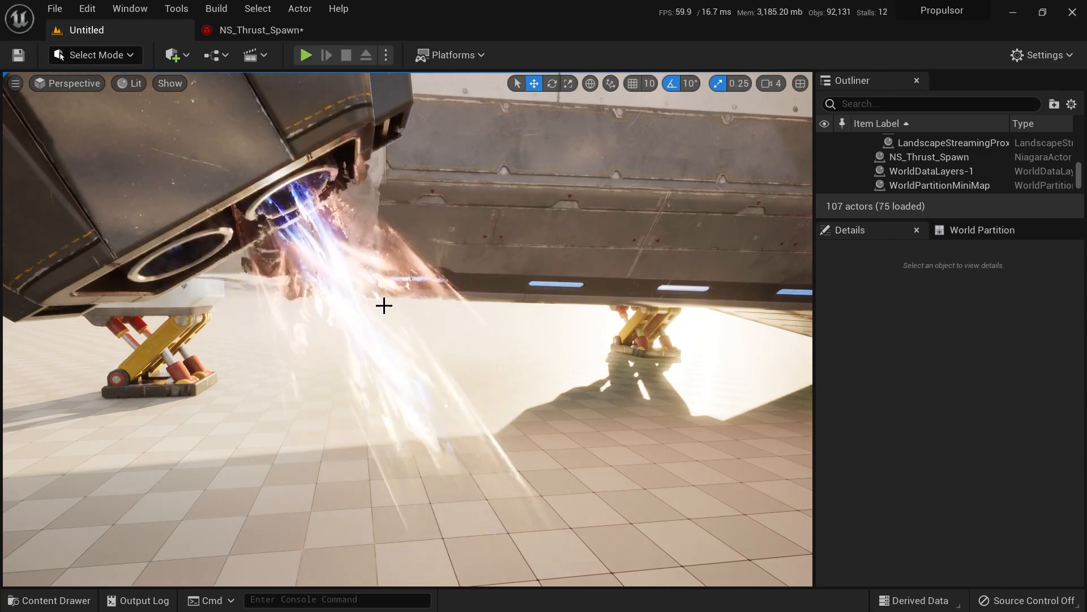
{"action": "right_click_drag", "start_coordinate": [408, 329], "coordinate": [354, 356]}
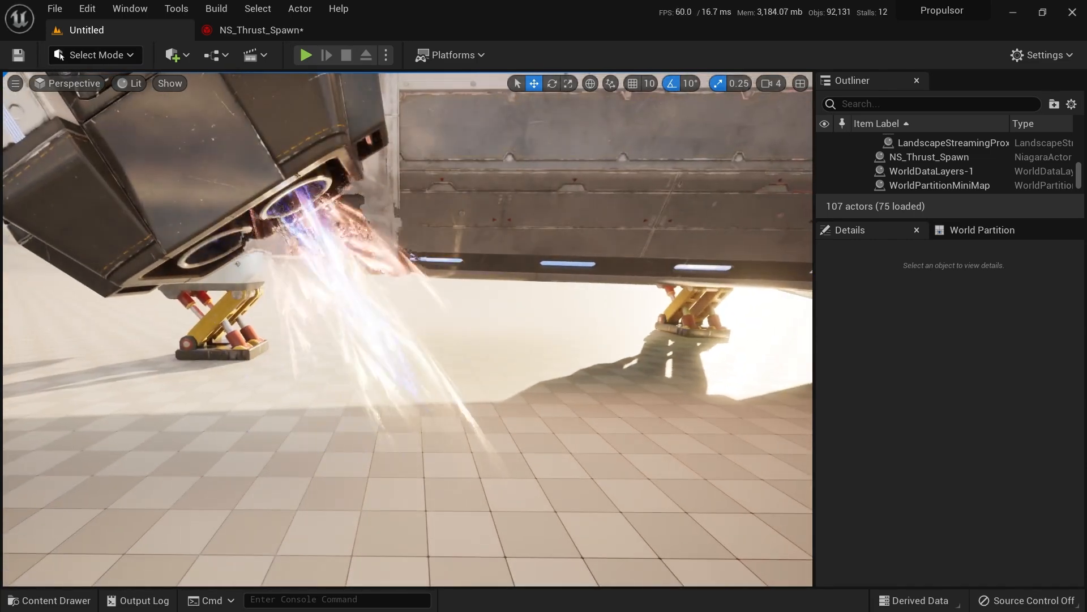
{"action": "right_click_drag", "start_coordinate": [467, 279], "coordinate": [427, 197]}
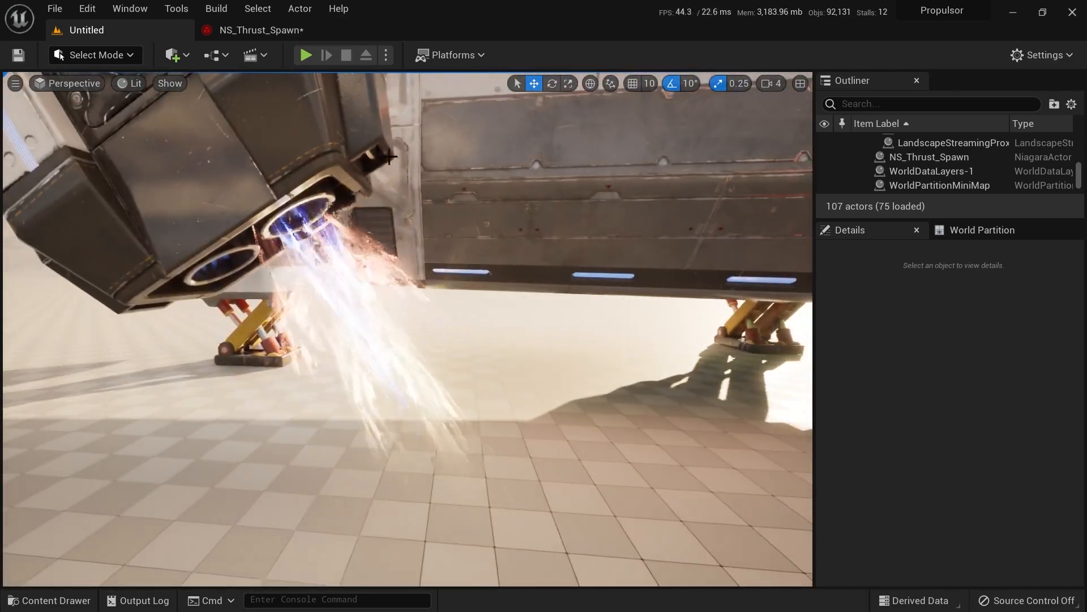
Step: Add Scale Sprite Size by Speed to SpeedSparks' Particle Update, with Min Scale Factor 1.0, 0.1 and Max Scale Factor 2.0, 10.0
{"action": "left_click", "coordinate": [294, 33]}
{"action": "left_click", "coordinate": [527, 267]}
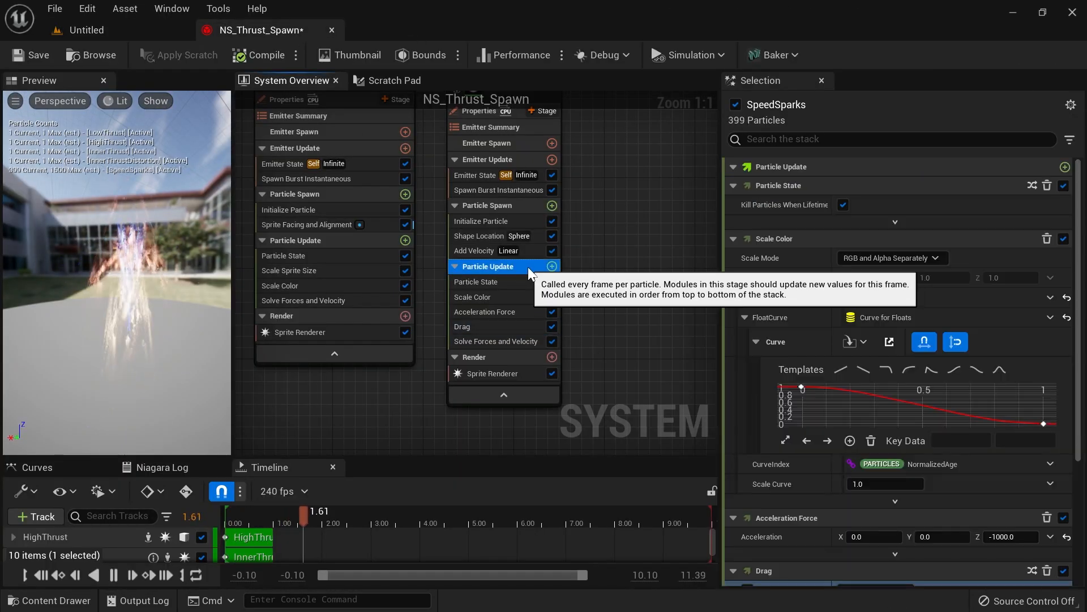
{"action": "left_click", "coordinate": [551, 266]}
{"action": "type", "text": "sc"}
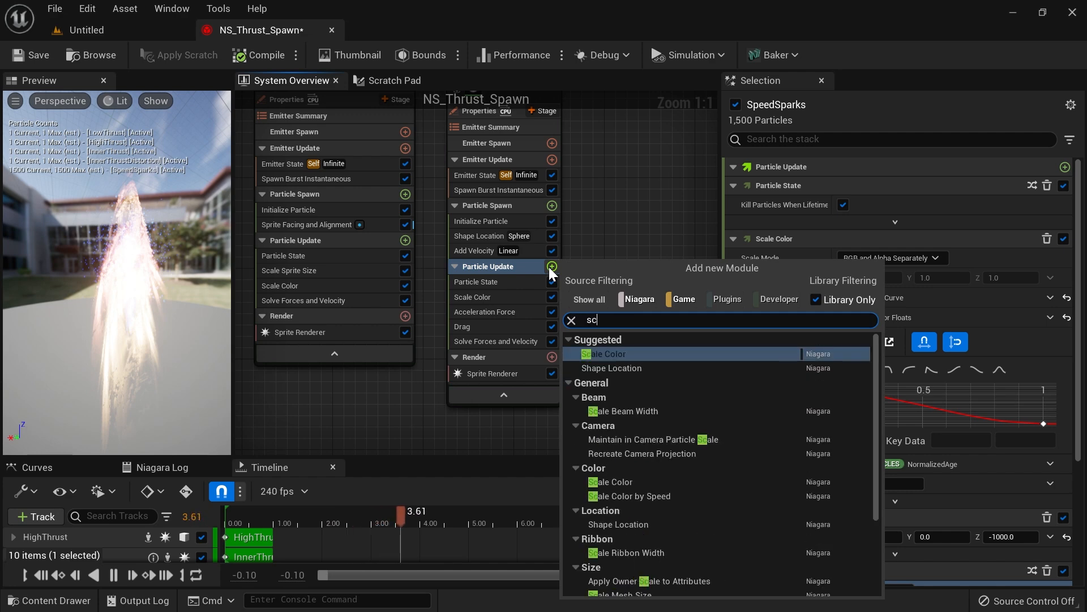
{"action": "type", "text": "ale sprite size"}
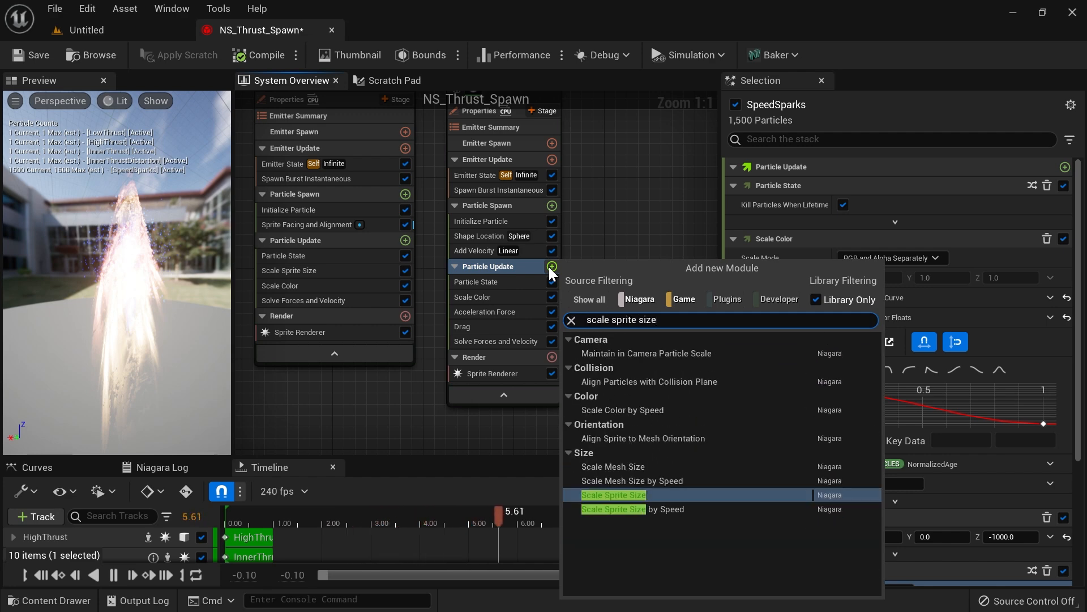
{"action": "left_click", "coordinate": [665, 508]}
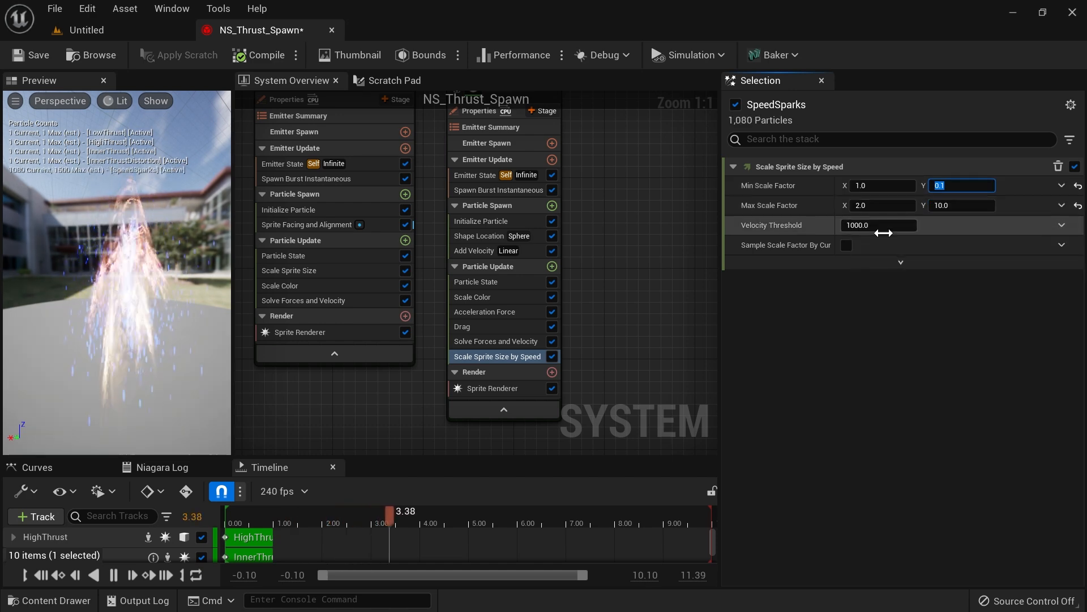
Step: Set the Alignment of SpeedSparks' Sprite Renderer to Velocity Aligned, with Facing Mode Face Camera, and check the sparks in the level
{"action": "left_click_drag", "start_coordinate": [153, 262], "coordinate": [161, 249]}
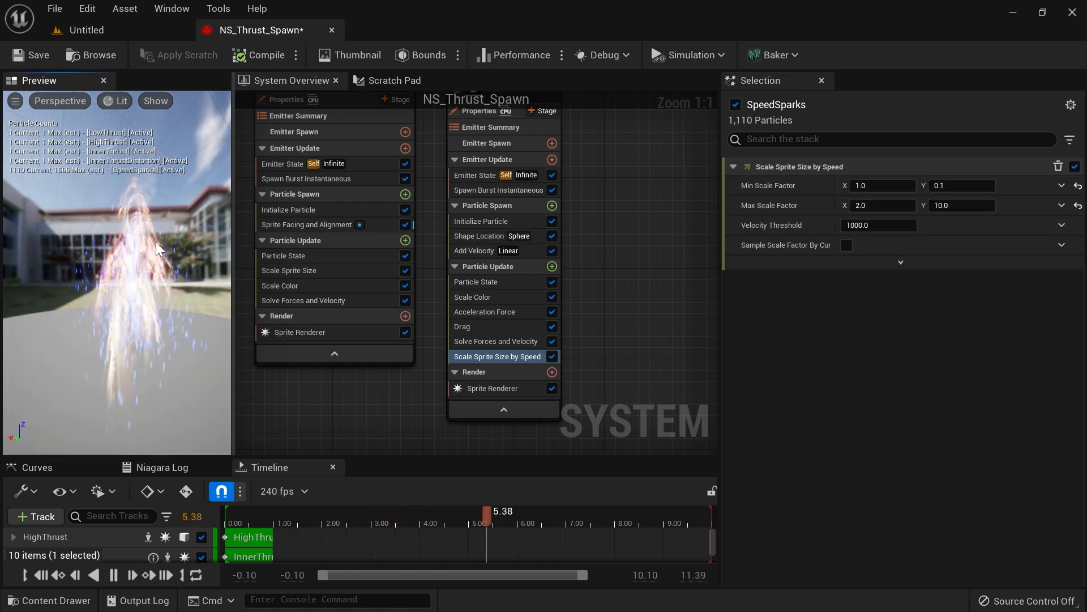
{"action": "left_click", "coordinate": [143, 28]}
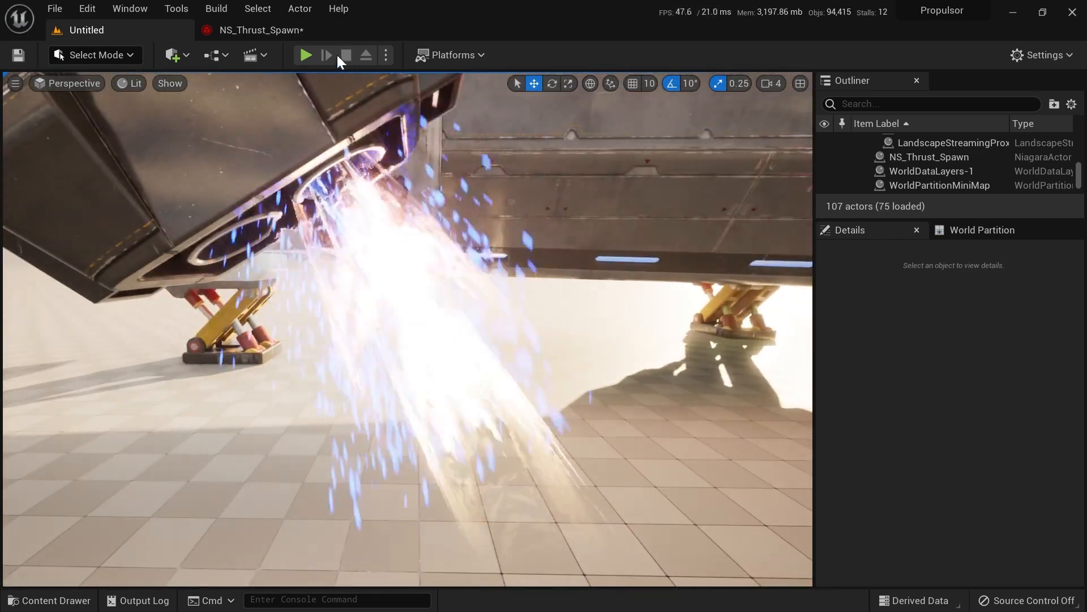
{"action": "left_click", "coordinate": [294, 34]}
{"action": "left_click", "coordinate": [518, 388]}
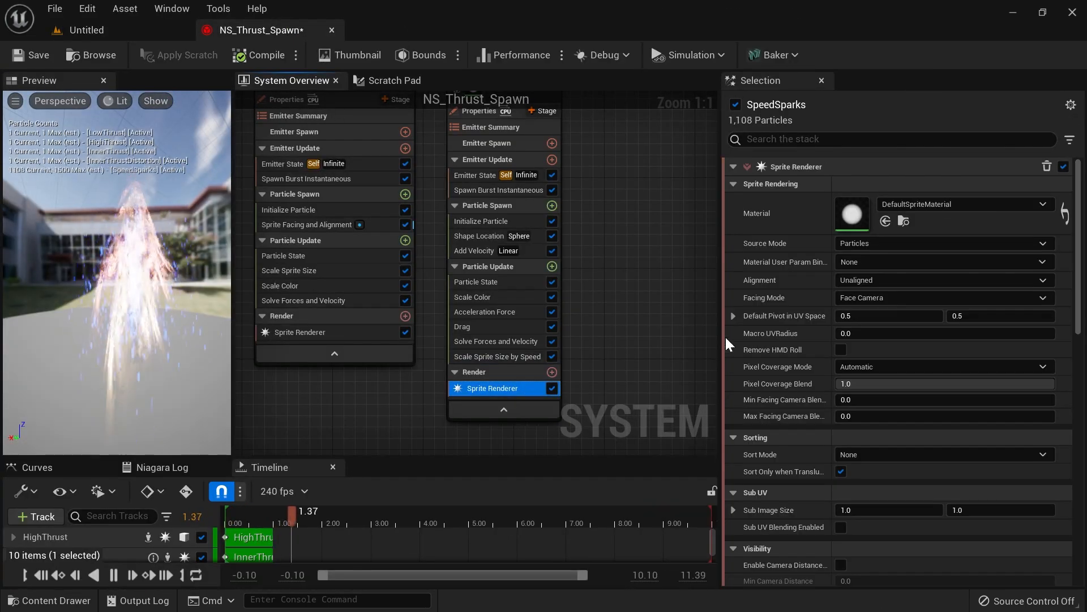
{"action": "left_click", "coordinate": [900, 299]}
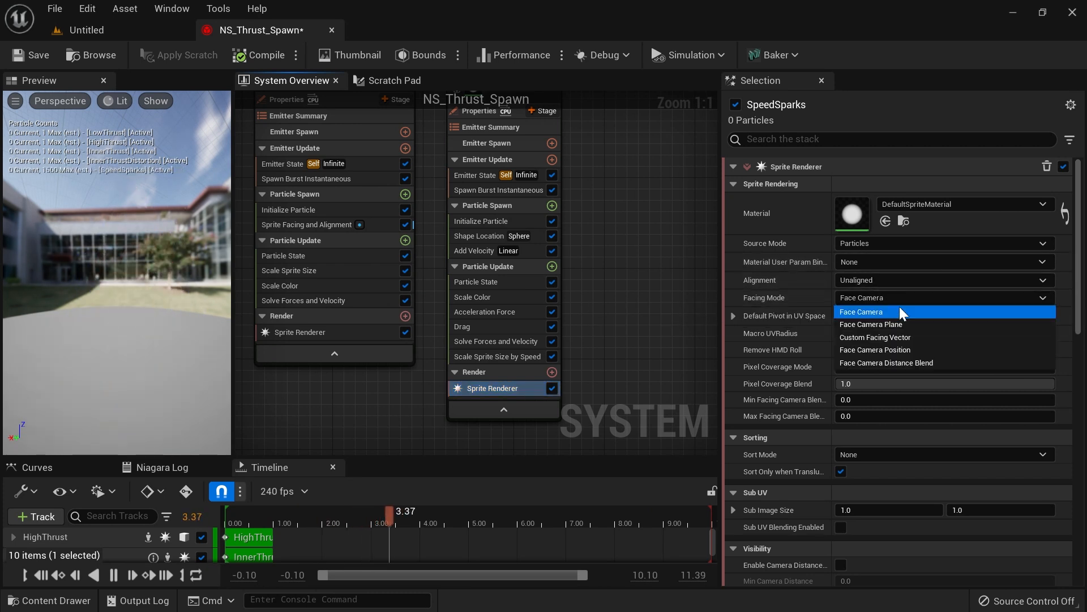
{"action": "left_click", "coordinate": [899, 311]}
{"action": "left_click", "coordinate": [881, 279]}
{"action": "left_click", "coordinate": [882, 307]}
{"action": "left_click", "coordinate": [124, 31]}
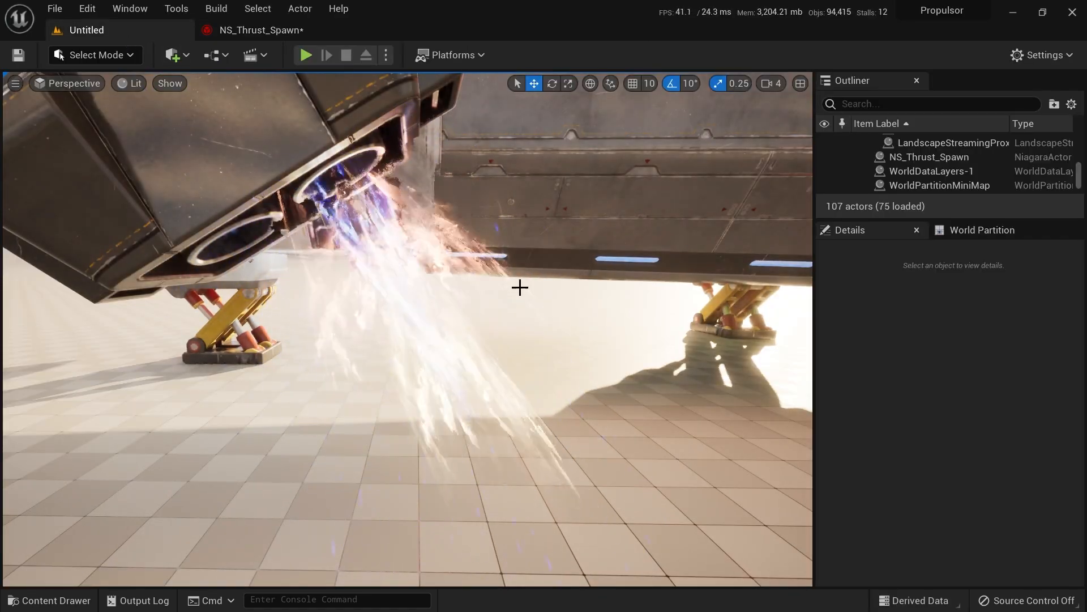
{"action": "mouse_move", "coordinate": [539, 320]}
{"action": "right_mouse_down"}
{"action": "mouse_move", "coordinate": [577, 317]}
{"action": "mouse_move", "coordinate": [600, 281]}
{"action": "mouse_move", "coordinate": [634, 283]}
{"action": "mouse_move", "coordinate": [578, 267]}
{"action": "mouse_move", "coordinate": [513, 277]}
{"action": "mouse_move", "coordinate": [544, 283]}
{"action": "mouse_move", "coordinate": [601, 266]}
{"action": "mouse_move", "coordinate": [540, 321]}
{"action": "right_mouse_up"}
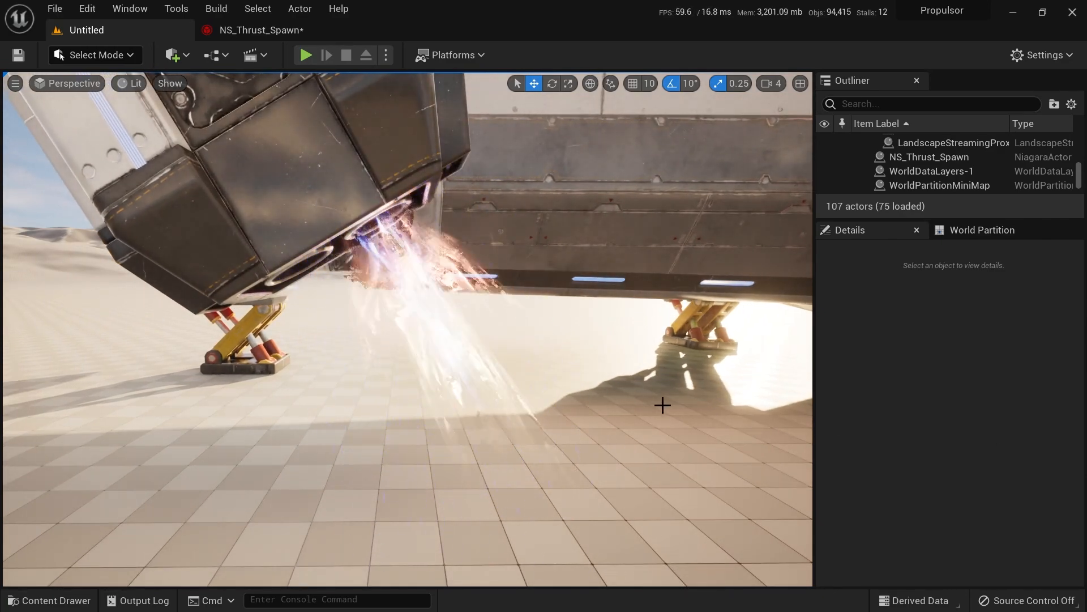
{"action": "right_click_drag", "start_coordinate": [590, 403], "coordinate": [555, 461]}
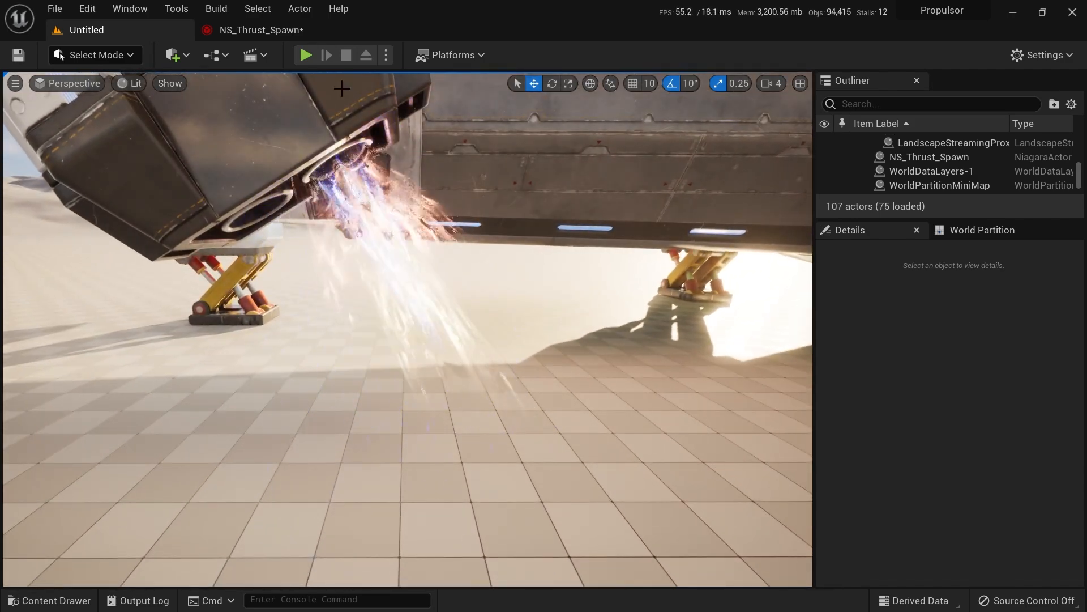
Step: Add a Collision module to SpeedSparks' Particle Update with Particle Radius Scale 2.0
{"action": "left_click", "coordinate": [247, 34]}
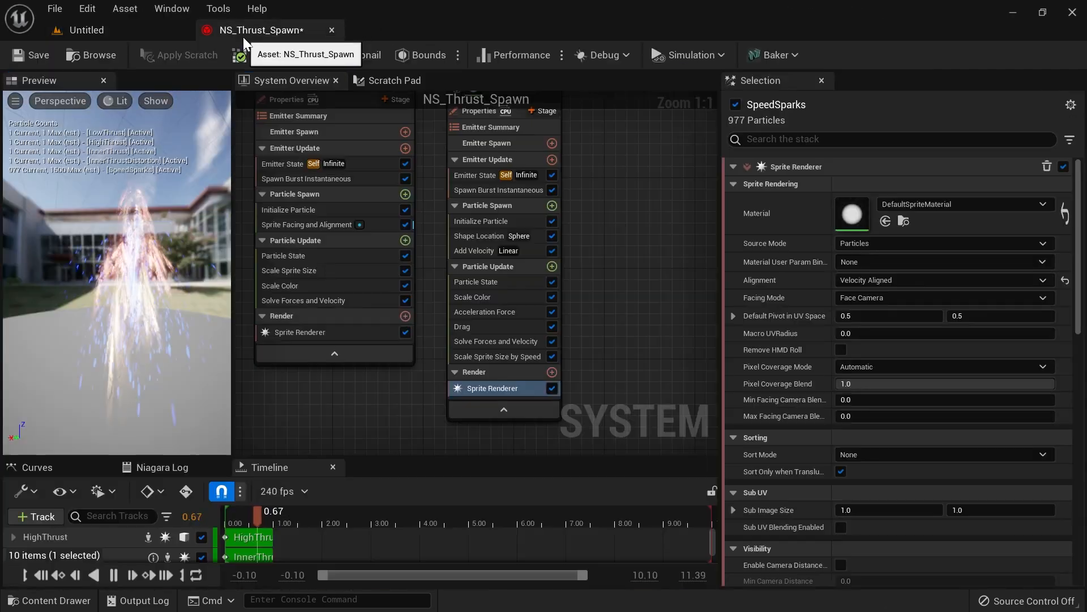
{"action": "left_click", "coordinate": [555, 266]}
{"action": "type", "text": "colli"}
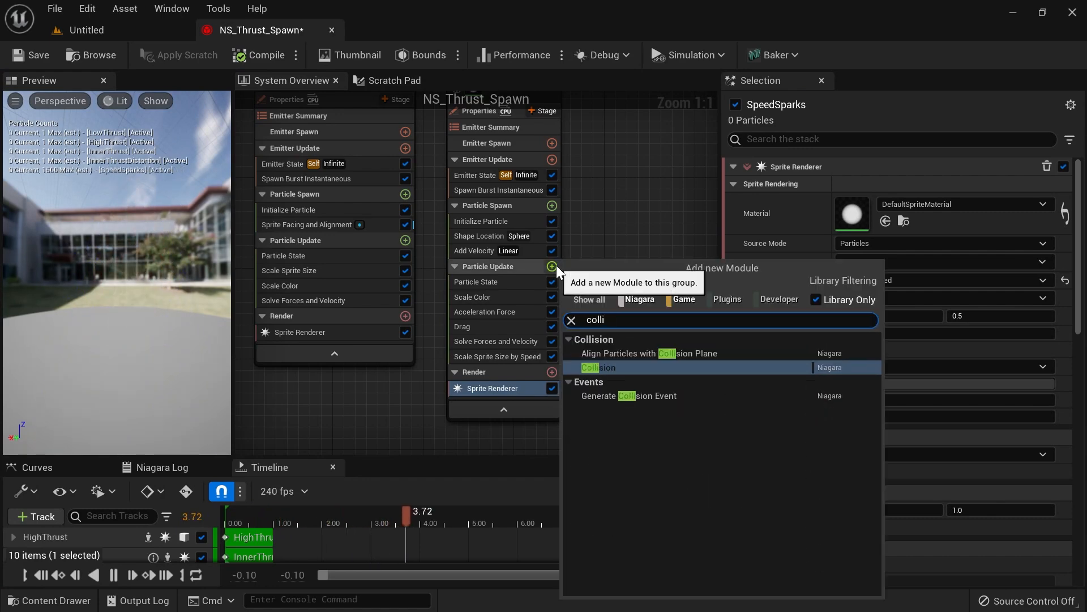
{"action": "left_click", "coordinate": [607, 367]}
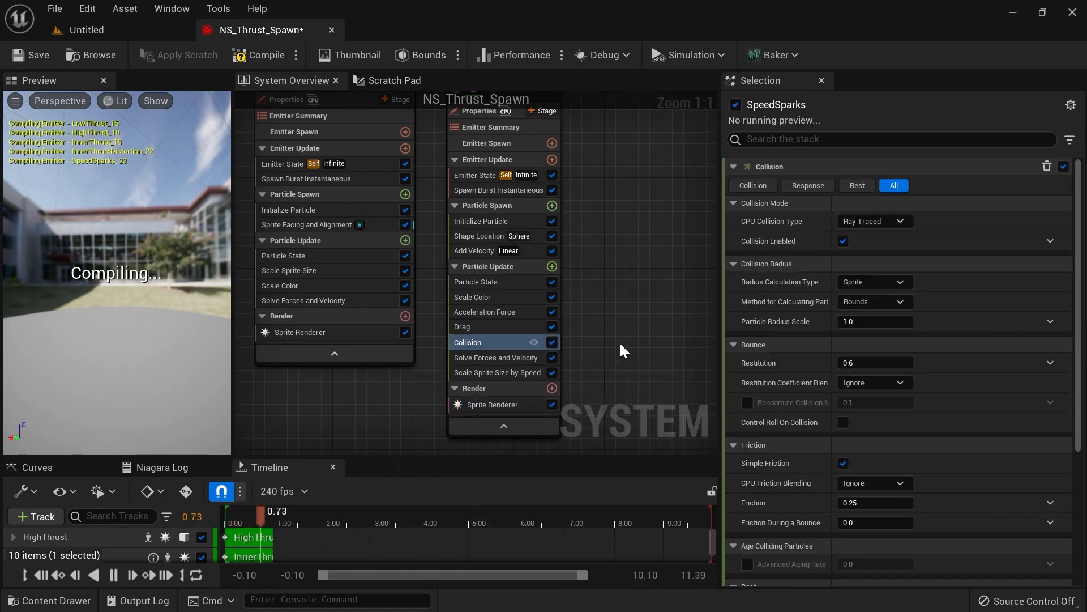
{"action": "left_click", "coordinate": [872, 321]}
{"action": "type", "text": "2"}
{"action": "key", "text": "Return"}
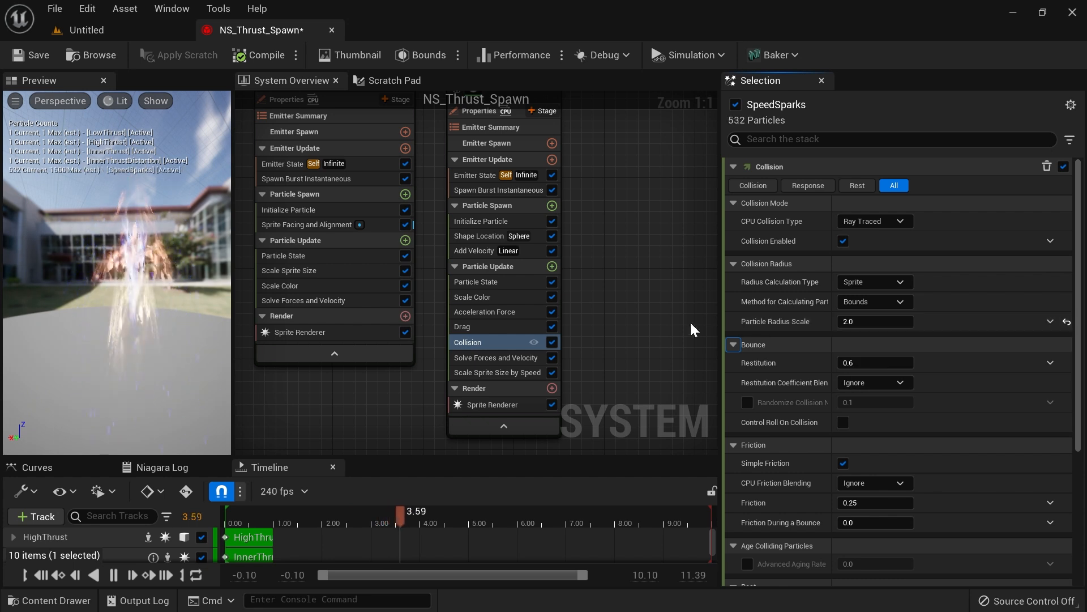
Step: Set the Collision module's Restitution to 0.2 and check the thruster in the level
{"action": "left_click", "coordinate": [875, 364]}
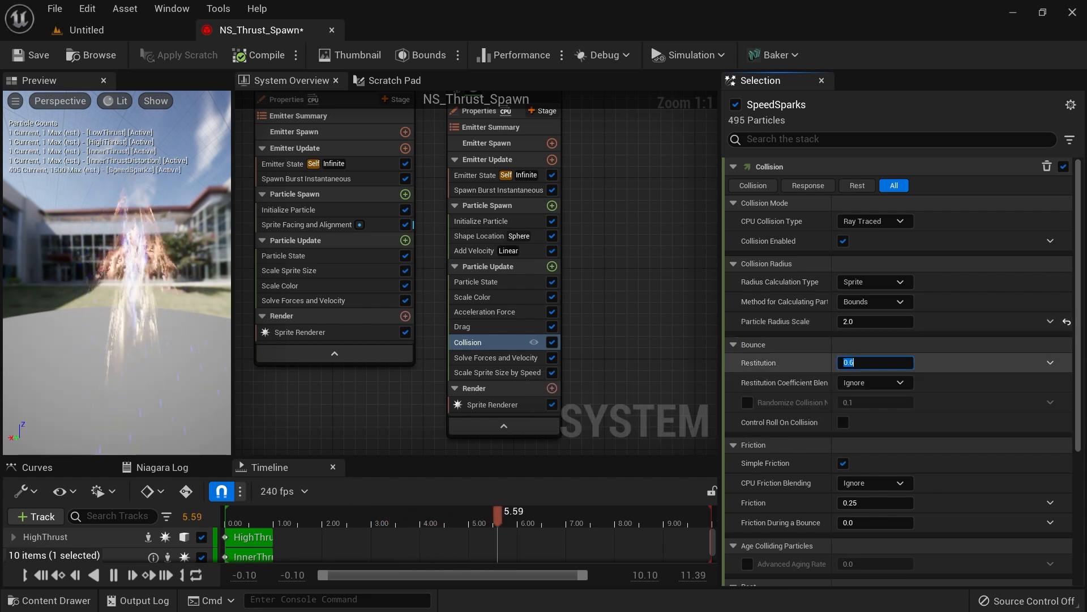
{"action": "type", "text": "0.2"}
{"action": "key", "text": "Return"}
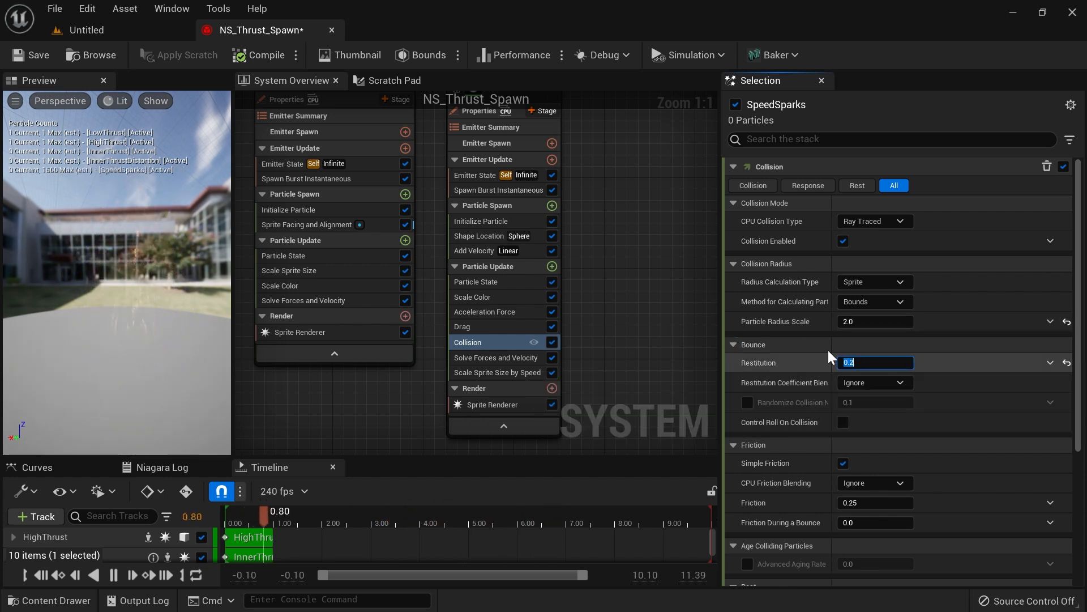
{"action": "left_click", "coordinate": [103, 26]}
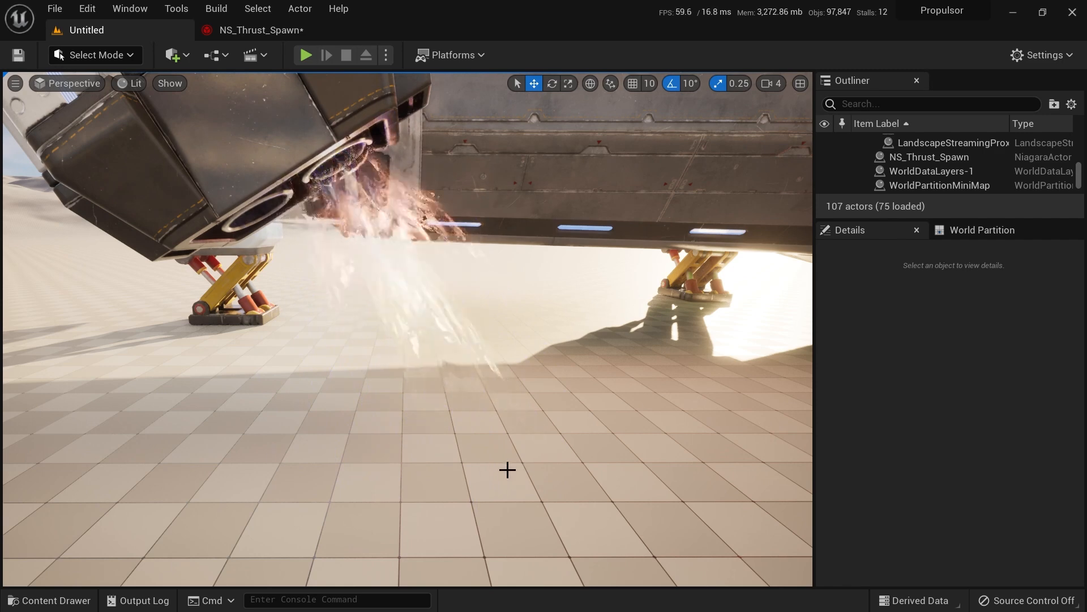
Step: Open the Initialize Particle settings of the SpeedSparks emitter in NS_Thrust_Spawn
{"action": "left_click", "coordinate": [274, 30]}
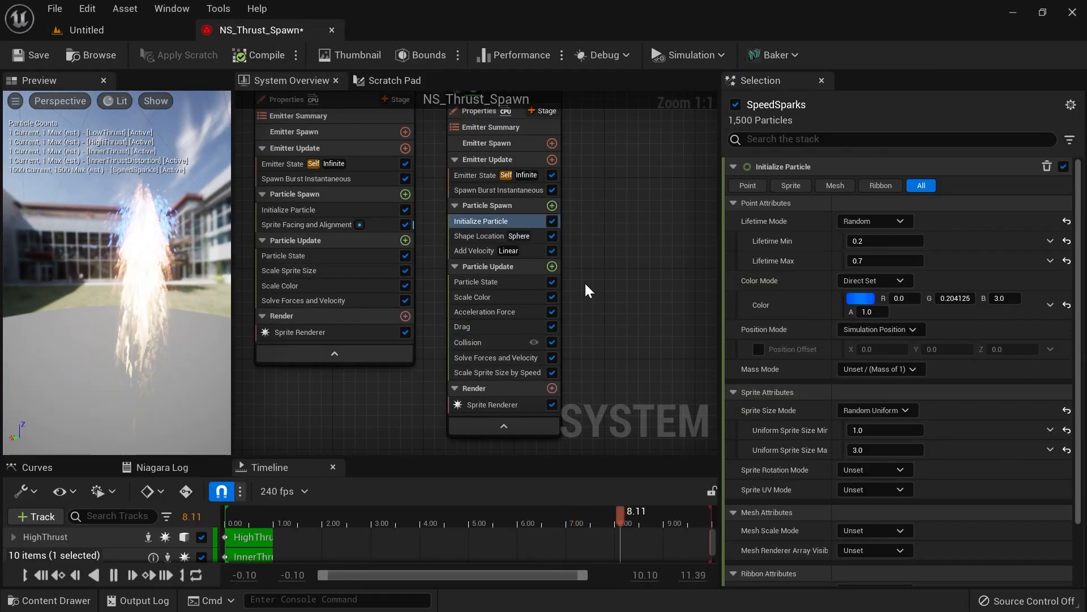
{"action": "right_click_drag", "start_coordinate": [584, 281], "coordinate": [560, 257]}
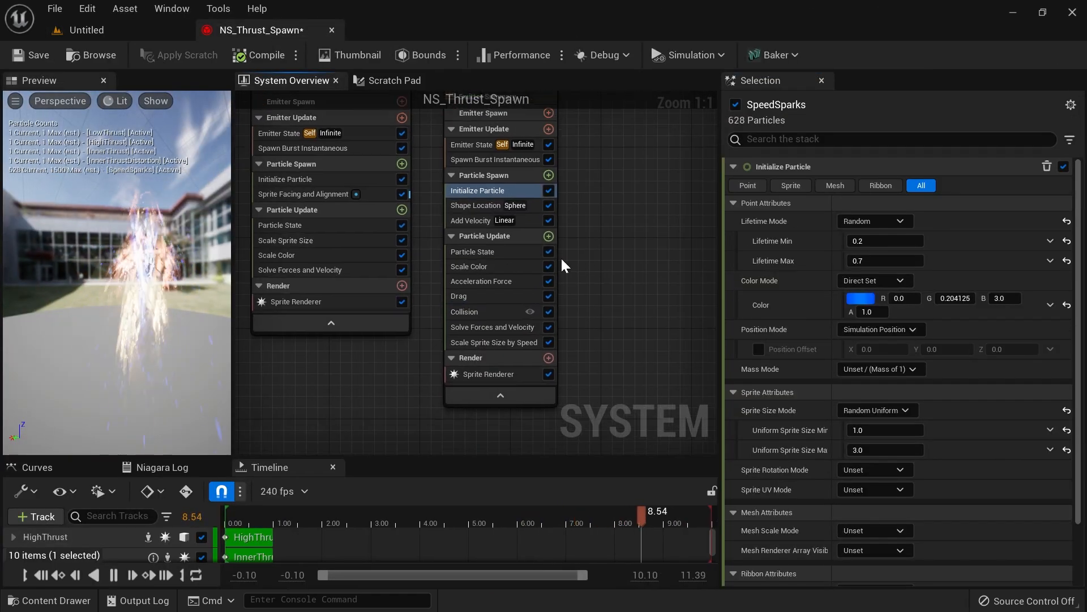
Step: Set the SpeedSparks Scale Sprite Size by Speed X factors to 0.4 minimum and 0.6 maximum, and check the thrust in the level
{"action": "left_click", "coordinate": [516, 343]}
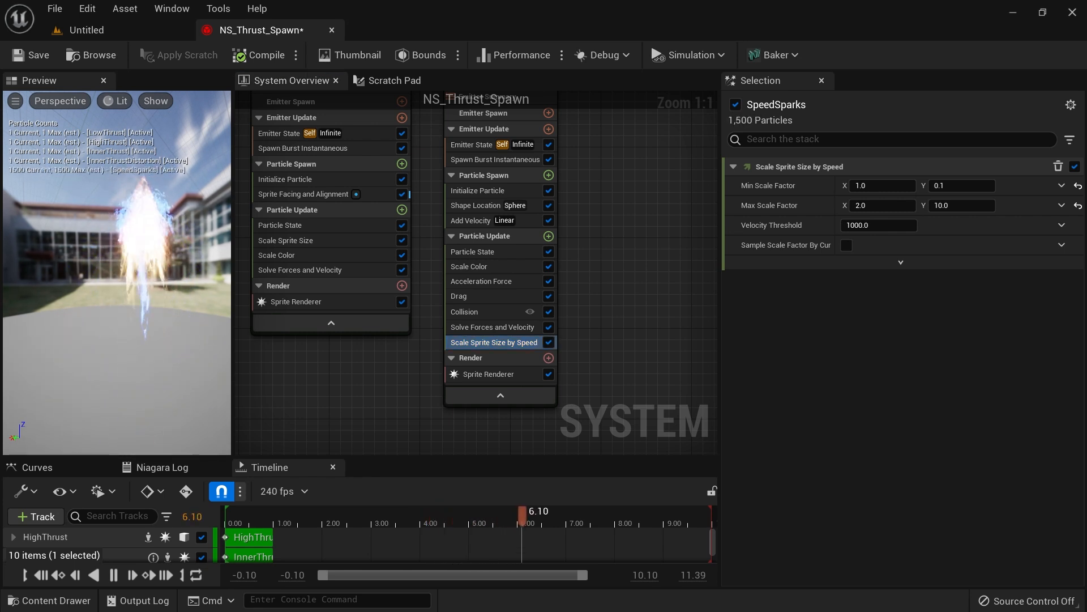
{"action": "left_click", "coordinate": [866, 185]}
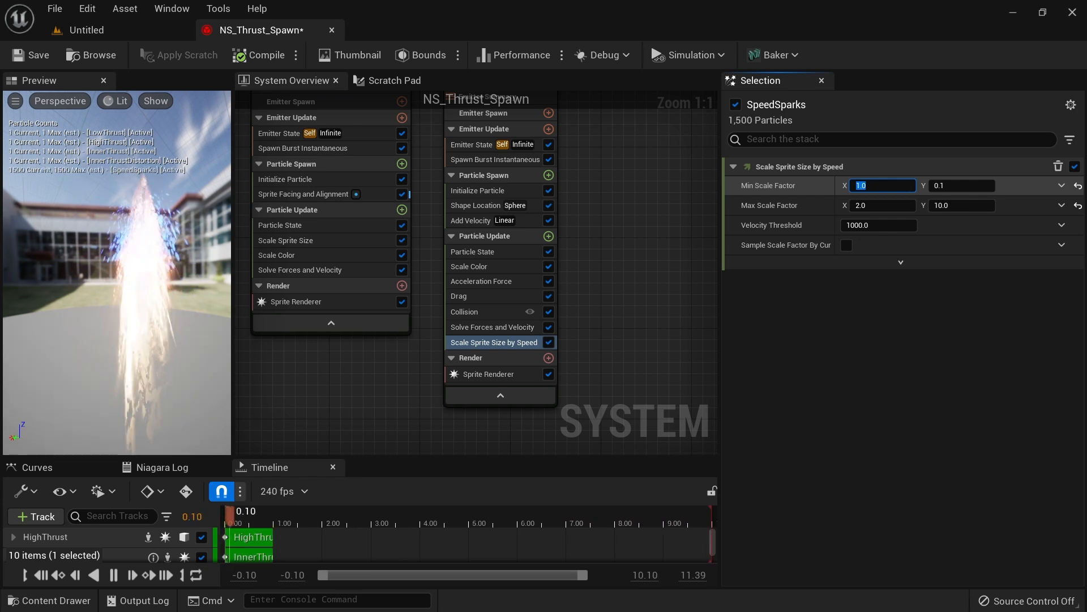
{"action": "left_click", "coordinate": [875, 205]}
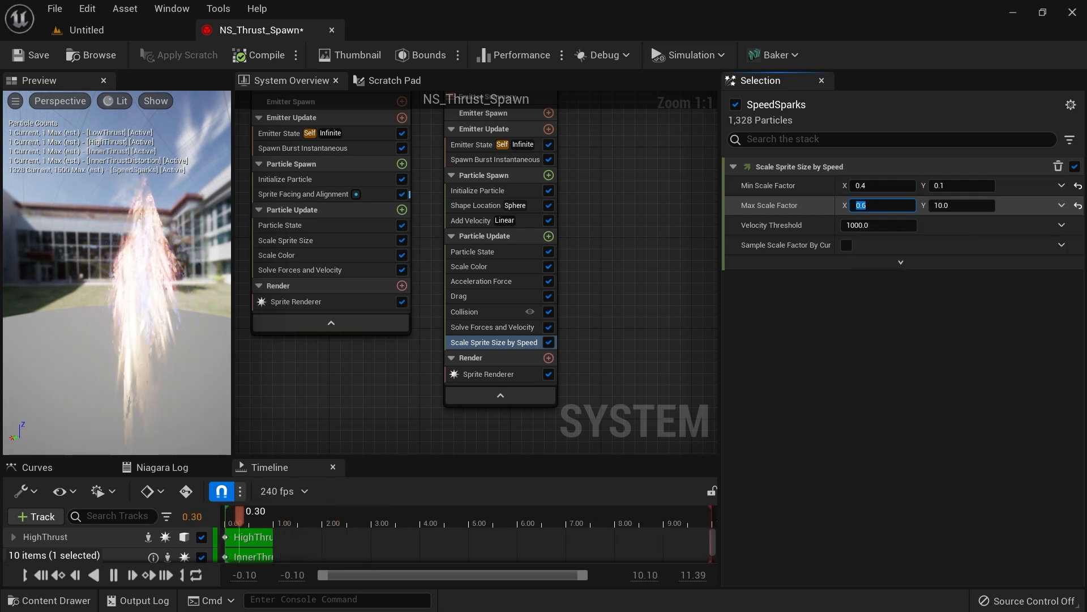
{"action": "left_click", "coordinate": [101, 33]}
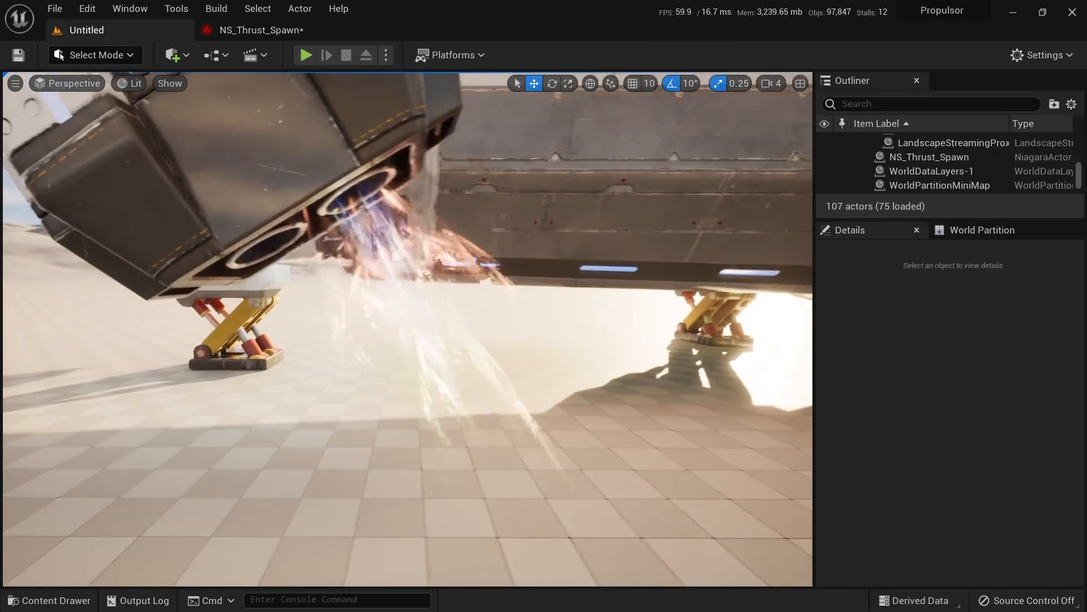
{"action": "right_click_drag", "start_coordinate": [506, 282], "coordinate": [515, 282]}
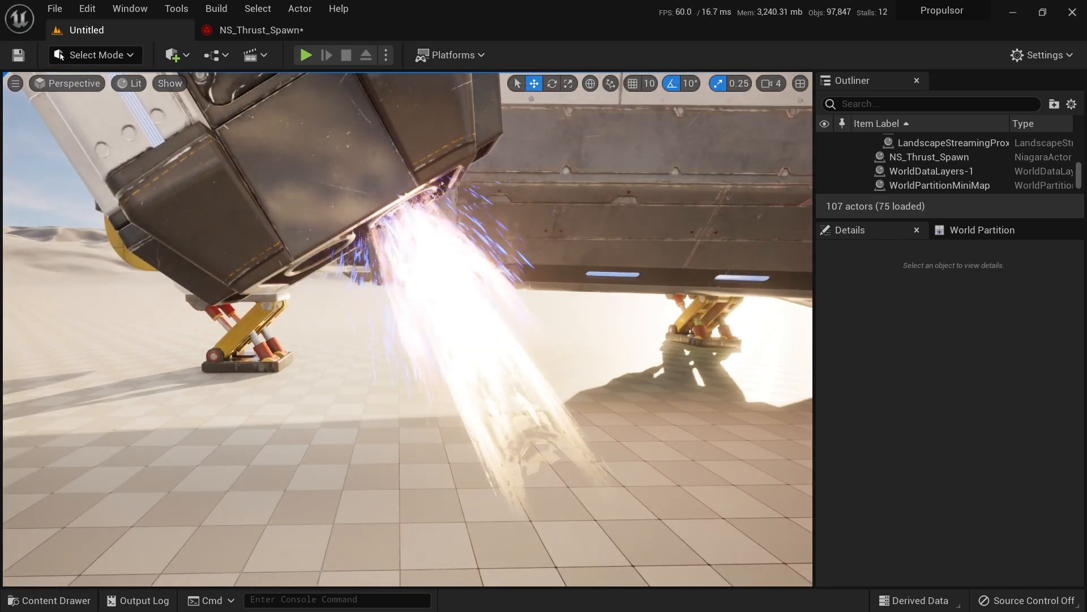
Step: Set the SpeedSparks Acceleration Force coordinate space to Local, review Add Velocity, and check the effect in the level
{"action": "left_click", "coordinate": [276, 35]}
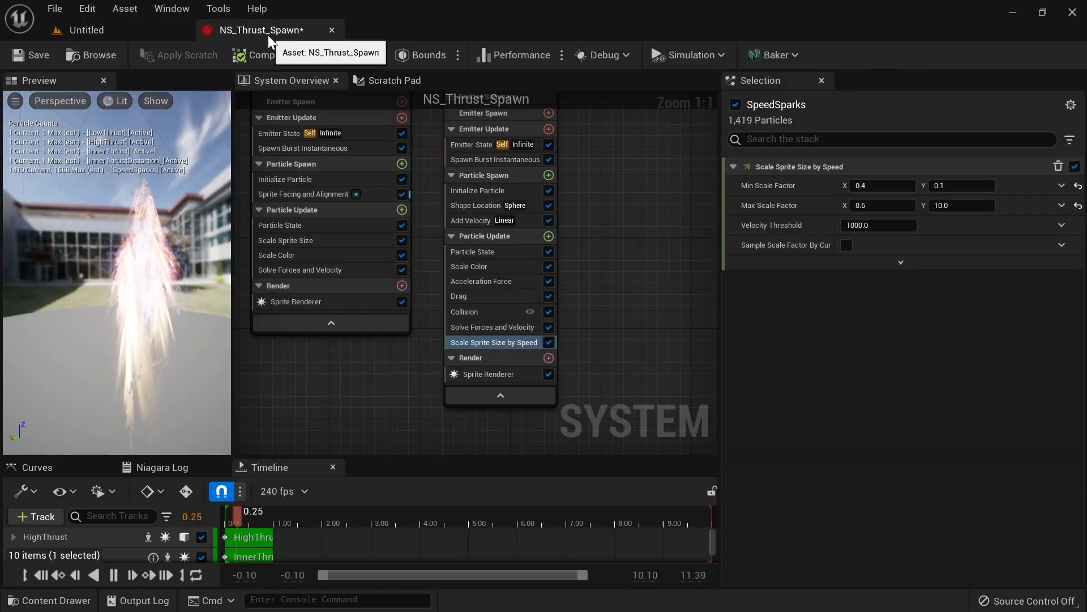
{"action": "left_click", "coordinate": [495, 283]}
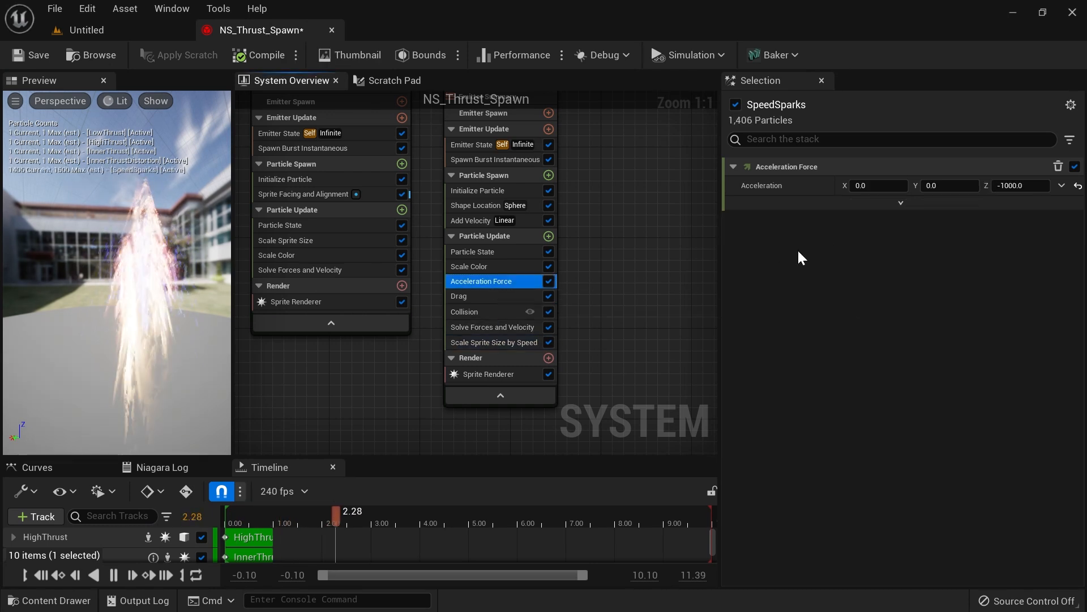
{"action": "left_click", "coordinate": [888, 207]}
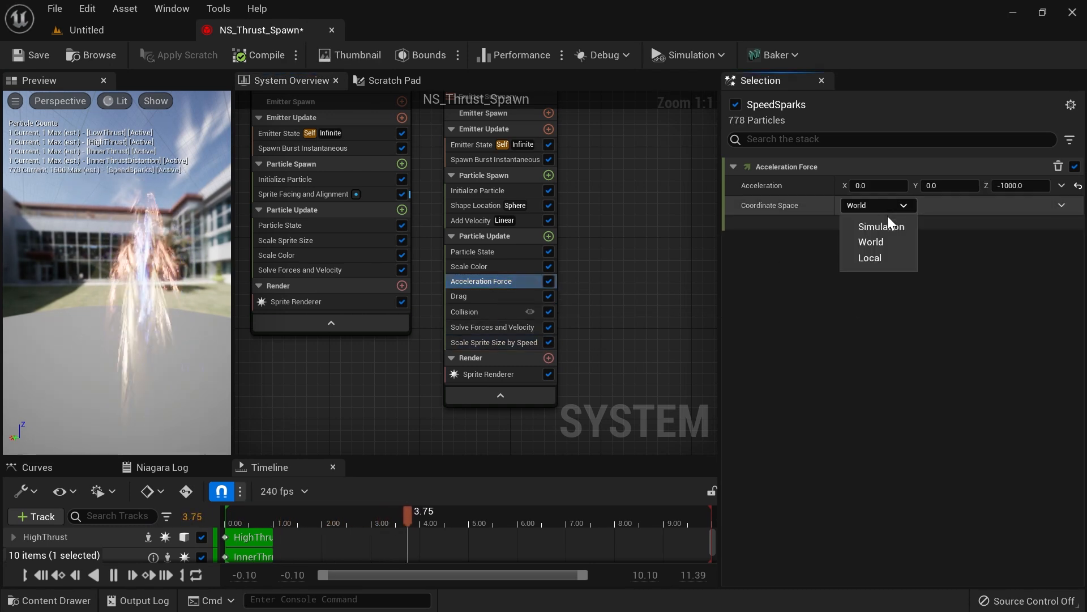
{"action": "left_click", "coordinate": [884, 259]}
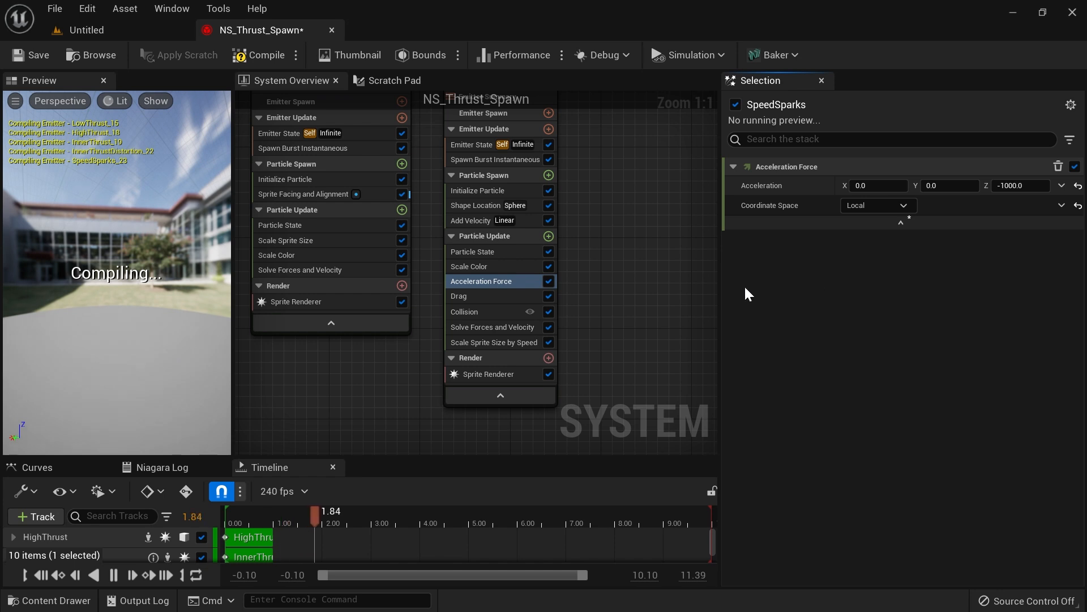
{"action": "left_click", "coordinate": [528, 219]}
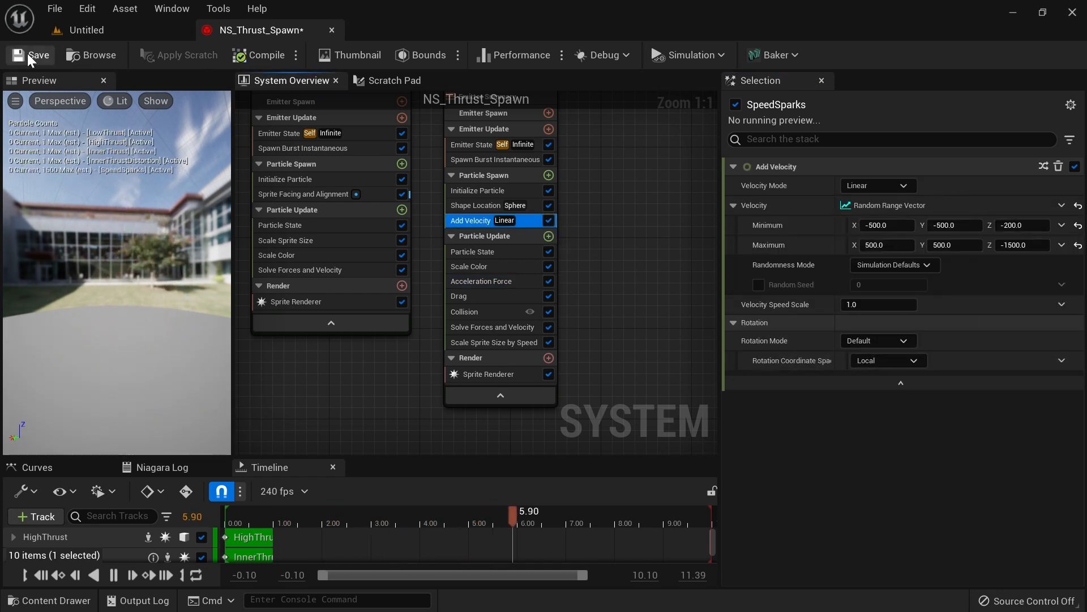
{"action": "left_click", "coordinate": [103, 34]}
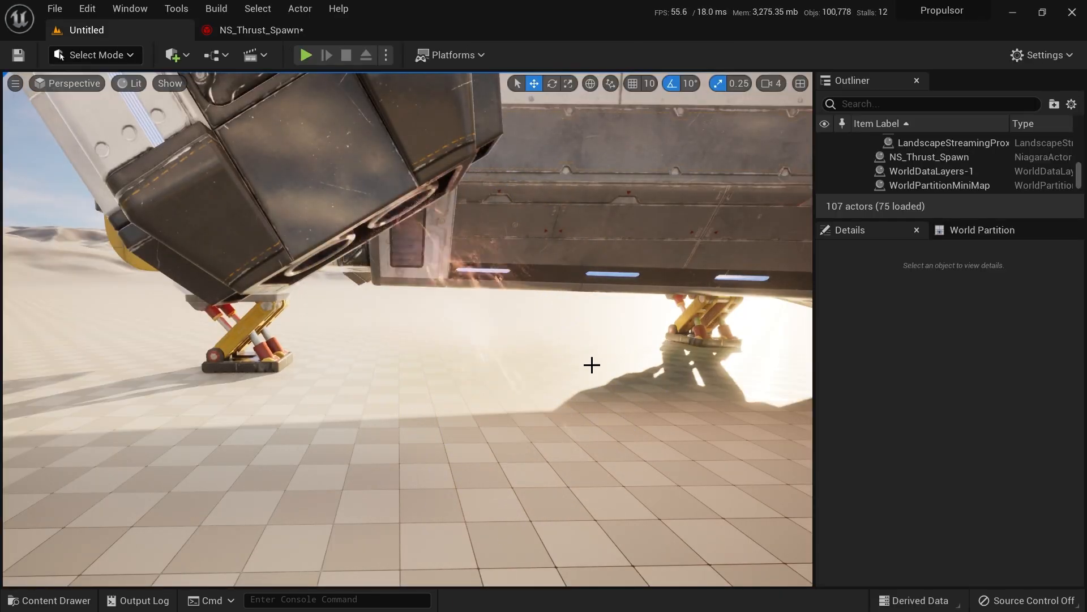
{"action": "mouse_move", "coordinate": [503, 415]}
{"action": "right_mouse_down"}
{"action": "mouse_move", "coordinate": [513, 444]}
{"action": "mouse_move", "coordinate": [515, 413]}
{"action": "mouse_move", "coordinate": [532, 399]}
{"action": "mouse_move", "coordinate": [515, 412]}
{"action": "mouse_move", "coordinate": [533, 425]}
{"action": "mouse_move", "coordinate": [510, 418]}
{"action": "right_mouse_up"}
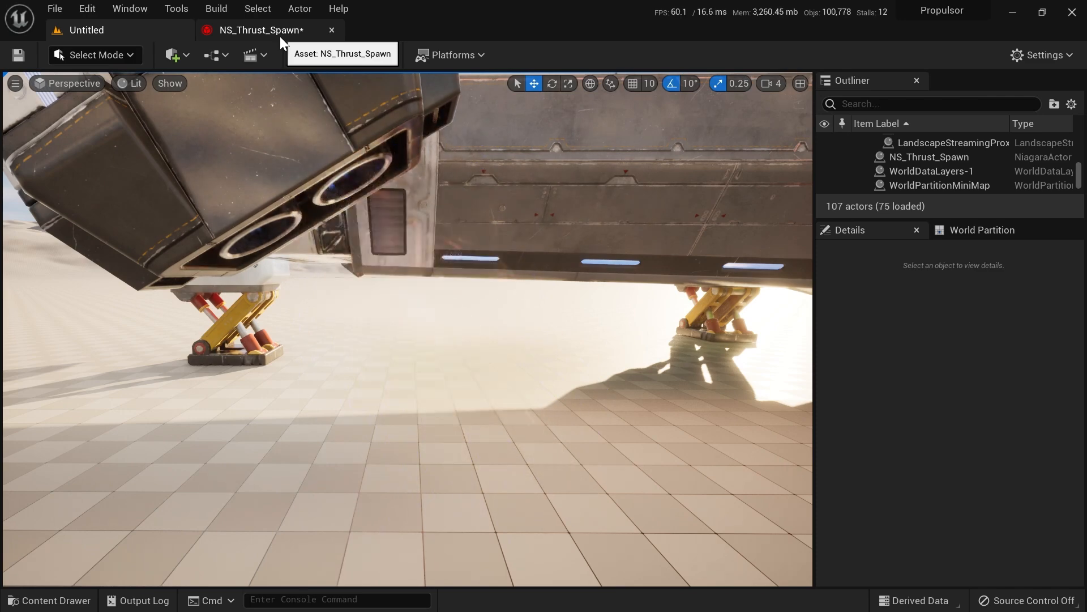
Step: Set the maximum particle lifetime of the SpeedSparks emitter in NS_Thrust_Spawn to 0.9
{"action": "left_click", "coordinate": [280, 36]}
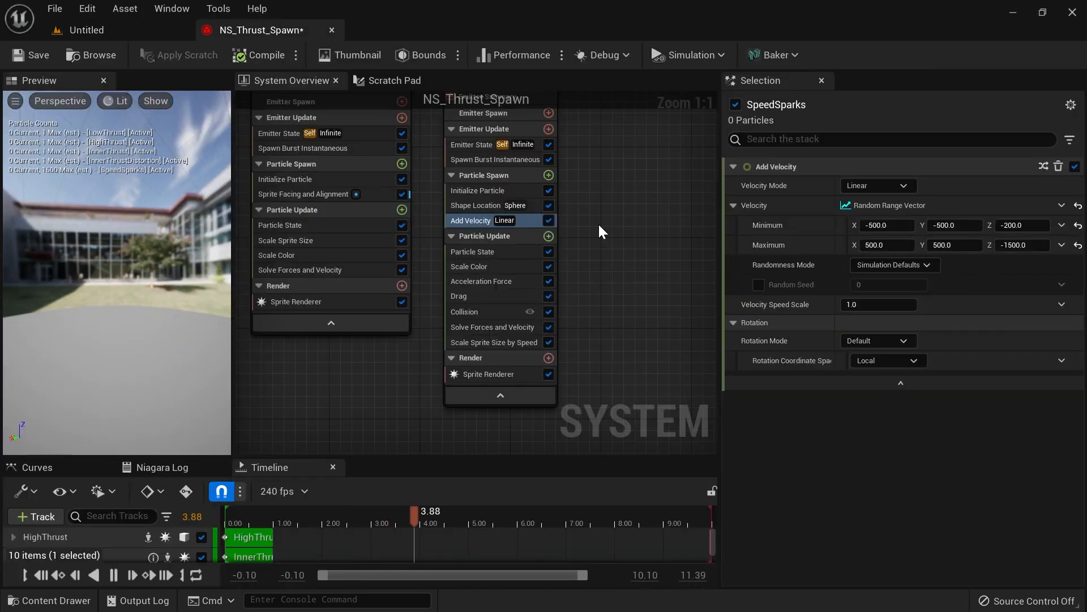
{"action": "left_click", "coordinate": [512, 190]}
{"action": "left_click", "coordinate": [875, 262]}
{"action": "type", "text": ".9"}
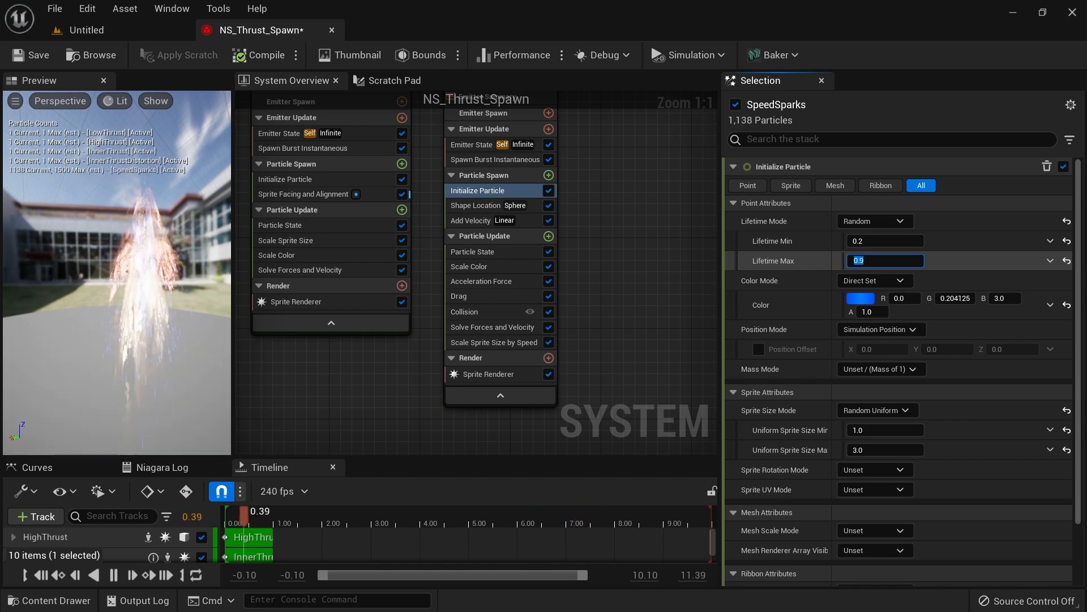
Step: Examine the NS_Thrust_Spawn effect at the spaceship's engine nozzle in the level from several viewpoints
{"action": "left_click", "coordinate": [130, 31]}
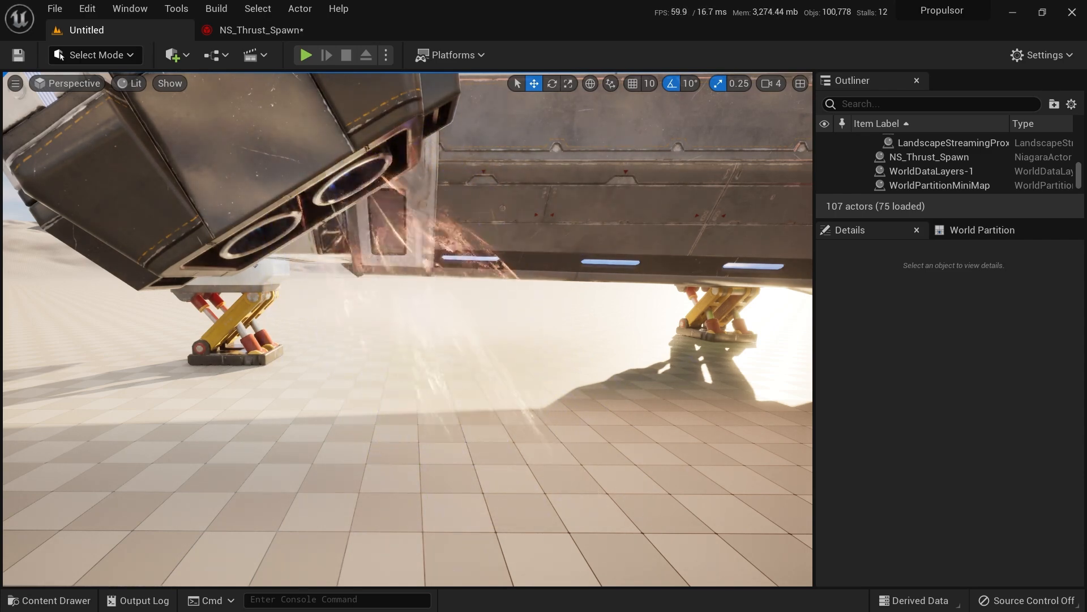
{"action": "right_click_drag", "start_coordinate": [560, 311], "coordinate": [480, 303]}
{"action": "left_click_drag", "start_coordinate": [481, 303], "coordinate": [523, 313], "text": "alt"}
{"action": "right_click_drag", "start_coordinate": [488, 210], "coordinate": [488, 210]}
{"action": "key", "text": "w"}
{"action": "key", "text": "d"}
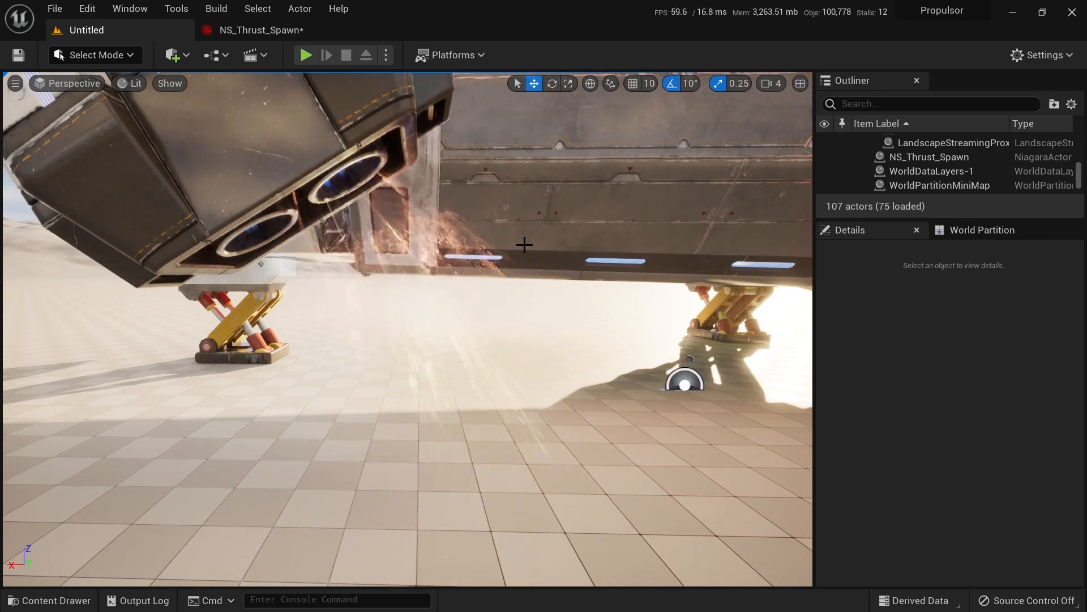
{"action": "right_click_drag", "start_coordinate": [524, 245], "coordinate": [465, 328]}
{"action": "left_click", "coordinate": [419, 310]}
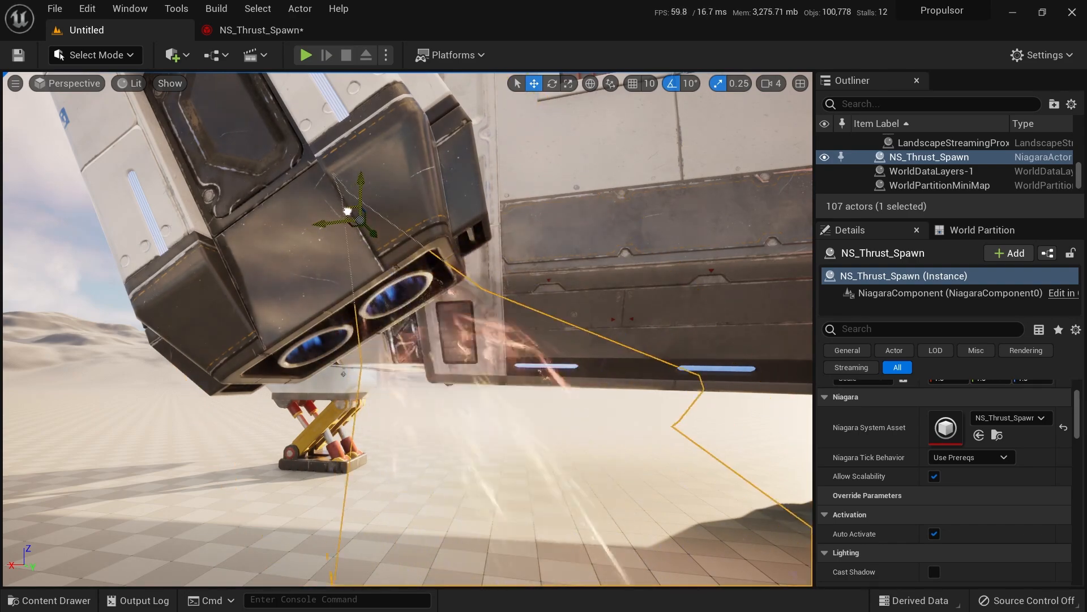
{"action": "mouse_move", "coordinate": [586, 370]}
{"action": "right_mouse_down"}
{"action": "mouse_move", "coordinate": [543, 340]}
{"action": "mouse_move", "coordinate": [568, 372]}
{"action": "right_mouse_up"}
{"action": "key", "text": "g"}
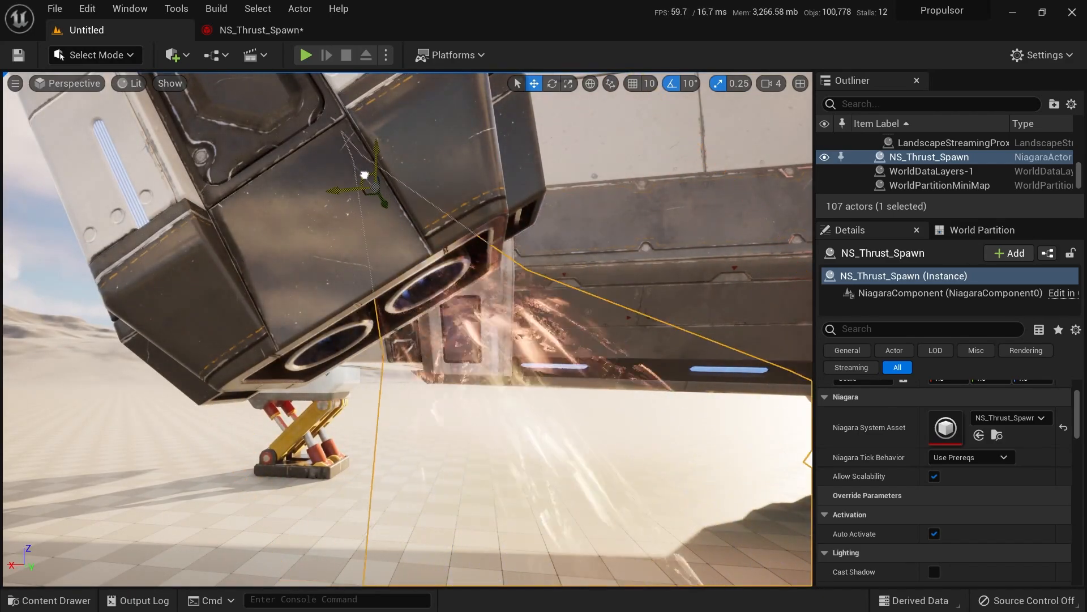
{"action": "right_click_drag", "start_coordinate": [580, 349], "coordinate": [580, 390]}
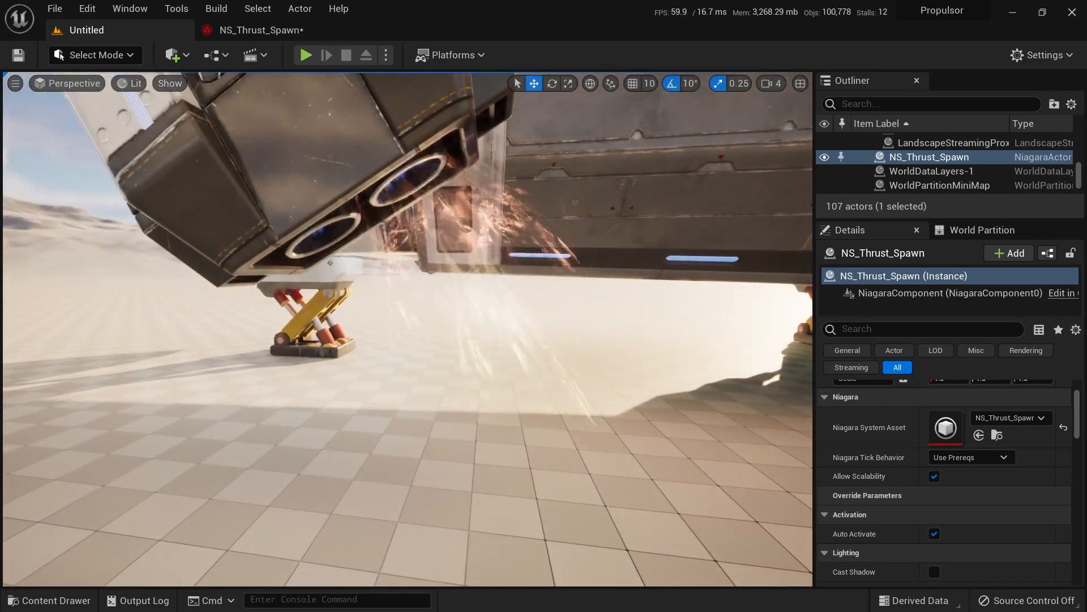
{"action": "key", "text": "s"}
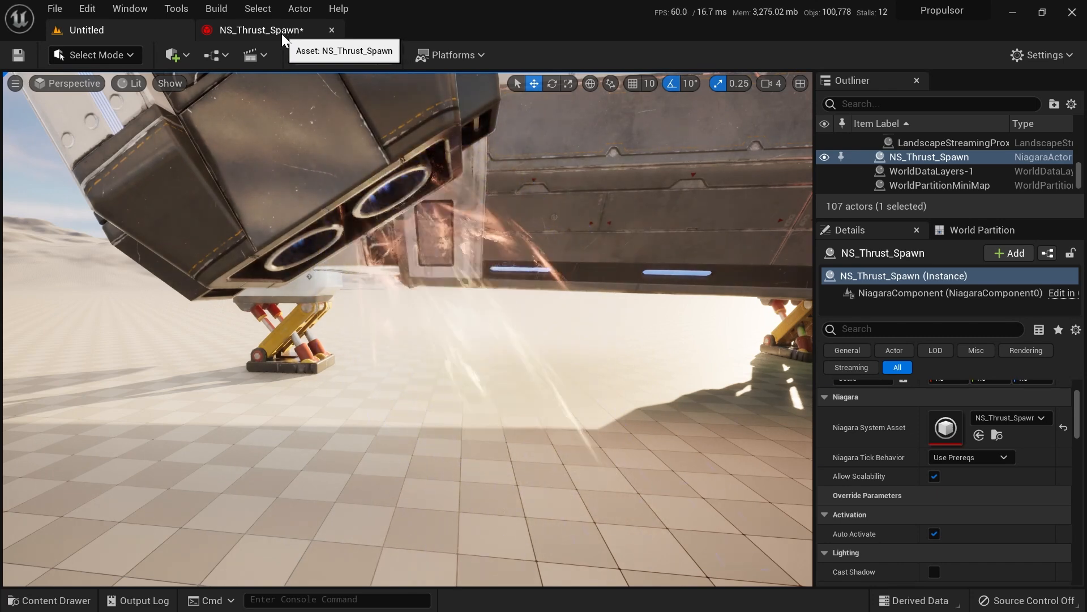
{"action": "left_click", "coordinate": [281, 33]}
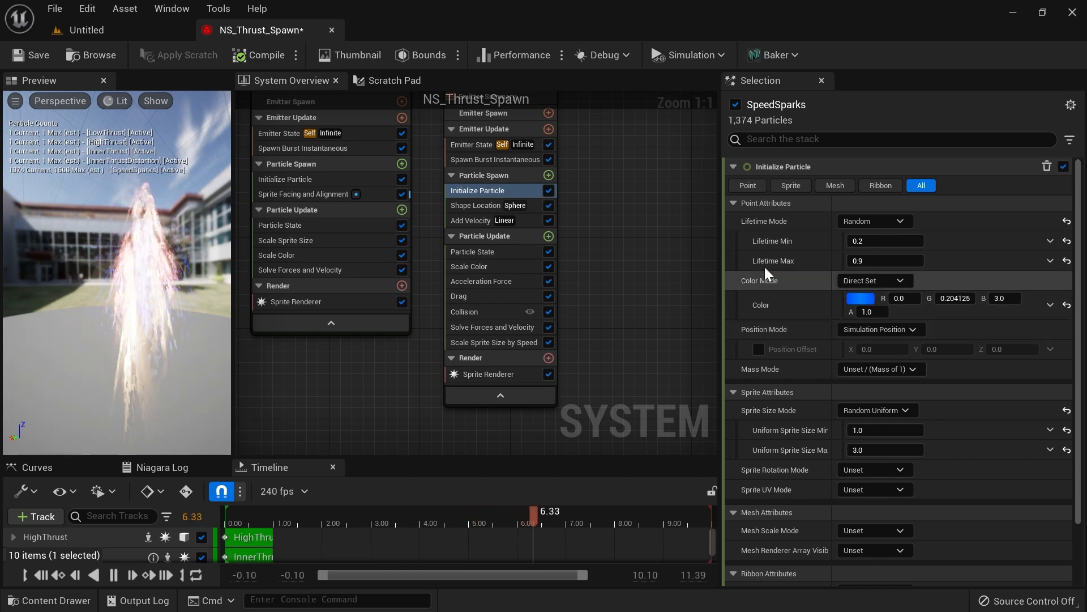
{"action": "right_click_drag", "start_coordinate": [648, 184], "coordinate": [620, 308]}
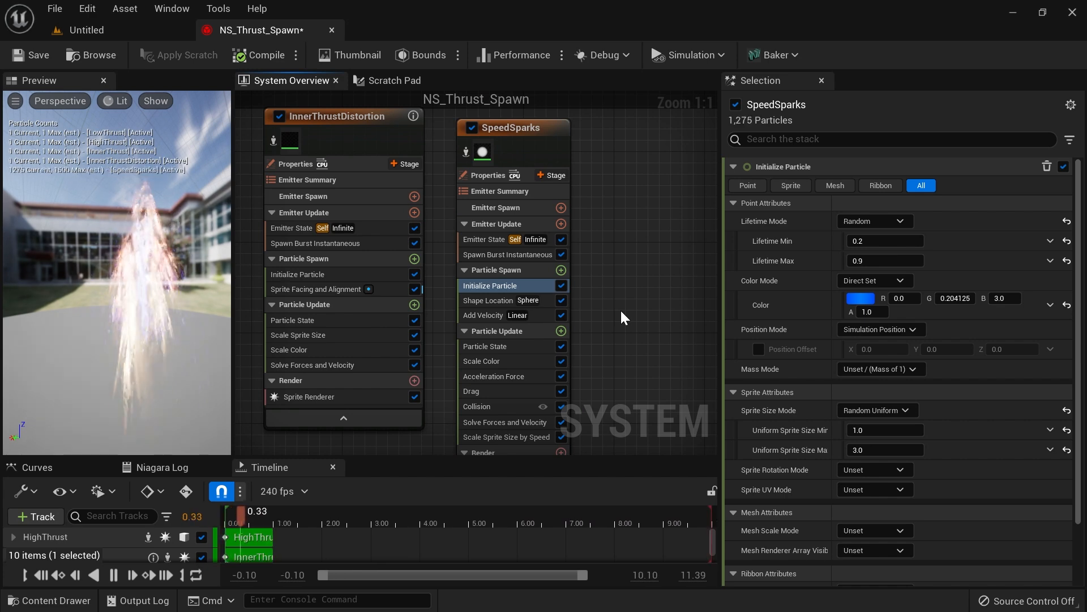
{"action": "left_click", "coordinate": [147, 34]}
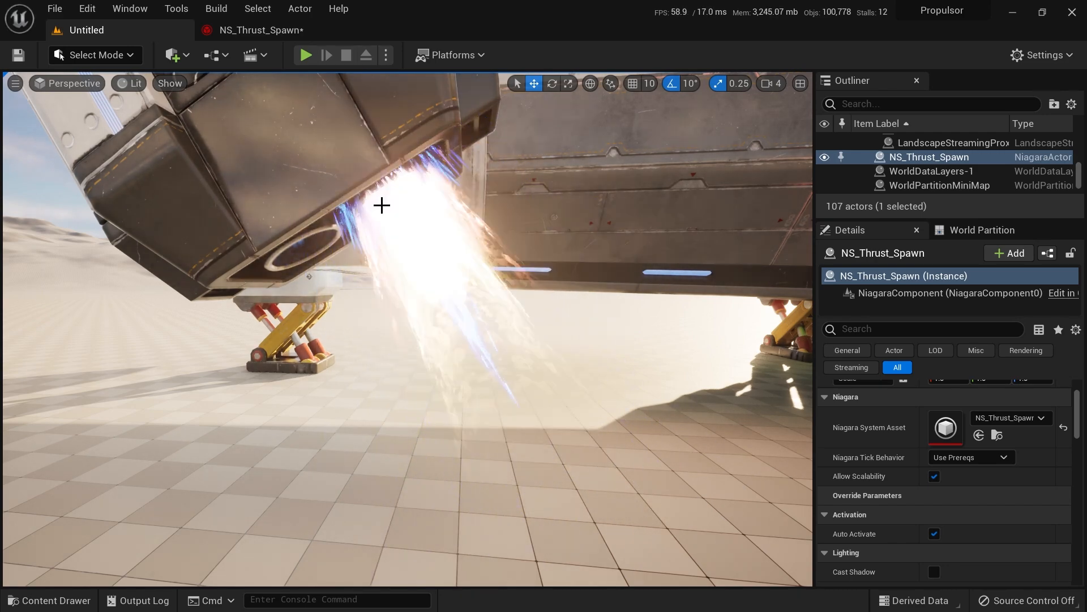
Step: Enable Loop Delay in the SpeedSparks Emitter State of NS_Thrust_Spawn and set it to 0.4
{"action": "left_click", "coordinate": [270, 32]}
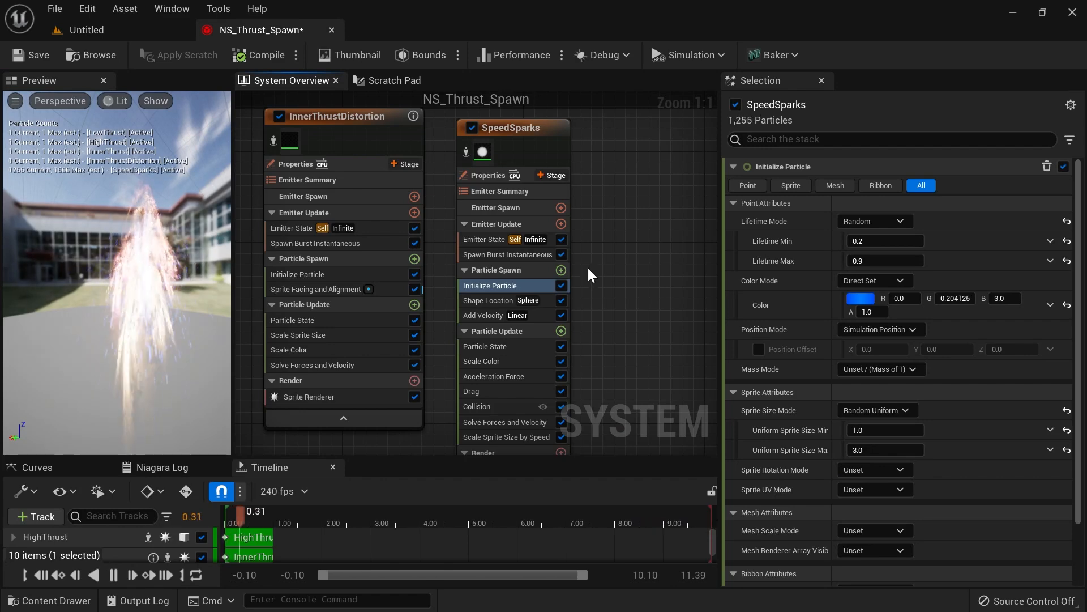
{"action": "left_click", "coordinate": [481, 240]}
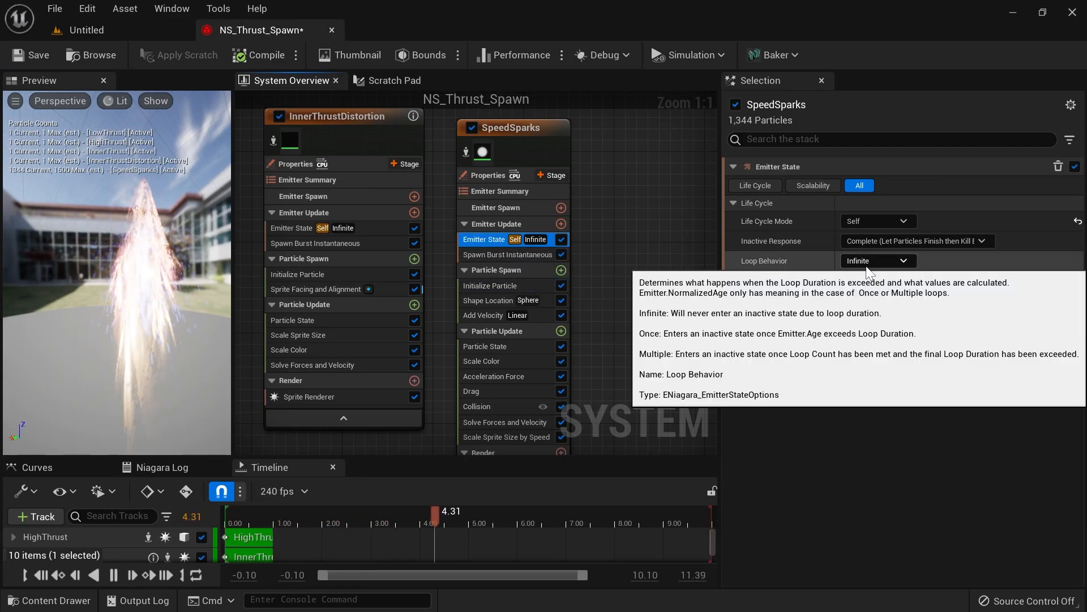
{"action": "left_click", "coordinate": [747, 321]}
{"action": "left_click", "coordinate": [855, 320]}
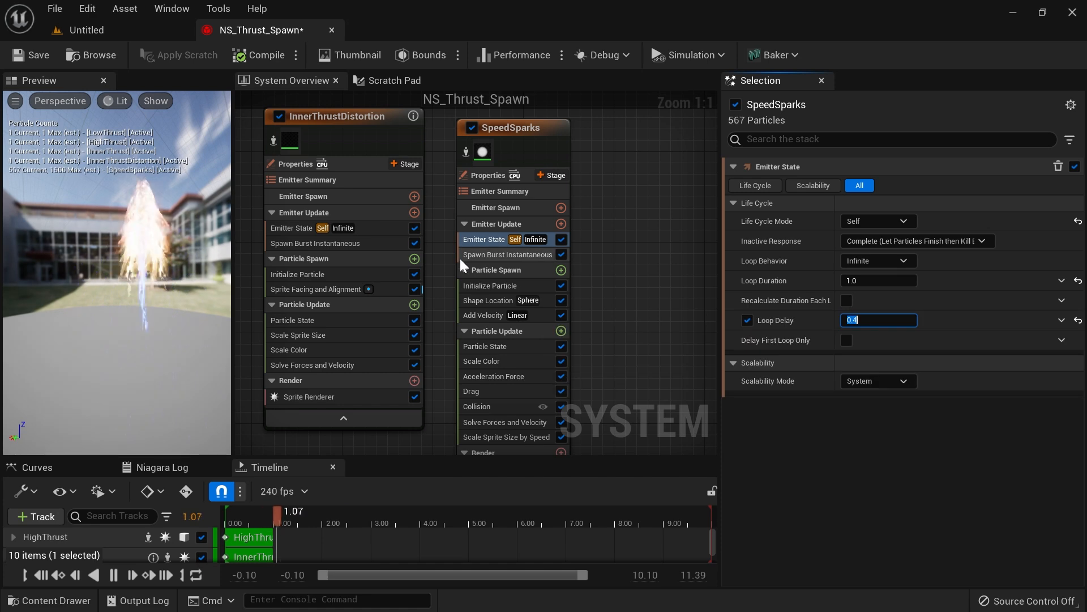
Step: Enable Loop Delay in the Emitter State of InnerThrustDistortion and InnerThrust, setting both to 0.4
{"action": "right_click_drag", "start_coordinate": [444, 239], "coordinate": [529, 234]}
{"action": "left_click", "coordinate": [461, 225]}
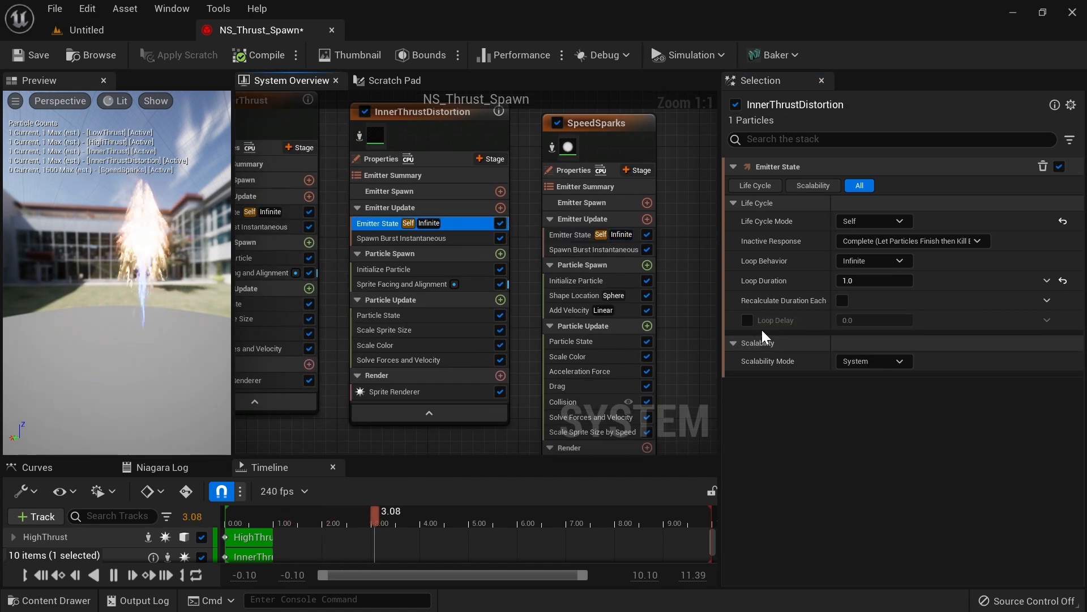
{"action": "left_click", "coordinate": [855, 320]}
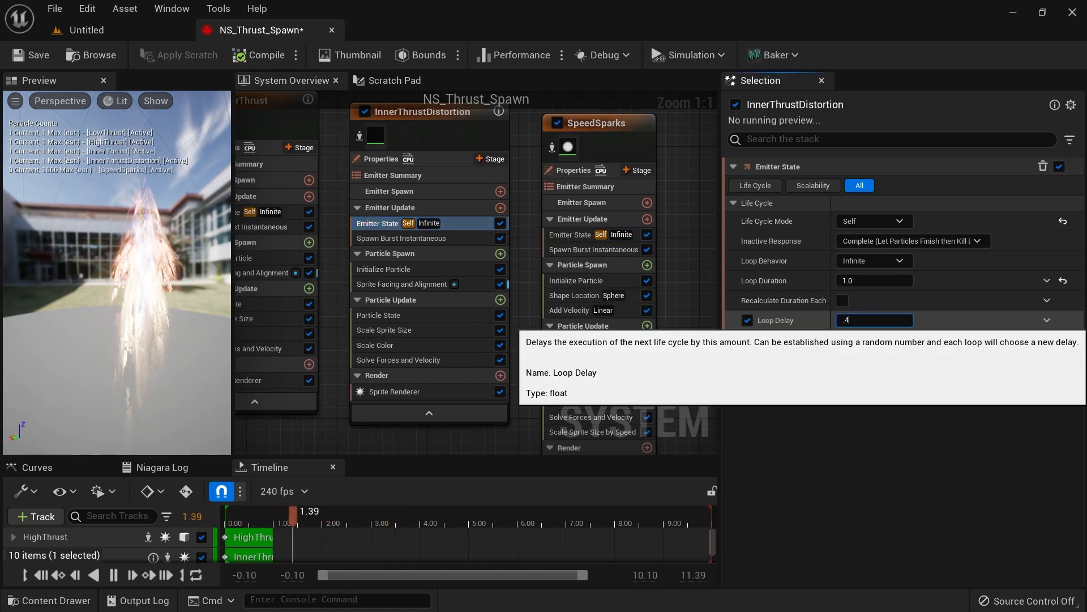
{"action": "right_click_drag", "start_coordinate": [376, 195], "coordinate": [617, 226]}
{"action": "left_click", "coordinate": [542, 243]}
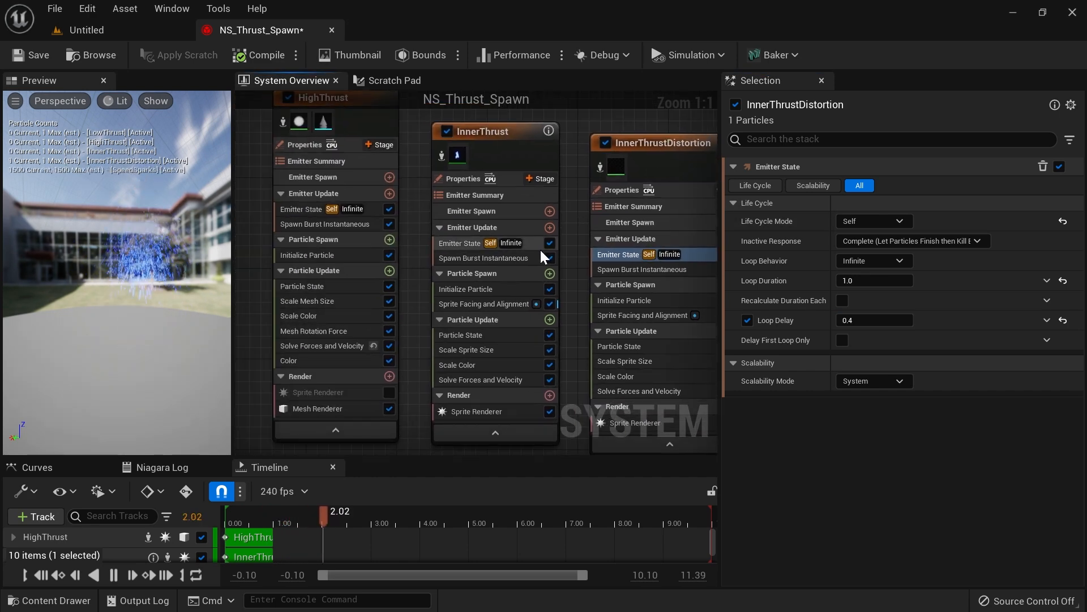
{"action": "left_click", "coordinate": [857, 320]}
{"action": "key", "text": "BackSpace"}
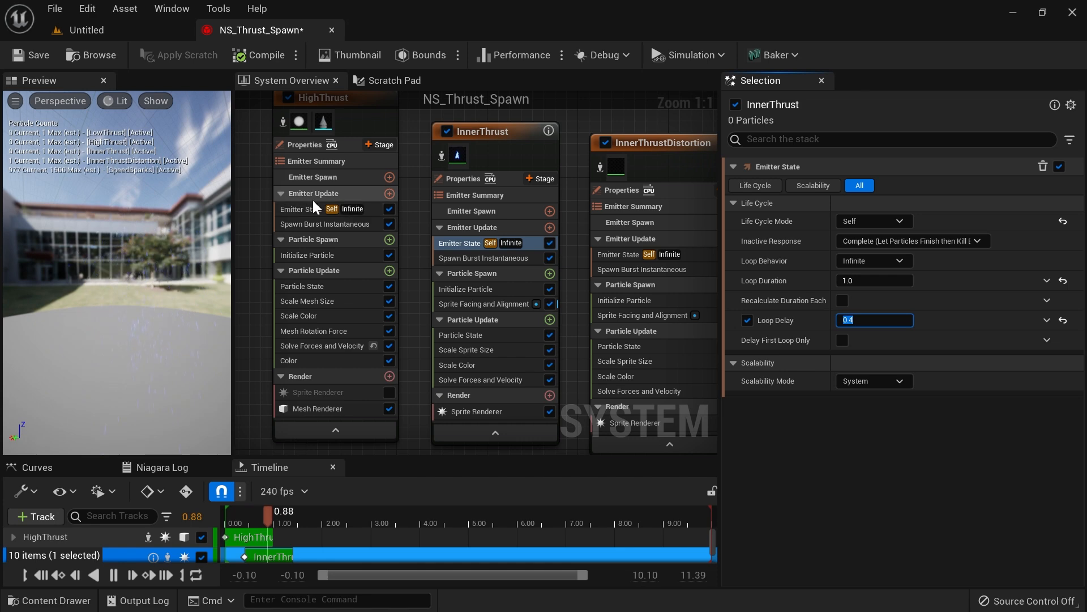
Step: Enable Loop Delay in the HighThrust Emitter State and set it to 0.4
{"action": "left_click", "coordinate": [371, 208]}
{"action": "left_click", "coordinate": [747, 320]}
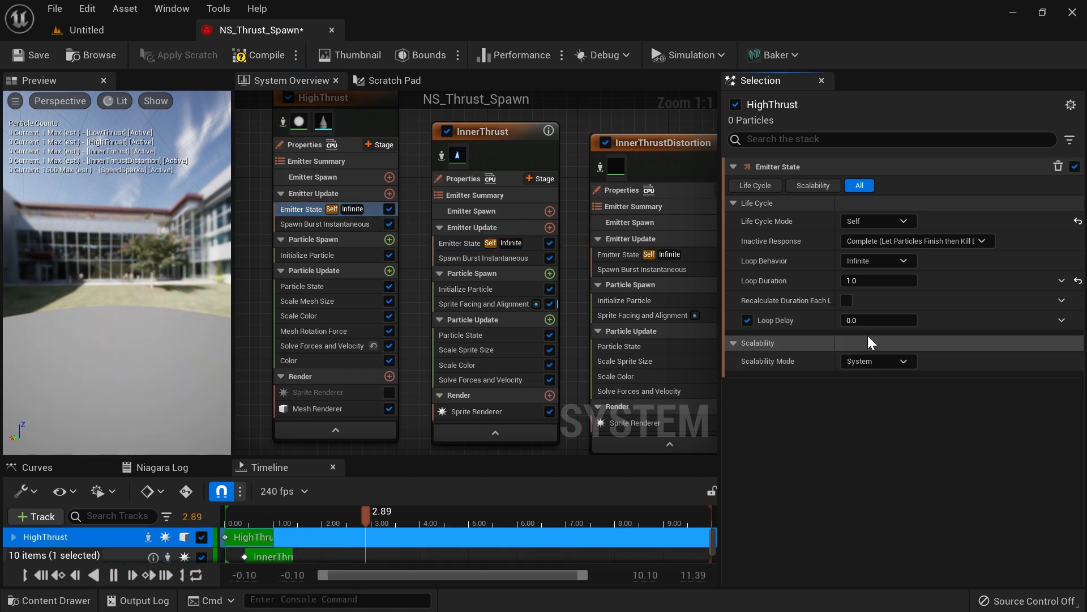
{"action": "left_click", "coordinate": [863, 320]}
{"action": "type", "text": ".4"}
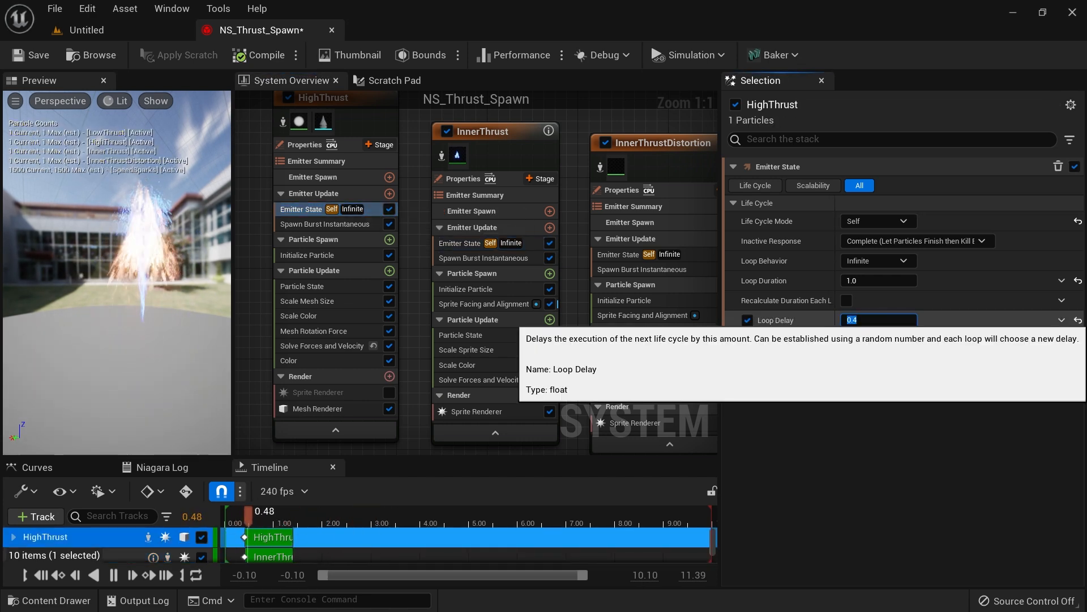
{"action": "key", "text": "Return"}
Step: Enable Loop Delay in the LowThrust Emitter State and set it to 0.4
{"action": "right_click_drag", "start_coordinate": [418, 175], "coordinate": [642, 195]}
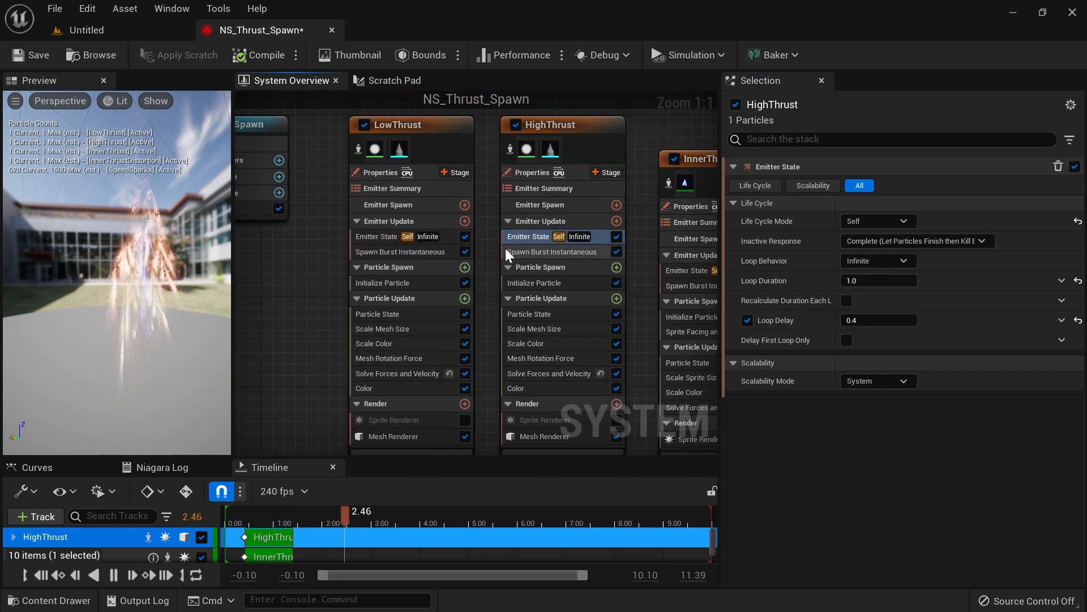
{"action": "left_click", "coordinate": [455, 237]}
{"action": "left_click", "coordinate": [748, 320]}
{"action": "left_click", "coordinate": [849, 319]}
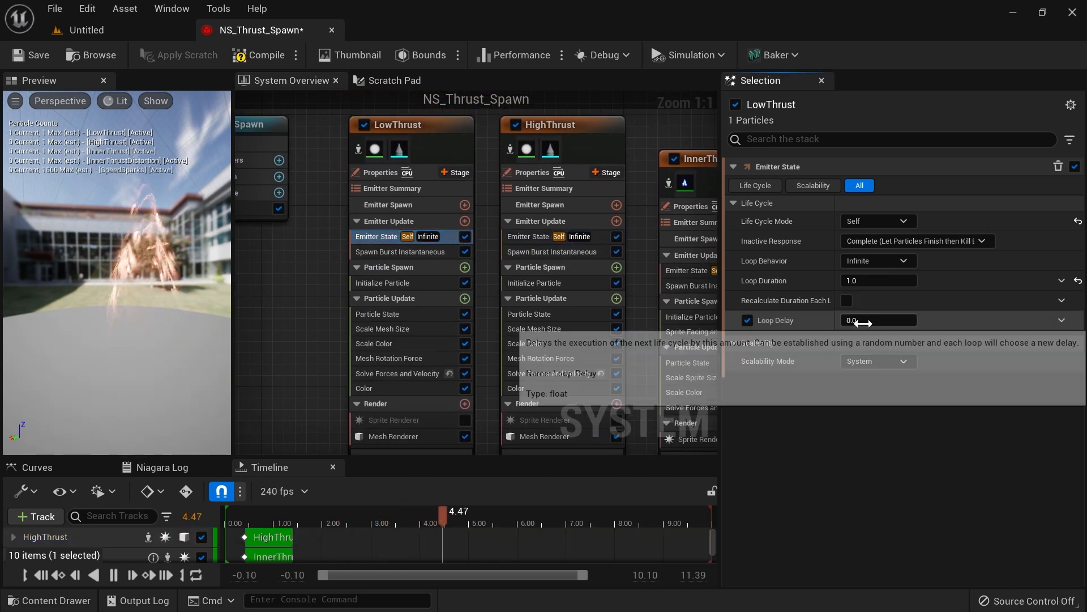
{"action": "type", "text": "0.4"}
{"action": "key", "text": "Return"}
{"action": "right_click_drag", "start_coordinate": [329, 257], "coordinate": [500, 331]}
{"action": "right_click_drag", "start_coordinate": [526, 418], "coordinate": [306, 406]}
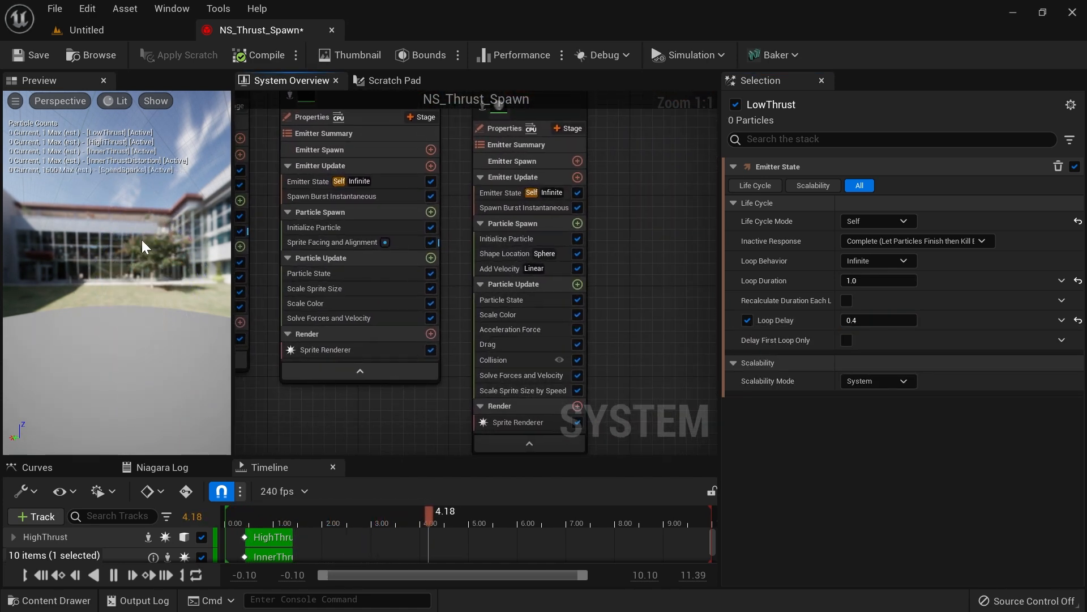
Step: Check the delayed thrust effect on the spaceship in the Untitled level, and return to the SpeedSparks Emitter State in NS_Thrust_Spawn
{"action": "left_click", "coordinate": [131, 27]}
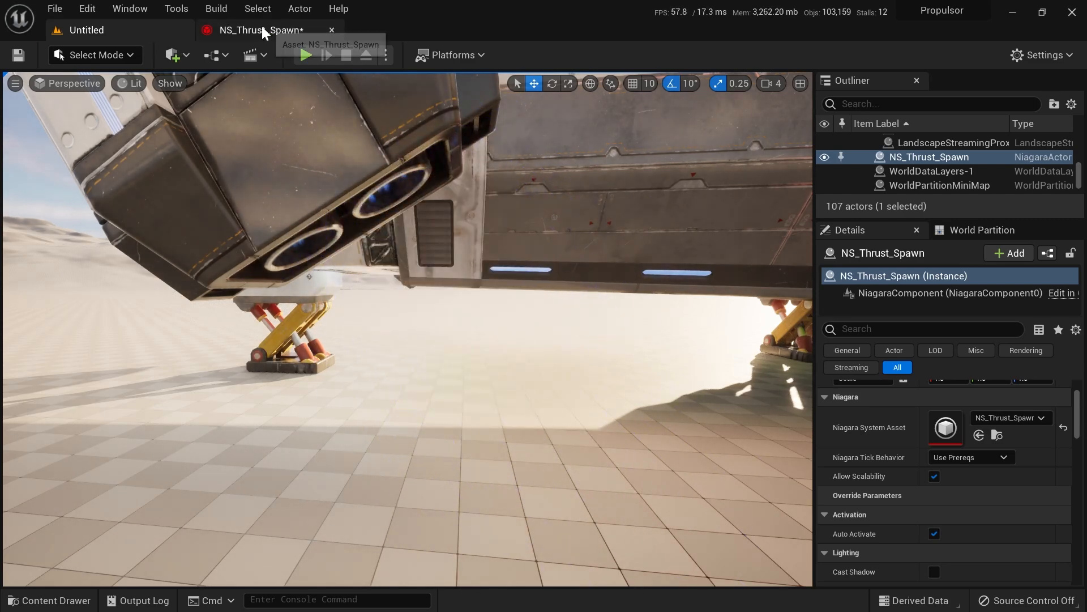
{"action": "left_click", "coordinate": [262, 29]}
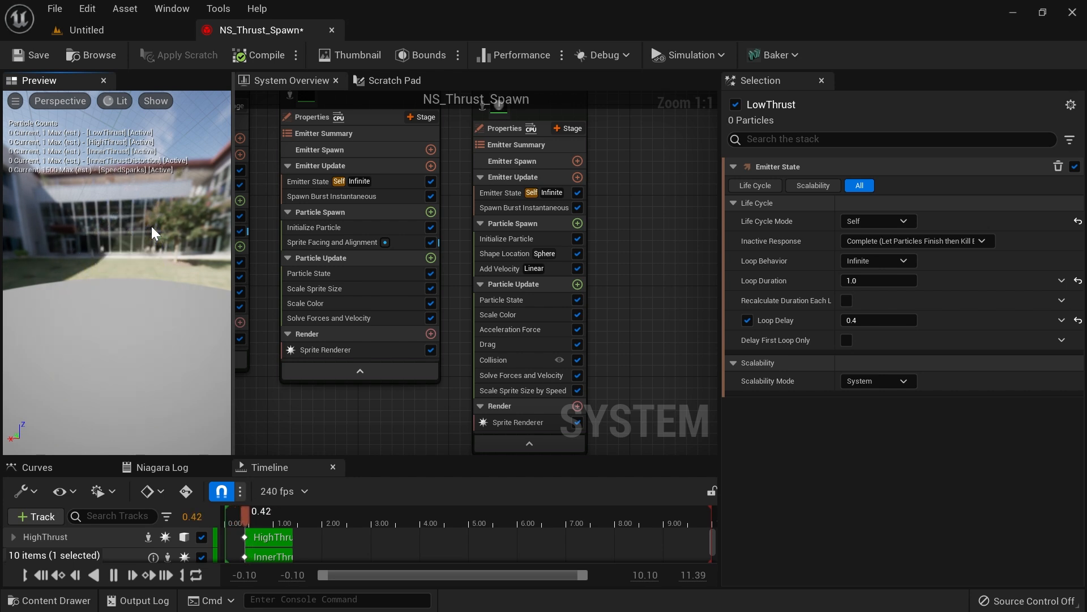
{"action": "left_click", "coordinate": [490, 193]}
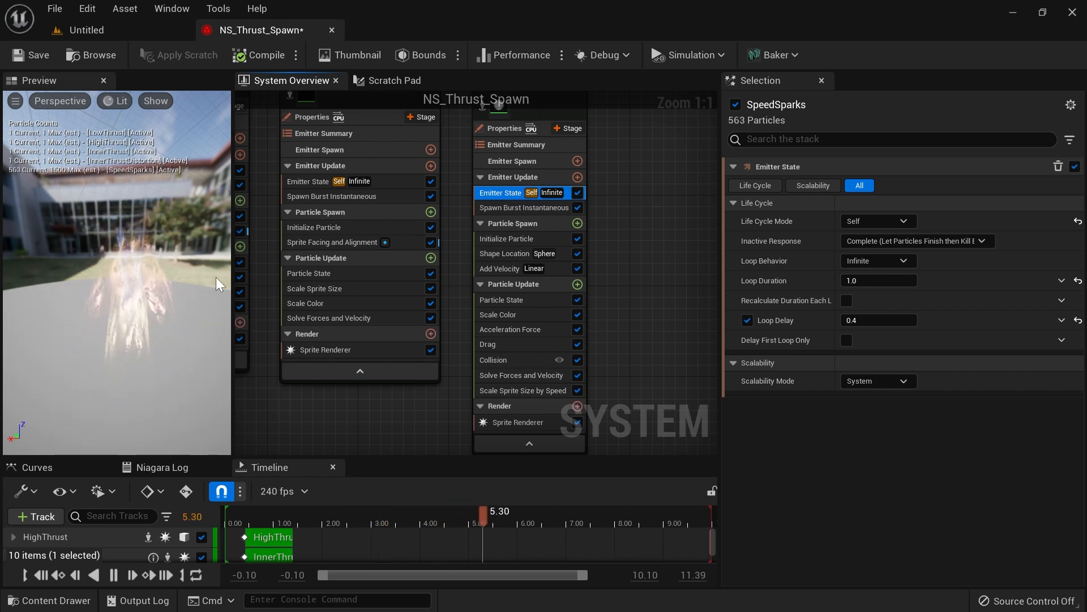
Step: Align the SpeedSparks emitter node with its neighbour InnerThrustDistortion and reopen its Emitter State settings
{"action": "right_click_drag", "start_coordinate": [642, 197], "coordinate": [555, 274]}
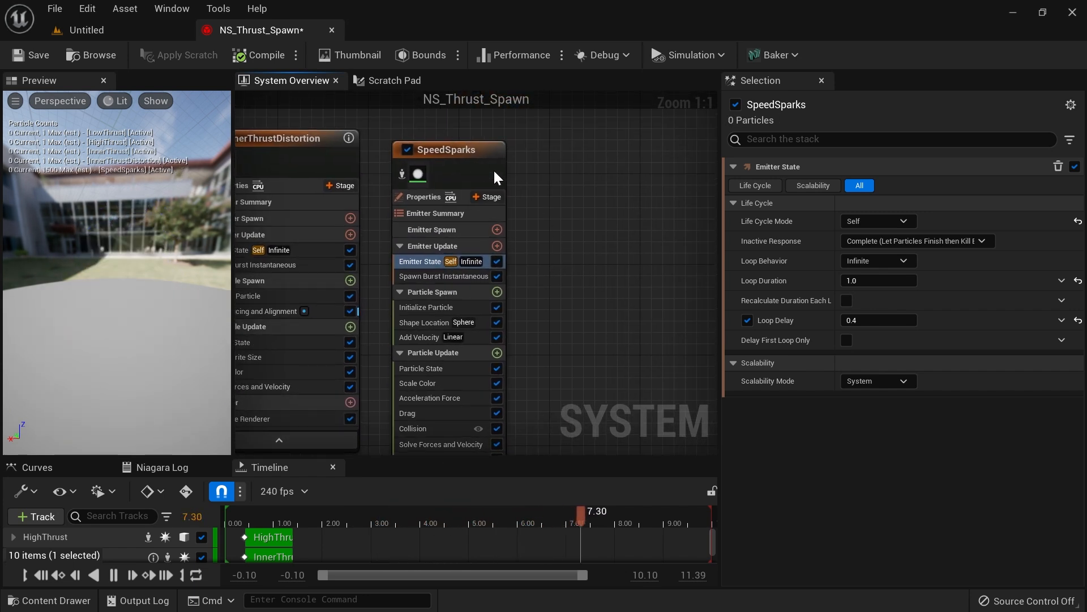
{"action": "left_click_drag", "start_coordinate": [464, 154], "coordinate": [458, 143]}
{"action": "left_click", "coordinate": [580, 210]}
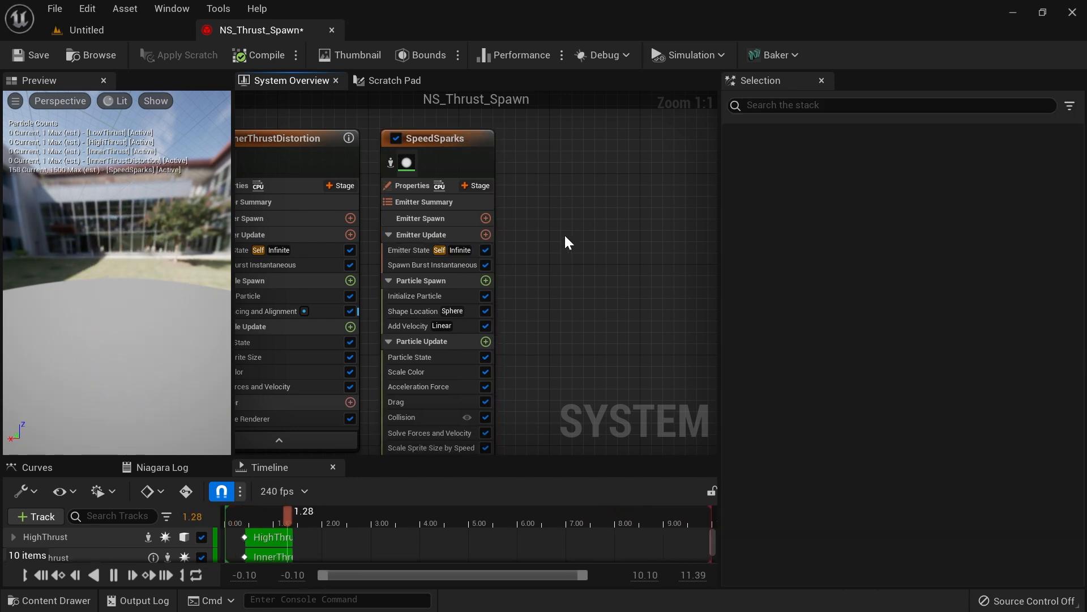
{"action": "left_click", "coordinate": [411, 251]}
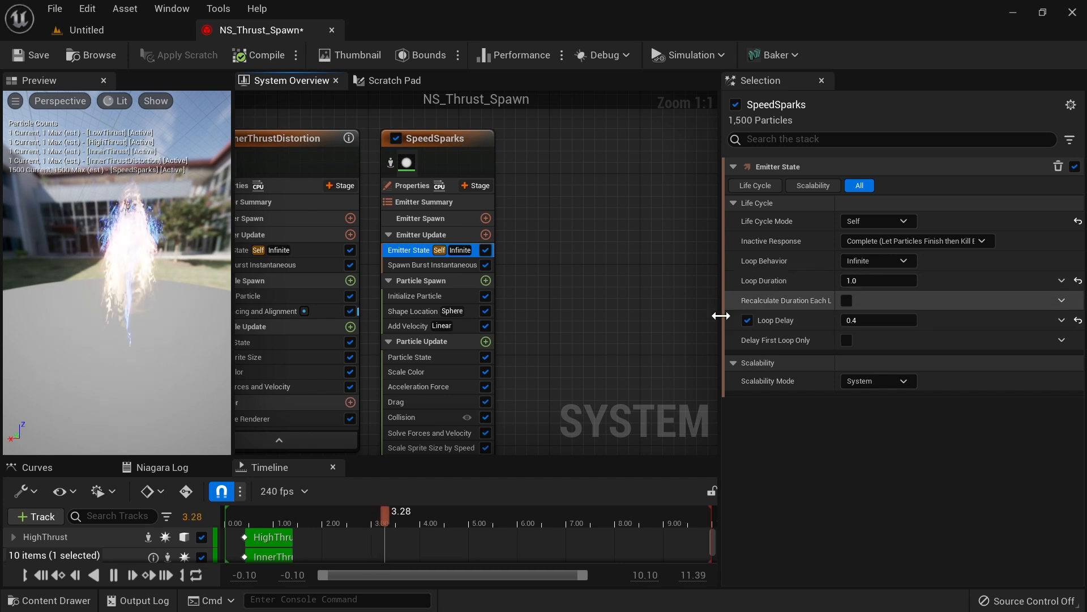
Step: Duplicate the SpeedSparks emitter and place the copy beside the original in the system overview
{"action": "right_click_drag", "start_coordinate": [547, 187], "coordinate": [502, 160]}
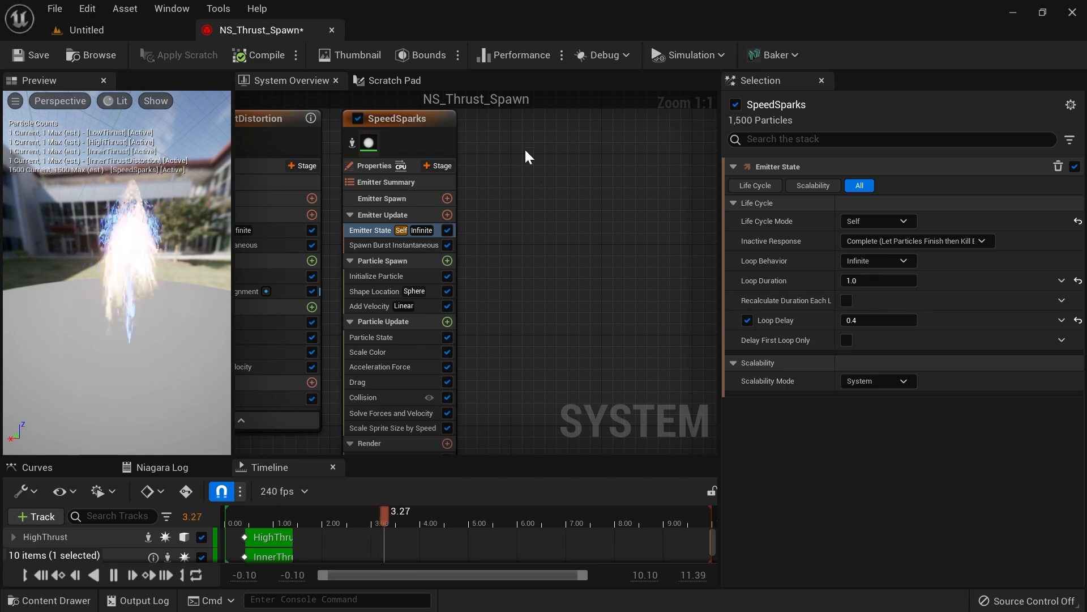
{"action": "left_click", "coordinate": [409, 136]}
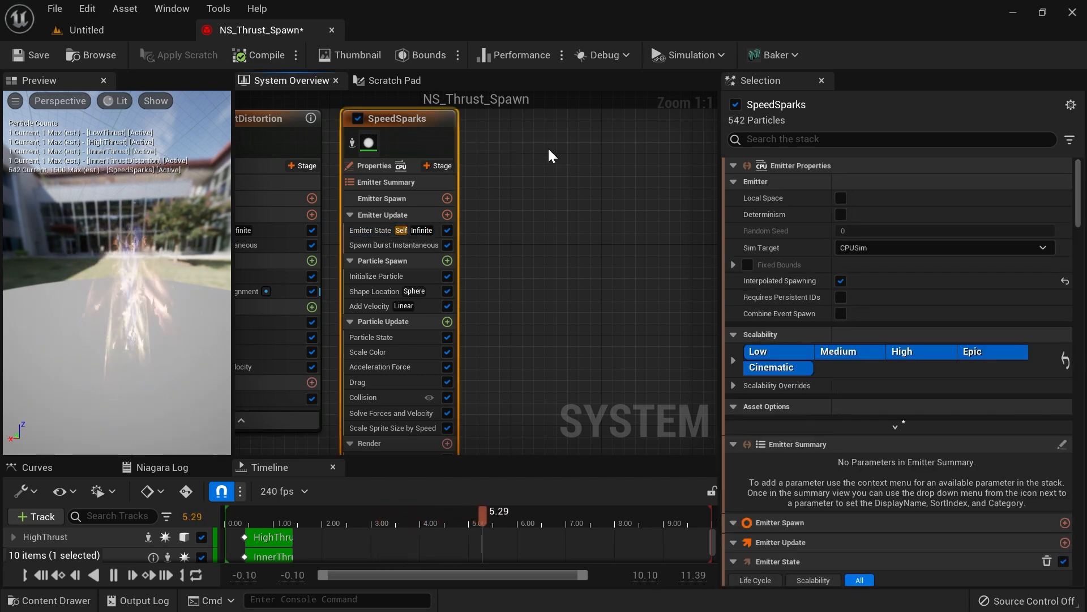
{"action": "left_click", "coordinate": [521, 146]}
{"action": "key", "text": "ctrl+v"}
{"action": "left_click_drag", "start_coordinate": [618, 152], "coordinate": [563, 131]}
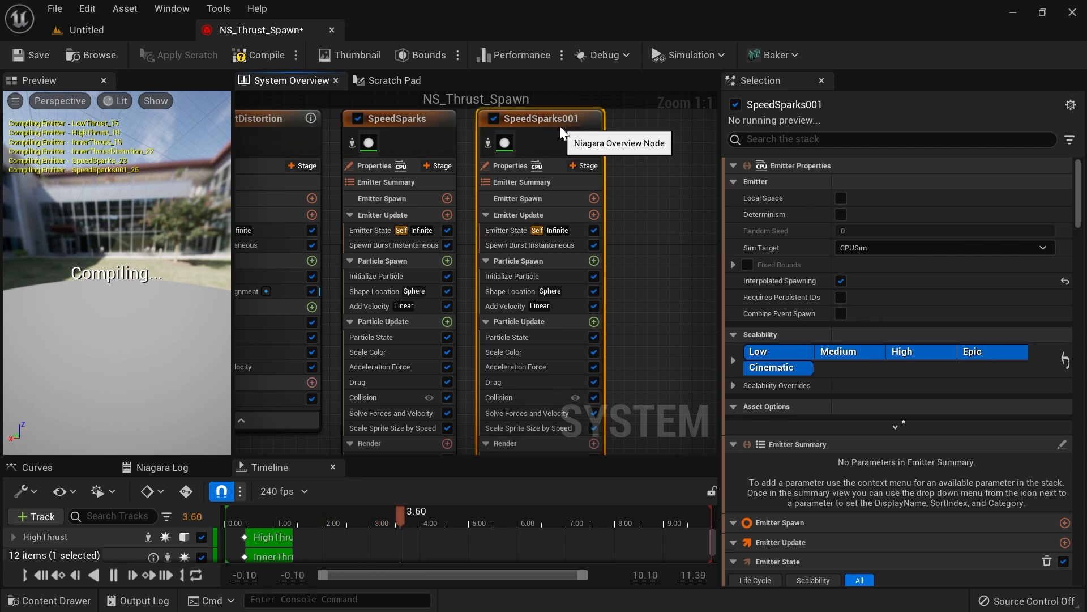
Step: Rename the duplicated sparks emitter to BuildupSparks
{"action": "double_click", "coordinate": [557, 124]}
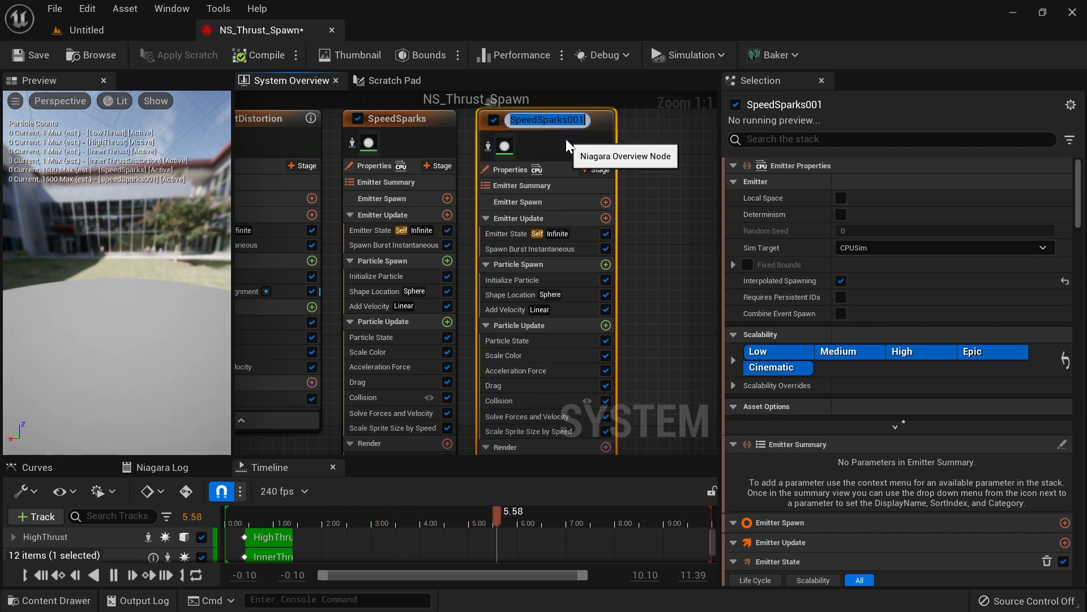
{"action": "type", "text": "Buil"}
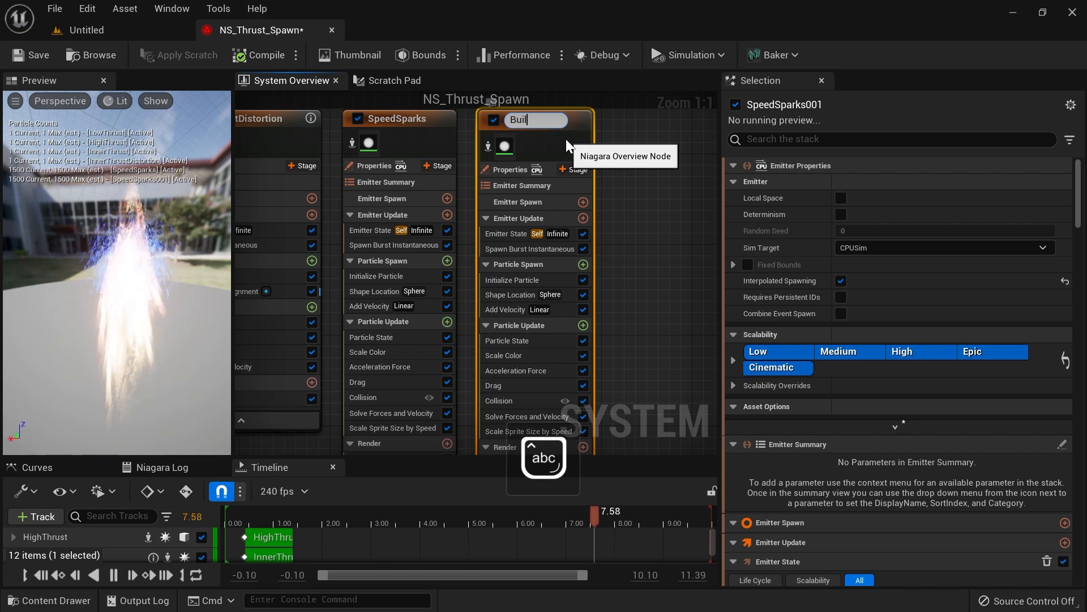
{"action": "type", "text": "dupSparks"}
{"action": "key", "text": "Return"}
{"action": "right_click_drag", "start_coordinate": [644, 155], "coordinate": [616, 156]}
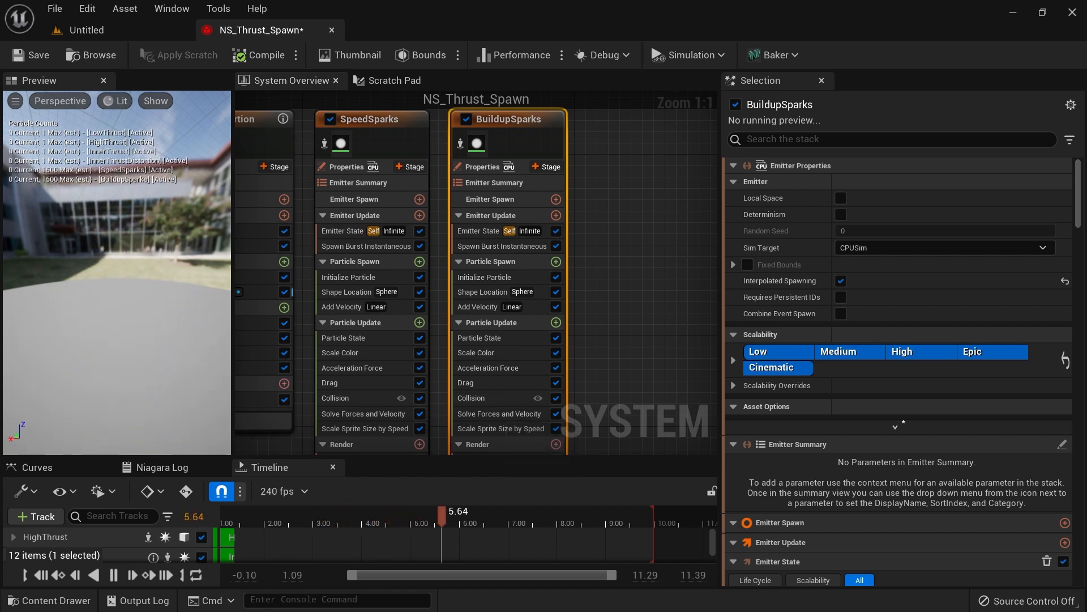
Step: Set the BuildupSparks Initialize Particle color to yellow-orange with R 3.0, G 2.009101 and B 0.20351
{"action": "left_click", "coordinate": [386, 141]}
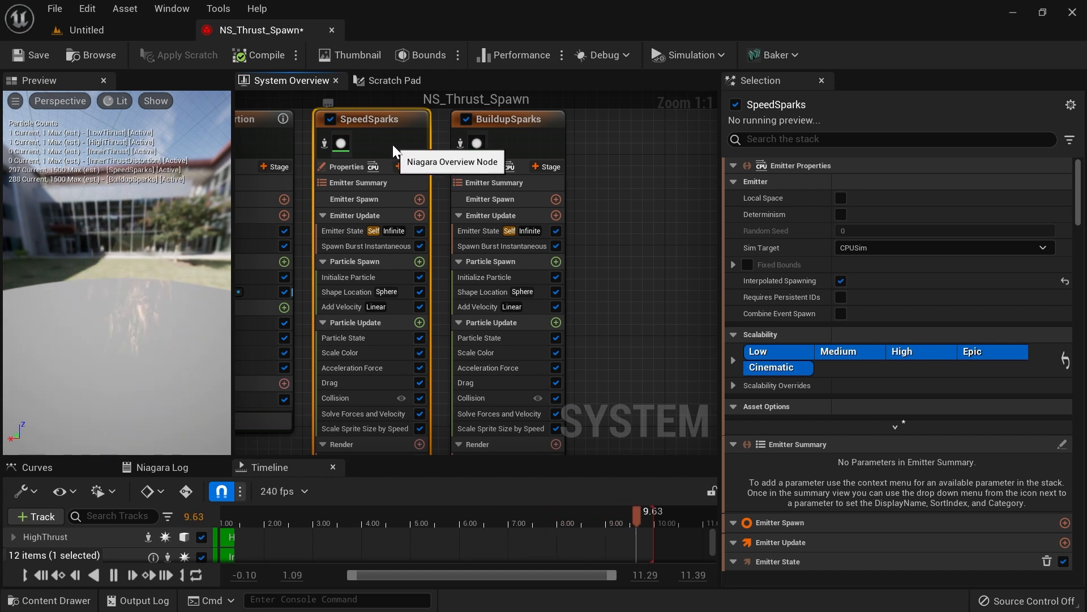
{"action": "left_click", "coordinate": [532, 144]}
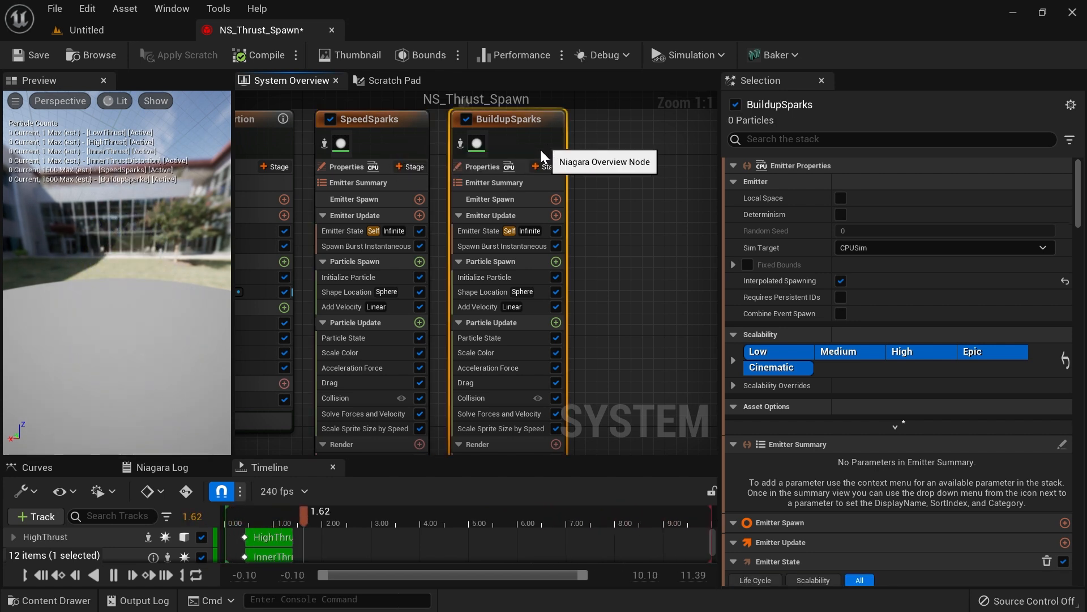
{"action": "left_click", "coordinate": [524, 273]}
{"action": "left_click", "coordinate": [863, 299]}
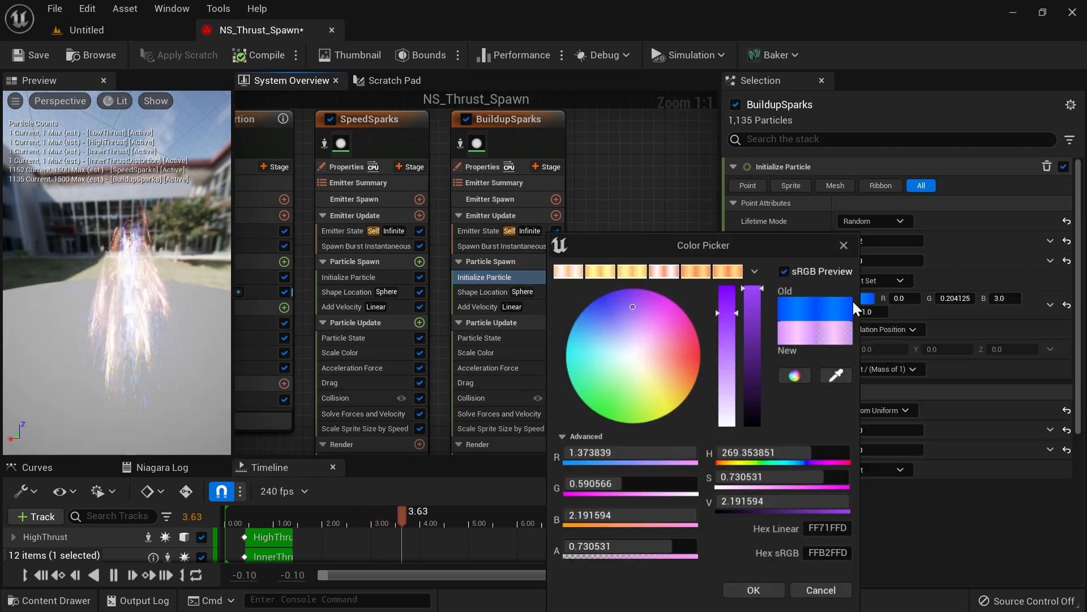
{"action": "left_click", "coordinate": [682, 396]}
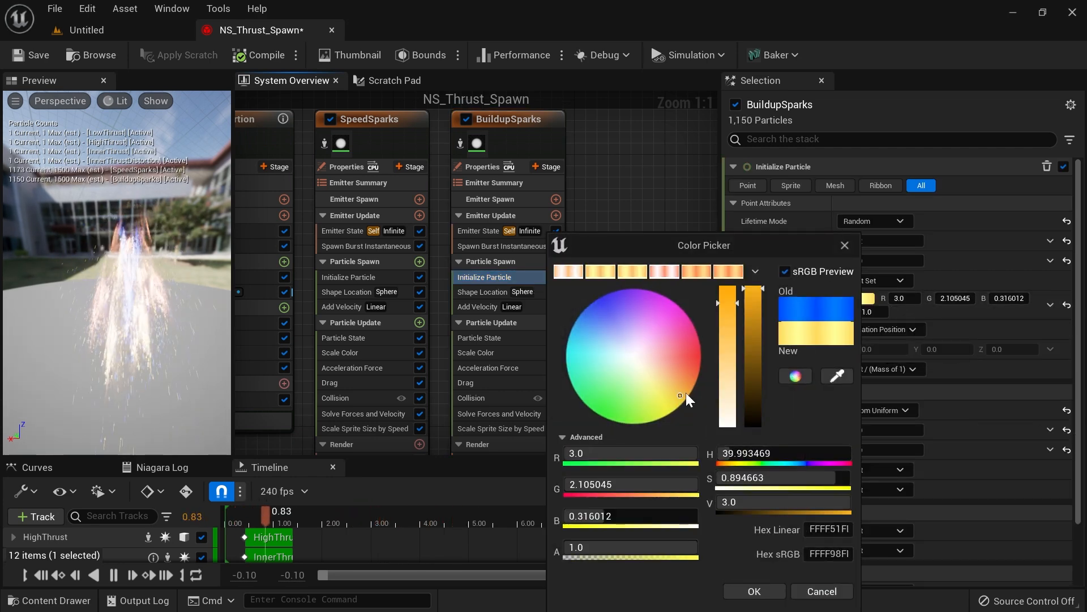
{"action": "left_click", "coordinate": [753, 590]}
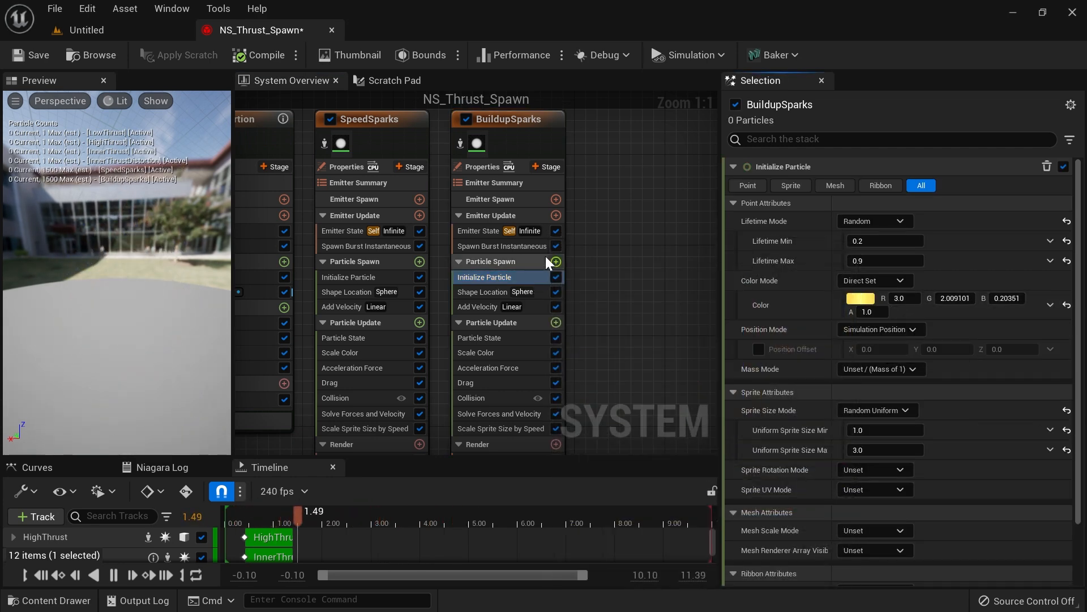
Step: Set the Loop Delay in the BuildupSparks Emitter State to 0
{"action": "left_click", "coordinate": [470, 230]}
{"action": "left_click", "coordinate": [879, 320]}
{"action": "type", "text": "0"}
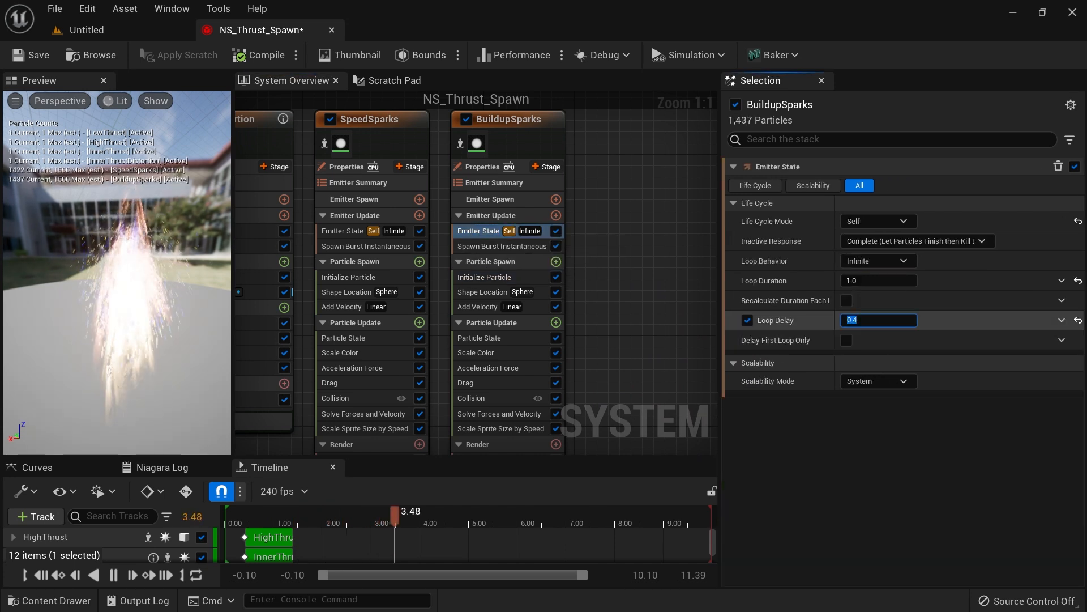
{"action": "key", "text": "Return"}
Step: Examine the timing of the yellow buildup sparks in the Niagara preview and on the ship engine in the Untitled level
{"action": "left_click", "coordinate": [129, 222]}
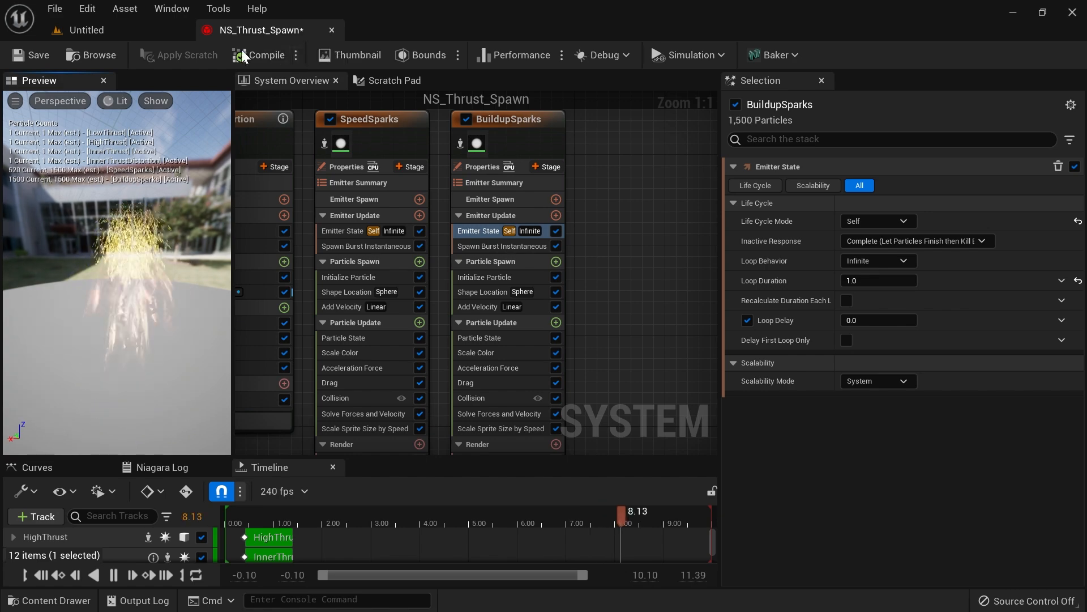
{"action": "mouse_move", "coordinate": [281, 29]}
{"action": "left_mouse_down"}
{"action": "mouse_move", "coordinate": [413, 253]}
{"action": "mouse_move", "coordinate": [418, 155]}
{"action": "mouse_move", "coordinate": [294, 32]}
{"action": "left_mouse_up"}
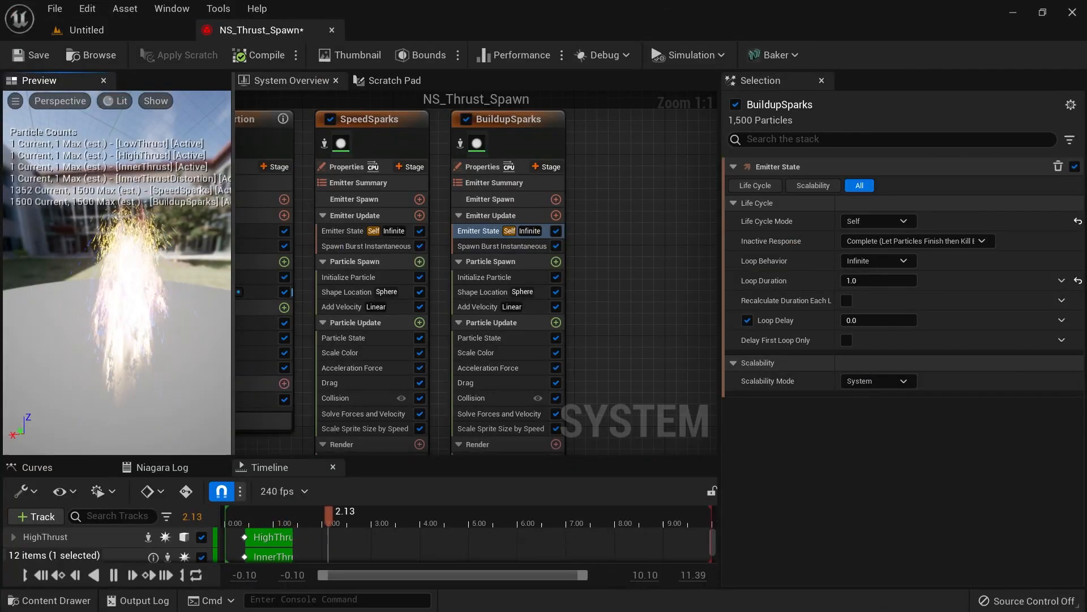
{"action": "left_click", "coordinate": [85, 30]}
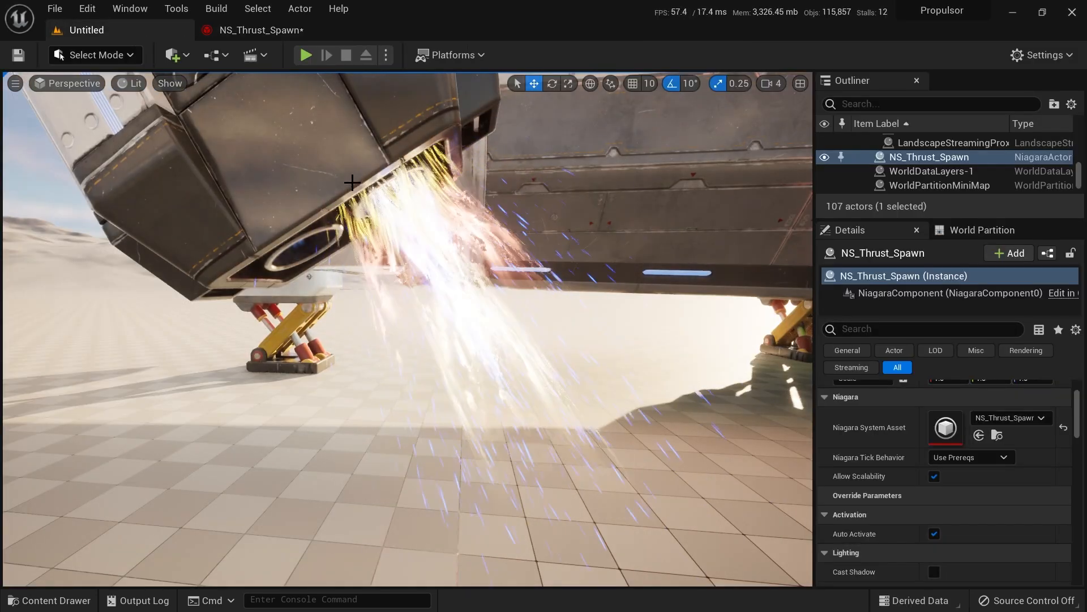
{"action": "left_click", "coordinate": [285, 30]}
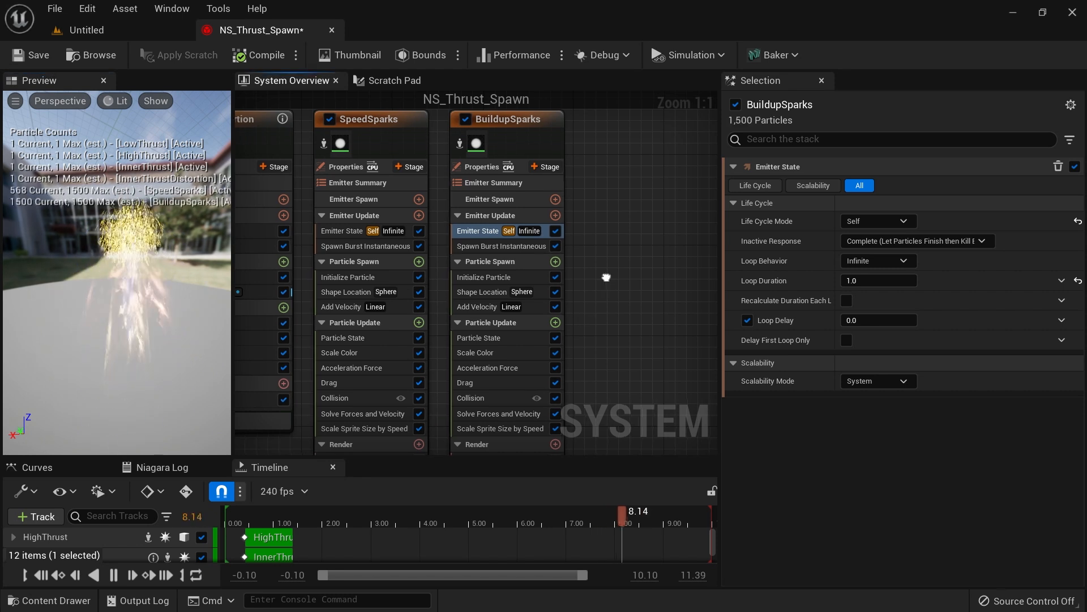
{"action": "right_click_drag", "start_coordinate": [606, 276], "coordinate": [580, 291]}
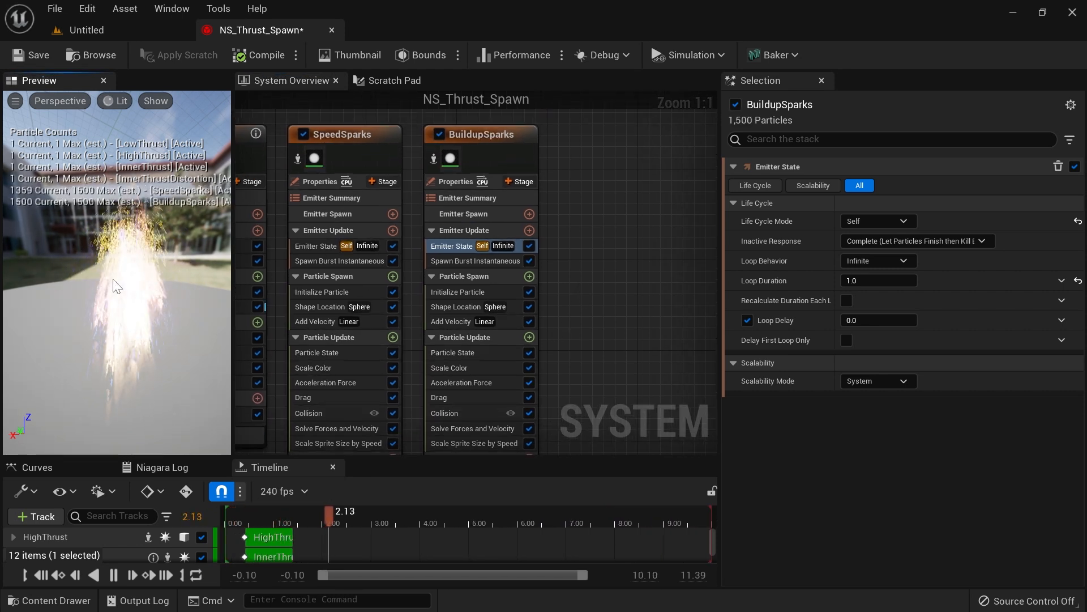
{"action": "left_click_drag", "start_coordinate": [114, 287], "coordinate": [141, 287]}
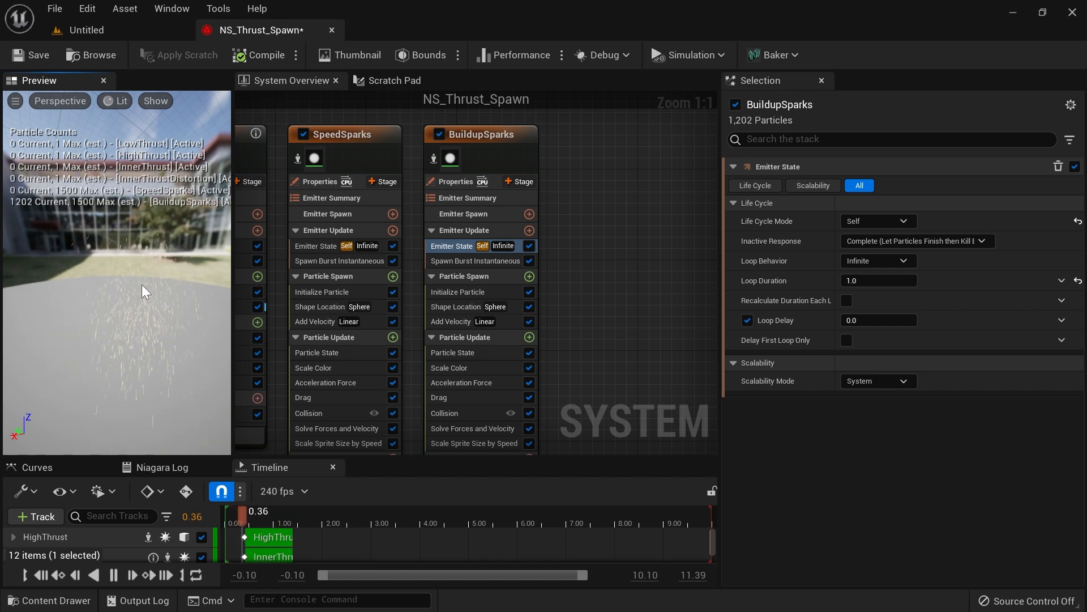
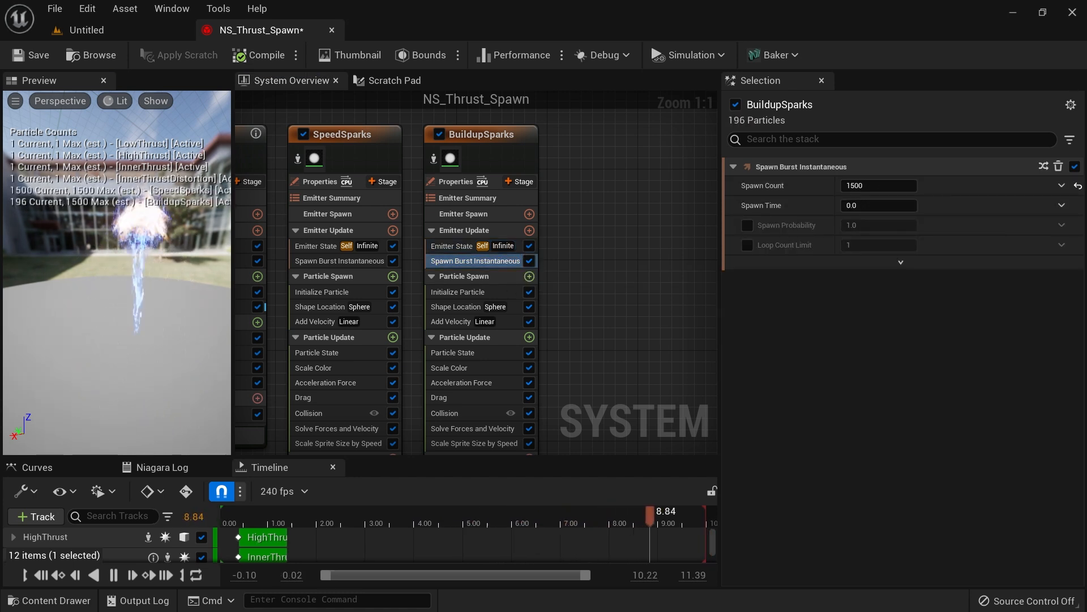
Step: In the BuildupSparks Initialize Particle settings, set Lifetime Max to 0.7 and the color's brightness value (V) to 10
{"action": "left_click", "coordinate": [486, 293]}
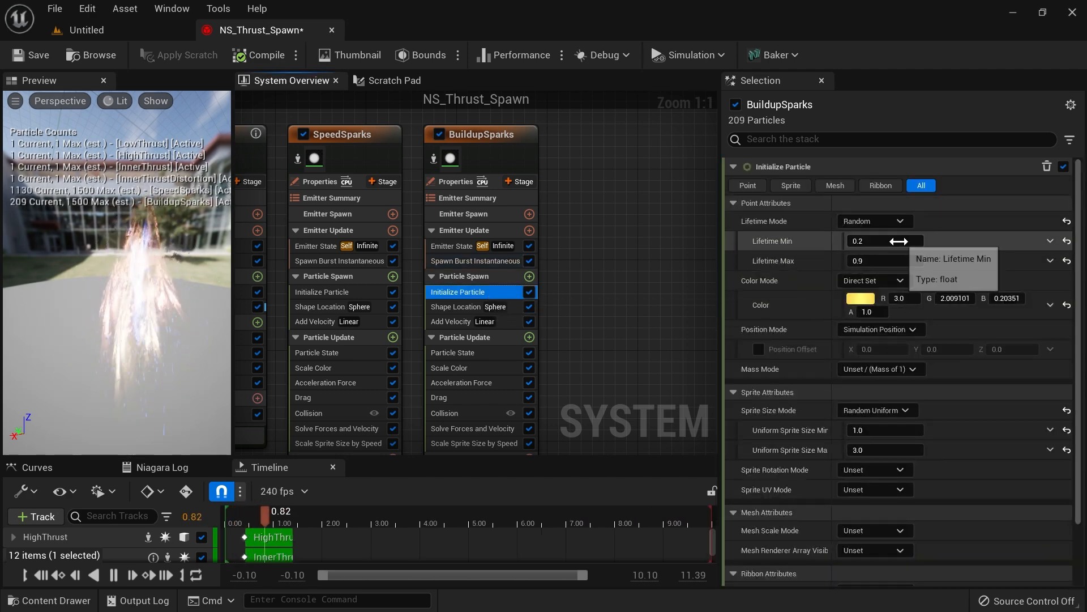
{"action": "left_click", "coordinate": [895, 261]}
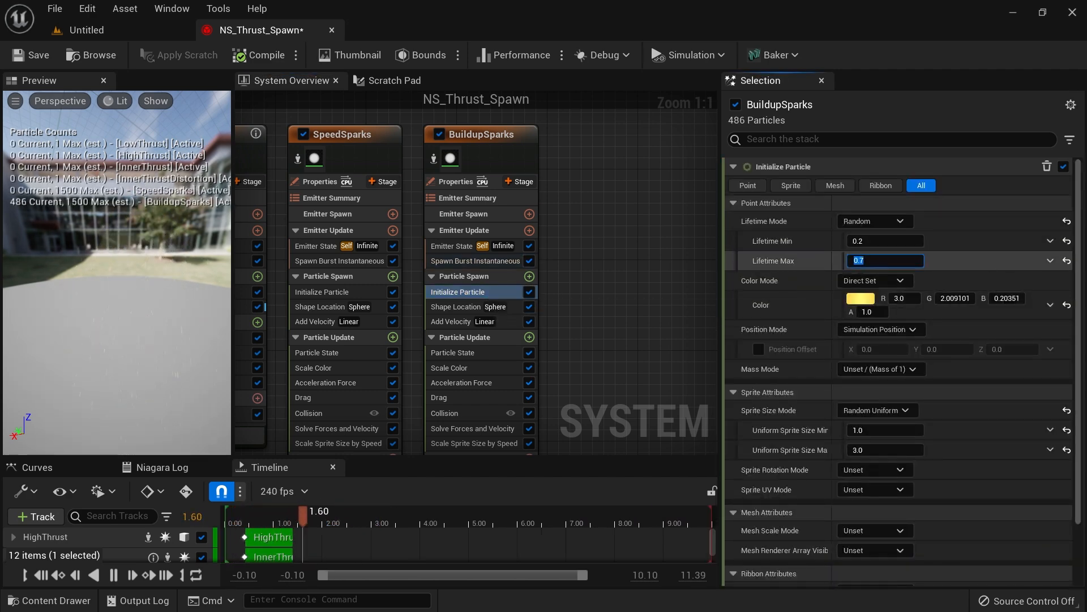
{"action": "left_click", "coordinate": [867, 302]}
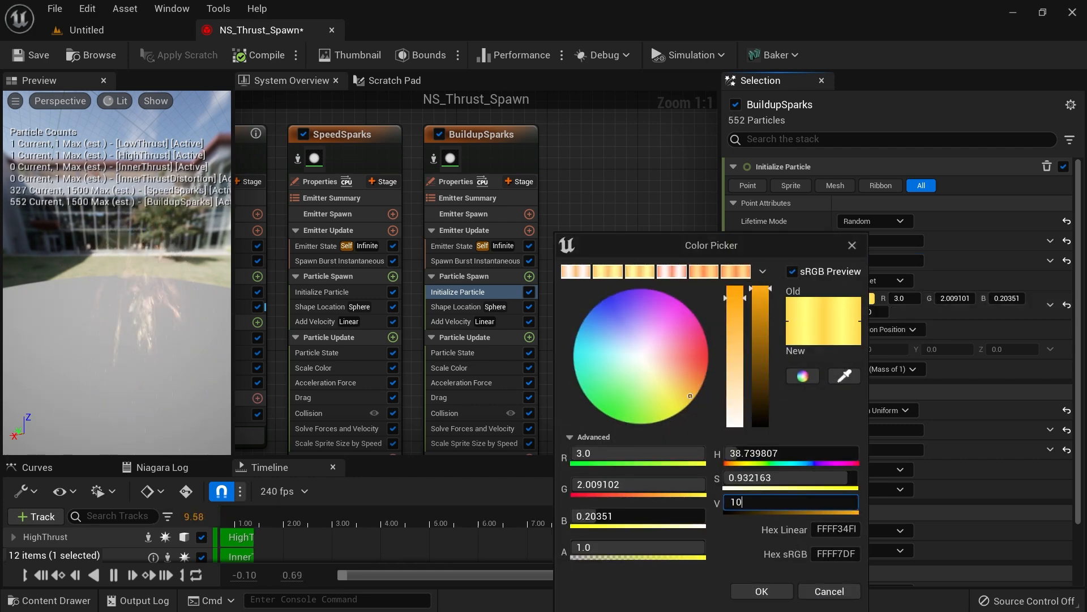
{"action": "left_click", "coordinate": [760, 592]}
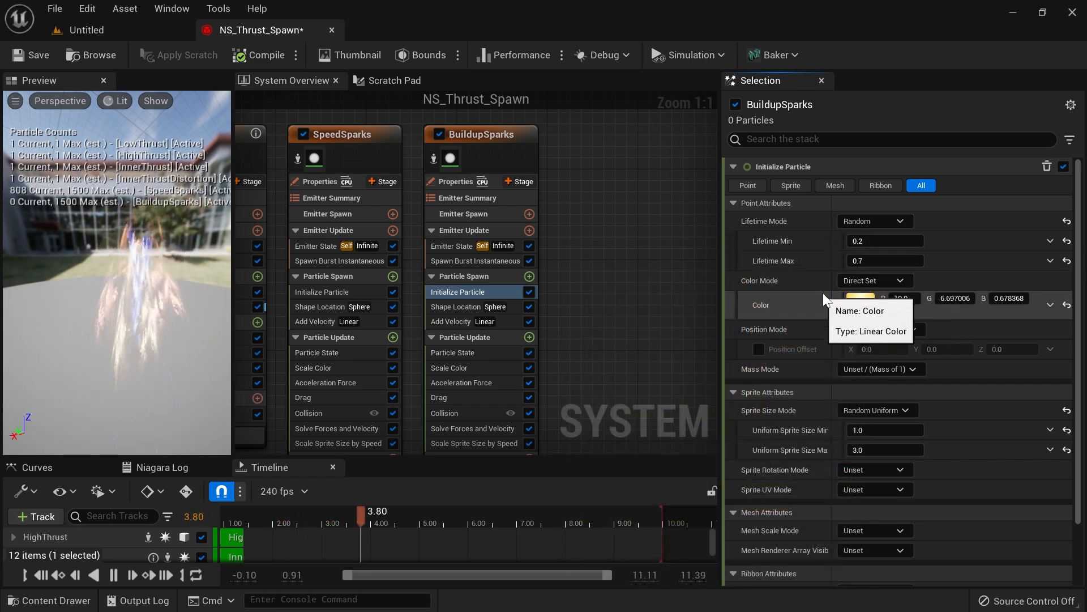
{"action": "scroll", "coordinate": [850, 386], "scroll_direction": "down", "scroll_amount": 3}
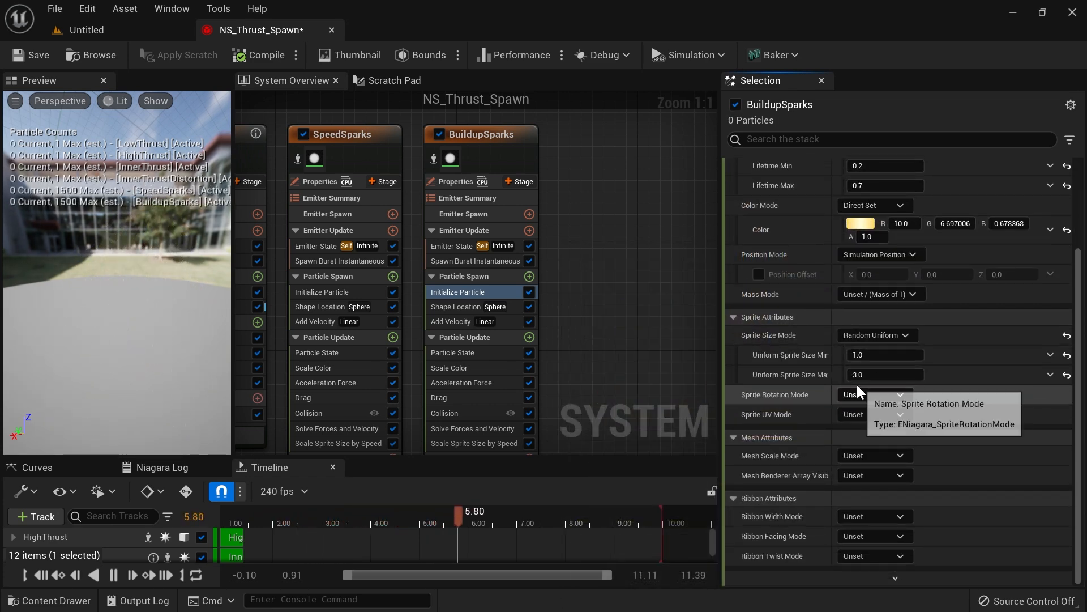
{"action": "scroll", "coordinate": [854, 383], "scroll_direction": "up", "scroll_amount": 3}
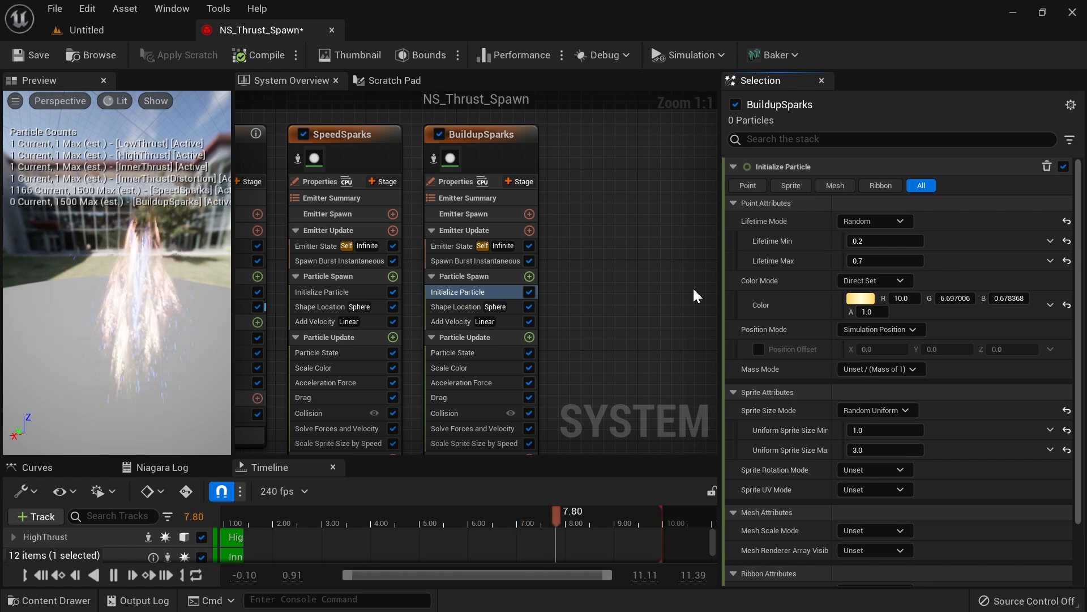
Step: Set the Drag of the BuildupSparks emitter to 3
{"action": "left_click", "coordinate": [514, 325]}
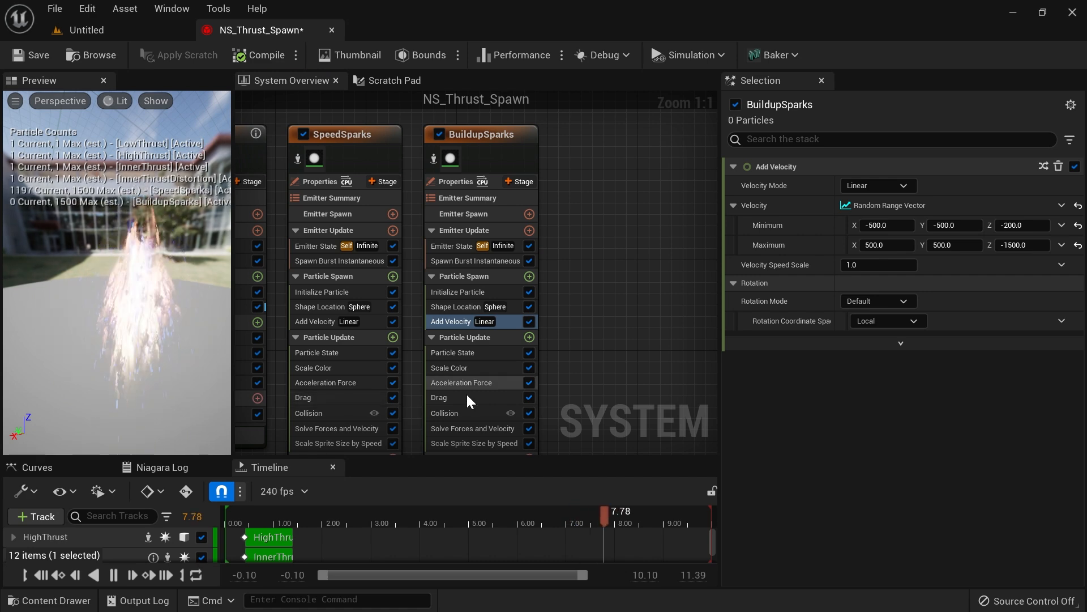
{"action": "left_click", "coordinate": [448, 397]}
{"action": "left_click", "coordinate": [888, 187]}
{"action": "type", "text": "3"}
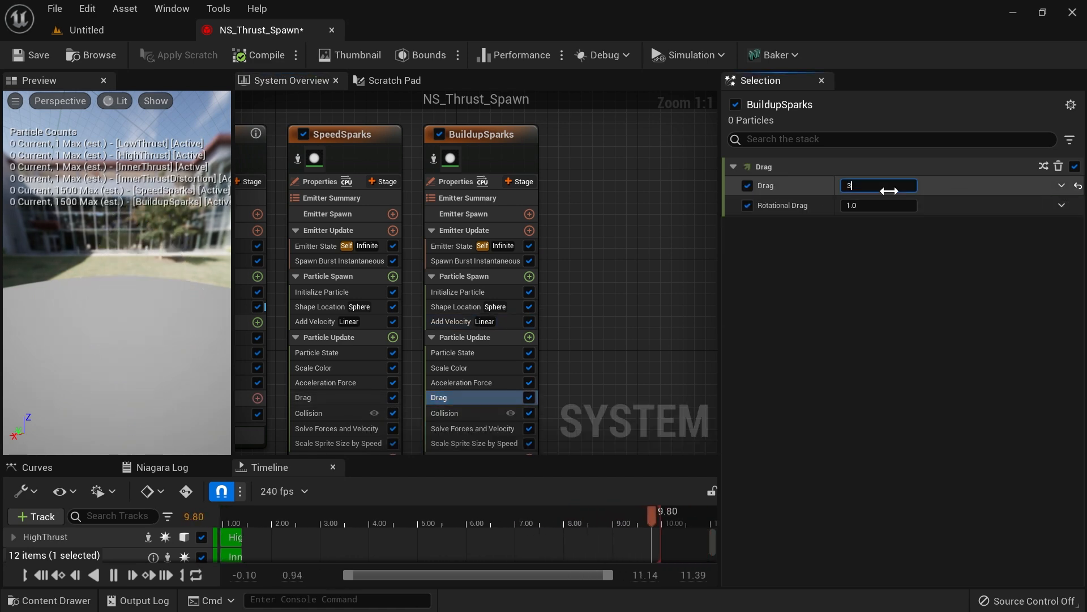
{"action": "key", "text": "Return"}
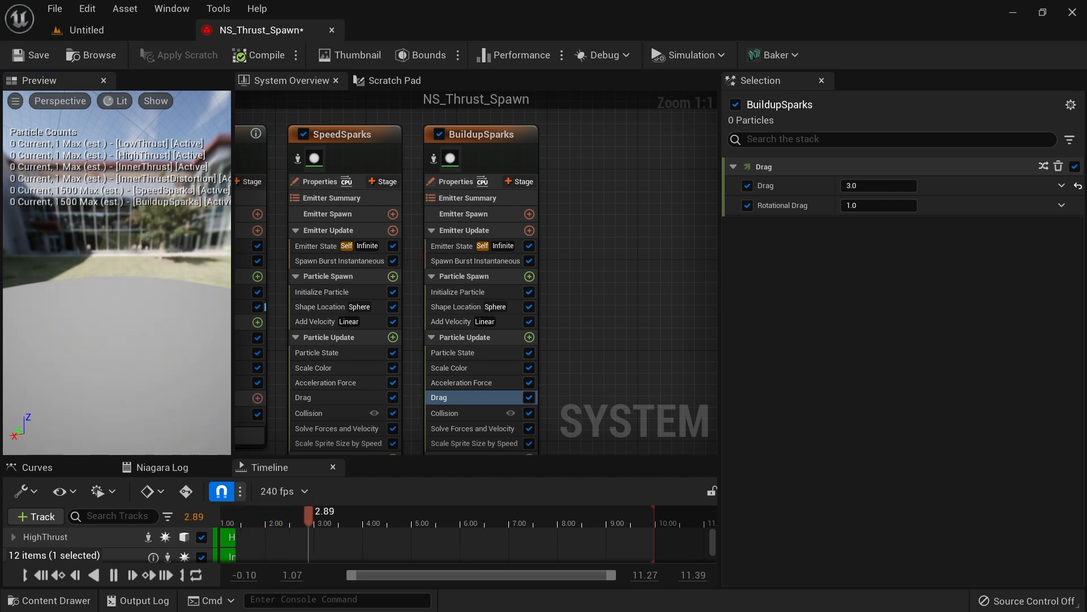
Step: Set the Z acceleration of the BuildupSparks Acceleration Force to -800
{"action": "left_click", "coordinate": [494, 383]}
{"action": "scroll", "coordinate": [639, 342], "scroll_direction": "down", "scroll_amount": 2}
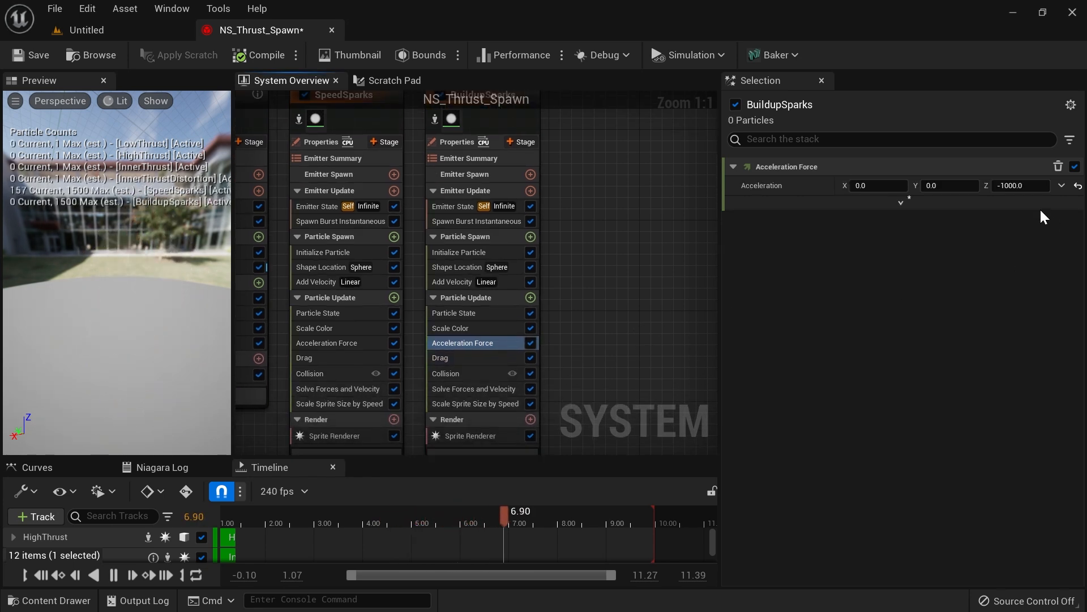
{"action": "left_click", "coordinate": [1022, 186]}
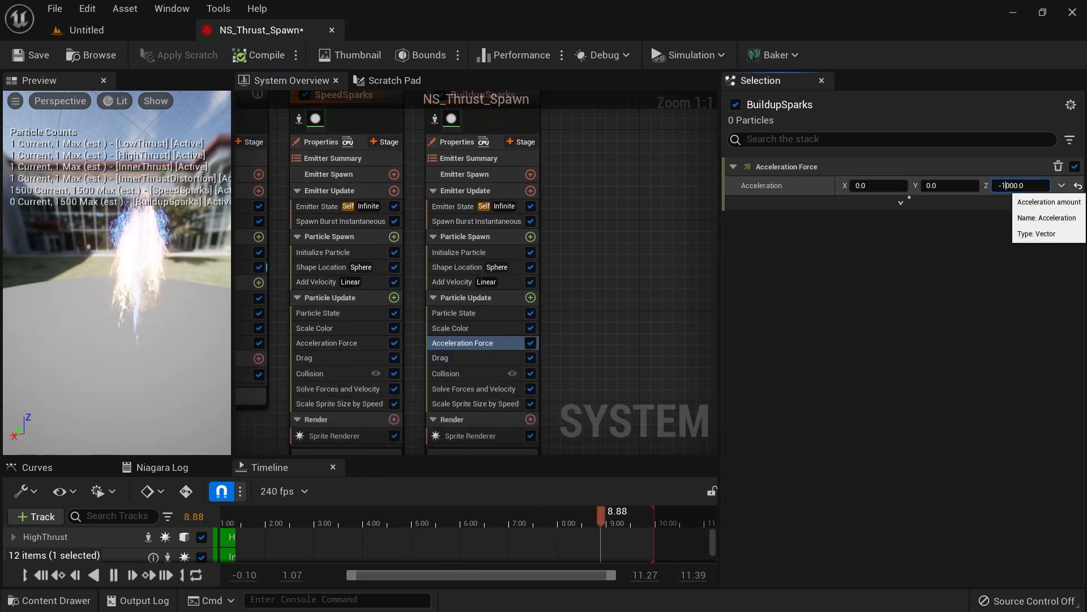
{"action": "left_click_drag", "start_coordinate": [1006, 185], "coordinate": [1002, 186]}
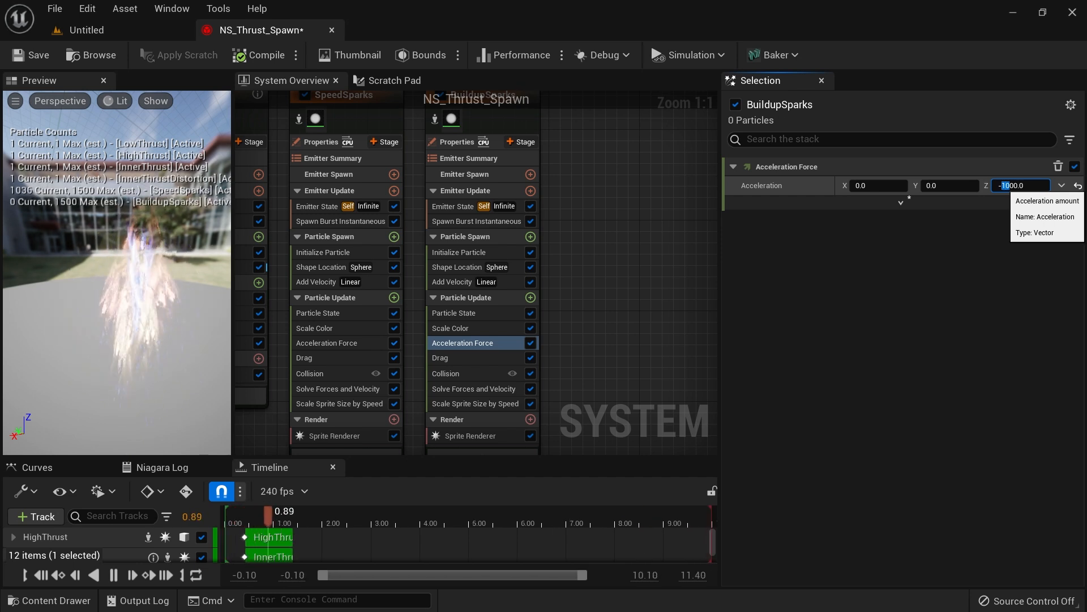
{"action": "type", "text": "8"}
{"action": "key", "text": "Return"}
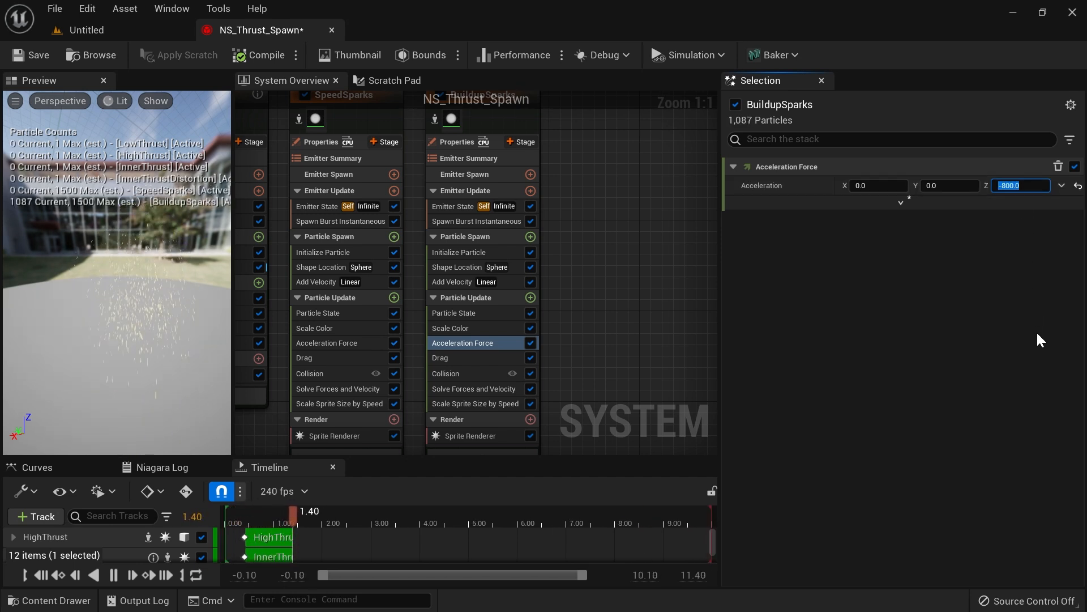
Step: Check the adjusted buildup sparks in the Niagara preview and on the ship engine in the Untitled level
{"action": "left_click", "coordinate": [181, 284]}
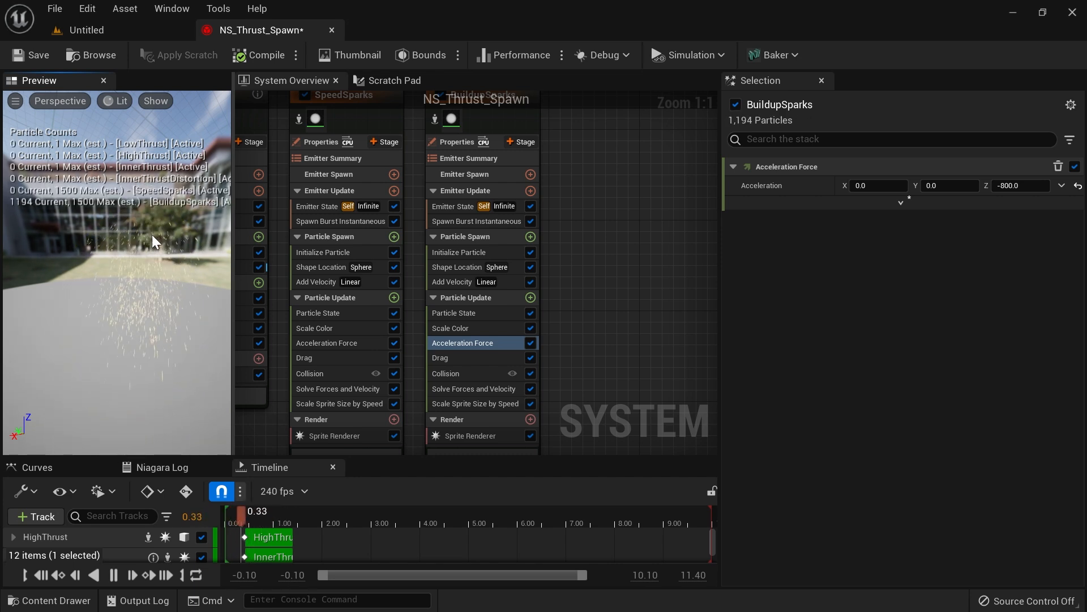
{"action": "left_click", "coordinate": [131, 28]}
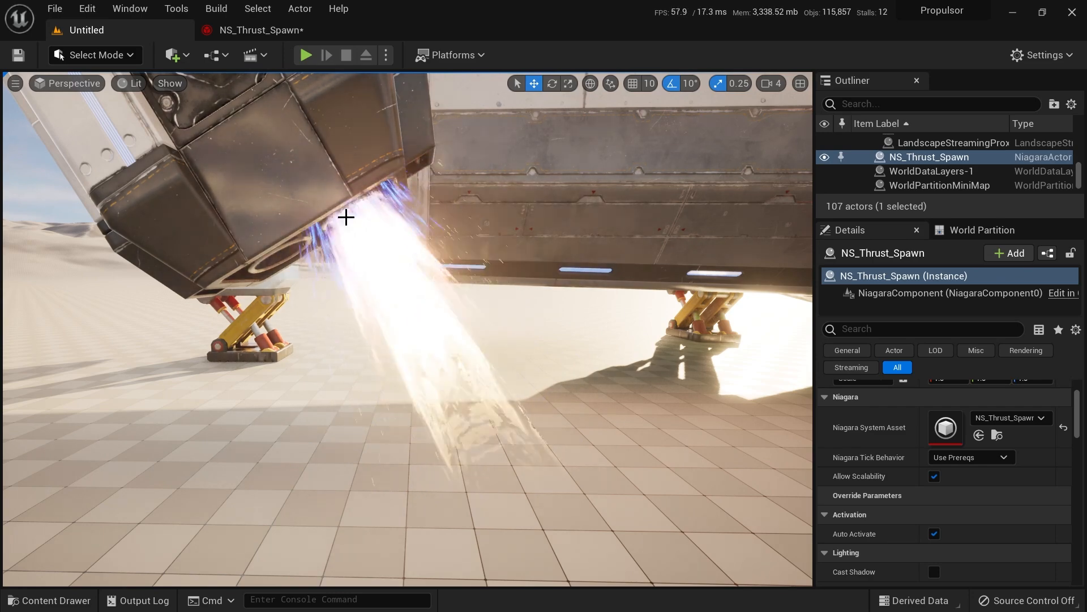
{"action": "left_click", "coordinate": [256, 31]}
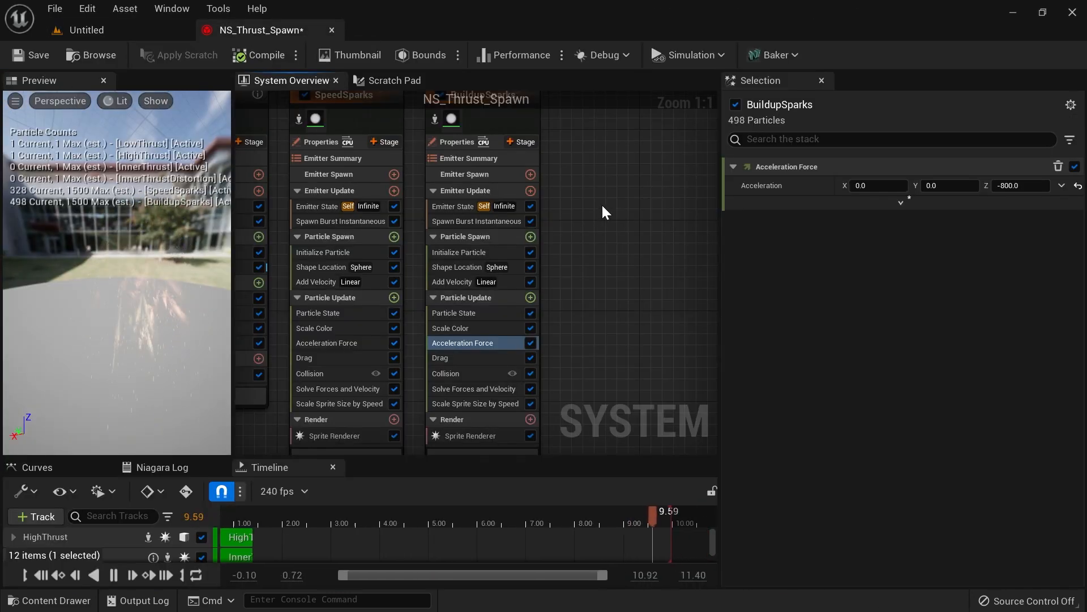
Step: Save the NS_Thrust_Spawn Niagara system
{"action": "key", "text": "ctrl+space"}
{"action": "left_click", "coordinate": [153, 281]}
{"action": "left_click", "coordinate": [646, 466]}
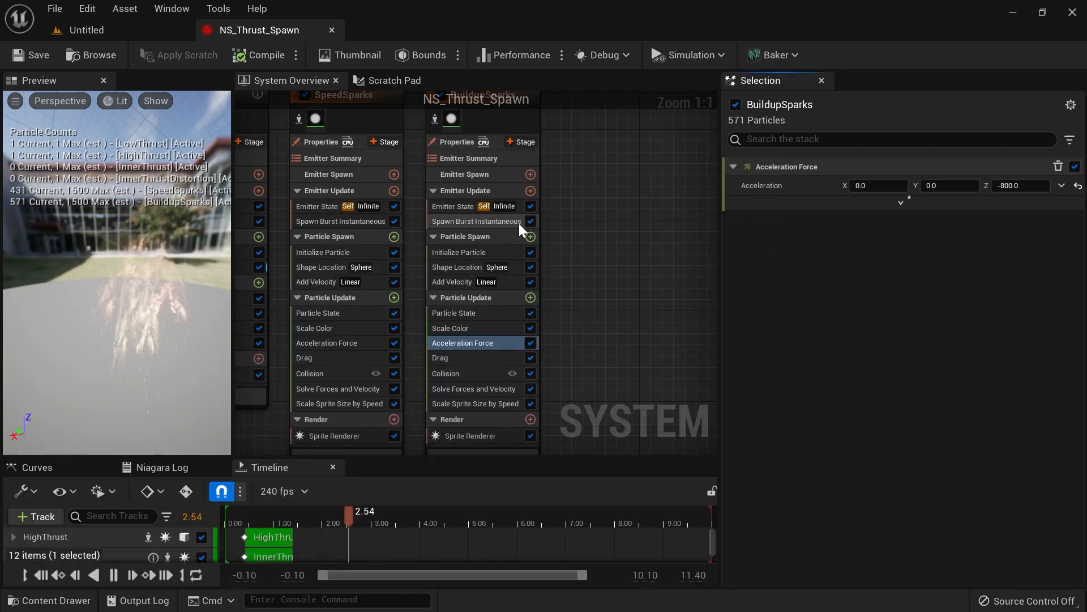
Step: Duplicate the BuildupSparks emitter within the system overview
{"action": "right_click_drag", "start_coordinate": [590, 148], "coordinate": [570, 212]}
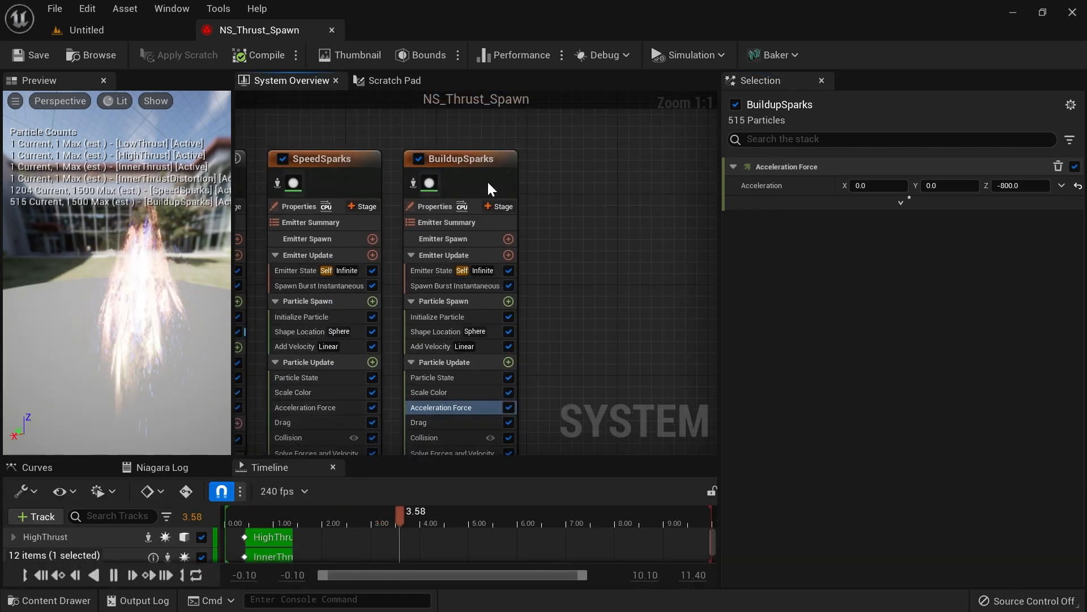
{"action": "left_click", "coordinate": [490, 183]}
{"action": "scroll", "coordinate": [578, 203], "scroll_direction": "down", "scroll_amount": 1}
{"action": "left_click", "coordinate": [543, 162]}
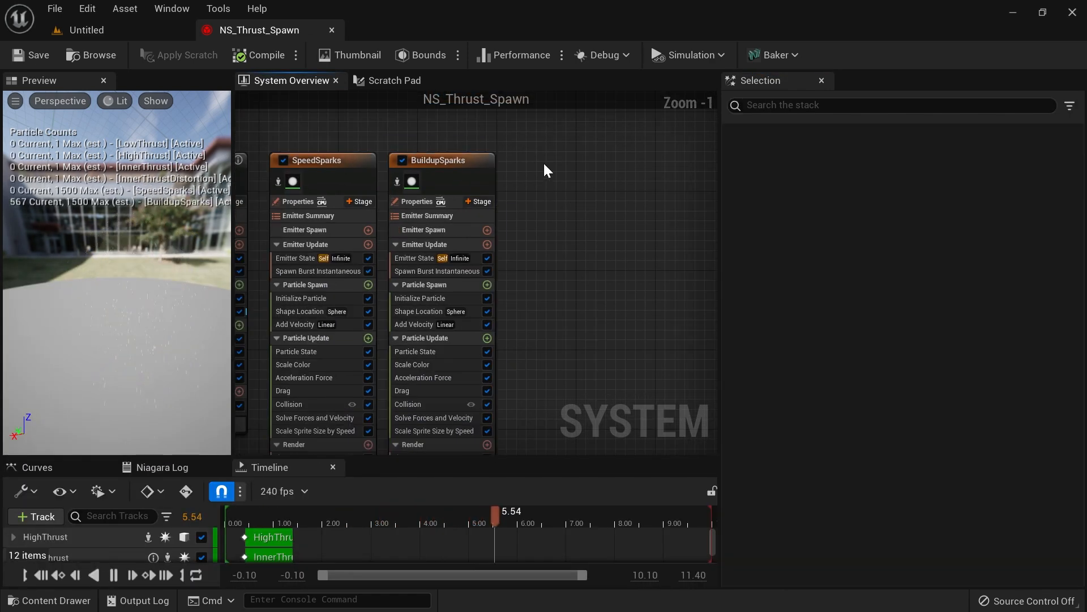
{"action": "key", "text": "ctrl+v"}
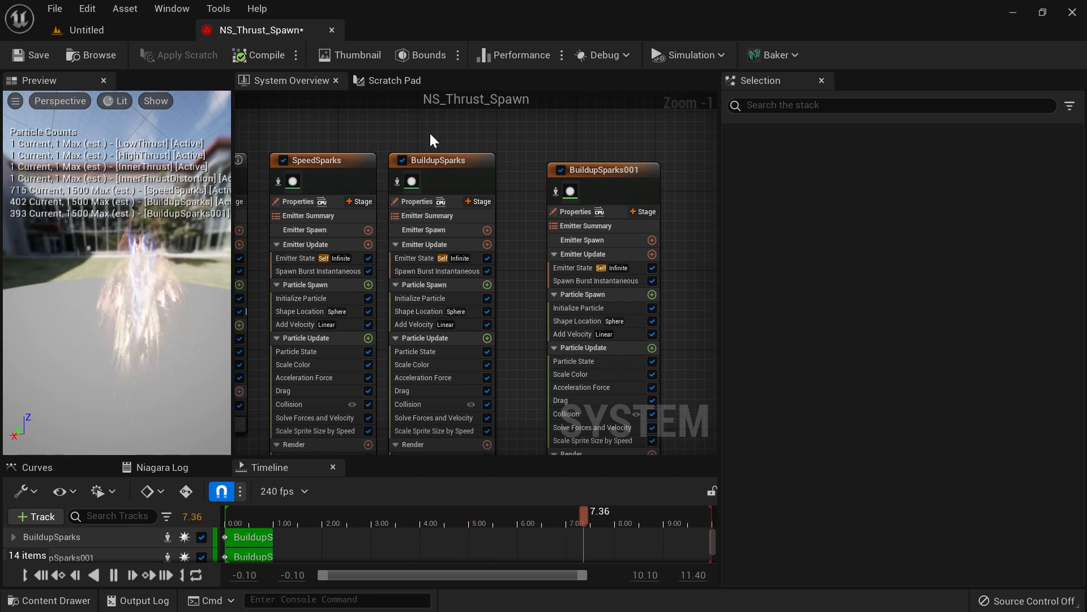
{"action": "right_click_drag", "start_coordinate": [503, 123], "coordinate": [505, 111]}
Step: Hide the particle counts in the Niagara preview
{"action": "left_click", "coordinate": [177, 280]}
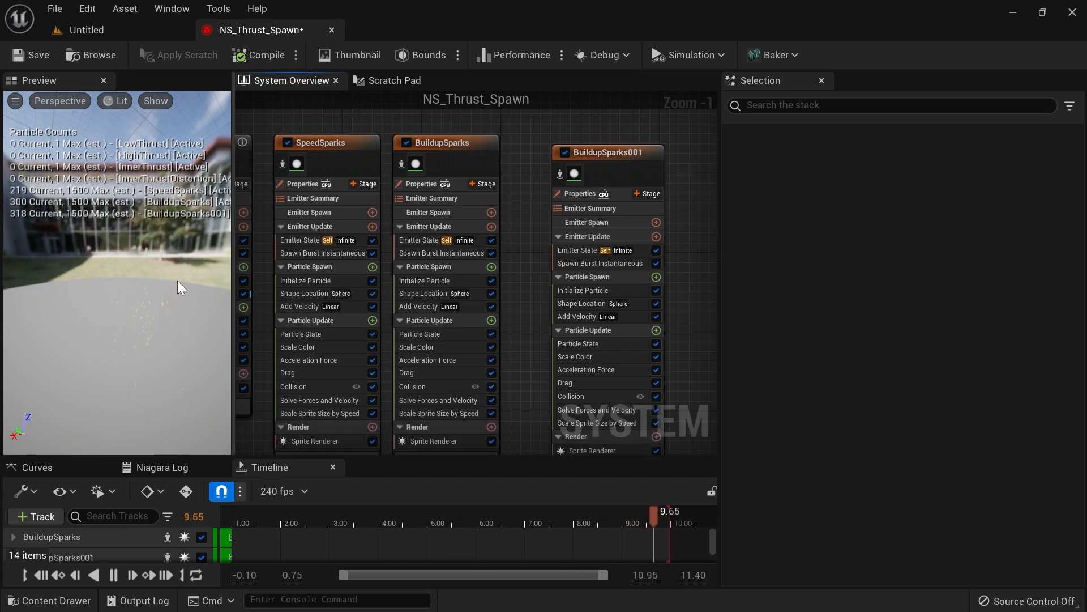
{"action": "left_click", "coordinate": [161, 101]}
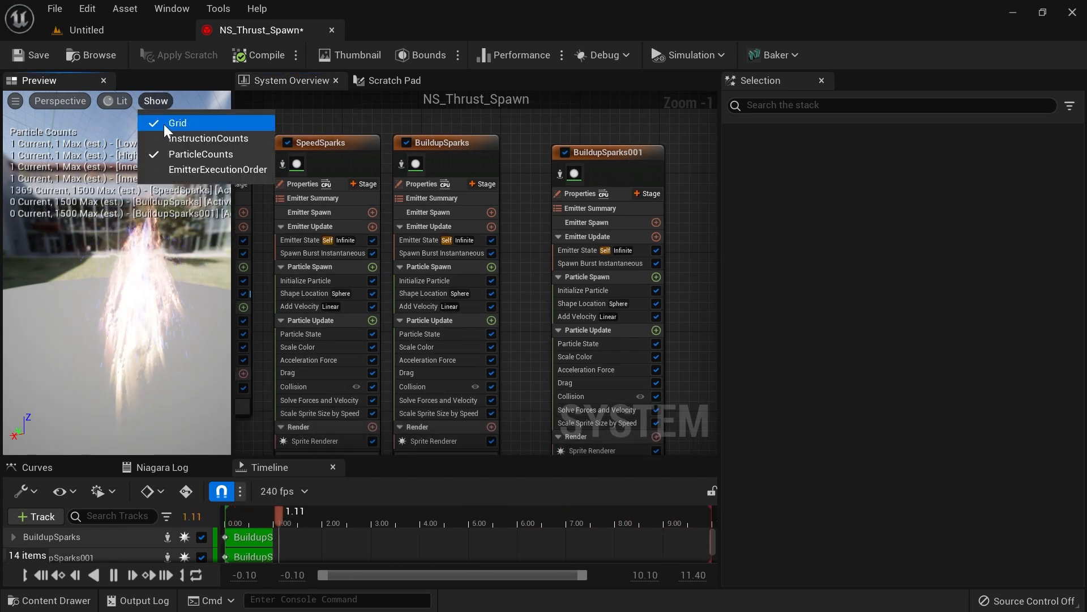
{"action": "left_click", "coordinate": [185, 154]}
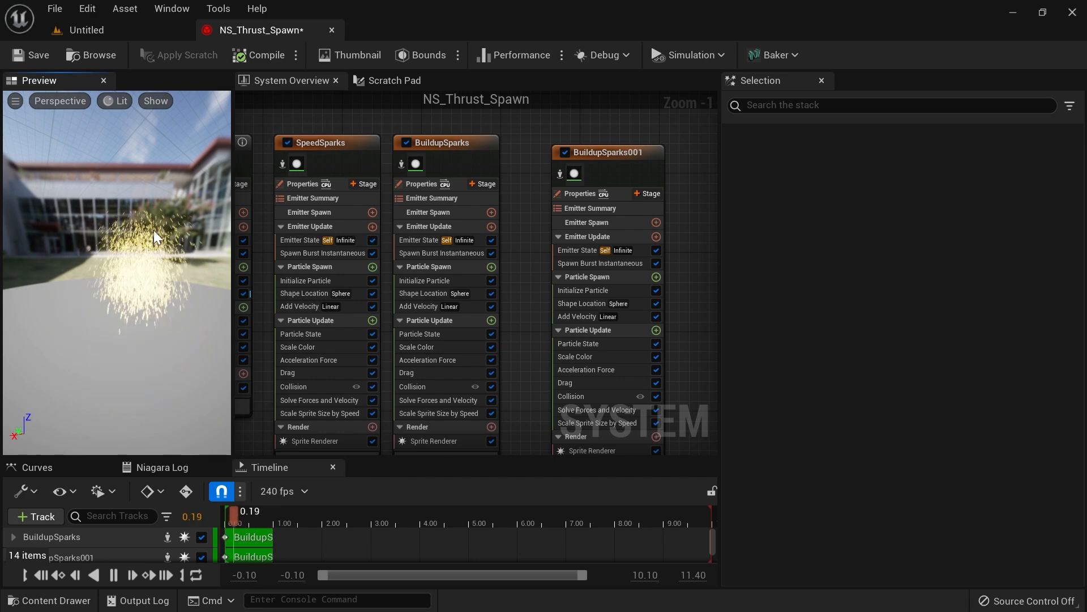
Step: Disable the BuildupSparks001 emitter and set the Loop Delay in the BuildupSparks Emitter State to 0.2
{"action": "left_click", "coordinate": [565, 152]}
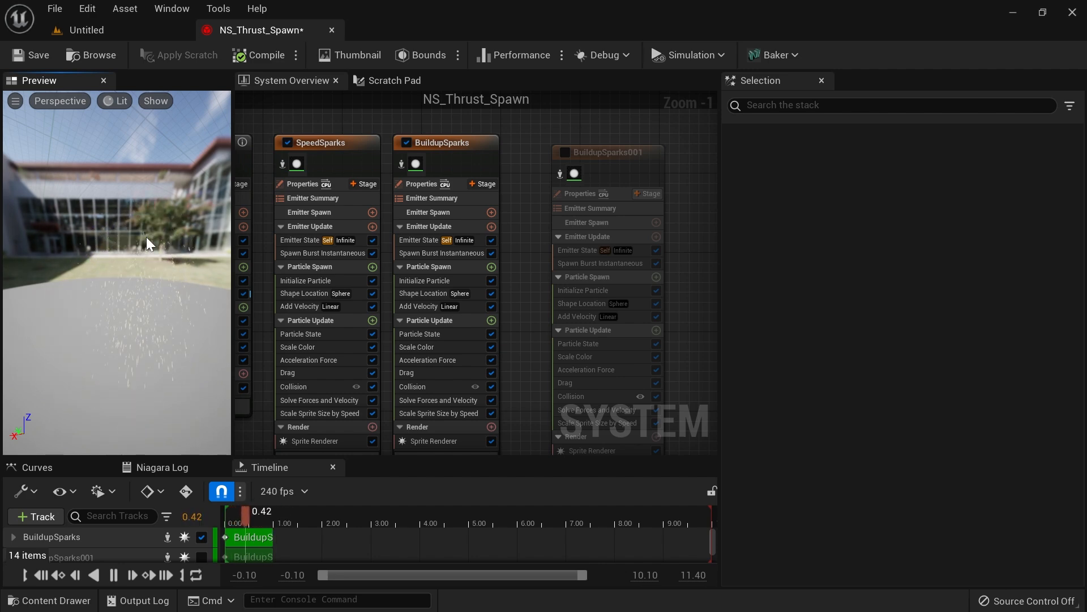
{"action": "left_click", "coordinate": [448, 152]}
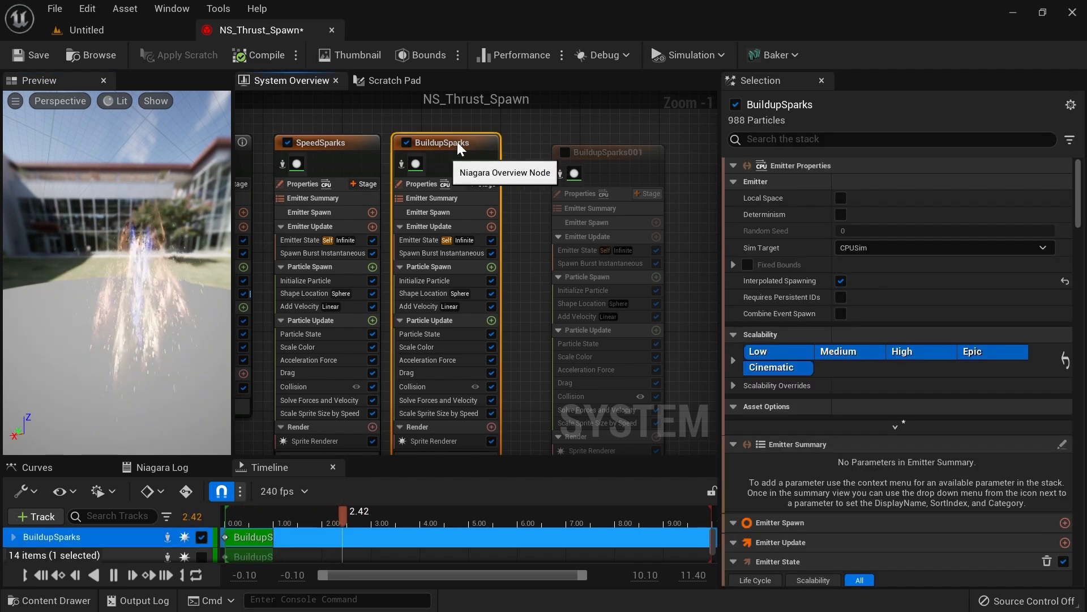
{"action": "left_click", "coordinate": [461, 186]}
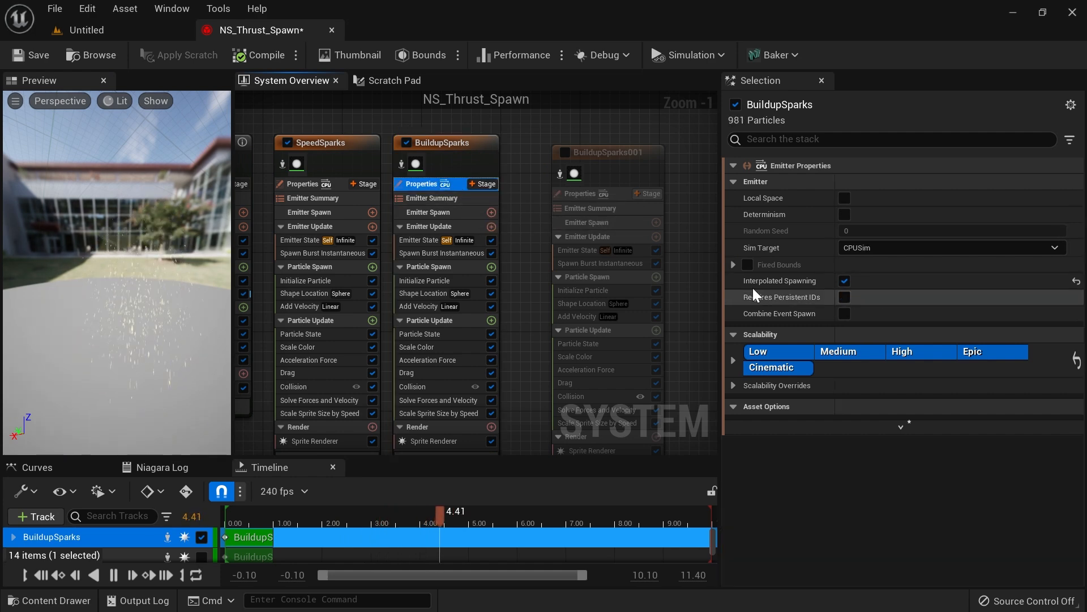
{"action": "left_click", "coordinate": [481, 241]}
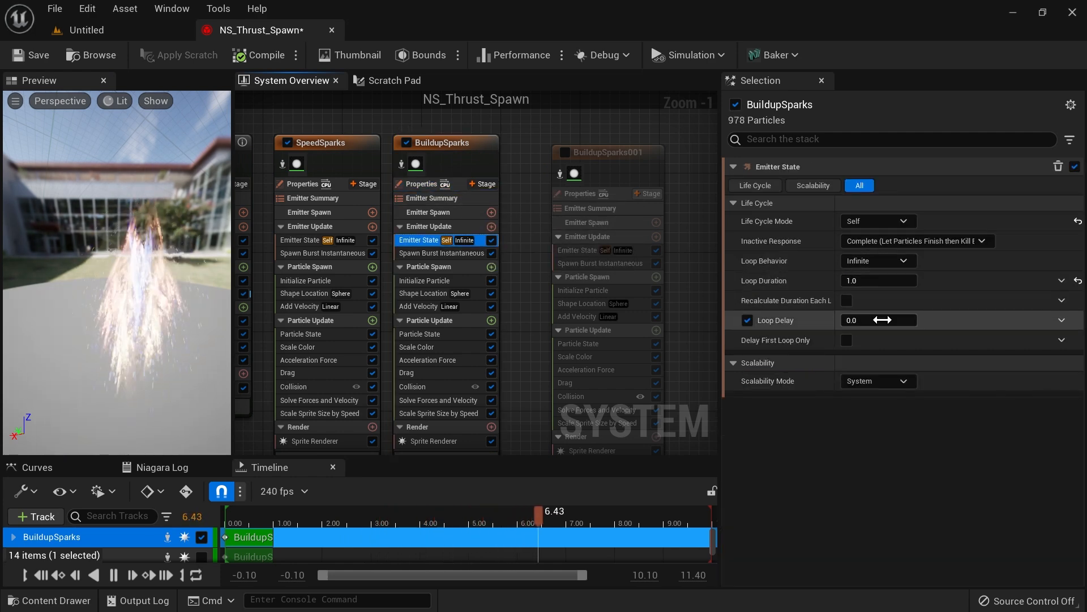
{"action": "left_click", "coordinate": [358, 242]}
{"action": "left_click", "coordinate": [477, 242]}
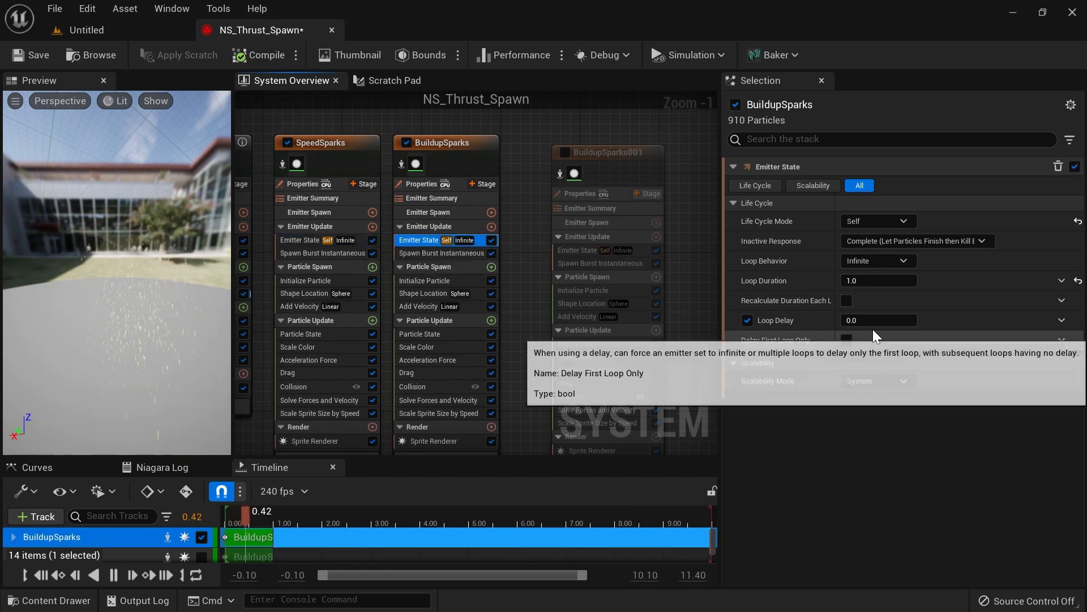
{"action": "left_click", "coordinate": [875, 320]}
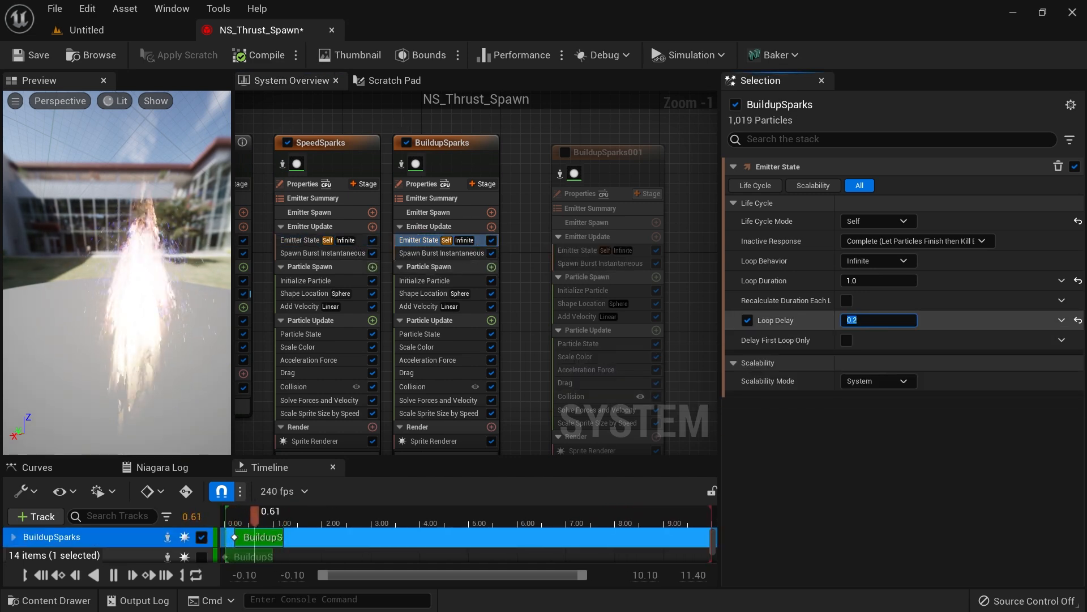
Step: Re-enable the BuildupSparks001 emitter and place it directly beside the BuildupSparks emitter
{"action": "left_click", "coordinate": [177, 298]}
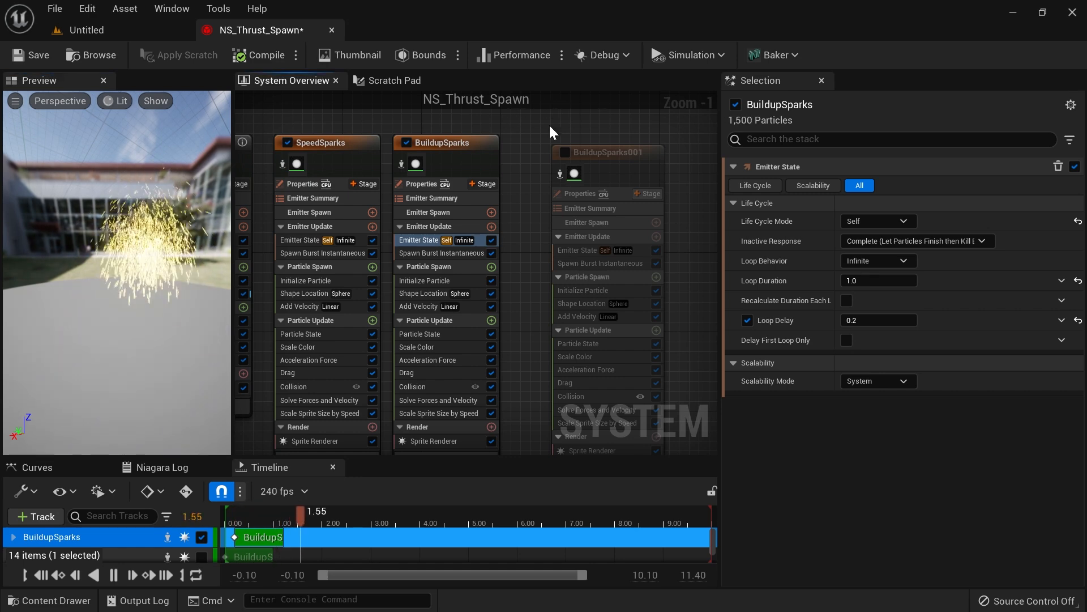
{"action": "right_click_drag", "start_coordinate": [548, 125], "coordinate": [480, 125]}
{"action": "left_click", "coordinate": [497, 153]}
{"action": "left_click_drag", "start_coordinate": [550, 154], "coordinate": [520, 145]}
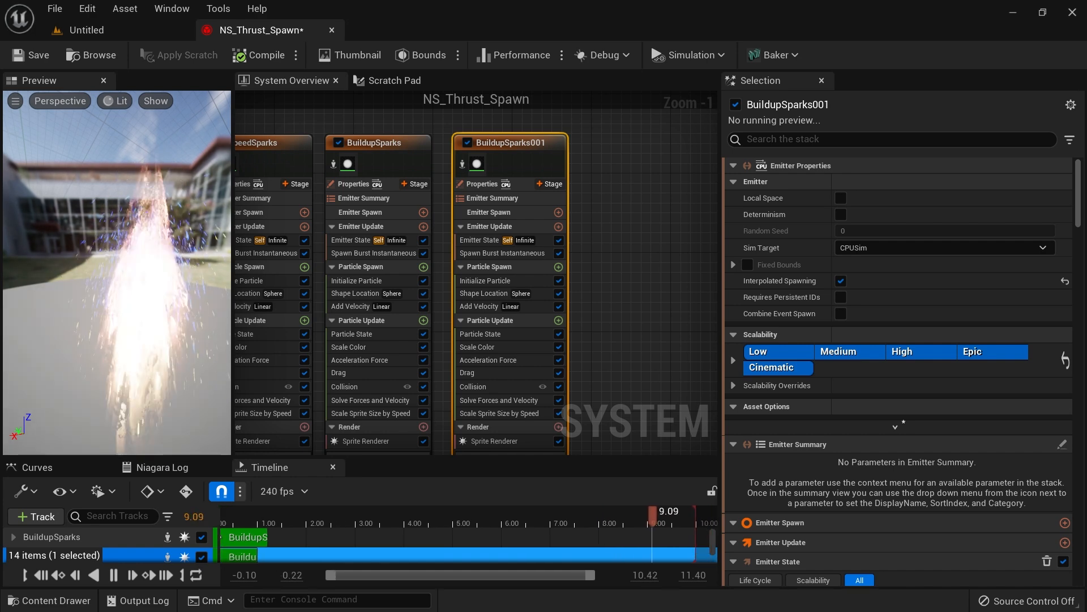
{"action": "right_click_drag", "start_coordinate": [535, 219], "coordinate": [524, 183]}
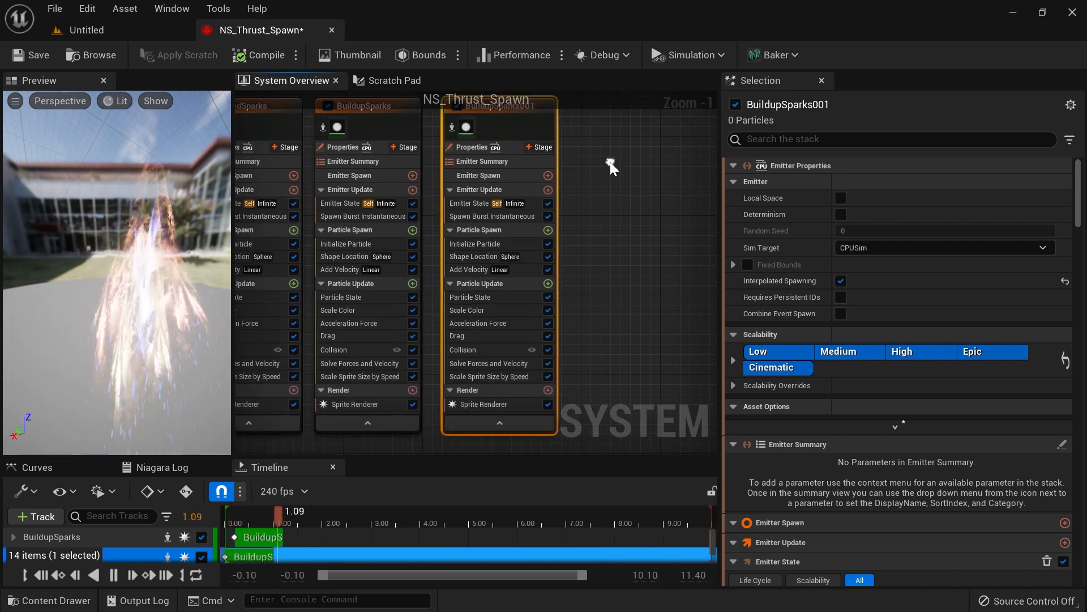
{"action": "left_click", "coordinate": [535, 219]}
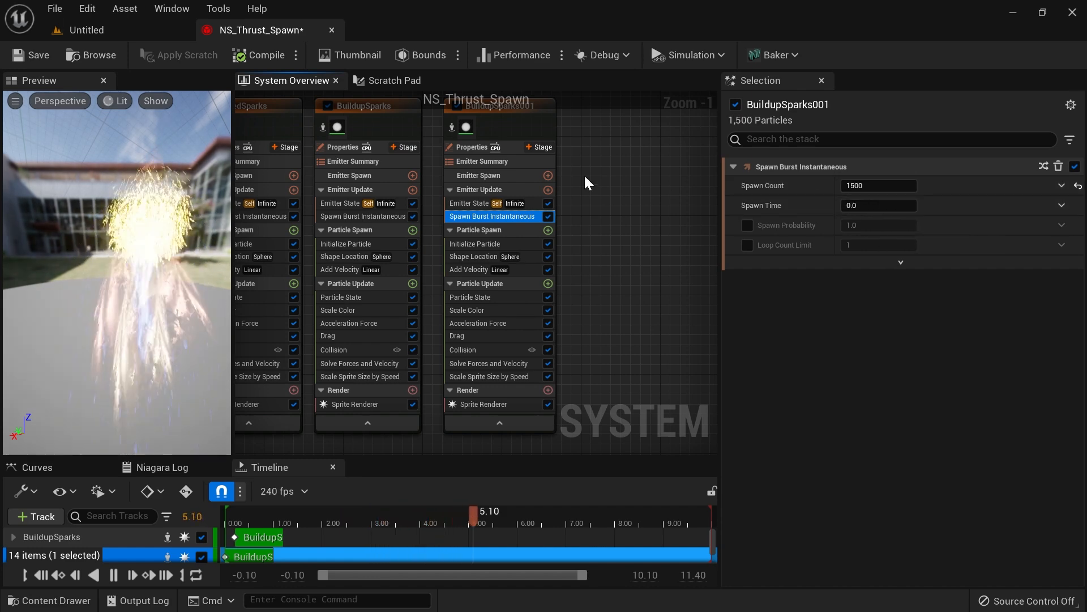
{"action": "right_click_drag", "start_coordinate": [590, 172], "coordinate": [692, 185]}
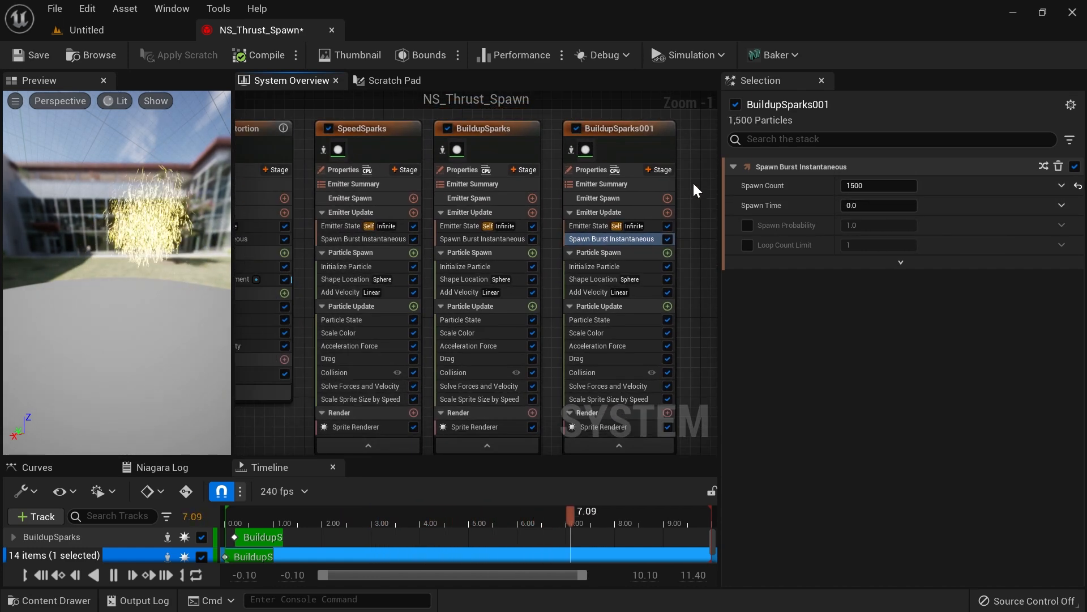
Step: Set the SpeedSparks emitter's Sim Target to GPUCompute Sim and enable its Fixed Bounds
{"action": "right_click_drag", "start_coordinate": [380, 174], "coordinate": [439, 182]}
{"action": "left_click", "coordinate": [440, 179]}
{"action": "left_click", "coordinate": [889, 248]}
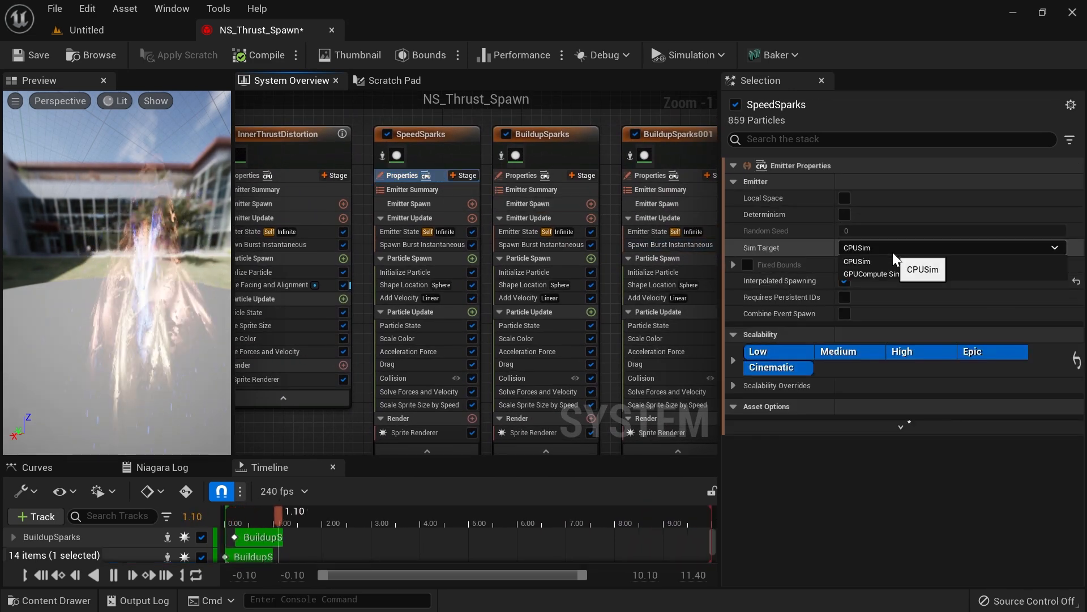
{"action": "left_click", "coordinate": [881, 274]}
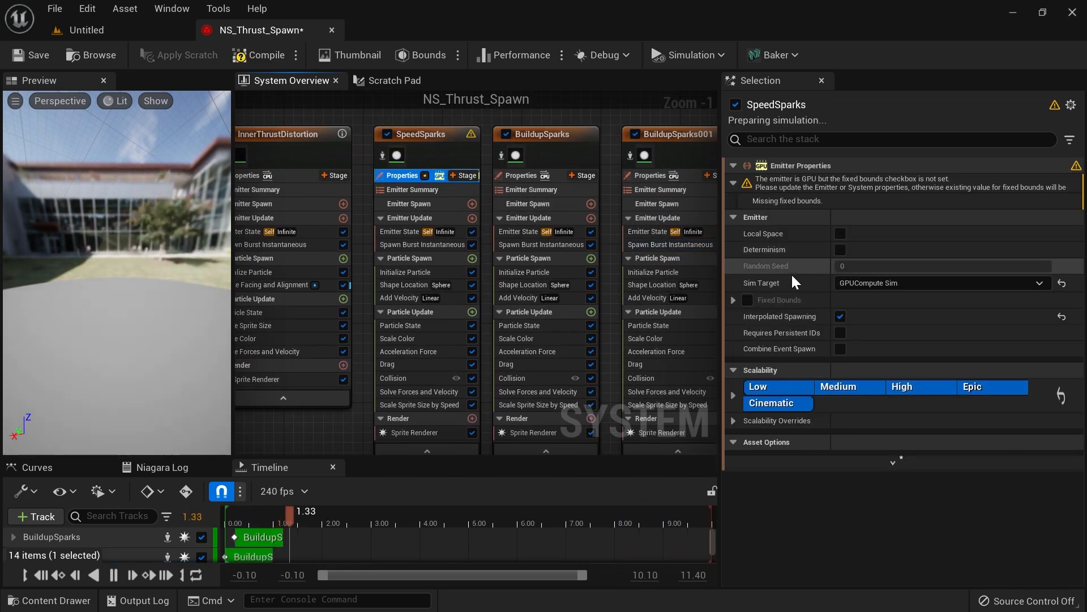
{"action": "left_click", "coordinate": [734, 265]}
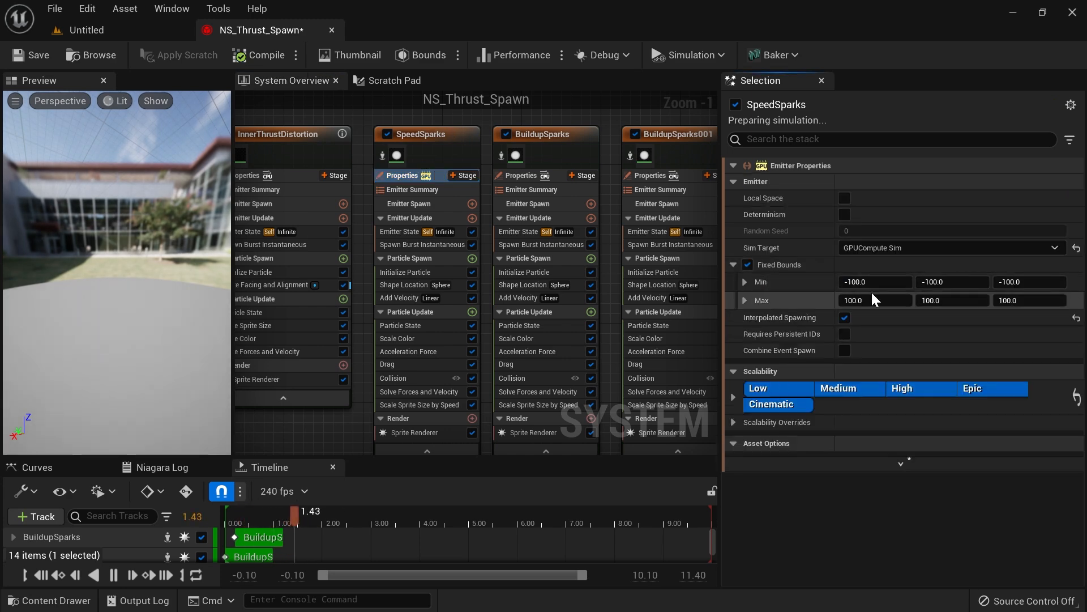
Step: Set the SpeedSparks Fixed Bounds to Min -1000 and Max 1000 on all three axes
{"action": "left_click", "coordinate": [853, 281]}
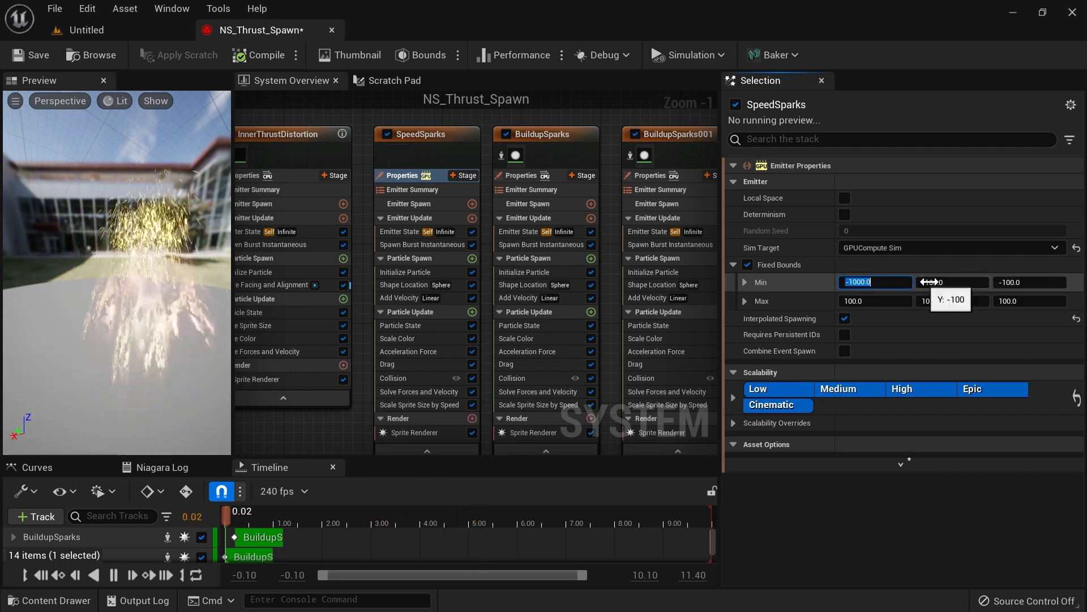
{"action": "key", "text": "Tab"}
{"action": "key", "text": "Return"}
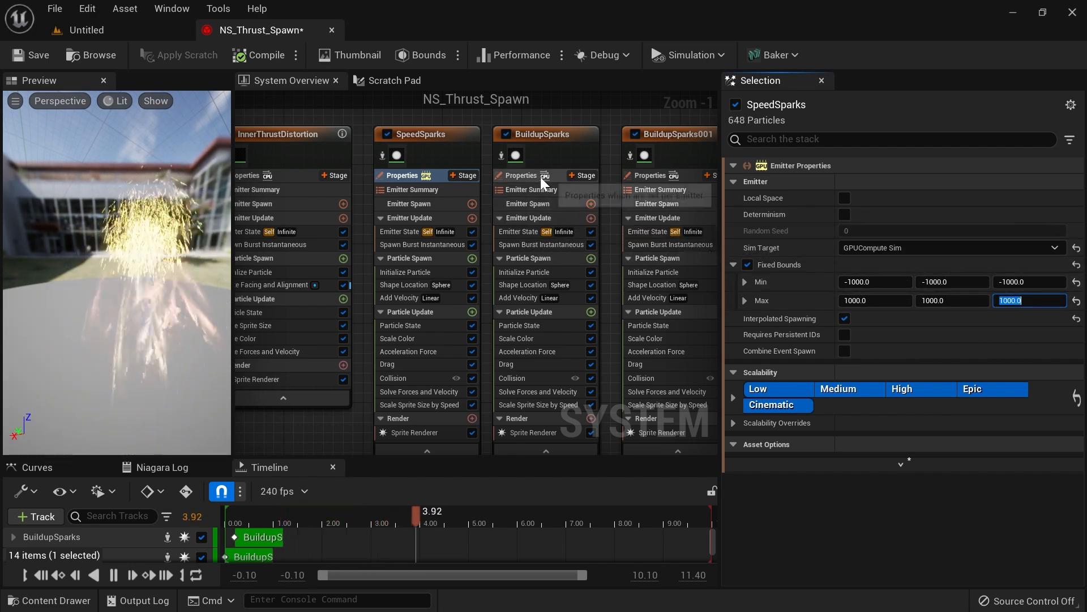
Step: Set the BuildupSparks emitter's Sim Target to GPUCompute Sim and enable its Fixed Bounds
{"action": "left_click", "coordinate": [526, 176]}
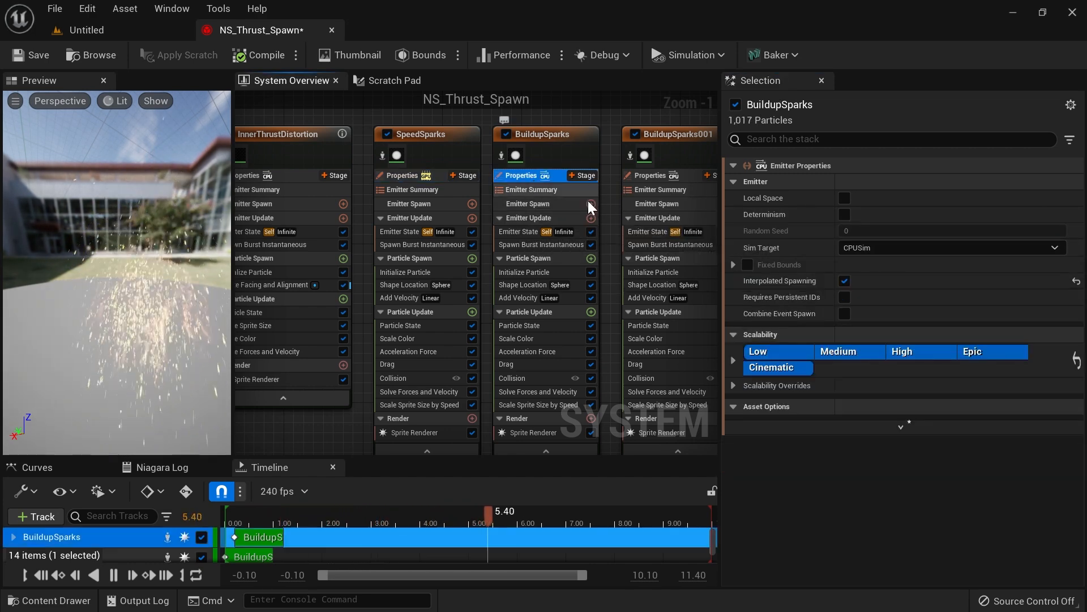
{"action": "left_click", "coordinate": [887, 249]}
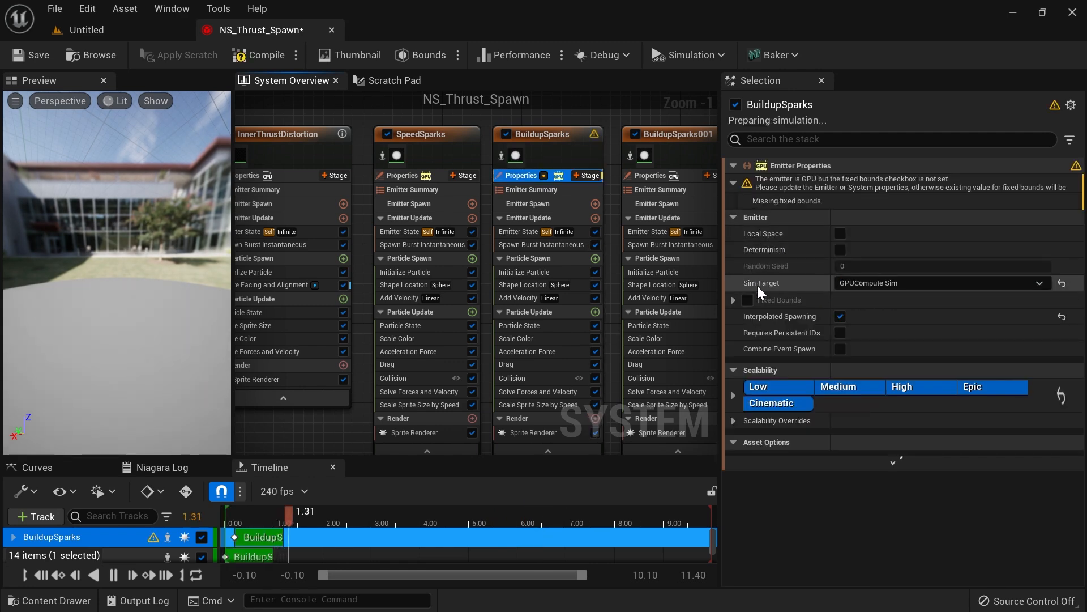
{"action": "left_click", "coordinate": [733, 265]}
{"action": "left_click", "coordinate": [747, 264]}
Step: Set the BuildupSparks Fixed Bounds to Min -1000 and Max 1000 on all three axes
{"action": "left_click", "coordinate": [875, 282]}
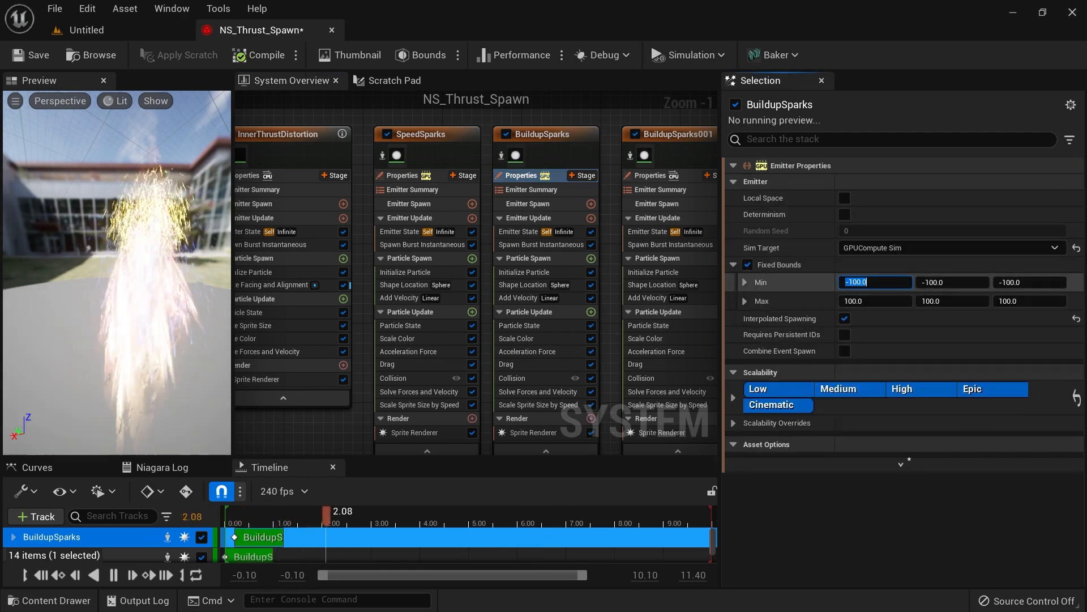
{"action": "left_click", "coordinate": [940, 286]}
{"action": "left_click", "coordinate": [930, 282]}
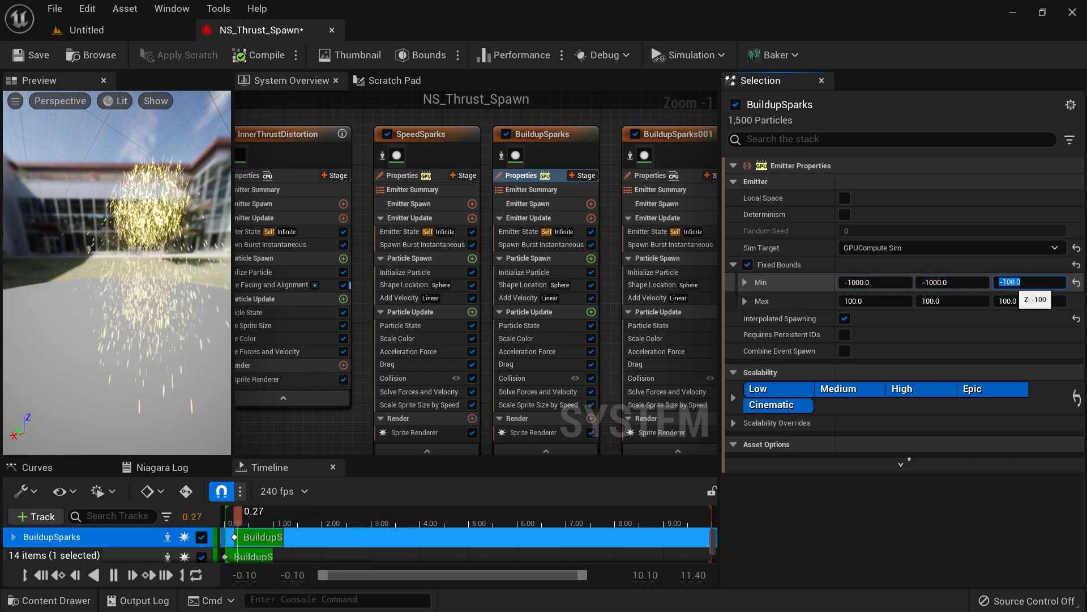
{"action": "type", "text": "0"}
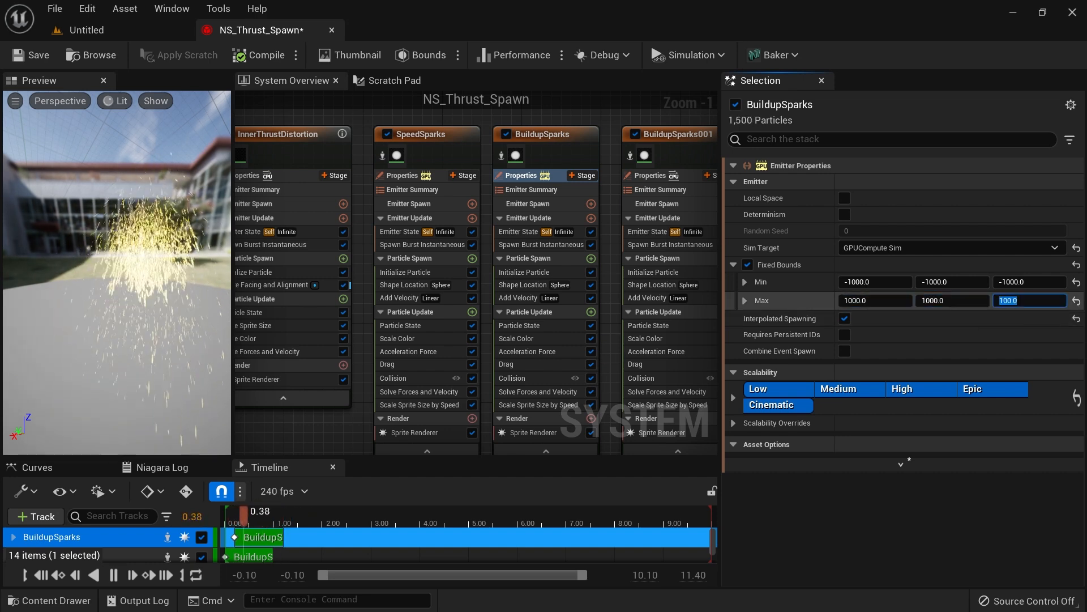
Step: Set the BuildupSparks001 emitter's Sim Target to GPUCompute Sim and enable its Fixed Bounds
{"action": "left_click", "coordinate": [647, 175]}
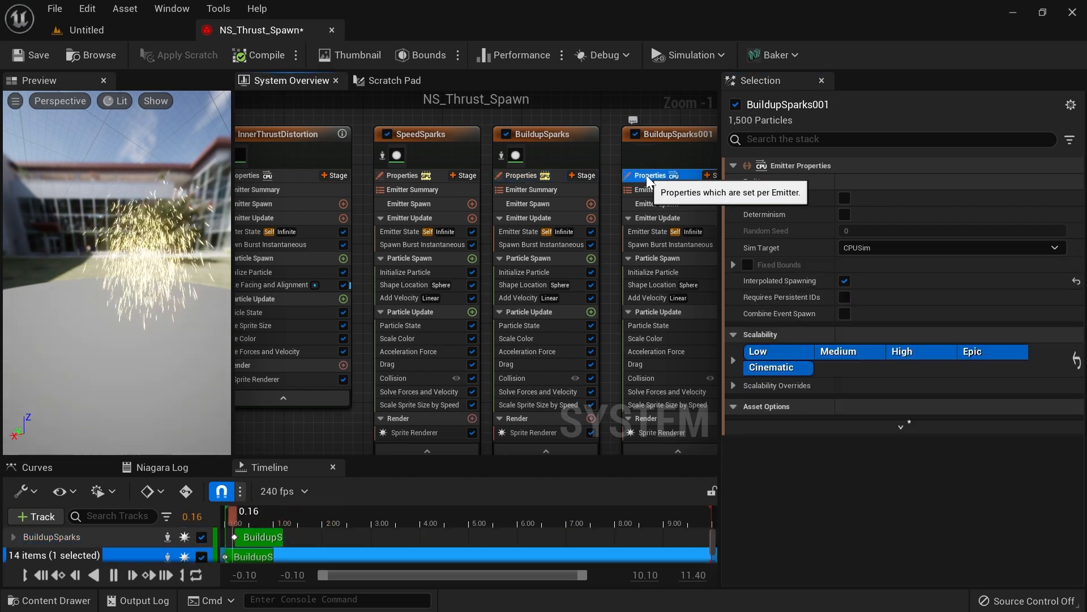
{"action": "right_click_drag", "start_coordinate": [657, 114], "coordinate": [472, 99]}
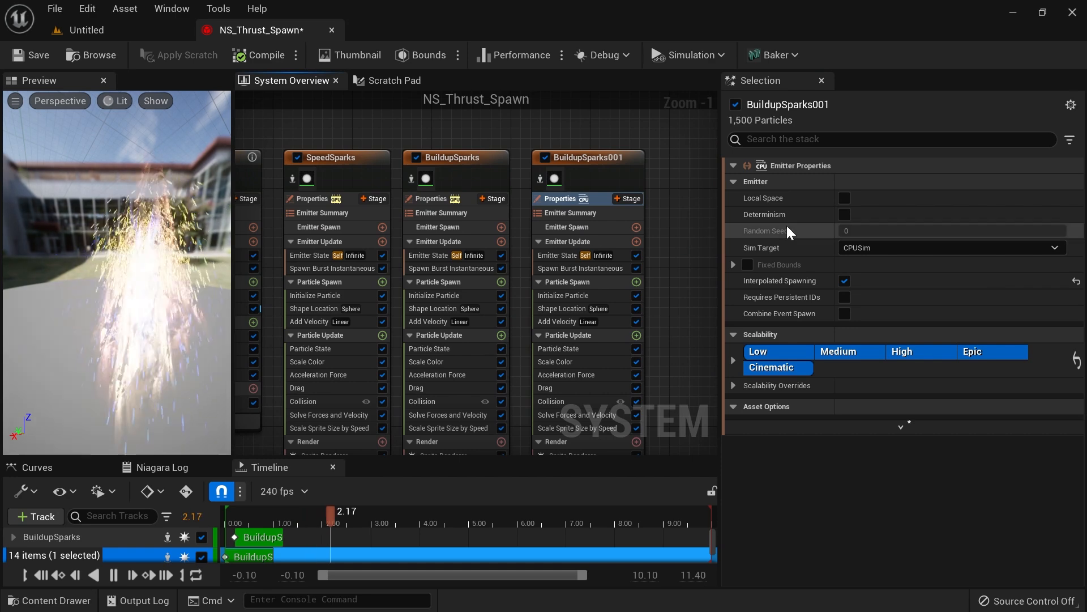
{"action": "left_click", "coordinate": [733, 265]}
{"action": "left_click", "coordinate": [748, 265]}
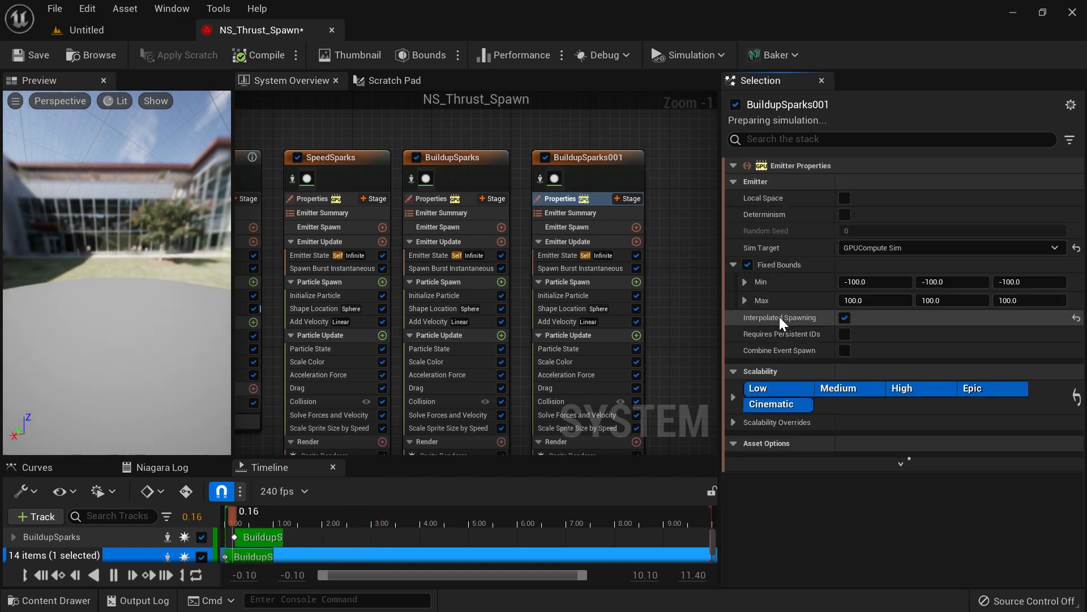
Step: Set the BuildupSparks001 Fixed Bounds to Min -1000 and Max 1000 on all three axes
{"action": "left_click", "coordinate": [859, 284]}
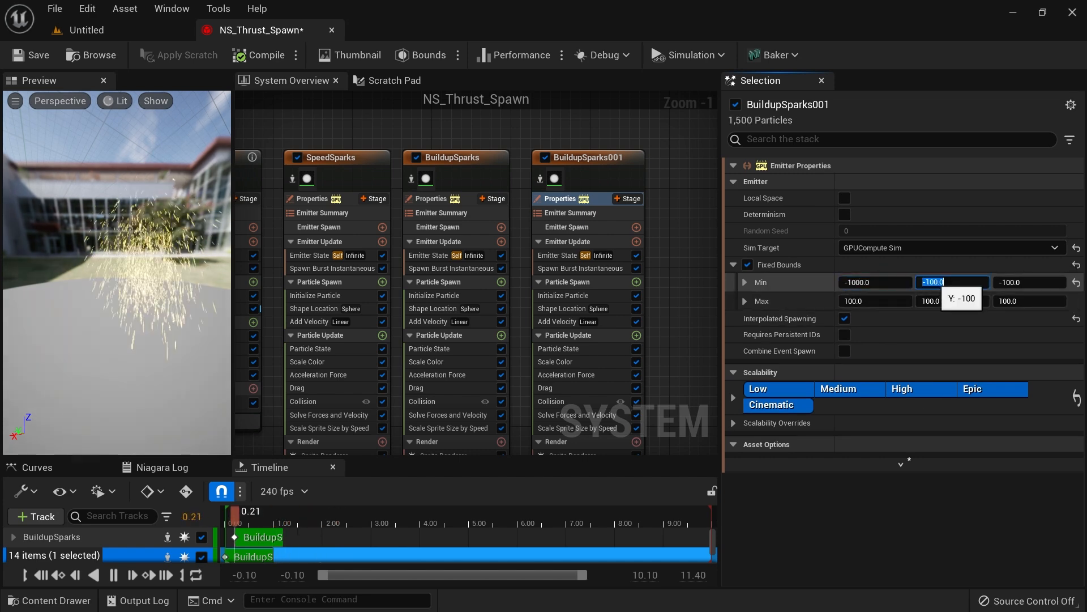
{"action": "type", "text": "0"}
{"action": "left_click", "coordinate": [1002, 301]}
{"action": "type", "text": "0"}
{"action": "left_click", "coordinate": [930, 300]}
{"action": "type", "text": "0"}
{"action": "left_click", "coordinate": [858, 300]}
{"action": "type", "text": "0"}
{"action": "key", "text": "BackSpace"}
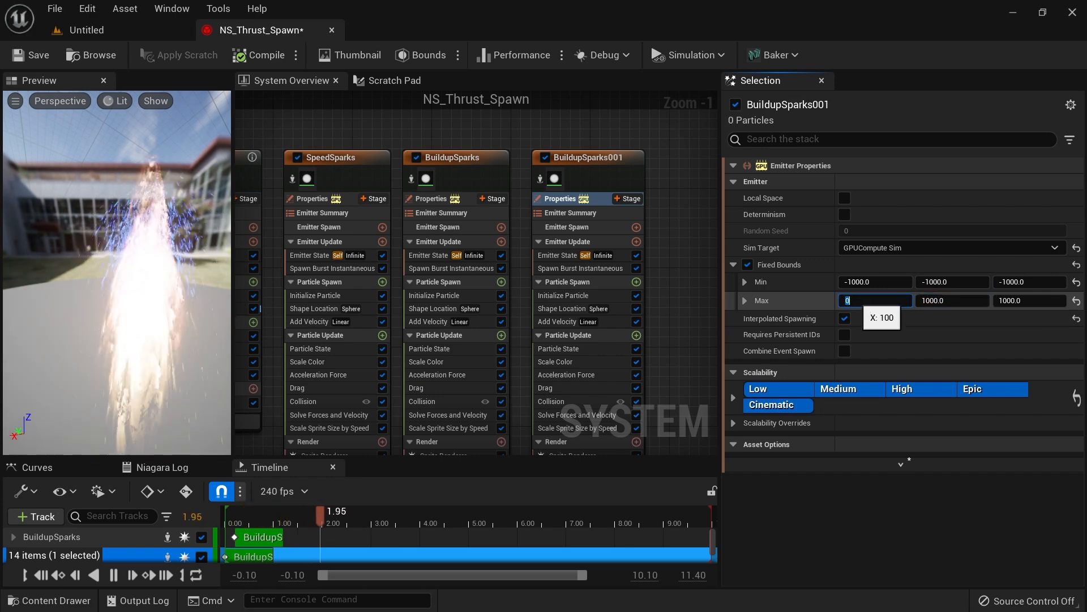
{"action": "type", "text": "1000"}
{"action": "key", "text": "Return"}
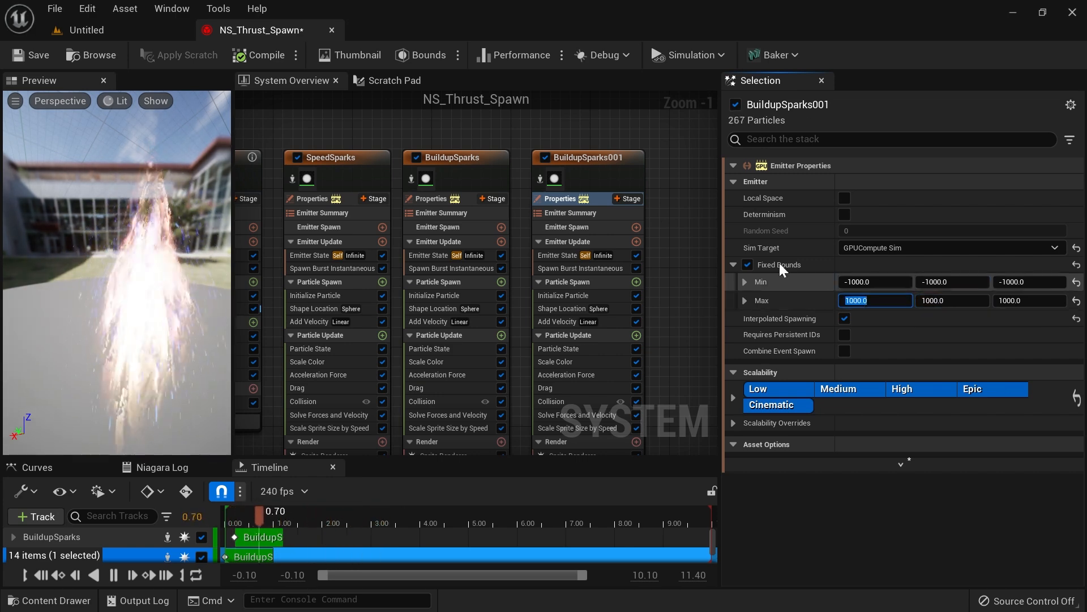
Step: Set Lifetime Max to 0.4 in the Initialize Particle module of BuildupSparks001
{"action": "right_click_drag", "start_coordinate": [646, 185], "coordinate": [620, 138]}
{"action": "left_click", "coordinate": [543, 247]}
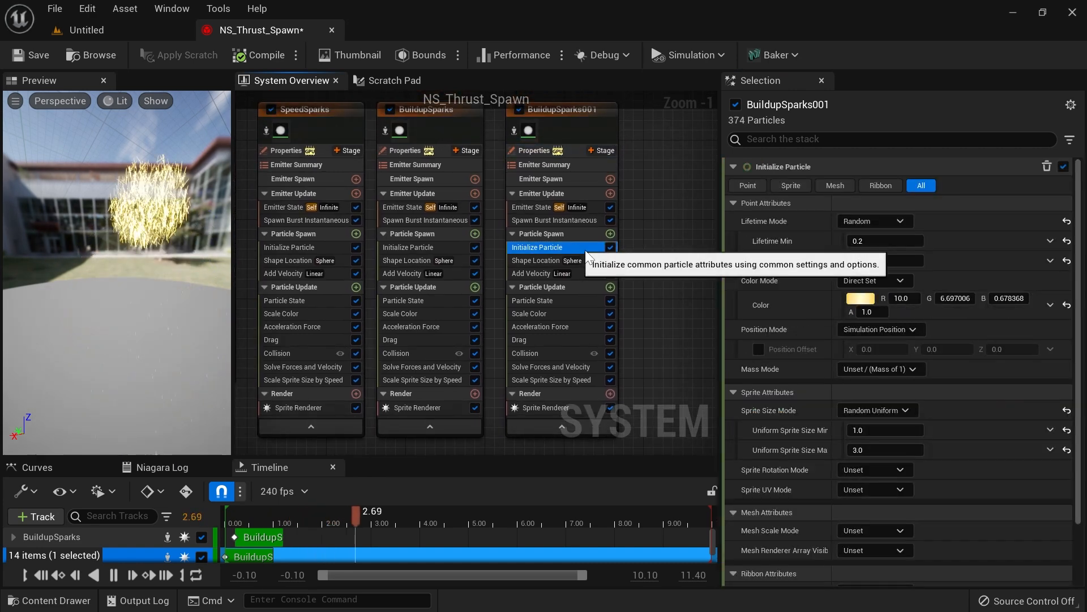
{"action": "left_click", "coordinate": [889, 261]}
{"action": "type", "text": "0.4"}
{"action": "key", "text": "Return"}
Step: Isolate the BuildupSparks001 emitter in the preview and set its Drag to 10
{"action": "left_click", "coordinate": [512, 129]}
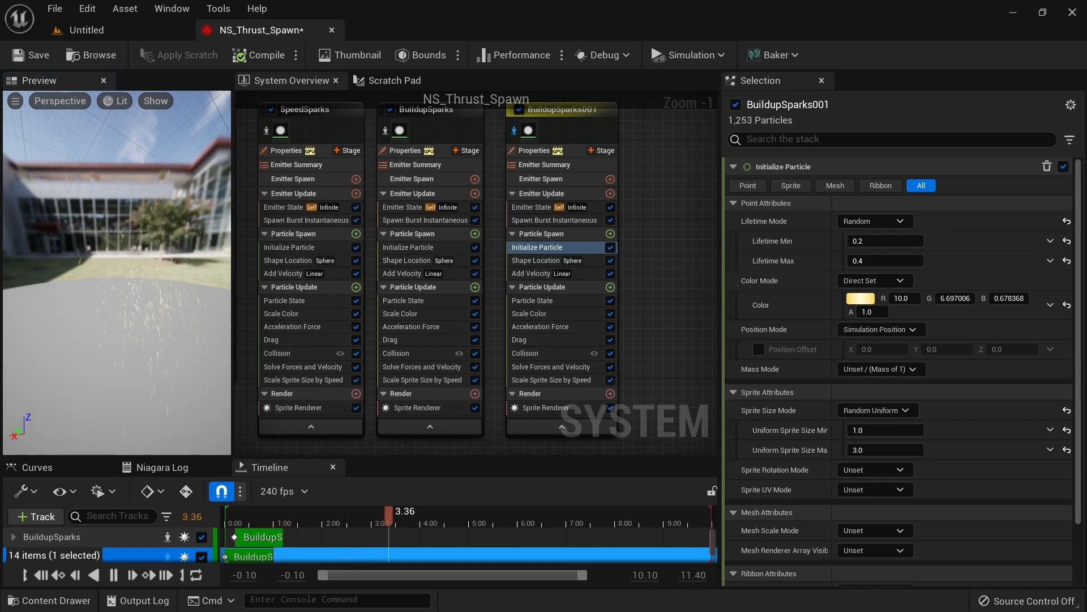
{"action": "left_click", "coordinate": [591, 273]}
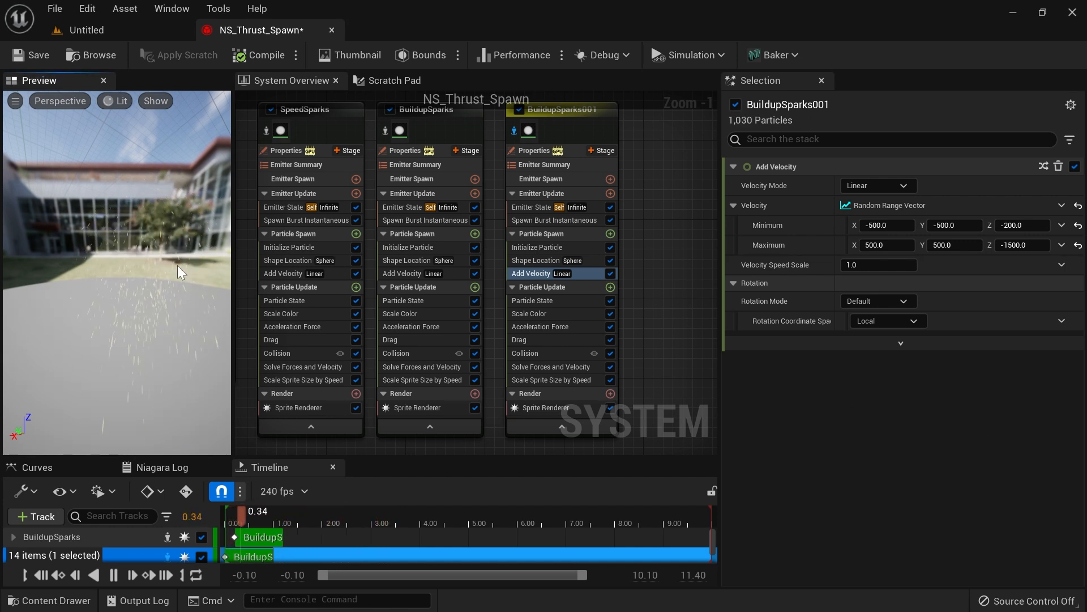
{"action": "left_click_drag", "start_coordinate": [137, 264], "coordinate": [164, 266]}
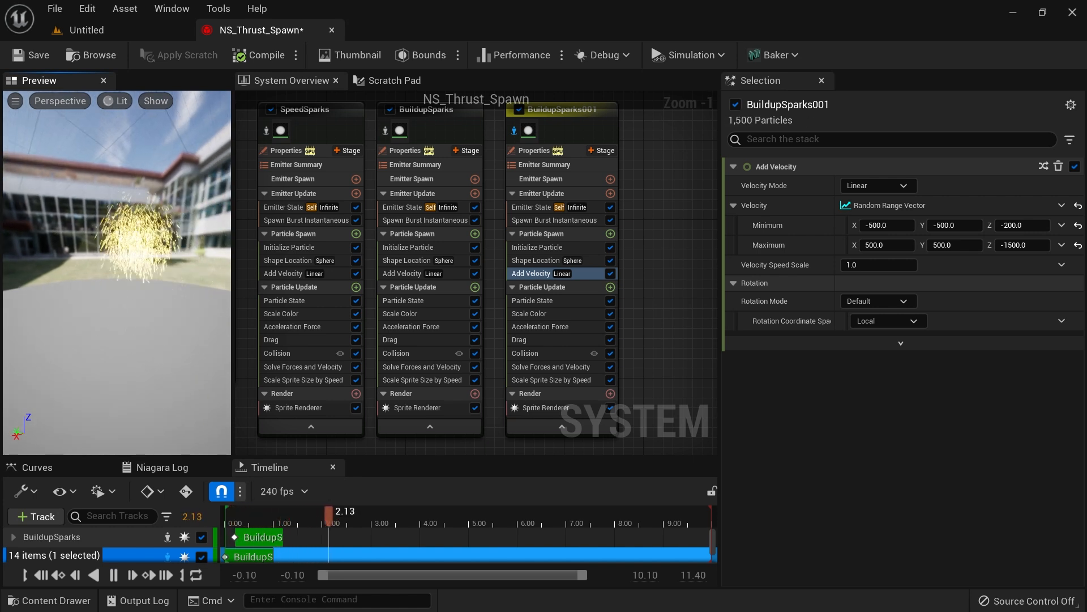
{"action": "left_click", "coordinate": [560, 339]}
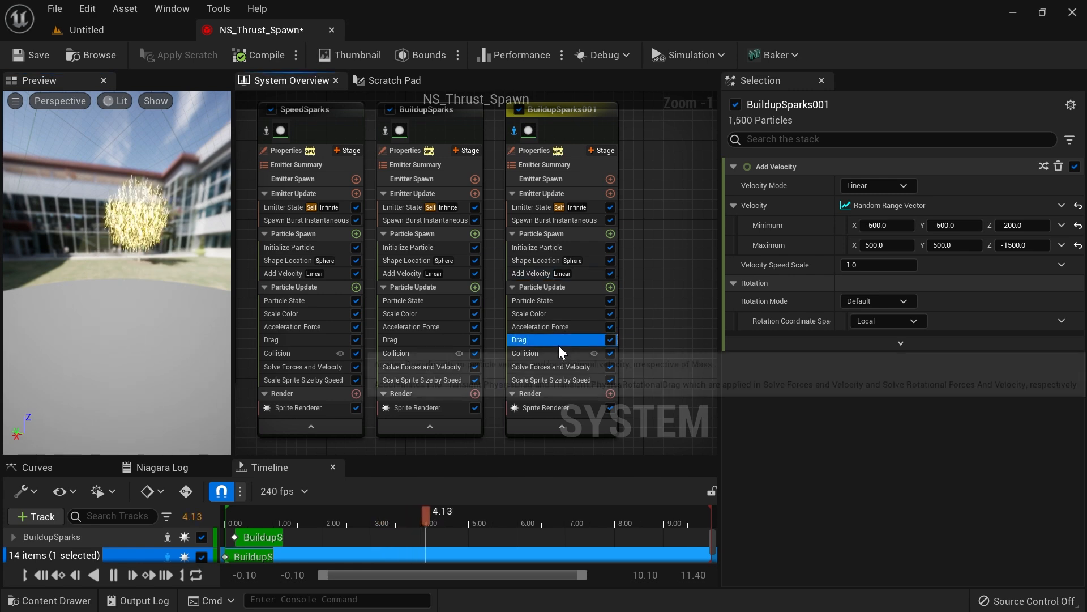
{"action": "left_click", "coordinate": [875, 185]}
{"action": "type", "text": "10"}
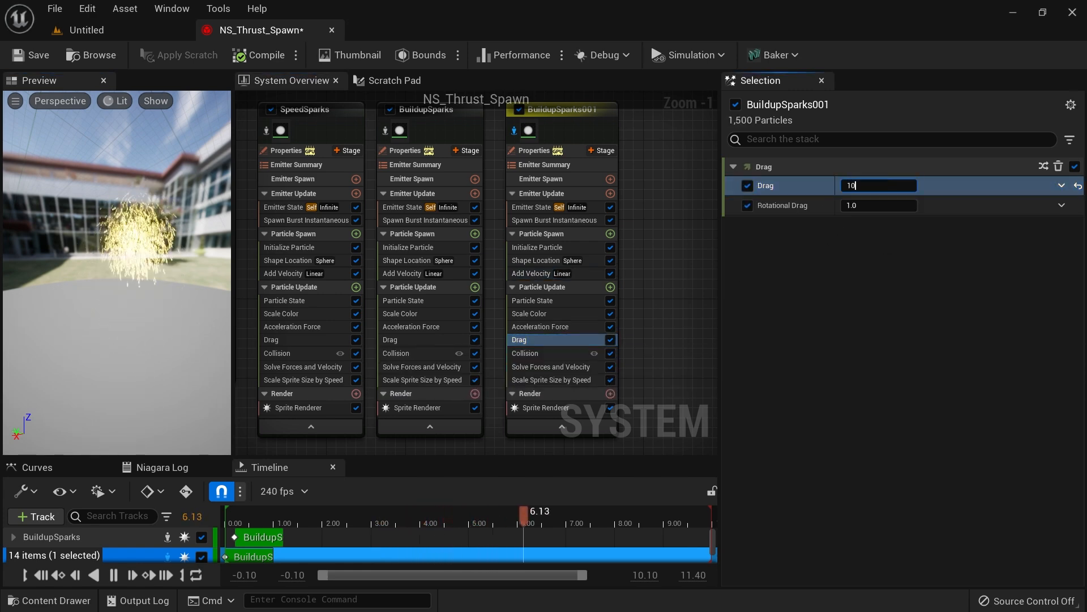
{"action": "left_click_drag", "start_coordinate": [168, 263], "coordinate": [166, 263]}
{"action": "left_click_drag", "start_coordinate": [155, 215], "coordinate": [155, 216]}
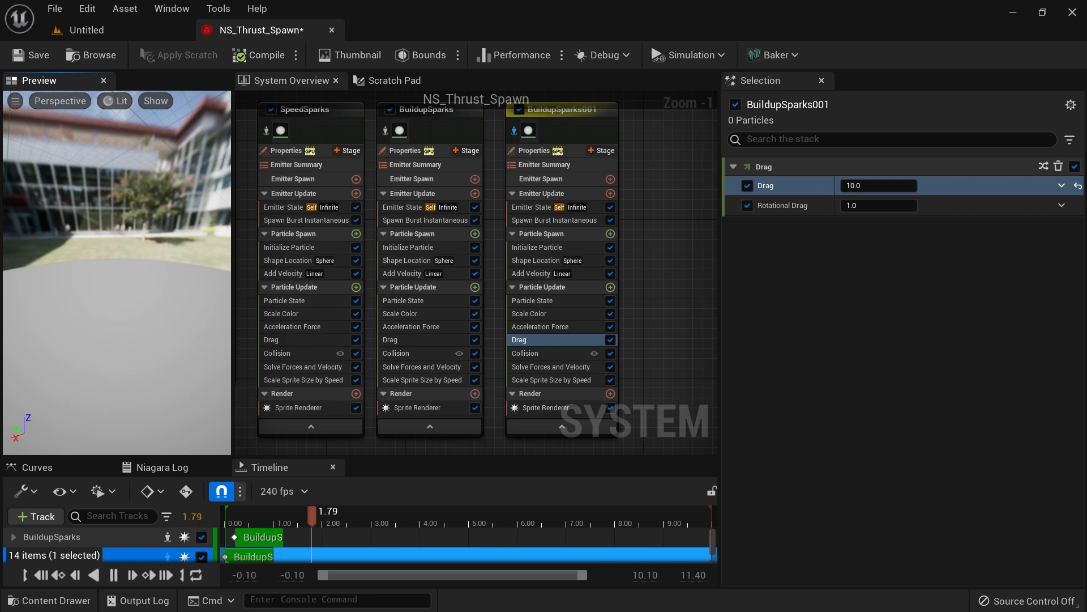
Step: Add a Vortex Force with an amount of 1000 to BuildupSparks001's Particle Update and stop isolating the emitter
{"action": "left_click", "coordinate": [612, 289]}
{"action": "type", "text": "vorte"}
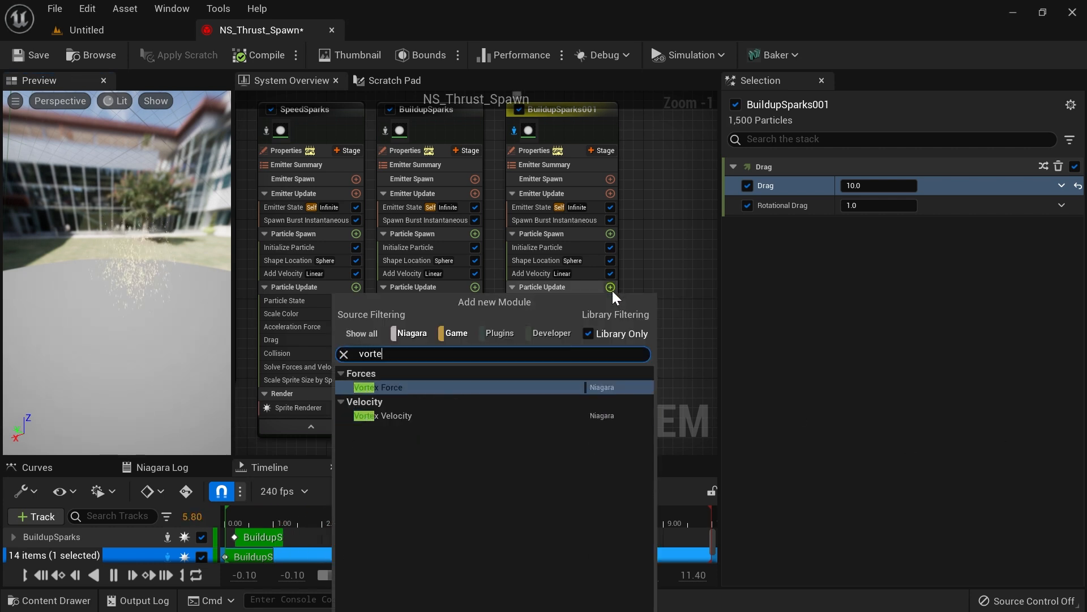
{"action": "key", "text": "Return"}
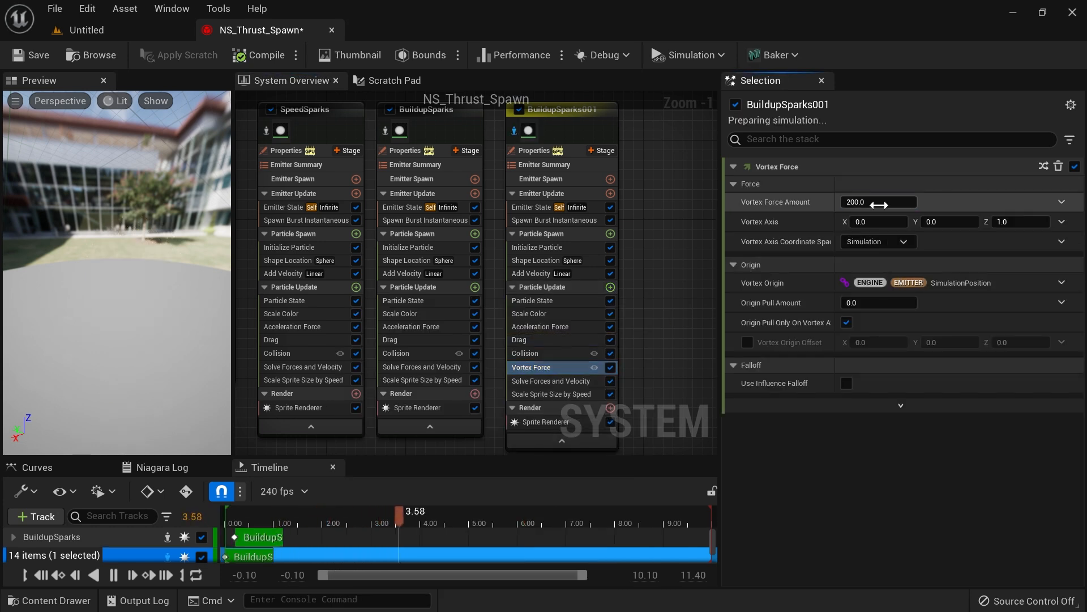
{"action": "type", "text": "10"}
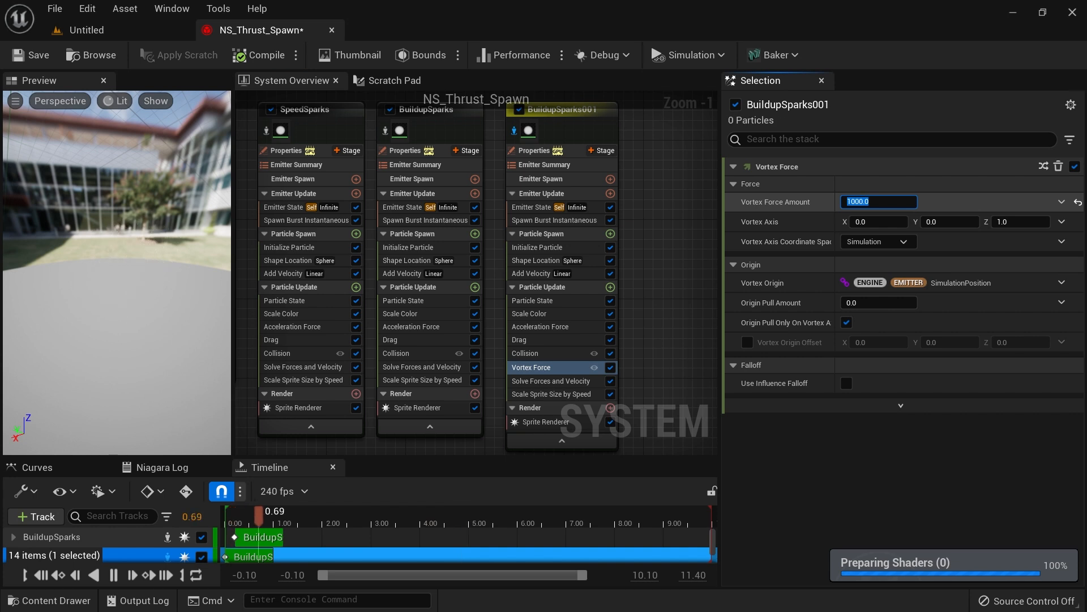
{"action": "left_click_drag", "start_coordinate": [203, 290], "coordinate": [202, 289]}
{"action": "left_click_drag", "start_coordinate": [154, 199], "coordinate": [155, 198]}
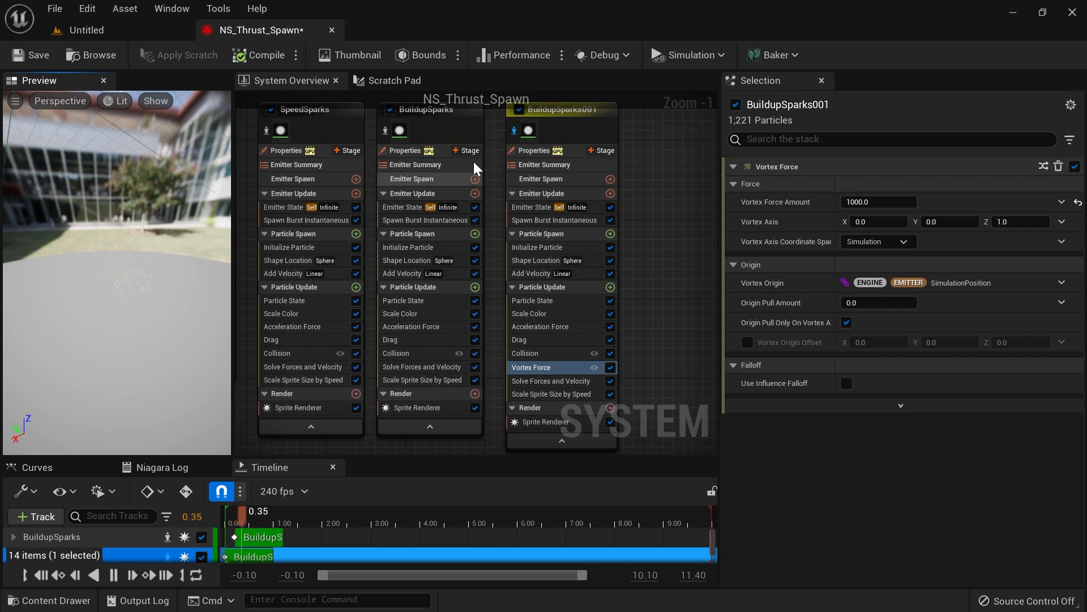
{"action": "left_click", "coordinate": [514, 132]}
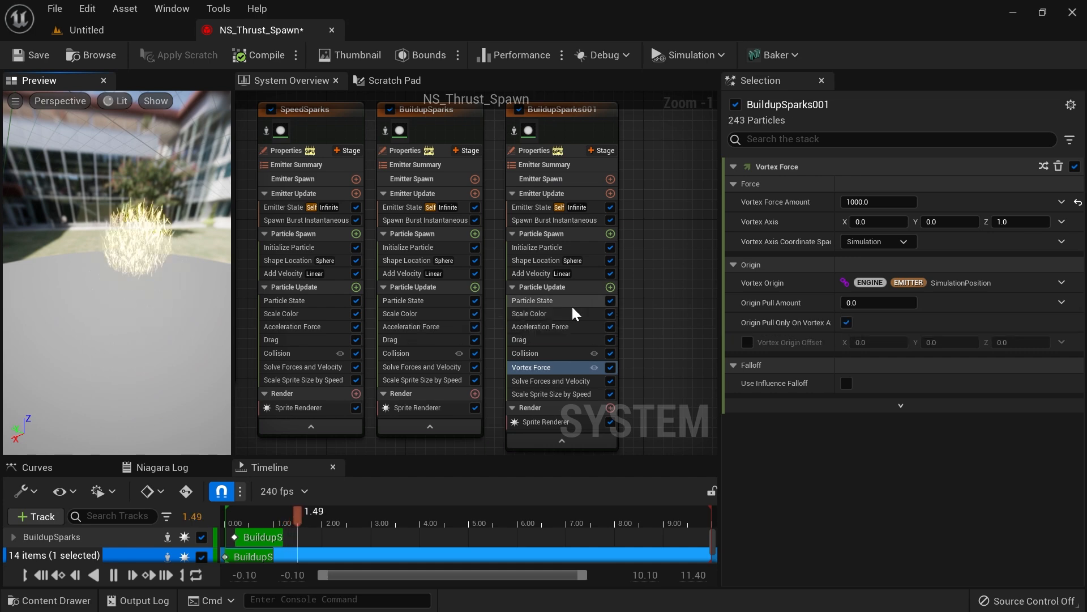
Step: Change the BuildupSparks001 initial particle color to a softer orange with a Value (V) of 3
{"action": "left_click", "coordinate": [578, 249]}
{"action": "left_click", "coordinate": [870, 298]}
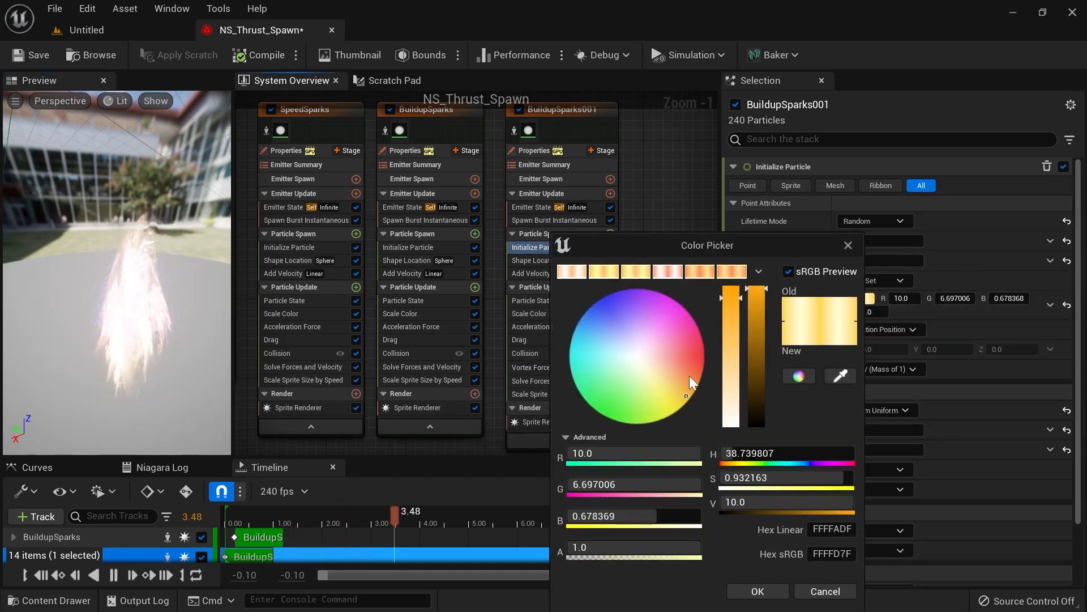
{"action": "left_click", "coordinate": [683, 383]}
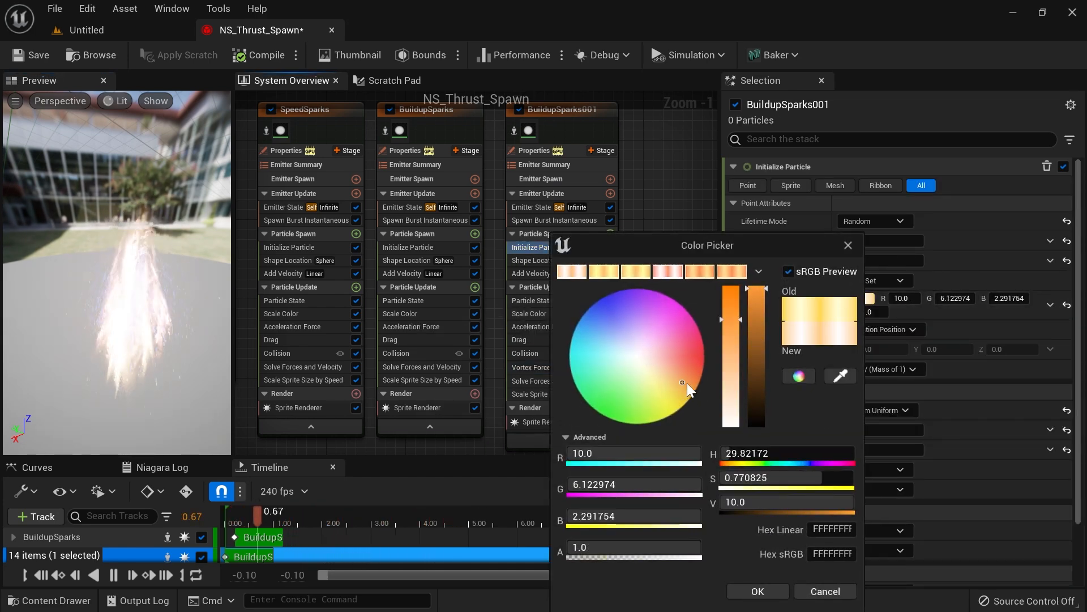
{"action": "left_click", "coordinate": [744, 508]}
{"action": "type", "text": "3"}
{"action": "key", "text": "Return"}
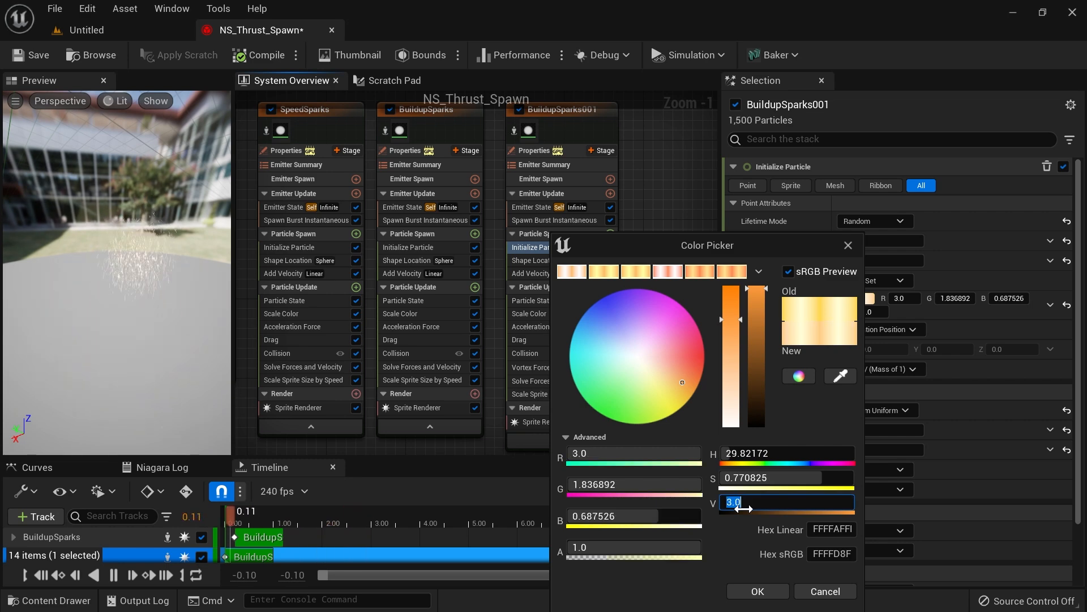
{"action": "left_click", "coordinate": [758, 590]}
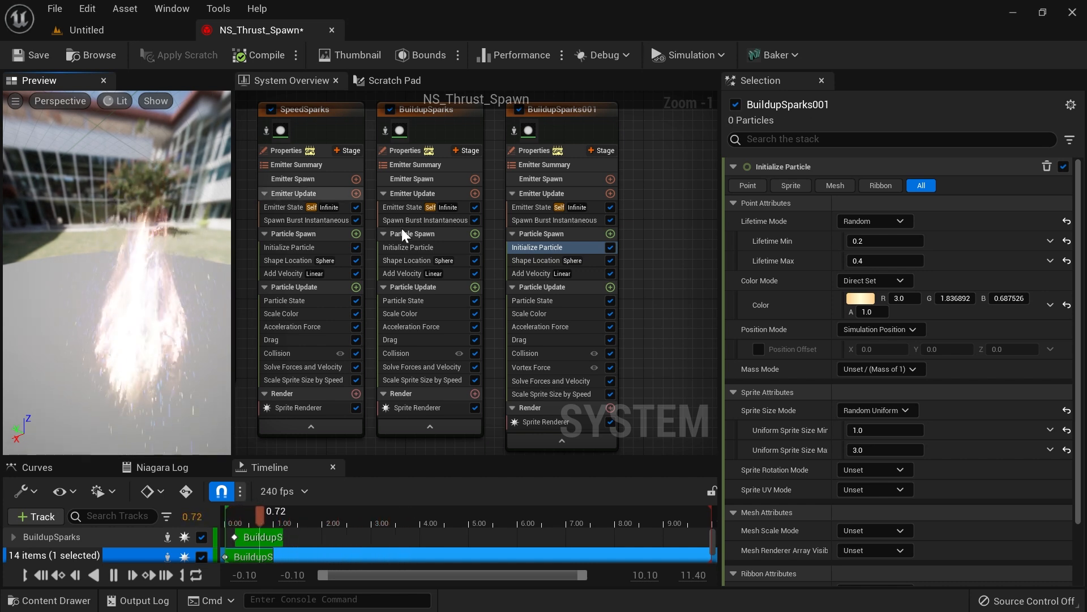
Step: Disable the Scale Sprite Size by Speed module of BuildupSparks001 and isolate that emitter in the preview
{"action": "left_click", "coordinate": [561, 392]}
{"action": "left_click", "coordinate": [610, 394]}
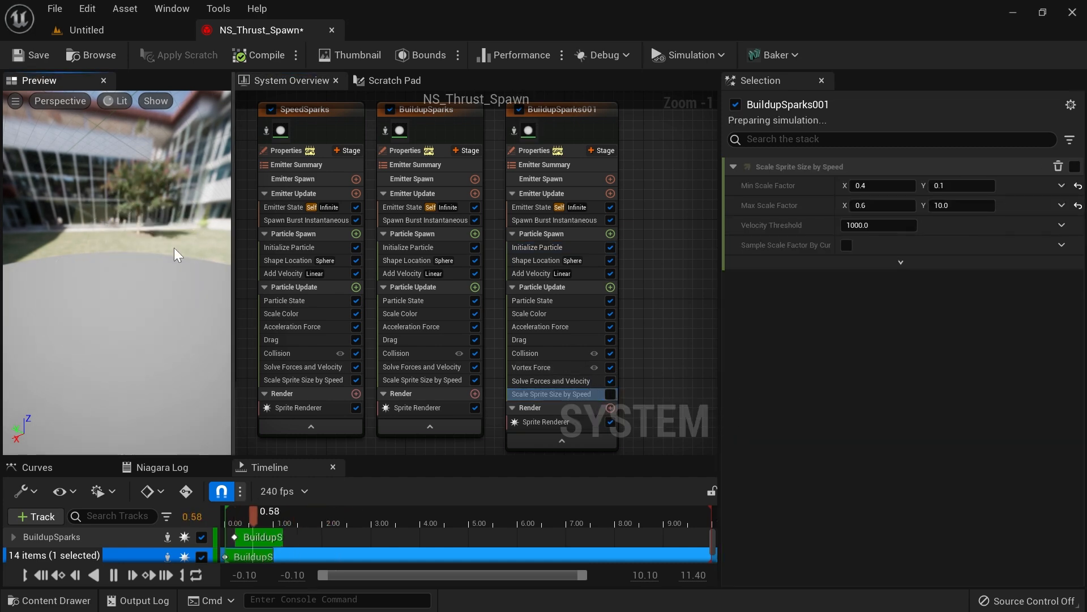
{"action": "left_click", "coordinate": [514, 132]}
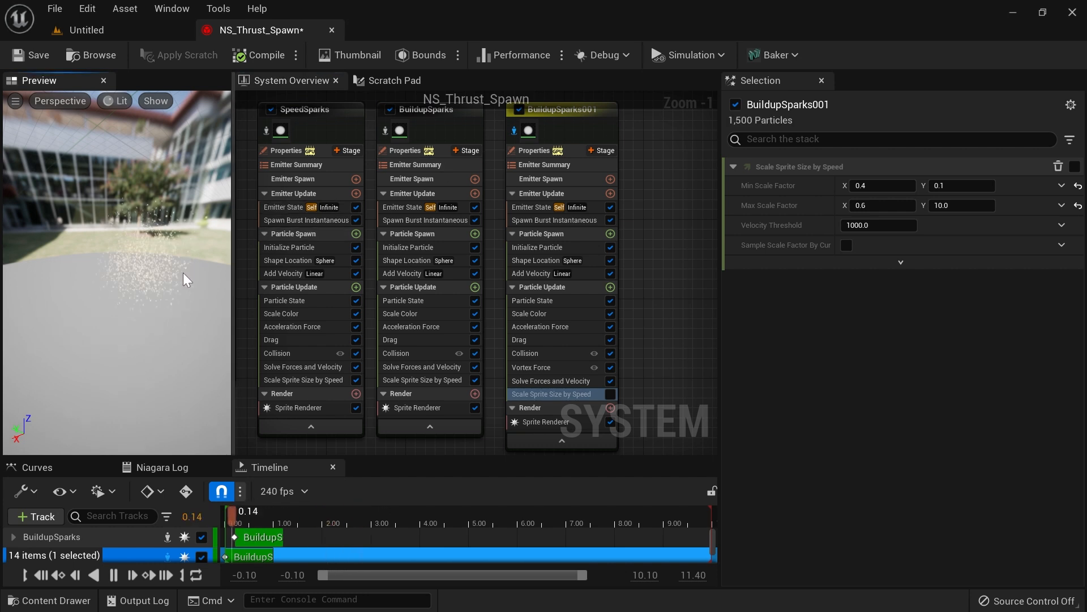
Step: Set the BuildupSparks001 Sprite Renderer's Alignment to Unaligned and stop isolating the emitter
{"action": "left_click", "coordinate": [569, 422]}
{"action": "left_click", "coordinate": [903, 277]}
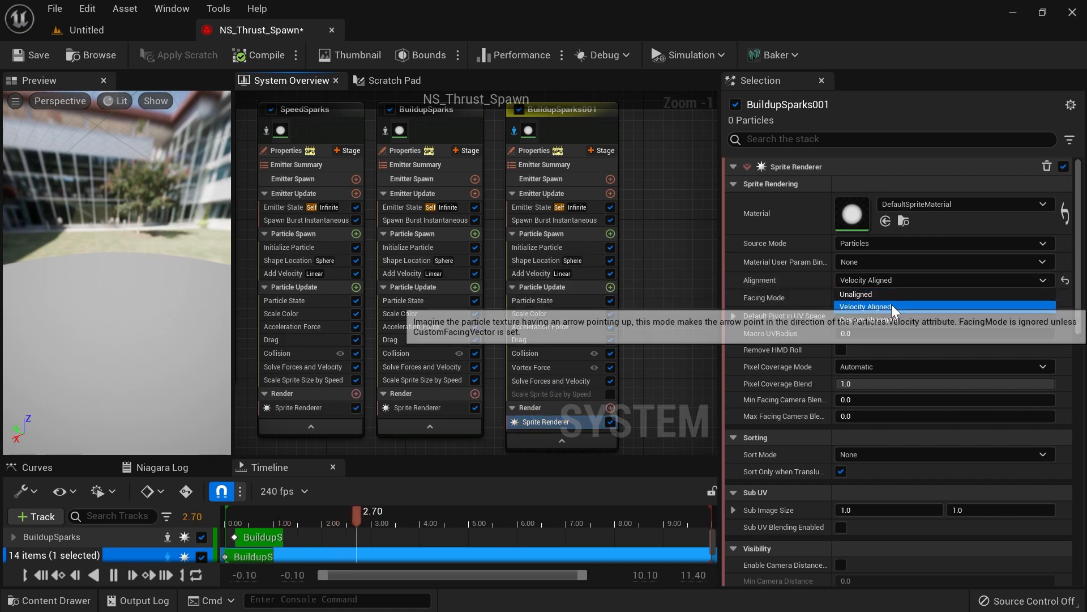
{"action": "left_click", "coordinate": [892, 294]}
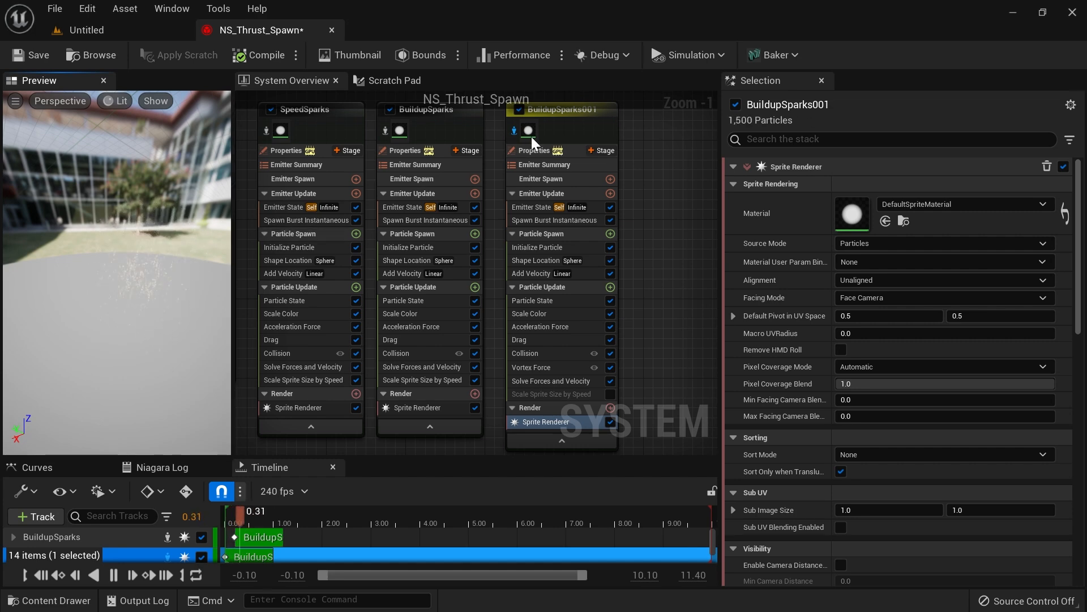
{"action": "left_click", "coordinate": [512, 137]}
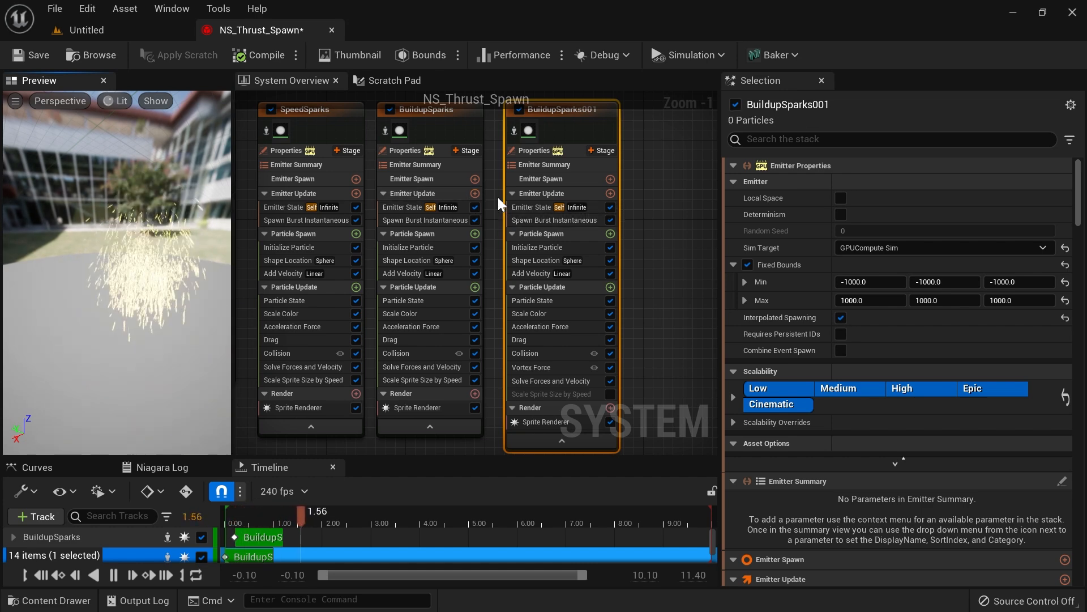
Step: Rename the BuildupSparks001 emitter as SmallSparks
{"action": "right_click_drag", "start_coordinate": [673, 197], "coordinate": [500, 212]}
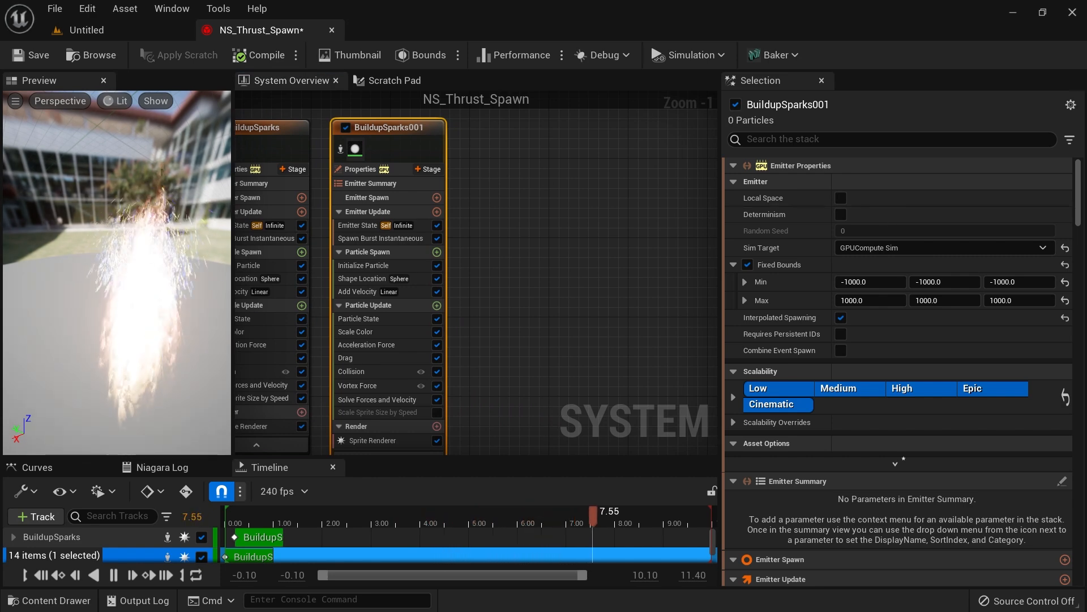
{"action": "right_click_drag", "start_coordinate": [487, 146], "coordinate": [553, 171]}
{"action": "scroll", "coordinate": [535, 150], "scroll_direction": "down", "scroll_amount": 1}
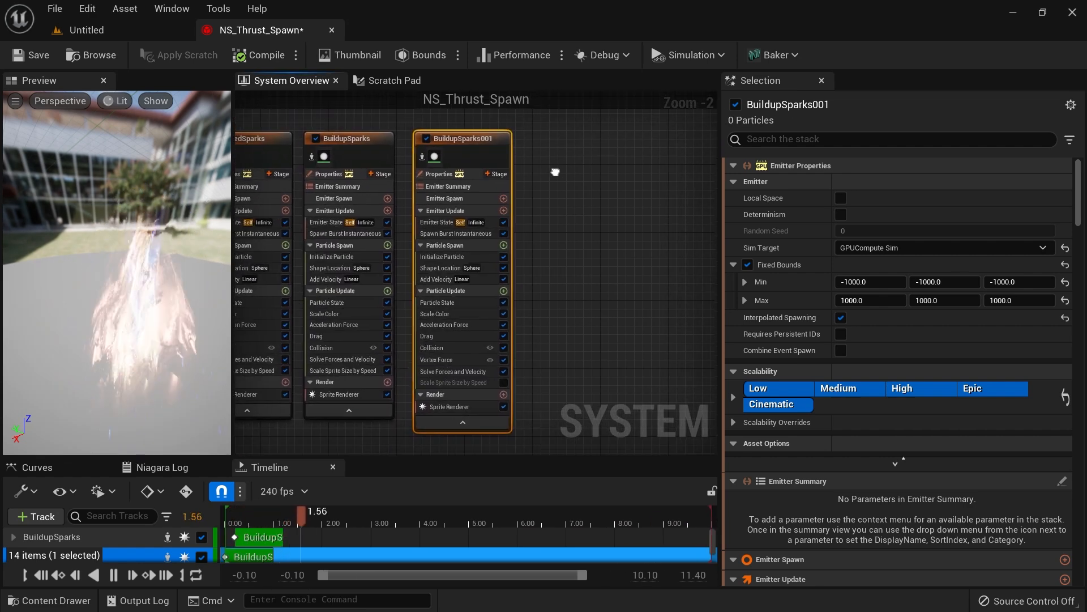
{"action": "left_click", "coordinate": [554, 176]}
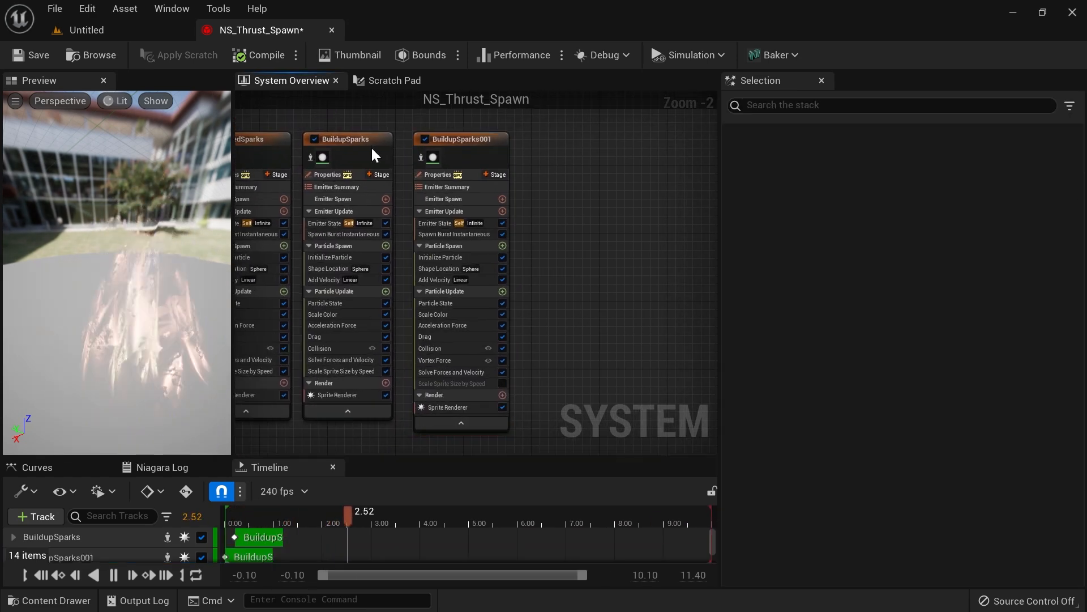
{"action": "left_click", "coordinate": [466, 141]}
{"action": "key", "text": "F2"}
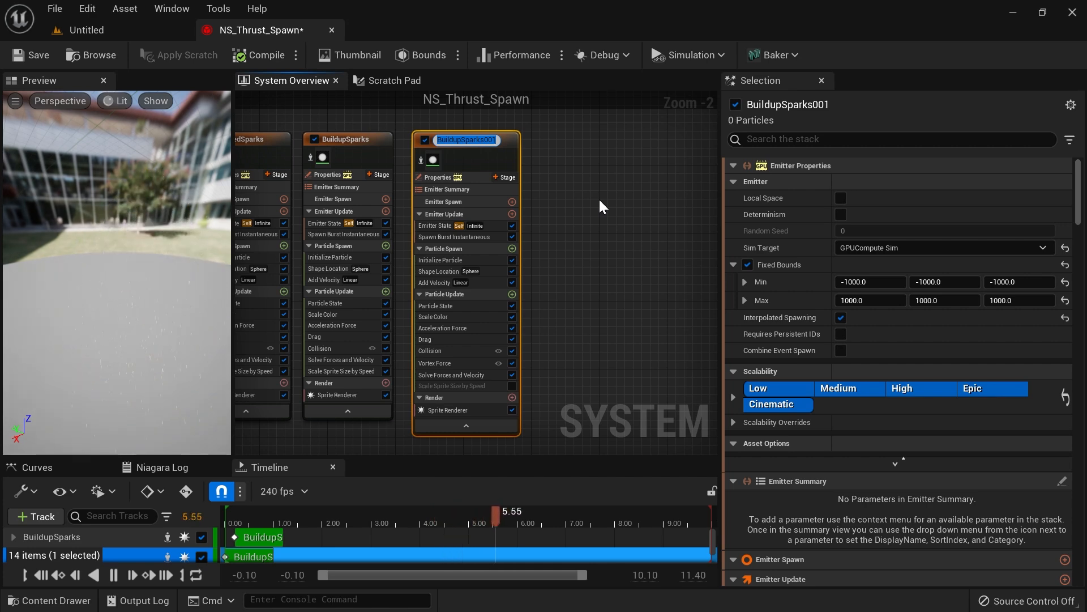
{"action": "type", "text": "S"}
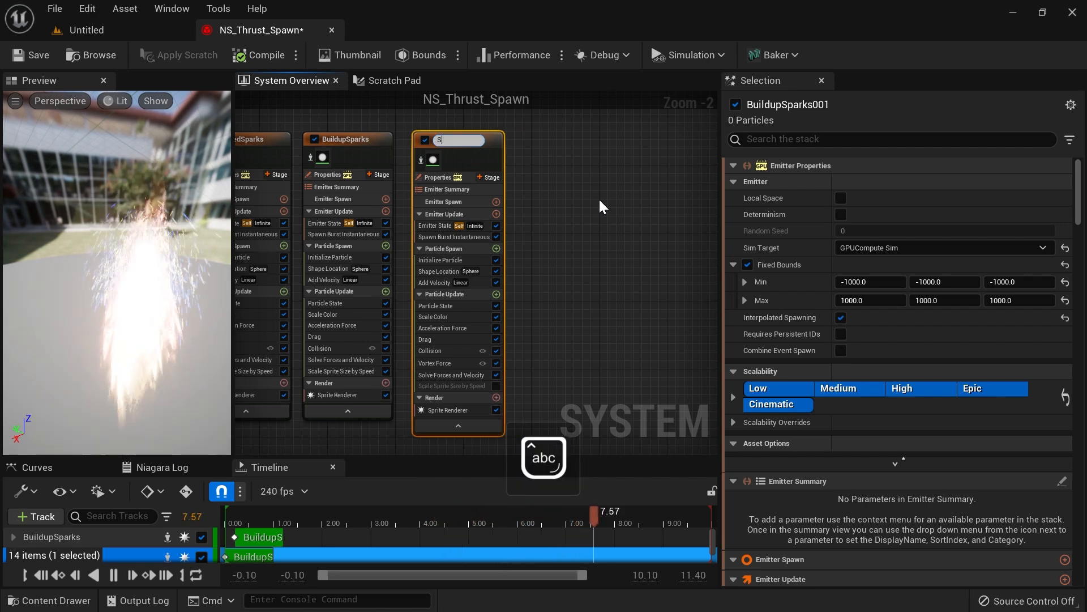
{"action": "type", "text": "mallSparks"}
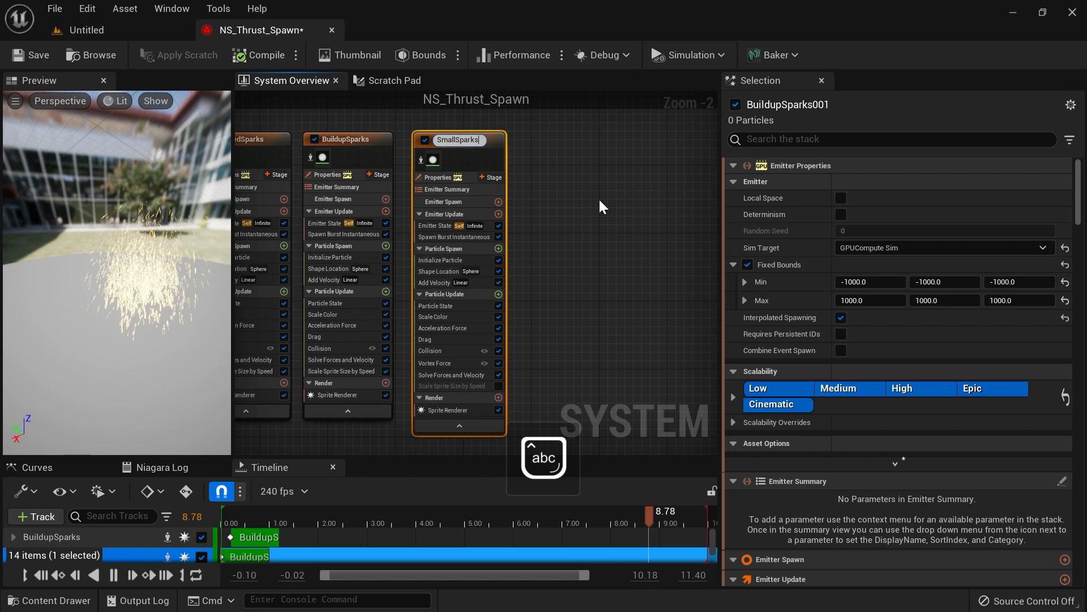
{"action": "key", "text": "Return"}
{"action": "mouse_move", "coordinate": [576, 212]}
{"action": "right_mouse_down"}
{"action": "mouse_move", "coordinate": [660, 210]}
{"action": "mouse_move", "coordinate": [570, 230]}
{"action": "right_mouse_up"}
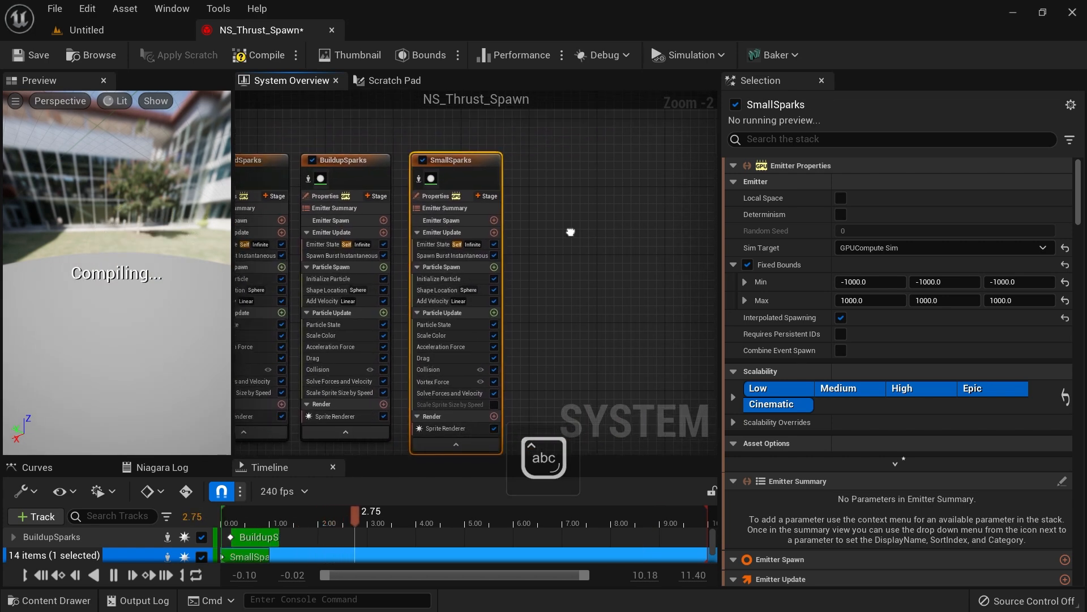
Step: Isolate the BuildupSparks emitter to examine its sparks in the preview, and stop isolating it
{"action": "left_click", "coordinate": [347, 161]}
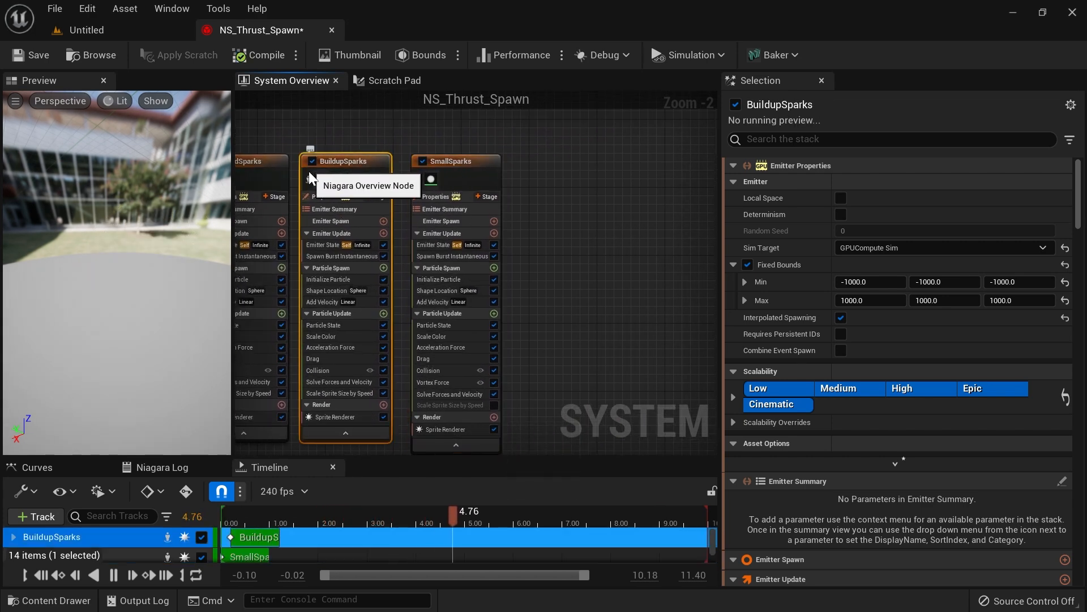
{"action": "left_click", "coordinate": [190, 213]}
{"action": "key", "text": "slash"}
{"action": "key", "text": "slash"}
{"action": "key", "text": "slash"}
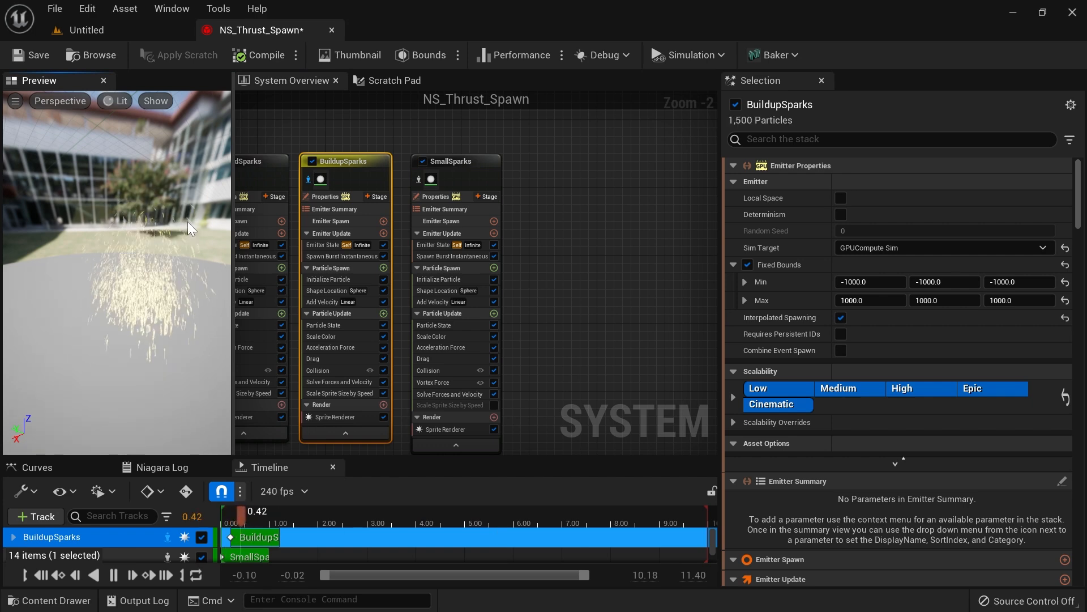
{"action": "key", "text": "slash"}
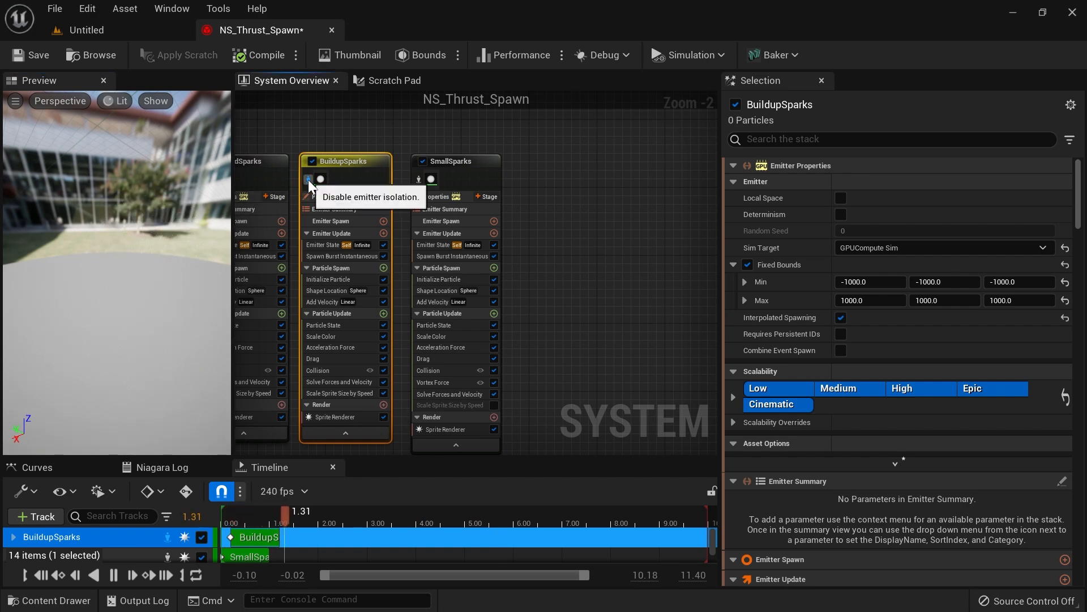
{"action": "double_click", "coordinate": [346, 161]}
{"action": "left_click", "coordinate": [602, 198]}
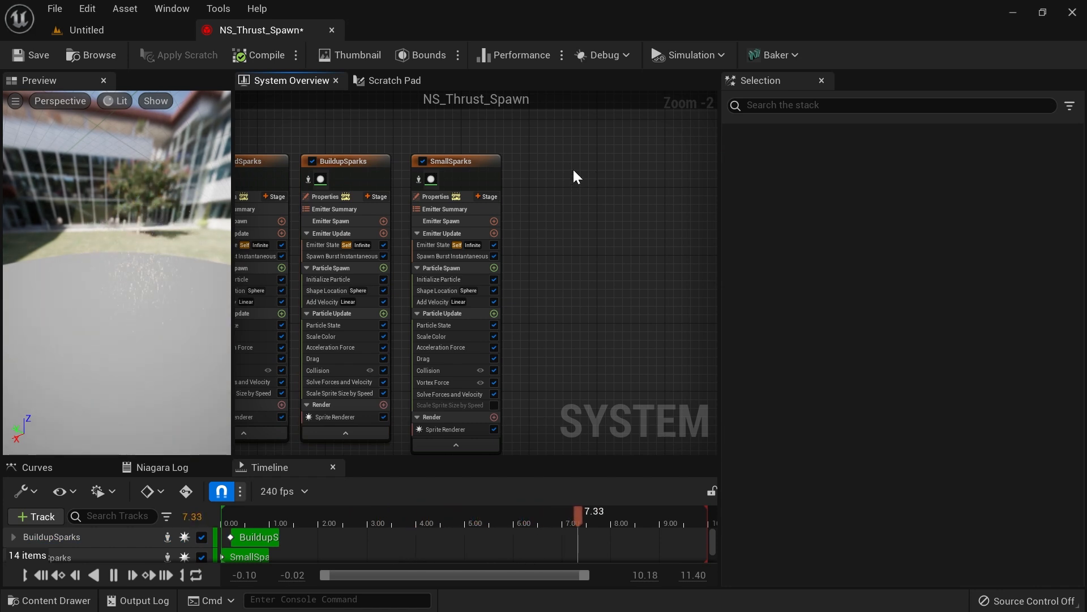
Step: Duplicate the BuildupSparks emitter beside SmallSparks and rename the copy as AbsorbSparks
{"action": "left_click", "coordinate": [345, 151]}
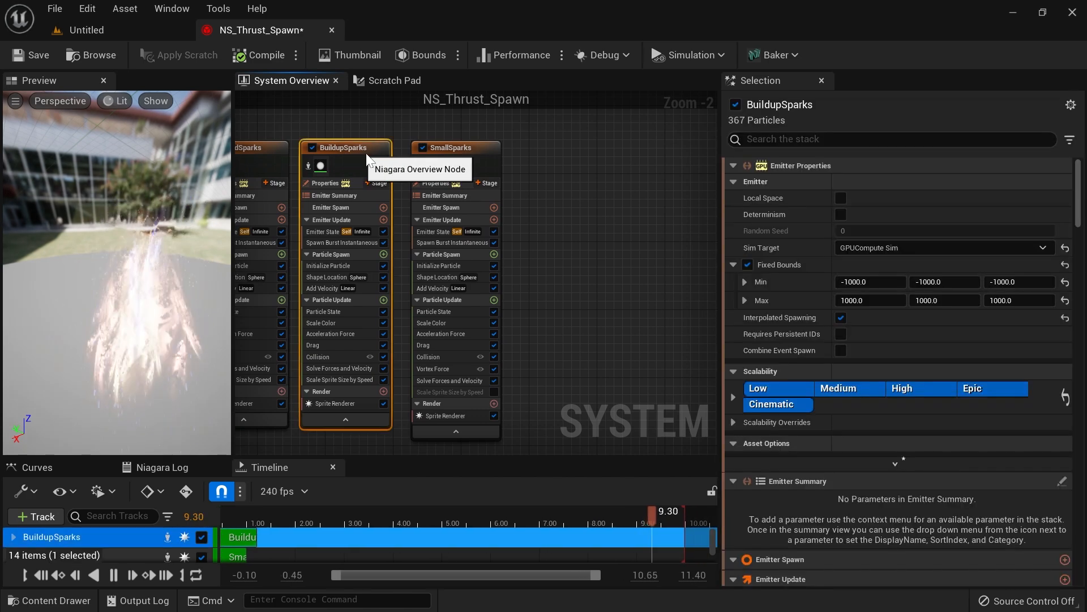
{"action": "left_click", "coordinate": [554, 147]}
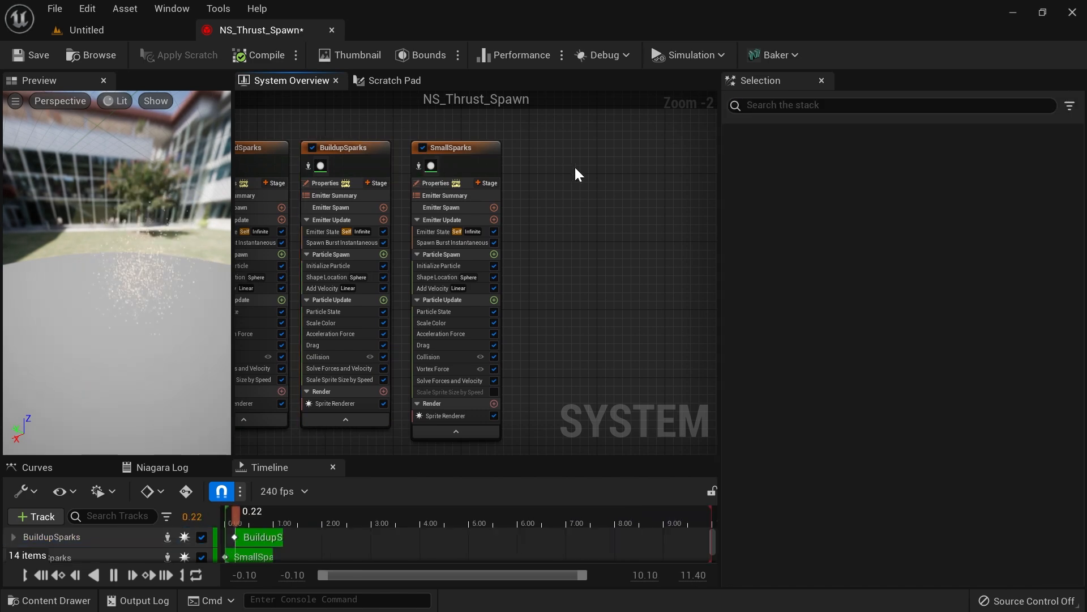
{"action": "key", "text": "ctrl+v"}
{"action": "left_click", "coordinate": [571, 159]}
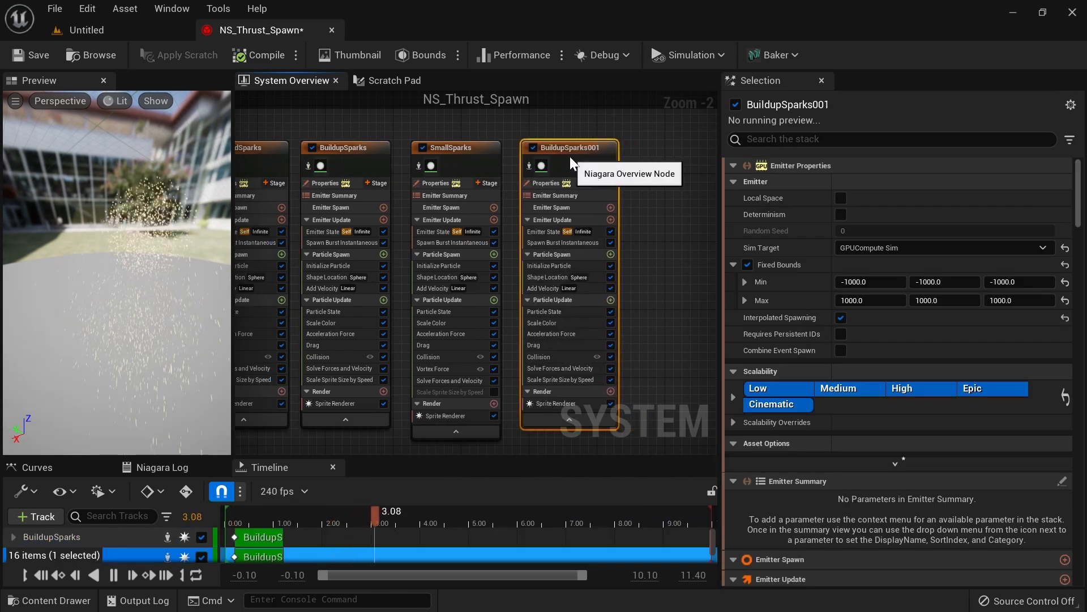
{"action": "key", "text": "F2"}
{"action": "type", "text": "AbsorbSpar"}
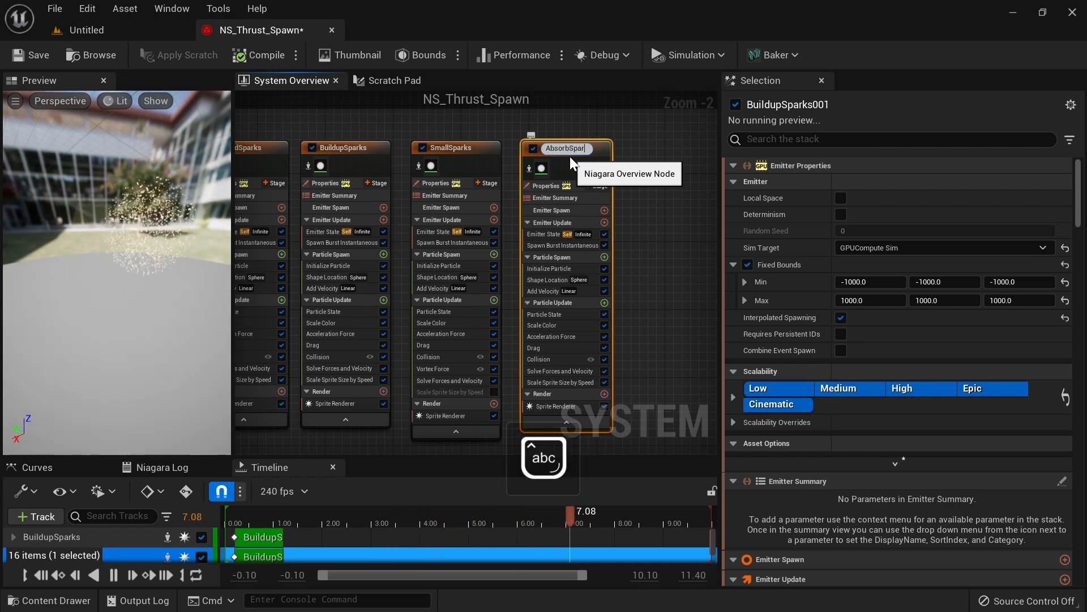
{"action": "type", "text": "ks"}
{"action": "key", "text": "Return"}
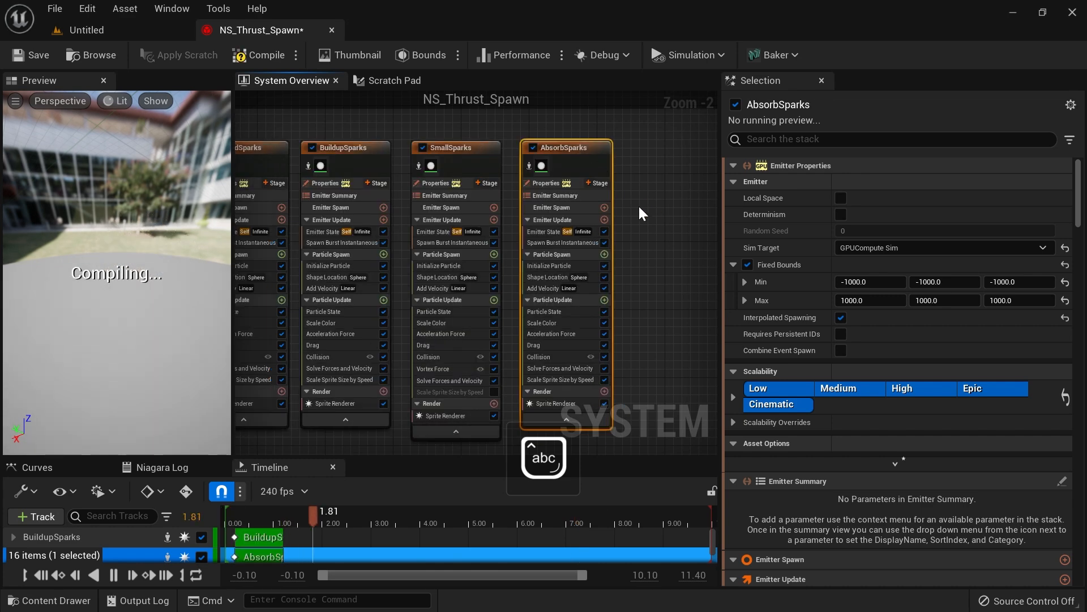
Step: Isolate AbsorbSparks in the preview and set its Spawn Burst Instantaneous Spawn Count to 100
{"action": "scroll", "coordinate": [640, 215], "scroll_direction": "up", "scroll_amount": 1}
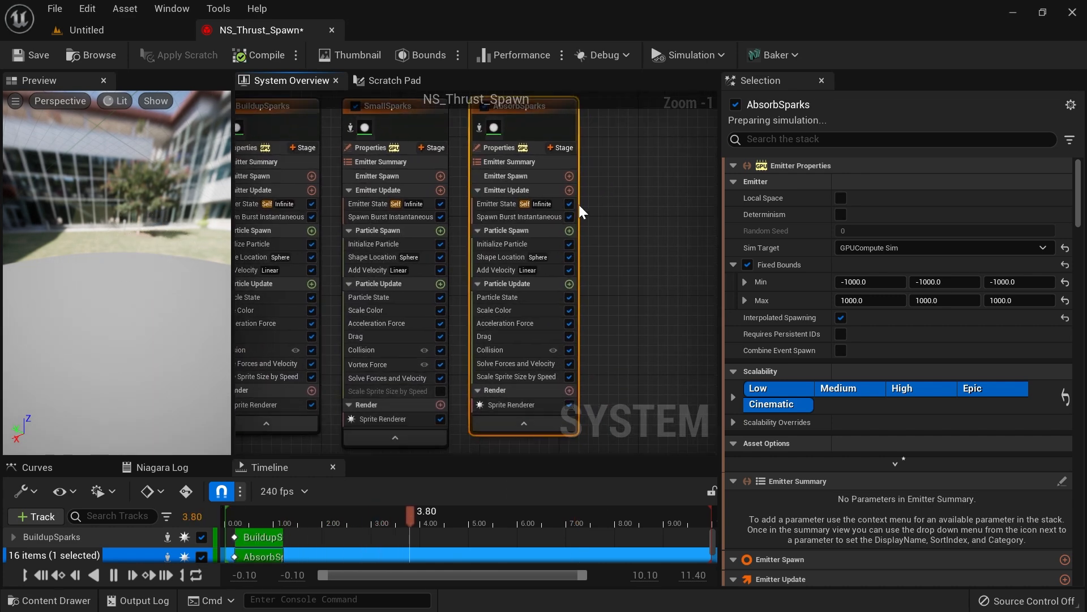
{"action": "left_click", "coordinate": [533, 217]}
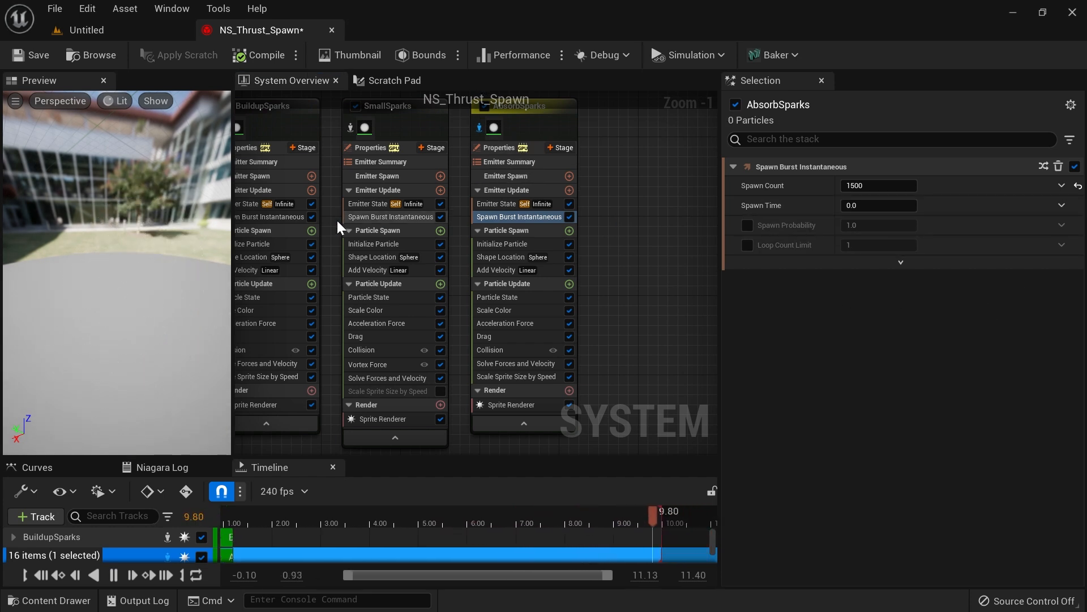
{"action": "type", "text": "100"}
{"action": "key", "text": "Return"}
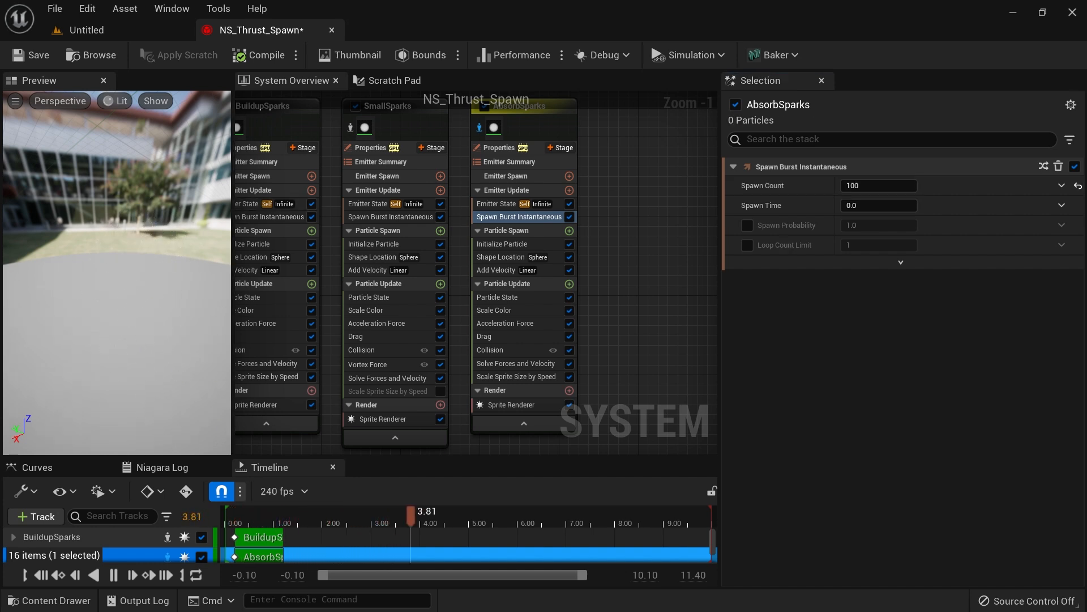
Step: Set the initial AbsorbSparks particle lifetime to 0.1–0.3 and the color to a golden yellow with a Value (V) of 3
{"action": "left_click", "coordinate": [553, 245]}
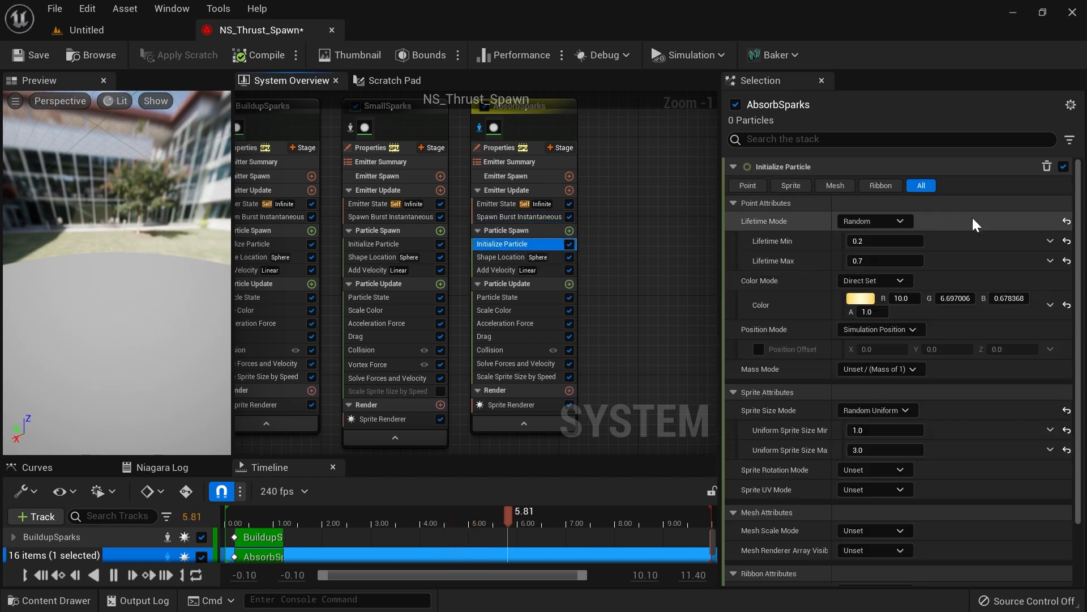
{"action": "left_click", "coordinate": [883, 241]}
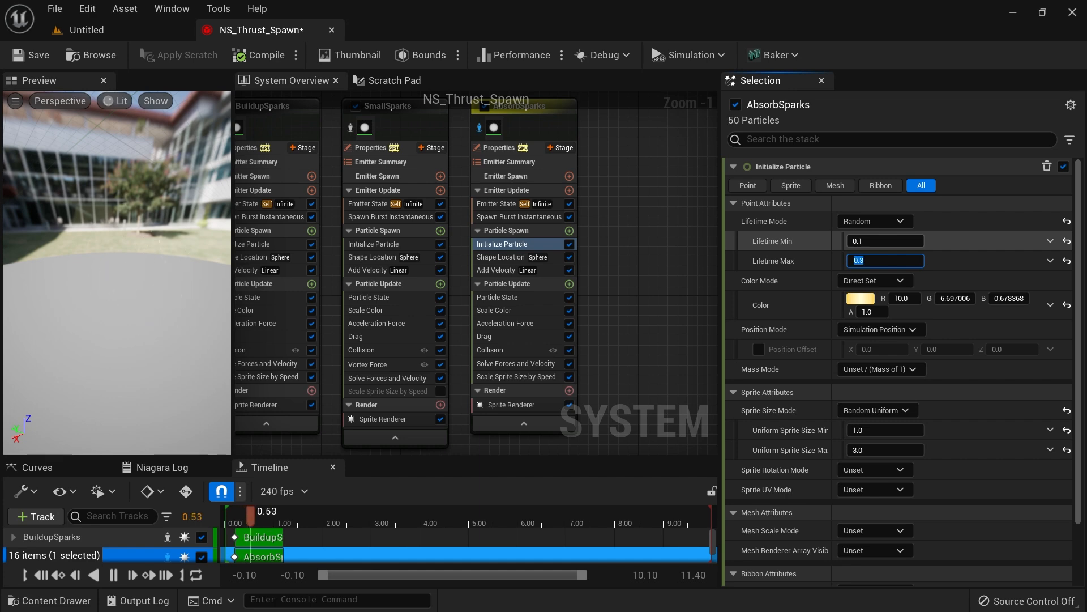
{"action": "left_click", "coordinate": [861, 298]}
{"action": "left_click", "coordinate": [755, 511]}
{"action": "type", "text": "3"}
{"action": "key", "text": "Return"}
{"action": "left_click", "coordinate": [756, 591]}
{"action": "left_click", "coordinate": [861, 300]}
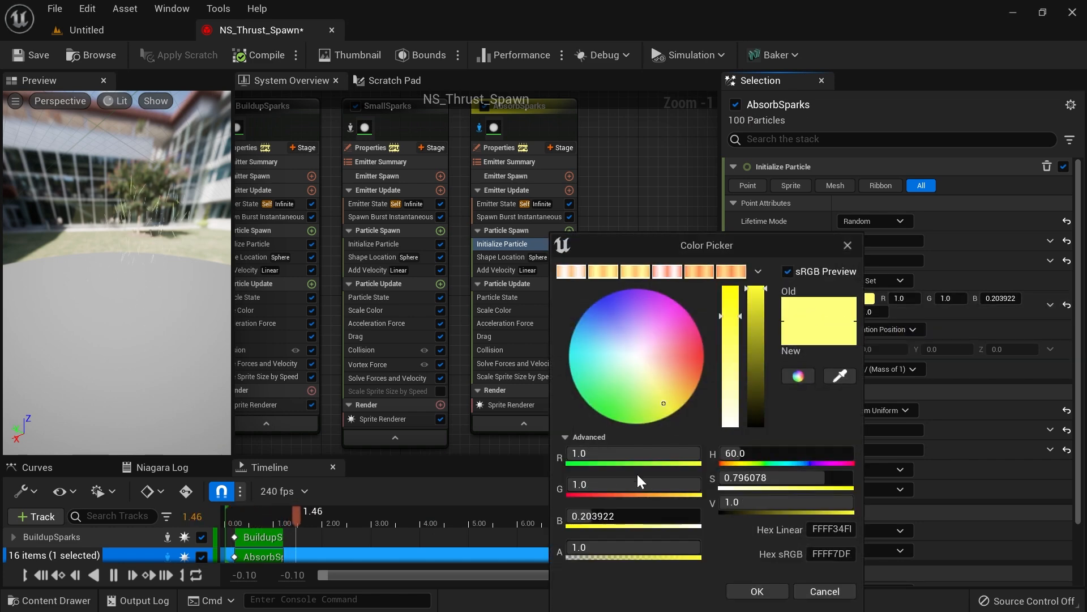
{"action": "type", "text": "3"}
{"action": "key", "text": "Return"}
{"action": "mouse_move", "coordinate": [693, 389]}
{"action": "left_mouse_down"}
{"action": "mouse_move", "coordinate": [677, 396]}
{"action": "mouse_move", "coordinate": [687, 392]}
{"action": "left_mouse_up"}
{"action": "left_click", "coordinate": [757, 593]}
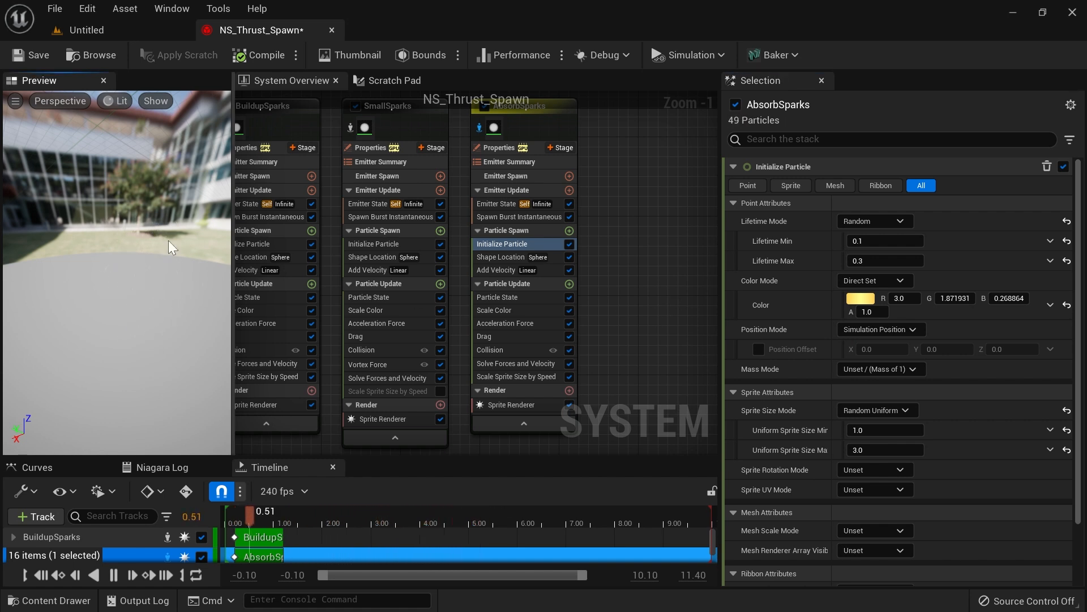
Step: Disable the Scale Sprite Size by Speed module of AbsorbSparks and set its Sprite Renderer's Alignment to Unaligned
{"action": "left_click", "coordinate": [568, 376]}
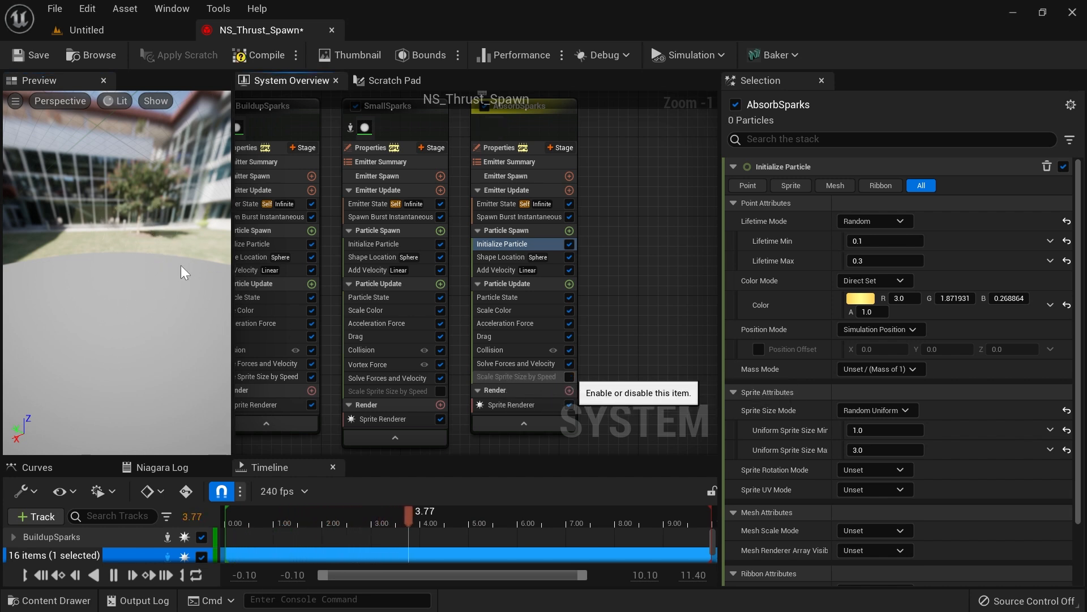
{"action": "left_click", "coordinate": [512, 405]}
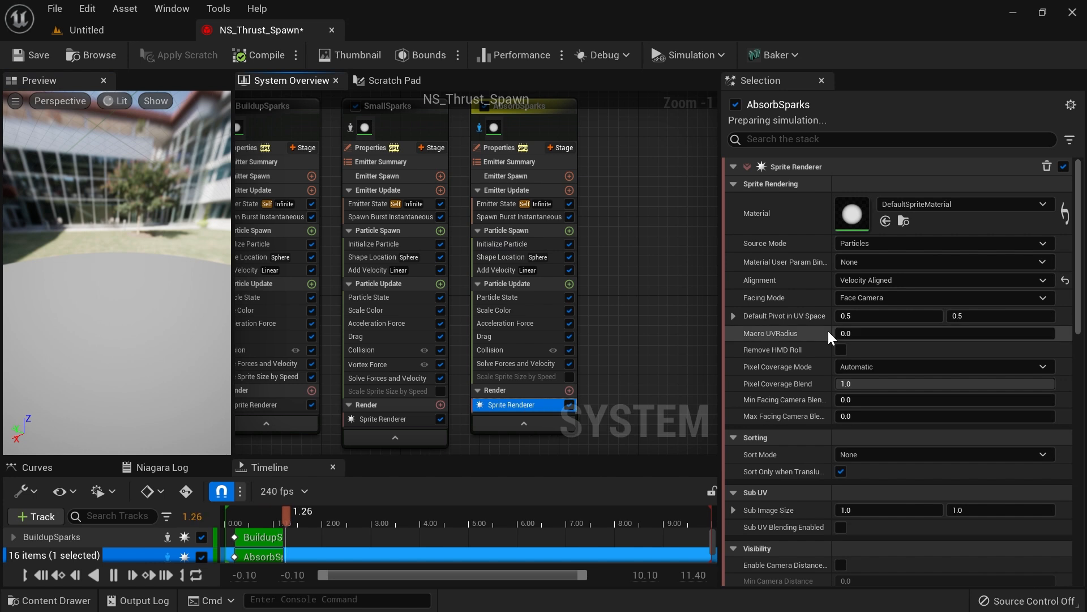
{"action": "left_click", "coordinate": [876, 280]}
{"action": "left_click", "coordinate": [875, 295]}
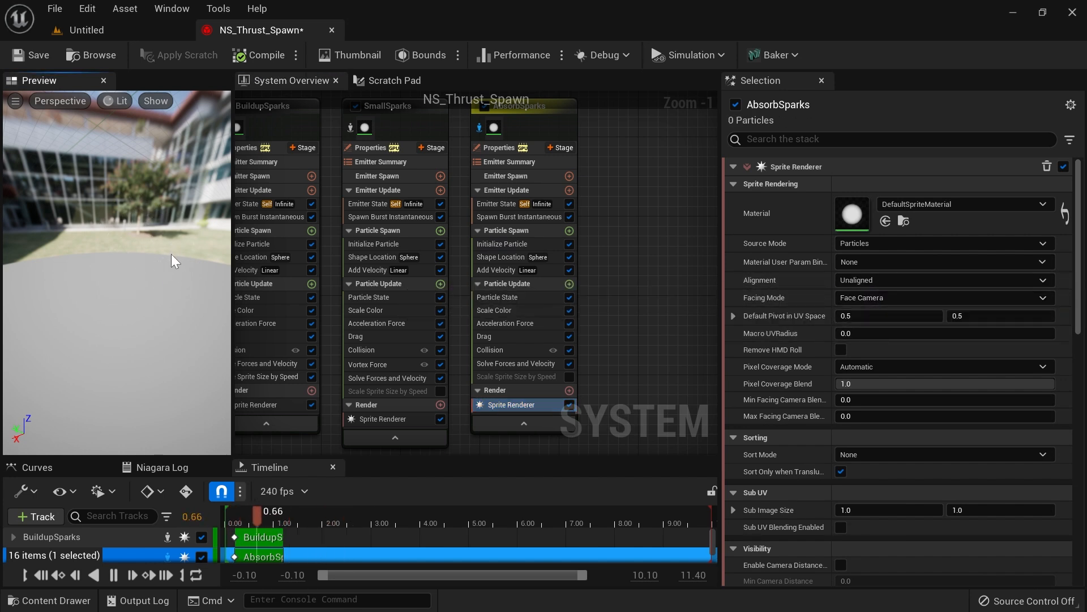
Step: Set the AbsorbSparks uniform sprite size to 5 minimum and 10 maximum, and re-enable Scale Sprite Size by Speed
{"action": "left_click", "coordinate": [530, 243]}
{"action": "left_click", "coordinate": [865, 435]}
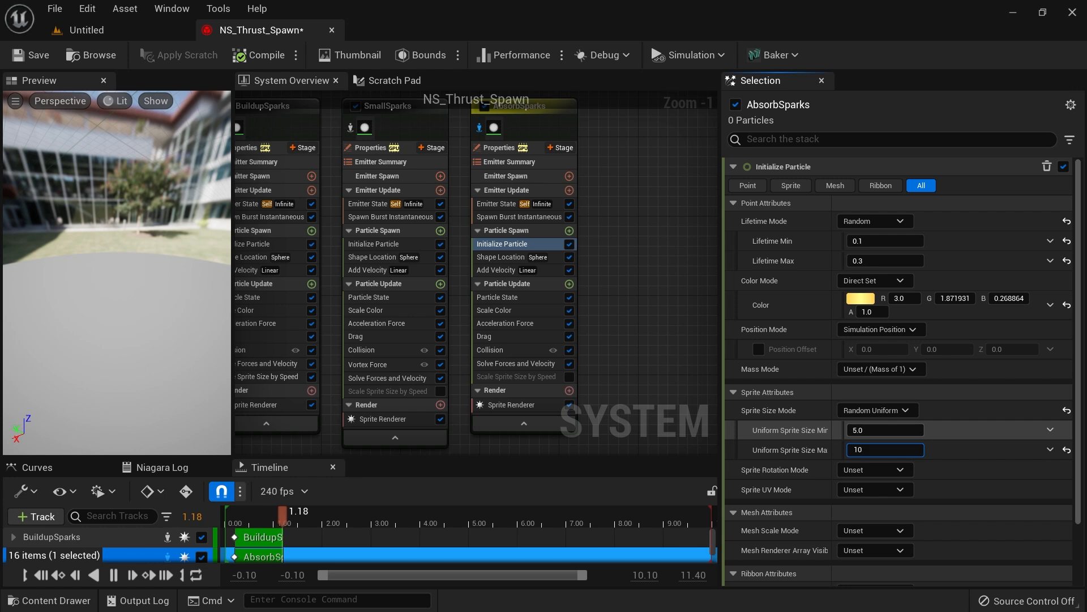
{"action": "key", "text": "Return"}
{"action": "left_click", "coordinate": [123, 257]}
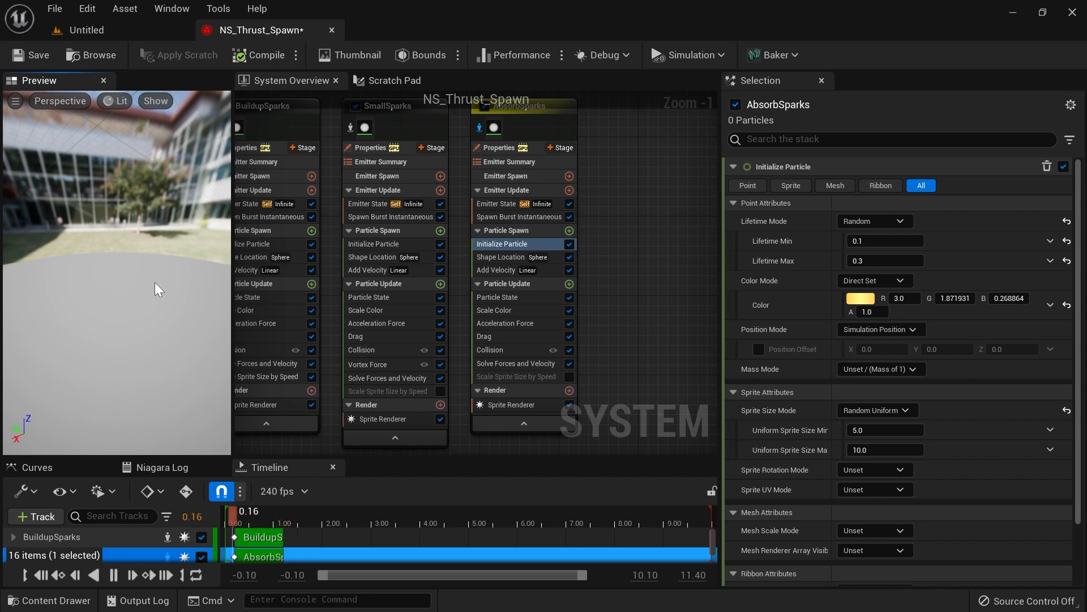
{"action": "left_click", "coordinate": [506, 374]}
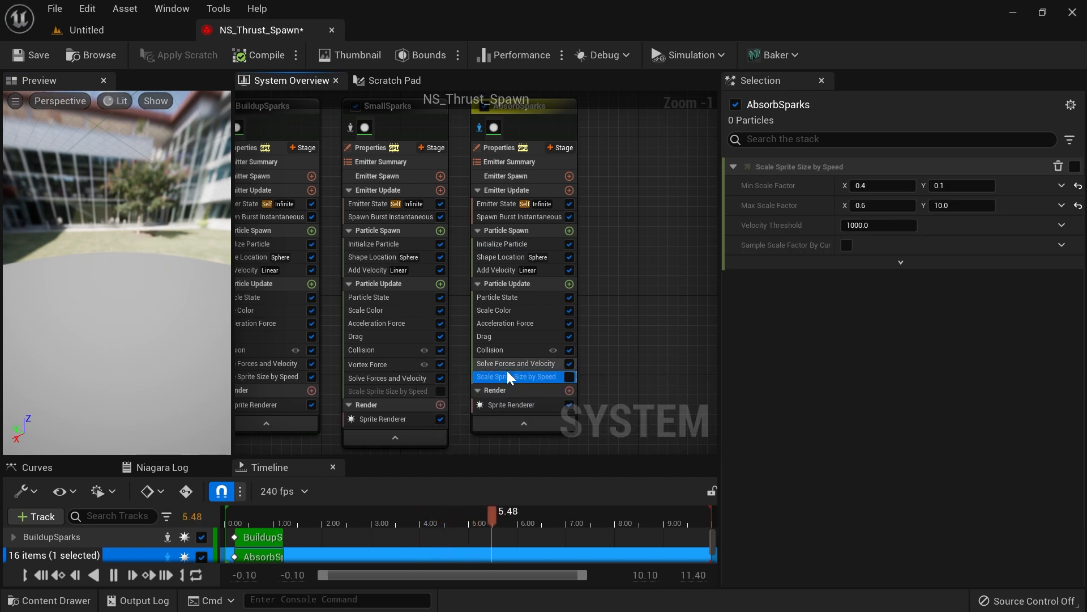
{"action": "left_click", "coordinate": [570, 375]}
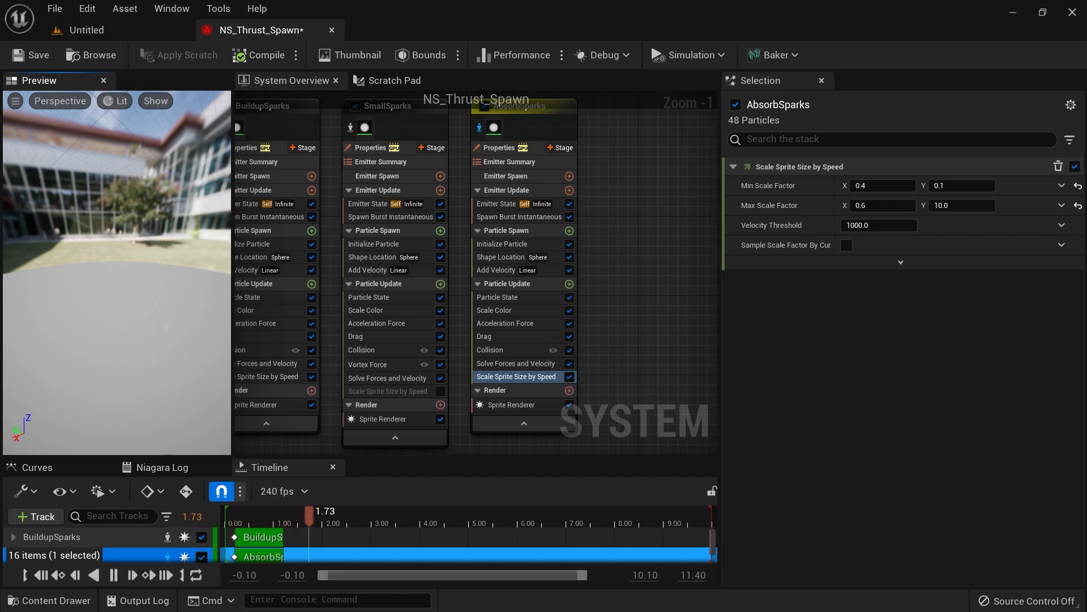
Step: Set the Sphere Radius of the AbsorbSparks Shape Location module to 60
{"action": "left_click", "coordinate": [559, 256]}
{"action": "left_click", "coordinate": [875, 241]}
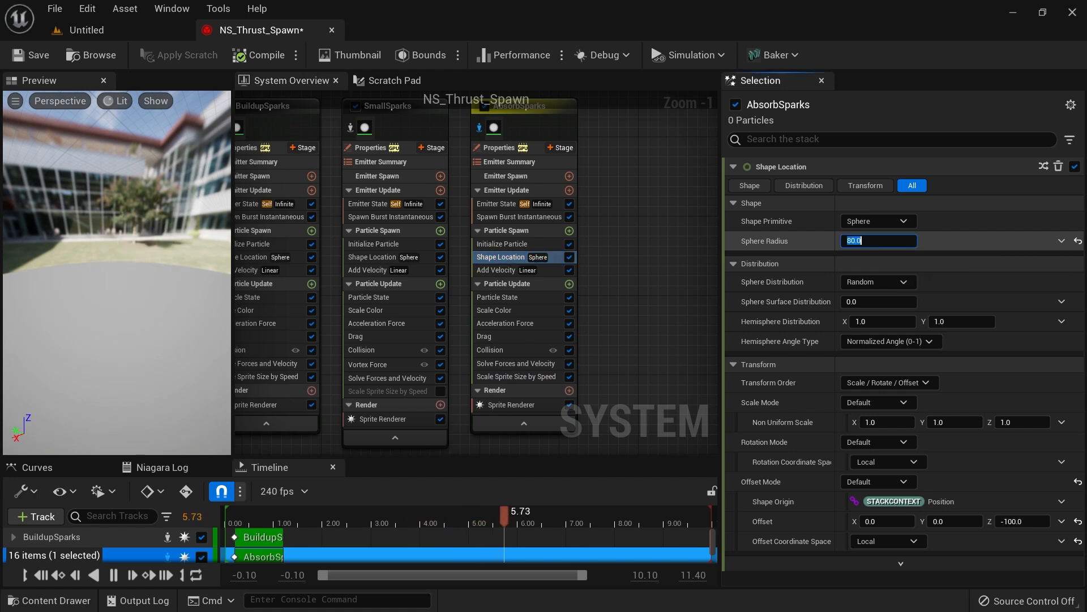
{"action": "type", "text": "60"}
{"action": "key", "text": "Return"}
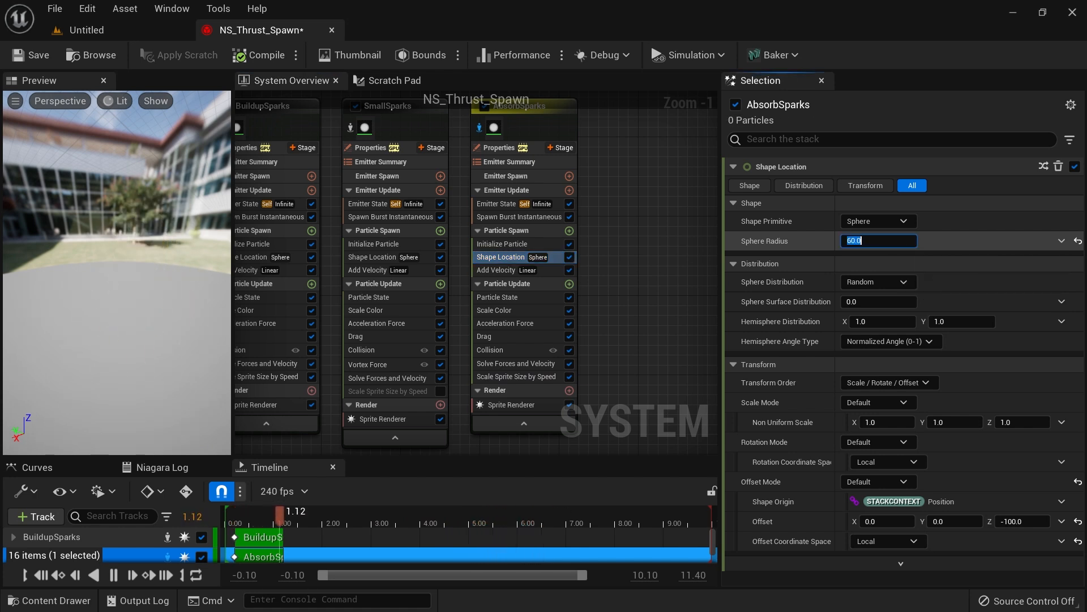
{"action": "key", "text": "Return"}
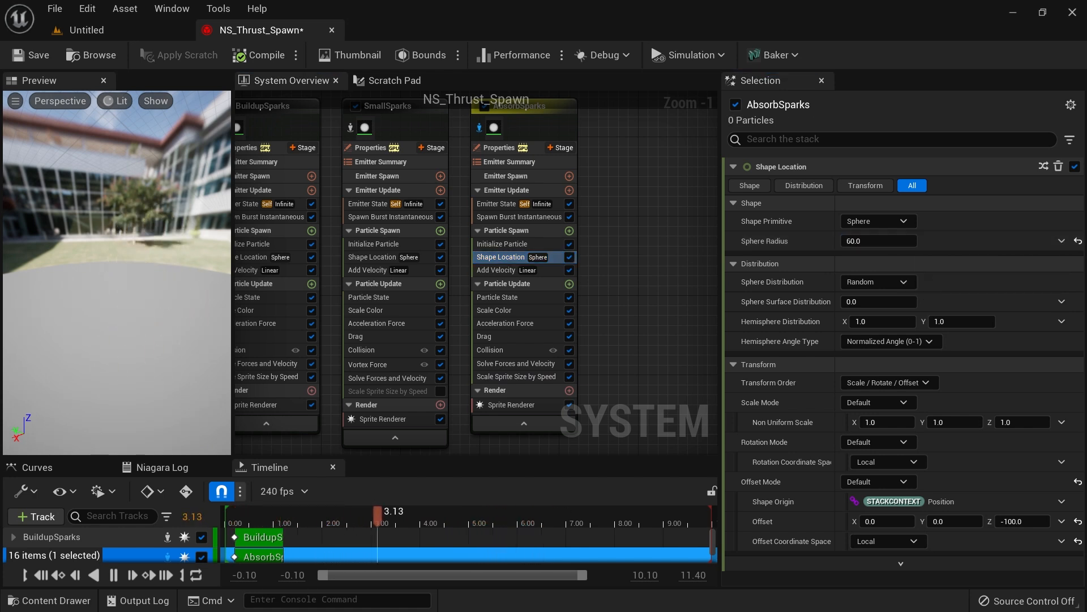
Step: Set the AbsorbSparks Add Velocity minimum to 0 on all axes and the maximum X and Y to 0
{"action": "left_click", "coordinate": [551, 270]}
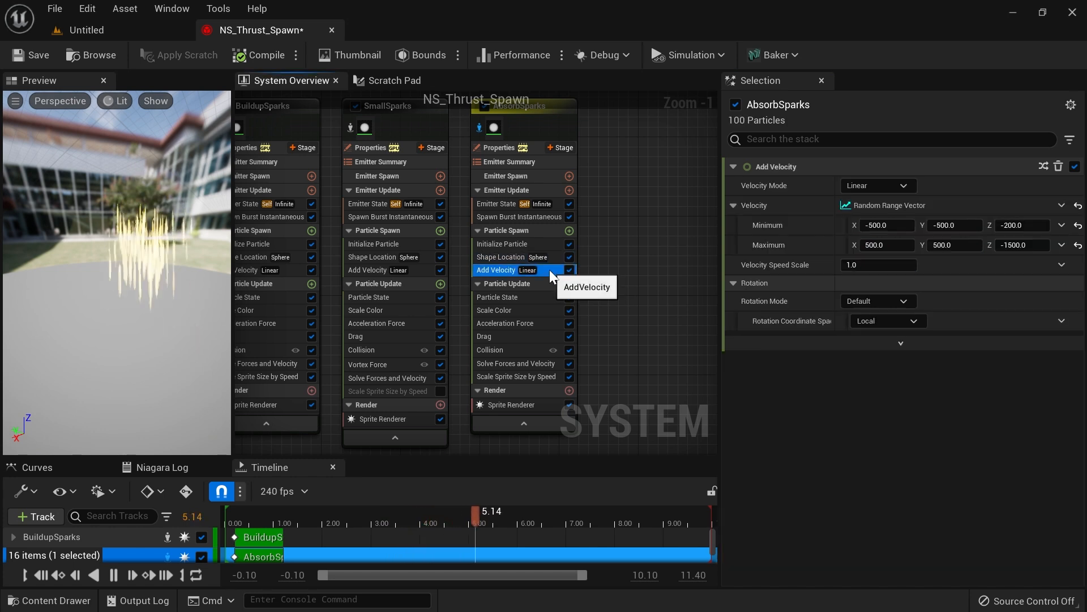
{"action": "left_click", "coordinate": [887, 225]}
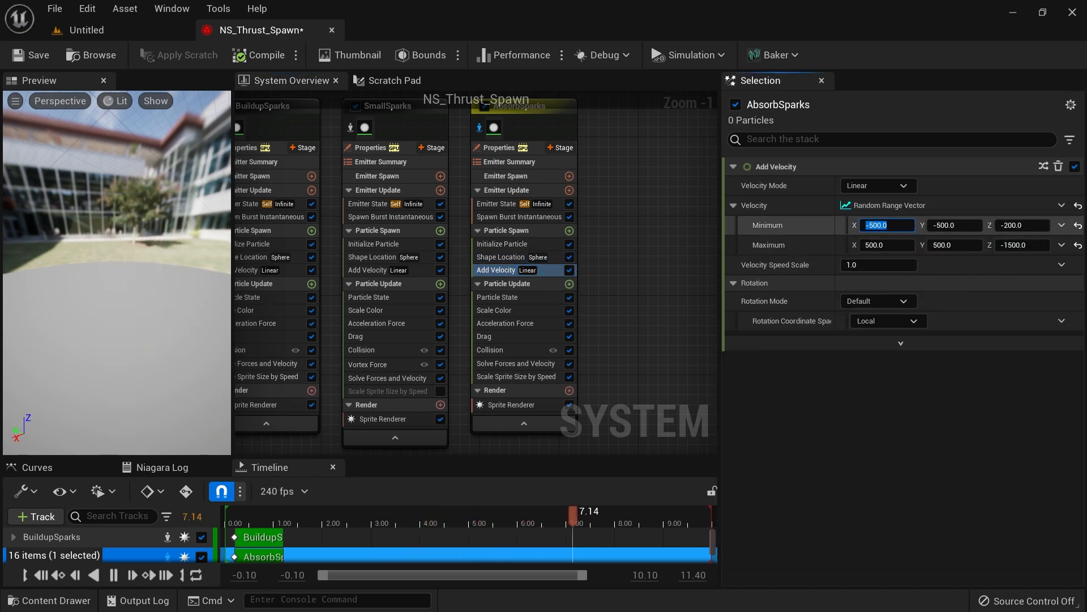
{"action": "type", "text": "0"}
{"action": "key", "text": "Tab"}
{"action": "type", "text": "00"}
{"action": "key", "text": "Tab"}
{"action": "type", "text": "0"}
{"action": "key", "text": "Tab"}
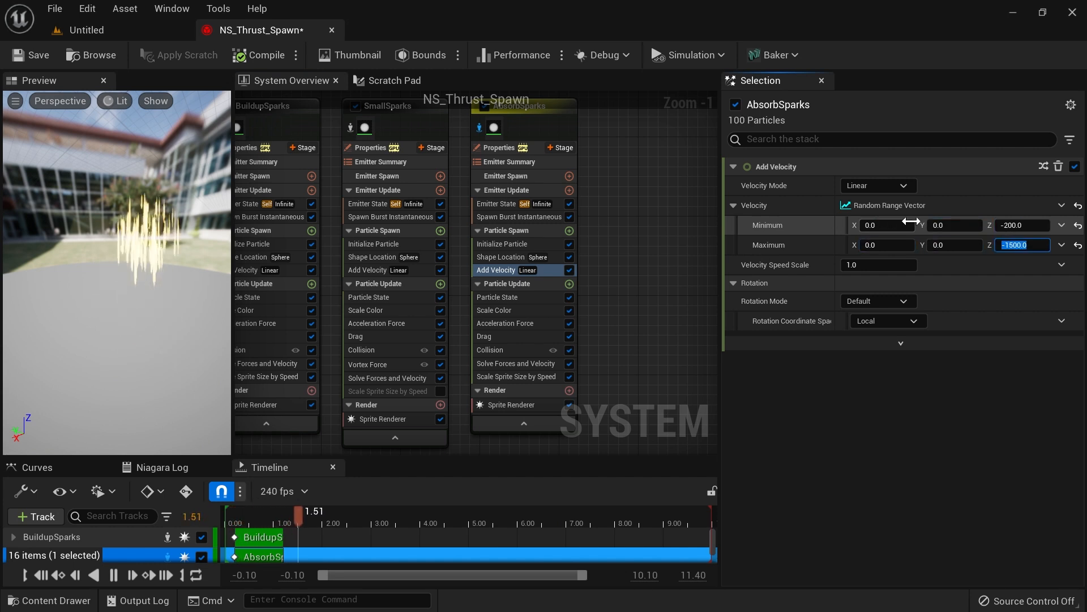
{"action": "left_click", "coordinate": [1025, 220]}
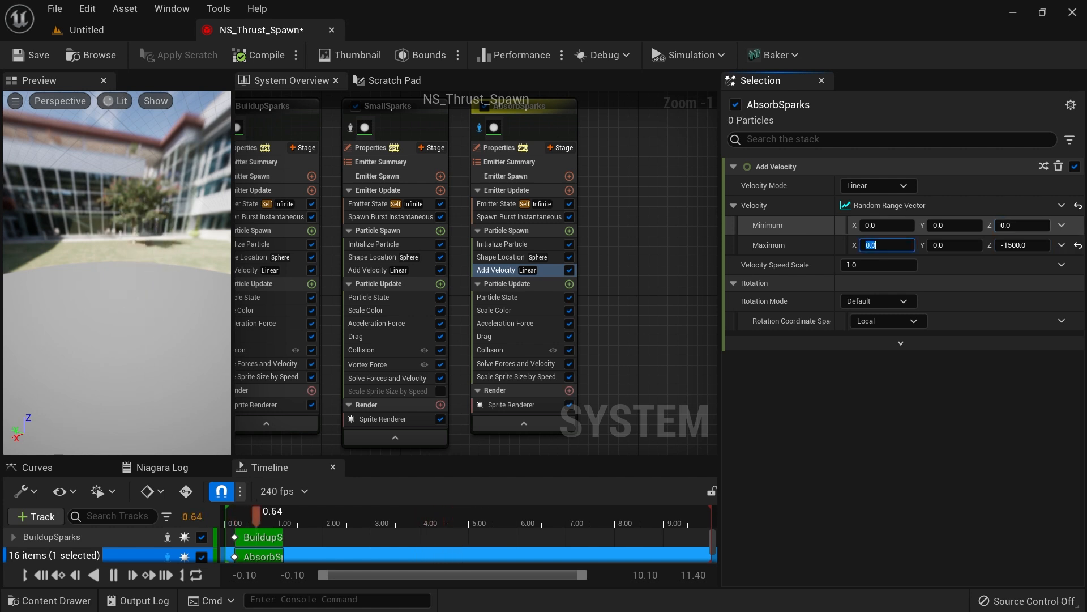
Step: Set the maximum Z velocity of AbsorbSparks to -4000 and check the downward burst in the preview
{"action": "left_click", "coordinate": [1021, 245]}
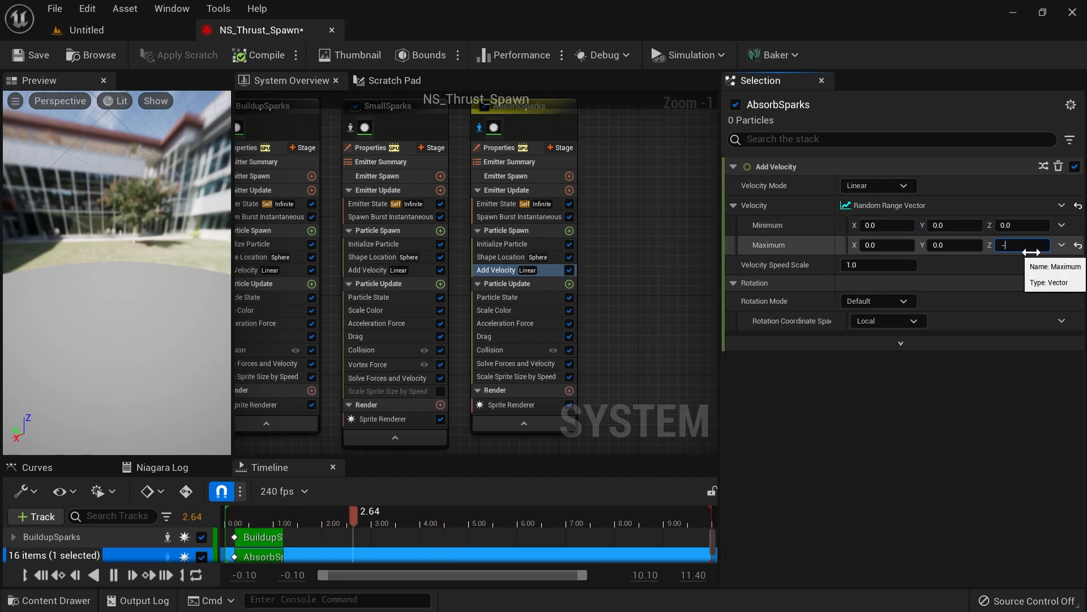
{"action": "key", "text": "Return"}
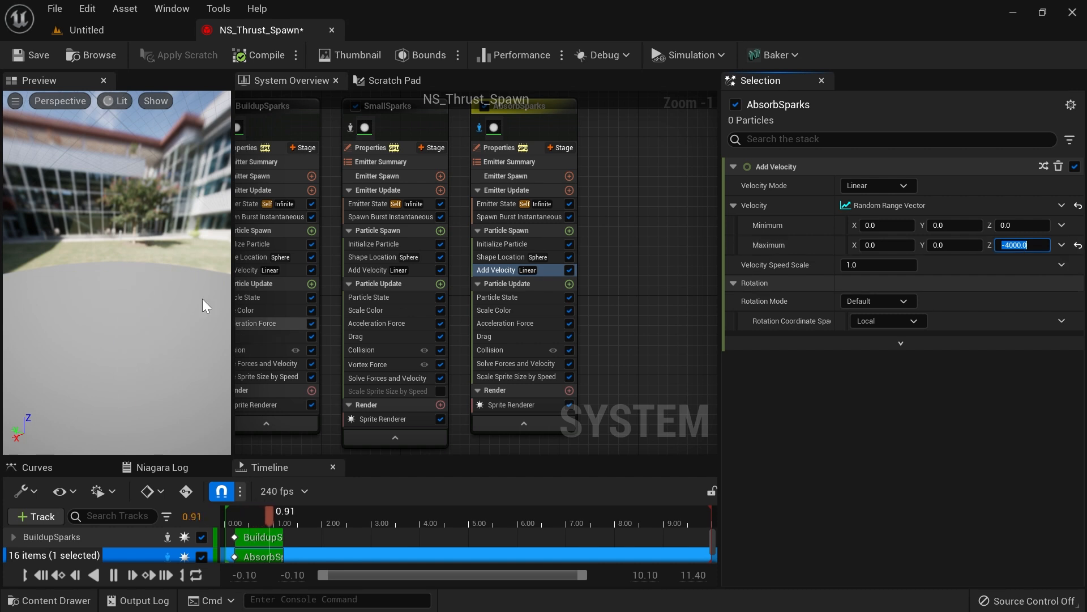
{"action": "left_click_drag", "start_coordinate": [121, 257], "coordinate": [198, 256]}
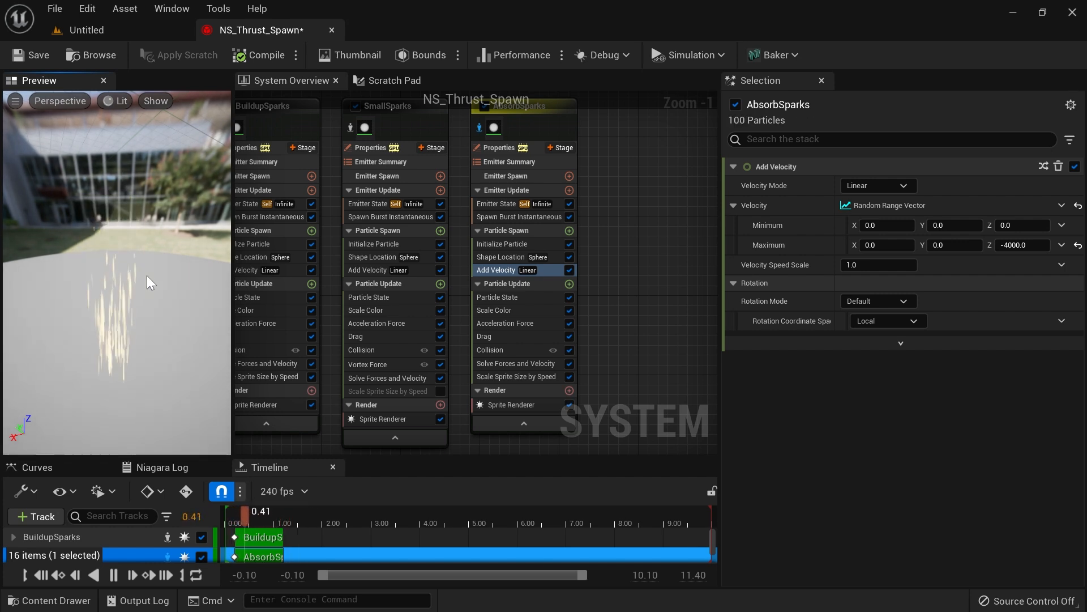
{"action": "left_click_drag", "start_coordinate": [98, 287], "coordinate": [211, 288]}
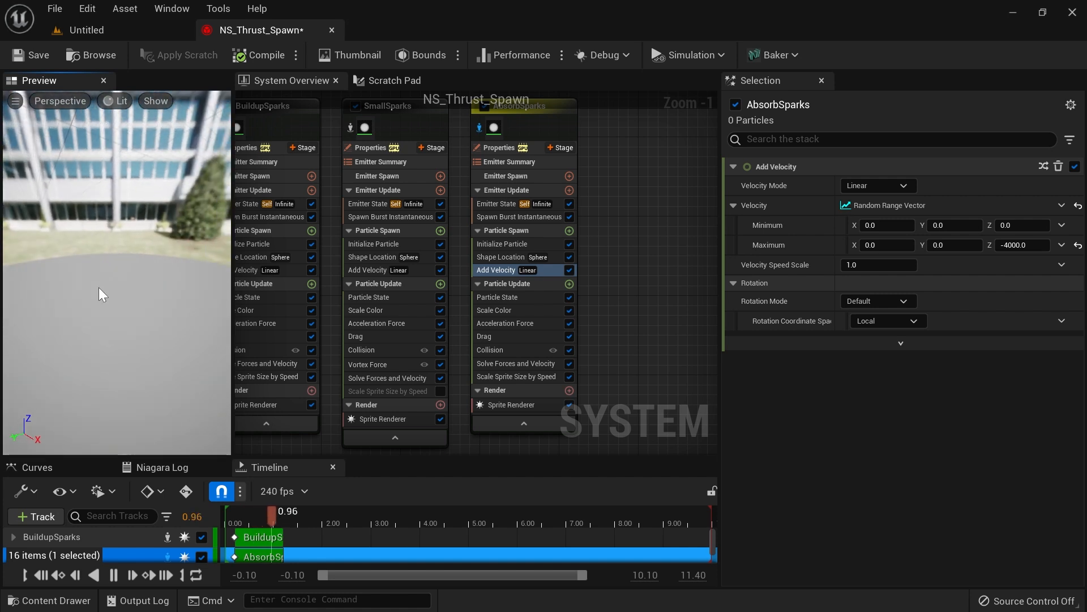
{"action": "mouse_move", "coordinate": [134, 277]}
{"action": "left_mouse_down"}
{"action": "mouse_move", "coordinate": [169, 287]}
{"action": "mouse_move", "coordinate": [134, 292]}
{"action": "left_mouse_up"}
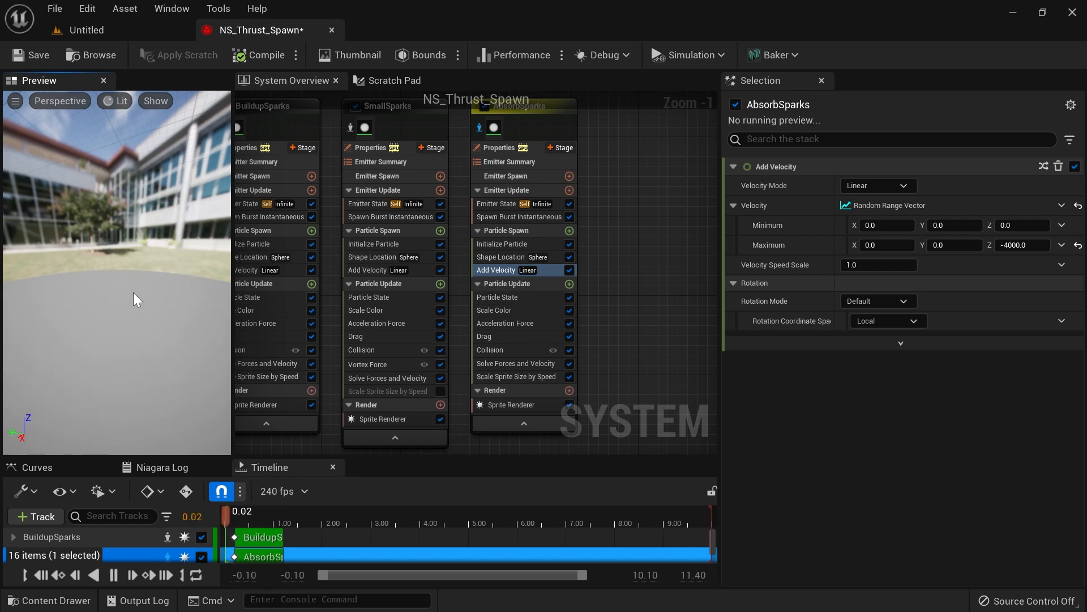
Step: Set the Z acceleration of the AbsorbSparks Acceleration Force module to 0 and check the burst in the preview
{"action": "left_click", "coordinate": [545, 324]}
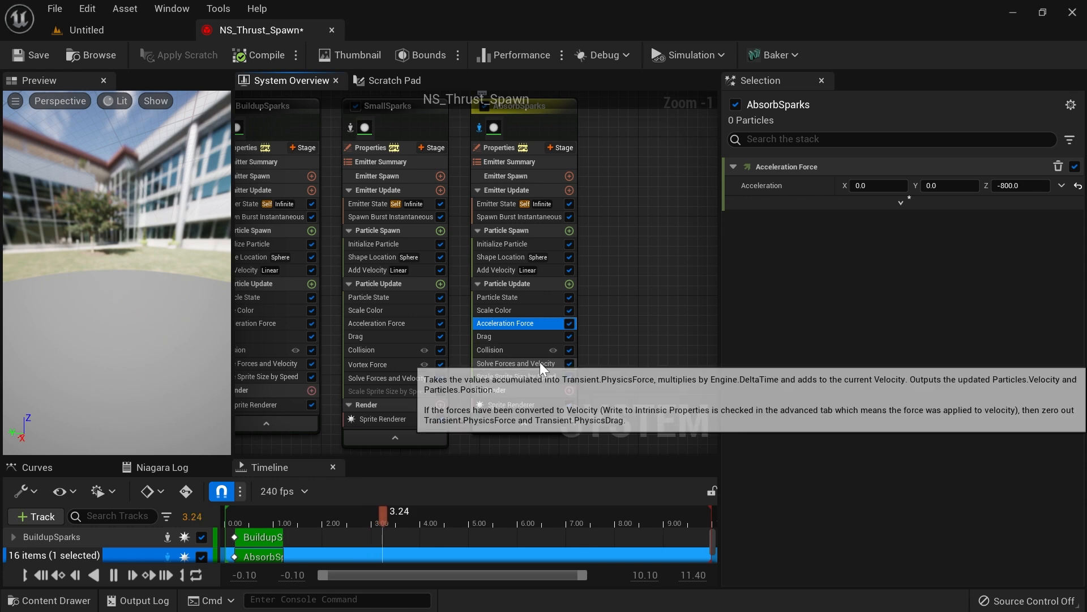
{"action": "left_click", "coordinate": [900, 203]}
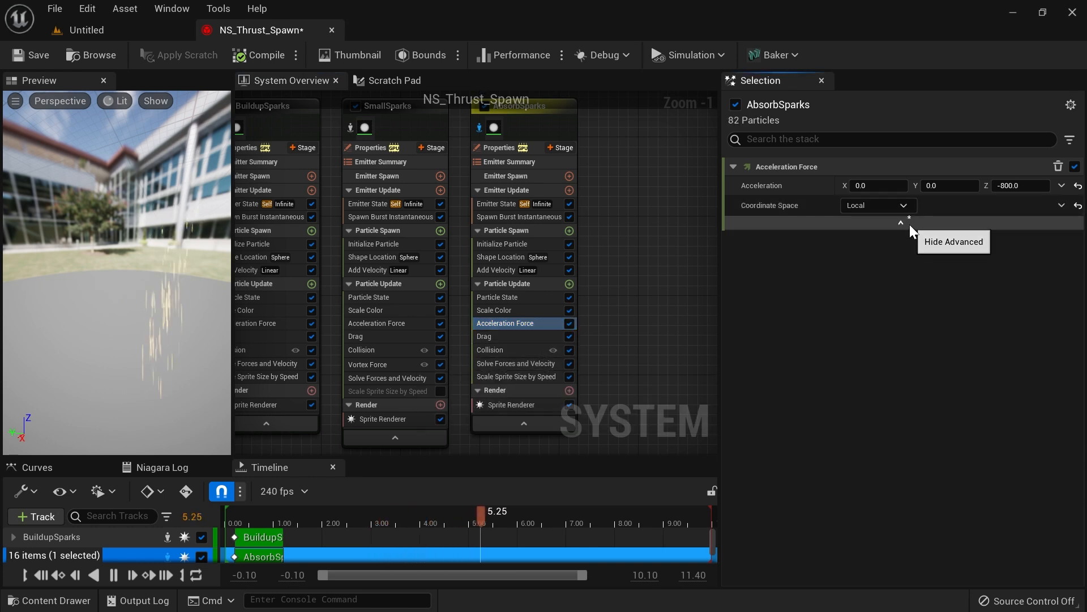
{"action": "left_click", "coordinate": [1014, 186]}
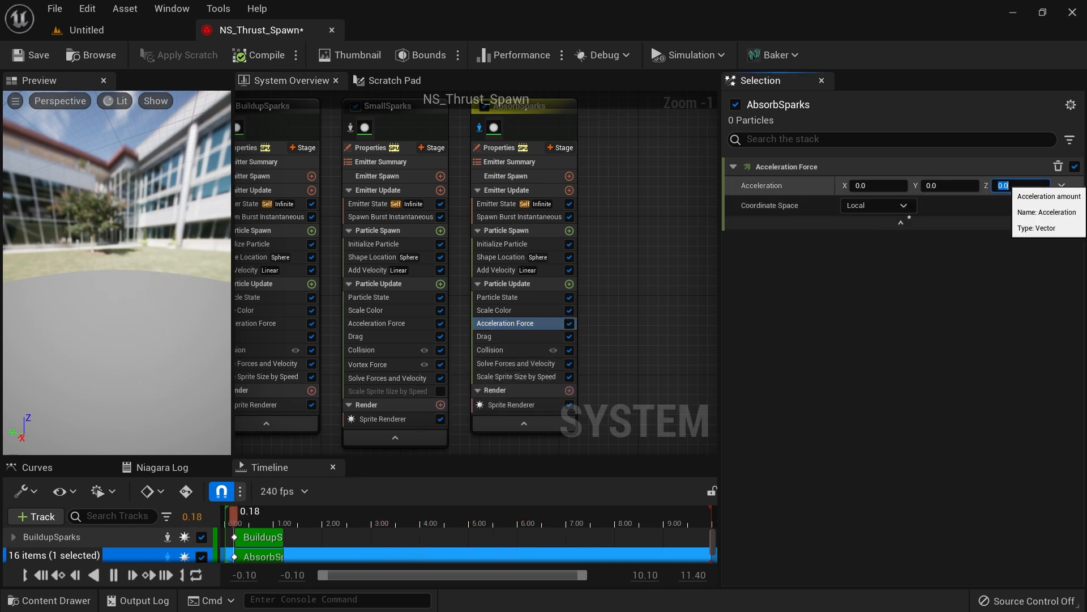
{"action": "mouse_move", "coordinate": [153, 289]}
{"action": "left_mouse_down"}
{"action": "mouse_move", "coordinate": [198, 286]}
{"action": "mouse_move", "coordinate": [200, 274]}
{"action": "mouse_move", "coordinate": [126, 299]}
{"action": "mouse_move", "coordinate": [192, 303]}
{"action": "mouse_move", "coordinate": [161, 297]}
{"action": "left_mouse_up"}
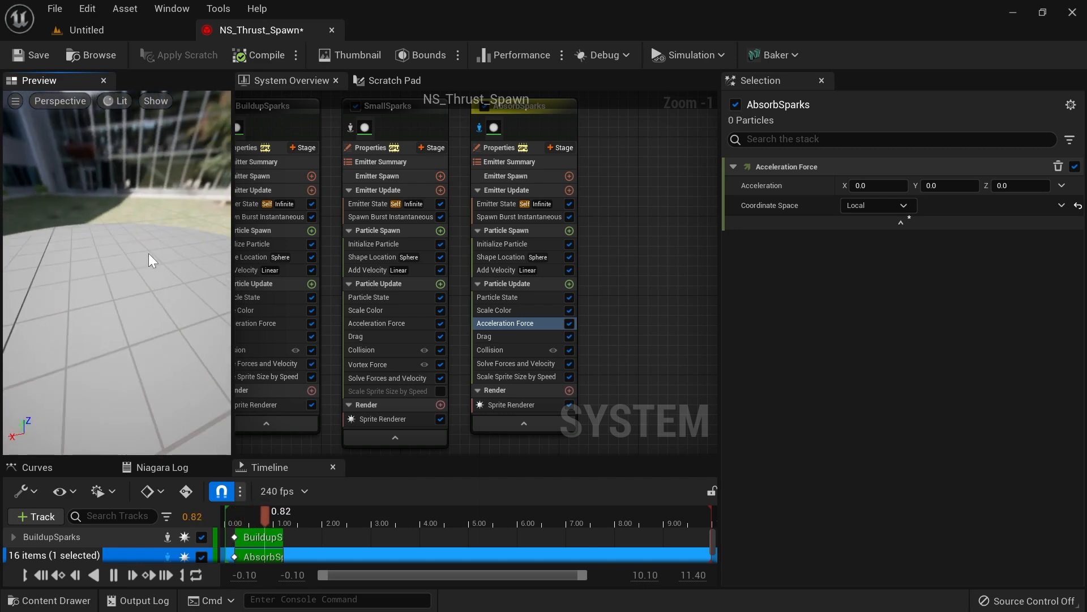
Step: Inspect how the NS_Thrust_Spawn effect plays at the ship's thruster in the level, and return to the Niagara system
{"action": "left_click", "coordinate": [113, 29]}
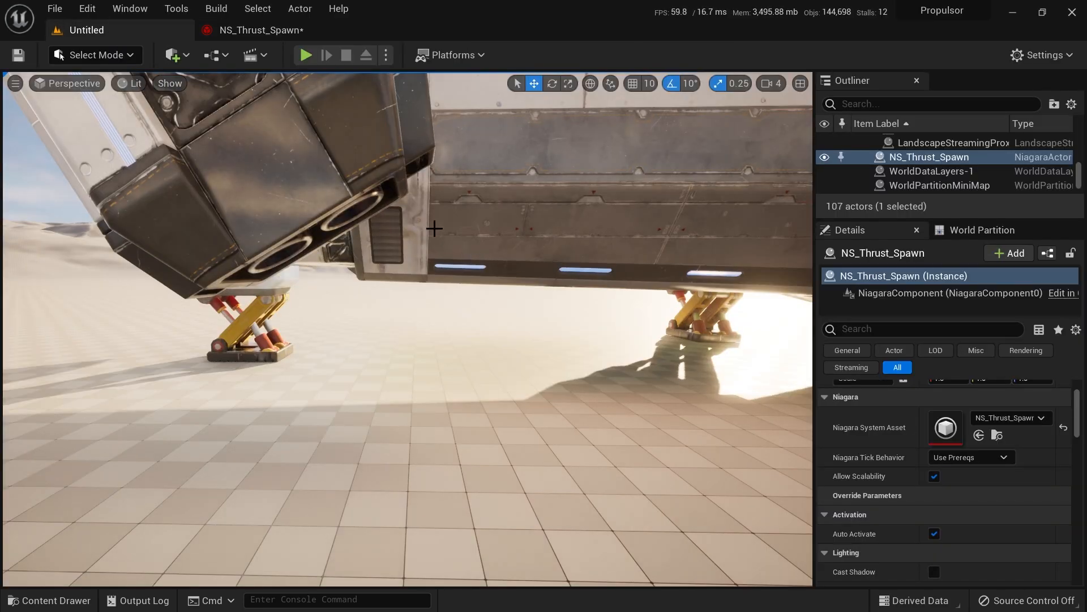
{"action": "left_click", "coordinate": [261, 31]}
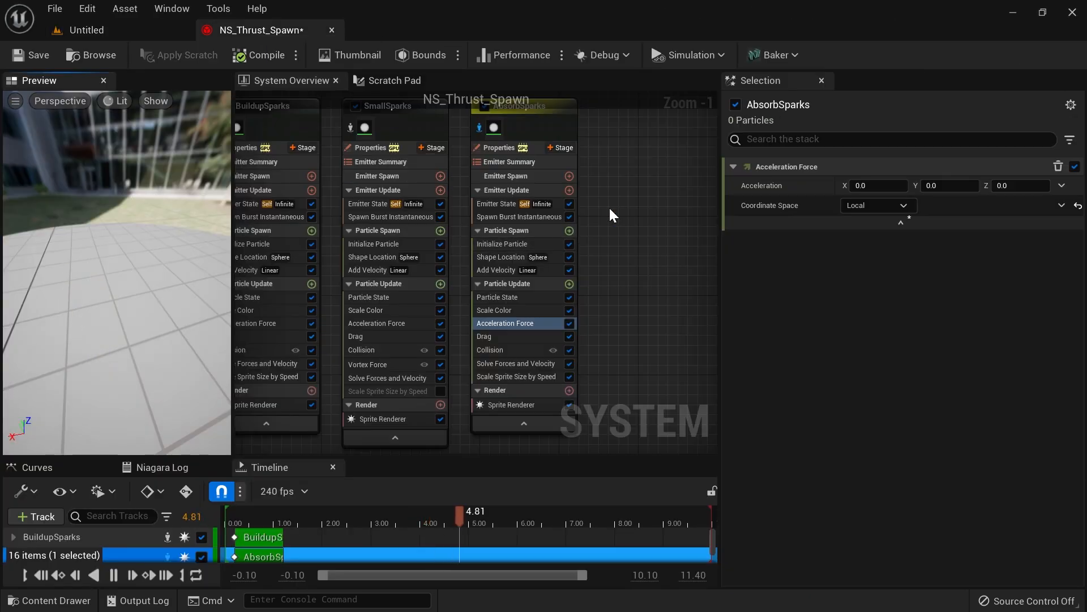
{"action": "left_click", "coordinate": [113, 29]}
{"action": "right_click_drag", "start_coordinate": [455, 261], "coordinate": [449, 239]}
{"action": "key", "text": "w"}
{"action": "key", "text": "g"}
{"action": "mouse_move", "coordinate": [492, 283]}
{"action": "right_mouse_down"}
{"action": "mouse_move", "coordinate": [397, 283]}
{"action": "mouse_move", "coordinate": [408, 269]}
{"action": "mouse_move", "coordinate": [391, 260]}
{"action": "mouse_move", "coordinate": [498, 283]}
{"action": "right_mouse_up"}
{"action": "key", "text": "d"}
{"action": "key", "text": "a"}
{"action": "key", "text": "g"}
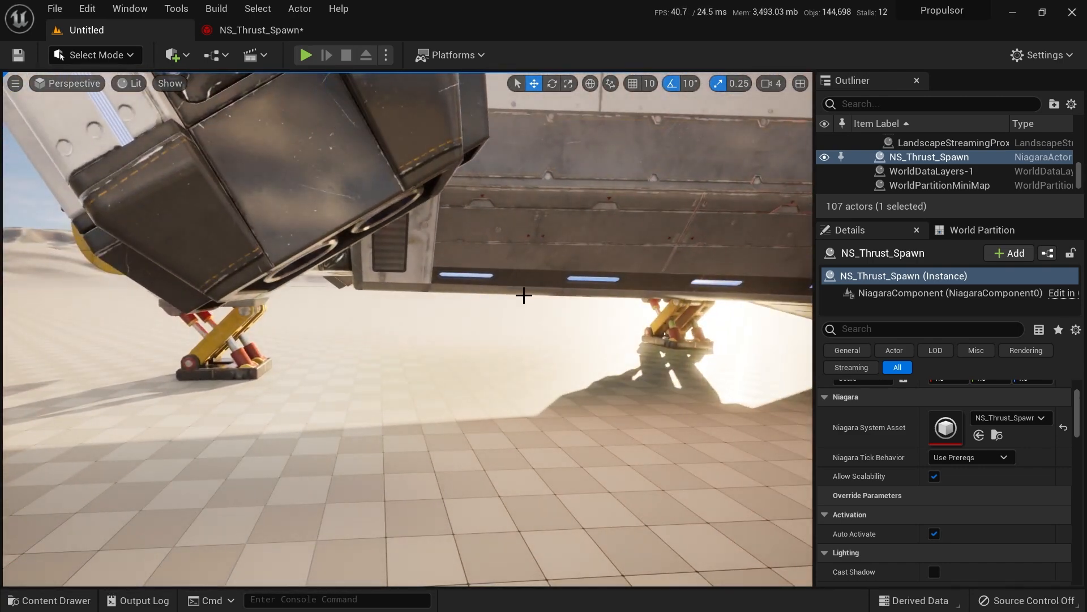
{"action": "left_click", "coordinate": [264, 26]}
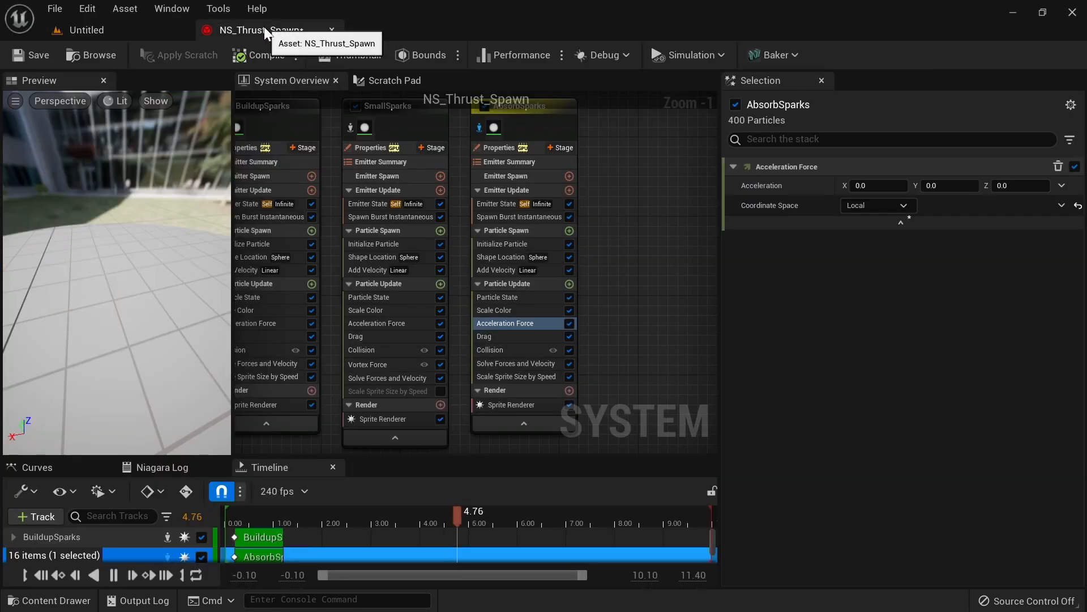
Step: Set the AbsorbSparks Sprite Renderer's Alignment to Velocity Aligned and check the sparks at the thruster in the level
{"action": "left_click", "coordinate": [546, 401]}
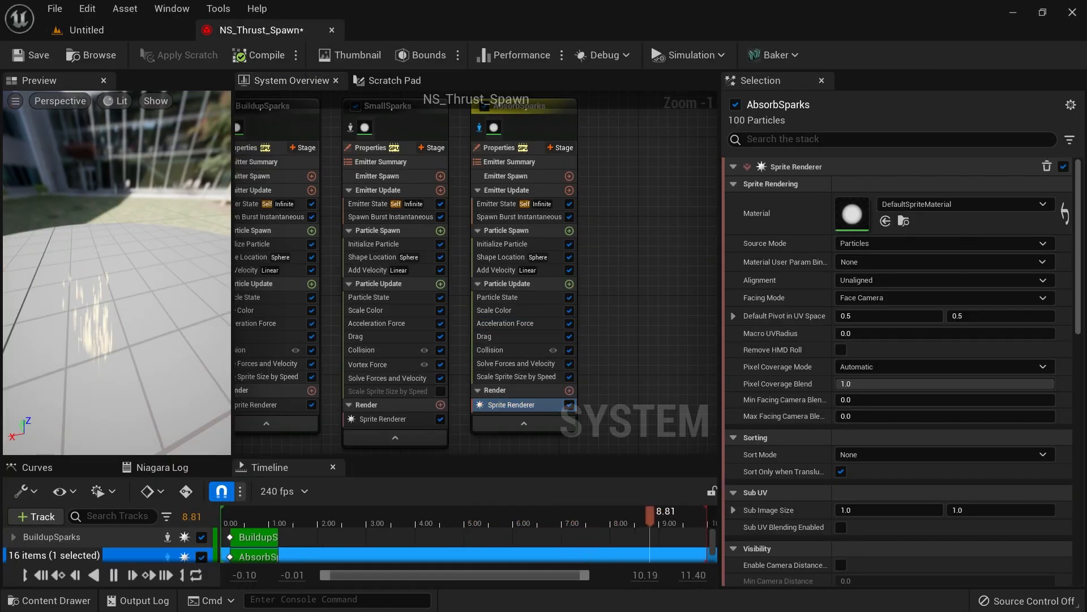
{"action": "left_click", "coordinate": [522, 378]}
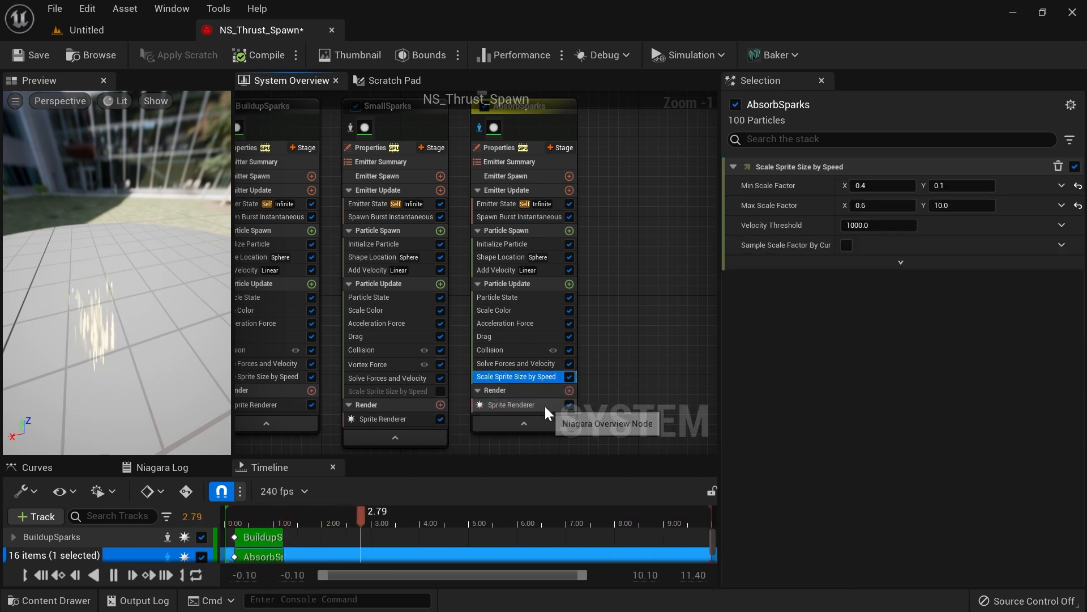
{"action": "left_click", "coordinate": [545, 404]}
{"action": "left_click", "coordinate": [894, 279]}
{"action": "left_click", "coordinate": [893, 306]}
{"action": "left_click", "coordinate": [85, 30]}
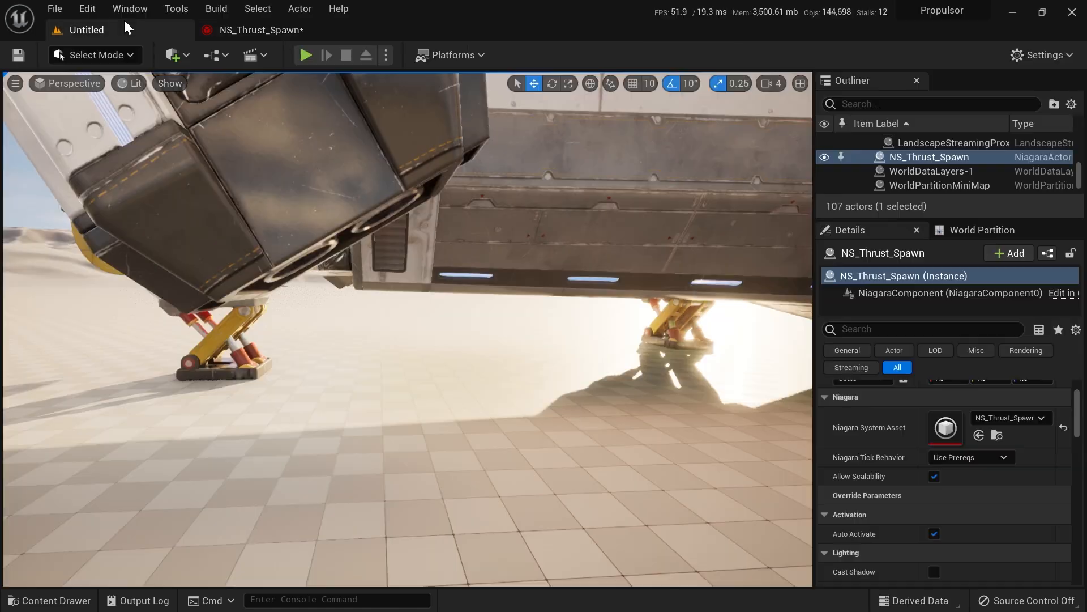
{"action": "right_click_drag", "start_coordinate": [468, 263], "coordinate": [368, 243]}
{"action": "left_click", "coordinate": [266, 30]}
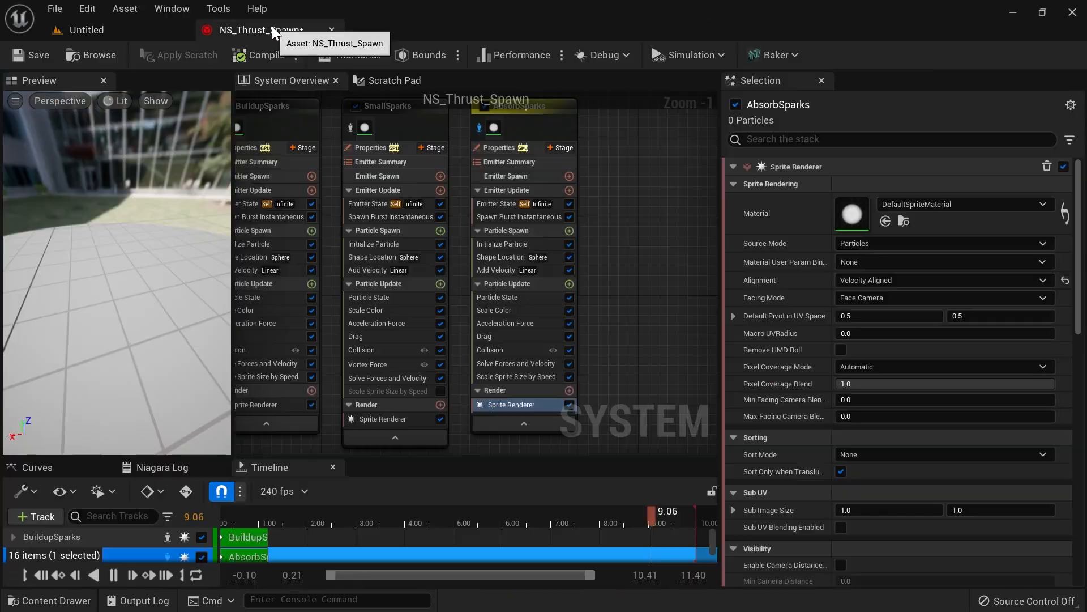
Step: Set the Z acceleration of the AbsorbSparks Acceleration Force module to 10000 and check the effect in the preview and the level
{"action": "left_click_drag", "start_coordinate": [116, 272], "coordinate": [283, 256]}
{"action": "left_click", "coordinate": [550, 269]}
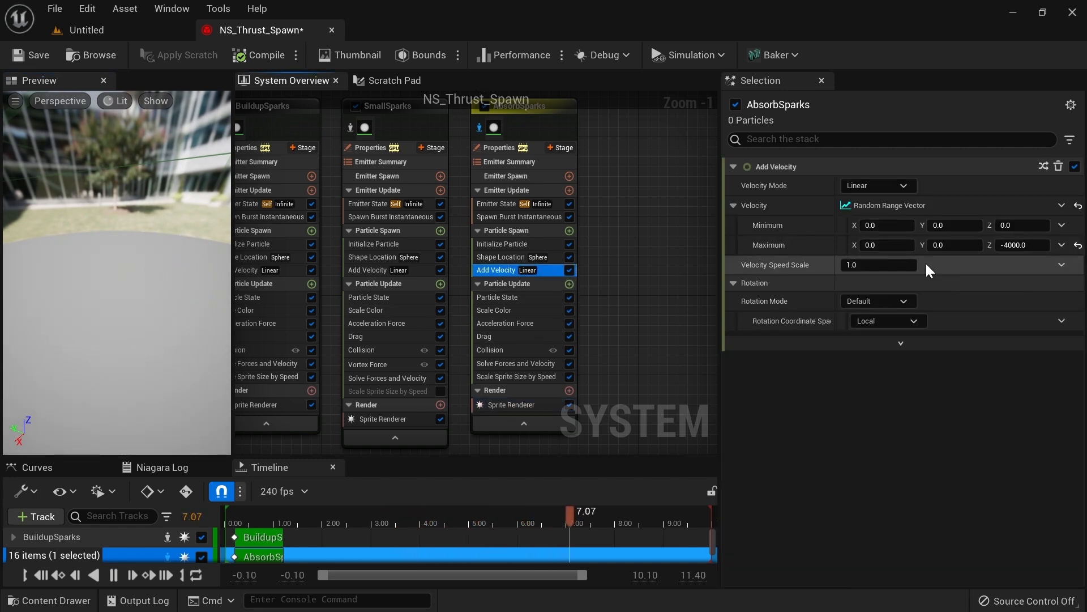
{"action": "left_click", "coordinate": [519, 323]}
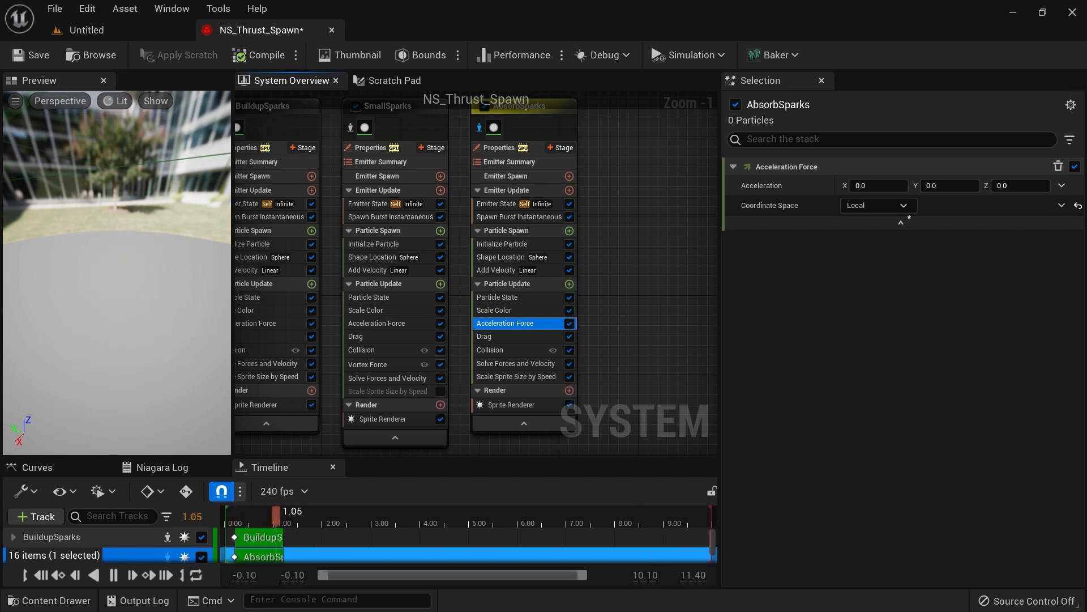
{"action": "left_click", "coordinate": [1007, 188]}
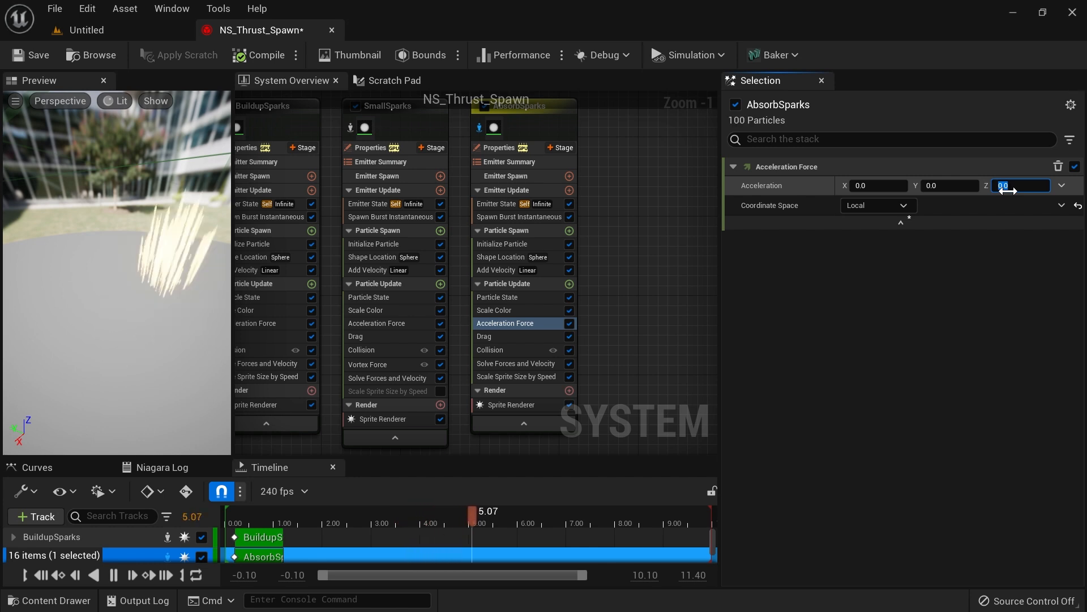
{"action": "type", "text": "10000"}
{"action": "key", "text": "Return"}
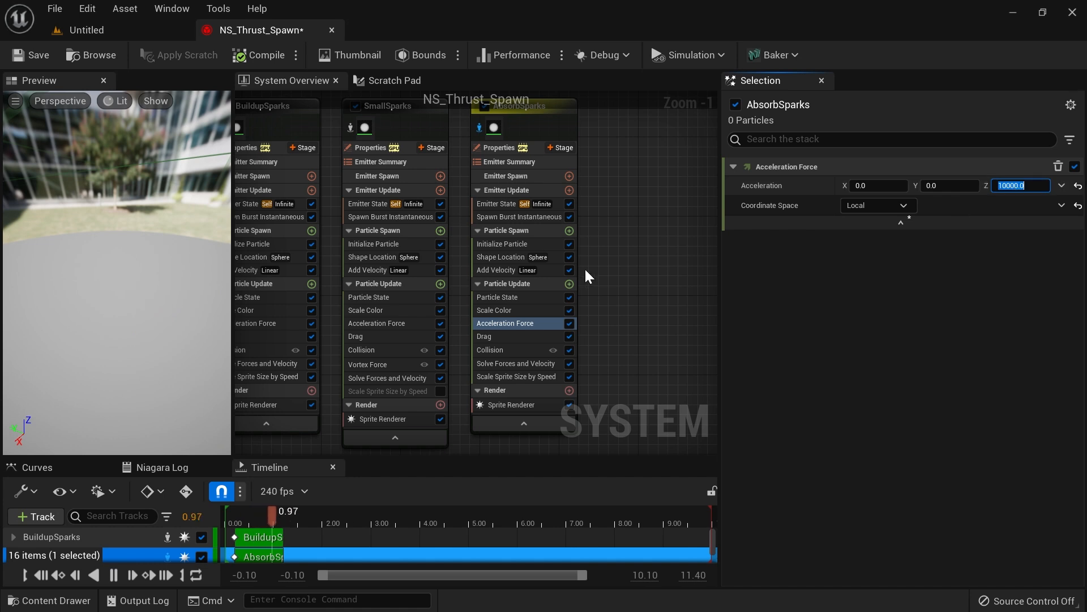
{"action": "left_click_drag", "start_coordinate": [98, 196], "coordinate": [115, 240]}
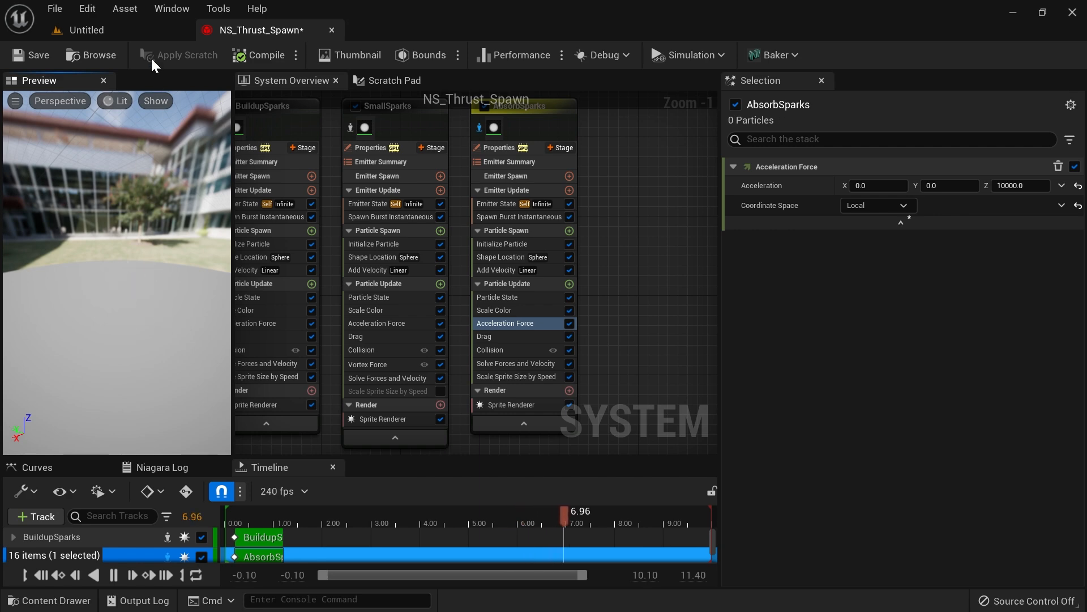
{"action": "left_click", "coordinate": [120, 29]}
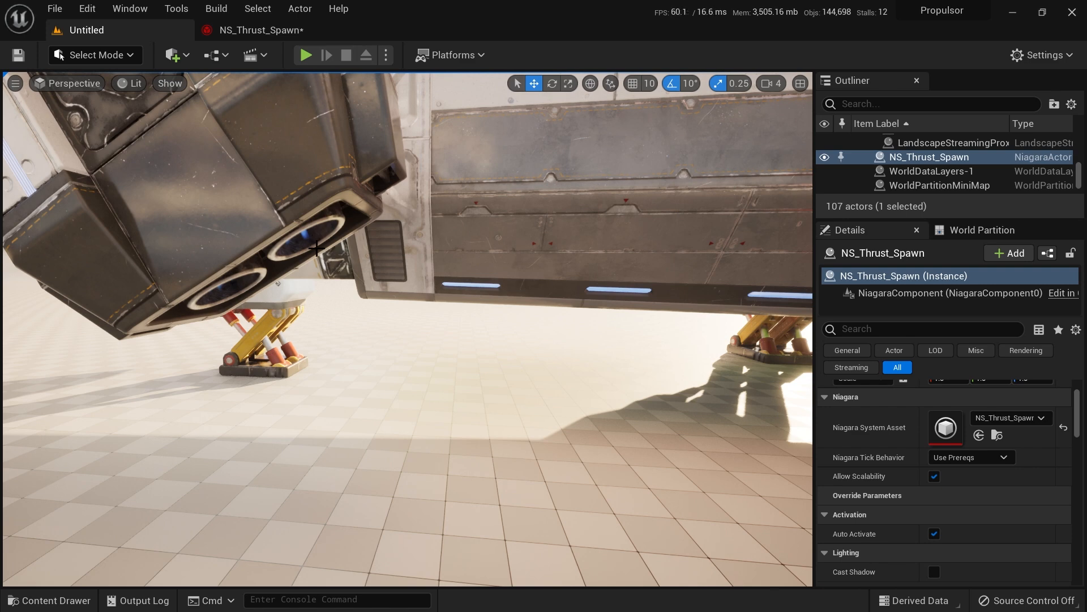
{"action": "left_click", "coordinate": [261, 34]}
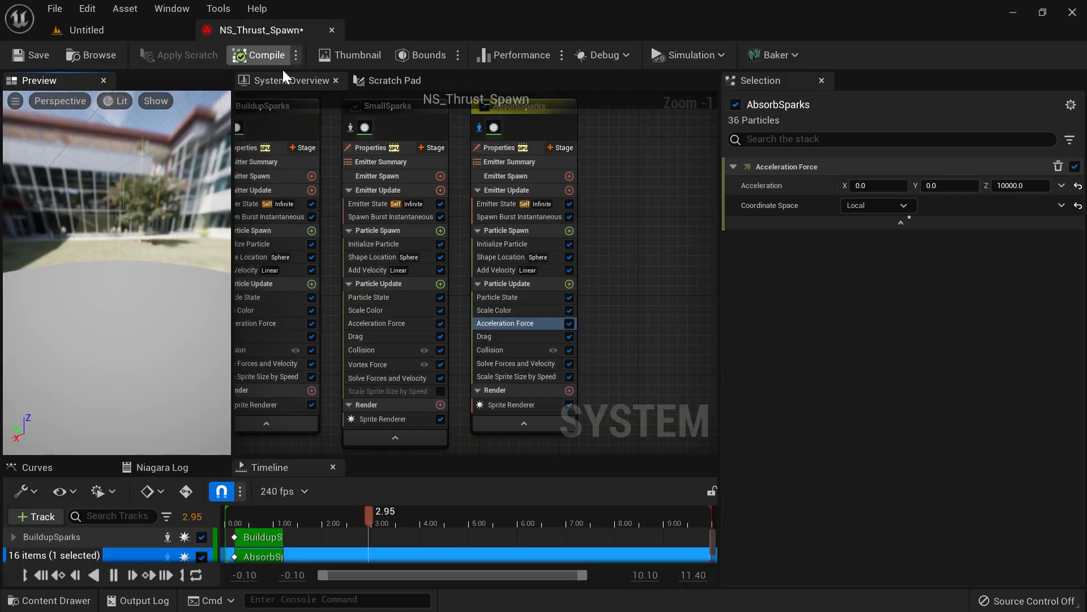
Step: Set the Drag value of the AbsorbSparks Drag module to 10 and check the sparks in the preview and the level
{"action": "left_click", "coordinate": [504, 336]}
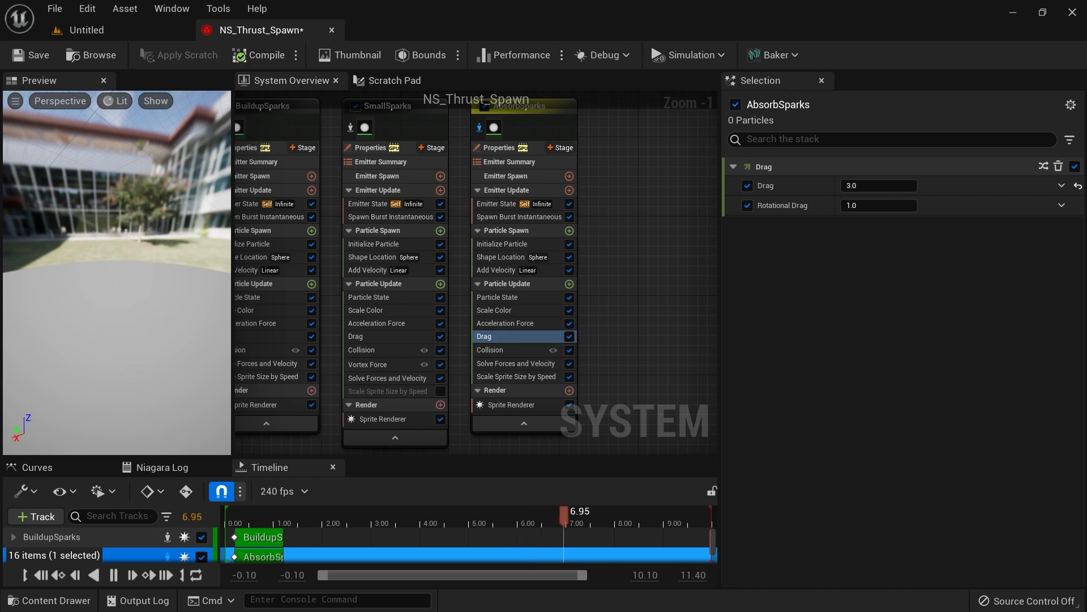
{"action": "left_click", "coordinate": [878, 185]}
{"action": "type", "text": "10"}
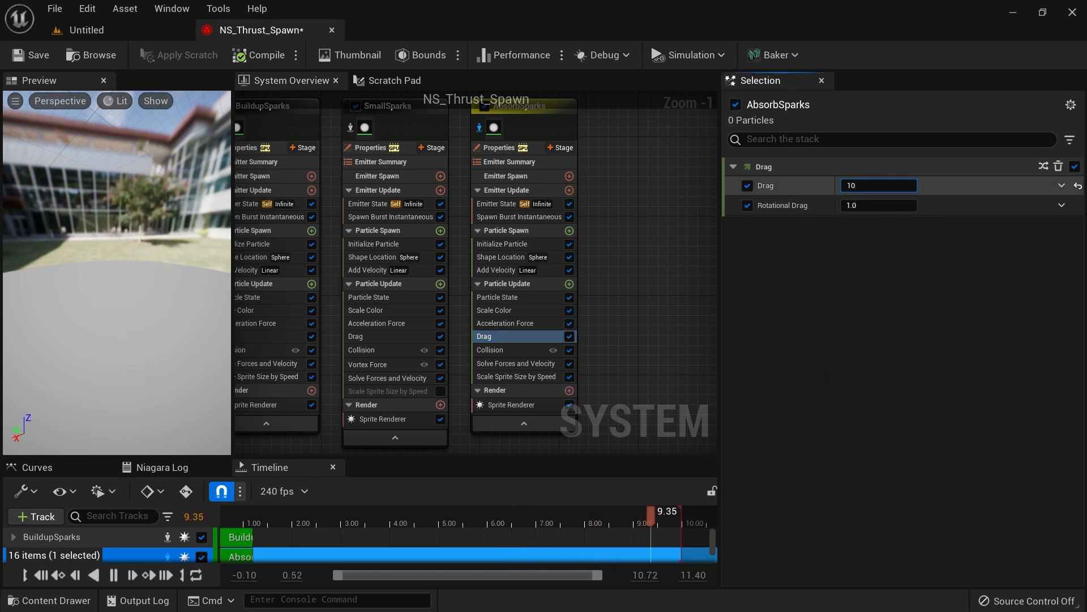
{"action": "key", "text": "Return"}
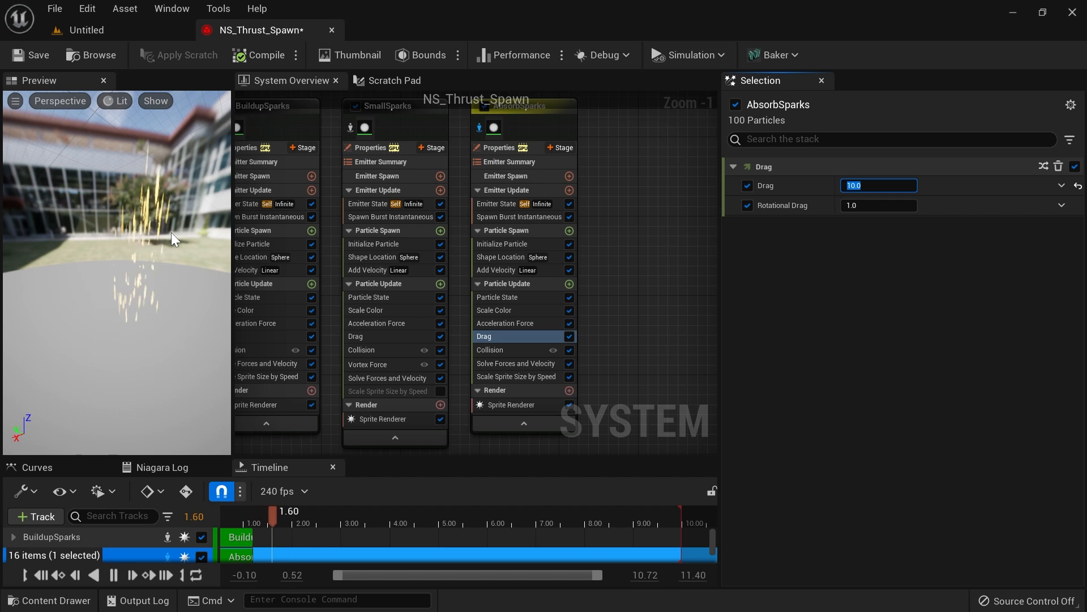
{"action": "left_click", "coordinate": [161, 236]}
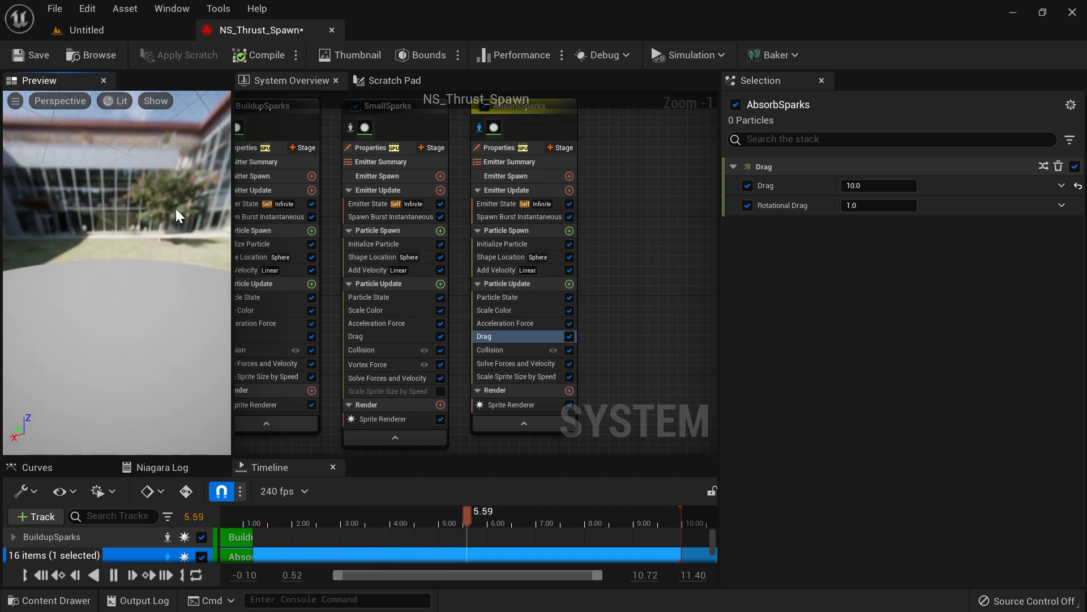
{"action": "left_click", "coordinate": [87, 30]}
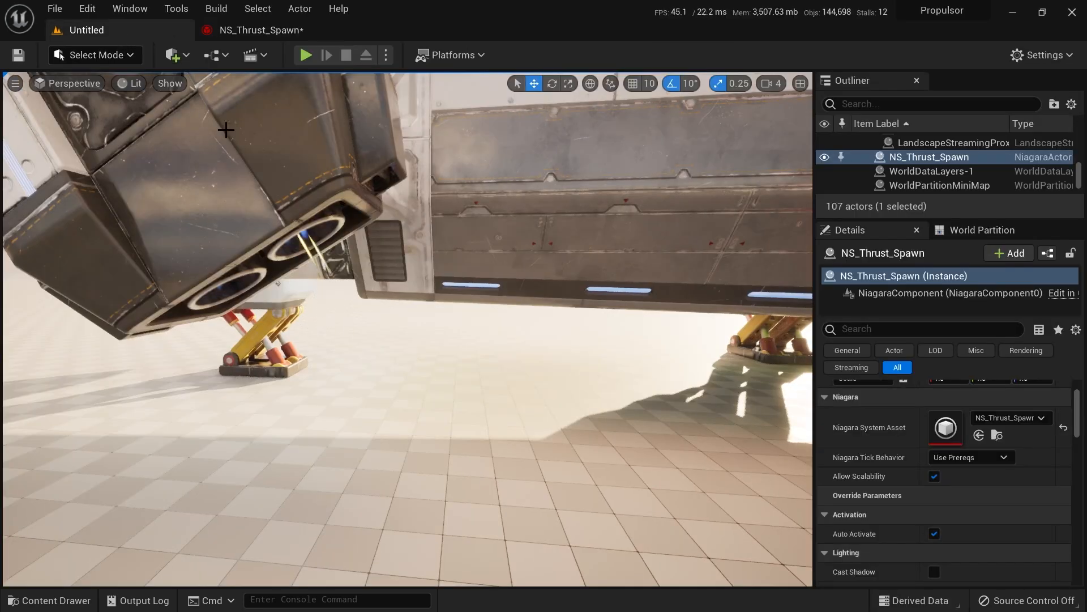
{"action": "left_click", "coordinate": [262, 34]}
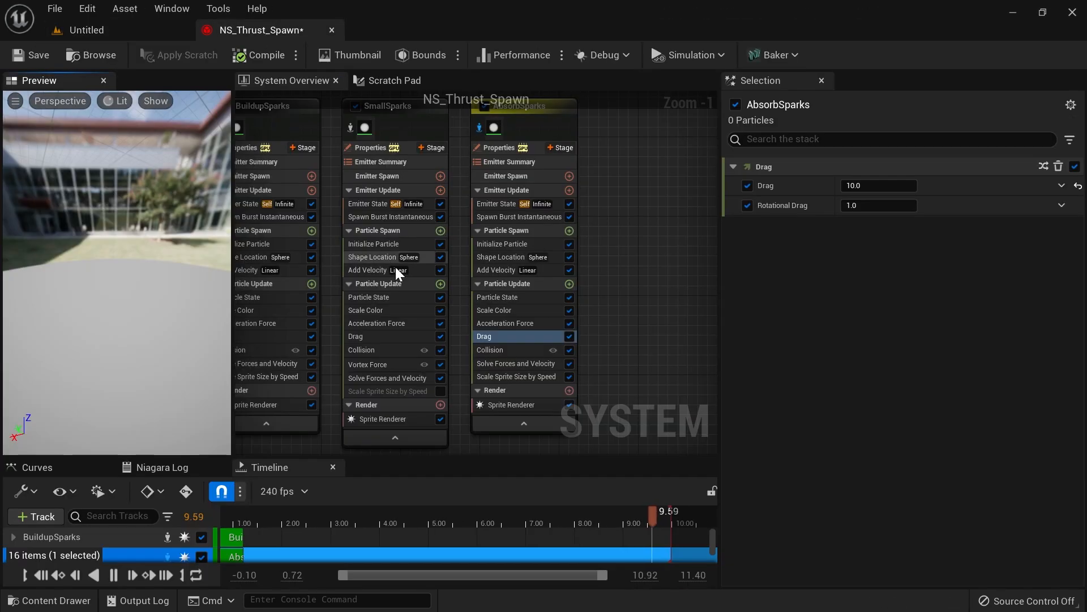
Step: Try Z offsets of -300 and -220 in the AbsorbSparks Shape Location module and check each at the thruster in the level
{"action": "left_click", "coordinate": [557, 257]}
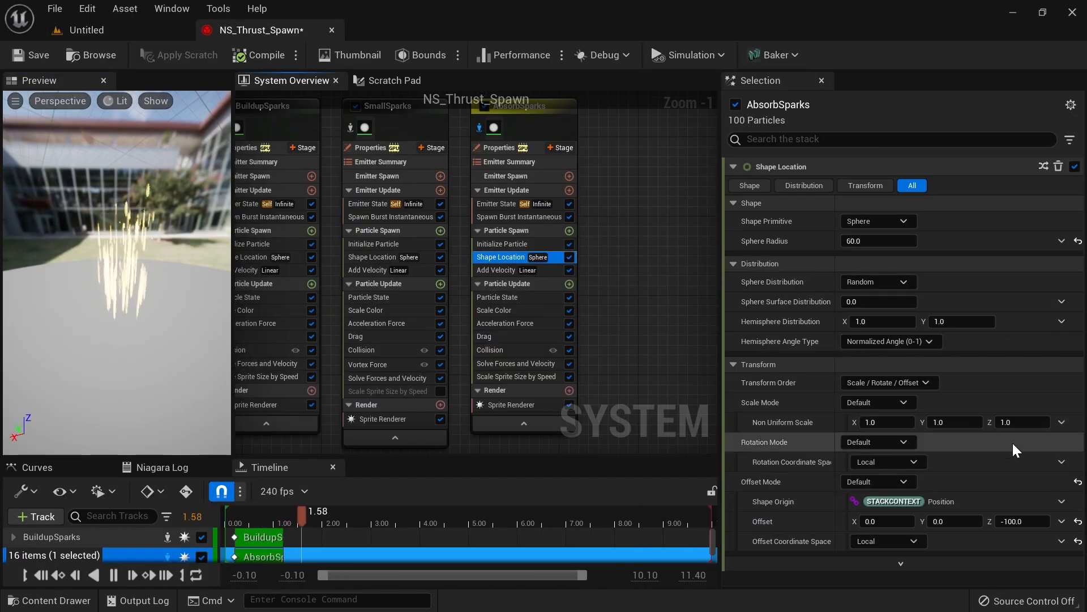
{"action": "left_click", "coordinate": [1015, 529]}
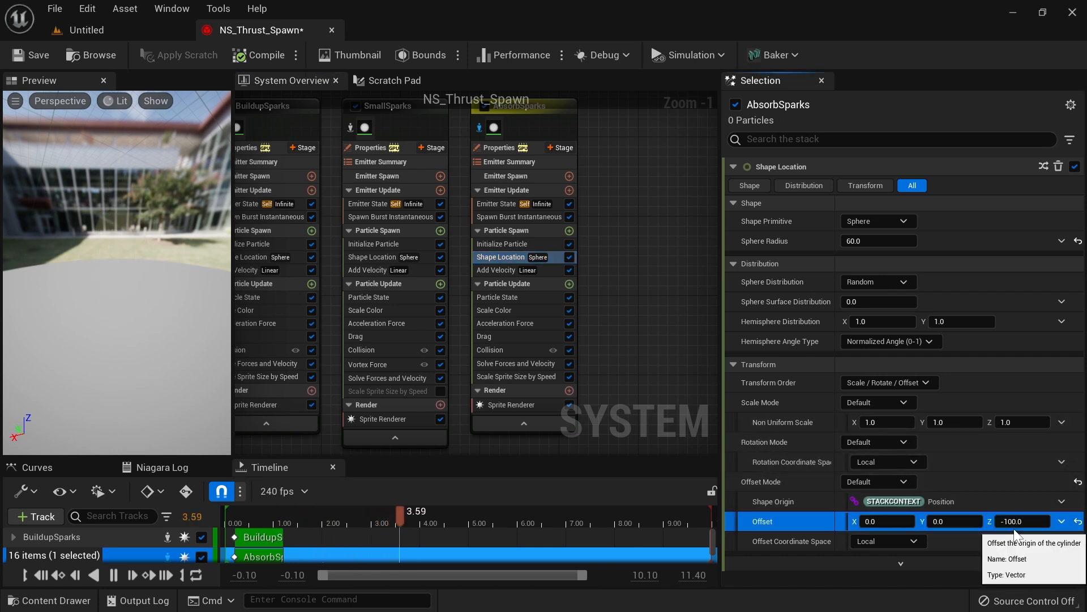
{"action": "left_click", "coordinate": [1018, 526]}
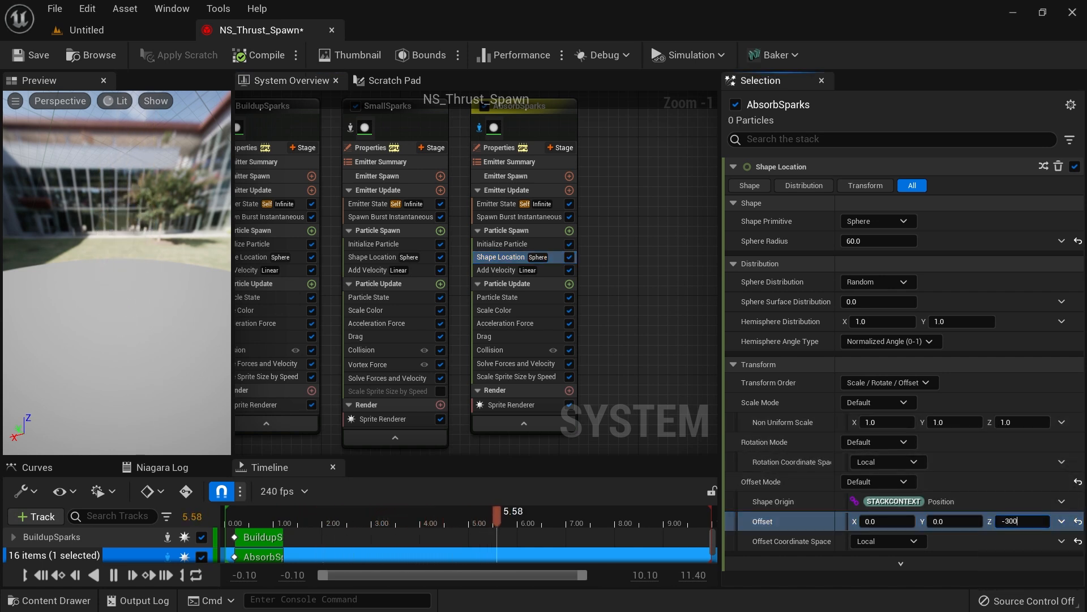
{"action": "left_click", "coordinate": [103, 23]}
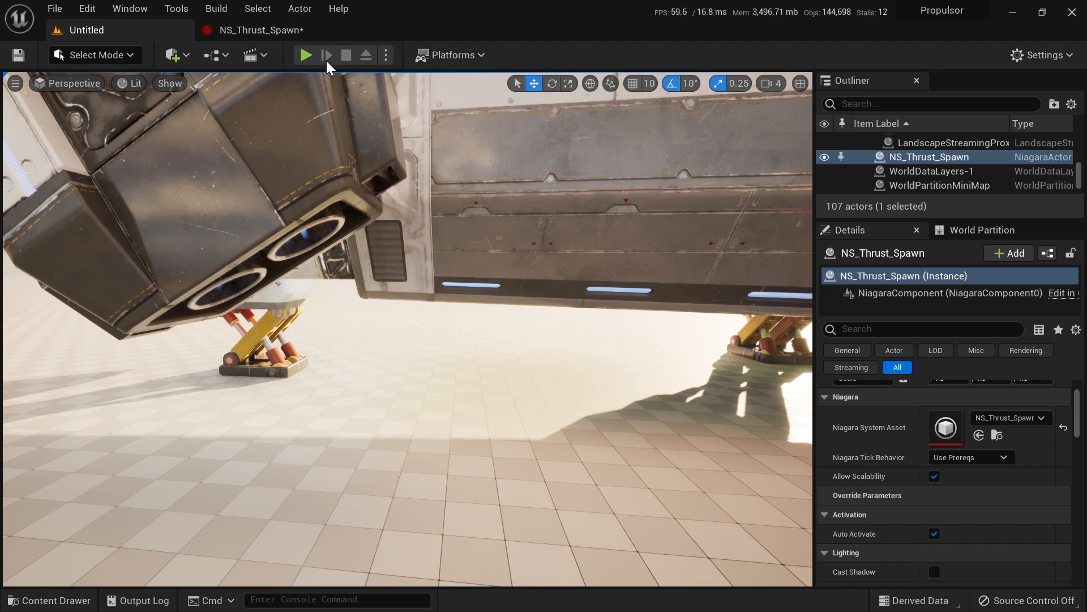
{"action": "left_click", "coordinate": [280, 33]}
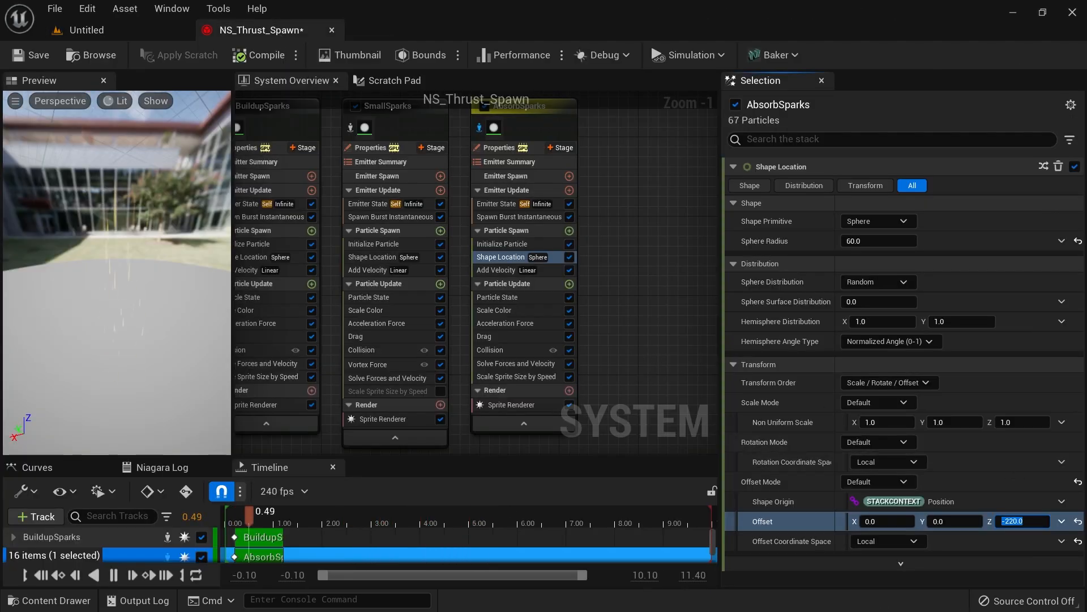
{"action": "left_click", "coordinate": [143, 32]}
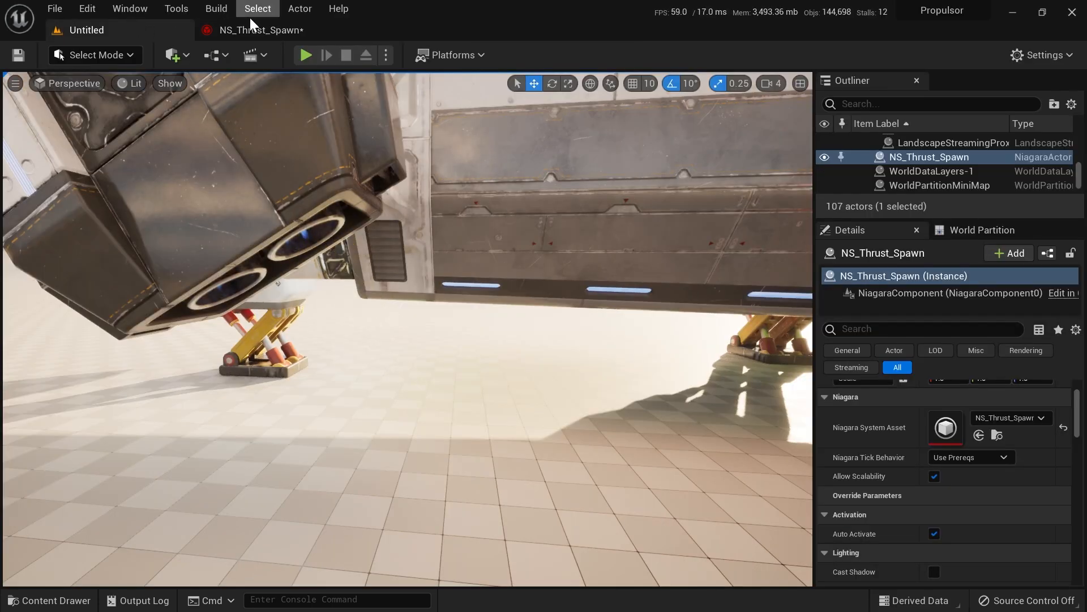
{"action": "left_click", "coordinate": [264, 26]}
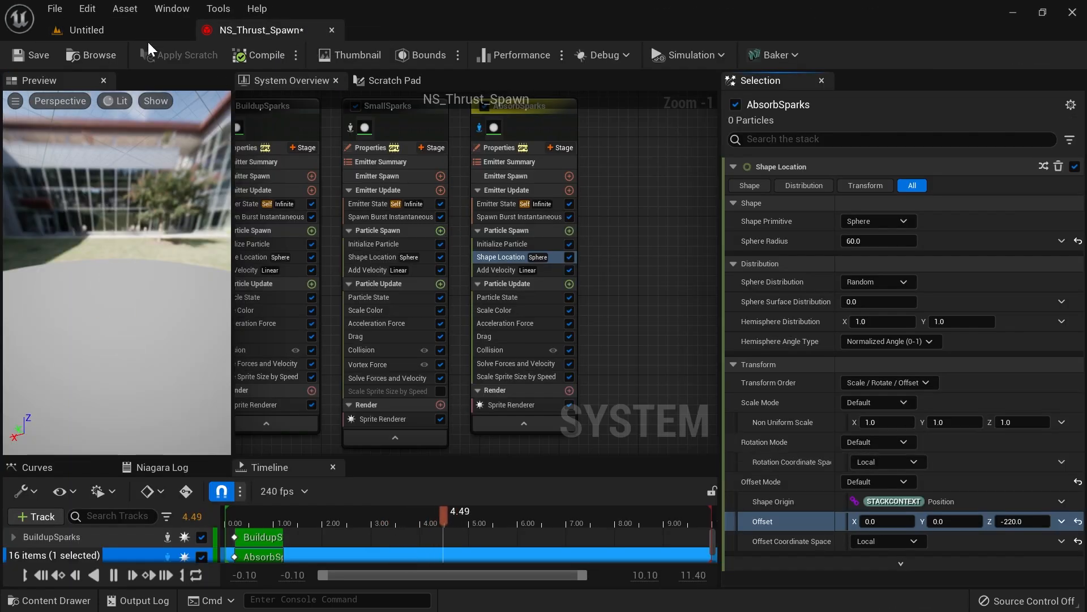
{"action": "left_click", "coordinate": [85, 30]}
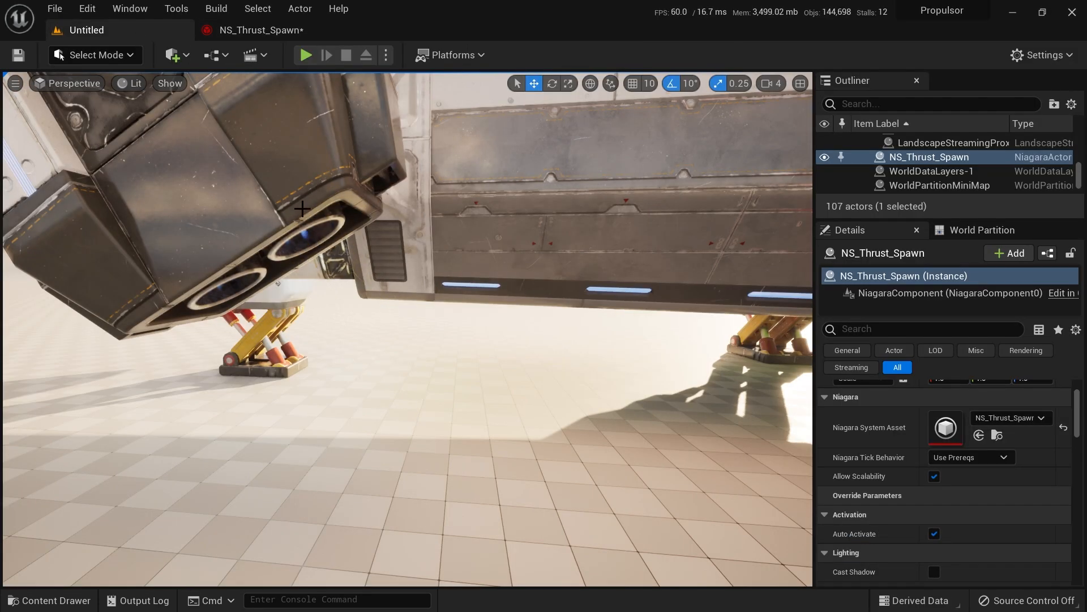
Step: Set the Z Offset of the AbsorbSparks Shape Location module to -150 and check the sparks in the level
{"action": "left_click", "coordinate": [278, 31]}
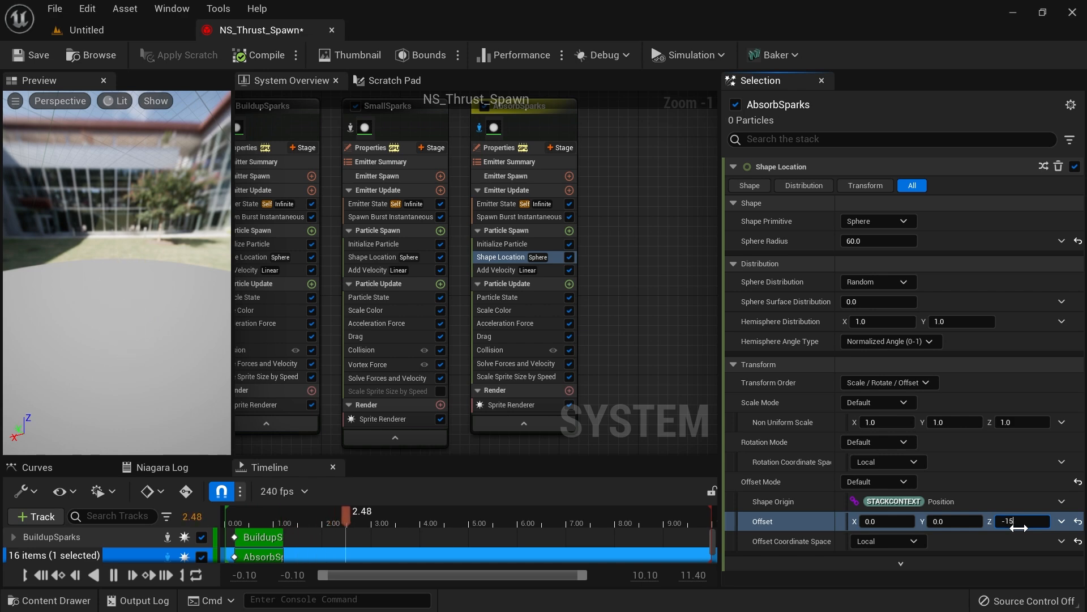
{"action": "left_click", "coordinate": [137, 31]}
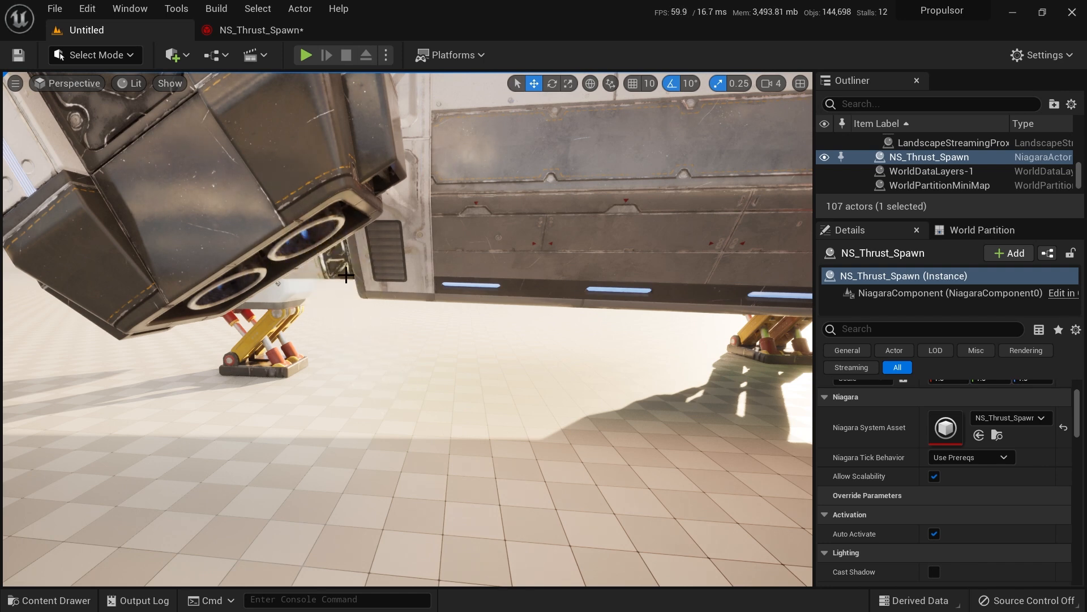
{"action": "left_click", "coordinate": [277, 30]}
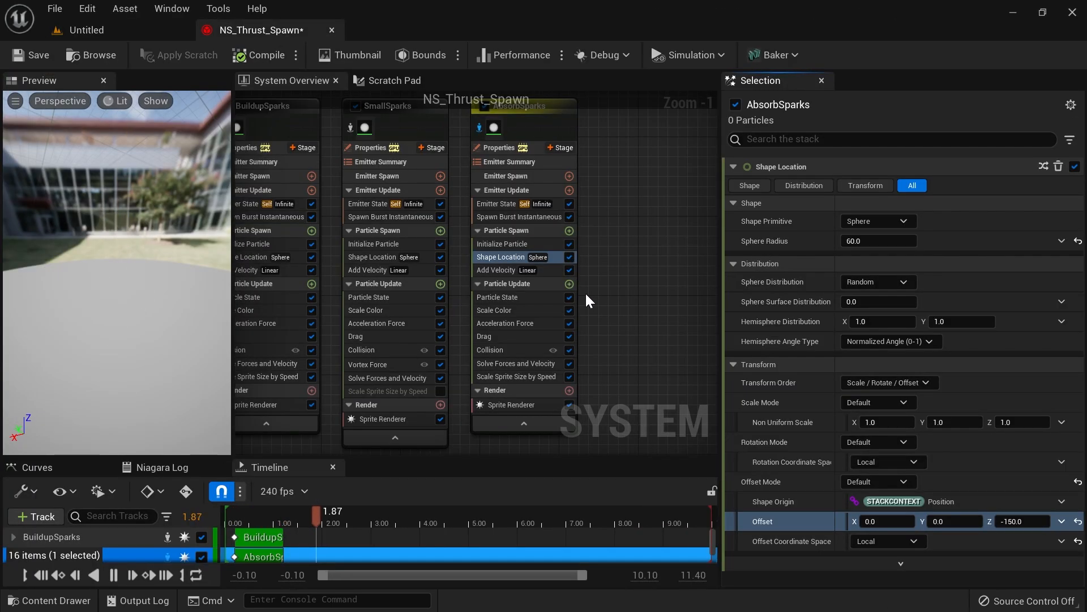
Step: Set the maximum Z velocity of the AbsorbSparks Add Velocity module to -2000 and check the sparks at the thruster in the level
{"action": "left_click", "coordinate": [551, 272]}
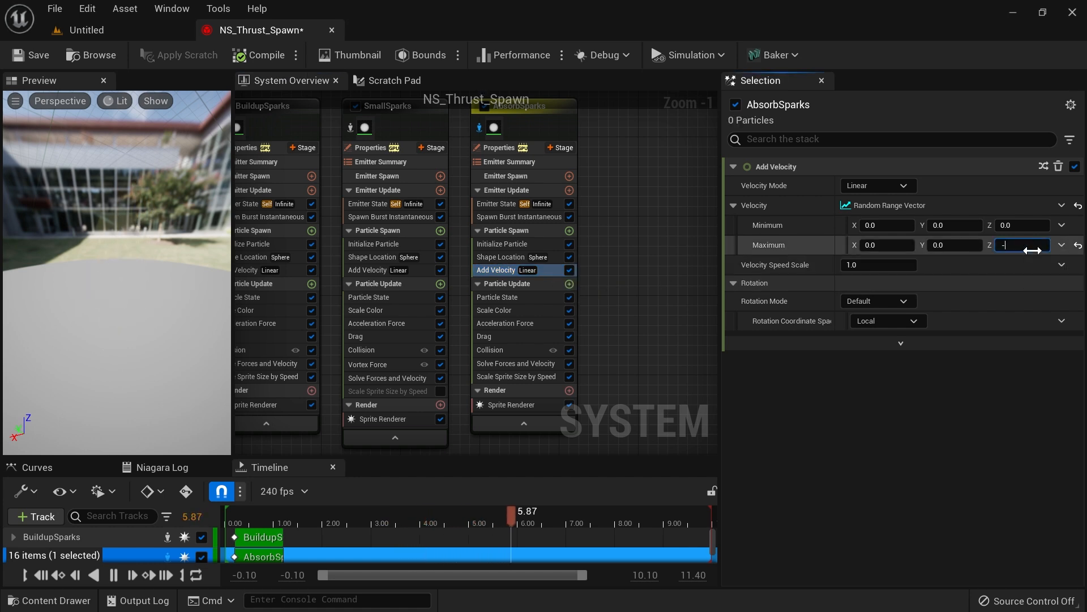
{"action": "key", "text": "Return"}
{"action": "left_click", "coordinate": [146, 35]}
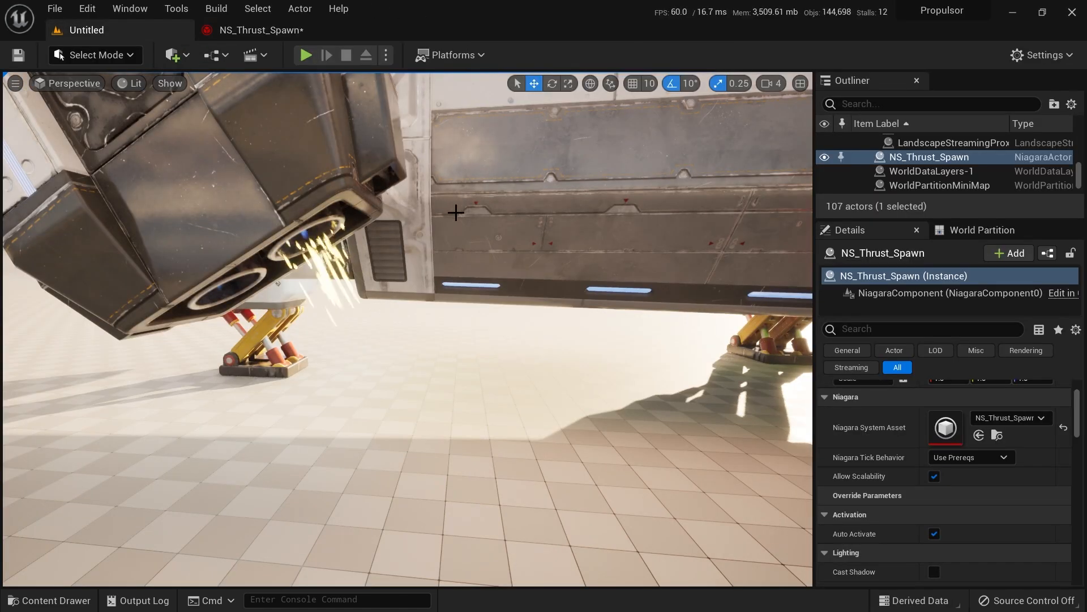
{"action": "right_click_drag", "start_coordinate": [478, 247], "coordinate": [365, 218]}
{"action": "left_click", "coordinate": [293, 30]}
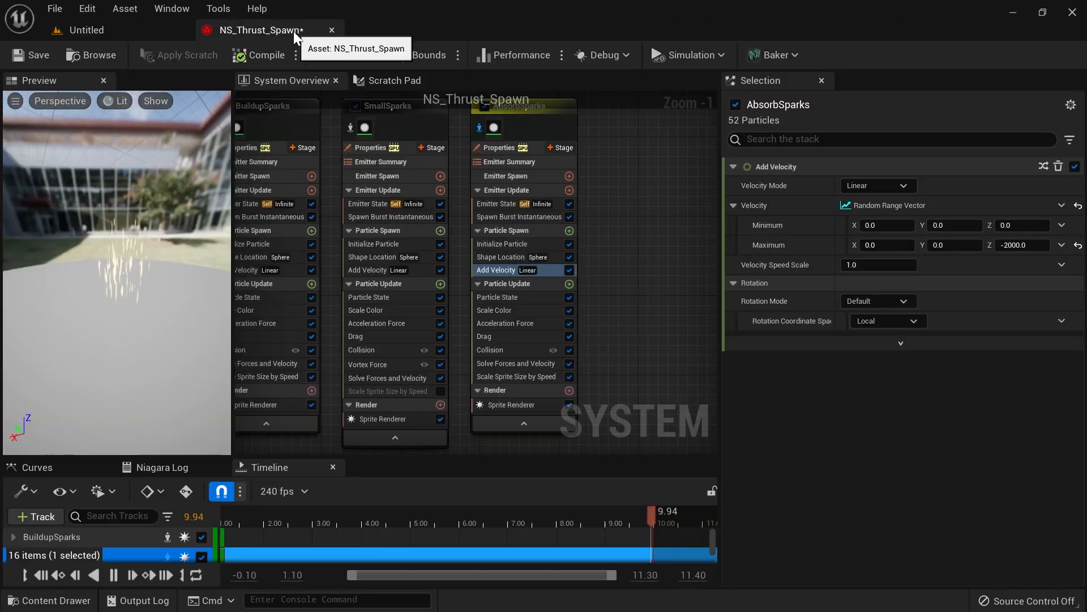
Step: Turn off isolation of the AbsorbSparks emitter and set the Loop Delay in its Emitter State module to 0.0
{"action": "right_click_drag", "start_coordinate": [672, 217], "coordinate": [681, 225]}
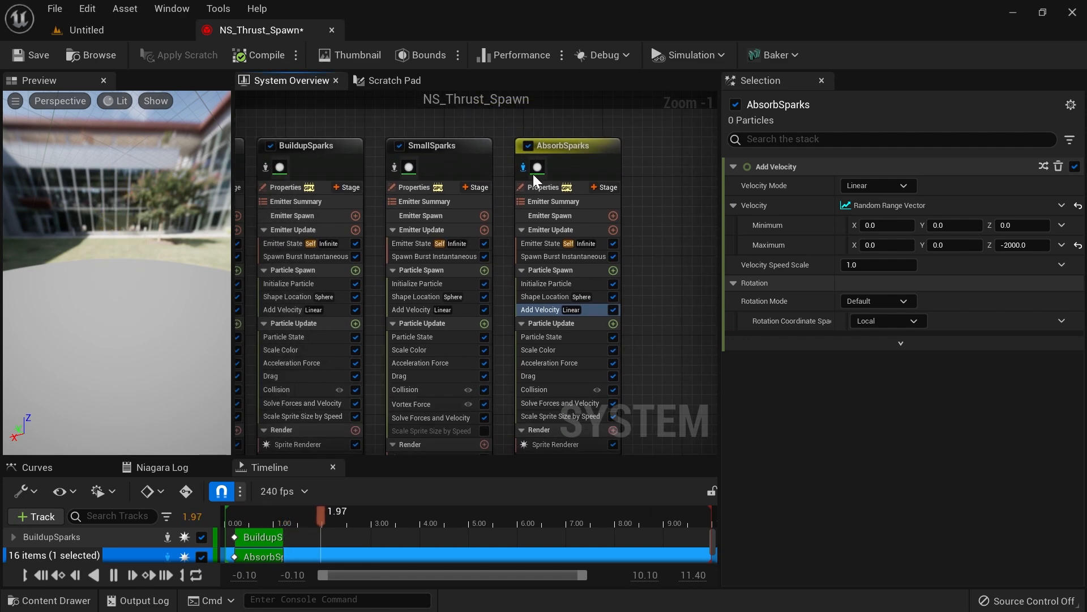
{"action": "left_click", "coordinate": [524, 167]}
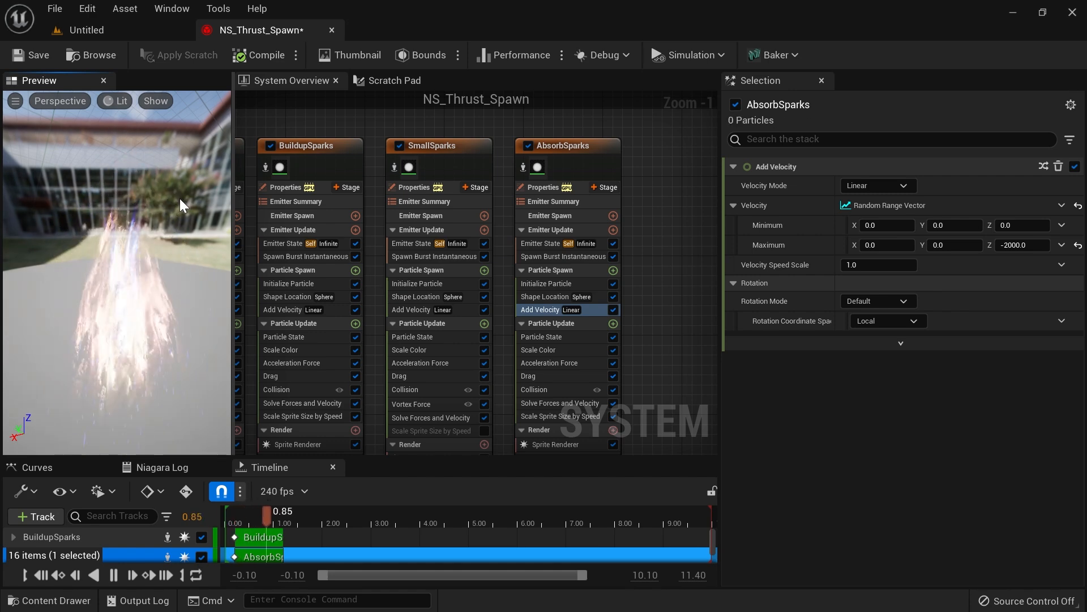
{"action": "left_click", "coordinate": [538, 244]}
{"action": "left_click", "coordinate": [748, 319]}
{"action": "left_click", "coordinate": [858, 320]}
{"action": "type", "text": "0.20"}
{"action": "key", "text": "Return"}
{"action": "left_click", "coordinate": [745, 322]}
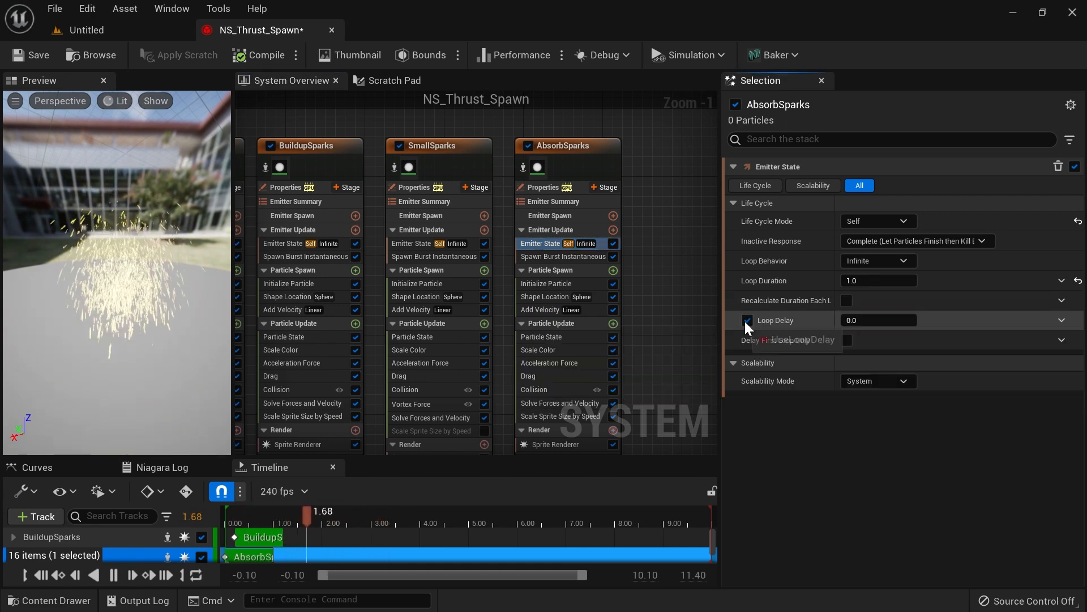
Step: Set the Loop Delay in the SmallSparks Emitter State module to 0.2, isolating that emitter while adjusting it
{"action": "left_click", "coordinate": [472, 243]}
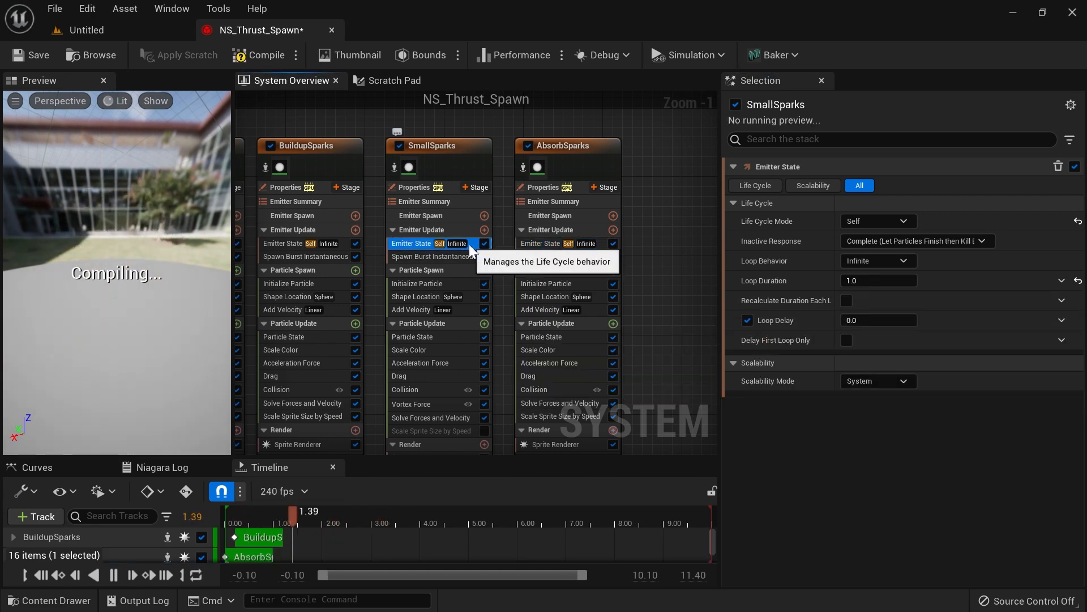
{"action": "left_click", "coordinate": [395, 167]}
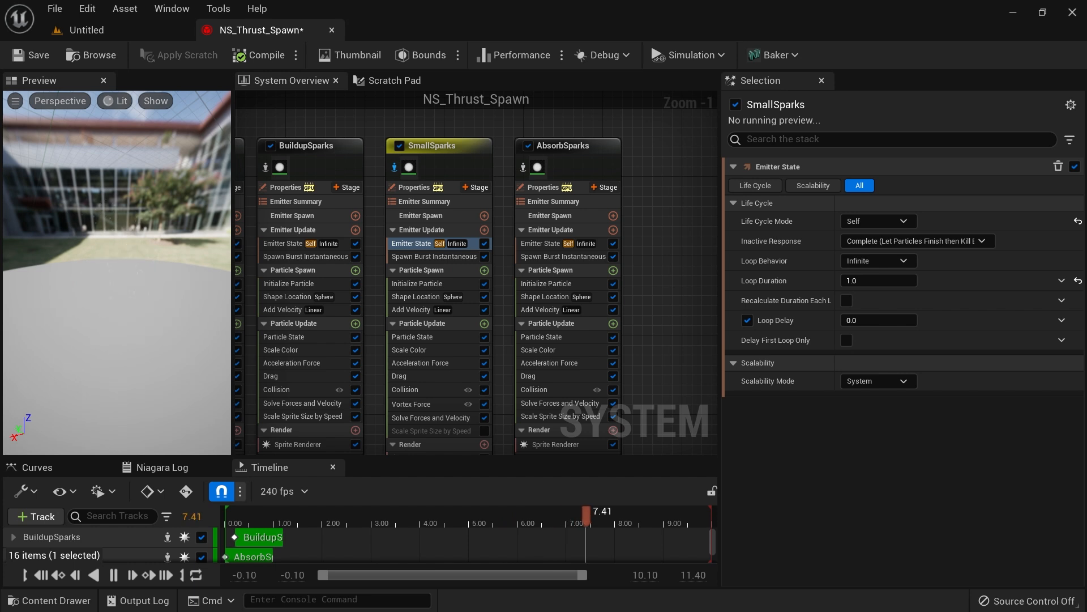
{"action": "left_click", "coordinate": [875, 320]}
{"action": "type", "text": ".2"}
{"action": "key", "text": "Return"}
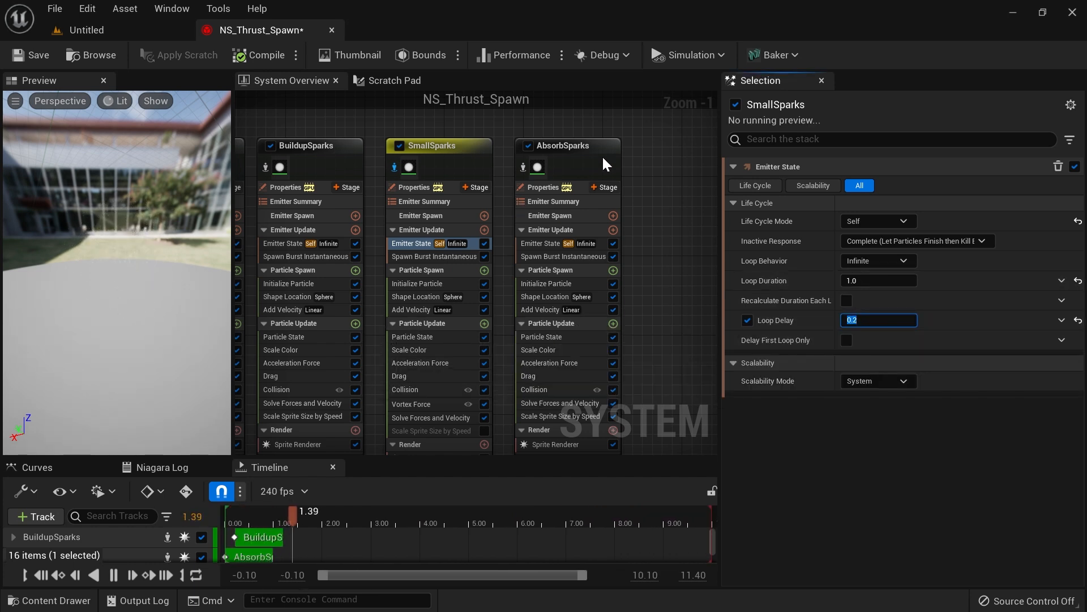
{"action": "left_click", "coordinate": [564, 155]}
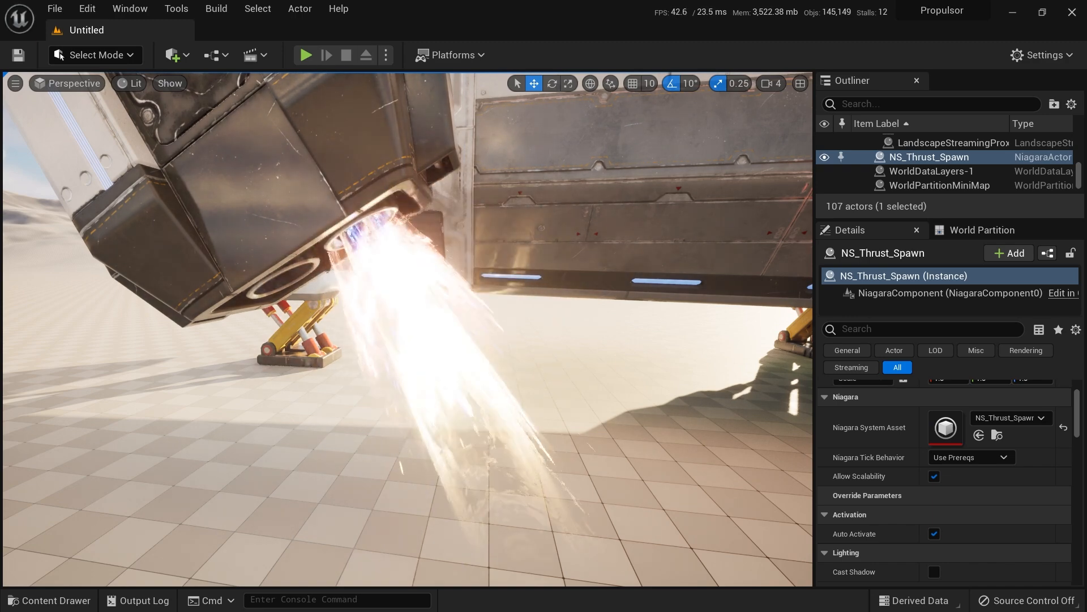
Step: Examine the effect at the thruster in the level, the InnerThrustDistortion Emitter State settings and the neighbouring emitters
{"action": "right_click_drag", "start_coordinate": [583, 393], "coordinate": [531, 361]}
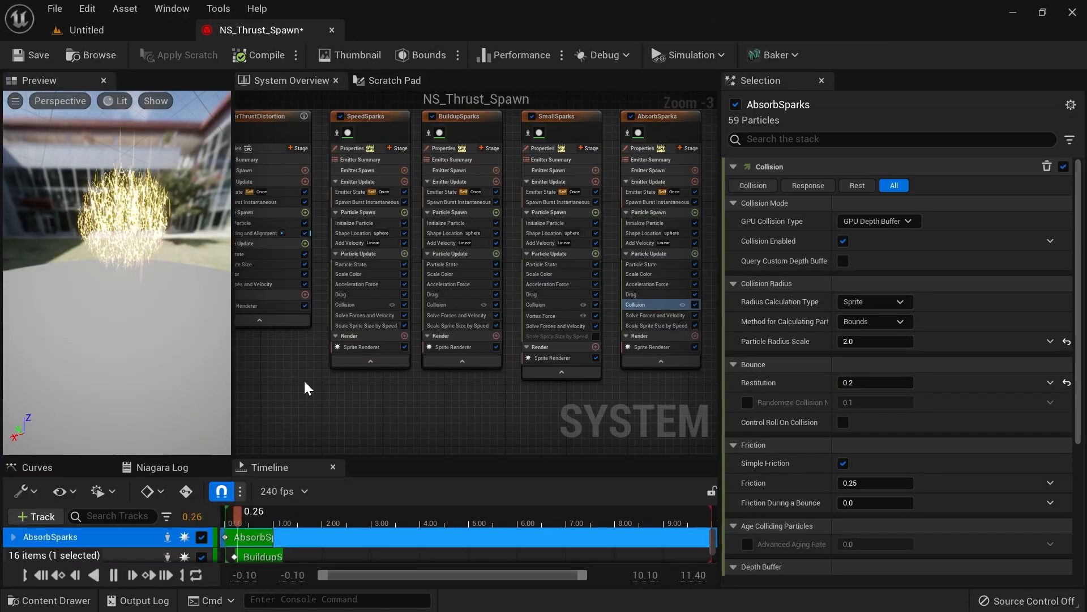
{"action": "scroll", "coordinate": [401, 382], "scroll_direction": "up", "scroll_amount": 2}
{"action": "left_click", "coordinate": [378, 193]}
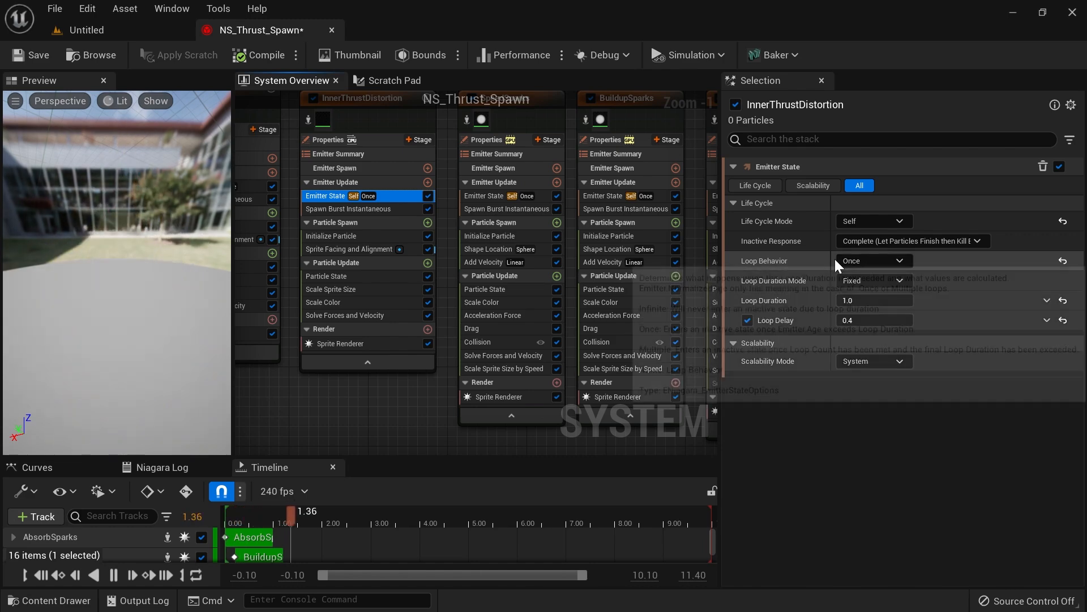
{"action": "right_click_drag", "start_coordinate": [363, 397], "coordinate": [226, 385]}
{"action": "right_click_drag", "start_coordinate": [470, 405], "coordinate": [138, 351]}
{"action": "right_click_drag", "start_coordinate": [534, 407], "coordinate": [235, 368]}
{"action": "right_click_drag", "start_coordinate": [359, 373], "coordinate": [703, 427]}
{"action": "right_click_drag", "start_coordinate": [334, 389], "coordinate": [602, 393]}
{"action": "scroll", "coordinate": [487, 371], "scroll_direction": "down", "scroll_amount": 1}
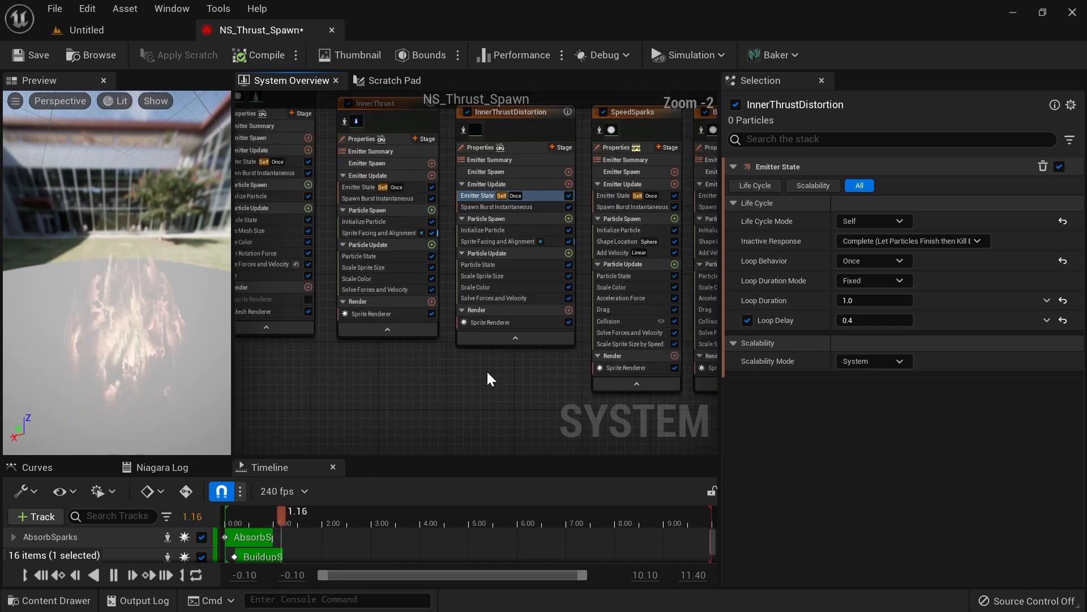
{"action": "right_click_drag", "start_coordinate": [487, 369], "coordinate": [499, 358]}
Step: Float the NS_Thrust_Spawn editor in its own window to check the effect in the level, and dock it again
{"action": "left_click_drag", "start_coordinate": [289, 29], "coordinate": [652, 130]}
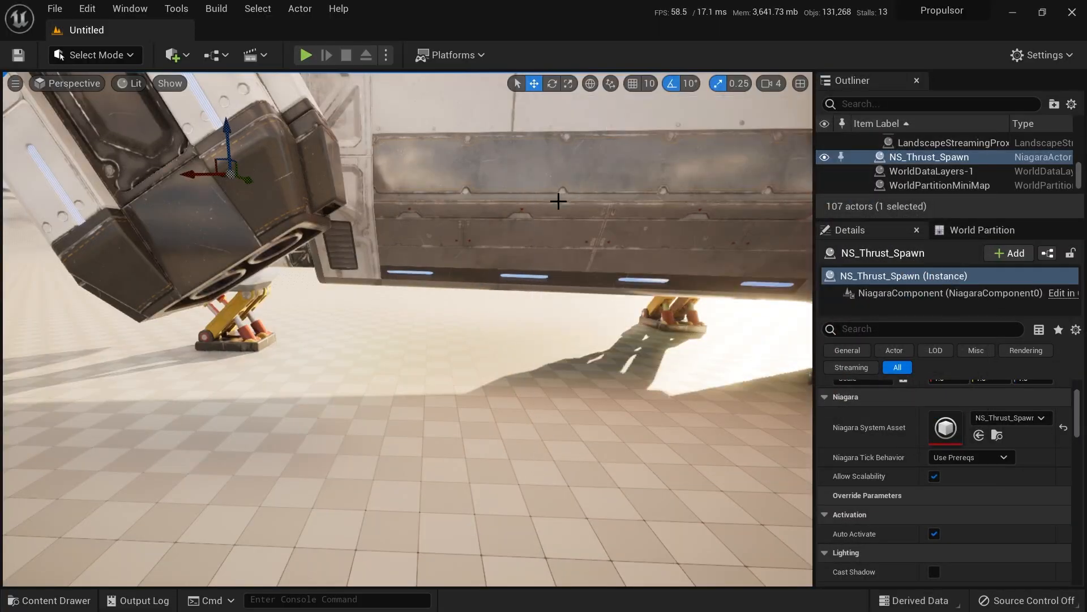
{"action": "right_click_drag", "start_coordinate": [437, 352], "coordinate": [417, 331]}
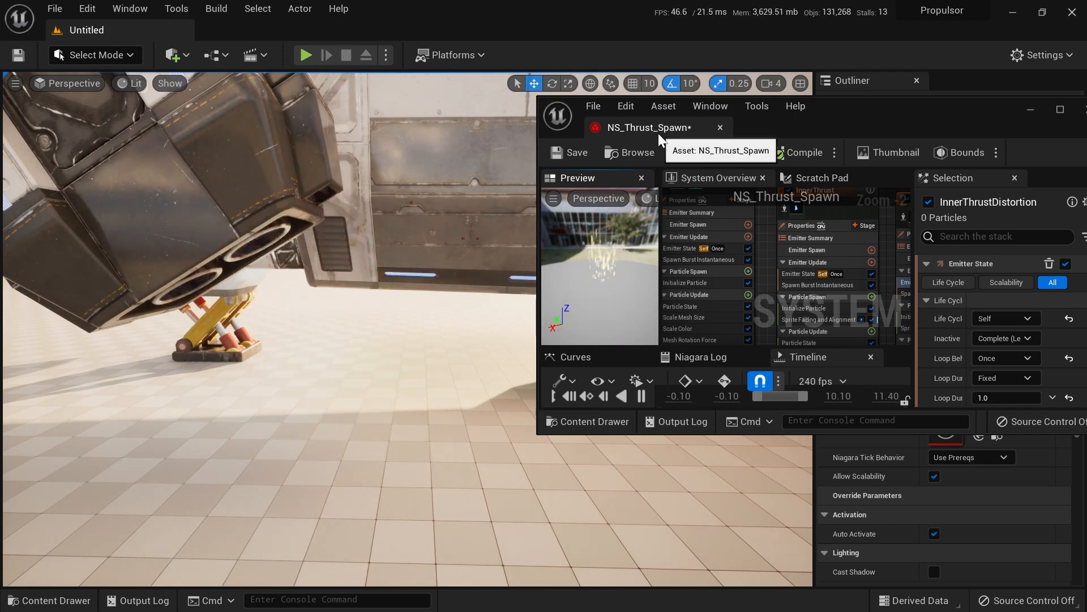
{"action": "left_click_drag", "start_coordinate": [657, 128], "coordinate": [313, 29]}
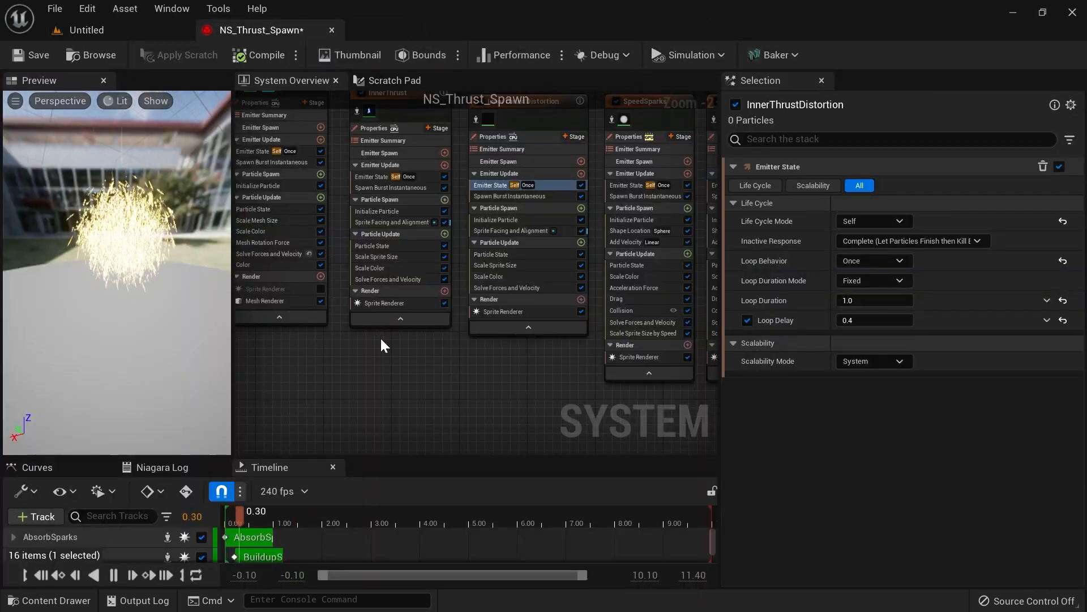
Step: Review the Collision module settings of the SpeedSparks emitter
{"action": "scroll", "coordinate": [381, 338], "scroll_direction": "up", "scroll_amount": 2}
{"action": "right_click_drag", "start_coordinate": [395, 356], "coordinate": [270, 431]}
{"action": "right_click_drag", "start_coordinate": [484, 432], "coordinate": [304, 395]}
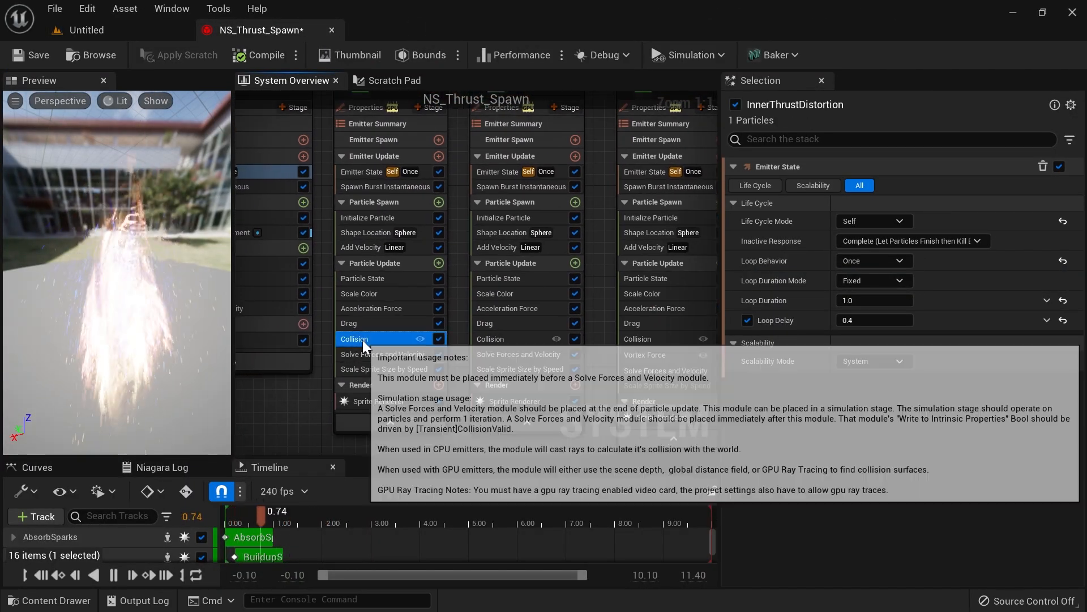
{"action": "left_click", "coordinate": [363, 339]}
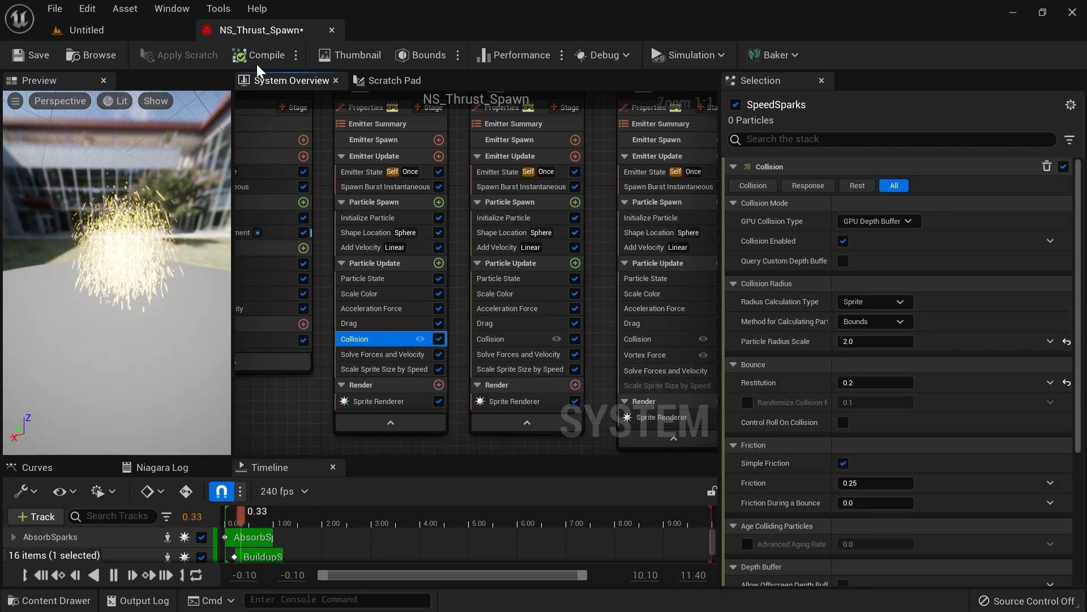
Step: Float the NS_Thrust_Spawn editor beside the level view and examine the full effect at the thruster from several angles
{"action": "left_click_drag", "start_coordinate": [252, 30], "coordinate": [633, 133]}
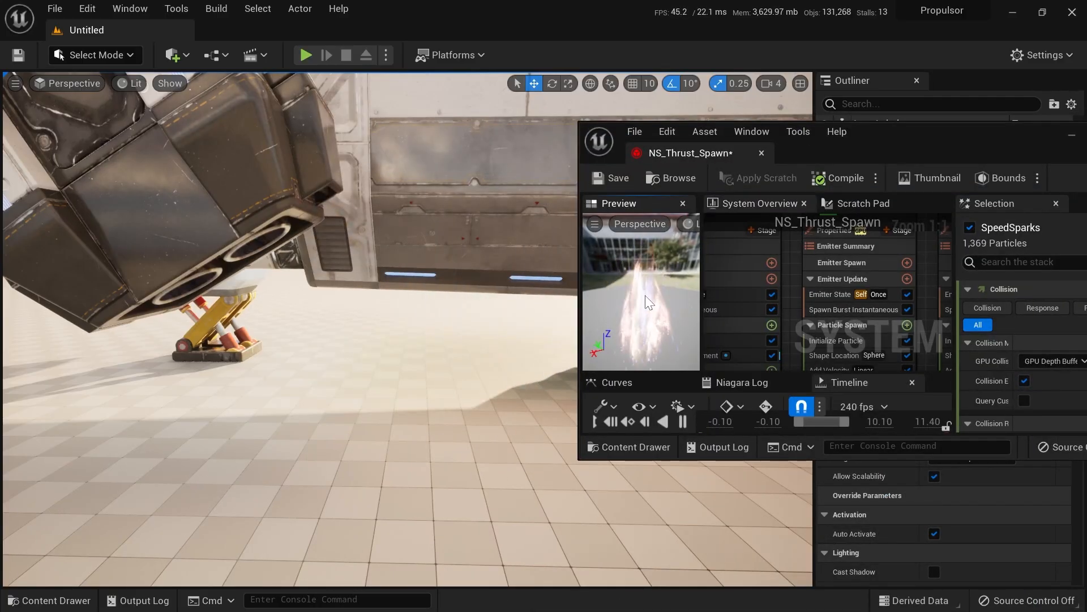
{"action": "key", "text": "w"}
{"action": "right_click_drag", "start_coordinate": [510, 288], "coordinate": [385, 317]}
{"action": "key", "text": "w"}
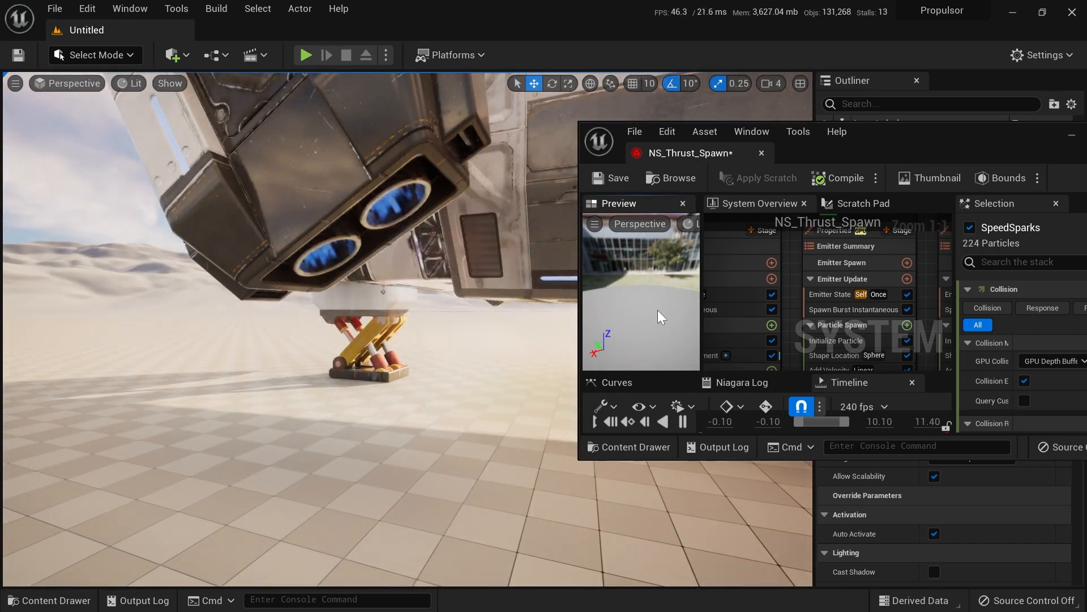
{"action": "right_click_drag", "start_coordinate": [482, 300], "coordinate": [482, 313]}
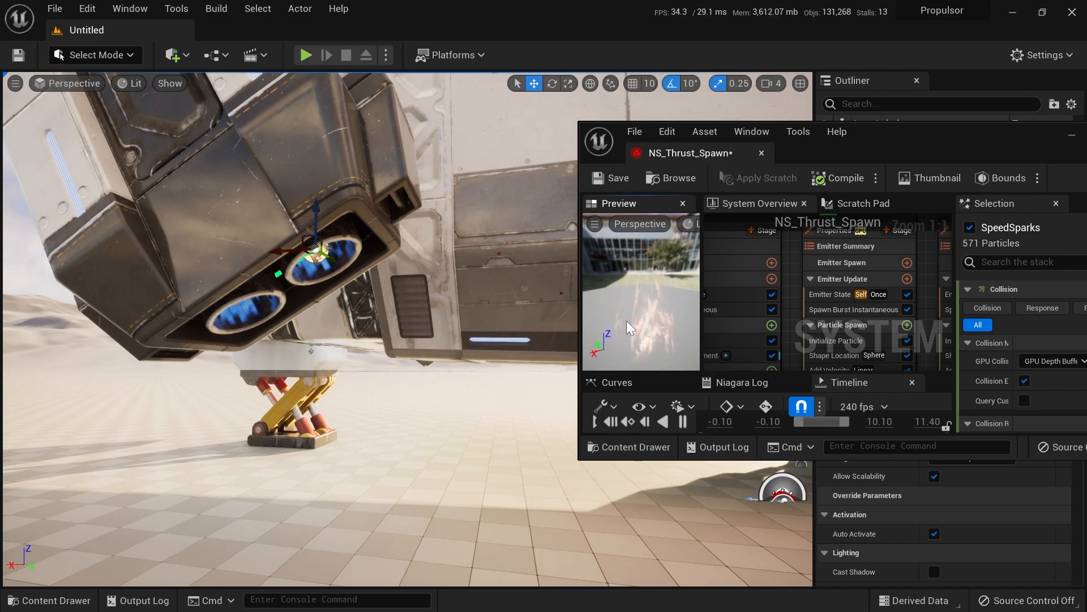
{"action": "mouse_move", "coordinate": [472, 387]}
{"action": "right_mouse_down"}
{"action": "mouse_move", "coordinate": [475, 396]}
{"action": "mouse_move", "coordinate": [478, 383]}
{"action": "right_mouse_up"}
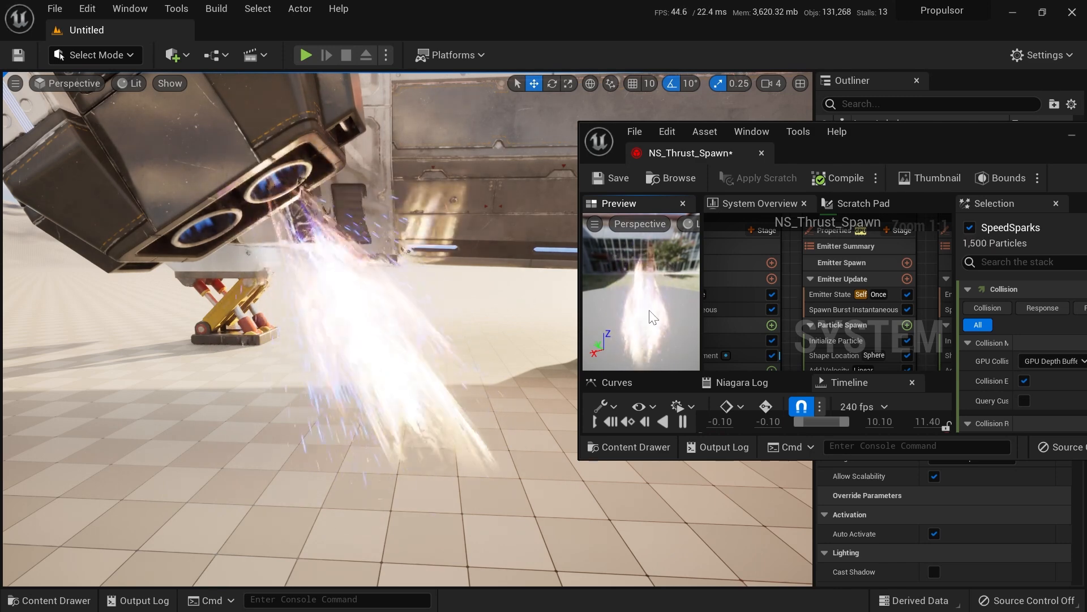
{"action": "right_click_drag", "start_coordinate": [396, 279], "coordinate": [404, 269]}
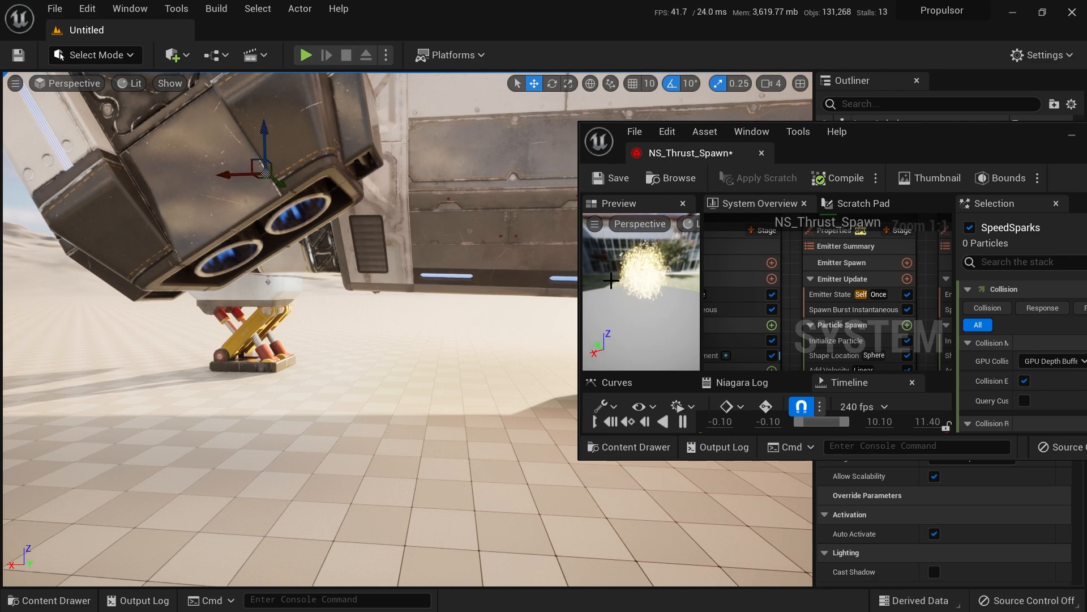
{"action": "right_click_drag", "start_coordinate": [465, 292], "coordinate": [481, 277]}
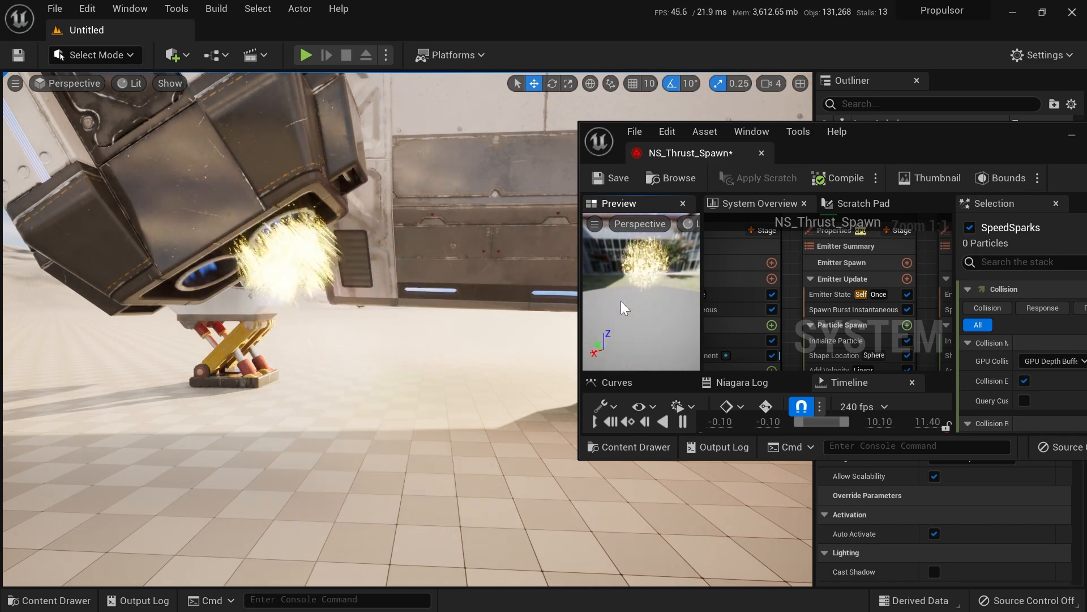
Step: Duplicate the NS_Thrust_Spawn actor in the level and place the copy at the neighbouring thruster nozzle
{"action": "right_click_drag", "start_coordinate": [424, 297], "coordinate": [405, 275]}
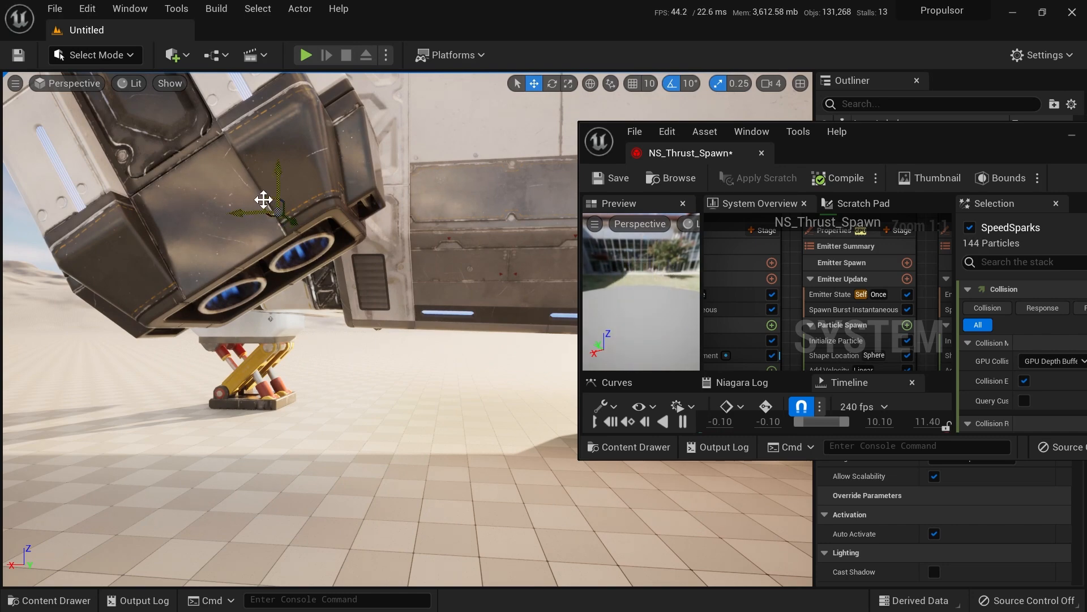
{"action": "left_click_drag", "start_coordinate": [256, 208], "coordinate": [197, 247]}
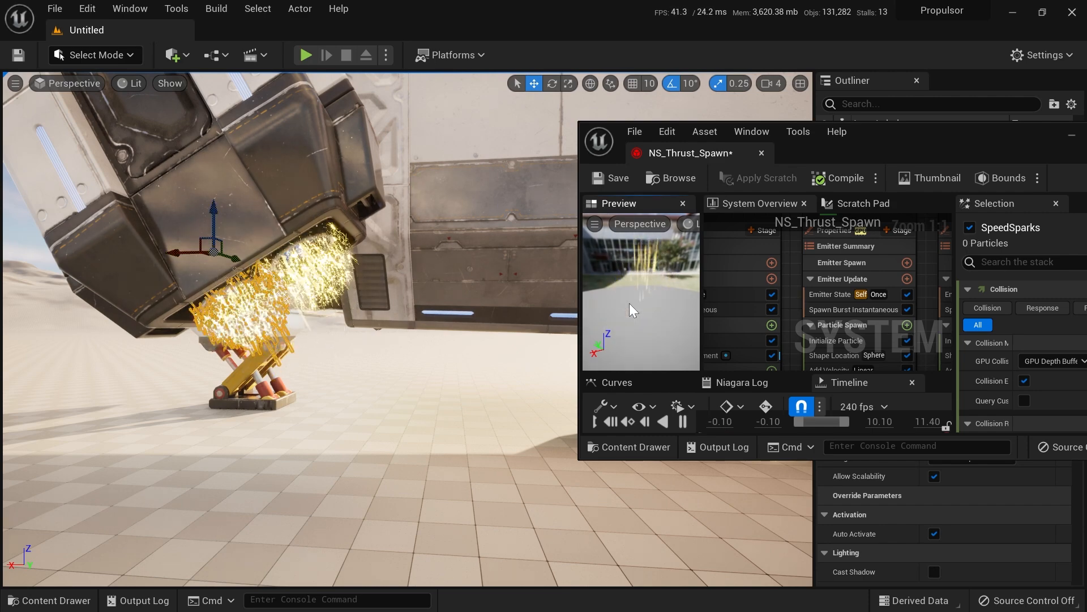
{"action": "right_click_drag", "start_coordinate": [476, 302], "coordinate": [453, 295]}
{"action": "key", "text": "g"}
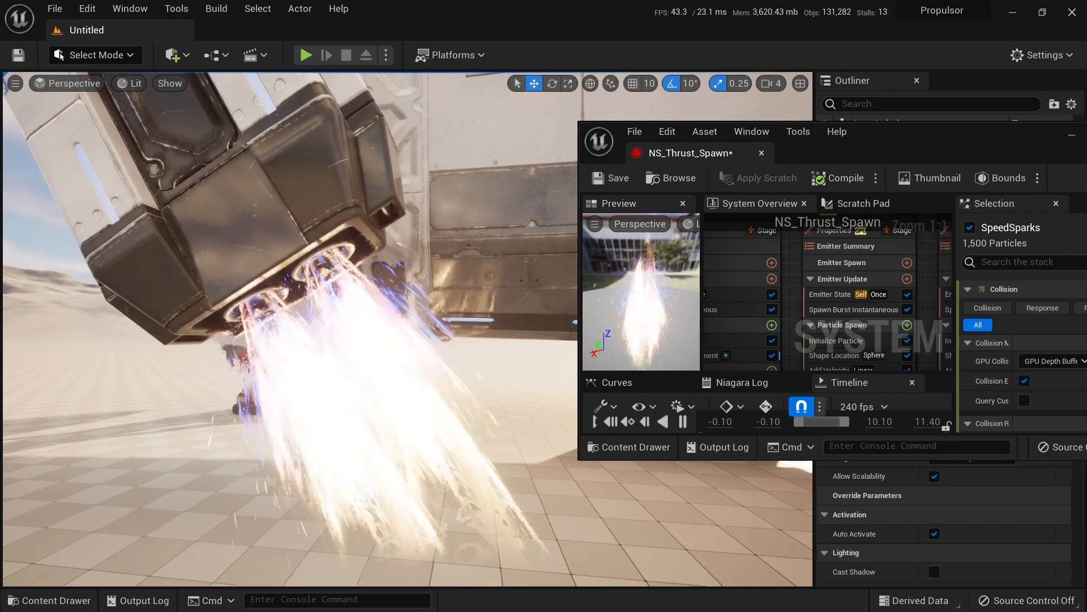
Step: Examine the thrust effect on both nozzles from several distances and angles through its full burst
{"action": "right_click_drag", "start_coordinate": [510, 317], "coordinate": [509, 303]}
{"action": "key", "text": "s"}
{"action": "right_click_drag", "start_coordinate": [301, 341], "coordinate": [301, 340]}
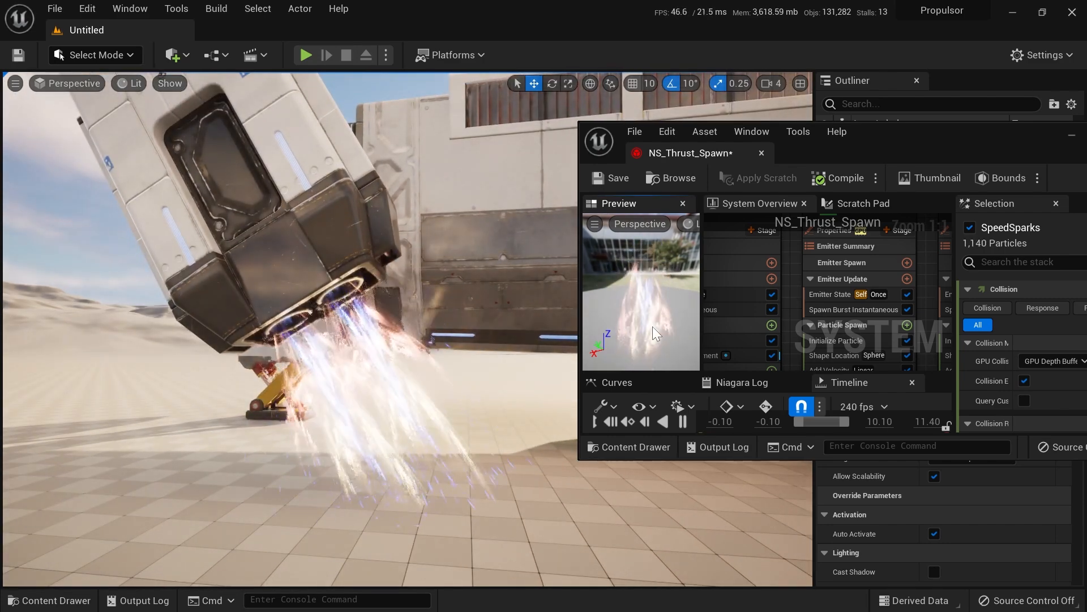
{"action": "right_click_drag", "start_coordinate": [528, 334], "coordinate": [558, 359]}
{"action": "key", "text": "w"}
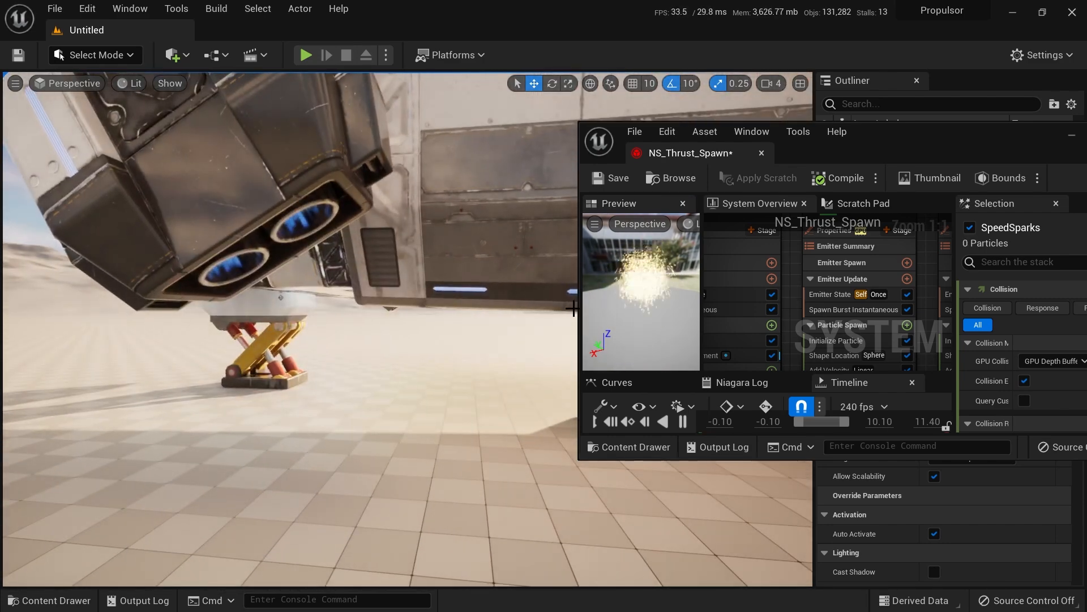
{"action": "key", "text": "w"}
{"action": "right_click_drag", "start_coordinate": [518, 316], "coordinate": [504, 324]}
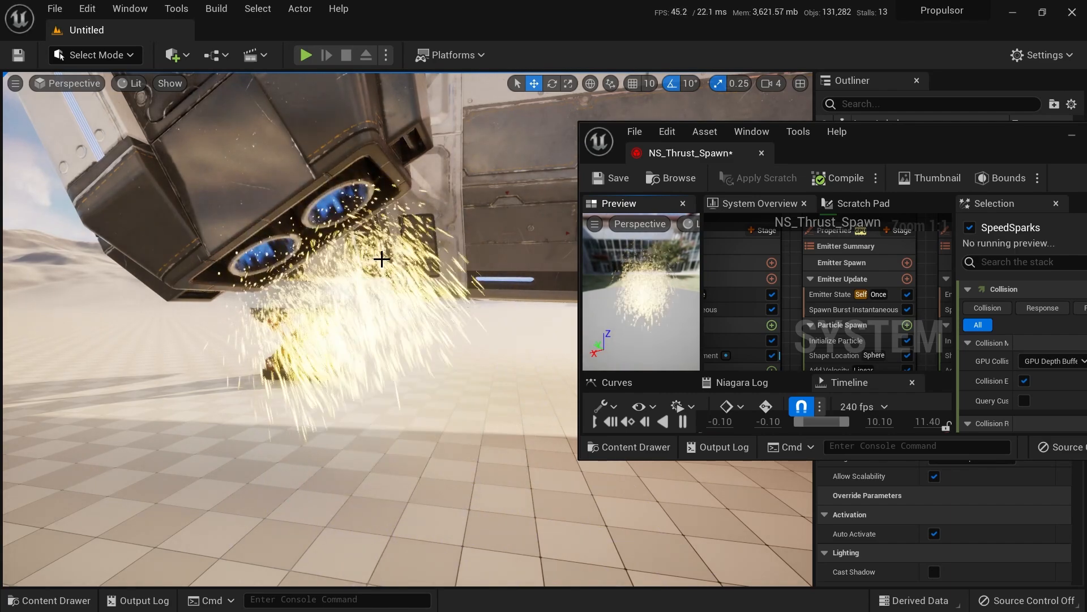
{"action": "key", "text": "e"}
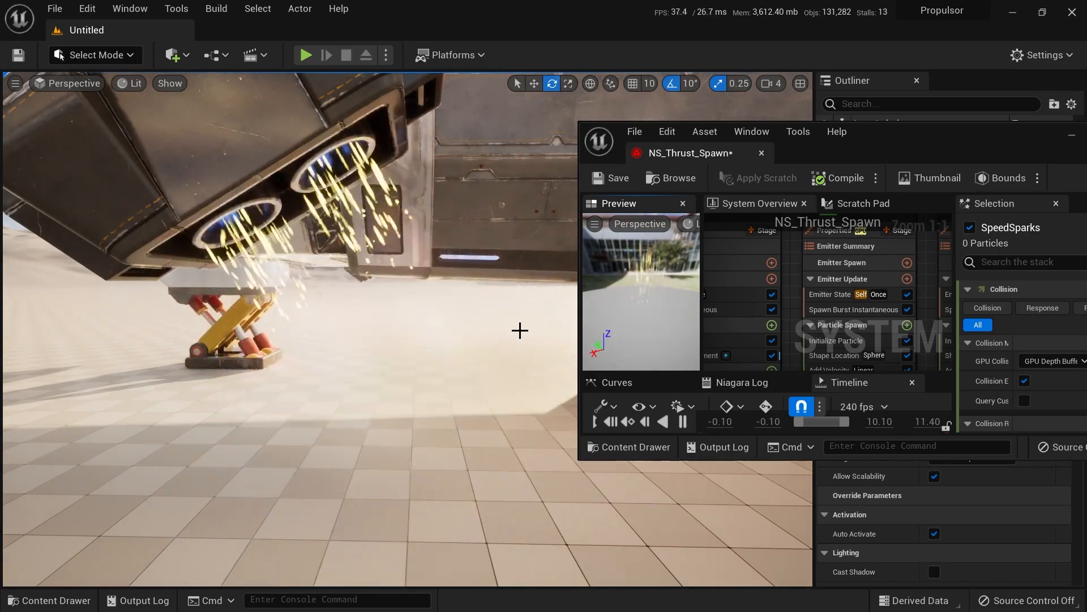
Step: Dock the NS_Thrust_Spawn editor back into the main window and return to the level view of the thrusters
{"action": "left_click_drag", "start_coordinate": [690, 154], "coordinate": [454, 26]}
{"action": "left_click", "coordinate": [118, 31]}
{"action": "right_click_drag", "start_coordinate": [490, 311], "coordinate": [388, 218]}
{"action": "key", "text": "g"}
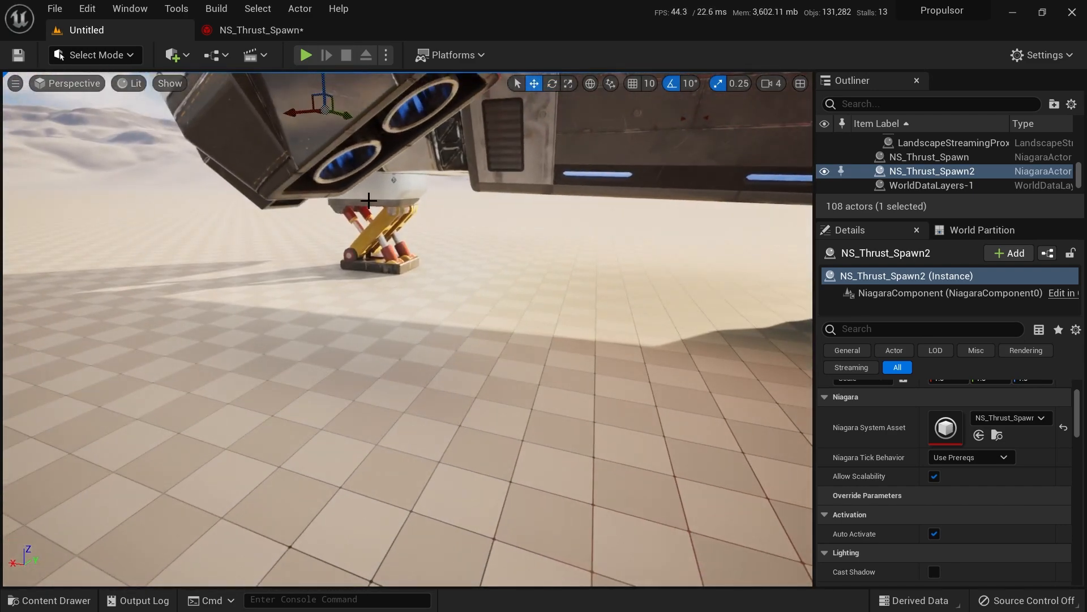
Step: Set the Emitter State Loop Behavior to Infinite for both the LowThrust and HighThrust emitters
{"action": "left_click", "coordinate": [275, 28]}
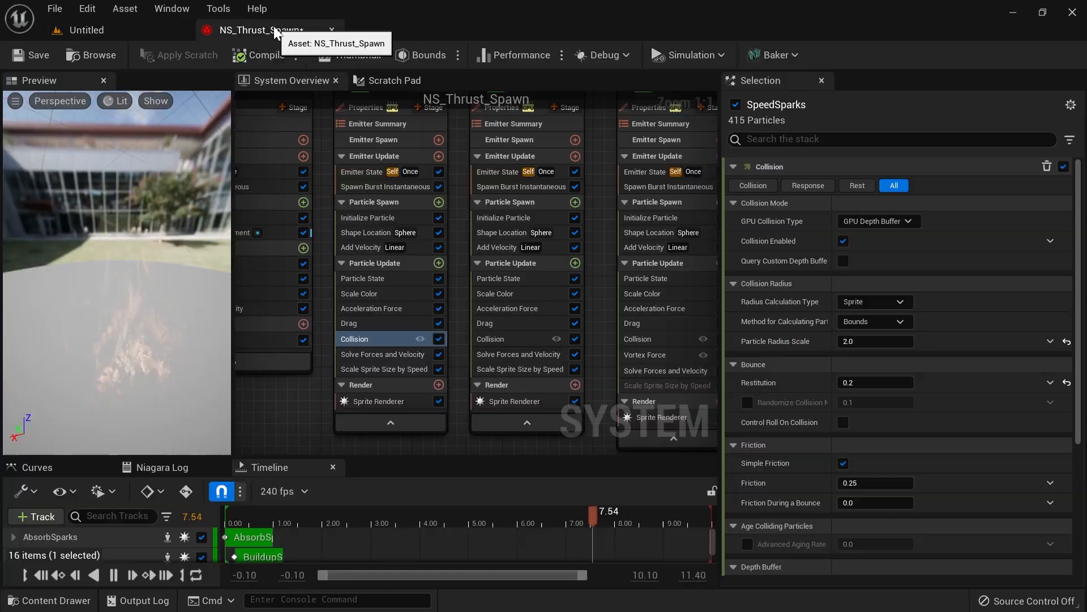
{"action": "right_click_drag", "start_coordinate": [318, 406], "coordinate": [544, 449]}
{"action": "right_click_drag", "start_coordinate": [364, 426], "coordinate": [708, 446]}
{"action": "scroll", "coordinate": [510, 422], "scroll_direction": "down", "scroll_amount": 1}
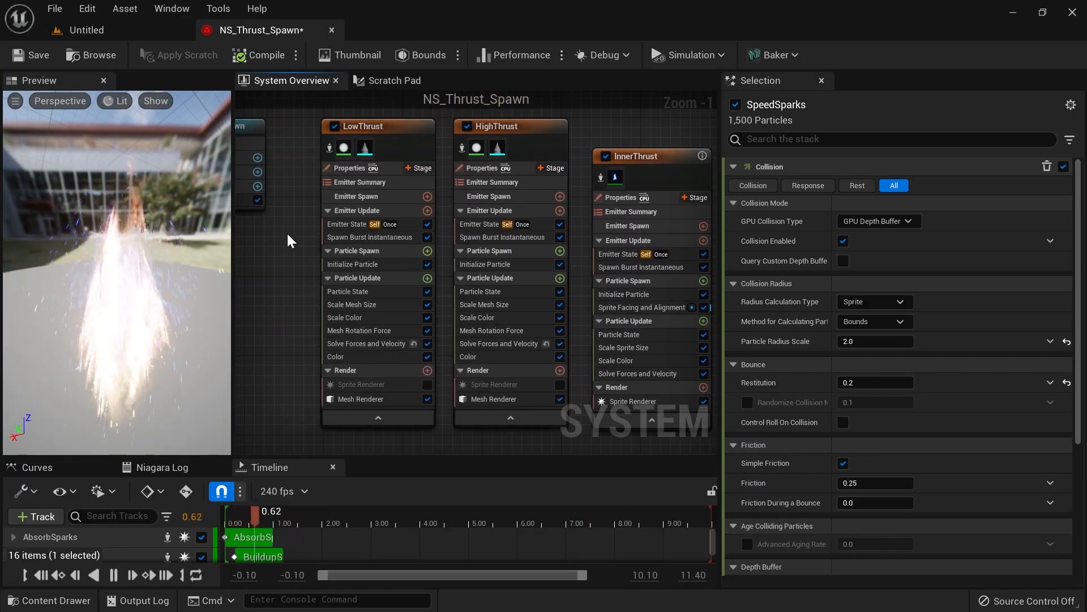
{"action": "scroll", "coordinate": [286, 233], "scroll_direction": "up", "scroll_amount": 1}
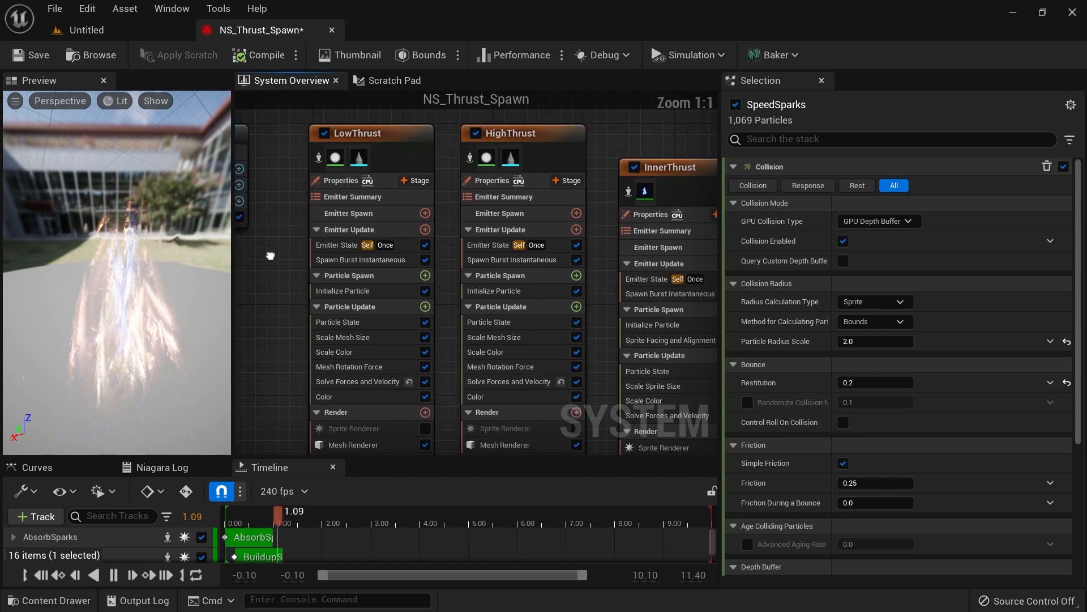
{"action": "left_click", "coordinate": [402, 247]}
{"action": "left_click", "coordinate": [891, 260]}
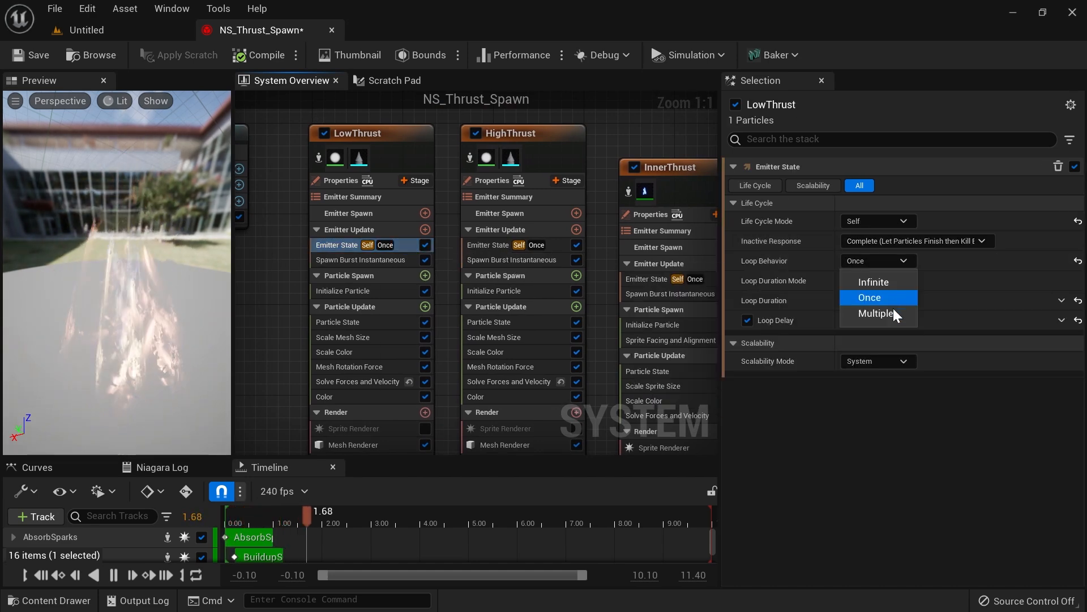
{"action": "left_click", "coordinate": [887, 281]}
{"action": "left_click", "coordinate": [568, 246]}
{"action": "left_click", "coordinate": [876, 260]}
{"action": "left_click", "coordinate": [884, 282]}
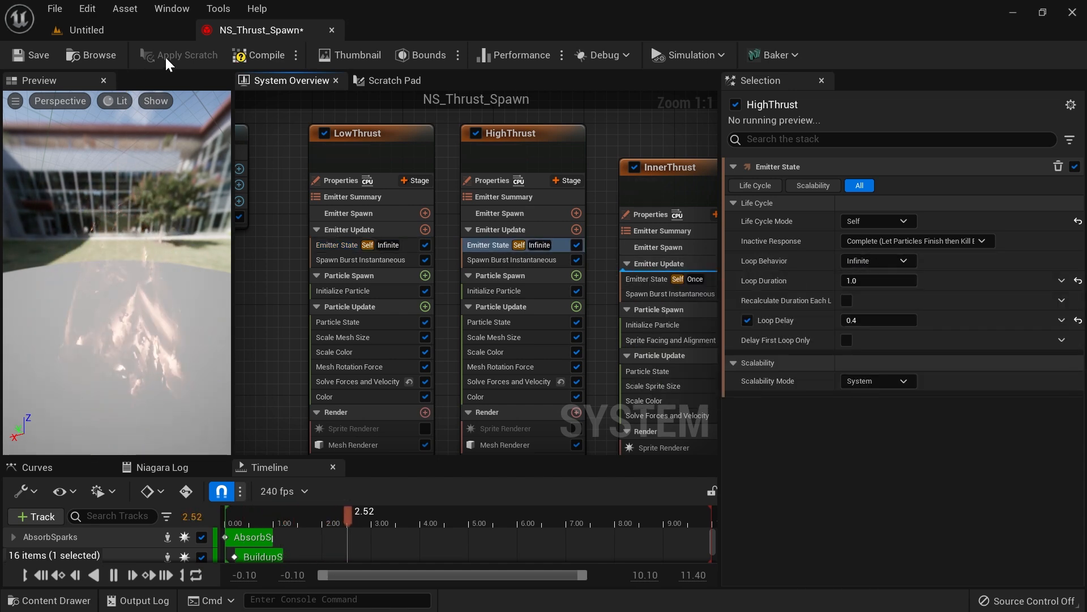
Step: Delete the duplicate NS_Thrust_Spawn2 actor from the level and focus on the original effect
{"action": "left_click", "coordinate": [136, 35]}
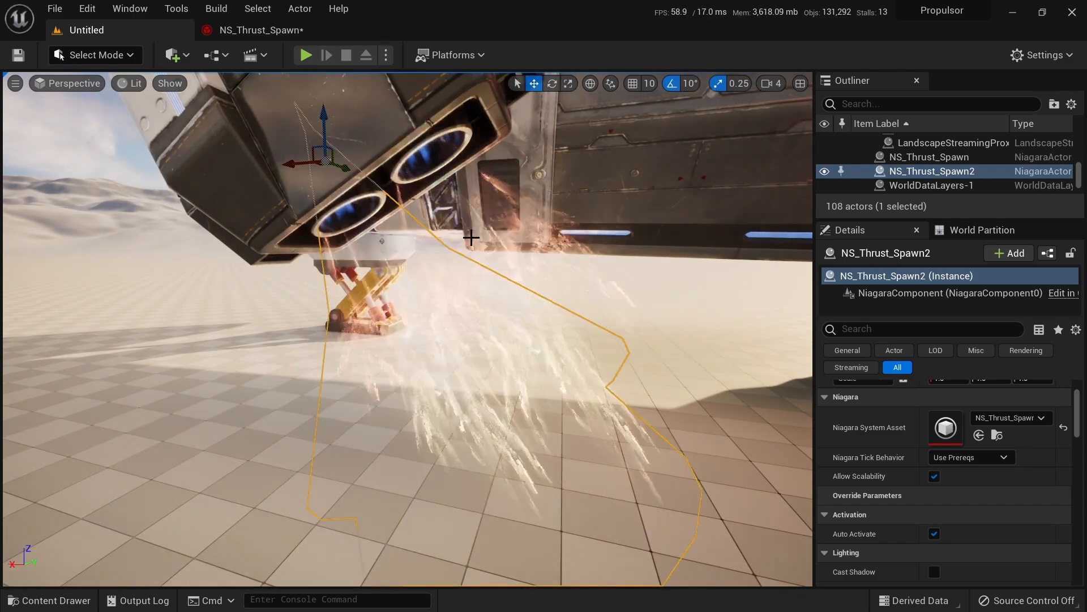
{"action": "key", "text": "Delete"}
{"action": "left_click", "coordinate": [559, 291]}
{"action": "left_click", "coordinate": [558, 291]}
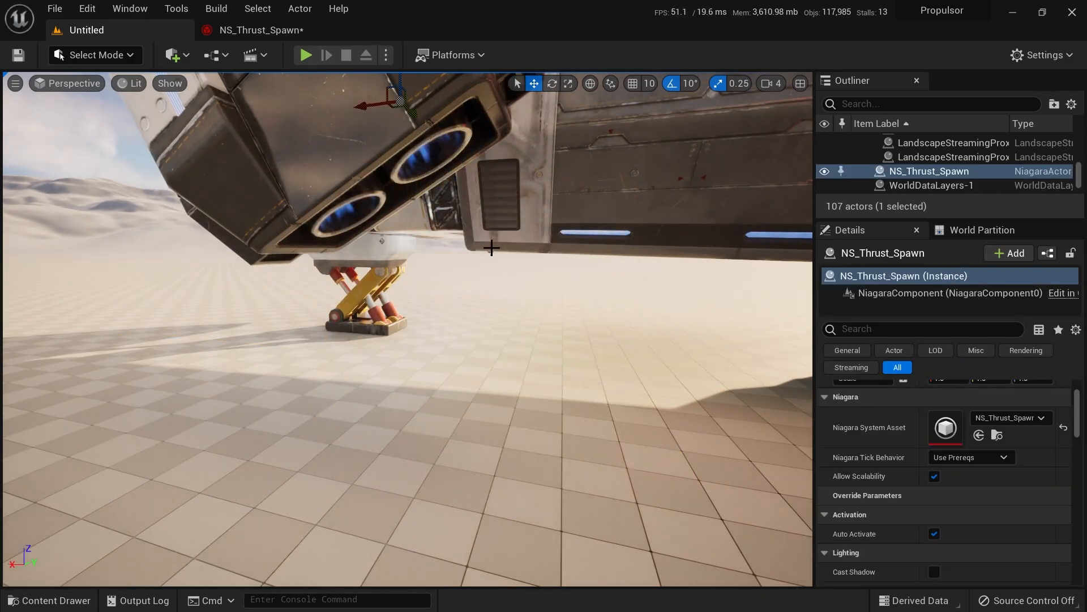
{"action": "left_click", "coordinate": [490, 253]}
{"action": "left_click", "coordinate": [483, 231]}
{"action": "key", "text": "f"}
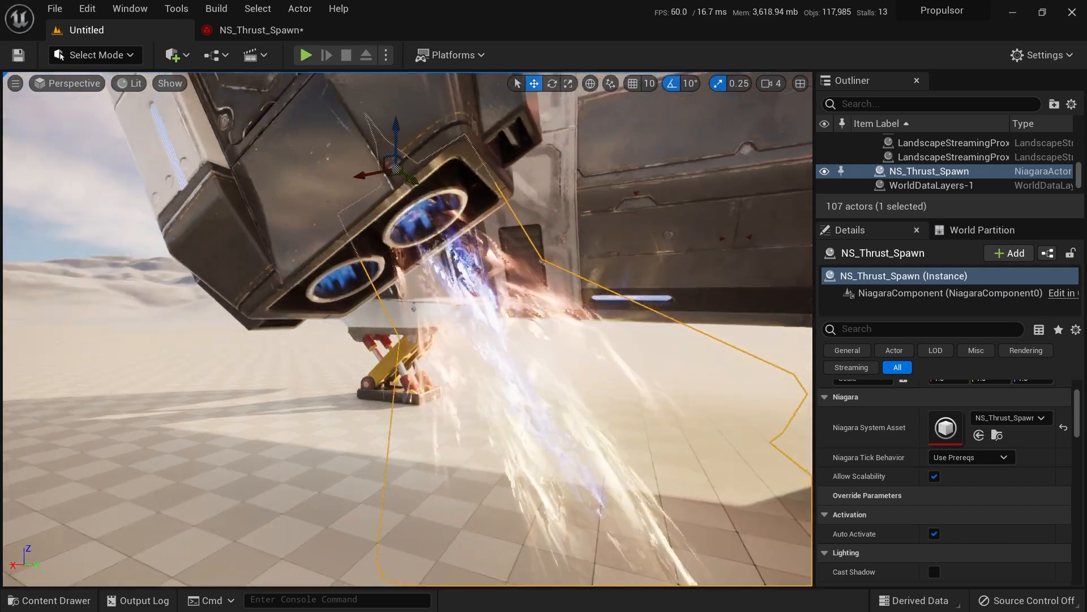
Step: Examine the looping thrust at the nozzle in the level against the emitter stacks in NS_Thrust_Spawn
{"action": "scroll", "coordinate": [580, 243], "scroll_direction": "down", "scroll_amount": 6}
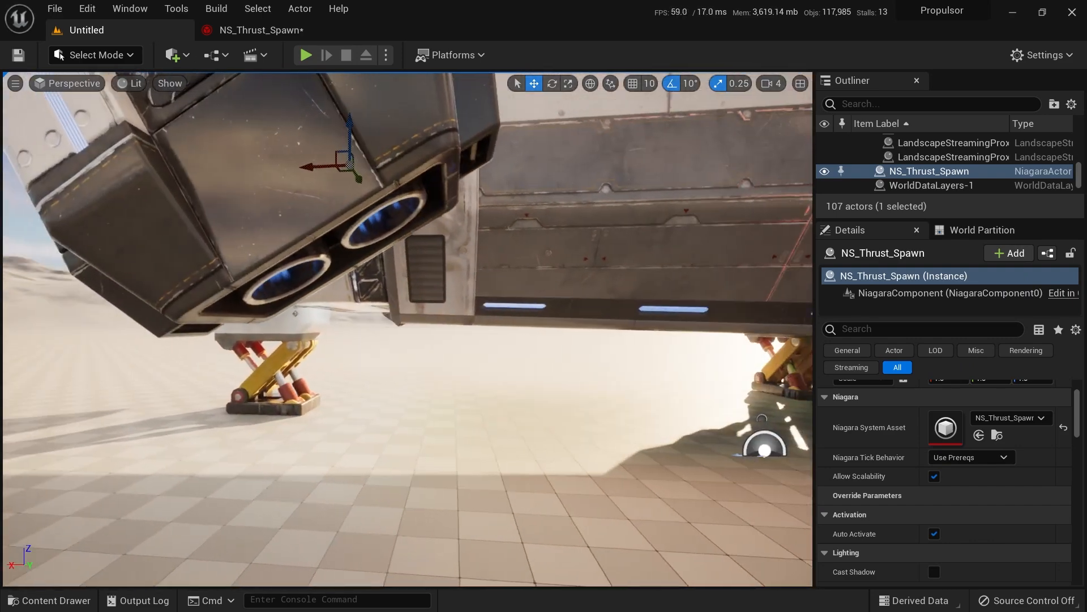
{"action": "left_click_drag", "start_coordinate": [329, 160], "coordinate": [323, 135]}
{"action": "right_click_drag", "start_coordinate": [597, 283], "coordinate": [445, 340]}
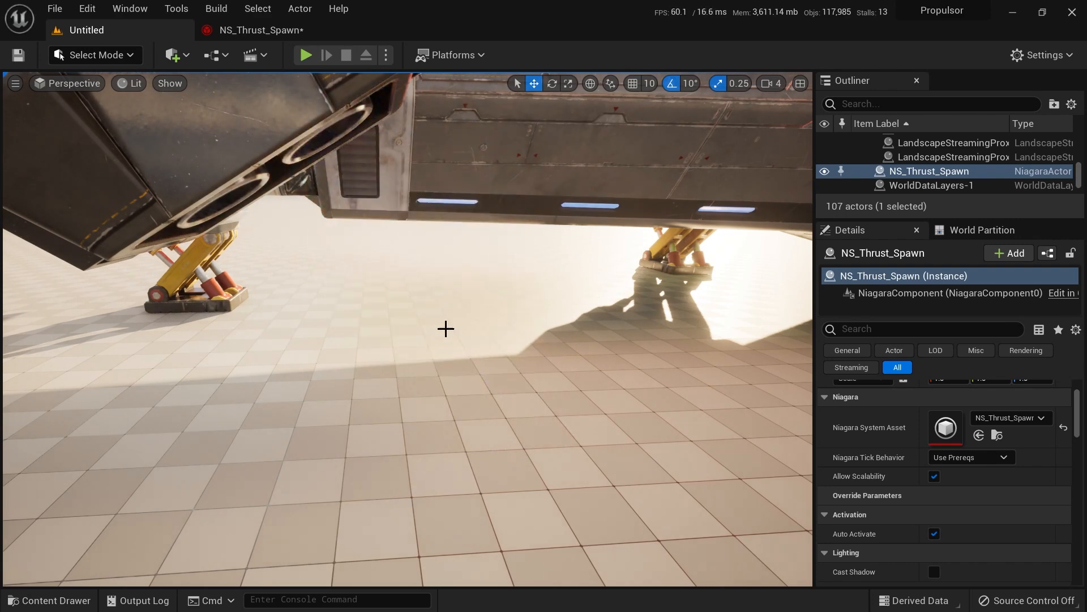
{"action": "left_click", "coordinate": [262, 32]}
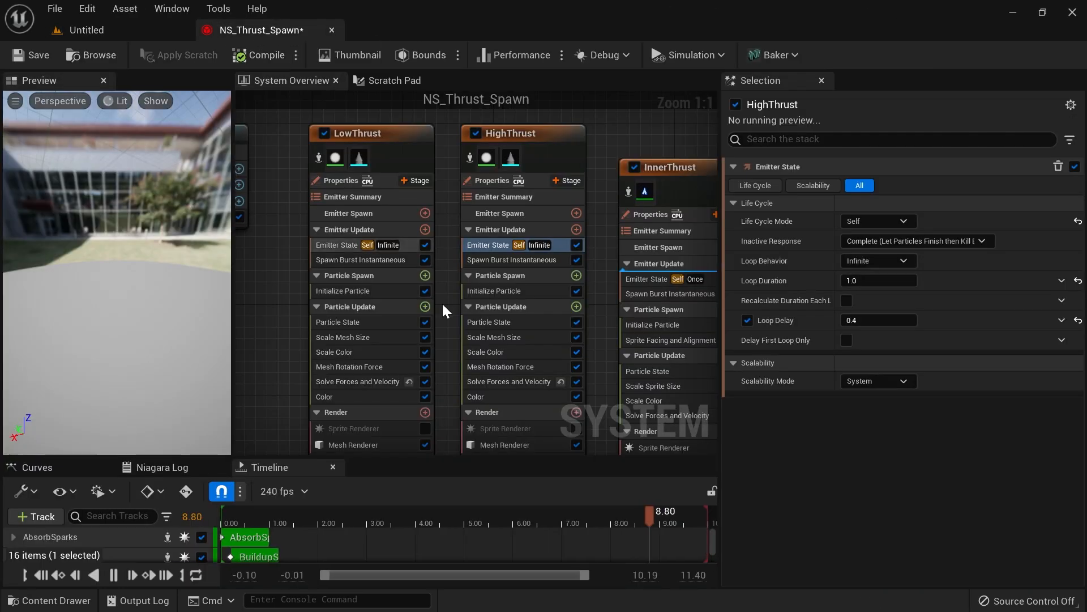
{"action": "right_click_drag", "start_coordinate": [297, 315], "coordinate": [289, 172]}
{"action": "left_click", "coordinate": [132, 30]}
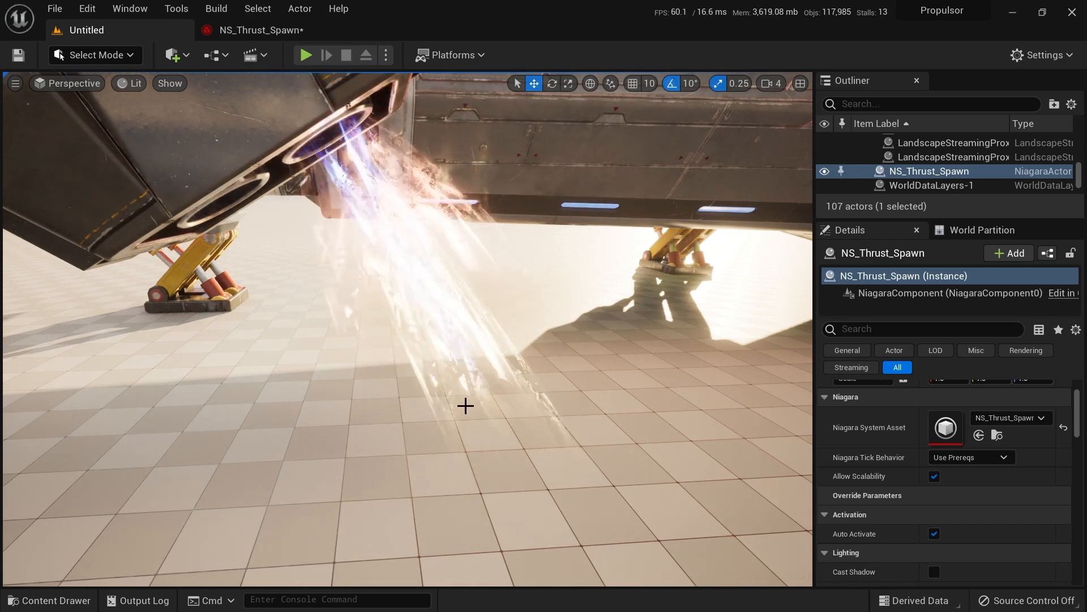
{"action": "left_click", "coordinate": [264, 33]}
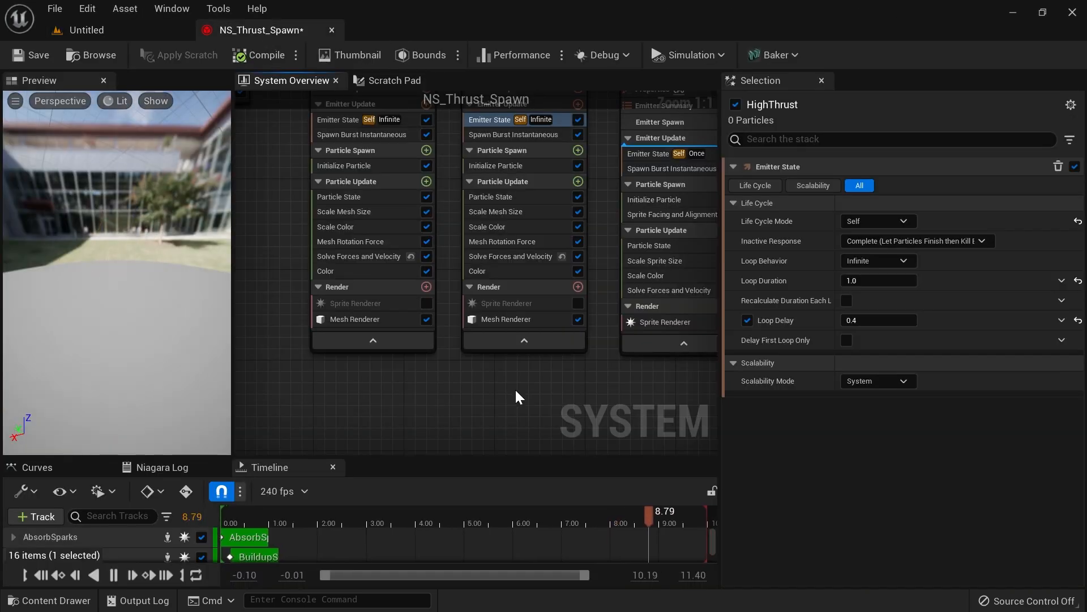
Step: Compare the Initialize Particle settings of the LowThrust and HighThrust emitters
{"action": "left_click", "coordinate": [515, 208]}
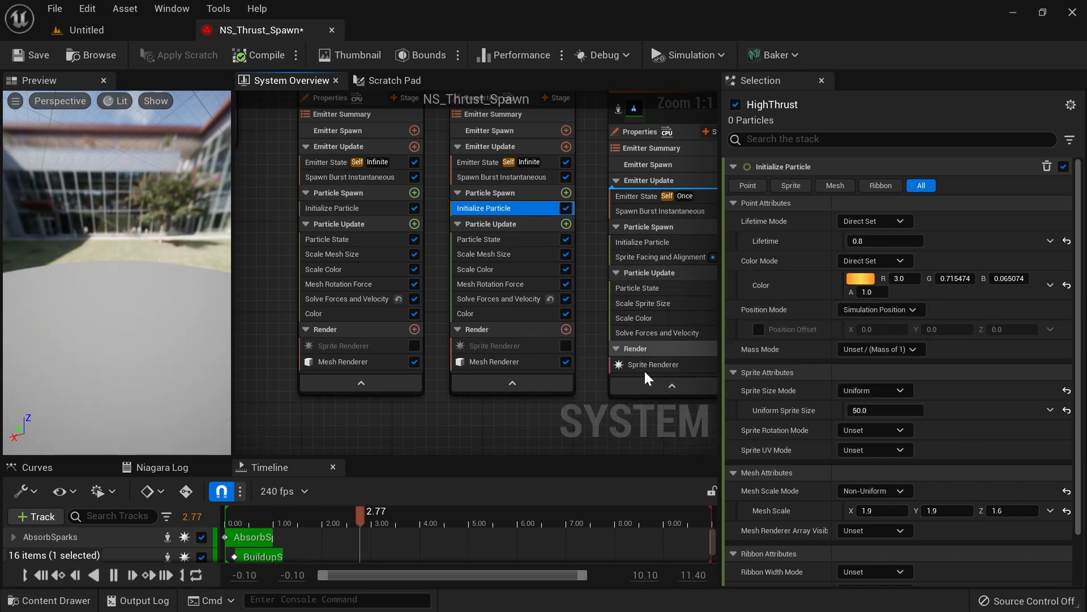
{"action": "left_click", "coordinate": [392, 259]}
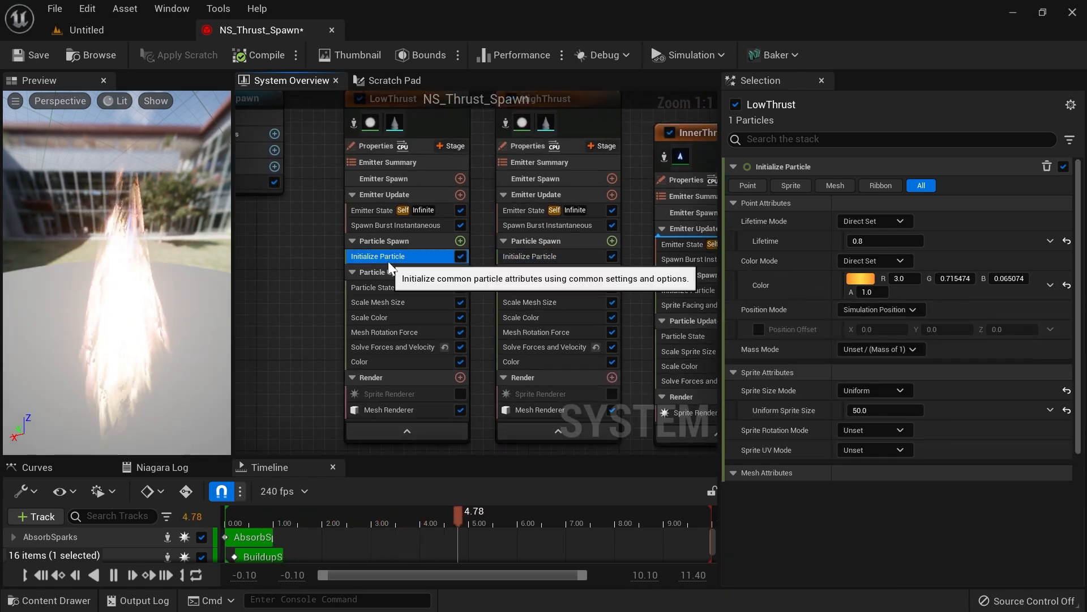
{"action": "left_click", "coordinate": [532, 257]}
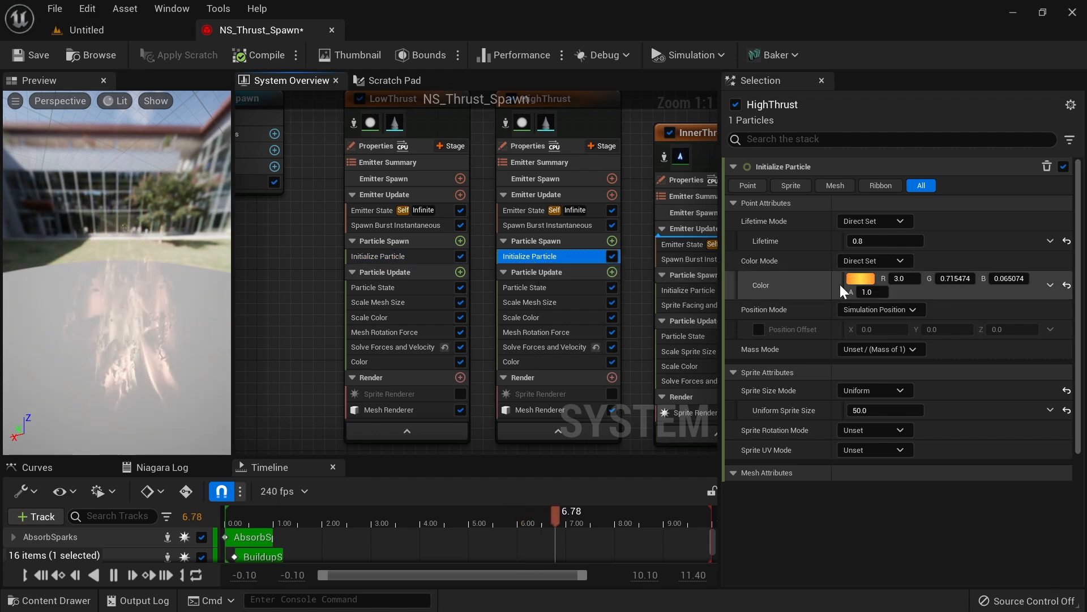
{"action": "left_click", "coordinate": [419, 256]}
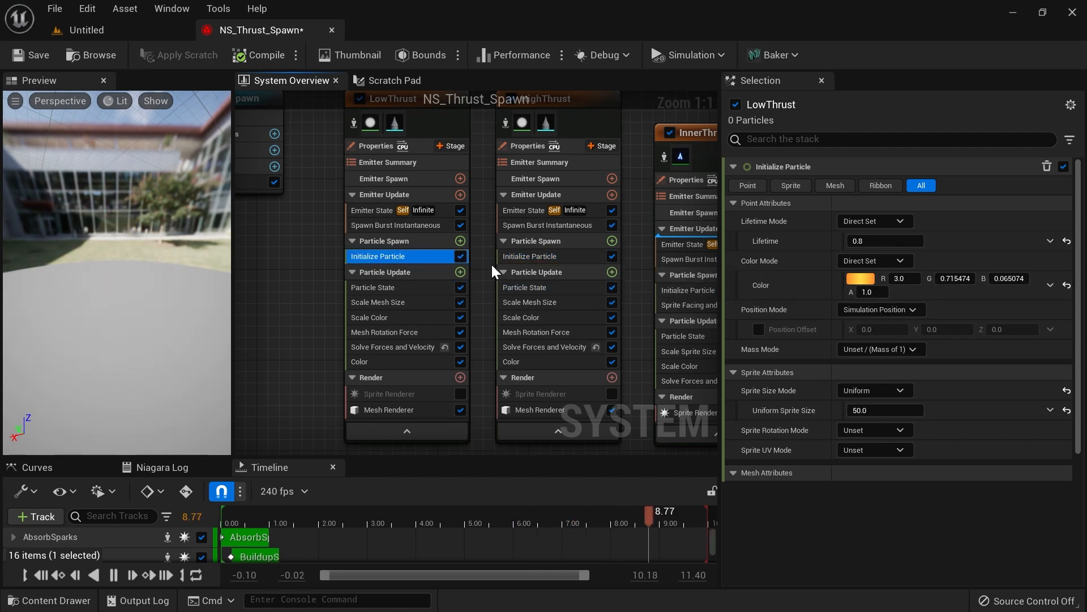
{"action": "left_click", "coordinate": [532, 257]}
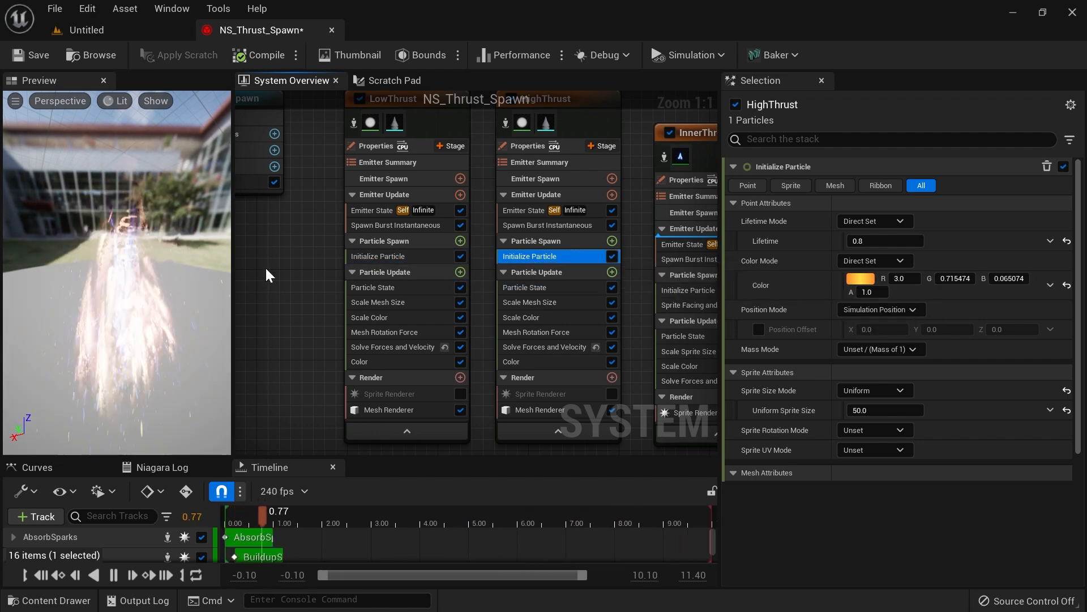
Step: Inspect the Color module curves of LowThrust and HighThrust, including the color values of their starting stops
{"action": "left_click", "coordinate": [397, 362]}
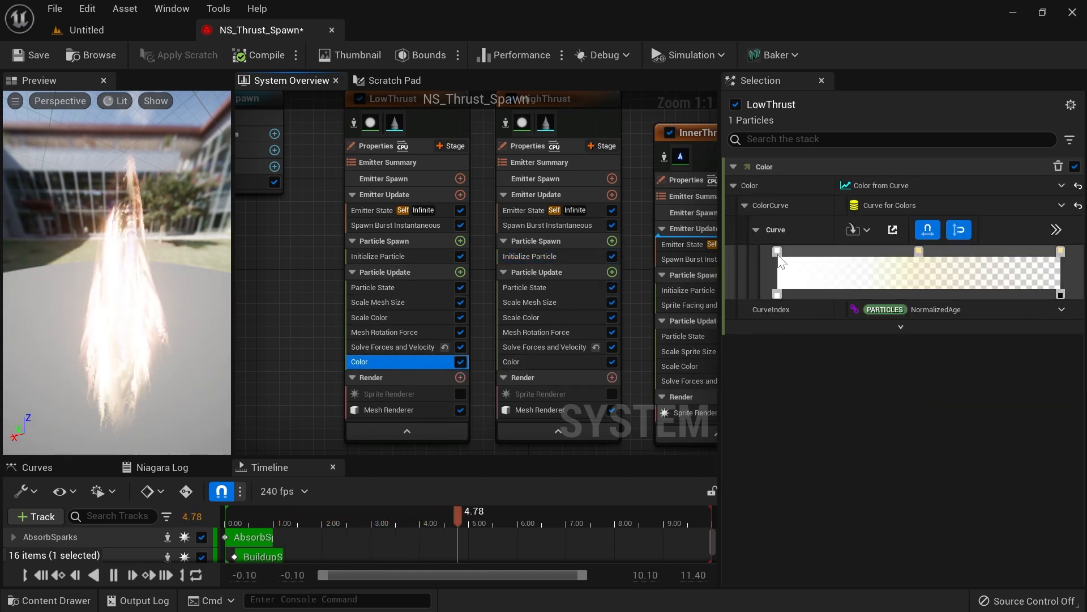
{"action": "double_click", "coordinate": [776, 294]}
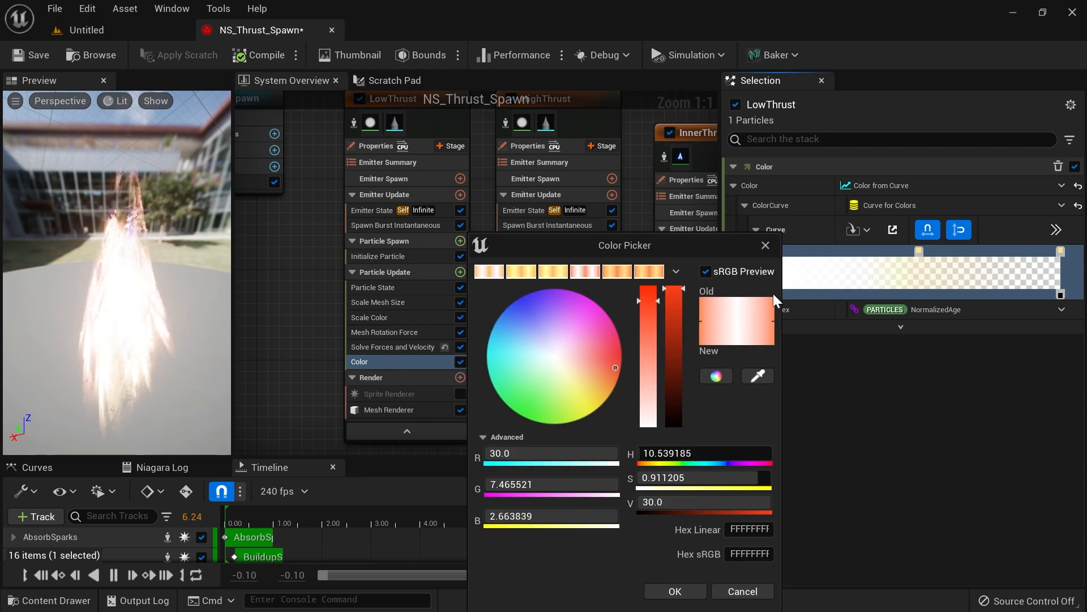
{"action": "left_click", "coordinate": [739, 589]}
{"action": "left_click", "coordinate": [541, 361]}
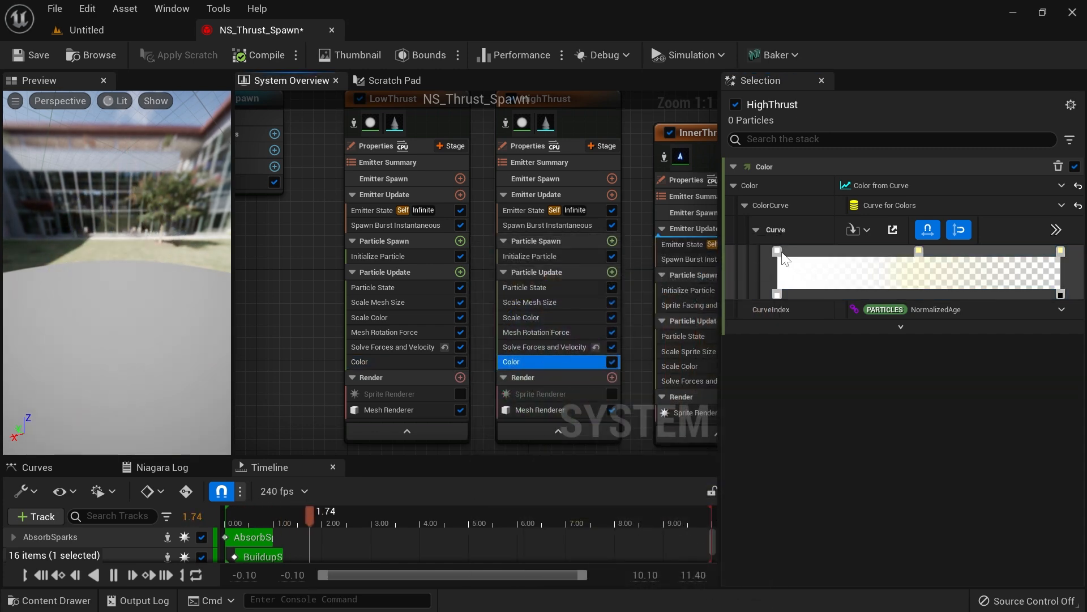
{"action": "double_click", "coordinate": [781, 252]}
{"action": "left_click", "coordinate": [731, 587]}
Step: Compare the Mesh Renderer meshes and override materials of LowThrust and HighThrust
{"action": "right_click_drag", "start_coordinate": [481, 436], "coordinate": [491, 354]}
{"action": "left_click", "coordinate": [441, 329]}
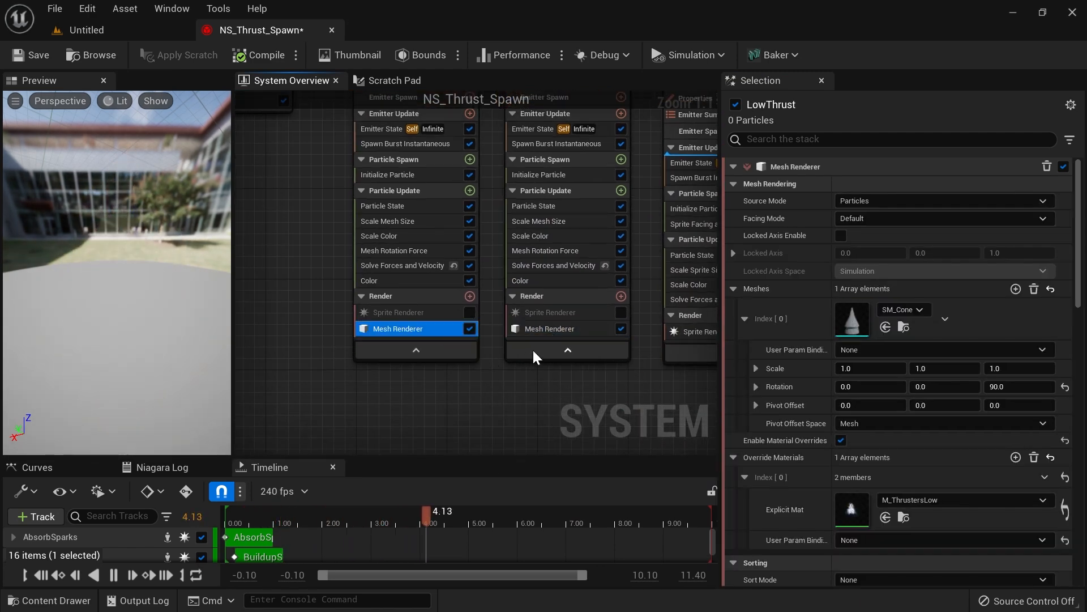
{"action": "left_click", "coordinate": [556, 329]}
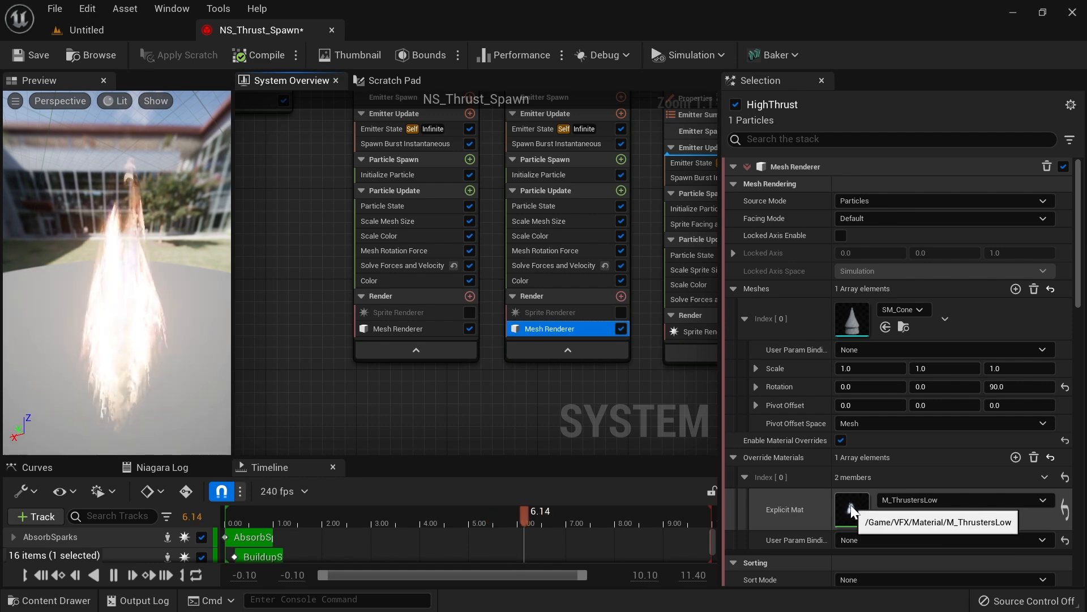
Step: Open HighThrust's M_ThrustersLow override material, locate it in the project content and duplicate it
{"action": "double_click", "coordinate": [850, 505]}
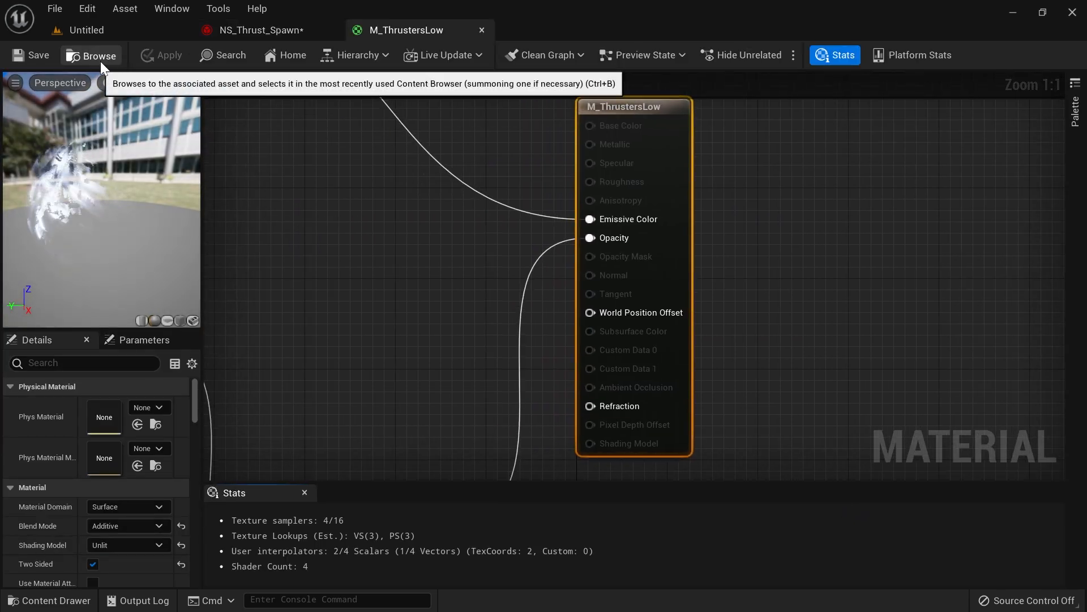
{"action": "left_click", "coordinate": [98, 57]}
{"action": "right_click", "coordinate": [529, 368]}
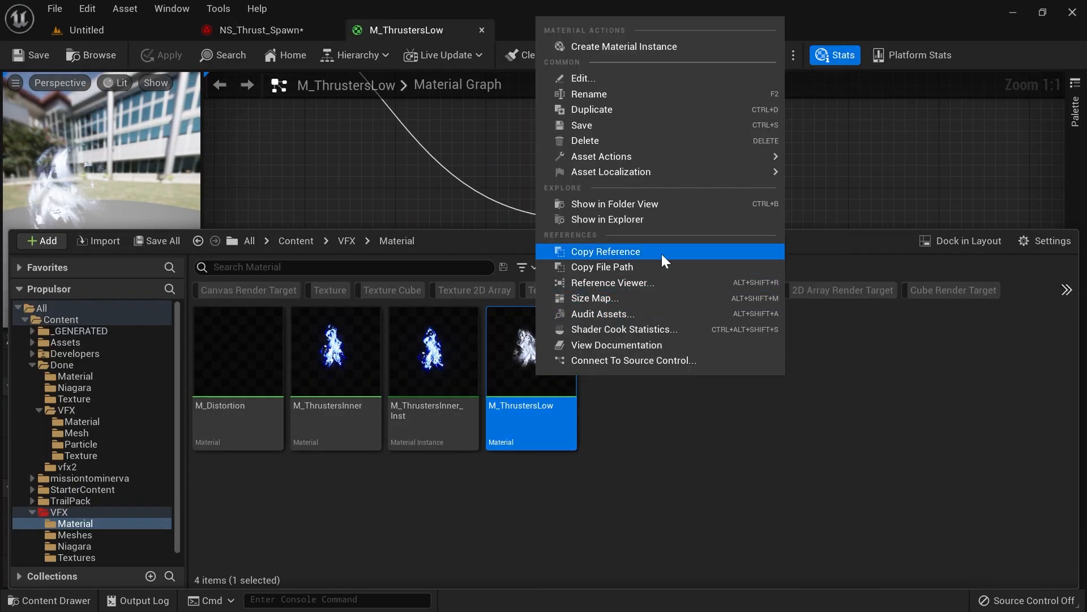
{"action": "left_click", "coordinate": [643, 110]}
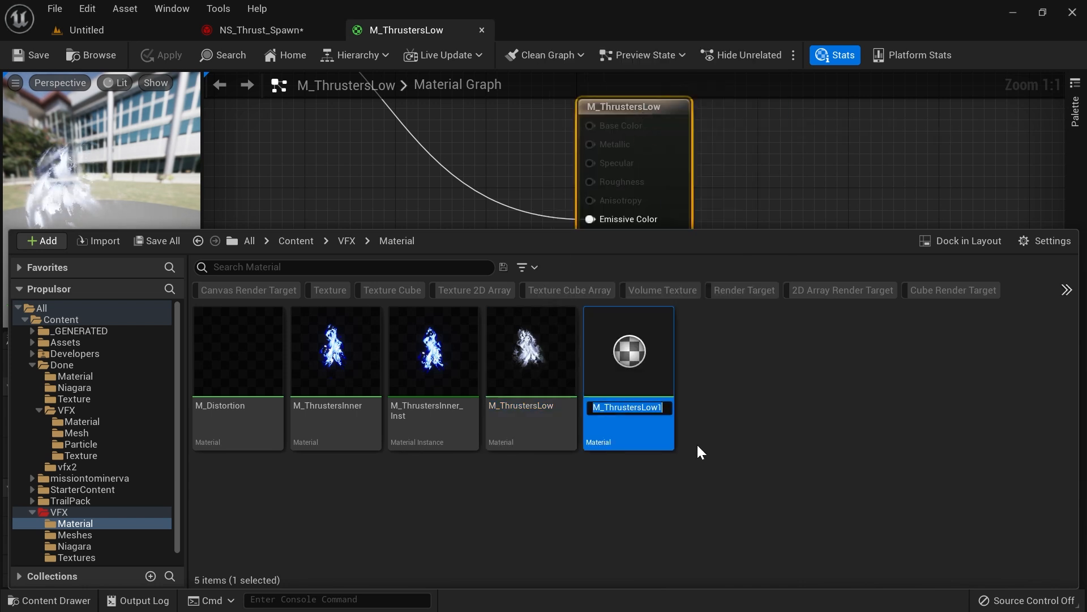
Step: Rename the duplicated thruster material as M_ThrustersHigh
{"action": "key", "text": "BackSpace"}
{"action": "key", "text": "BackSpace"}
{"action": "key", "text": "BackSpace"}
{"action": "key", "text": "BackSpace"}
{"action": "key", "text": "Caps_Lock"}
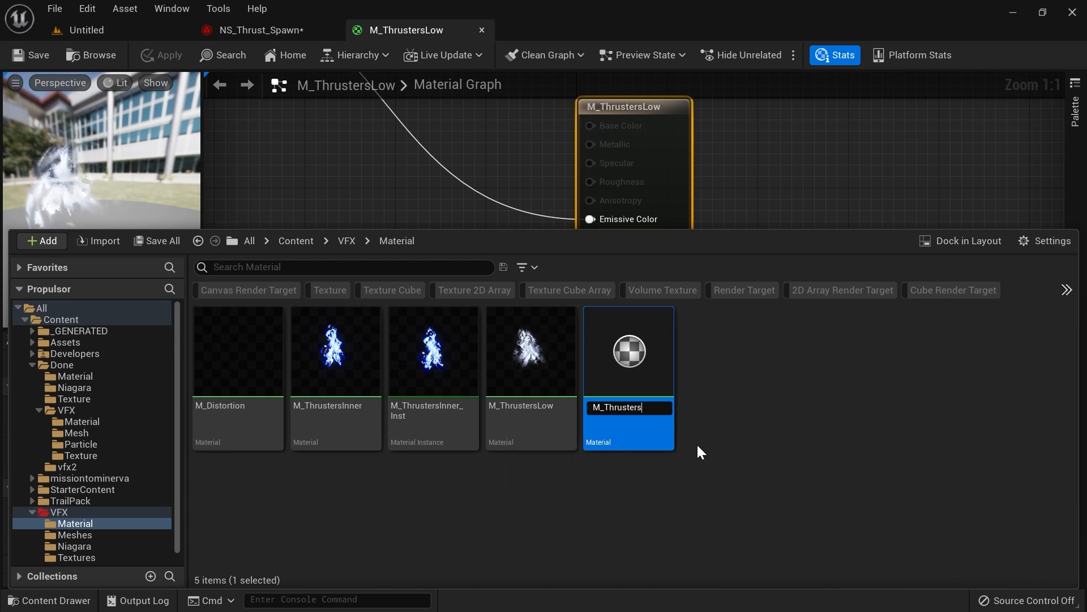
{"action": "type", "text": "H"}
{"action": "key", "text": "Caps_Lock"}
{"action": "type", "text": "igh"}
{"action": "key", "text": "Return"}
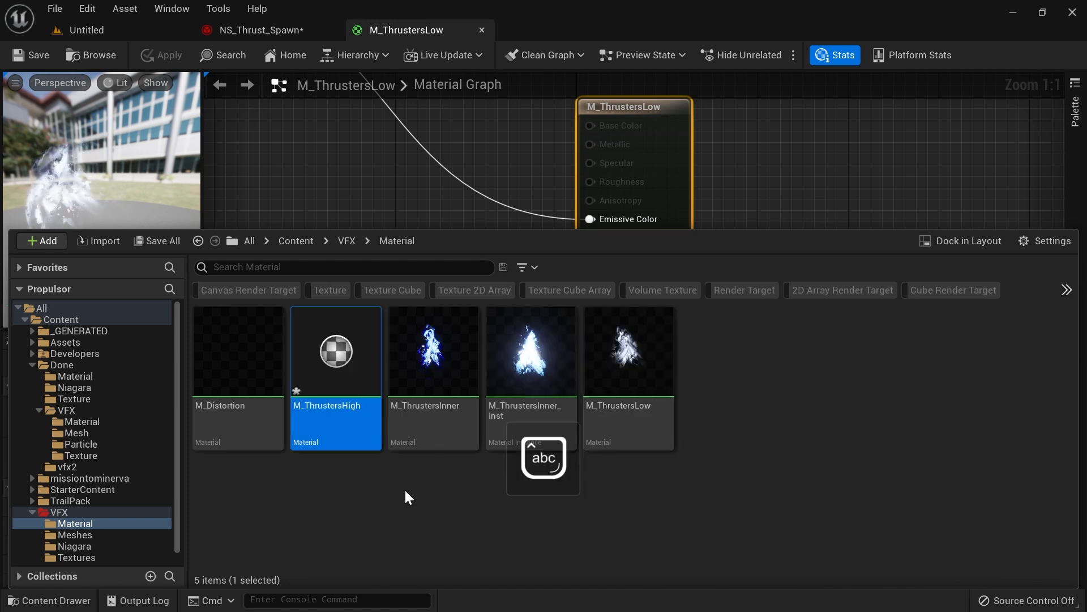
{"action": "left_click", "coordinate": [358, 497]}
Step: Open M_ThrustersHigh, locate it in the project content and assign it as the explicit override material of HighThrust's Mesh Renderer
{"action": "double_click", "coordinate": [336, 363]}
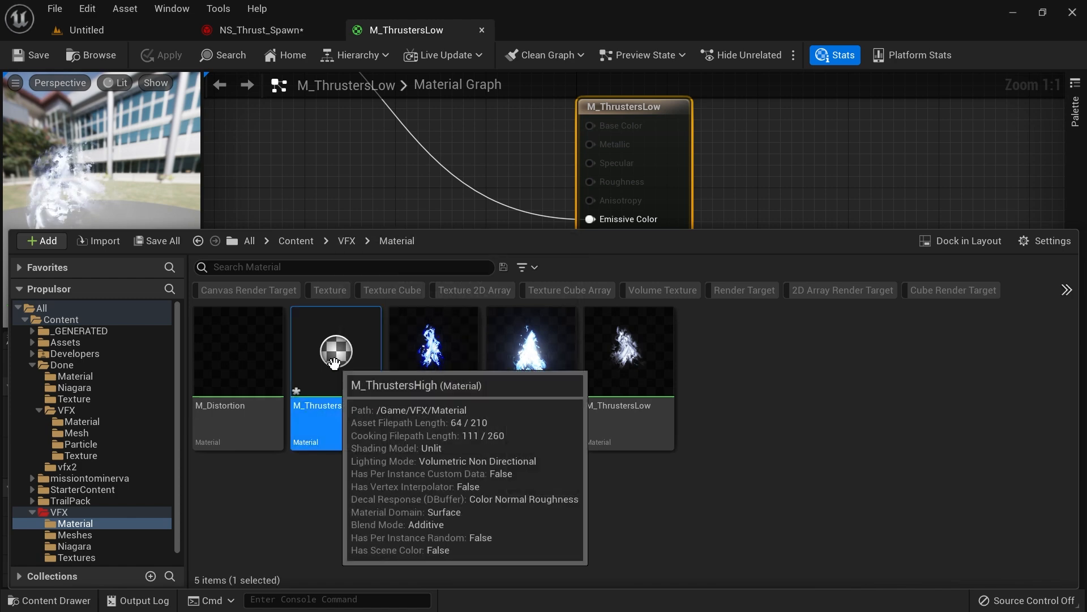
{"action": "scroll", "coordinate": [667, 277], "scroll_direction": "down", "scroll_amount": 3}
{"action": "right_click_drag", "start_coordinate": [457, 216], "coordinate": [691, 255]}
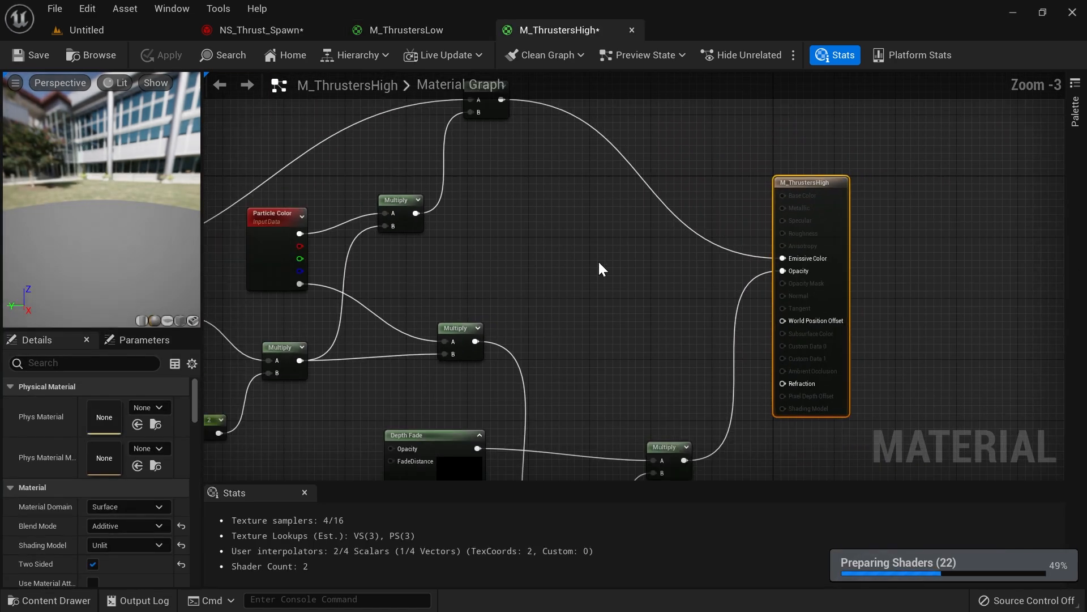
{"action": "right_click_drag", "start_coordinate": [582, 263], "coordinate": [701, 215]}
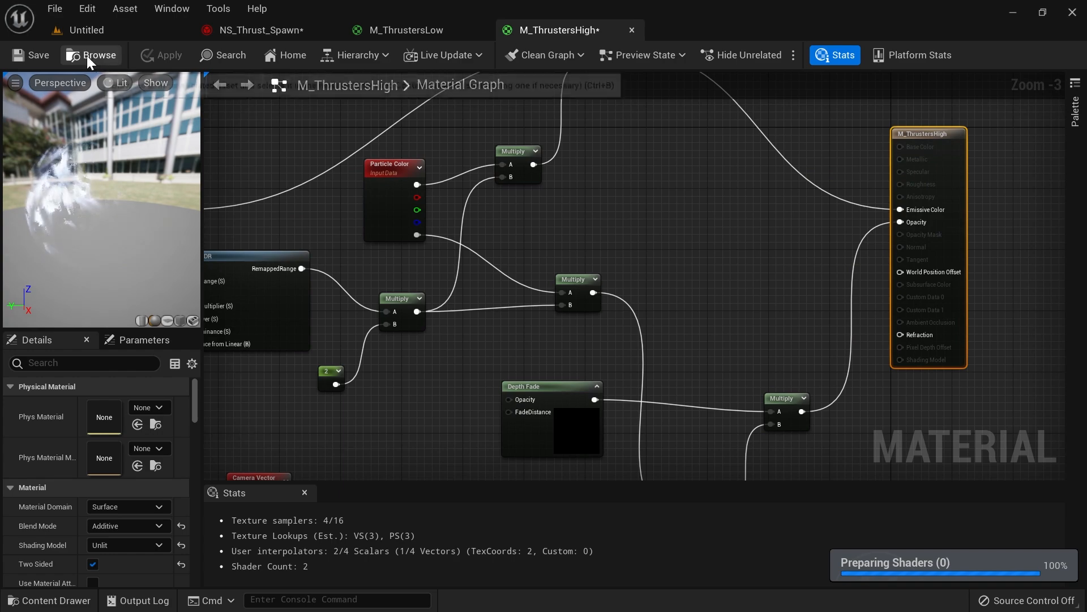
{"action": "left_click", "coordinate": [86, 56]}
{"action": "left_click", "coordinate": [262, 34]}
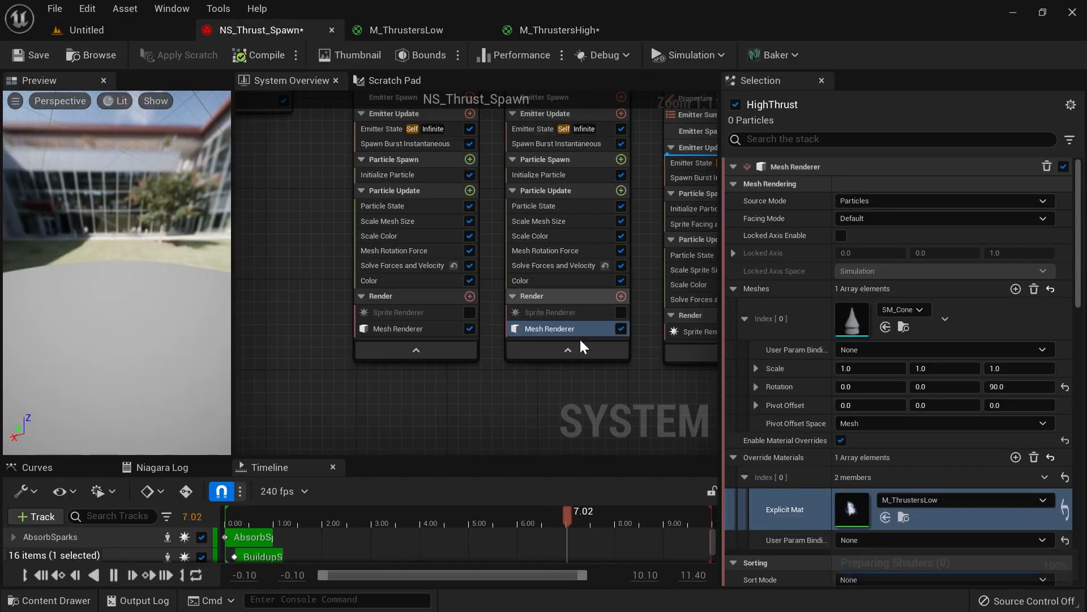
{"action": "left_click", "coordinate": [885, 518]}
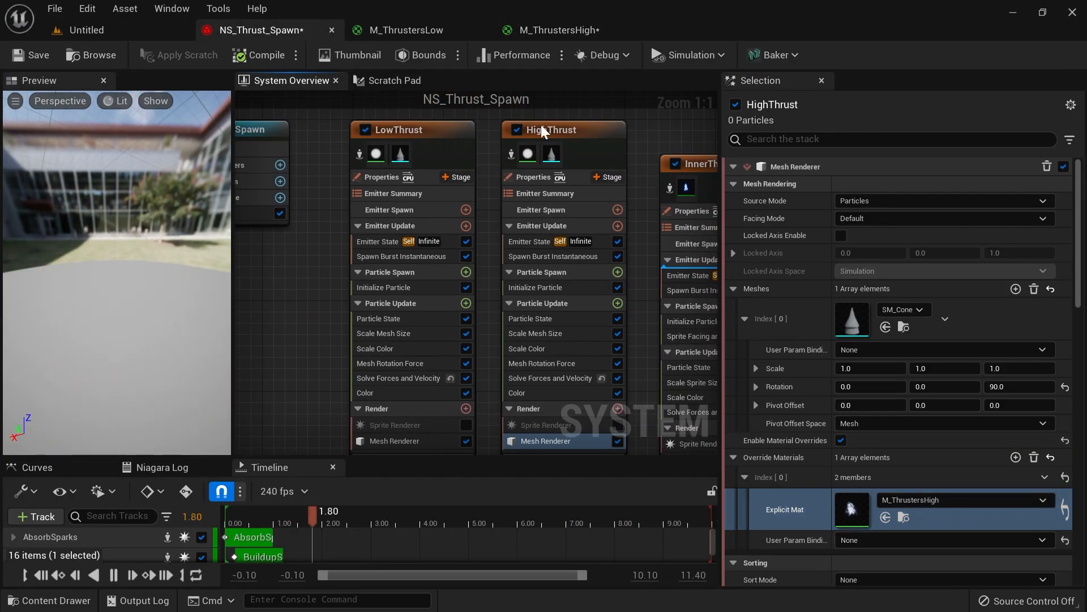
{"action": "right_click_drag", "start_coordinate": [678, 194], "coordinate": [677, 114]}
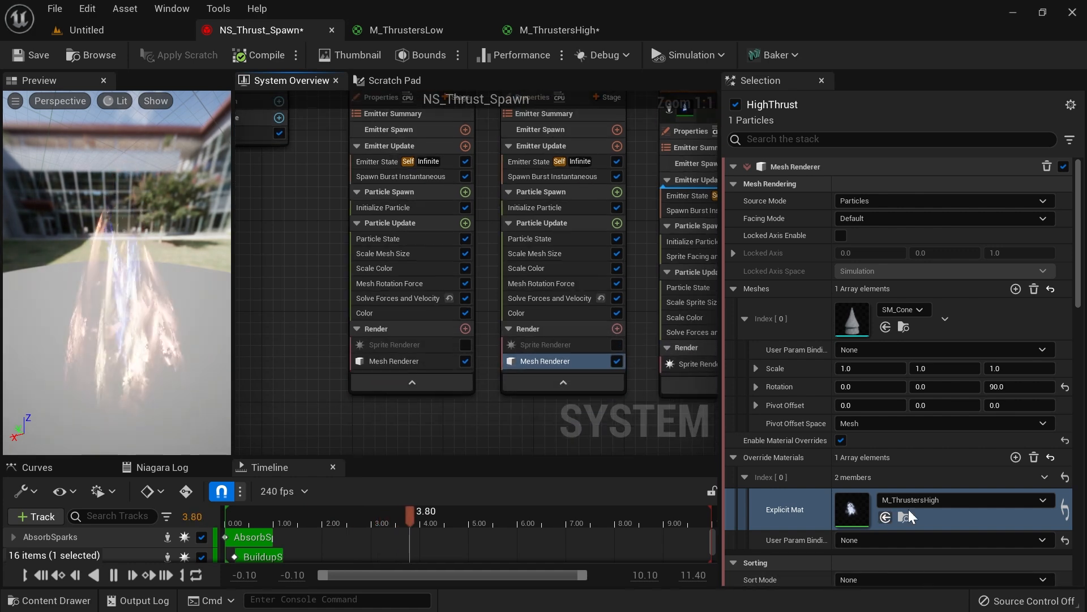
Step: Set the R value of the constant feeding the Power exponent in M_ThrustersHigh to 4 and apply the material
{"action": "left_click", "coordinate": [538, 34]}
{"action": "right_click_drag", "start_coordinate": [368, 458], "coordinate": [559, 189]}
{"action": "left_click", "coordinate": [486, 386]}
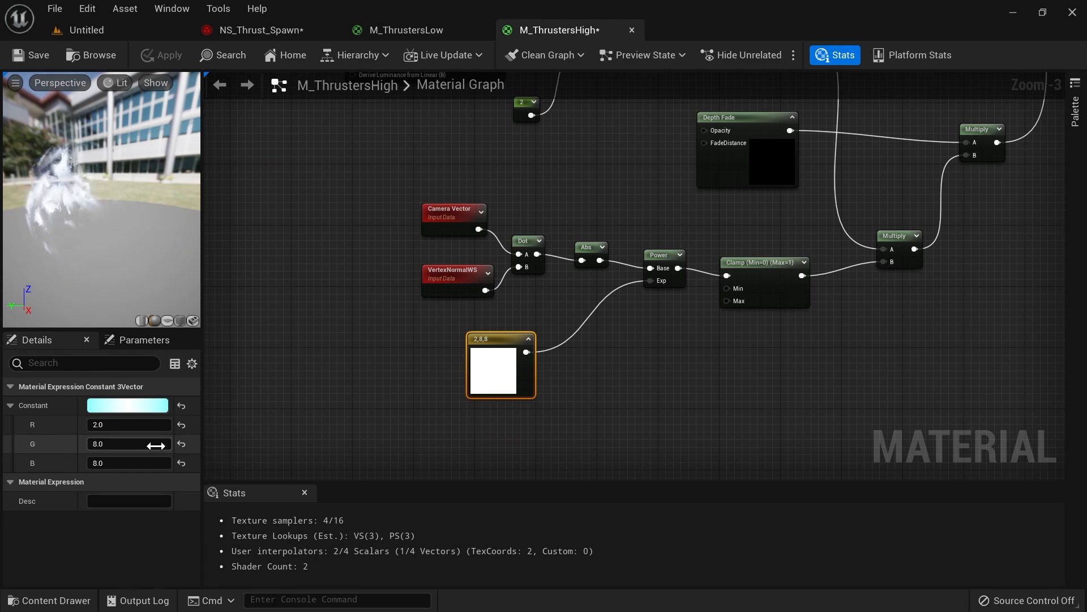
{"action": "type", "text": "4"}
{"action": "key", "text": "Return"}
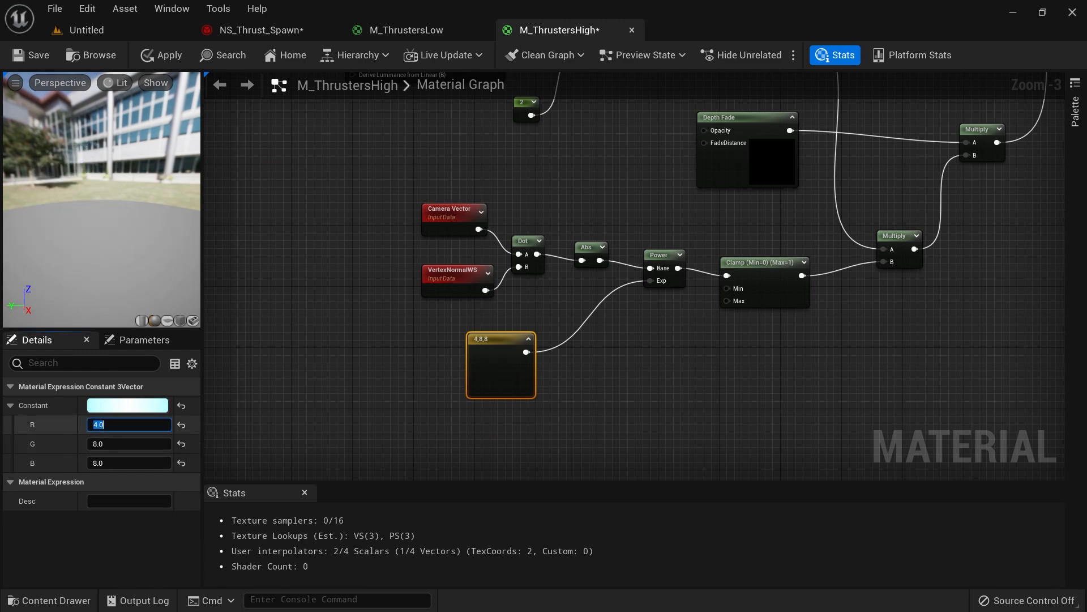
{"action": "left_click", "coordinate": [161, 50]}
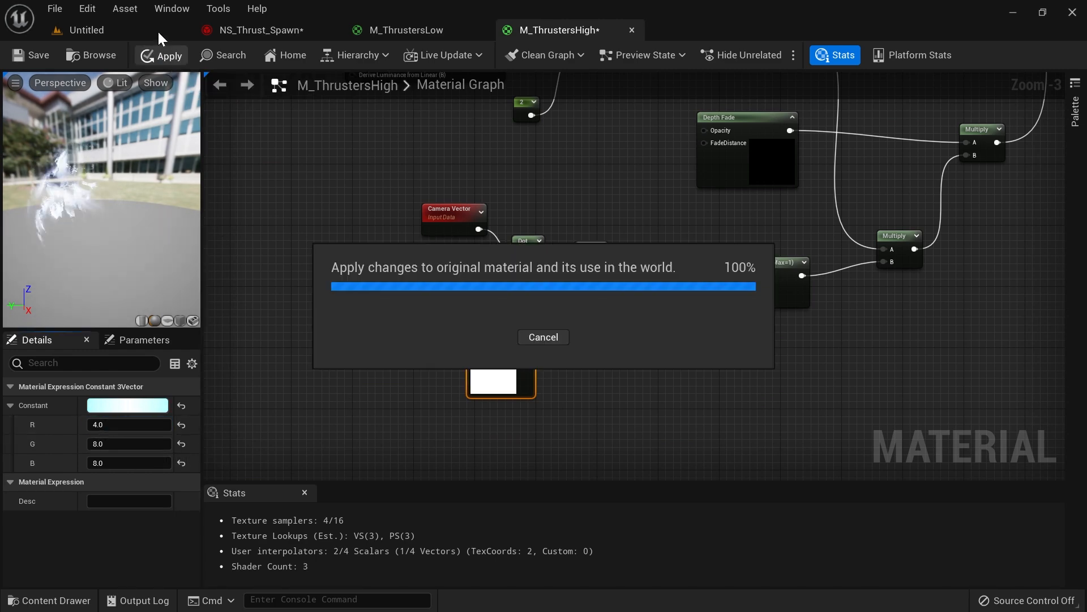
Step: Examine the thruster flame in the level, marking its lower outer edges with red strokes on a temporary screen capture
{"action": "left_click", "coordinate": [146, 28]}
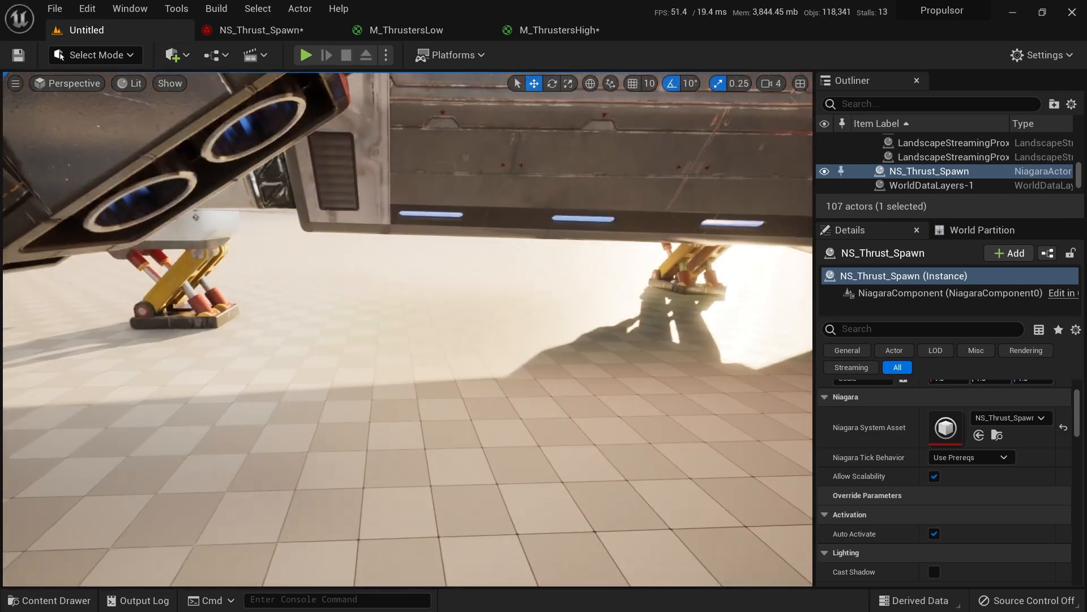
{"action": "right_click_drag", "start_coordinate": [502, 423], "coordinate": [502, 416]}
{"action": "key", "text": "s"}
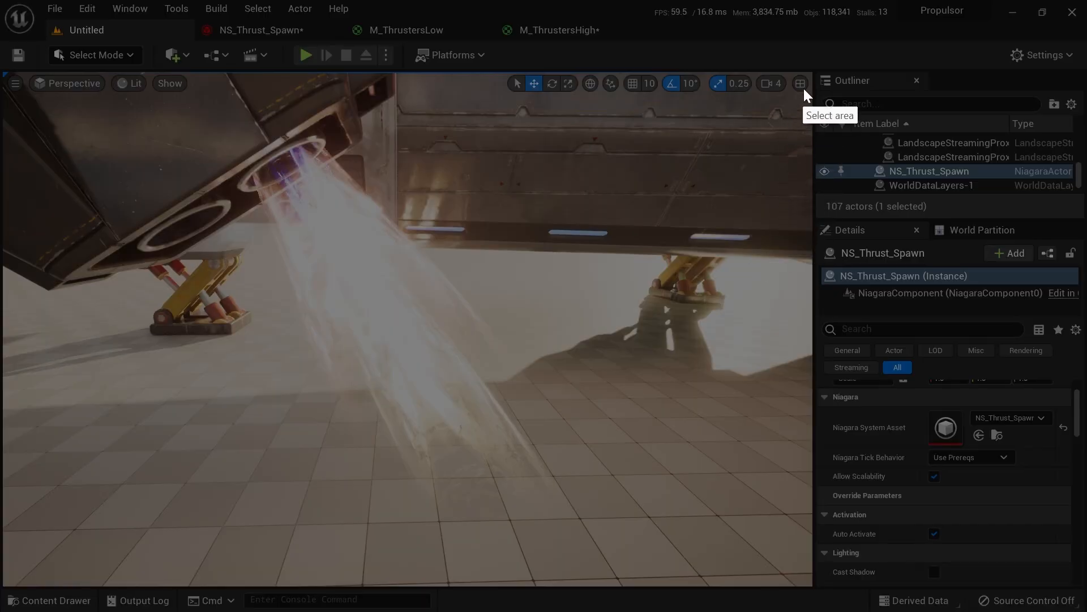
{"action": "mouse_move", "coordinate": [809, 70]}
{"action": "left_mouse_down"}
{"action": "mouse_move", "coordinate": [114, 556]}
{"action": "mouse_move", "coordinate": [81, 564]}
{"action": "left_mouse_up"}
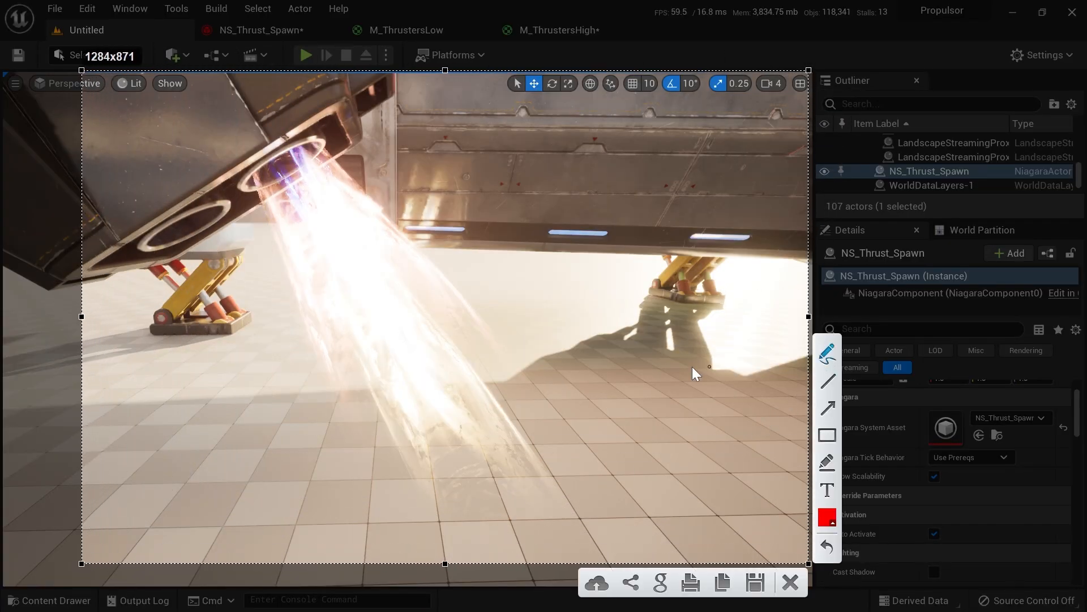
{"action": "left_click_drag", "start_coordinate": [461, 352], "coordinate": [528, 430]}
{"action": "left_click_drag", "start_coordinate": [355, 383], "coordinate": [406, 466]}
{"action": "left_click_drag", "start_coordinate": [395, 420], "coordinate": [410, 459]}
{"action": "left_click_drag", "start_coordinate": [485, 394], "coordinate": [490, 398]}
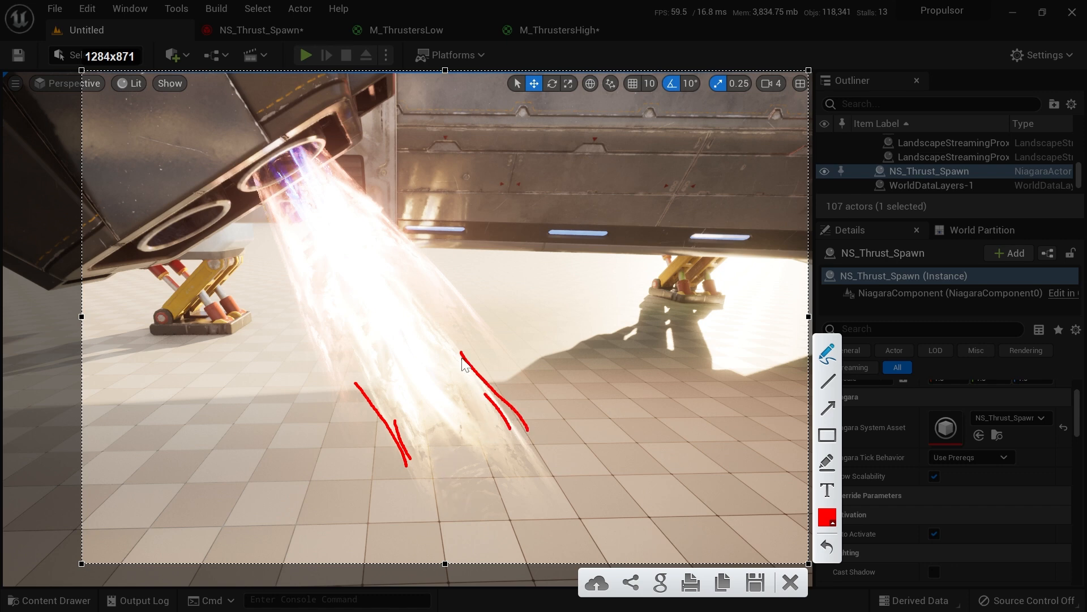
{"action": "key", "text": "Escape"}
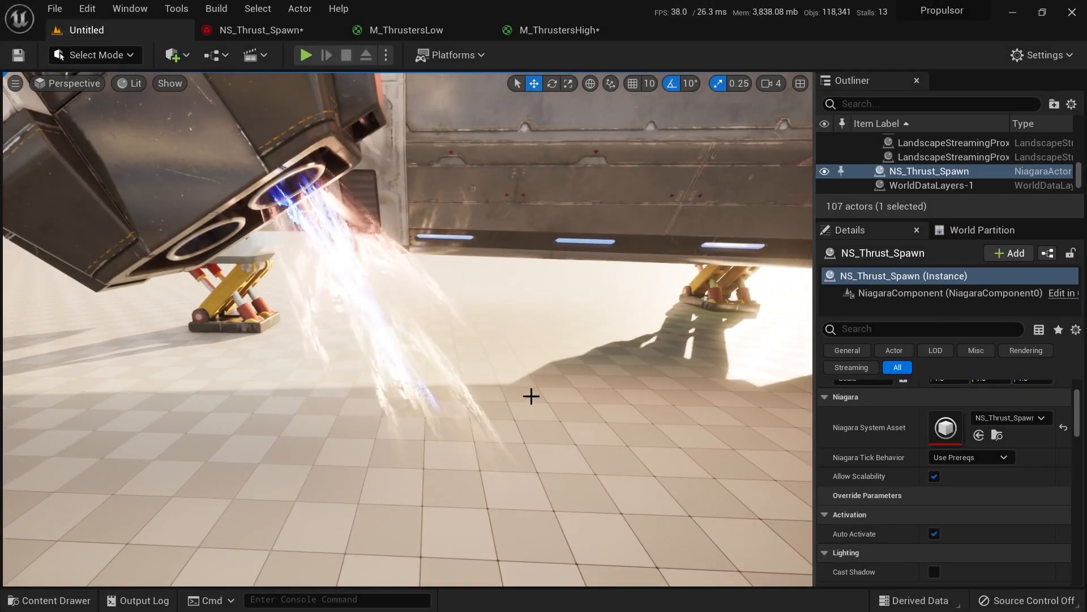
Step: Examine the thruster flame under the ship from several viewing angles
{"action": "mouse_move", "coordinate": [473, 372]}
{"action": "right_mouse_down"}
{"action": "mouse_move", "coordinate": [362, 371]}
{"action": "mouse_move", "coordinate": [396, 380]}
{"action": "right_mouse_up"}
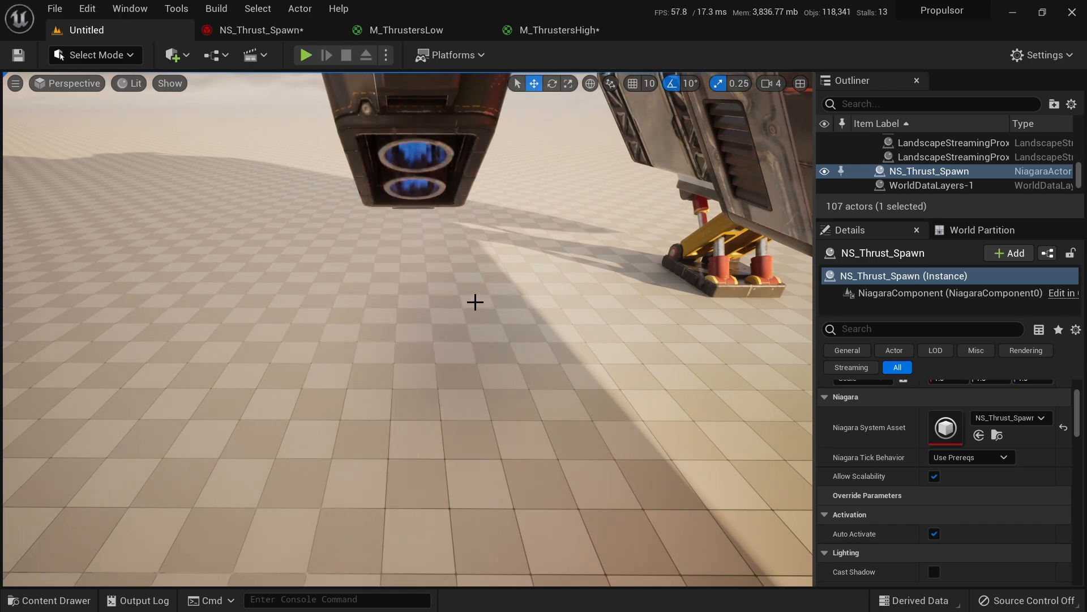
{"action": "right_click_drag", "start_coordinate": [500, 299], "coordinate": [600, 309]}
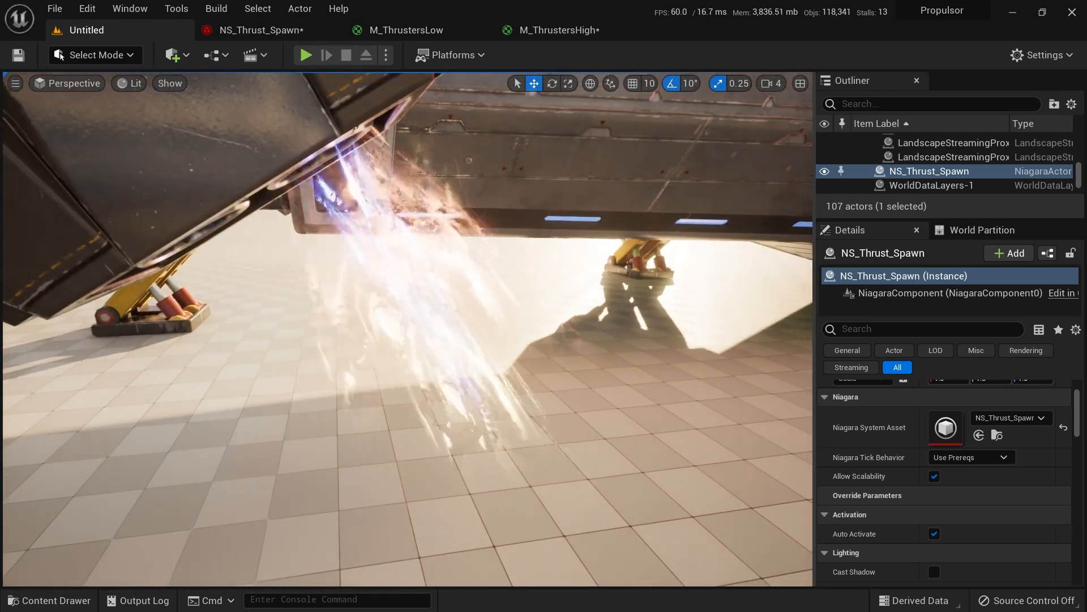
{"action": "mouse_move", "coordinate": [508, 301]}
{"action": "right_mouse_down"}
{"action": "mouse_move", "coordinate": [498, 301]}
{"action": "mouse_move", "coordinate": [508, 301]}
{"action": "right_mouse_up"}
Step: Set the Emitter State loop behavior of both LowThrust and HighThrust in NS_Thrust_Spawn to Once
{"action": "left_click", "coordinate": [266, 30]}
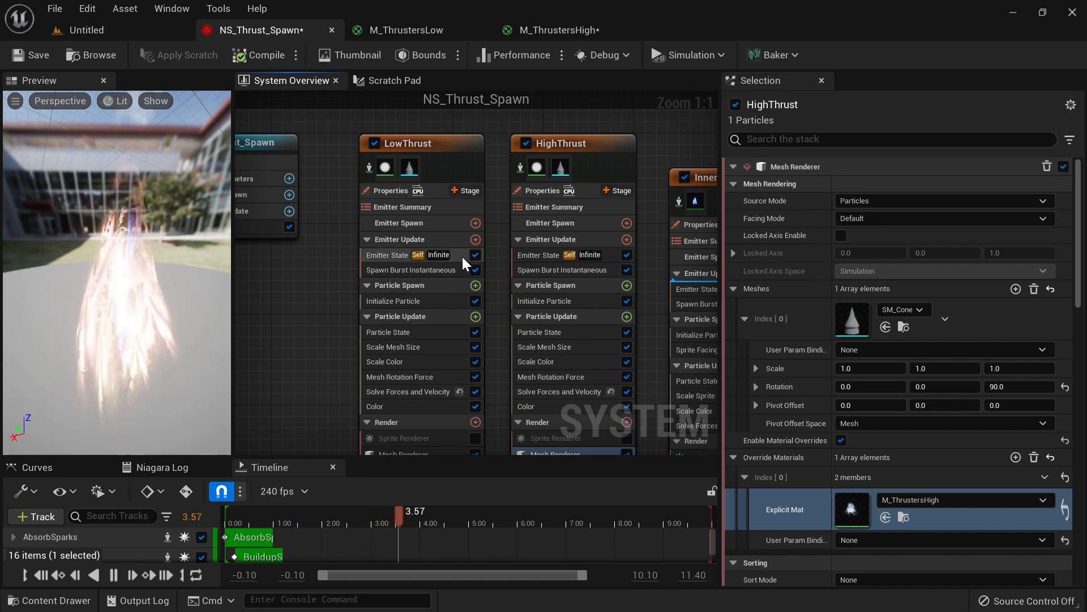
{"action": "left_click", "coordinate": [463, 255]}
{"action": "left_click", "coordinate": [888, 260]}
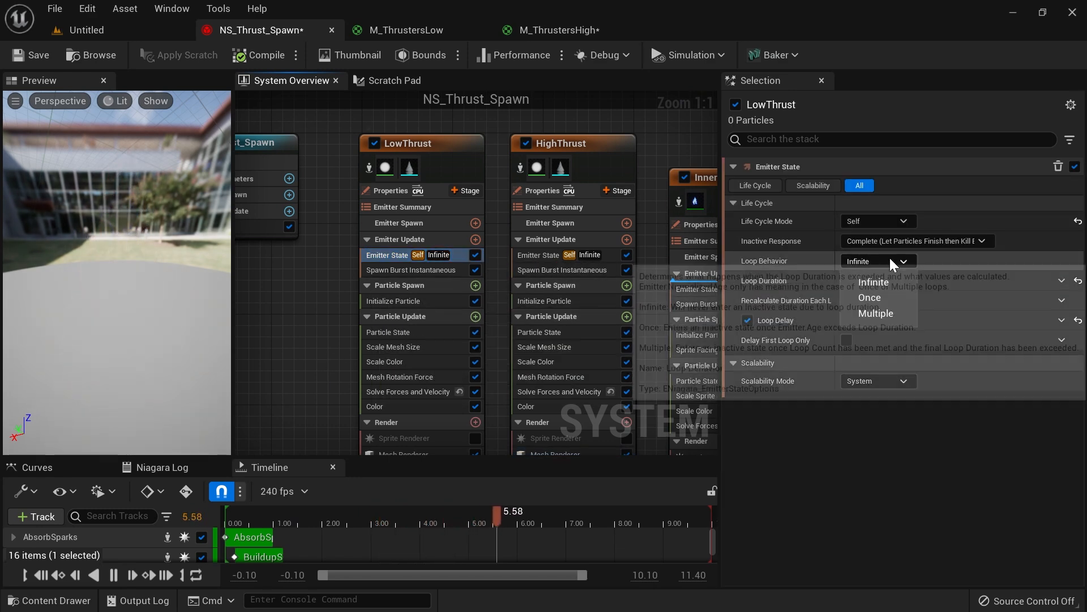
{"action": "left_click", "coordinate": [896, 301]}
{"action": "left_click", "coordinate": [611, 254]}
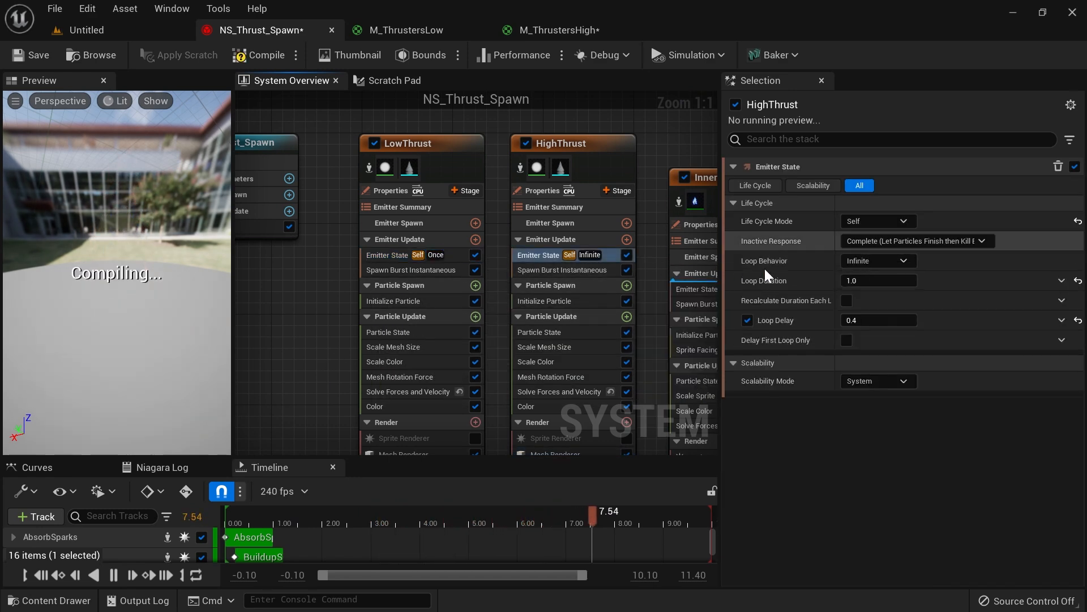
{"action": "left_click", "coordinate": [882, 264]}
{"action": "left_click", "coordinate": [884, 295]}
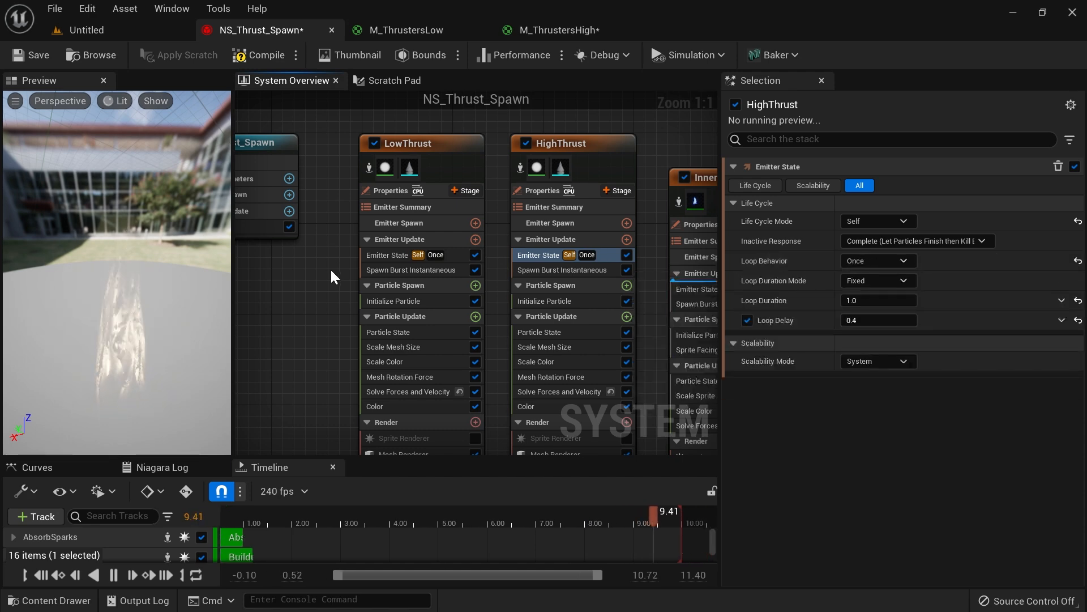
Step: Float the NS_Thrust_Spawn editor over the level to watch the effect on the ship, and dock it back
{"action": "left_click", "coordinate": [149, 31]}
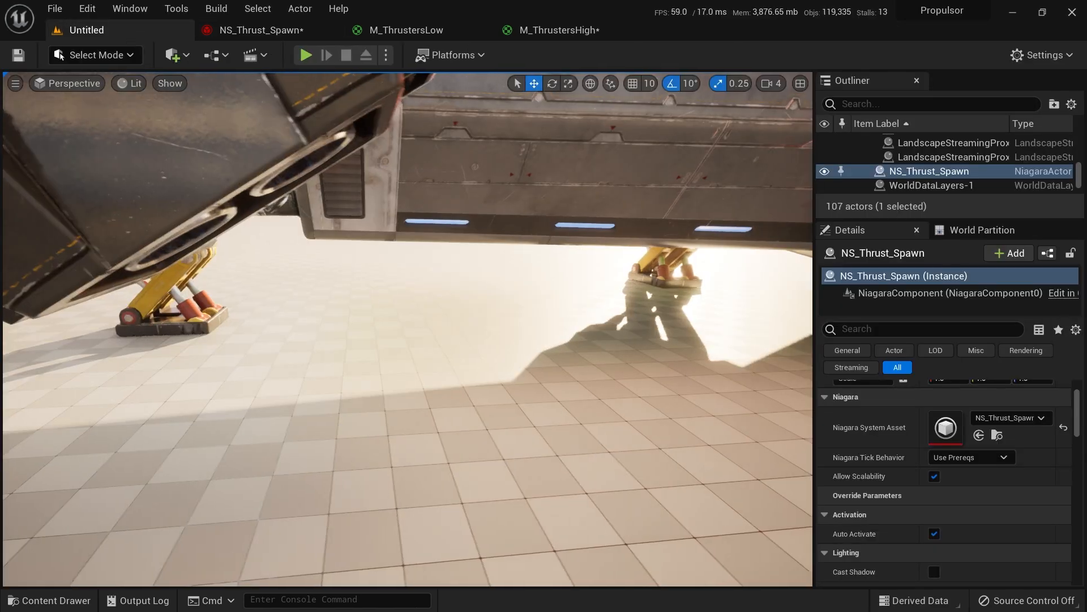
{"action": "left_click_drag", "start_coordinate": [273, 32], "coordinate": [615, 135]}
{"action": "left_click", "coordinate": [291, 33]}
{"action": "left_click", "coordinate": [137, 32]}
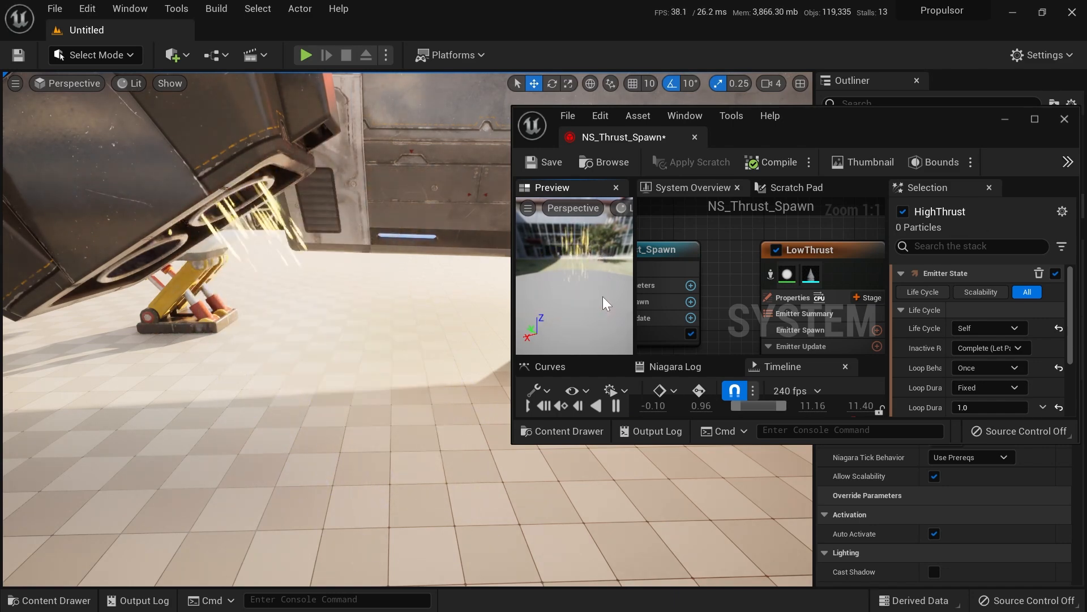
{"action": "left_click_drag", "start_coordinate": [637, 131], "coordinate": [310, 32]}
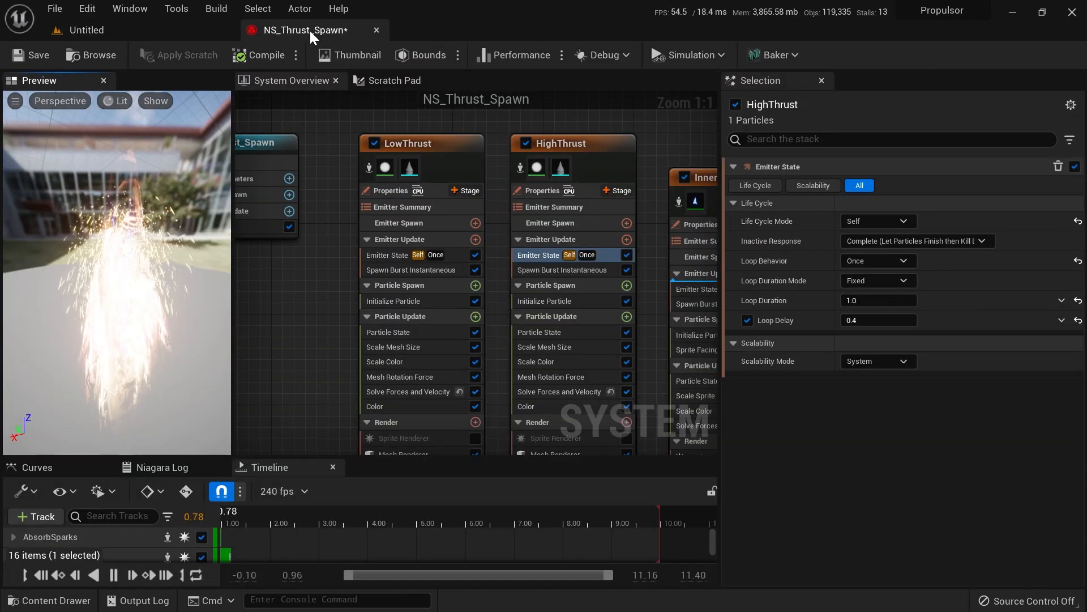
{"action": "left_click_drag", "start_coordinate": [143, 324], "coordinate": [79, 324]}
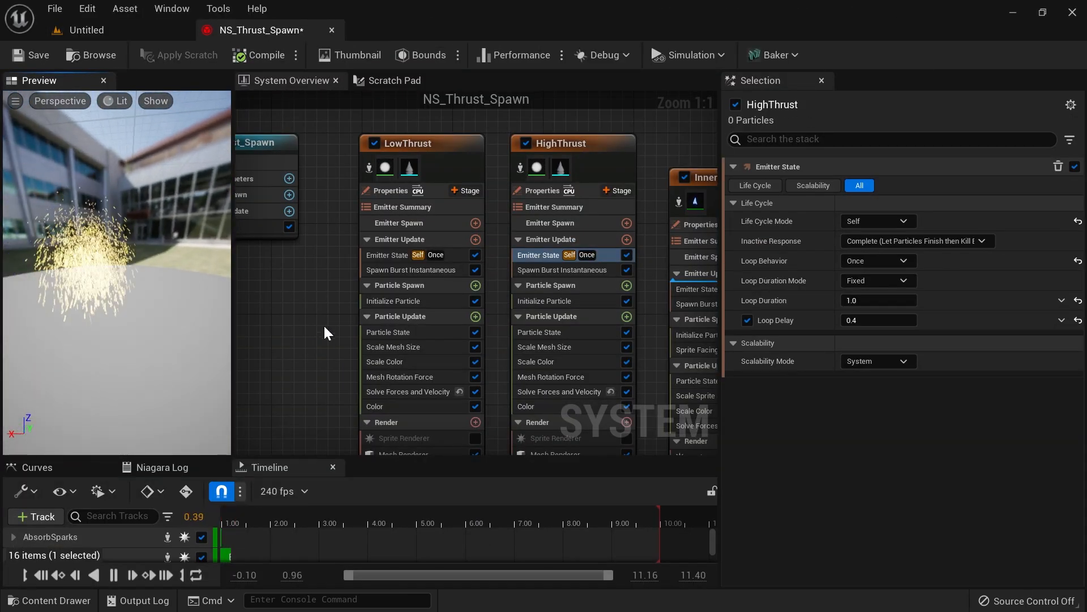
Step: Isolate the SpeedSparks, BuildupSparks and SmallSparks emitters one at a time to preview each
{"action": "right_click_drag", "start_coordinate": [335, 329], "coordinate": [304, 339]}
{"action": "scroll", "coordinate": [303, 340], "scroll_direction": "down", "scroll_amount": 2}
{"action": "right_click_drag", "start_coordinate": [675, 96], "coordinate": [369, 120]}
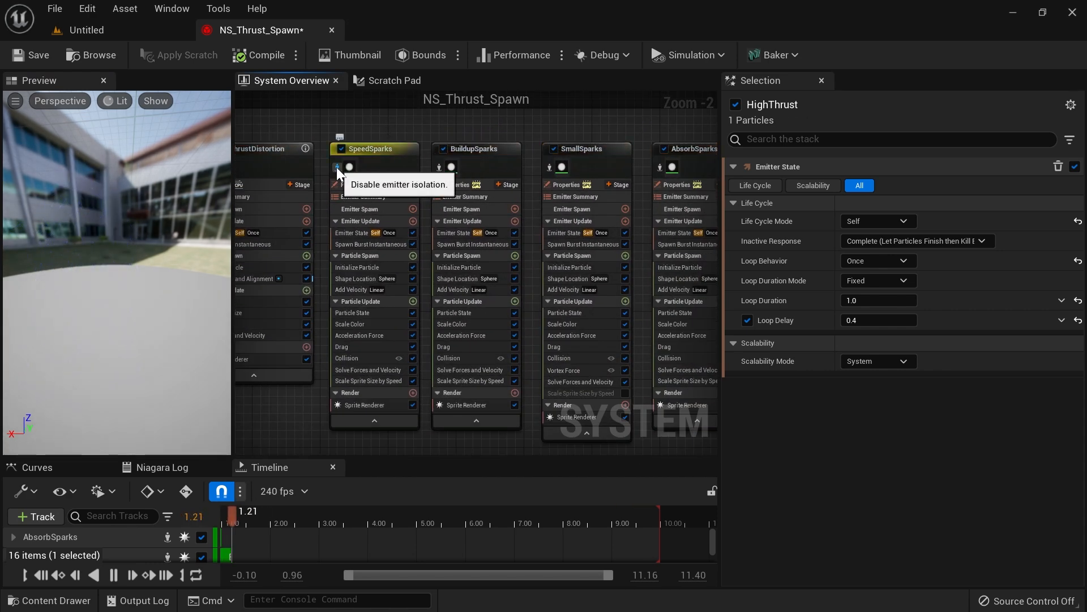
{"action": "left_click", "coordinate": [439, 167]}
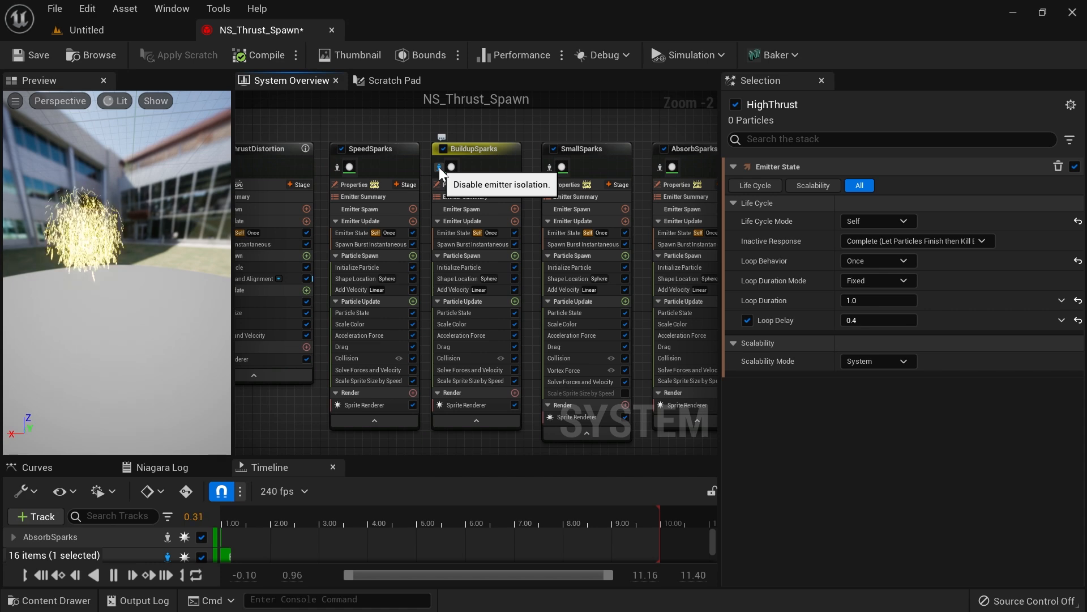
{"action": "left_click", "coordinate": [439, 168]}
{"action": "left_click", "coordinate": [548, 167]}
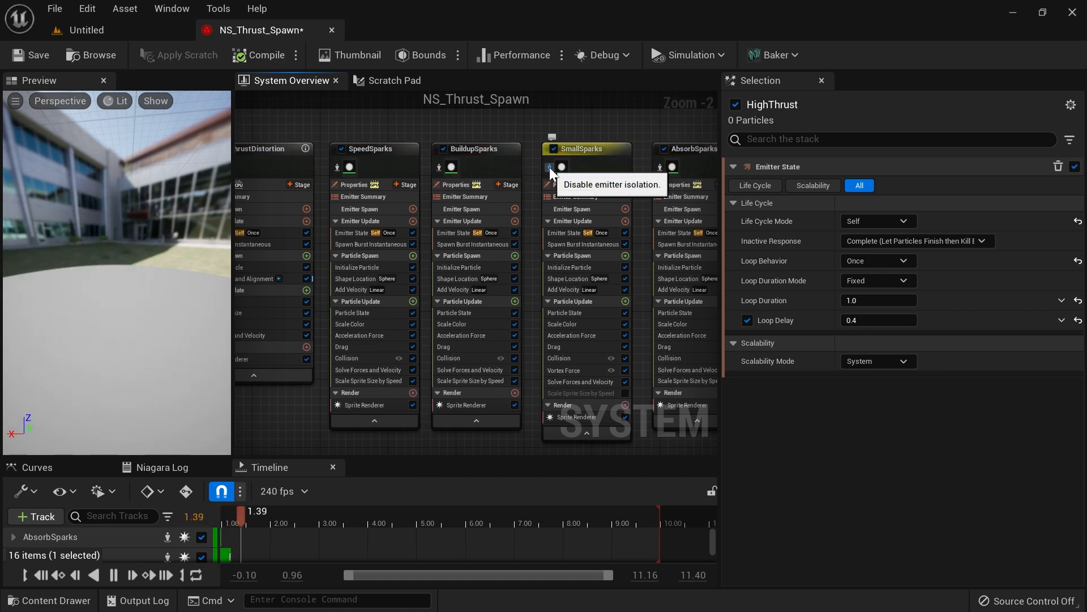
Step: Float the NS_Thrust_Spawn editor beside the ship and replay the effect with SmallSparks and AbsorbSparks isolated in turn
{"action": "left_click", "coordinate": [132, 33]}
{"action": "left_click_drag", "start_coordinate": [266, 30], "coordinate": [579, 138]}
{"action": "left_click", "coordinate": [558, 304]}
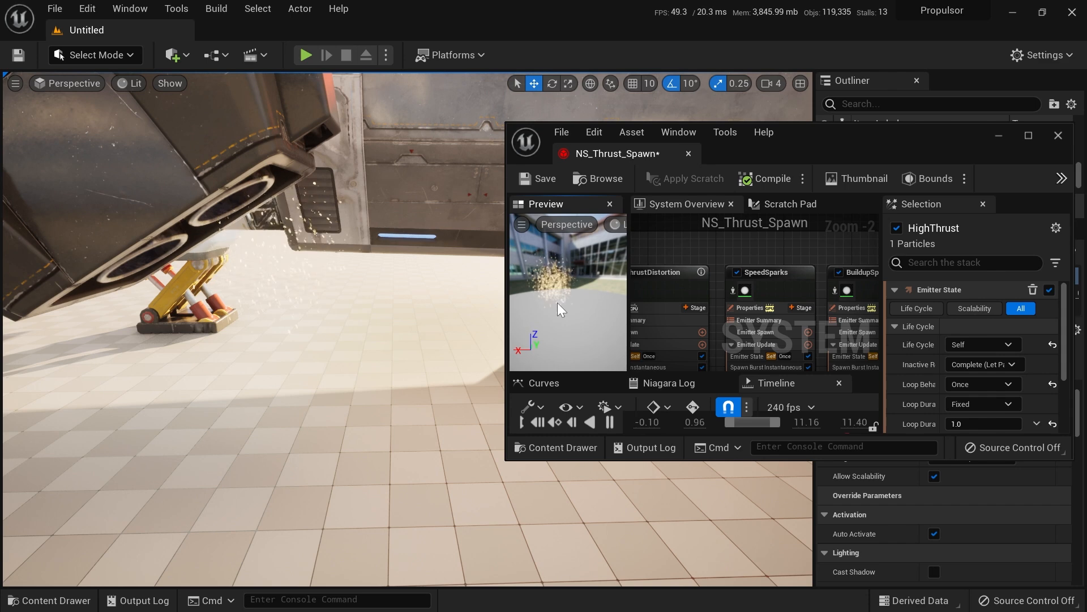
{"action": "right_click_drag", "start_coordinate": [793, 264], "coordinate": [572, 233]}
{"action": "right_click_drag", "start_coordinate": [859, 269], "coordinate": [841, 266]}
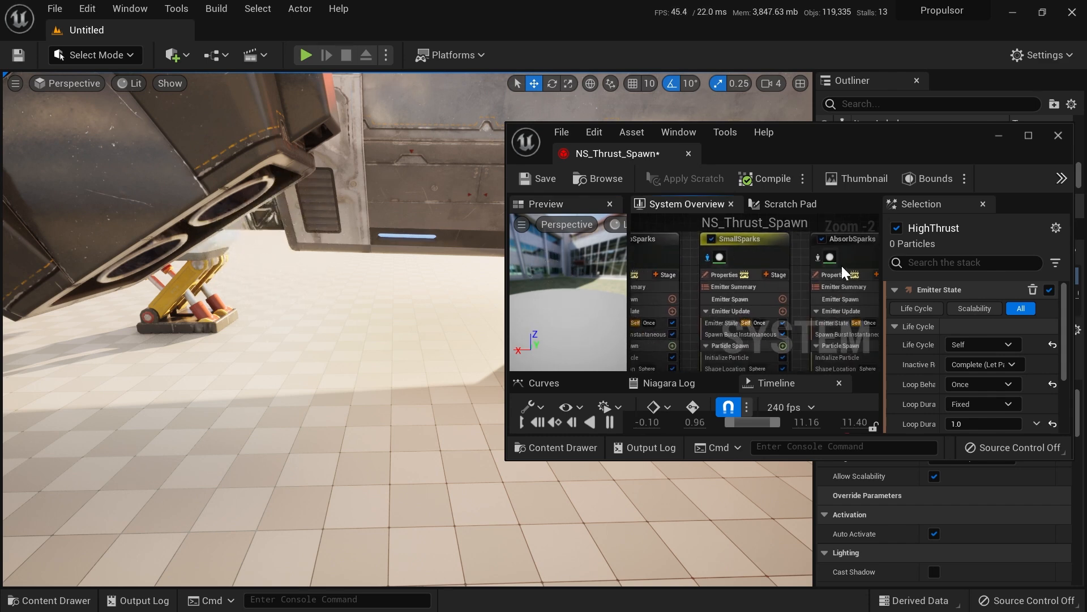
{"action": "left_click", "coordinate": [817, 257]}
{"action": "left_click", "coordinate": [588, 274]}
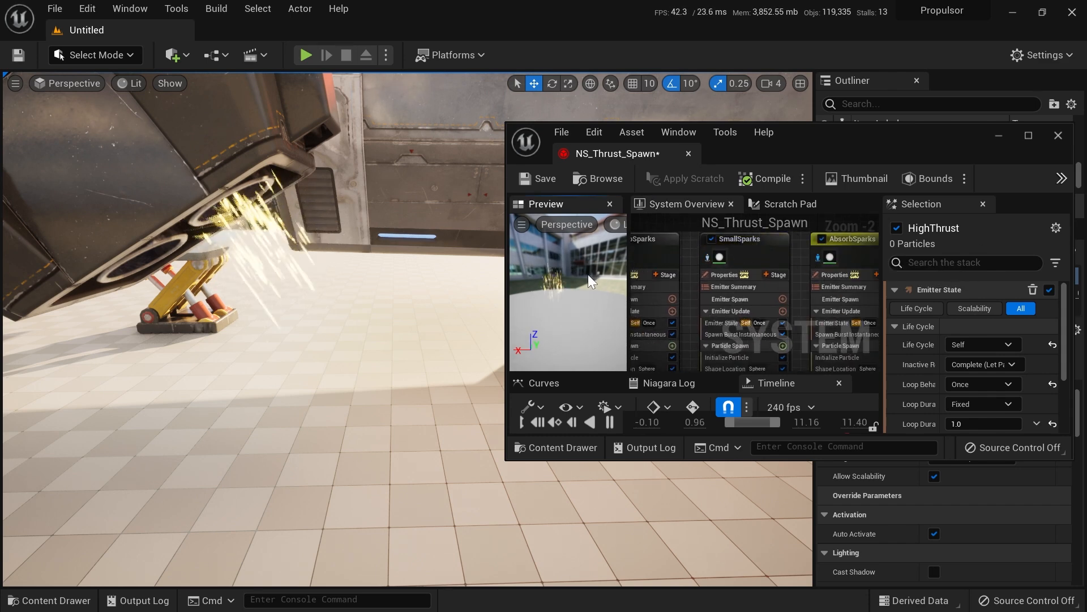
Step: Disable the Collision modules of the AbsorbSparks and SmallSparks emitters
{"action": "right_click_drag", "start_coordinate": [796, 293], "coordinate": [688, 133]}
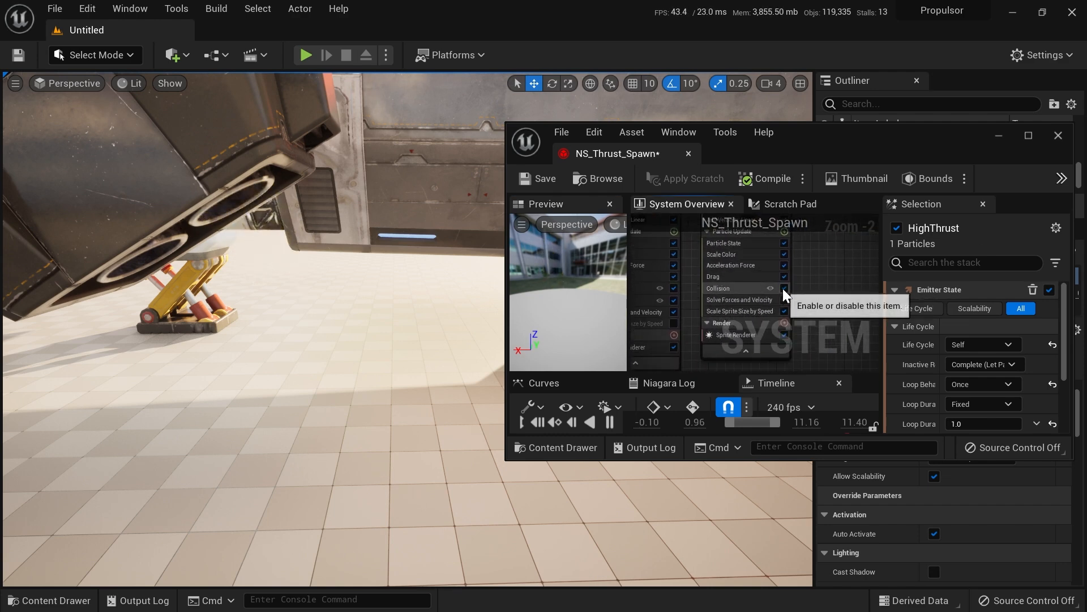
{"action": "right_click_drag", "start_coordinate": [692, 261], "coordinate": [757, 272]}
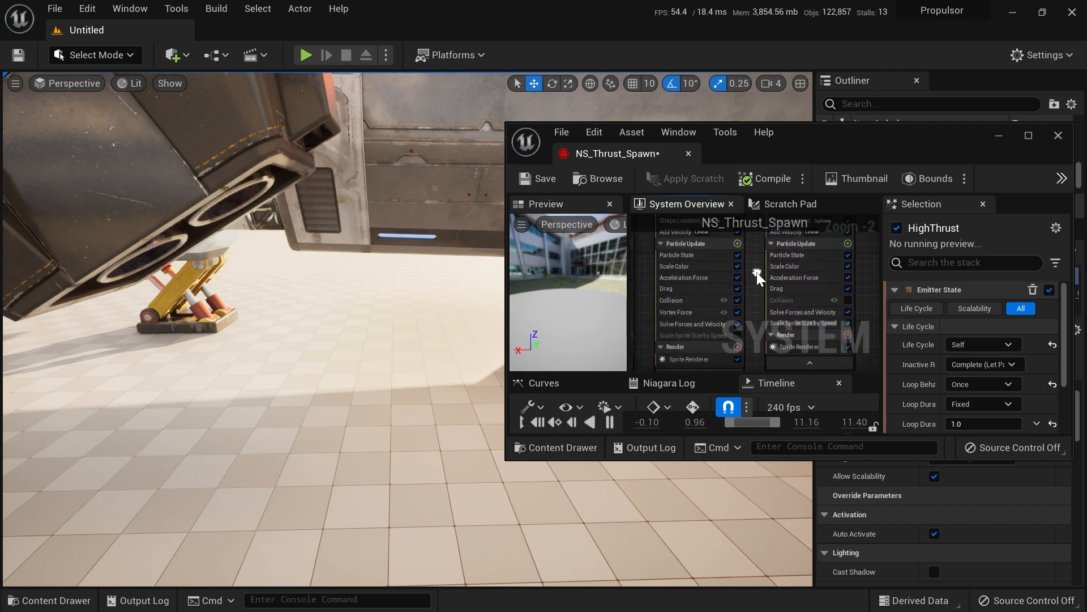
{"action": "left_click", "coordinate": [737, 300]}
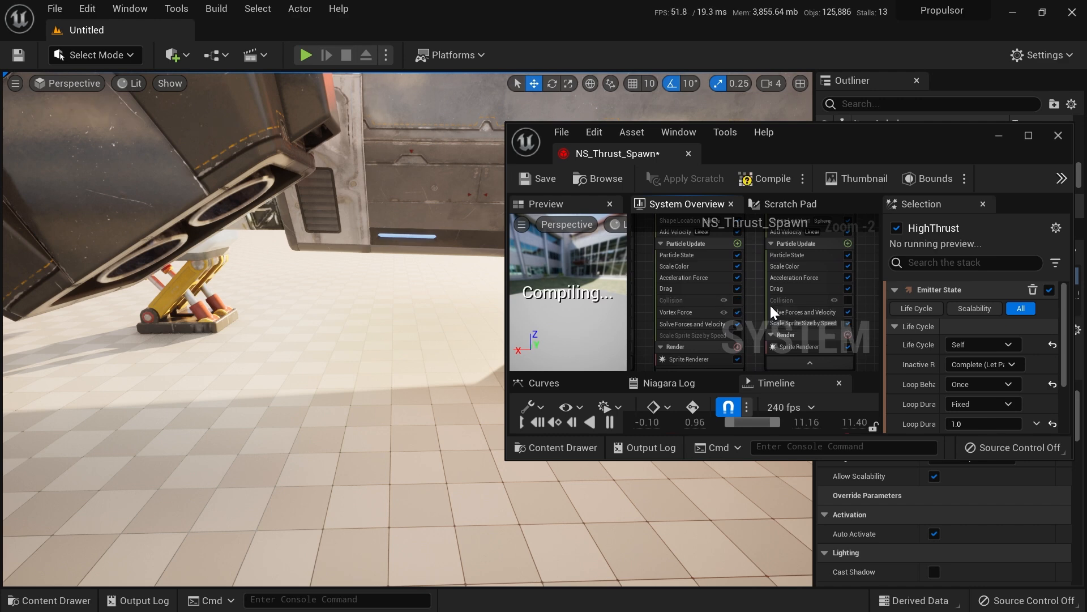
Step: Replay the thrust effect on the ship with SmallSparks, BuildupSparks and SpeedSparks isolated in turn
{"action": "right_click", "coordinate": [770, 304]}
{"action": "left_click", "coordinate": [634, 287]}
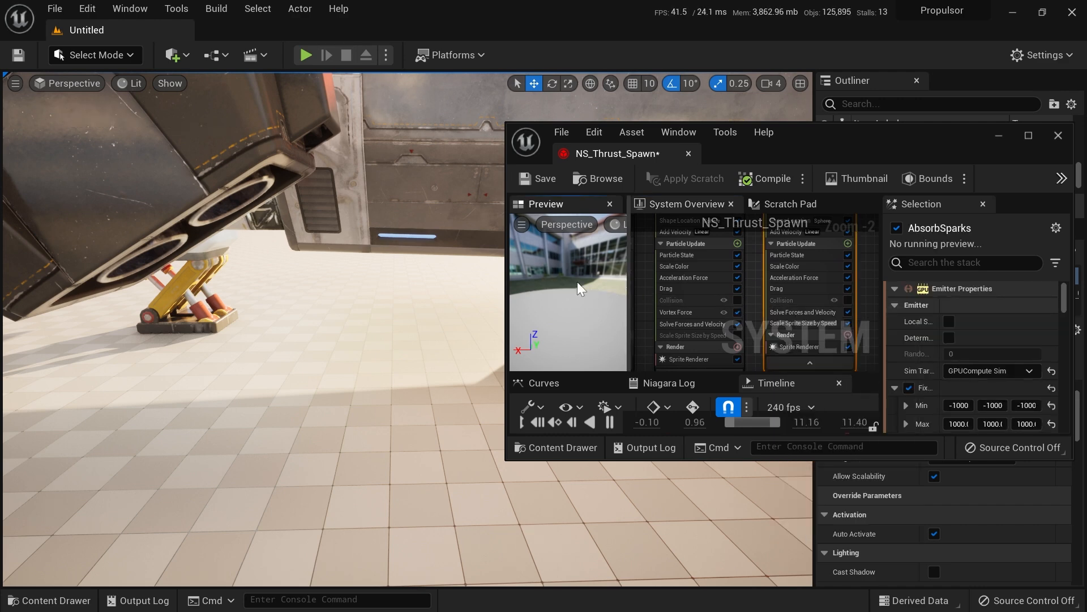
{"action": "right_click_drag", "start_coordinate": [650, 249], "coordinate": [708, 369]}
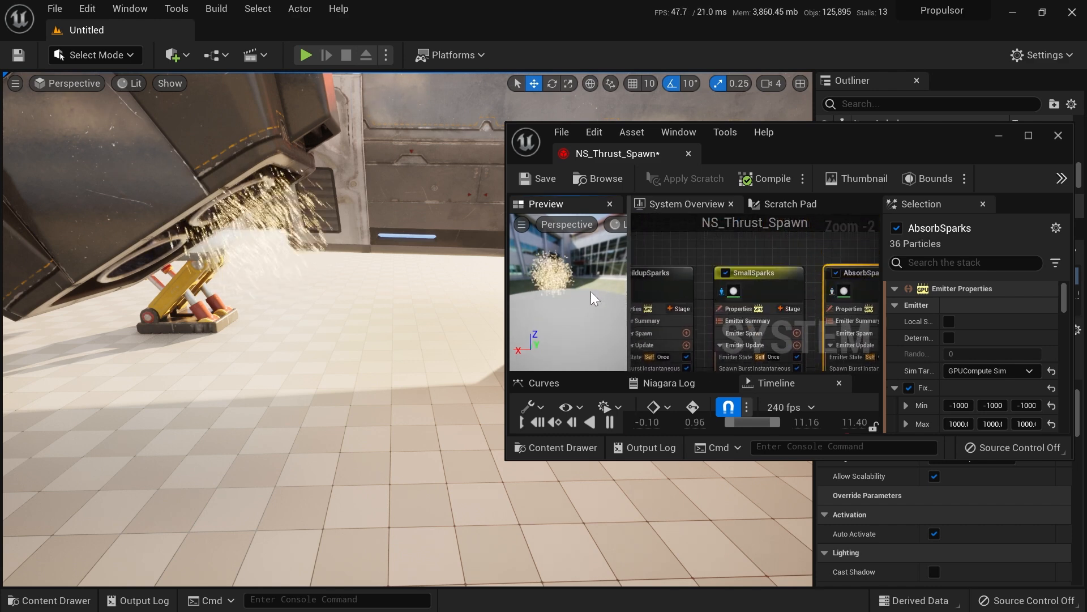
{"action": "right_click_drag", "start_coordinate": [646, 276], "coordinate": [746, 246]}
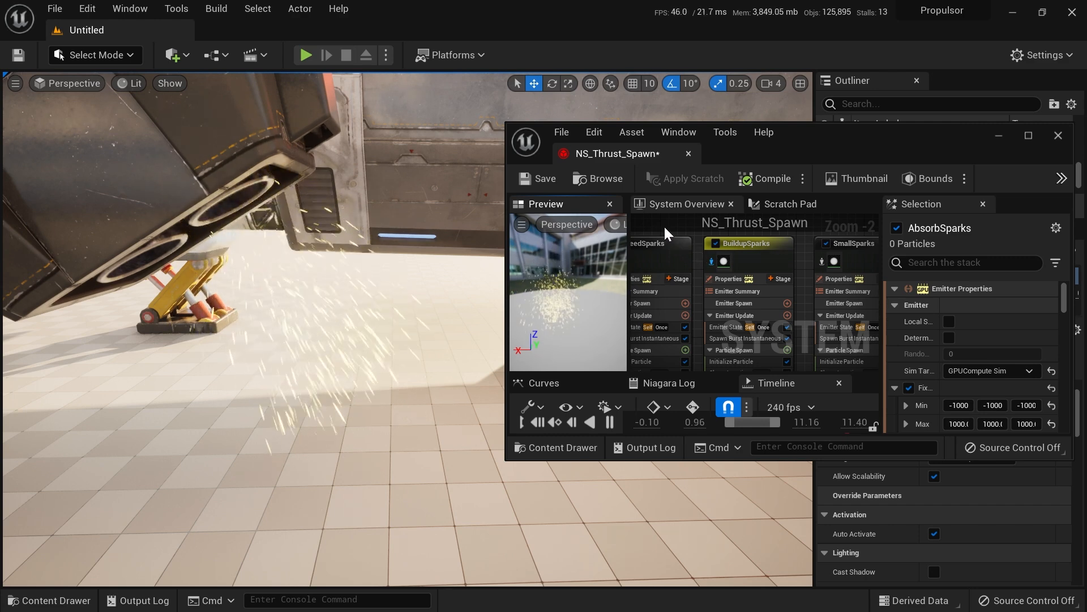
{"action": "right_click_drag", "start_coordinate": [696, 249], "coordinate": [812, 260]}
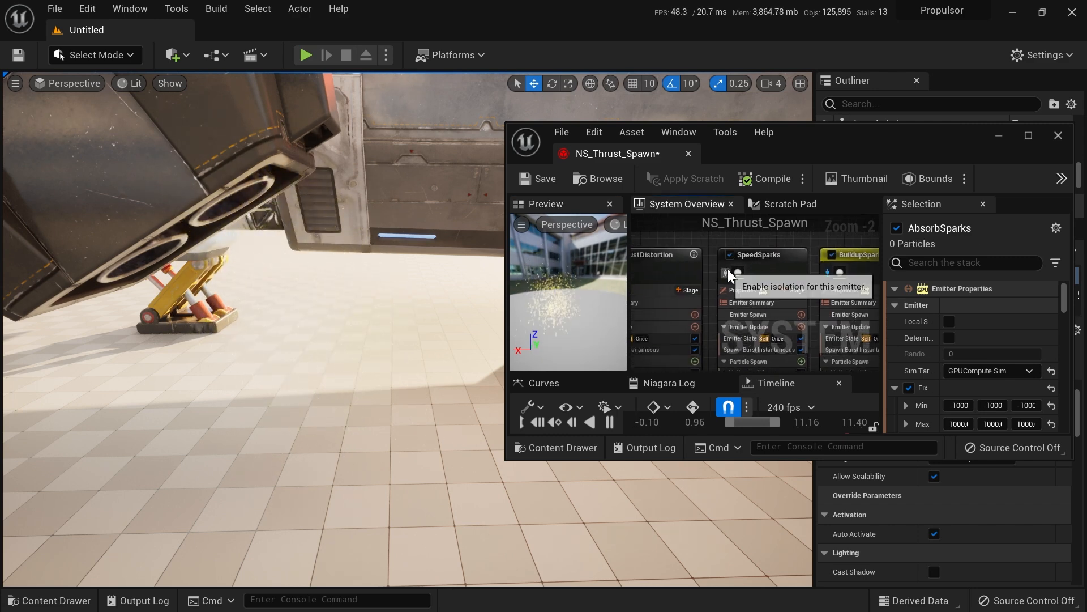
{"action": "left_click", "coordinate": [726, 274]}
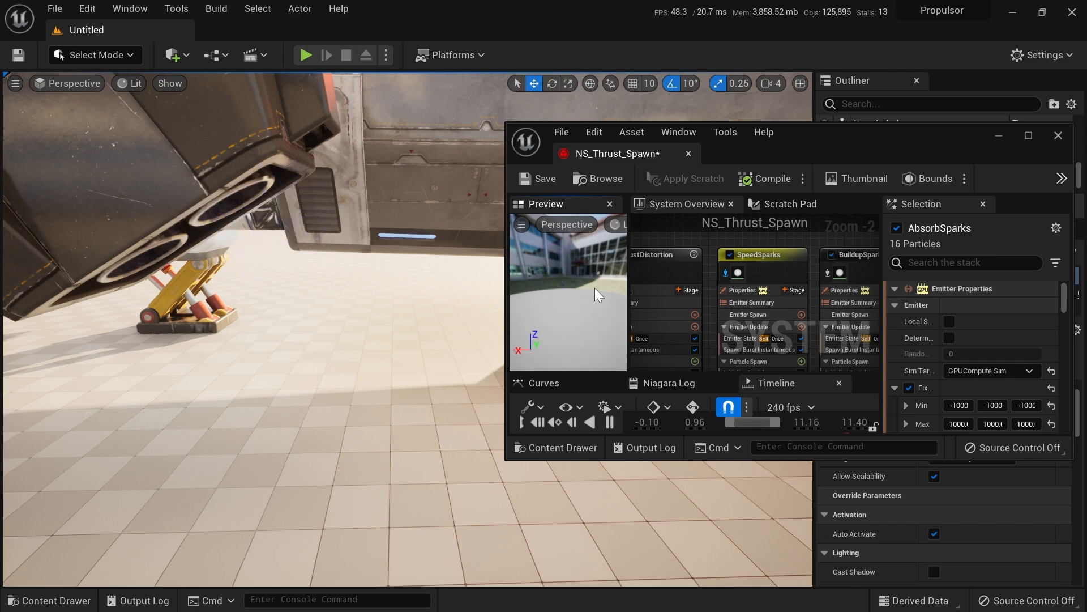
Step: Examine the isolated SpeedSparks burst below the thruster from several viewpoints, toggling the level's game view
{"action": "right_click_drag", "start_coordinate": [354, 259], "coordinate": [356, 252]}
{"action": "key", "text": "g"}
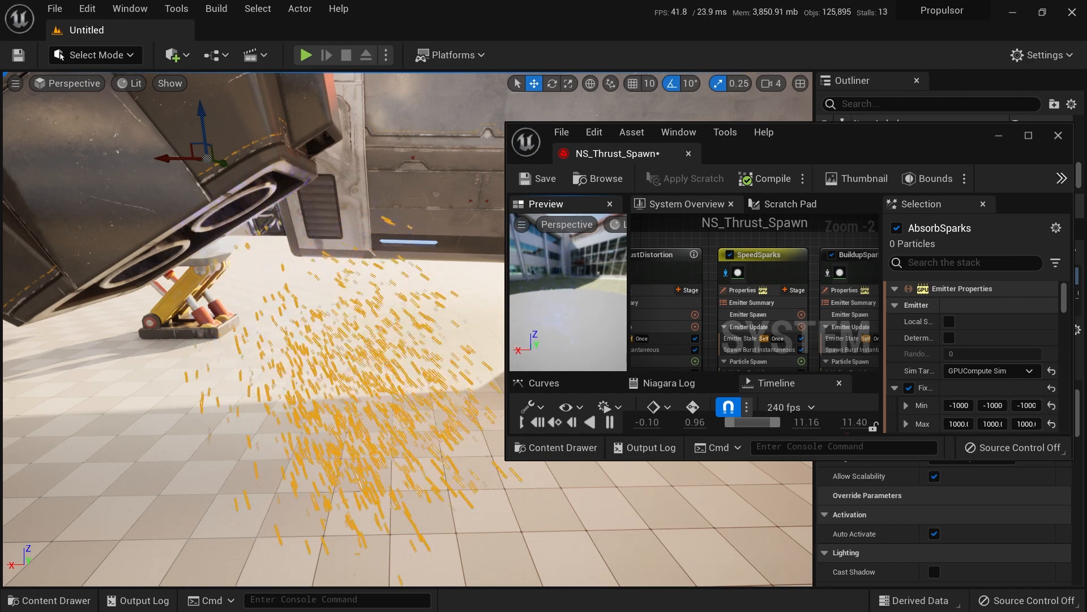
{"action": "right_click_drag", "start_coordinate": [420, 288], "coordinate": [418, 287]}
{"action": "key", "text": "g"}
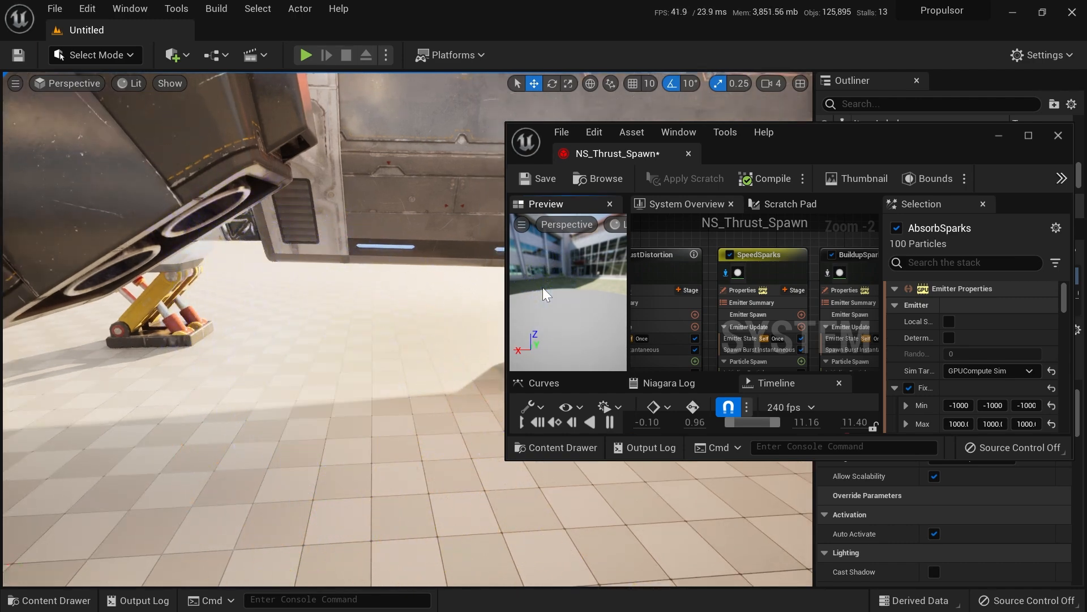
{"action": "right_click_drag", "start_coordinate": [484, 290], "coordinate": [428, 280]}
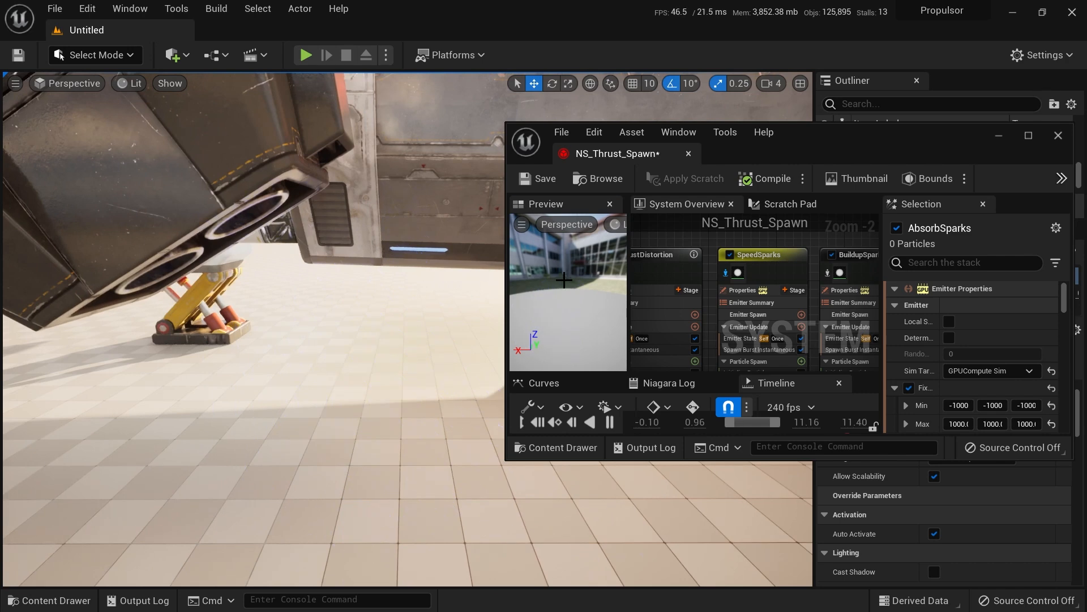
{"action": "key", "text": "ctrl+z"}
{"action": "right_click_drag", "start_coordinate": [277, 230], "coordinate": [254, 187]}
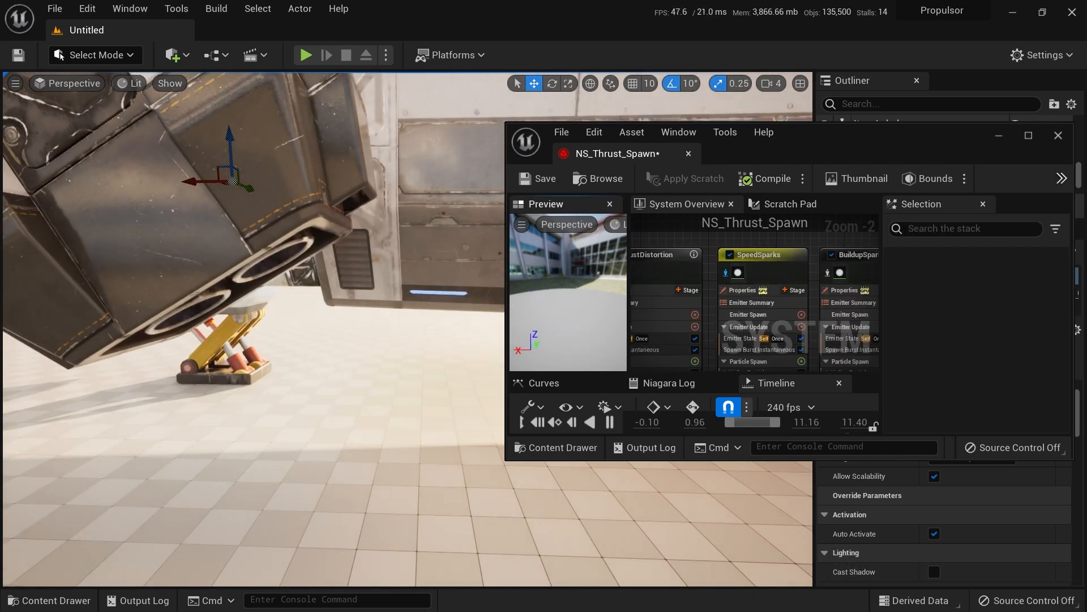
{"action": "right_click_drag", "start_coordinate": [459, 349], "coordinate": [450, 352]}
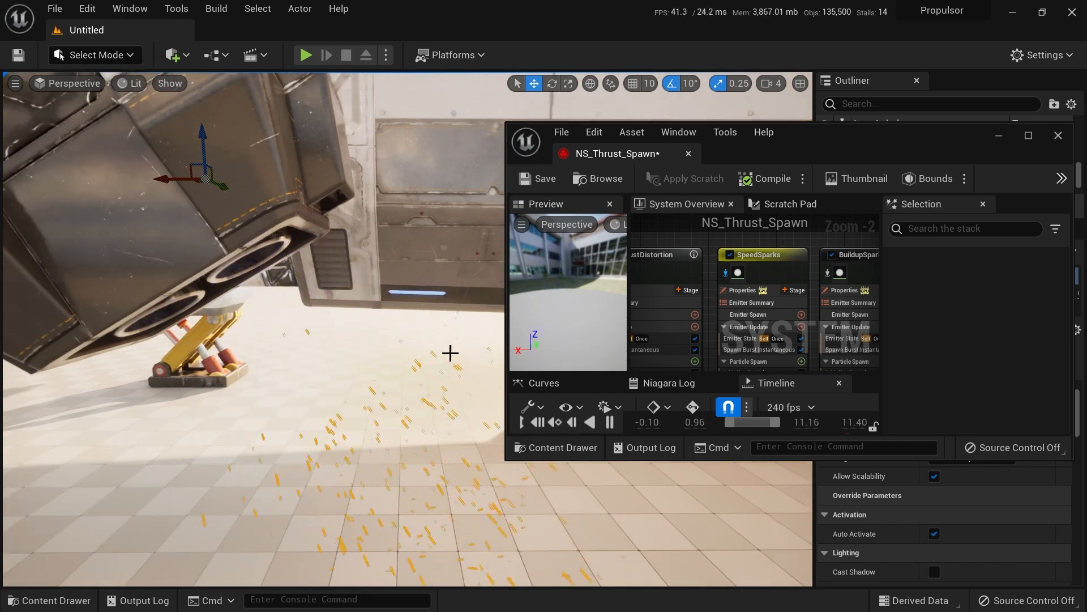
Step: Dock the NS_Thrust_Spawn editor and set the Z offset of the SpeedSparks Shape Location to -120
{"action": "left_click_drag", "start_coordinate": [628, 155], "coordinate": [391, 29]}
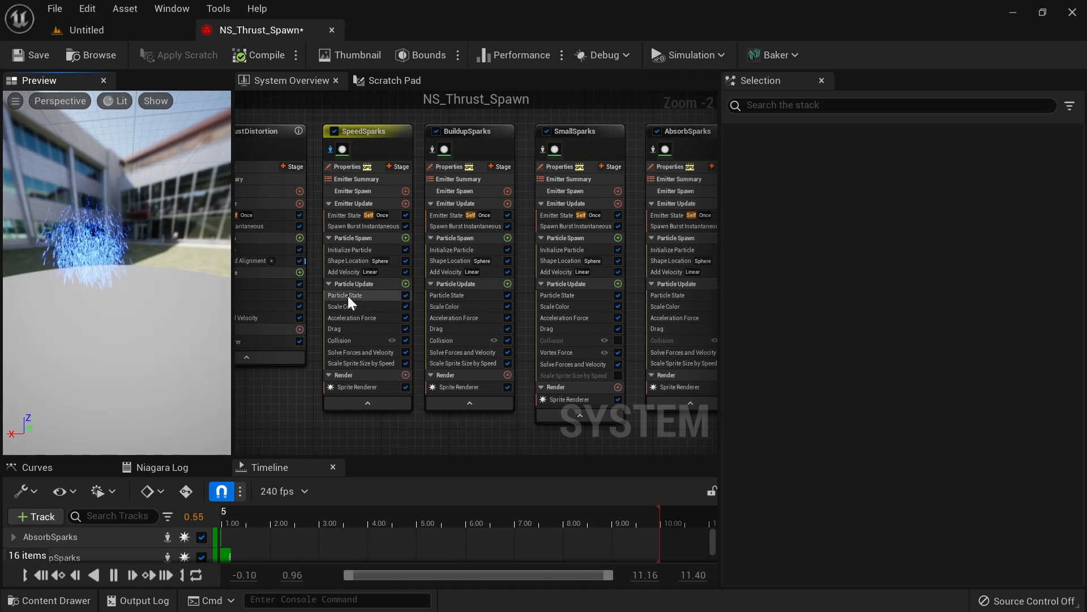
{"action": "left_click", "coordinate": [352, 264]}
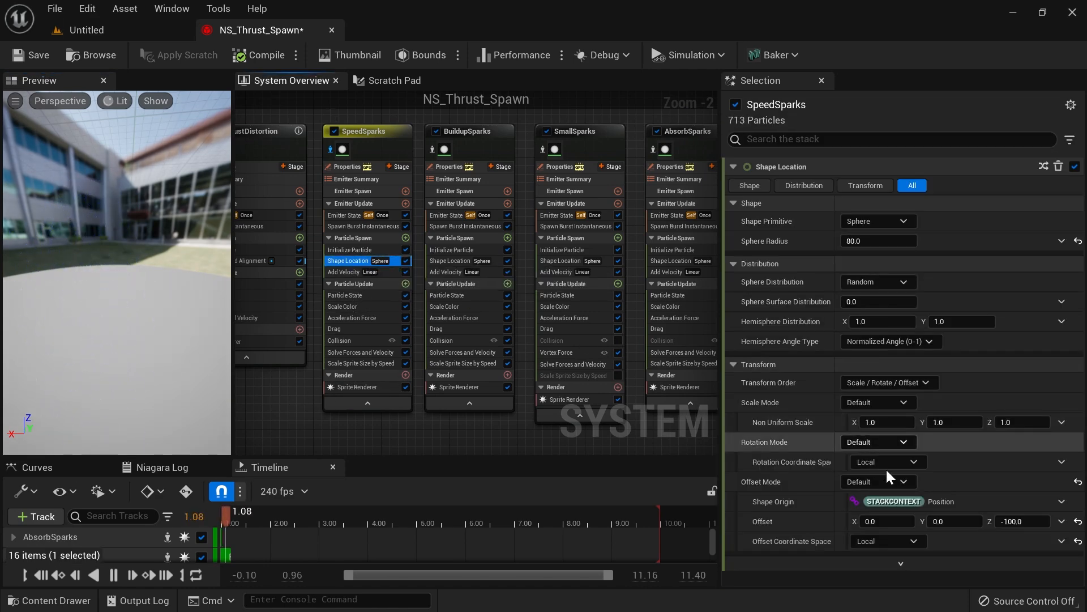
{"action": "left_click", "coordinate": [1019, 520]}
{"action": "left_click", "coordinate": [1011, 521]}
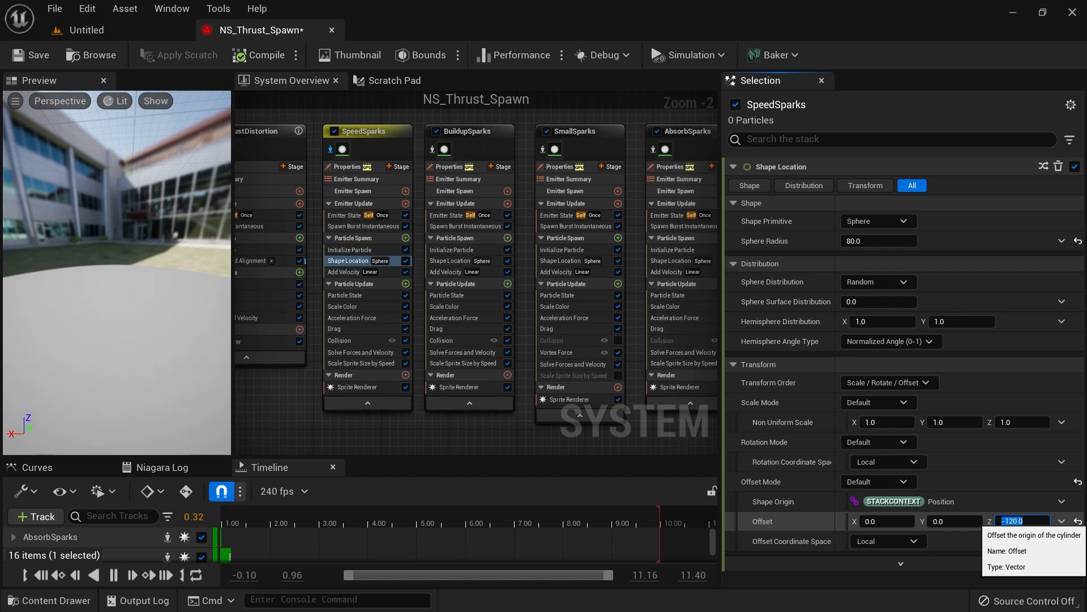
Step: Float the NS_Thrust_Spawn editor over the level, turn off SpeedSparks isolation and watch all emitters play on the ship
{"action": "left_click", "coordinate": [121, 29]}
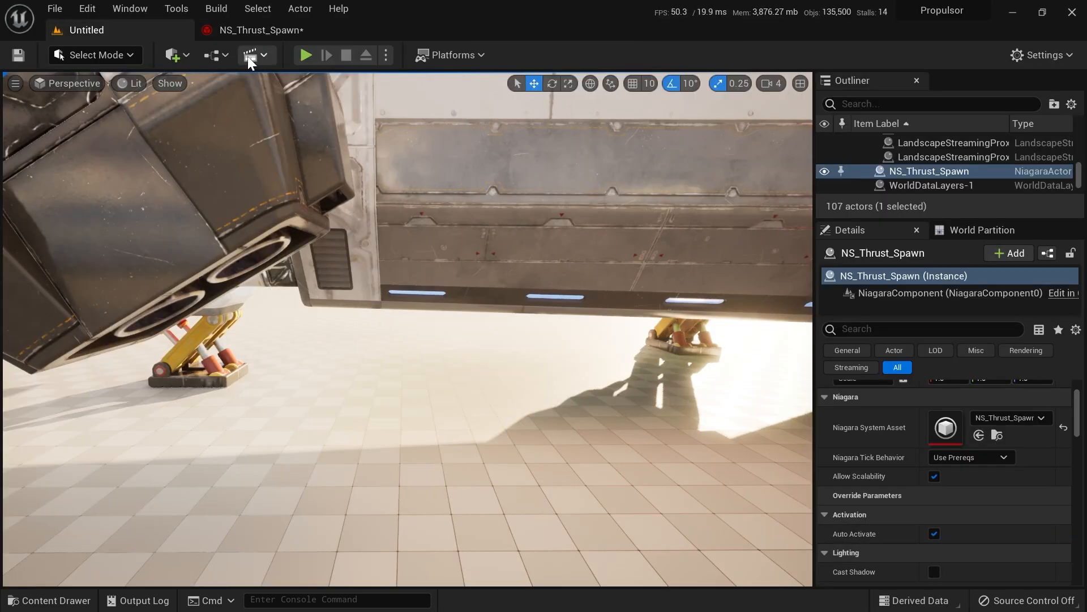
{"action": "left_click", "coordinate": [260, 31]}
{"action": "left_click_drag", "start_coordinate": [275, 30], "coordinate": [617, 211]}
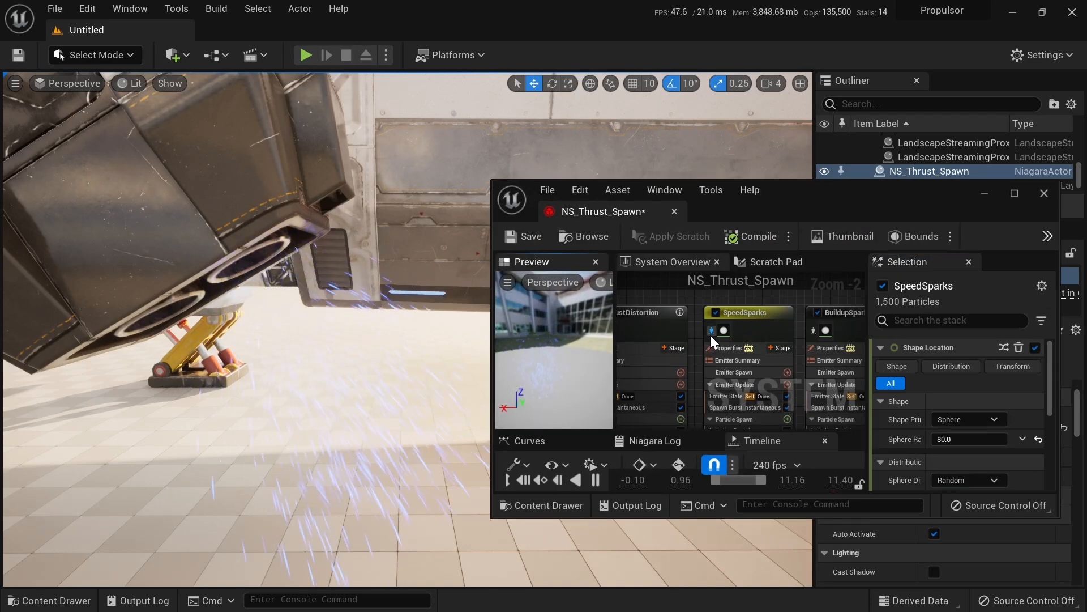
{"action": "left_click_drag", "start_coordinate": [731, 208], "coordinate": [812, 168]}
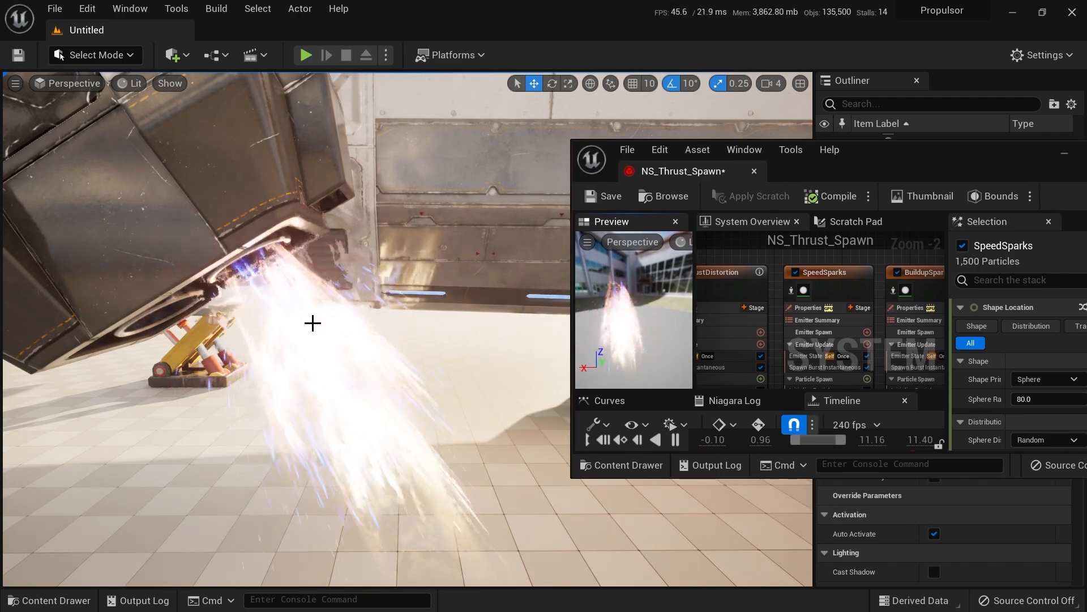
{"action": "mouse_move", "coordinate": [390, 381]}
{"action": "right_mouse_down"}
{"action": "mouse_move", "coordinate": [390, 504]}
{"action": "mouse_move", "coordinate": [391, 374]}
{"action": "right_mouse_up"}
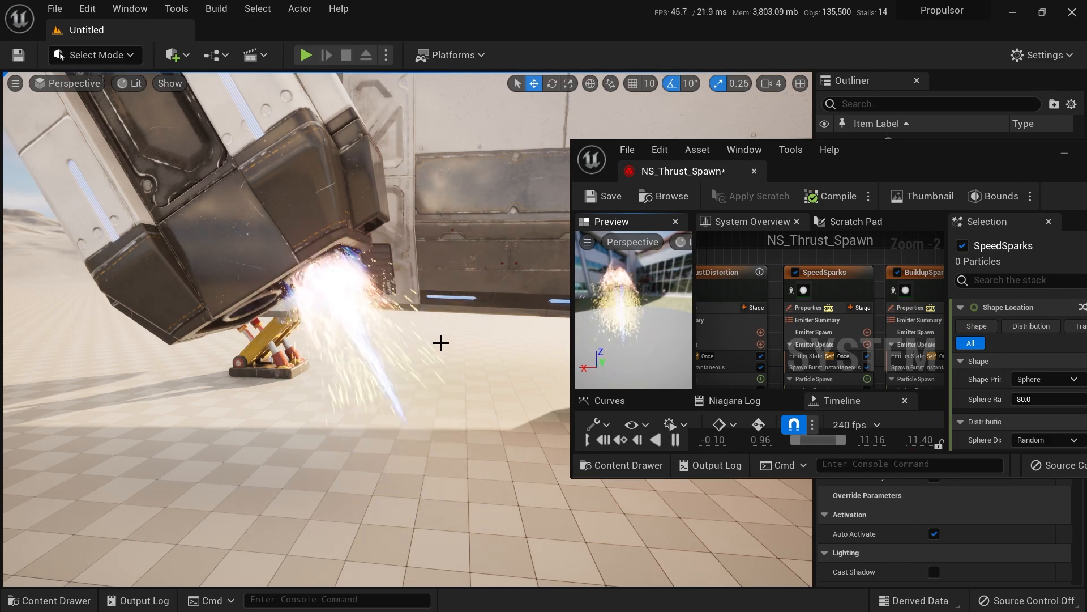
{"action": "right_click_drag", "start_coordinate": [380, 333], "coordinate": [346, 306]}
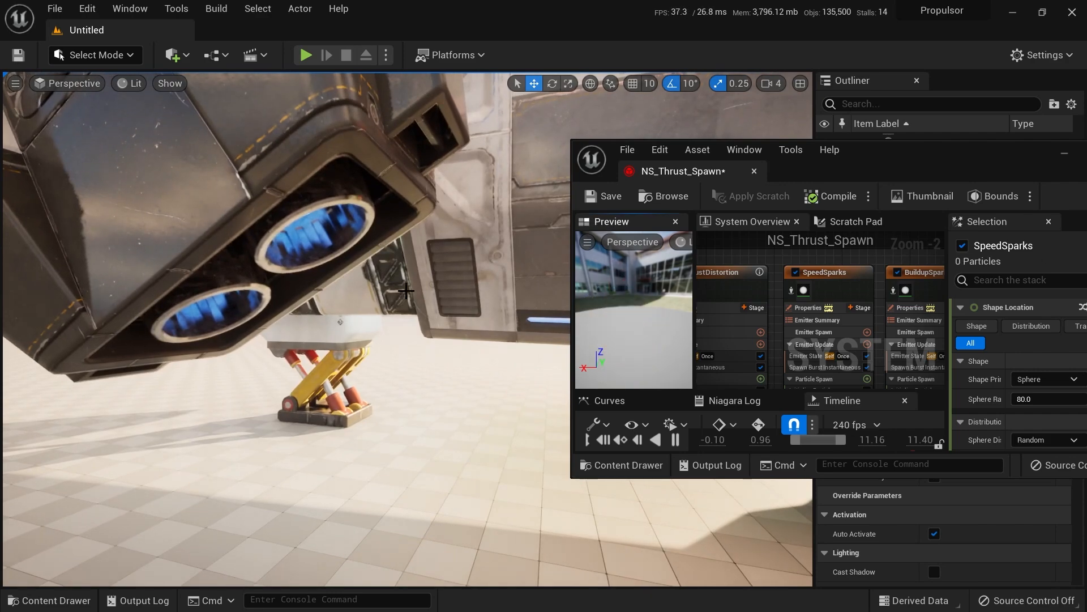
{"action": "mouse_move", "coordinate": [330, 253]}
{"action": "right_mouse_down"}
{"action": "mouse_move", "coordinate": [323, 238]}
{"action": "mouse_move", "coordinate": [330, 266]}
{"action": "right_mouse_up"}
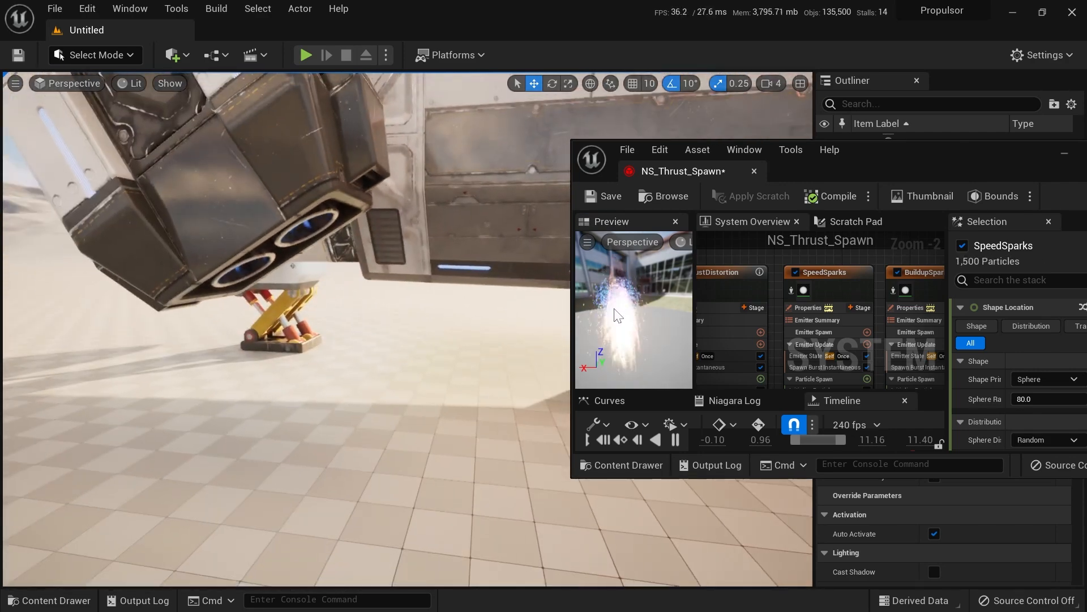
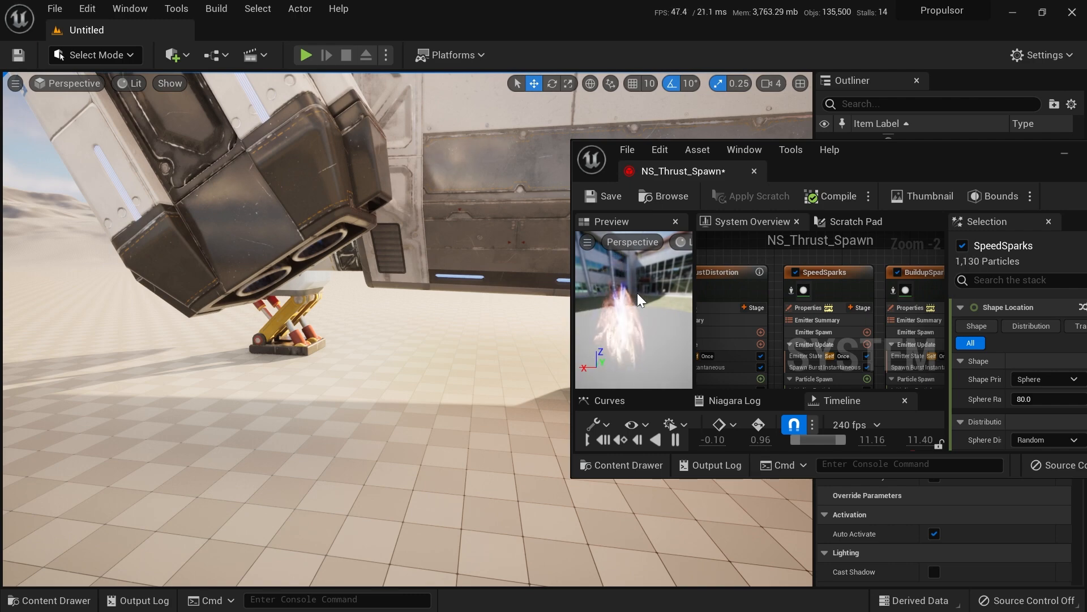
Step: Dock the NS_Thrust_Spawn editor back into the main window, then float it over the level again
{"action": "left_click_drag", "start_coordinate": [697, 175], "coordinate": [285, 33]}
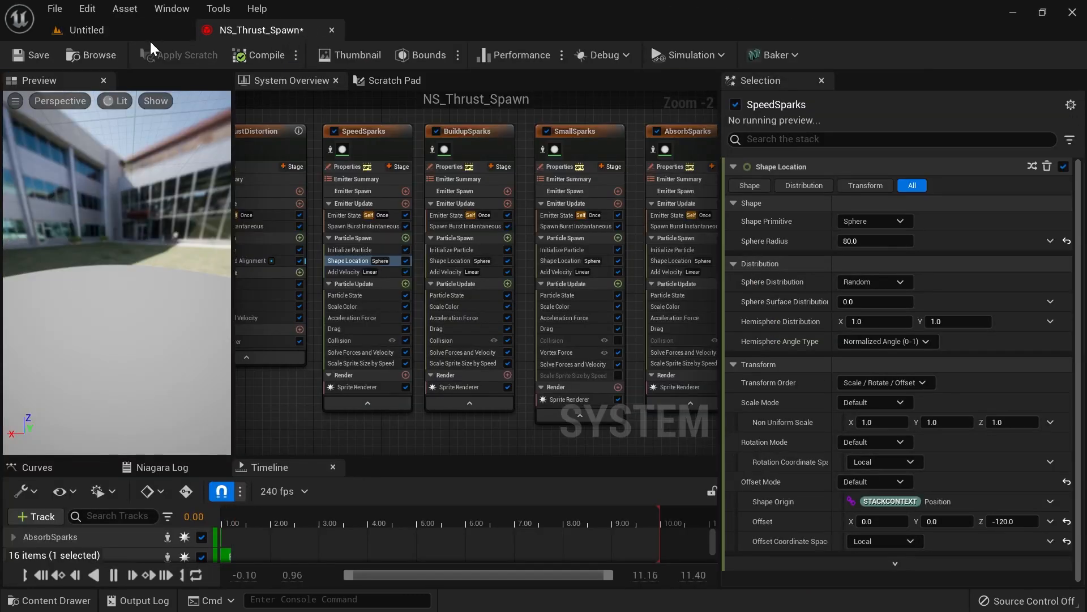
{"action": "left_click", "coordinate": [160, 37]}
{"action": "left_click", "coordinate": [279, 34]}
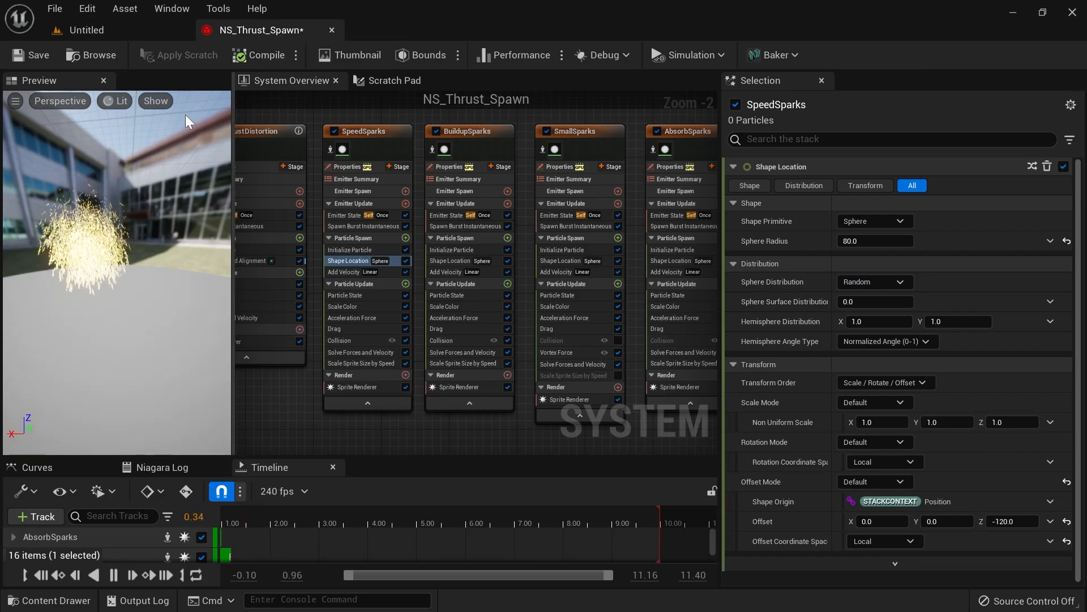
{"action": "left_click", "coordinate": [135, 29]}
{"action": "left_click", "coordinate": [256, 34]}
{"action": "left_click_drag", "start_coordinate": [256, 34], "coordinate": [713, 148]}
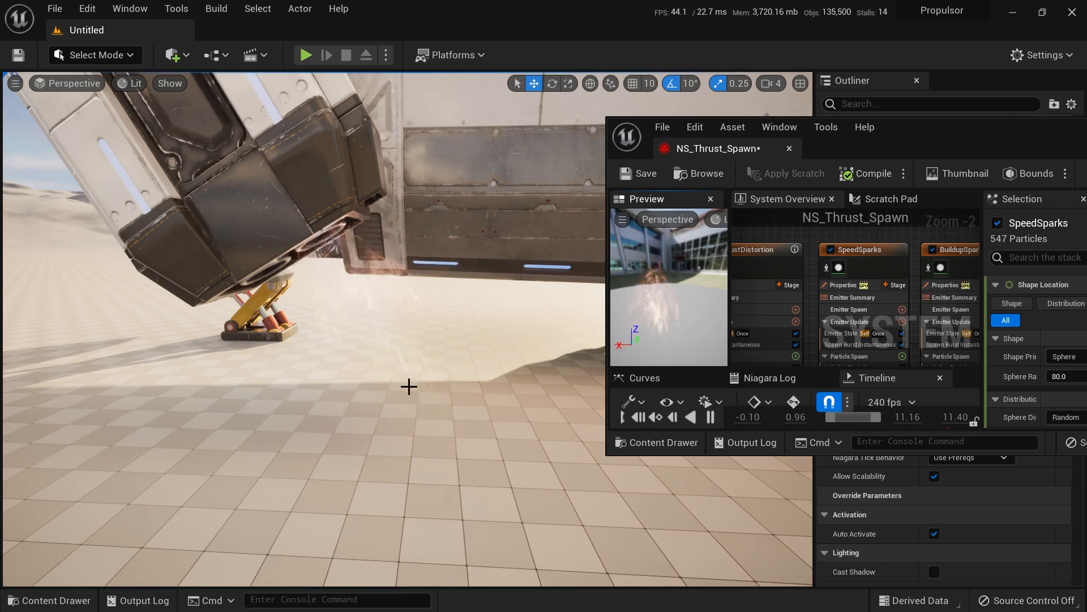
Step: Examine the complete thrust effect from several viewpoints around the ship in the level
{"action": "right_click_drag", "start_coordinate": [366, 385], "coordinate": [366, 385]}
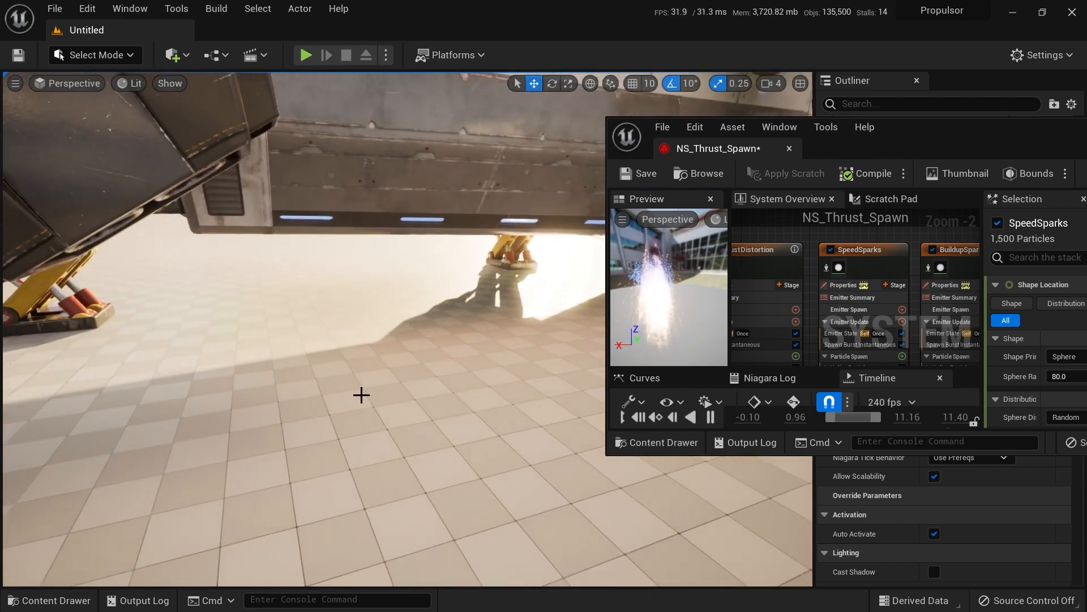
{"action": "right_click_drag", "start_coordinate": [281, 468], "coordinate": [282, 468]}
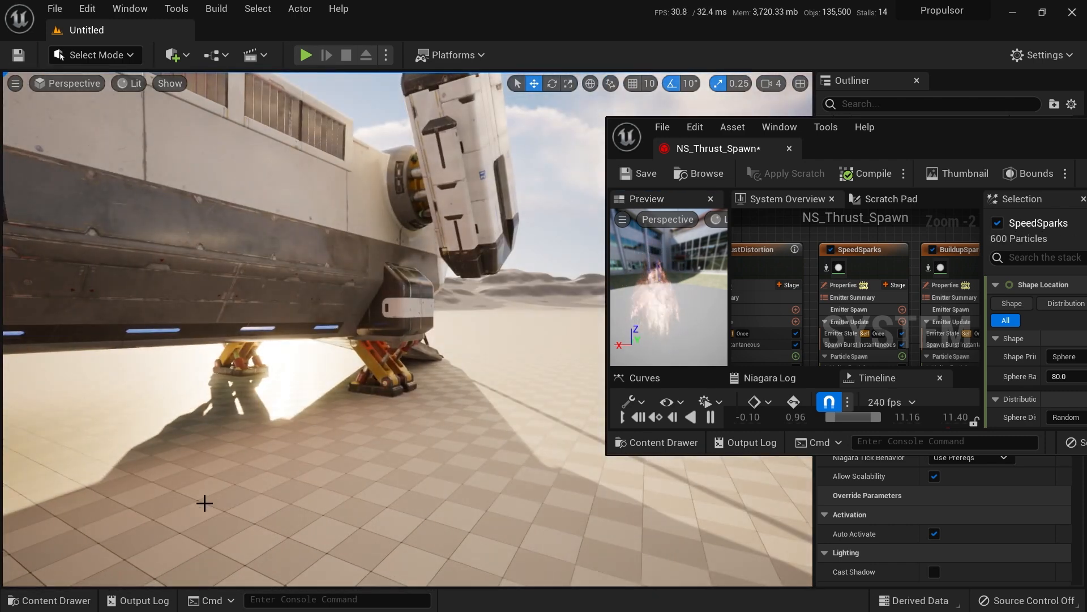
{"action": "right_click_drag", "start_coordinate": [384, 429], "coordinate": [335, 413]}
{"action": "key", "text": "e"}
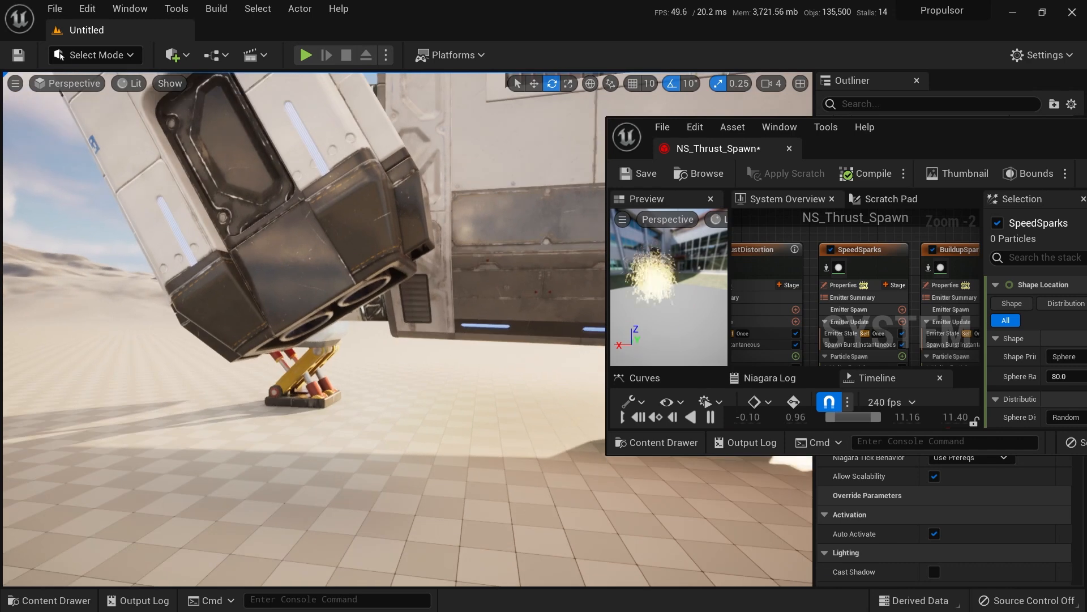
{"action": "right_click_drag", "start_coordinate": [352, 347], "coordinate": [351, 346]}
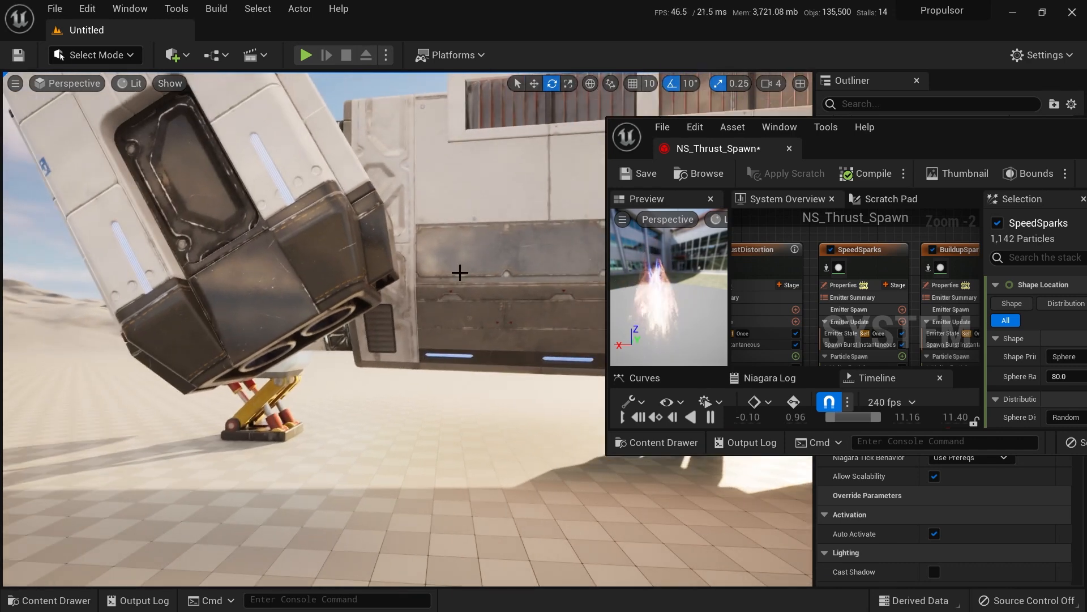
{"action": "right_click_drag", "start_coordinate": [457, 294], "coordinate": [457, 295]}
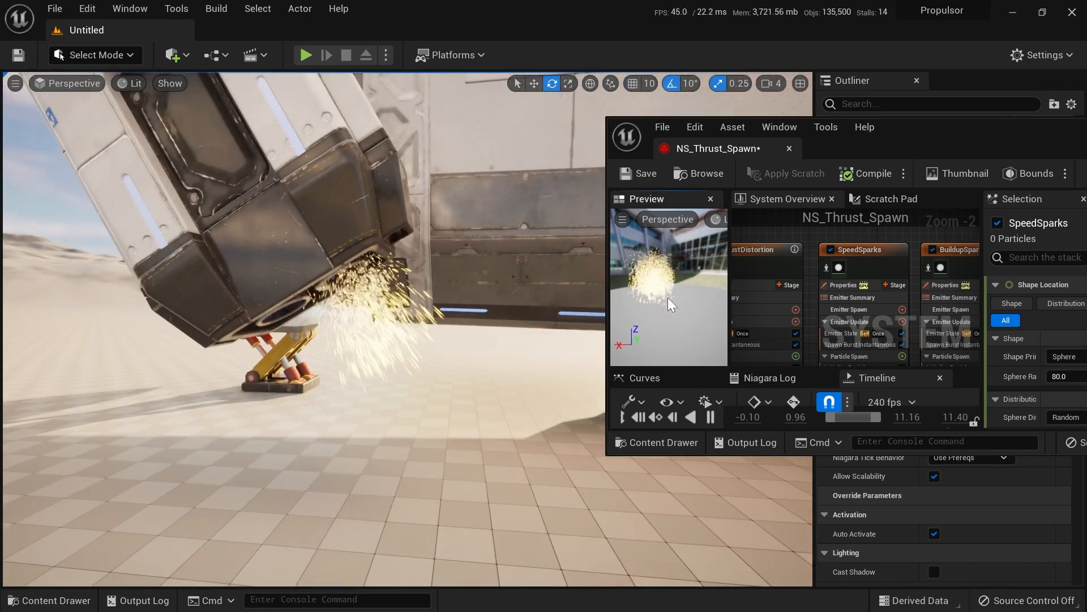
{"action": "right_click_drag", "start_coordinate": [470, 376], "coordinate": [507, 352]}
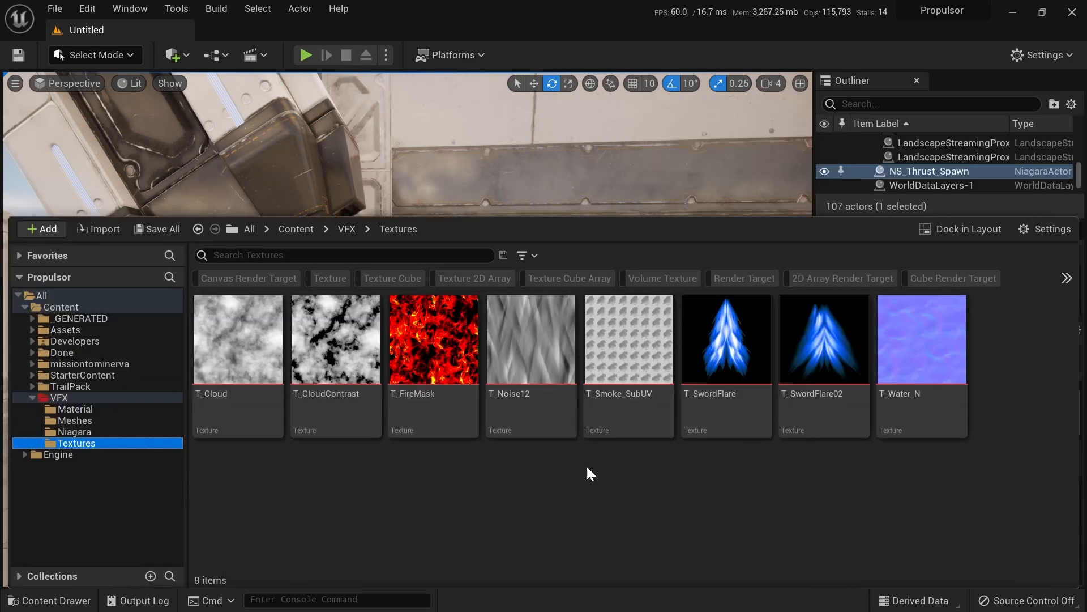
Step: Check the T_Smoke_SubUV texture, then create a material named M_Dust in the VFX Material folder and open it
{"action": "left_click", "coordinate": [620, 399]}
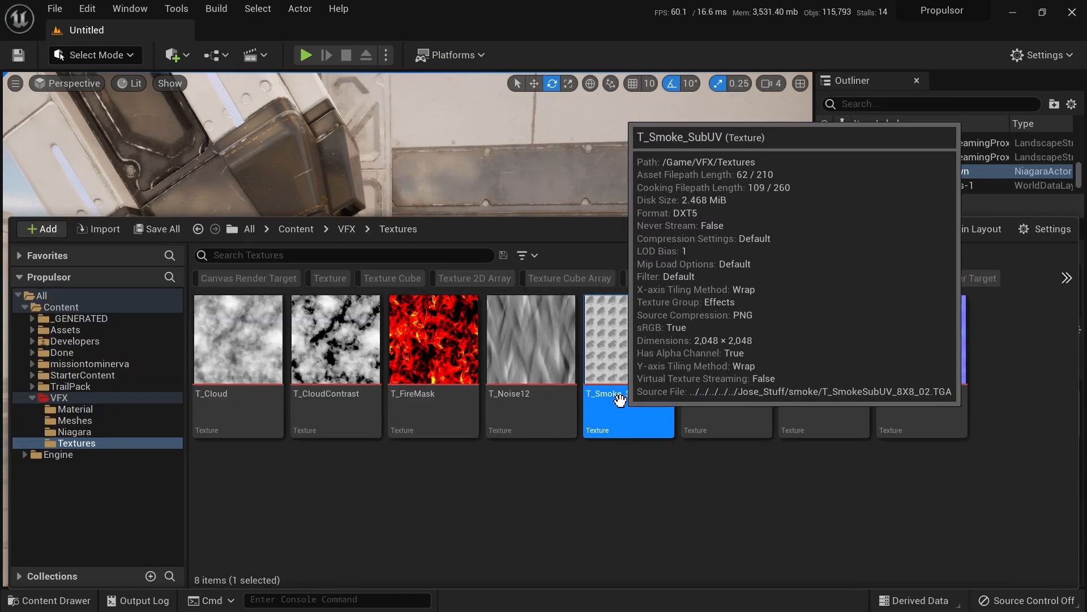
{"action": "left_click", "coordinate": [101, 408]}
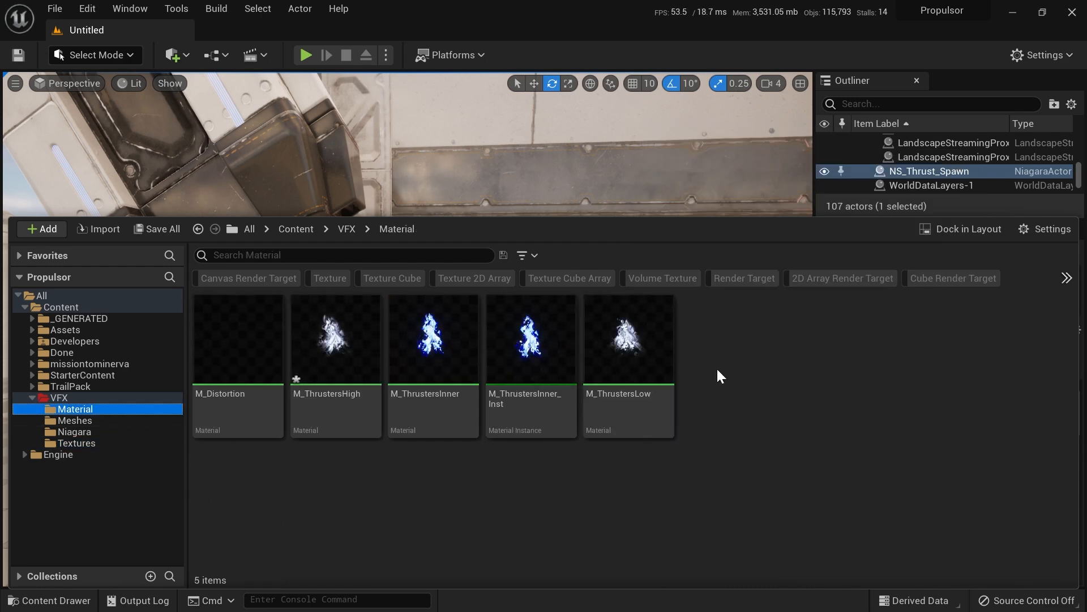
{"action": "right_click", "coordinate": [719, 347]}
{"action": "left_click", "coordinate": [784, 315]}
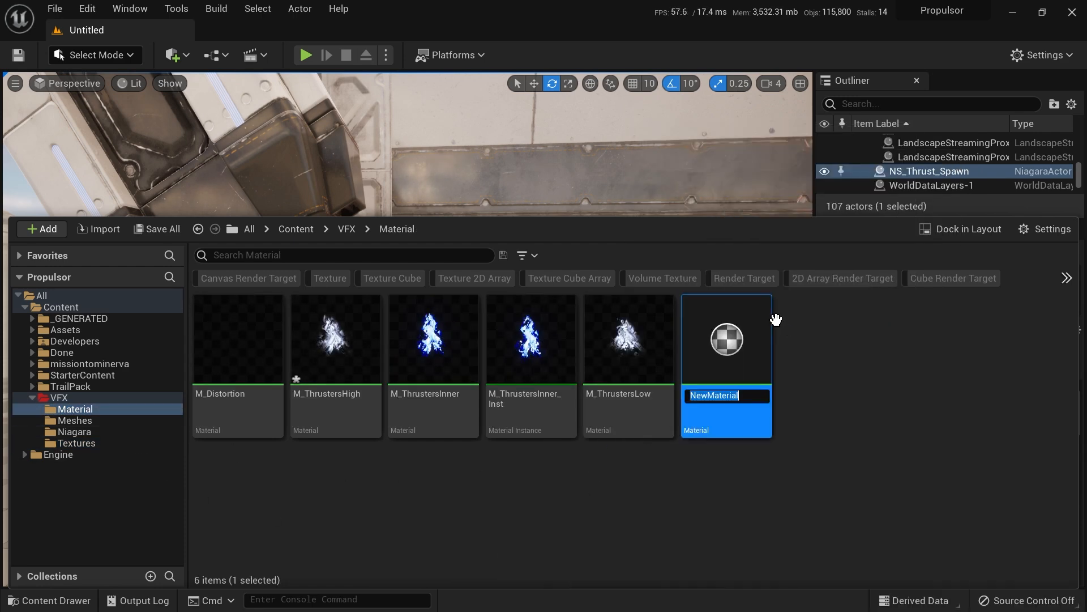
{"action": "type", "text": "M_Du"}
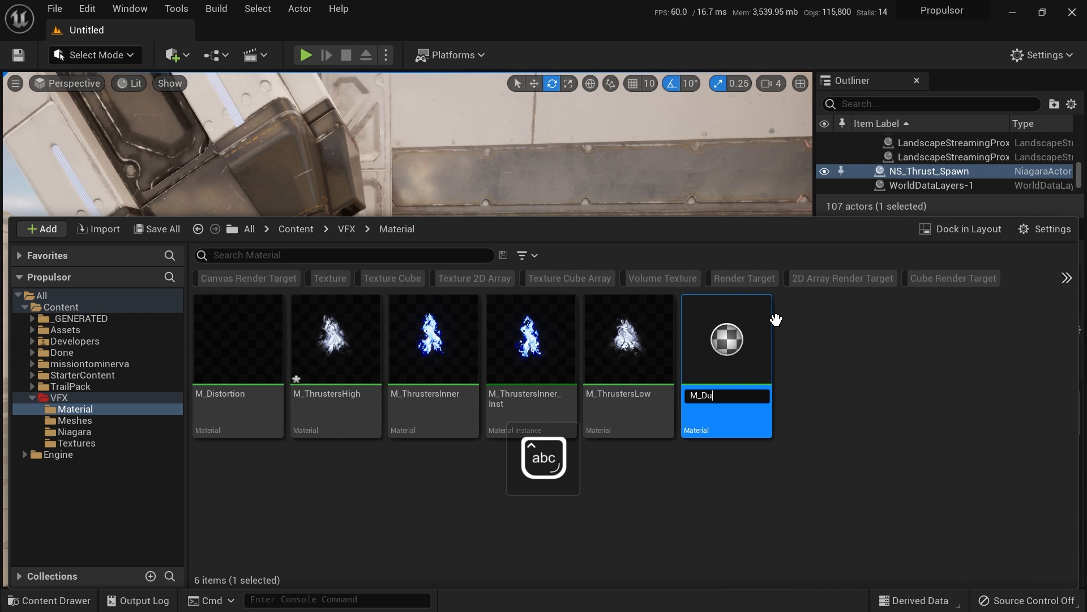
{"action": "type", "text": "st"}
{"action": "key", "text": "Return"}
{"action": "key", "text": "Return"}
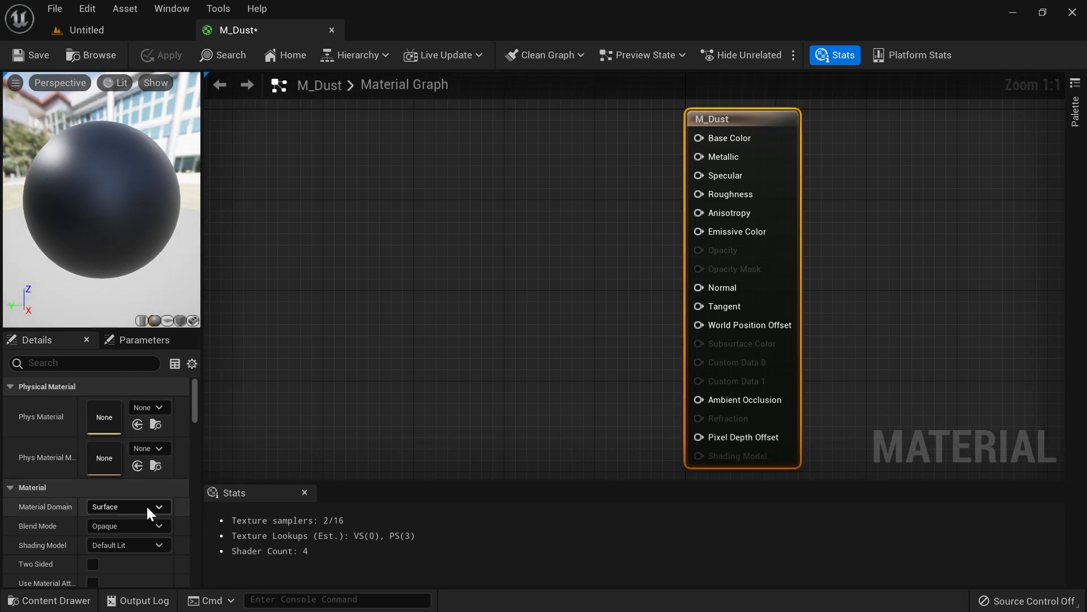
Step: Set the blend mode of the M_Dust material to Translucent
{"action": "left_click", "coordinate": [150, 521]}
{"action": "left_click", "coordinate": [152, 464]}
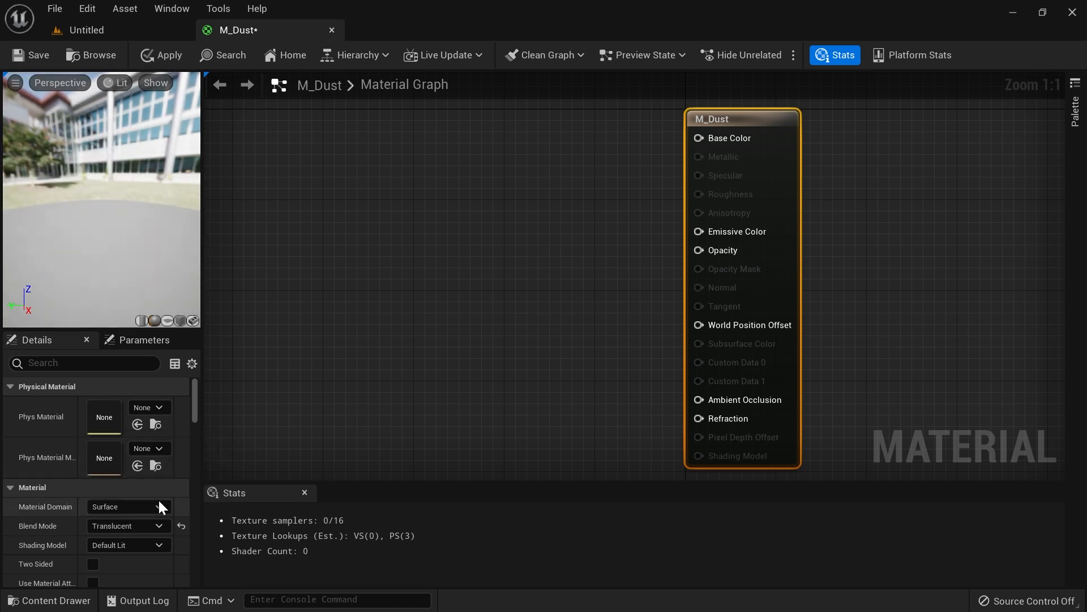
Step: Set the shading model of the M_Dust material to Unlit
{"action": "left_click", "coordinate": [138, 544]}
{"action": "left_click", "coordinate": [136, 378]}
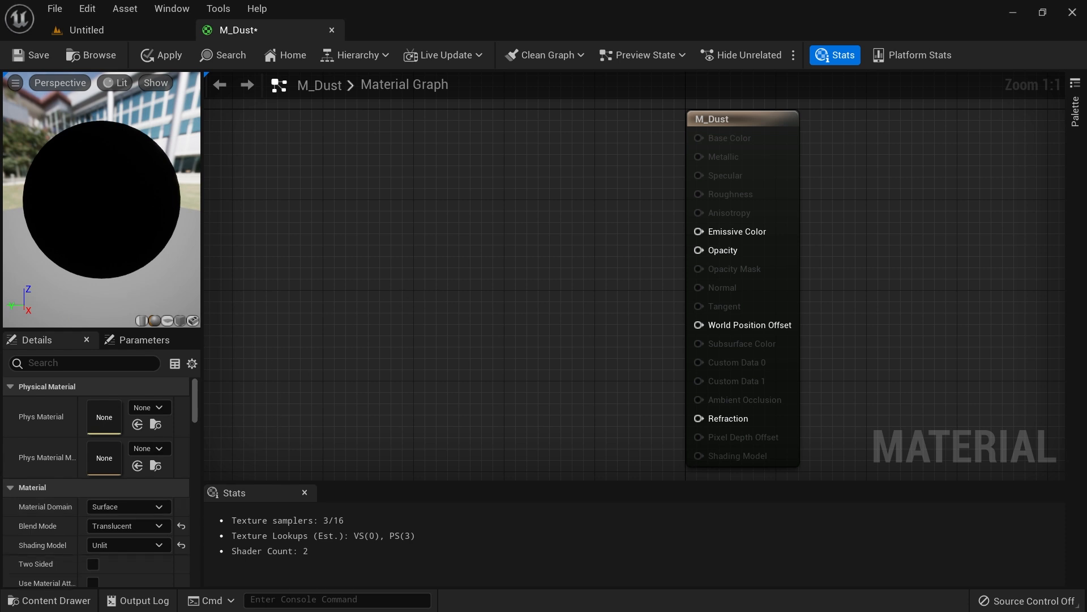
Step: Add the T_Cloud and T_Smoke_SubUV textures from the VFX Textures folder to the material graph as texture samples
{"action": "right_click_drag", "start_coordinate": [432, 287], "coordinate": [491, 283]}
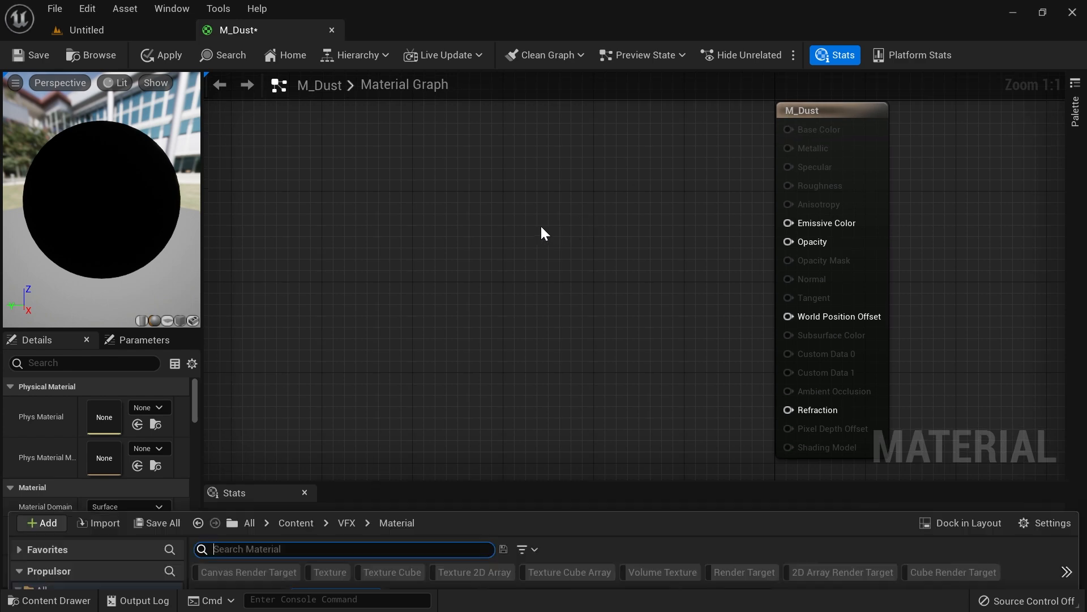
{"action": "key", "text": "ctrl+space"}
{"action": "key", "text": "ctrl+space"}
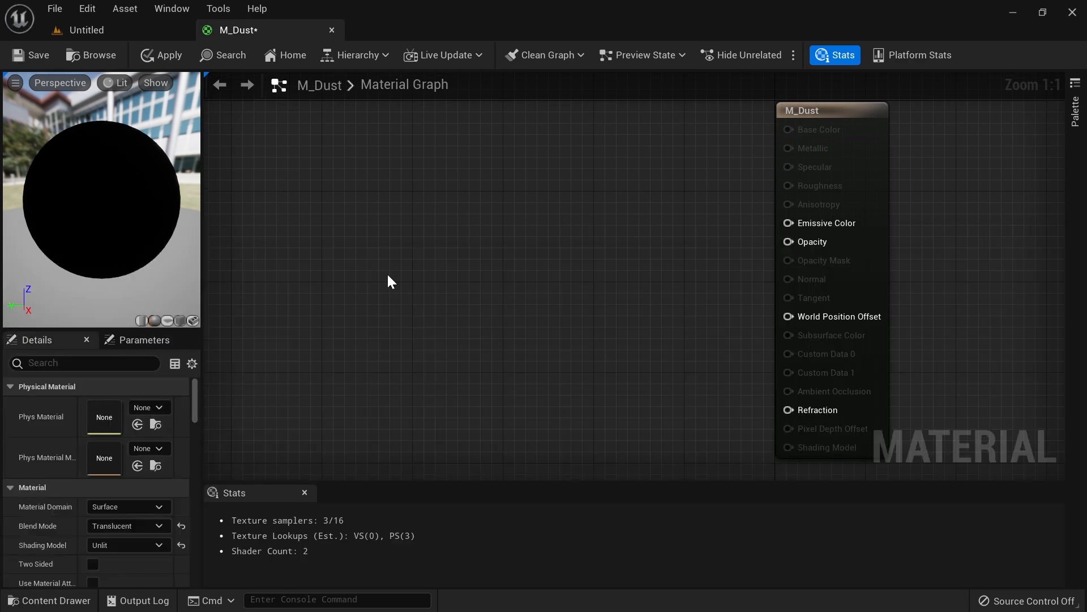
{"action": "key", "text": "ctrl+space"}
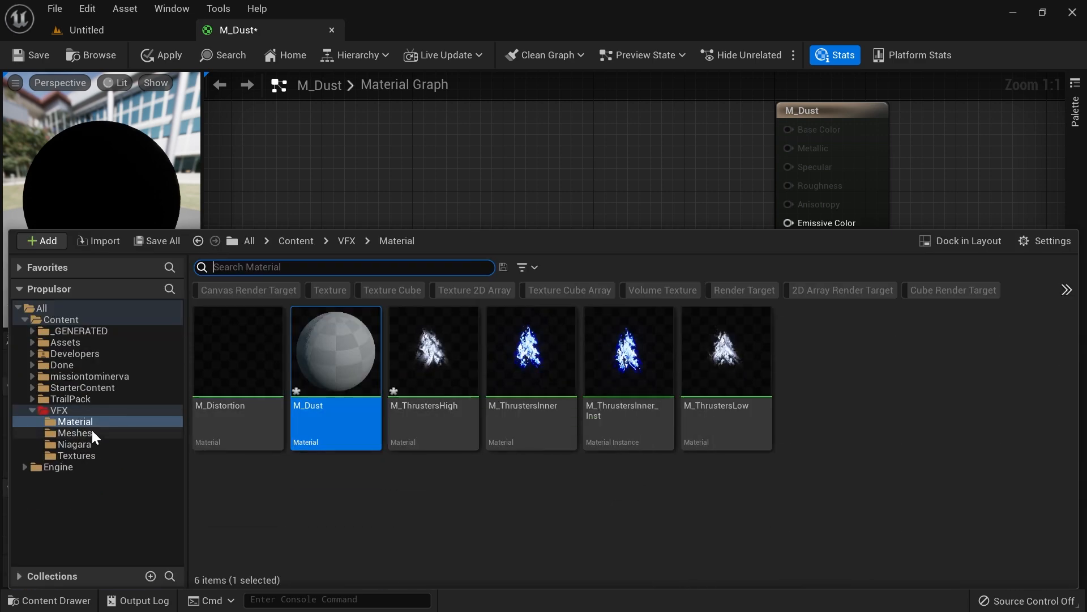
{"action": "left_click", "coordinate": [98, 457]}
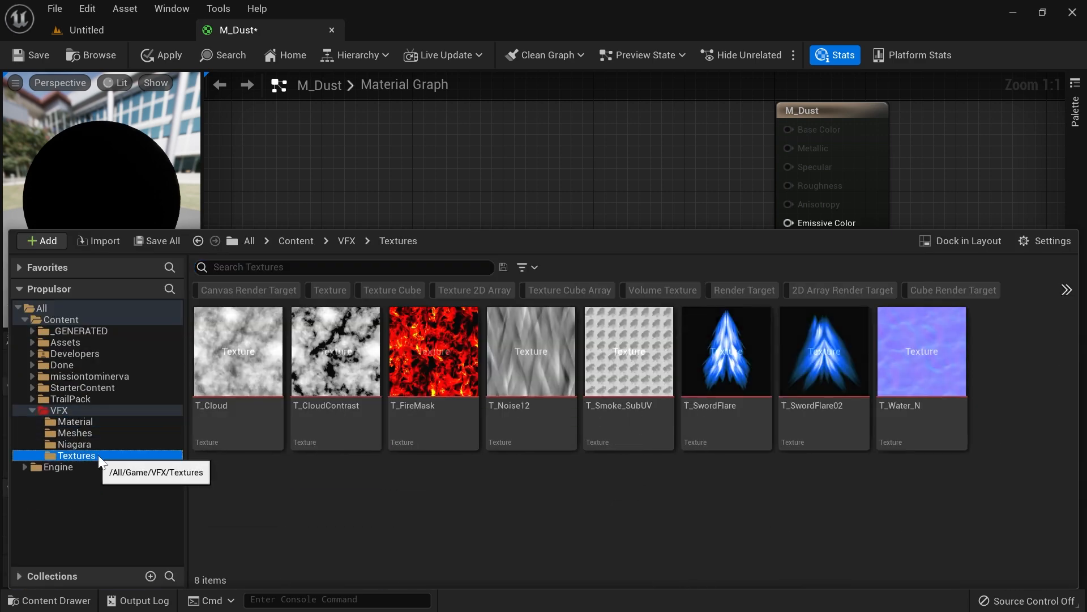
{"action": "left_click", "coordinate": [240, 400]}
{"action": "left_click", "coordinate": [627, 385], "text": "ctrl"}
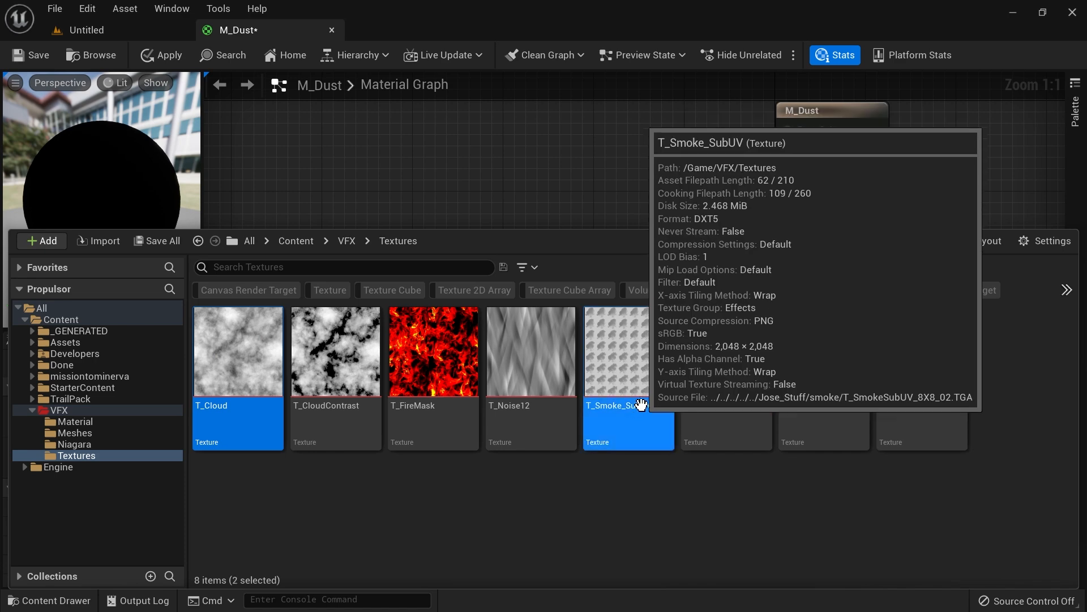
{"action": "left_click_drag", "start_coordinate": [626, 364], "coordinate": [466, 142]}
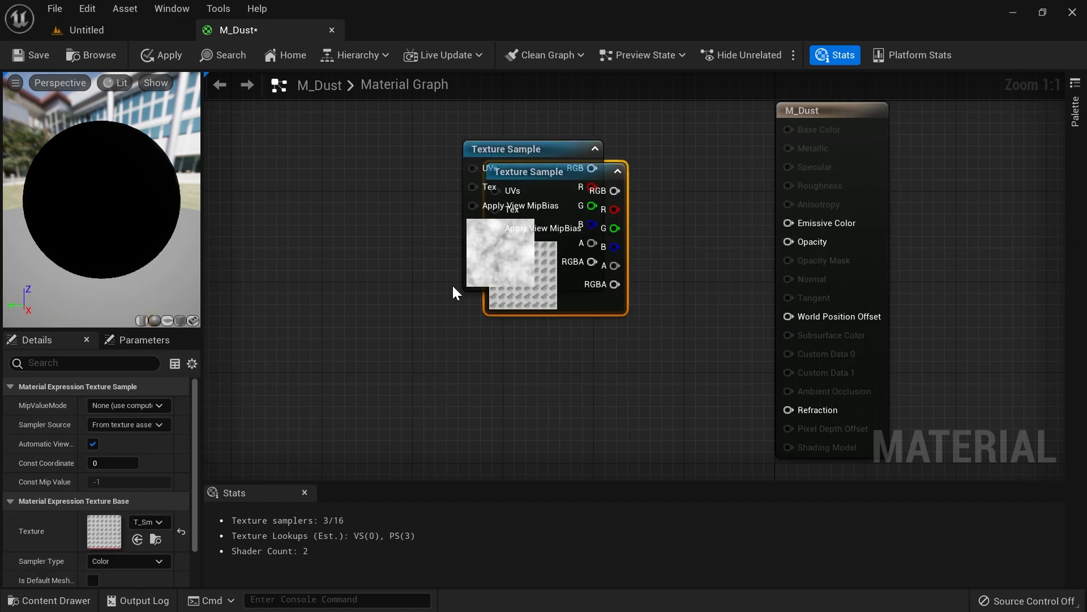
Step: Arrange the two texture samples in one column well away from the M_Dust node, with T_Cloud above T_Smoke_SubUV
{"action": "left_click_drag", "start_coordinate": [461, 274], "coordinate": [340, 211]}
{"action": "left_click_drag", "start_coordinate": [482, 285], "coordinate": [447, 317]}
{"action": "scroll", "coordinate": [517, 333], "scroll_direction": "down", "scroll_amount": 2}
{"action": "left_click_drag", "start_coordinate": [611, 265], "coordinate": [428, 333]}
{"action": "left_click_drag", "start_coordinate": [474, 218], "coordinate": [387, 201]}
{"action": "right_click_drag", "start_coordinate": [525, 205], "coordinate": [687, 245]}
{"action": "scroll", "coordinate": [478, 209], "scroll_direction": "up", "scroll_amount": 1}
{"action": "right_click_drag", "start_coordinate": [478, 209], "coordinate": [532, 221]}
{"action": "scroll", "coordinate": [532, 220], "scroll_direction": "up", "scroll_amount": 1}
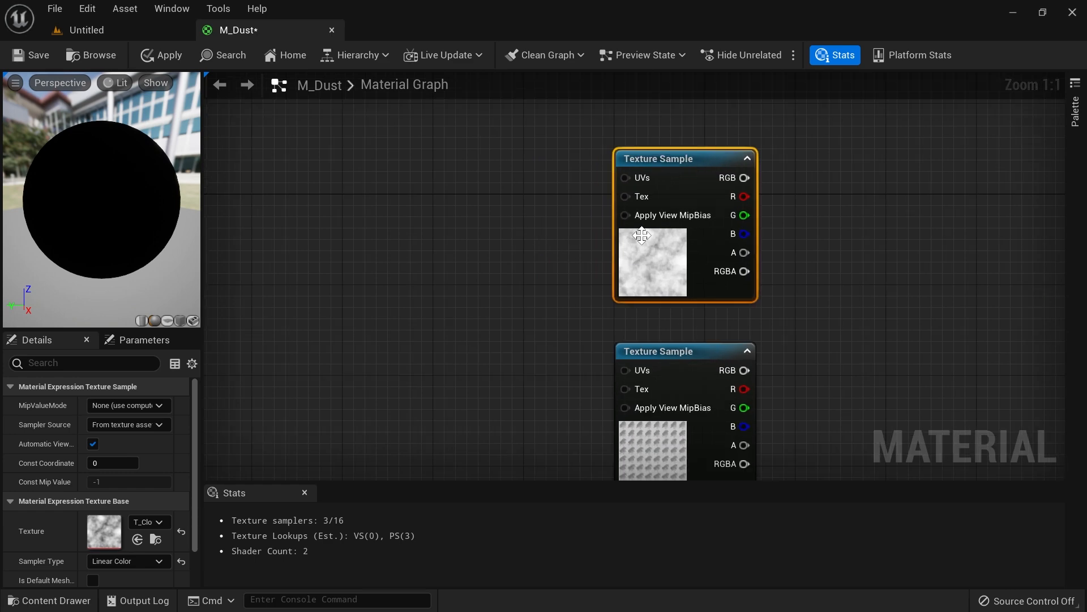
{"action": "left_click", "coordinate": [631, 454]}
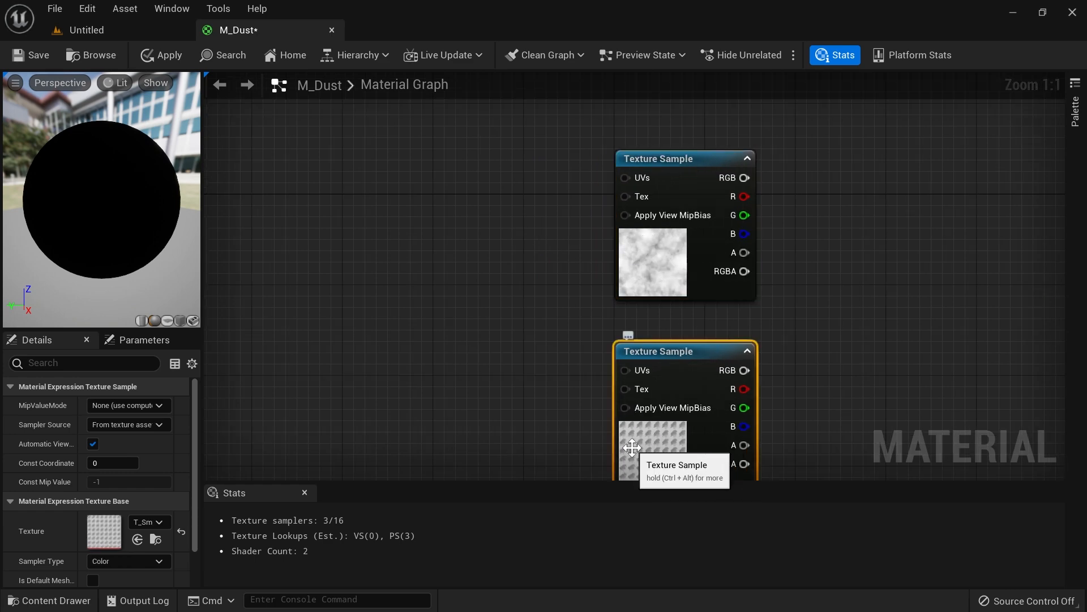
{"action": "left_click", "coordinate": [651, 271]}
{"action": "right_click_drag", "start_coordinate": [503, 253], "coordinate": [501, 266]}
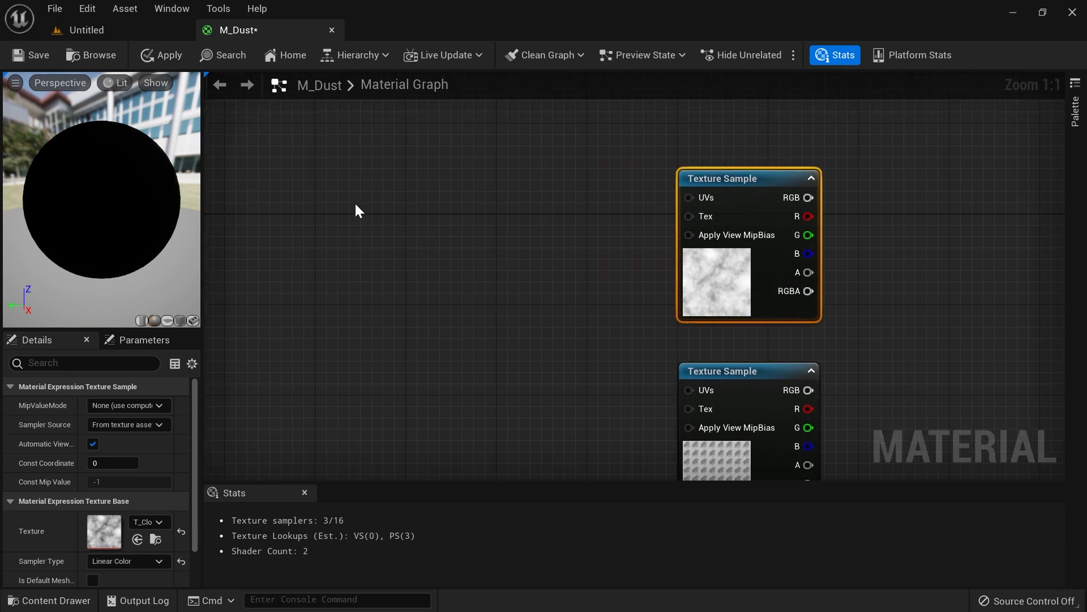
Step: Create a scalar parameter named X in the empty area before the T_Cloud texture sample
{"action": "left_click", "coordinate": [319, 171]}
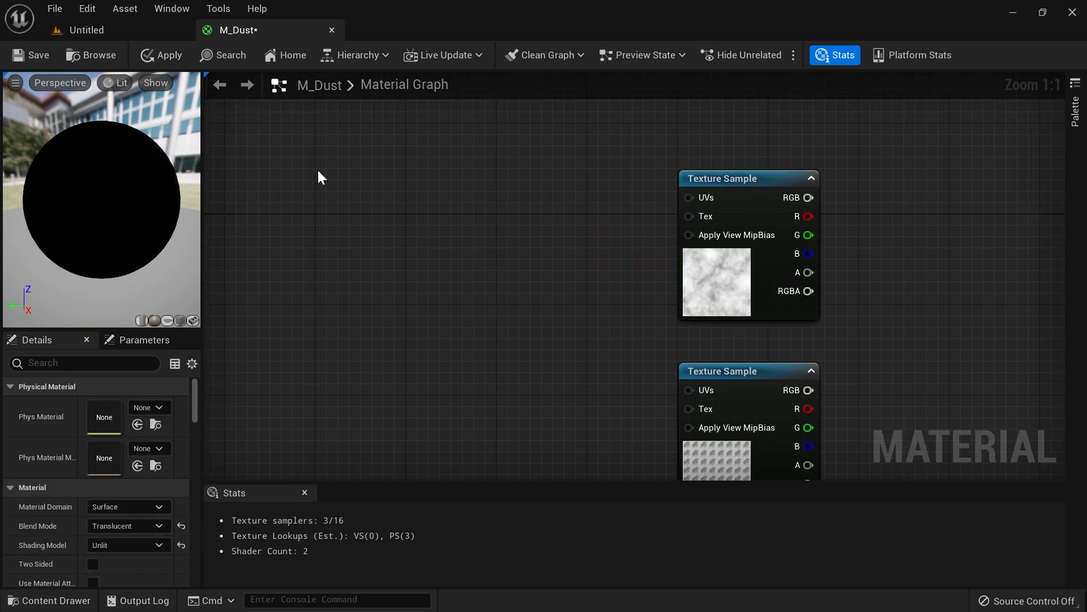
{"action": "left_click", "coordinate": [319, 171]}
{"action": "type", "text": "sss"}
{"action": "key", "text": "BackSpace"}
{"action": "key", "text": "BackSpace"}
{"action": "key", "text": "BackSpace"}
{"action": "key", "text": "Caps_Lock"}
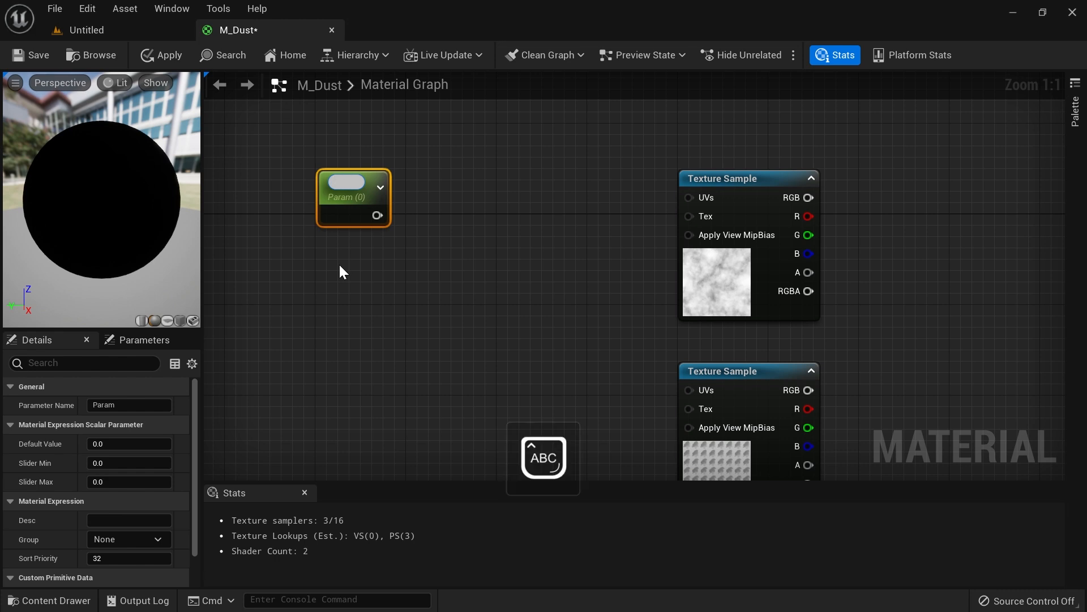
{"action": "type", "text": "X"}
{"action": "key", "text": "Caps_Lock"}
{"action": "key", "text": "Return"}
Step: Create a scalar parameter named Y and place it directly below the X parameter
{"action": "left_click", "coordinate": [341, 267]}
{"action": "left_click", "coordinate": [336, 269]}
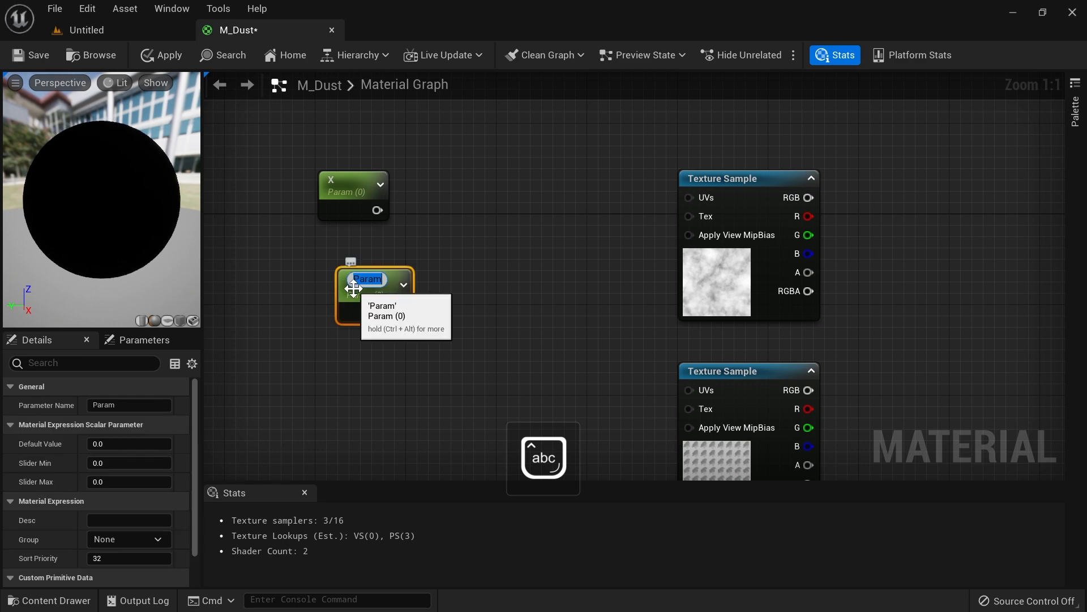
{"action": "key", "text": "Return"}
{"action": "left_click_drag", "start_coordinate": [353, 286], "coordinate": [331, 256]}
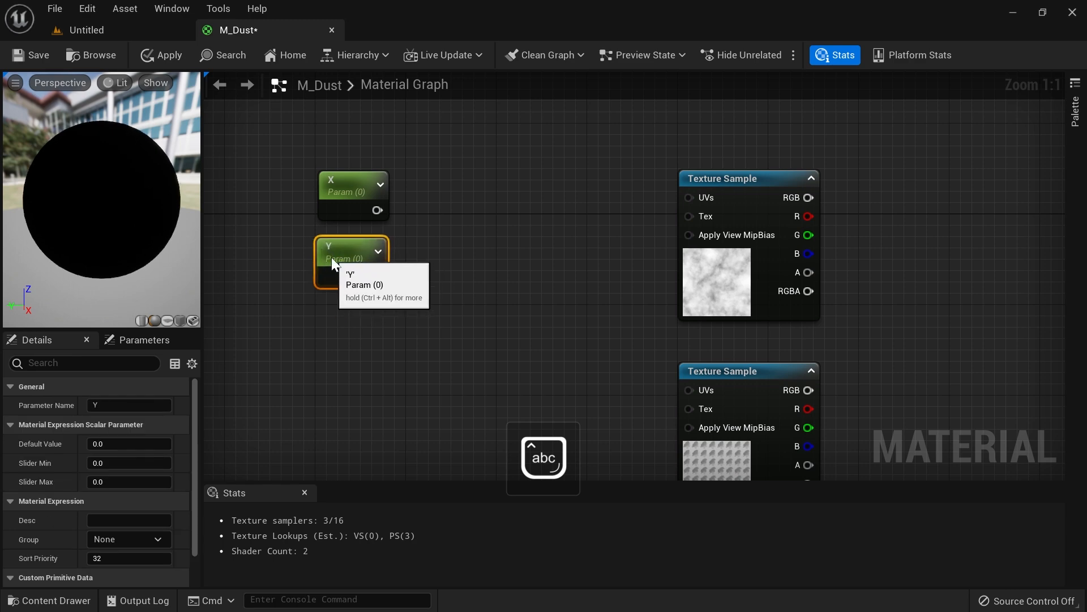
Step: Combine the parameters with an Append node, connecting X to input A and Y to input B
{"action": "left_click_drag", "start_coordinate": [375, 210], "coordinate": [410, 209]}
{"action": "type", "text": "appe"}
{"action": "key", "text": "Return"}
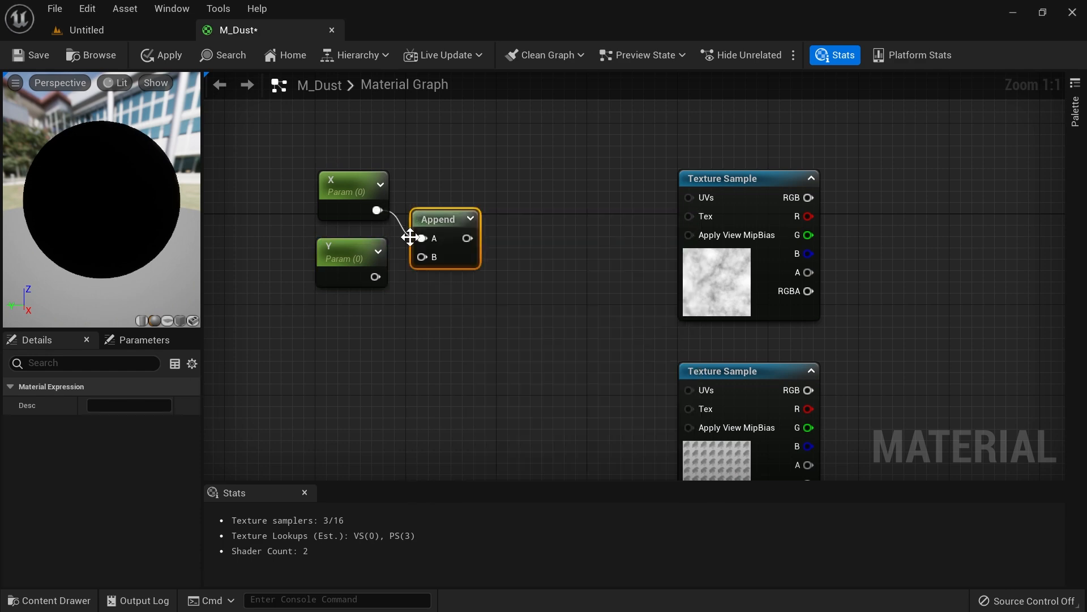
{"action": "left_click_drag", "start_coordinate": [374, 276], "coordinate": [527, 247]}
Step: Sum a new TextureCoordinate node in input A and the Append output in input B with an Add node
{"action": "left_click", "coordinate": [516, 196]}
{"action": "left_click", "coordinate": [543, 191]}
{"action": "left_click", "coordinate": [545, 207]}
{"action": "right_click", "coordinate": [430, 147]}
{"action": "type", "text": "te"}
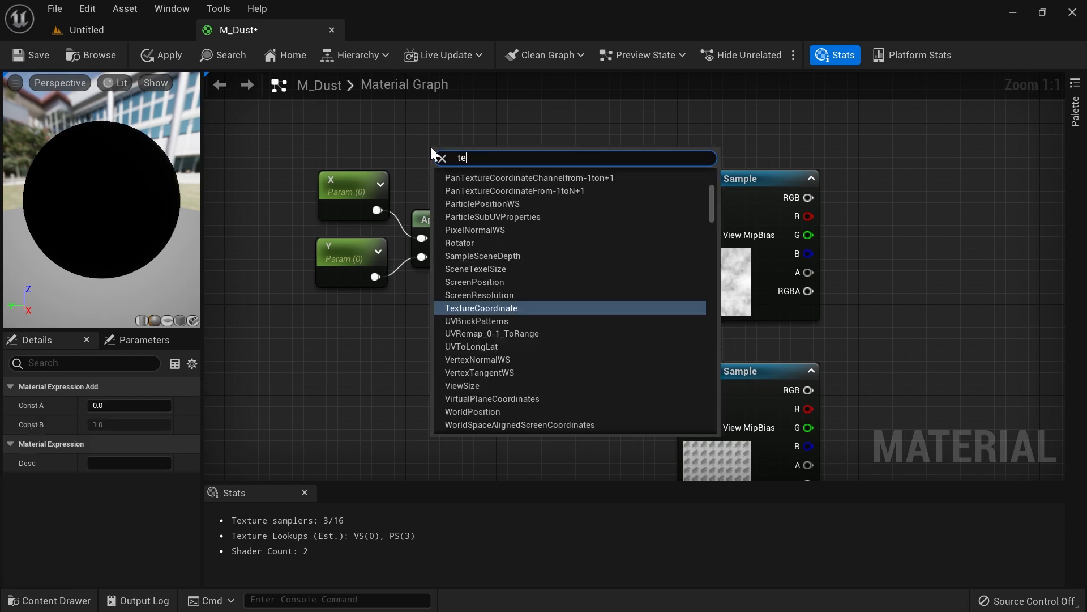
{"action": "type", "text": "xture coordinate"}
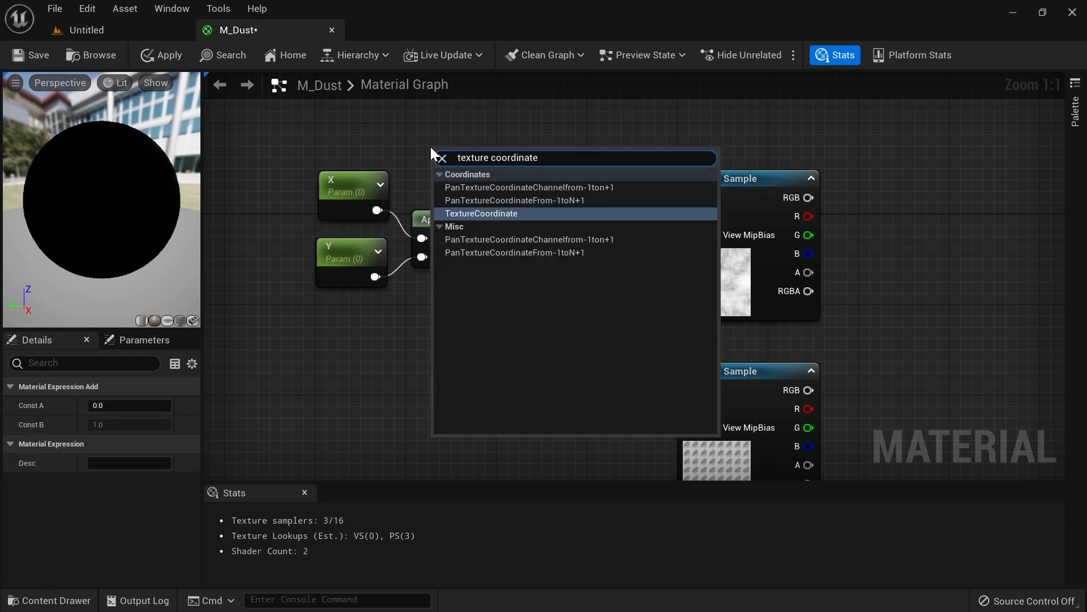
{"action": "left_click", "coordinate": [503, 212]}
{"action": "left_click_drag", "start_coordinate": [493, 170], "coordinate": [590, 248]}
Step: Feed the Add result into a new Multiply node and connect its output to the T_Cloud sample's UVs
{"action": "left_click", "coordinate": [579, 222]}
{"action": "left_click_drag", "start_coordinate": [660, 248], "coordinate": [688, 198]}
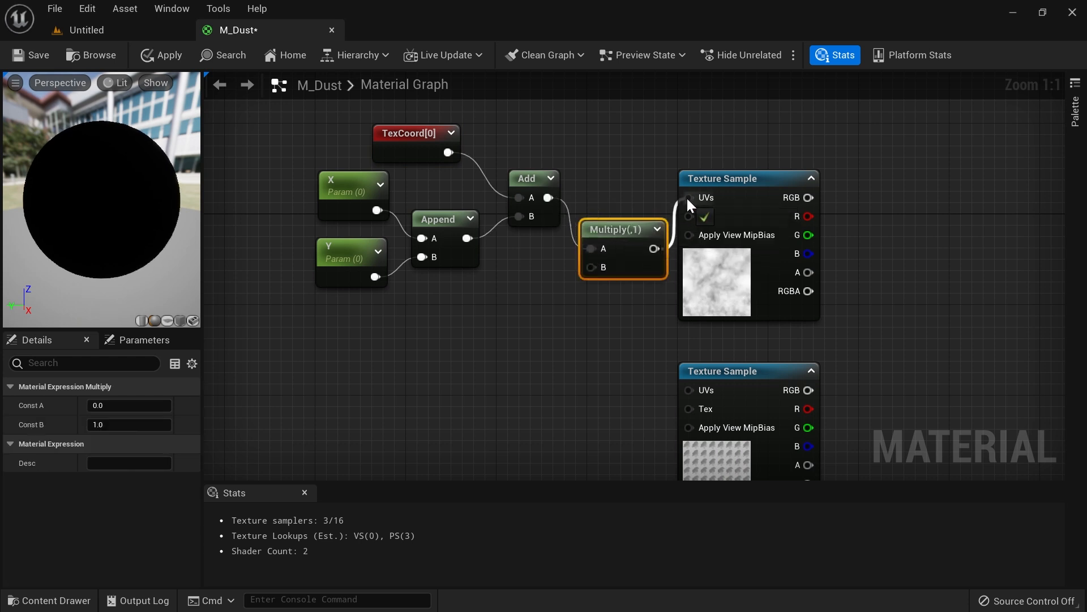
Step: Create a Floor node below the Append node and connect its output to input B of the Multiply node
{"action": "left_click", "coordinate": [411, 362]}
{"action": "right_click", "coordinate": [393, 351]}
{"action": "type", "text": "floor"}
{"action": "key", "text": "Return"}
{"action": "left_click_drag", "start_coordinate": [438, 382], "coordinate": [590, 266]}
{"action": "left_click_drag", "start_coordinate": [408, 363], "coordinate": [465, 339]}
Step: Create a scalar parameter named Opacity beside the Floor node and connect it to the Floor input
{"action": "left_click", "coordinate": [357, 351]}
{"action": "key", "text": "s"}
{"action": "left_click", "coordinate": [355, 346]}
{"action": "type", "text": "ssss"}
{"action": "key", "text": "Return"}
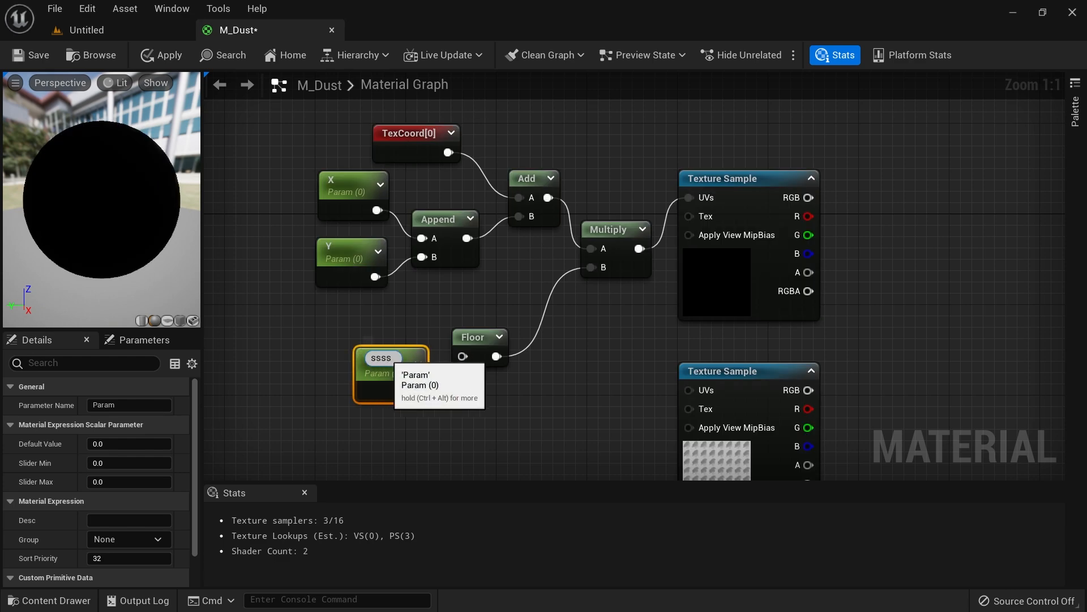
{"action": "double_click", "coordinate": [383, 357]}
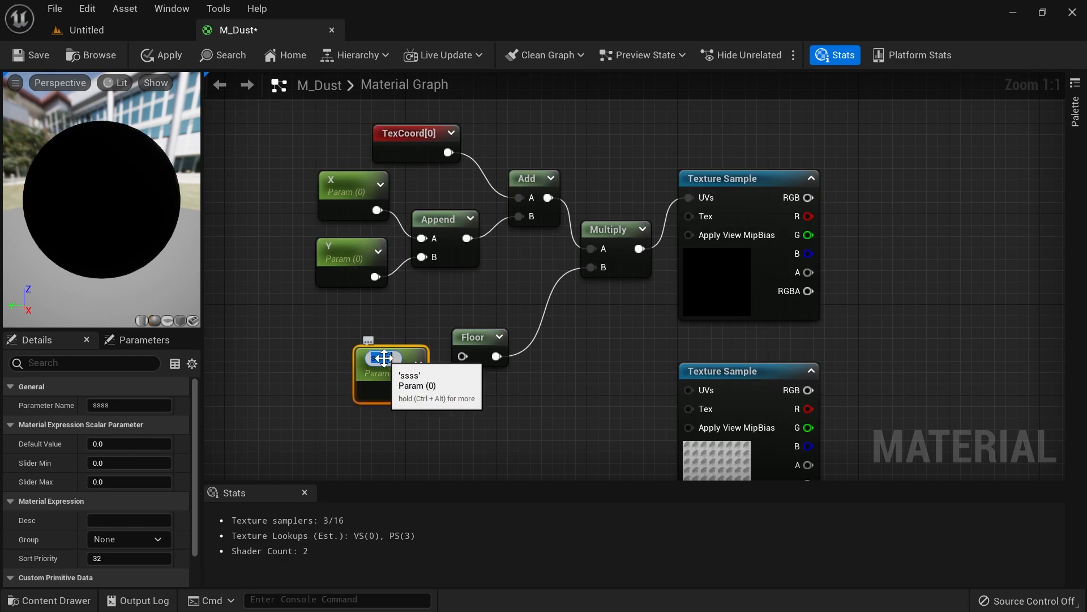
{"action": "type", "text": "0pacity"}
{"action": "key", "text": "Return"}
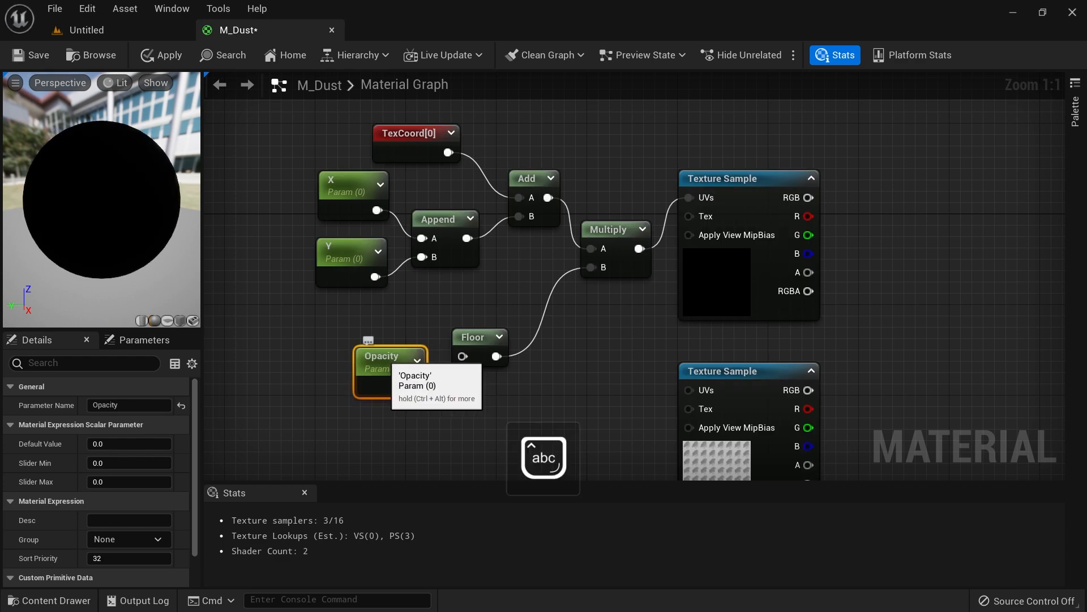
{"action": "left_click_drag", "start_coordinate": [422, 388], "coordinate": [463, 356]}
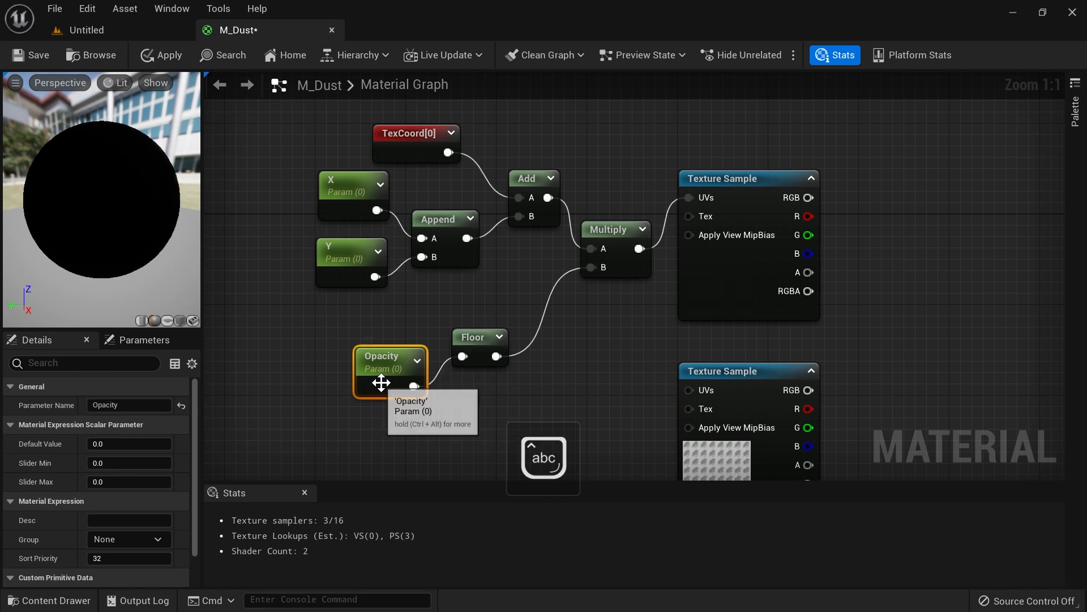
{"action": "left_click_drag", "start_coordinate": [381, 379], "coordinate": [375, 372]}
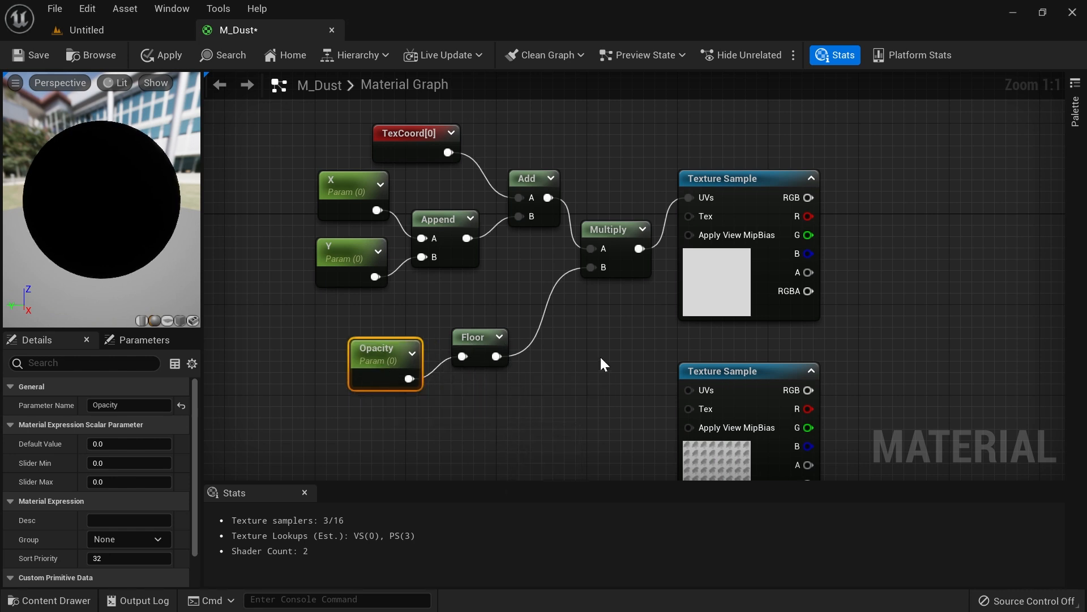
Step: Connect the T_Cloud sample's RGB output to Emissive Color and switch the material preview to a plane
{"action": "right_click_drag", "start_coordinate": [599, 355], "coordinate": [547, 343]}
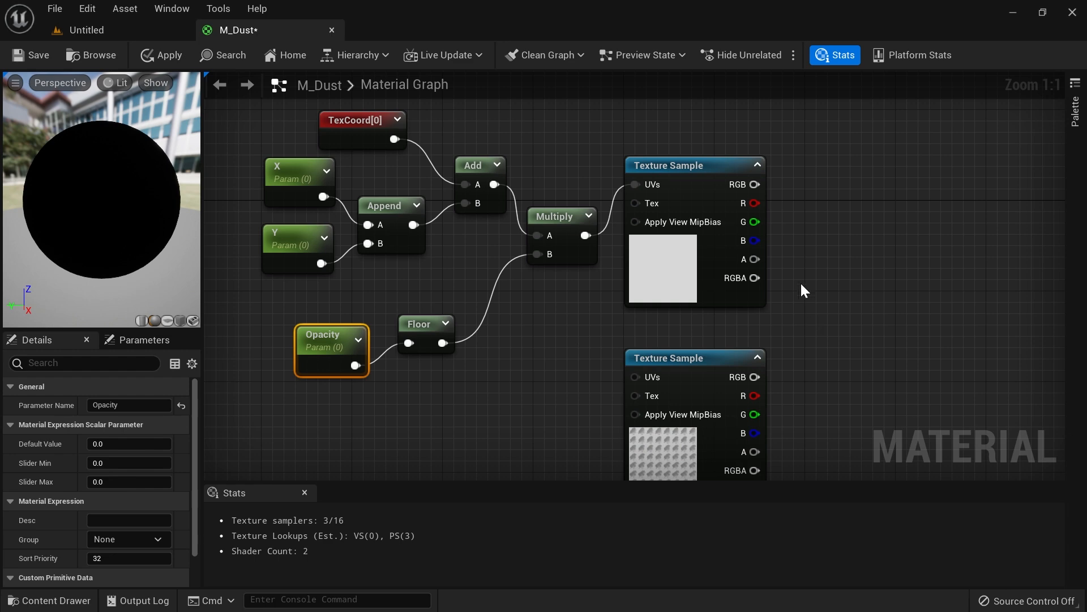
{"action": "left_click", "coordinate": [674, 279]}
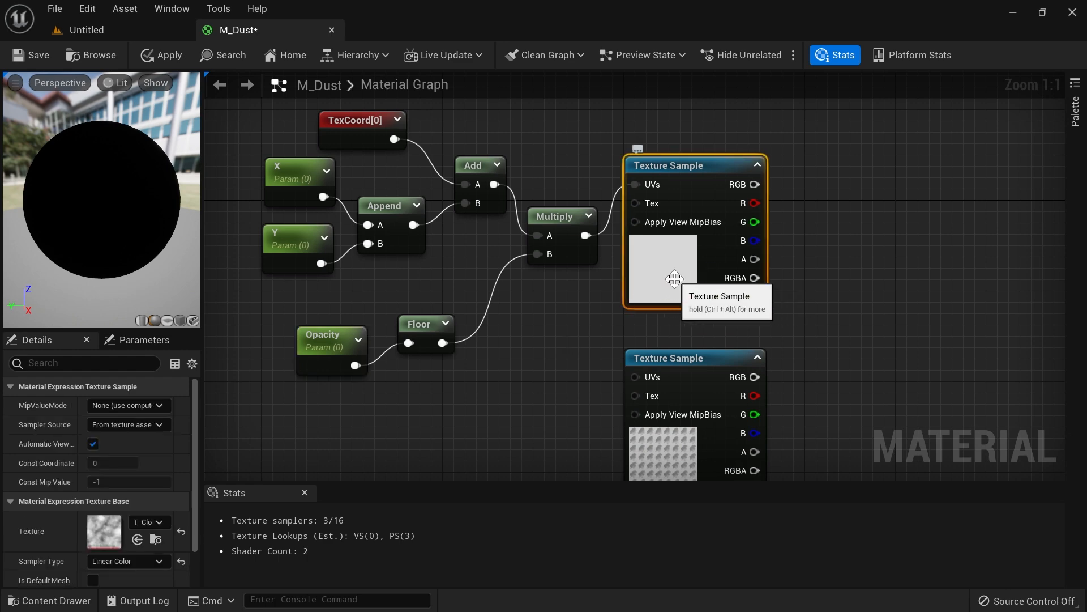
{"action": "scroll", "coordinate": [674, 279], "scroll_direction": "down", "scroll_amount": 3}
{"action": "left_click_drag", "start_coordinate": [611, 201], "coordinate": [897, 292]}
{"action": "right_click_drag", "start_coordinate": [676, 286], "coordinate": [747, 281]}
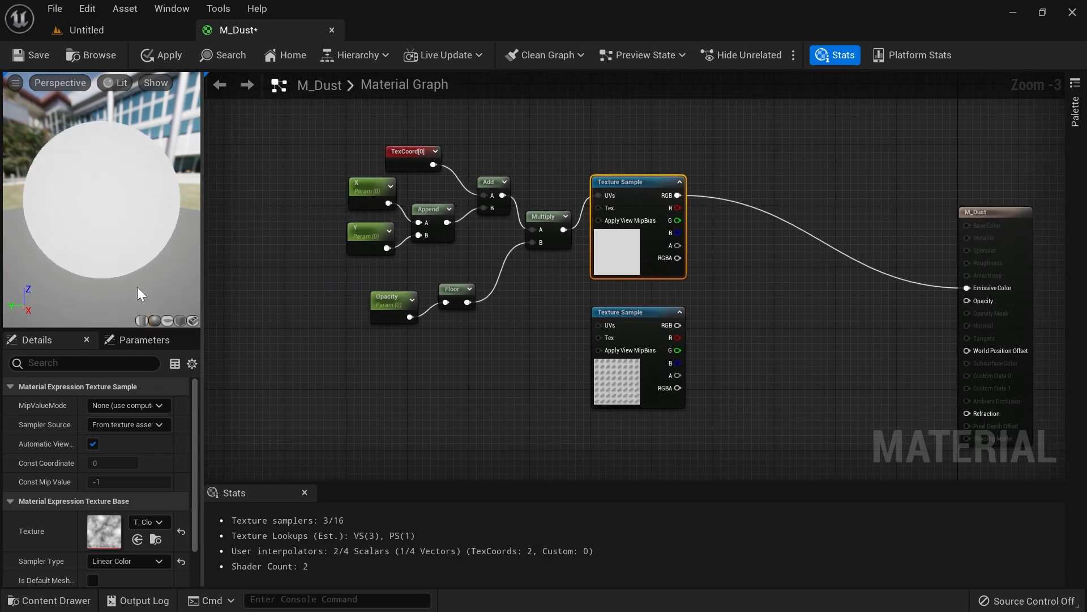
{"action": "left_click", "coordinate": [168, 321]}
Step: Set the default value of the Opacity parameter to 1.1 and inspect the cloud texture on the preview plane
{"action": "scroll", "coordinate": [381, 333], "scroll_direction": "up", "scroll_amount": 1}
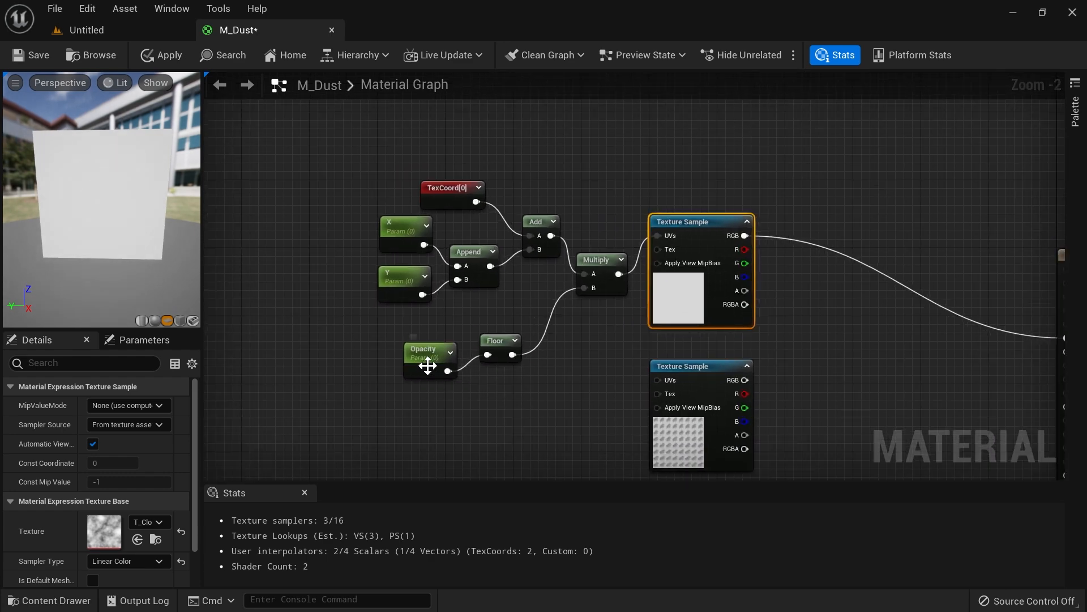
{"action": "left_click", "coordinate": [434, 371]}
{"action": "type", "text": "1.1"}
{"action": "key", "text": "Return"}
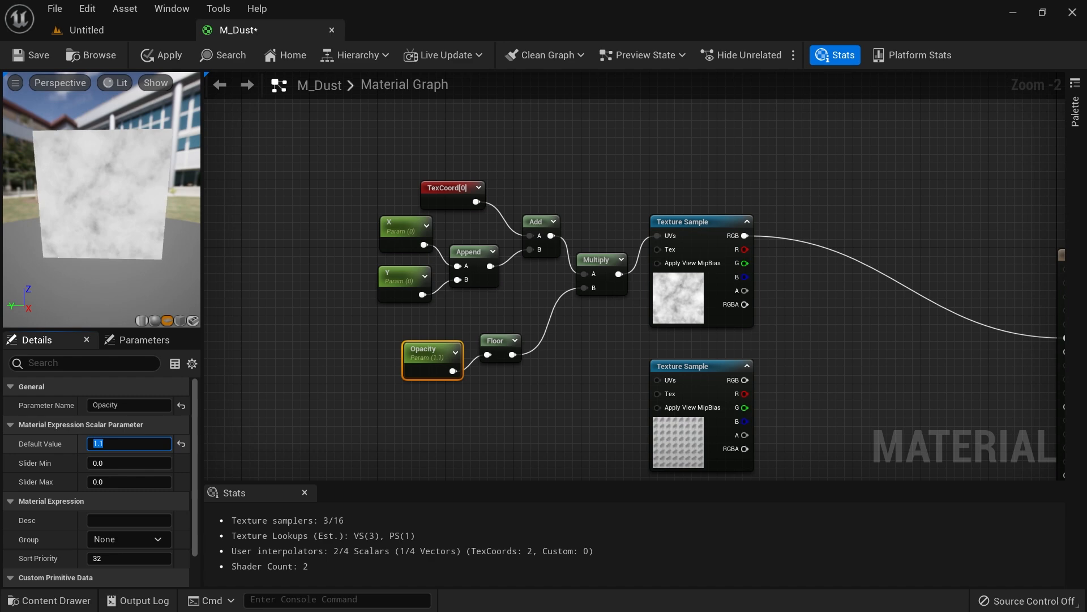
{"action": "scroll", "coordinate": [125, 199], "scroll_direction": "up", "scroll_amount": 2}
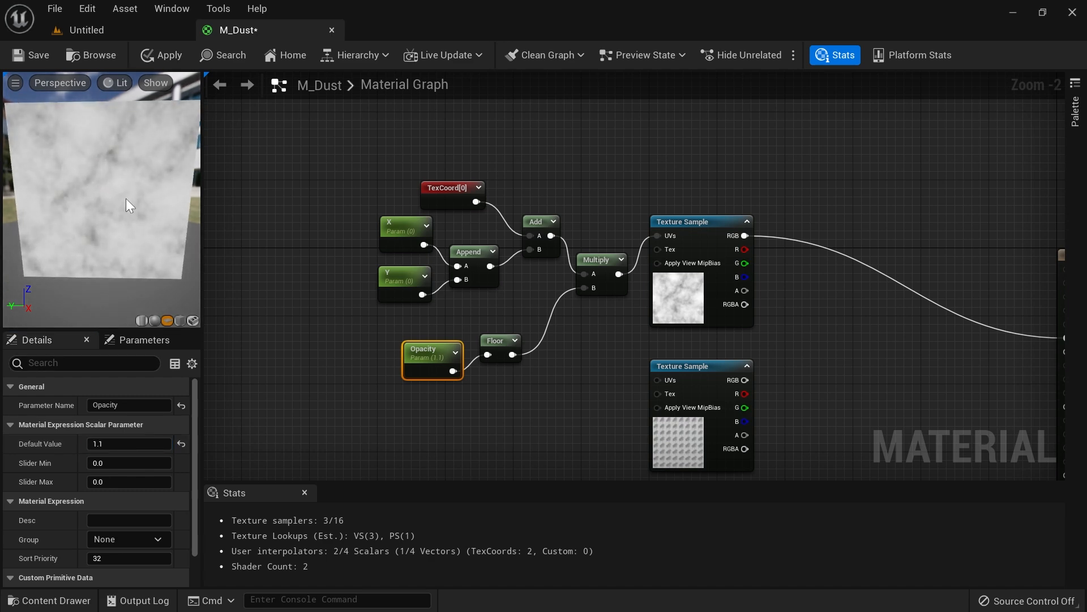
Step: Try offsetting the cloud texture with default values of 1.2 for X and 2.9 for Y
{"action": "left_click", "coordinate": [390, 236]}
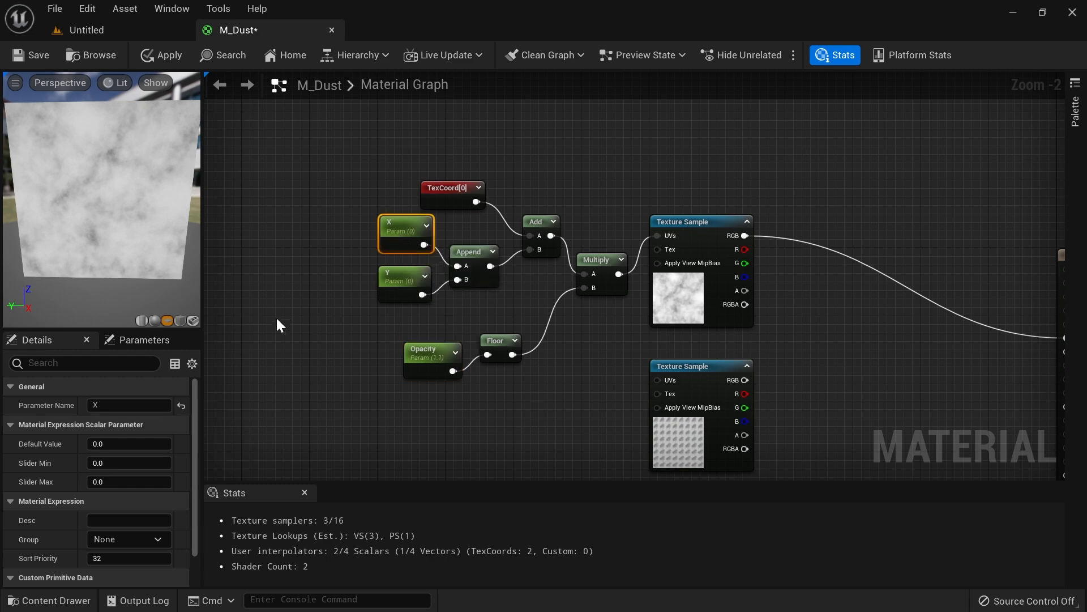
{"action": "type", "text": "1"}
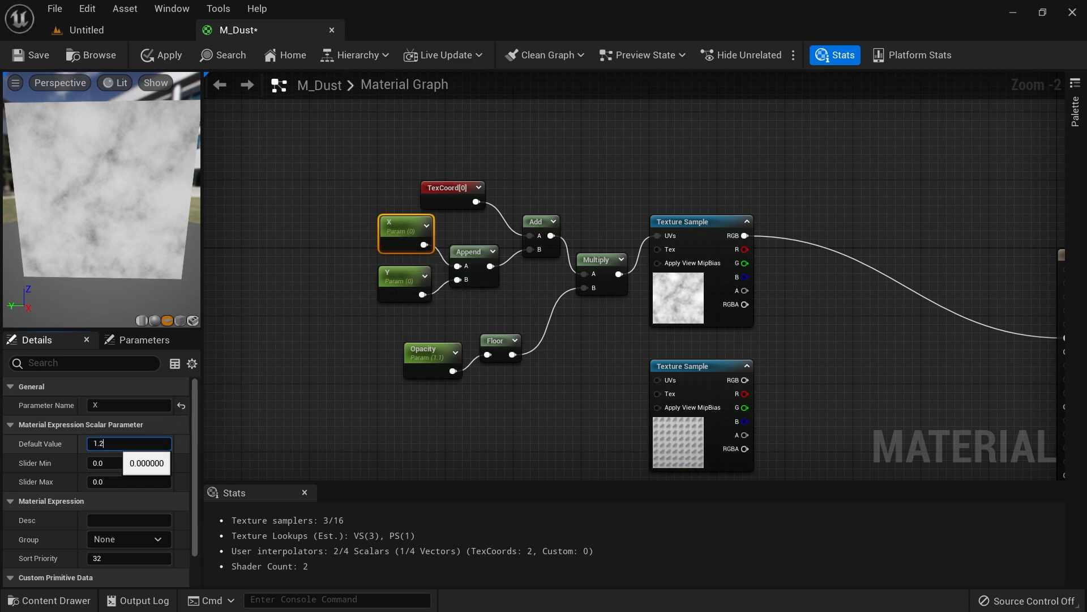
{"action": "type", "text": ".2"}
{"action": "key", "text": "Return"}
{"action": "left_click", "coordinate": [392, 283]}
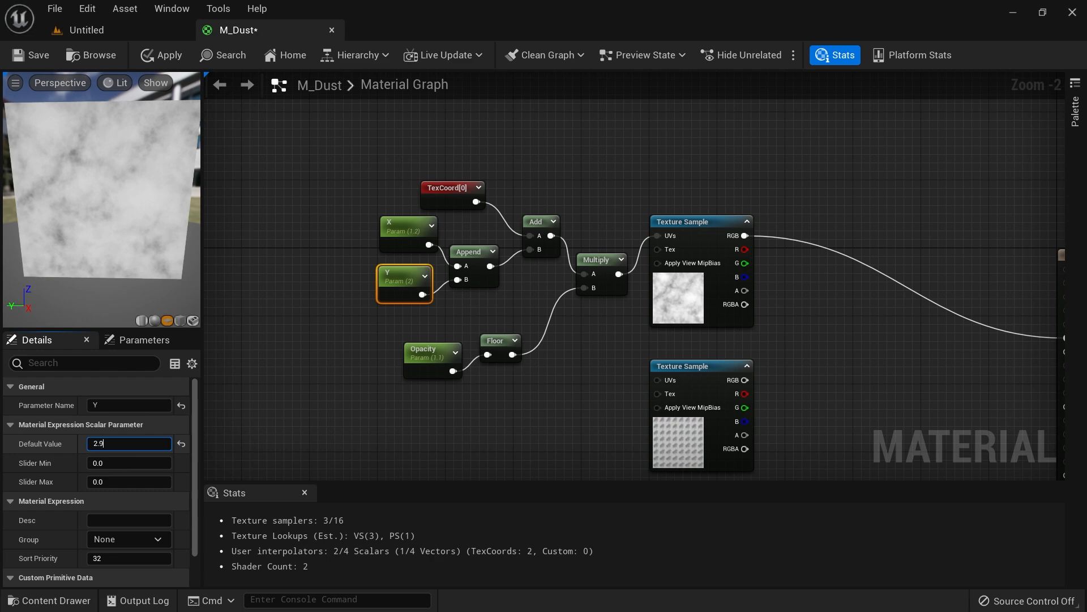
{"action": "key", "text": "Return"}
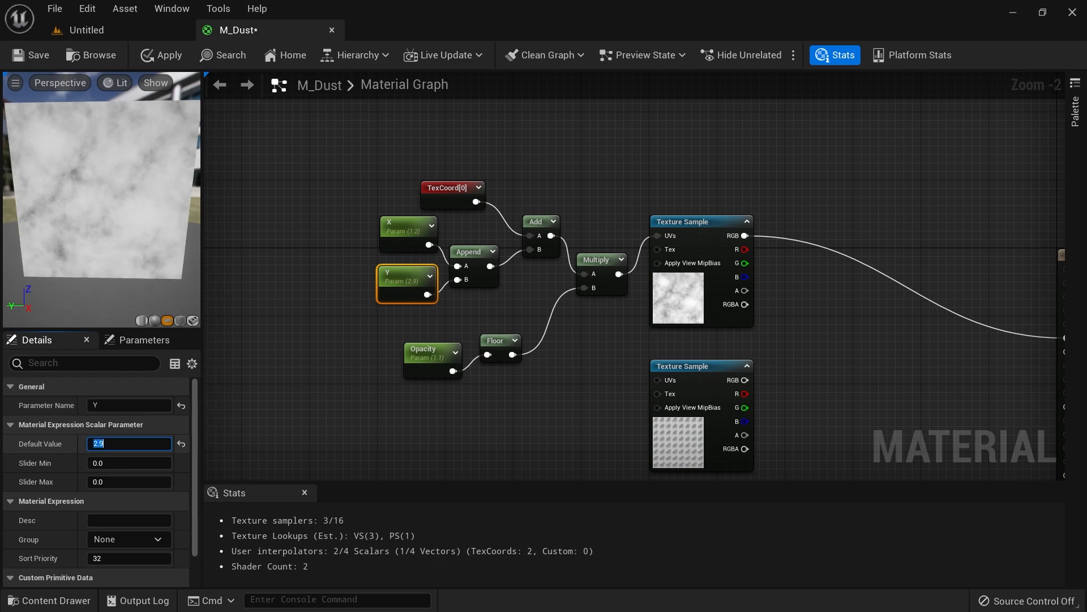
Step: Reset the default values of the Y and X parameters to 0
{"action": "type", "text": "0"}
{"action": "left_click", "coordinate": [396, 237]}
{"action": "left_click", "coordinate": [129, 443]}
{"action": "type", "text": "0"}
{"action": "key", "text": "Return"}
Step: Move the TexCoord node slightly higher, away from the X parameter and the Add node
{"action": "left_click", "coordinate": [447, 188]}
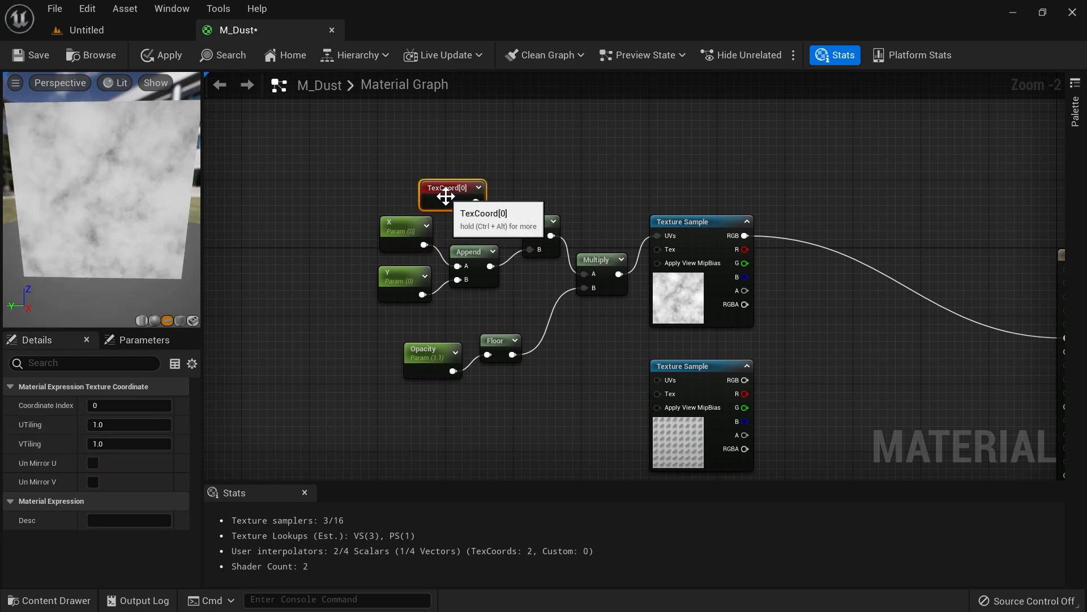
{"action": "left_click_drag", "start_coordinate": [447, 187], "coordinate": [456, 170]}
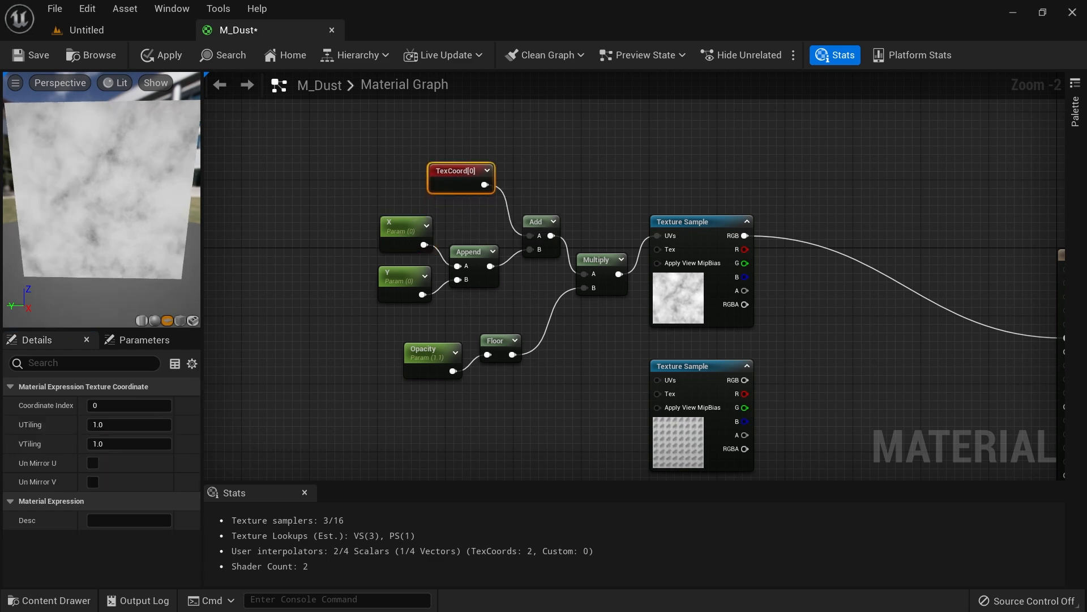
Step: Set the TexCoord node's U and V tiling to 8 and inspect the tiled cloud texture up close on the preview plane
{"action": "left_click", "coordinate": [129, 424]}
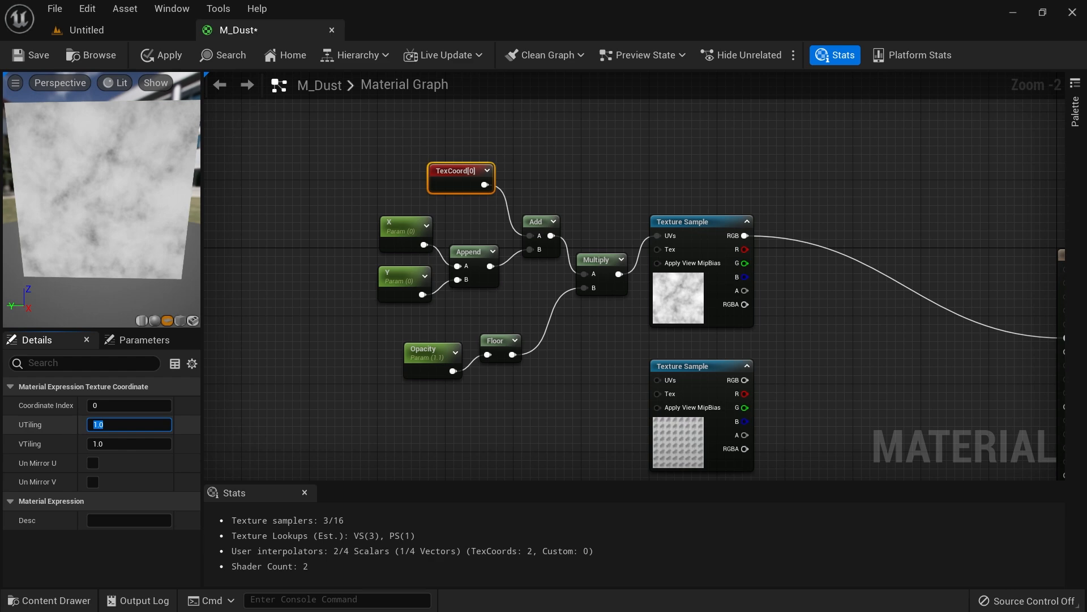
{"action": "type", "text": "8"}
{"action": "key", "text": "Tab"}
{"action": "type", "text": "8"}
{"action": "key", "text": "Tab"}
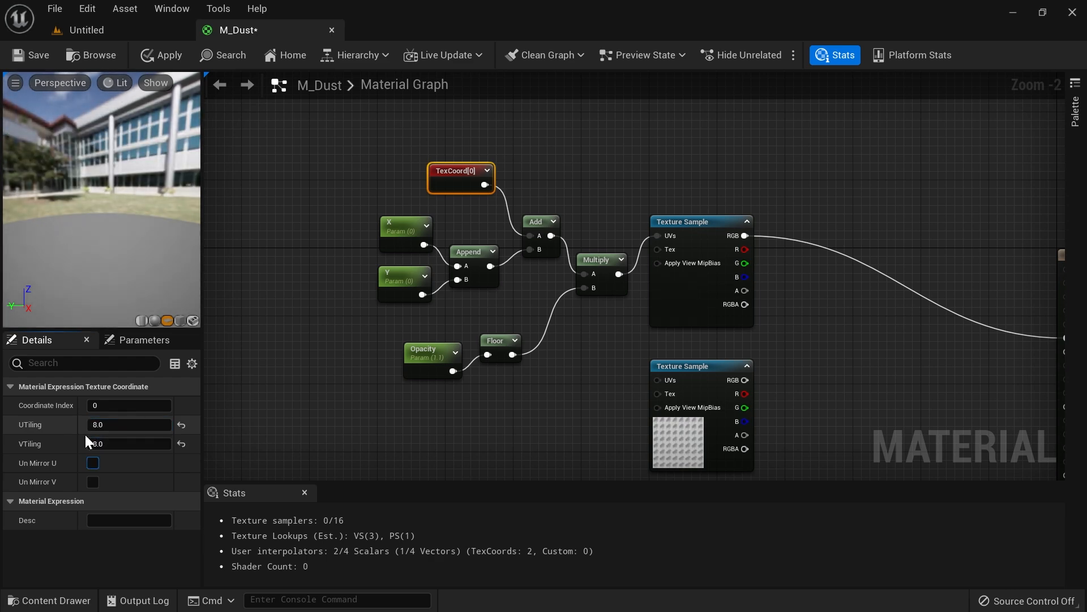
{"action": "left_click", "coordinate": [683, 436]}
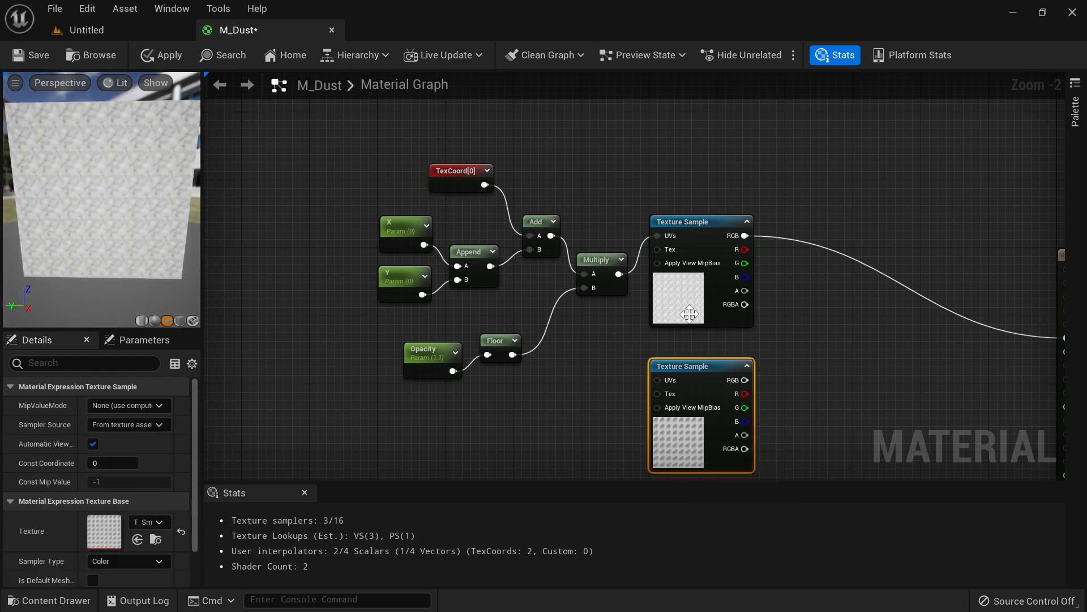
{"action": "scroll", "coordinate": [108, 171], "scroll_direction": "up", "scroll_amount": 5}
{"action": "middle_click_drag", "start_coordinate": [105, 165], "coordinate": [136, 261]}
{"action": "scroll", "coordinate": [104, 166], "scroll_direction": "up", "scroll_amount": 4}
{"action": "middle_click_drag", "start_coordinate": [105, 166], "coordinate": [97, 164]}
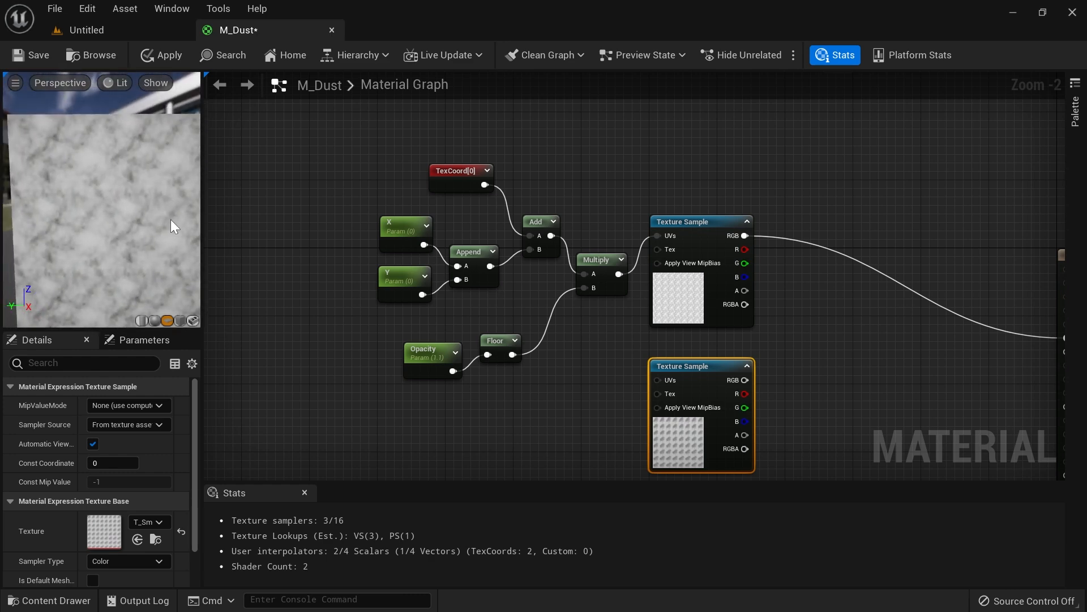
Step: Move the M_Dust result node farther from the Texture Sample nodes to make room for more nodes
{"action": "right_click_drag", "start_coordinate": [560, 405], "coordinate": [509, 357]}
{"action": "left_click_drag", "start_coordinate": [286, 162], "coordinate": [362, 249]}
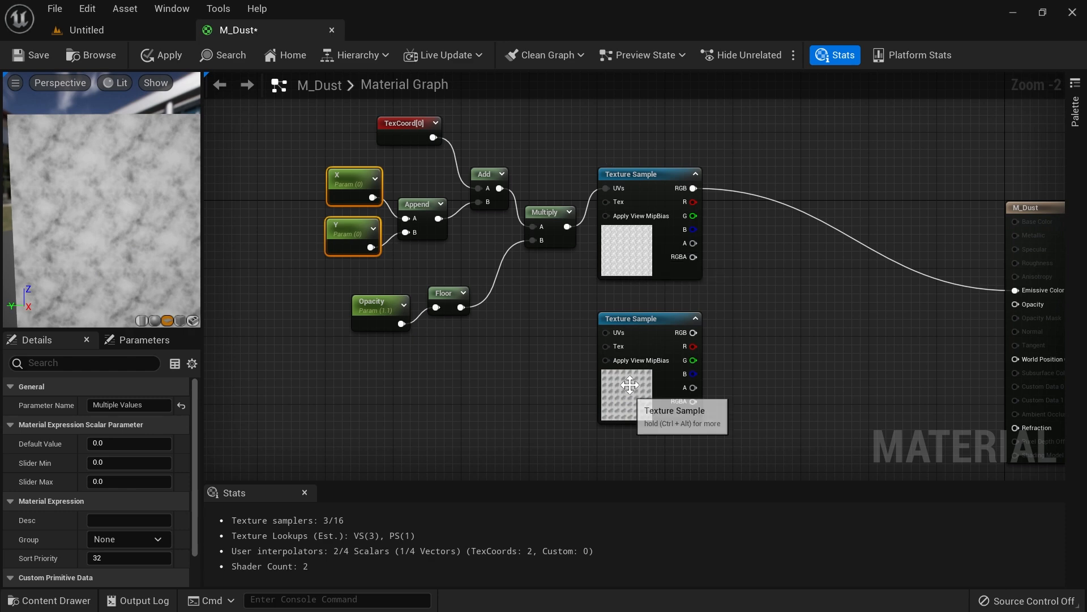
{"action": "scroll", "coordinate": [772, 301], "scroll_direction": "down", "scroll_amount": 2}
{"action": "right_click_drag", "start_coordinate": [778, 285], "coordinate": [633, 278]}
{"action": "left_click_drag", "start_coordinate": [817, 226], "coordinate": [931, 224]}
{"action": "left_click", "coordinate": [687, 301]}
{"action": "right_click_drag", "start_coordinate": [642, 275], "coordinate": [674, 280]}
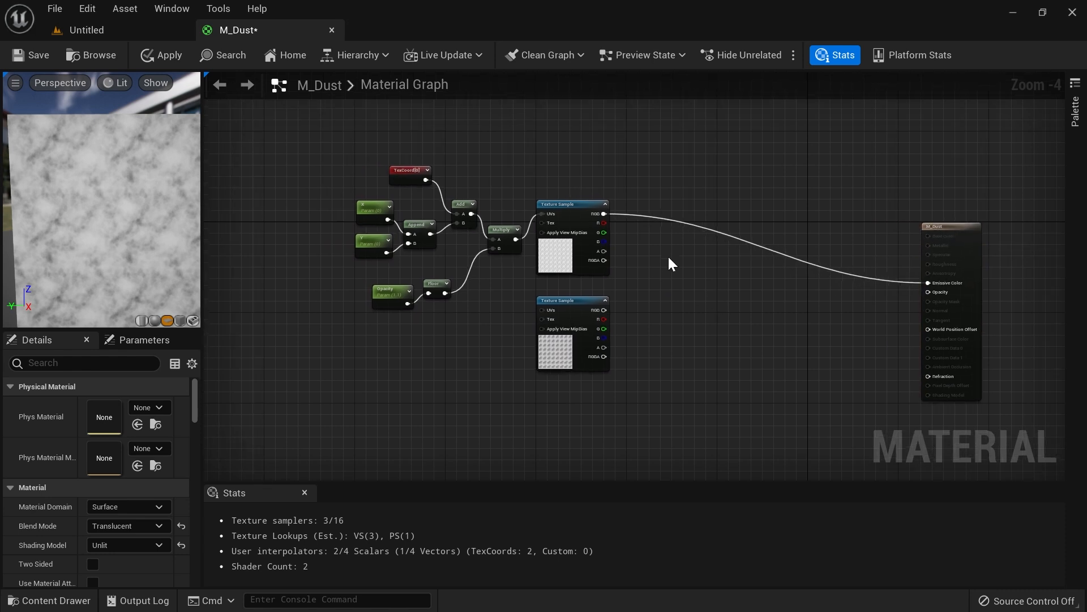
Step: Place an Add node after the textures, connecting the cloud sample's RGB to A and the smoke sample's RGB to B
{"action": "left_click", "coordinate": [669, 259]}
{"action": "left_click_drag", "start_coordinate": [605, 214], "coordinate": [674, 271]}
{"action": "left_click_drag", "start_coordinate": [604, 310], "coordinate": [680, 282]}
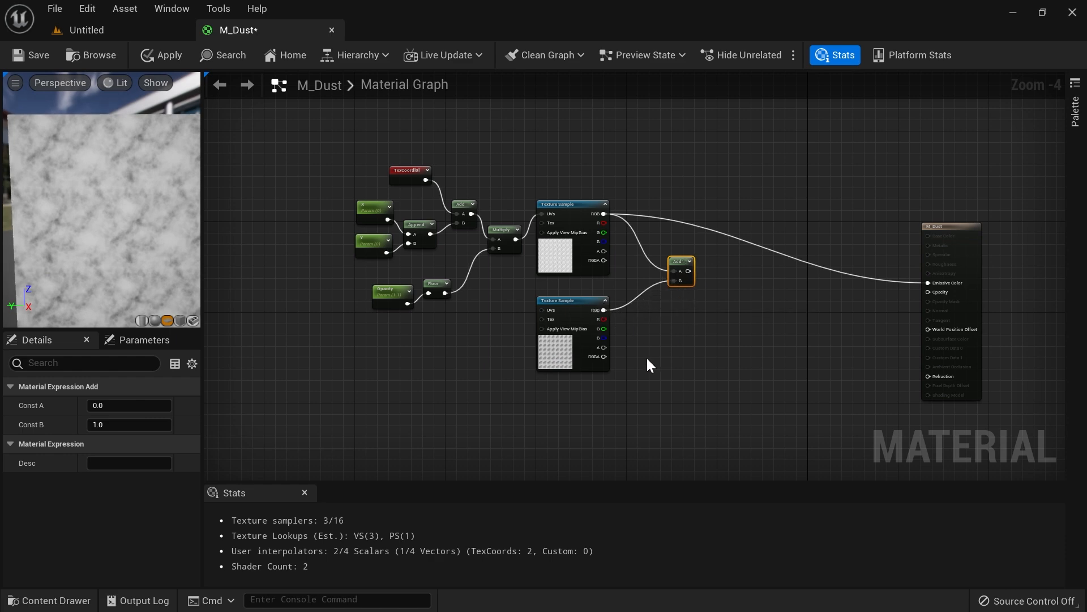
Step: Add a Particle Color node in the empty graph area below the Opacity parameter
{"action": "right_click_drag", "start_coordinate": [650, 362], "coordinate": [709, 305]}
{"action": "scroll", "coordinate": [712, 298], "scroll_direction": "down", "scroll_amount": 1}
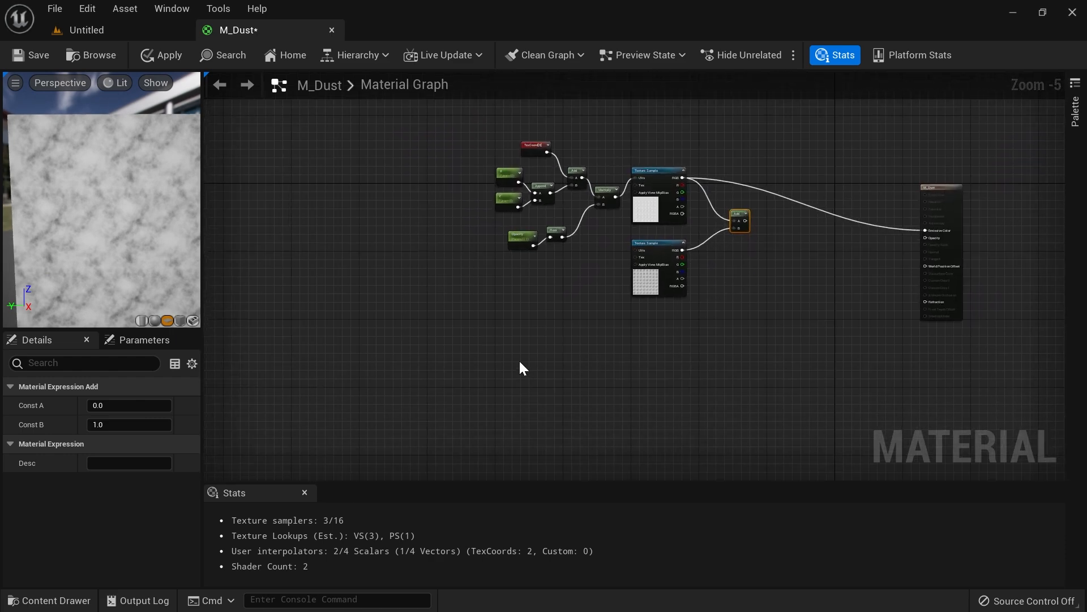
{"action": "right_click", "coordinate": [404, 337]}
{"action": "type", "text": "particle col"}
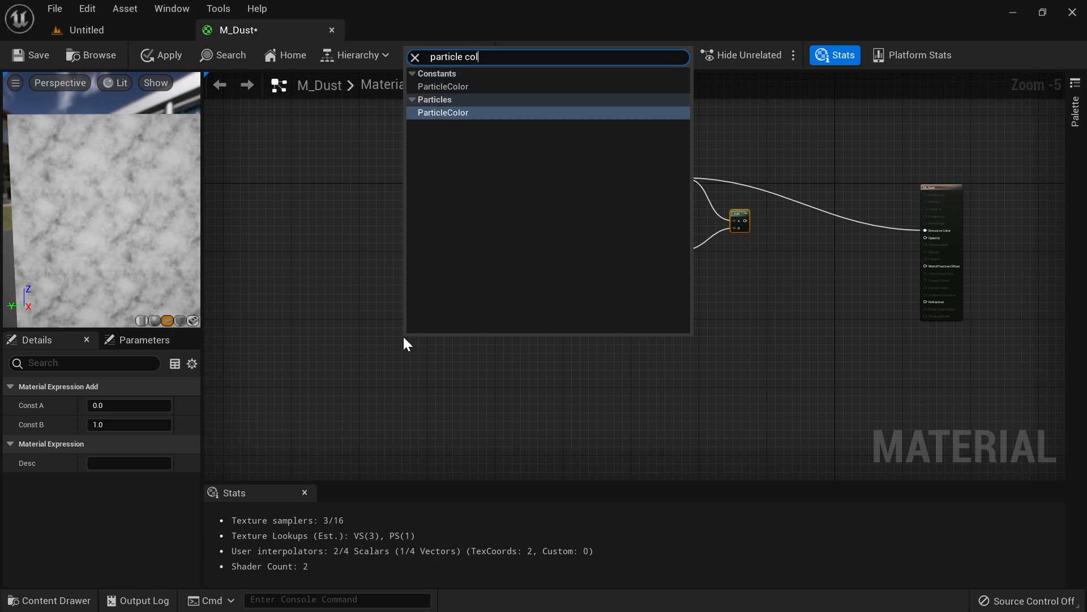
{"action": "key", "text": "Return"}
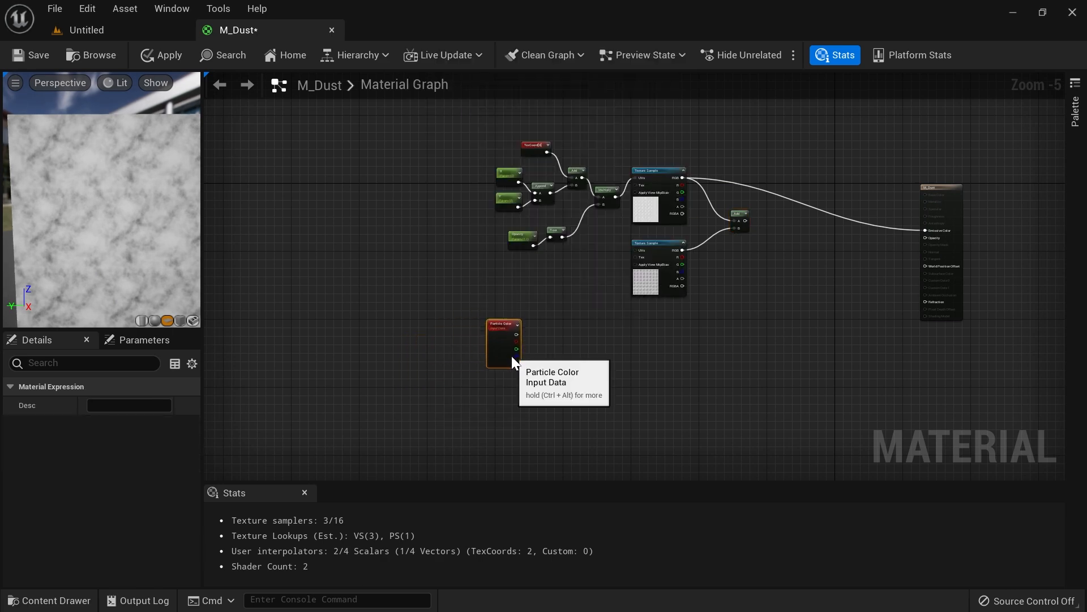
Step: Place a Multiply node beside the smoke Texture Sample and connect the sample's alpha output to input A
{"action": "scroll", "coordinate": [553, 346], "scroll_direction": "up", "scroll_amount": 2}
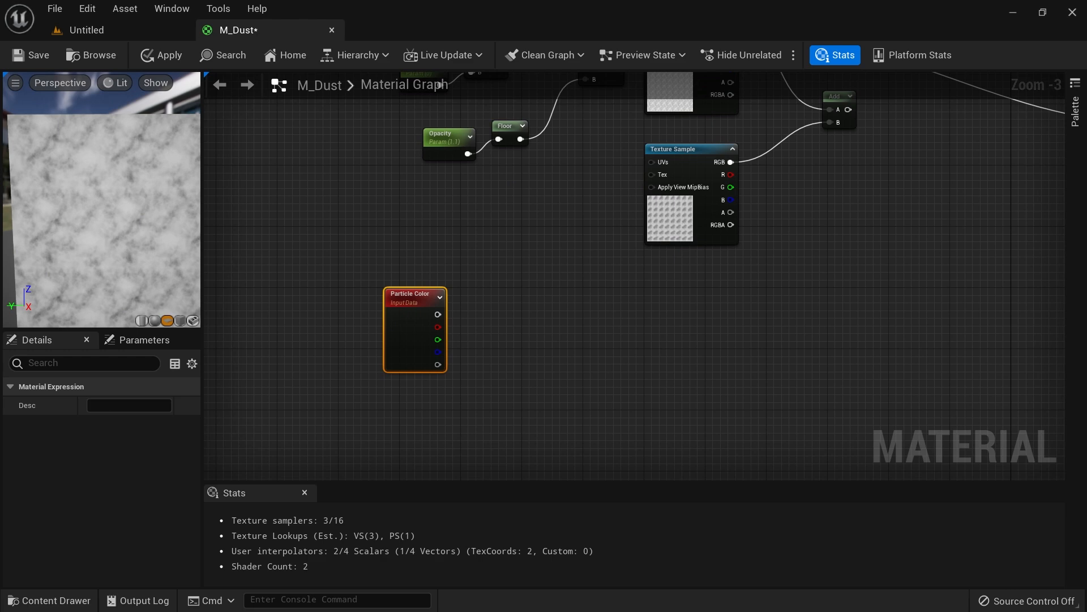
{"action": "right_click_drag", "start_coordinate": [854, 460], "coordinate": [691, 299]}
{"action": "left_click", "coordinate": [670, 275]}
{"action": "left_click_drag", "start_coordinate": [622, 242], "coordinate": [682, 293]}
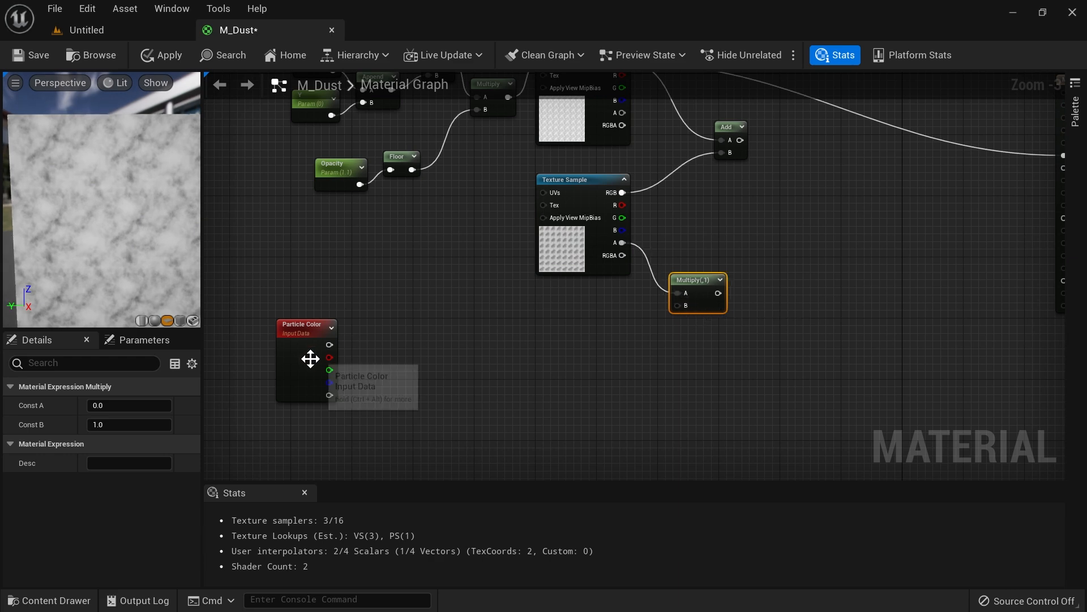
Step: Move the Particle Color node slightly higher and add a PixelDepth node below it
{"action": "left_click_drag", "start_coordinate": [311, 359], "coordinate": [325, 323]}
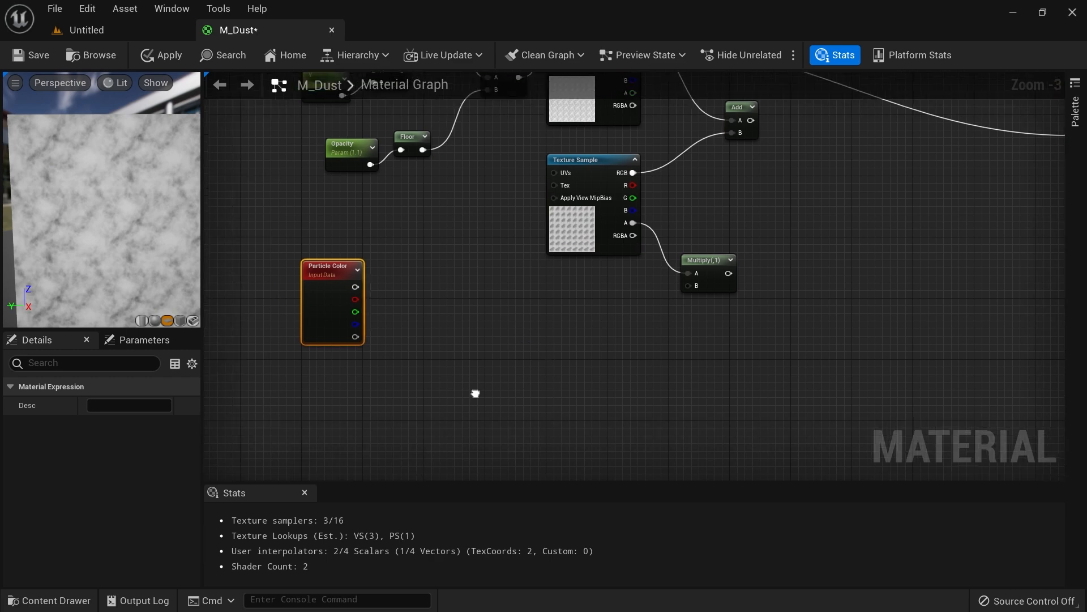
{"action": "right_click", "coordinate": [295, 370]}
{"action": "right_click", "coordinate": [351, 378]}
{"action": "type", "text": "pixel depth"}
{"action": "key", "text": "Return"}
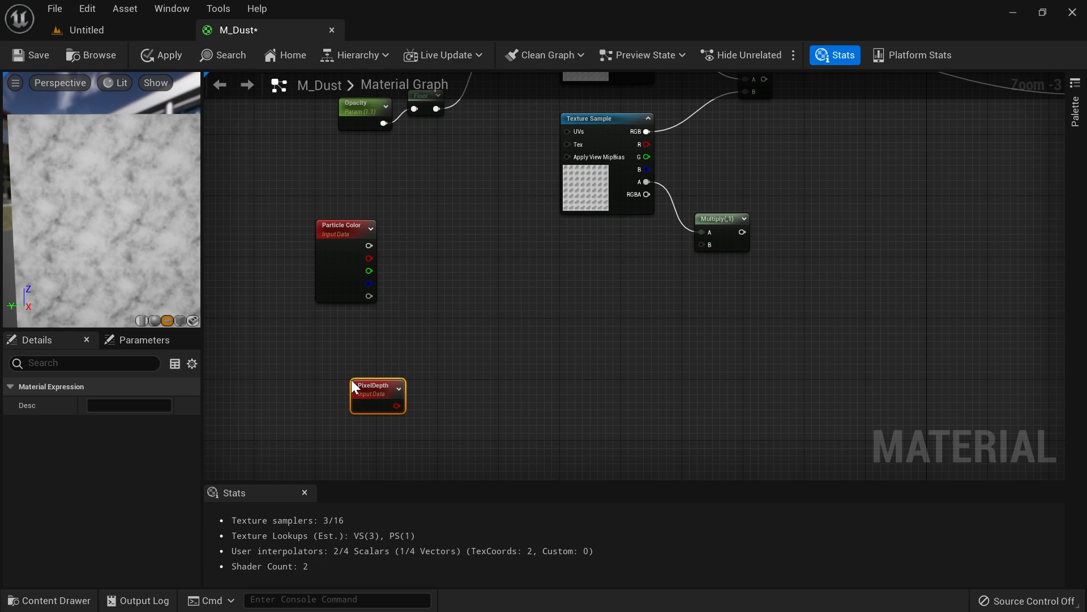
Step: Feed PixelDepth into input A of a new SphereMask node and a Constant node of 0 into input B
{"action": "left_click_drag", "start_coordinate": [365, 384], "coordinate": [406, 391]}
{"action": "type", "text": "sphere"}
{"action": "key", "text": "Return"}
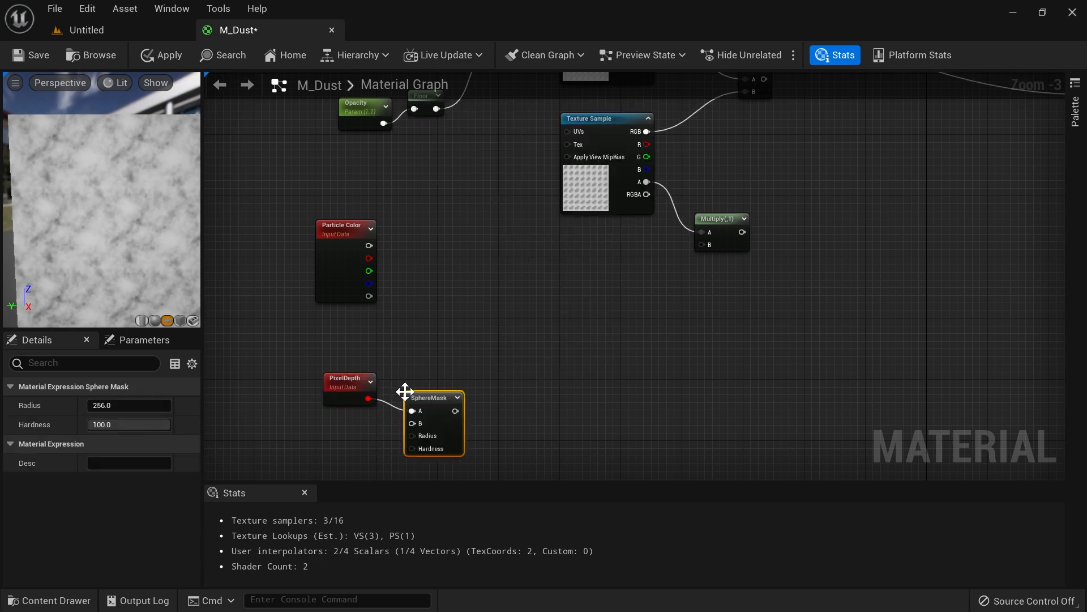
{"action": "left_click", "coordinate": [339, 447]}
{"action": "left_click_drag", "start_coordinate": [346, 451], "coordinate": [413, 423]}
{"action": "left_click_drag", "start_coordinate": [341, 450], "coordinate": [341, 429]}
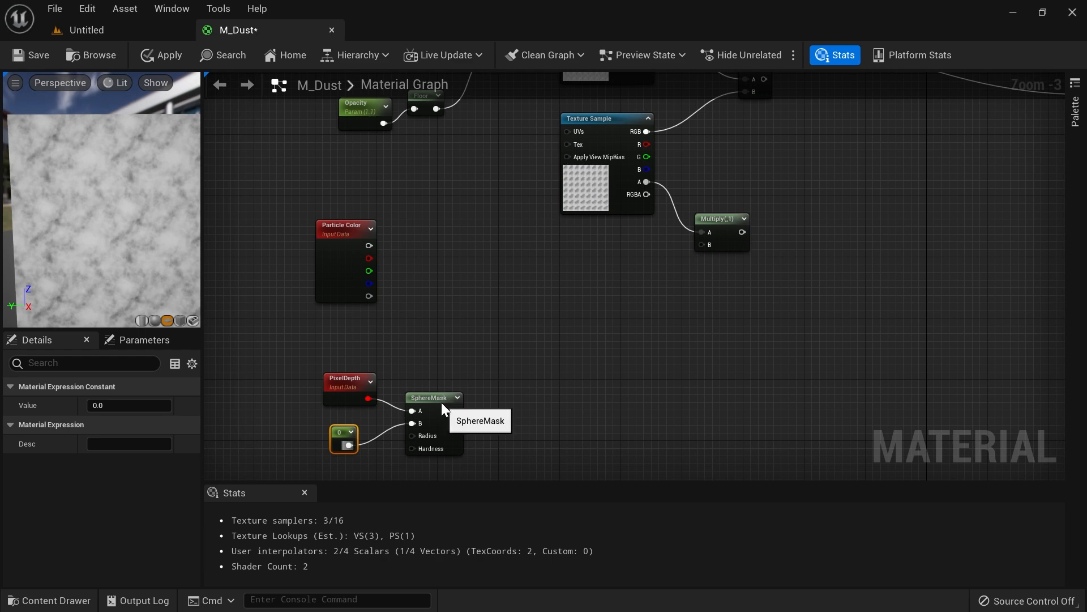
{"action": "left_click_drag", "start_coordinate": [443, 405], "coordinate": [438, 393]}
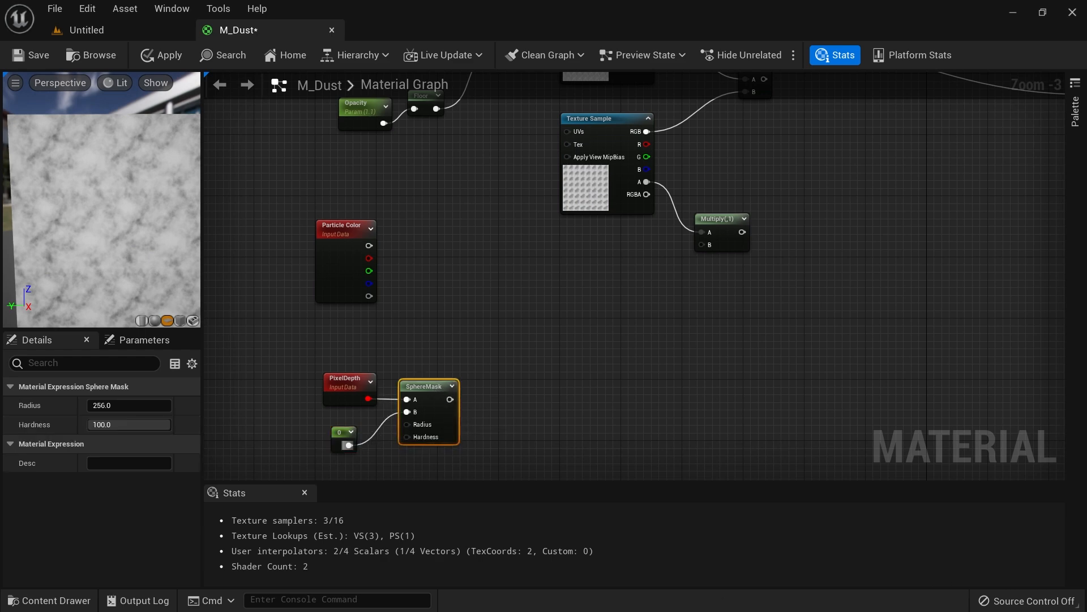
Step: Set the SphereMask node's radius to 230 and its hardness to 10
{"action": "left_click", "coordinate": [129, 405]}
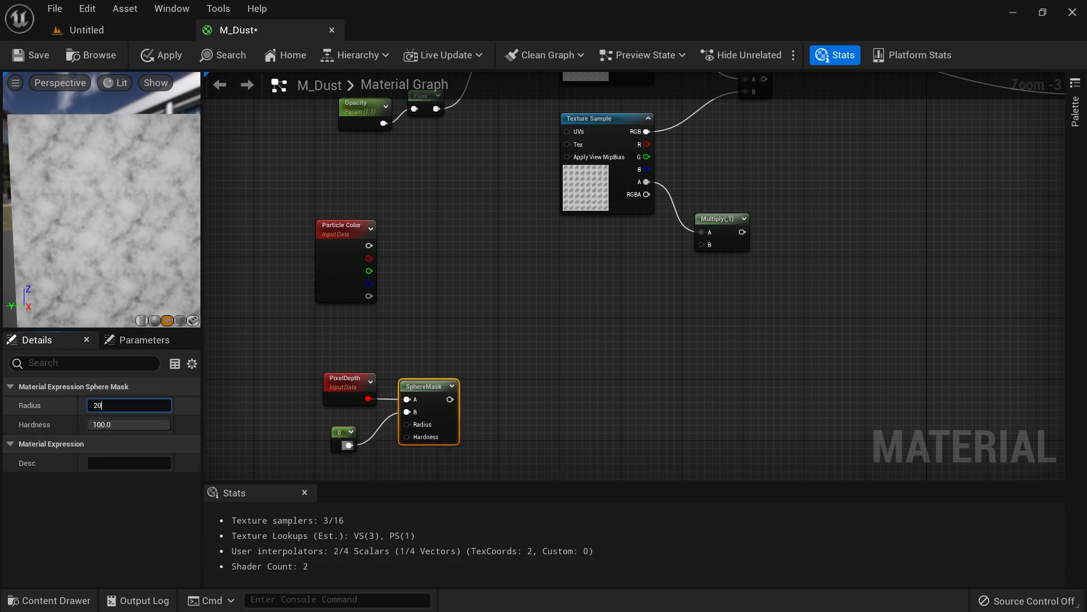
{"action": "type", "text": "230"}
{"action": "key", "text": "Tab"}
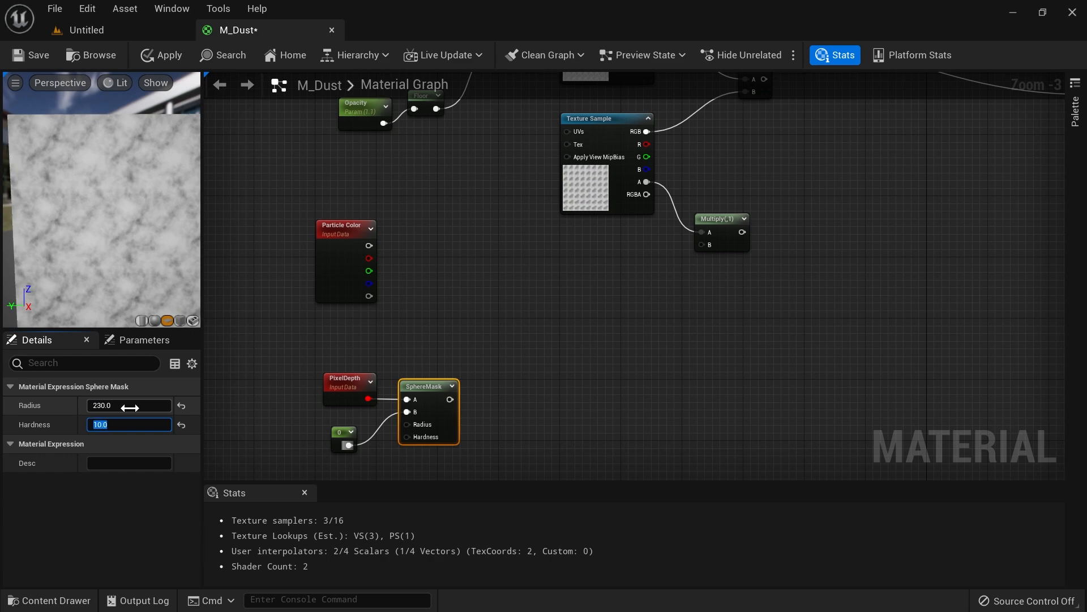
{"action": "left_click", "coordinate": [518, 397]}
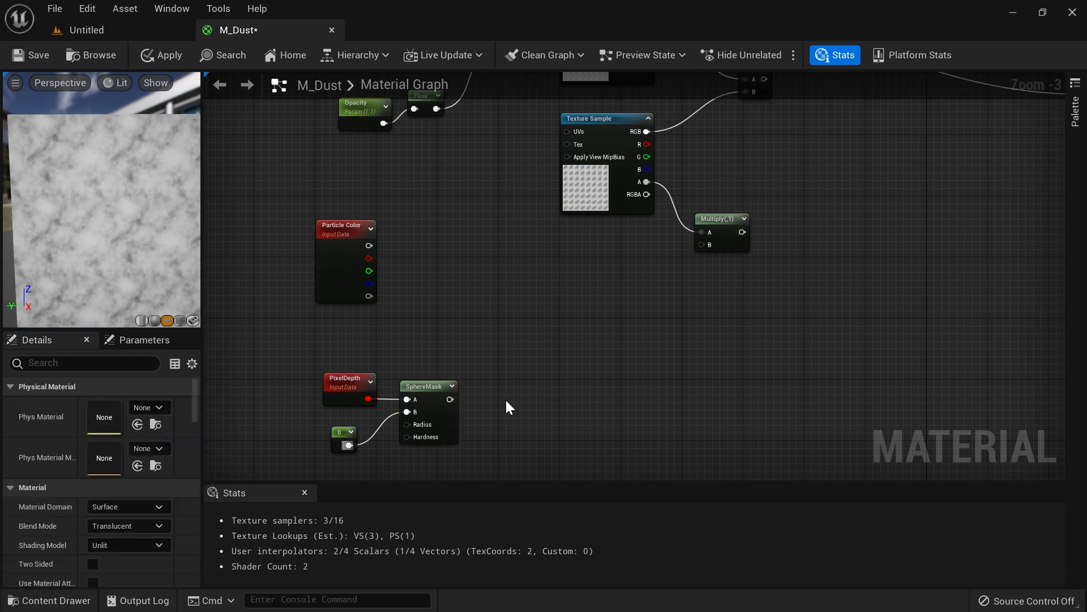
Step: Invert the SphereMask output with a One Minus node and connect the result to input B of the smoke alpha Multiply
{"action": "left_click_drag", "start_coordinate": [450, 399], "coordinate": [485, 389]}
{"action": "type", "text": "one mi"}
{"action": "key", "text": "Return"}
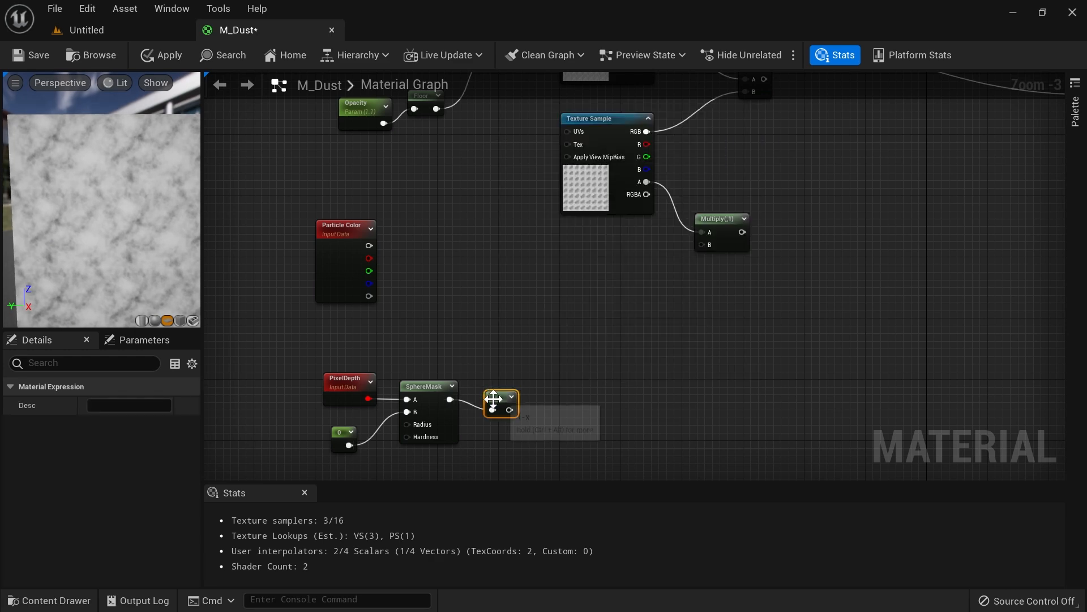
{"action": "left_click_drag", "start_coordinate": [498, 396], "coordinate": [505, 386]}
{"action": "right_click_drag", "start_coordinate": [609, 336], "coordinate": [606, 389]}
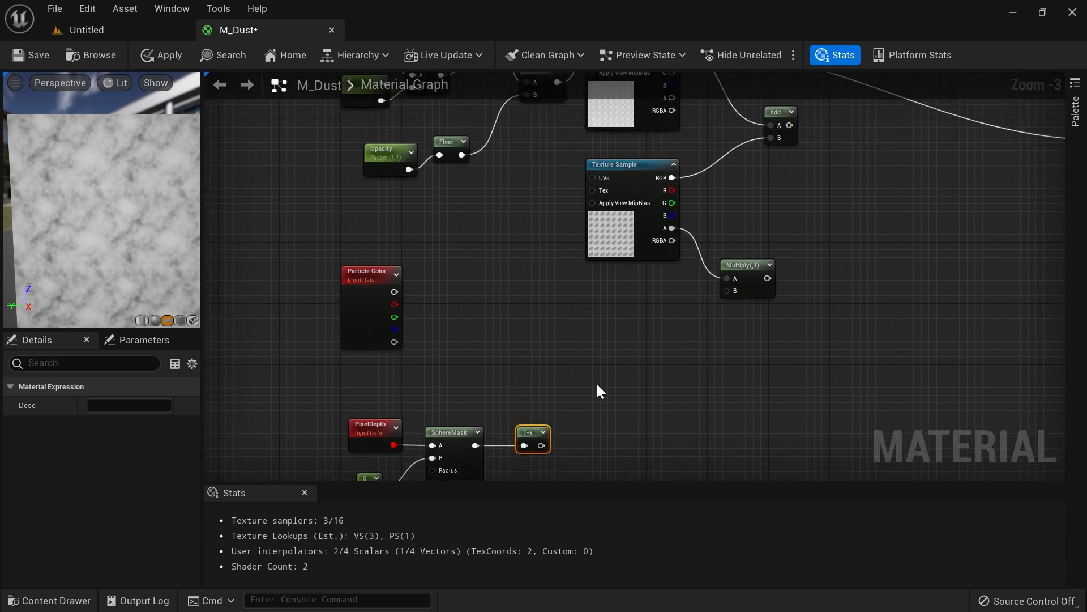
{"action": "left_click_drag", "start_coordinate": [532, 450], "coordinate": [728, 291]}
{"action": "right_click_drag", "start_coordinate": [729, 366], "coordinate": [656, 420]}
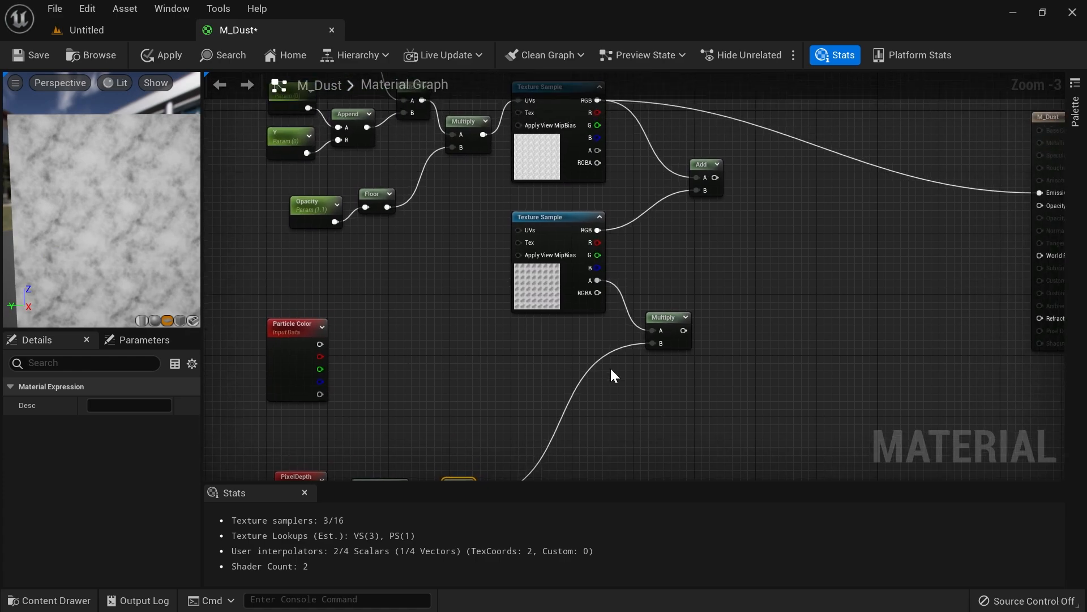
Step: Place a second Multiply node and connect the smoke alpha Multiply's output to its input A
{"action": "left_click", "coordinate": [765, 355]}
{"action": "key", "text": "m"}
{"action": "left_click", "coordinate": [719, 347]}
{"action": "left_click_drag", "start_coordinate": [683, 330], "coordinate": [730, 367]}
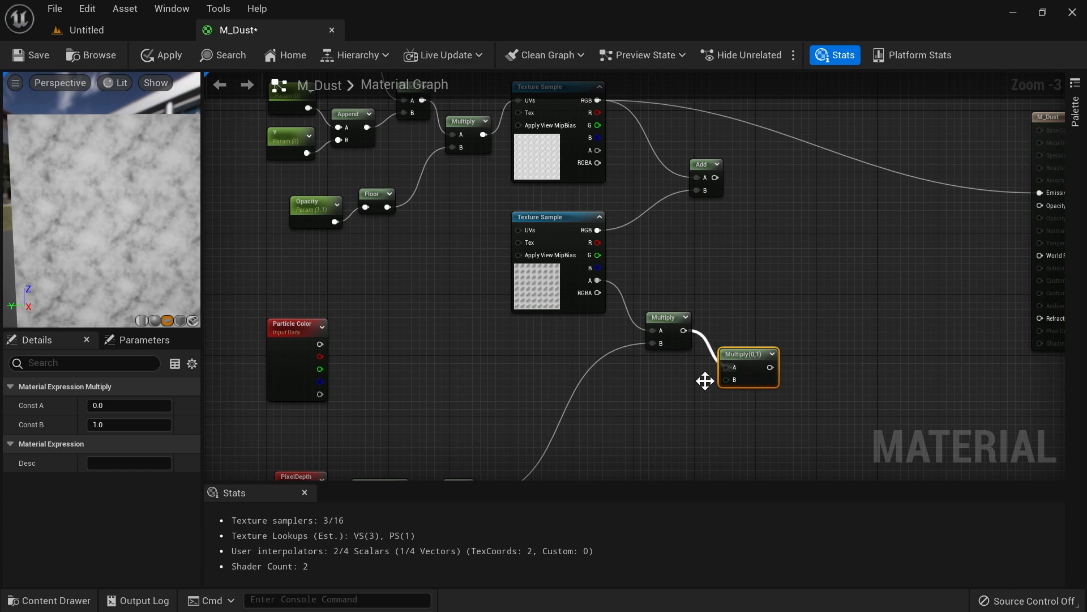
Step: Connect Particle Color's alpha to the second opacity Multiply's B input, and feed that node's output into a new Multiply's A
{"action": "left_click_drag", "start_coordinate": [320, 394], "coordinate": [731, 379]}
{"action": "right_click_drag", "start_coordinate": [854, 399], "coordinate": [760, 384]}
{"action": "key", "text": "m"}
{"action": "left_click", "coordinate": [719, 351]}
{"action": "left_click_drag", "start_coordinate": [667, 353], "coordinate": [726, 365]}
Step: Add a Depth Fade node below the opacity chain and connect it to the last Multiply's B input
{"action": "right_click_drag", "start_coordinate": [624, 437], "coordinate": [661, 381]}
{"action": "right_click", "coordinate": [573, 410]}
{"action": "type", "text": "depth"}
{"action": "key", "text": "Return"}
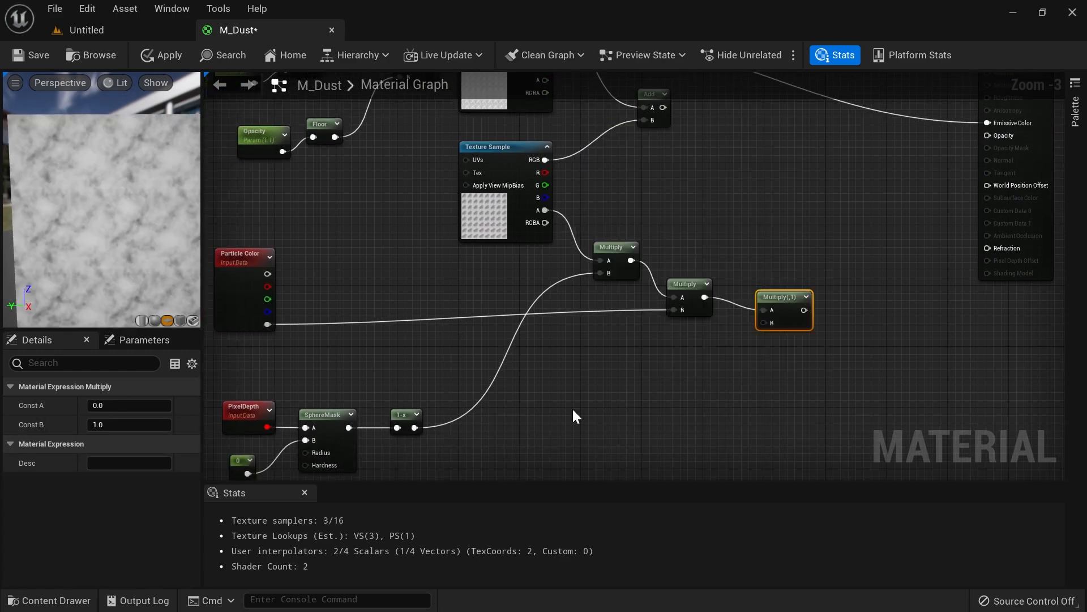
{"action": "left_click_drag", "start_coordinate": [666, 429], "coordinate": [766, 324]}
Step: Add a Clamp node after the last opacity Multiply and connect its output to the material's Opacity input
{"action": "right_click_drag", "start_coordinate": [818, 322], "coordinate": [727, 346]}
{"action": "left_click_drag", "start_coordinate": [703, 332], "coordinate": [750, 331]}
{"action": "type", "text": "clam"}
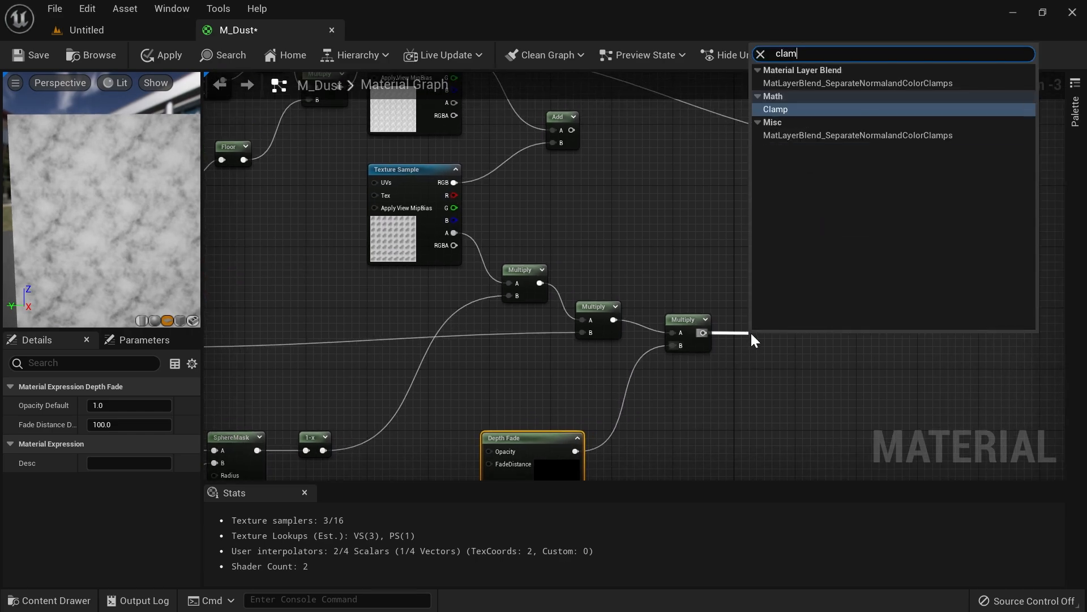
{"action": "key", "text": "Return"}
{"action": "left_click_drag", "start_coordinate": [830, 352], "coordinate": [896, 159]}
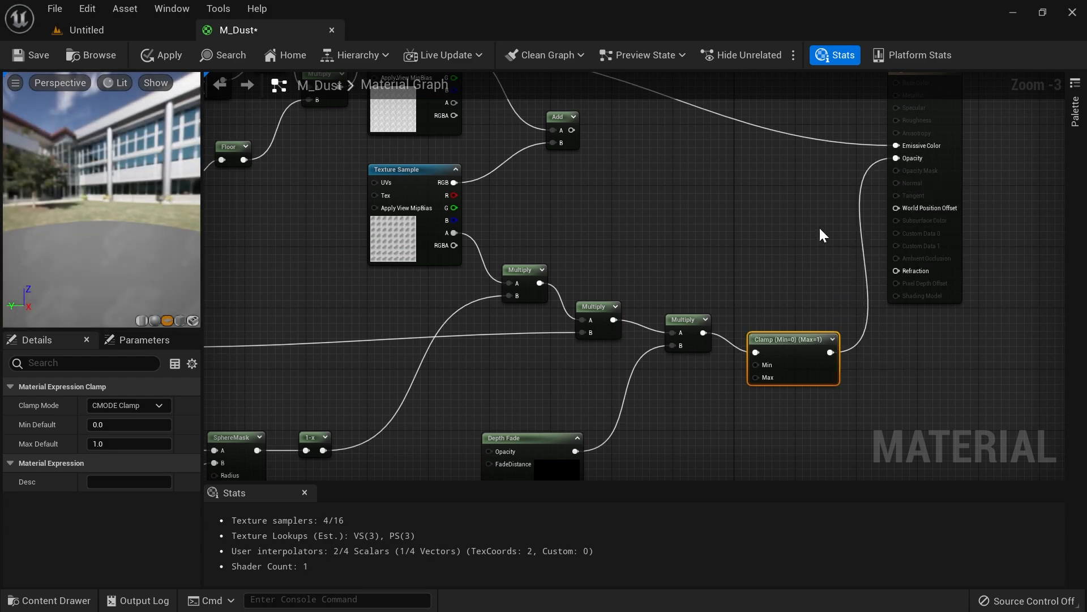
Step: Multiply the texture Add result by Particle Color's RGB output in a new Multiply node feeding Emissive Color
{"action": "right_click_drag", "start_coordinate": [641, 257], "coordinate": [686, 269]}
{"action": "key", "text": "m"}
{"action": "left_click", "coordinate": [703, 193]}
{"action": "left_click_drag", "start_coordinate": [642, 181], "coordinate": [711, 213]}
{"action": "left_click_drag", "start_coordinate": [248, 347], "coordinate": [969, 197]}
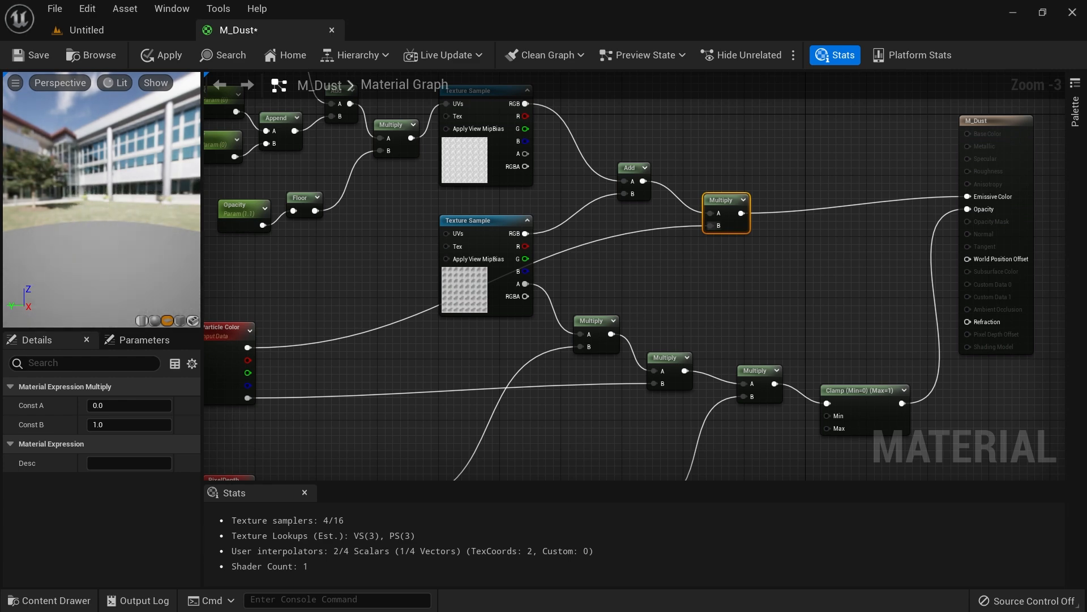
Step: Disconnect the 1-x node from the first opacity Multiply and check the dust texture in the material preview
{"action": "left_click_drag", "start_coordinate": [102, 198], "coordinate": [65, 209]}
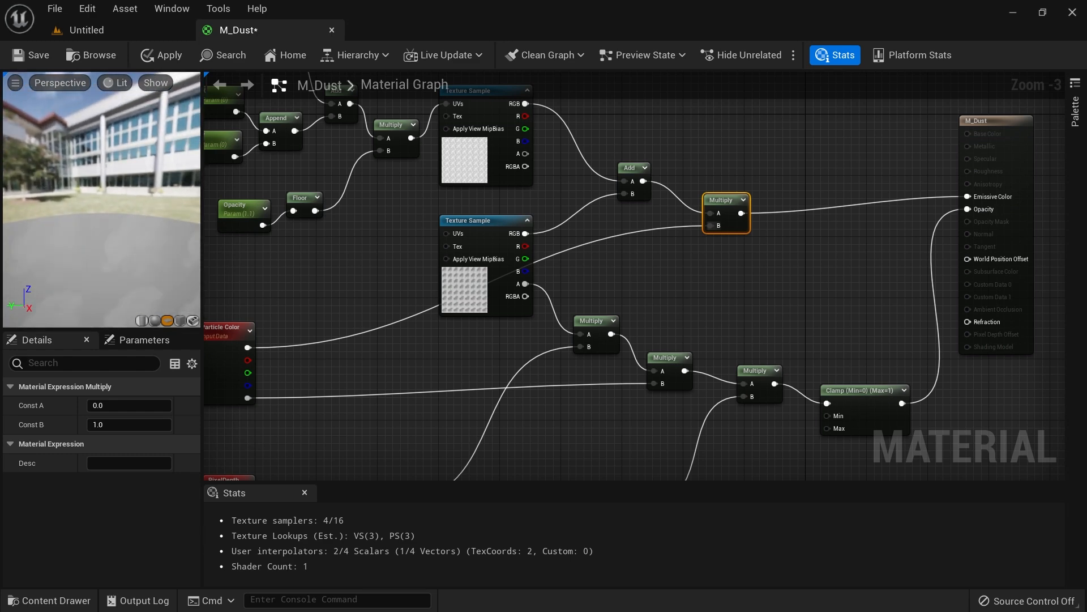
{"action": "right_click_drag", "start_coordinate": [400, 364], "coordinate": [447, 271]}
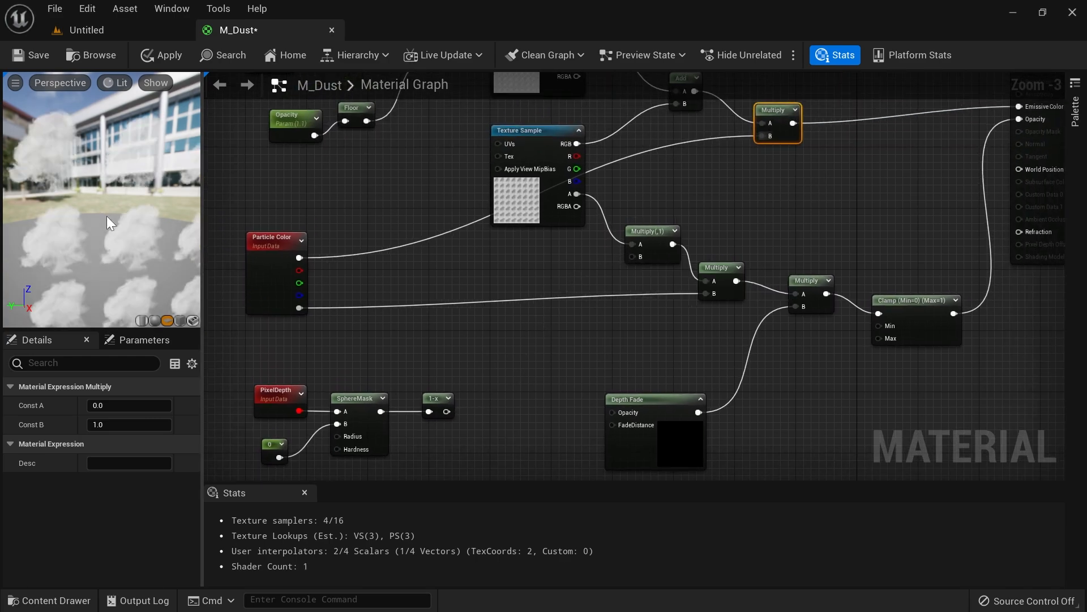
Step: Set the X scalar parameter's default value to 1.2
{"action": "right_click_drag", "start_coordinate": [367, 208], "coordinate": [493, 320]}
{"action": "scroll", "coordinate": [373, 188], "scroll_direction": "up", "scroll_amount": 1}
{"action": "scroll", "coordinate": [378, 250], "scroll_direction": "up", "scroll_amount": 2}
{"action": "left_click", "coordinate": [474, 199]}
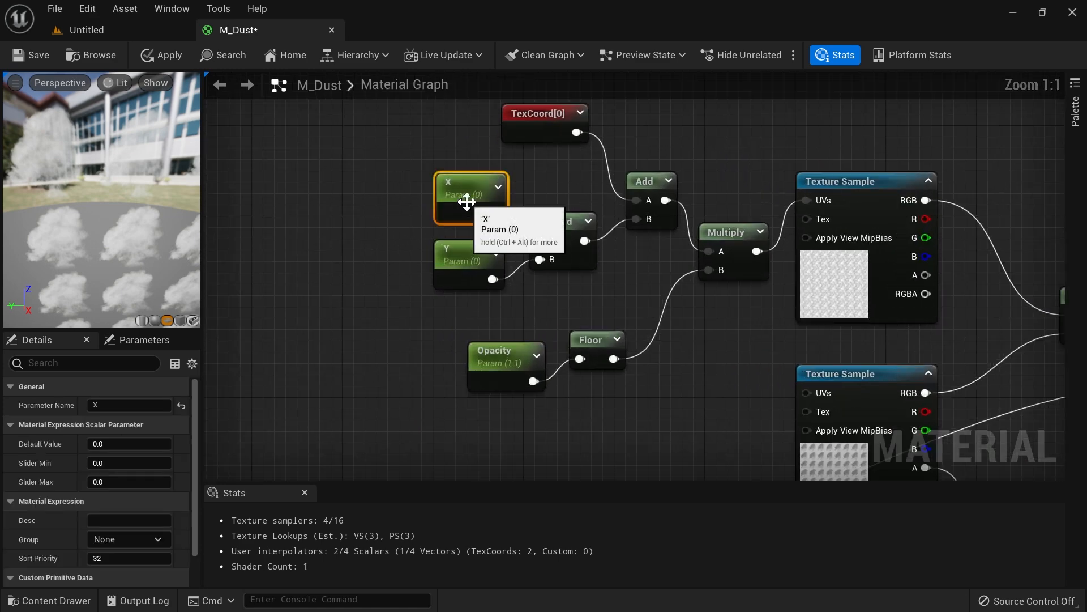
{"action": "left_click", "coordinate": [129, 443]}
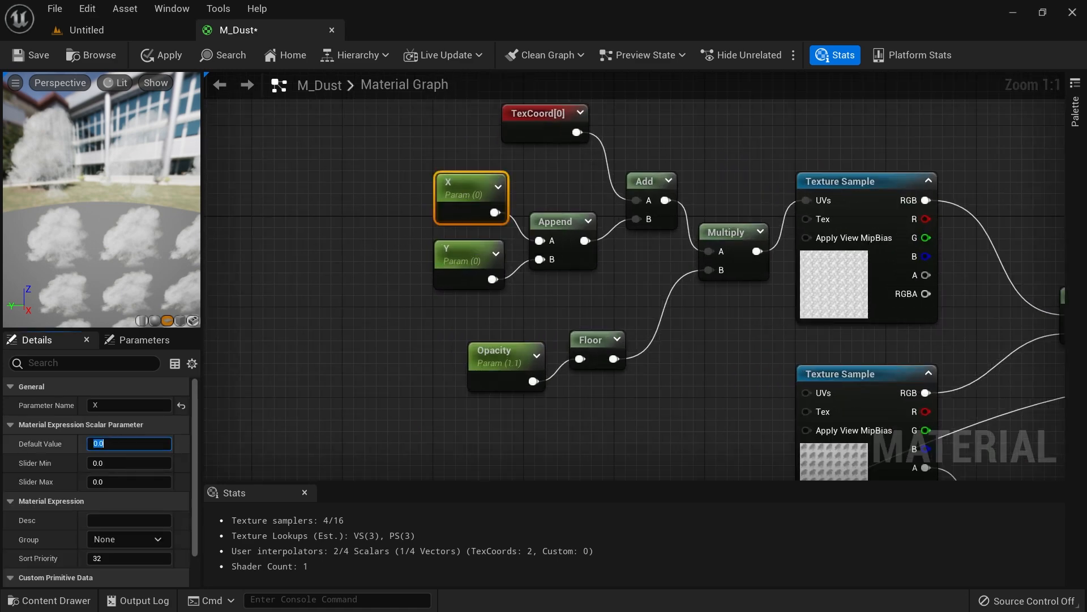
{"action": "key", "text": "Return"}
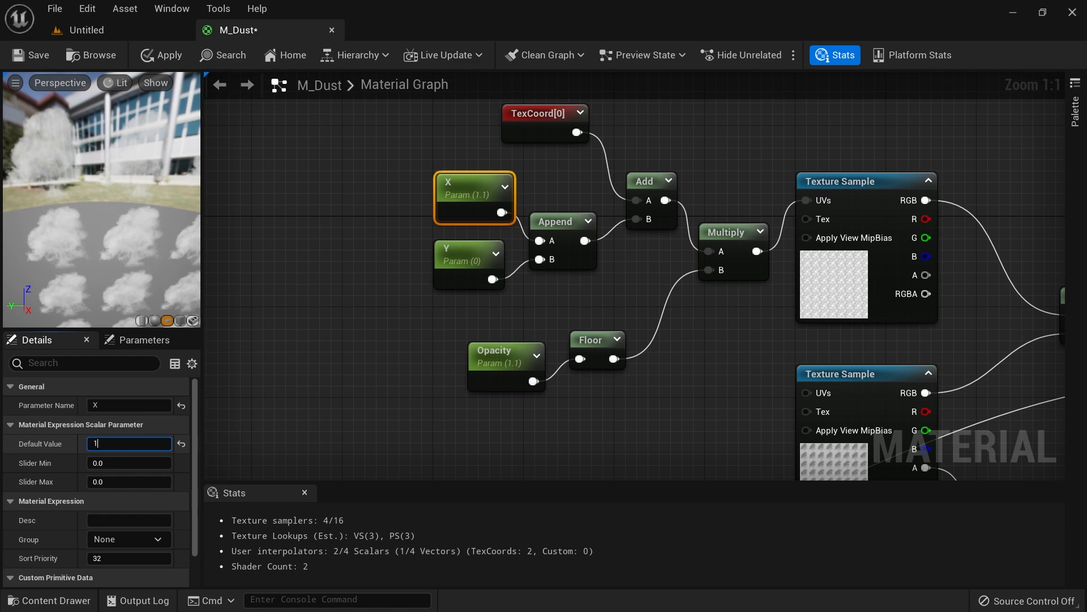
{"action": "key", "text": "Return"}
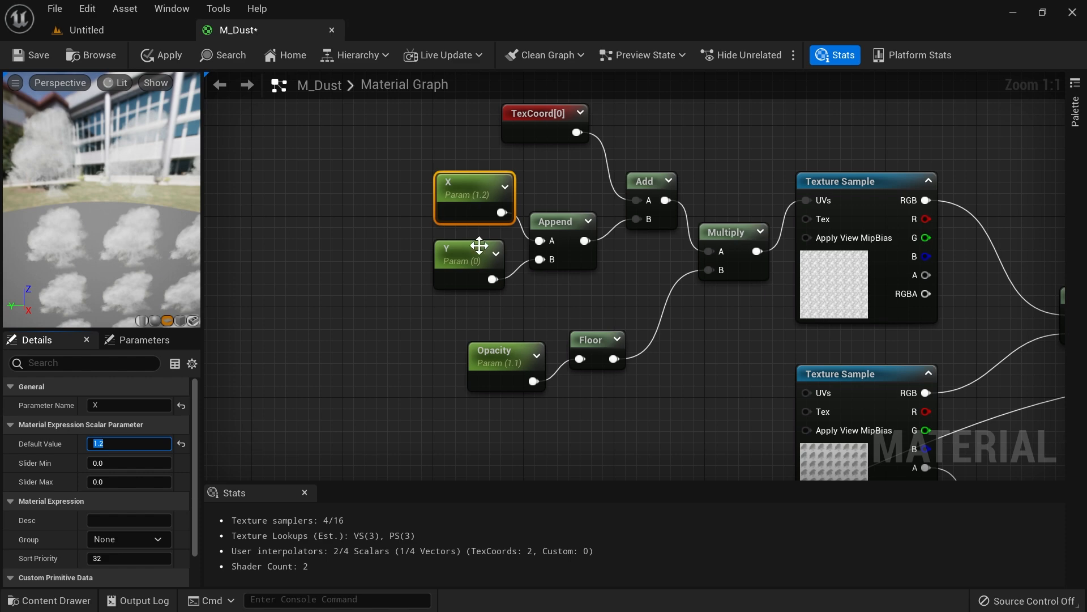
Step: Set the Y scalar parameter's default value to 2.9 and inspect the material preview from farther away
{"action": "left_click", "coordinate": [457, 260]}
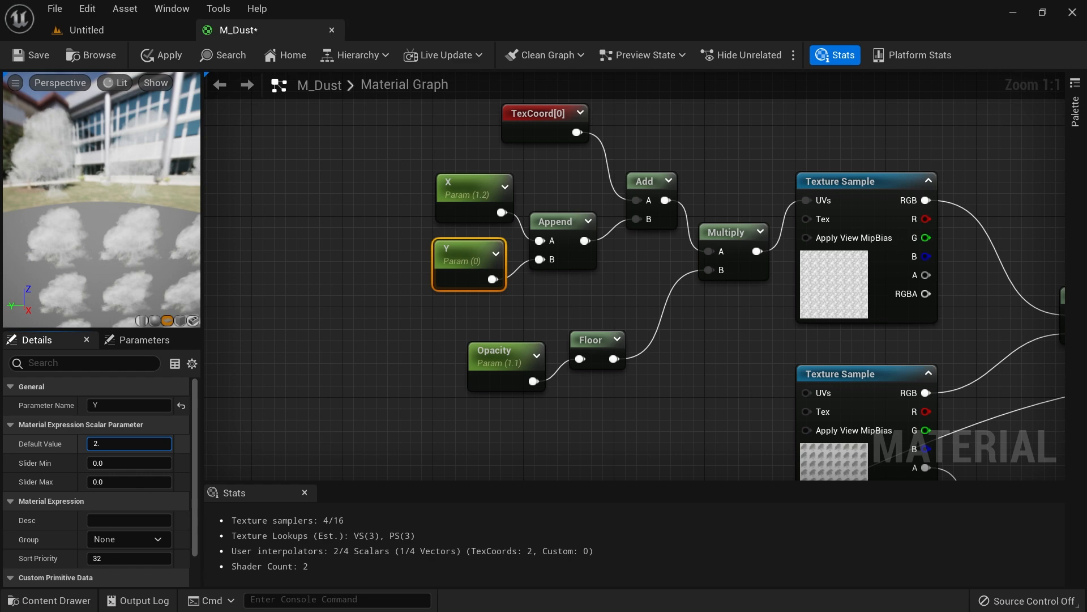
{"action": "key", "text": "Return"}
{"action": "left_click_drag", "start_coordinate": [166, 245], "coordinate": [137, 234]}
{"action": "scroll", "coordinate": [385, 236], "scroll_direction": "down", "scroll_amount": 4}
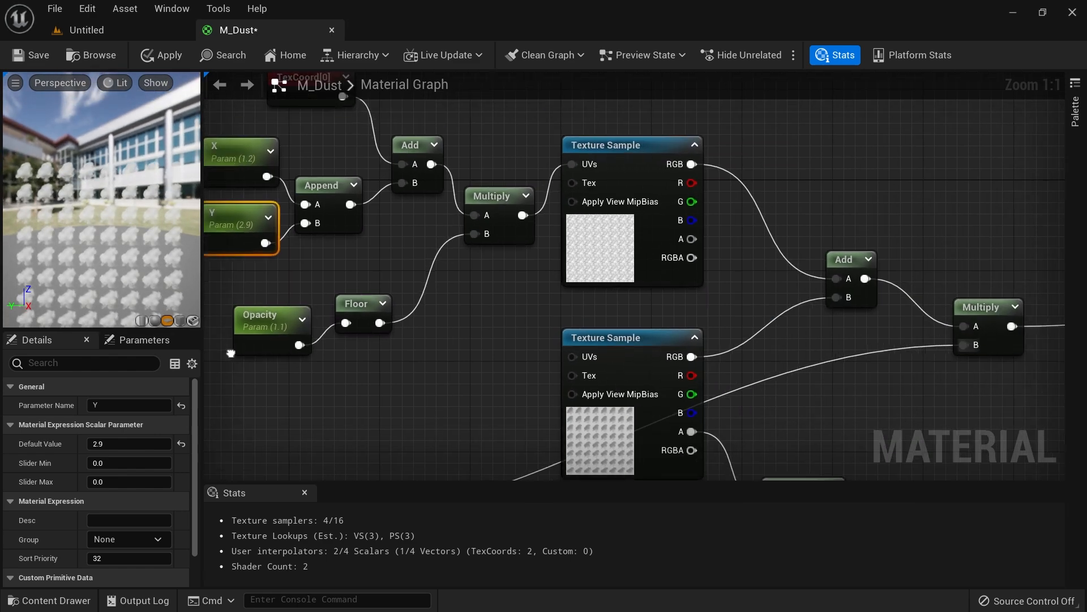
Step: Reconnect the 1-x output to the first opacity Multiply's B input and apply the material changes
{"action": "right_click_drag", "start_coordinate": [384, 237], "coordinate": [395, 205]}
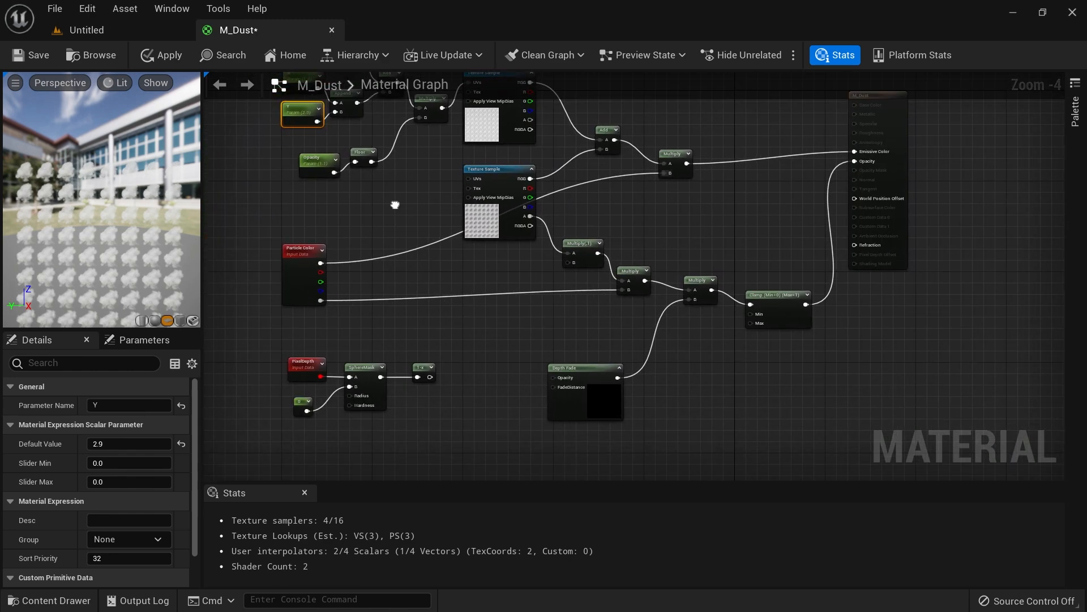
{"action": "left_click_drag", "start_coordinate": [431, 376], "coordinate": [570, 263]}
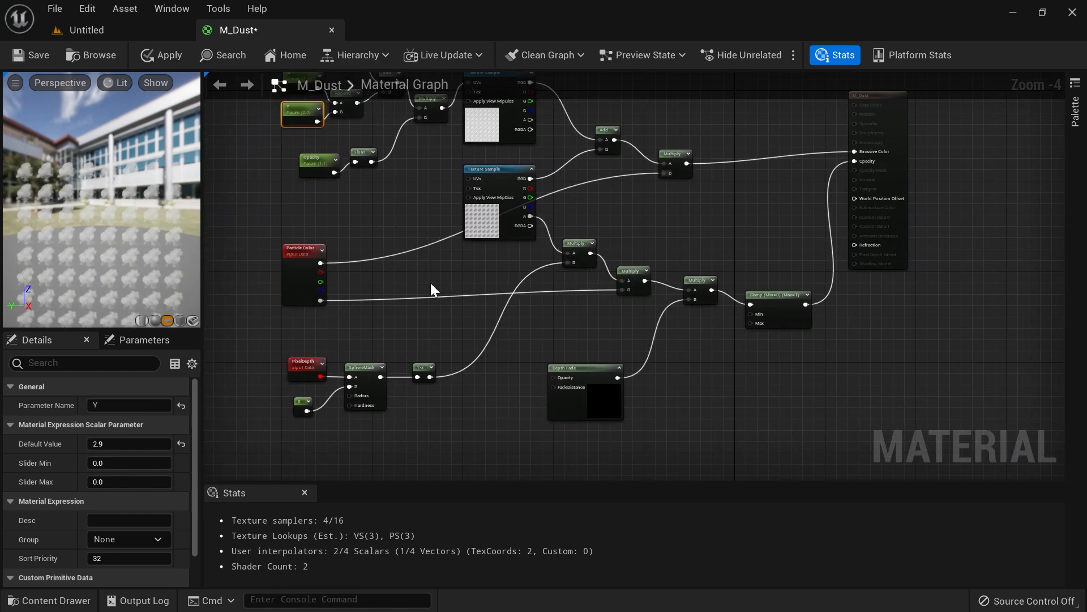
{"action": "left_click", "coordinate": [152, 60]}
{"action": "right_click_drag", "start_coordinate": [433, 263], "coordinate": [465, 321]}
Step: Return to the level editor and open the project's VFX/Niagara content folder
{"action": "left_click", "coordinate": [142, 33]}
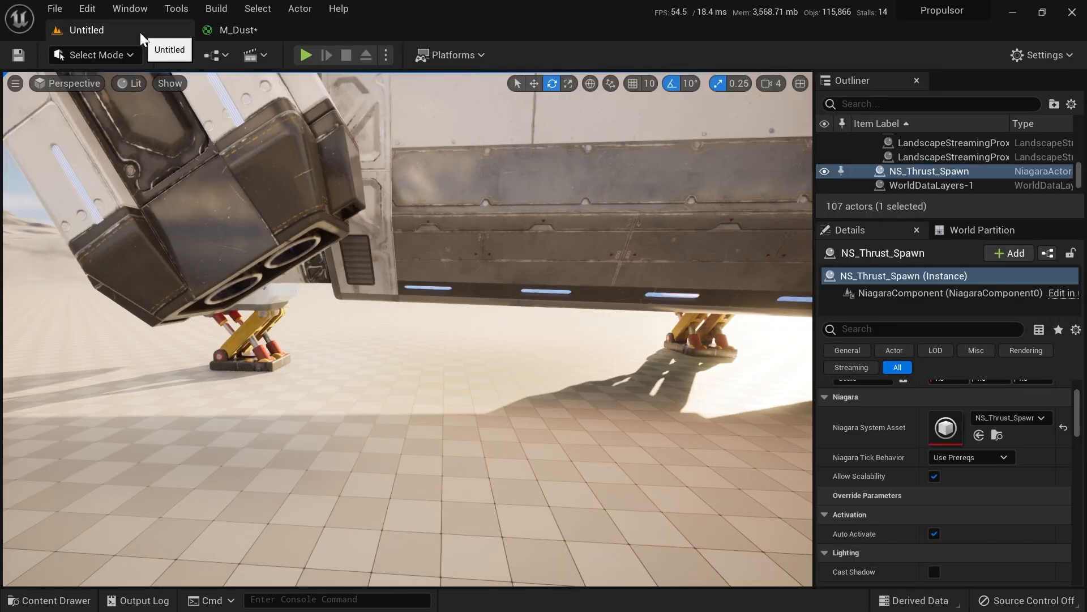
{"action": "left_click", "coordinate": [248, 30]}
{"action": "key", "text": "ctrl+space"}
{"action": "key", "text": "ctrl+space"}
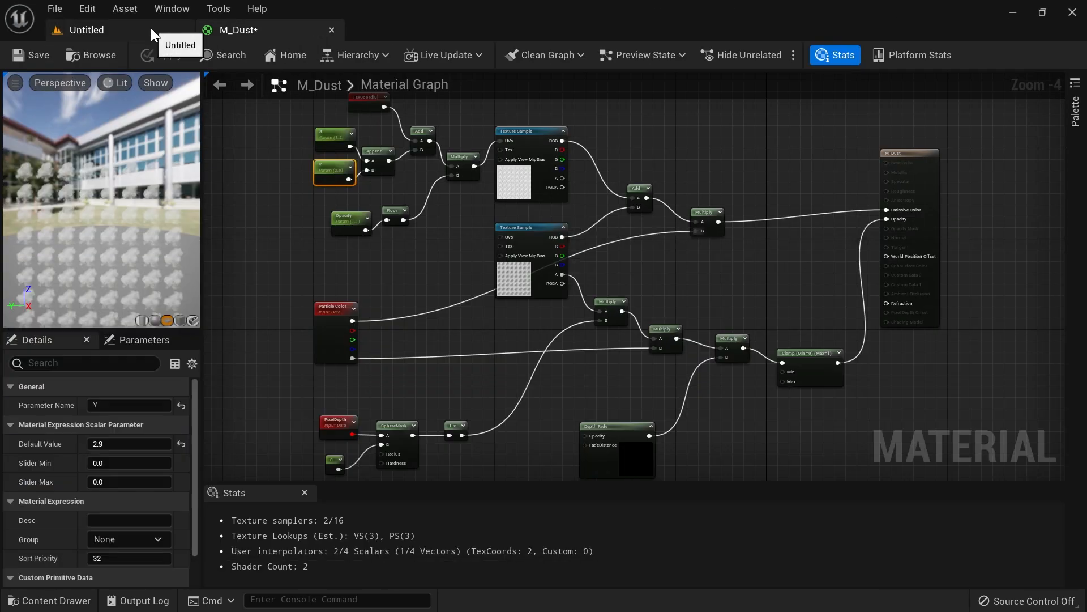
{"action": "left_click", "coordinate": [151, 29]}
{"action": "key", "text": "ctrl+space"}
{"action": "left_click", "coordinate": [85, 431]}
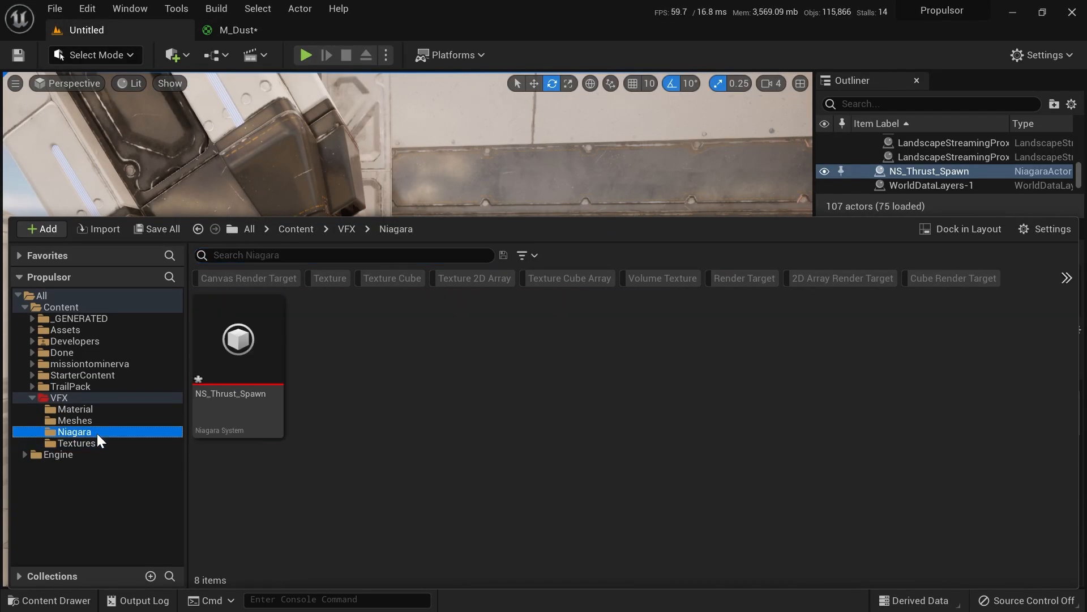
{"action": "key", "text": "ctrl+space"}
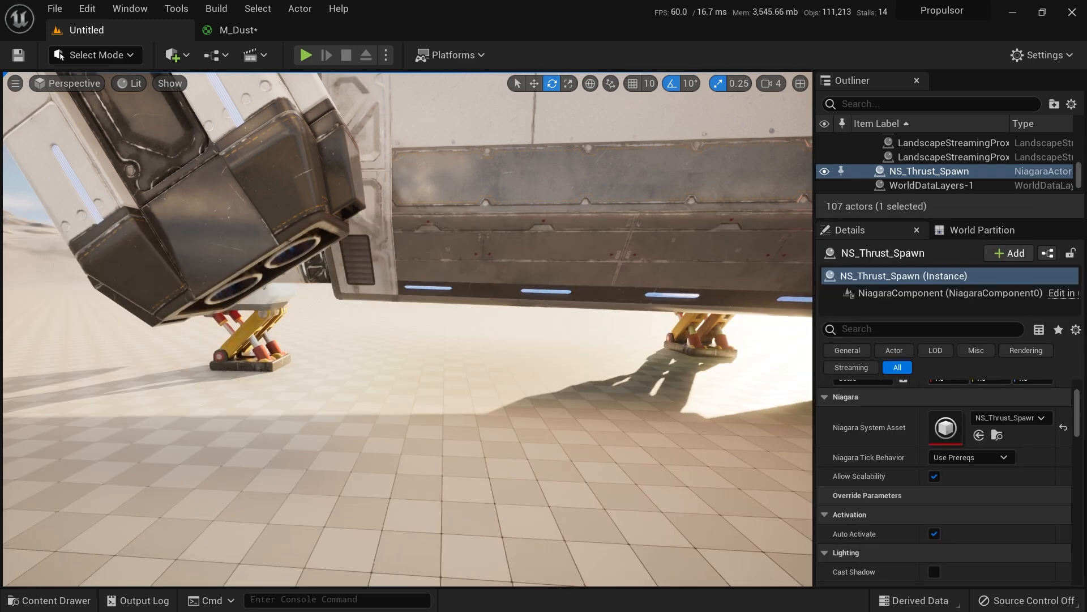
{"action": "key", "text": "ctrl+space"}
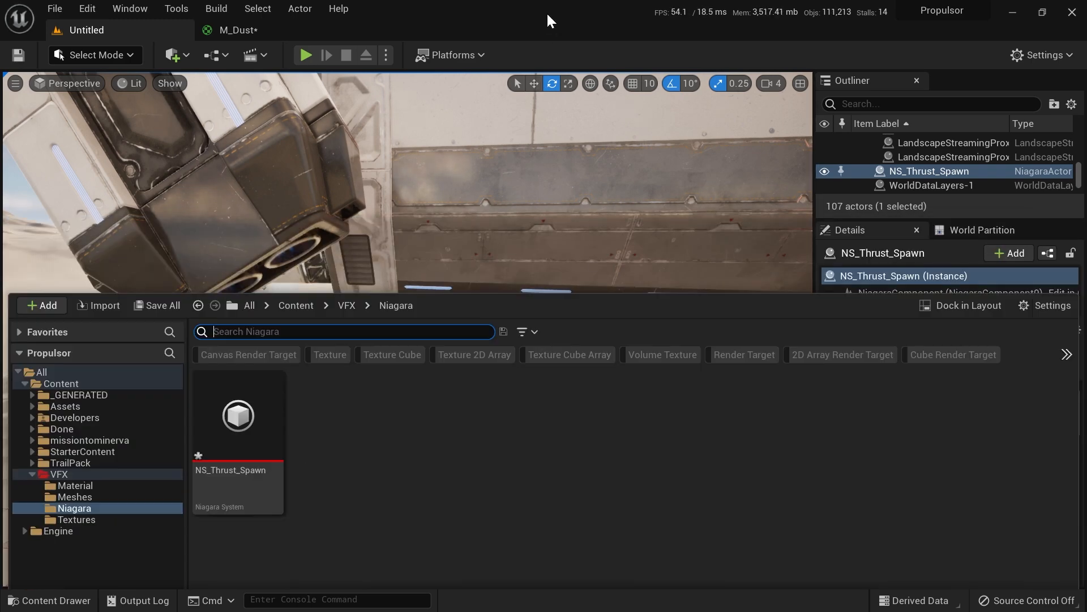
Step: Create a Niagara system from the Simple Sprite Burst emitter template and name it NS_DustSpawn
{"action": "right_click", "coordinate": [325, 335]}
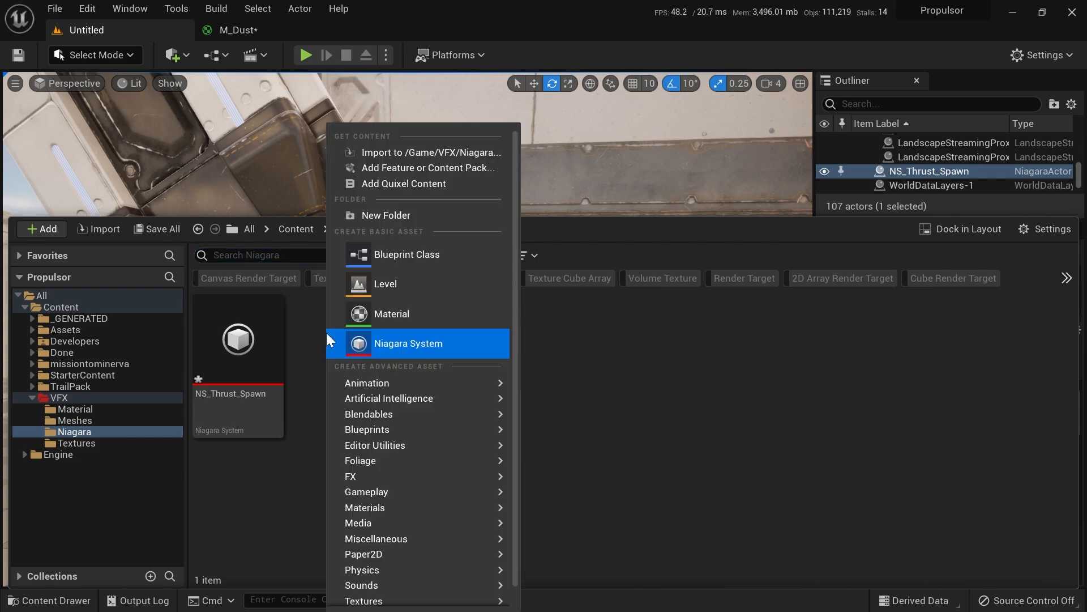
{"action": "left_click", "coordinate": [408, 343]}
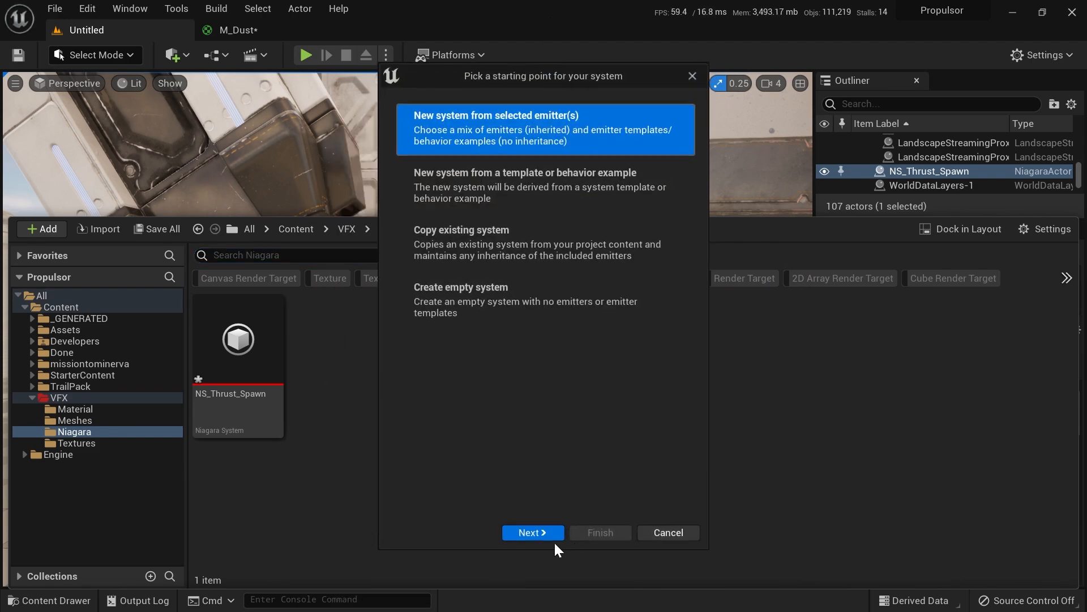
{"action": "left_click", "coordinate": [540, 534]}
{"action": "scroll", "coordinate": [572, 364], "scroll_direction": "down", "scroll_amount": 3}
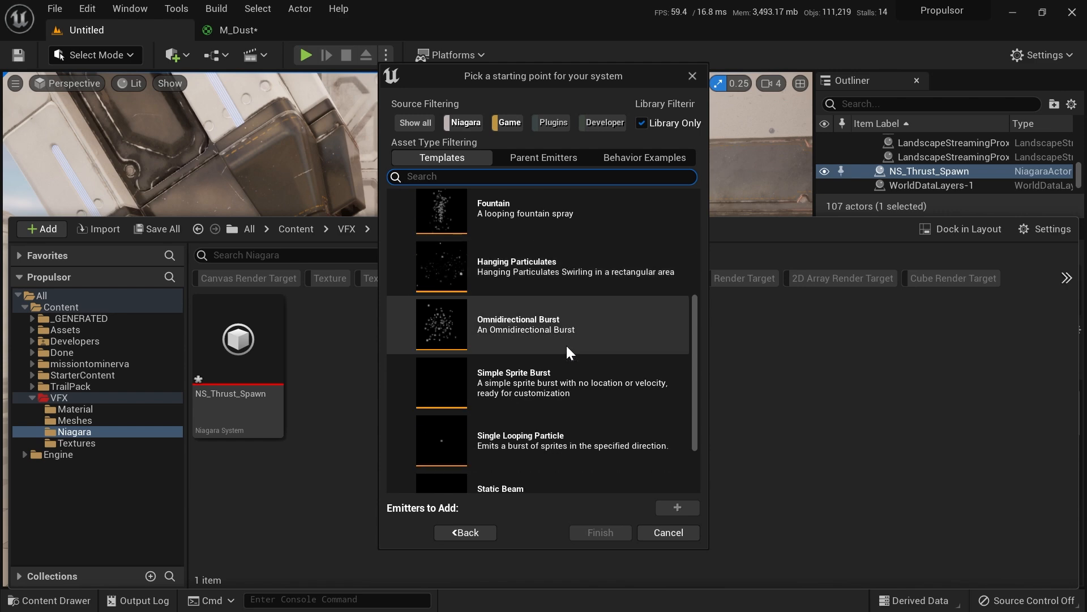
{"action": "scroll", "coordinate": [565, 344], "scroll_direction": "down", "scroll_amount": 2}
{"action": "left_click", "coordinate": [505, 311]}
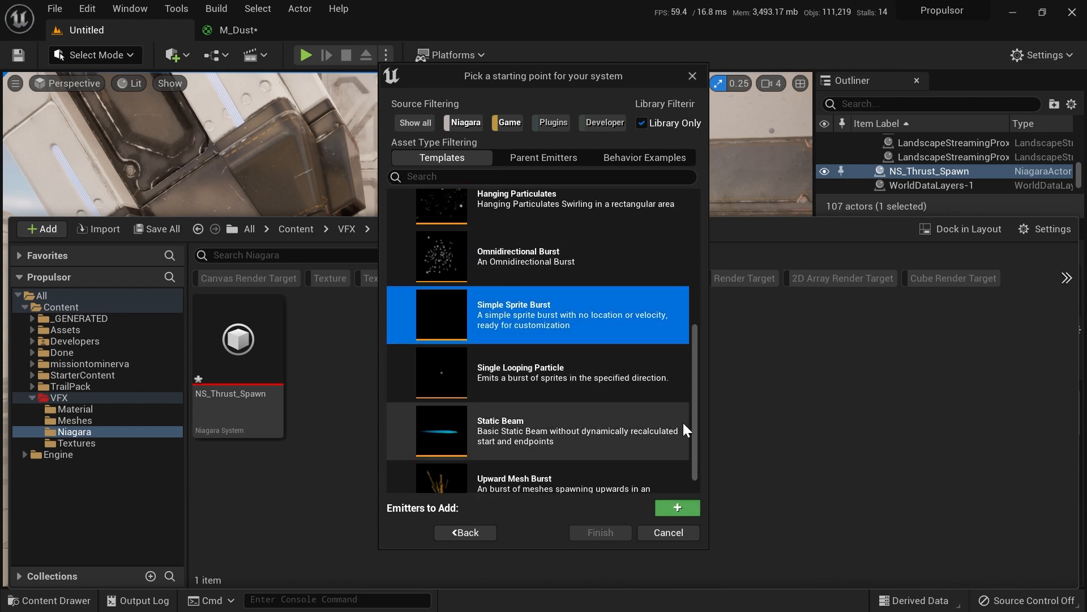
{"action": "left_click", "coordinate": [677, 507]}
{"action": "left_click", "coordinate": [601, 533]}
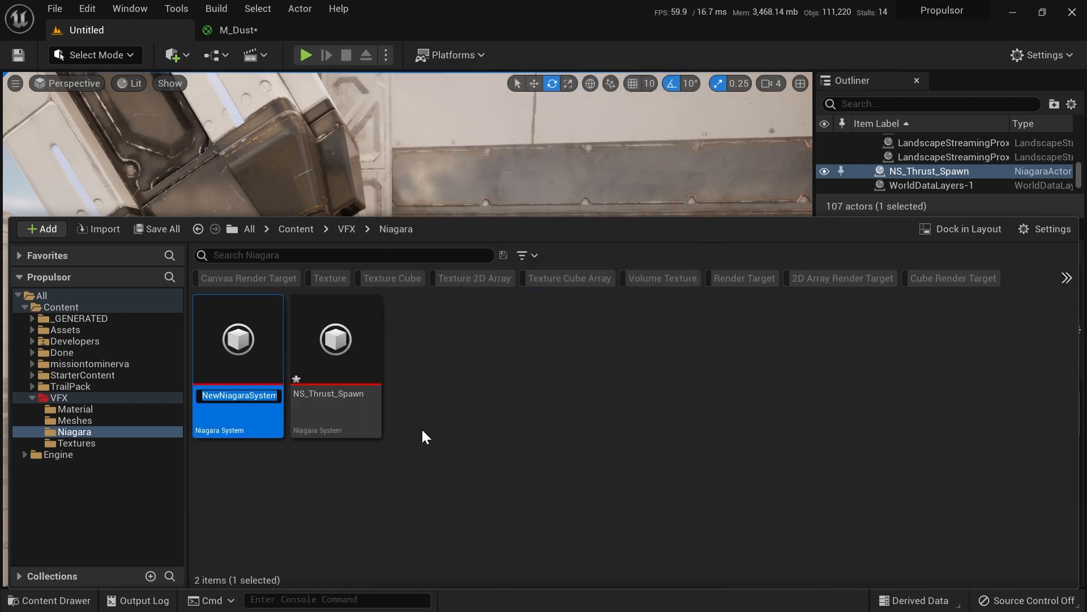
{"action": "type", "text": "NS_Dus"}
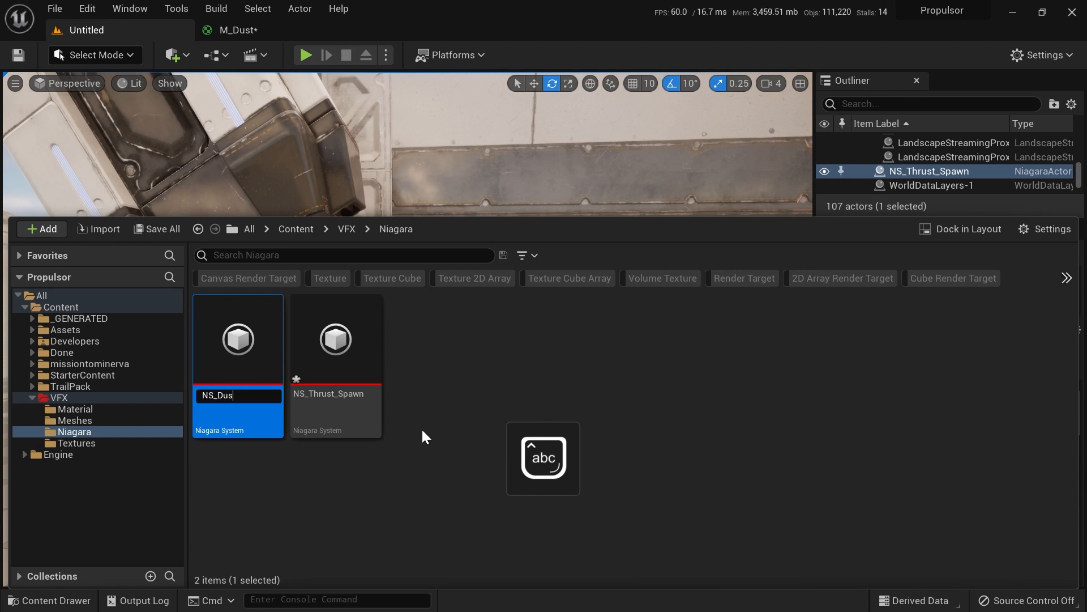
{"action": "type", "text": "tSpawn"}
{"action": "key", "text": "Return"}
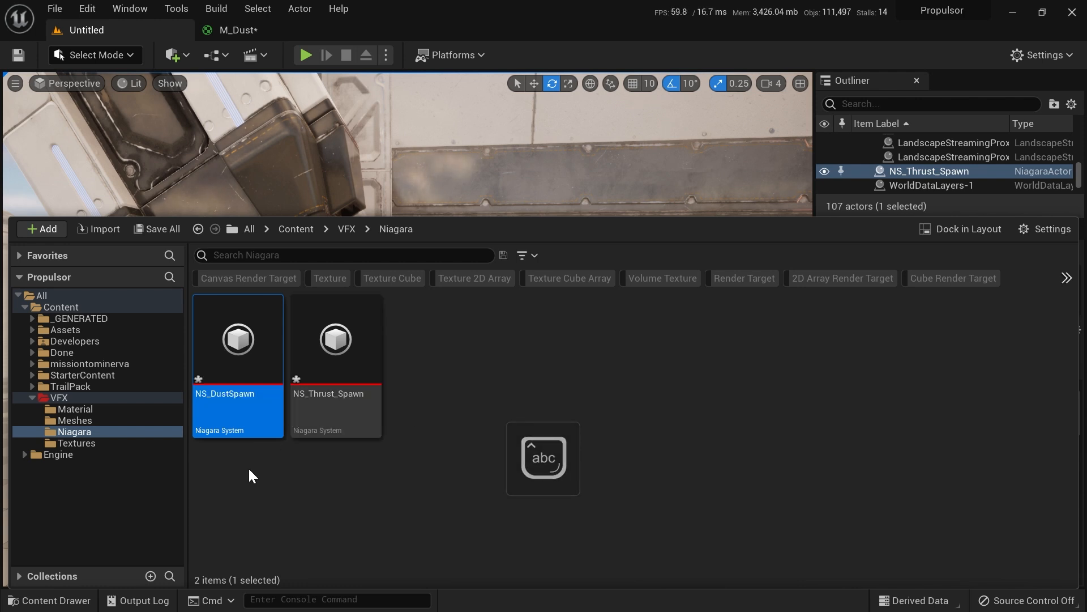
Step: Rename the new Niagara system to NS_Dust_Spawn
{"action": "key", "text": "F2"}
{"action": "key", "text": "Left"}
{"action": "key", "text": "Left"}
{"action": "key", "text": "Left"}
{"action": "key", "text": "Left"}
{"action": "key", "text": "Left"}
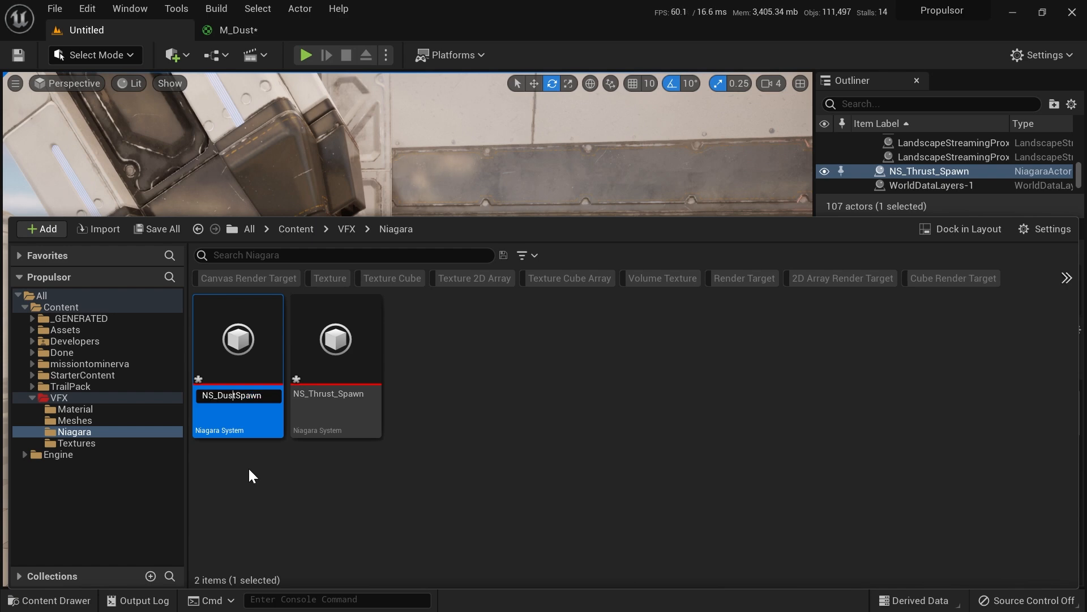
{"action": "type", "text": "_"}
{"action": "key", "text": "Return"}
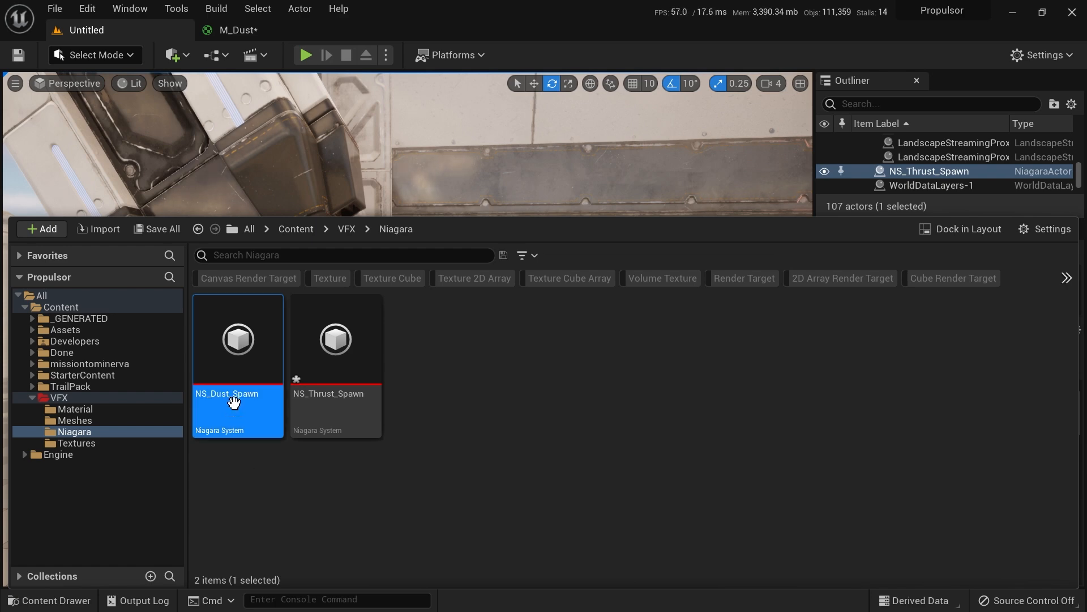
Step: Open NS_Dust_Spawn and assign the M_Dust material to the SimpleSpriteBurst emitter's Sprite Renderer
{"action": "double_click", "coordinate": [240, 331]}
{"action": "right_click_drag", "start_coordinate": [420, 311], "coordinate": [301, 313]}
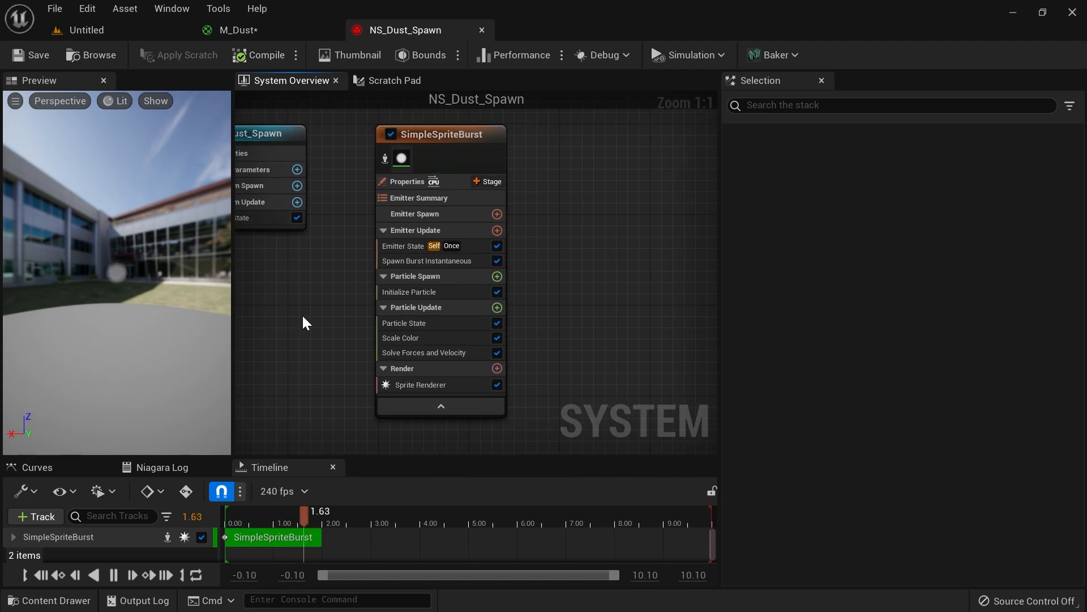
{"action": "left_click", "coordinate": [238, 30]}
{"action": "left_click", "coordinate": [88, 54]}
{"action": "left_click", "coordinate": [406, 31]}
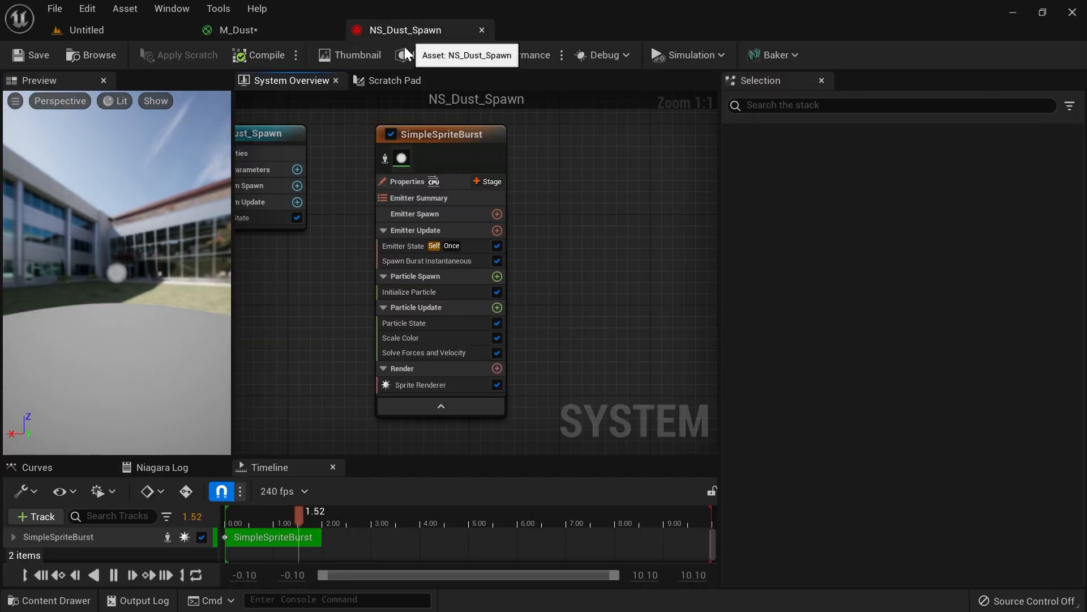
{"action": "left_click", "coordinate": [447, 385]}
{"action": "left_click", "coordinate": [881, 221]}
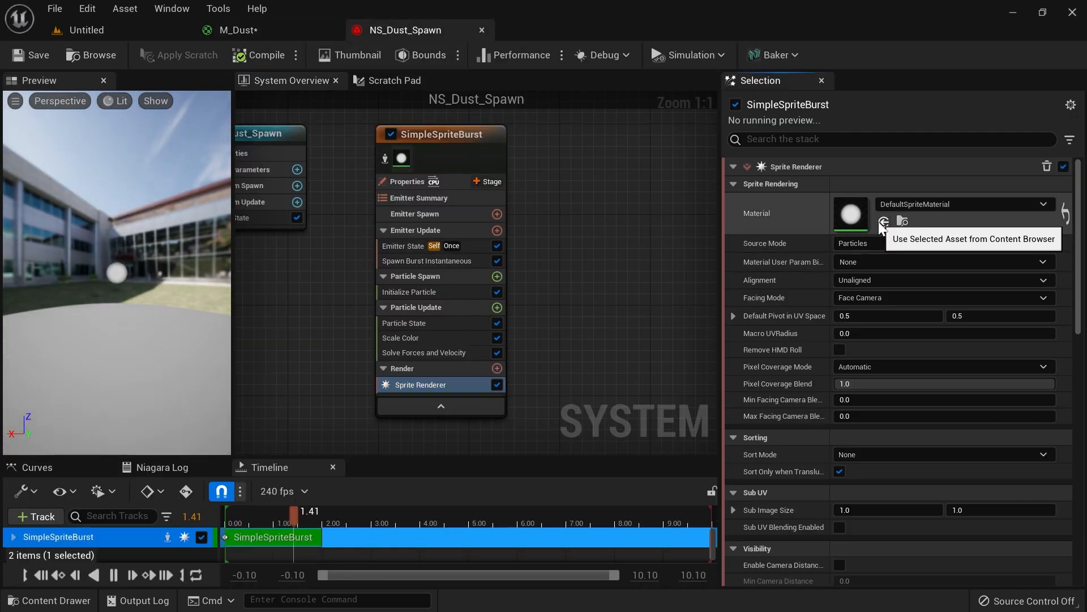
{"action": "left_click_drag", "start_coordinate": [153, 254], "coordinate": [150, 298]}
{"action": "right_click_drag", "start_coordinate": [150, 297], "coordinate": [149, 320]}
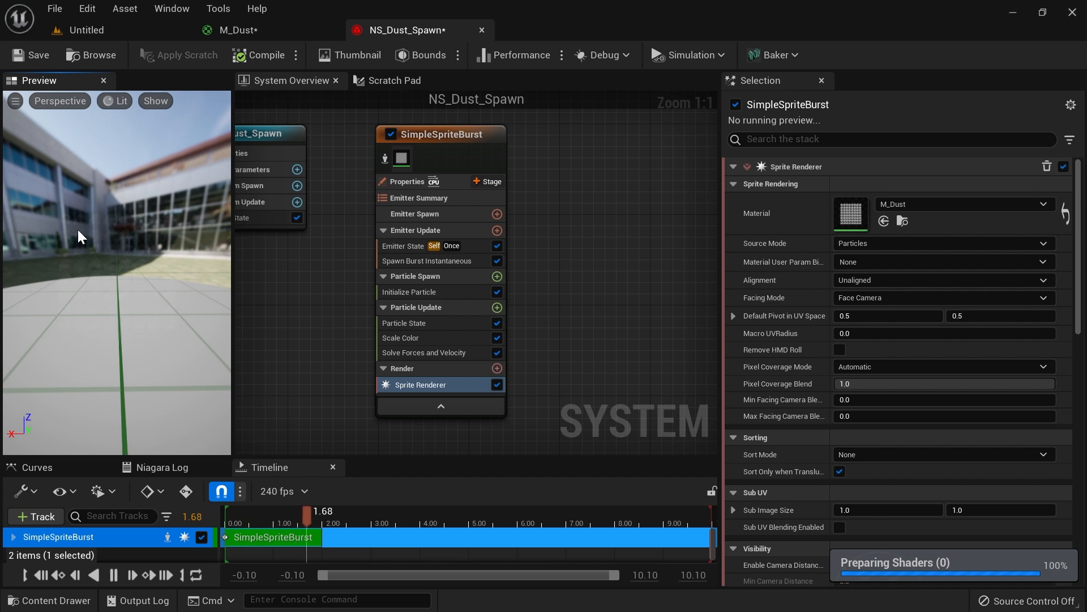
Step: Set the Sprite Renderer's Sub Image Size to 8 by 8 in the SimpleSpriteBurst emitter
{"action": "left_click", "coordinate": [440, 387]}
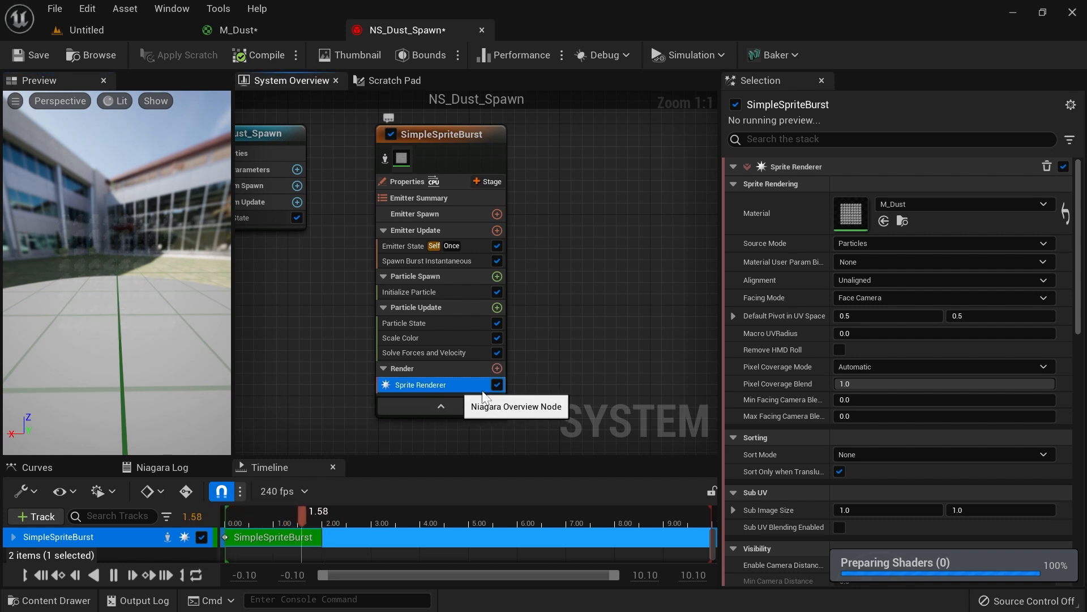
{"action": "scroll", "coordinate": [844, 410], "scroll_direction": "down", "scroll_amount": 3}
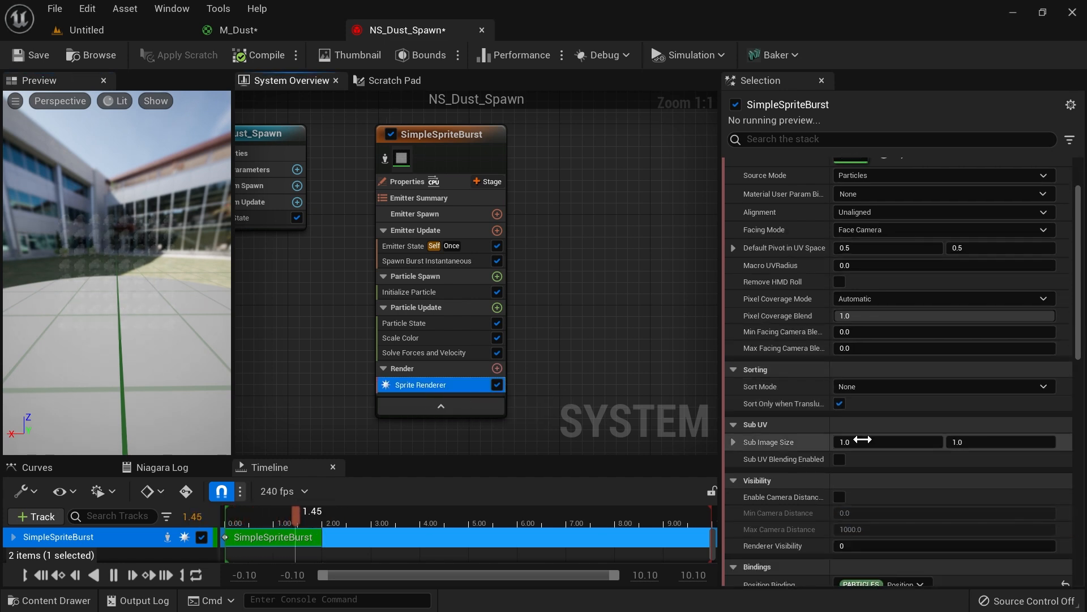
{"action": "left_click", "coordinate": [863, 442]}
{"action": "type", "text": "98"}
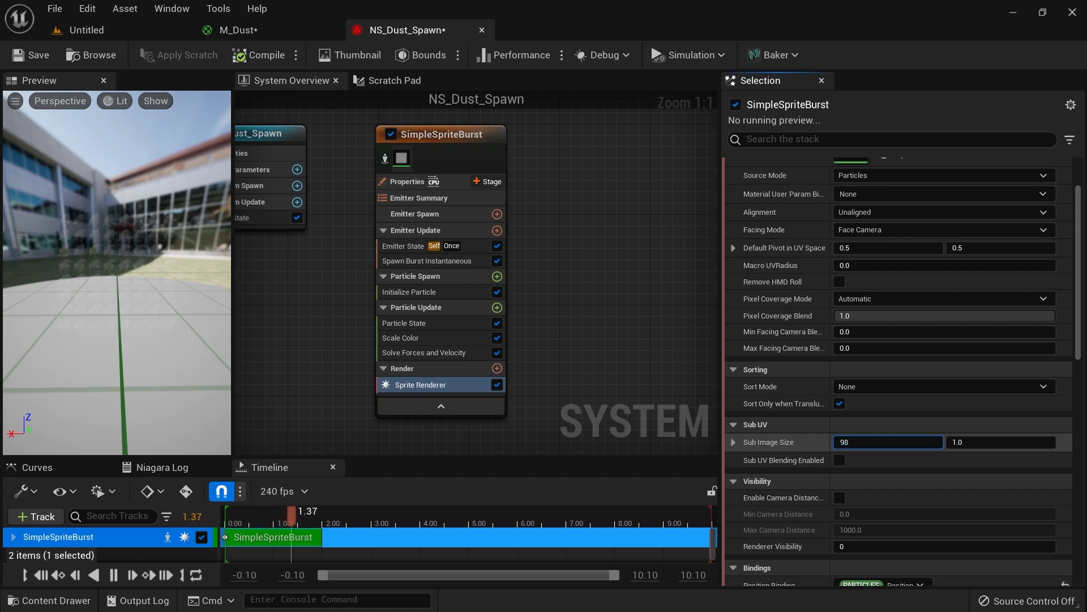
{"action": "key", "text": "BackSpace"}
{"action": "key", "text": "BackSpace"}
{"action": "type", "text": "8"}
{"action": "key", "text": "Tab"}
{"action": "type", "text": "8"}
{"action": "key", "text": "Tab"}
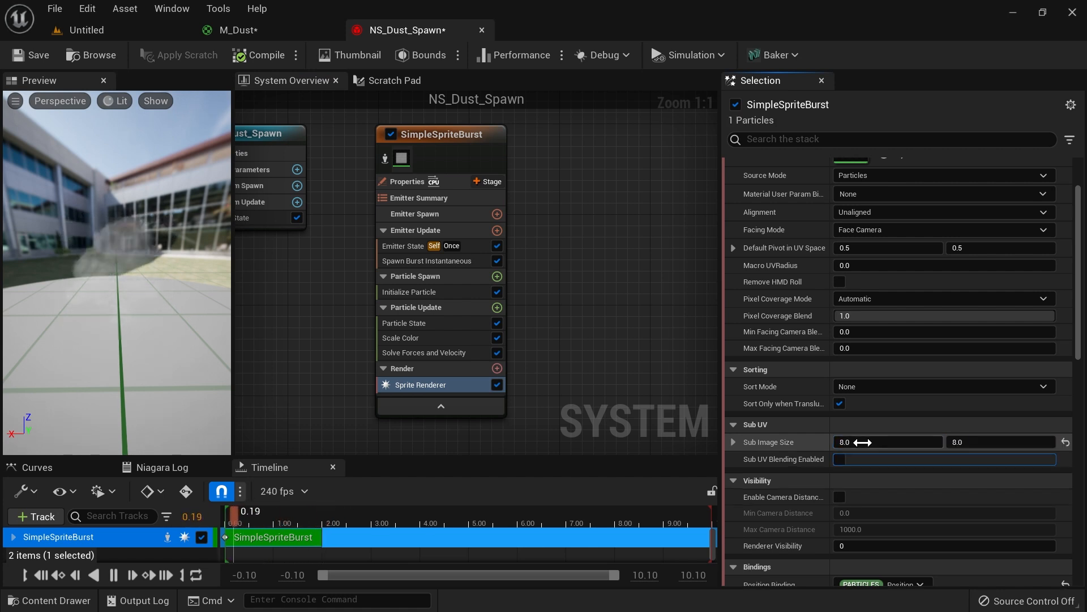
{"action": "left_click_drag", "start_coordinate": [154, 270], "coordinate": [136, 270]}
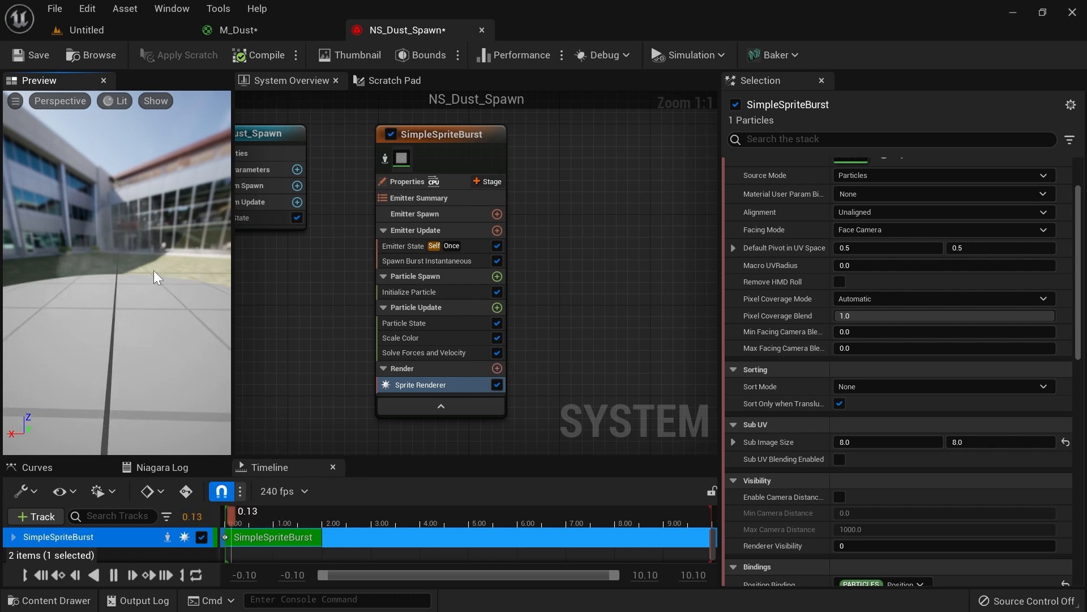
Step: Add a Sub UVAnimation module to the emitter's Particle Update stage
{"action": "left_click", "coordinate": [497, 307]}
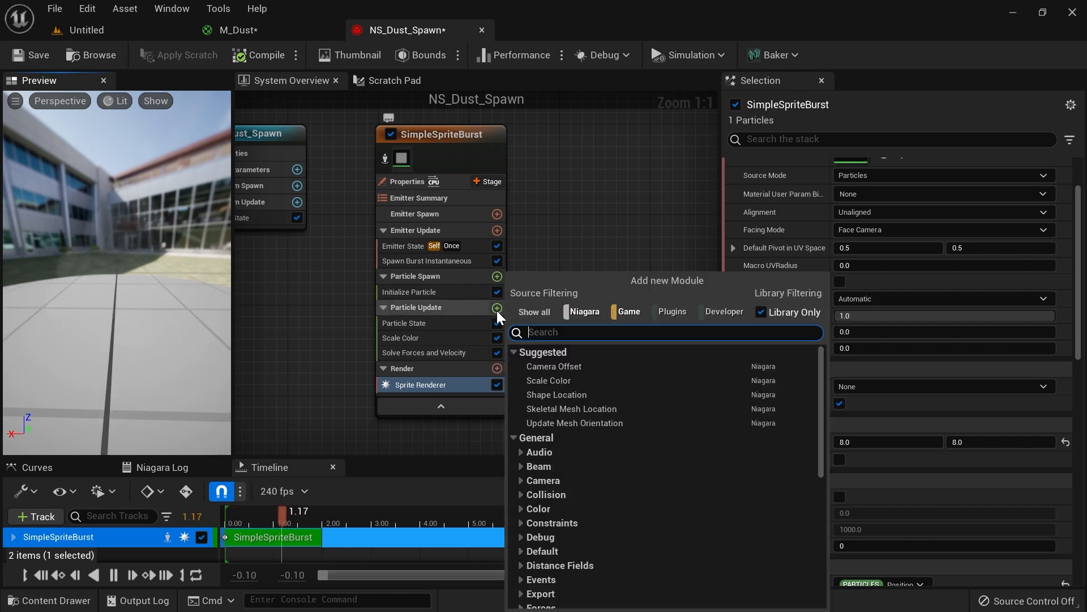
{"action": "type", "text": "anima"}
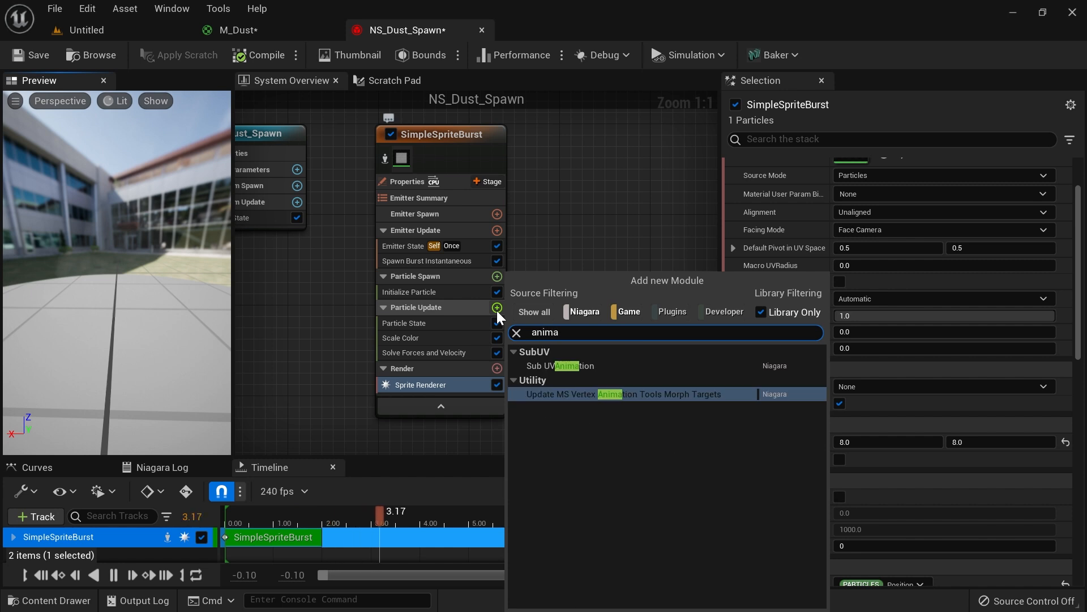
{"action": "left_click", "coordinate": [572, 367]}
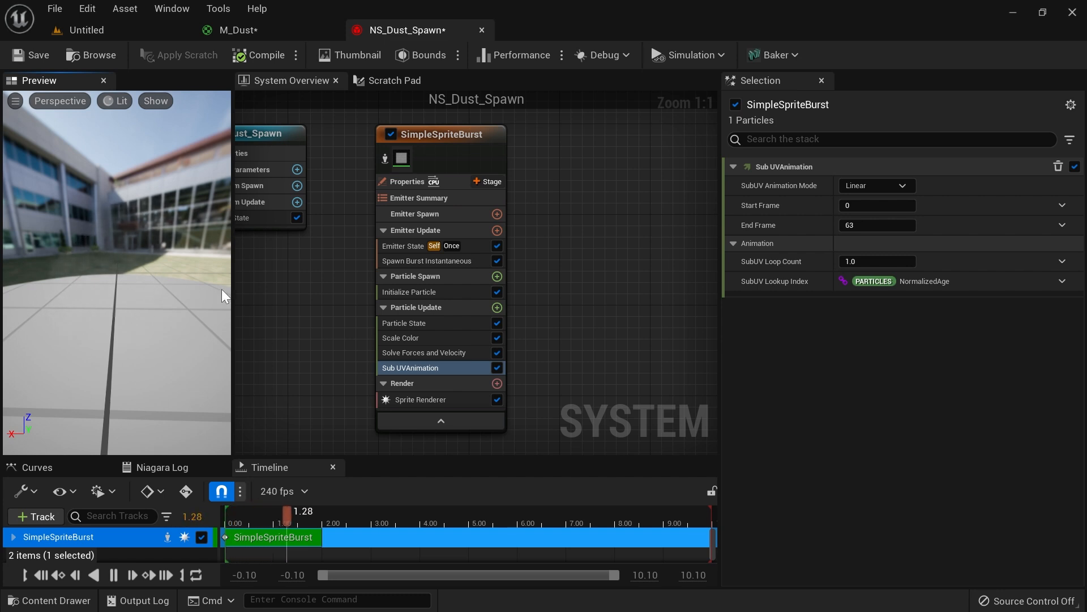
Step: Set the Spawn Count of Spawn Burst Instantaneous to 10
{"action": "right_click_drag", "start_coordinate": [321, 272], "coordinate": [306, 293]}
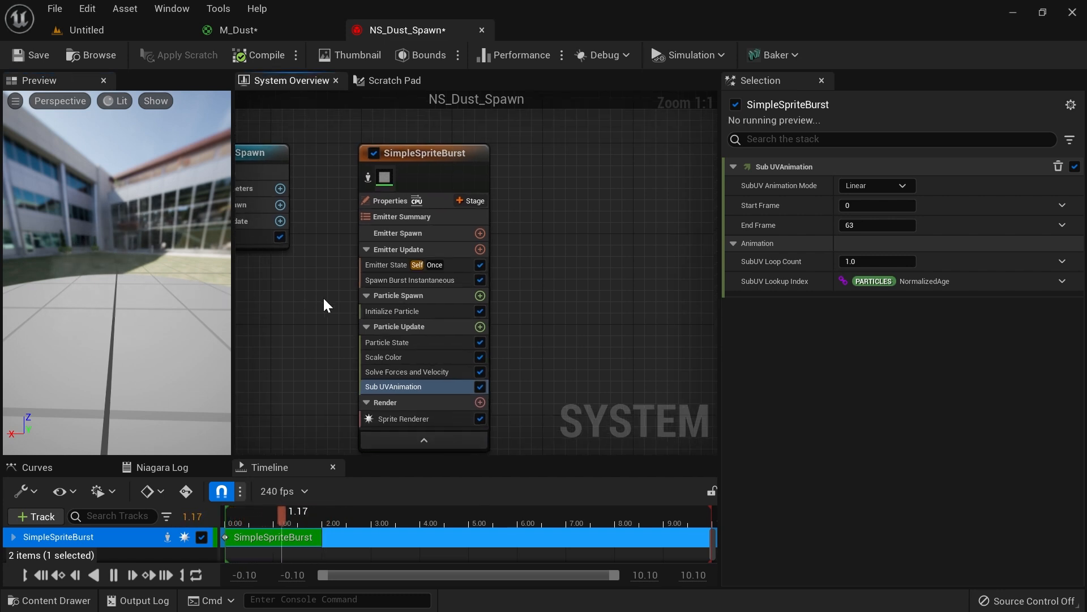
{"action": "left_click", "coordinate": [444, 285]}
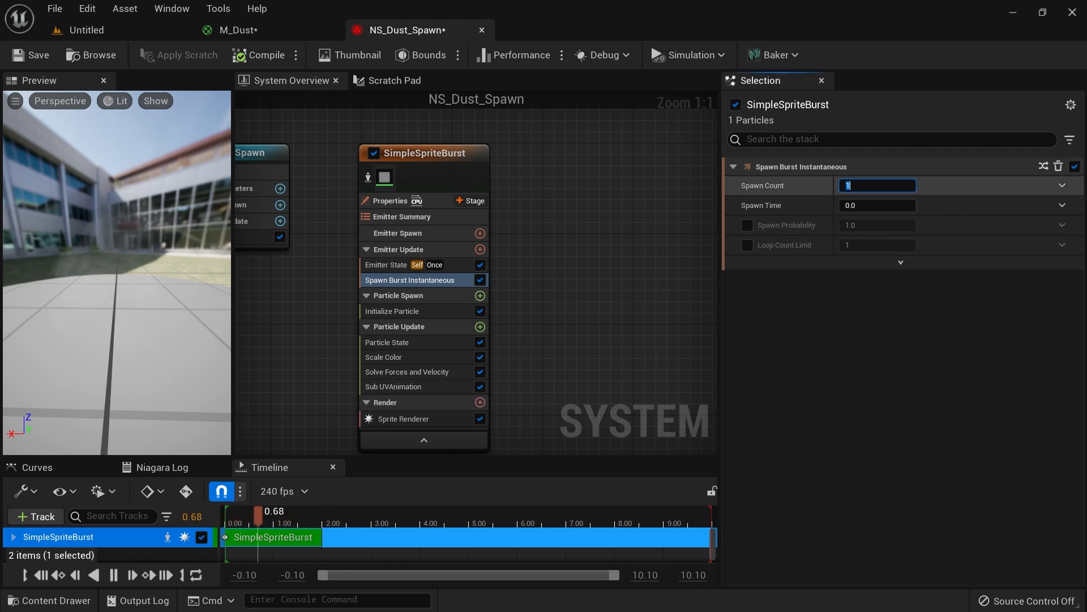
{"action": "type", "text": "10"}
{"action": "key", "text": "Return"}
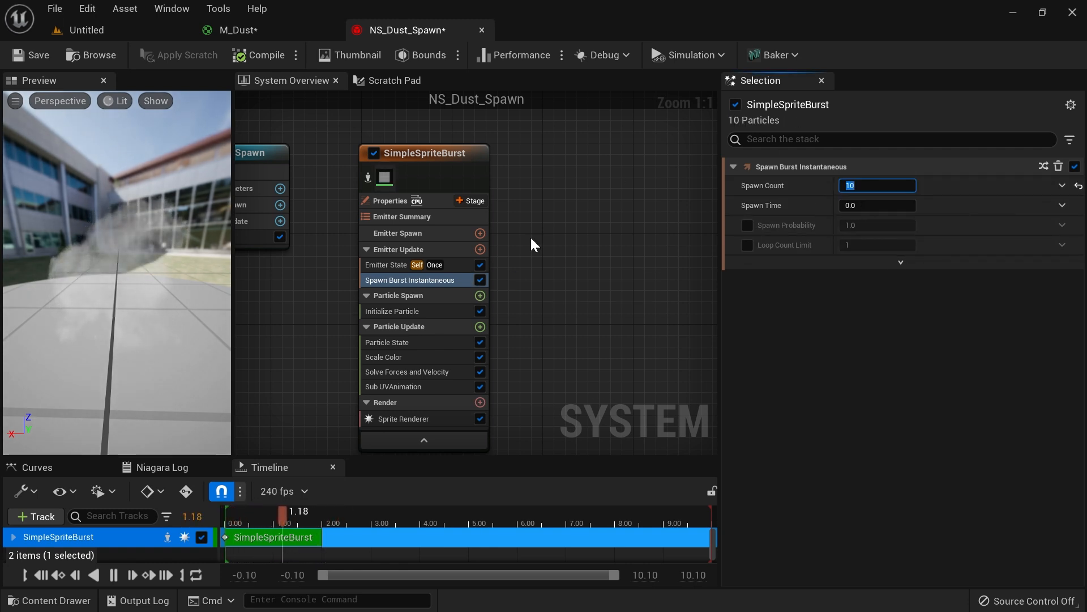
Step: Add a Shape Location module to the emitter's Particle Spawn stage and select it
{"action": "left_click", "coordinate": [481, 295]}
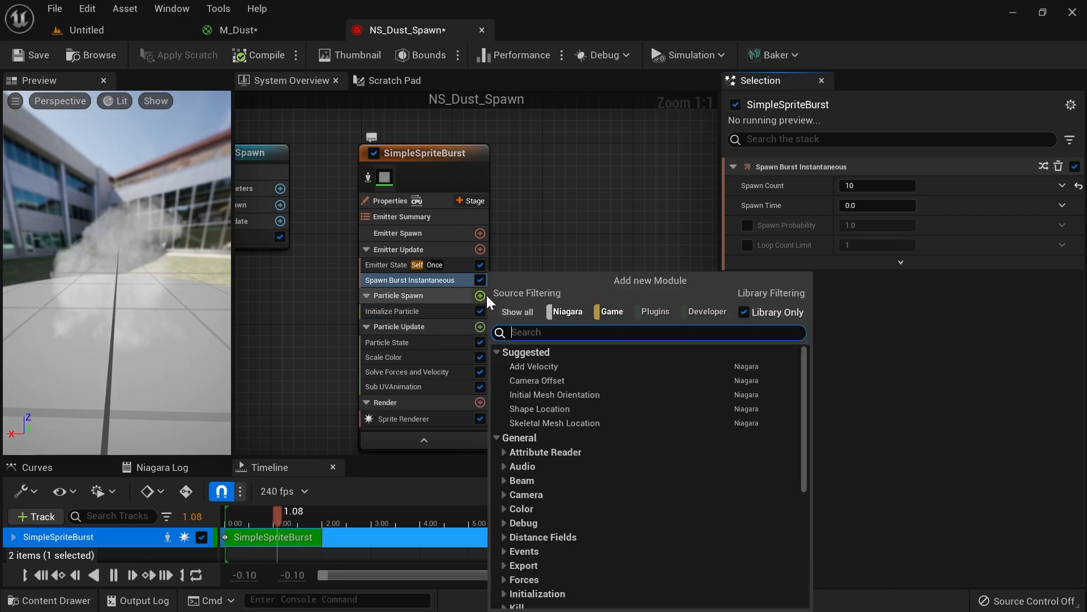
{"action": "type", "text": "shape"}
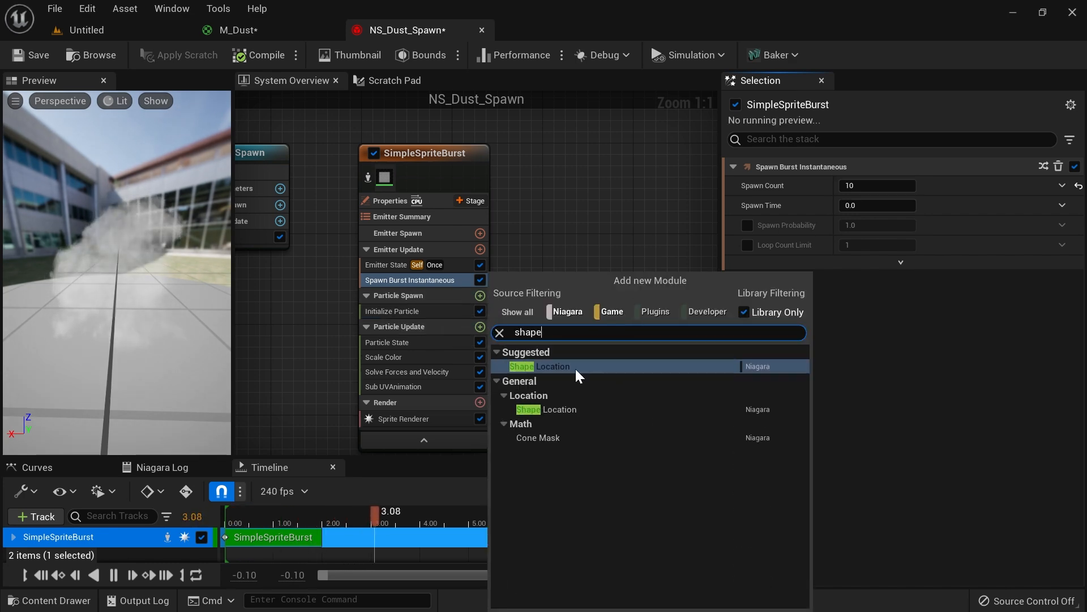
{"action": "left_click", "coordinate": [578, 367]}
{"action": "left_click", "coordinate": [450, 328]}
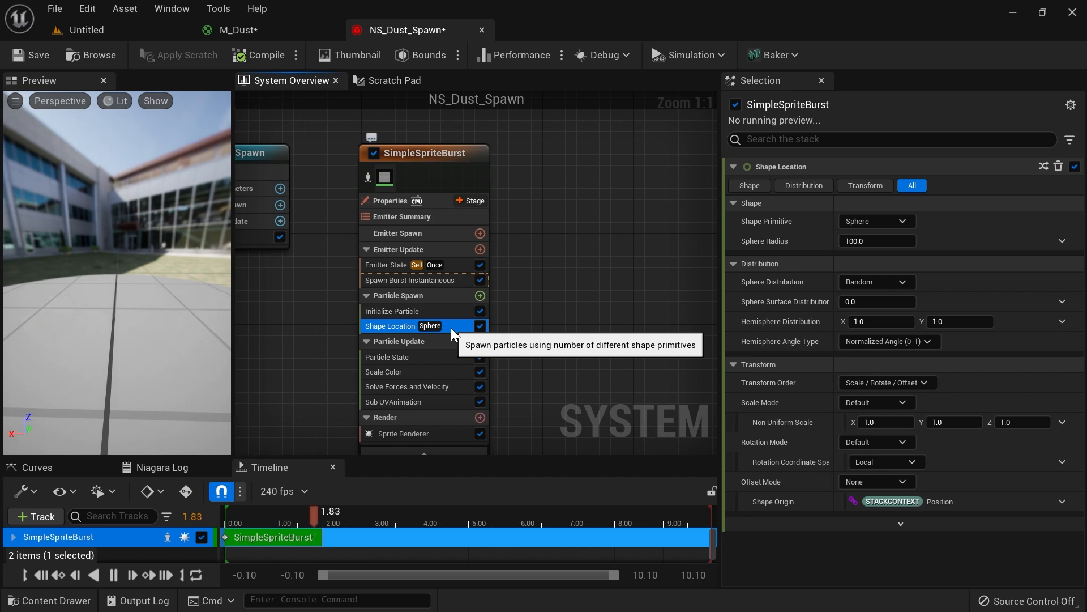
Step: Change the Shape Location primitive to Cylinder and set the Cylinder Height to 1
{"action": "left_click", "coordinate": [894, 222]}
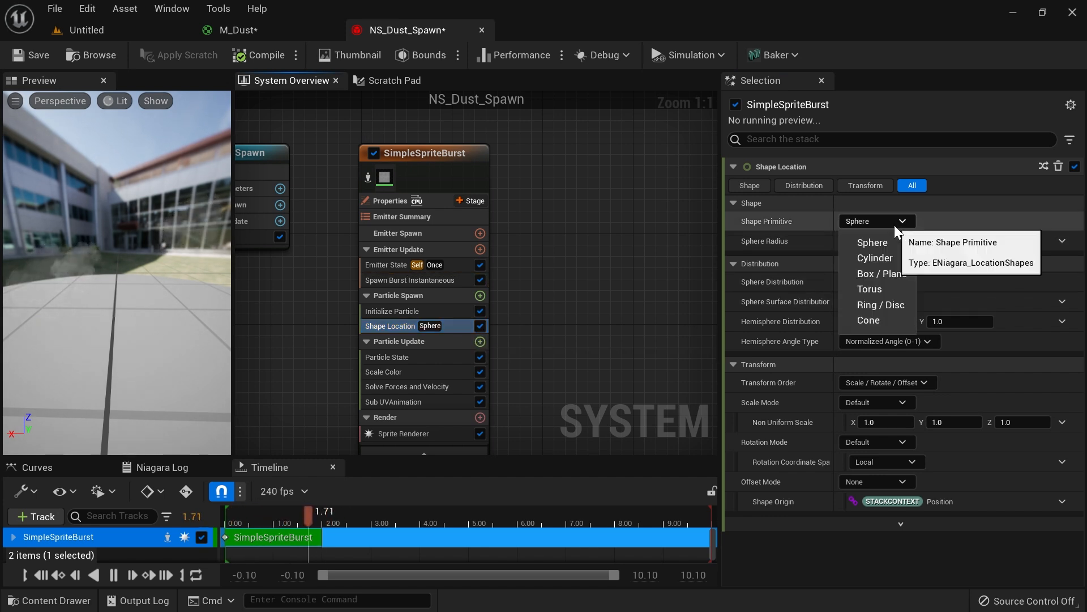
{"action": "left_click", "coordinate": [876, 259]}
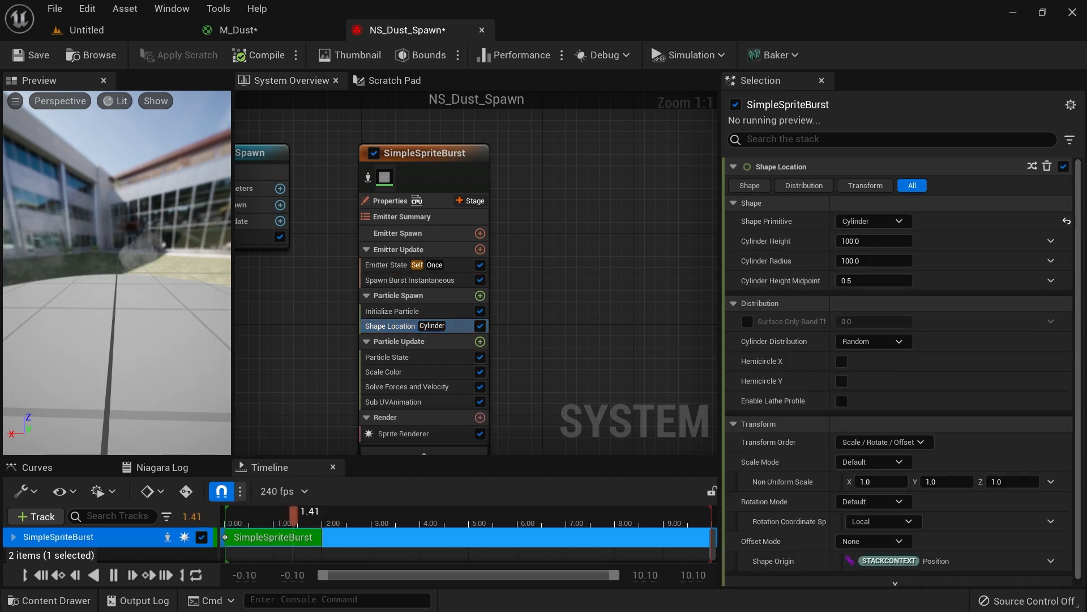
{"action": "left_click", "coordinate": [881, 241]}
{"action": "type", "text": "1"}
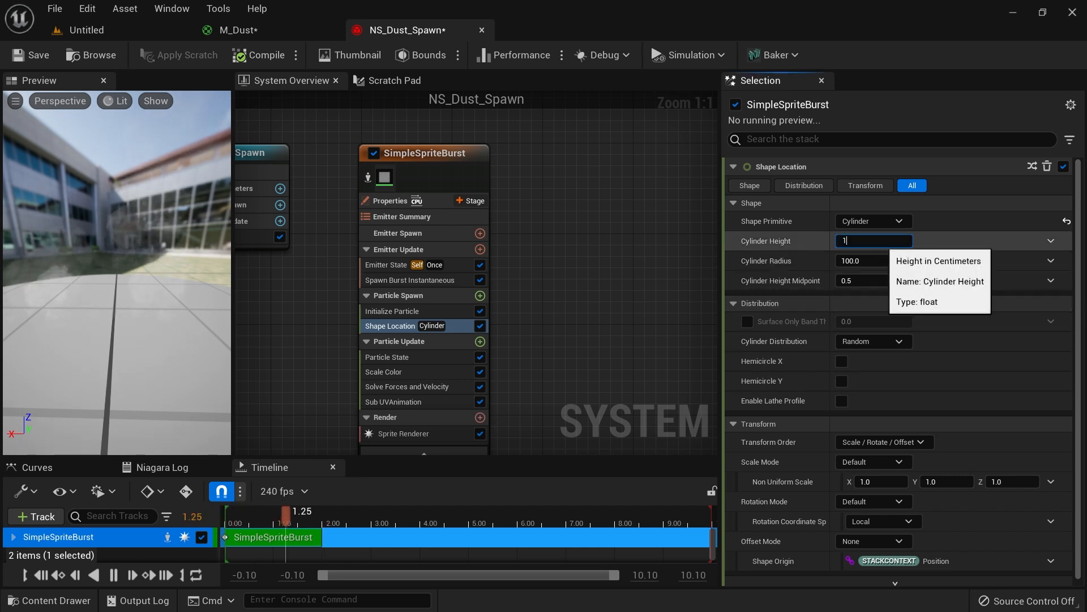
{"action": "left_click", "coordinate": [884, 259]}
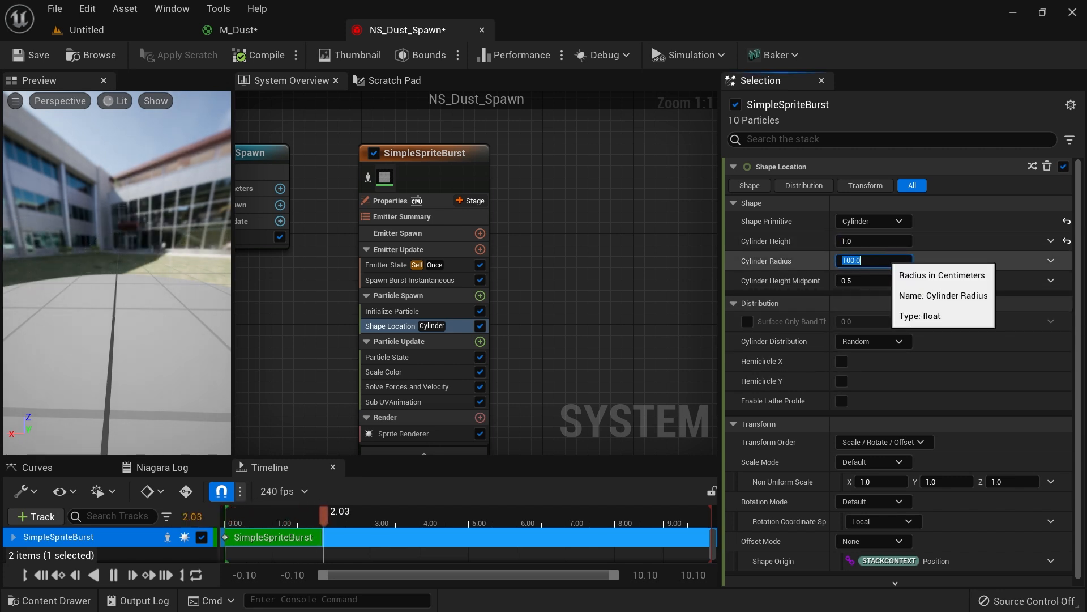
Step: Replay the particle burst repeatedly in the preview to examine how the dust sprites spawn across the cylinder
{"action": "left_click_drag", "start_coordinate": [126, 243], "coordinate": [129, 299]}
{"action": "key", "text": "space"}
{"action": "key", "text": "space"}
{"action": "key", "text": "space"}
{"action": "key", "text": "space"}
{"action": "key", "text": "space"}
{"action": "key", "text": "space"}
{"action": "key", "text": "space"}
{"action": "key", "text": "space"}
{"action": "key", "text": "space"}
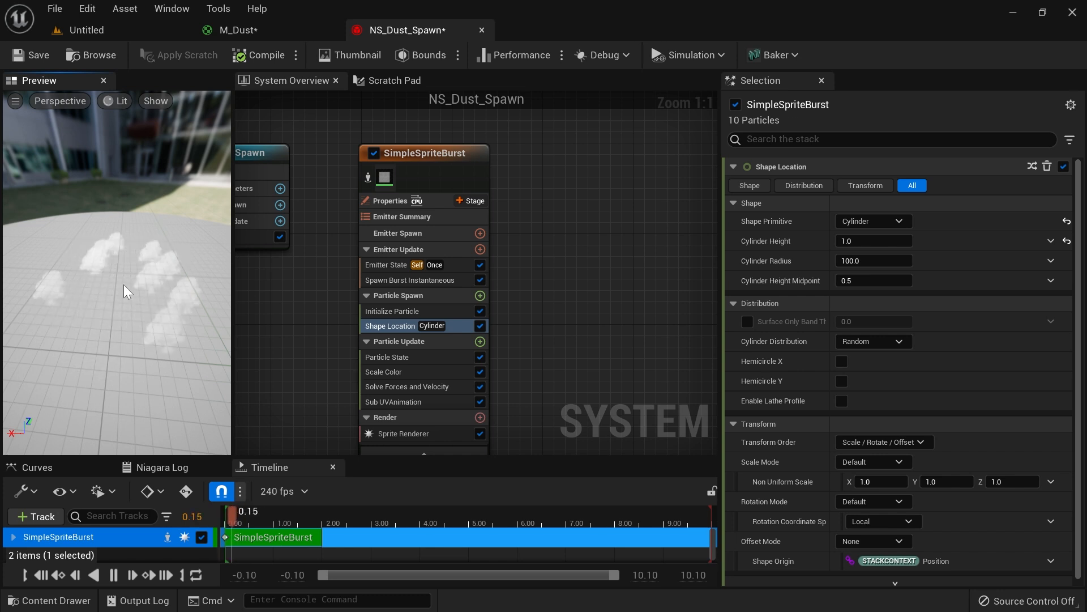
{"action": "key", "text": "space"}
{"action": "key", "text": "space"}
{"action": "key", "text": "space"}
{"action": "key", "text": "space"}
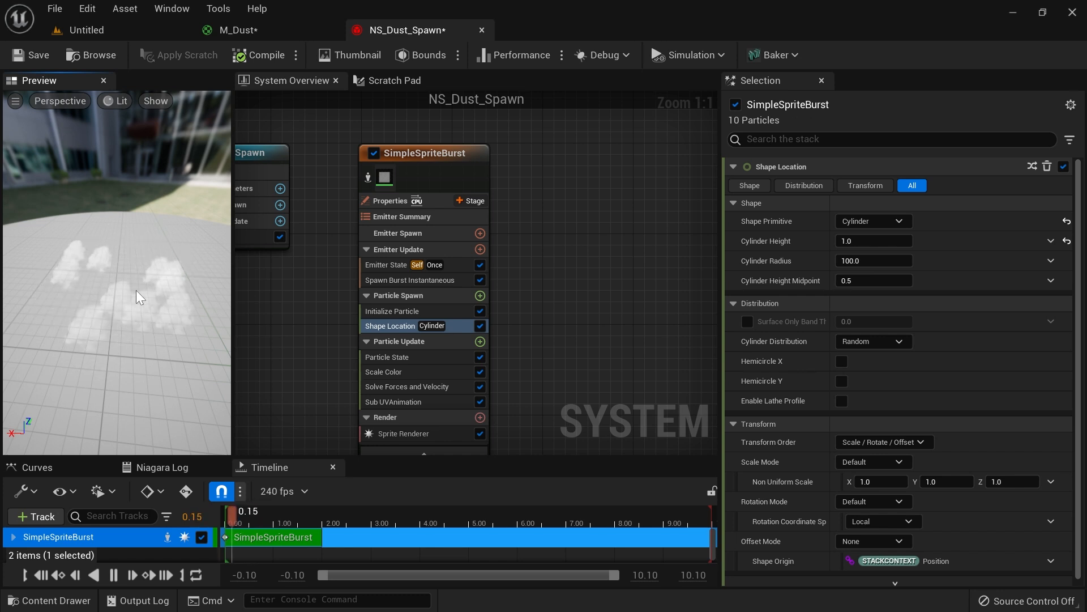
{"action": "key", "text": "space"}
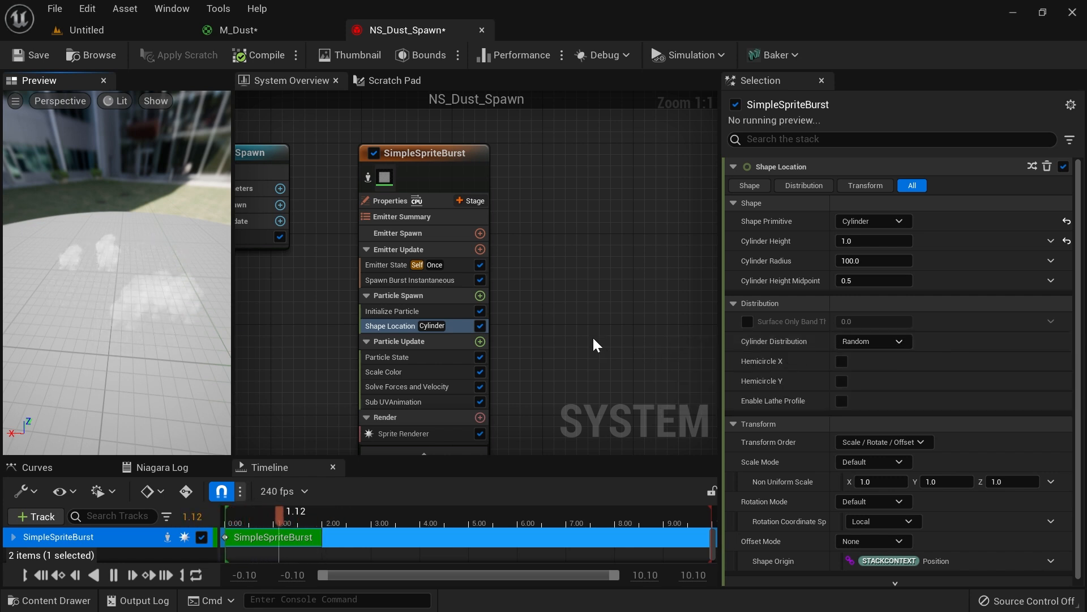
Step: Return to the level and place NS_Dust_Spawn on the tiled ground beneath the spaceship
{"action": "right_click_drag", "start_coordinate": [590, 328], "coordinate": [590, 304]}
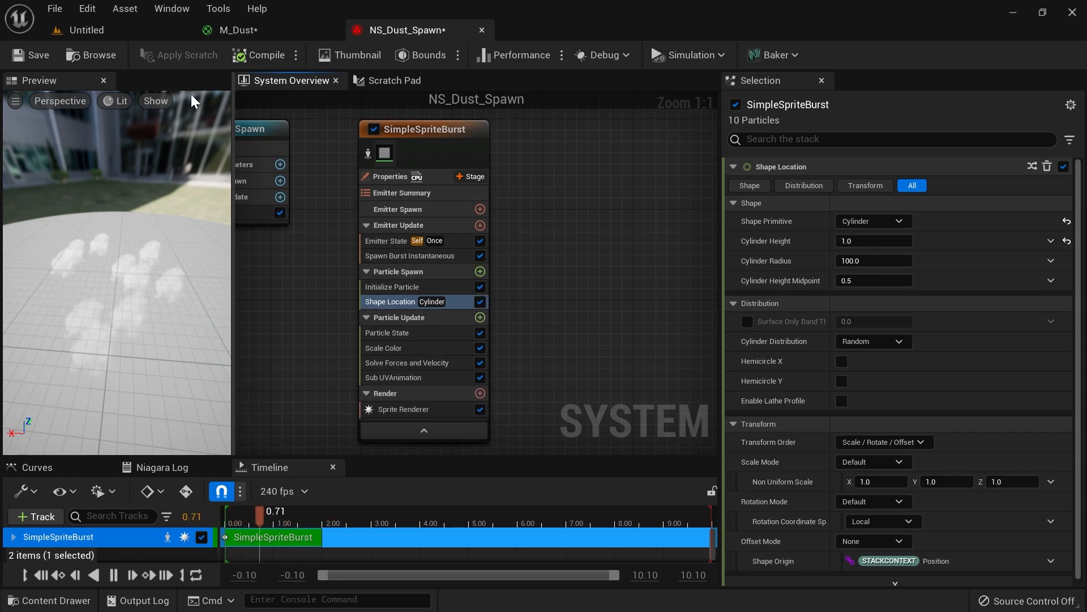
{"action": "left_click", "coordinate": [93, 60]}
{"action": "left_click_drag", "start_coordinate": [238, 396], "coordinate": [462, 465]}
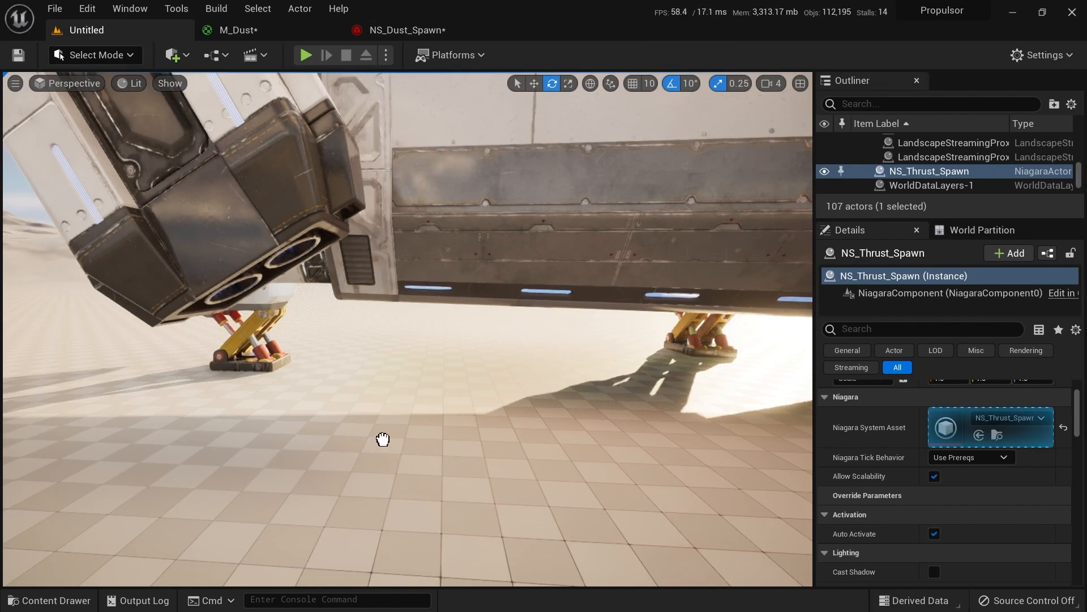
{"action": "left_click_drag", "start_coordinate": [382, 439], "coordinate": [389, 443]}
{"action": "right_click_drag", "start_coordinate": [476, 437], "coordinate": [408, 493]}
{"action": "right_click_drag", "start_coordinate": [537, 438], "coordinate": [391, 443]}
{"action": "key", "text": "w"}
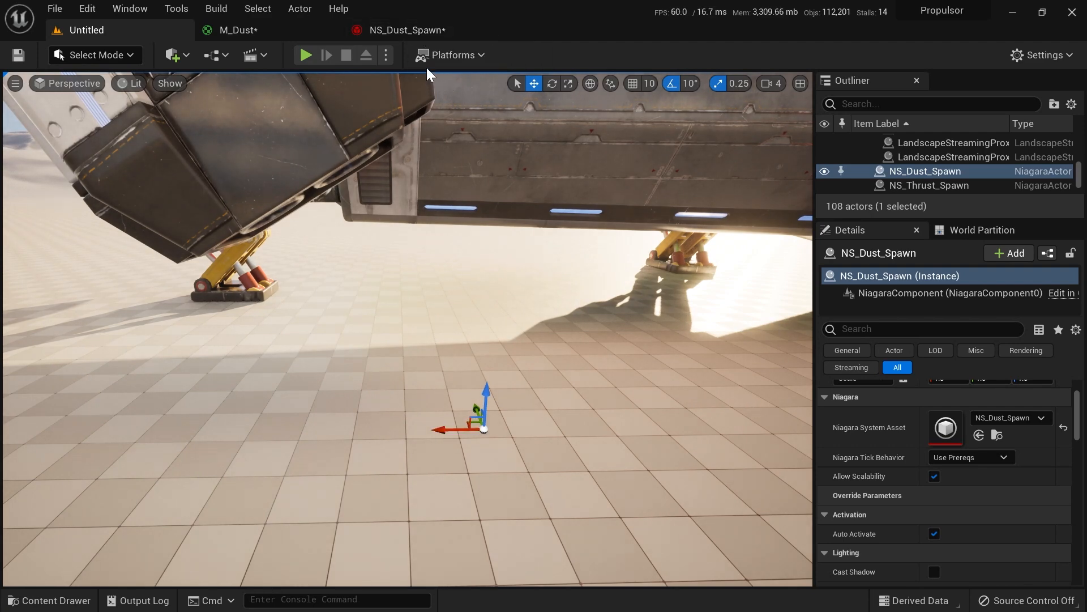
Step: Bring up the NS_Dust_Spawn editor again to check its particle preview
{"action": "key", "text": "ctrl+space"}
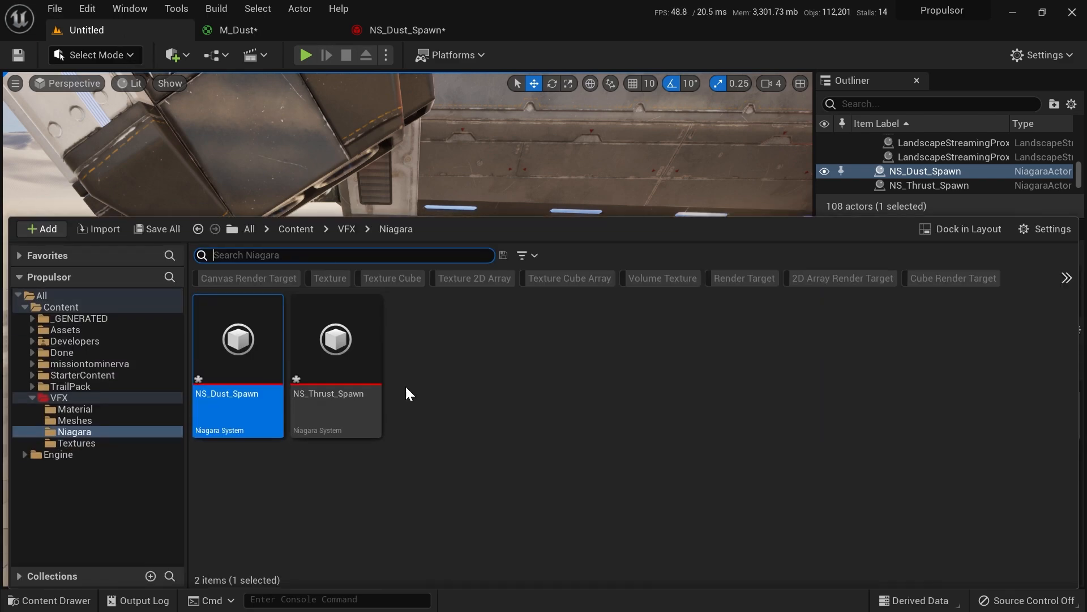
{"action": "left_click", "coordinate": [342, 355]}
{"action": "double_click", "coordinate": [378, 333]}
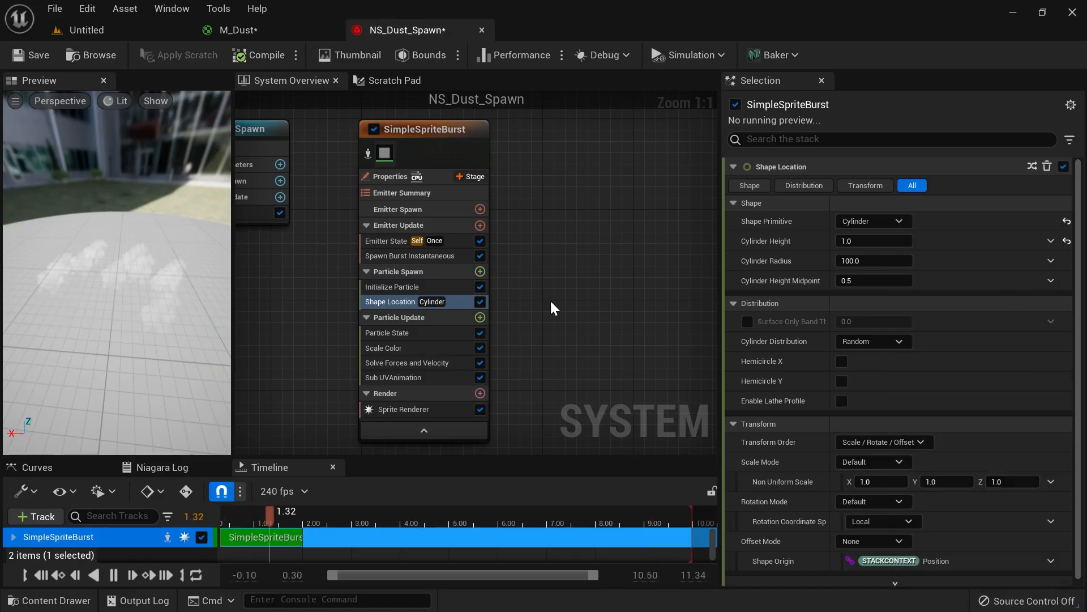
Step: Return to the level and move the NS_Dust_Spawn actor a short distance along the X axis
{"action": "left_click", "coordinate": [85, 30]}
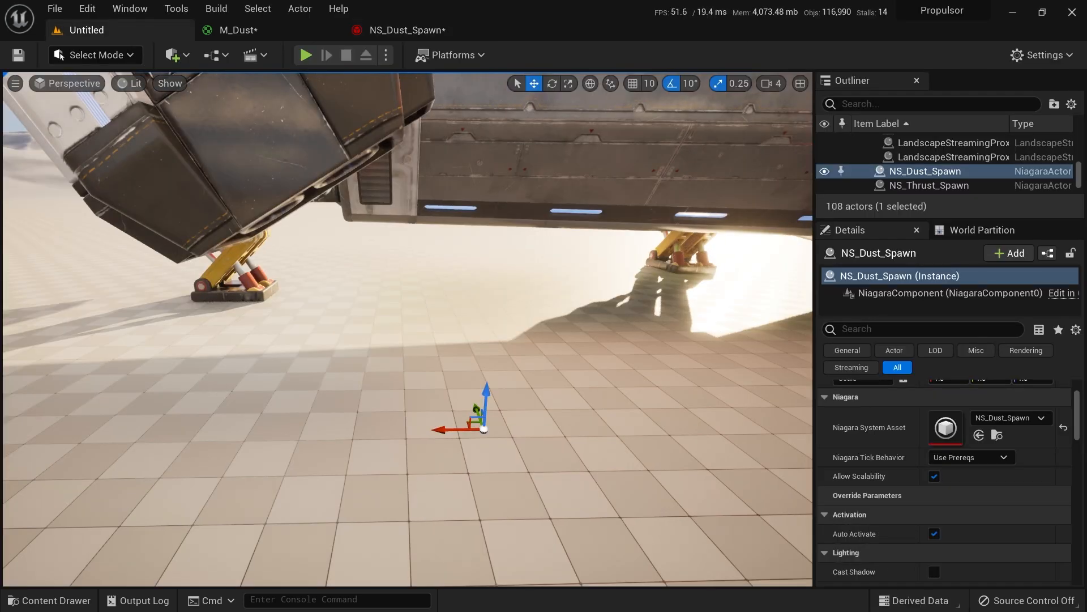
{"action": "left_click_drag", "start_coordinate": [453, 429], "coordinate": [453, 429]}
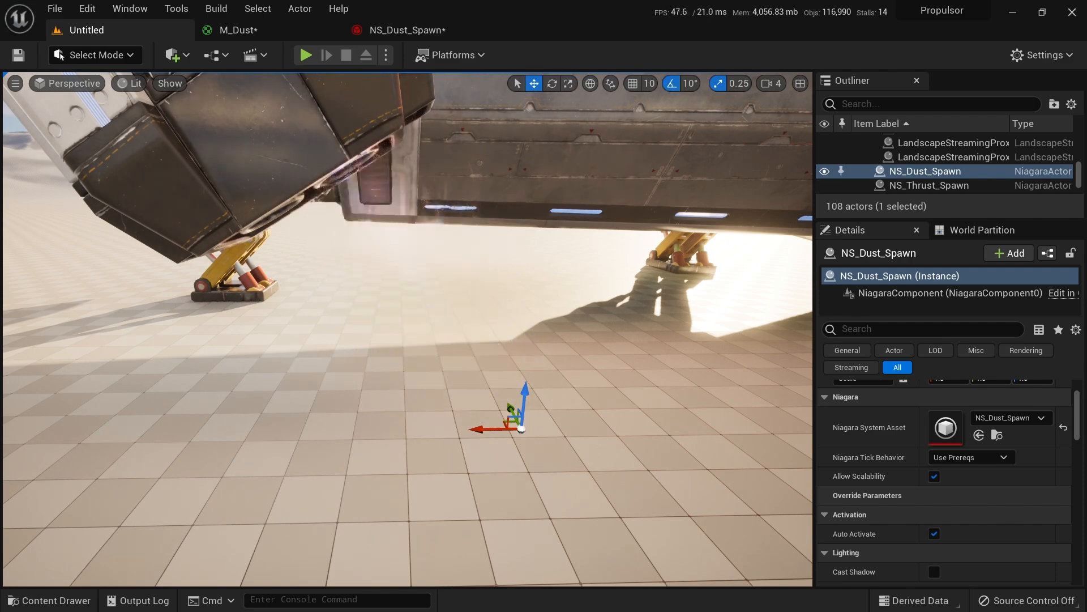
{"action": "mouse_move", "coordinate": [408, 329]}
{"action": "right_mouse_down"}
{"action": "mouse_move", "coordinate": [399, 362]}
{"action": "mouse_move", "coordinate": [425, 340]}
{"action": "right_mouse_up"}
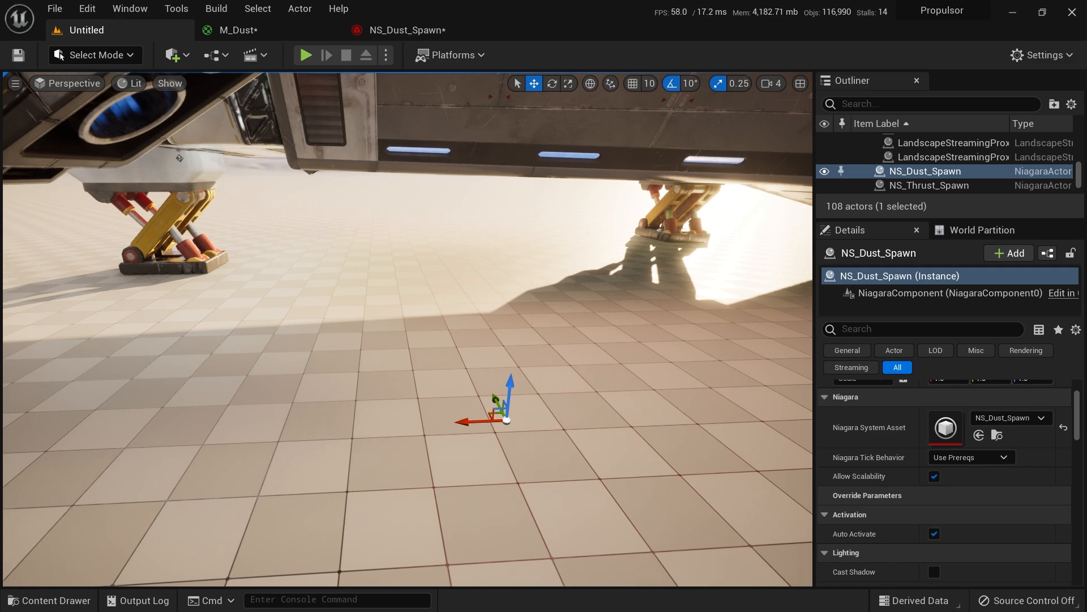
Step: Float the NS_Dust_Spawn editor over the level to inspect the dust bursts on the ground, and dock it again
{"action": "left_click", "coordinate": [420, 28]}
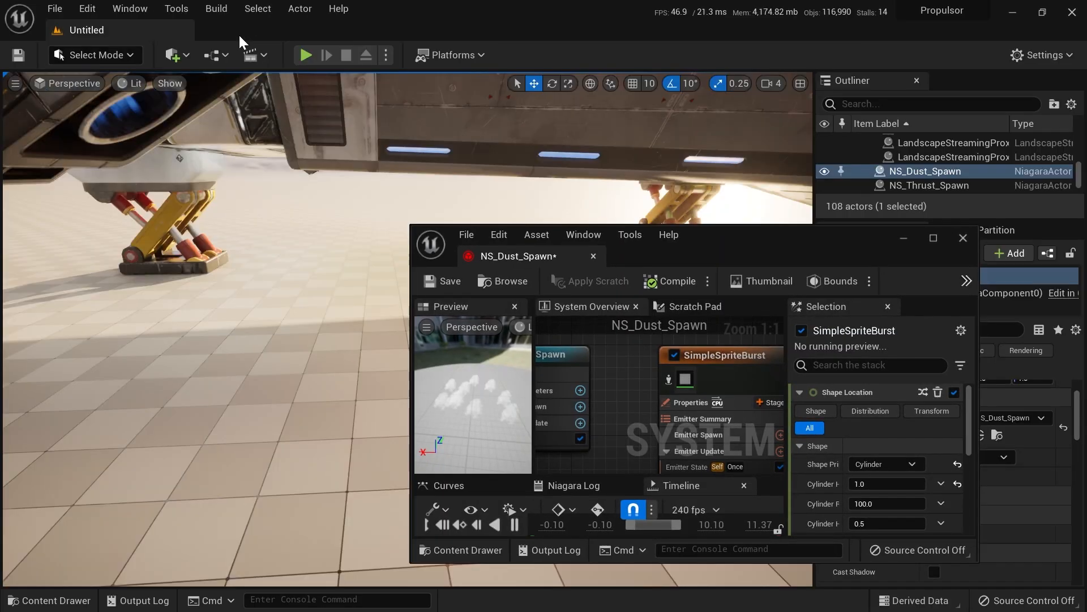
{"action": "right_click_drag", "start_coordinate": [365, 325], "coordinate": [397, 351]}
{"action": "key", "text": "e"}
{"action": "right_click_drag", "start_coordinate": [391, 431], "coordinate": [414, 430]}
{"action": "key", "text": "w"}
{"action": "left_click", "coordinate": [464, 402]}
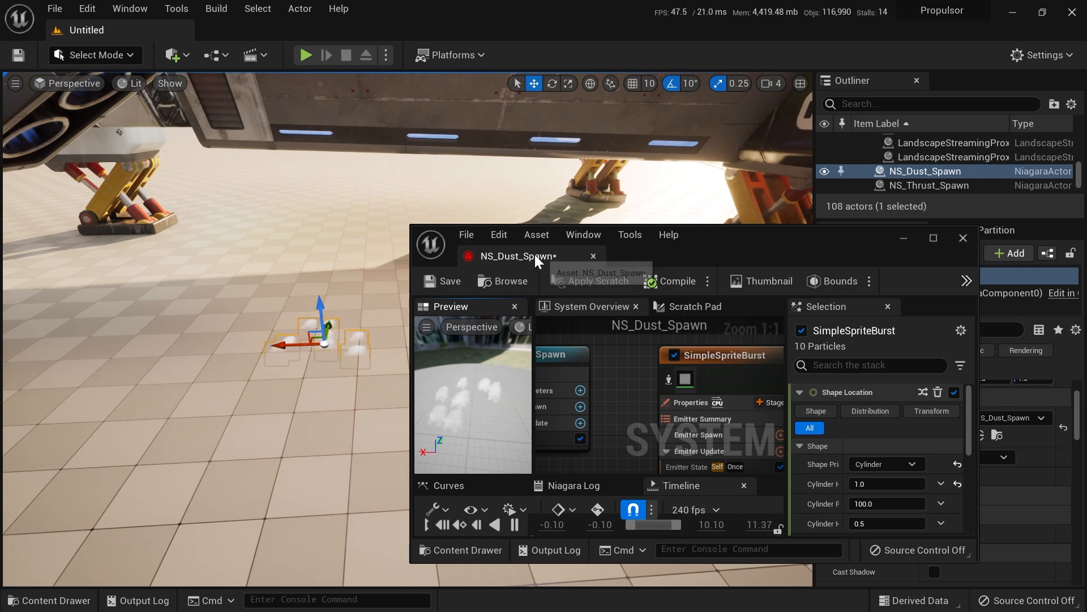
{"action": "left_click_drag", "start_coordinate": [780, 244], "coordinate": [427, 167]}
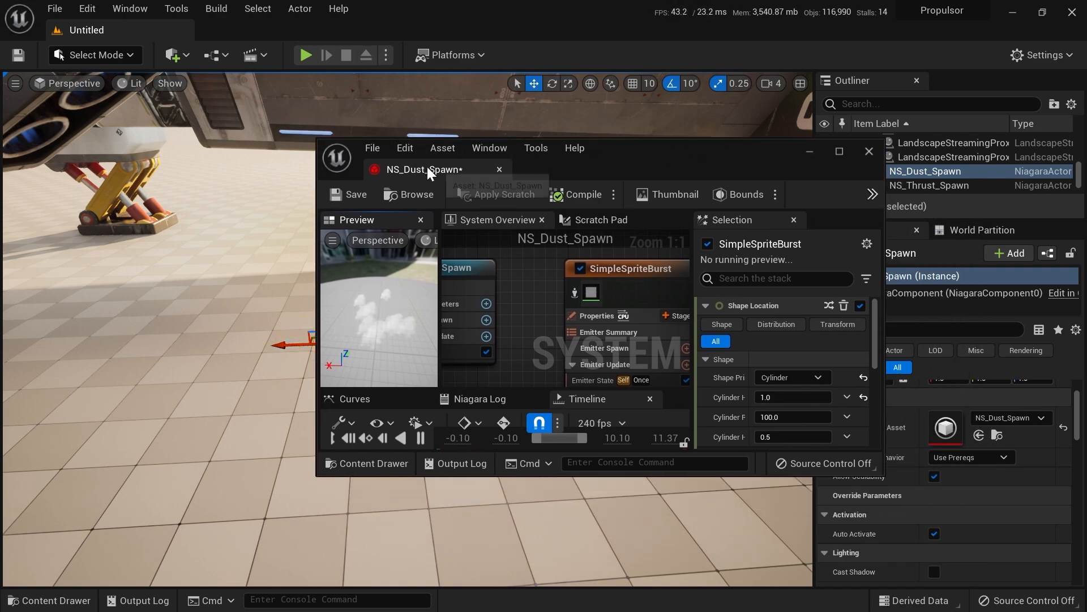
{"action": "double_click", "coordinate": [427, 167]}
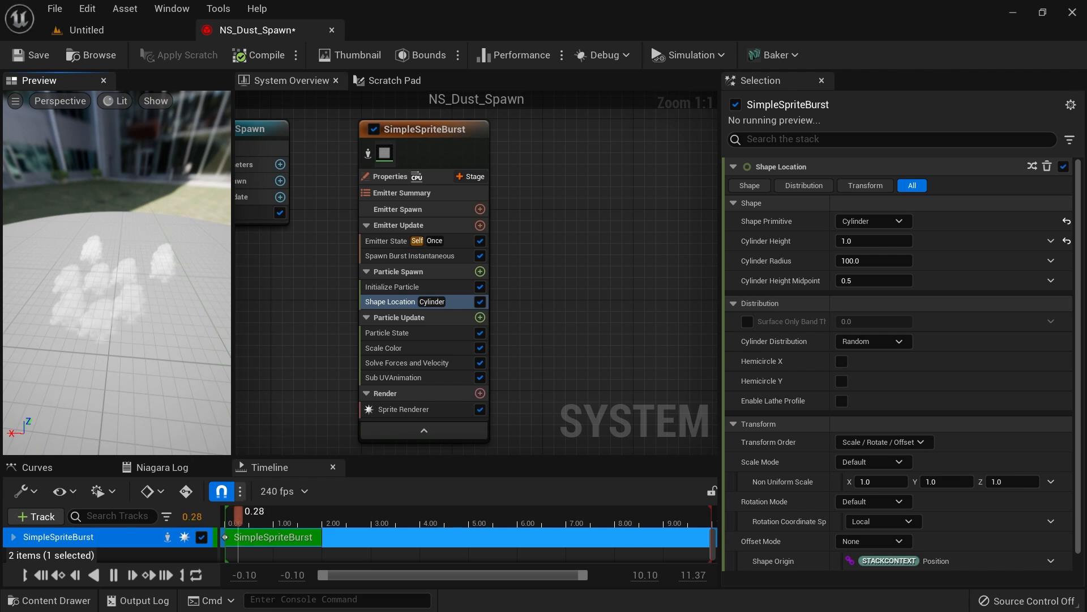
Step: Set the Initialize Particle lifetime mode to Random, with a minimum of 0.3 and a maximum of 1.0
{"action": "right_click_drag", "start_coordinate": [574, 321], "coordinate": [604, 270]}
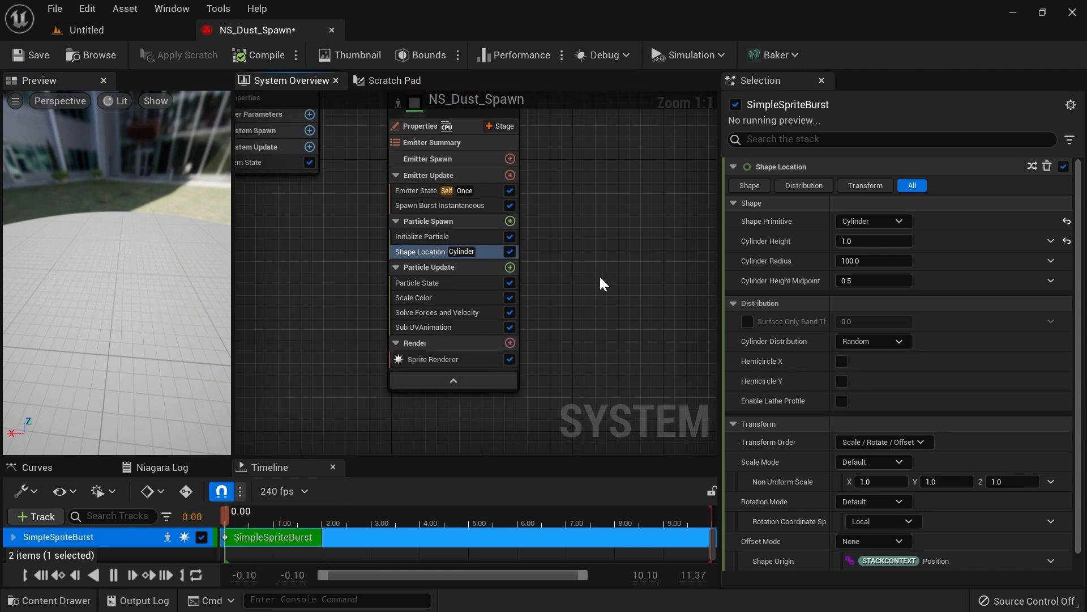
{"action": "left_click", "coordinate": [457, 239]}
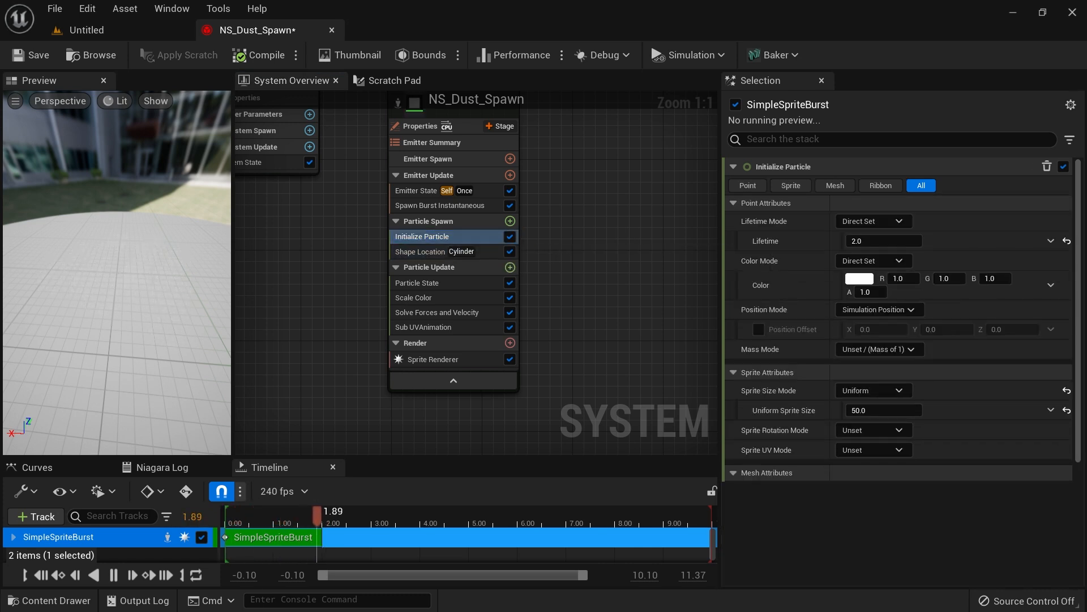
{"action": "left_click", "coordinate": [893, 221]}
{"action": "left_click", "coordinate": [888, 260]}
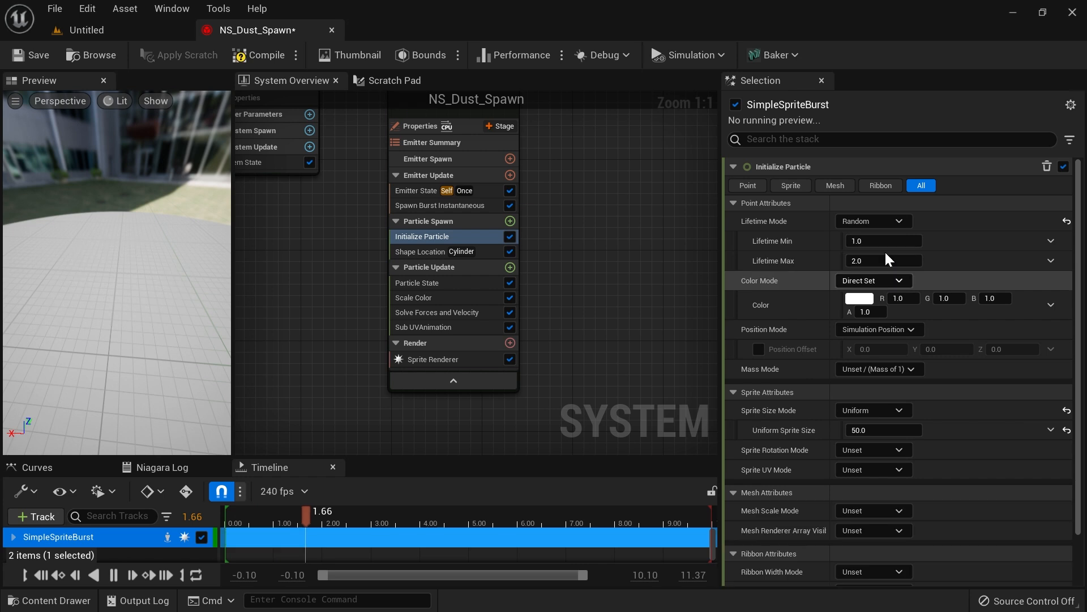
{"action": "left_click", "coordinate": [884, 241]}
{"action": "type", "text": "0.3"}
{"action": "key", "text": "Tab"}
{"action": "type", "text": "1.0"}
{"action": "key", "text": "Tab"}
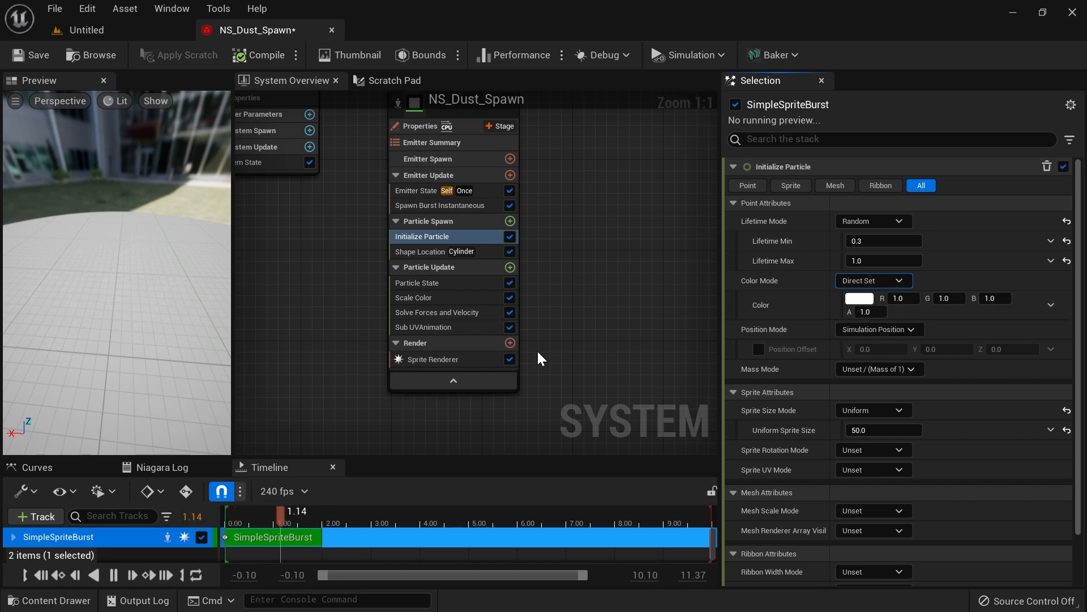
Step: Set the Uniform Sprite Size in Initialize Particle to 300
{"action": "left_click", "coordinate": [884, 430]}
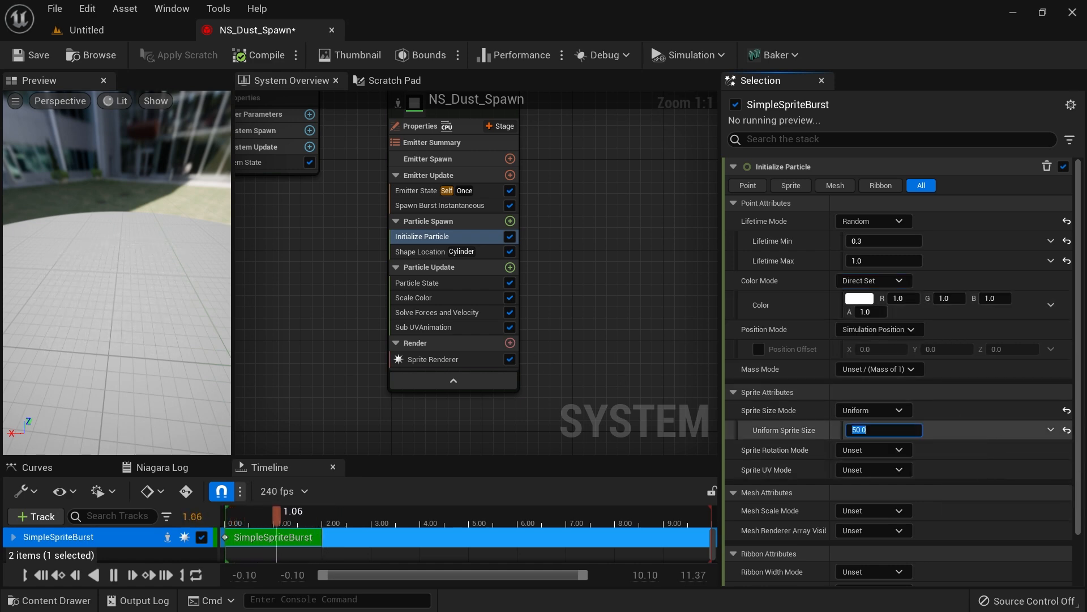
{"action": "type", "text": "300"}
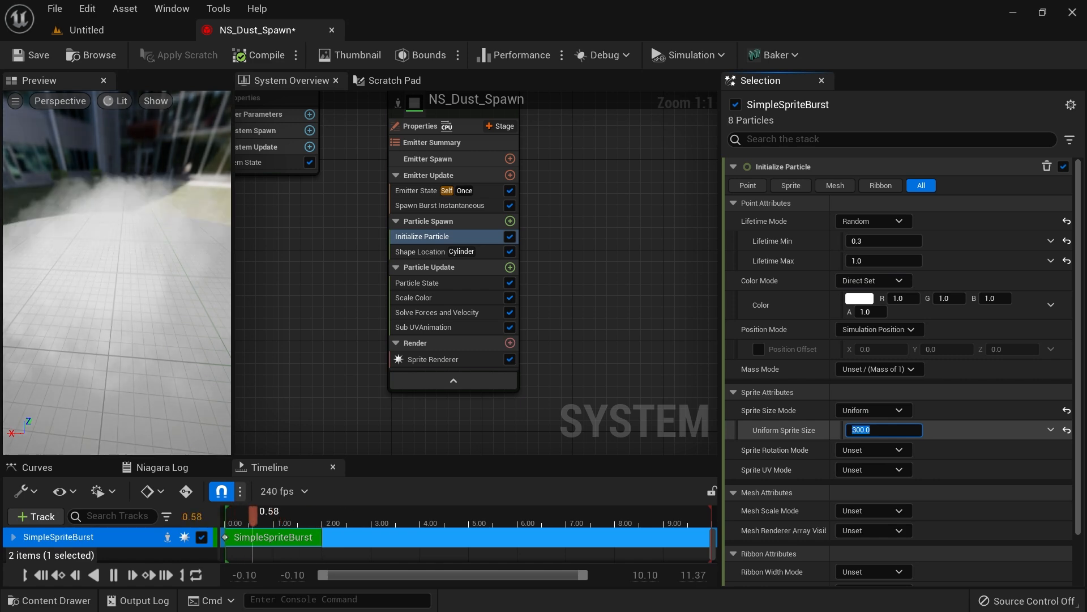
{"action": "key", "text": "Return"}
Step: Check the enlarged dust sprites in the level and from several angles in the NS_Dust_Spawn preview
{"action": "left_click", "coordinate": [135, 37]}
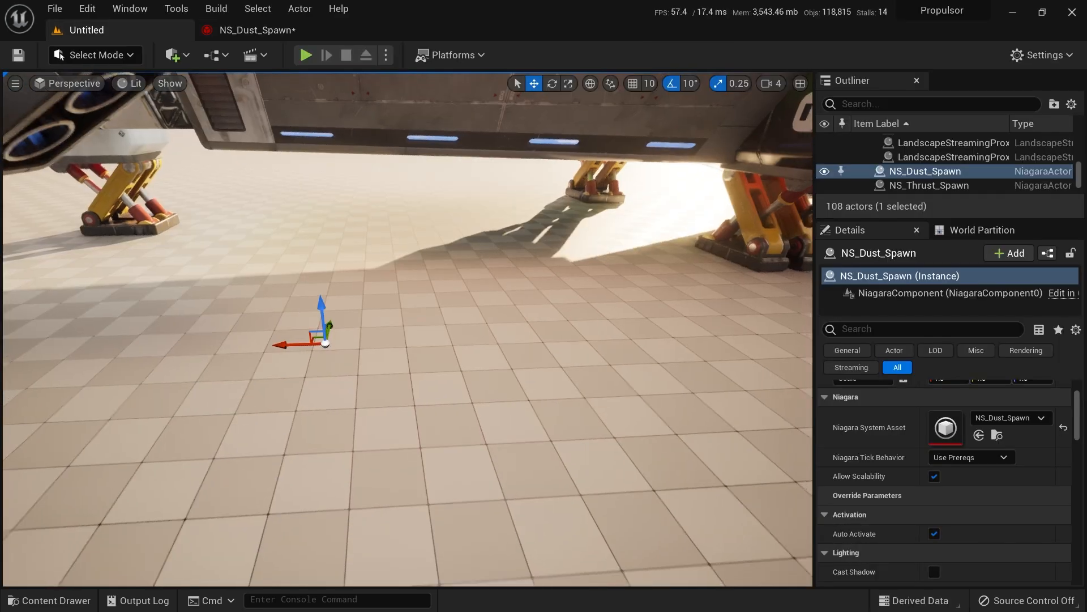
{"action": "left_click", "coordinate": [276, 31]}
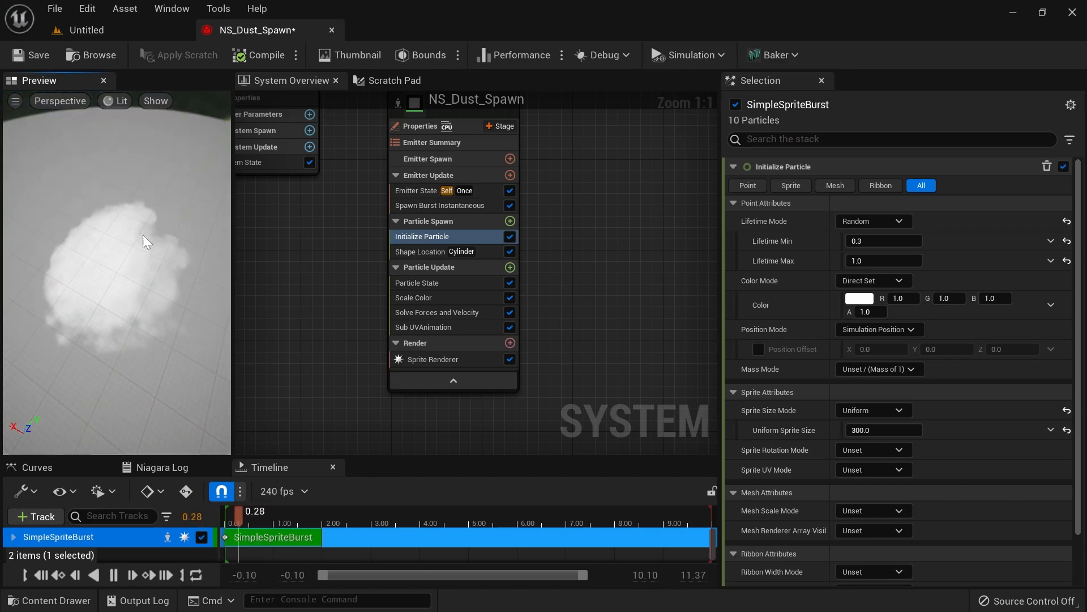
{"action": "left_click_drag", "start_coordinate": [134, 266], "coordinate": [133, 211]}
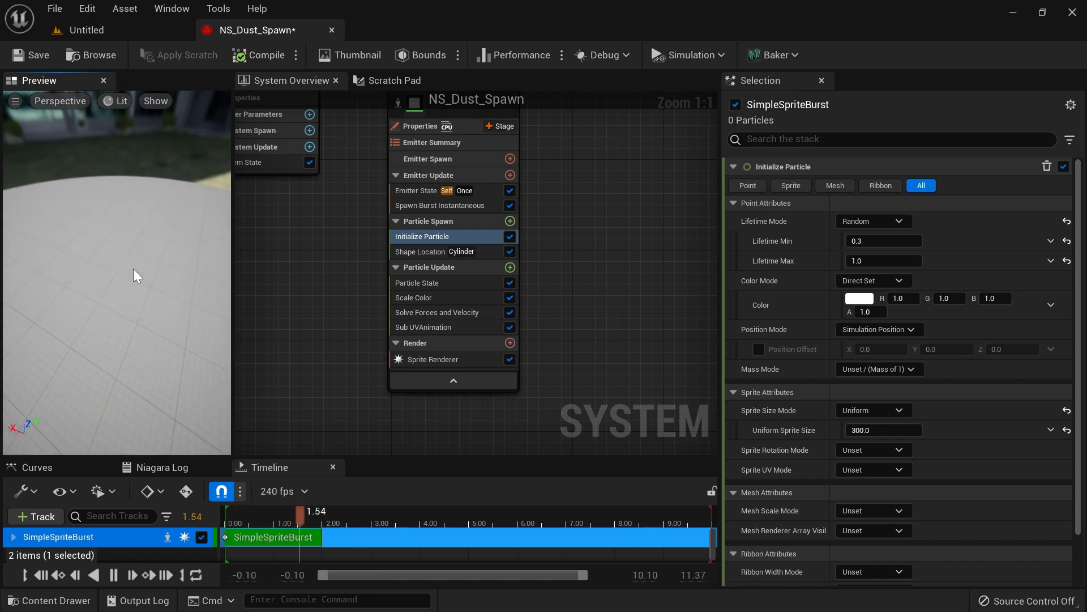
{"action": "left_click_drag", "start_coordinate": [133, 268], "coordinate": [134, 245]}
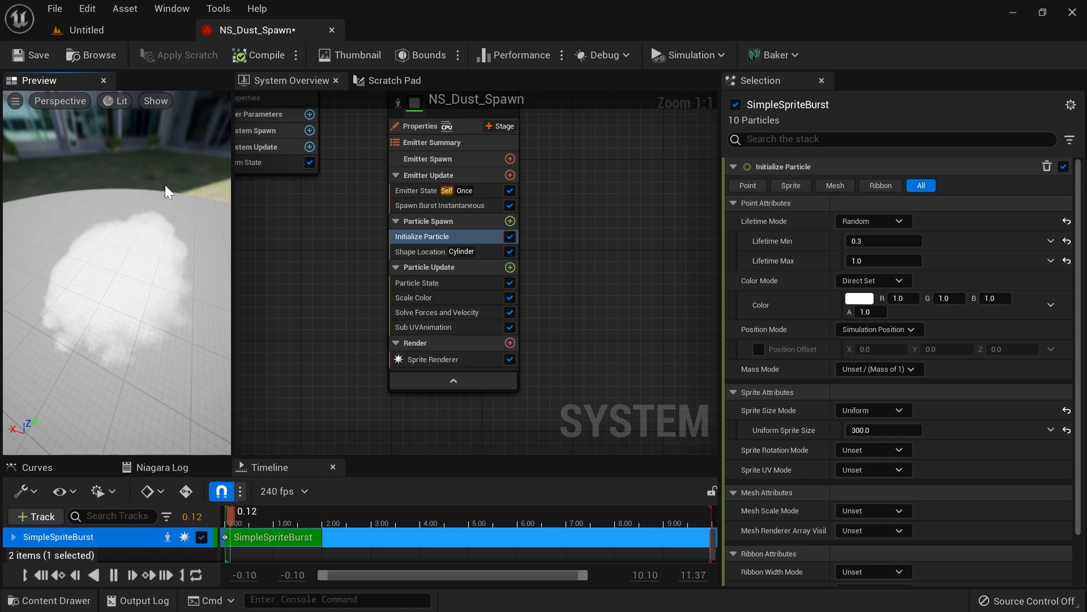
Step: Float the NS_Dust_Spawn editor over the level, examine the dust burst beneath the spaceship from different views, and dock the editor again
{"action": "left_click_drag", "start_coordinate": [233, 32], "coordinate": [546, 189]}
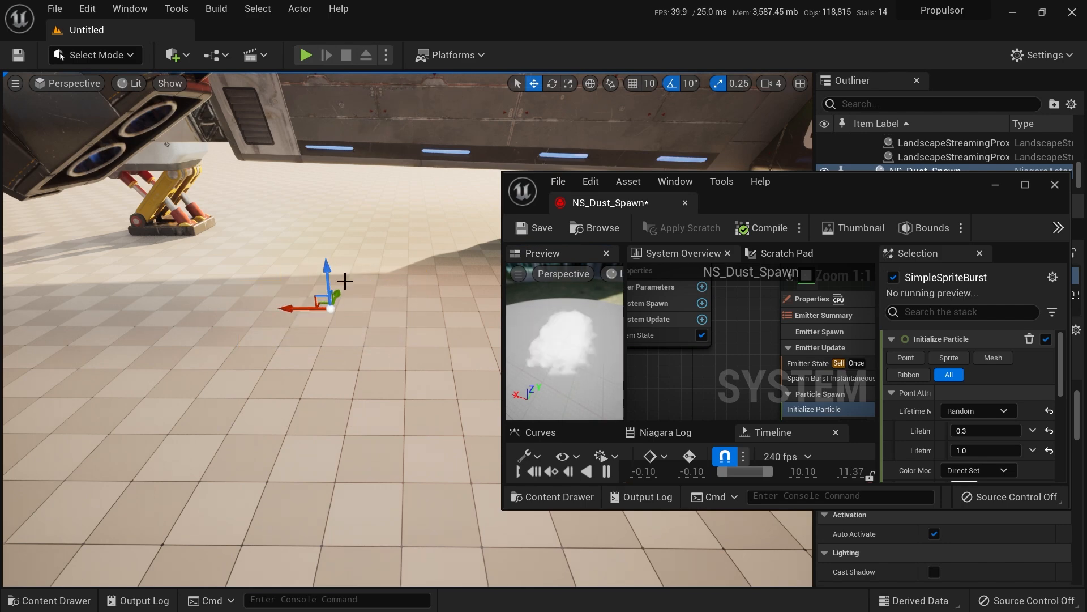
{"action": "right_click_drag", "start_coordinate": [398, 357], "coordinate": [469, 381]}
{"action": "key", "text": "e"}
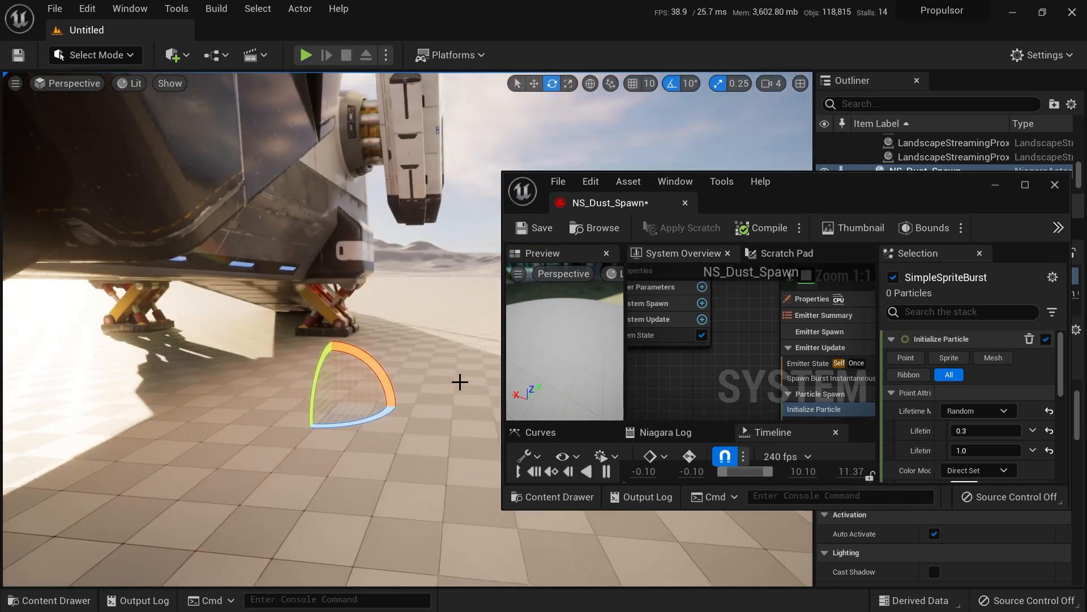
{"action": "left_click_drag", "start_coordinate": [308, 401], "coordinate": [334, 401]}
{"action": "right_click_drag", "start_coordinate": [334, 400], "coordinate": [374, 405]}
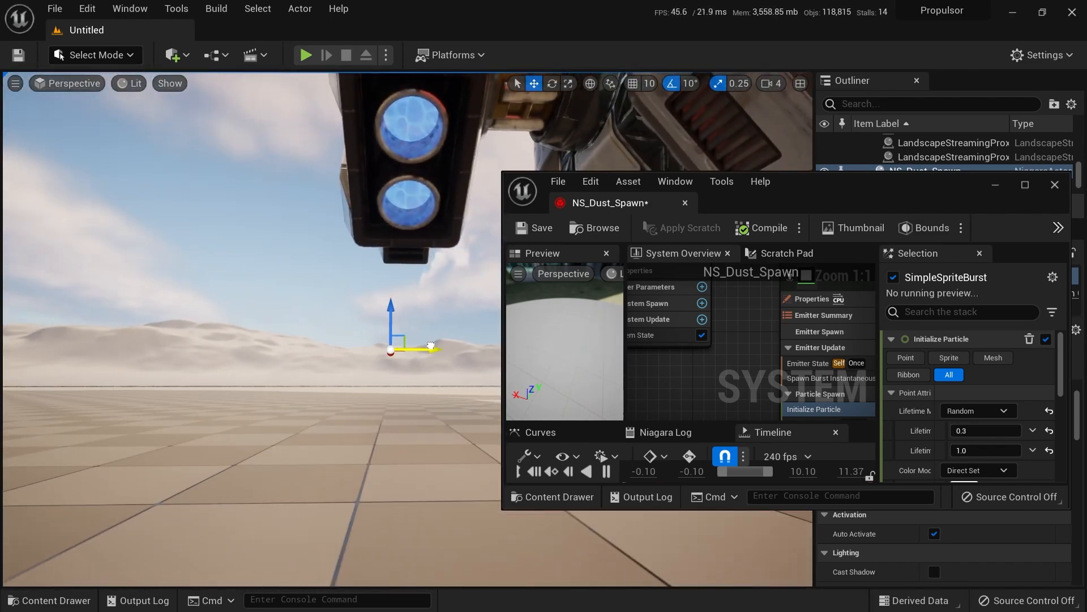
{"action": "right_click_drag", "start_coordinate": [444, 345], "coordinate": [501, 369]}
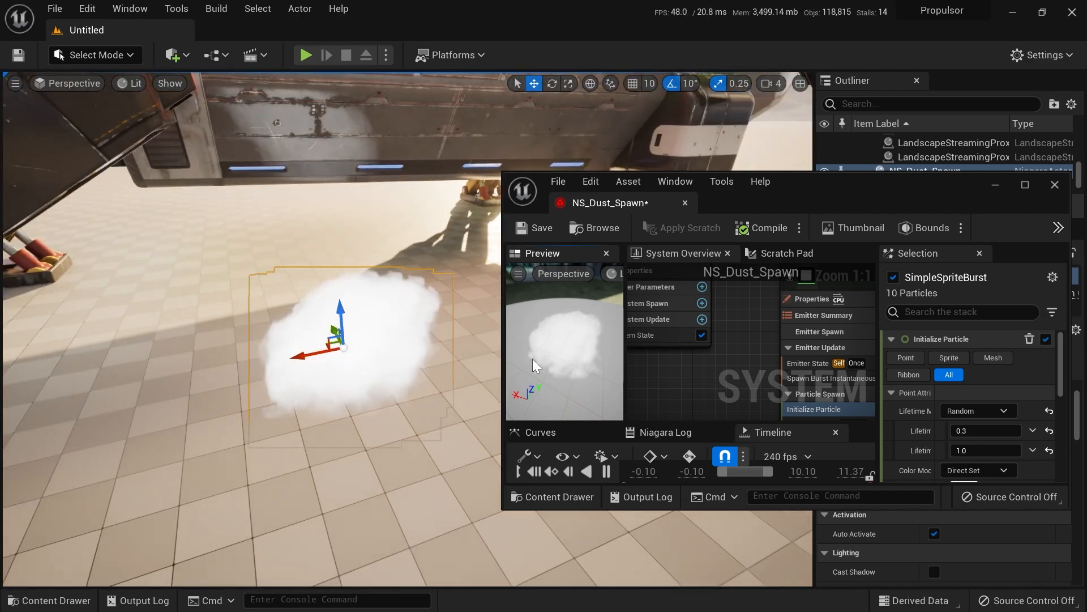
{"action": "left_click_drag", "start_coordinate": [622, 197], "coordinate": [272, 40]}
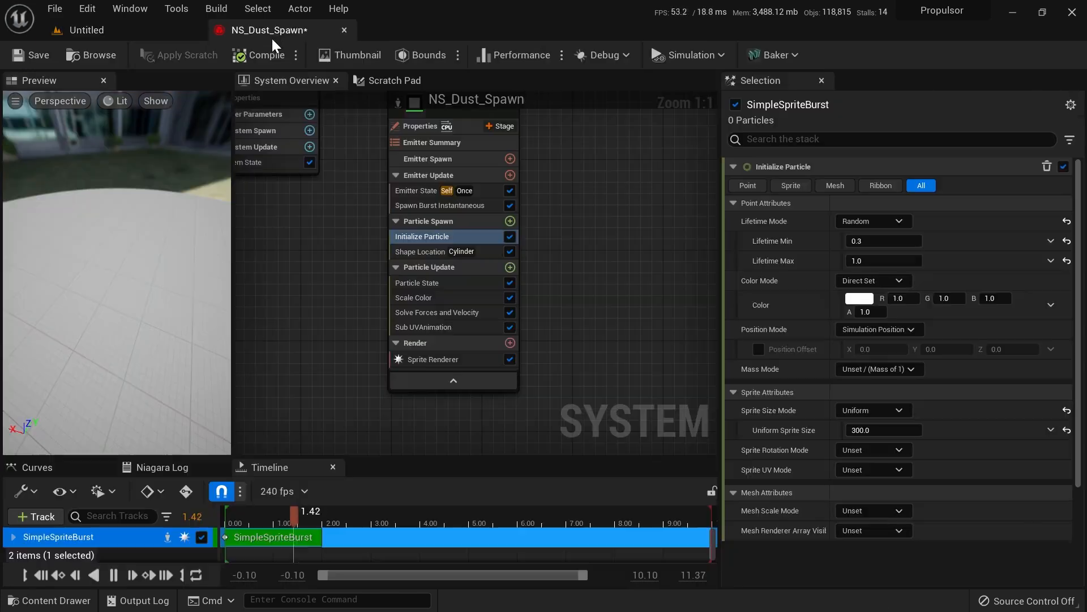
Step: Add an Add Velocity module to the Particle Spawn stage of SimpleSpriteBurst
{"action": "right_click_drag", "start_coordinate": [599, 249], "coordinate": [584, 268]}
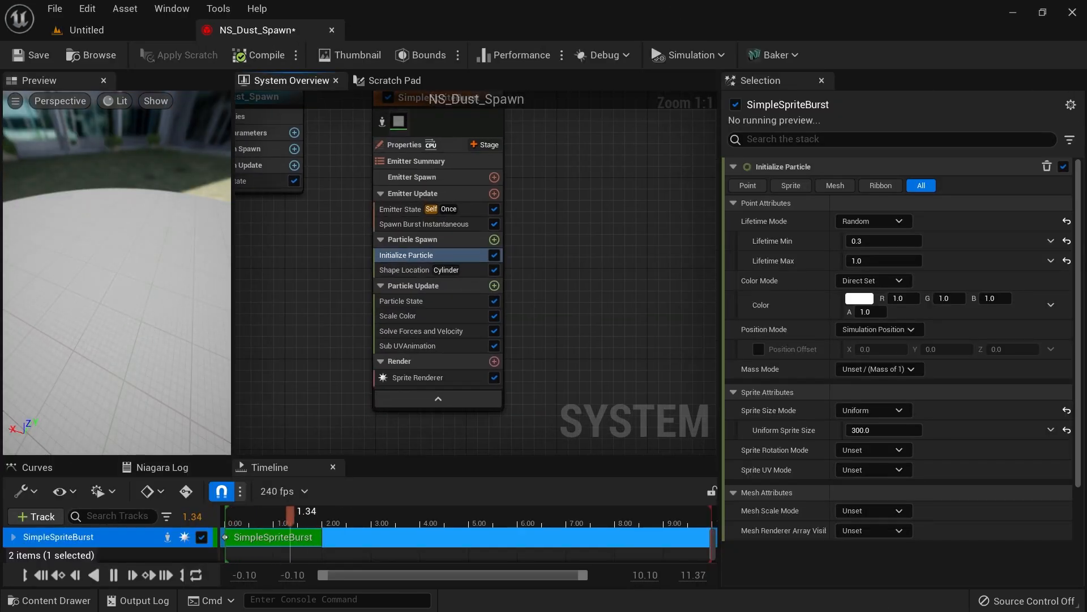
{"action": "left_click", "coordinate": [494, 239]}
{"action": "type", "text": "velocity"}
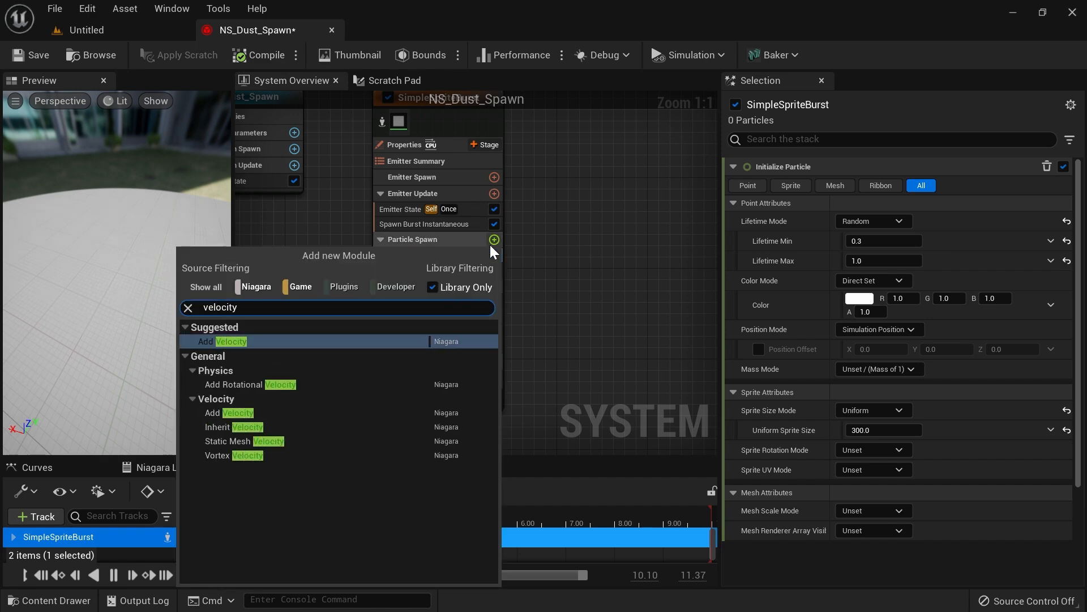
{"action": "left_click", "coordinate": [249, 341]}
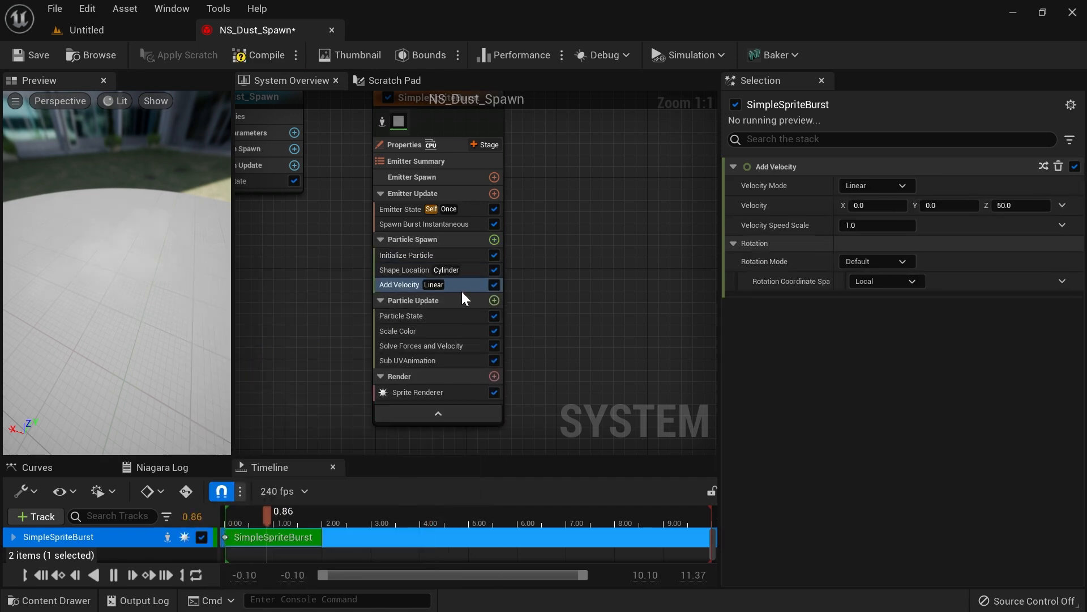
Step: Set the Add Velocity mode to From Point with a velocity speed of 500
{"action": "left_click", "coordinate": [903, 185]}
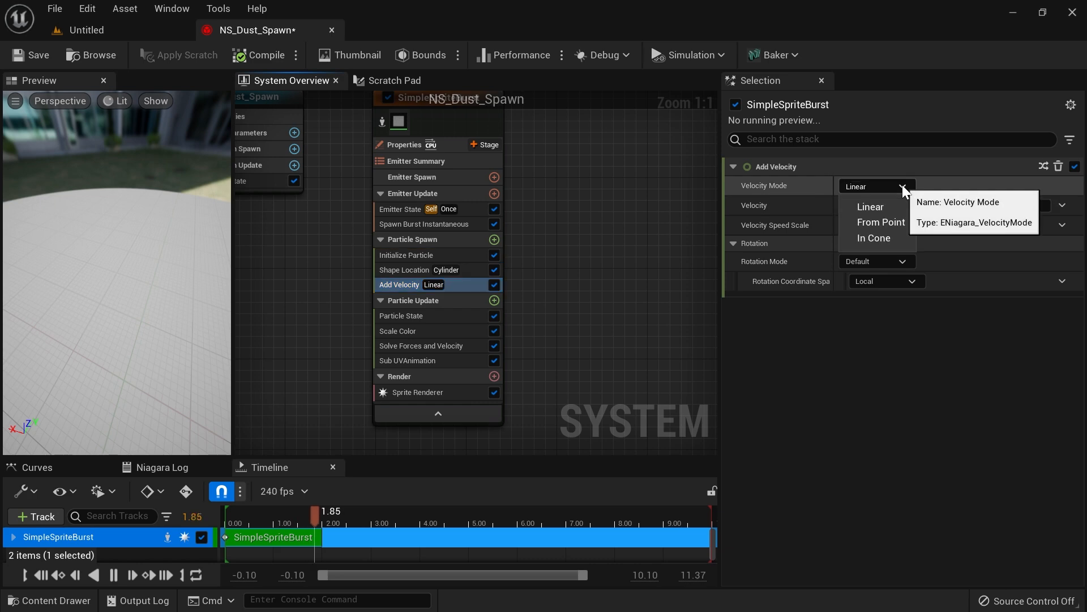
{"action": "left_click", "coordinate": [896, 223]}
{"action": "left_click", "coordinate": [877, 205]}
{"action": "type", "text": "500"}
{"action": "key", "text": "Return"}
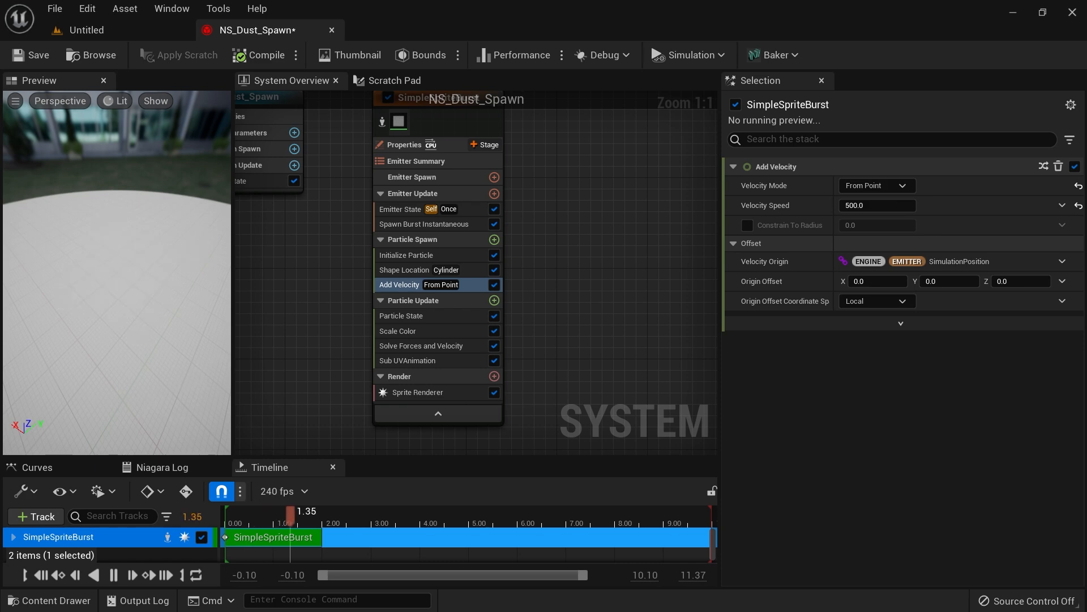
Step: Add a Scale Sprite Size module to the Particle Update stage
{"action": "left_click", "coordinate": [494, 300]}
{"action": "type", "text": "scale sprite"}
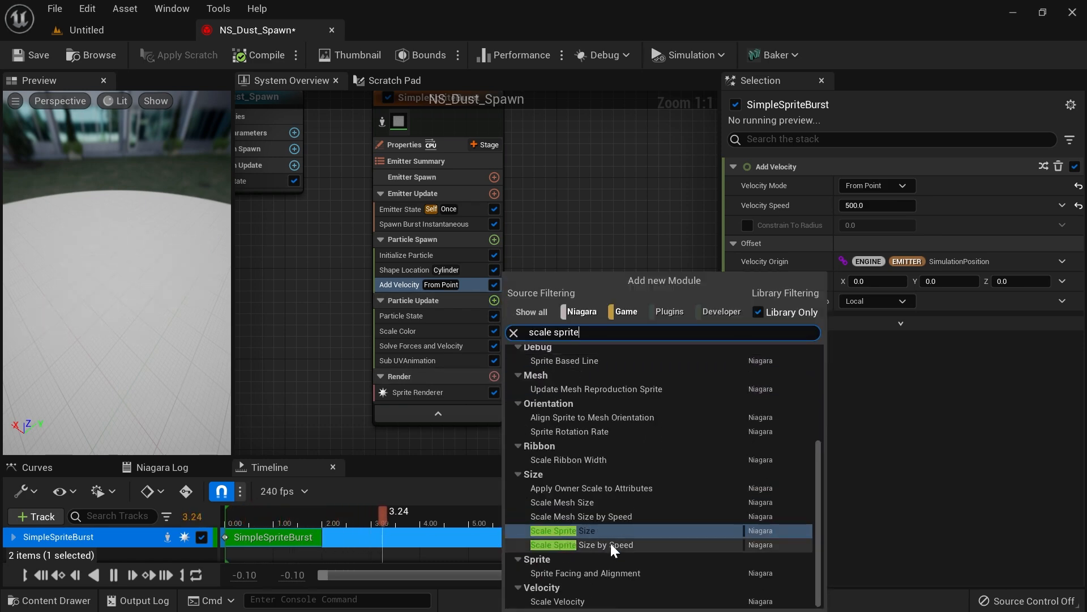
{"action": "left_click", "coordinate": [566, 530]}
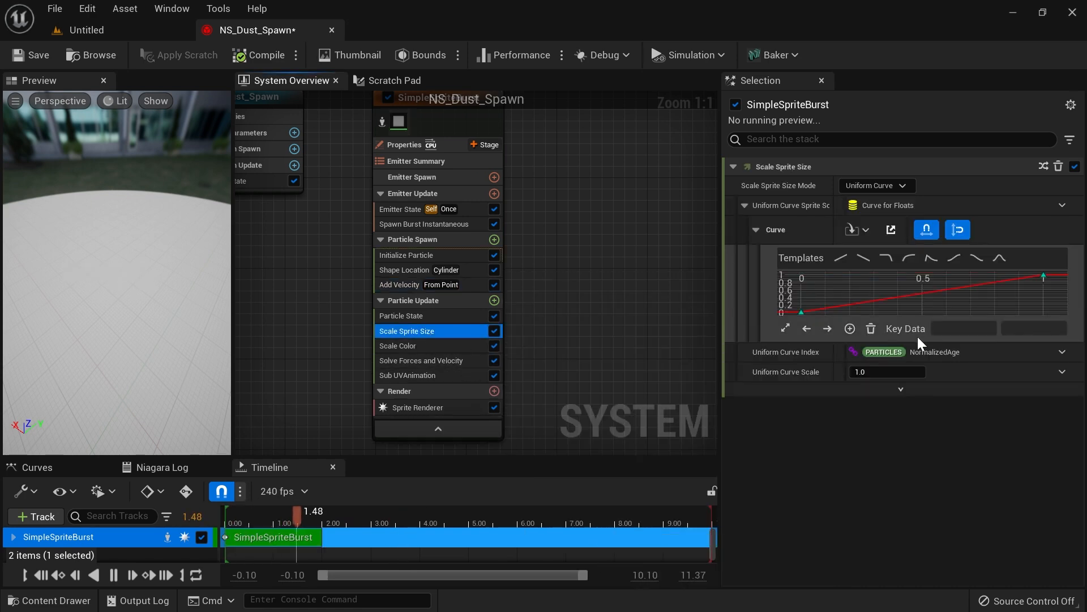
Step: Enlarge the Scale Sprite Size curve view and set its start key to 0.5 and its key at 1.0 to 2.0
{"action": "left_click_drag", "start_coordinate": [924, 340], "coordinate": [924, 429]}
{"action": "left_click", "coordinate": [801, 395]}
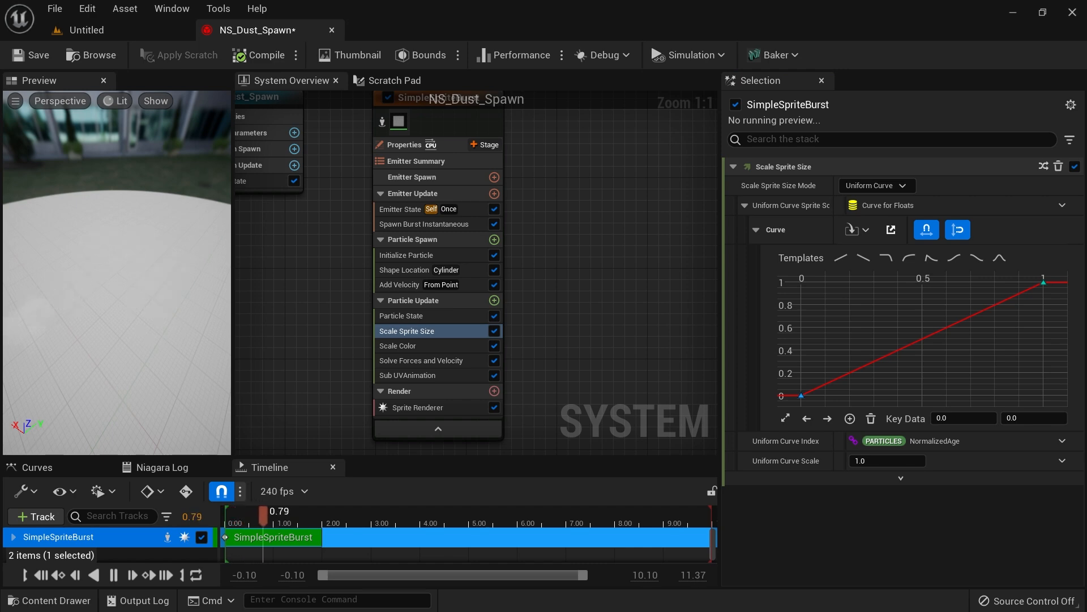
{"action": "left_click", "coordinate": [1034, 418]}
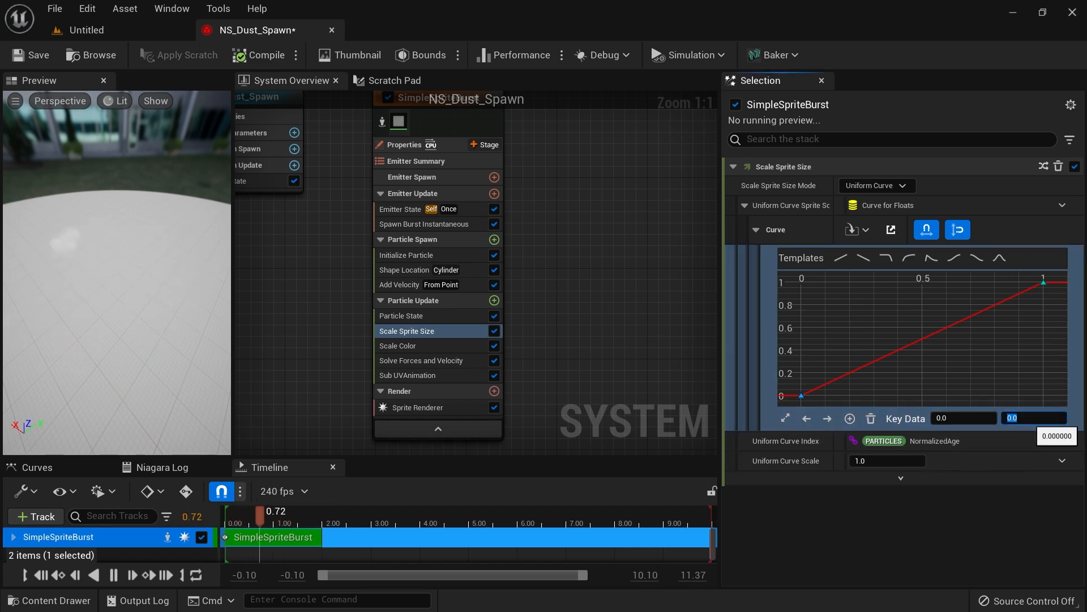
{"action": "type", "text": ".5"}
{"action": "key", "text": "Return"}
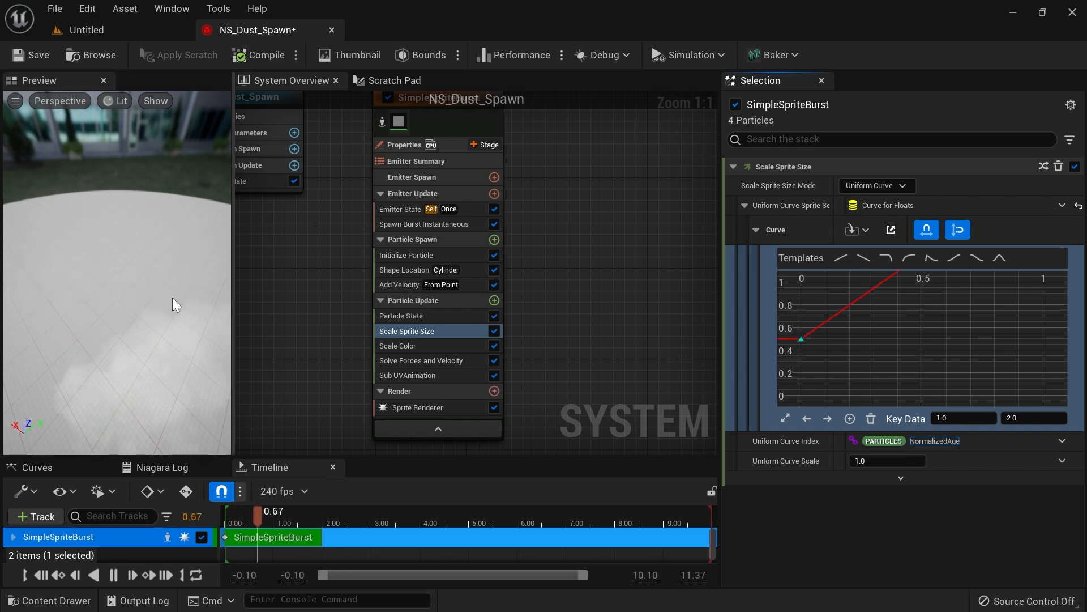
Step: Check the effect in the level, return to the NS_Dust_Spawn editor and restart the preview simulation several times
{"action": "left_click", "coordinate": [138, 29]}
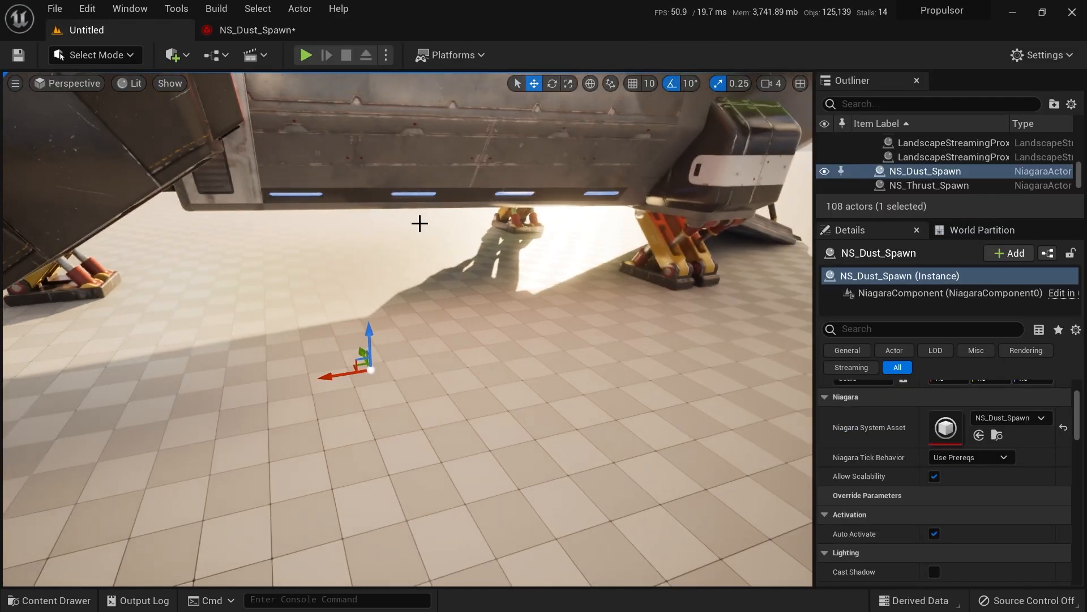
{"action": "left_click", "coordinate": [270, 33]}
{"action": "key", "text": "slash"}
{"action": "key", "text": "slash"}
{"action": "key", "text": "slash"}
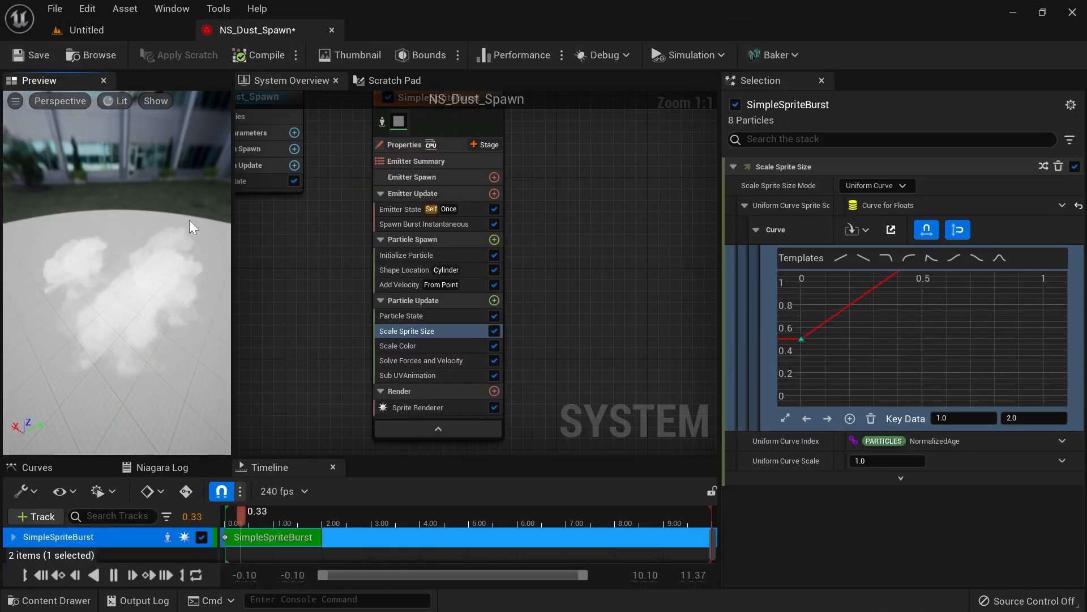
Step: Set the Loop Behavior of the Emitter State module to Infinite
{"action": "right_click_drag", "start_coordinate": [611, 219], "coordinate": [560, 260]}
{"action": "left_click", "coordinate": [397, 250]}
{"action": "left_click", "coordinate": [876, 261]}
{"action": "left_click", "coordinate": [892, 282]}
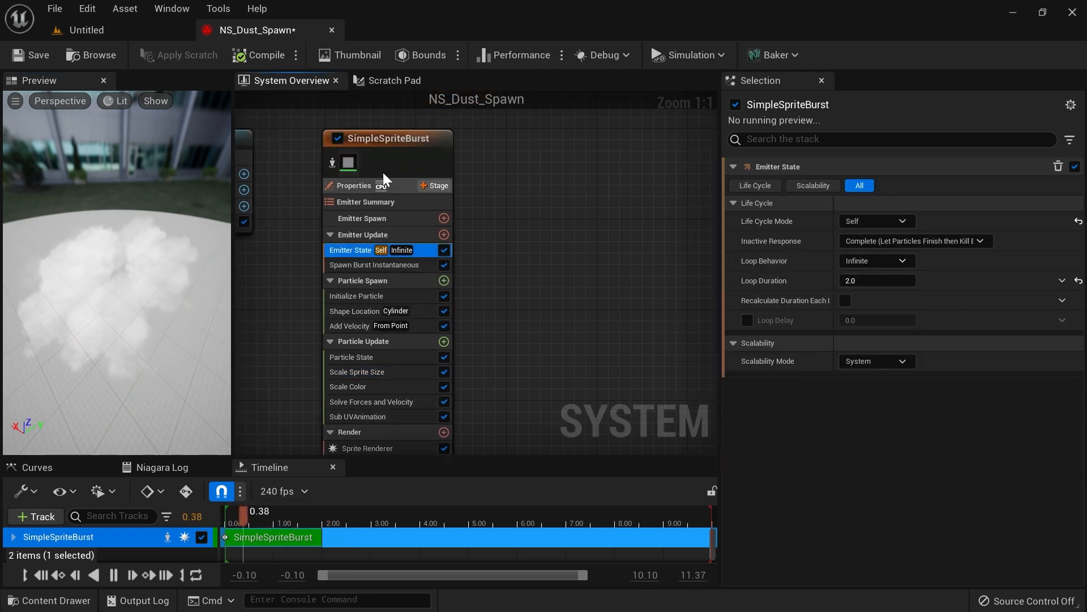
Step: Return to the level and examine the looping dust on the ground with the editor overlays hidden
{"action": "left_click", "coordinate": [111, 32]}
{"action": "right_click_drag", "start_coordinate": [612, 362], "coordinate": [595, 379]}
{"action": "key", "text": "g"}
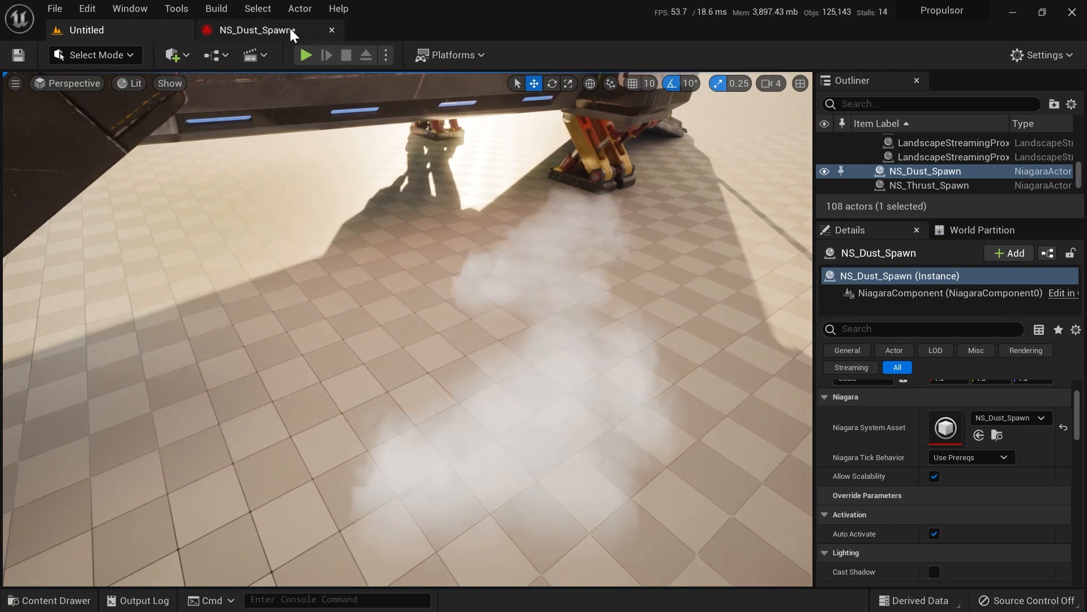
Step: Reopen the NS_Dust_Spawn editor and add an Acceleration Force module to the Particle Update stage
{"action": "left_click", "coordinate": [293, 26]}
{"action": "right_click_drag", "start_coordinate": [538, 323], "coordinate": [541, 303]}
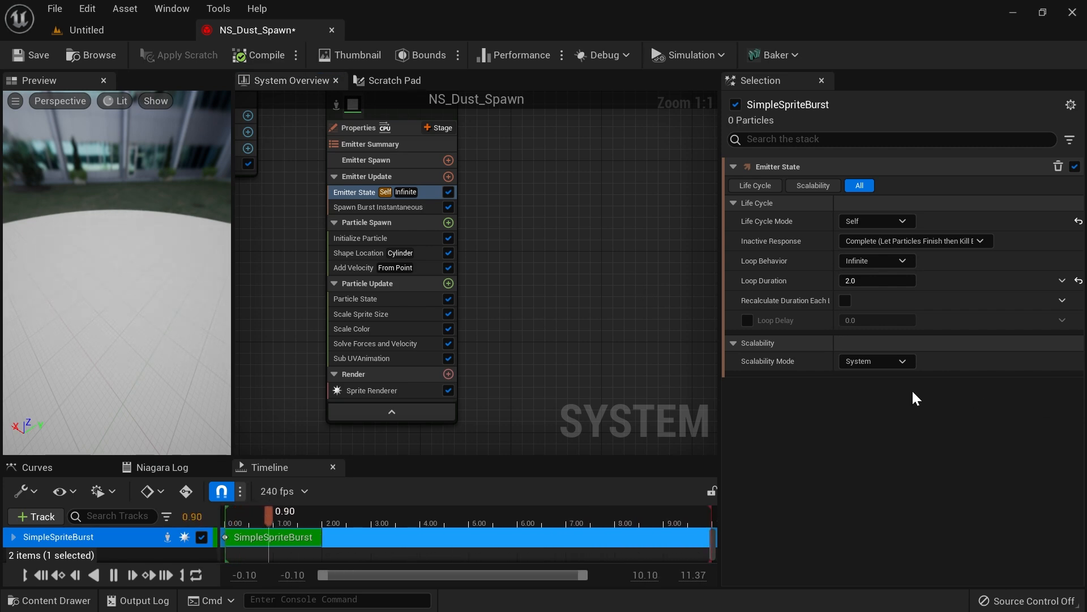
{"action": "left_click", "coordinate": [452, 282]}
{"action": "type", "text": "accele"}
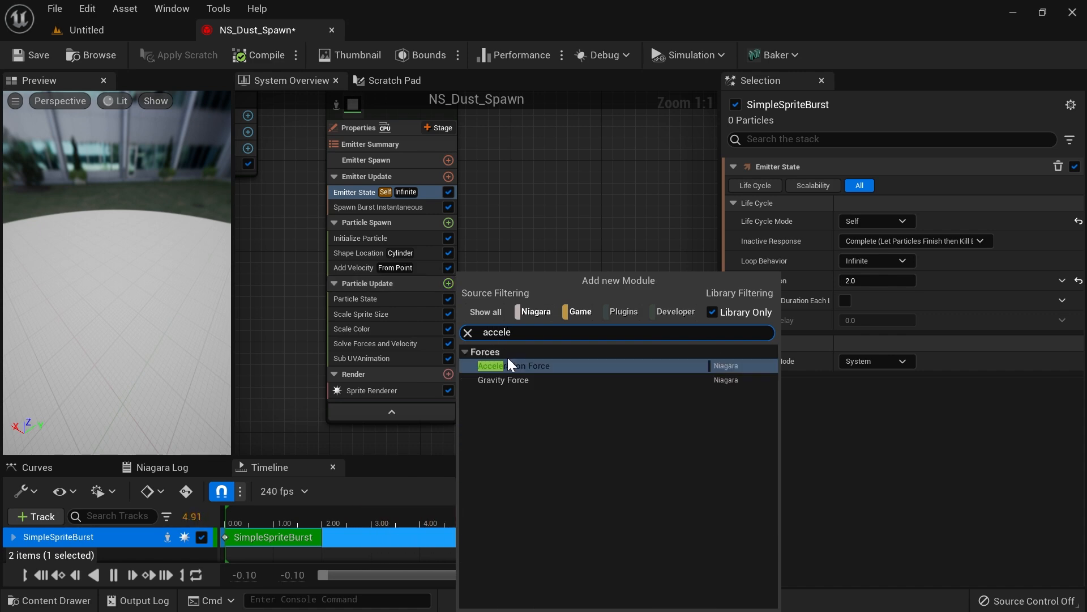
{"action": "left_click", "coordinate": [535, 367]}
Step: Drive the acceleration of the Acceleration Force module with a Random Range Vector
{"action": "left_click", "coordinate": [427, 272]}
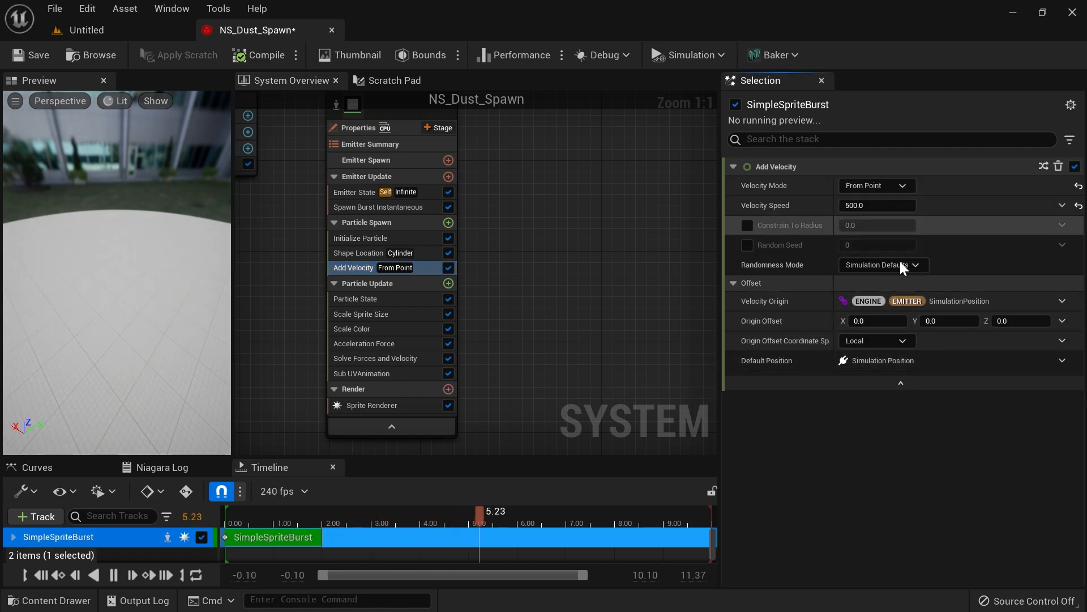
{"action": "left_click", "coordinate": [904, 385]}
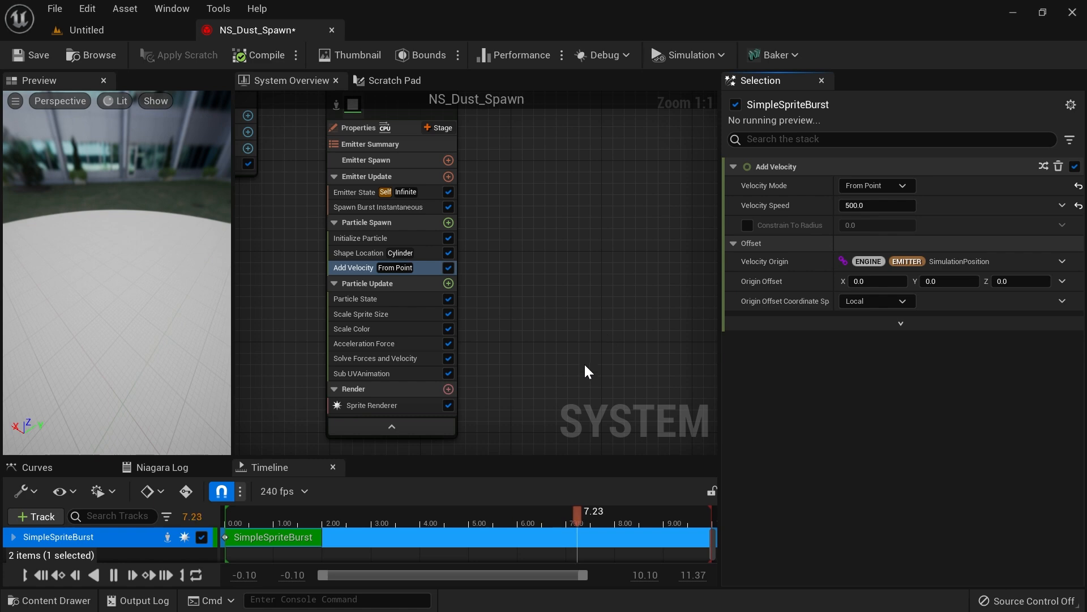
{"action": "left_click", "coordinate": [404, 347]}
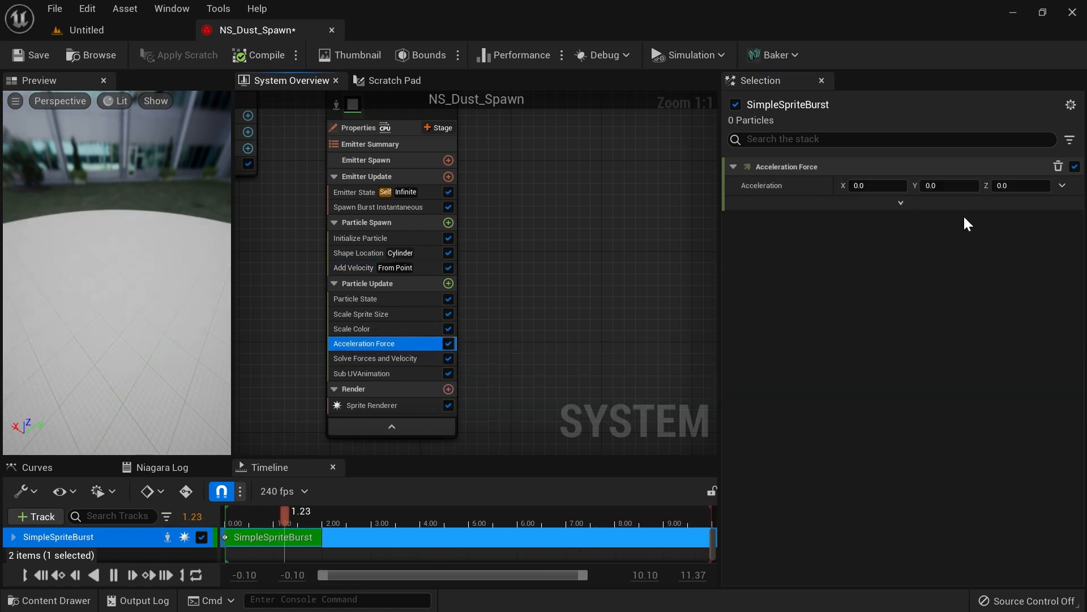
{"action": "left_click", "coordinate": [1062, 186]}
{"action": "type", "text": "ran"}
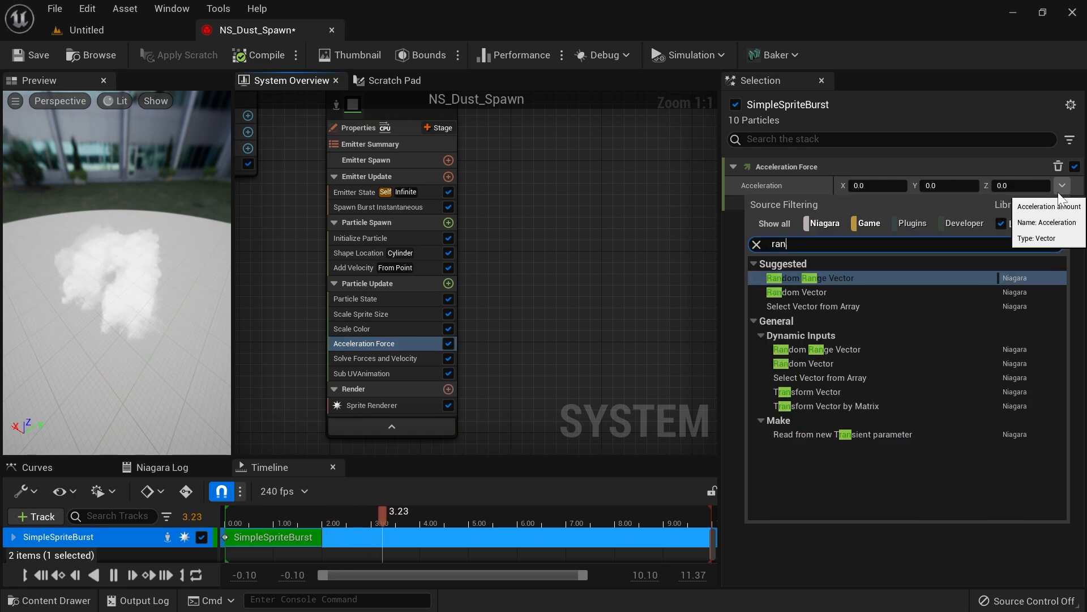
{"action": "type", "text": "dom"}
{"action": "key", "text": "Return"}
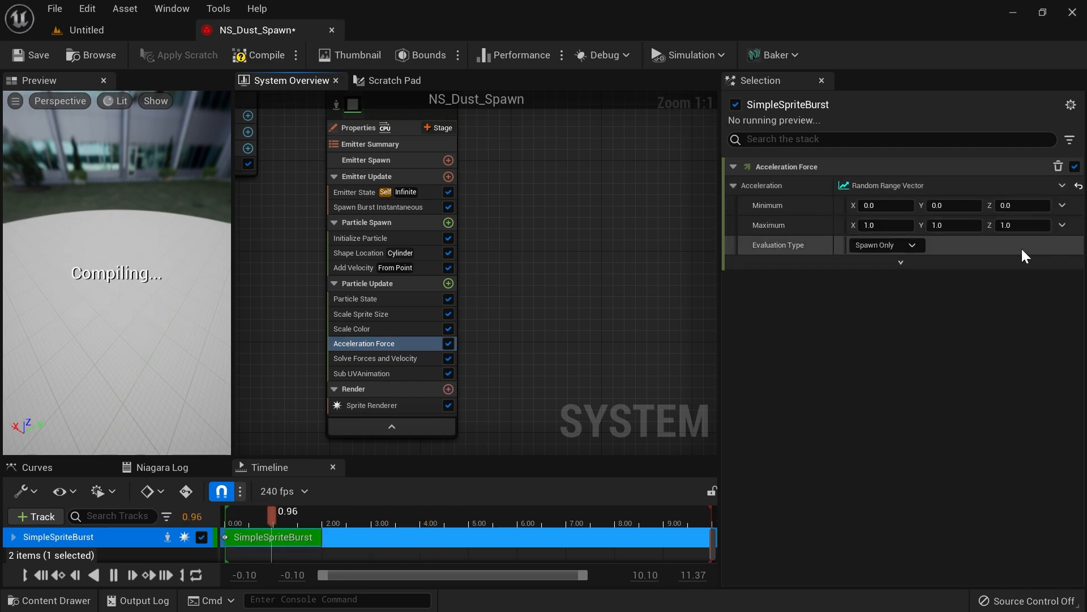
Step: Set the Acceleration Force's coordinate space to Local and its maximum X acceleration to 1500
{"action": "left_click", "coordinate": [900, 263]}
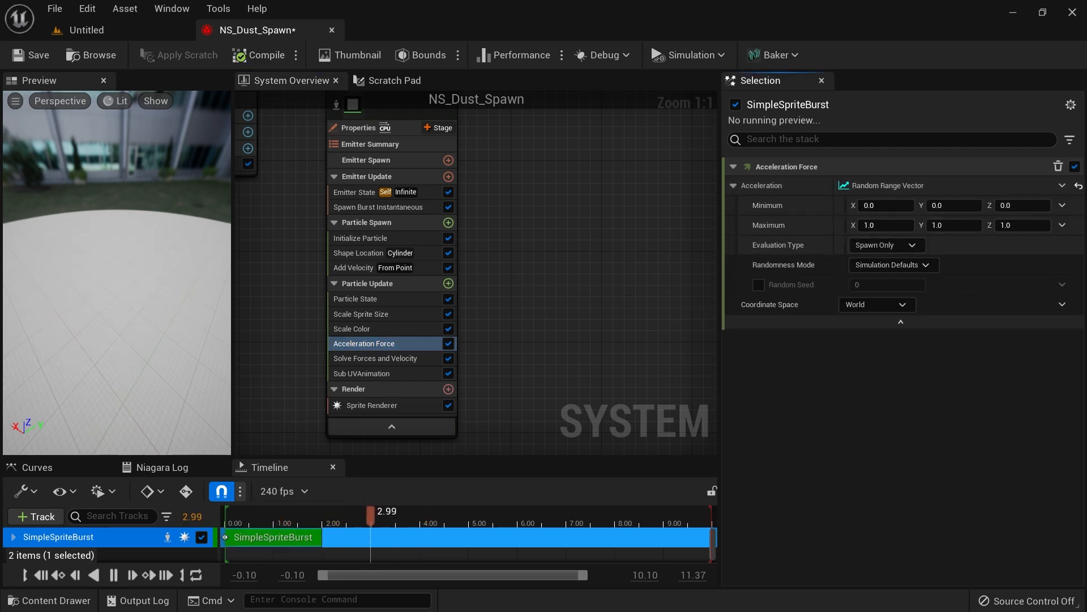
{"action": "left_click", "coordinate": [884, 304]}
{"action": "left_click", "coordinate": [872, 357]}
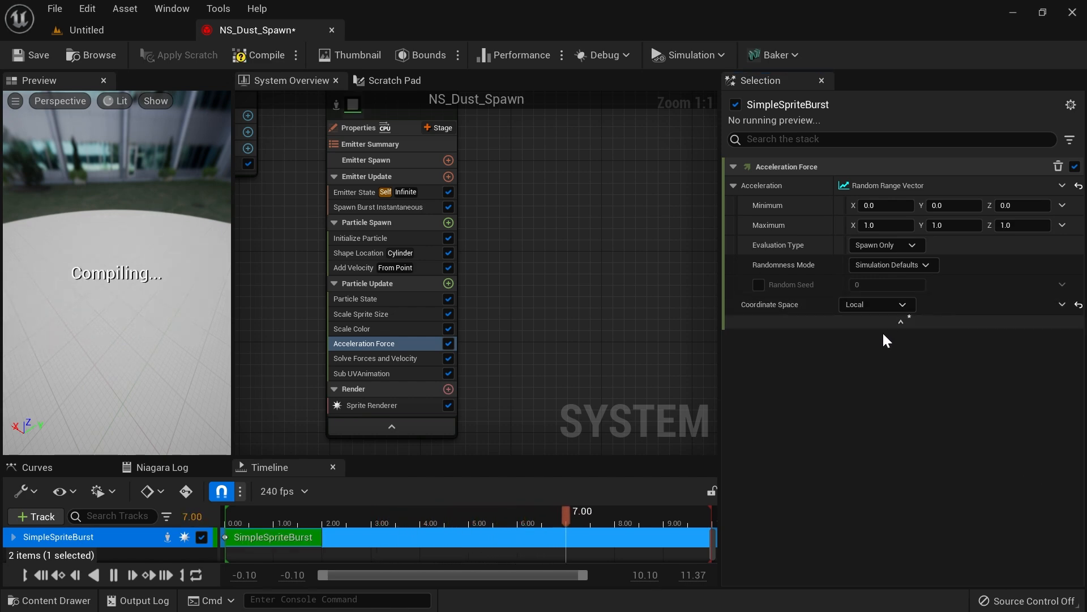
{"action": "left_click", "coordinate": [883, 221]}
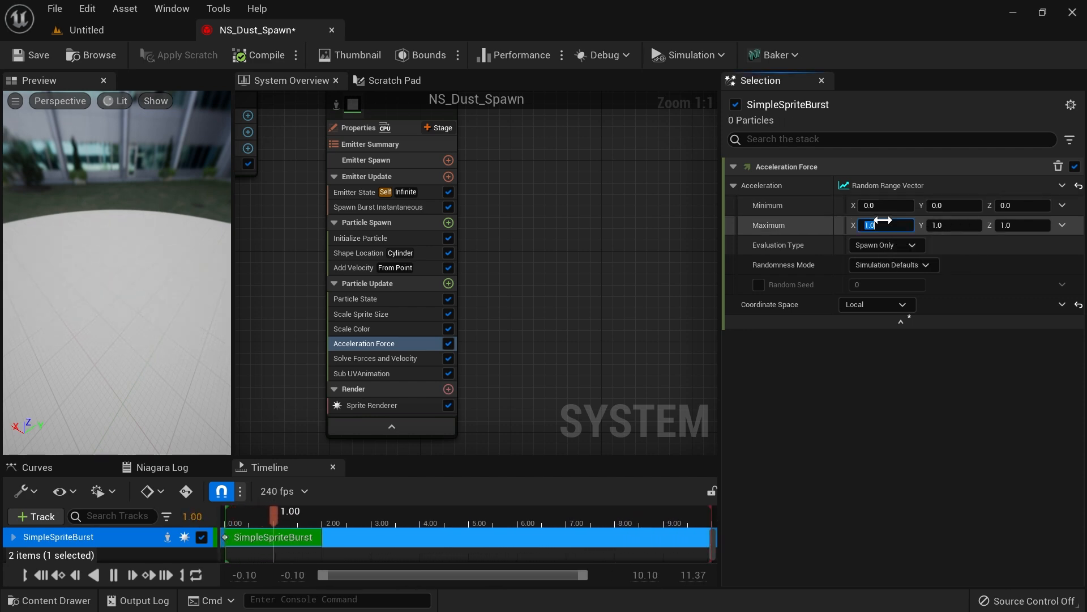
{"action": "key", "text": "Return"}
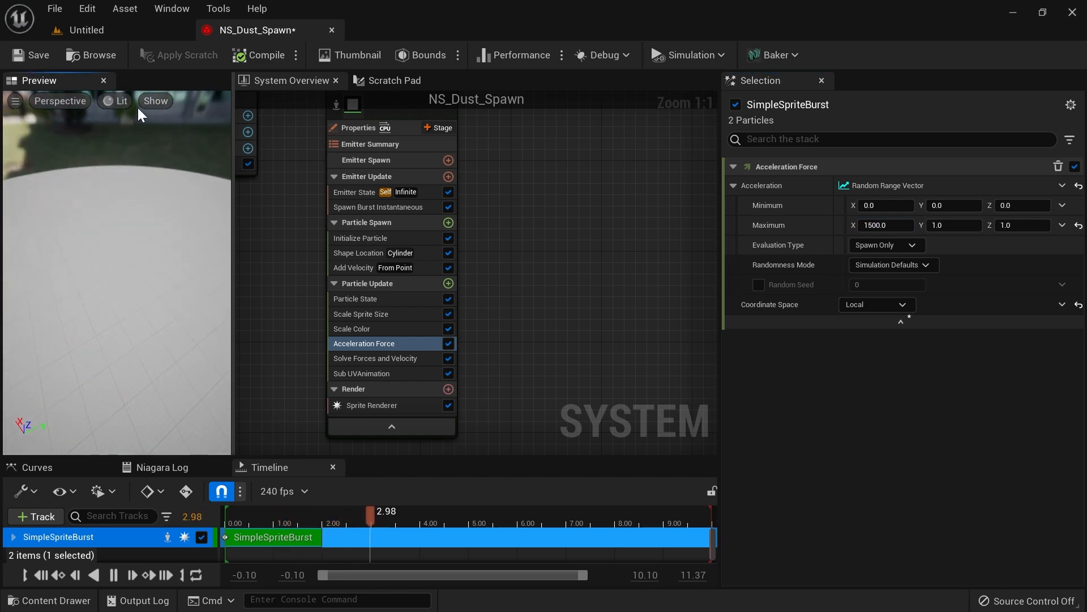
Step: Switch to the level, capture the viewport and sketch two red lines from the ship's thruster down to the dust cloud
{"action": "left_click", "coordinate": [130, 34]}
{"action": "mouse_move", "coordinate": [556, 309]}
{"action": "right_mouse_down"}
{"action": "mouse_move", "coordinate": [601, 309]}
{"action": "mouse_move", "coordinate": [561, 326]}
{"action": "mouse_move", "coordinate": [470, 306]}
{"action": "mouse_move", "coordinate": [453, 272]}
{"action": "mouse_move", "coordinate": [558, 386]}
{"action": "mouse_move", "coordinate": [558, 320]}
{"action": "right_mouse_up"}
{"action": "key", "text": "Print"}
{"action": "left_click_drag", "start_coordinate": [807, 73], "coordinate": [14, 578]}
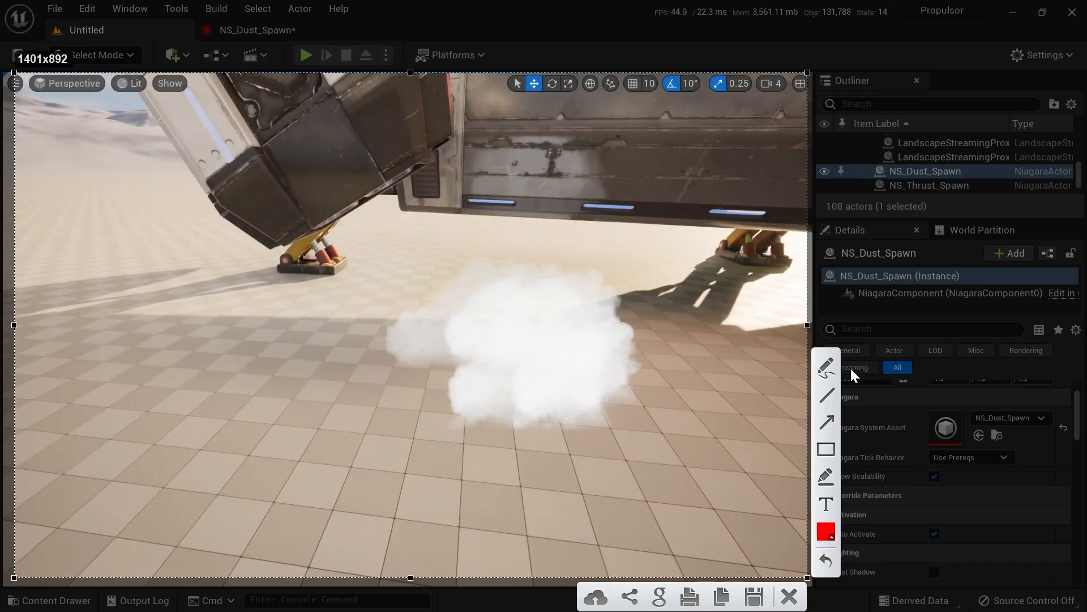
{"action": "left_click_drag", "start_coordinate": [370, 202], "coordinate": [531, 399]}
{"action": "left_click_drag", "start_coordinate": [415, 173], "coordinate": [415, 172]}
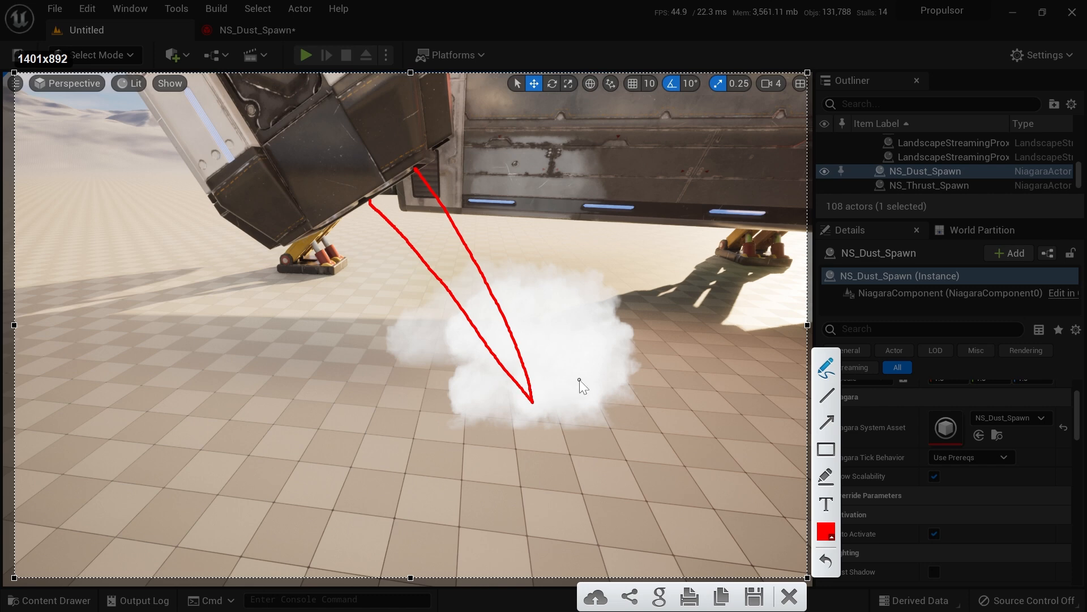
Step: Sketch red lines spreading outward from the dust cloud on the screenshot and discard the annotated capture
{"action": "left_click_drag", "start_coordinate": [567, 375], "coordinate": [750, 326]}
{"action": "mouse_move", "coordinate": [616, 376]}
{"action": "left_mouse_down"}
{"action": "mouse_move", "coordinate": [769, 361]}
{"action": "mouse_move", "coordinate": [787, 388]}
{"action": "left_mouse_up"}
{"action": "left_click_drag", "start_coordinate": [602, 408], "coordinate": [778, 415]}
{"action": "mouse_move", "coordinate": [625, 425]}
{"action": "left_mouse_down"}
{"action": "mouse_move", "coordinate": [776, 436]}
{"action": "mouse_move", "coordinate": [746, 448]}
{"action": "left_mouse_up"}
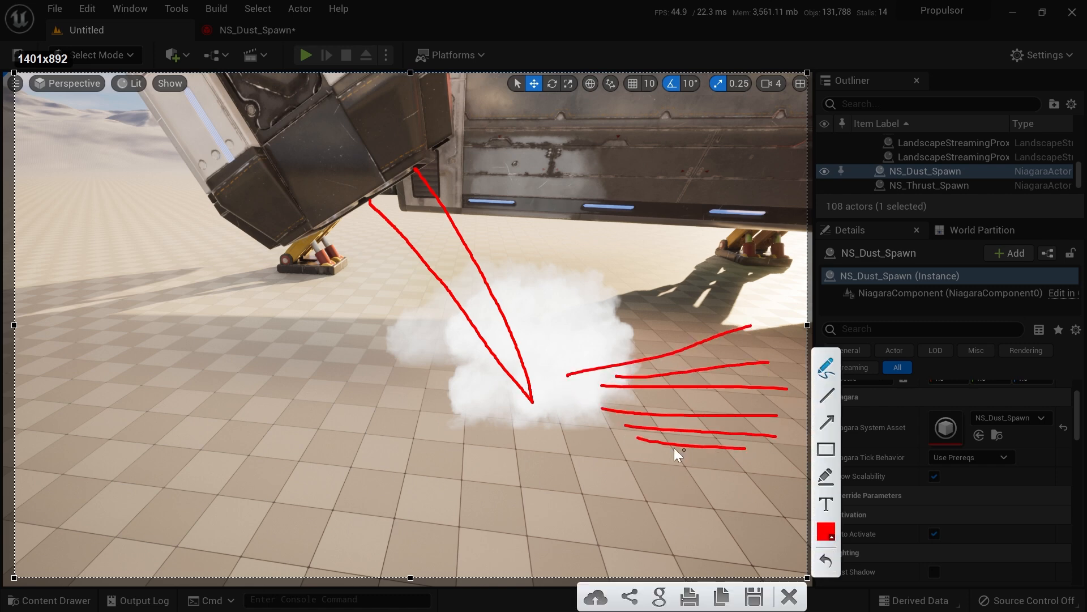
{"action": "left_click_drag", "start_coordinate": [530, 312], "coordinate": [527, 307]}
{"action": "left_click", "coordinate": [516, 457]}
{"action": "left_click_drag", "start_coordinate": [395, 350], "coordinate": [406, 355]}
{"action": "key", "text": "Escape"}
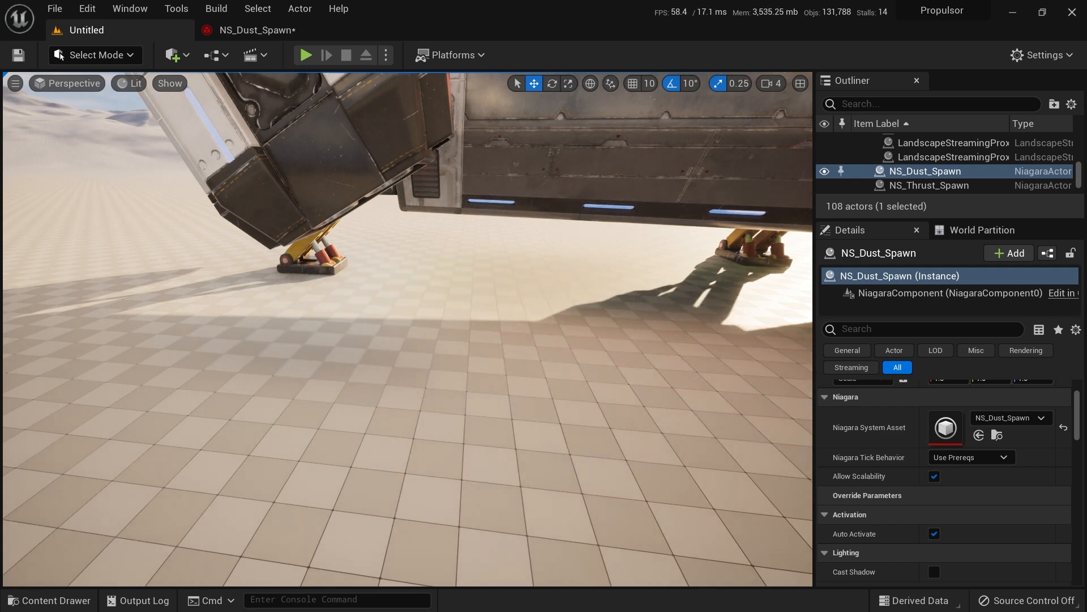
Step: Reopen the NS_Dust_Spawn editor and set the emitter's Sim Target to GPUCompute Sim
{"action": "left_click", "coordinate": [307, 32]}
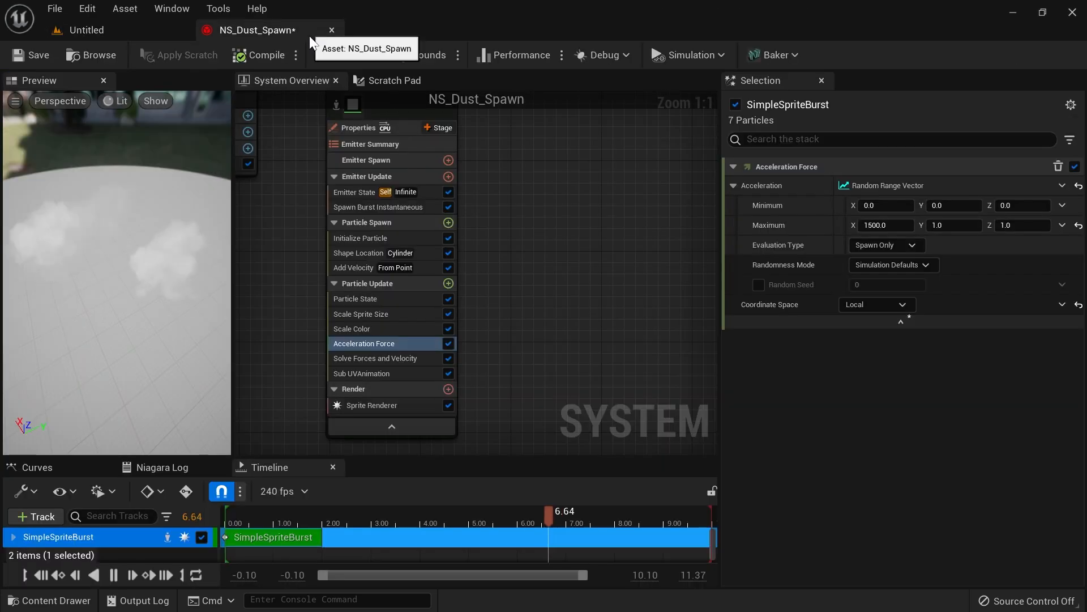
{"action": "left_click", "coordinate": [413, 129]}
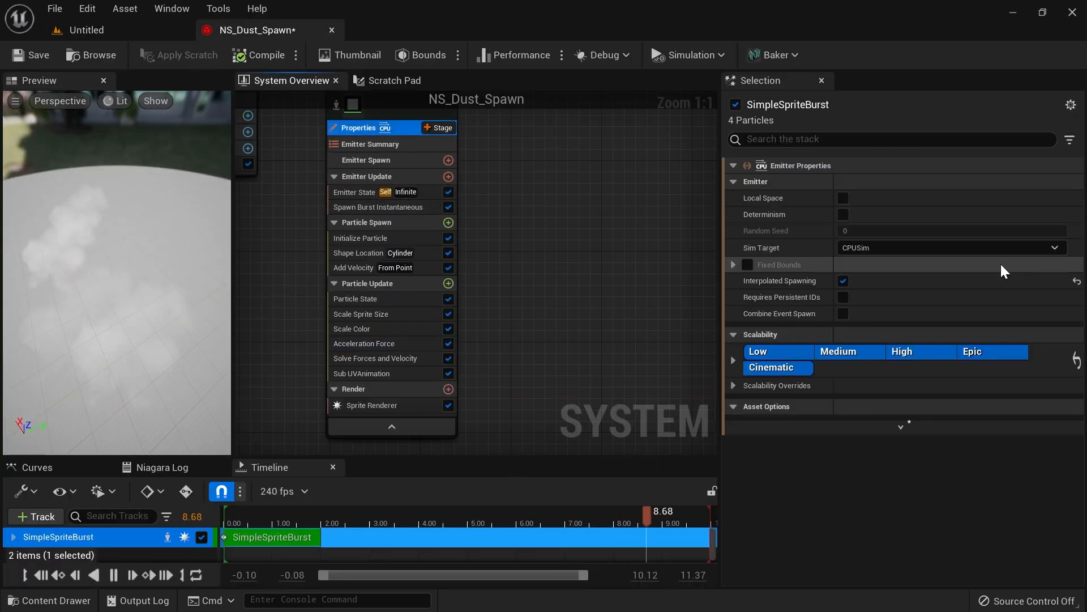
{"action": "left_click", "coordinate": [962, 248]}
{"action": "left_click", "coordinate": [878, 277]}
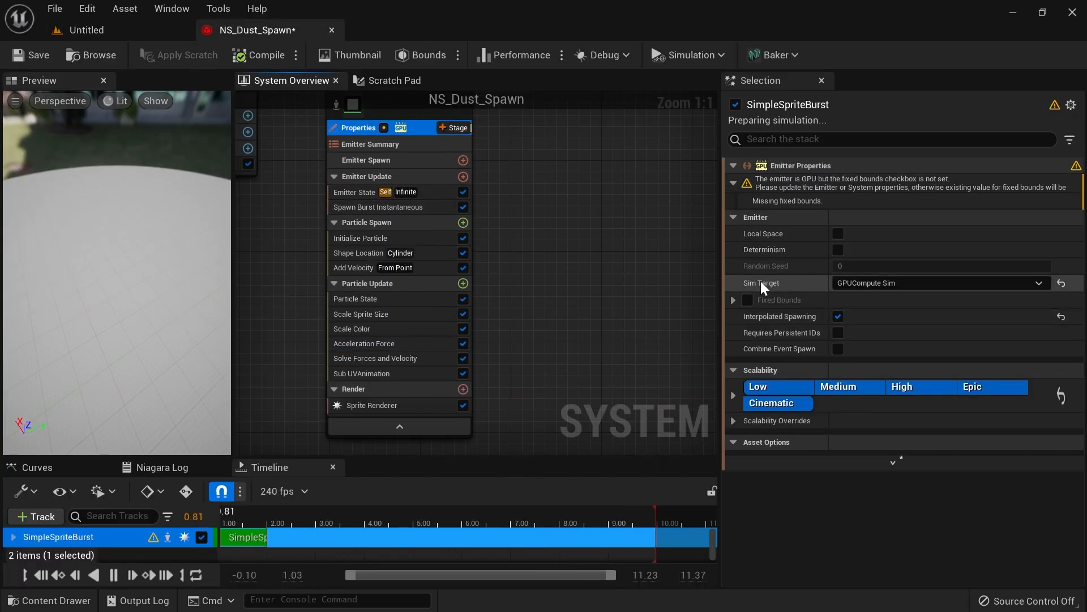
Step: Enable Fixed Bounds on the emitter and set its Min to -1000 and Max to 1000 on all three axes
{"action": "left_click", "coordinate": [745, 298]}
{"action": "left_click", "coordinate": [730, 264]}
{"action": "left_click", "coordinate": [878, 282]}
{"action": "left_click", "coordinate": [932, 282]}
{"action": "type", "text": "0"}
{"action": "left_click", "coordinate": [1011, 282]}
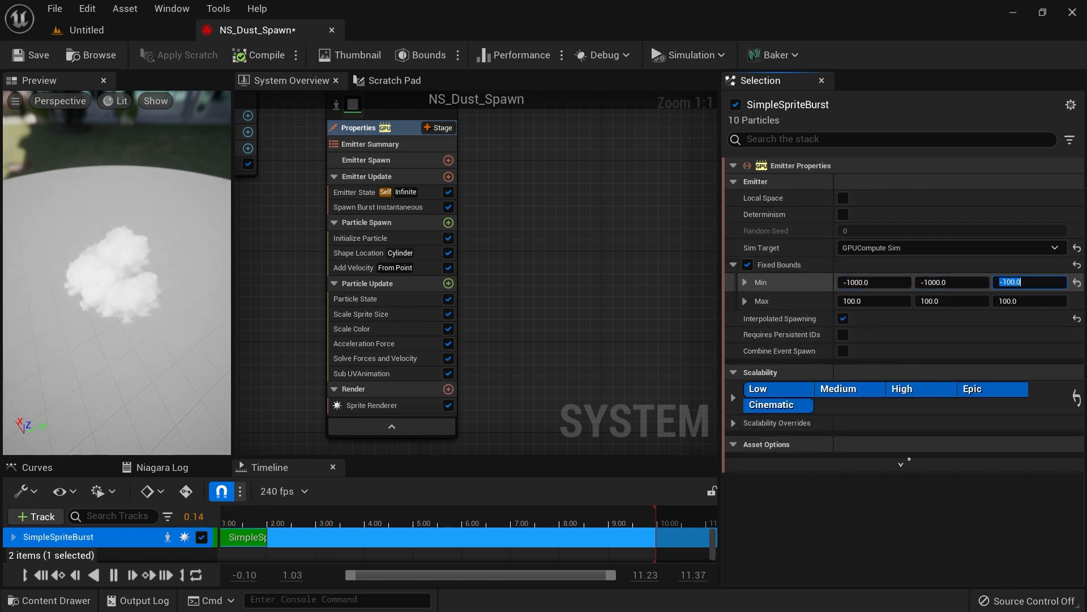
{"action": "type", "text": "0"}
{"action": "left_click", "coordinate": [1011, 301]}
{"action": "type", "text": "0"}
{"action": "left_click", "coordinate": [924, 301]}
{"action": "type", "text": "0"}
{"action": "left_click", "coordinate": [848, 301]}
{"action": "type", "text": "0"}
{"action": "mouse_move", "coordinate": [604, 282]}
{"action": "right_mouse_down"}
{"action": "mouse_move", "coordinate": [608, 272]}
{"action": "mouse_move", "coordinate": [603, 287]}
{"action": "right_mouse_up"}
{"action": "left_click", "coordinate": [190, 257]}
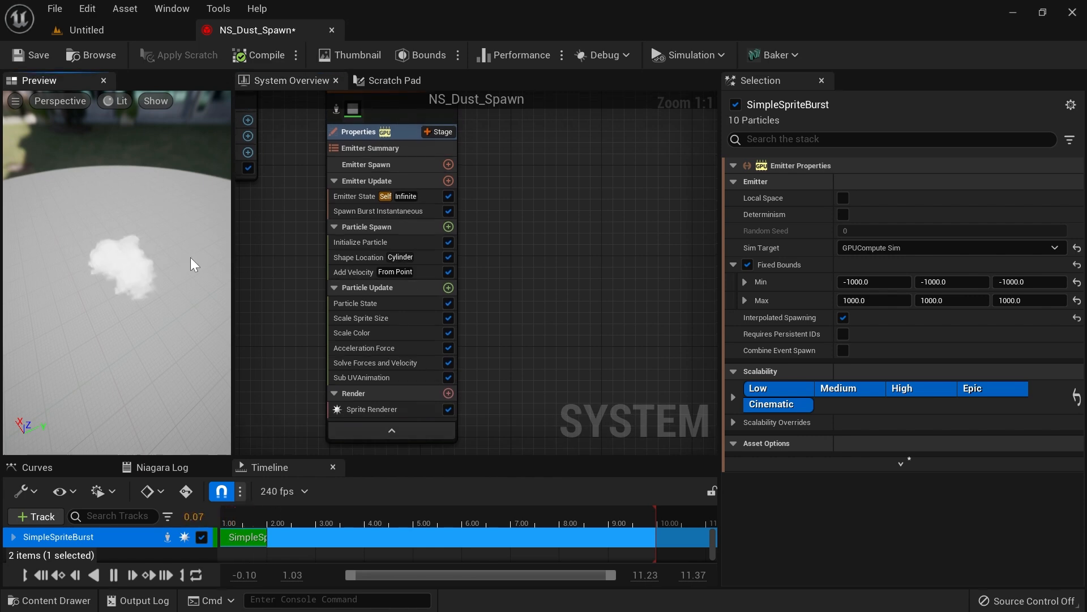
Step: Set the Acceleration Force's maximum X acceleration to -1500 and check the dust direction in the level
{"action": "left_click", "coordinate": [85, 29]}
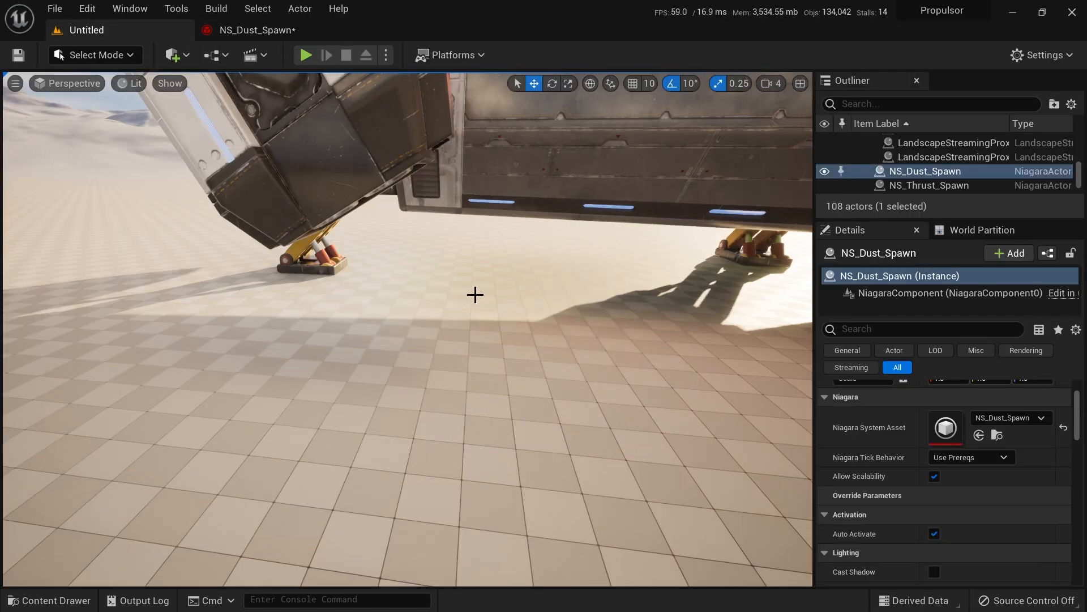
{"action": "left_click", "coordinate": [258, 30]}
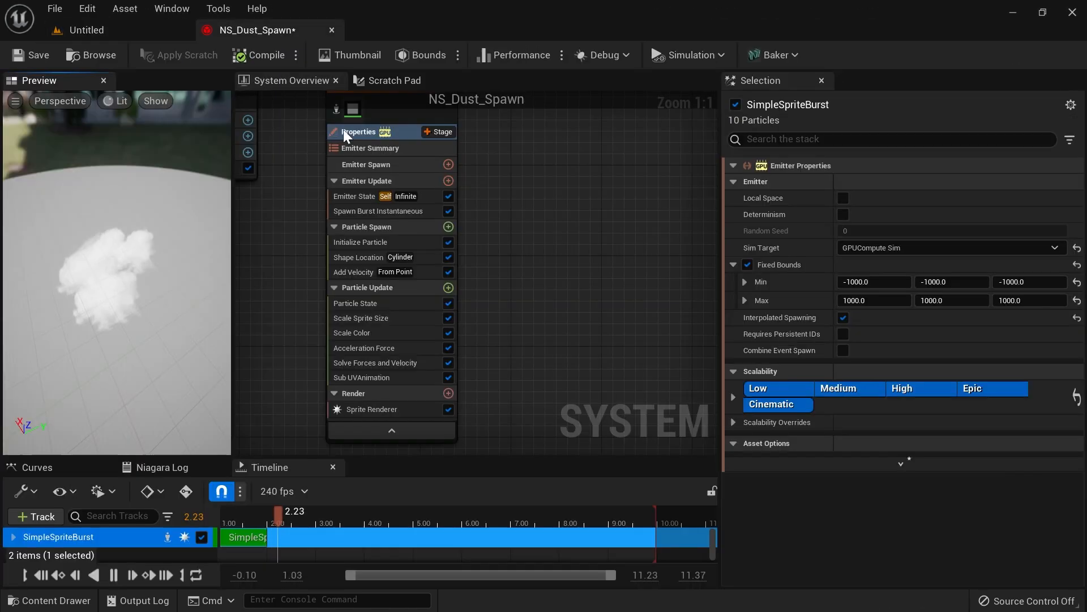
{"action": "left_click", "coordinate": [419, 348]}
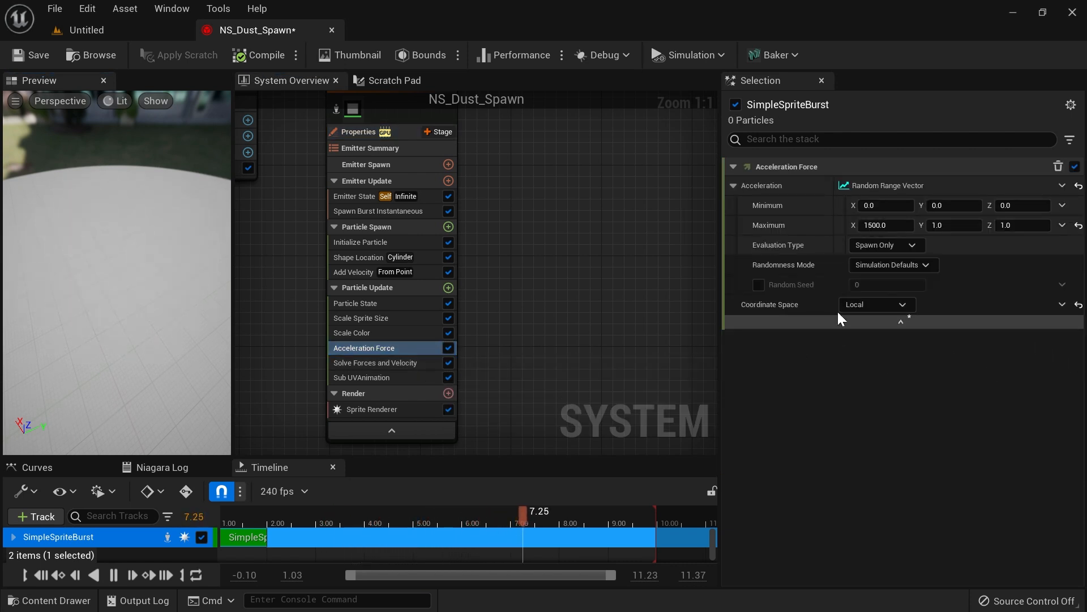
{"action": "left_click", "coordinate": [873, 226]}
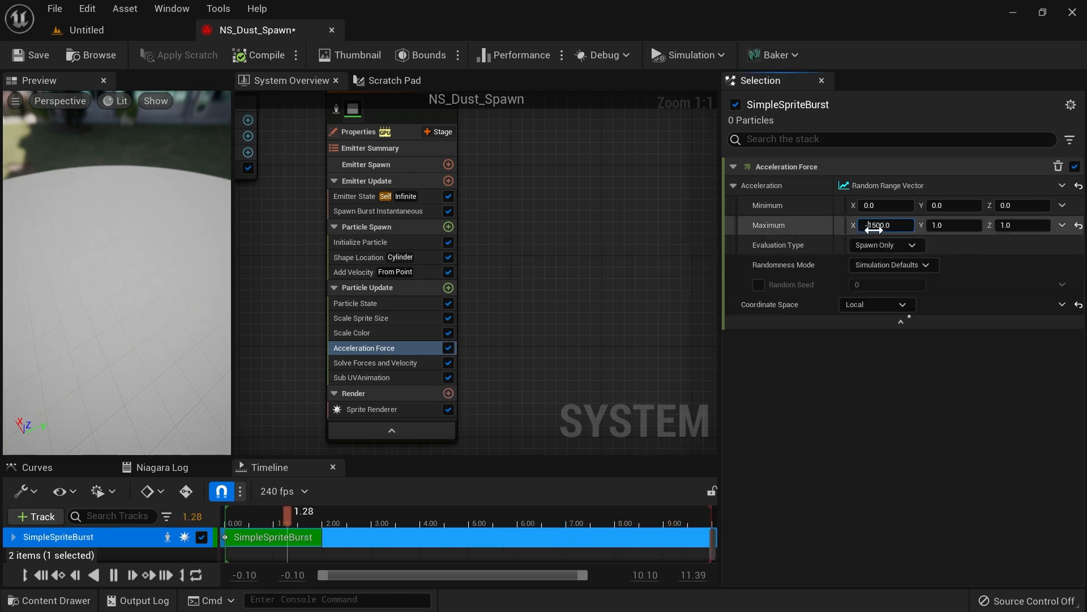
{"action": "left_click", "coordinate": [130, 31]}
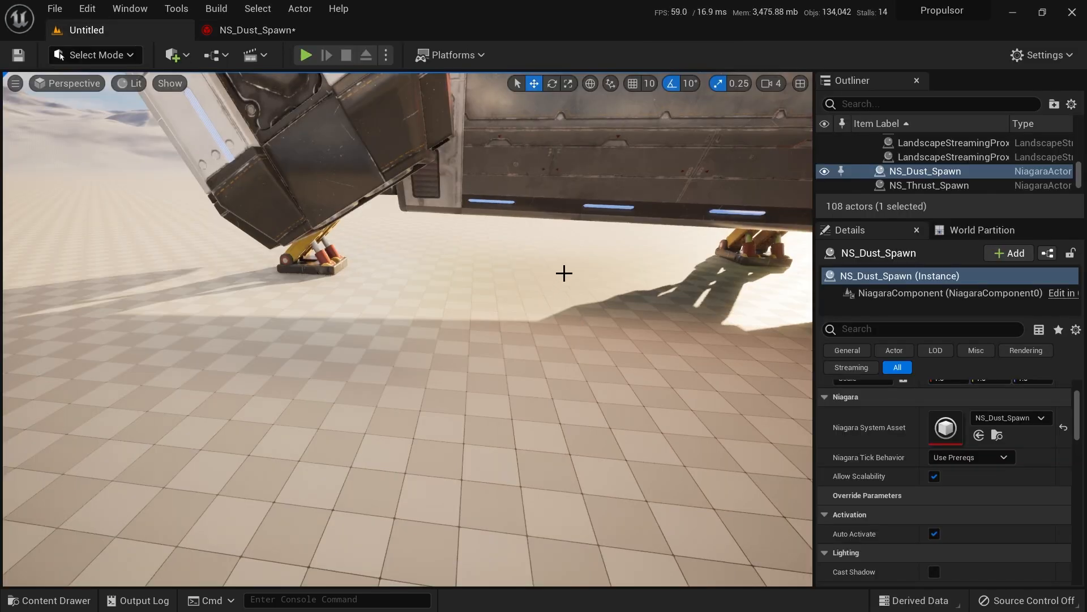
{"action": "mouse_move", "coordinate": [572, 284]}
{"action": "right_mouse_down"}
{"action": "mouse_move", "coordinate": [736, 308]}
{"action": "mouse_move", "coordinate": [768, 331]}
{"action": "mouse_move", "coordinate": [779, 368]}
{"action": "mouse_move", "coordinate": [807, 371]}
{"action": "mouse_move", "coordinate": [725, 334]}
{"action": "mouse_move", "coordinate": [567, 320]}
{"action": "mouse_move", "coordinate": [585, 287]}
{"action": "right_mouse_up"}
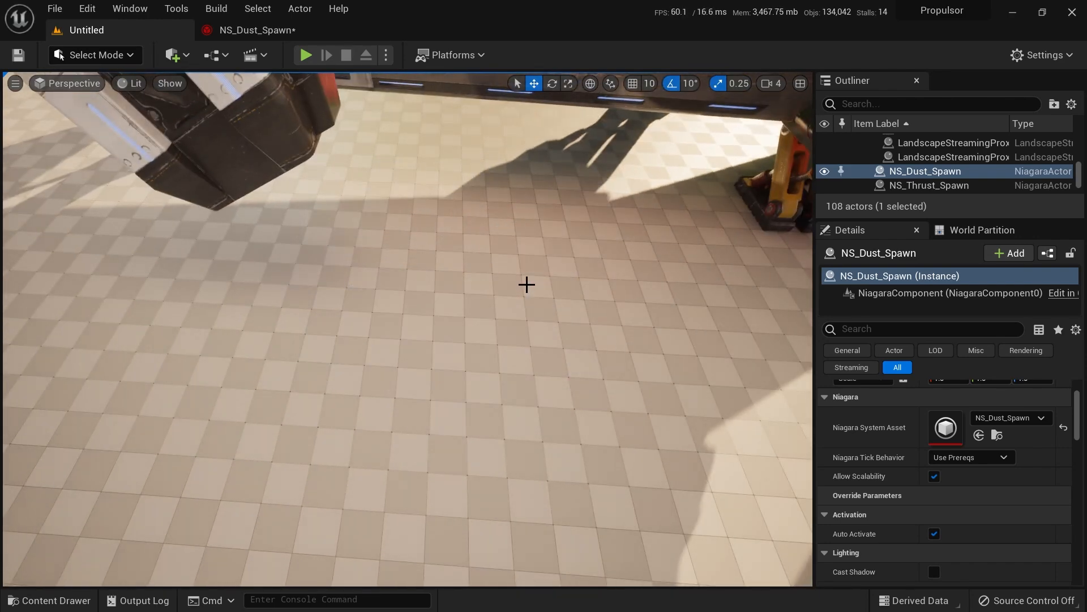
Step: Set the Acceleration Force's minimum X acceleration to -300 and view the dust in the level
{"action": "left_click", "coordinate": [295, 30]}
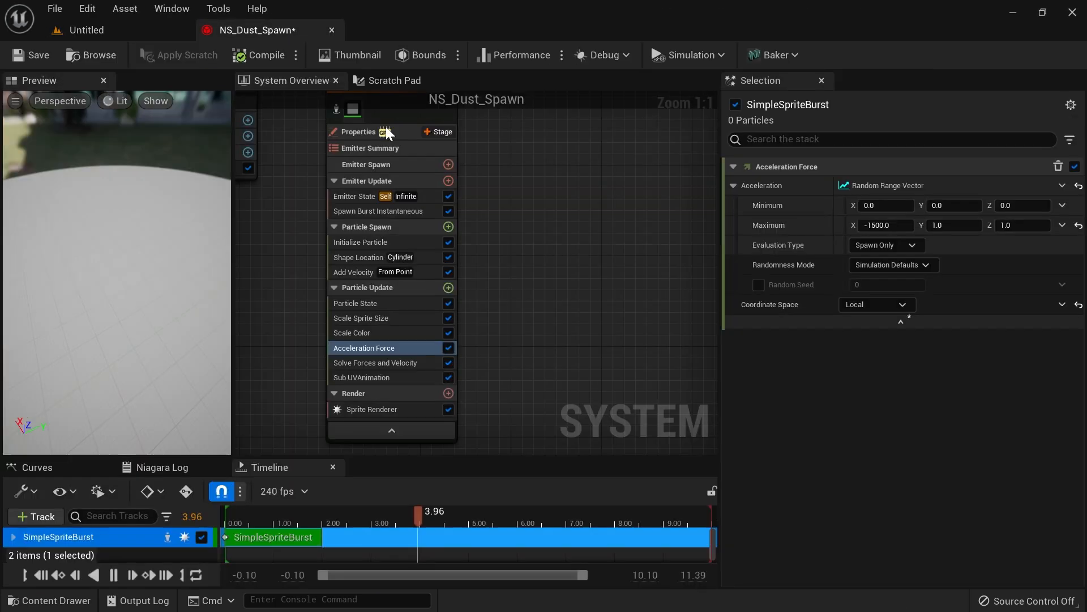
{"action": "left_click", "coordinate": [885, 205]}
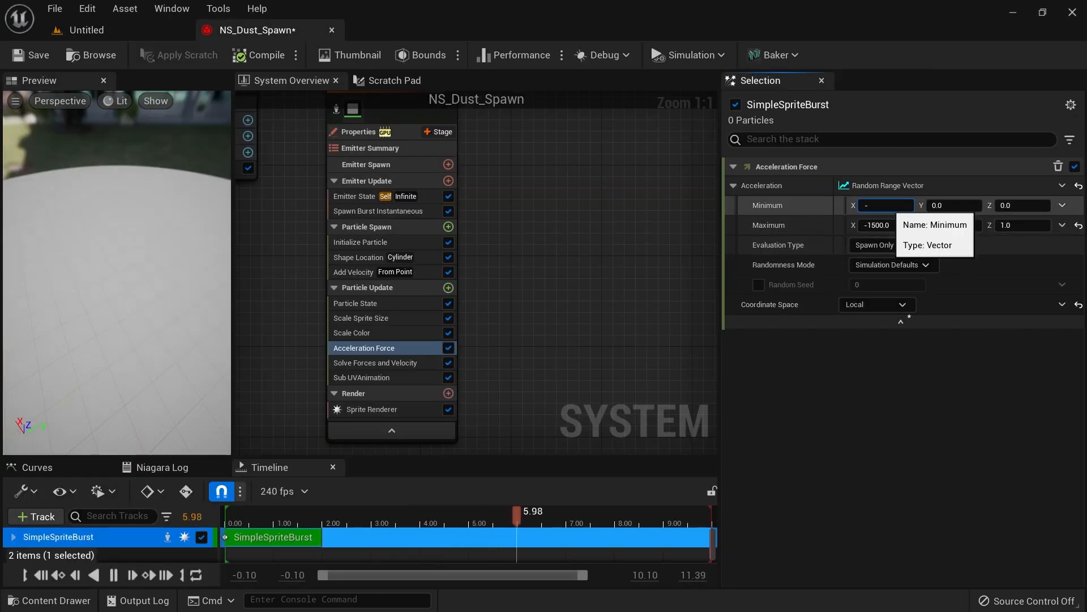
{"action": "left_click", "coordinate": [137, 26]}
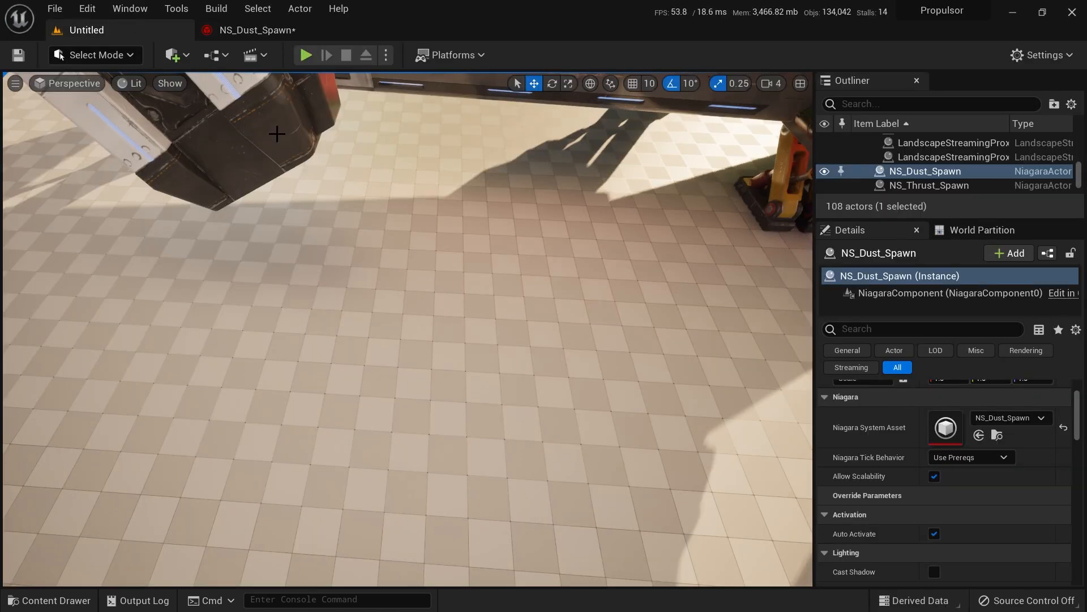
{"action": "right_click_drag", "start_coordinate": [504, 294], "coordinate": [475, 283]}
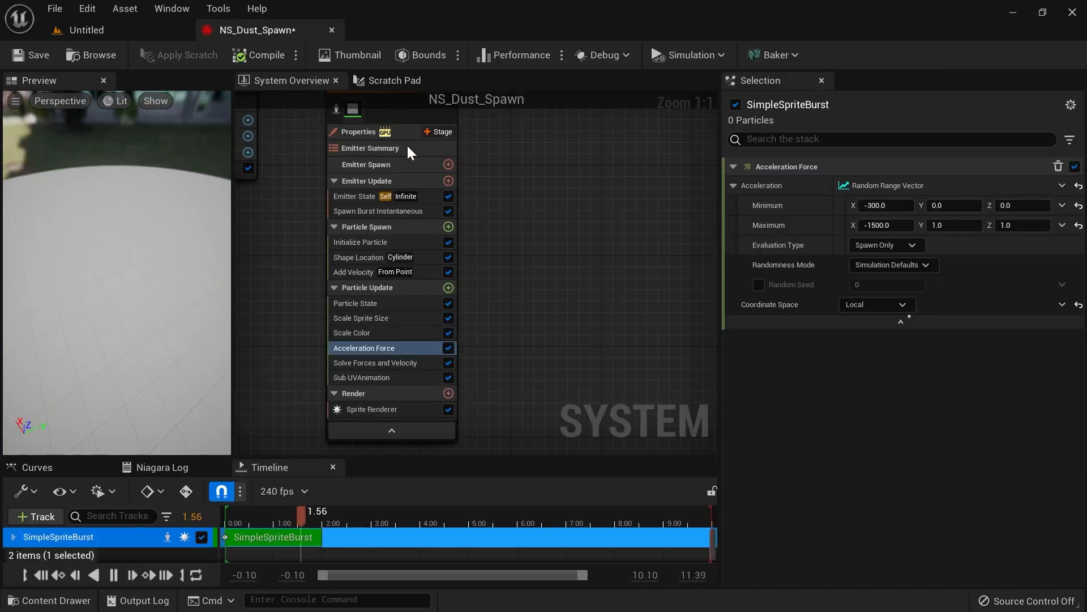
Step: Set the Acceleration Force's minimum X acceleration to -100
{"action": "left_click", "coordinate": [884, 205]}
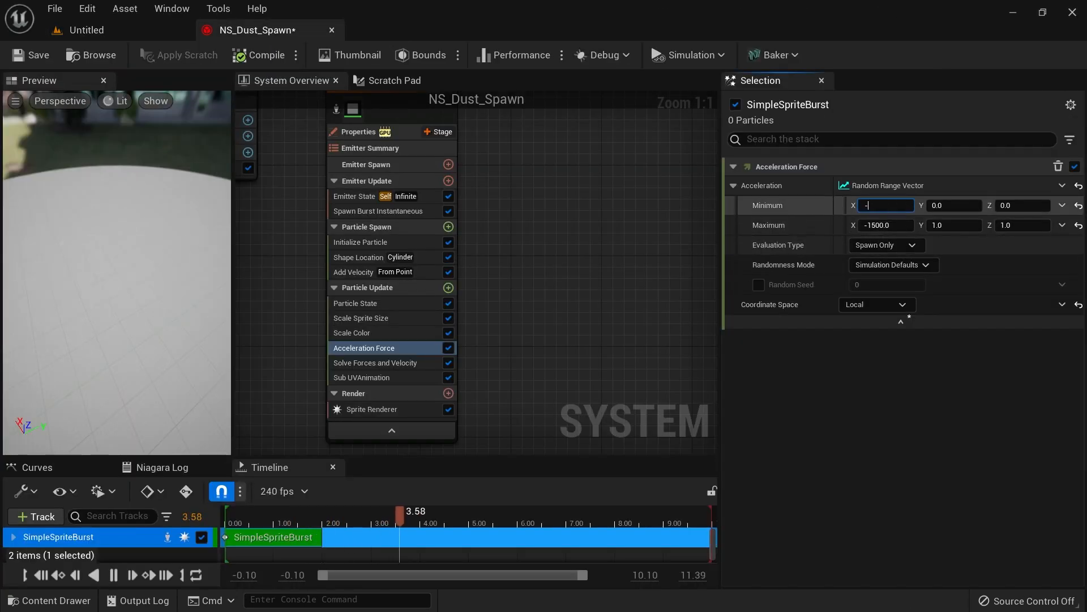
{"action": "type", "text": "-100"}
{"action": "key", "text": "Return"}
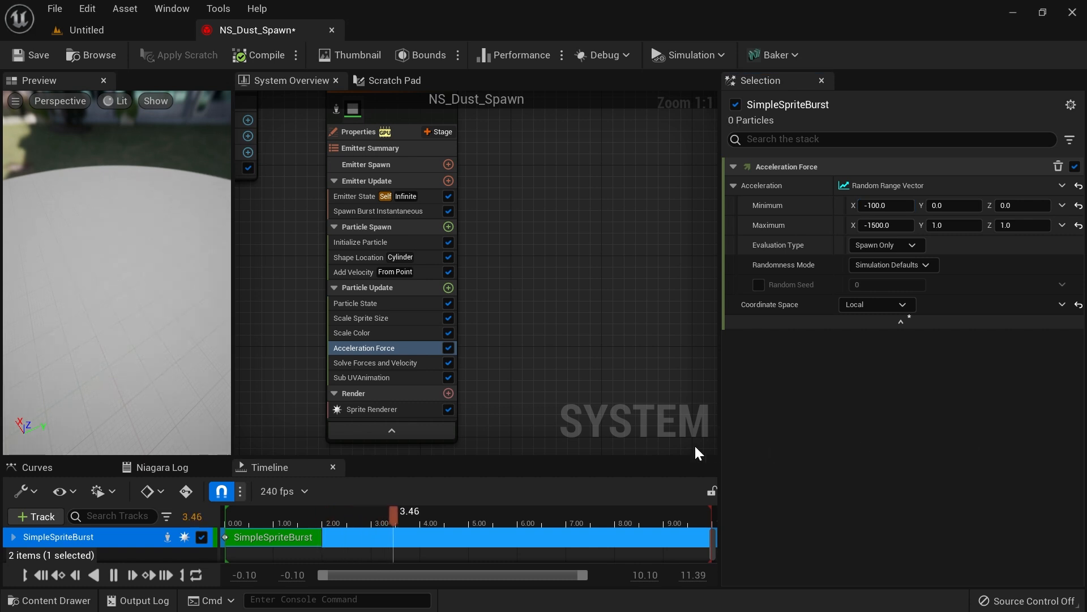
Step: Add a Drag module with a Drag value of 10 to the Particle Update stage and check the effect in the level
{"action": "left_click", "coordinate": [449, 287]}
{"action": "type", "text": "drag"}
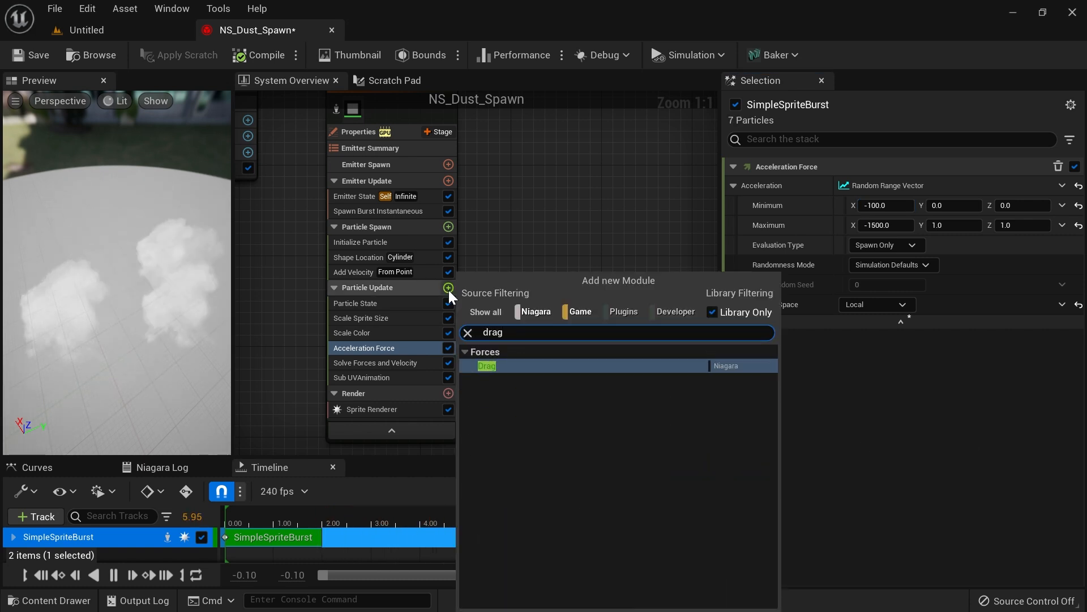
{"action": "left_click", "coordinate": [492, 366]}
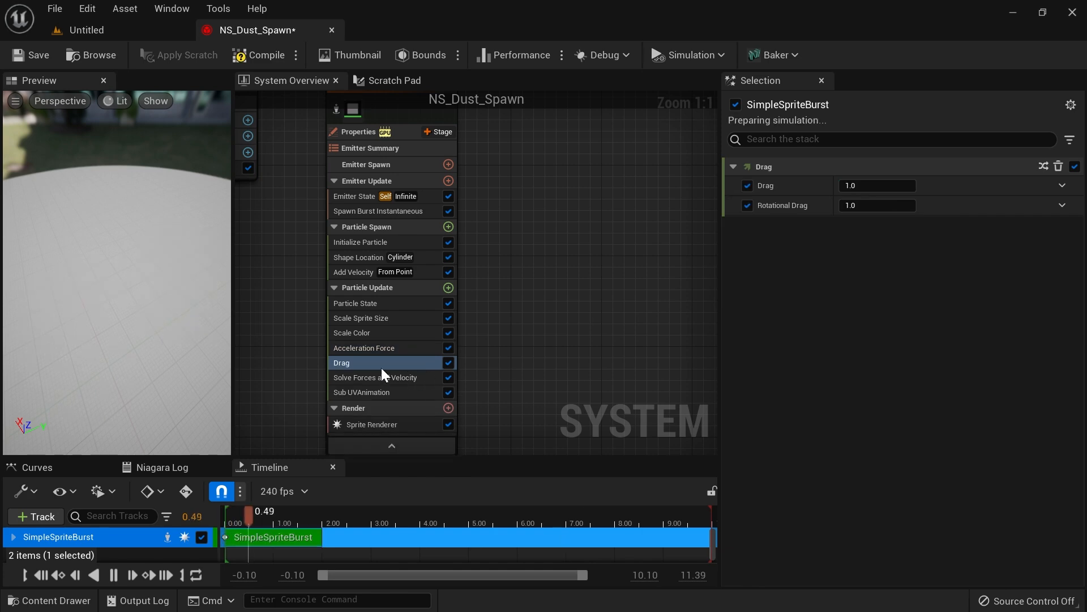
{"action": "left_click", "coordinate": [879, 187]}
{"action": "type", "text": "10"}
{"action": "key", "text": "Return"}
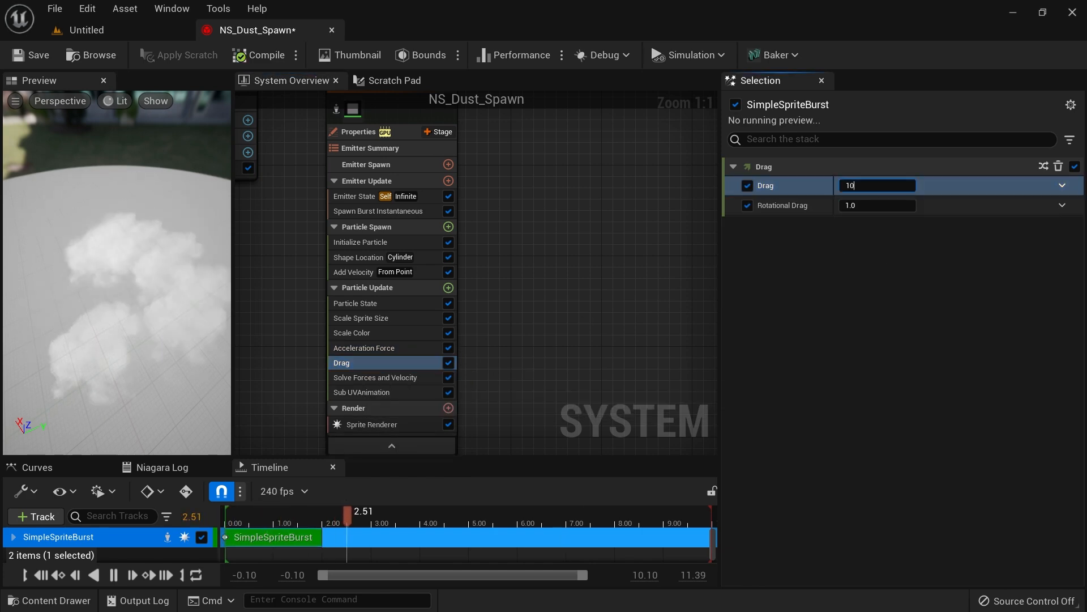
{"action": "left_click", "coordinate": [130, 29]}
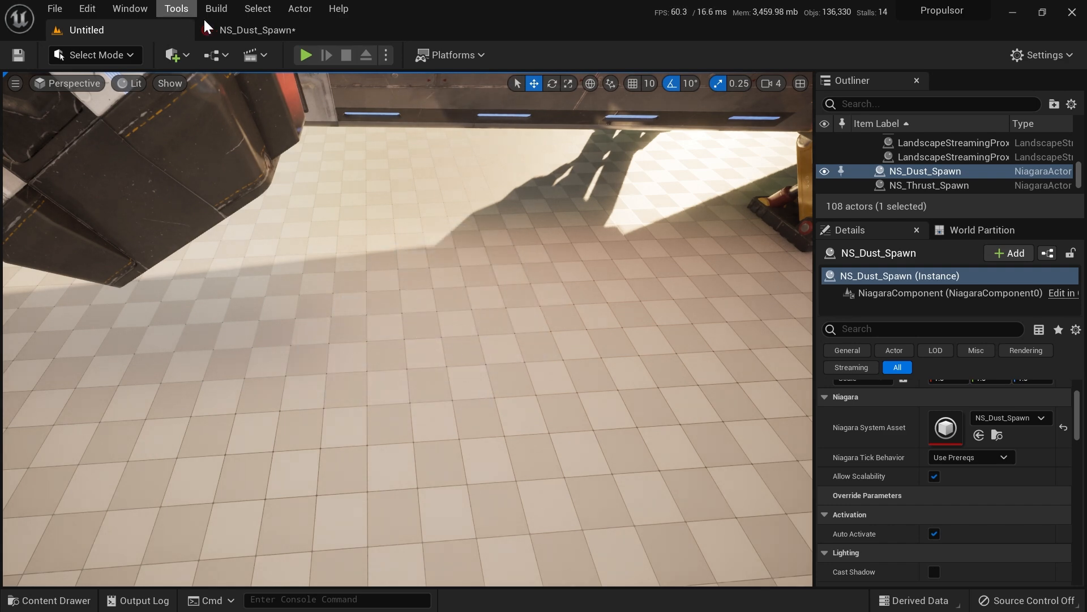
{"action": "left_click", "coordinate": [252, 30]}
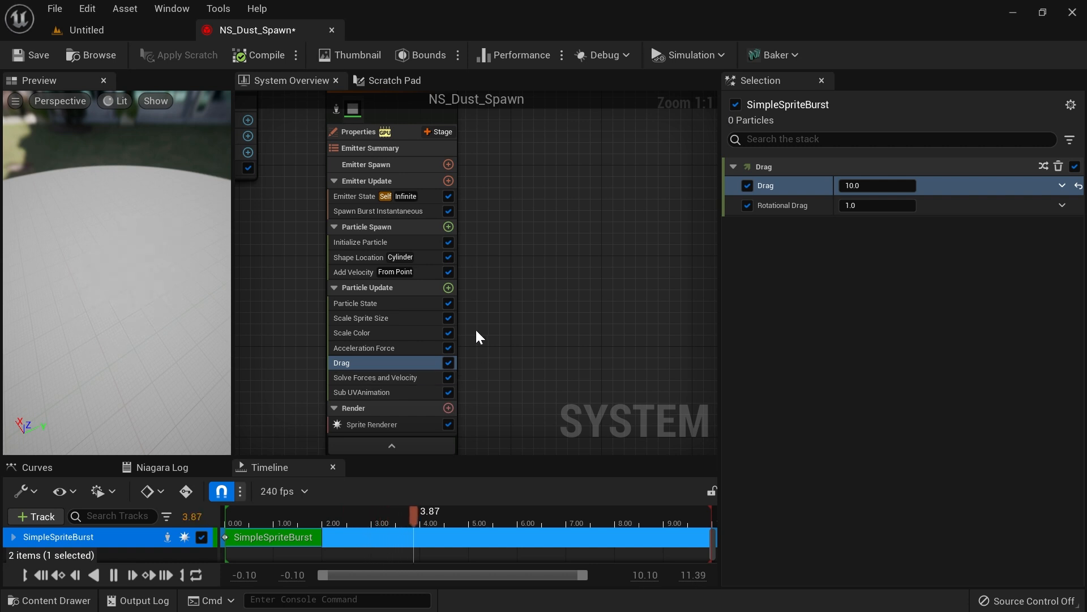
Step: Add a Gravity Force module with Z gravity 200 to the Particle Update stage and check the dust in the level
{"action": "left_click", "coordinate": [449, 288]}
{"action": "type", "text": "gravity"}
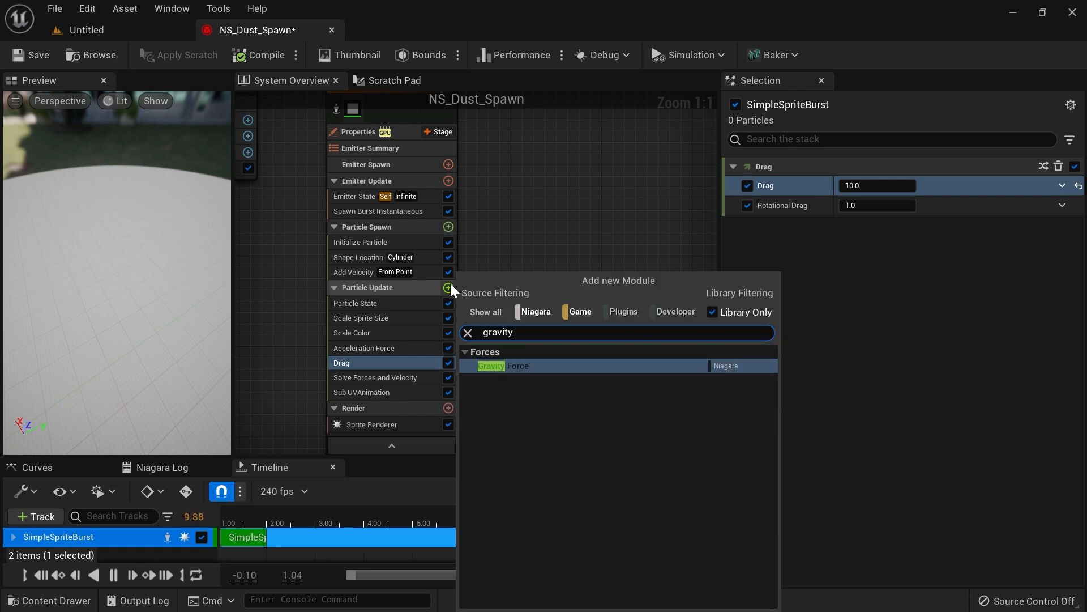
{"action": "left_click", "coordinate": [526, 366]}
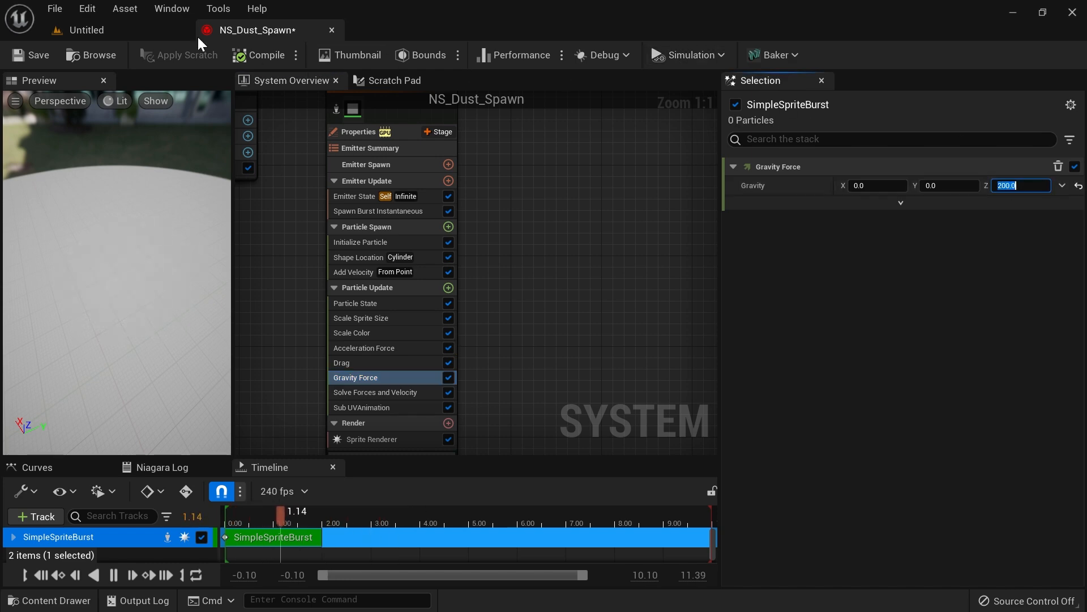
{"action": "left_click", "coordinate": [169, 34]}
{"action": "right_click_drag", "start_coordinate": [354, 204], "coordinate": [127, 187]}
{"action": "left_click_drag", "start_coordinate": [510, 187], "coordinate": [390, 180], "text": "alt"}
Step: Clear the color picker's saved swatches and set the Initialize Particle color to light orange (R 1.0, G 0.611199, B 0.297496)
{"action": "left_click", "coordinate": [254, 33]}
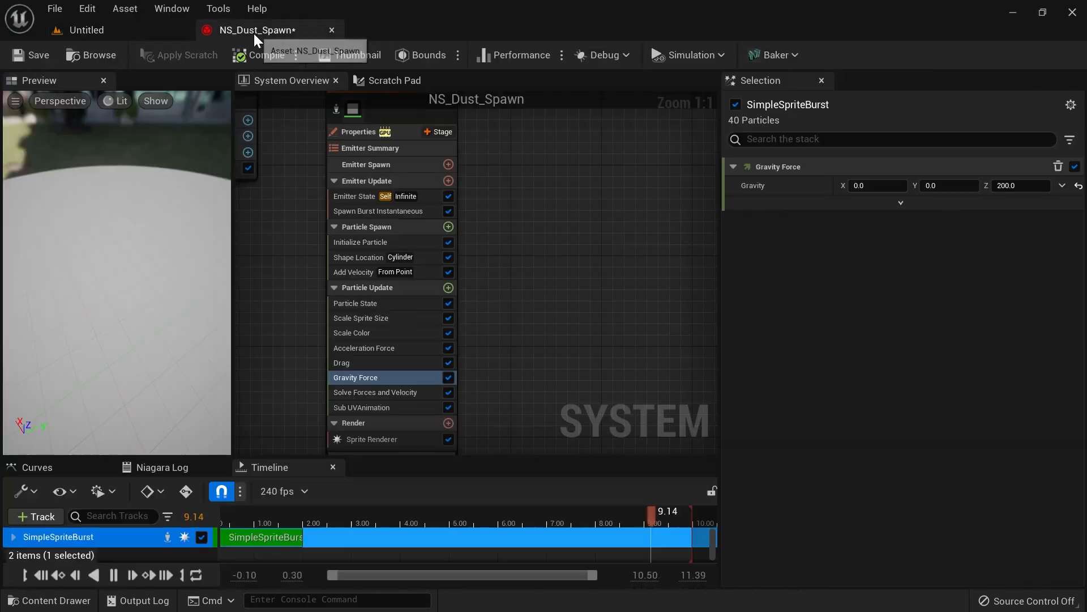
{"action": "left_click", "coordinate": [385, 242]}
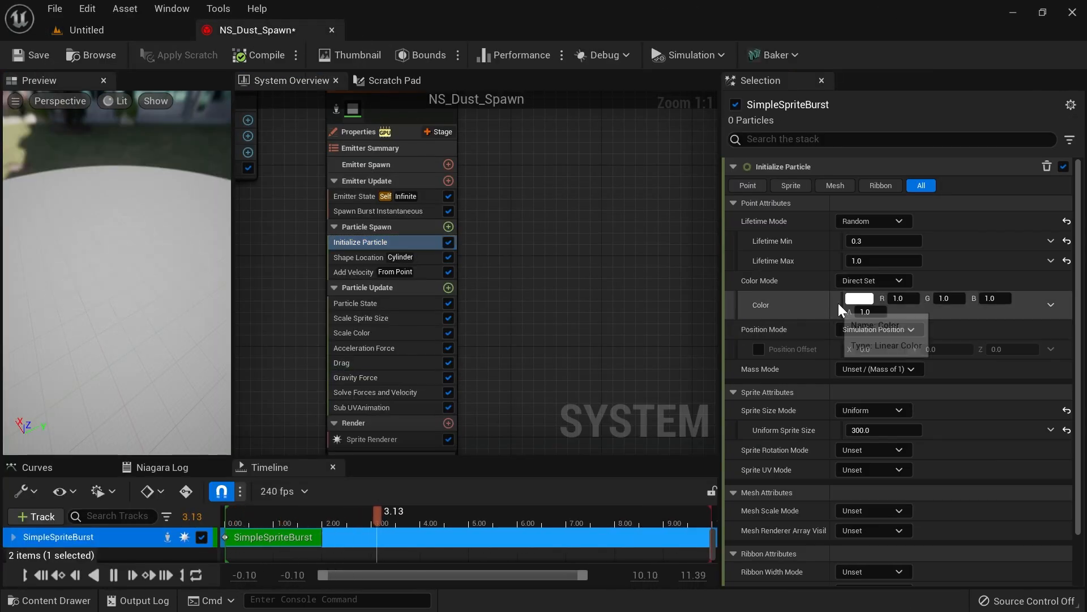
{"action": "left_click", "coordinate": [859, 299]}
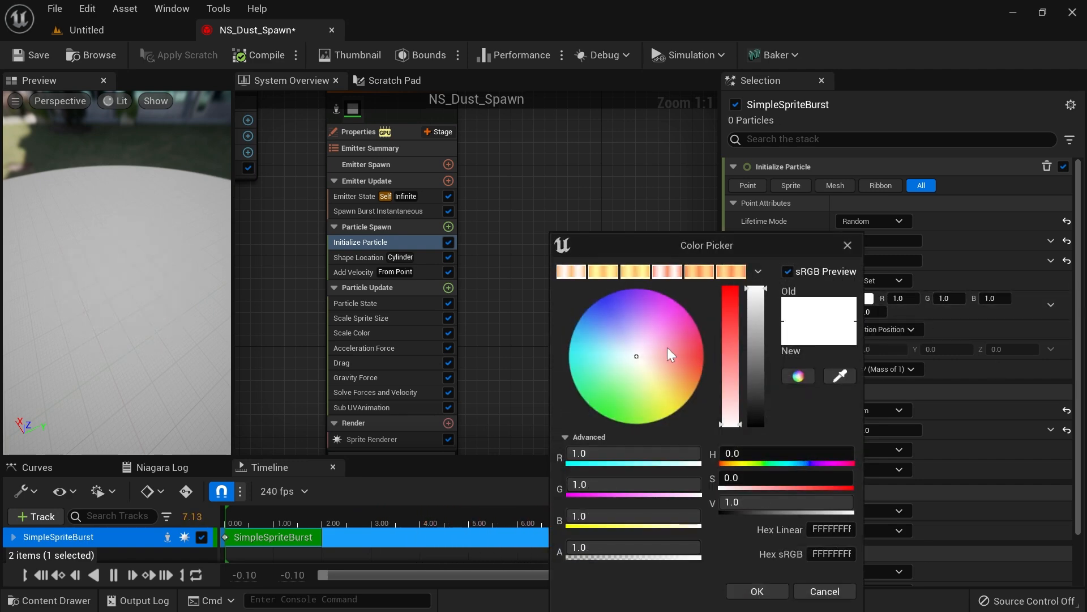
{"action": "left_click_drag", "start_coordinate": [741, 270], "coordinate": [753, 274]}
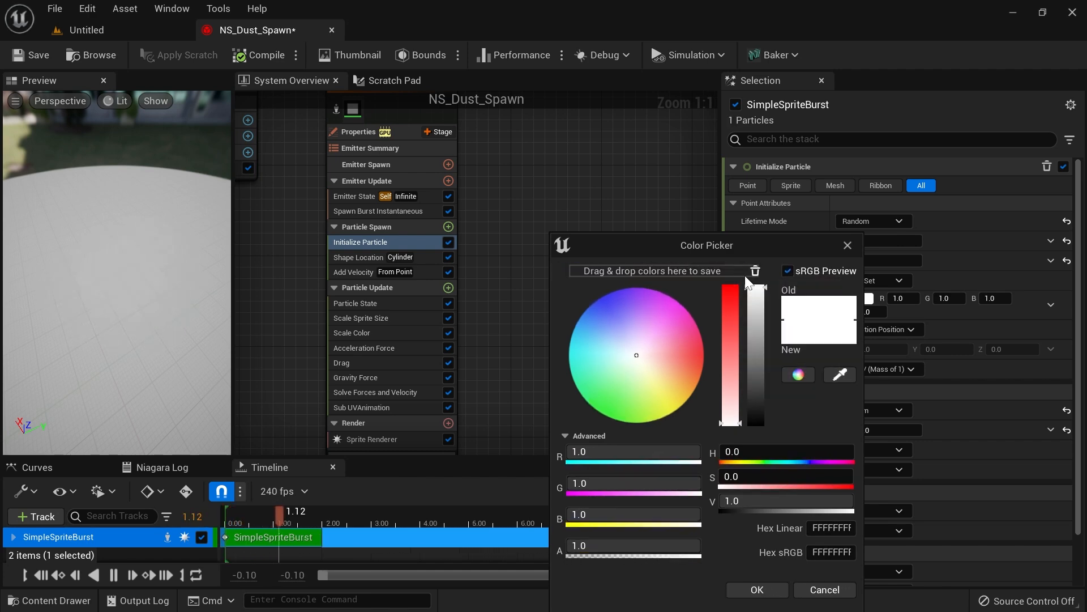
{"action": "left_click", "coordinate": [681, 383]}
{"action": "mouse_move", "coordinate": [692, 383]}
{"action": "left_mouse_down"}
{"action": "mouse_move", "coordinate": [674, 393]}
{"action": "mouse_move", "coordinate": [680, 379]}
{"action": "left_mouse_up"}
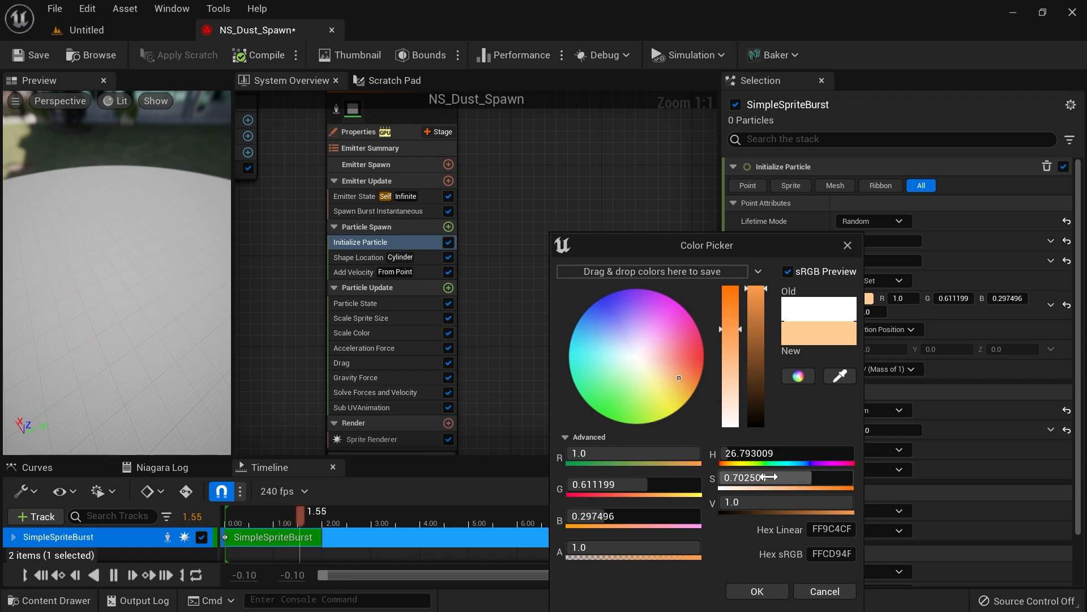
{"action": "left_click", "coordinate": [758, 589]}
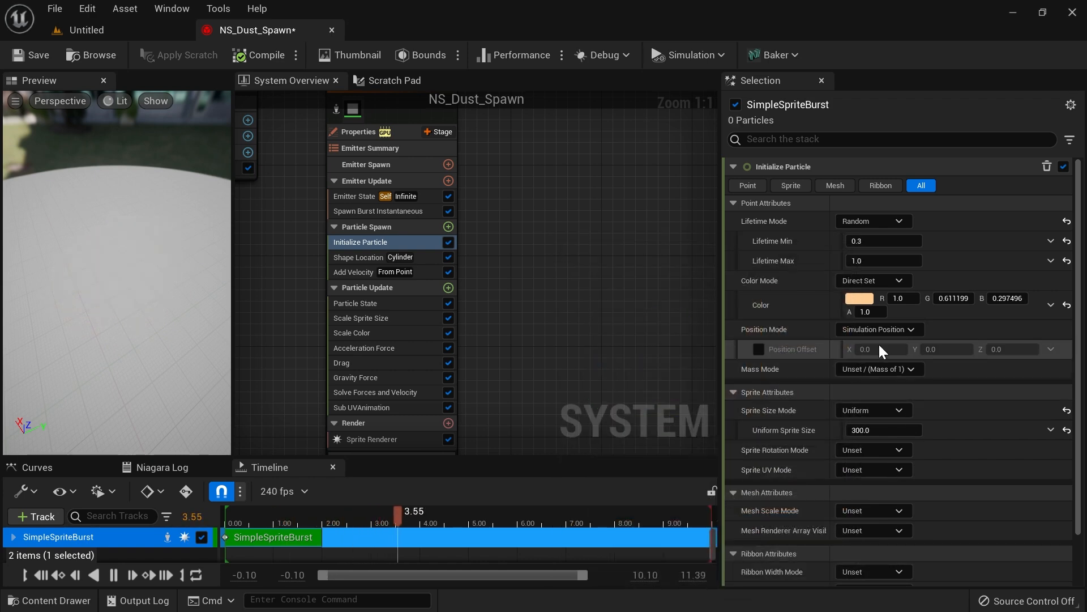
Step: Set the Initialize Particle color's alpha to 0.2 and view the dust under the spaceship in the level
{"action": "left_click", "coordinate": [870, 313]}
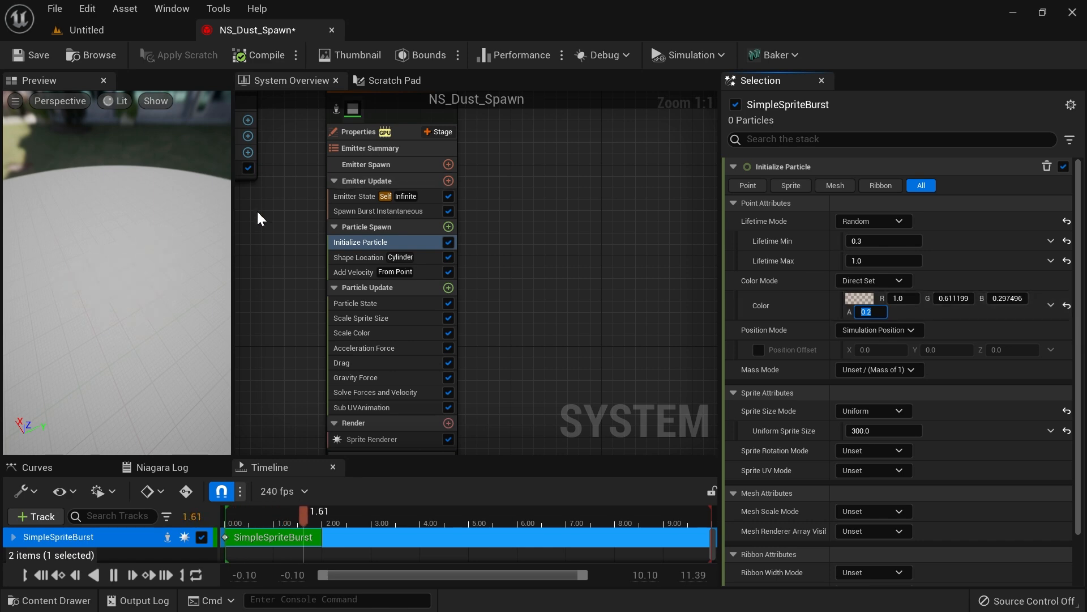
{"action": "left_click", "coordinate": [127, 34]}
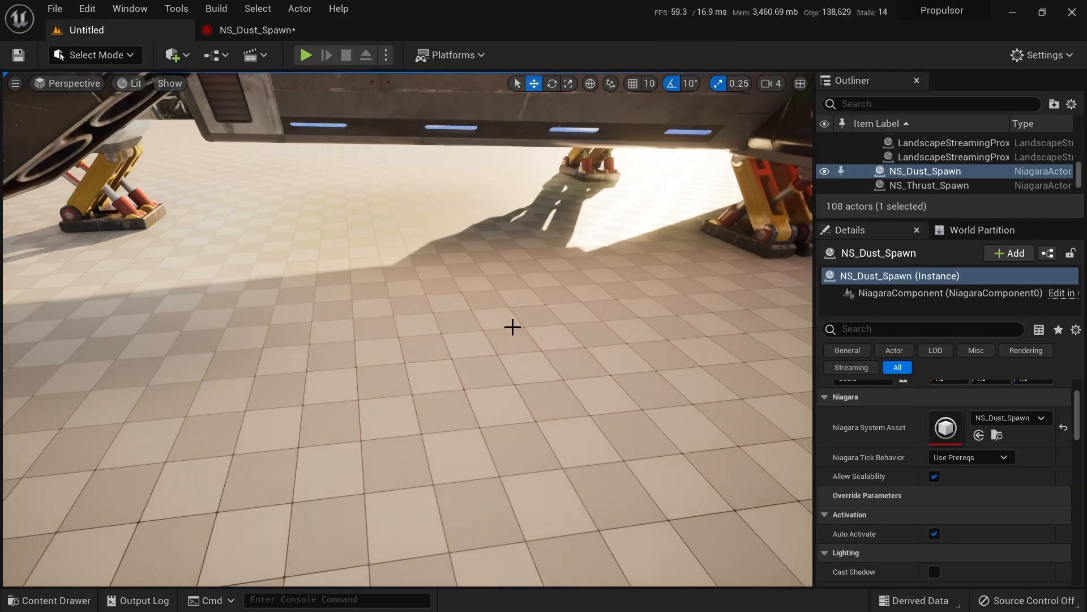
{"action": "right_click_drag", "start_coordinate": [517, 326], "coordinate": [529, 329]}
Step: Set the Initialize Particle color to R 0.9, G 0.5 and B 0.18, and inspect the dust in the level
{"action": "left_click", "coordinate": [256, 30]}
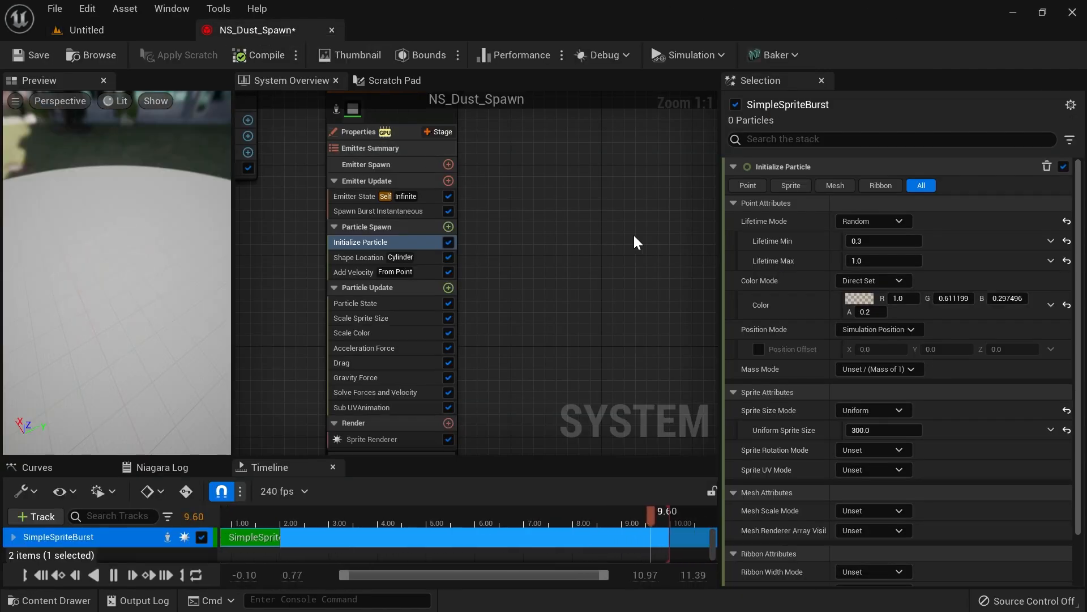
{"action": "left_click", "coordinate": [901, 298]}
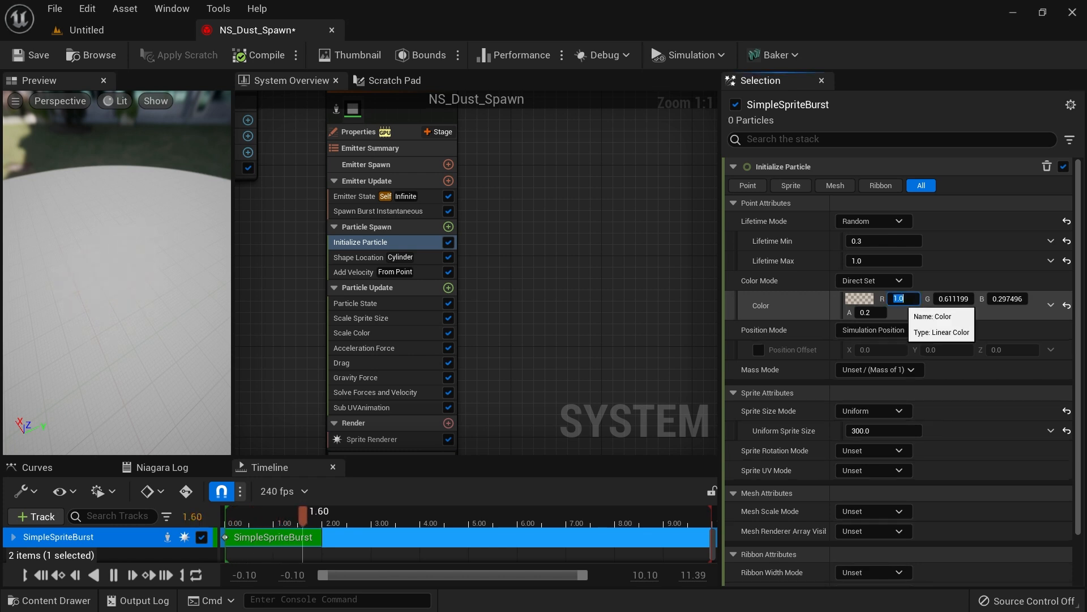
{"action": "key", "text": "Tab"}
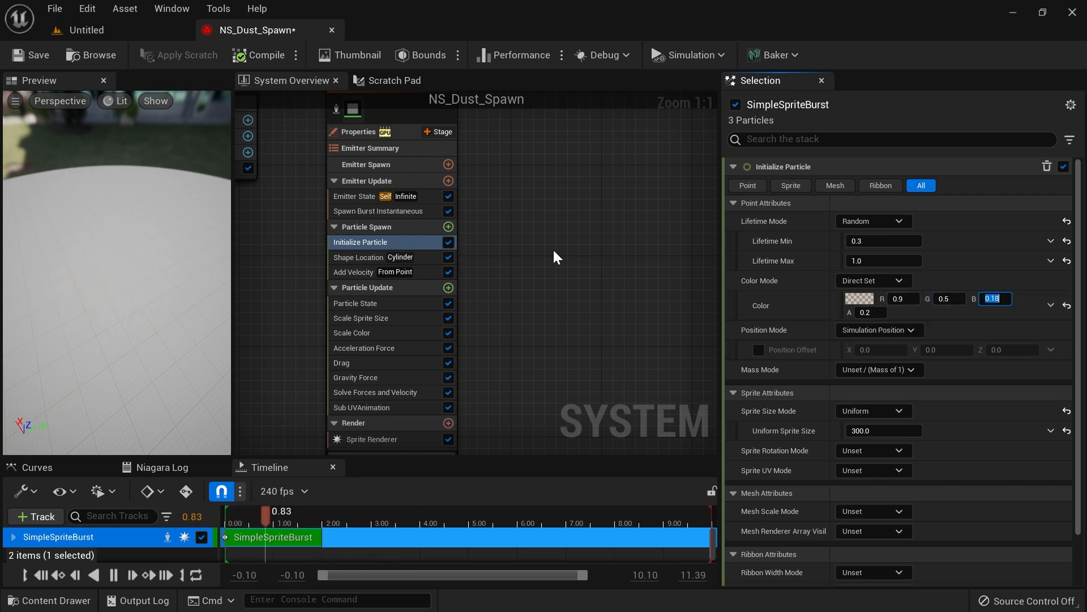
{"action": "left_click_drag", "start_coordinate": [136, 285], "coordinate": [144, 273]}
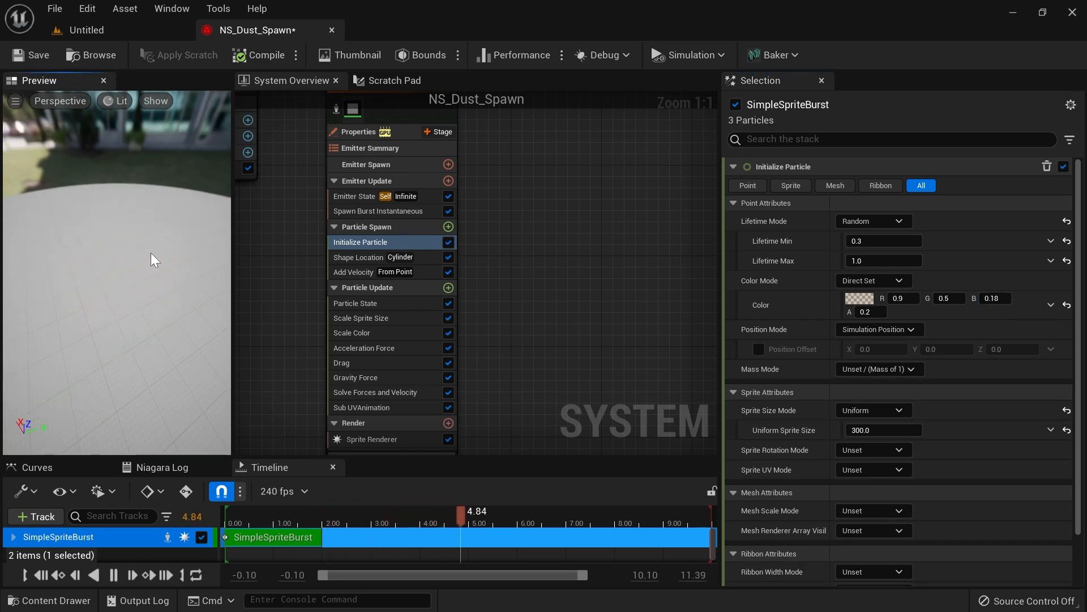
{"action": "left_click", "coordinate": [136, 32]}
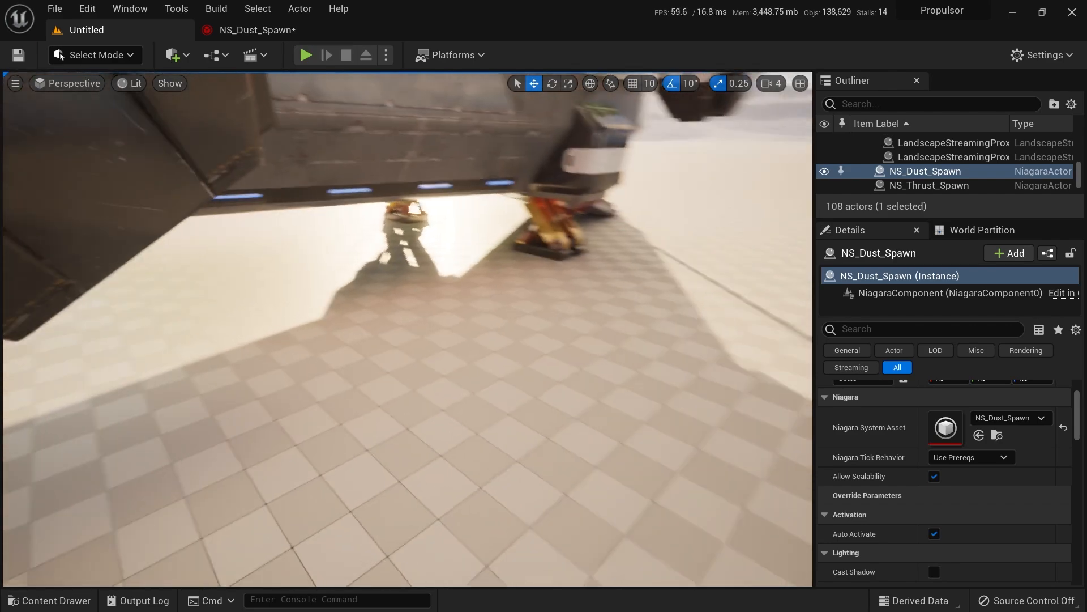
{"action": "right_click_drag", "start_coordinate": [407, 328], "coordinate": [437, 360]}
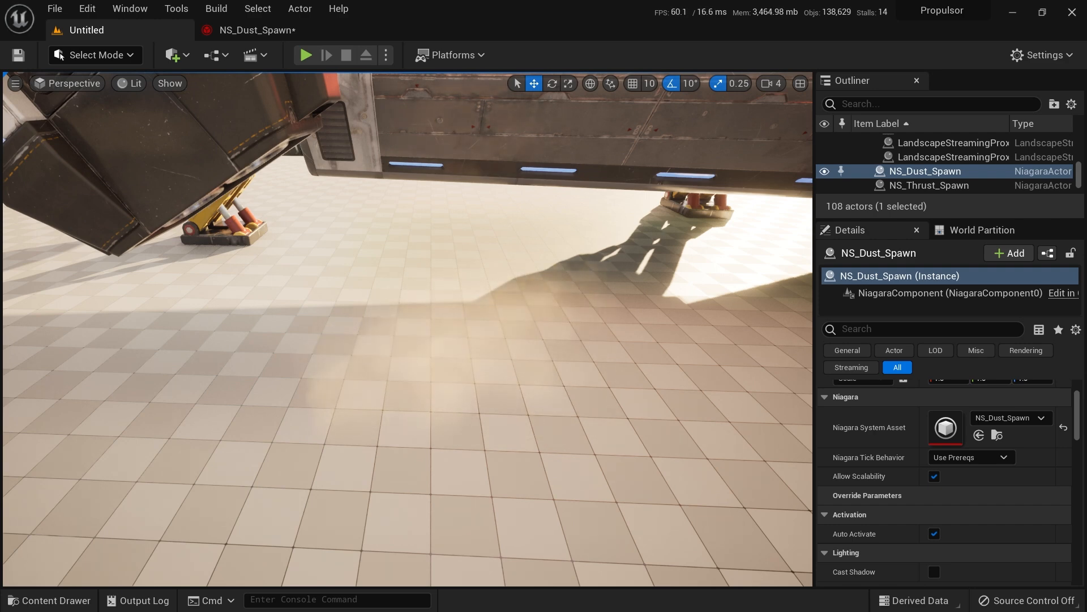
Step: Set the Shape Location module's cylinder radius to 150
{"action": "left_click", "coordinate": [254, 32]}
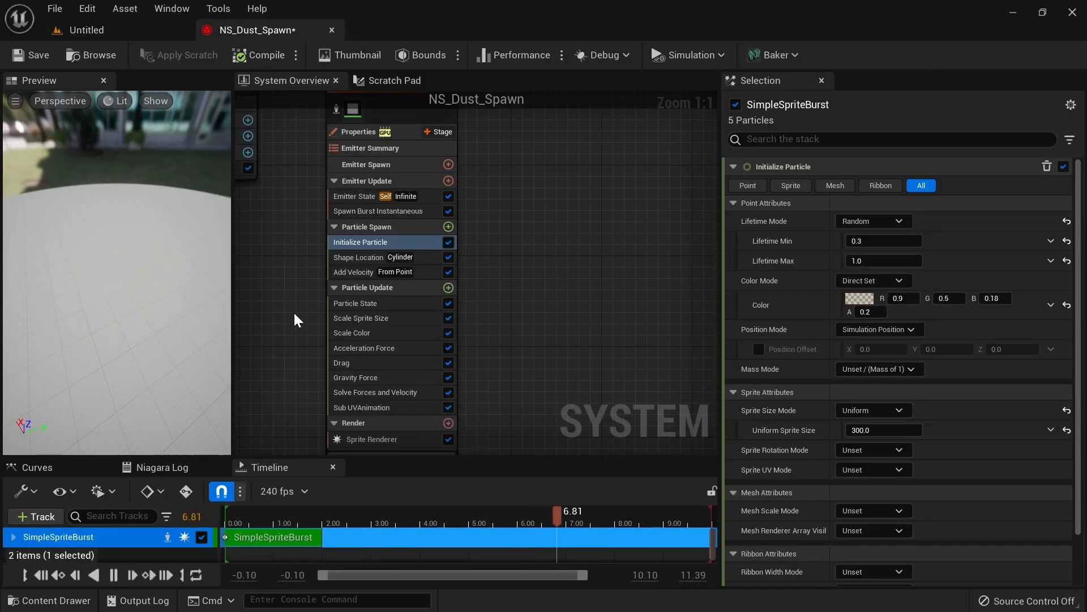
{"action": "left_click", "coordinate": [426, 257]}
{"action": "left_click", "coordinate": [872, 261]}
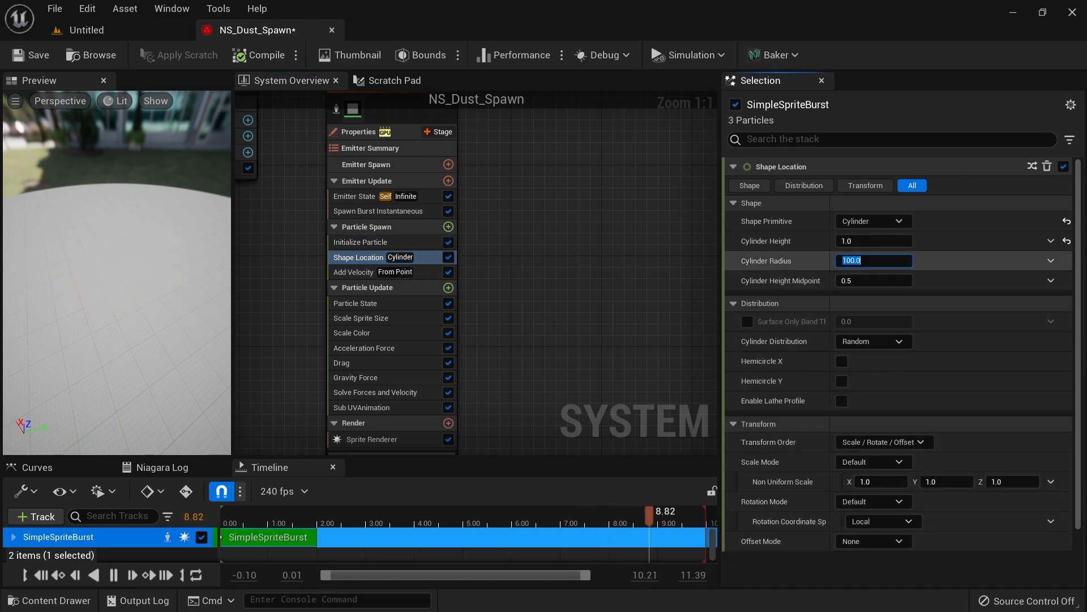
{"action": "type", "text": "150"}
{"action": "key", "text": "Return"}
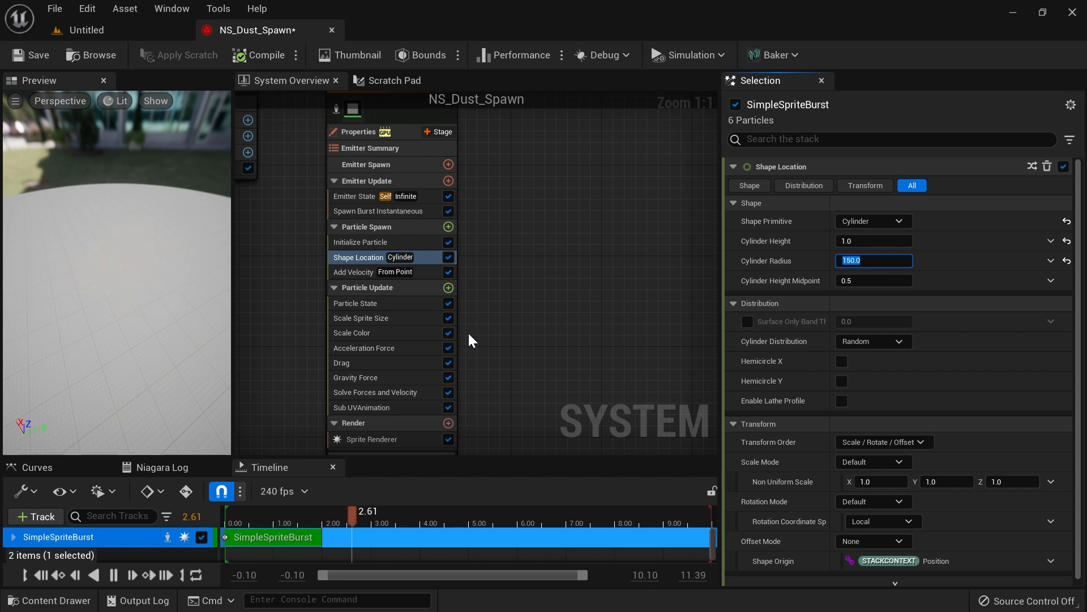
Step: Set the Acceleration Force's maximum X acceleration to -2200 and check the dust spread in the level
{"action": "left_click", "coordinate": [405, 346]}
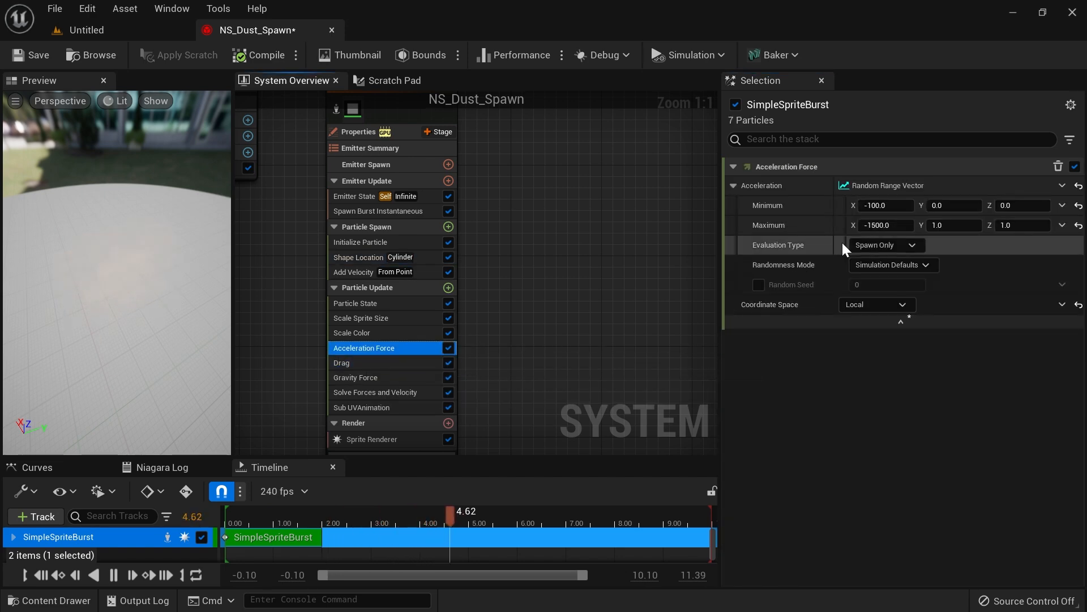
{"action": "left_click", "coordinate": [886, 225]}
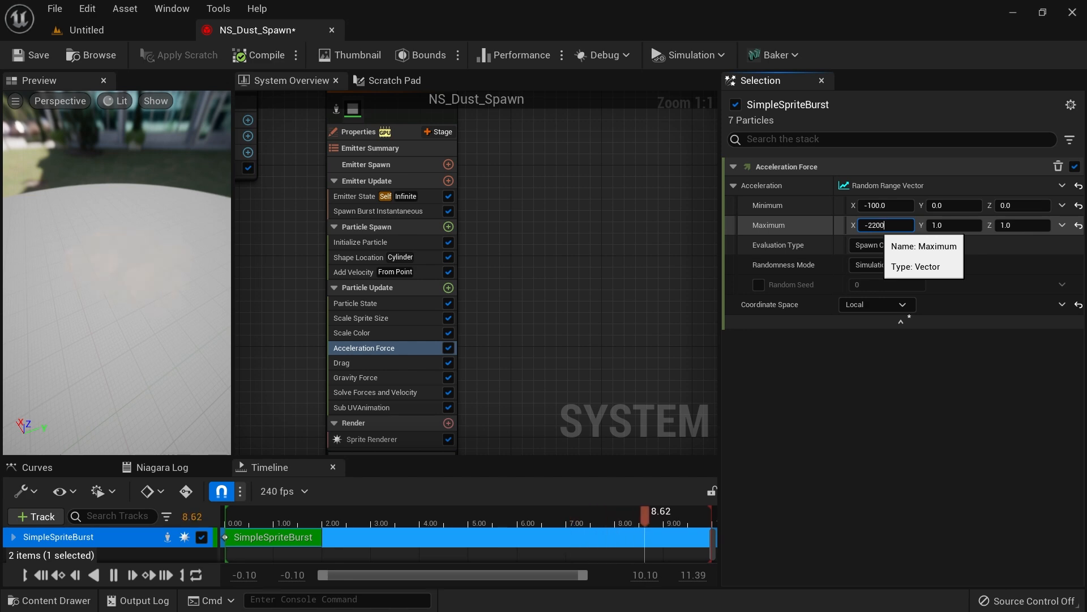
{"action": "key", "text": "Return"}
{"action": "left_click", "coordinate": [94, 31]}
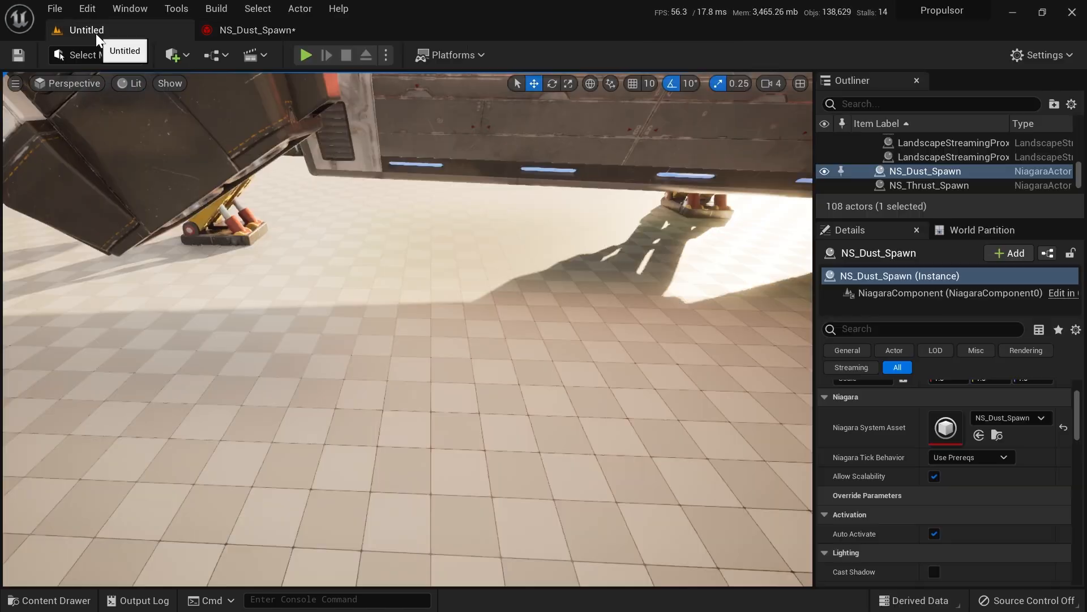
{"action": "right_click_drag", "start_coordinate": [580, 362], "coordinate": [580, 362]}
Step: Set the Initialize Particle lifetime to a minimum of 1.2 and a maximum of 2.0, and view the dust in the level
{"action": "left_click", "coordinate": [294, 30]}
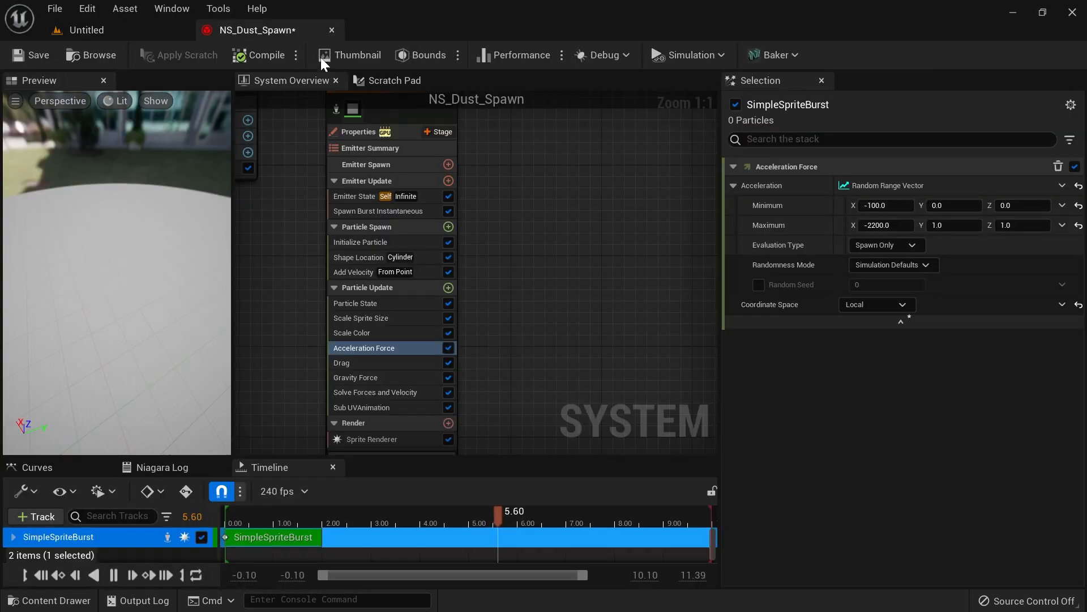
{"action": "left_click", "coordinate": [414, 242]}
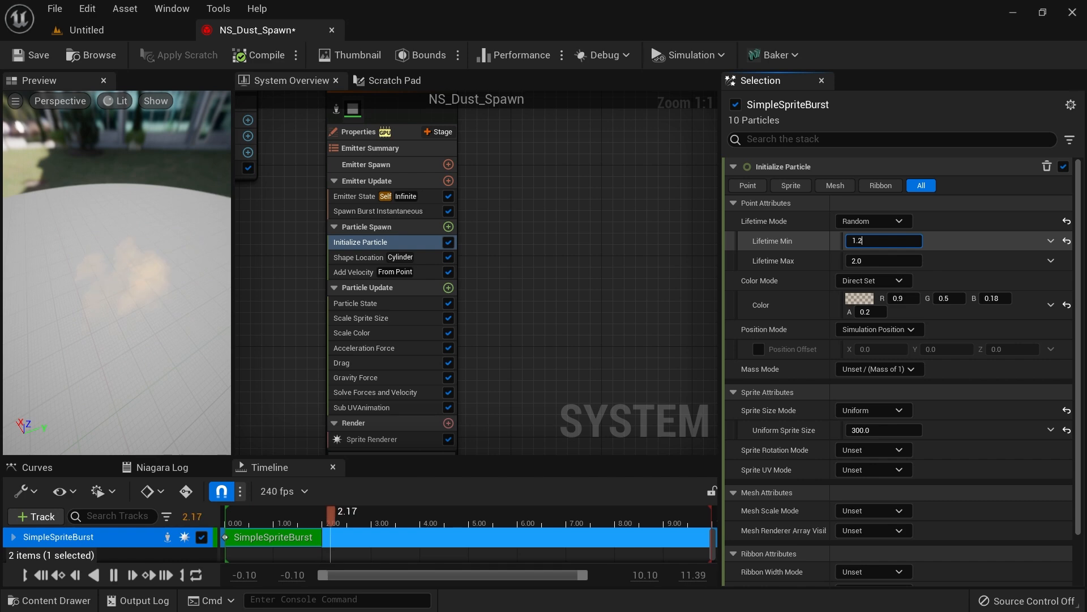
{"action": "left_click", "coordinate": [135, 31]}
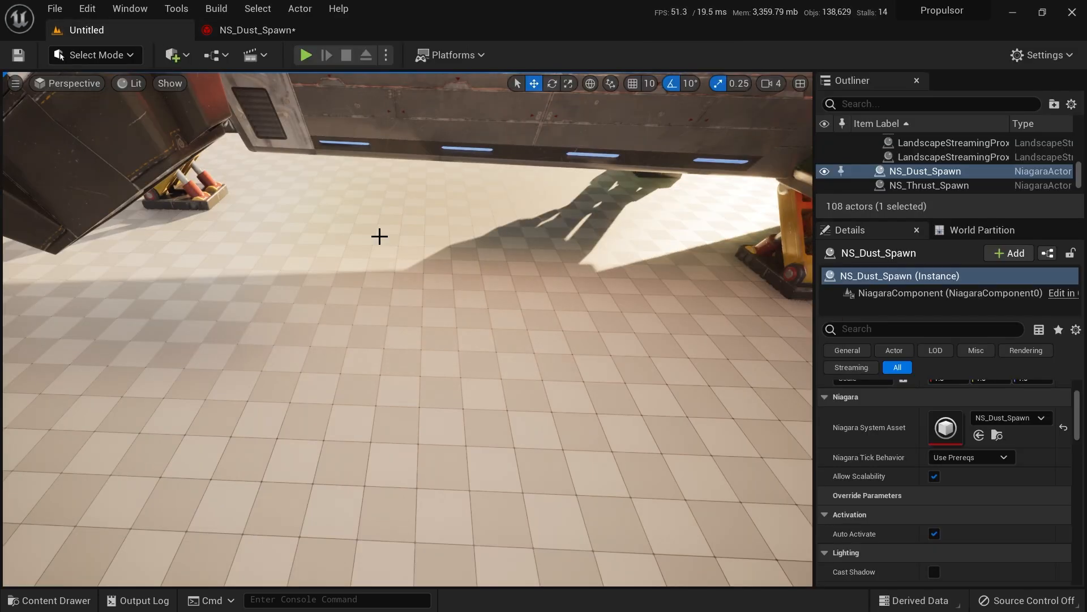
{"action": "right_click_drag", "start_coordinate": [448, 285], "coordinate": [382, 292]}
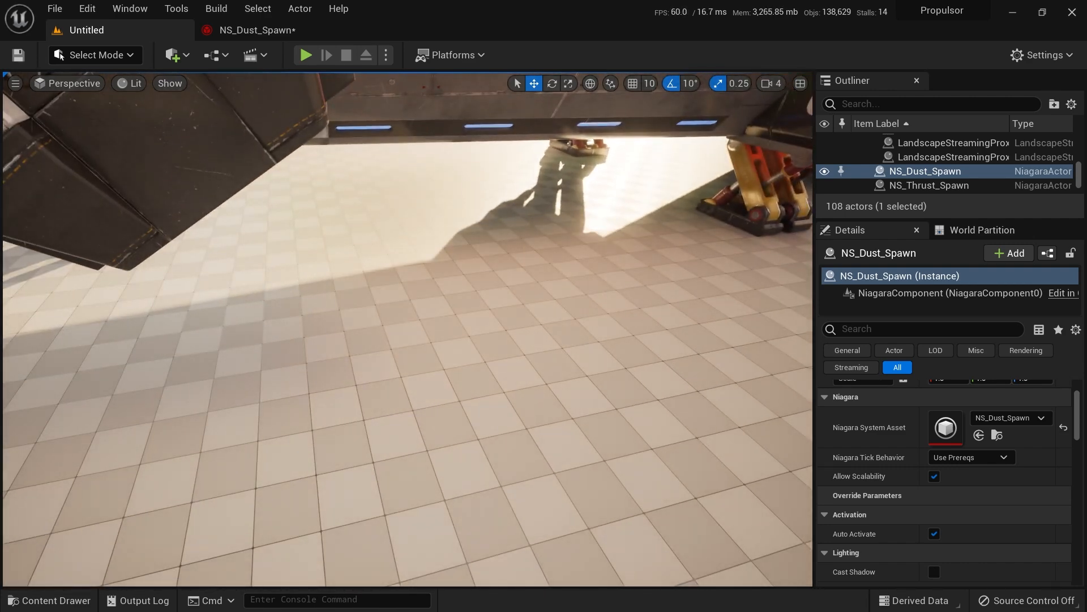
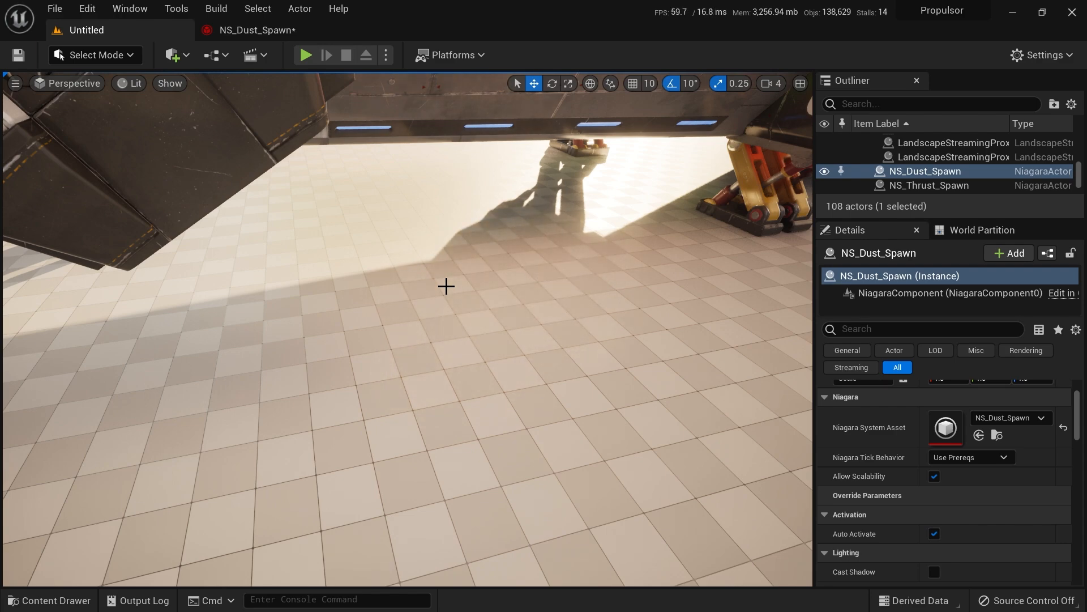
{"action": "right_click_drag", "start_coordinate": [483, 281], "coordinate": [340, 291]}
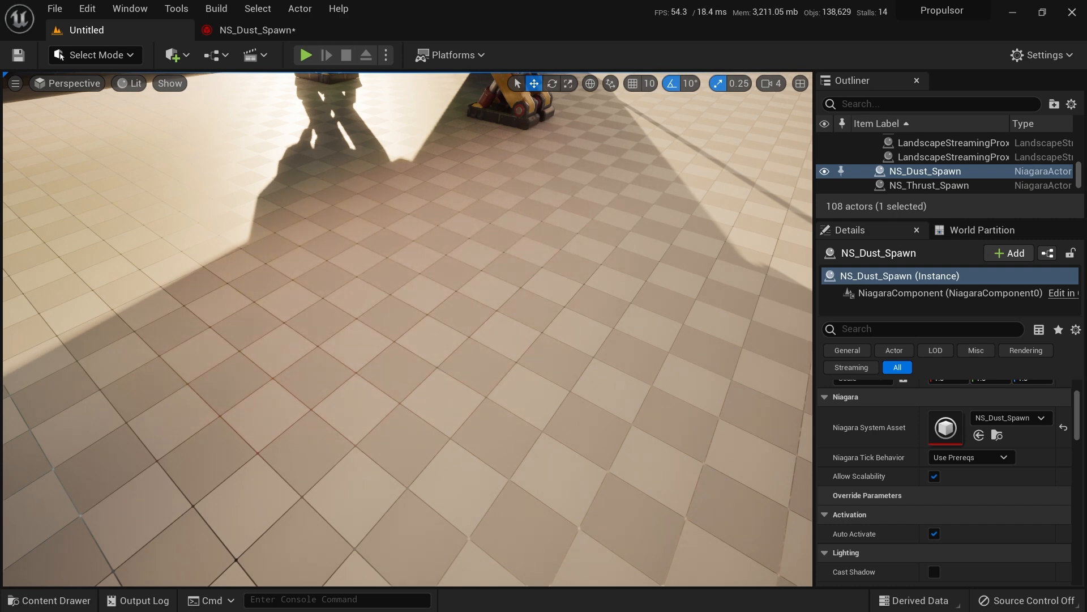
Step: Set the Shape Location cylinder radius to 100 and the Add Velocity module's velocity speed to 800
{"action": "left_click", "coordinate": [260, 30]}
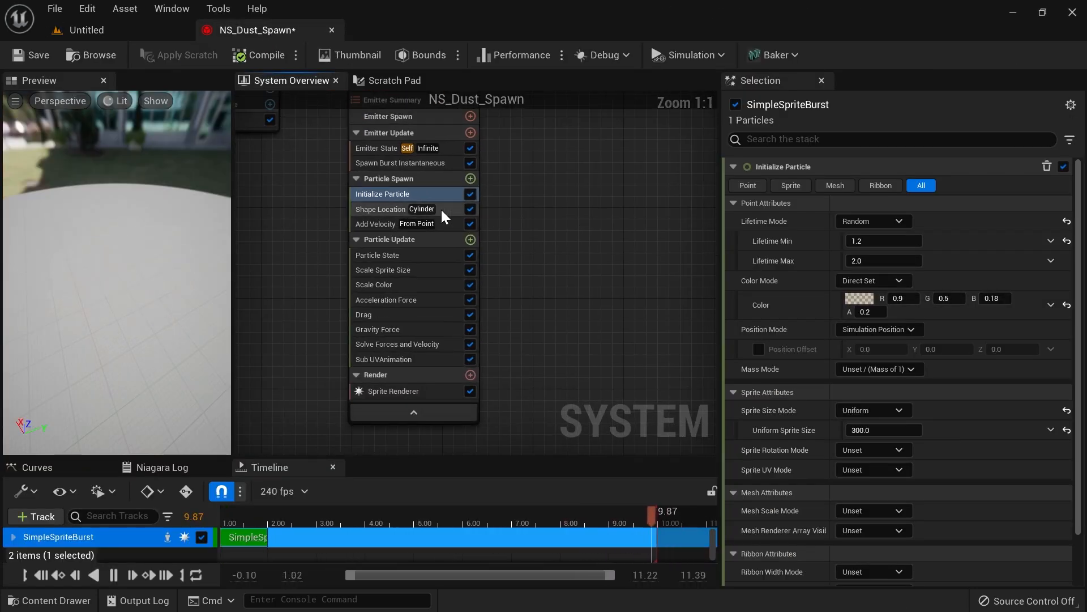
{"action": "left_click", "coordinate": [441, 209]}
{"action": "left_click", "coordinate": [860, 261]}
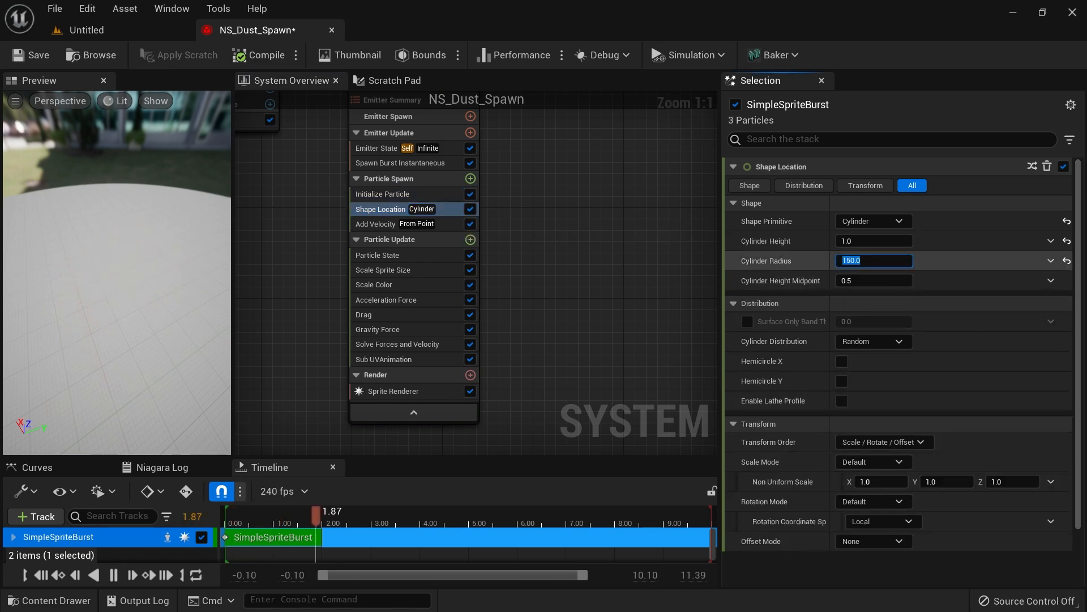
{"action": "type", "text": "100.0"}
{"action": "key", "text": "Return"}
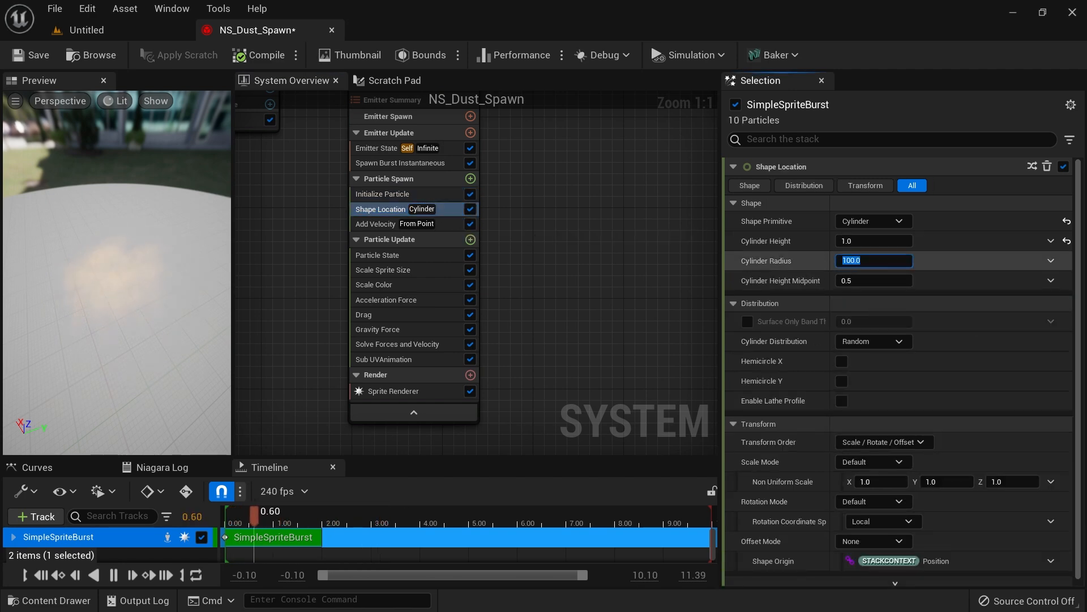
{"action": "left_click", "coordinate": [441, 226]}
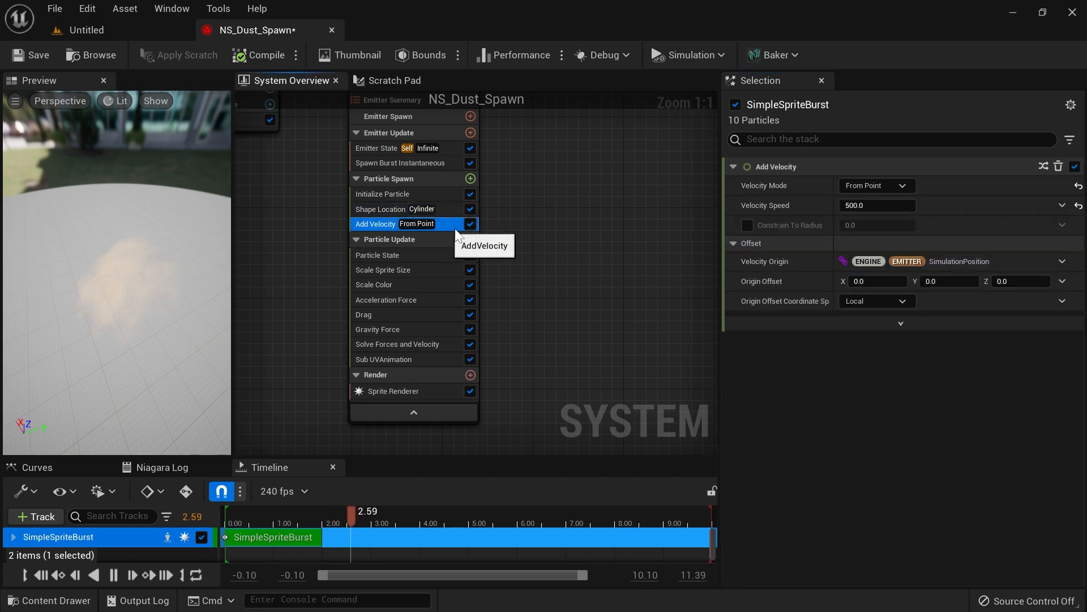
{"action": "left_click", "coordinate": [877, 205]}
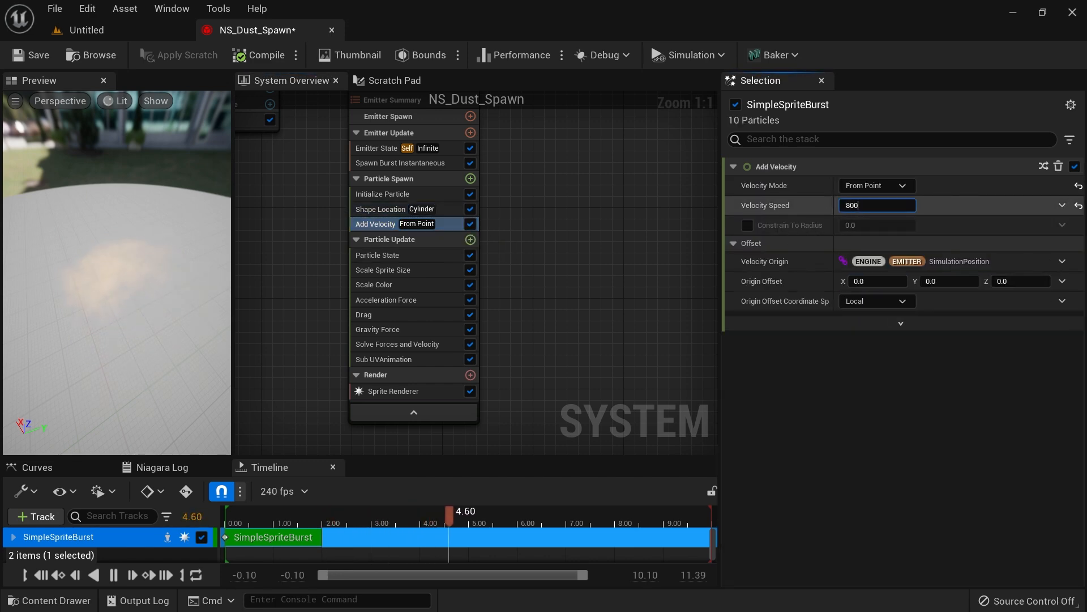
Step: Set the Acceleration Force's maximum X acceleration to -1500 and check the dust under the spaceship in the level
{"action": "left_click", "coordinate": [408, 299]}
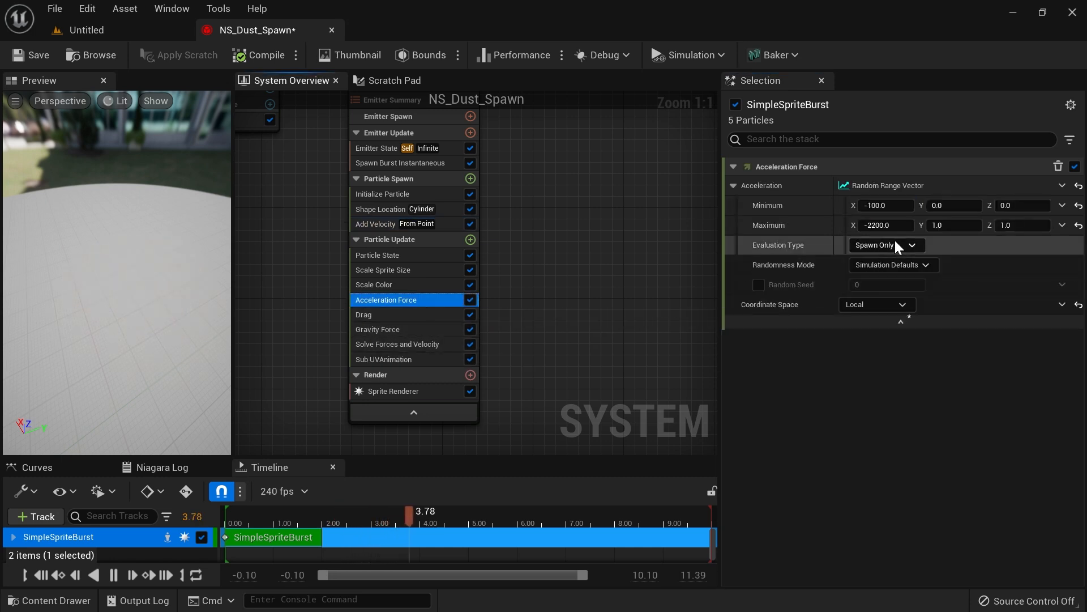
{"action": "left_click", "coordinate": [886, 225]}
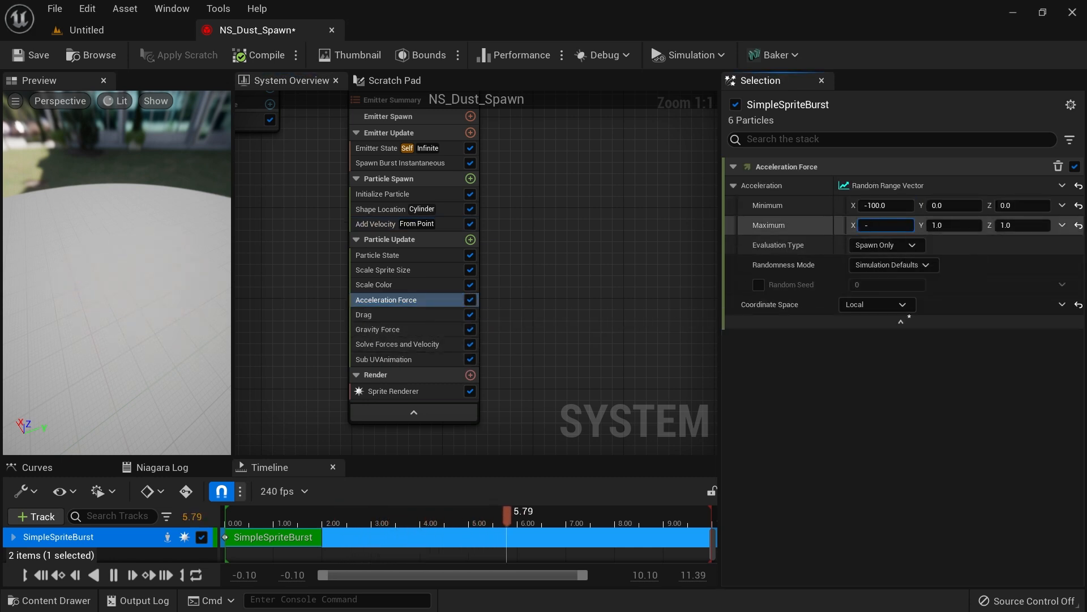
{"action": "left_click", "coordinate": [114, 30]}
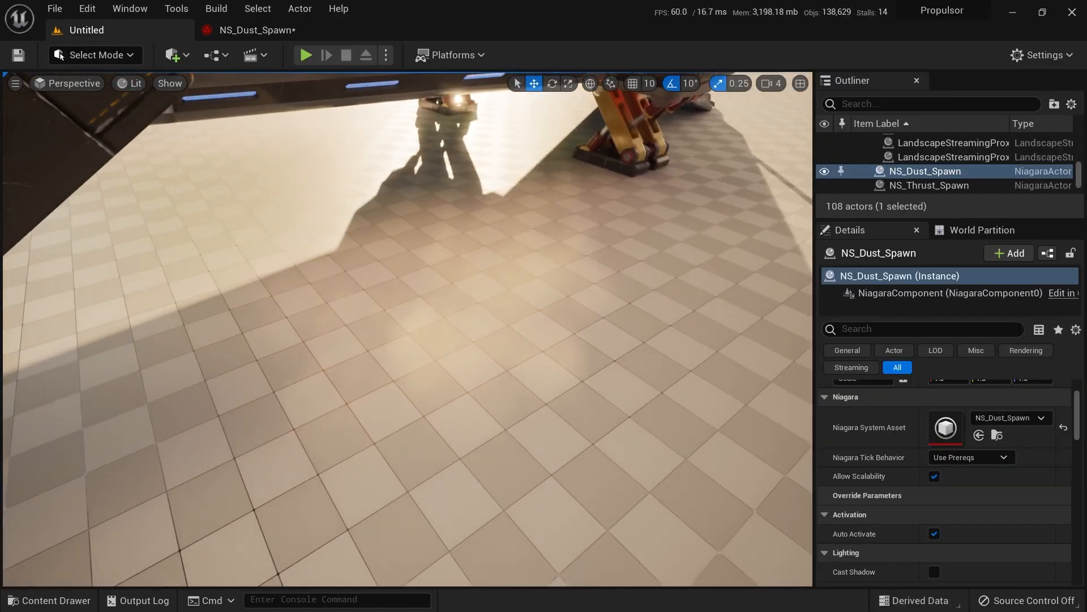
{"action": "right_click_drag", "start_coordinate": [534, 278], "coordinate": [612, 238]}
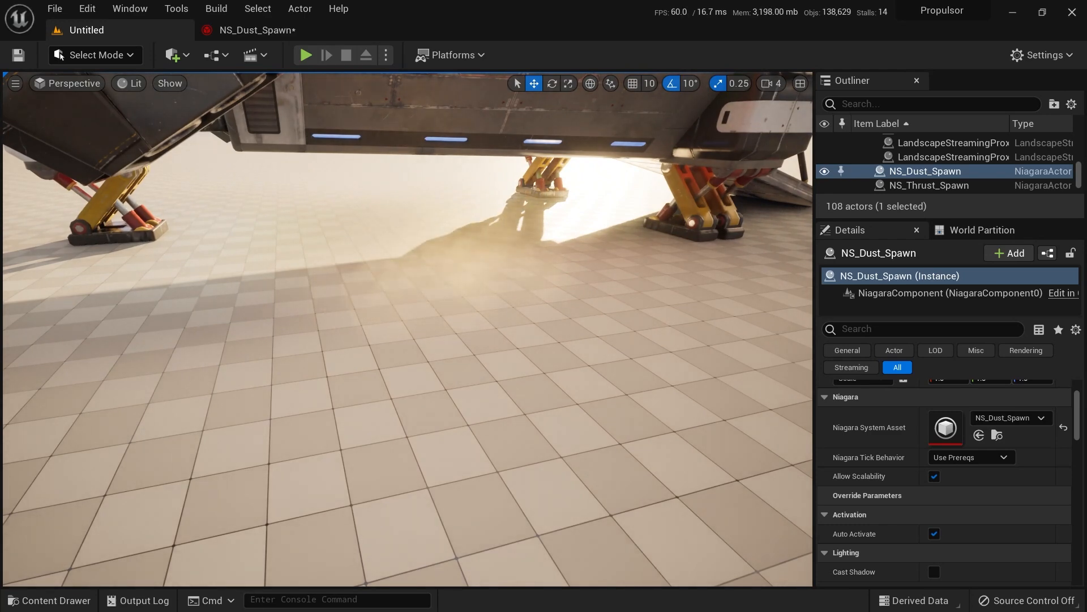
{"action": "right_click_drag", "start_coordinate": [454, 237], "coordinate": [482, 237]}
{"action": "right_click_drag", "start_coordinate": [464, 282], "coordinate": [515, 347]}
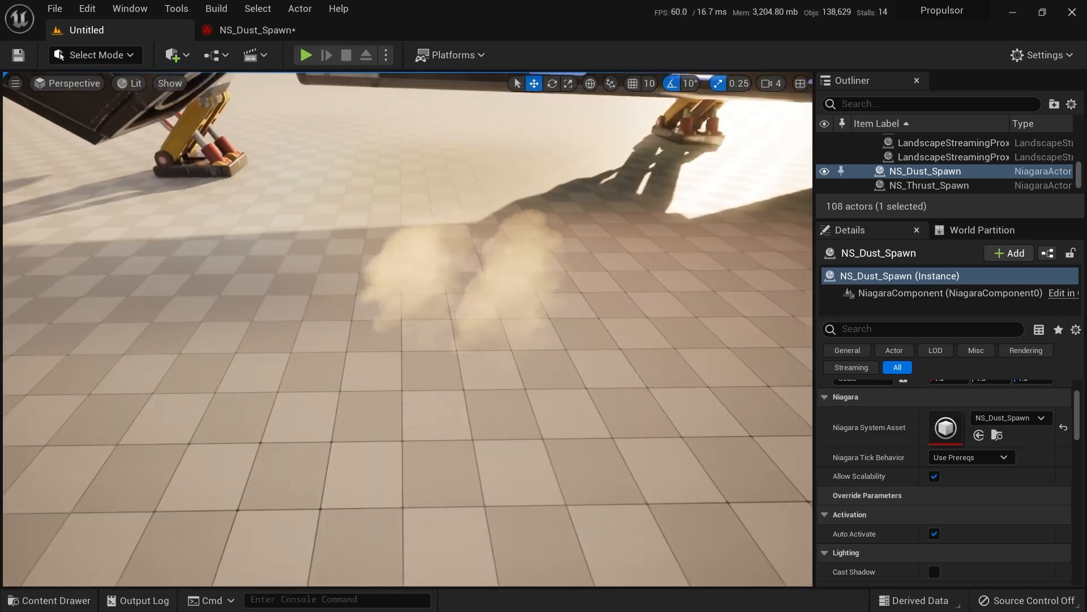
Step: Set the Initialize Particle sprite rotation mode to Random and view the dust in the level
{"action": "left_click", "coordinate": [267, 32]}
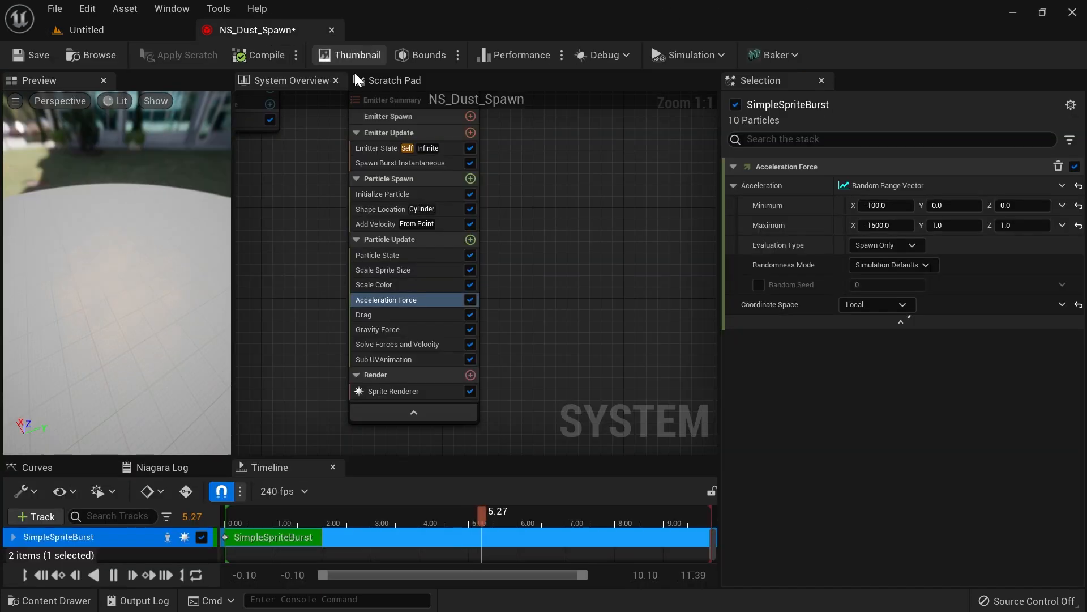
{"action": "left_click", "coordinate": [405, 194]}
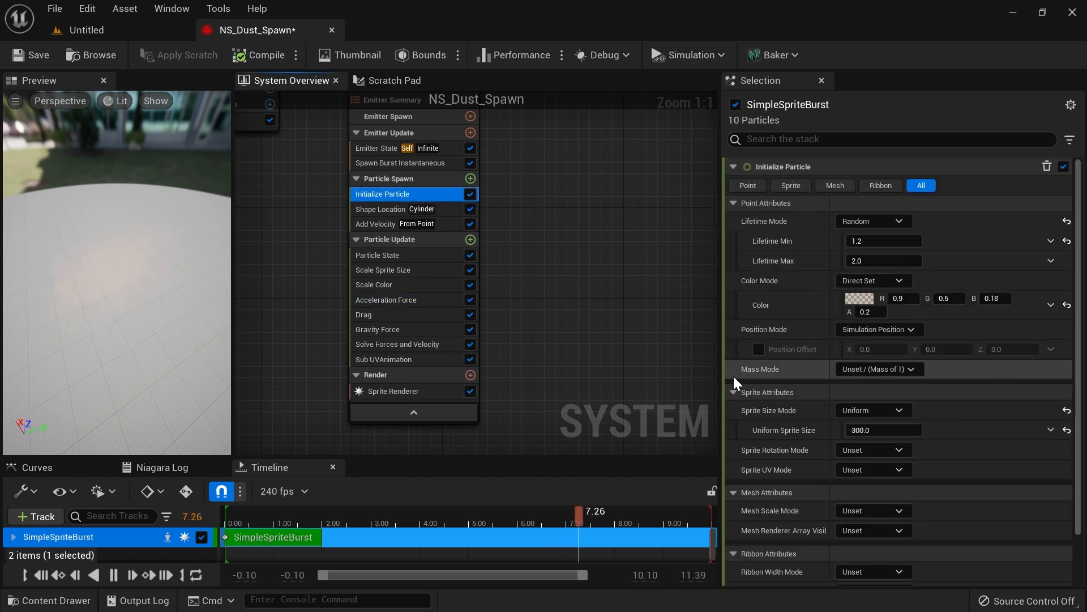
{"action": "scroll", "coordinate": [769, 386], "scroll_direction": "down", "scroll_amount": 2}
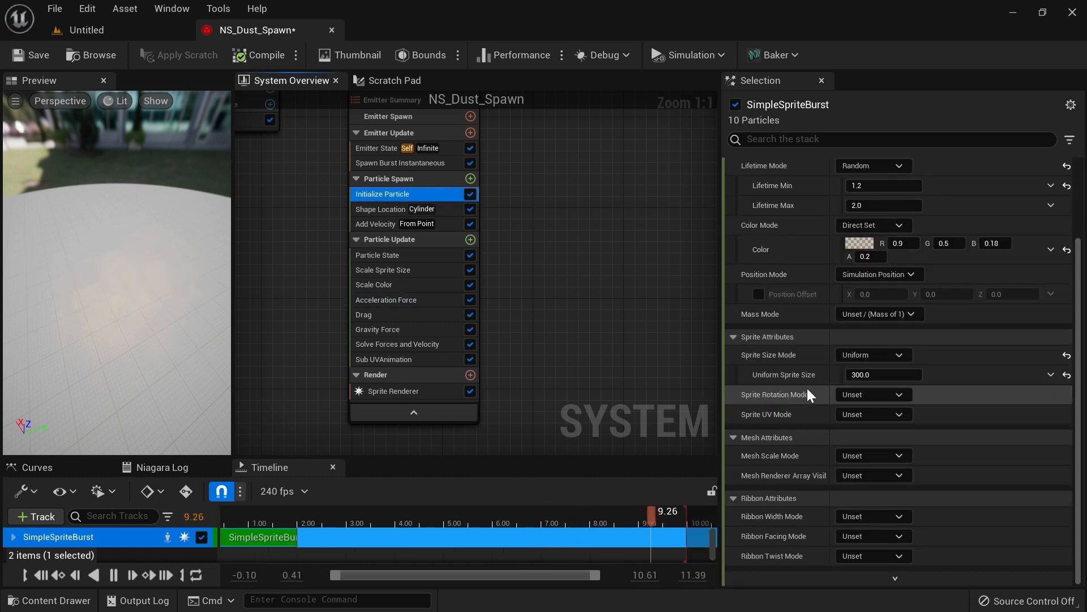
{"action": "left_click", "coordinate": [869, 394]}
{"action": "left_click", "coordinate": [900, 430]}
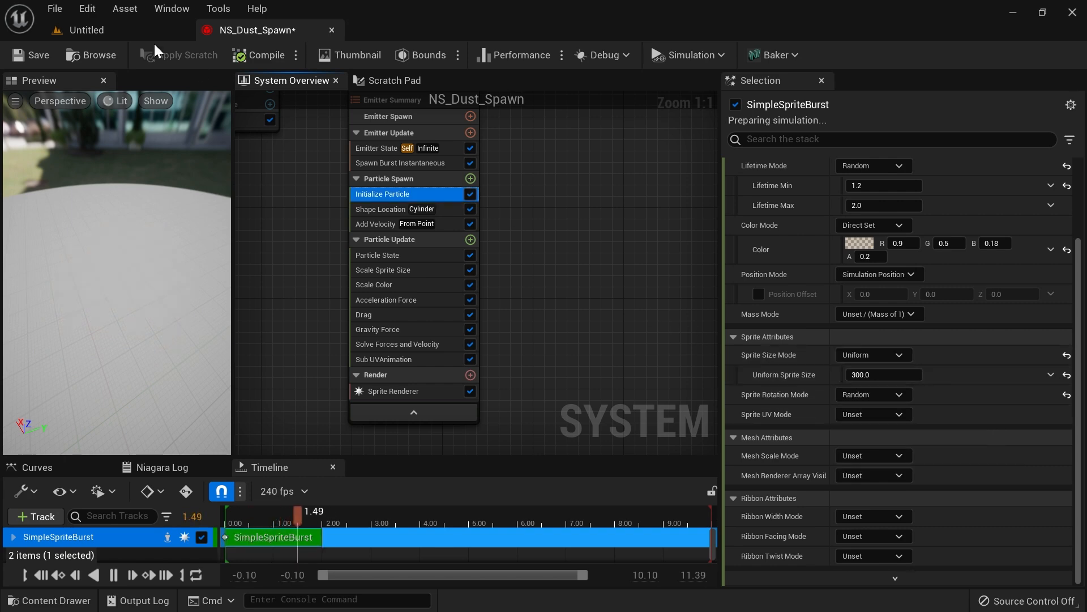
{"action": "left_click", "coordinate": [109, 36]}
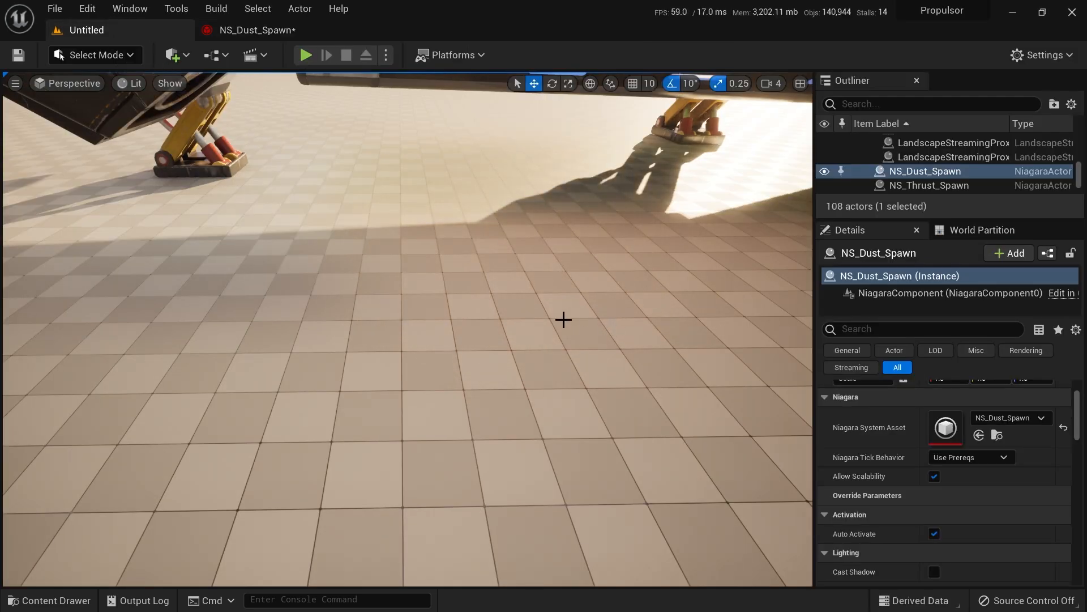
Step: Set the Acceleration Force's maximum Z acceleration to 1000 and check the dust in the level
{"action": "left_click", "coordinate": [273, 32]}
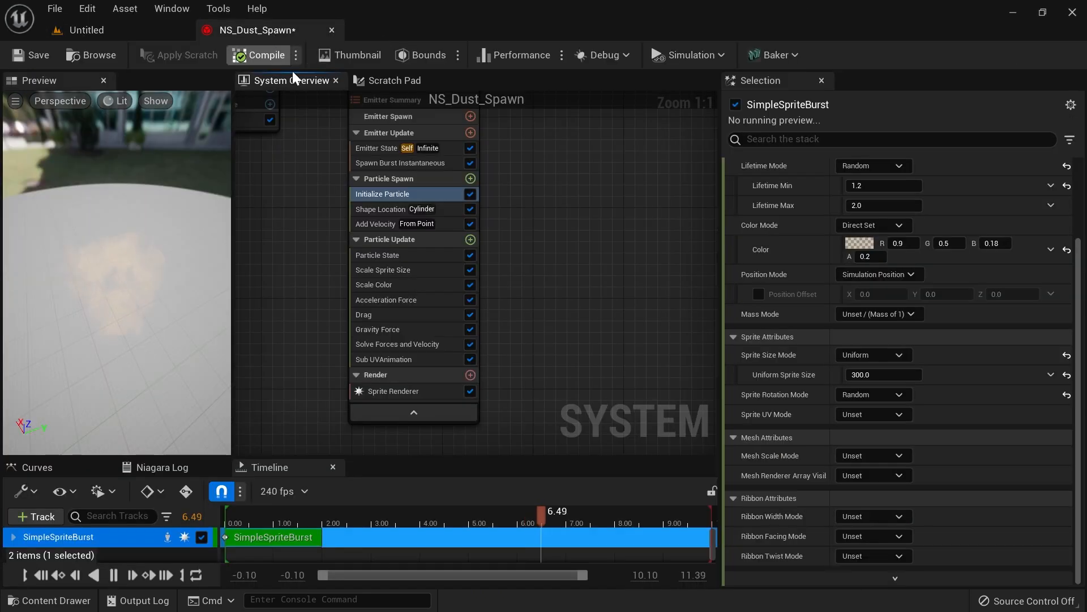
{"action": "left_click", "coordinate": [440, 333]}
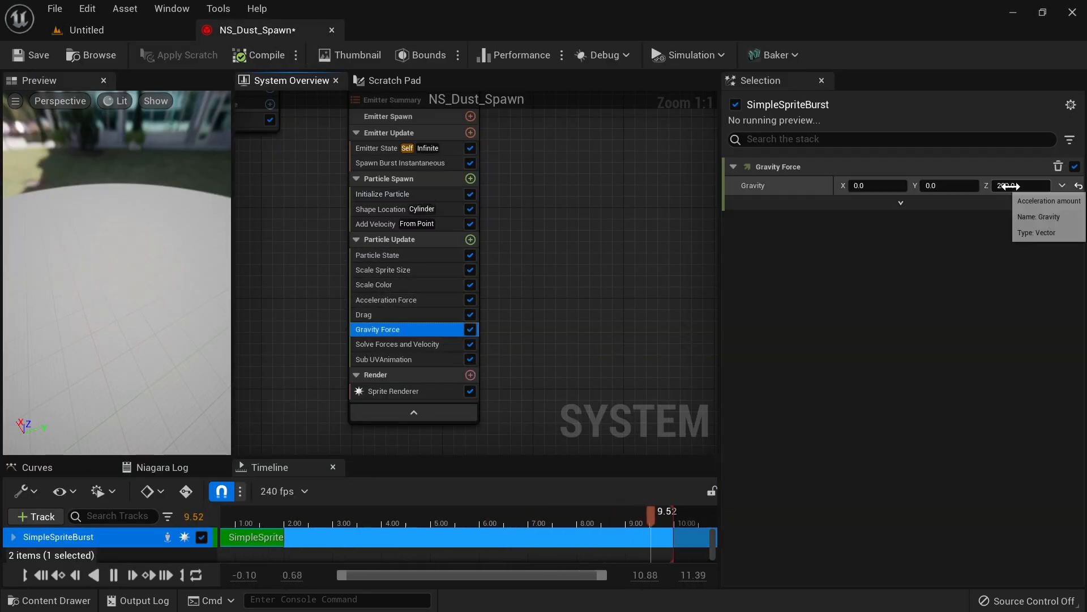
{"action": "left_click", "coordinate": [427, 299]}
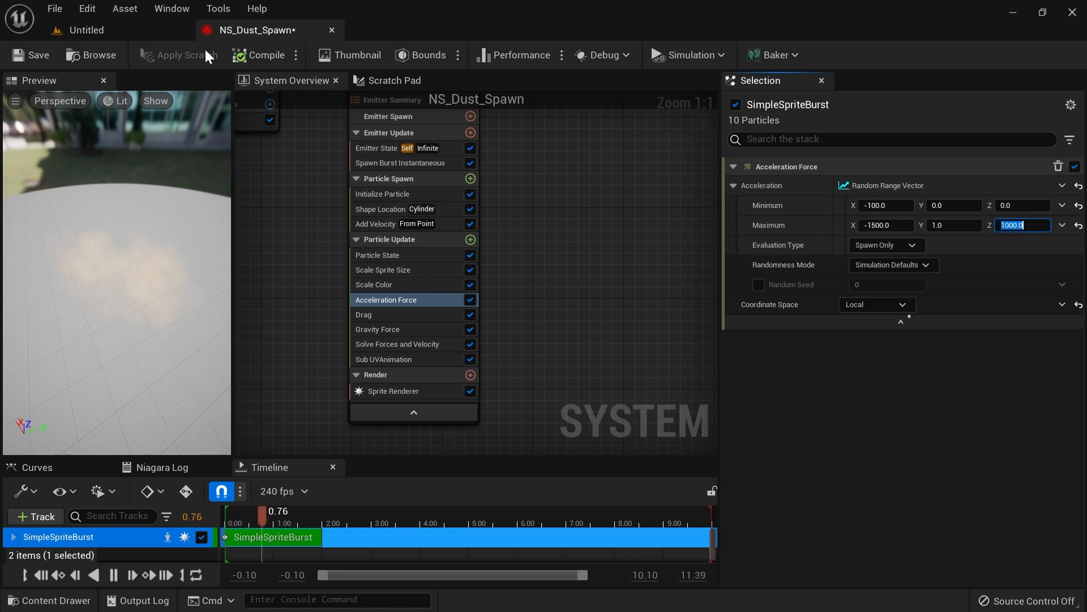
{"action": "left_click", "coordinate": [141, 26]}
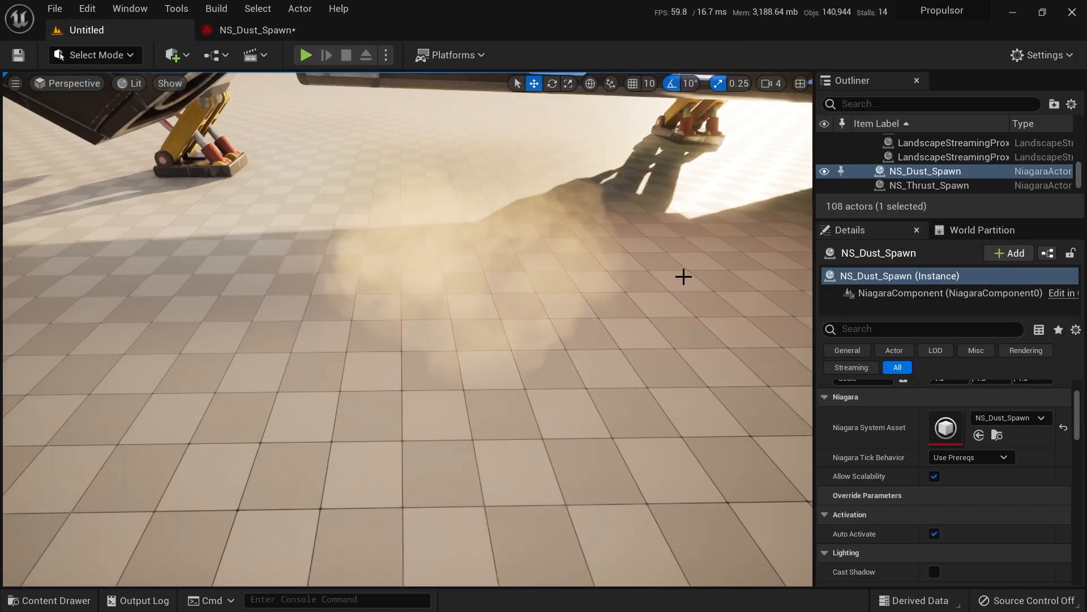
Step: Set the Acceleration Force's maximum Z acceleration to -1000 and inspect the dust from several angles in the level
{"action": "left_click", "coordinate": [286, 33]}
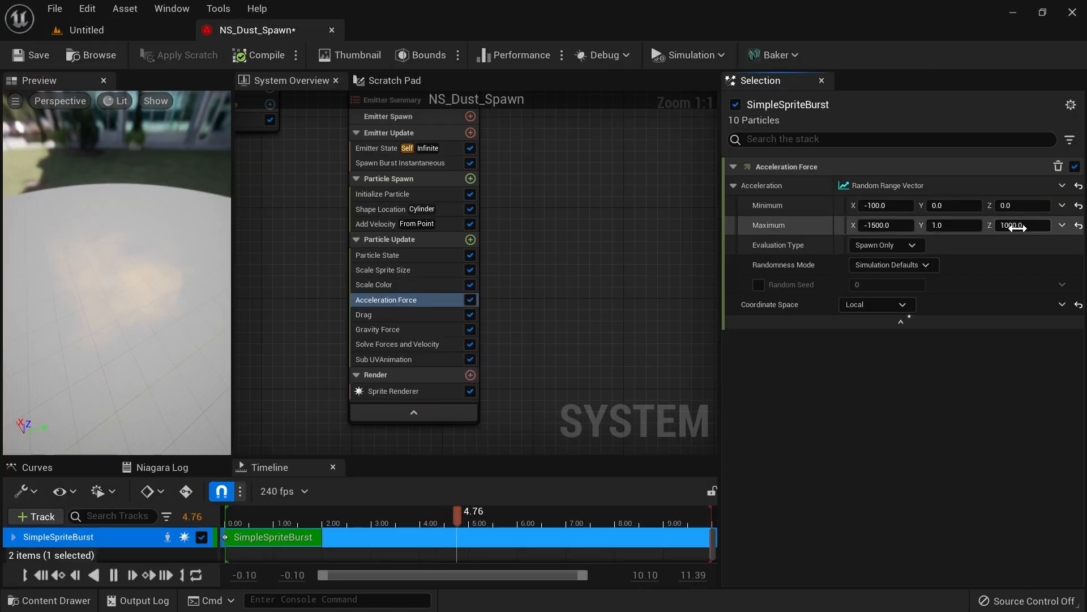
{"action": "key", "text": "Home"}
{"action": "type", "text": "-"}
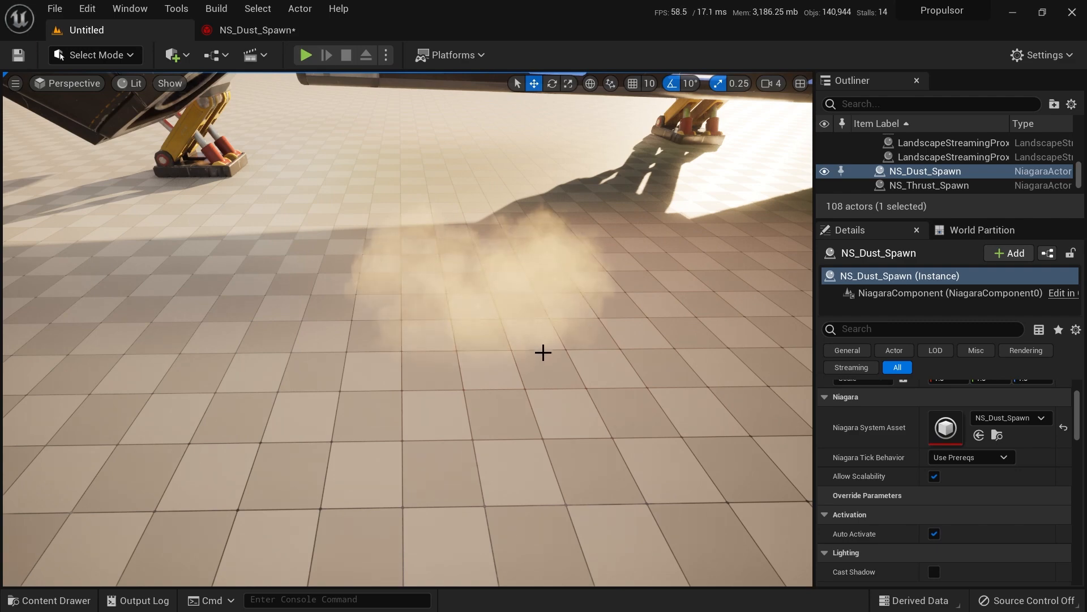
{"action": "right_click_drag", "start_coordinate": [552, 366], "coordinate": [451, 320]}
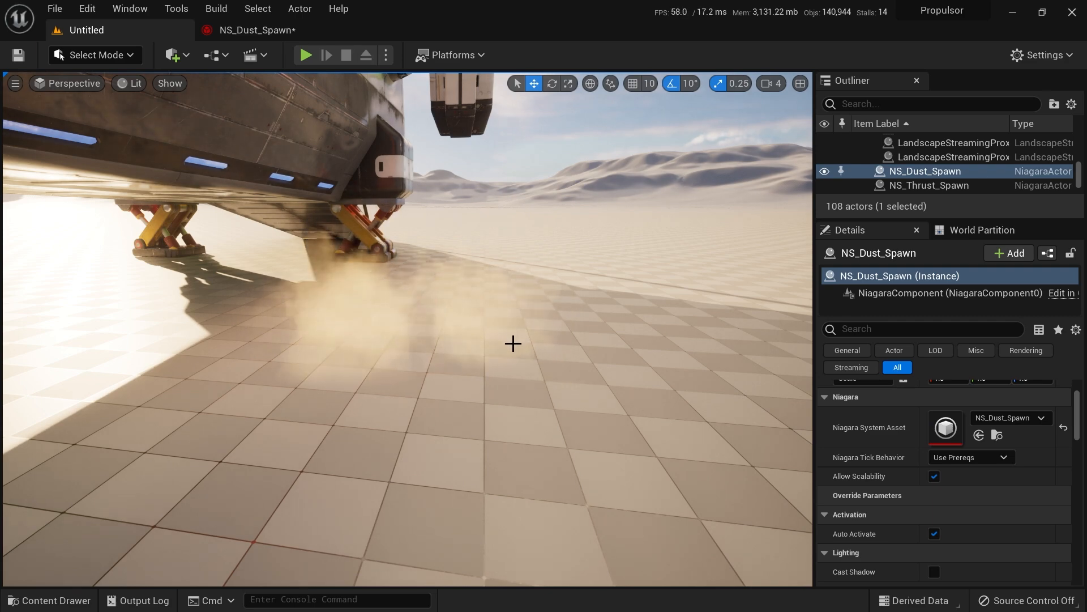
{"action": "right_click_drag", "start_coordinate": [512, 332], "coordinate": [452, 253]}
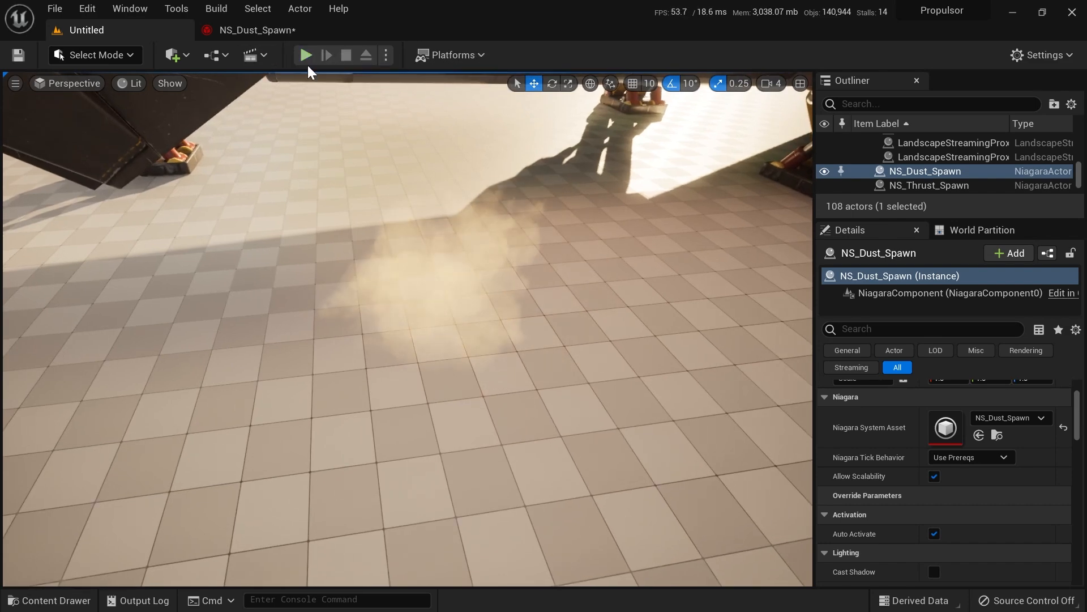
Step: Add a second emitter to the NS_Dust_Spawn system from the Simple Sprite Burst template
{"action": "left_click", "coordinate": [260, 30]}
{"action": "right_click_drag", "start_coordinate": [562, 234], "coordinate": [530, 318]}
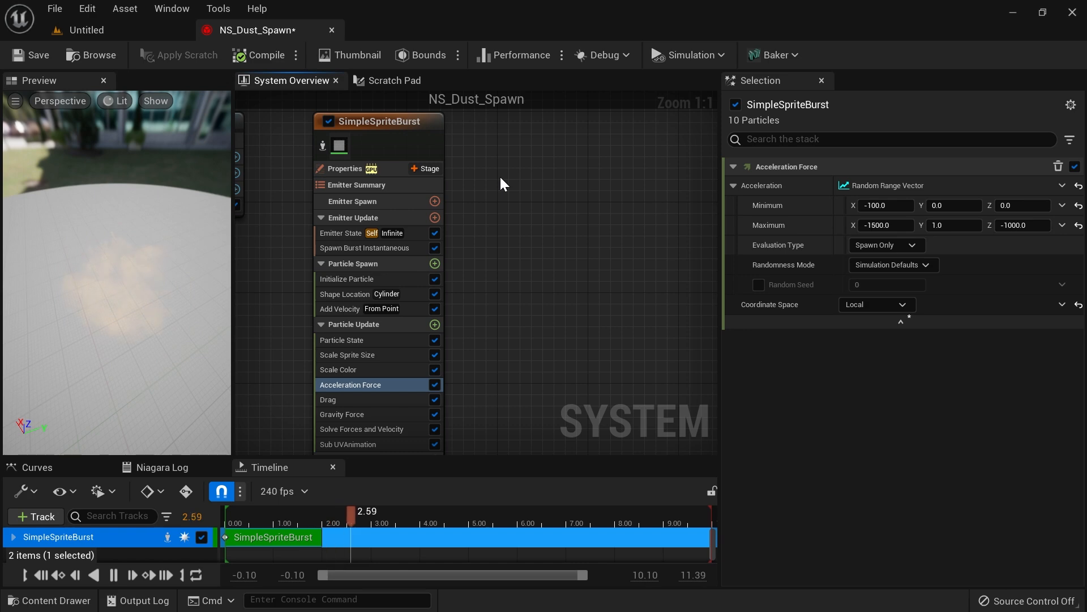
{"action": "right_click_drag", "start_coordinate": [493, 140], "coordinate": [468, 137]}
{"action": "right_click", "coordinate": [467, 139]}
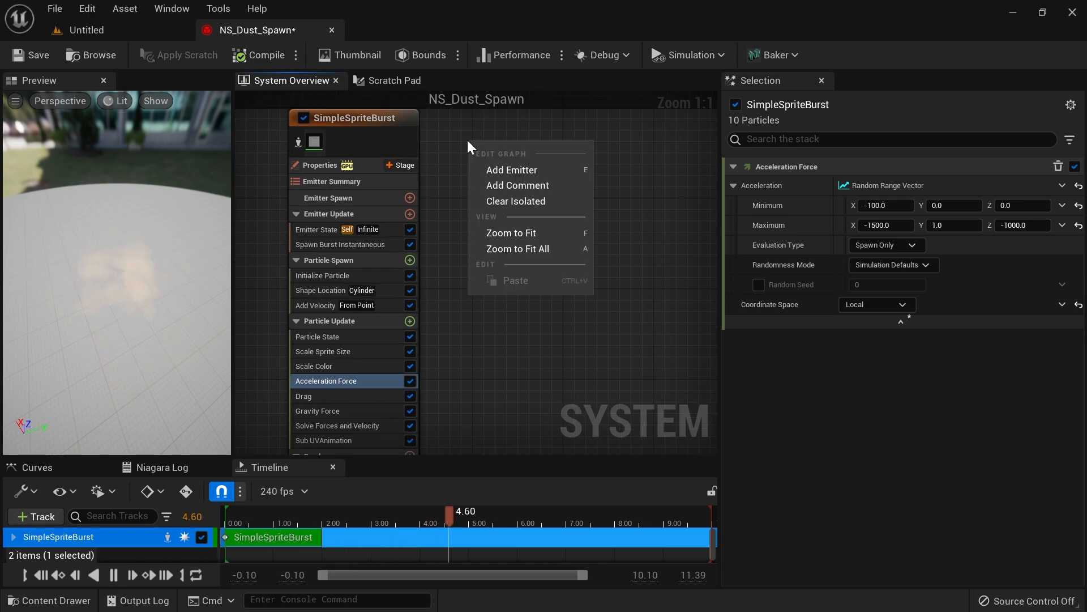
{"action": "left_click", "coordinate": [495, 170]}
{"action": "scroll", "coordinate": [648, 416], "scroll_direction": "down", "scroll_amount": 2}
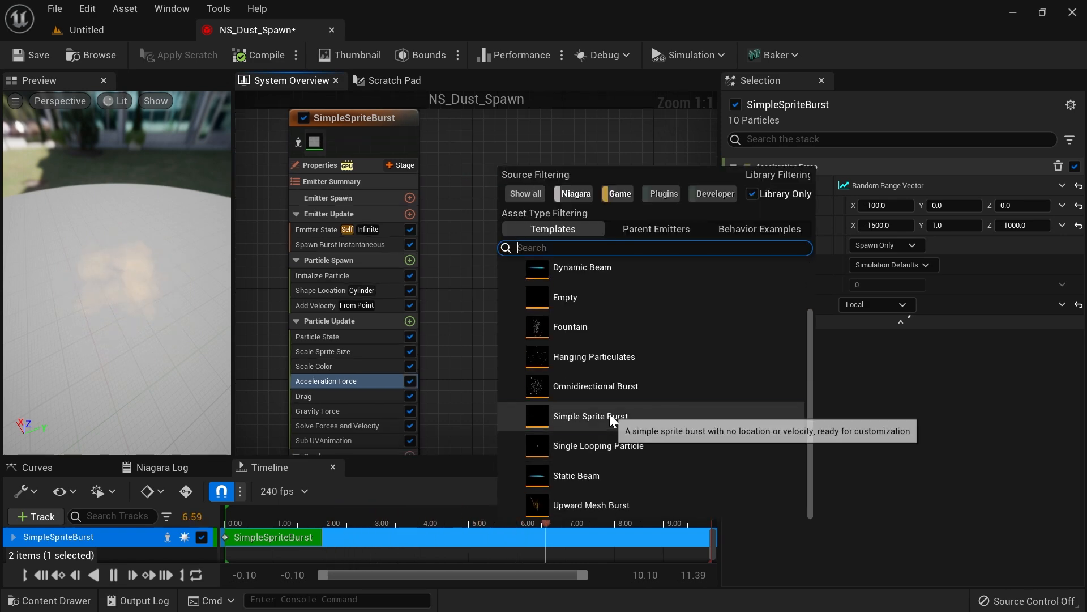
{"action": "key", "text": "Escape"}
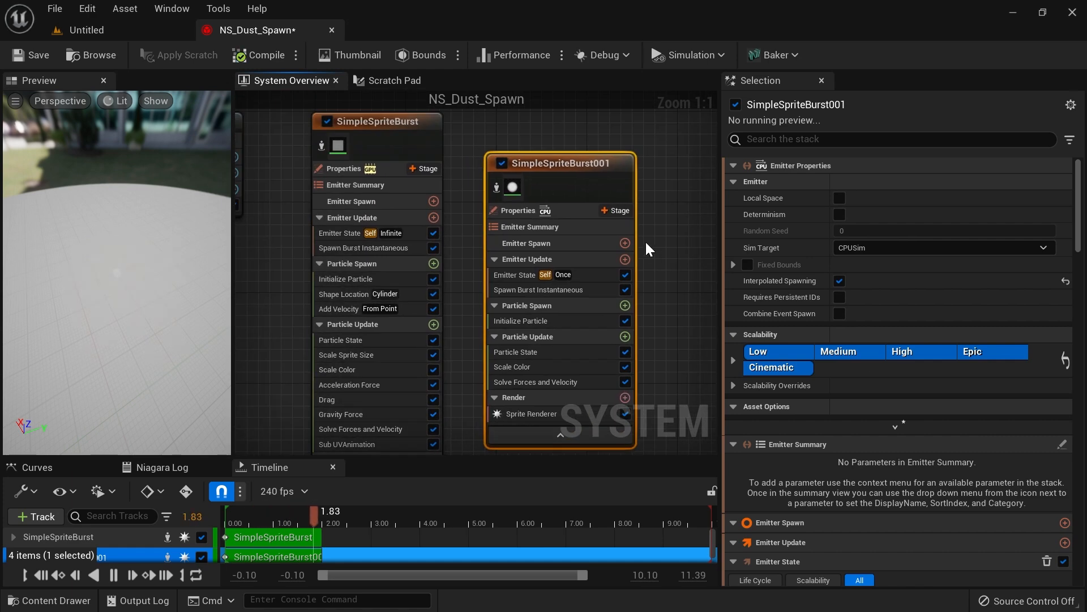
Step: Rename the original SimpleSpriteBurst emitter to ImpactSmoke
{"action": "left_click", "coordinate": [375, 121]}
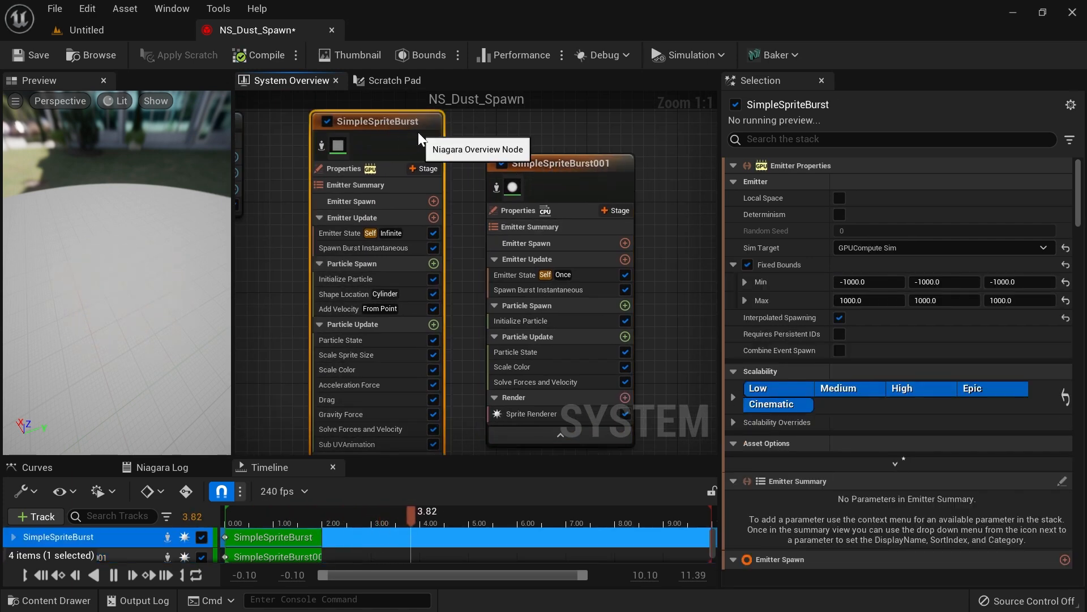
{"action": "key", "text": "F2"}
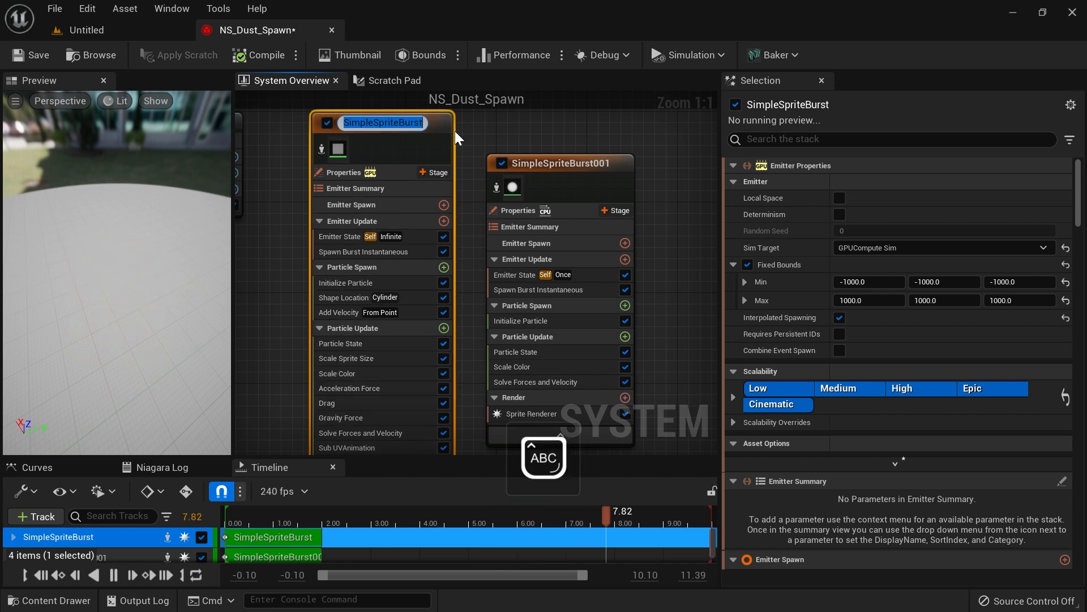
{"action": "type", "text": "Impac"}
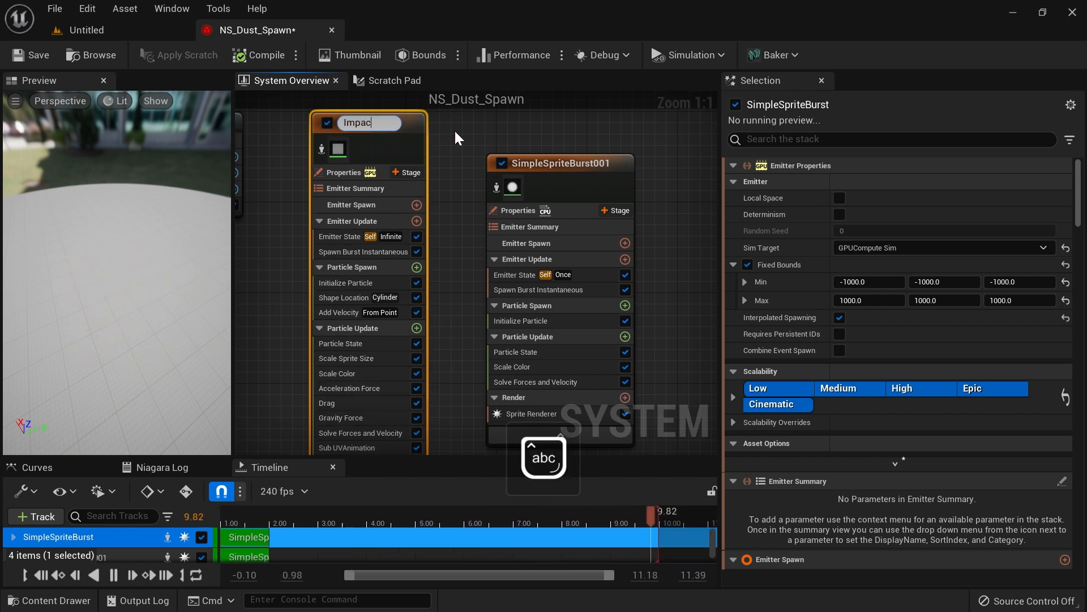
{"action": "type", "text": "tSmoke"}
{"action": "key", "text": "Return"}
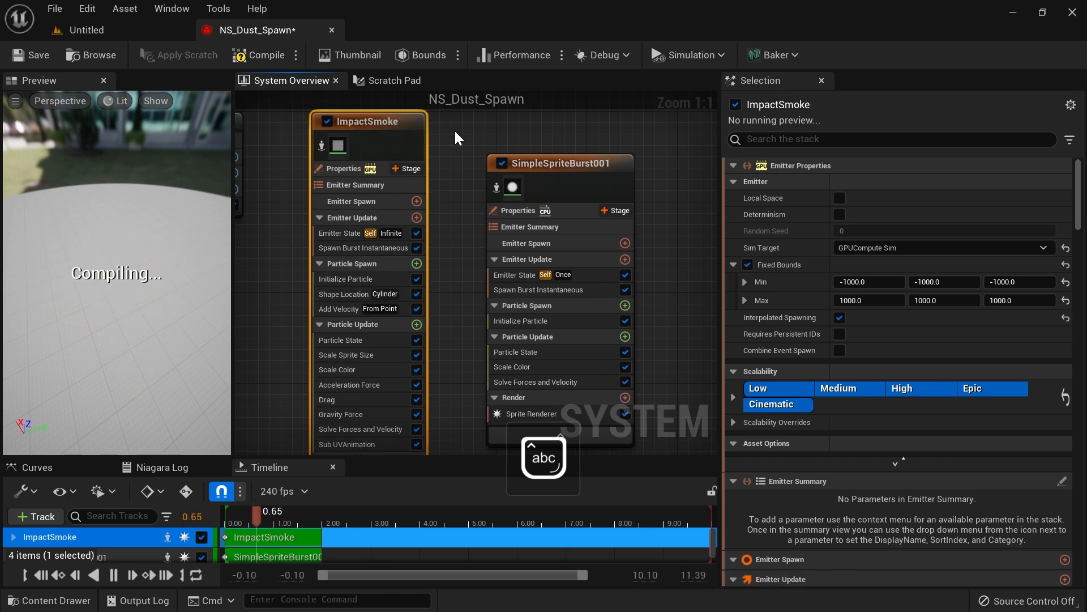
Step: Place the new sprite burst emitter closer to ImpactSmoke and rename it ImpactDust
{"action": "left_click_drag", "start_coordinate": [583, 165], "coordinate": [532, 157]}
{"action": "key", "text": "F2"}
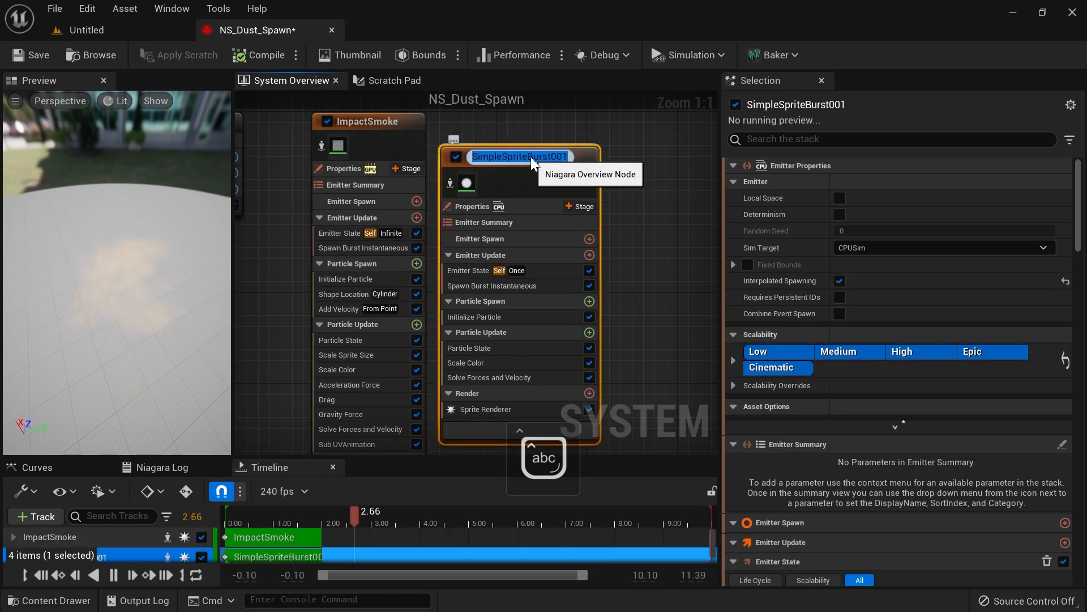
{"action": "type", "text": "ImpactDust"}
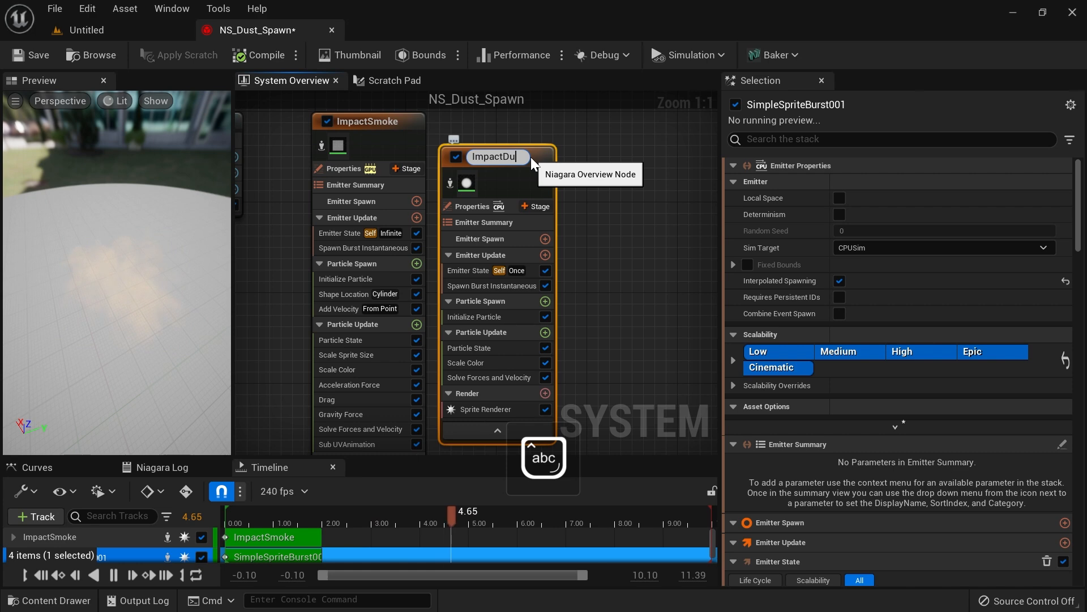
{"action": "key", "text": "Return"}
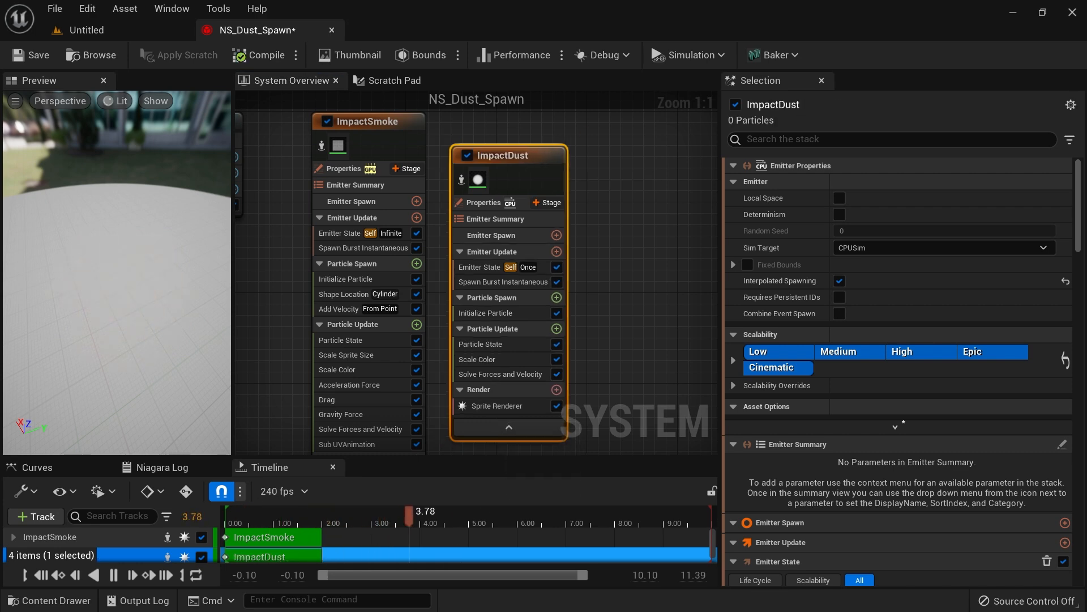
Step: Set the ImpactDust emitter's Sim Target to GPUCompute Sim and enable its fixed bounds
{"action": "left_click", "coordinate": [484, 202]}
{"action": "left_click", "coordinate": [949, 249]}
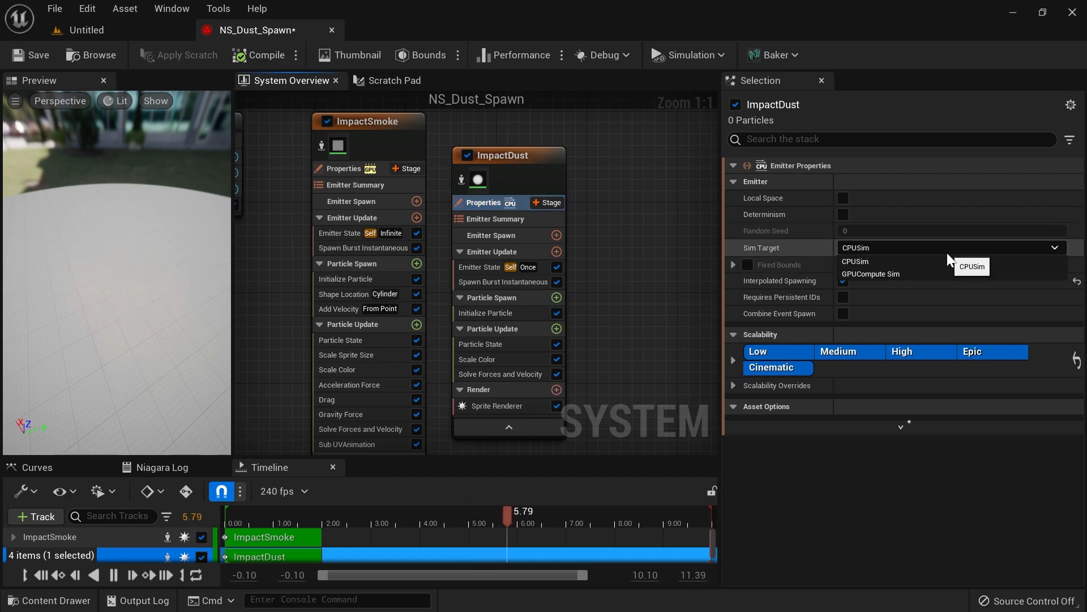
{"action": "left_click", "coordinate": [883, 274]}
{"action": "left_click", "coordinate": [748, 297]}
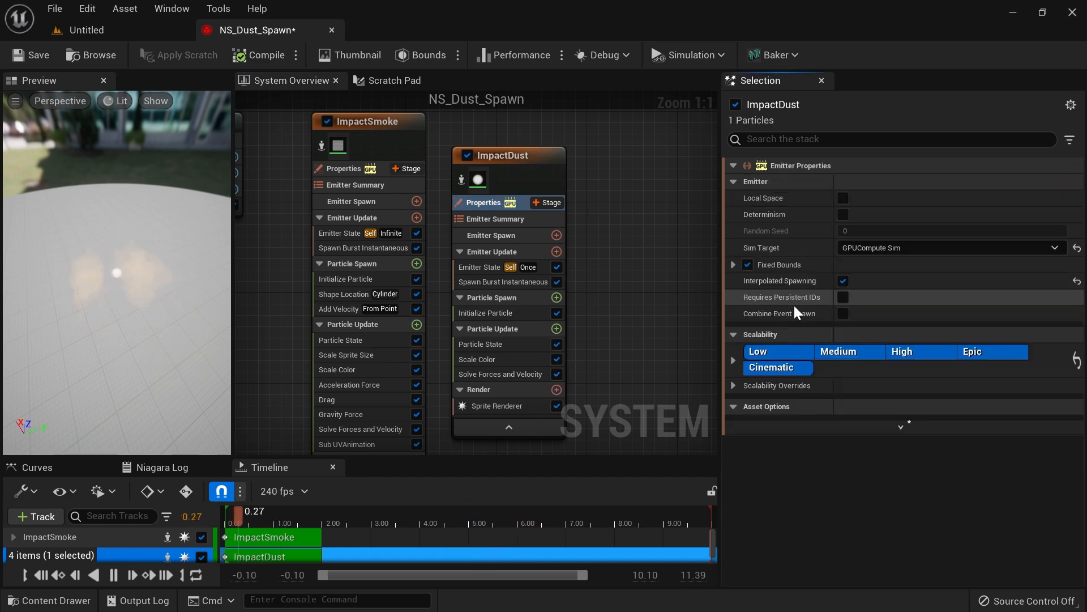
Step: Set the ImpactDust emitter's fixed bounds to a minimum of -1000 and a maximum of 1000 on all three axes
{"action": "left_click", "coordinate": [733, 264]}
{"action": "left_click", "coordinate": [851, 281]}
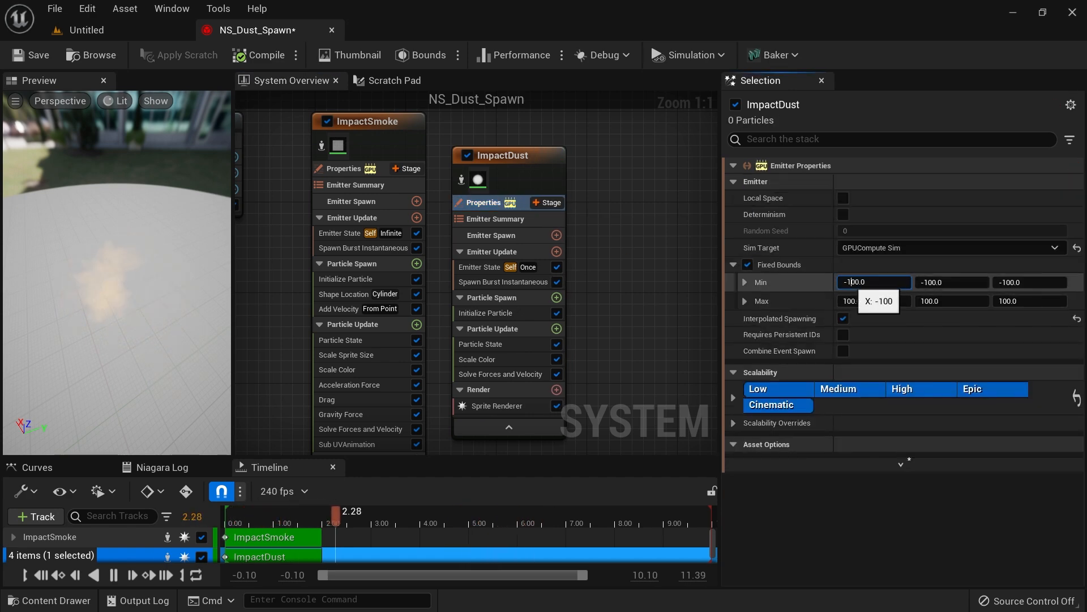
{"action": "left_click", "coordinate": [924, 282]}
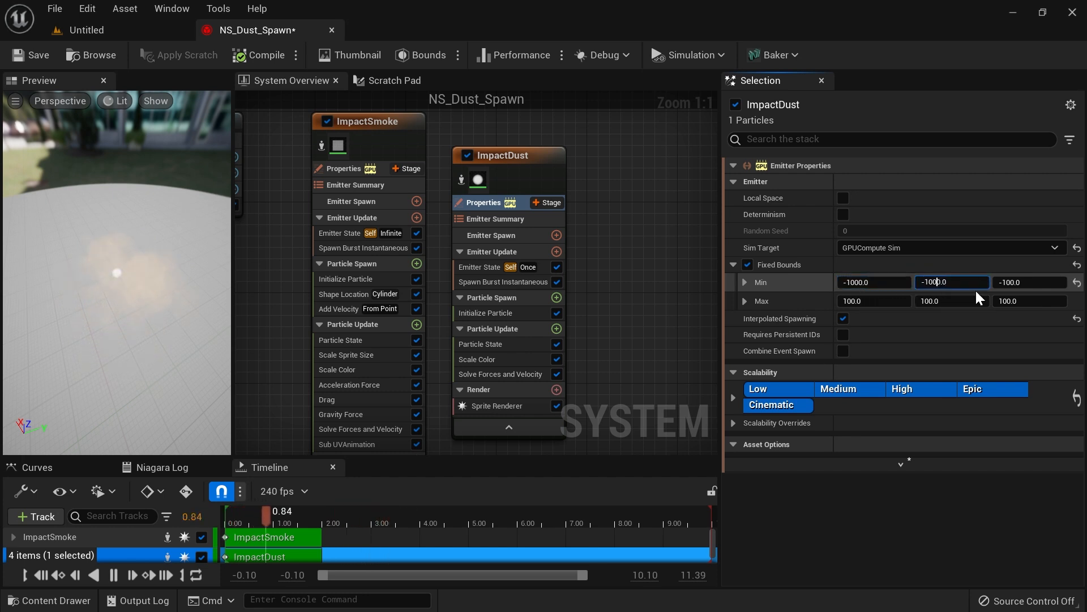
{"action": "type", "text": "0"}
{"action": "left_click", "coordinate": [1009, 301]}
{"action": "type", "text": "0"}
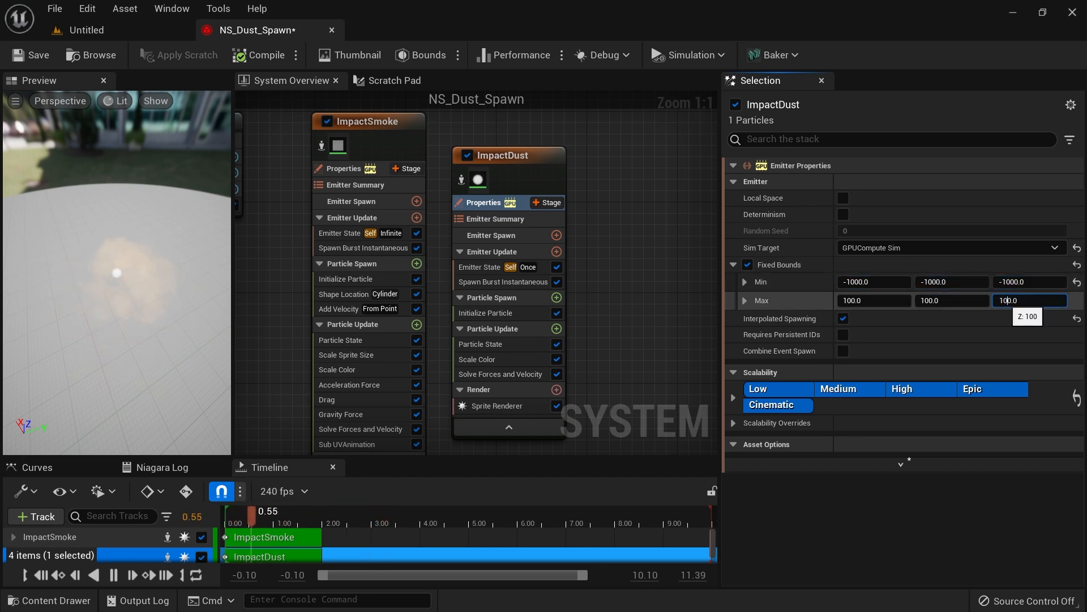
{"action": "left_click", "coordinate": [920, 301]}
{"action": "type", "text": "0"}
{"action": "left_click", "coordinate": [849, 301]}
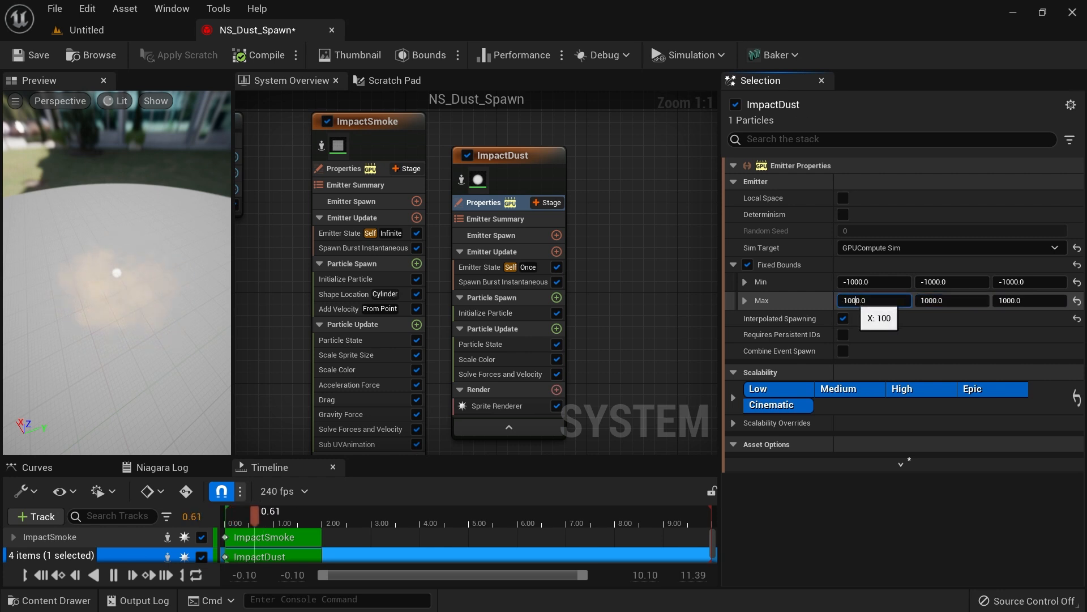
Step: Set the ImpactDust emitter's burst spawn count to 200 and its particle lifetime to a random range of 0.3 to 1.0
{"action": "left_click", "coordinate": [498, 282]}
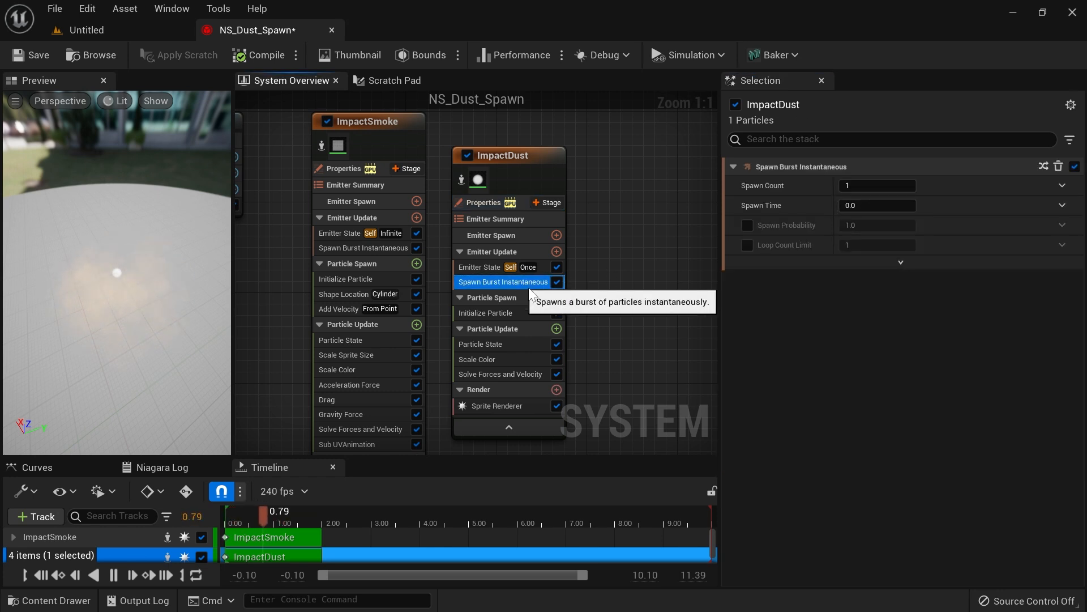
{"action": "left_click", "coordinate": [869, 185]}
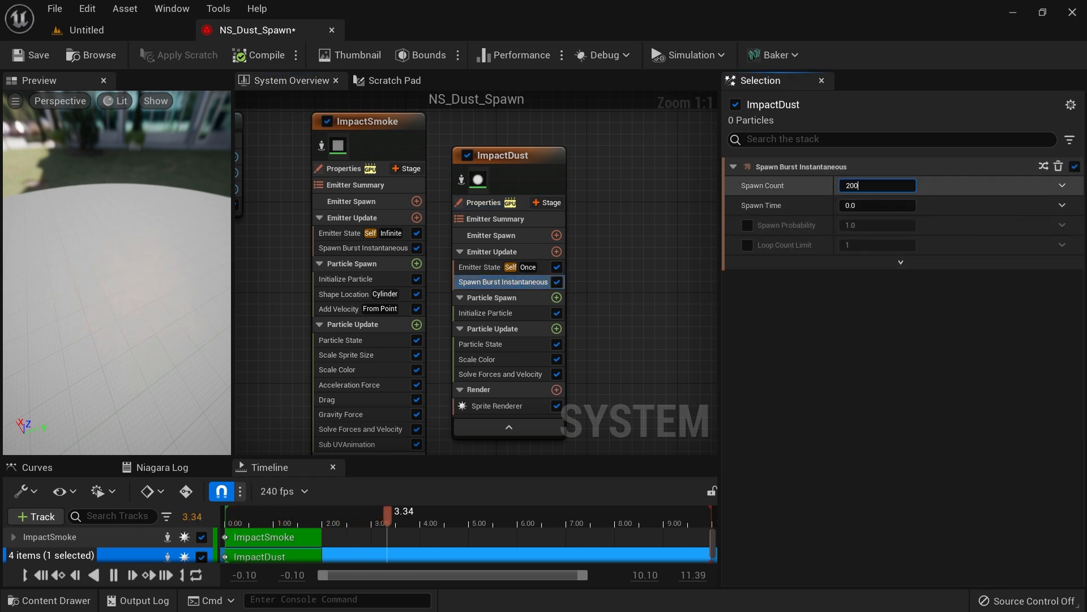
{"action": "left_click", "coordinate": [516, 314]}
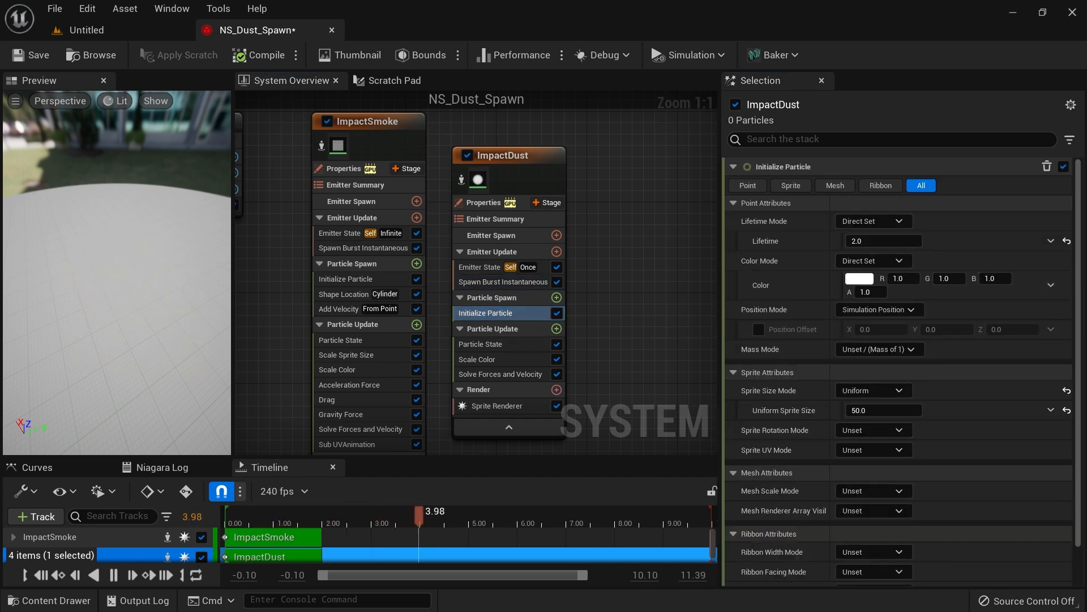
{"action": "left_click", "coordinate": [900, 222]}
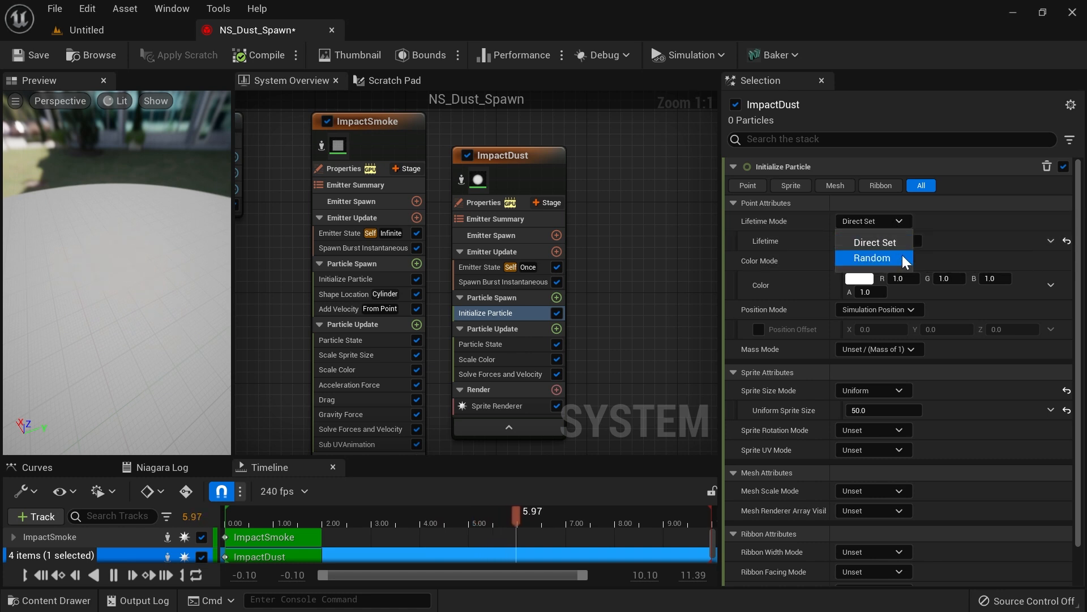
{"action": "left_click", "coordinate": [901, 256]}
{"action": "left_click", "coordinate": [886, 241]}
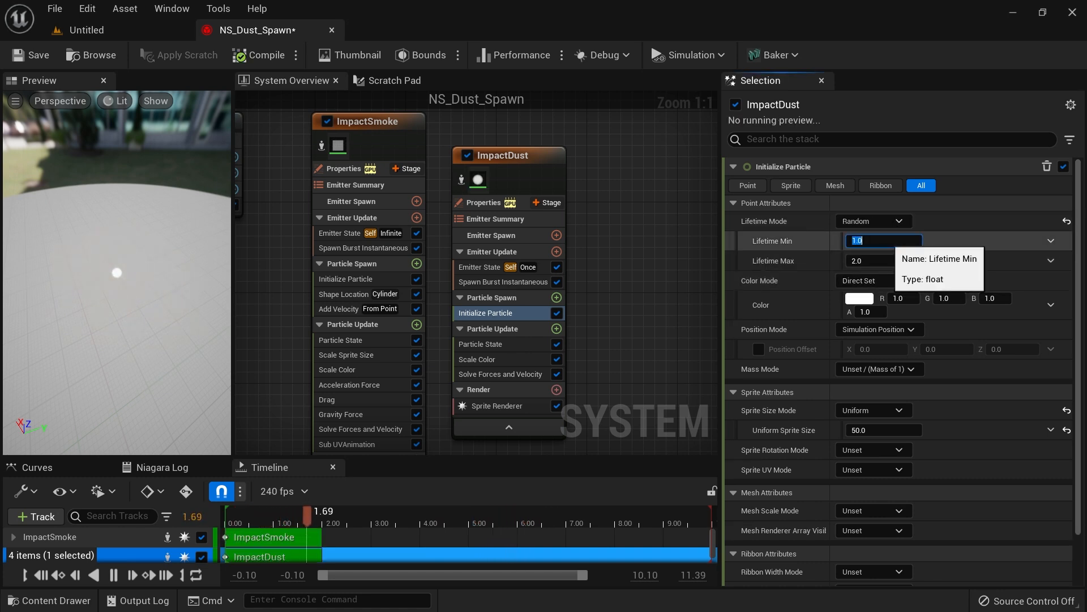
{"action": "type", "text": "0.3"}
{"action": "key", "text": "Tab"}
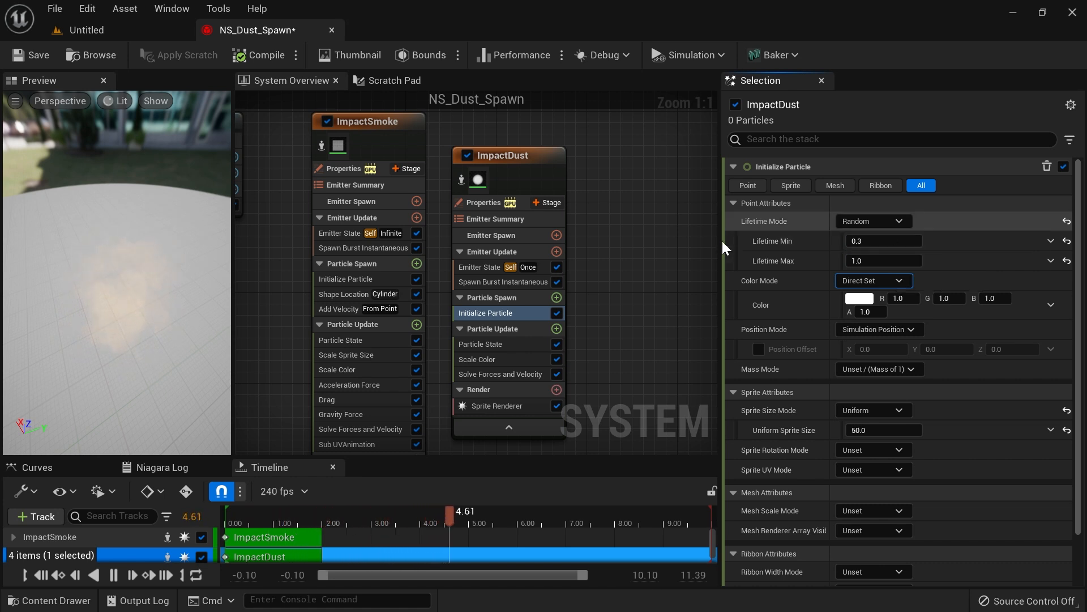
Step: Isolate the ImpactDust emitter and inspect its particles in the preview
{"action": "left_click_drag", "start_coordinate": [100, 274], "coordinate": [111, 259]}
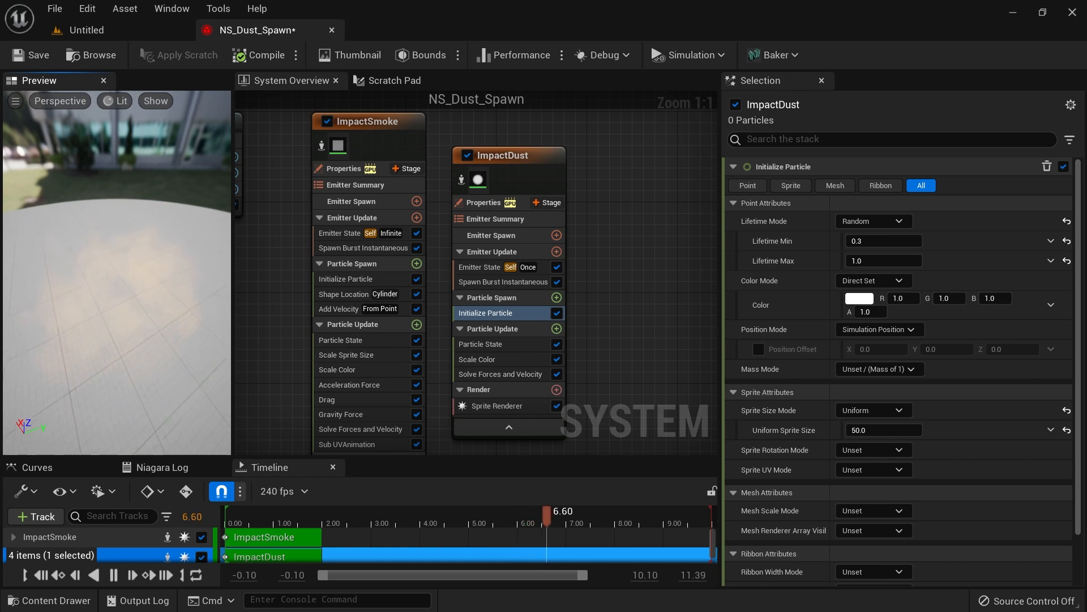
{"action": "left_click", "coordinate": [460, 181]}
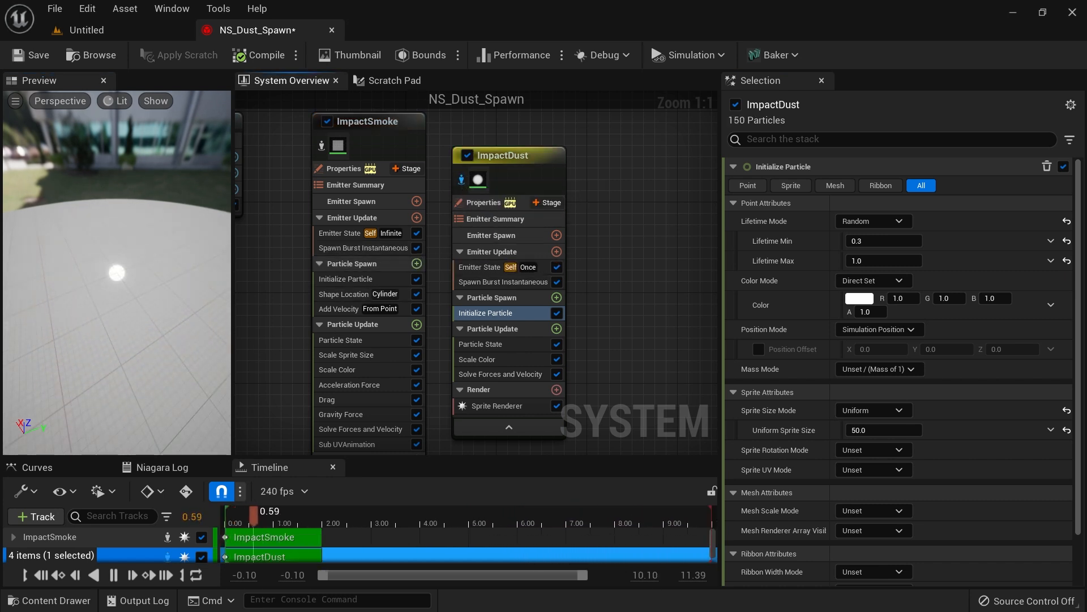
{"action": "left_click_drag", "start_coordinate": [170, 304], "coordinate": [131, 281]}
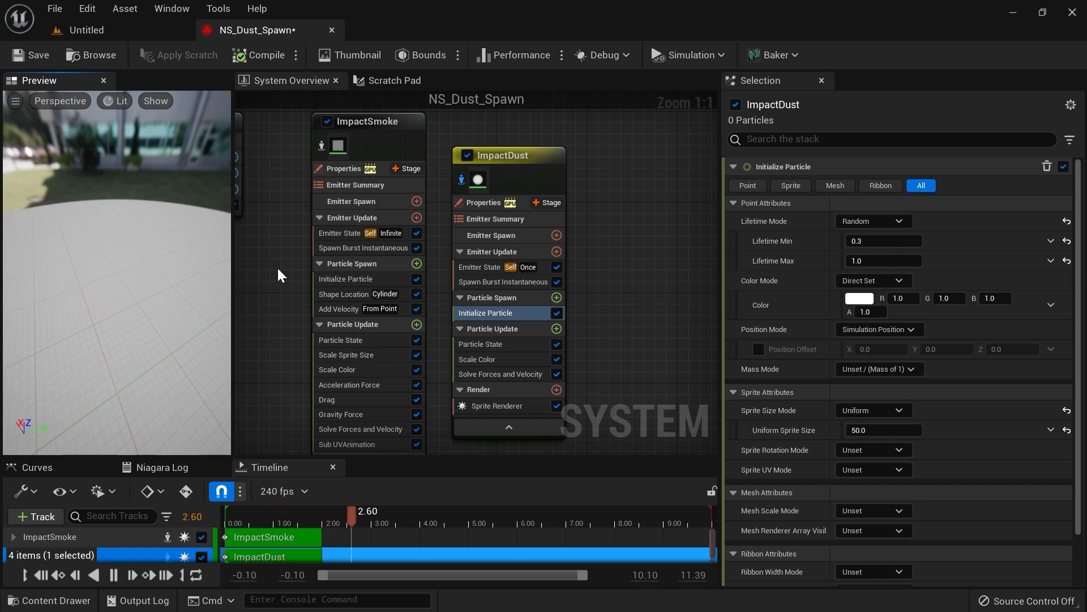
Step: Set the ImpactSmoke emitter's Loop Behavior to Once
{"action": "left_click", "coordinate": [340, 238]}
{"action": "left_click", "coordinate": [875, 262]}
{"action": "left_click", "coordinate": [894, 296]}
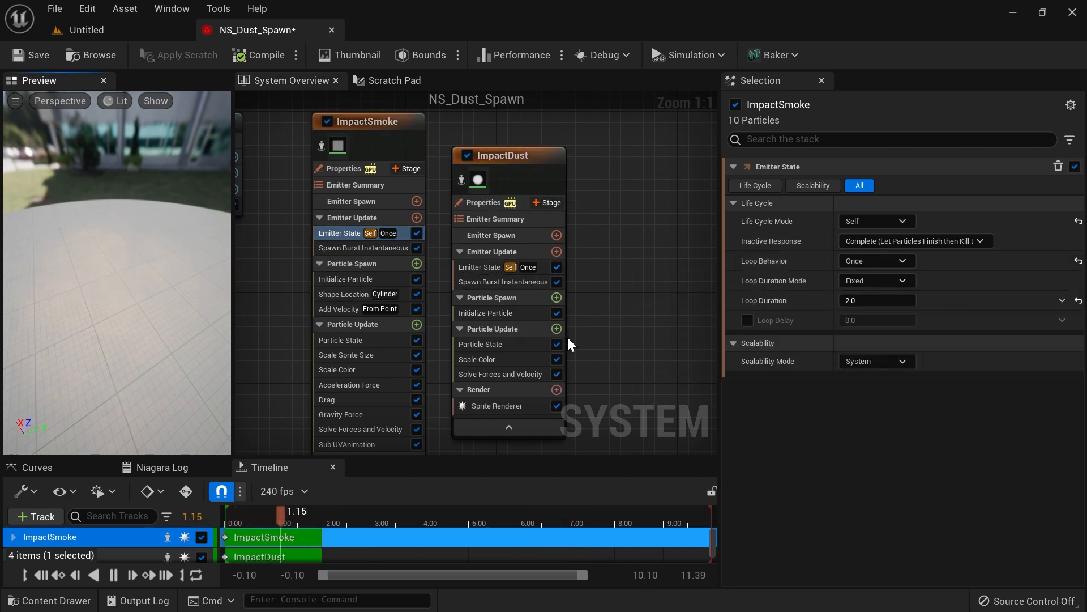
Step: Set ImpactDust's Sprite Size Mode to Random Uniform with a minimum of 1 and a maximum of 5
{"action": "left_click", "coordinate": [523, 313]}
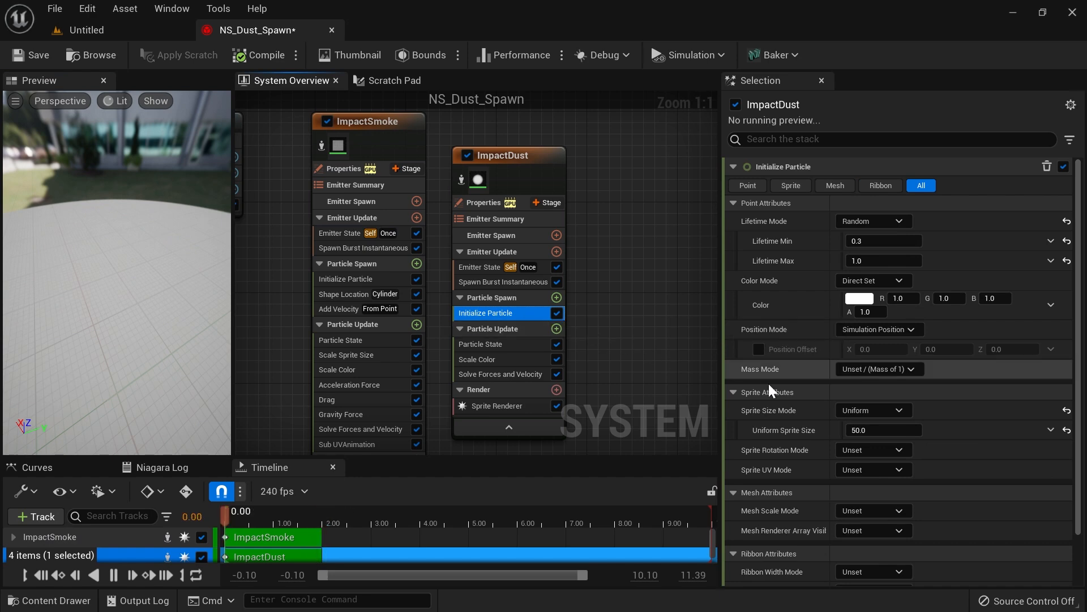
{"action": "left_click", "coordinate": [885, 410]}
{"action": "left_click", "coordinate": [893, 459]}
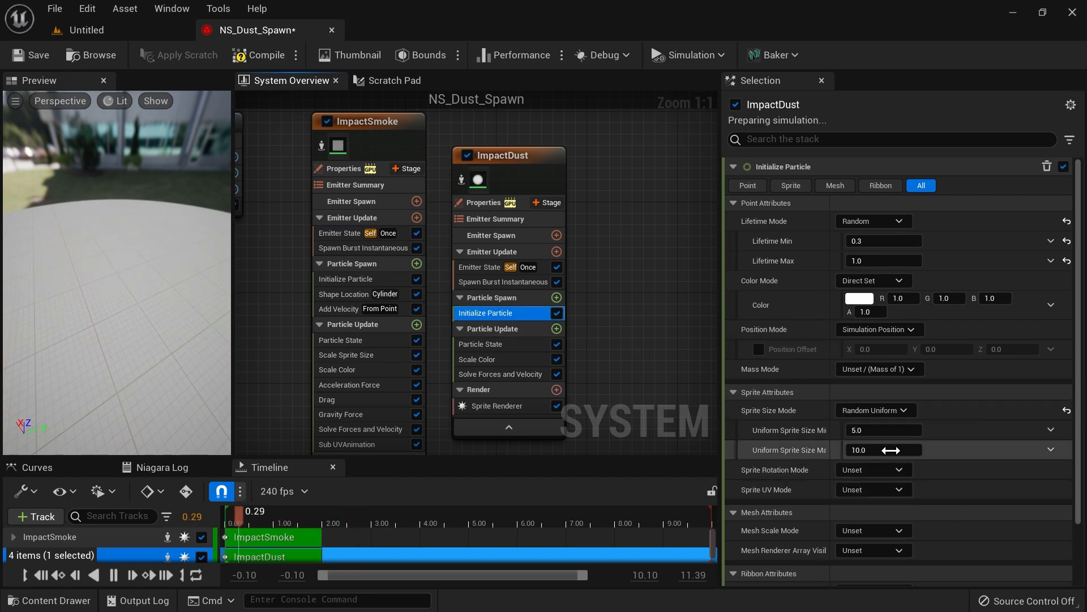
{"action": "left_click", "coordinate": [877, 432]}
{"action": "type", "text": "1"}
{"action": "key", "text": "Tab"}
{"action": "type", "text": "5"}
{"action": "key", "text": "Tab"}
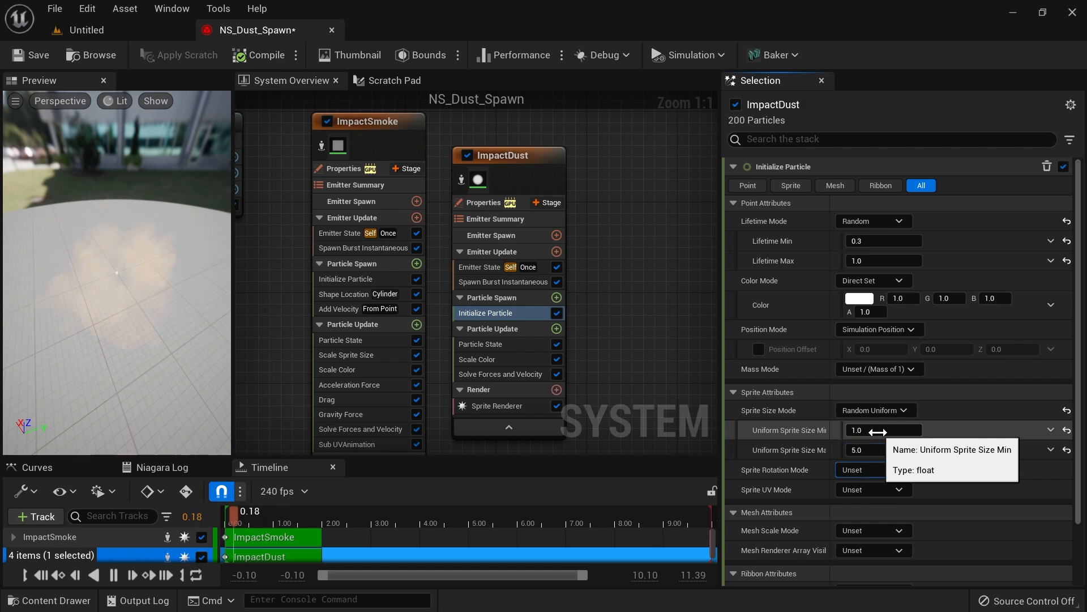
Step: Add a Shape Location module to ImpactDust's Particle Spawn group and check the particle spread in the preview
{"action": "left_click", "coordinate": [556, 297]}
{"action": "type", "text": "shape"}
{"action": "key", "text": "Return"}
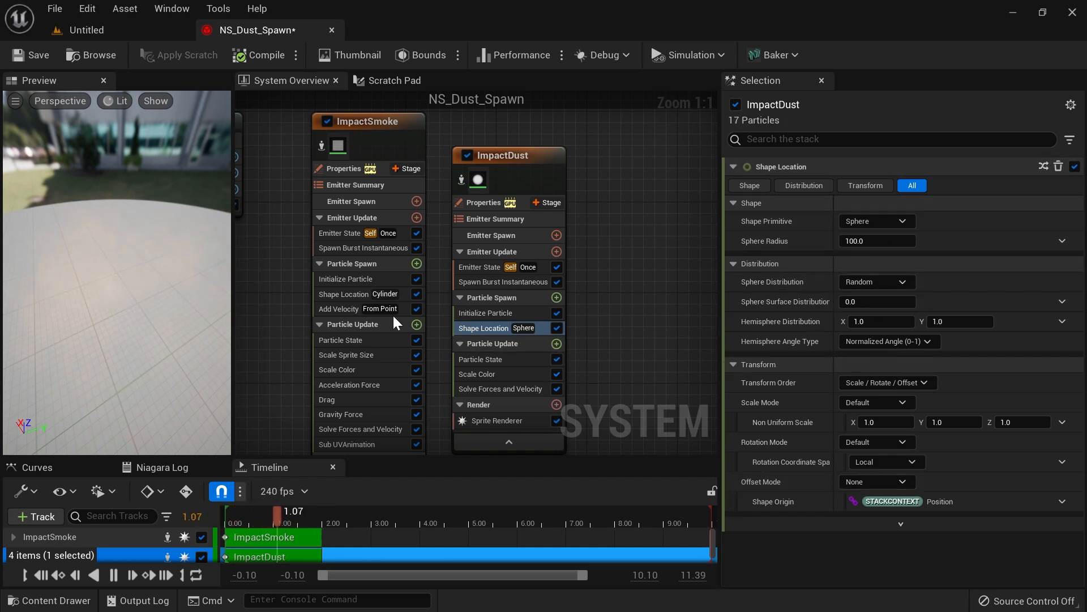
{"action": "left_click_drag", "start_coordinate": [113, 283], "coordinate": [131, 281]}
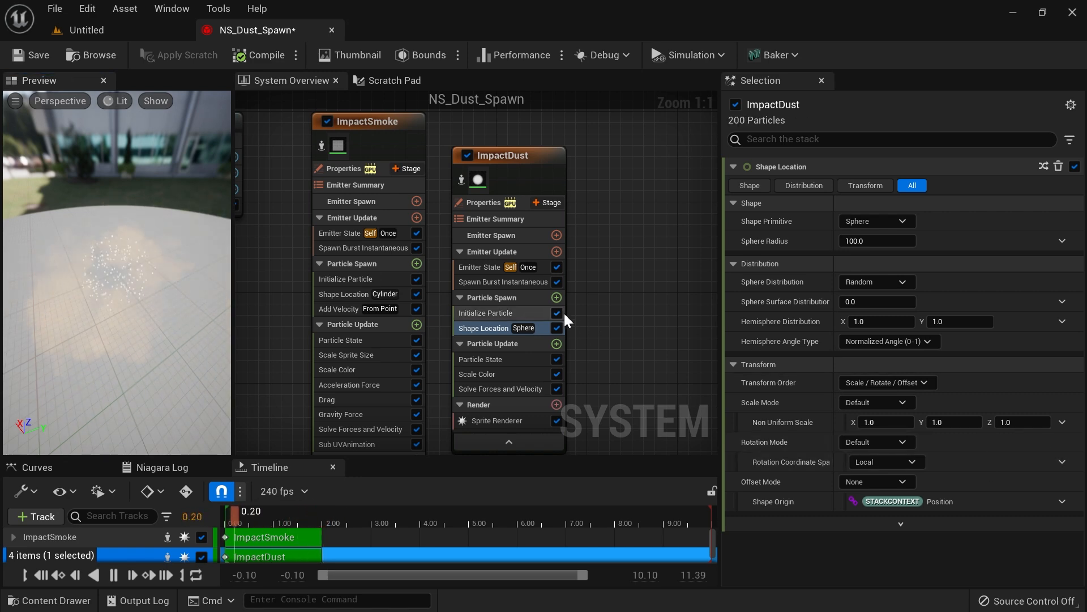
Step: Add an Add Velocity module to ImpactDust's Particle Spawn group, using From Point mode and a velocity speed of 500
{"action": "left_click", "coordinate": [557, 298]}
{"action": "type", "text": "velocity"}
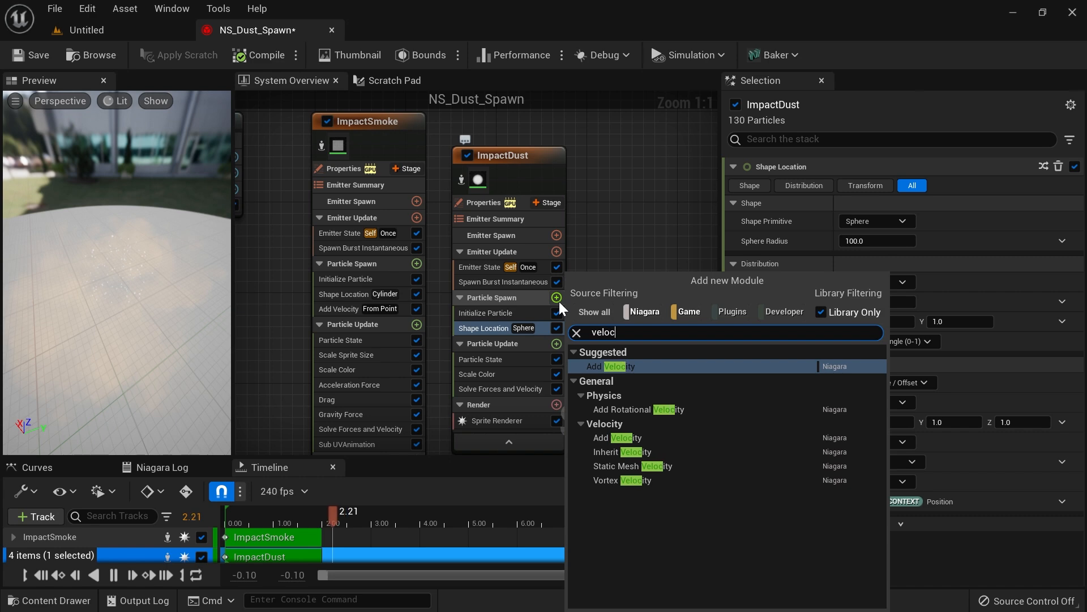
{"action": "key", "text": "Return"}
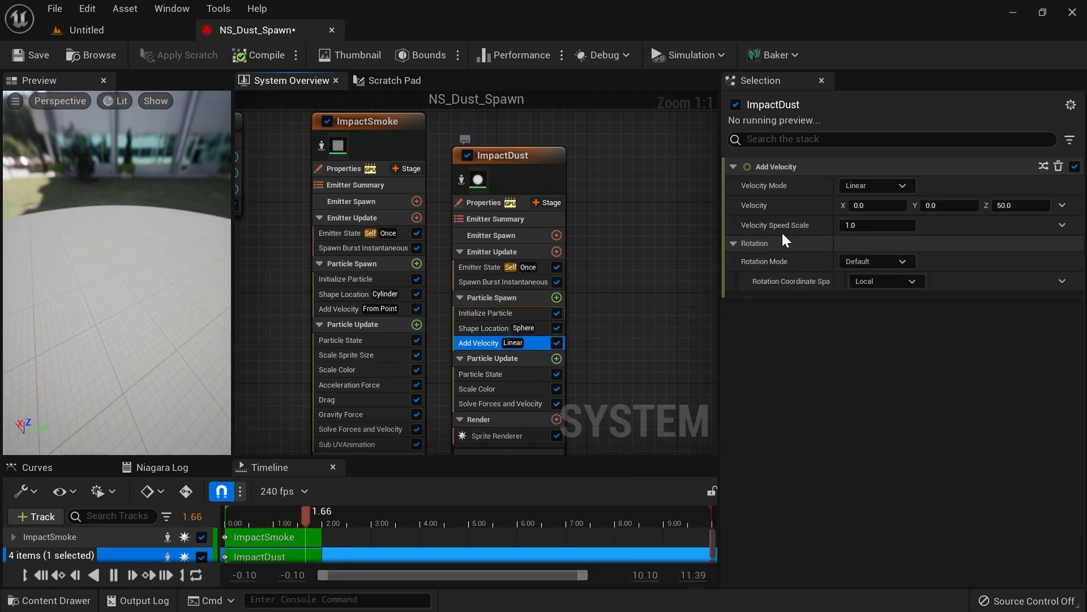
{"action": "left_click", "coordinate": [895, 186]}
{"action": "left_click", "coordinate": [884, 220]}
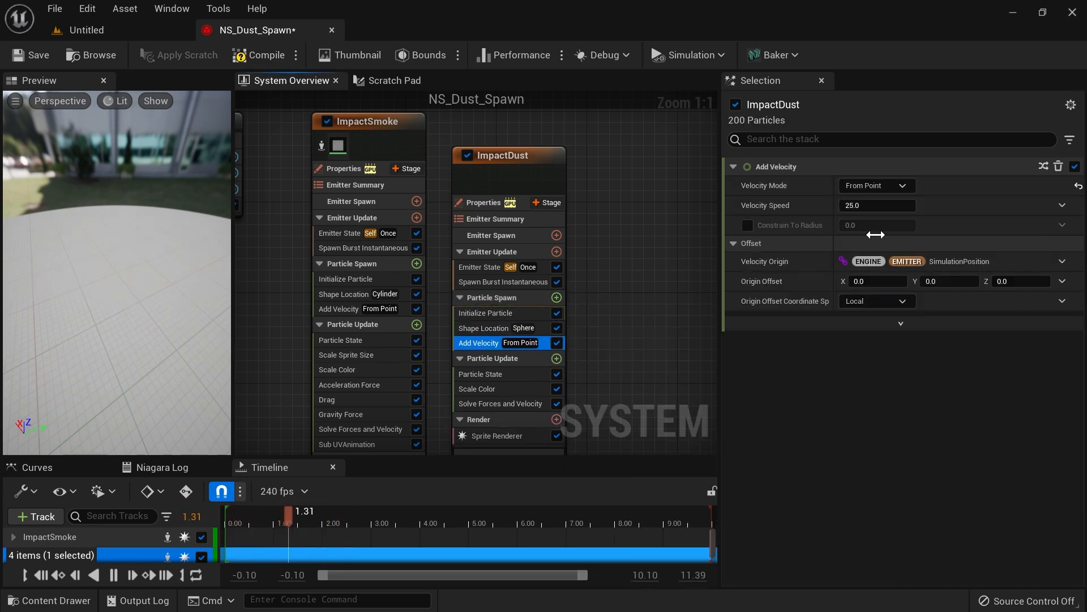
{"action": "left_click", "coordinate": [887, 205]}
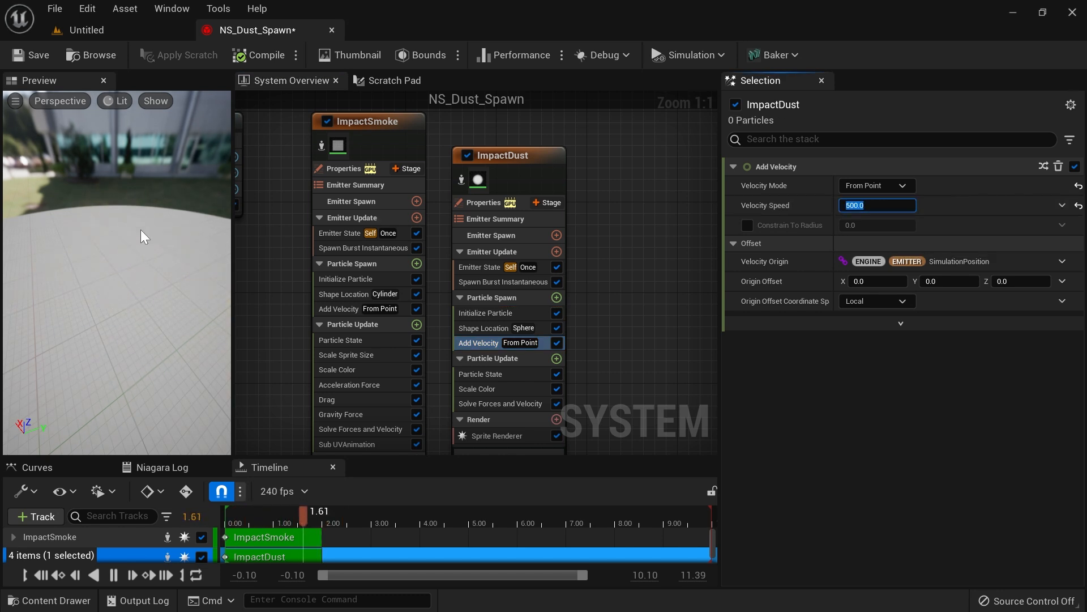
Step: Add a Drag module to ImpactDust's Particle Update group with a drag of 10
{"action": "right_click_drag", "start_coordinate": [668, 348], "coordinate": [649, 286]}
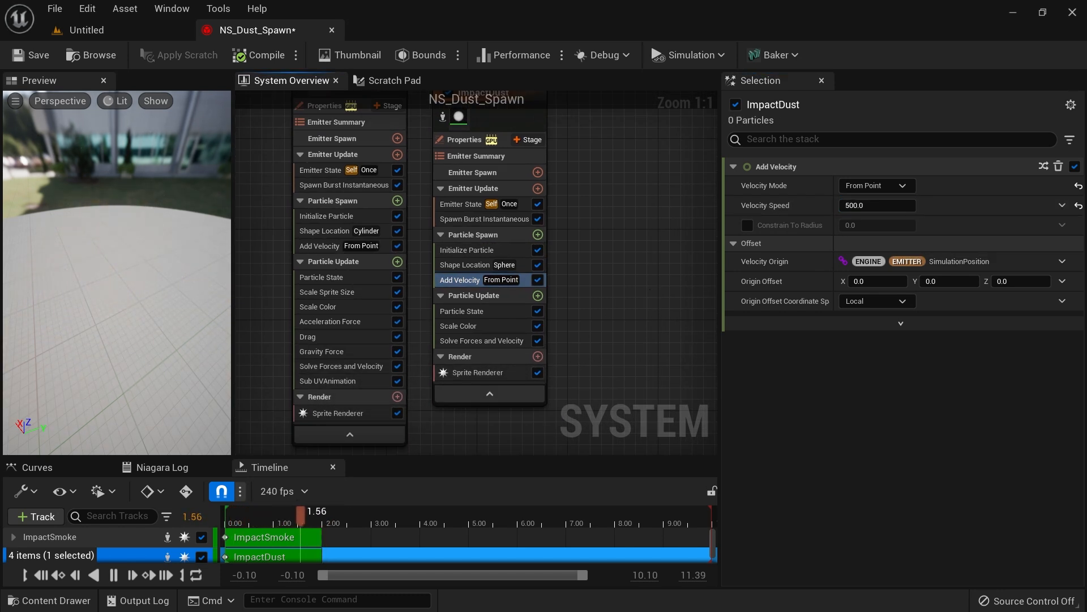
{"action": "left_click", "coordinate": [538, 295]}
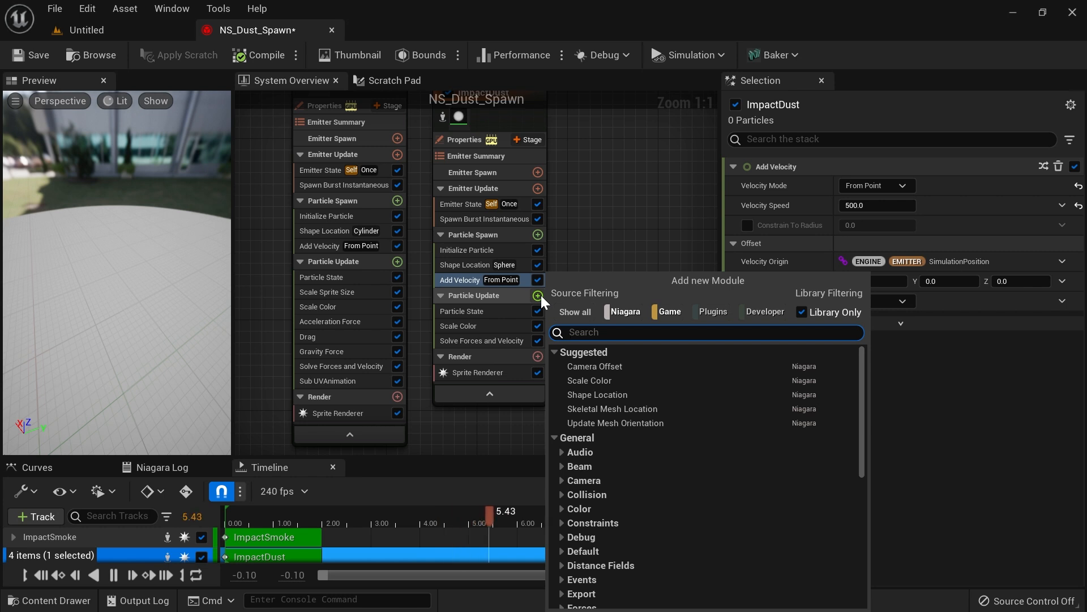
{"action": "type", "text": "drag"}
{"action": "key", "text": "Return"}
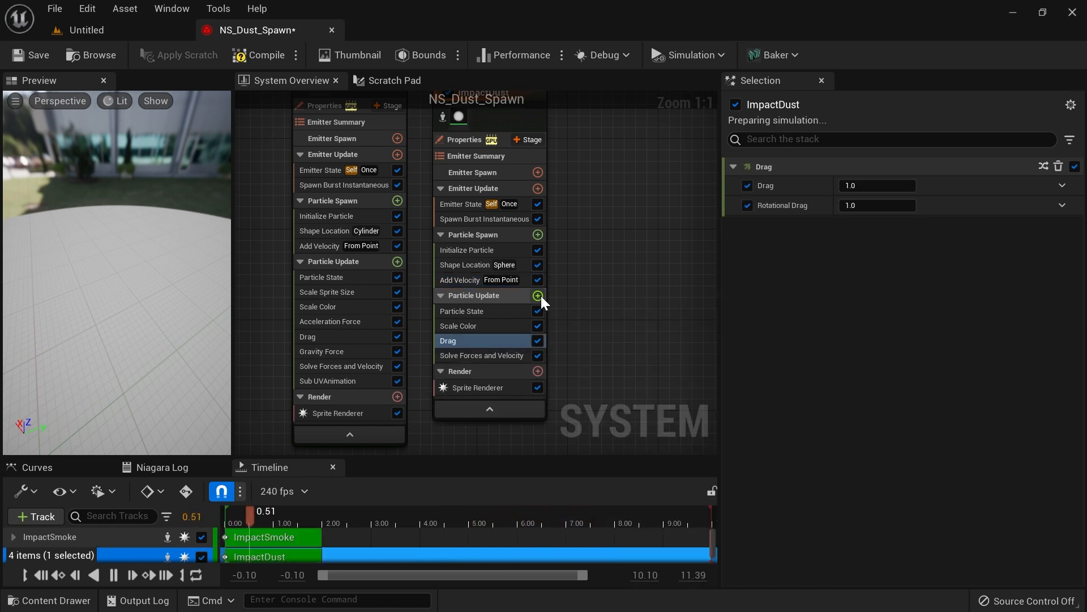
{"action": "key", "text": "Return"}
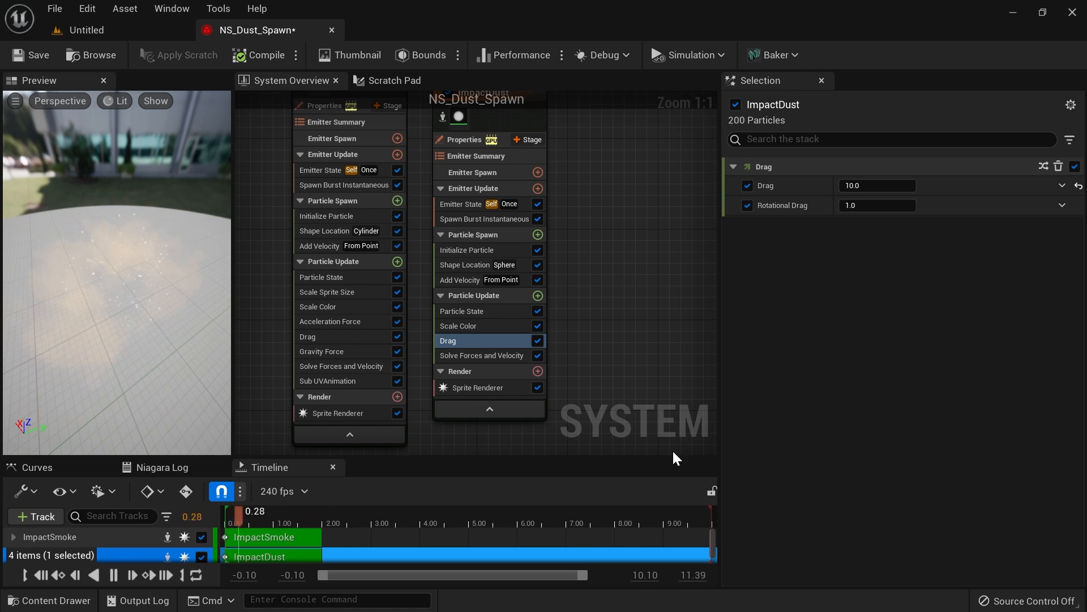
Step: Add an Acceleration Force module to ImpactDust's Particle Update group and set its Coordinate Space to Local
{"action": "left_click", "coordinate": [539, 297]}
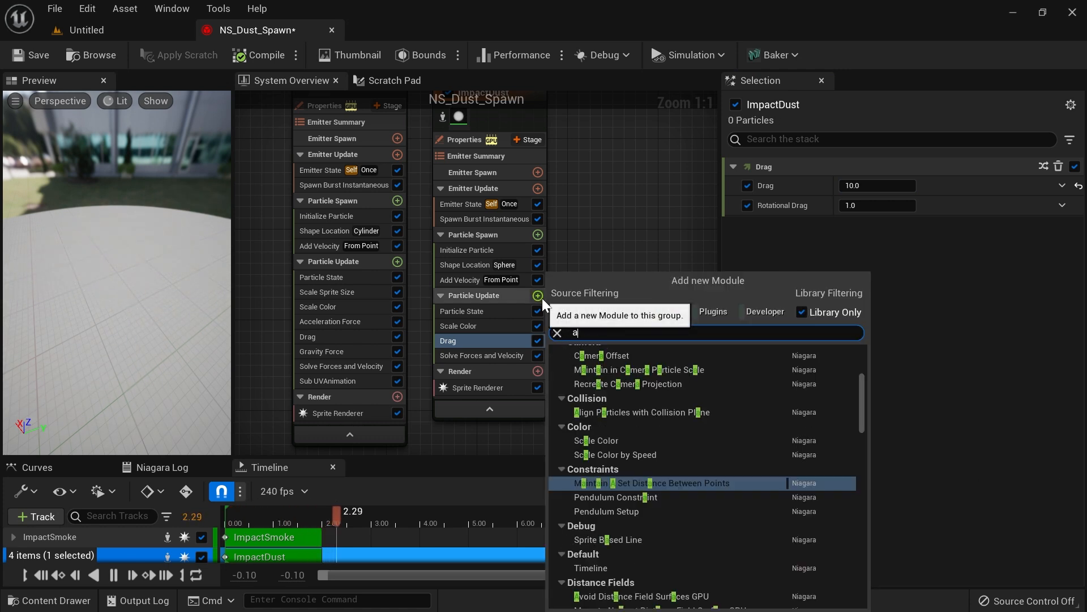
{"action": "type", "text": "acce"}
{"action": "left_click", "coordinate": [617, 366]}
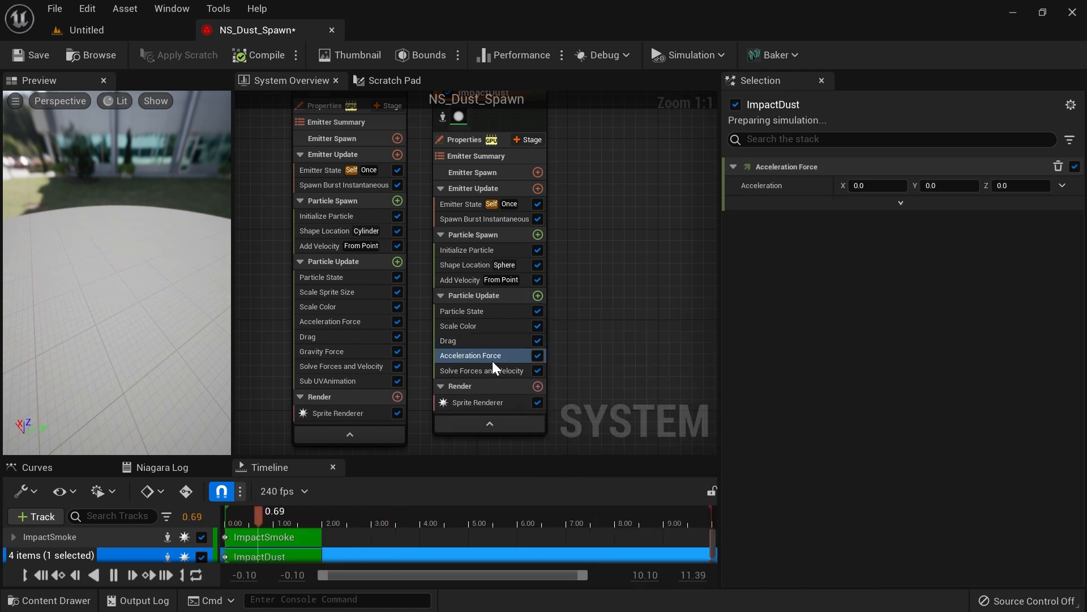
{"action": "left_click", "coordinate": [902, 205]}
{"action": "left_click", "coordinate": [887, 210]}
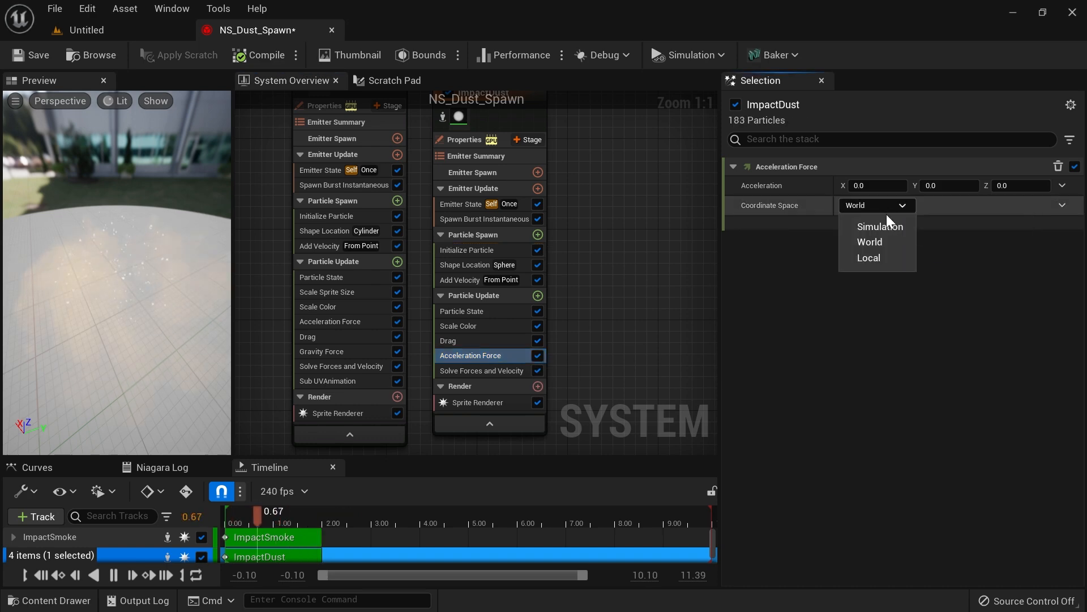
{"action": "left_click", "coordinate": [876, 262]}
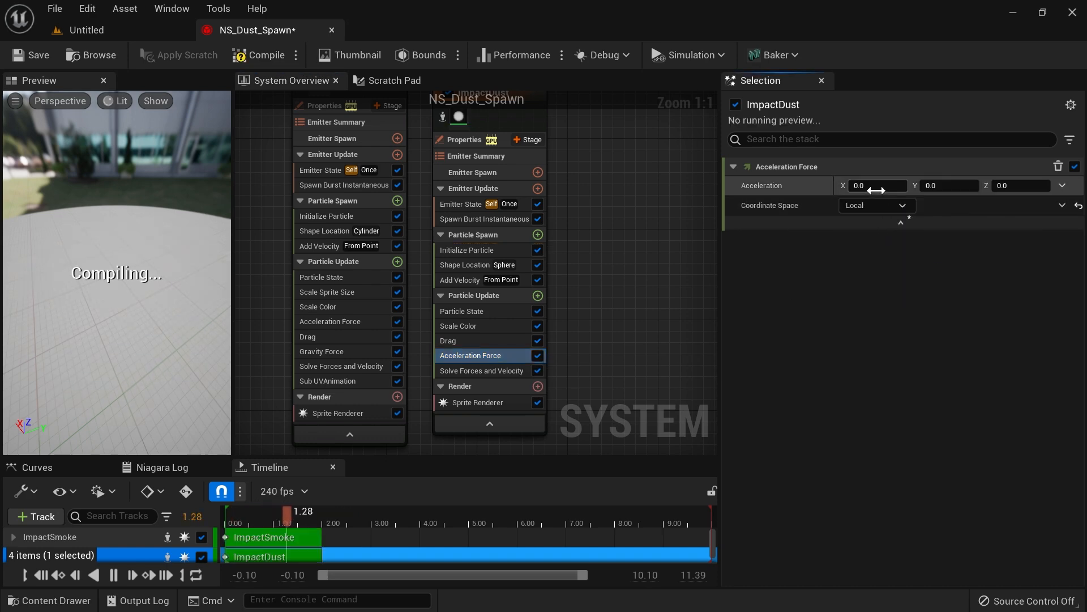
Step: Drive ImpactDust's acceleration with a Random Range Vector and set its maximum X to 1000
{"action": "left_click", "coordinate": [1063, 187]}
{"action": "type", "text": "rand"}
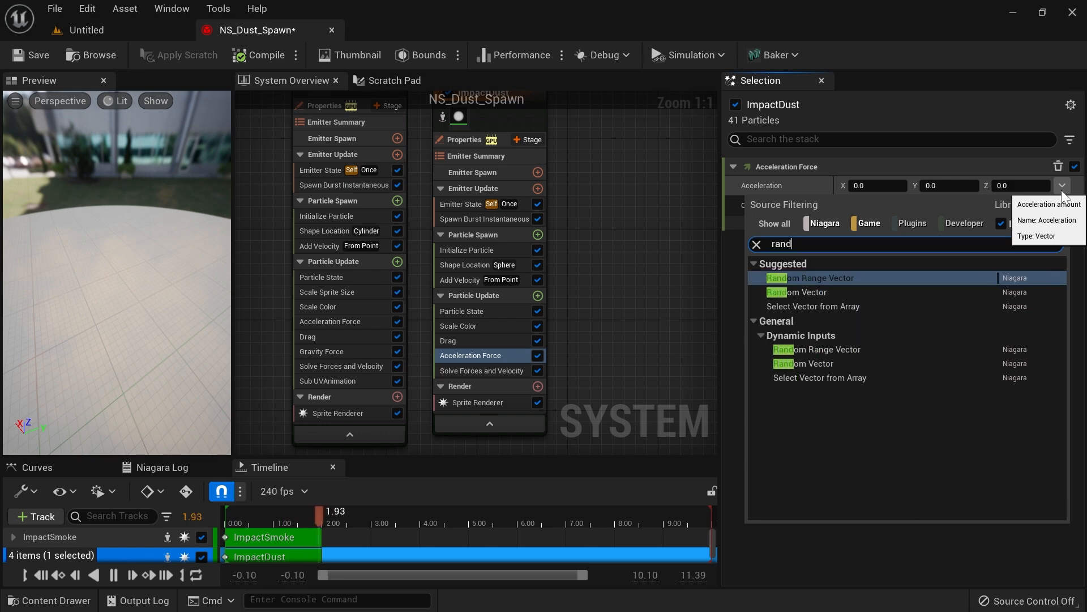
{"action": "key", "text": "Return"}
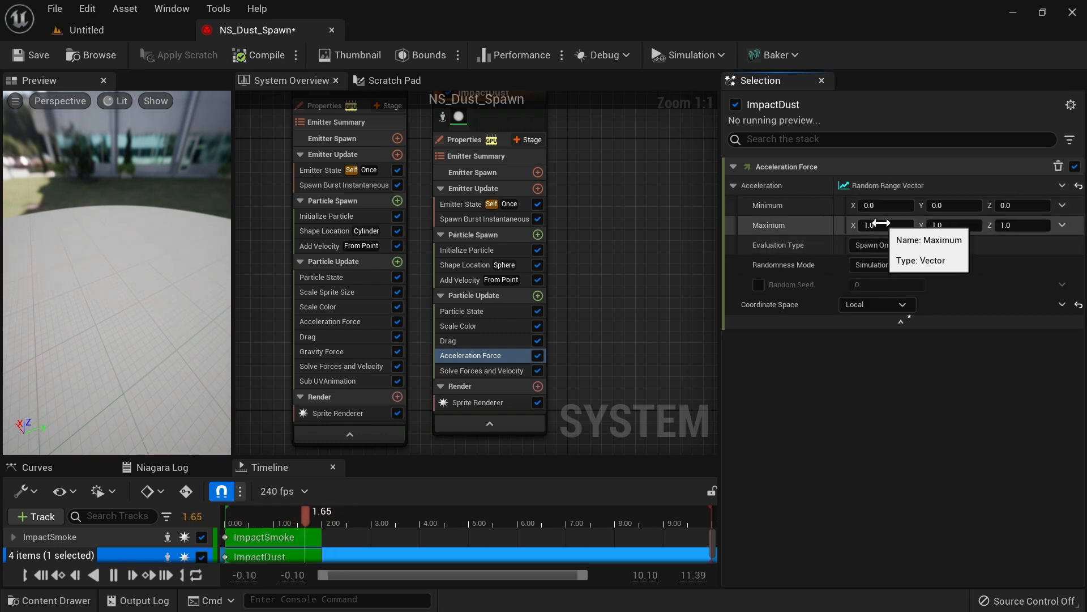
{"action": "left_click", "coordinate": [884, 224]}
{"action": "type", "text": "1000"}
{"action": "key", "text": "Return"}
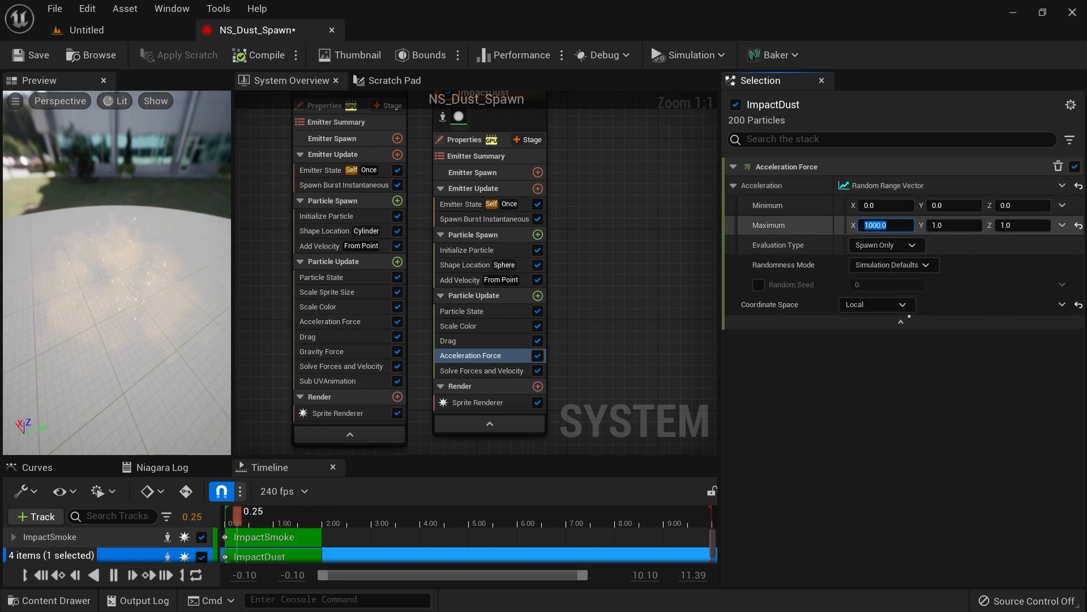
Step: Float the NS_Dust_Spawn editor over the level, examine the dust burst in the level viewport, and dock the editor again
{"action": "left_click", "coordinate": [115, 32]}
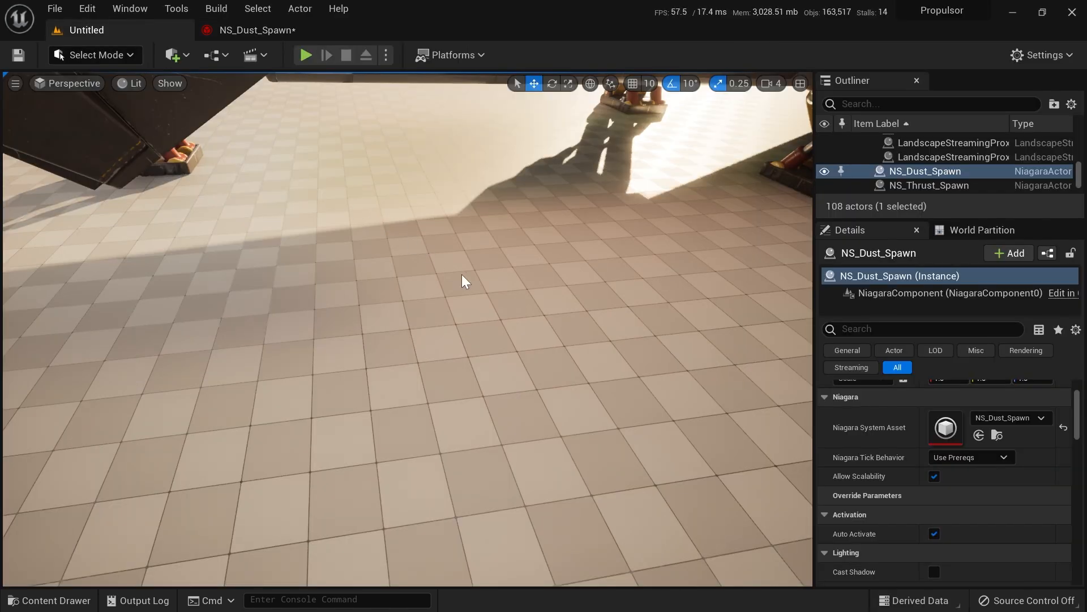
{"action": "left_click", "coordinate": [267, 31]}
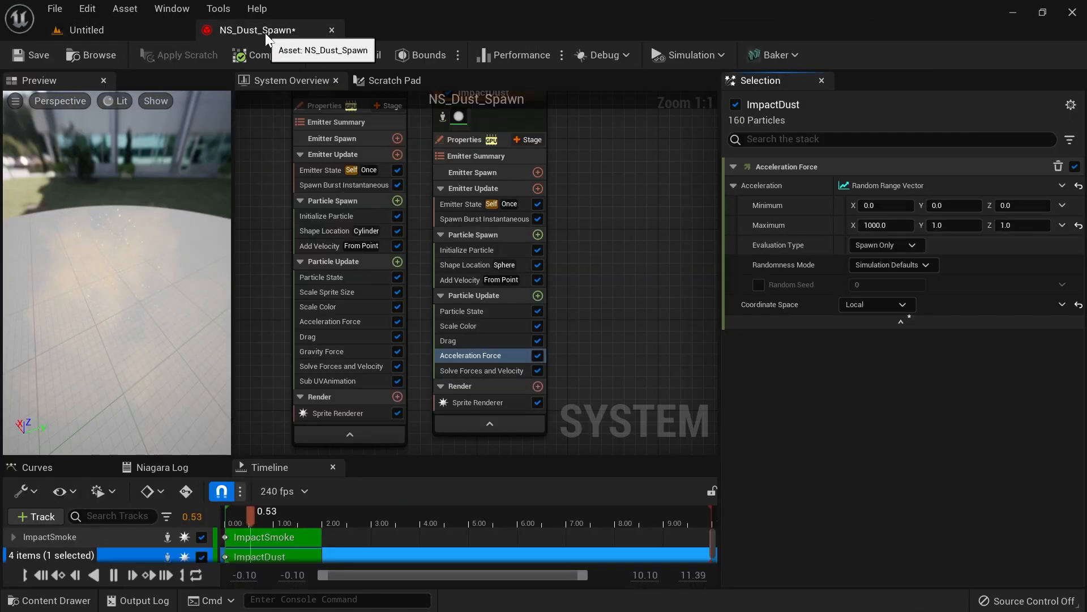
{"action": "left_click_drag", "start_coordinate": [287, 33], "coordinate": [571, 144]}
{"action": "right_click_drag", "start_coordinate": [453, 340], "coordinate": [509, 326]}
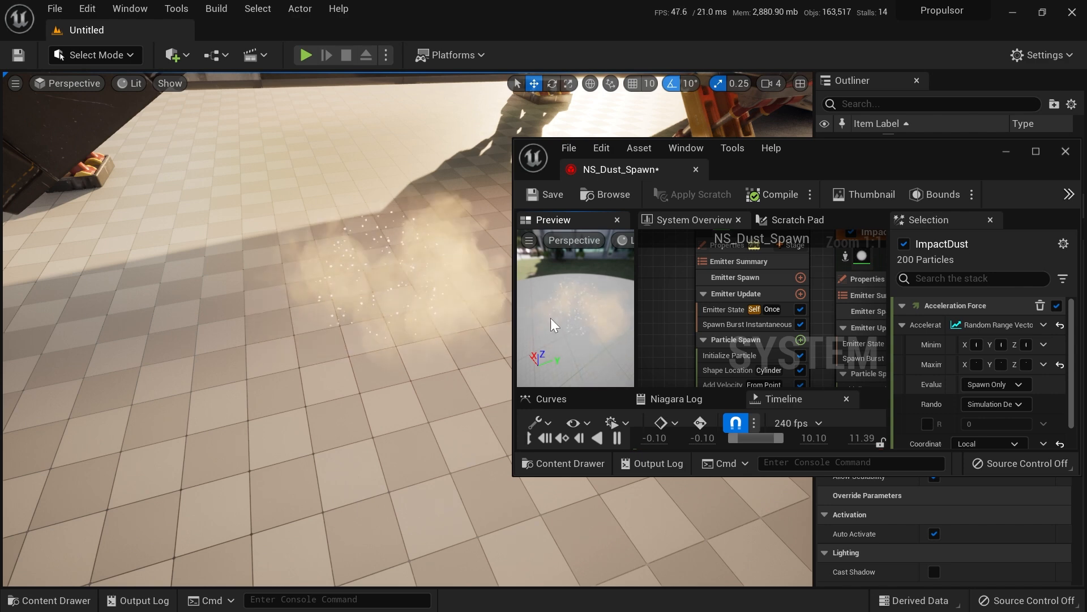
{"action": "left_click_drag", "start_coordinate": [620, 169], "coordinate": [288, 35]}
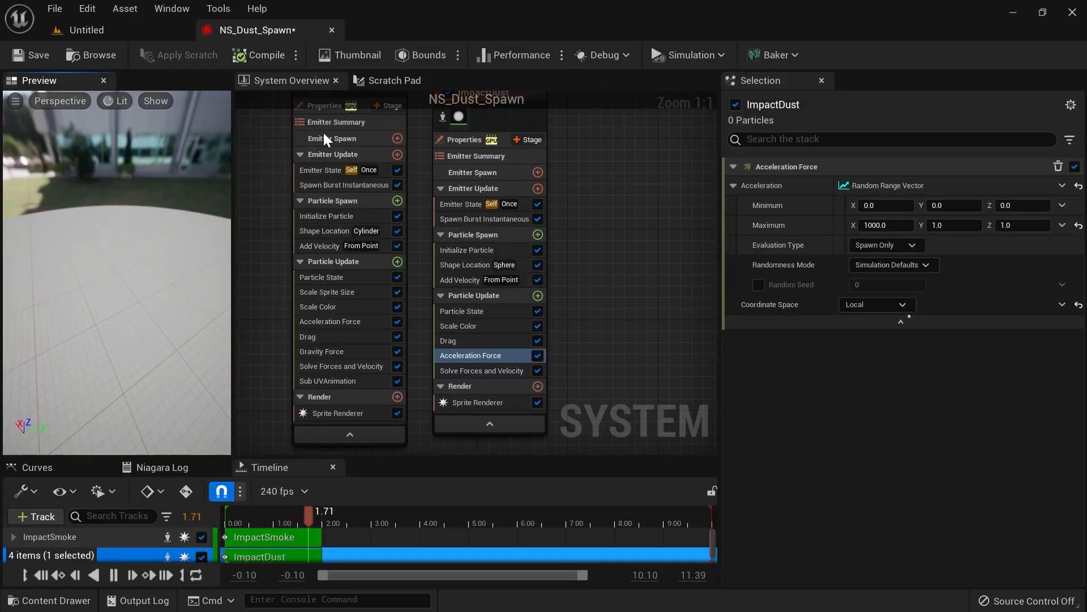
Step: Set the maximum X of ImpactDust's Random Range Vector acceleration to -1000
{"action": "left_click", "coordinate": [885, 225]}
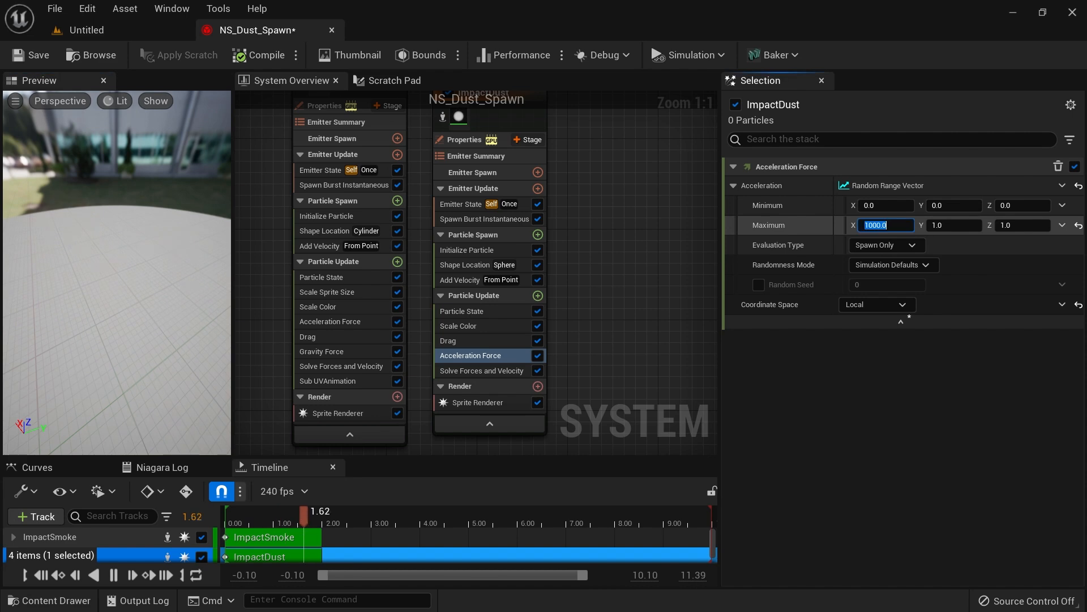
{"action": "type", "text": "-1000"}
{"action": "key", "text": "Return"}
Step: Float the NS_Dust_Spawn editor over the level, examine how the dust accelerates under the ship, and dock the editor again
{"action": "left_click", "coordinate": [109, 30]}
{"action": "left_click", "coordinate": [272, 30]}
{"action": "left_click_drag", "start_coordinate": [272, 30], "coordinate": [566, 195]}
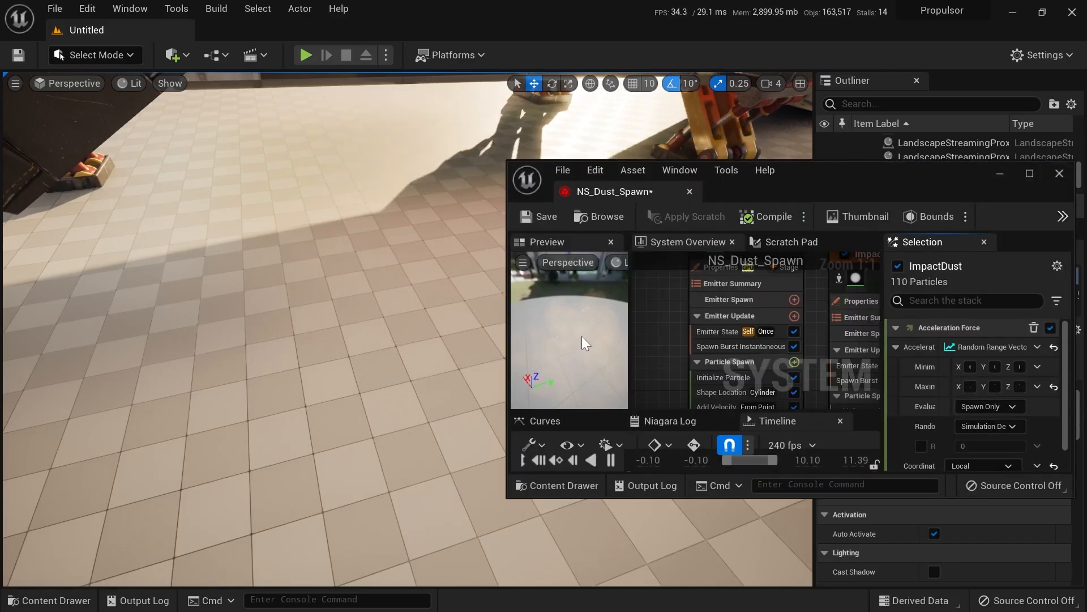
{"action": "right_click_drag", "start_coordinate": [430, 317], "coordinate": [513, 291]}
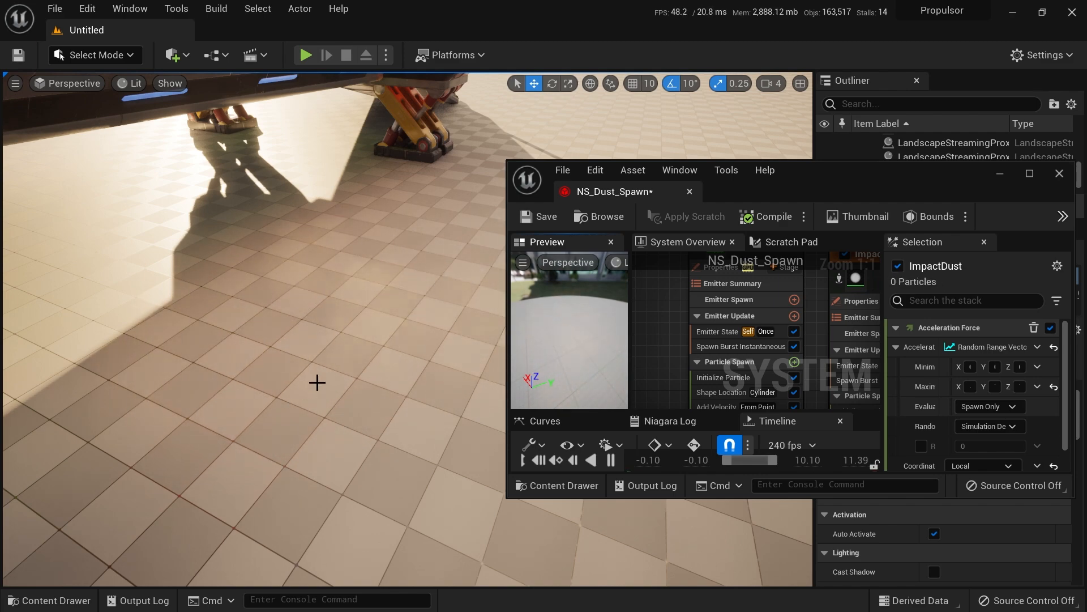
{"action": "left_click_drag", "start_coordinate": [635, 190], "coordinate": [292, 31]}
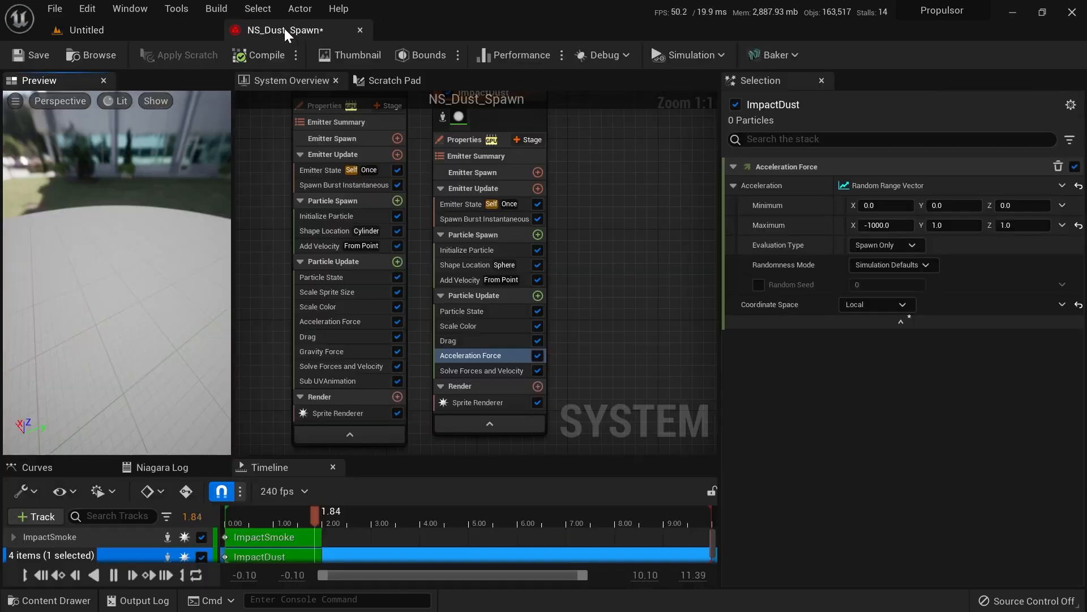
Step: Switch ImpactDust's Add Velocity module to Linear mode and drive its velocity with a Random Range Vector
{"action": "left_click", "coordinate": [458, 300]}
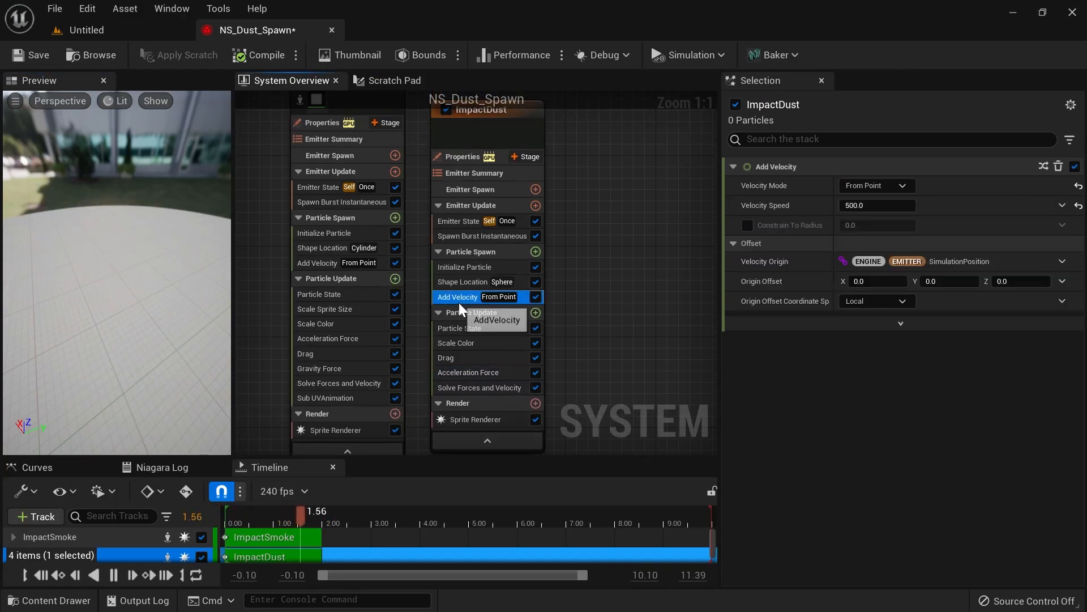
{"action": "left_click", "coordinate": [895, 186]}
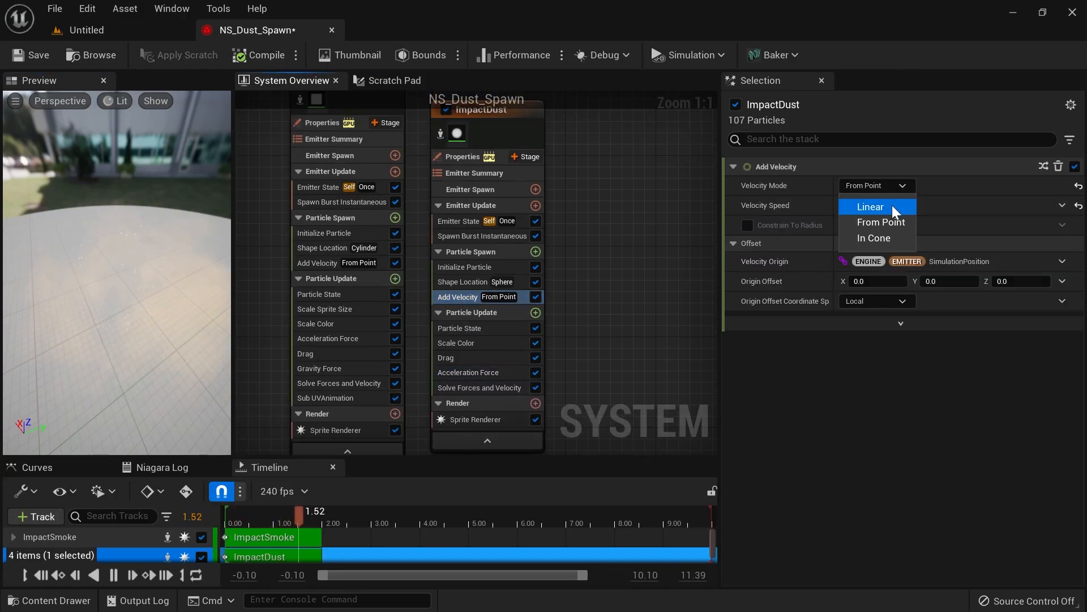
{"action": "left_click", "coordinate": [892, 208]}
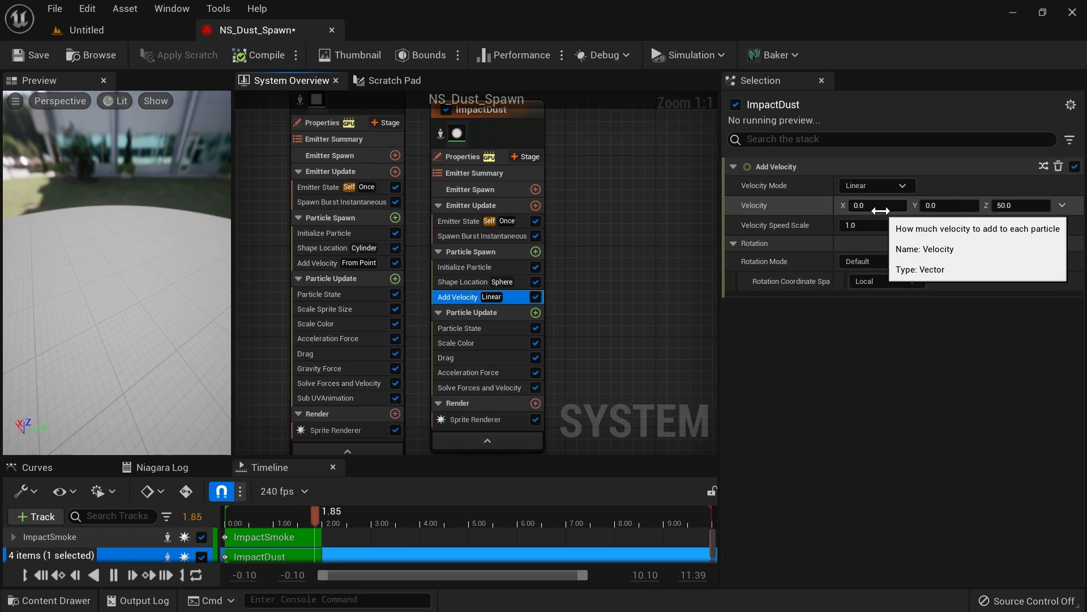
{"action": "left_click", "coordinate": [1063, 205]}
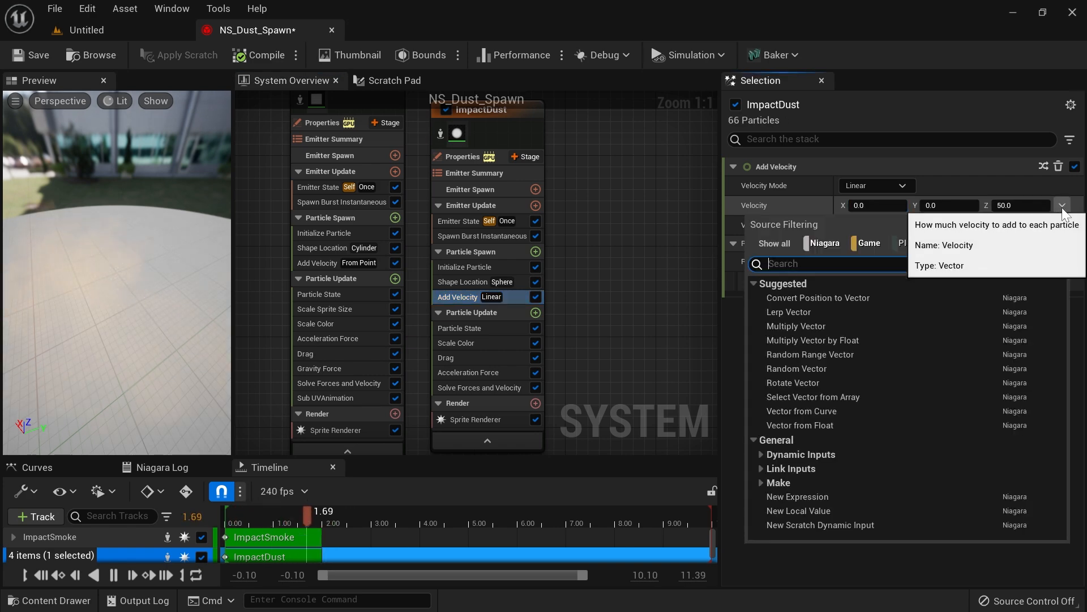
{"action": "type", "text": "uniform"}
{"action": "key", "text": "Return"}
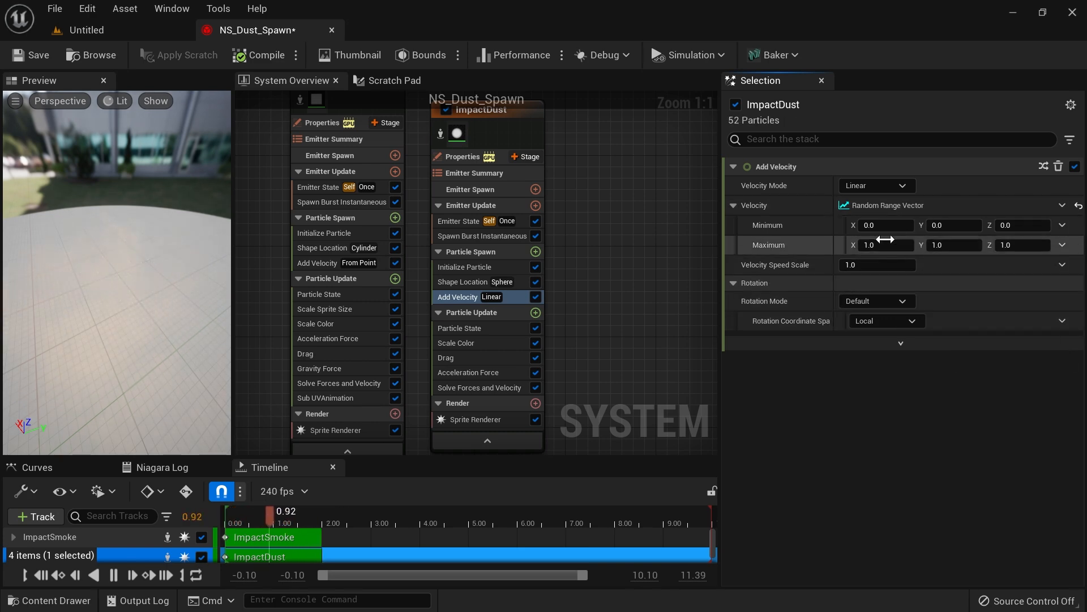
Step: Set the random velocity range of ImpactDust to a minimum of -300 and a maximum of 300 on X, Y and Z
{"action": "type", "text": "-3"}
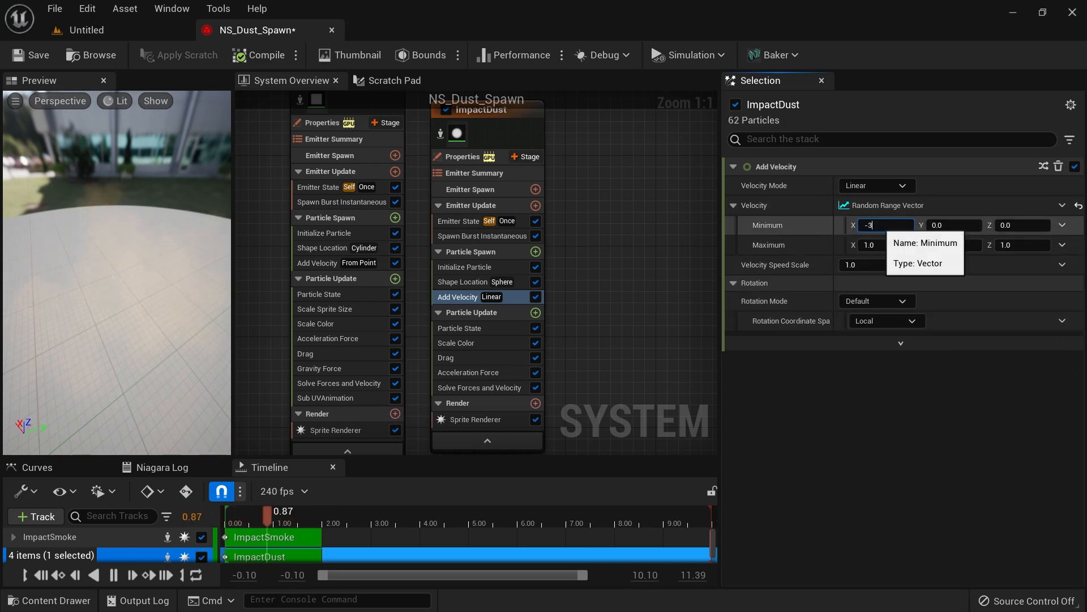
{"action": "key", "text": "Tab"}
{"action": "type", "text": "-3"}
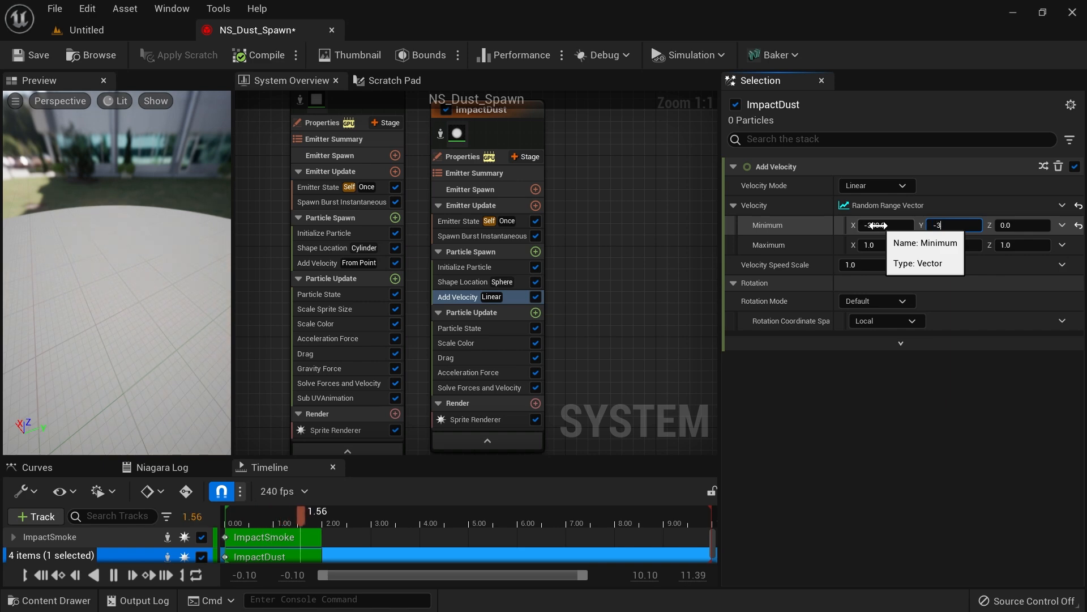
{"action": "type", "text": "00"}
{"action": "key", "text": "Tab"}
{"action": "type", "text": "-30"}
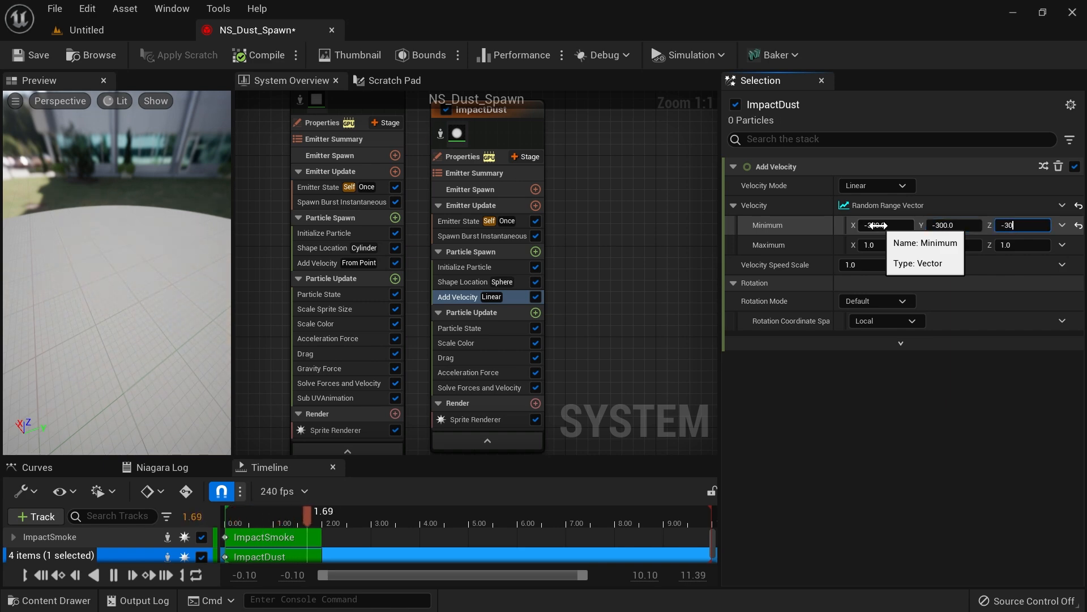
{"action": "type", "text": "0"}
{"action": "key", "text": "Tab"}
{"action": "type", "text": "300"}
{"action": "key", "text": "Tab"}
{"action": "type", "text": "300"}
{"action": "key", "text": "Tab"}
{"action": "type", "text": "300"}
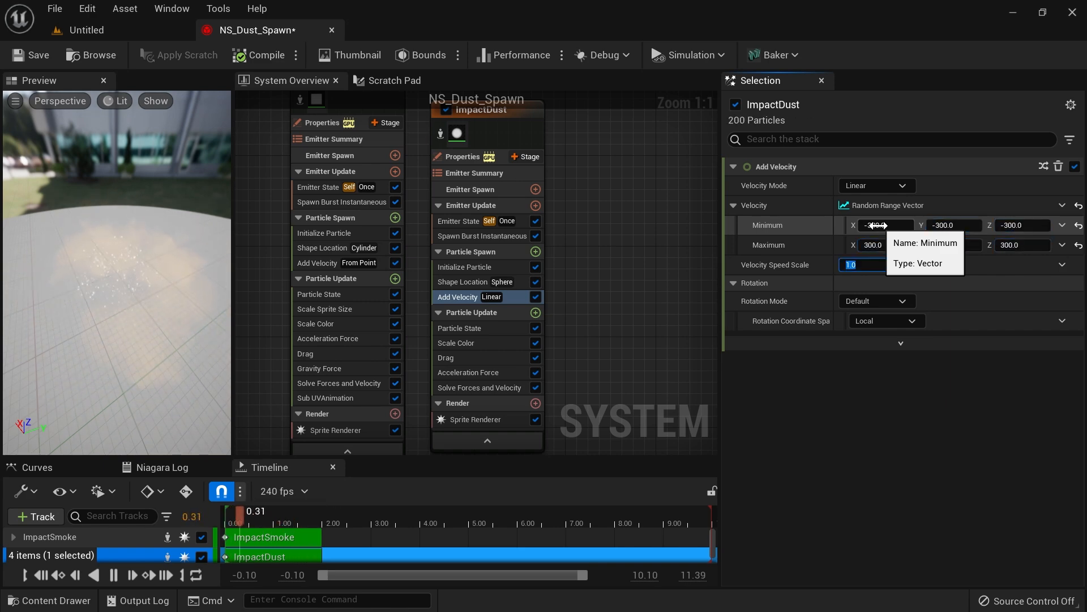
Step: Examine the linear-velocity dust burst in the level with the NS_Dust_Spawn editor floated, and dock the editor again
{"action": "left_click", "coordinate": [121, 30]}
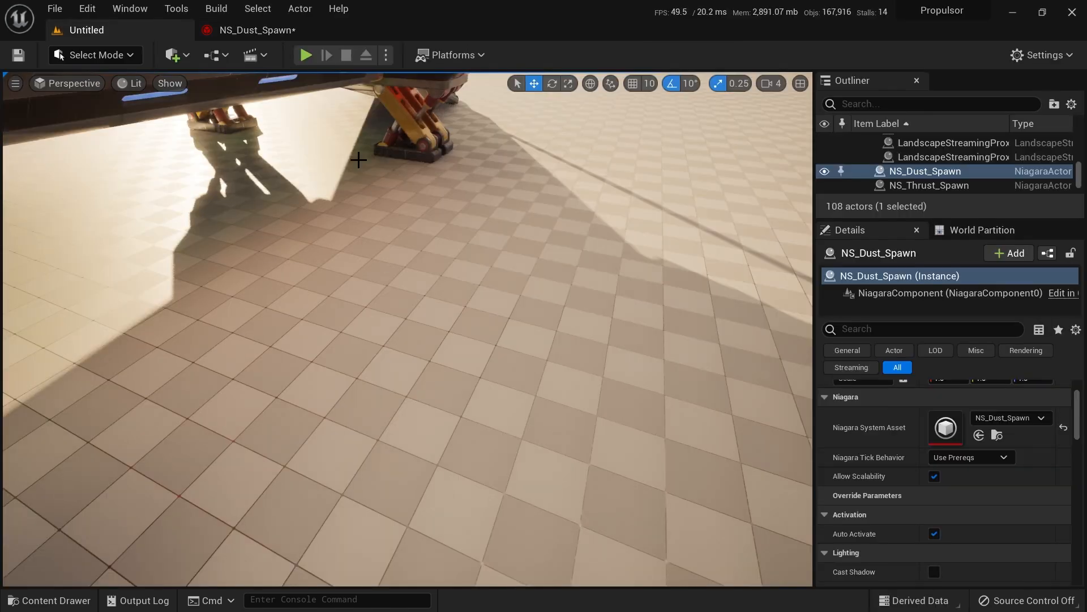
{"action": "left_click", "coordinate": [277, 33]}
{"action": "left_click", "coordinate": [124, 29]}
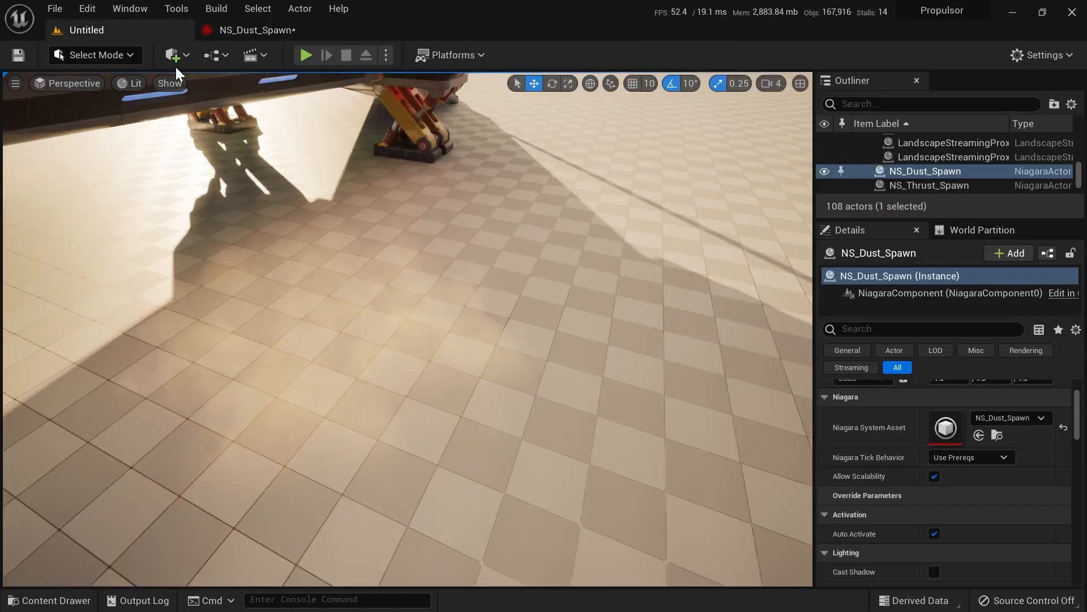
{"action": "left_click", "coordinate": [273, 31]}
{"action": "left_click_drag", "start_coordinate": [257, 30], "coordinate": [669, 156]}
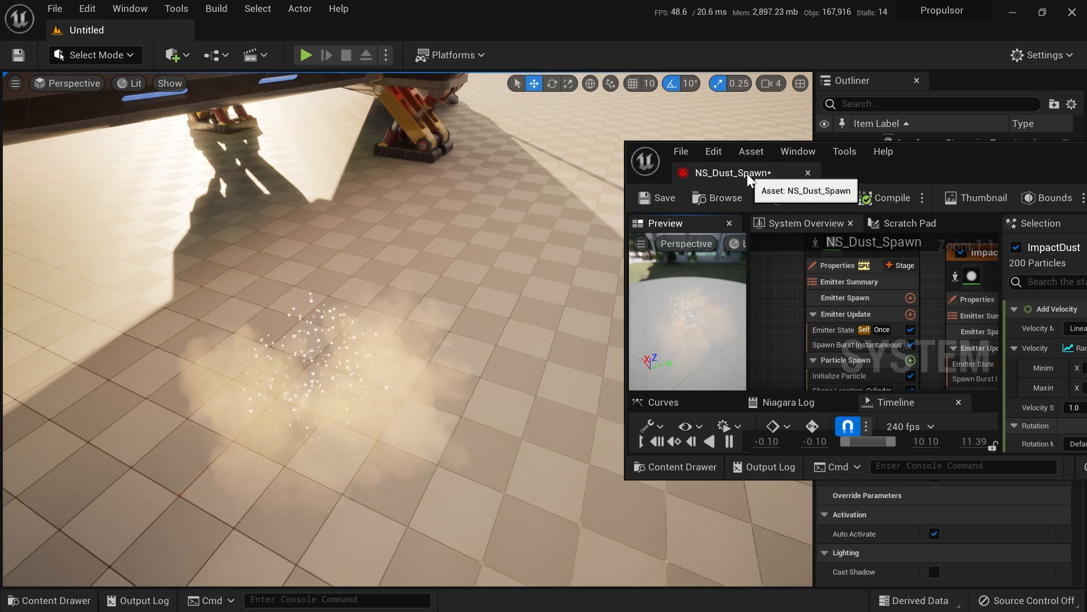
{"action": "left_click_drag", "start_coordinate": [966, 164], "coordinate": [815, 111]}
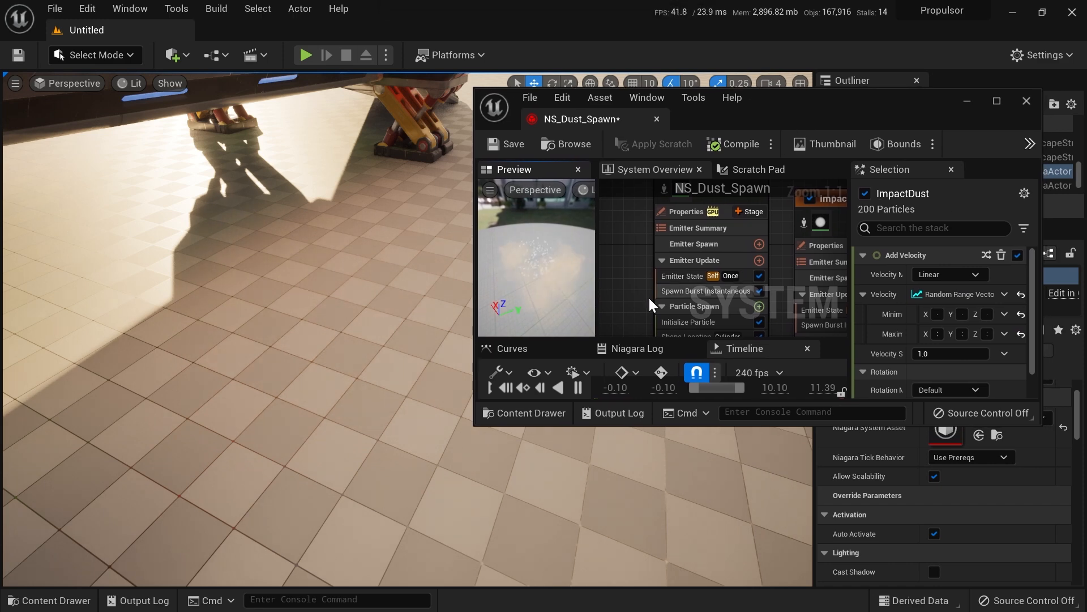
{"action": "right_click_drag", "start_coordinate": [625, 285], "coordinate": [603, 177]}
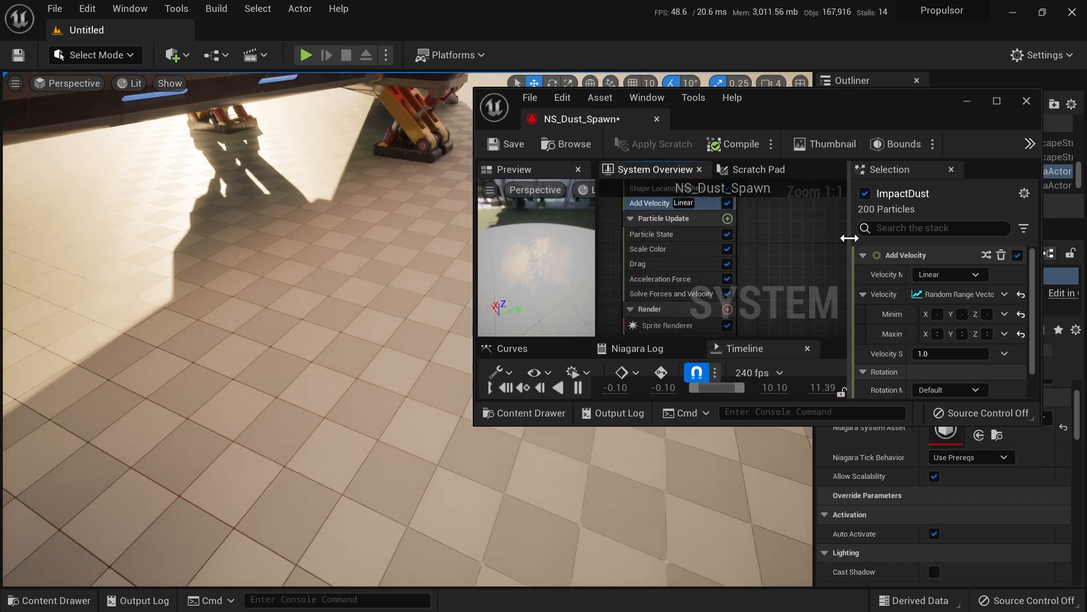
{"action": "left_click_drag", "start_coordinate": [661, 129], "coordinate": [326, 29]}
Step: Set the minimum X of ImpactDust's random linear velocity to -2000
{"action": "right_click_drag", "start_coordinate": [502, 192], "coordinate": [646, 300]}
{"action": "left_click_drag", "start_coordinate": [116, 272], "coordinate": [186, 283]}
{"action": "left_click_drag", "start_coordinate": [116, 272], "coordinate": [187, 283]}
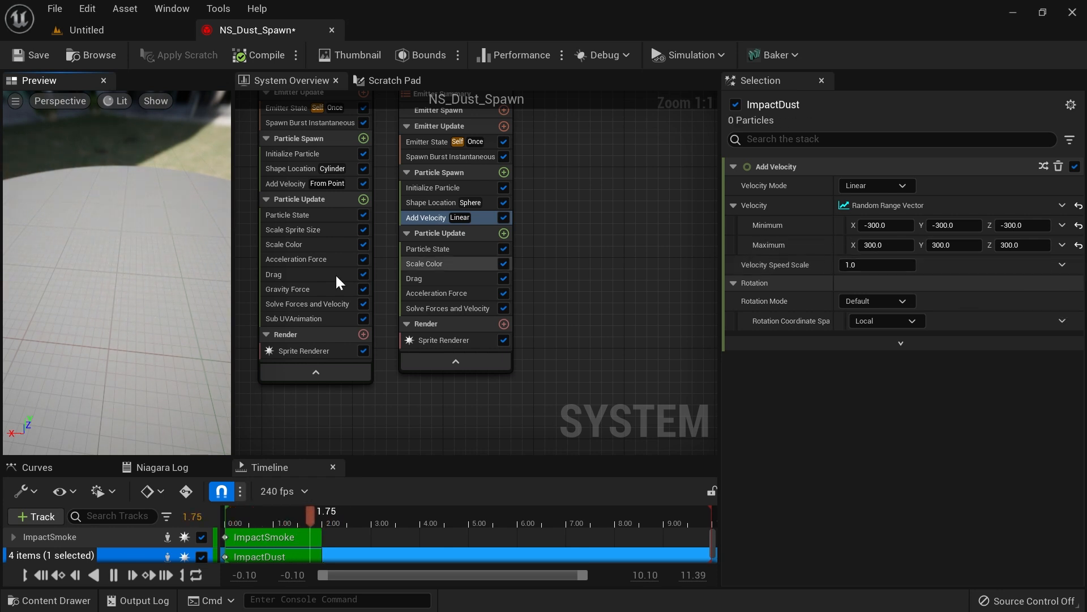
{"action": "left_click", "coordinate": [885, 225]}
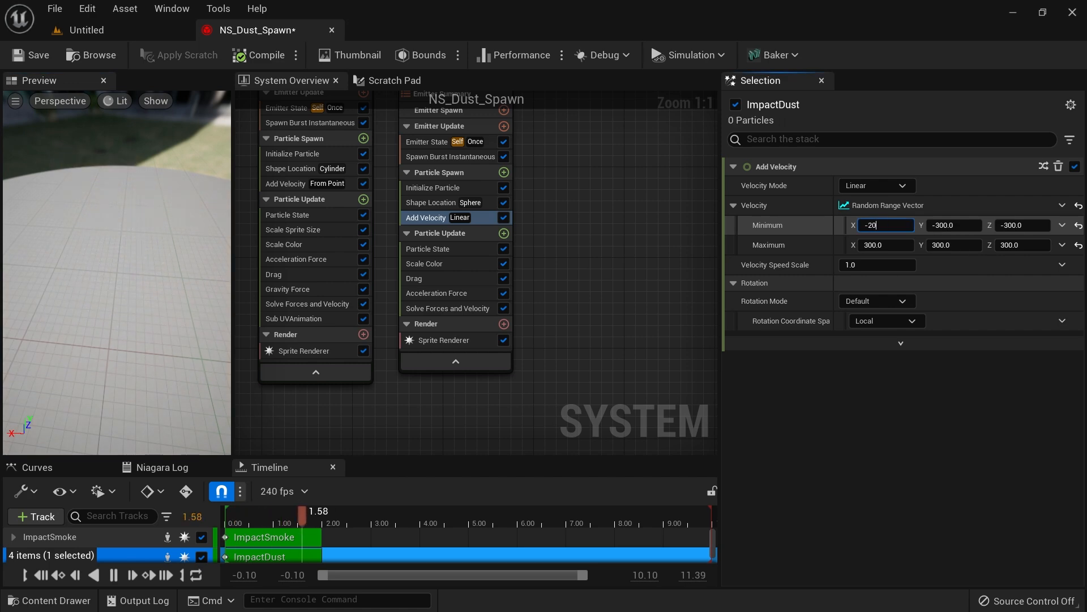
{"action": "type", "text": "-2000"}
{"action": "key", "text": "Return"}
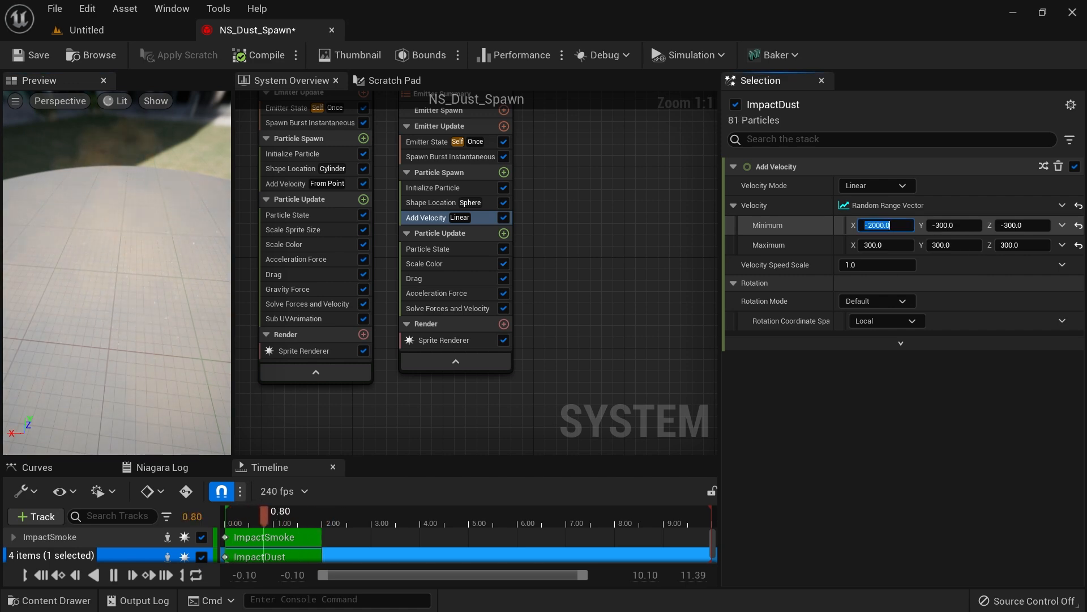
Step: Float the NS_Dust_Spawn editor, examine the spread of the dust particles along X in the level, and redock it
{"action": "left_click", "coordinate": [136, 30]}
{"action": "left_click_drag", "start_coordinate": [257, 30], "coordinate": [696, 225]}
{"action": "key", "text": "f"}
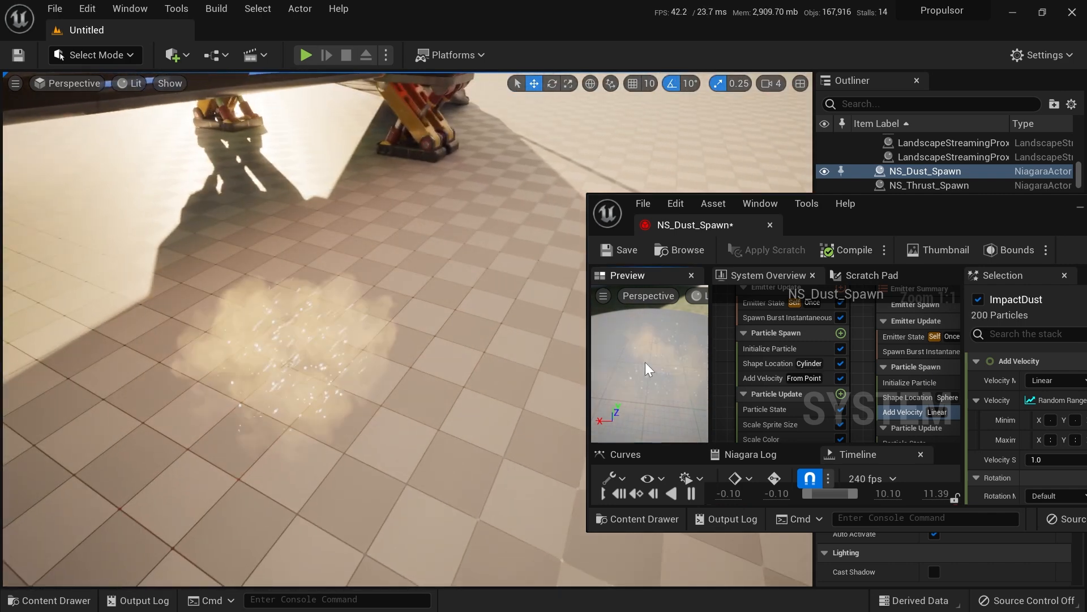
{"action": "key", "text": "e"}
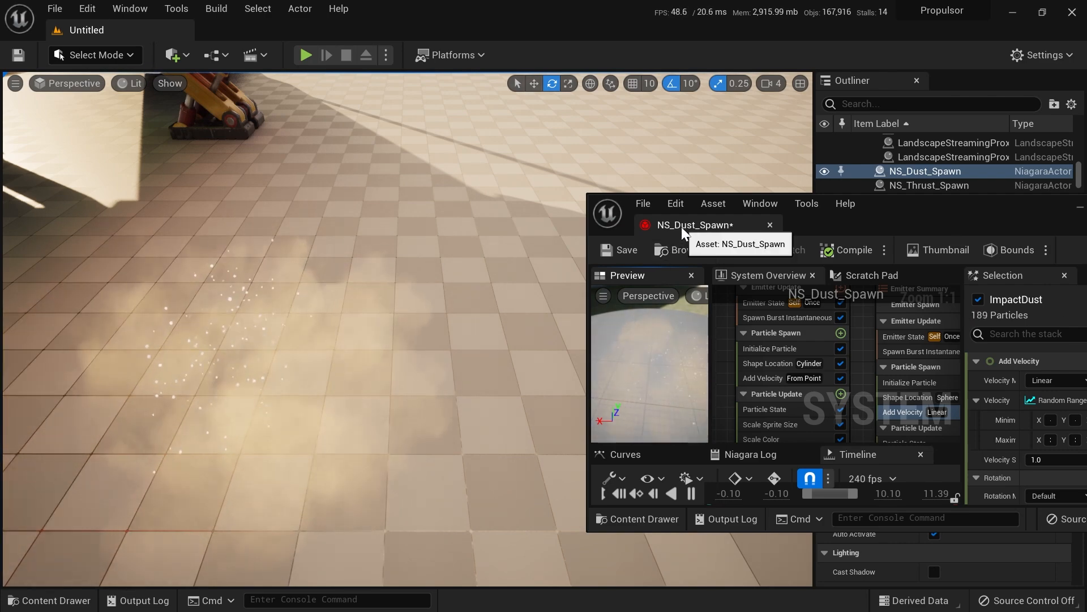
{"action": "left_click_drag", "start_coordinate": [681, 226], "coordinate": [249, 35]}
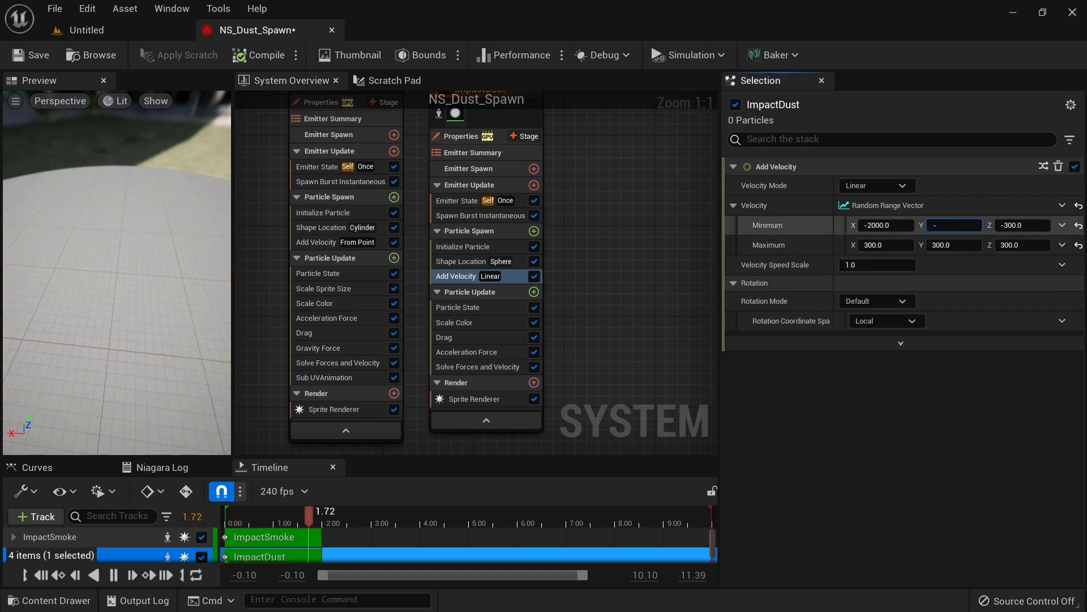
Step: Widen ImpactDust's random velocity on Y to a minimum of -600 and a maximum of 600
{"action": "key", "text": "Return"}
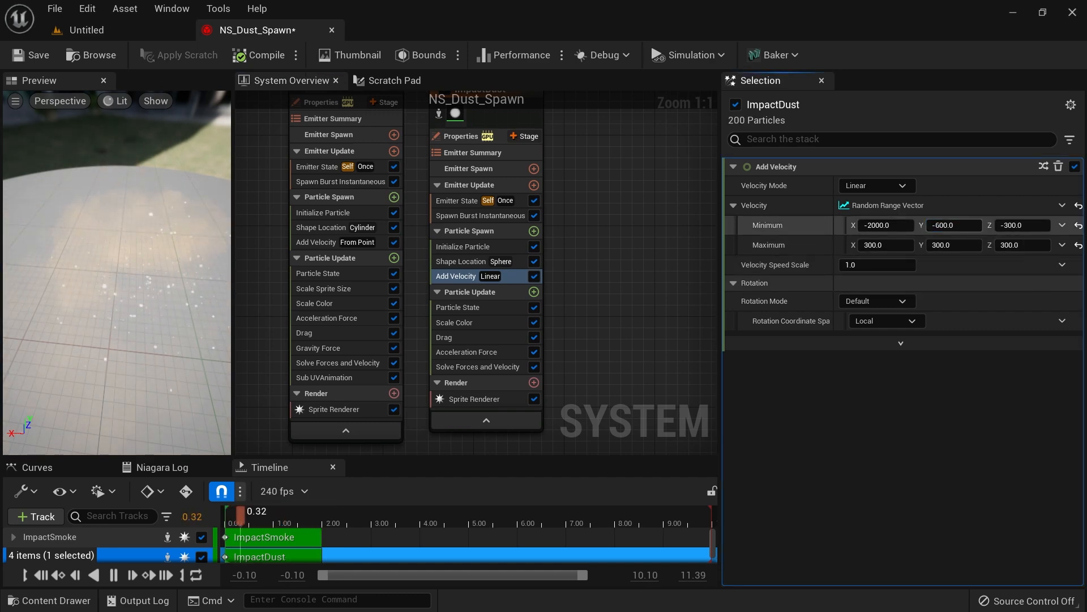
{"action": "left_click", "coordinate": [954, 245]}
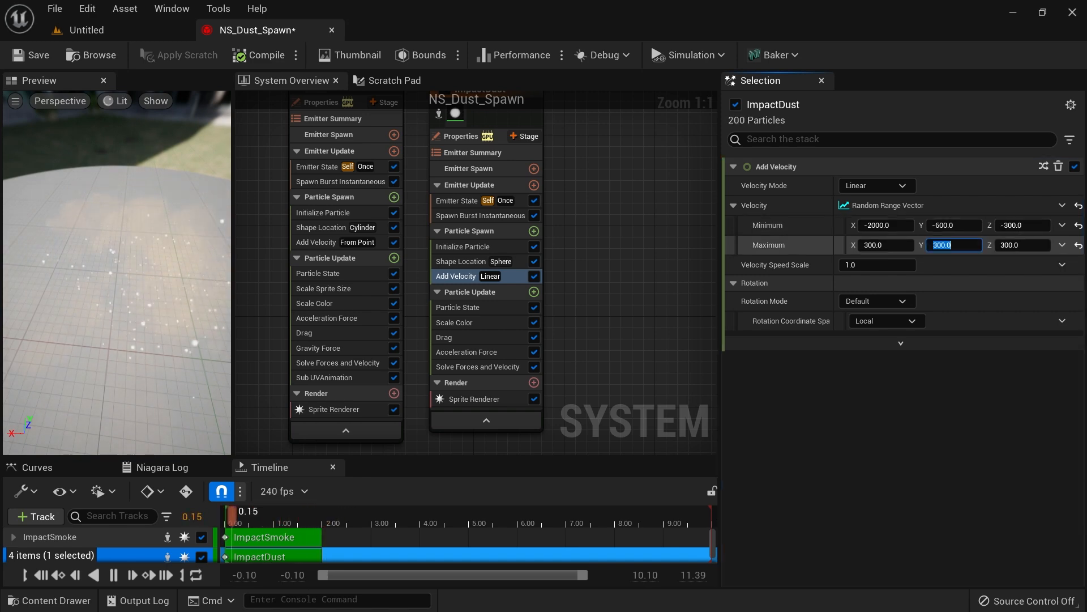
{"action": "type", "text": "600"}
{"action": "key", "text": "Return"}
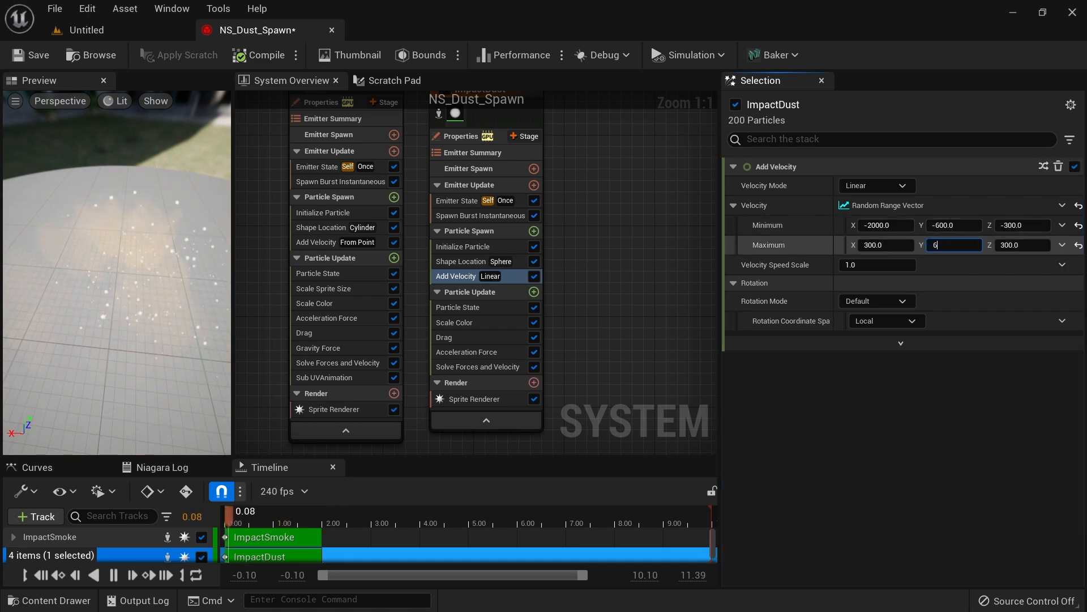
Step: Set the Sphere Radius of ImpactDust's Shape Location to 200 and check the burst in the level viewport
{"action": "left_click", "coordinate": [517, 261]}
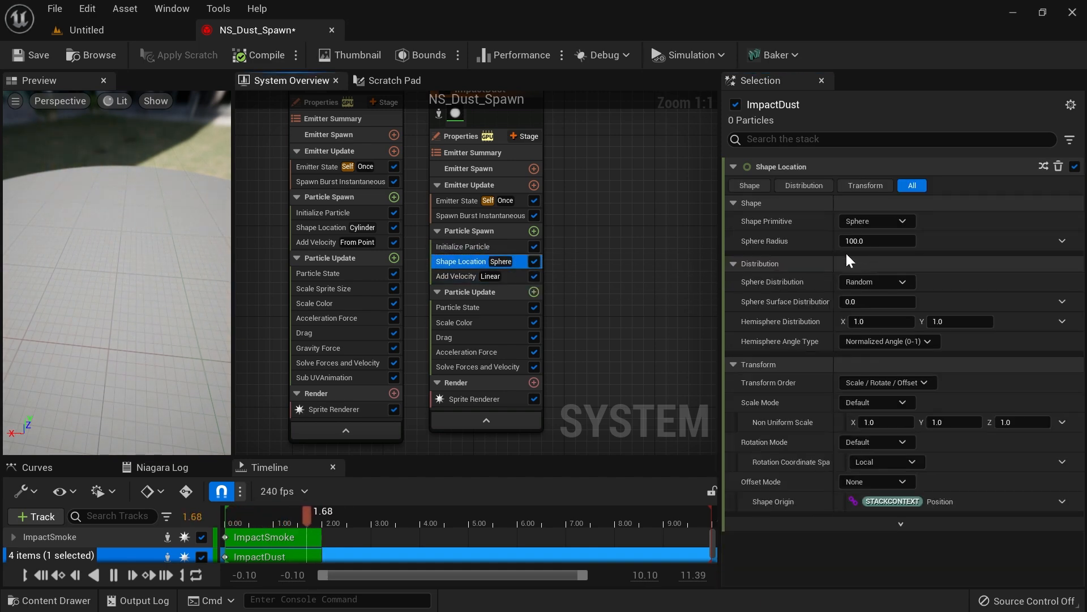
{"action": "key", "text": "Return"}
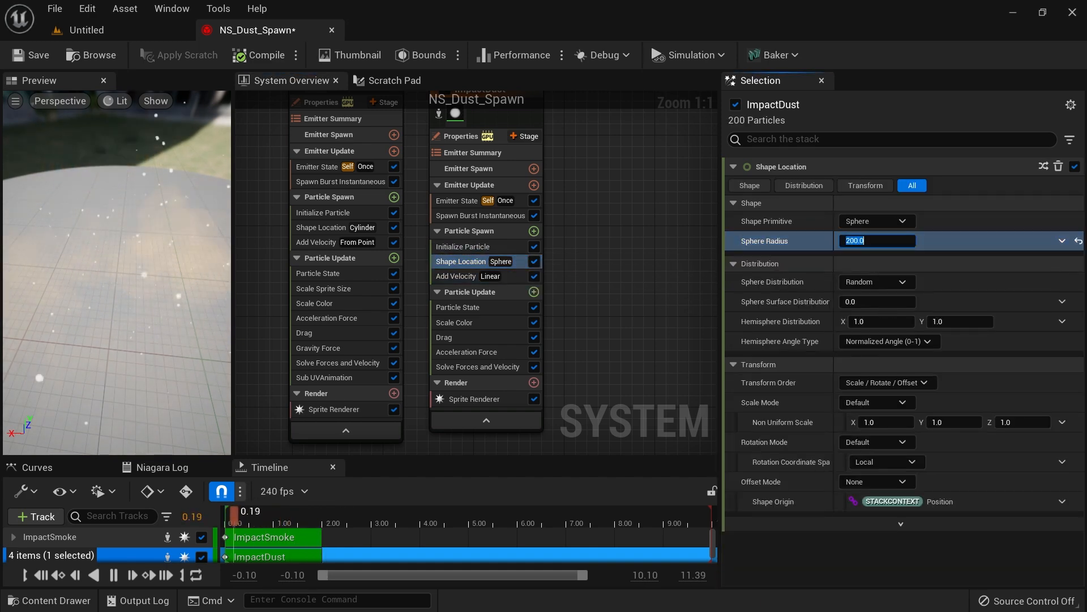
{"action": "left_click", "coordinate": [156, 35]}
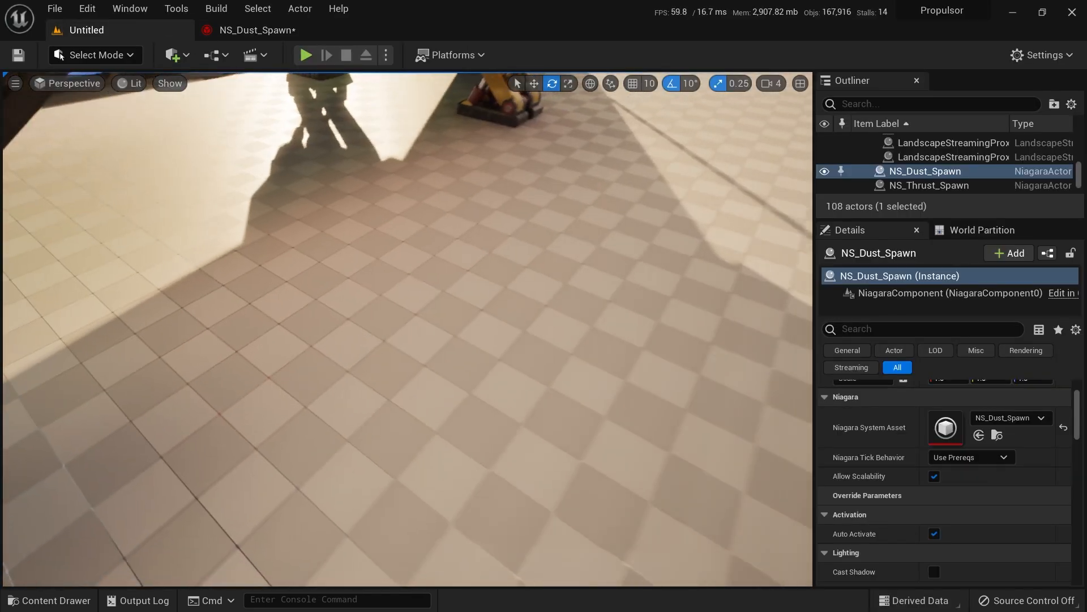
{"action": "left_click_drag", "start_coordinate": [252, 30], "coordinate": [676, 153]}
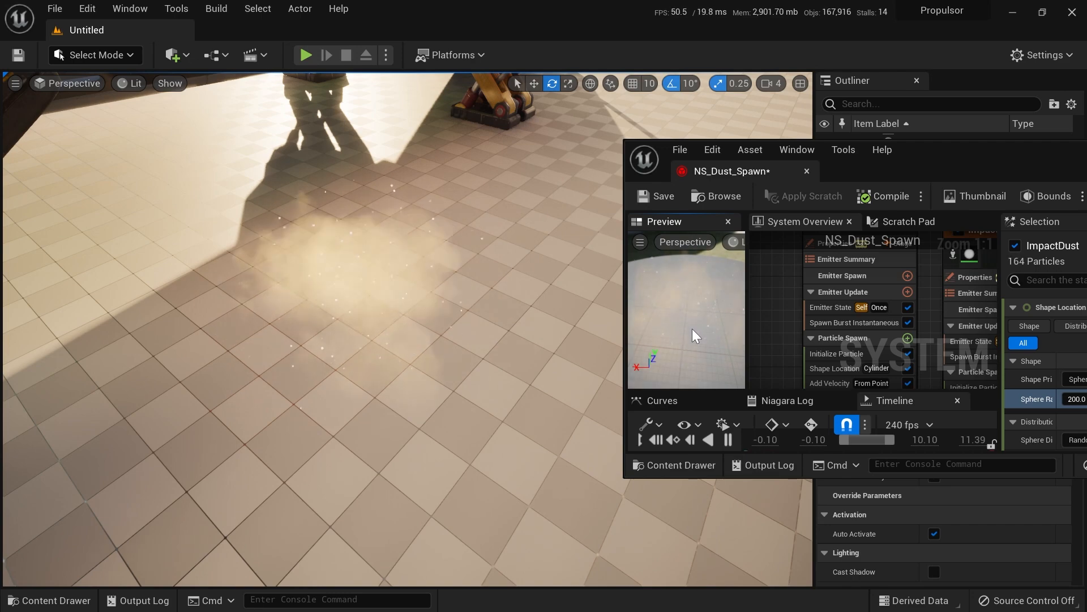
{"action": "right_click_drag", "start_coordinate": [510, 323], "coordinate": [465, 305]}
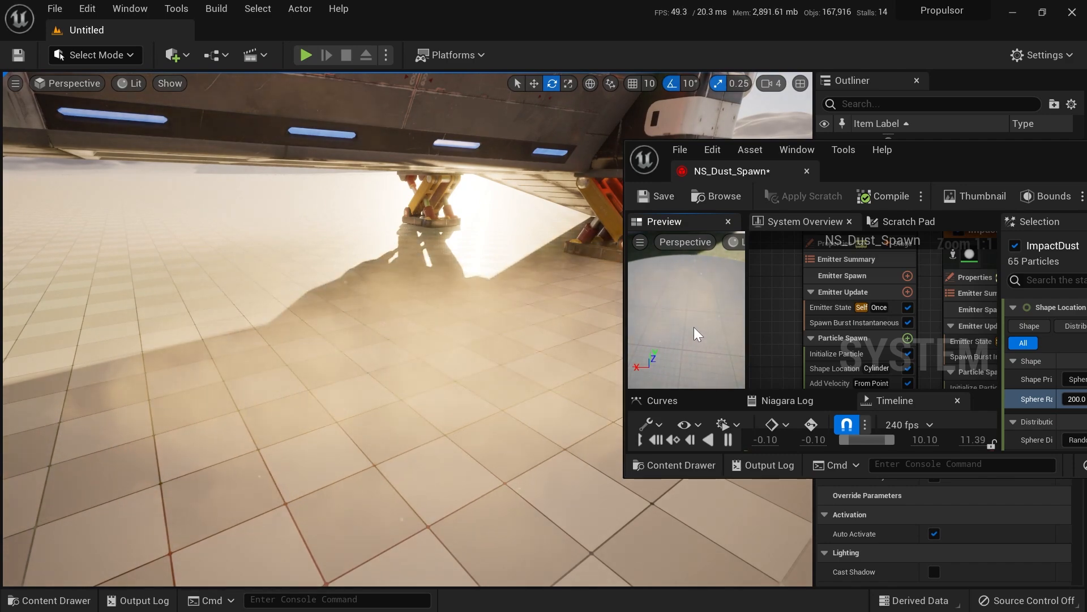
{"action": "double_click", "coordinate": [728, 165]}
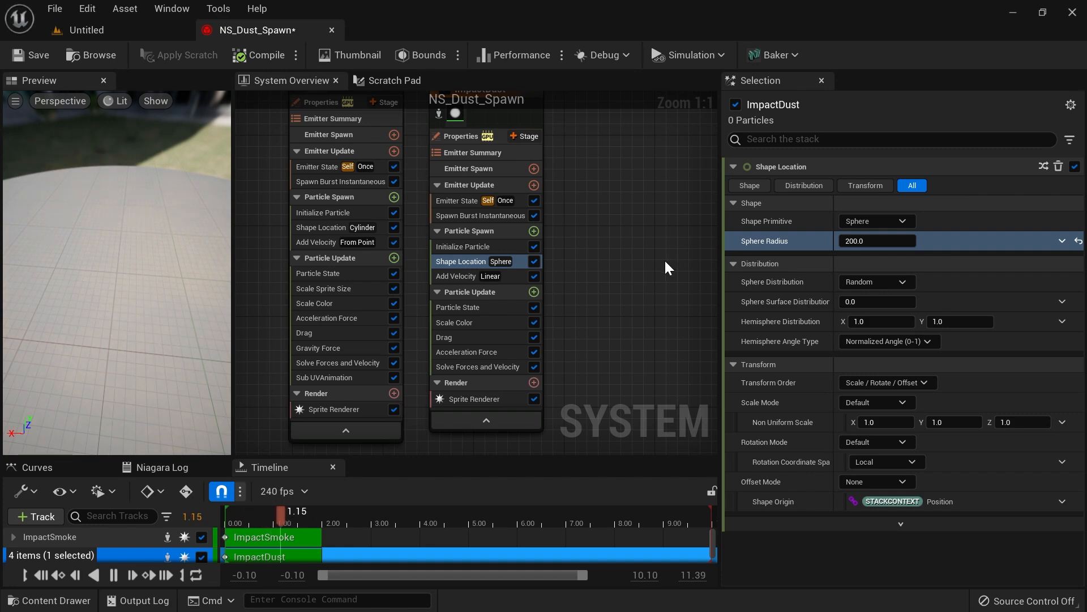
Step: Add a Curl Noise Force module to ImpactDust's Particle Update stage
{"action": "left_click", "coordinate": [533, 292]}
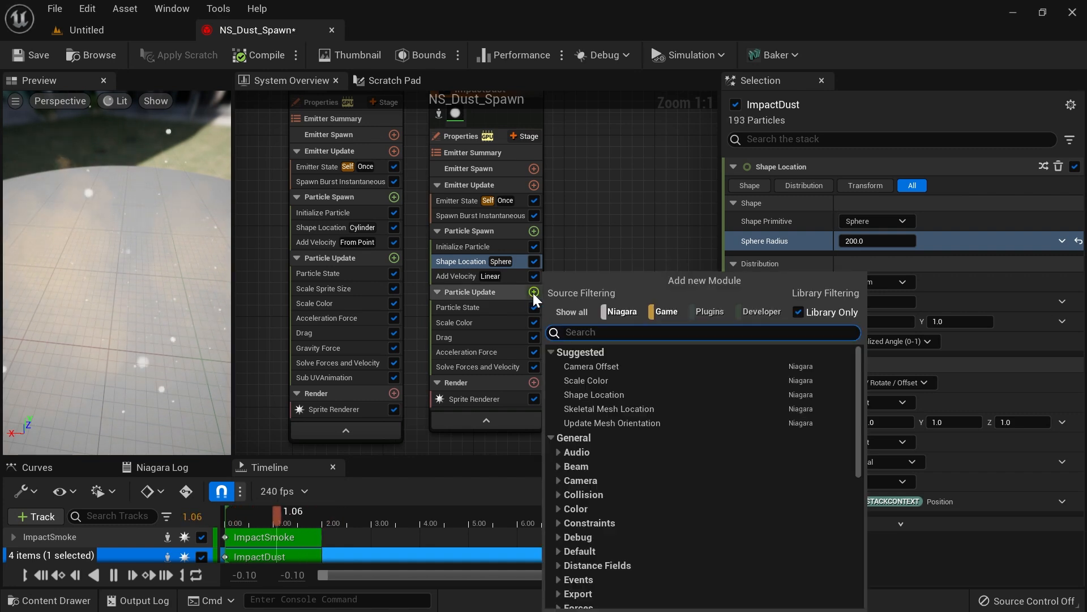
{"action": "type", "text": "vor"}
{"action": "key", "text": "BackSpace"}
{"action": "key", "text": "BackSpace"}
{"action": "key", "text": "BackSpace"}
{"action": "type", "text": "curl"}
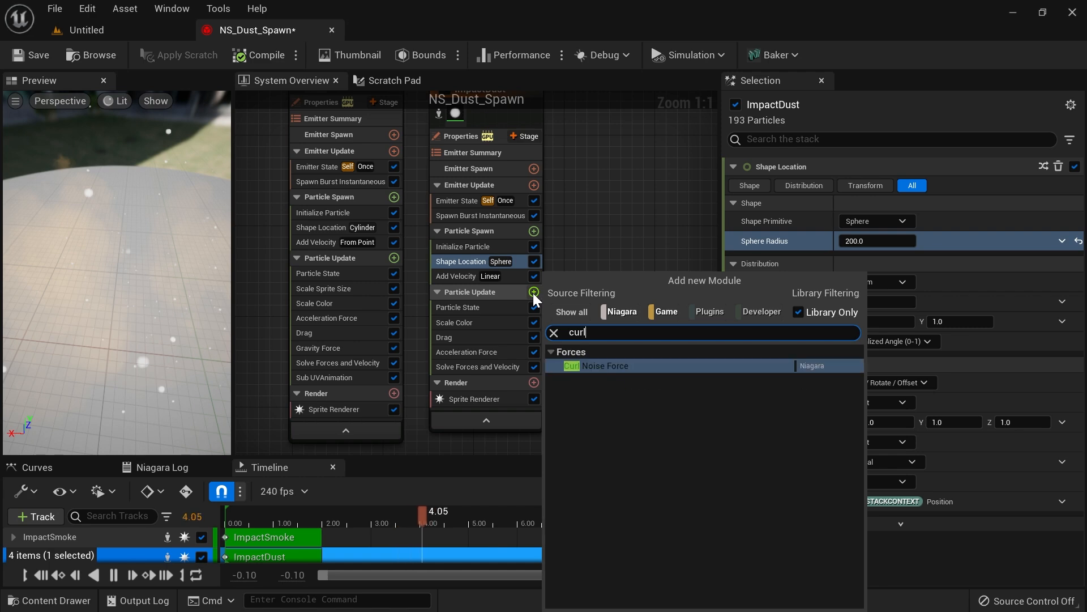
{"action": "left_click", "coordinate": [603, 366]}
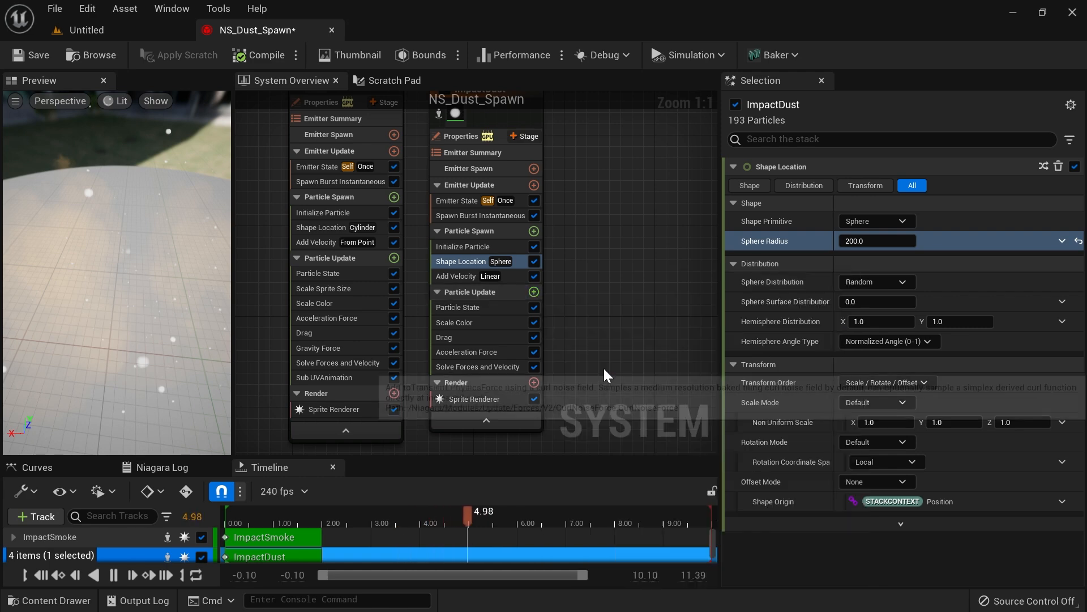
{"action": "left_click_drag", "start_coordinate": [172, 248], "coordinate": [171, 279]}
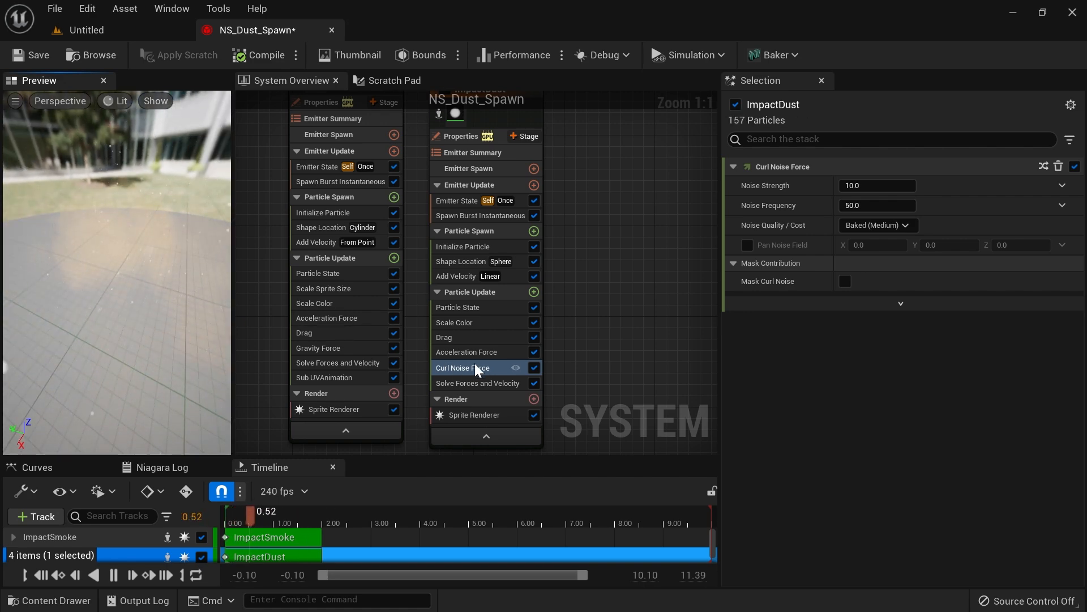
Step: Set the Noise Strength of ImpactDust's Curl Noise Force to 100 and replay the preview
{"action": "left_click", "coordinate": [866, 185]}
{"action": "type", "text": "100"}
{"action": "key", "text": "Return"}
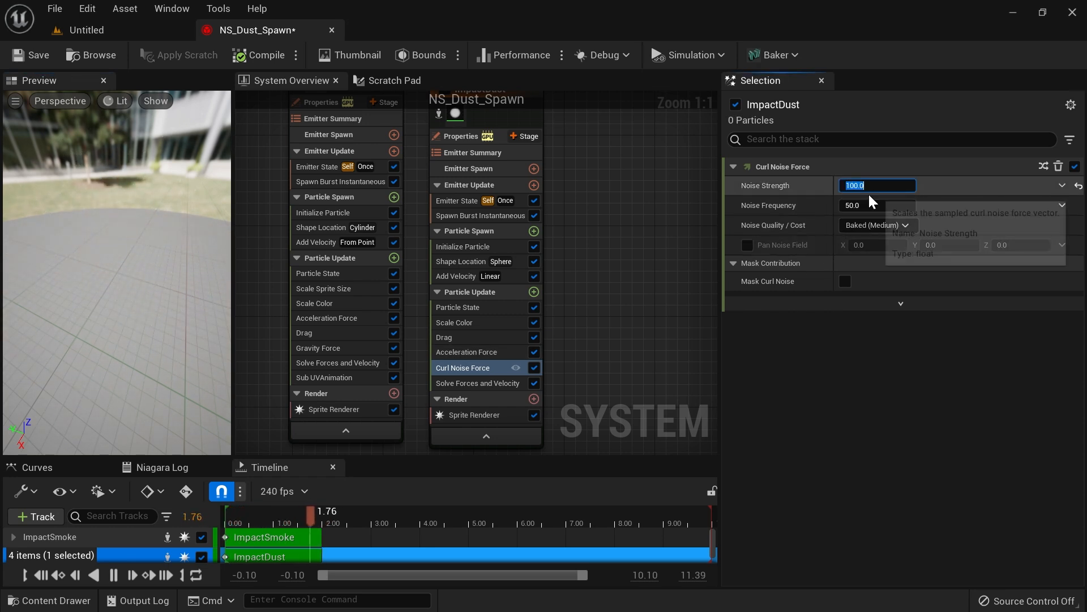
{"action": "left_click", "coordinate": [144, 287]}
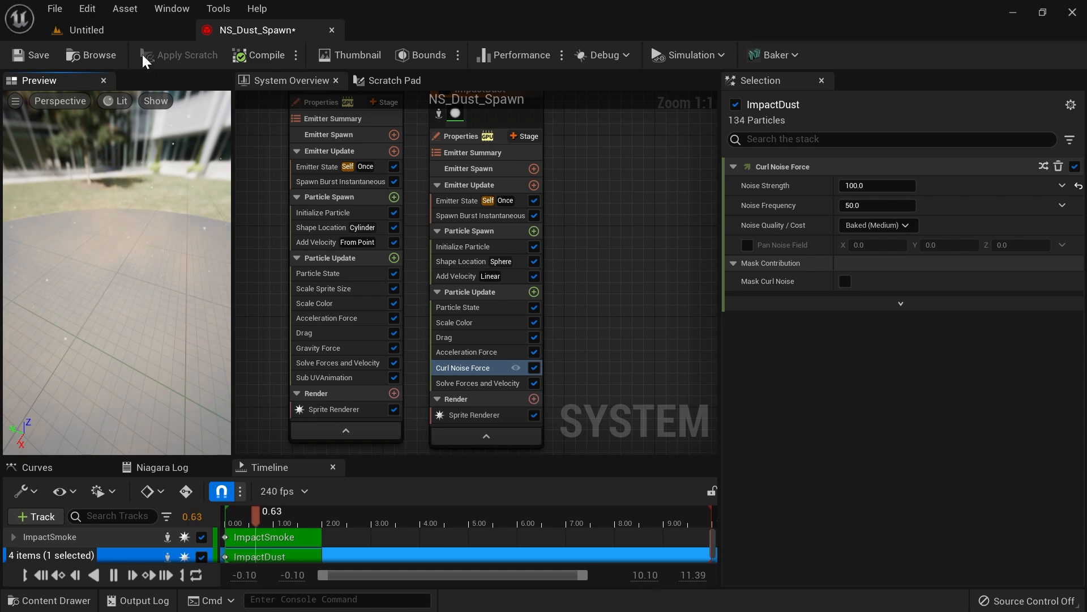
Step: Set ImpactDust's initial particle color to a sandy brown with R 0.333333, G 0.199377 and B 0.08922
{"action": "left_click", "coordinate": [499, 246]}
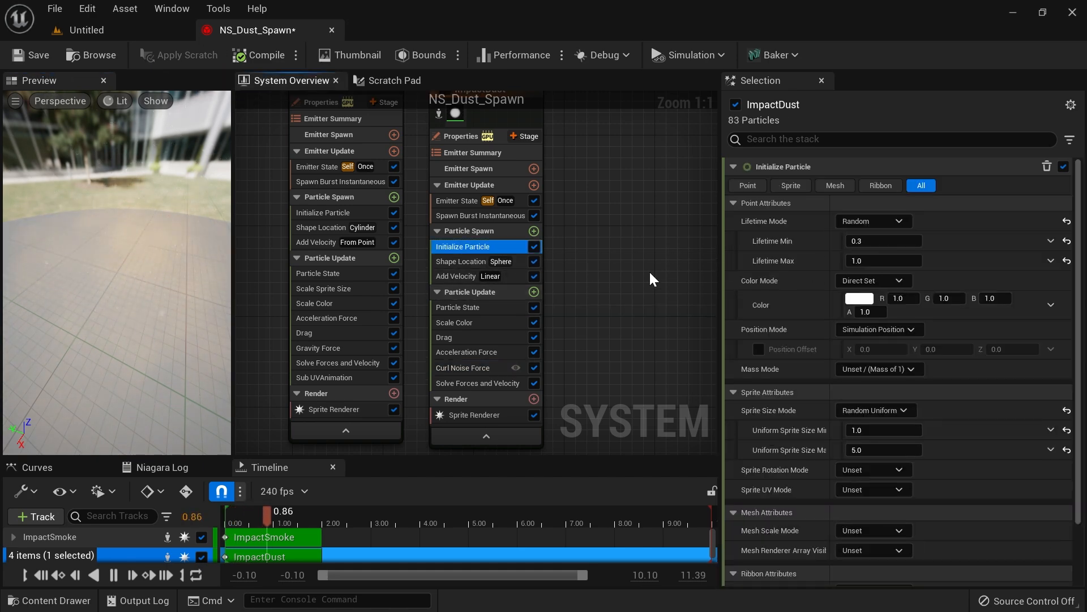
{"action": "left_click", "coordinate": [859, 299]}
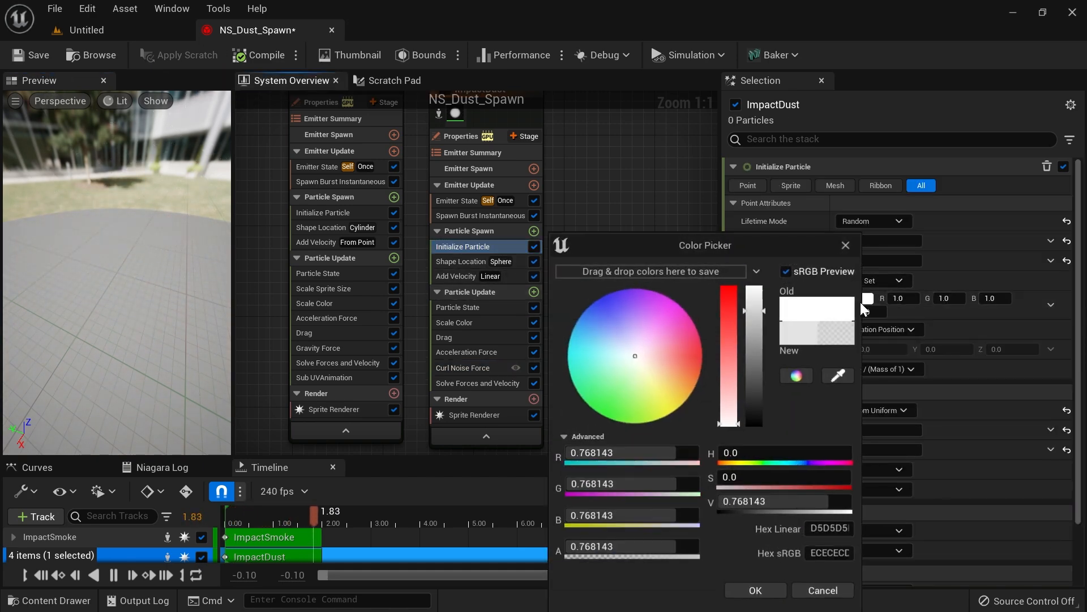
{"action": "left_click", "coordinate": [679, 378]}
{"action": "left_click_drag", "start_coordinate": [763, 357], "coordinate": [756, 380]}
{"action": "left_click", "coordinate": [756, 590]}
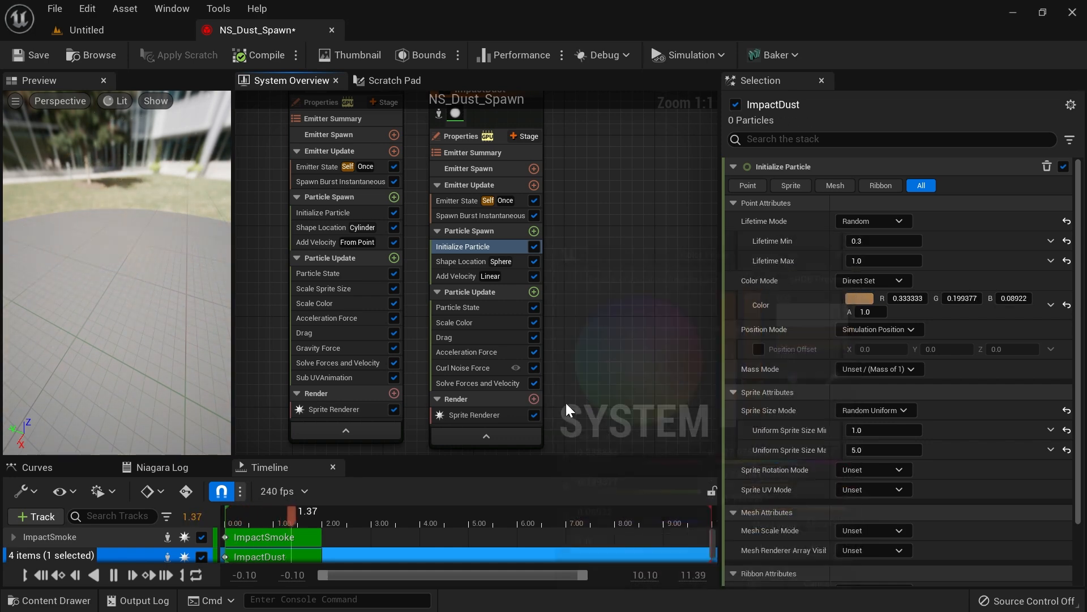
Step: Float the NS_Dust_Spawn editor, replay the brown dust burst in the level from several angles, and redock the editor
{"action": "left_click", "coordinate": [124, 29]}
{"action": "left_click_drag", "start_coordinate": [244, 30], "coordinate": [681, 168]}
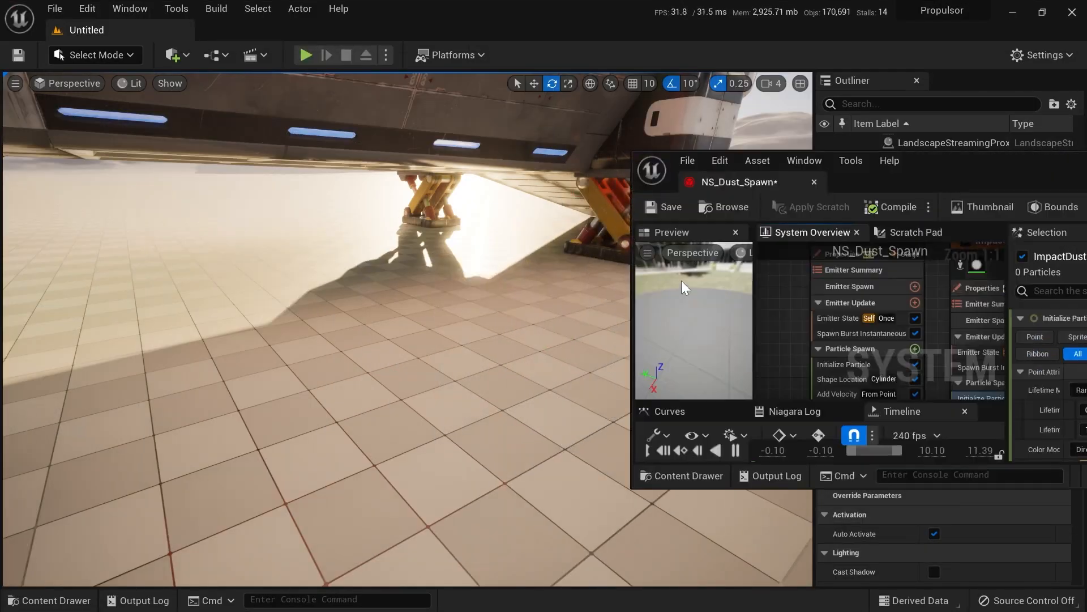
{"action": "right_click_drag", "start_coordinate": [543, 340], "coordinate": [538, 385]}
{"action": "left_click", "coordinate": [685, 325]}
{"action": "key", "text": "space"}
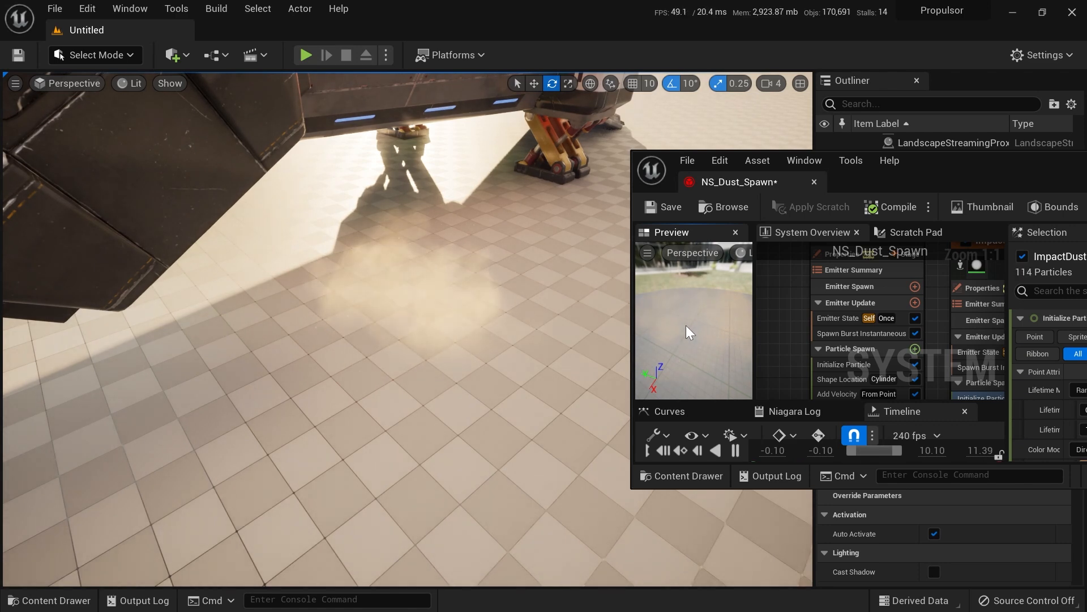
{"action": "key", "text": "space"}
{"action": "key", "text": "space"}
{"action": "mouse_move", "coordinate": [566, 334]}
{"action": "right_mouse_down"}
{"action": "mouse_move", "coordinate": [563, 382]}
{"action": "mouse_move", "coordinate": [563, 317]}
{"action": "right_mouse_up"}
{"action": "key", "text": "space"}
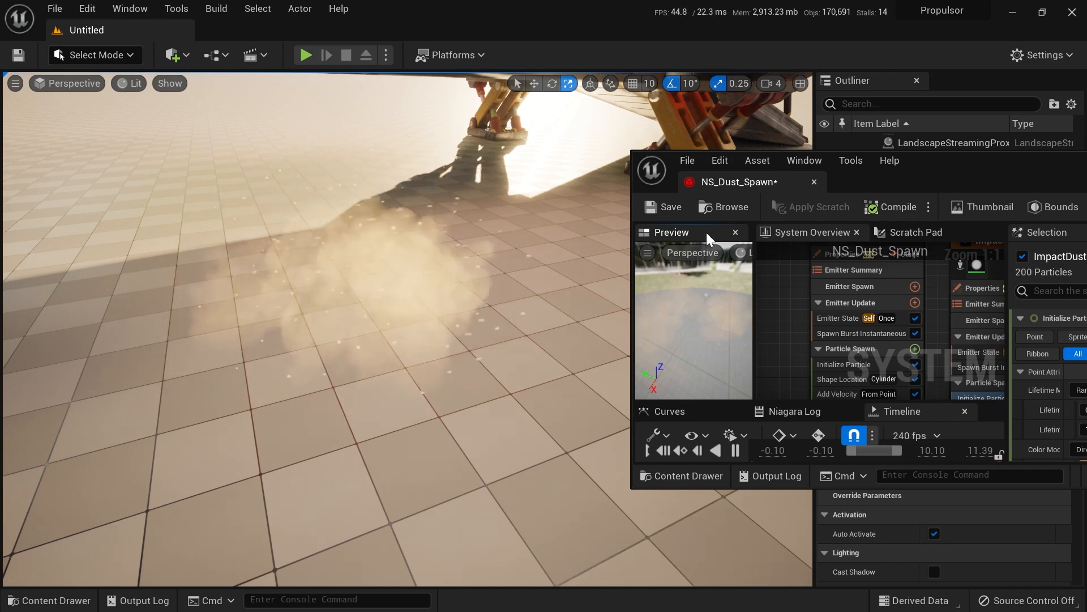
{"action": "left_click_drag", "start_coordinate": [702, 184], "coordinate": [301, 63]}
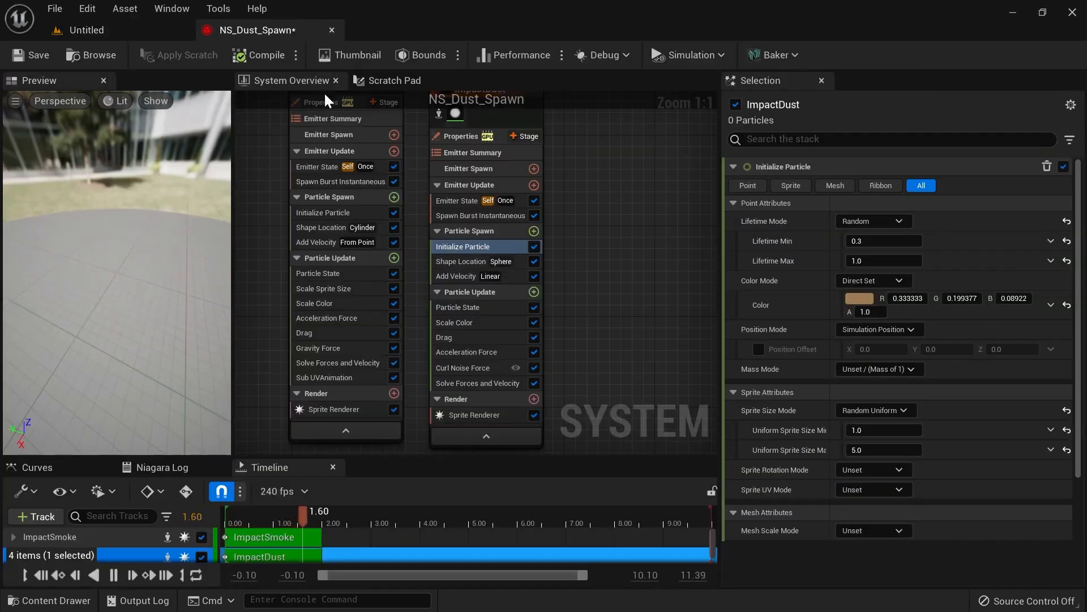
Step: Add a Gravity Force module to ImpactDust's Particle Update stage
{"action": "right_click_drag", "start_coordinate": [590, 302], "coordinate": [564, 252]}
{"action": "left_click", "coordinate": [507, 243]}
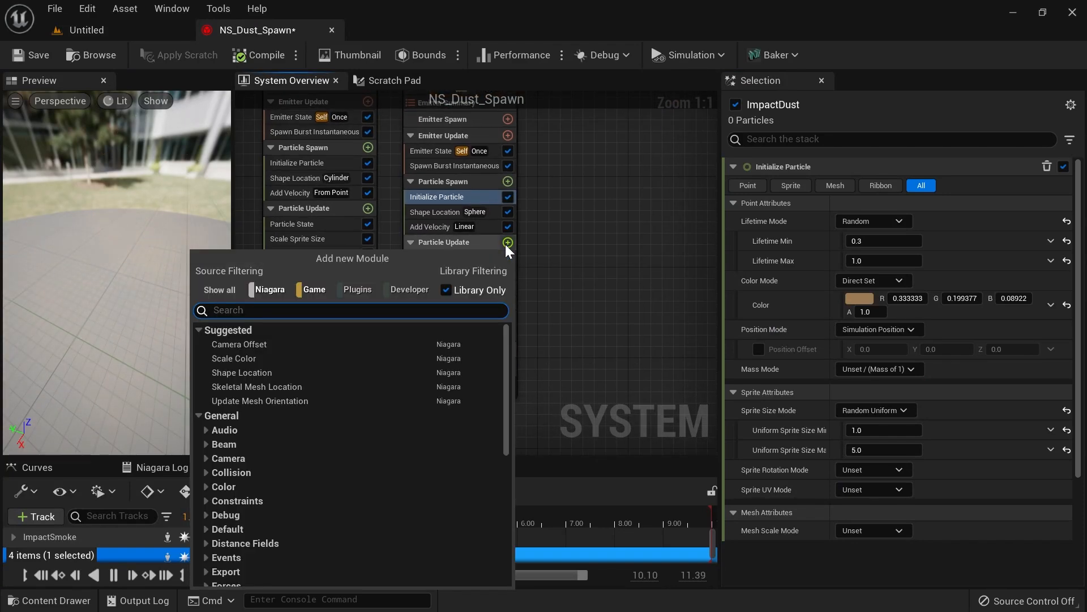
{"action": "type", "text": "gravity"}
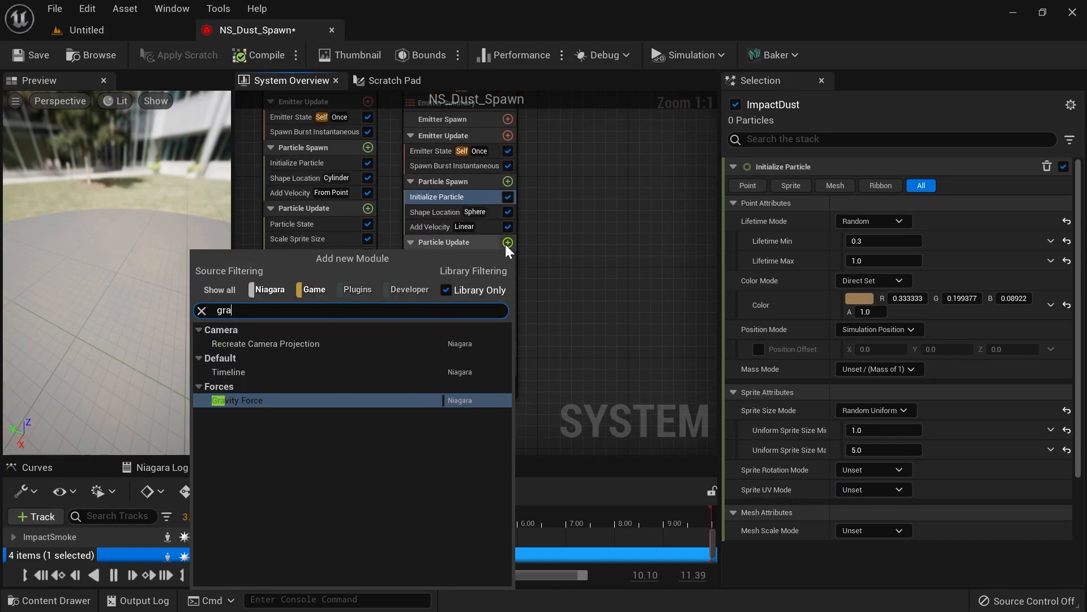
{"action": "key", "text": "Return"}
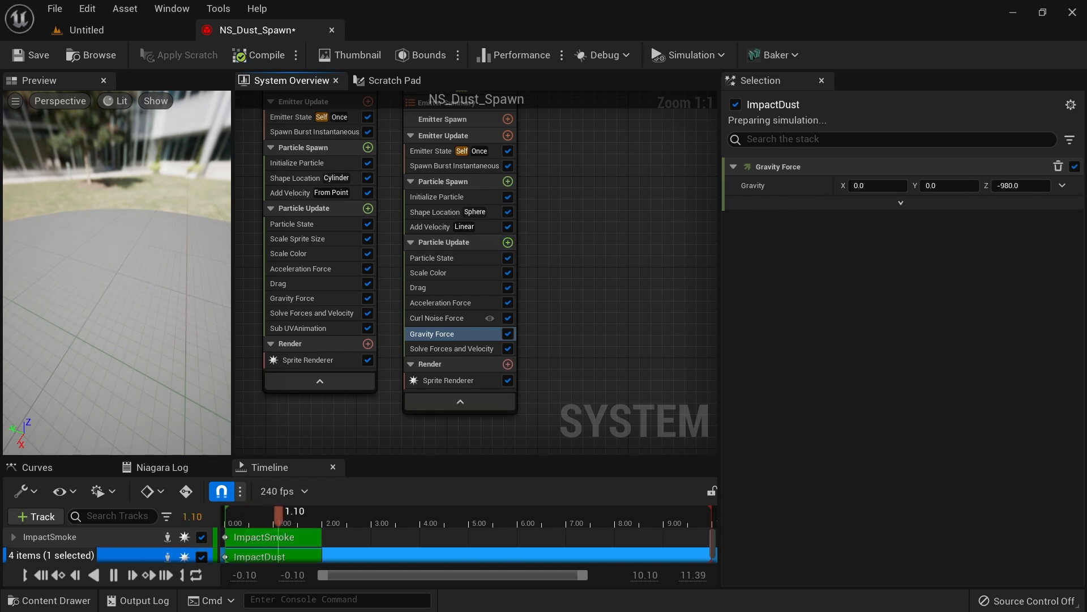
Step: Try a Z gravity of -300 on ImpactDust and replay the burst in the level viewport
{"action": "left_click", "coordinate": [1006, 183]}
{"action": "type", "text": "-300"}
{"action": "key", "text": "Return"}
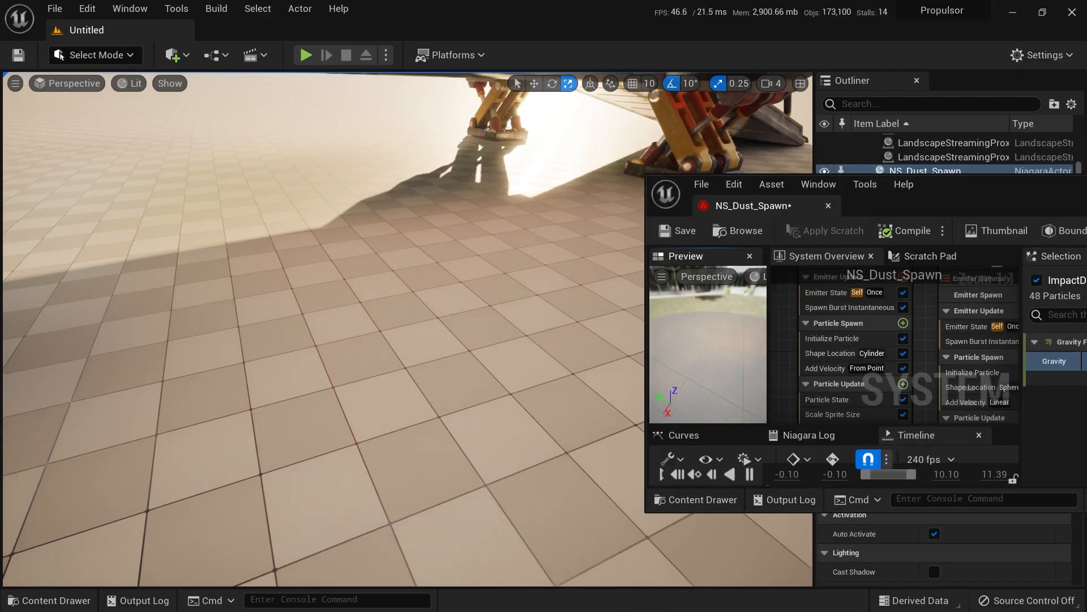
{"action": "key", "text": "space"}
{"action": "key", "text": "space"}
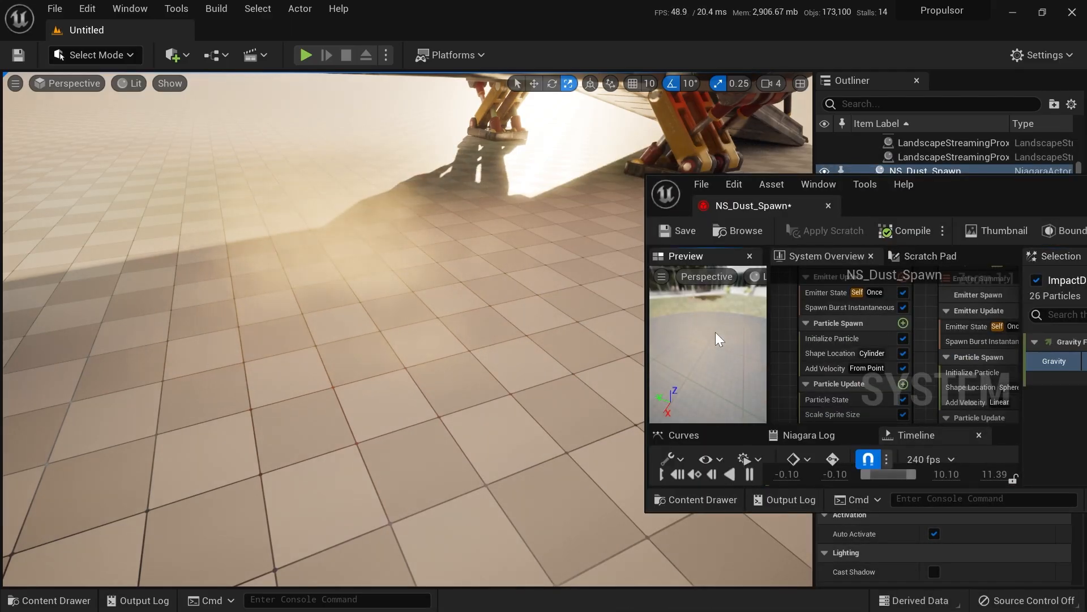
{"action": "left_click_drag", "start_coordinate": [730, 205], "coordinate": [302, 36]}
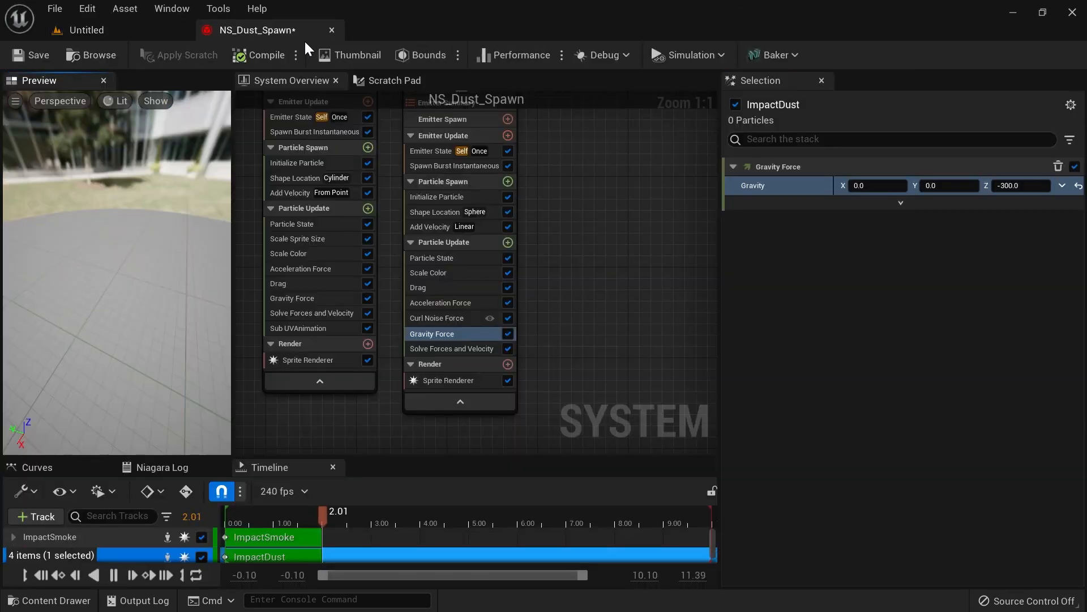
Step: Try a stronger Z gravity of -600 on ImpactDust and examine the falling dust beneath the ship in the level
{"action": "left_click", "coordinate": [1021, 180]}
{"action": "type", "text": "-"}
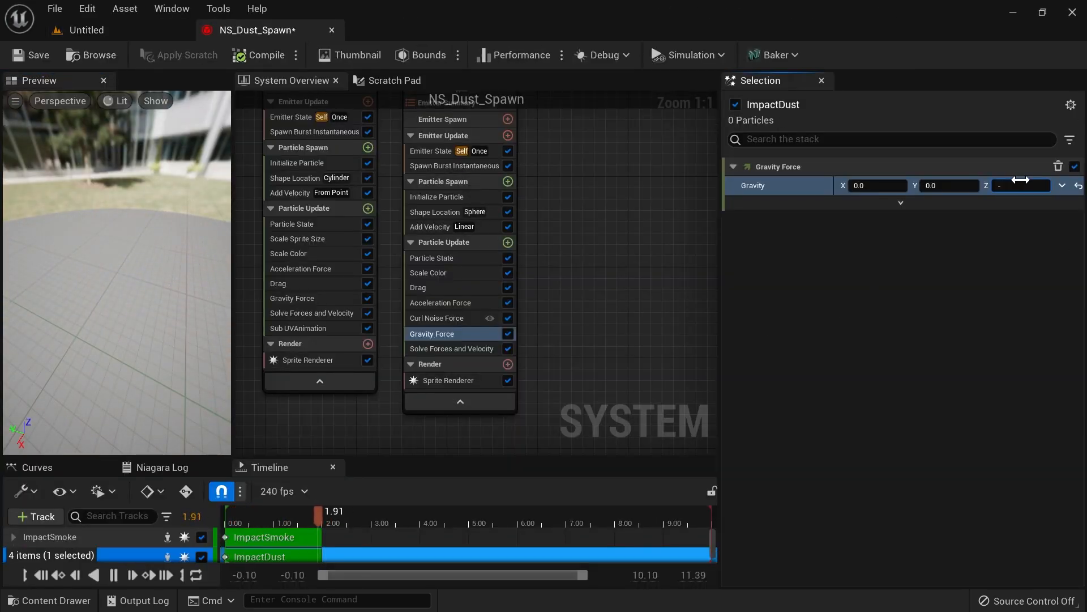
{"action": "type", "text": "600"}
{"action": "key", "text": "Return"}
{"action": "left_click", "coordinate": [119, 26]}
{"action": "left_click", "coordinate": [299, 13]}
{"action": "left_click", "coordinate": [300, 15]}
{"action": "left_click_drag", "start_coordinate": [272, 32], "coordinate": [678, 156]}
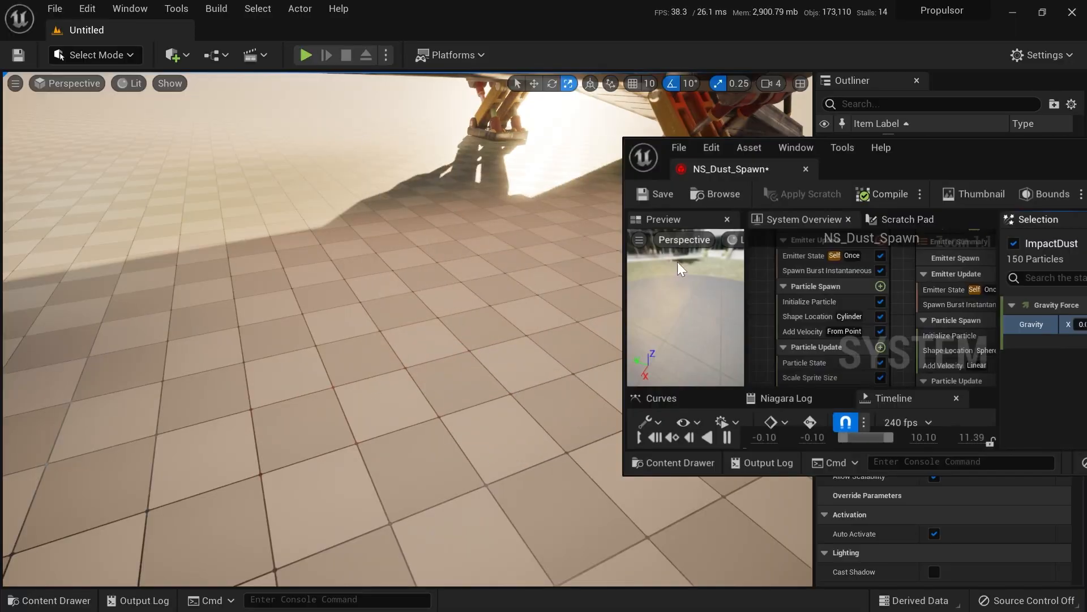
{"action": "right_click_drag", "start_coordinate": [502, 321], "coordinate": [444, 351]}
{"action": "key", "text": "s"}
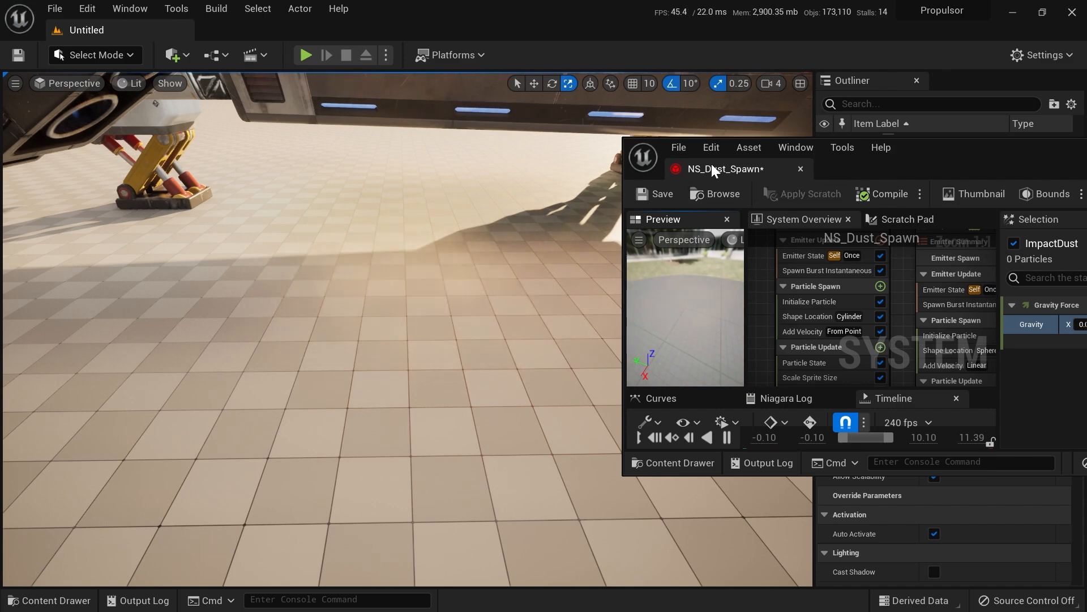
{"action": "left_click_drag", "start_coordinate": [731, 169], "coordinate": [286, 32]}
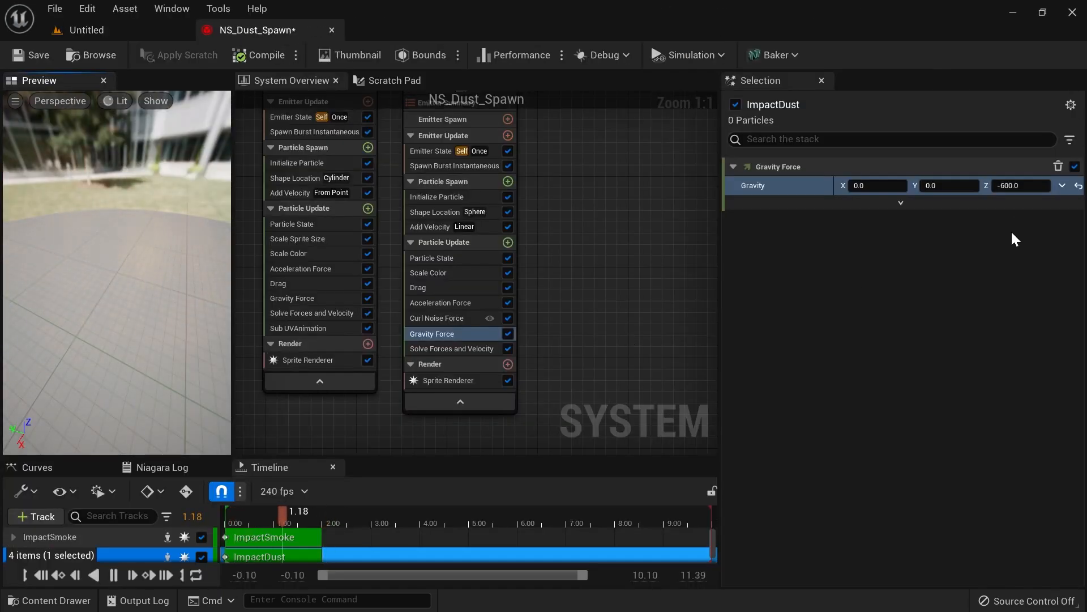
Step: Reduce ImpactDust's downward gravity on Z to a strength of 400 and check the burst in the level
{"action": "left_click", "coordinate": [1020, 185]}
{"action": "type", "text": "400"}
{"action": "key", "text": "Return"}
{"action": "left_click", "coordinate": [85, 30]}
{"action": "left_click", "coordinate": [267, 28]}
{"action": "left_click_drag", "start_coordinate": [266, 27], "coordinate": [612, 250]}
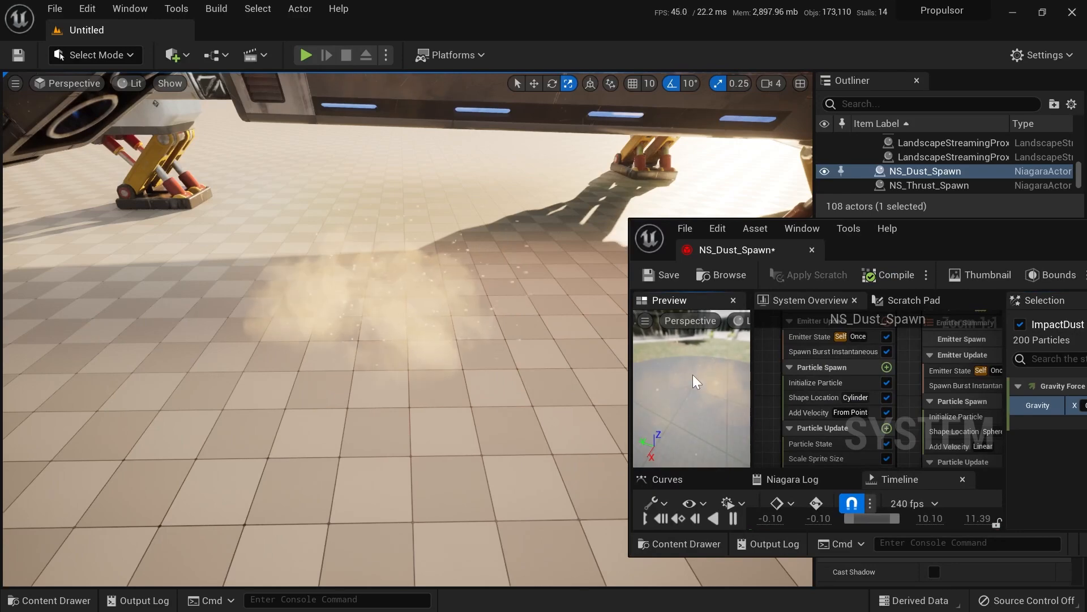
{"action": "right_click_drag", "start_coordinate": [570, 367], "coordinate": [505, 357]}
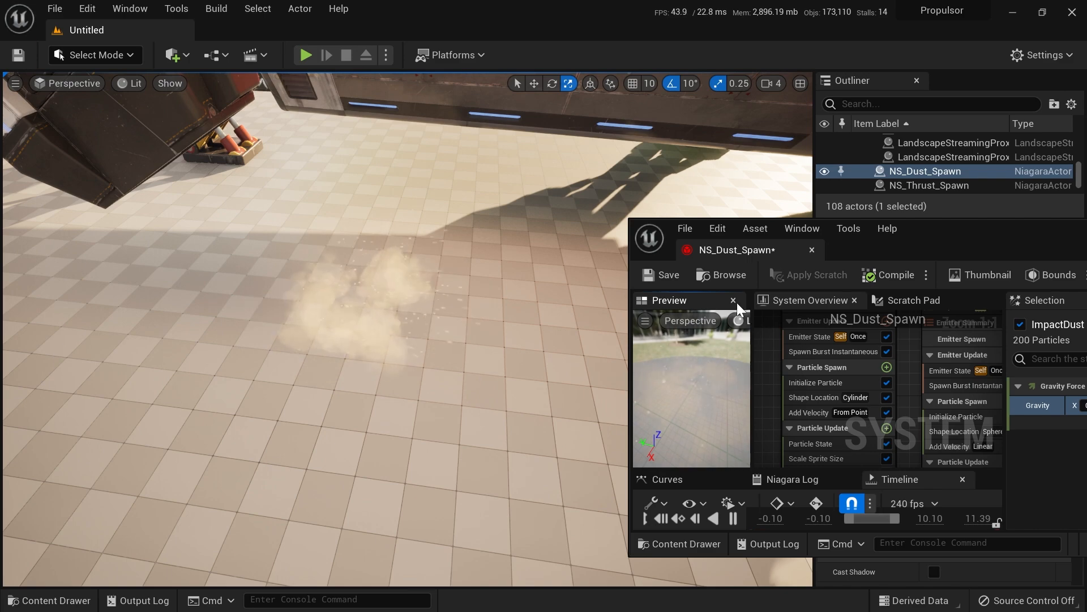
Step: Redock the NS_Dust_Spawn editor and save all modified assets
{"action": "left_click_drag", "start_coordinate": [732, 251], "coordinate": [284, 29]}
{"action": "key", "text": "ctrl+space"}
{"action": "key", "text": "ctrl+shift+s"}
{"action": "left_click", "coordinate": [636, 470]}
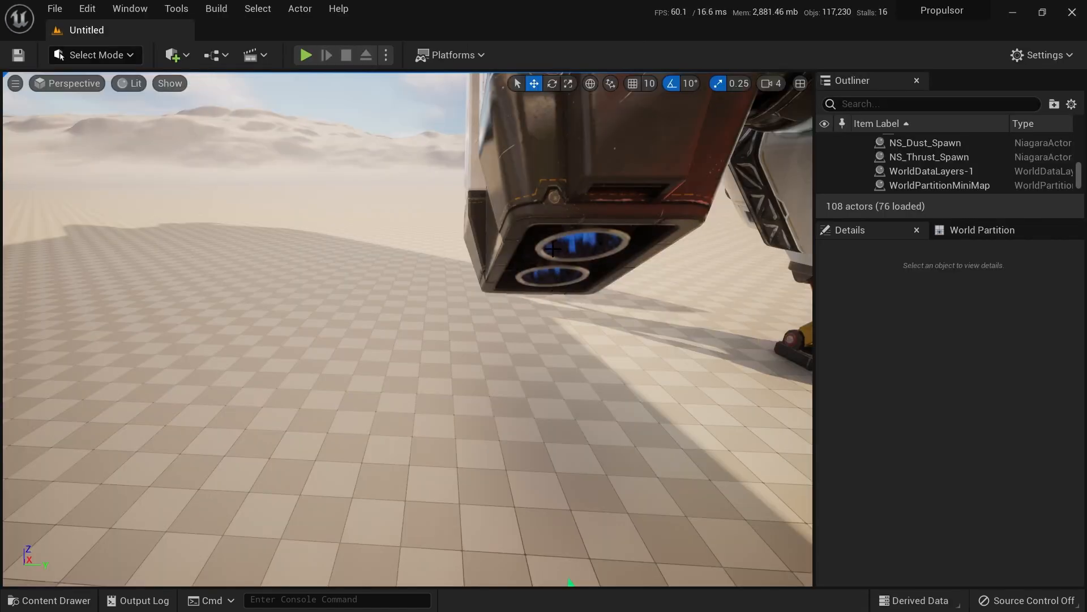
Step: Duplicate the NS_Thrust_Spawn system in the VFX/Niagara folder and name the copy NS_Thrust_Constant
{"action": "key", "text": "ctrl+space"}
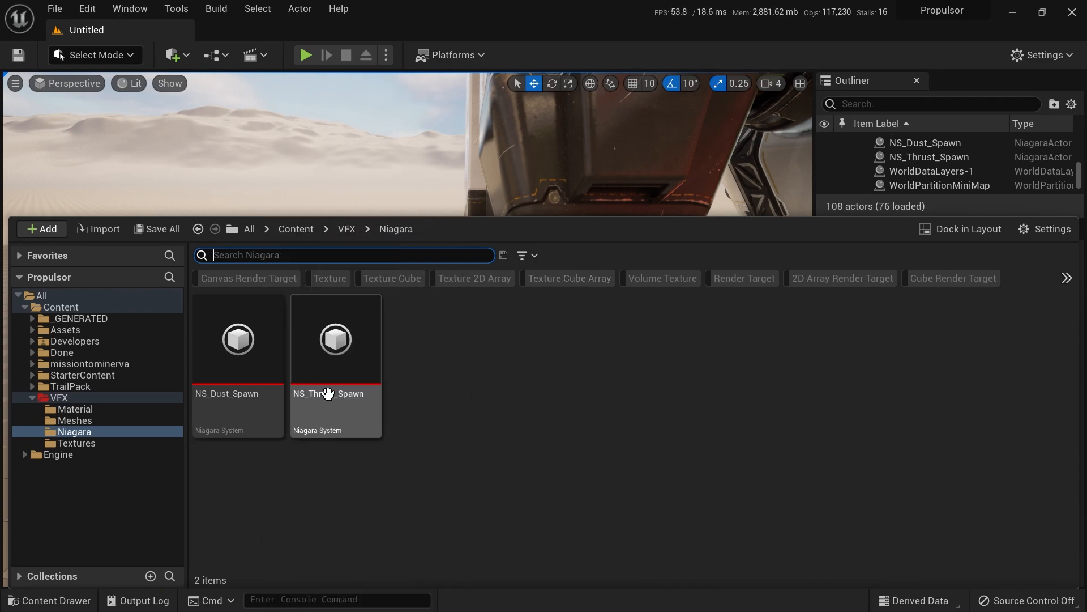
{"action": "left_click", "coordinate": [351, 353]}
{"action": "right_click", "coordinate": [352, 359]}
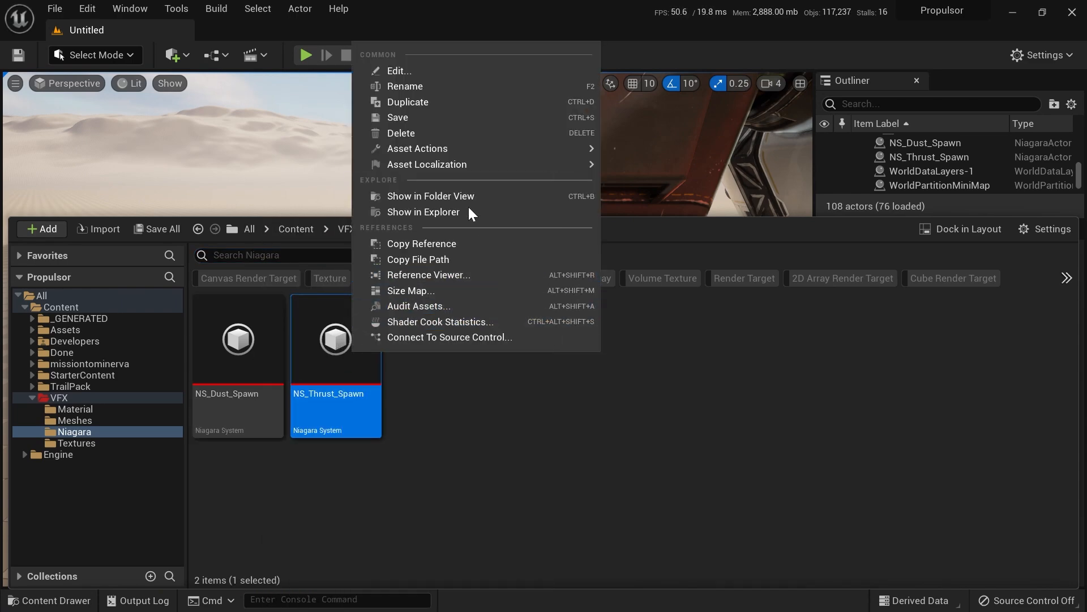
{"action": "left_click", "coordinate": [459, 104]}
{"action": "key", "text": "End"}
{"action": "key", "text": "BackSpace"}
{"action": "key", "text": "BackSpace"}
{"action": "key", "text": "BackSpace"}
{"action": "key", "text": "BackSpace"}
{"action": "key", "text": "BackSpace"}
{"action": "key", "text": "BackSpace"}
{"action": "type", "text": "Constant"}
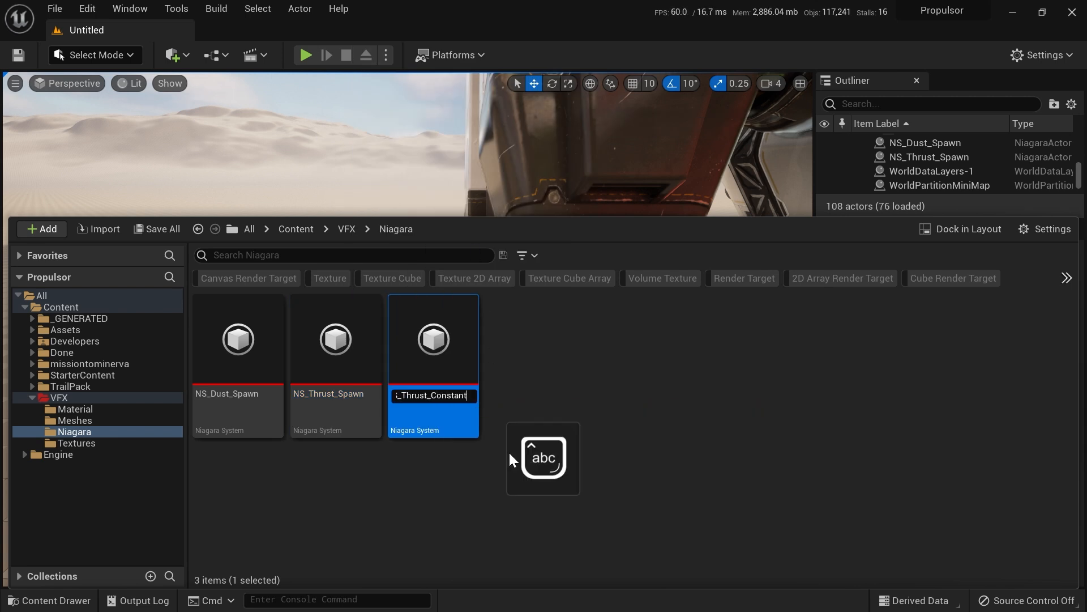
{"action": "key", "text": "Return"}
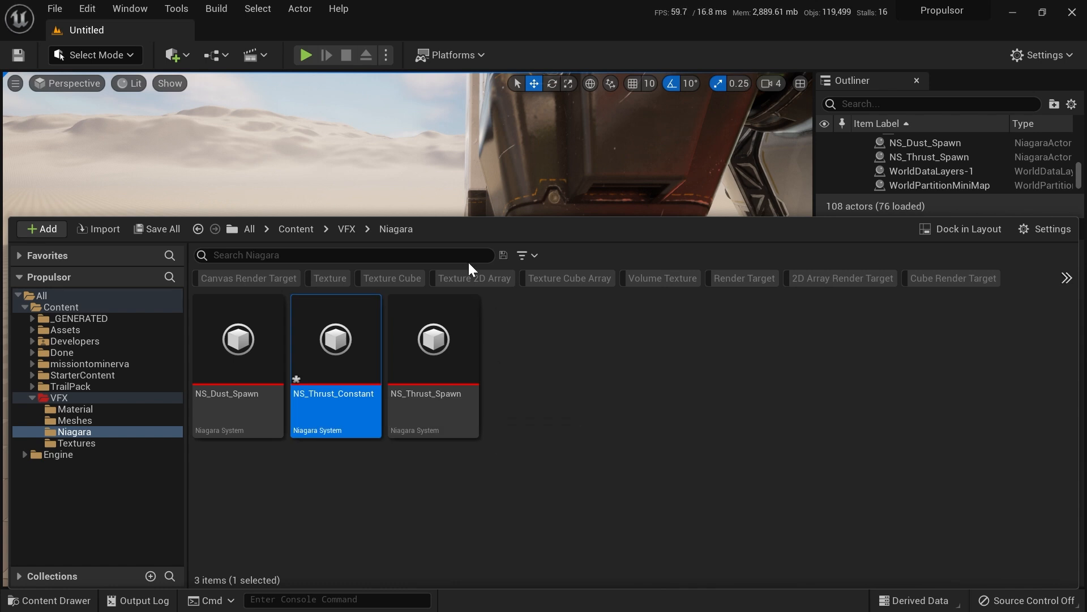
Step: Open NS_Thrust_Constant in the Niagara editor and dock its window beside the level tab
{"action": "key", "text": "ctrl+space"}
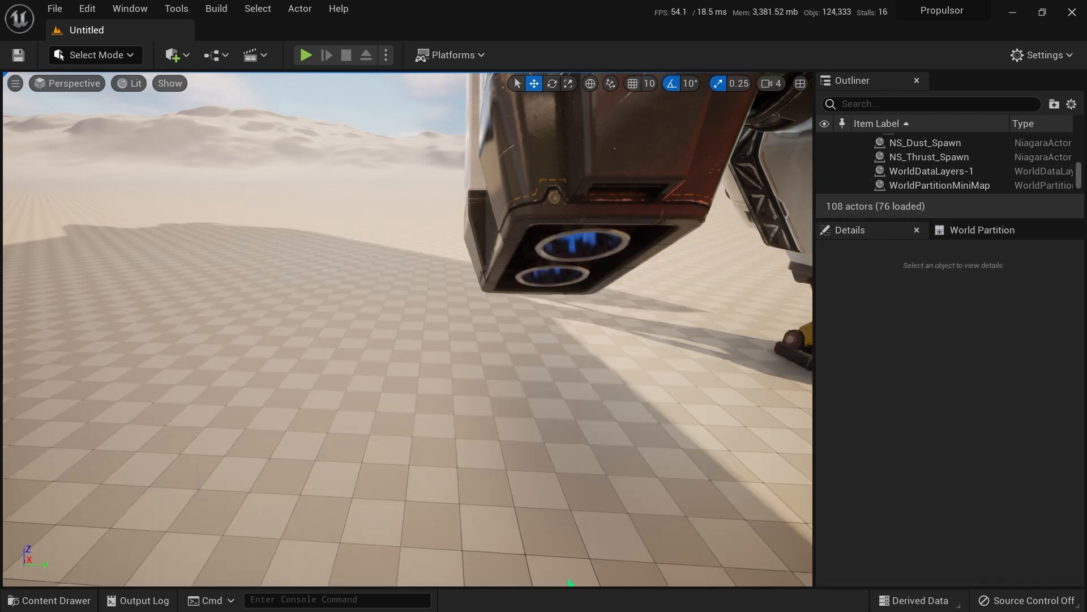
{"action": "left_click_drag", "start_coordinate": [1085, 282], "coordinate": [306, 29]}
{"action": "key", "text": "ctrl+space"}
{"action": "key", "text": "ctrl+space"}
{"action": "key", "text": "ctrl+space"}
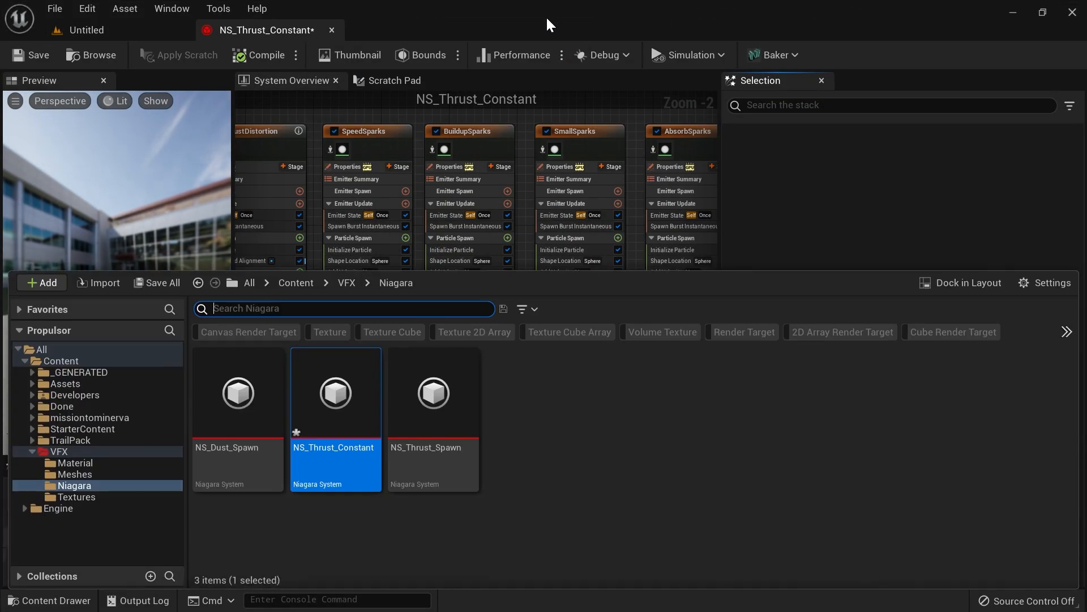
{"action": "key", "text": "ctrl+space"}
Step: Place an NS_Thrust_Constant instance in the level, raised beneath the ship's thruster nozzles and rotated to aim downward
{"action": "left_click", "coordinate": [108, 54]}
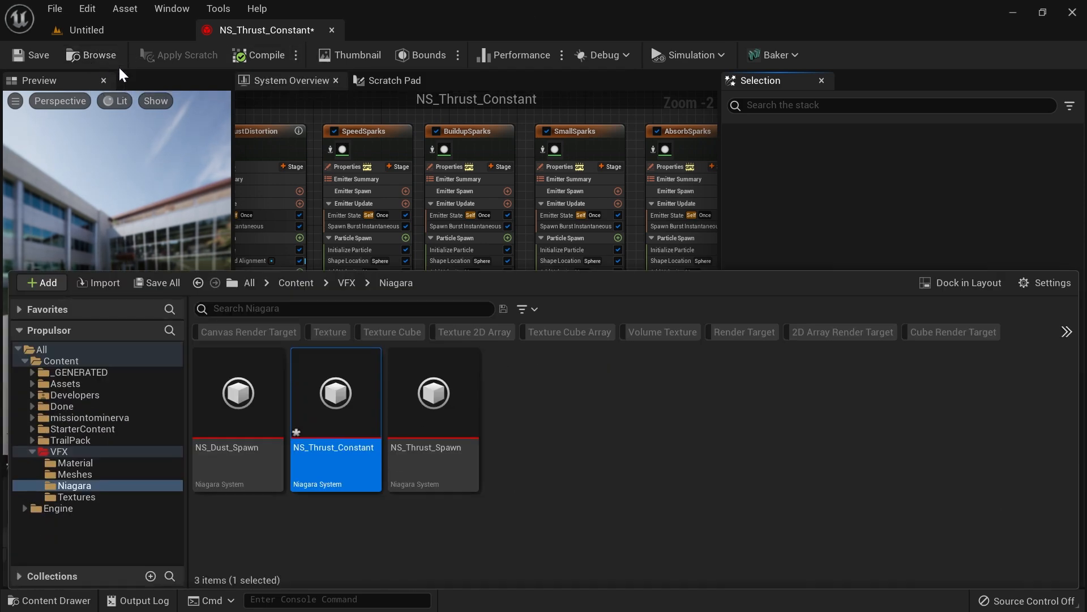
{"action": "left_click_drag", "start_coordinate": [339, 417], "coordinate": [591, 441]}
{"action": "key", "text": "f"}
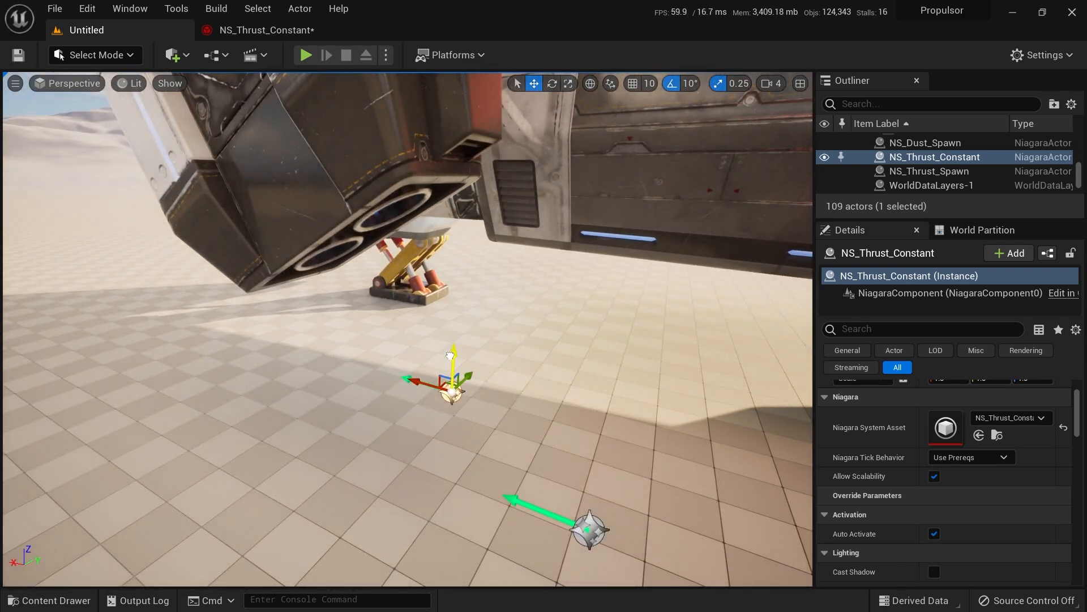
{"action": "left_click_drag", "start_coordinate": [508, 227], "coordinate": [493, 259]}
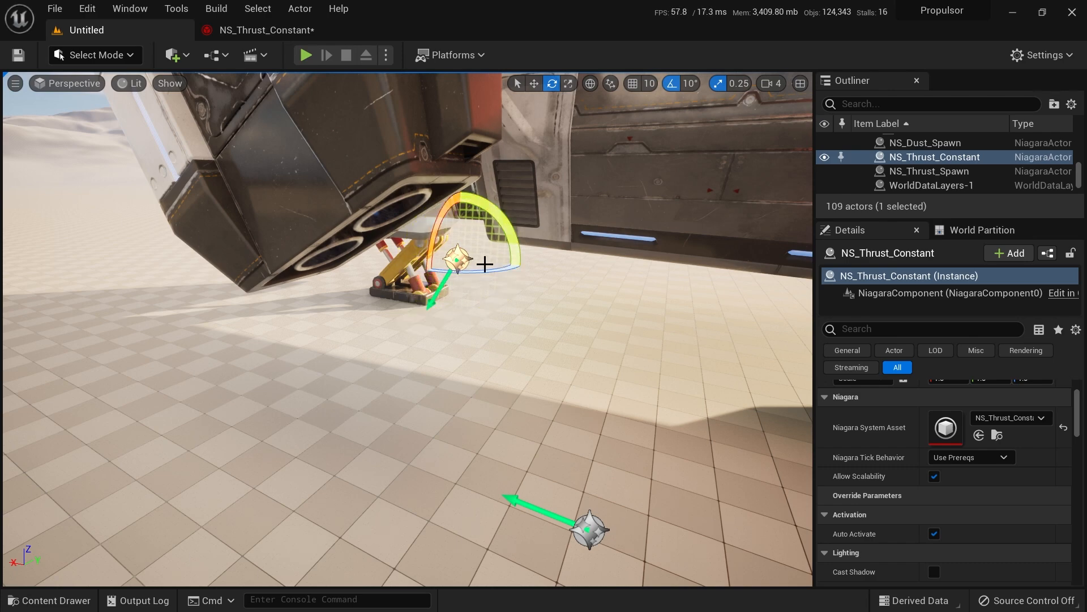
{"action": "right_click_drag", "start_coordinate": [497, 264], "coordinate": [339, 252]}
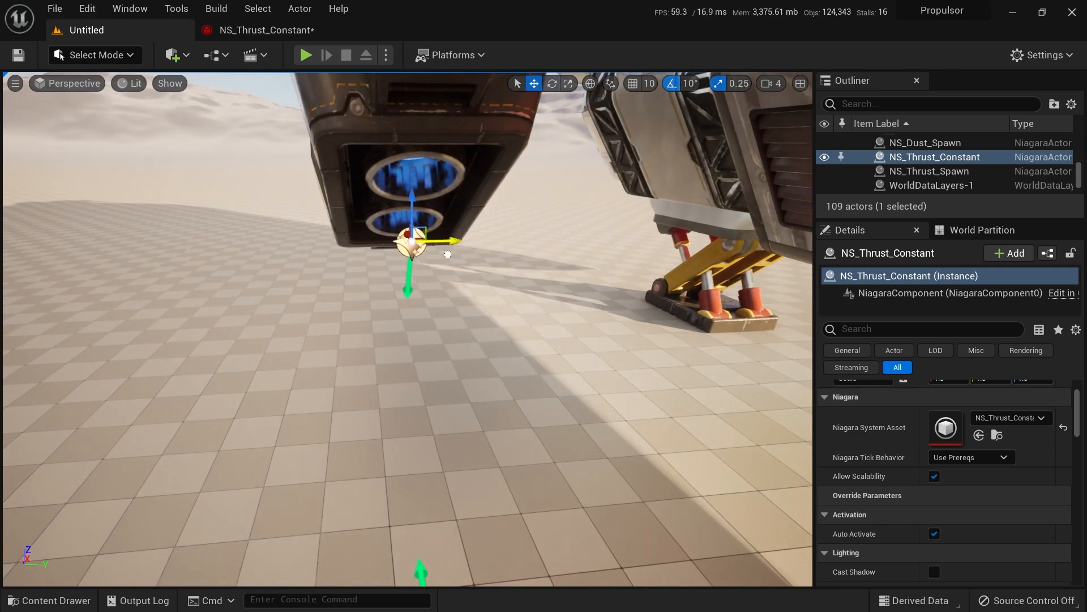
Step: Preview AbsorbSparks and SmallSparks in isolation and delete both emitters from NS_Thrust_Constant
{"action": "left_click", "coordinate": [266, 30]}
{"action": "right_click_drag", "start_coordinate": [374, 436], "coordinate": [254, 453]}
{"action": "left_click", "coordinate": [486, 178]}
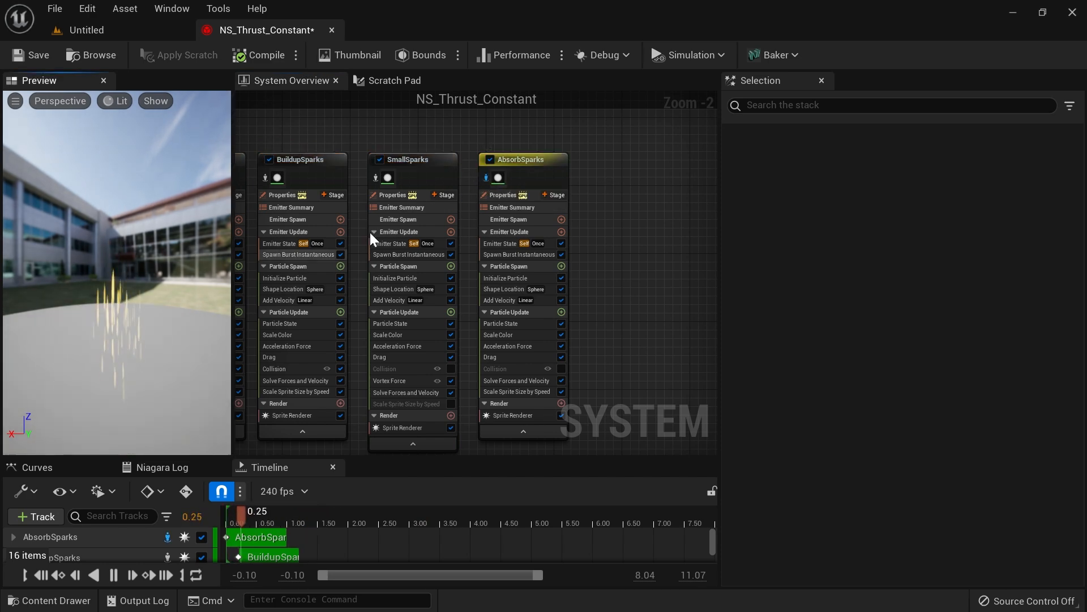
{"action": "left_click", "coordinate": [485, 179]}
{"action": "left_click", "coordinate": [375, 178]}
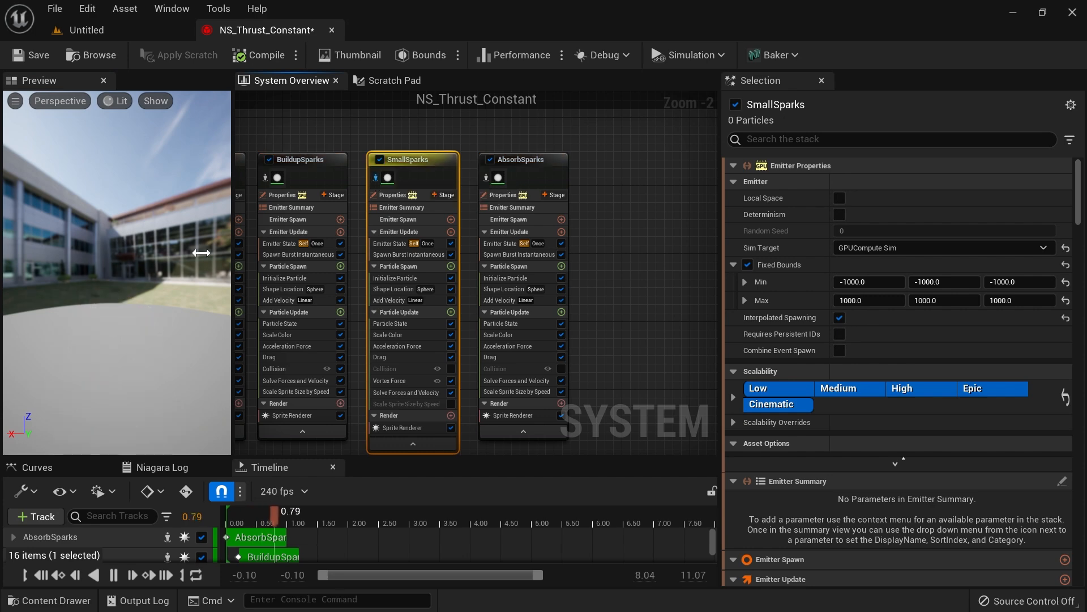
{"action": "left_click", "coordinate": [374, 177]}
{"action": "left_click_drag", "start_coordinate": [546, 113], "coordinate": [414, 195]}
{"action": "key", "text": "Delete"}
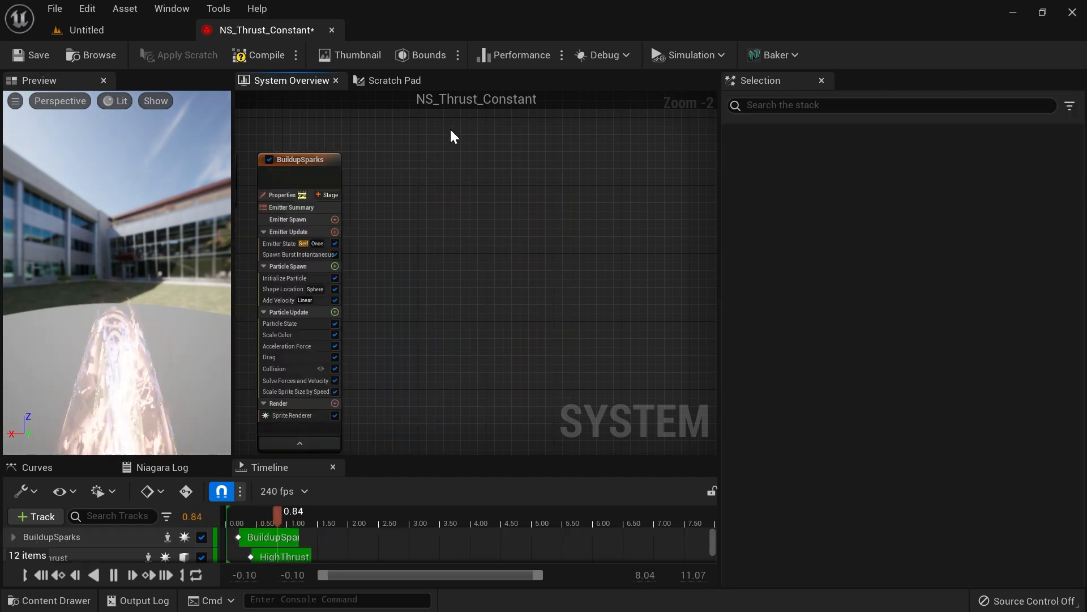
Step: Preview BuildupSparks on its own and leave LowThrust as the only isolated emitter
{"action": "left_click", "coordinate": [426, 160]}
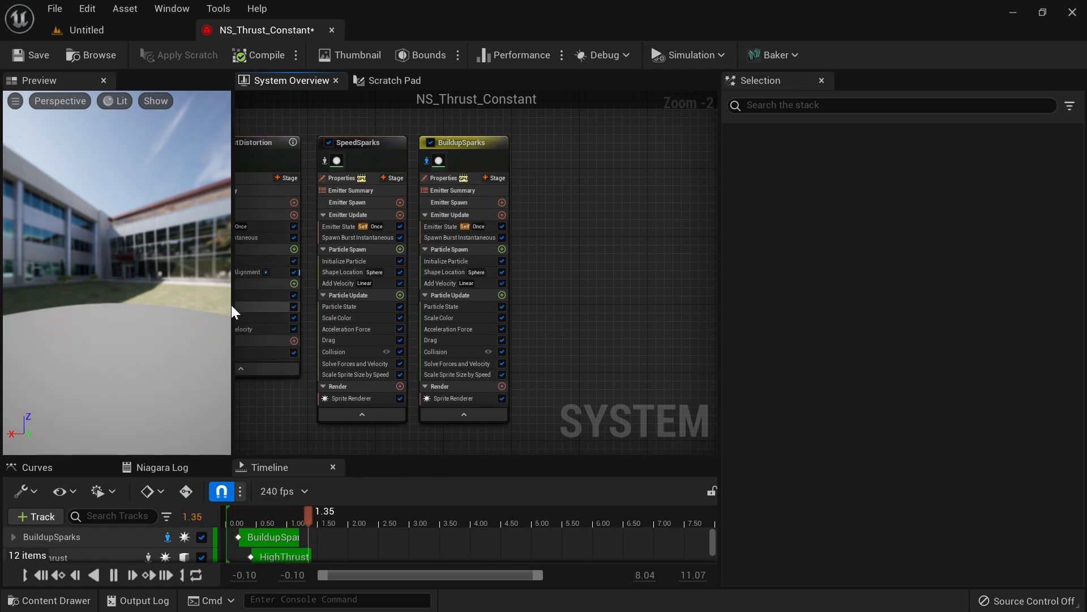
{"action": "left_click", "coordinate": [427, 161]}
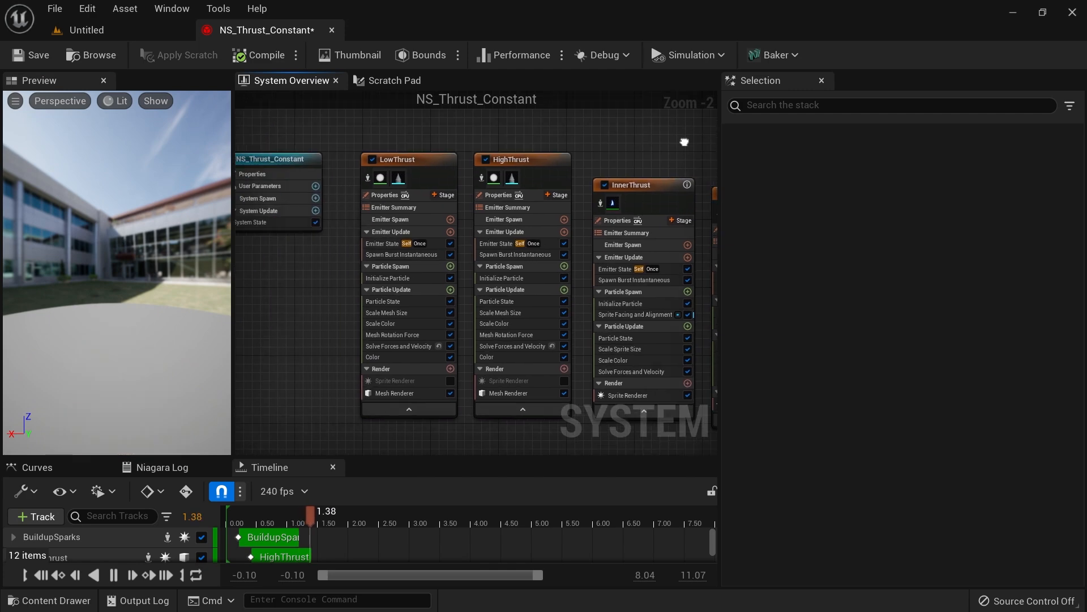
{"action": "left_click", "coordinate": [427, 181]}
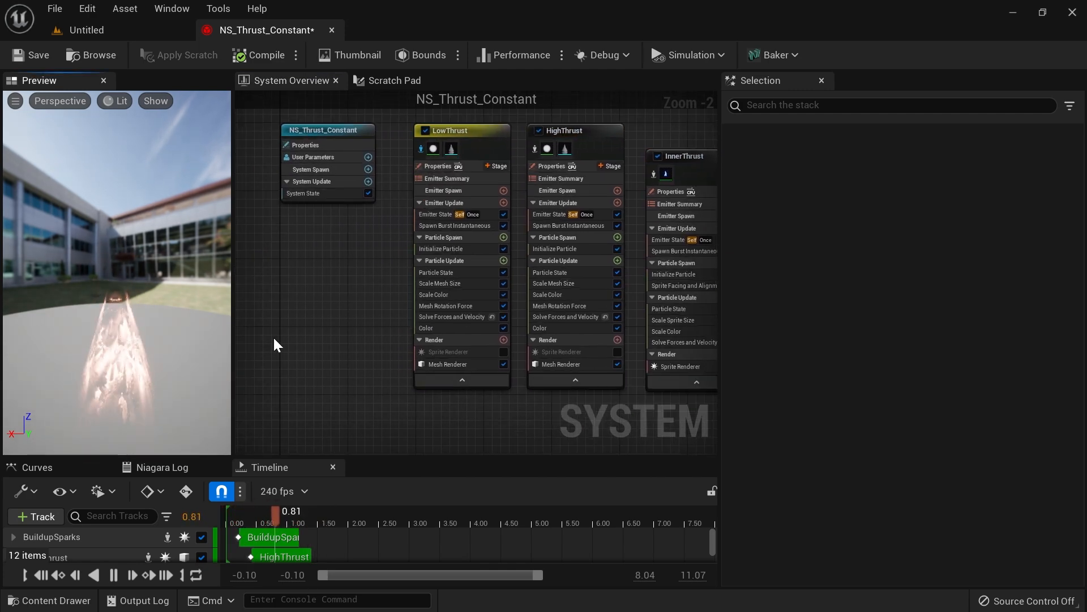
Step: Set the Loop Behavior in LowThrust's Emitter State to Infinite
{"action": "scroll", "coordinate": [344, 321], "scroll_direction": "up", "scroll_amount": 2}
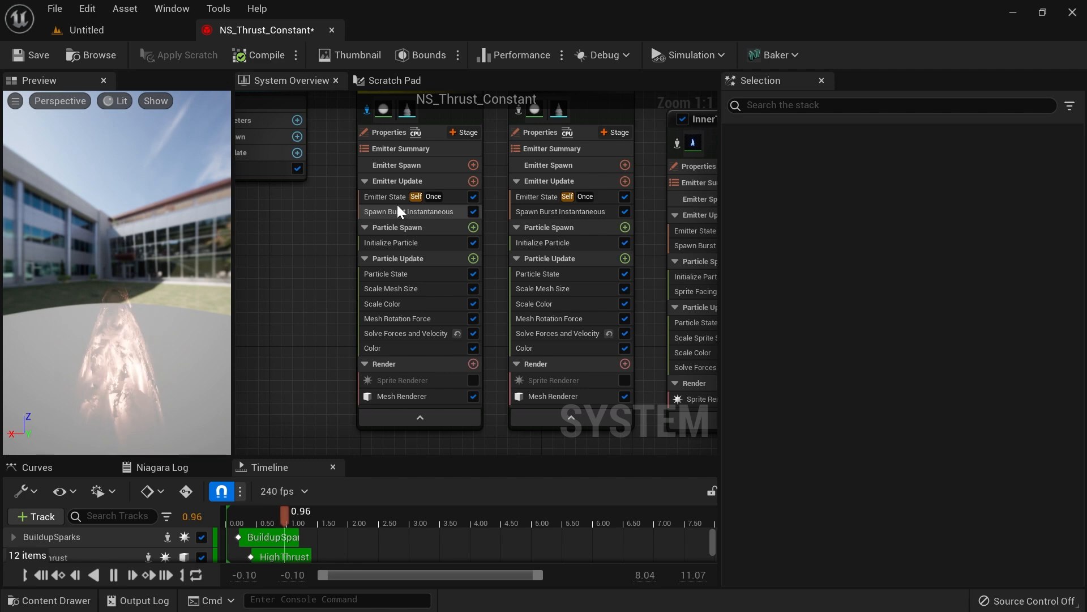
{"action": "left_click", "coordinate": [439, 198]}
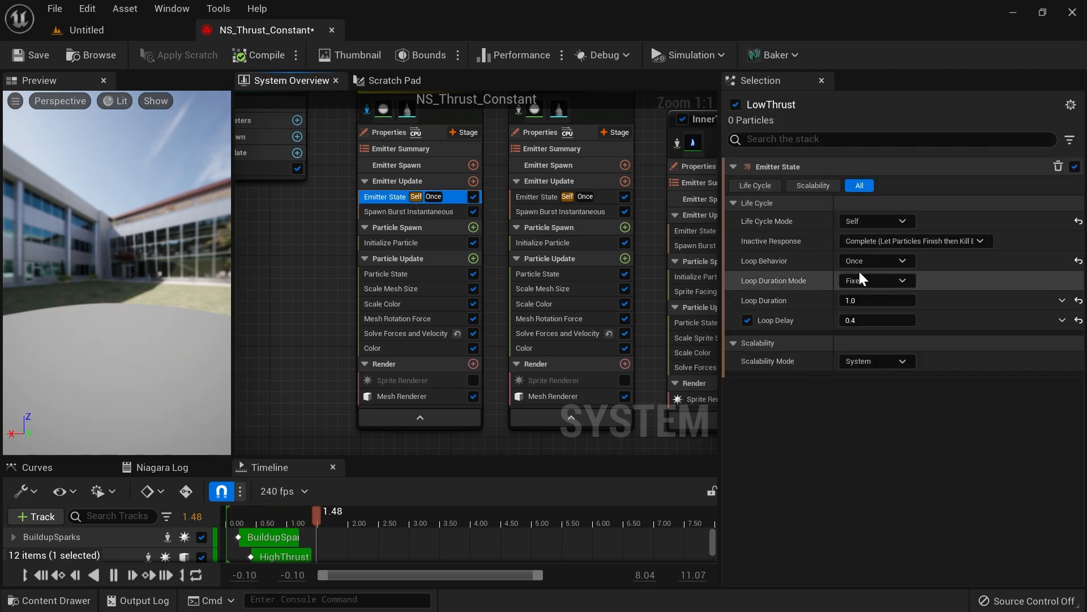
{"action": "left_click", "coordinate": [884, 262]}
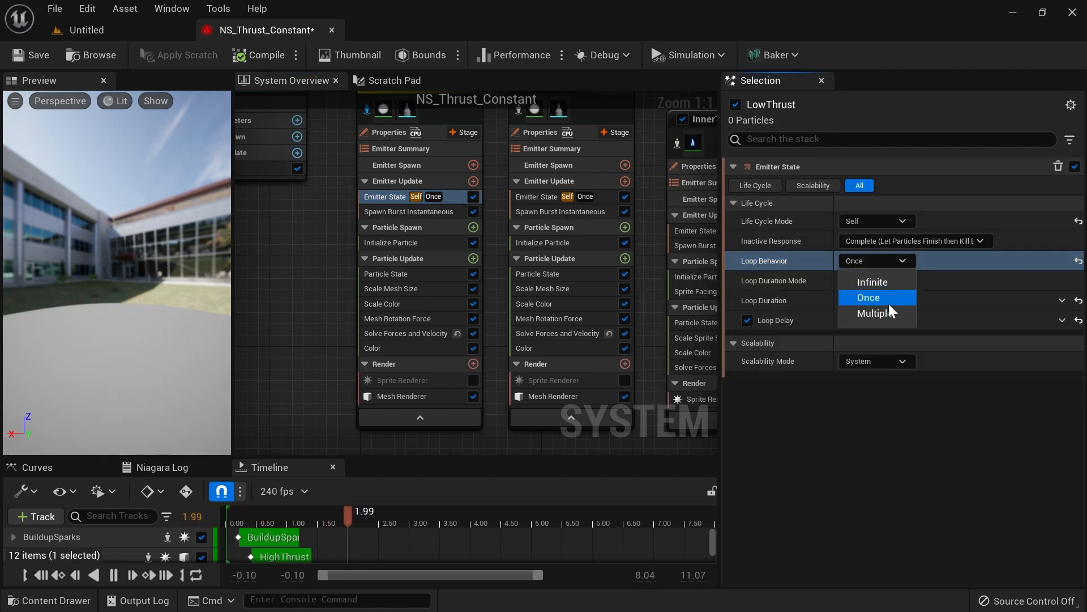
{"action": "left_click", "coordinate": [886, 282]}
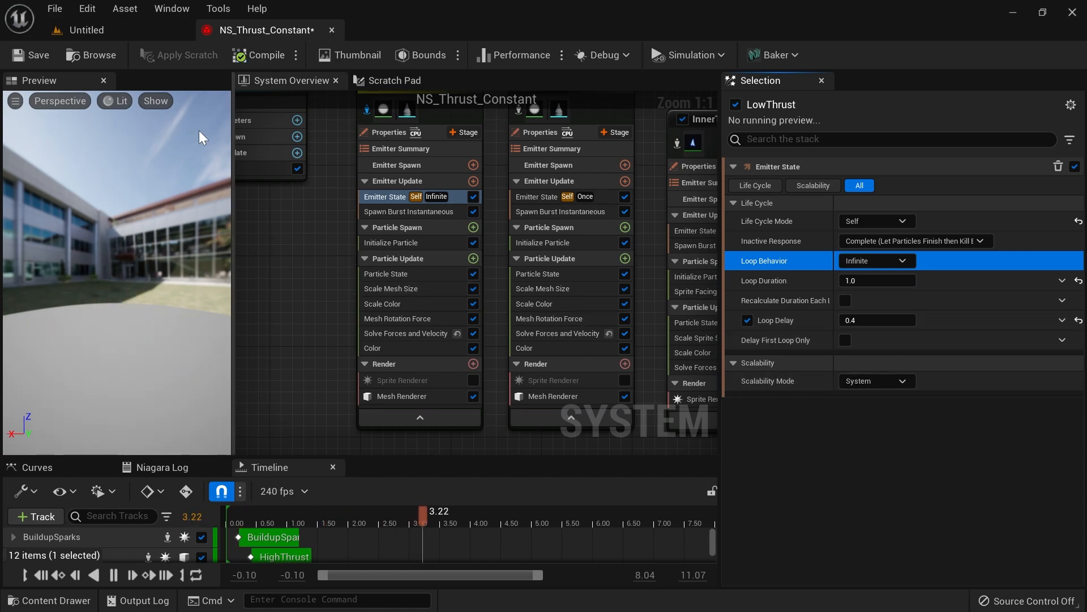
Step: Move the NS_Thrust_Constant actor up into the ship's thruster nozzle and rotate it to match the exhaust angle
{"action": "left_click", "coordinate": [86, 30]}
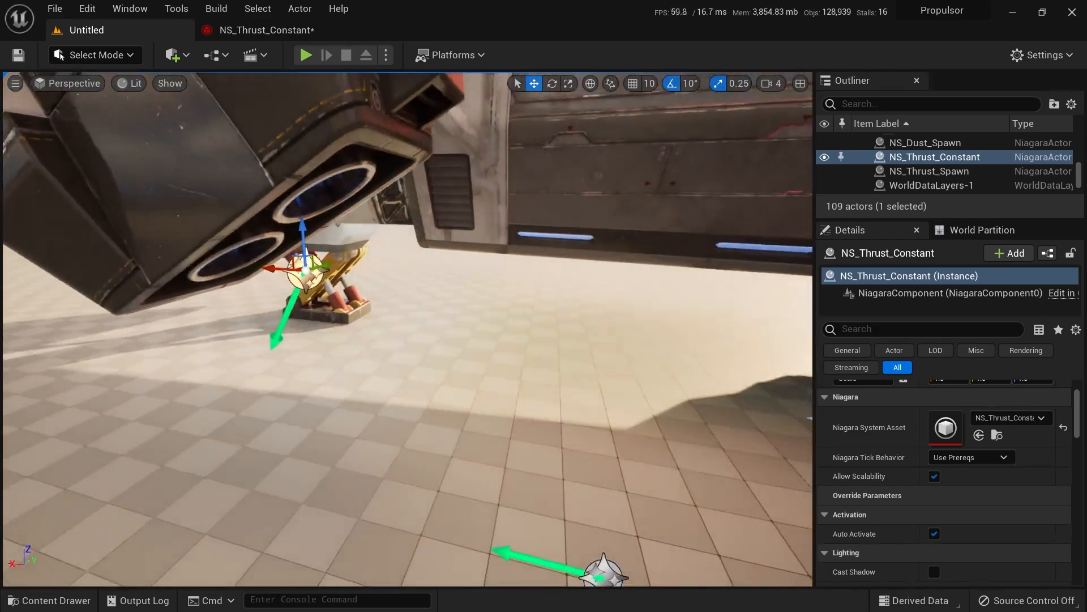
{"action": "right_click_drag", "start_coordinate": [408, 329], "coordinate": [430, 328]}
{"action": "left_click_drag", "start_coordinate": [278, 269], "coordinate": [320, 212]}
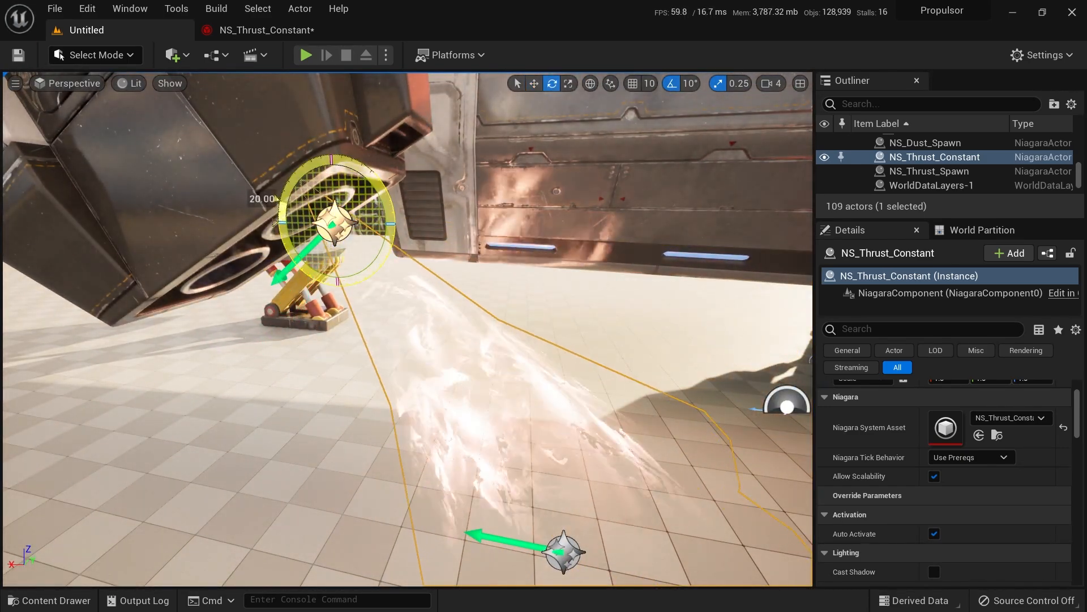
{"action": "left_click_drag", "start_coordinate": [323, 212], "coordinate": [277, 171]}
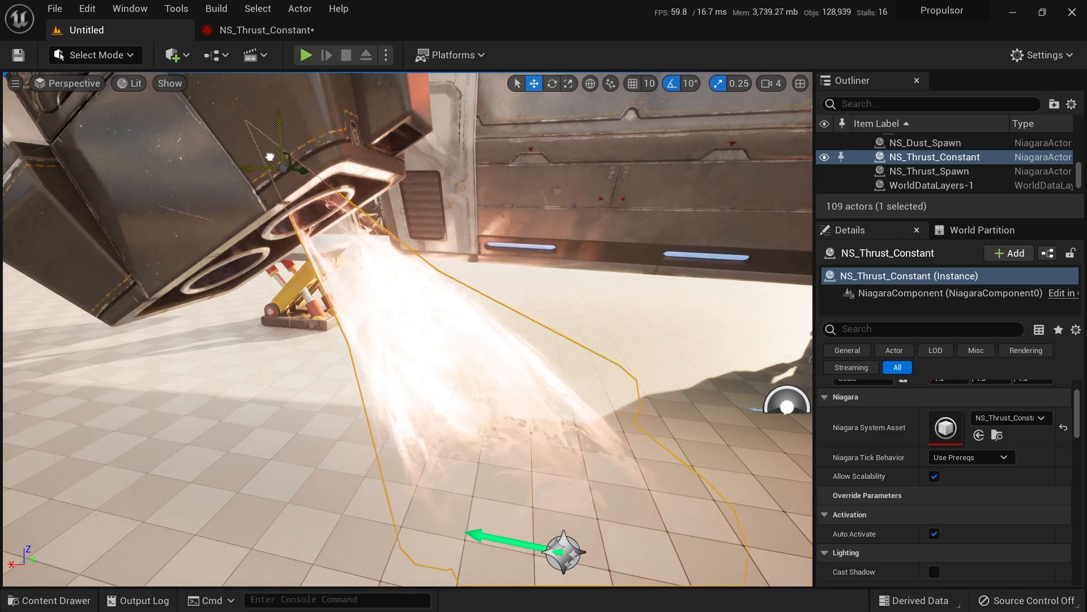
Step: Examine the looping thrust at the nozzle in the level with the editor icons and gizmos hidden
{"action": "key", "text": "Escape"}
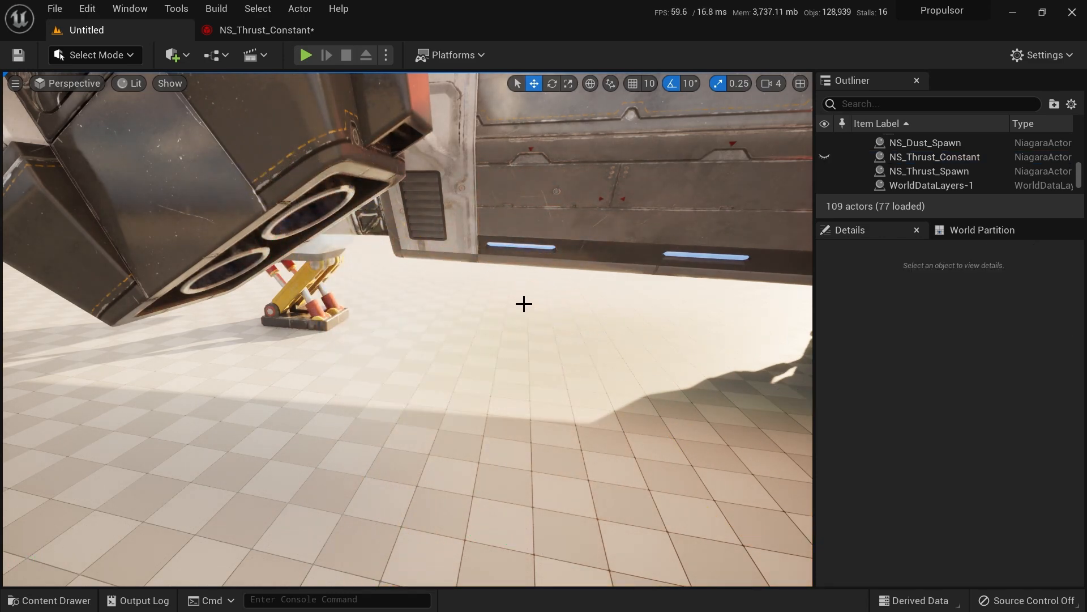
{"action": "right_click_drag", "start_coordinate": [490, 302], "coordinate": [557, 352]}
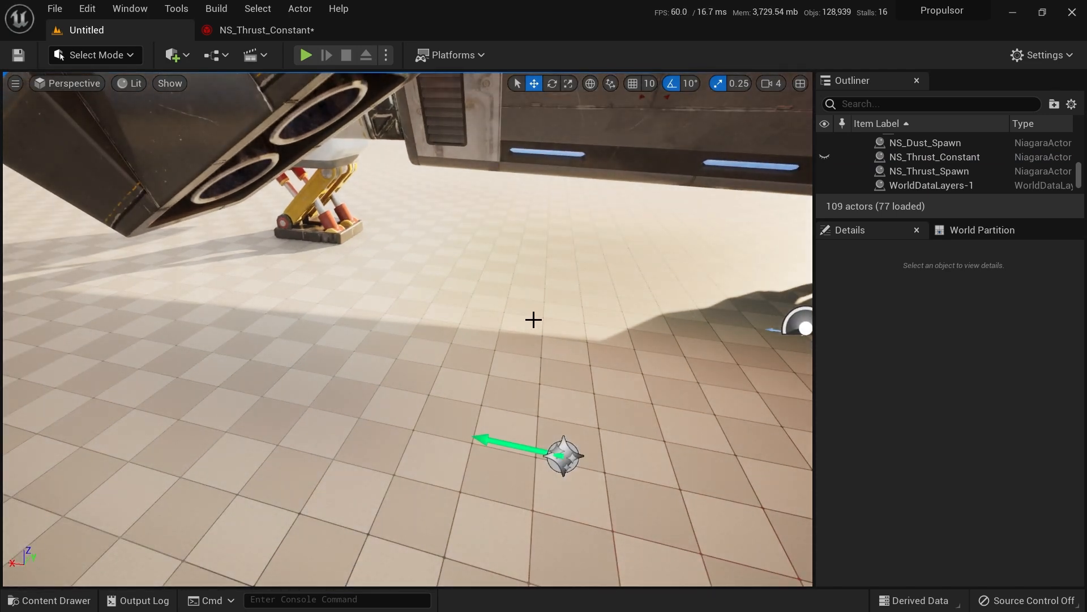
{"action": "key", "text": "ctrl+z"}
{"action": "right_click_drag", "start_coordinate": [577, 248], "coordinate": [576, 226]}
{"action": "key", "text": "g"}
{"action": "right_click_drag", "start_coordinate": [548, 321], "coordinate": [543, 270]}
{"action": "key", "text": "g"}
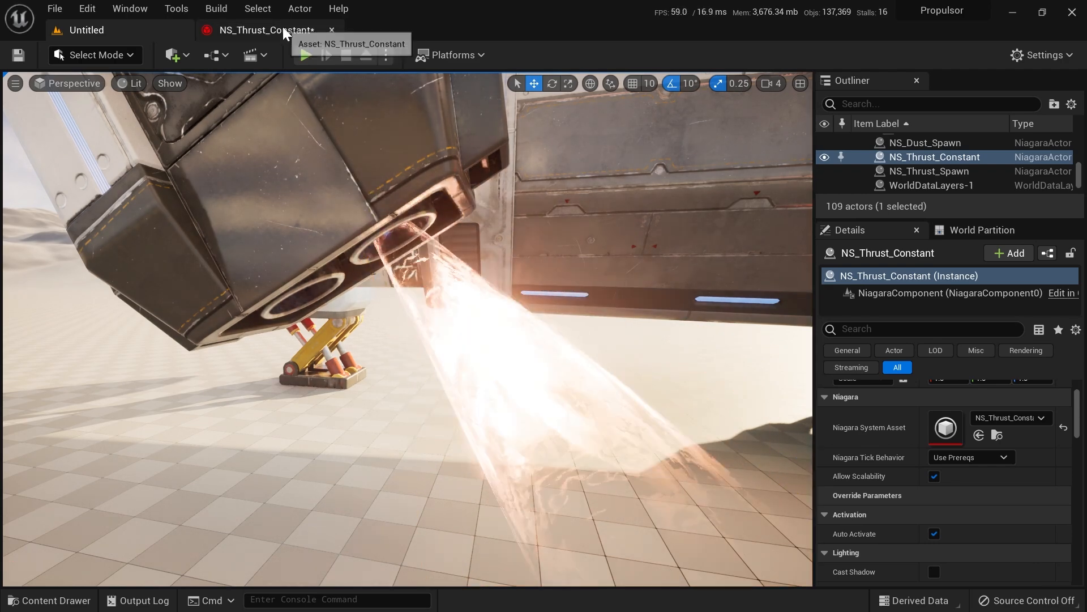
Step: Disable the Spawn Burst Instantaneous module on the LowThrust emitter of NS_Thrust_Constant
{"action": "left_click", "coordinate": [280, 29]}
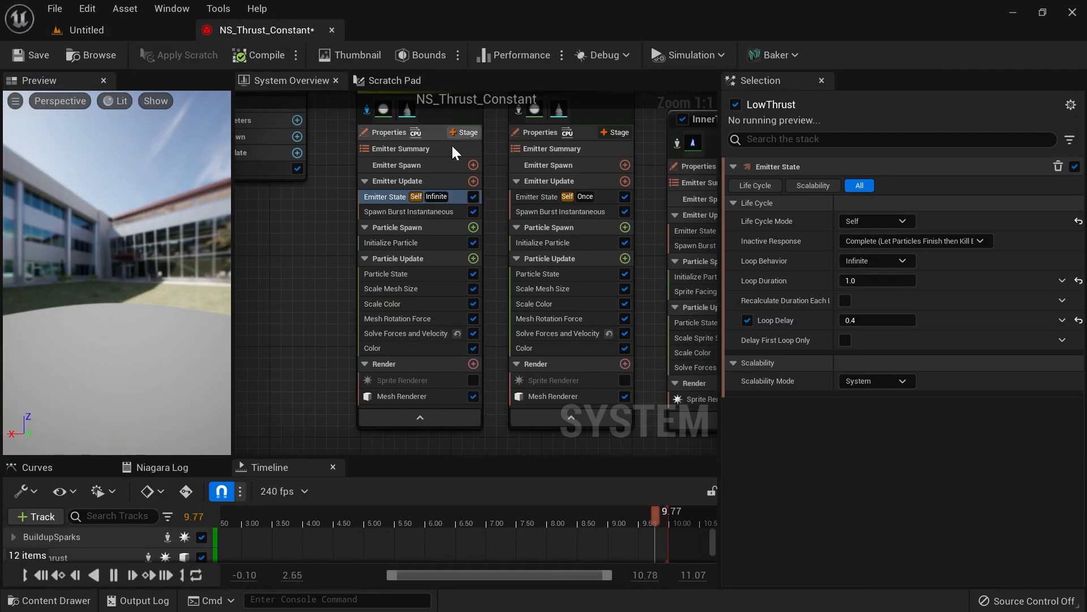
{"action": "left_click", "coordinate": [412, 217]}
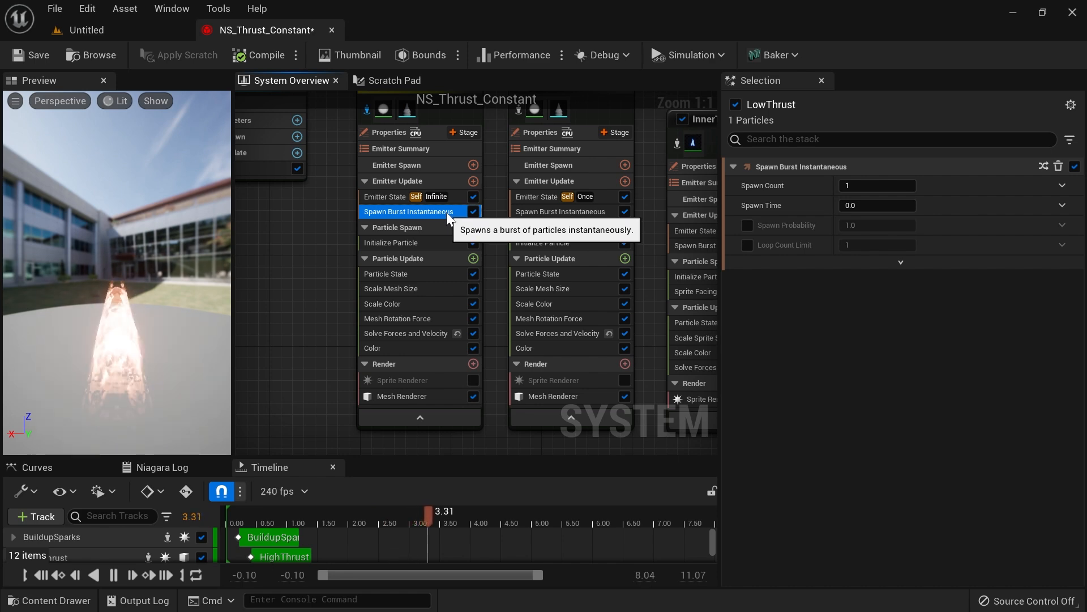
{"action": "left_click", "coordinate": [472, 211]}
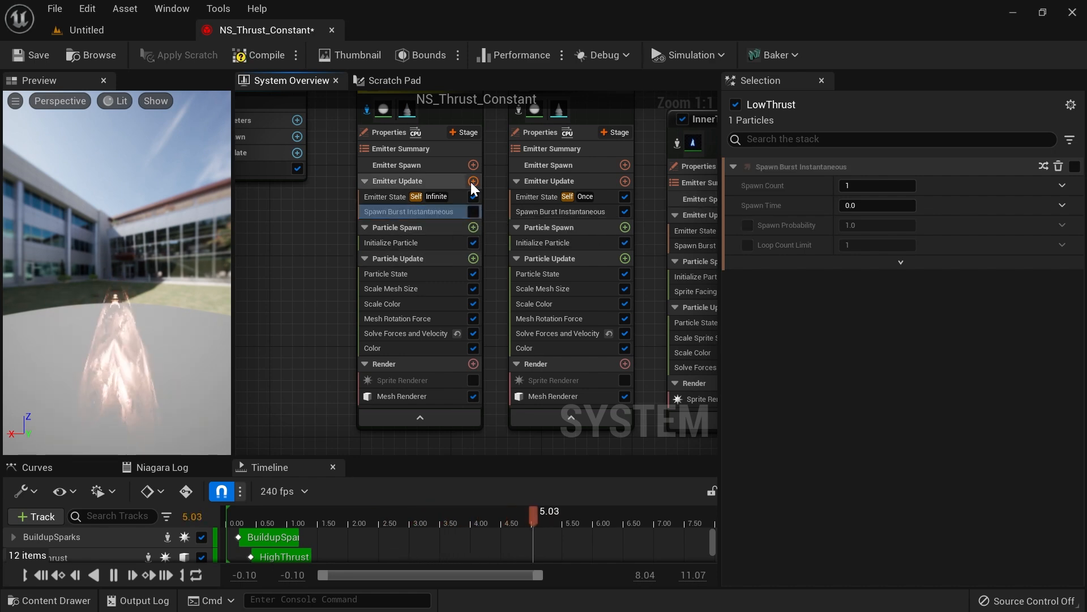
Step: Add a Spawn Rate module to LowThrust's Emitter Update and set its SpawnRate to 2
{"action": "left_click", "coordinate": [472, 181]}
{"action": "type", "text": "spawn"}
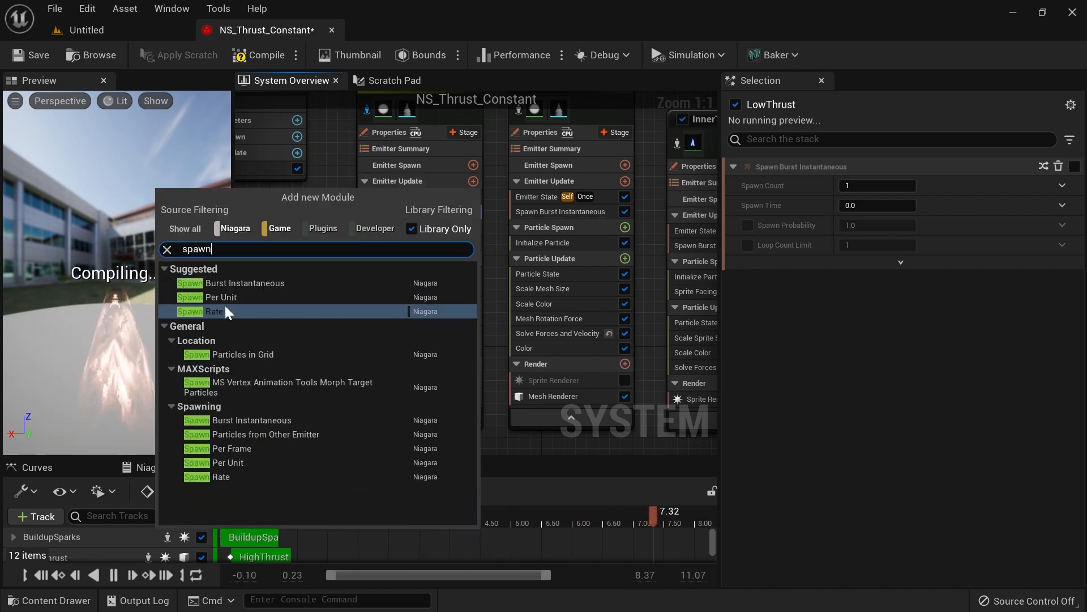
{"action": "left_click", "coordinate": [271, 309]}
{"action": "left_click", "coordinate": [872, 186]}
{"action": "type", "text": "2"}
{"action": "key", "text": "Tab"}
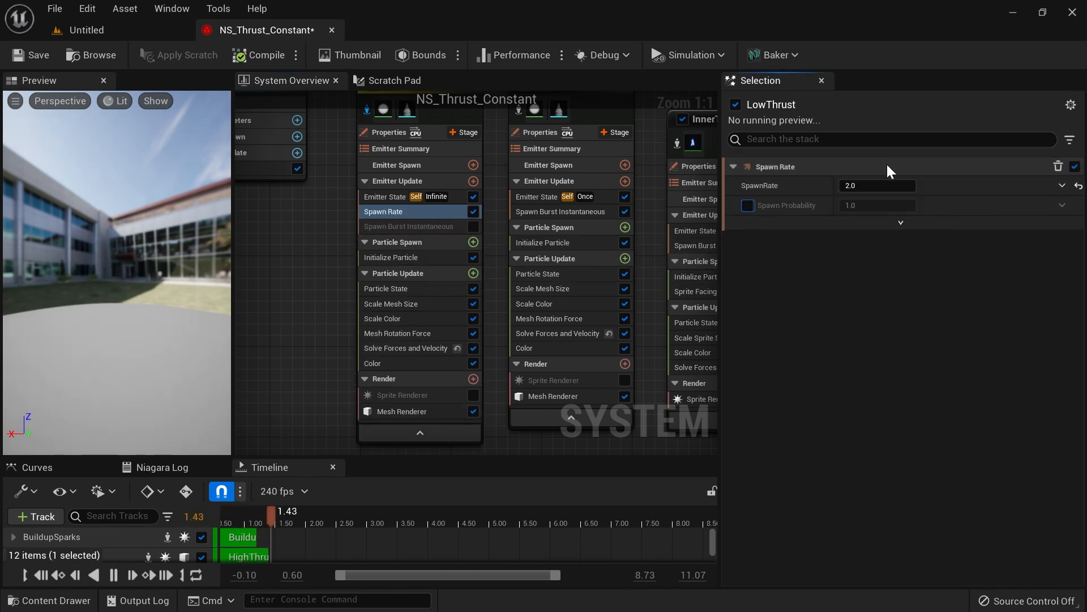
Step: Check the rate-based LowThrust spawning in the preview and at the ship's nozzle in the level
{"action": "left_click_drag", "start_coordinate": [162, 279], "coordinate": [184, 252]}
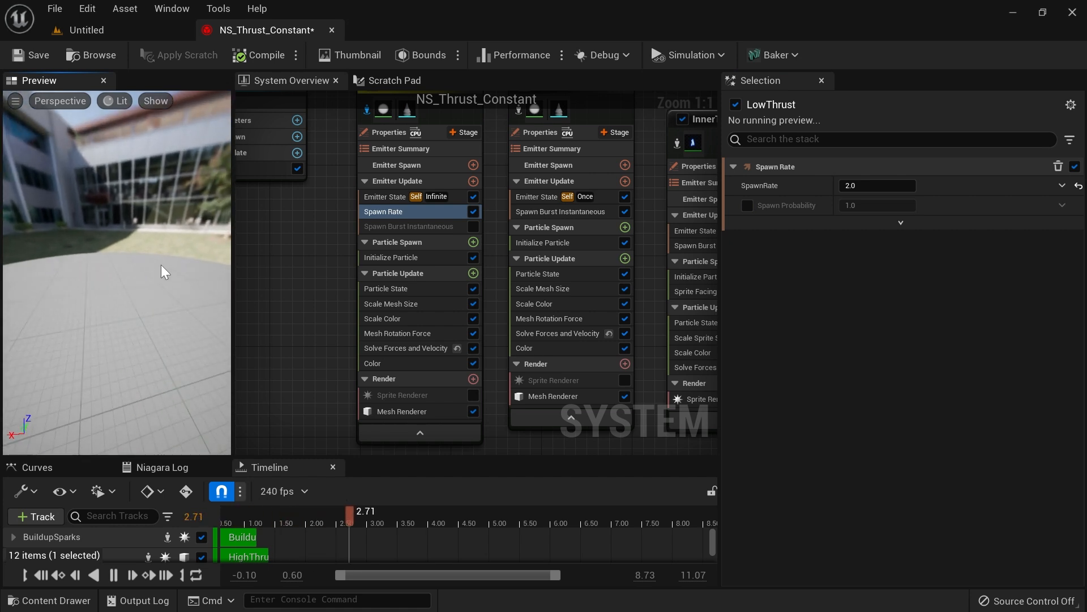
{"action": "right_click_drag", "start_coordinate": [317, 293], "coordinate": [389, 304]}
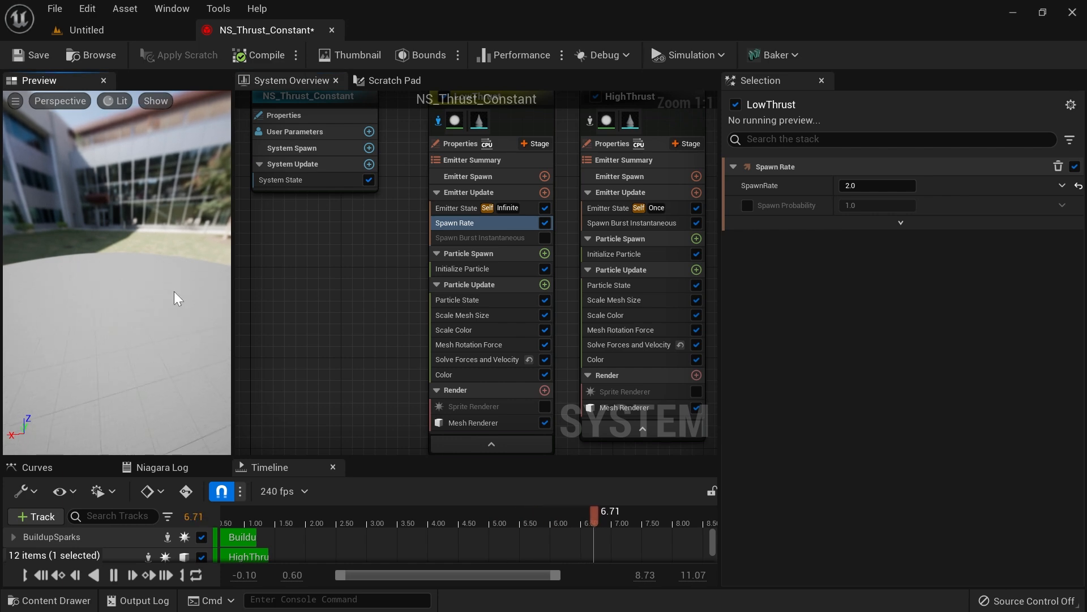
{"action": "left_click", "coordinate": [158, 35]}
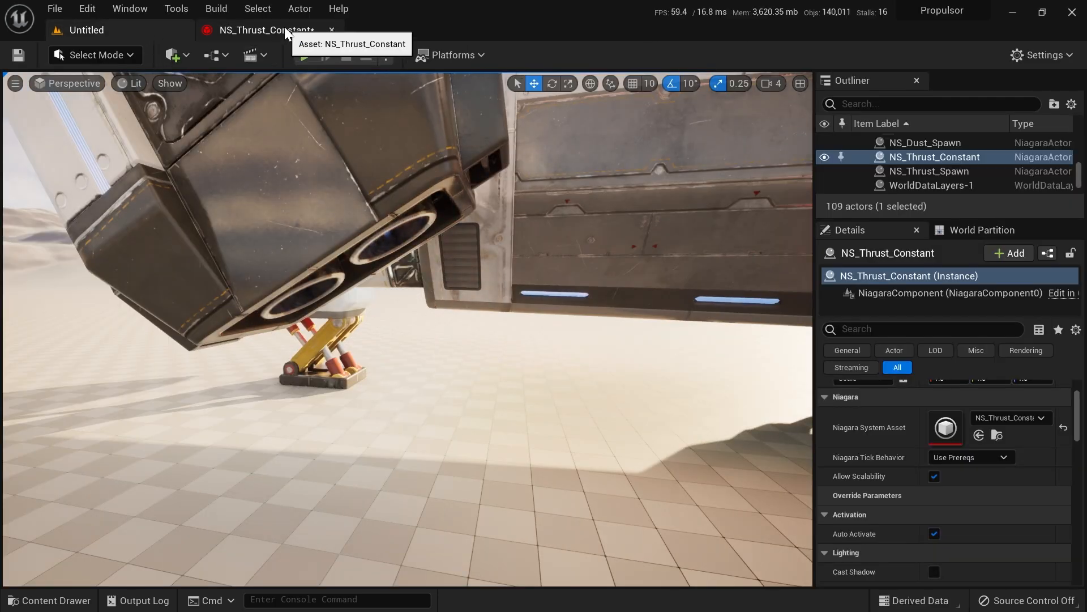
Step: Re-enable LowThrust's Spawn Burst Instantaneous for comparison, disable it again, and check the thrust in the preview and level
{"action": "left_click", "coordinate": [284, 28]}
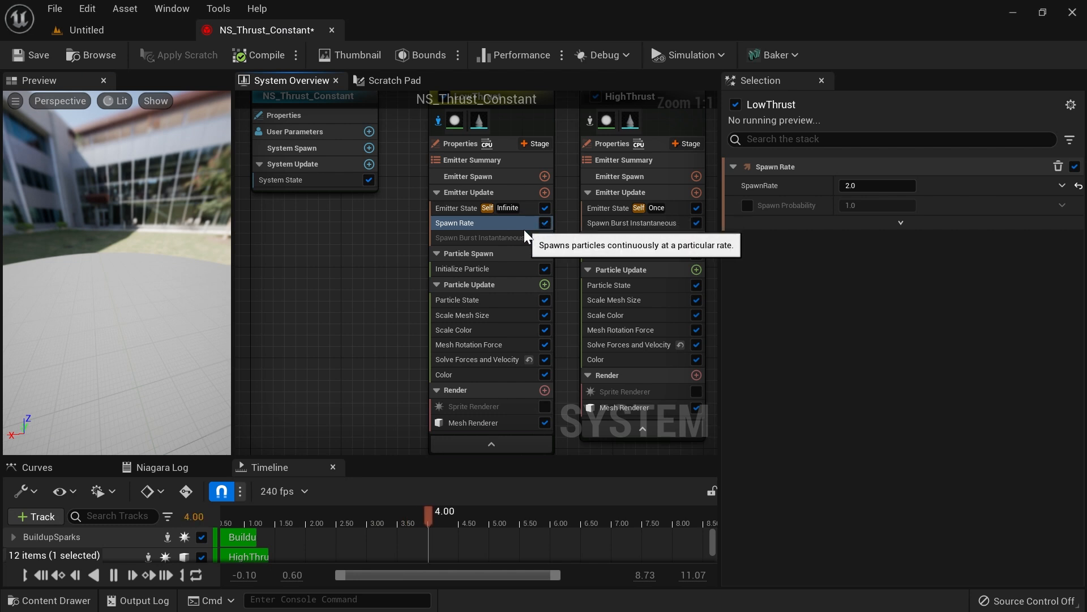
{"action": "left_click", "coordinate": [544, 238]}
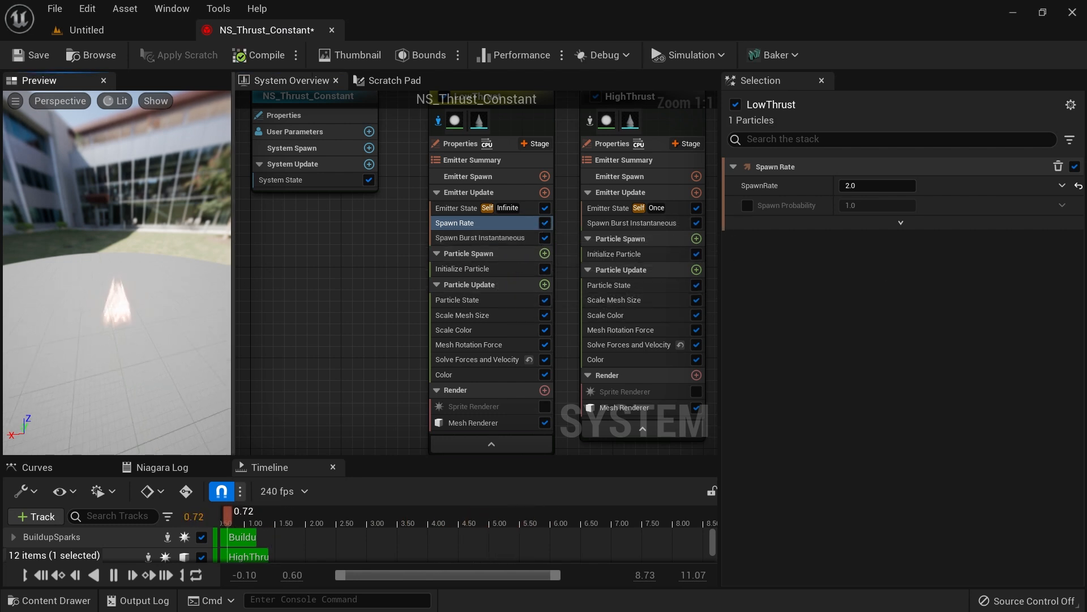
{"action": "left_click", "coordinate": [545, 237]}
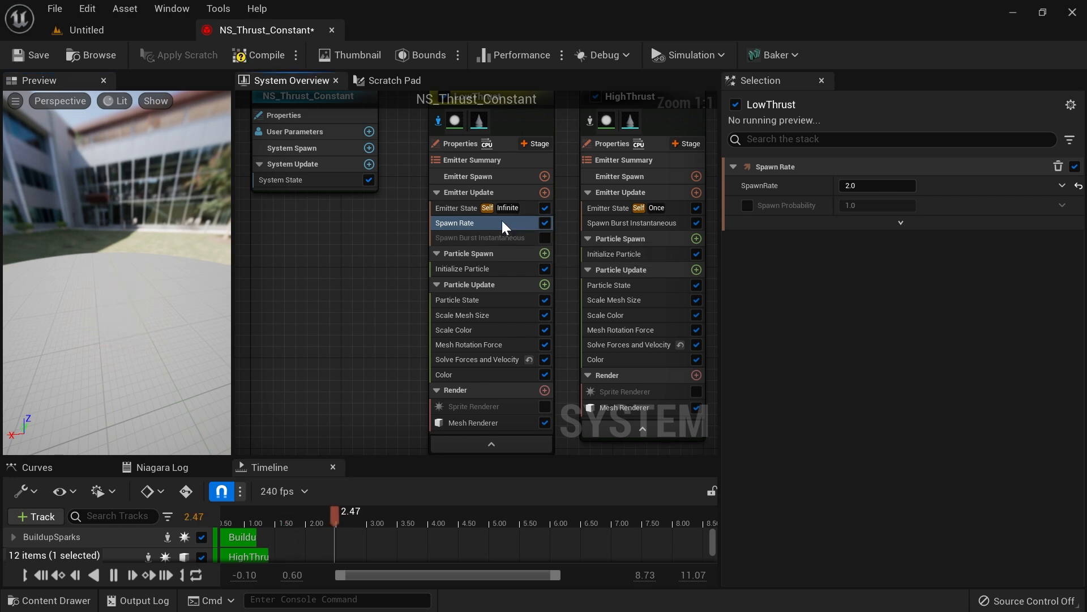
{"action": "left_click_drag", "start_coordinate": [180, 287], "coordinate": [180, 271]}
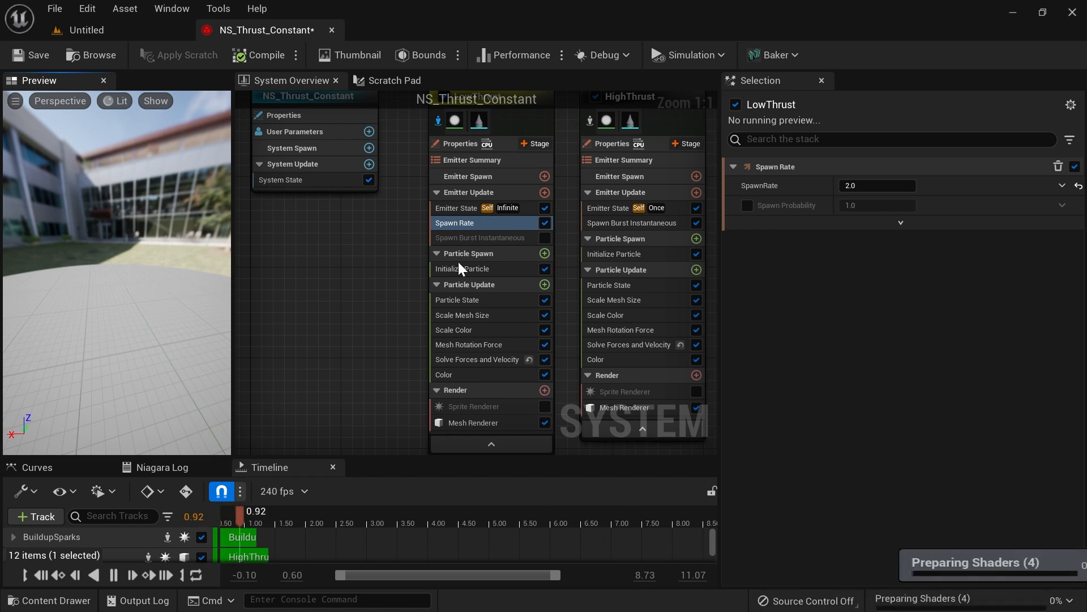
{"action": "left_click_drag", "start_coordinate": [146, 310], "coordinate": [146, 310]}
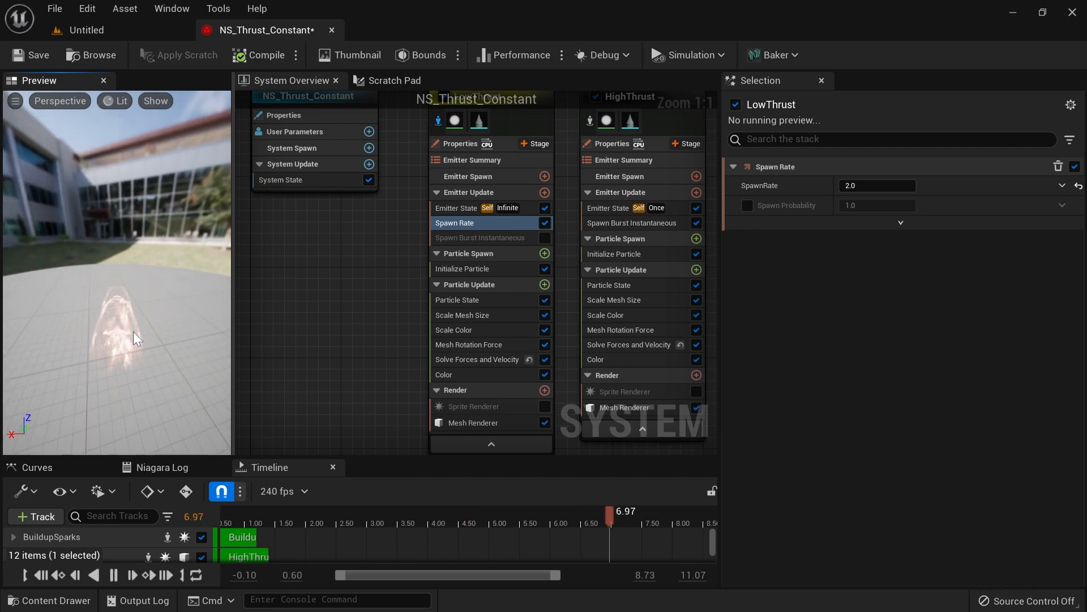
{"action": "left_click", "coordinate": [137, 34]}
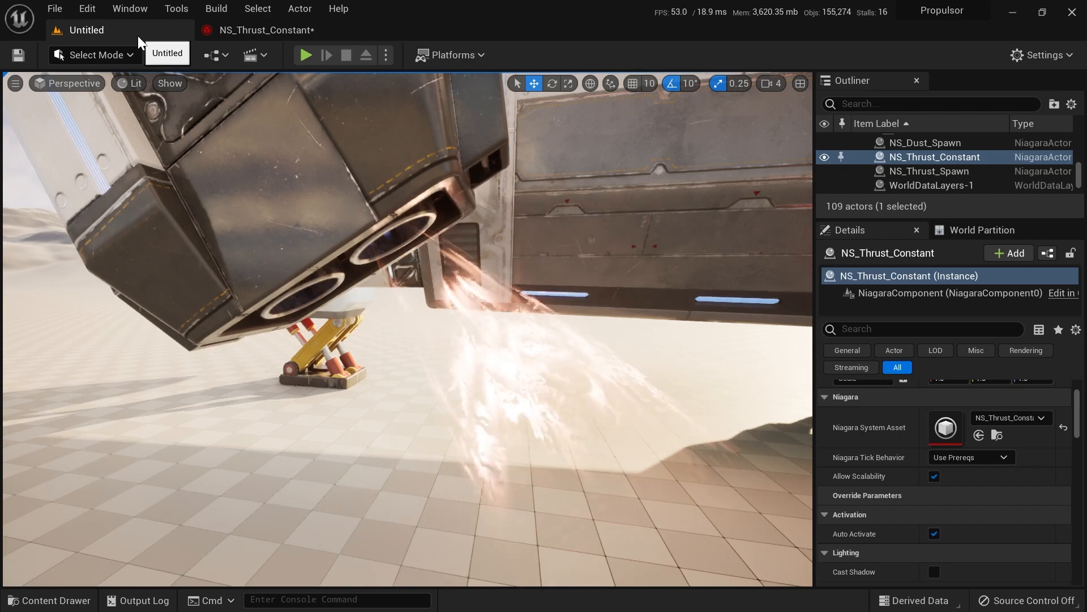
{"action": "left_click", "coordinate": [263, 29]}
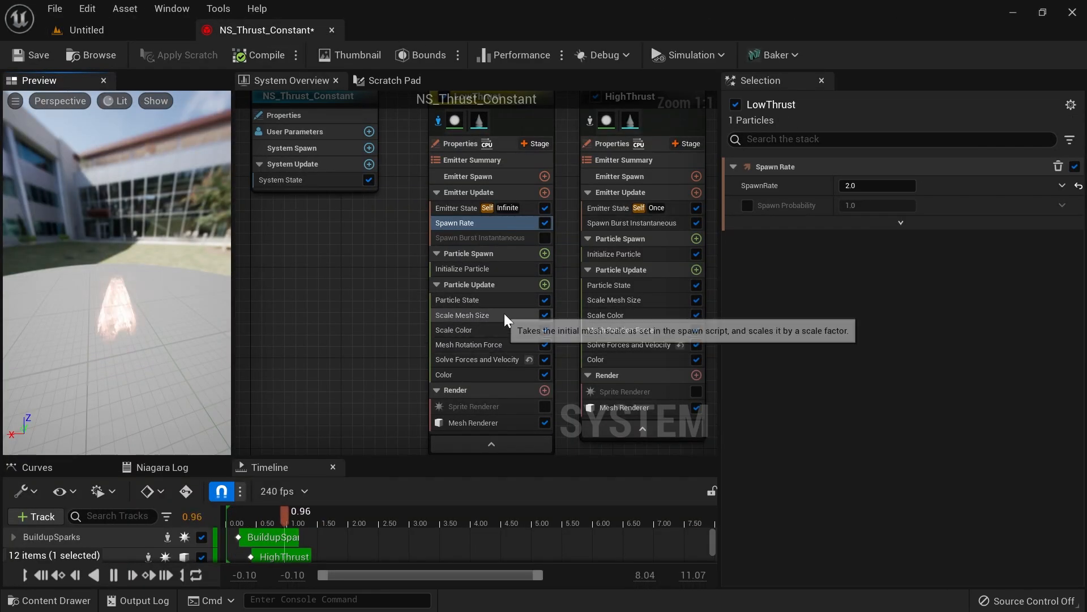
Step: Disable the Scale Mesh Size, Scale Color and Color modules on the LowThrust emitter, checking the preview
{"action": "left_click", "coordinate": [545, 315]}
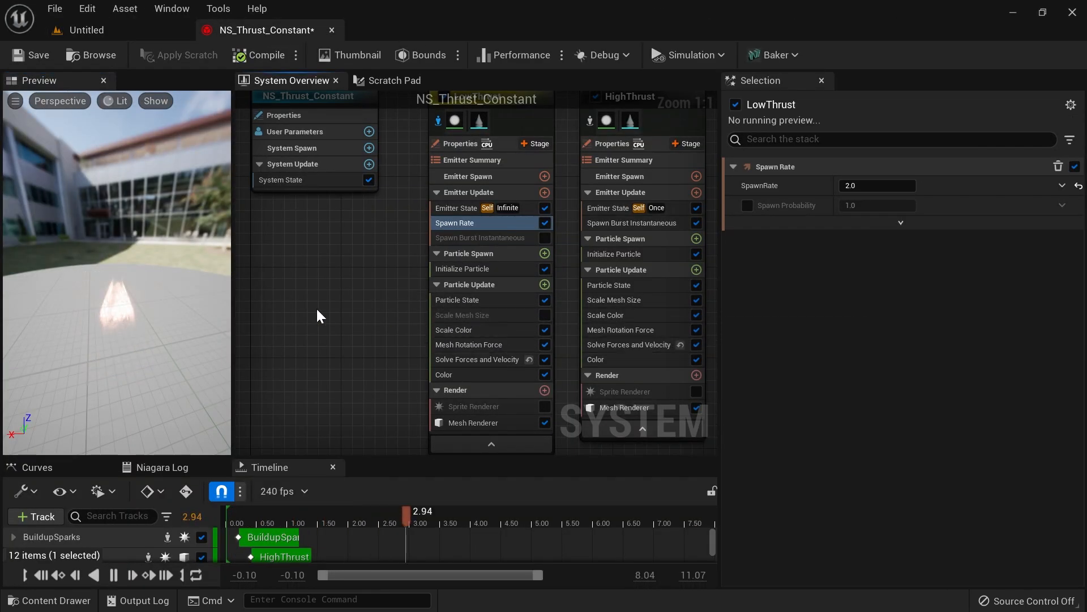
{"action": "left_click_drag", "start_coordinate": [158, 294], "coordinate": [136, 320]}
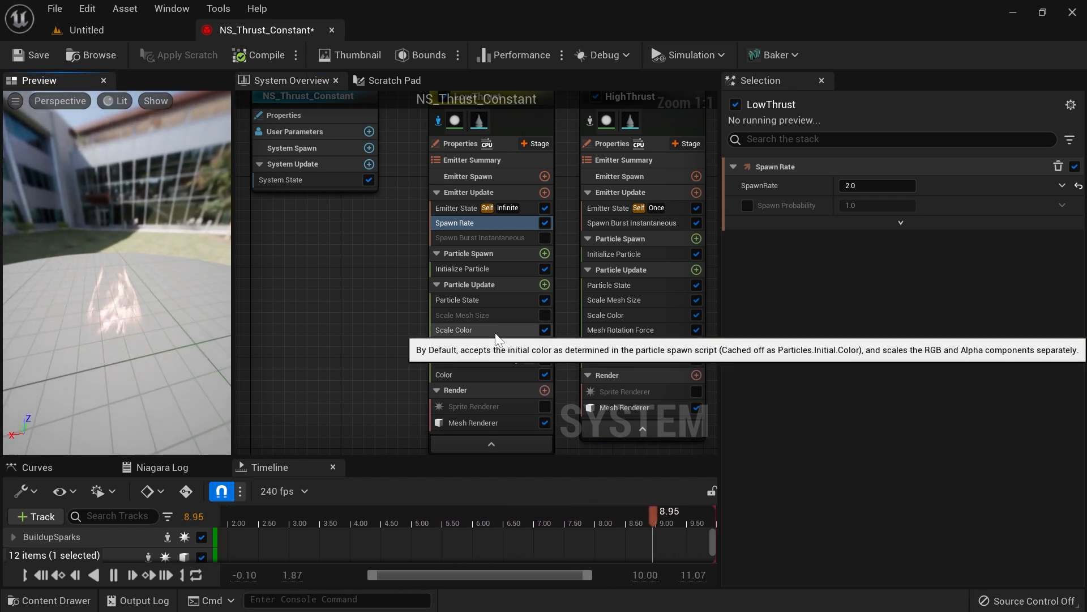
{"action": "left_click", "coordinate": [545, 330]}
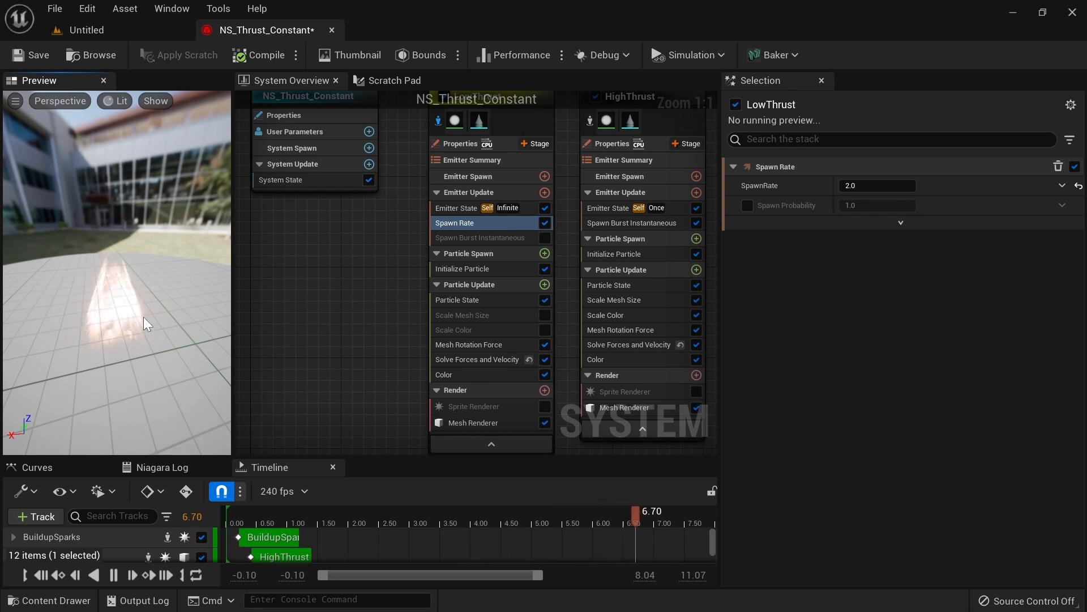
{"action": "left_click", "coordinate": [465, 375]}
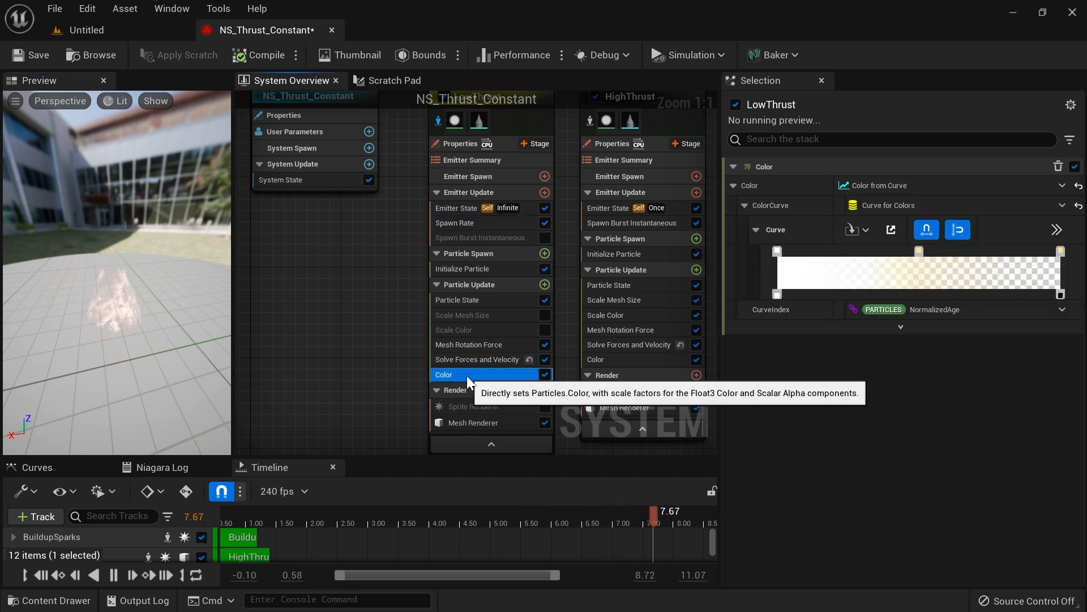
{"action": "left_click", "coordinate": [544, 374]}
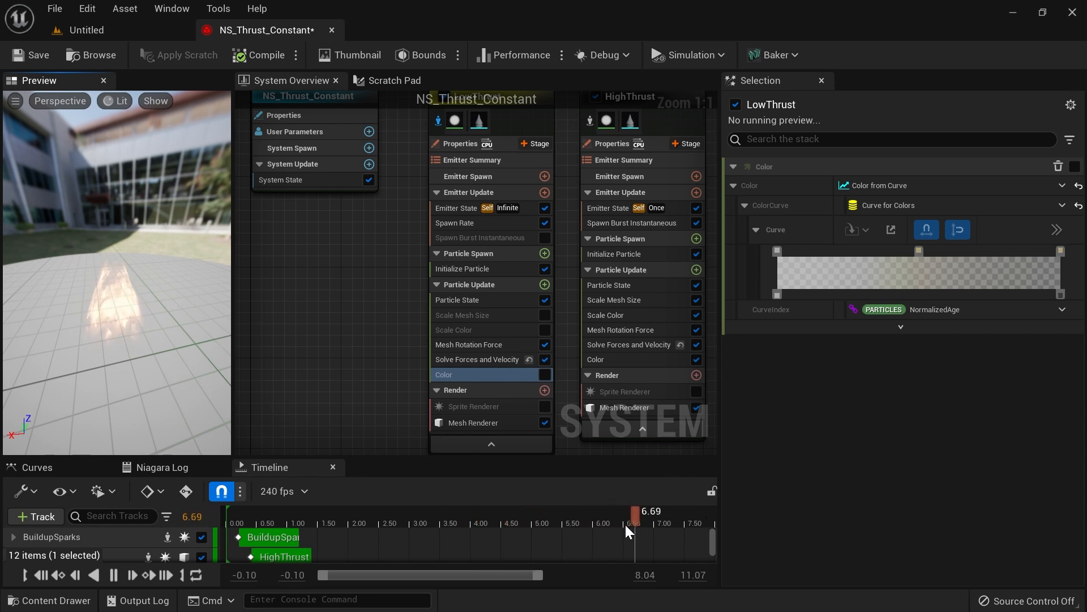
{"action": "mouse_move", "coordinate": [170, 226]}
{"action": "left_mouse_down"}
{"action": "mouse_move", "coordinate": [121, 212]}
{"action": "mouse_move", "coordinate": [170, 215]}
{"action": "left_mouse_up"}
Step: Set LowThrust's Initialize Particle Lifetime Mode to Random, with a minimum of 1.0 and a maximum of 1.3
{"action": "left_click", "coordinate": [507, 269]}
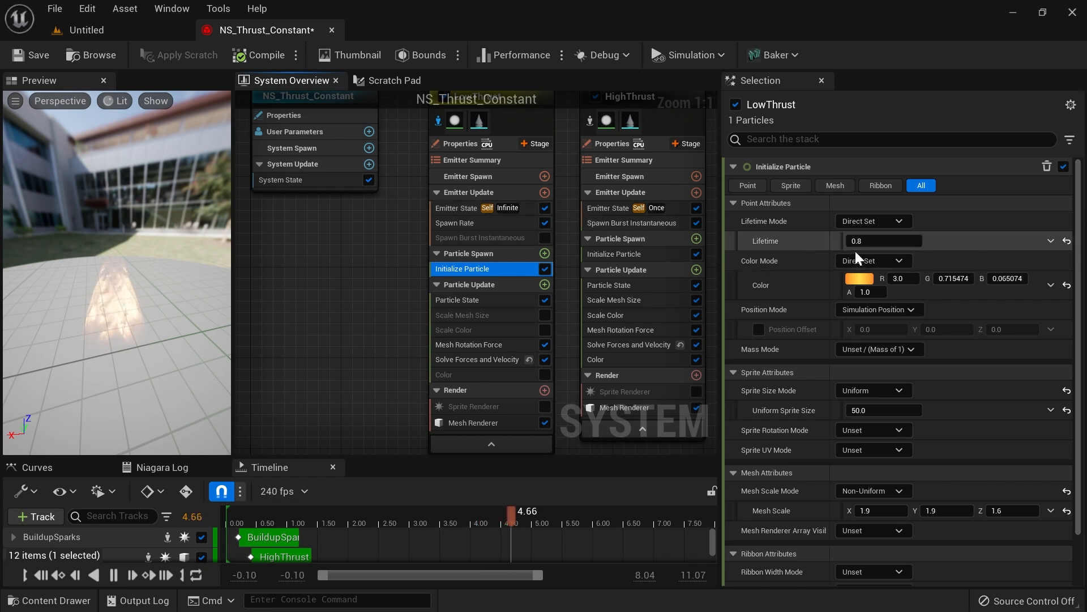
{"action": "left_click", "coordinate": [878, 222]}
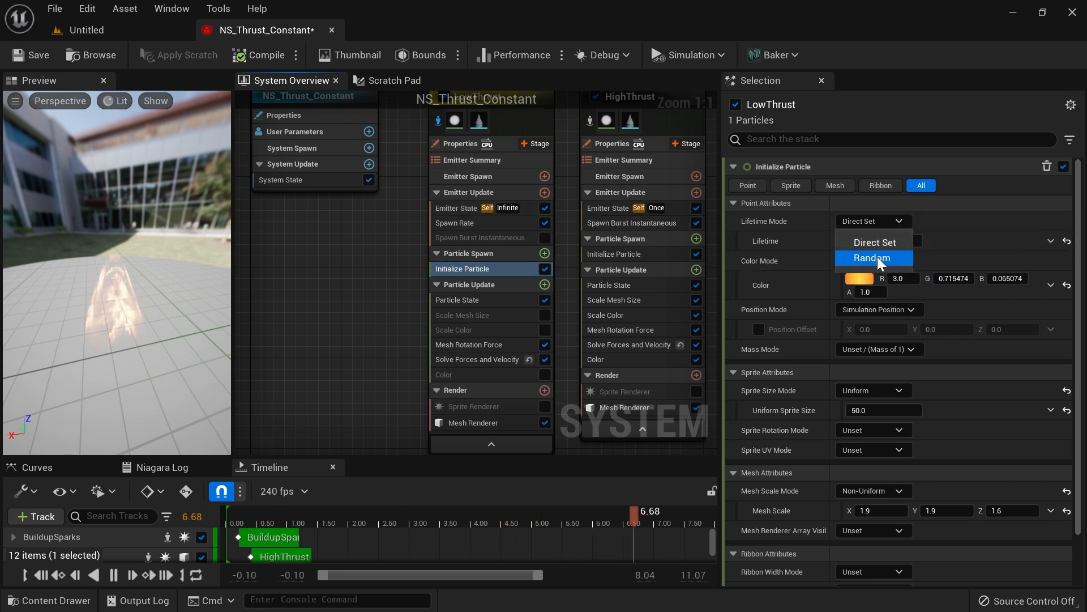
{"action": "left_click", "coordinate": [878, 258]}
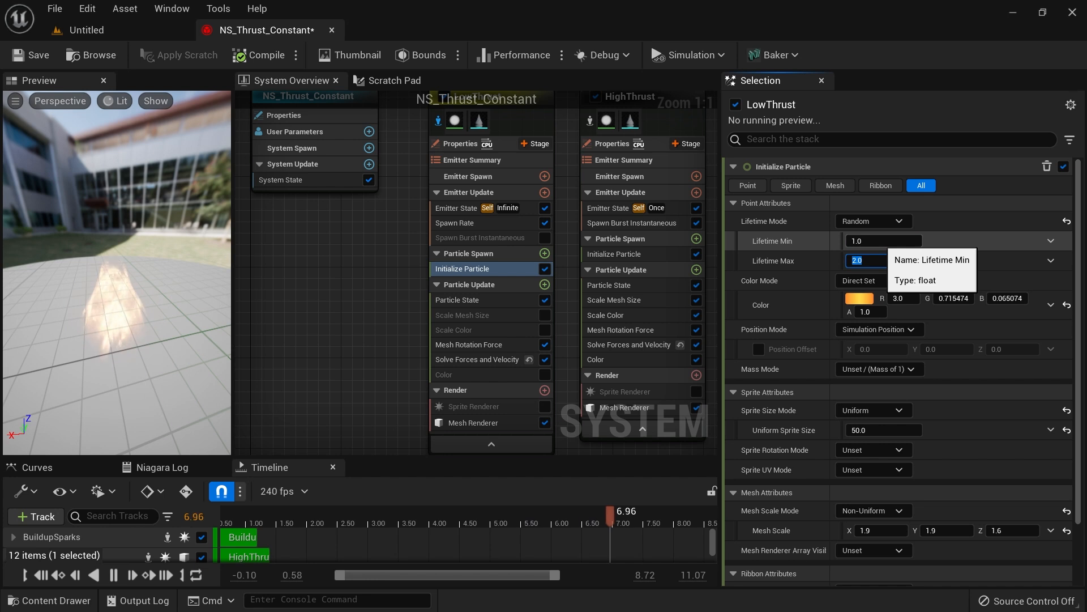
{"action": "key", "text": "Return"}
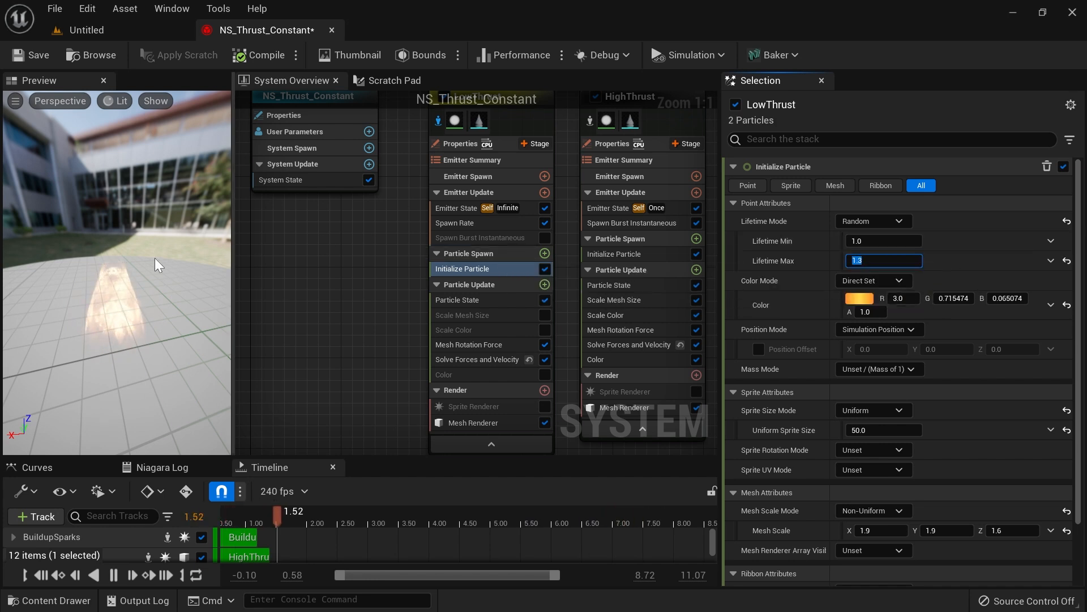
{"action": "mouse_move", "coordinate": [141, 317]}
{"action": "left_mouse_down"}
{"action": "mouse_move", "coordinate": [144, 275]}
{"action": "mouse_move", "coordinate": [98, 348]}
{"action": "mouse_move", "coordinate": [45, 383]}
{"action": "mouse_move", "coordinate": [138, 299]}
{"action": "left_mouse_up"}
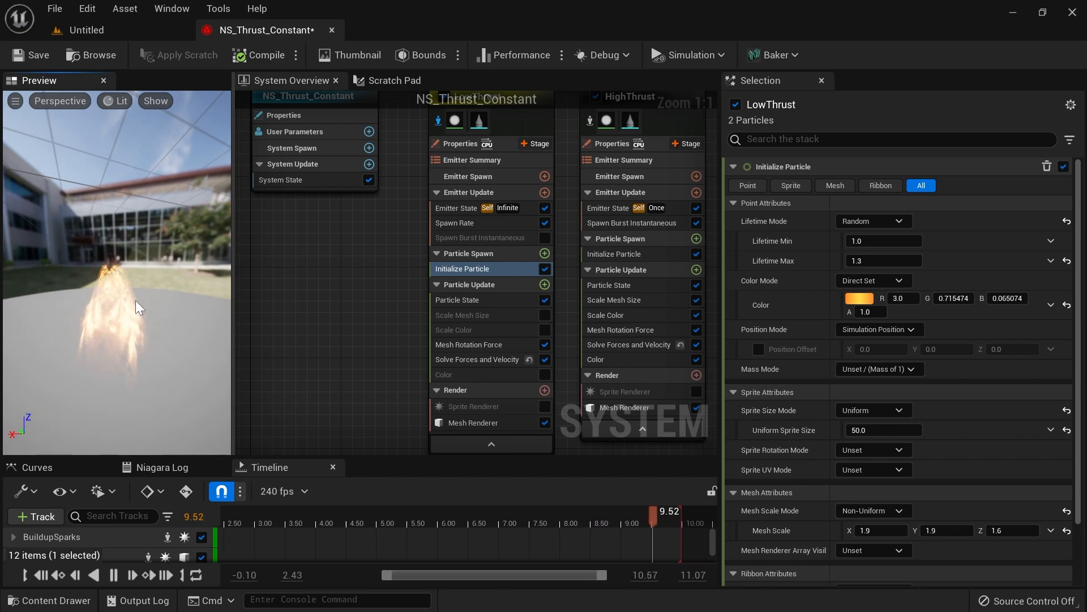
Step: Set the SM_Cone mesh scale in LowThrust's Mesh Renderer to 0.9, 0.9, 1.5
{"action": "left_click", "coordinate": [501, 421]}
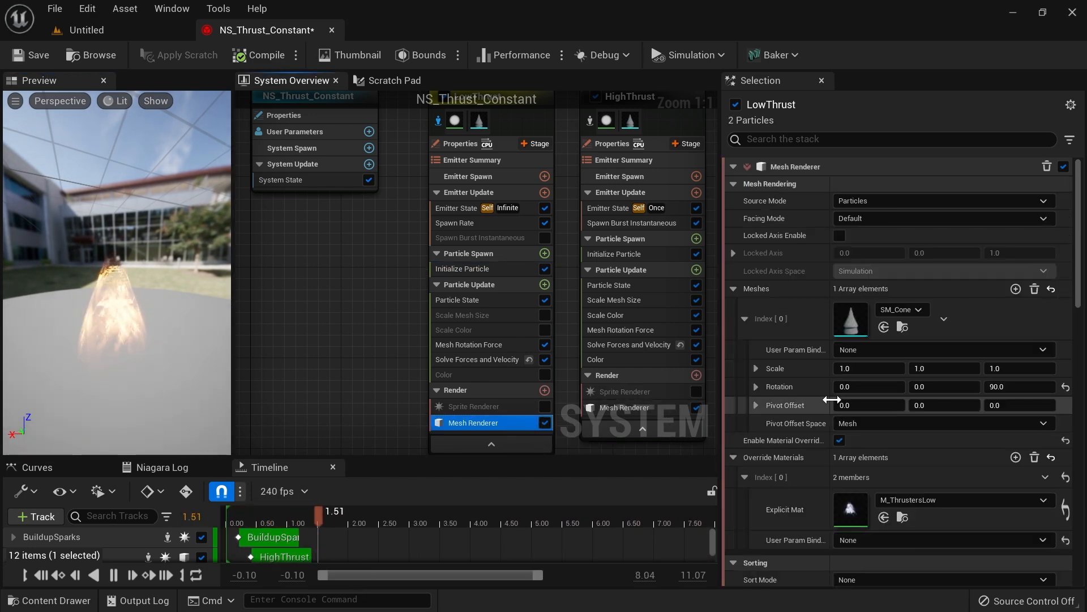
{"action": "scroll", "coordinate": [833, 383], "scroll_direction": "down", "scroll_amount": 3}
{"action": "scroll", "coordinate": [796, 338], "scroll_direction": "up", "scroll_amount": 1}
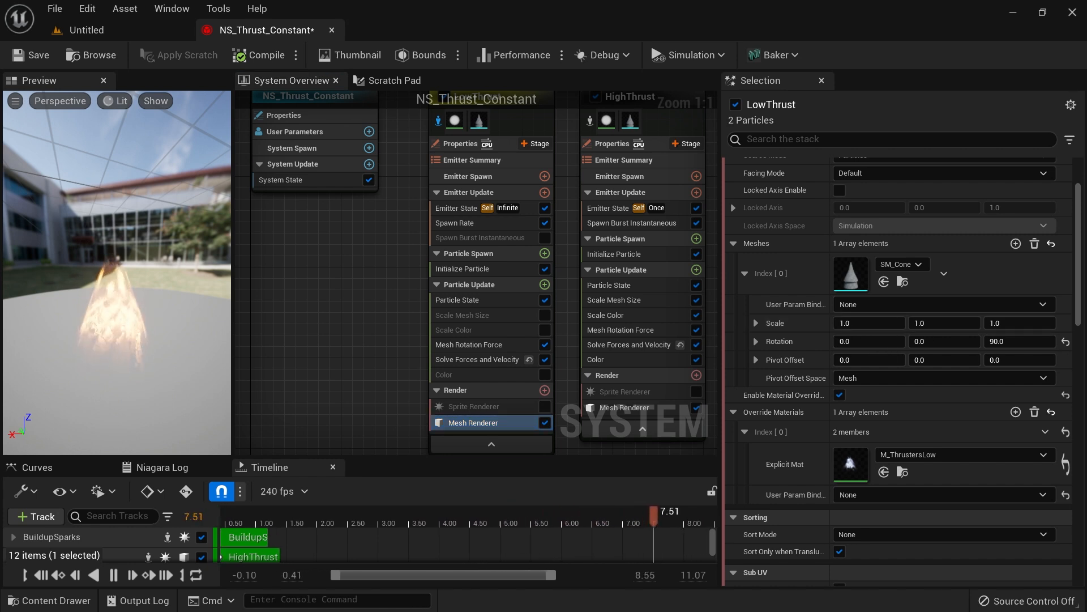
{"action": "left_click", "coordinate": [868, 323]}
{"action": "type", "text": "0.9"}
{"action": "key", "text": "Tab"}
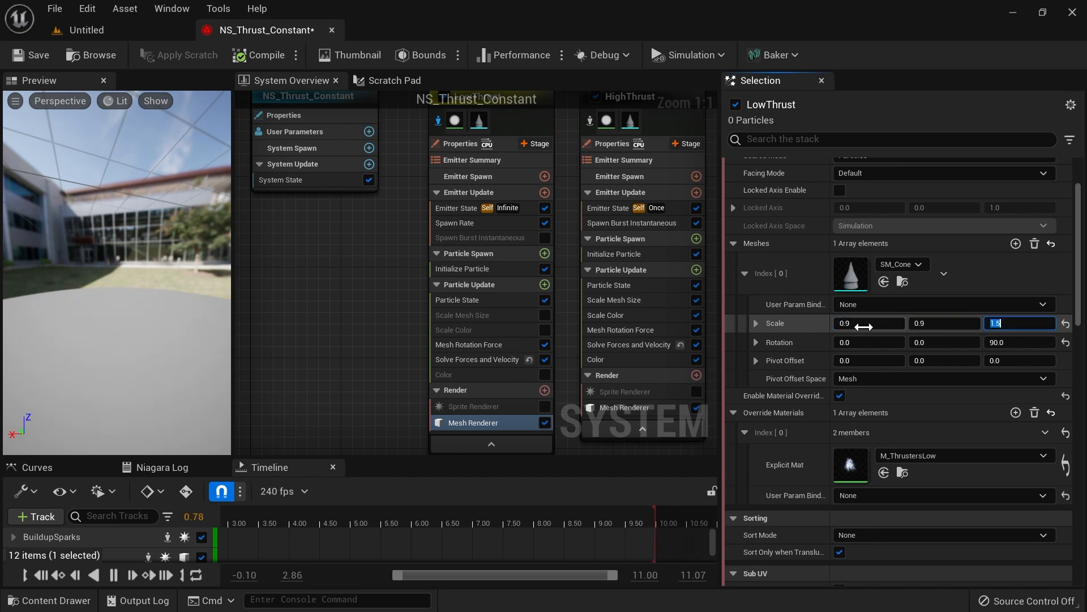
Step: Move the NS_Thrust_Constant actor up into the ship's nozzle in the level and inspect the flame in game view
{"action": "left_click", "coordinate": [152, 35]}
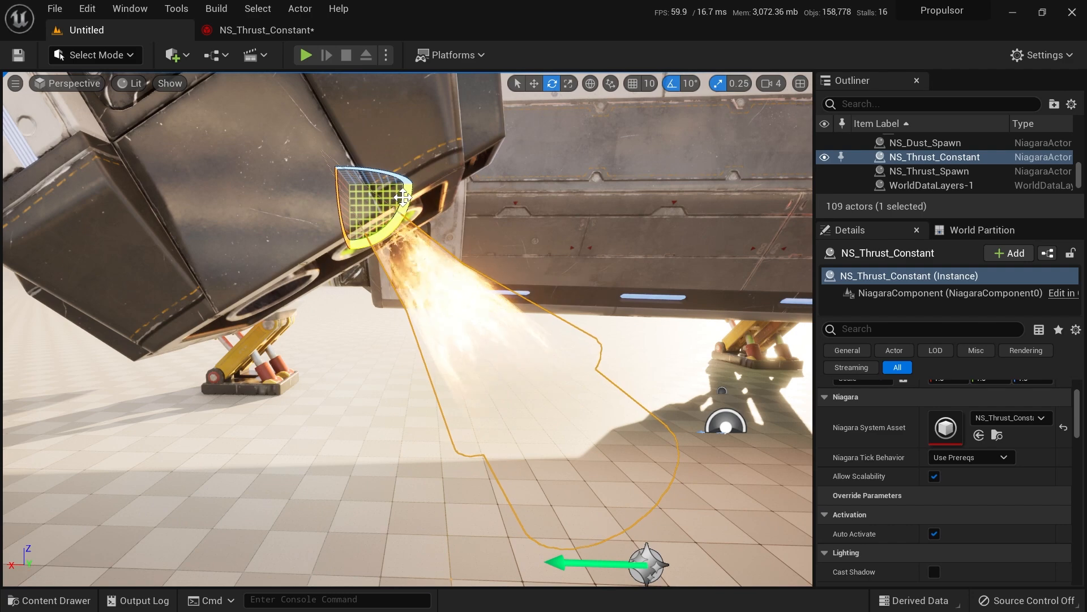
{"action": "left_click_drag", "start_coordinate": [403, 196], "coordinate": [265, 177]}
{"action": "key", "text": "w"}
{"action": "left_click_drag", "start_coordinate": [336, 170], "coordinate": [321, 143]}
{"action": "key", "text": "g"}
{"action": "right_click_drag", "start_coordinate": [632, 362], "coordinate": [567, 274]}
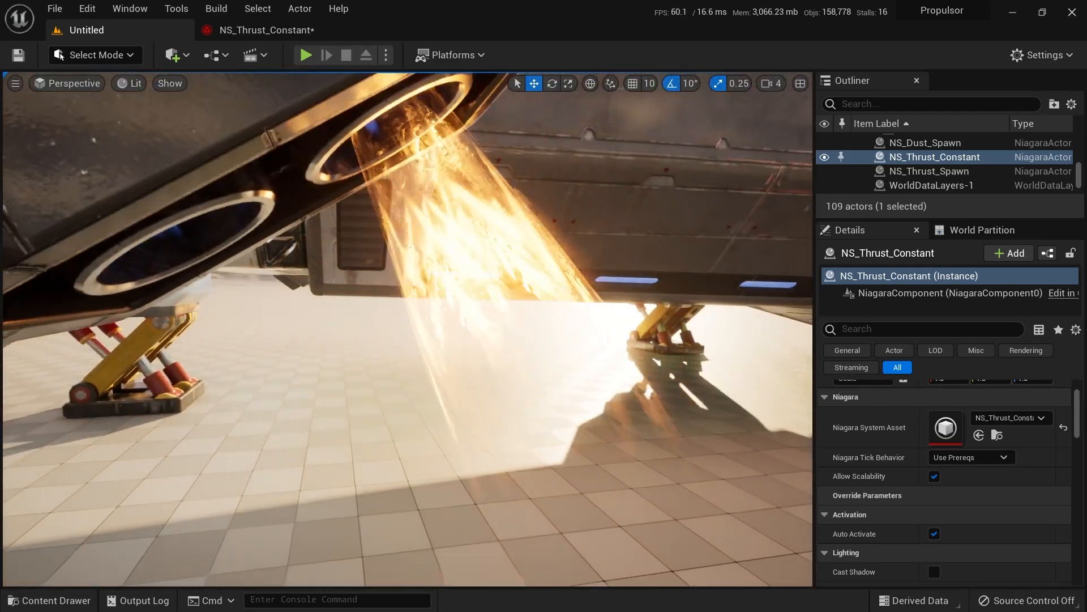
{"action": "right_click_drag", "start_coordinate": [495, 325], "coordinate": [470, 289]}
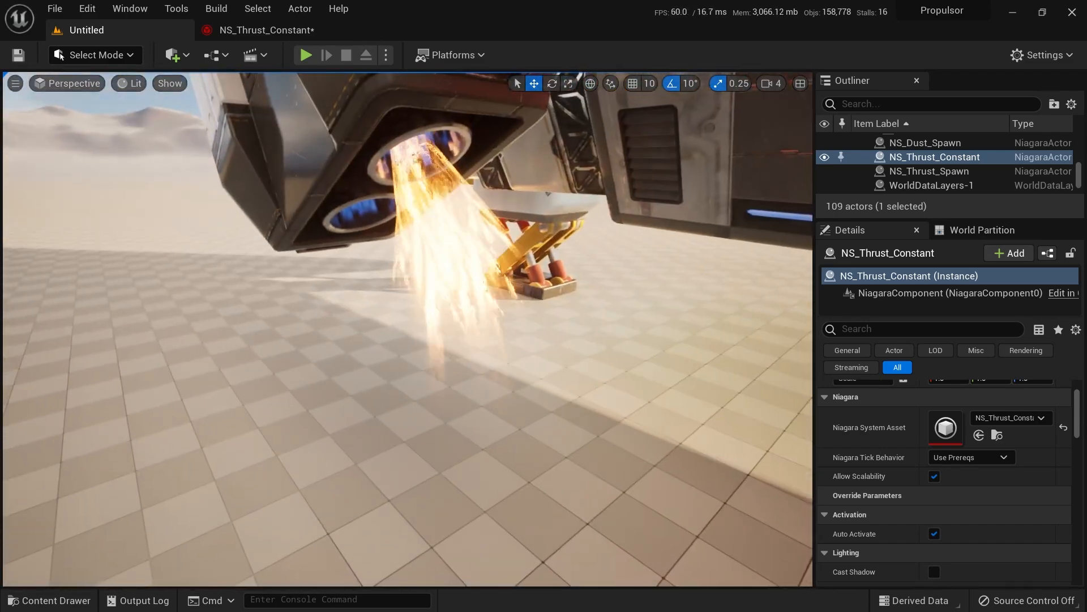
Step: Review LowThrust's Initialize Particle, Mesh Renderer and Particle State settings, and examine the thrust at the ship's nozzle in the level
{"action": "left_click", "coordinate": [264, 28]}
{"action": "left_click", "coordinate": [488, 271]}
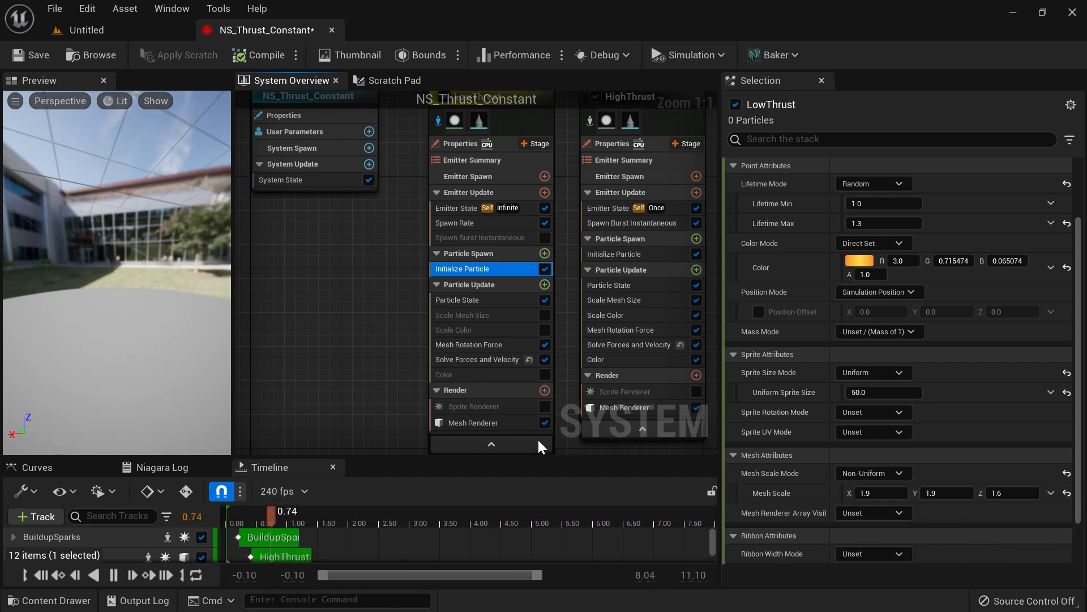
{"action": "left_click", "coordinate": [500, 425]}
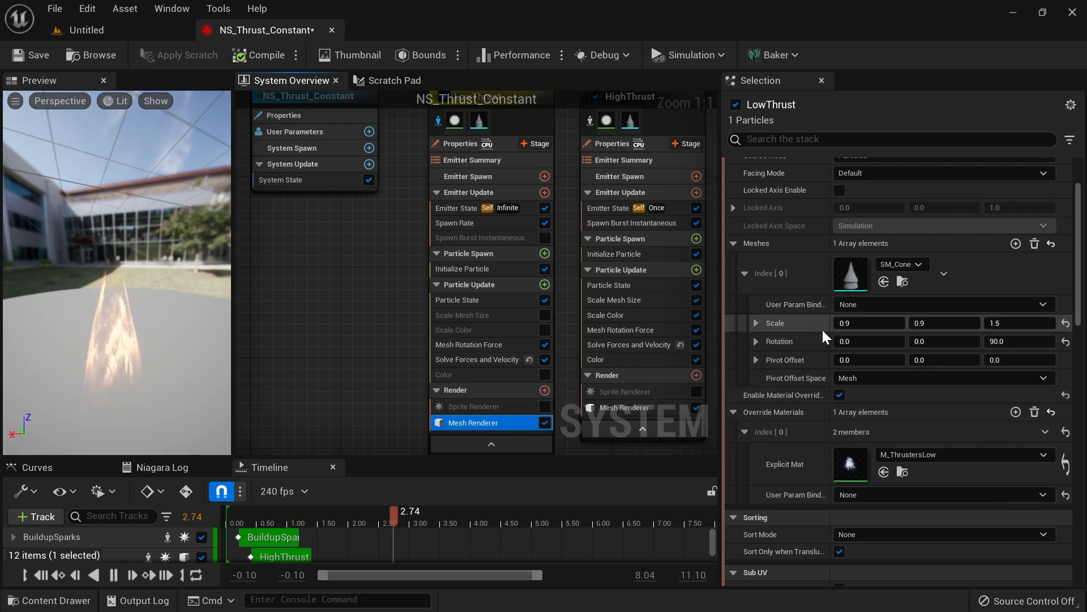
{"action": "left_click", "coordinate": [474, 269]}
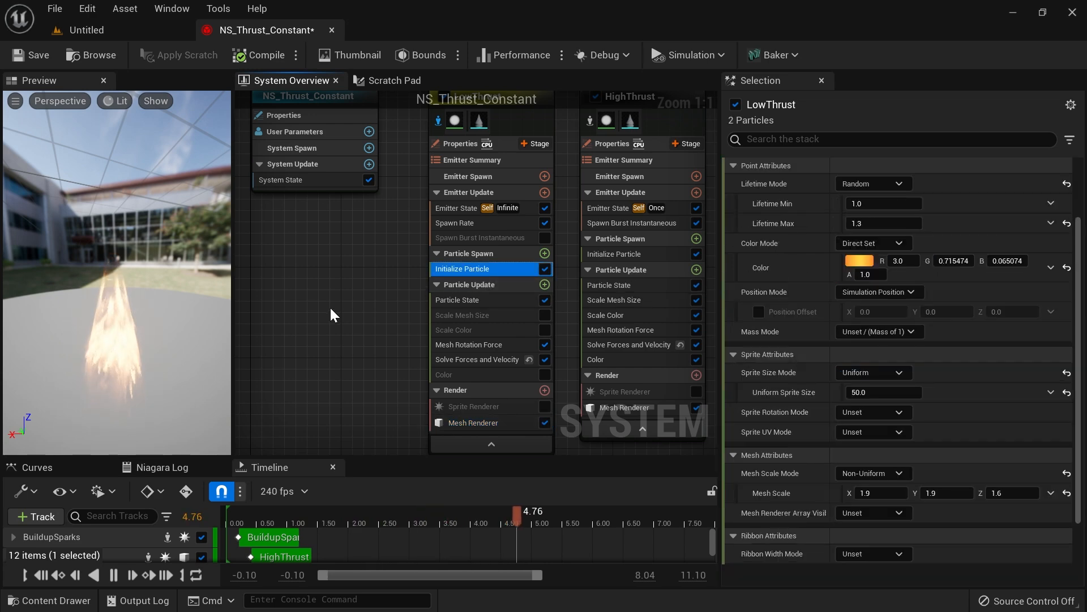
{"action": "left_click", "coordinate": [470, 299]}
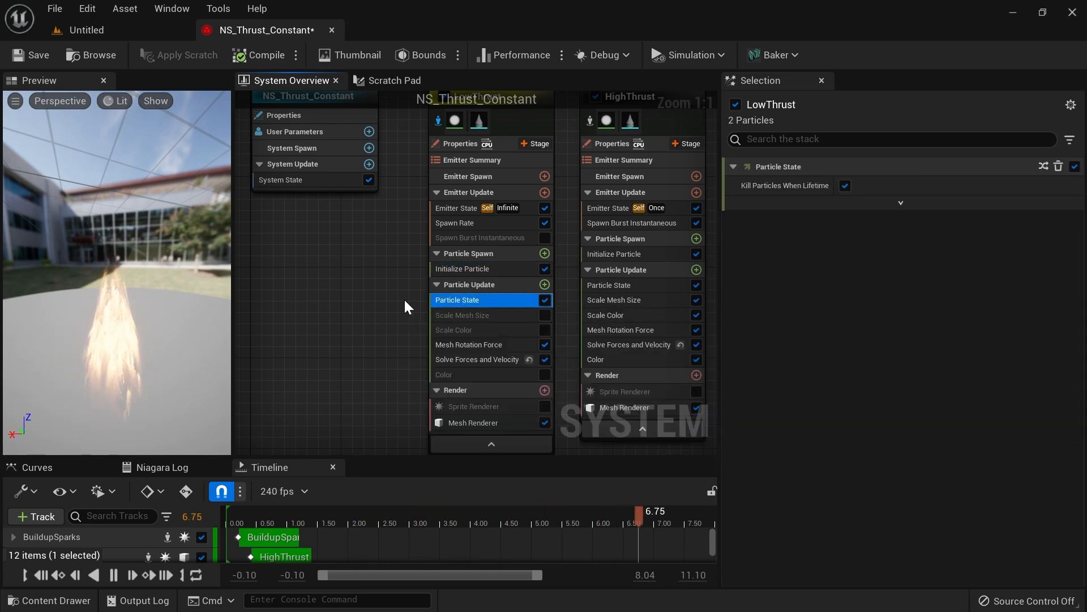
{"action": "left_click", "coordinate": [121, 33]}
{"action": "right_click_drag", "start_coordinate": [384, 229], "coordinate": [470, 203]}
{"action": "left_click", "coordinate": [266, 30]}
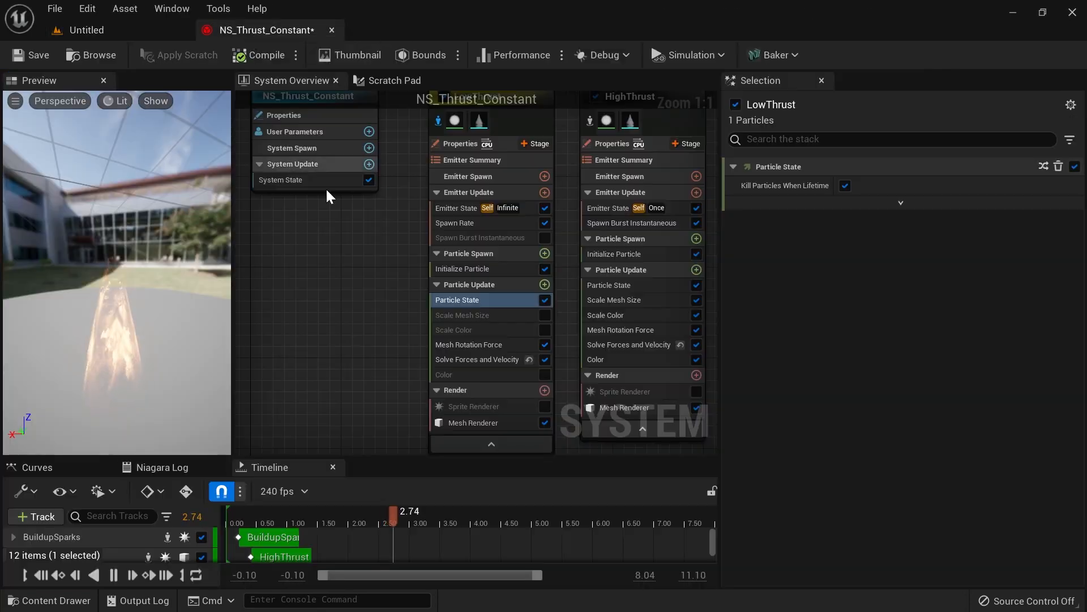
{"action": "mouse_move", "coordinate": [380, 334]}
{"action": "right_mouse_down"}
{"action": "mouse_move", "coordinate": [353, 305]}
{"action": "mouse_move", "coordinate": [366, 337]}
{"action": "right_mouse_up"}
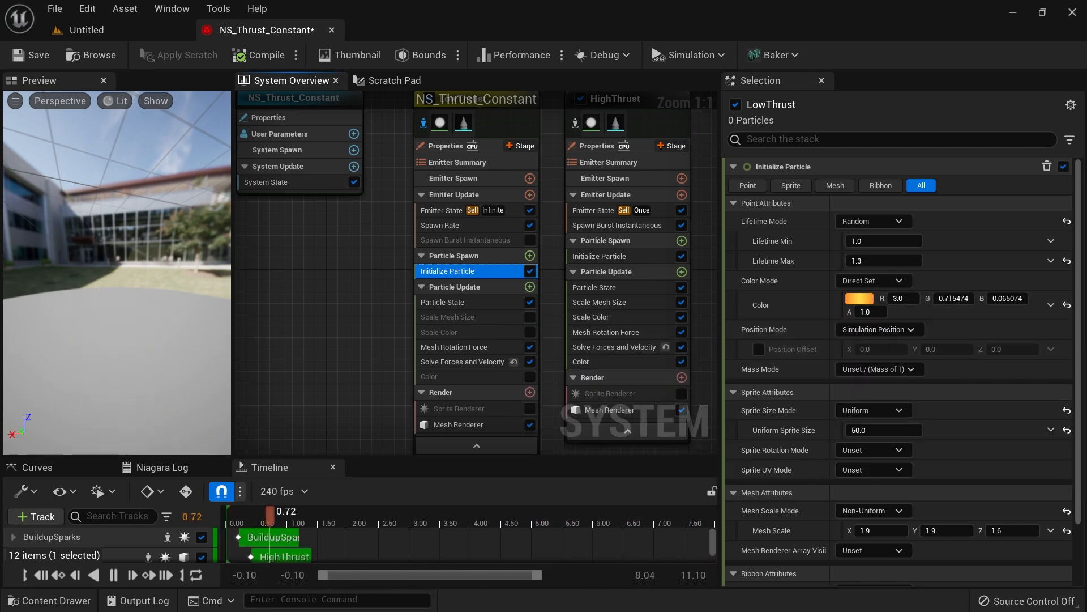
Step: Re-enable LowThrust's Spawn Burst Instantaneous module and set the Spawn Rate module's SpawnRate to 1
{"action": "left_click", "coordinate": [450, 225]}
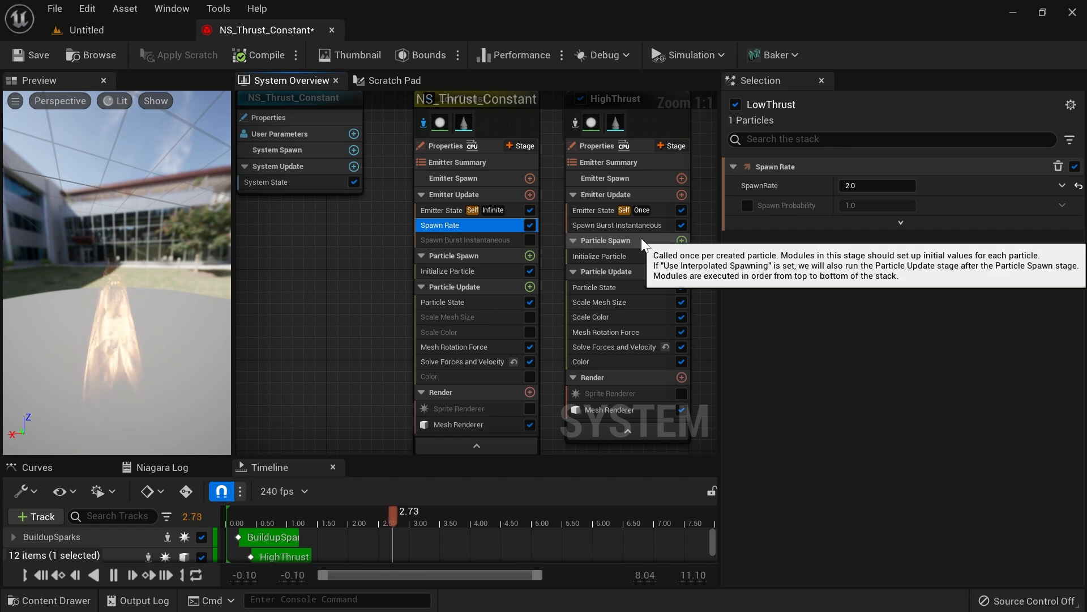
{"action": "left_click", "coordinate": [530, 240]}
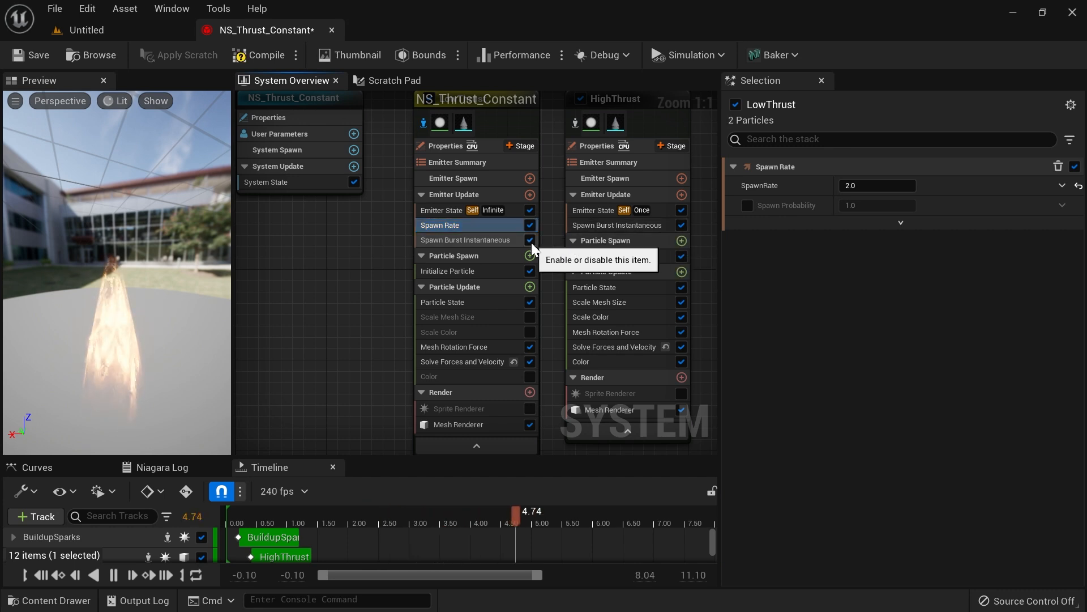
{"action": "left_click", "coordinate": [519, 241]}
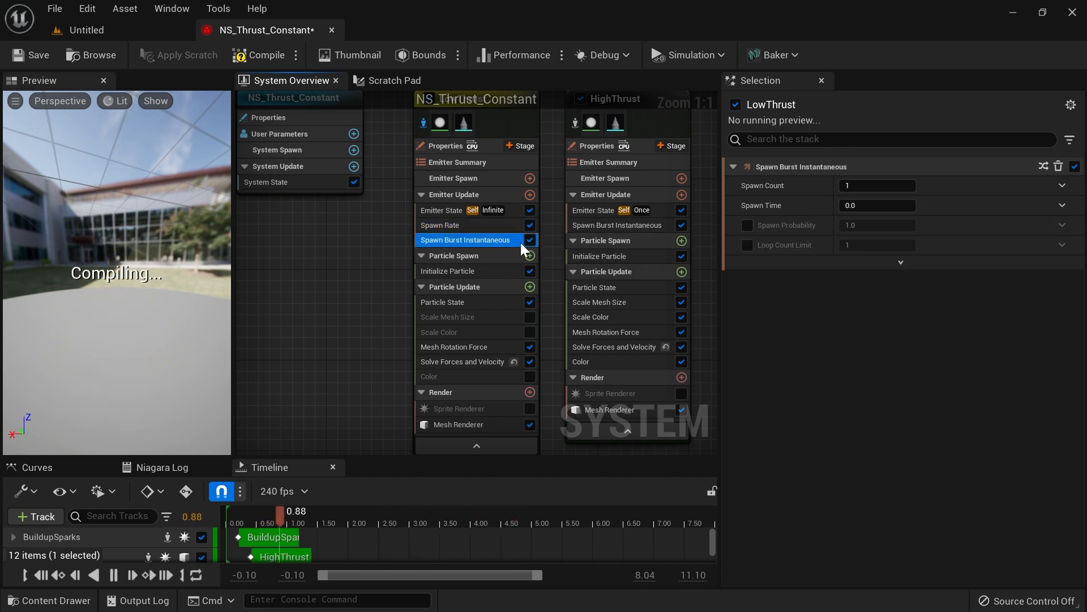
{"action": "left_click", "coordinate": [432, 226]}
{"action": "left_click", "coordinate": [866, 188]}
{"action": "type", "text": "1"}
{"action": "key", "text": "Tab"}
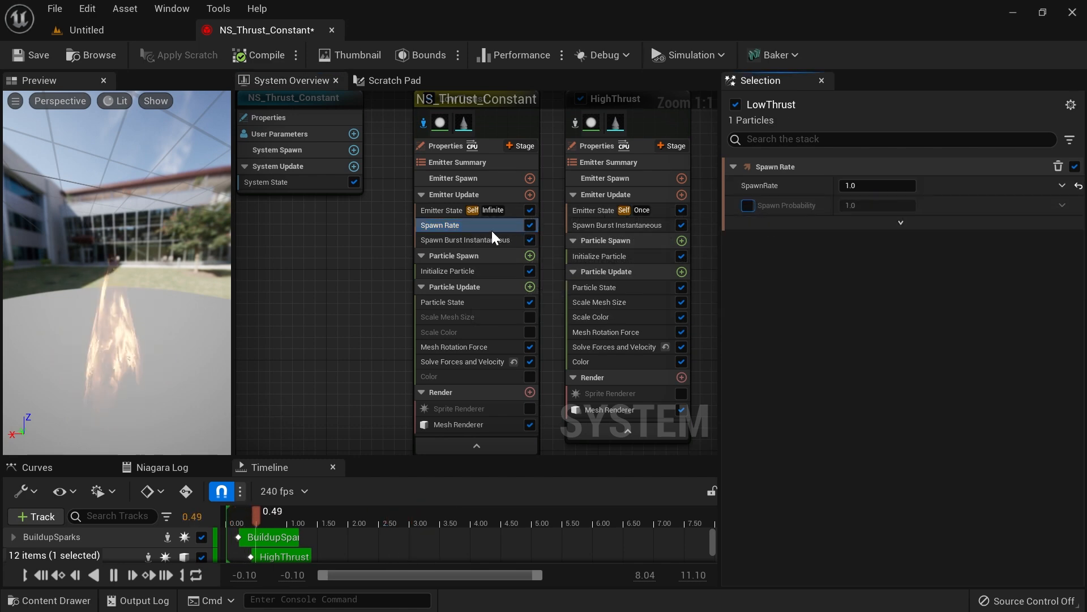
Step: Enable a Loop Count Limit of 1 on LowThrust's Spawn Burst Instantaneous and check the thrust at the nozzle in the level
{"action": "left_click", "coordinate": [456, 240]}
{"action": "left_click", "coordinate": [783, 247]}
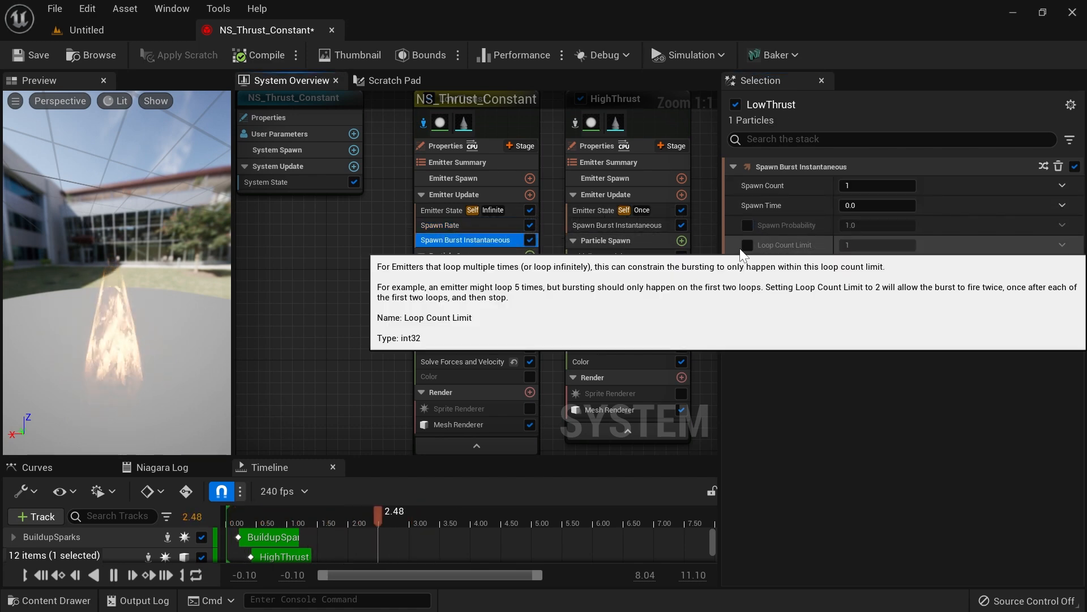
{"action": "left_click", "coordinate": [748, 244]}
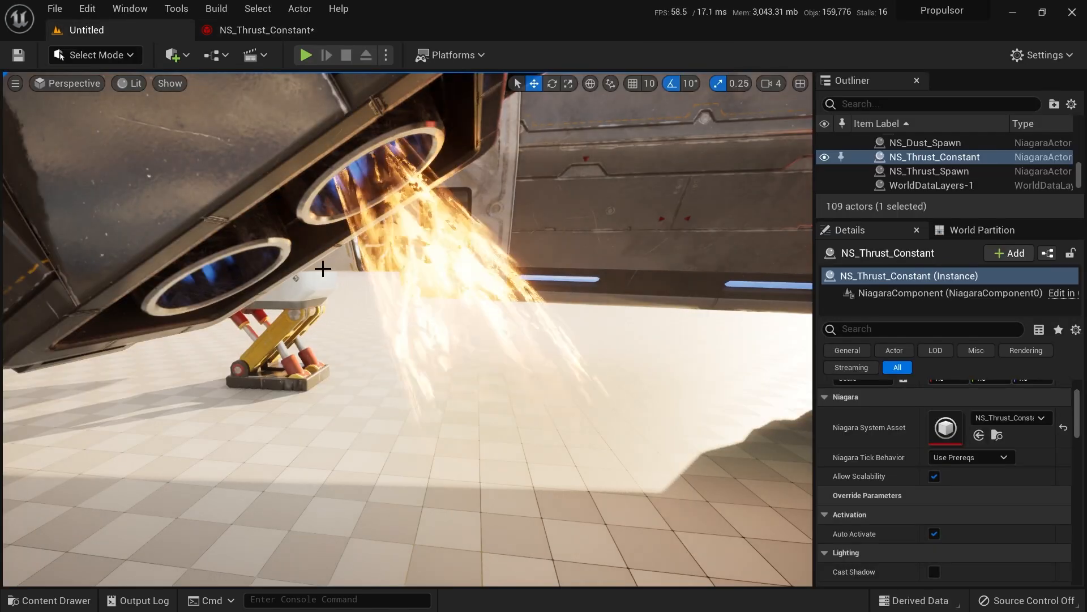
{"action": "right_click_drag", "start_coordinate": [323, 269], "coordinate": [312, 272]}
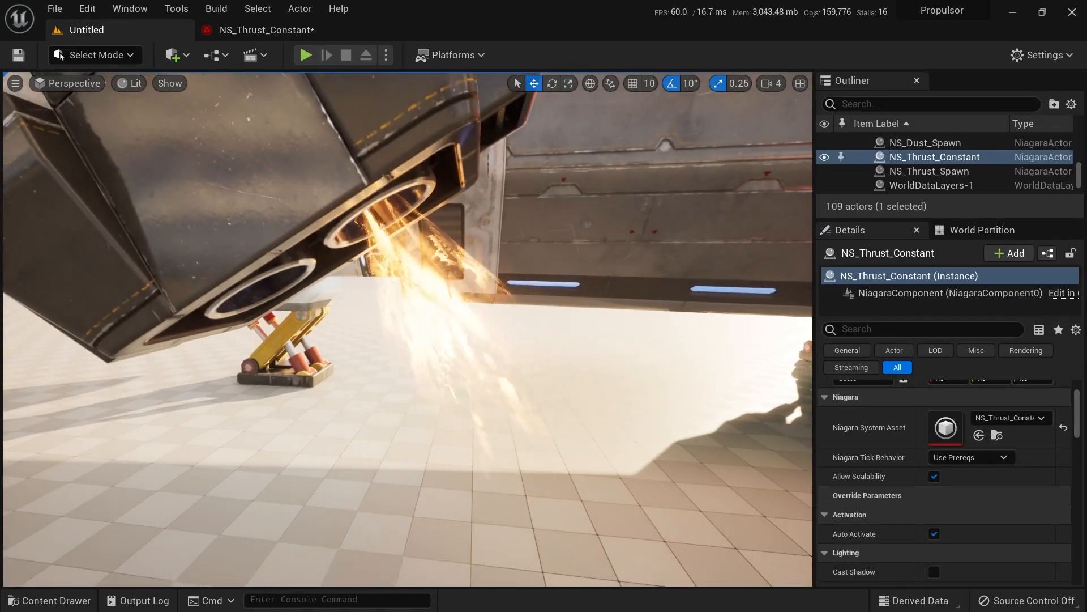
{"action": "left_click", "coordinate": [271, 30]}
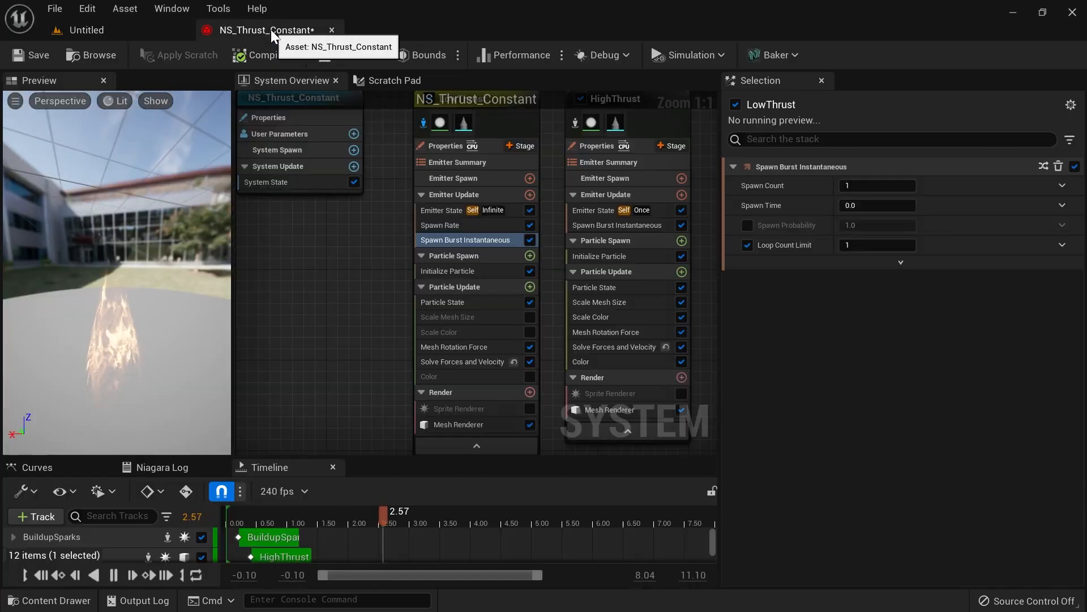
Step: Review LowThrust's Initialize Particle and Mesh Rotation Force settings and examine the flame in the preview
{"action": "left_click", "coordinate": [439, 272]}
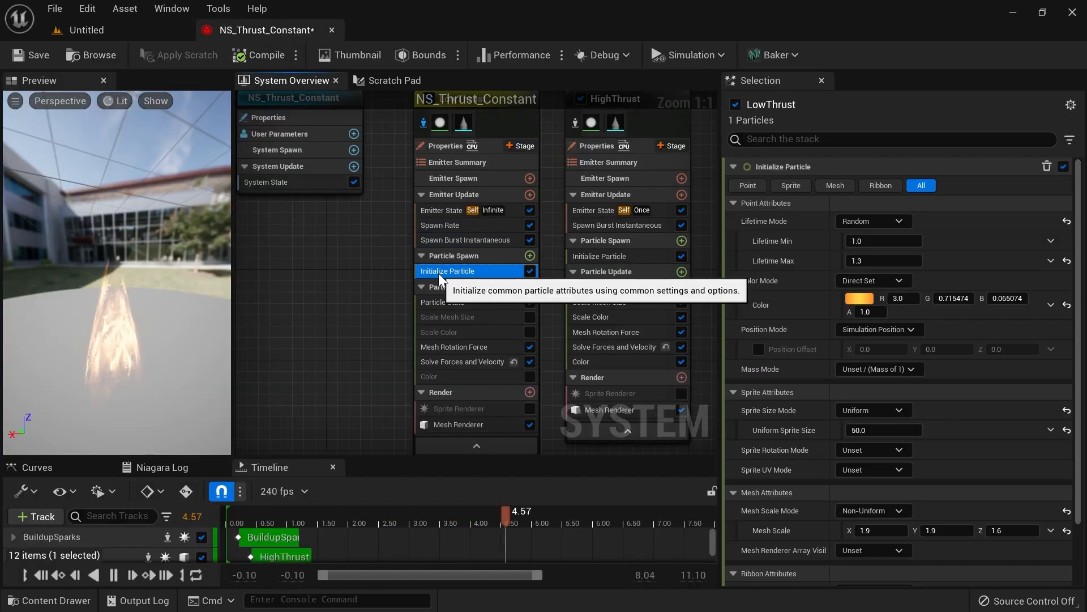
{"action": "left_click", "coordinate": [453, 346]}
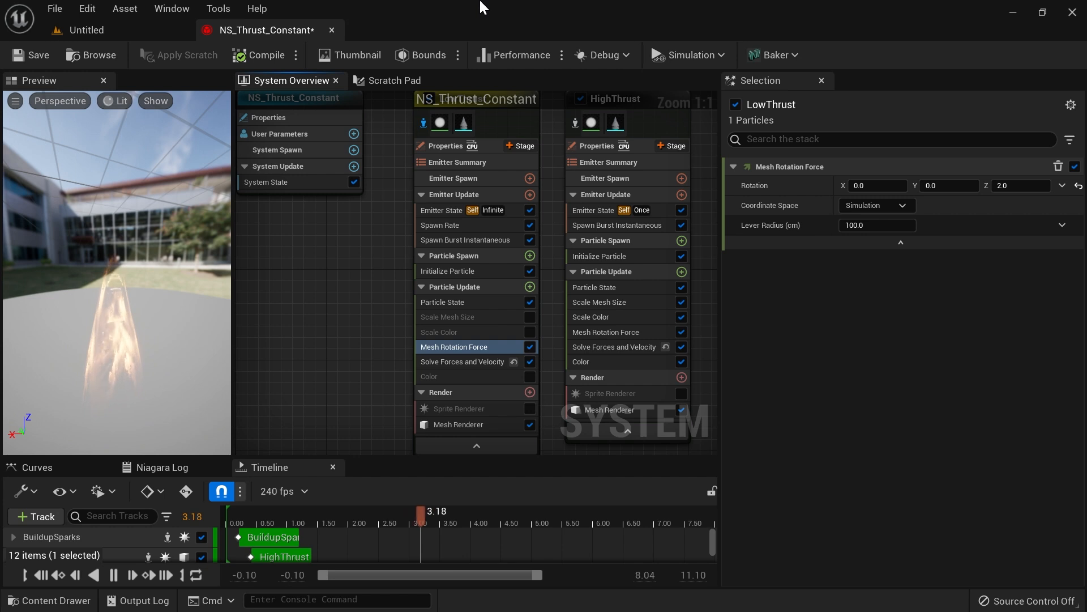
{"action": "left_click_drag", "start_coordinate": [187, 329], "coordinate": [165, 347]}
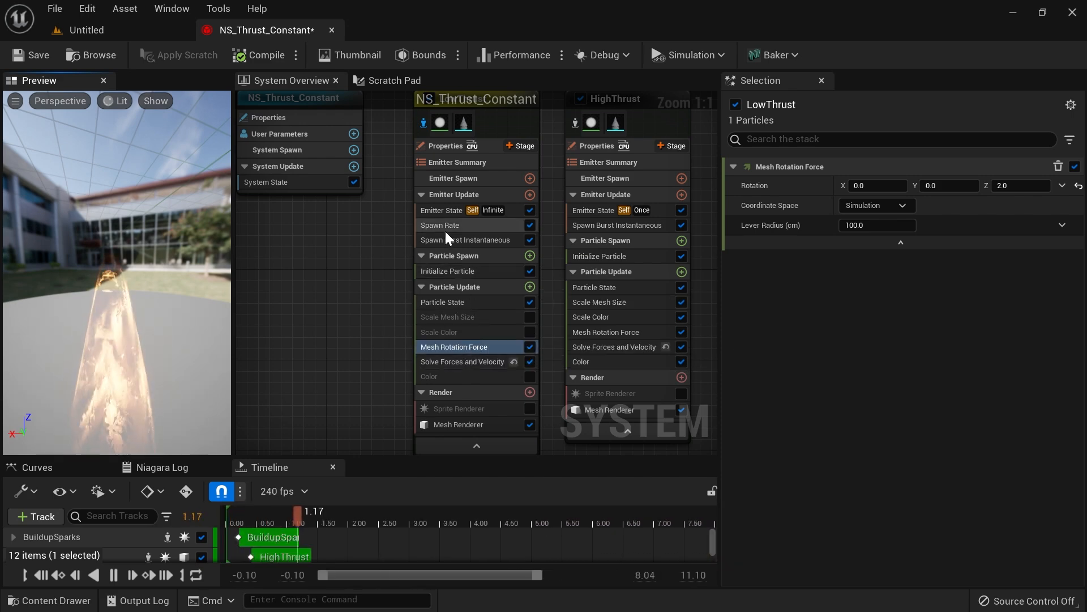
Step: Set the Loop Delay to 0 and turn it off in LowThrust's Emitter State, and check the thrust at the nozzle in the level
{"action": "left_click", "coordinate": [443, 214]}
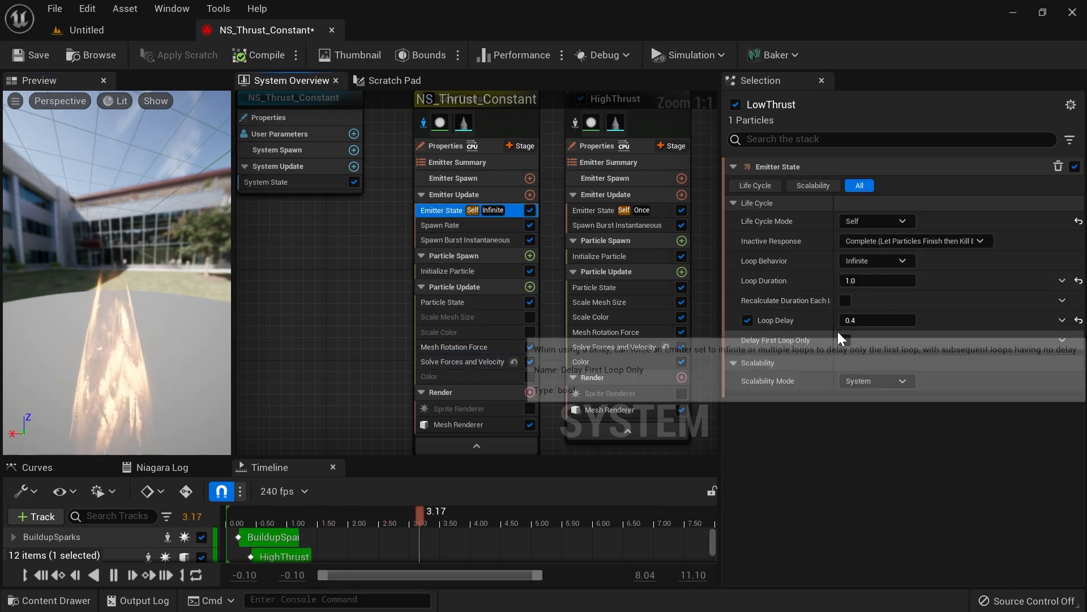
{"action": "left_click", "coordinate": [862, 321]}
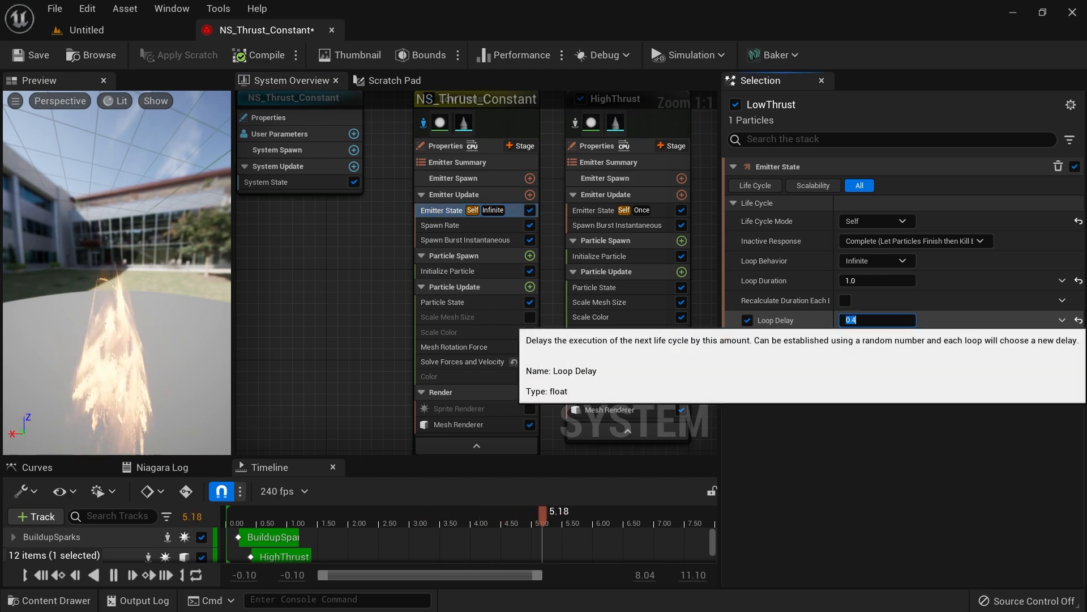
{"action": "type", "text": "0"}
{"action": "key", "text": "Return"}
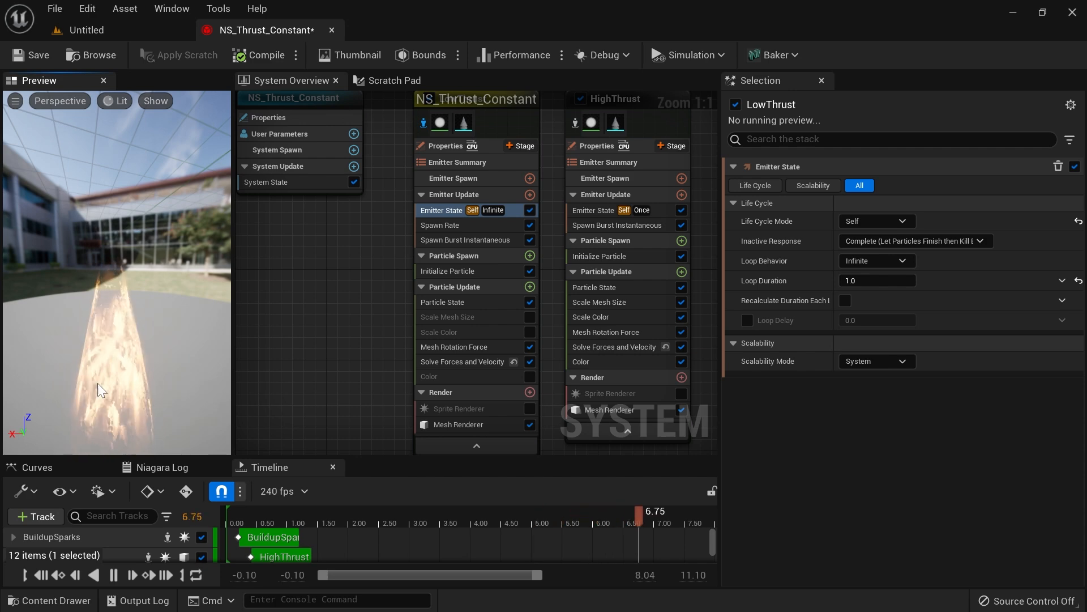
{"action": "left_click", "coordinate": [123, 32]}
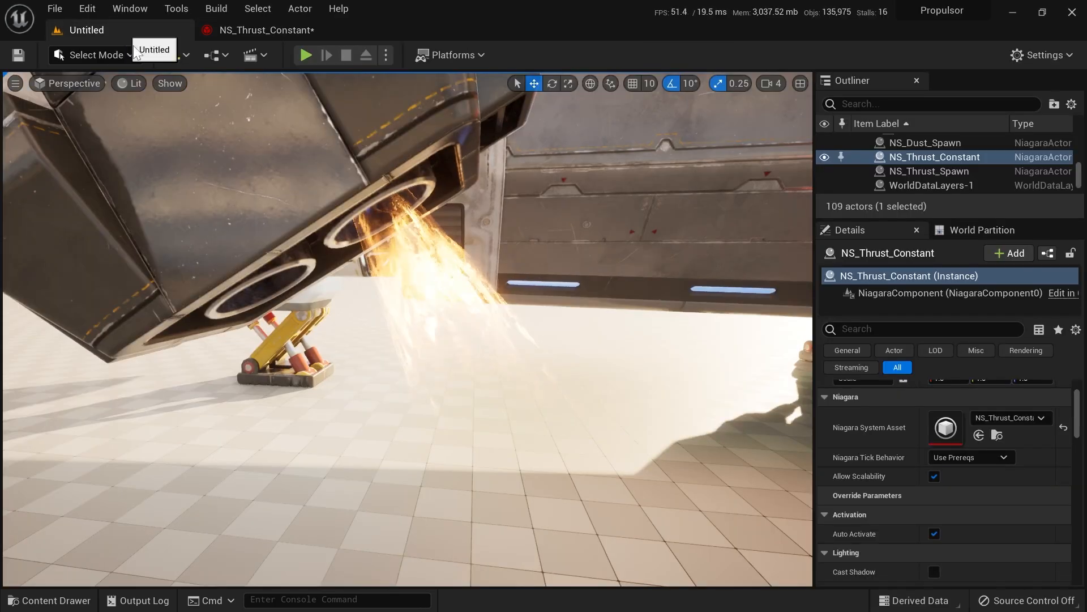
{"action": "right_click_drag", "start_coordinate": [510, 359], "coordinate": [374, 111]}
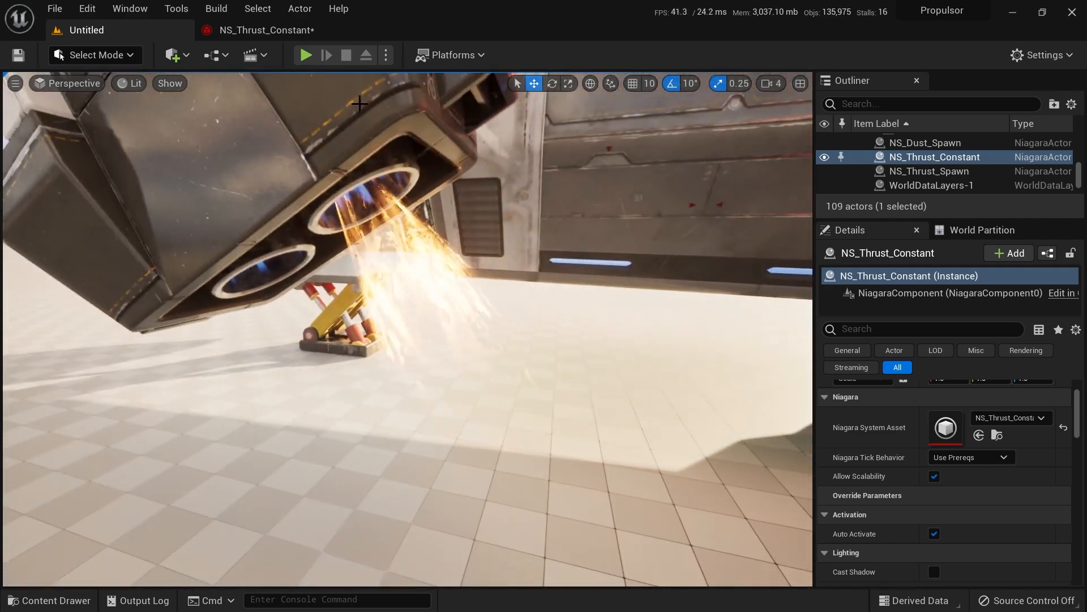
Step: Try LowThrust without its Mesh Rotation Force module, examine the flame at the nozzle in the level, and re-enable the module
{"action": "left_click", "coordinate": [249, 33]}
{"action": "left_click", "coordinate": [519, 347]}
{"action": "left_click", "coordinate": [519, 346]}
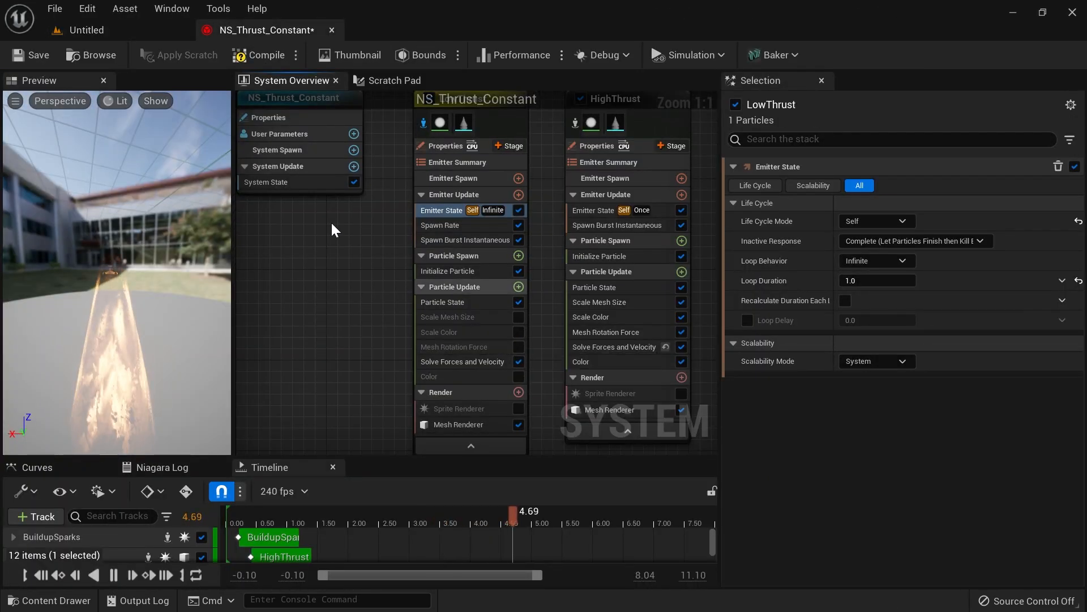
{"action": "left_click", "coordinate": [124, 31]}
{"action": "right_click_drag", "start_coordinate": [407, 328], "coordinate": [475, 295]}
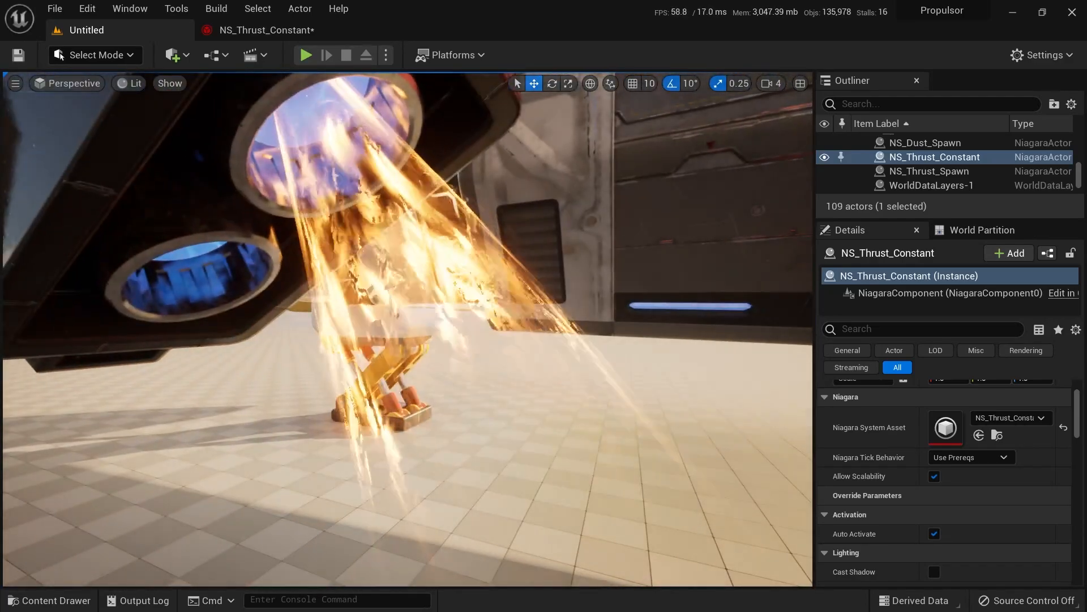
{"action": "scroll", "coordinate": [427, 184], "scroll_direction": "down", "scroll_amount": 5}
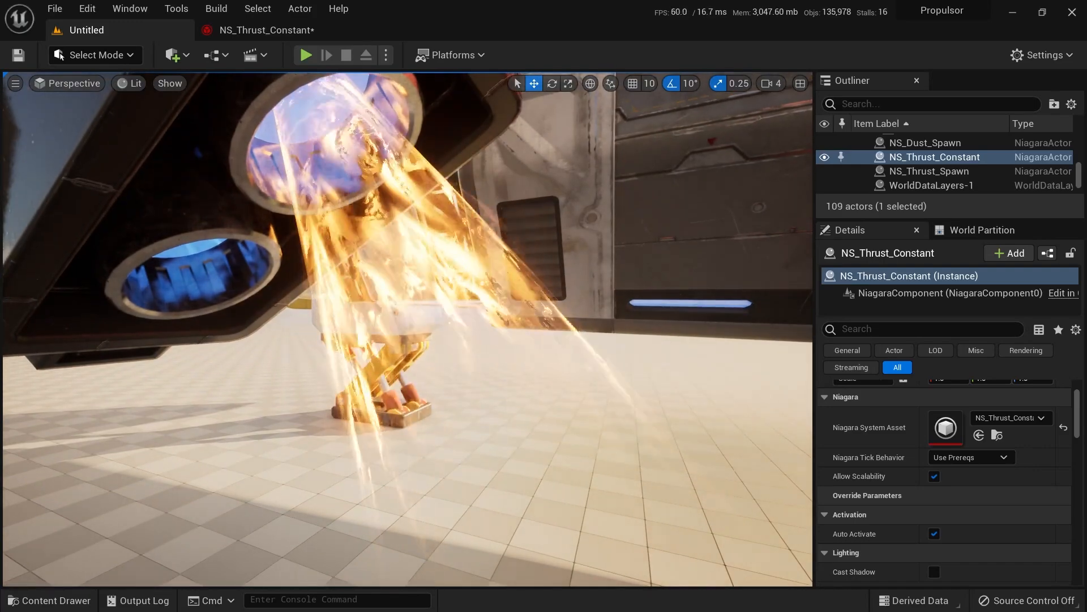
{"action": "left_click", "coordinate": [266, 30]}
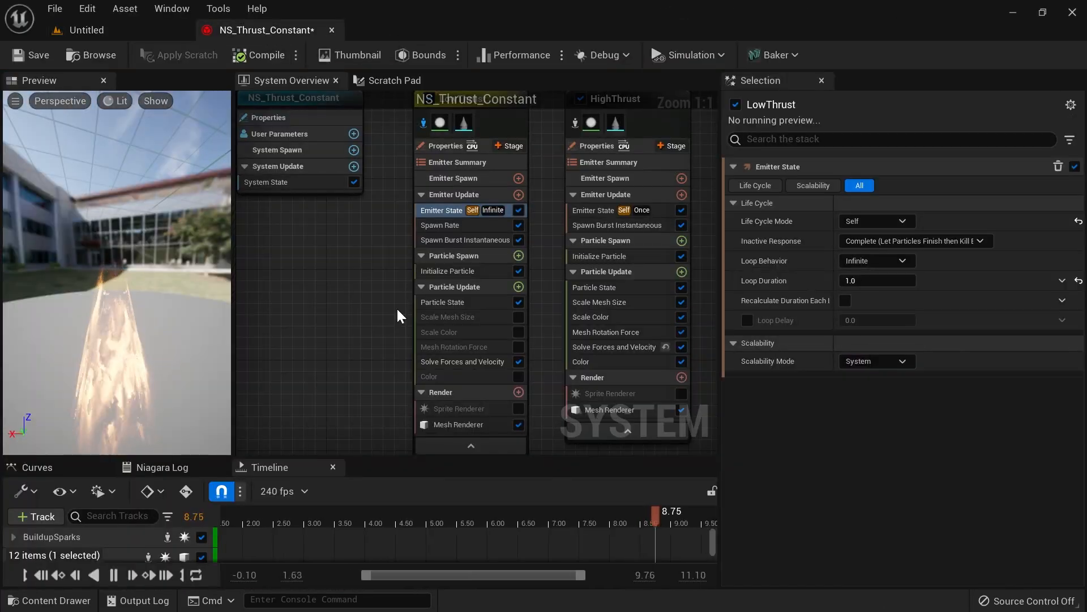
{"action": "left_click", "coordinate": [518, 346]}
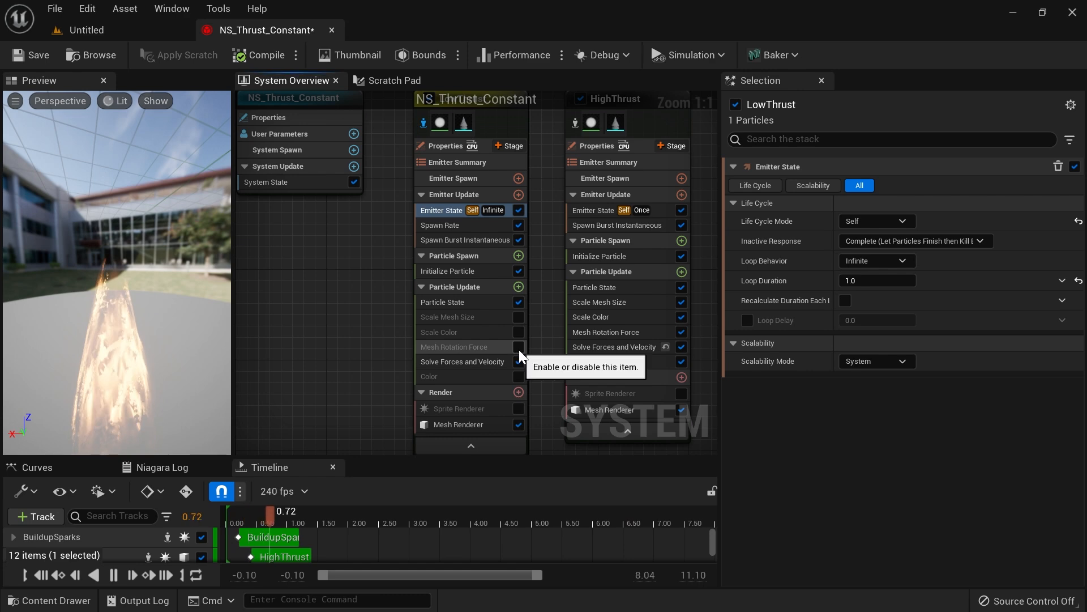
Step: Set LowThrust's Mesh Rotation Force to Local coordinate space with a Z rotation of 1, and check the flame in the level
{"action": "left_click", "coordinate": [499, 347]}
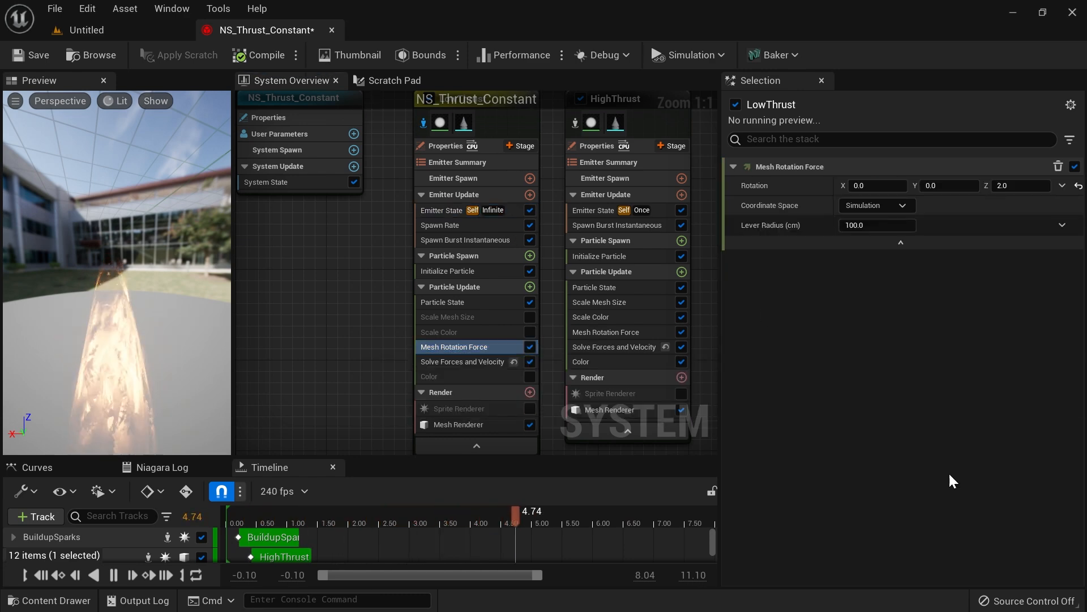
{"action": "left_click", "coordinate": [886, 205]}
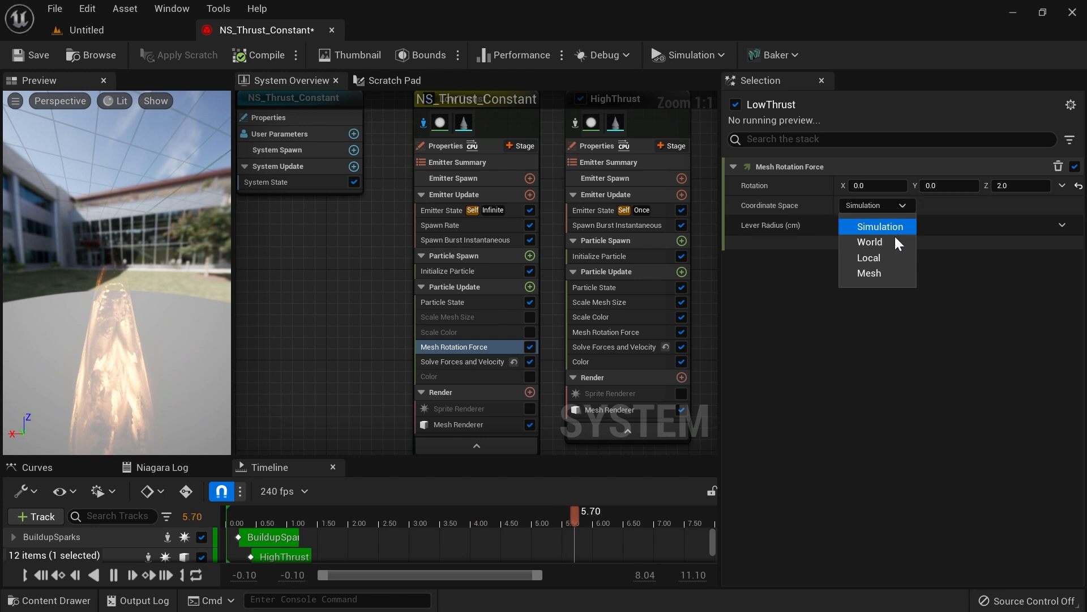
{"action": "left_click", "coordinate": [874, 261]}
{"action": "left_click", "coordinate": [1009, 186]}
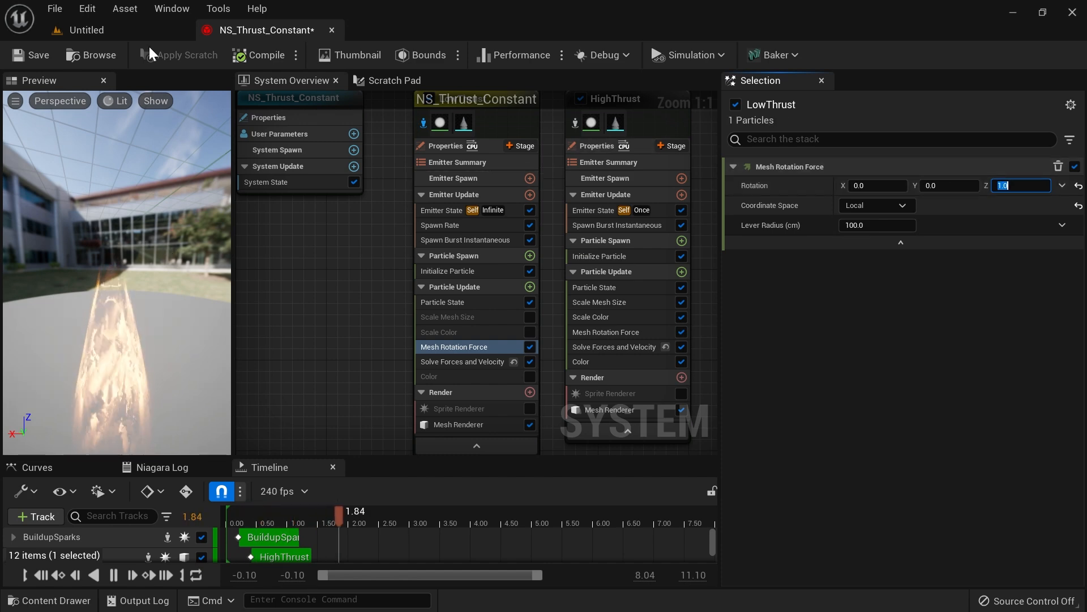
{"action": "left_click", "coordinate": [121, 30]}
{"action": "right_click_drag", "start_coordinate": [408, 267], "coordinate": [407, 267]}
{"action": "right_click_drag", "start_coordinate": [478, 253], "coordinate": [478, 253]}
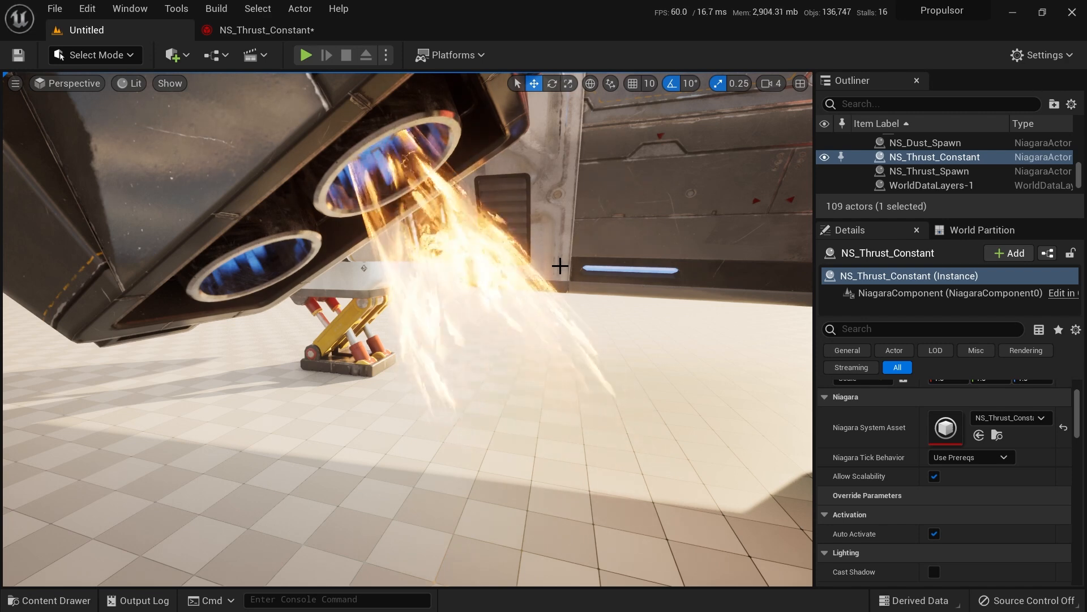
Step: Set HighThrust's Emitter State to an Infinite Loop Behavior with a Loop Delay of 0
{"action": "left_click", "coordinate": [264, 33]}
{"action": "right_click_drag", "start_coordinate": [396, 294], "coordinate": [355, 332]}
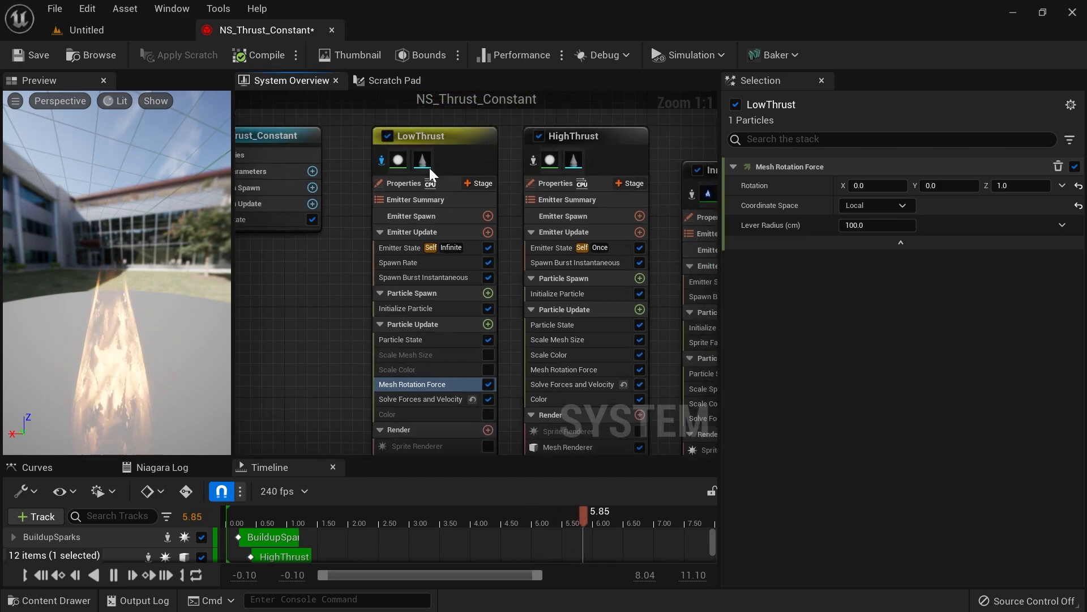
{"action": "right_click_drag", "start_coordinate": [543, 164], "coordinate": [491, 148]}
{"action": "left_click", "coordinate": [482, 145]}
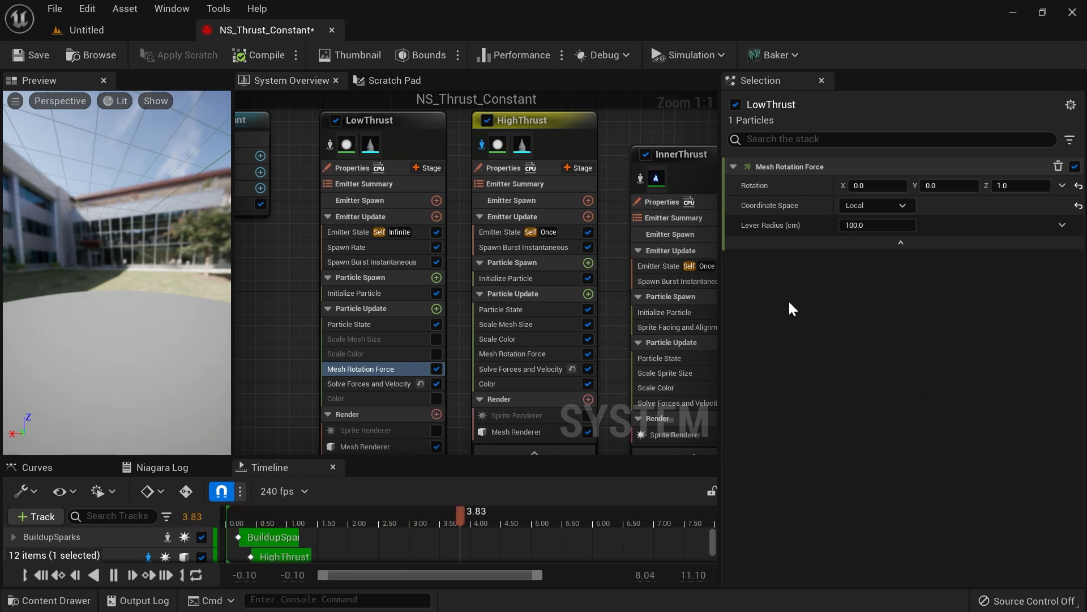
{"action": "left_click", "coordinate": [562, 234]}
{"action": "left_click", "coordinate": [883, 261]}
{"action": "left_click", "coordinate": [886, 282]}
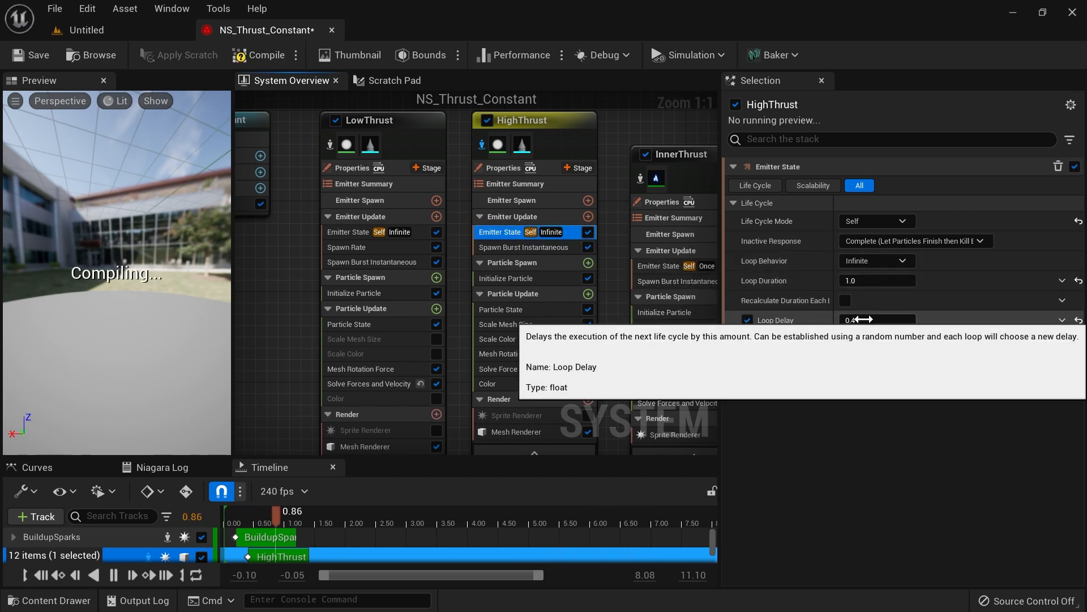
{"action": "left_click", "coordinate": [747, 320]}
{"action": "left_click", "coordinate": [748, 320]}
{"action": "left_click", "coordinate": [856, 321]}
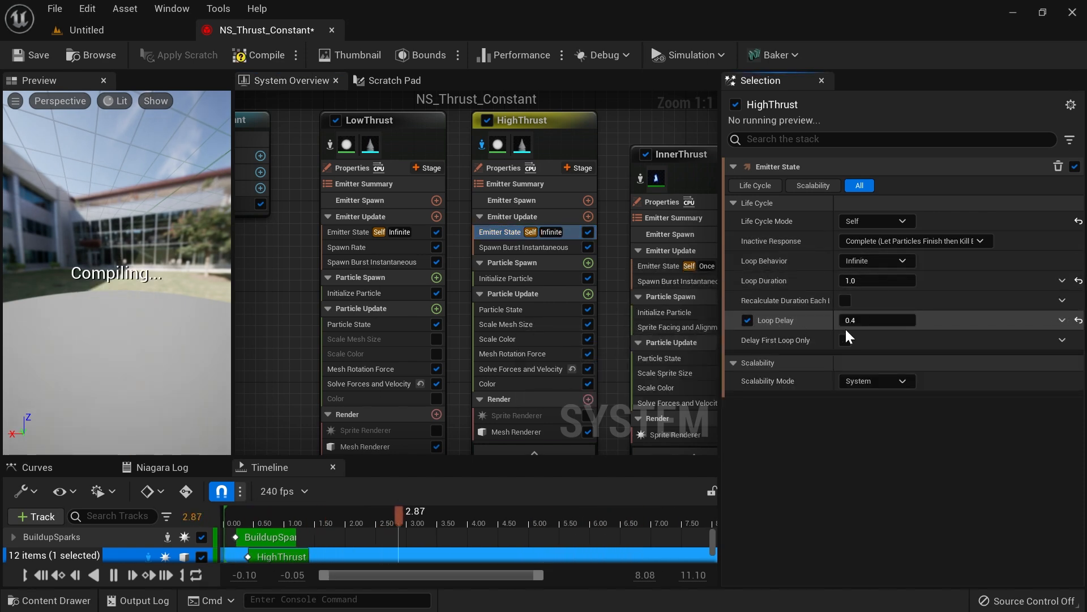
{"action": "type", "text": "0"}
{"action": "key", "text": "Return"}
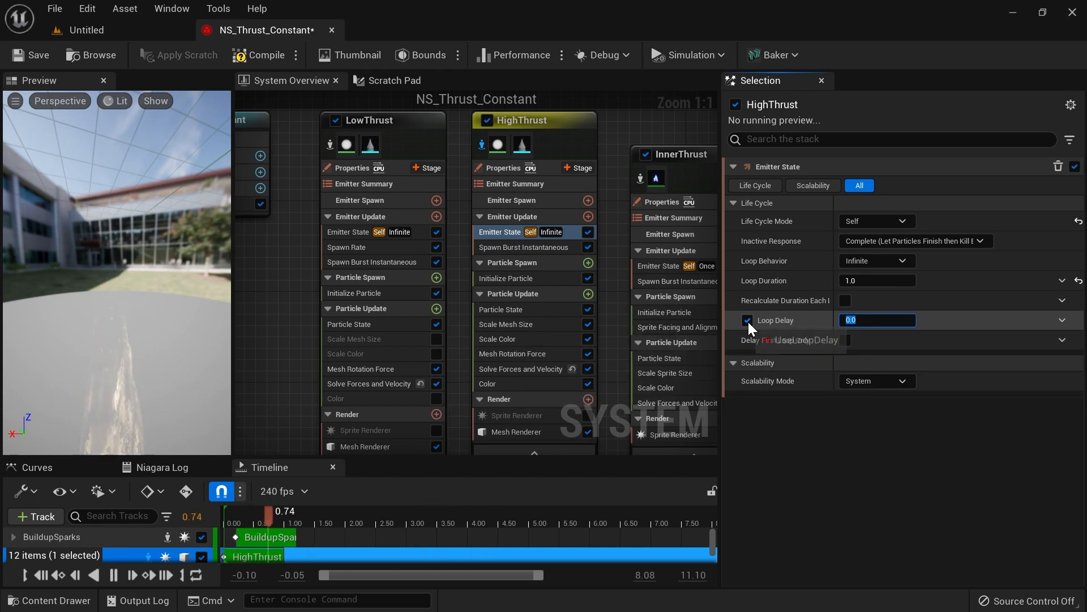
Step: Replace HighThrust's burst spawning by disabling Spawn Burst Instantaneous and adding a Spawn Rate module with a SpawnRate of 2
{"action": "left_click", "coordinate": [543, 248]}
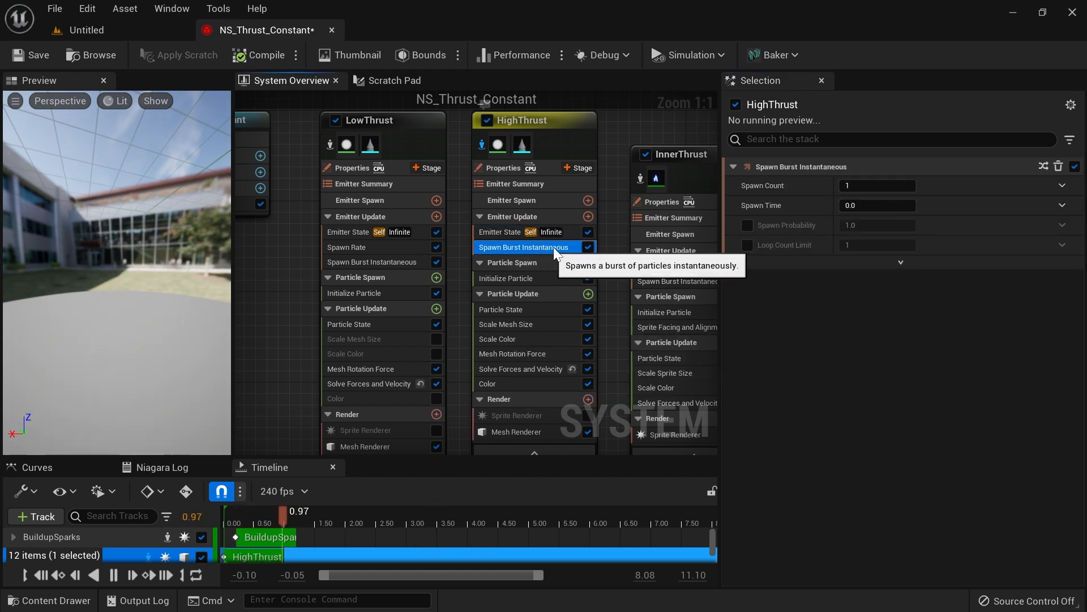
{"action": "left_click", "coordinate": [587, 250]}
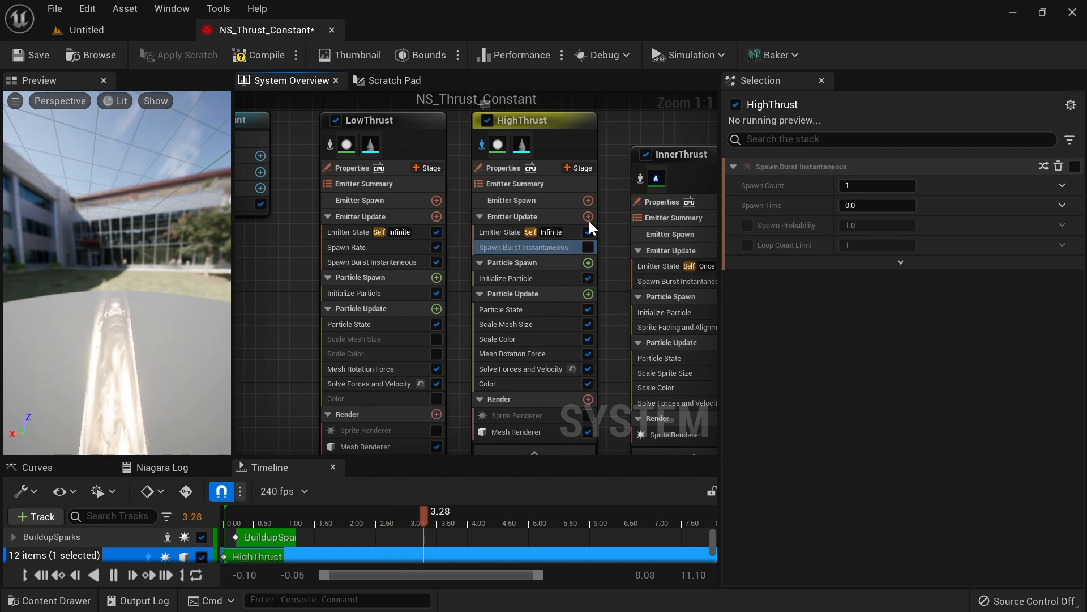
{"action": "left_click", "coordinate": [588, 217]}
{"action": "type", "text": "spawn rate"}
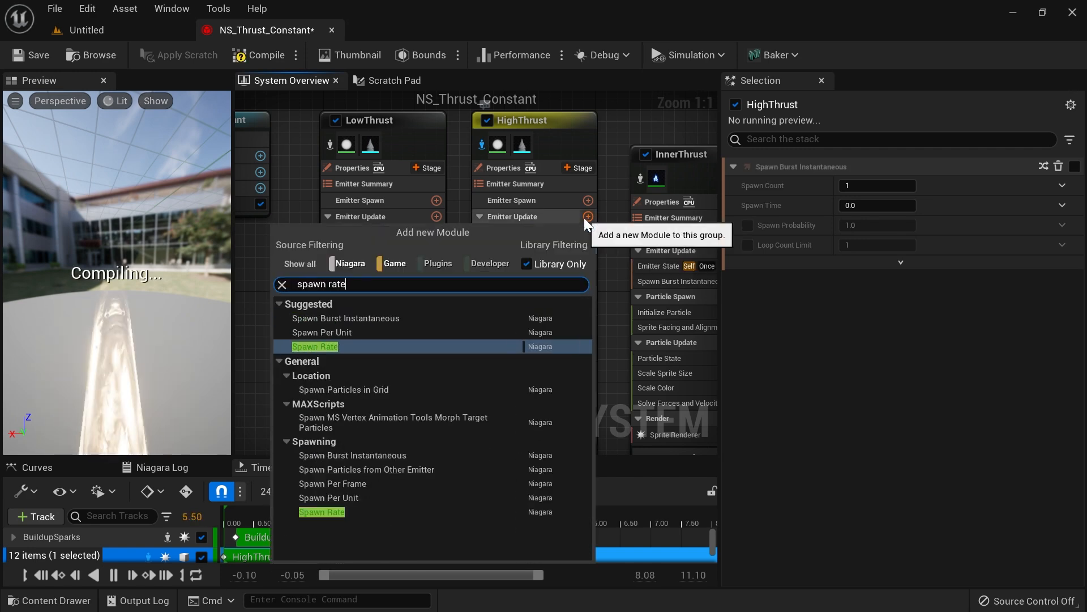
{"action": "key", "text": "Return"}
{"action": "left_click", "coordinate": [877, 185]}
{"action": "type", "text": "2"}
{"action": "key", "text": "Return"}
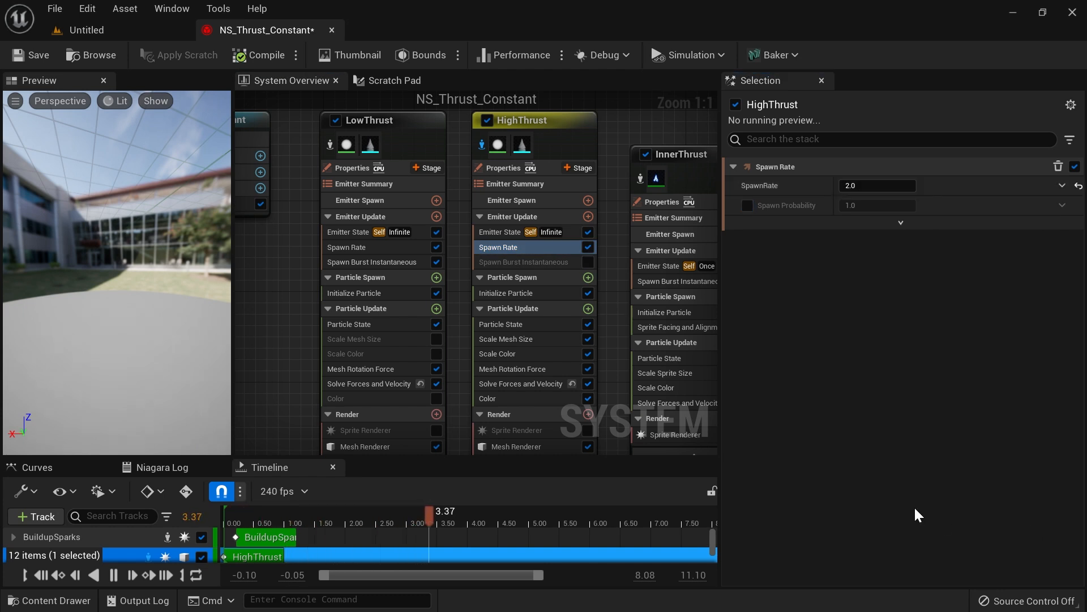
Step: Set HighThrust's Lifetime Mode to Random with a Lifetime Max of 1.3 in Initialize Particle, and compare it with LowThrust's settings
{"action": "left_click", "coordinate": [545, 293]}
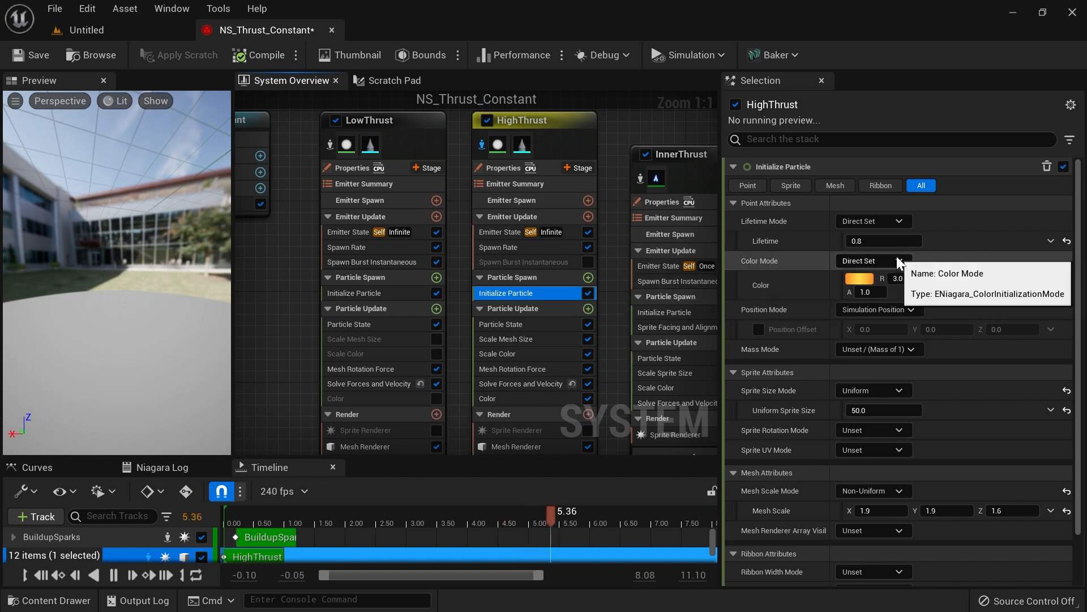
{"action": "left_click", "coordinate": [897, 221]}
{"action": "left_click", "coordinate": [877, 252]}
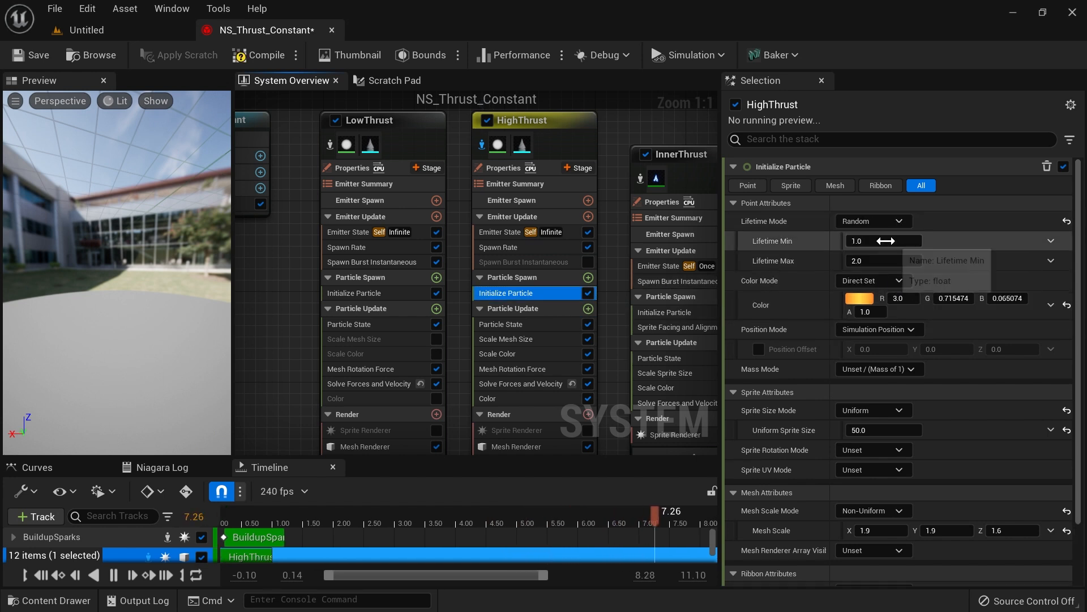
{"action": "left_click", "coordinate": [883, 261]}
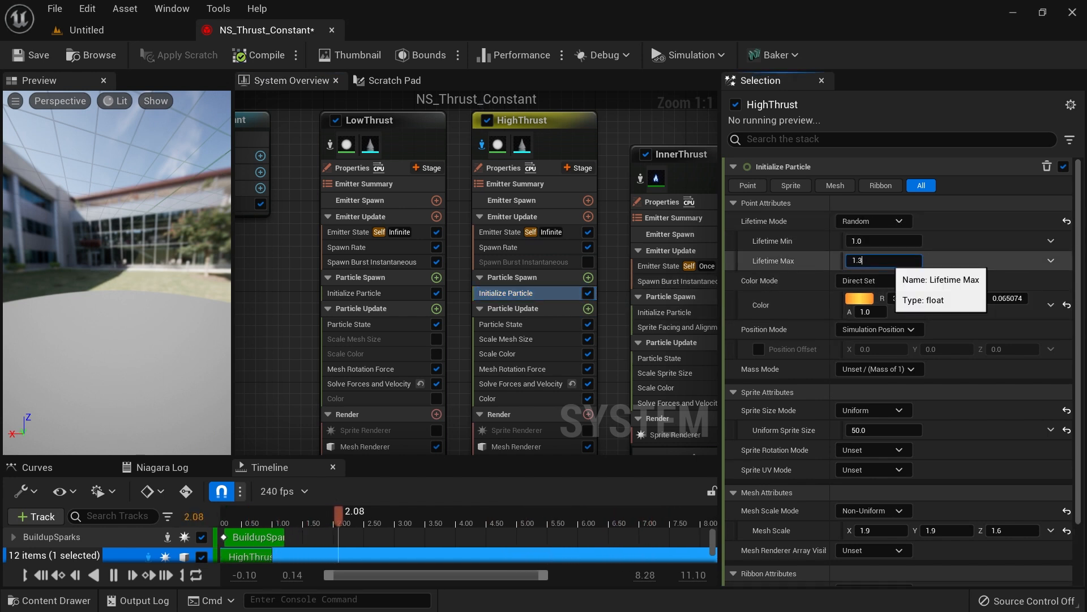
{"action": "left_click", "coordinate": [378, 291]}
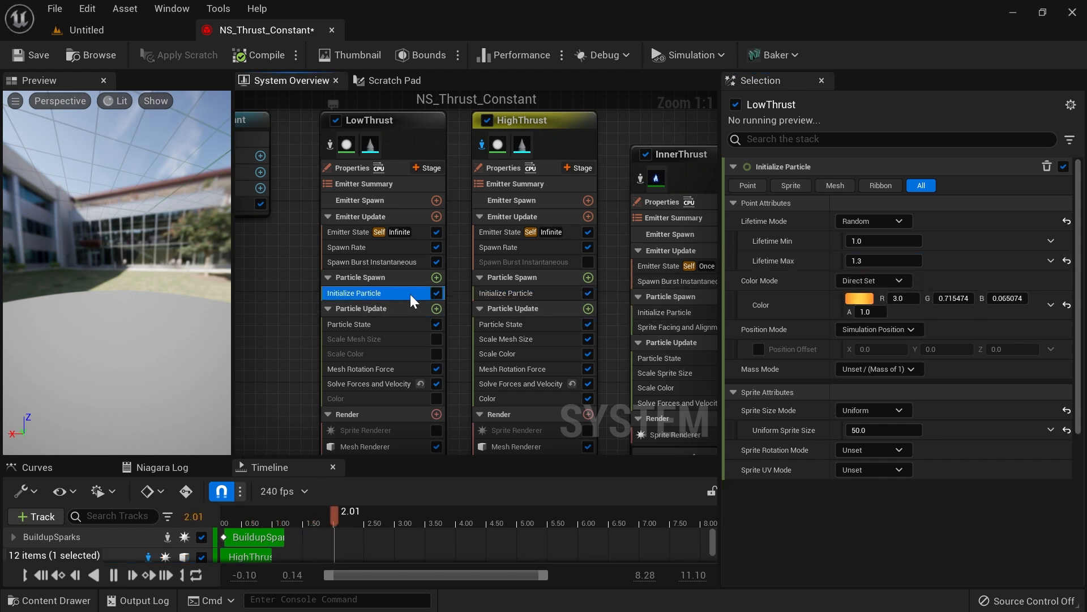
{"action": "left_click", "coordinate": [539, 296]}
Step: Disable HighThrust's Scale Mesh Size, Scale Color and Color modules under Particle Update
{"action": "left_click", "coordinate": [566, 338]}
{"action": "left_click", "coordinate": [588, 339]}
{"action": "left_click", "coordinate": [588, 354]}
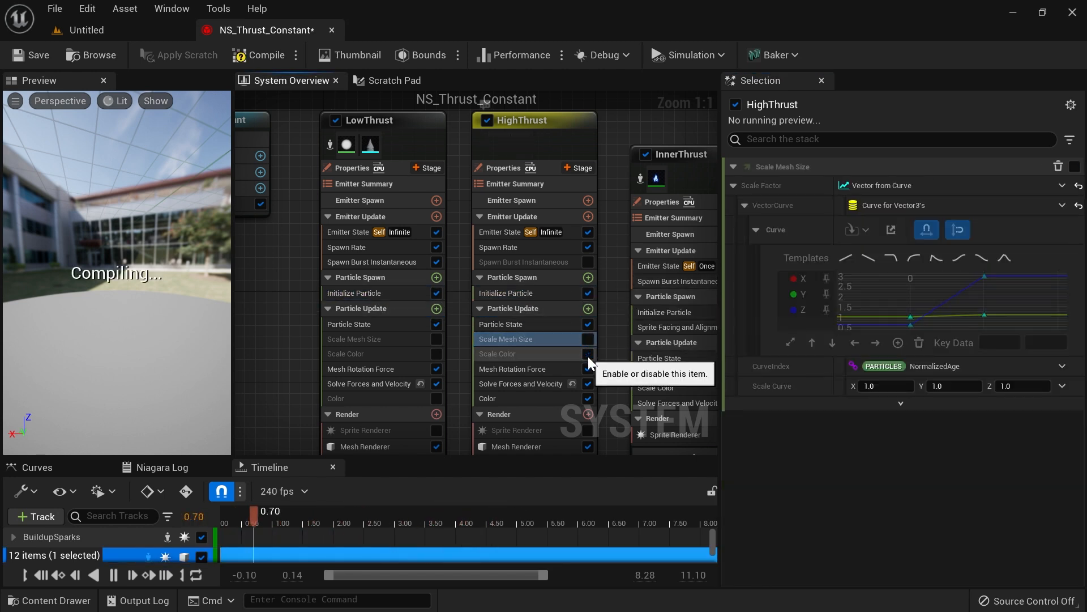
{"action": "left_click", "coordinate": [589, 399]}
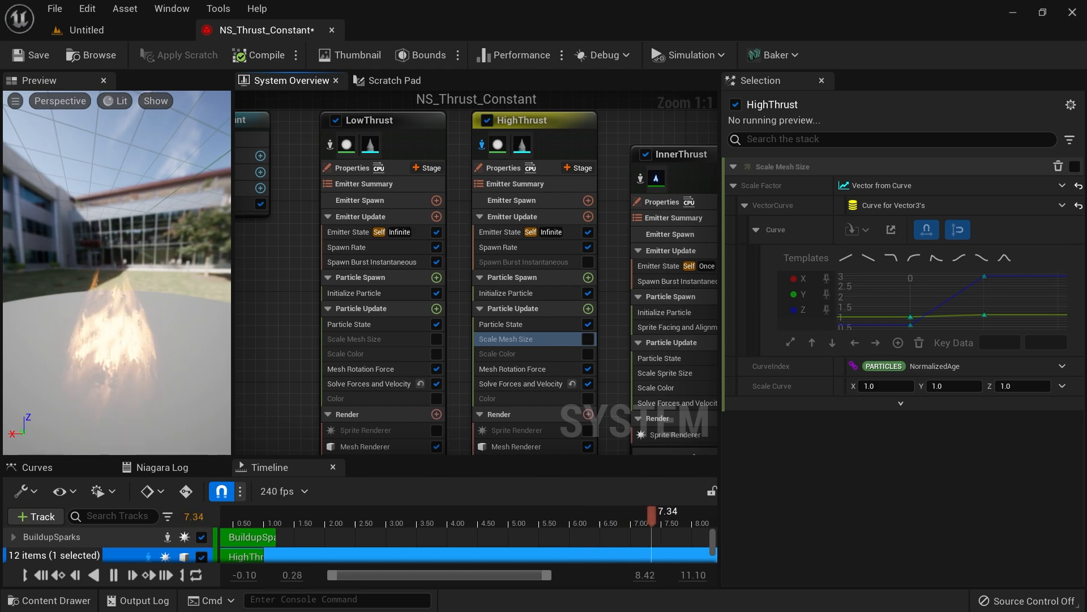
Step: Set HighThrust's Initialize Particle color to the saved pale yellow swatch with R 3.0, G 1.482177, B 0.372025
{"action": "left_click", "coordinate": [547, 294]}
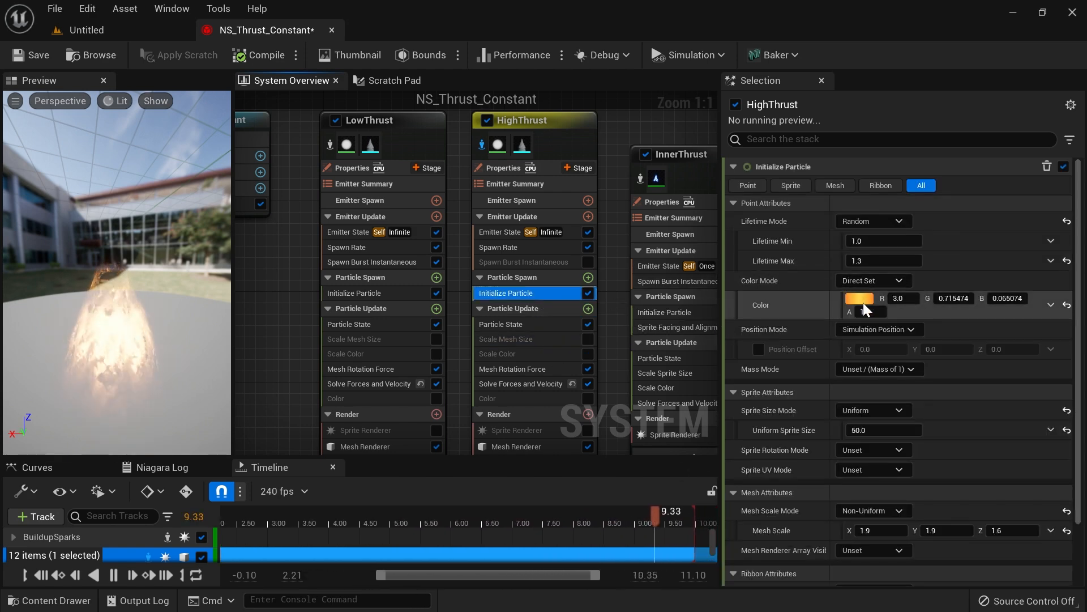
{"action": "left_click", "coordinate": [868, 298]}
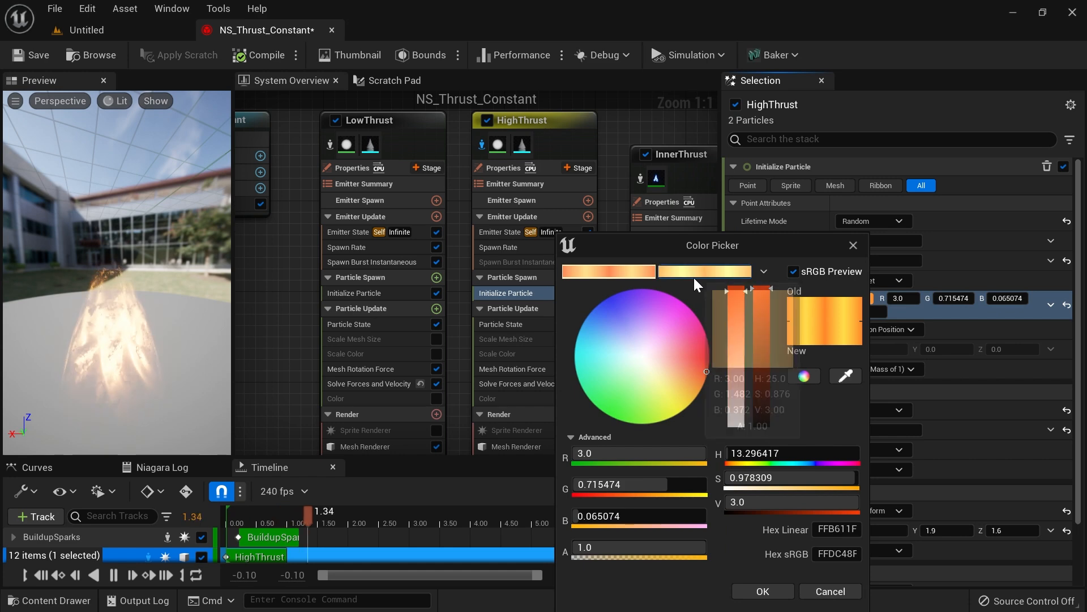
{"action": "left_click", "coordinate": [696, 273]}
{"action": "left_click", "coordinate": [759, 590]}
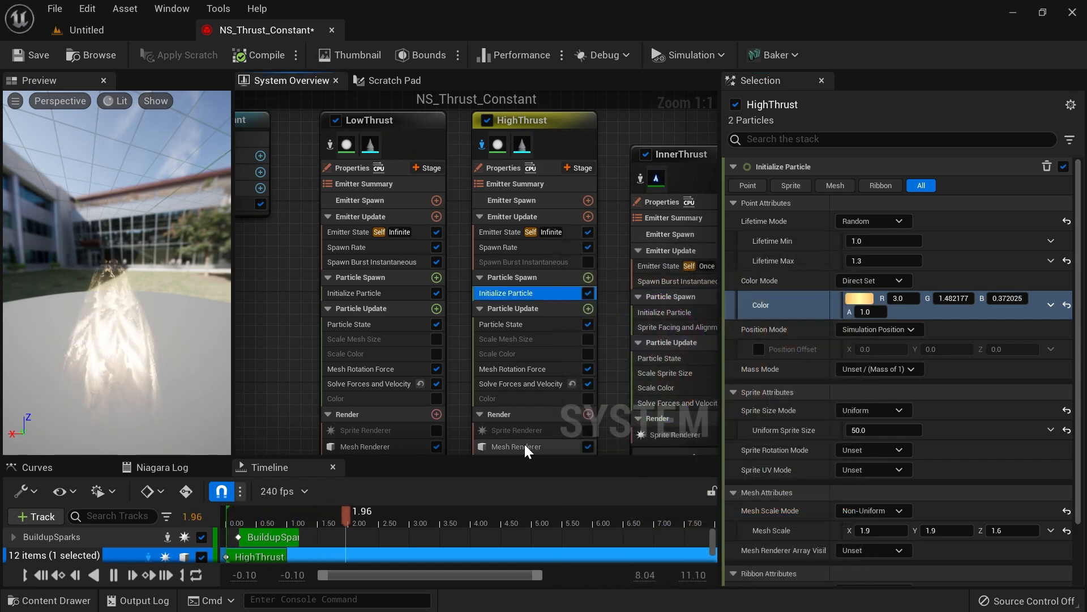
{"action": "left_click", "coordinate": [479, 148]}
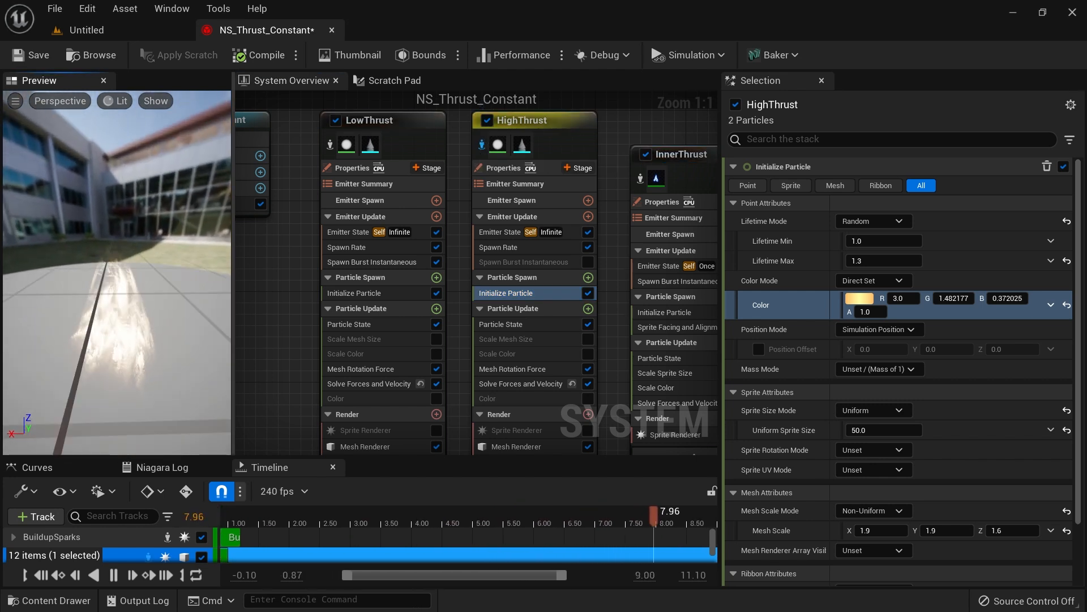
{"action": "left_click_drag", "start_coordinate": [152, 350], "coordinate": [144, 347]}
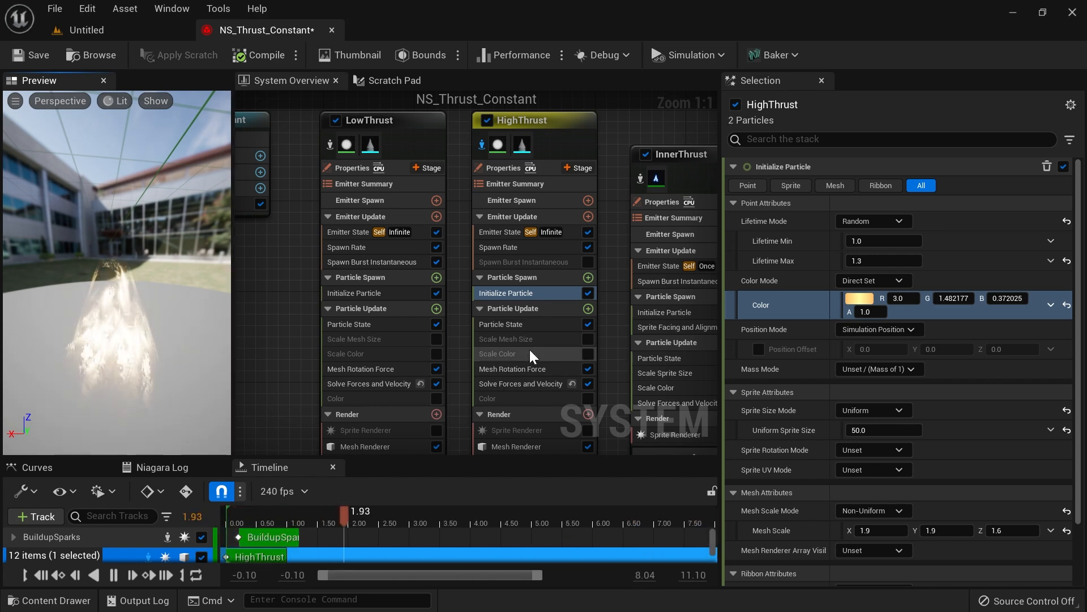
Step: Set the SM_Cone scale in HighThrust's Mesh Renderer to 0.7, 0.7, 2.3
{"action": "right_click_drag", "start_coordinate": [610, 339], "coordinate": [577, 271]}
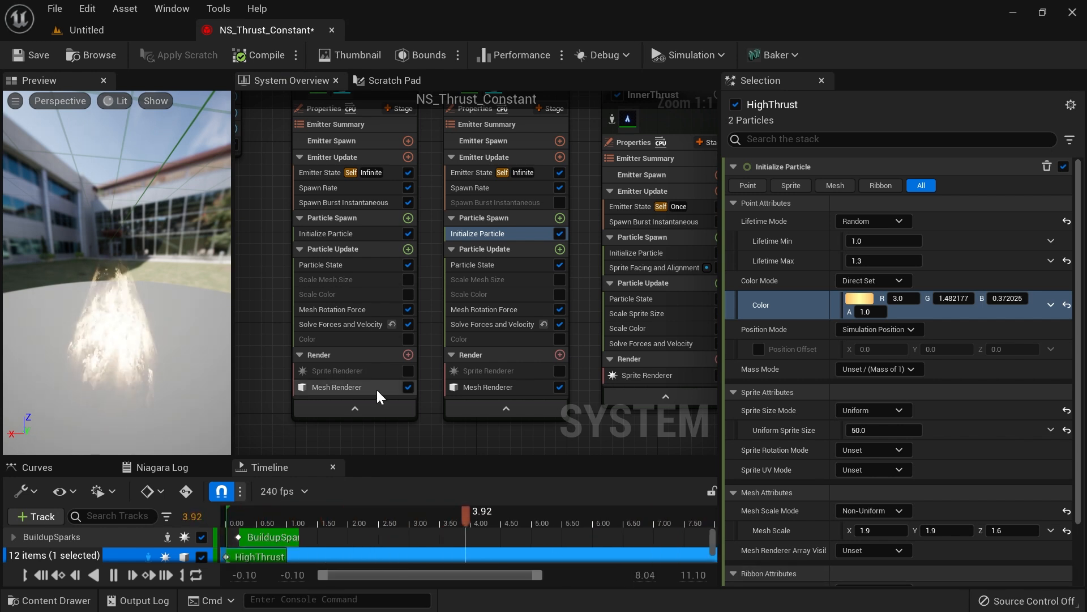
{"action": "left_click", "coordinate": [492, 387]}
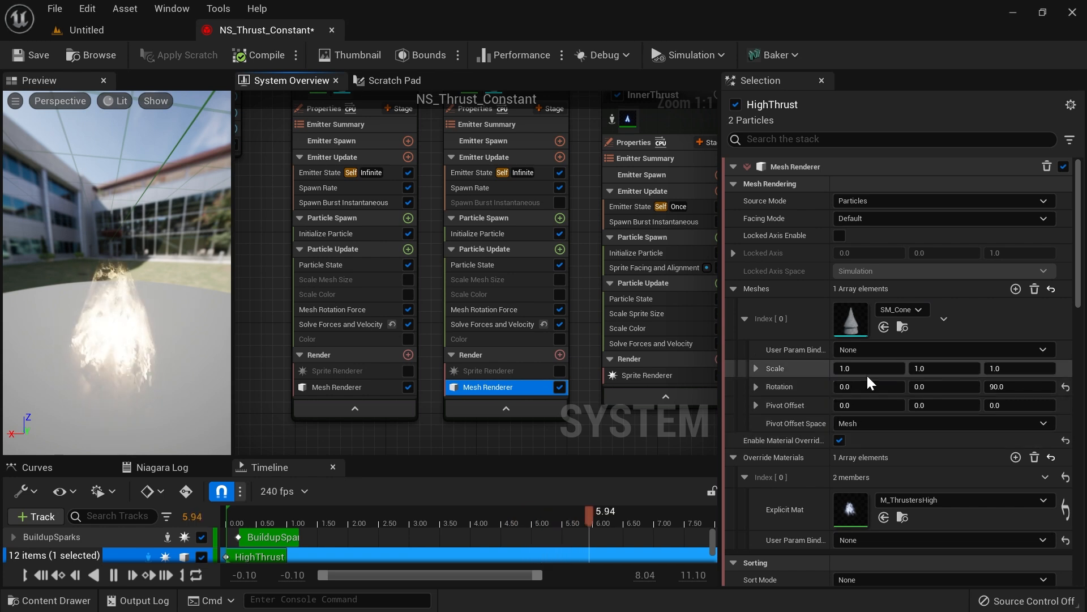
{"action": "left_click", "coordinate": [864, 369]}
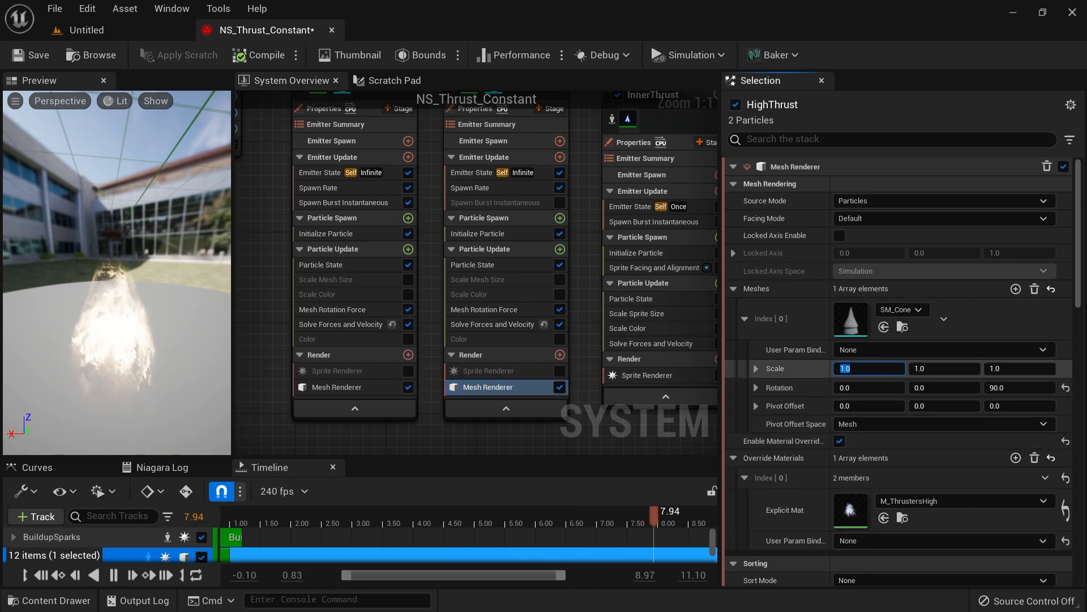
{"action": "type", "text": ".7"}
{"action": "key", "text": "Tab"}
{"action": "type", "text": ".7"}
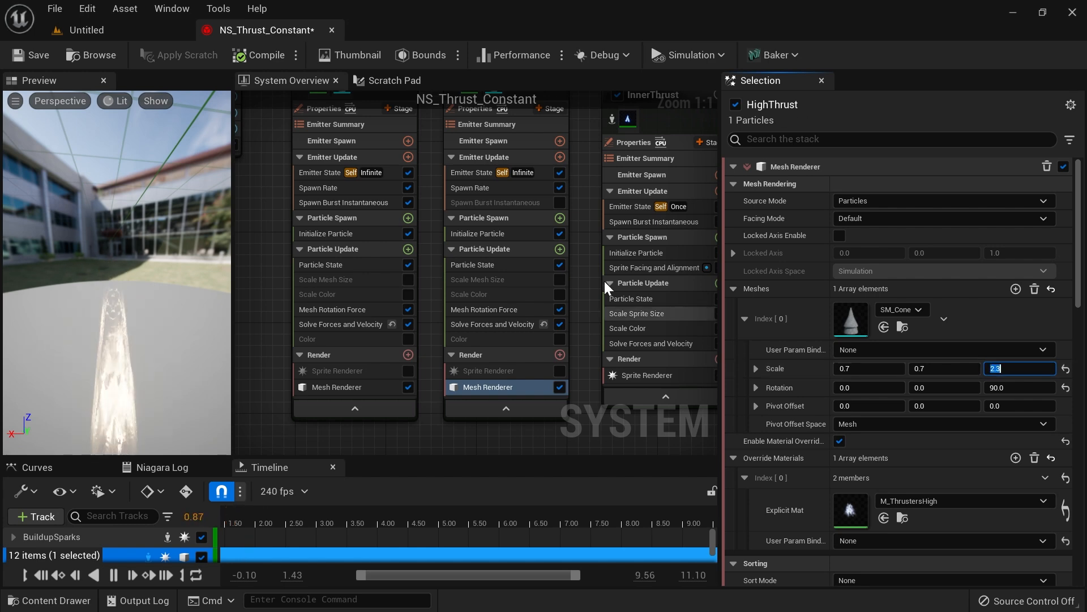
Step: Isolate the LowThrust and HighThrust emitters together and examine the combined flame on the ship's thruster in the level
{"action": "right_click_drag", "start_coordinate": [445, 168], "coordinate": [450, 277]}
{"action": "left_click_drag", "start_coordinate": [496, 127], "coordinate": [383, 219]}
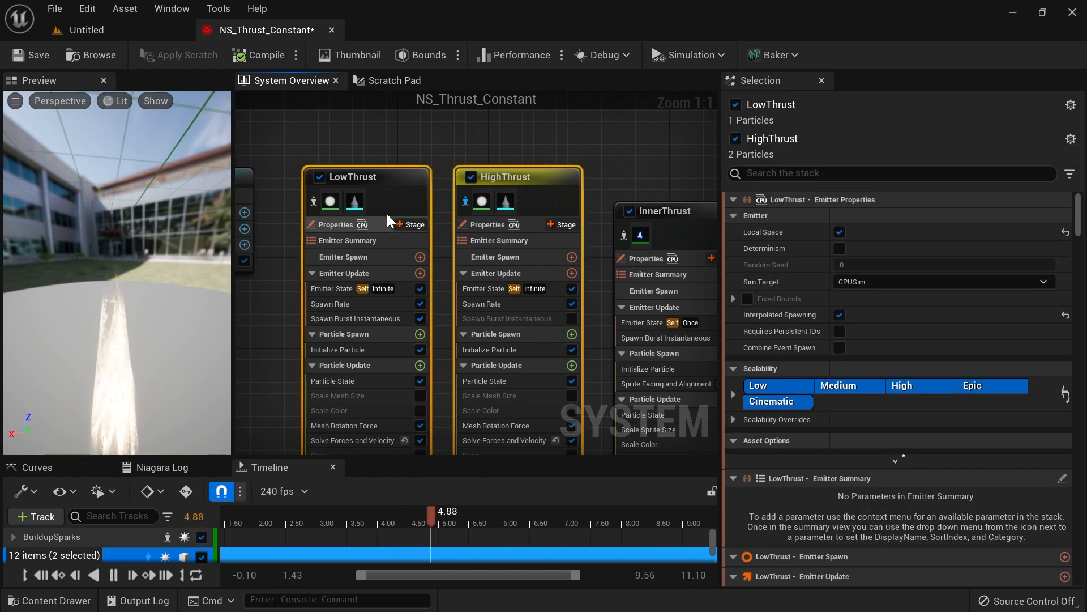
{"action": "right_click", "coordinate": [394, 207]}
{"action": "left_click", "coordinate": [442, 253]}
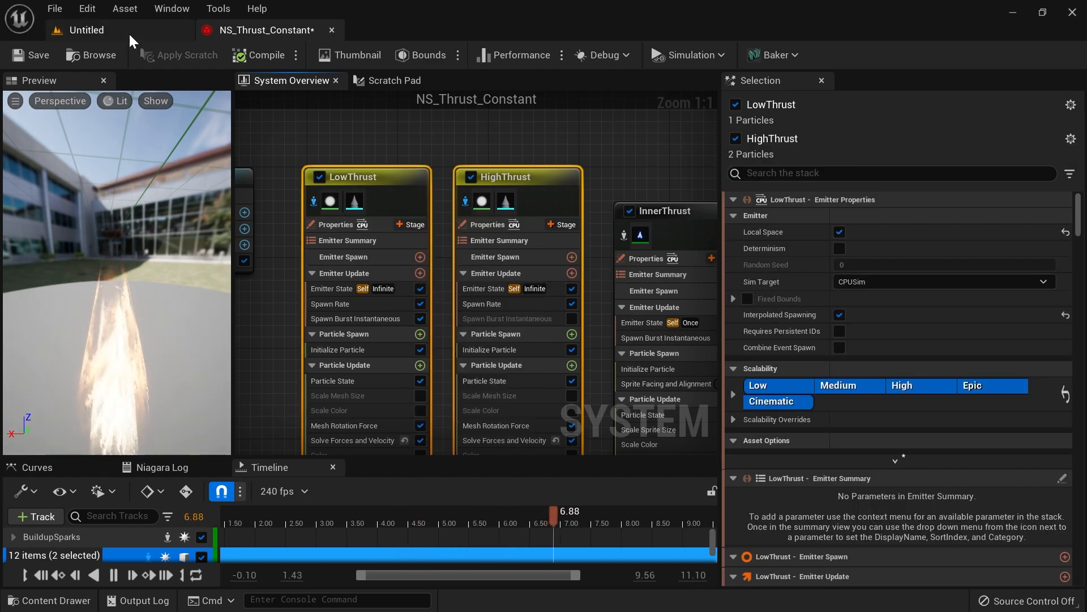
{"action": "left_click", "coordinate": [85, 30]}
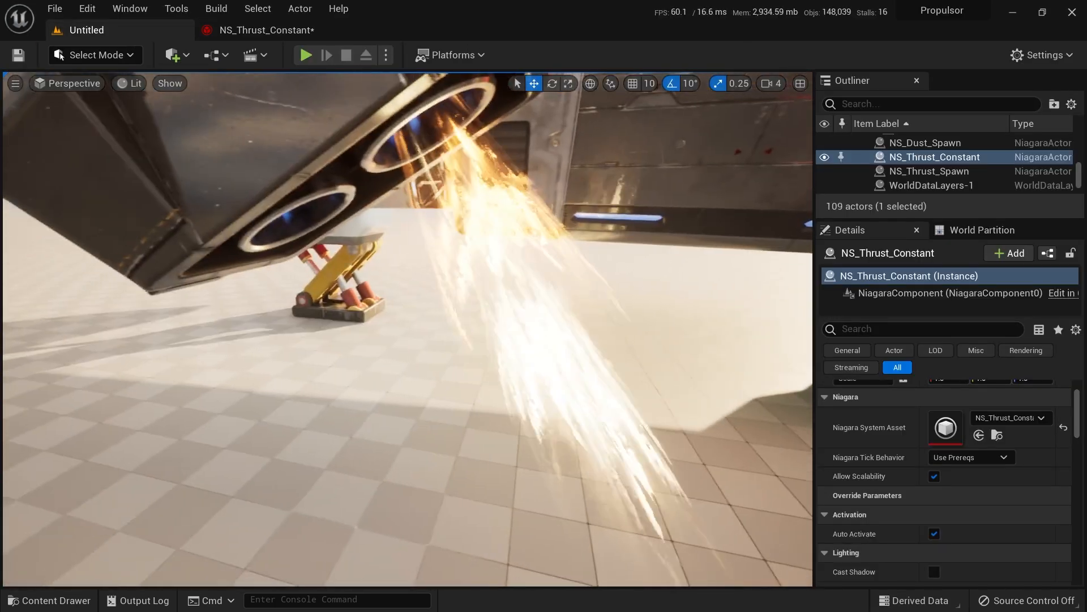
{"action": "right_click_drag", "start_coordinate": [668, 275], "coordinate": [603, 273]}
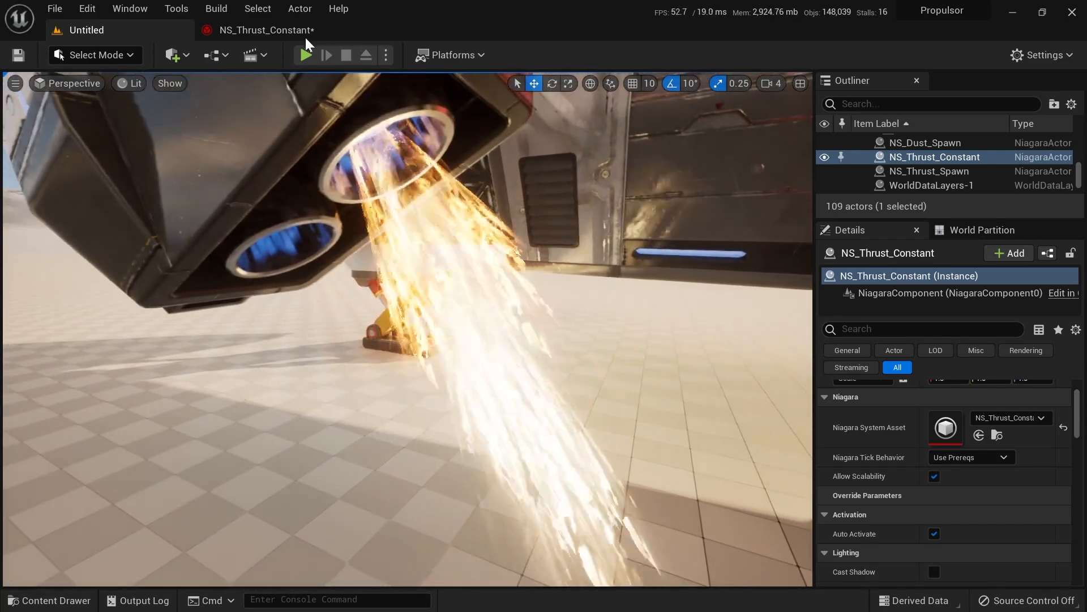
Step: Remove LowThrust from the isolation and inspect the HighThrust flame alone from several angles in the level
{"action": "left_click", "coordinate": [300, 31]}
{"action": "left_click", "coordinate": [461, 201]}
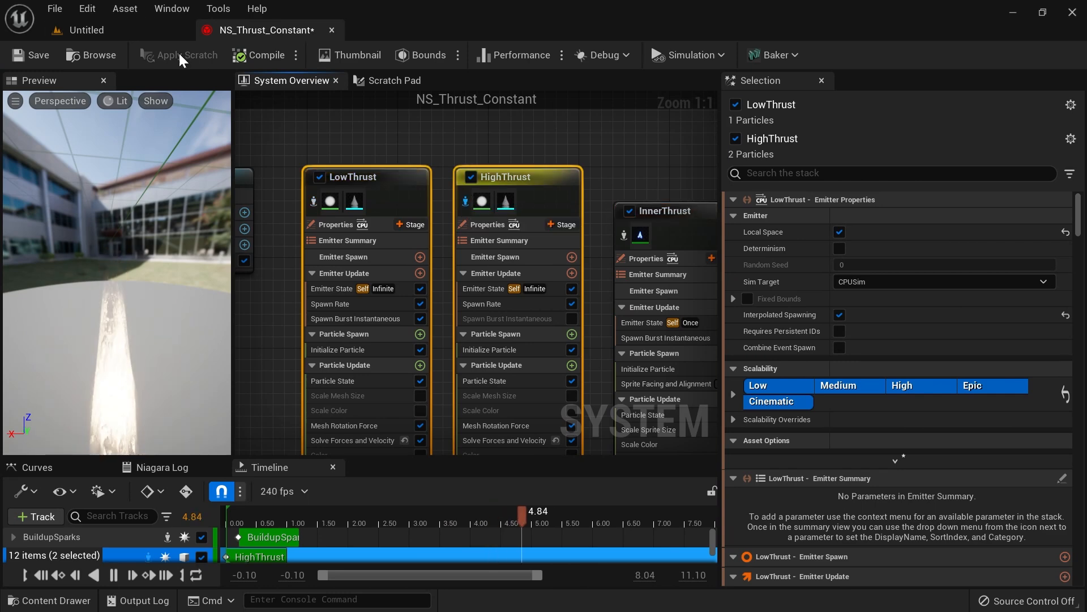
{"action": "left_click", "coordinate": [150, 31]}
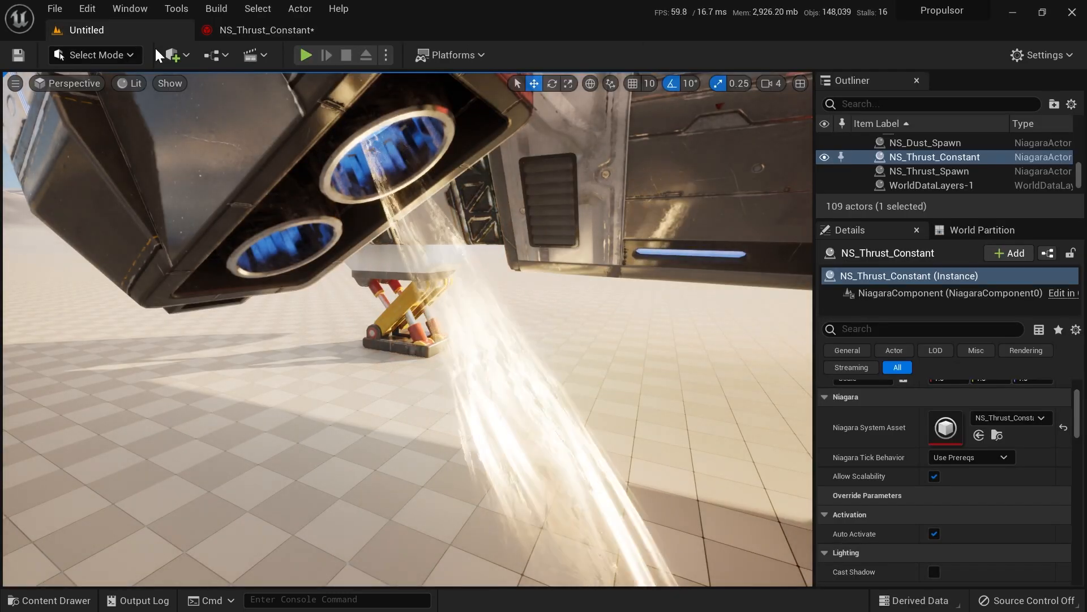
{"action": "right_click_drag", "start_coordinate": [406, 328], "coordinate": [474, 362]}
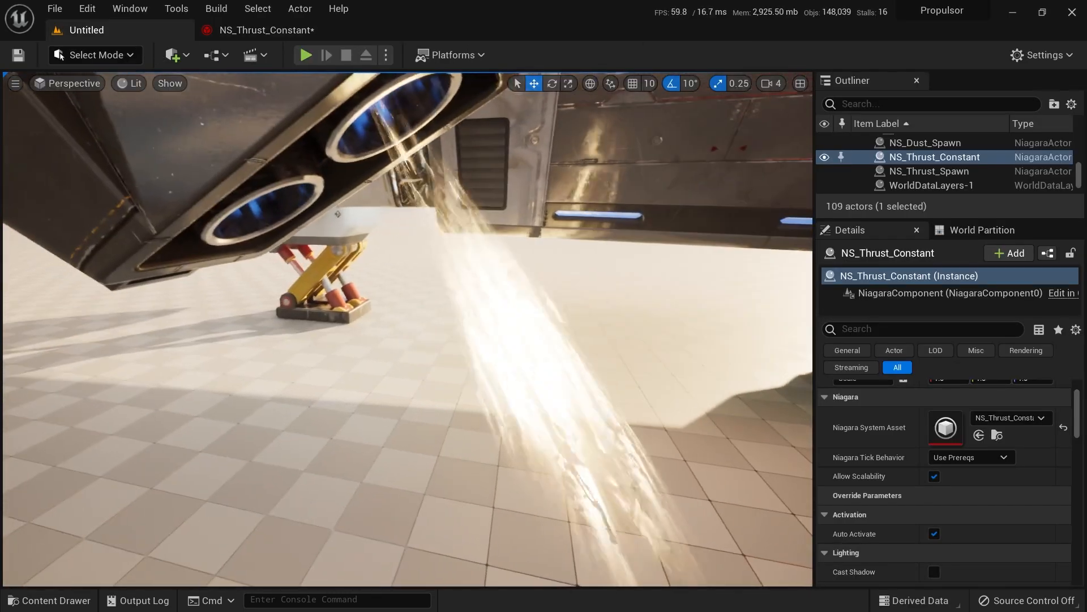
{"action": "right_click_drag", "start_coordinate": [406, 329], "coordinate": [226, 306]}
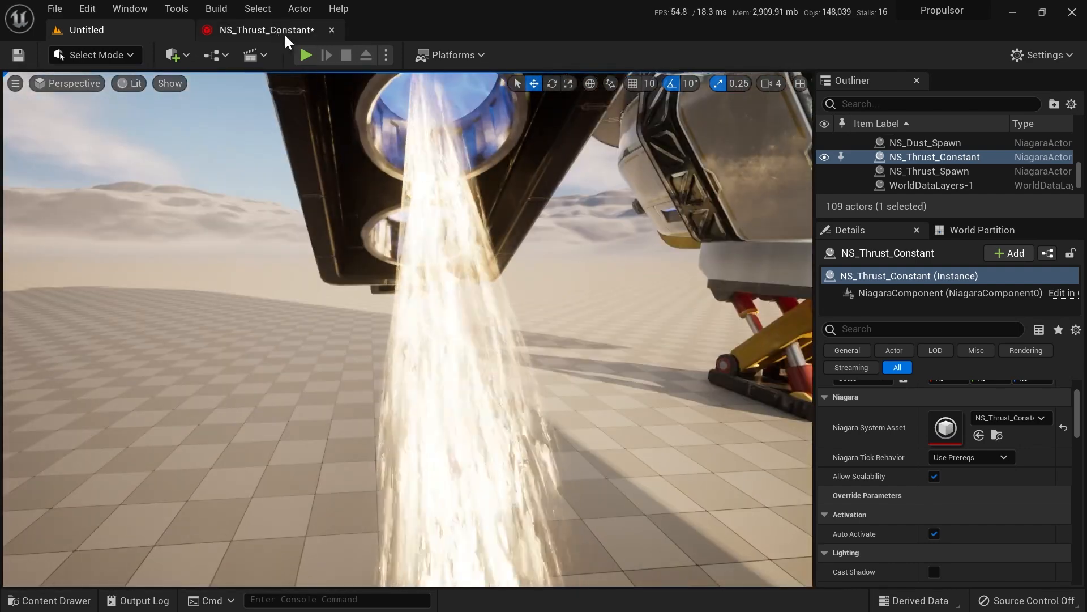
Step: Isolate only the LowThrust emitter and inspect its flame beneath the thruster in the level
{"action": "left_click", "coordinate": [300, 32]}
{"action": "left_click", "coordinate": [140, 26]}
{"action": "right_click_drag", "start_coordinate": [397, 329], "coordinate": [340, 314]}
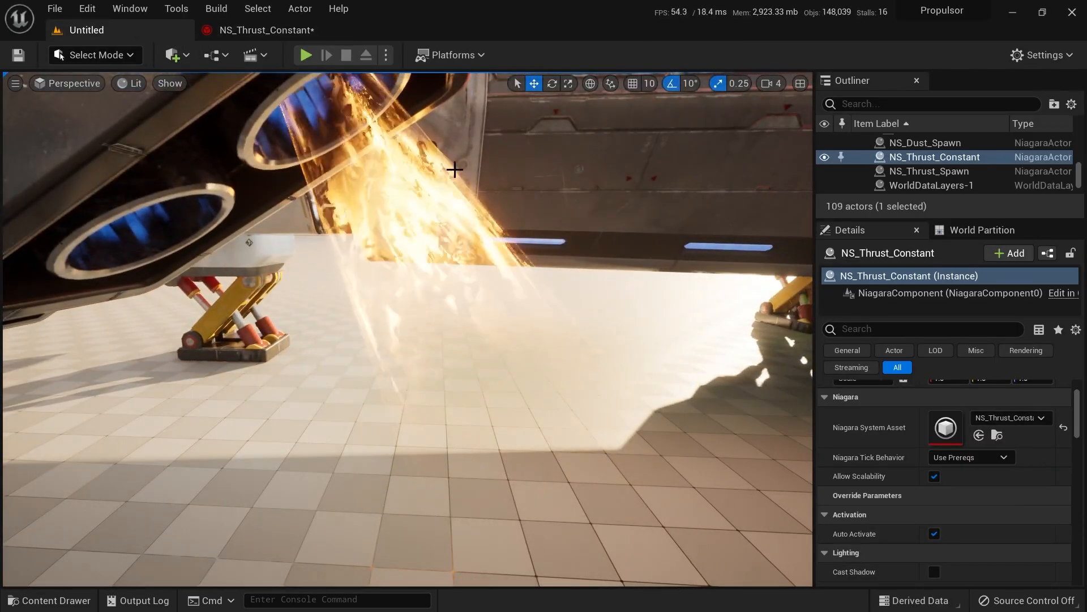
Step: Disable the Mesh Rotation Force module in the LowThrust emitter of NS_Thrust_Constant
{"action": "left_click", "coordinate": [260, 34]}
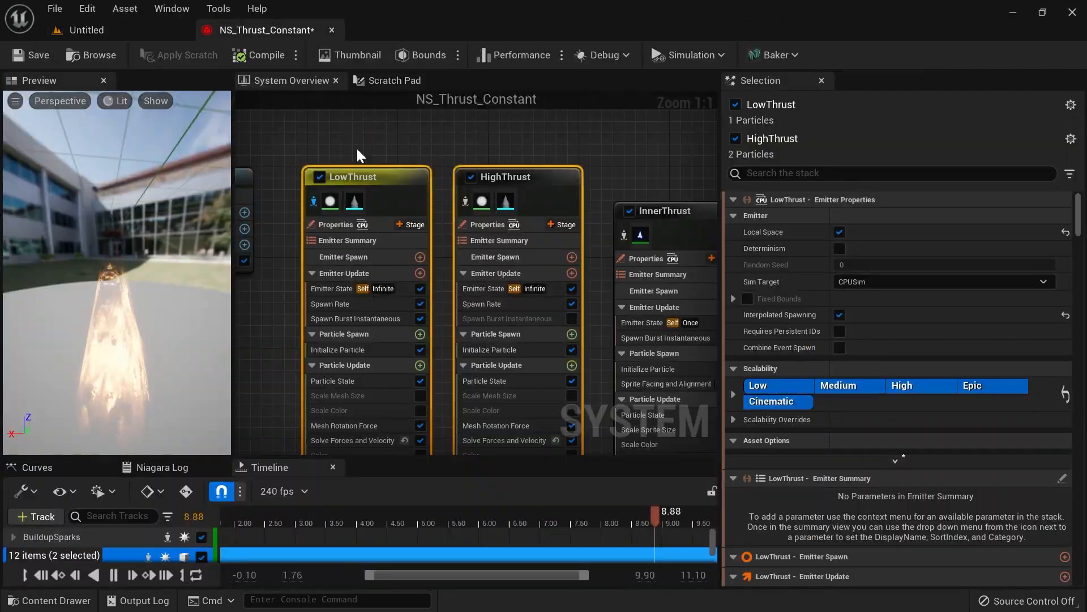
{"action": "right_click_drag", "start_coordinate": [280, 248], "coordinate": [309, 138]}
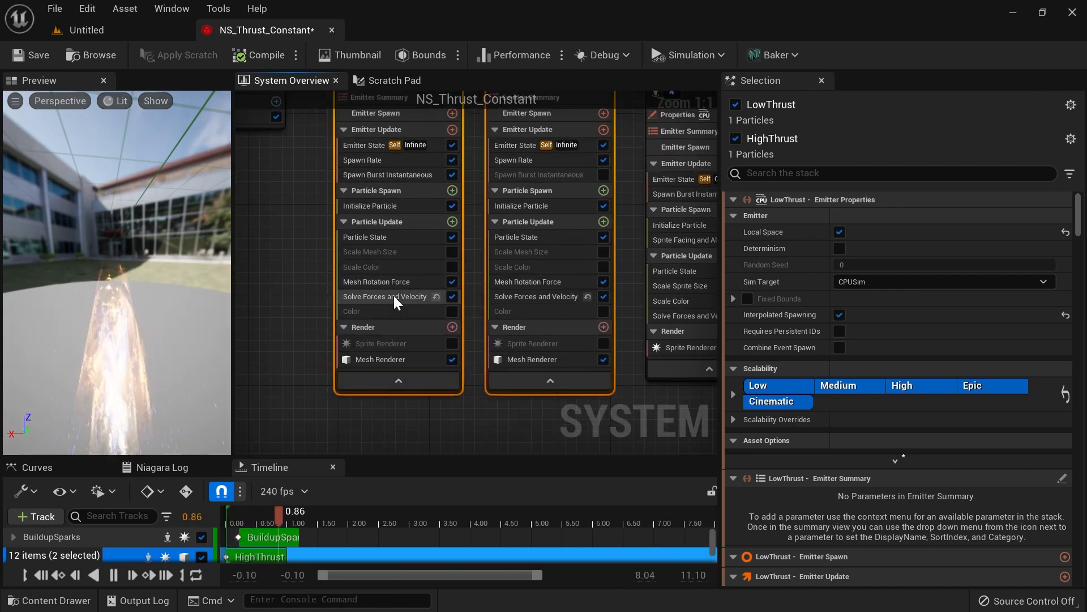
{"action": "left_click", "coordinate": [403, 282]}
{"action": "left_click", "coordinate": [452, 281]}
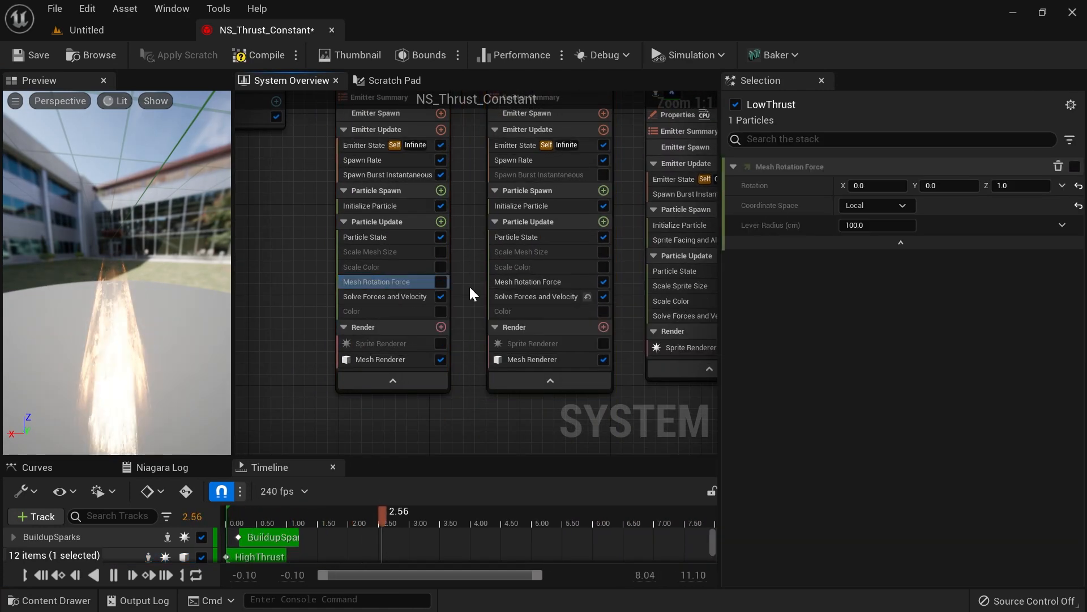
Step: Isolate LowThrust and HighThrust together again and check the combined flame in the level
{"action": "left_click_drag", "start_coordinate": [393, 233], "coordinate": [390, 236]}
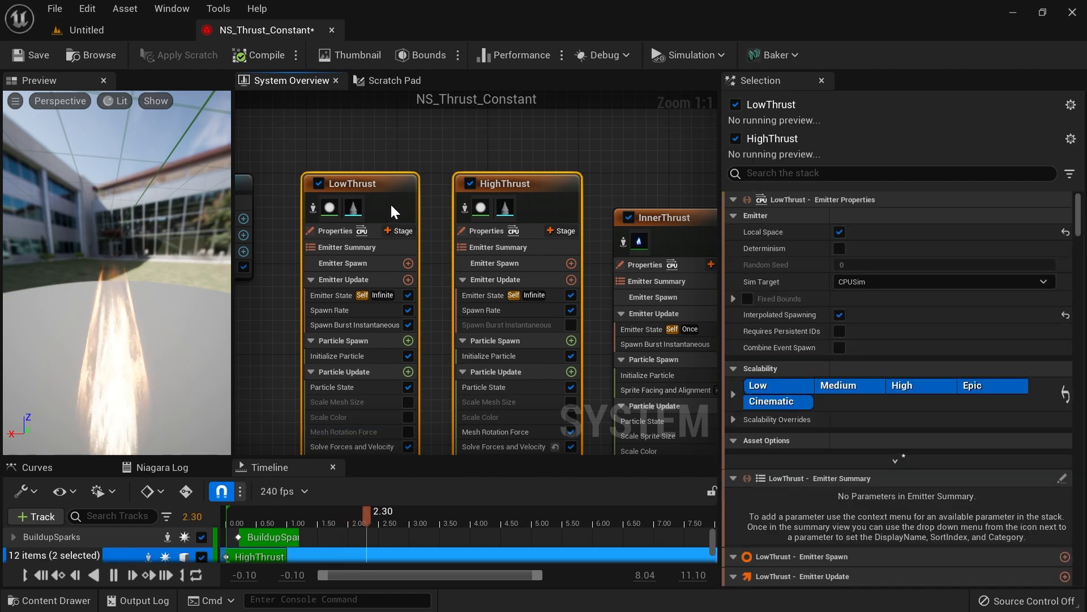
{"action": "right_click", "coordinate": [390, 203]}
{"action": "left_click", "coordinate": [435, 253]}
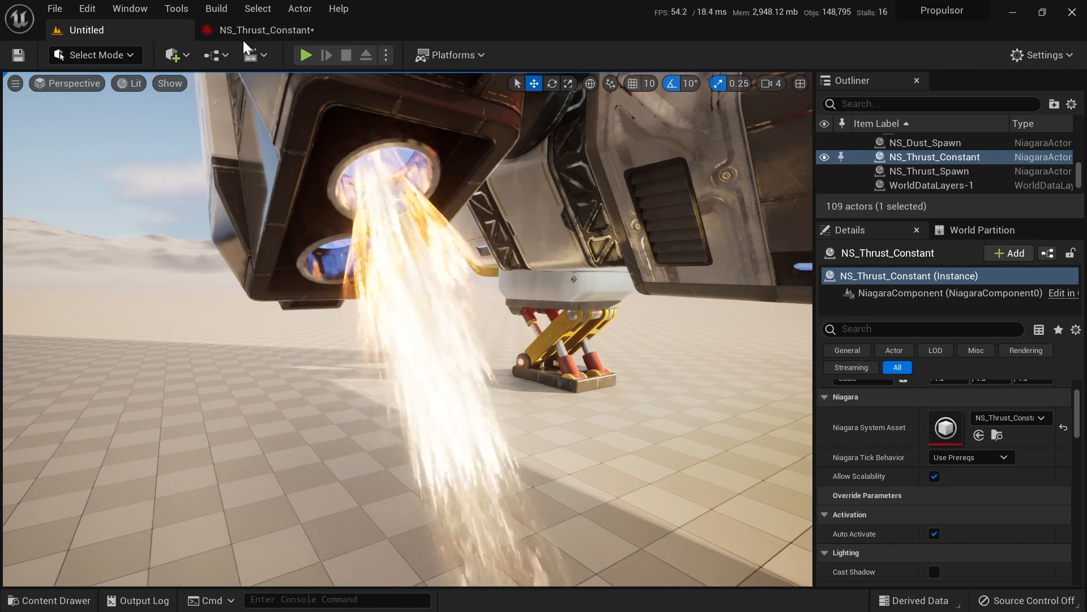
Step: Review the Emitter Properties of LowThrust and HighThrust in the NS_Thrust_Constant system
{"action": "left_click", "coordinate": [262, 30]}
{"action": "left_click", "coordinate": [368, 235]}
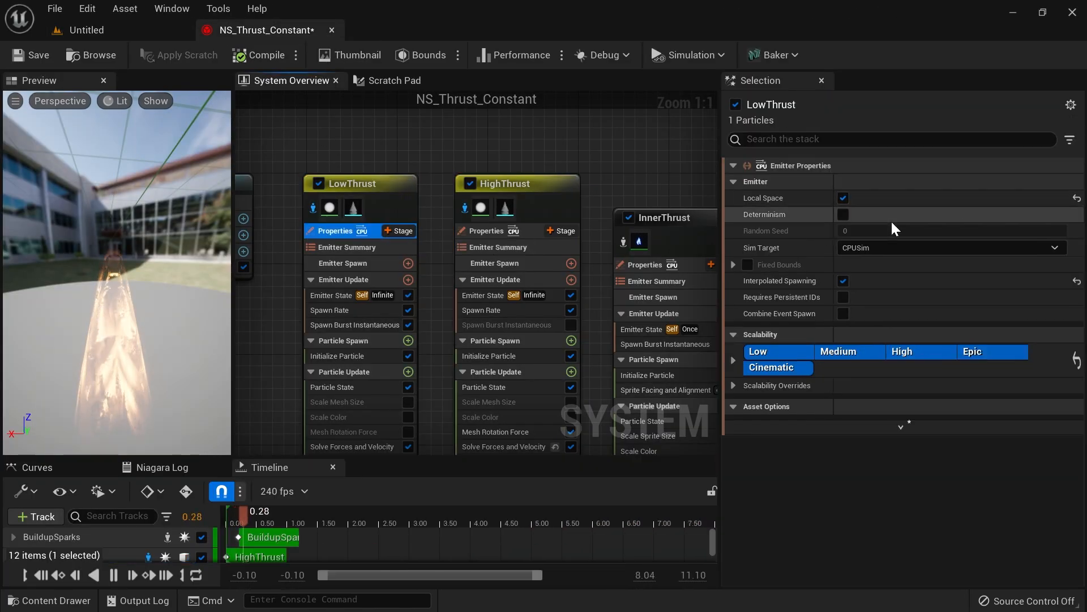
{"action": "left_click", "coordinate": [530, 234]}
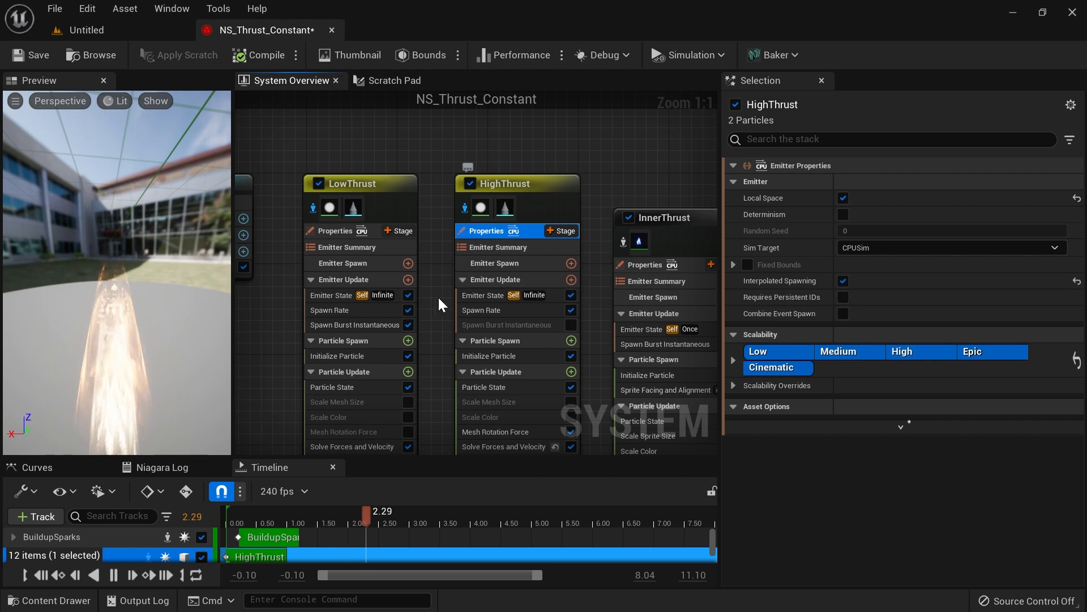
Step: Isolate the InnerThrust emitter and open its Emitter State settings
{"action": "scroll", "coordinate": [419, 249], "scroll_direction": "down", "scroll_amount": 3}
{"action": "right_click_drag", "start_coordinate": [440, 353], "coordinate": [405, 332]}
{"action": "right_click_drag", "start_coordinate": [560, 322], "coordinate": [457, 353]}
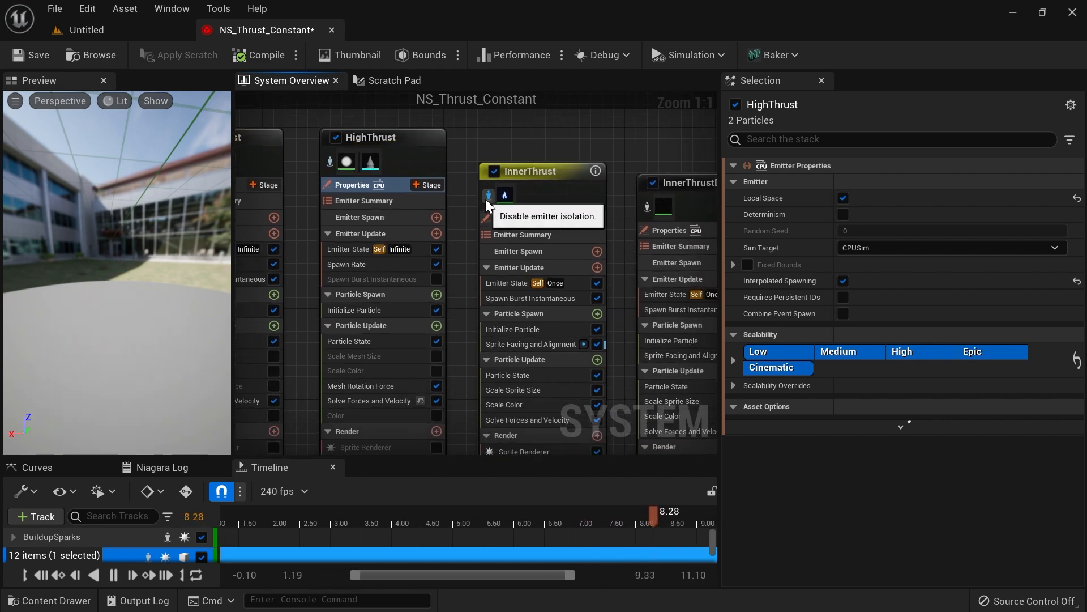
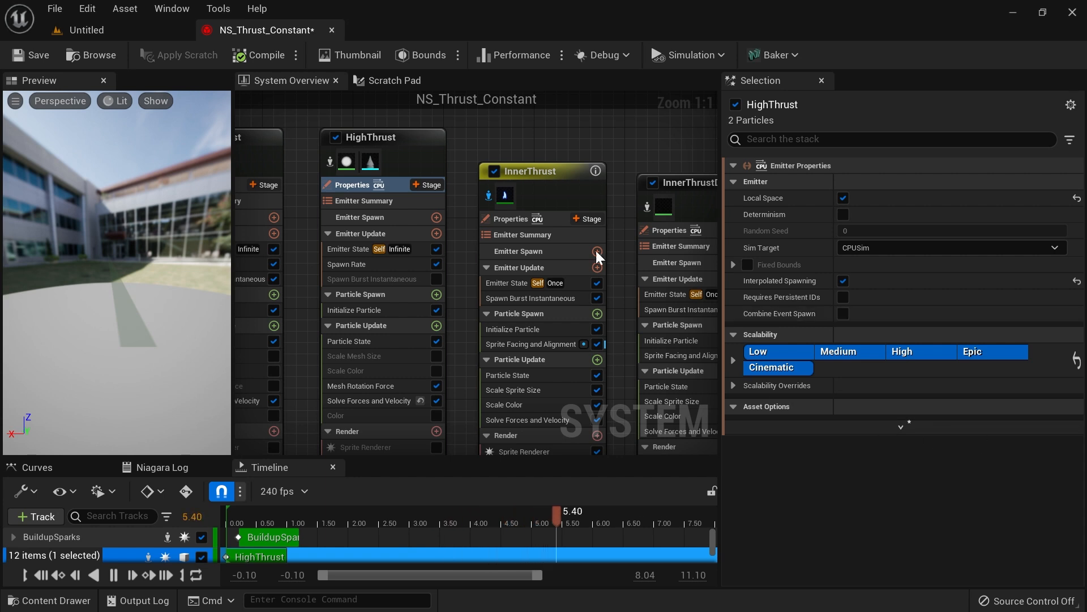
{"action": "left_click", "coordinate": [509, 219]}
{"action": "left_click", "coordinate": [509, 282]}
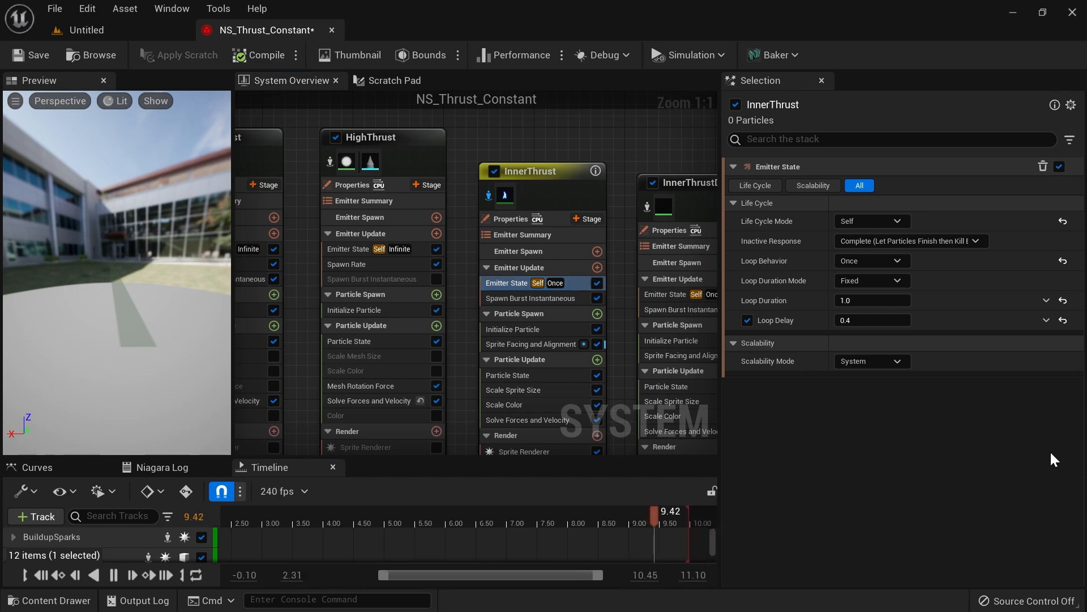
Step: Set InnerThrust's Loop Behavior to Infinite, and set its Loop Delay to 0 and disable it
{"action": "left_click", "coordinate": [872, 280]}
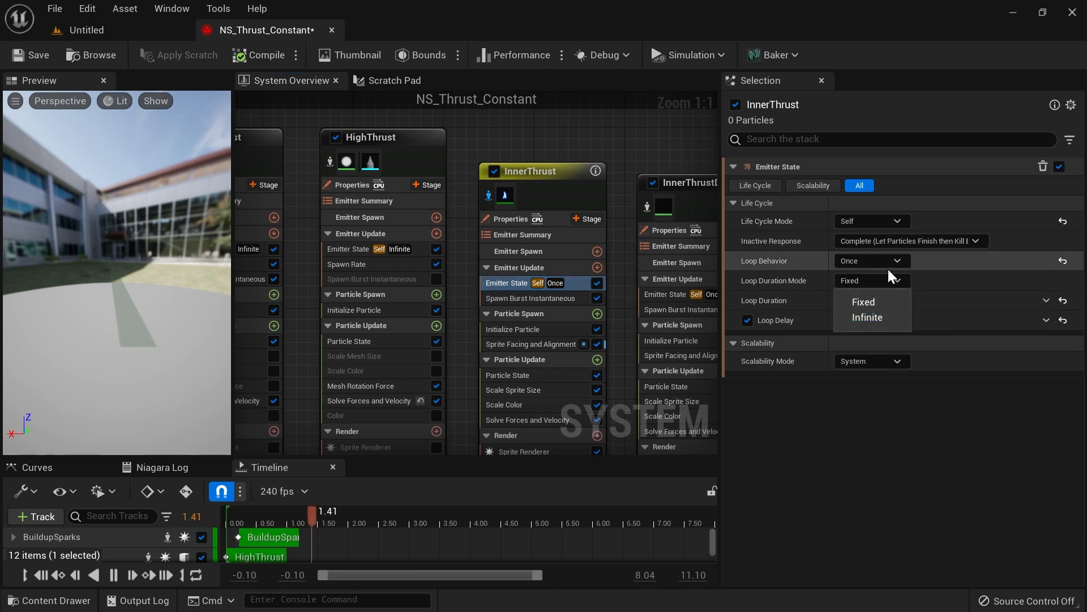
{"action": "left_click", "coordinate": [872, 260]}
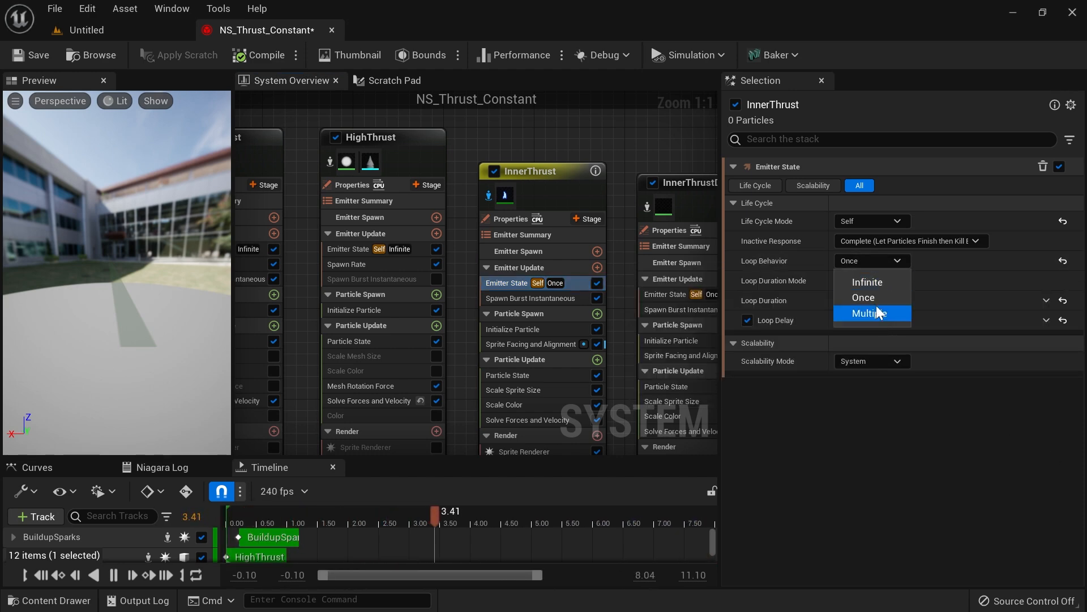
{"action": "left_click", "coordinate": [881, 291]}
{"action": "left_click", "coordinate": [872, 320]}
{"action": "type", "text": "0"}
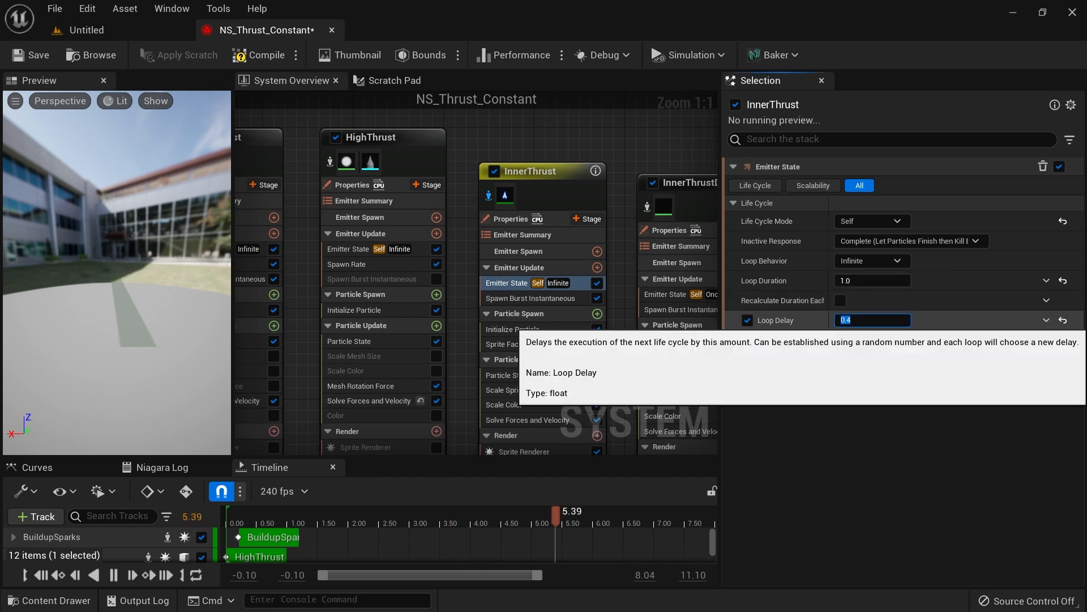
{"action": "left_click", "coordinate": [748, 320]}
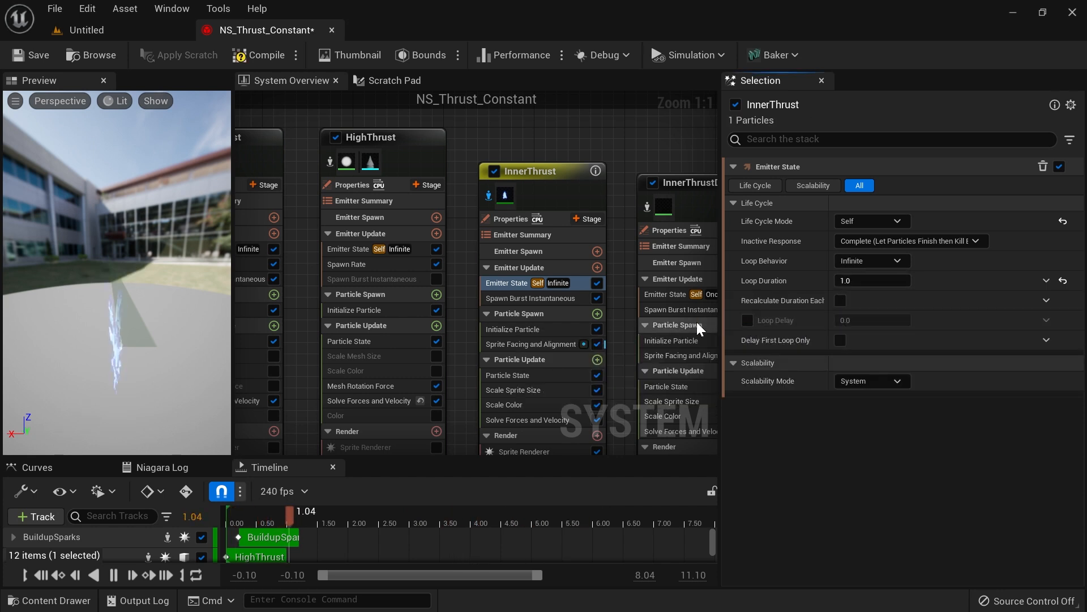
Step: Set the particle Lifetime in InnerThrust's Initialize Particle module to 1.0, keeping Lifetime Mode on Direct Set
{"action": "left_click", "coordinate": [574, 300]}
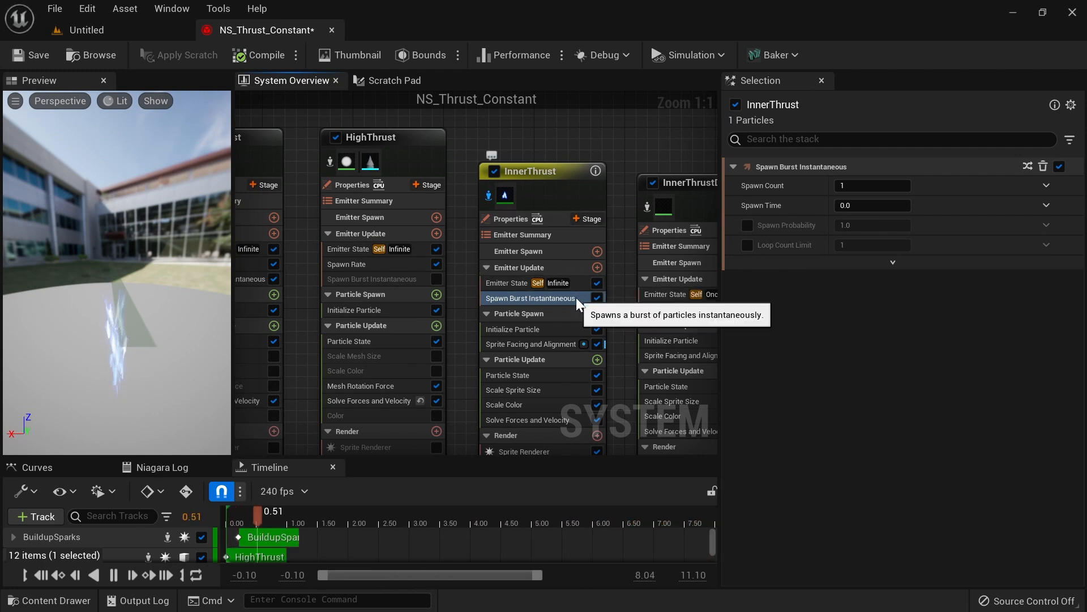
{"action": "left_click", "coordinate": [558, 329]}
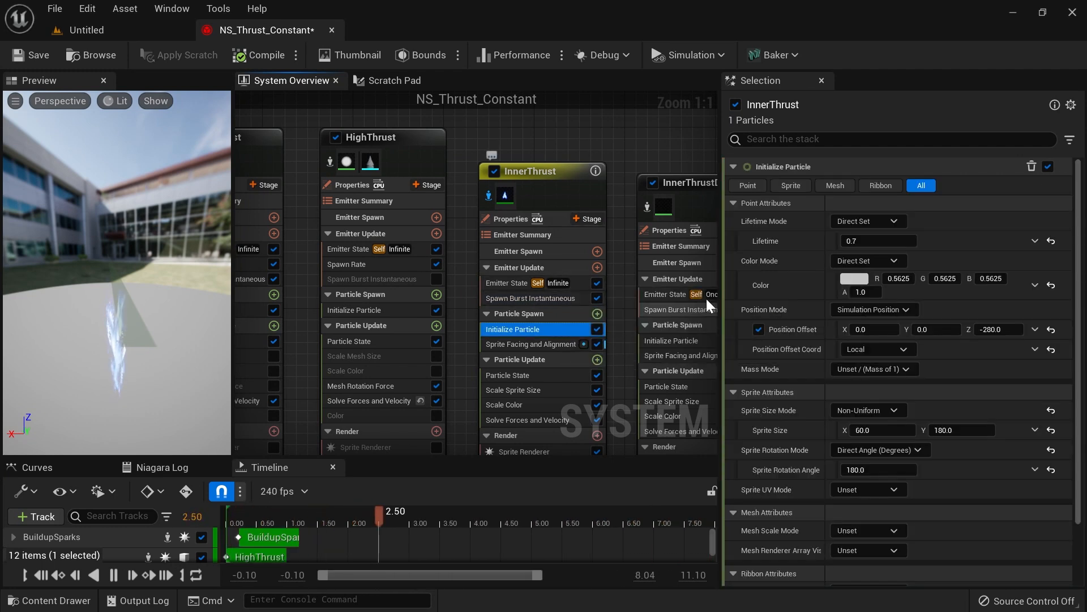
{"action": "left_click", "coordinate": [893, 221]}
{"action": "left_click", "coordinate": [849, 242]}
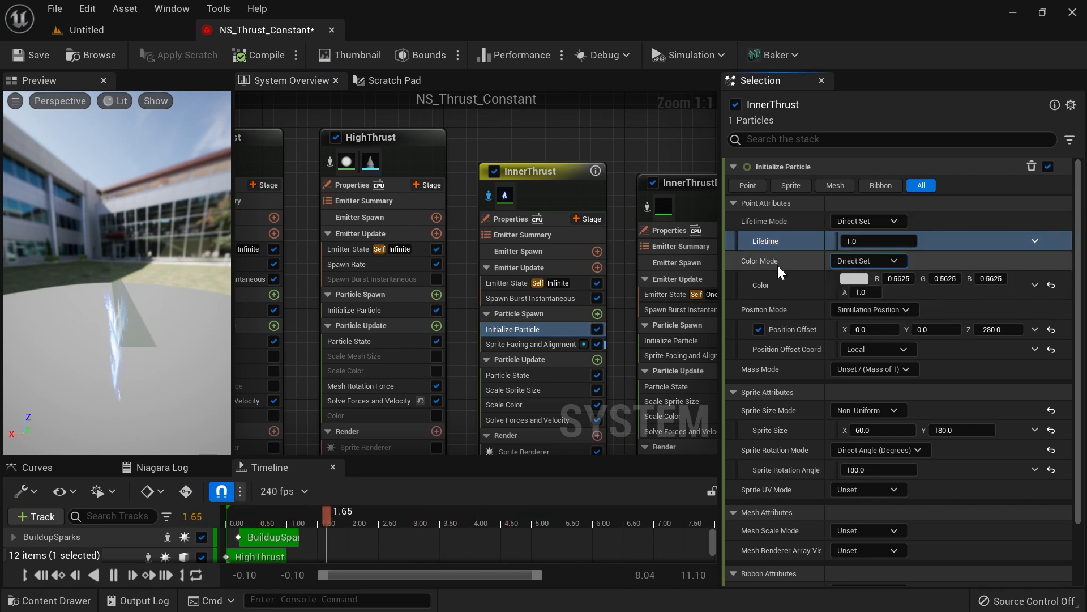
Step: Disable InnerThrust's Scale Color and Scale Sprite Size modules and check the flame in the level
{"action": "left_click", "coordinate": [598, 405]}
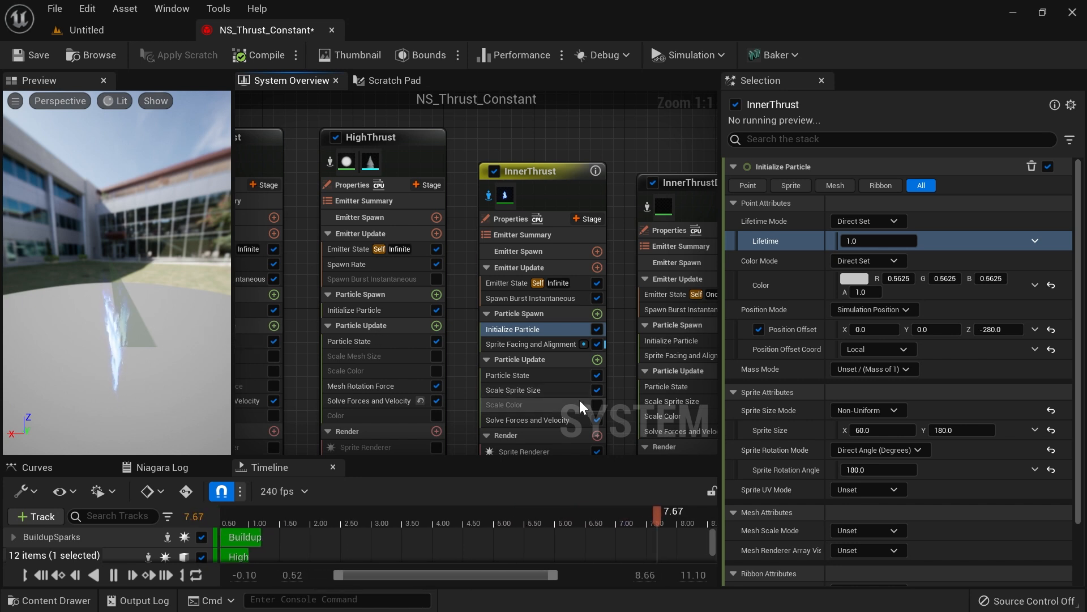
{"action": "left_click", "coordinate": [526, 390]}
{"action": "left_click", "coordinate": [597, 390]}
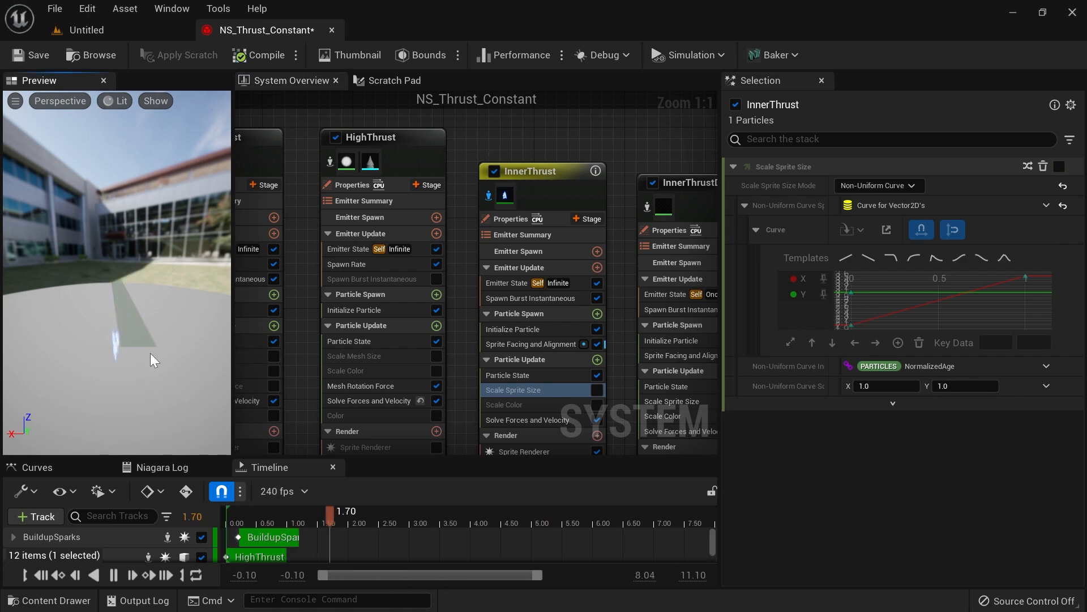
{"action": "left_click", "coordinate": [134, 35]}
{"action": "right_click_drag", "start_coordinate": [488, 342], "coordinate": [530, 382]}
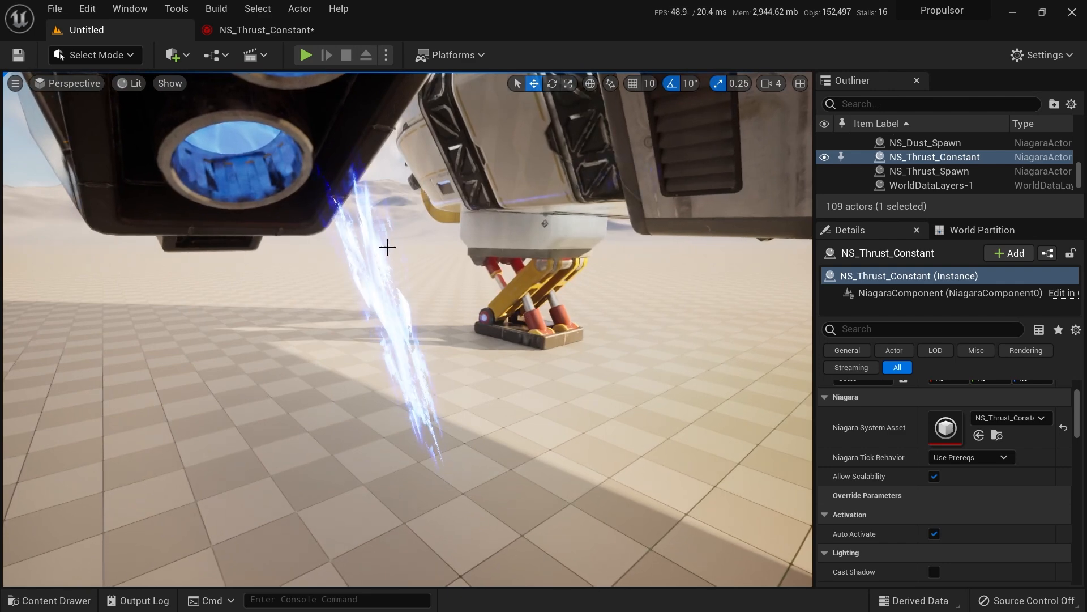
Step: Set the Sprite Size Y in InnerThrust's Initialize Particle module to 300 and check the flame in the level
{"action": "left_click", "coordinate": [270, 36]}
{"action": "right_click_drag", "start_coordinate": [616, 296], "coordinate": [603, 227]}
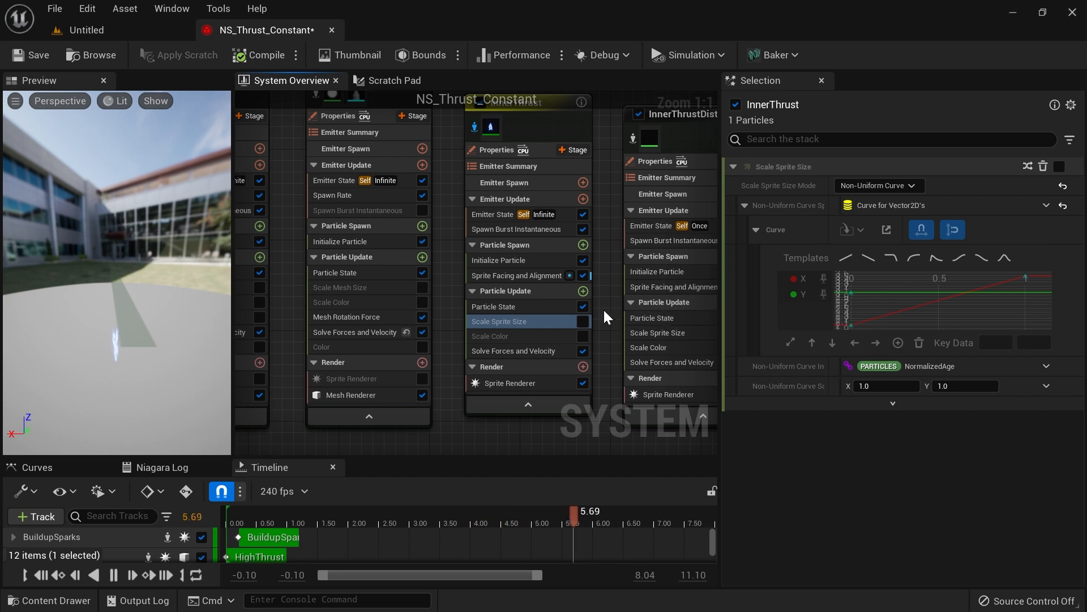
{"action": "left_click", "coordinate": [539, 383]}
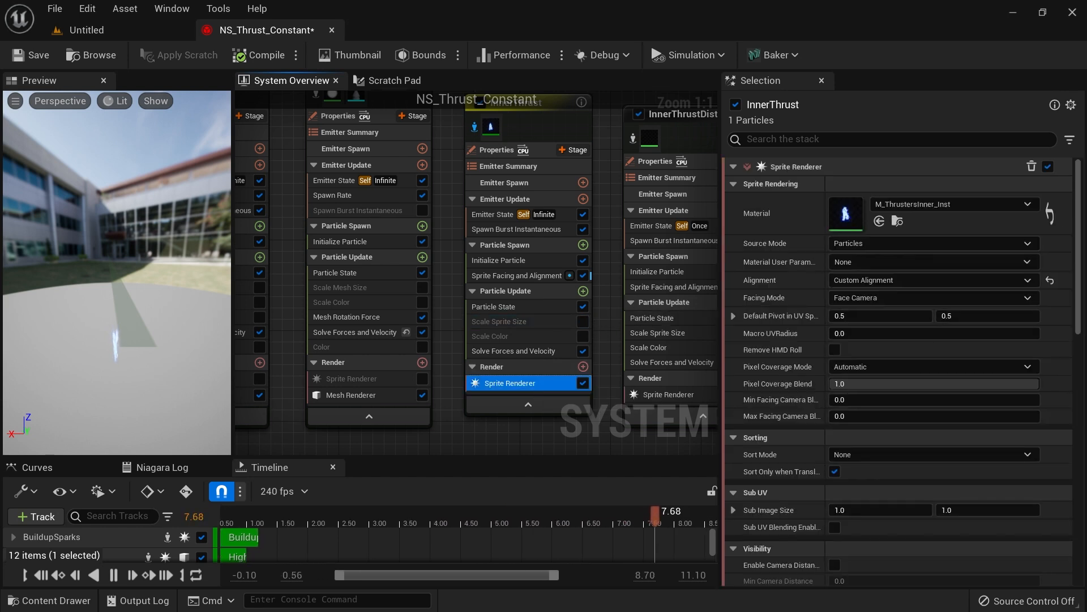
{"action": "left_click", "coordinate": [546, 264]}
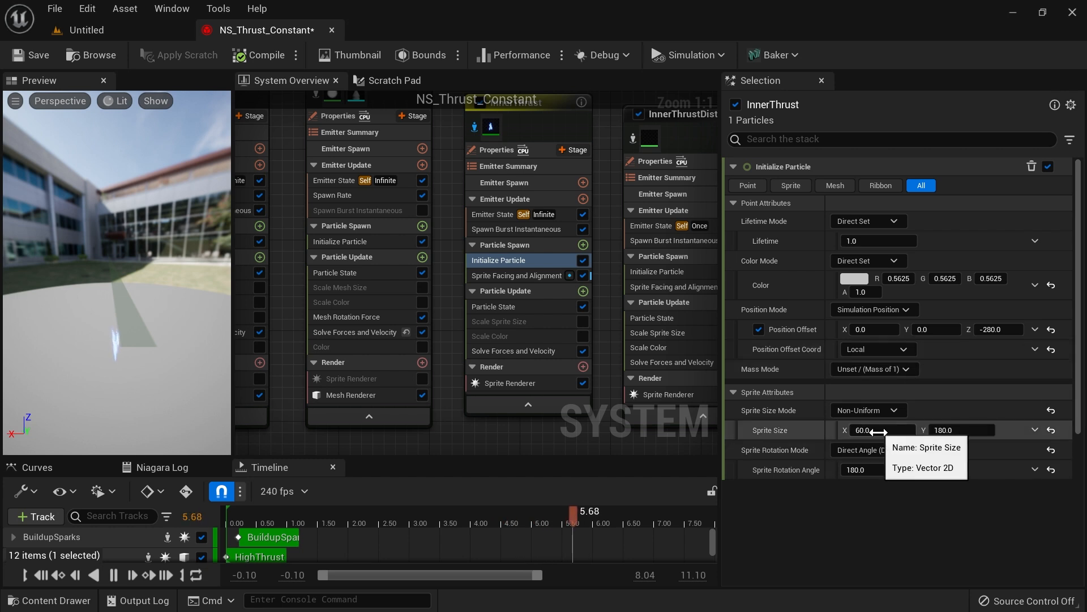
{"action": "left_click", "coordinate": [963, 429]}
{"action": "type", "text": "300"}
{"action": "key", "text": "Return"}
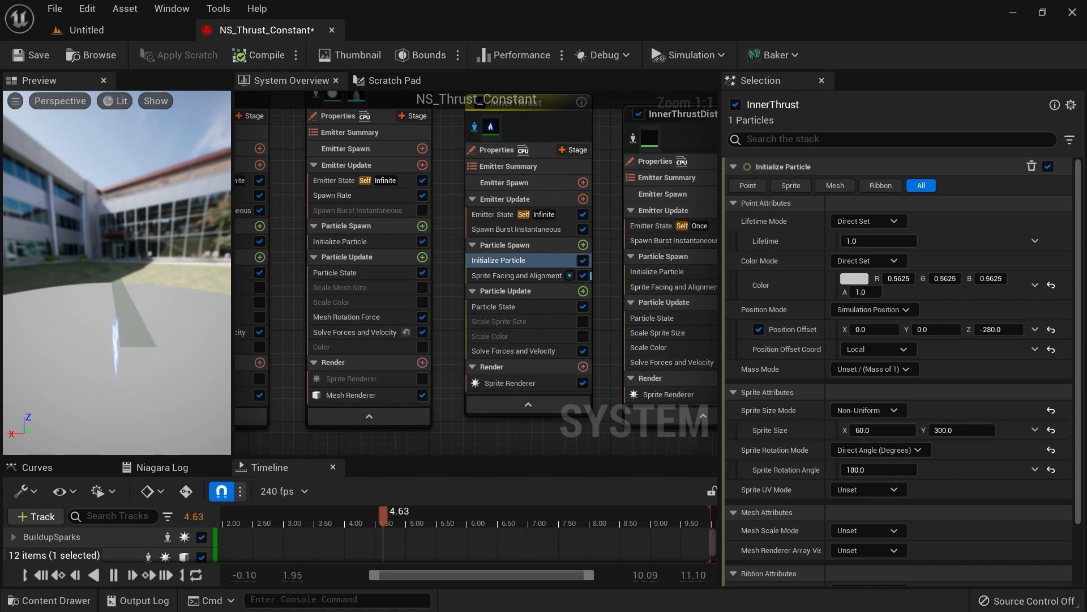
{"action": "left_click", "coordinate": [81, 33]}
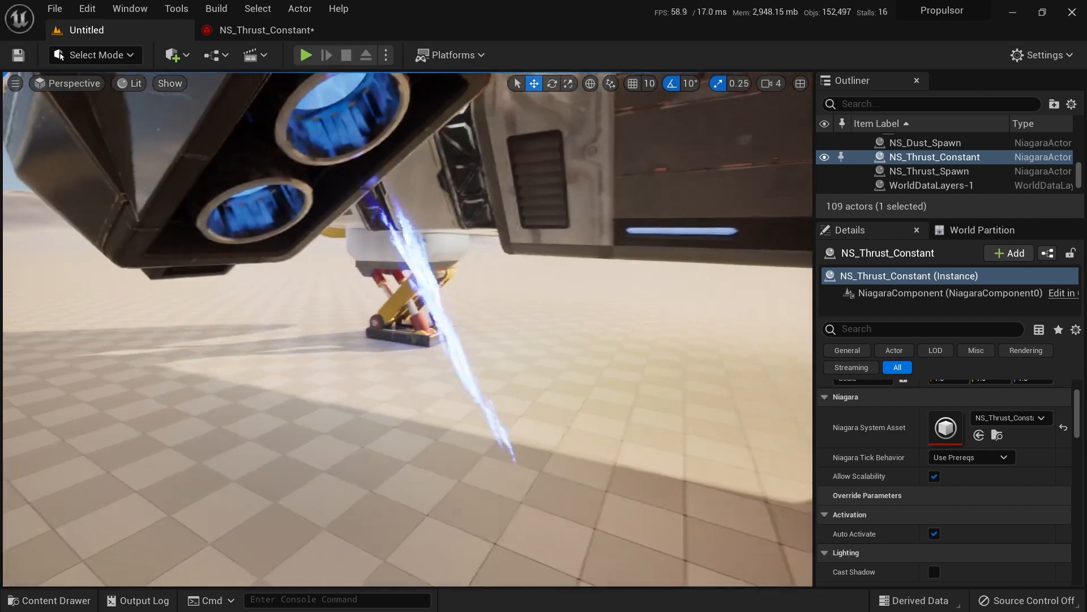
Step: Isolate the LowThrust, HighThrust and InnerThrust emitters together and view the combined flame in the level
{"action": "left_click", "coordinate": [249, 30]}
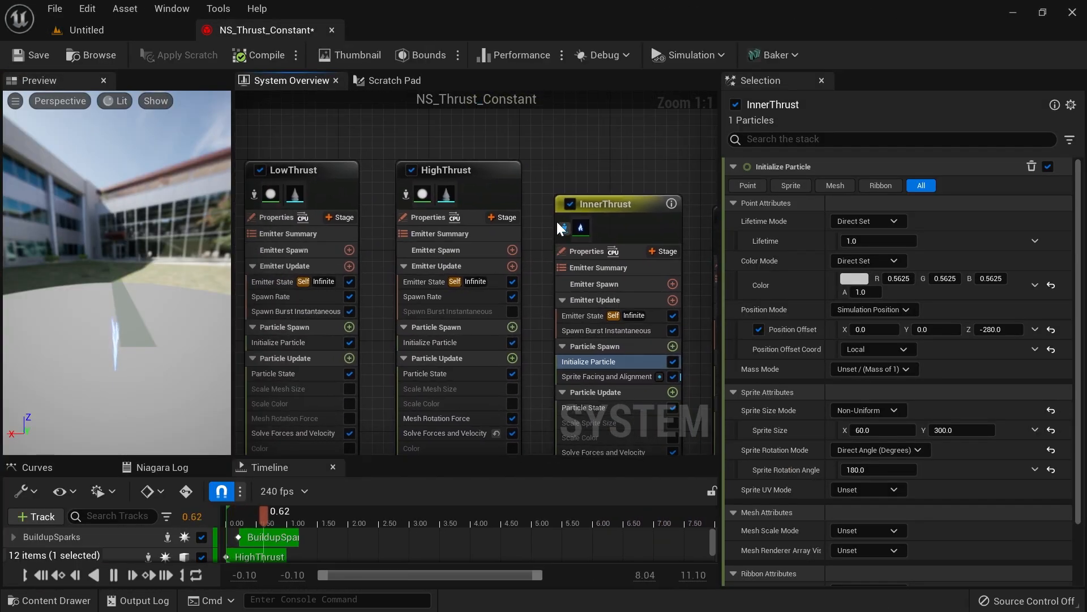
{"action": "scroll", "coordinate": [559, 156], "scroll_direction": "down", "scroll_amount": 1}
{"action": "right_click_drag", "start_coordinate": [558, 156], "coordinate": [612, 147]}
{"action": "left_click_drag", "start_coordinate": [623, 127], "coordinate": [425, 196]}
{"action": "right_click", "coordinate": [545, 169]}
{"action": "left_click", "coordinate": [595, 218]}
{"action": "left_click", "coordinate": [162, 32]}
{"action": "right_click_drag", "start_coordinate": [363, 255], "coordinate": [396, 261]}
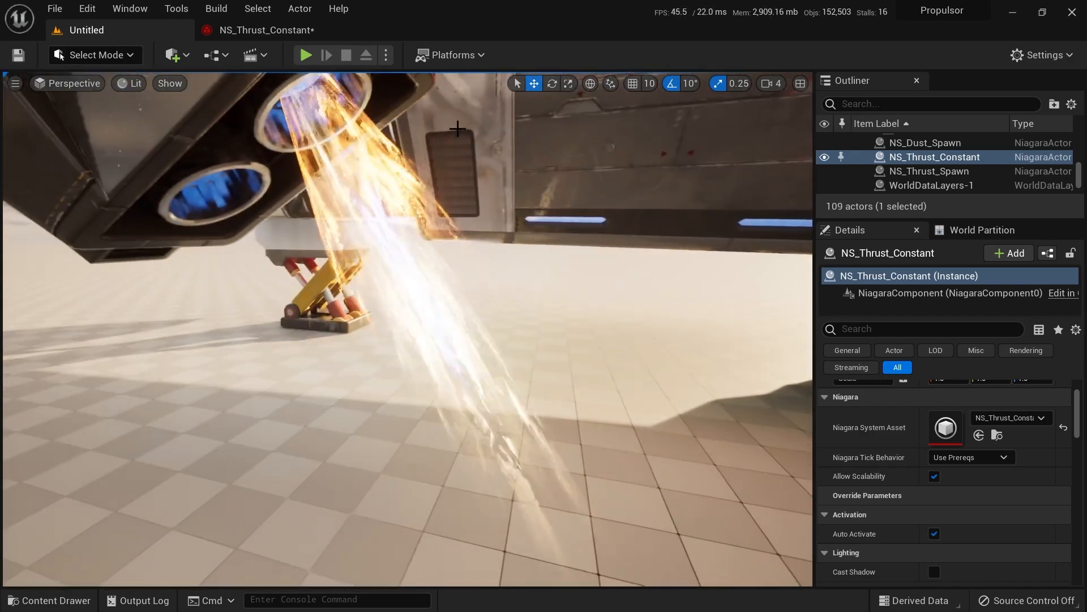
Step: Set InnerThrust's Sprite Size to X 100 and Y 350 and inspect the combined flame in the level
{"action": "left_click", "coordinate": [252, 28]}
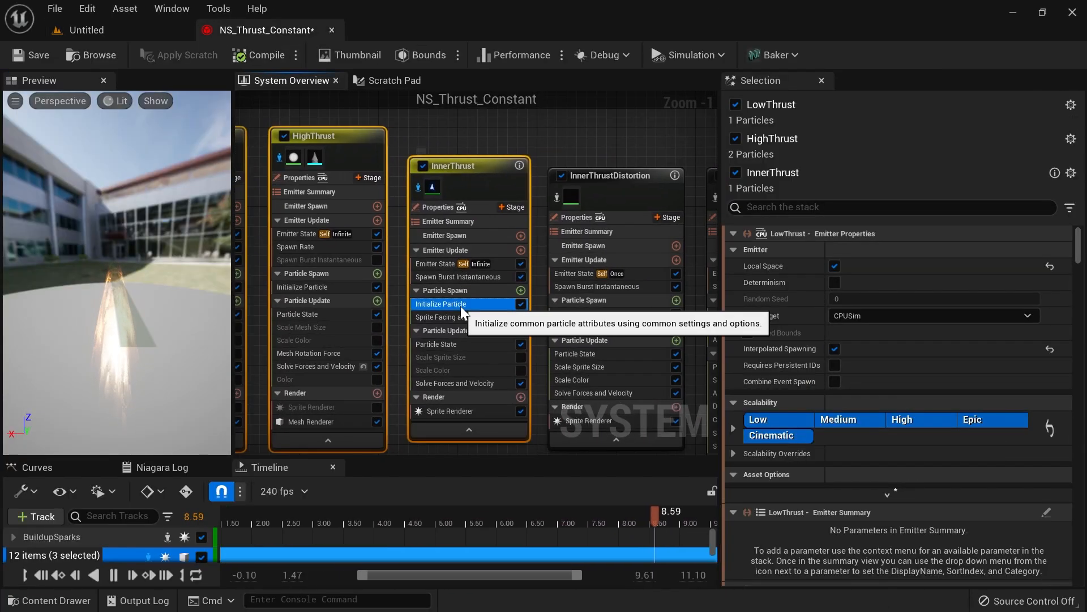
{"action": "left_click", "coordinate": [461, 304]}
{"action": "left_click", "coordinate": [882, 430]}
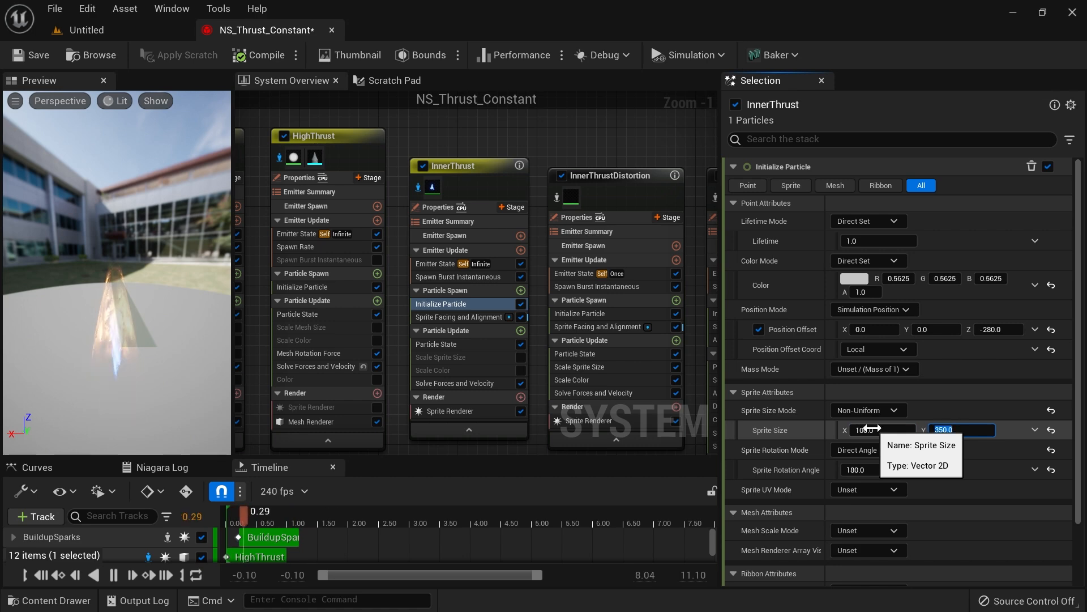
{"action": "left_click", "coordinate": [146, 28]}
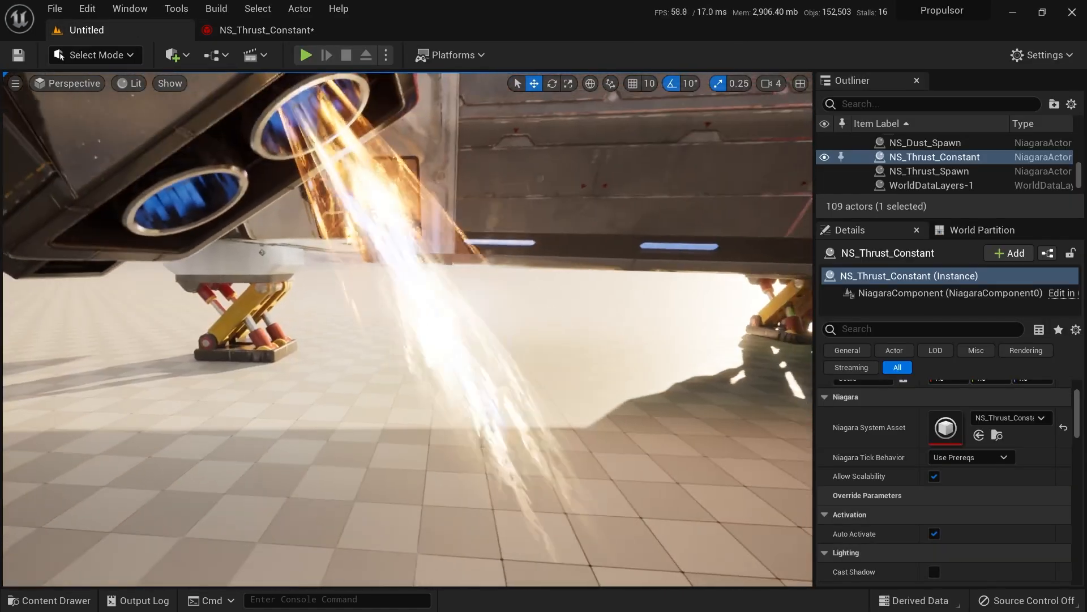
{"action": "right_click_drag", "start_coordinate": [261, 252], "coordinate": [379, 215]}
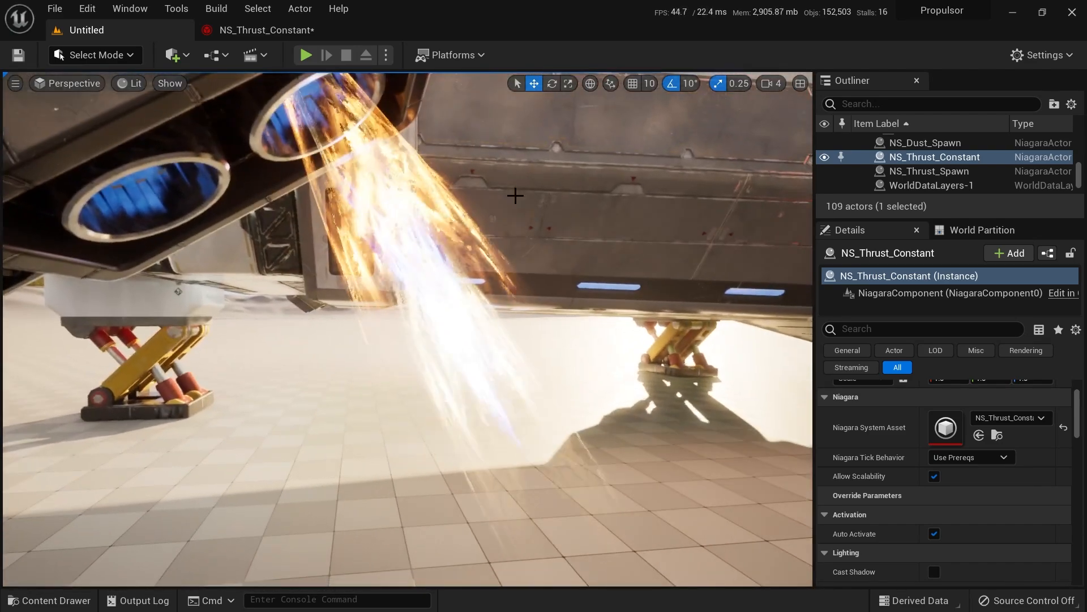
Step: Try a Sprite Size X of 300 on InnerThrust, settle on 200, and compare the flame in the level
{"action": "left_click", "coordinate": [269, 31]}
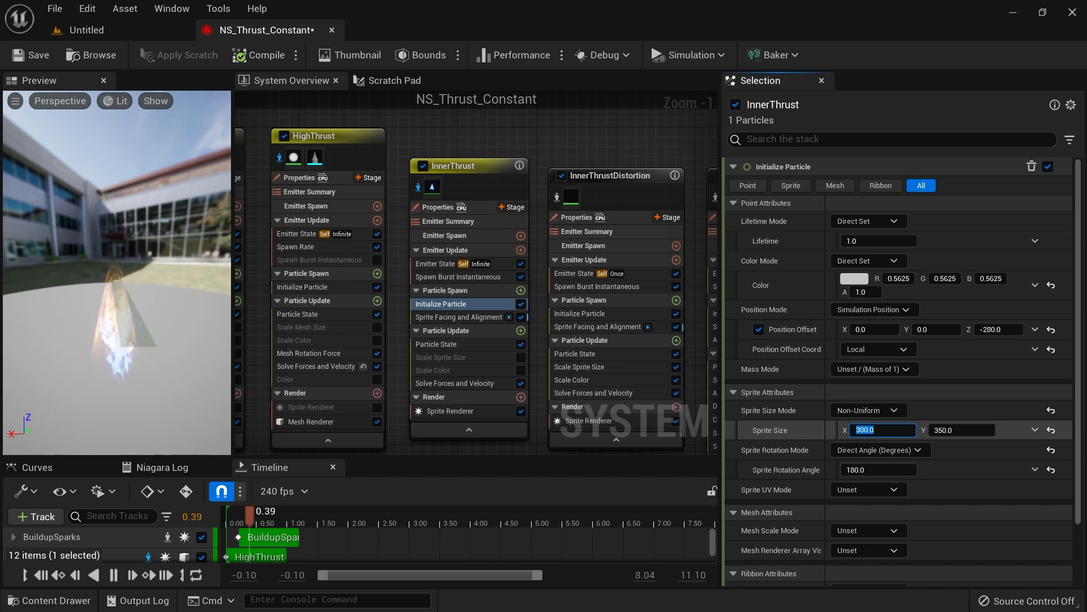
{"action": "left_click", "coordinate": [162, 33]}
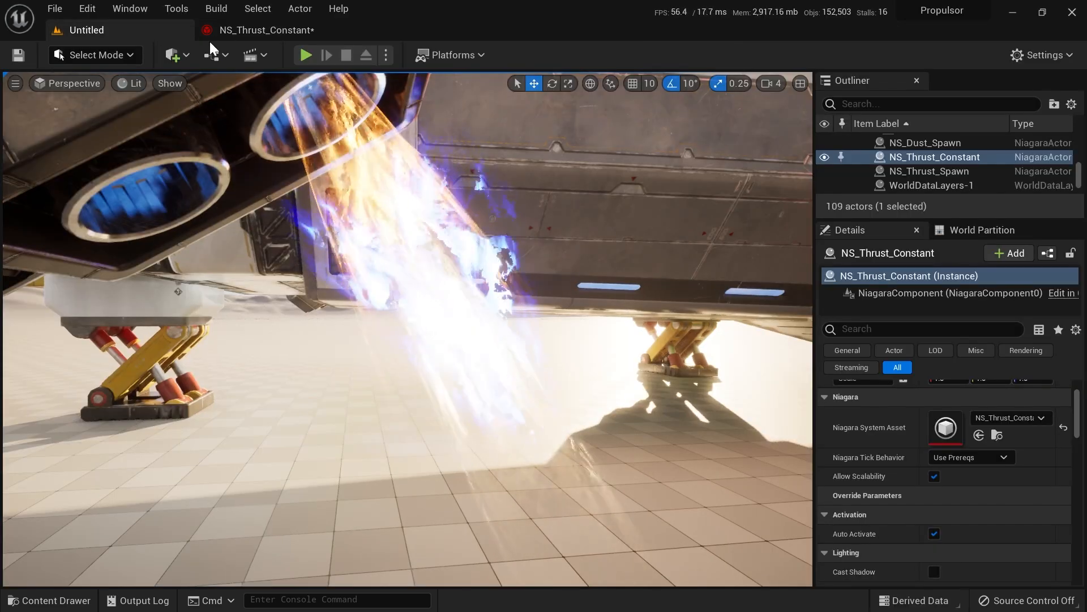
{"action": "left_click", "coordinate": [253, 33]}
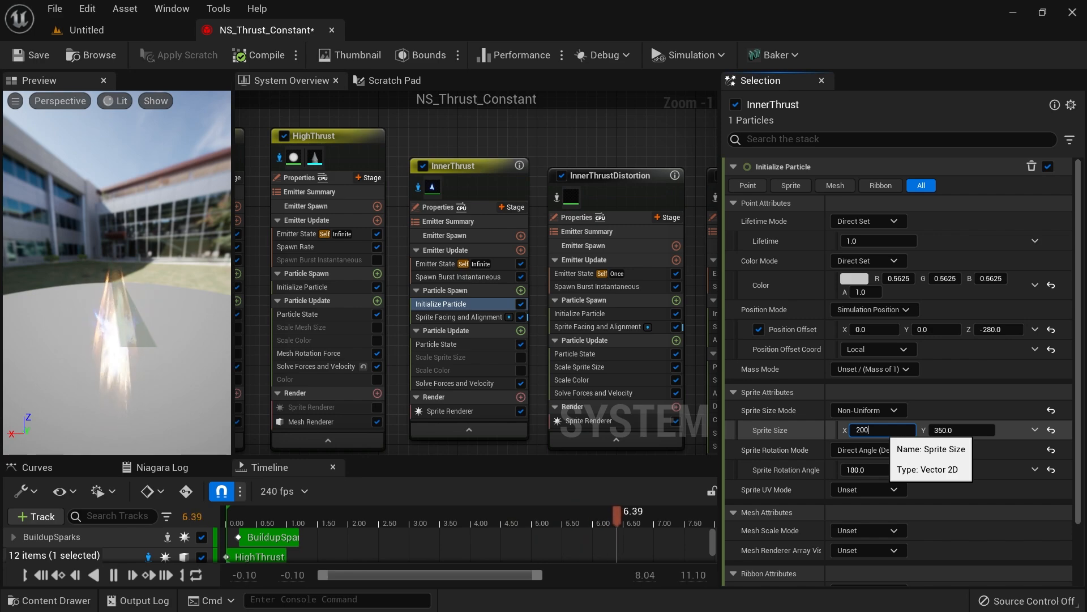
{"action": "left_click", "coordinate": [103, 28]}
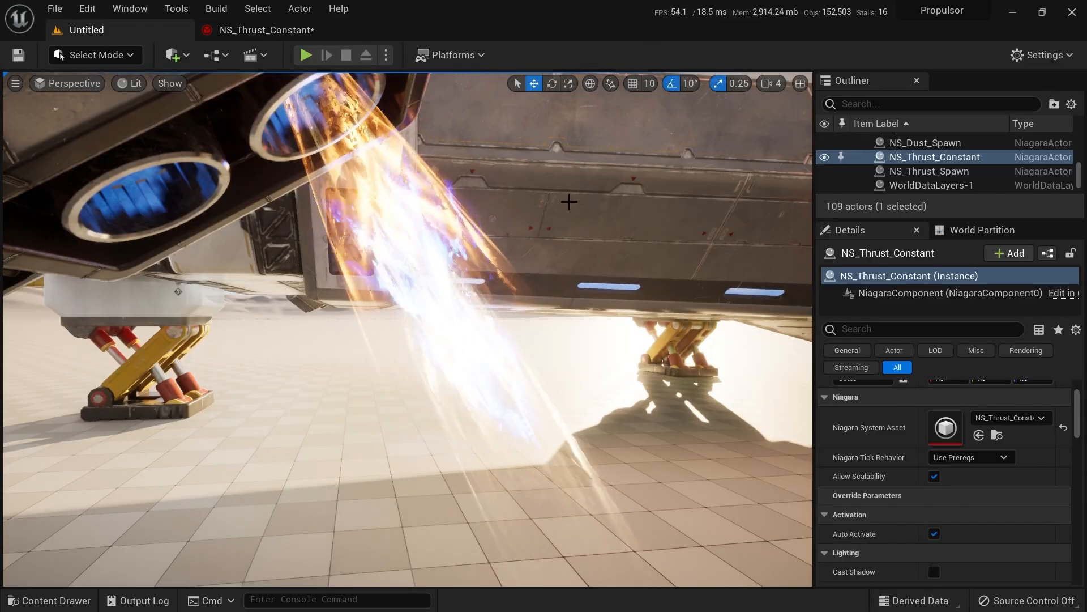
{"action": "right_click_drag", "start_coordinate": [177, 291], "coordinate": [400, 202]}
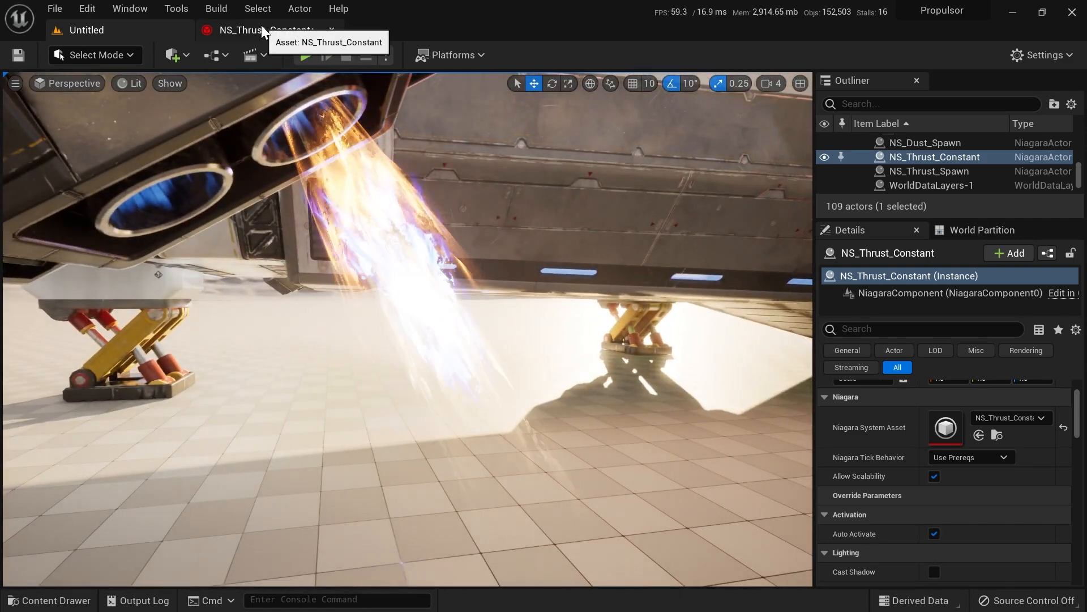
{"action": "key", "text": "g"}
{"action": "right_click_drag", "start_coordinate": [541, 204], "coordinate": [492, 173]}
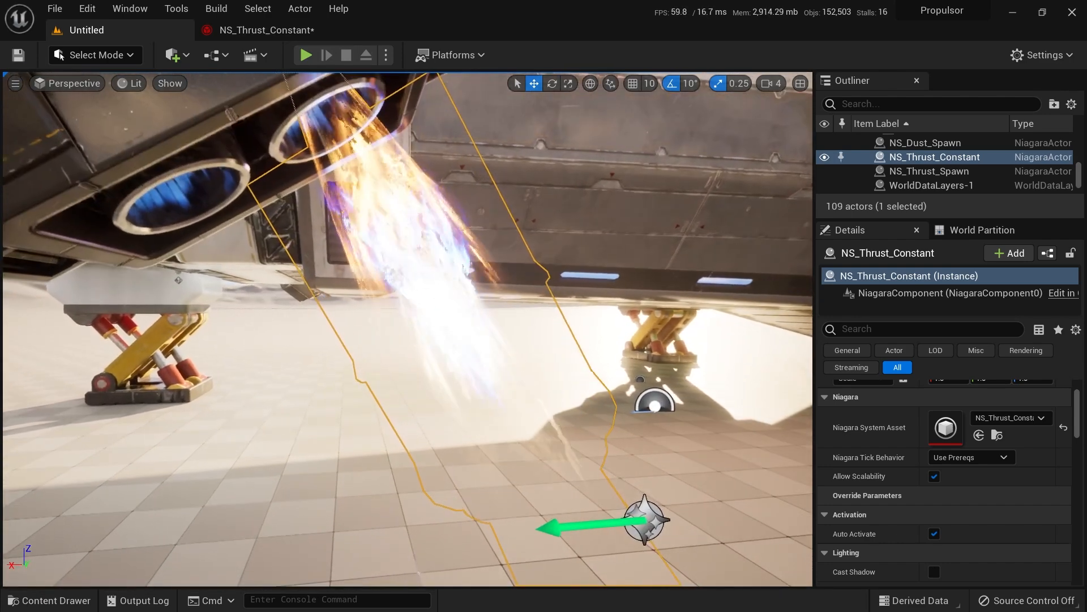
Step: Set InnerThrust's Position Offset Z to -150 and inspect the flame at the thruster nozzle in the level
{"action": "left_click", "coordinate": [279, 34]}
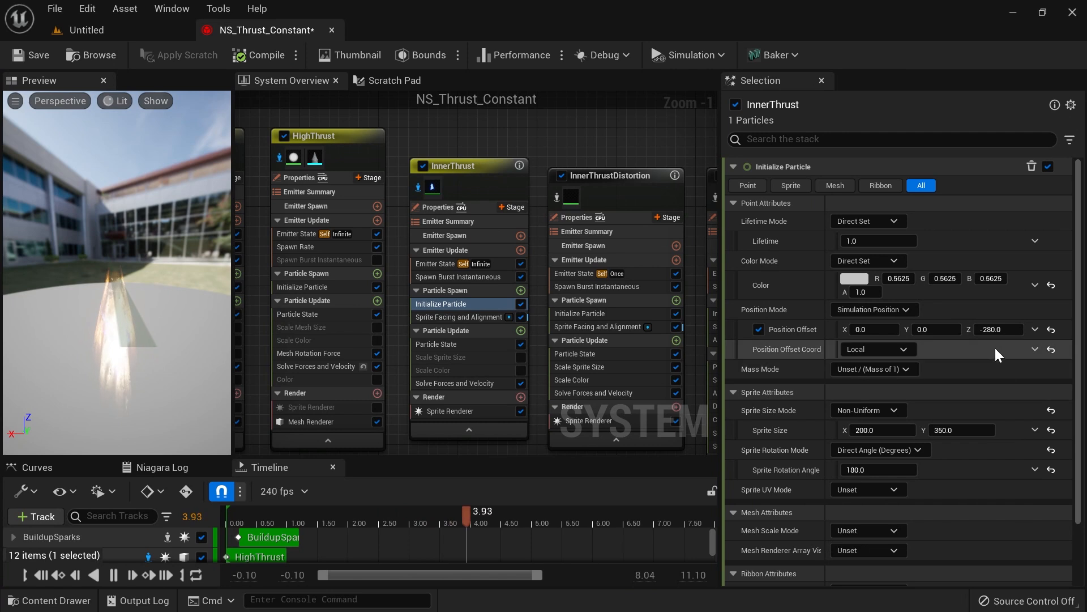
{"action": "left_click", "coordinate": [998, 329]}
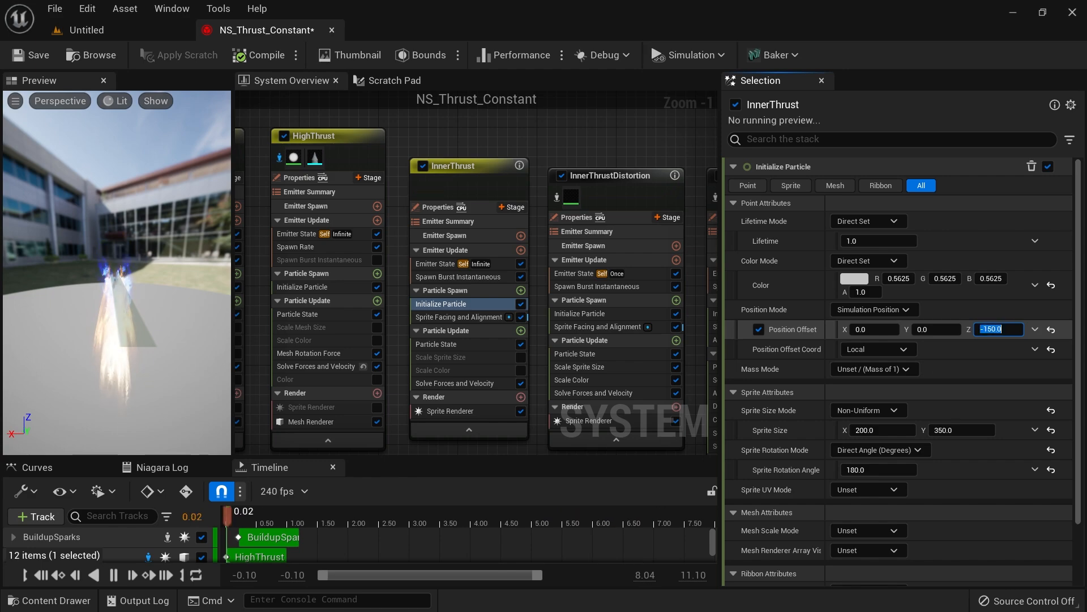
{"action": "left_click", "coordinate": [113, 23]}
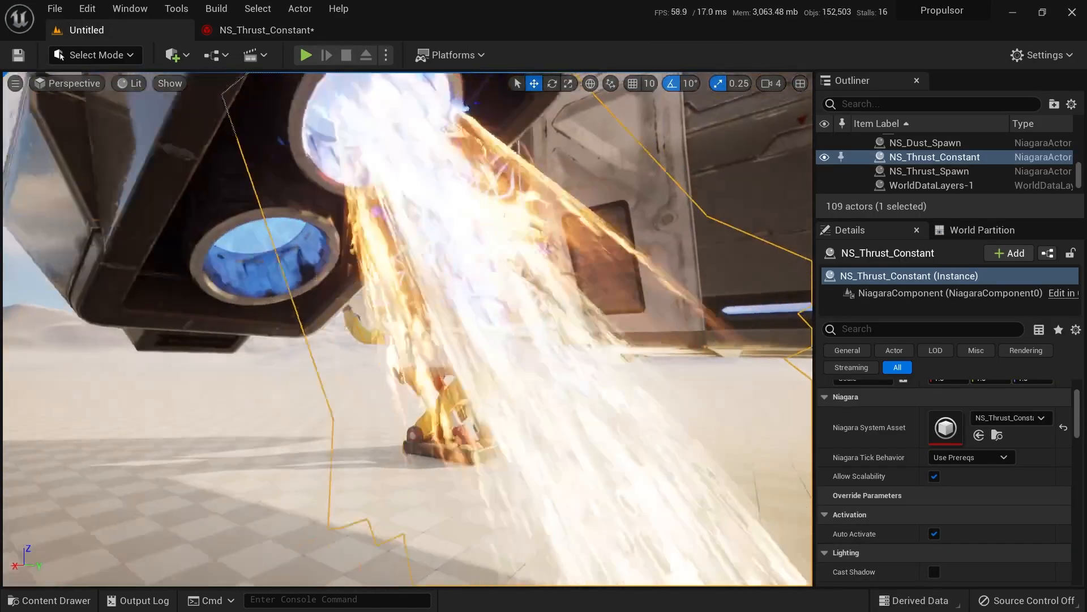
{"action": "right_click_drag", "start_coordinate": [407, 329], "coordinate": [358, 334]}
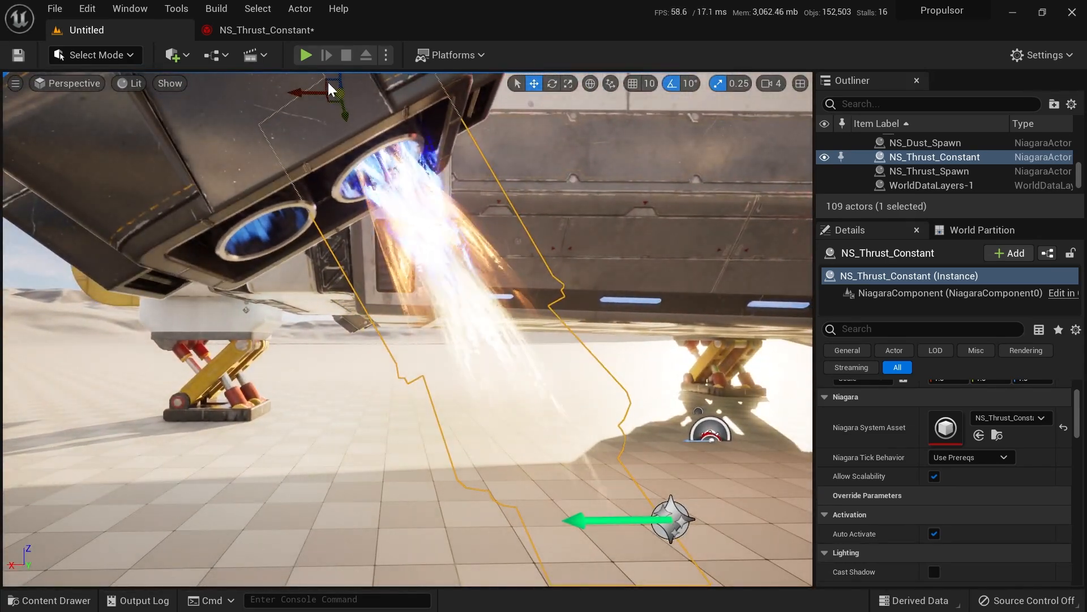
{"action": "right_click_drag", "start_coordinate": [331, 87], "coordinate": [341, 112]}
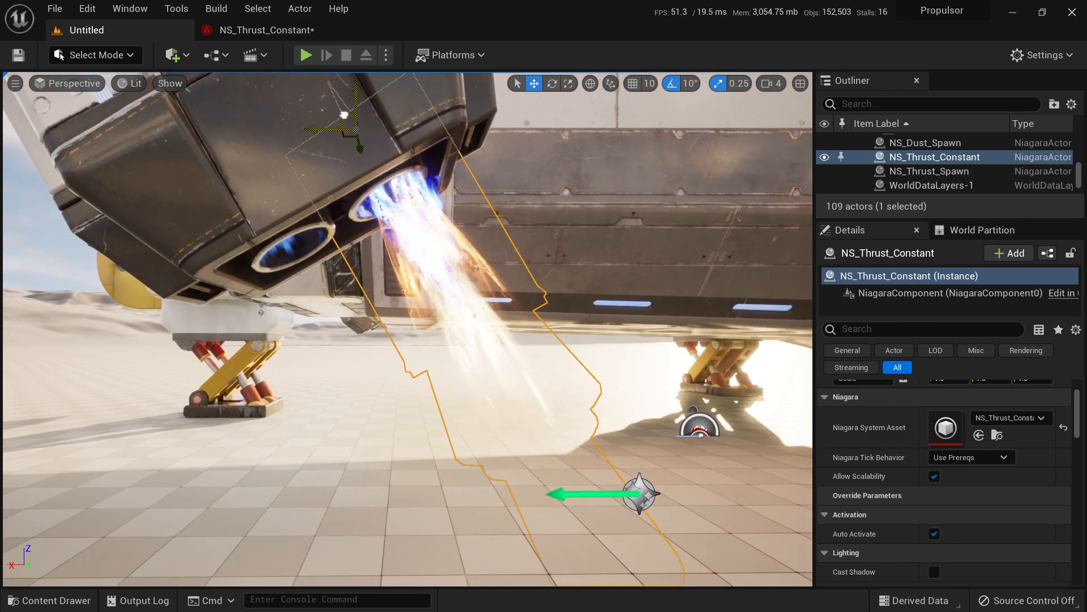
{"action": "key", "text": "g"}
{"action": "right_click_drag", "start_coordinate": [599, 287], "coordinate": [557, 276]}
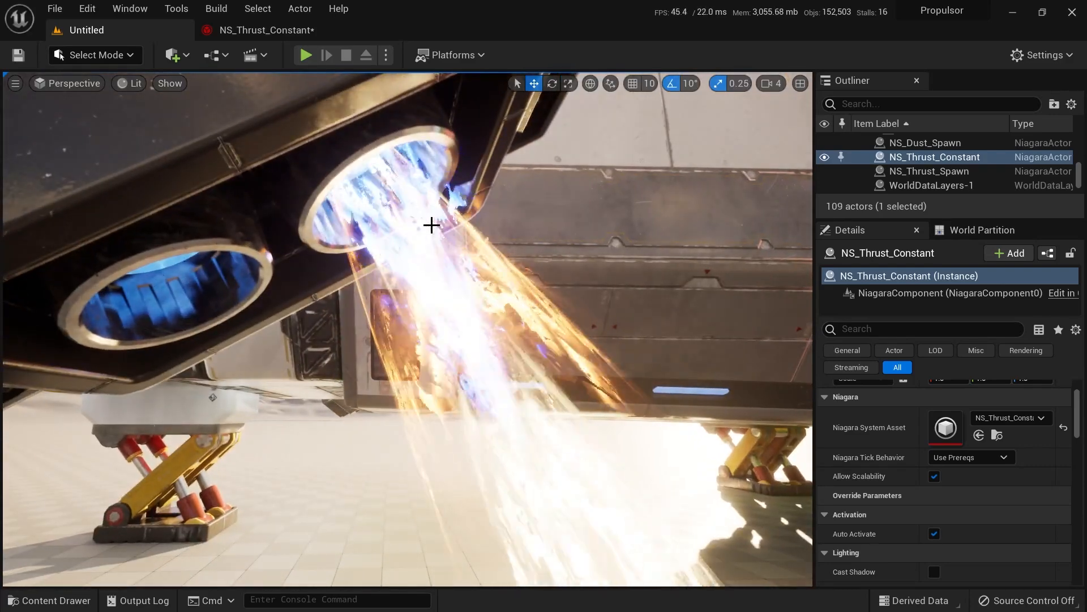
Step: Open M_ThrustersInner, the parent of InnerThrust's Sprite Renderer material instance, and preview it on a plane
{"action": "left_click", "coordinate": [283, 33]}
{"action": "left_click", "coordinate": [463, 410]}
{"action": "left_click", "coordinate": [846, 219]}
{"action": "double_click", "coordinate": [846, 219]}
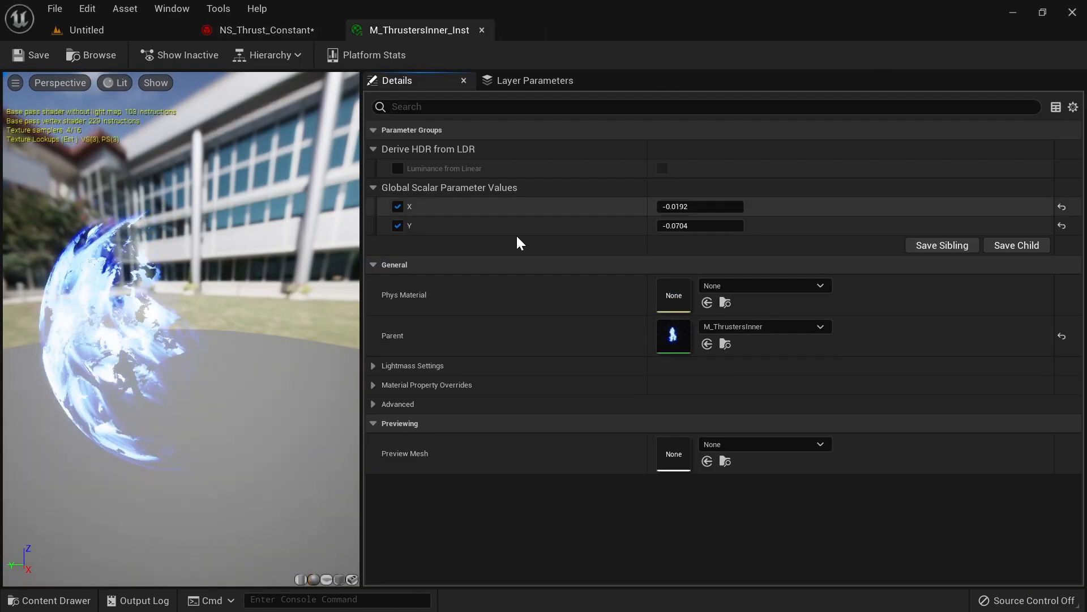
{"action": "double_click", "coordinate": [669, 332]}
{"action": "left_click", "coordinate": [168, 320]}
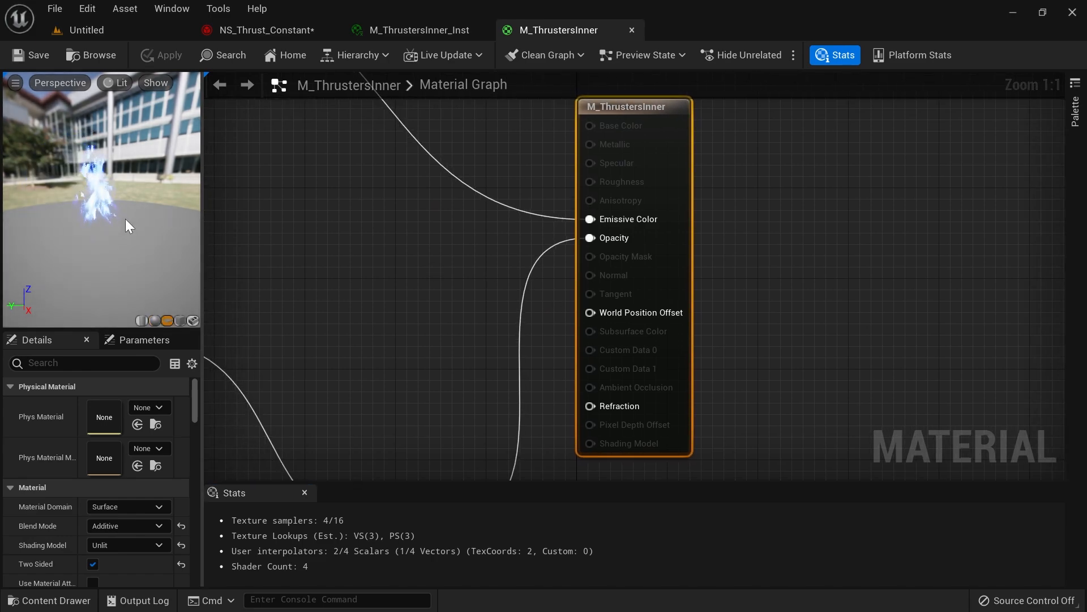
Step: Set Speed Y to 1 on the Panner feeding the noise Texture Sample in M_ThrustersInner and apply the material
{"action": "right_click_drag", "start_coordinate": [304, 283], "coordinate": [772, 283]}
{"action": "scroll", "coordinate": [476, 309], "scroll_direction": "down", "scroll_amount": 1}
{"action": "right_click_drag", "start_coordinate": [383, 342], "coordinate": [577, 266]}
{"action": "scroll", "coordinate": [577, 266], "scroll_direction": "down", "scroll_amount": 2}
{"action": "right_click_drag", "start_coordinate": [332, 372], "coordinate": [783, 388]}
{"action": "right_click_drag", "start_coordinate": [217, 308], "coordinate": [477, 378]}
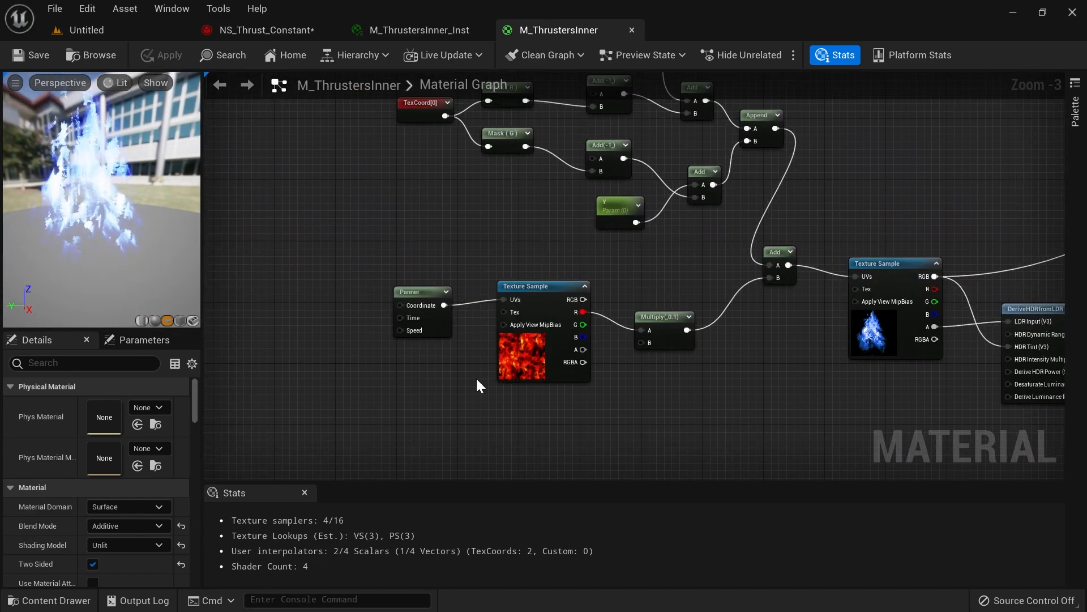
{"action": "left_click", "coordinate": [413, 292]}
{"action": "left_click", "coordinate": [101, 425]}
{"action": "type", "text": "1"}
{"action": "key", "text": "Return"}
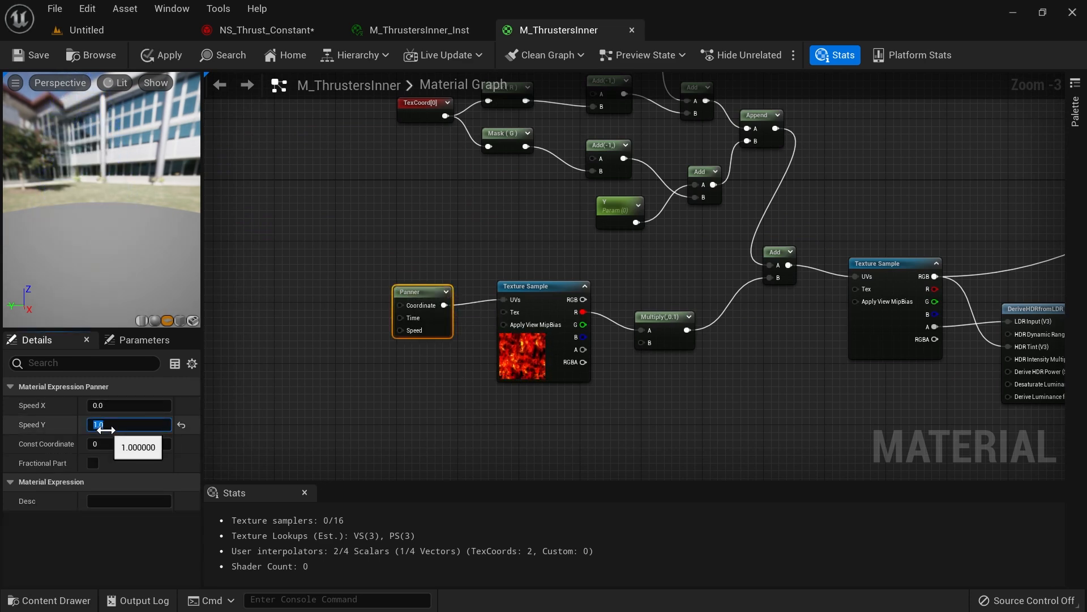
{"action": "left_click", "coordinate": [164, 60]}
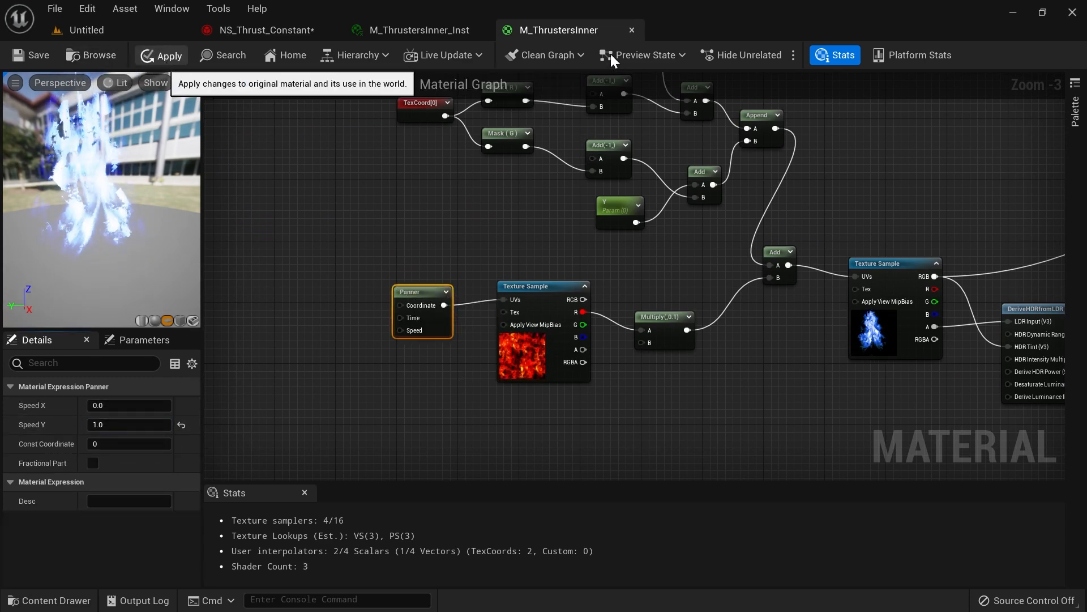
Step: Close both M_ThrustersInner material editors and examine the faster inner flame in the level from several angles
{"action": "left_click", "coordinate": [632, 30]}
{"action": "left_click", "coordinate": [498, 29]}
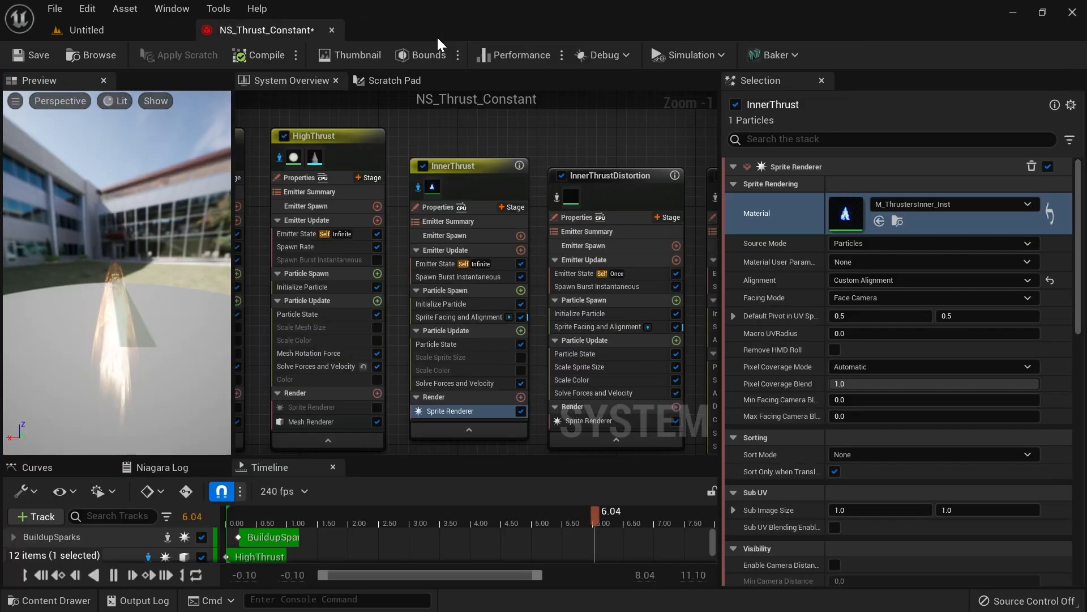
{"action": "left_click", "coordinate": [86, 30]}
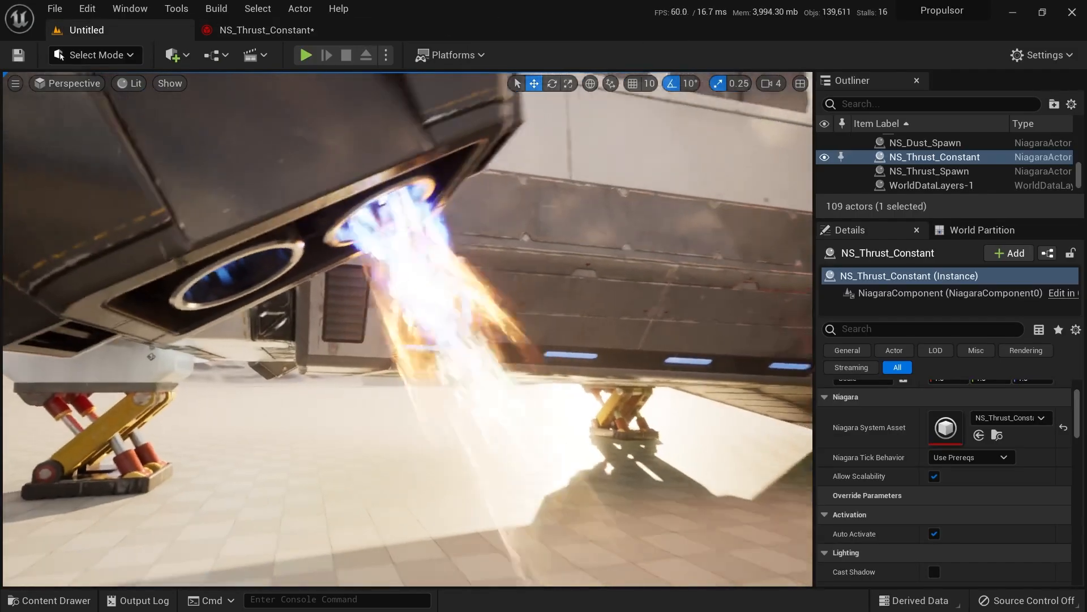
{"action": "right_click_drag", "start_coordinate": [407, 329], "coordinate": [568, 218]}
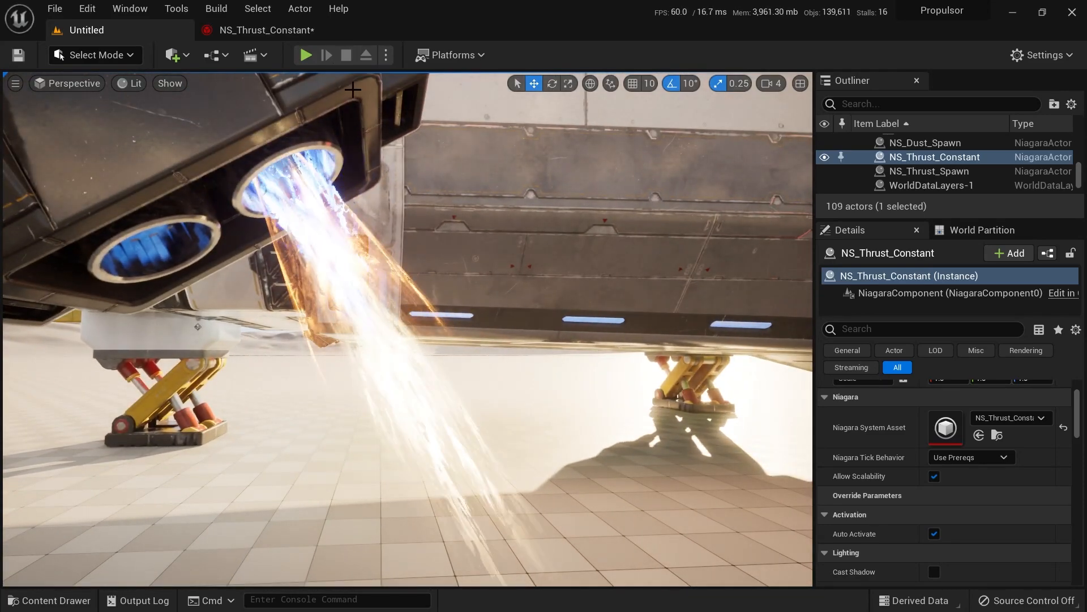
{"action": "right_click_drag", "start_coordinate": [422, 238], "coordinate": [450, 402]}
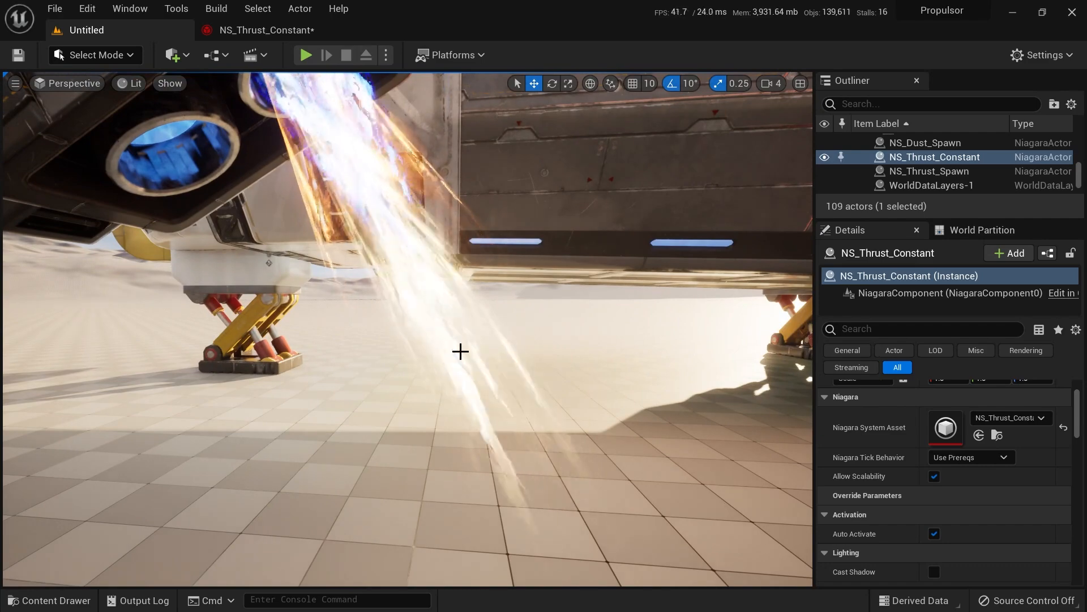
Step: Set InnerThrust's Sprite Size to 150 by 500 and Position Offset Z to -200, and inspect the flame in the level
{"action": "right_click_drag", "start_coordinate": [544, 287], "coordinate": [392, 287]}
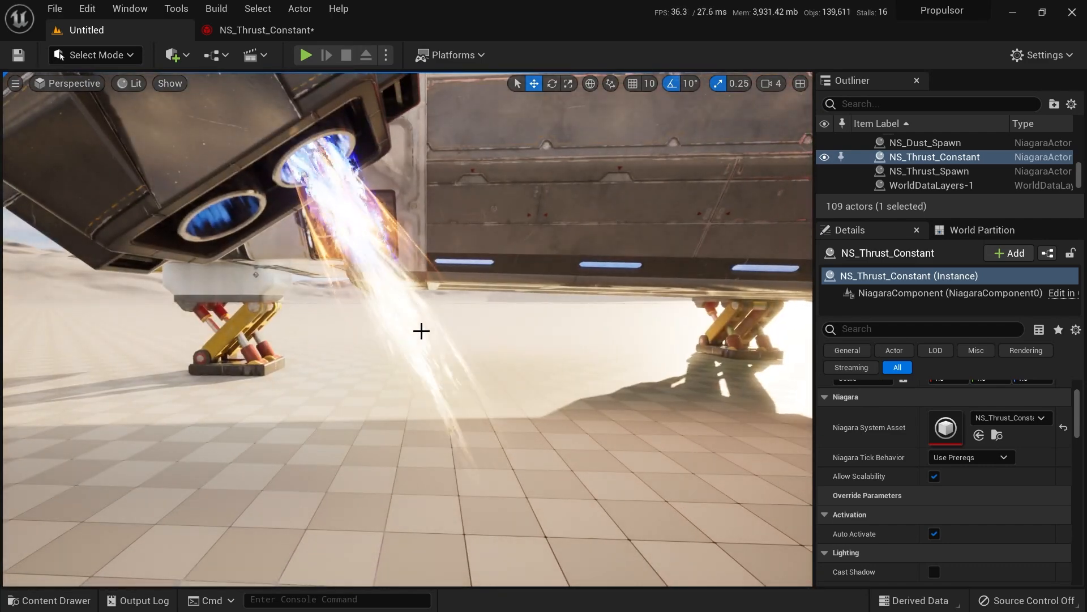
{"action": "left_click", "coordinate": [264, 30]}
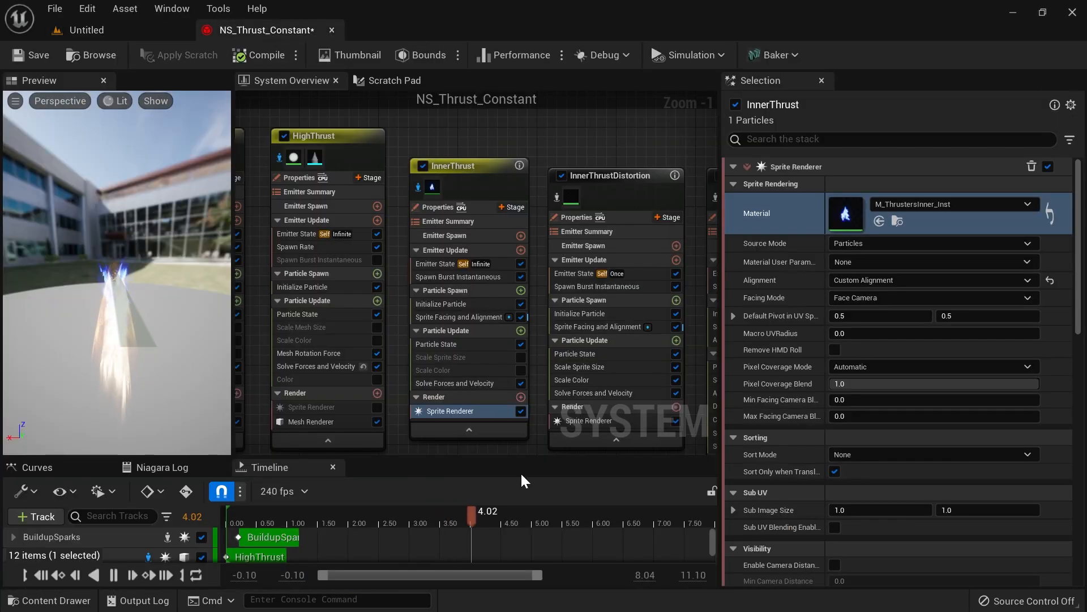
{"action": "left_click", "coordinate": [453, 304]}
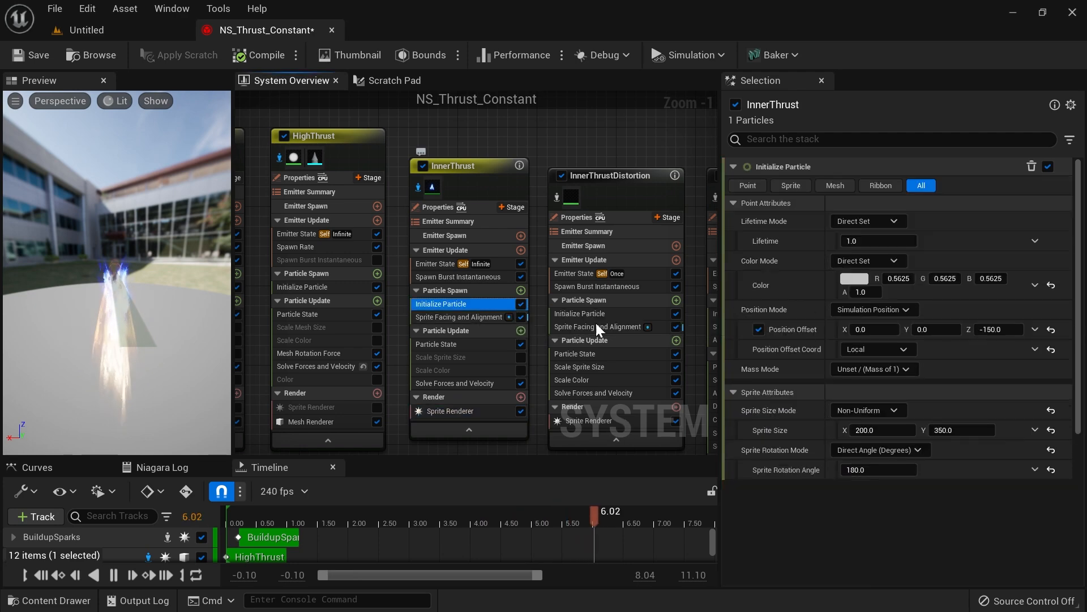
{"action": "left_click", "coordinate": [880, 430]}
{"action": "type", "text": "150"}
{"action": "key", "text": "Tab"}
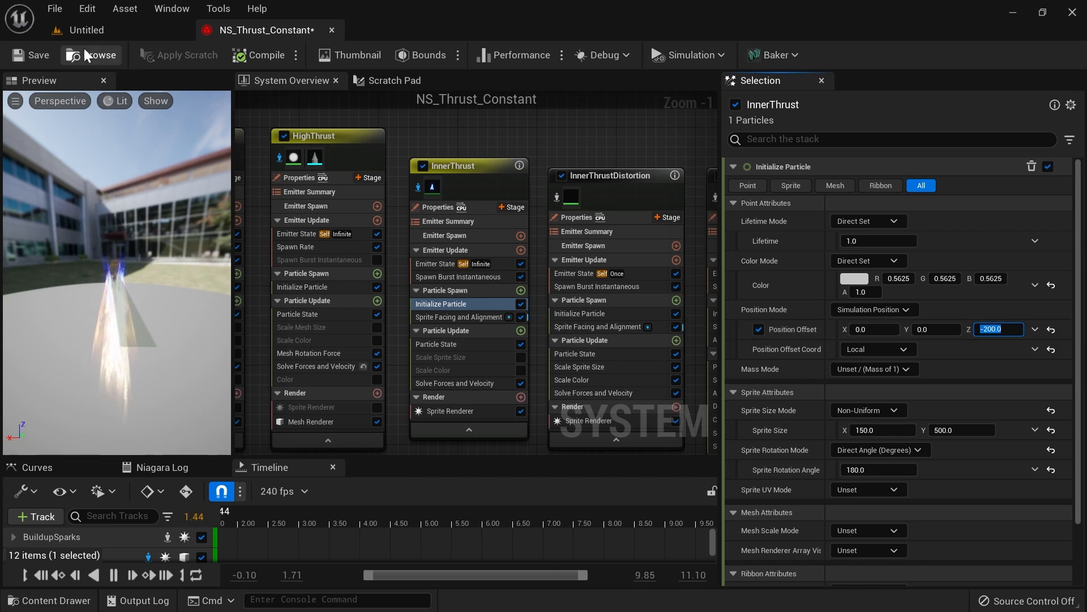
{"action": "left_click", "coordinate": [85, 30]}
{"action": "mouse_move", "coordinate": [471, 204]}
{"action": "right_mouse_down"}
{"action": "mouse_move", "coordinate": [461, 186]}
{"action": "mouse_move", "coordinate": [470, 201]}
{"action": "right_mouse_up"}
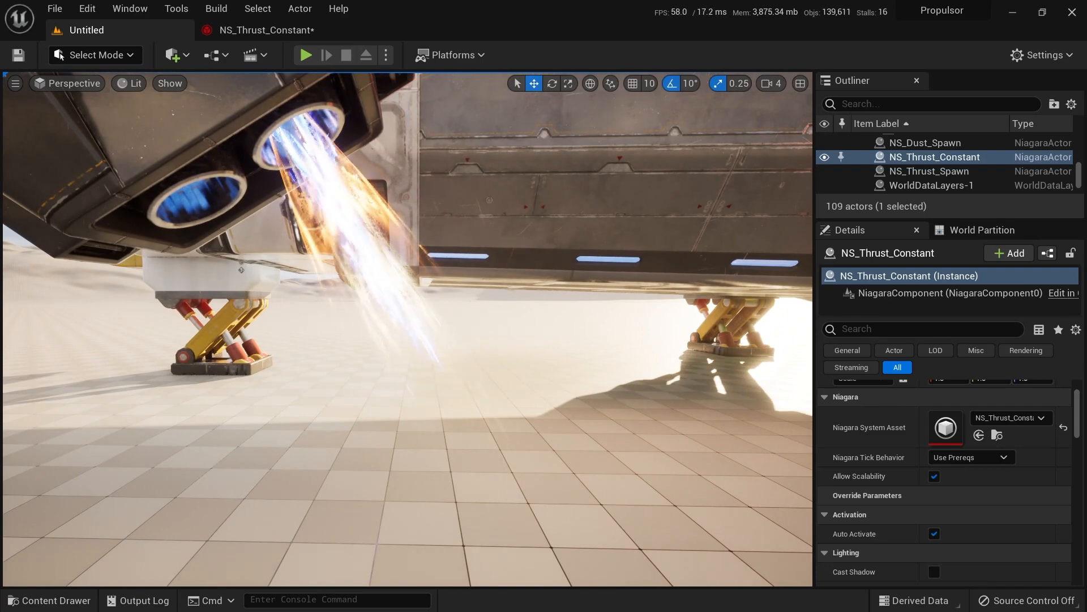
Step: Disable HighThrust's Spawn Rate and enable its Spawn Burst Instantaneous instead, comparing the burst settings with InnerThrust's
{"action": "left_click", "coordinate": [264, 29]}
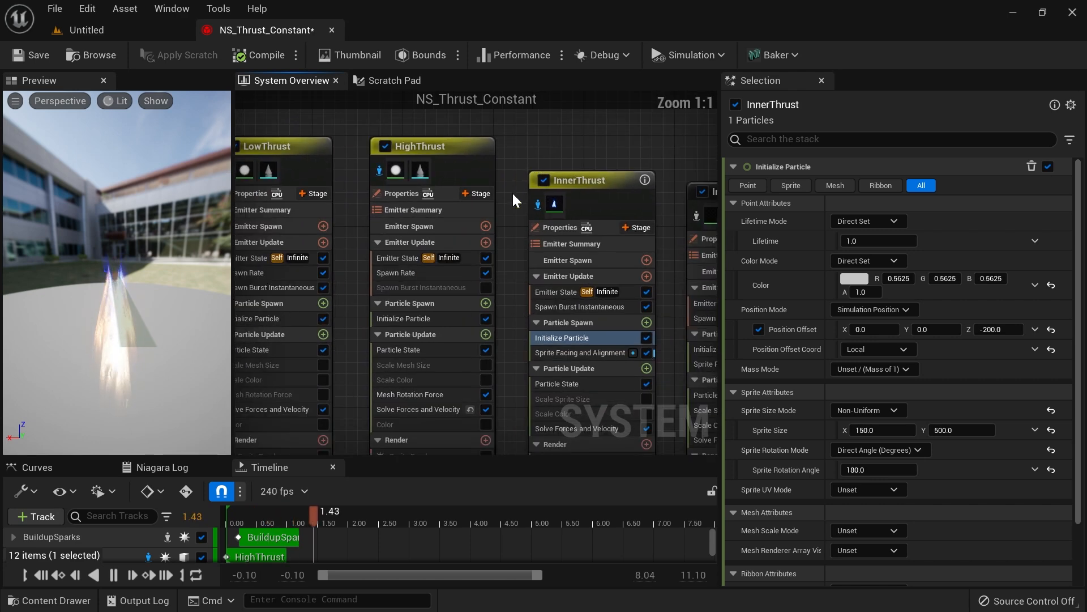
{"action": "left_click", "coordinate": [482, 276]}
{"action": "left_click", "coordinate": [486, 273]}
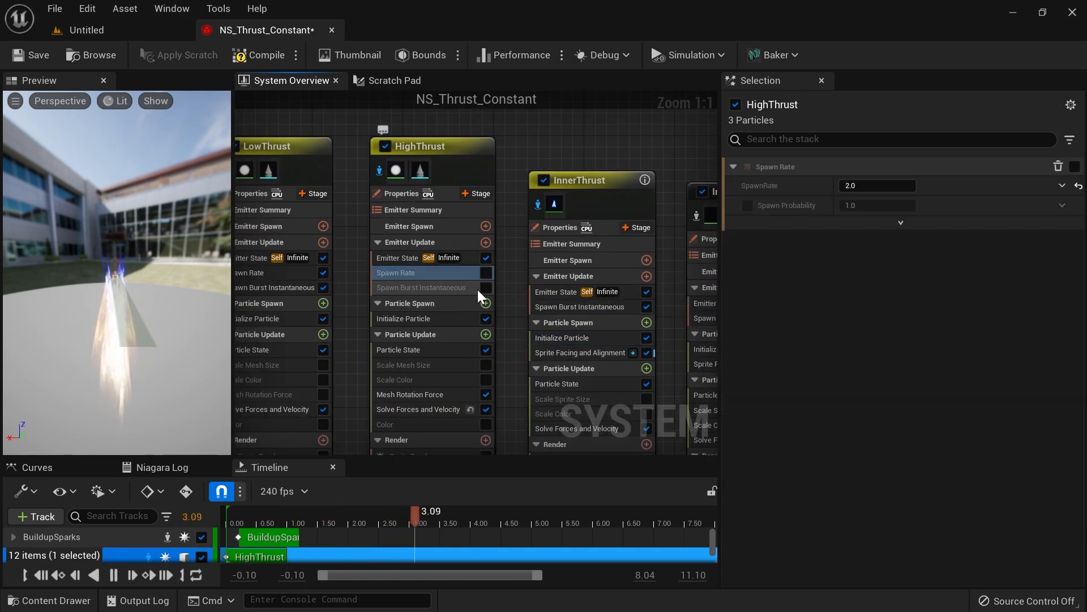
{"action": "left_click", "coordinate": [479, 288]}
{"action": "left_click", "coordinate": [486, 287]}
{"action": "left_click", "coordinate": [552, 308]}
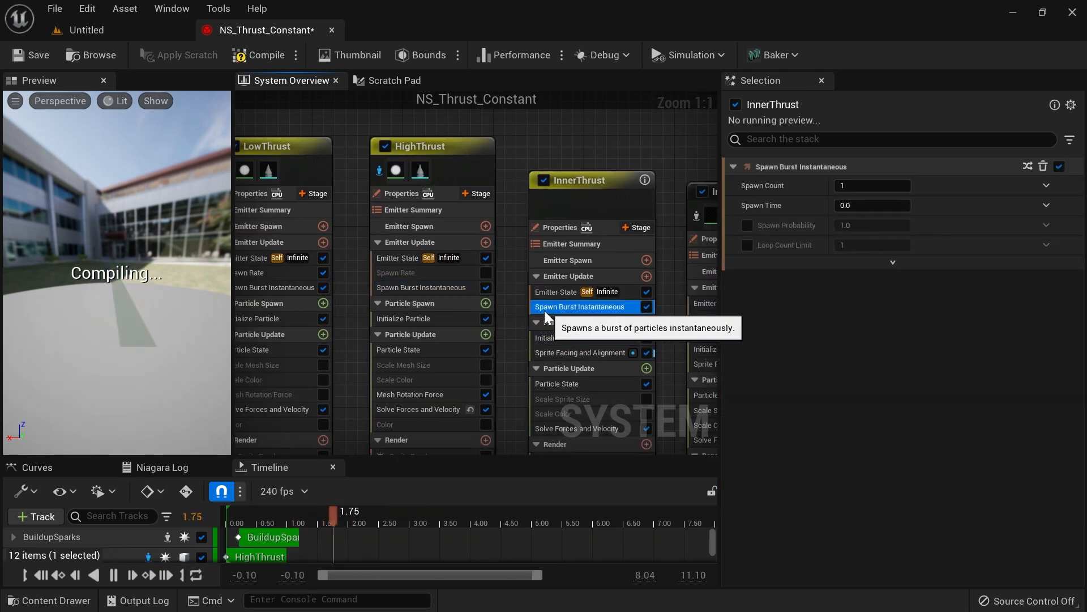
{"action": "left_click", "coordinate": [458, 288]}
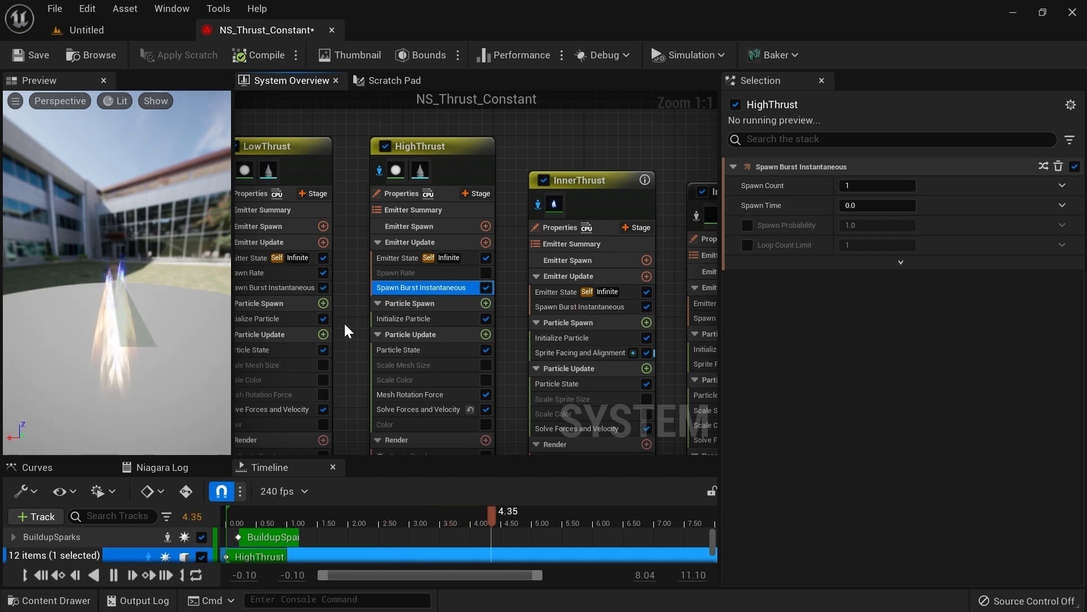
Step: Disable LowThrust's Spawn Rate so it relies on Spawn Burst Instantaneous, and inspect the flame in the level
{"action": "right_click_drag", "start_coordinate": [341, 321], "coordinate": [423, 304]}
{"action": "left_click", "coordinate": [363, 260]}
{"action": "left_click", "coordinate": [403, 255]}
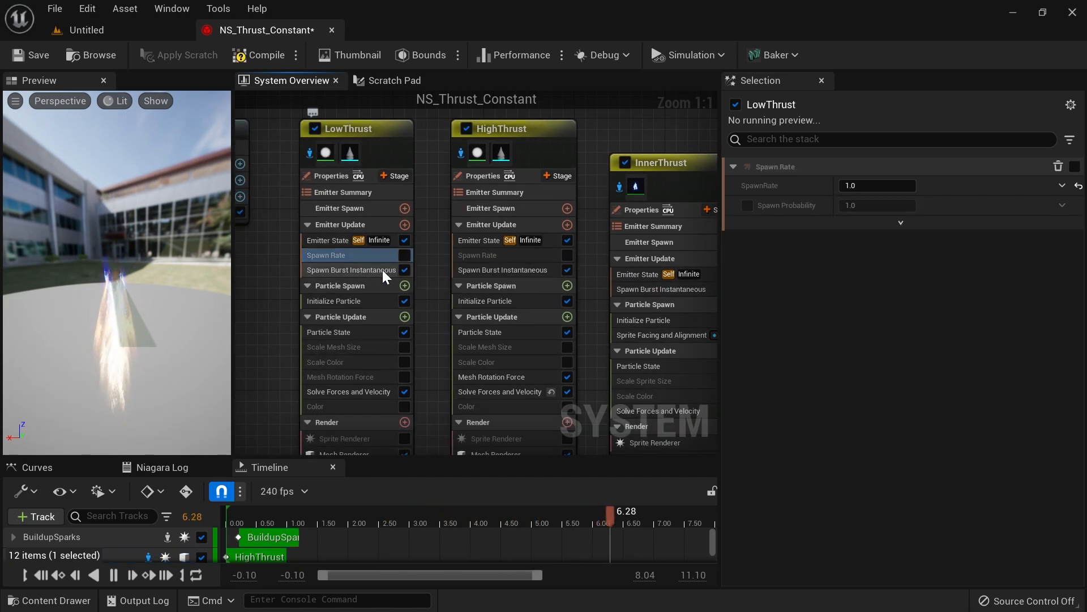
{"action": "left_click", "coordinate": [383, 270]}
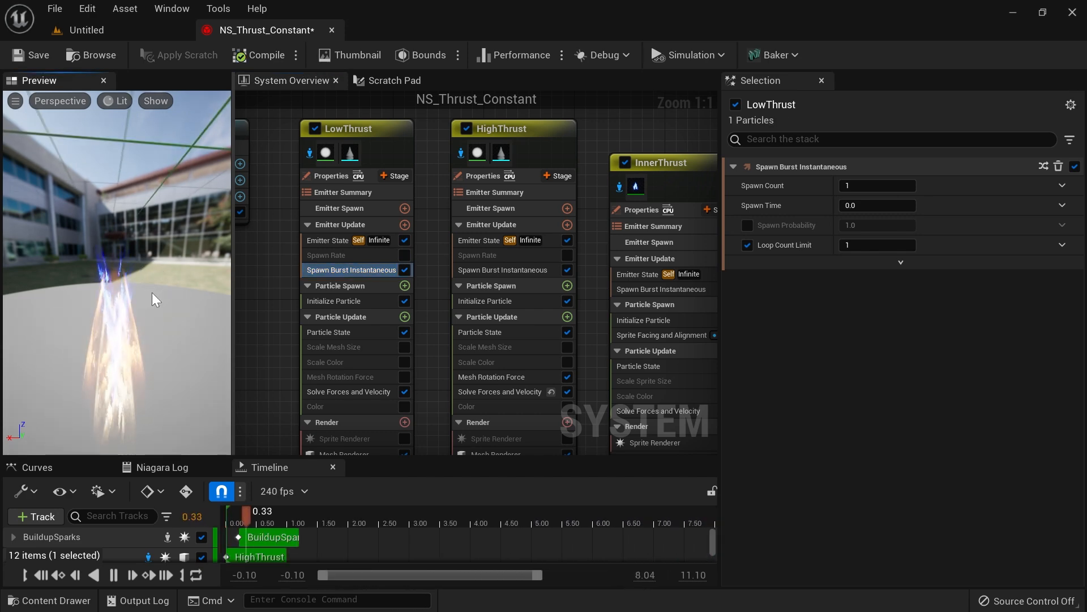
{"action": "left_click", "coordinate": [152, 31]}
{"action": "key", "text": "w"}
{"action": "right_click_drag", "start_coordinate": [518, 238], "coordinate": [525, 210]}
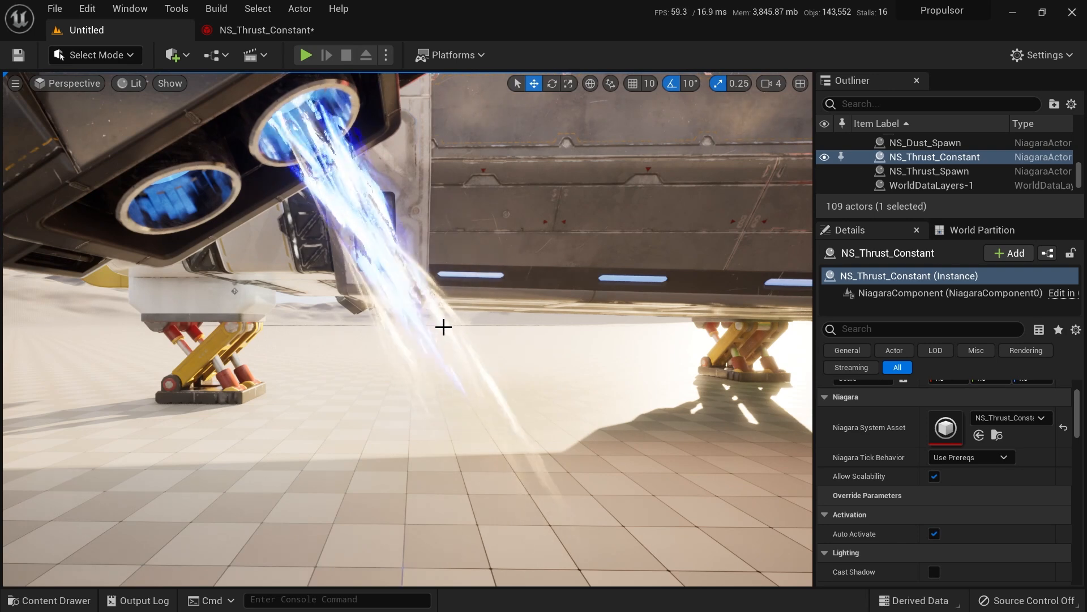
Step: Isolate the LowThrust emitter in NS_Thrust_Constant to preview it alone
{"action": "left_click", "coordinate": [266, 30]}
{"action": "right_click_drag", "start_coordinate": [414, 274], "coordinate": [404, 243]}
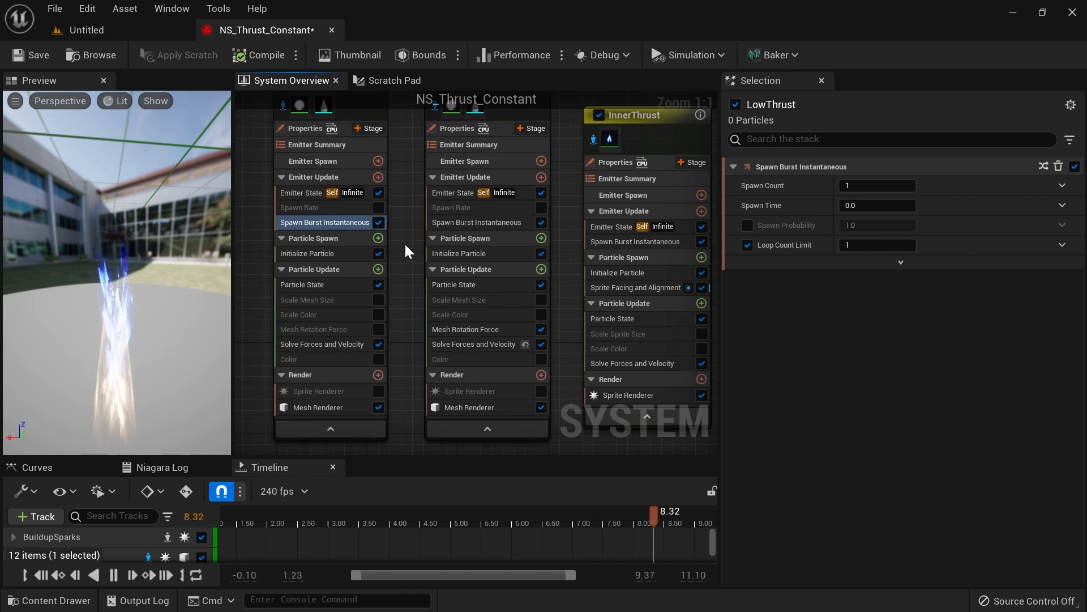
{"action": "right_click_drag", "start_coordinate": [260, 223], "coordinate": [265, 235]}
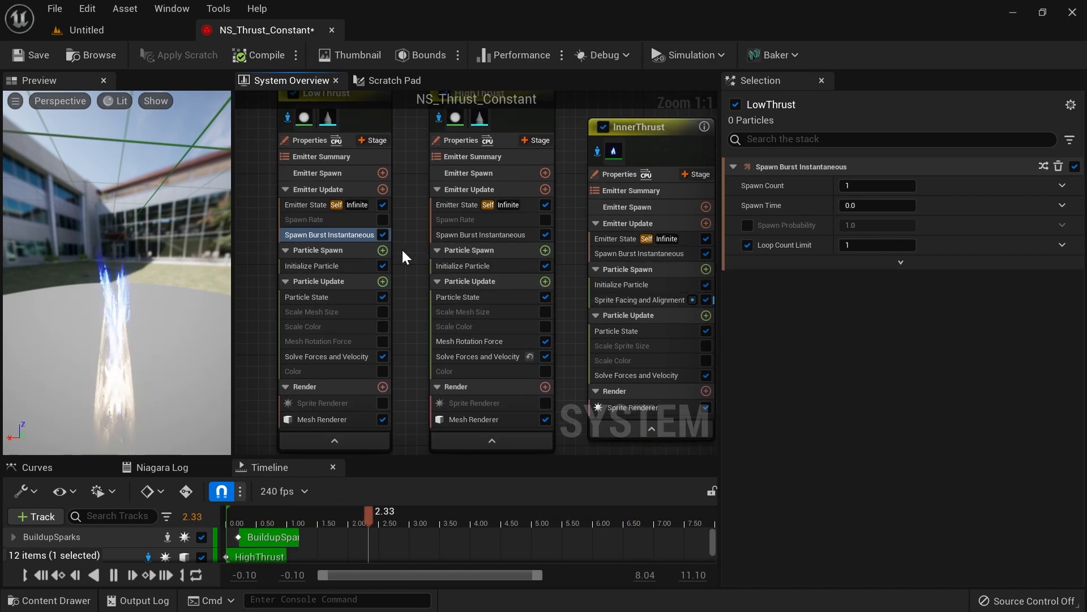
{"action": "right_click_drag", "start_coordinate": [265, 189], "coordinate": [305, 238]}
{"action": "left_click", "coordinate": [328, 165]}
{"action": "left_click", "coordinate": [327, 165]}
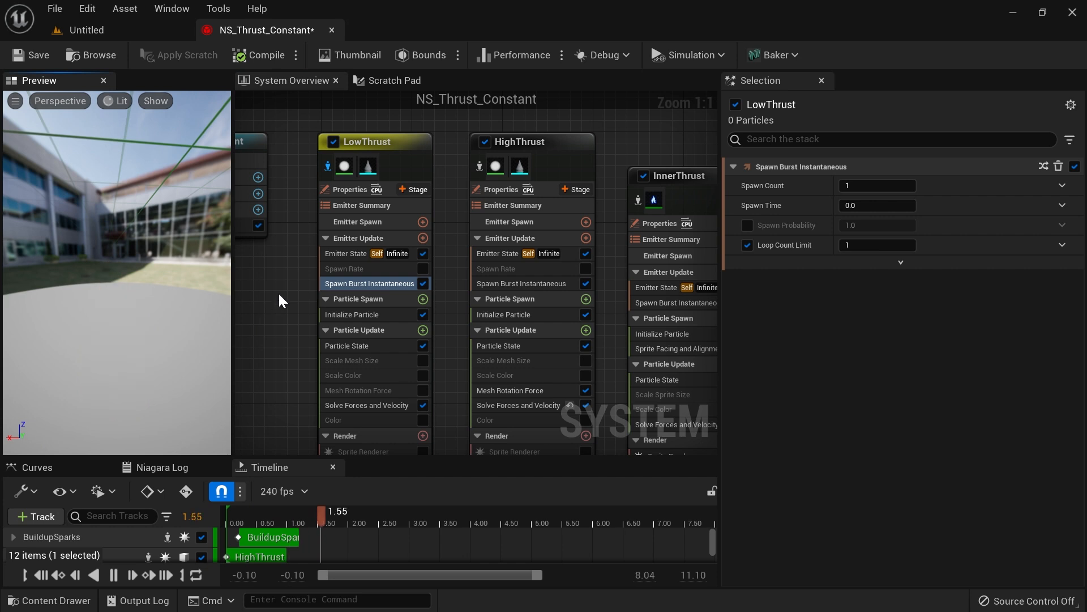
Step: Check LowThrust's Emitter State loop settings and set its Initialize Particle Lifetime Max to 1.0
{"action": "right_click_drag", "start_coordinate": [288, 289], "coordinate": [277, 258]}
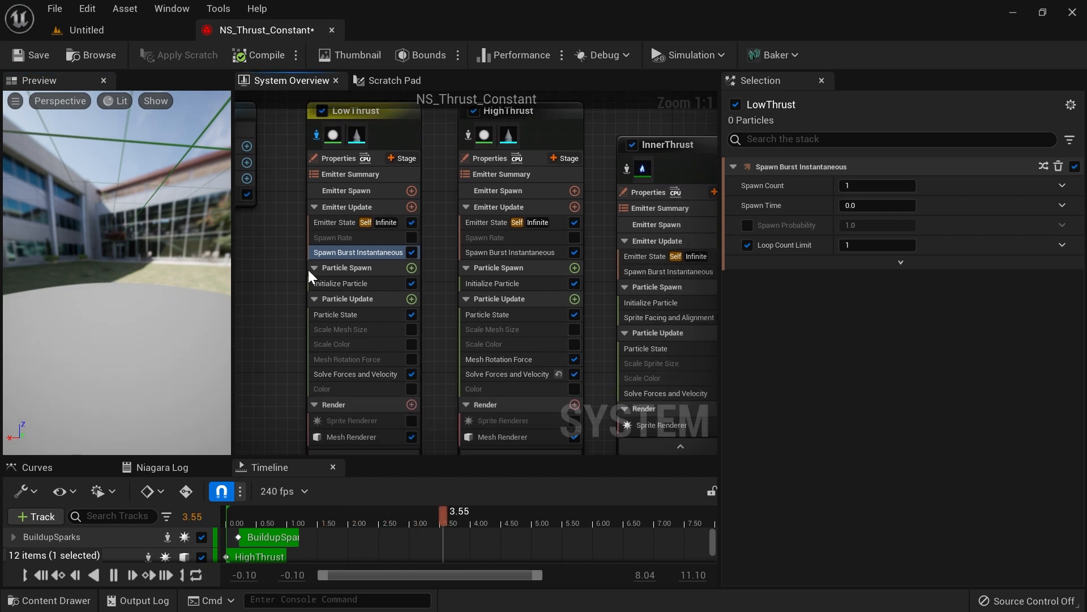
{"action": "left_click", "coordinate": [355, 283]}
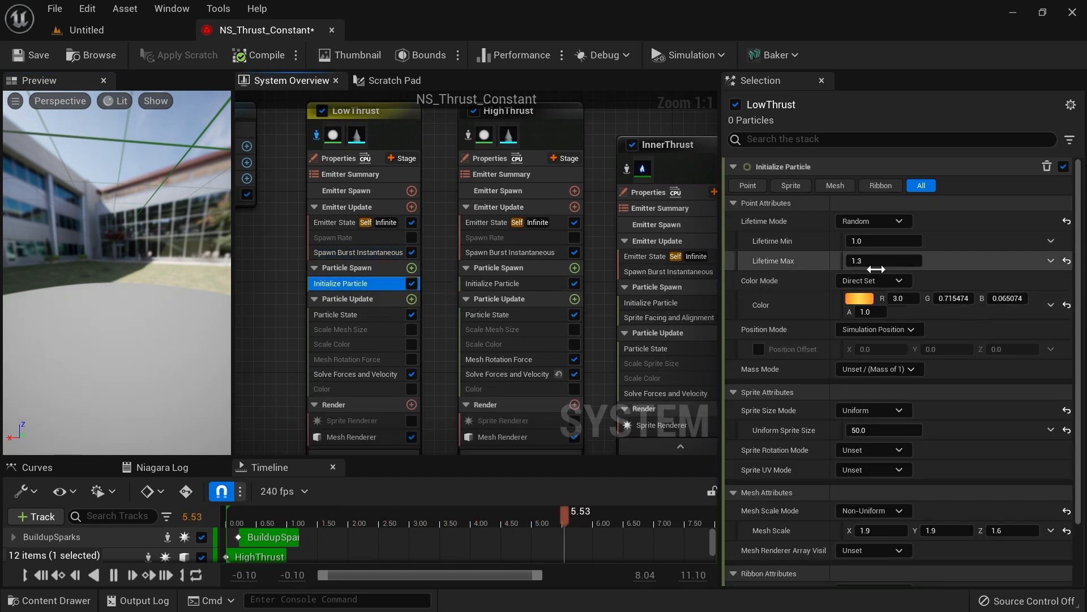
{"action": "left_click", "coordinate": [323, 222]}
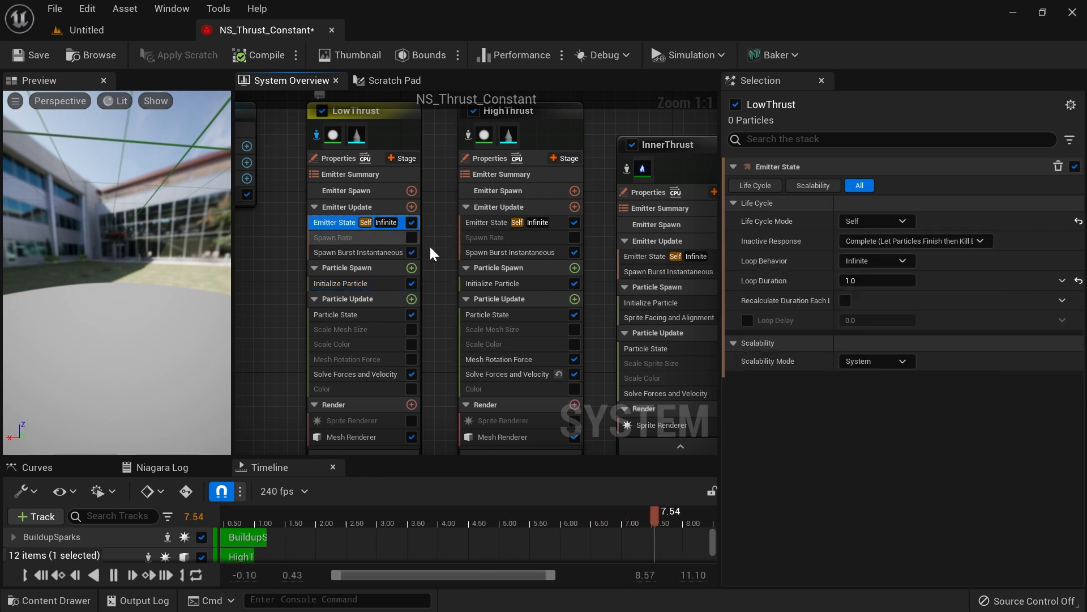
{"action": "left_click", "coordinate": [378, 283]}
{"action": "left_click", "coordinate": [872, 241]}
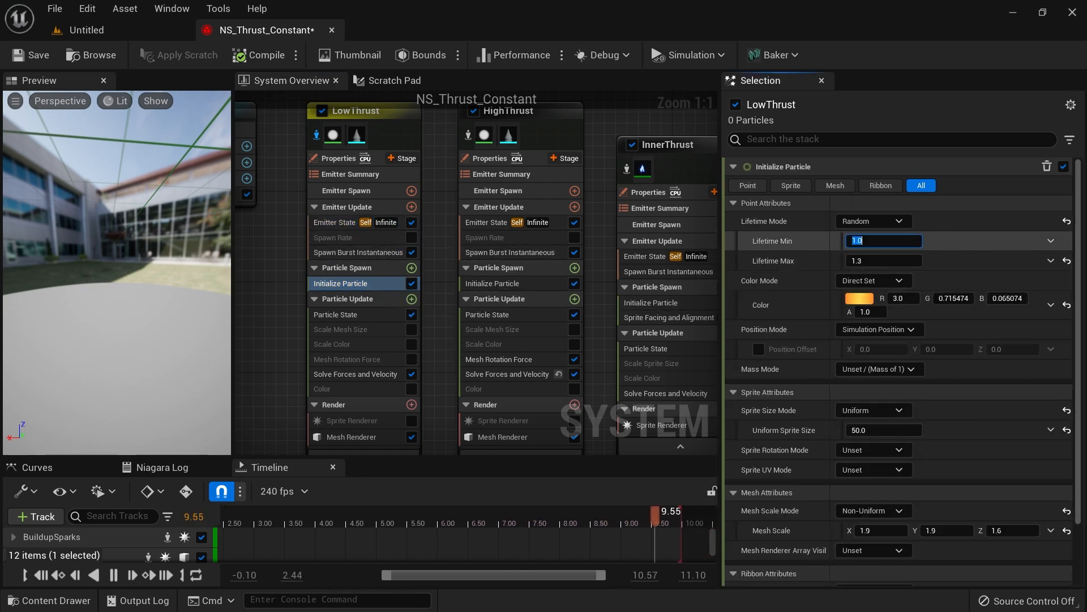
{"action": "key", "text": "Return"}
Step: Set Lifetime Max to 1.0 in HighThrust's Initialize Particle
{"action": "left_click", "coordinate": [477, 281]}
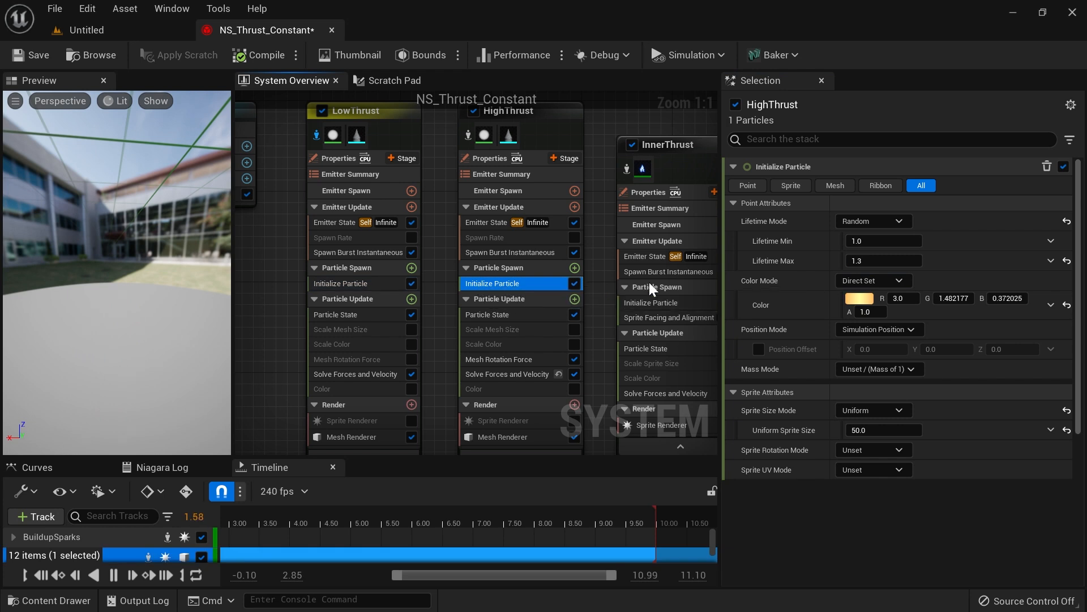
{"action": "left_click", "coordinate": [872, 260]}
{"action": "type", "text": "1.0"}
{"action": "key", "text": "Return"}
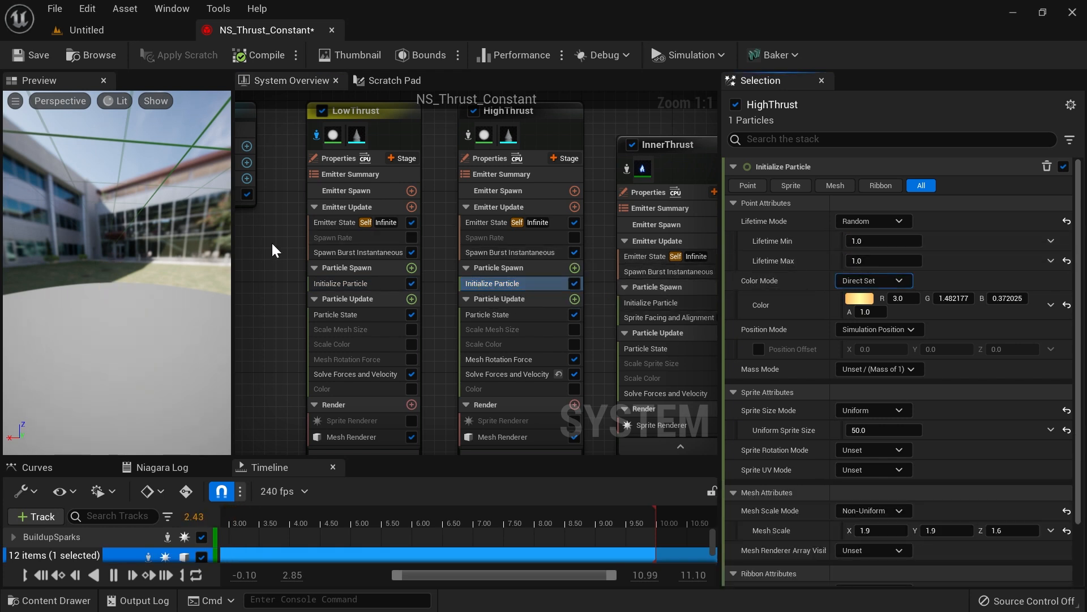
Step: Check LowThrust's Initialize Particle and Mesh Renderer, and turn off Loop Count Limit in its Spawn Burst Instantaneous
{"action": "right_click_drag", "start_coordinate": [276, 311], "coordinate": [245, 301]}
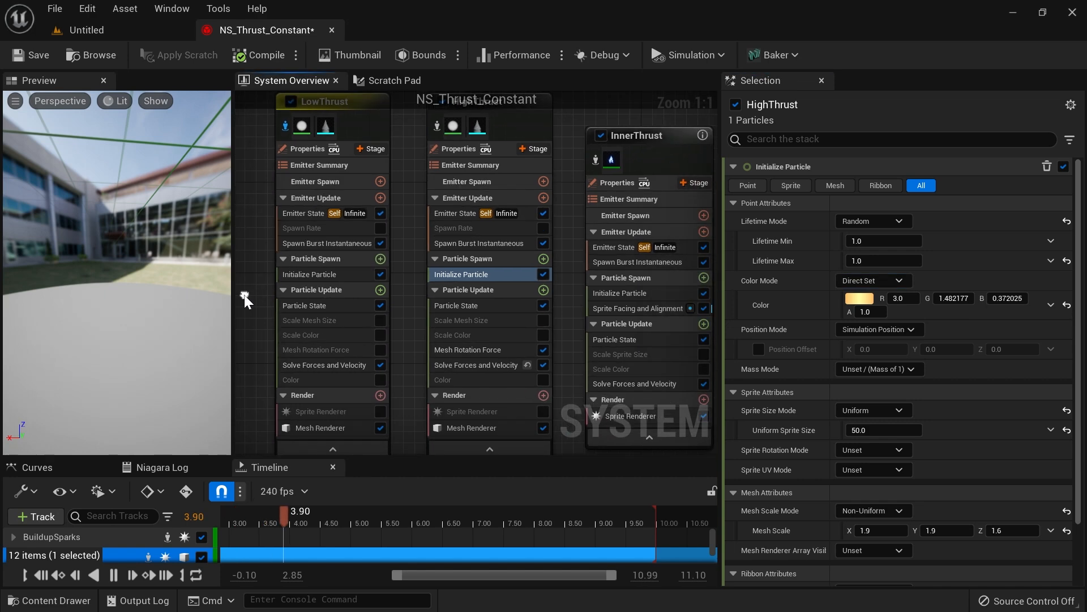
{"action": "left_click", "coordinate": [299, 274]}
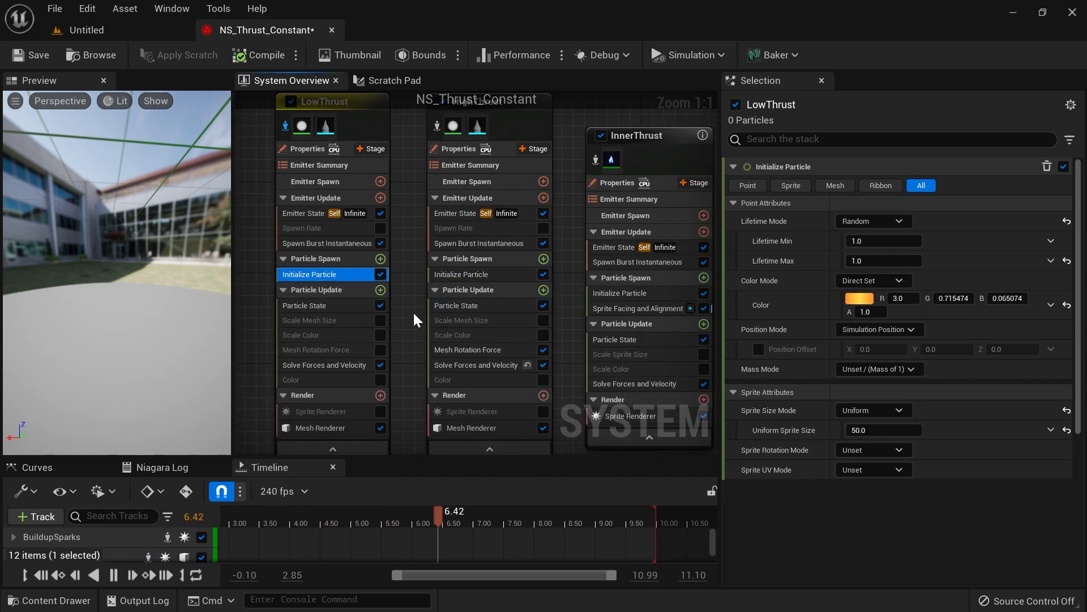
{"action": "right_click_drag", "start_coordinate": [406, 374], "coordinate": [411, 321]}
{"action": "left_click", "coordinate": [363, 378]}
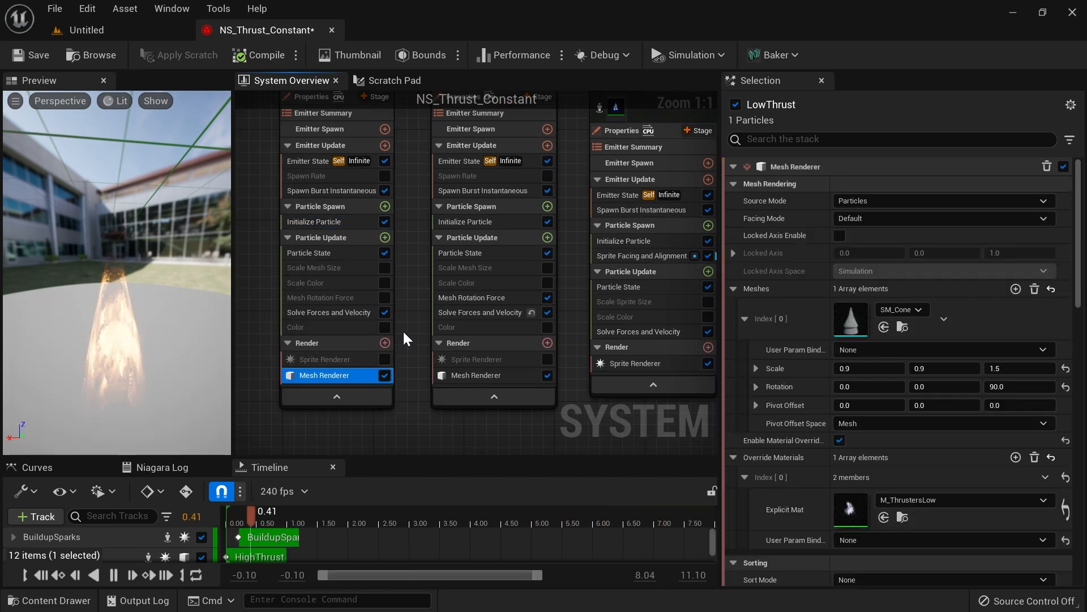
{"action": "right_click_drag", "start_coordinate": [415, 306], "coordinate": [390, 372]}
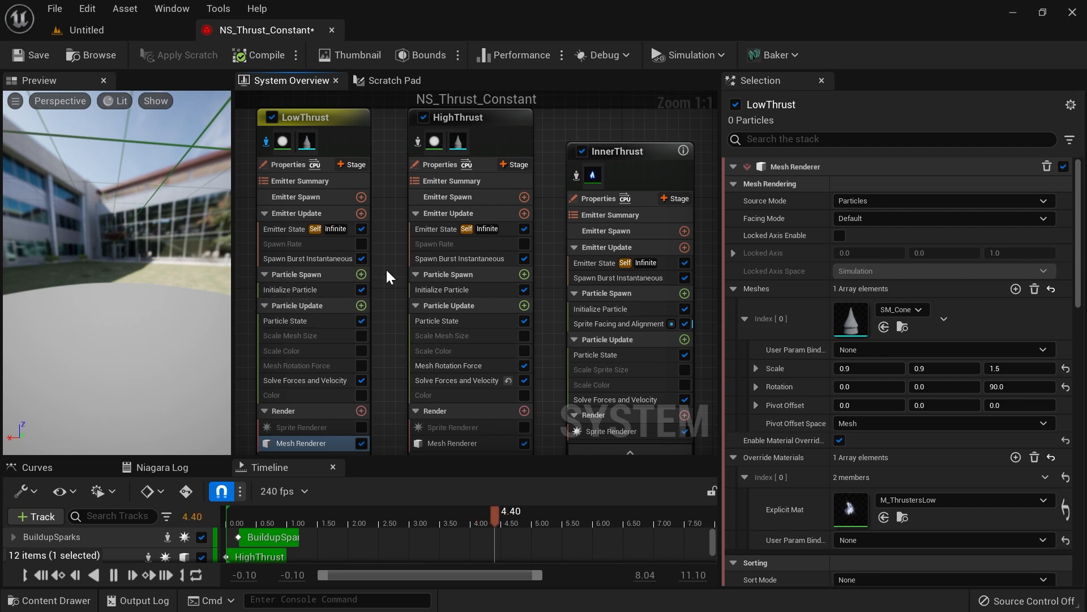
{"action": "left_click", "coordinate": [333, 259]}
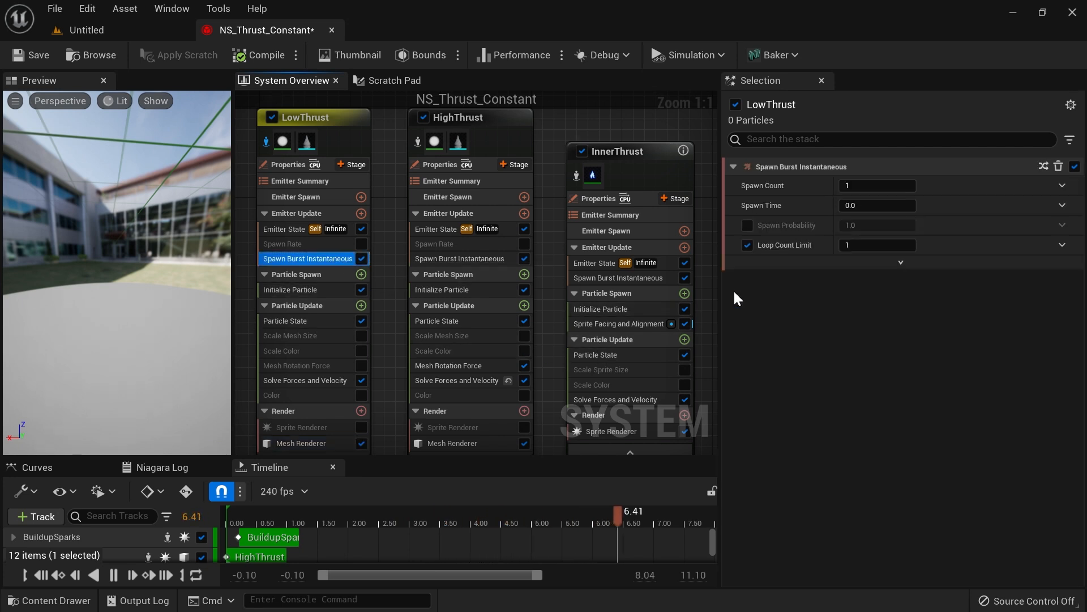
Step: Try a Loop Count Limit of 0 in HighThrust's Spawn Burst Instantaneous and turn the limit back off
{"action": "left_click", "coordinate": [484, 245]}
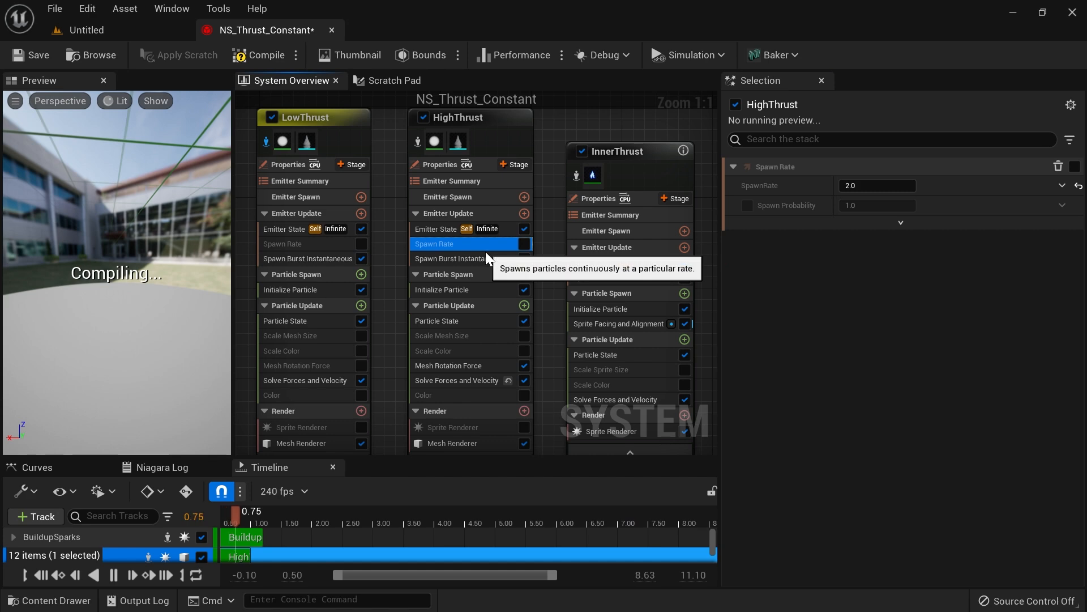
{"action": "left_click", "coordinate": [900, 222]}
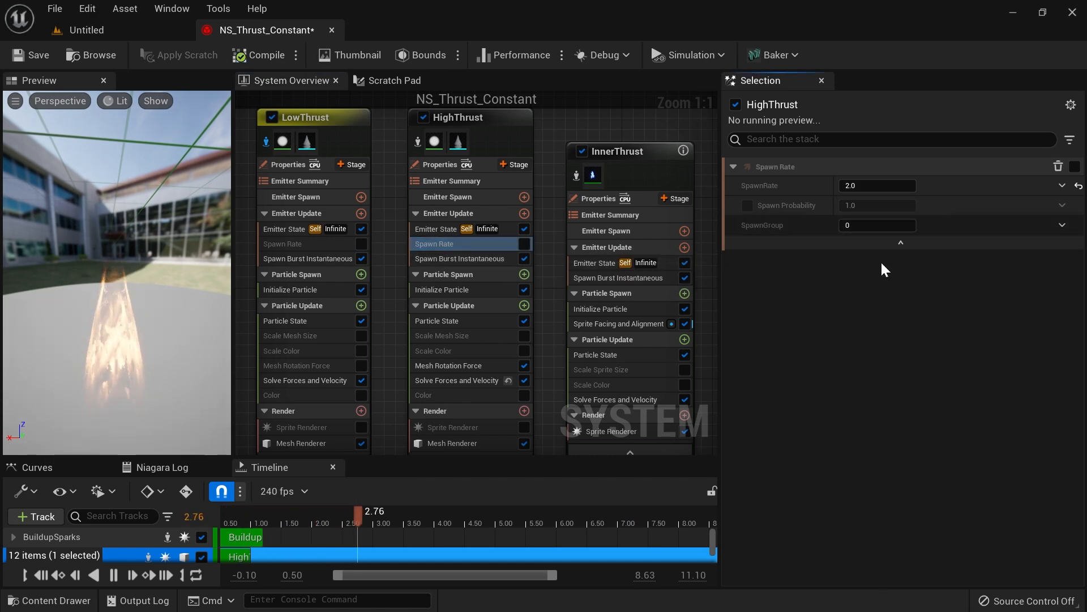
{"action": "left_click", "coordinate": [460, 258]}
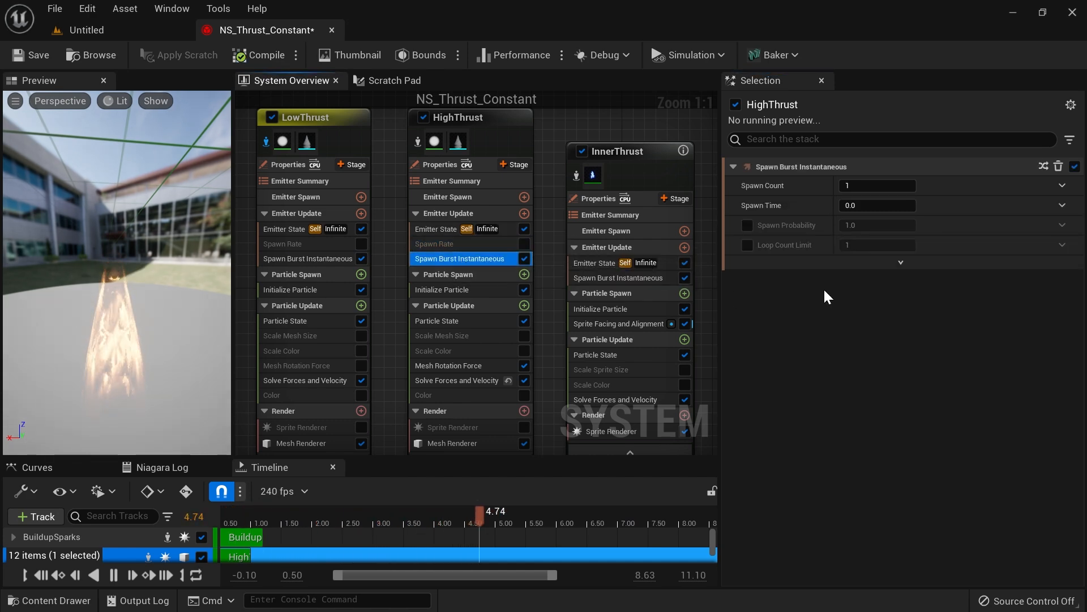
{"action": "left_click", "coordinate": [747, 245]}
{"action": "left_click", "coordinate": [863, 246]}
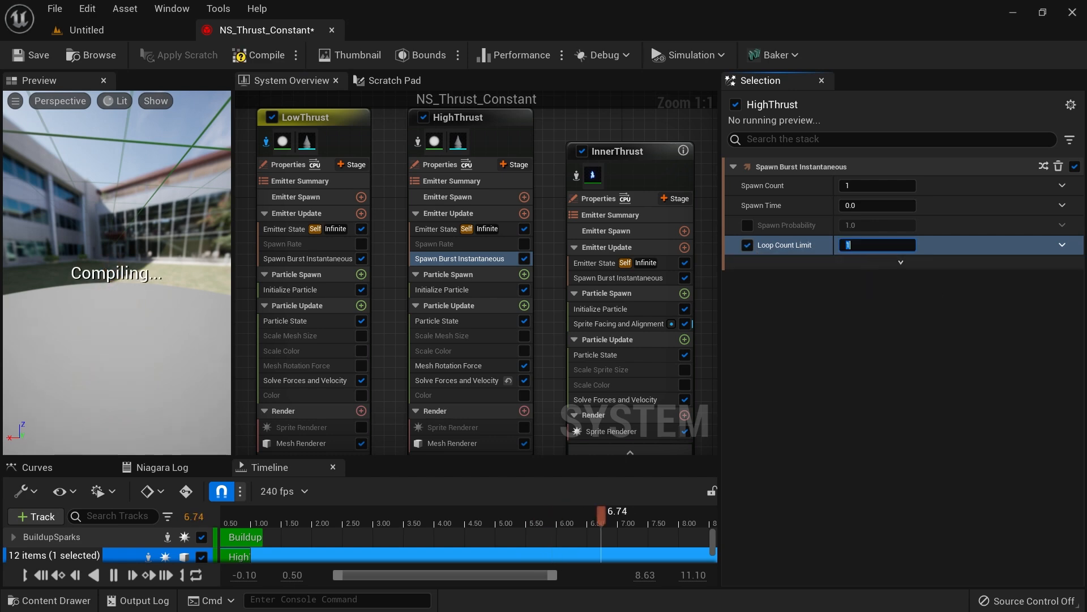
{"action": "type", "text": "0"}
{"action": "key", "text": "Return"}
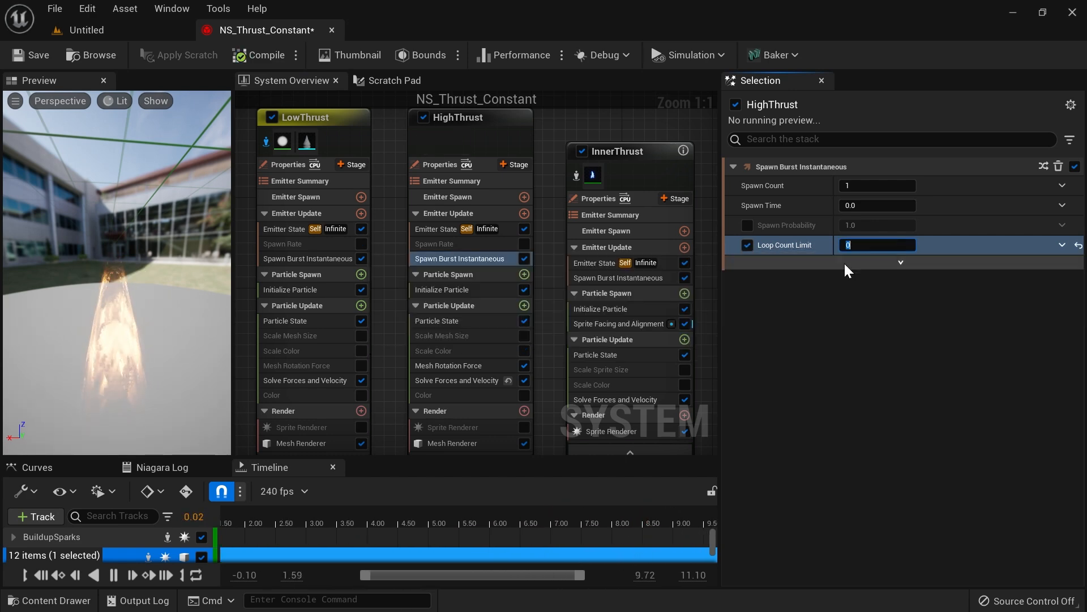
{"action": "left_click", "coordinate": [747, 245]}
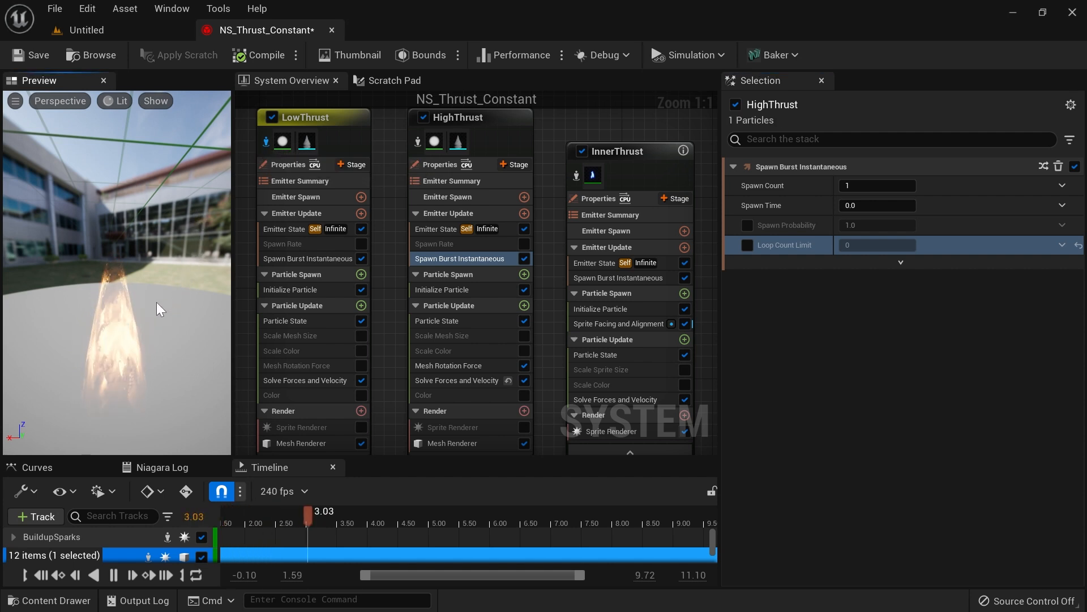
Step: Clear LowThrust's isolation and isolate the LowThrust, HighThrust and InnerThrust emitters together in the preview
{"action": "mouse_move", "coordinate": [137, 311]}
{"action": "left_mouse_down"}
{"action": "mouse_move", "coordinate": [164, 310]}
{"action": "mouse_move", "coordinate": [150, 306]}
{"action": "left_mouse_up"}
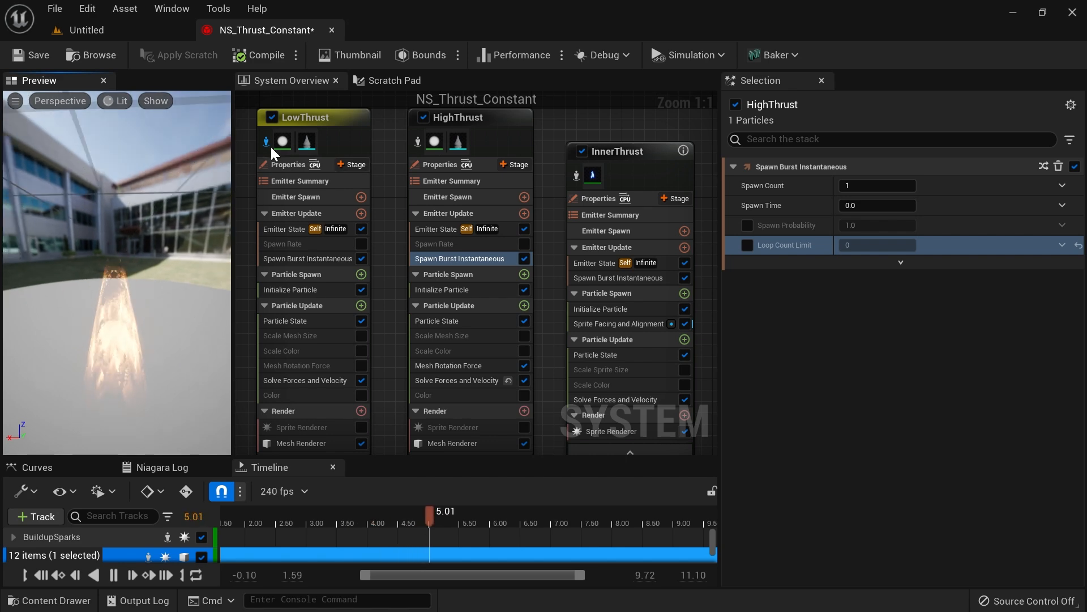
{"action": "left_click", "coordinate": [267, 142]}
{"action": "left_click_drag", "start_coordinate": [566, 133], "coordinate": [370, 134]}
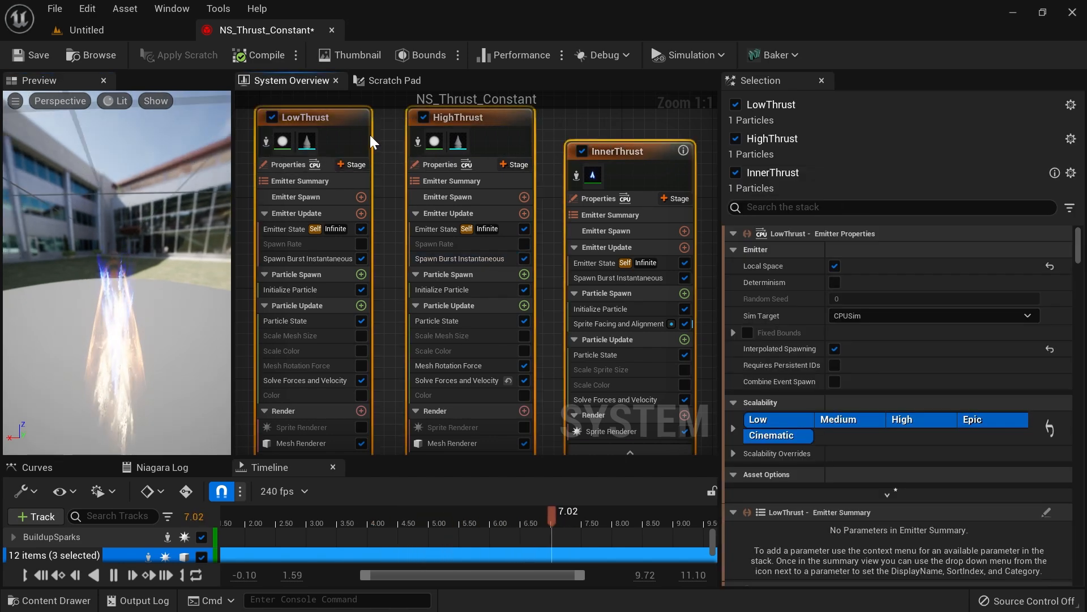
{"action": "right_click", "coordinate": [370, 133]}
{"action": "left_click", "coordinate": [419, 180]}
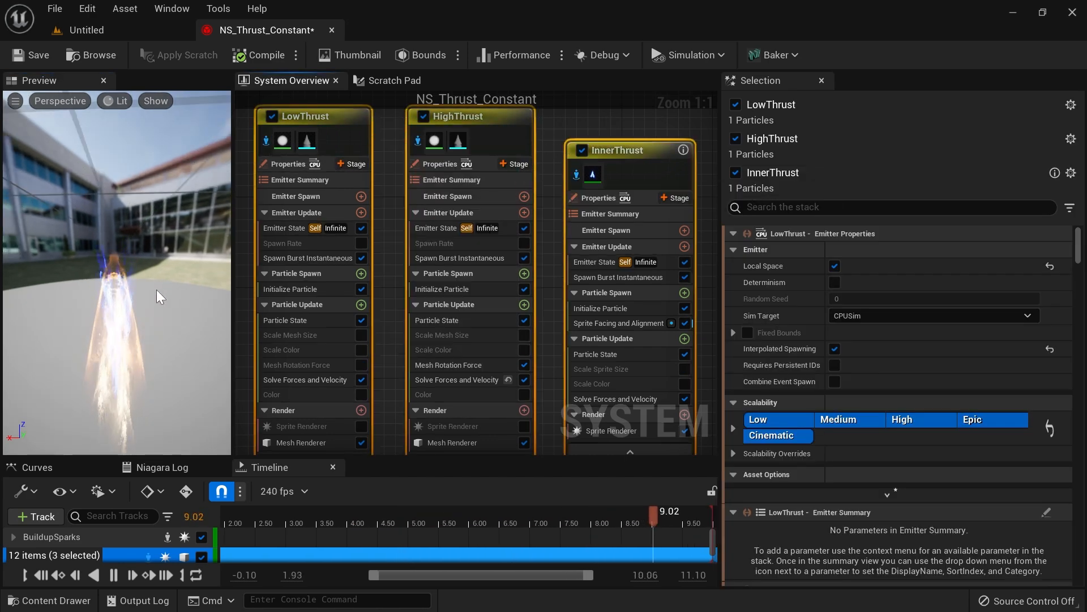
Step: Check the combined flame on the ship in the level, then isolate only the InnerThrustDistortion emitter in the NS_Thrust_Constant preview
{"action": "left_click", "coordinate": [140, 29]}
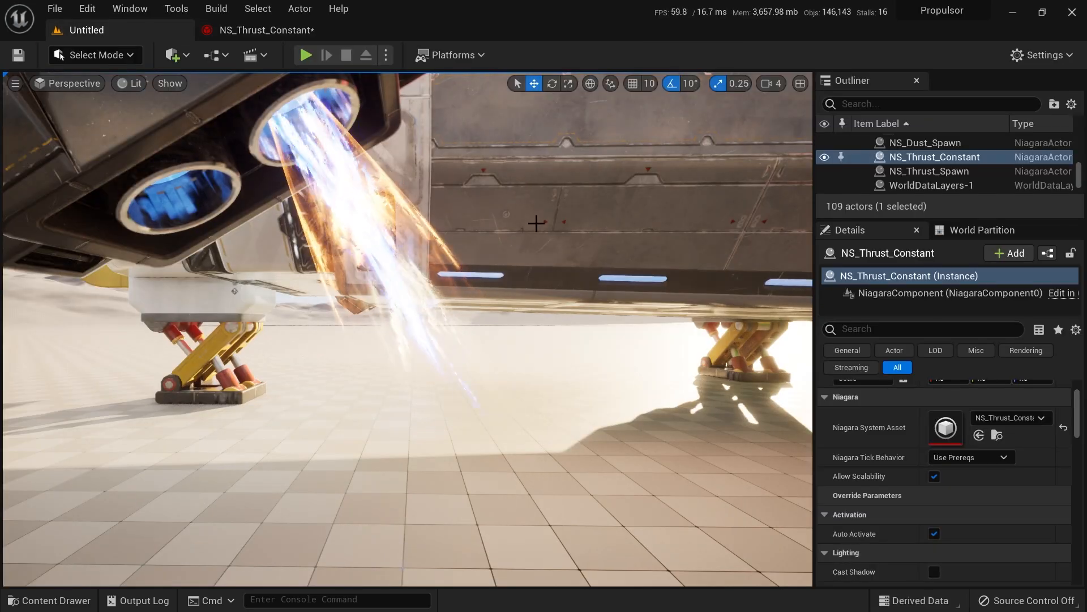
{"action": "right_click_drag", "start_coordinate": [536, 223], "coordinate": [536, 223]}
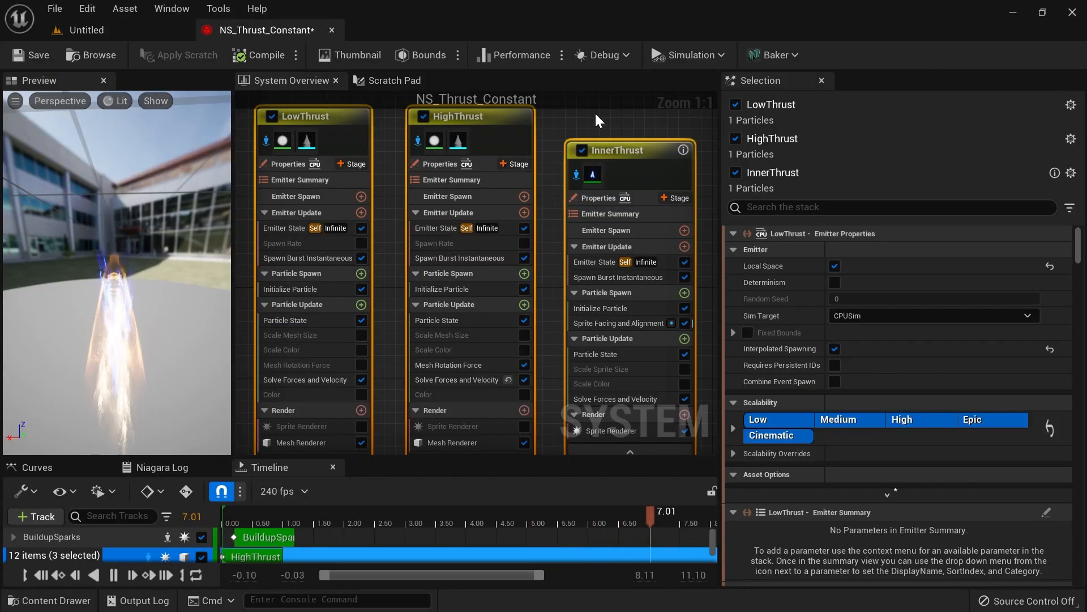
{"action": "right_click_drag", "start_coordinate": [640, 126], "coordinate": [433, 201]}
{"action": "scroll", "coordinate": [593, 152], "scroll_direction": "down", "scroll_amount": 1}
{"action": "right_click", "coordinate": [415, 204]}
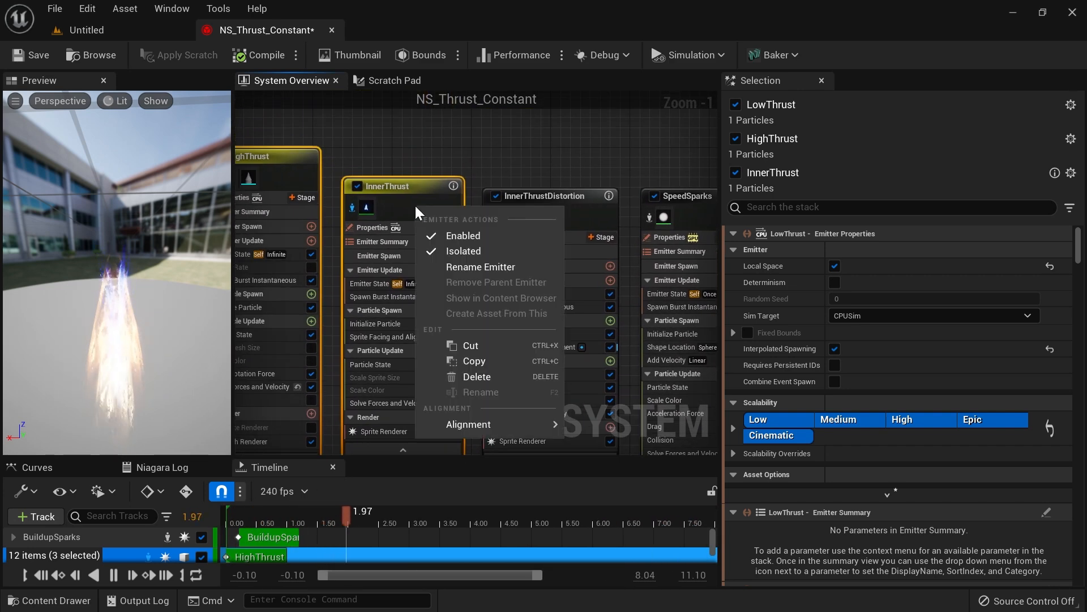
{"action": "left_click", "coordinate": [461, 250]}
{"action": "right_click_drag", "start_coordinate": [559, 144], "coordinate": [483, 107]}
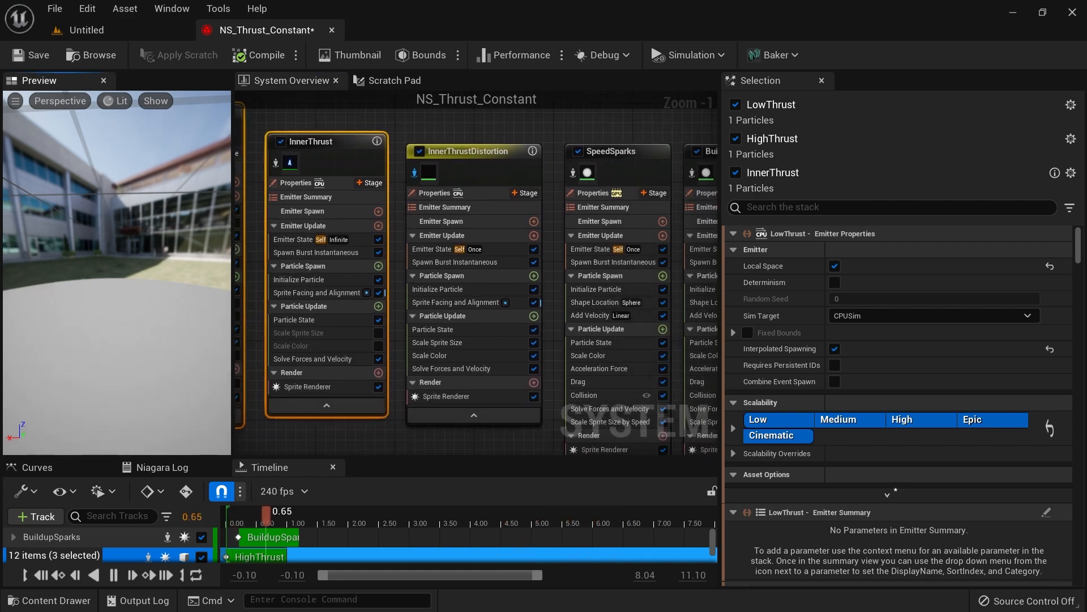
{"action": "right_click_drag", "start_coordinate": [379, 426], "coordinate": [388, 454]}
Step: Set InnerThrustDistortion's Emitter State to an Infinite Loop Behavior with a Loop Delay of 0
{"action": "left_click", "coordinate": [500, 278]}
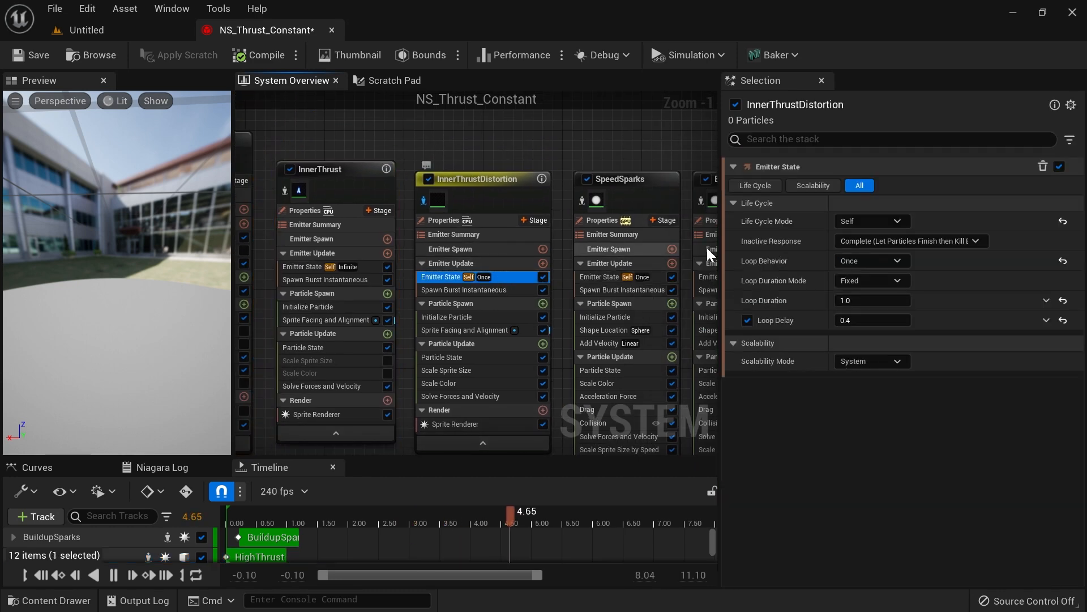
{"action": "left_click", "coordinate": [888, 262]}
{"action": "left_click", "coordinate": [885, 283]}
{"action": "left_click", "coordinate": [861, 320]}
{"action": "type", "text": "0"}
{"action": "key", "text": "Return"}
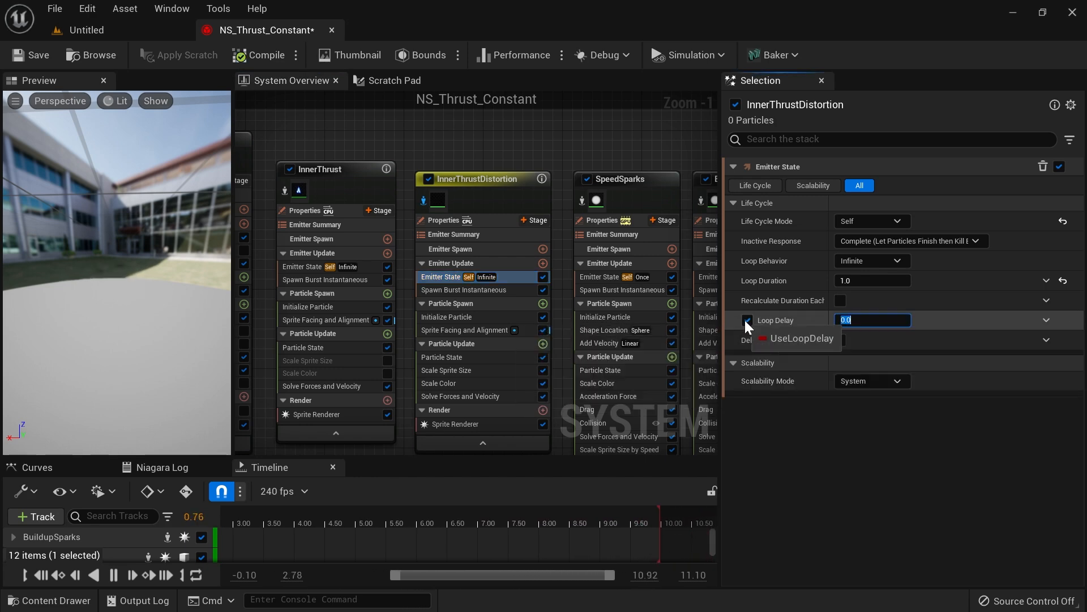
Step: Set the Lifetime to 1.0 in InnerThrustDistortion's Initialize Particle and check the distortion in the level
{"action": "left_click", "coordinate": [506, 289]}
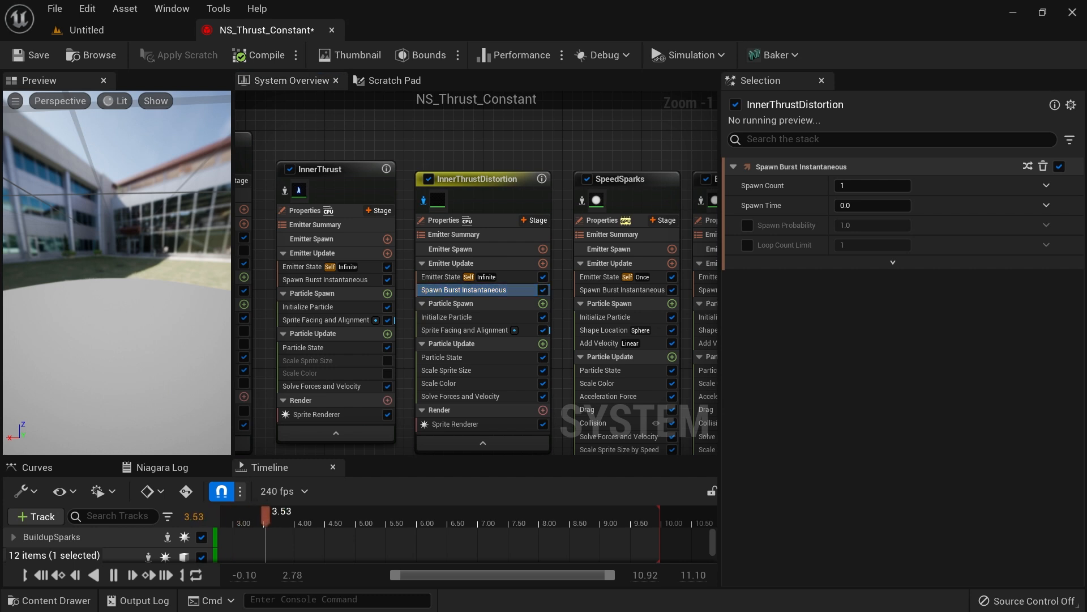
{"action": "left_click", "coordinate": [490, 318]}
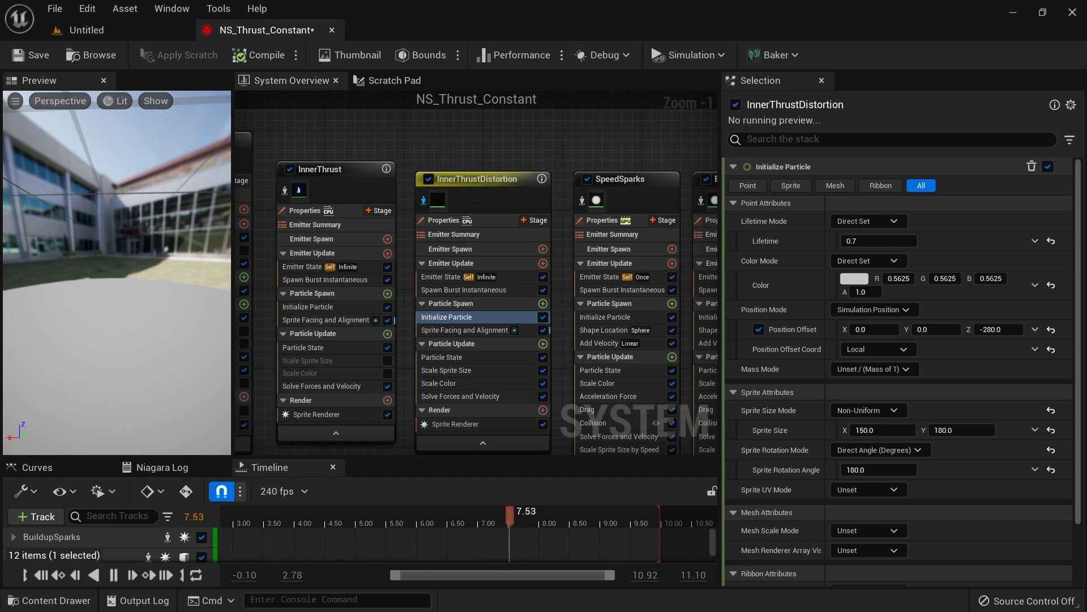
{"action": "left_click_drag", "start_coordinate": [849, 241], "coordinate": [859, 242]}
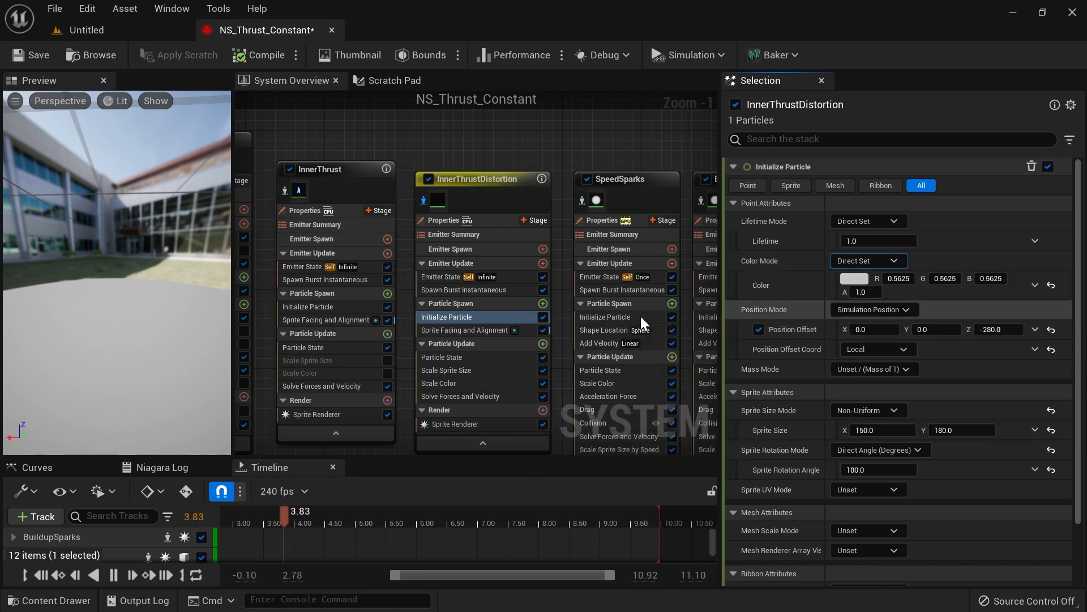
{"action": "left_click", "coordinate": [114, 31]}
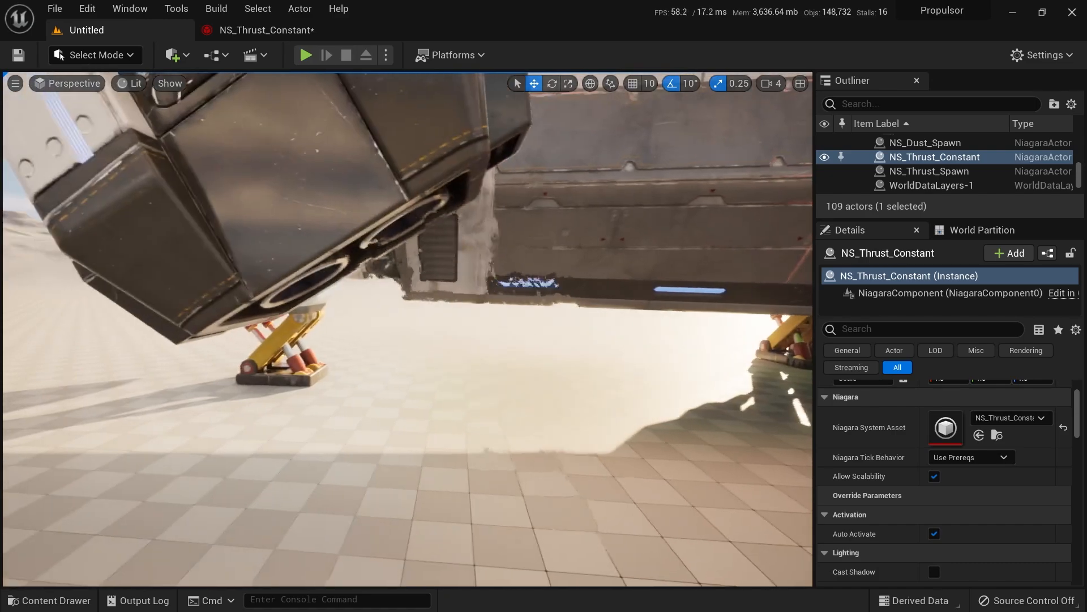
{"action": "mouse_move", "coordinate": [561, 253]}
{"action": "right_mouse_down"}
{"action": "mouse_move", "coordinate": [640, 249]}
{"action": "mouse_move", "coordinate": [562, 253]}
{"action": "right_mouse_up"}
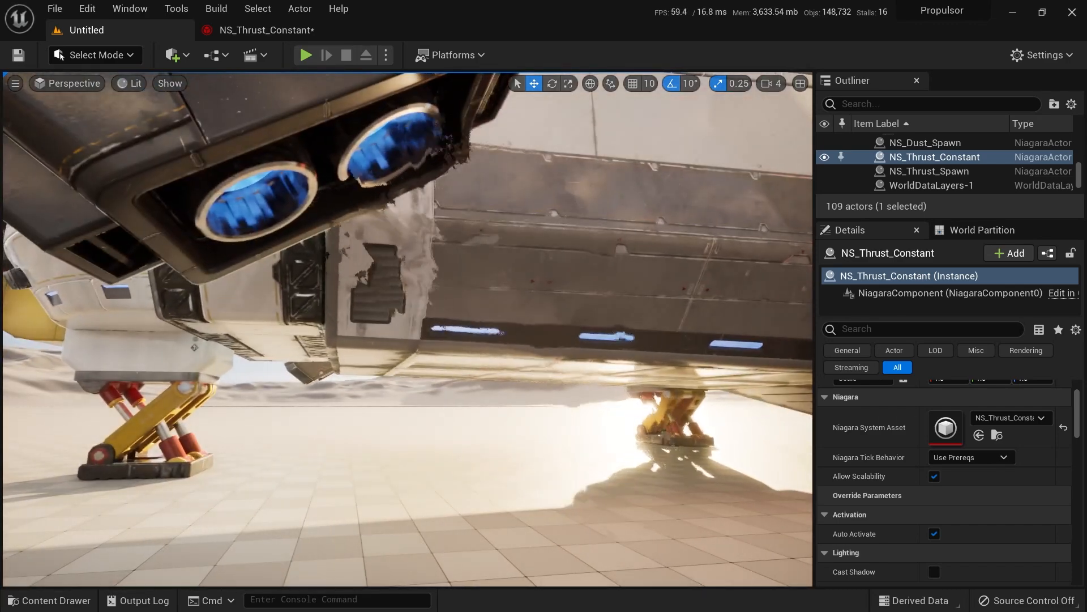
Step: Try a Sprite Size X of 100 for InnerThrustDistortion and check the distortion in the level
{"action": "left_click", "coordinate": [258, 30]}
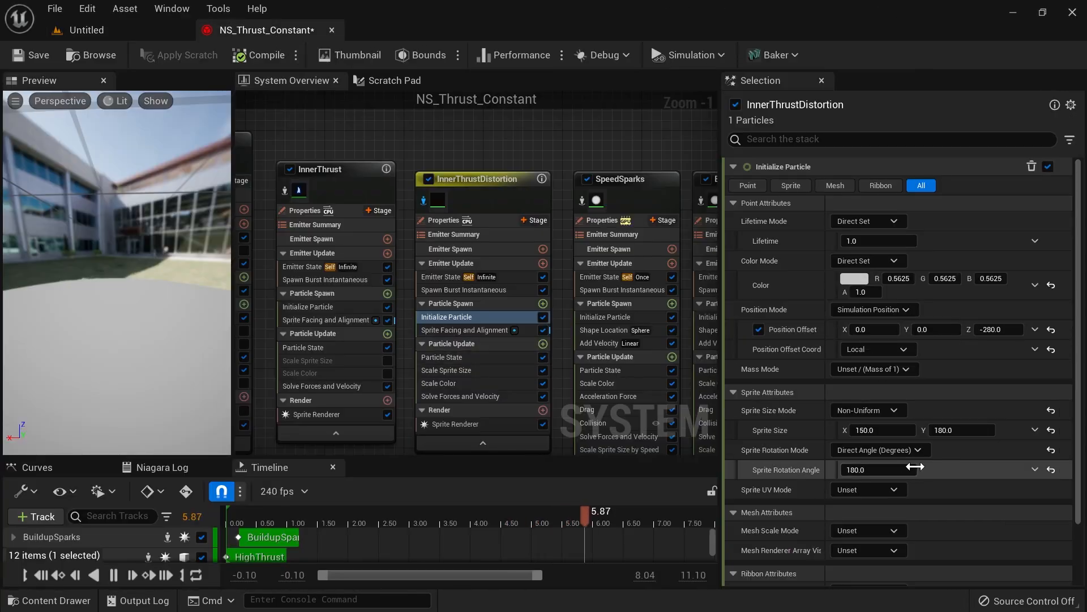
{"action": "left_click", "coordinate": [878, 431]}
{"action": "type", "text": "10"}
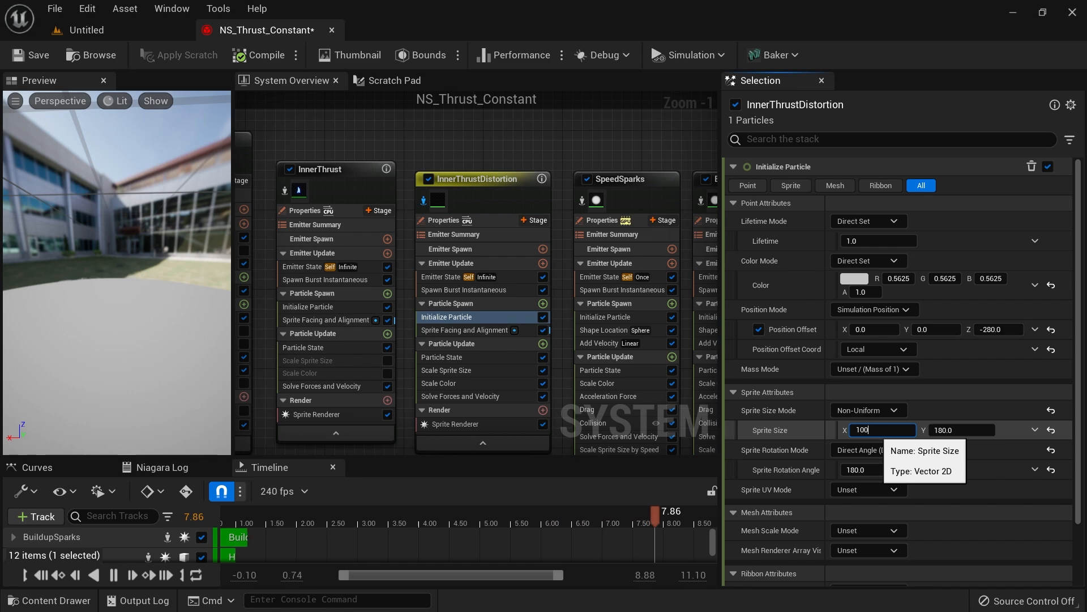
{"action": "left_click", "coordinate": [164, 32]}
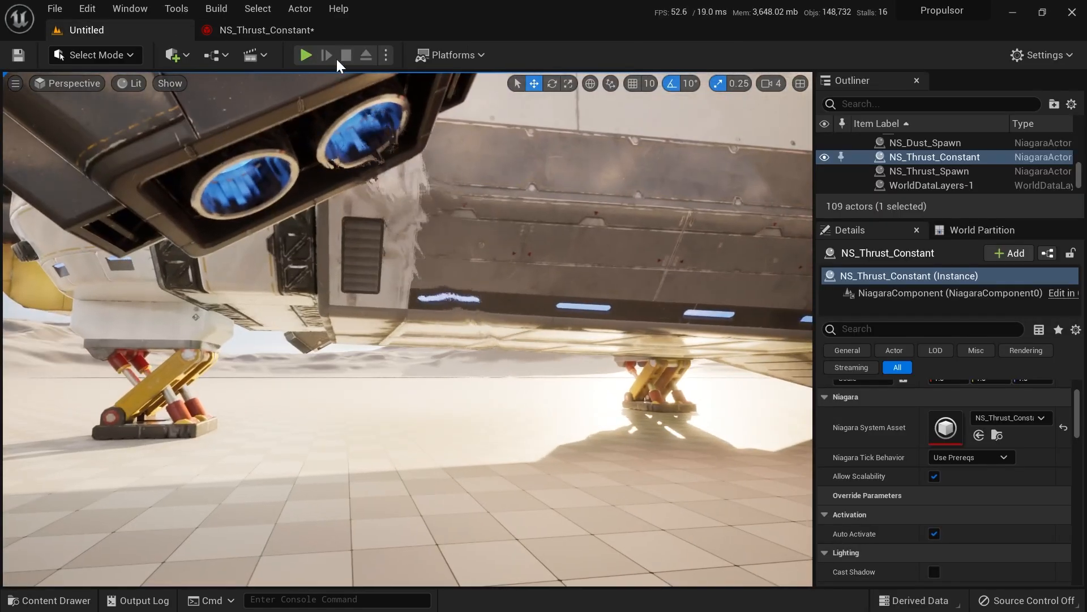
{"action": "left_click", "coordinate": [286, 30]}
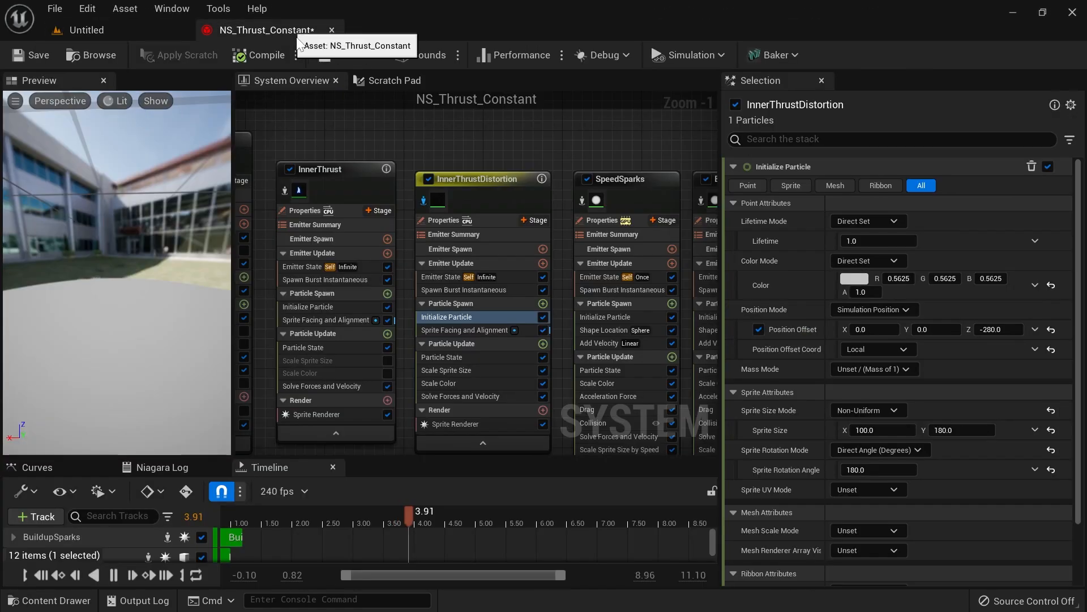
Step: Disable the Scale Color and Scale Sprite Size modules of InnerThrustDistortion and check the distortion in the level
{"action": "right_click_drag", "start_coordinate": [580, 270], "coordinate": [536, 199]}
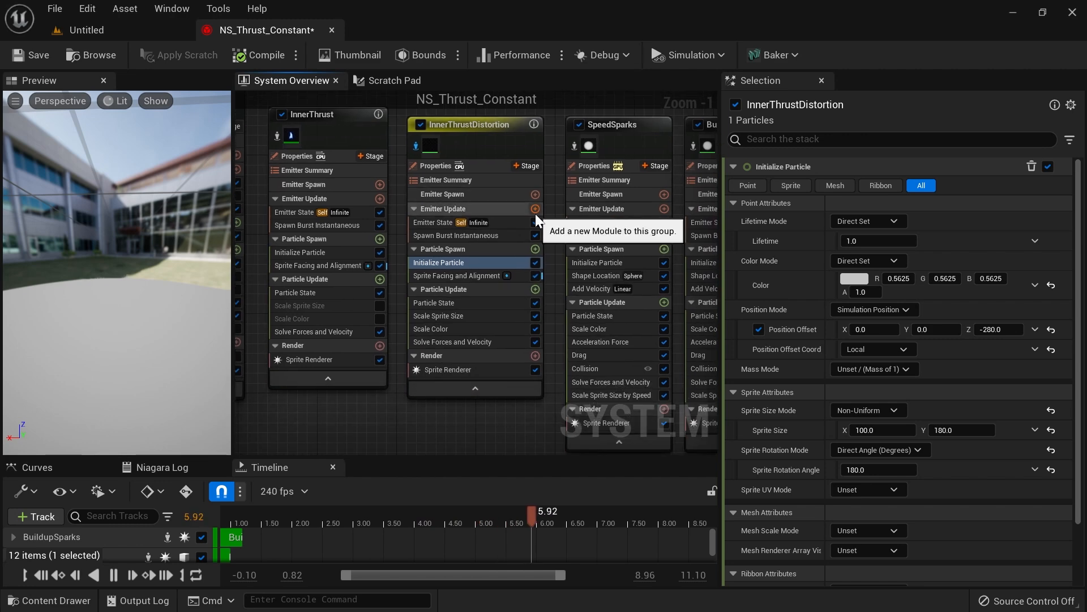
{"action": "left_click", "coordinate": [535, 328]}
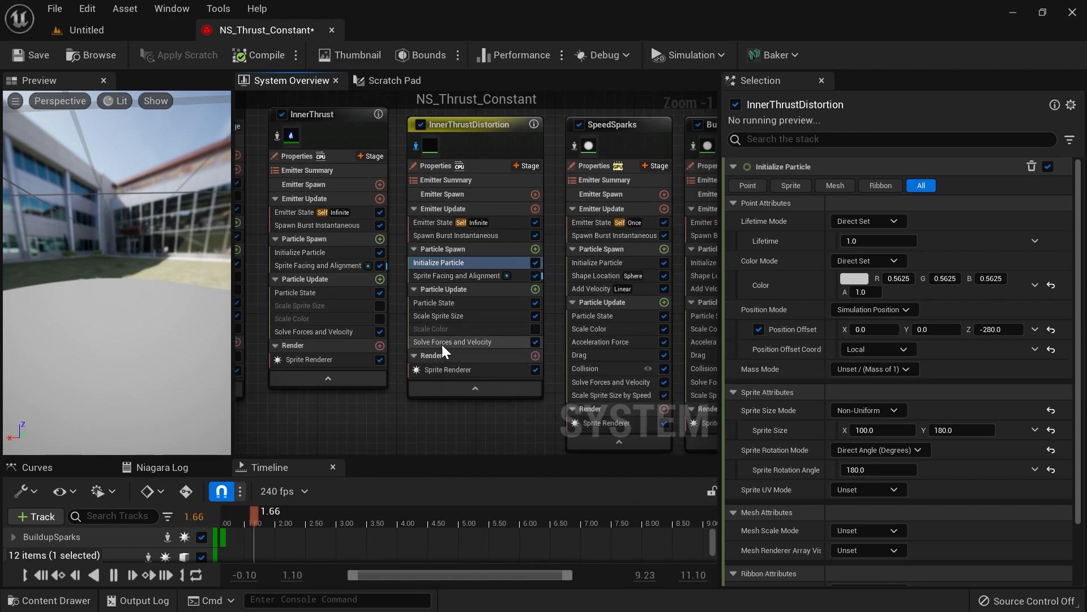
{"action": "left_click", "coordinate": [476, 315]}
{"action": "left_click", "coordinate": [534, 316]}
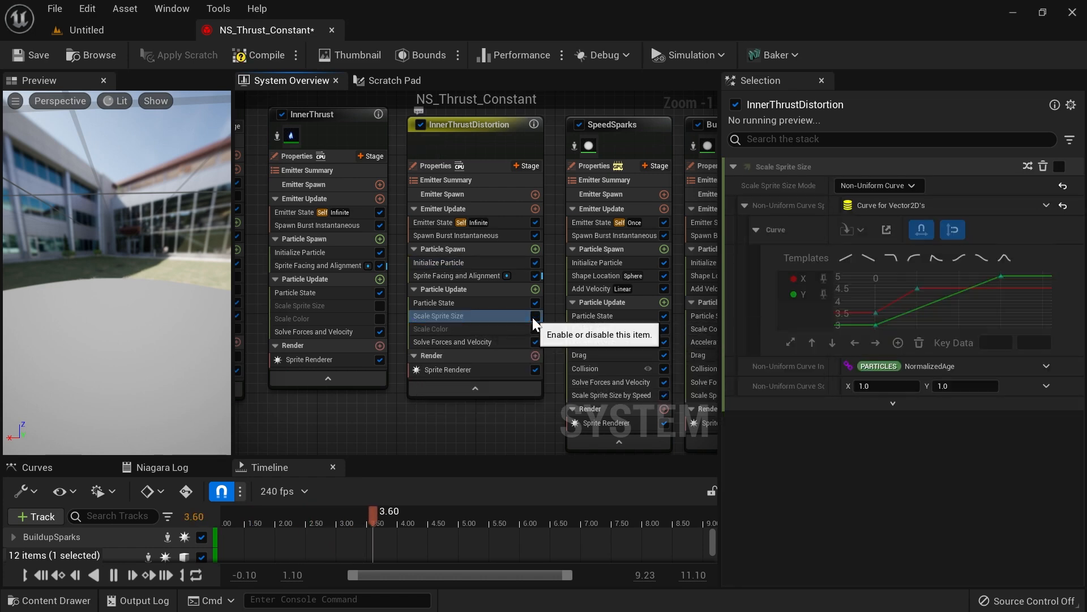
{"action": "left_click", "coordinate": [137, 32]}
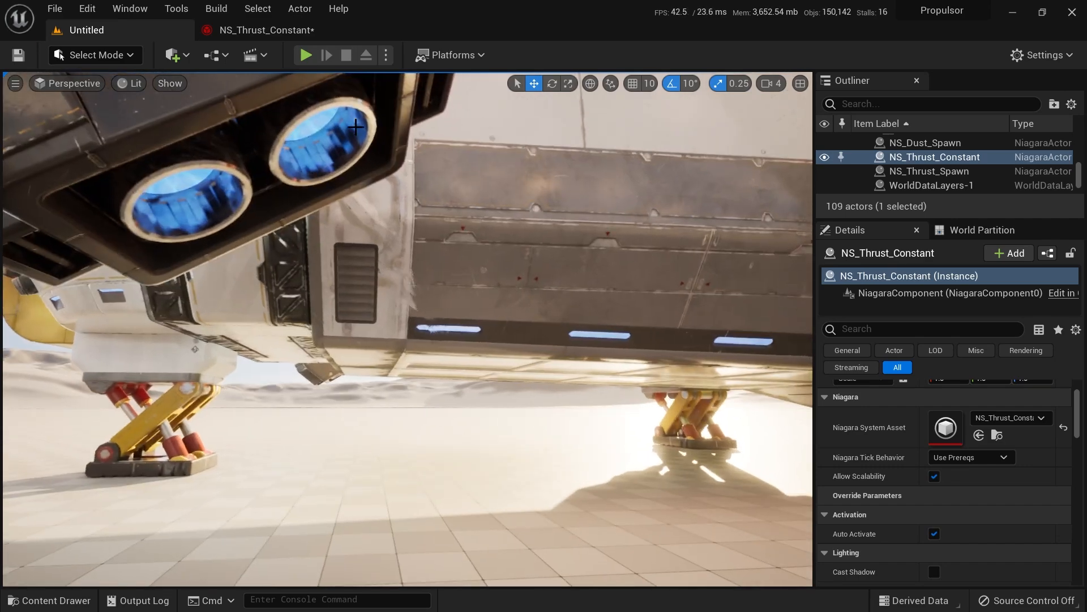
{"action": "left_click", "coordinate": [264, 30]}
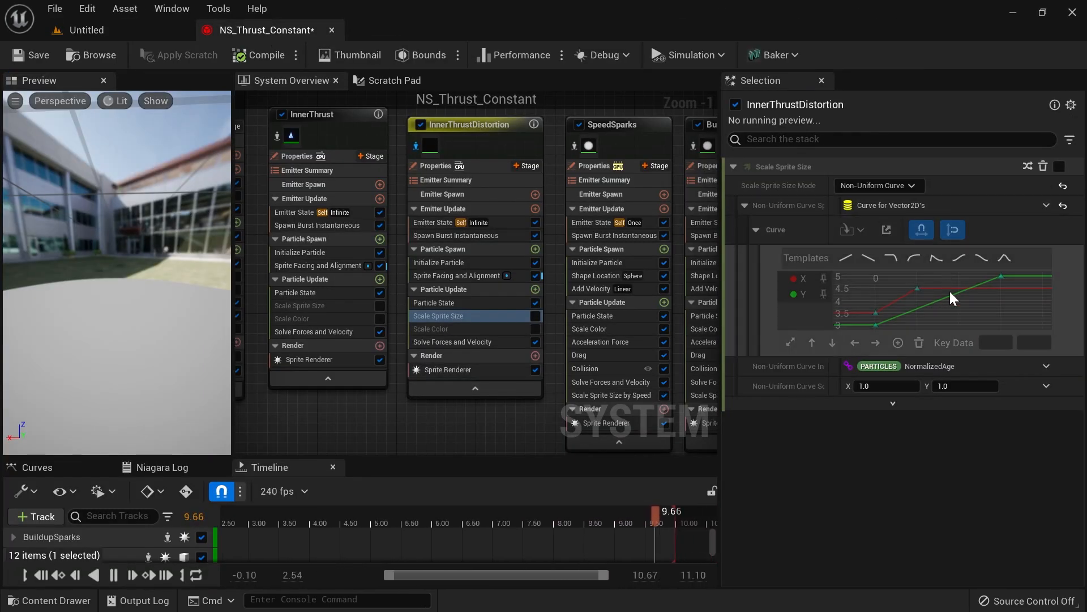
Step: Try a Sprite Size Y of 280 in InnerThrustDistortion's Initialize Particle and inspect the distortion around the thruster in the level
{"action": "left_click", "coordinate": [480, 262]}
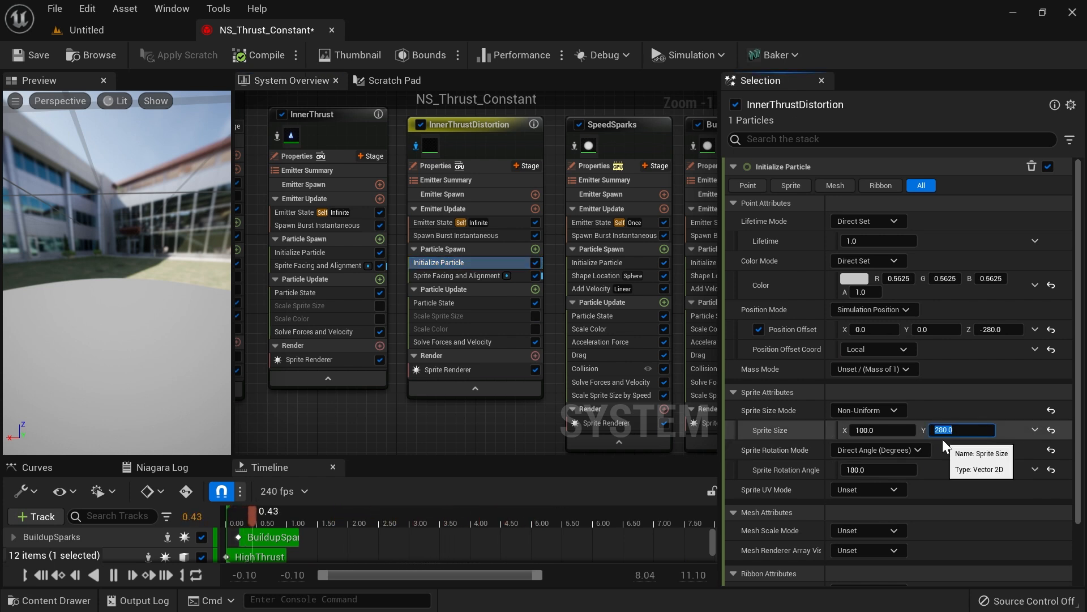
{"action": "left_click", "coordinate": [154, 31]}
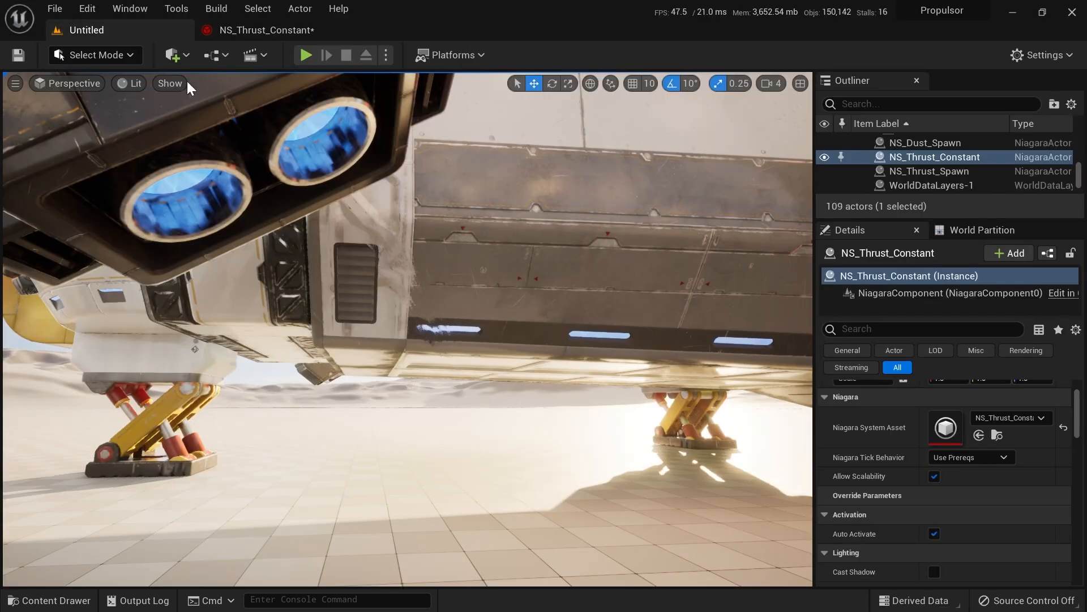
{"action": "mouse_move", "coordinate": [384, 74]}
{"action": "right_mouse_down"}
{"action": "mouse_move", "coordinate": [374, 78]}
{"action": "mouse_move", "coordinate": [384, 75]}
{"action": "right_mouse_up"}
{"action": "left_click", "coordinate": [296, 31]}
{"action": "left_click", "coordinate": [120, 34]}
{"action": "right_click_drag", "start_coordinate": [339, 227], "coordinate": [305, 227]}
{"action": "left_click", "coordinate": [284, 35]}
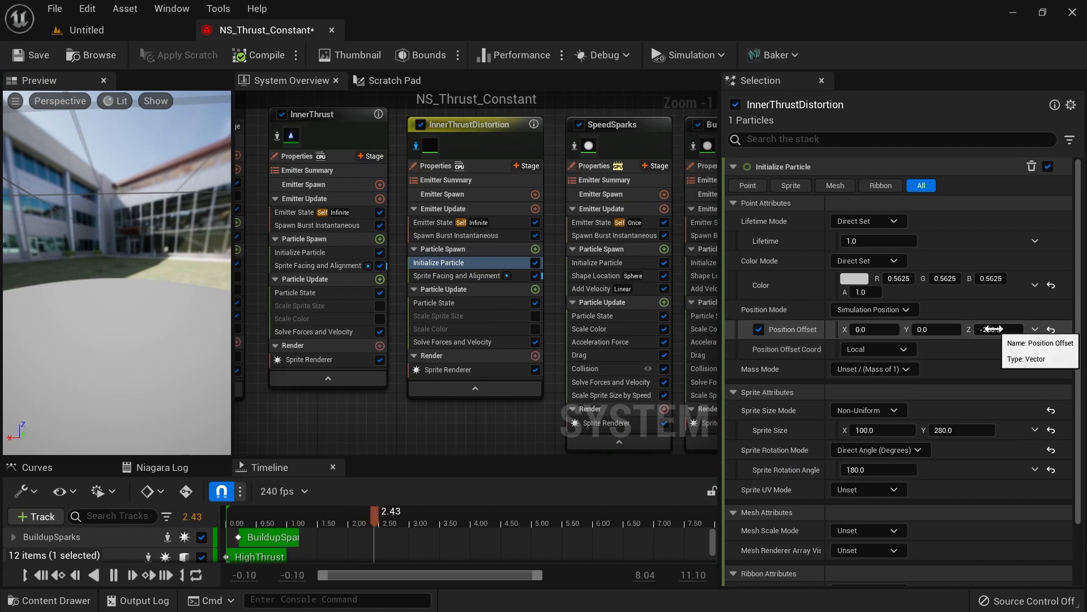
Step: Set InnerThrustDistortion's Sprite Size to X 220 and Y 380 and check the distortion in the level
{"action": "left_click", "coordinate": [962, 430]}
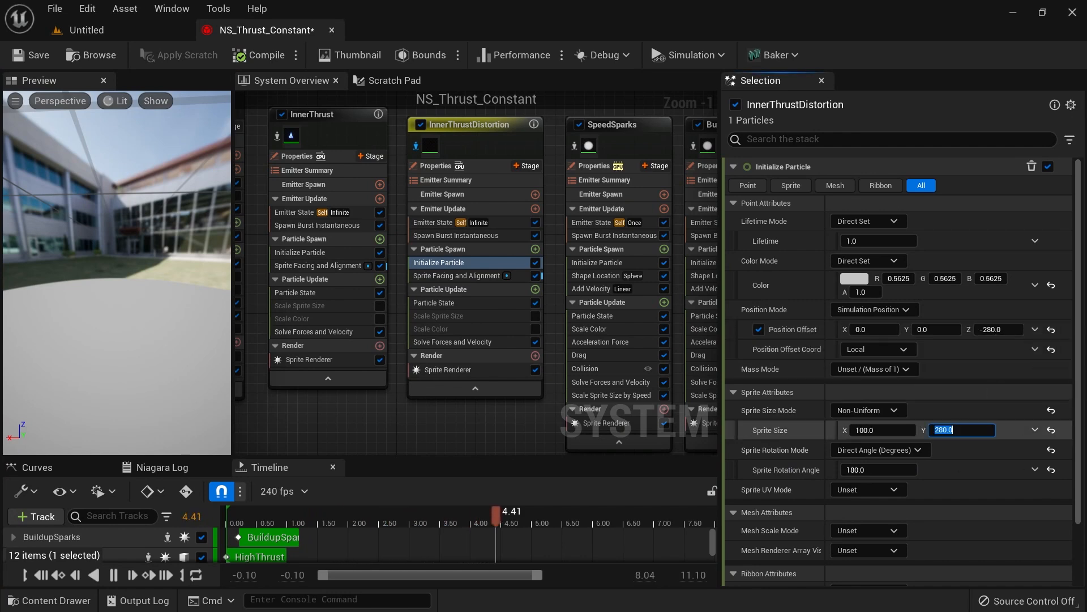
{"action": "key", "text": "BackSpace"}
{"action": "type", "text": "3"}
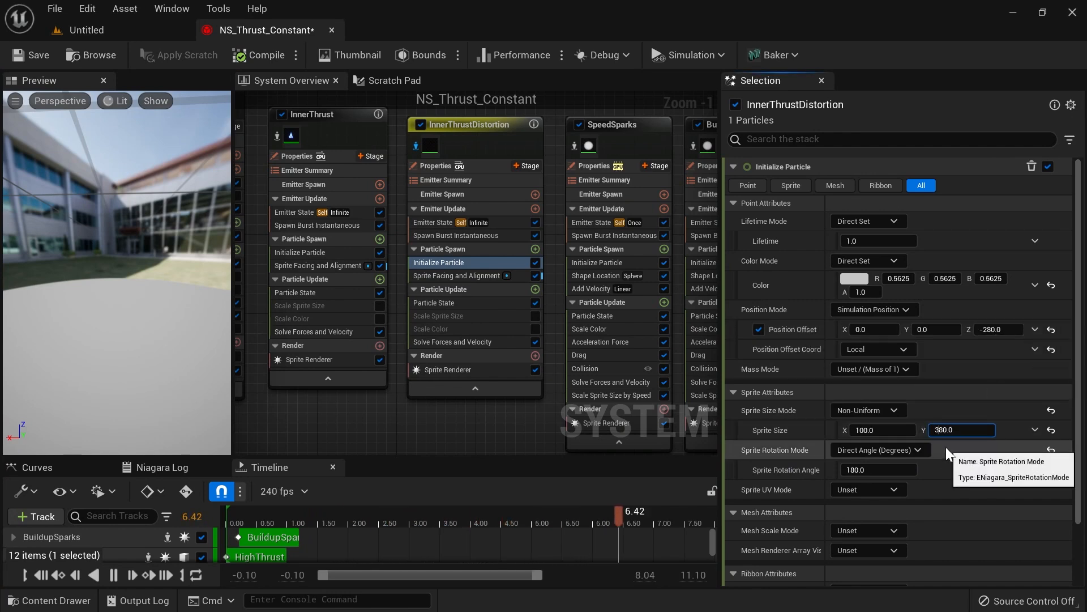
{"action": "left_click", "coordinate": [875, 431]}
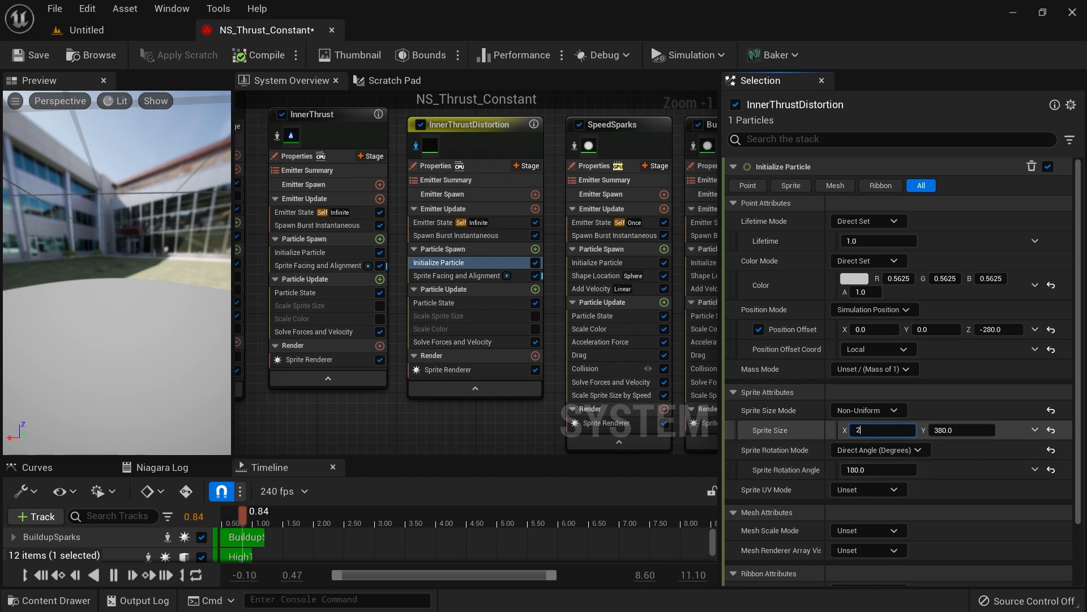
{"action": "left_click", "coordinate": [177, 35]}
{"action": "right_click_drag", "start_coordinate": [470, 212], "coordinate": [446, 190]}
{"action": "left_click", "coordinate": [238, 29]}
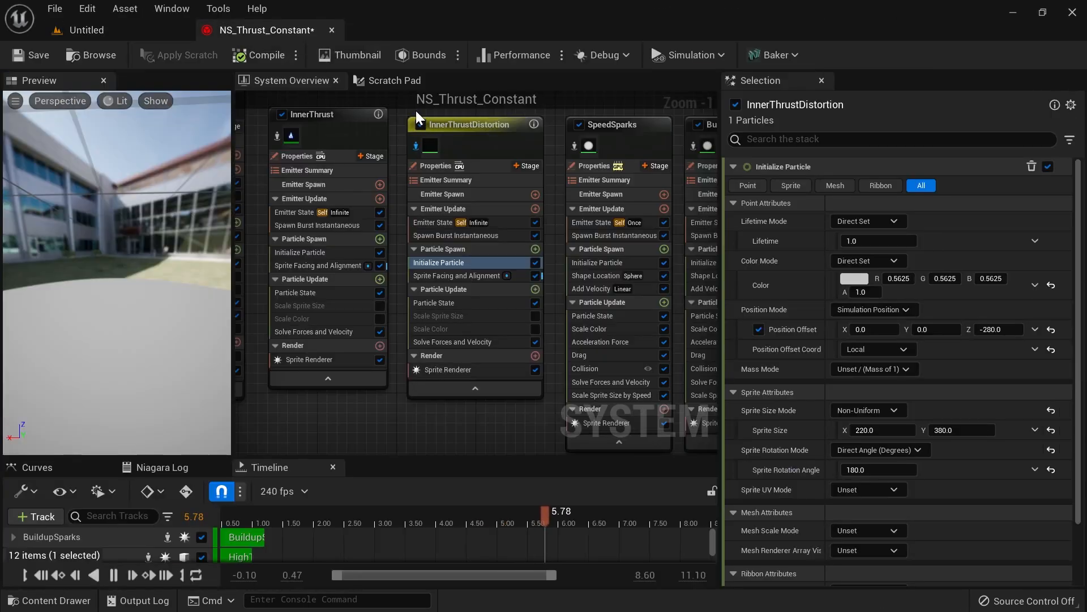
Step: Isolate InnerThrust together with InnerThrustDistortion and inspect the inner flame on the ship in the level
{"action": "right_click_drag", "start_coordinate": [416, 110], "coordinate": [466, 179]}
{"action": "left_click", "coordinate": [412, 204], "text": "ctrl"}
{"action": "right_click", "coordinate": [397, 205]}
{"action": "left_click", "coordinate": [441, 253]}
{"action": "left_click", "coordinate": [87, 29]}
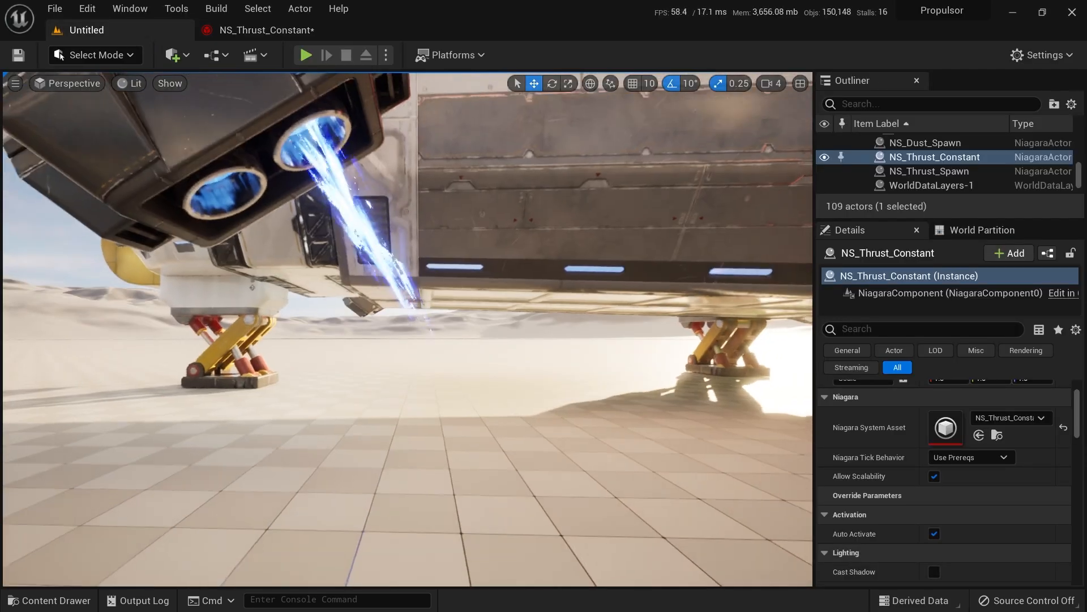
{"action": "right_click_drag", "start_coordinate": [407, 329], "coordinate": [351, 321]}
Step: Isolate only the SpeedSparks emitter in the NS_Thrust_Constant preview
{"action": "left_click", "coordinate": [266, 30]}
{"action": "right_click_drag", "start_coordinate": [397, 105], "coordinate": [586, 137]}
{"action": "left_click", "coordinate": [572, 230]}
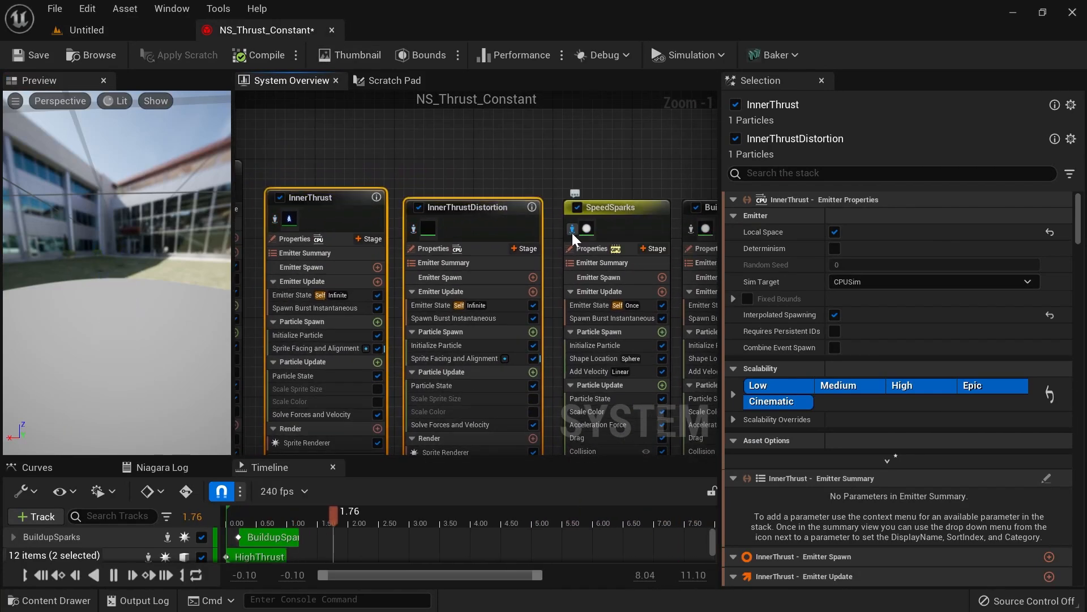
{"action": "right_click_drag", "start_coordinate": [661, 135], "coordinate": [484, 121]}
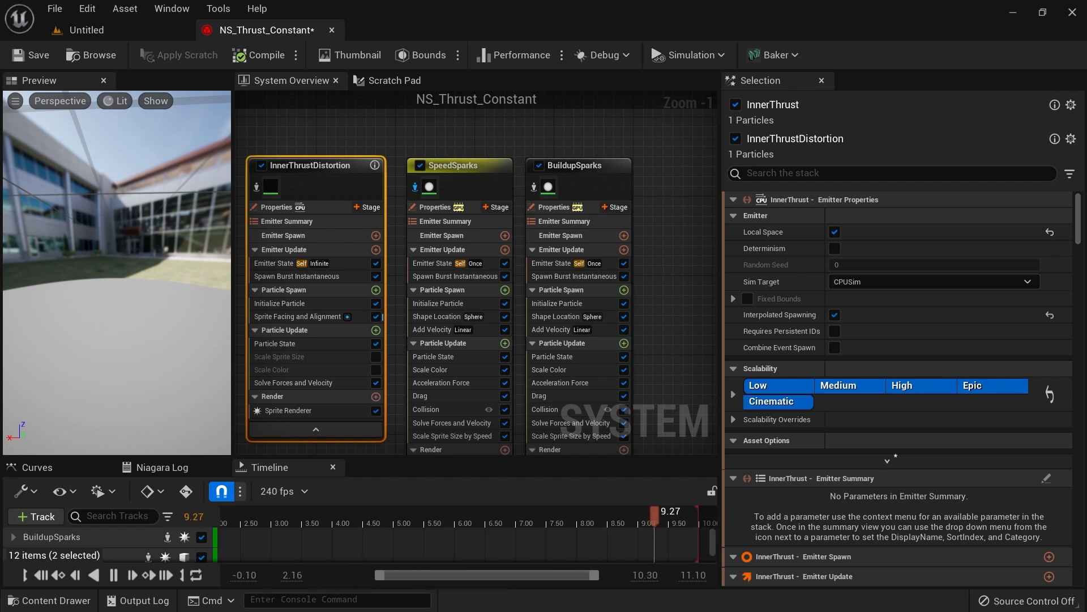
Step: Disable SpeedSparks' Spawn Burst Instantaneous and add a Spawn Rate module to its Emitter Update group
{"action": "left_click", "coordinate": [485, 277]}
{"action": "left_click", "coordinate": [505, 276]}
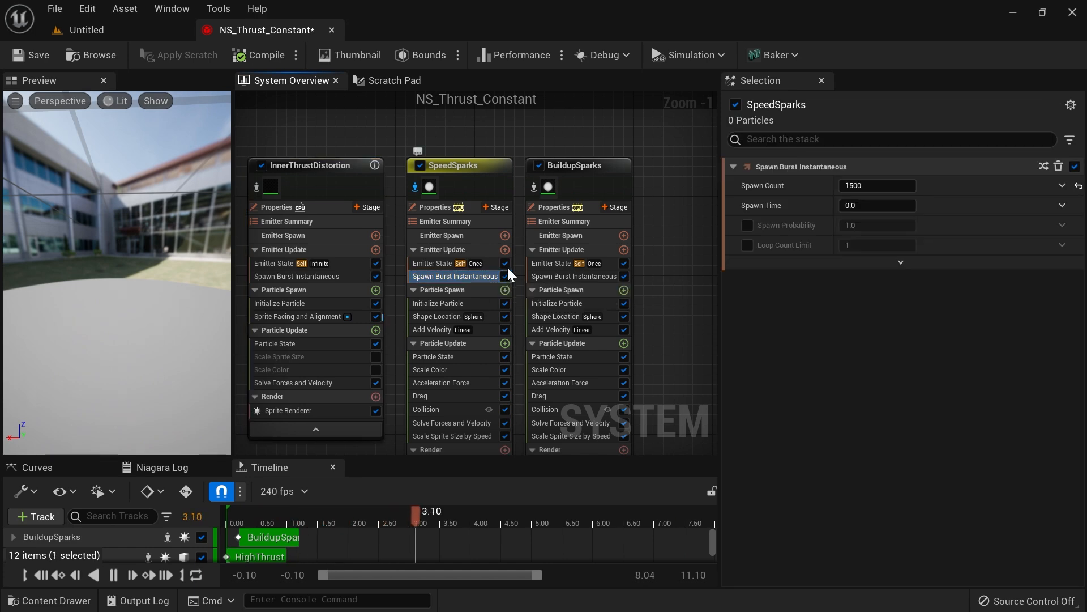
{"action": "left_click", "coordinate": [504, 250]}
{"action": "type", "text": "spawn"}
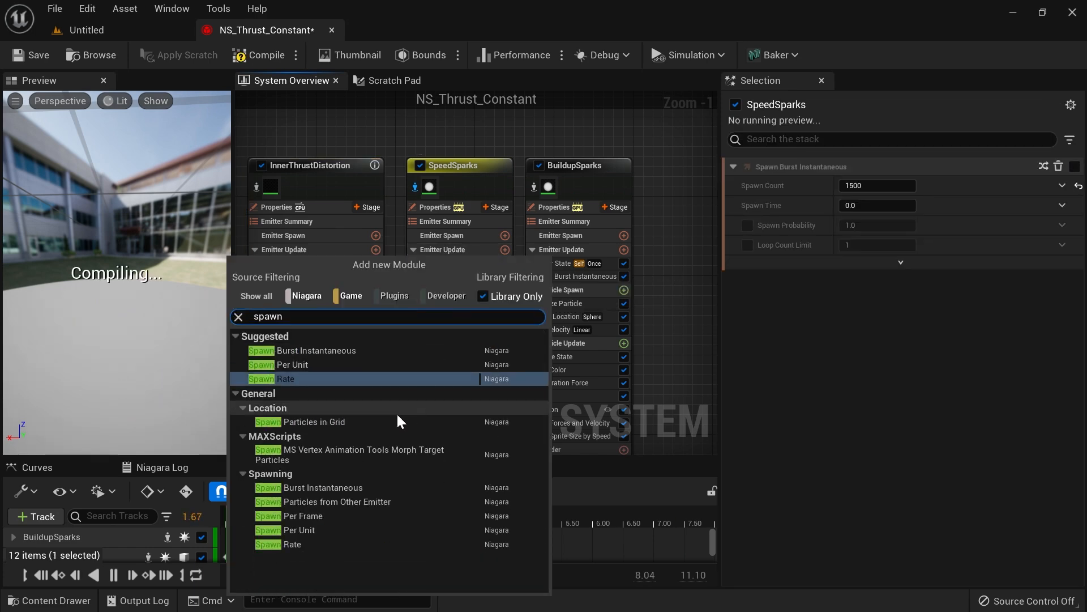
{"action": "left_click", "coordinate": [294, 377]}
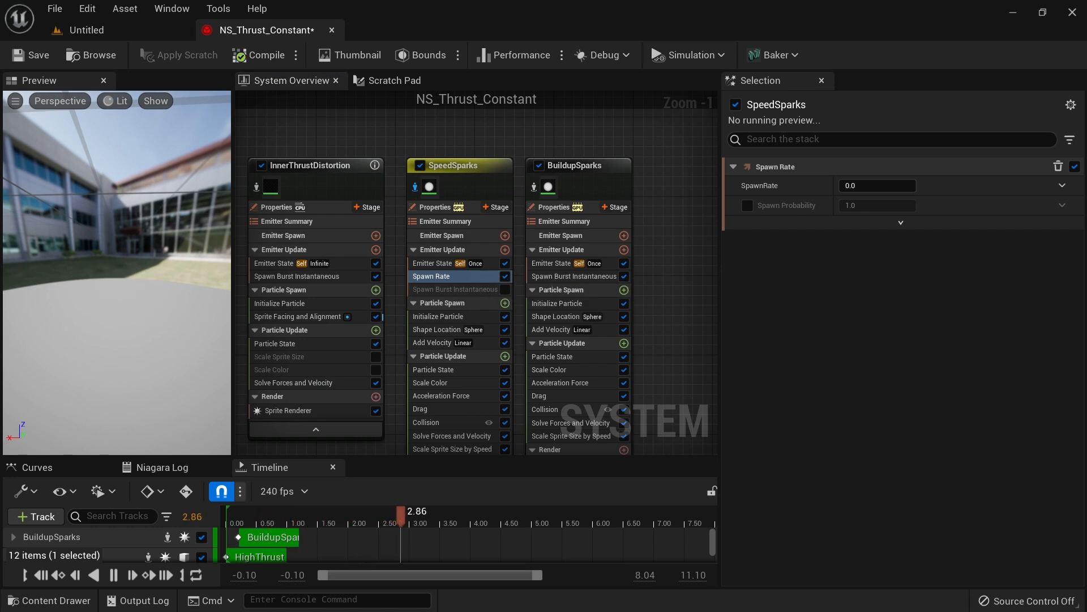
Step: Set the SpawnRate of SpeedSparks' Spawn Rate module to 900
{"action": "left_click", "coordinate": [850, 186]}
{"action": "type", "text": "900"}
{"action": "key", "text": "Return"}
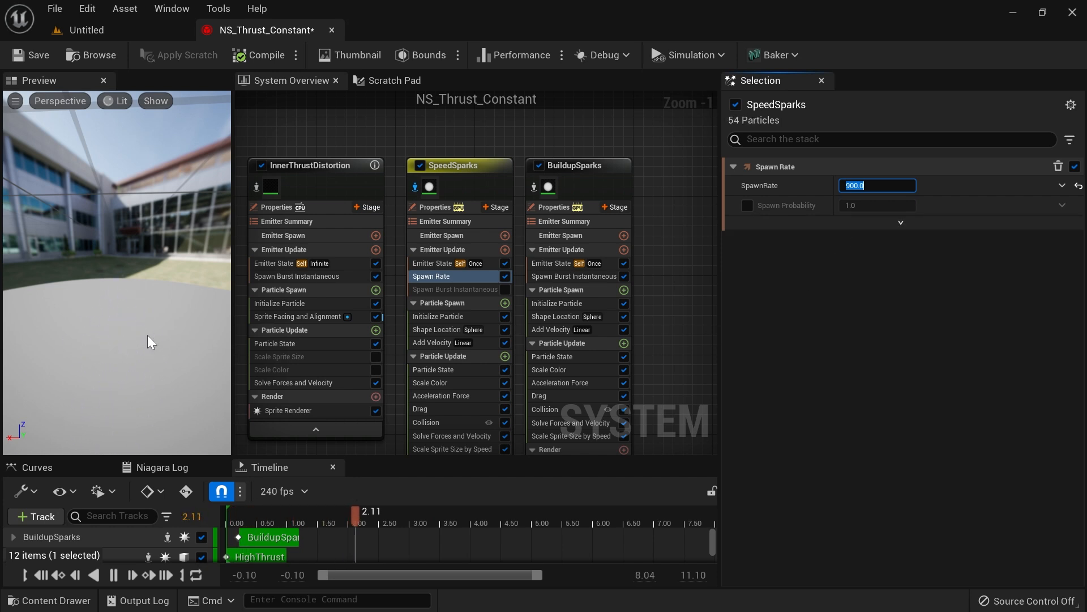
{"action": "right_click_drag", "start_coordinate": [685, 318], "coordinate": [672, 293]}
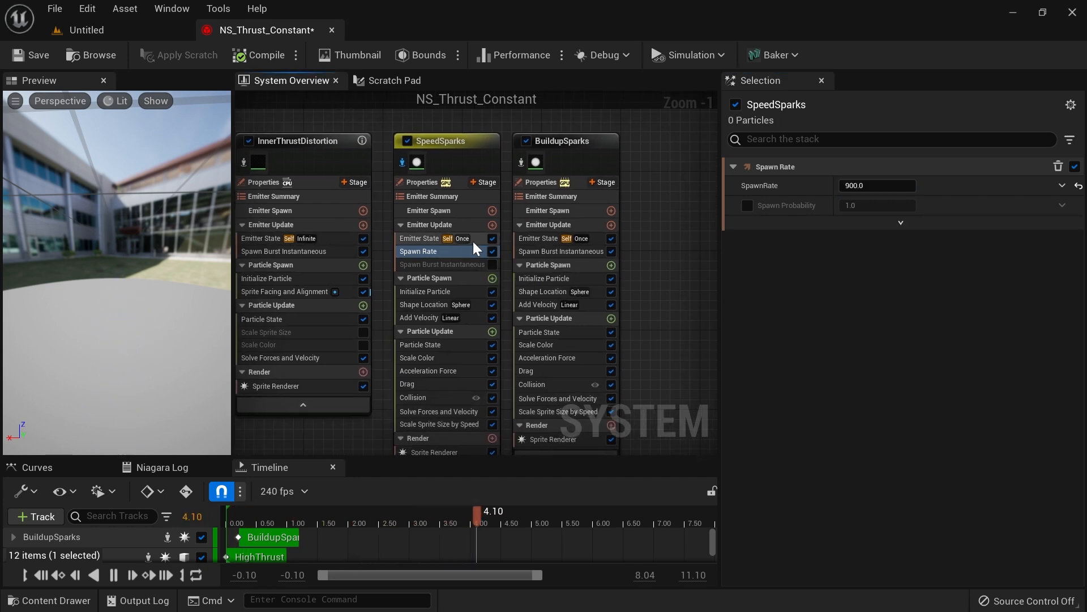
Step: Set SpeedSparks' Emitter State Loop Behavior to Infinite, disable its Loop Delay, and check the sparks on the ship
{"action": "left_click", "coordinate": [472, 239]}
{"action": "left_click", "coordinate": [898, 261]}
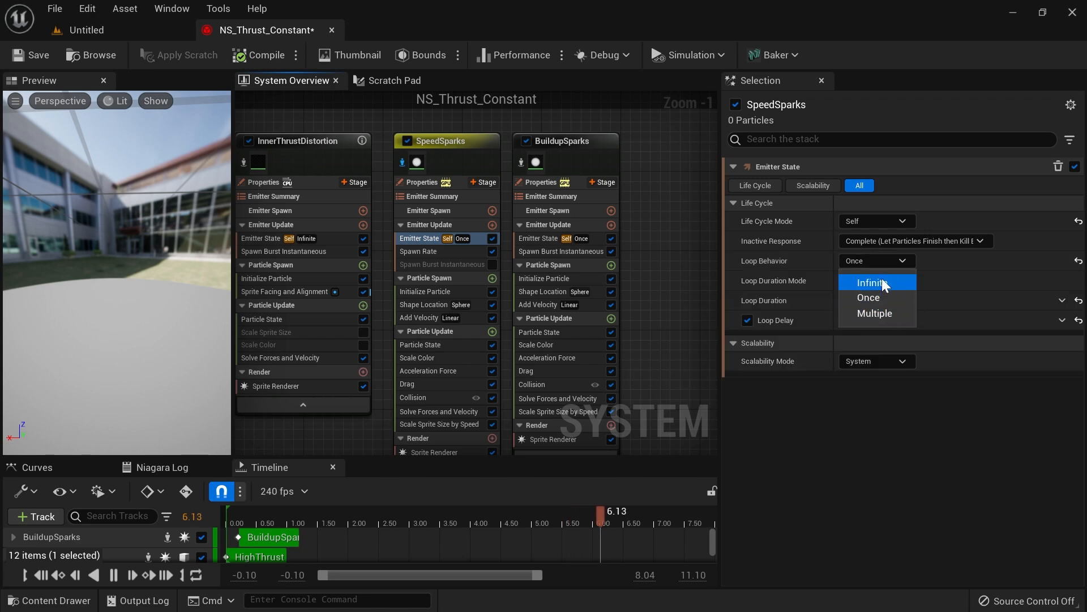
{"action": "left_click", "coordinate": [884, 283]}
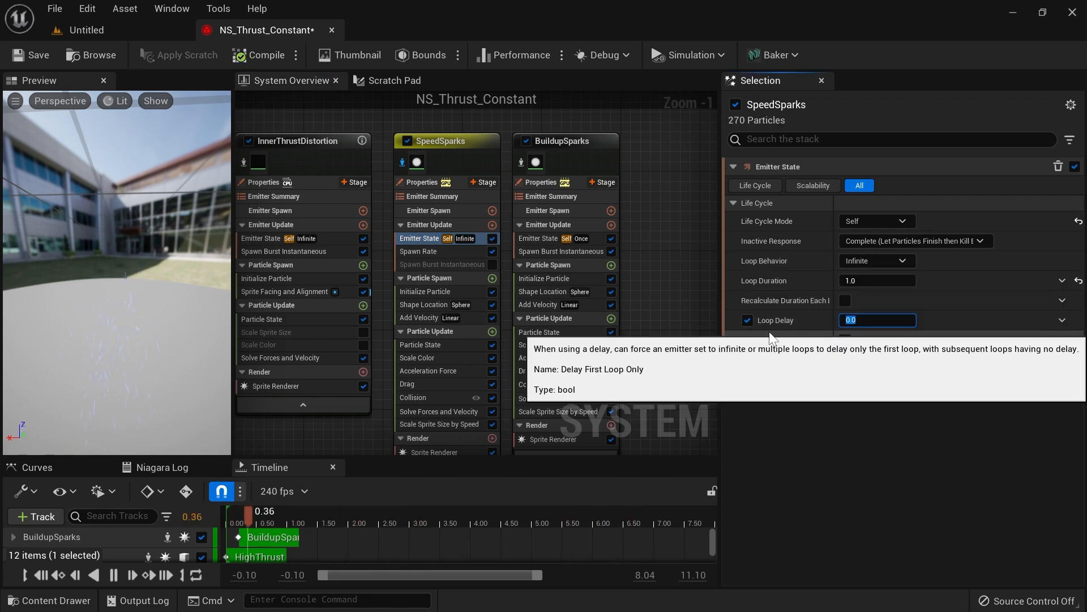
{"action": "left_click", "coordinate": [747, 320]}
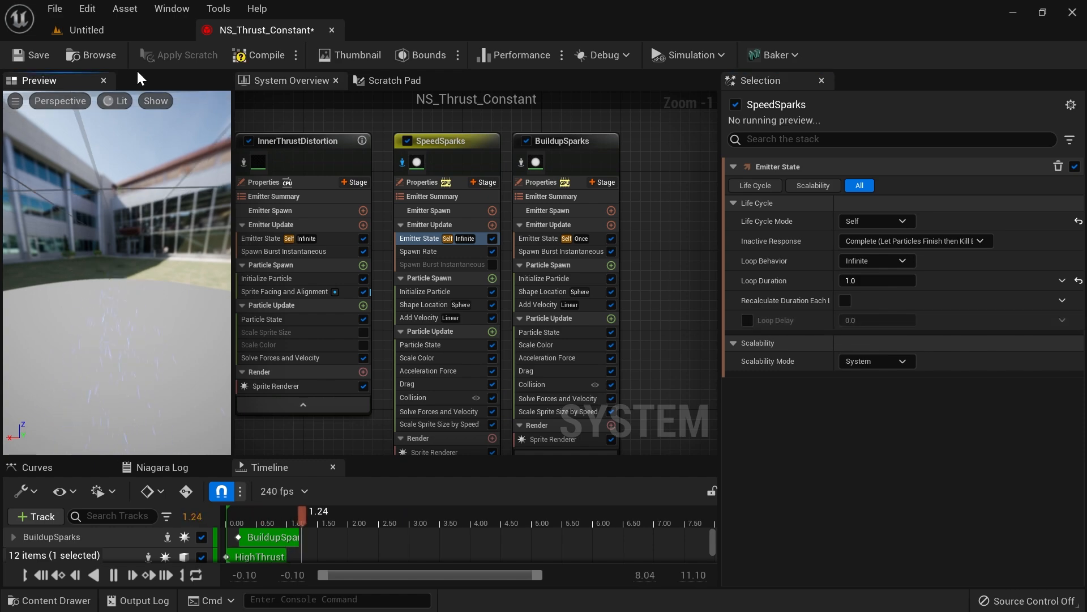
{"action": "left_click", "coordinate": [127, 30]}
{"action": "scroll", "coordinate": [336, 189], "scroll_direction": "down", "scroll_amount": 3}
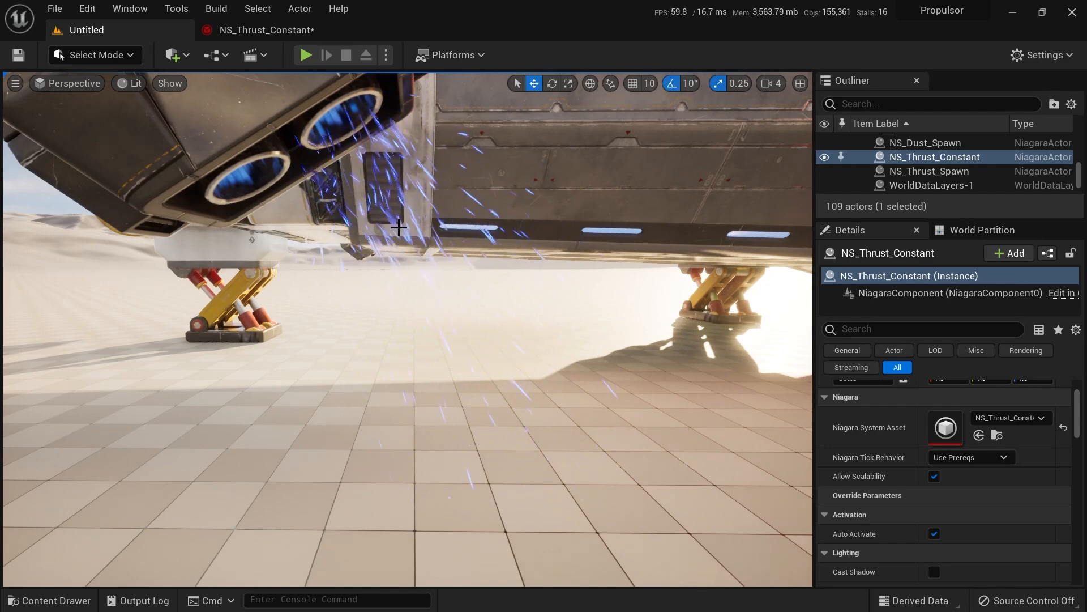
{"action": "left_click", "coordinate": [279, 31]}
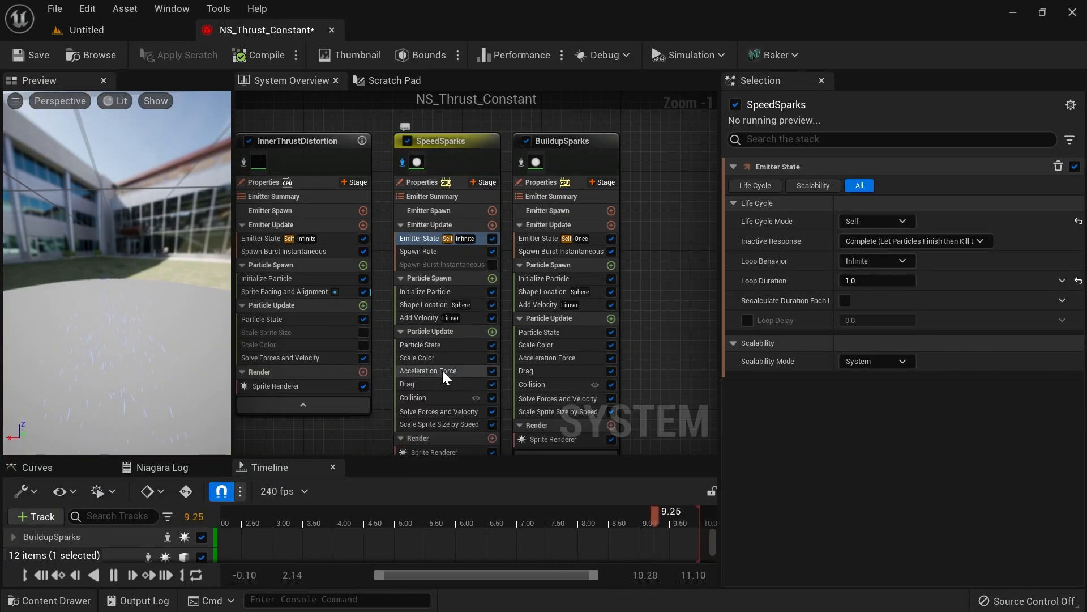
Step: Isolate BuildupSparks and set its Emitter State Loop Behavior to Infinite, with Loop Delay set to 0 and disabled
{"action": "right_click_drag", "start_coordinate": [377, 433], "coordinate": [365, 412]}
{"action": "right_click_drag", "start_coordinate": [656, 175], "coordinate": [614, 200]}
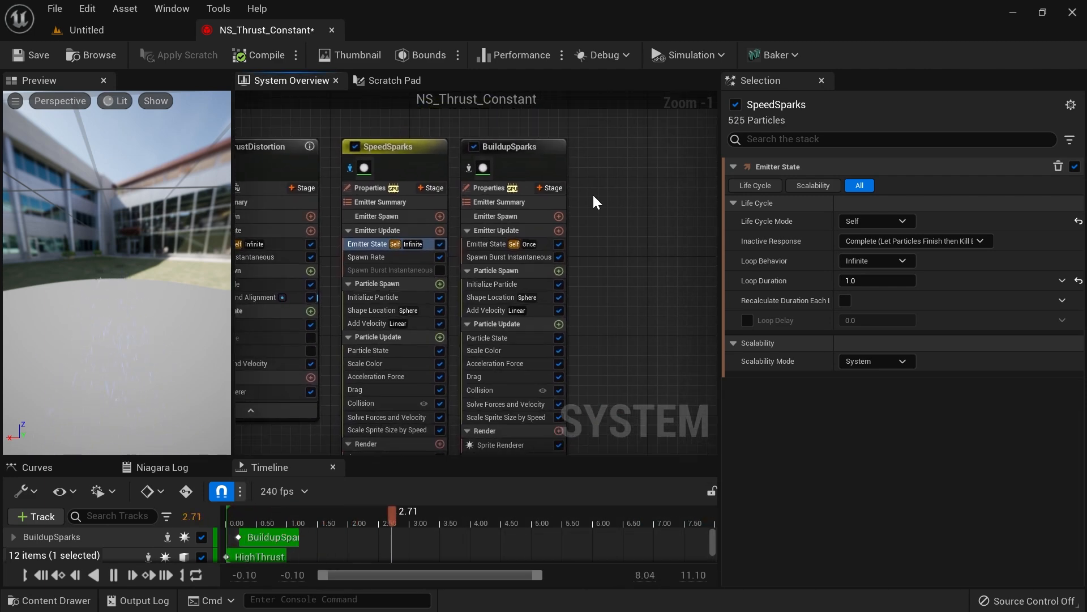
{"action": "left_click", "coordinate": [466, 168]}
{"action": "left_click", "coordinate": [495, 244]}
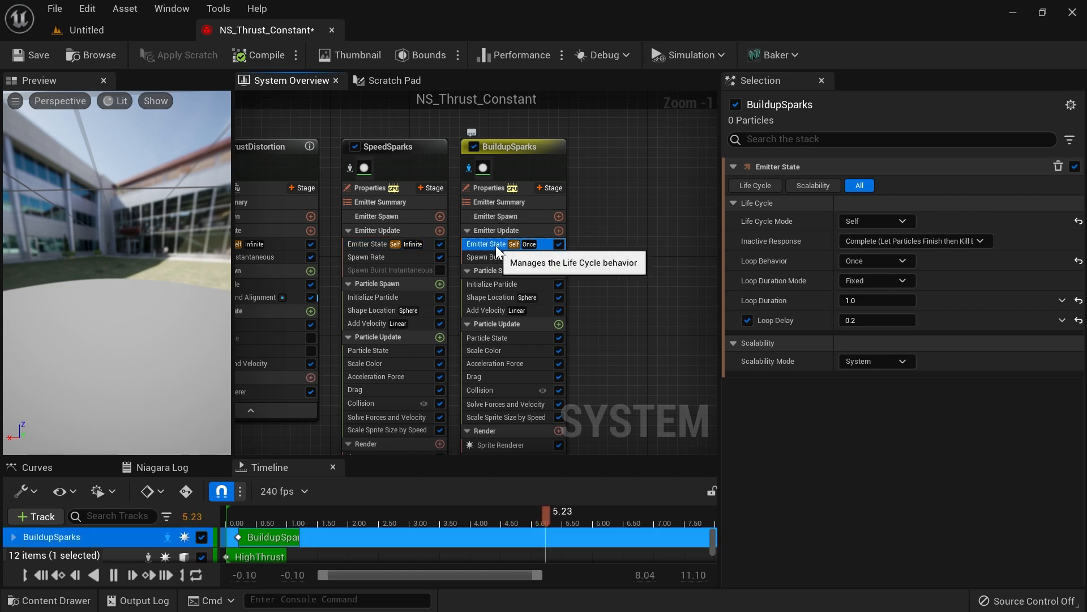
{"action": "left_click", "coordinate": [879, 266]}
{"action": "left_click", "coordinate": [891, 285]}
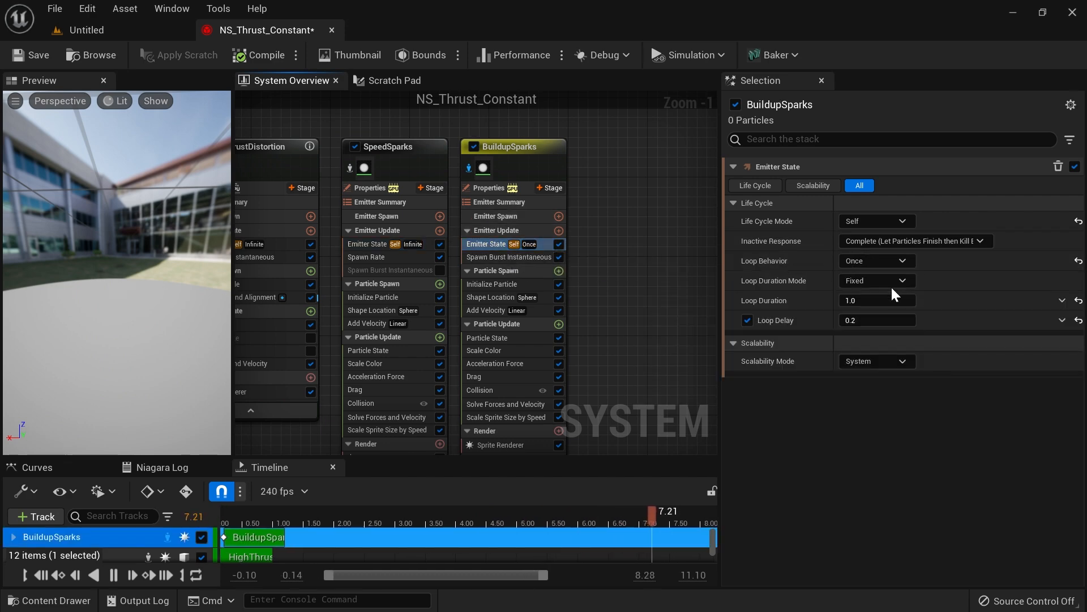
{"action": "left_click", "coordinate": [867, 322]}
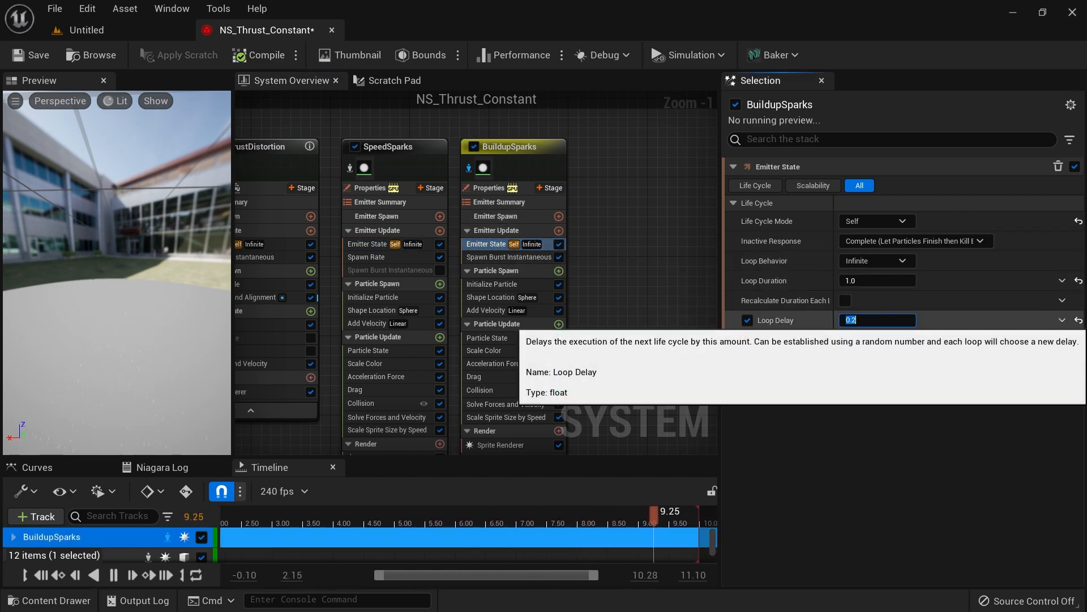
{"action": "type", "text": "0"}
{"action": "key", "text": "Return"}
{"action": "left_click", "coordinate": [747, 320]}
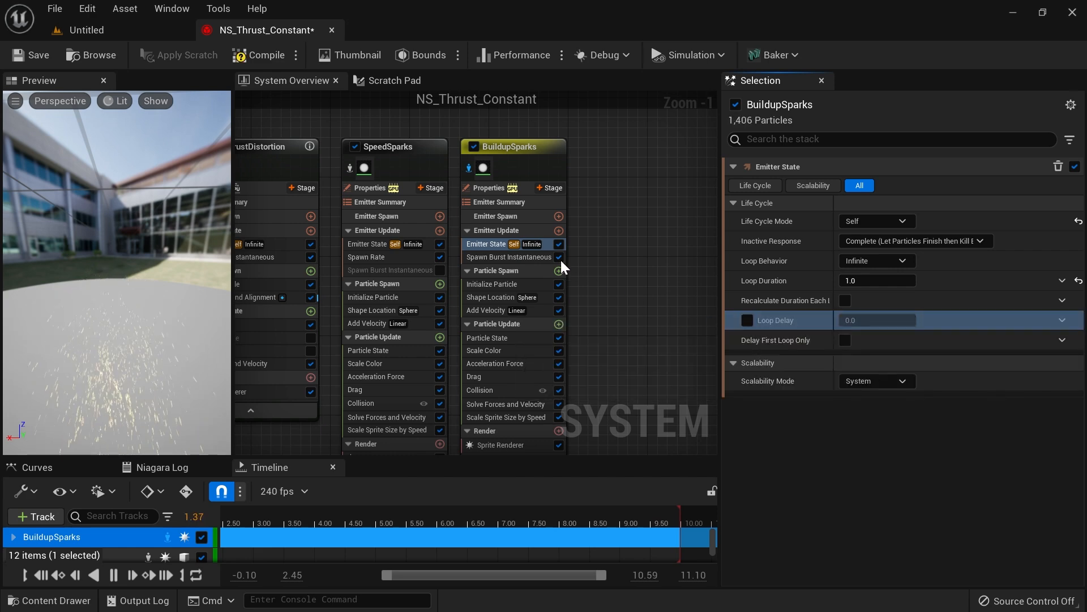
Step: Replace BuildupSparks' Spawn Burst Instantaneous with a Spawn Rate module in Emitter Update, with SpawnRate set to 600
{"action": "left_click", "coordinate": [559, 235]}
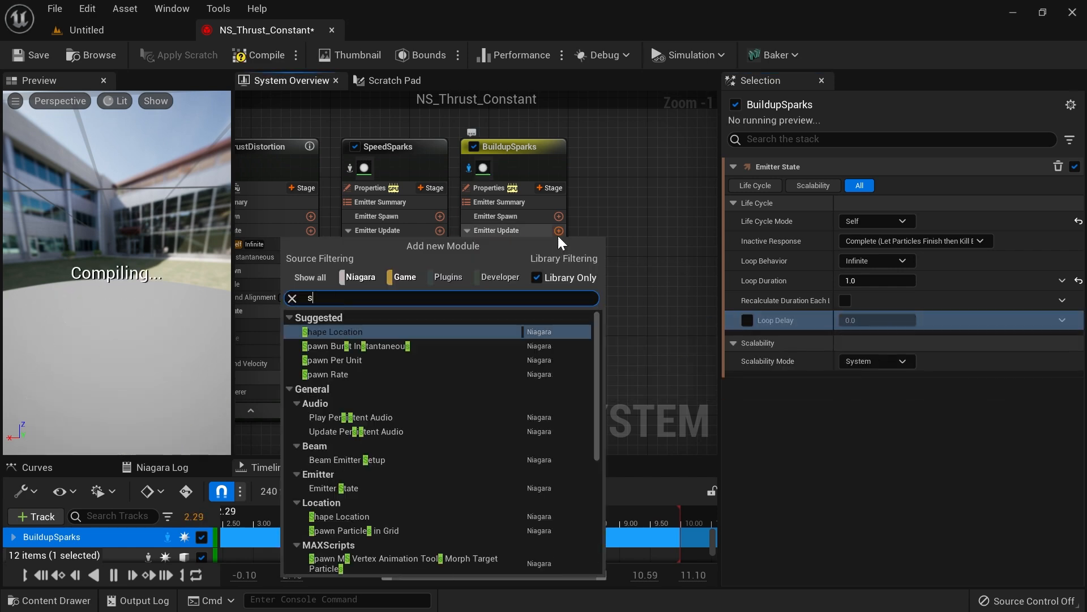
{"action": "type", "text": "spawn rate"}
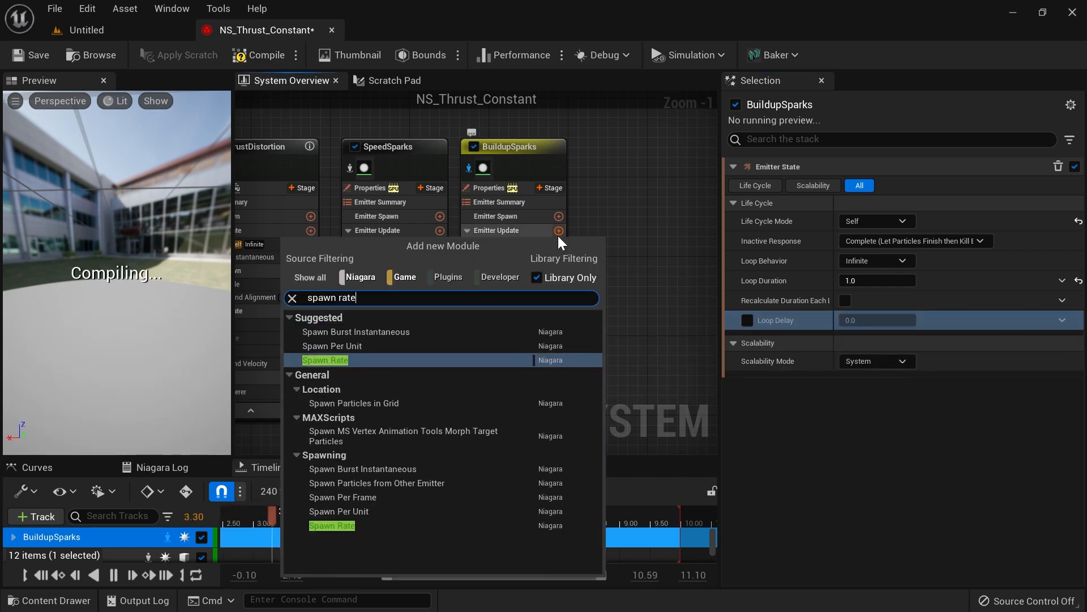
{"action": "left_click", "coordinate": [352, 361]}
{"action": "left_click", "coordinate": [855, 185]}
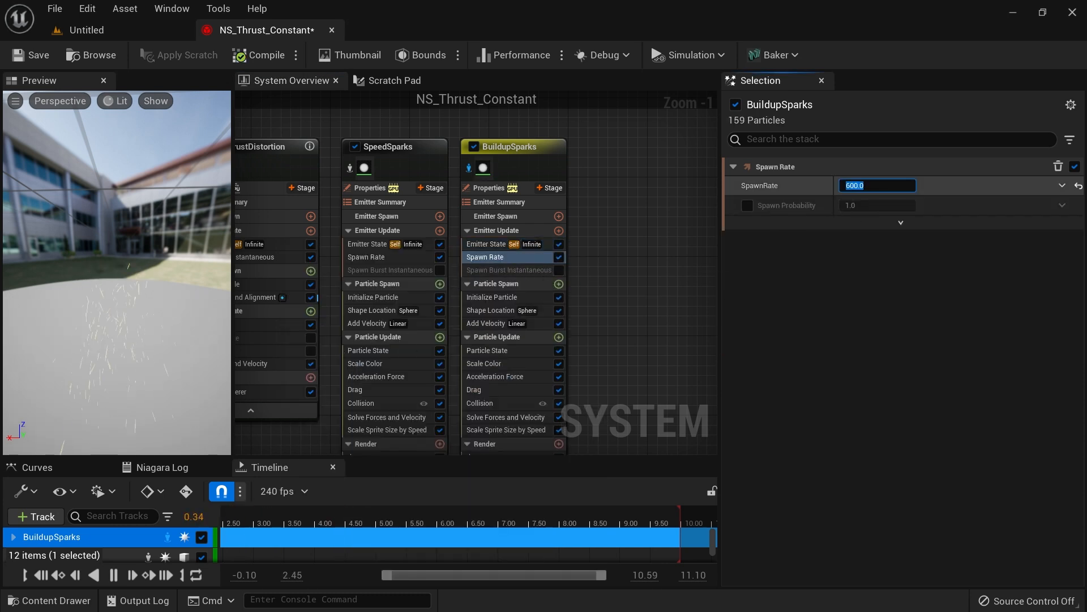
{"action": "key", "text": "Return"}
Step: Compare the Initialize Particle settings of SpeedSparks and BuildupSparks and check the sparks in the level
{"action": "left_click", "coordinate": [493, 297]}
{"action": "left_click", "coordinate": [393, 298]}
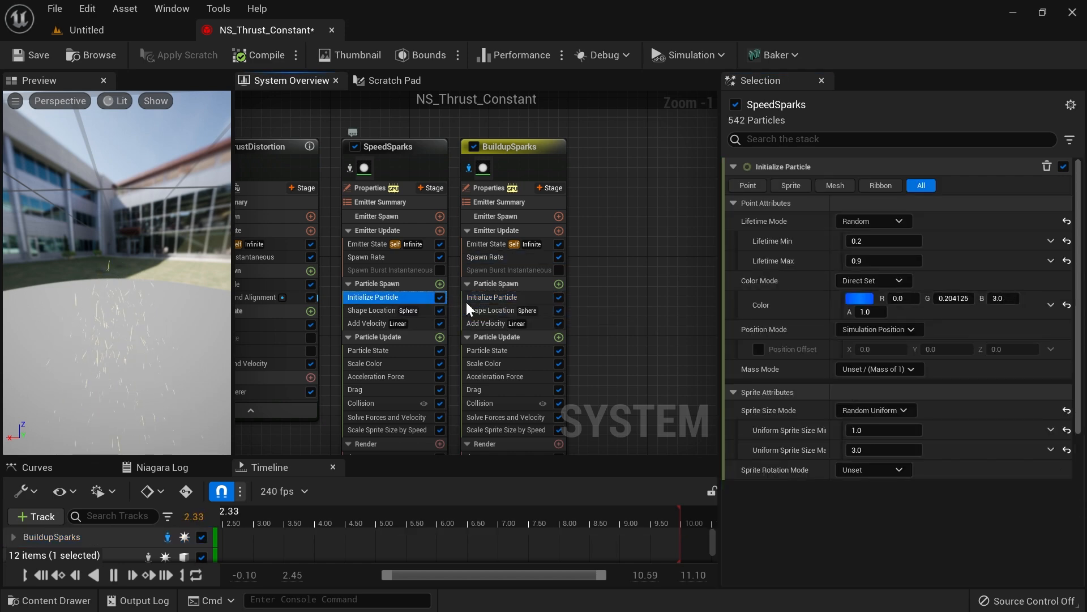
{"action": "left_click", "coordinate": [526, 297]}
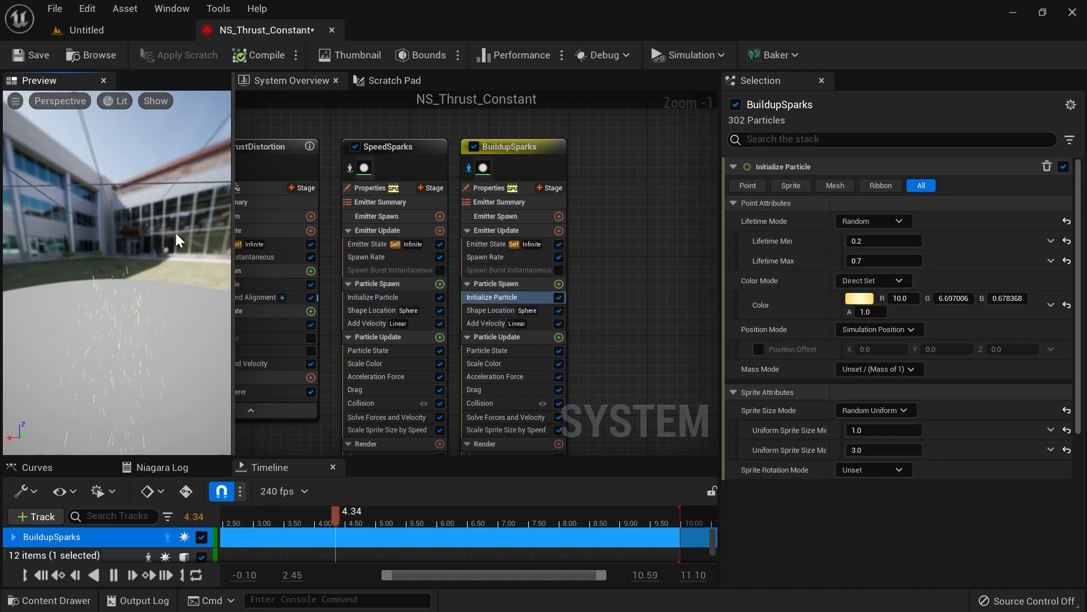
{"action": "left_click", "coordinate": [139, 36]}
{"action": "left_click", "coordinate": [227, 30]}
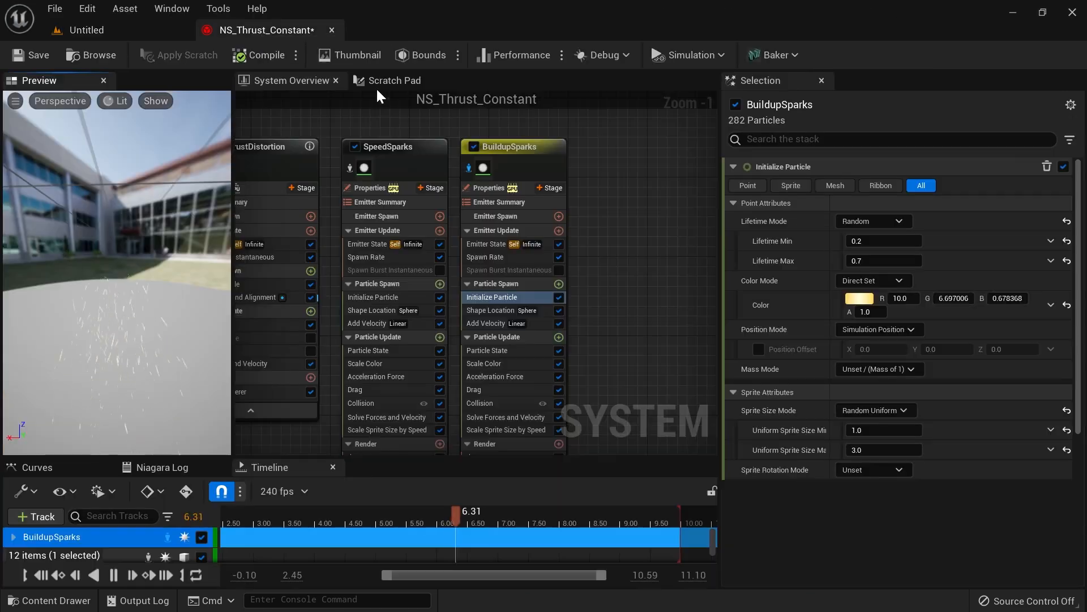
Step: Turn off the BuildupSparks isolation and inspect the complete thrust effect on the ship from several angles
{"action": "left_click", "coordinate": [475, 170]}
{"action": "left_click", "coordinate": [653, 174]}
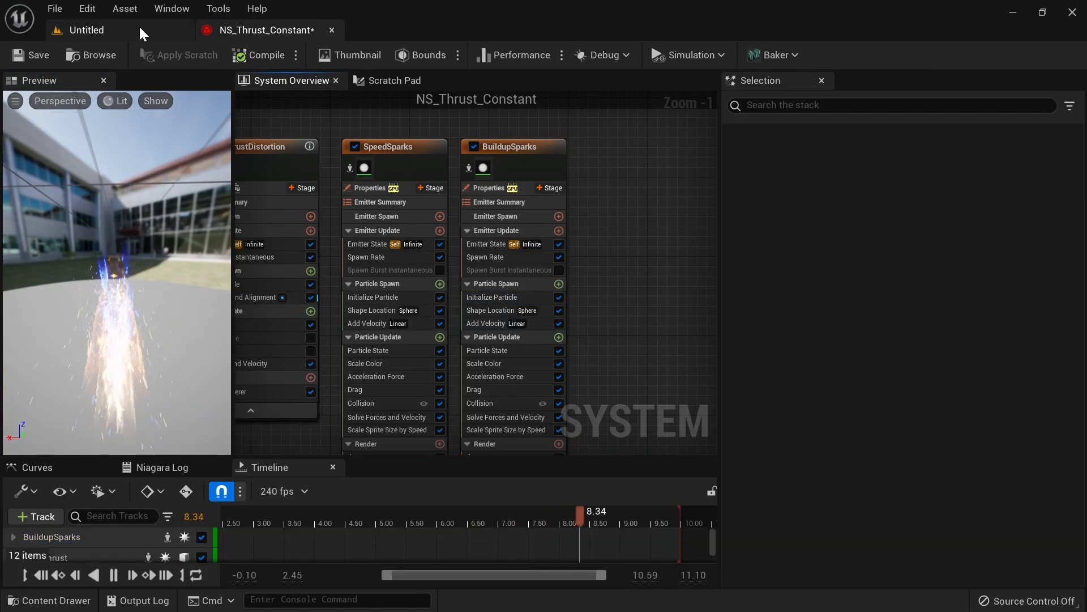
{"action": "left_click", "coordinate": [144, 30]}
{"action": "right_click_drag", "start_coordinate": [474, 223], "coordinate": [464, 158]}
{"action": "key", "text": "w"}
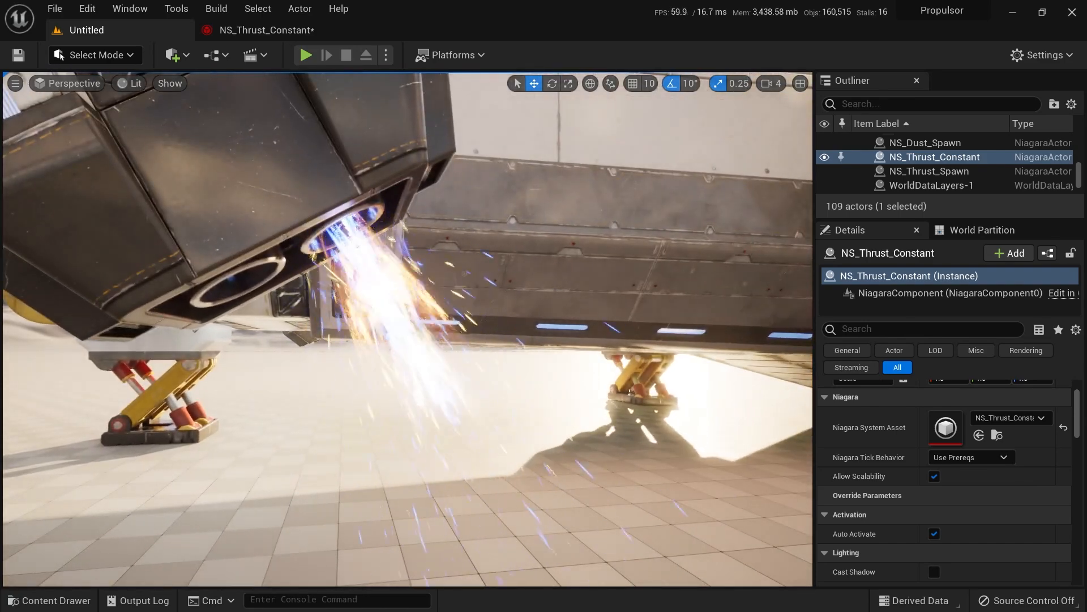
{"action": "key", "text": "d"}
{"action": "right_click_drag", "start_coordinate": [465, 159], "coordinate": [506, 237]}
{"action": "key", "text": "w"}
{"action": "key", "text": "s"}
{"action": "key", "text": "s"}
{"action": "key", "text": "a"}
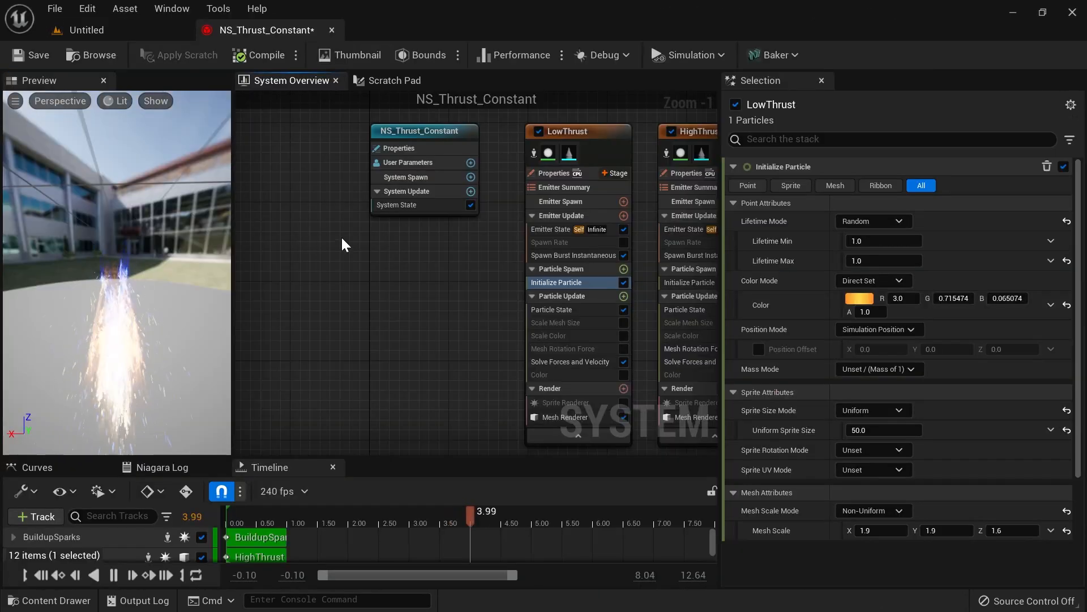
Step: Examine the combined flame of all emitters in the NS_Thrust_Constant preview and again at the ship's thruster
{"action": "scroll", "coordinate": [351, 251], "scroll_direction": "up", "scroll_amount": 3}
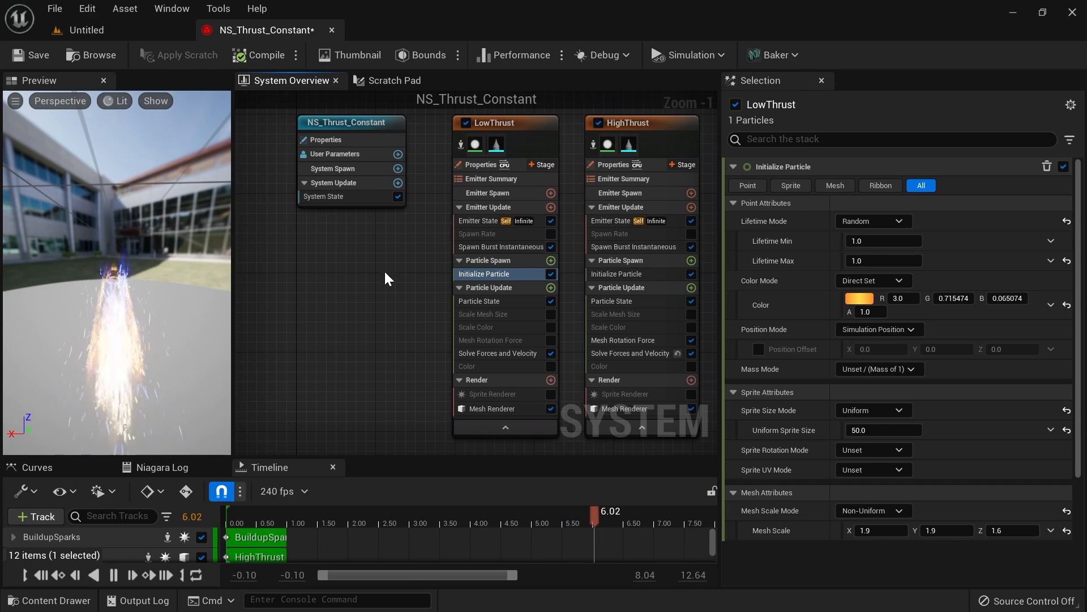
{"action": "scroll", "coordinate": [390, 260], "scroll_direction": "up", "scroll_amount": 1}
{"action": "left_click_drag", "start_coordinate": [226, 320], "coordinate": [190, 310]}
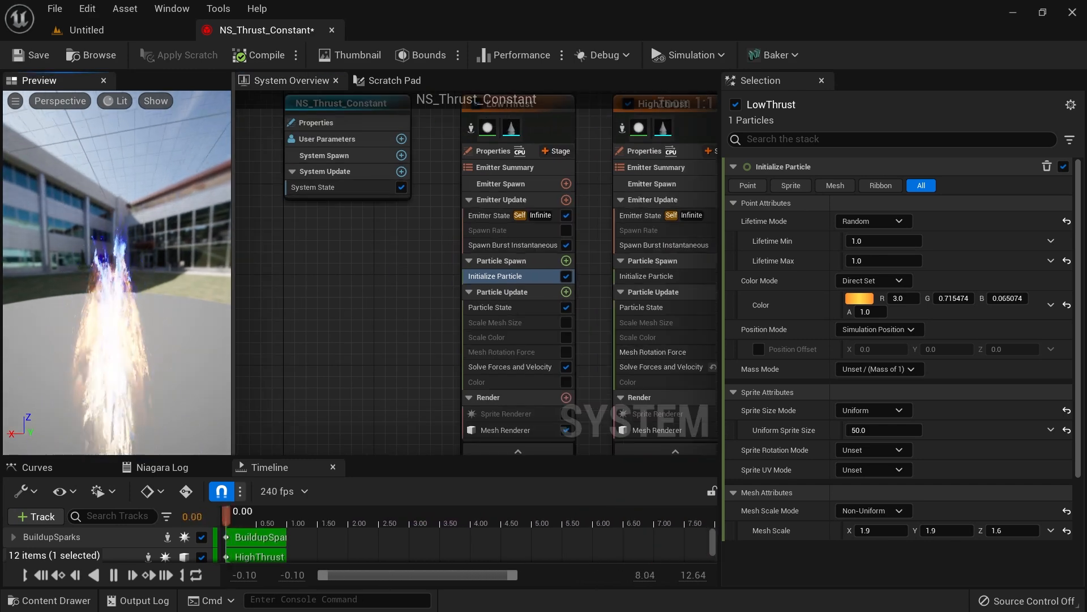
{"action": "left_click", "coordinate": [137, 29]}
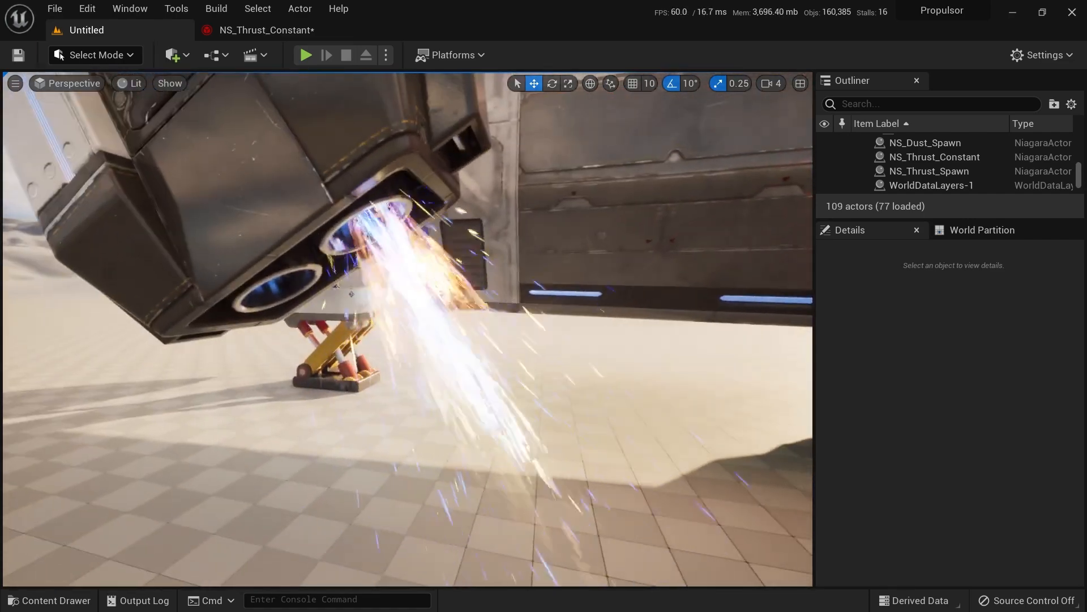
{"action": "right_click_drag", "start_coordinate": [449, 315], "coordinate": [496, 315]}
{"action": "right_click_drag", "start_coordinate": [457, 260], "coordinate": [436, 318]}
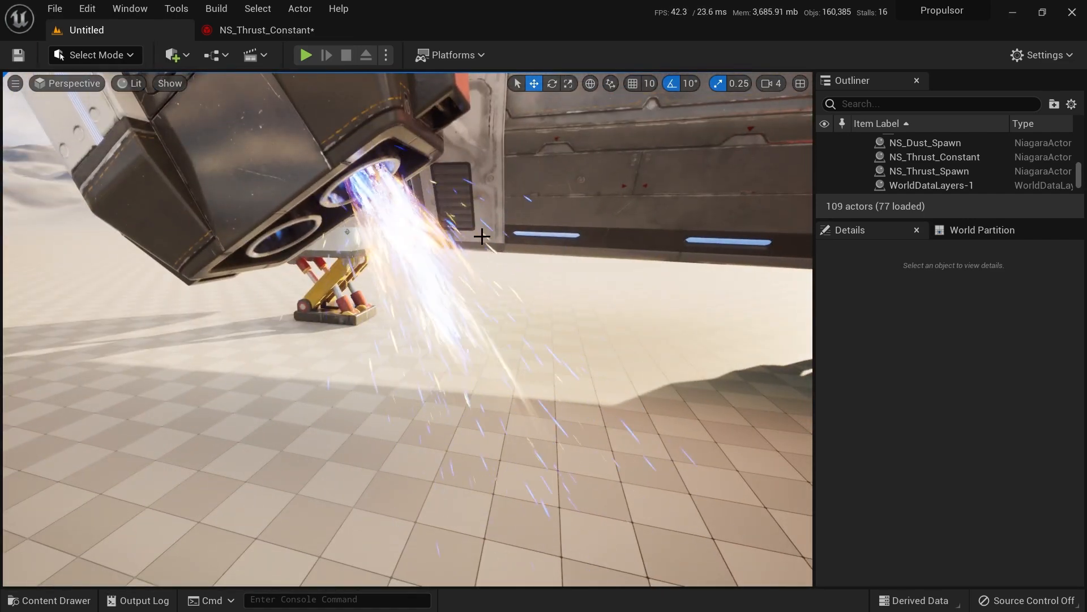
Step: Isolate the LowThrust emitter, review its Spawn Burst Instantaneous settings and inspect its flame in the level
{"action": "left_click", "coordinate": [264, 33]}
{"action": "right_click_drag", "start_coordinate": [396, 267], "coordinate": [315, 283]}
{"action": "left_click", "coordinate": [450, 259]}
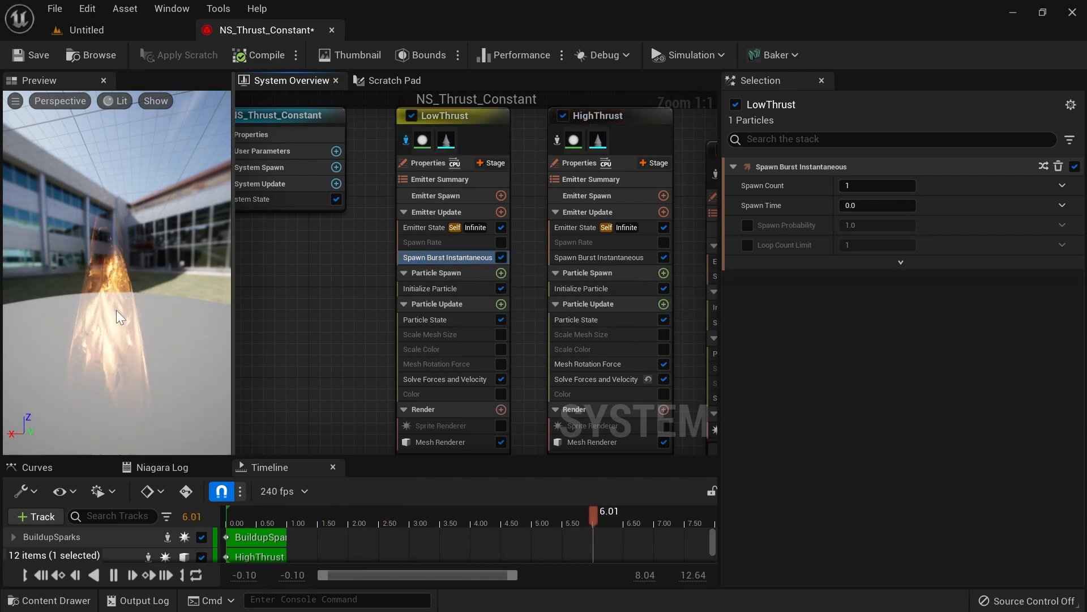
{"action": "left_click", "coordinate": [135, 29]}
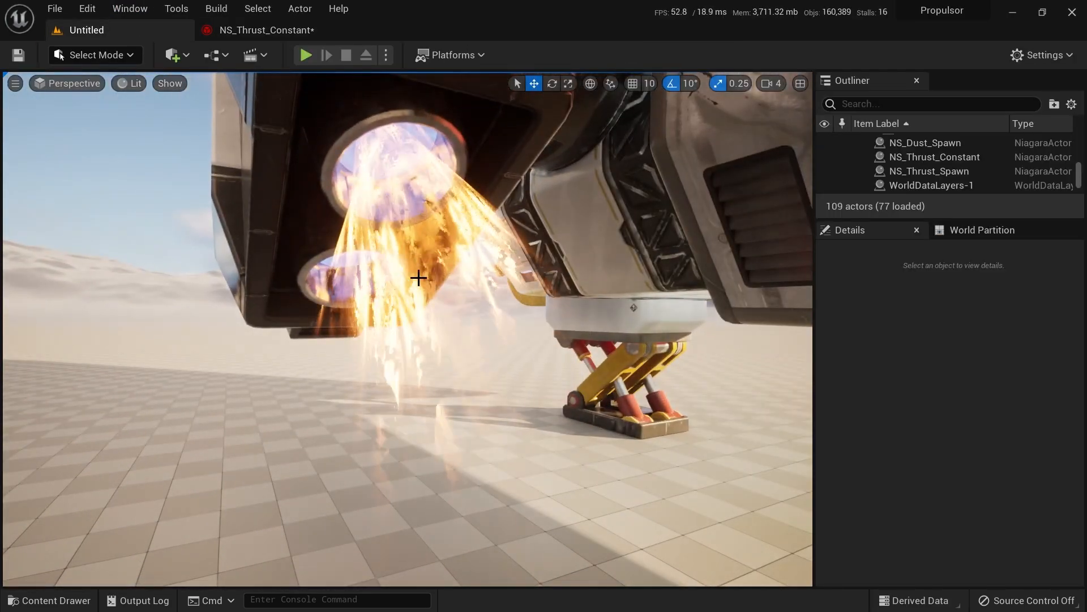
Step: Enable LowThrust's Mesh Rotation Force module and check the rotating flame on the ship
{"action": "left_click", "coordinate": [261, 31]}
{"action": "right_click_drag", "start_coordinate": [334, 297], "coordinate": [307, 270]}
{"action": "left_click", "coordinate": [432, 336]}
{"action": "left_click", "coordinate": [474, 337]}
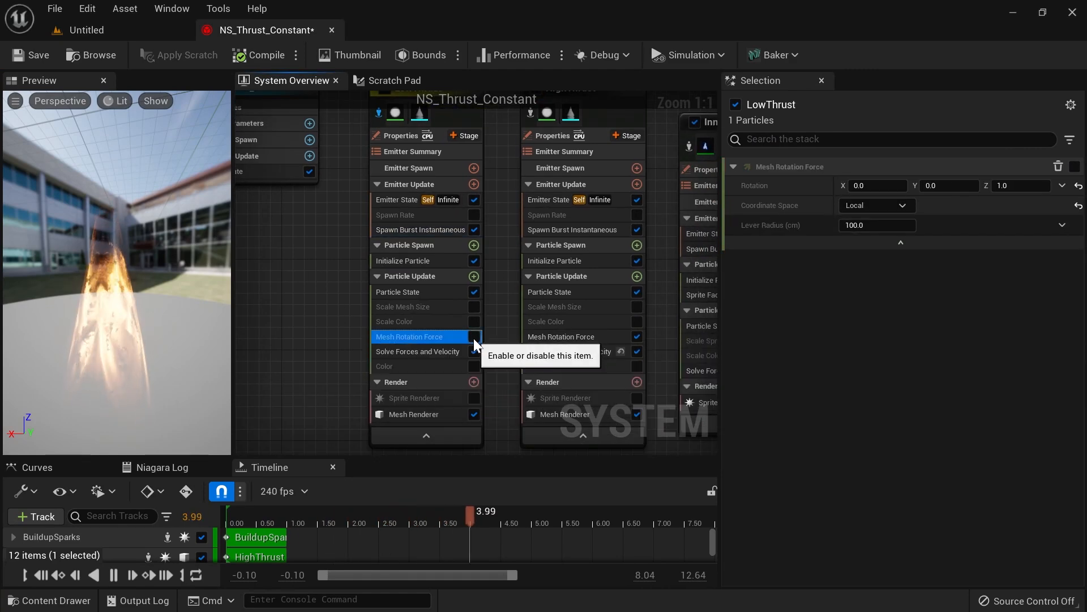
{"action": "left_click", "coordinate": [124, 31]}
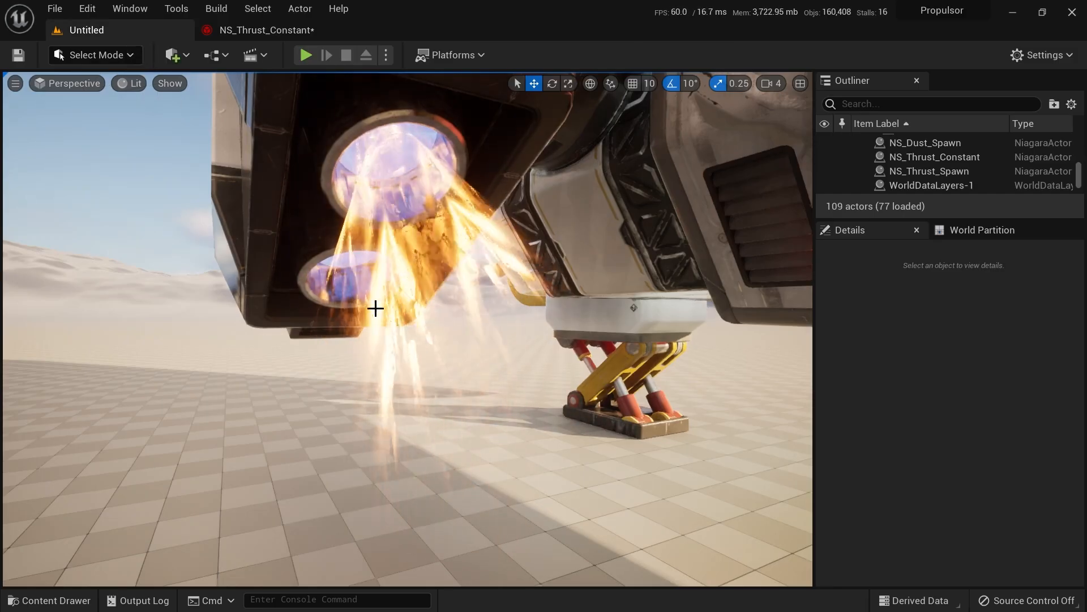
{"action": "left_click", "coordinate": [260, 28]}
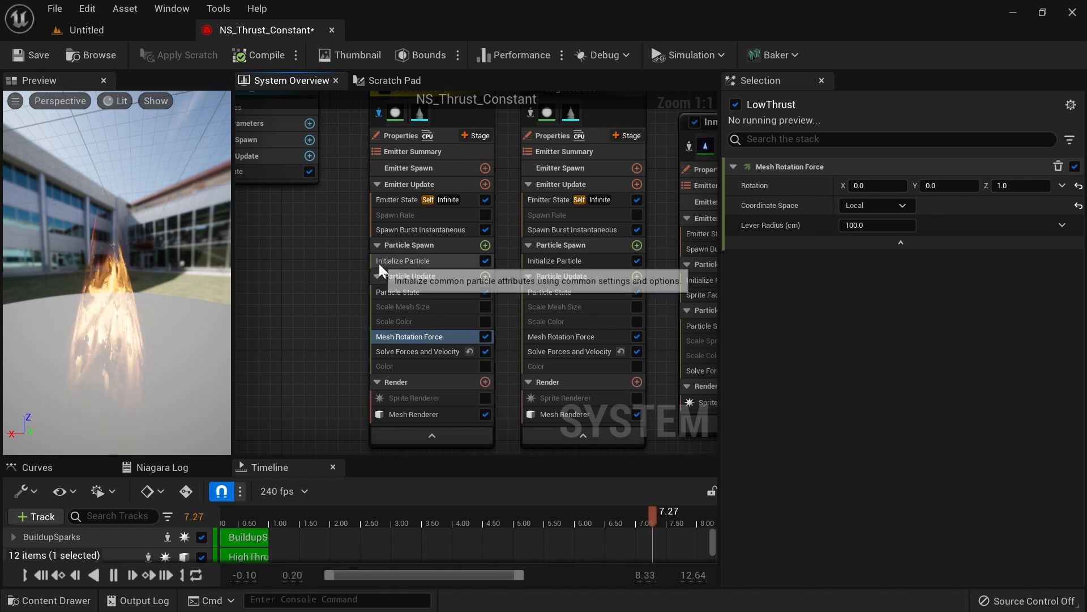
Step: Disable LowThrust's Spawn Burst Instantaneous and enable its Spawn Rate module with SpawnRate set to 2
{"action": "left_click", "coordinate": [402, 213]}
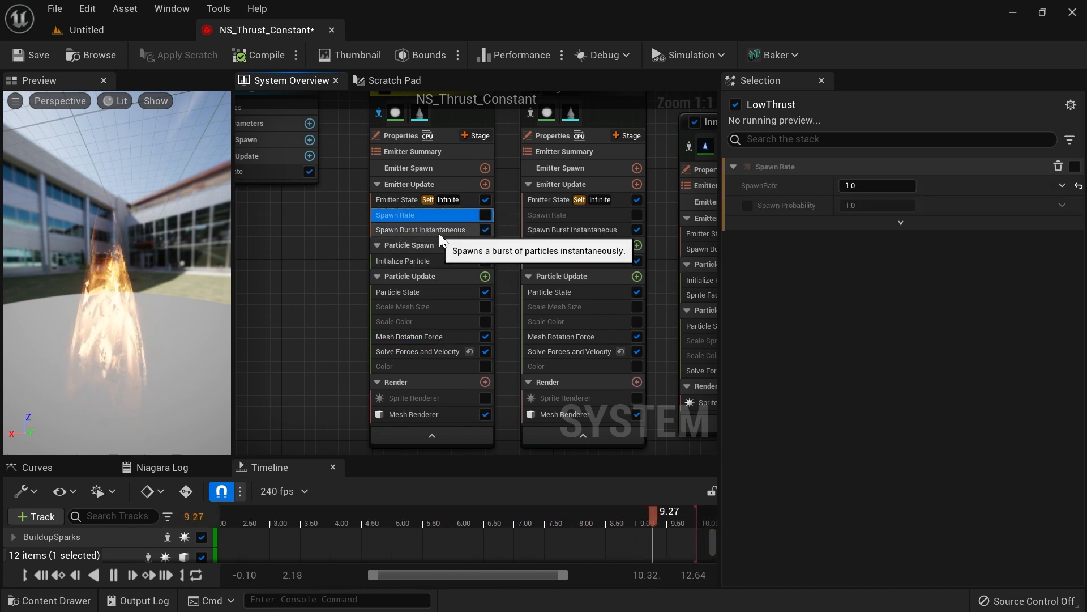
{"action": "left_click", "coordinate": [437, 230]}
{"action": "left_click", "coordinate": [486, 230]}
{"action": "left_click", "coordinate": [468, 214]}
{"action": "left_click", "coordinate": [486, 215]}
{"action": "left_click", "coordinate": [857, 186]}
{"action": "type", "text": "2"}
{"action": "key", "text": "Return"}
Step: Set Lifetime Max to 2.0 in LowThrust's Initialize Particle module
{"action": "left_click", "coordinate": [437, 261]}
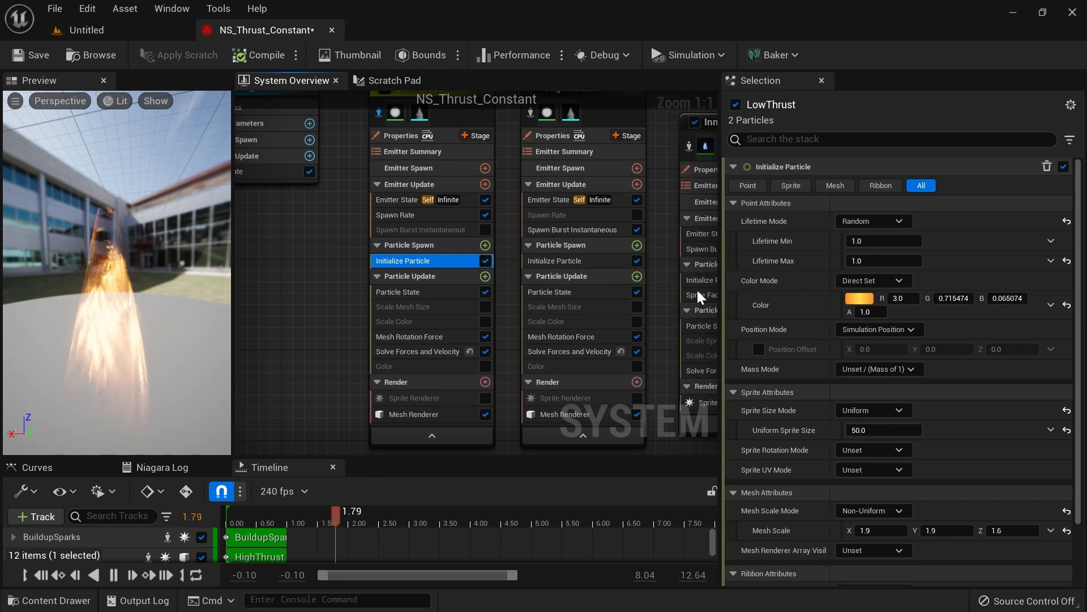
{"action": "left_click", "coordinate": [880, 244]}
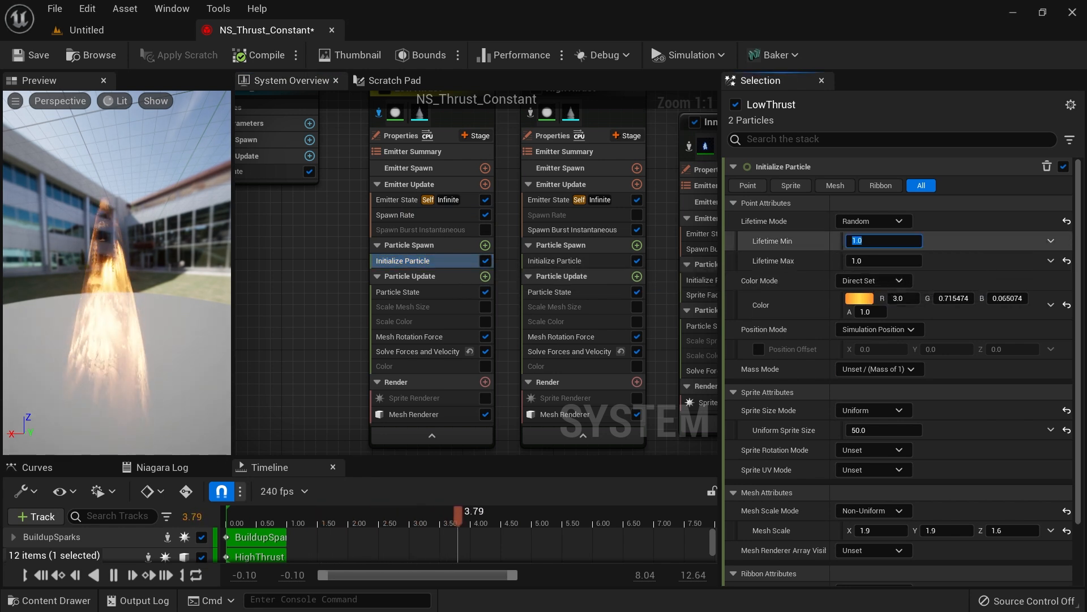
{"action": "key", "text": "Tab"}
{"action": "type", "text": "2"}
{"action": "key", "text": "Tab"}
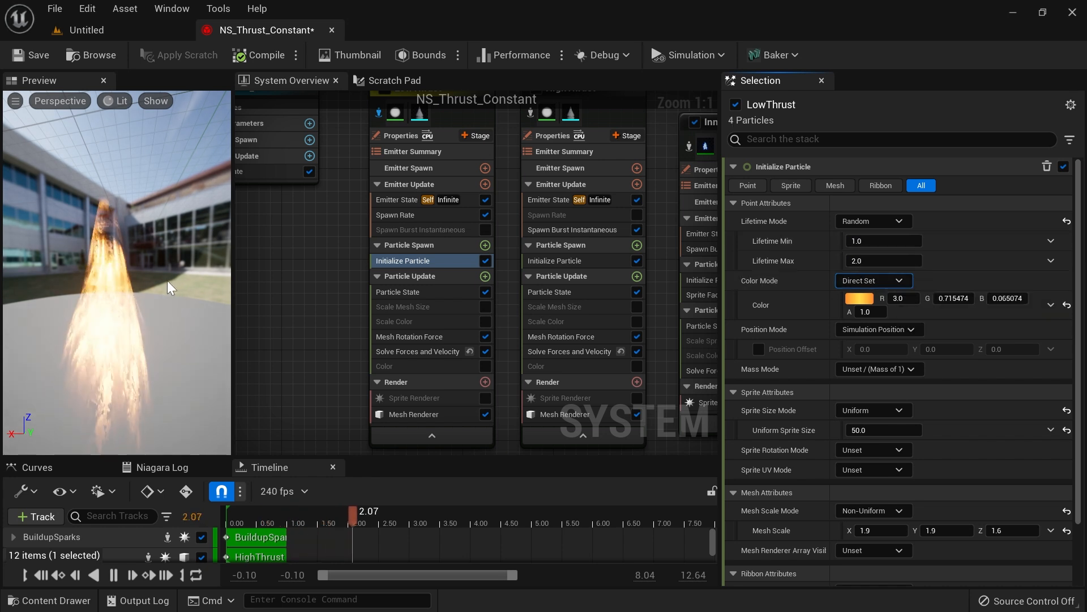
Step: Inspect the LowThrust flame in the preview and around the ship's thruster in the level
{"action": "left_click_drag", "start_coordinate": [169, 280], "coordinate": [148, 266]}
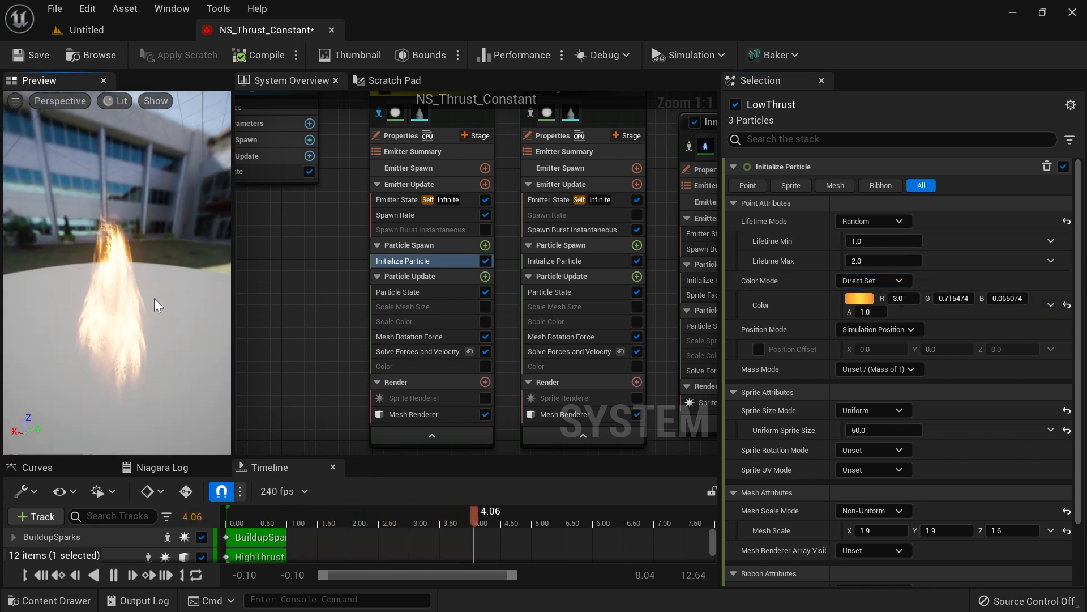
{"action": "left_click", "coordinate": [87, 29]}
{"action": "right_click_drag", "start_coordinate": [226, 104], "coordinate": [469, 328]}
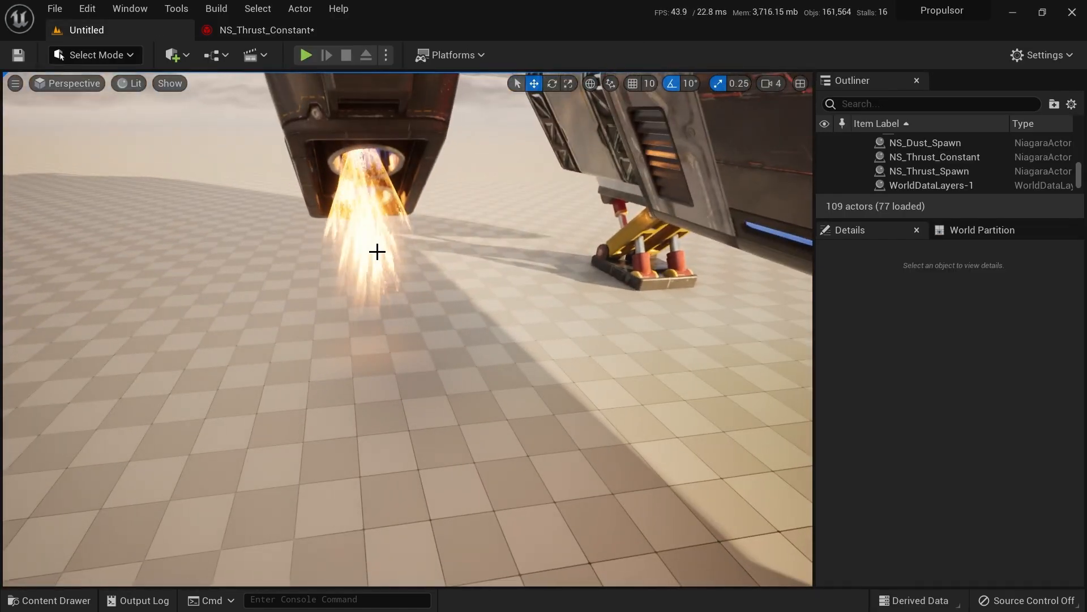
{"action": "right_click_drag", "start_coordinate": [379, 239], "coordinate": [393, 252]}
{"action": "right_click_drag", "start_coordinate": [397, 202], "coordinate": [437, 409]}
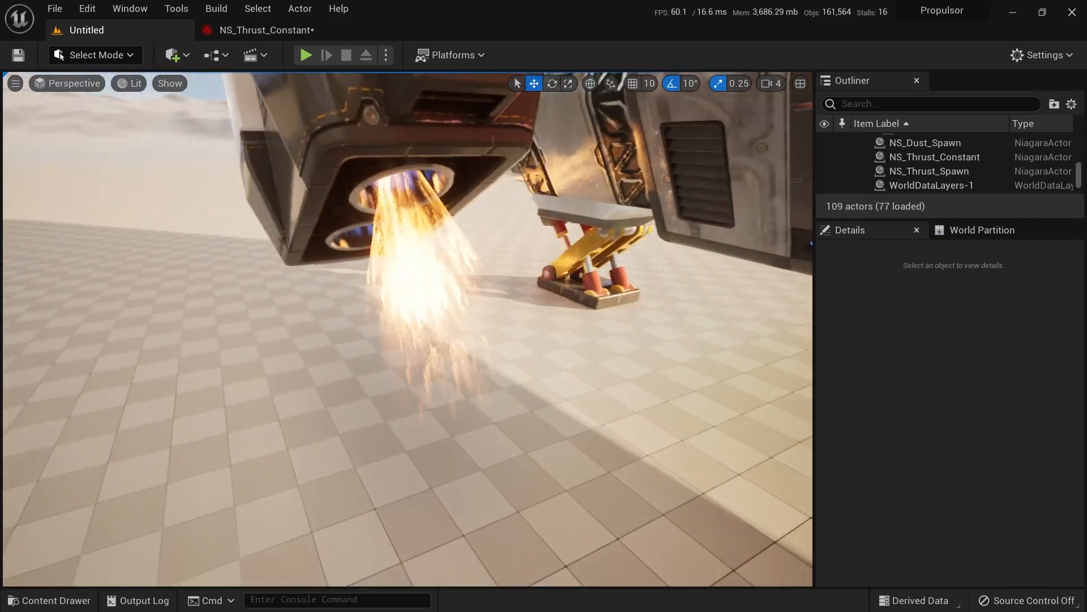
Step: Set LowThrust's Initialize Particle color to a brighter orange with R 6.0, G 1.415083 and B 0.26065
{"action": "left_click", "coordinate": [282, 36]}
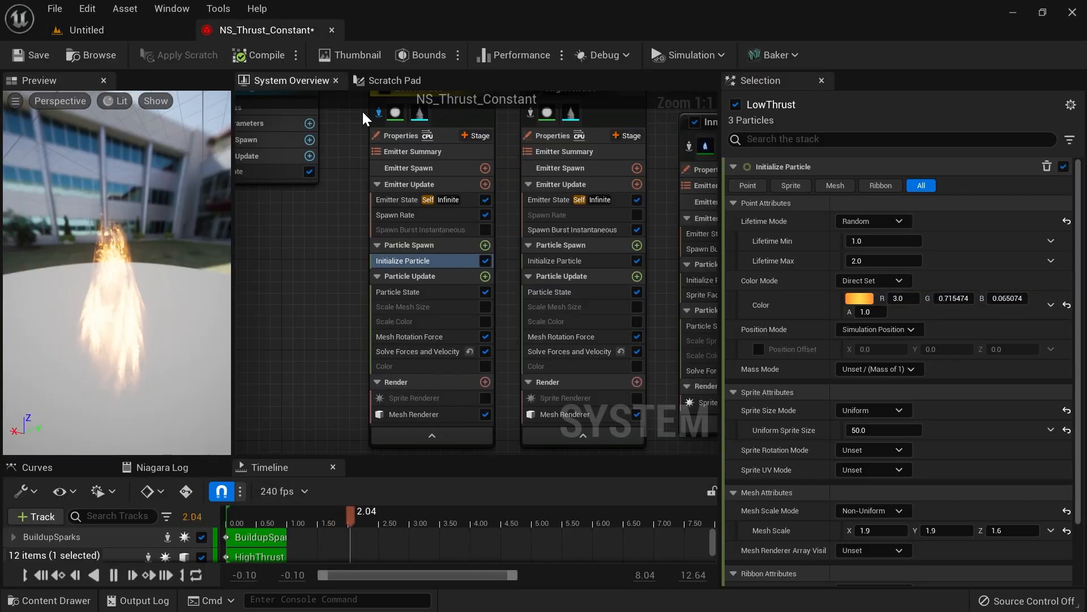
{"action": "left_click", "coordinate": [859, 299]}
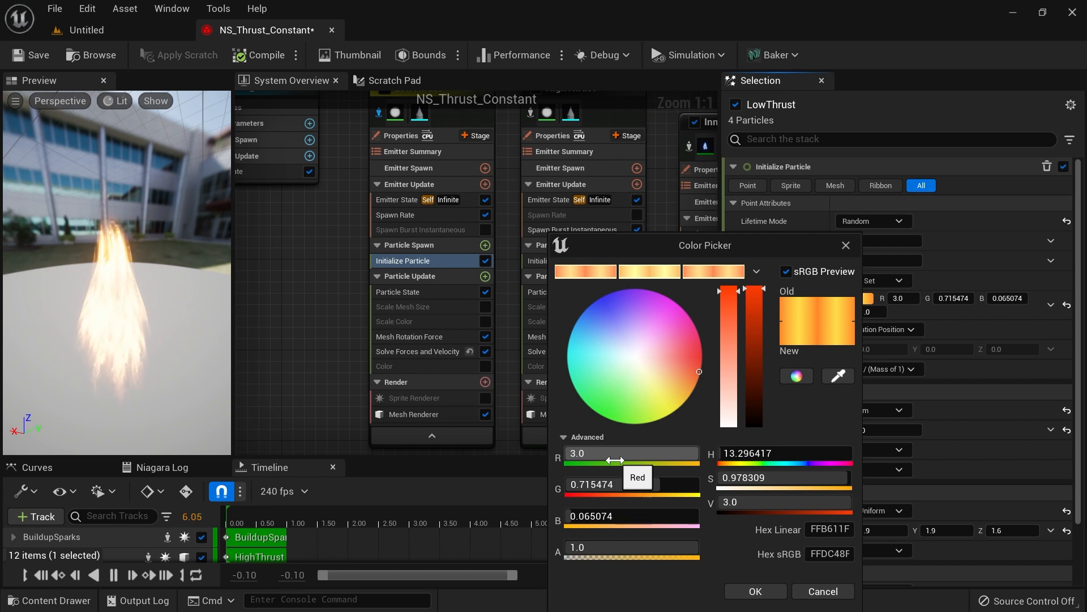
{"action": "left_click", "coordinate": [591, 460]}
{"action": "type", "text": "6"}
{"action": "key", "text": "Tab"}
{"action": "mouse_move", "coordinate": [690, 381]}
{"action": "left_mouse_down"}
{"action": "mouse_move", "coordinate": [684, 387]}
{"action": "mouse_move", "coordinate": [699, 372]}
{"action": "mouse_move", "coordinate": [681, 369]}
{"action": "mouse_move", "coordinate": [701, 372]}
{"action": "left_mouse_up"}
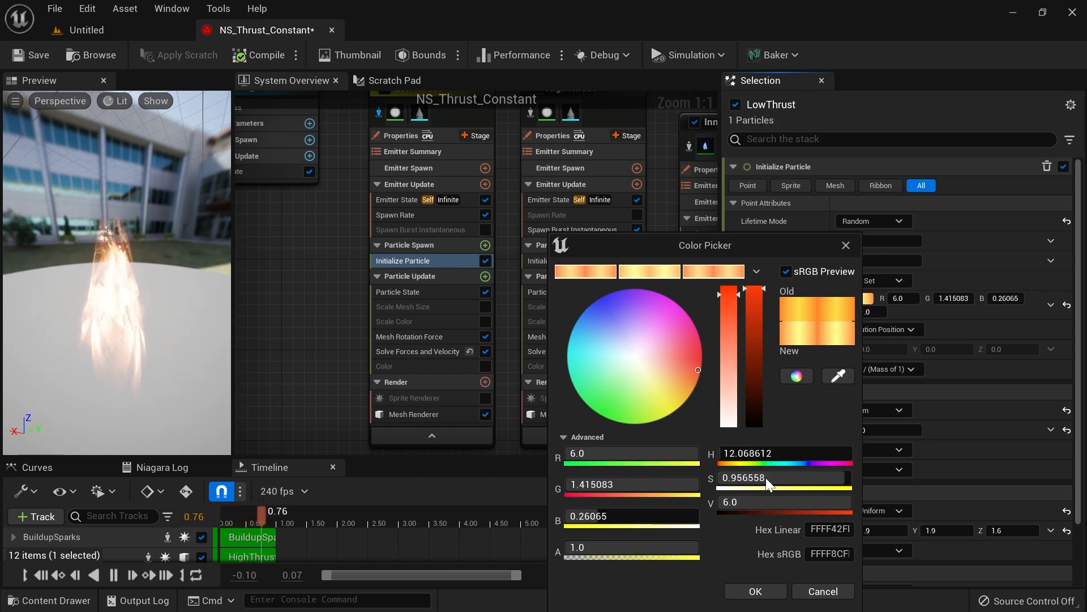
{"action": "left_click", "coordinate": [756, 591]}
Step: Check the recolored flame on the ship's thruster and review LowThrust's Mesh Rotation Force, Initialize Particle, Spawn Rate and Emitter State settings
{"action": "left_click", "coordinate": [128, 29]}
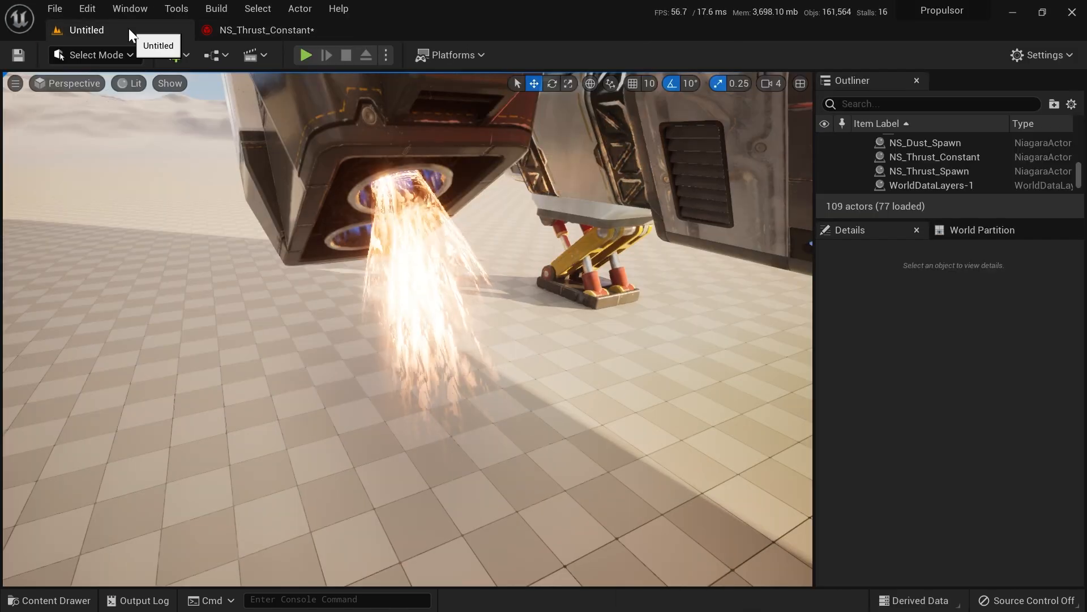
{"action": "right_click_drag", "start_coordinate": [527, 238], "coordinate": [602, 289]}
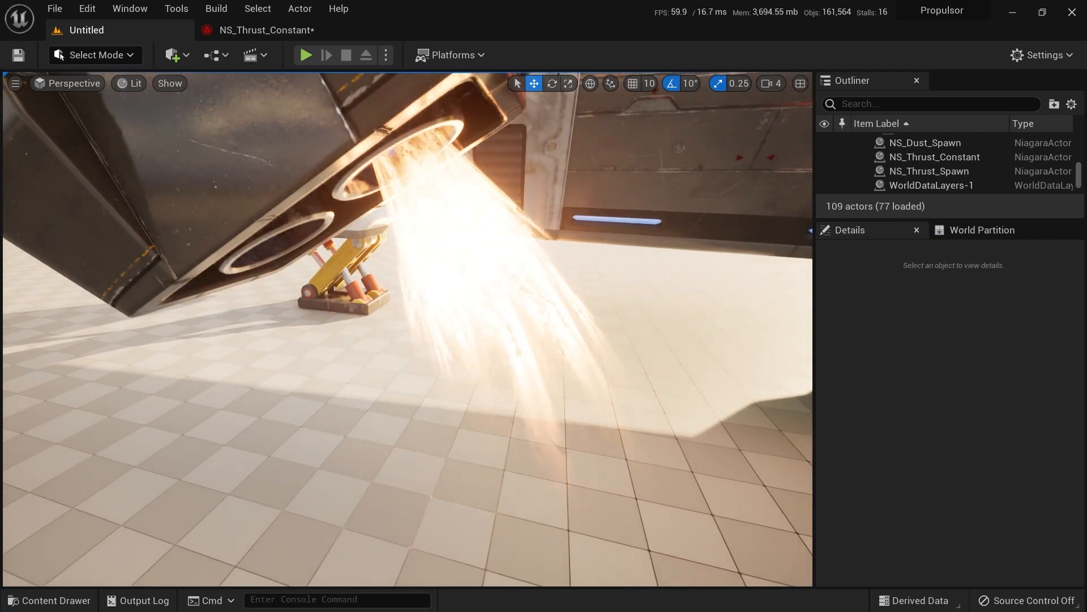
{"action": "right_click_drag", "start_coordinate": [624, 346], "coordinate": [616, 339]}
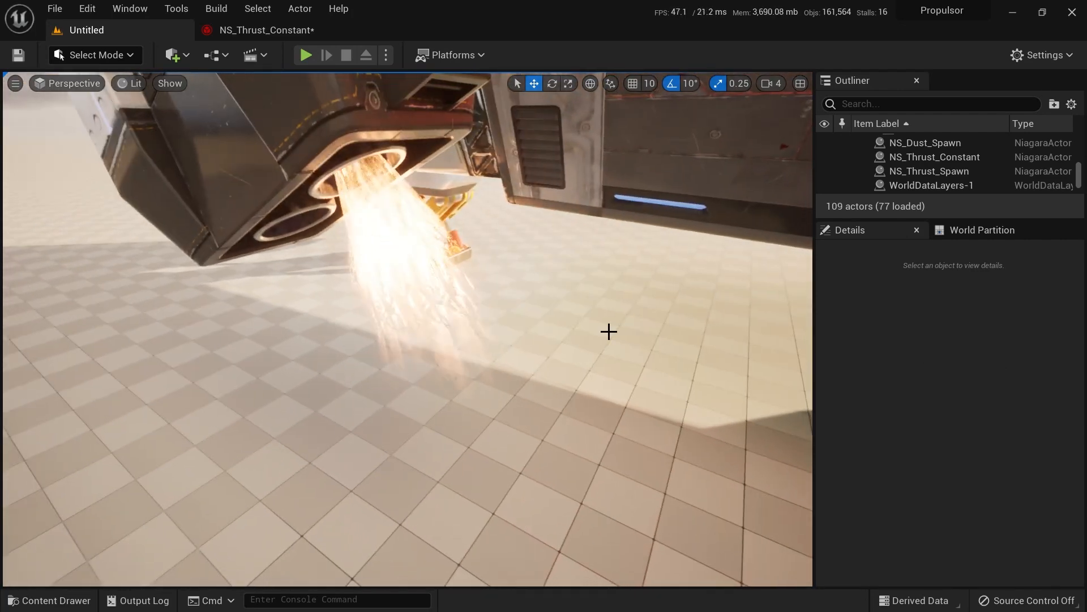
{"action": "left_click", "coordinate": [264, 31]}
{"action": "left_click", "coordinate": [411, 337]}
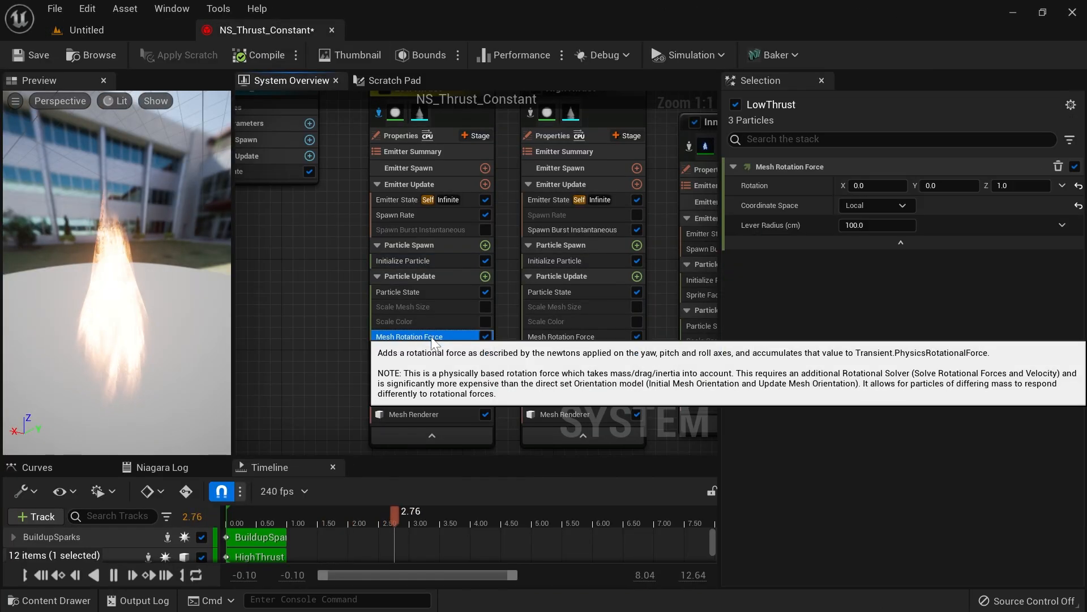
{"action": "left_click", "coordinate": [426, 261]}
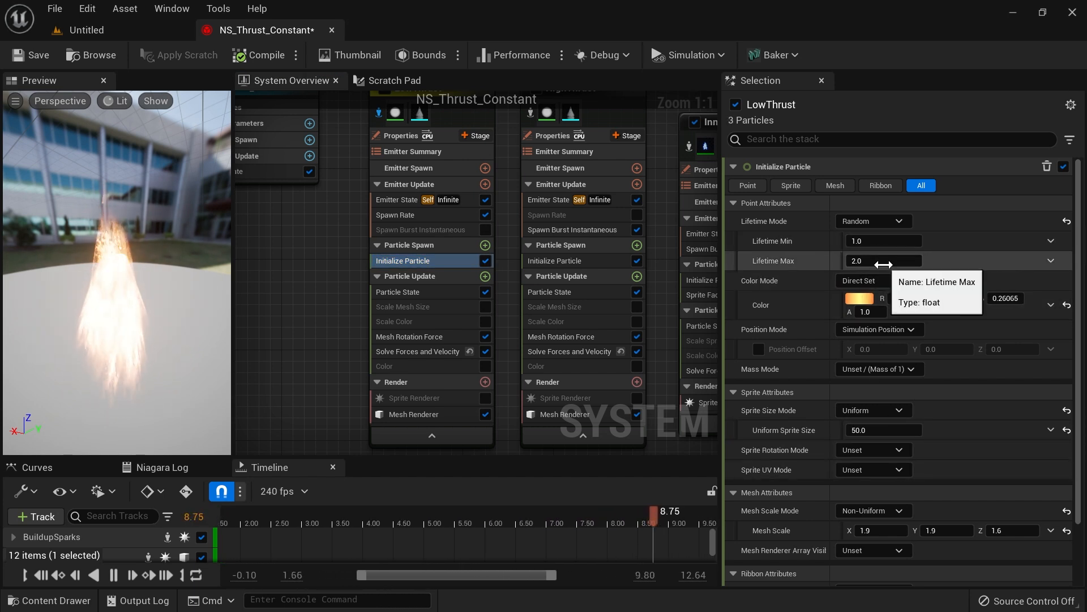
{"action": "left_click", "coordinate": [436, 215]}
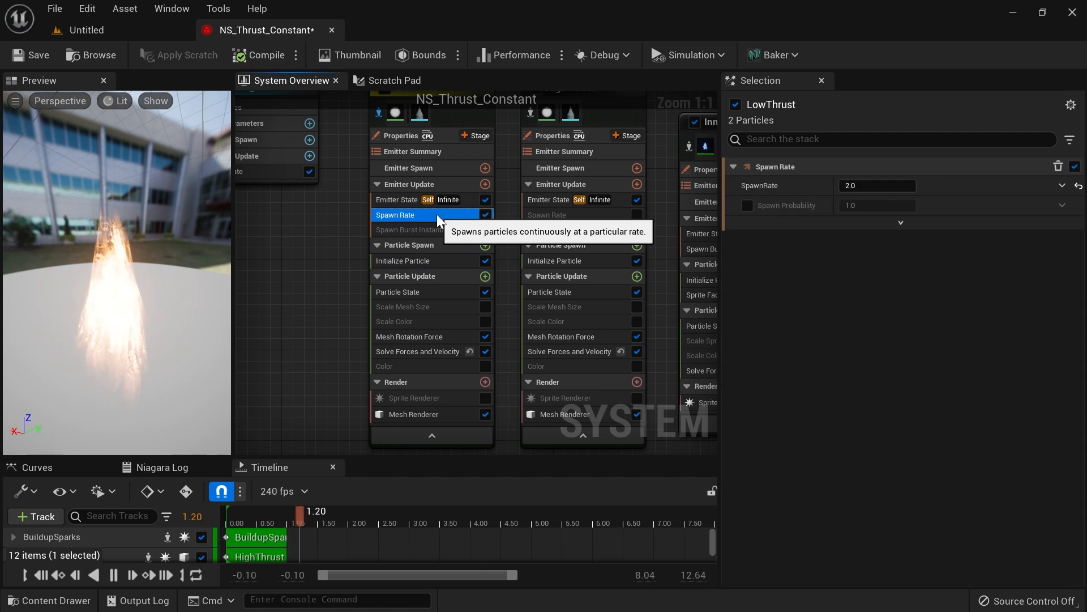
{"action": "left_click", "coordinate": [403, 201]}
Step: Disable HighThrust's Spawn Burst Instantaneous module, enable its Spawn Rate module and check its Emitter State settings
{"action": "right_click_drag", "start_coordinate": [464, 278], "coordinate": [417, 314]}
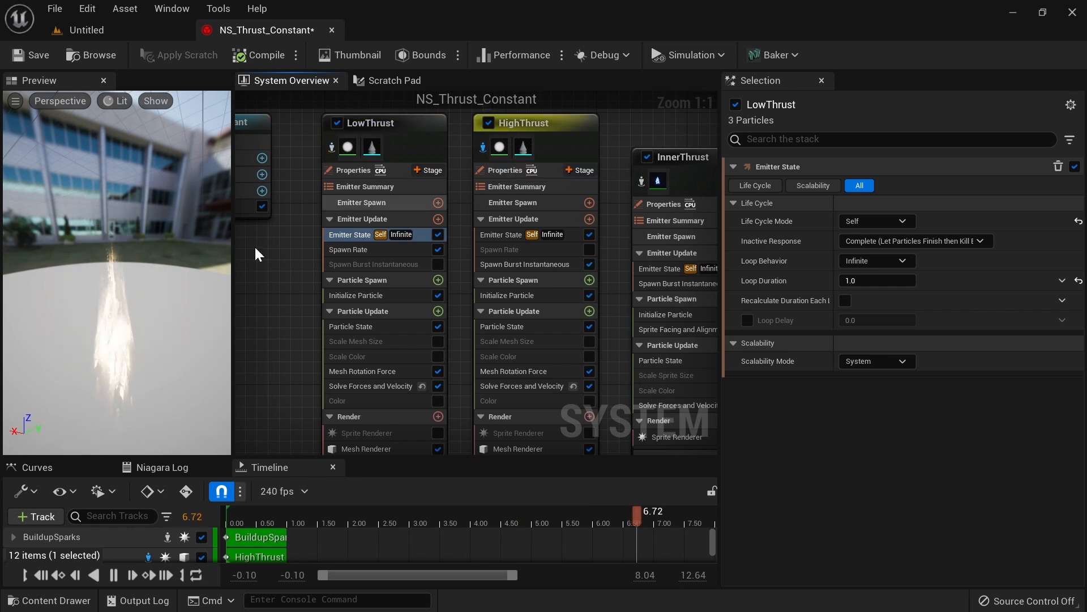
{"action": "left_click", "coordinate": [574, 265]}
{"action": "left_click", "coordinate": [589, 265]}
{"action": "left_click", "coordinate": [558, 253]}
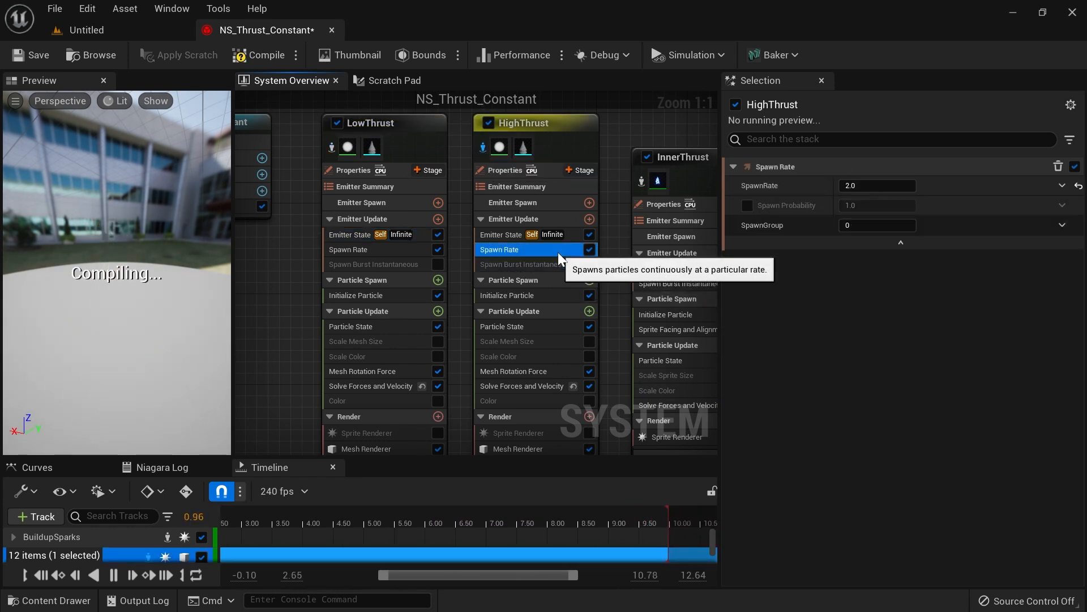
{"action": "left_click", "coordinate": [589, 249]}
{"action": "left_click", "coordinate": [512, 236]}
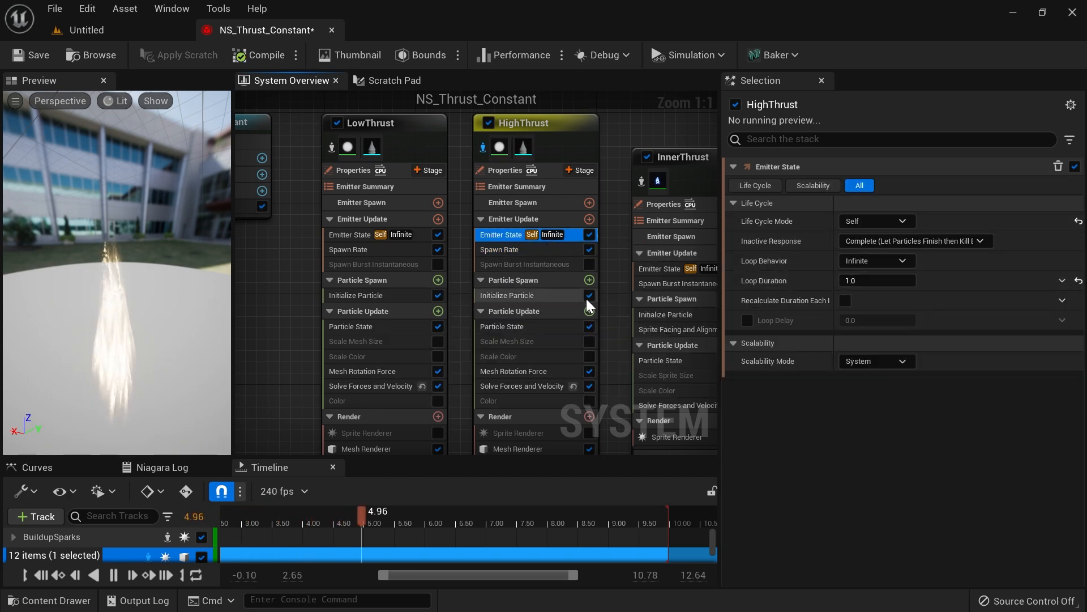
Step: Set HighThrust's Initialize Particle color to R 6.0, G 3.022275 and B 0.28269, checking its flame on the ship in the level
{"action": "left_click", "coordinate": [547, 295]}
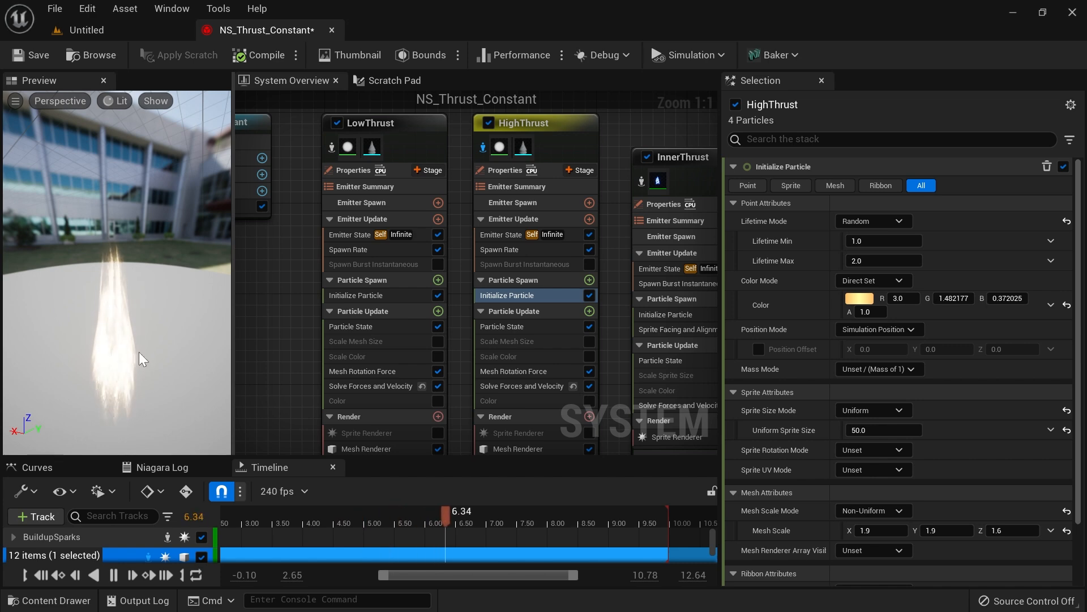
{"action": "left_click", "coordinate": [113, 29]}
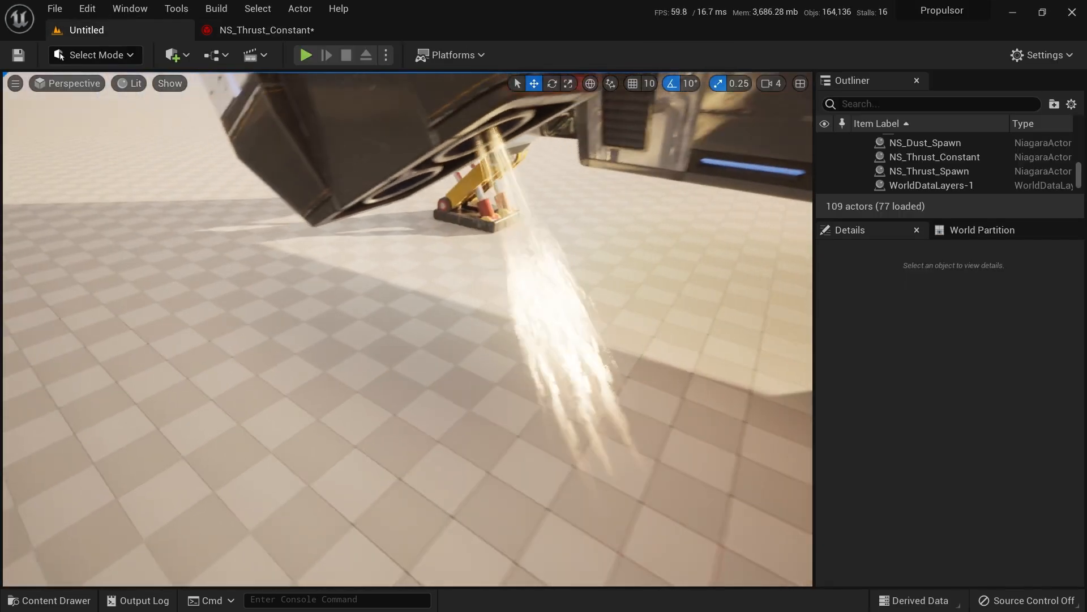
{"action": "right_click_drag", "start_coordinate": [306, 199], "coordinate": [378, 164]}
{"action": "left_click", "coordinate": [274, 31]}
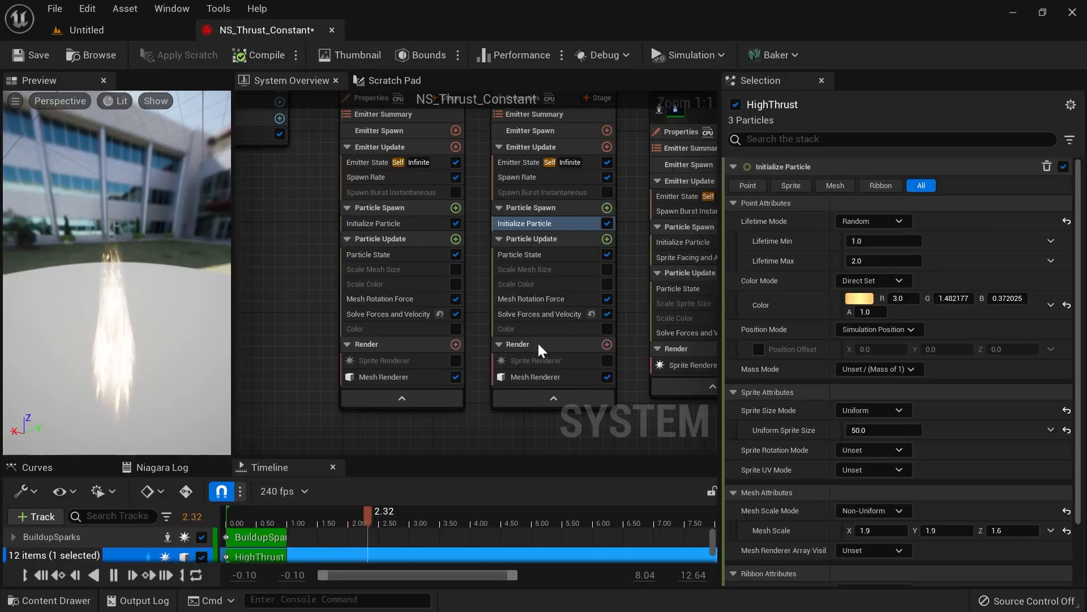
{"action": "left_click", "coordinate": [860, 300]}
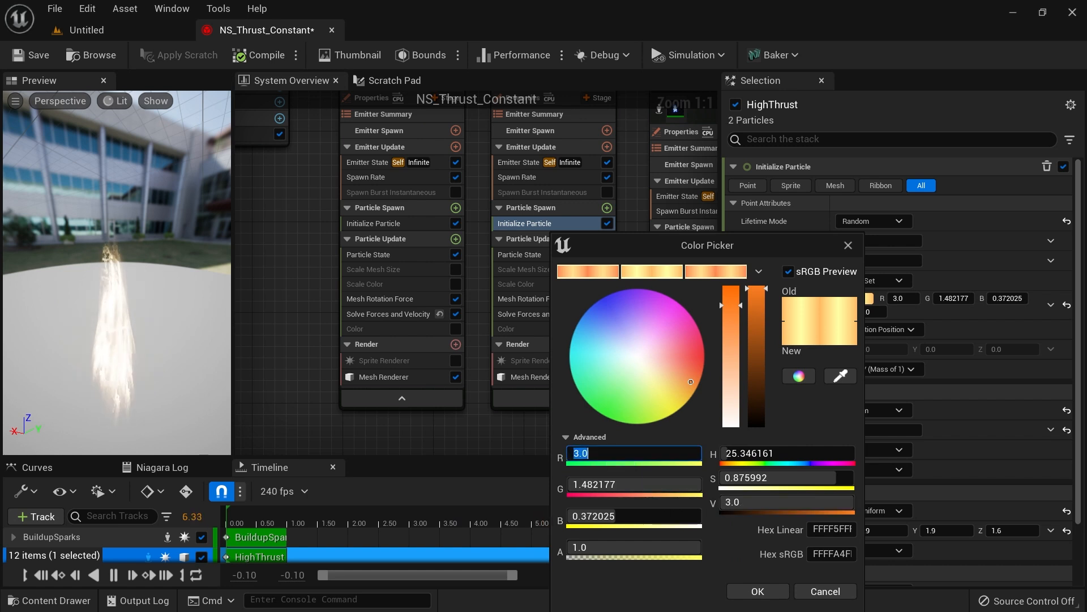
{"action": "type", "text": "6"}
{"action": "key", "text": "Tab"}
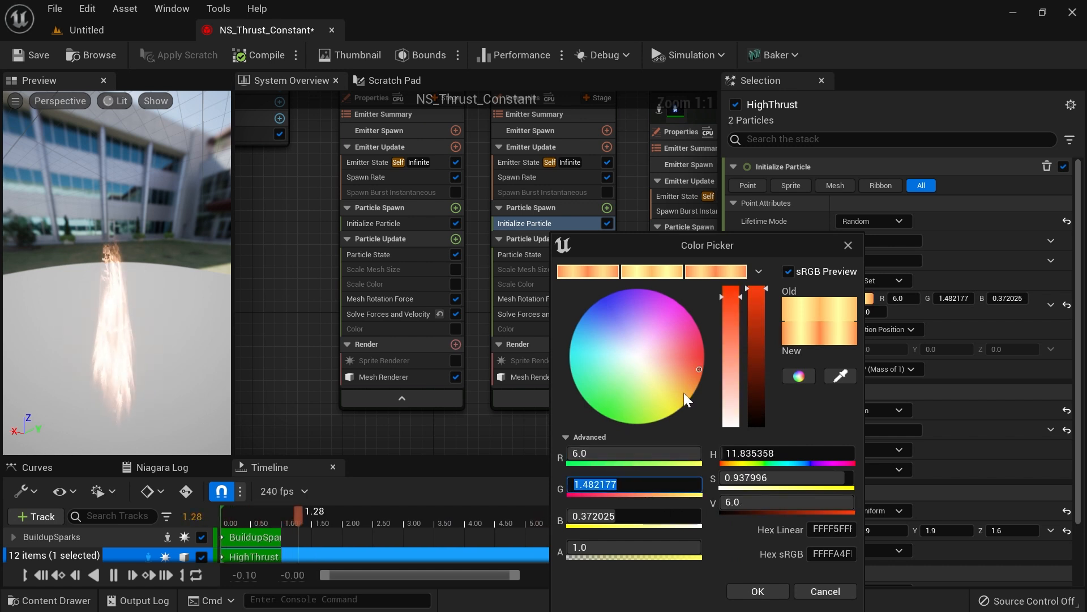
{"action": "left_click_drag", "start_coordinate": [681, 400], "coordinate": [697, 383]}
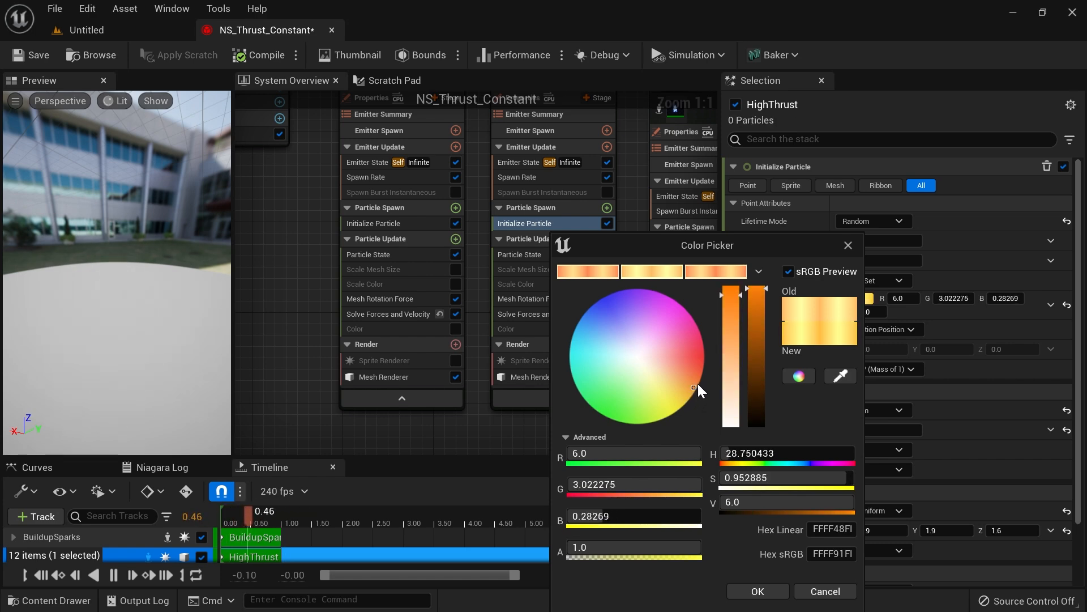
{"action": "left_click", "coordinate": [767, 592]}
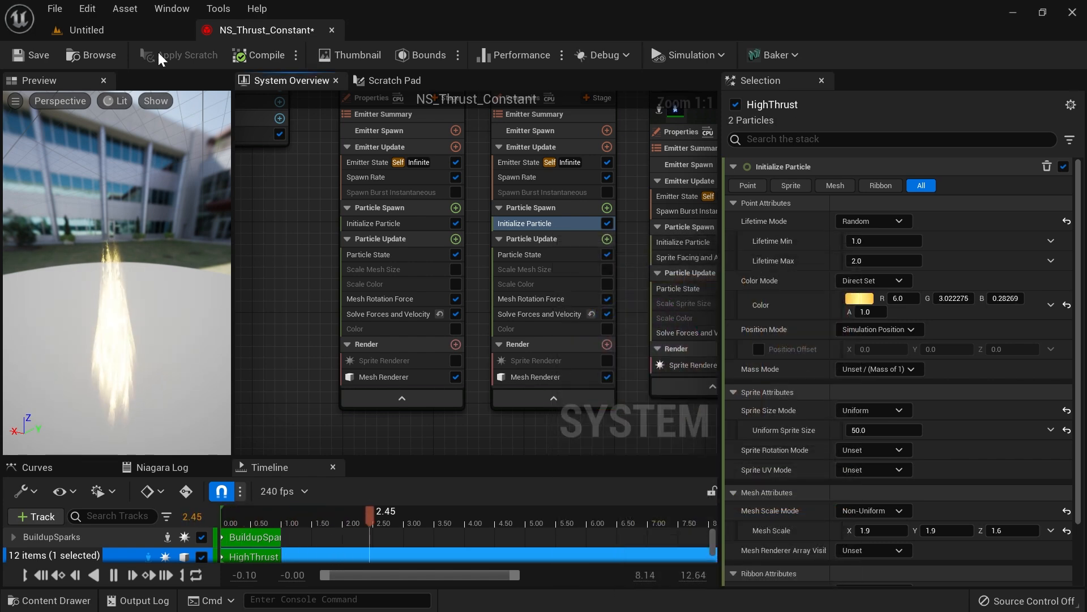
{"action": "left_click", "coordinate": [139, 31]}
{"action": "left_click_drag", "start_coordinate": [430, 328], "coordinate": [391, 328], "text": "alt"}
{"action": "mouse_move", "coordinate": [527, 228]}
{"action": "left_mouse_down", "text": "alt"}
{"action": "mouse_move", "coordinate": [481, 228]}
{"action": "mouse_move", "coordinate": [527, 228]}
{"action": "left_mouse_up", "text": "alt"}
Step: Isolate the LowThrust and HighThrust emitters together and inspect their combined flame at the ship's thruster
{"action": "left_click", "coordinate": [306, 32]}
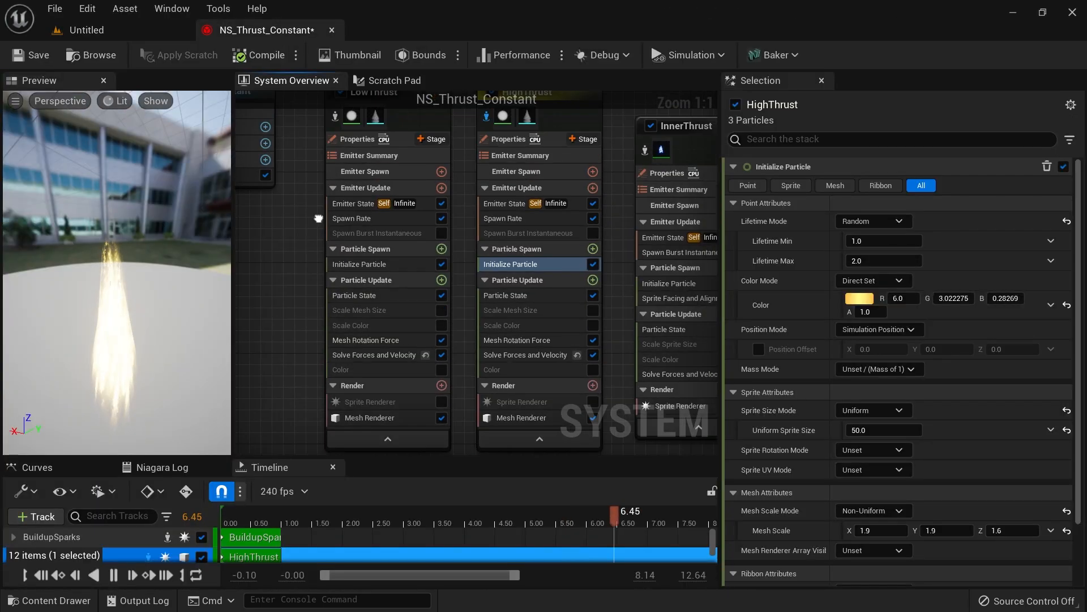
{"action": "left_click_drag", "start_coordinate": [413, 134], "coordinate": [560, 167]}
{"action": "right_click", "coordinate": [562, 170]}
{"action": "key", "text": "Escape"}
{"action": "left_click", "coordinate": [131, 31]}
{"action": "left_click_drag", "start_coordinate": [517, 290], "coordinate": [427, 324], "text": "alt"}
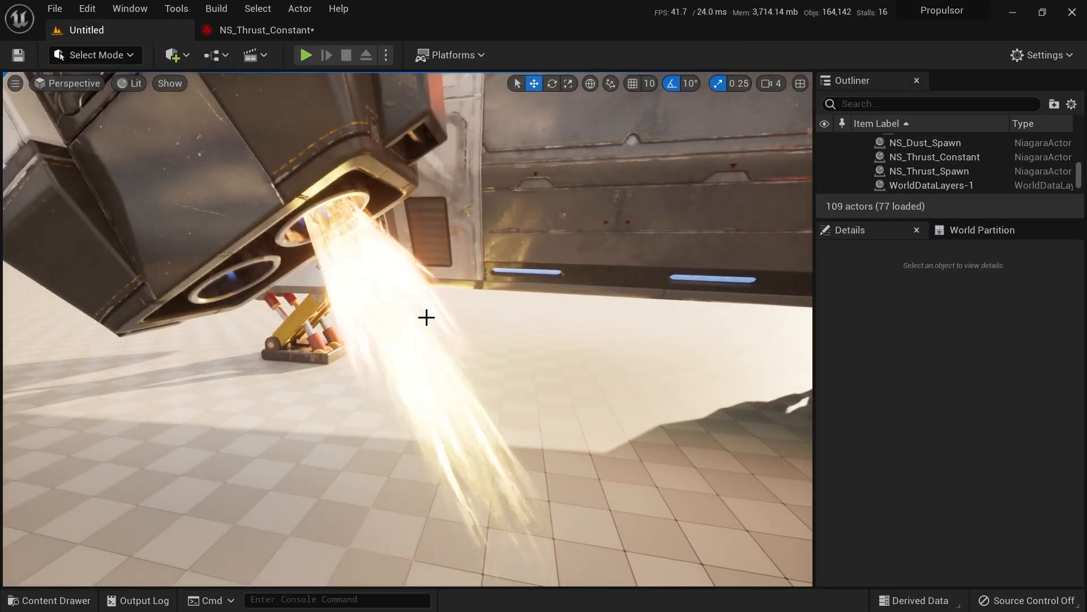
{"action": "right_click_drag", "start_coordinate": [473, 350], "coordinate": [355, 295]}
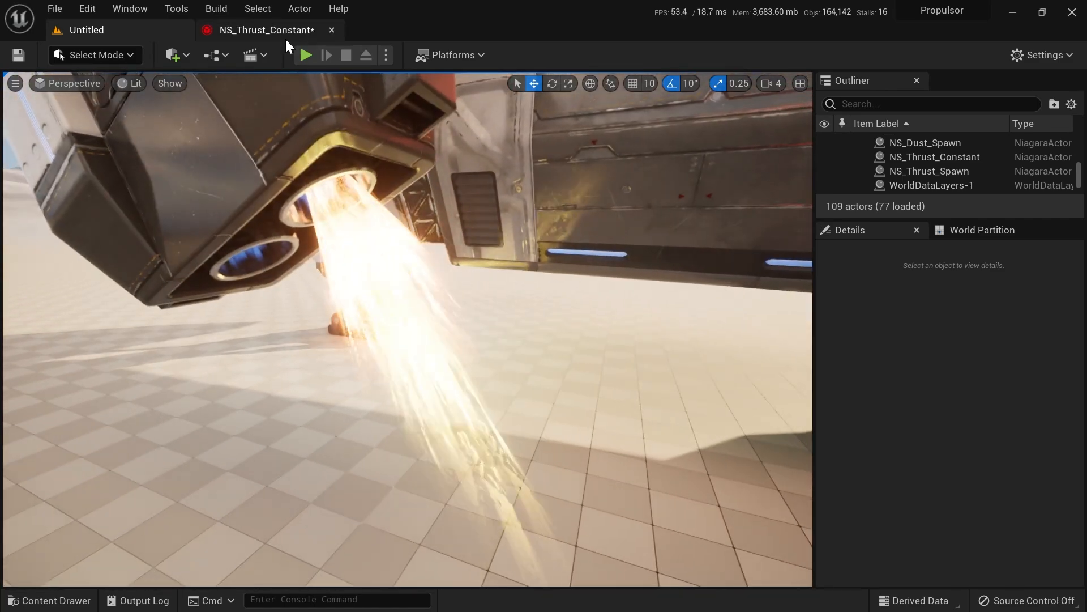
Step: Isolate the InnerThrust emitter and inspect its blue flame at the ship's thruster in the level
{"action": "left_click", "coordinate": [266, 30]}
{"action": "right_click_drag", "start_coordinate": [660, 123], "coordinate": [515, 105]}
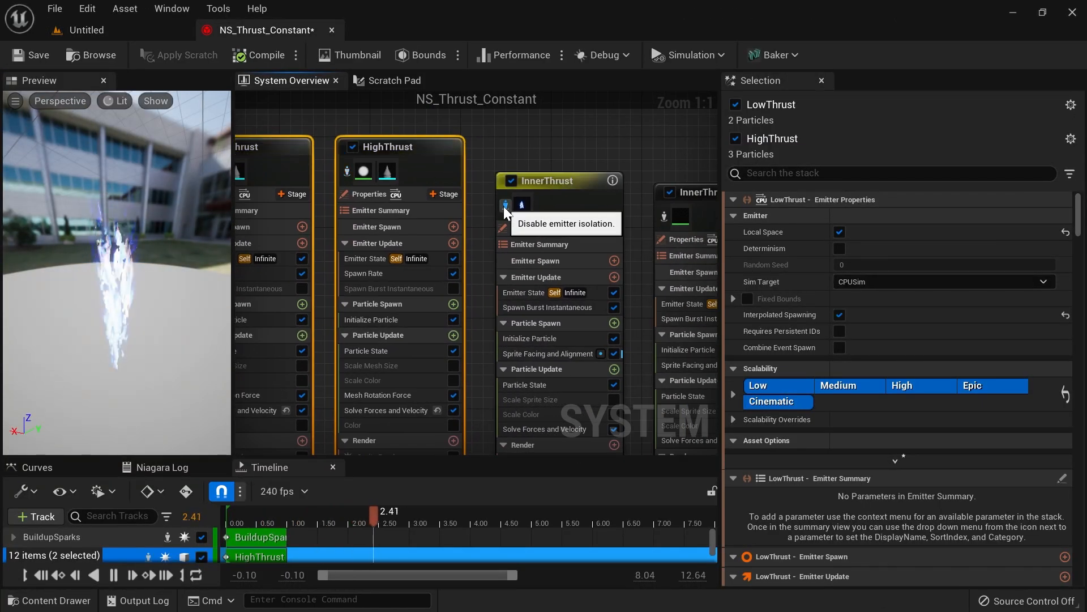
{"action": "left_click", "coordinate": [141, 33]}
{"action": "right_click_drag", "start_coordinate": [479, 241], "coordinate": [518, 238]}
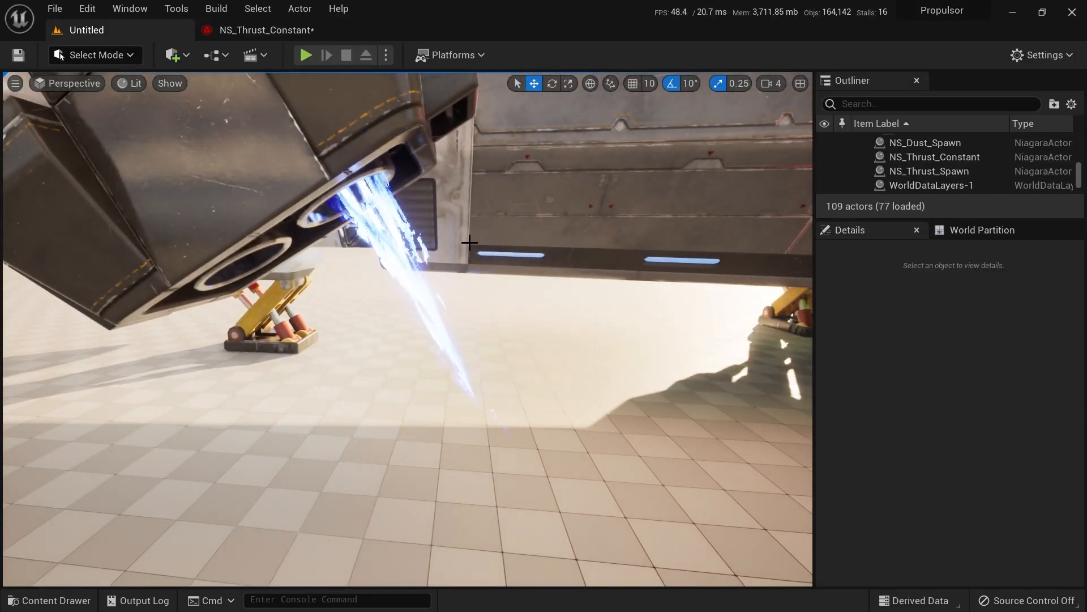
{"action": "right_click_drag", "start_coordinate": [437, 252], "coordinate": [422, 253]}
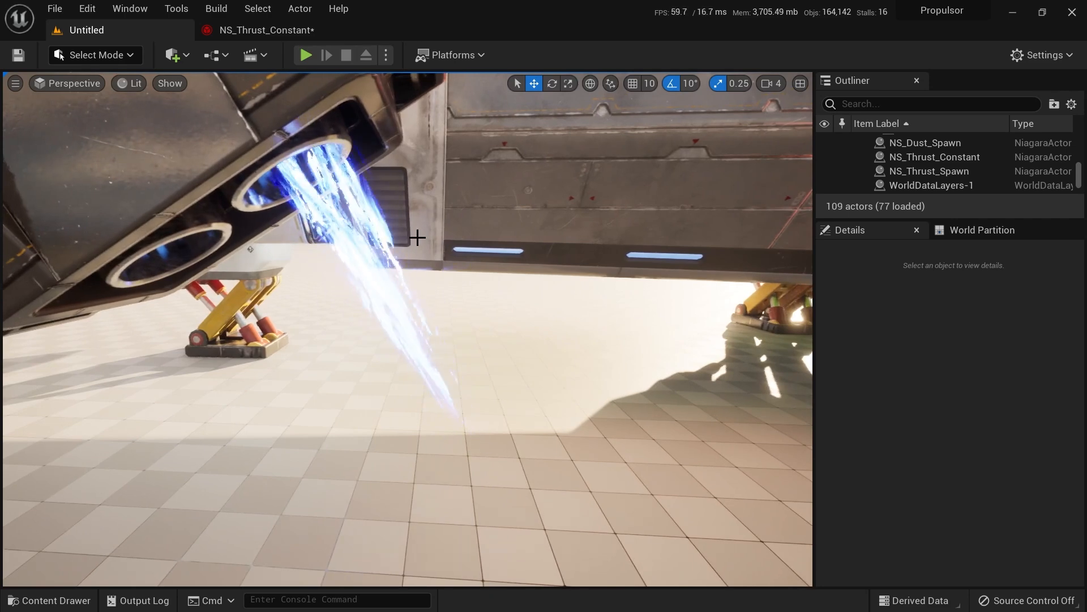
Step: Set InnerThrust's Position Offset Z to -250 in Initialize Particle and check the flame's position in the level
{"action": "left_click", "coordinate": [278, 31]}
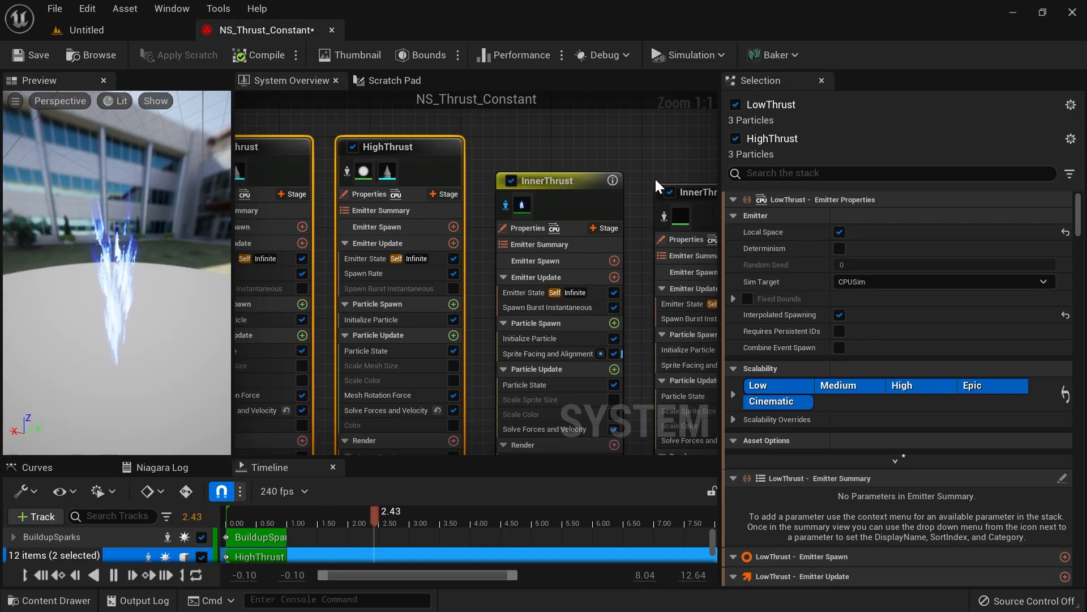
{"action": "scroll", "coordinate": [502, 249], "scroll_direction": "up", "scroll_amount": 2}
{"action": "left_click", "coordinate": [501, 248]}
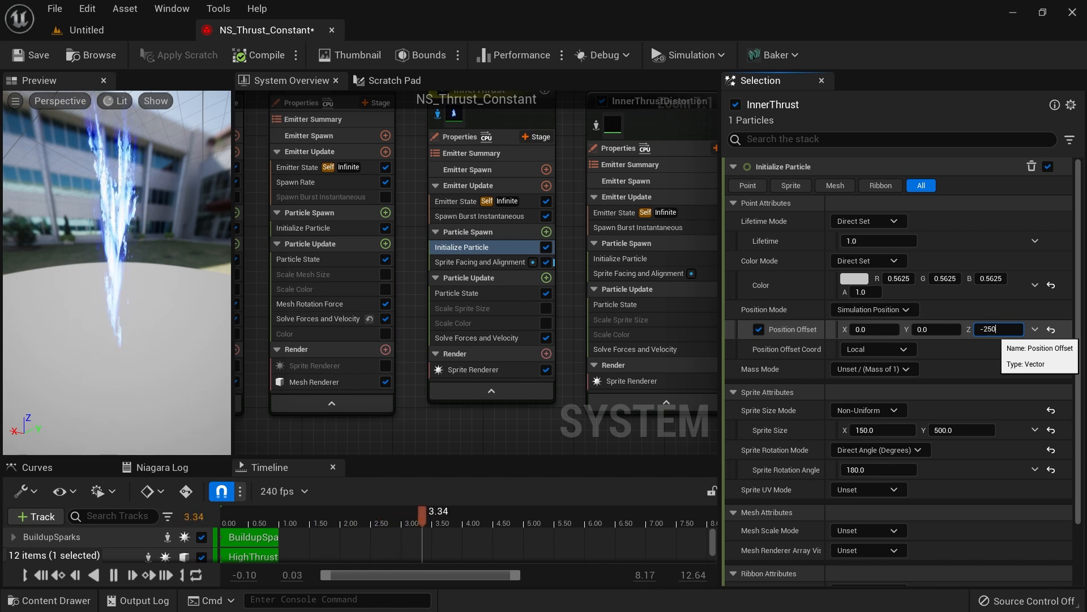
{"action": "left_click", "coordinate": [111, 29]}
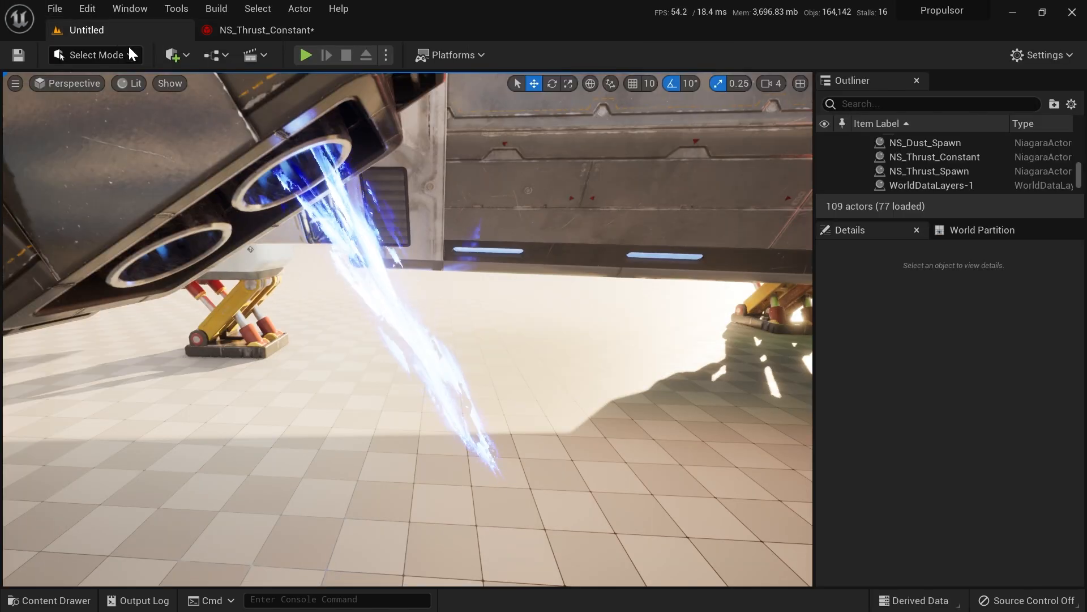
Step: Set InnerThrust's Position Offset Z to -280 and its Sprite Size to X 130, Y 550, checking the flame in the level
{"action": "left_click", "coordinate": [286, 32]}
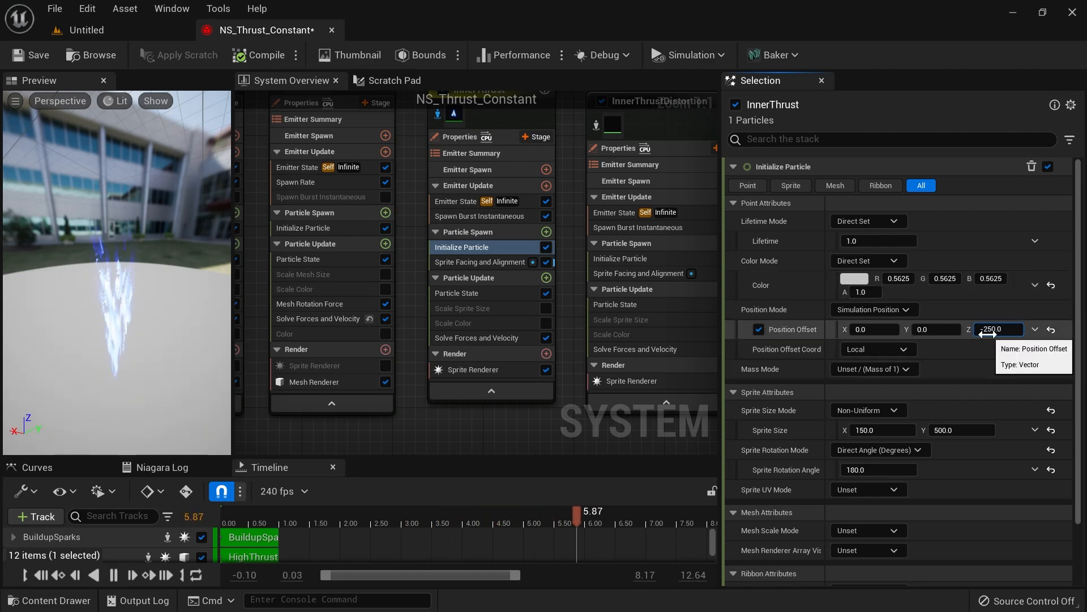
{"action": "left_click", "coordinate": [131, 31]}
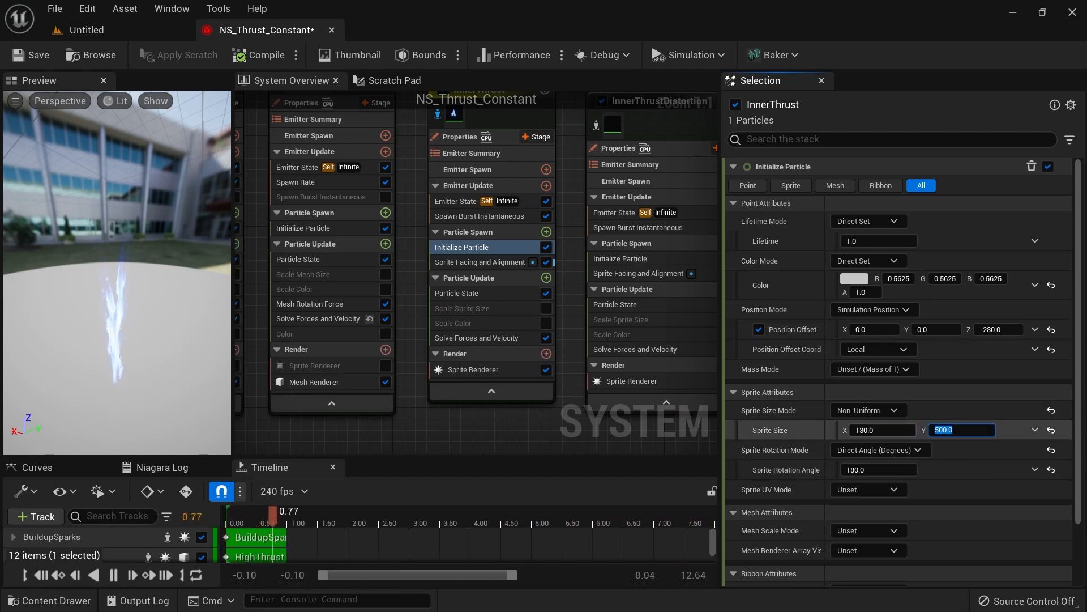
{"action": "left_click", "coordinate": [104, 32]}
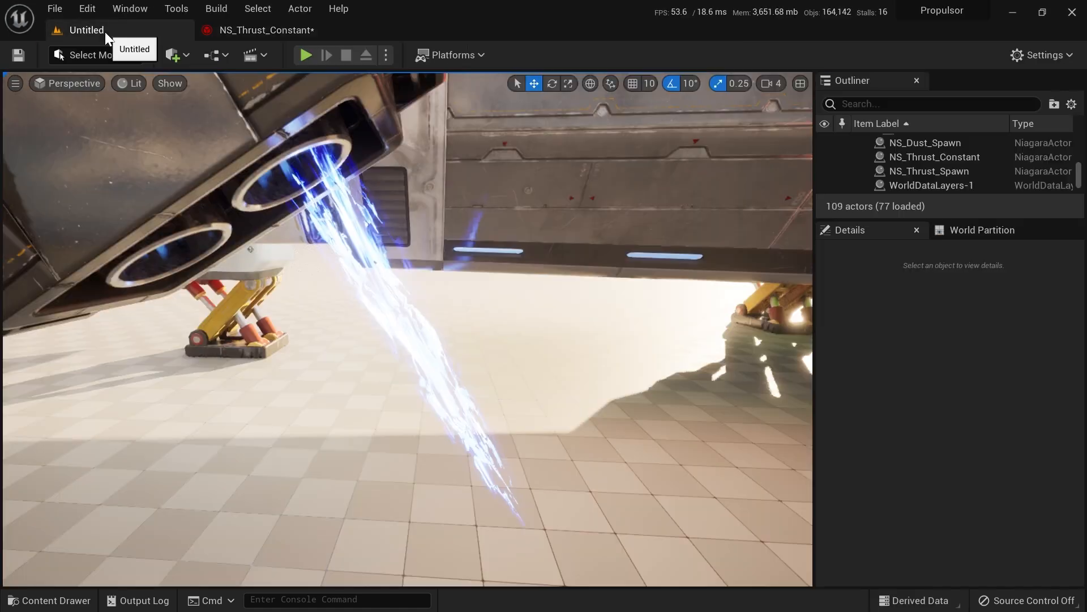
{"action": "right_click_drag", "start_coordinate": [408, 328], "coordinate": [468, 356]}
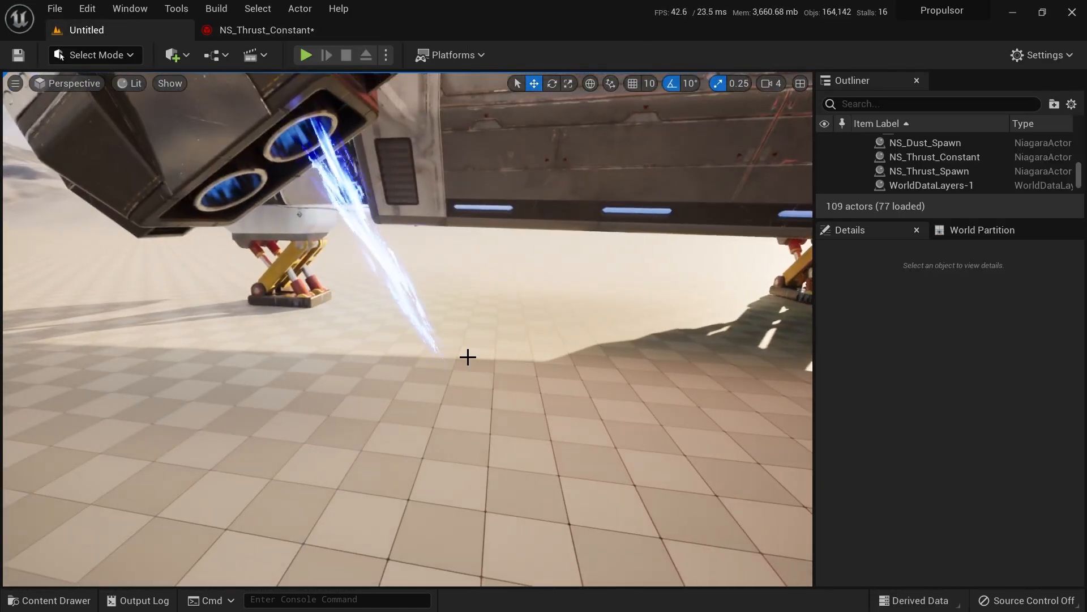
Step: Isolate LowThrust, HighThrust and InnerThrust together and inspect the combined flame in the level with Game View turned off
{"action": "left_click", "coordinate": [285, 36]}
{"action": "scroll", "coordinate": [612, 141], "scroll_direction": "down", "scroll_amount": 1}
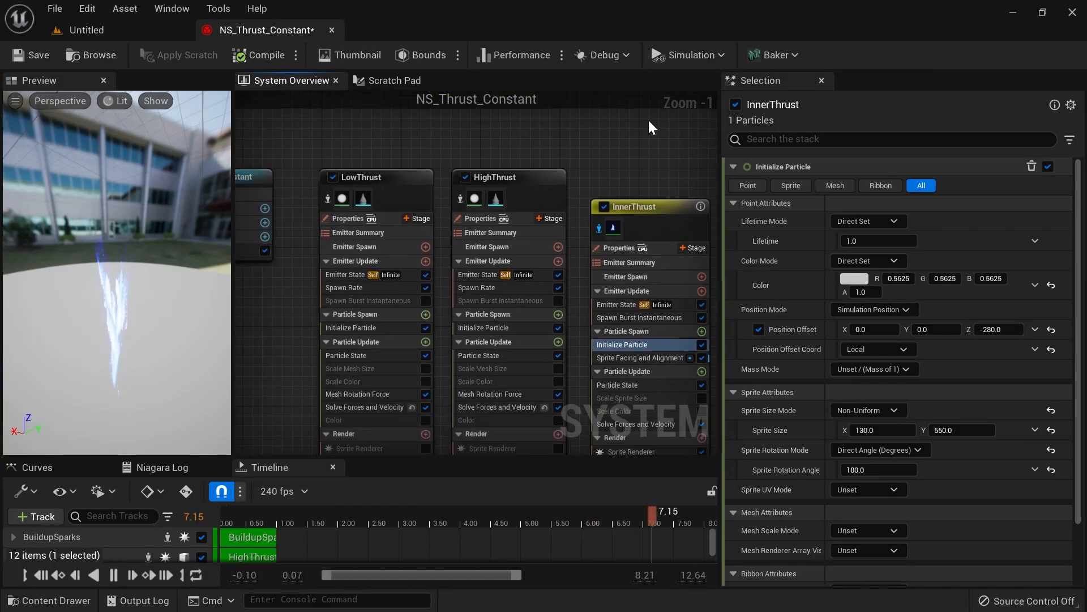
{"action": "left_click_drag", "start_coordinate": [434, 201], "coordinate": [400, 201]}
{"action": "right_click", "coordinate": [402, 200]}
{"action": "left_click", "coordinate": [442, 245]}
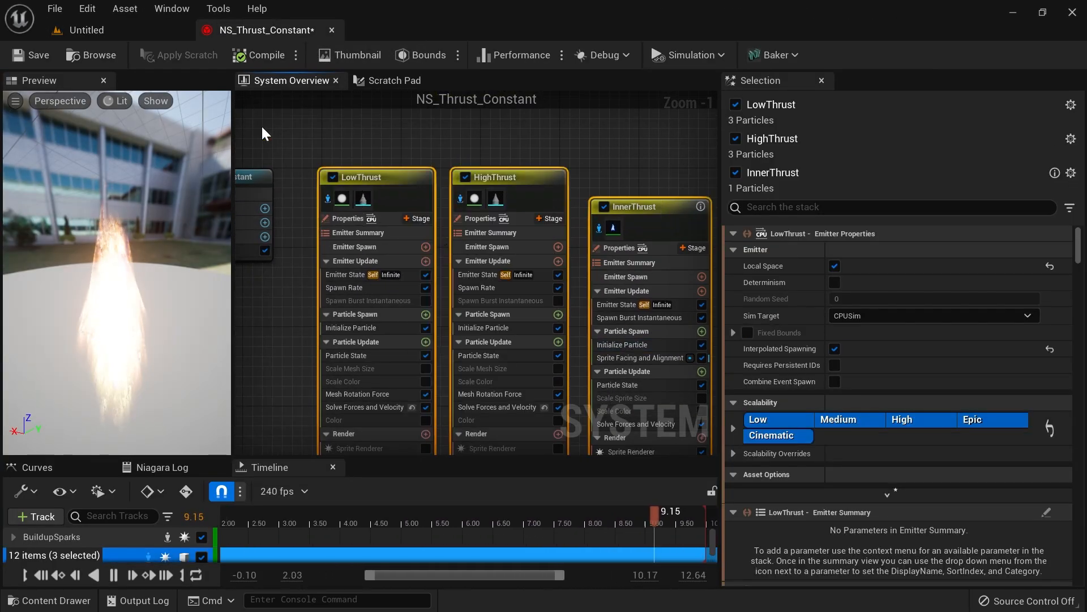
{"action": "left_click", "coordinate": [121, 33]}
{"action": "right_click_drag", "start_coordinate": [466, 233], "coordinate": [505, 252]}
{"action": "key", "text": "g"}
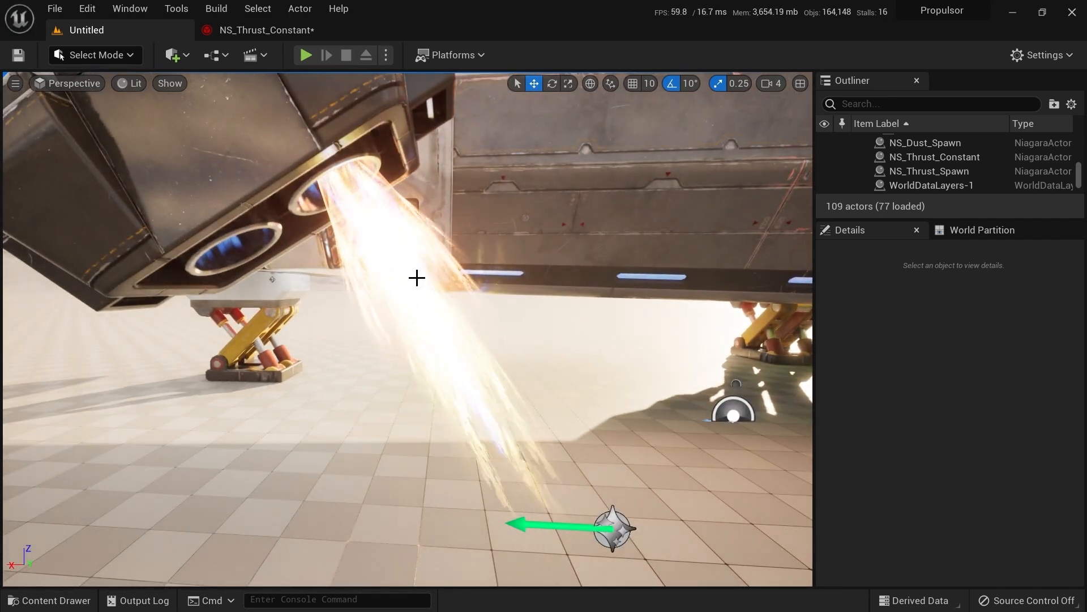
Step: Inspect the NS_Thrust_Constant flame at the ship's thruster from several distances and angles in the level
{"action": "left_click", "coordinate": [393, 255]}
{"action": "key", "text": "s"}
{"action": "right_click_drag", "start_coordinate": [474, 301], "coordinate": [471, 291]}
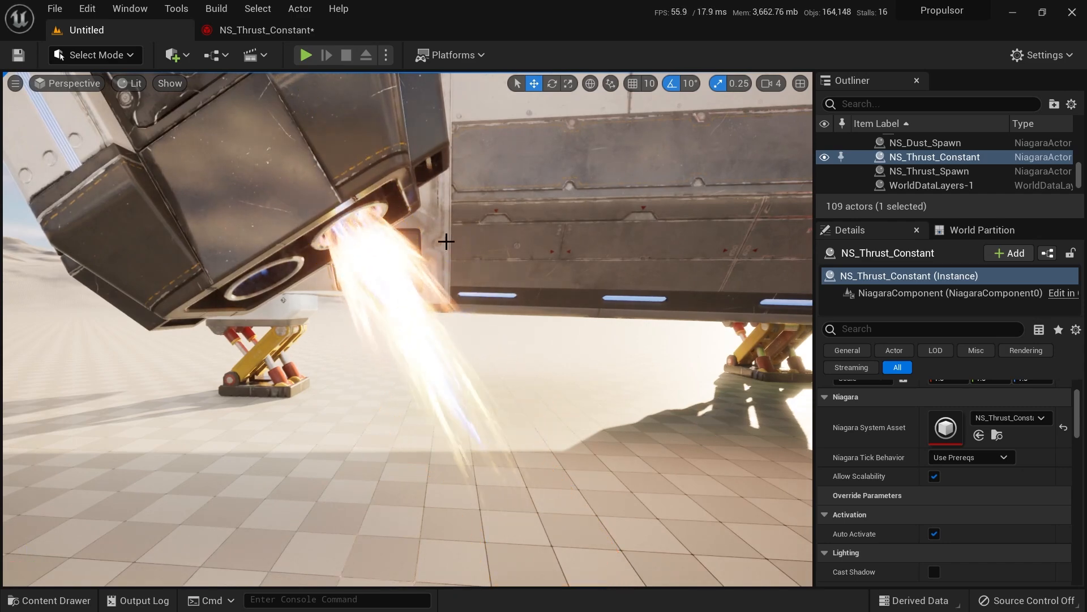
{"action": "right_click_drag", "start_coordinate": [535, 307], "coordinate": [504, 366]}
{"action": "key", "text": "w"}
{"action": "key", "text": "d"}
{"action": "key", "text": "a"}
{"action": "key", "text": "s"}
{"action": "key", "text": "w"}
{"action": "key", "text": "s"}
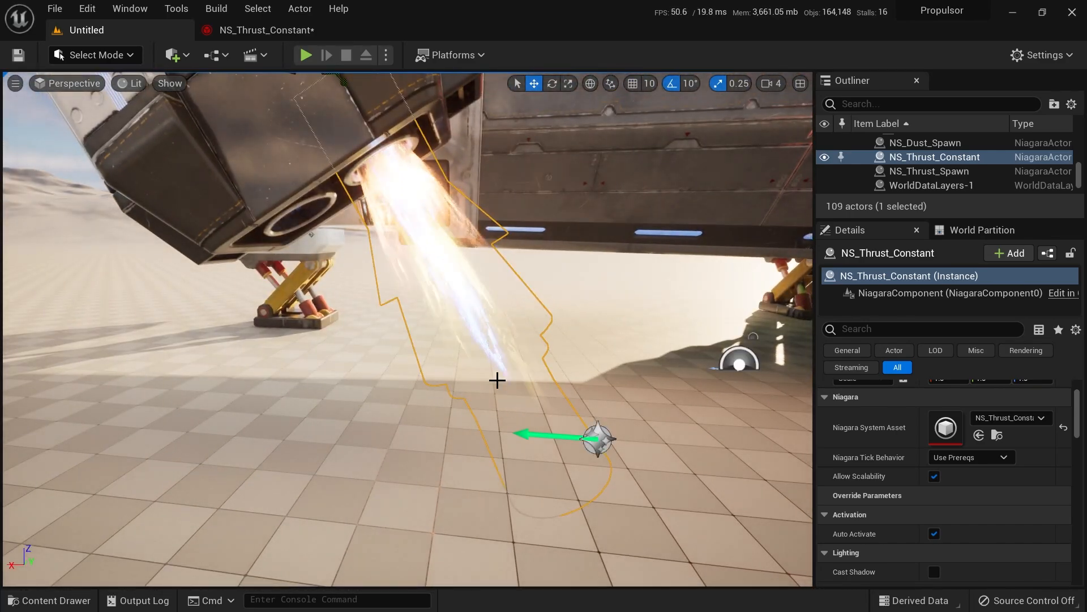
Step: Set InnerThrust's Sprite Size Y to 650 and Position Offset Z to -350 in Initialize Particle, checking the flame in the level
{"action": "left_click", "coordinate": [266, 36]}
{"action": "right_click_drag", "start_coordinate": [610, 148], "coordinate": [461, 284]}
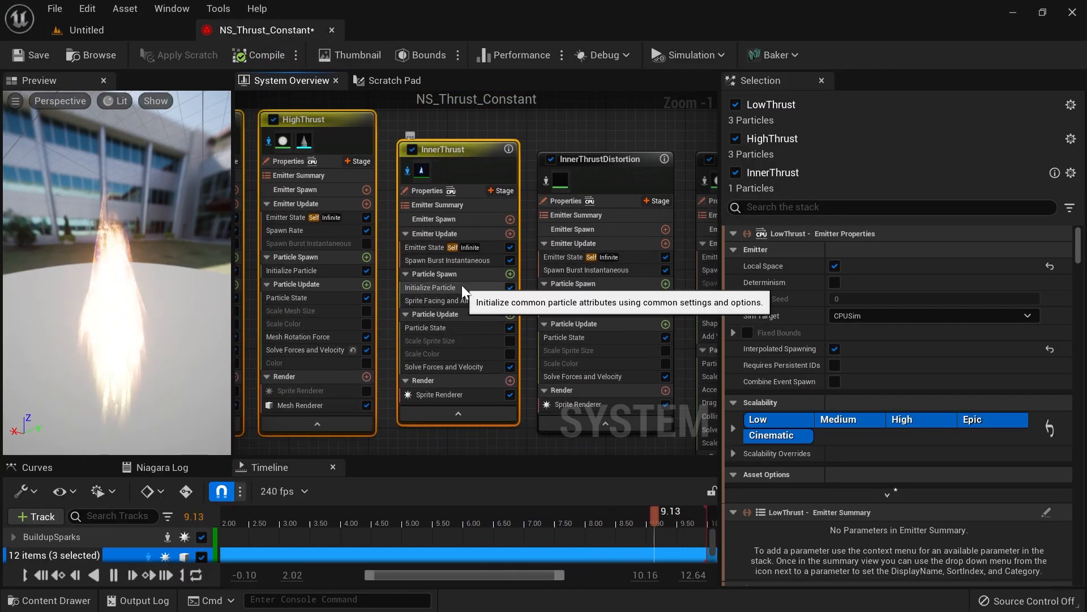
{"action": "left_click", "coordinate": [461, 284]}
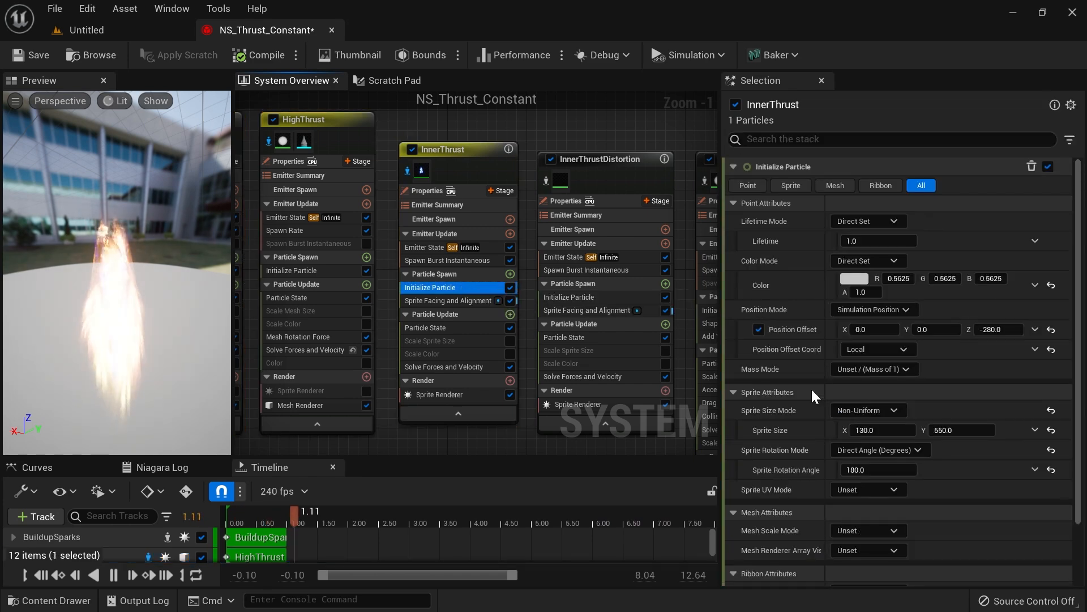
{"action": "left_click", "coordinate": [957, 435]}
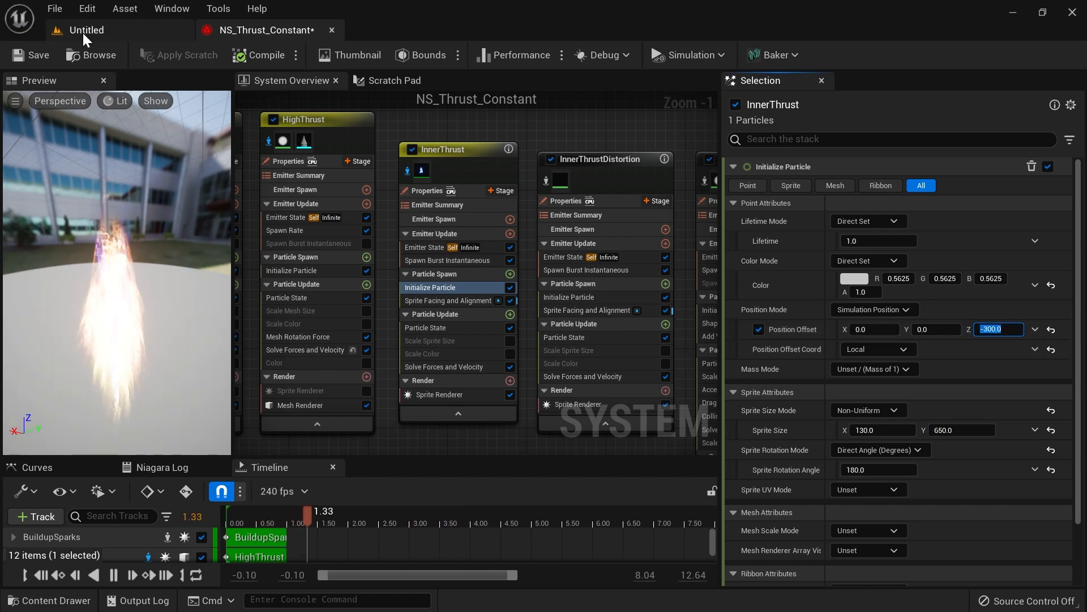
{"action": "left_click", "coordinate": [128, 44]}
{"action": "mouse_move", "coordinate": [666, 360]}
{"action": "right_mouse_down"}
{"action": "mouse_move", "coordinate": [691, 402]}
{"action": "mouse_move", "coordinate": [651, 347]}
{"action": "right_mouse_up"}
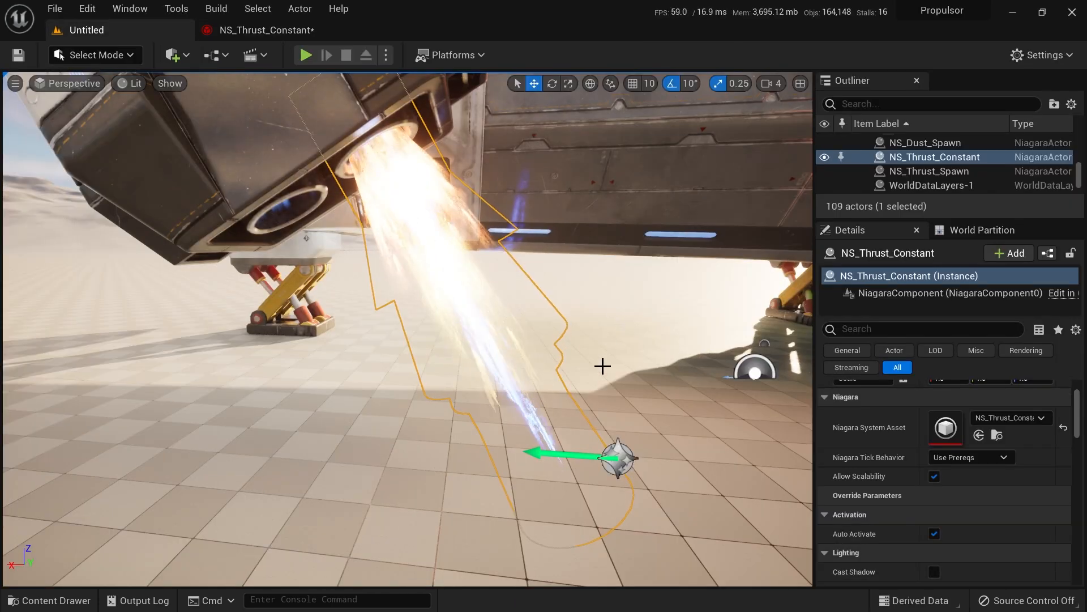
{"action": "right_click_drag", "start_coordinate": [632, 409], "coordinate": [437, 415]}
{"action": "right_click_drag", "start_coordinate": [499, 405], "coordinate": [323, 165]}
Step: Add InnerThrustDistortion to the isolated thrust emitters and check the combined flame in the level
{"action": "left_click", "coordinate": [266, 33]}
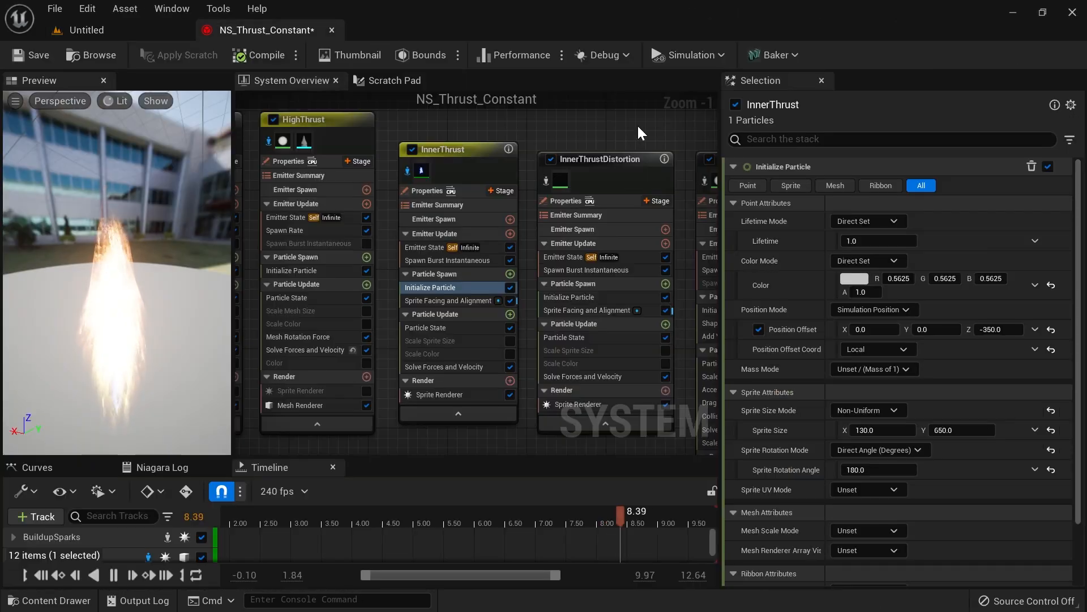
{"action": "scroll", "coordinate": [662, 174], "scroll_direction": "down", "scroll_amount": 3}
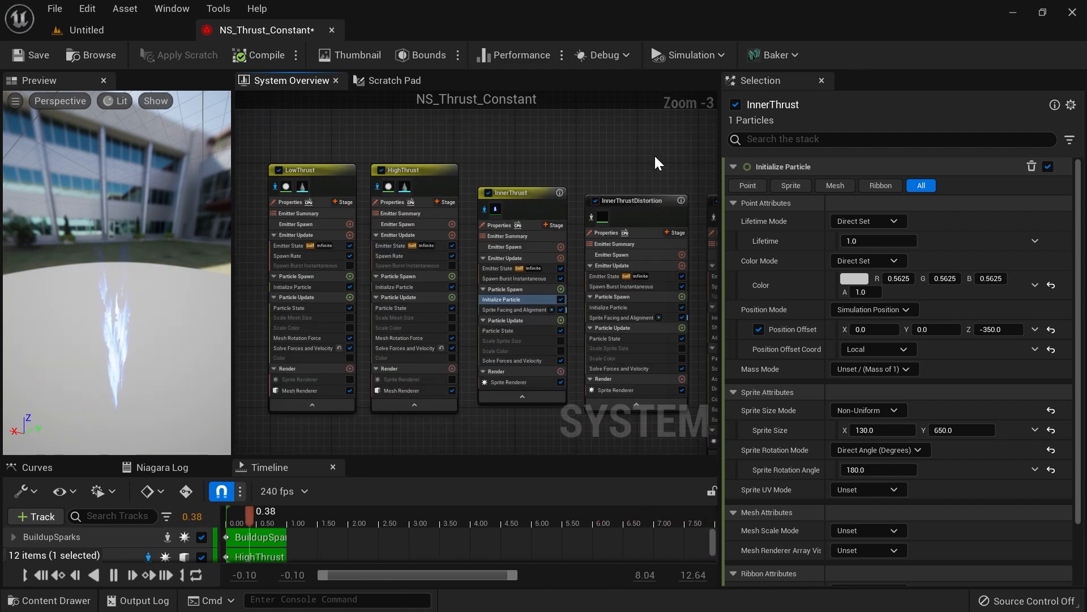
{"action": "left_click", "coordinate": [631, 216]}
{"action": "right_click", "coordinate": [631, 216]}
{"action": "left_click", "coordinate": [676, 258]}
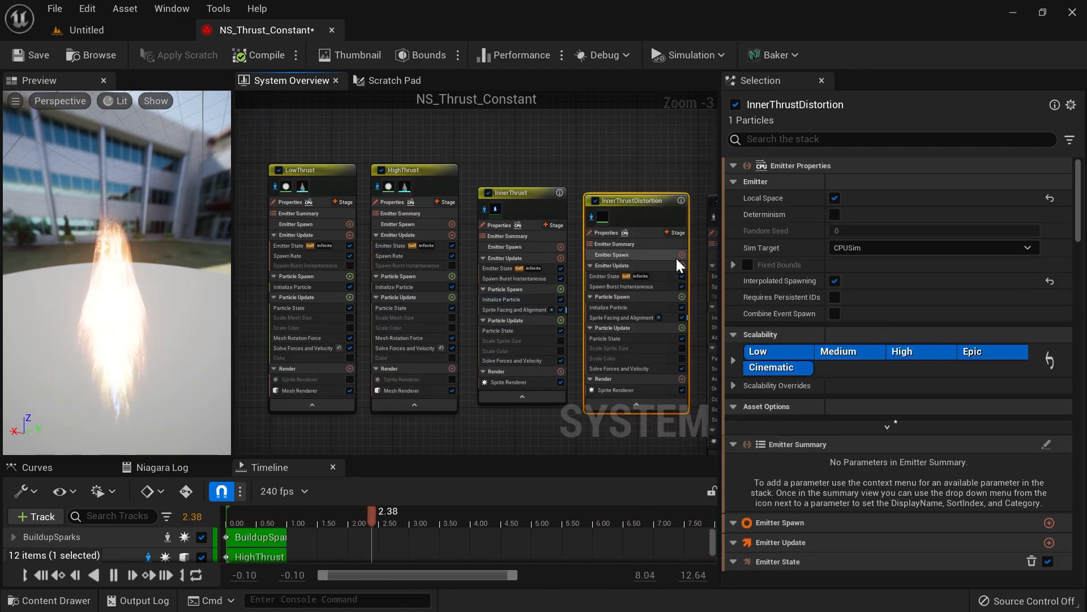
{"action": "left_click", "coordinate": [139, 33]}
{"action": "mouse_move", "coordinate": [574, 249]}
{"action": "right_mouse_down"}
{"action": "mouse_move", "coordinate": [574, 340]}
{"action": "mouse_move", "coordinate": [571, 238]}
{"action": "mouse_move", "coordinate": [552, 193]}
{"action": "mouse_move", "coordinate": [527, 204]}
{"action": "mouse_move", "coordinate": [553, 193]}
{"action": "mouse_move", "coordinate": [567, 261]}
{"action": "right_mouse_up"}
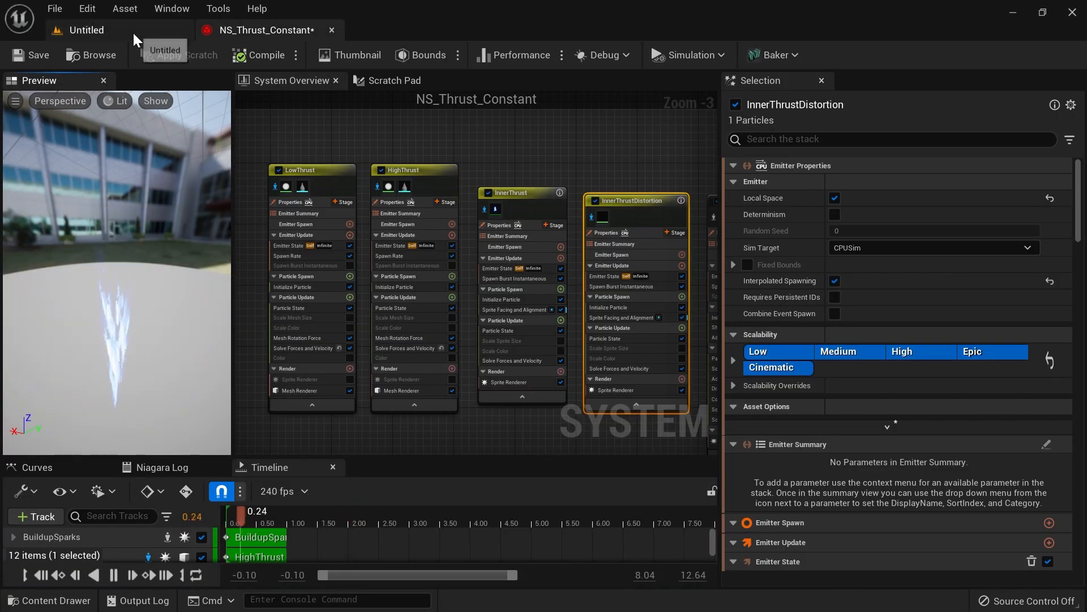
{"action": "left_click", "coordinate": [134, 35]}
{"action": "right_click_drag", "start_coordinate": [626, 301], "coordinate": [603, 292]}
Step: Isolate only the InnerThrustDistortion emitter and inspect its heat distortion at the ship's thruster in the level
{"action": "left_click", "coordinate": [283, 32]}
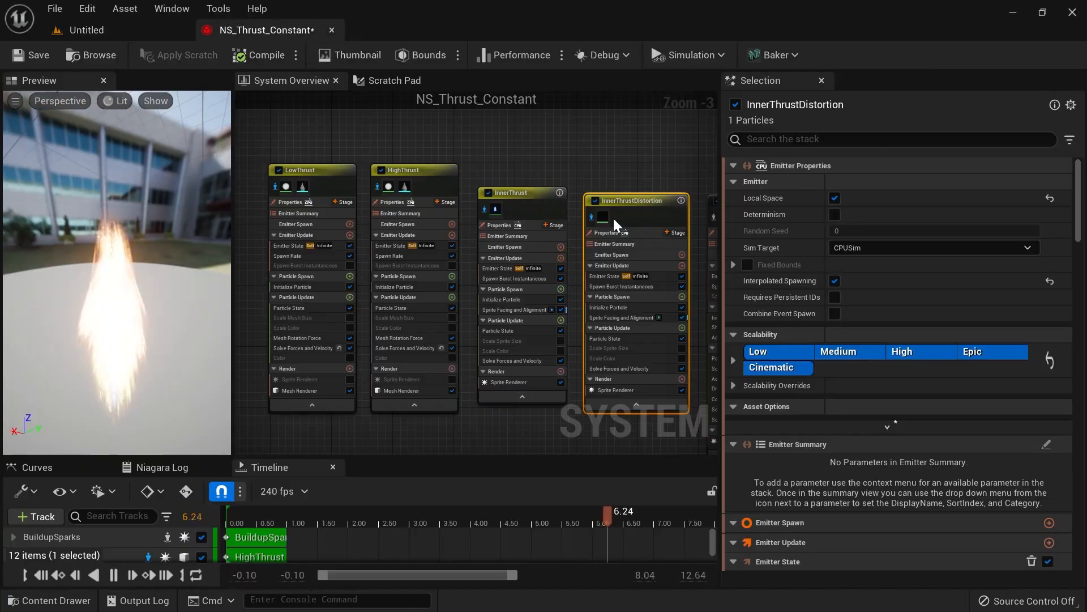
{"action": "left_click", "coordinate": [591, 217]}
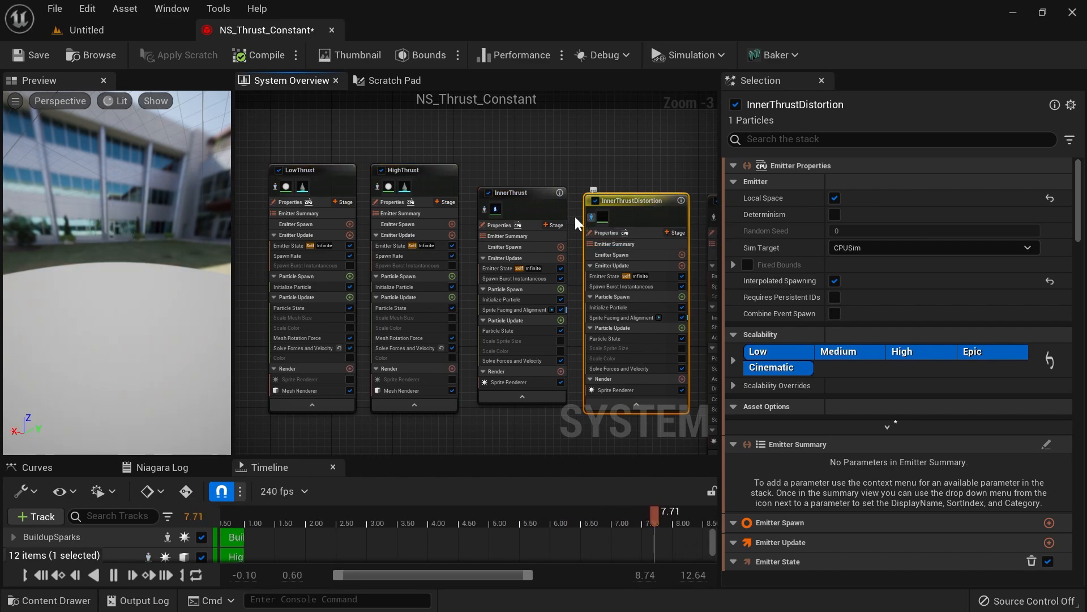
{"action": "left_click", "coordinate": [137, 34]}
{"action": "right_click_drag", "start_coordinate": [483, 243], "coordinate": [464, 202]}
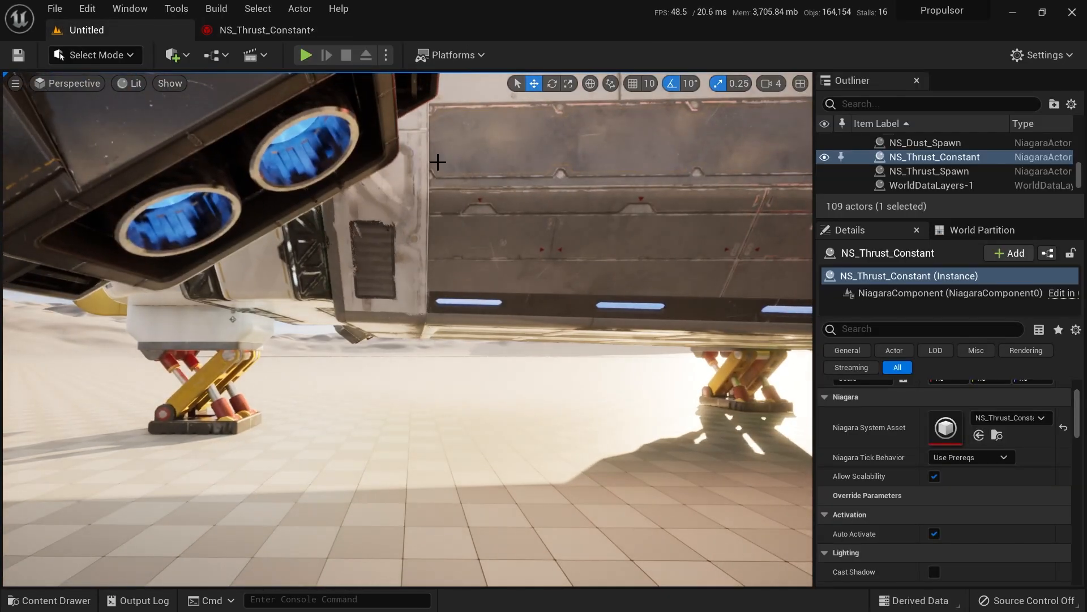
Step: Set InnerThrustDistortion's Sprite Size to X 350, Y 450 in Initialize Particle and check the distortion in the level
{"action": "left_click", "coordinate": [280, 34]}
{"action": "scroll", "coordinate": [554, 341], "scroll_direction": "up", "scroll_amount": 2}
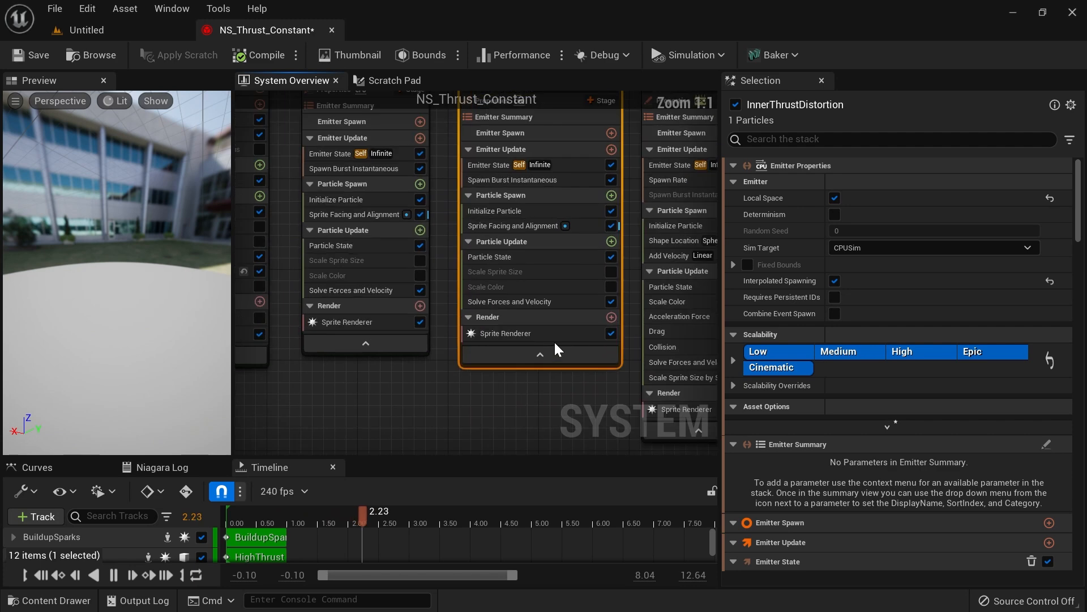
{"action": "left_click", "coordinate": [552, 209]}
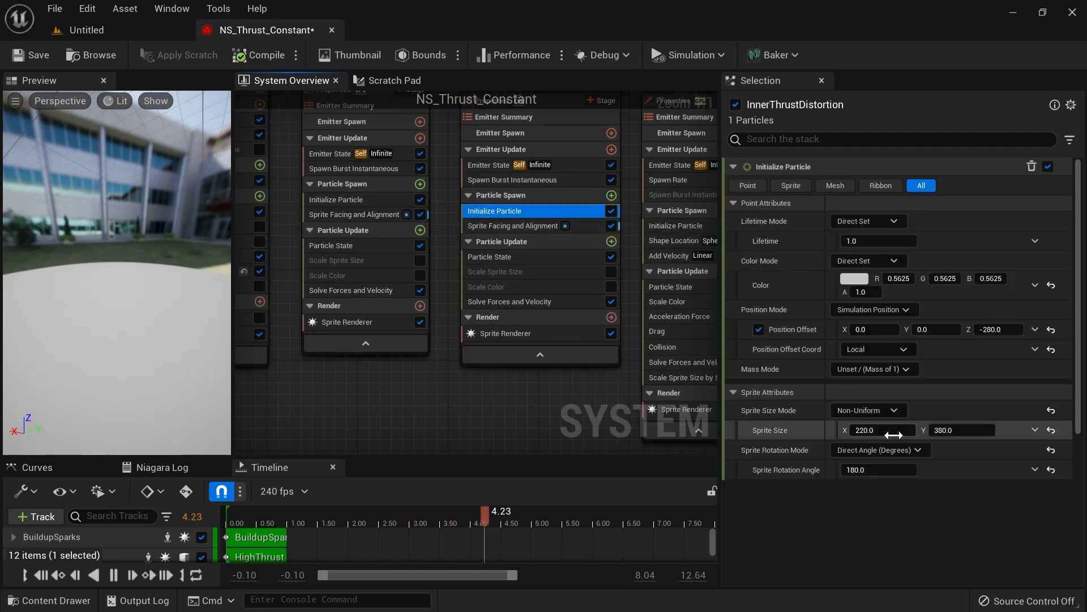
{"action": "type", "text": "350"}
{"action": "key", "text": "Tab"}
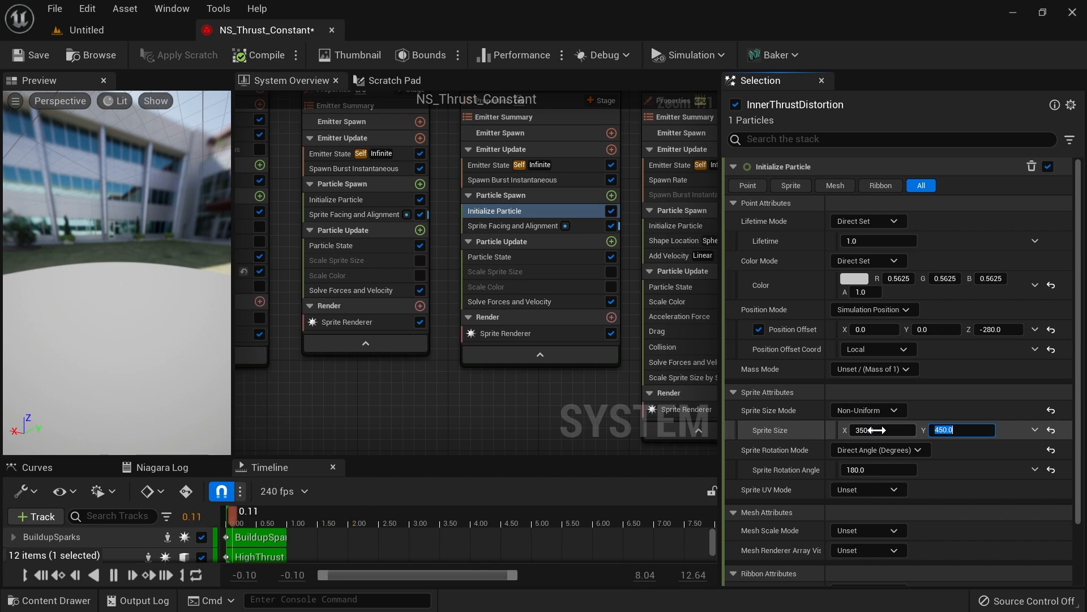
{"action": "left_click", "coordinate": [96, 32]}
{"action": "right_click_drag", "start_coordinate": [406, 328], "coordinate": [457, 243]}
Step: Compare InnerThrust's sprite size and set InnerThrustDistortion's Sprite Size Y to 650, checking the distortion in the level
{"action": "left_click", "coordinate": [315, 32]}
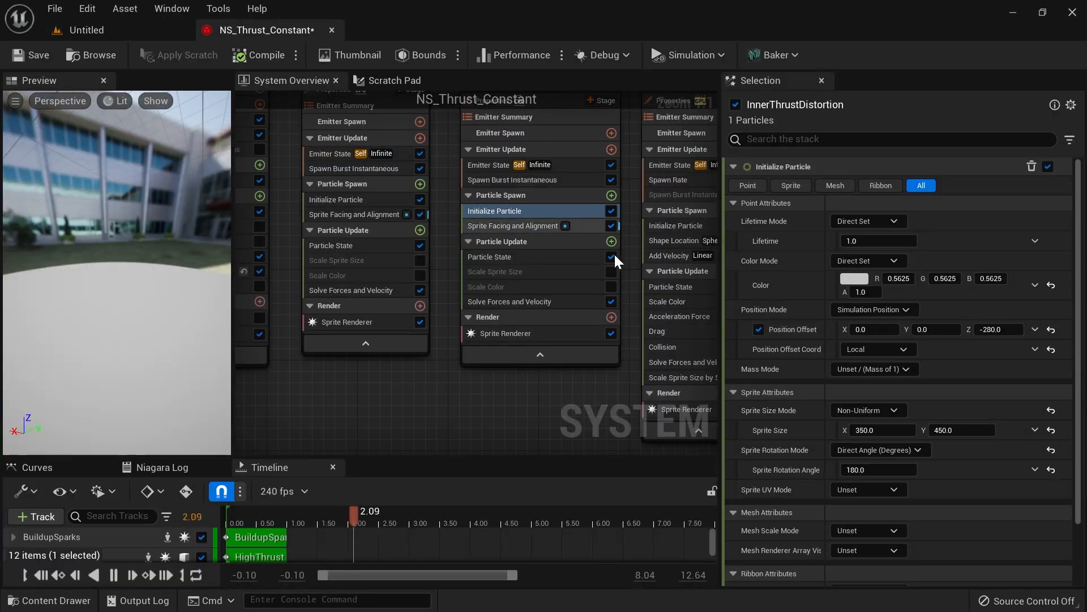
{"action": "left_click", "coordinate": [374, 236]}
{"action": "left_click", "coordinate": [545, 243]}
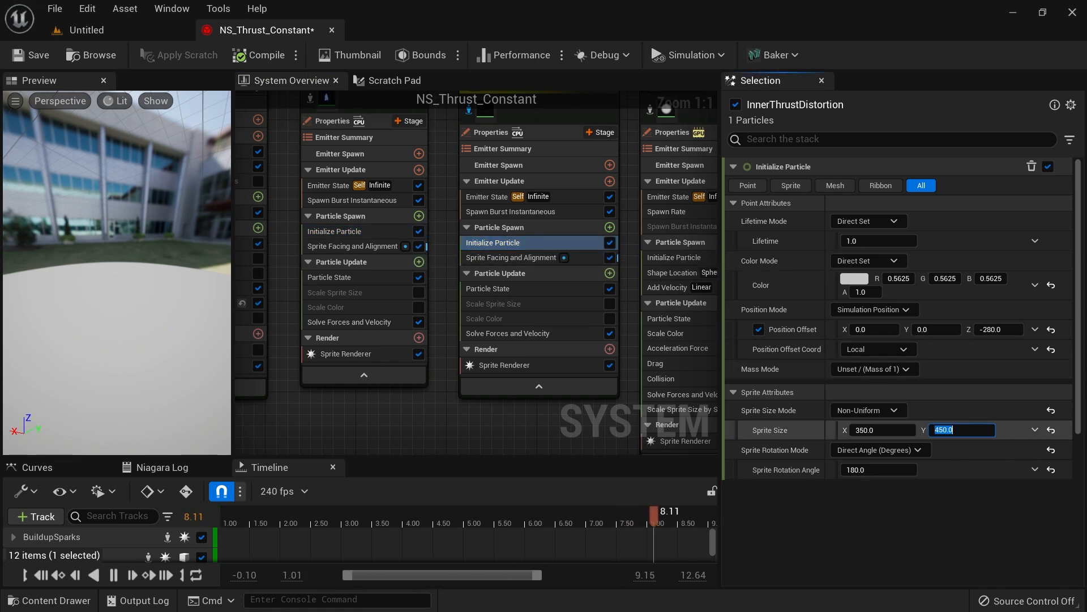
{"action": "key", "text": "Return"}
{"action": "left_click", "coordinate": [145, 32]}
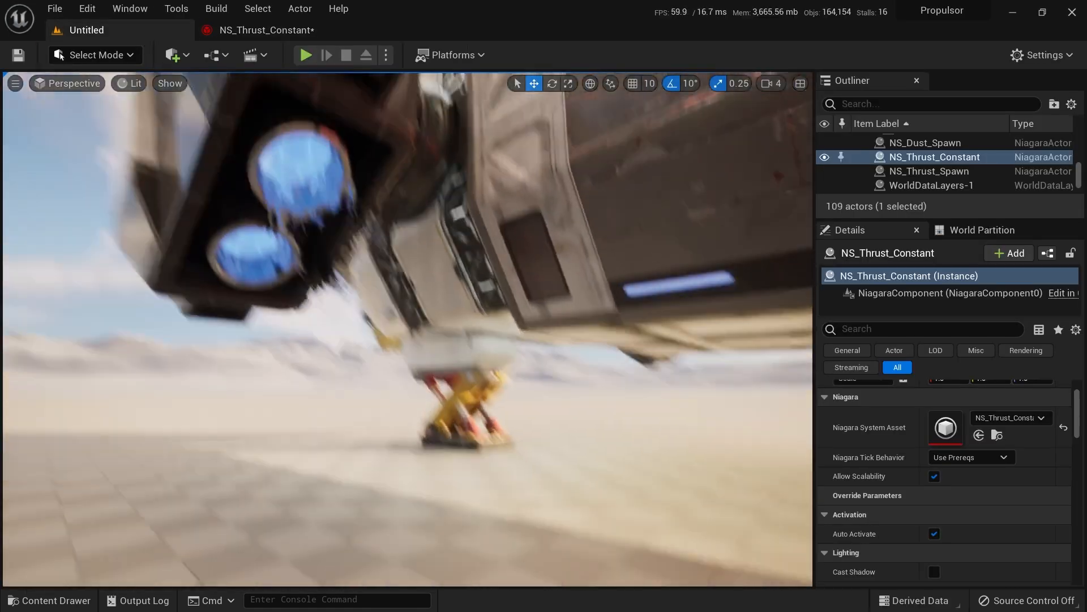
{"action": "right_click_drag", "start_coordinate": [435, 306], "coordinate": [582, 334]}
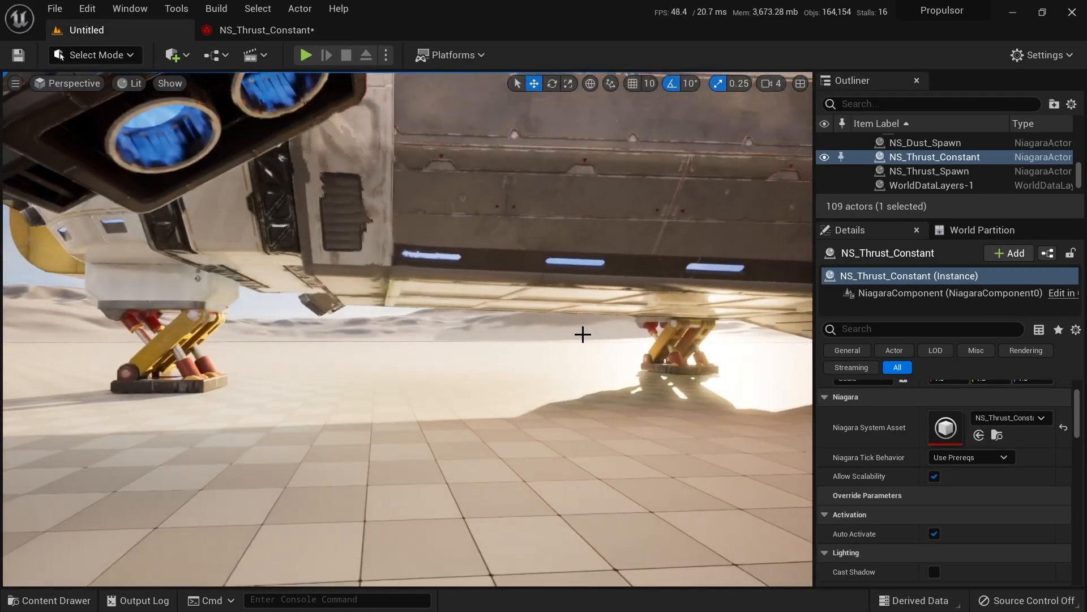
Step: Set InnerThrustDistortion's Position Offset Z to -350 to match InnerThrust and check the distortion in the level
{"action": "left_click", "coordinate": [261, 31]}
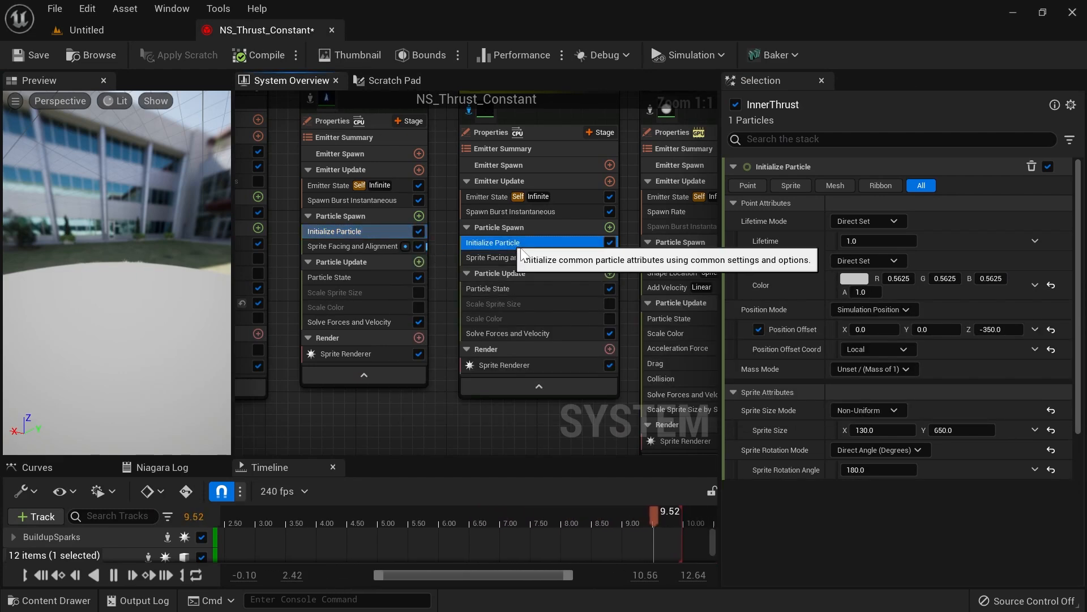
{"action": "left_click", "coordinate": [1006, 331]}
{"action": "type", "text": "-350"}
{"action": "key", "text": "Return"}
{"action": "left_click", "coordinate": [145, 26]}
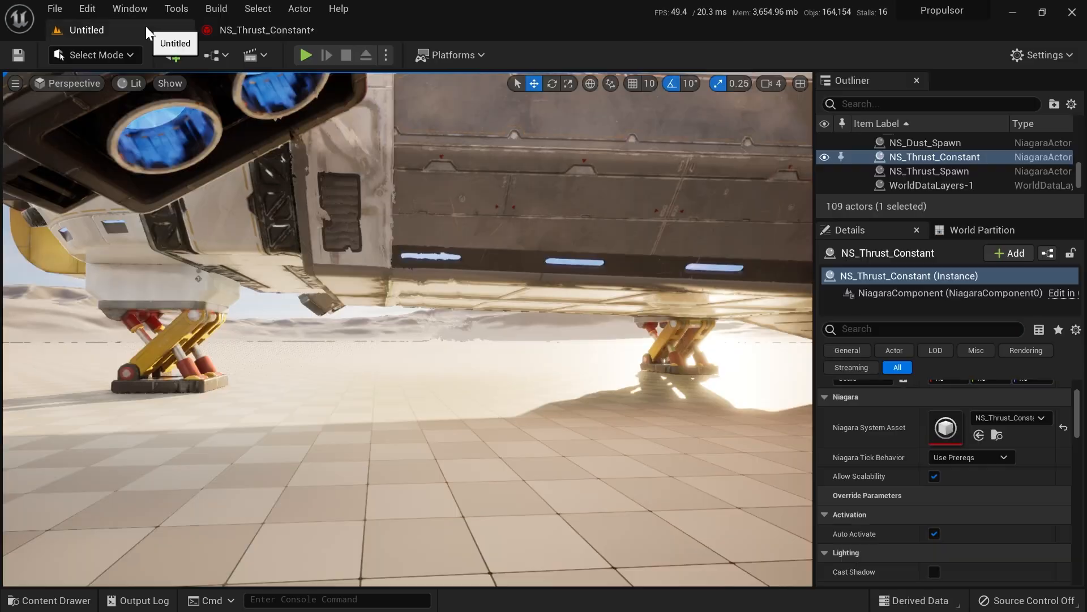
{"action": "right_click_drag", "start_coordinate": [567, 277], "coordinate": [567, 277]}
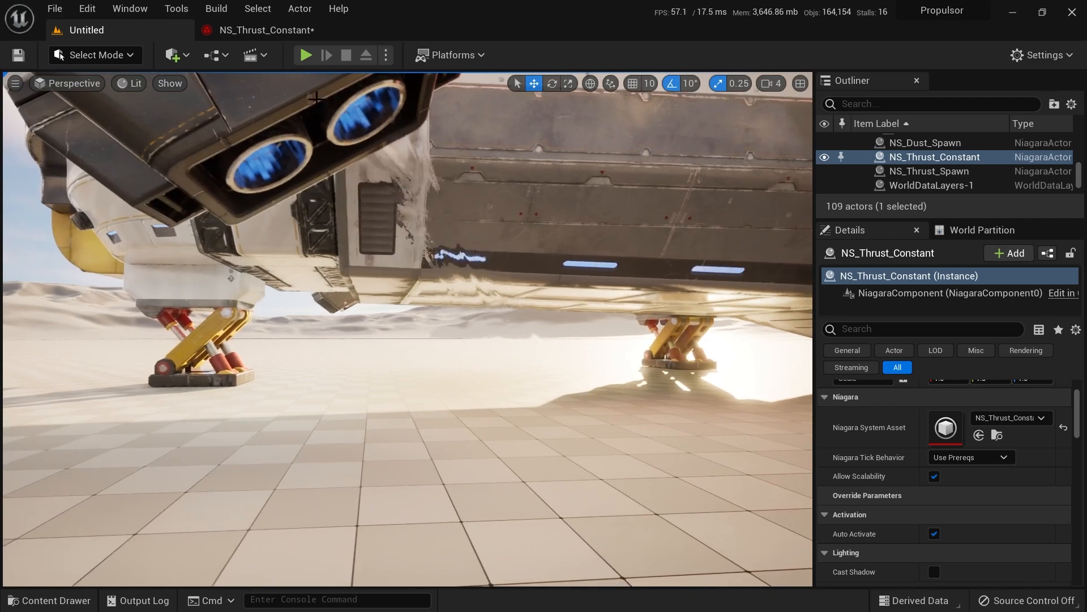
Step: Isolate LowThrust, HighThrust and InnerThrust together with InnerThrustDistortion and examine the complete flame in the level
{"action": "left_click", "coordinate": [254, 32]}
{"action": "scroll", "coordinate": [478, 189], "scroll_direction": "down", "scroll_amount": 4}
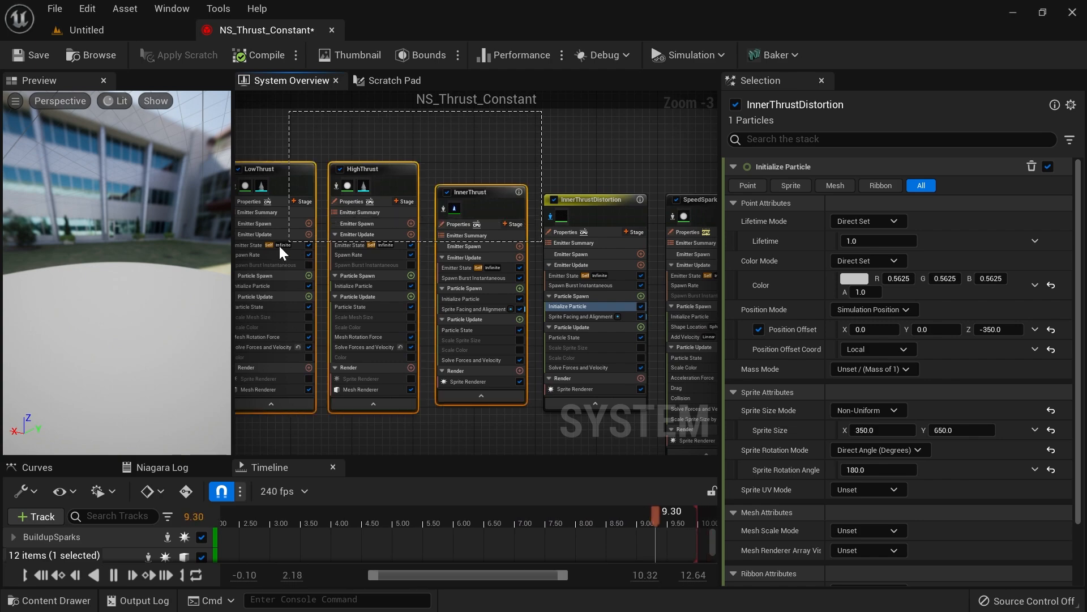
{"action": "left_click_drag", "start_coordinate": [285, 244], "coordinate": [283, 242]}
{"action": "right_click", "coordinate": [279, 173]}
{"action": "left_click", "coordinate": [318, 219]}
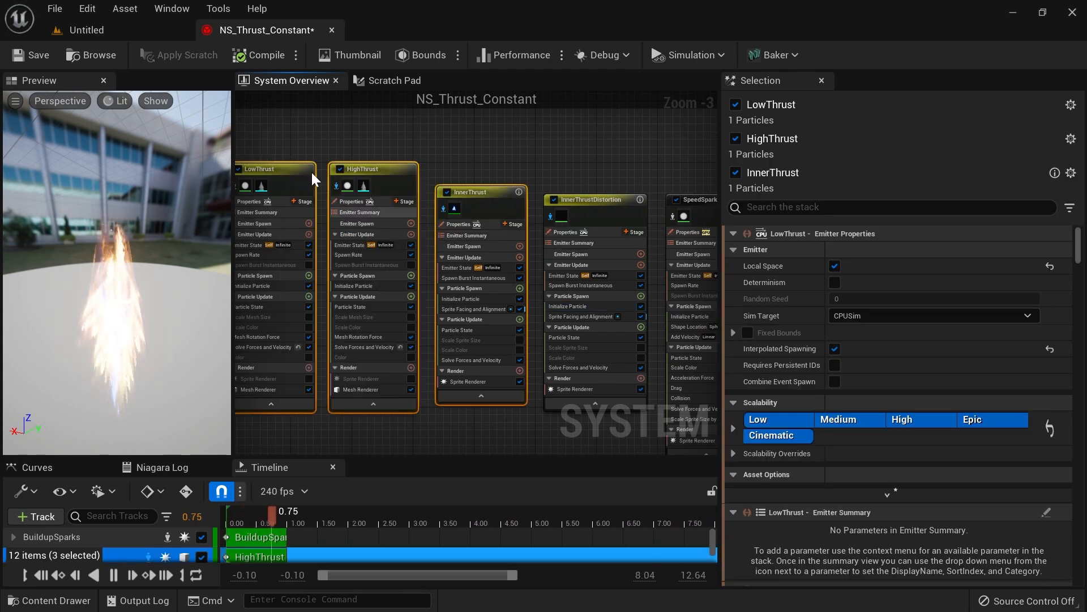
{"action": "left_click", "coordinate": [141, 31]}
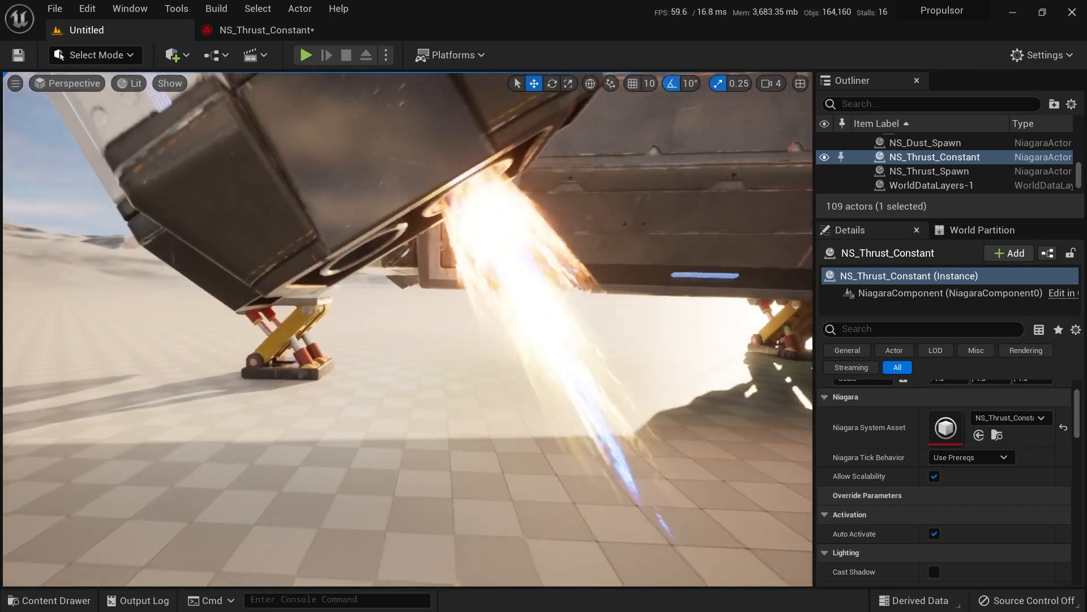
{"action": "right_click_drag", "start_coordinate": [553, 320], "coordinate": [557, 320]}
{"action": "right_click_drag", "start_coordinate": [476, 306], "coordinate": [520, 281]}
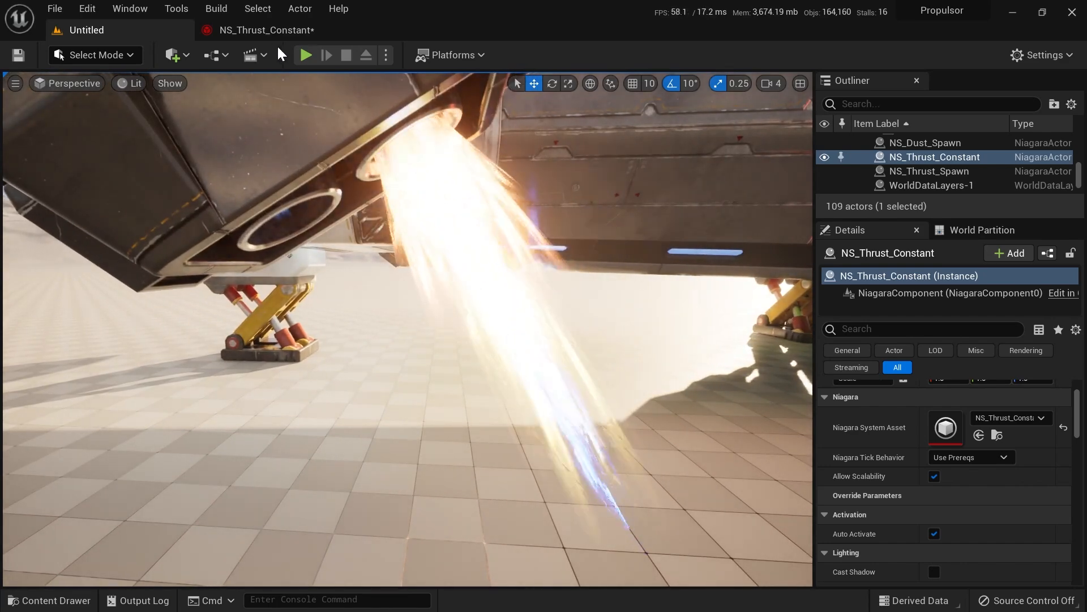
{"action": "left_click", "coordinate": [266, 30]}
{"action": "scroll", "coordinate": [435, 306], "scroll_direction": "up", "scroll_amount": 4}
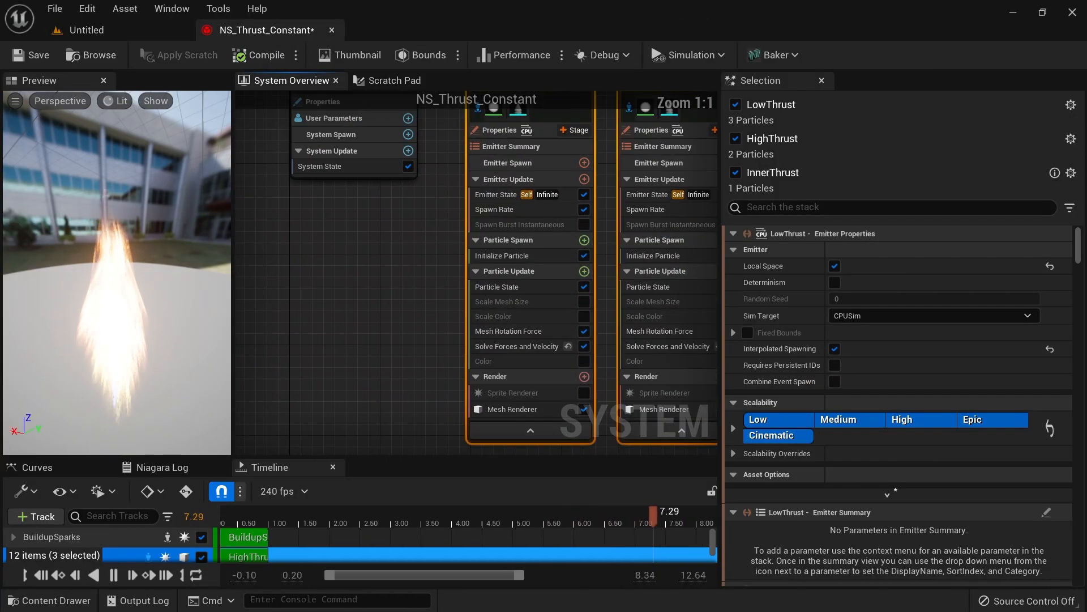
{"action": "left_click", "coordinate": [132, 33]}
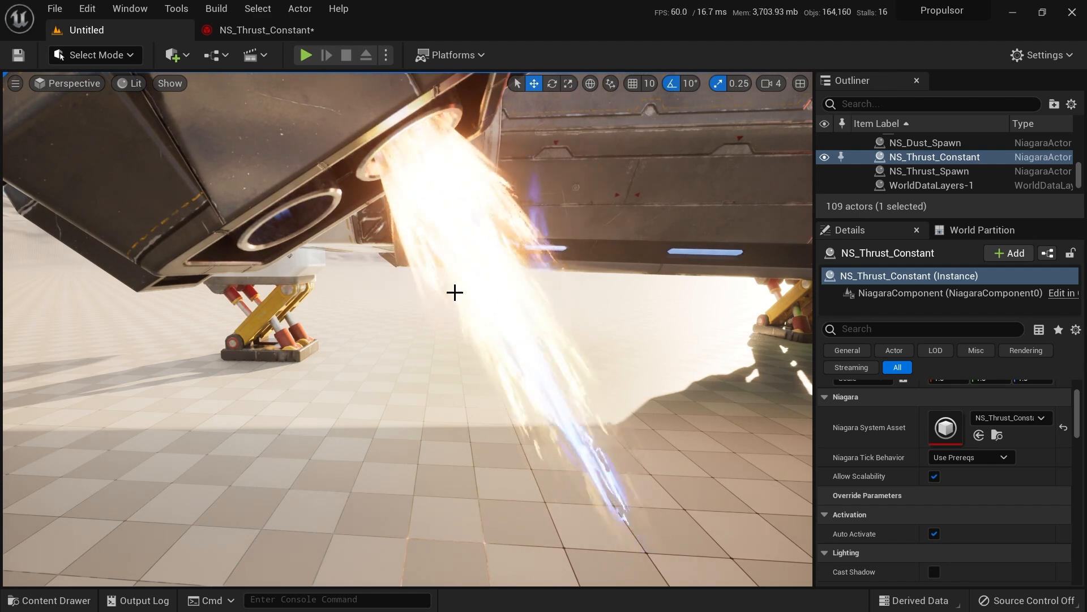
Step: Set HighThrust's Initialize Particle color to R 6.0, G 2.890635, B 0.774688 and check the flame in the level
{"action": "left_click", "coordinate": [276, 25]}
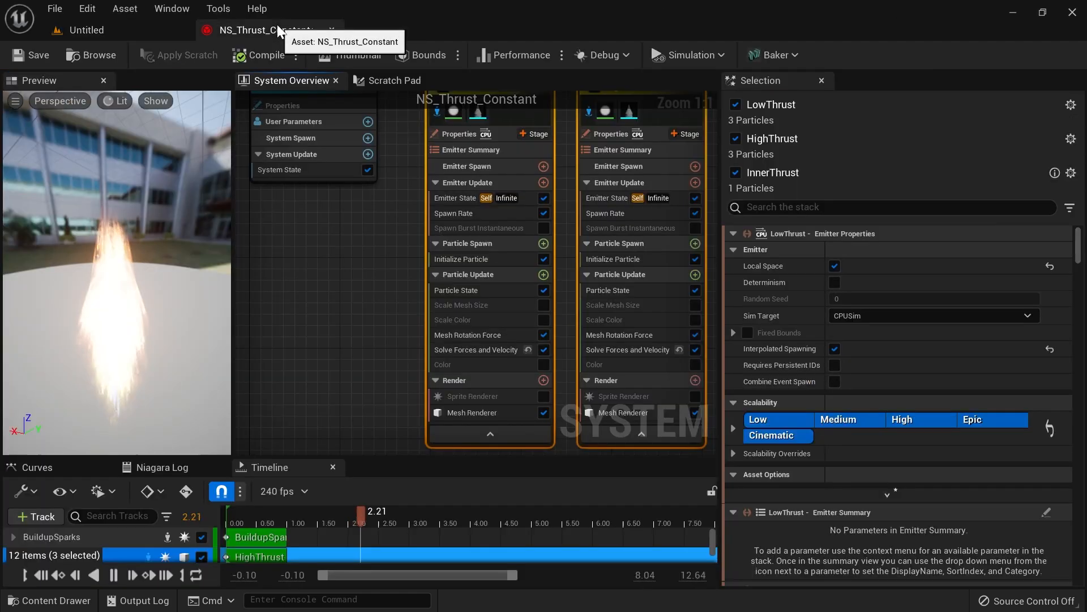
{"action": "left_click", "coordinate": [493, 264]}
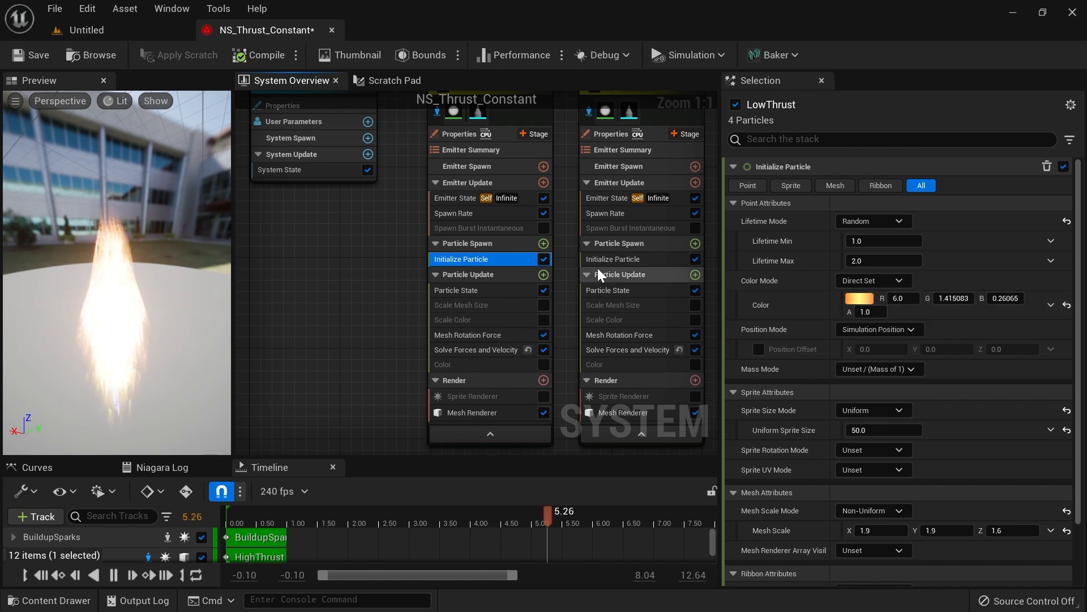
{"action": "left_click", "coordinate": [615, 259]}
{"action": "left_click", "coordinate": [859, 298]}
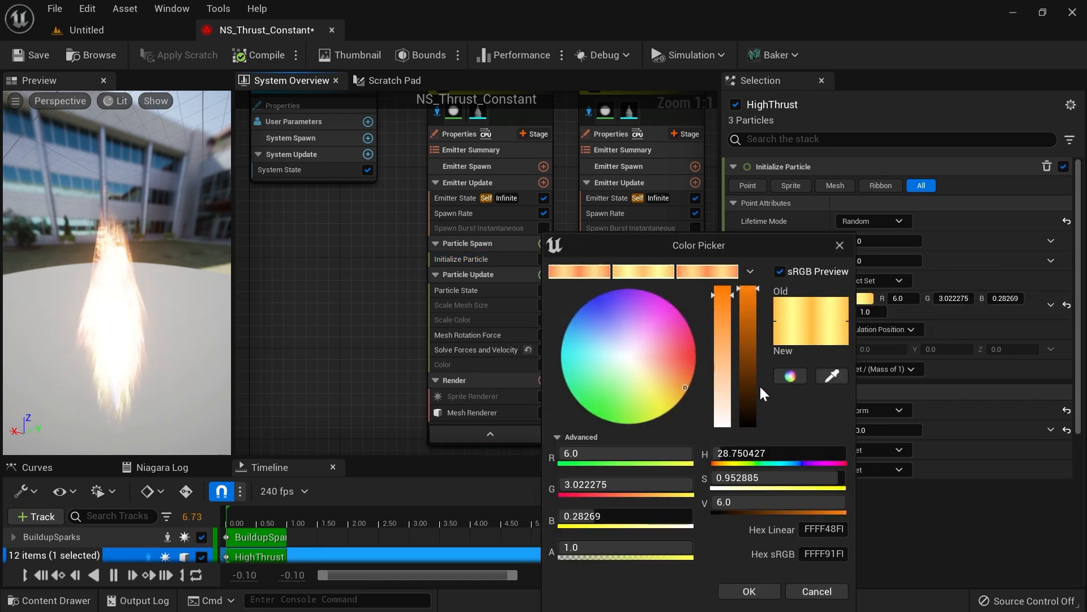
{"action": "left_click", "coordinate": [684, 375]}
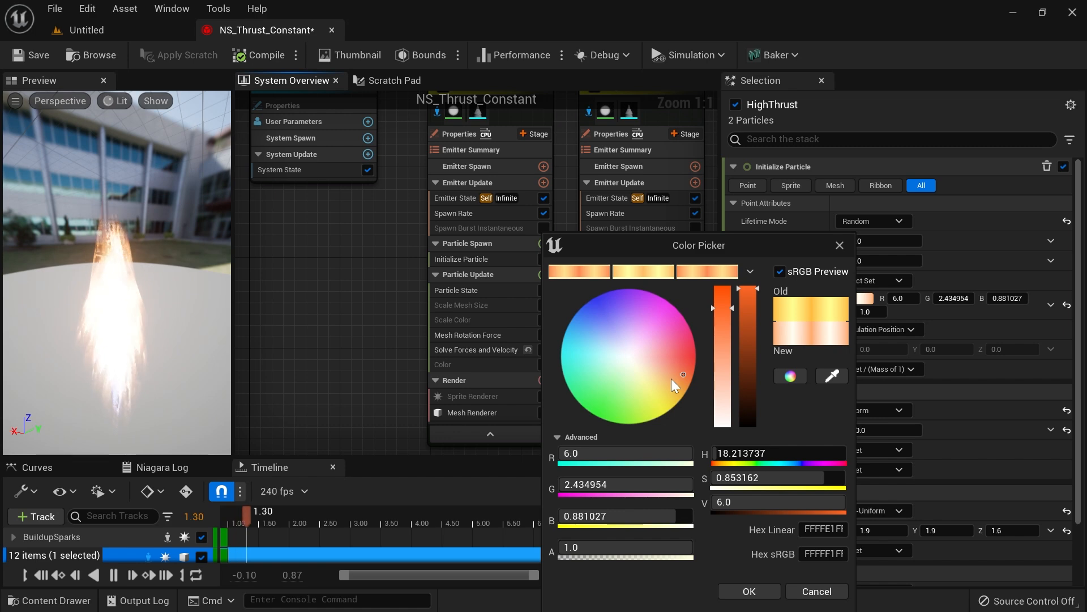
{"action": "left_click", "coordinate": [683, 381]}
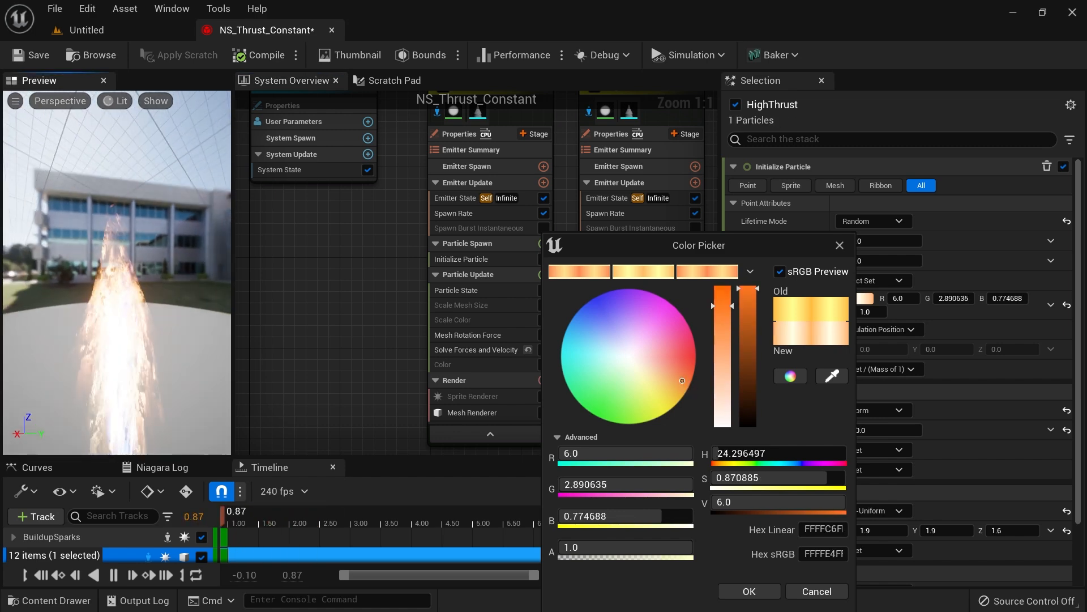
{"action": "left_click", "coordinate": [734, 593]}
{"action": "left_click", "coordinate": [85, 30]}
{"action": "right_click_drag", "start_coordinate": [408, 328], "coordinate": [558, 246]}
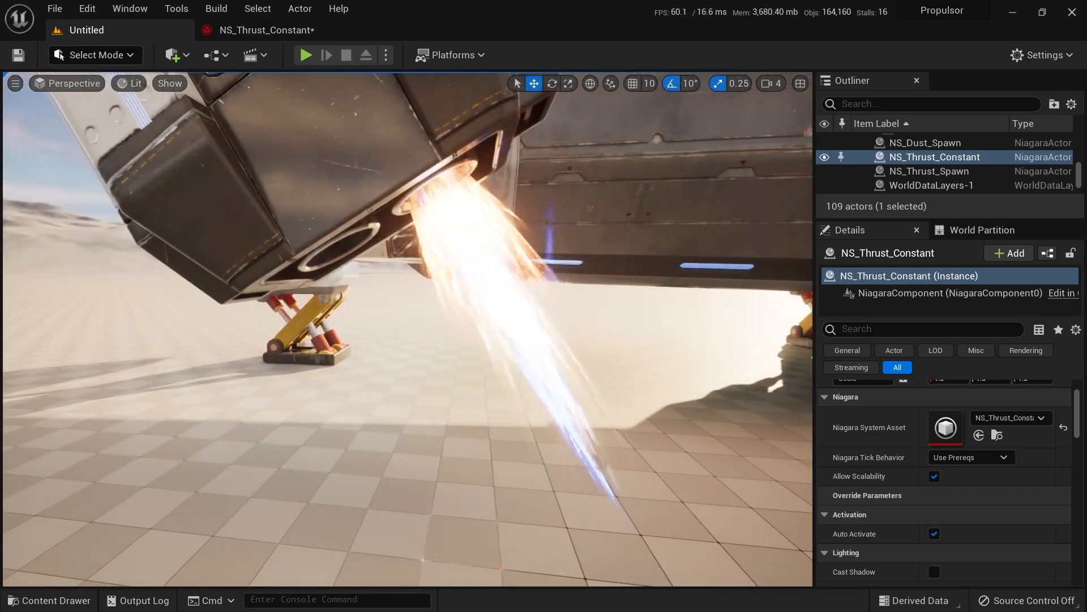
Step: Isolate the SpeedSparks emitter and examine its sparks from several distances in the level
{"action": "left_click", "coordinate": [274, 39]}
{"action": "right_click_drag", "start_coordinate": [568, 185], "coordinate": [410, 182]}
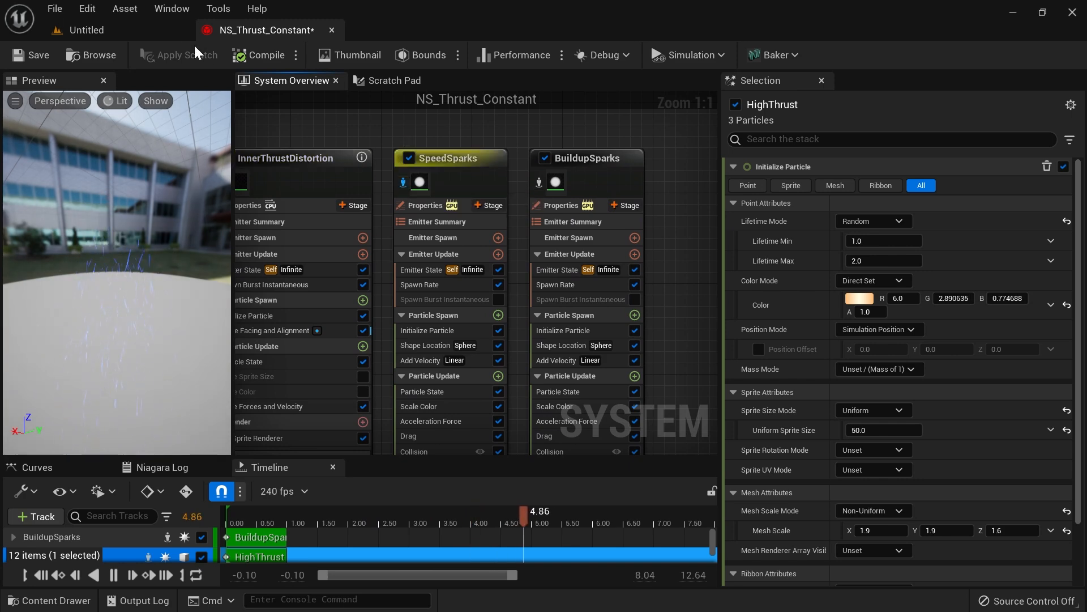
{"action": "left_click", "coordinate": [147, 30]}
{"action": "key", "text": "s"}
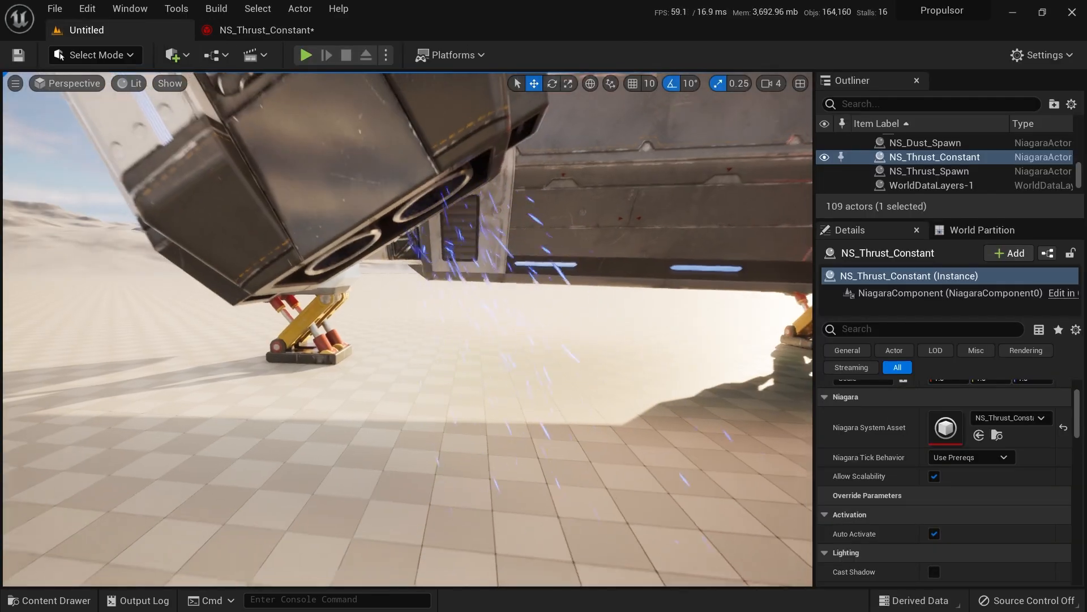
{"action": "key", "text": "w"}
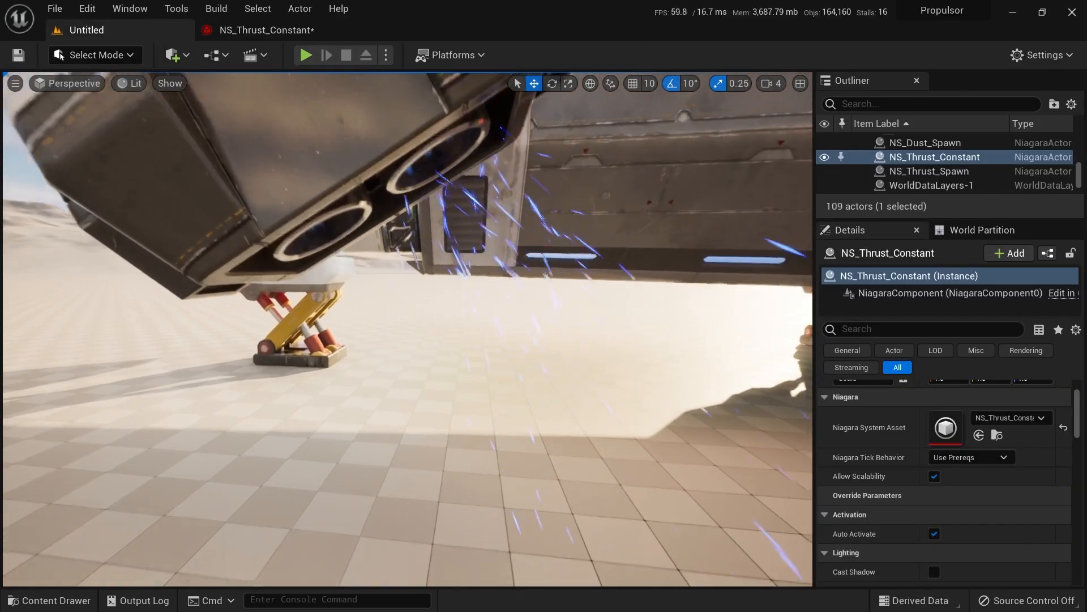
{"action": "key", "text": "s"}
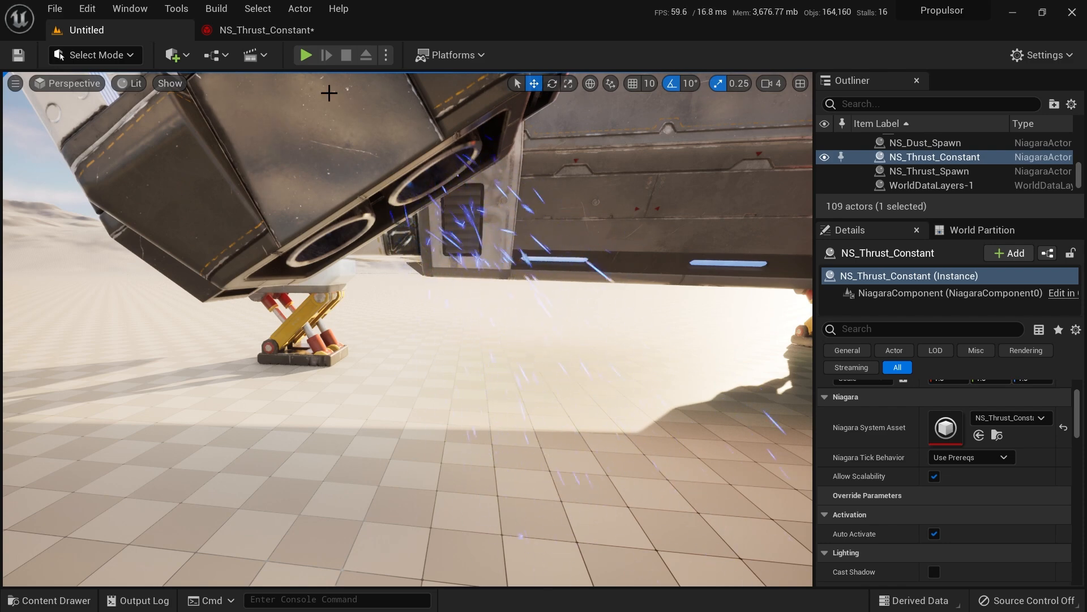
Step: Isolate BuildupSparks and set its Initialize Particle color to R 10.0, G 7.081521, B 5.86885
{"action": "left_click", "coordinate": [300, 29]}
{"action": "left_click", "coordinate": [535, 187]}
{"action": "right_click_drag", "start_coordinate": [687, 273], "coordinate": [661, 210]}
{"action": "left_click", "coordinate": [599, 264]}
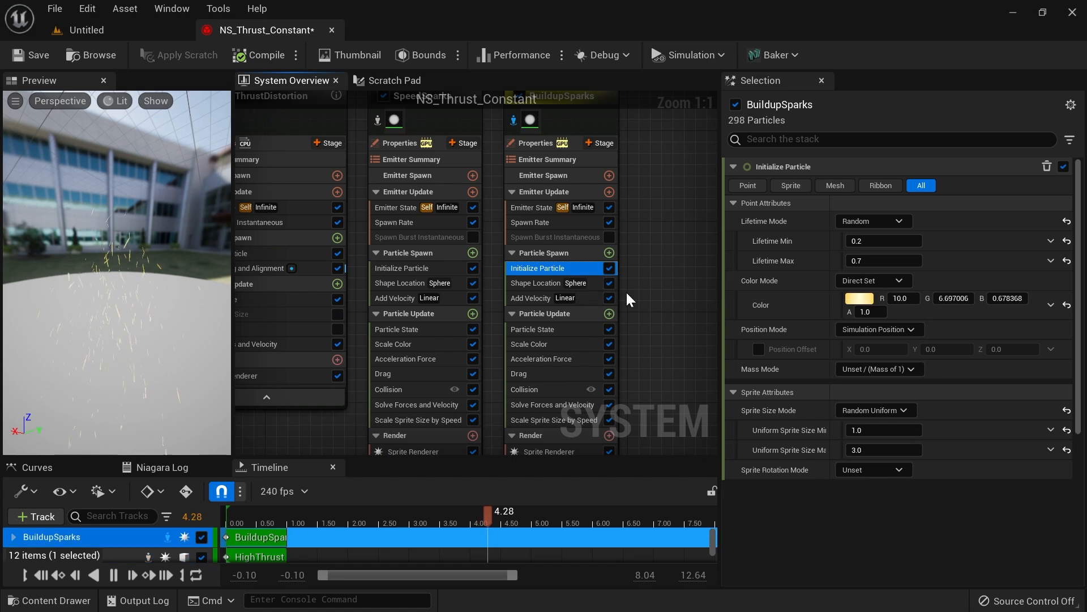
{"action": "left_click", "coordinate": [860, 299]}
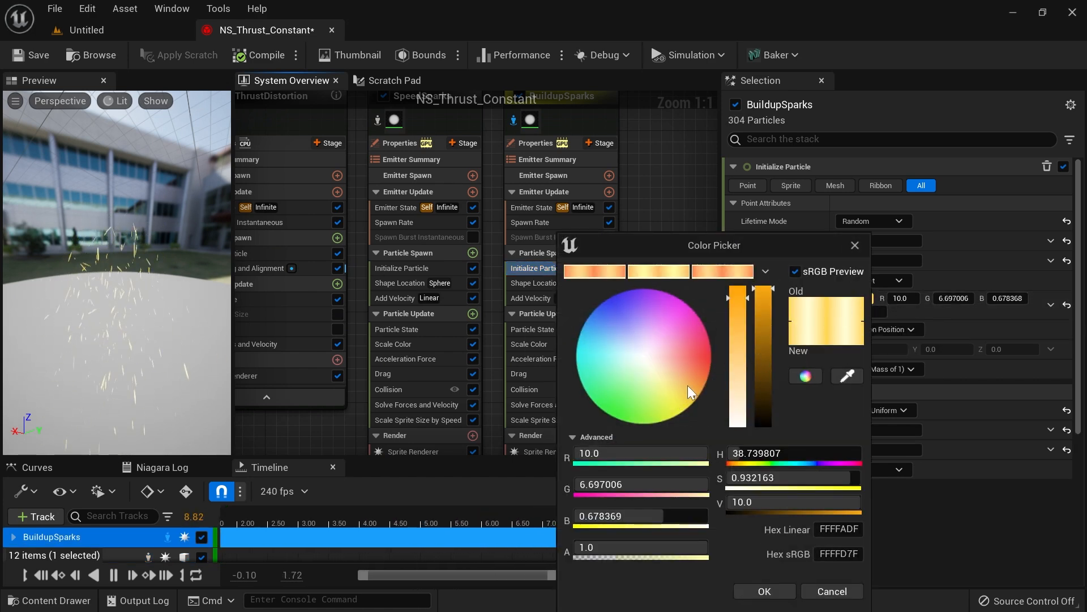
{"action": "left_click_drag", "start_coordinate": [687, 385], "coordinate": [670, 365]}
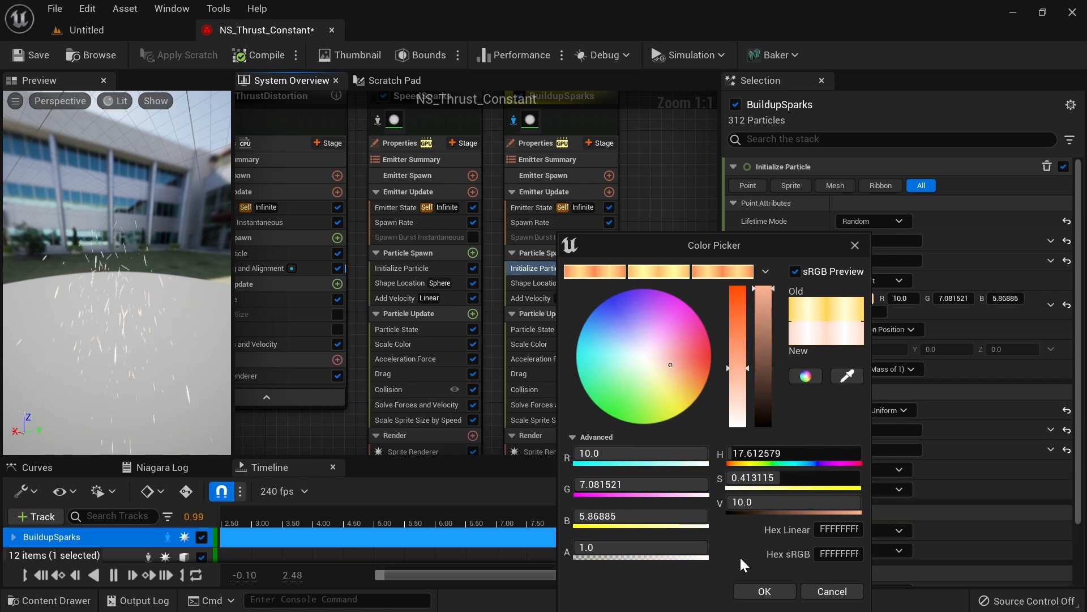
{"action": "left_click", "coordinate": [765, 591]}
Step: Set BuildupSparks' Spawn Rate to 200 and check the complete flame with its sparks in the level
{"action": "left_click", "coordinate": [566, 223]}
{"action": "left_click", "coordinate": [859, 184]}
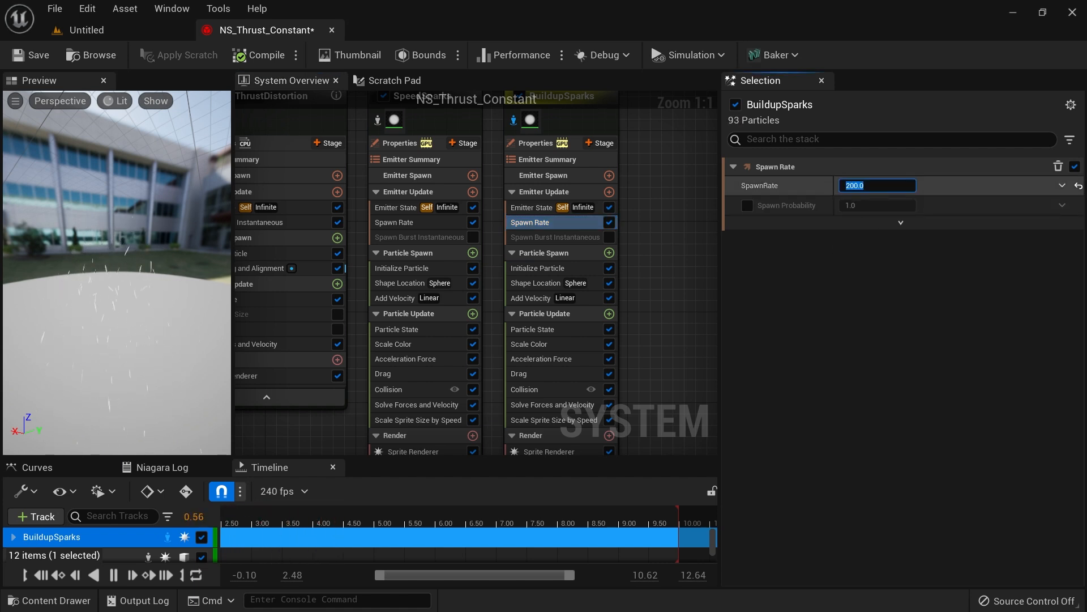
{"action": "left_click", "coordinate": [122, 29]}
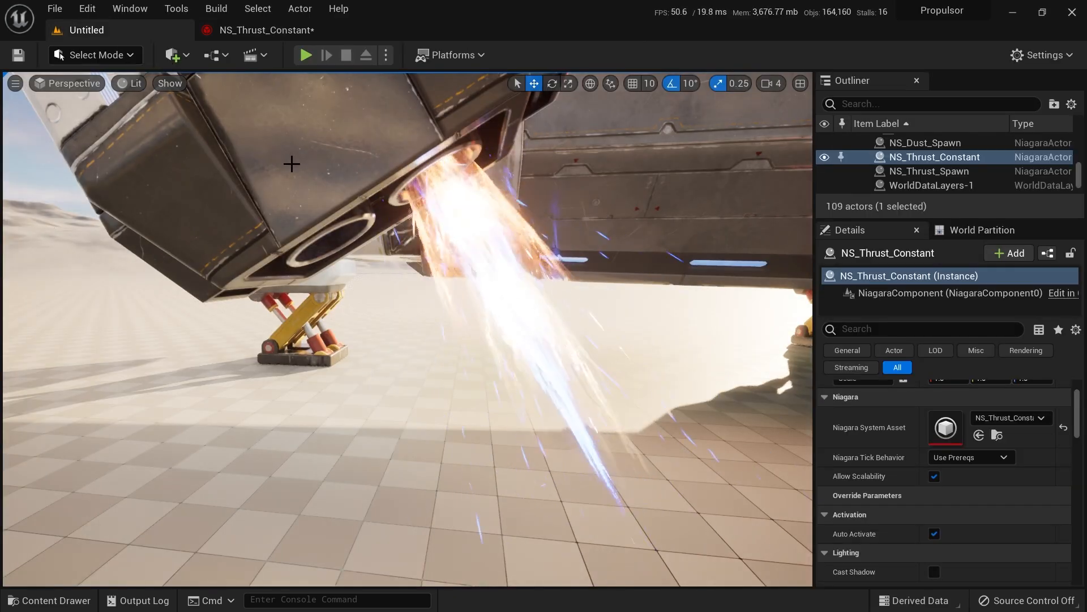
{"action": "left_click", "coordinate": [266, 29]}
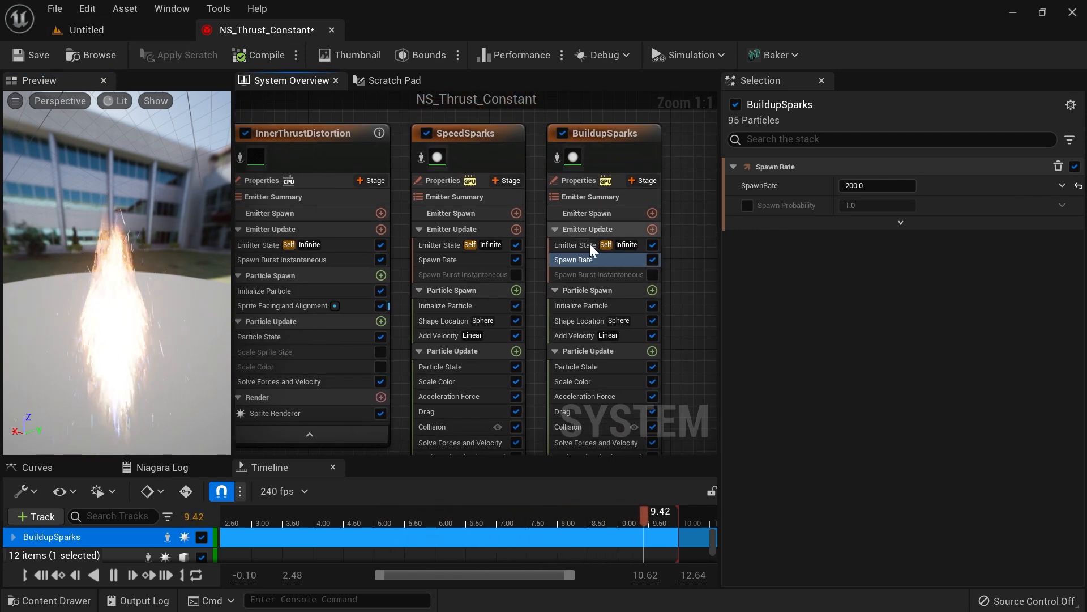
Step: Try a Sphere Radius of 50 in BuildupSparks' Shape Location and settle on 40
{"action": "left_click", "coordinate": [632, 322]}
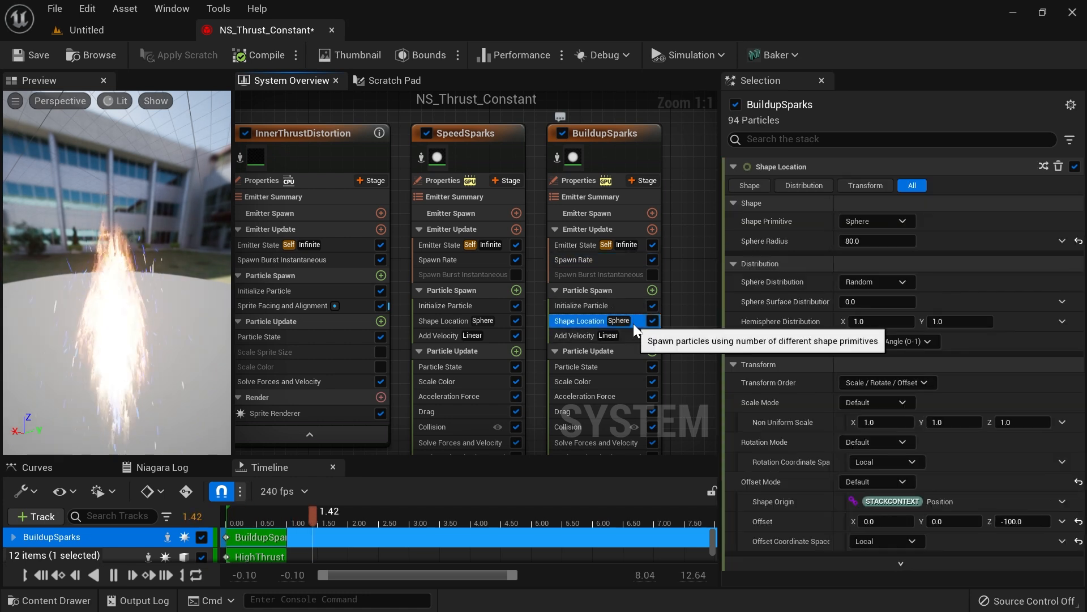
{"action": "left_click", "coordinate": [876, 241]}
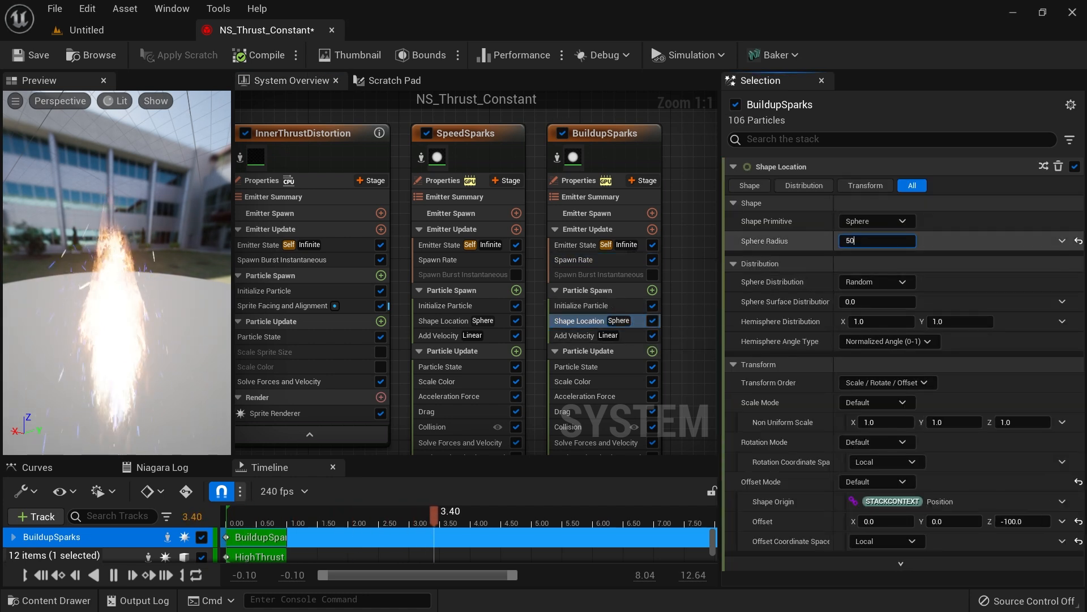
{"action": "type", "text": "50"}
{"action": "key", "text": "Return"}
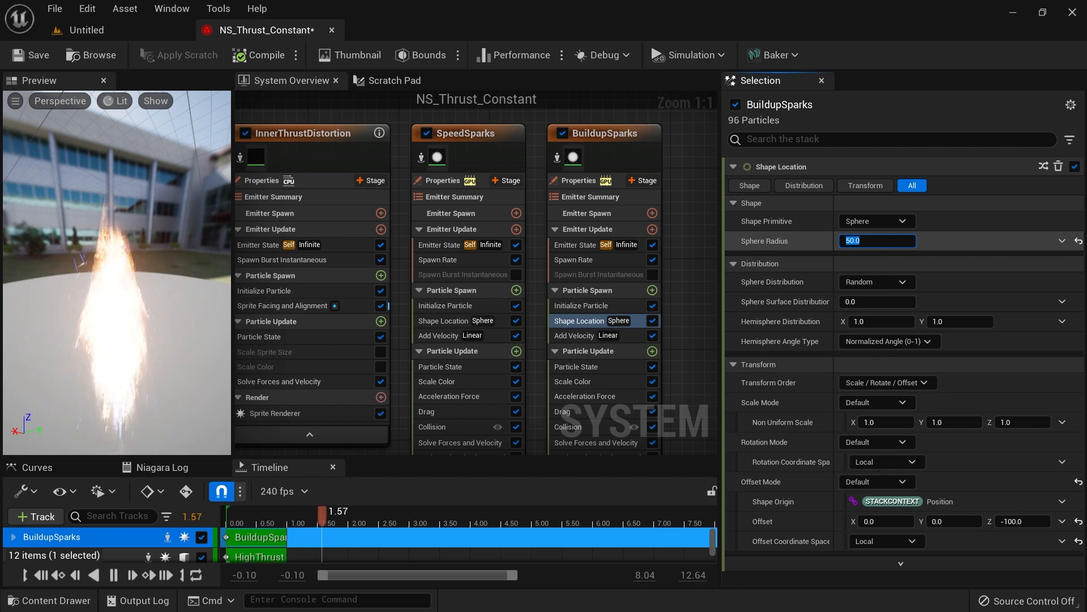
{"action": "type", "text": "40"}
{"action": "key", "text": "Return"}
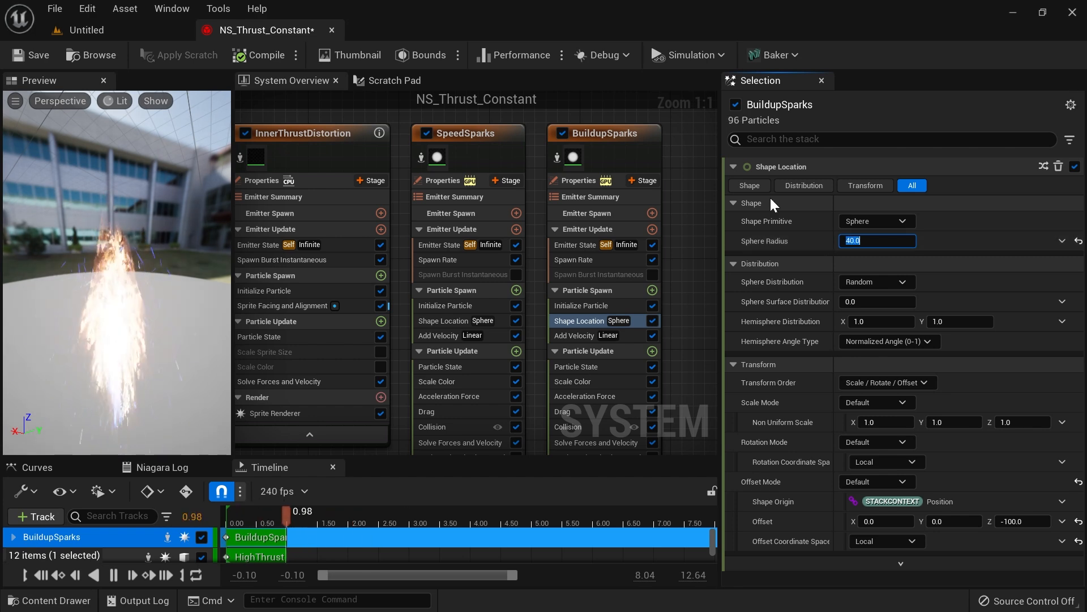
Step: Set SpeedSparks' Shape Location Sphere Radius to 40 and check the level with the full flame and with SpeedSparks isolated
{"action": "left_click", "coordinate": [501, 321]}
{"action": "left_click", "coordinate": [849, 241]}
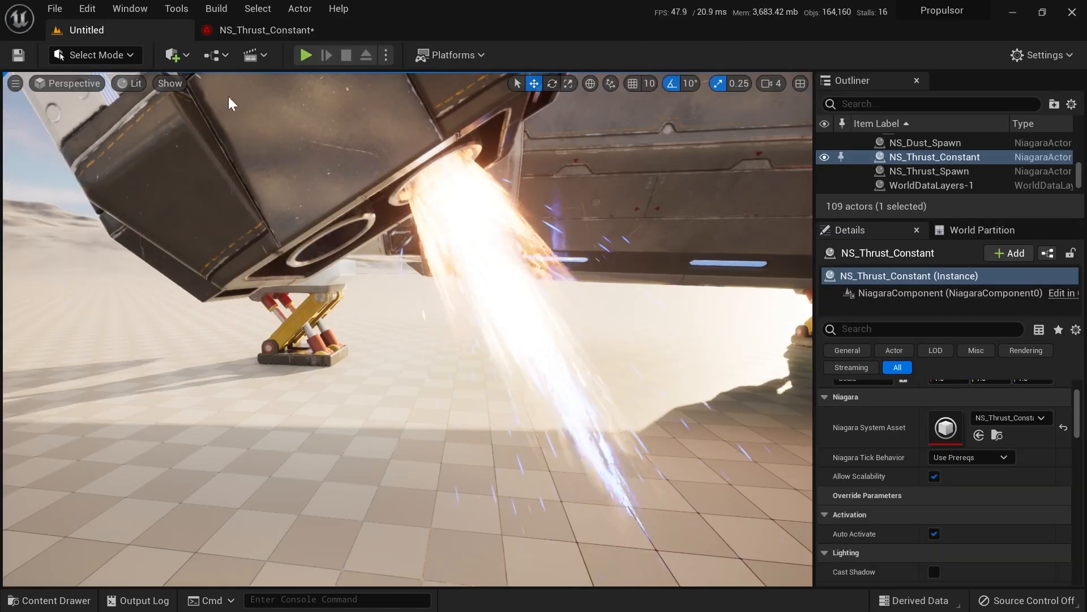
{"action": "mouse_move", "coordinate": [229, 97]}
{"action": "right_mouse_down"}
{"action": "mouse_move", "coordinate": [253, 99]}
{"action": "mouse_move", "coordinate": [241, 102]}
{"action": "right_mouse_up"}
{"action": "left_click", "coordinate": [315, 30]}
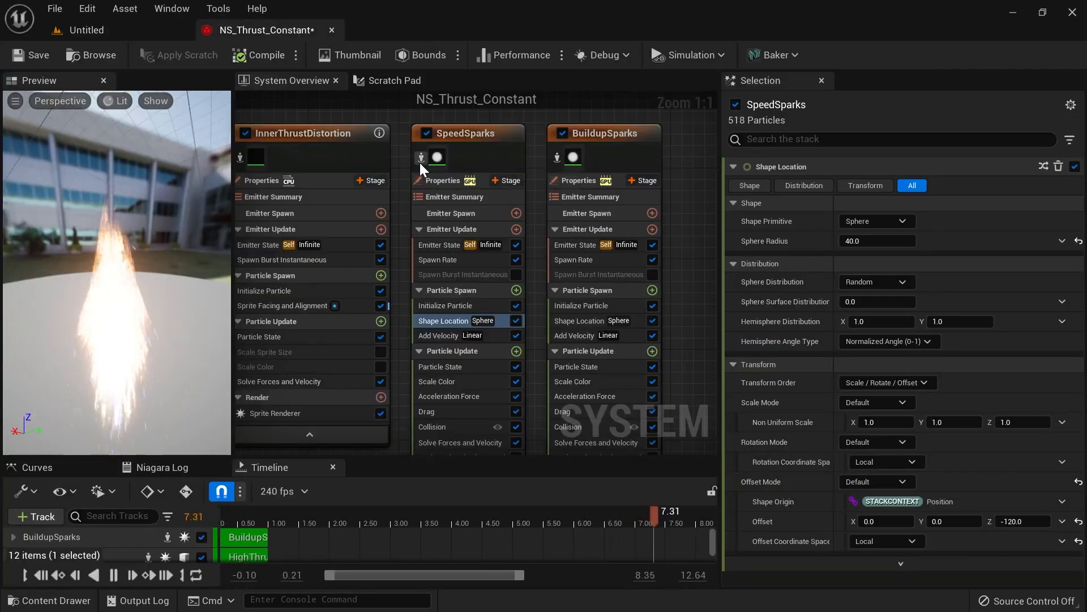
{"action": "left_click", "coordinate": [130, 26]}
{"action": "right_click_drag", "start_coordinate": [131, 91], "coordinate": [140, 93]}
{"action": "left_click", "coordinate": [297, 31]}
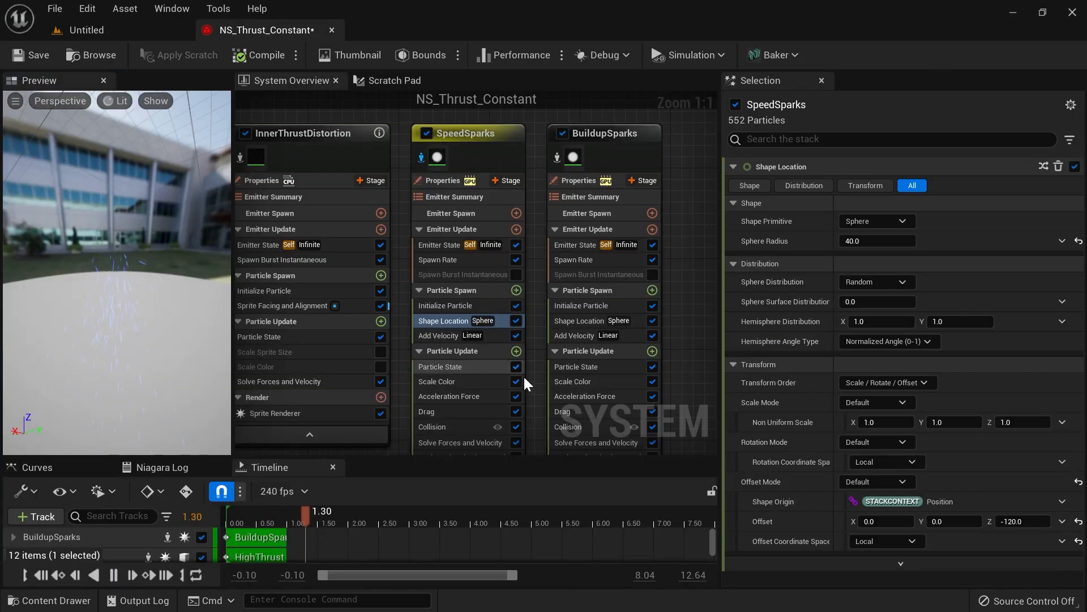
Step: Set the Collision Particle Radius Scale to 0.2 for both SpeedSparks and BuildupSparks and check the sparks in the level
{"action": "scroll", "coordinate": [528, 406], "scroll_direction": "down", "scroll_amount": 1}
{"action": "left_click", "coordinate": [474, 387]}
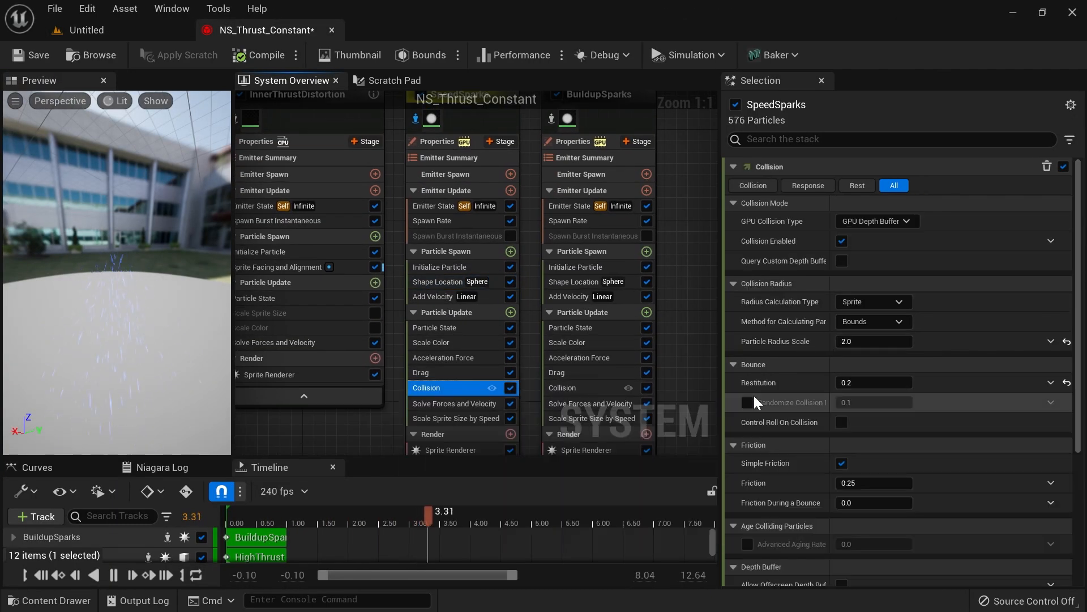
{"action": "type", "text": ".2"}
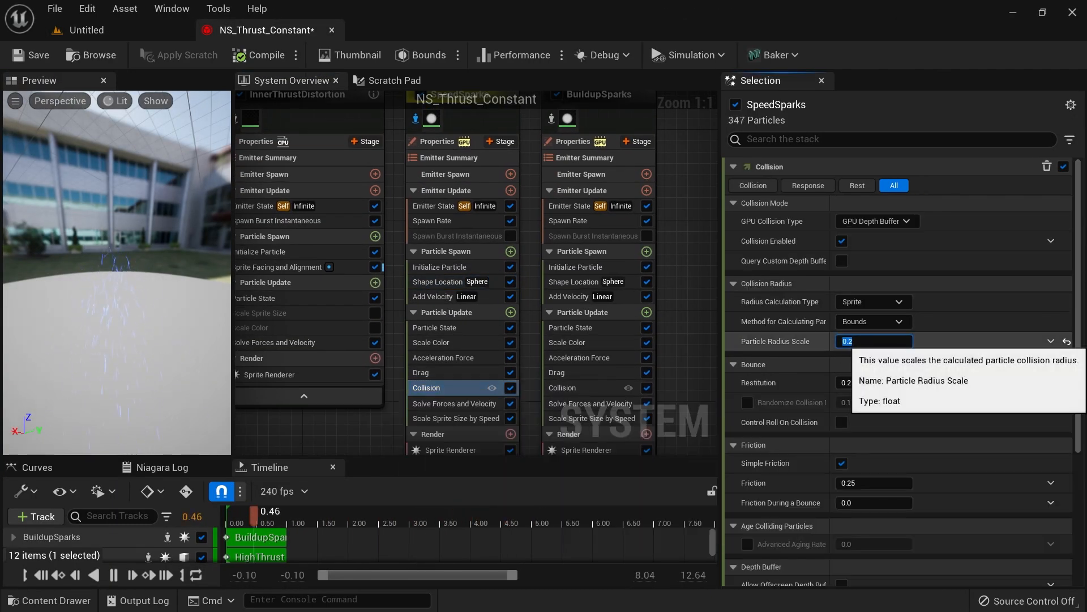
{"action": "left_click", "coordinate": [569, 390]}
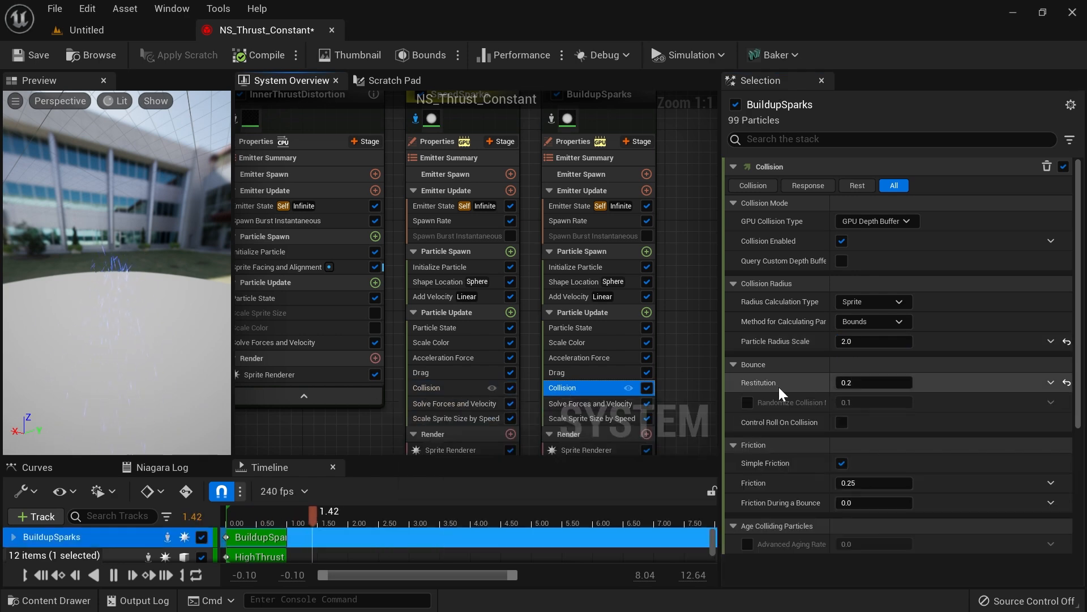
{"action": "left_click", "coordinate": [875, 341]}
{"action": "type", "text": ".2"}
{"action": "key", "text": "Return"}
{"action": "left_click", "coordinate": [85, 30]}
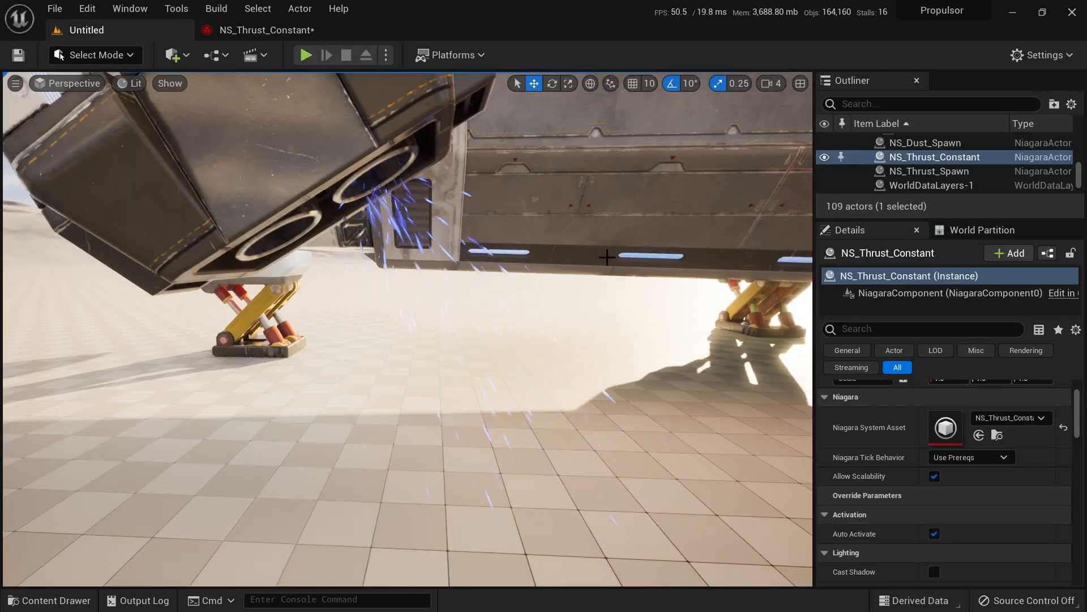
Step: Turn off SpeedSparks' isolation and examine the complete flame in the level with and without editor overlays
{"action": "left_click", "coordinate": [263, 30]}
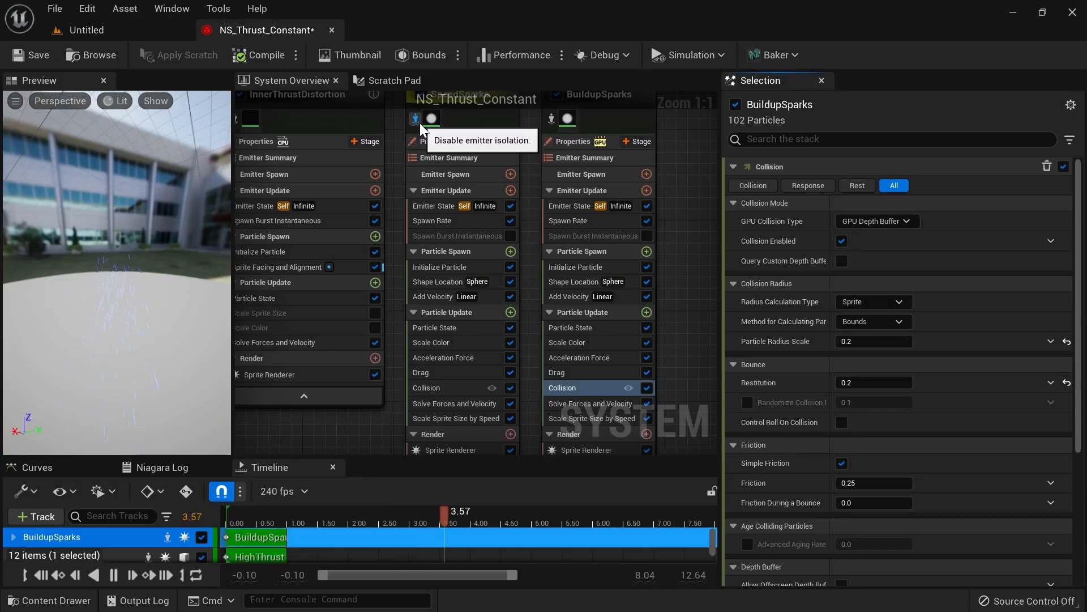
{"action": "left_click", "coordinate": [135, 31]}
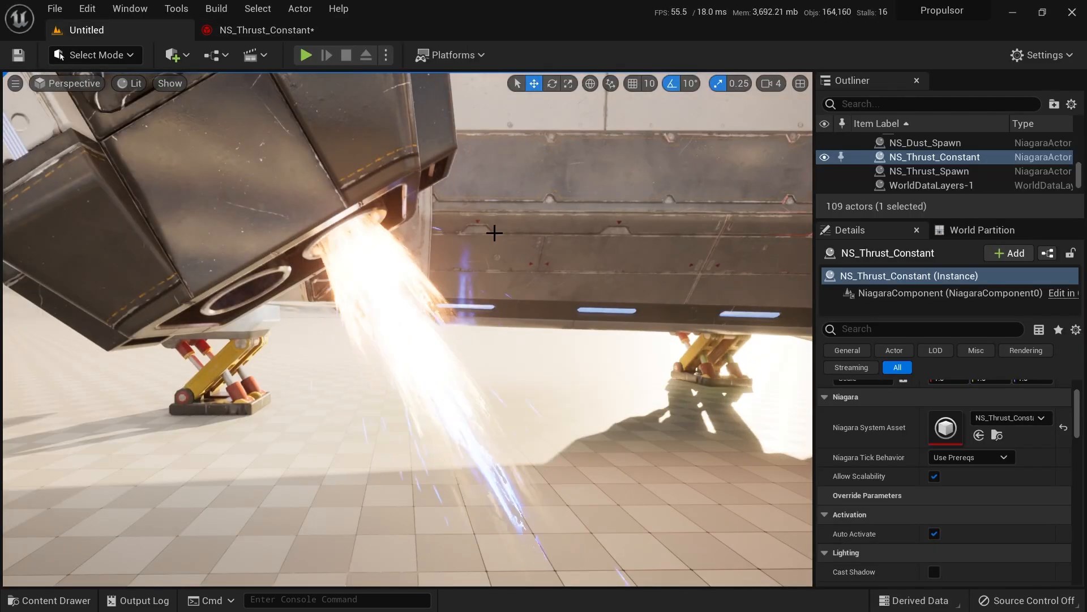
{"action": "left_click", "coordinate": [495, 232]}
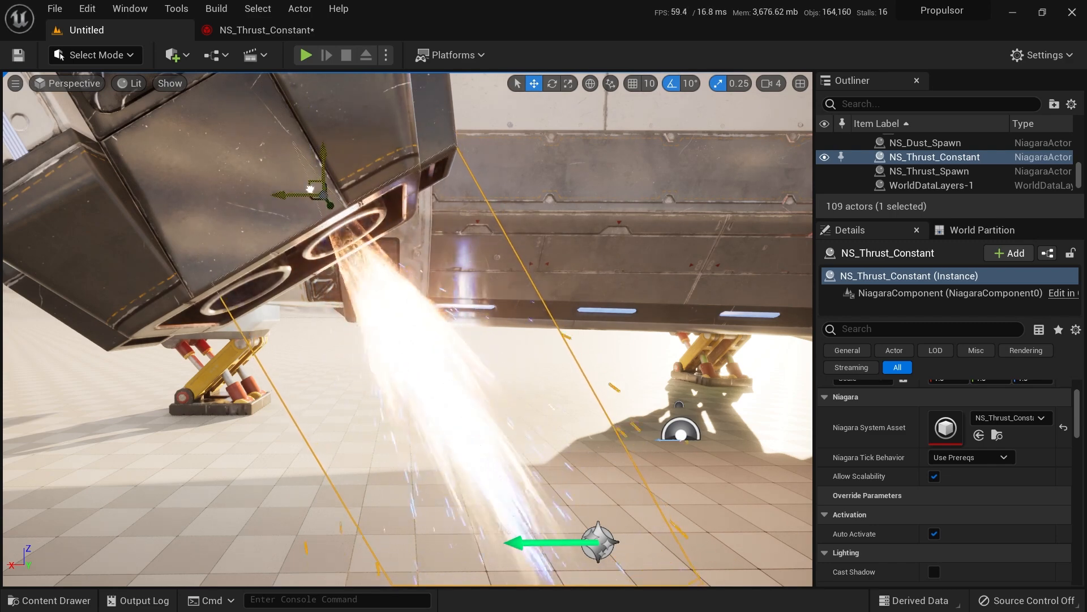
{"action": "key", "text": "g"}
{"action": "right_click_drag", "start_coordinate": [446, 245], "coordinate": [374, 263]}
{"action": "key", "text": "g"}
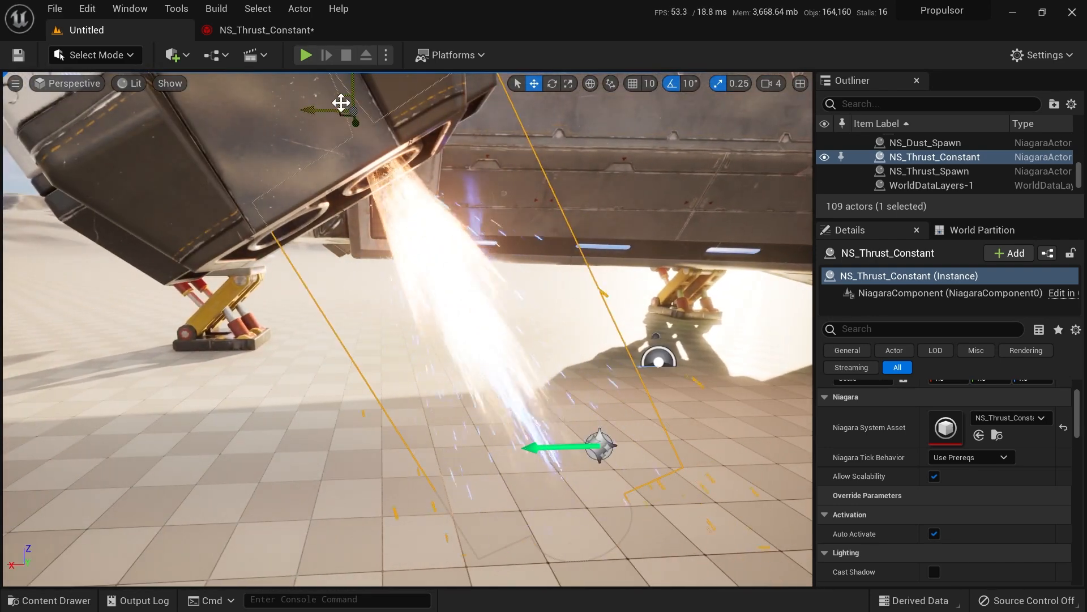
{"action": "key", "text": "g"}
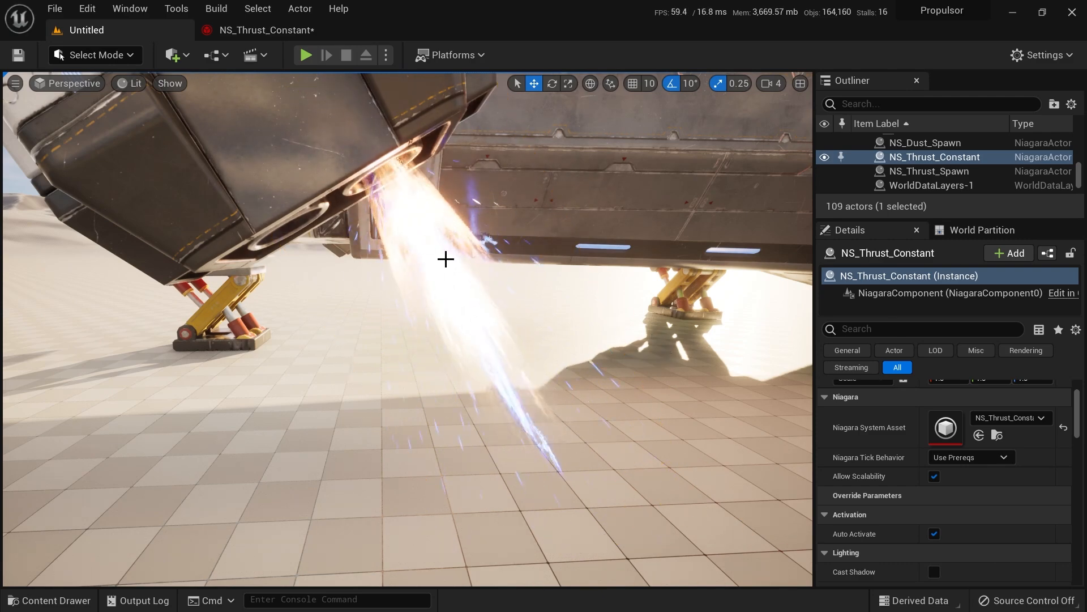
Step: Set LowThrust's Mesh Renderer scale to 1.1 in X and Y
{"action": "left_click", "coordinate": [256, 32]}
{"action": "right_click_drag", "start_coordinate": [684, 247], "coordinate": [773, 301]}
{"action": "right_click_drag", "start_coordinate": [341, 120], "coordinate": [608, 157]}
{"action": "right_click_drag", "start_coordinate": [463, 138], "coordinate": [717, 162]}
{"action": "right_click_drag", "start_coordinate": [512, 136], "coordinate": [419, 107]}
{"action": "left_click", "coordinate": [347, 311]}
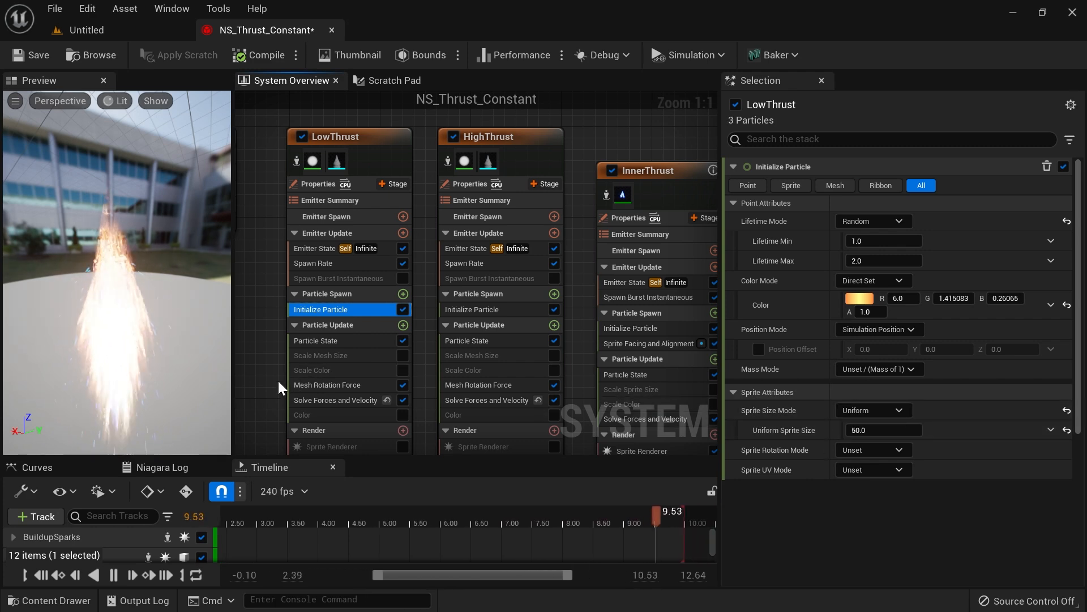
{"action": "right_click_drag", "start_coordinate": [286, 384], "coordinate": [292, 274]}
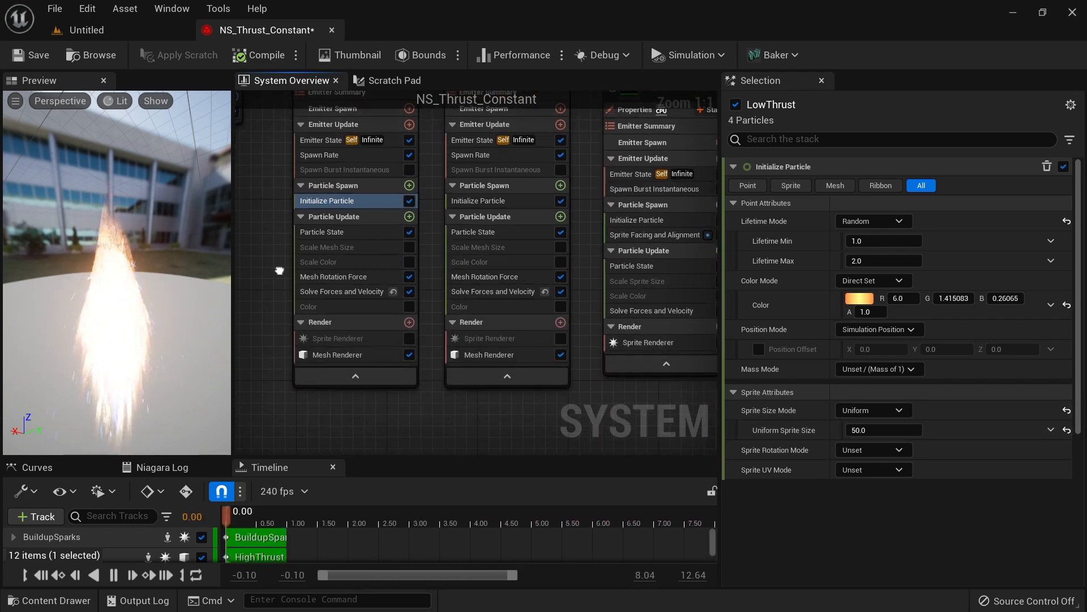
{"action": "left_click", "coordinate": [332, 355]}
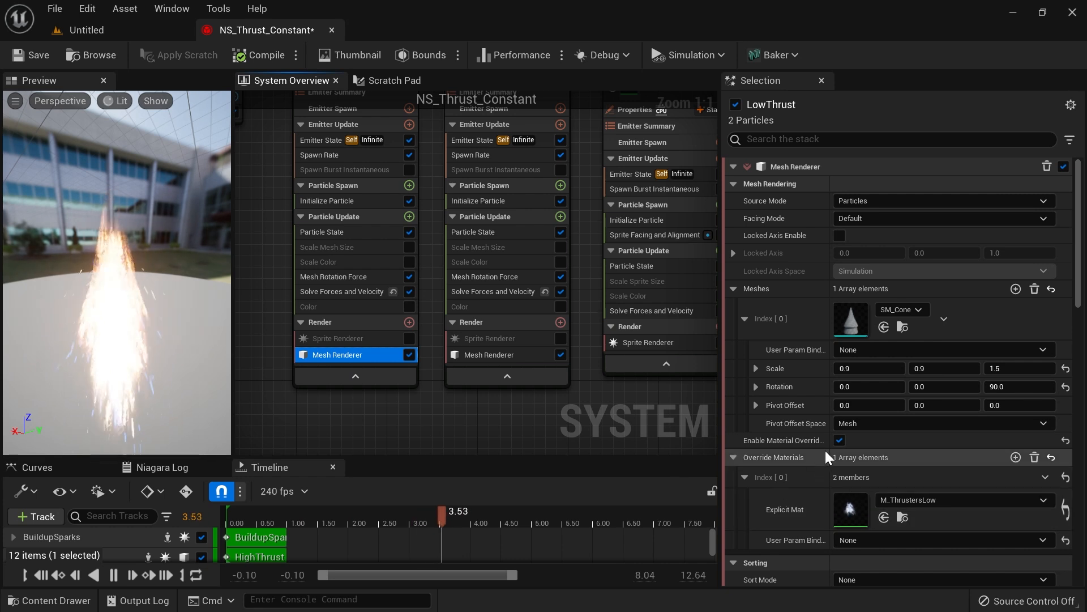
{"action": "left_click", "coordinate": [867, 369]}
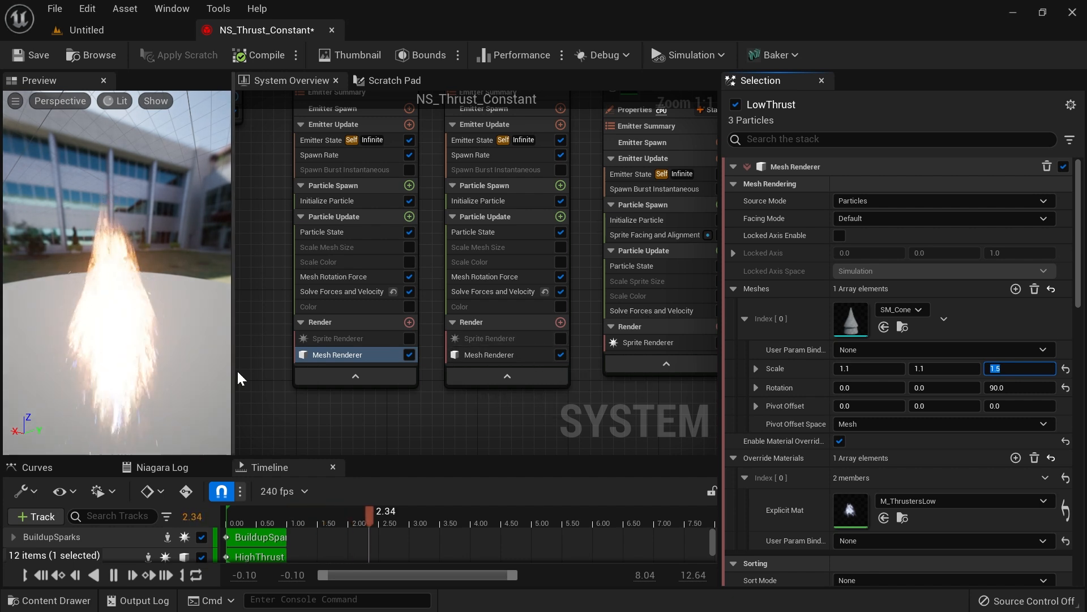
Step: Set HighThrust's Mesh Renderer scale to 0.9 in X and Y and check the wider flame in the level
{"action": "left_click", "coordinate": [498, 356]}
{"action": "left_click", "coordinate": [867, 368]}
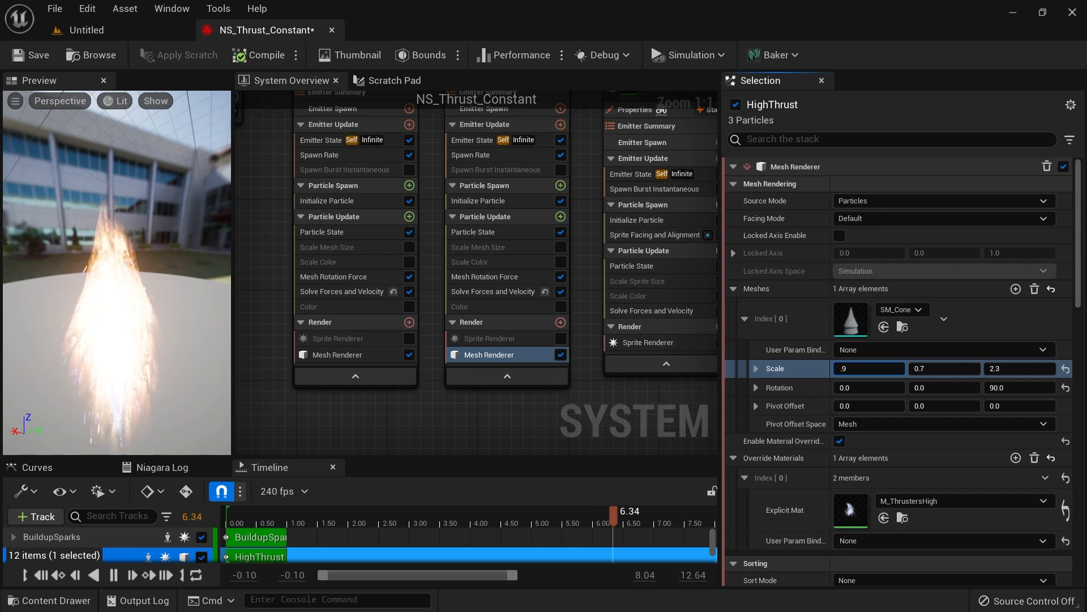
{"action": "key", "text": "Tab"}
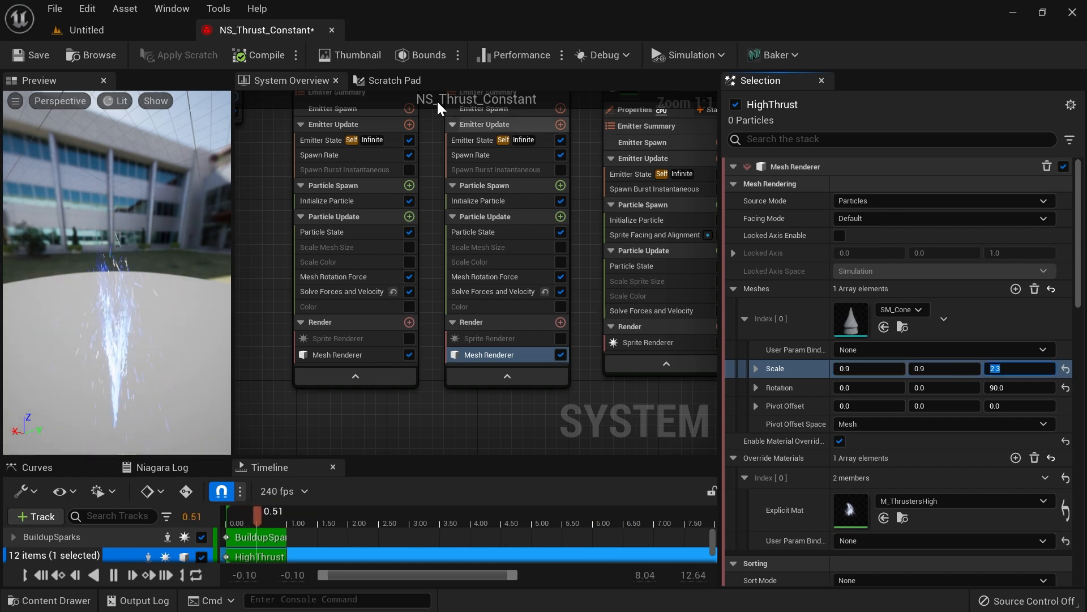
{"action": "left_click", "coordinate": [148, 30]}
{"action": "right_click_drag", "start_coordinate": [594, 252], "coordinate": [595, 232]}
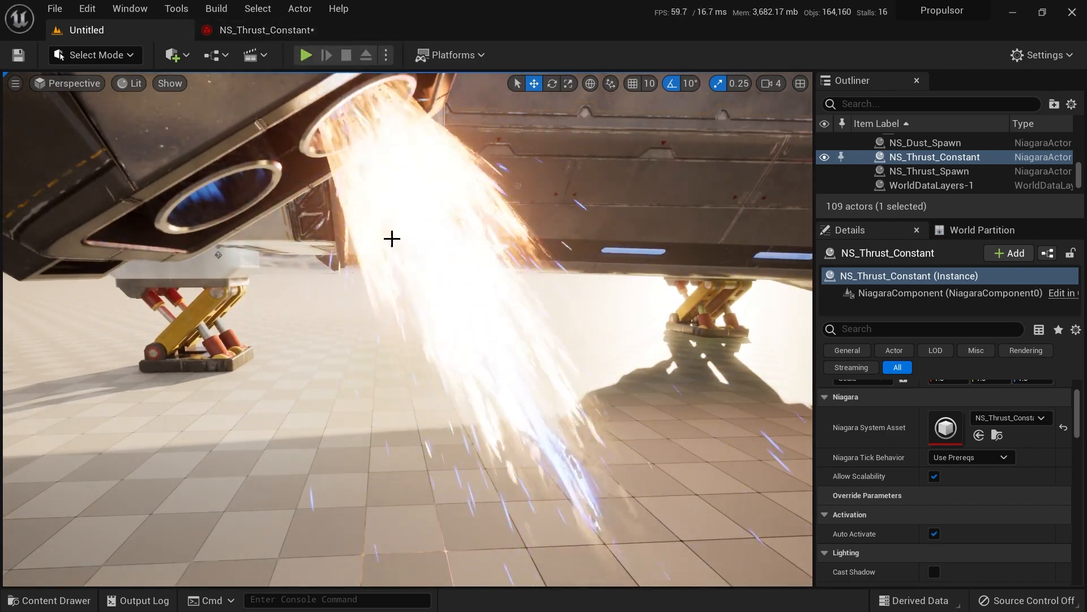
Step: Reduce LowThrust's Mesh Renderer X scale to 1 and check the flame in the level
{"action": "left_click", "coordinate": [269, 31]}
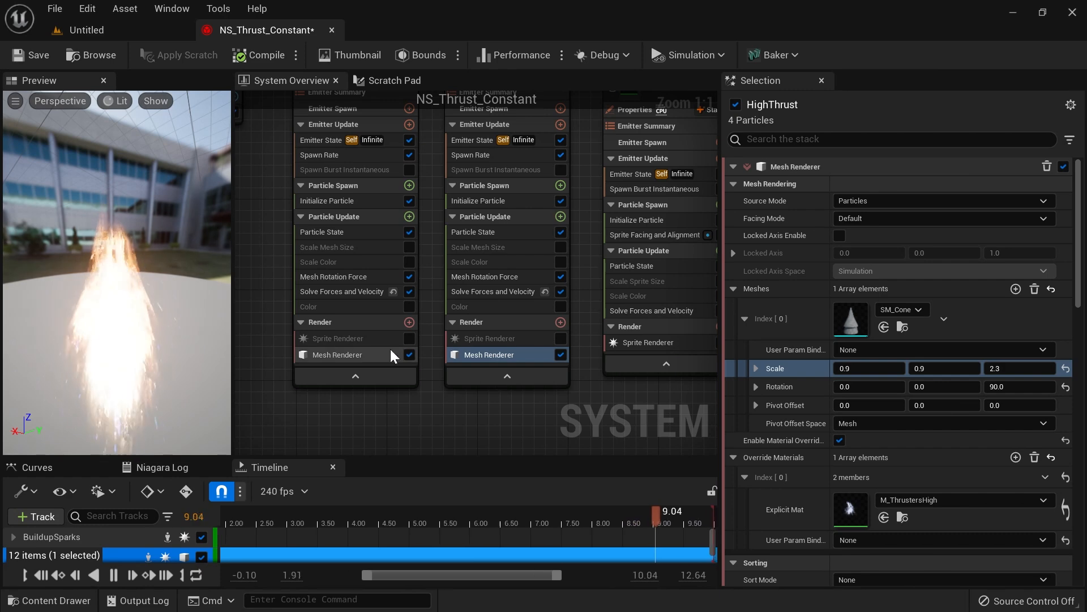
{"action": "left_click", "coordinate": [366, 353]}
{"action": "left_click", "coordinate": [868, 368]}
{"action": "type", "text": "1"}
{"action": "key", "text": "Tab"}
{"action": "left_click", "coordinate": [130, 31]}
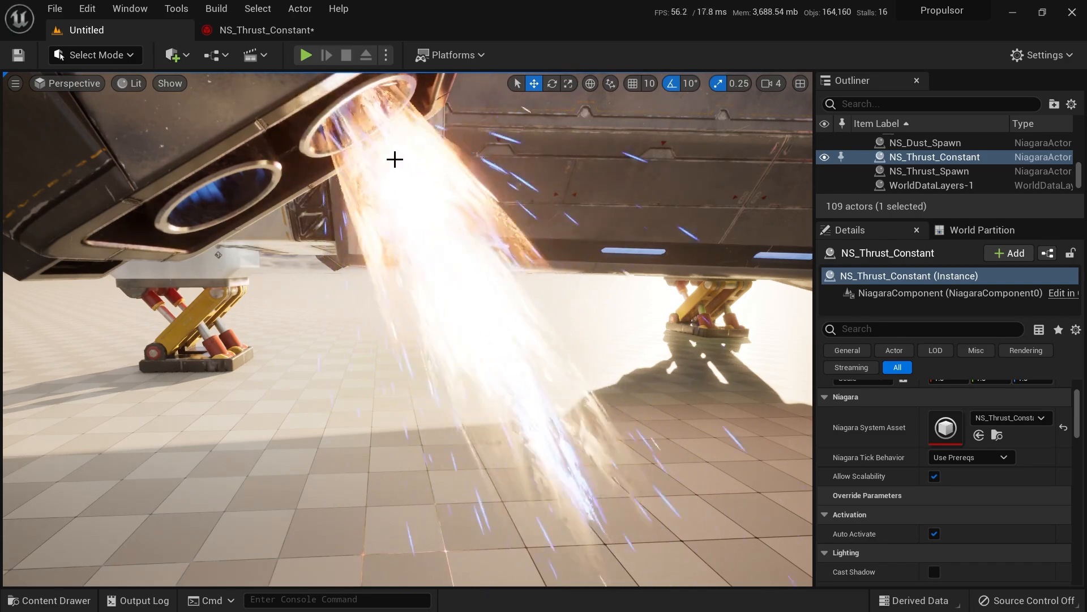
Step: Examine the thruster flame in the level from nearer and farther viewpoints, with and without editor overlays
{"action": "mouse_move", "coordinate": [554, 206]}
{"action": "right_mouse_down"}
{"action": "mouse_move", "coordinate": [533, 227]}
{"action": "mouse_move", "coordinate": [543, 208]}
{"action": "right_mouse_up"}
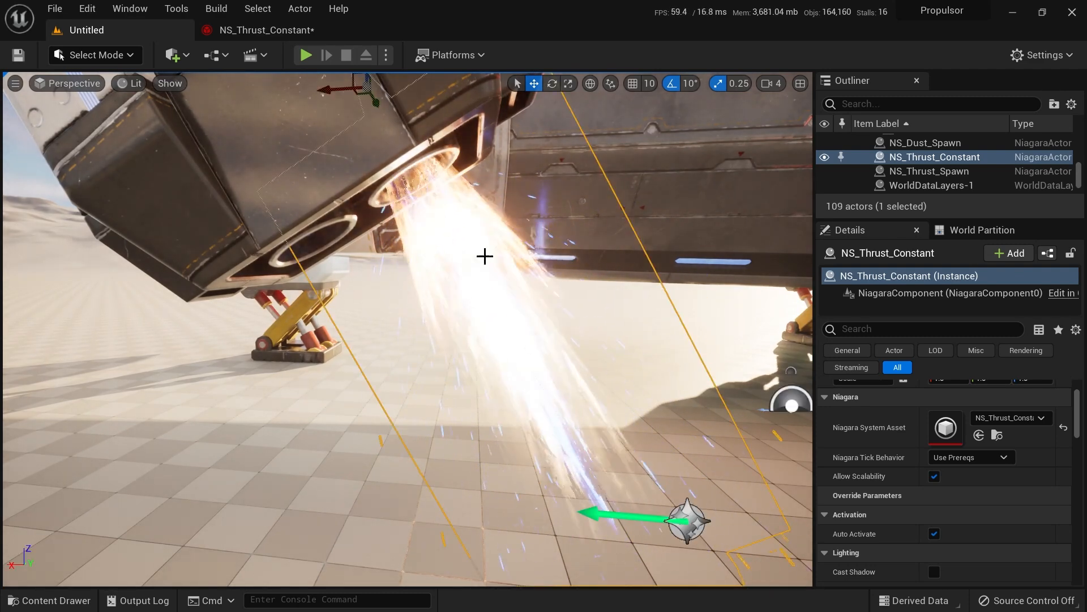
{"action": "key", "text": "s"}
{"action": "right_click_drag", "start_coordinate": [355, 120], "coordinate": [356, 120]}
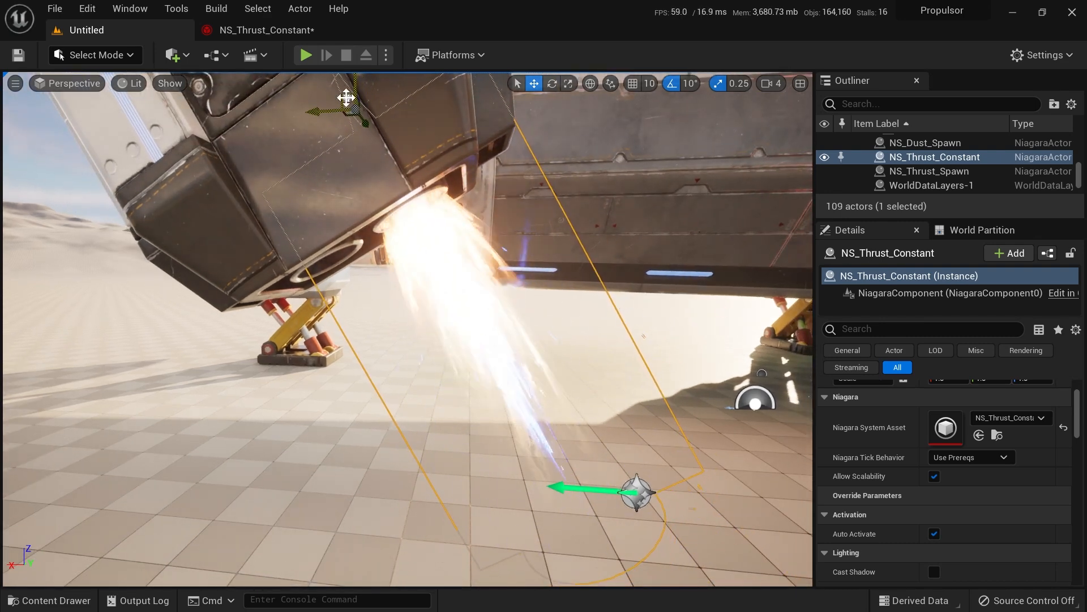
{"action": "key", "text": "g"}
{"action": "key", "text": "g"}
{"action": "key", "text": "g"}
{"action": "right_click_drag", "start_coordinate": [543, 245], "coordinate": [579, 238]}
{"action": "key", "text": "w"}
{"action": "key", "text": "g"}
{"action": "key", "text": "g"}
{"action": "key", "text": "g"}
{"action": "key", "text": "s"}
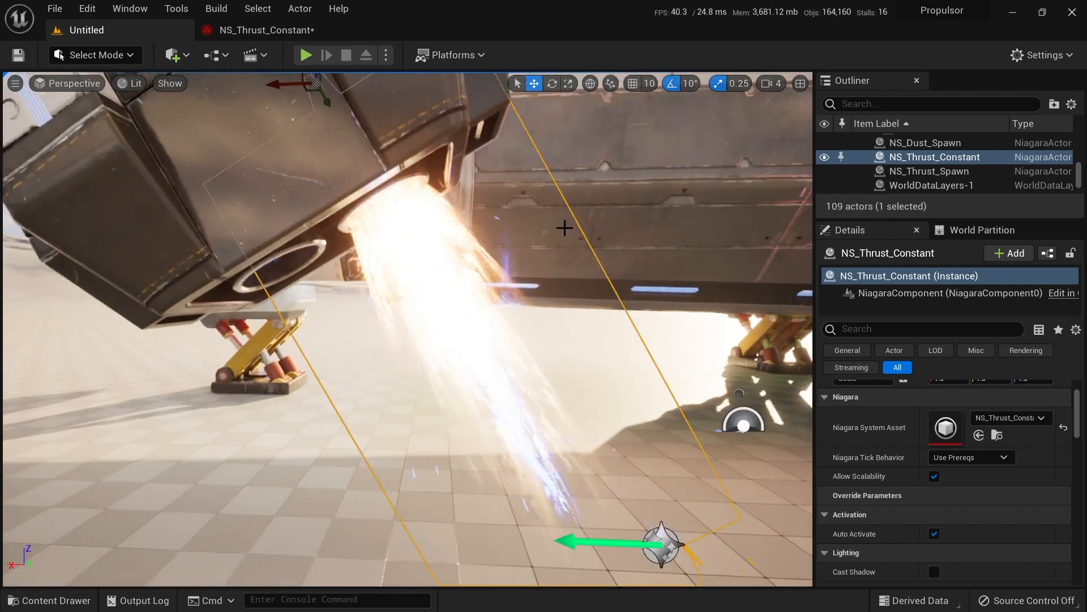
{"action": "right_click_drag", "start_coordinate": [441, 141], "coordinate": [441, 141]}
{"action": "key", "text": "s"}
{"action": "key", "text": "s"}
{"action": "right_click_drag", "start_coordinate": [346, 116], "coordinate": [346, 115]}
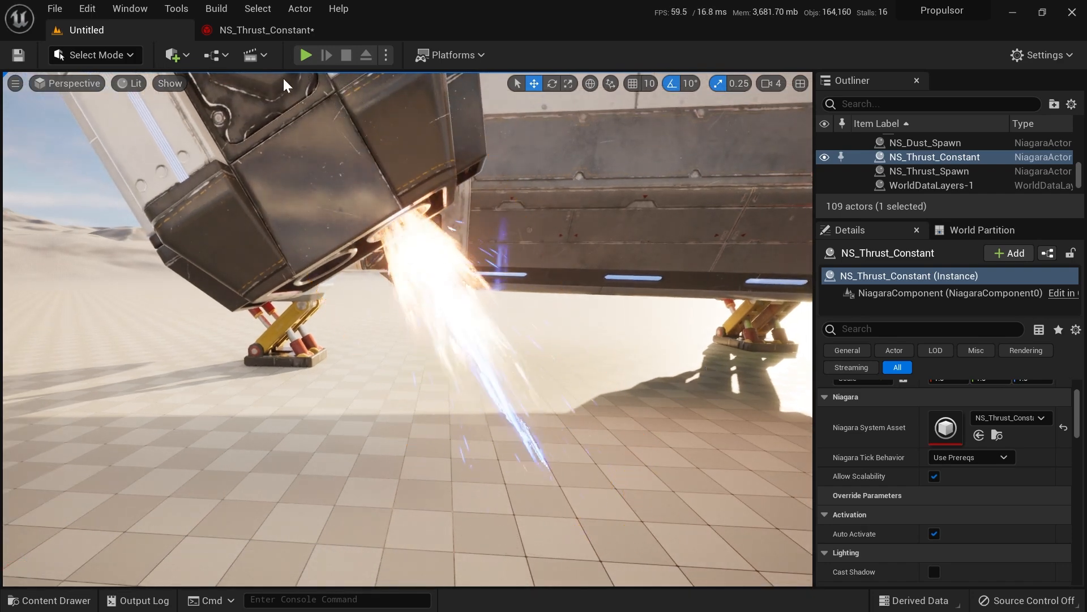
Step: Set SpeedSparks' Add Velocity range in X and Y to a minimum of -300 and a maximum of 300
{"action": "left_click", "coordinate": [263, 30]}
{"action": "right_click_drag", "start_coordinate": [564, 251], "coordinate": [10, 315]}
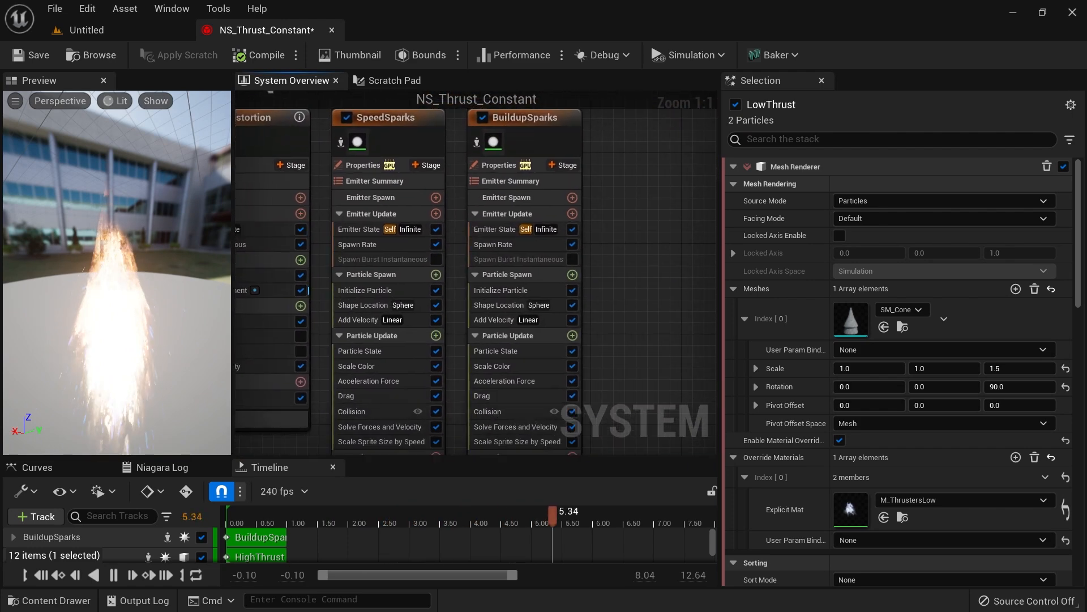
{"action": "right_click_drag", "start_coordinate": [661, 267], "coordinate": [630, 218]}
{"action": "left_click", "coordinate": [381, 274]}
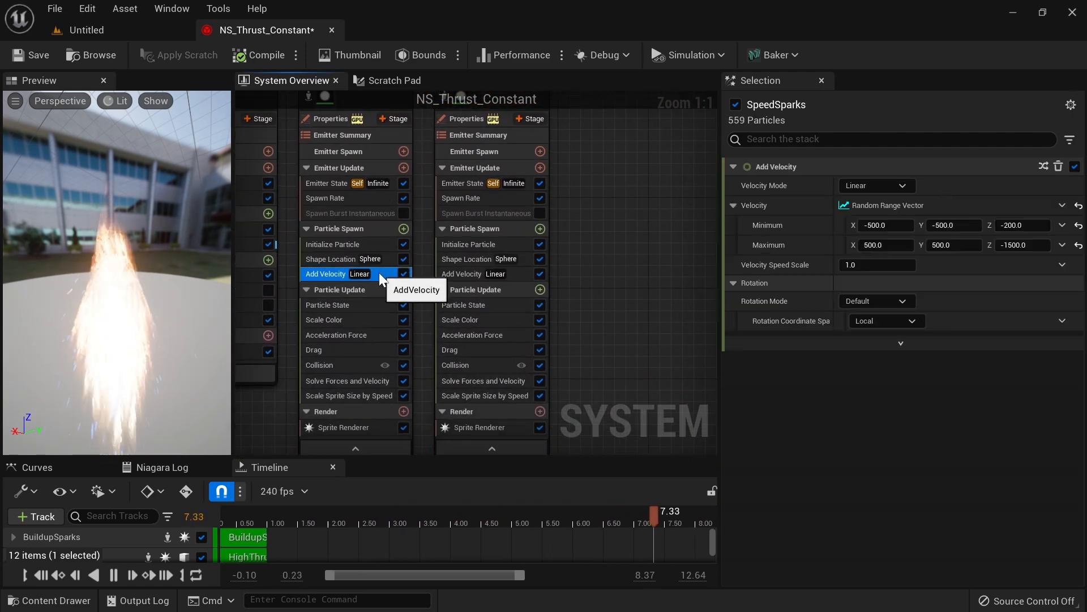
{"action": "left_click", "coordinate": [879, 226]}
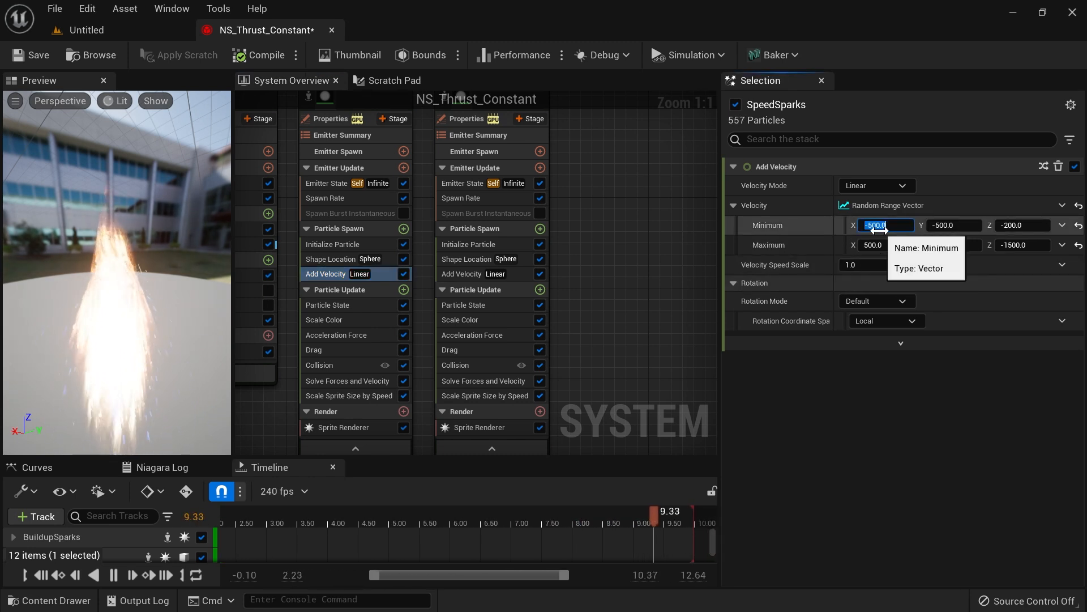
{"action": "type", "text": "-"}
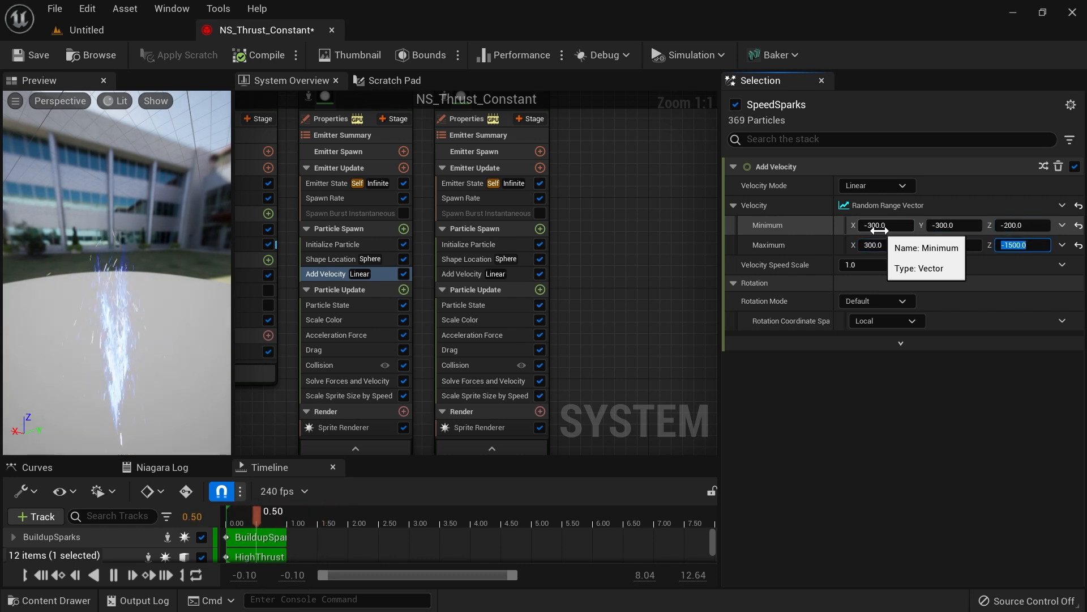
Step: Set BuildupSparks' Add Velocity X and Y range to -300 minimum and 300 maximum, and check the flame in the level
{"action": "left_click", "coordinate": [475, 274]}
{"action": "left_click", "coordinate": [884, 225]}
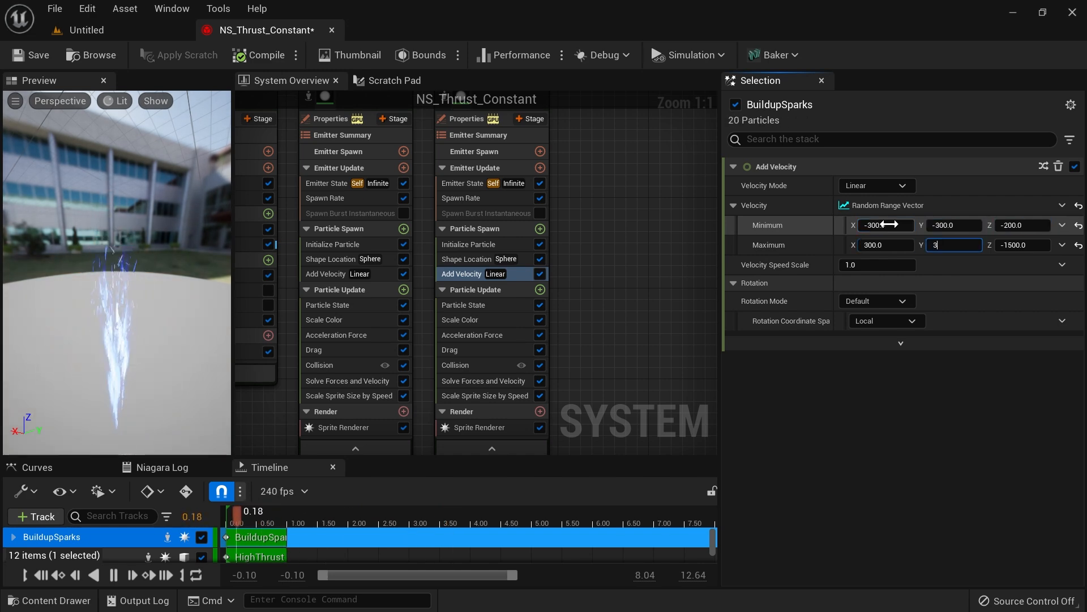
{"action": "left_click", "coordinate": [145, 25]}
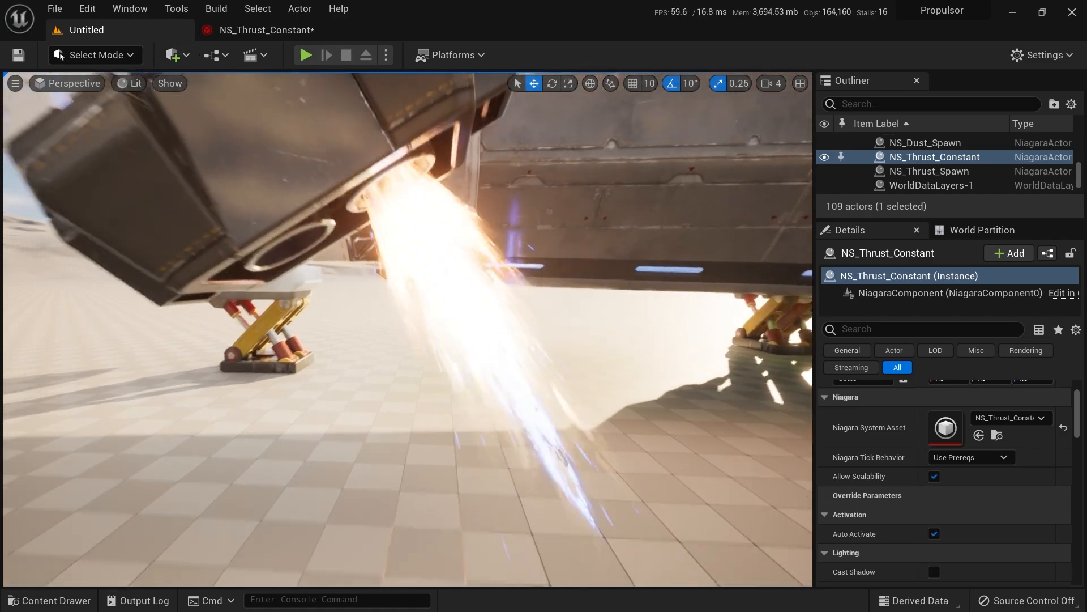
{"action": "key", "text": "g"}
{"action": "left_click_drag", "start_coordinate": [544, 317], "coordinate": [451, 235], "text": "alt"}
{"action": "key", "text": "g"}
{"action": "key", "text": "g"}
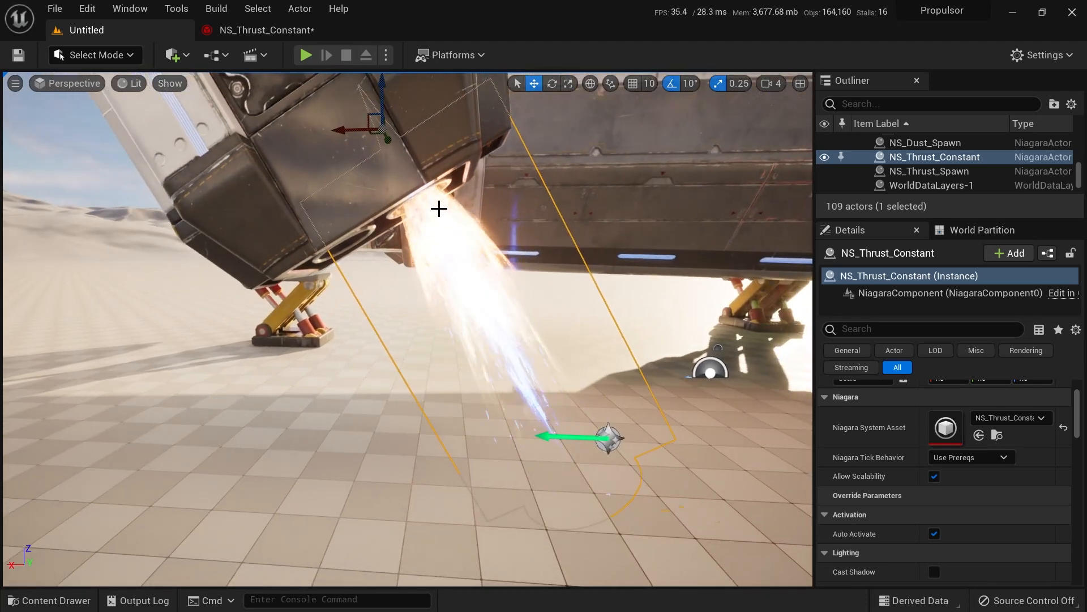
Step: Turn off rotation snapping and fine-tune the rotation of the NS_Thrust_Constant actor at its nozzle
{"action": "key", "text": "e"}
{"action": "left_click_drag", "start_coordinate": [433, 154], "coordinate": [635, 137]}
{"action": "left_click", "coordinate": [674, 85]}
{"action": "left_click_drag", "start_coordinate": [436, 156], "coordinate": [432, 165]}
{"action": "key", "text": "w"}
Step: Duplicate the NS_Thrust_Constant actor and place the copy at the neighbouring thruster nozzle
{"action": "left_click_drag", "start_coordinate": [369, 119], "coordinate": [366, 122], "text": "alt"}
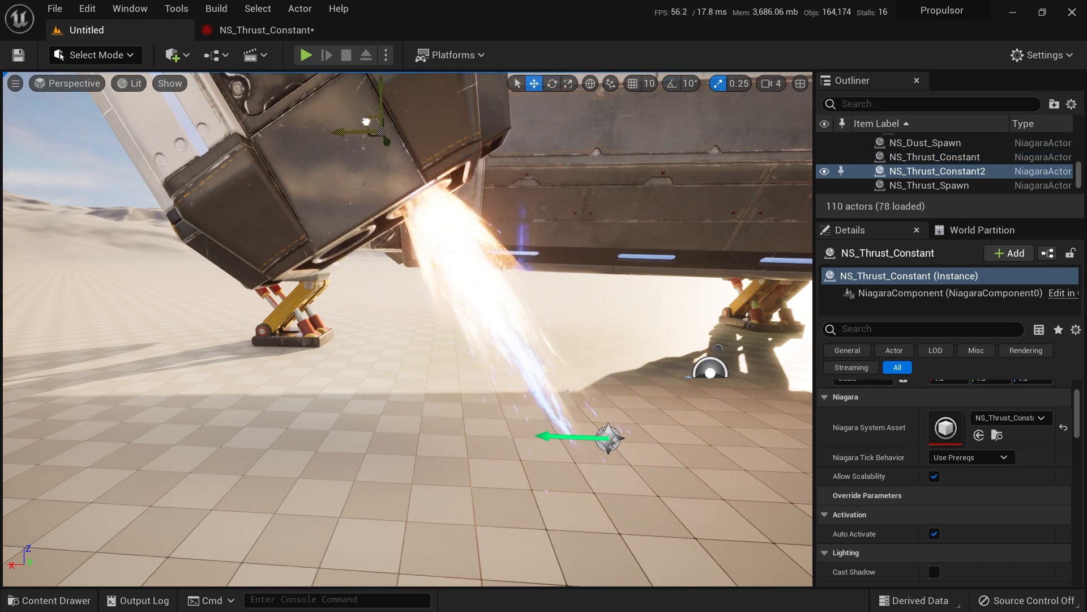
{"action": "mouse_move", "coordinate": [315, 182]}
{"action": "left_mouse_down", "text": "alt"}
{"action": "mouse_move", "coordinate": [289, 195]}
{"action": "mouse_move", "coordinate": [279, 162]}
{"action": "left_mouse_up", "text": "alt"}
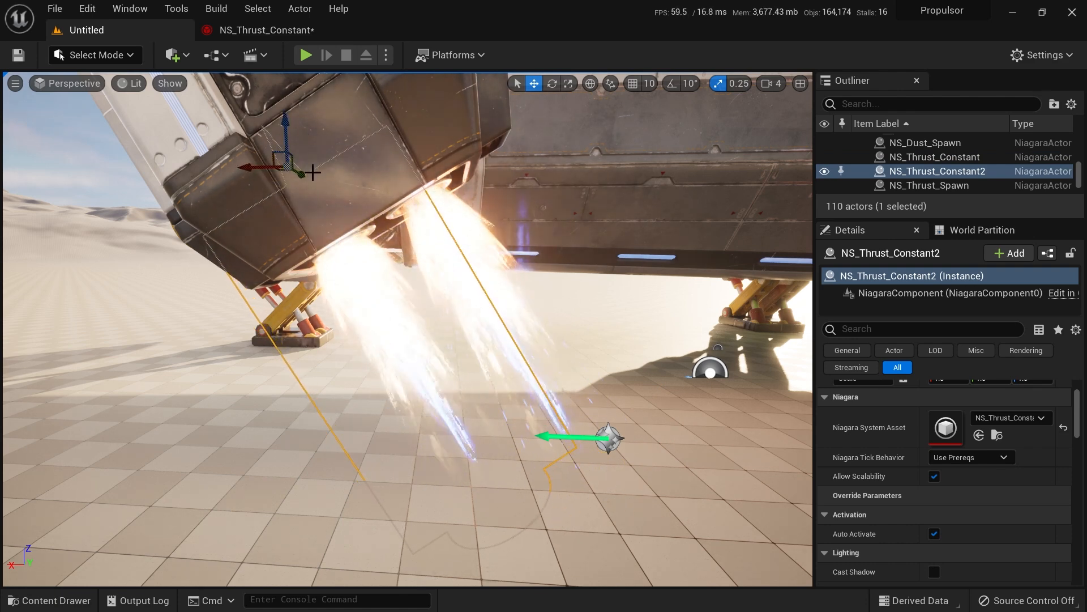
{"action": "key", "text": "e"}
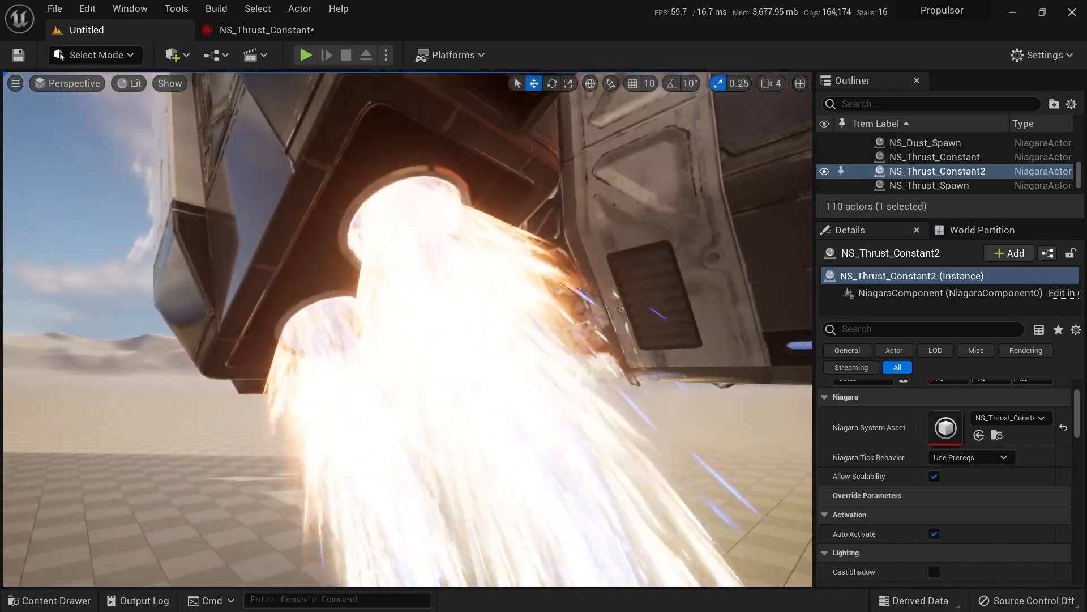
Step: Examine both thruster flames and their alignment with the nozzles from close up and from a distance
{"action": "key", "text": "s"}
{"action": "right_click_drag", "start_coordinate": [380, 202], "coordinate": [347, 297]}
{"action": "key", "text": "w"}
{"action": "mouse_move", "coordinate": [648, 240]}
{"action": "right_mouse_down"}
{"action": "mouse_move", "coordinate": [622, 227]}
{"action": "mouse_move", "coordinate": [648, 240]}
{"action": "right_mouse_up"}
{"action": "key", "text": "s"}
{"action": "right_click_drag", "start_coordinate": [670, 401], "coordinate": [688, 385]}
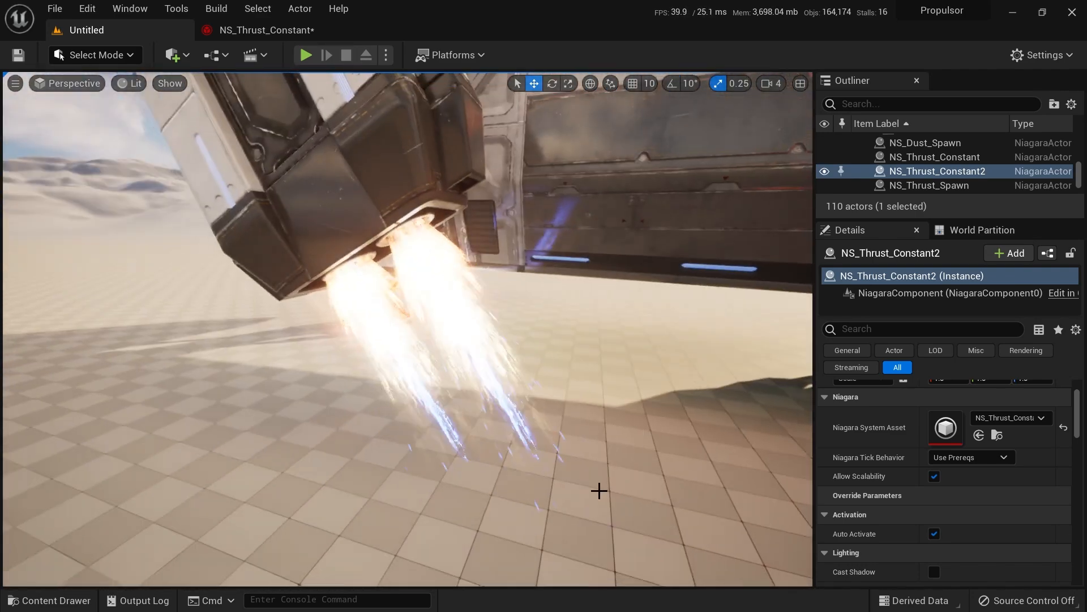
{"action": "right_click_drag", "start_coordinate": [552, 507], "coordinate": [566, 501]}
{"action": "key", "text": "w"}
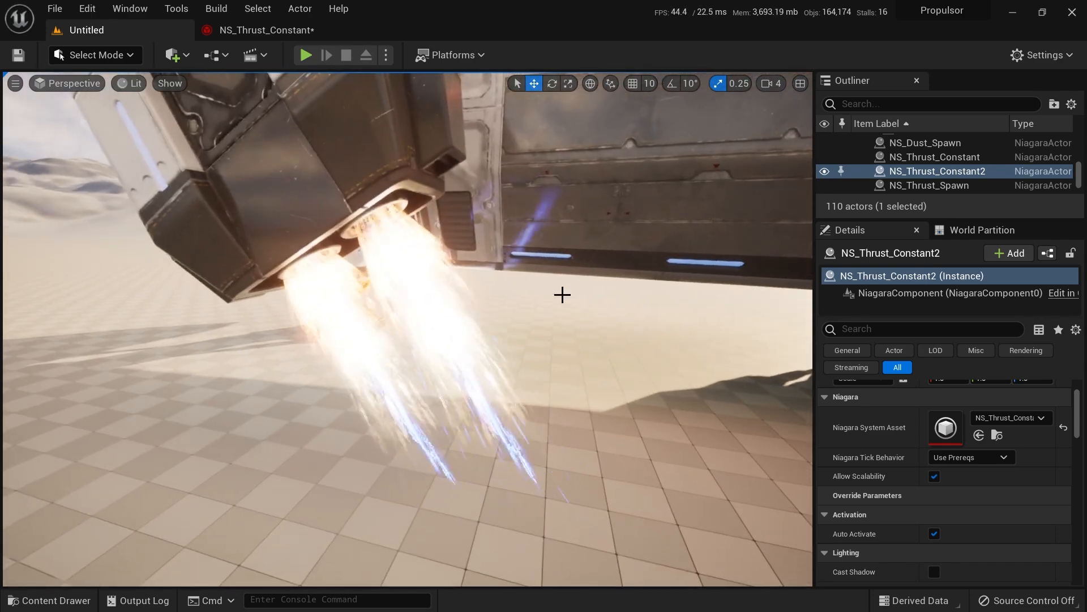
Step: Save all modified assets and level actors
{"action": "key", "text": "ctrl+space"}
{"action": "left_click", "coordinate": [158, 229]}
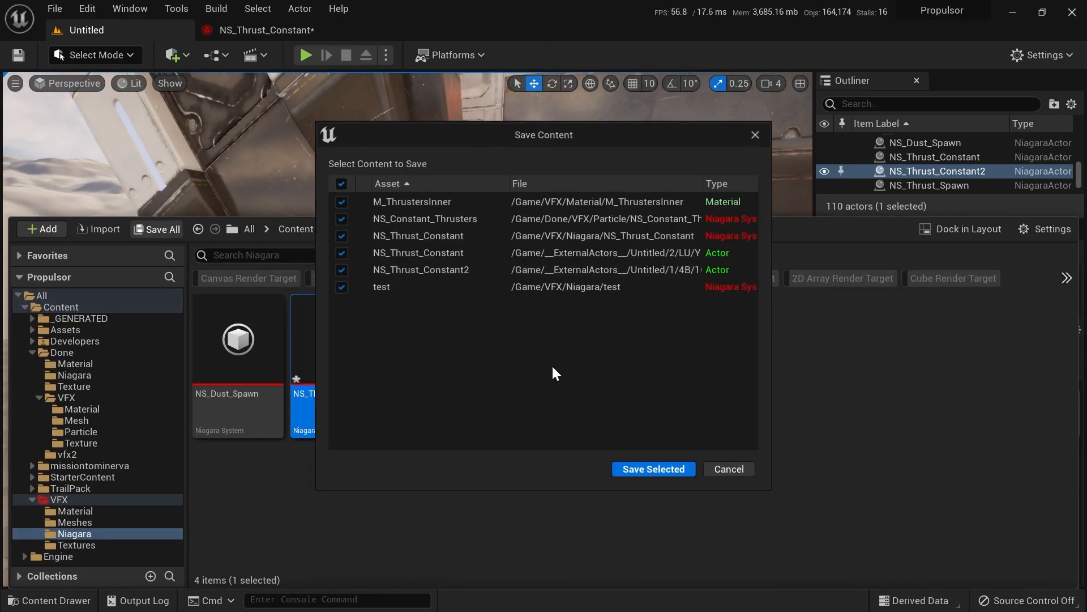
{"action": "left_click", "coordinate": [654, 469]}
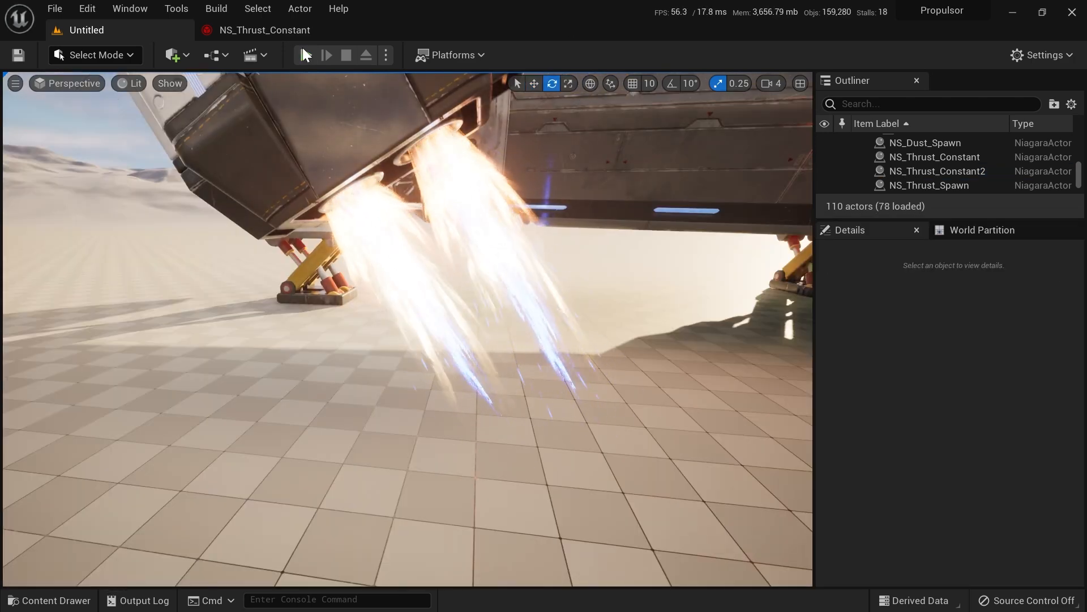
Step: Set InnerThrust's sprite size to 200 by 700 in Initialize Particle and check both flames in the level
{"action": "left_click", "coordinate": [268, 32]}
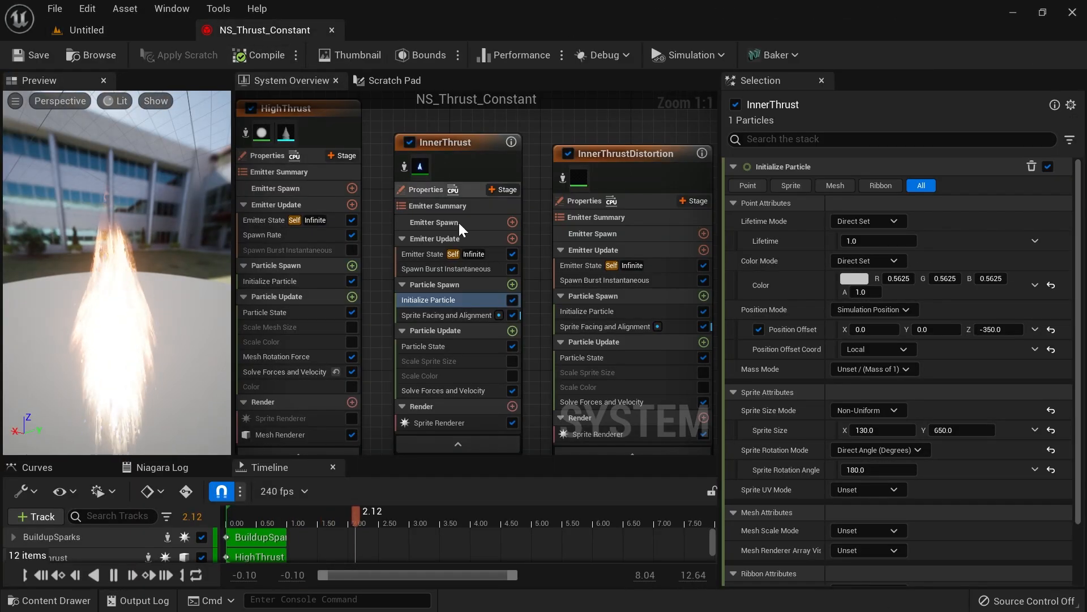
{"action": "right_click_drag", "start_coordinate": [375, 316], "coordinate": [369, 289]}
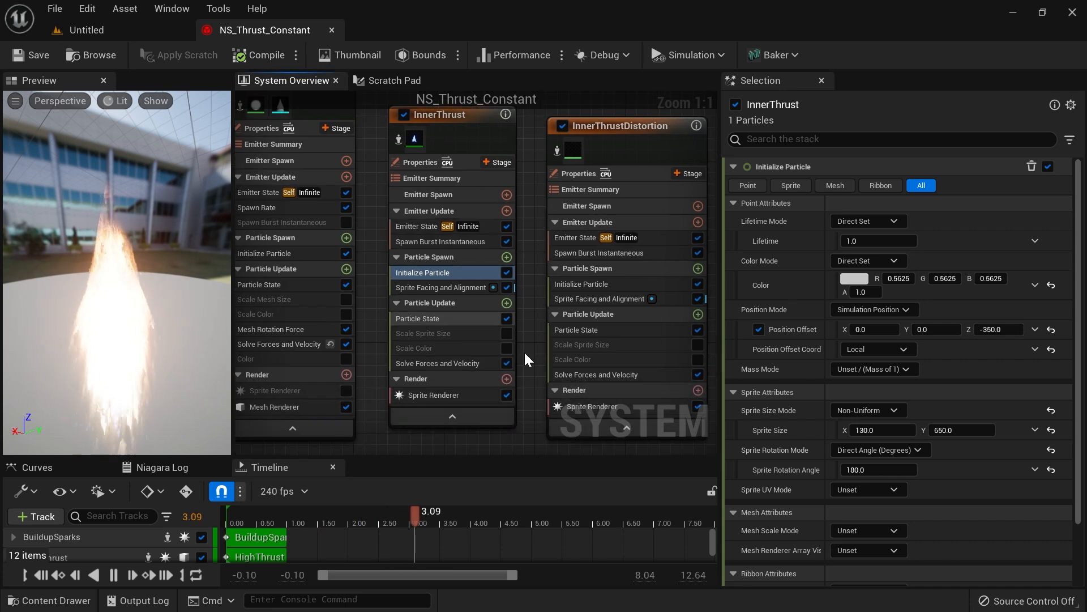
{"action": "left_click", "coordinate": [866, 430]}
{"action": "type", "text": "200"}
{"action": "key", "text": "Tab"}
{"action": "type", "text": "700"}
{"action": "key", "text": "Return"}
{"action": "left_click", "coordinate": [129, 33]}
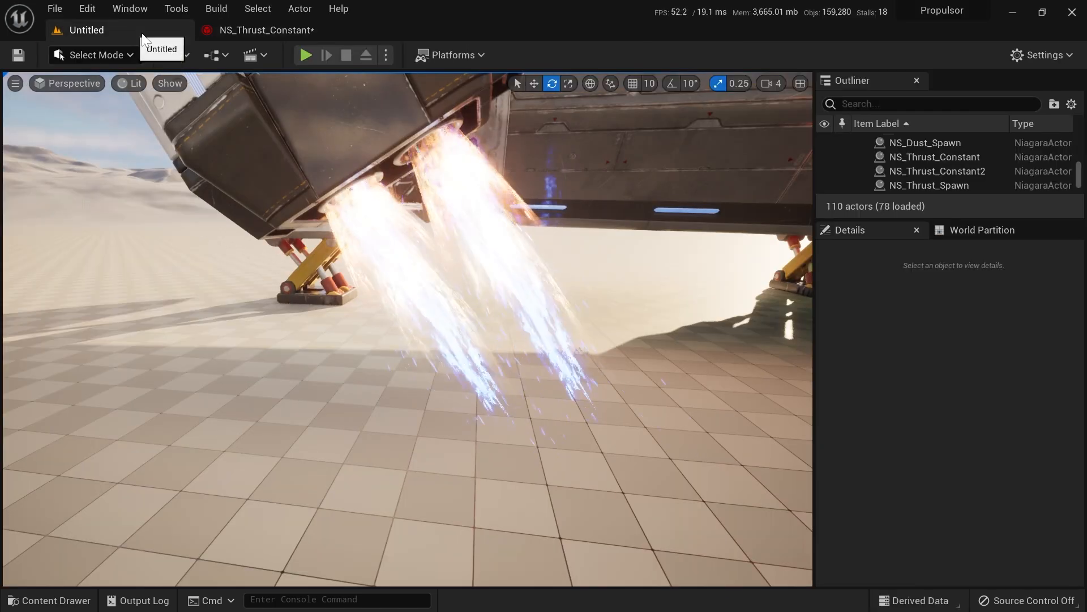
{"action": "right_click_drag", "start_coordinate": [633, 300], "coordinate": [674, 331]}
{"action": "right_click_drag", "start_coordinate": [532, 232], "coordinate": [533, 202]}
{"action": "right_click_drag", "start_coordinate": [436, 274], "coordinate": [427, 272]}
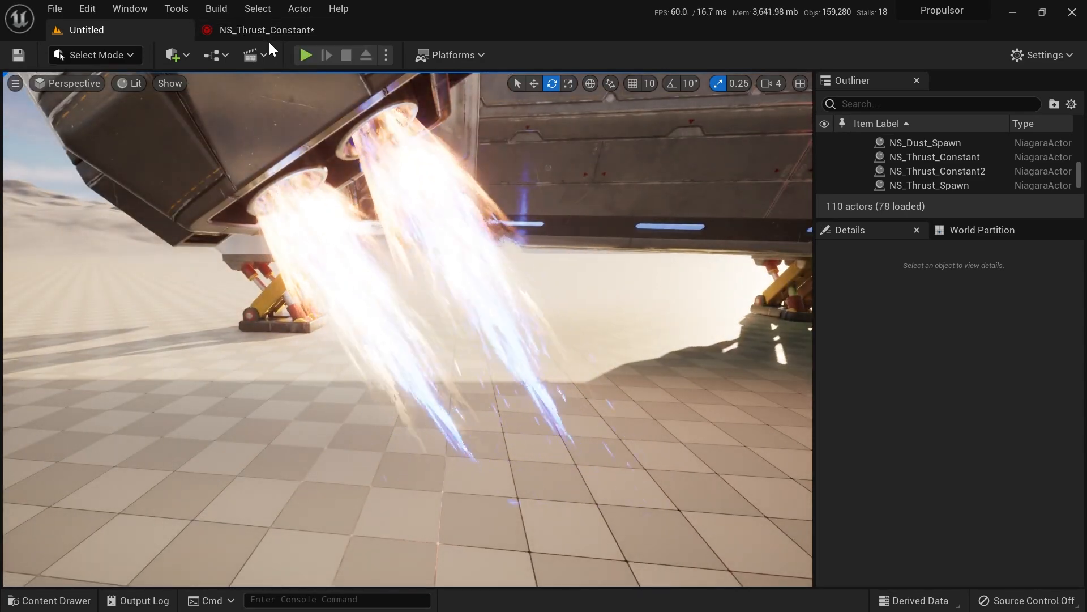
{"action": "right_click_drag", "start_coordinate": [498, 221], "coordinate": [487, 212]}
Step: Duplicate the NS_Dust_Spawn system in the Niagara folder and name the copy NS_Dust_Constant
{"action": "key", "text": "ctrl+space"}
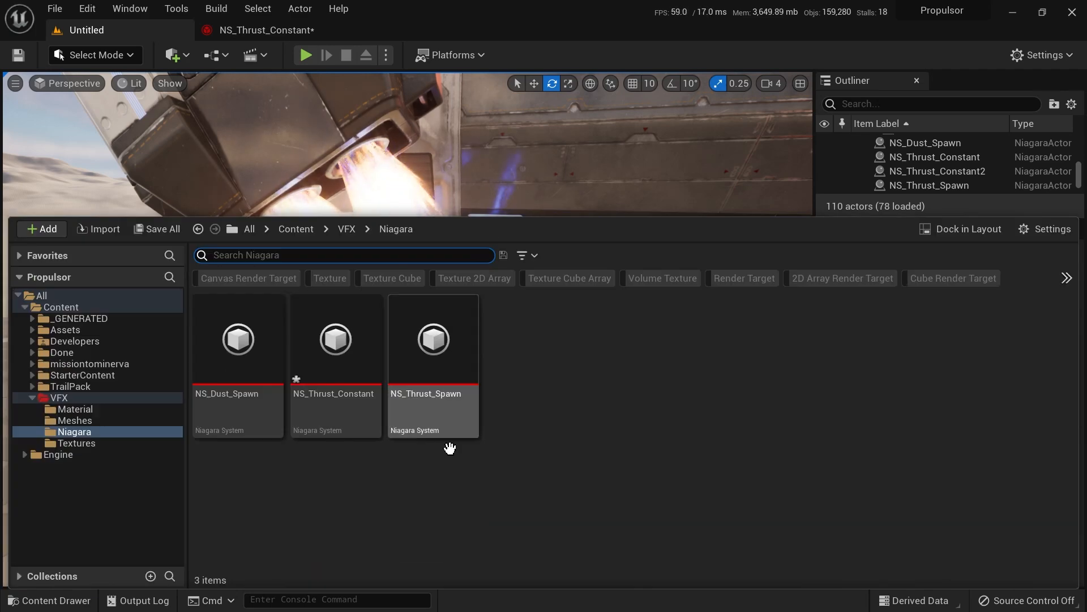
{"action": "right_click", "coordinate": [240, 362]}
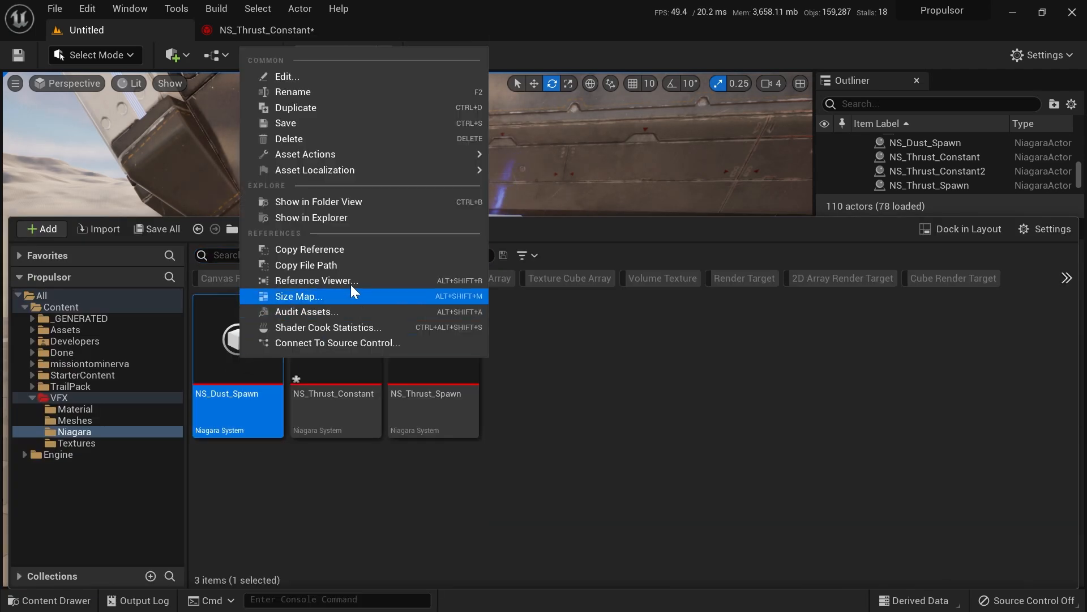
{"action": "left_click", "coordinate": [331, 107]}
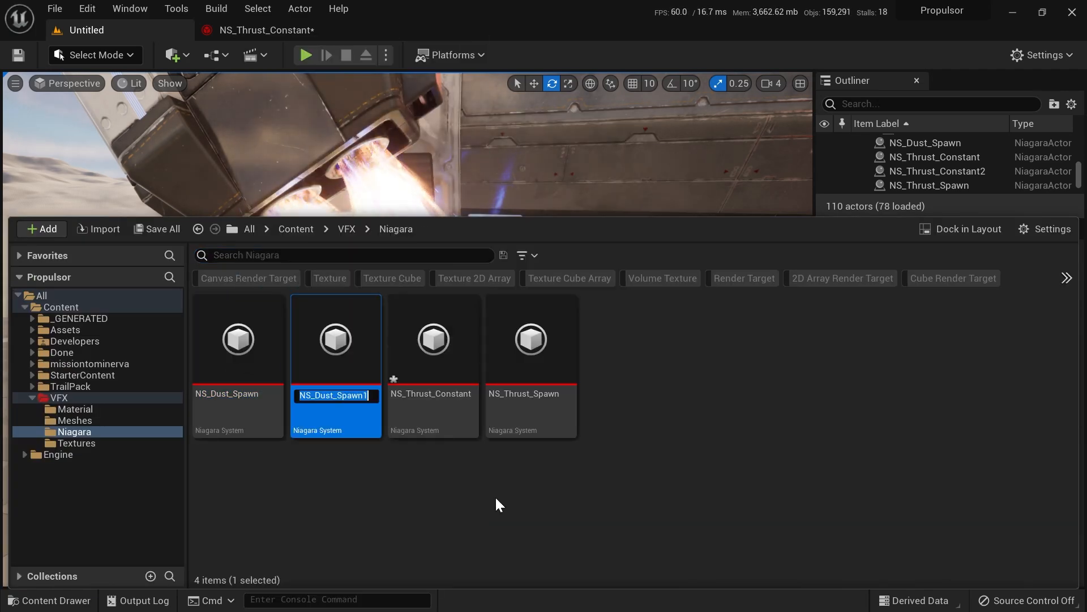
{"action": "key", "text": "End"}
{"action": "key", "text": "BackSpace"}
{"action": "key", "text": "BackSpace"}
{"action": "key", "text": "BackSpace"}
{"action": "key", "text": "BackSpace"}
{"action": "key", "text": "BackSpace"}
{"action": "key", "text": "BackSpace"}
{"action": "type", "text": "C"}
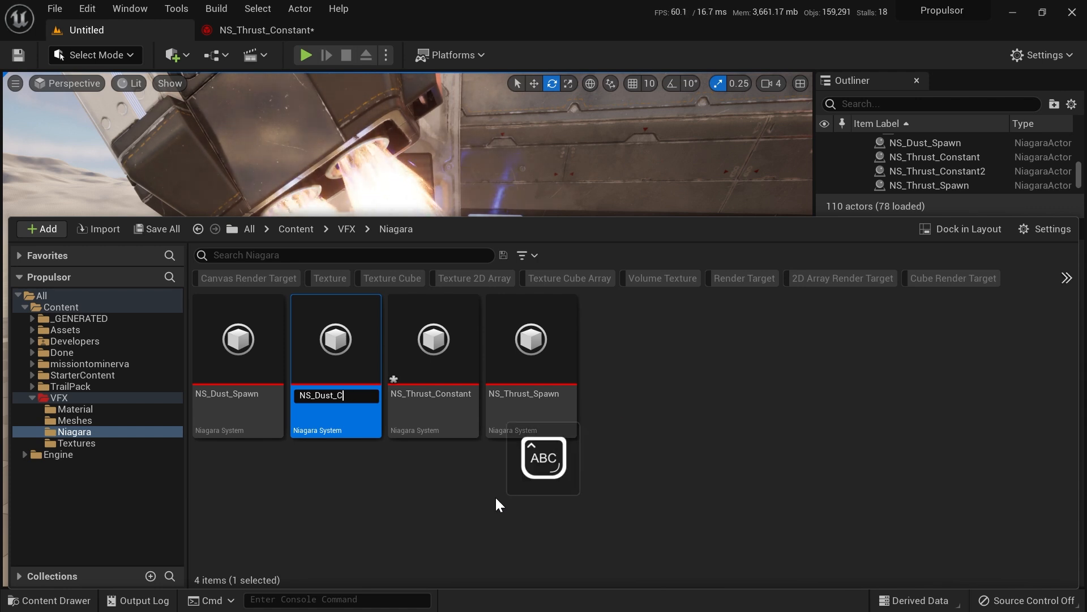
{"action": "type", "text": "onstant"}
{"action": "key", "text": "Return"}
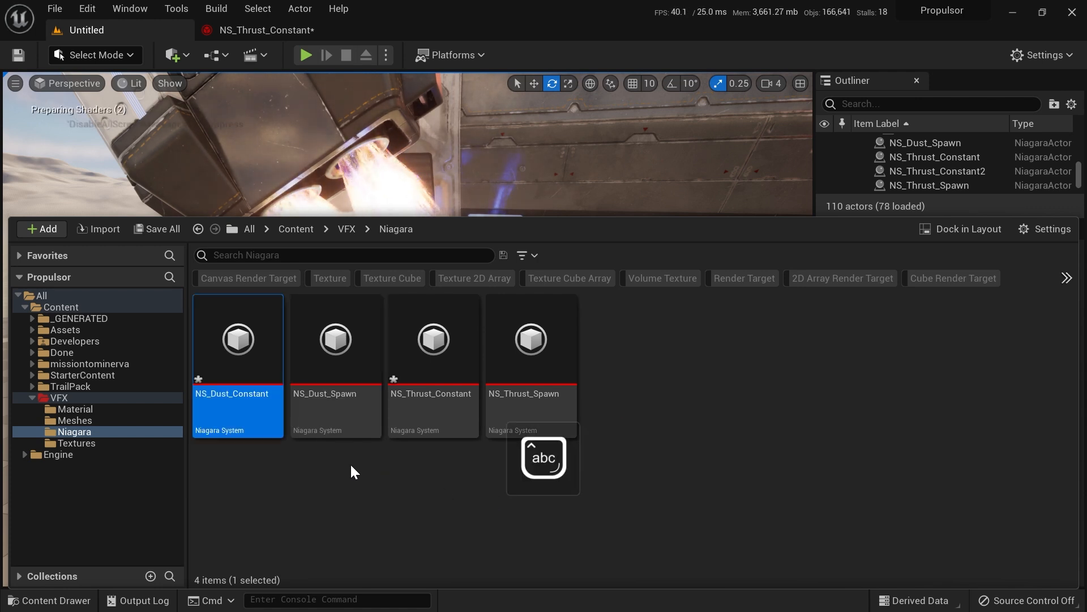
Step: Open NS_Dust_Constant for editing and close the NS_Thrust_Constant editor
{"action": "left_click", "coordinate": [337, 481]}
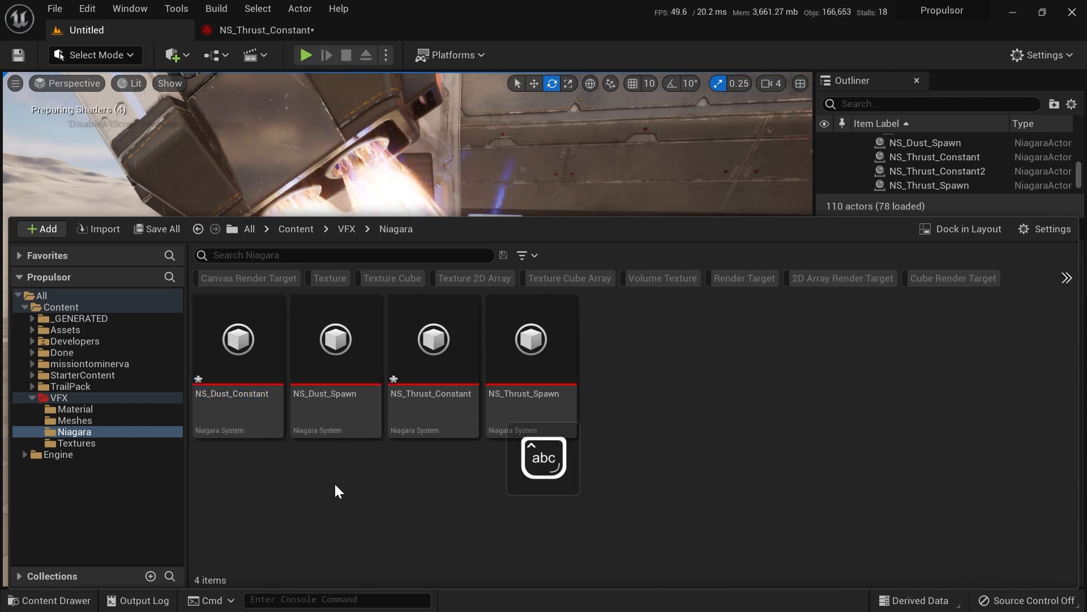
{"action": "double_click", "coordinate": [243, 348]}
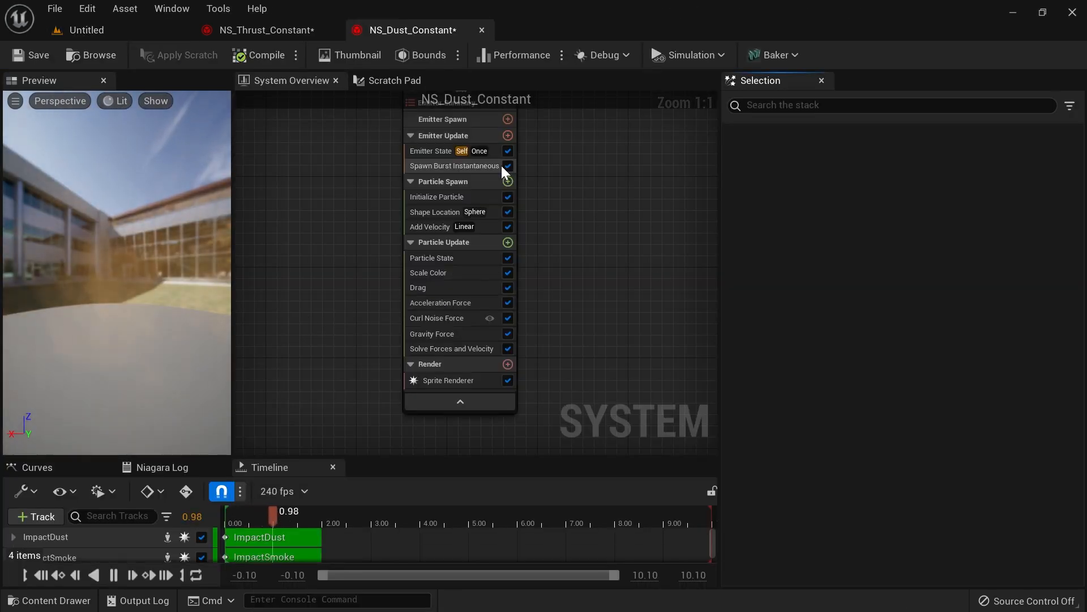
{"action": "left_click", "coordinate": [288, 33]}
{"action": "middle_click", "coordinate": [285, 33]}
{"action": "left_click", "coordinate": [481, 48]}
{"action": "left_click", "coordinate": [504, 26]}
Step: Save all unsaved content, including the new NS_Dust_Constant system
{"action": "key", "text": "ctrl+space"}
{"action": "left_click", "coordinate": [158, 229]}
{"action": "left_click", "coordinate": [653, 469]}
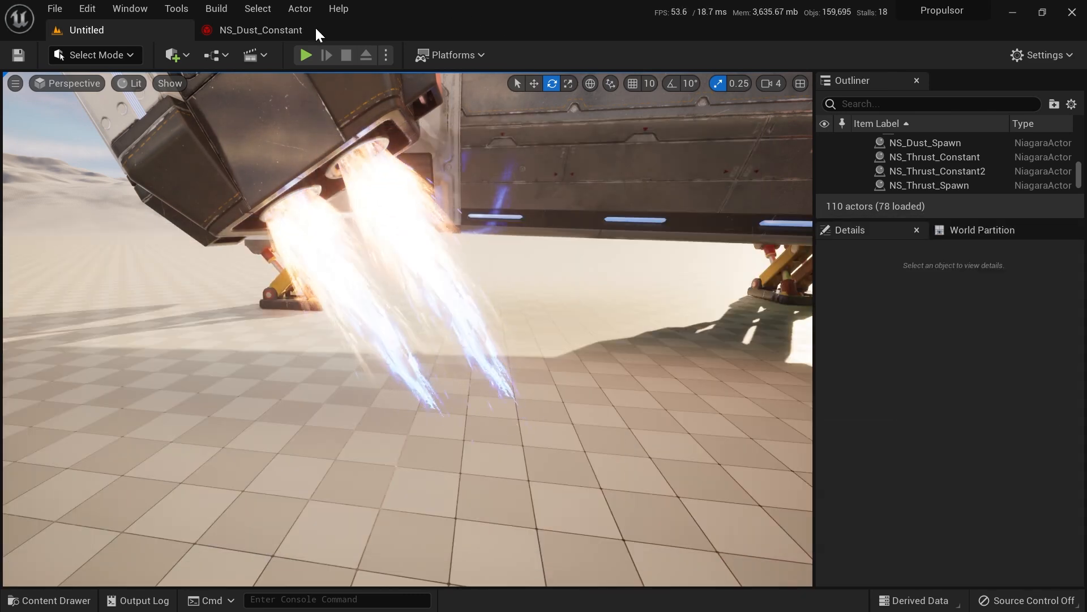
Step: Place NS_Dust_Constant in the level on the ground beneath the thruster flames and adjust its position
{"action": "left_click", "coordinate": [333, 31]}
{"action": "left_click", "coordinate": [95, 56]}
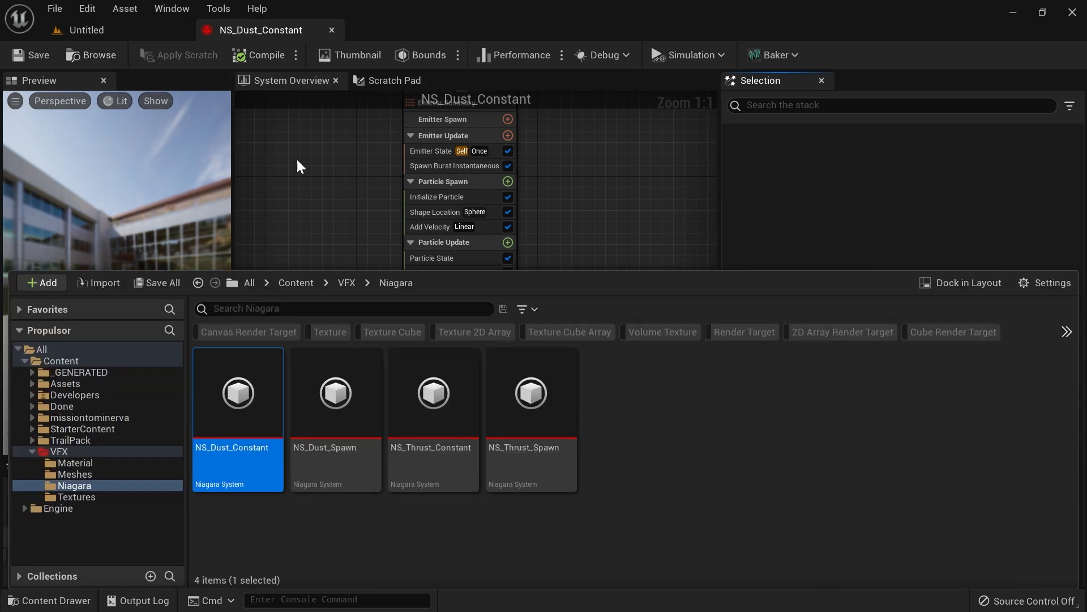
{"action": "left_click_drag", "start_coordinate": [262, 408], "coordinate": [541, 430]}
{"action": "key", "text": "w"}
{"action": "right_click_drag", "start_coordinate": [578, 432], "coordinate": [600, 466]}
{"action": "left_click_drag", "start_coordinate": [515, 383], "coordinate": [498, 381]}
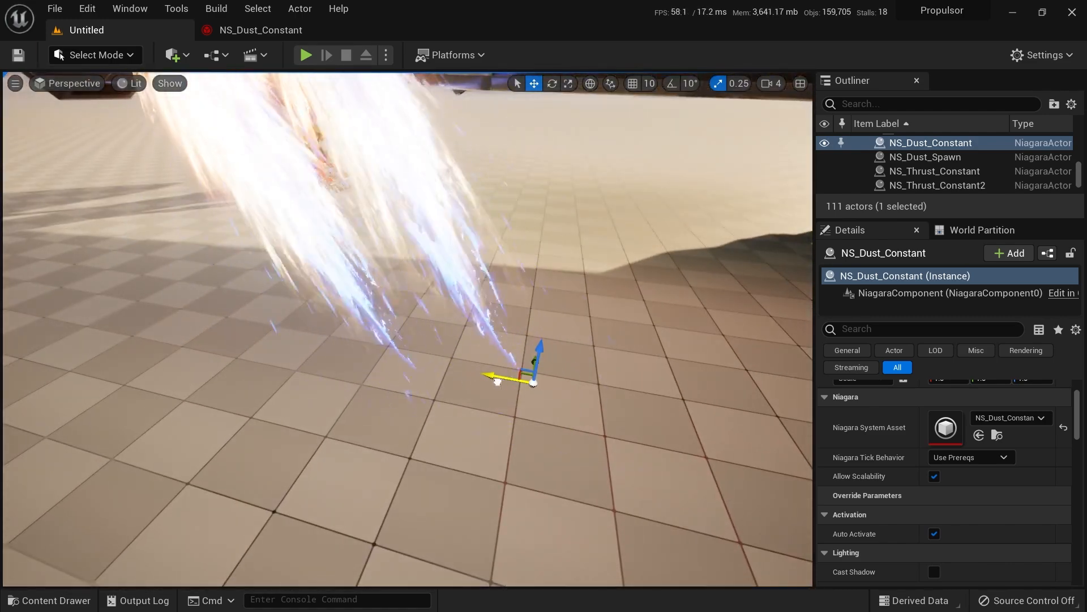
Step: Set the Loop Behavior of ImpactSmoke's Emitter State to Infinite in NS_Dust_Constant
{"action": "left_click", "coordinate": [257, 30]}
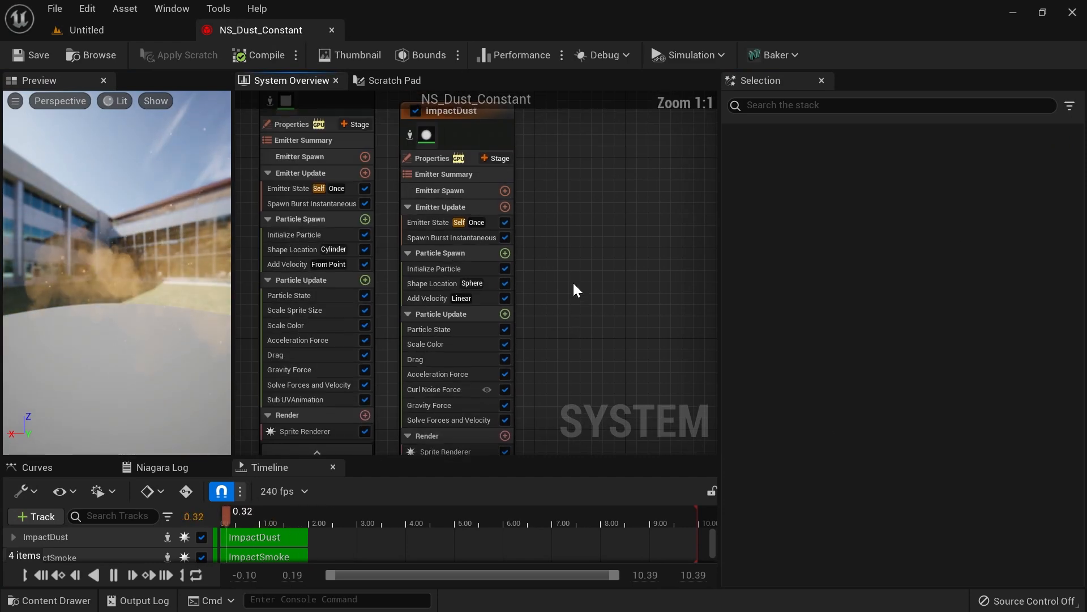
{"action": "left_click", "coordinate": [430, 247]}
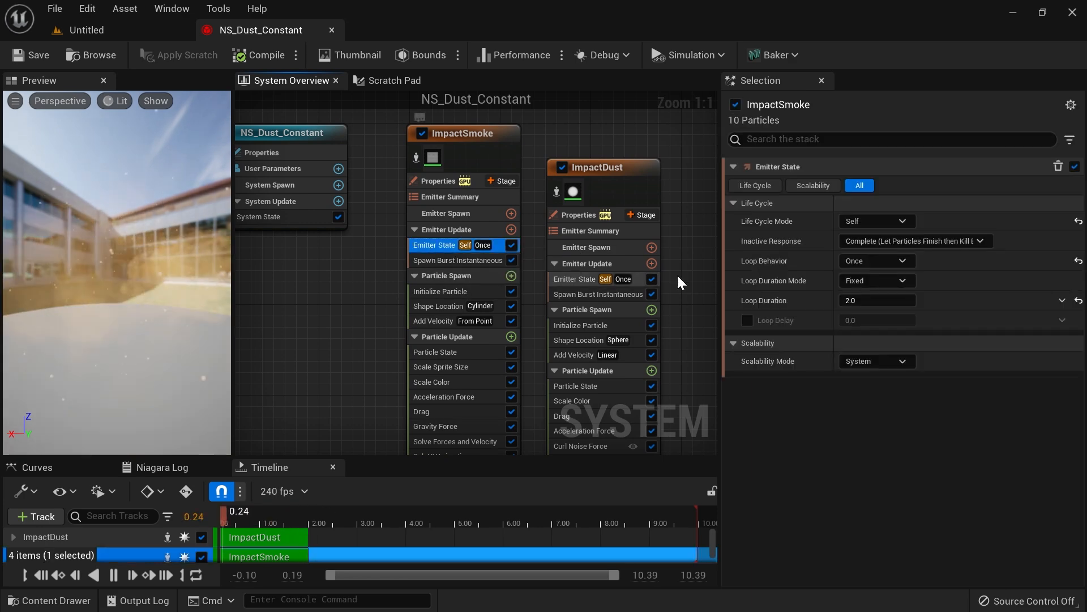
{"action": "left_click", "coordinate": [884, 261]}
{"action": "left_click", "coordinate": [872, 282]}
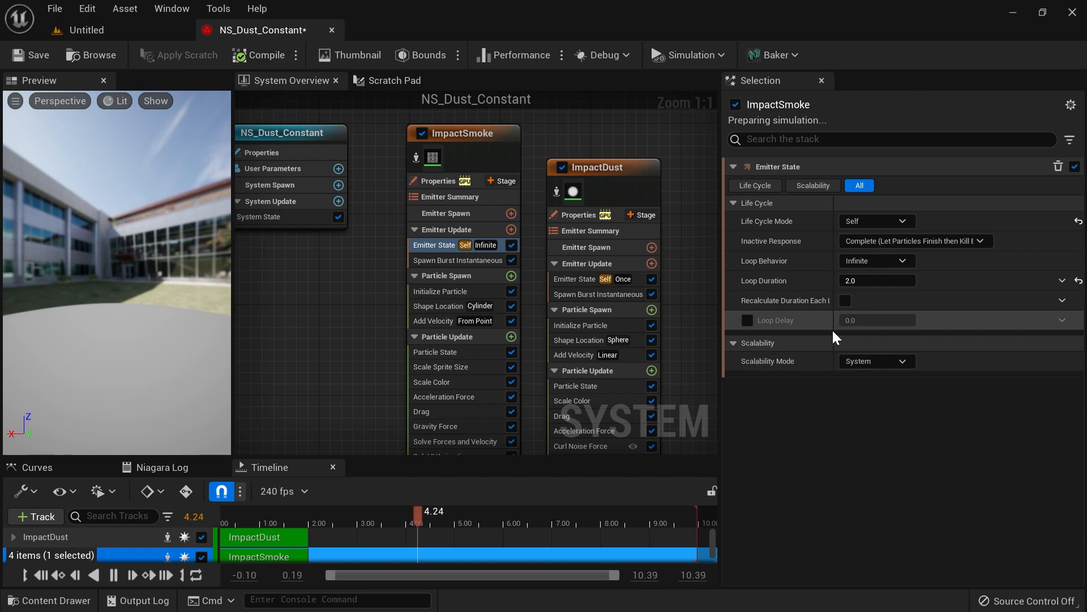
Step: Set ImpactSmoke's Loop Duration to 1.0 and its Spawn Burst Instantaneous Spawn Count to 5
{"action": "left_click", "coordinate": [877, 281]}
{"action": "type", "text": "1"}
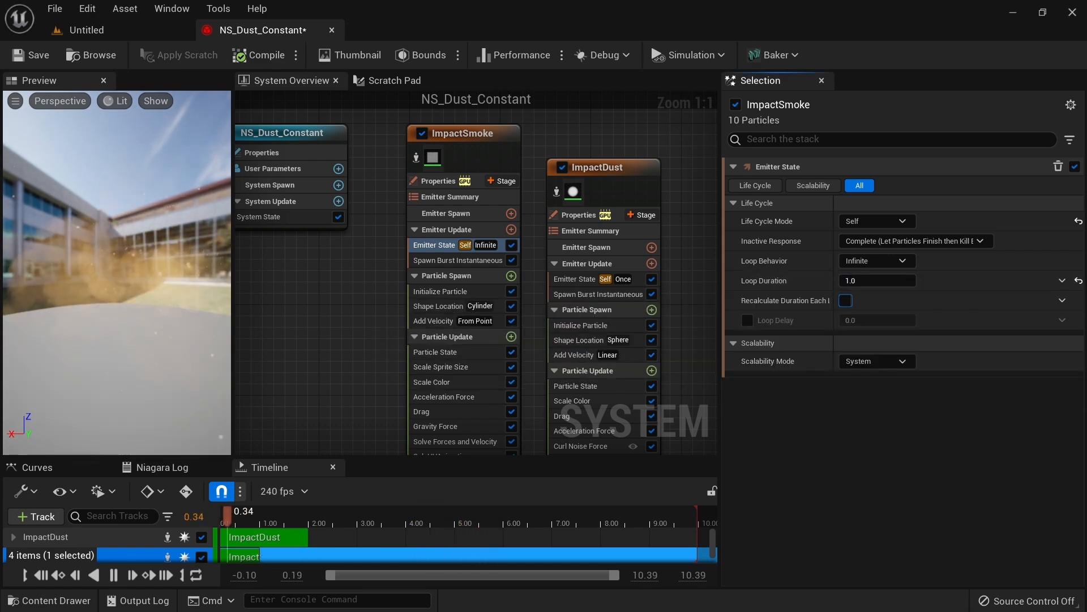
{"action": "left_click", "coordinate": [487, 261]}
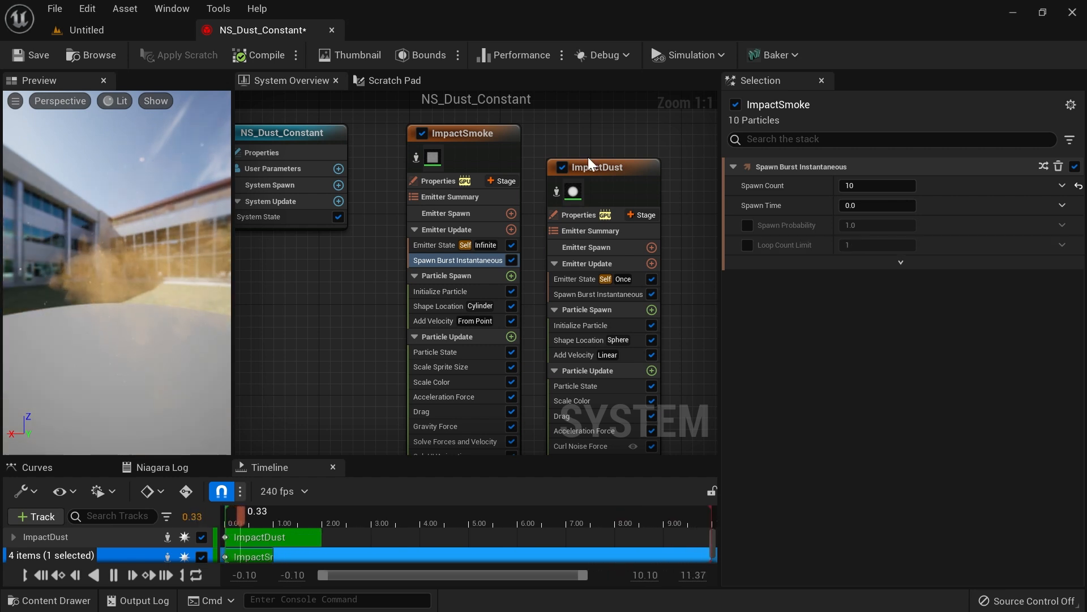
{"action": "left_click_drag", "start_coordinate": [161, 269], "coordinate": [242, 261]}
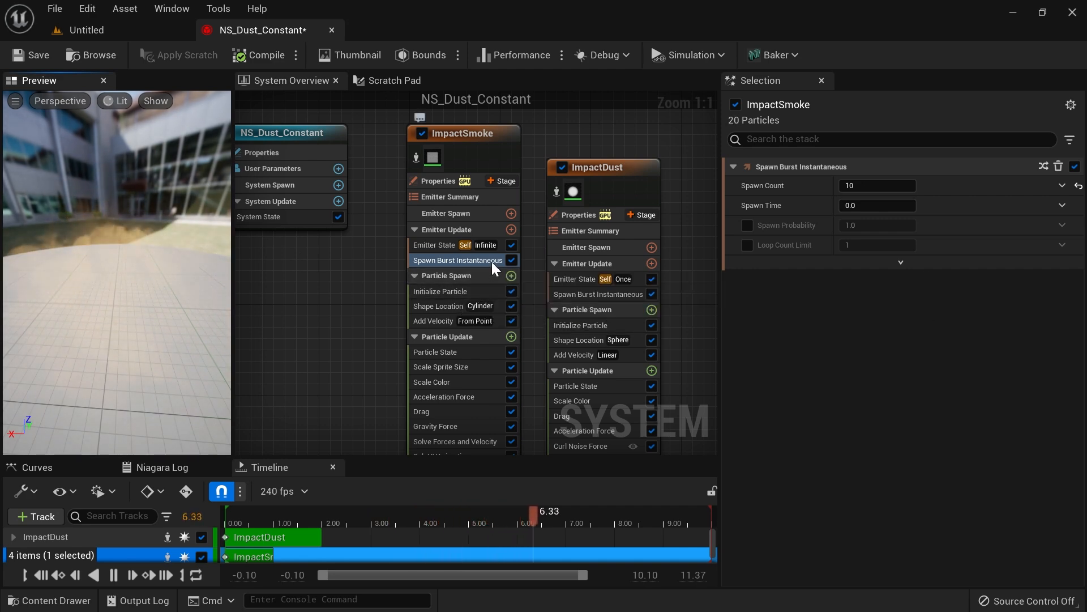
{"action": "left_click", "coordinate": [862, 185]}
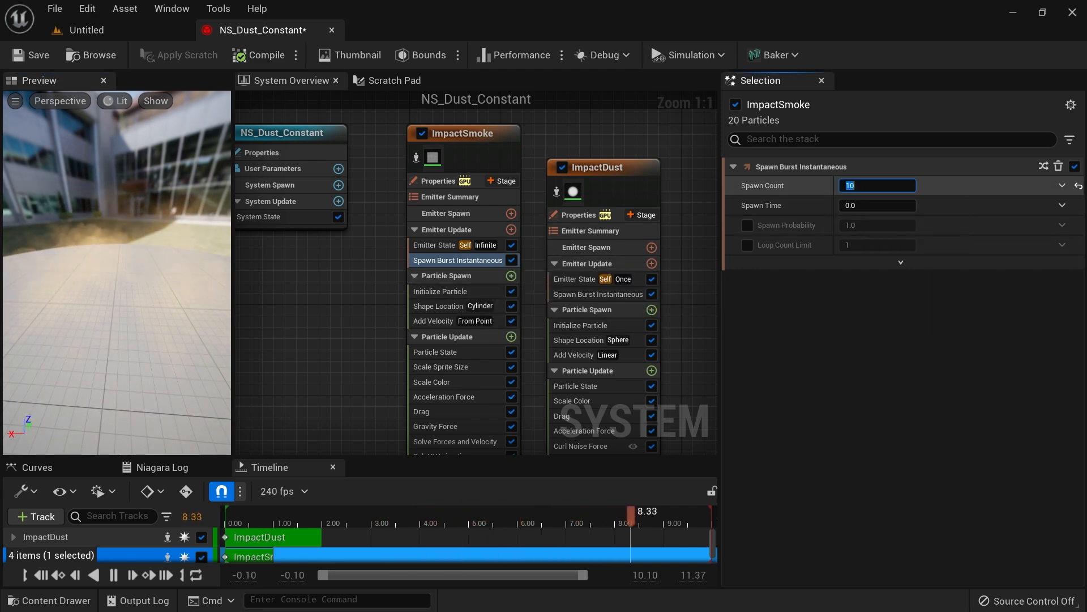
{"action": "type", "text": "5"}
{"action": "key", "text": "Tab"}
Step: Add a Spawn Rate module to ImpactSmoke's Emitter Update with SpawnRate set to 10
{"action": "left_click", "coordinate": [515, 229]}
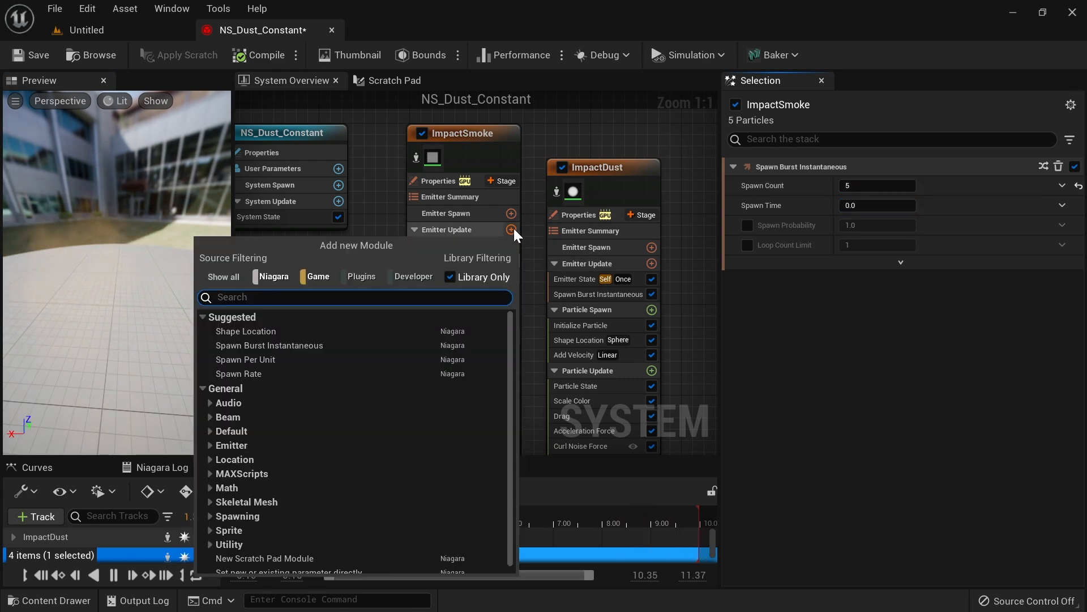
{"action": "type", "text": "spawn rate"}
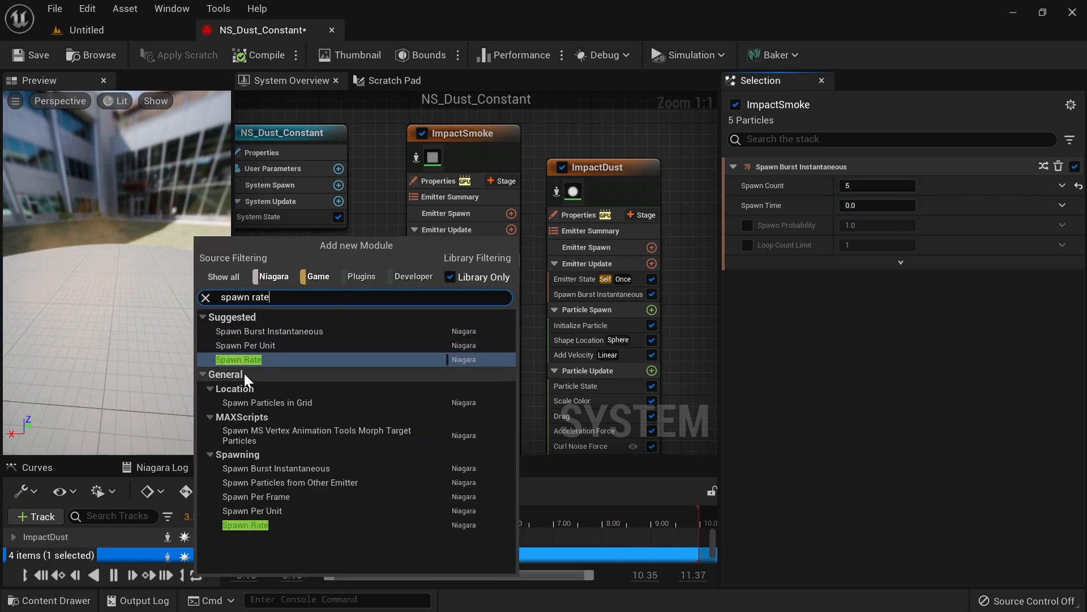
{"action": "left_click", "coordinate": [258, 359]}
{"action": "left_click", "coordinate": [877, 185]}
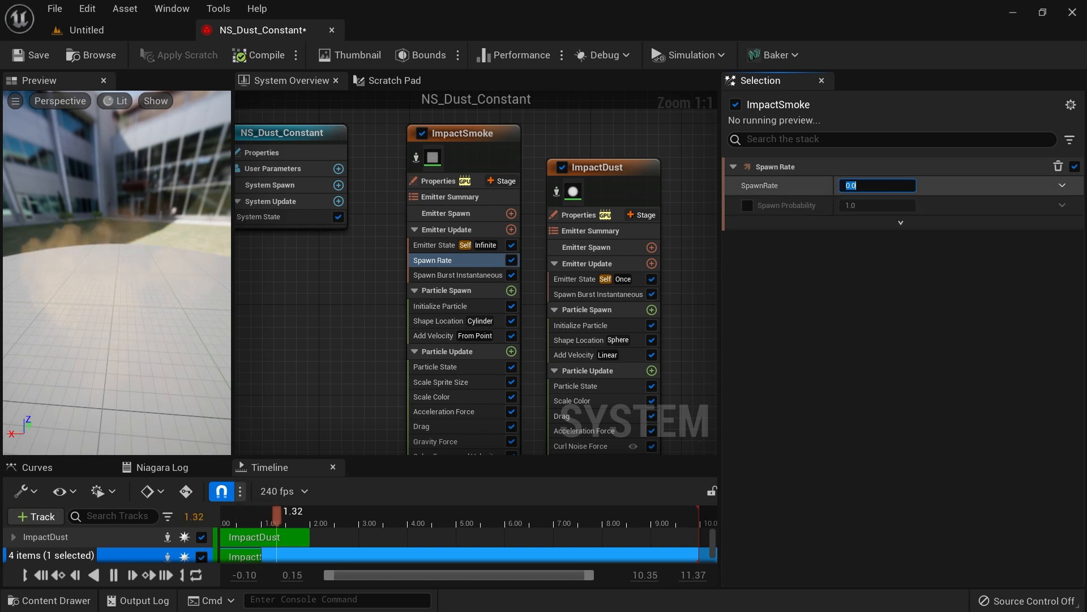
{"action": "type", "text": "10"}
{"action": "key", "text": "Return"}
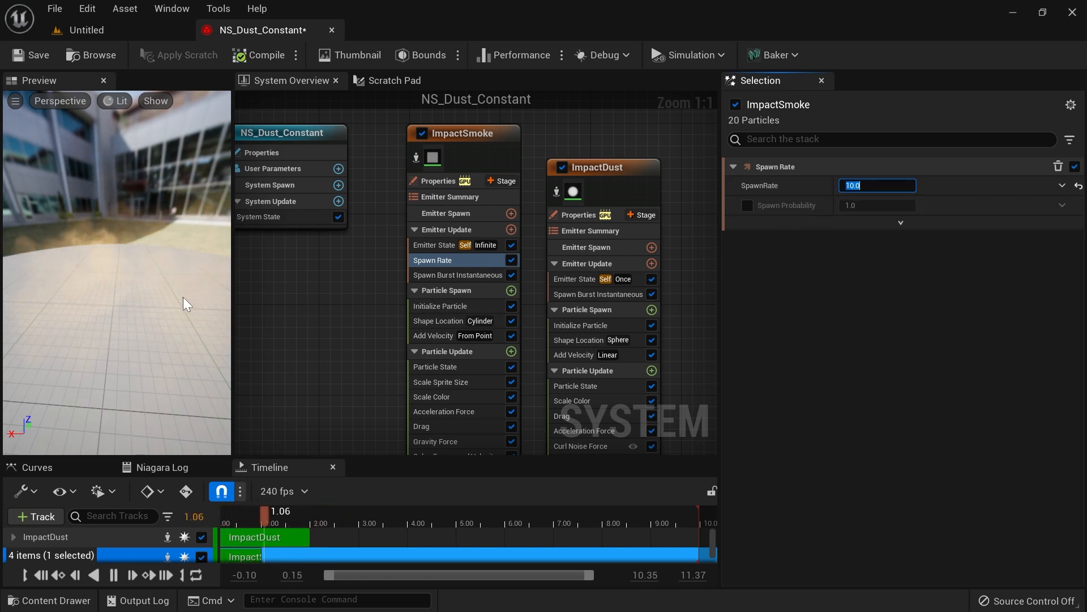
{"action": "left_click_drag", "start_coordinate": [186, 299], "coordinate": [185, 328]}
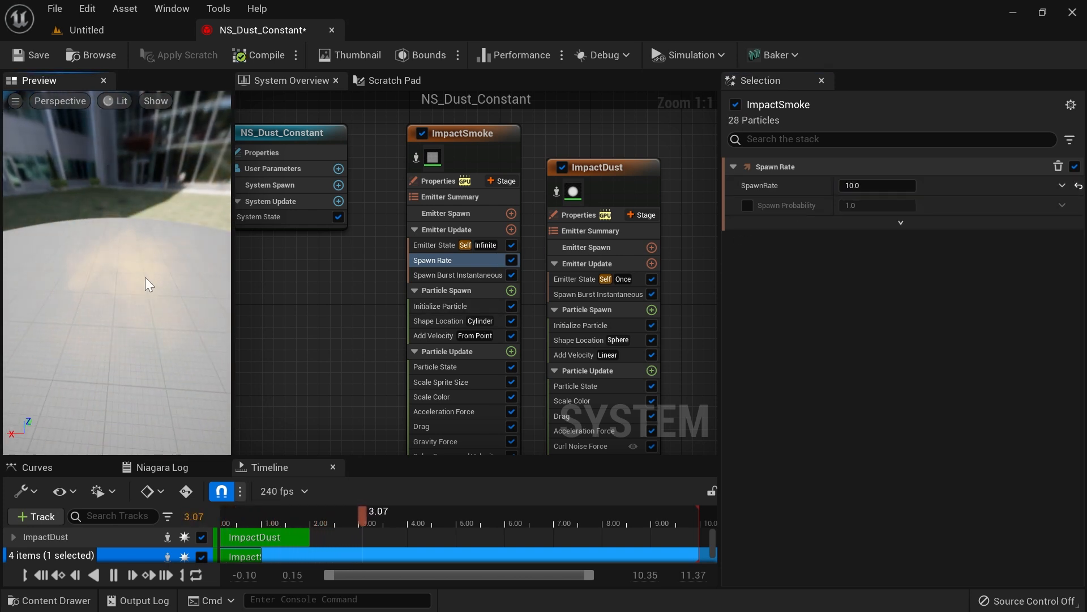
Step: Set the Velocity Speed of ImpactSmoke's Add Velocity module to 500
{"action": "right_click_drag", "start_coordinate": [370, 338], "coordinate": [345, 287]}
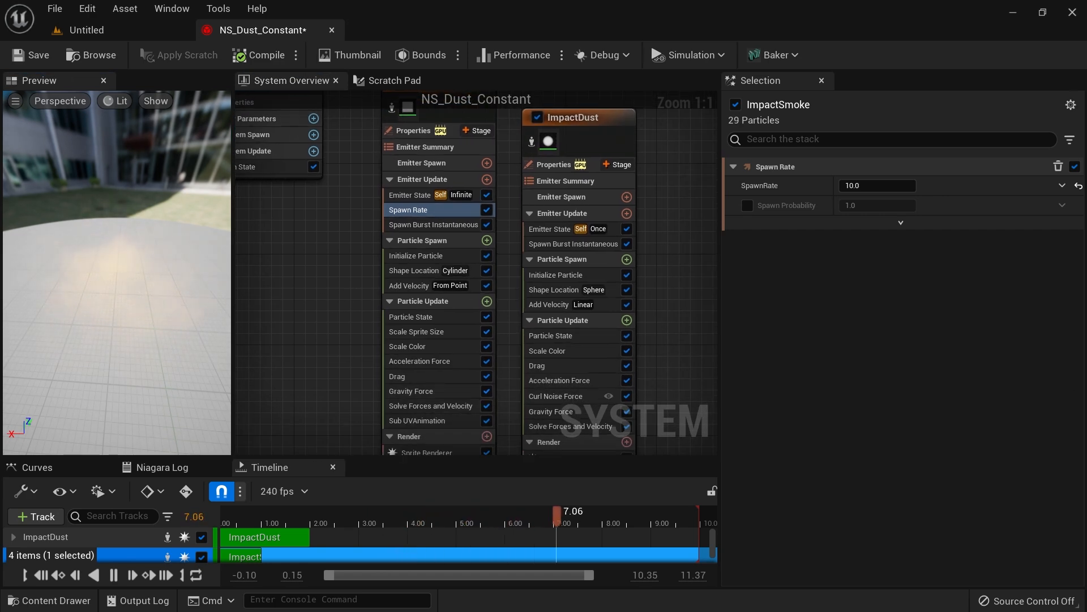
{"action": "left_click", "coordinate": [416, 291]}
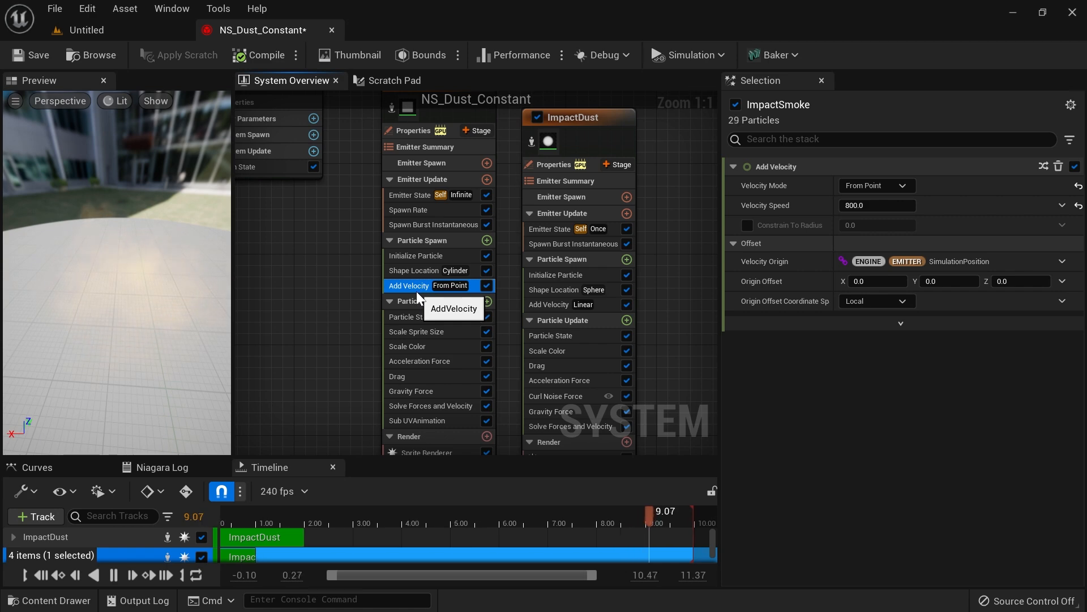
{"action": "left_click", "coordinate": [865, 205]}
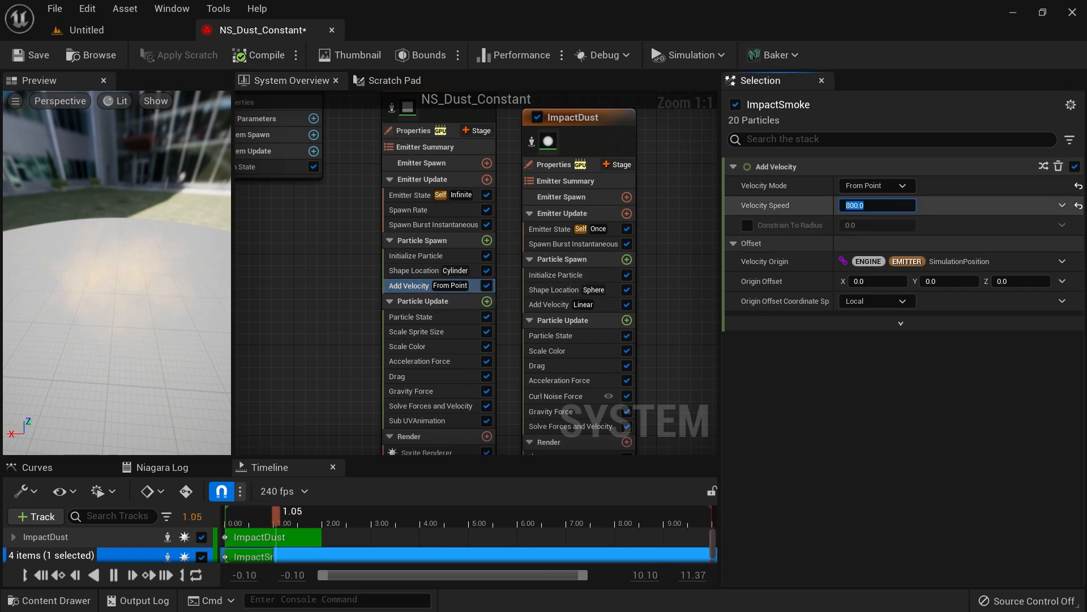
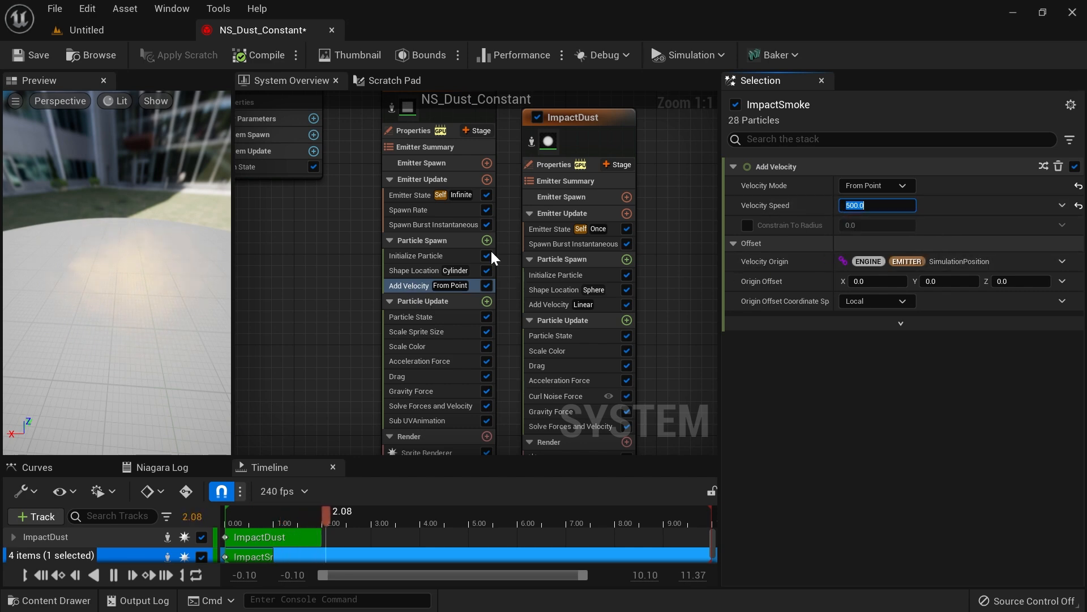
Step: Set the Maximum of ImpactSmoke's Acceleration Force to X -700 and Z 1
{"action": "left_click", "coordinate": [407, 270]}
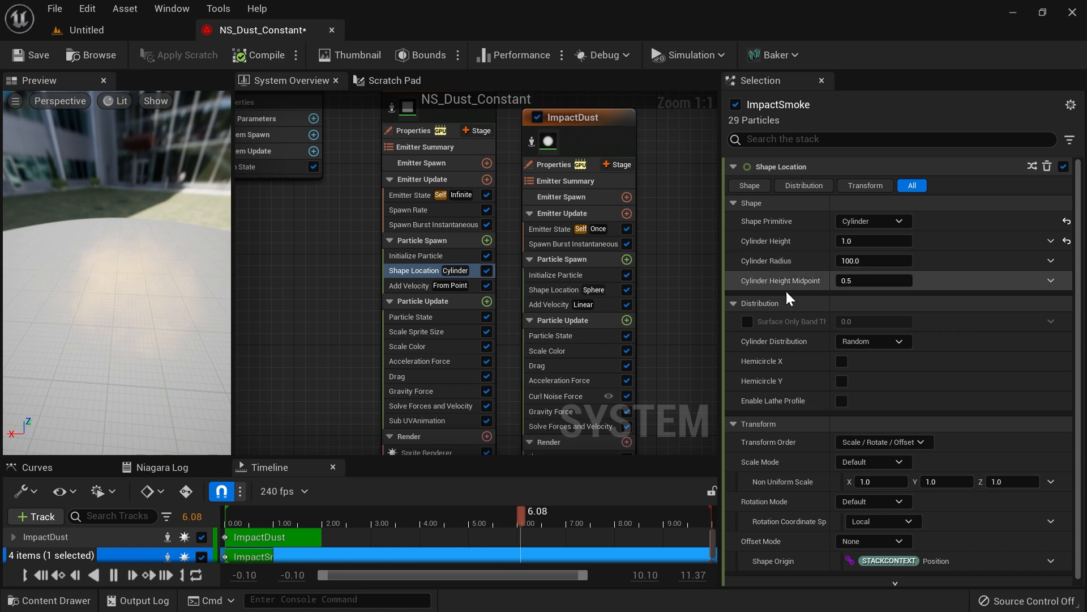
{"action": "right_click_drag", "start_coordinate": [335, 341], "coordinate": [328, 282]}
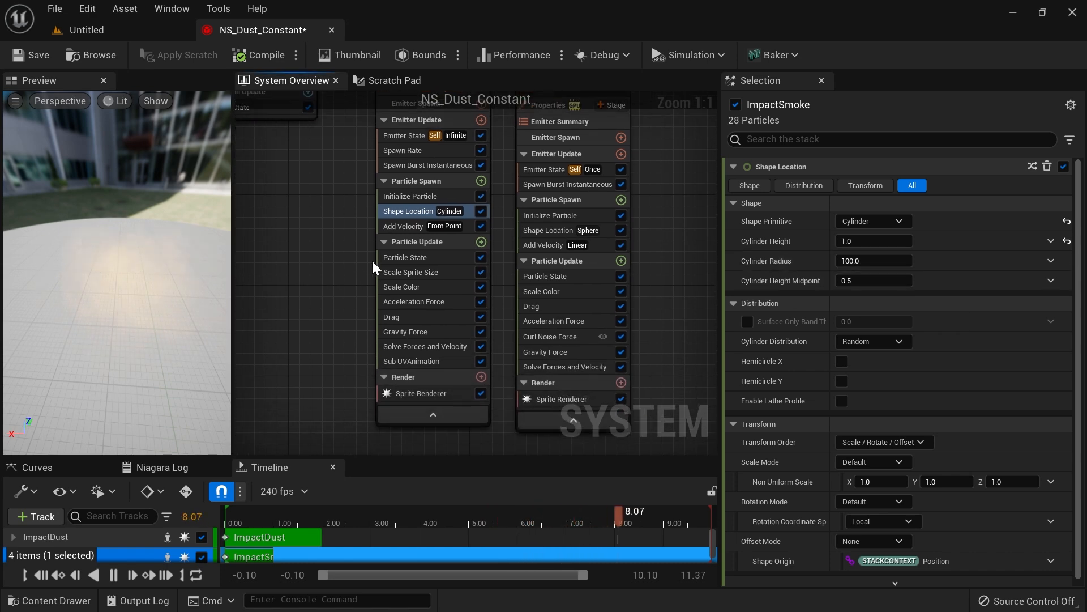
{"action": "left_click", "coordinate": [394, 272]}
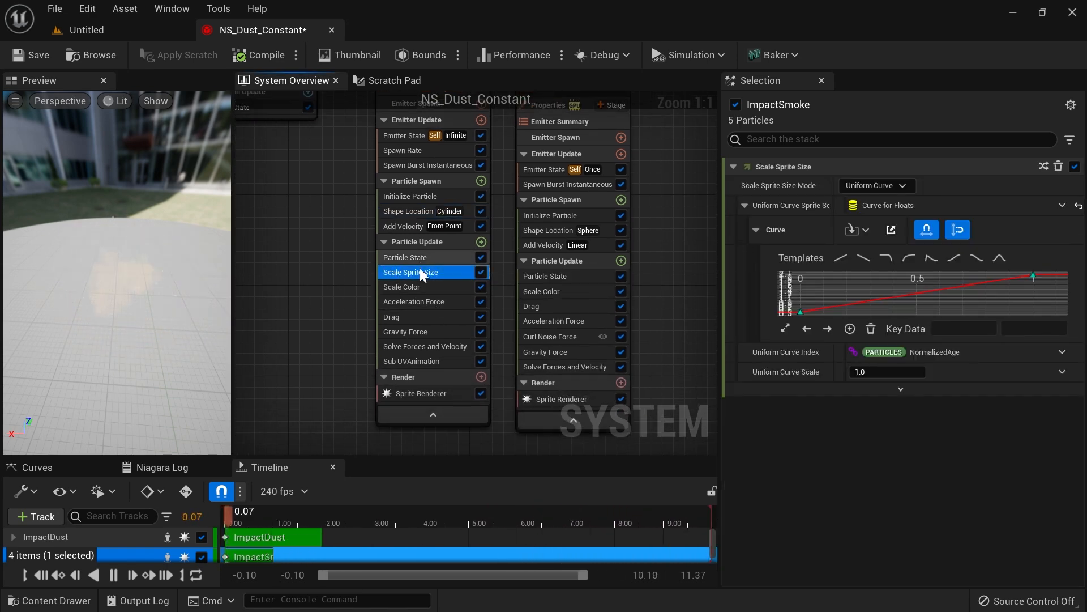
{"action": "left_click", "coordinate": [446, 302]}
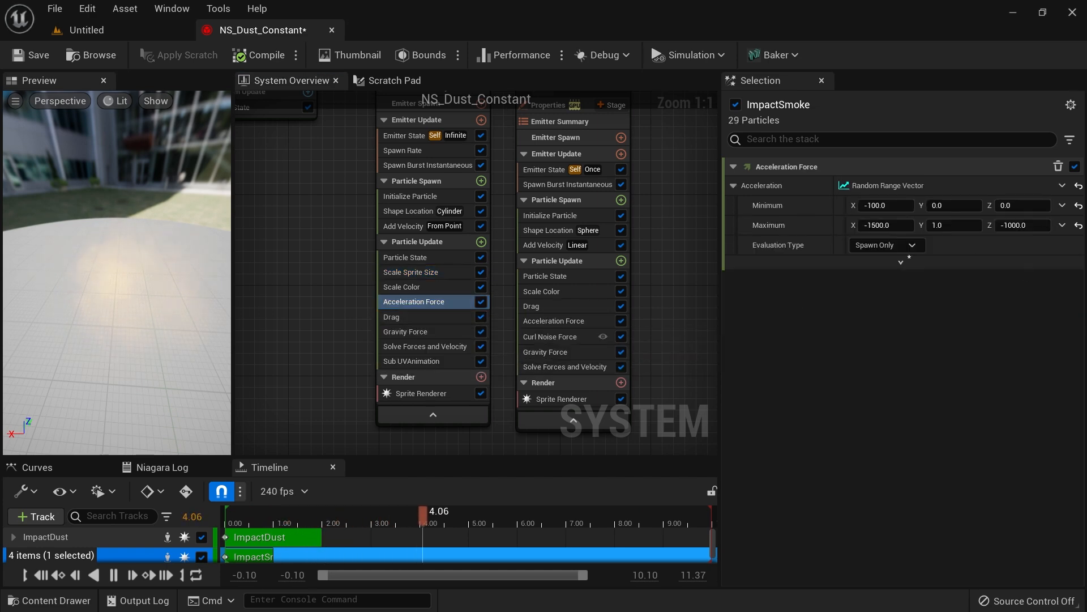
{"action": "left_click", "coordinate": [878, 225]}
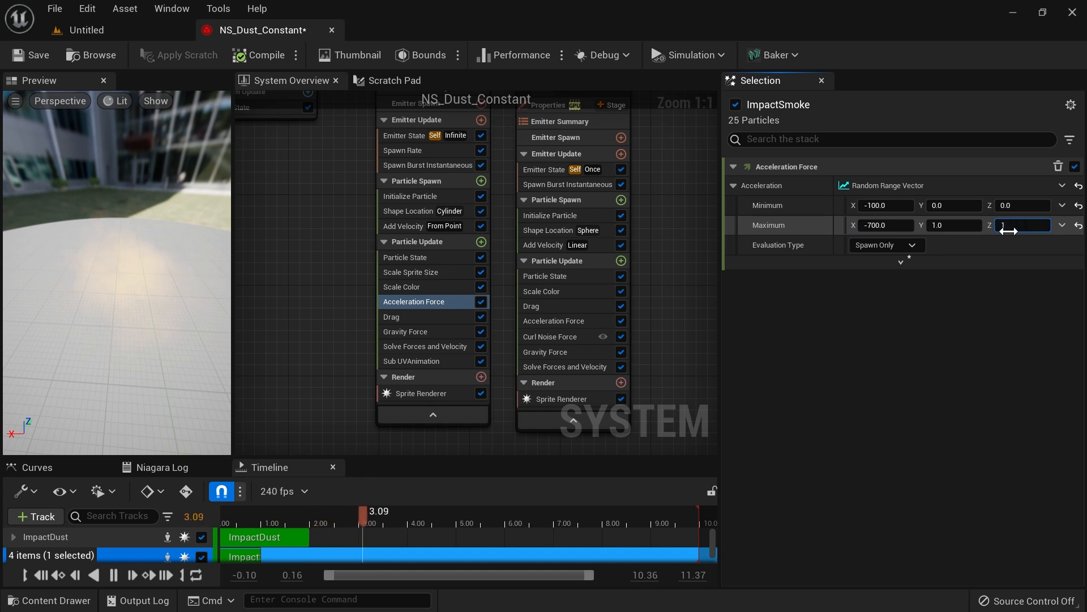
{"action": "type", "text": "1"}
{"action": "key", "text": "Tab"}
{"action": "left_click_drag", "start_coordinate": [187, 266], "coordinate": [187, 221]}
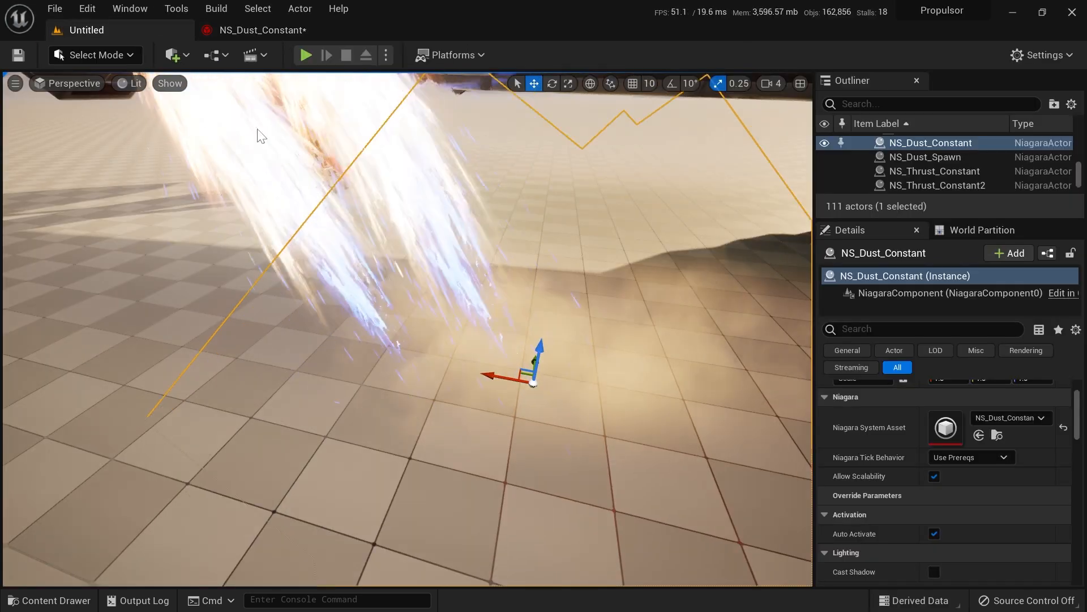
Step: Move NS_Dust_Constant along the ground in the level so it sits under the tips of the thruster flames
{"action": "mouse_move", "coordinate": [529, 323]}
{"action": "left_mouse_down"}
{"action": "mouse_move", "coordinate": [529, 339]}
{"action": "mouse_move", "coordinate": [529, 322]}
{"action": "left_mouse_up"}
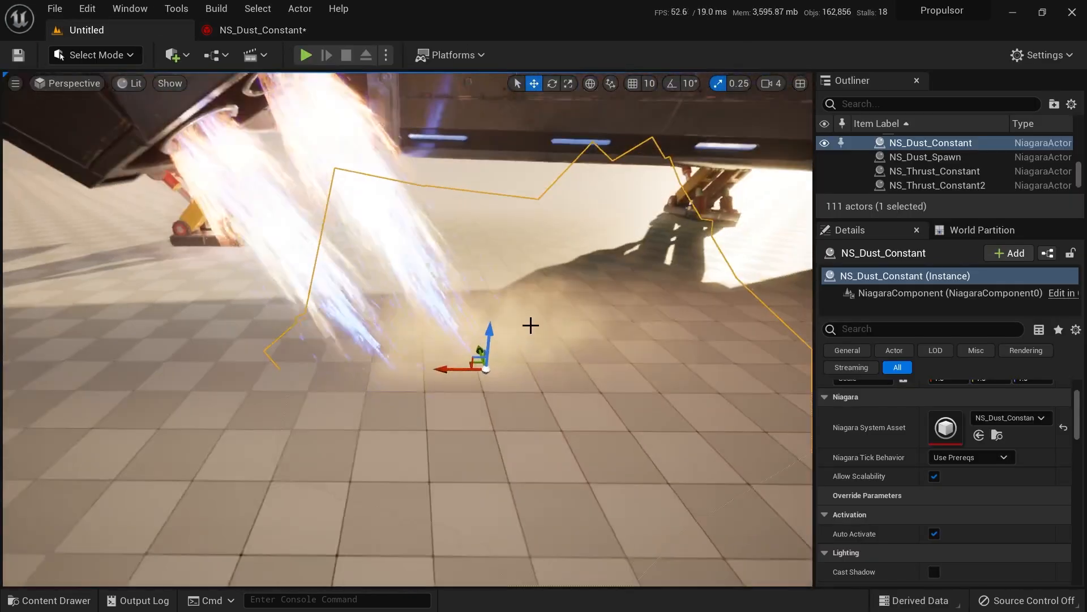
{"action": "right_click_drag", "start_coordinate": [561, 370], "coordinate": [565, 346]}
{"action": "key", "text": "g"}
{"action": "left_click_drag", "start_coordinate": [461, 437], "coordinate": [361, 434]}
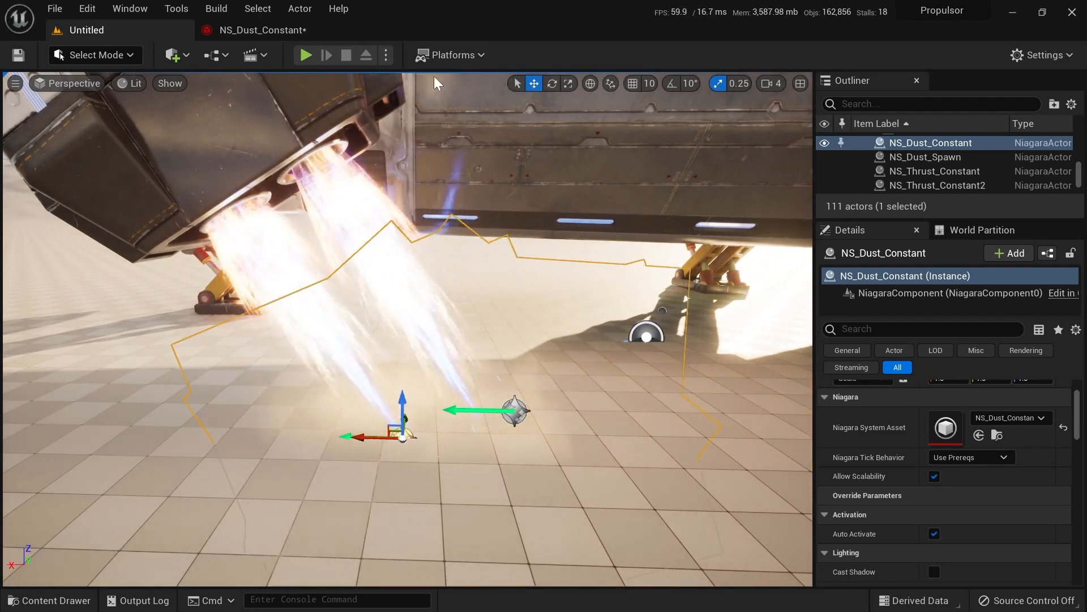
{"action": "key", "text": "g"}
{"action": "mouse_move", "coordinate": [609, 374]}
{"action": "right_mouse_down"}
{"action": "mouse_move", "coordinate": [609, 390]}
{"action": "mouse_move", "coordinate": [573, 379]}
{"action": "mouse_move", "coordinate": [572, 405]}
{"action": "mouse_move", "coordinate": [578, 414]}
{"action": "mouse_move", "coordinate": [611, 385]}
{"action": "right_mouse_up"}
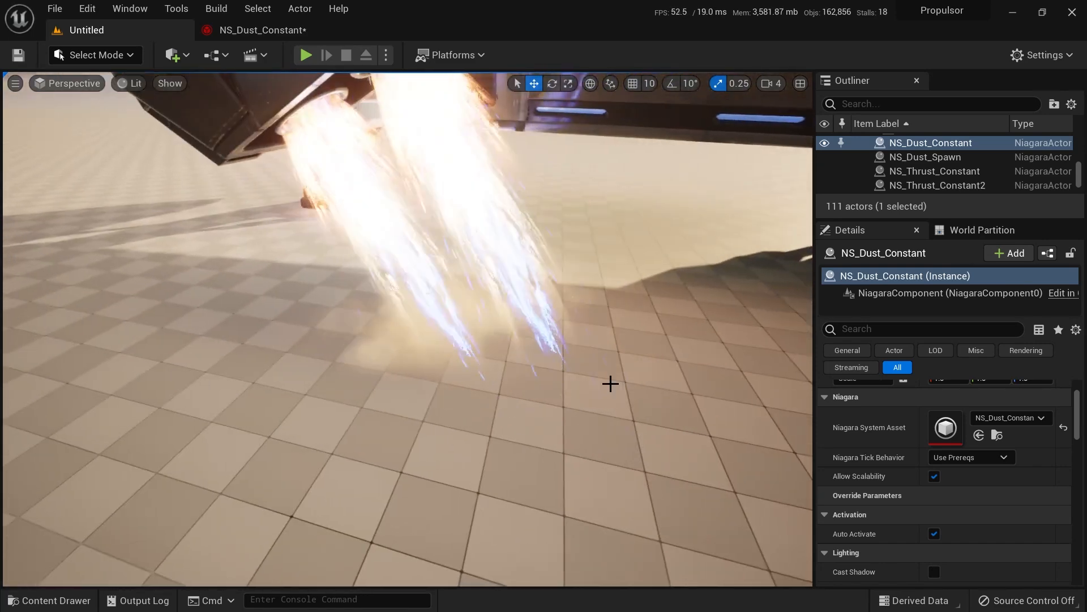
Step: Set the Cylinder Radius of ImpactSmoke's Shape Location to 200 and check the dust in the level
{"action": "left_click", "coordinate": [272, 30]}
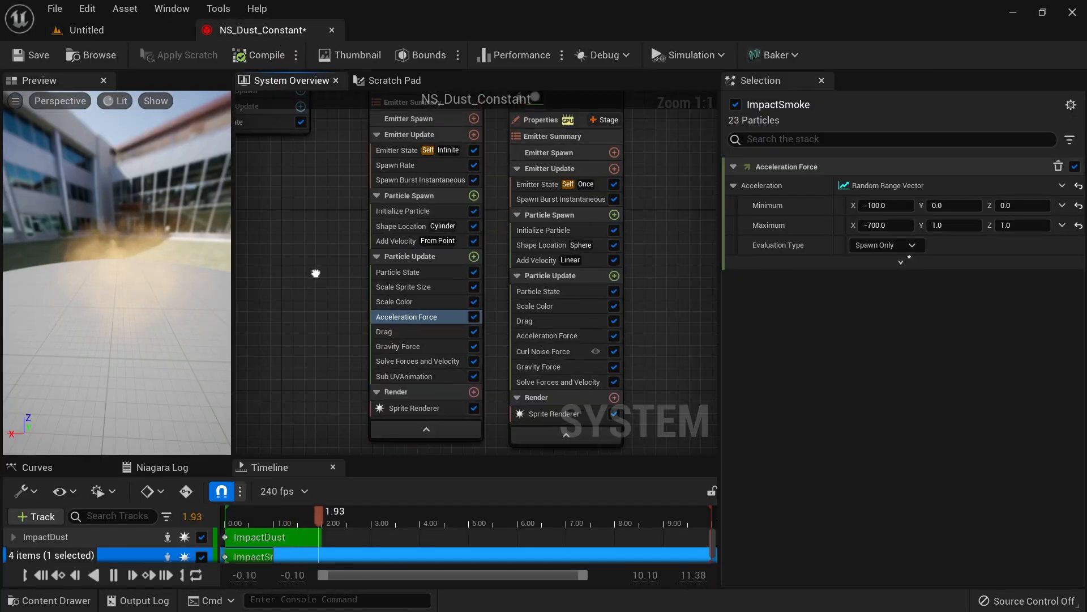
{"action": "left_click", "coordinate": [385, 270]}
{"action": "left_click", "coordinate": [874, 260]}
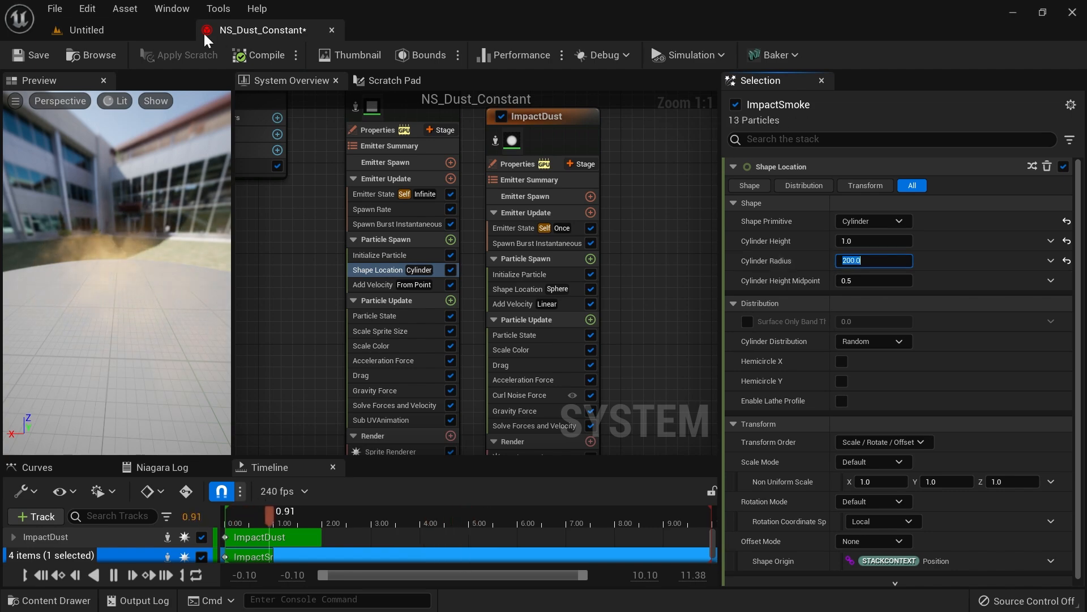
{"action": "left_click", "coordinate": [160, 35]}
{"action": "right_click_drag", "start_coordinate": [604, 325], "coordinate": [447, 416]}
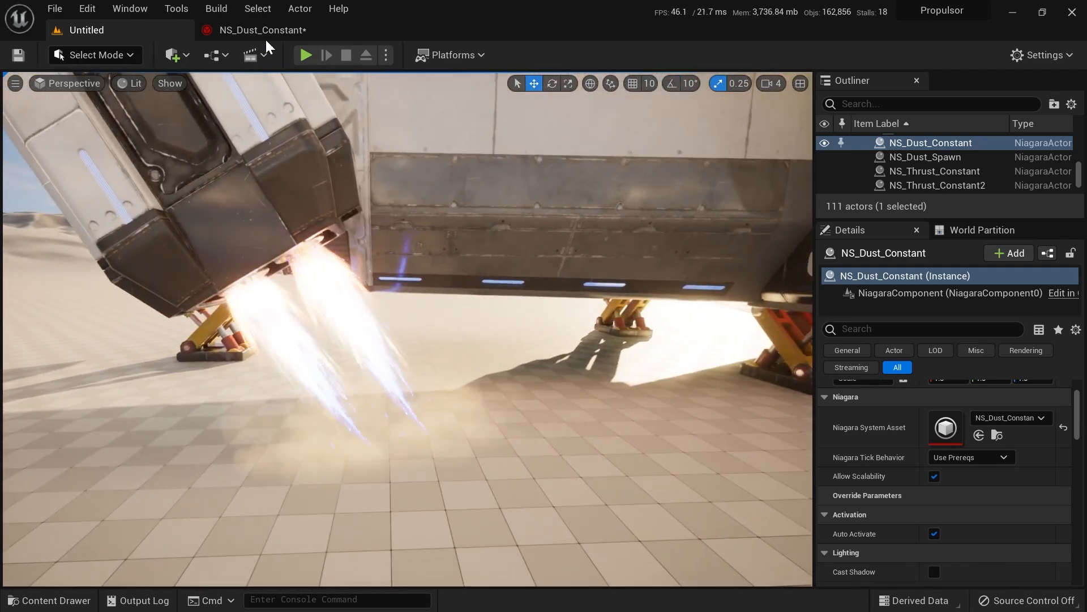
Step: In NS_Dust_Constant, set ImpactDust's Emitter State to Loop Behavior Infinite with a Loop Duration of 1.0
{"action": "left_click", "coordinate": [263, 35]}
{"action": "right_click_drag", "start_coordinate": [601, 181], "coordinate": [613, 144]}
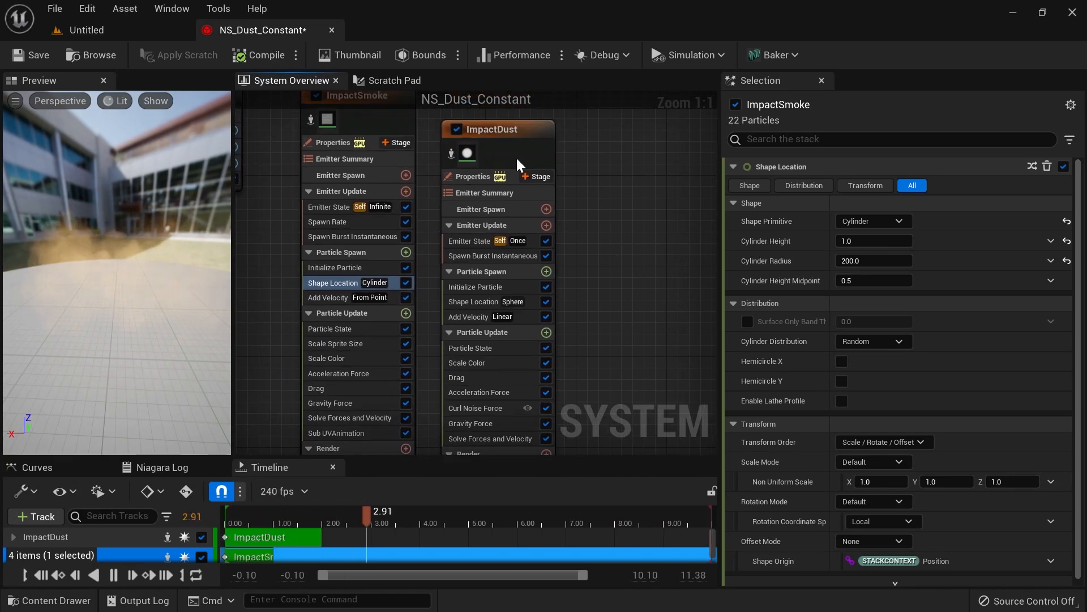
{"action": "left_click", "coordinate": [514, 130]}
{"action": "right_click_drag", "start_coordinate": [577, 143], "coordinate": [659, 199]}
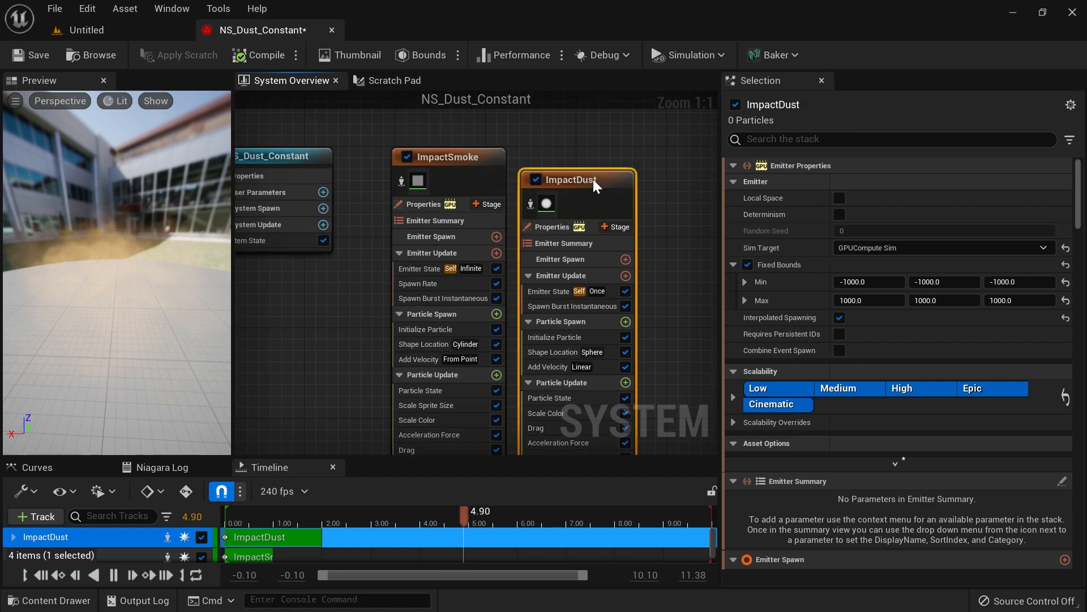
{"action": "left_click_drag", "start_coordinate": [593, 179], "coordinate": [593, 171]}
{"action": "double_click", "coordinate": [593, 171]}
{"action": "left_click", "coordinate": [669, 192]}
{"action": "right_click_drag", "start_coordinate": [603, 185], "coordinate": [599, 238]}
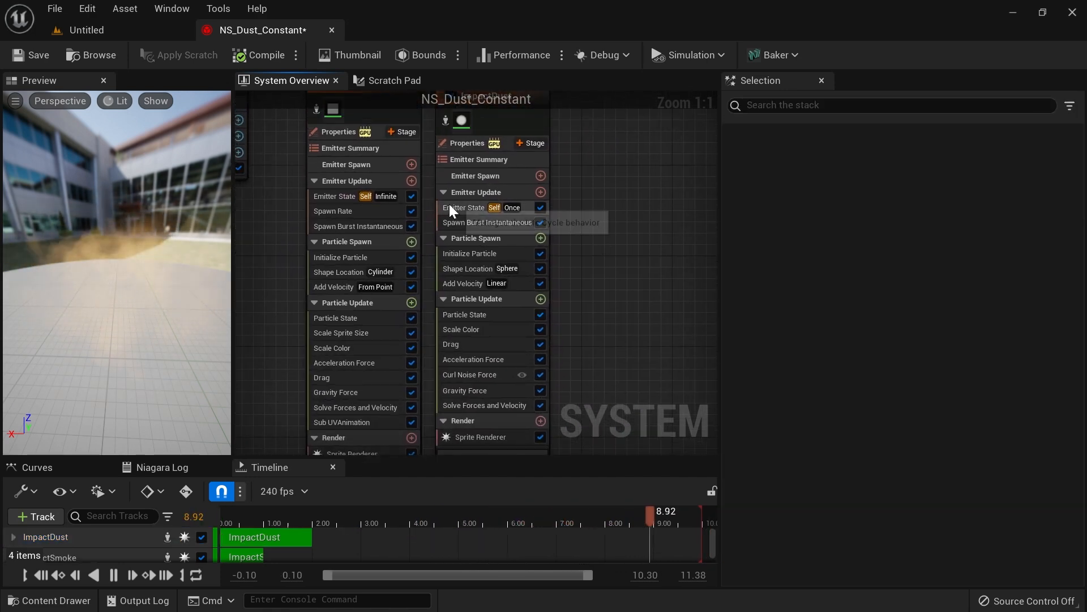
{"action": "left_click", "coordinate": [450, 206]}
{"action": "left_click", "coordinate": [899, 262]}
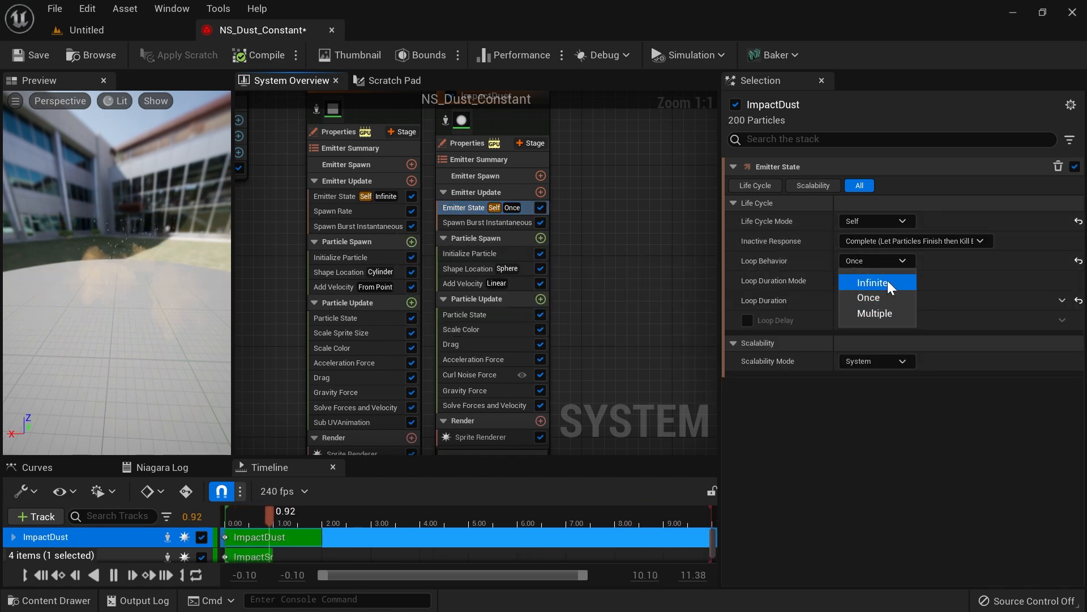
{"action": "left_click", "coordinate": [887, 281]}
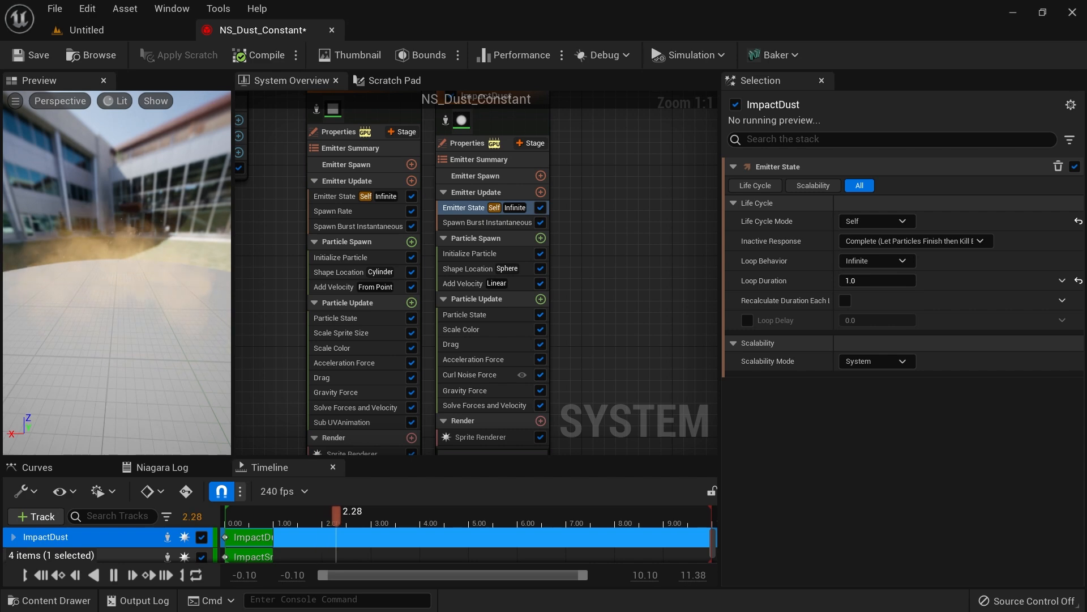
Step: Disable ImpactDust's Spawn Burst Instantaneous and add a Spawn Rate module with SpawnRate 500 in its place
{"action": "left_click", "coordinate": [495, 227]}
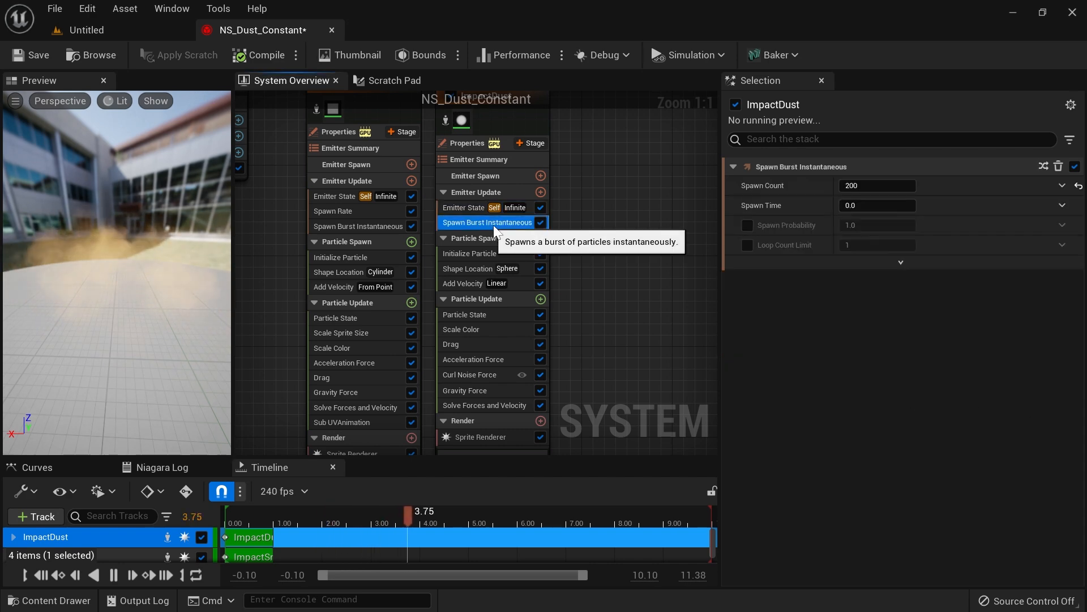
{"action": "left_click", "coordinate": [541, 223]}
{"action": "left_click", "coordinate": [540, 192]}
{"action": "type", "text": "s"}
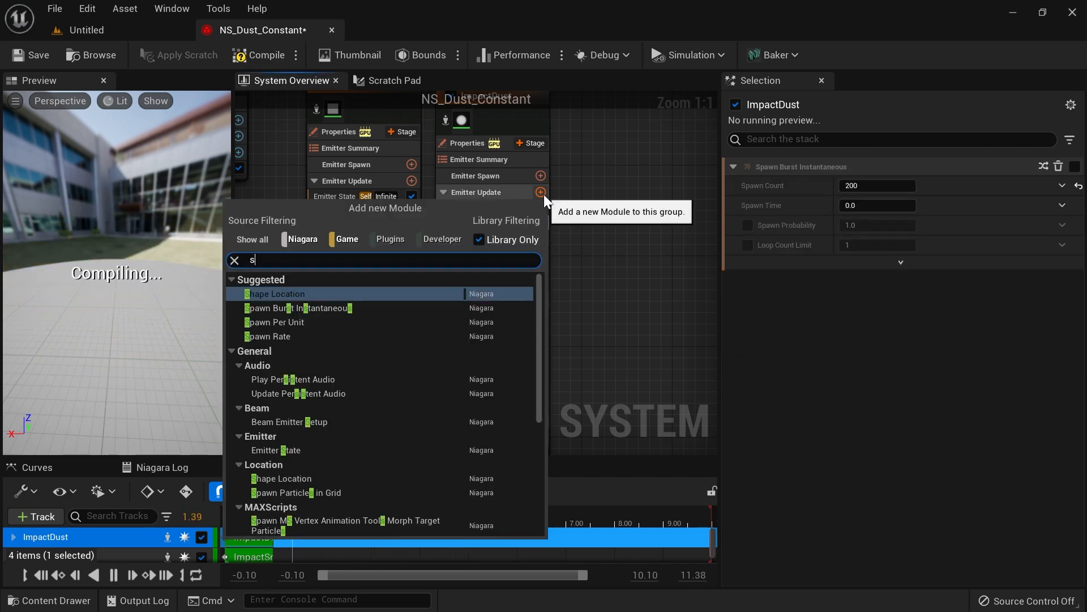
{"action": "type", "text": "pawn"}
{"action": "key", "text": "Return"}
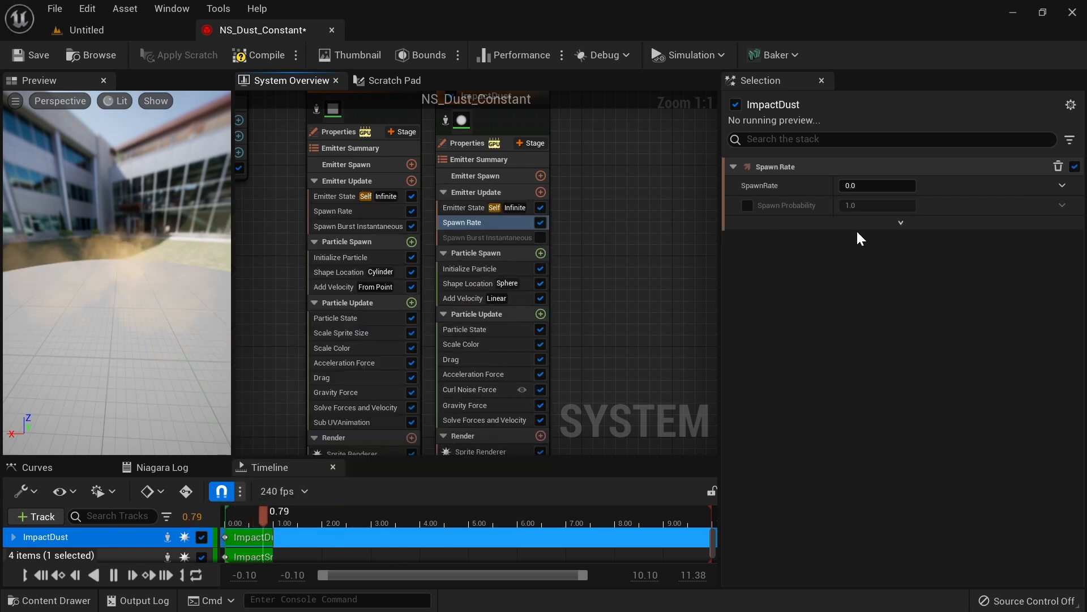
{"action": "left_click", "coordinate": [853, 185]}
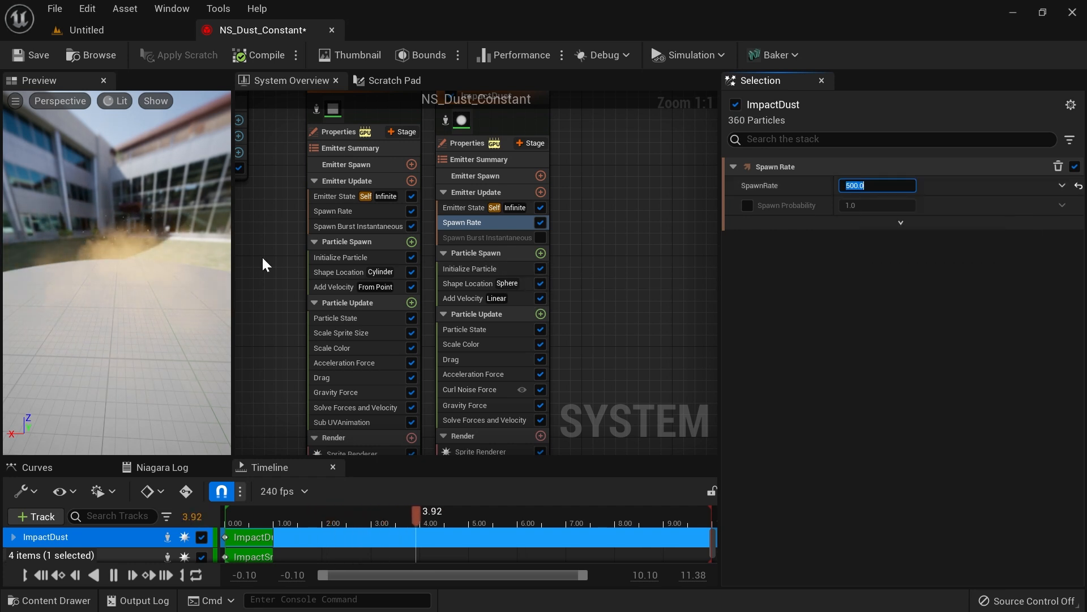
Step: Set ImpactDust's Shape Location Sphere Radius to 150 and switch its Add Velocity mode to From Point
{"action": "left_click", "coordinate": [478, 284]}
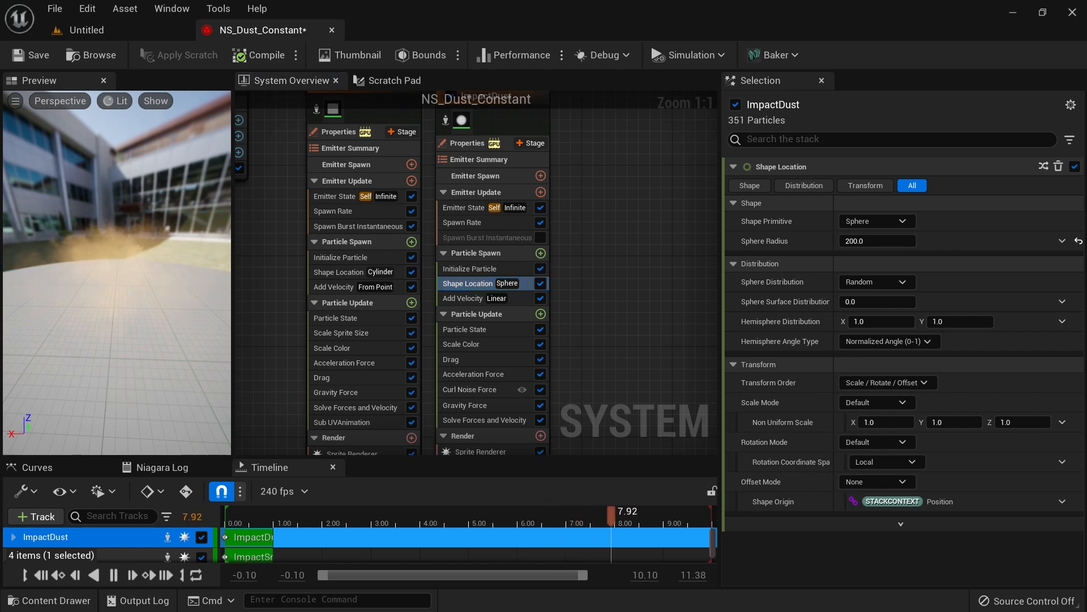
{"action": "type", "text": "1"}
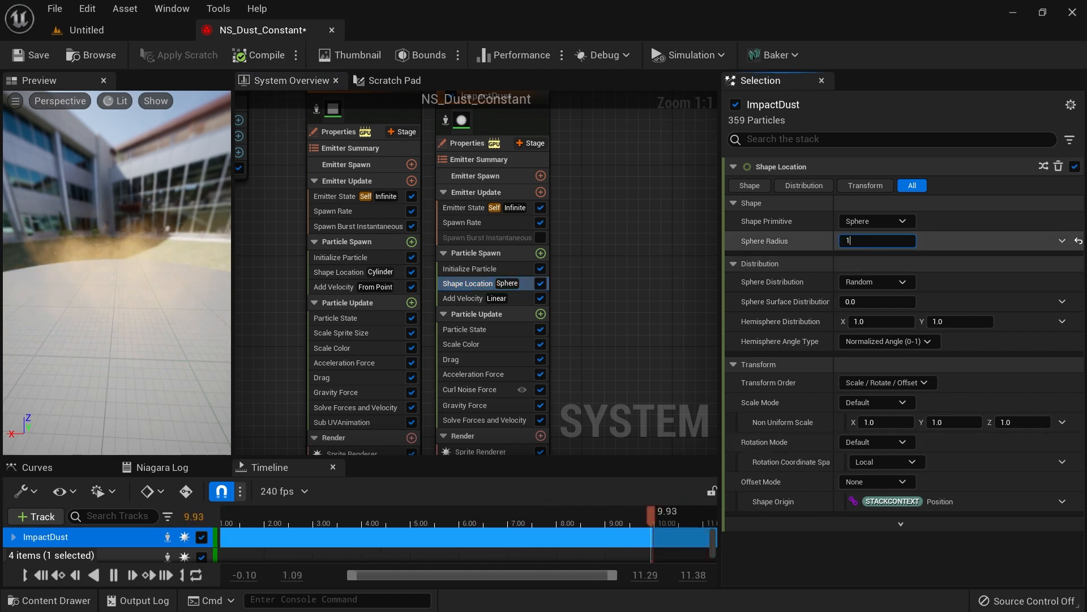
{"action": "type", "text": "50"}
{"action": "left_click", "coordinate": [515, 298]}
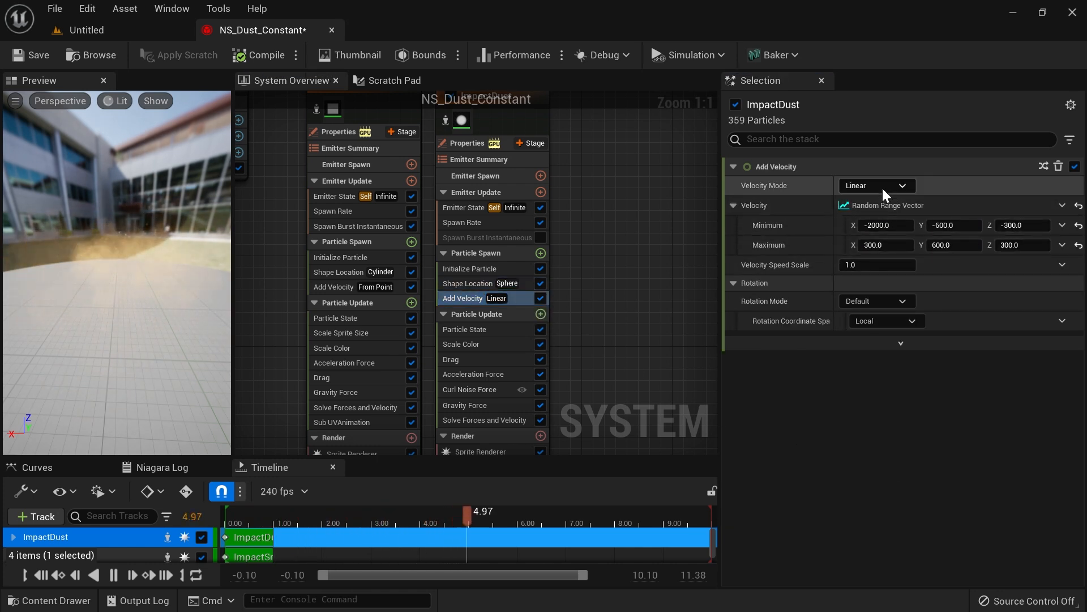
{"action": "left_click", "coordinate": [890, 222]}
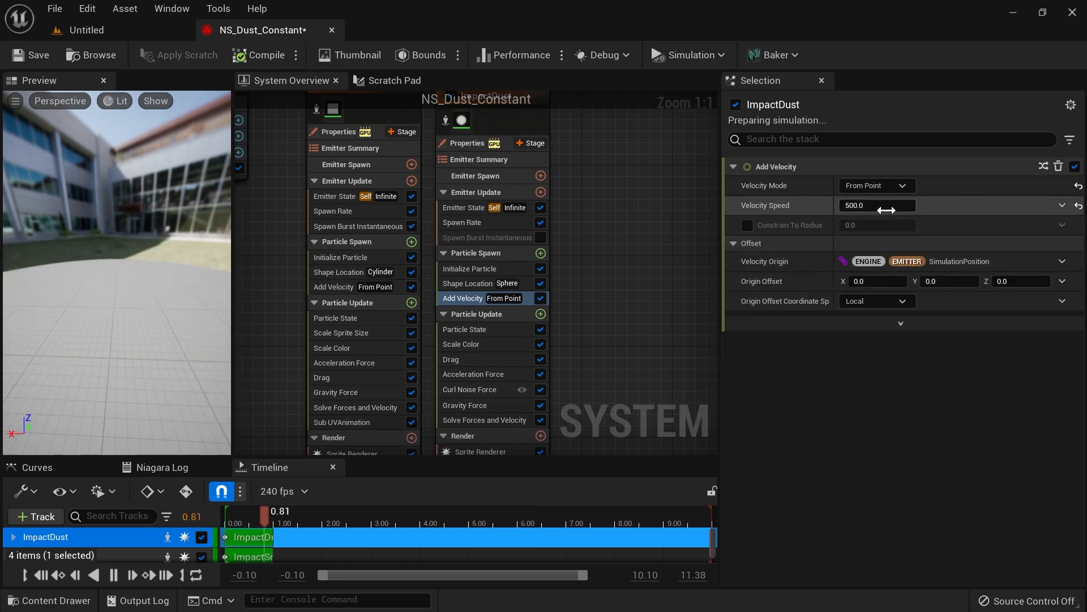
Step: Review ImpactDust's Drag settings and inspect the dust under the thruster flames in the level
{"action": "right_click_drag", "start_coordinate": [629, 371], "coordinate": [622, 347]}
{"action": "left_click", "coordinate": [501, 335]}
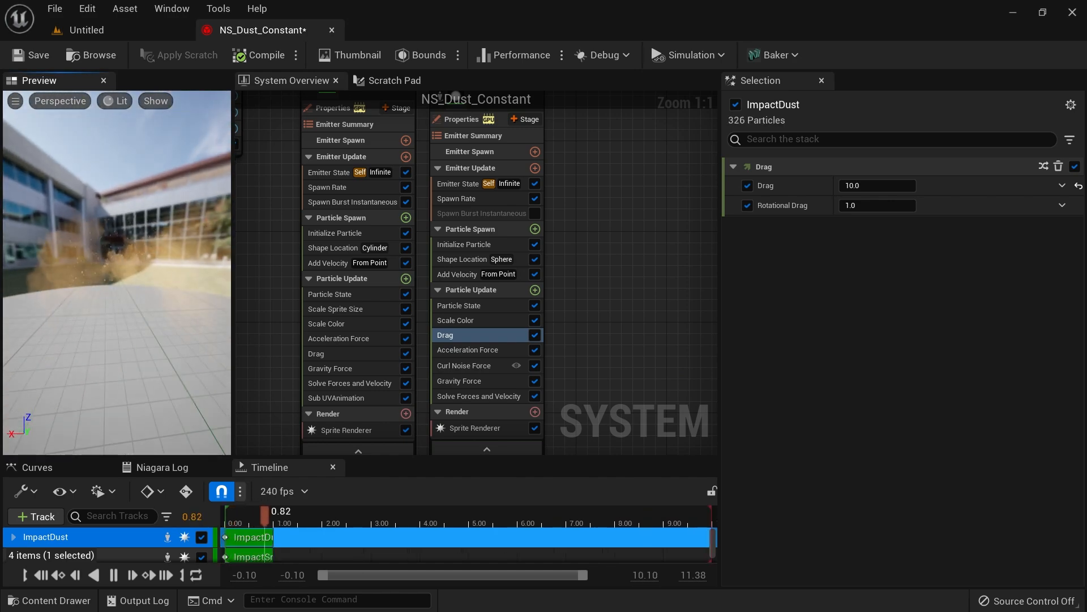
{"action": "left_click", "coordinate": [124, 29]}
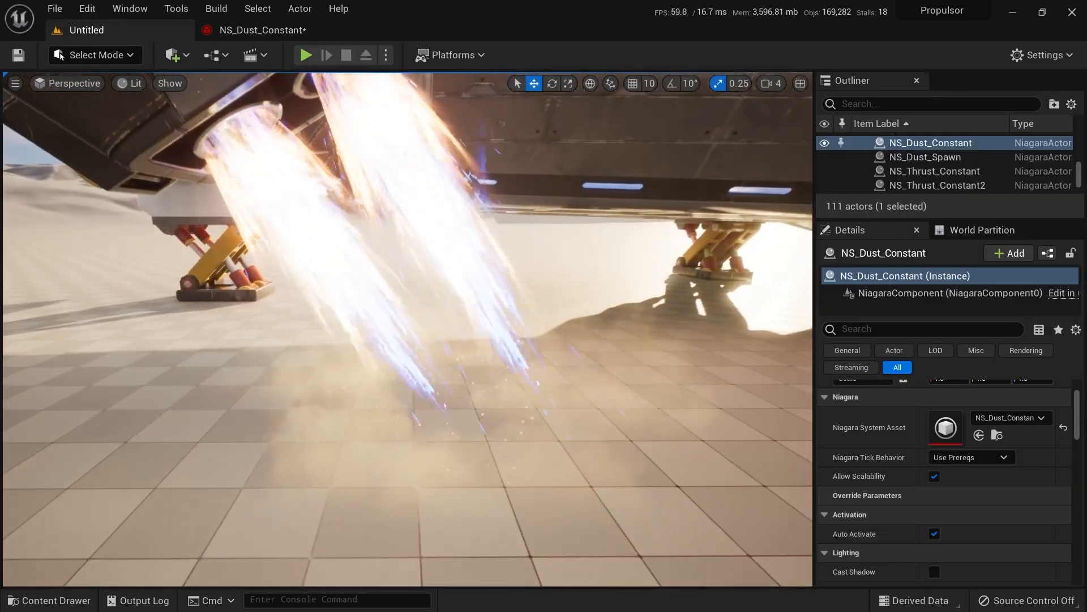
{"action": "mouse_move", "coordinate": [408, 329]}
{"action": "right_mouse_down"}
{"action": "mouse_move", "coordinate": [408, 362]}
{"action": "mouse_move", "coordinate": [510, 373]}
{"action": "mouse_move", "coordinate": [431, 345]}
{"action": "mouse_move", "coordinate": [413, 323]}
{"action": "mouse_move", "coordinate": [401, 340]}
{"action": "right_mouse_up"}
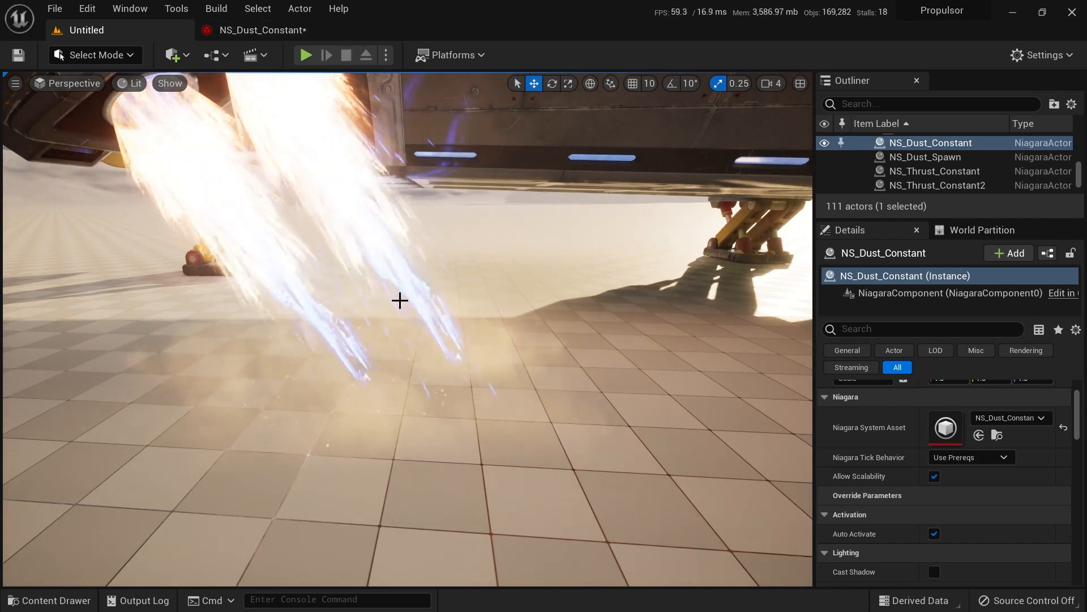
Step: Set ImpactDust's Gravity Force Z to -400, review its Acceleration Force and Curl Noise Force, and check the level
{"action": "left_click", "coordinate": [290, 35]}
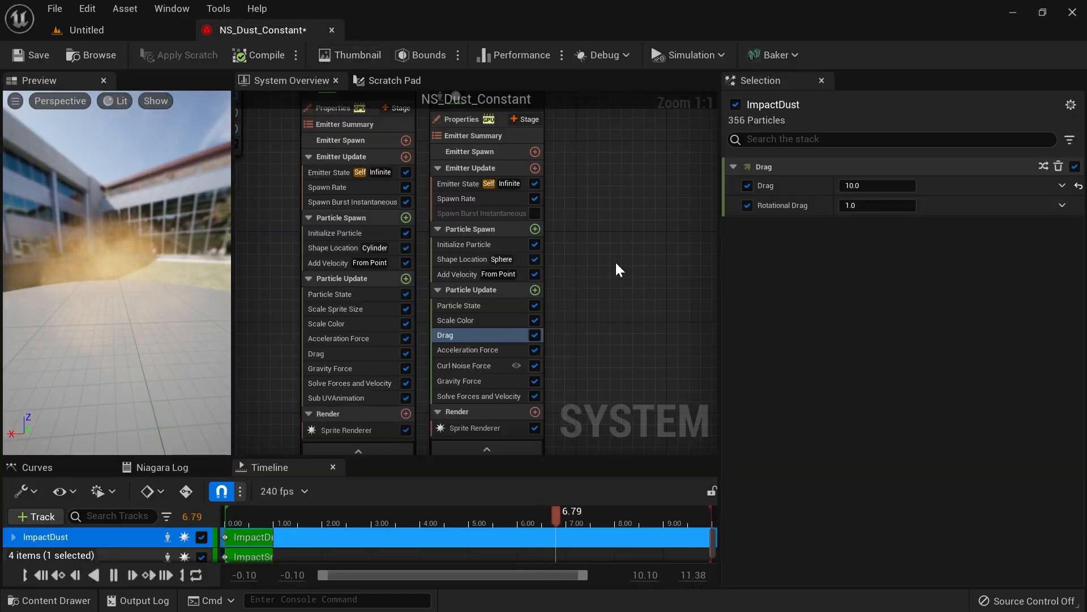
{"action": "right_click_drag", "start_coordinate": [624, 338], "coordinate": [611, 297]}
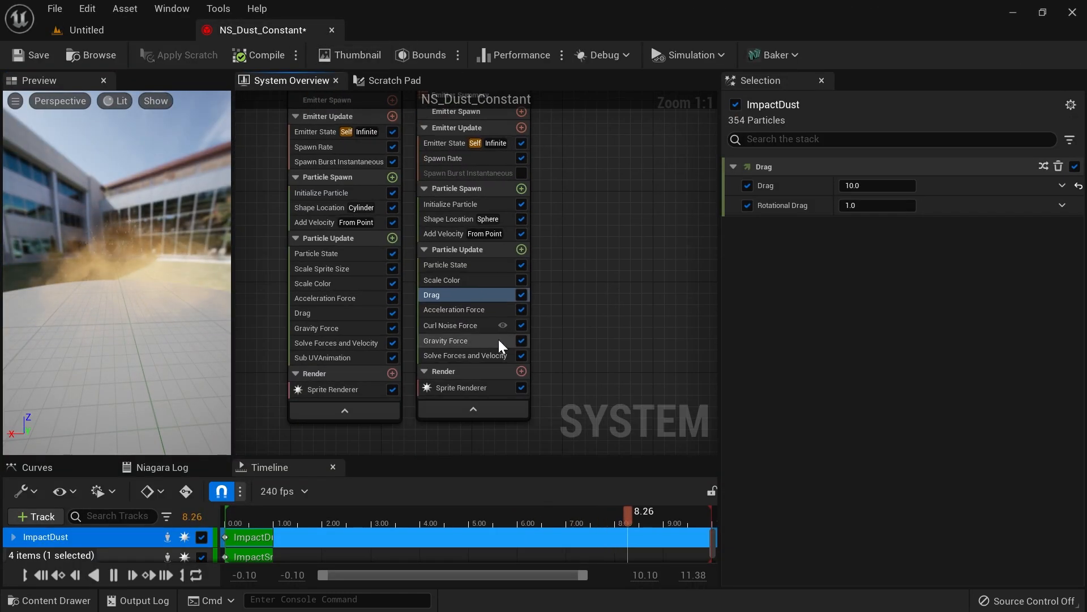
{"action": "left_click", "coordinate": [468, 341]}
{"action": "left_click", "coordinate": [1019, 185]}
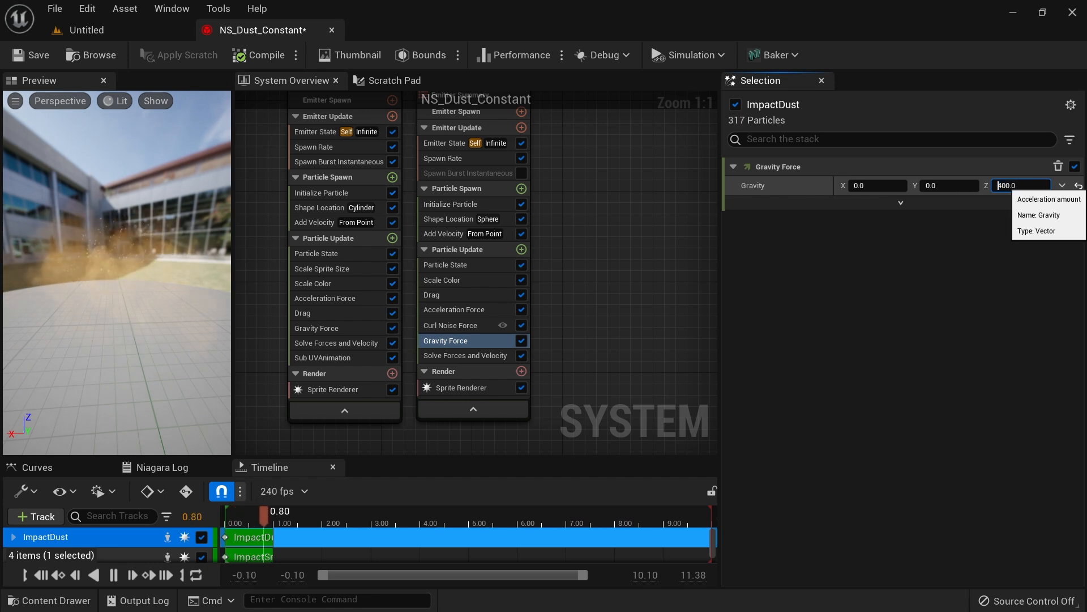
{"action": "left_click", "coordinate": [454, 309]}
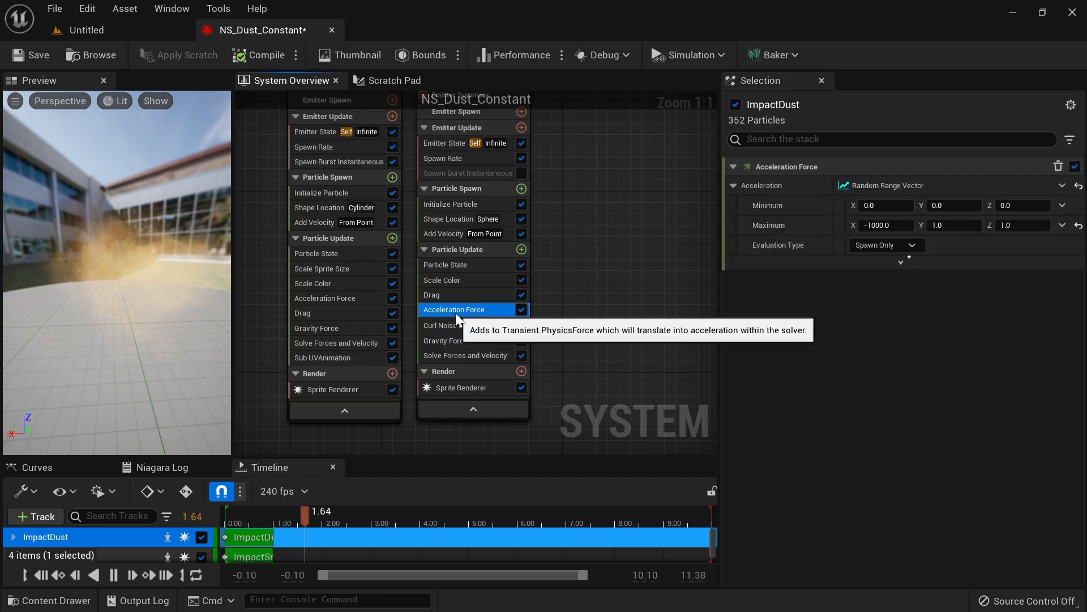
{"action": "left_click", "coordinate": [474, 324]}
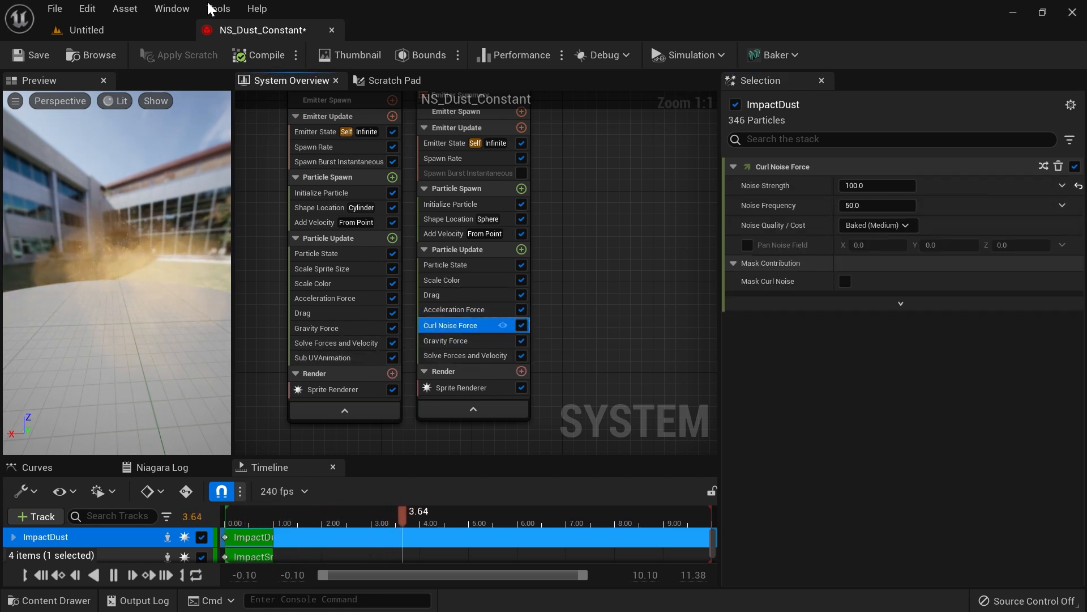
{"action": "left_click", "coordinate": [85, 30]}
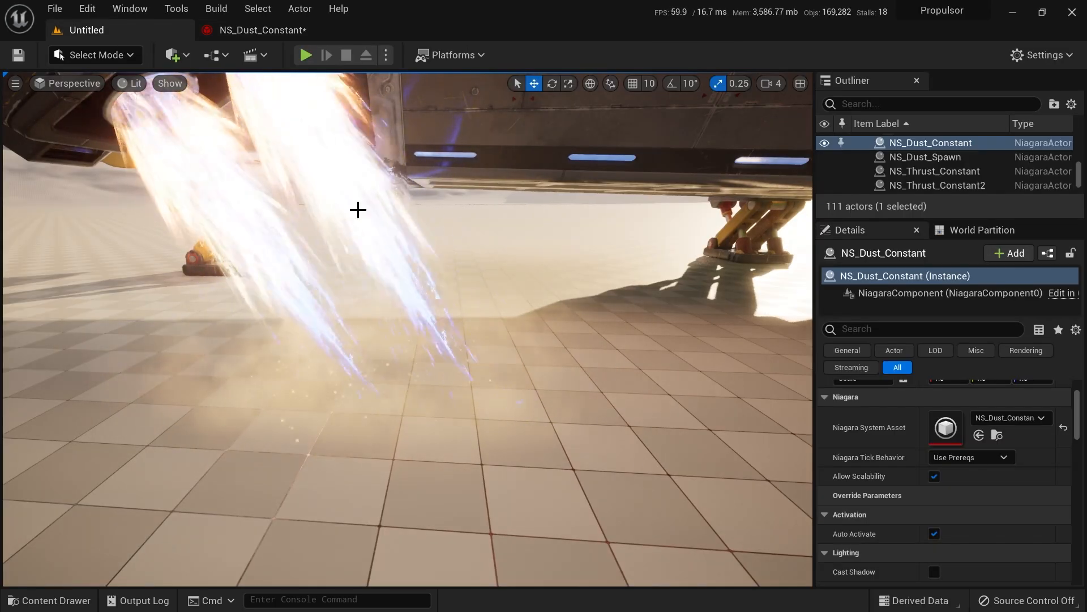
Step: Set the Sphere Radius of ImpactDust's Shape Location to 250 and check the spread in the level
{"action": "left_click", "coordinate": [260, 30]}
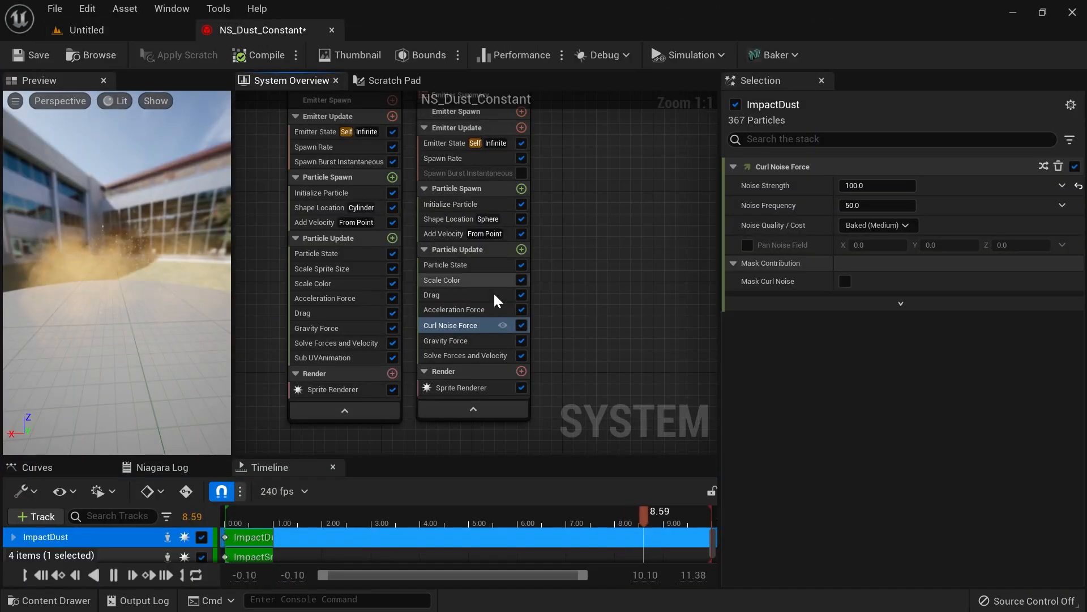
{"action": "left_click", "coordinate": [476, 220]}
{"action": "left_click", "coordinate": [867, 241]}
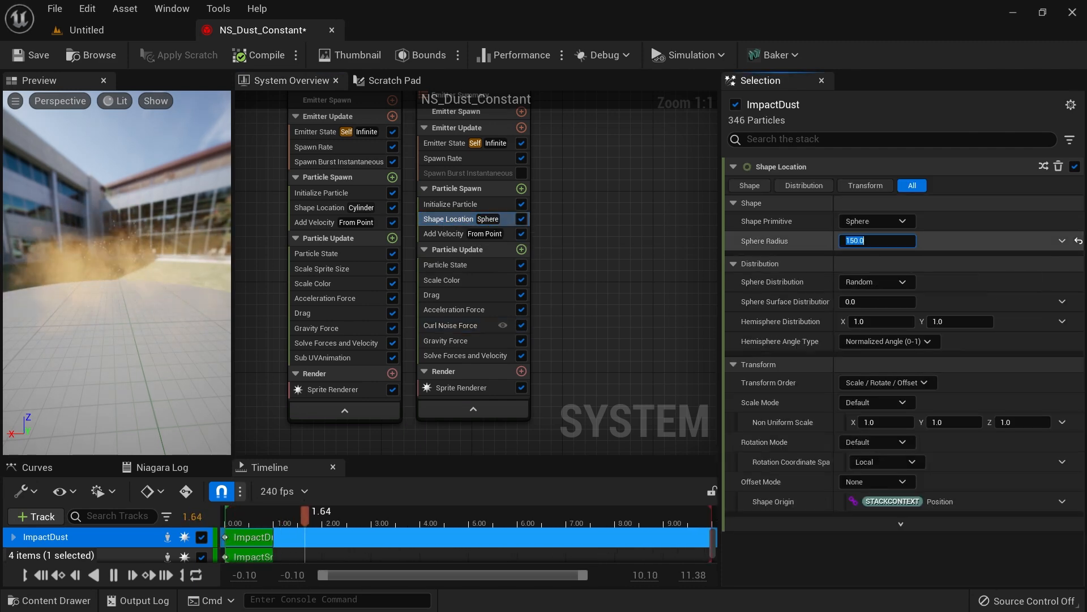
{"action": "type", "text": "250"}
{"action": "key", "text": "Return"}
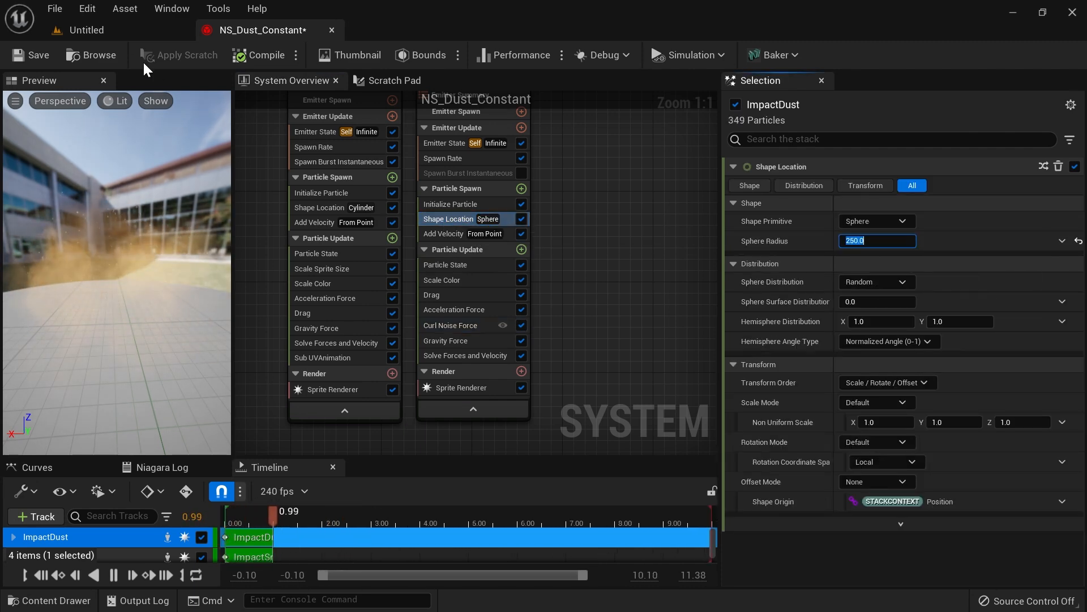
{"action": "left_click", "coordinate": [133, 32]}
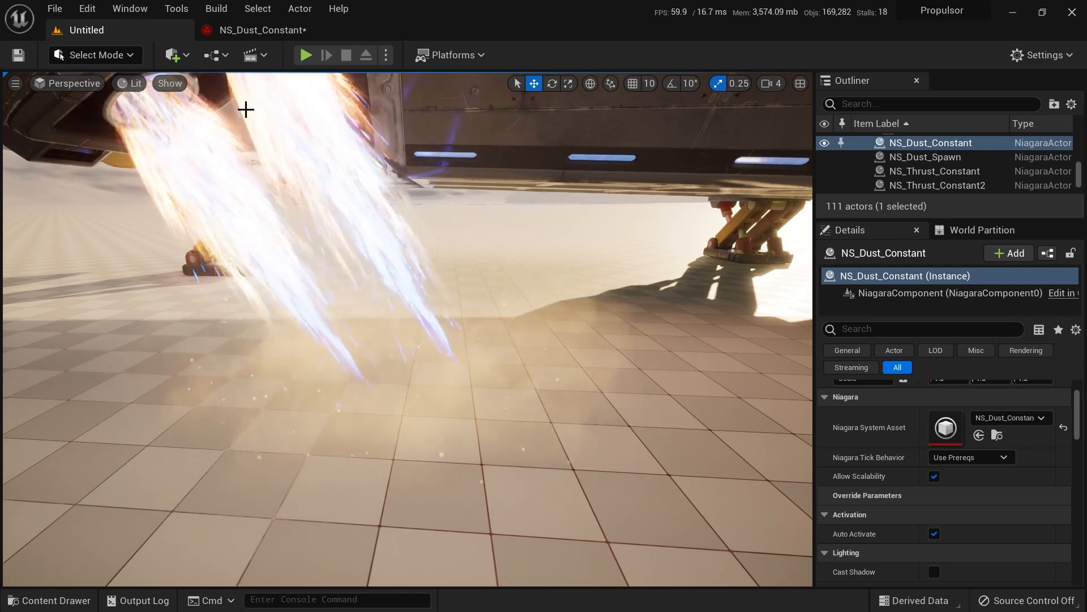
Step: Try adding a Collision module to ImpactDust's Particle Update and inspect the particles on the ground in the level
{"action": "left_click", "coordinate": [255, 29]}
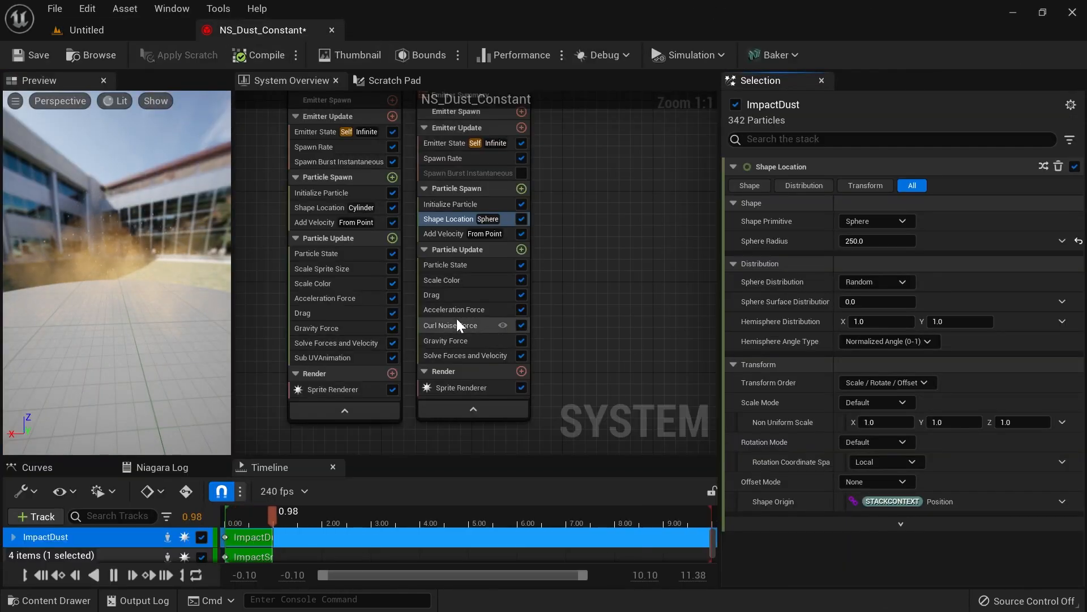
{"action": "left_click", "coordinate": [522, 250]}
{"action": "type", "text": "collision"}
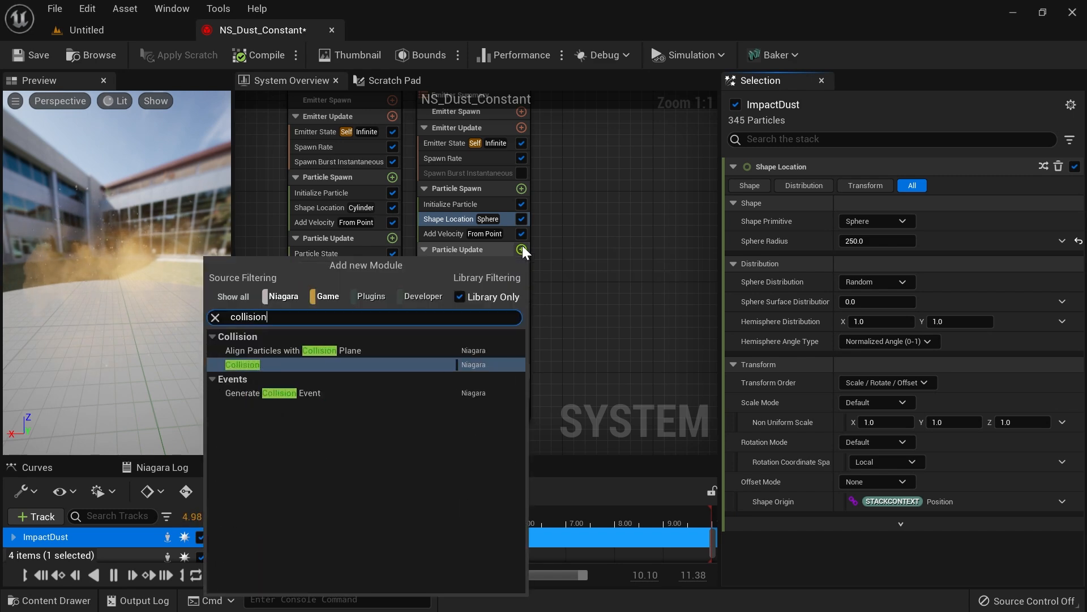
{"action": "key", "text": "Return"}
{"action": "left_click", "coordinate": [91, 32]}
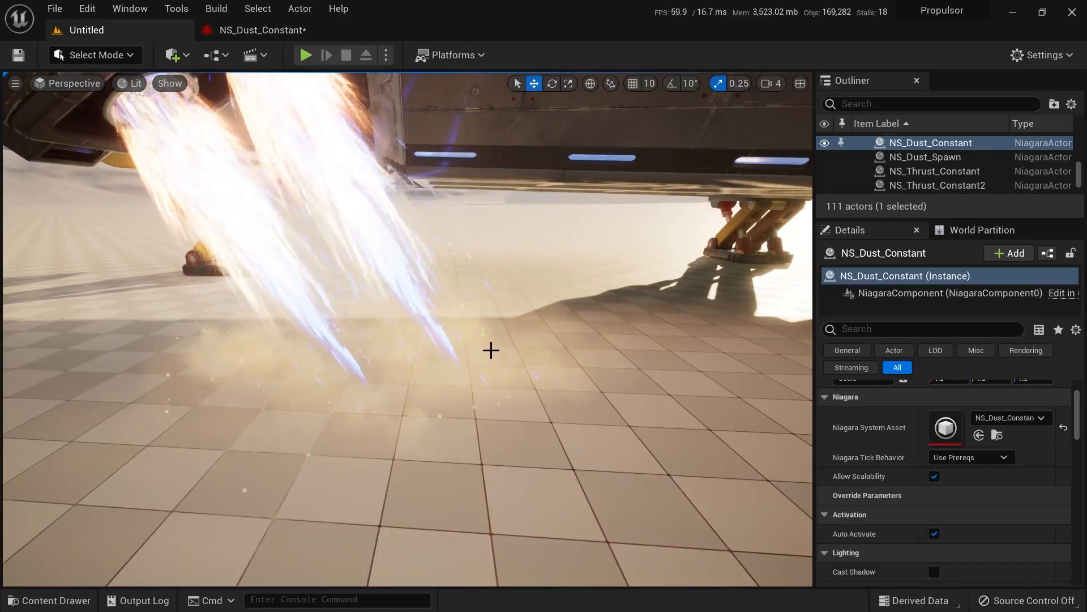
{"action": "right_click_drag", "start_coordinate": [553, 350], "coordinate": [565, 329]}
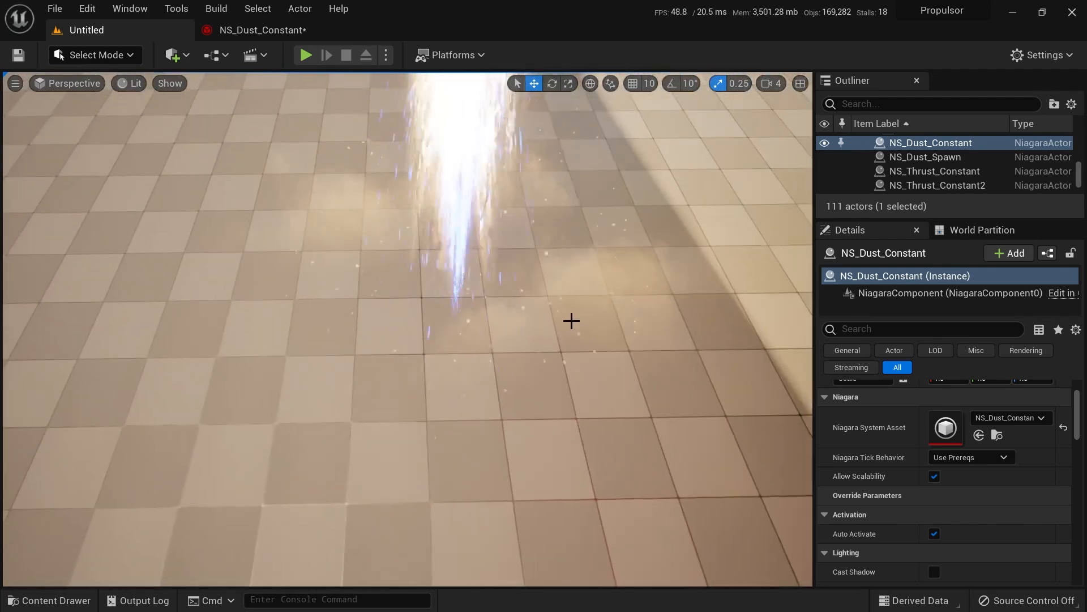
{"action": "right_click_drag", "start_coordinate": [596, 272], "coordinate": [617, 270]}
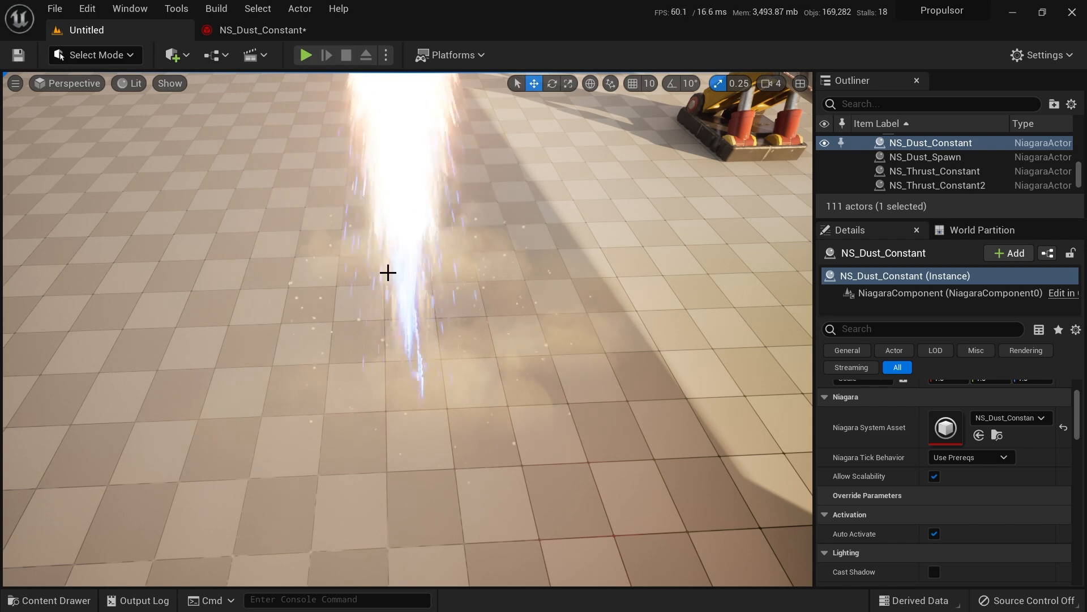
Step: Set ImpactDust's SpawnRate to 300 and its Add Velocity Velocity Speed to 1000, and check the level
{"action": "left_click", "coordinate": [265, 32]}
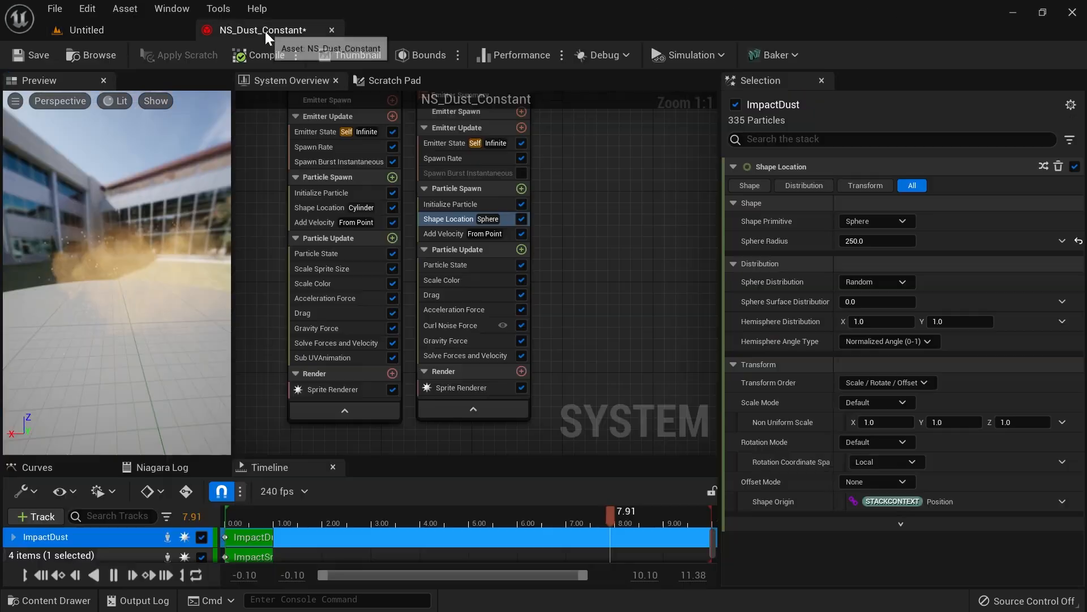
{"action": "left_click", "coordinate": [489, 158]}
{"action": "left_click", "coordinate": [862, 186]}
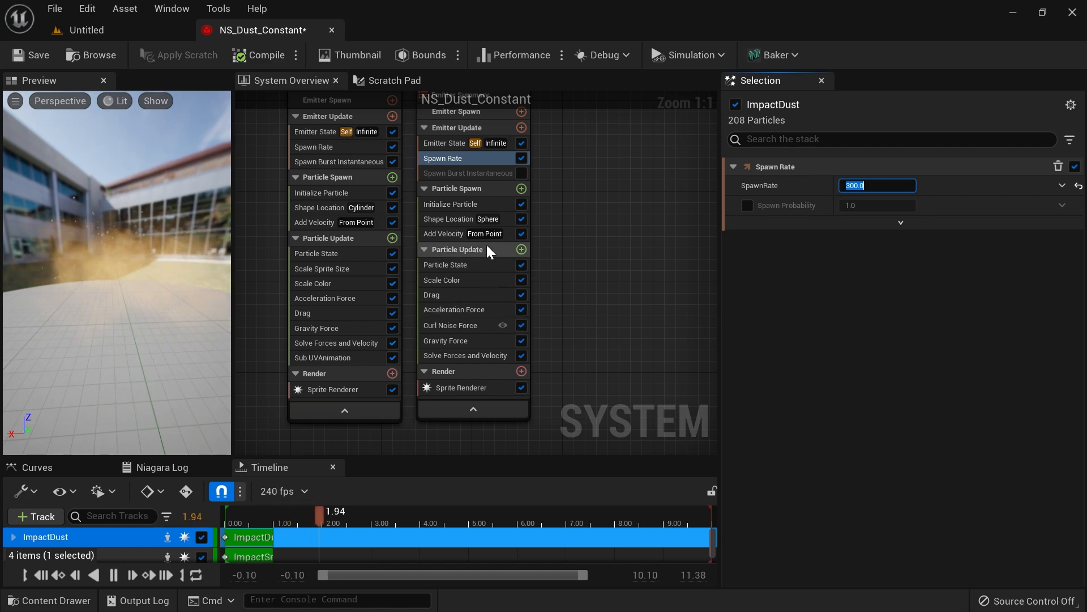
{"action": "left_click", "coordinate": [448, 234]}
{"action": "left_click", "coordinate": [878, 205]}
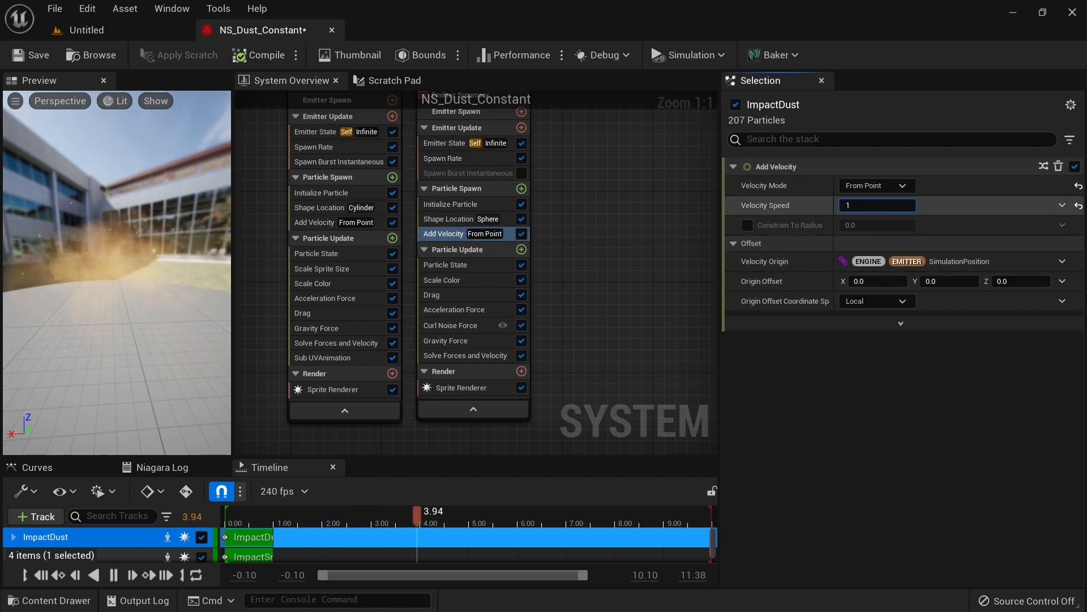
{"action": "left_click", "coordinate": [82, 30]}
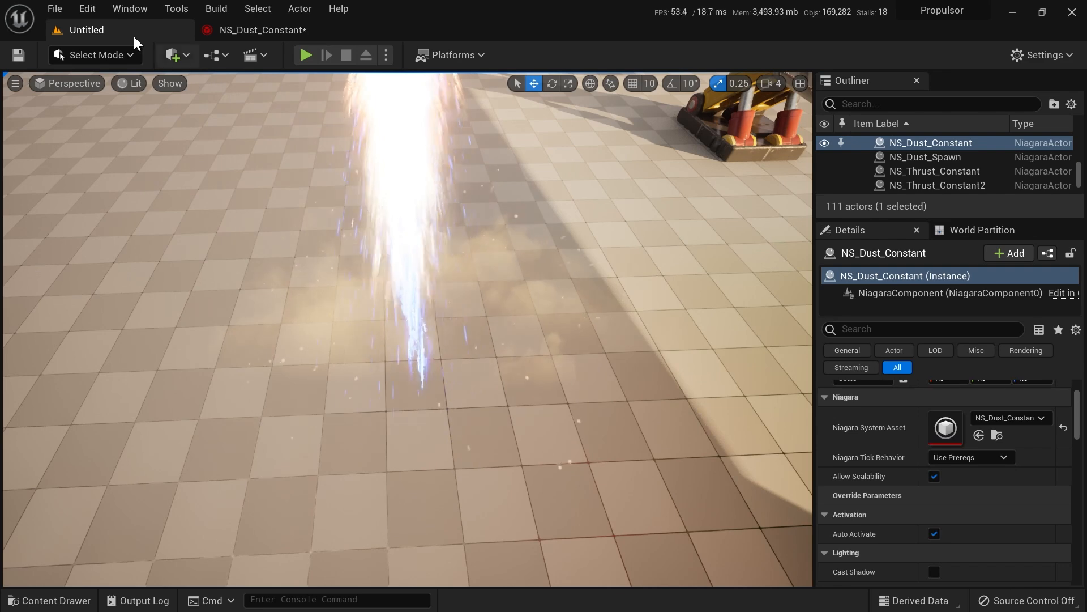
Step: Set ImpactDust's Gravity Force Z to -800 and inspect the dust around the flame tips in the level
{"action": "left_click", "coordinate": [260, 30]}
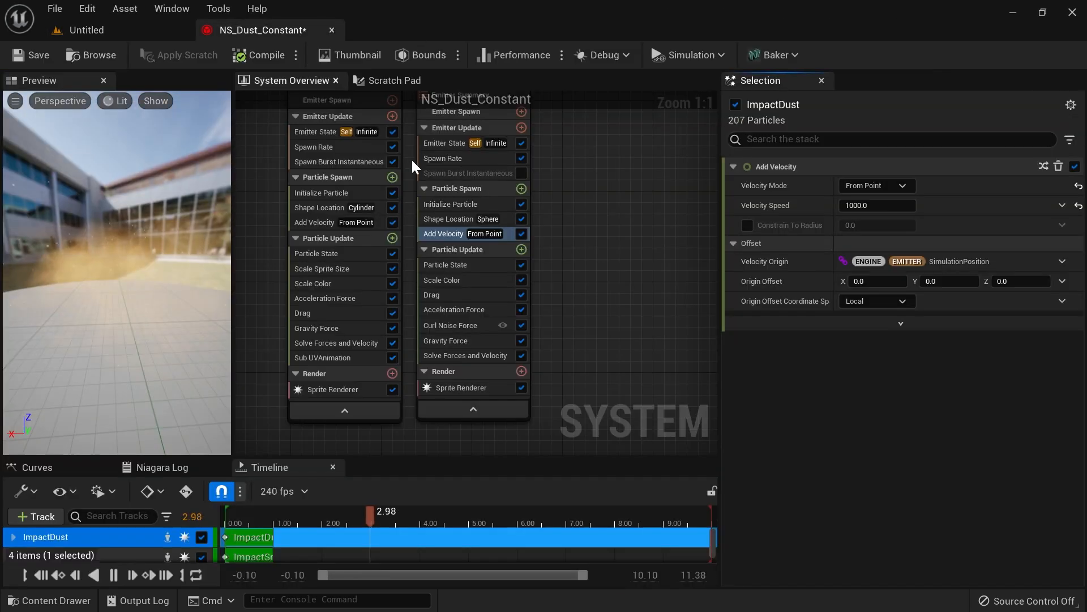
{"action": "double_click", "coordinate": [461, 352]}
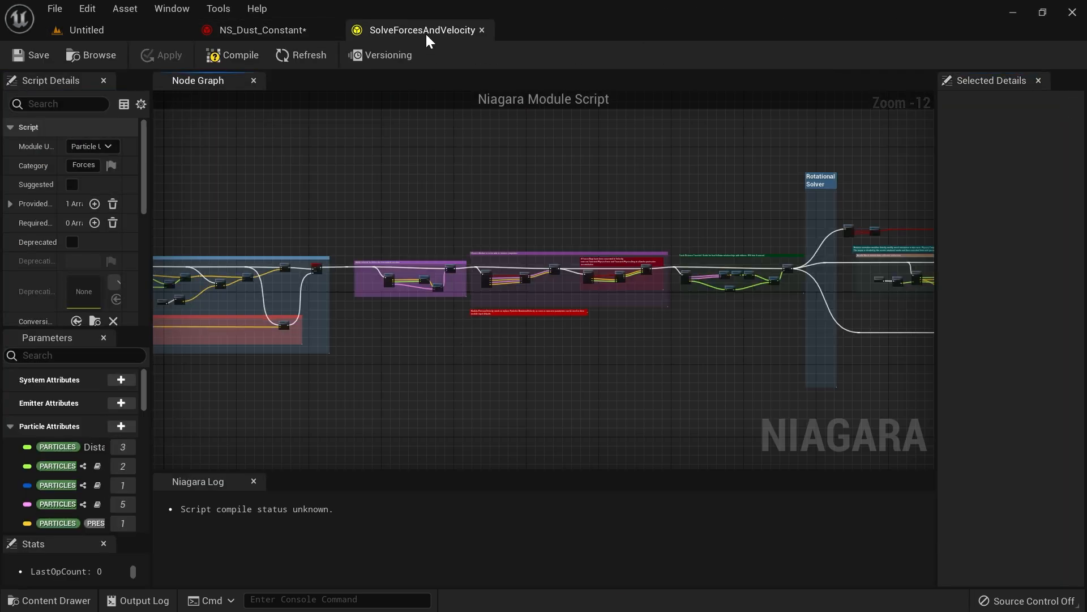
{"action": "middle_click", "coordinate": [425, 33]}
{"action": "left_click", "coordinate": [476, 340]}
{"action": "left_click", "coordinate": [1020, 185]}
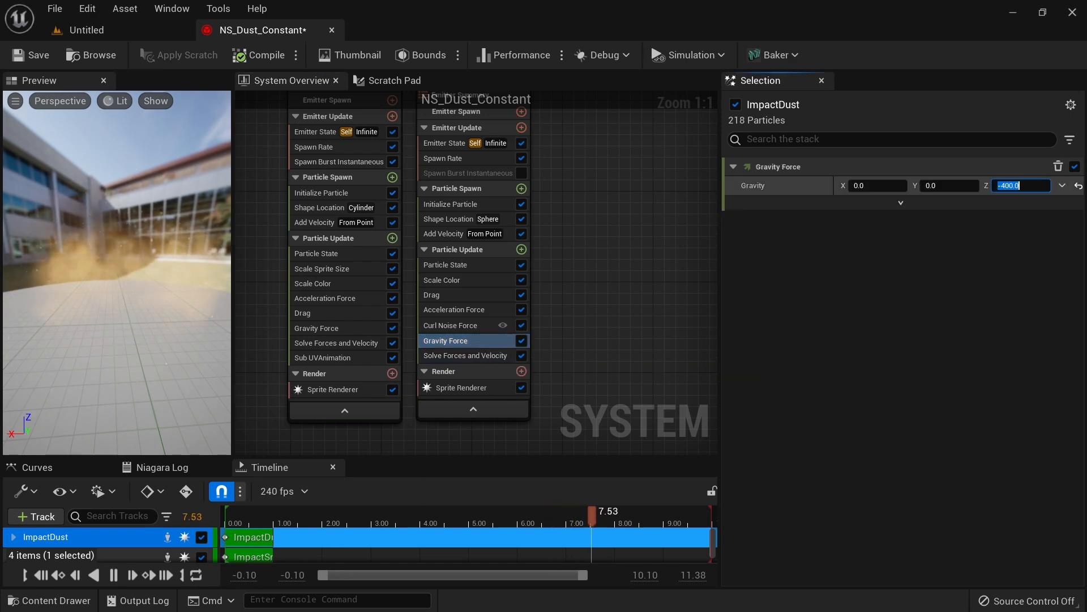
{"action": "type", "text": "-800"}
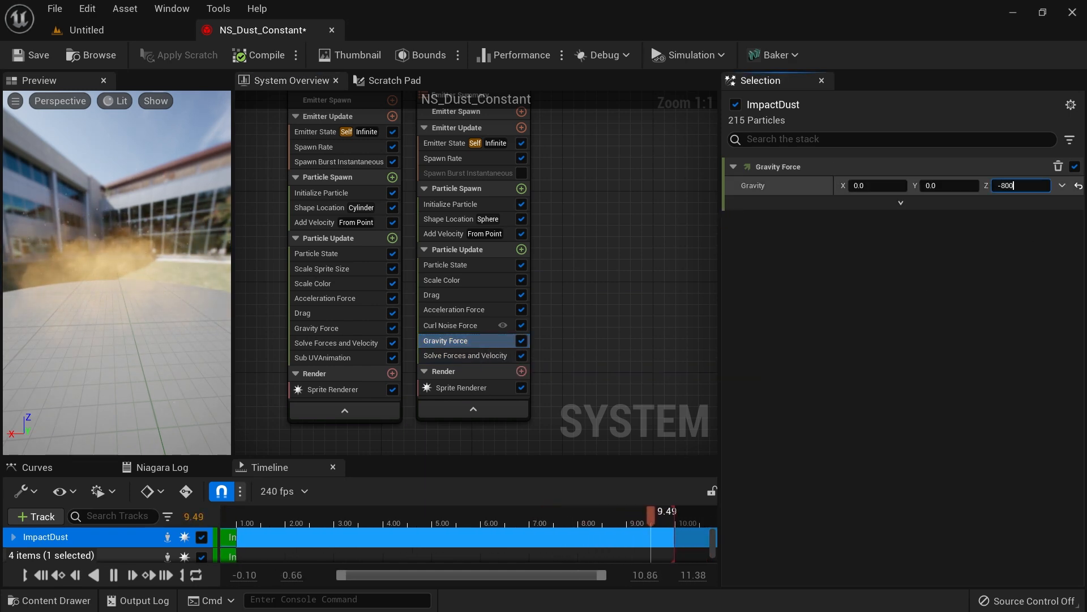
{"action": "key", "text": "Return"}
{"action": "left_click", "coordinate": [139, 28]}
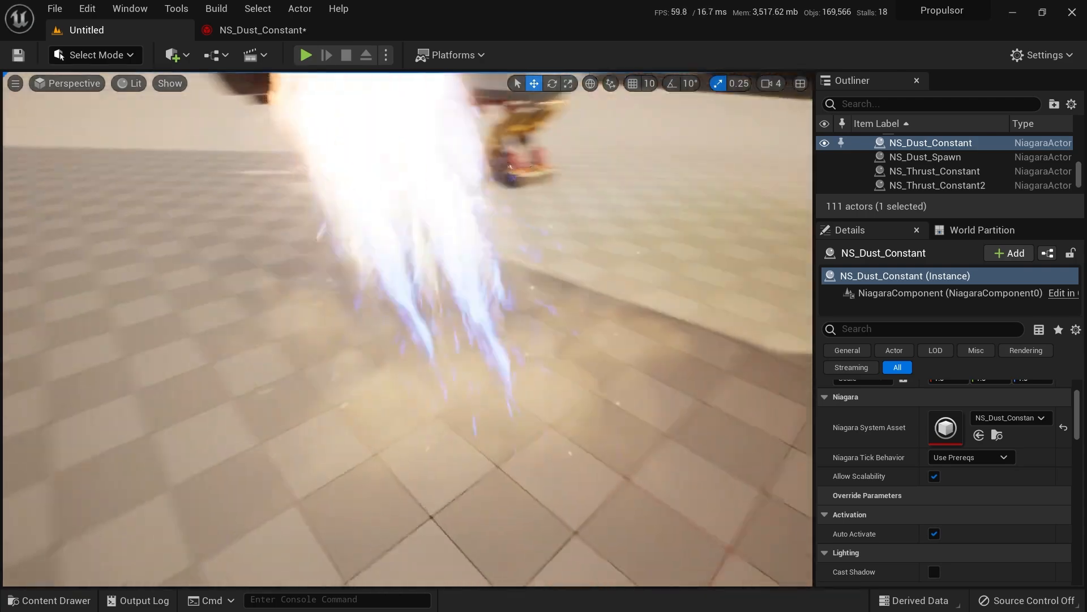
{"action": "left_click_drag", "start_coordinate": [407, 329], "coordinate": [407, 306], "text": "alt"}
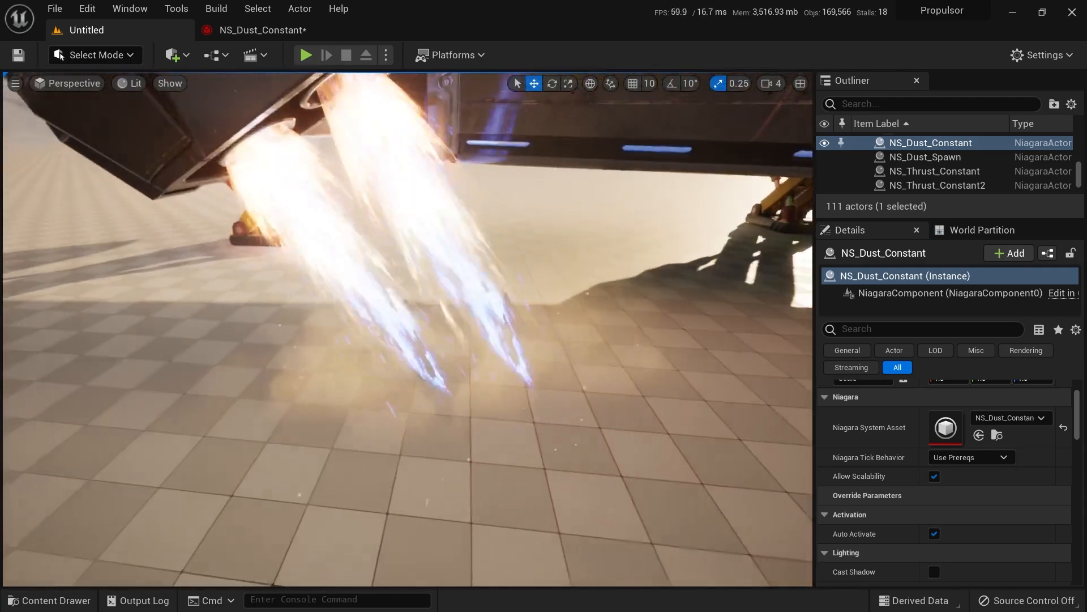
{"action": "right_click_drag", "start_coordinate": [407, 305], "coordinate": [483, 280]}
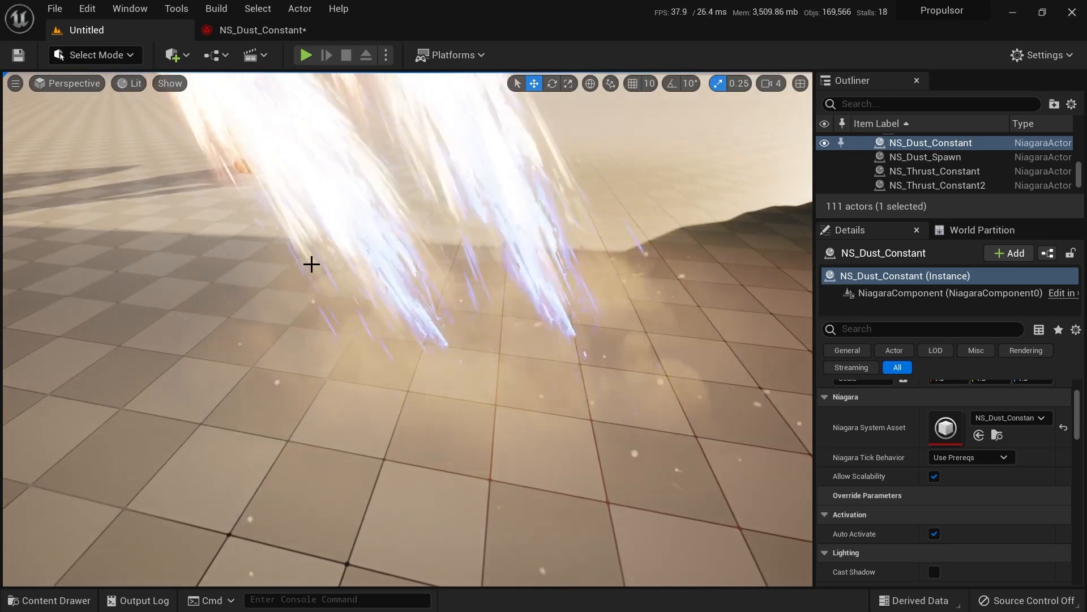
Step: Set ImpactDust's Uniform Sprite Size Min to 0.3 and Max to 2.5 in Initialize Particle, and return to the level
{"action": "left_click", "coordinate": [272, 30]}
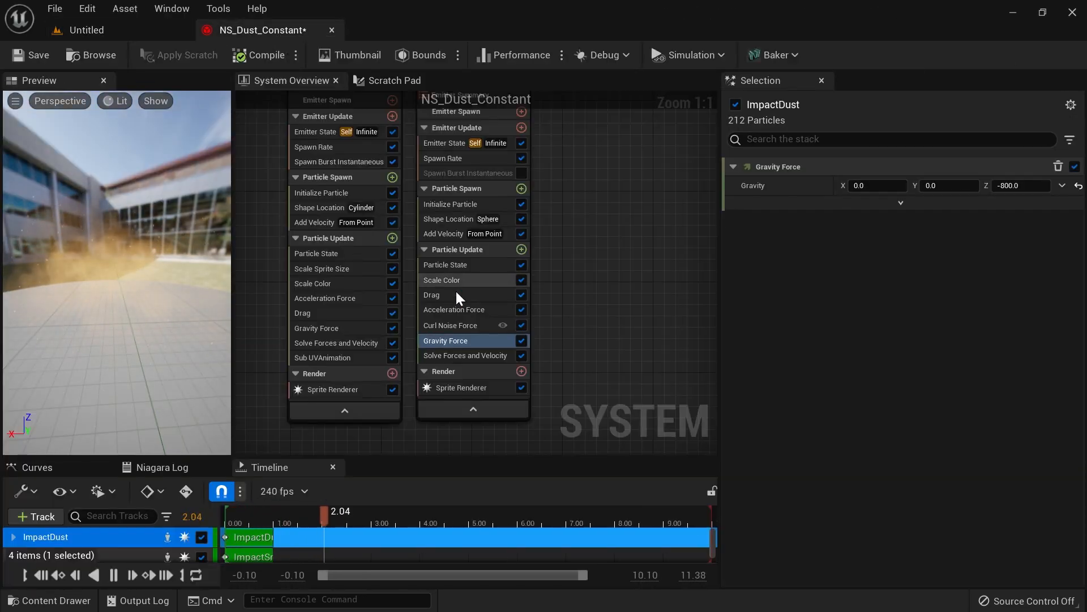
{"action": "right_click_drag", "start_coordinate": [596, 263], "coordinate": [584, 298]}
{"action": "left_click", "coordinate": [453, 220]}
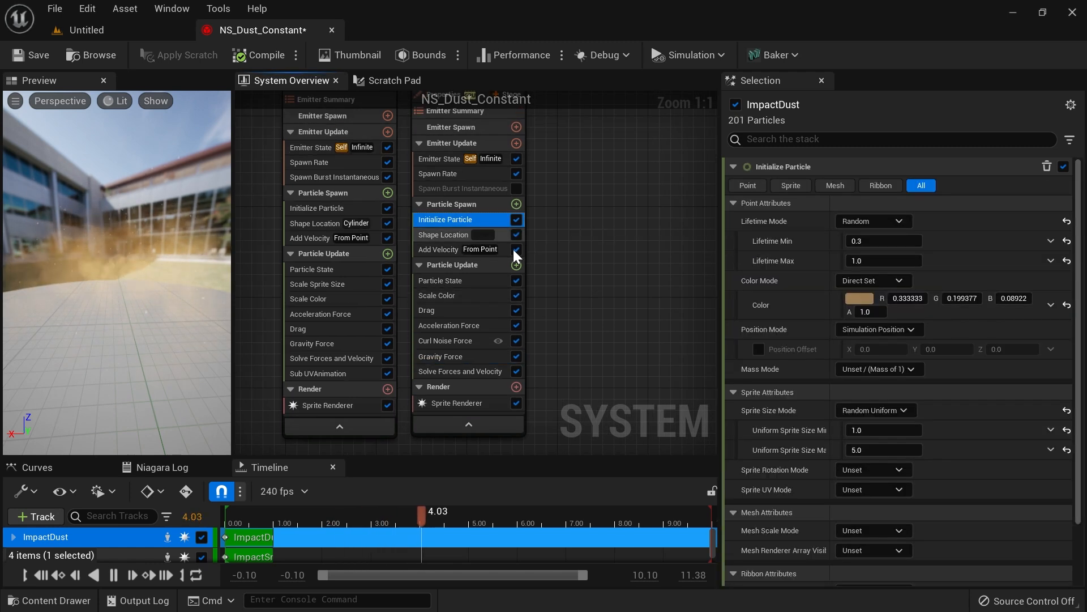
{"action": "left_click", "coordinate": [866, 431]}
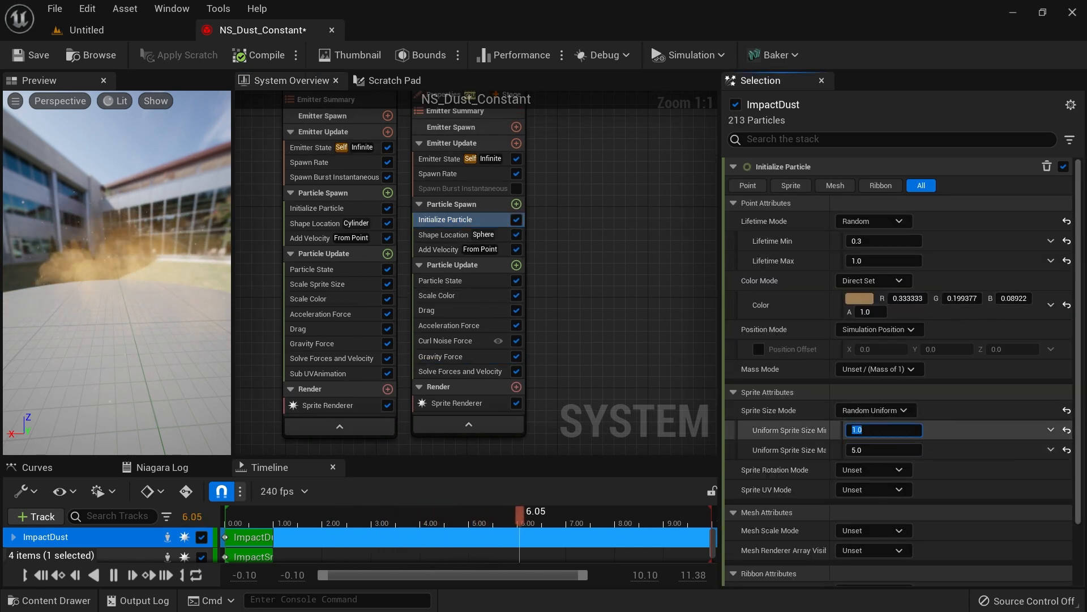
{"action": "type", "text": "0.3"}
{"action": "key", "text": "Tab"}
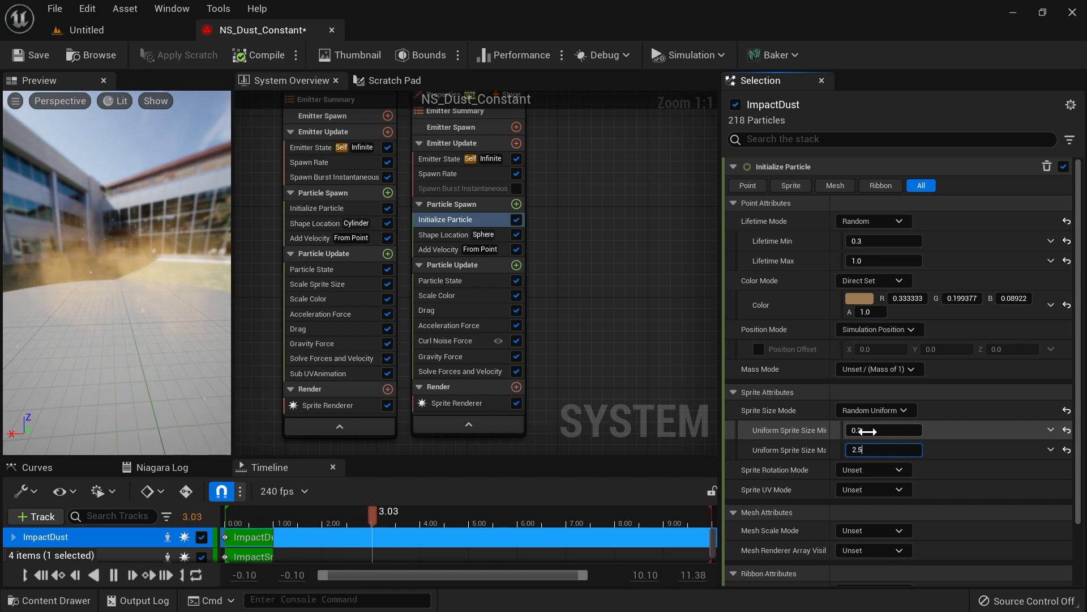
{"action": "left_click", "coordinate": [151, 32]}
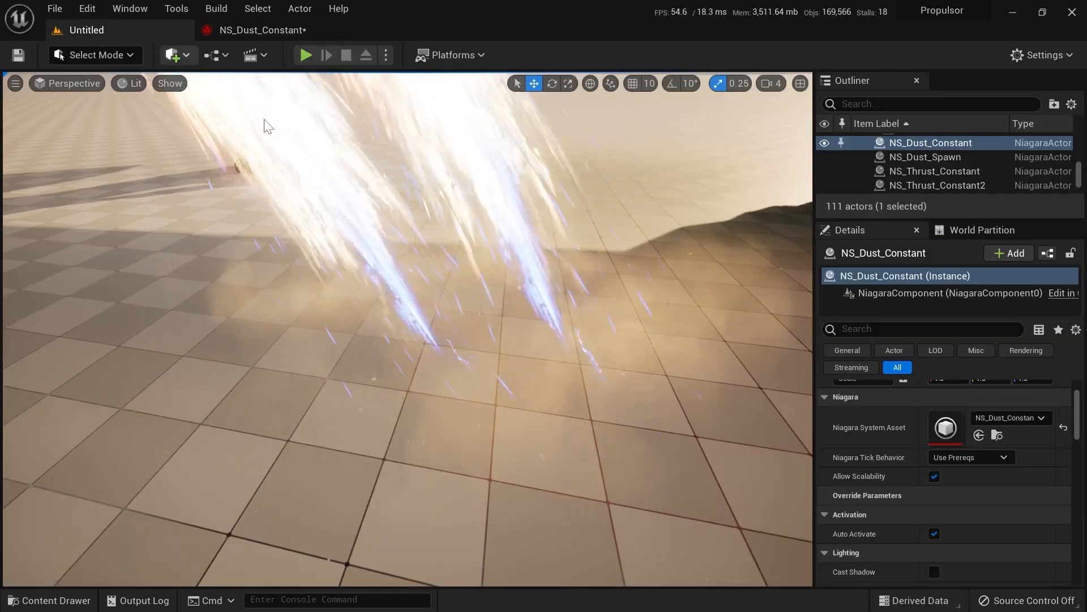
Step: Examine the looping dust and thruster flames in the level from close up, above and farther back
{"action": "right_click_drag", "start_coordinate": [495, 277], "coordinate": [497, 377]}
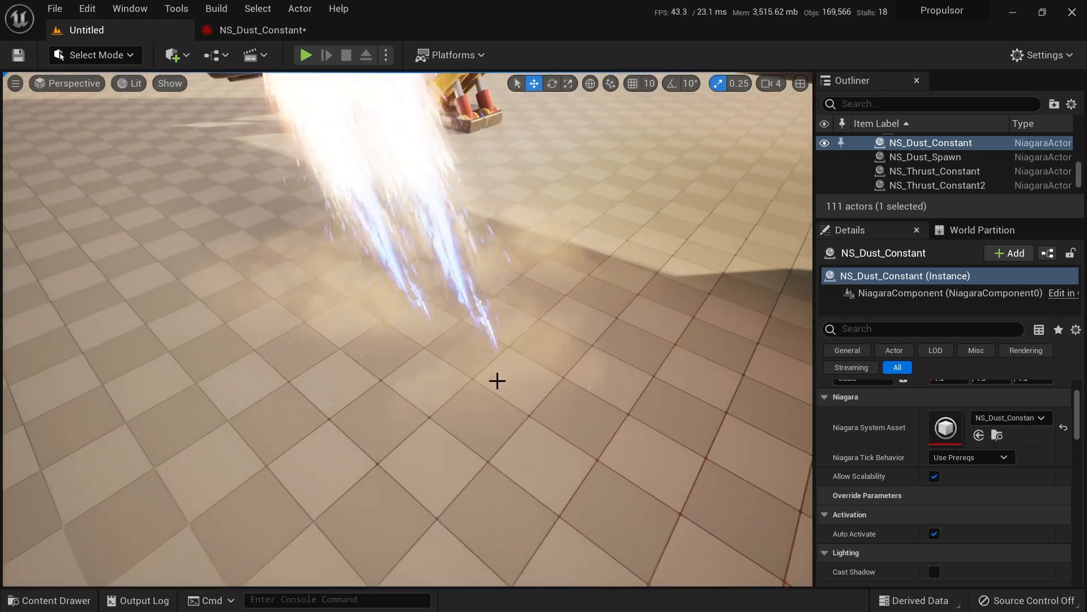
{"action": "right_click_drag", "start_coordinate": [395, 258], "coordinate": [401, 211]}
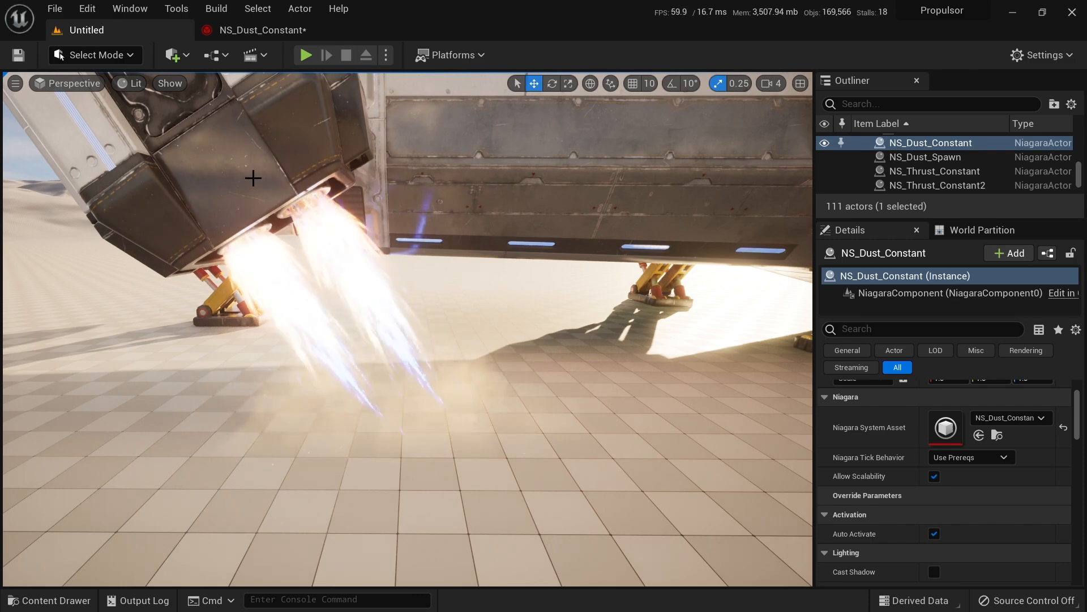
{"action": "right_click_drag", "start_coordinate": [410, 321], "coordinate": [428, 321]}
{"action": "mouse_move", "coordinate": [524, 361]}
{"action": "right_mouse_down"}
{"action": "mouse_move", "coordinate": [589, 362]}
{"action": "mouse_move", "coordinate": [509, 354]}
{"action": "right_mouse_up"}
{"action": "right_click_drag", "start_coordinate": [381, 303], "coordinate": [500, 374]}
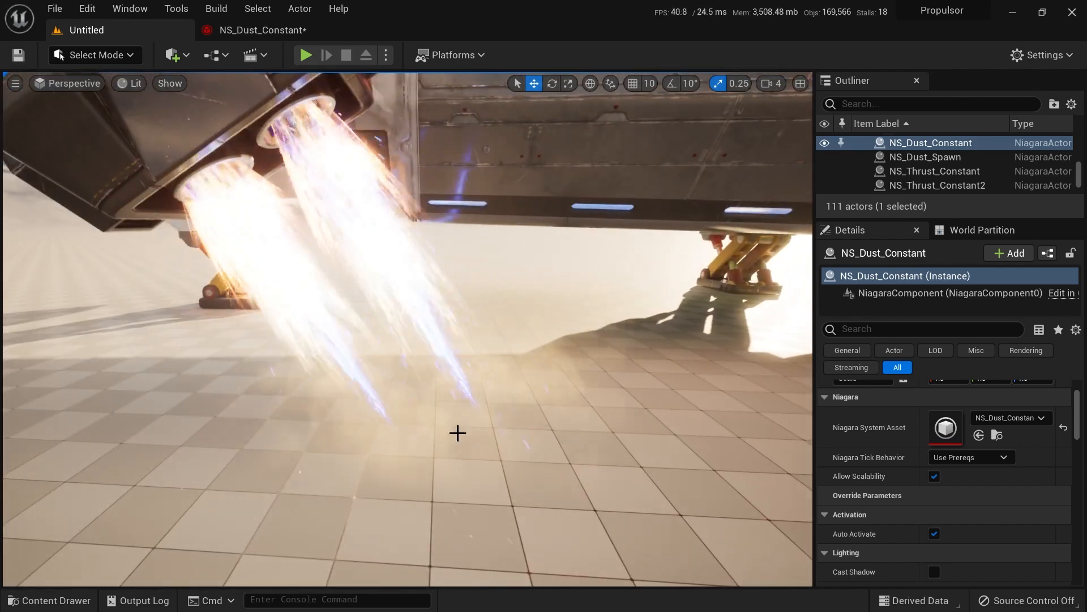
{"action": "right_click_drag", "start_coordinate": [420, 449], "coordinate": [442, 446]}
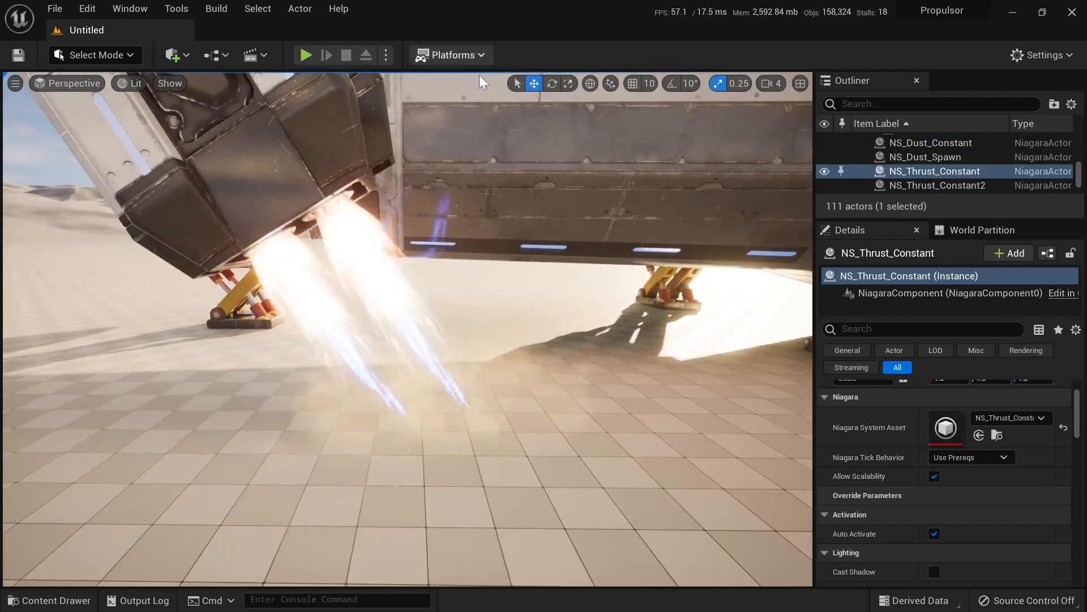
{"action": "right_click_drag", "start_coordinate": [498, 249], "coordinate": [492, 250]}
Step: Show the editor icons in the level and select NS_Dust_Spawn, followed by NS_Thrust_Spawn, to review the spawn effects
{"action": "key", "text": "g"}
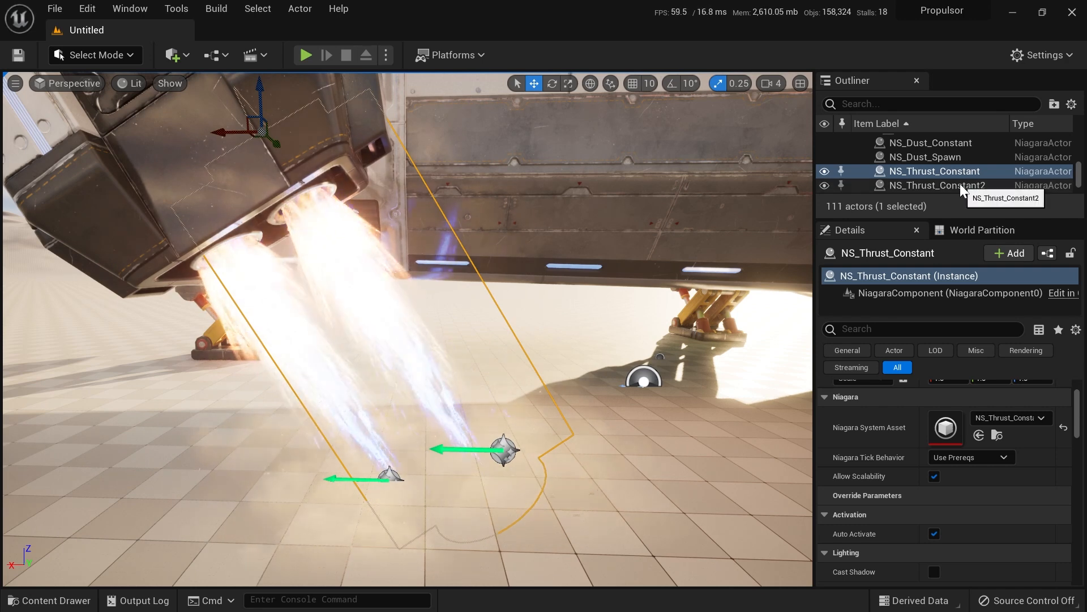
{"action": "scroll", "coordinate": [961, 190], "scroll_direction": "up", "scroll_amount": 1}
{"action": "left_click", "coordinate": [929, 179]}
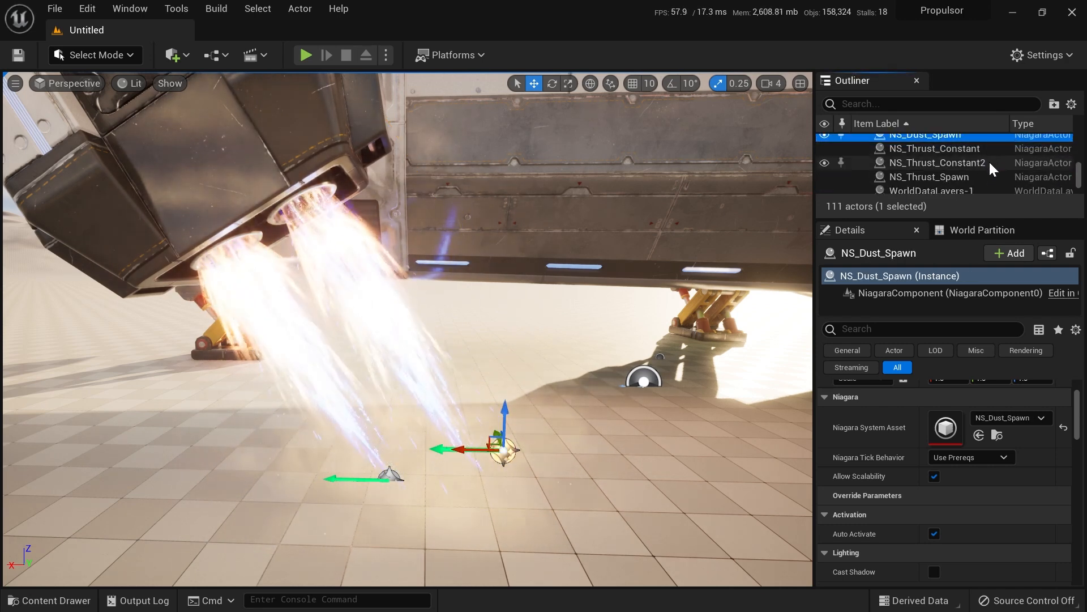
{"action": "scroll", "coordinate": [968, 170], "scroll_direction": "down", "scroll_amount": 1}
{"action": "left_click", "coordinate": [956, 177]}
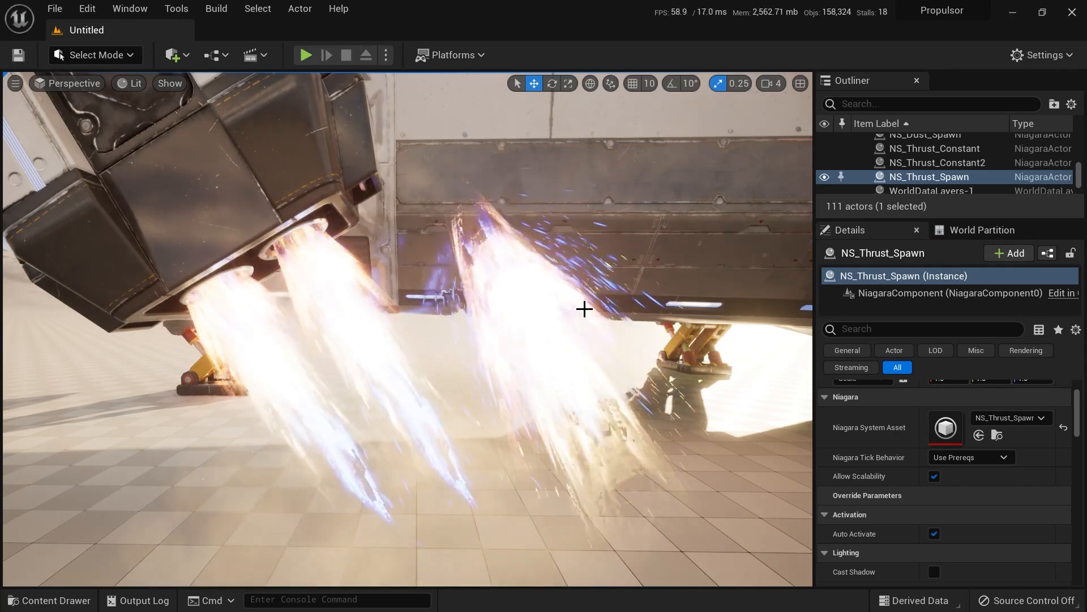
Step: Select NS_Thrust_Constant and the cargo ship in turn, and examine the combined flames and ground dust in Game View
{"action": "left_click", "coordinate": [340, 297]}
{"action": "key", "text": "s"}
{"action": "right_click_drag", "start_coordinate": [540, 300], "coordinate": [547, 303]}
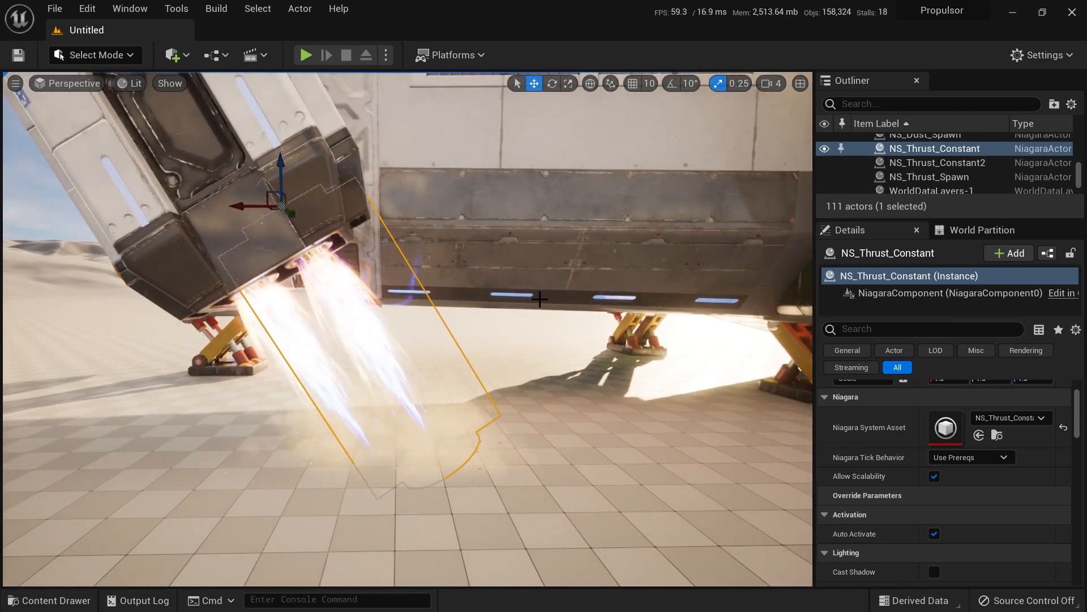
{"action": "scroll", "coordinate": [539, 299], "scroll_direction": "down", "scroll_amount": 2}
{"action": "left_click", "coordinate": [560, 230]}
{"action": "right_click_drag", "start_coordinate": [594, 336], "coordinate": [430, 347]}
{"action": "key", "text": "w"}
{"action": "key", "text": "g"}
{"action": "key", "text": "g"}
{"action": "right_click_drag", "start_coordinate": [529, 353], "coordinate": [530, 353]}
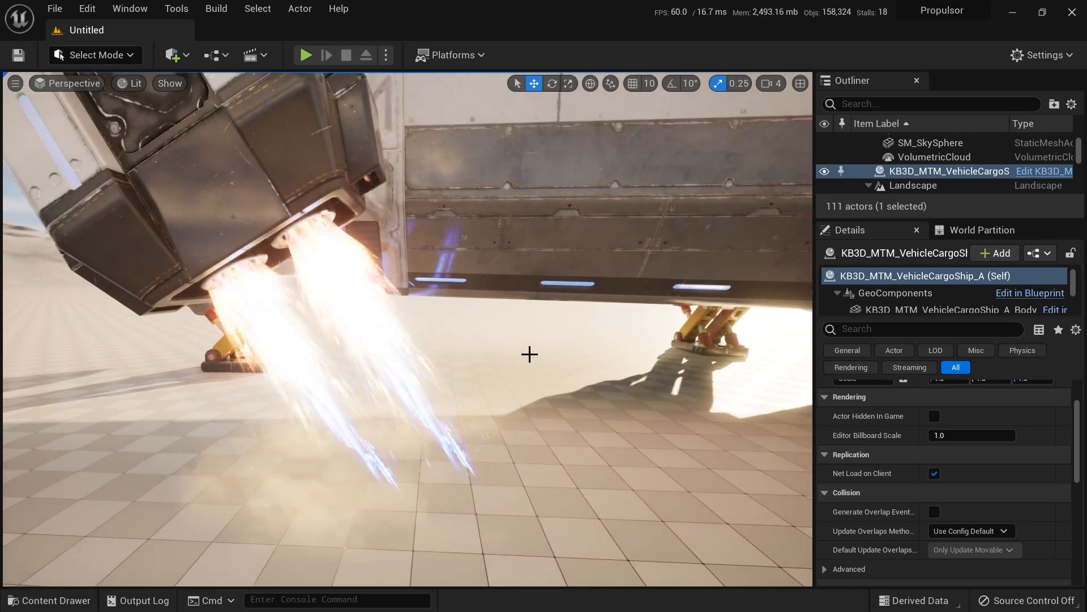